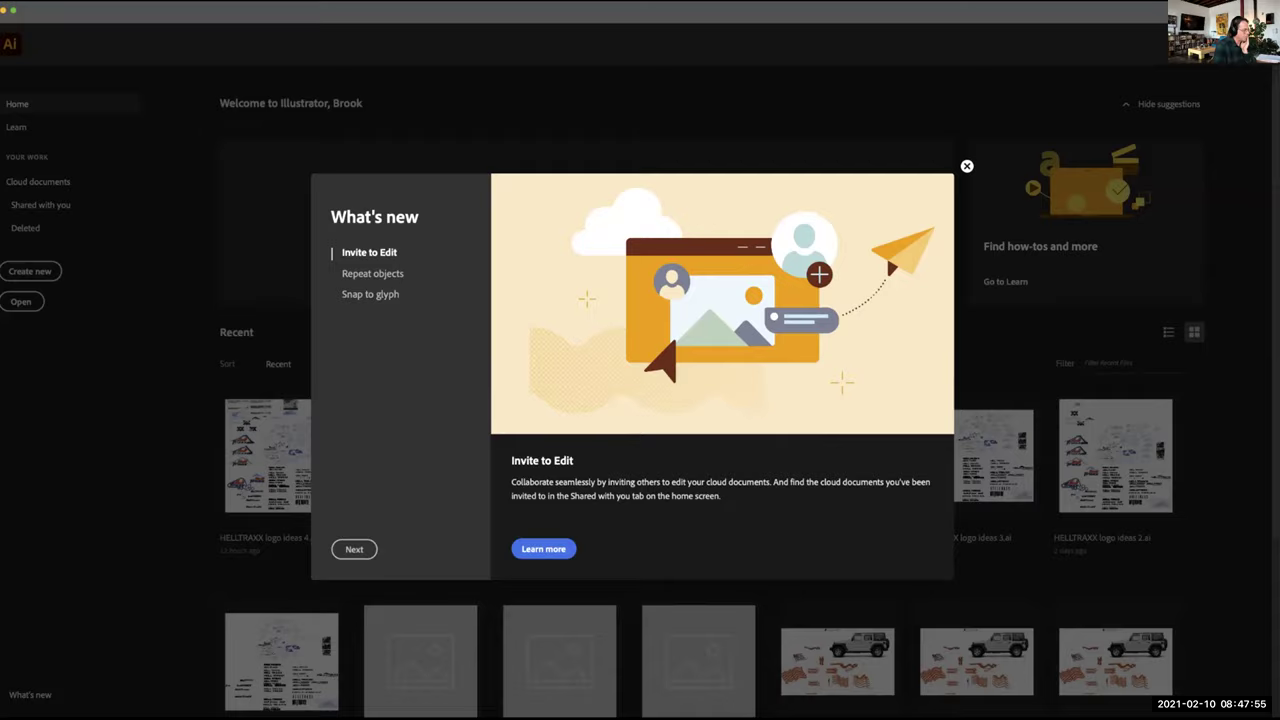
Dismiss the What's New overview and start a new document with the Letter preset
key("Escape")
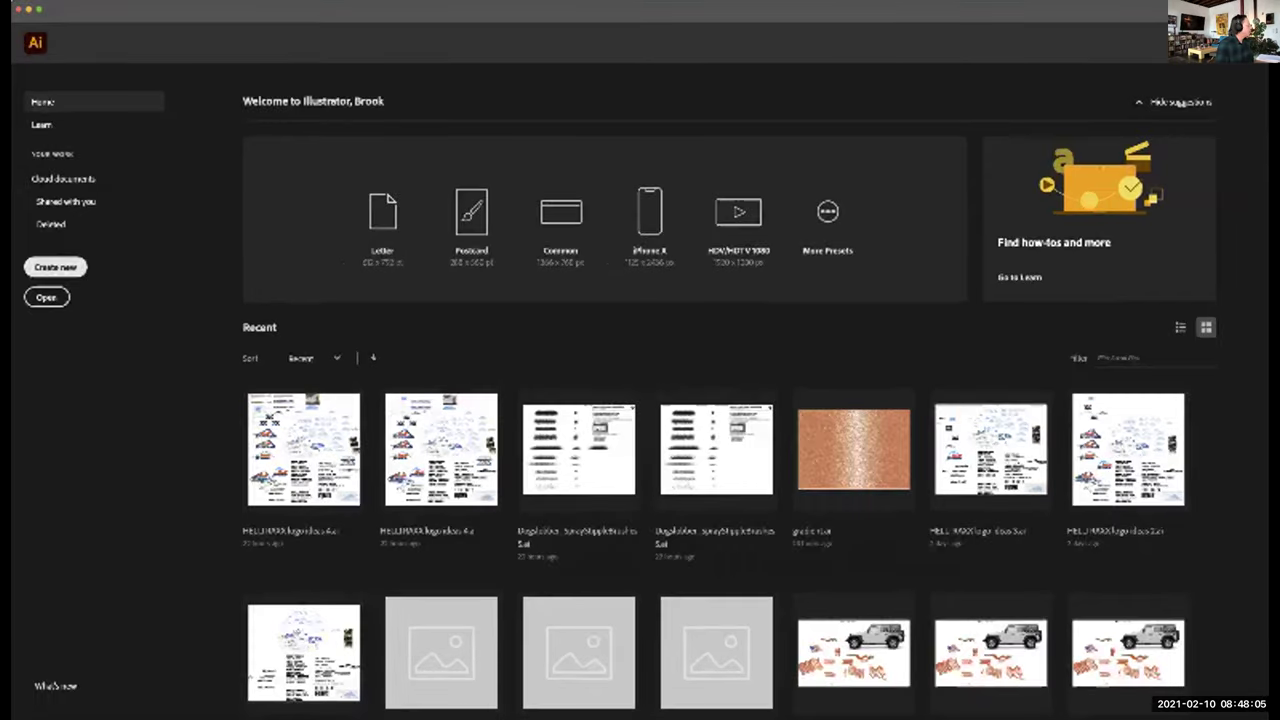
key("super+n")
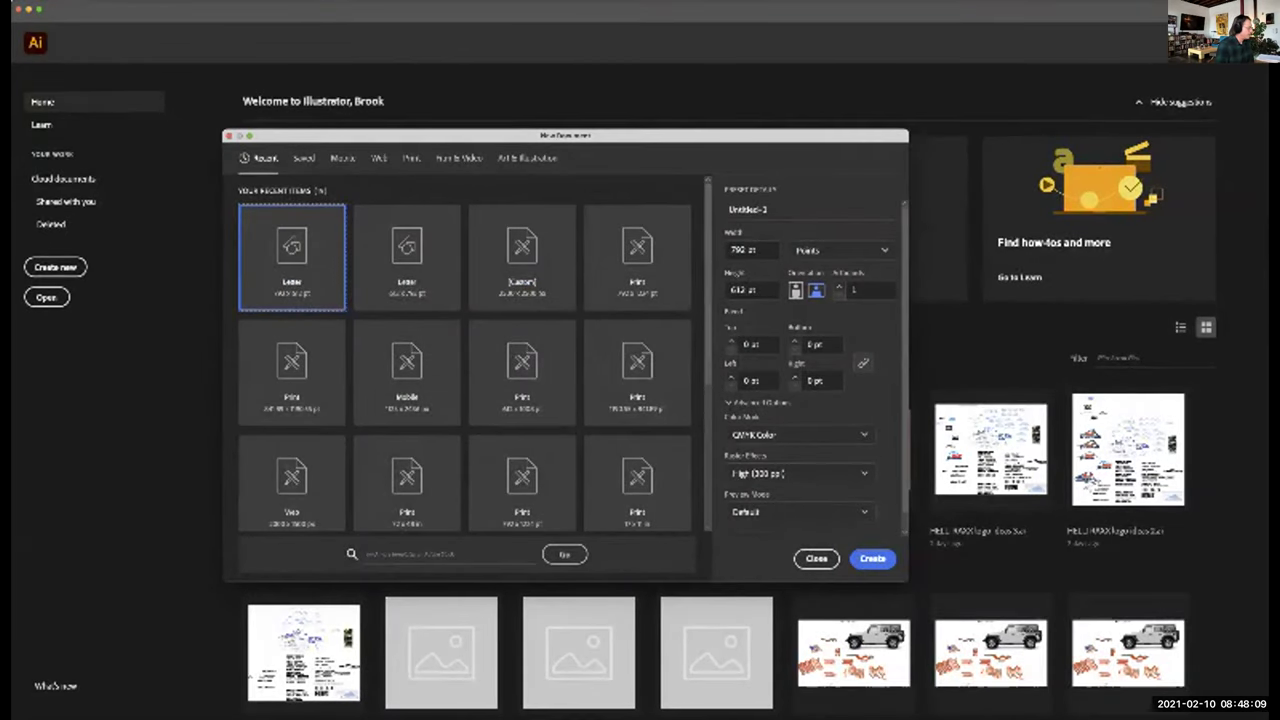
Show the measurement units list for the 792 × 612 pt Letter page's width and height
scroll(464, 360, "down", 3)
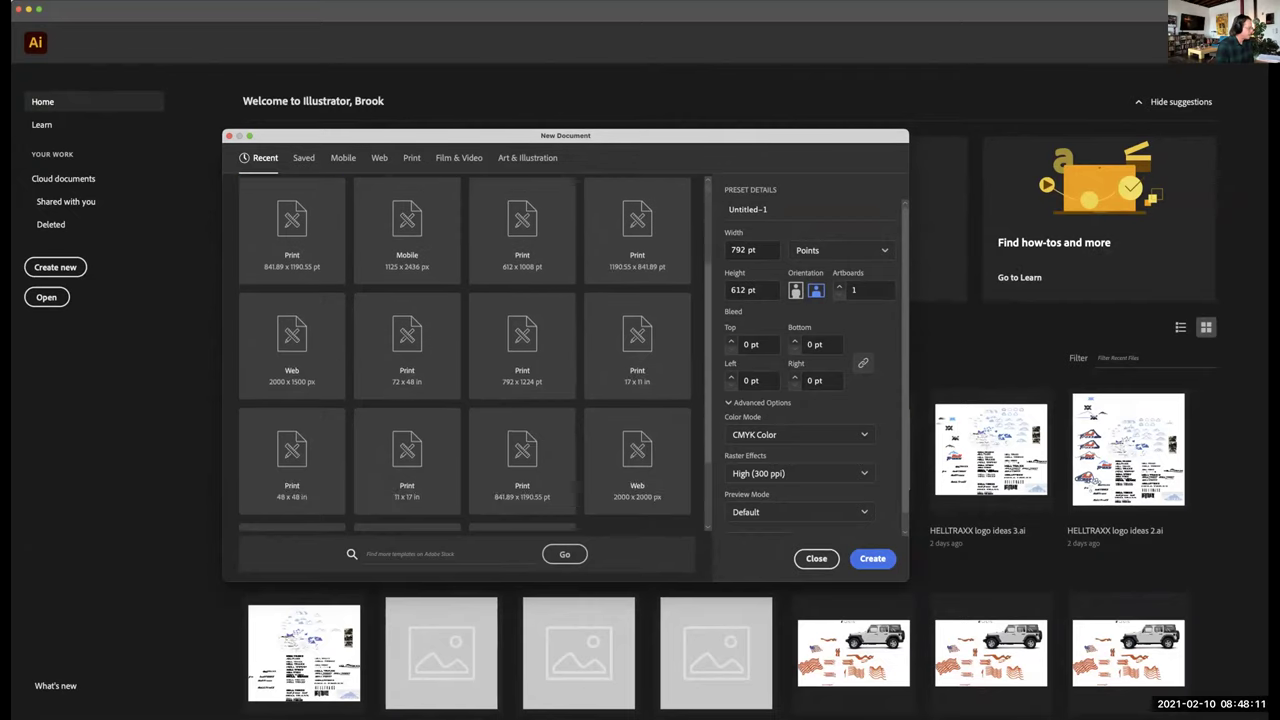
scroll(464, 360, "up", 3)
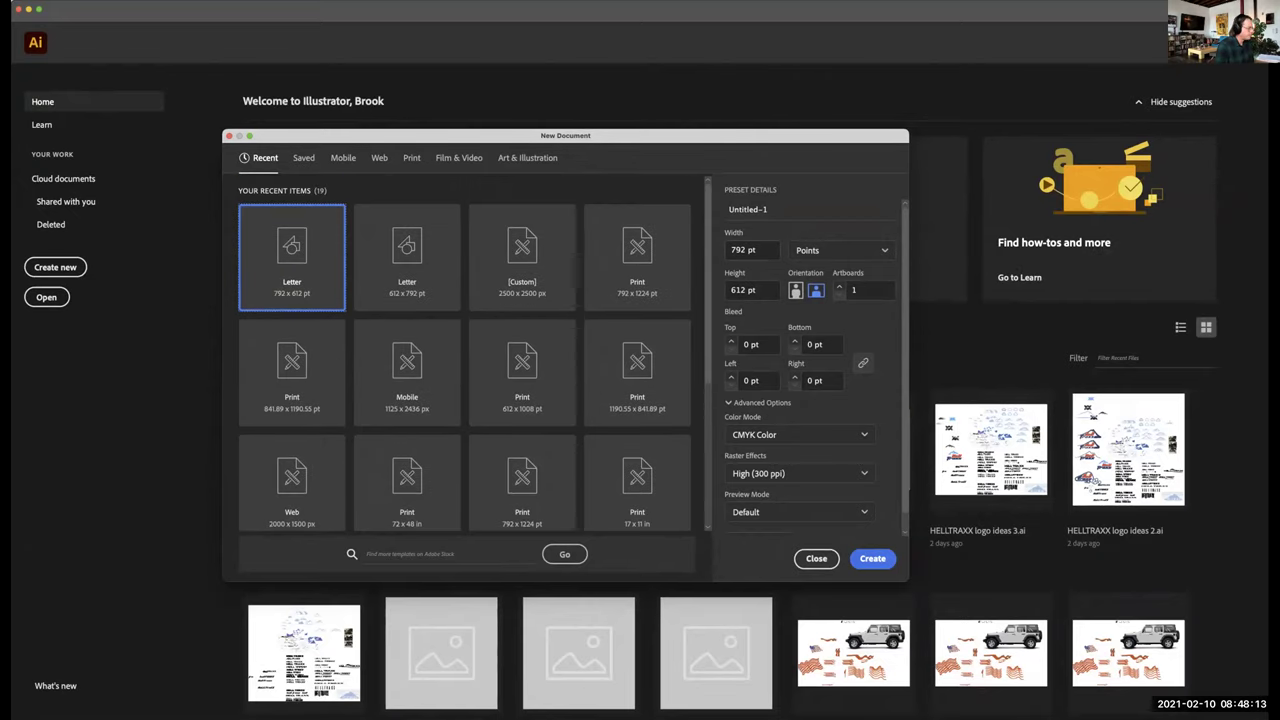
left_click(840, 250)
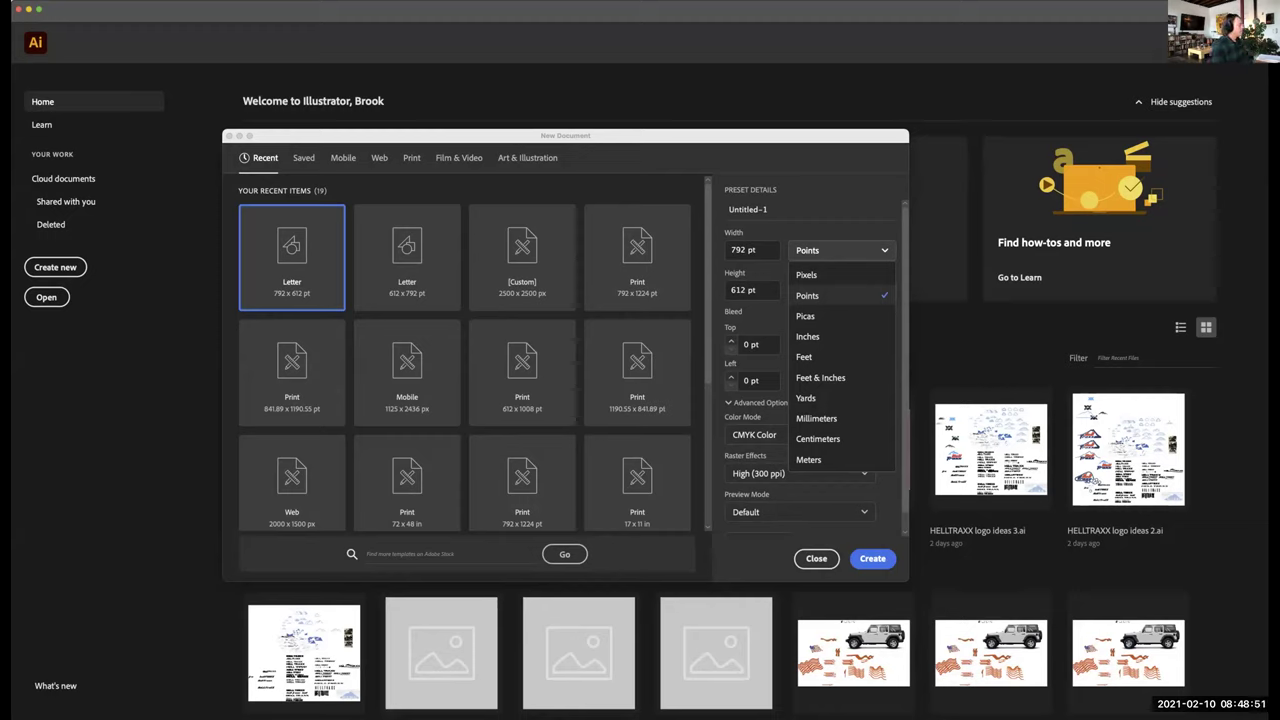
key("Escape")
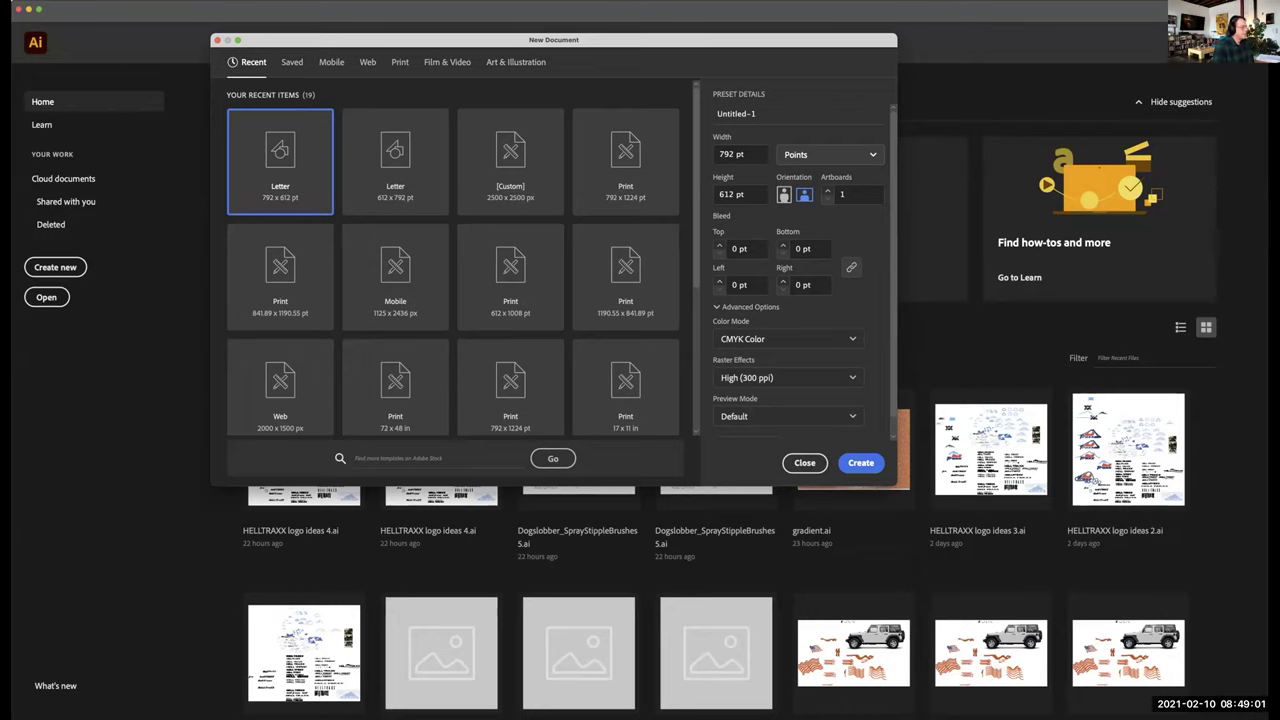
left_click(830, 154)
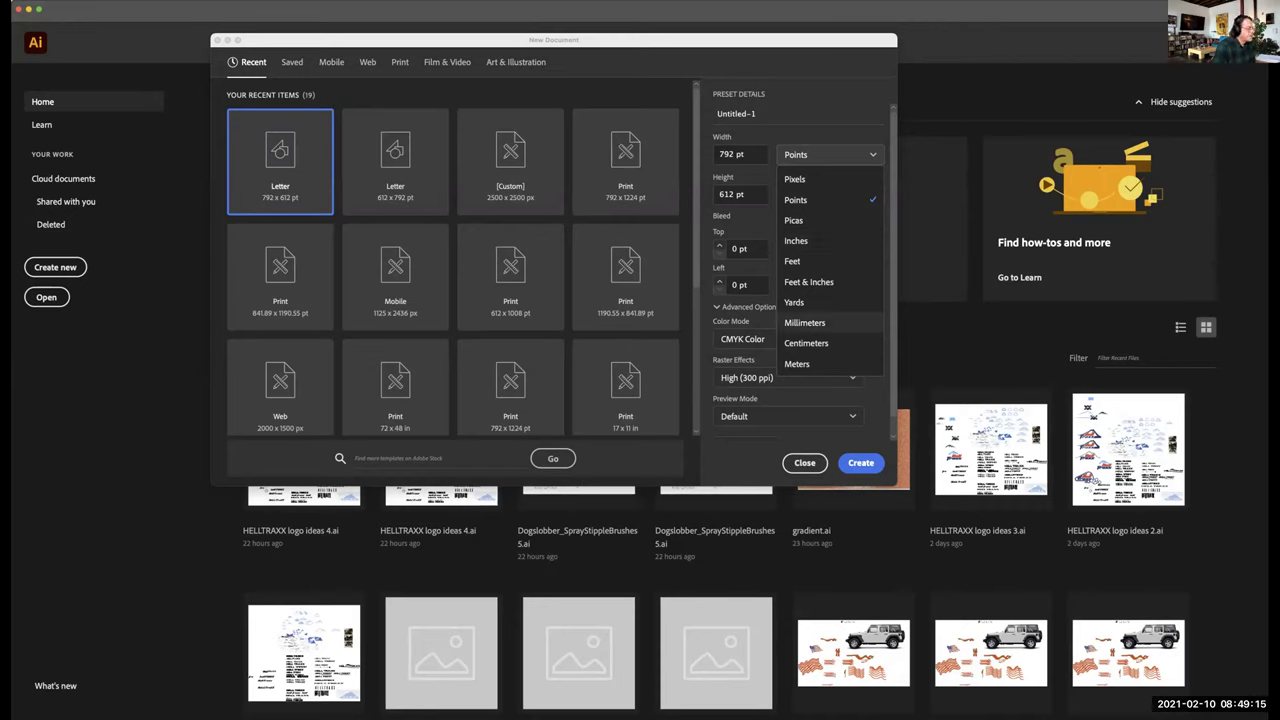
Set units to Millimeters, colour mode to RGB Color and raster effects to Medium (150 ppi), then create the document
left_click(805, 322)
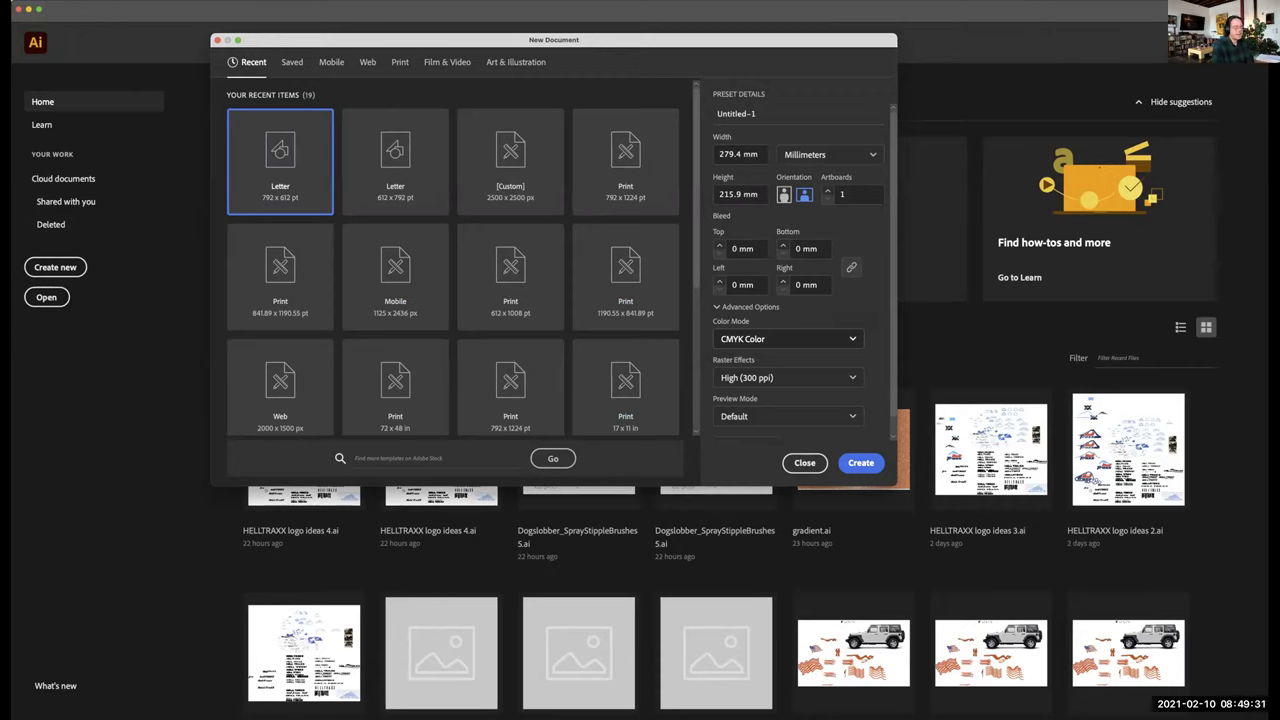
left_click(788, 338)
left_click(788, 362)
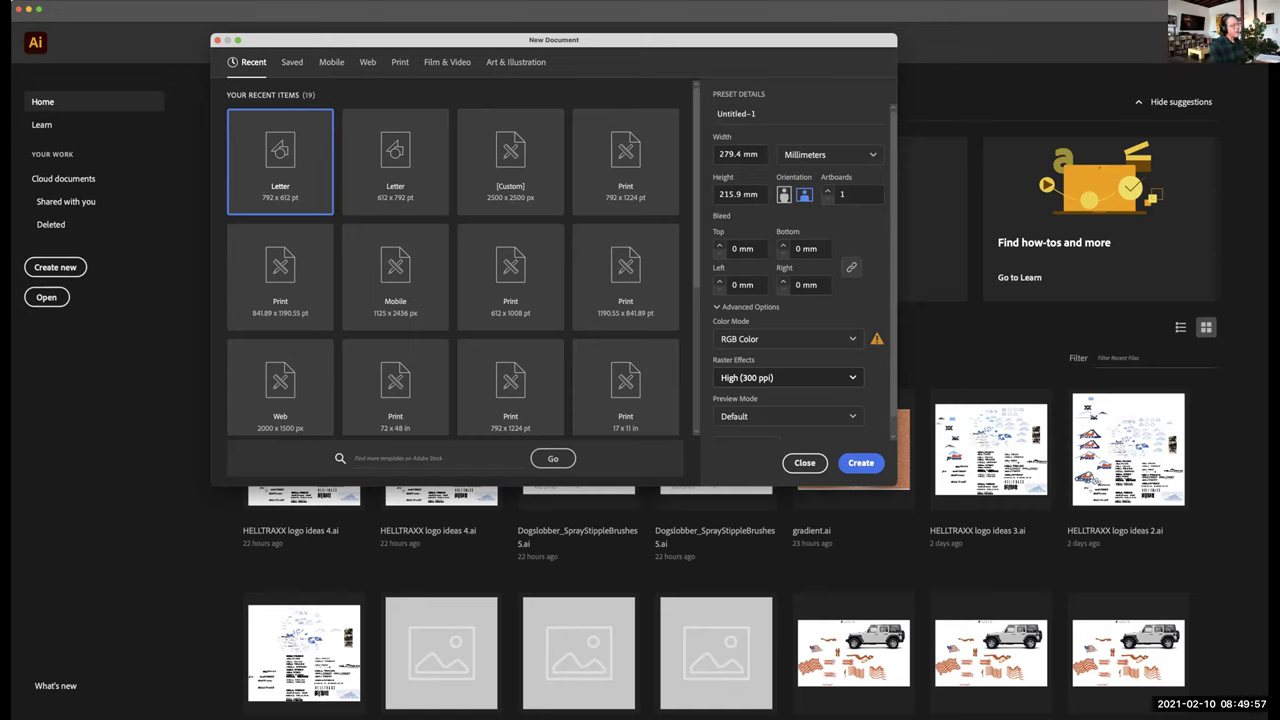
left_click(787, 377)
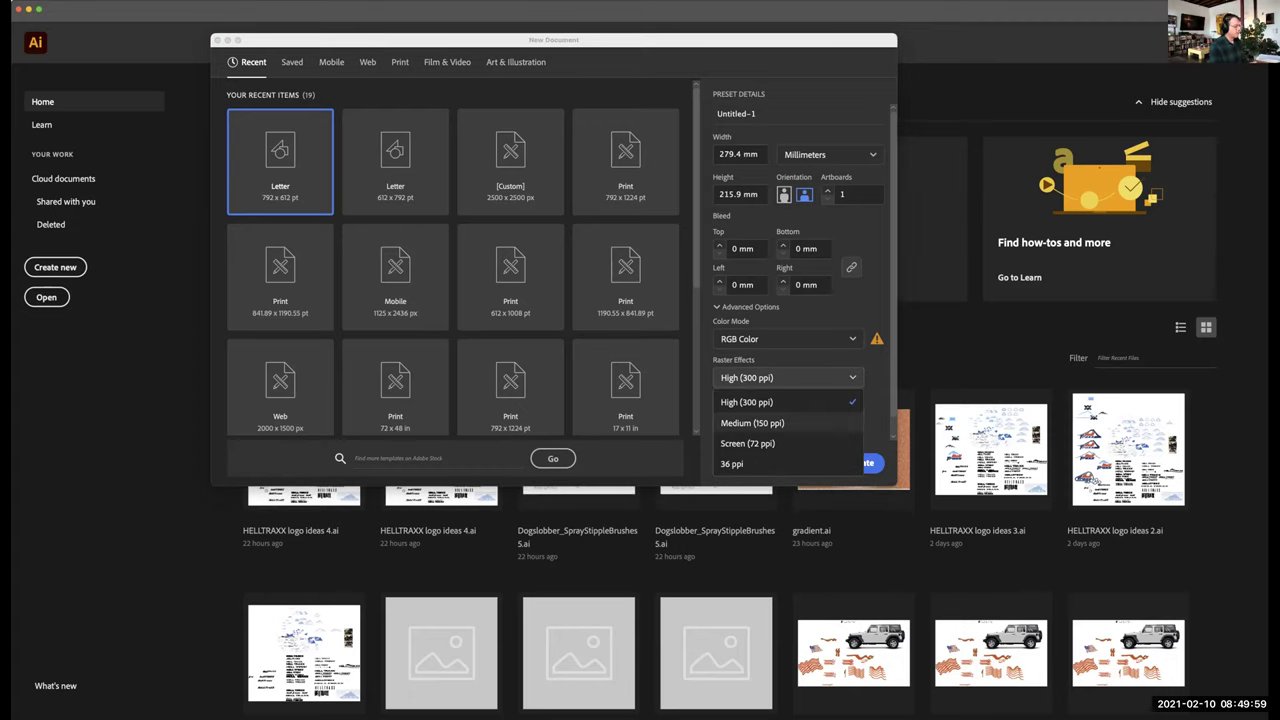
left_click(752, 423)
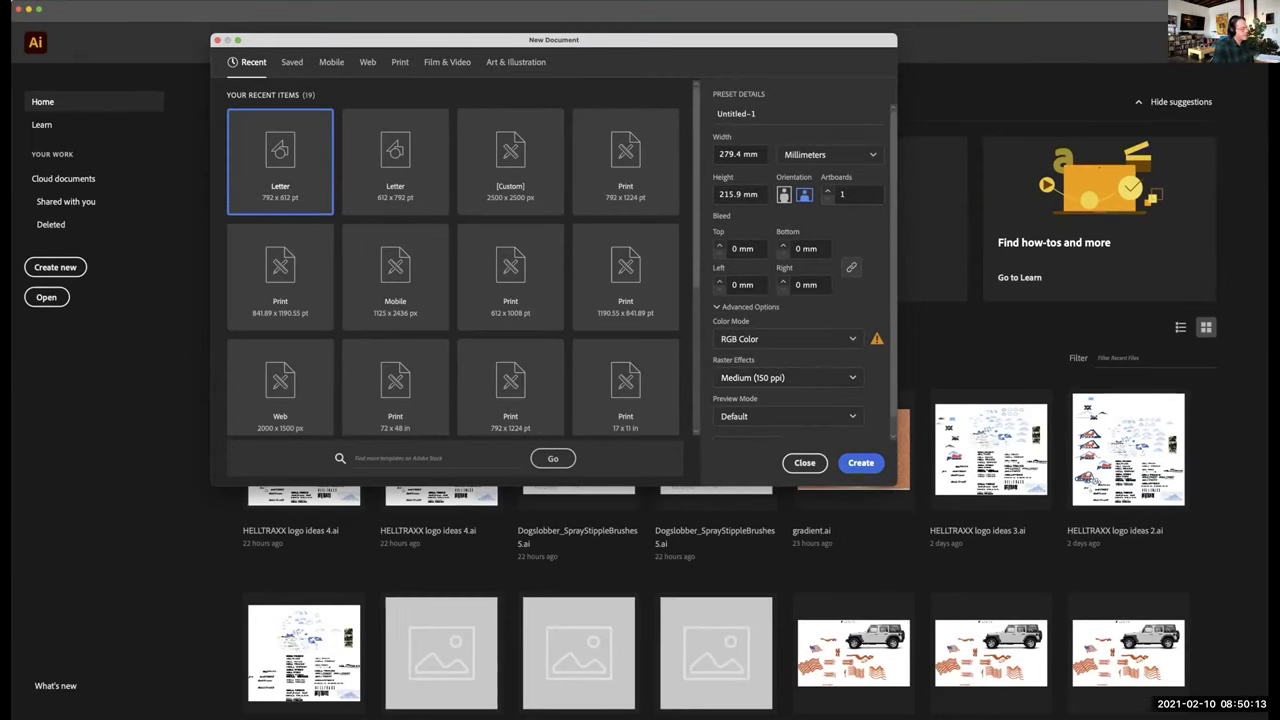
key("Escape")
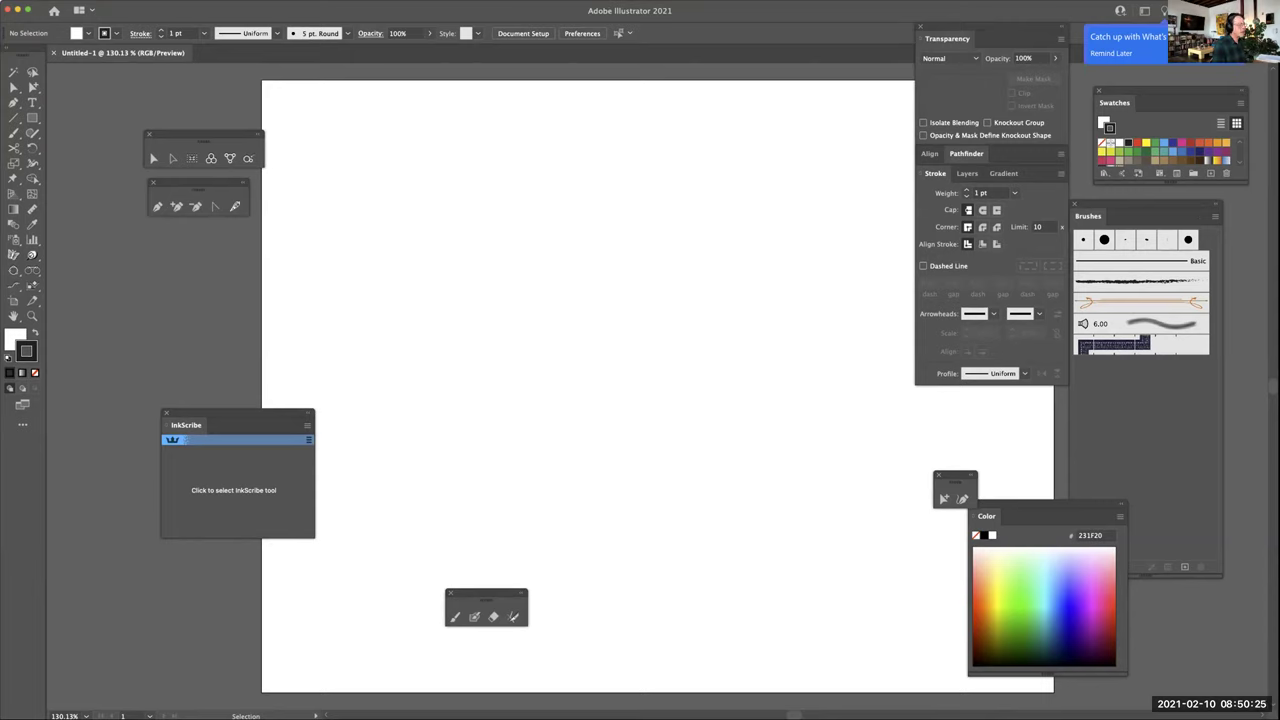
Regroup the Transparency, Swatches, Brushes and Color panels in the dock
mouse_move(985, 29)
left_mouse_down()
mouse_move(944, 79)
mouse_move(985, 101)
left_mouse_up()
left_click_drag(1120, 216, 1120, 212)
left_click_drag(1114, 102, 1090, 110)
left_click_drag(1120, 212, 1120, 209)
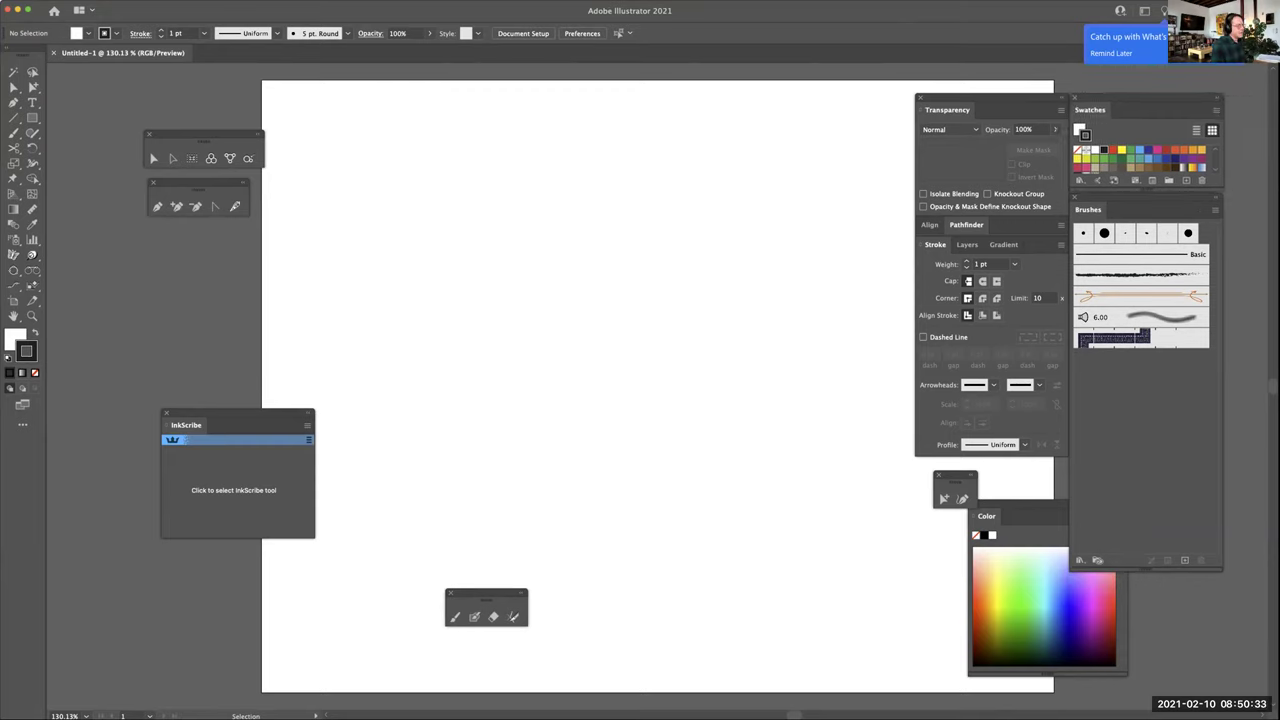
left_click(987, 515)
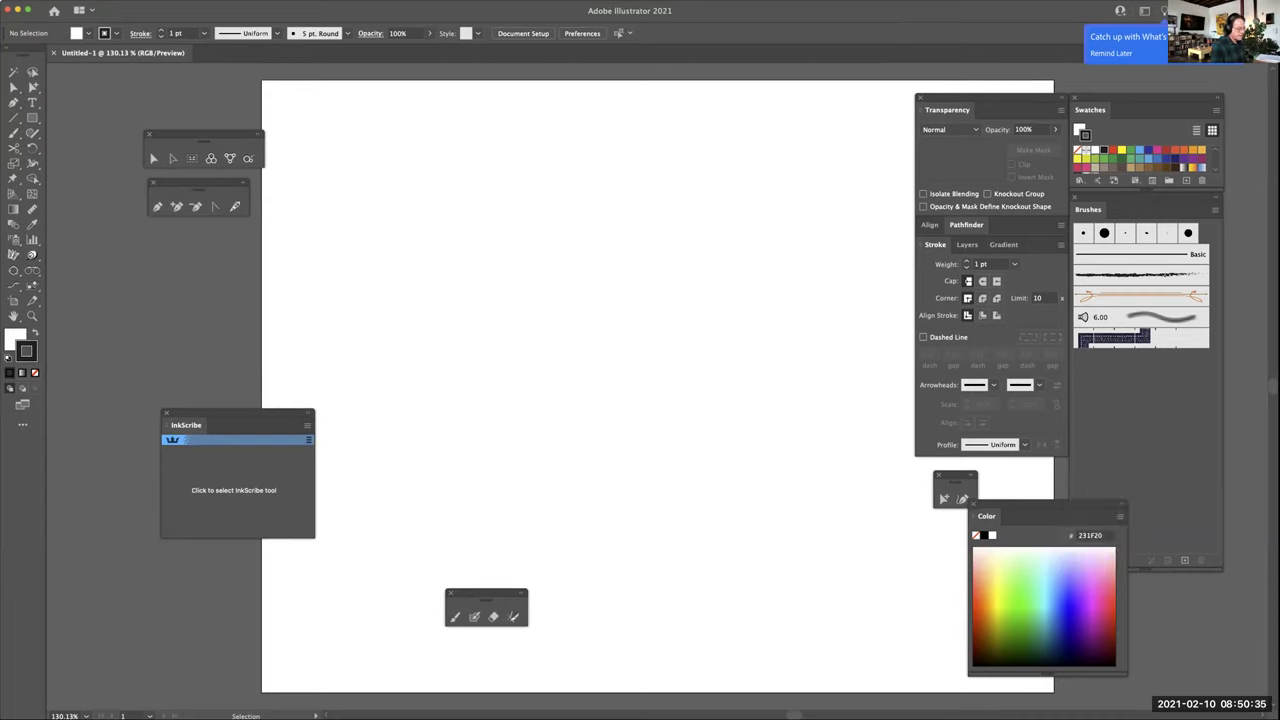
left_click_drag(955, 476, 765, 519)
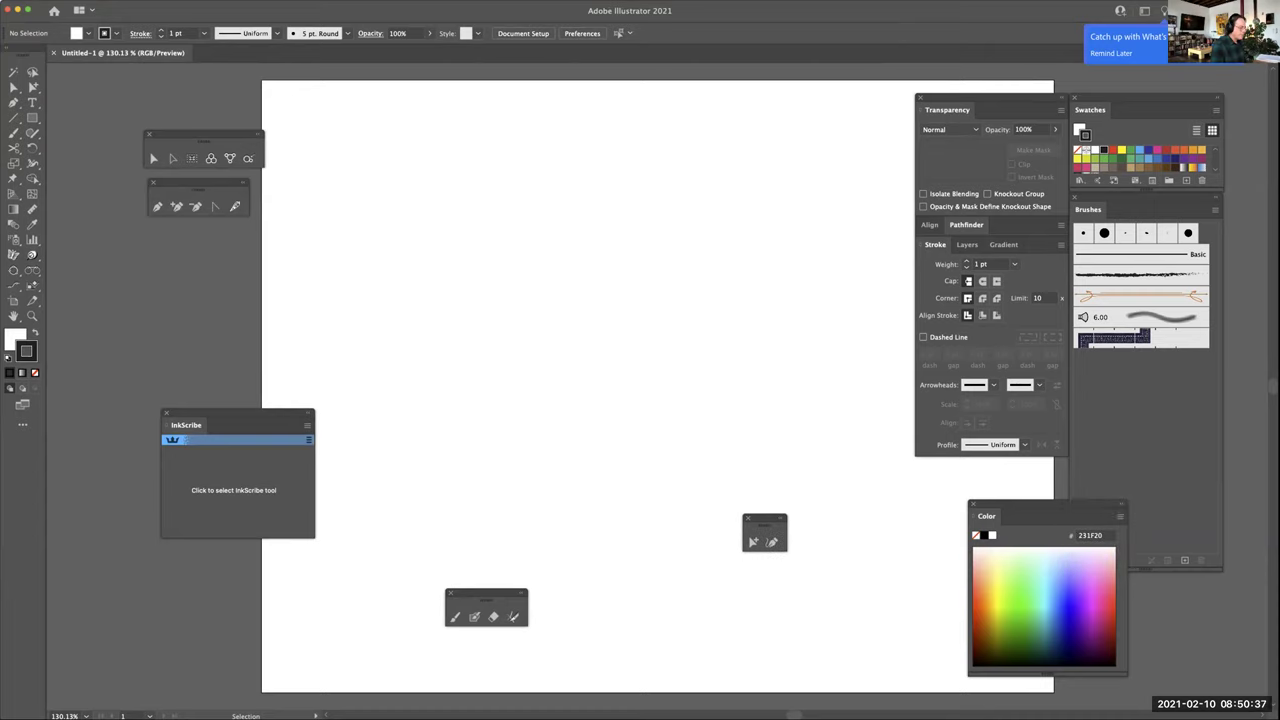
left_click_drag(987, 515, 937, 473)
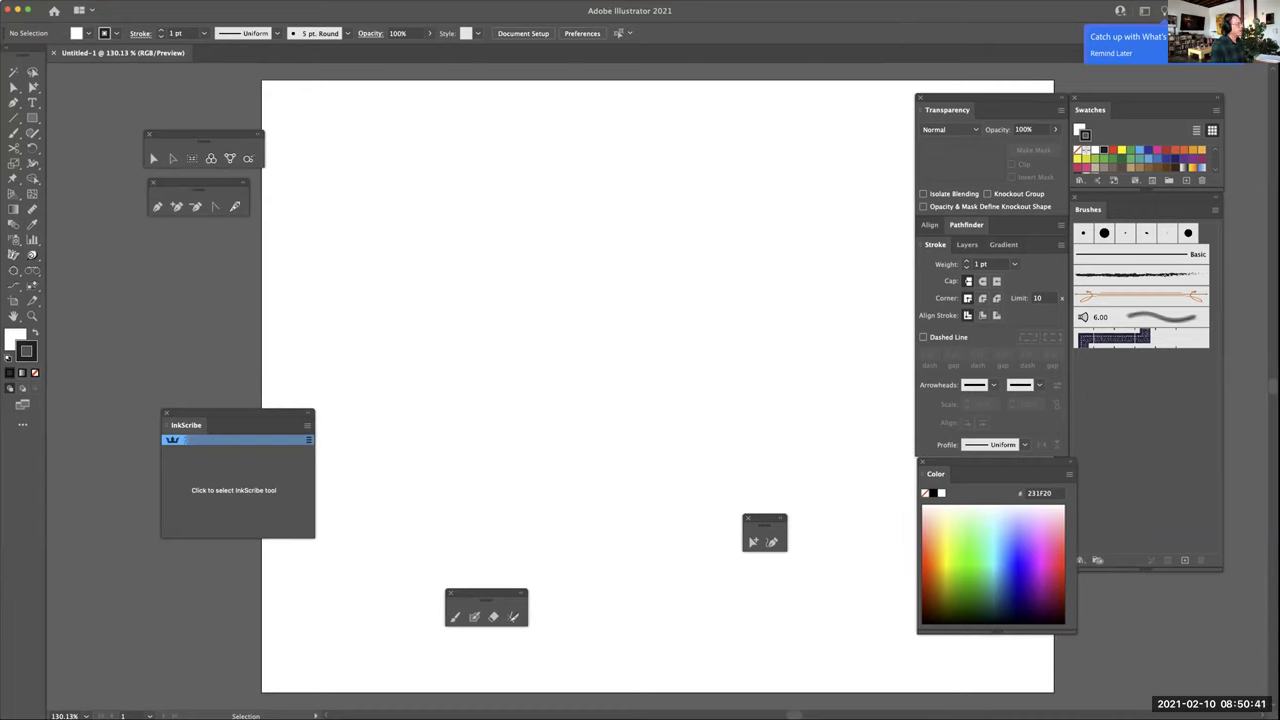
Close the floating four-tool, selection, pen and brush palettes and the InkScribe panel
left_click(240, 0)
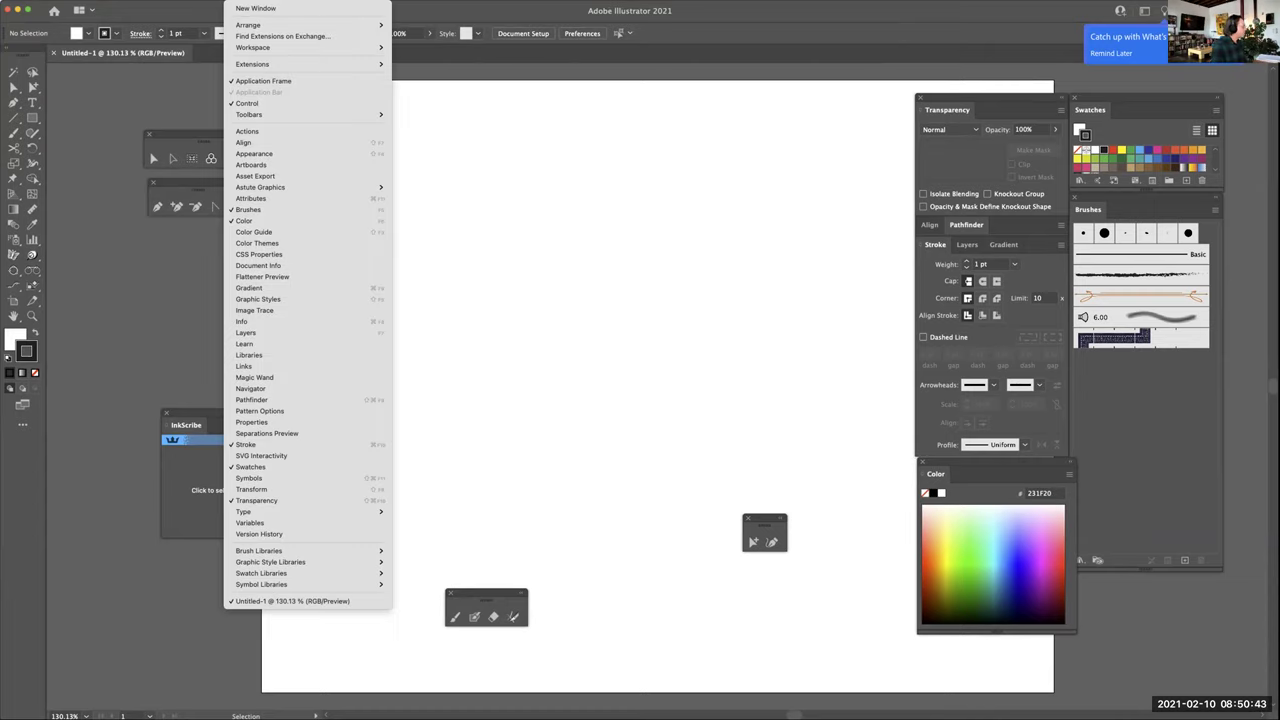
key("Escape")
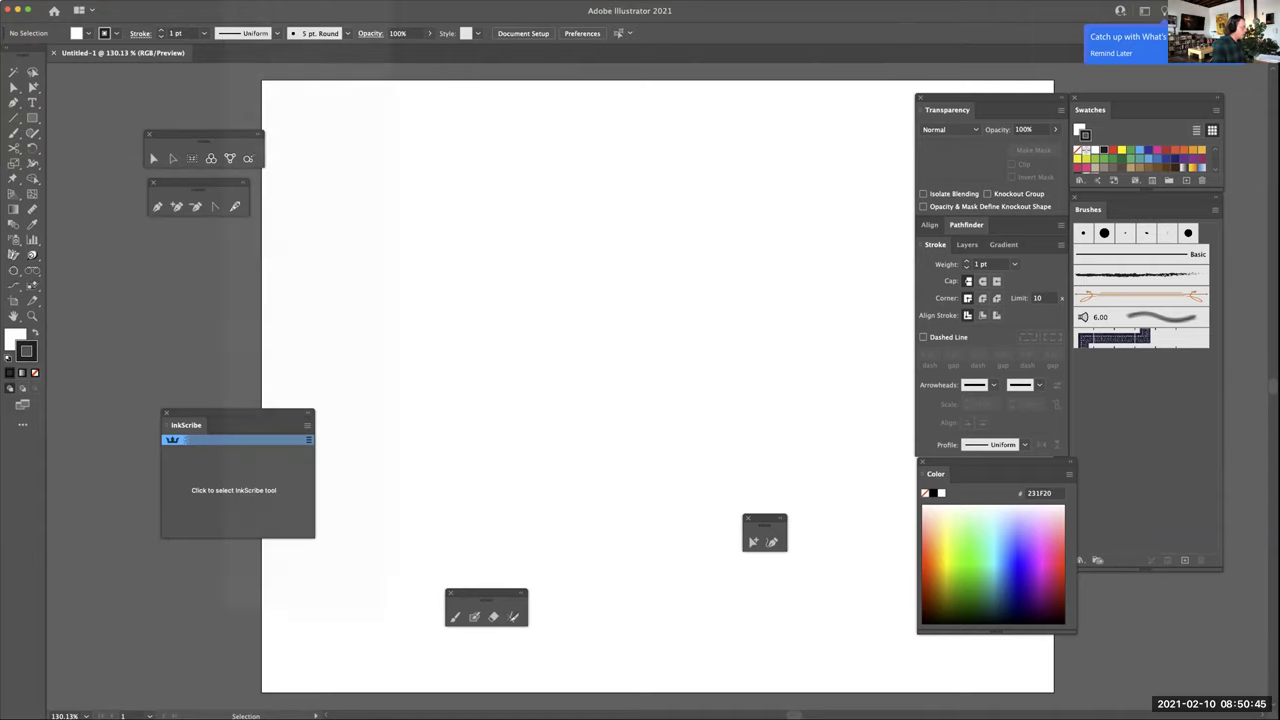
mouse_move(487, 593)
left_mouse_down()
mouse_move(308, 625)
mouse_move(202, 596)
left_mouse_up()
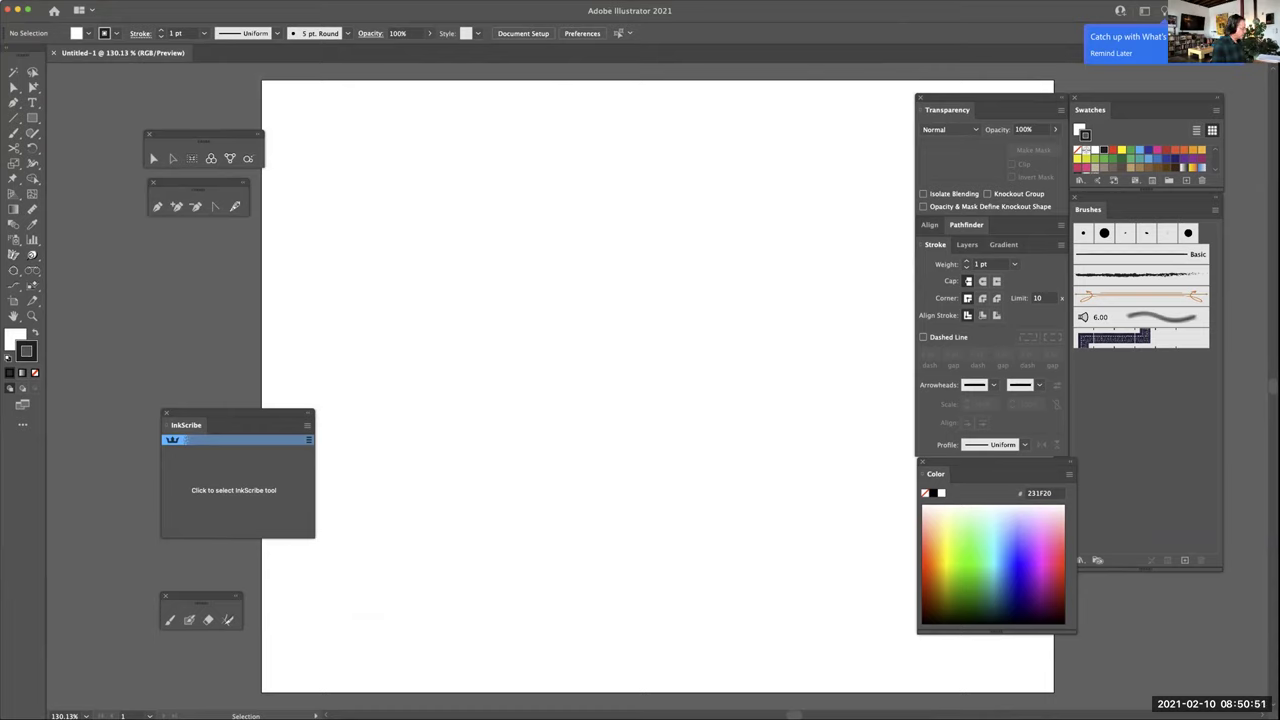
mouse_move(202, 596)
left_mouse_down()
mouse_move(442, 582)
mouse_move(522, 380)
mouse_move(510, 322)
left_mouse_up()
left_click_drag(507, 320, 372, 173)
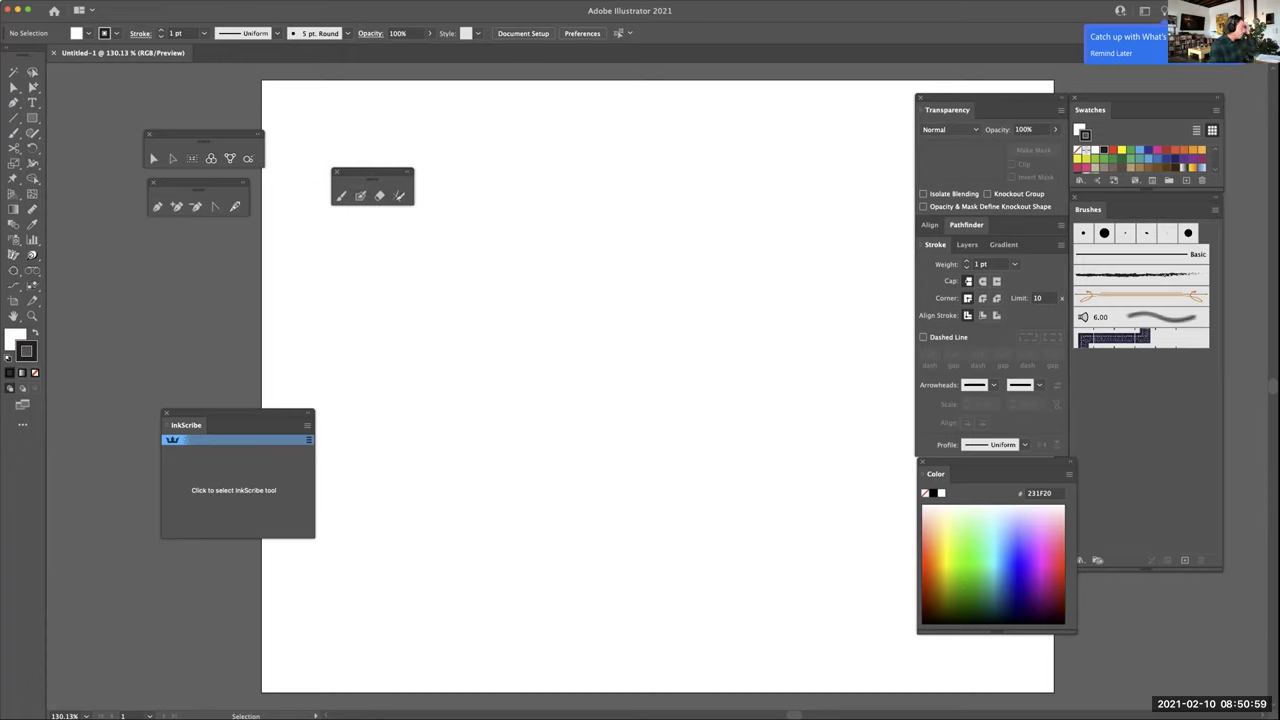
left_click(337, 172)
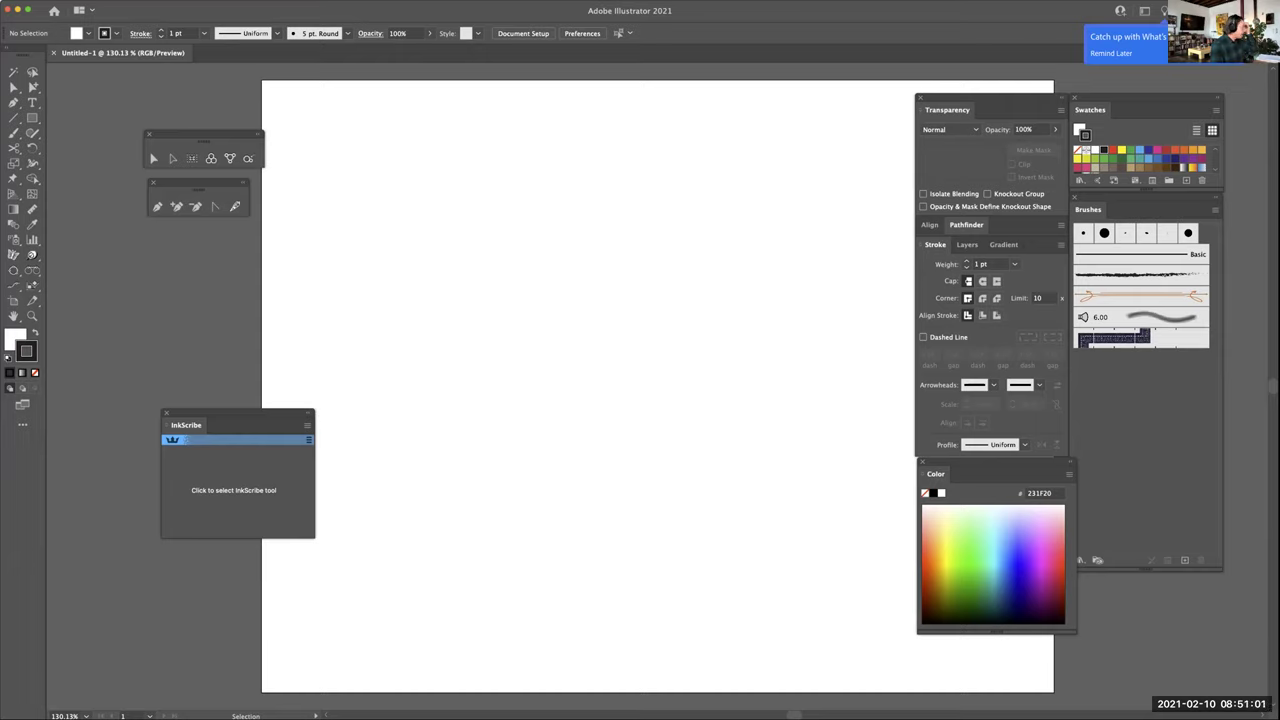
left_click(148, 133)
left_click(152, 182)
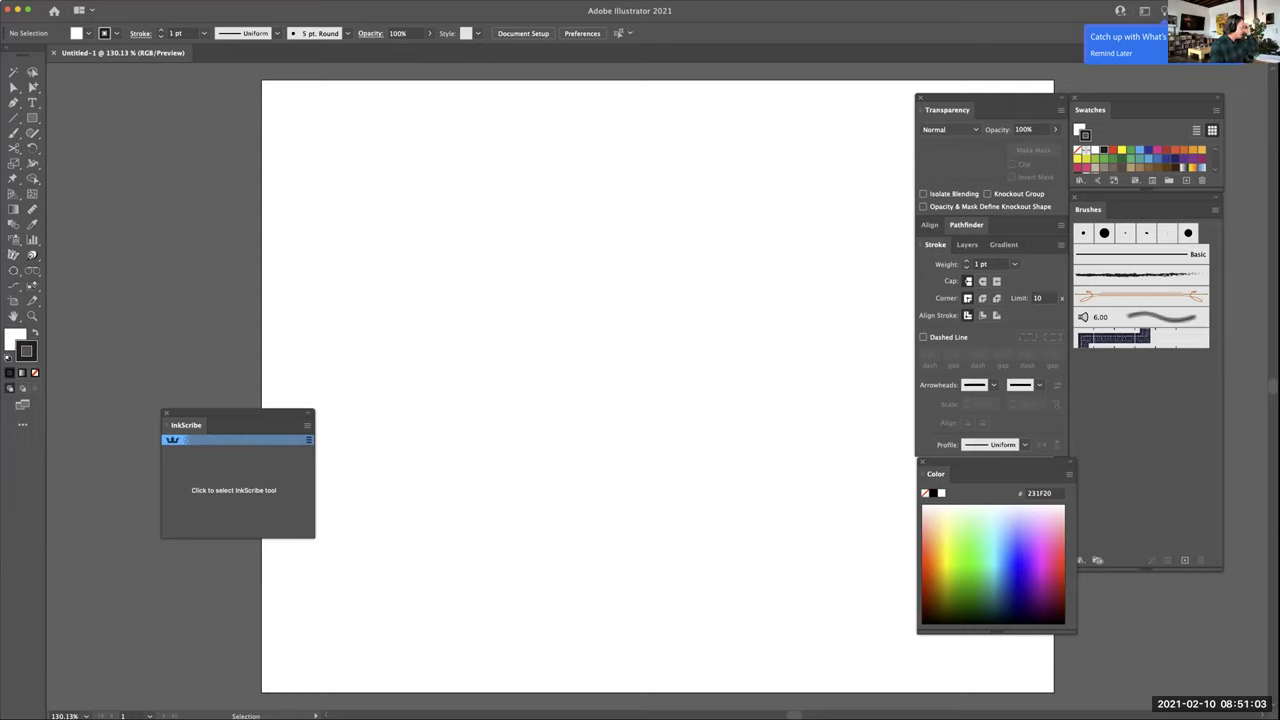
left_click_drag(240, 414, 146, 244)
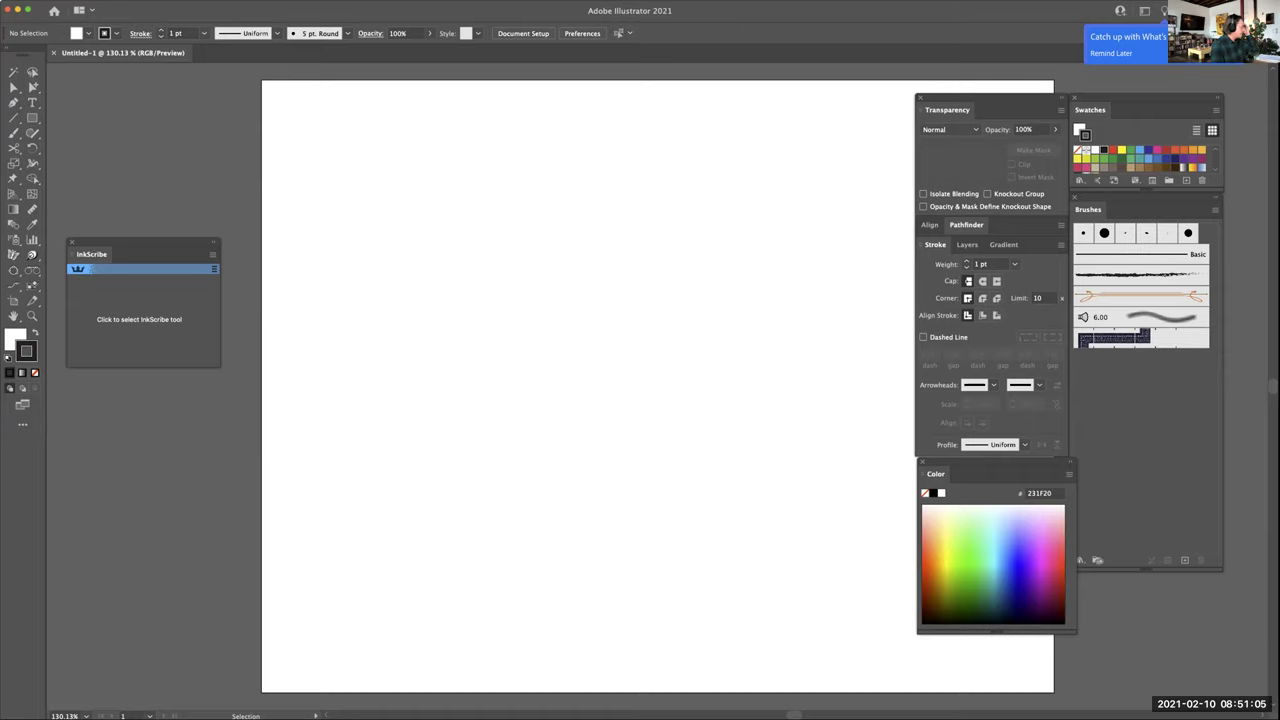
left_click(71, 242)
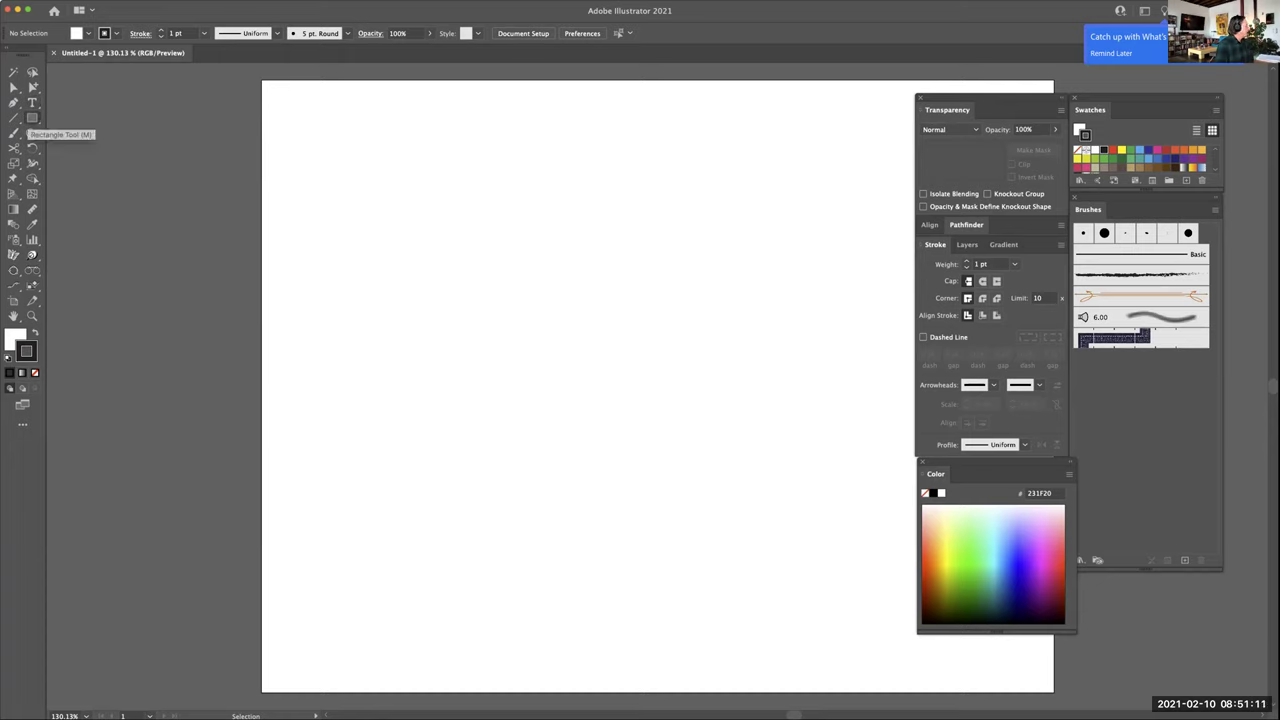
Drag out a wide rectangle, about 168.3 × 51.9 mm, across the upper artboard
left_click(32, 118)
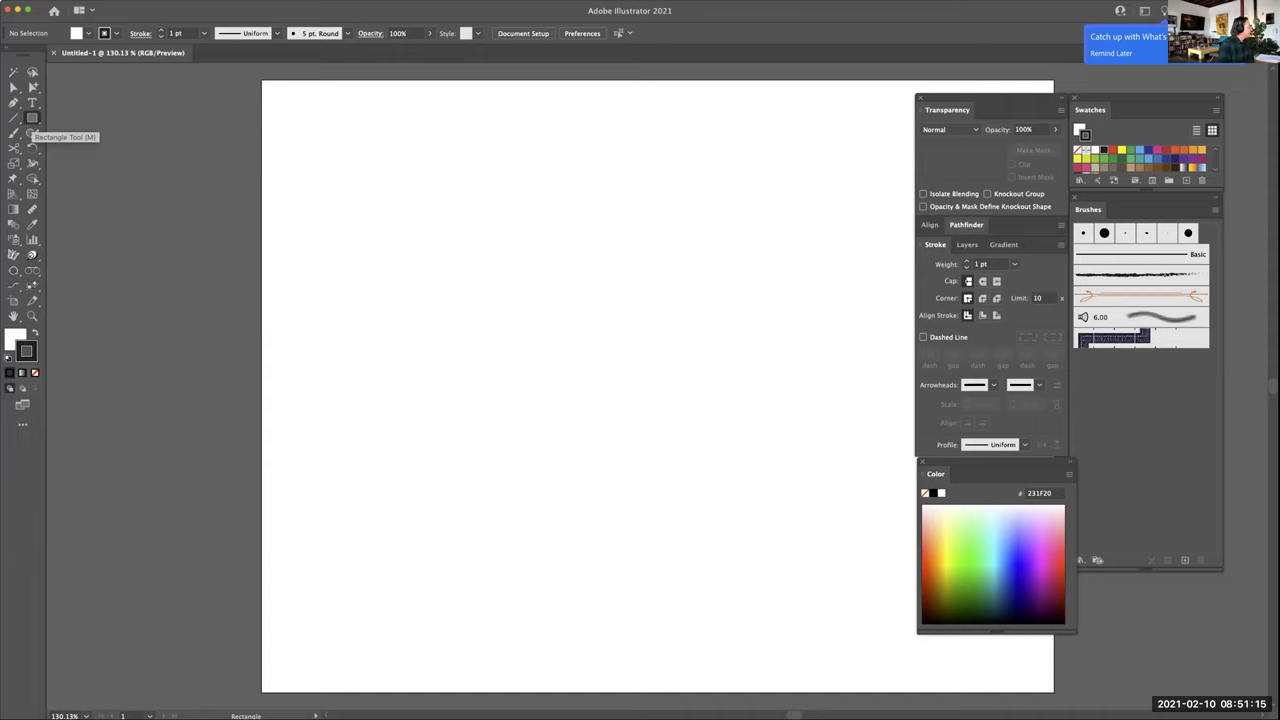
left_click(32, 118)
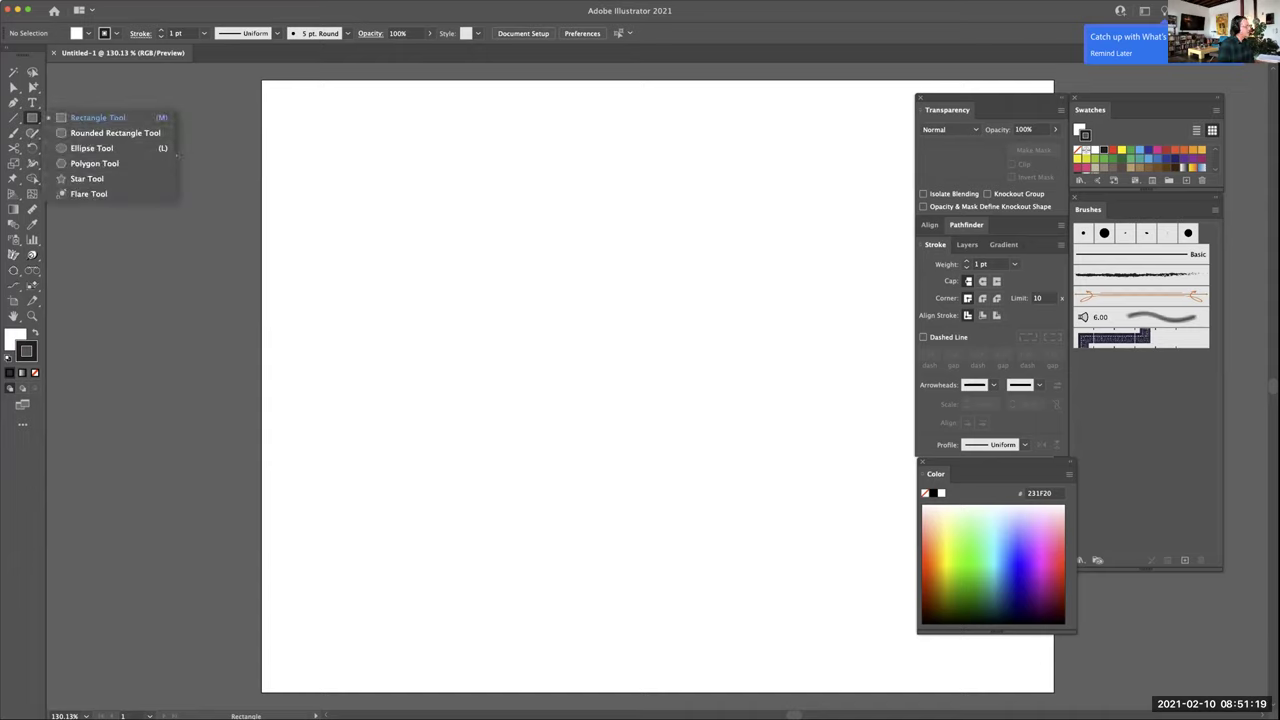
left_click(97, 117)
left_click(638, 360)
key("Escape")
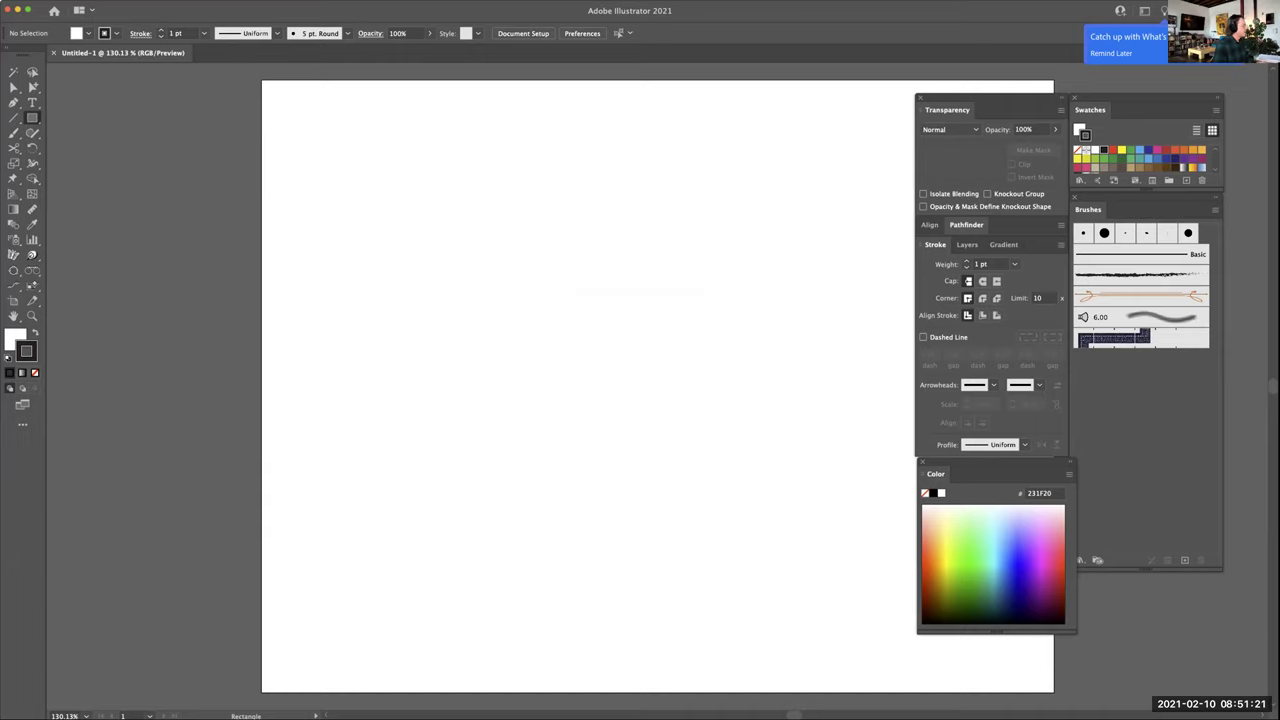
mouse_move(349, 217)
left_mouse_down()
mouse_move(414, 277)
mouse_move(631, 354)
mouse_move(827, 363)
left_mouse_up()
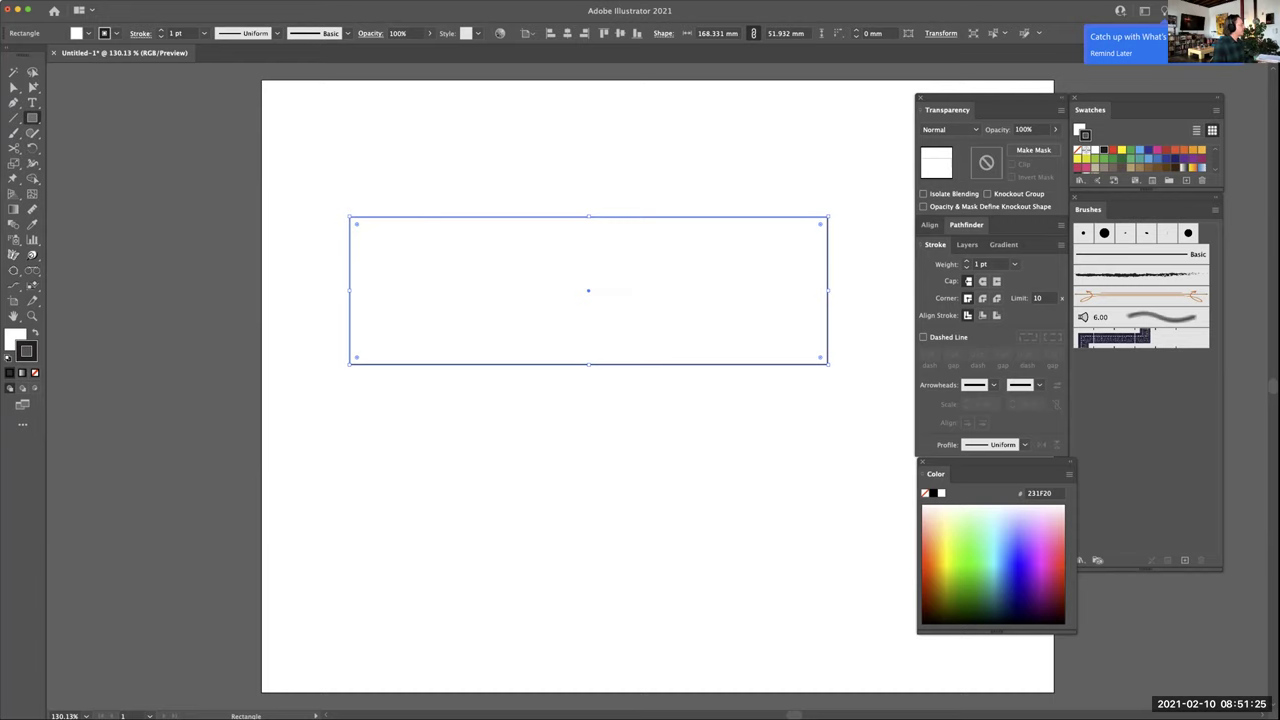
key("p")
left_click(13, 102)
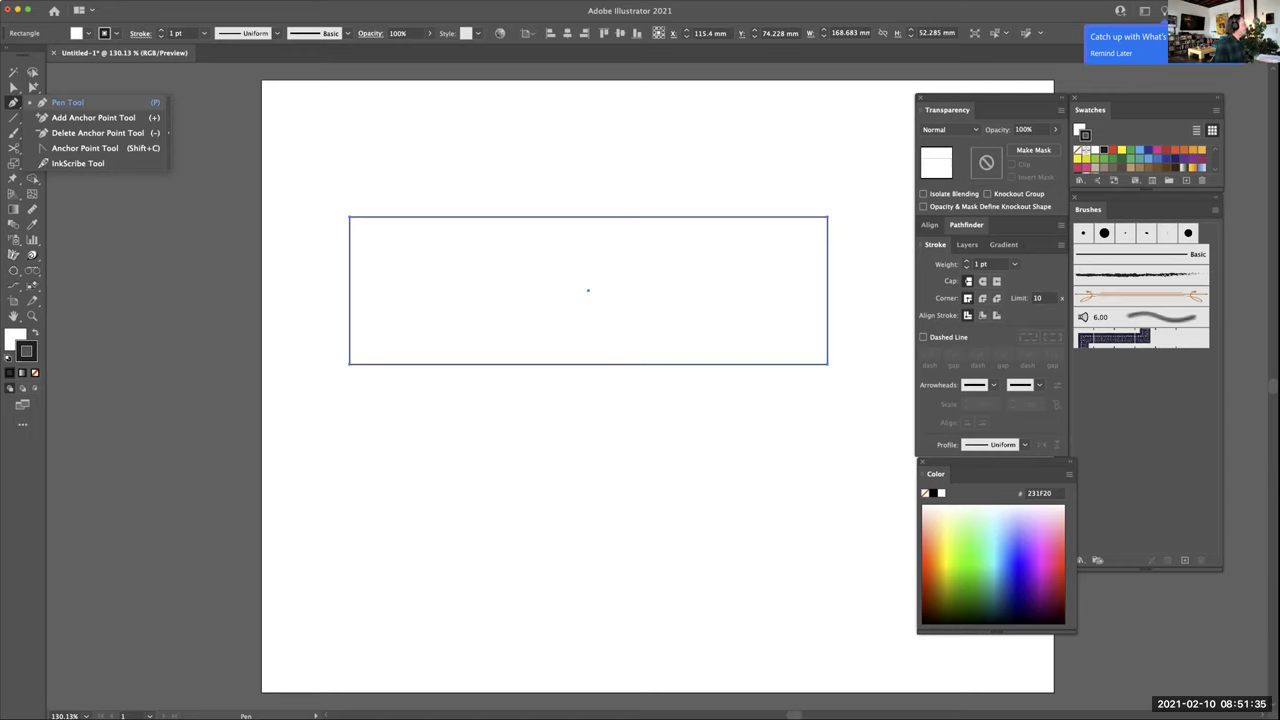
Draw a four-anchor S-shaped wave inside the rectangle with the Pen tool
left_click(68, 102)
left_click(397, 281)
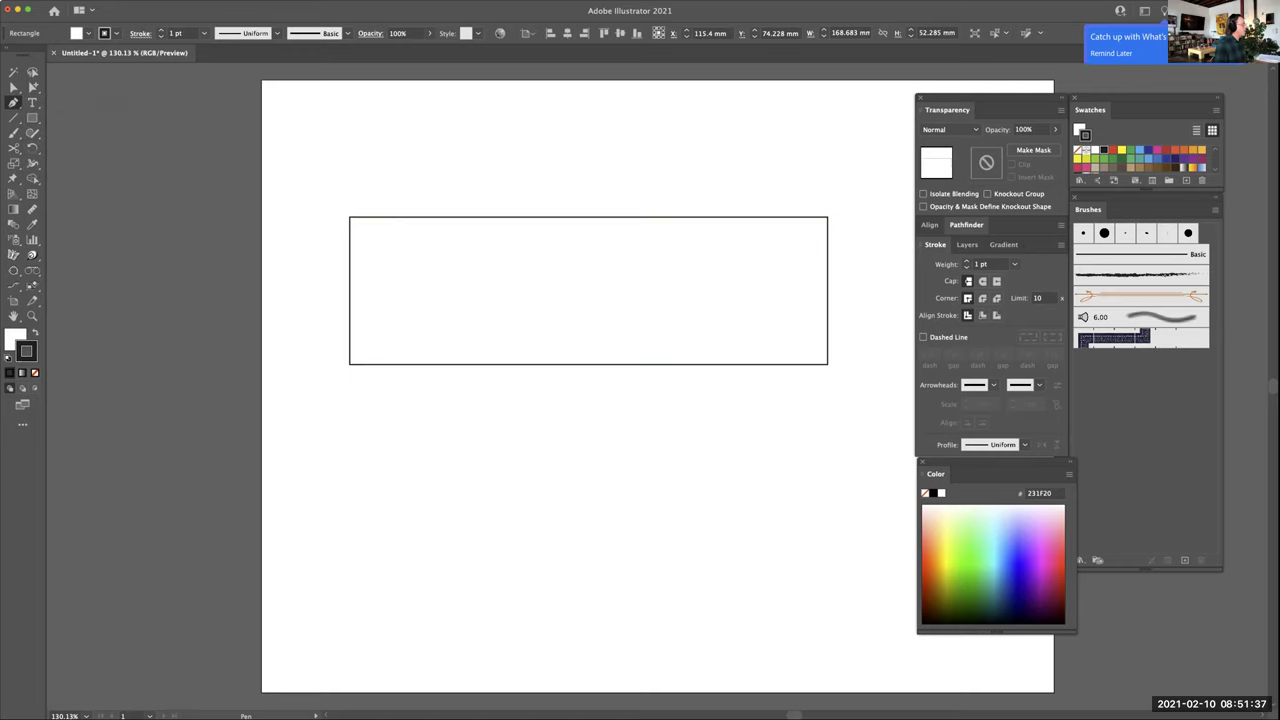
left_click_drag(485, 245, 543, 247)
left_click_drag(646, 325, 734, 325)
left_click(768, 240)
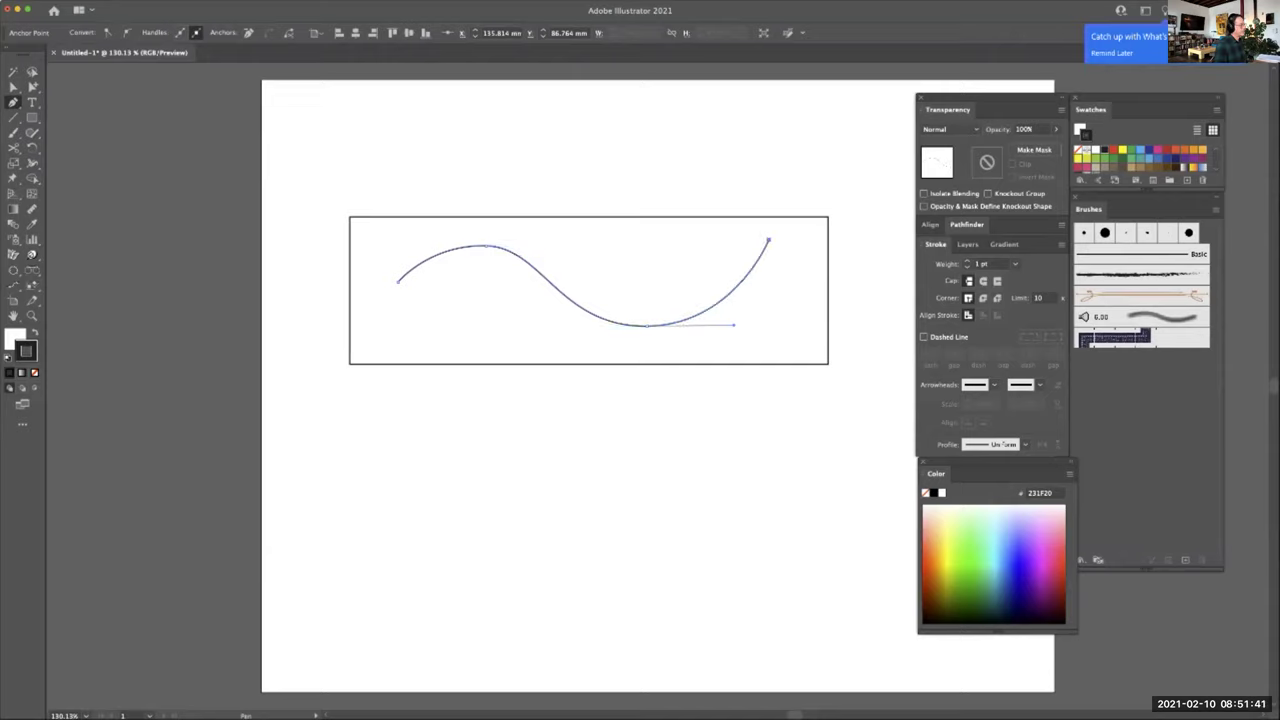
key("Escape")
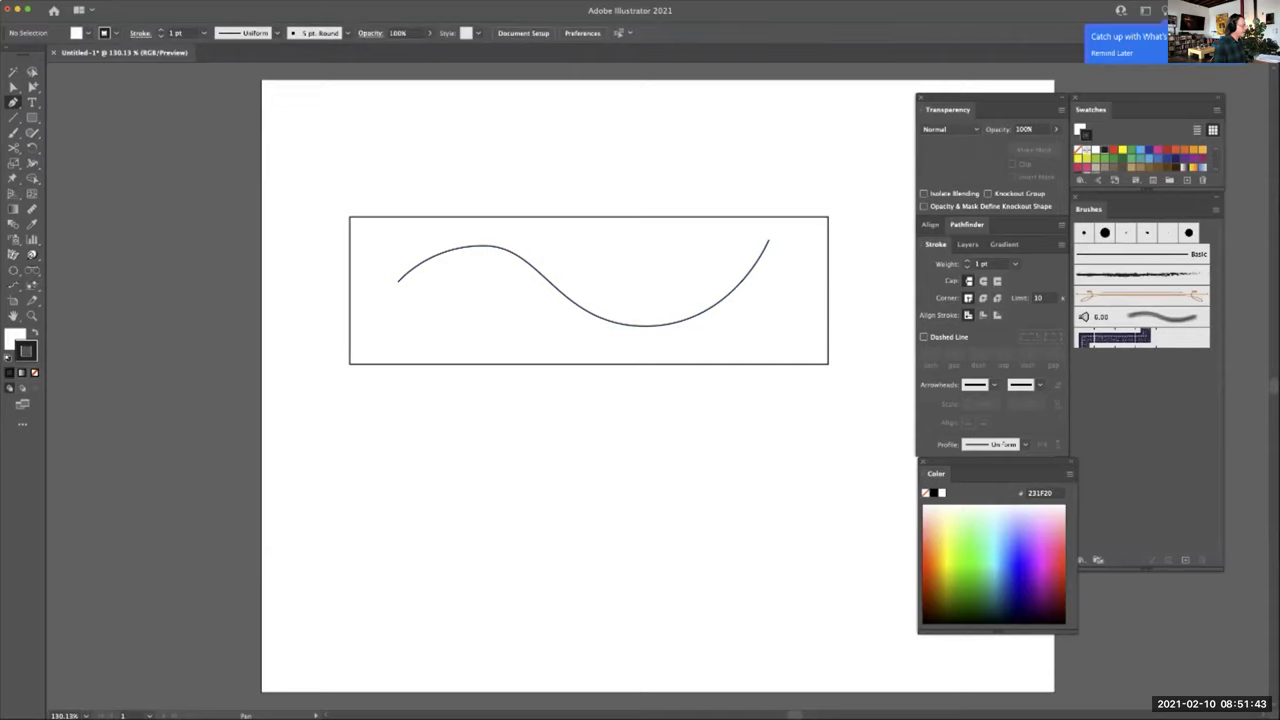
Draw an unfilled curve from below the rectangle, up through it, curling to the top-left
left_click(474, 425)
left_click_drag(590, 260, 686, 234)
left_click_drag(695, 122, 683, 72)
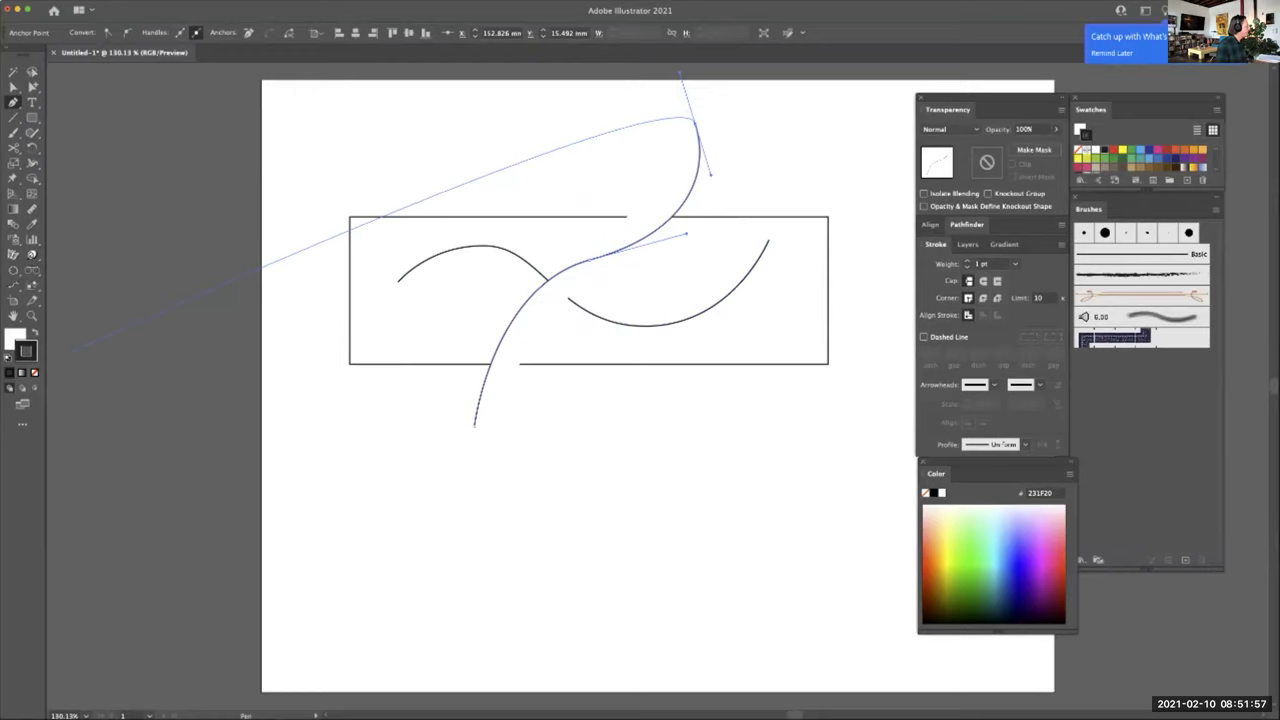
key("x")
left_click(34, 372)
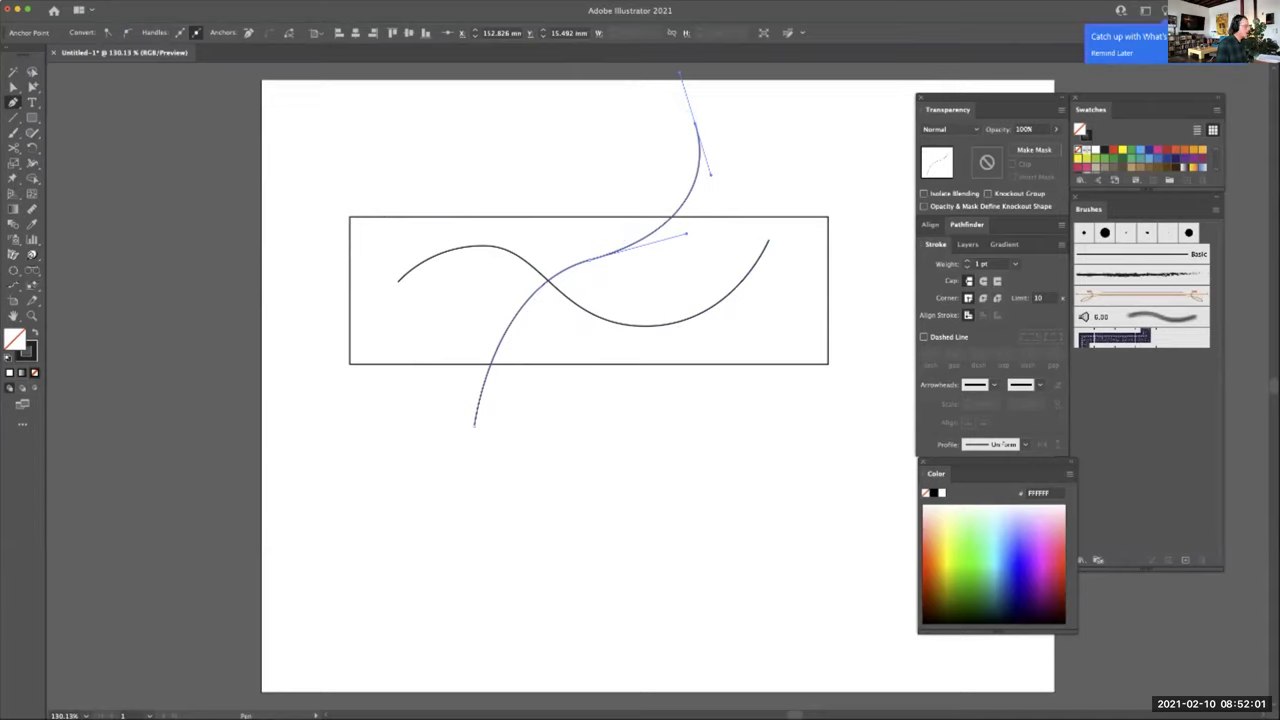
left_click_drag(531, 118, 525, 135)
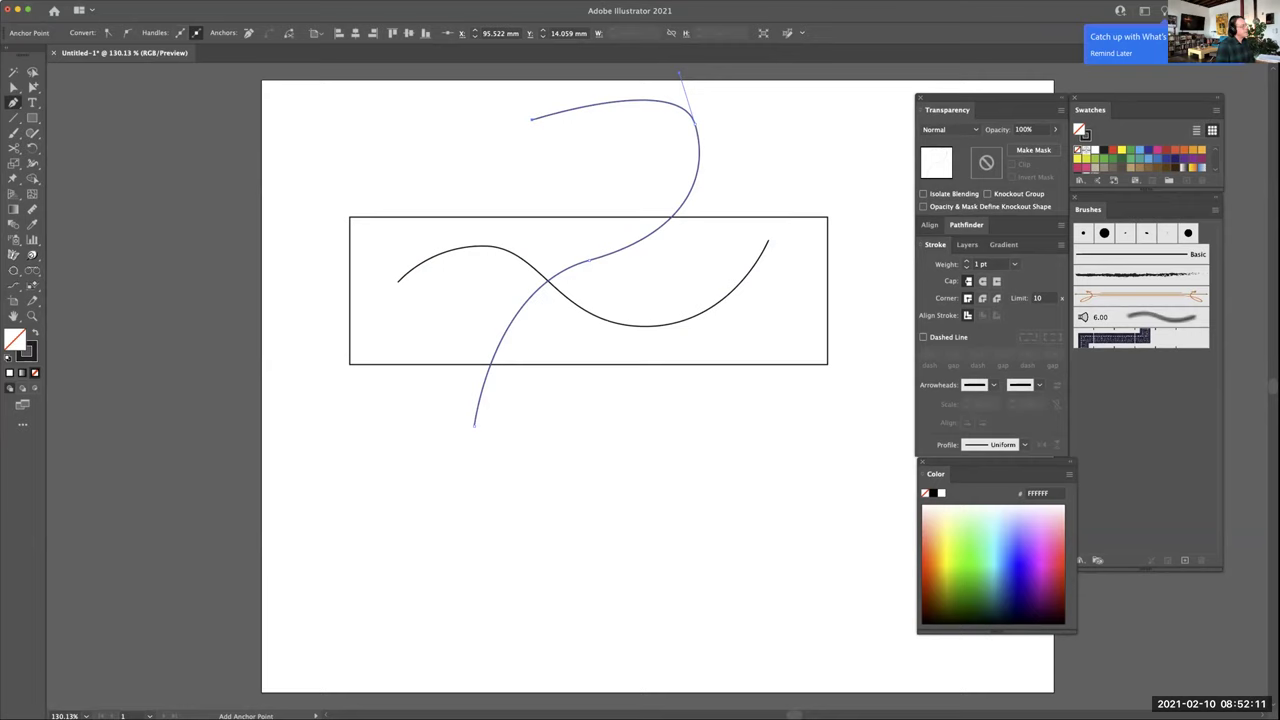
left_click(13, 102)
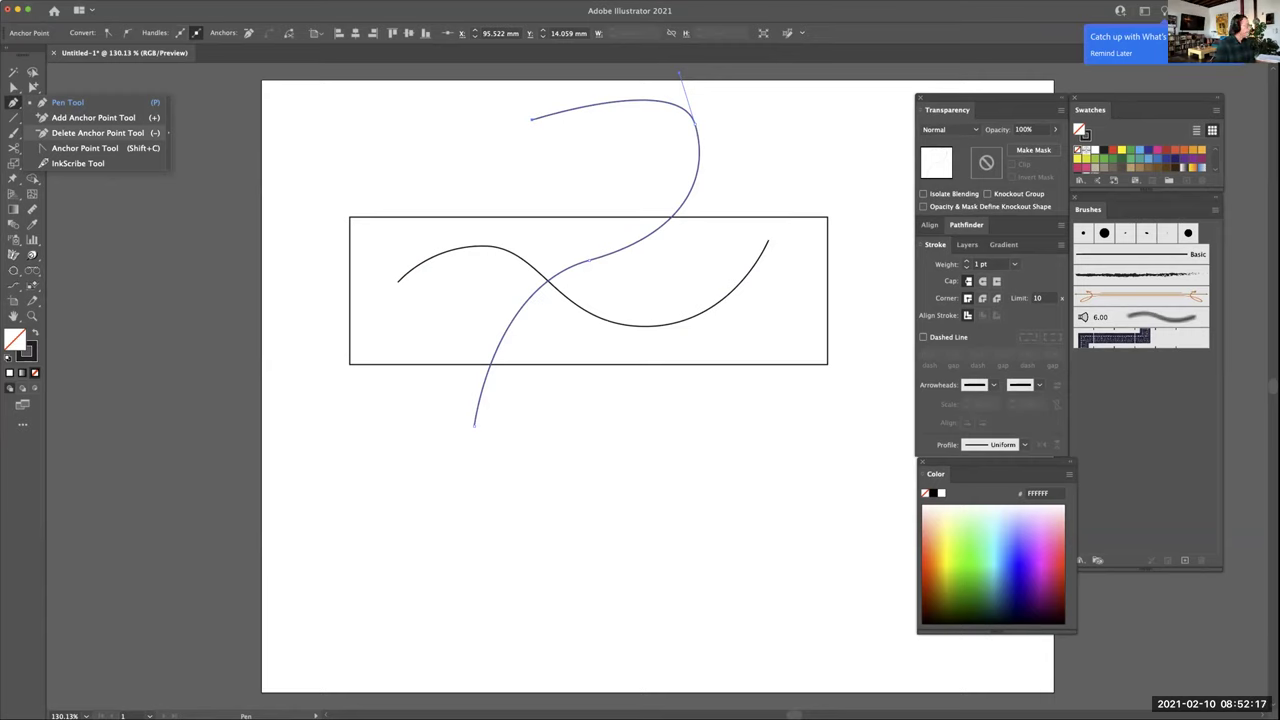
Trim the tall curve by deleting its top curl anchor point
left_click(97, 132)
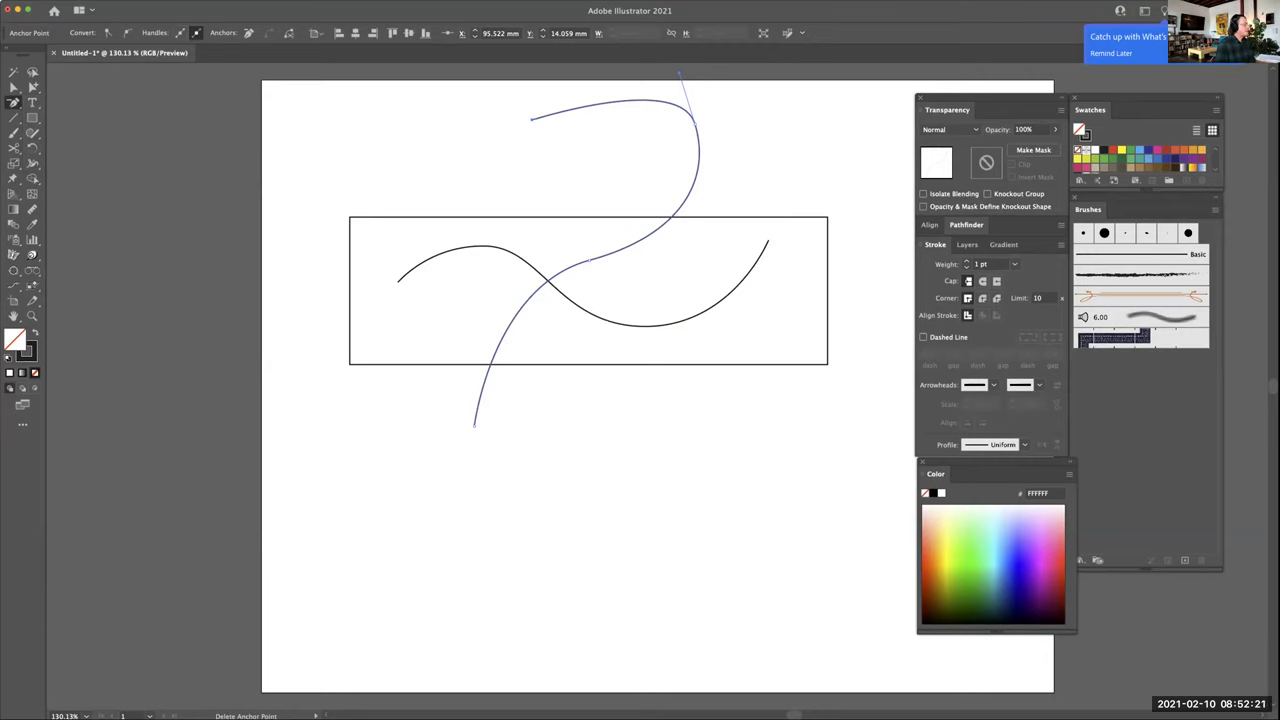
left_click(531, 119)
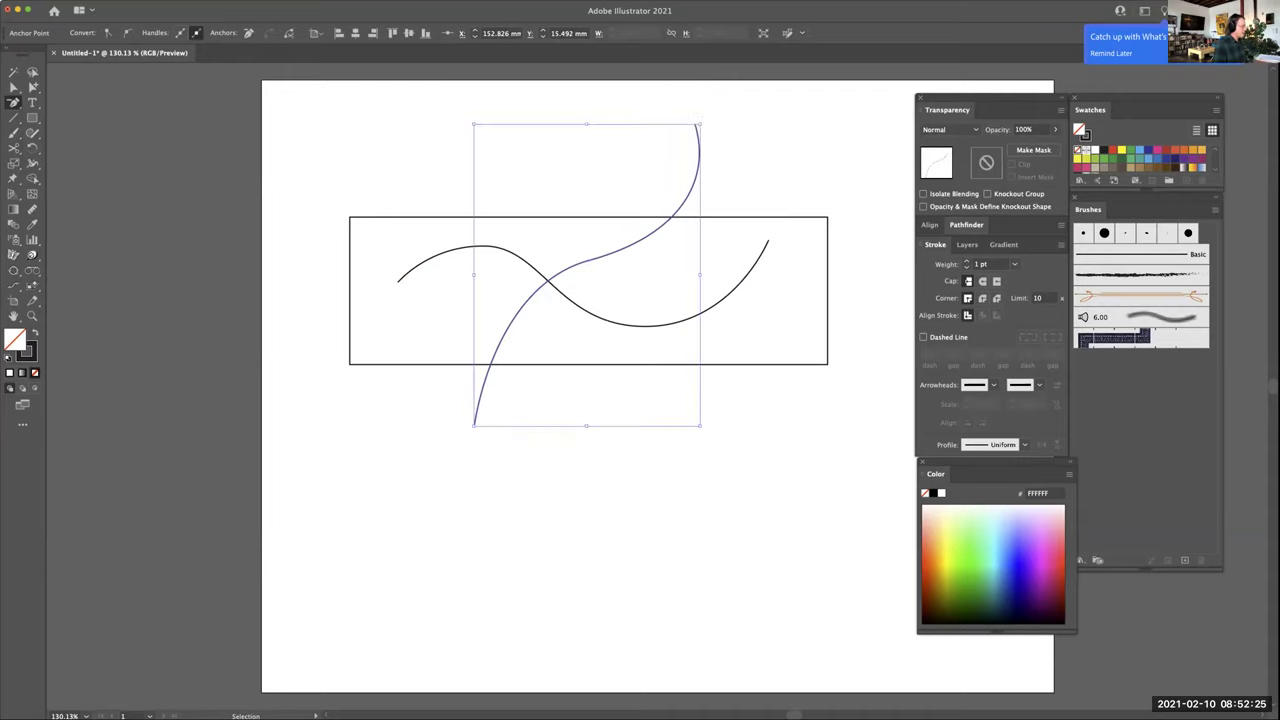
key("super+shift+a")
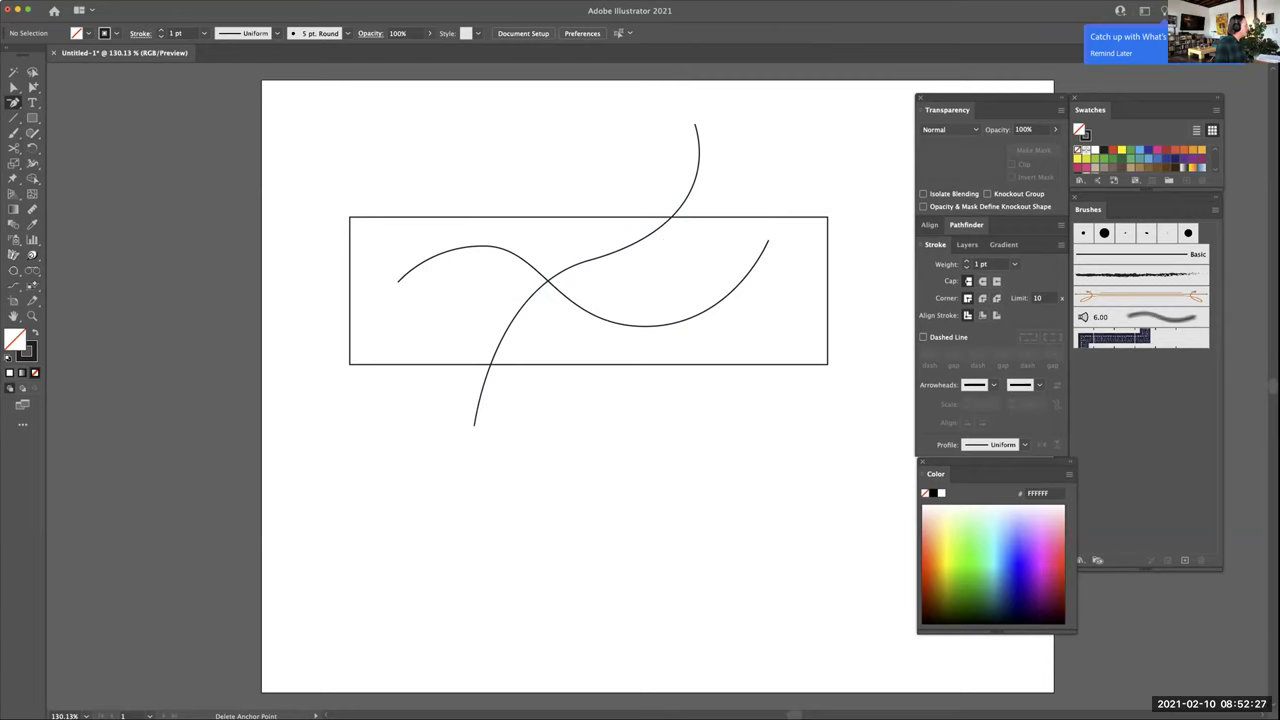
Draw a curve from above the rectangle down through it, then delete its tail anchor
left_click_drag(13, 102, 50, 98)
left_click(566, 176)
left_click_drag(610, 296, 703, 295)
left_click_drag(775, 416, 709, 477)
key("super+shift+a")
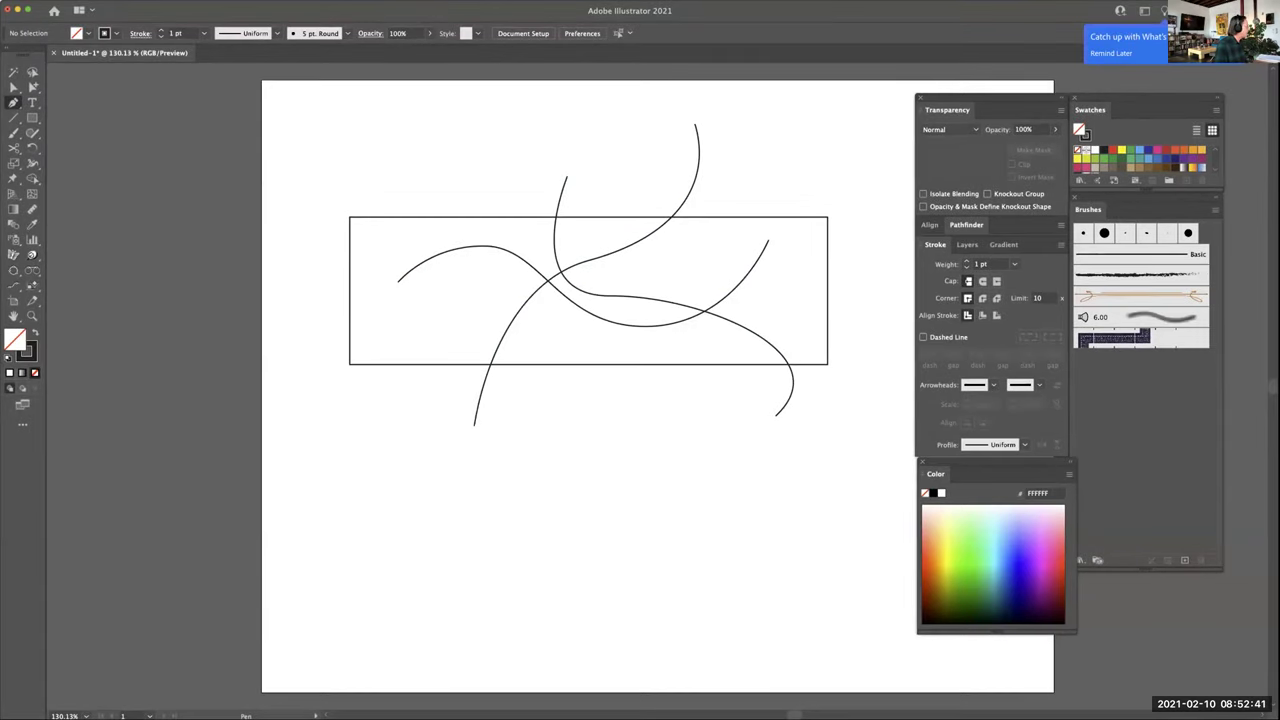
left_click(14, 103)
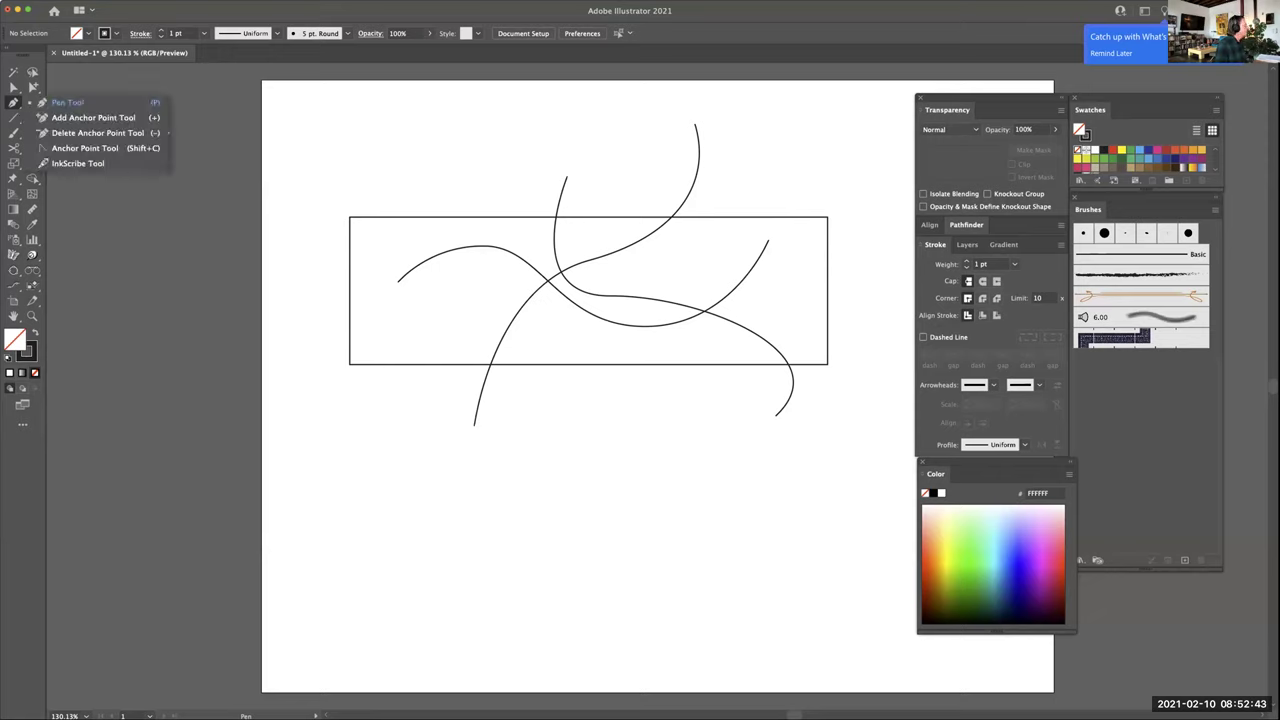
left_click(97, 133)
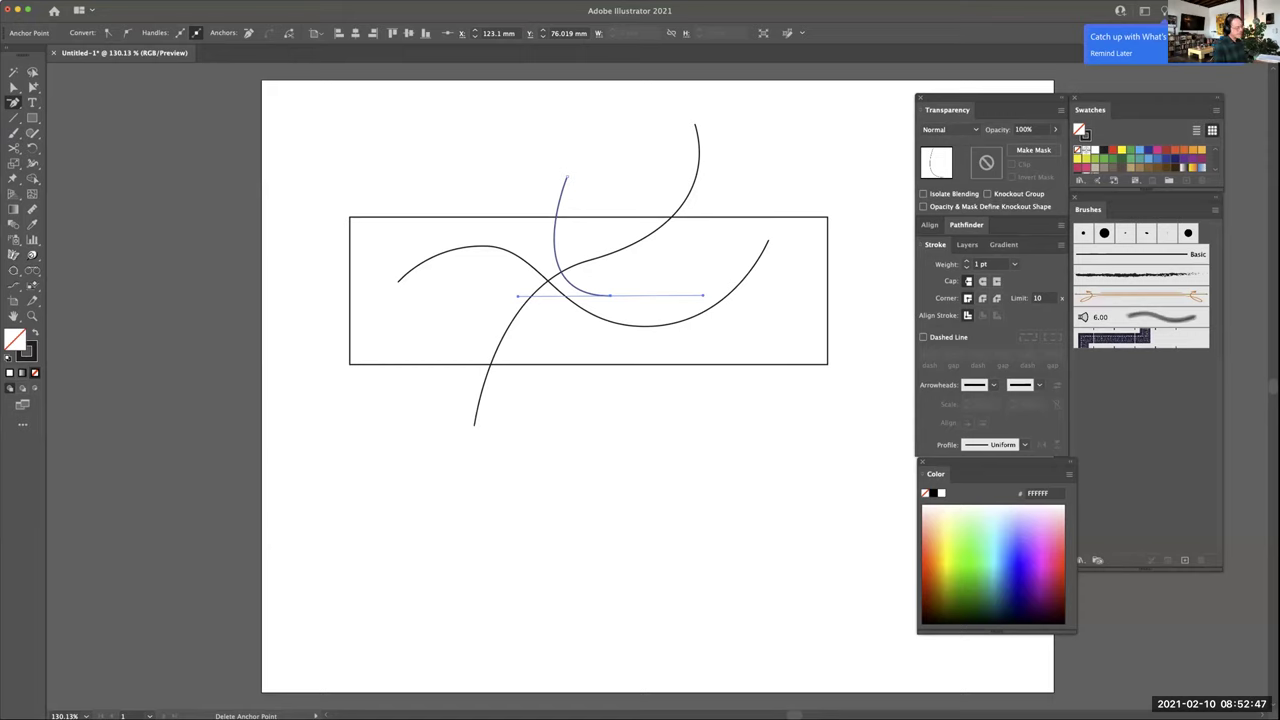
left_click(776, 415)
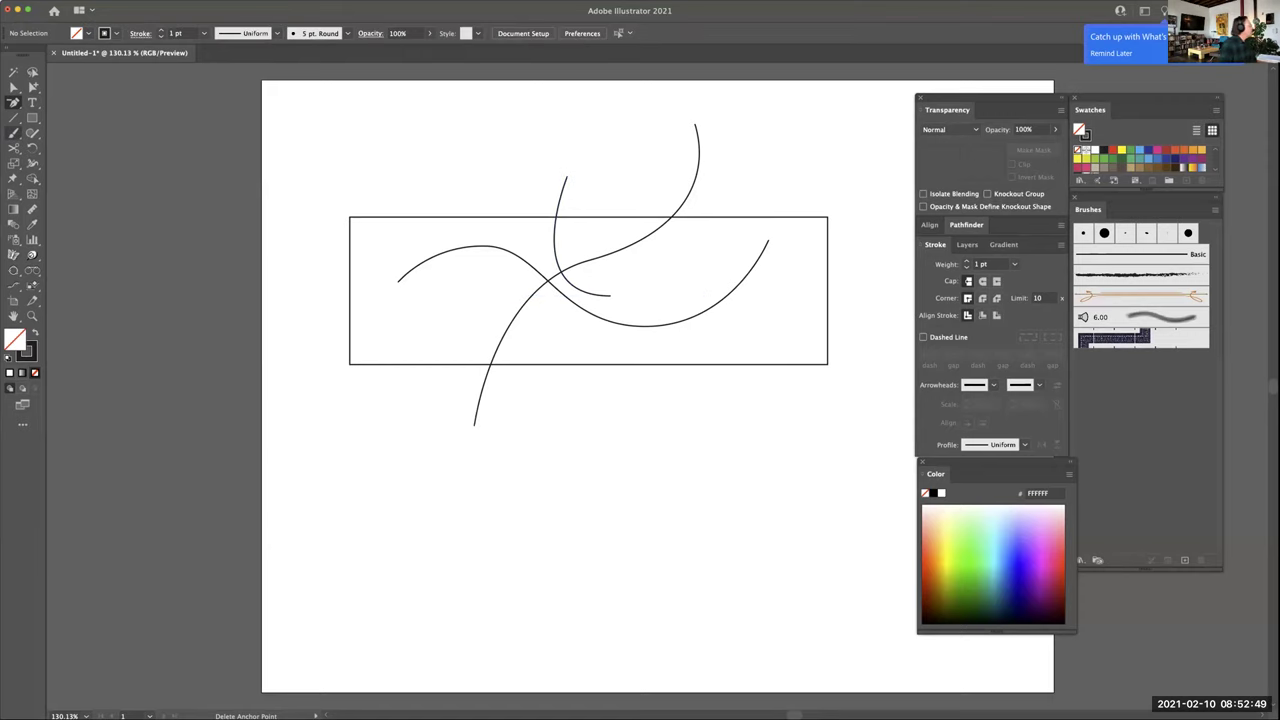
Tear off the pen tools as a floating panel and draw a curve looping over the rectangle and down below it
left_click(14, 103)
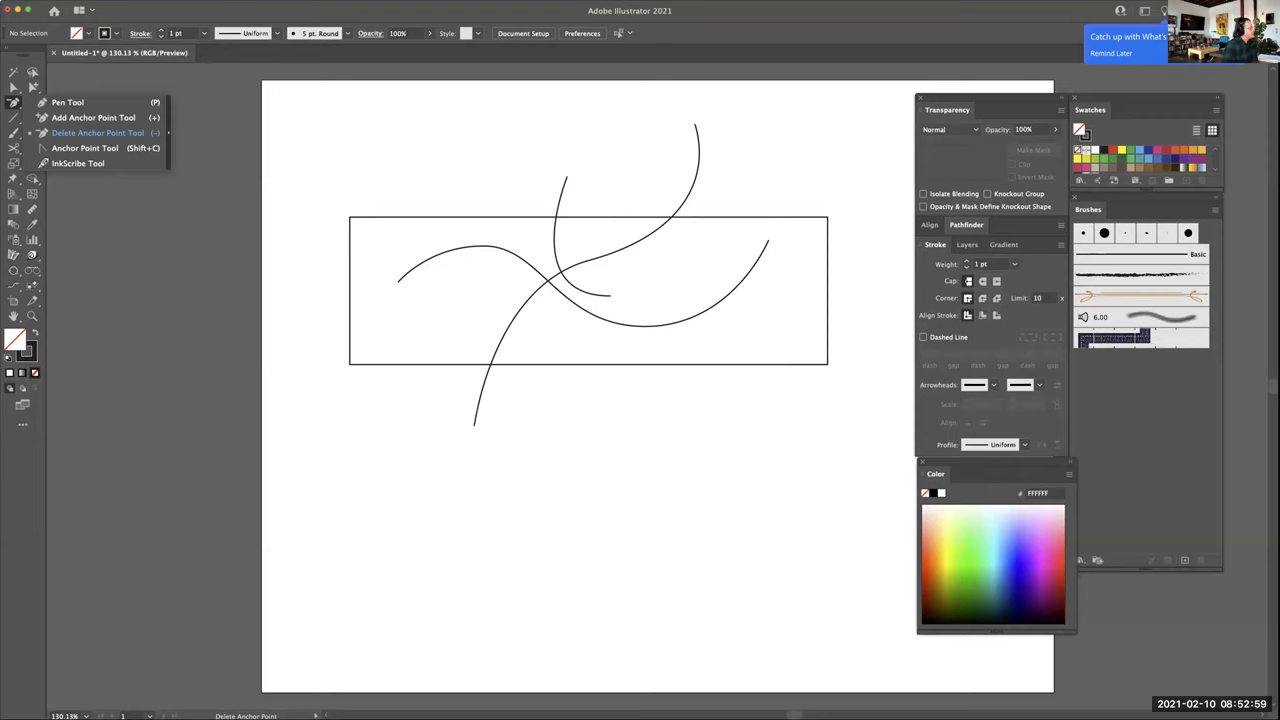
left_click(169, 132)
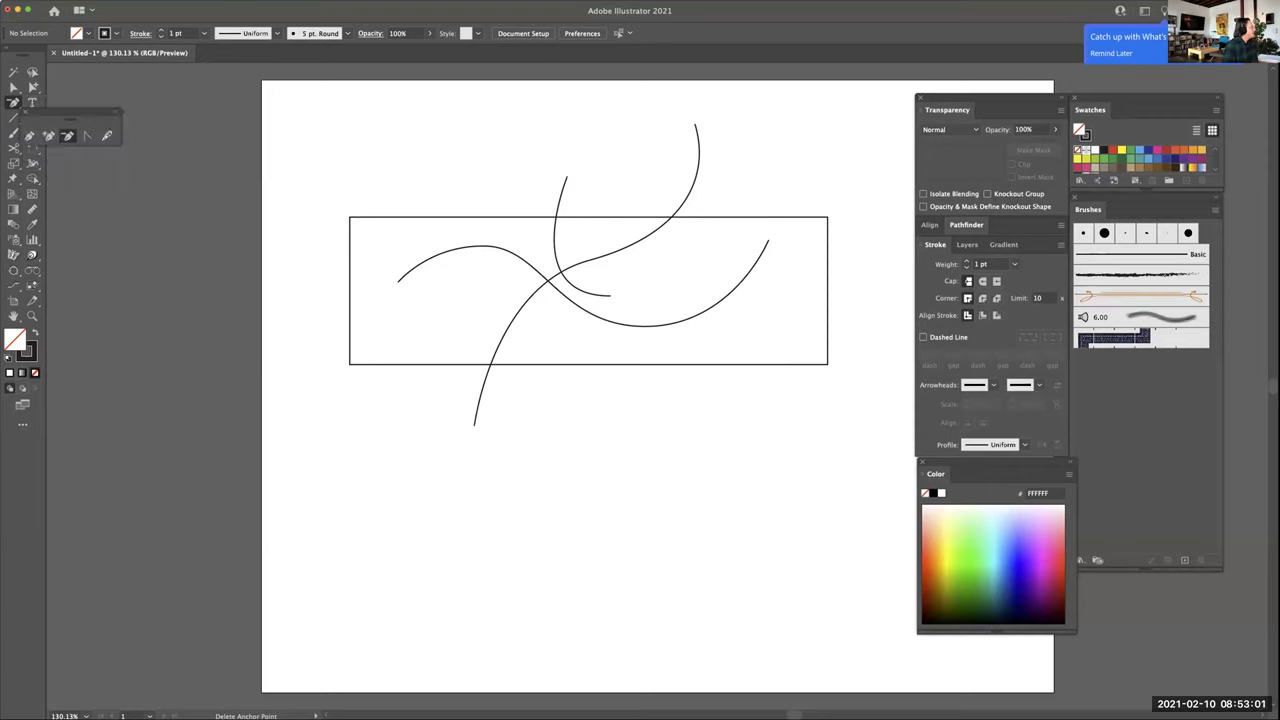
left_click_drag(70, 113, 474, 160)
left_click(433, 183)
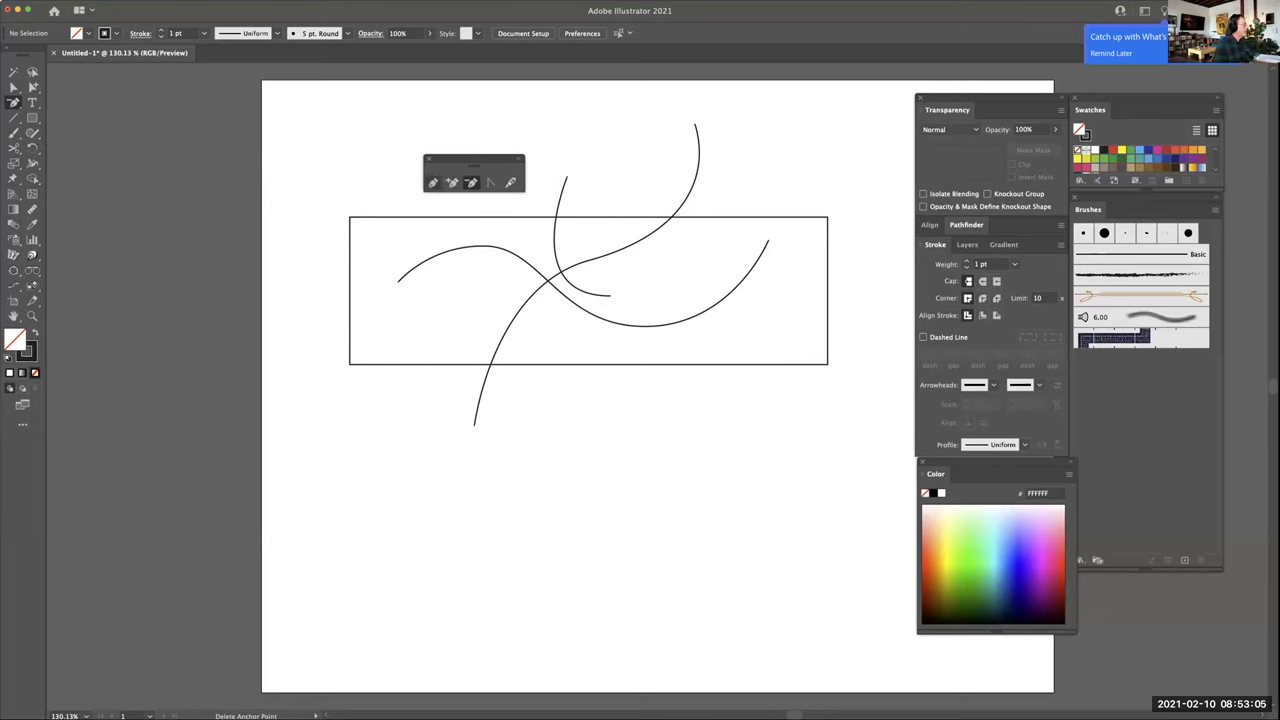
left_click(620, 178)
left_click_drag(748, 188, 773, 233)
left_click_drag(460, 328, 489, 418)
left_click(646, 418)
key("super+shift+a")
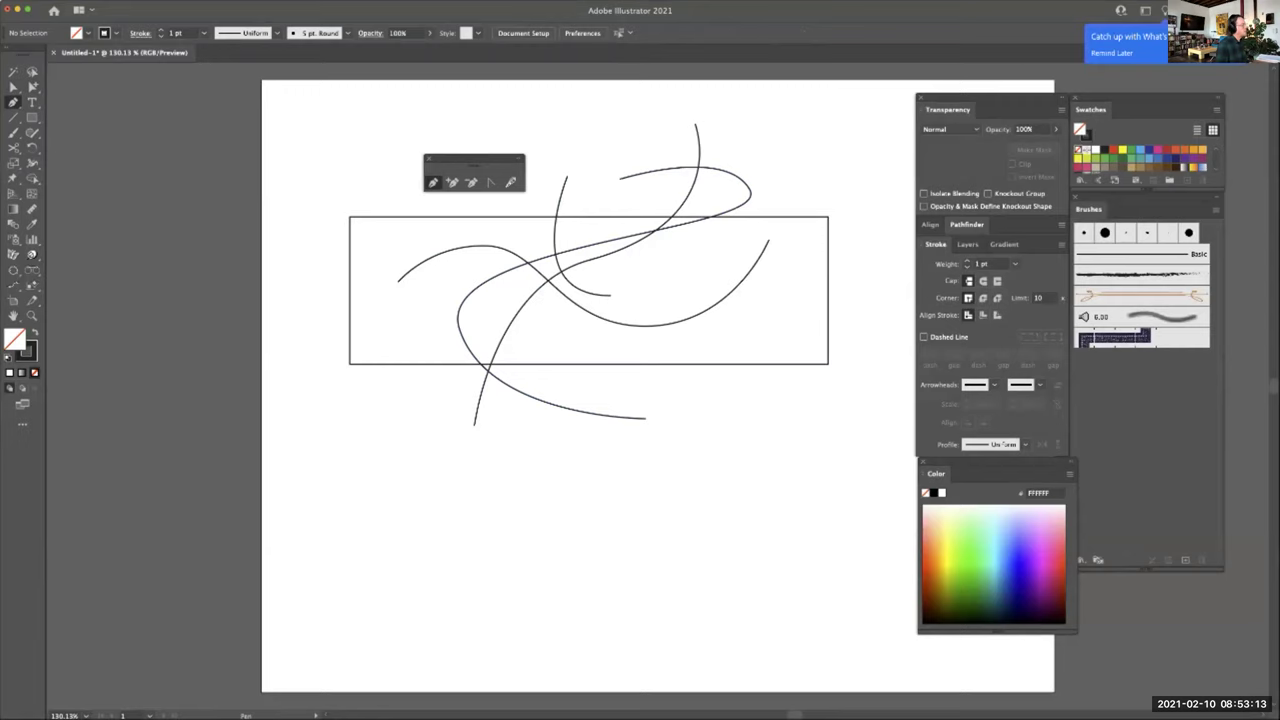
left_click_drag(474, 158, 164, 104)
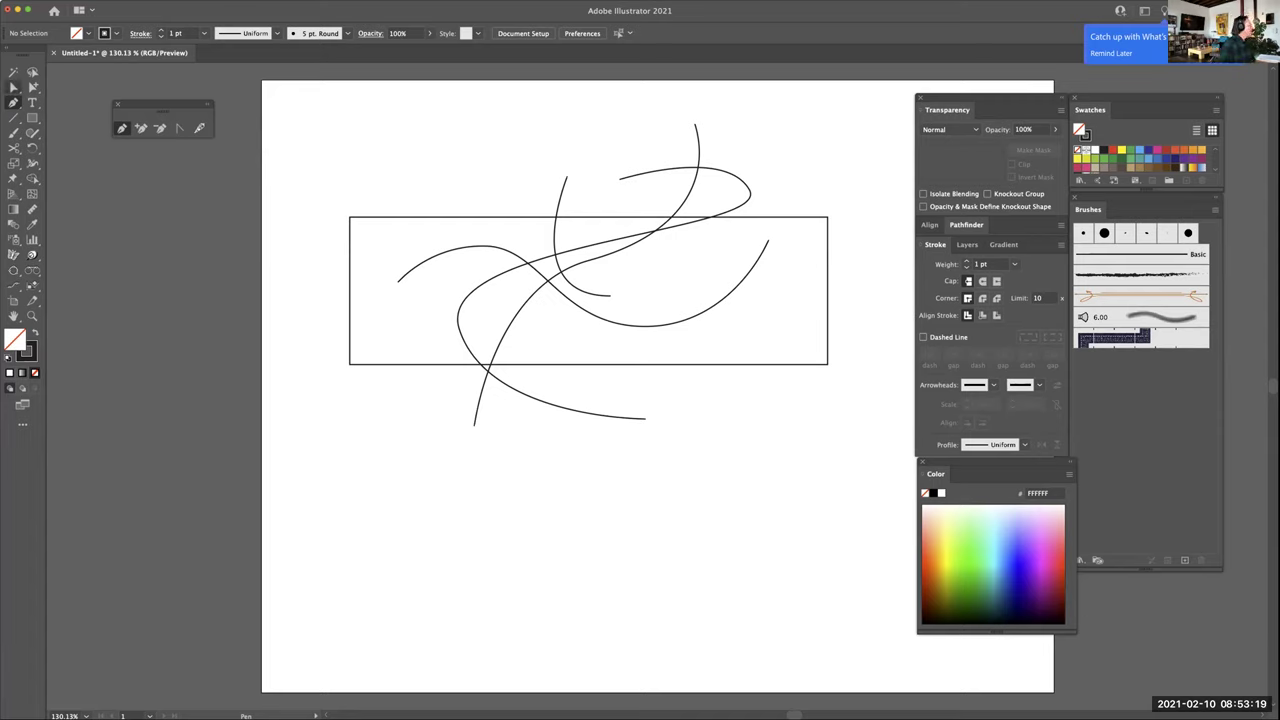
Tear off the selection tools as a floating panel on the canvas
left_click(14, 88)
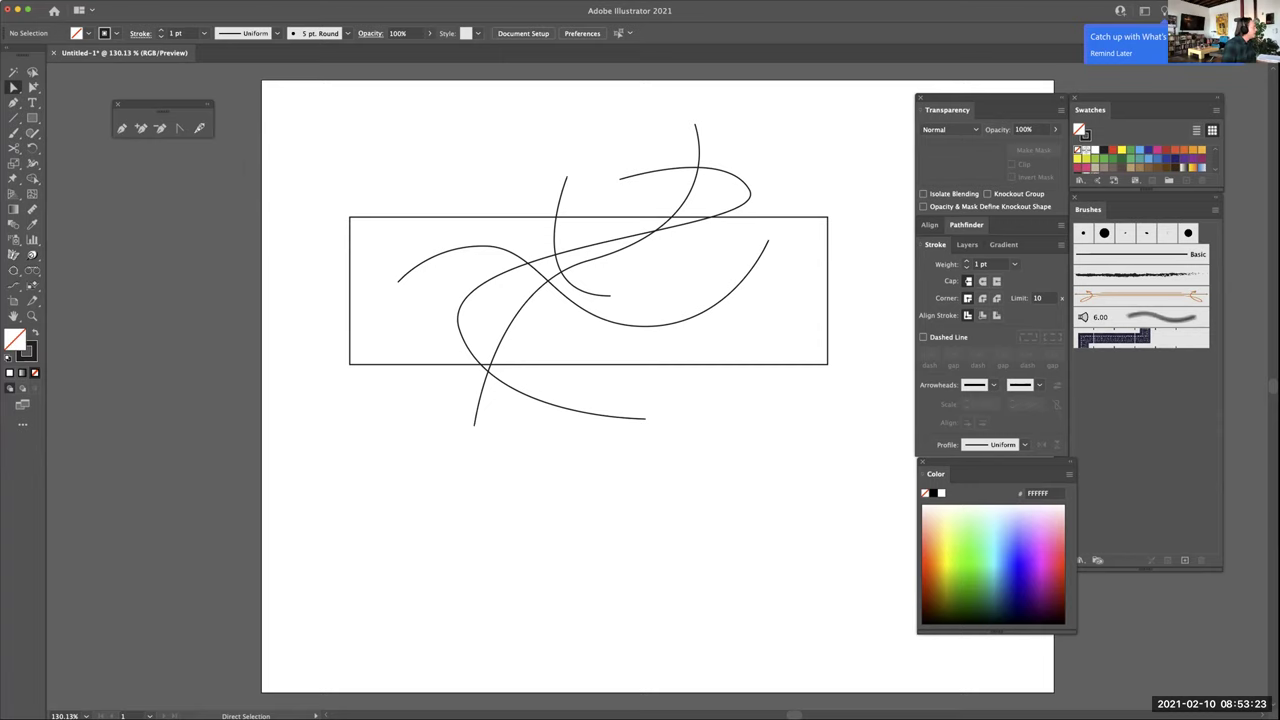
left_click(14, 88)
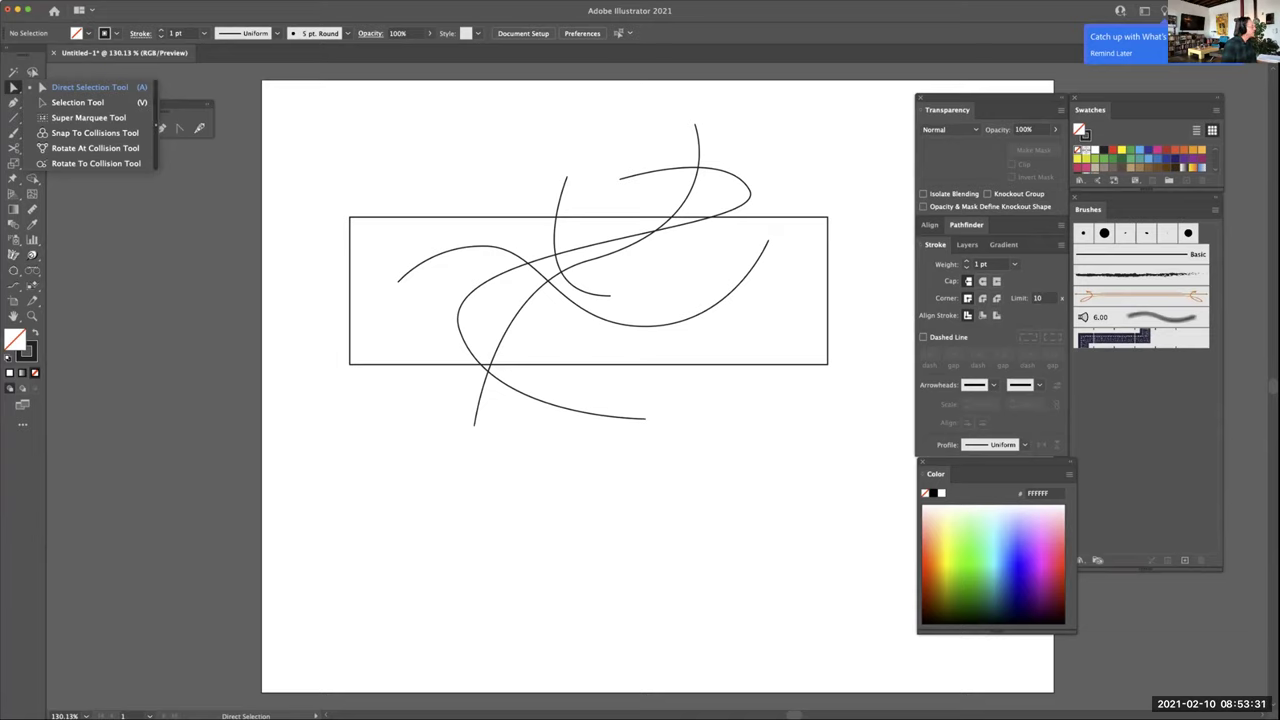
left_click(153, 125)
left_click_drag(88, 101, 350, 125)
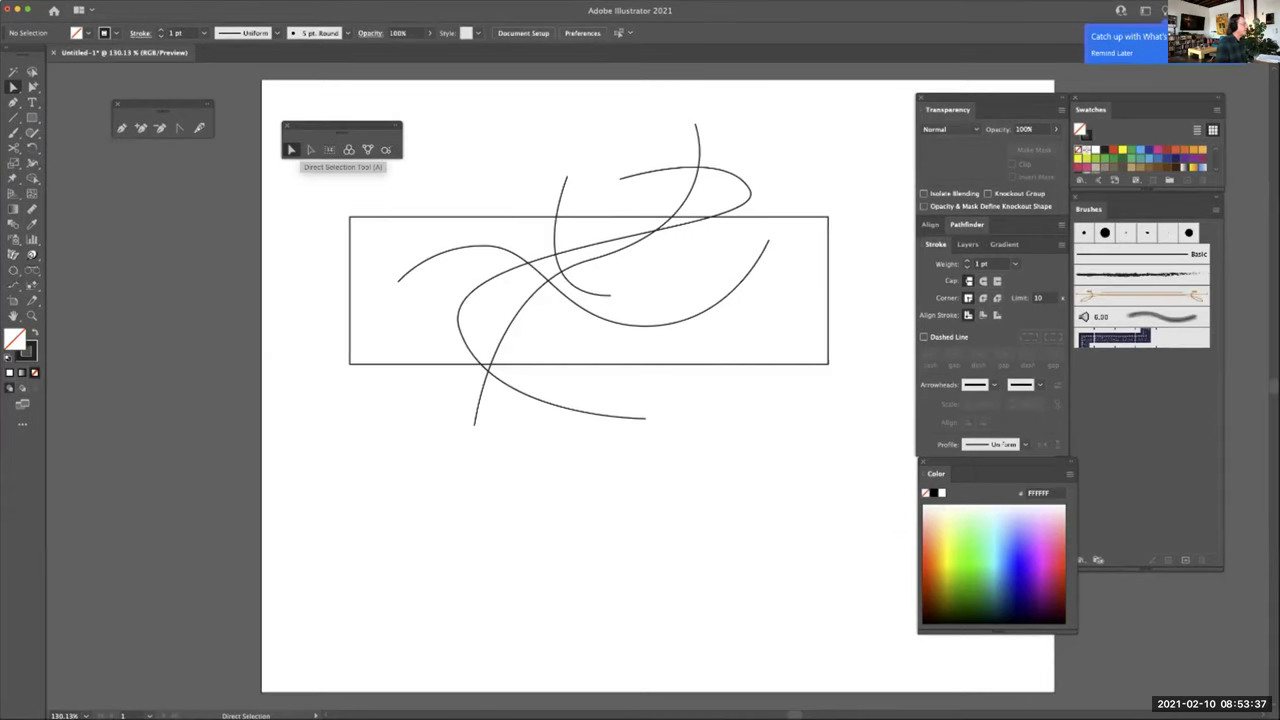
Raise the left wave's peak above the rectangle and shift the hooked curve's top end left
left_click(470, 217)
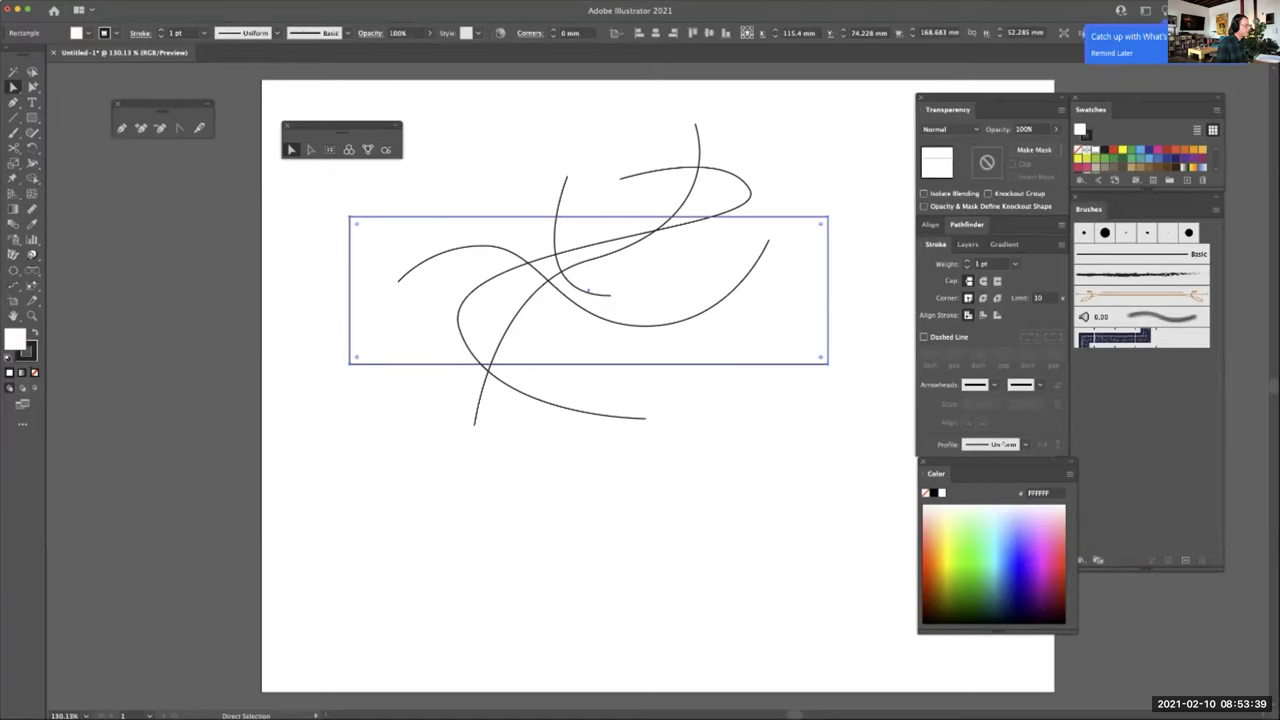
left_click(470, 246)
left_click_drag(478, 245, 485, 185)
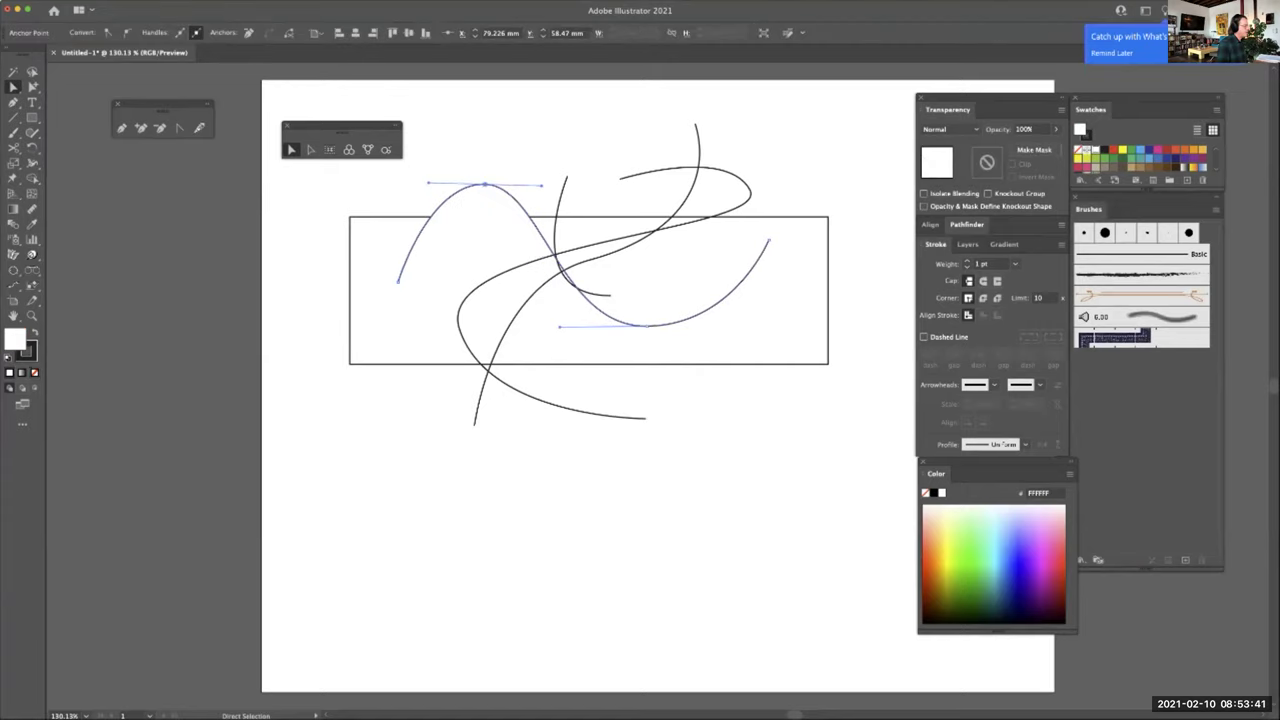
key("super+shift+a")
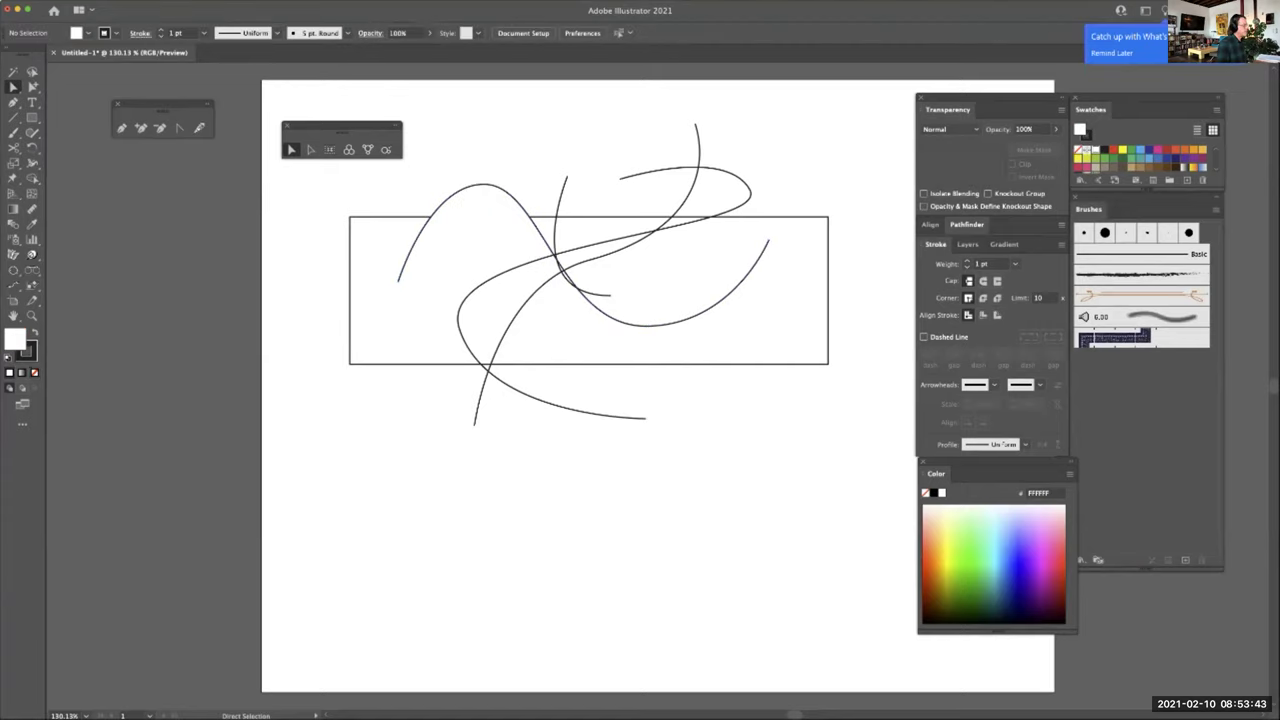
left_click_drag(566, 176, 521, 195)
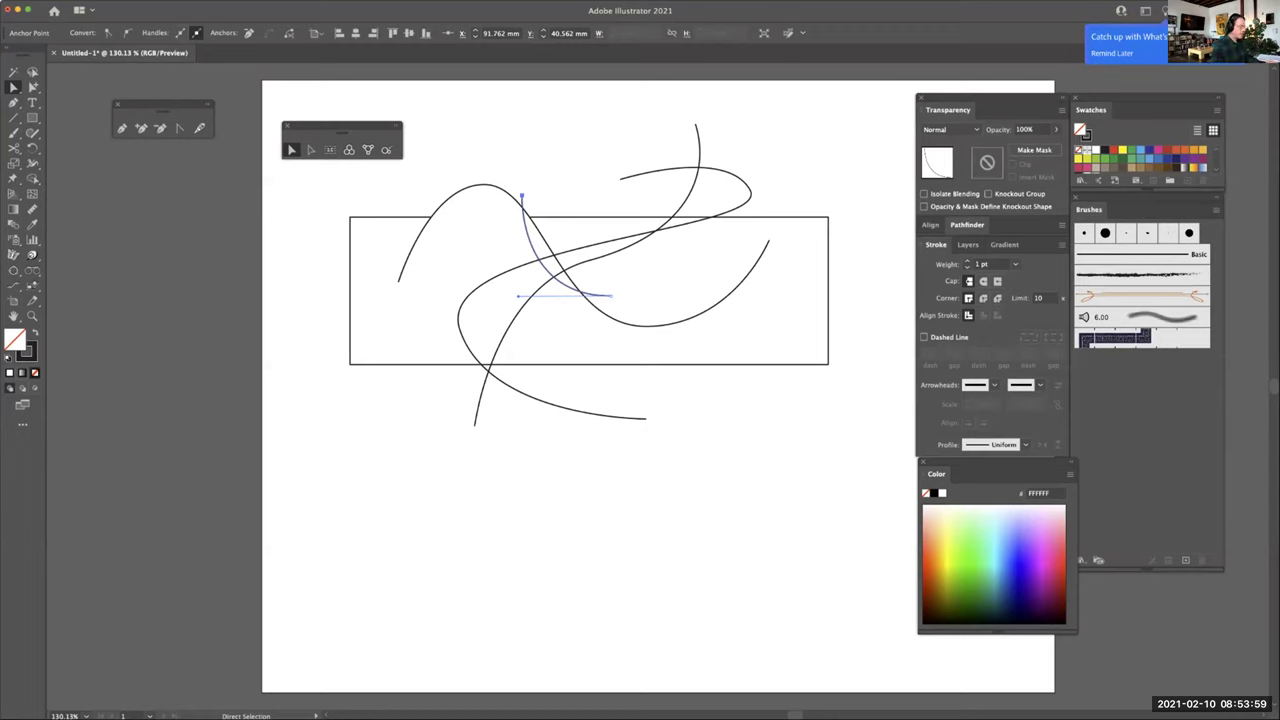
key("shift+super+a")
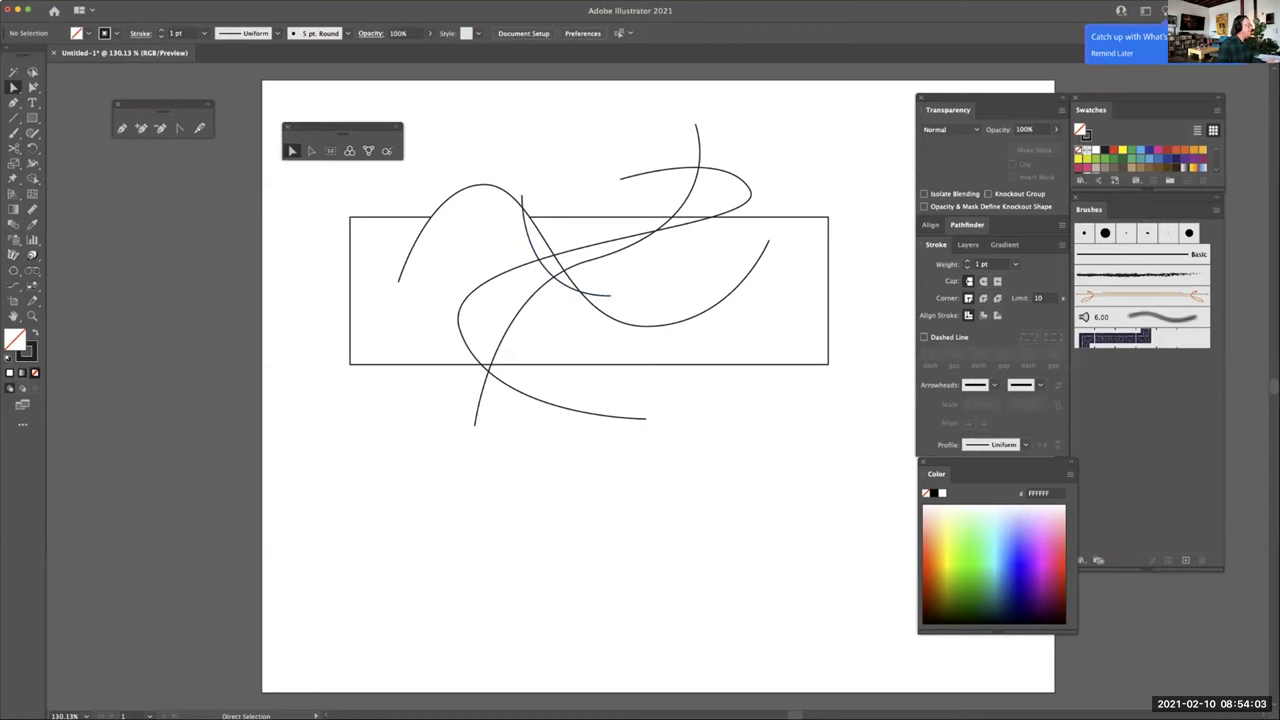
left_click(312, 151)
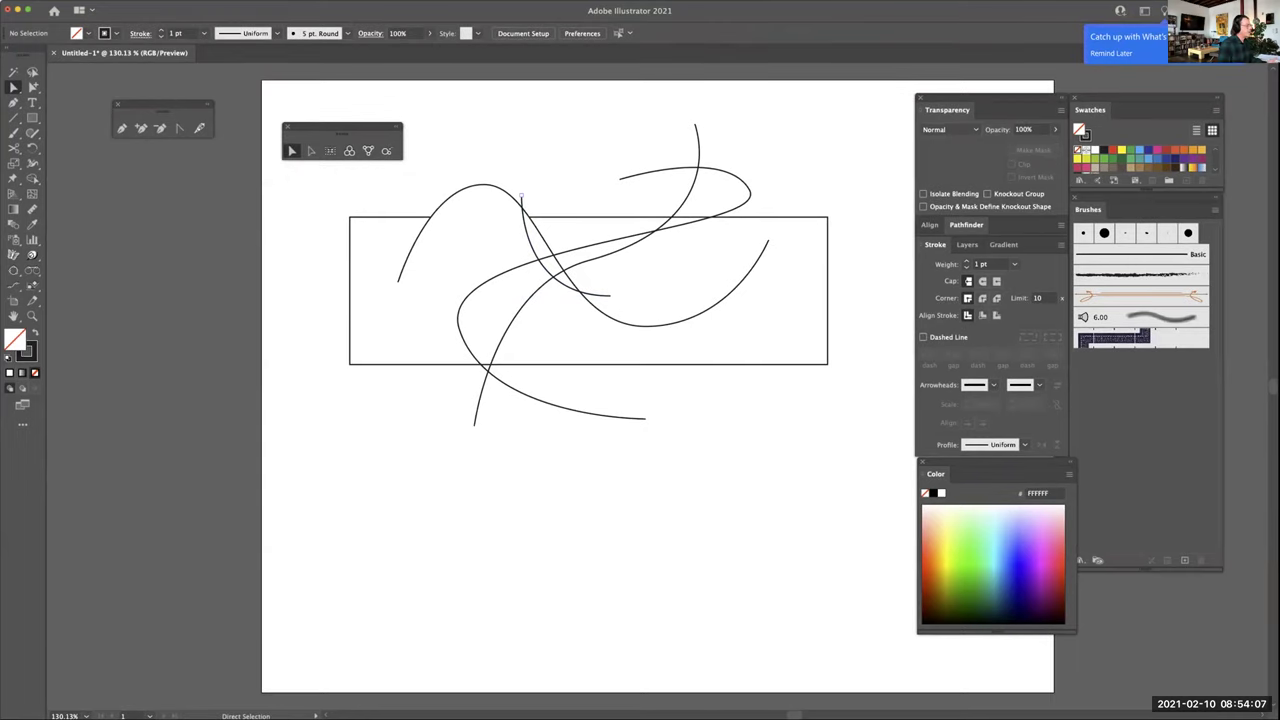
mouse_move(521, 196)
left_mouse_down()
mouse_move(556, 208)
mouse_move(575, 192)
mouse_move(473, 205)
mouse_move(518, 188)
left_mouse_up()
Marquee-select the rectangle and every curve with Direct Selection and delete them
left_click(291, 150)
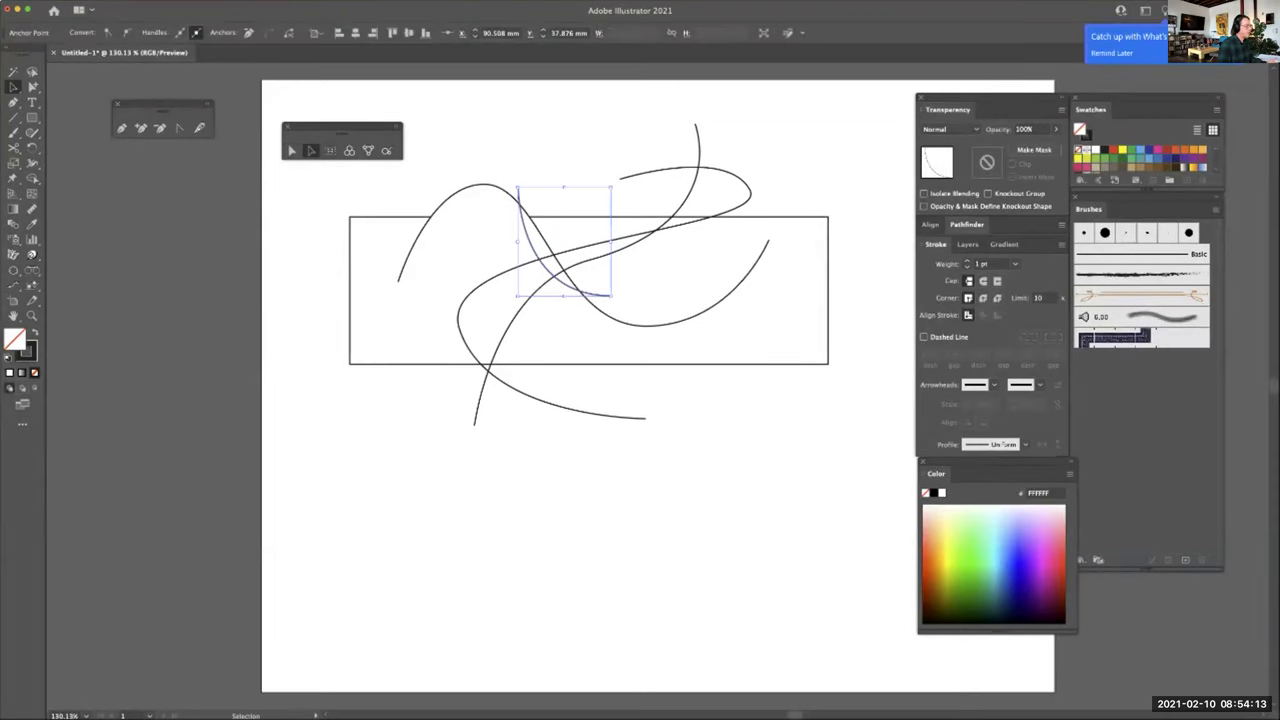
key("super+shift+a")
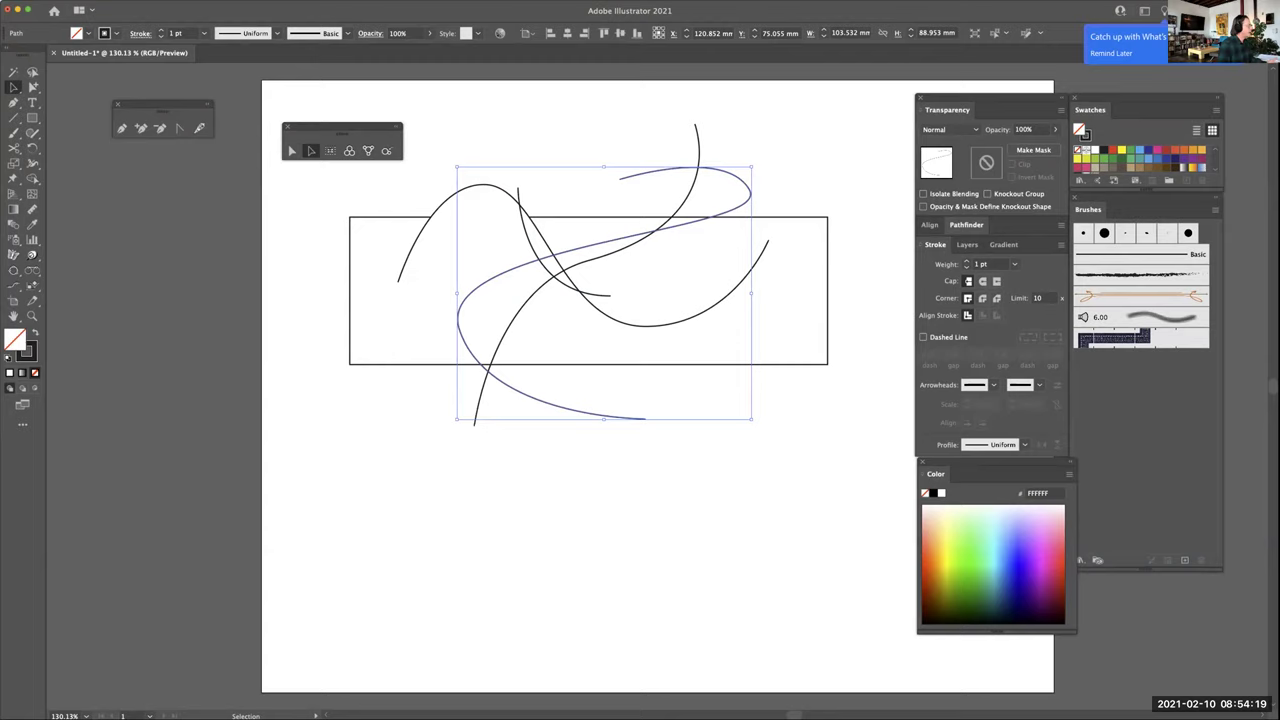
key("super+shift+a")
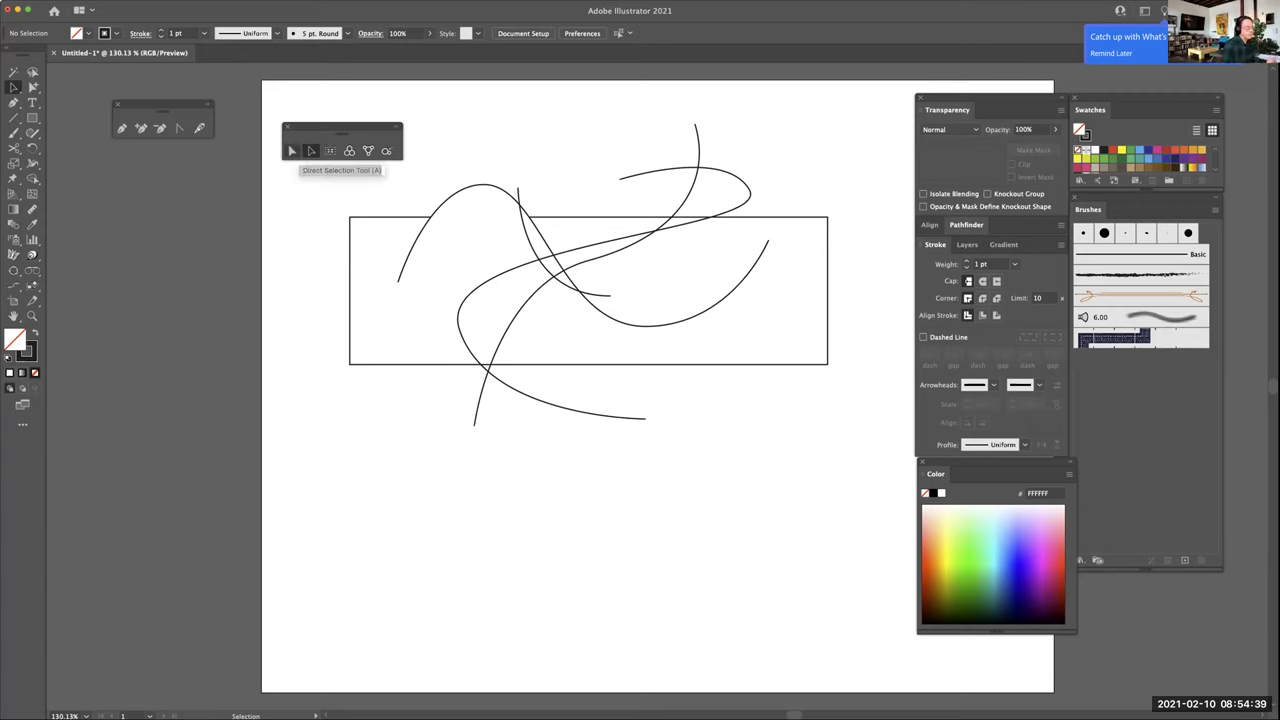
left_click_drag(342, 127, 173, 143)
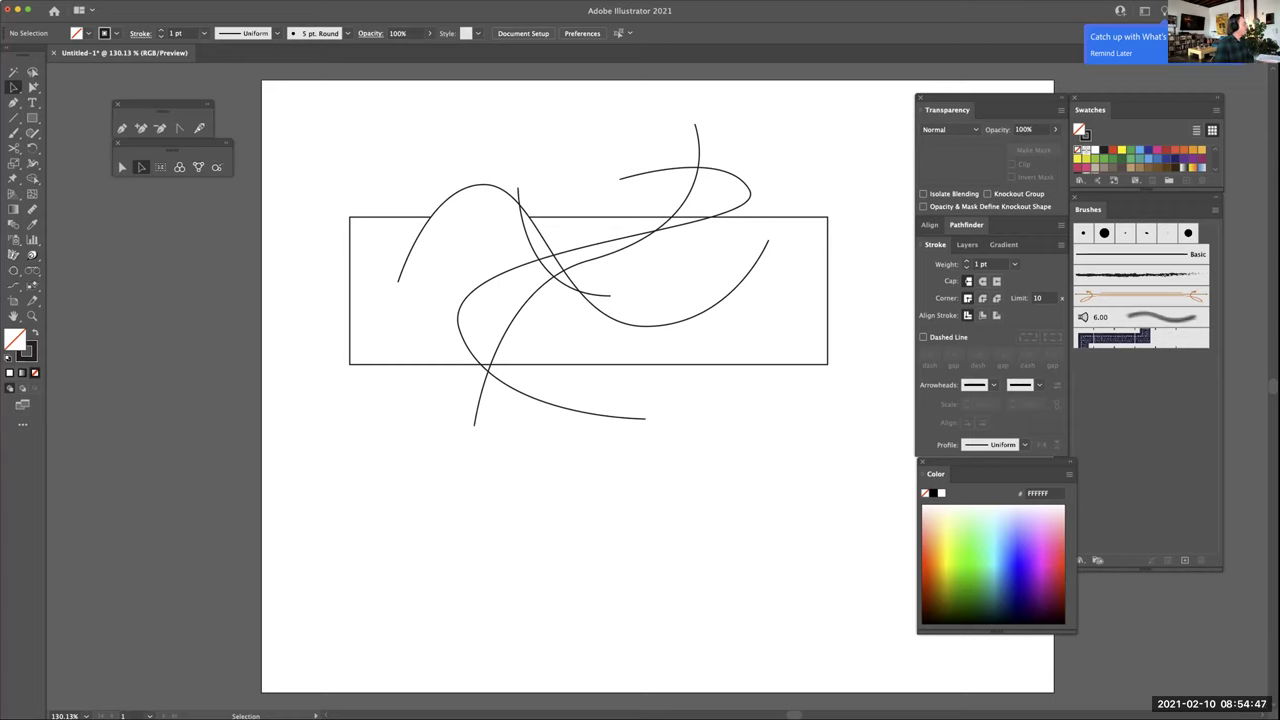
left_click(122, 167)
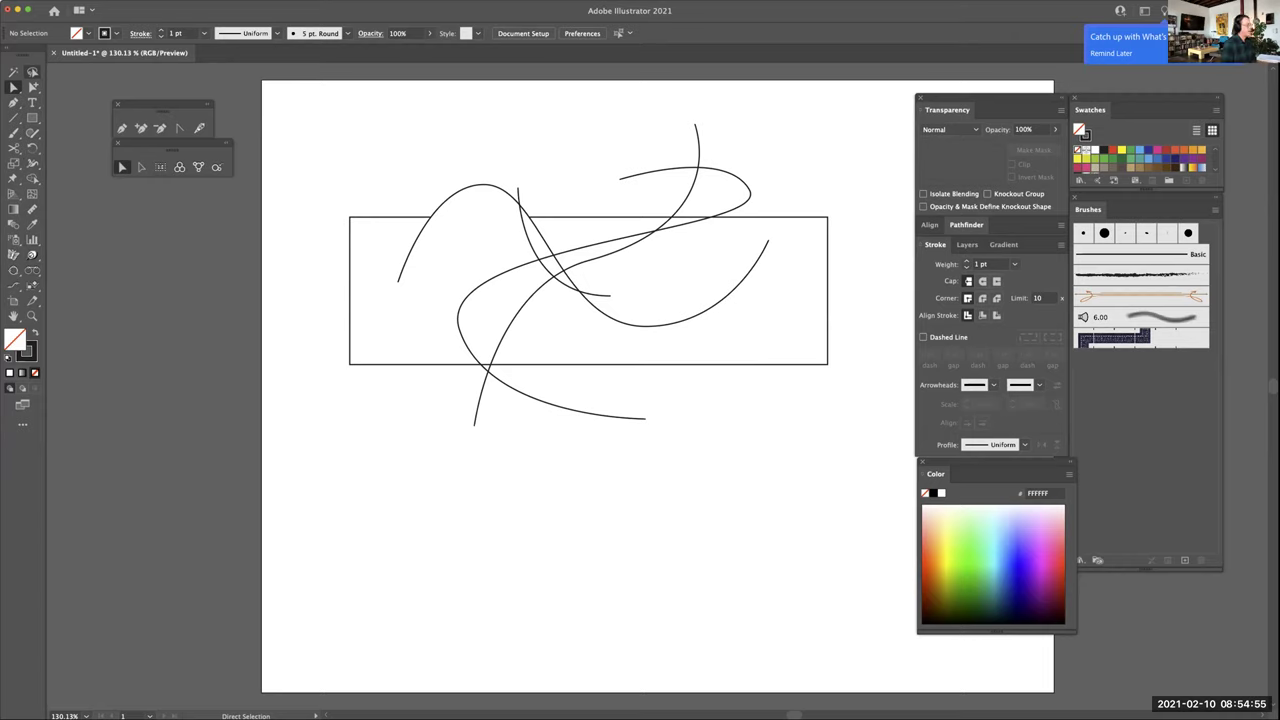
mouse_move(346, 116)
left_mouse_down()
mouse_move(700, 306)
mouse_move(848, 485)
left_mouse_up()
key("Delete")
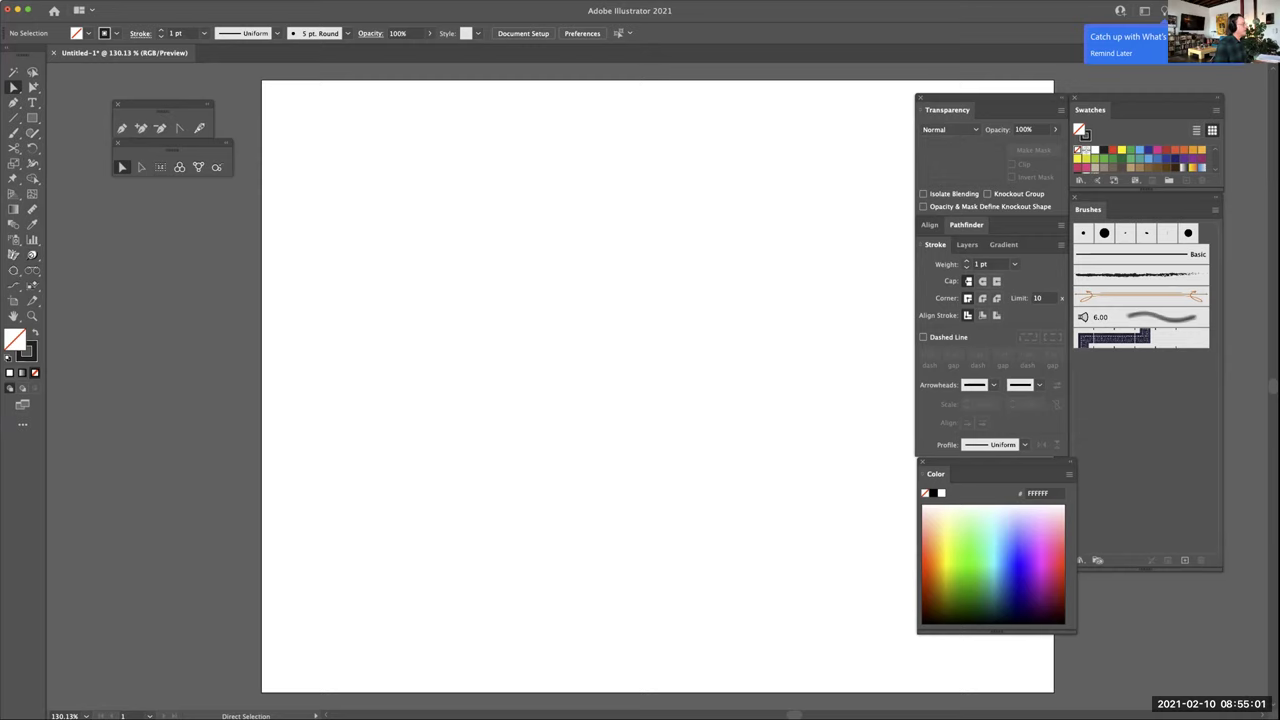
Draw an unfilled 27.2 × 27.2 mm circle with the Ellipse tool near the artboard's upper left
key("f")
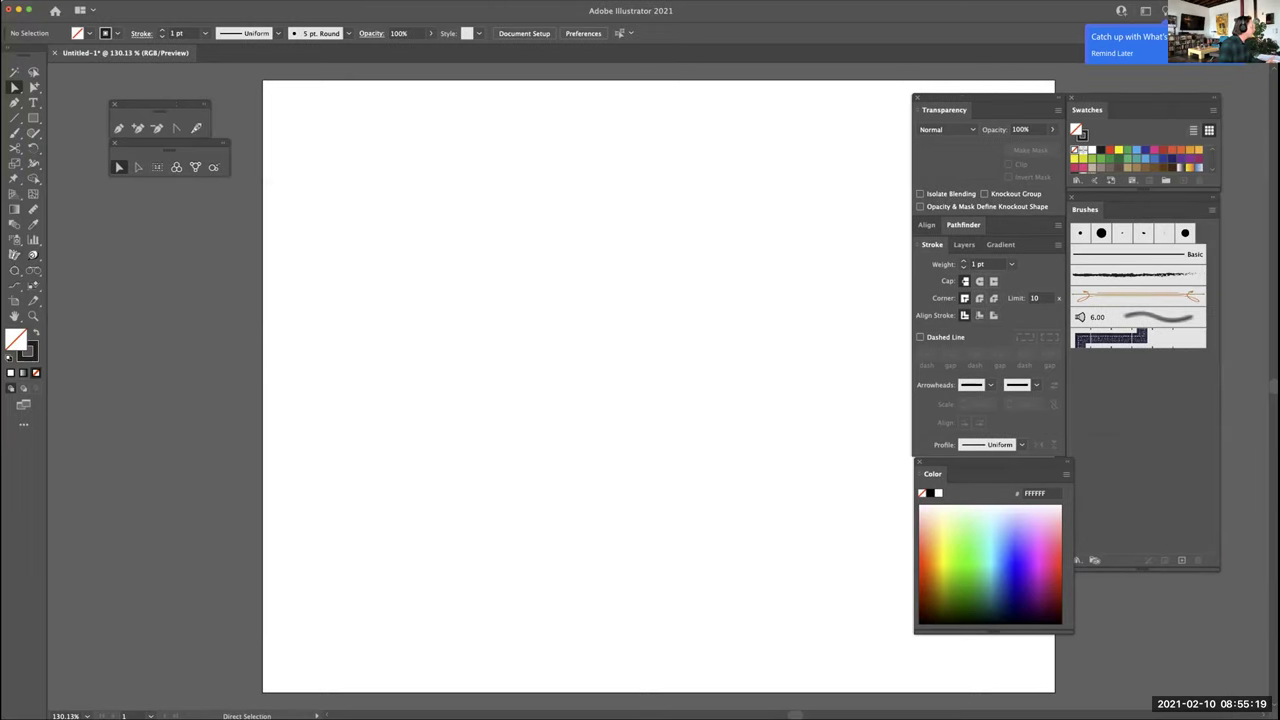
left_click(33, 117)
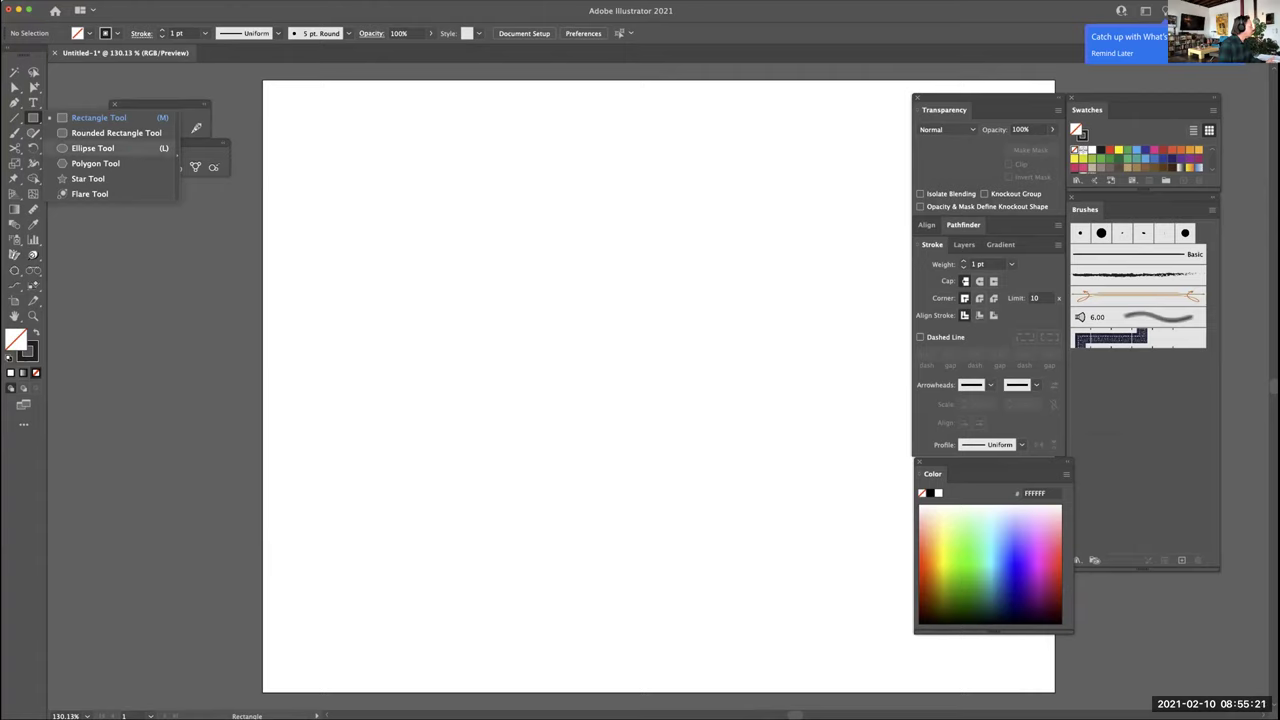
left_click(92, 148)
left_click_drag(384, 232, 461, 309)
key("a")
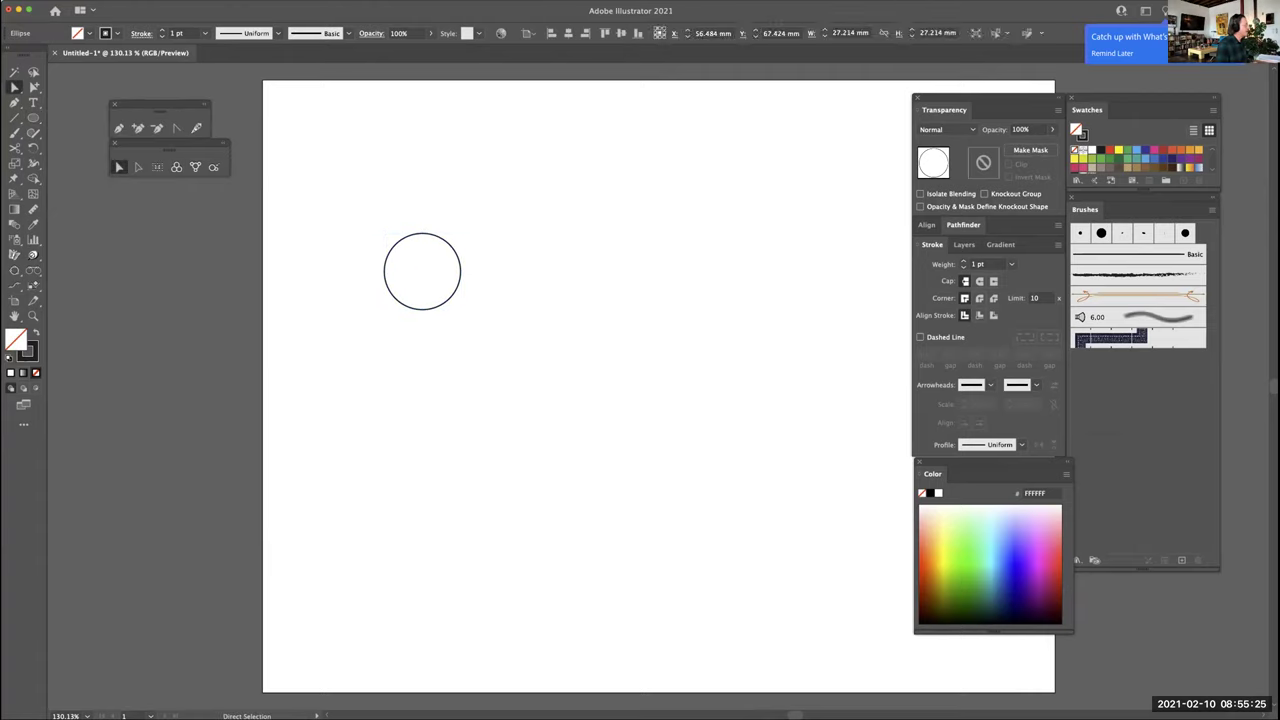
key("super+shift+a")
left_click(460, 270)
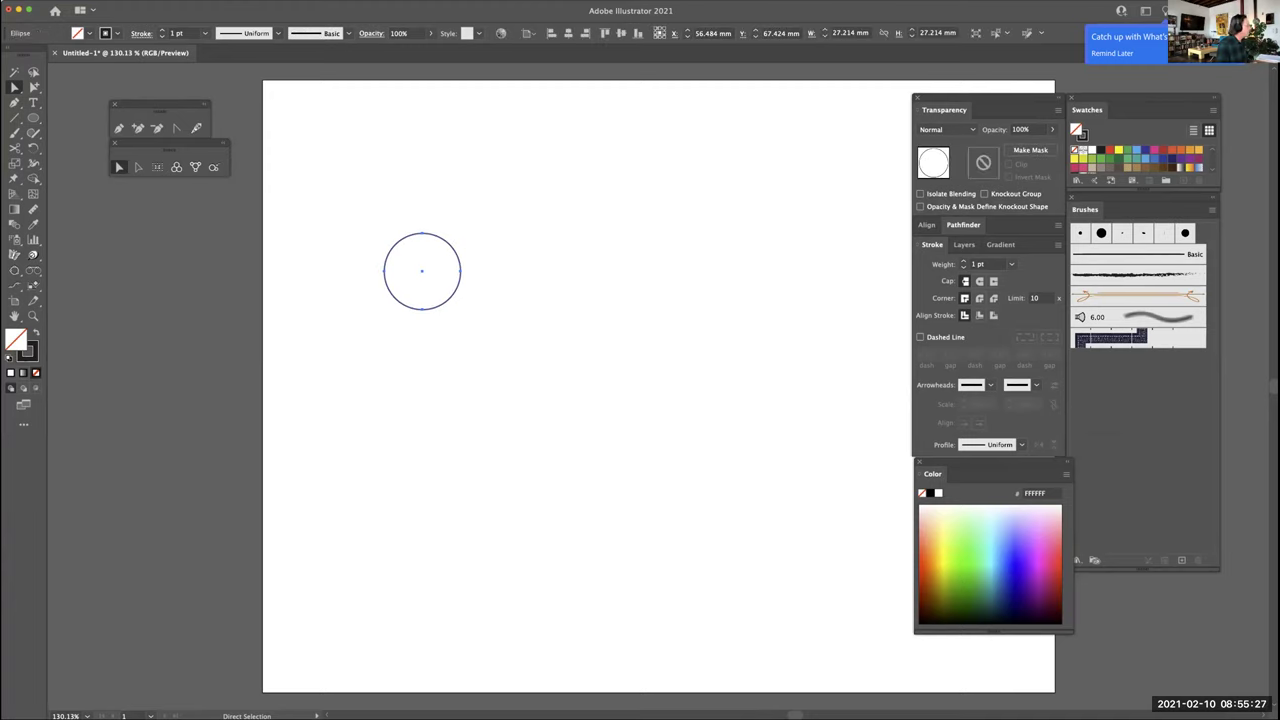
left_click(33, 87, "alt")
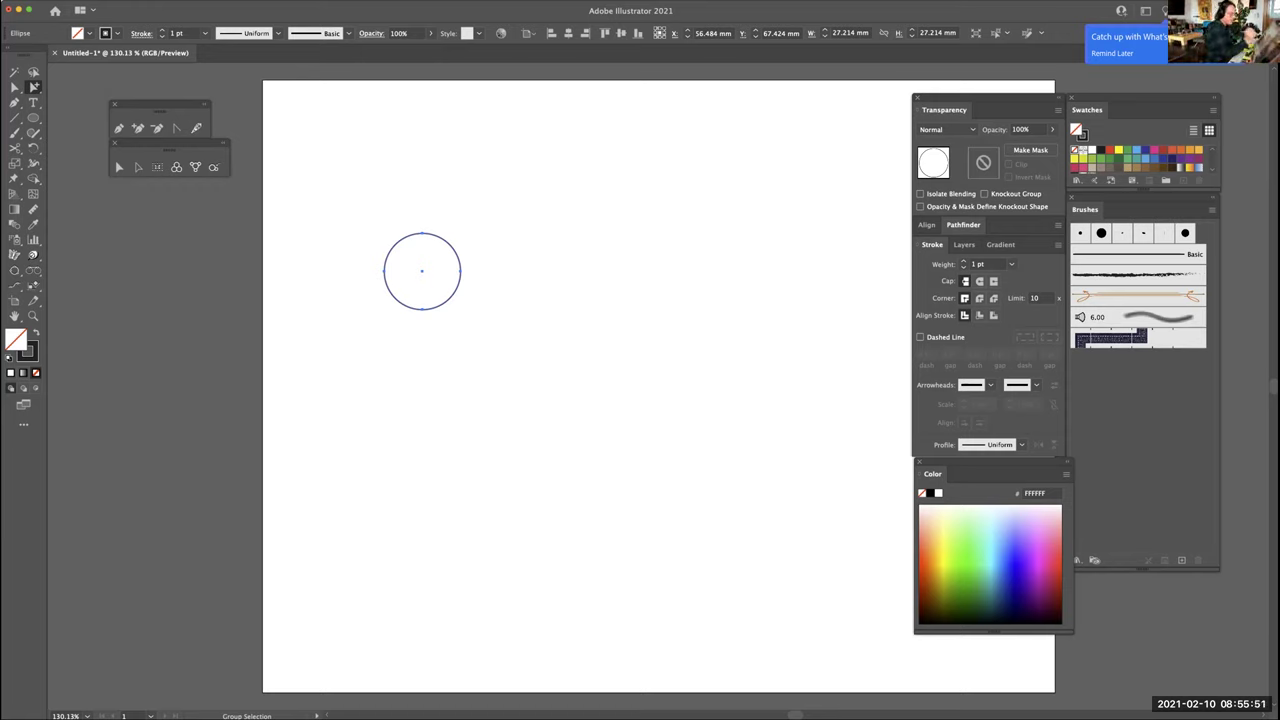
key("super+shift+a")
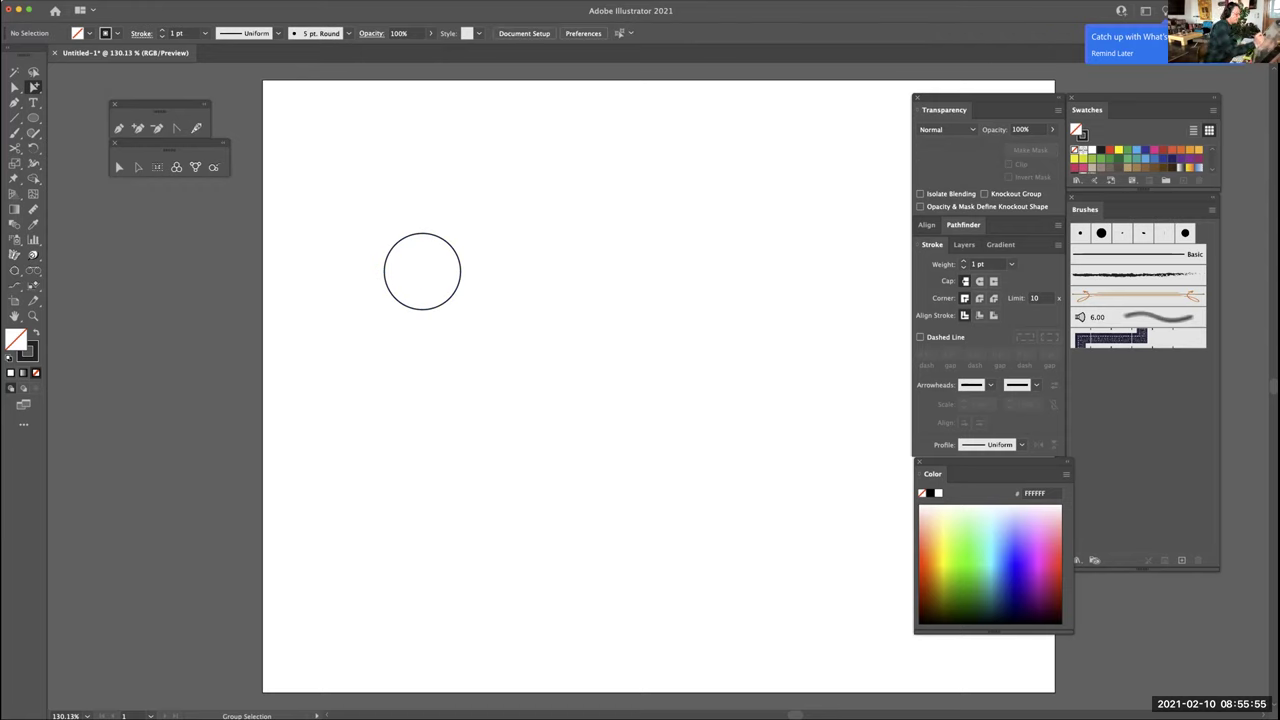
Make the circle solid black with no outline and place a copy to its right
key("super+a")
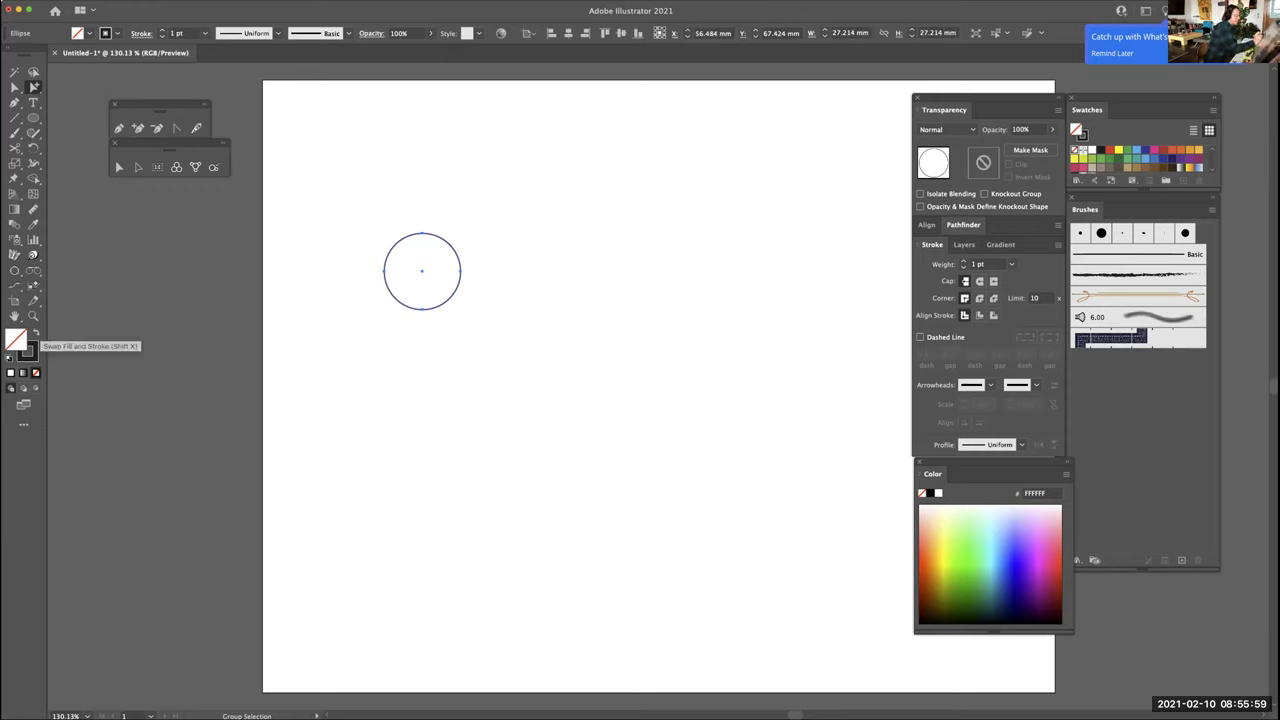
left_click(35, 334)
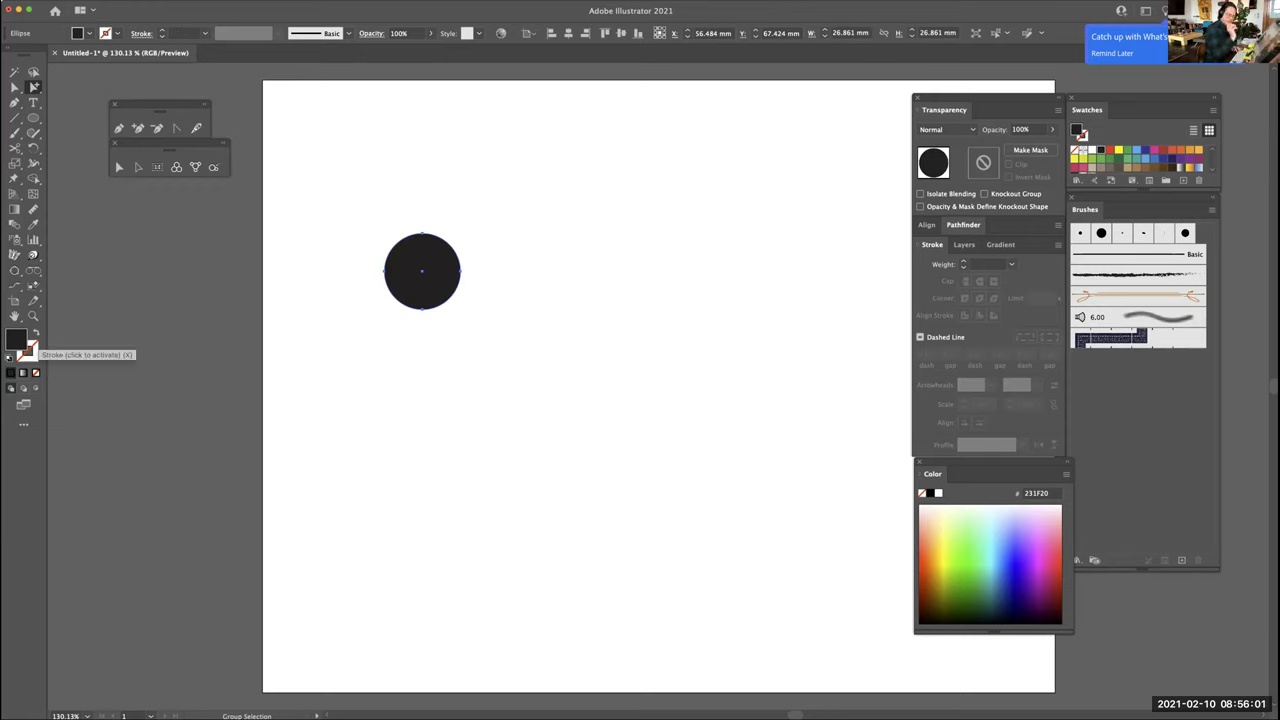
left_click_drag(422, 270, 611, 270)
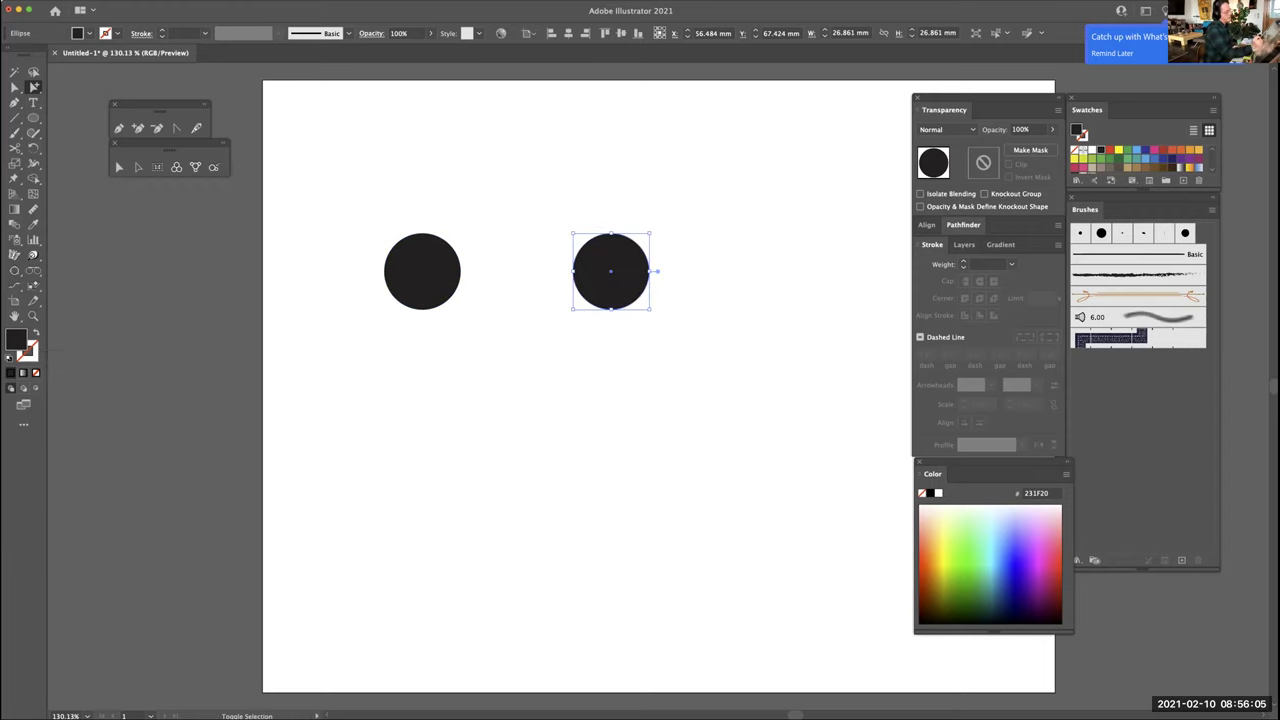
Draw a 67.2 × 26.1 mm rectangle joining the two circles into a capsule
left_click_drag(33, 117, 95, 117)
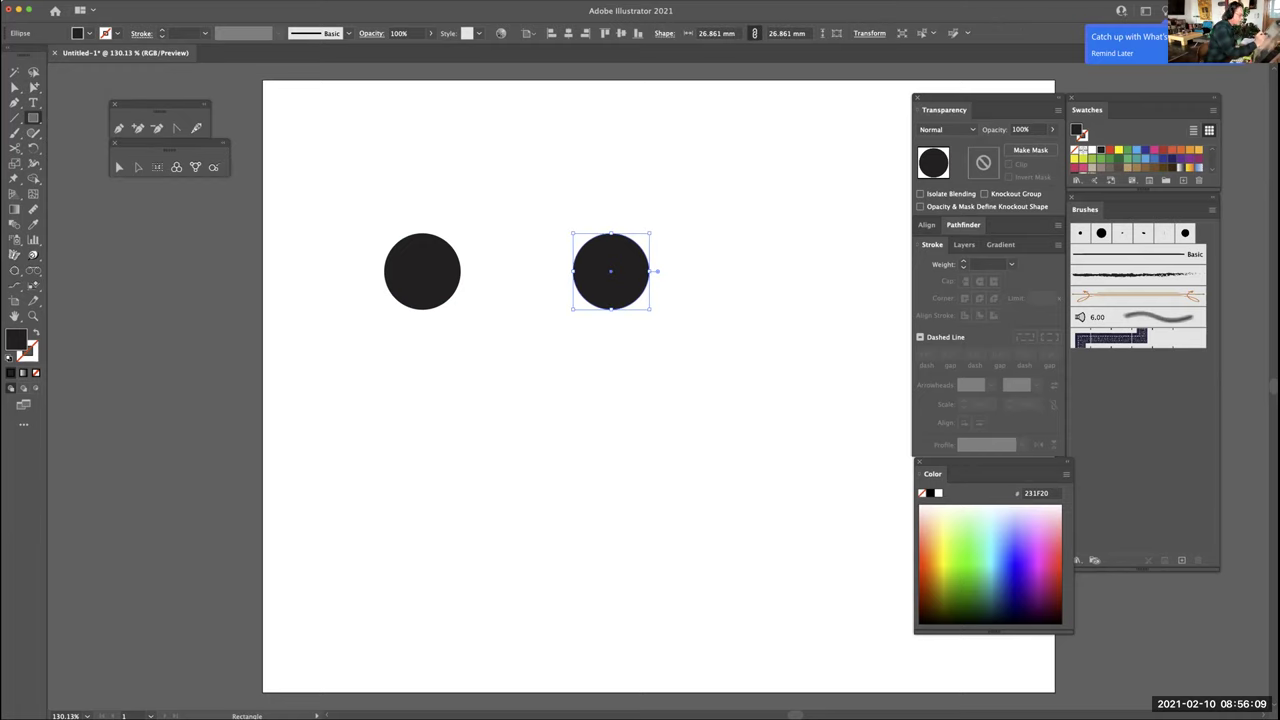
left_click(635, 360)
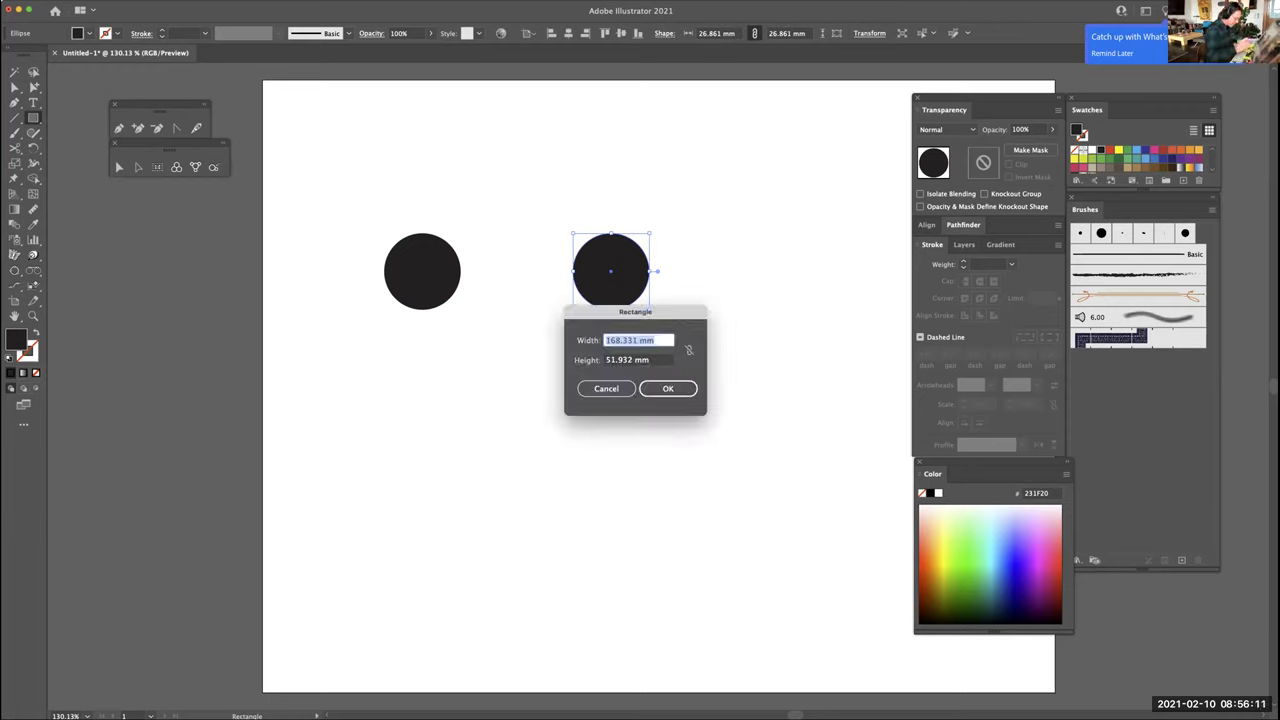
key("Escape")
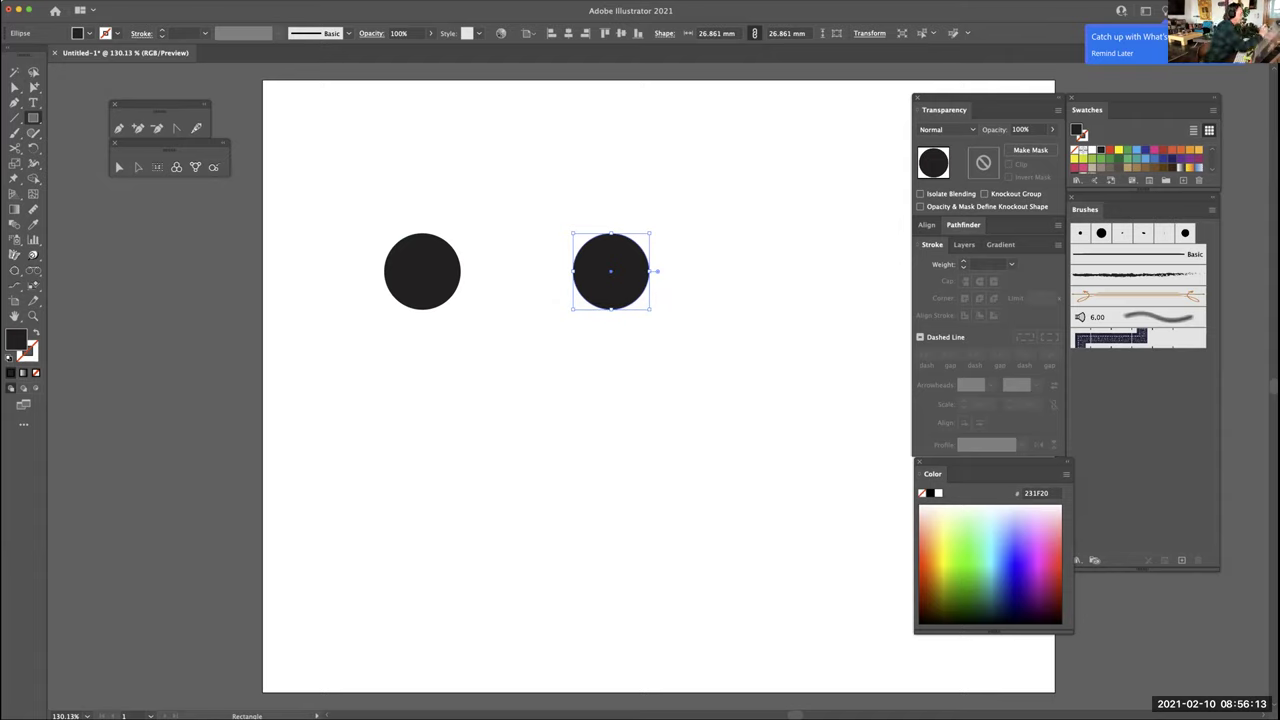
left_click_drag(422, 233, 612, 310)
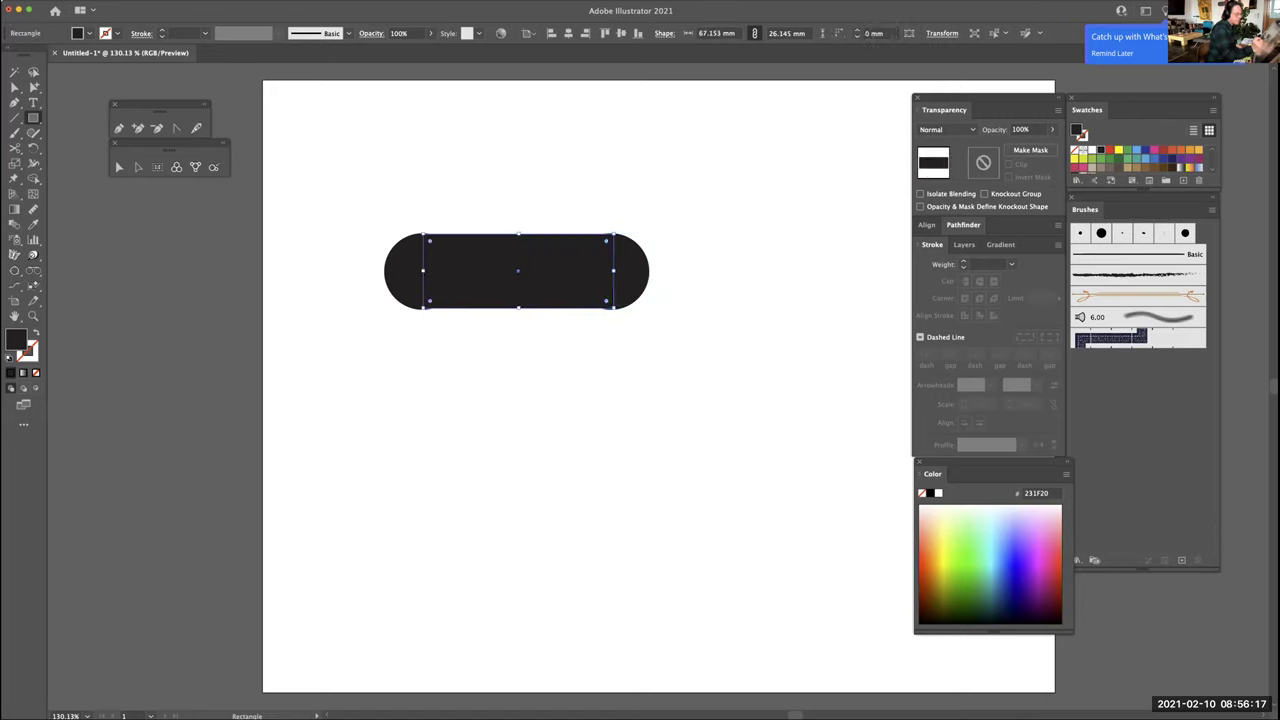
key("a")
key("ctrl+shift+a")
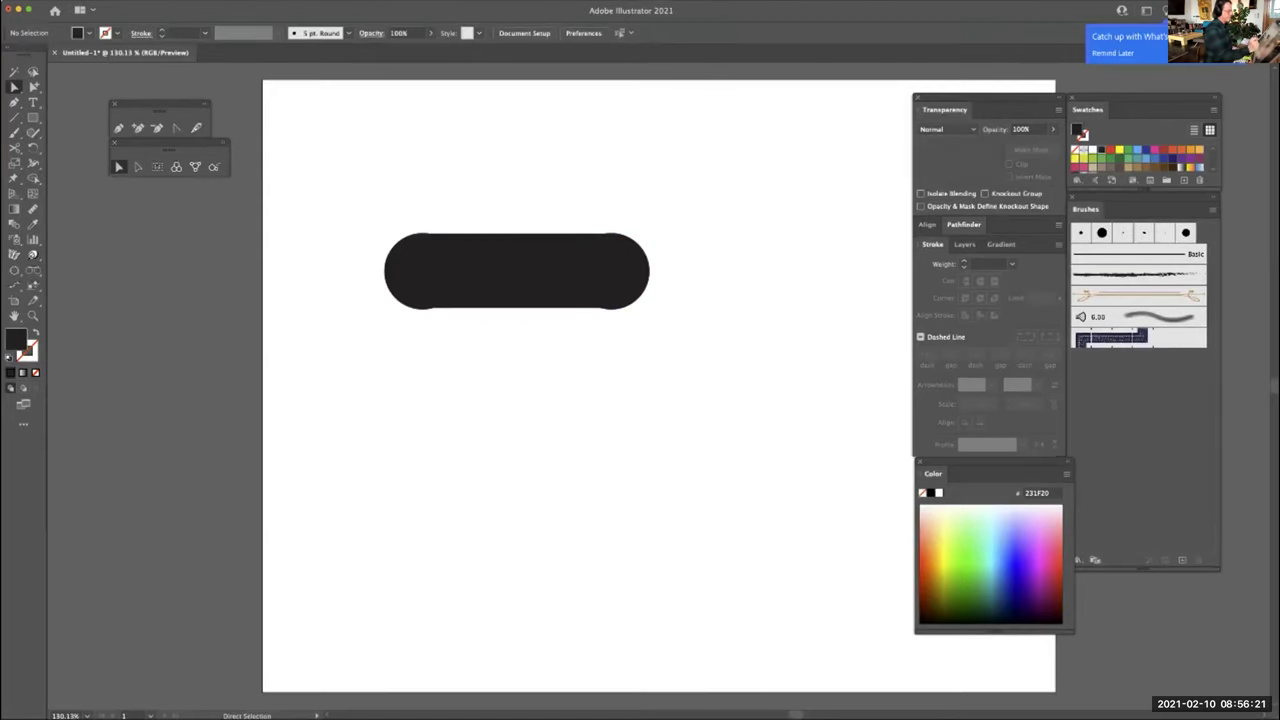
scroll(658, 378, "down", 3)
key("r")
key("m")
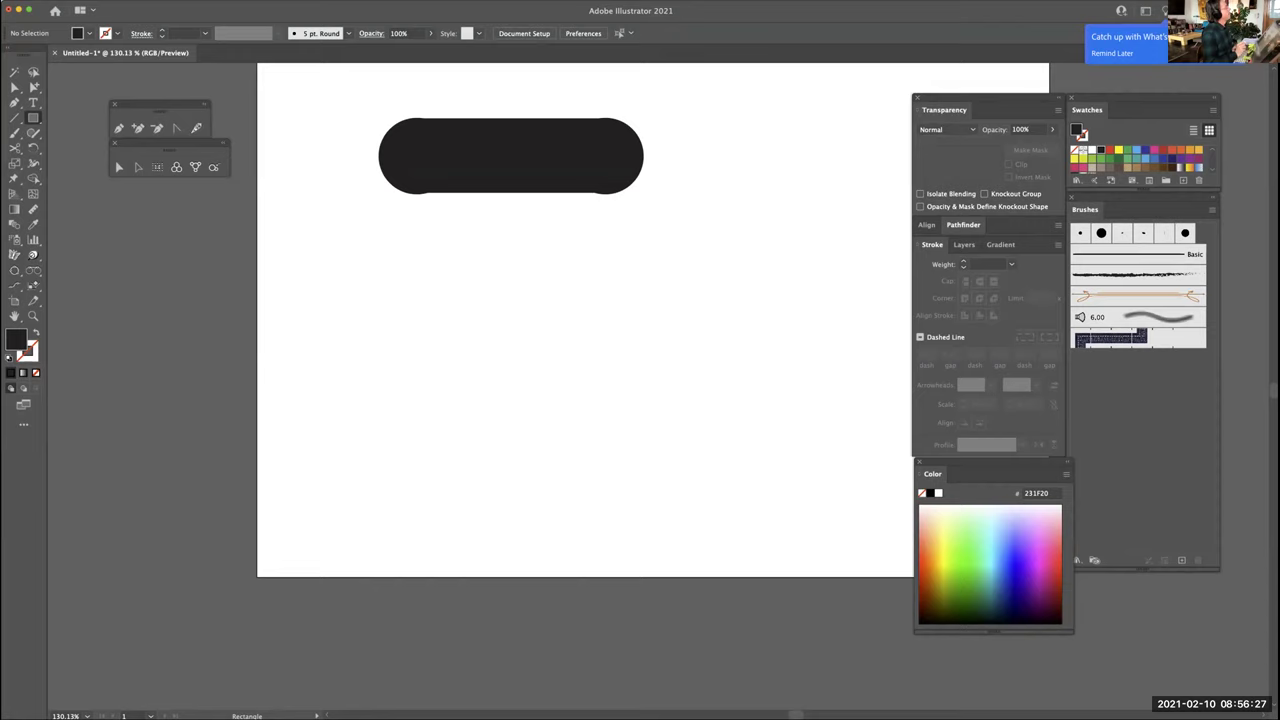
Draw one half of the bar below the capsule with the Pen tool, with a curved inner edge
key("p")
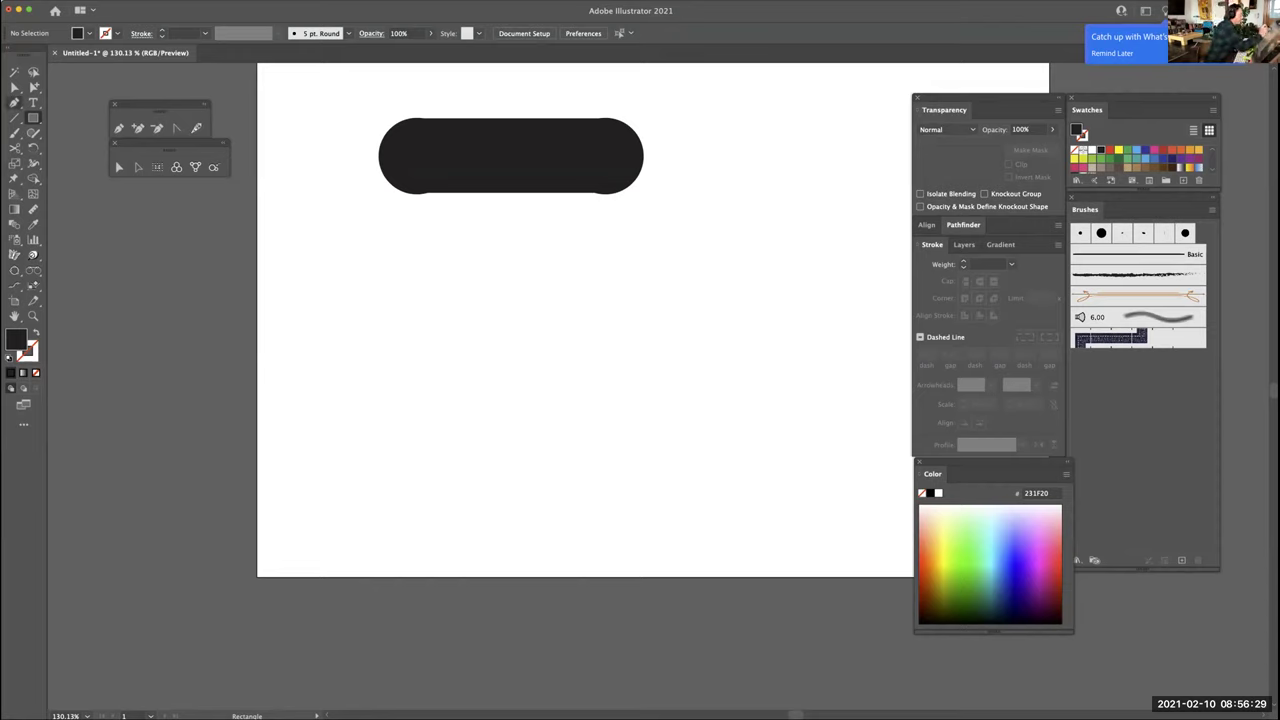
left_click(446, 259)
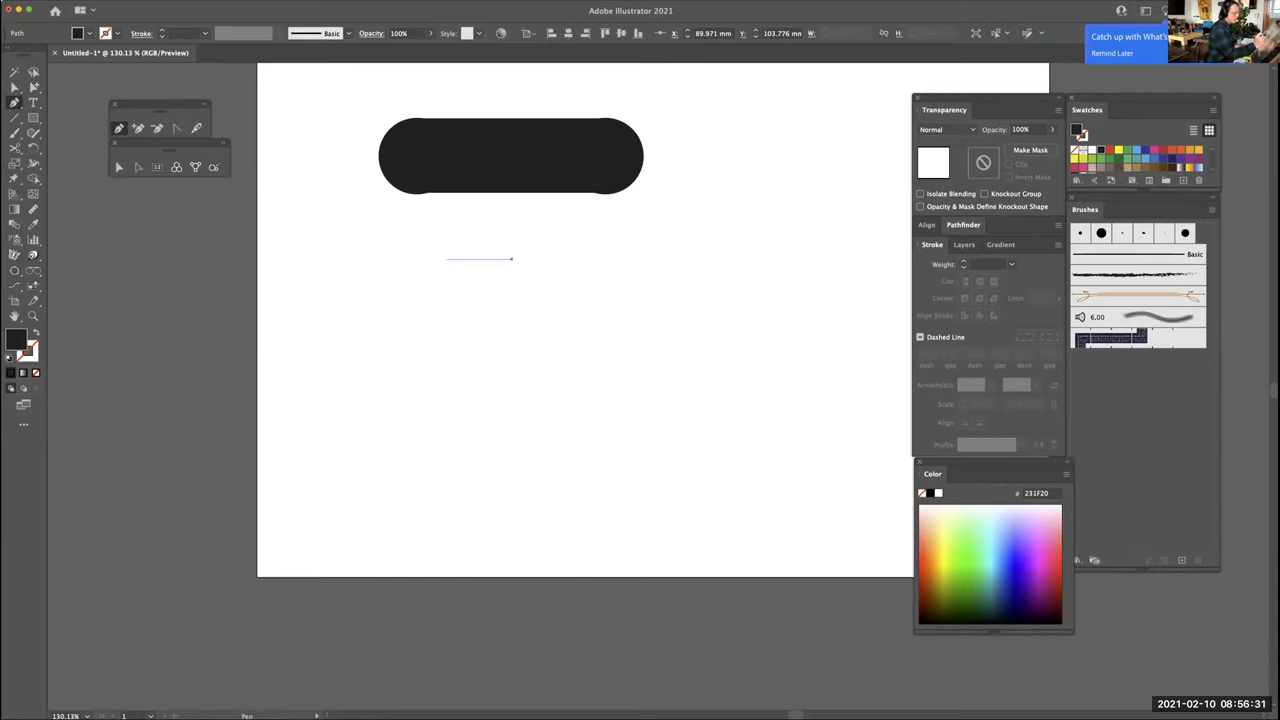
left_click_drag(471, 352, 471, 388)
left_click(513, 259)
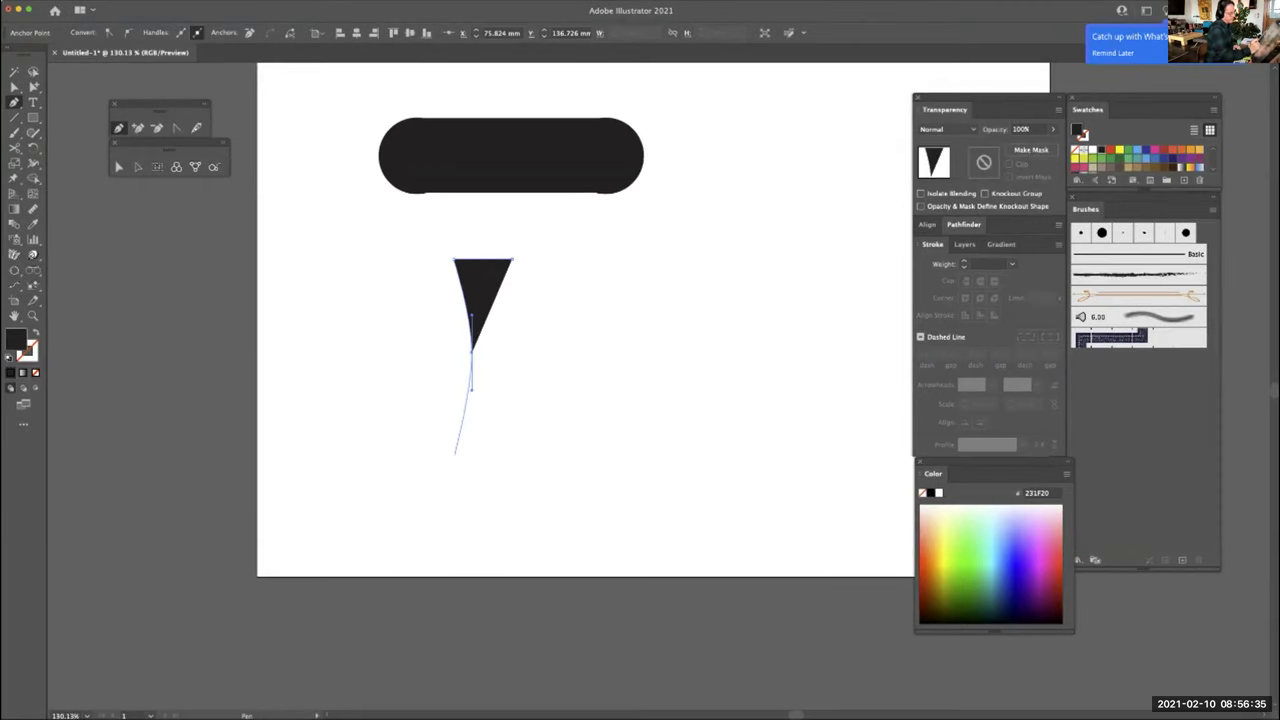
left_click(455, 455)
left_click(508, 455)
key("a")
key("v")
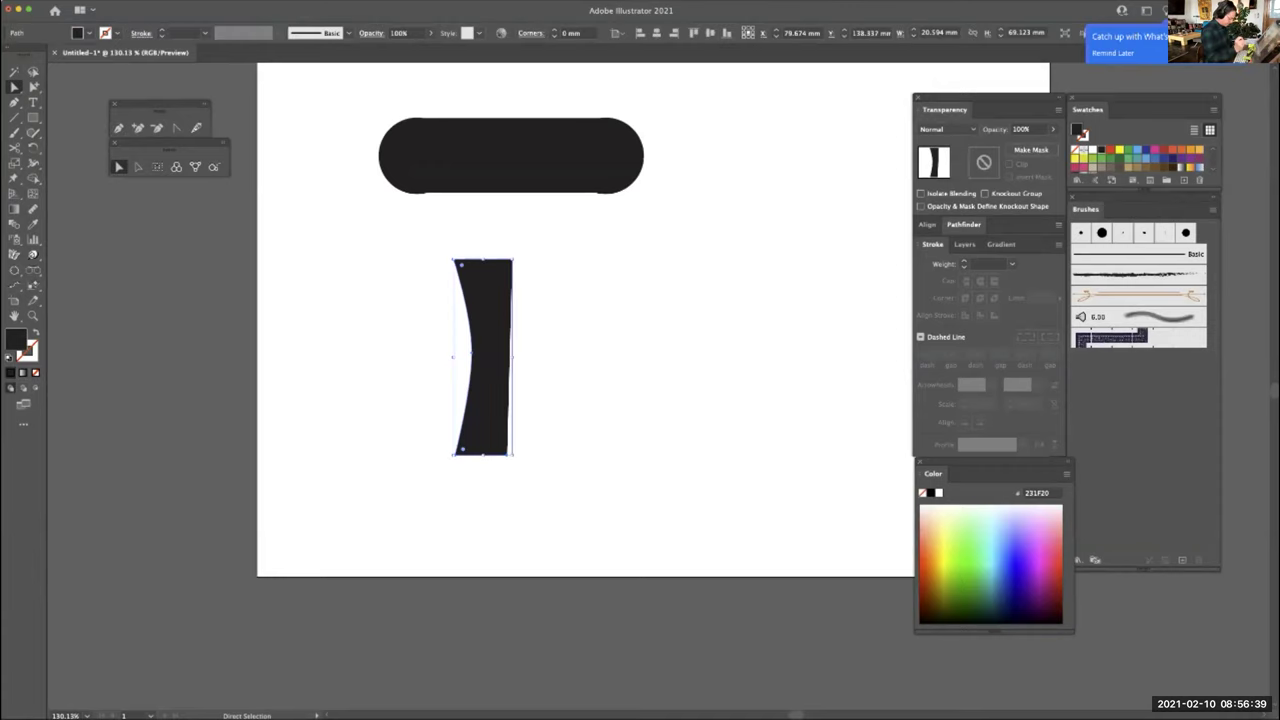
key("a")
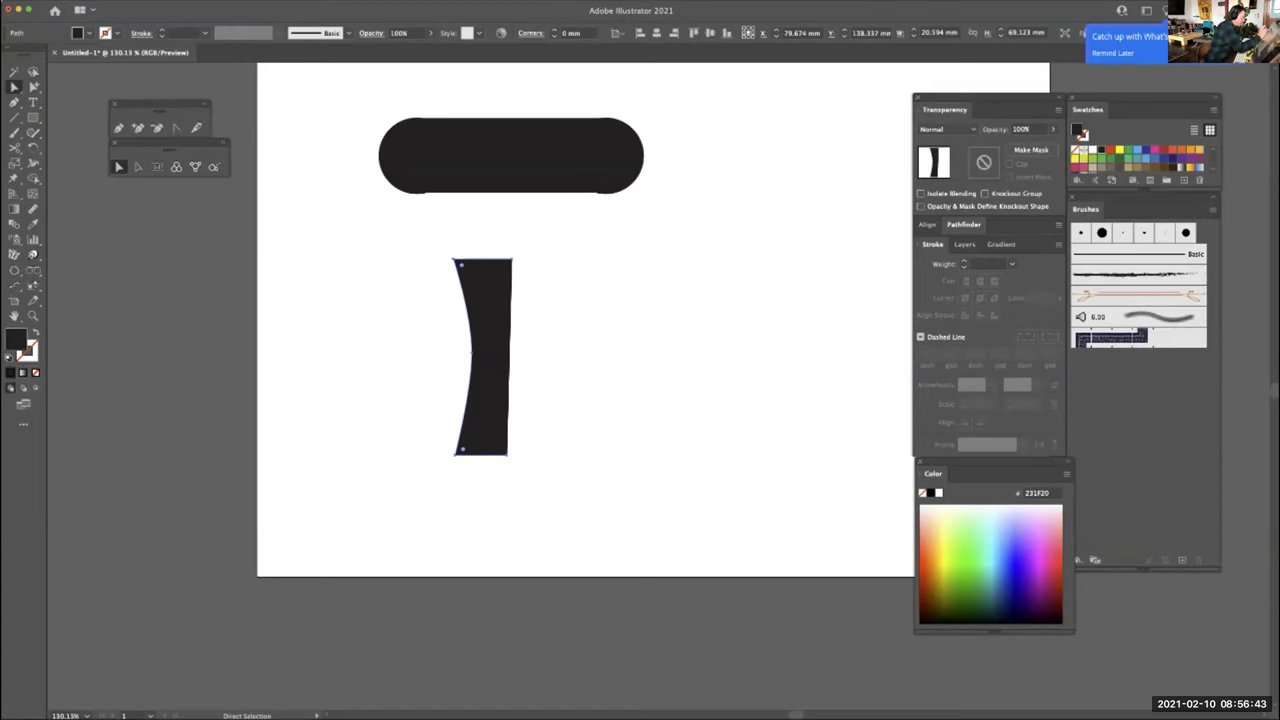
Reflect a copy of the half-bar to form a symmetric concave hourglass
left_click(33, 147)
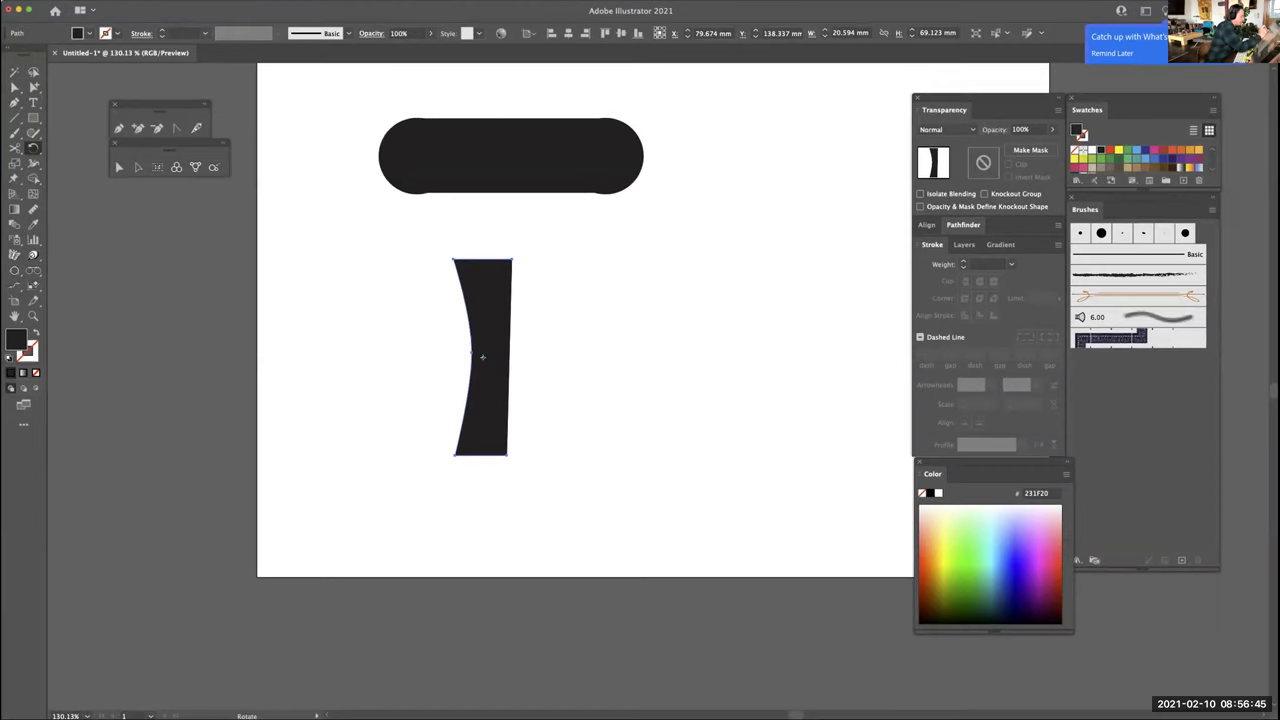
key("o")
mouse_move(491, 400)
left_mouse_down()
mouse_move(470, 400)
mouse_move(420, 360)
mouse_move(491, 420)
left_mouse_up()
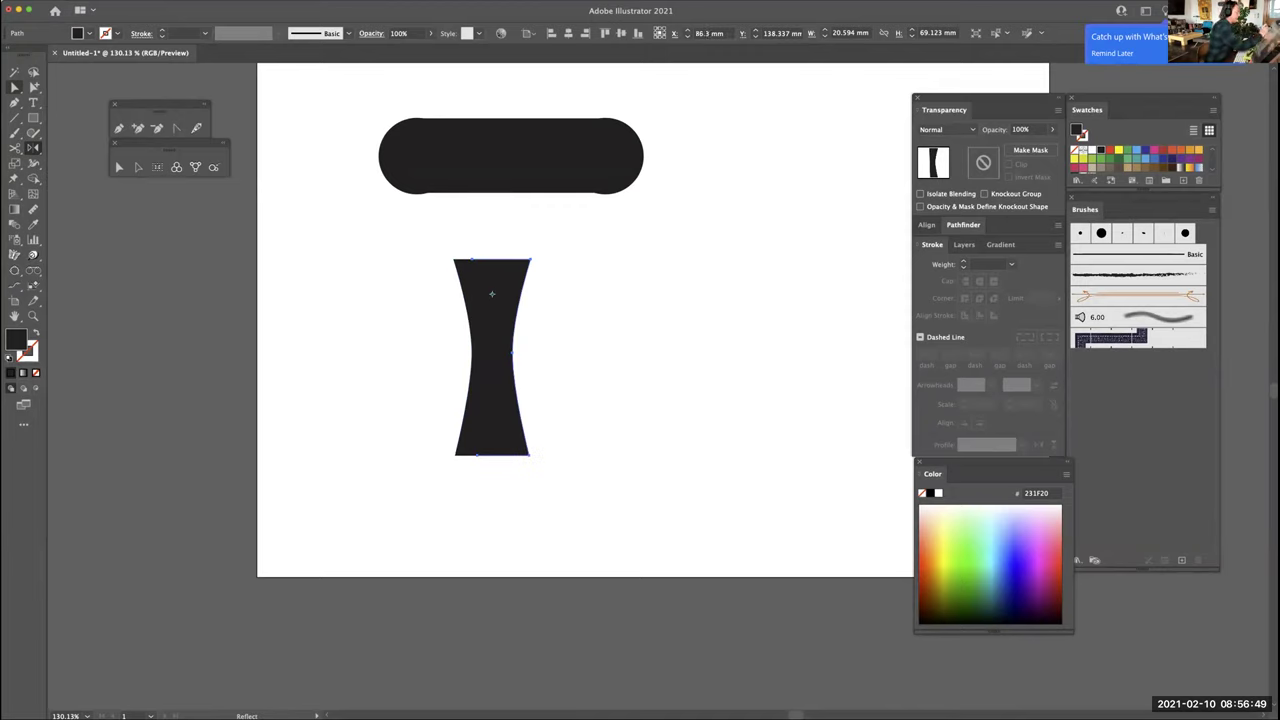
key("v")
key("super+shift+a")
left_click(545, 445)
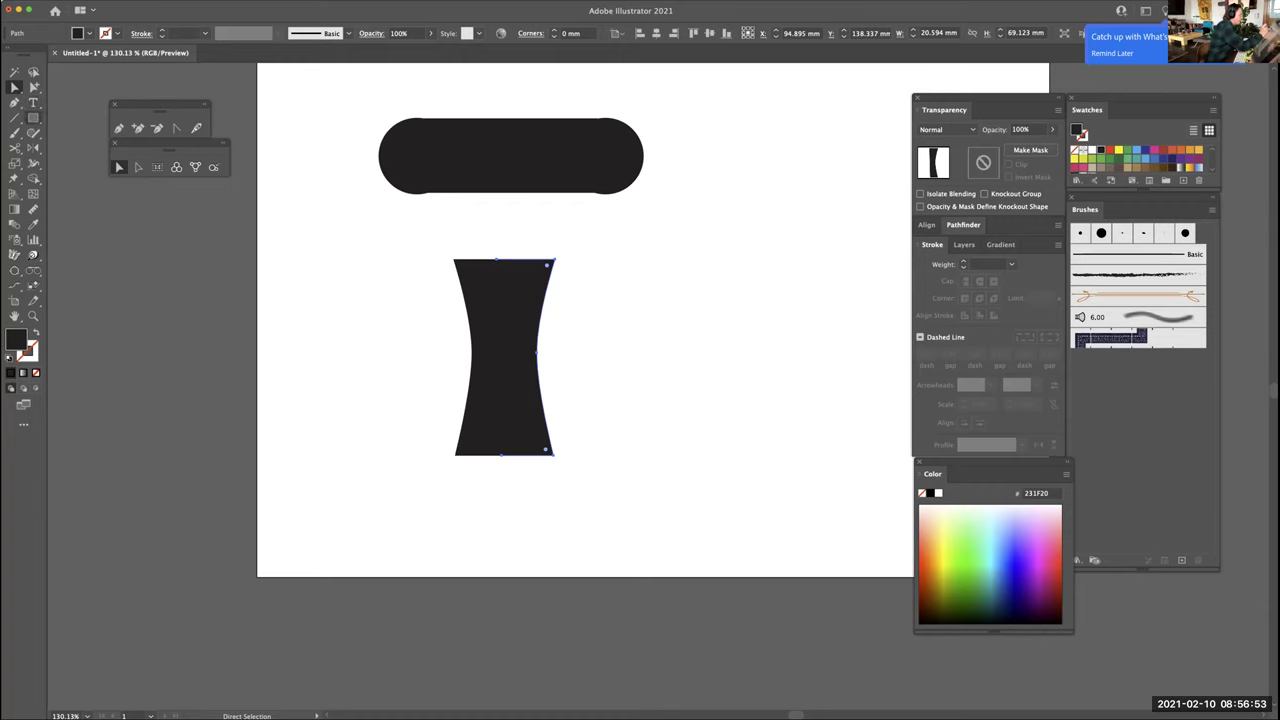
Draw a small 12.177 mm outlined circle near the hourglass base and start recolouring its outline
key("m")
left_click(33, 117)
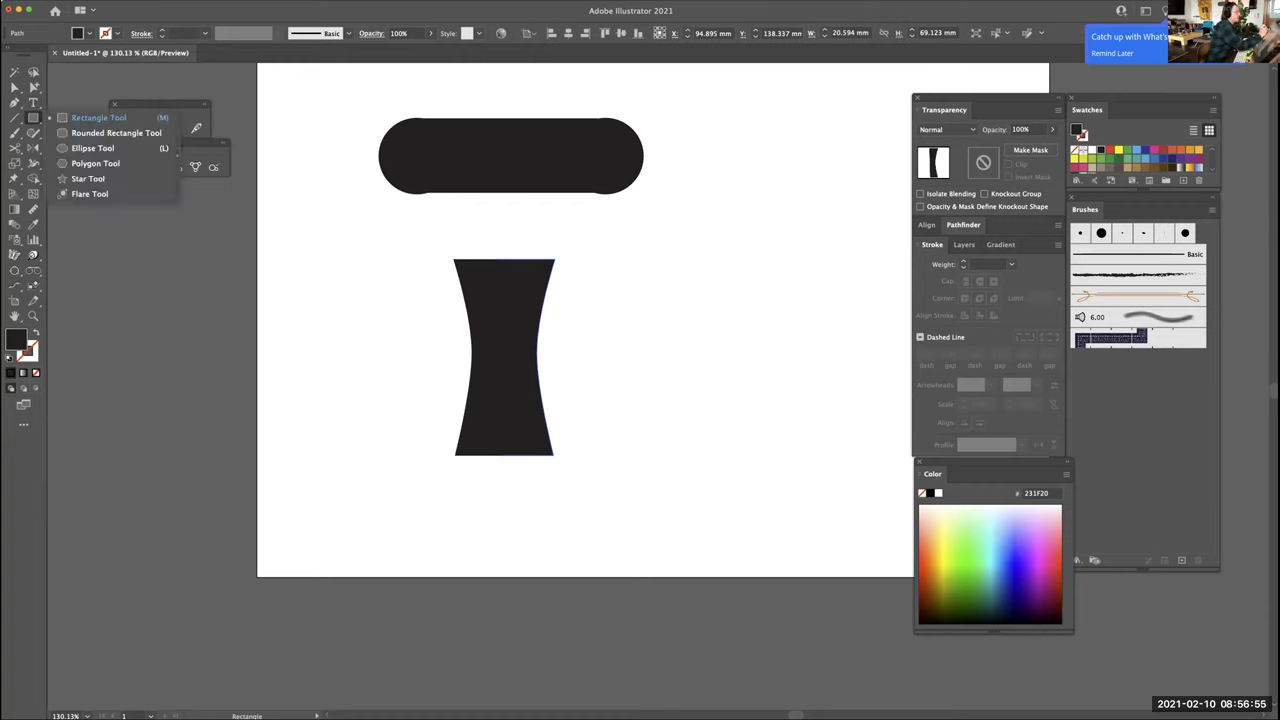
left_click(92, 148)
left_click_drag(494, 412, 530, 448)
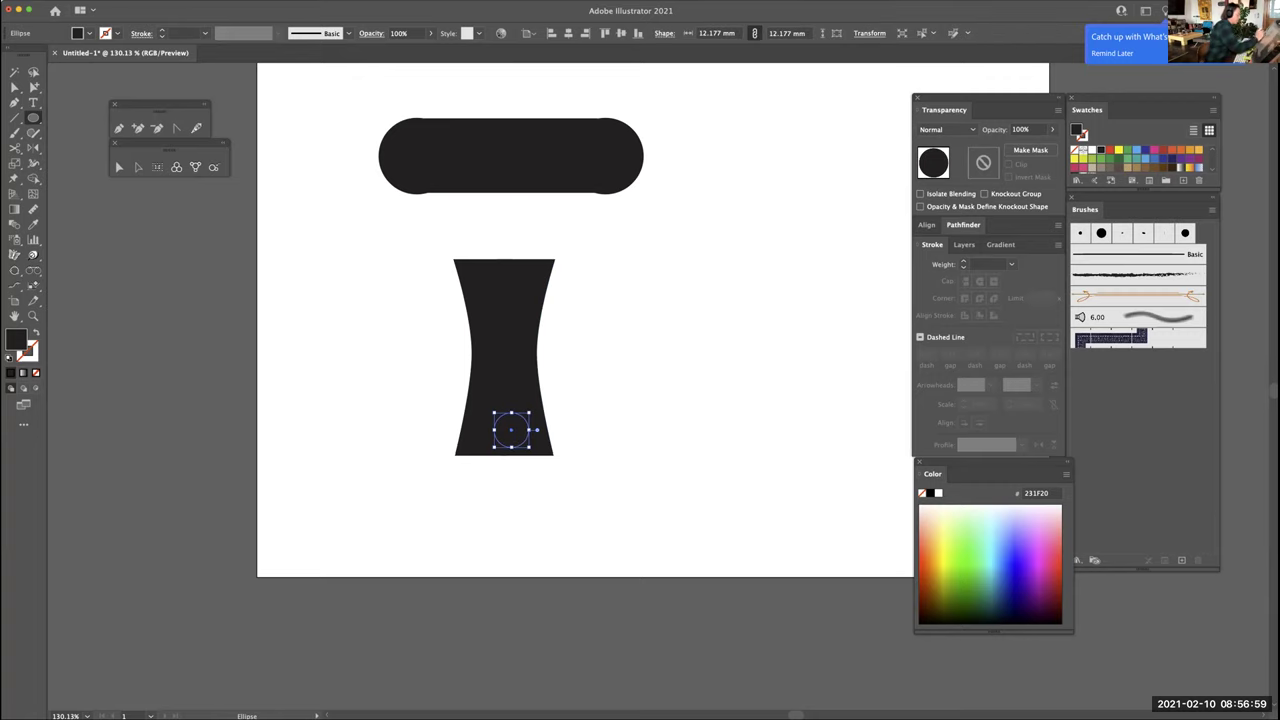
key("shift+x")
double_click(27, 350)
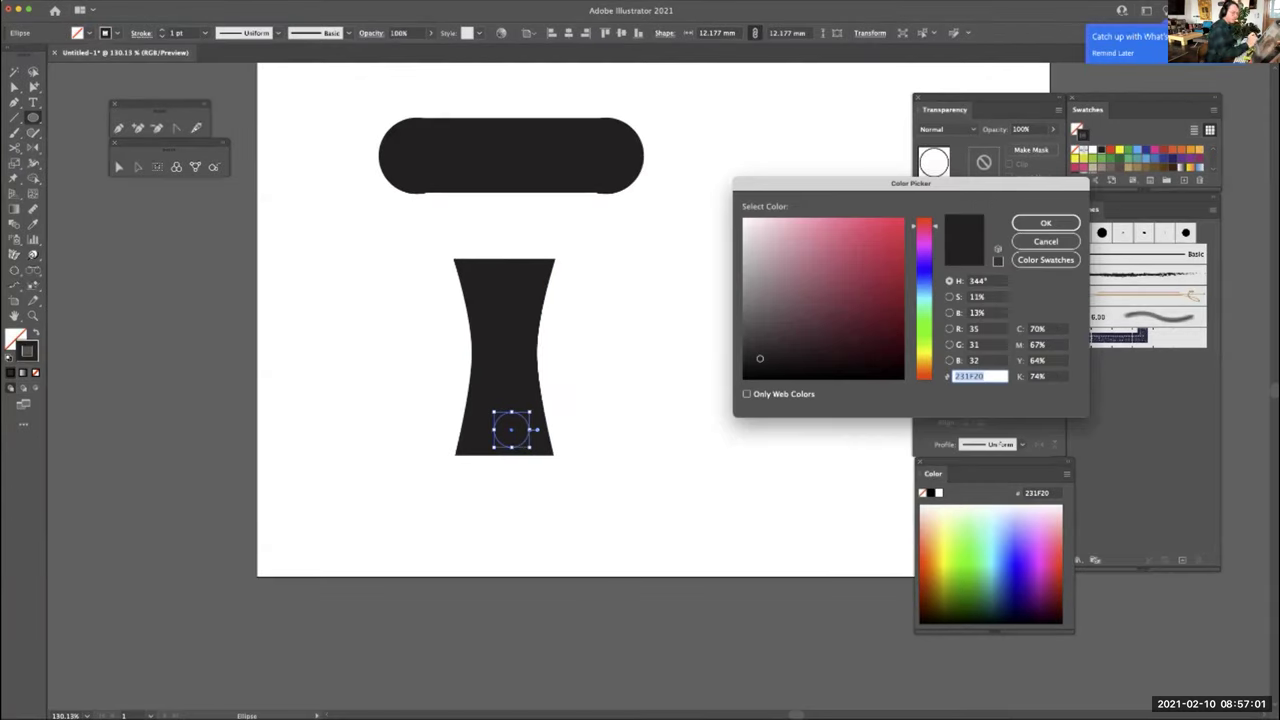
left_click(923, 328)
Give the small circle a 00FF12 green 2 pt outline and nudge it up and left
type("00FF12")
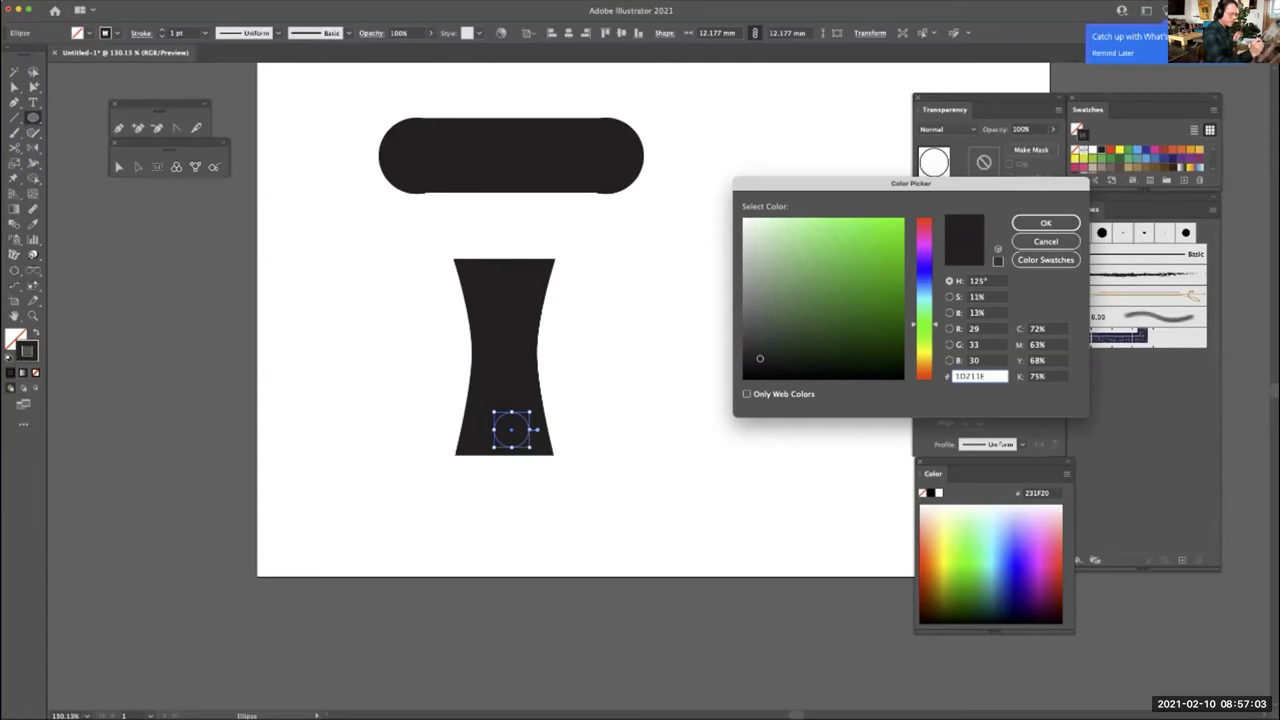
key("Return")
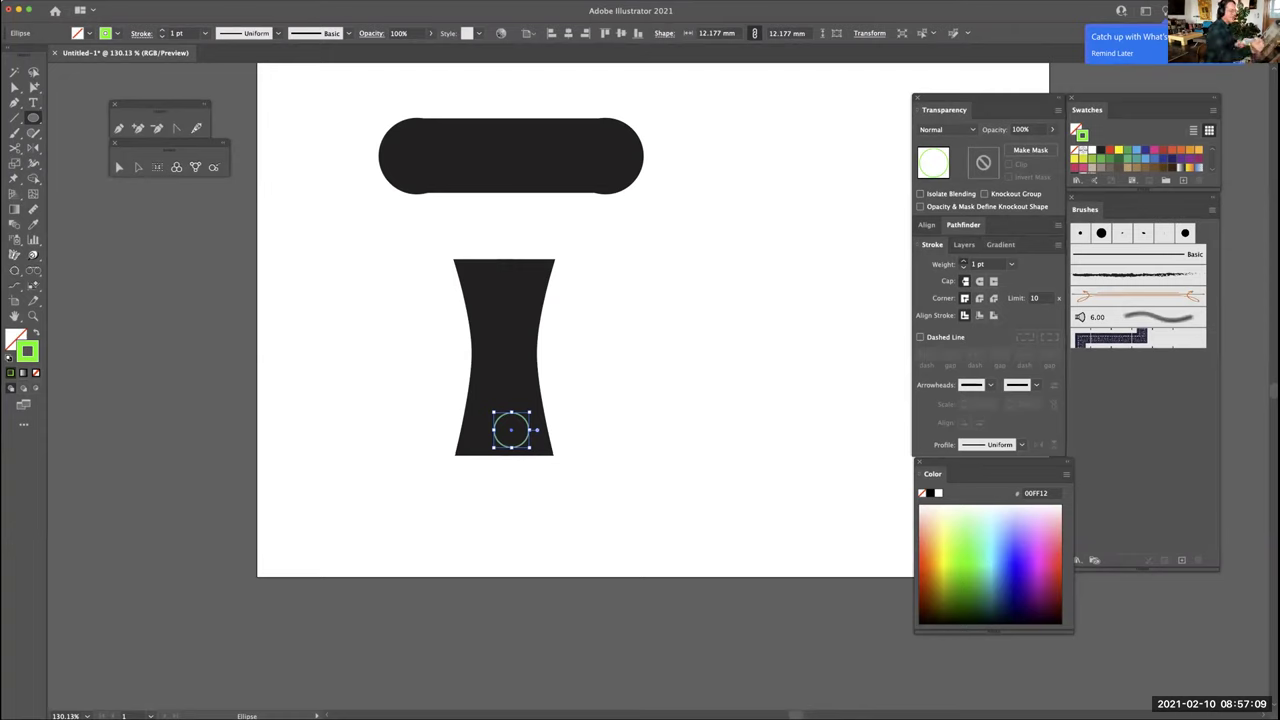
key("a")
key("Left")
key("Up")
key("Left")
key("Up")
key("Left")
key("Up")
key("Up")
key("Left")
key("Up")
key("Up")
key("super+shift+a")
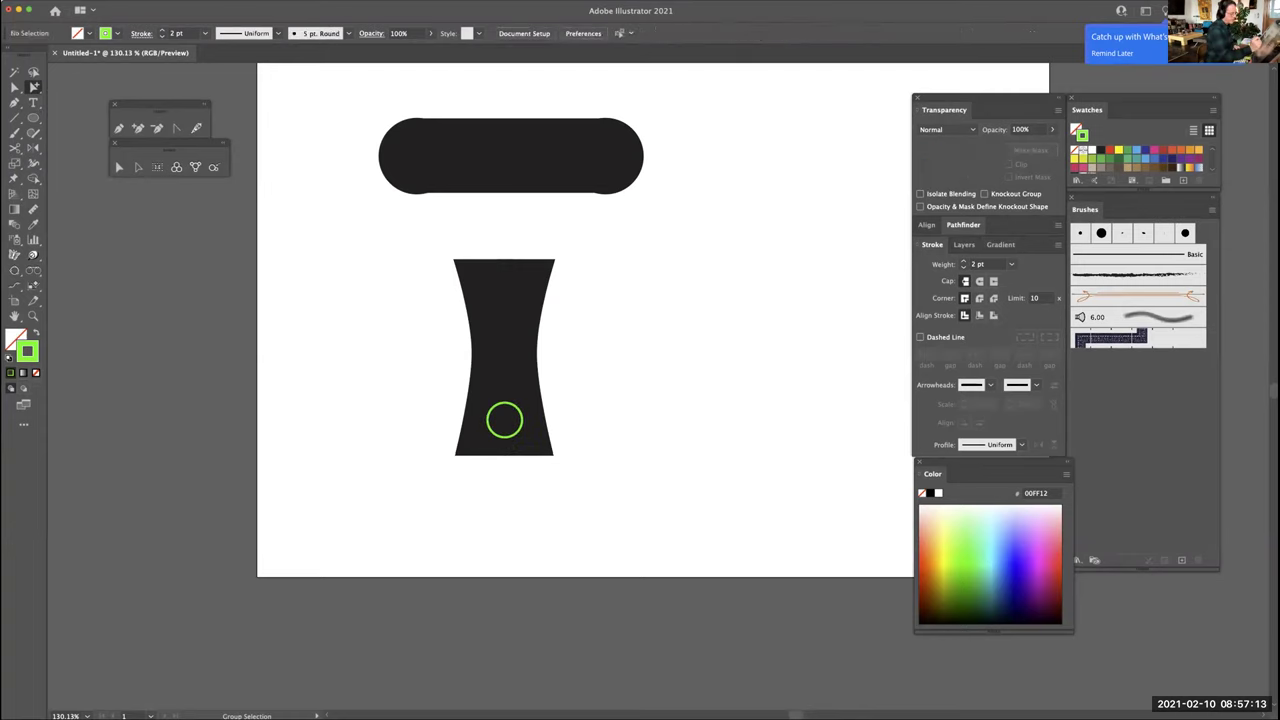
Stretch the hourglass bar's top edge up toward the capsule
left_click(504, 320)
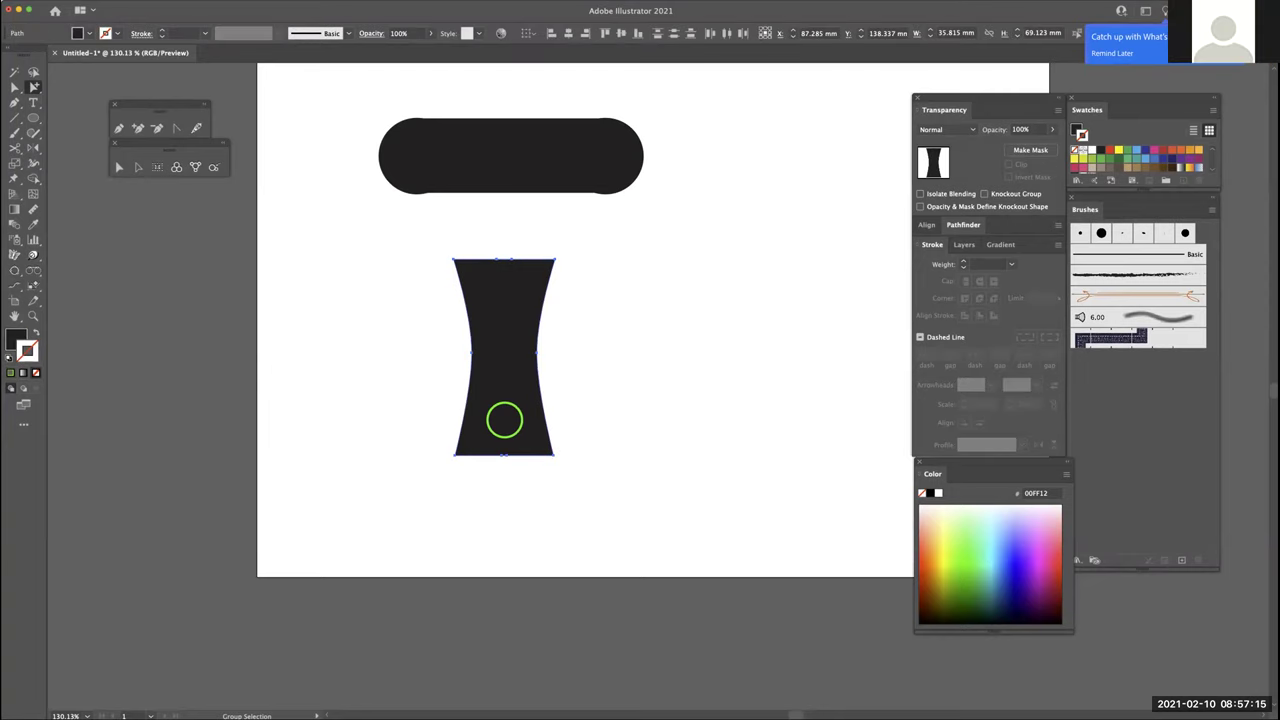
key("v")
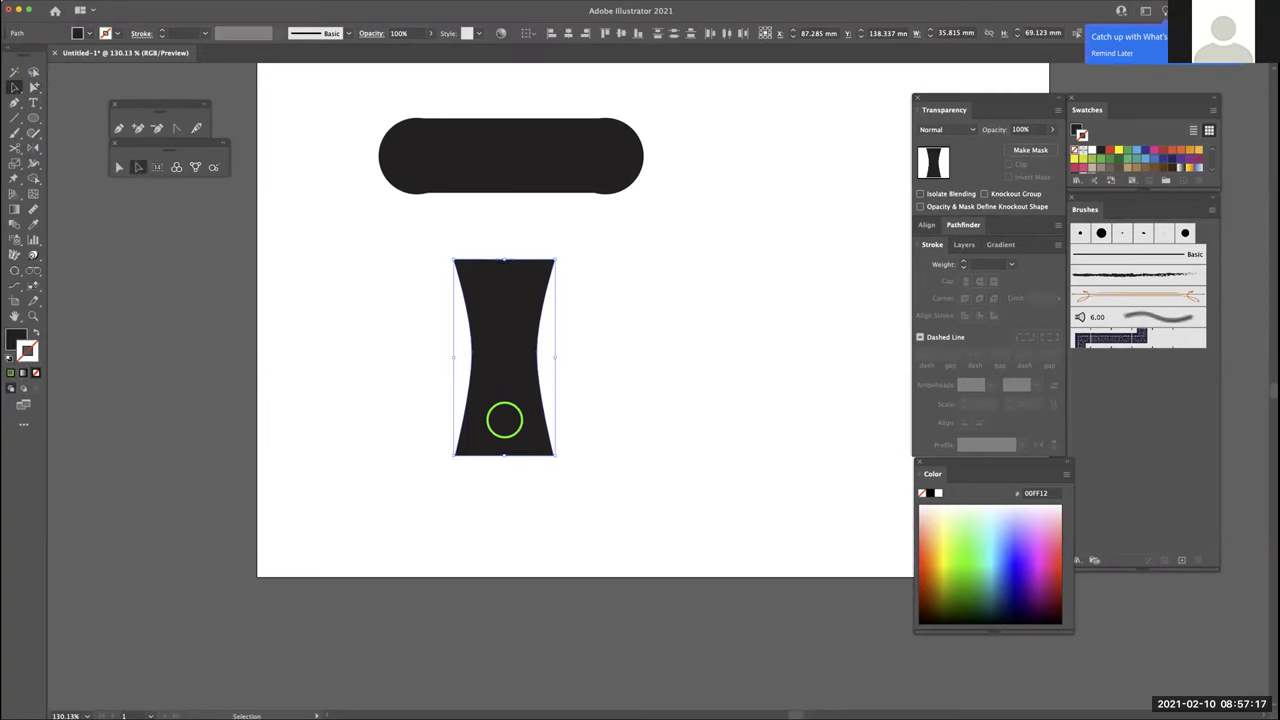
left_click_drag(504, 258, 504, 216)
Select all the capsule's parts and fill them with red FF0049
key("super+shift+a")
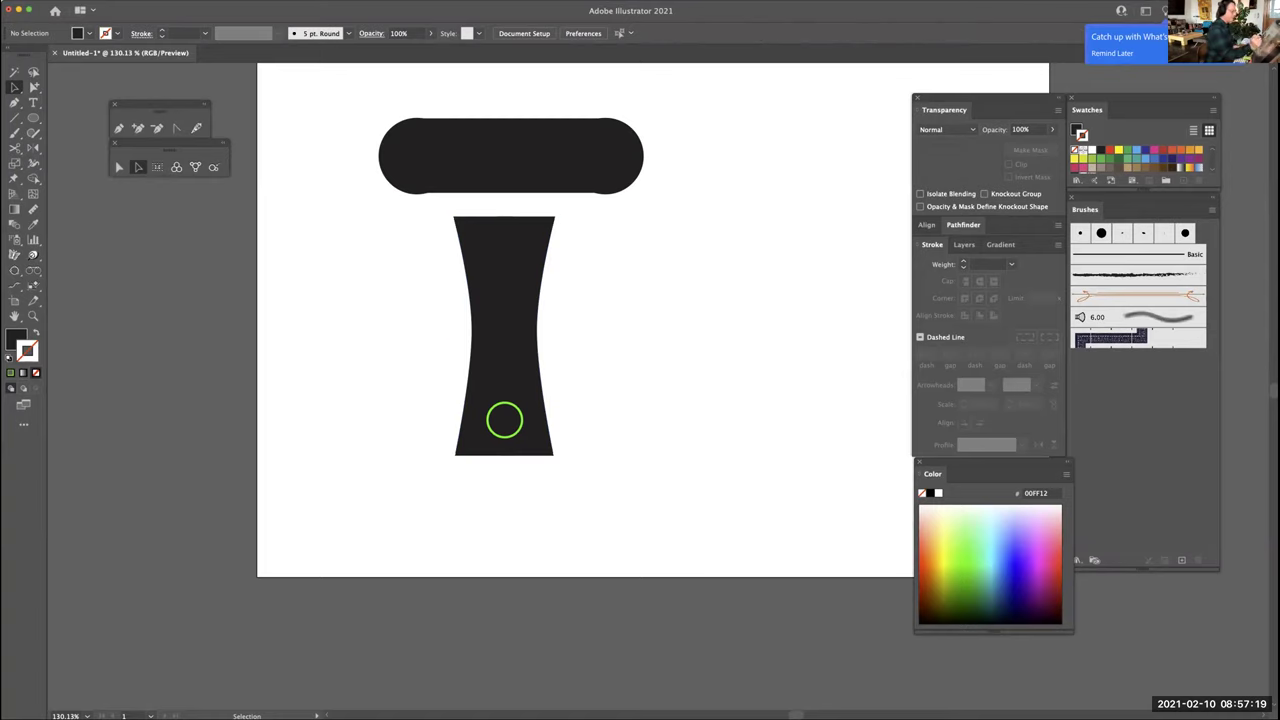
scroll(650, 380, "up", 5)
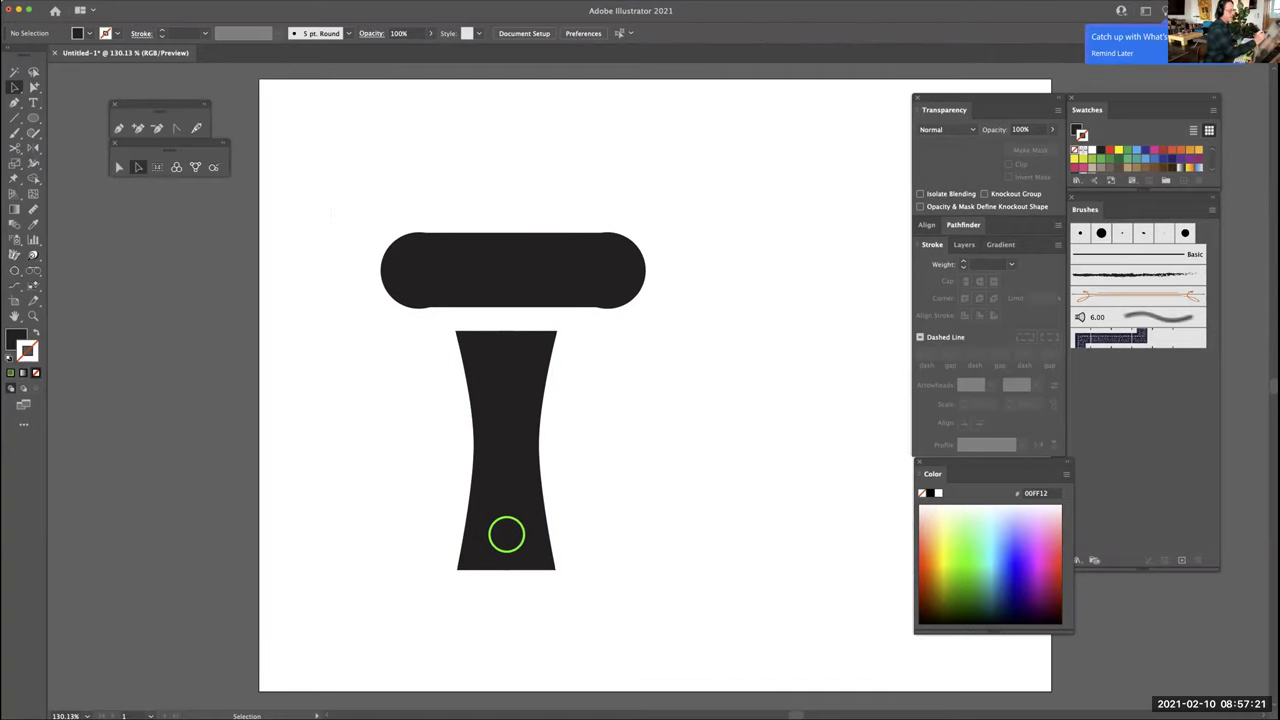
left_click_drag(676, 311, 677, 311)
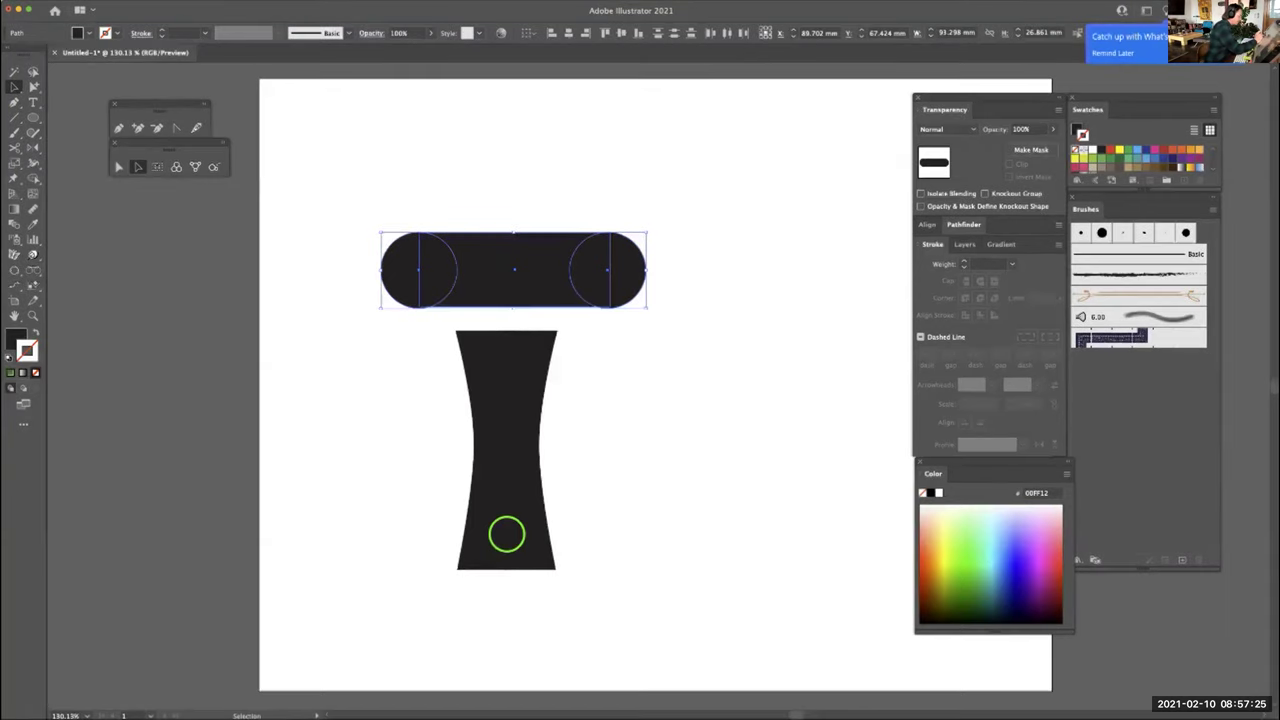
double_click(16, 342)
type("FF0049")
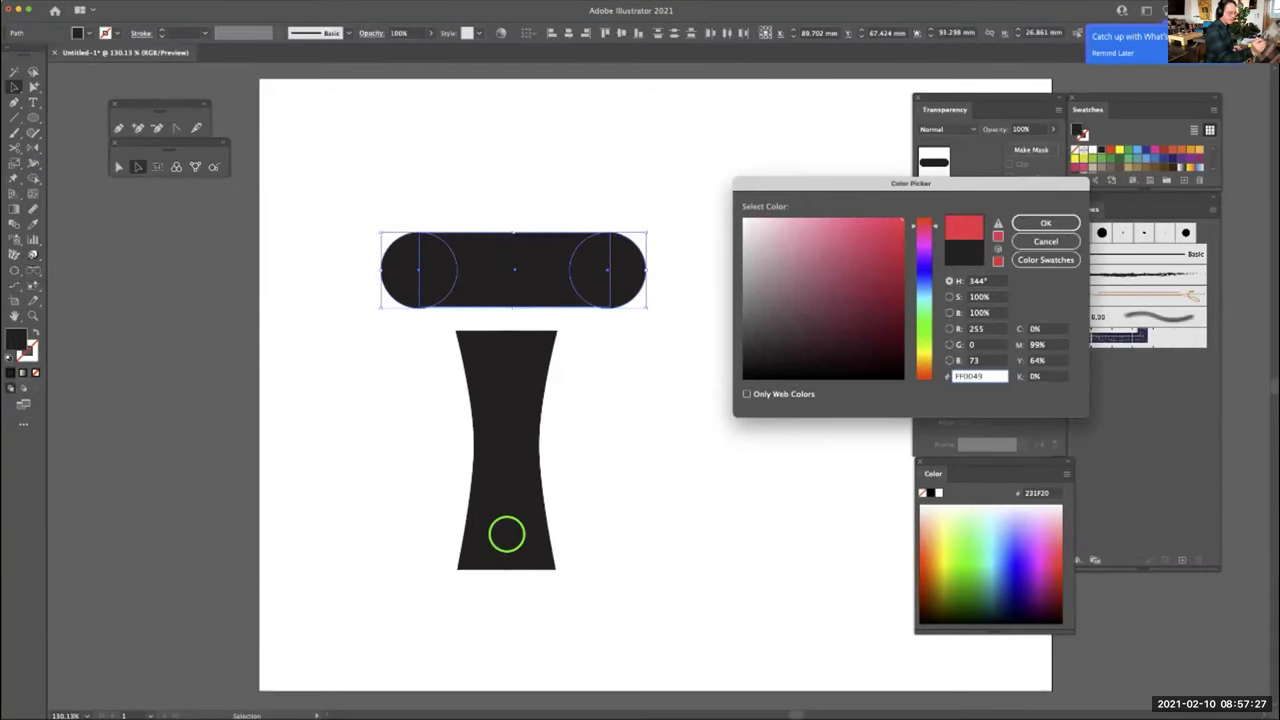
key("Return")
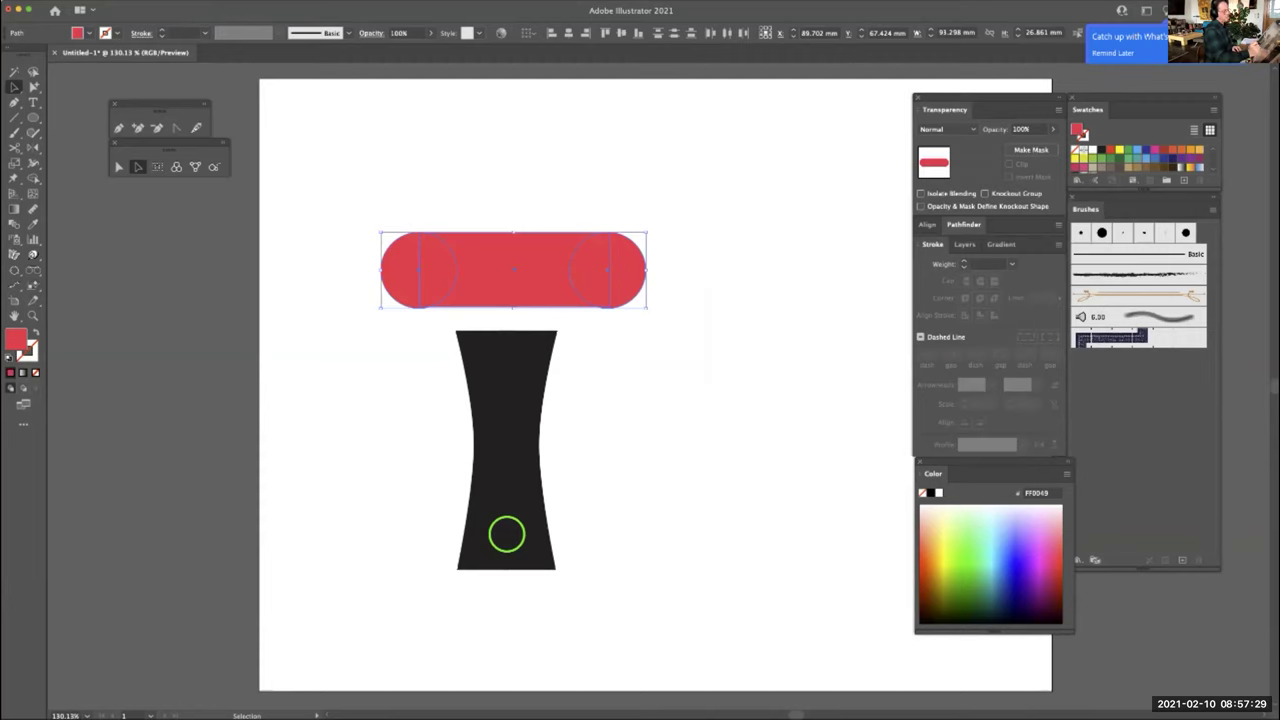
key("super+shift+a")
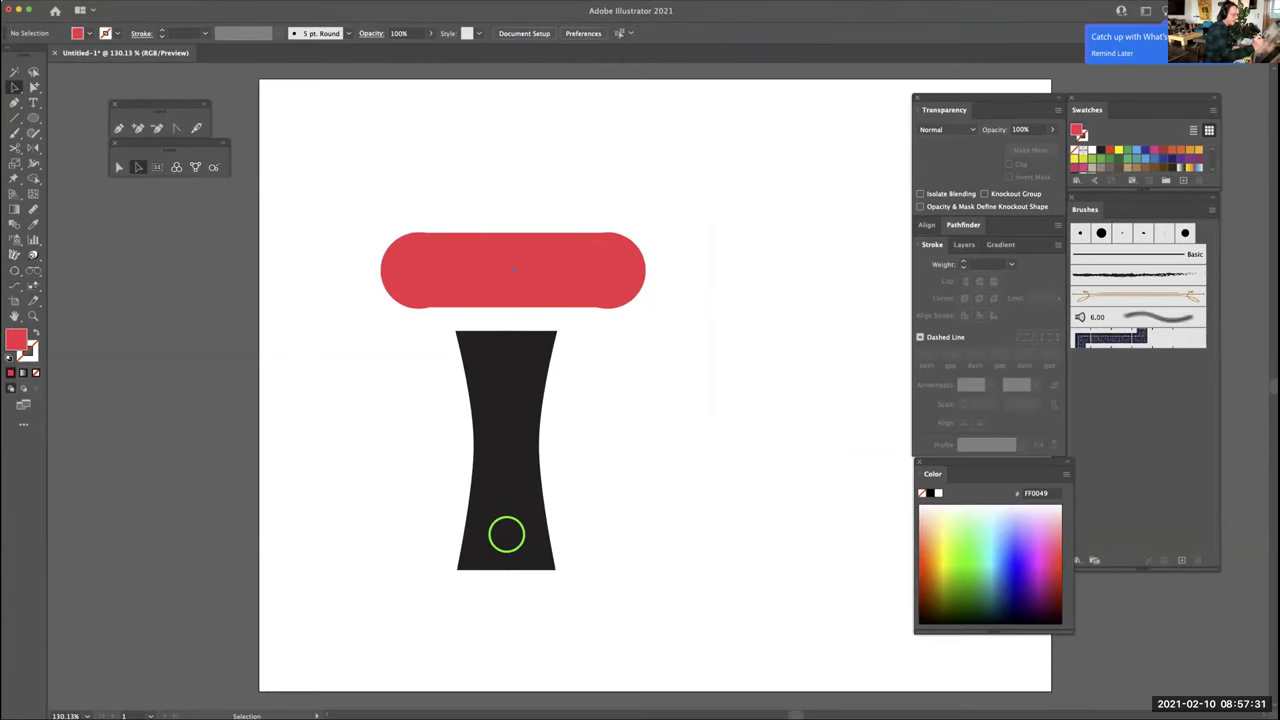
Inspect the red bar's anchor points, then marquee-select all the artwork on the artboard
key("a")
left_click(515, 268)
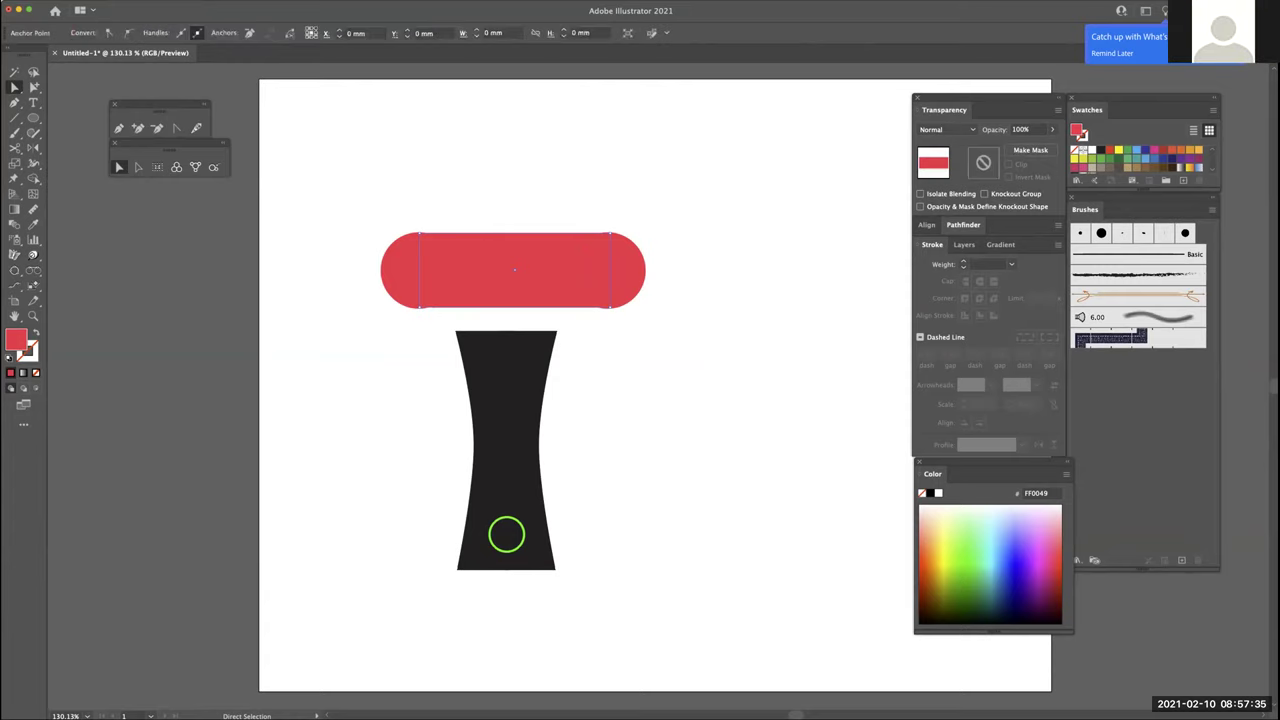
key("super+shift+a")
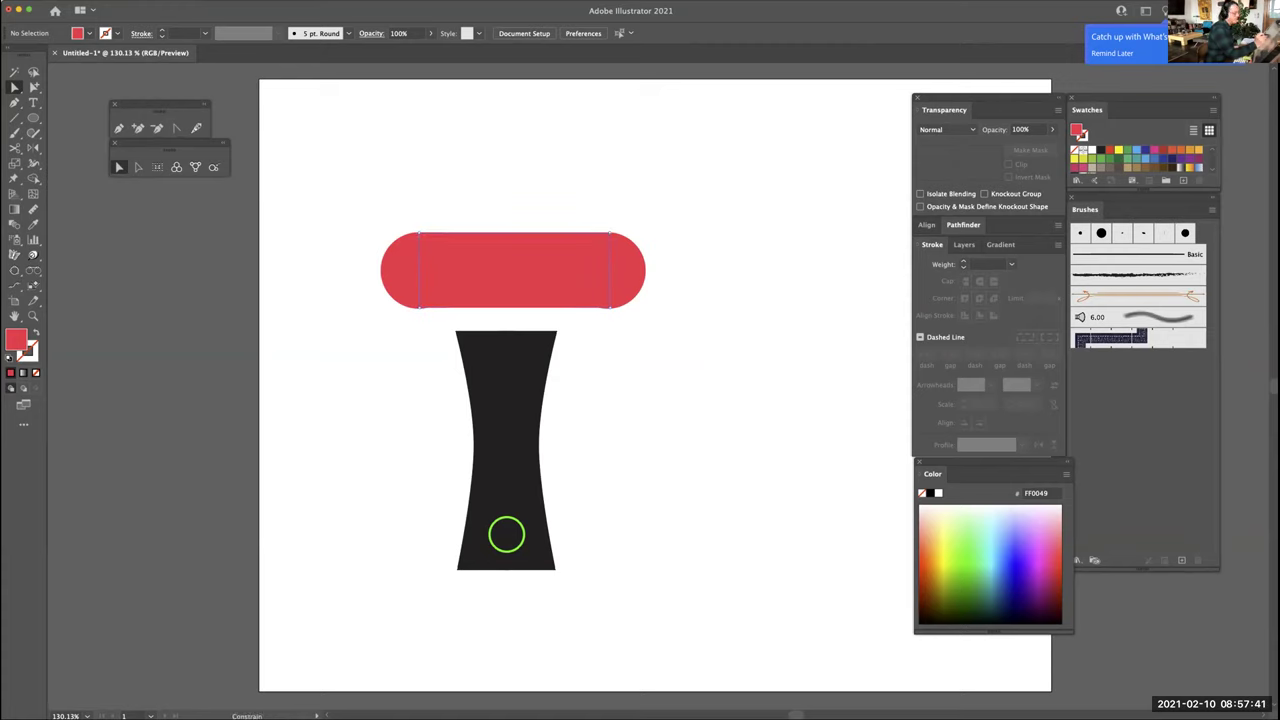
left_click(515, 268)
key("super+shift+a")
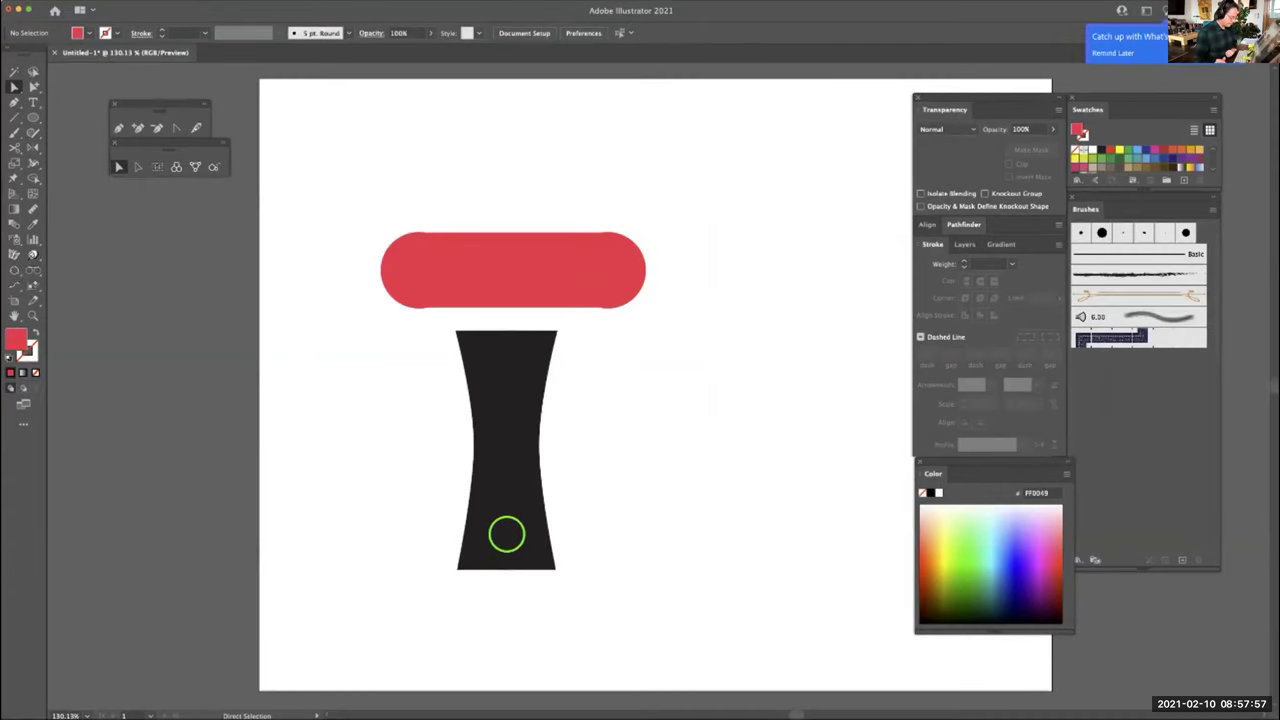
left_click_drag(332, 184, 690, 640)
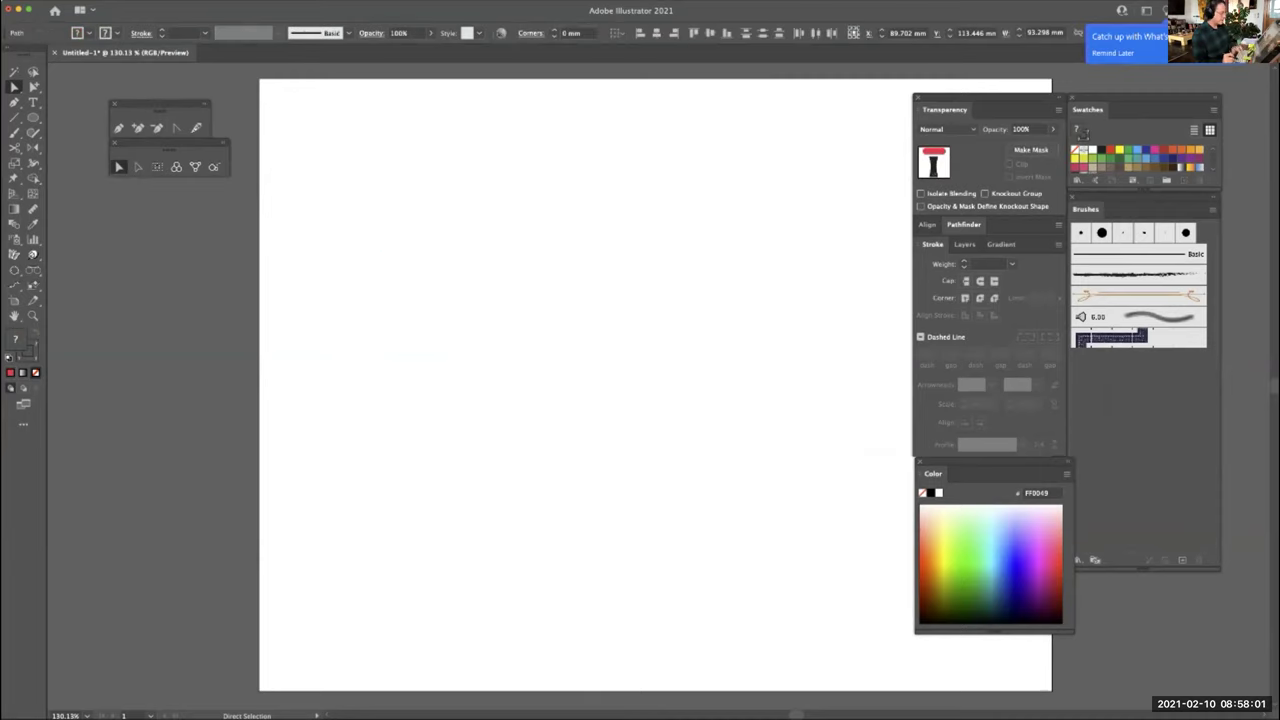
Delete the selected artwork and draw a 73.6 × 33.845 mm red rounded rectangle at the top left
key("Delete")
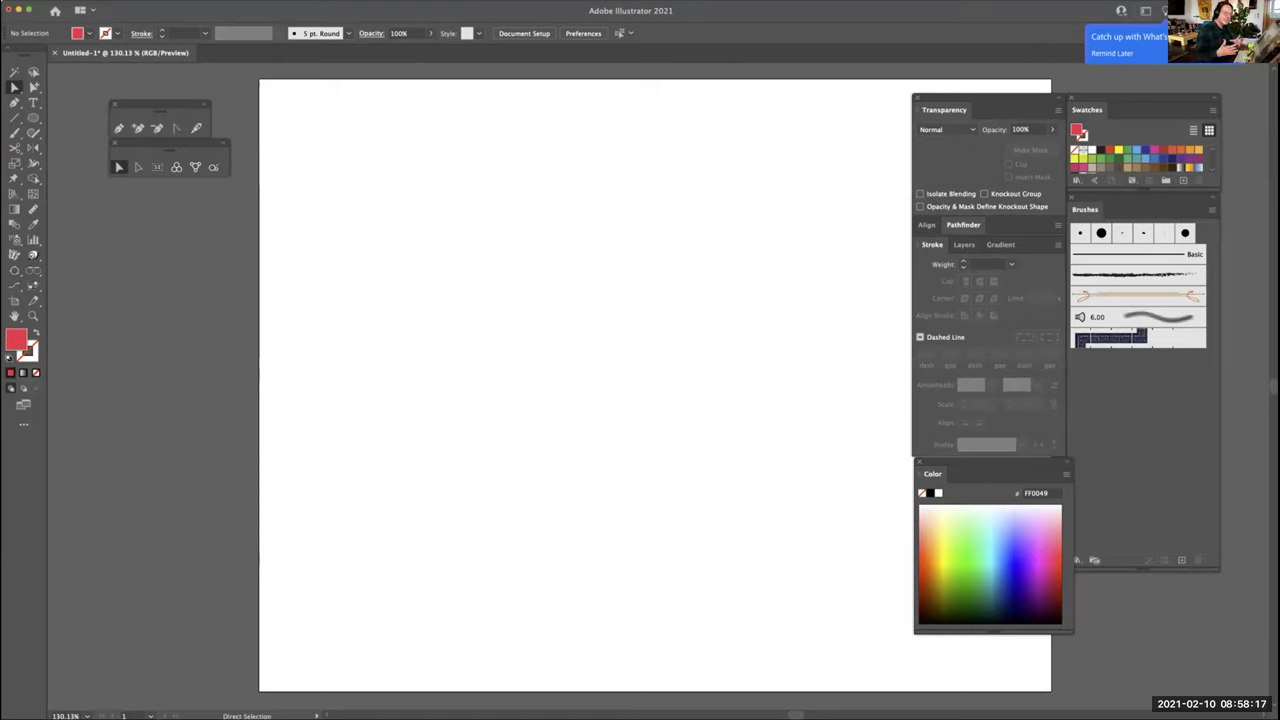
key("b")
left_click(33, 117)
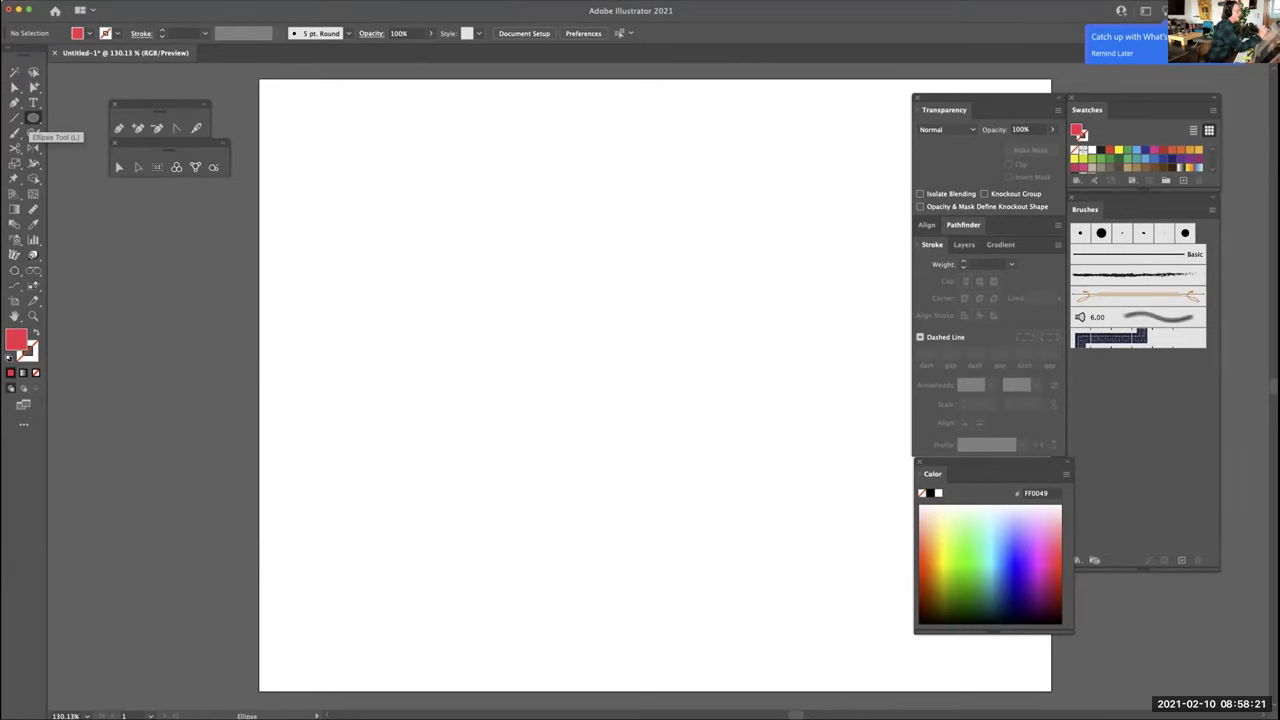
left_click(33, 117)
left_click(116, 133)
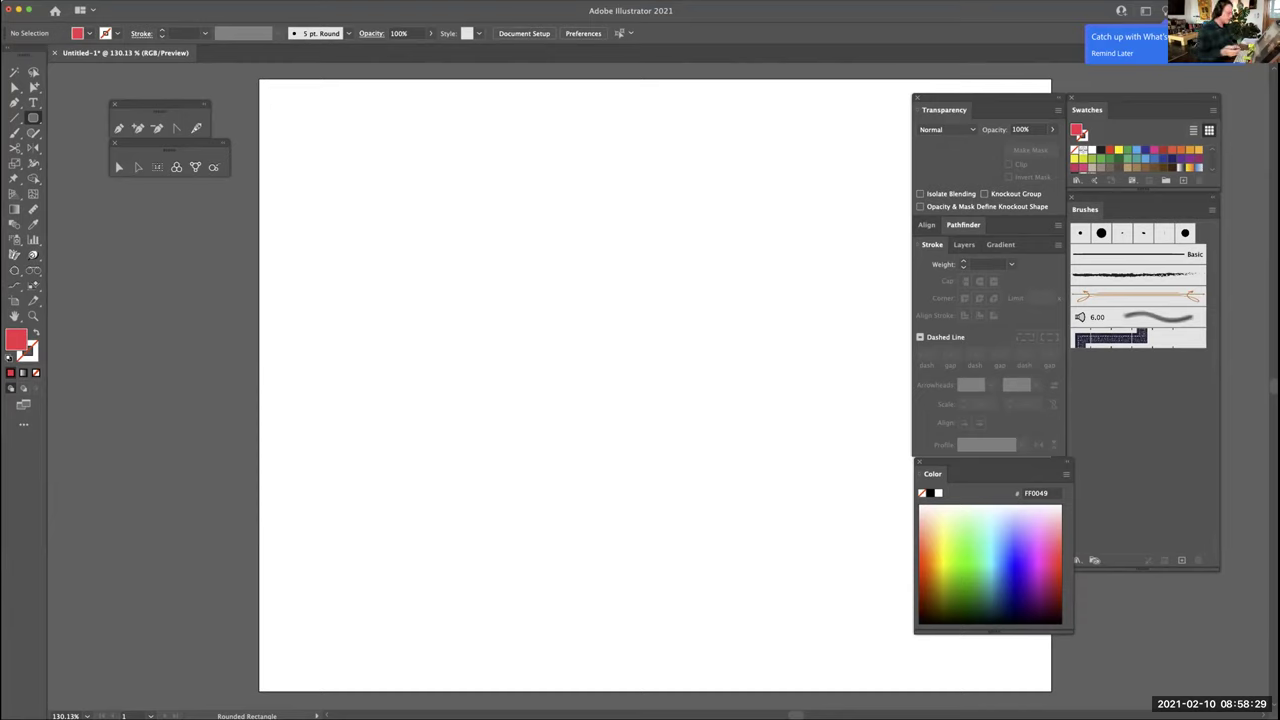
mouse_move(344, 151)
left_mouse_down()
mouse_move(352, 177)
mouse_move(555, 247)
left_mouse_up()
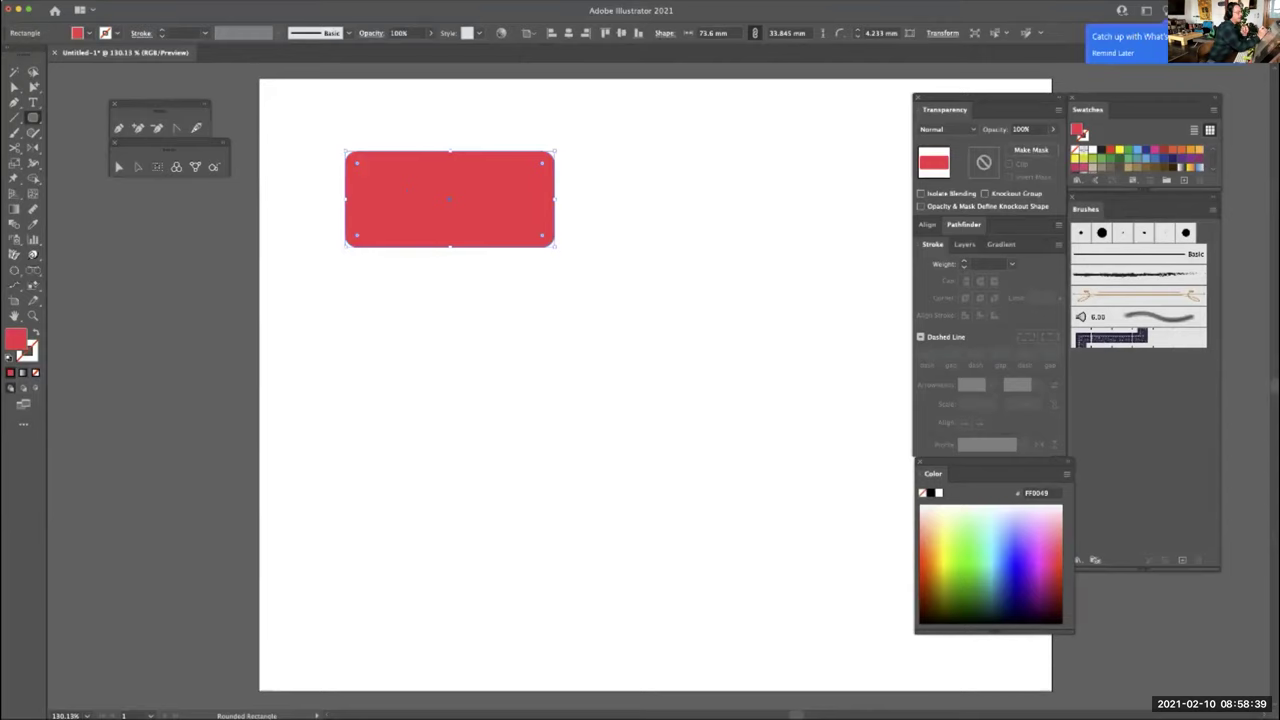
Delete the rounded rectangle and draw a larger square-cornered red rectangle at the top left
left_click(33, 117)
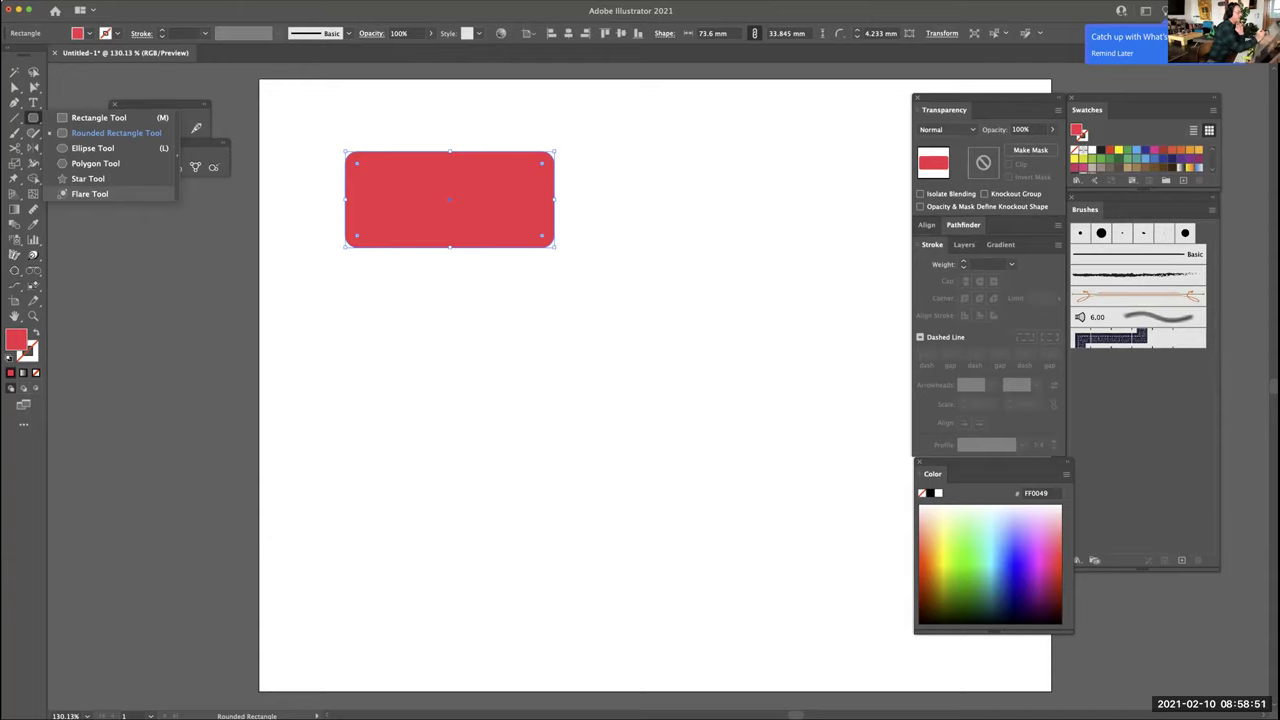
left_click(98, 117)
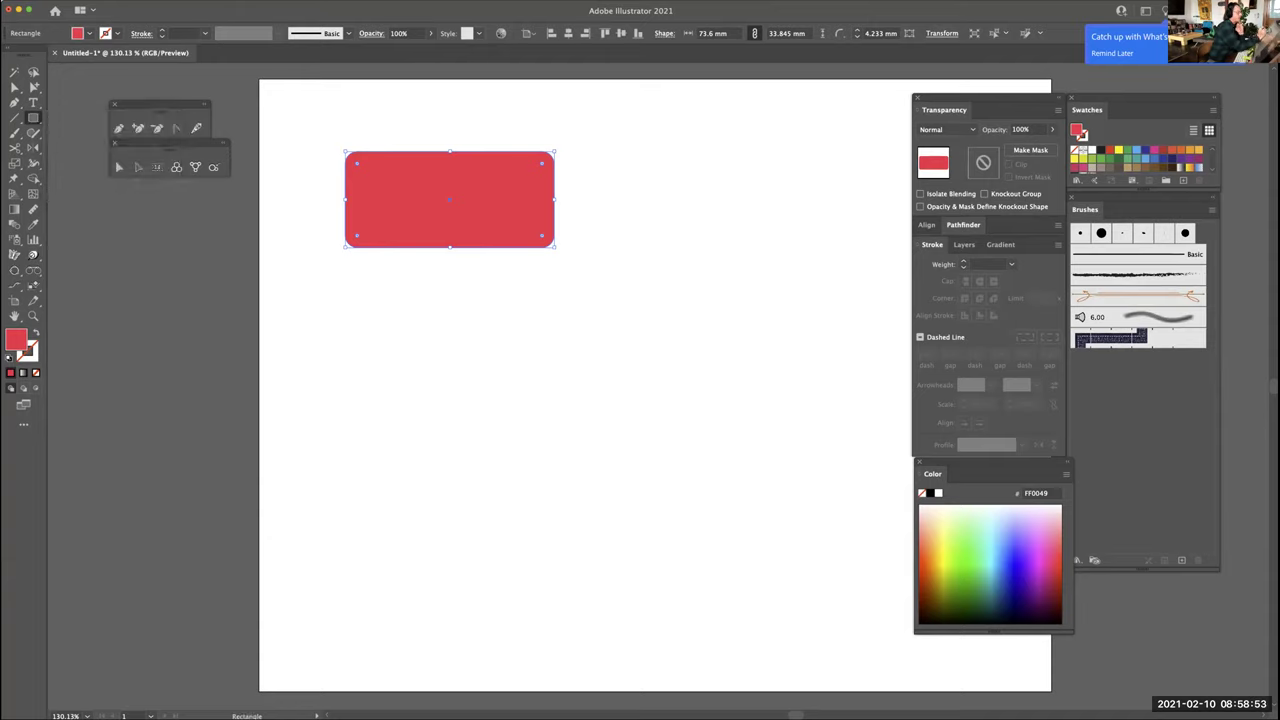
left_click(118, 167)
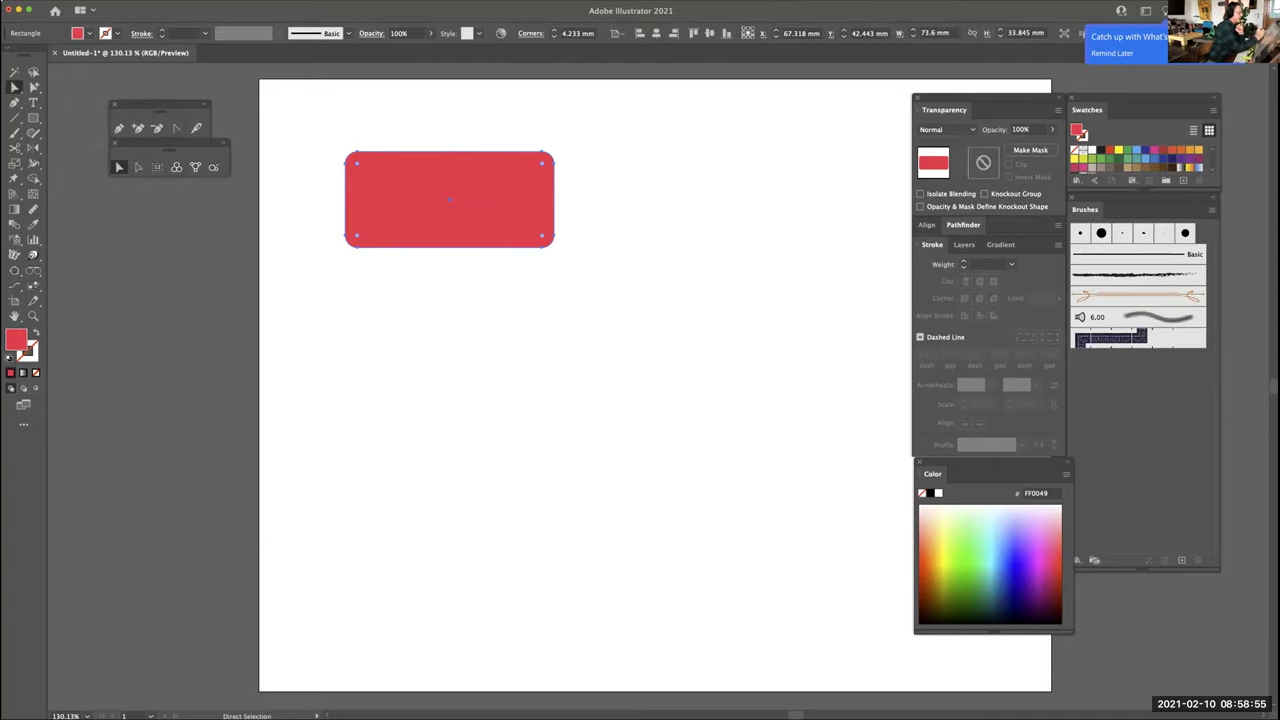
left_click(33, 117)
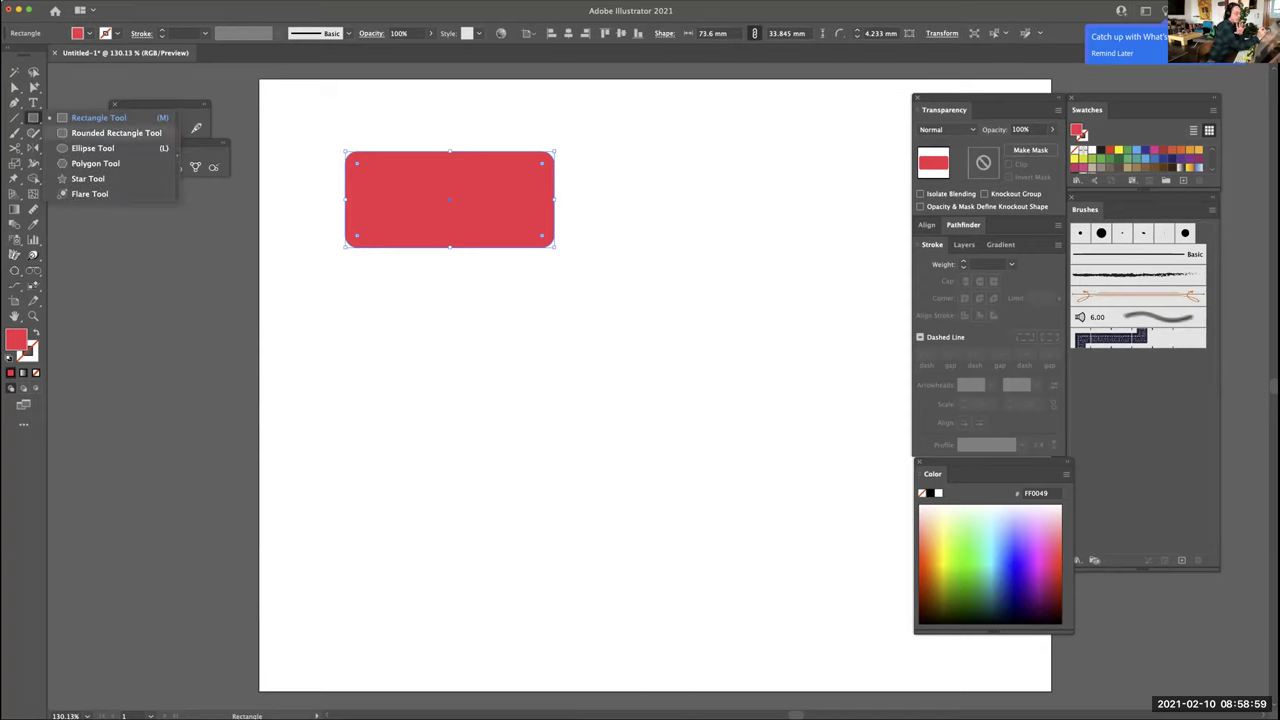
left_click(110, 133)
key("a")
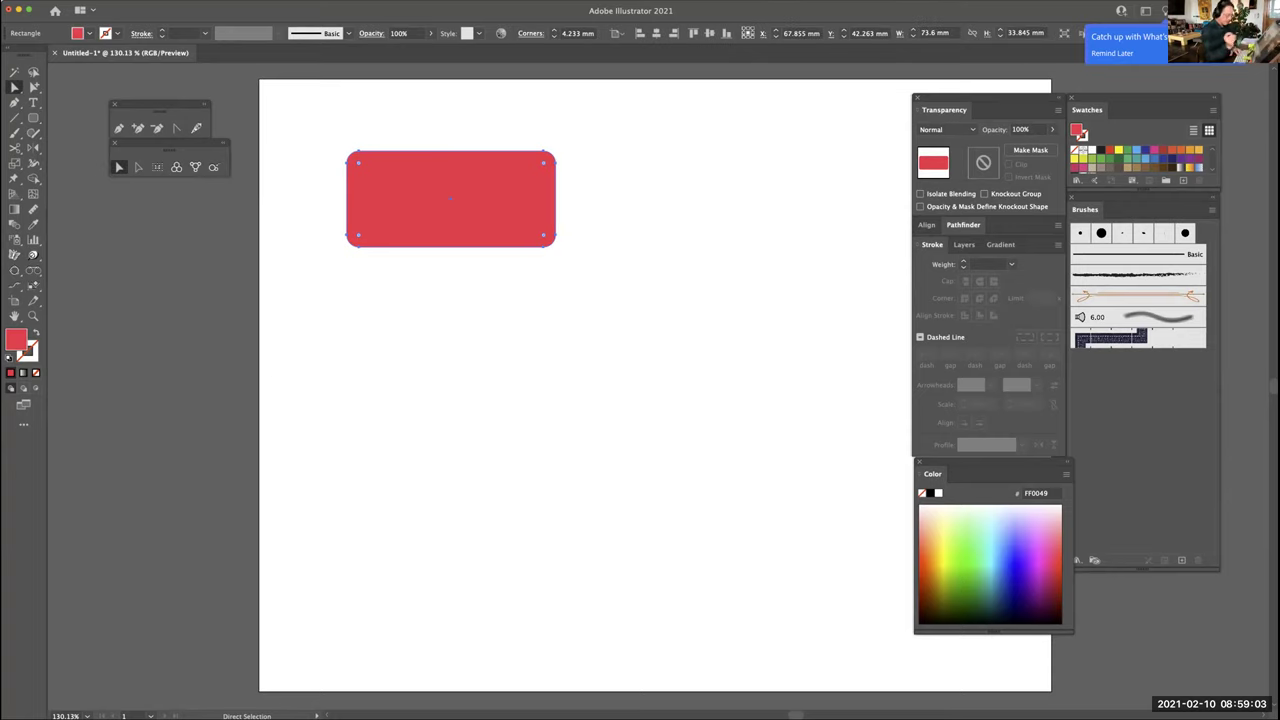
key("Delete")
left_click(33, 117)
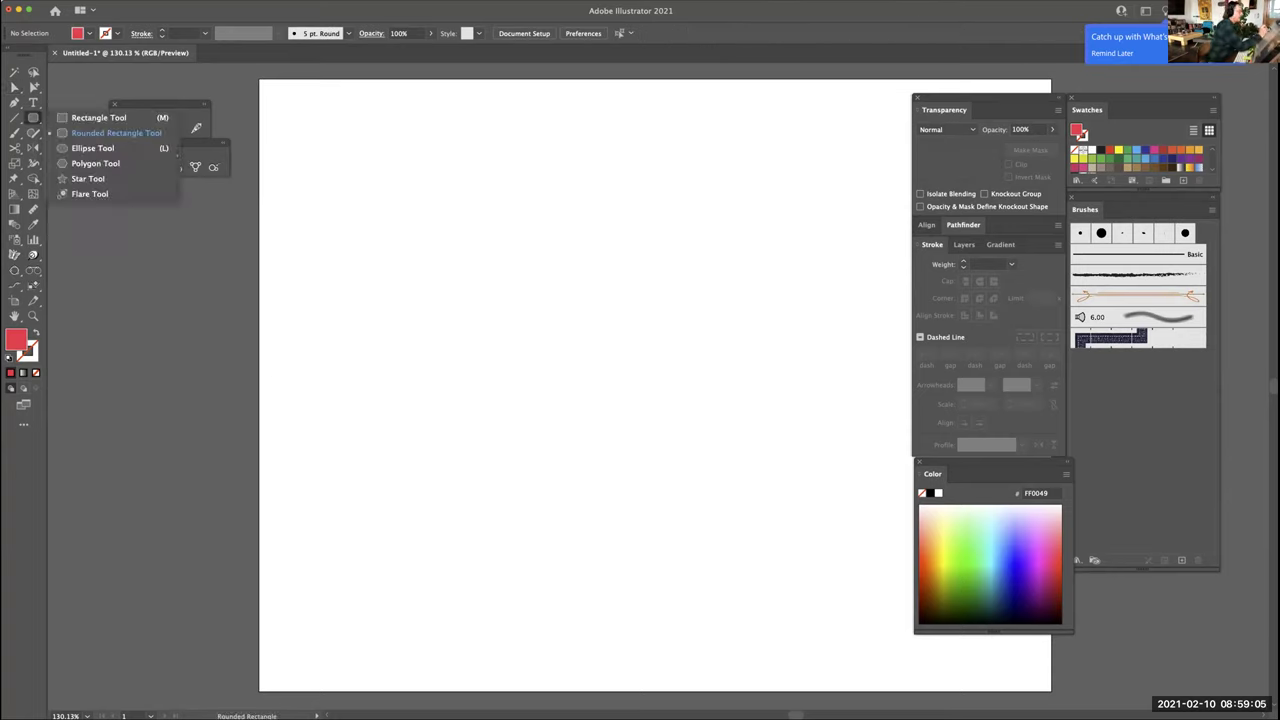
left_click(98, 117)
left_click_drag(336, 145, 599, 242)
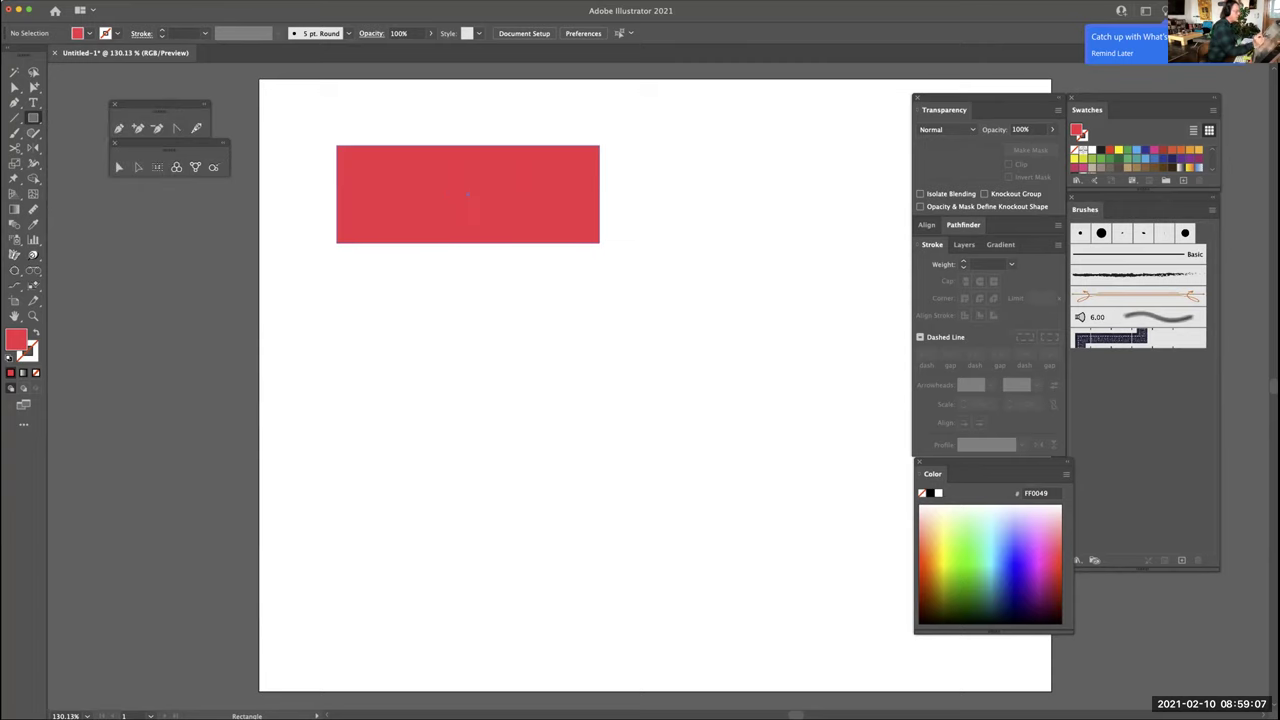
Give the 92.94 × 34.203 mm rectangle a near-black 231F20 fill and no outline
key("d")
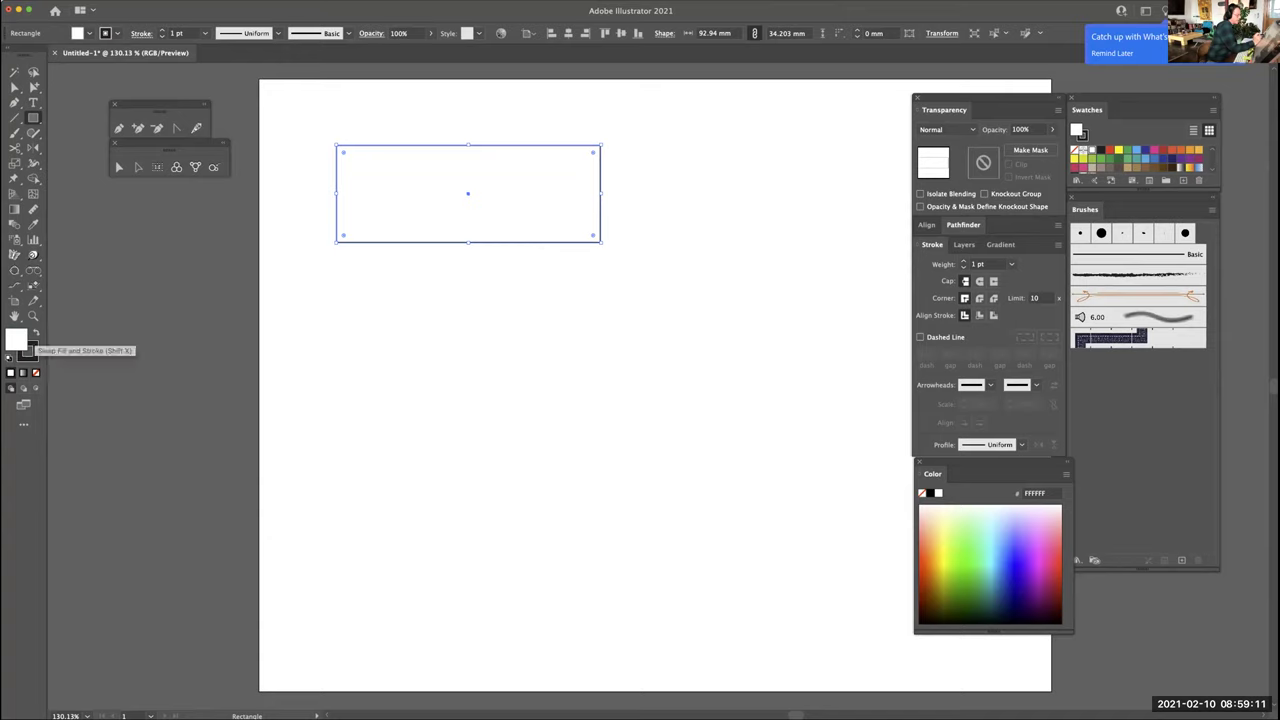
left_click(34, 336)
key("shift+x")
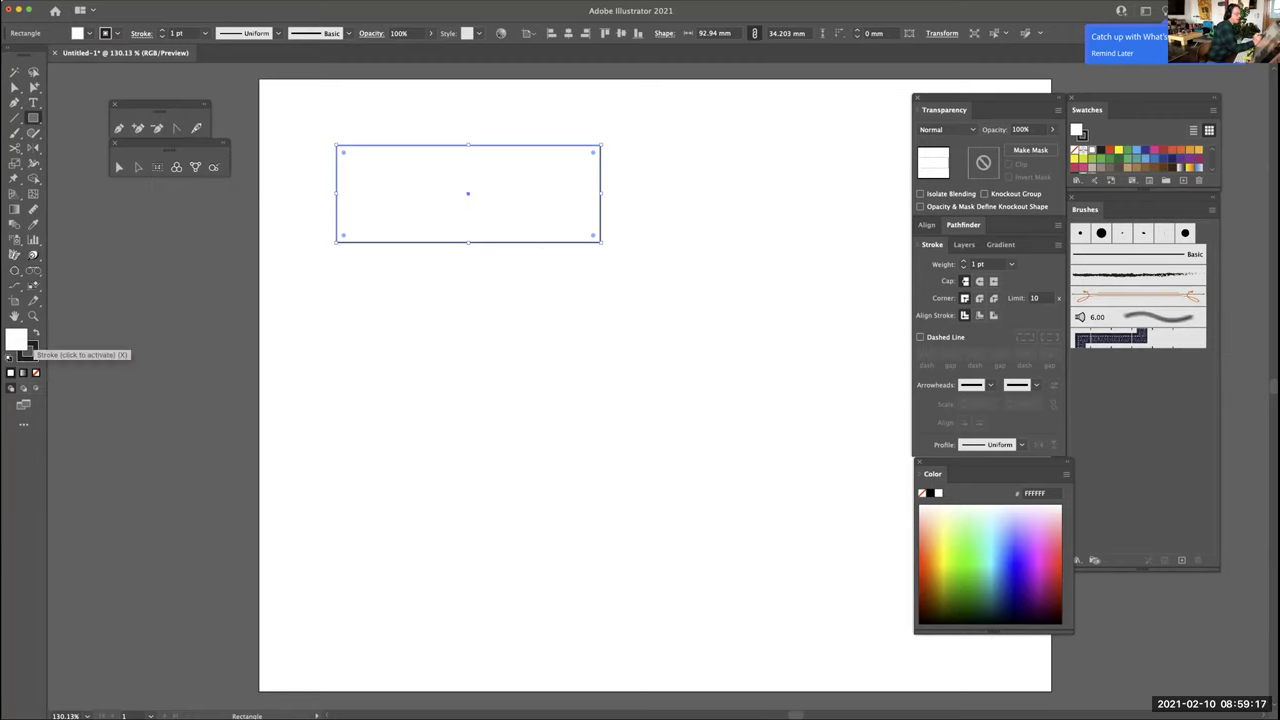
key("shift+x")
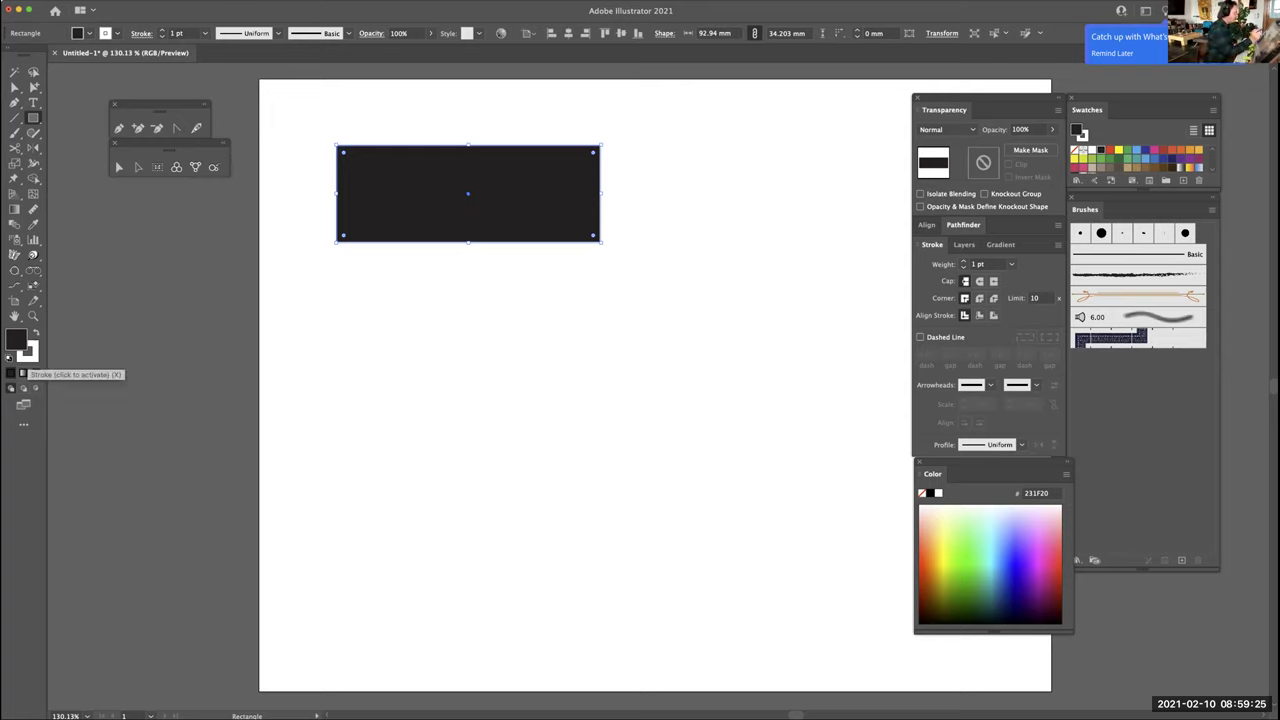
left_click(26, 352)
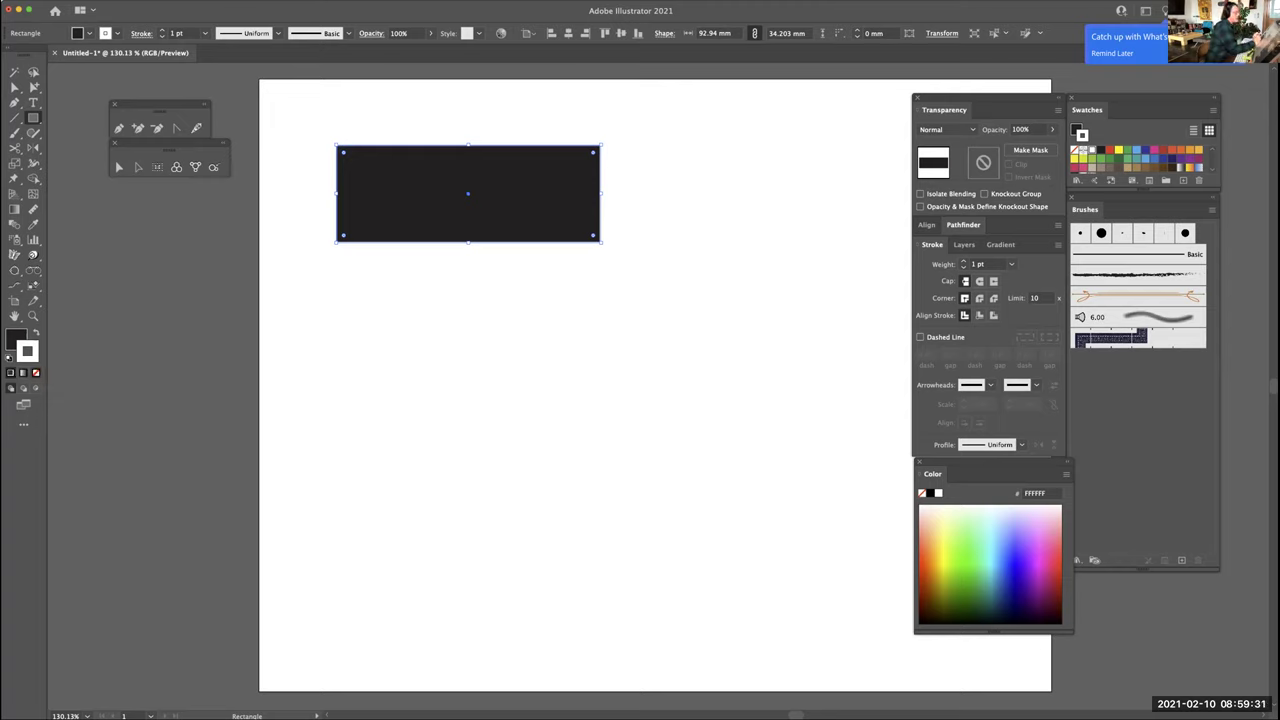
left_click(36, 372)
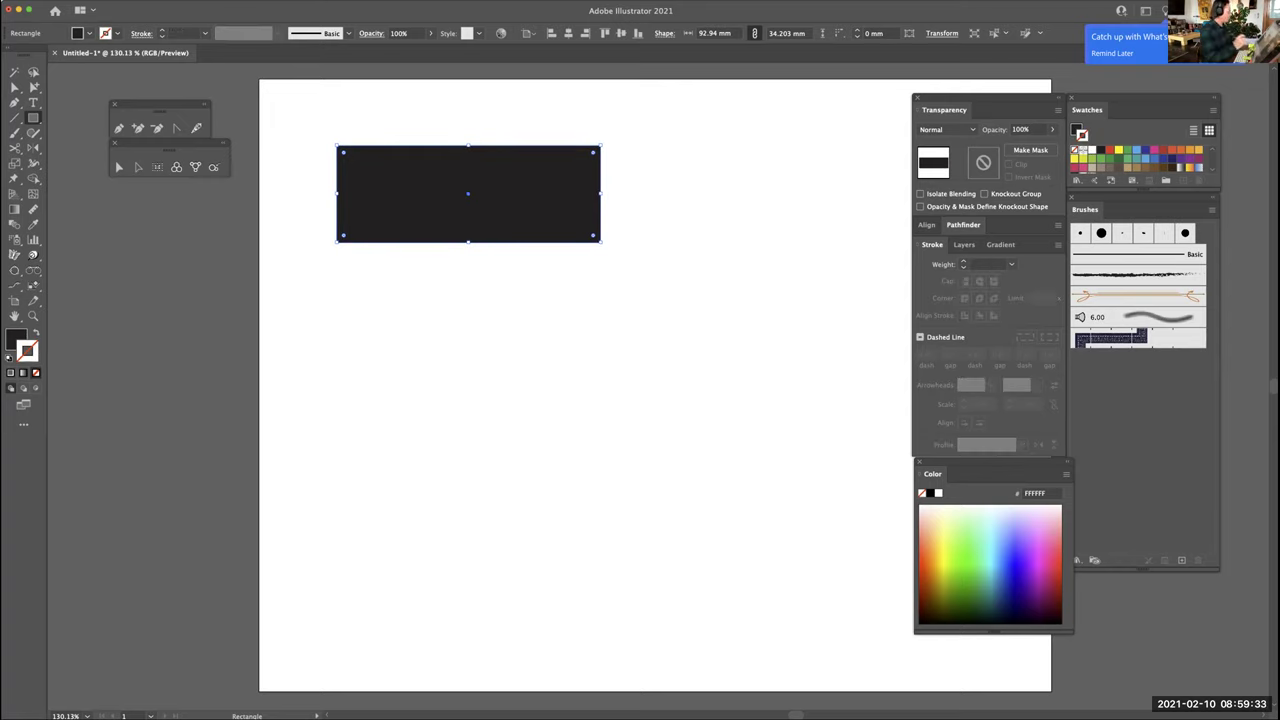
left_click(15, 88)
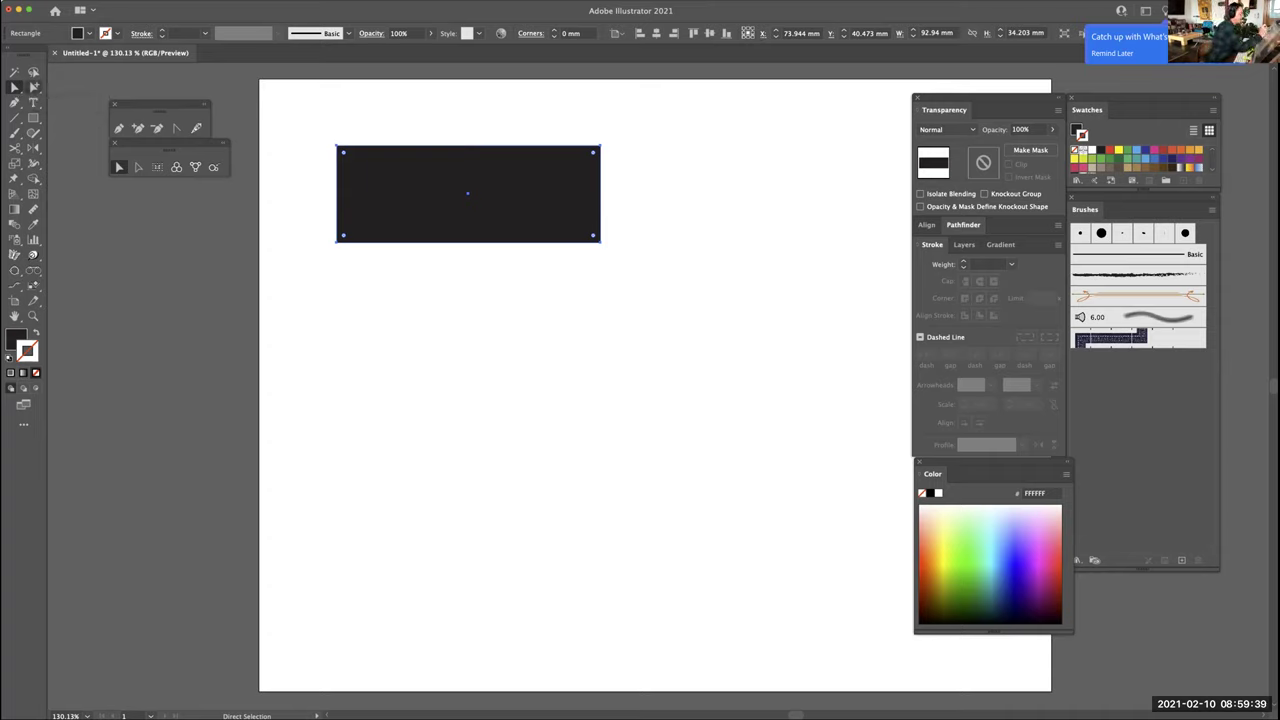
At 150% zoom, drag the live corner widget to round the rectangle's ends fully
key("super+shift+a")
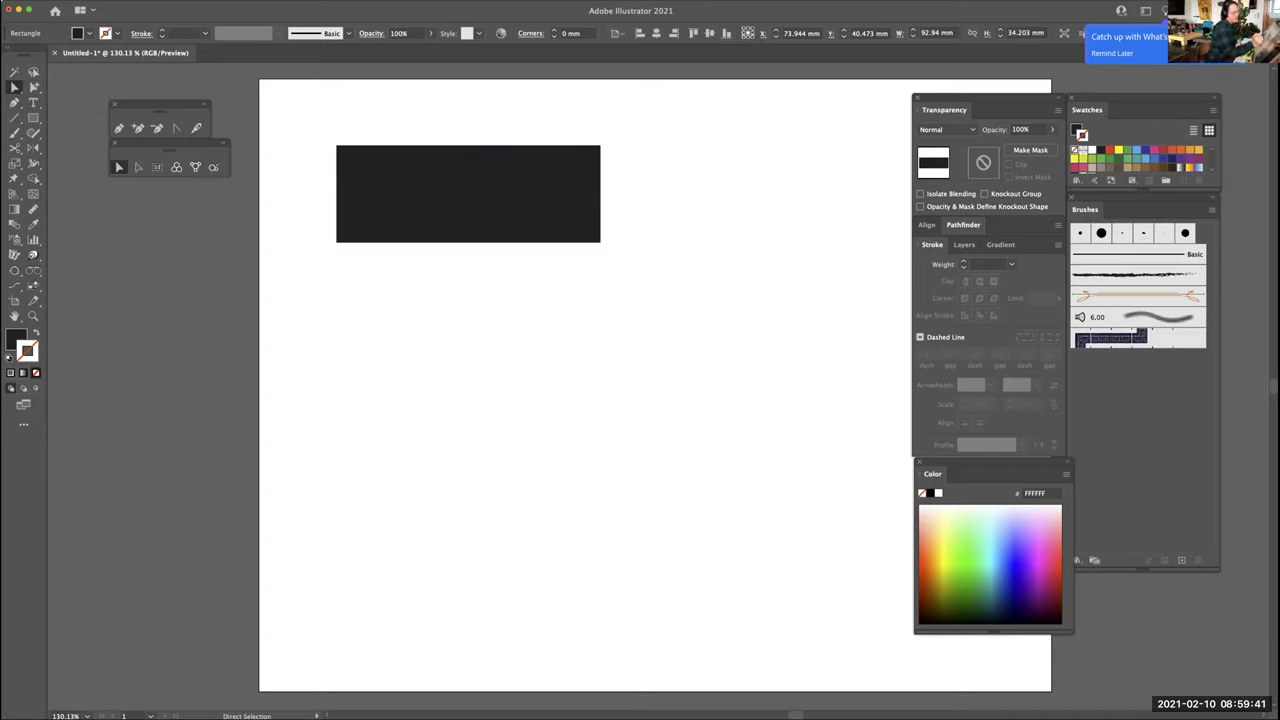
key("super+equal")
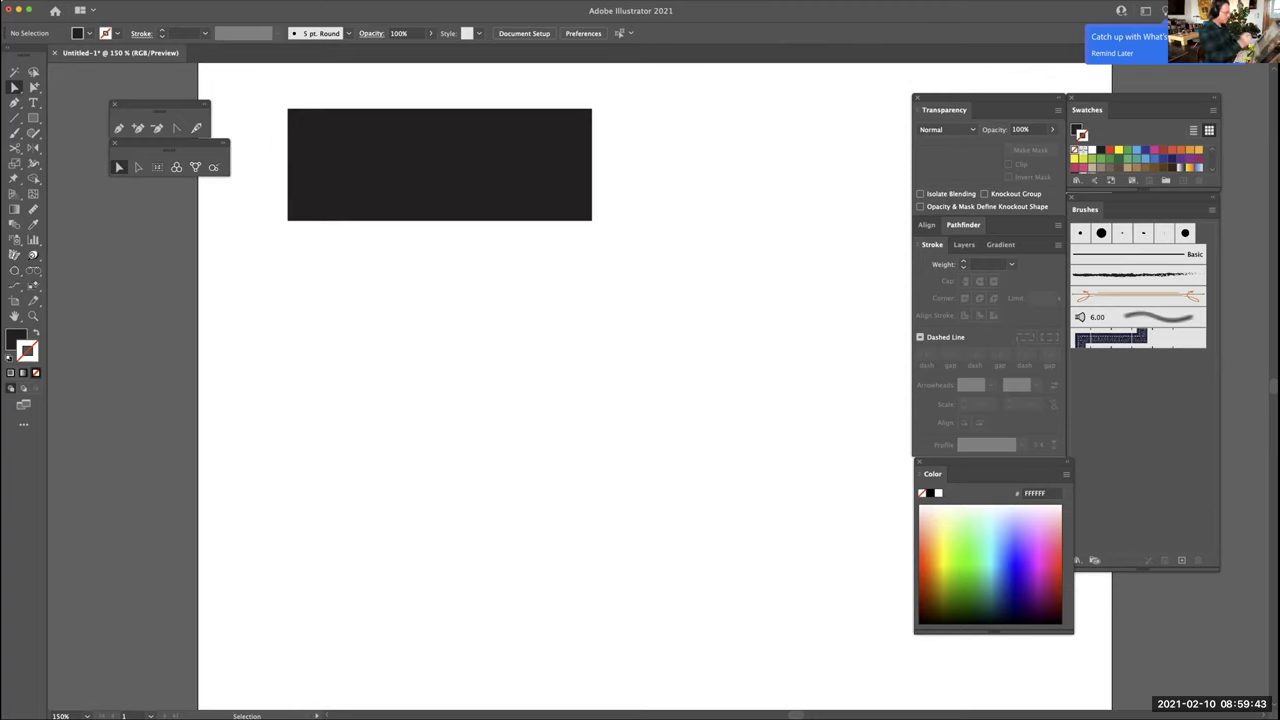
scroll(655, 385, "up", 5)
scroll(655, 385, "left", 3)
key("a")
key("super+a")
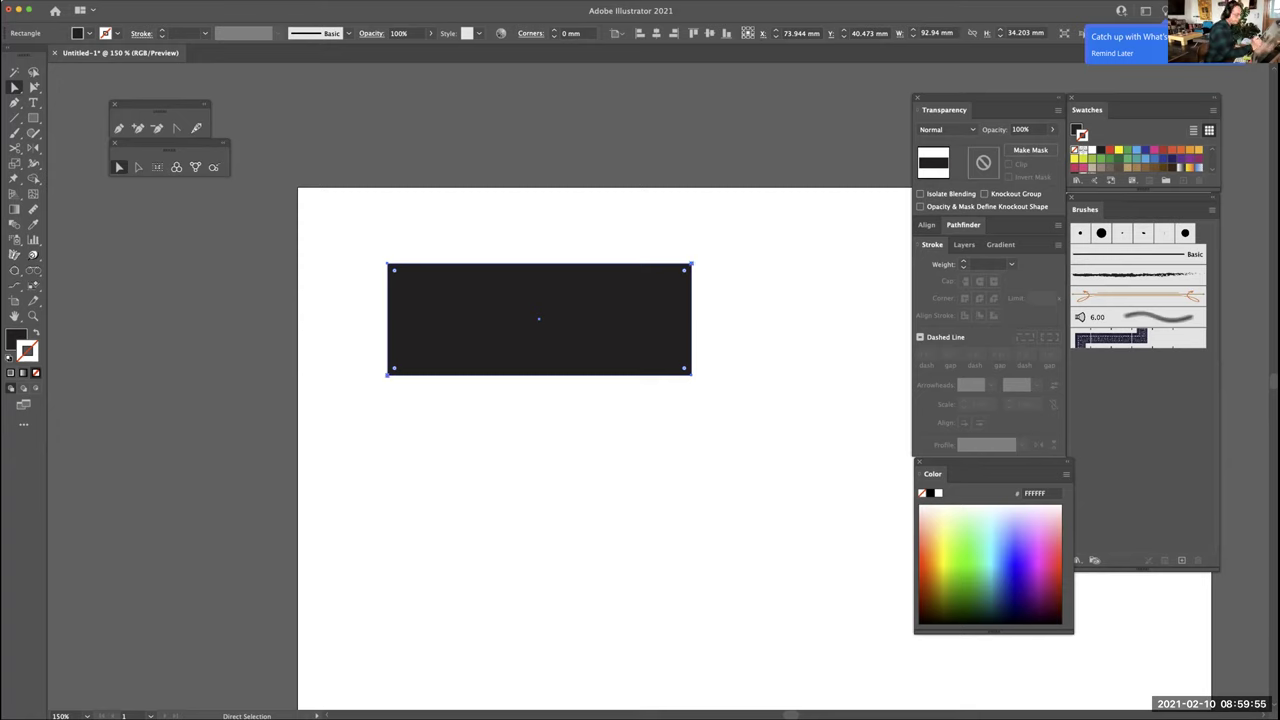
left_click_drag(394, 270, 443, 318)
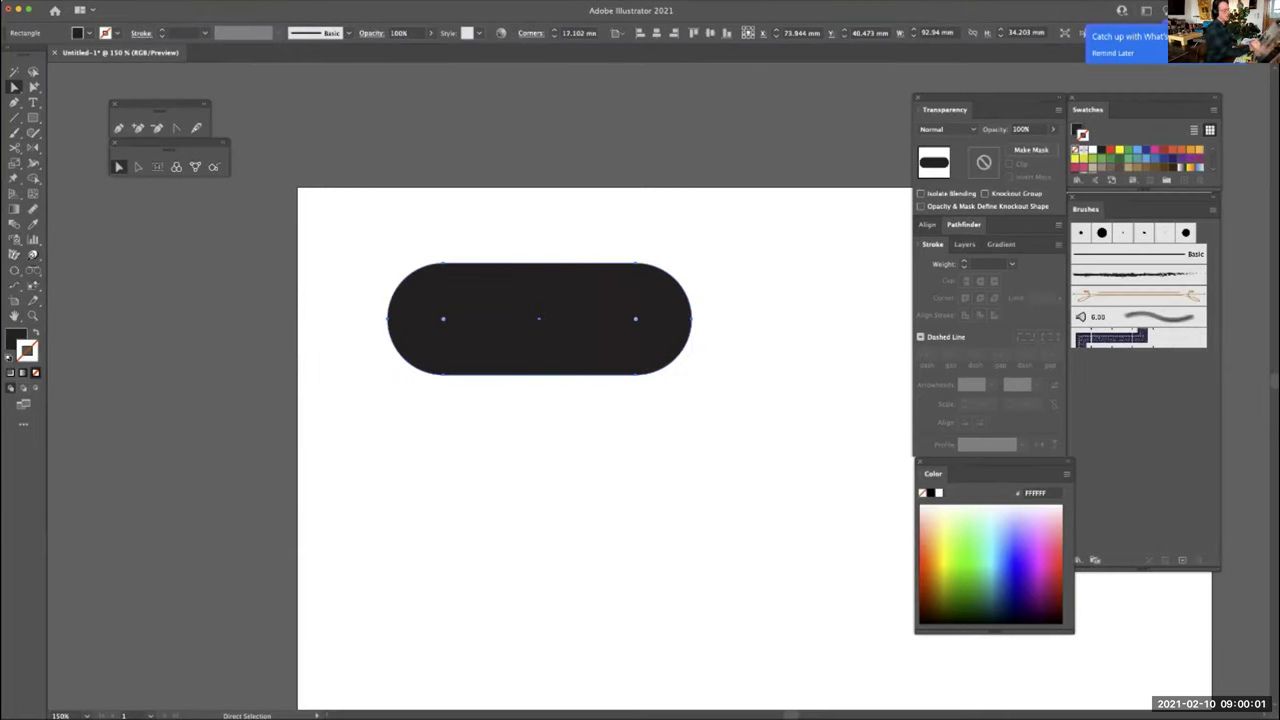
key("super+shift+a")
Place a copy of the black pill directly below it
scroll(600, 400, "down", 3)
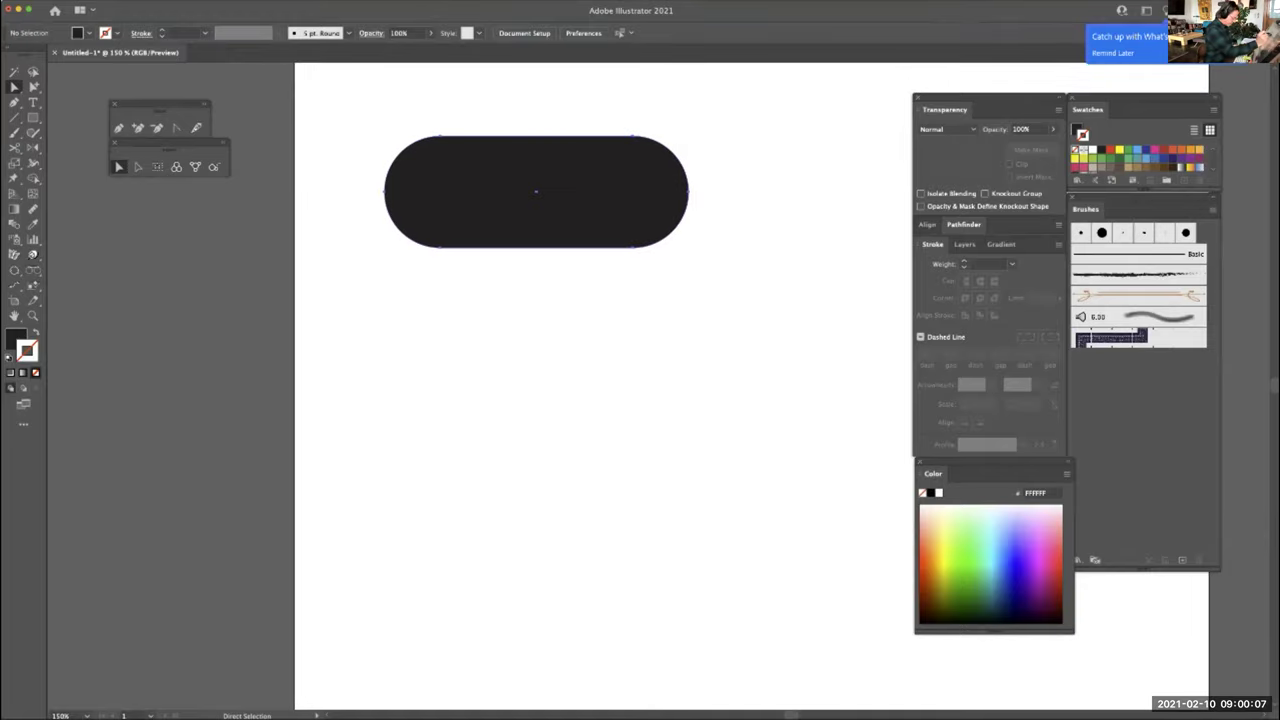
left_click_drag(535, 190, 535, 346)
key("super+shift+a")
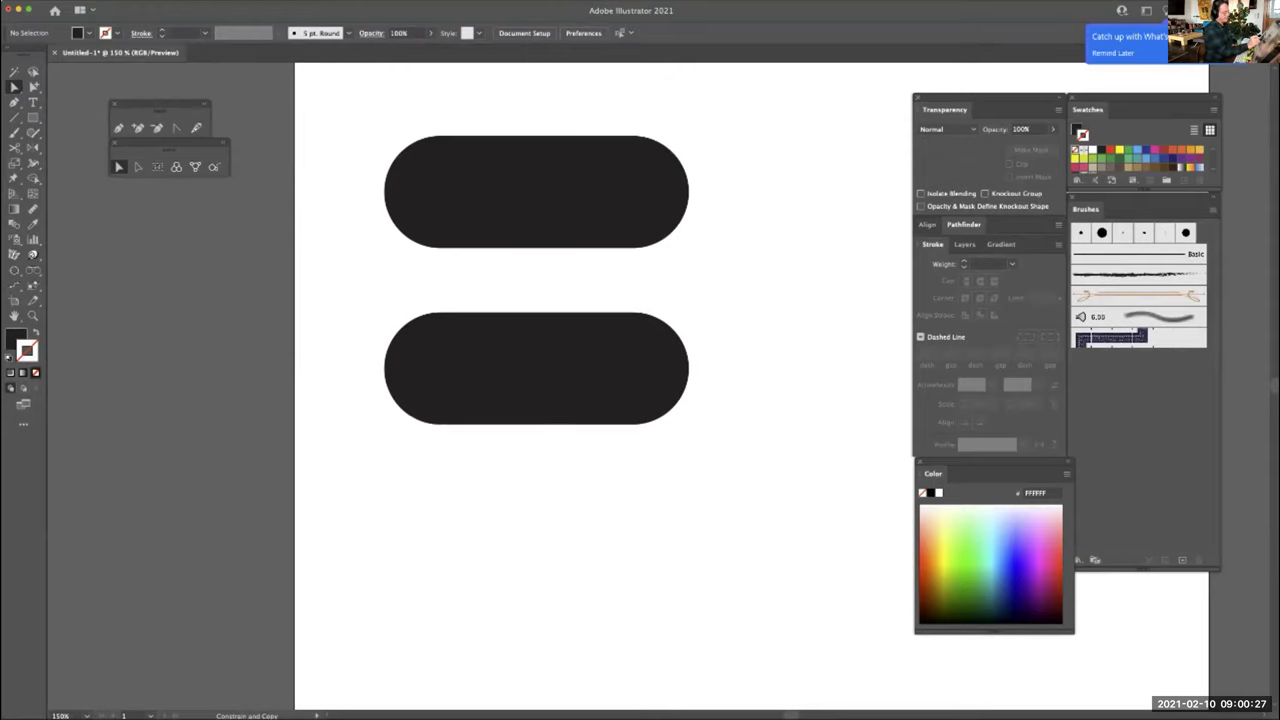
Reduce the lower pill's corner radius to about 9 mm
left_click(536, 367)
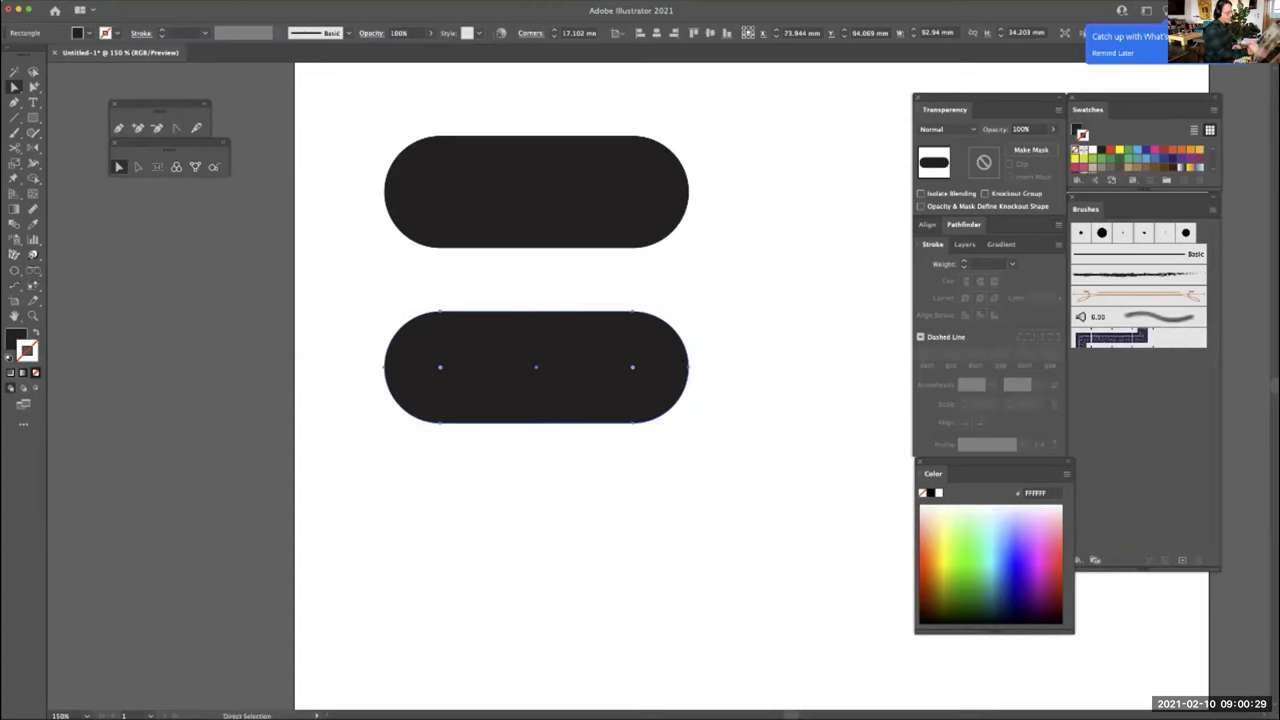
key("super+shift+a")
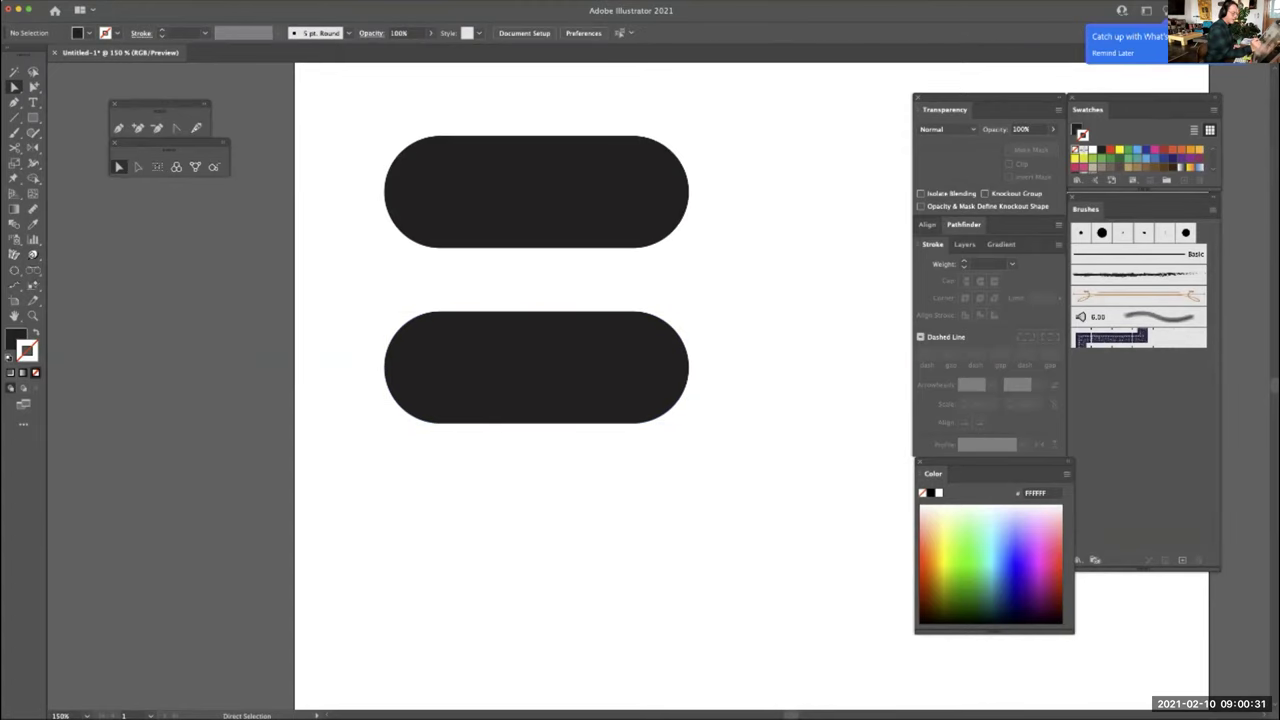
left_click(536, 367)
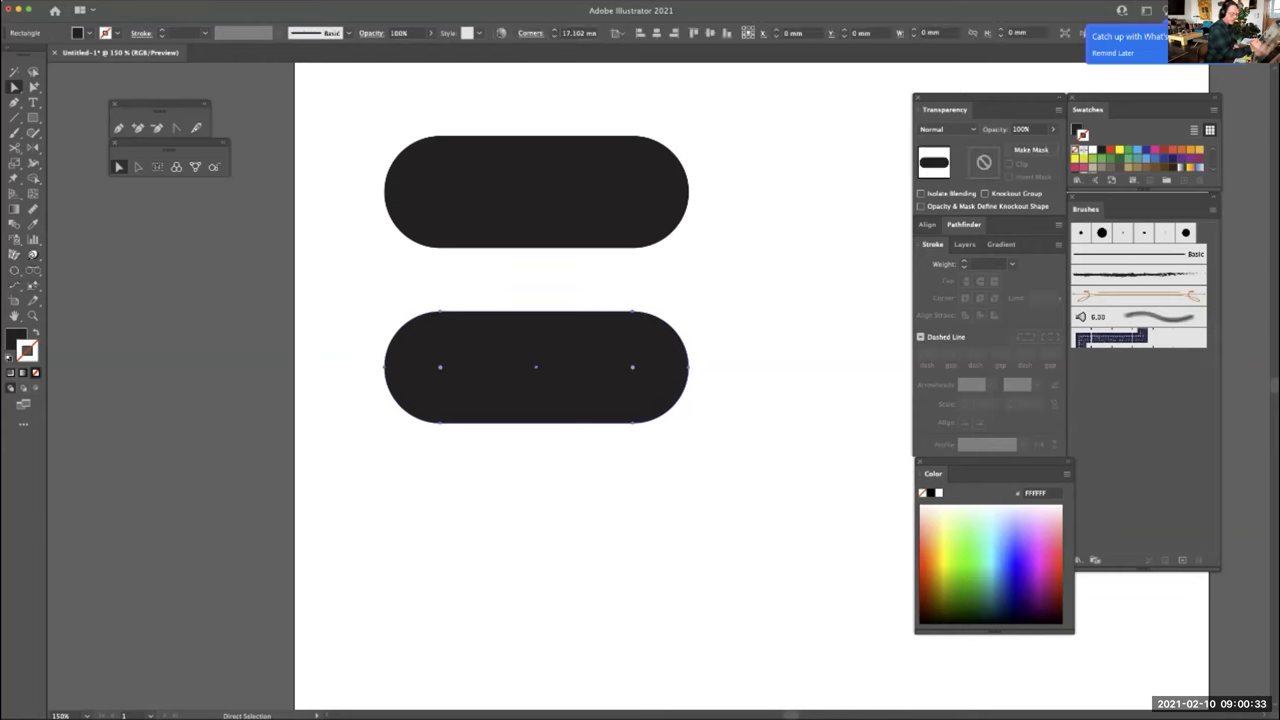
left_click_drag(440, 367, 400, 328)
key("shift+super+a")
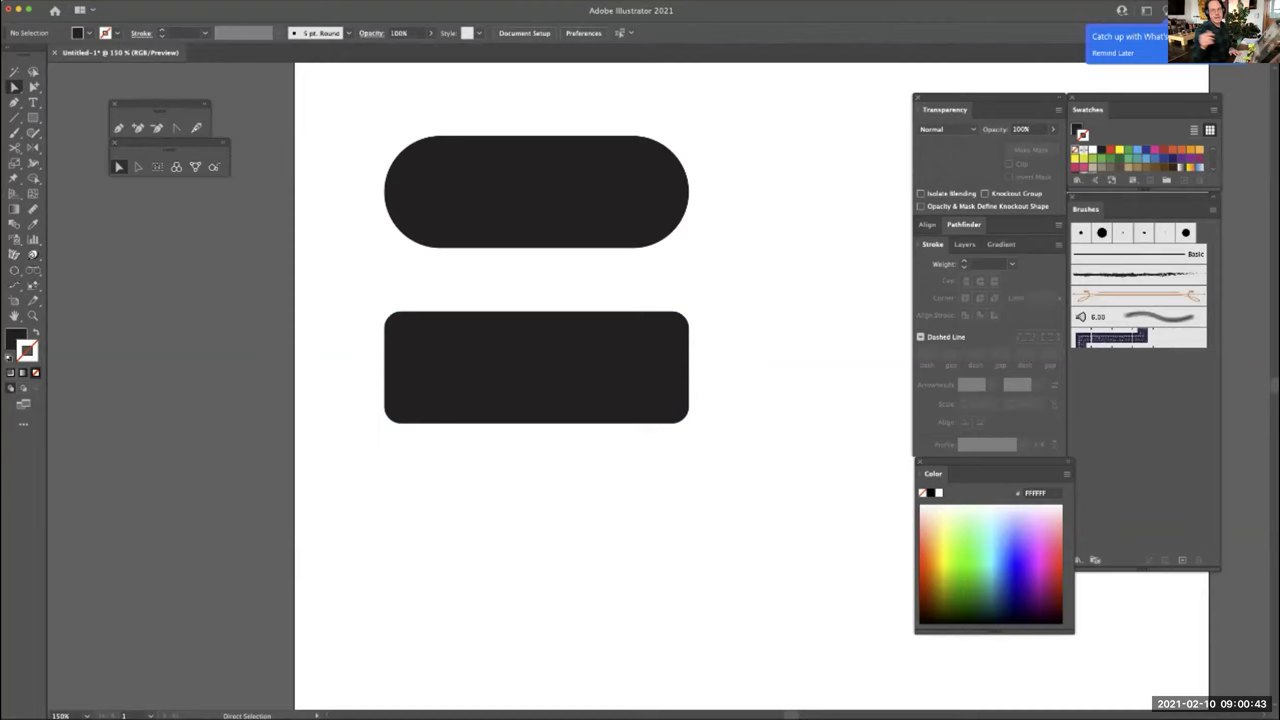
Draw a new black rectangle, about 88.9 × 30 mm, below the rounded bar
scroll(600, 380, "down", 5)
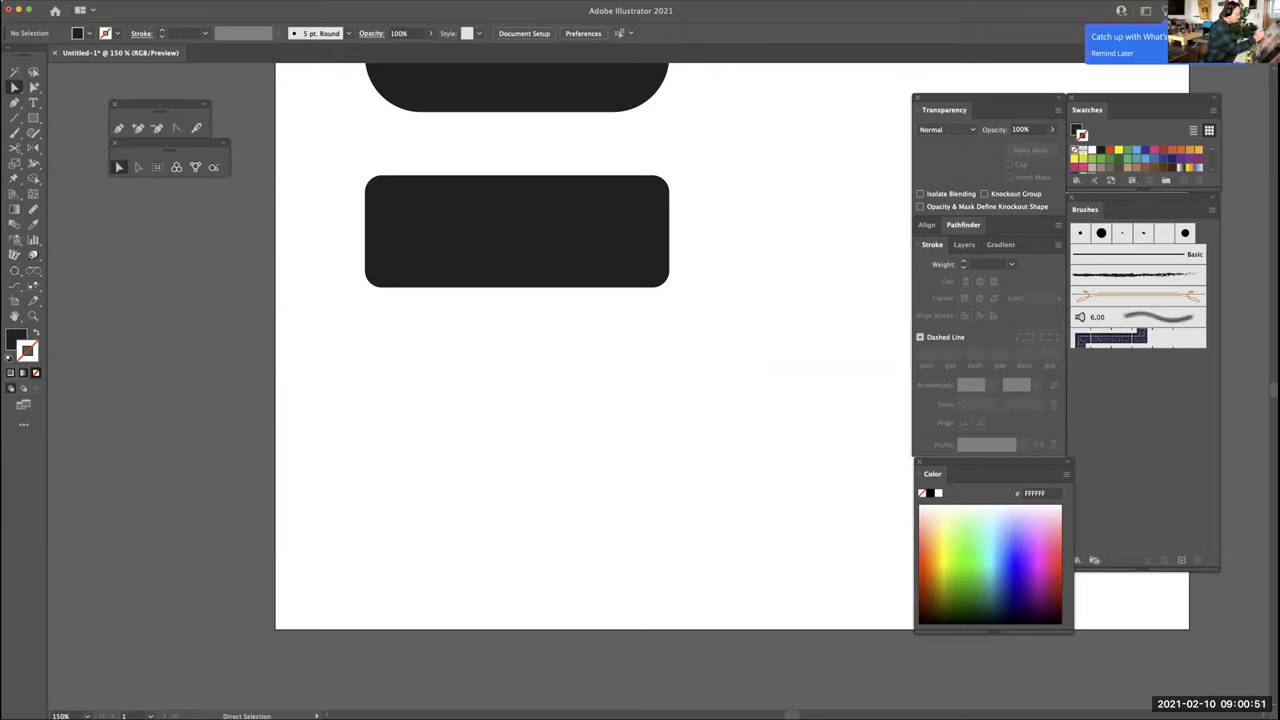
left_click(33, 88)
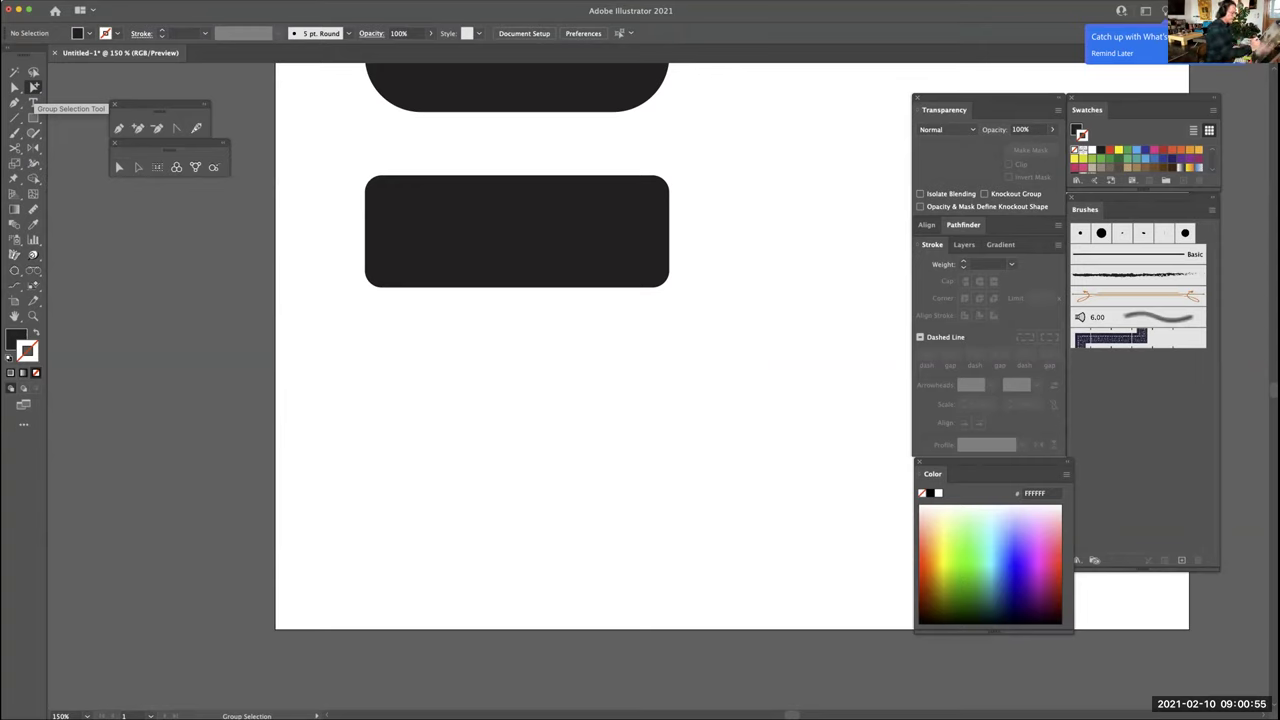
key("m")
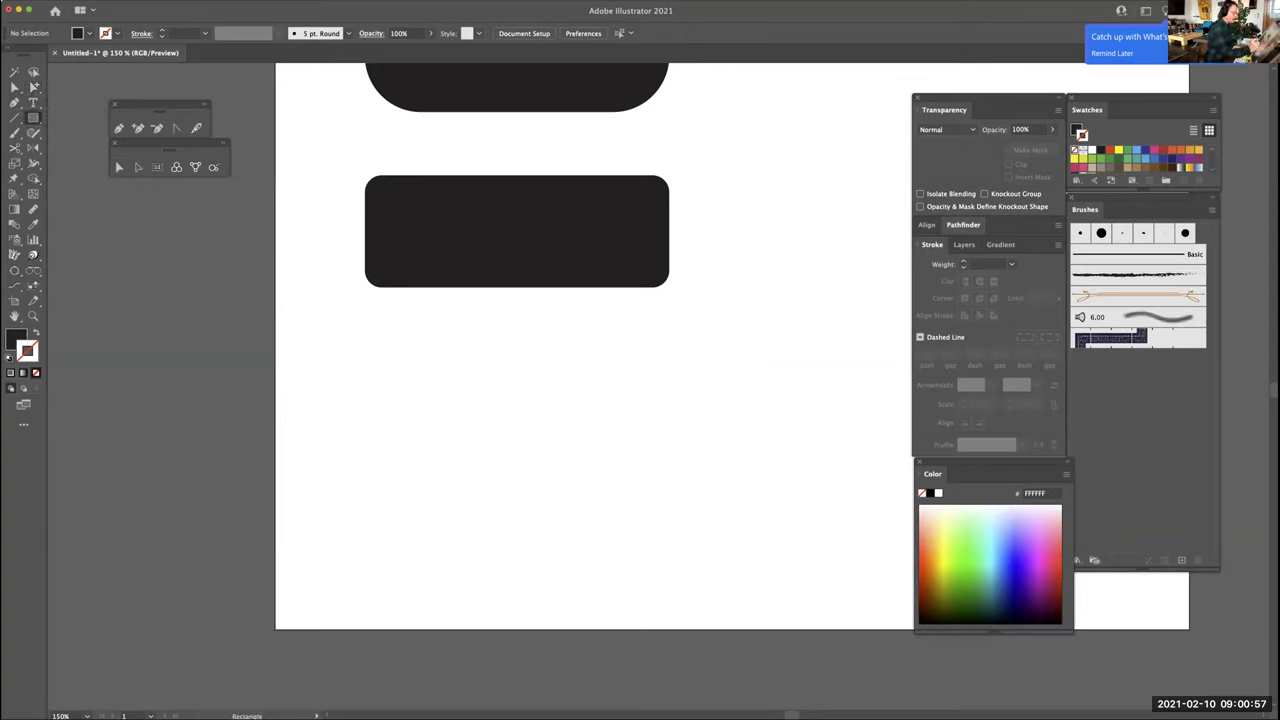
mouse_move(396, 422)
left_mouse_down()
mouse_move(580, 507)
mouse_move(686, 520)
left_mouse_up()
Narrow a rectangle into a thin leg and extend it below the bottom bar's left end
key("super+shift+a")
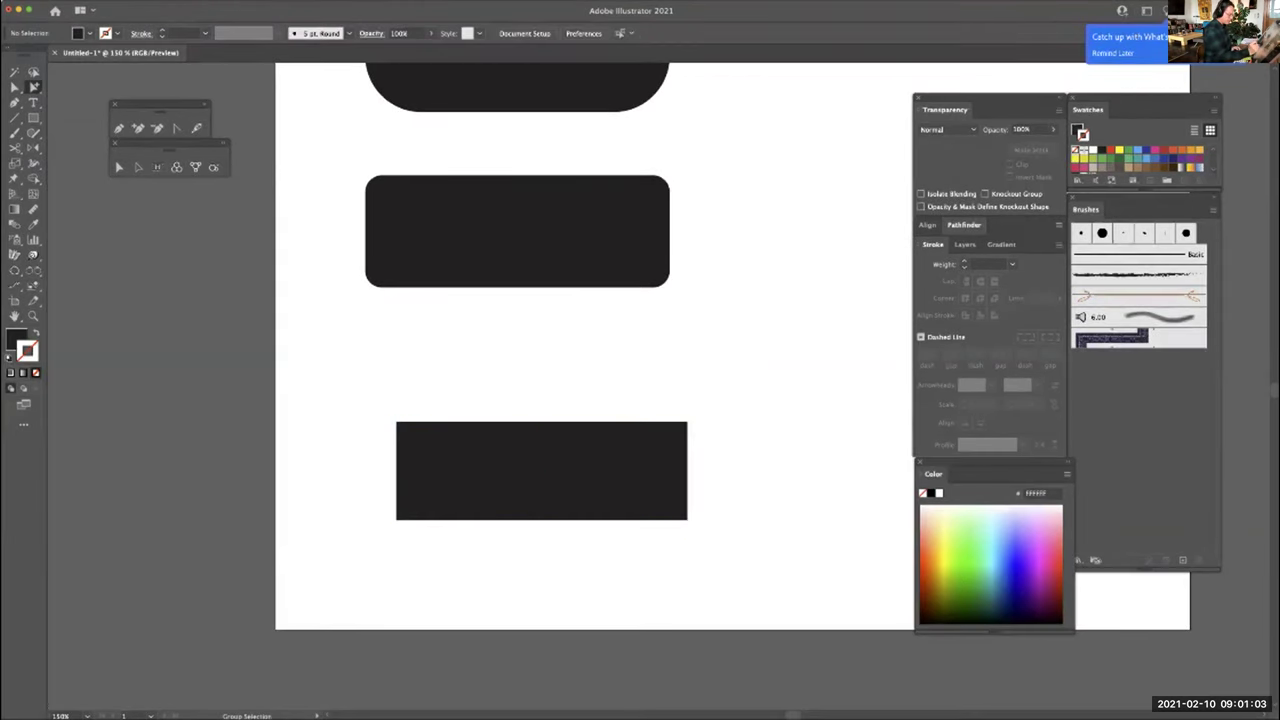
left_click(541, 470)
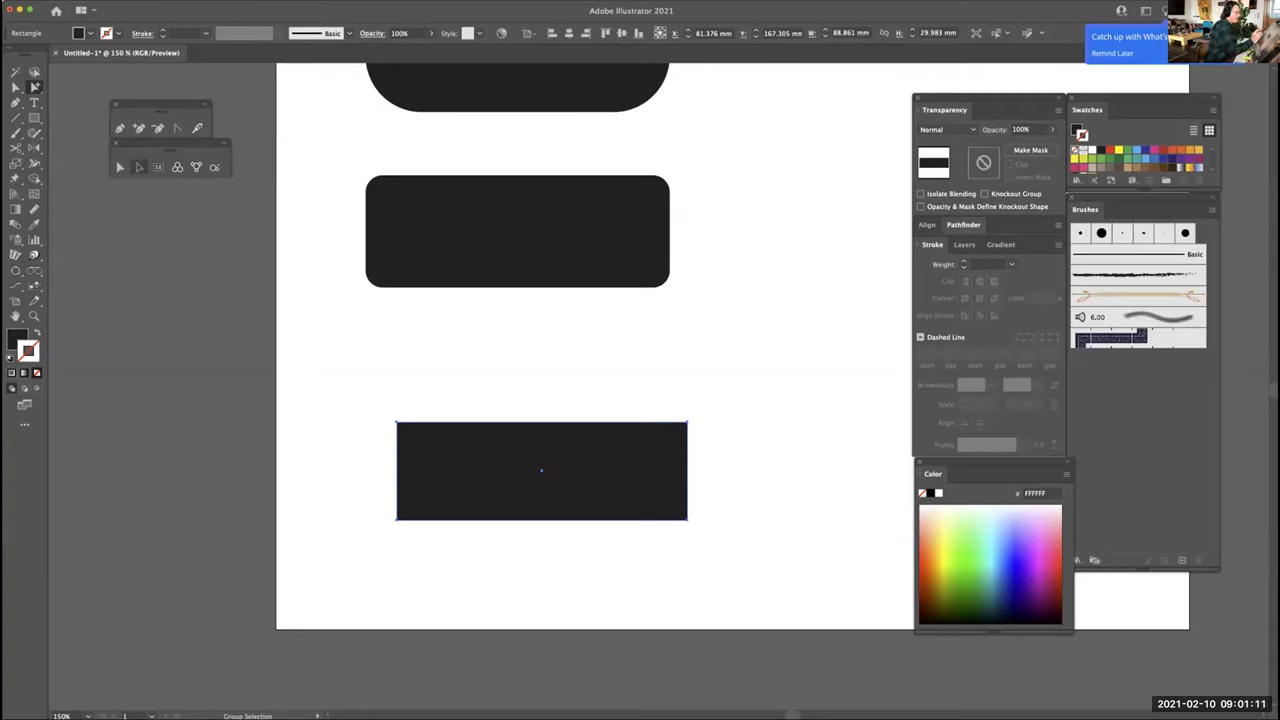
key("v")
mouse_move(687, 470)
left_mouse_down()
mouse_move(472, 478)
mouse_move(687, 470)
left_mouse_up()
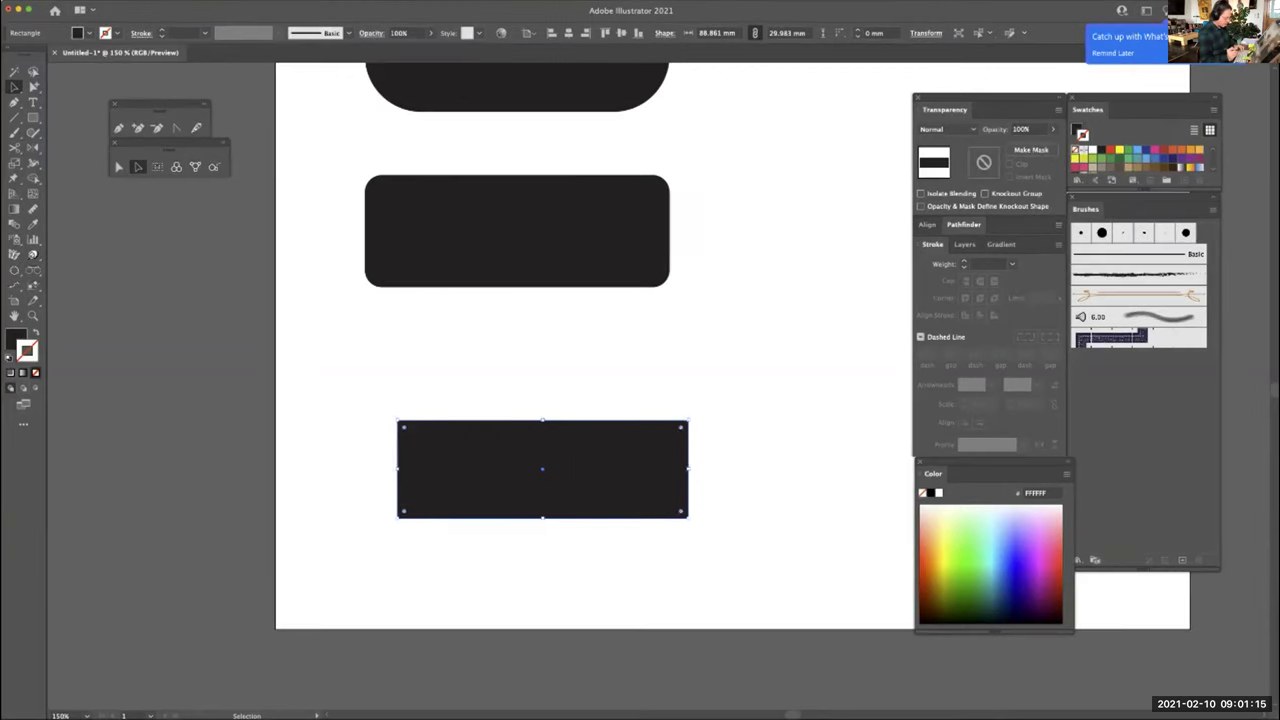
key("super")
key("super")
key("super")
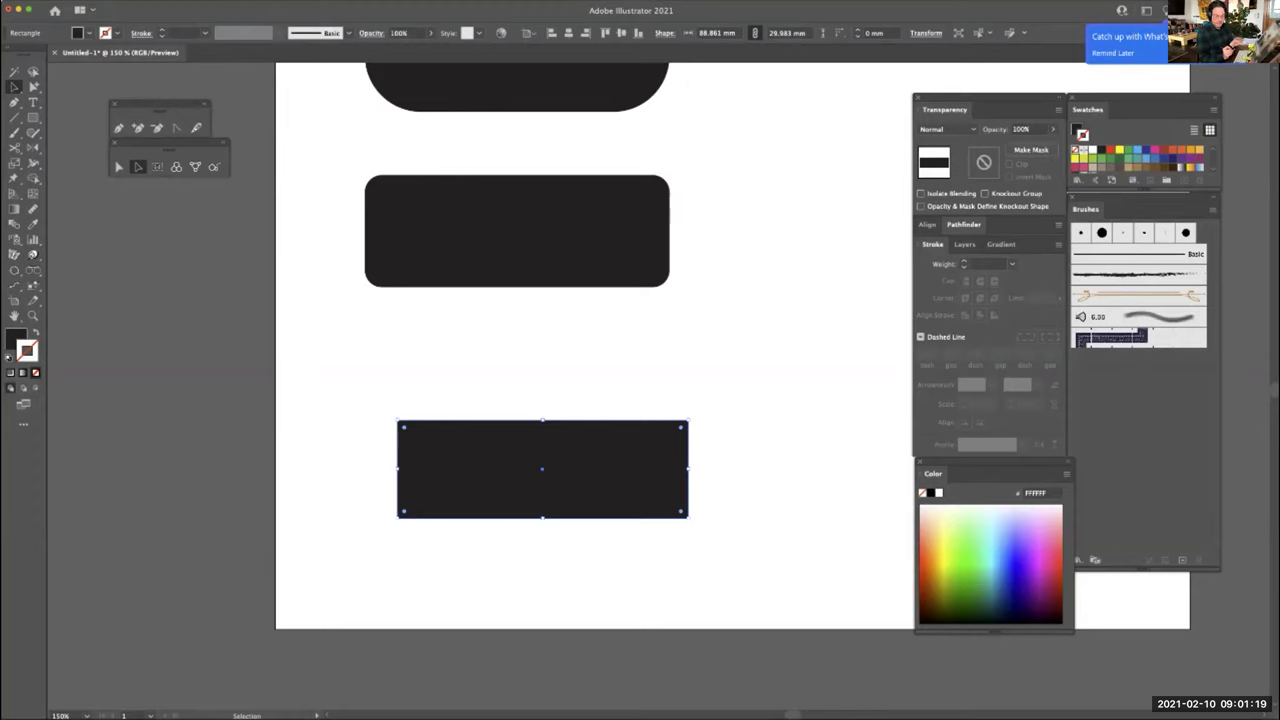
left_click_drag(687, 470, 448, 470)
left_click_drag(423, 516, 423, 531)
Copy the leg to the bar's right end, then move the notched bar up
key("super+shift+a")
left_click_drag(423, 472, 663, 471)
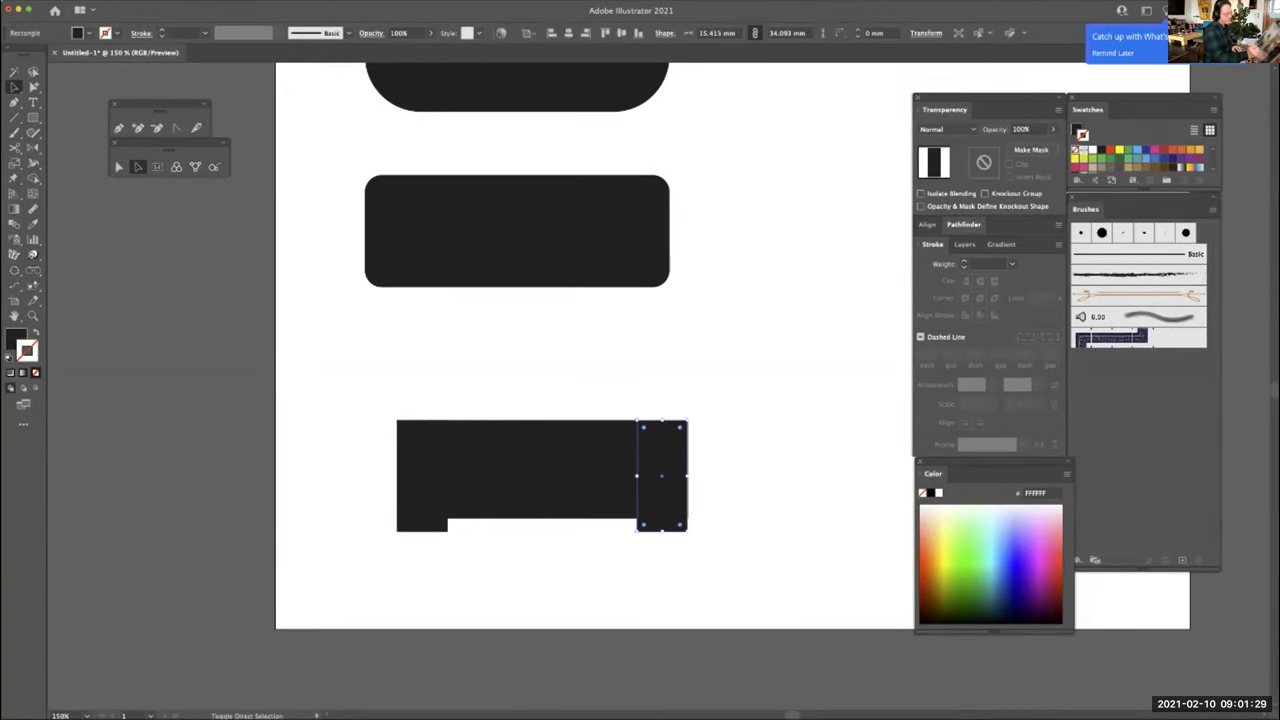
key("super+shift+a")
left_click_drag(600, 450, 433, 381)
left_click(457, 452)
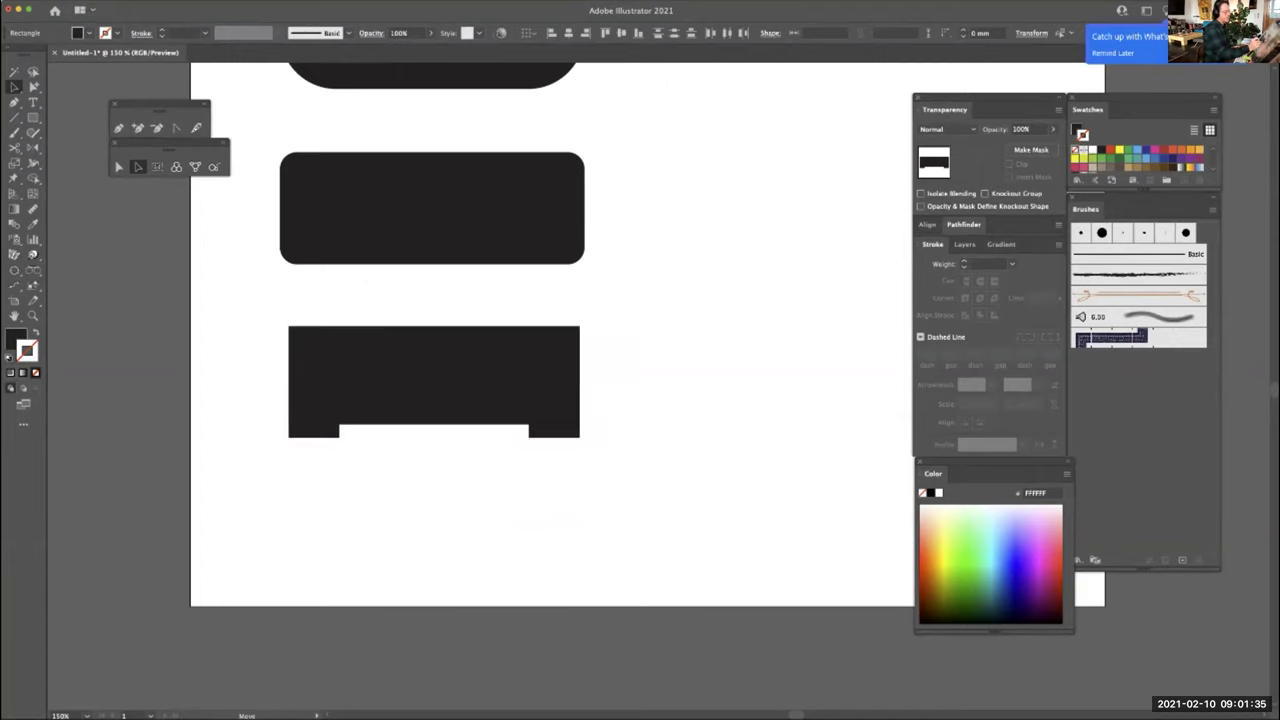
key("super+shift+a")
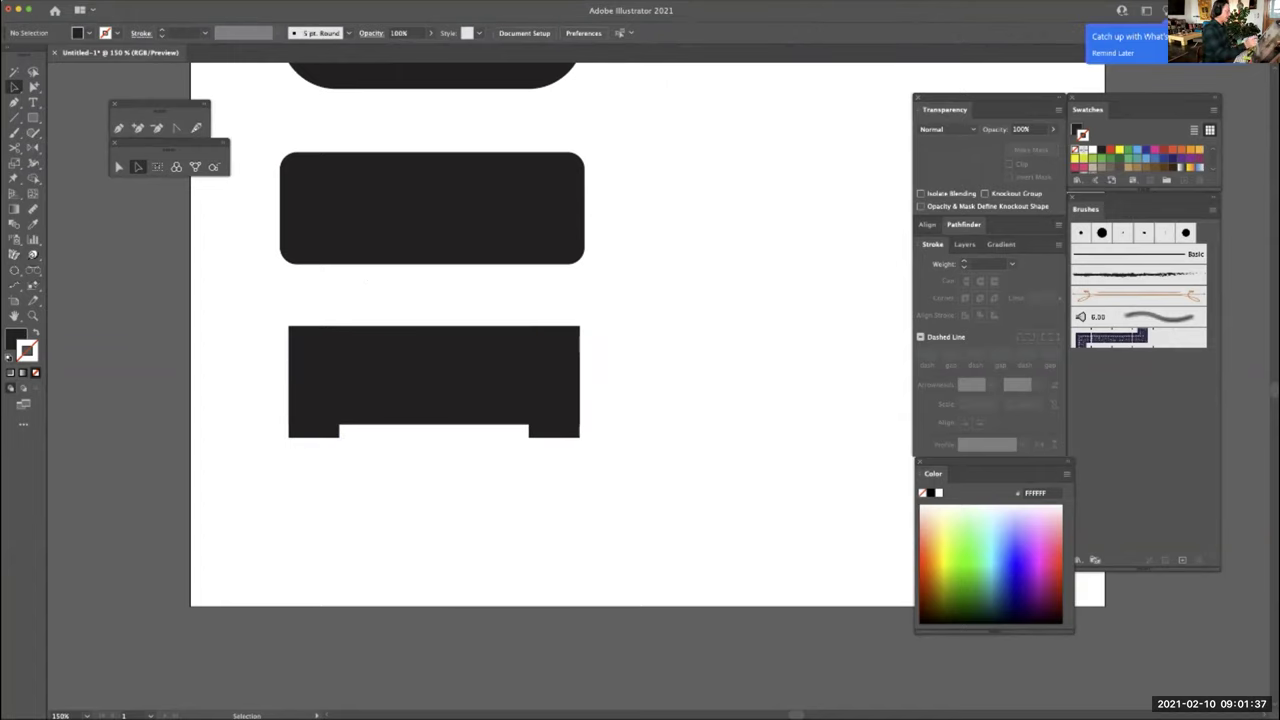
Undo a stray duplicate bar and draw a horizontal stroked, unfilled line under the notched bar
left_click_drag(433, 380, 433, 536)
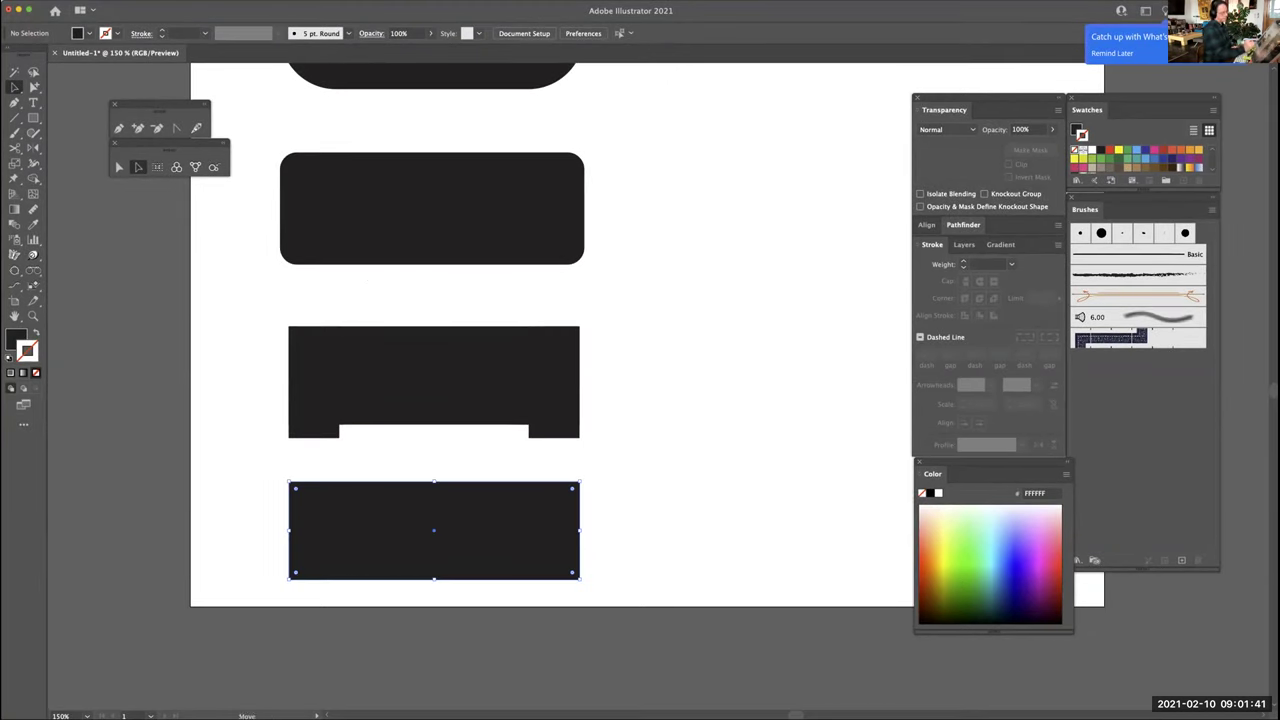
key("super+z")
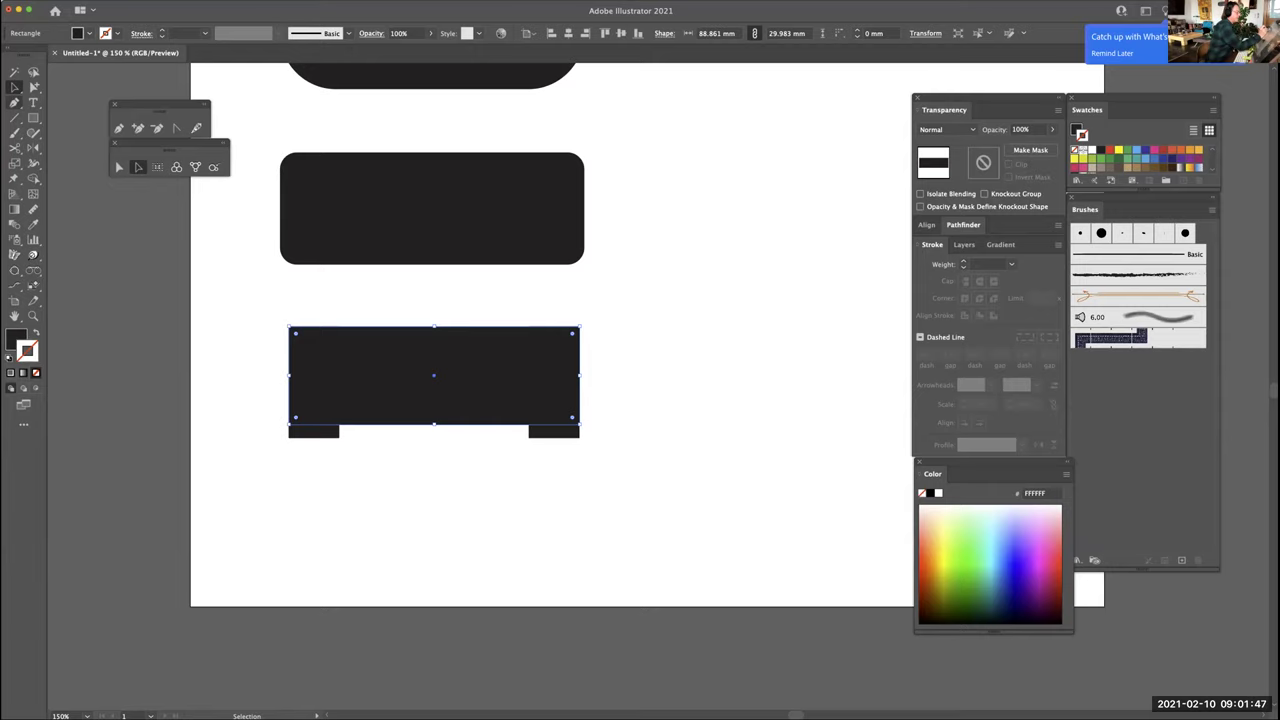
left_click(15, 103)
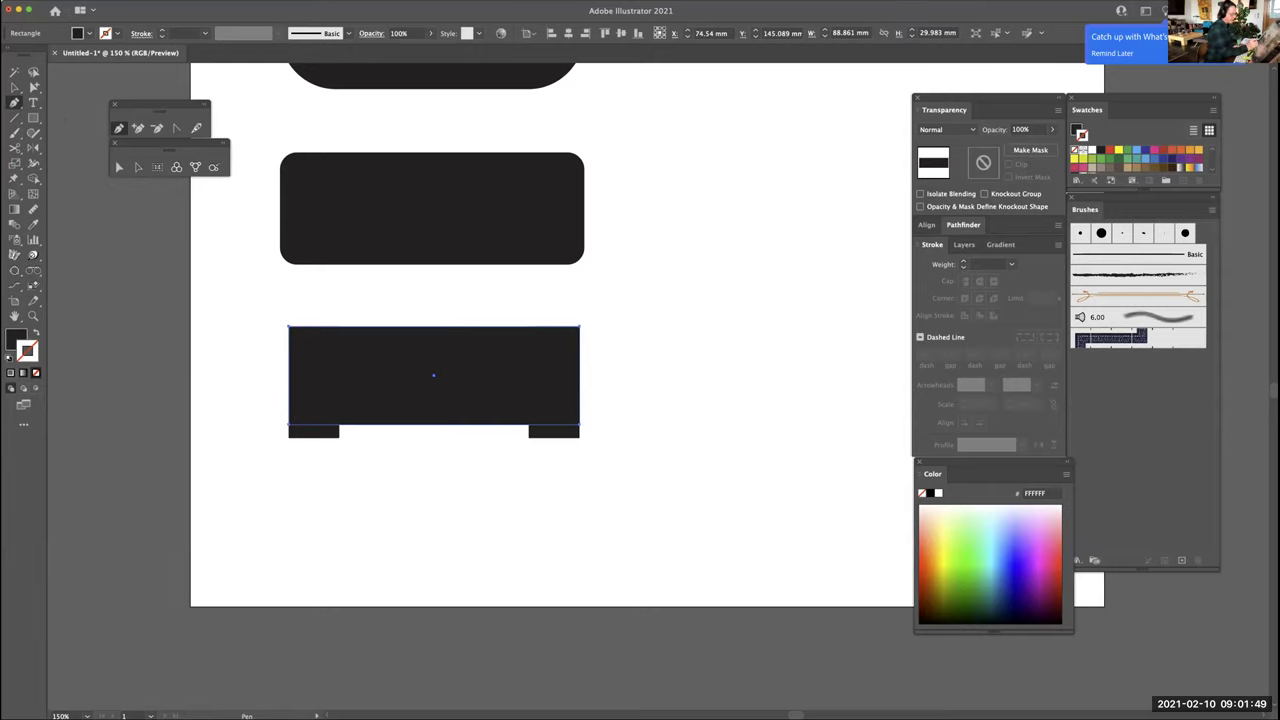
left_click(289, 470)
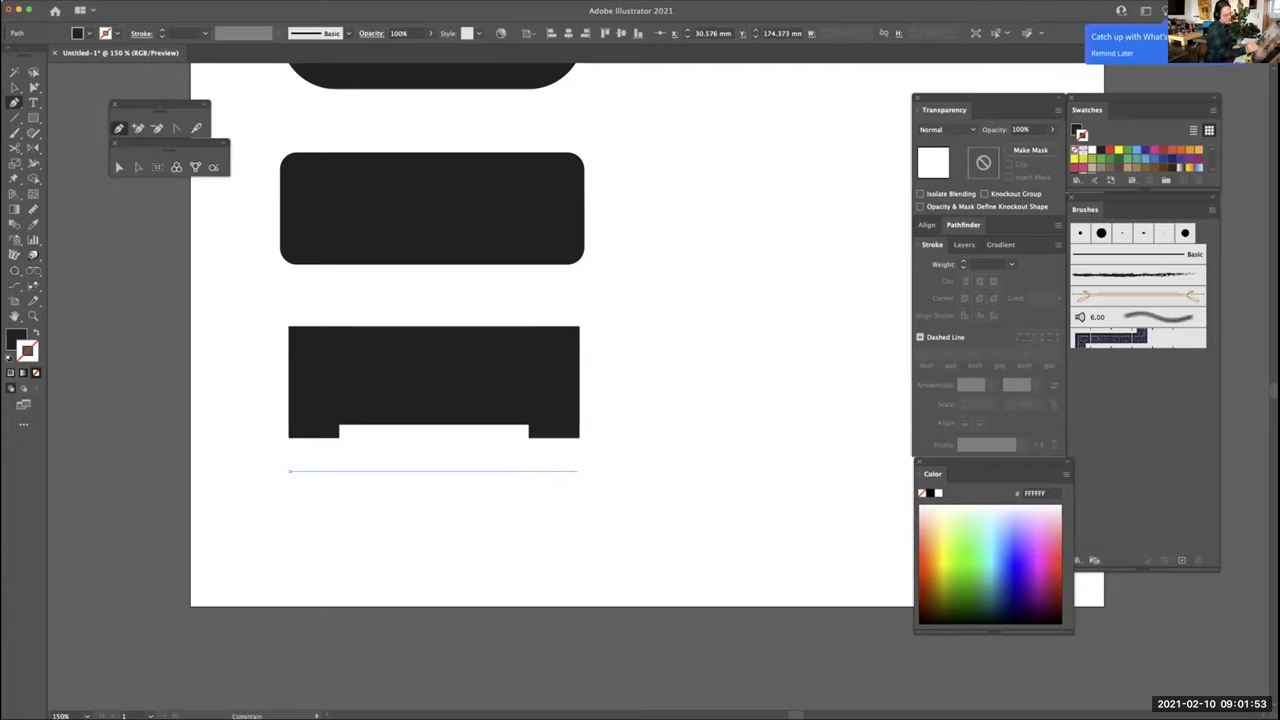
left_click(575, 470)
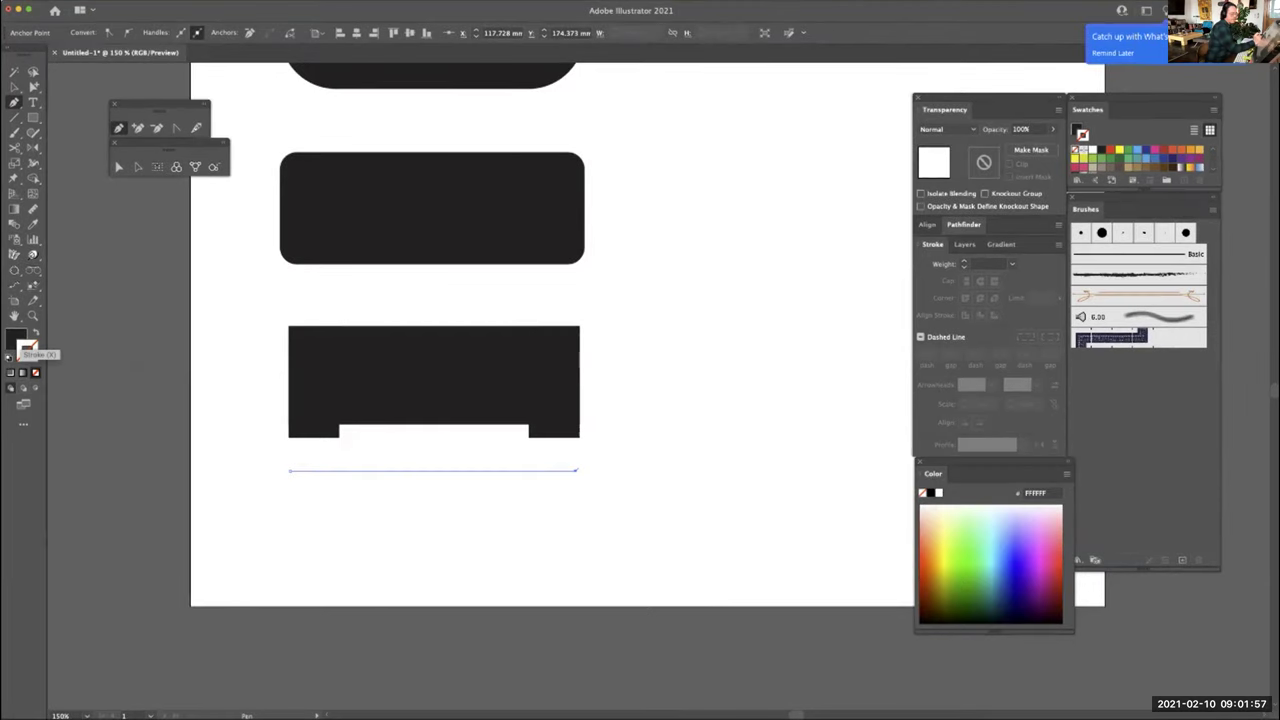
left_click(26, 352)
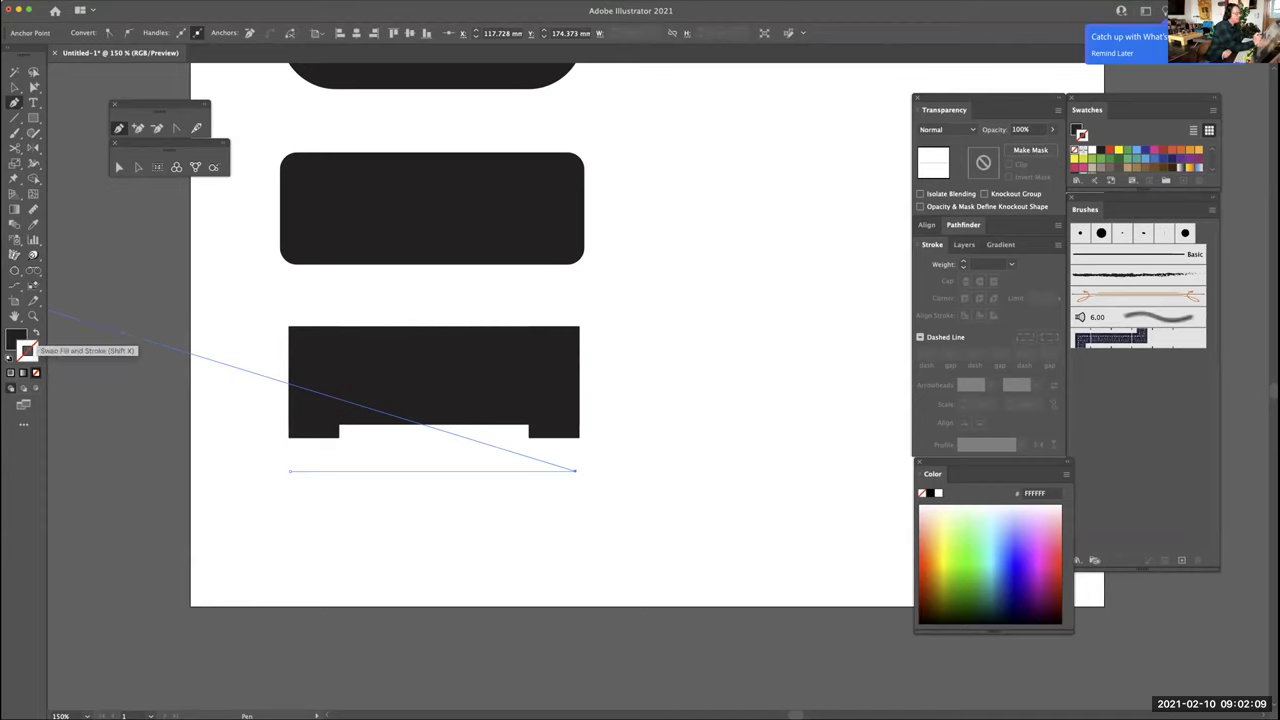
left_click(35, 334)
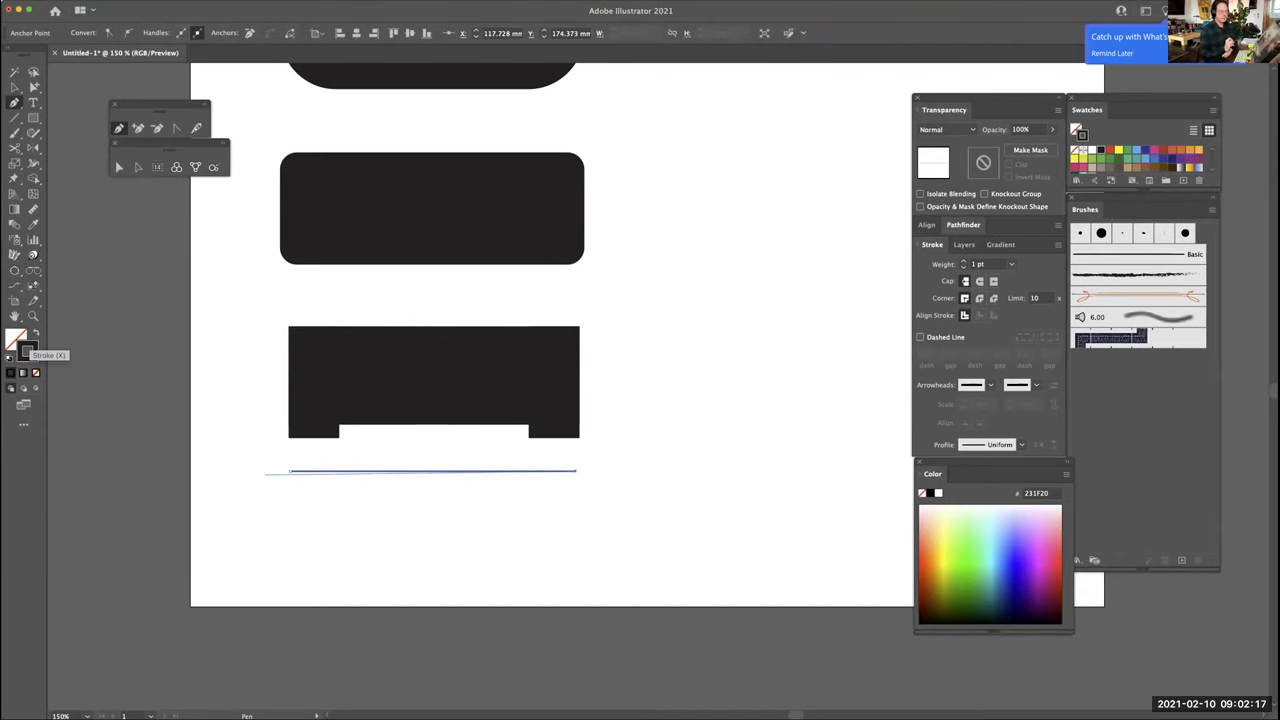
Hide all panels and then show them again
key("v")
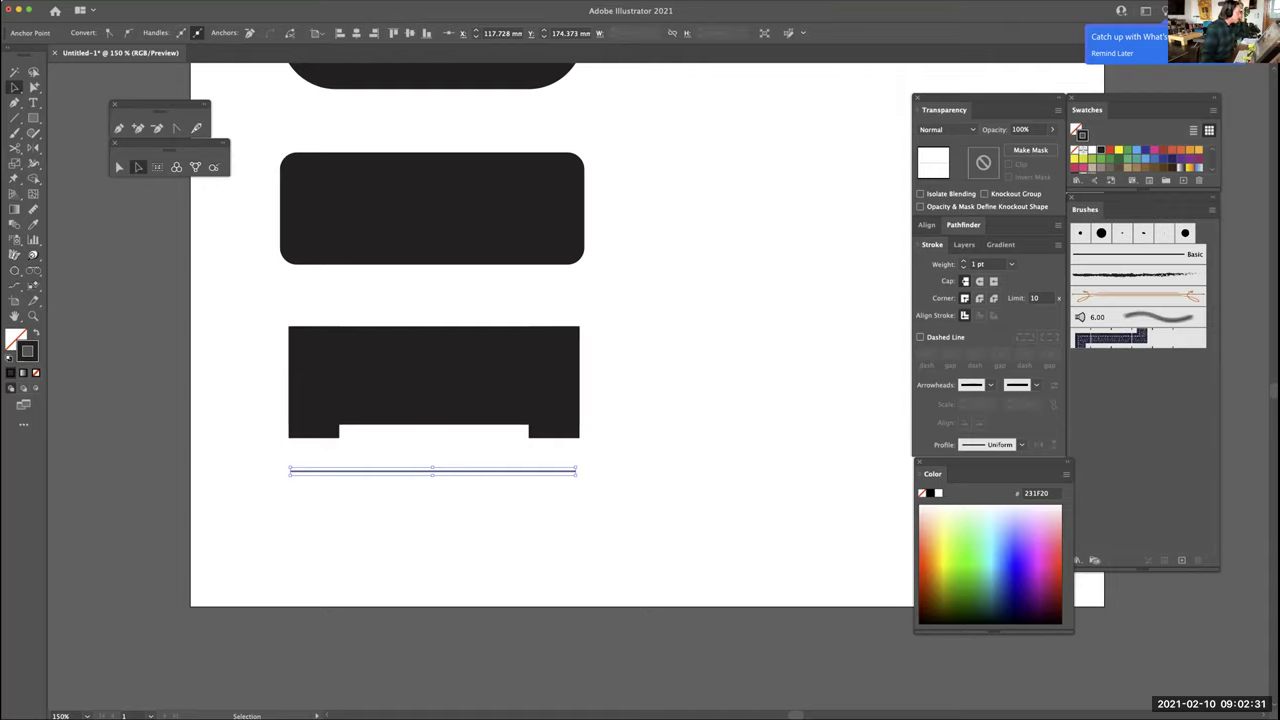
key("shift+Tab")
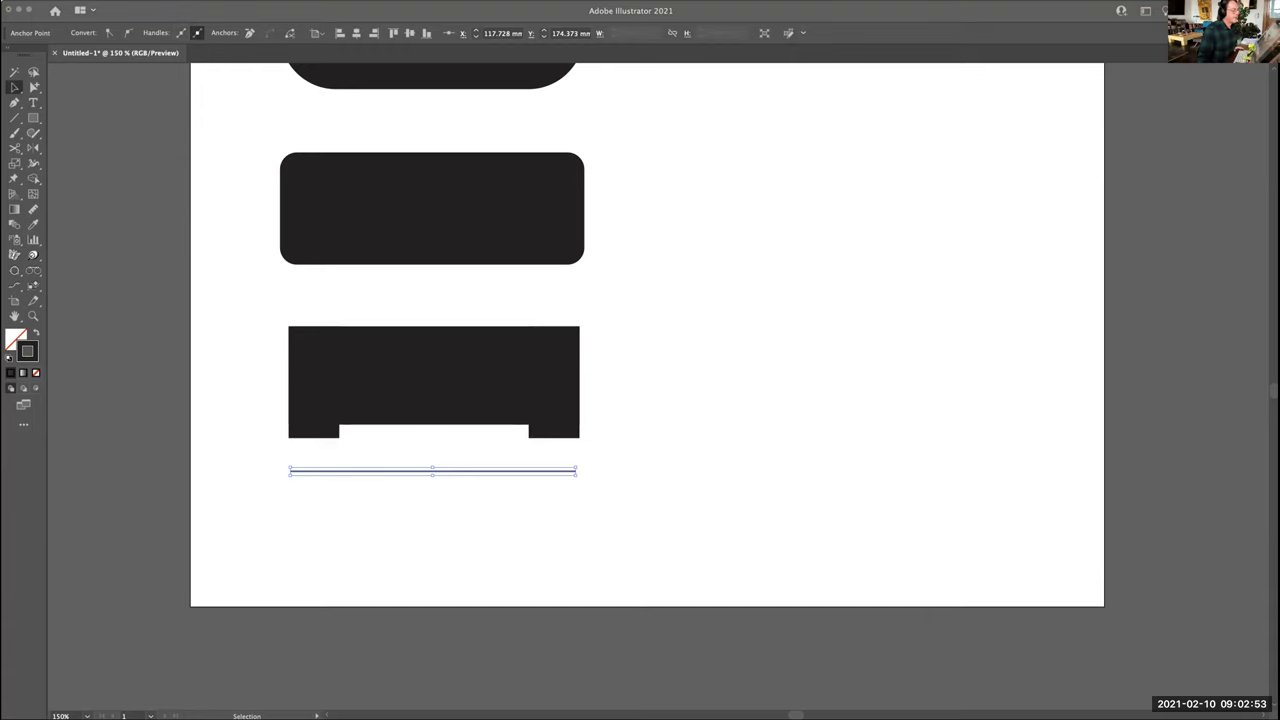
key("Tab")
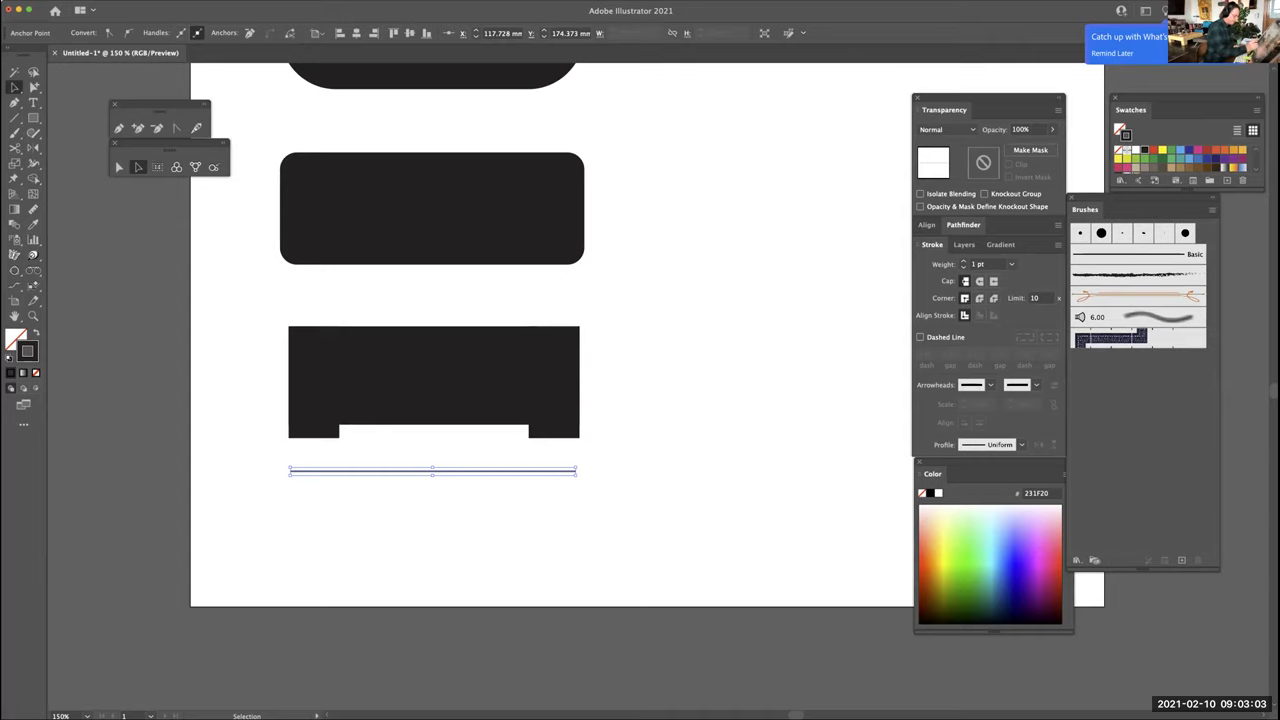
Continue the line down and across to close a rectangular outline beneath the notched bar
key("p")
left_click(289, 470)
left_click(290, 543)
left_click(576, 543)
left_click(576, 471)
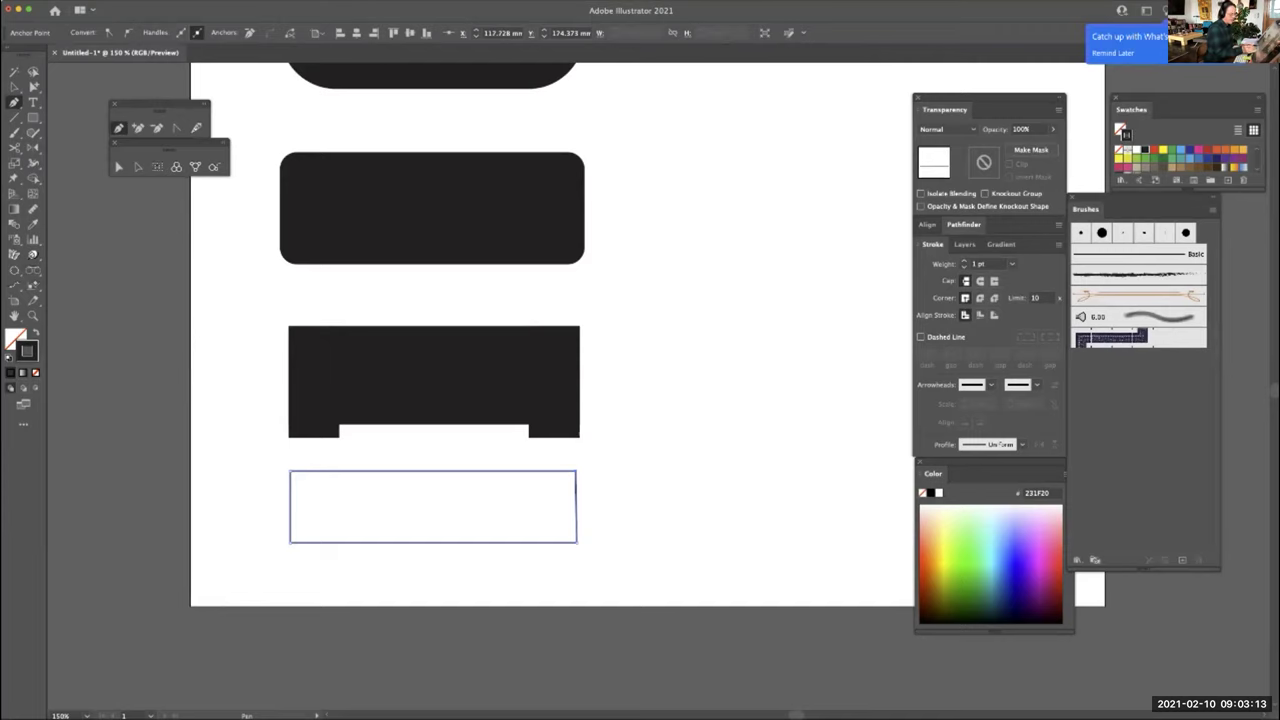
Choose the Add Anchor Point Tool from the Pen tool group
key("a")
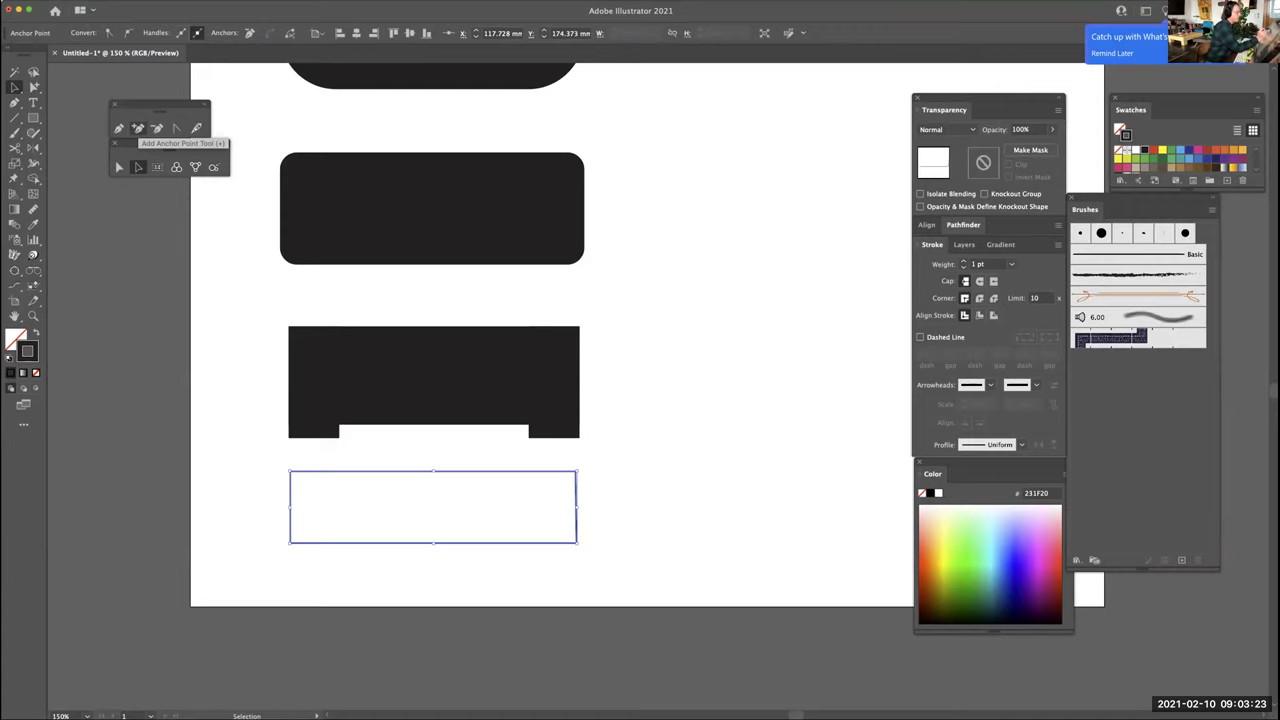
key("p")
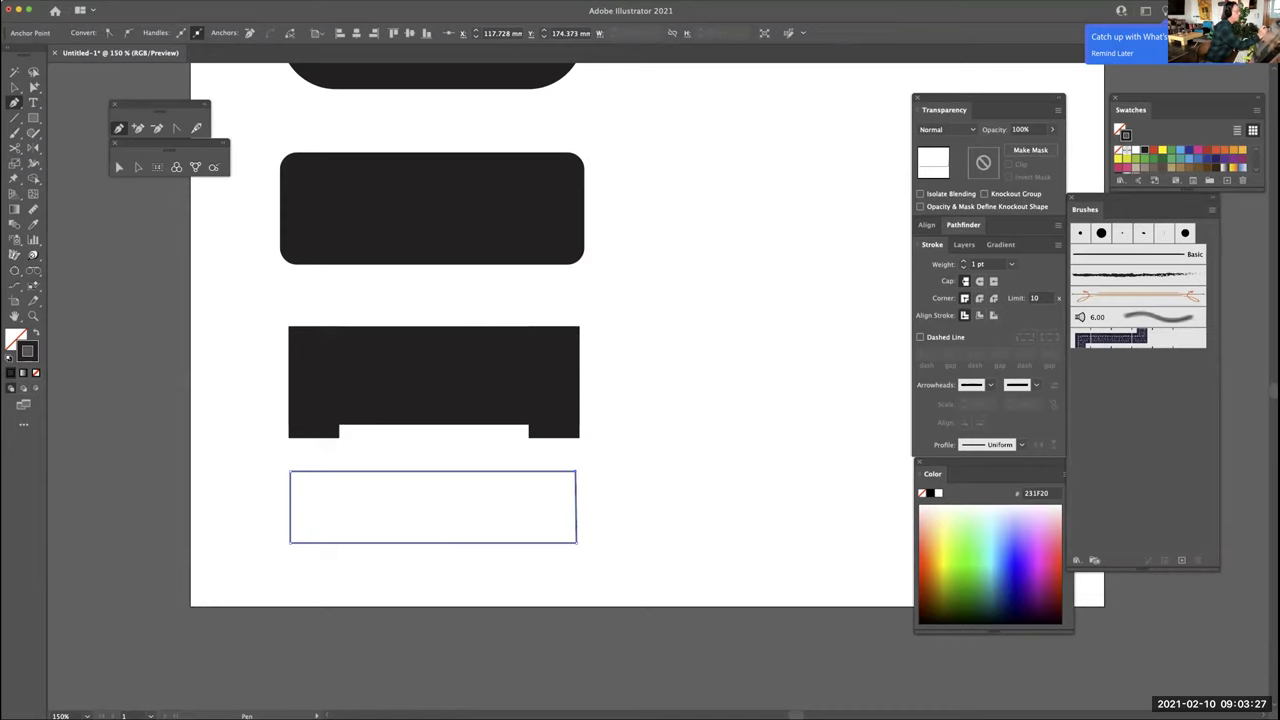
left_click(14, 102)
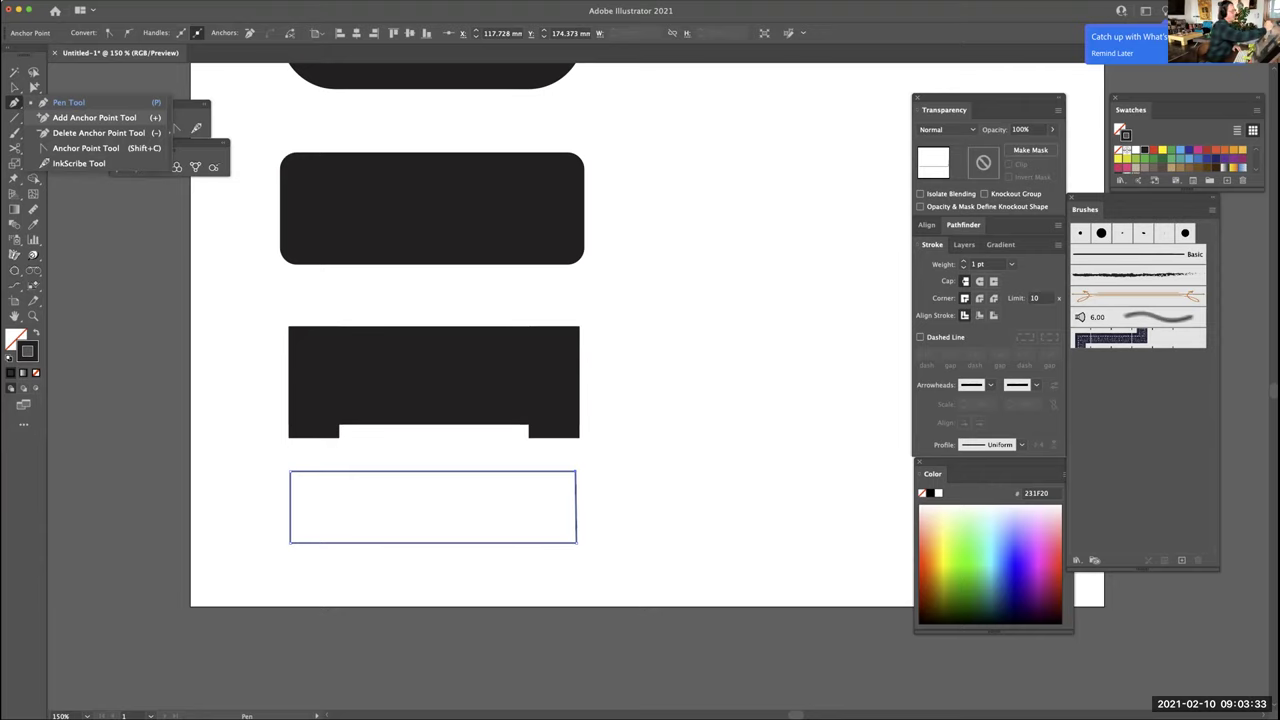
left_click(94, 117)
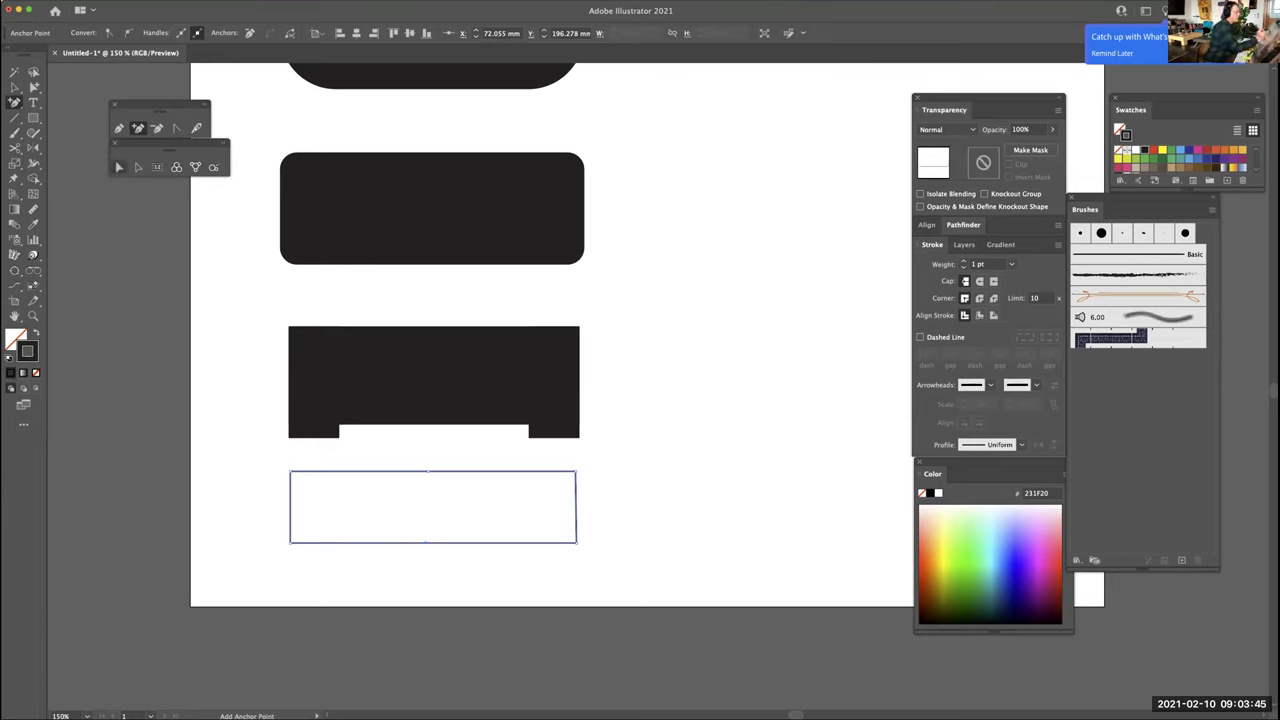
Pull the outline's top and bottom midpoints inward into an hourglass shape
left_click(118, 167)
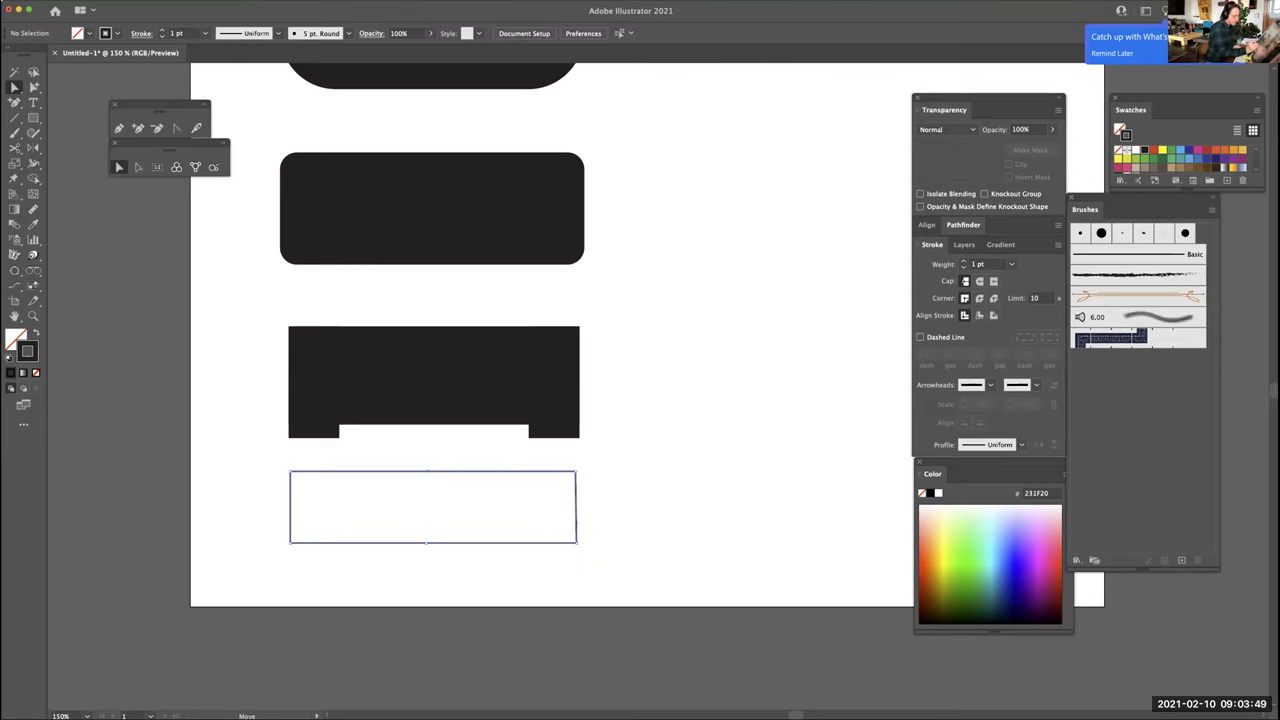
left_click_drag(428, 471, 428, 480)
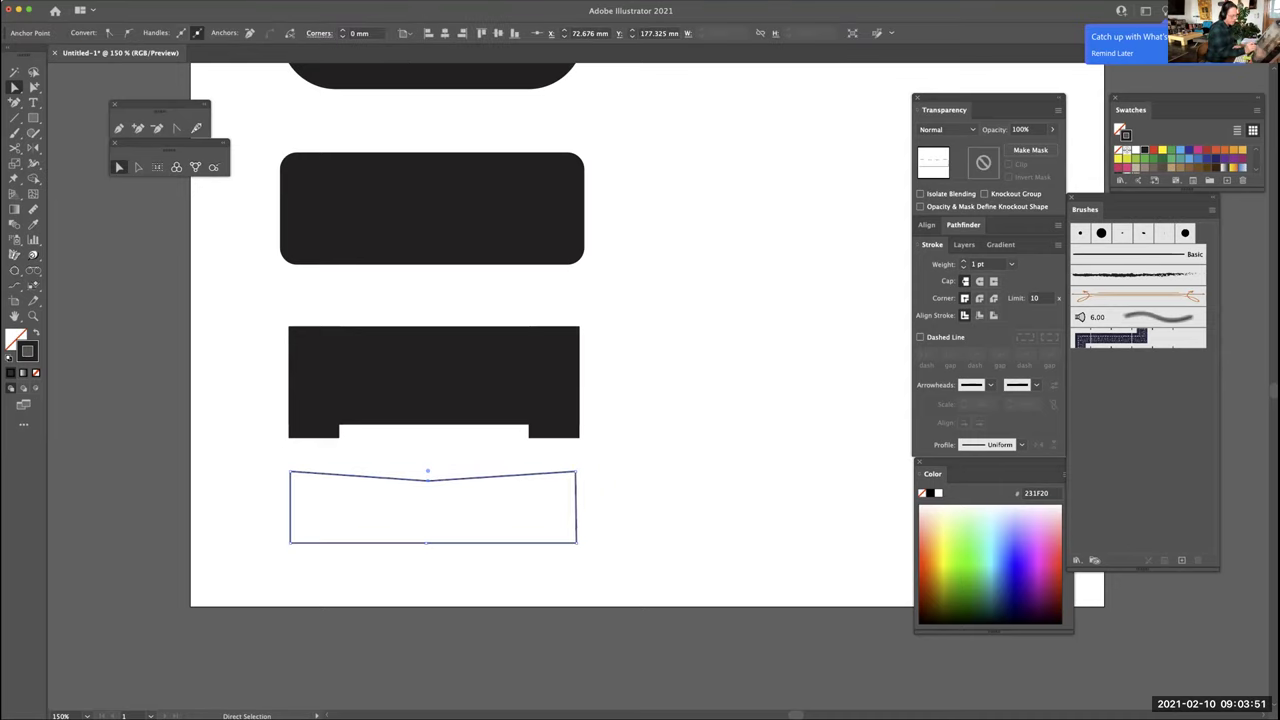
left_click_drag(428, 542, 426, 530)
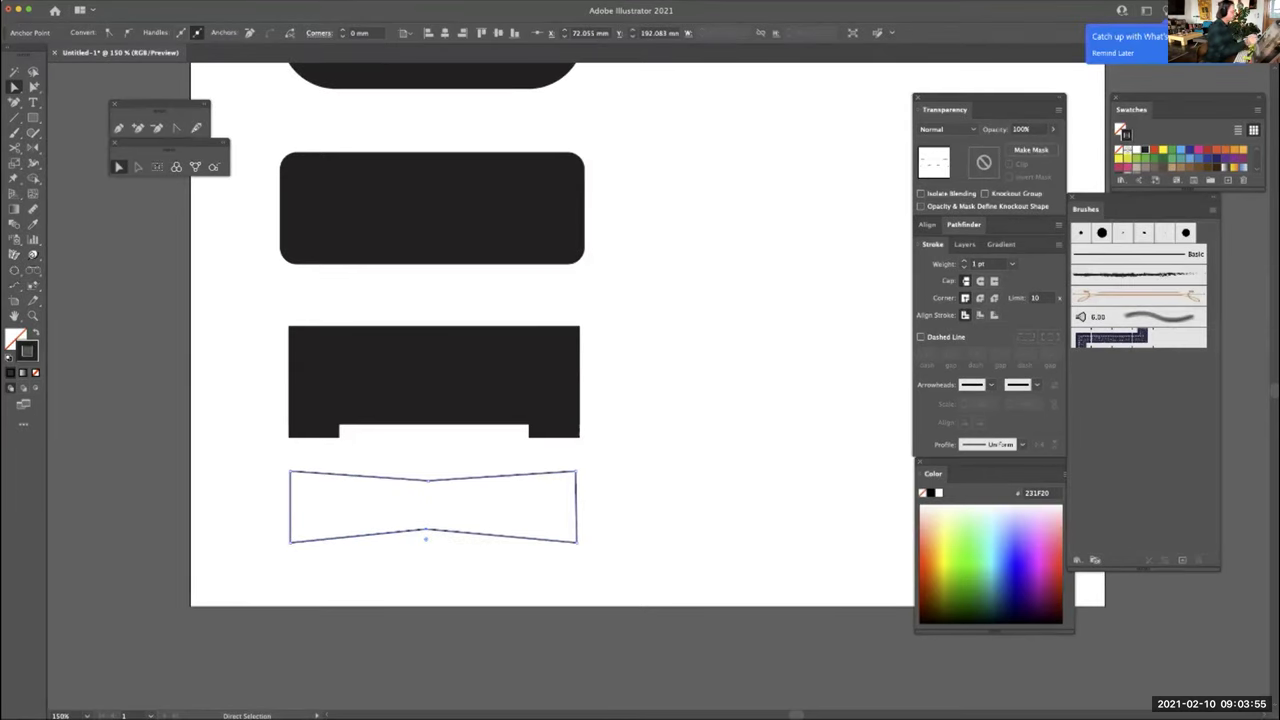
Turn both midpoints into smooth inward curves and fill the bar solid black
key("plus")
left_click_drag(14, 101, 75, 149)
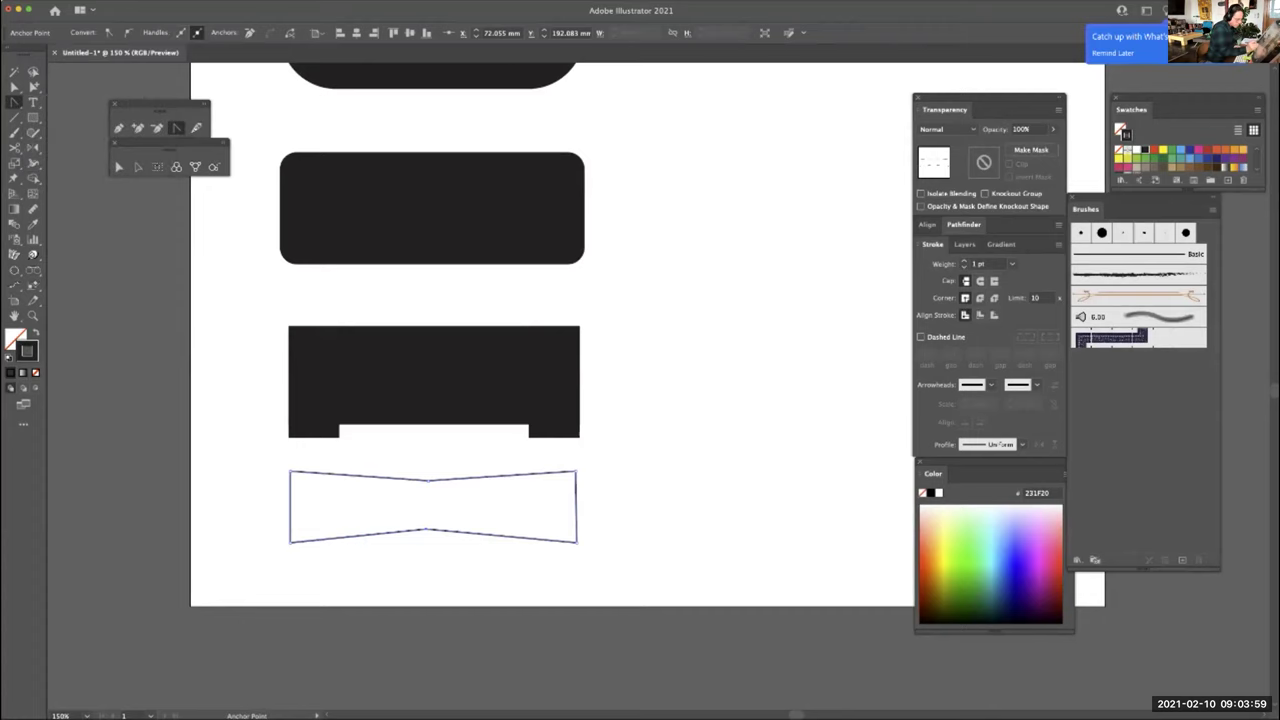
left_click_drag(428, 480, 487, 481)
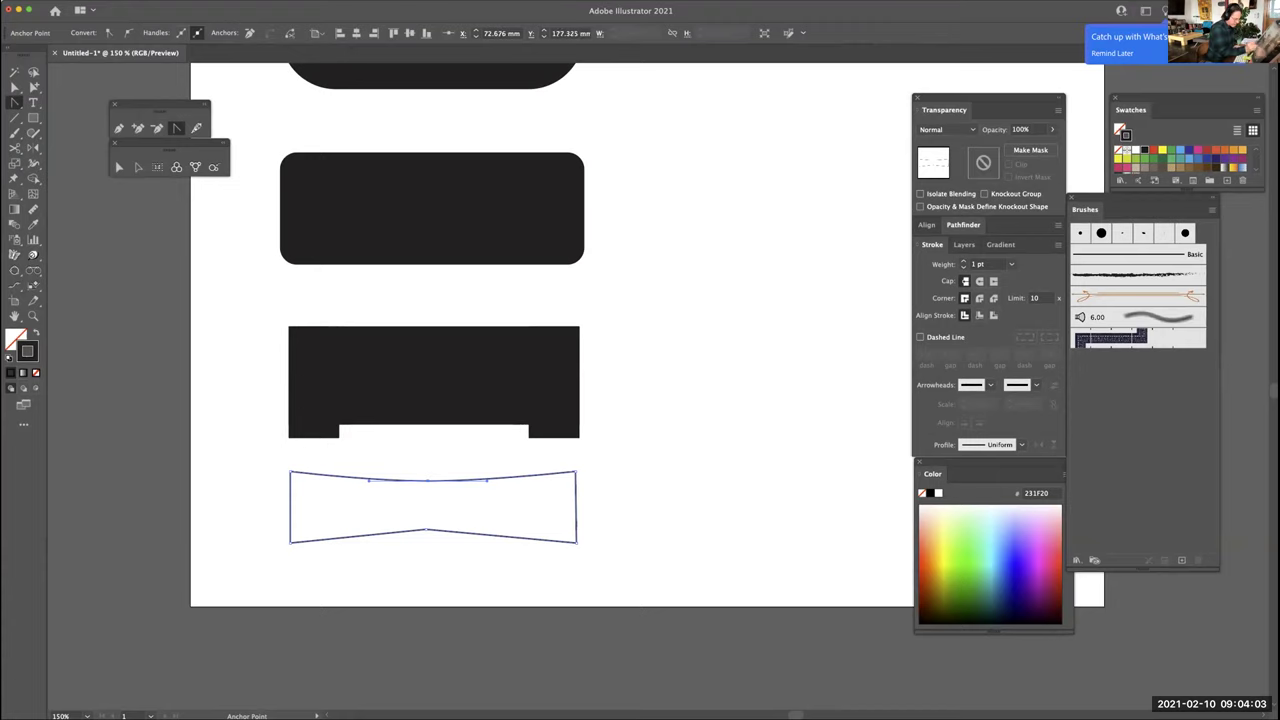
left_click_drag(426, 530, 506, 529)
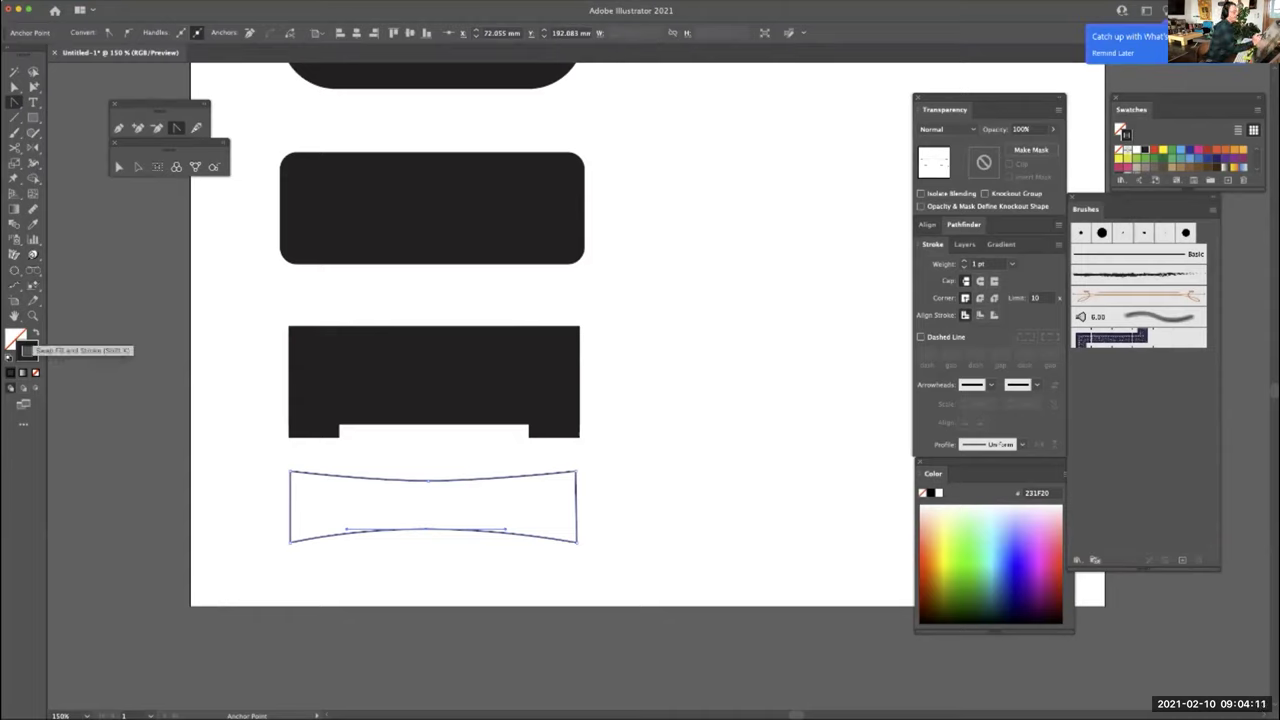
left_click(29, 343)
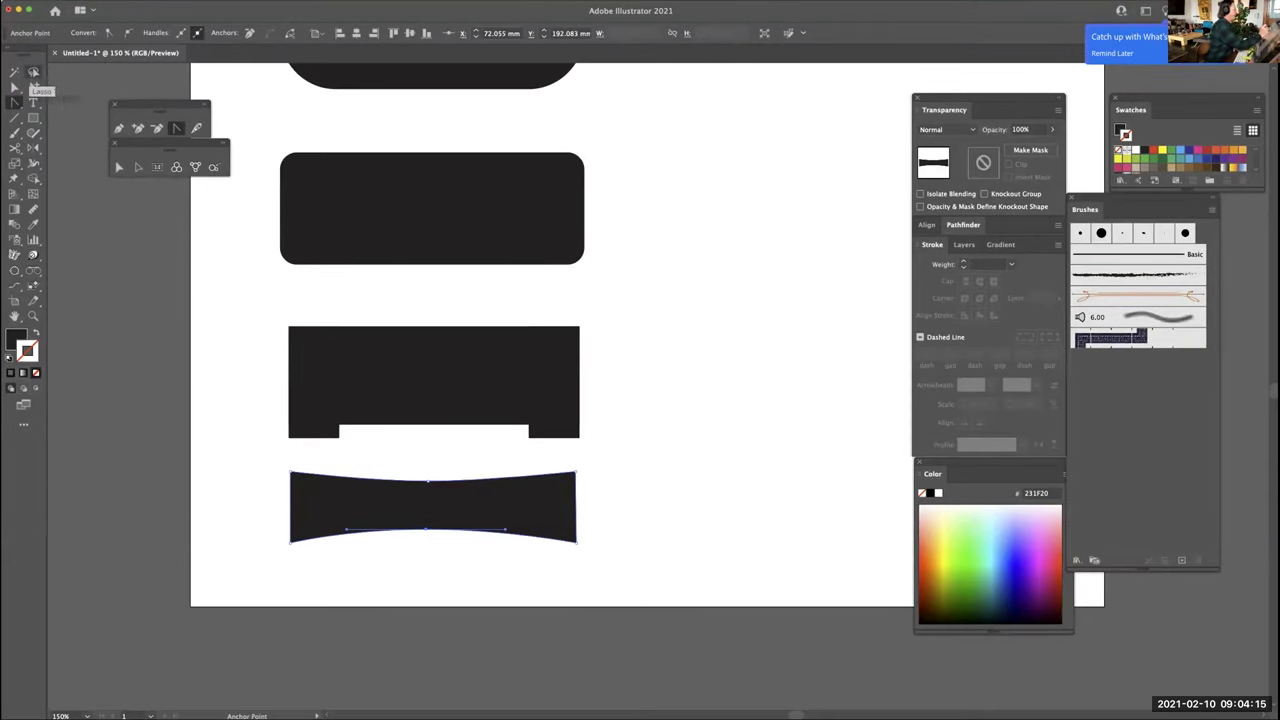
left_click(33, 88)
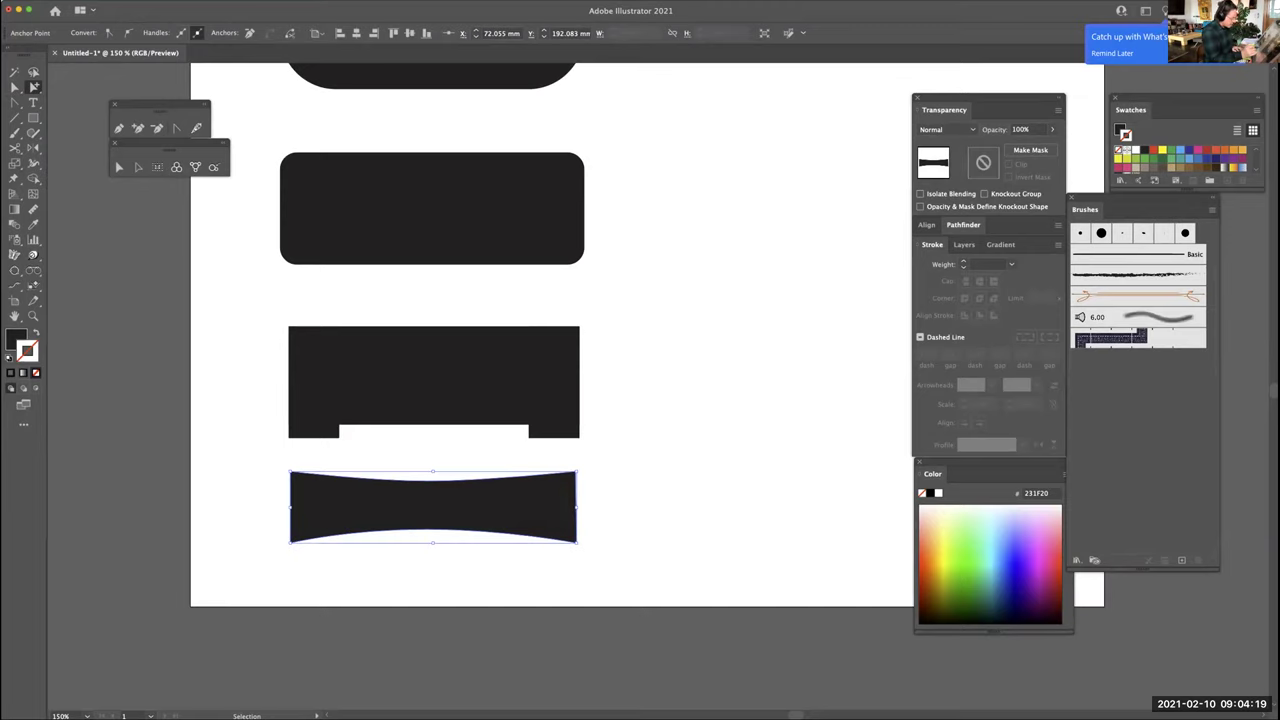
Pan and zoom the view up to the capsule and rounded bar
key("v")
key("super+shift+a")
left_click_drag(600, 300, 567, 371)
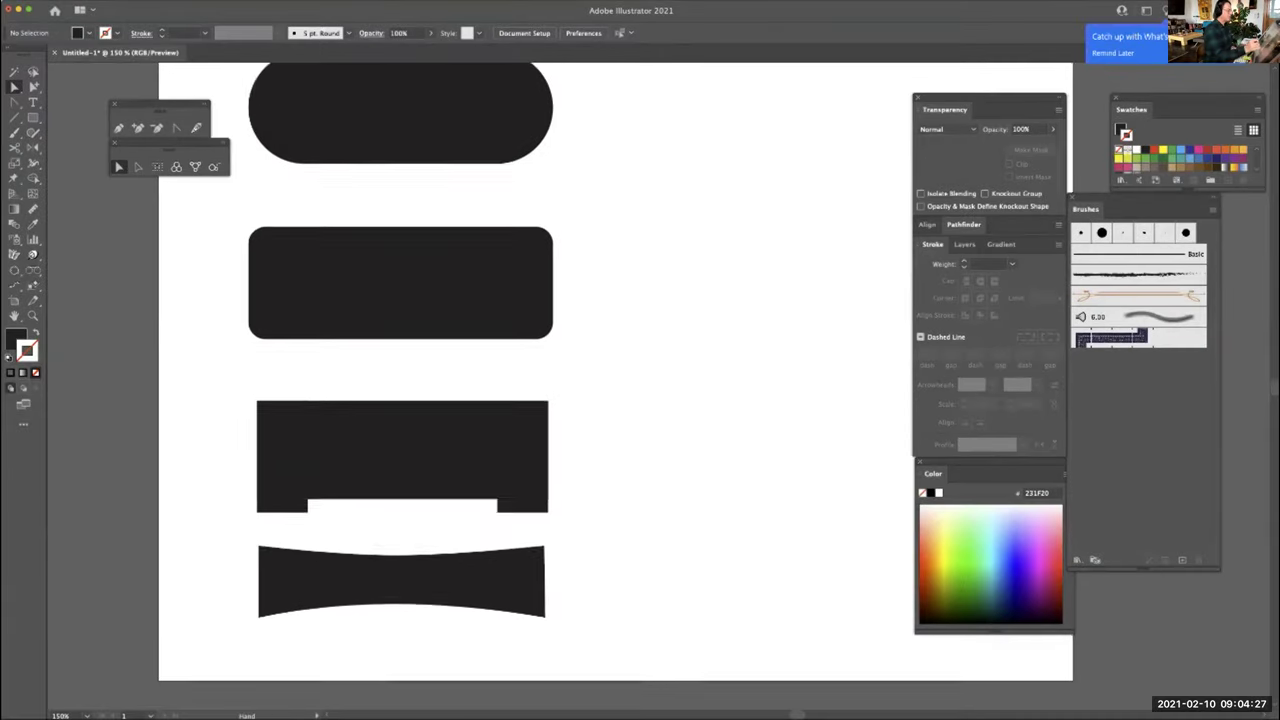
scroll(615, 370, "up", 5)
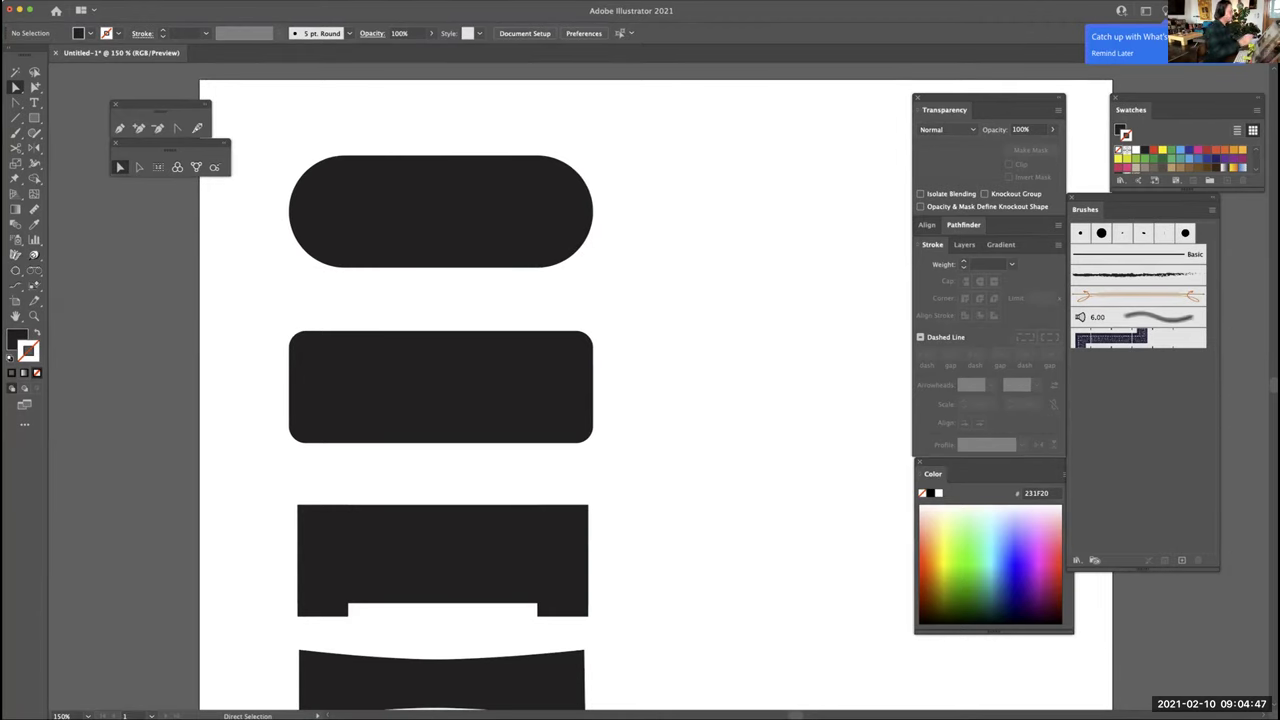
Draw a perfect circle right of the rounded bar, discarding the earlier narrow ellipse attempts
left_click(34, 117)
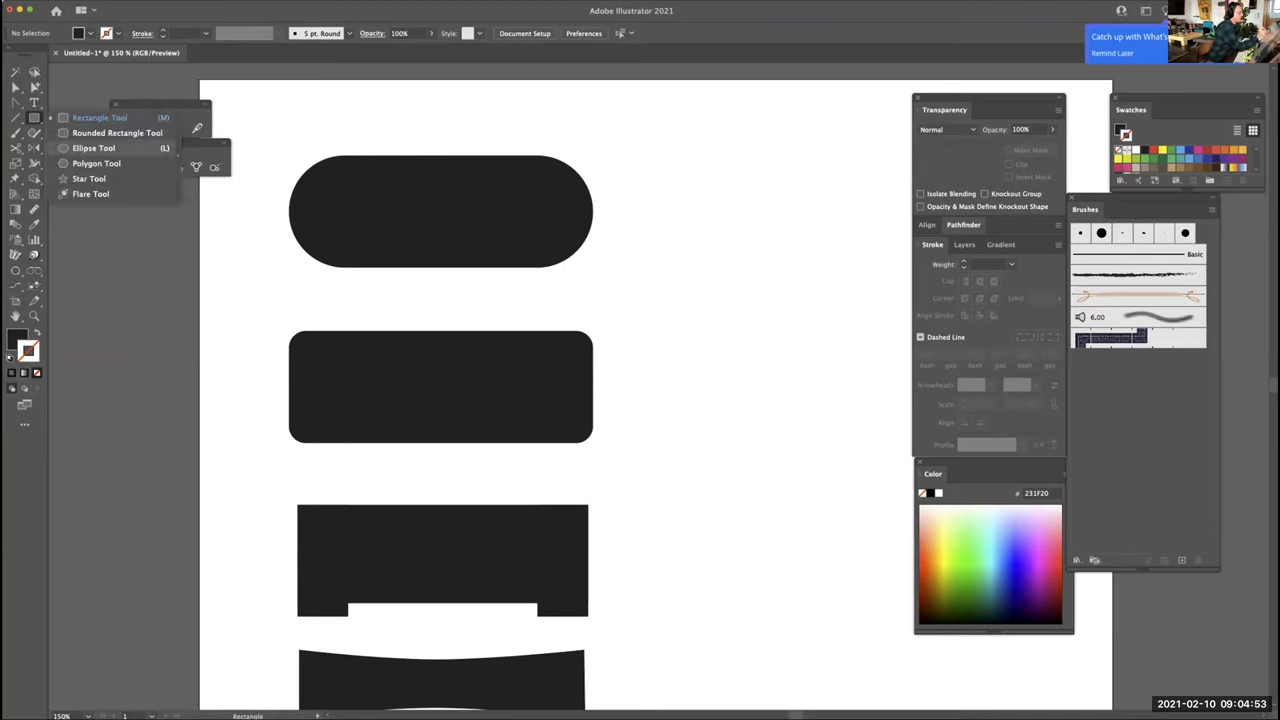
left_click(90, 148)
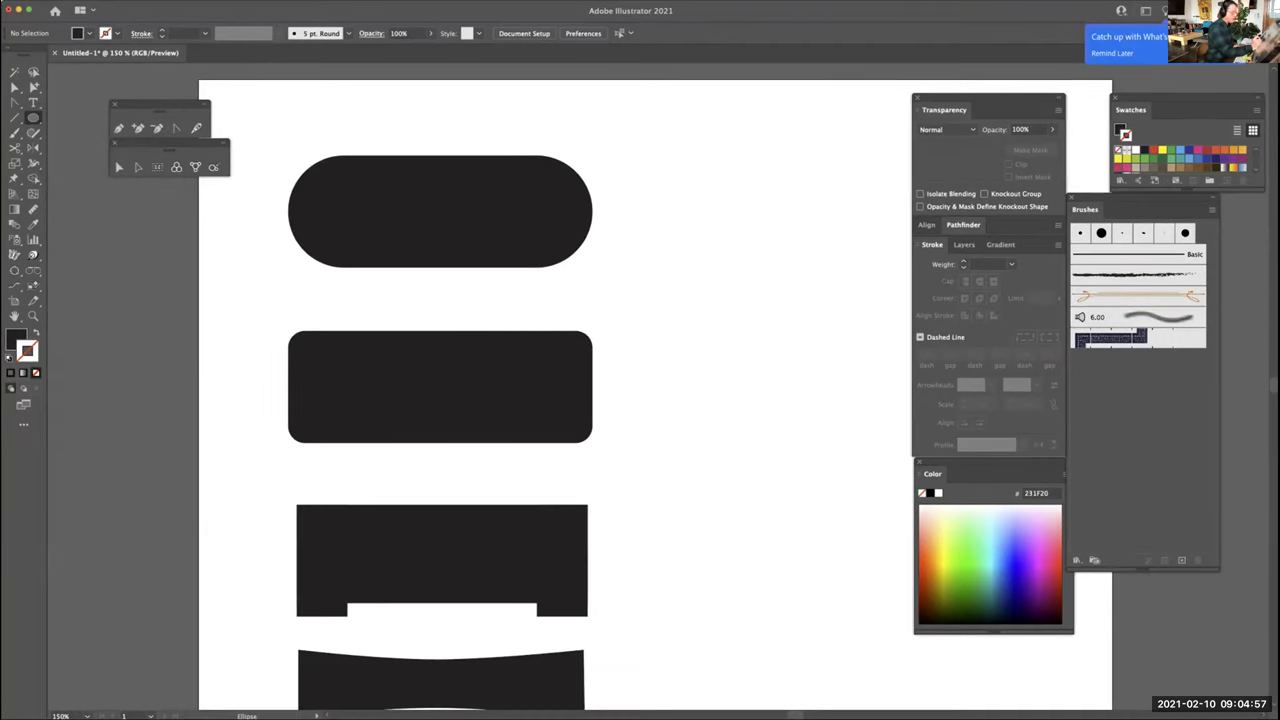
left_click_drag(328, 366, 394, 432)
key("super+shift+a")
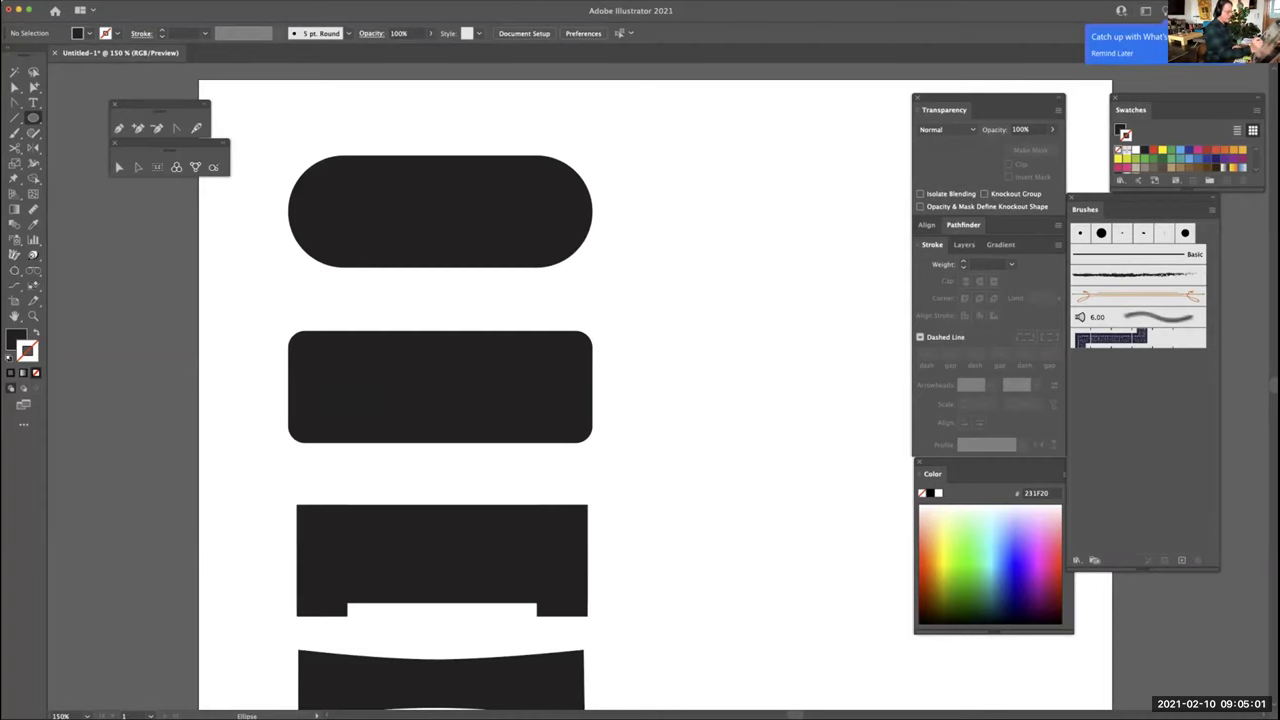
left_click_drag(680, 312, 716, 421)
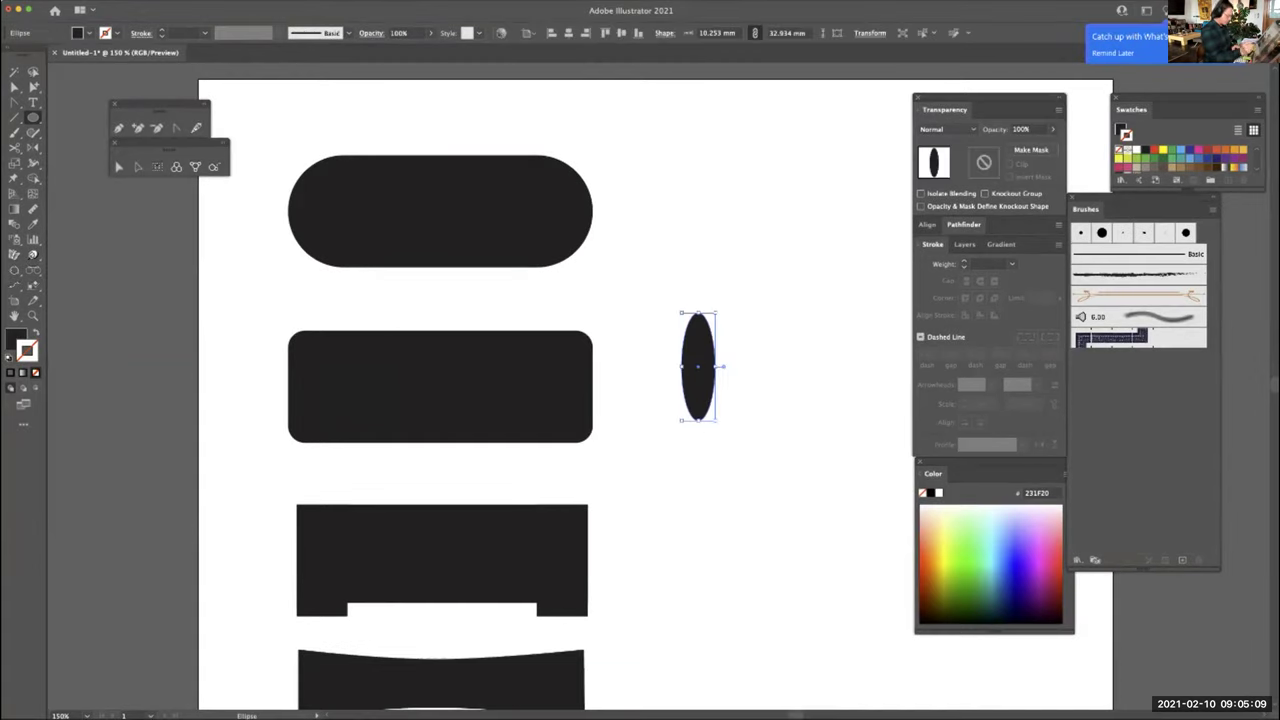
key("Delete")
left_click_drag(686, 314, 788, 416)
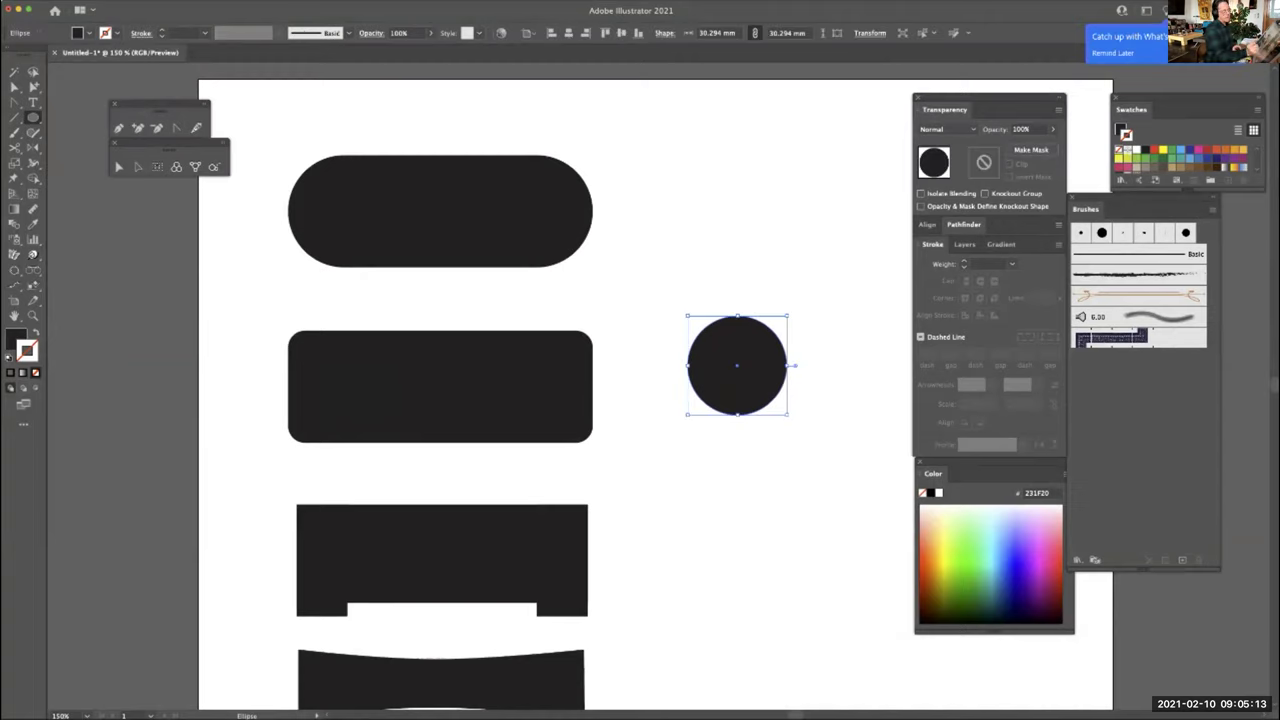
key("a")
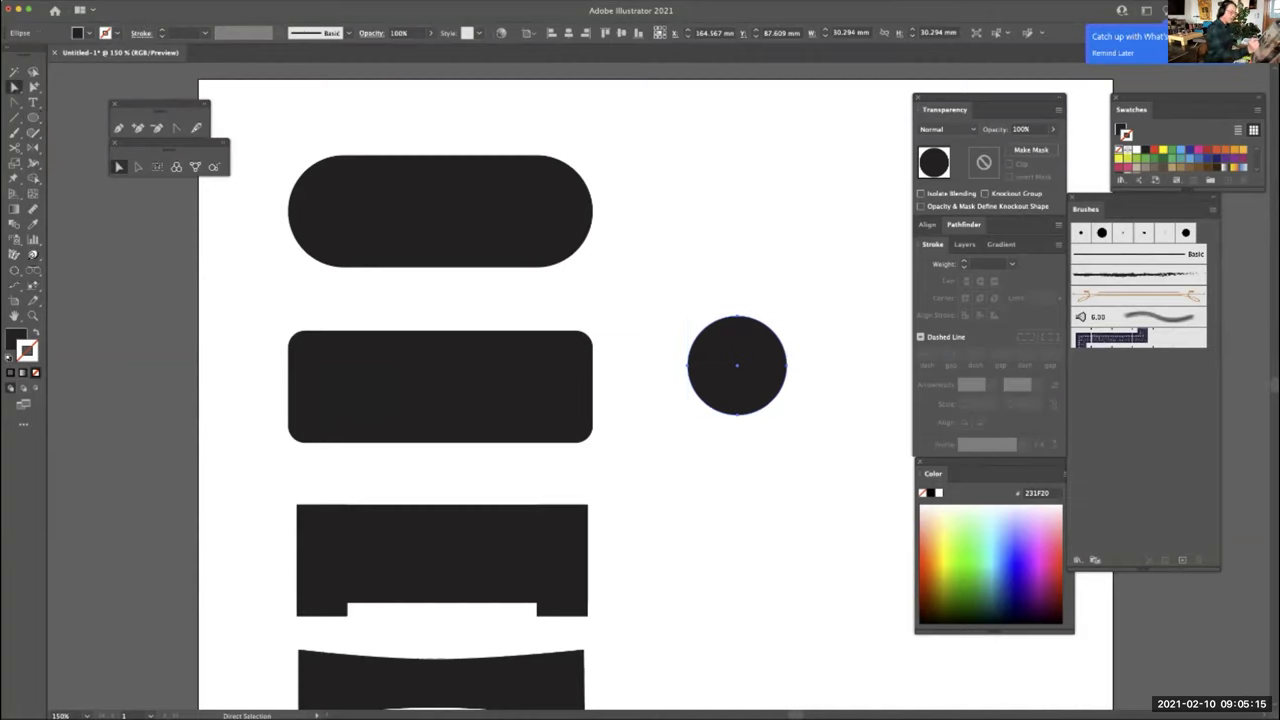
key("alt")
Deselect the circle, bring Illustrator forward, and hide all panels with Shift+Tab
key("super+shift+a")
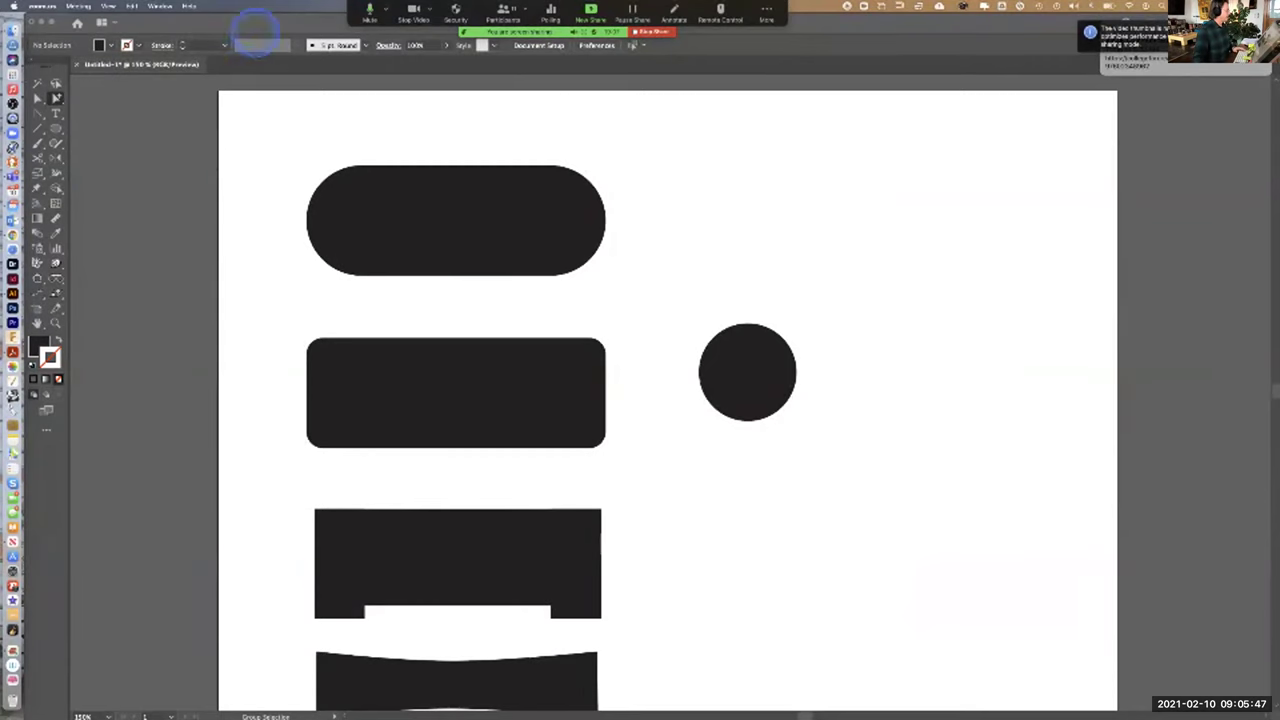
left_click(255, 30)
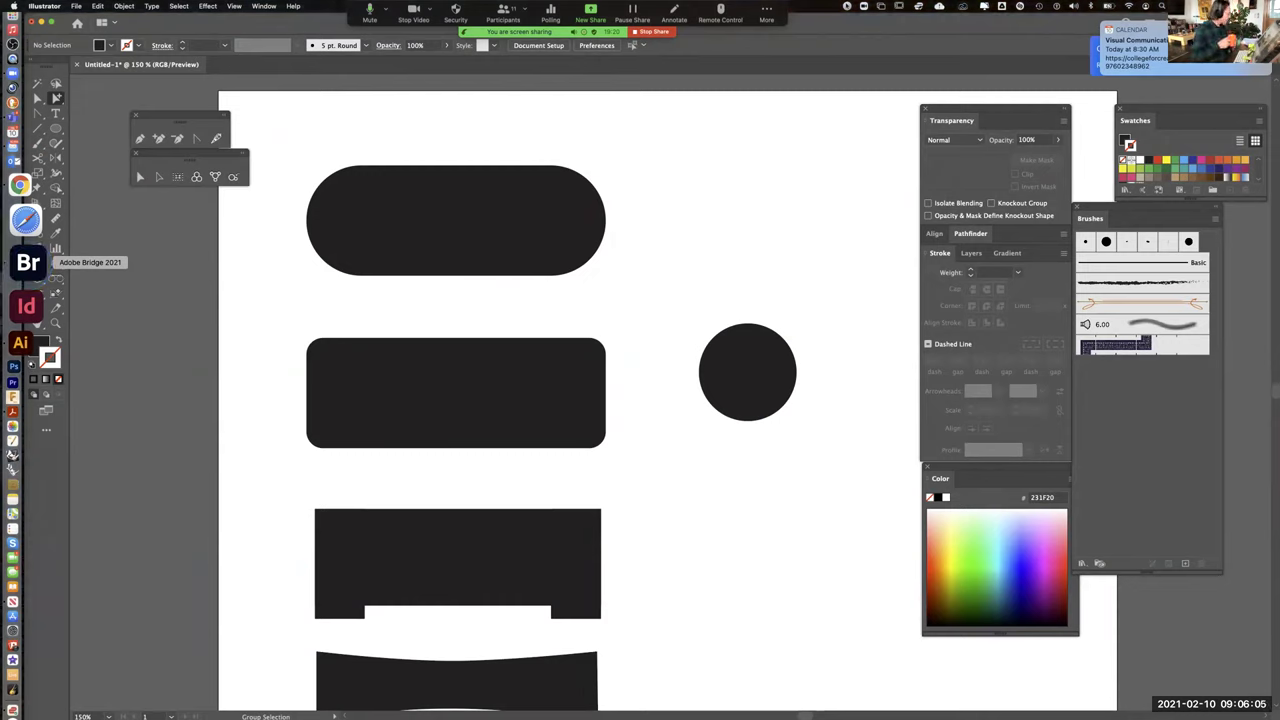
key("shift+Tab")
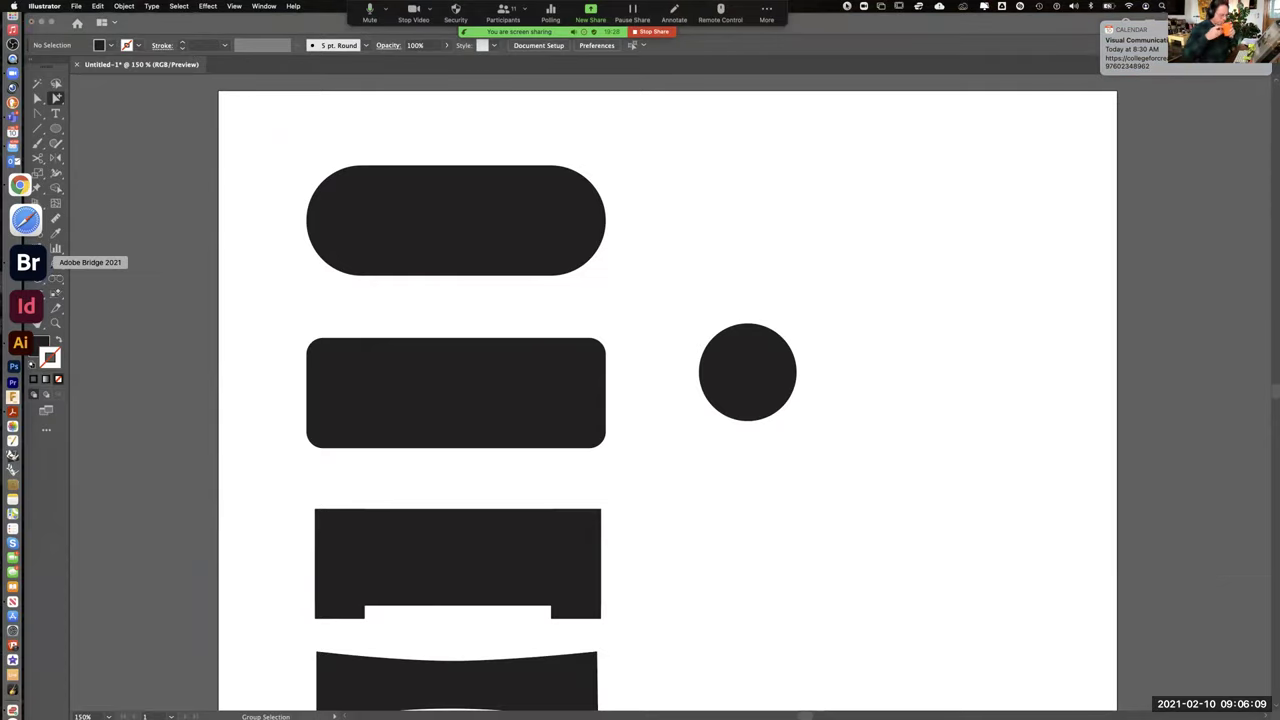
Switch to Adobe Bridge, reposition its window, and open the Vector graphics folder
left_click(28, 262)
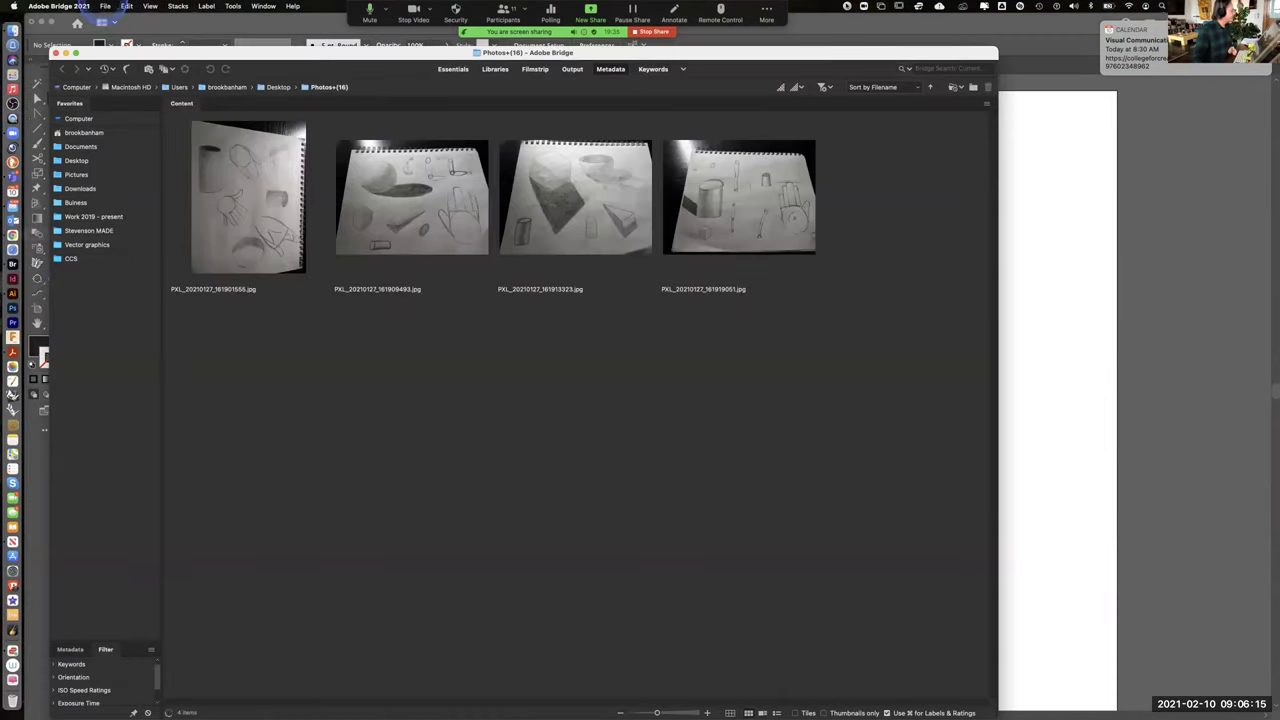
left_click_drag(137, 47, 288, 30)
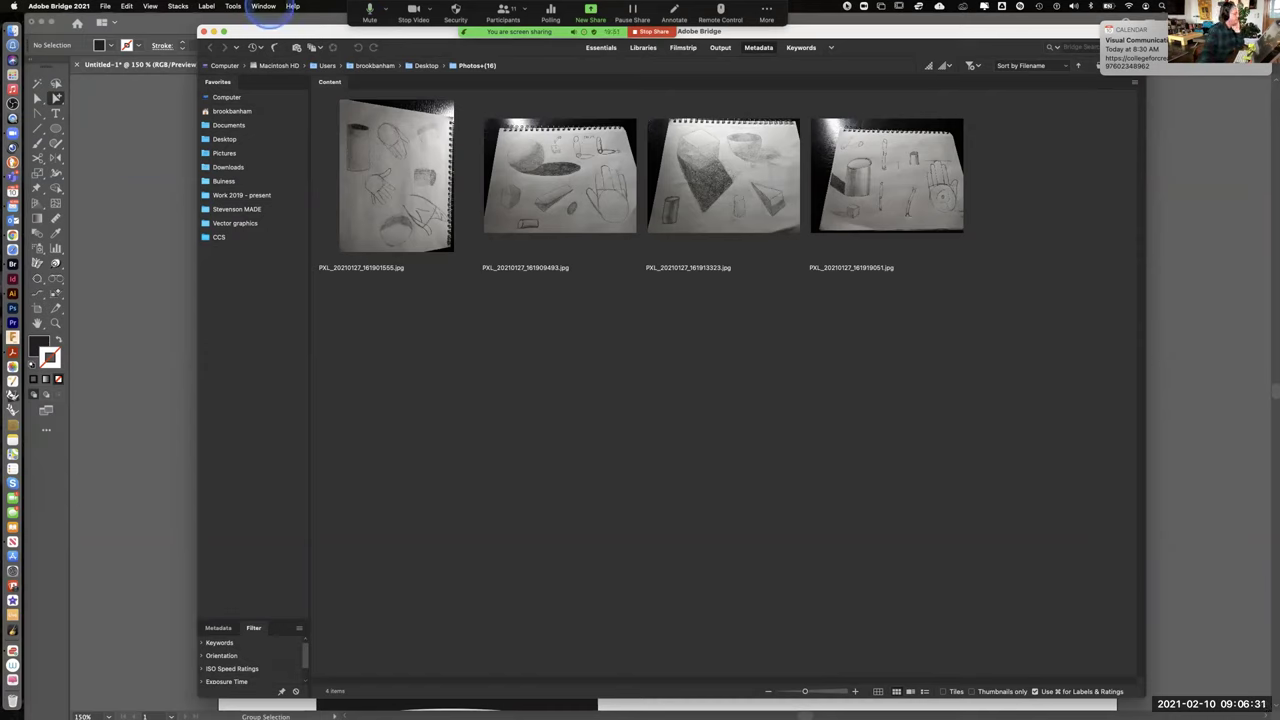
left_click_drag(280, 38, 244, 41)
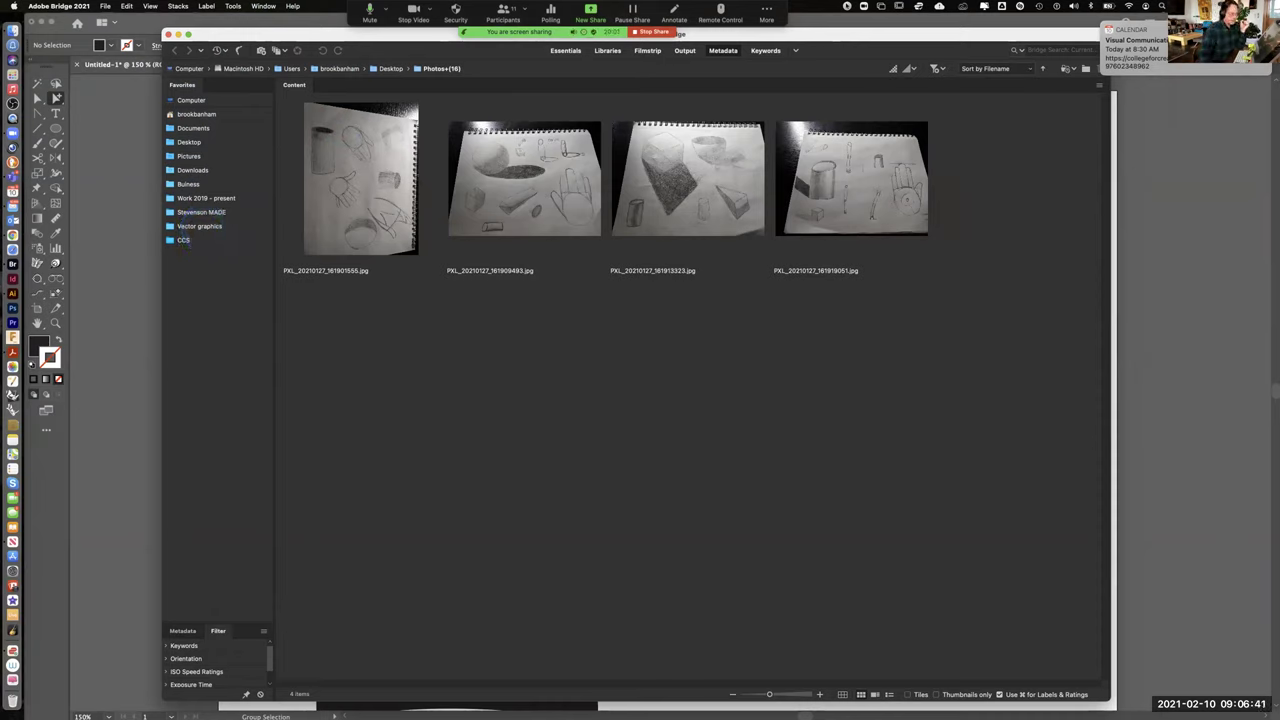
left_click(199, 226)
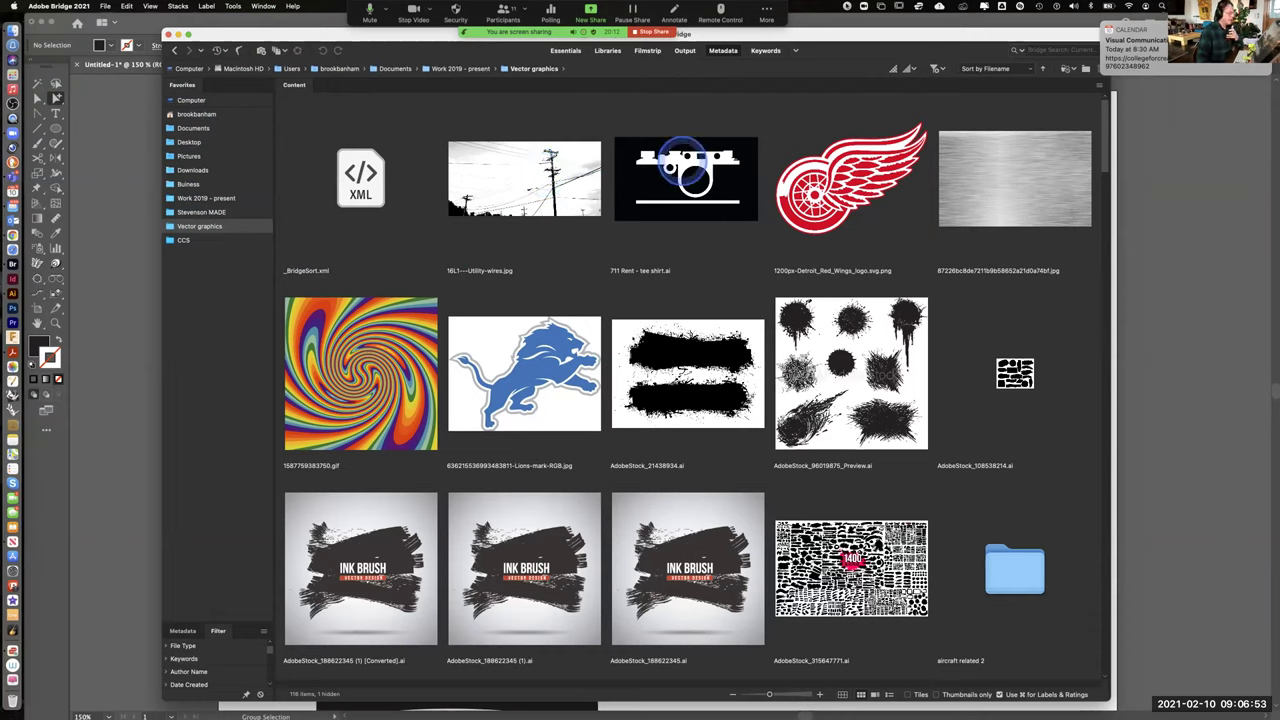
Try thumbnail sizes of two and then four per row in the Vector graphics folder
left_click(540, 166)
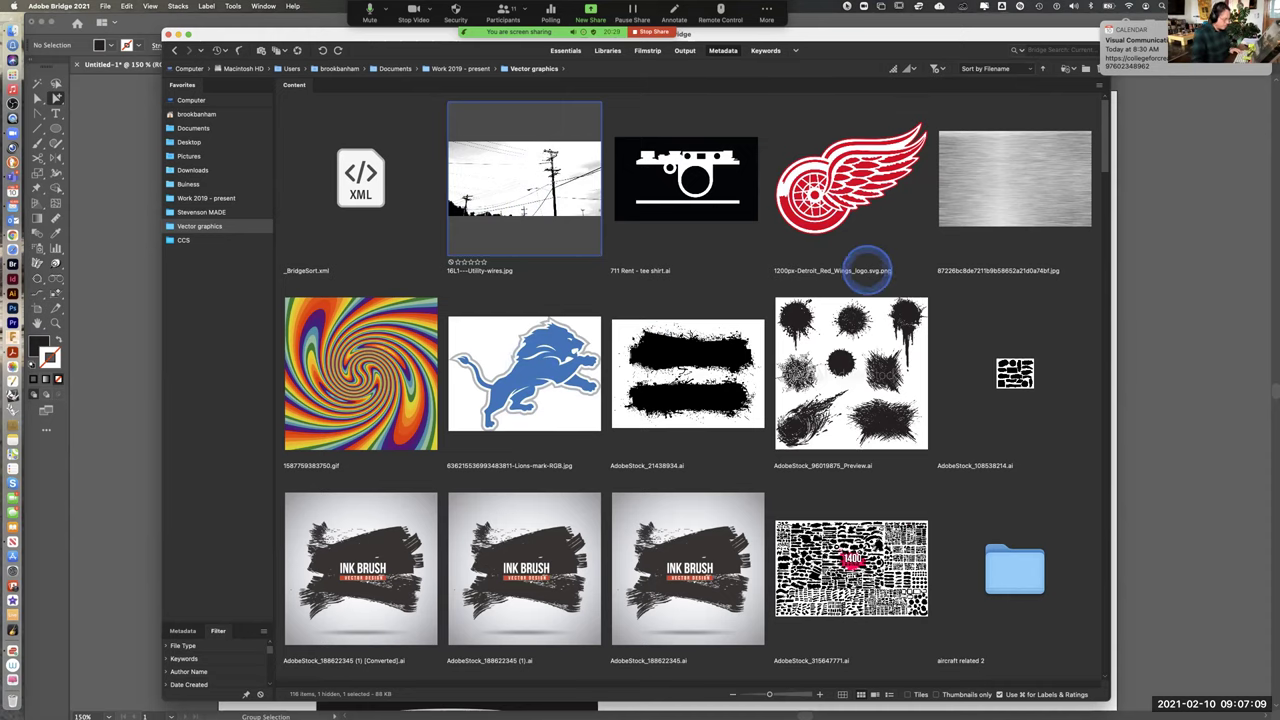
scroll(740, 360, "down", 3)
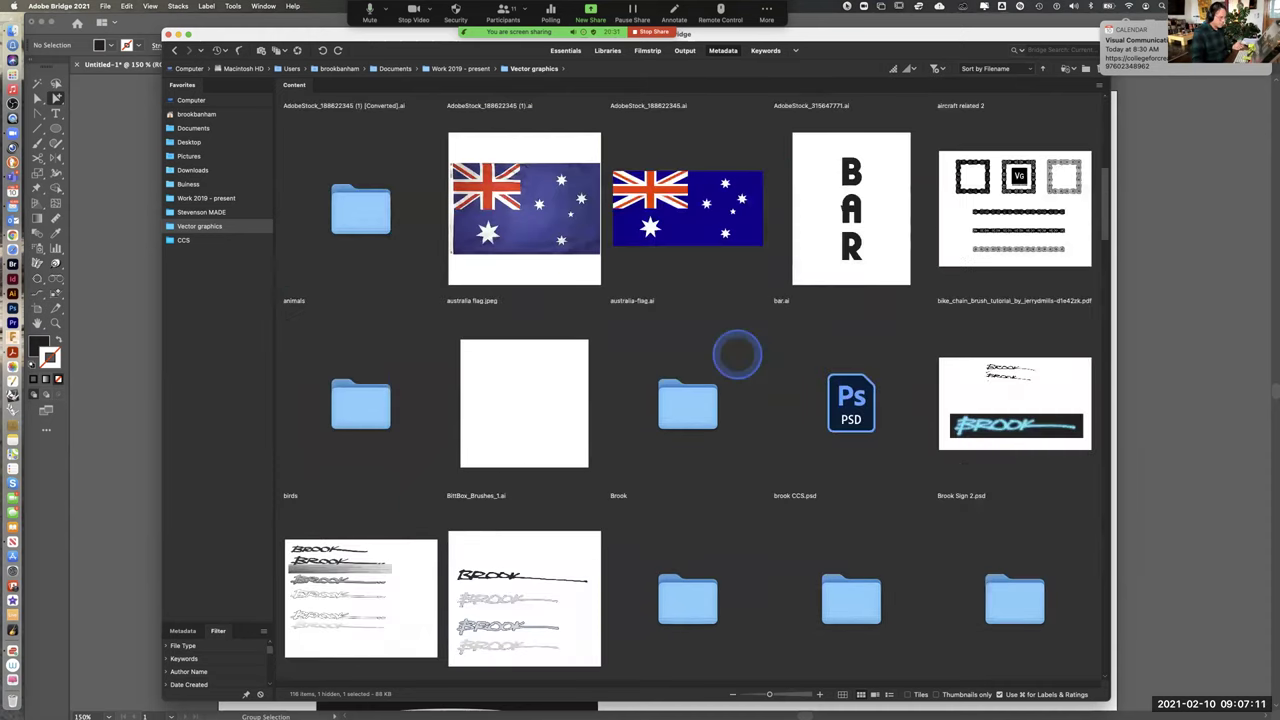
scroll(738, 352, "up", 3)
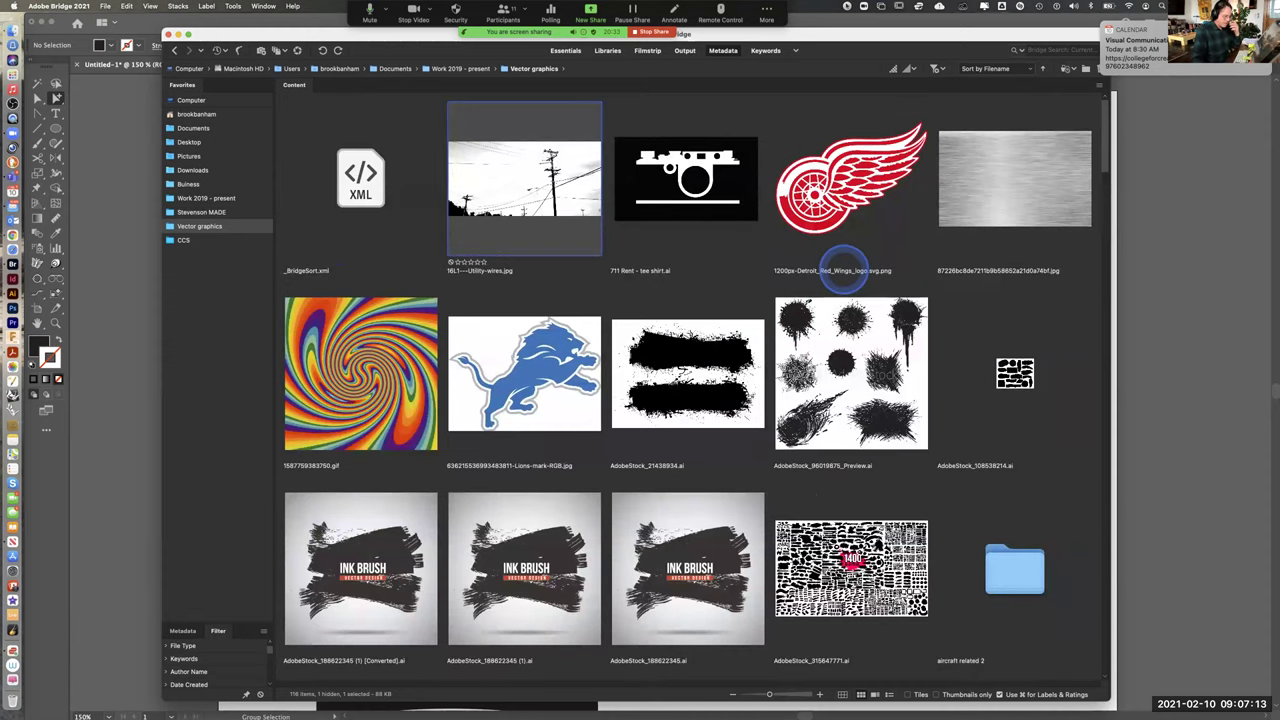
left_click(991, 180)
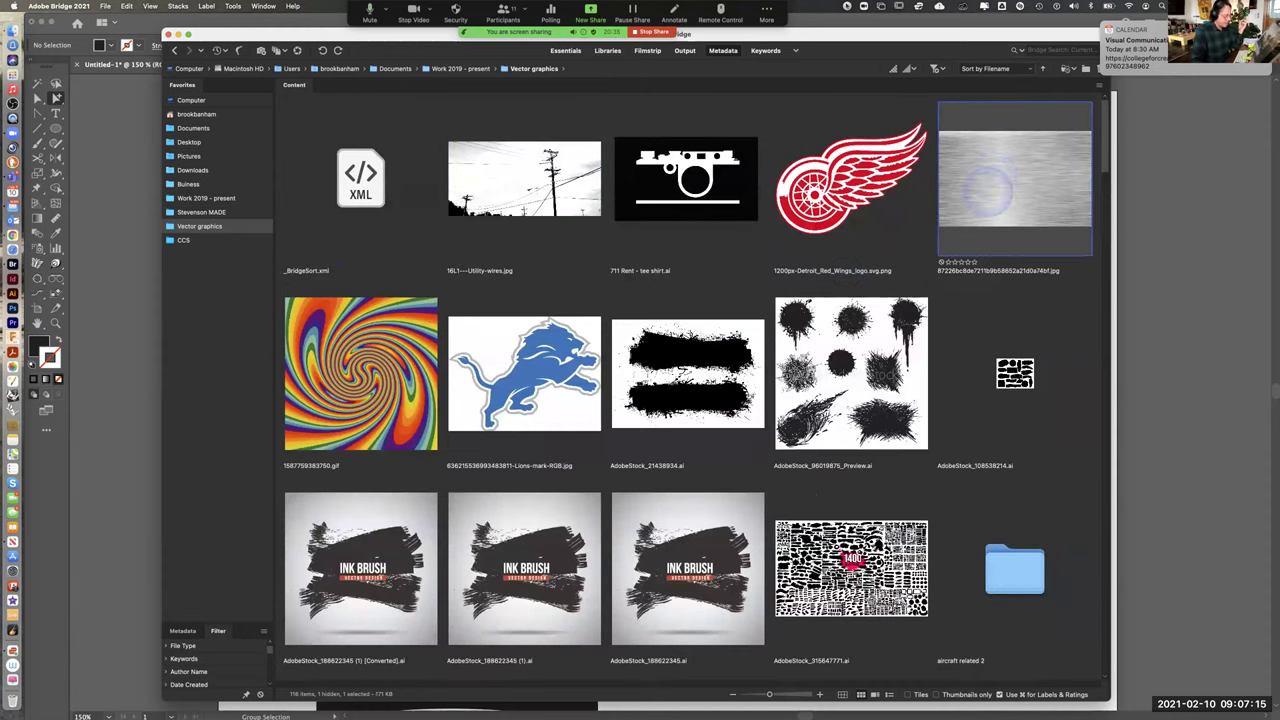
left_click(769, 694)
left_click_drag(769, 694, 811, 694)
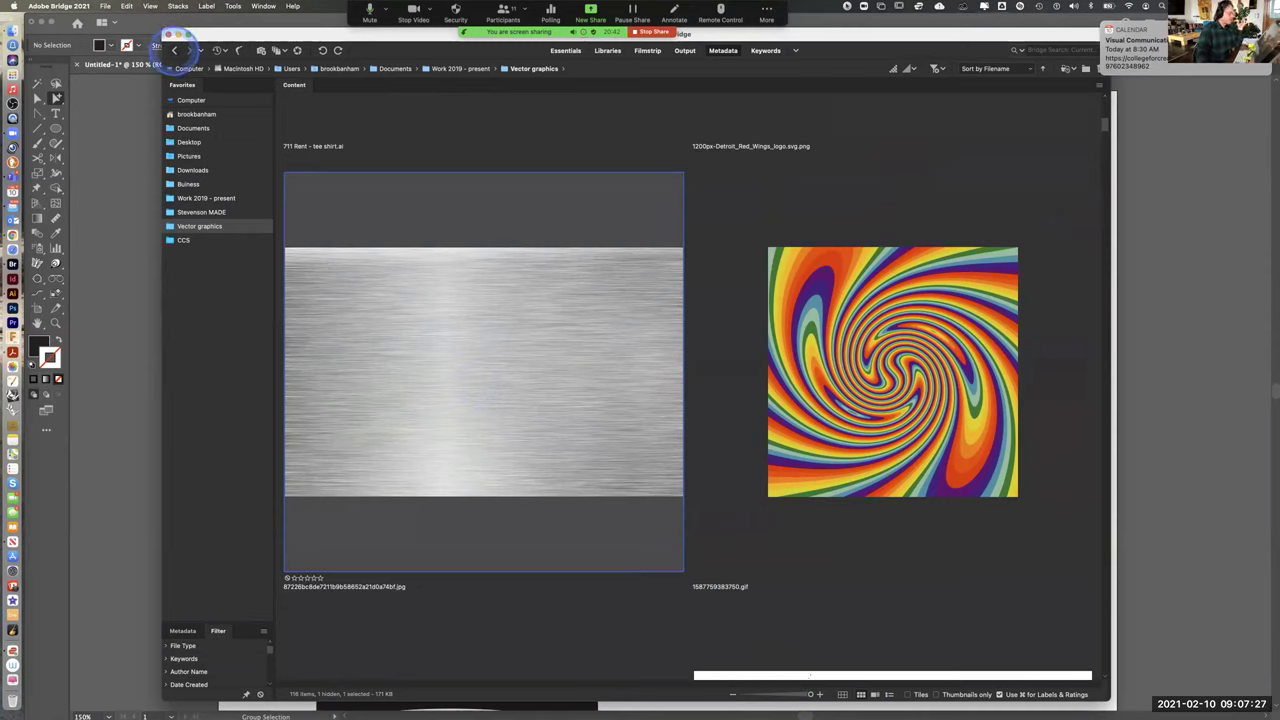
left_click(174, 50)
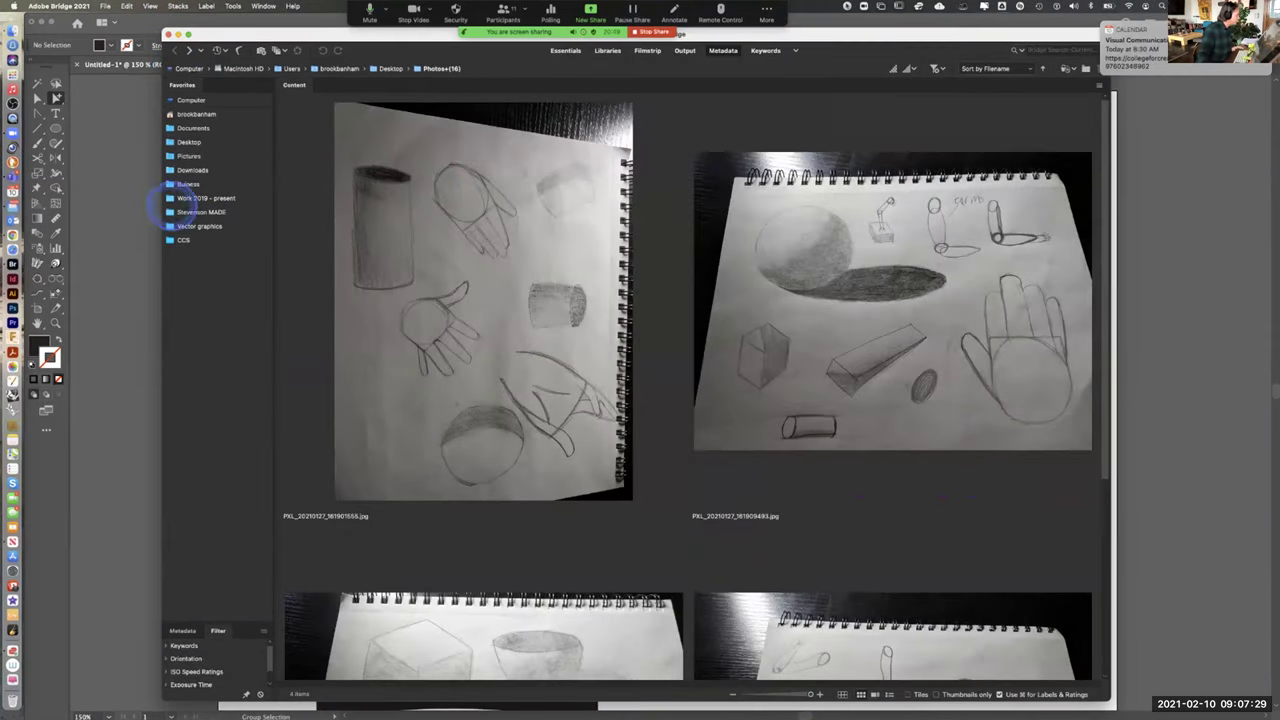
left_click(199, 226)
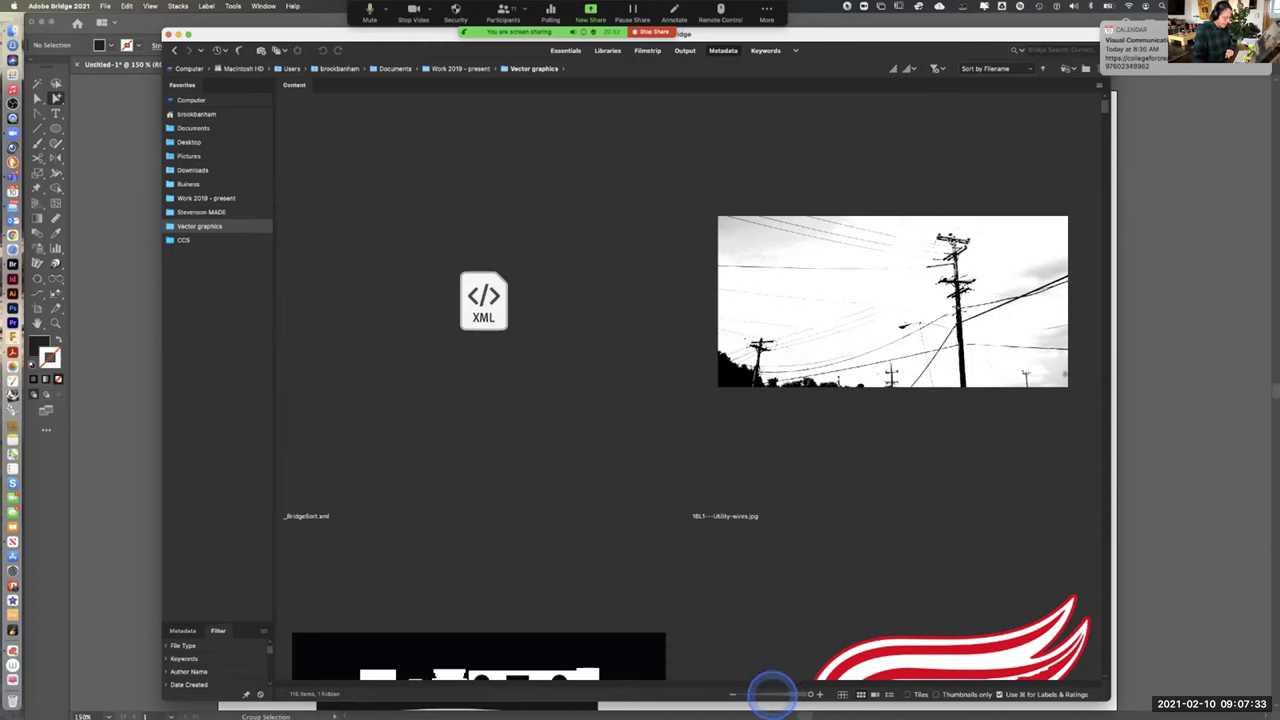
left_click(773, 692)
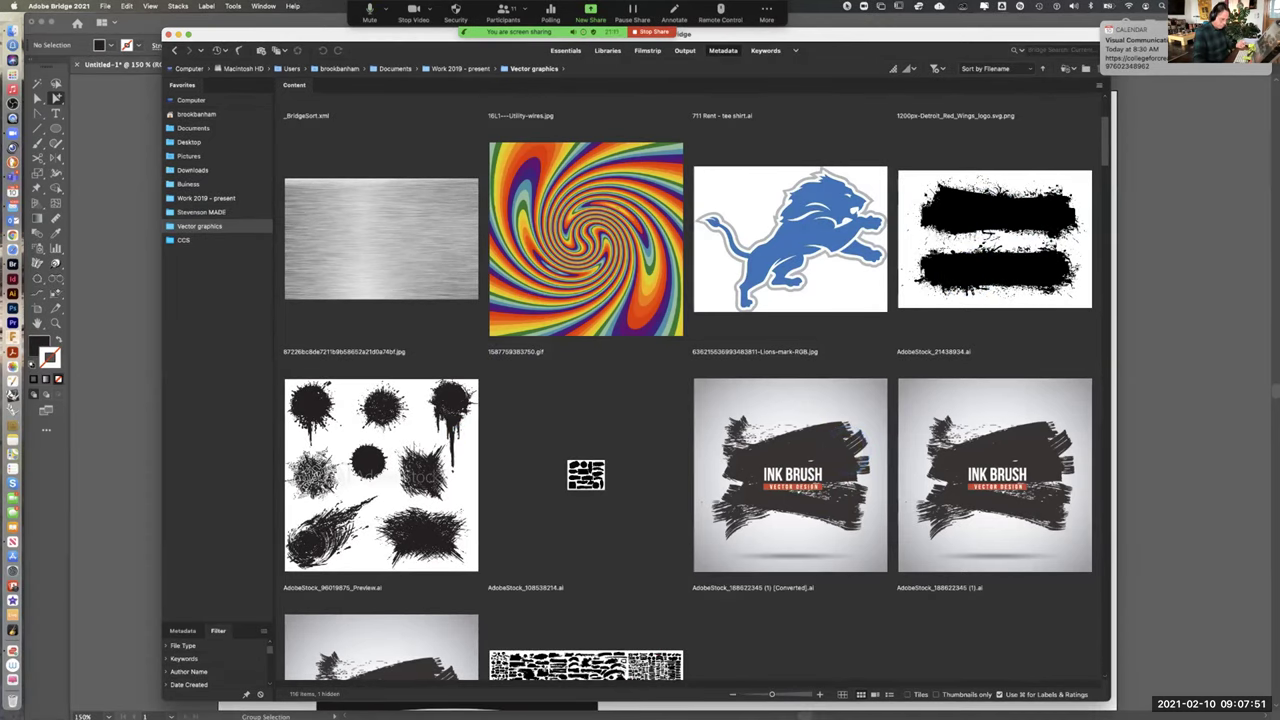
Scroll the files, select the bike chain brush tutorial, and enlarge the previews
scroll(858, 436, "down", 3)
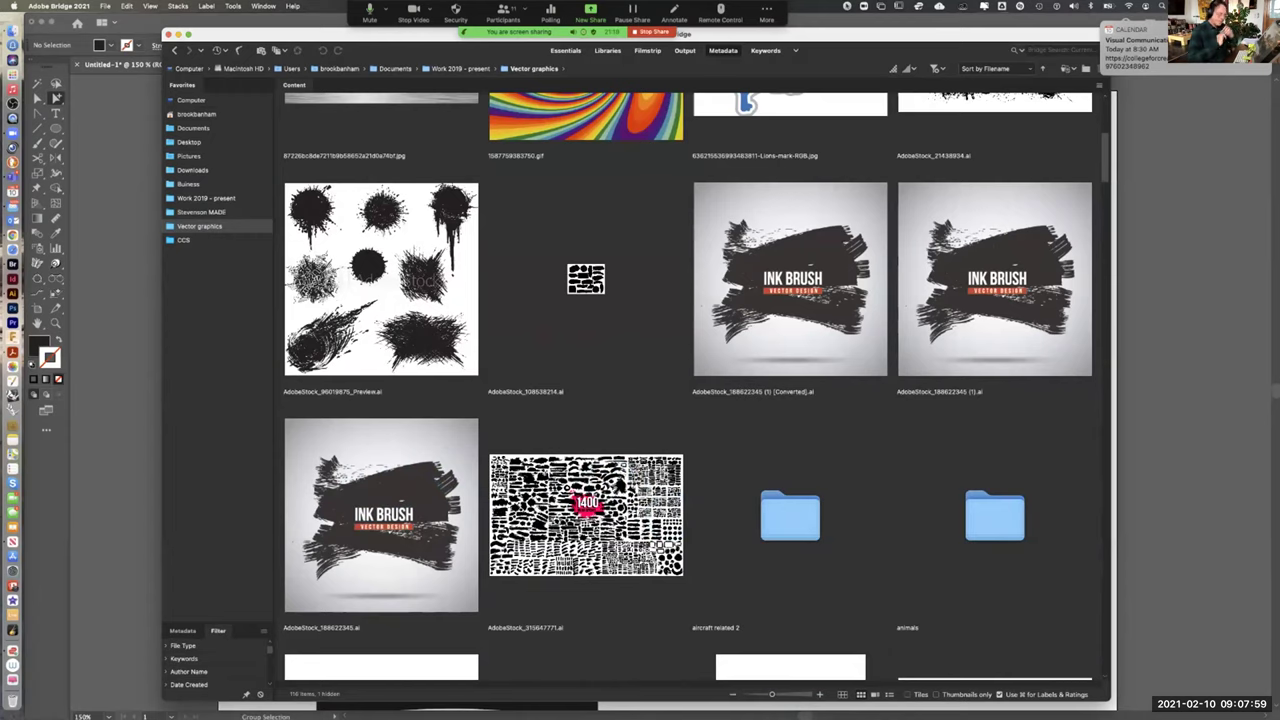
scroll(660, 480, "down", 5)
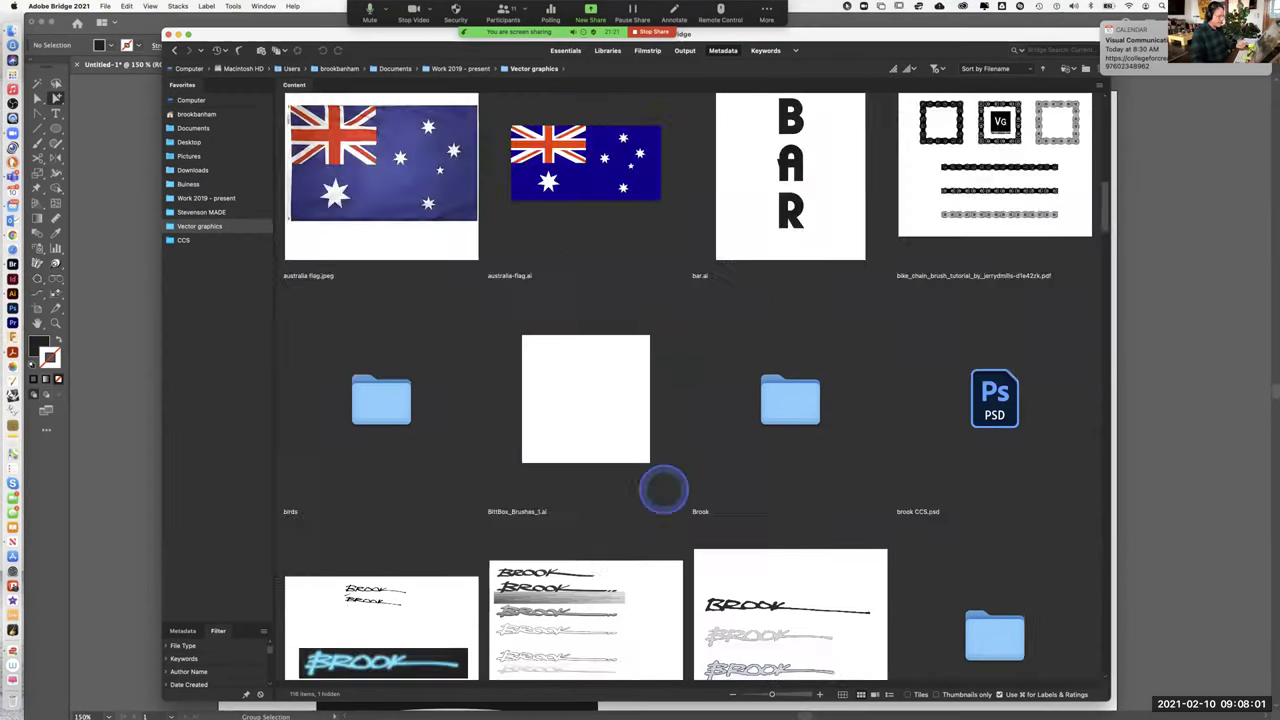
scroll(664, 490, "up", 3)
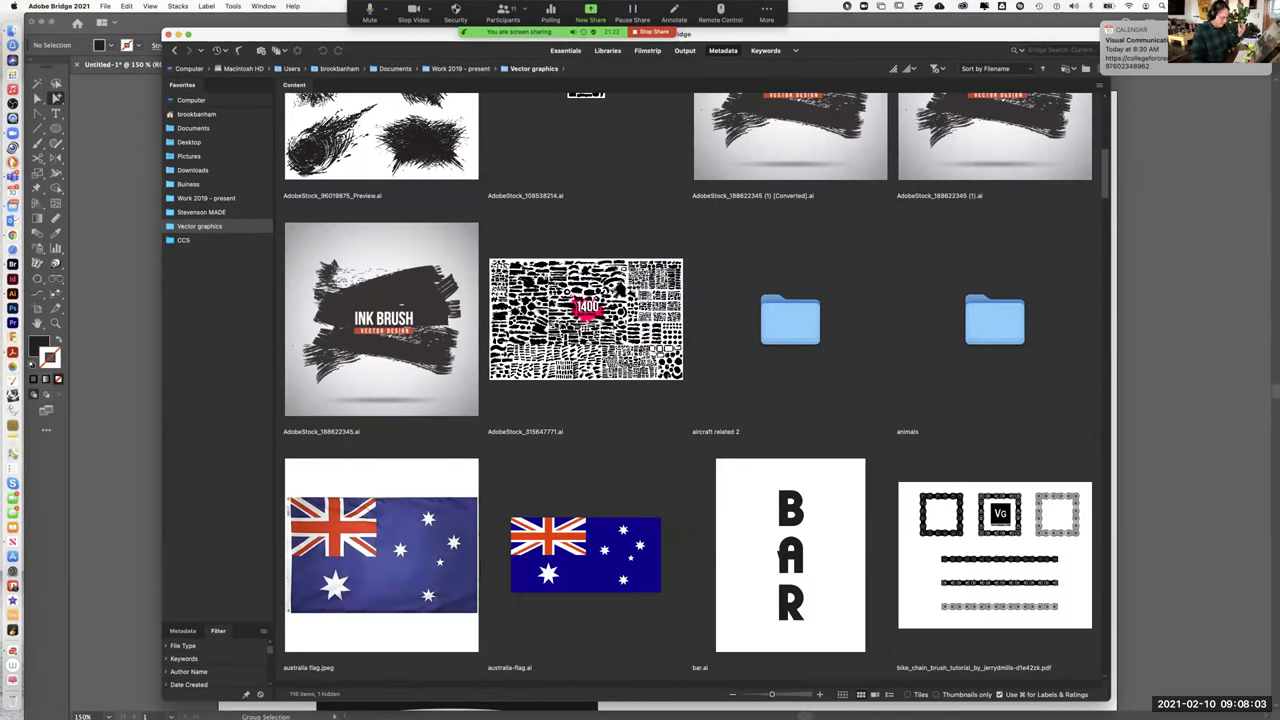
scroll(718, 456, "down", 2)
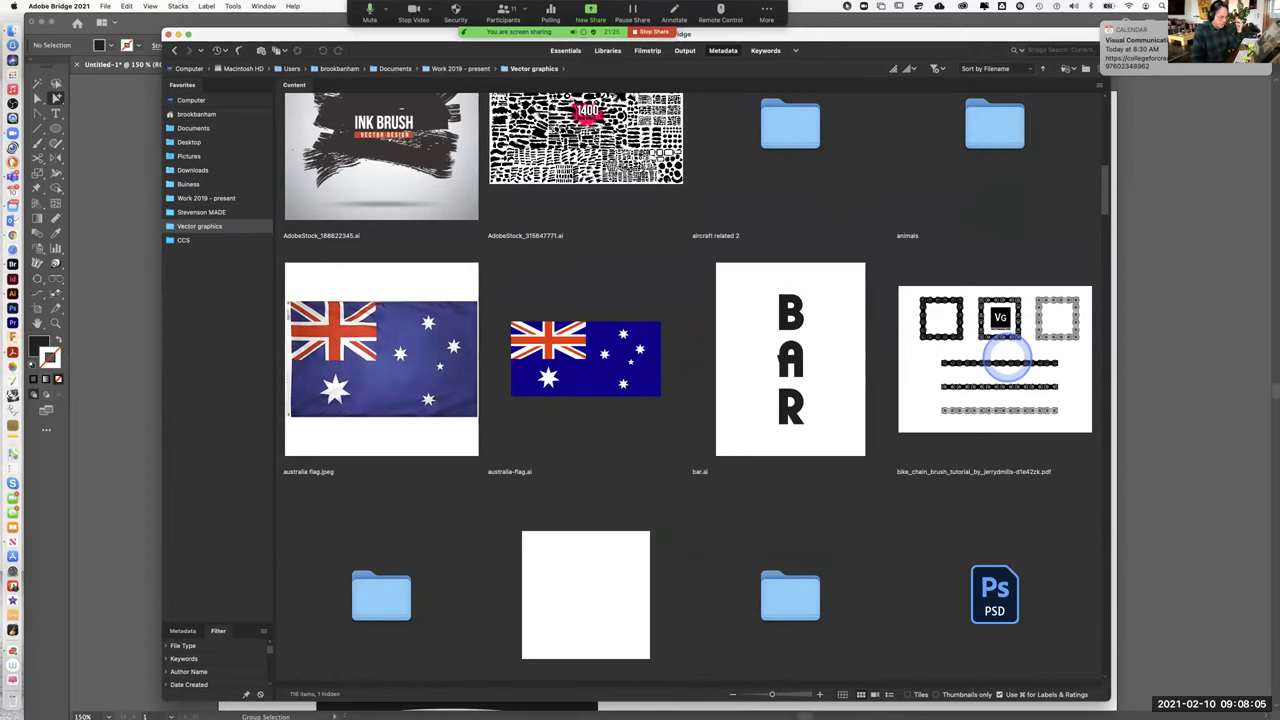
left_click(1000, 357)
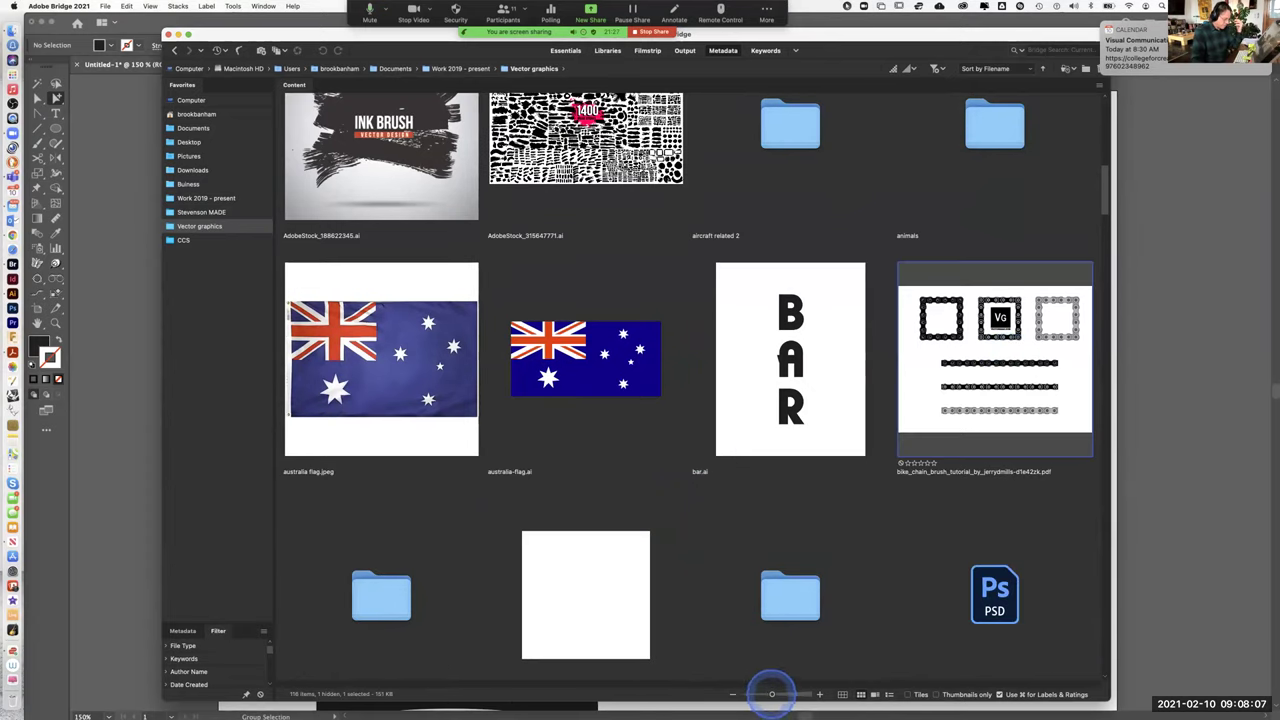
left_click_drag(772, 694, 815, 693)
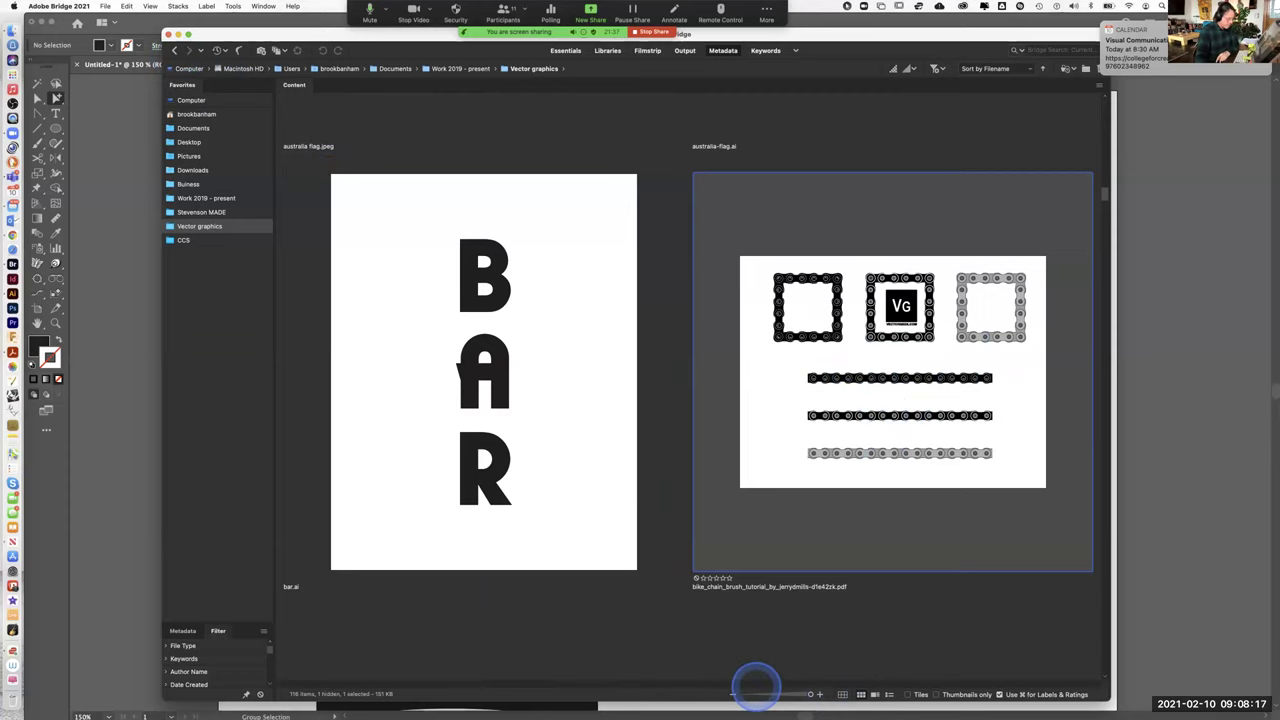
Shrink the thumbnails to a dense grid and scroll down to the graffiti folder
left_click(757, 692)
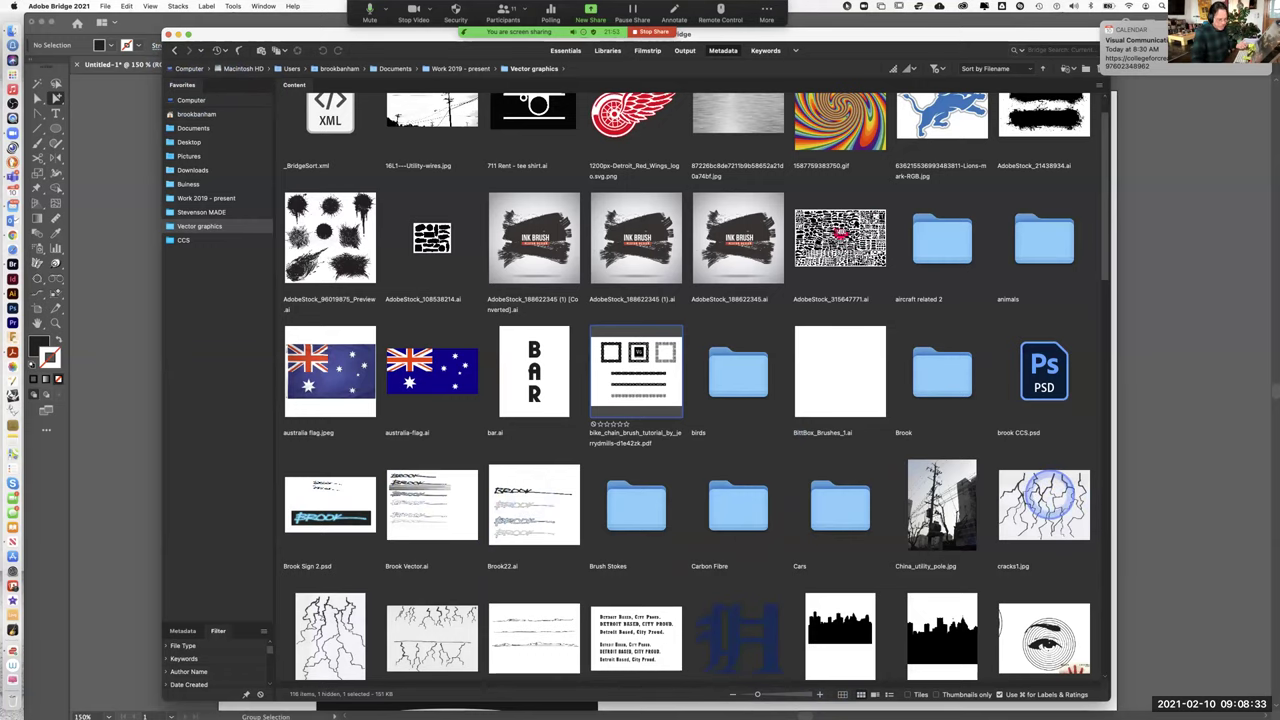
scroll(1010, 498, "down", 3)
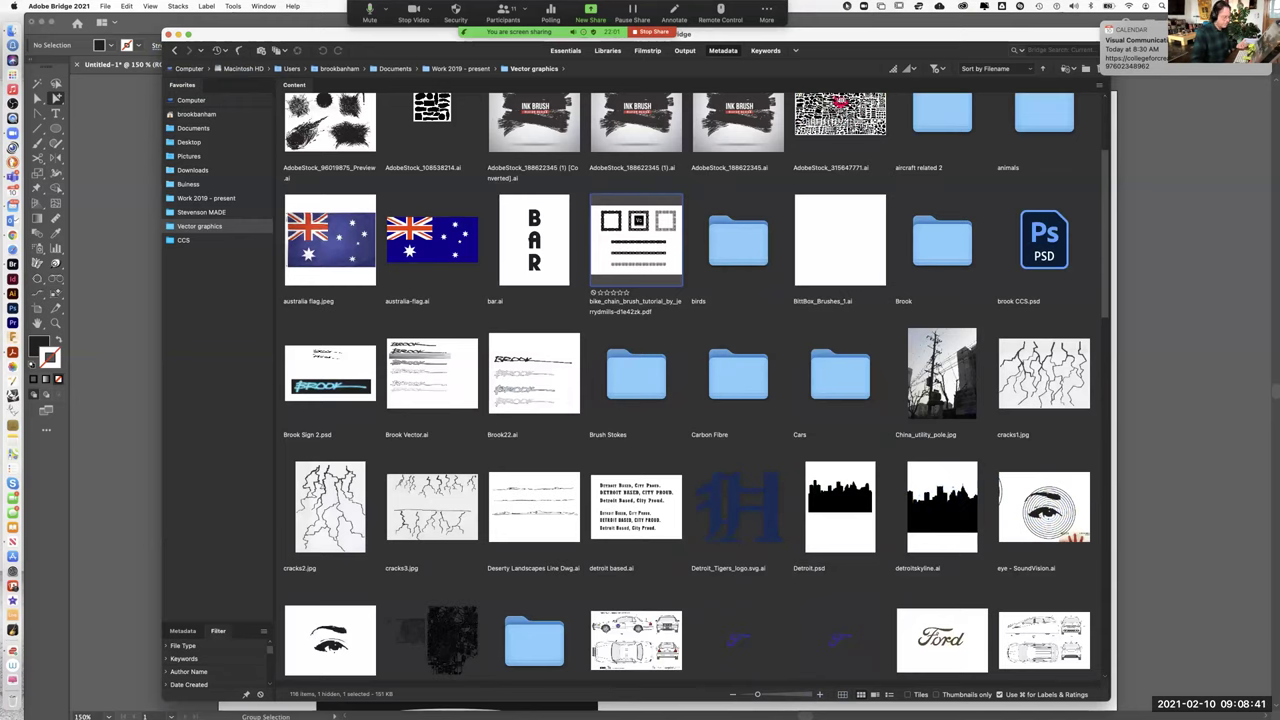
scroll(690, 380, "down", 2)
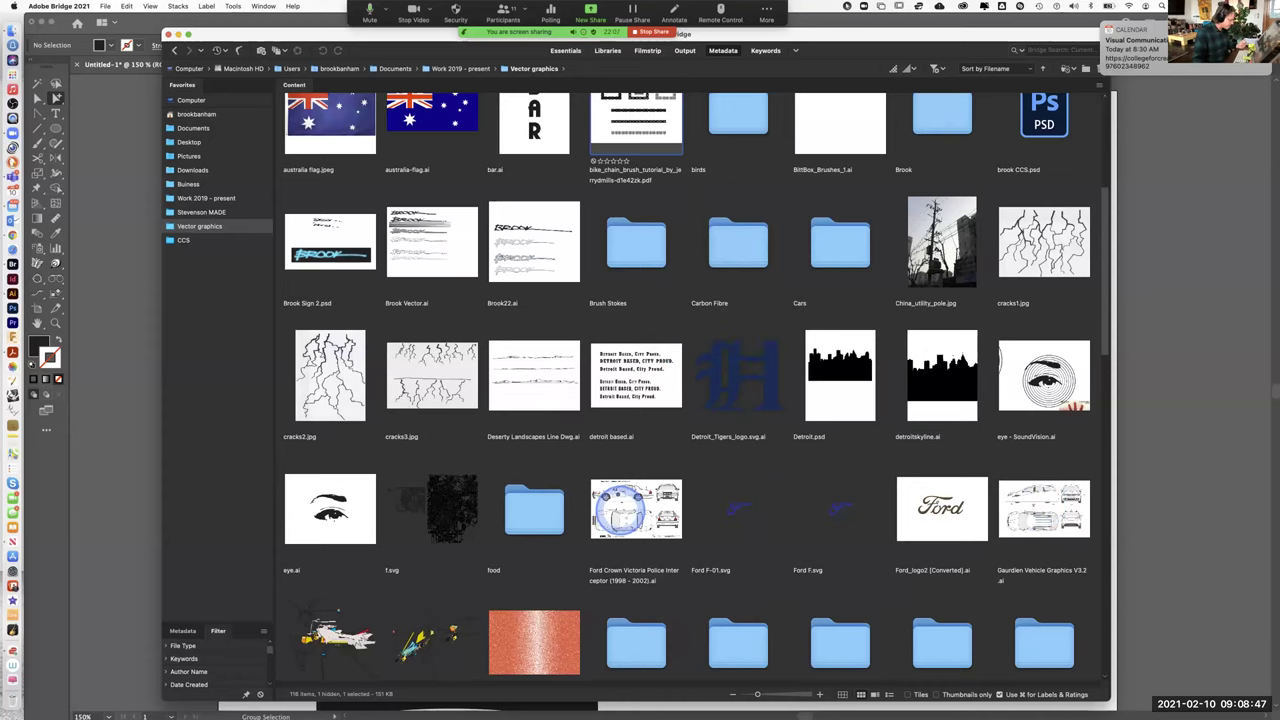
scroll(622, 510, "down", 2)
Open the graffiti folder and open Fudgegraphics Splatter and Drips Vector Set 2.eps in Illustrator
left_click(648, 514)
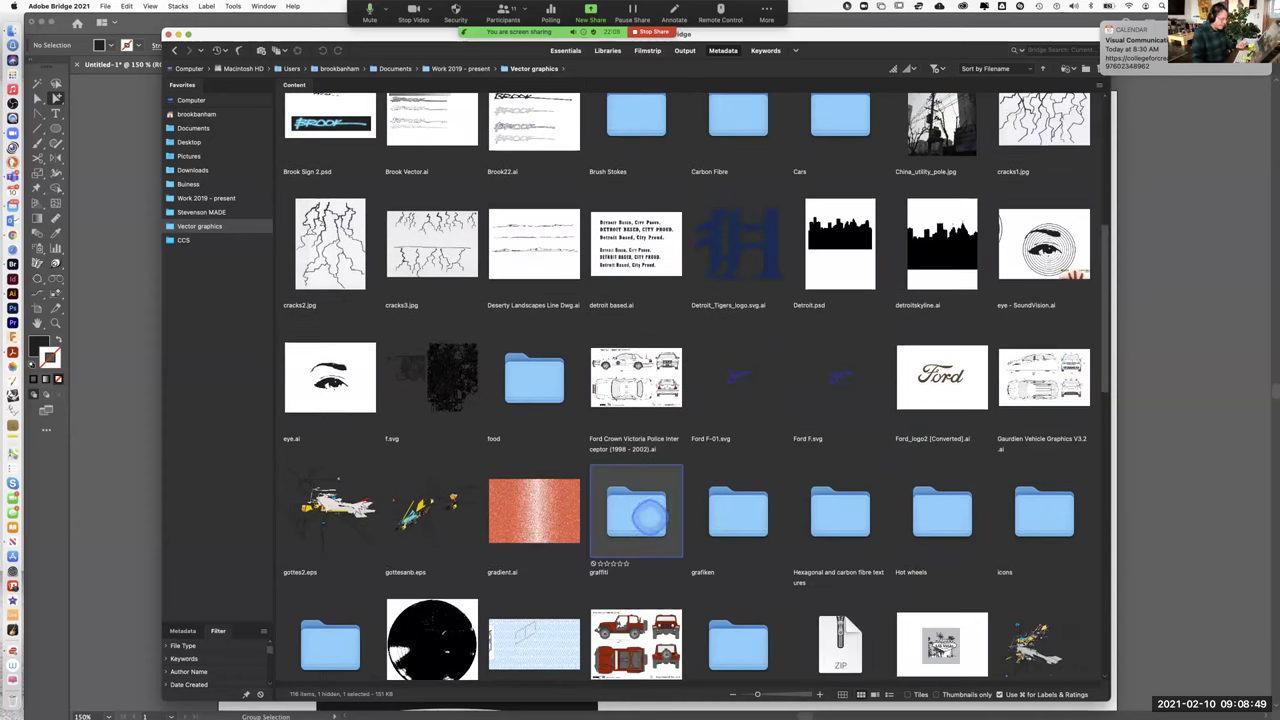
double_click(648, 514)
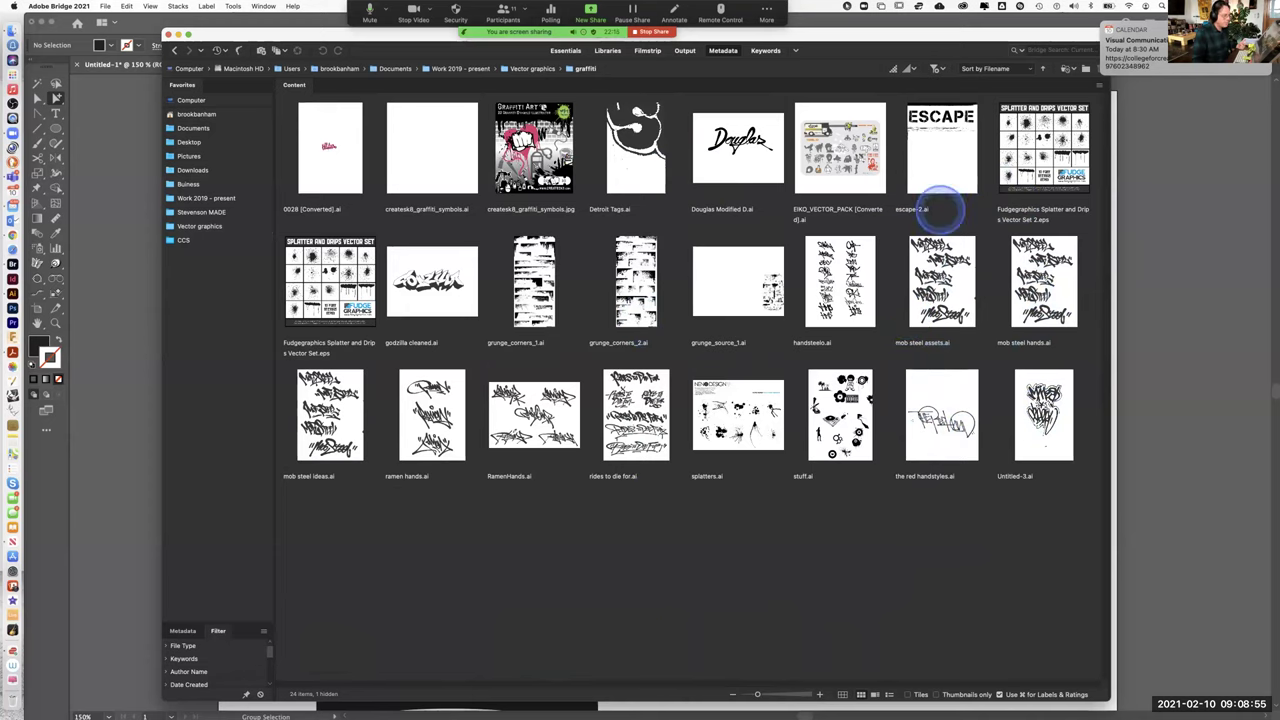
key("super+Tab")
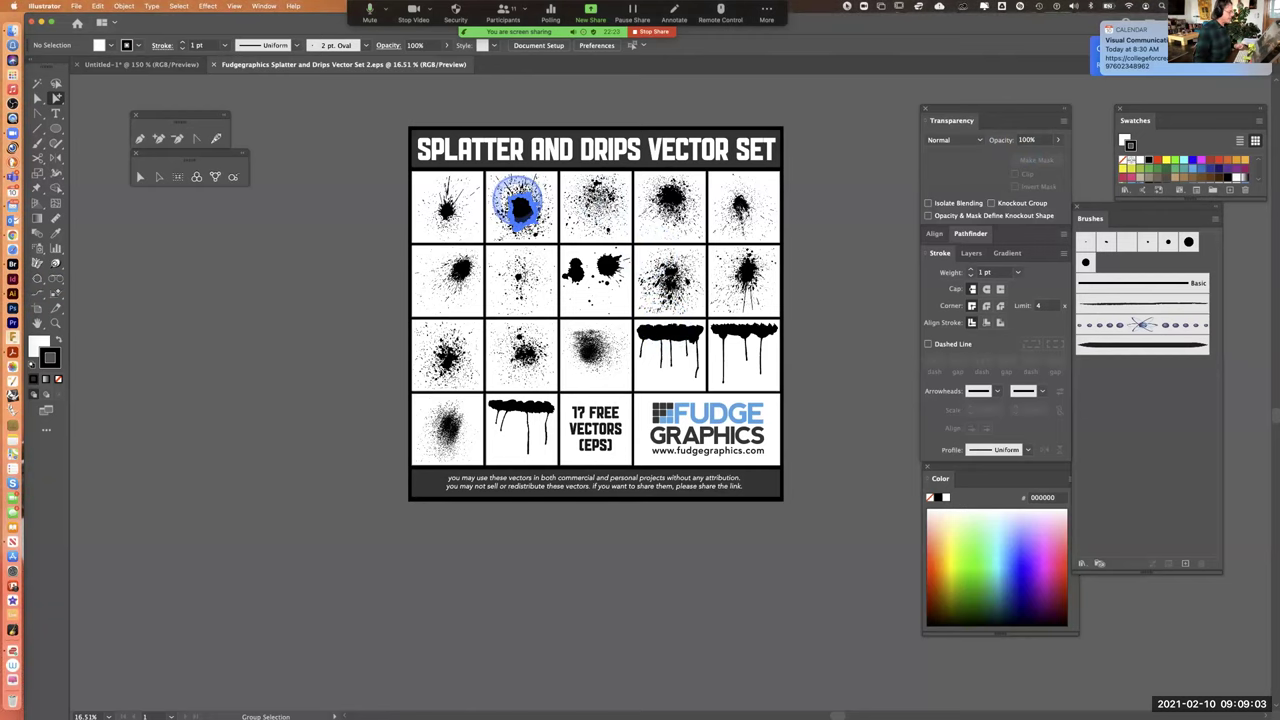
Drag the top-left splatter left off the artboard with Direct Selection, then return to Bridge
left_click(518, 207)
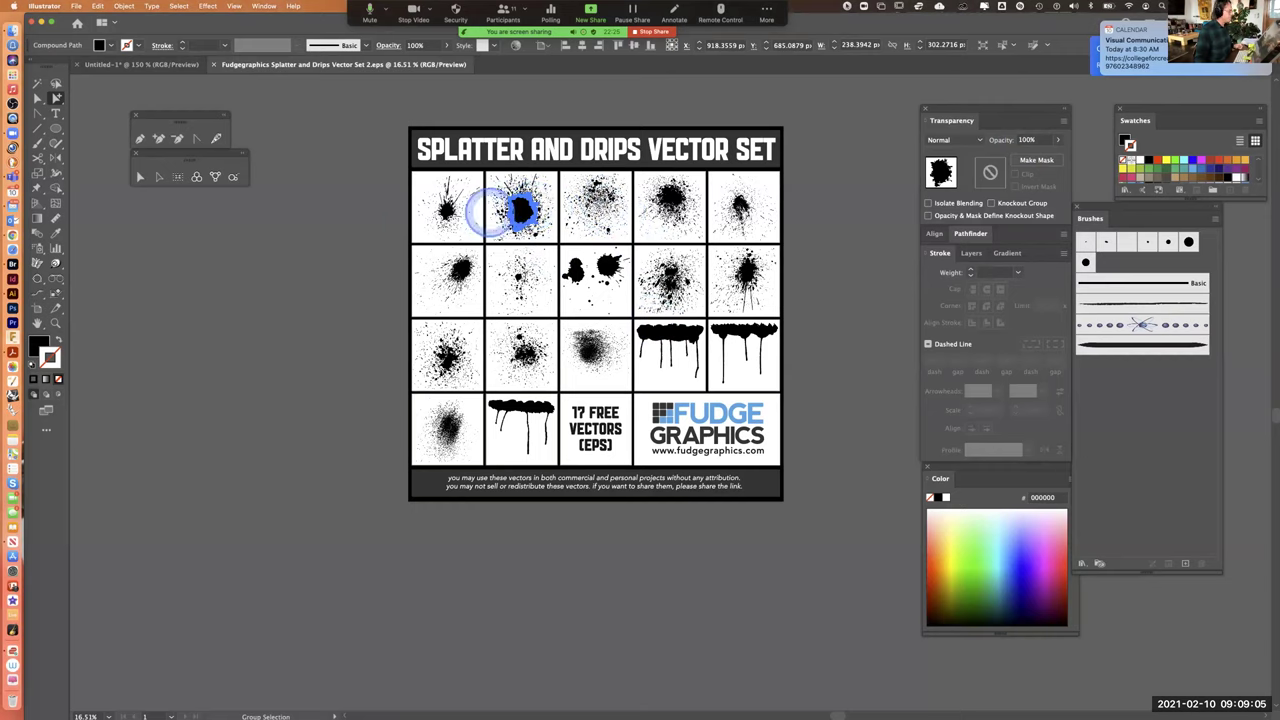
left_click(159, 176)
left_click(450, 208)
left_click_drag(448, 208, 406, 214)
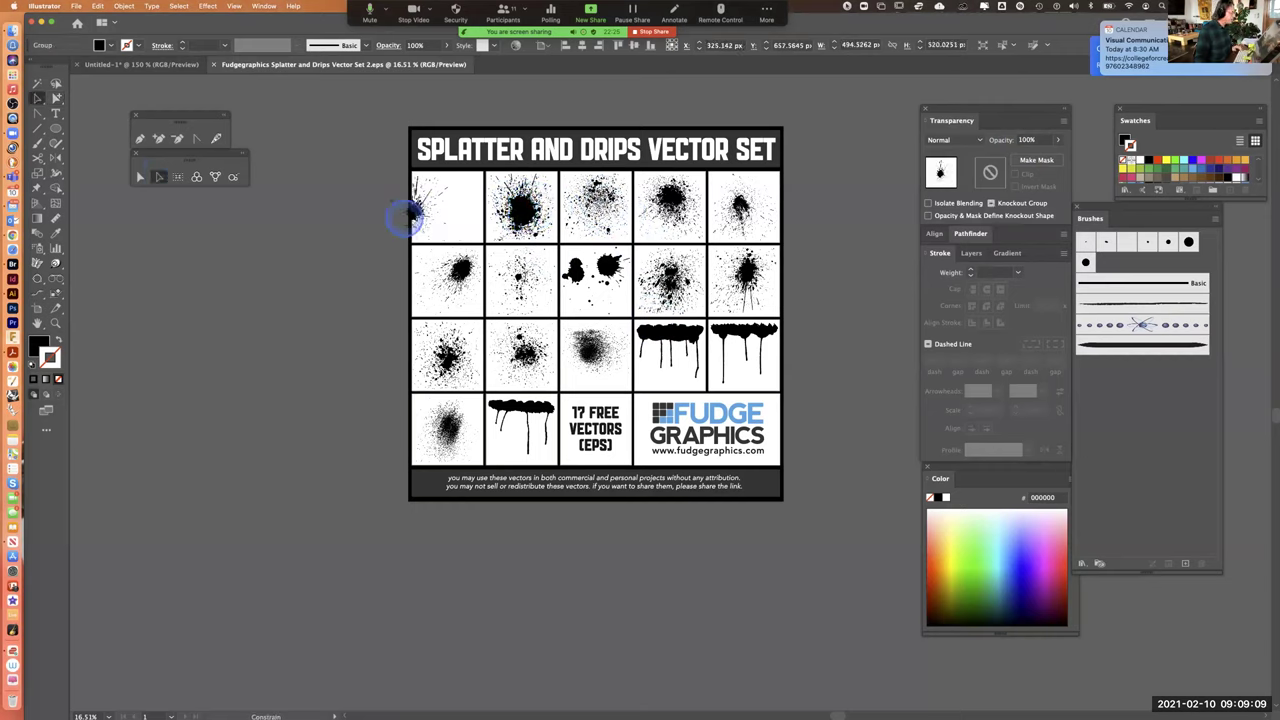
left_click(313, 350)
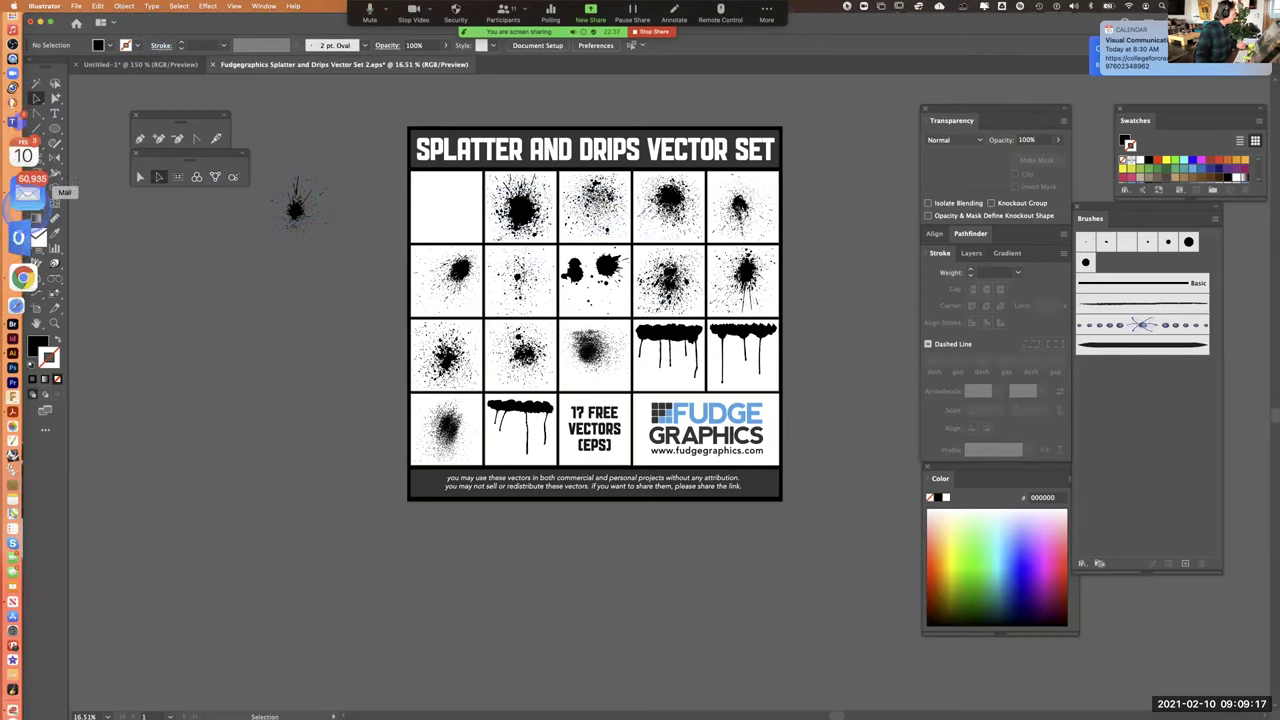
left_click(26, 251)
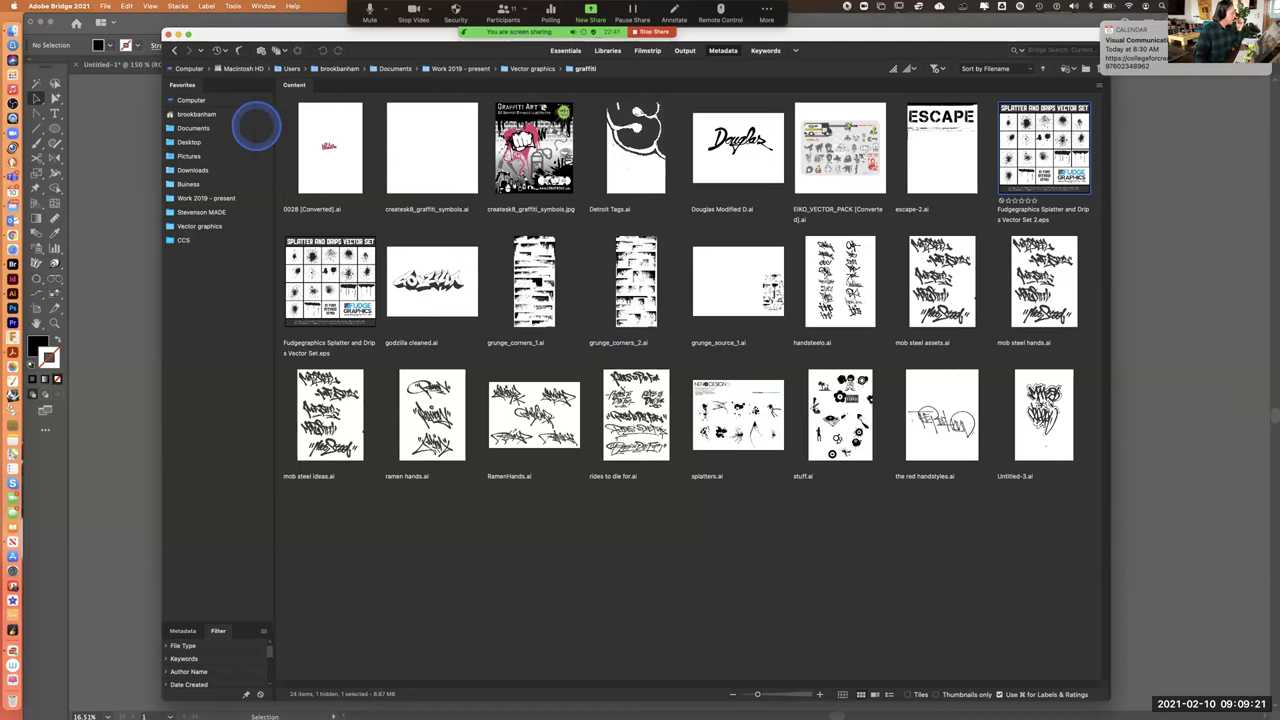
Peek into the icons folder under Vector graphics, then open Hexagonal and carbon fibre textures
left_click(174, 49)
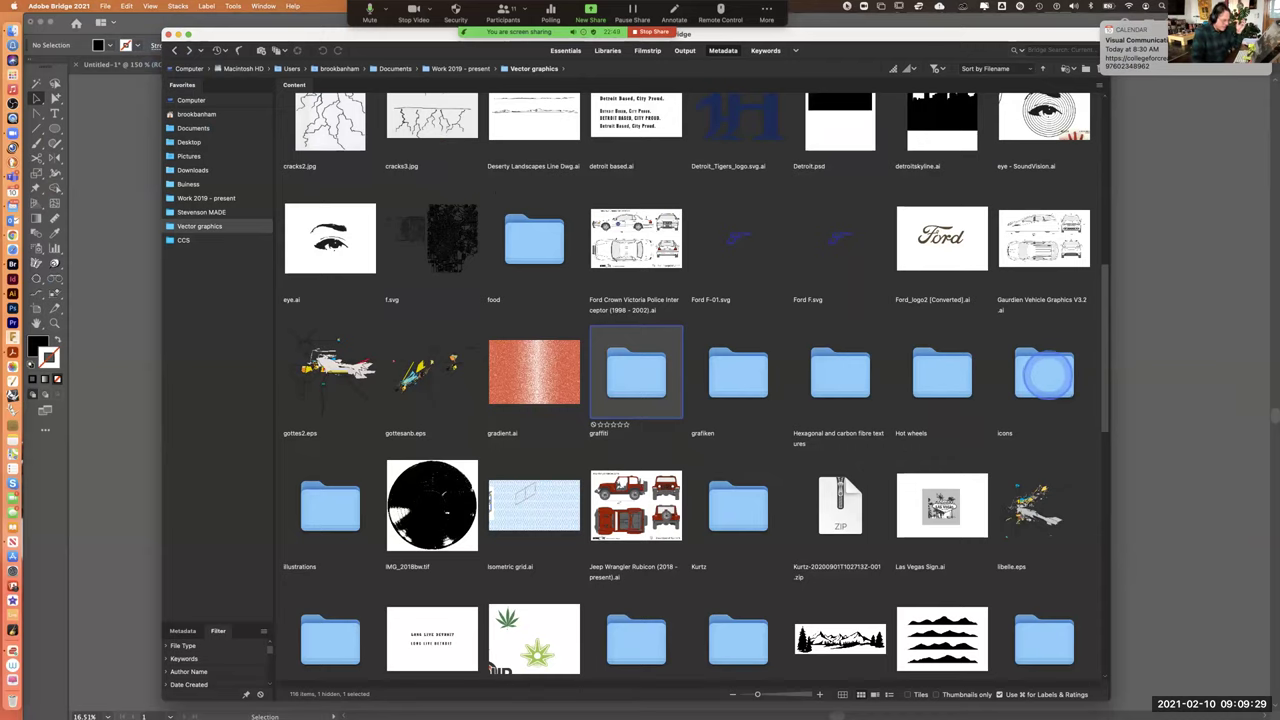
double_click(1045, 372)
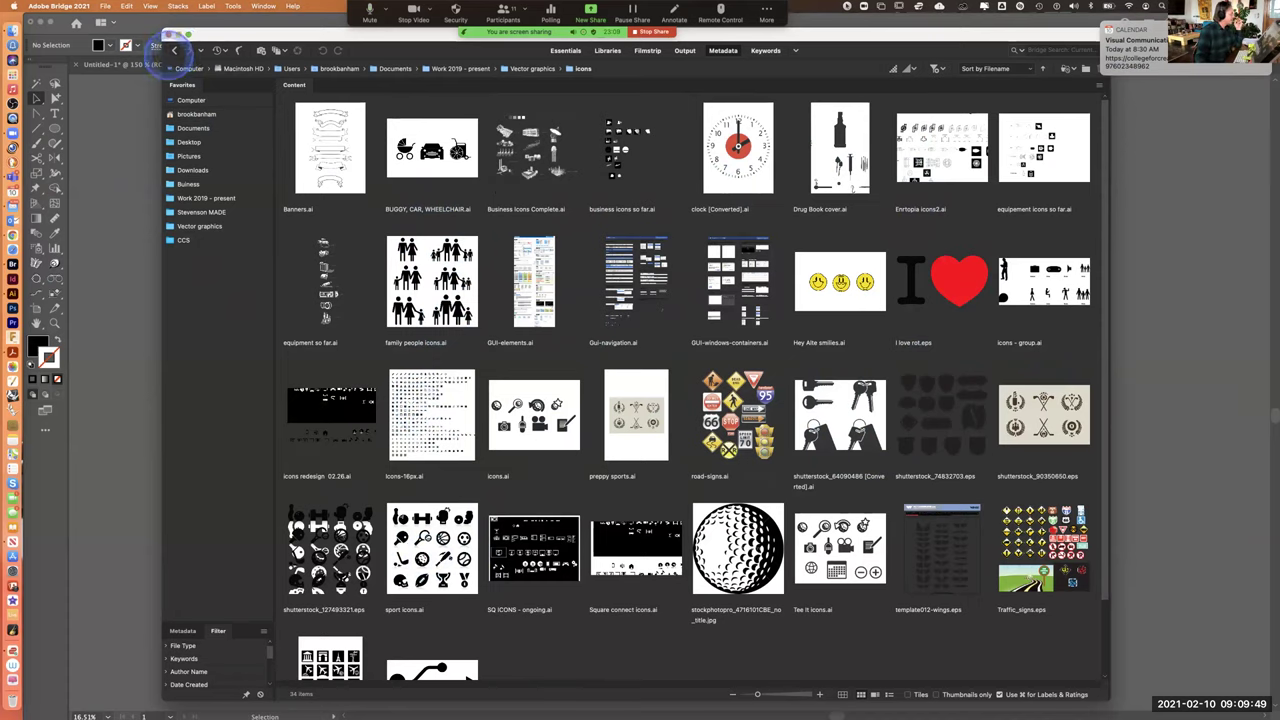
left_click(175, 49)
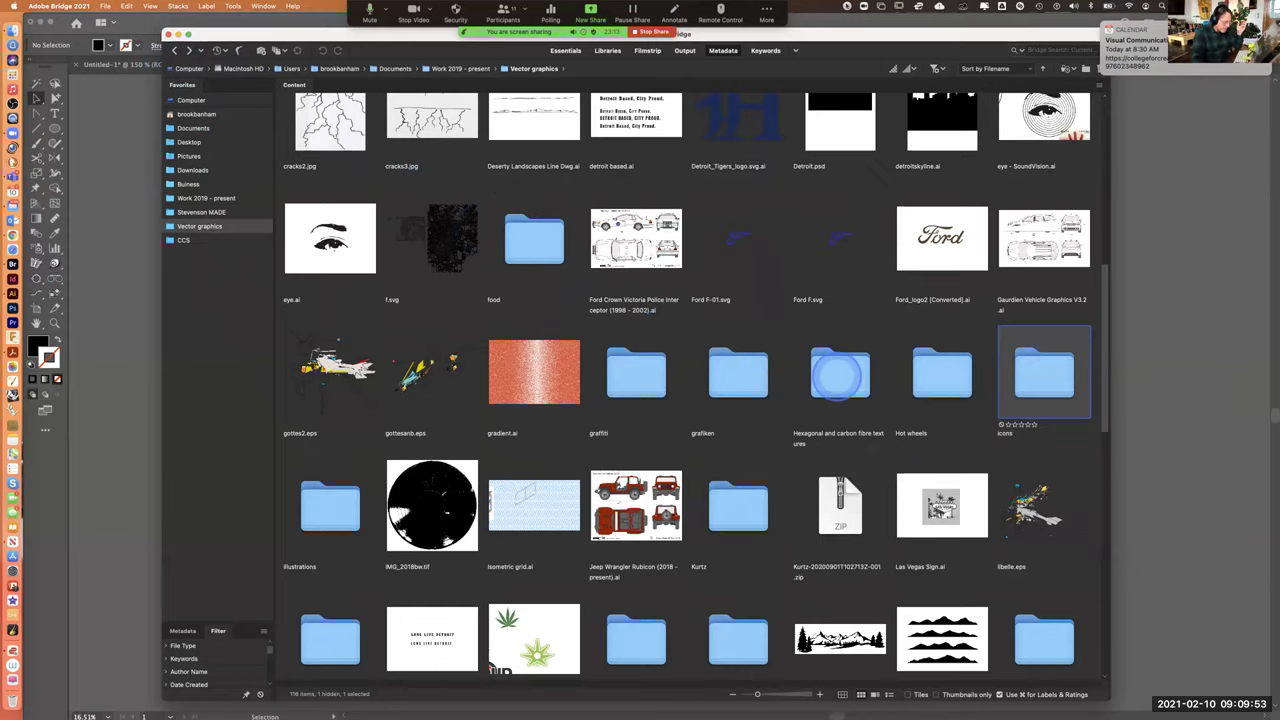
double_click(840, 373)
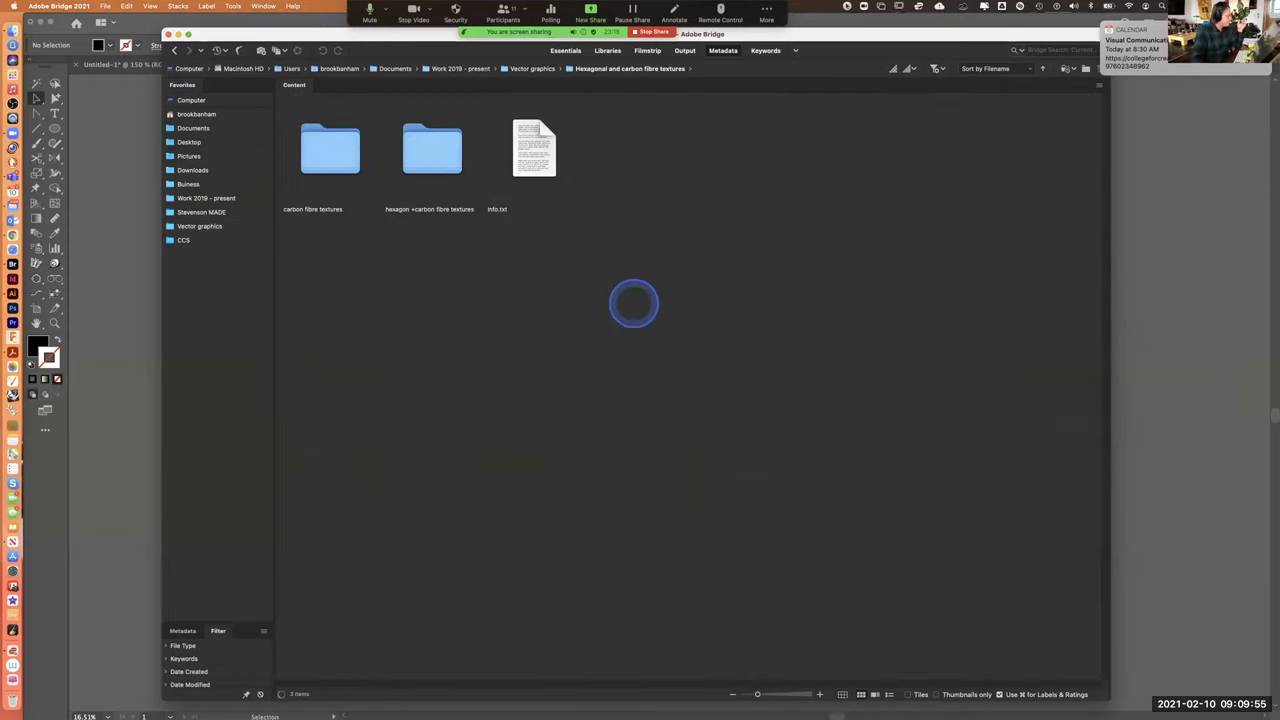
Open carbon fibre textures > simple and scroll through its images at enlarged thumbnail size
double_click(323, 150)
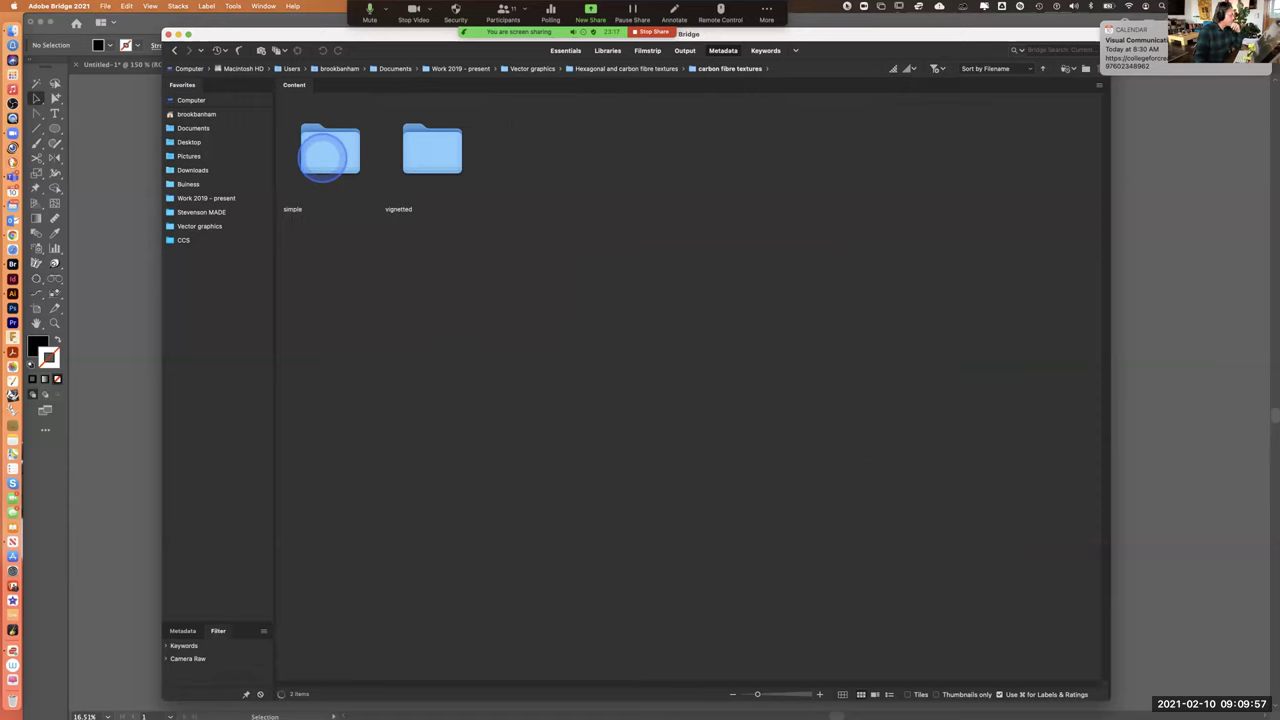
double_click(323, 150)
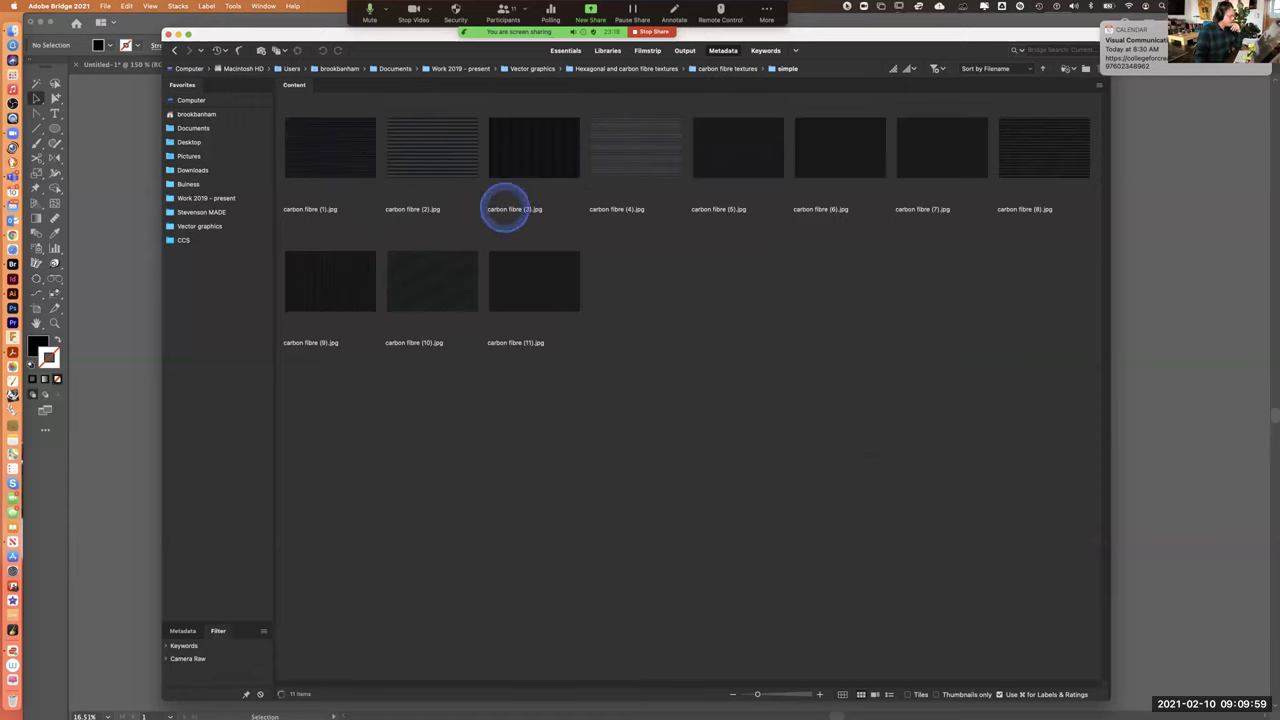
left_click_drag(749, 691, 816, 692)
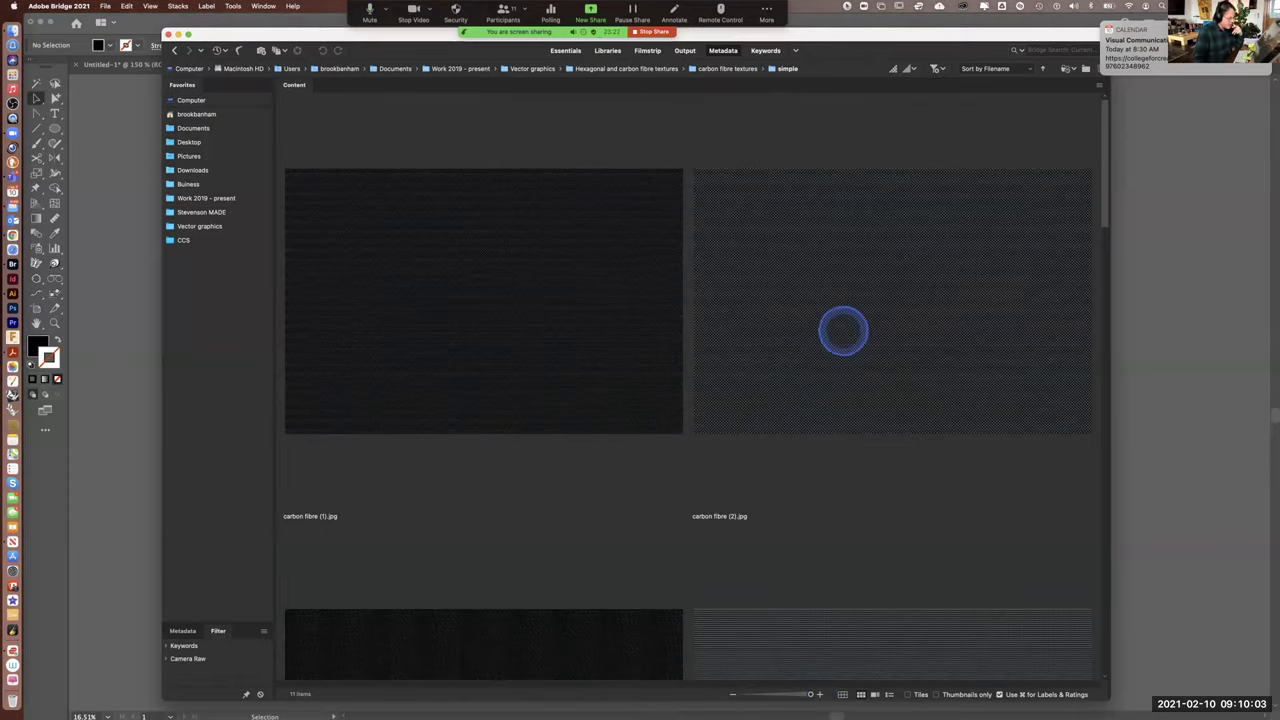
scroll(886, 475, "down", 4)
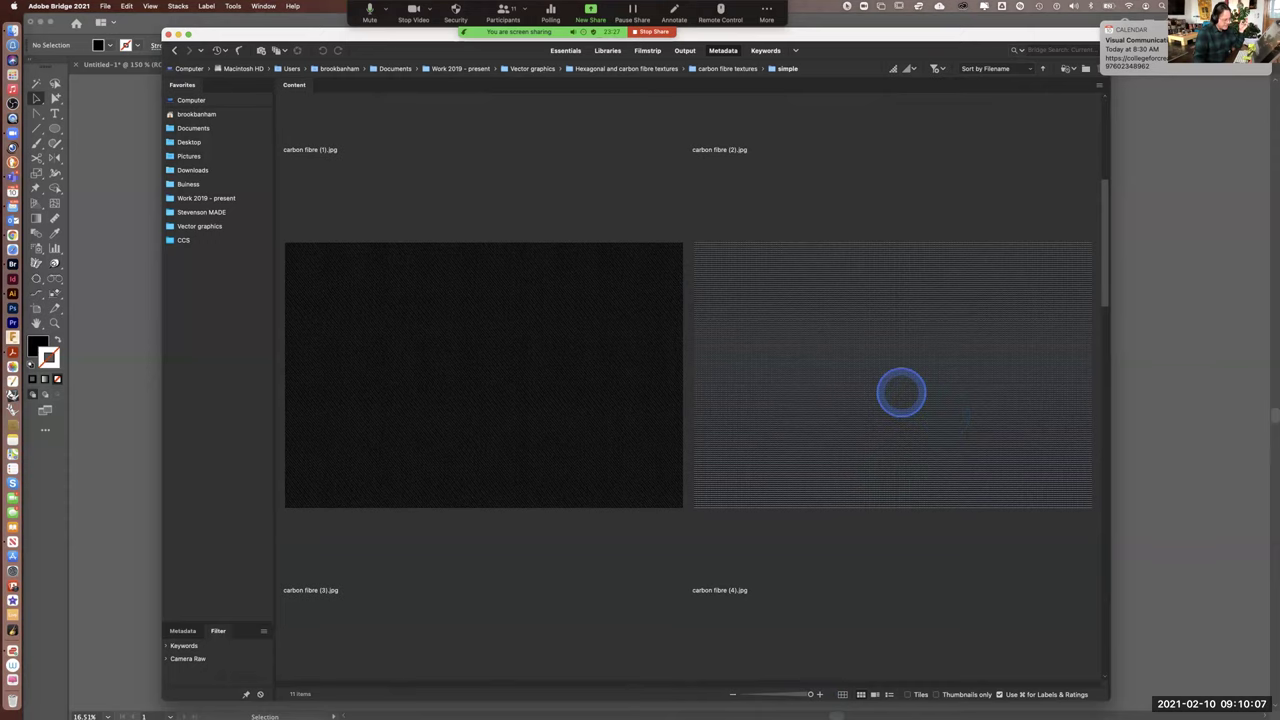
scroll(901, 392, "down", 4)
scroll(899, 392, "down", 4)
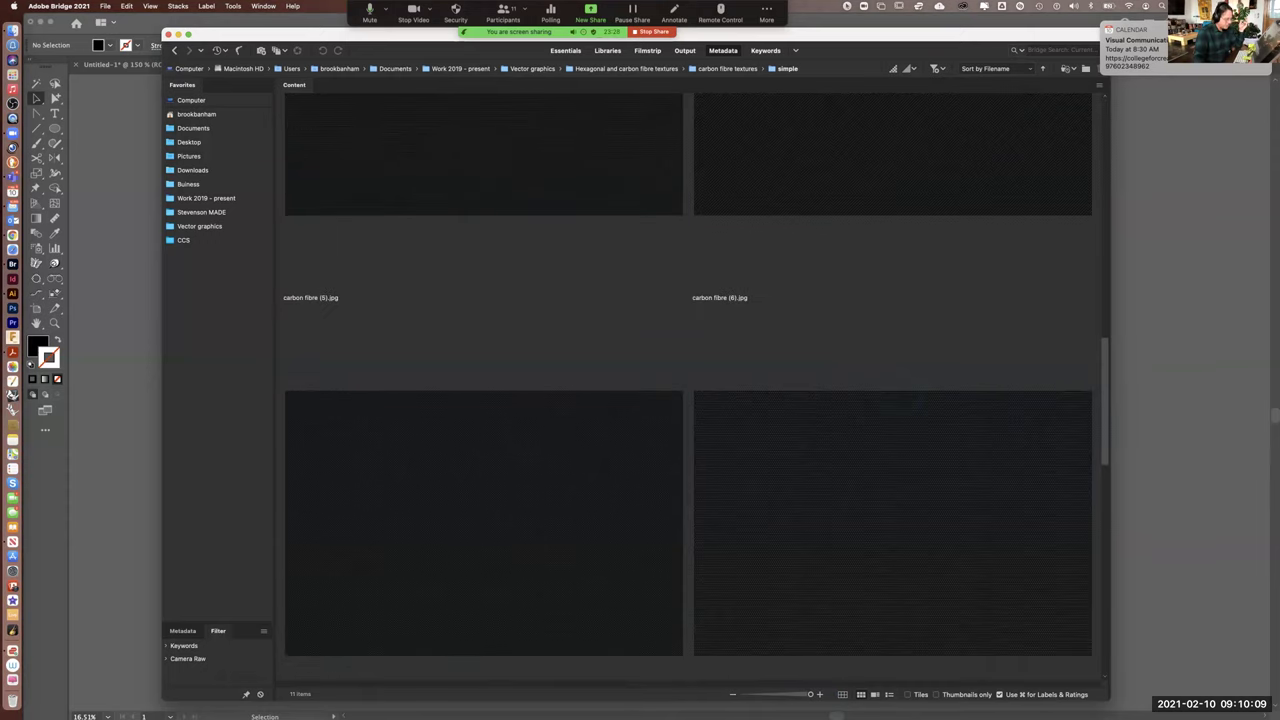
Go back to carbon fibre textures with smaller thumbnails and switch back to Illustrator
left_click_drag(187, 39, 200, 51)
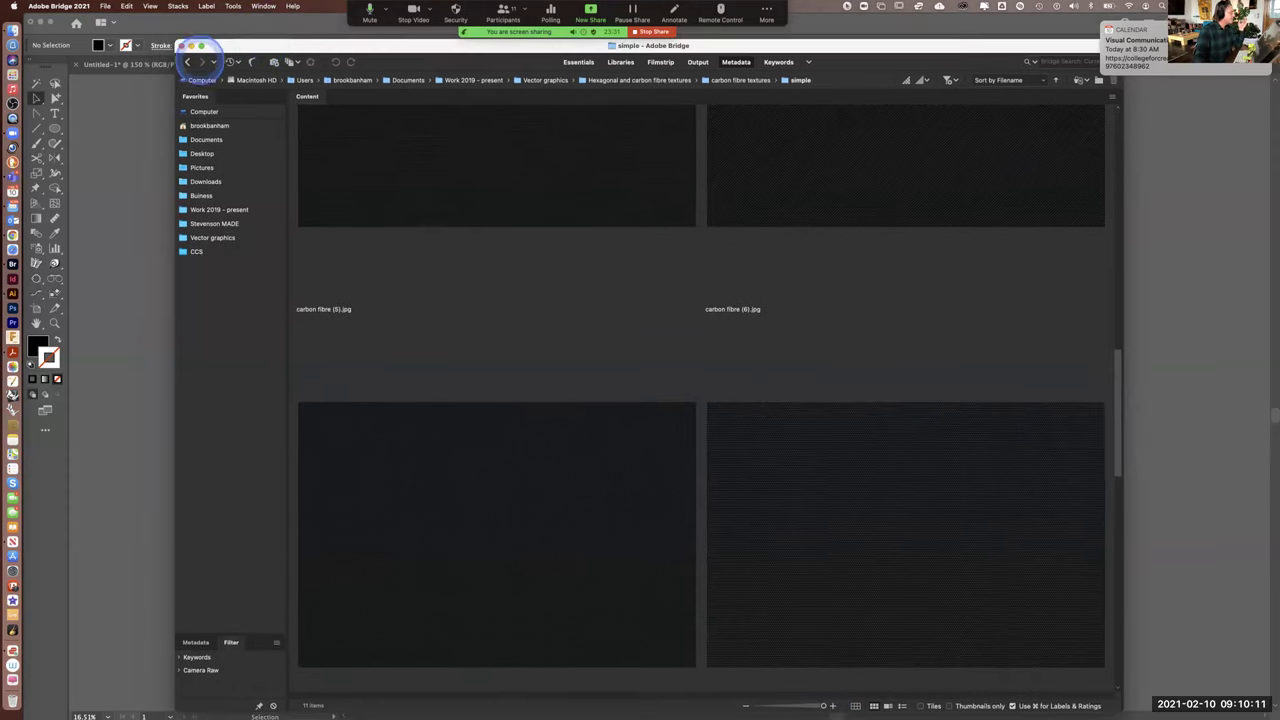
left_click(187, 62)
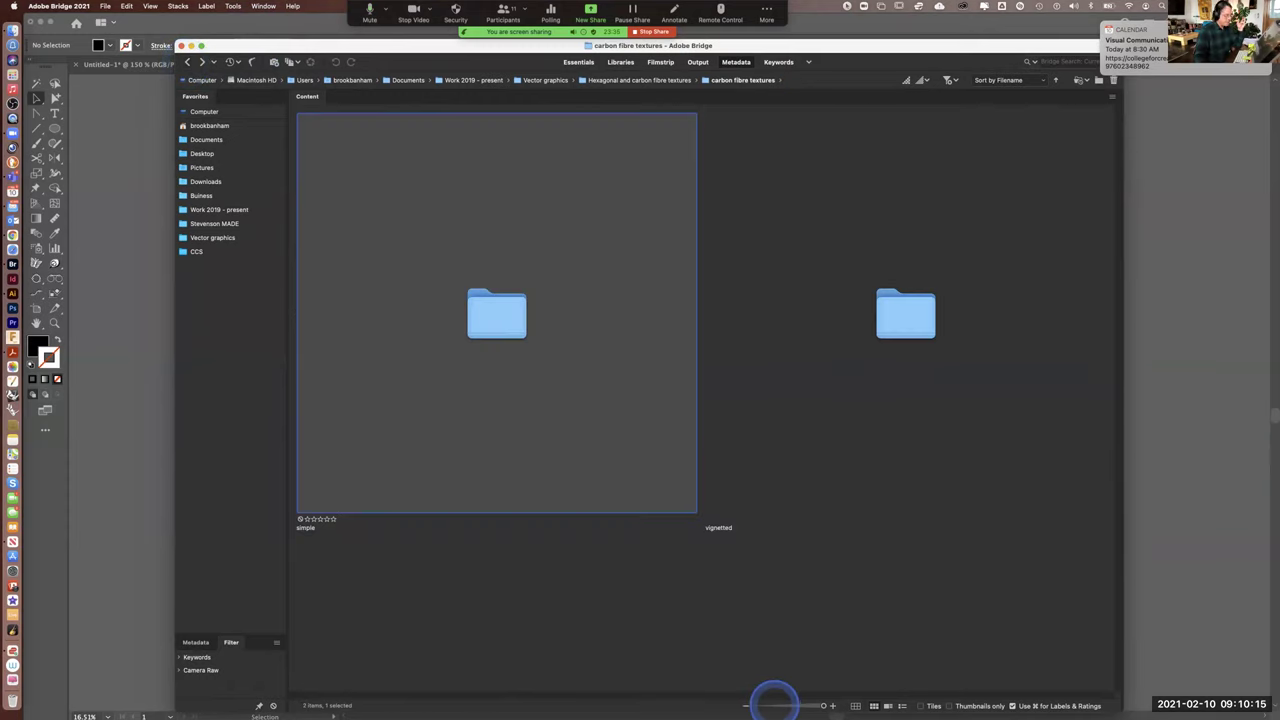
left_click(775, 700)
left_click(131, 272)
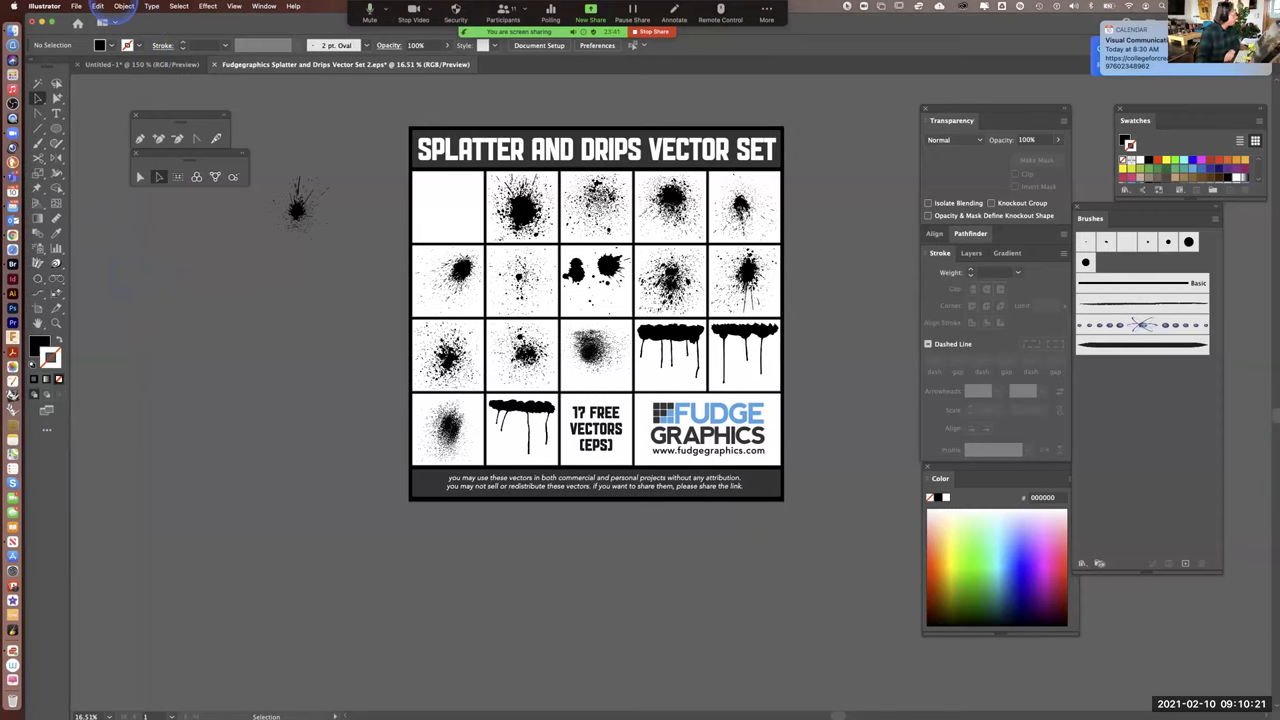
Open HELLTRAXX logo ideas 4.ai from the recent files list
left_click(76, 6)
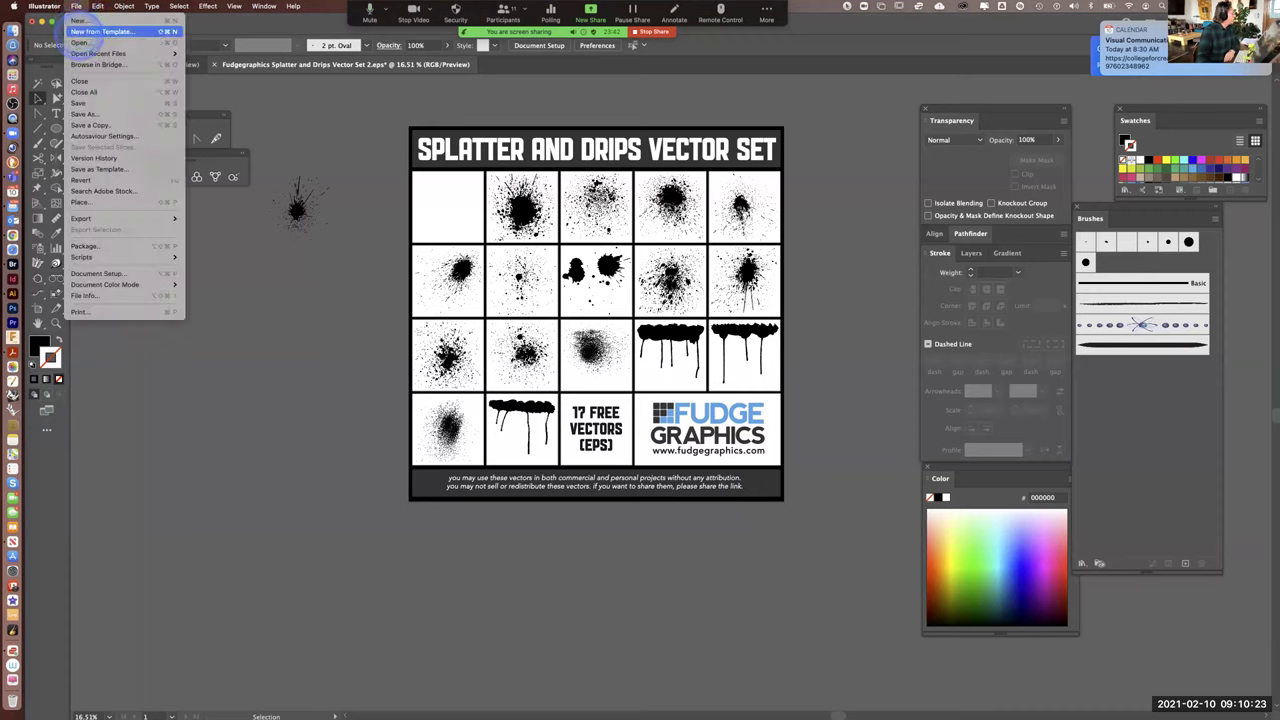
mouse_move(86, 53)
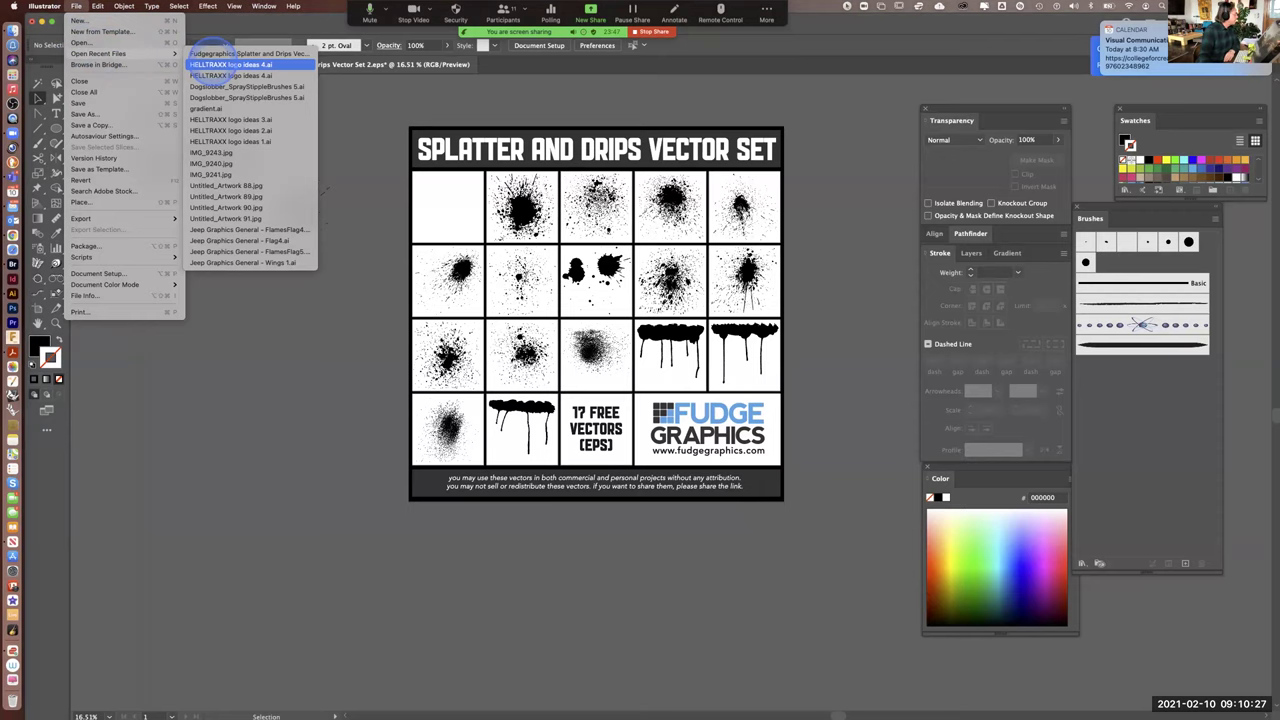
left_click(215, 64)
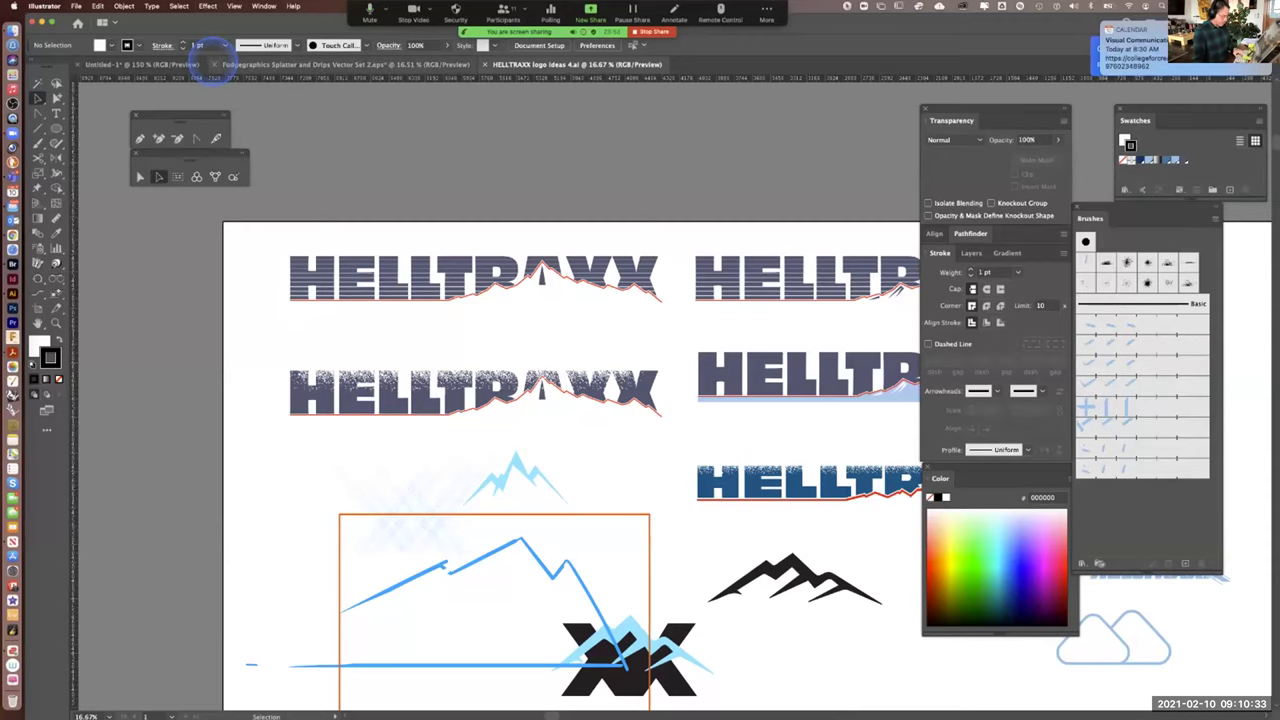
Zoom out and pan around the HELL TRAXX logo variants and tracked-truck photos
key("super+minus")
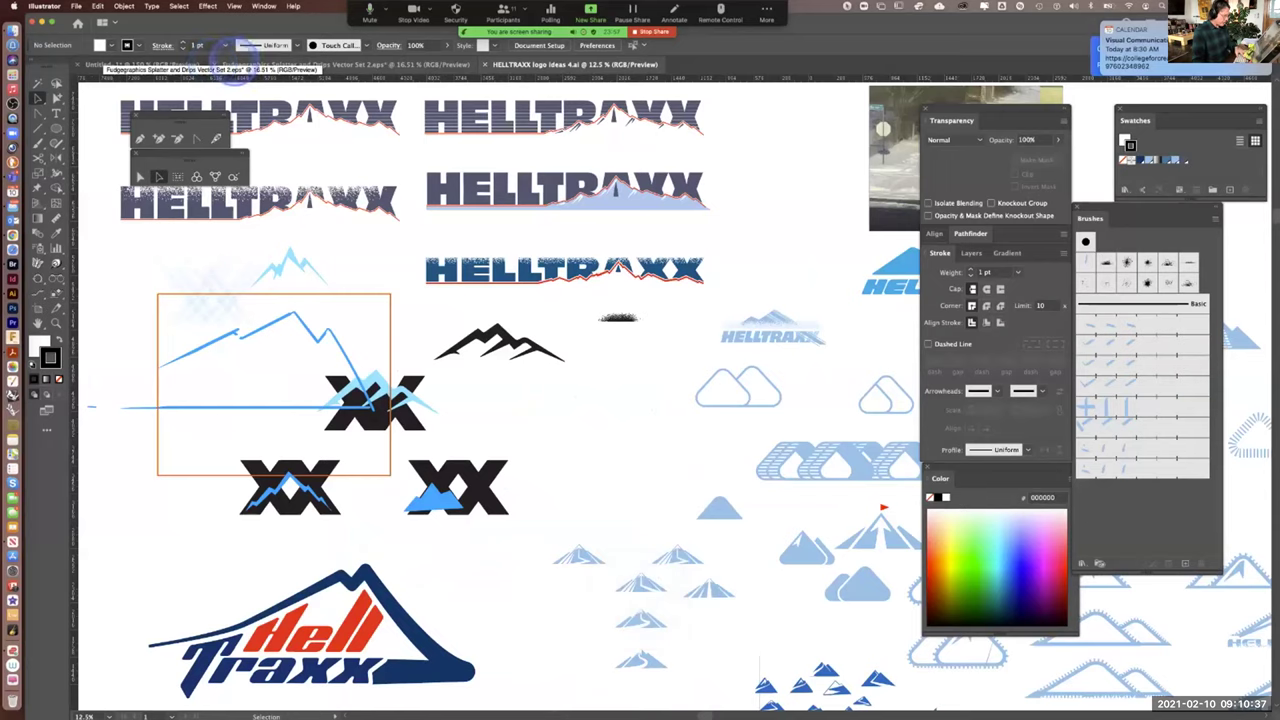
scroll(350, 300, "right", 3)
scroll(350, 300, "up", 1)
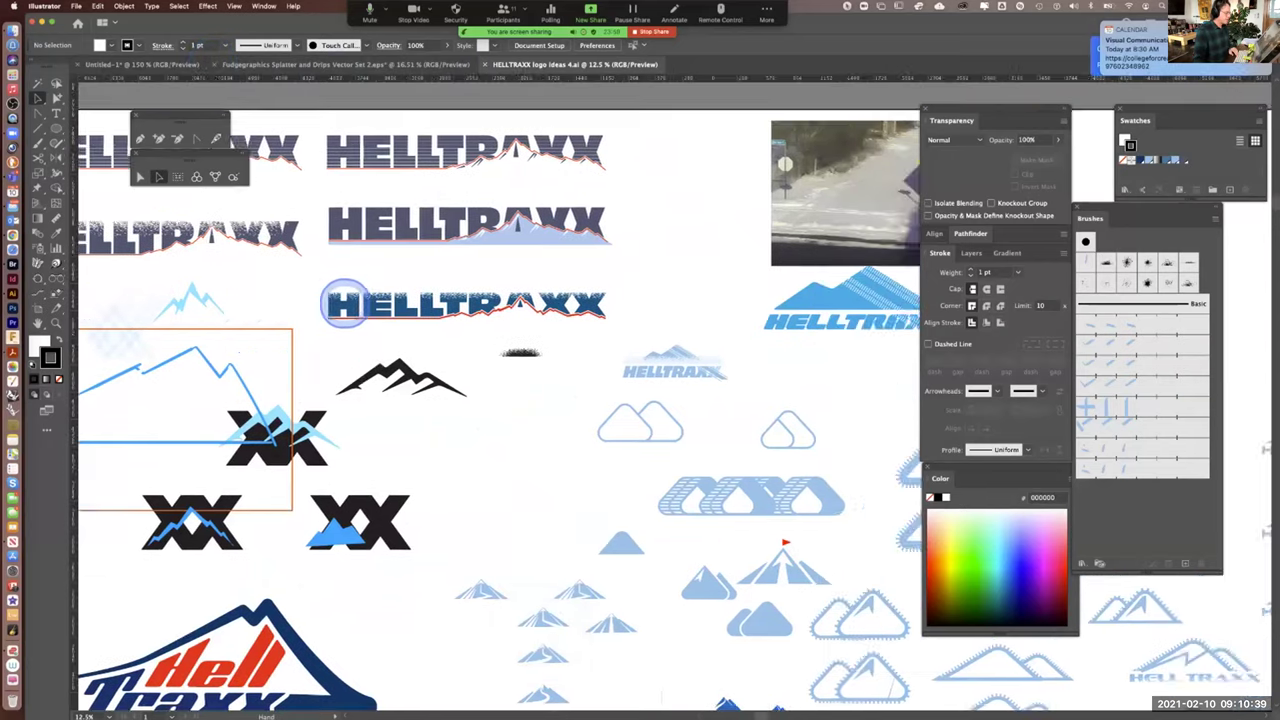
scroll(343, 305, "right", 5)
scroll(343, 305, "down", 2)
scroll(634, 423, "down", 3)
scroll(620, 337, "right", 3)
scroll(655, 480, "down", 2)
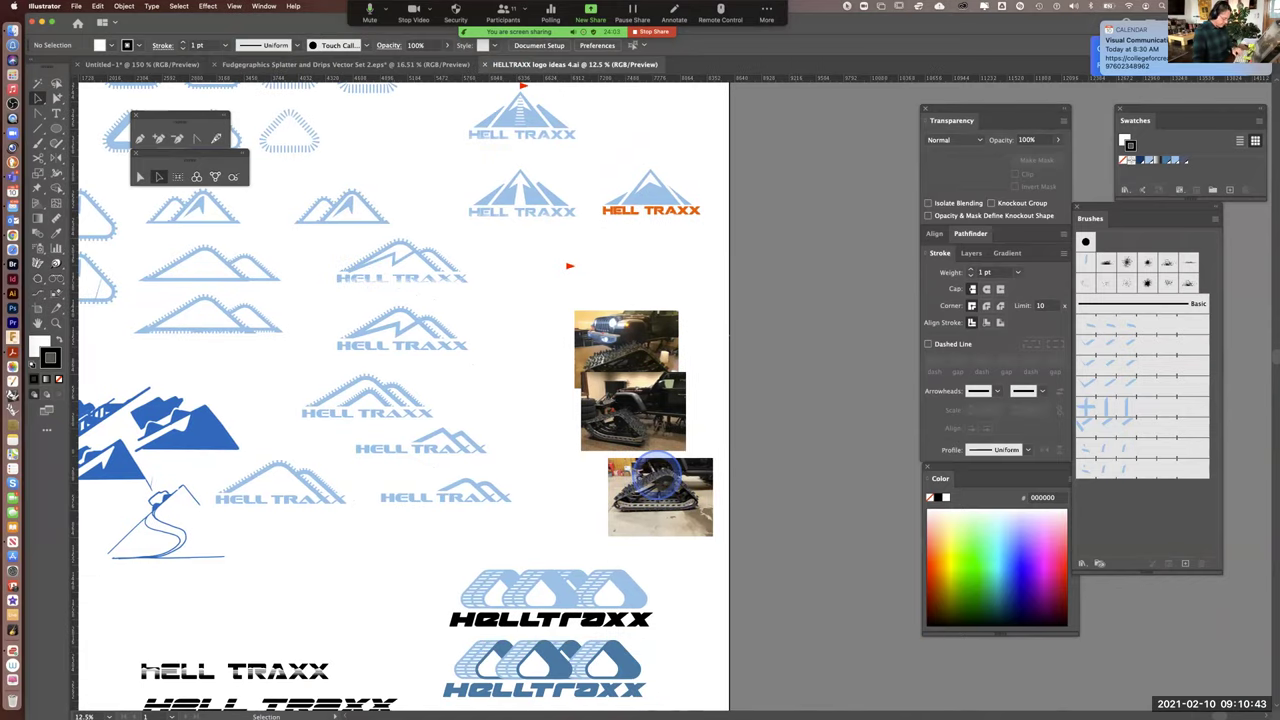
scroll(657, 480, "up", 3)
left_click_drag(785, 402, 56, 348)
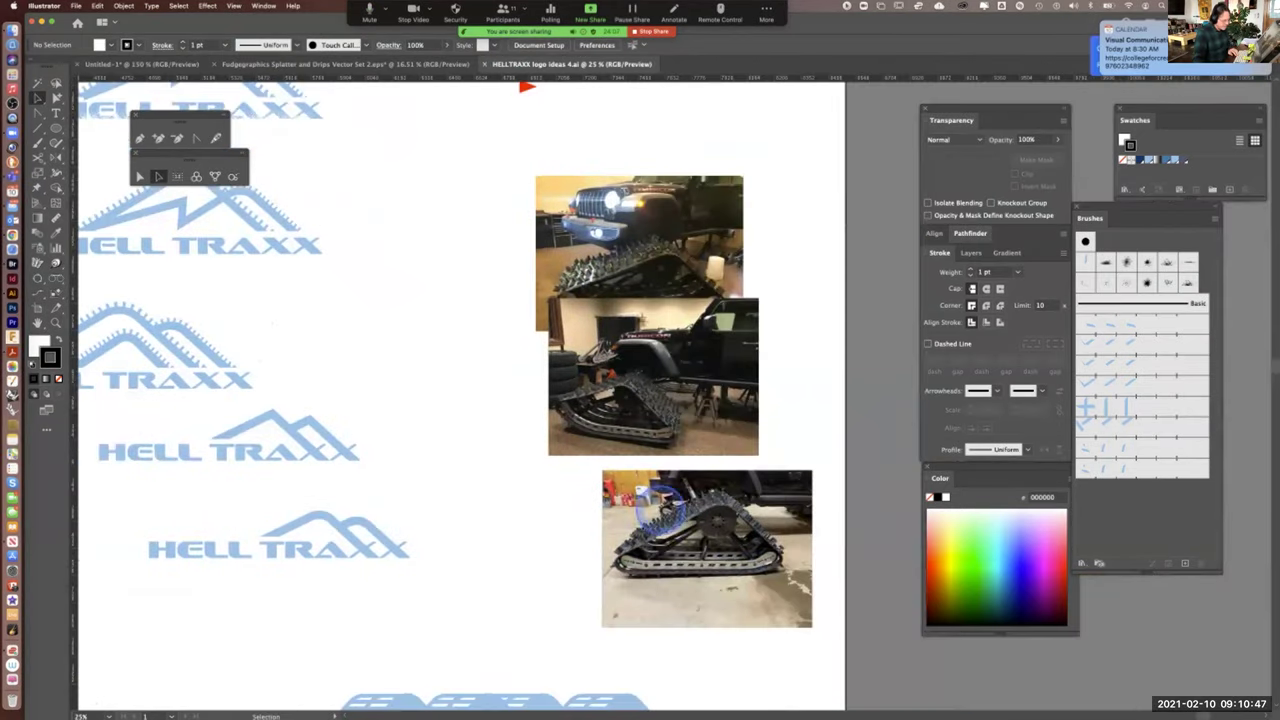
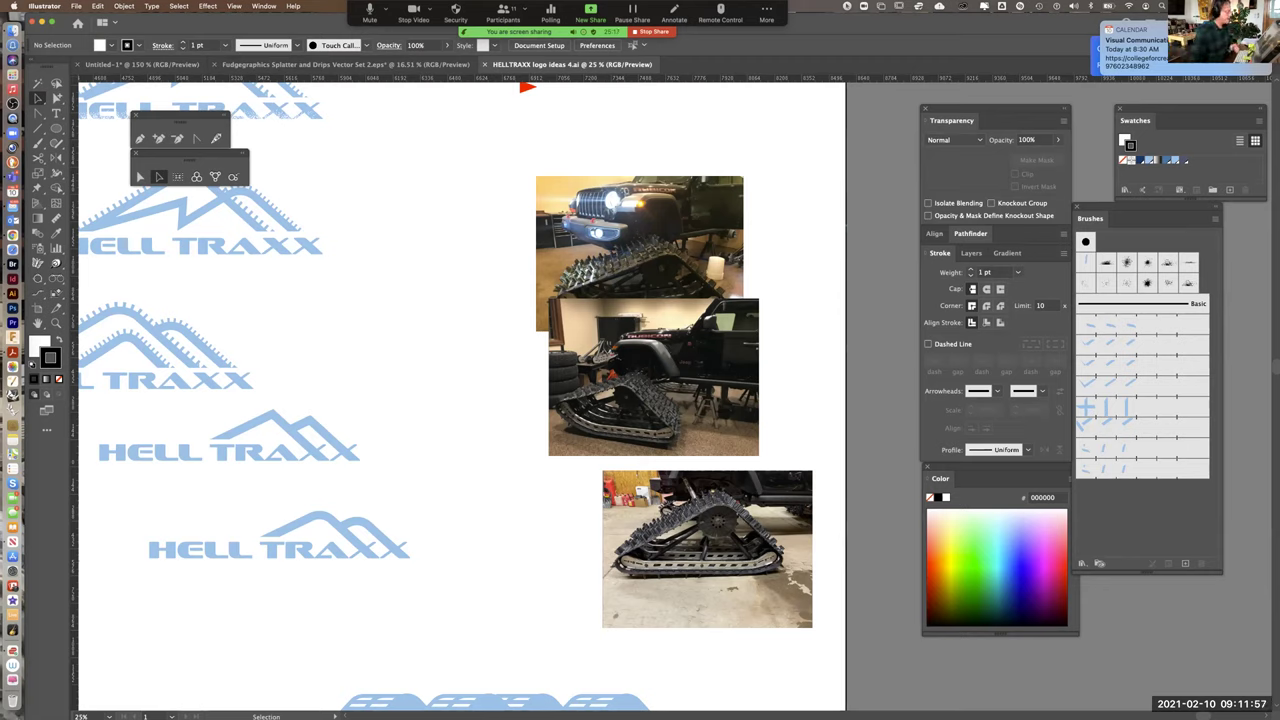
Pan across the HELLTRAXX logo variants, from the blue mountain logos up to the sketches
left_click_drag(340, 334, 537, 323)
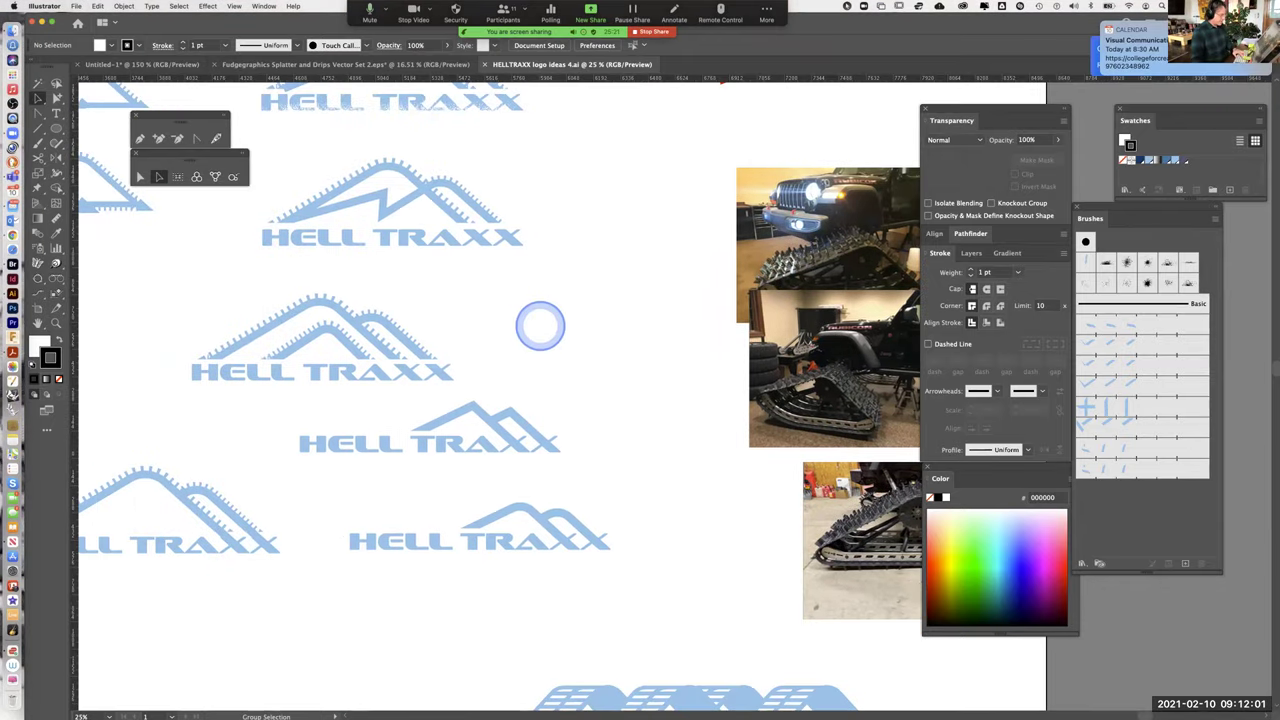
scroll(540, 326, "down", 5)
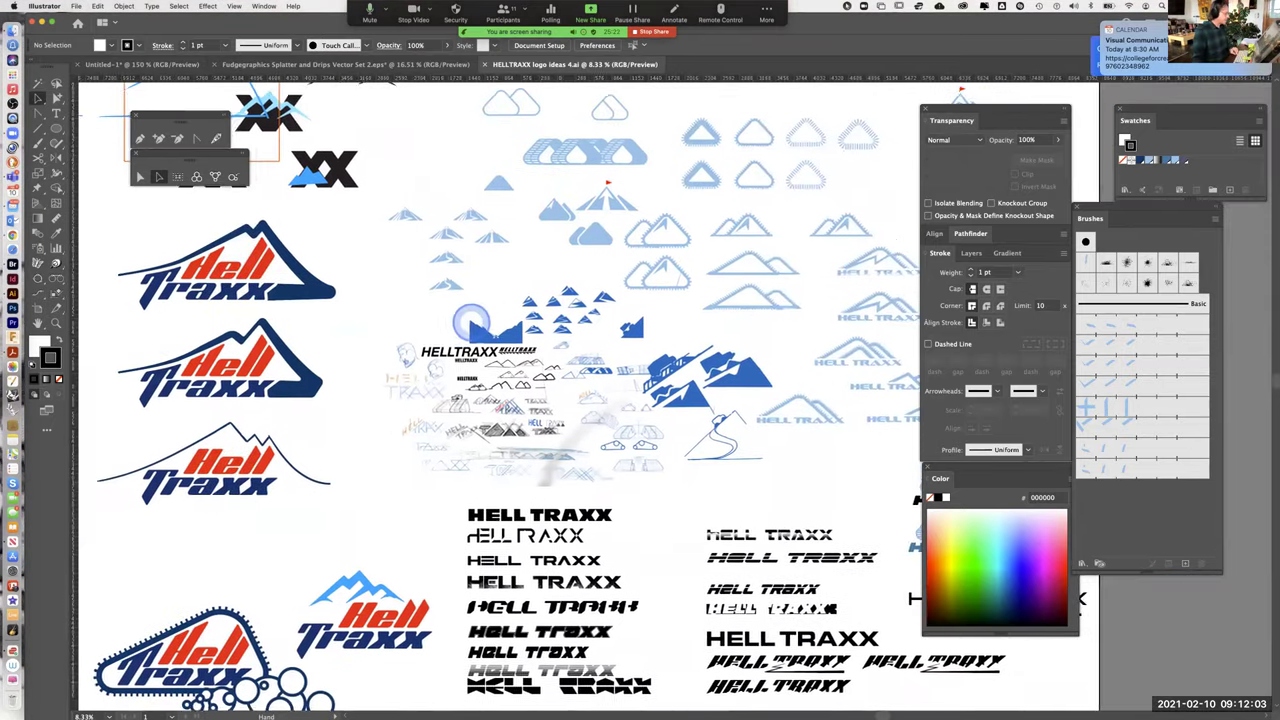
scroll(471, 322, "right", 5)
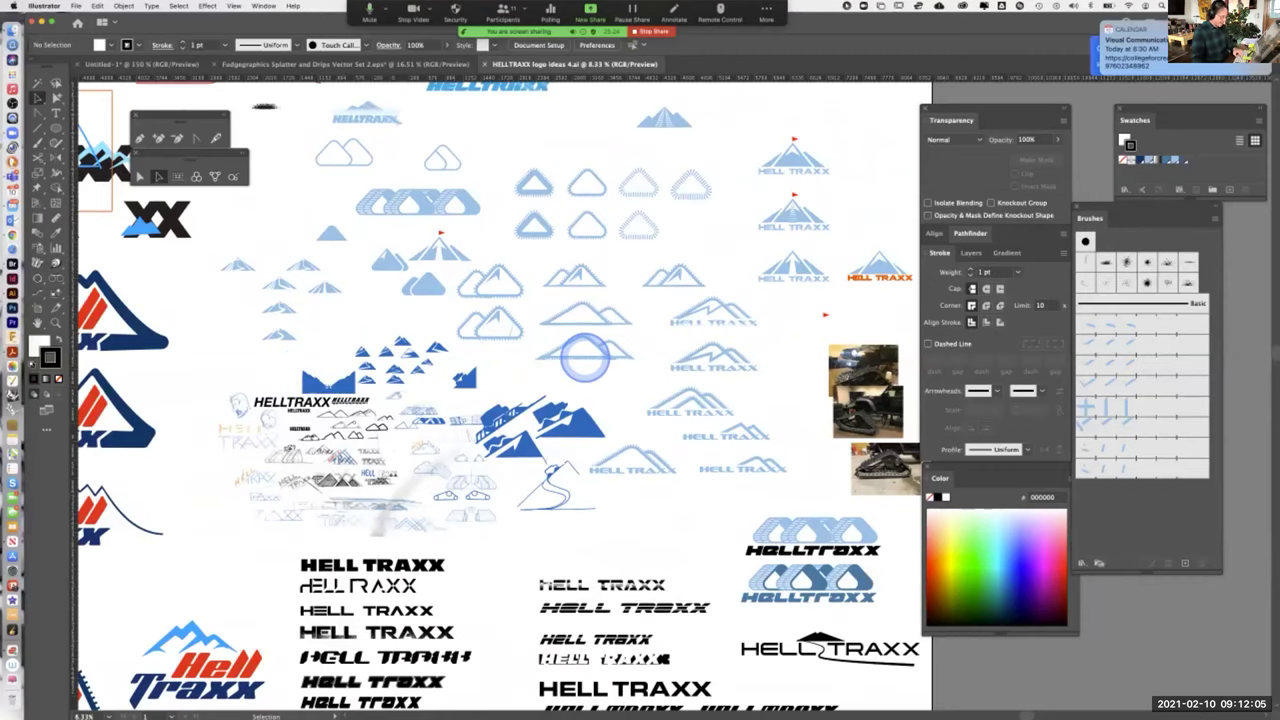
scroll(585, 357, "up", 5)
left_click_drag(729, 257, 450, 695)
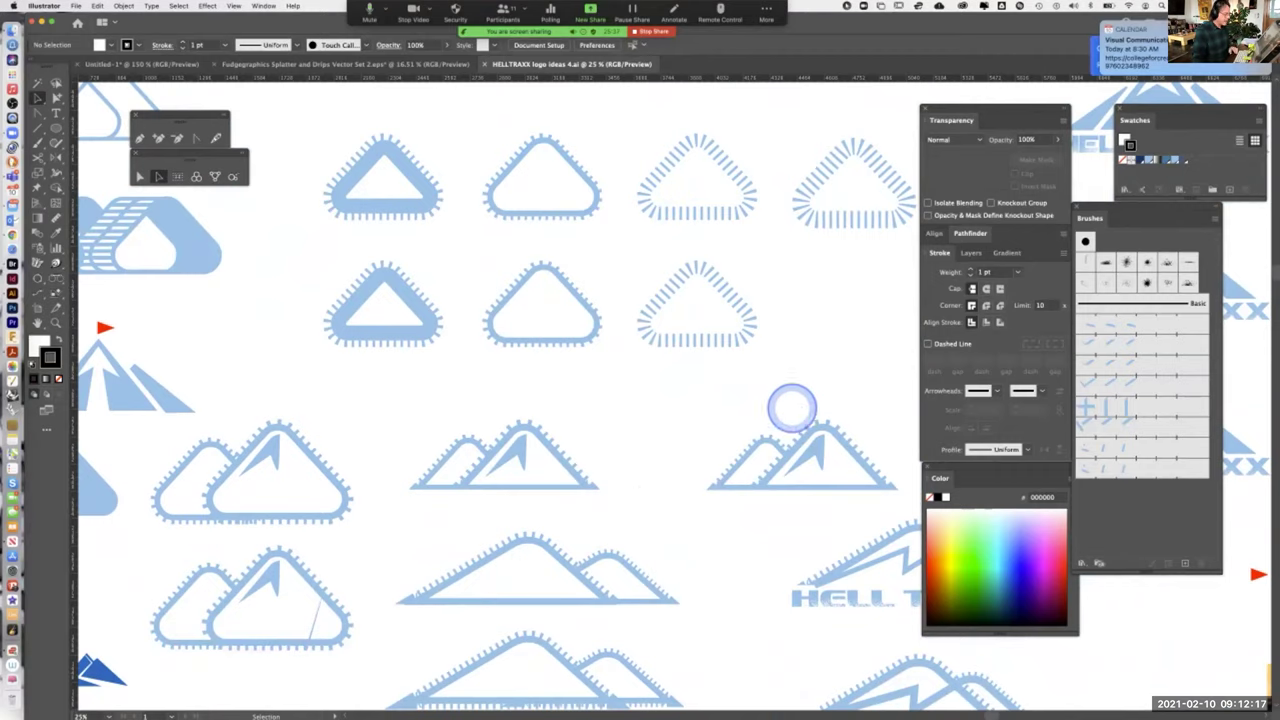
left_click_drag(725, 386, 529, 391)
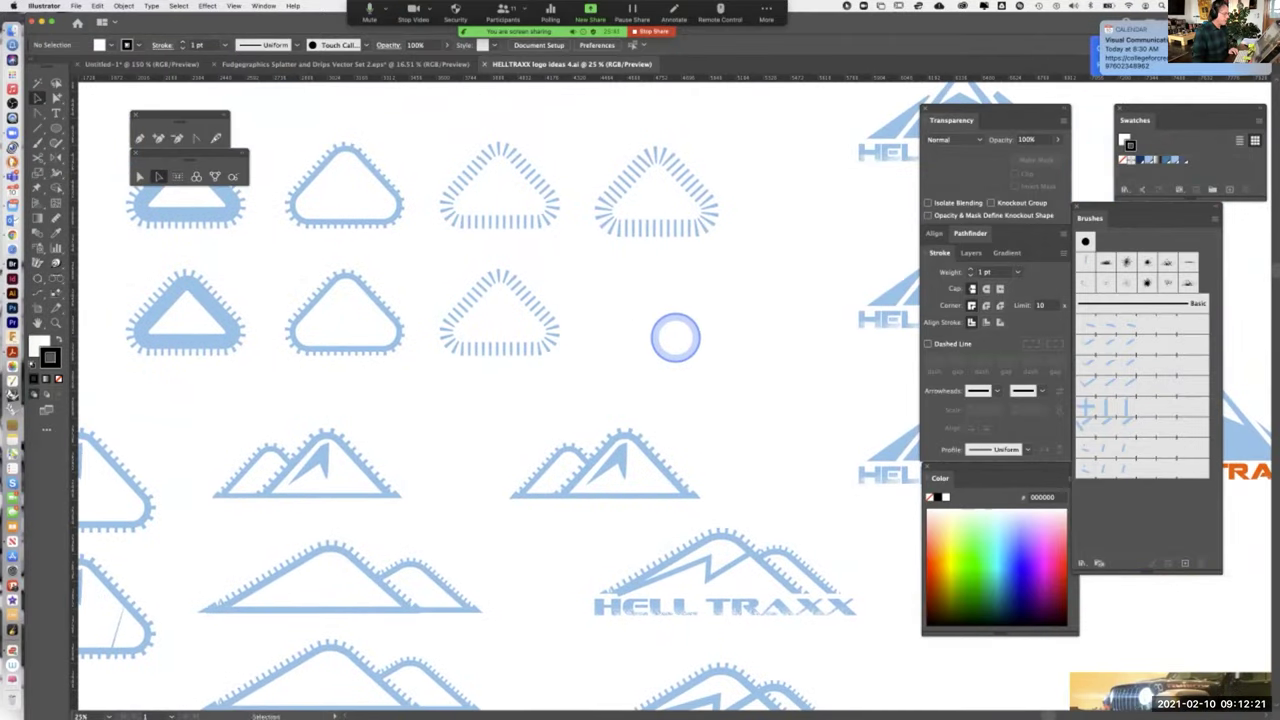
left_click_drag(674, 334, 702, 293)
left_click_drag(451, 435, 629, 471)
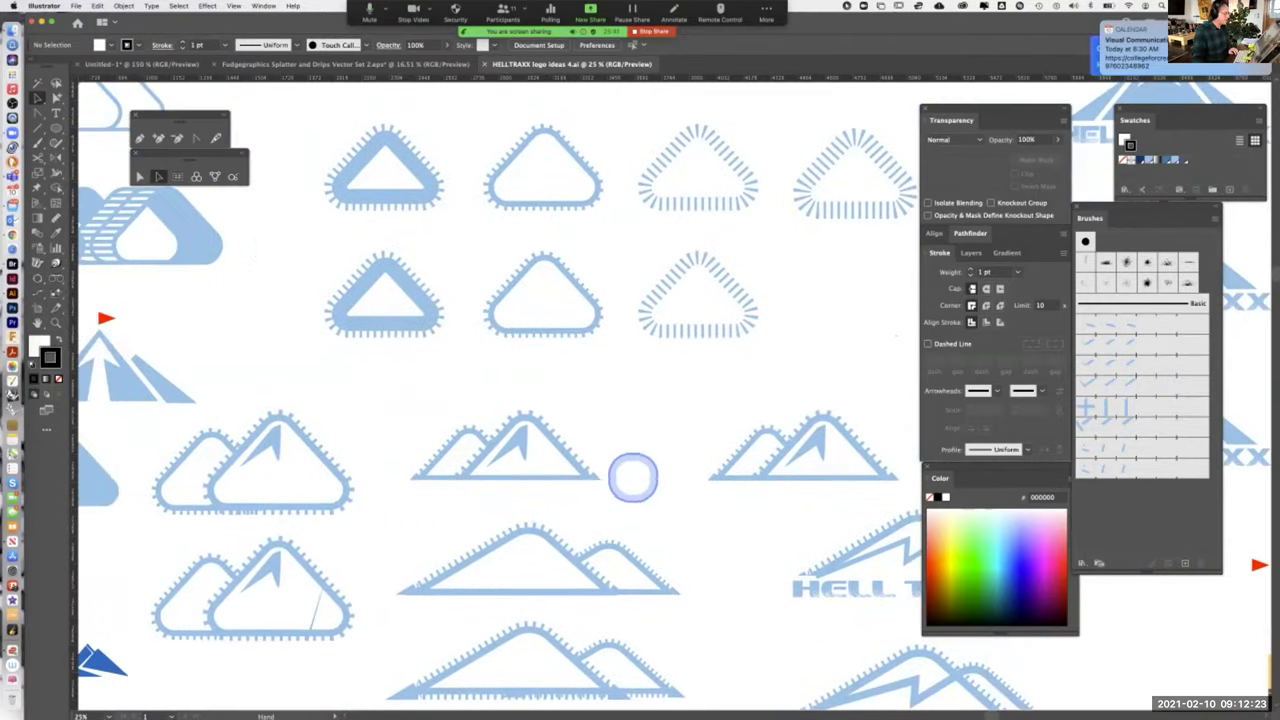
mouse_move(414, 429)
left_mouse_down()
mouse_move(680, 363)
mouse_move(786, 206)
mouse_move(848, 47)
left_mouse_up()
mouse_move(706, 386)
left_mouse_down()
mouse_move(831, 400)
mouse_move(845, 380)
mouse_move(812, 235)
mouse_move(853, 228)
mouse_move(793, 211)
mouse_move(874, 207)
left_mouse_up()
mouse_move(468, 420)
left_mouse_down()
mouse_move(434, 426)
mouse_move(383, 466)
mouse_move(409, 429)
mouse_move(389, 448)
left_mouse_up()
Select the scanned sketch image and zoom out to see it with the HELL TRAXX lettering
left_click(438, 485)
mouse_move(438, 485)
left_mouse_down()
mouse_move(481, 415)
mouse_move(607, 347)
mouse_move(386, 322)
mouse_move(404, 162)
left_mouse_up()
key("ctrl+minus")
scroll(665, 388, "down", 6)
scroll(665, 388, "right", 2)
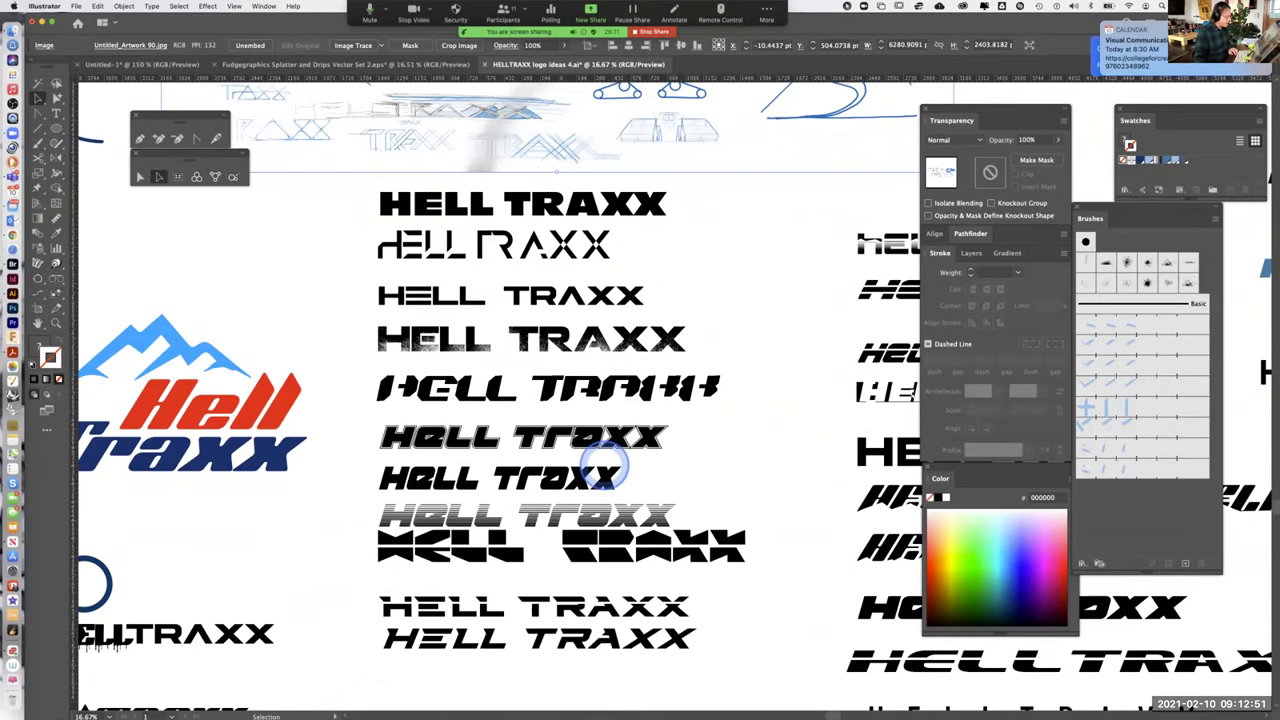
Check the italic Hell Traxx lettering, then shrink the full-screen Illustrator window
left_click(580, 478)
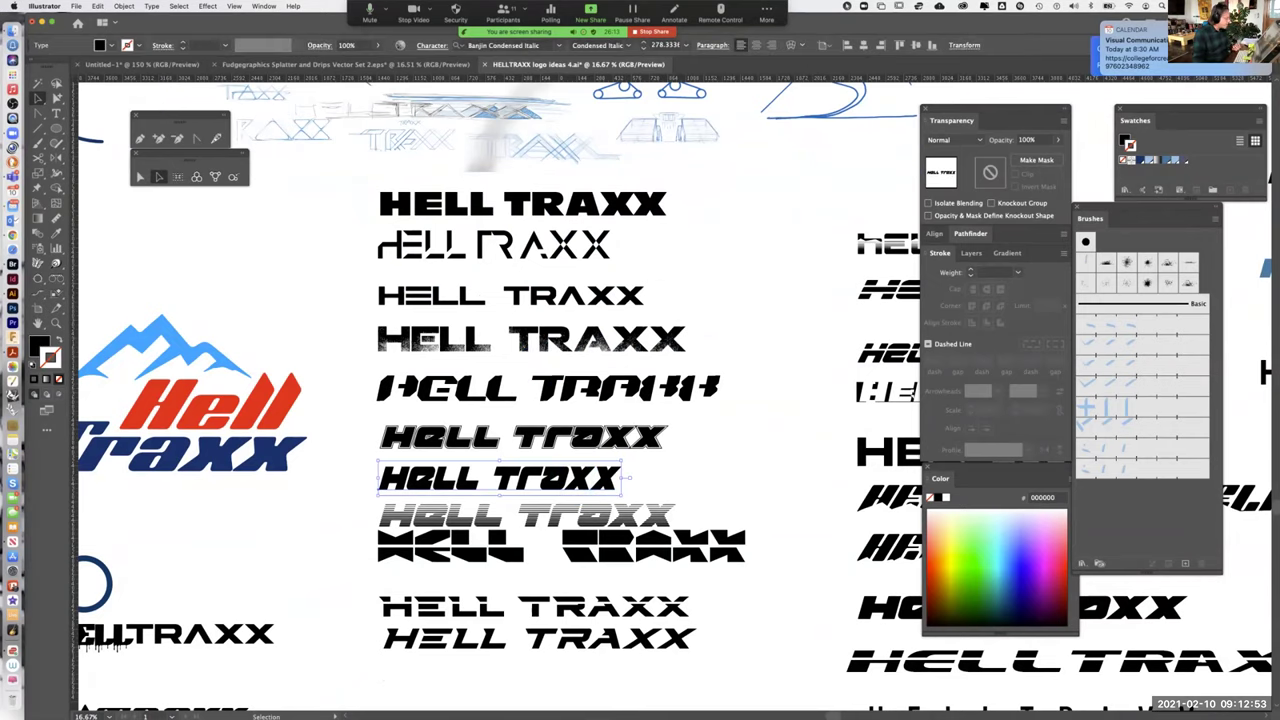
left_click_drag(618, 513, 316, 374)
scroll(220, 195, "down", 5)
scroll(220, 195, "right", 3)
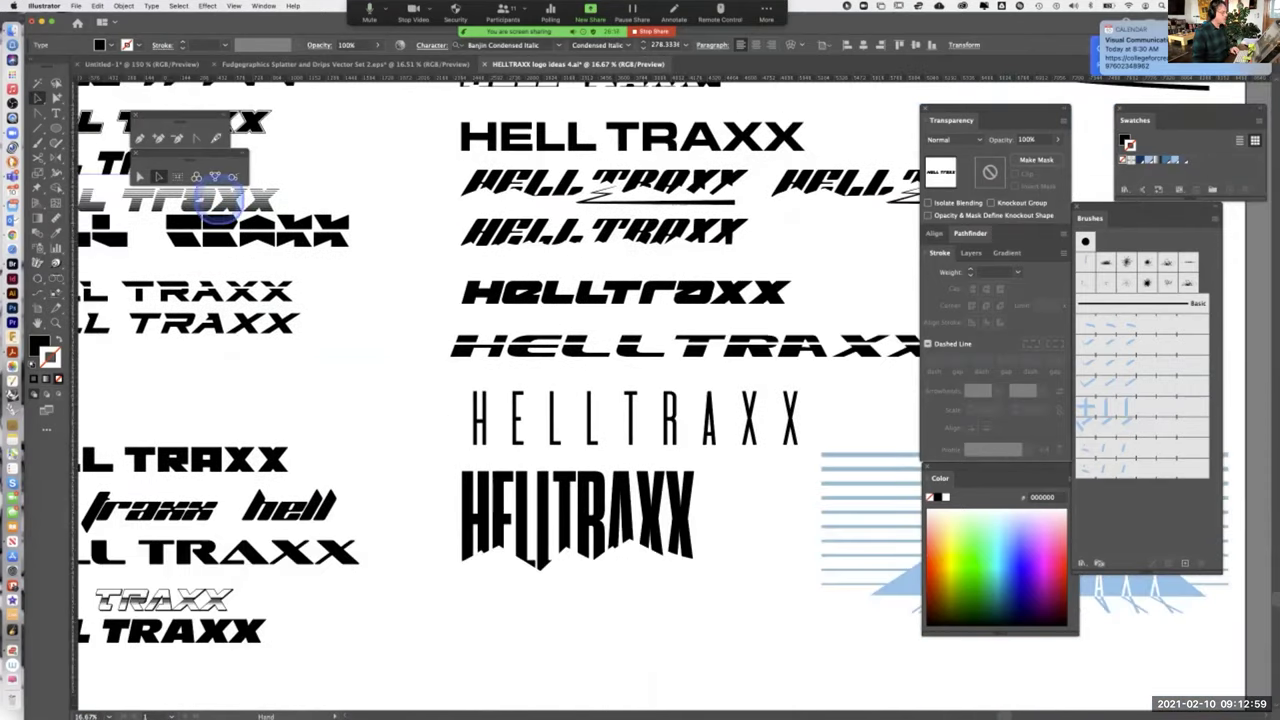
mouse_move(608, 398)
left_mouse_down()
mouse_move(514, 643)
mouse_move(494, 634)
mouse_move(449, 694)
mouse_move(530, 360)
mouse_move(857, 429)
left_mouse_up()
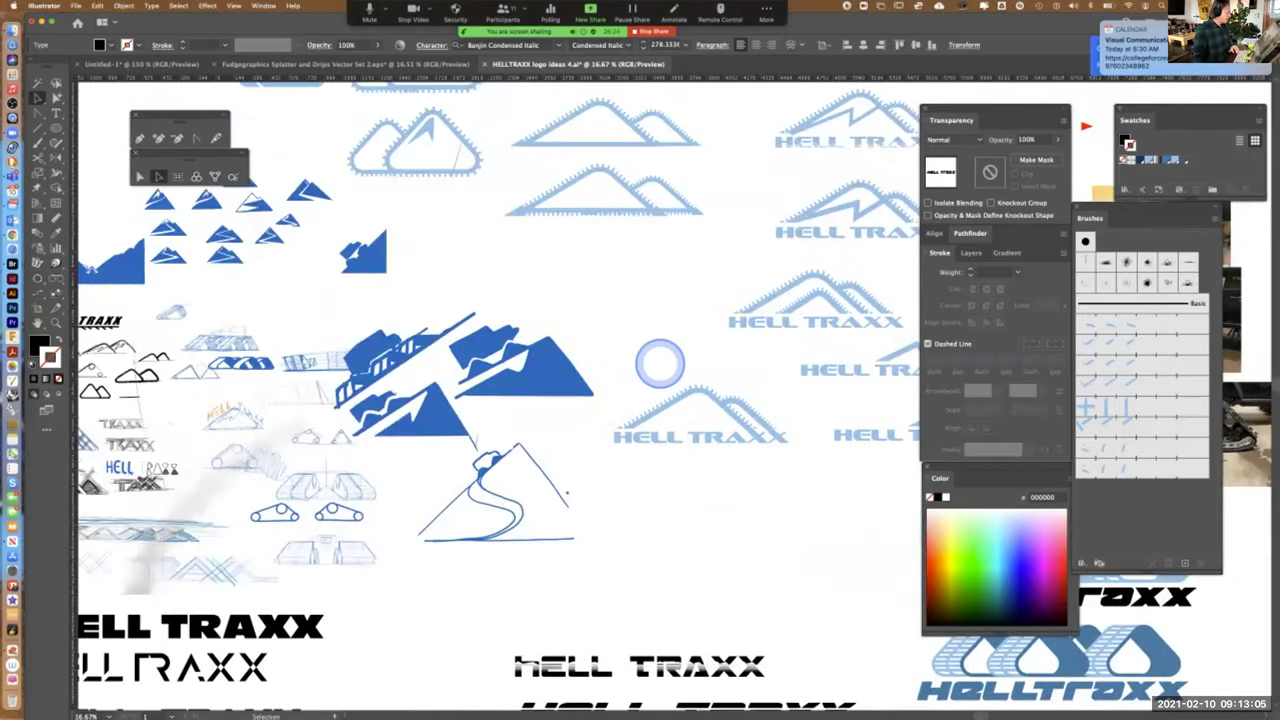
double_click(288, 22)
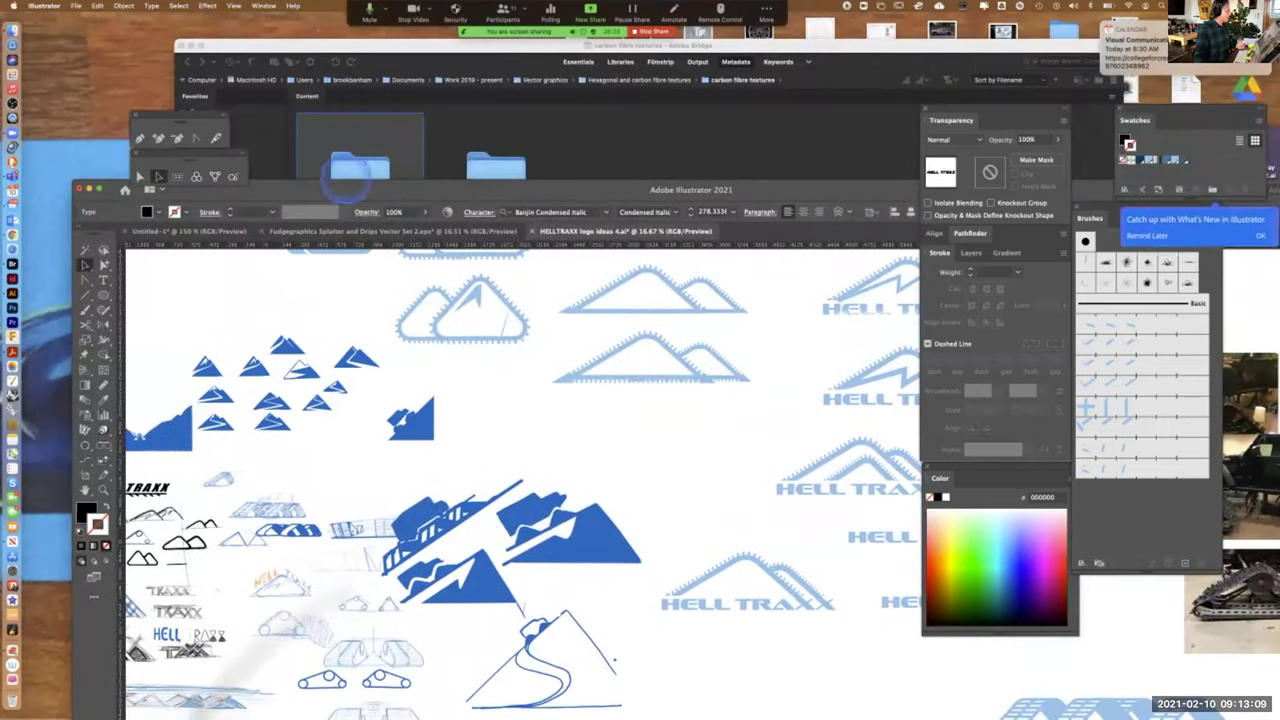
Bring Bridge forward and go back twice to the Vector graphics folder
left_click(340, 62)
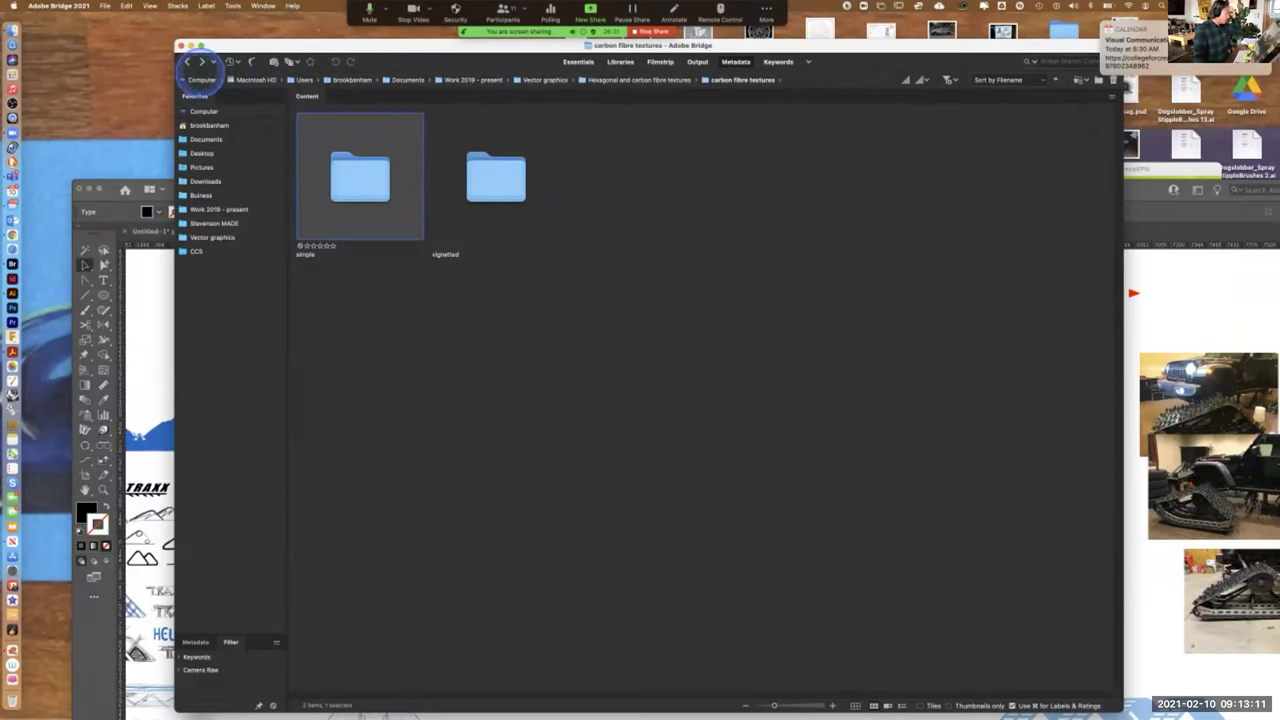
left_click(186, 62)
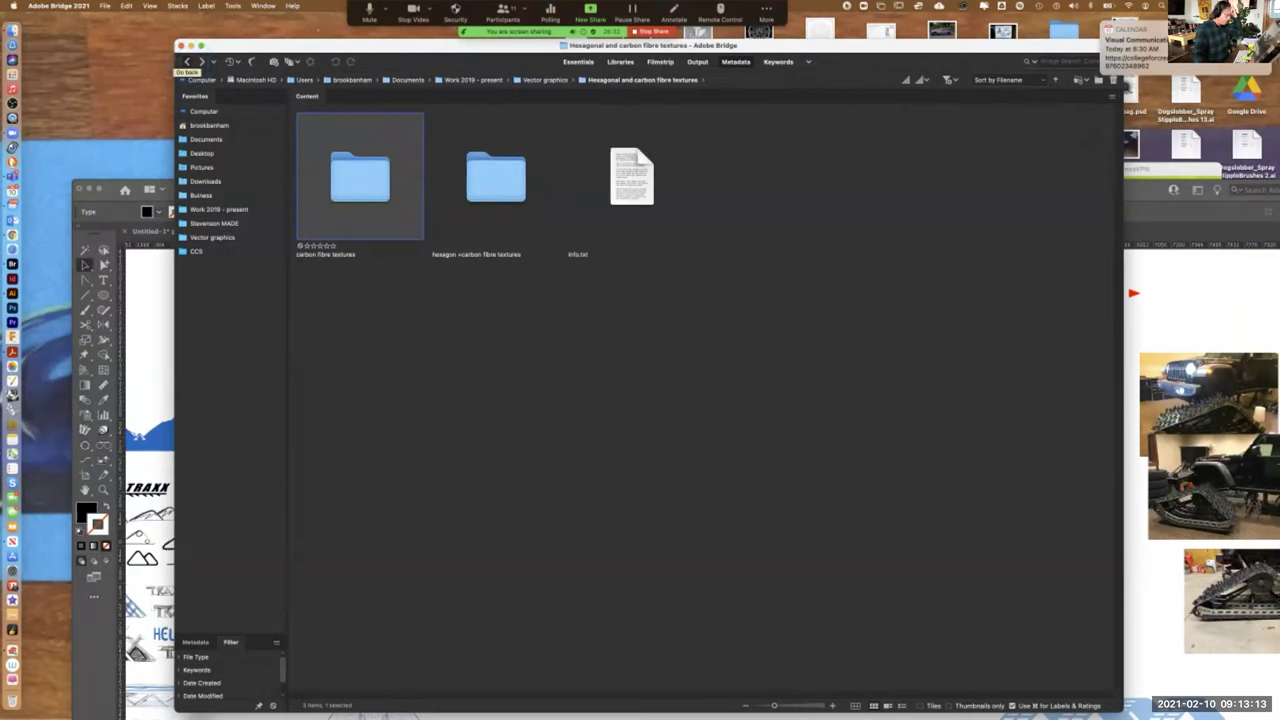
left_click(186, 62)
scroll(640, 460, "up", 5)
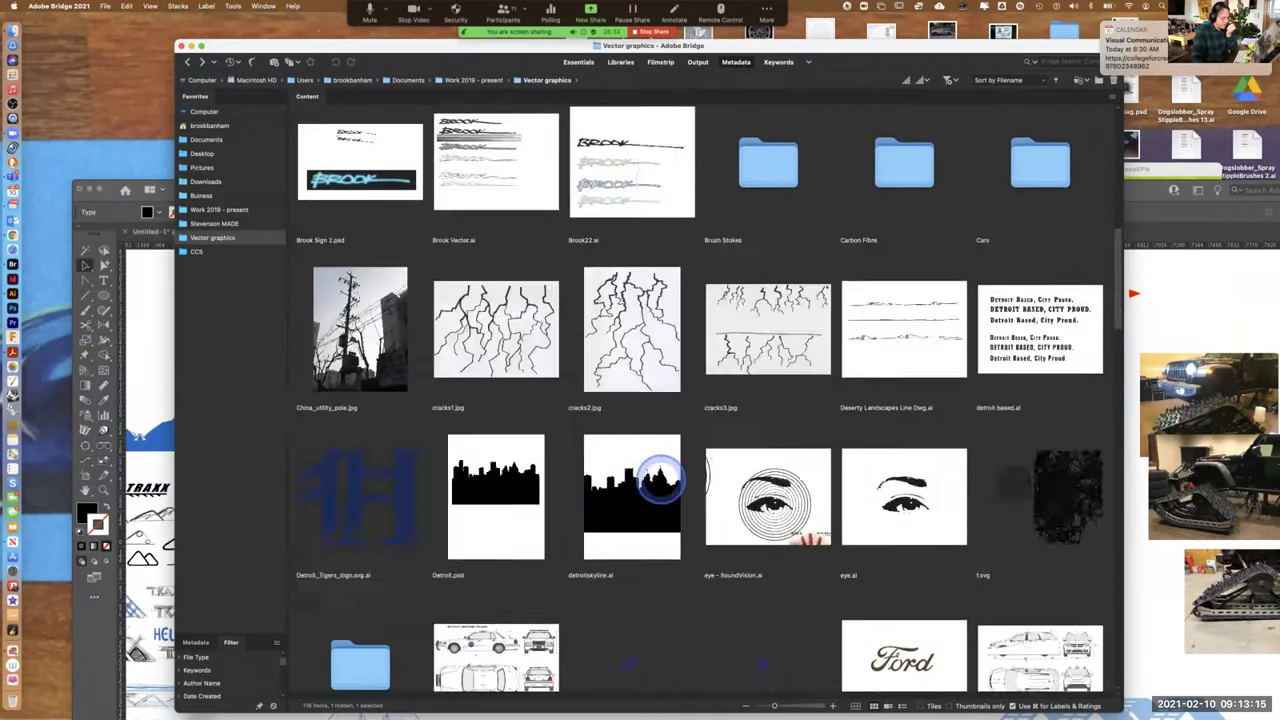
scroll(660, 480, "up", 5)
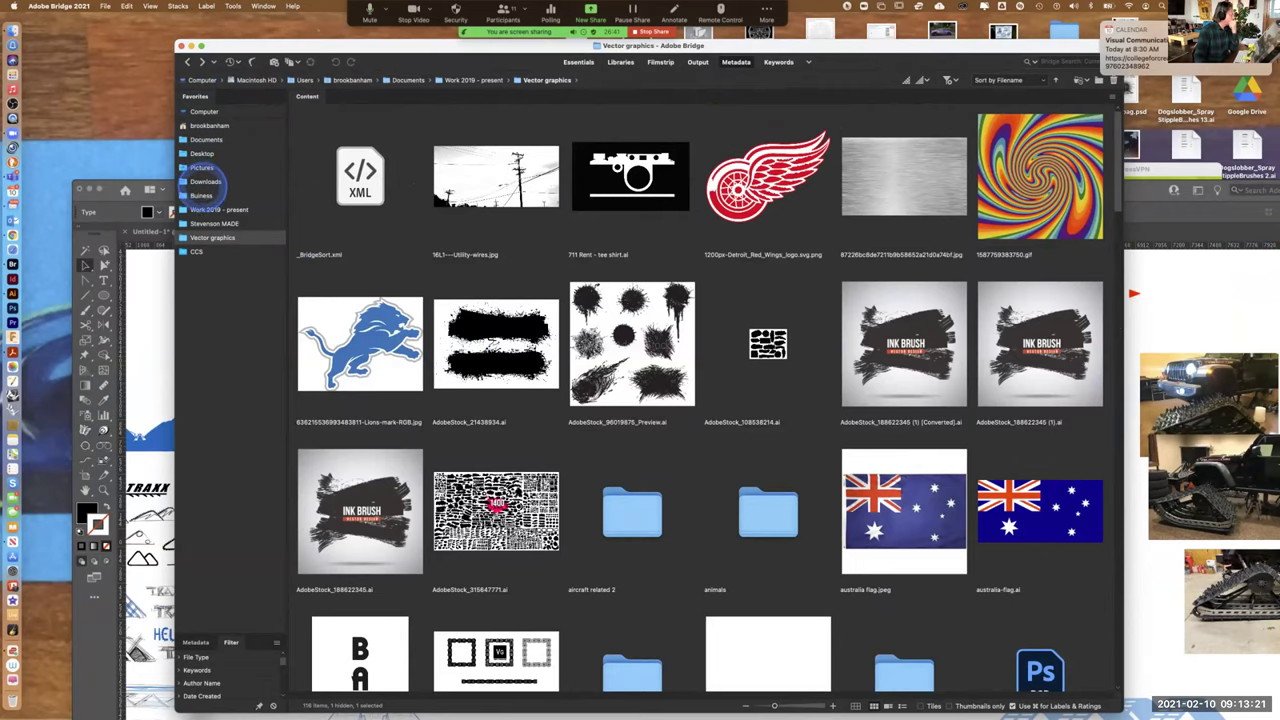
Go from the Work 2019 - present favorite into Jeep Graphics Studio, then Graphic Assets
left_click(215, 209)
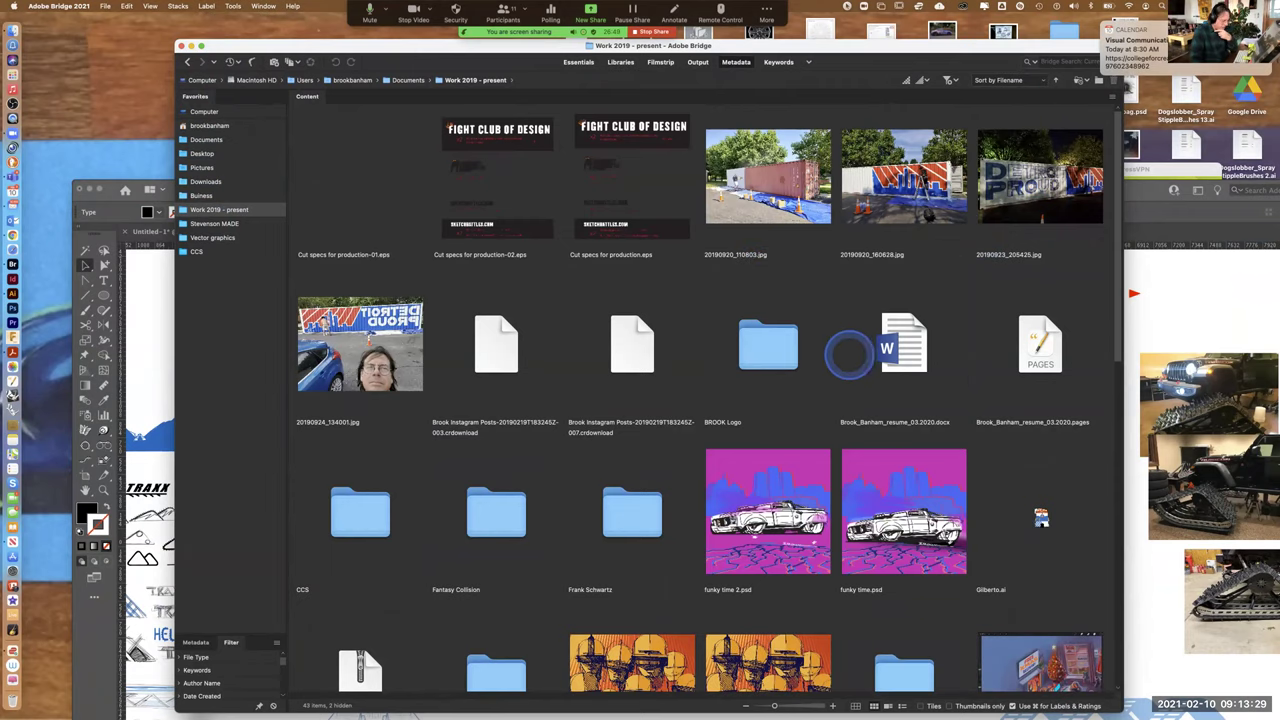
scroll(600, 337, "down", 5)
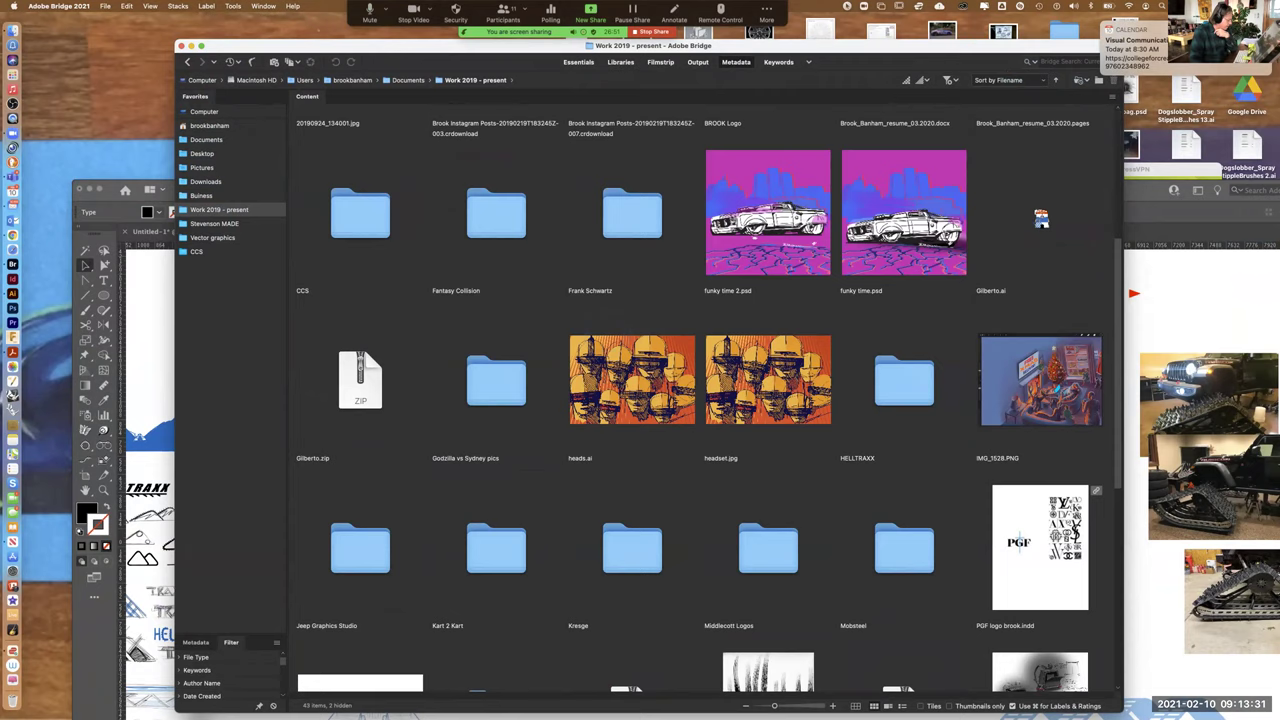
scroll(700, 390, "down", 3)
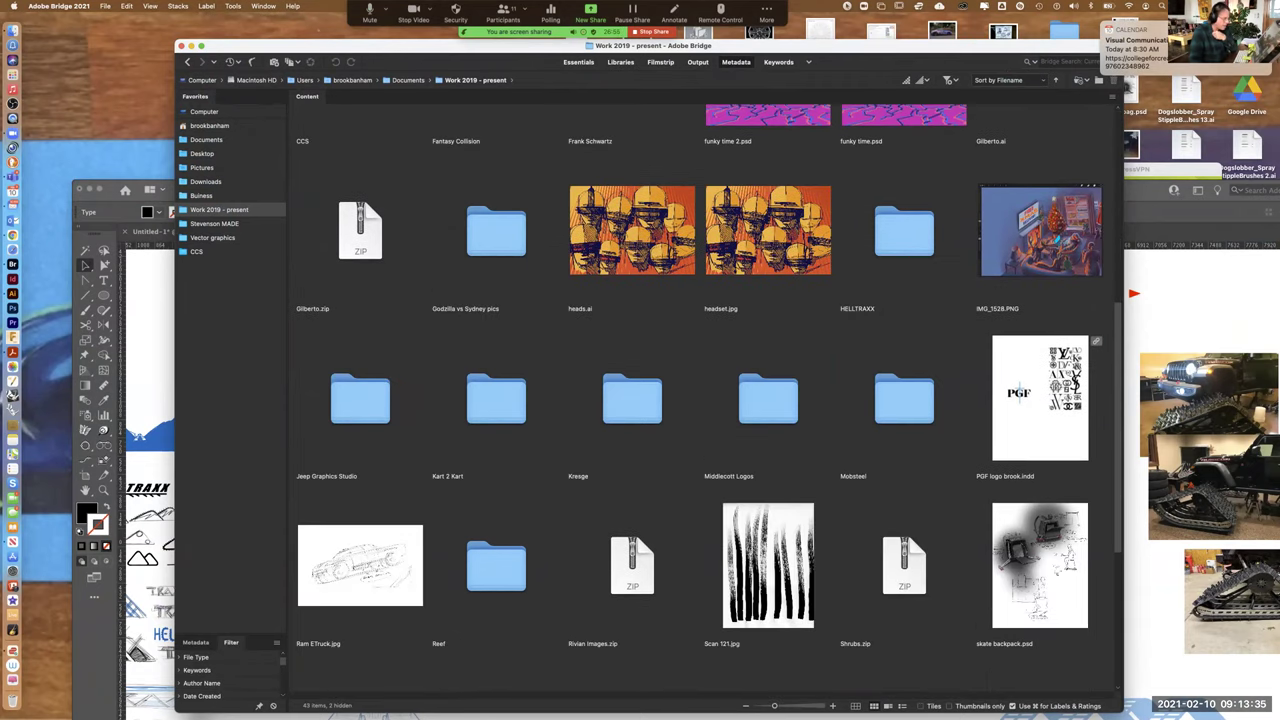
double_click(358, 400)
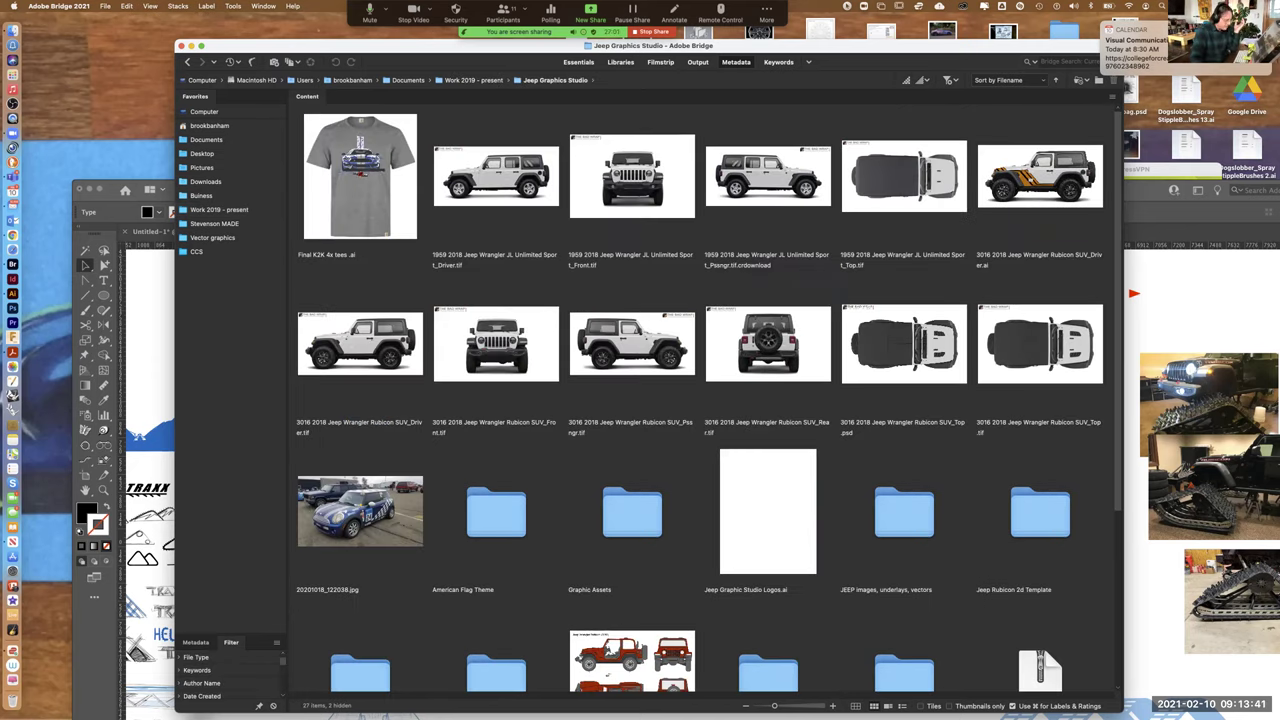
scroll(700, 400, "down", 3)
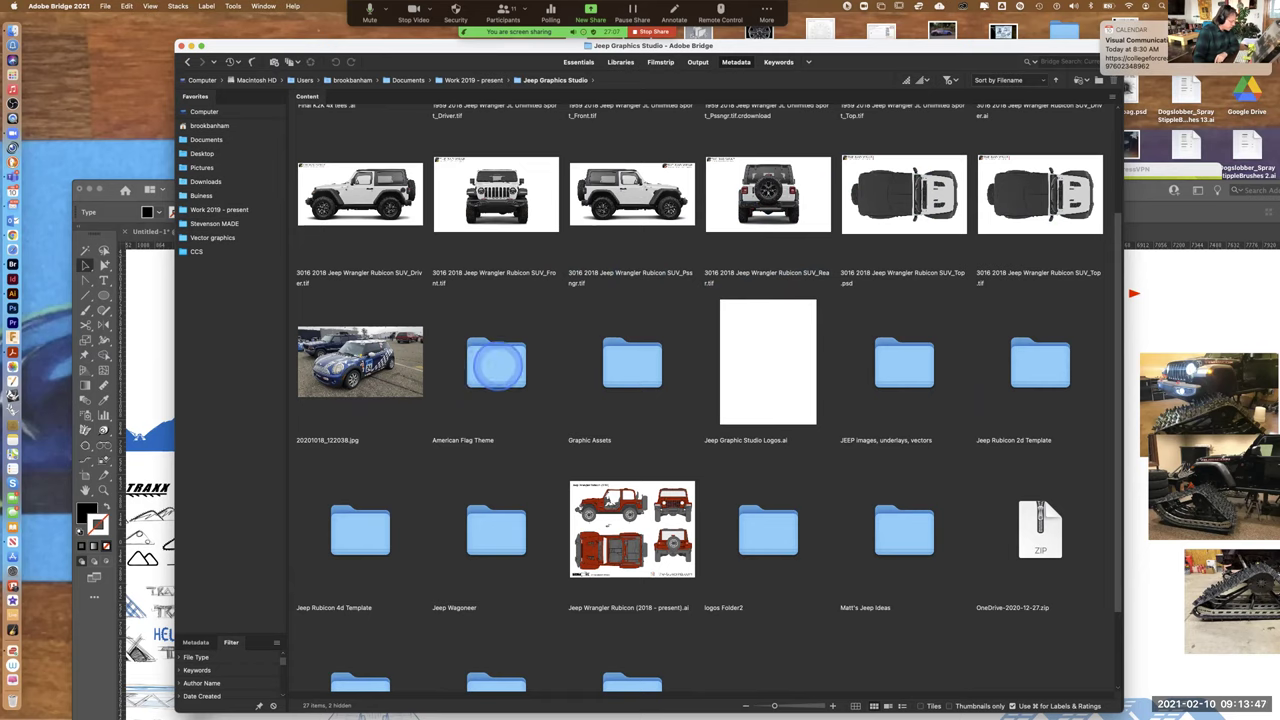
double_click(625, 365)
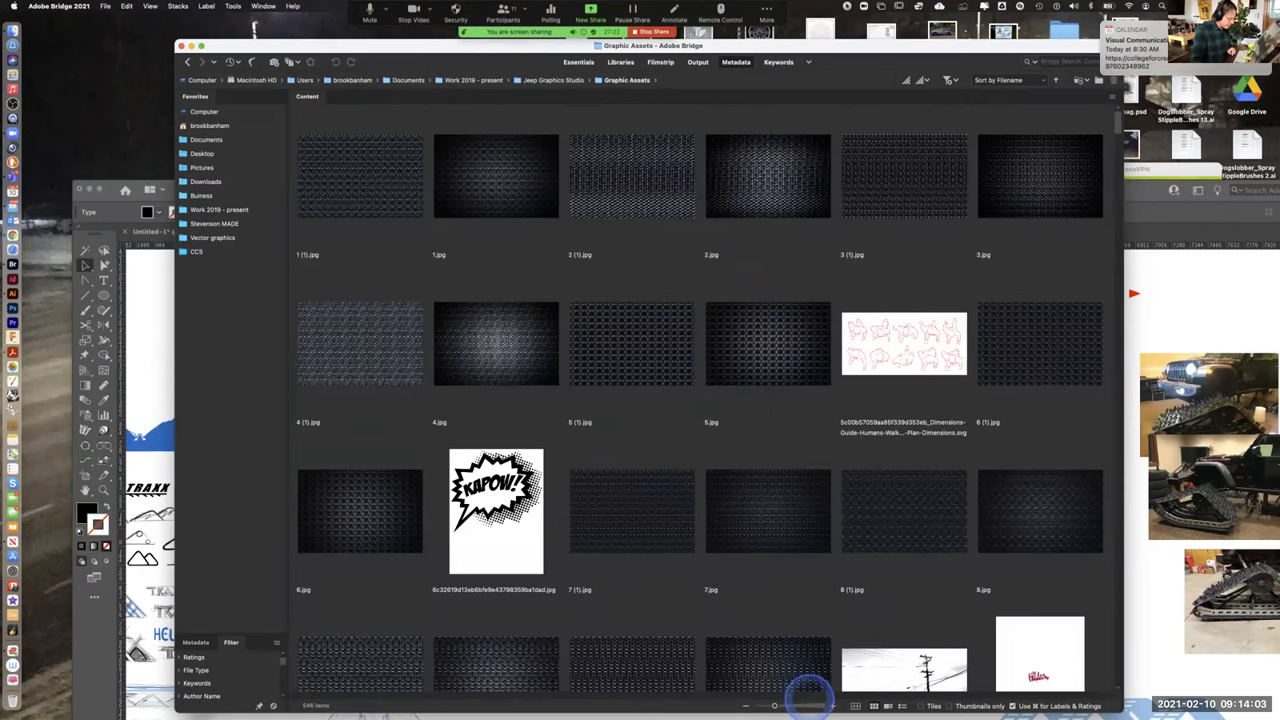
Enlarge thumbnails to two per row, scroll to the yellow-sky soldiers artwork and open it in Illustrator
left_click(810, 704)
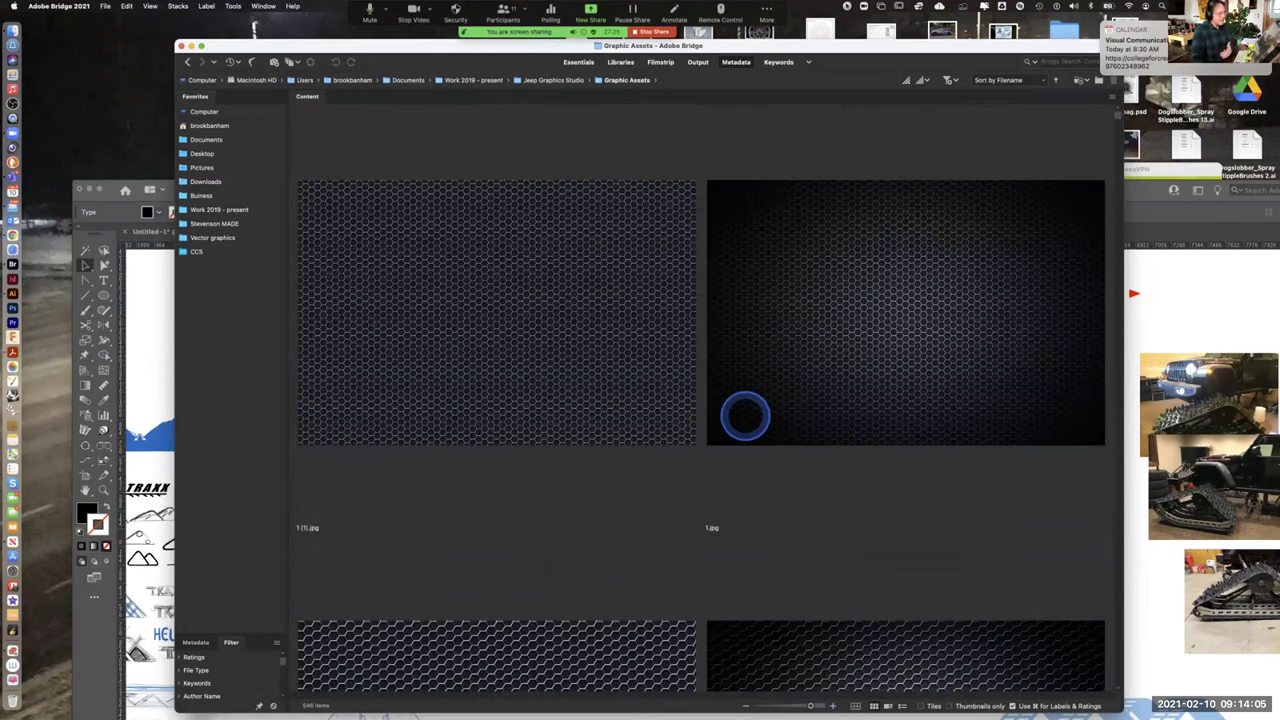
scroll(818, 276, "down", 10)
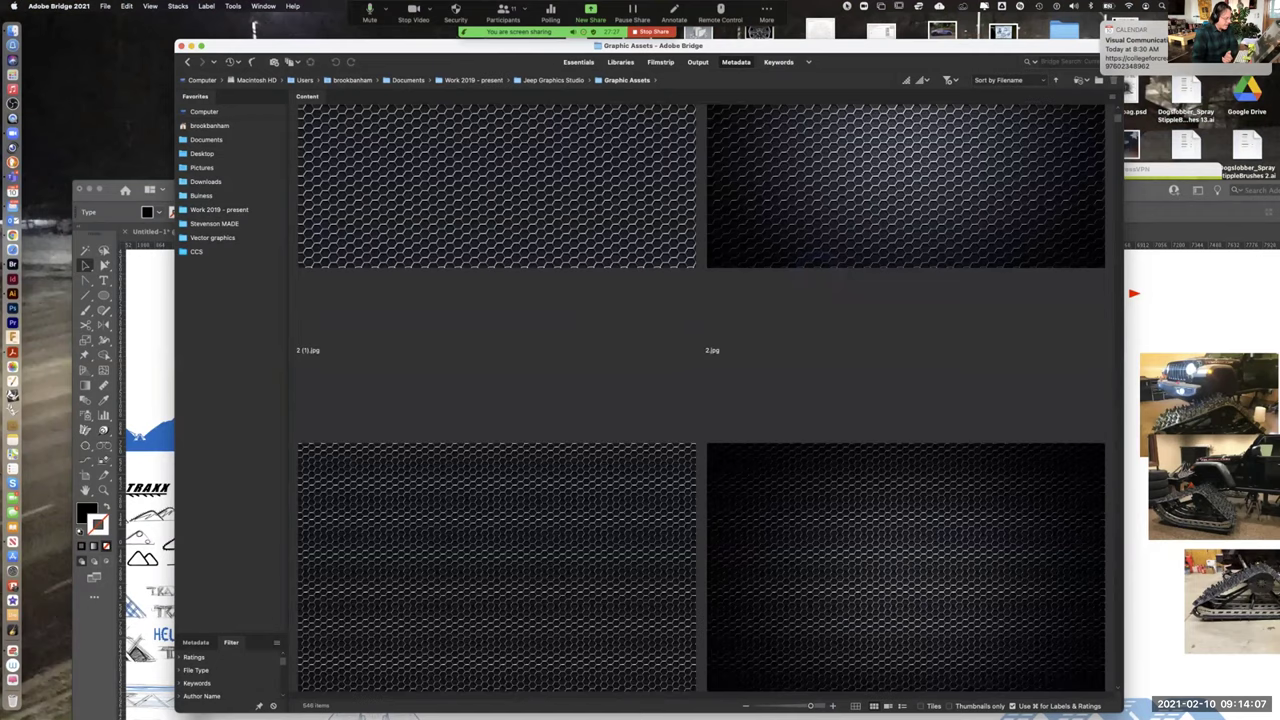
scroll(700, 400, "down", 6)
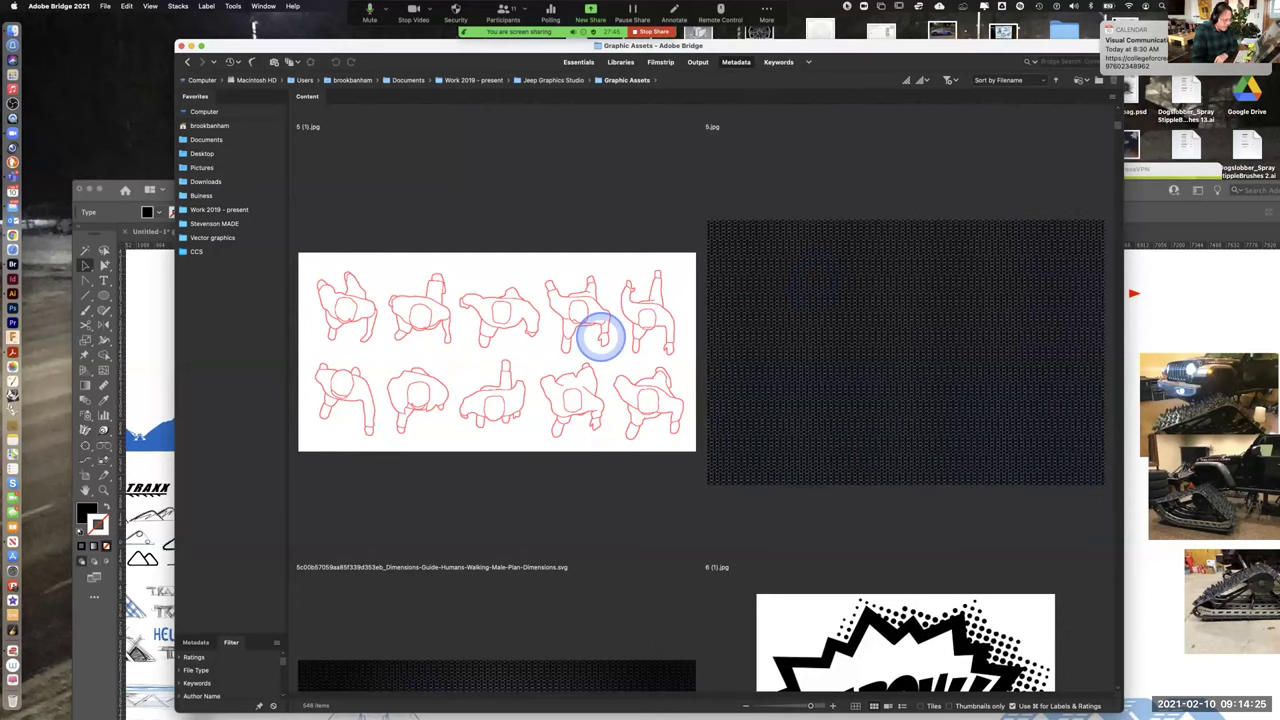
scroll(700, 400, "down", 5)
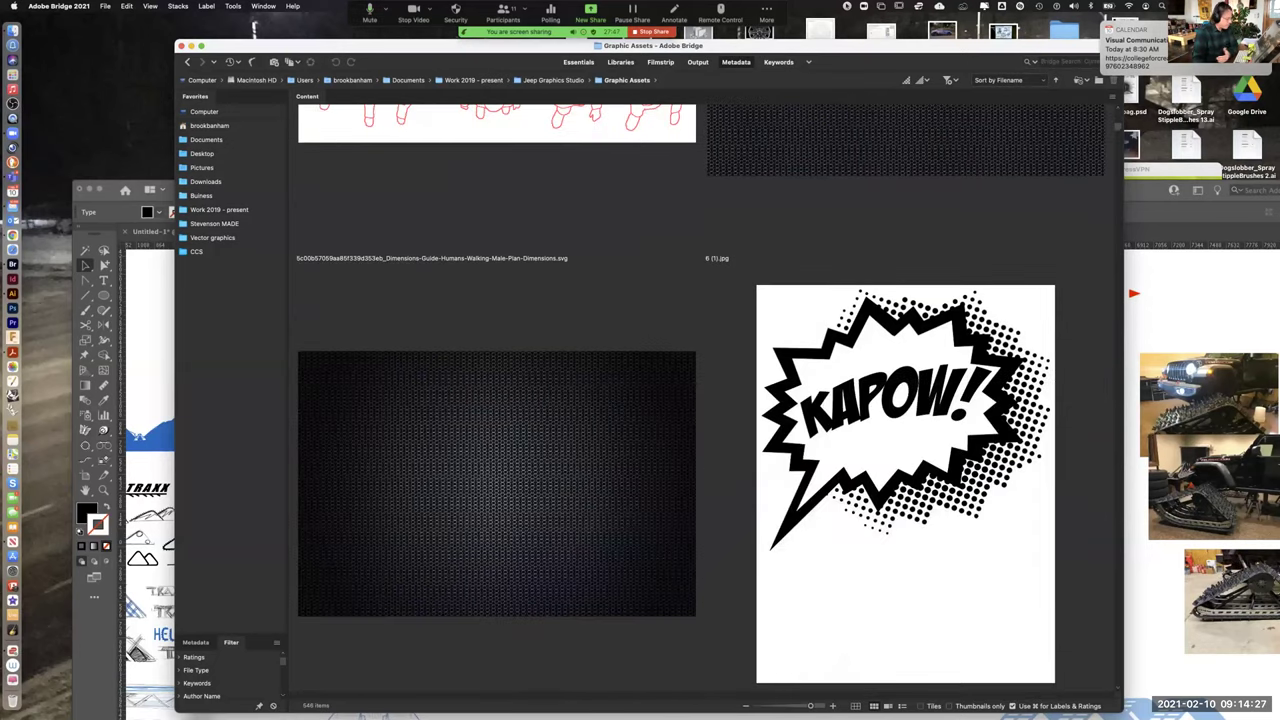
scroll(700, 400, "down", 5)
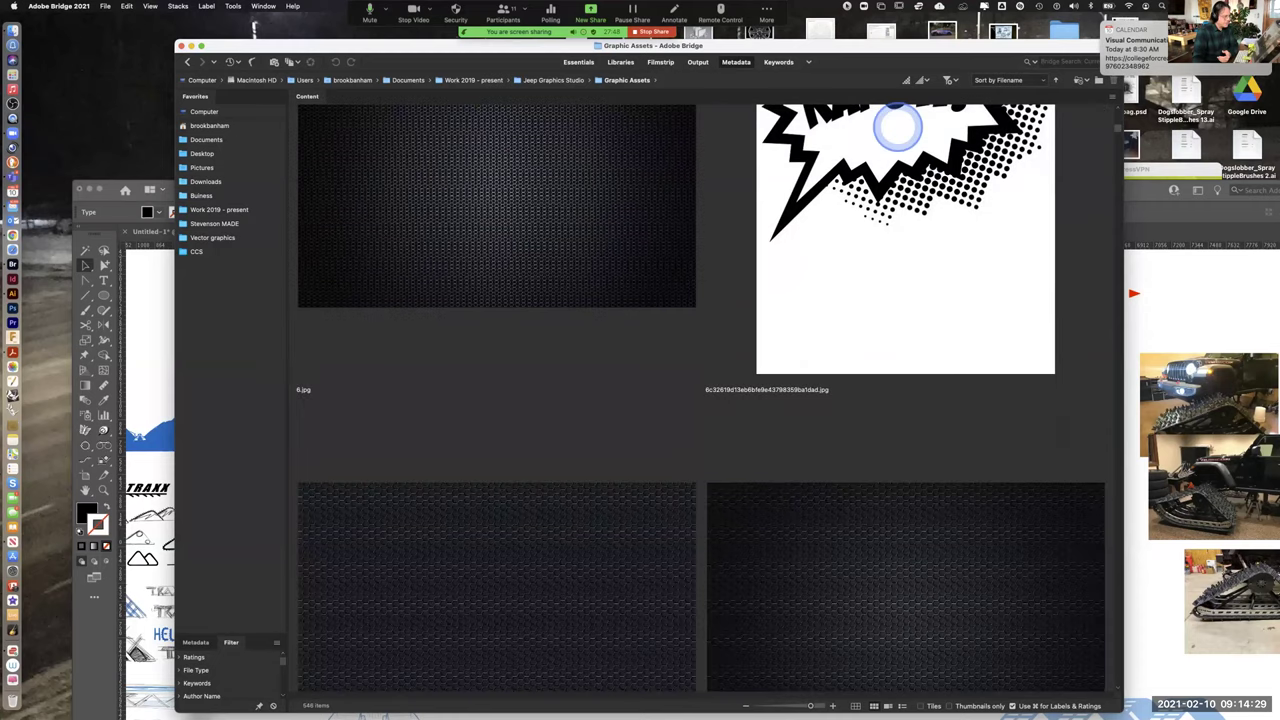
scroll(837, 180, "down", 5)
scroll(837, 229, "down", 10)
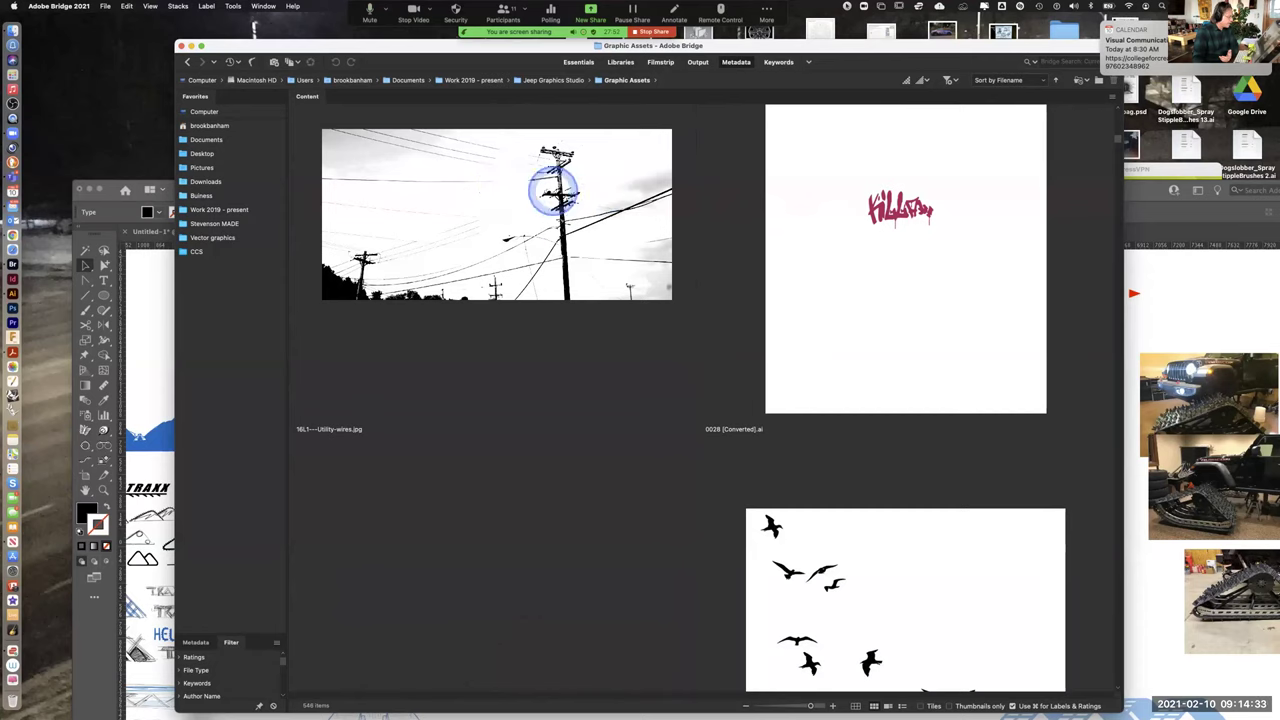
scroll(918, 265, "down", 3)
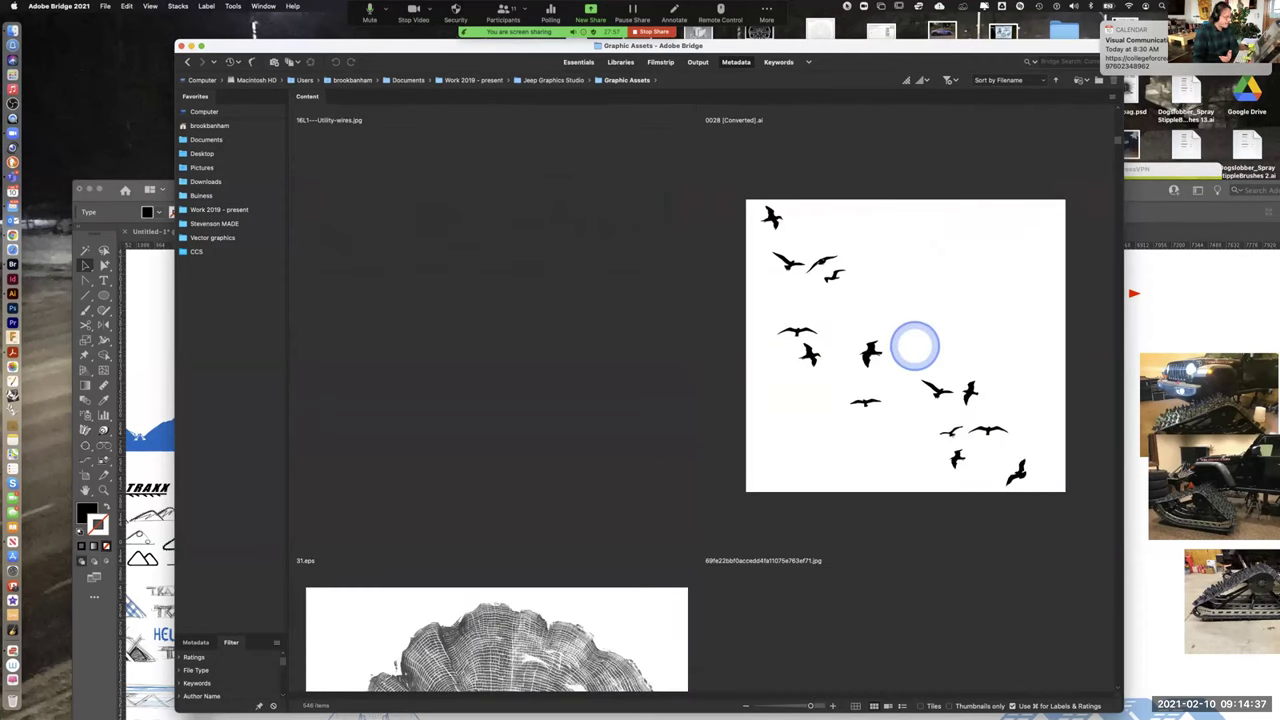
scroll(911, 343, "down", 3)
scroll(865, 486, "down", 5)
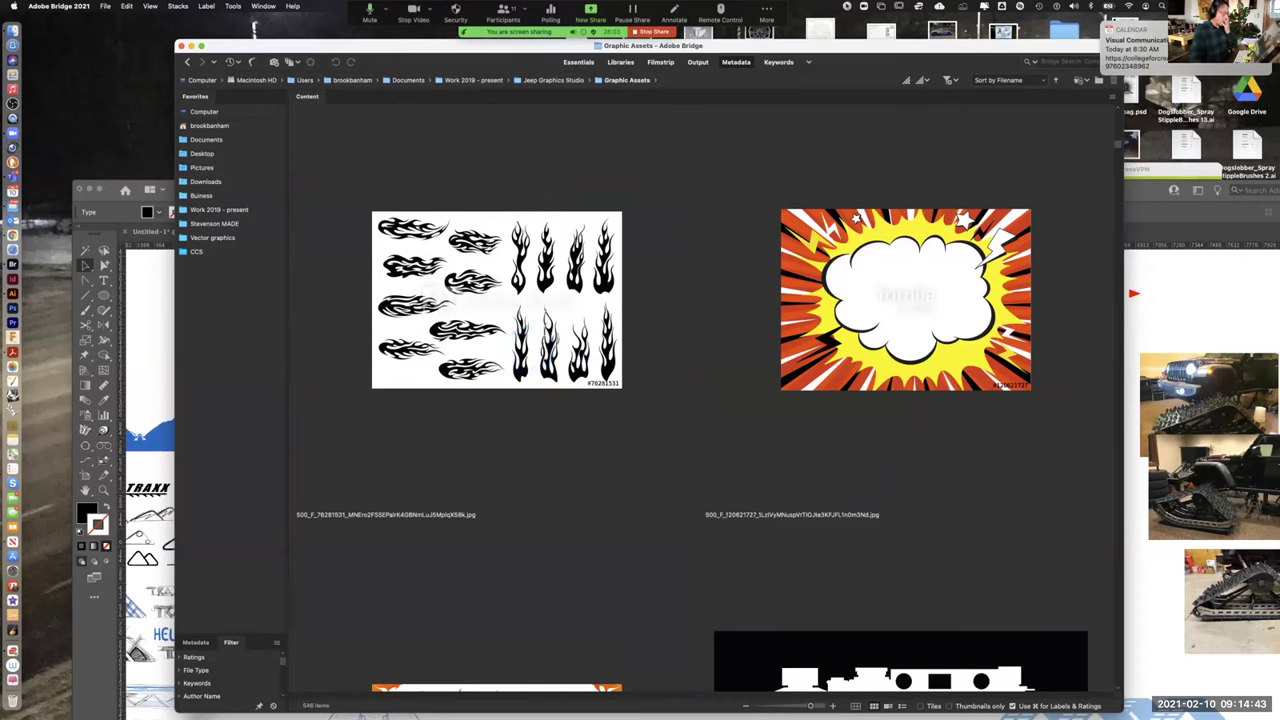
scroll(600, 325, "down", 5)
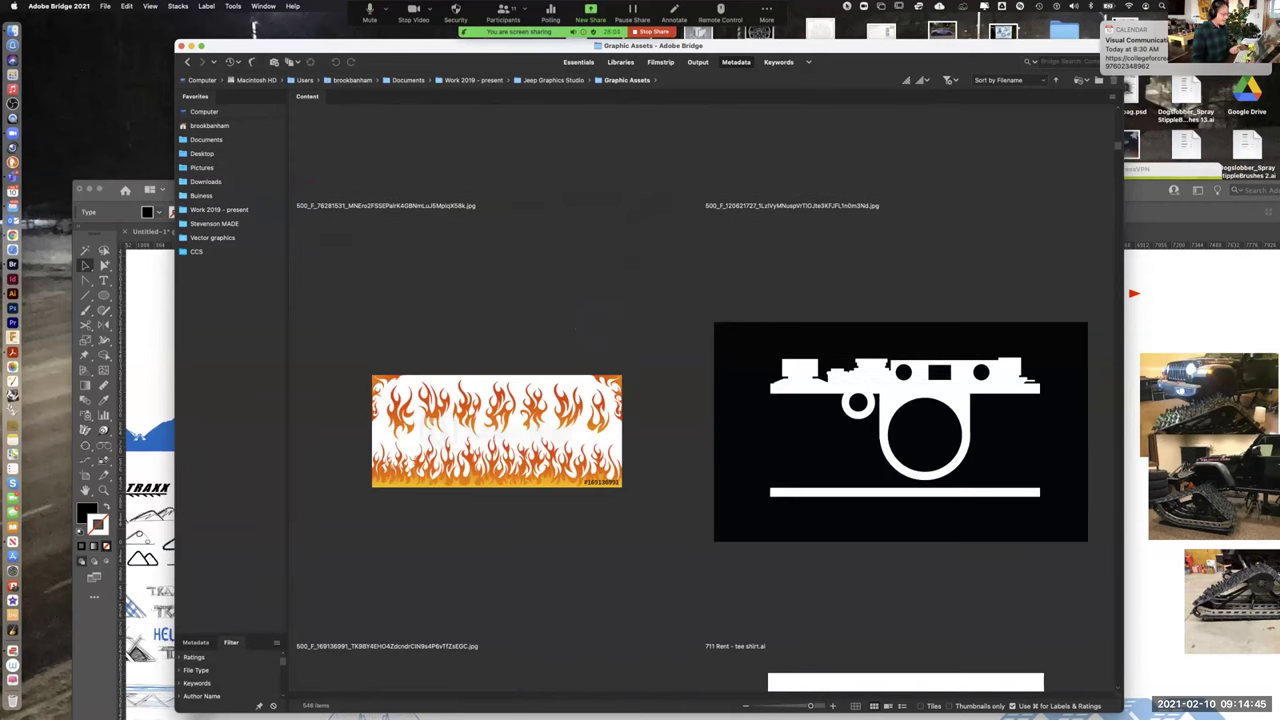
scroll(700, 400, "down", 10)
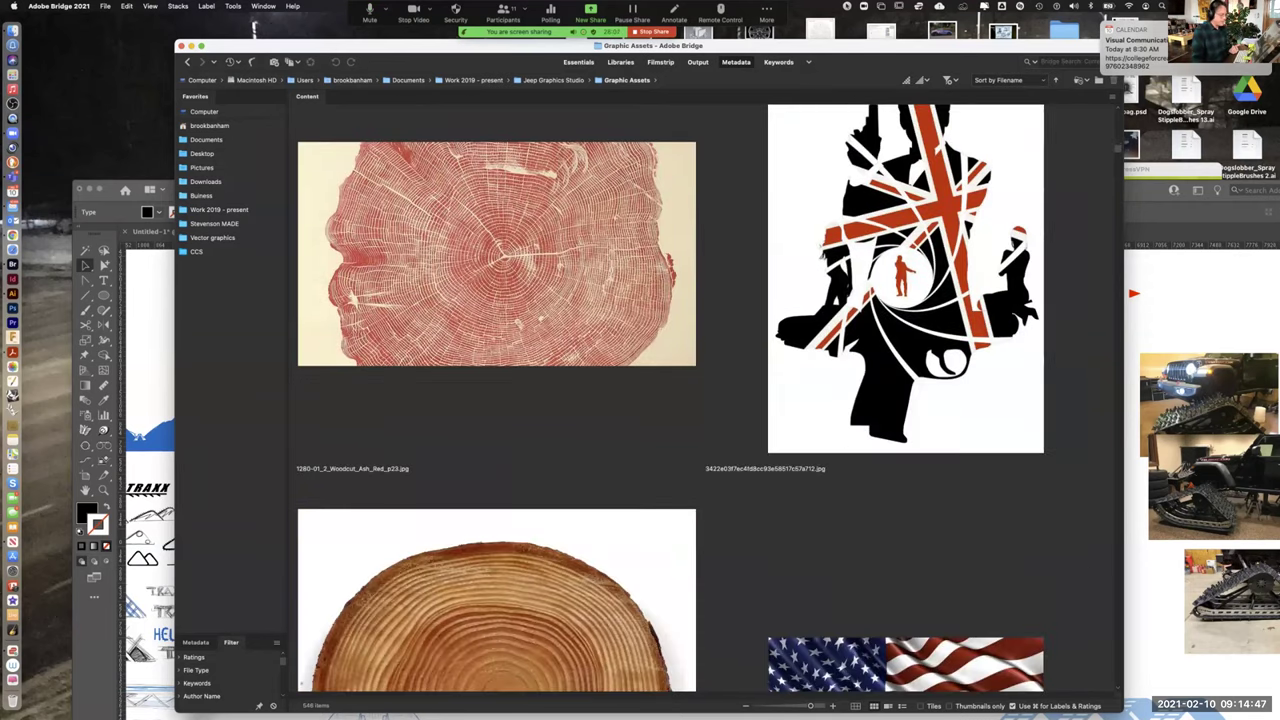
scroll(730, 283, "down", 5)
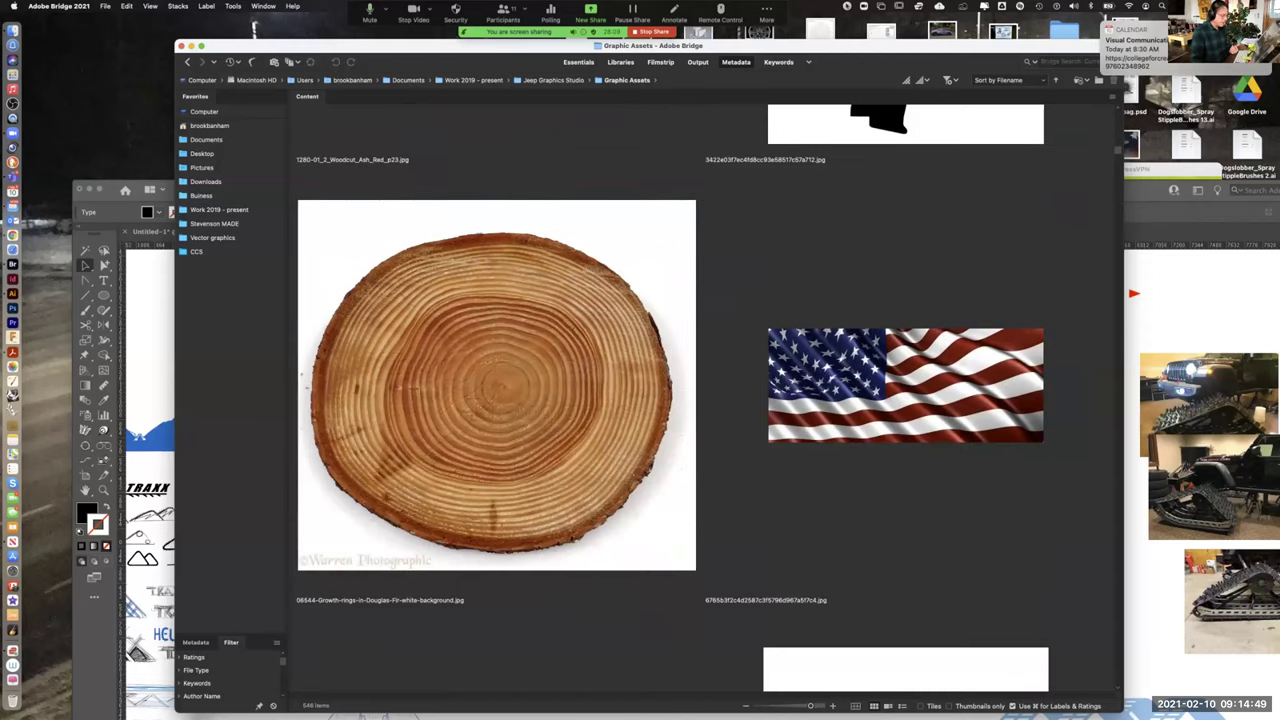
scroll(700, 317, "down", 10)
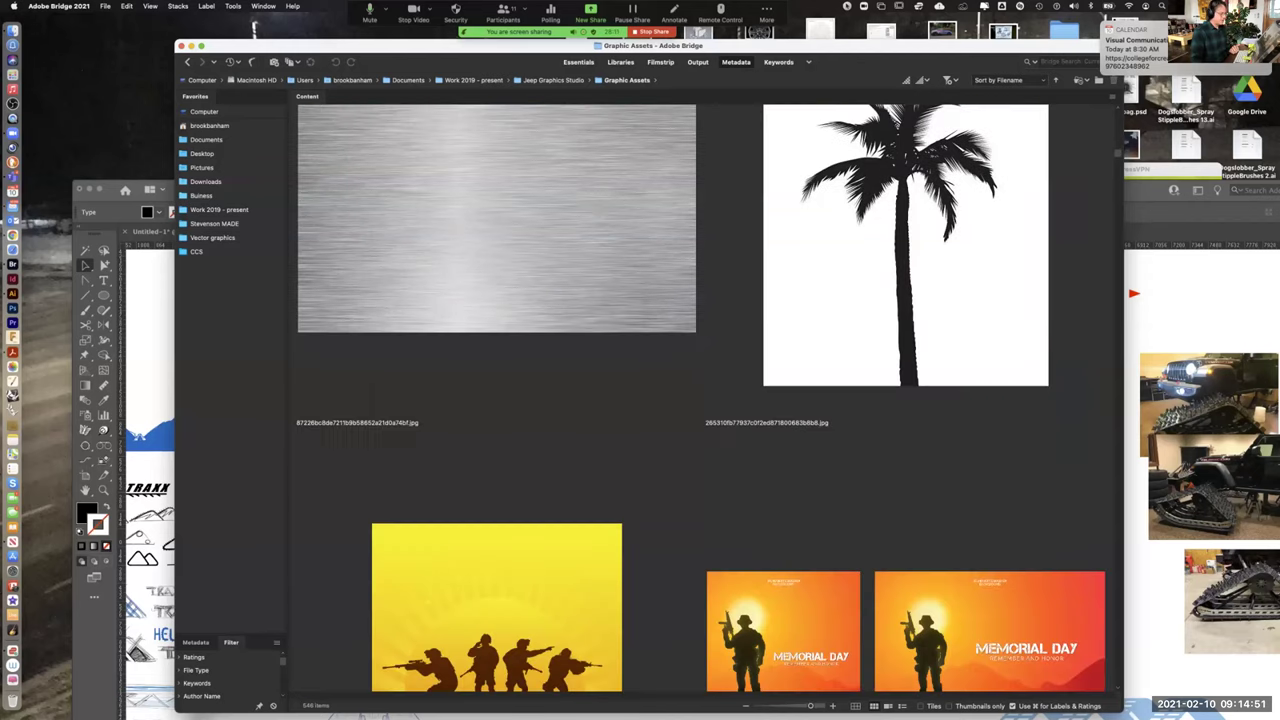
scroll(700, 400, "down", 5)
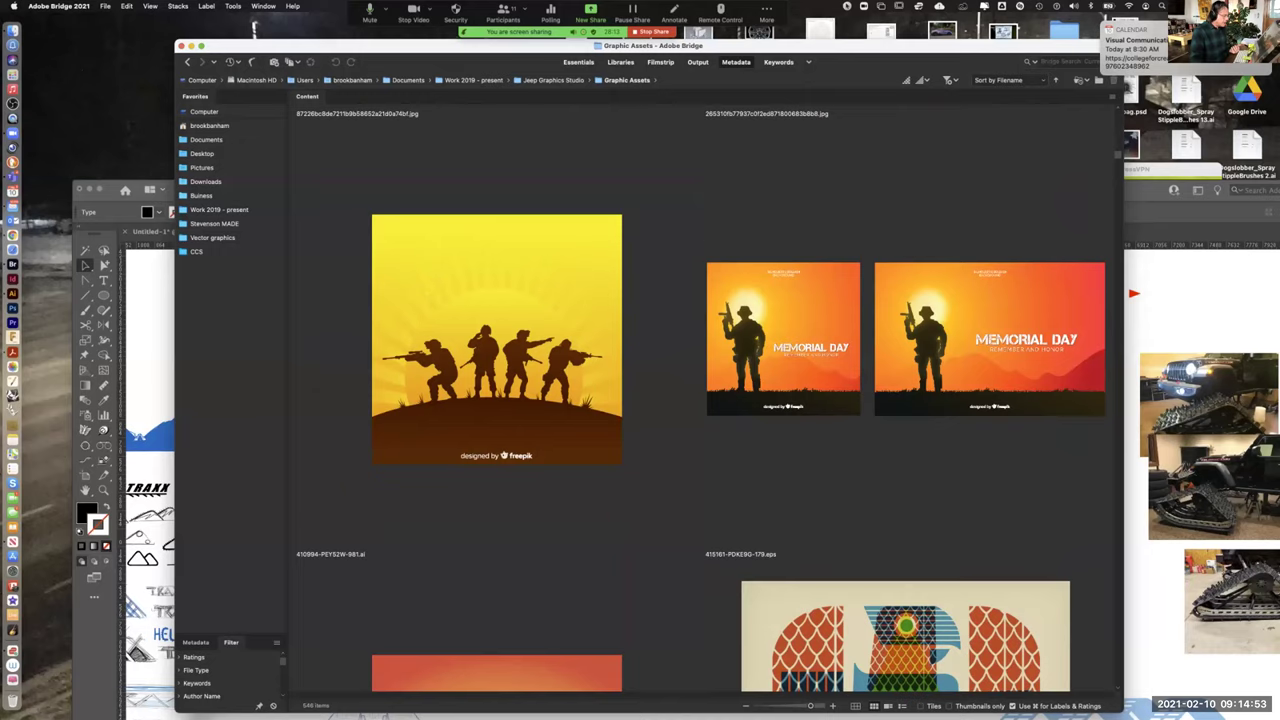
scroll(700, 400, "down", 5)
scroll(495, 460, "down", 5)
scroll(495, 460, "up", 5)
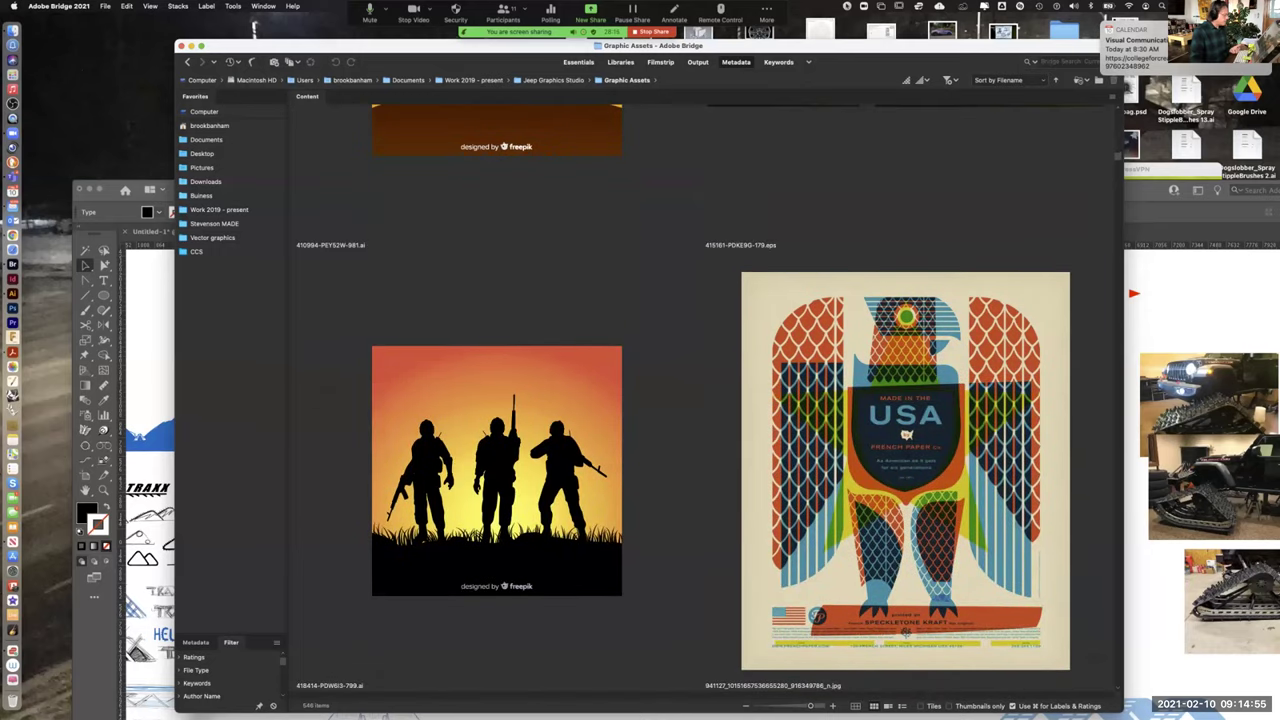
scroll(493, 462, "up", 5)
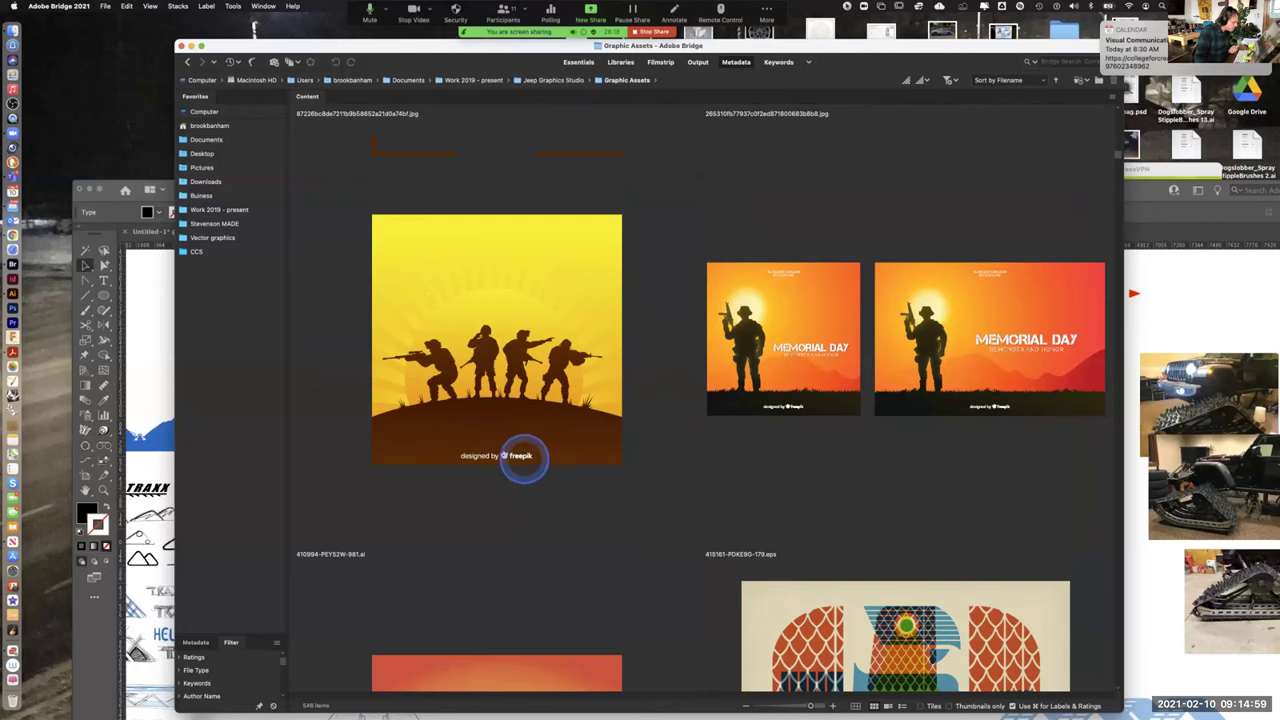
double_click(509, 344)
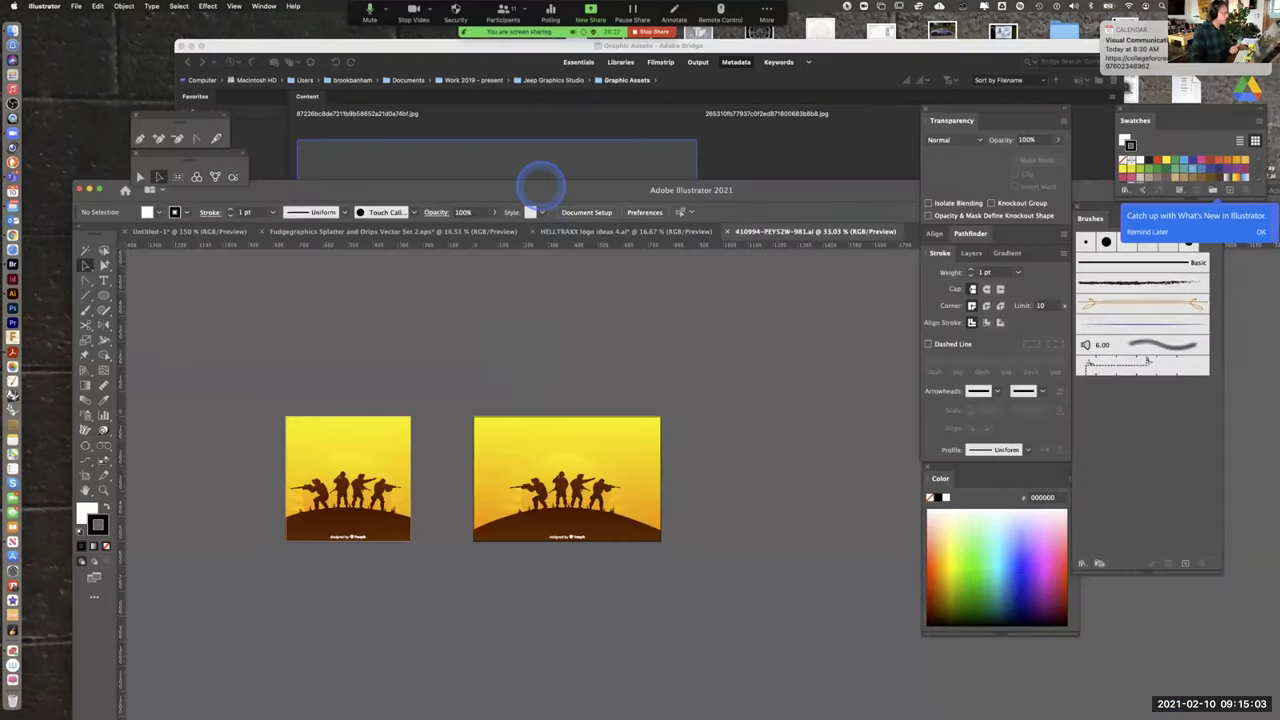
Move the Illustrator window to fill the screen and select the whole soldiers artwork group
left_click_drag(537, 189, 578, 37)
scroll(774, 331, "up", 5)
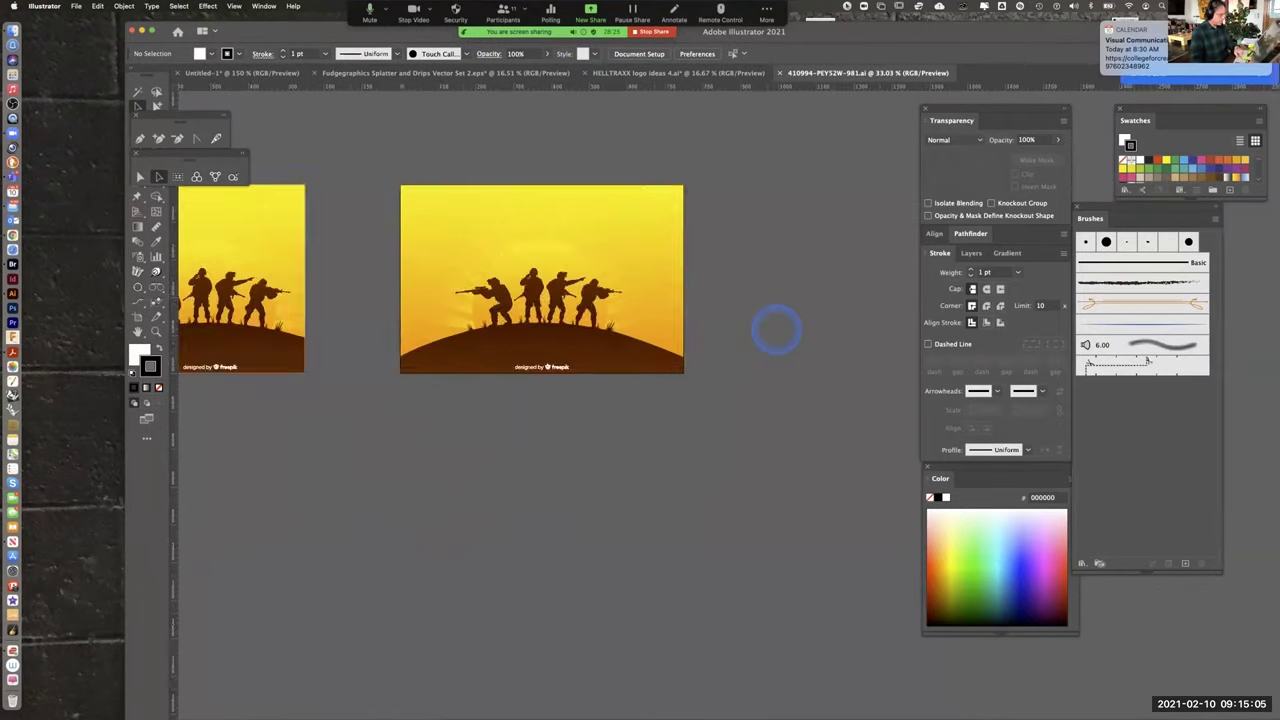
scroll(766, 457, "down", 5)
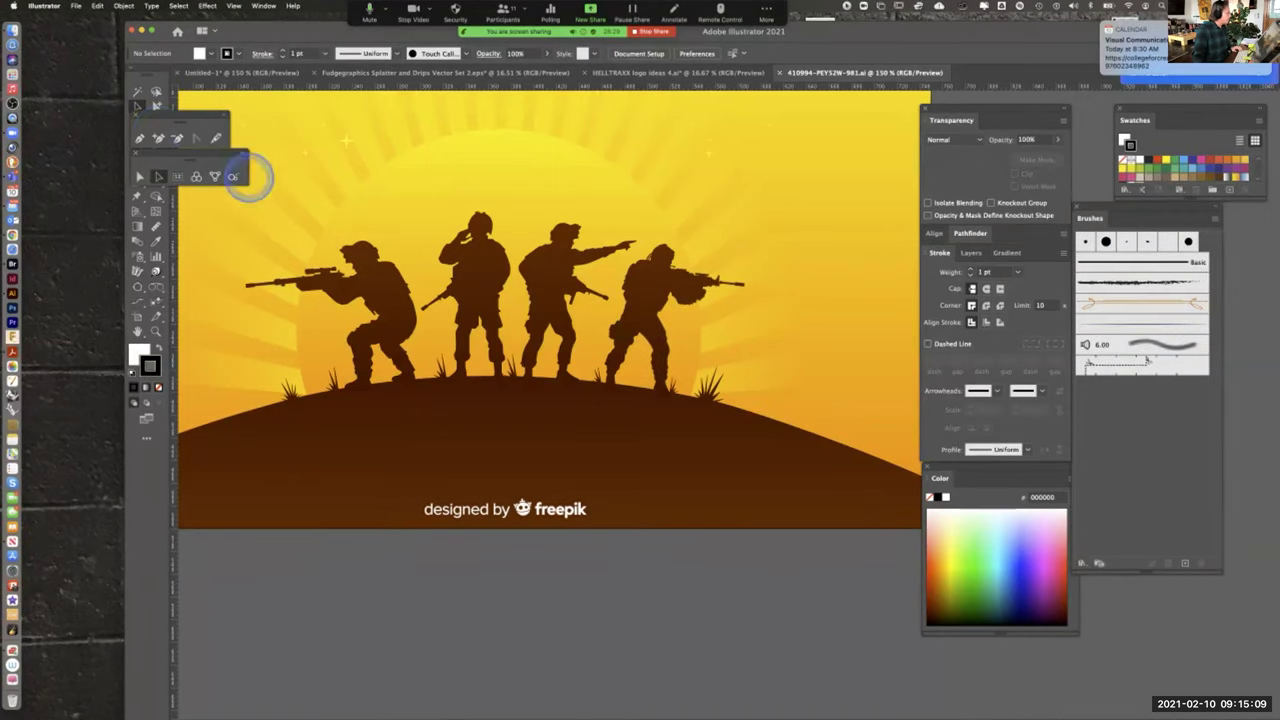
left_click(372, 287)
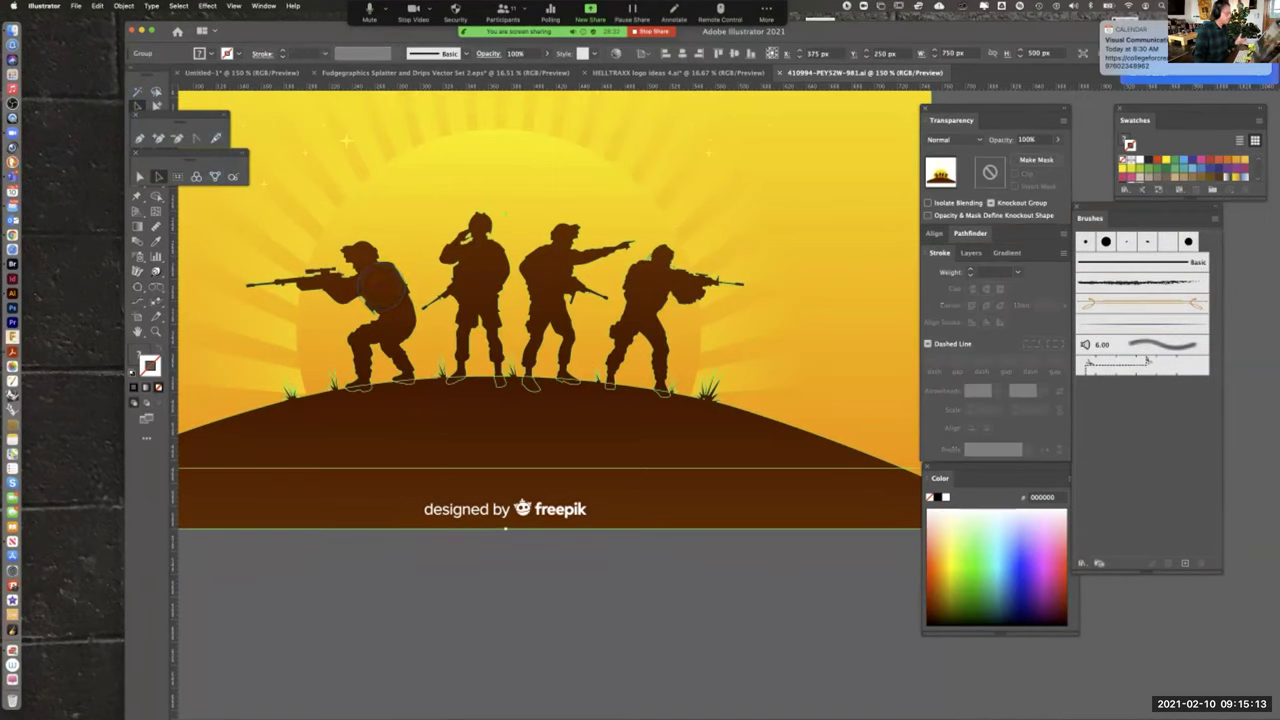
Ungroup the soldiers artwork three levels deep with Object > Ungroup
left_click(121, 8)
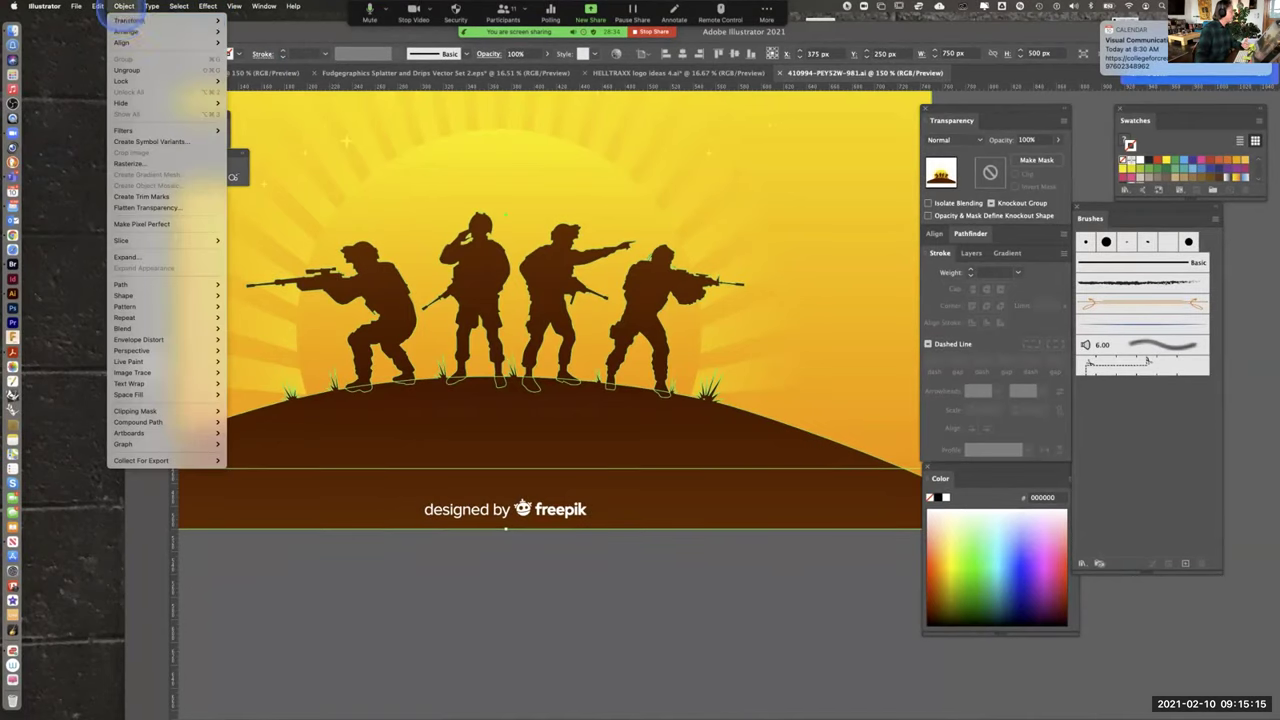
left_click(126, 69)
left_click(351, 586)
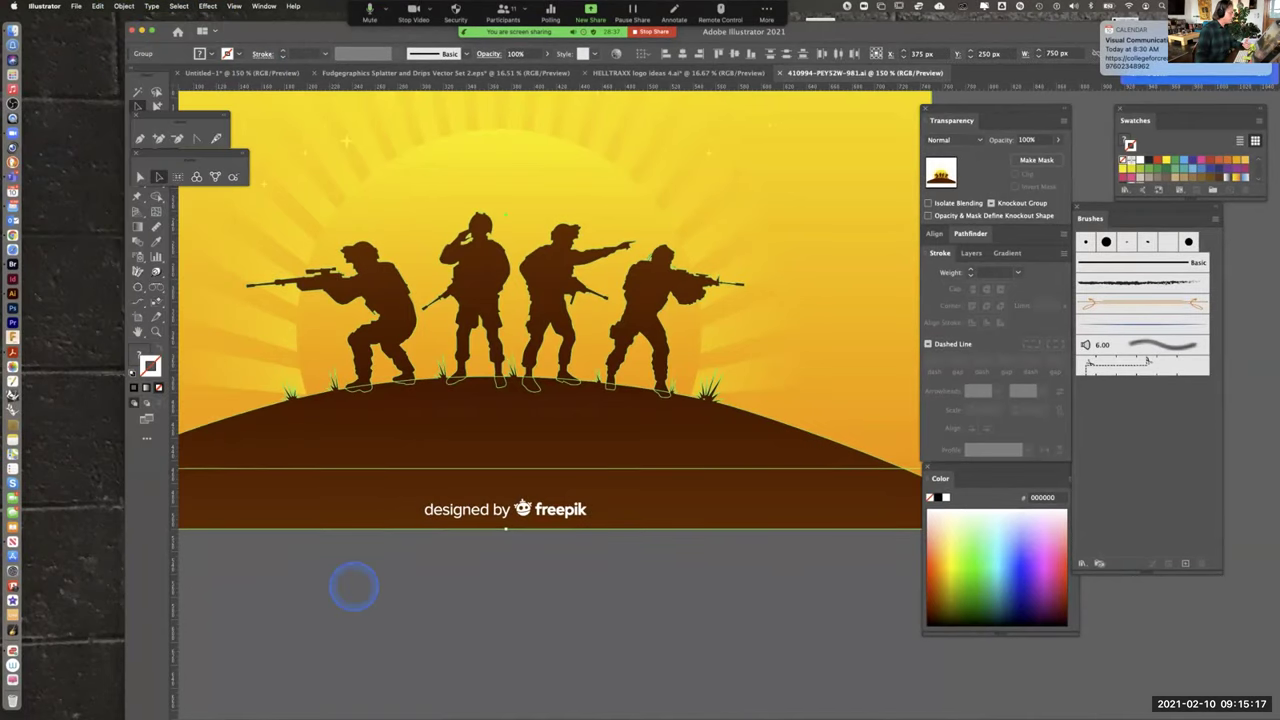
left_click(389, 290)
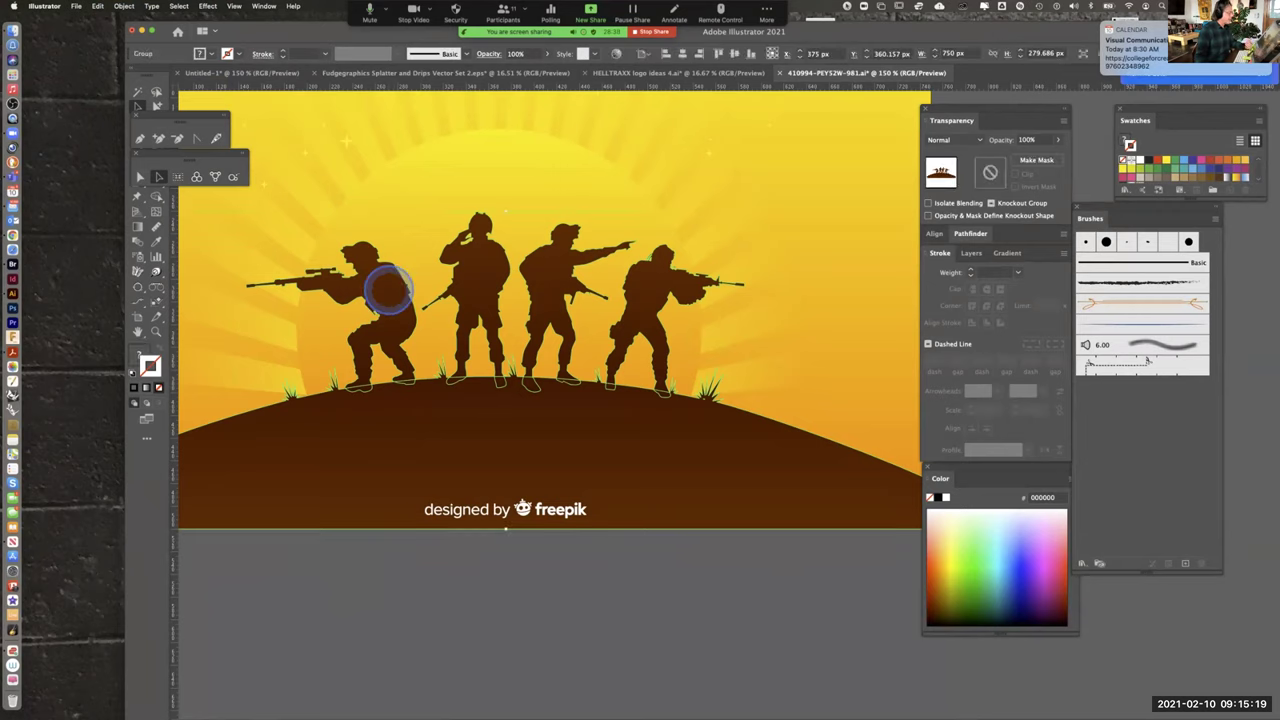
left_click(124, 7)
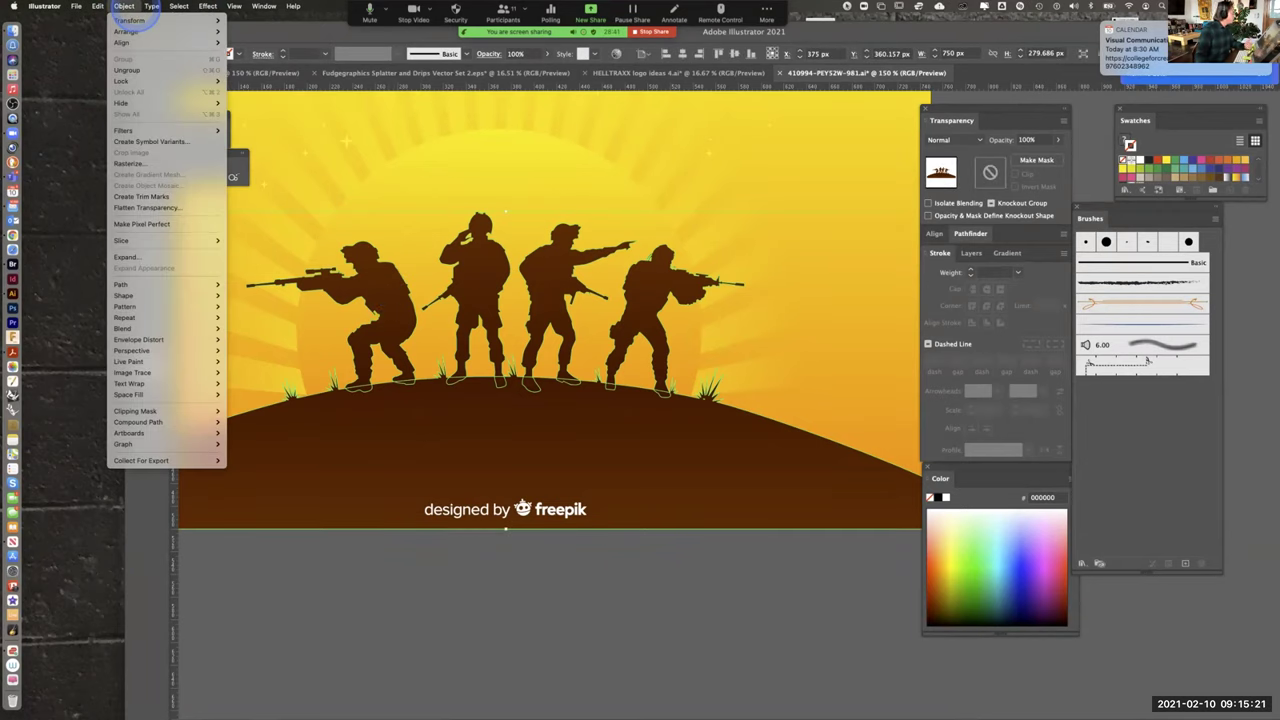
left_click(131, 68)
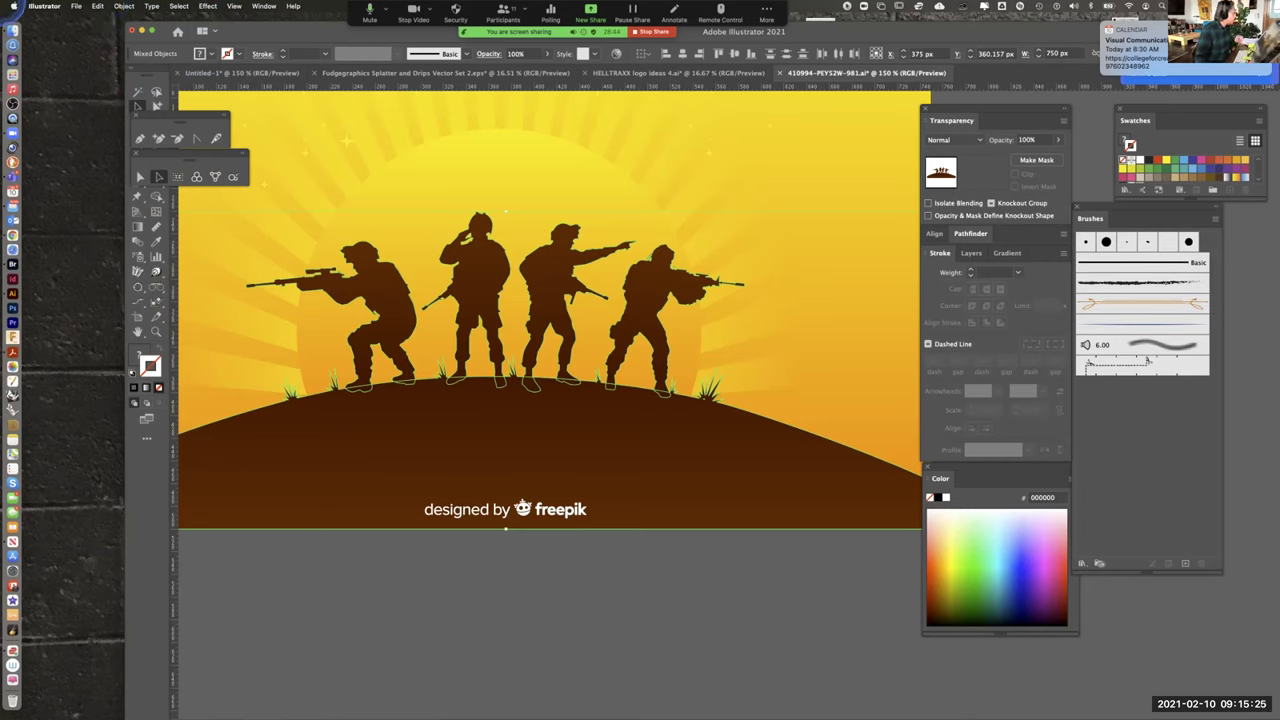
left_click(124, 6)
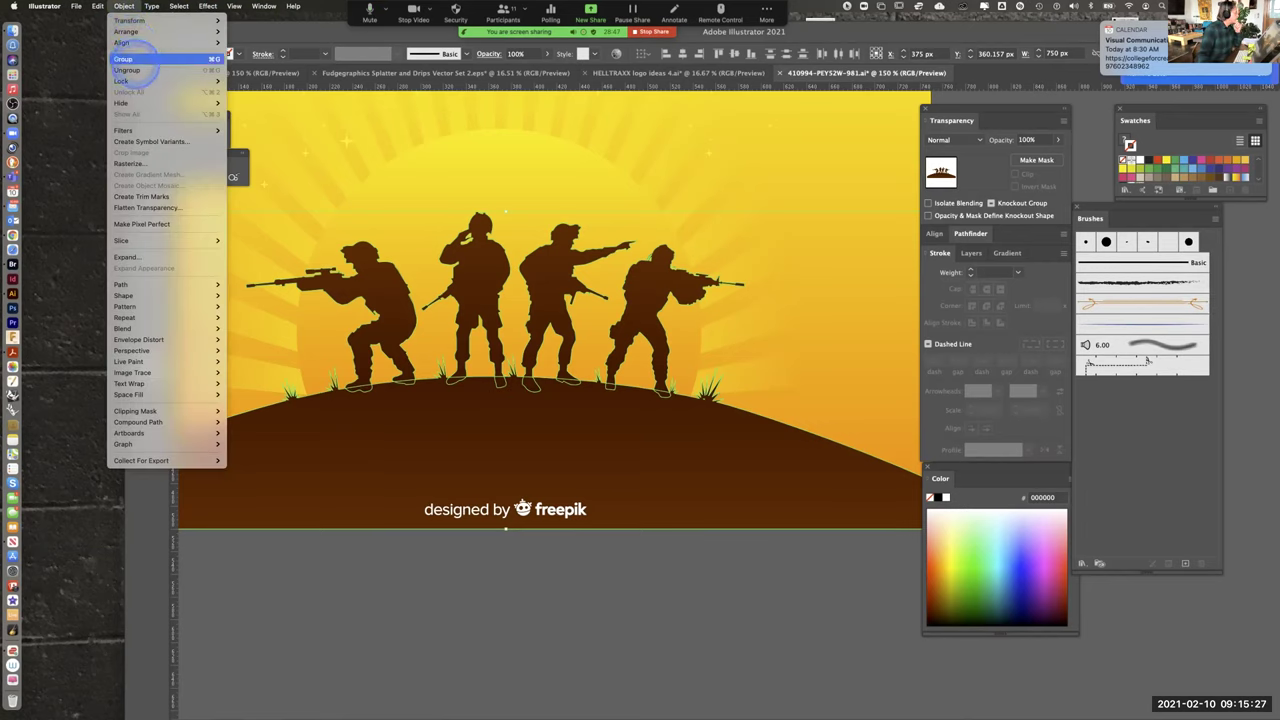
left_click(138, 68)
Test moving the left soldier and deleting the sunburst background, undoing both
left_click(406, 606)
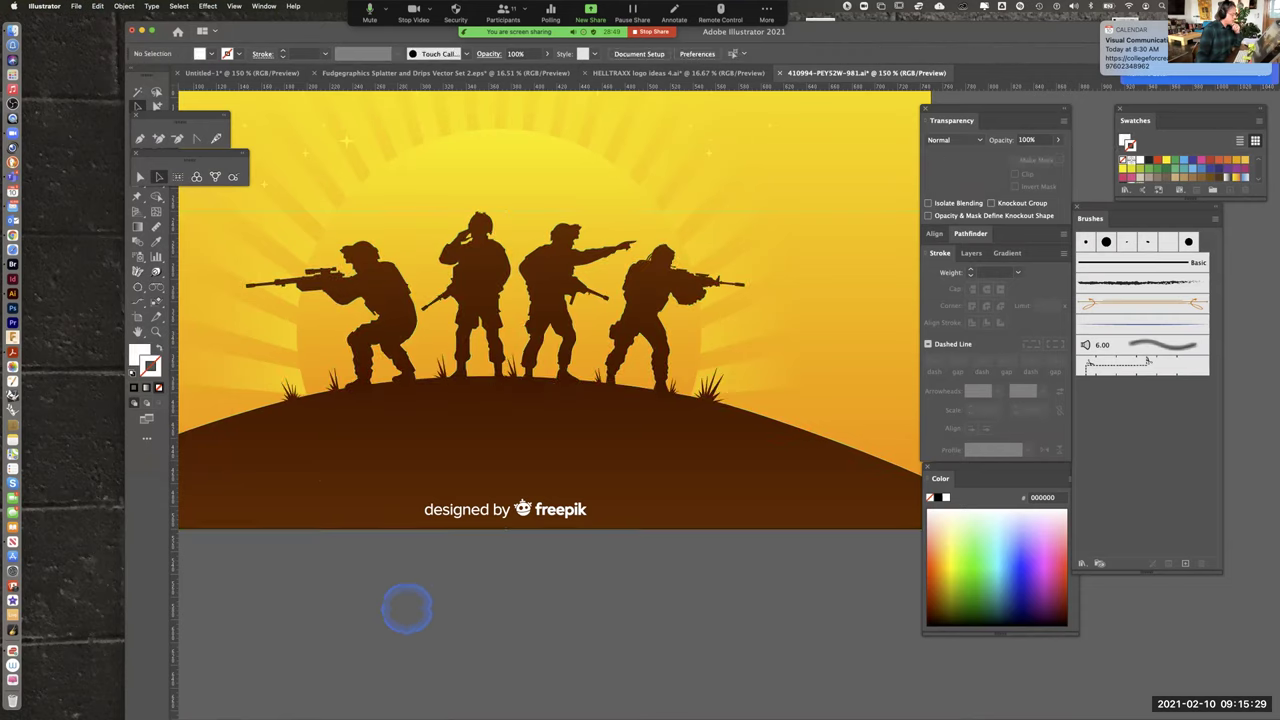
left_click(392, 291)
left_click_drag(392, 291, 531, 611)
key("super+z")
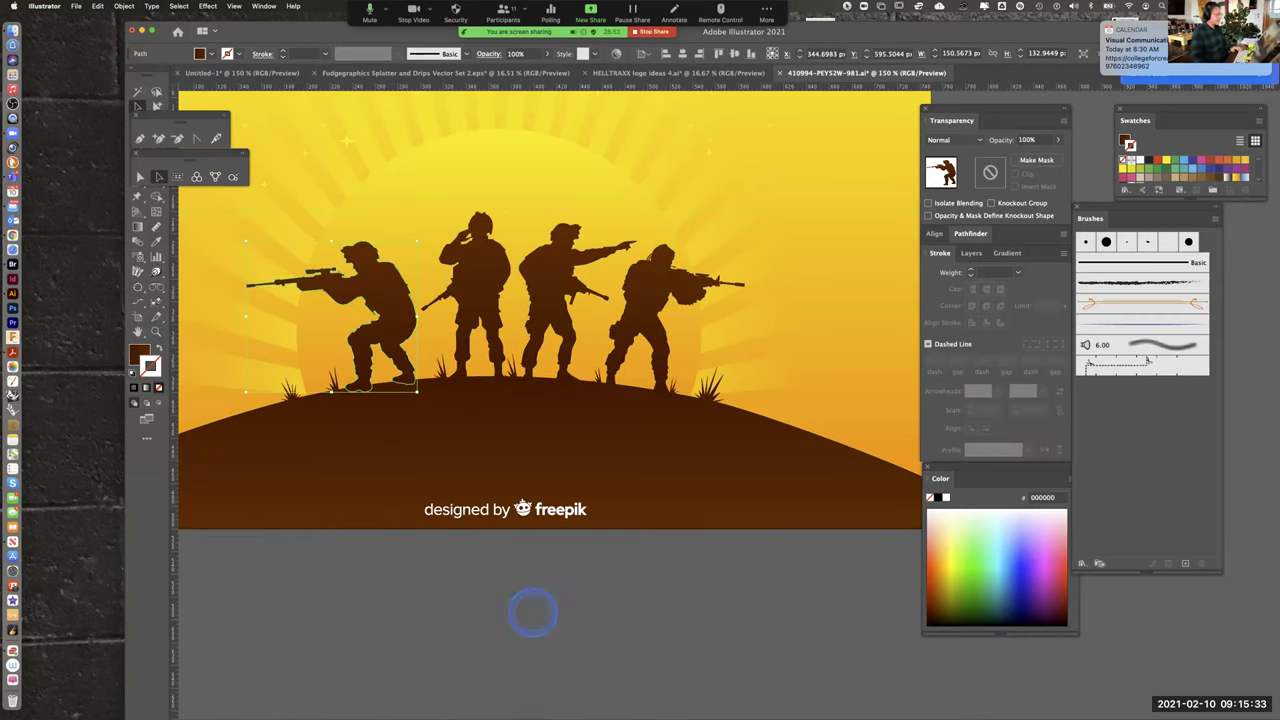
left_click(492, 176)
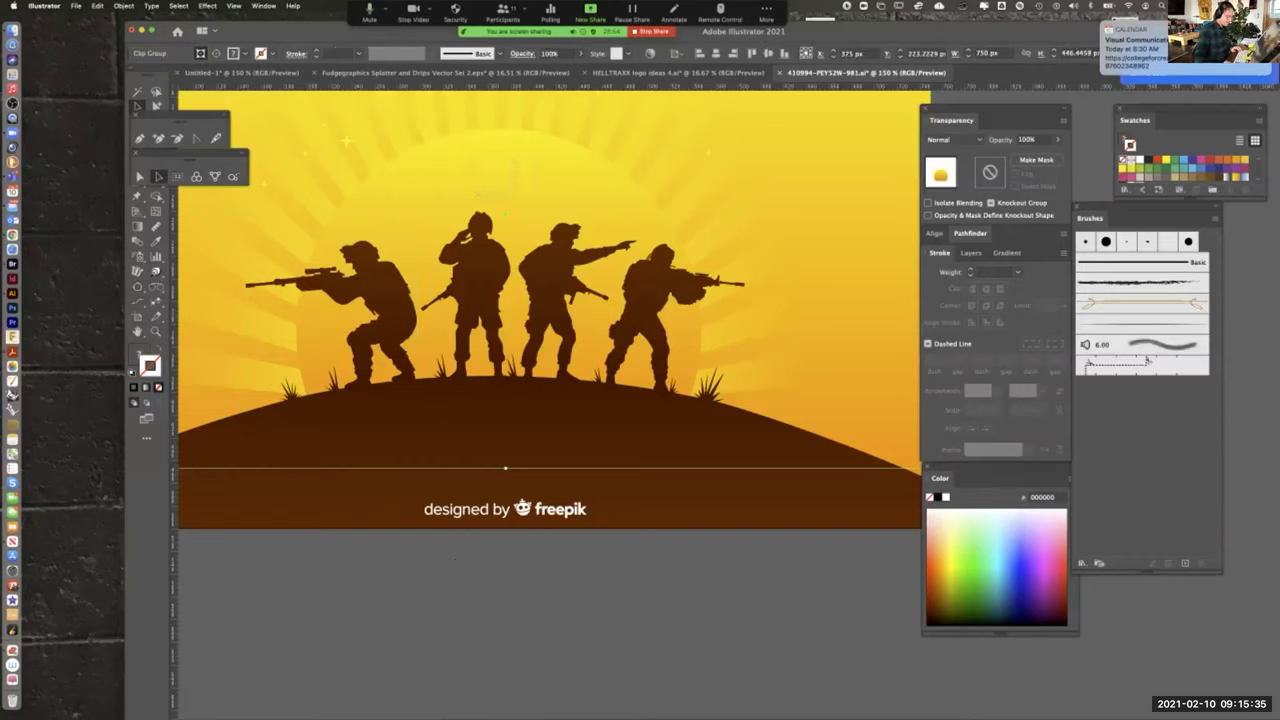
key("BackSpace")
key("super+z")
Try dragging the sunburst group onto the pasteboard, undo it, and pan to show the whole artwork
left_click_drag(492, 176, 557, 332)
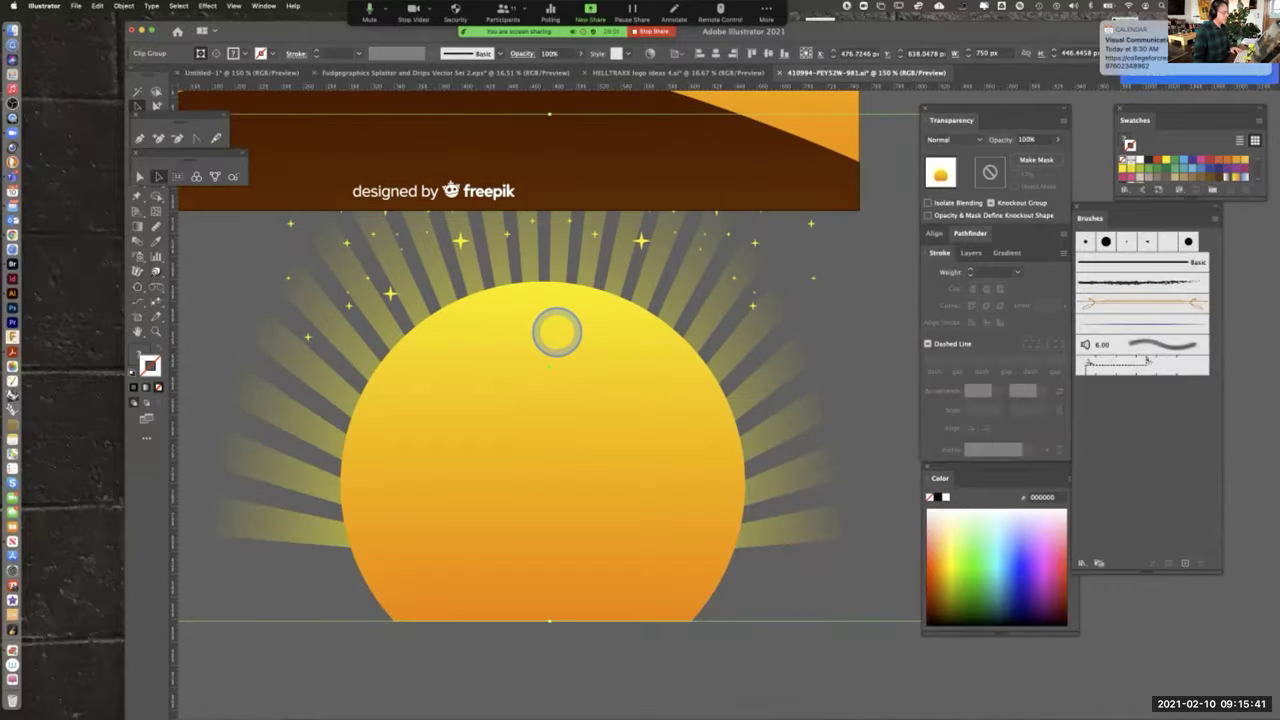
key("super+z")
left_click_drag(531, 194, 663, 503)
left_click(757, 634)
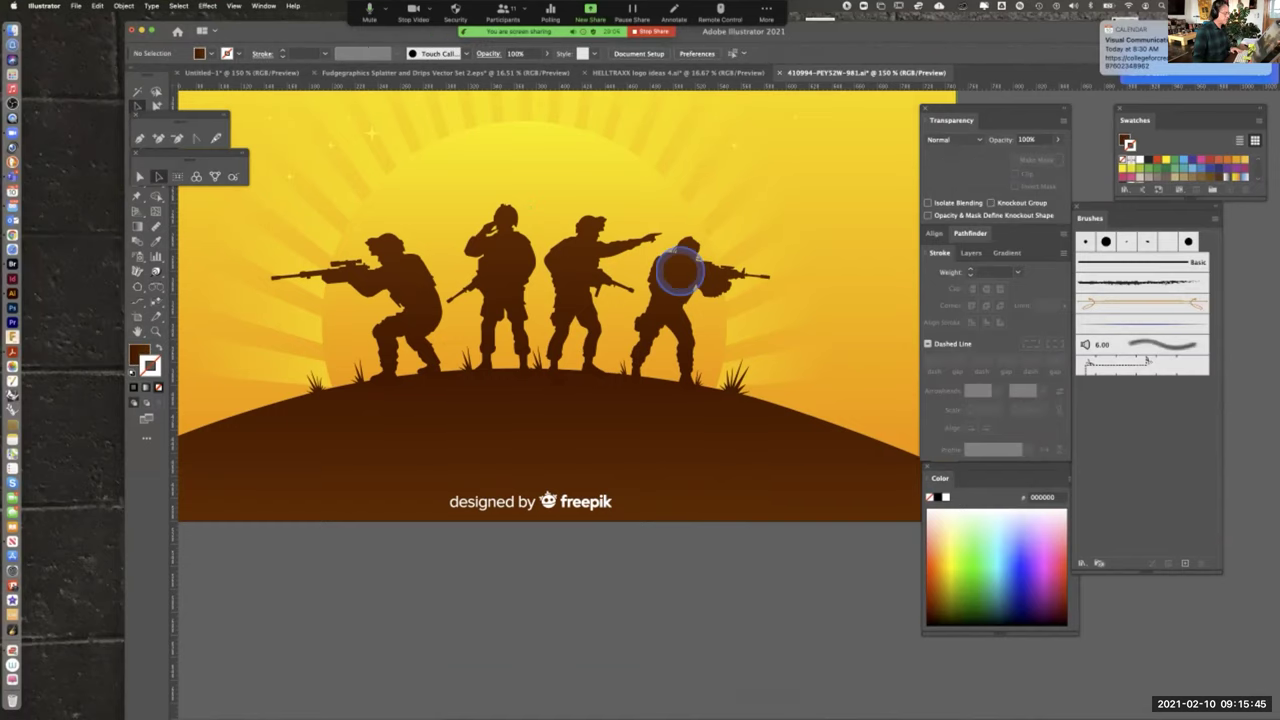
Pull the sunburst group below the artwork and reposition the document window
left_click(587, 168)
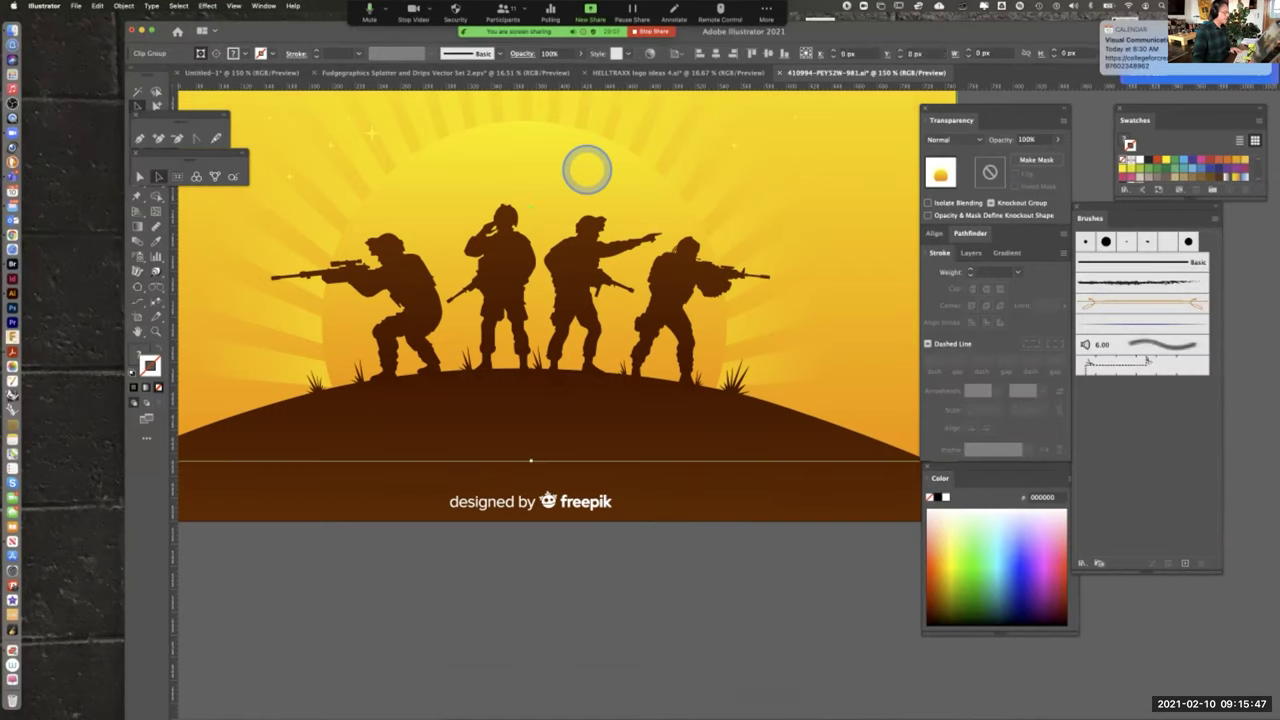
left_click_drag(587, 168, 603, 425)
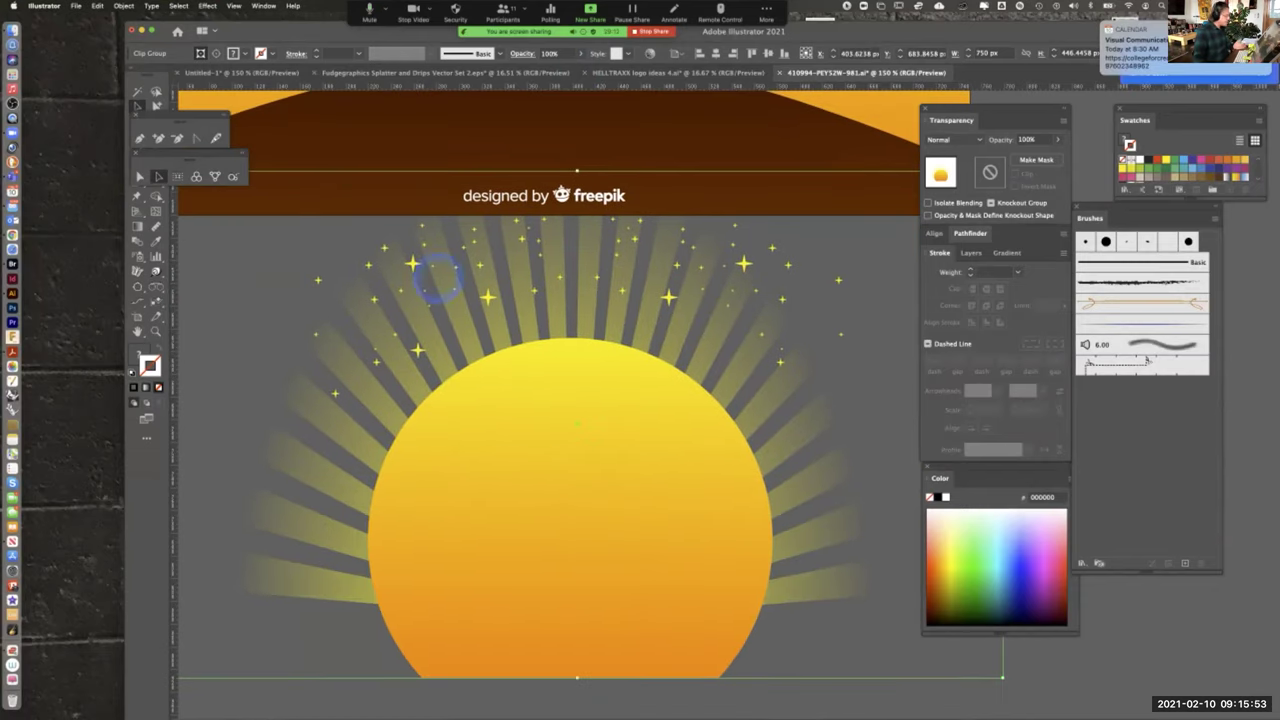
left_click(602, 516)
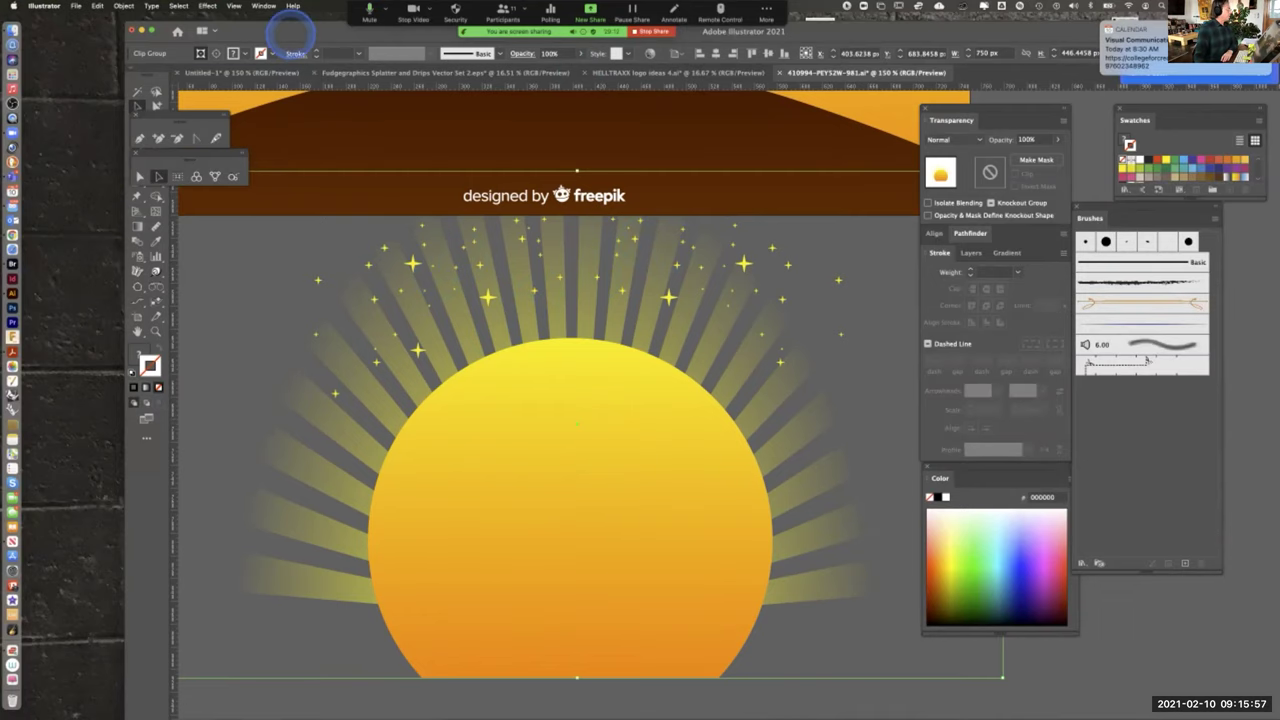
left_click_drag(286, 32, 243, 42)
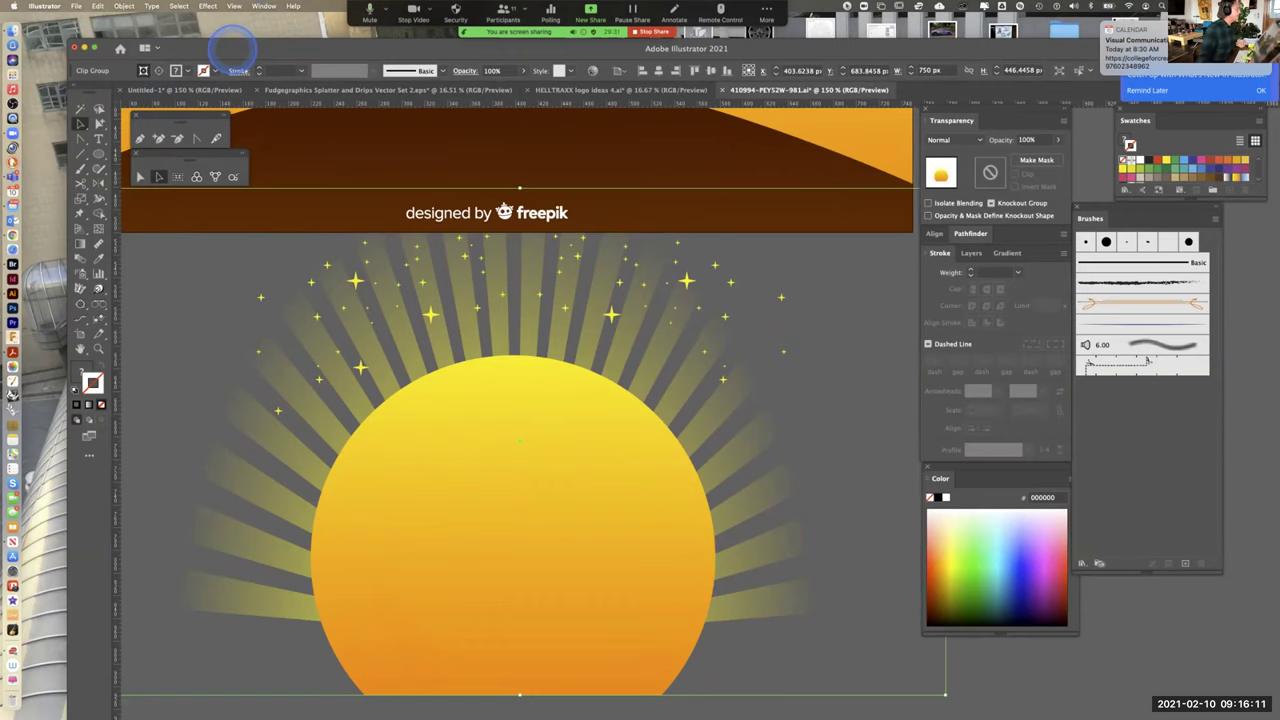
left_click_drag(229, 43, 165, 16)
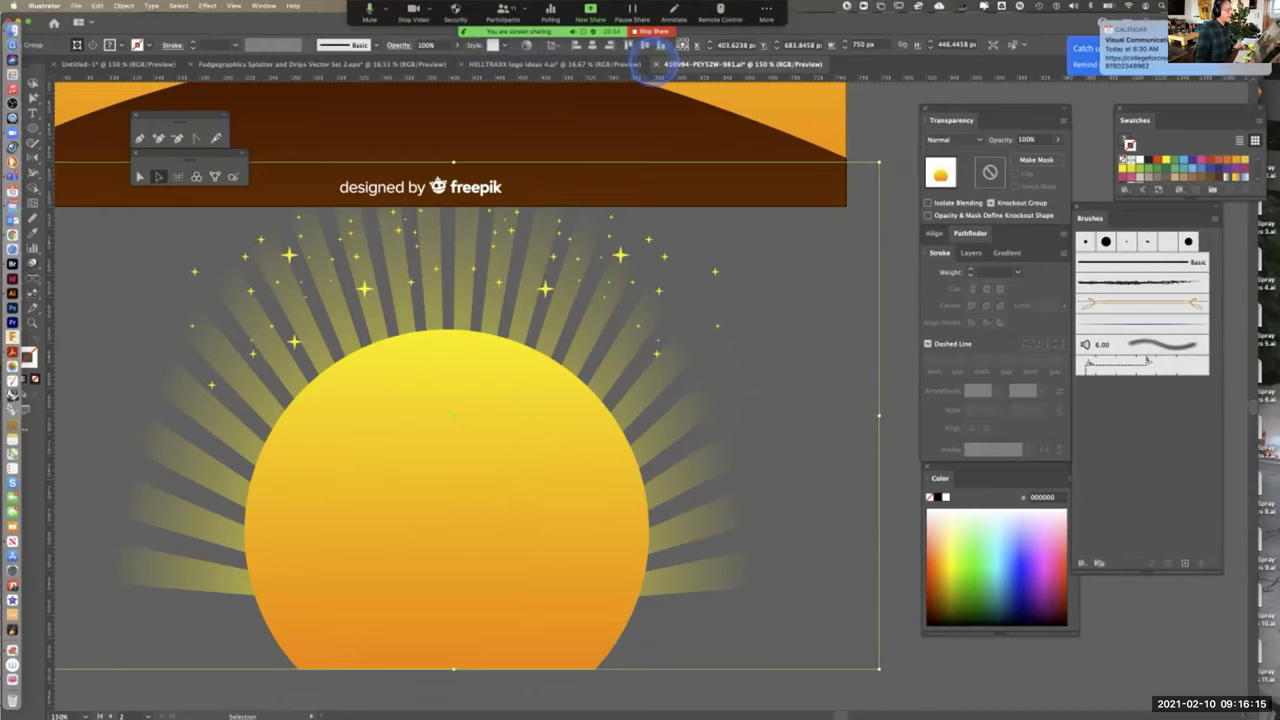
Close the soldiers document without saving
left_click(655, 64)
left_click(692, 397)
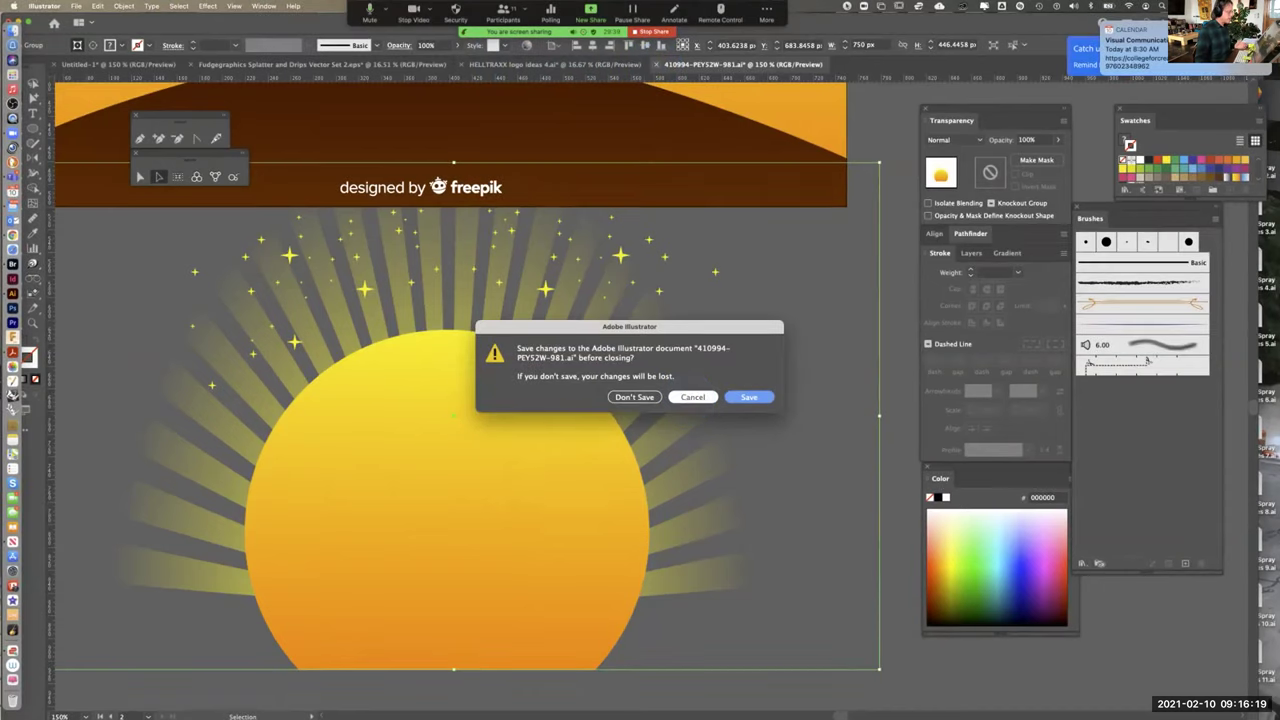
left_click(634, 397)
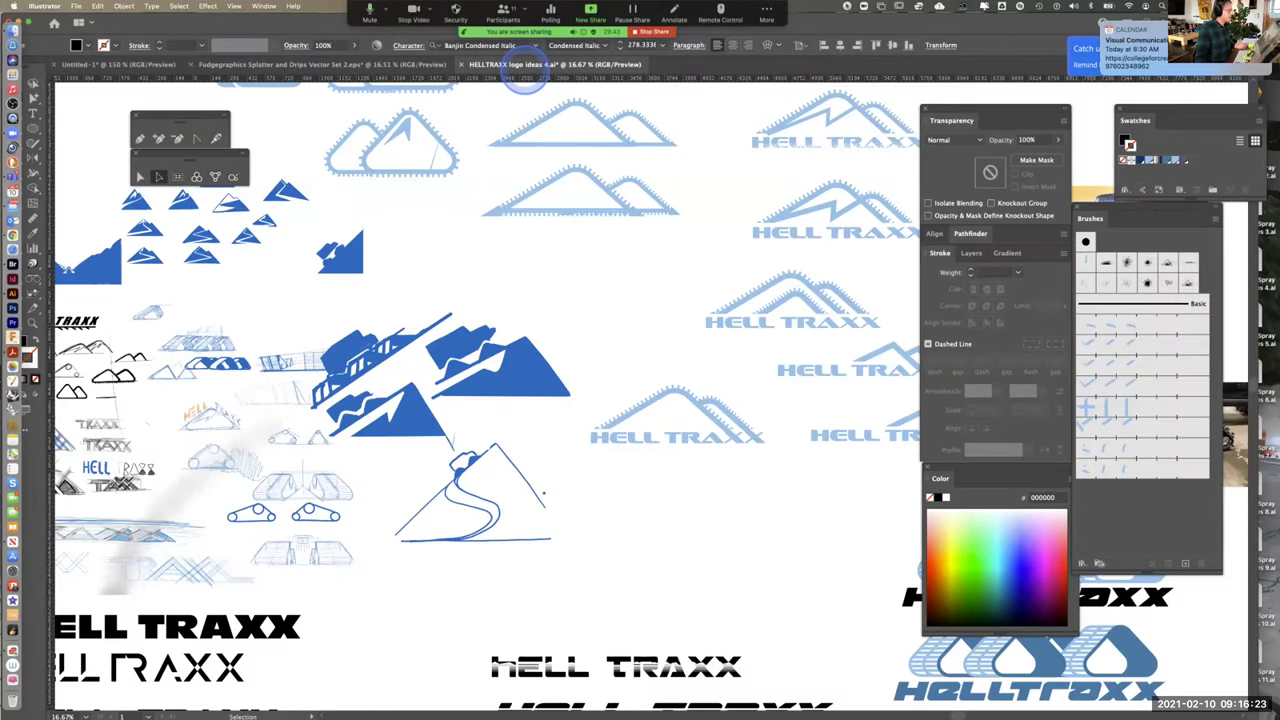
Close HELLTRAXX logo ideas and the Fudgegraphics splatter file, discarding changes to both
left_click(479, 71)
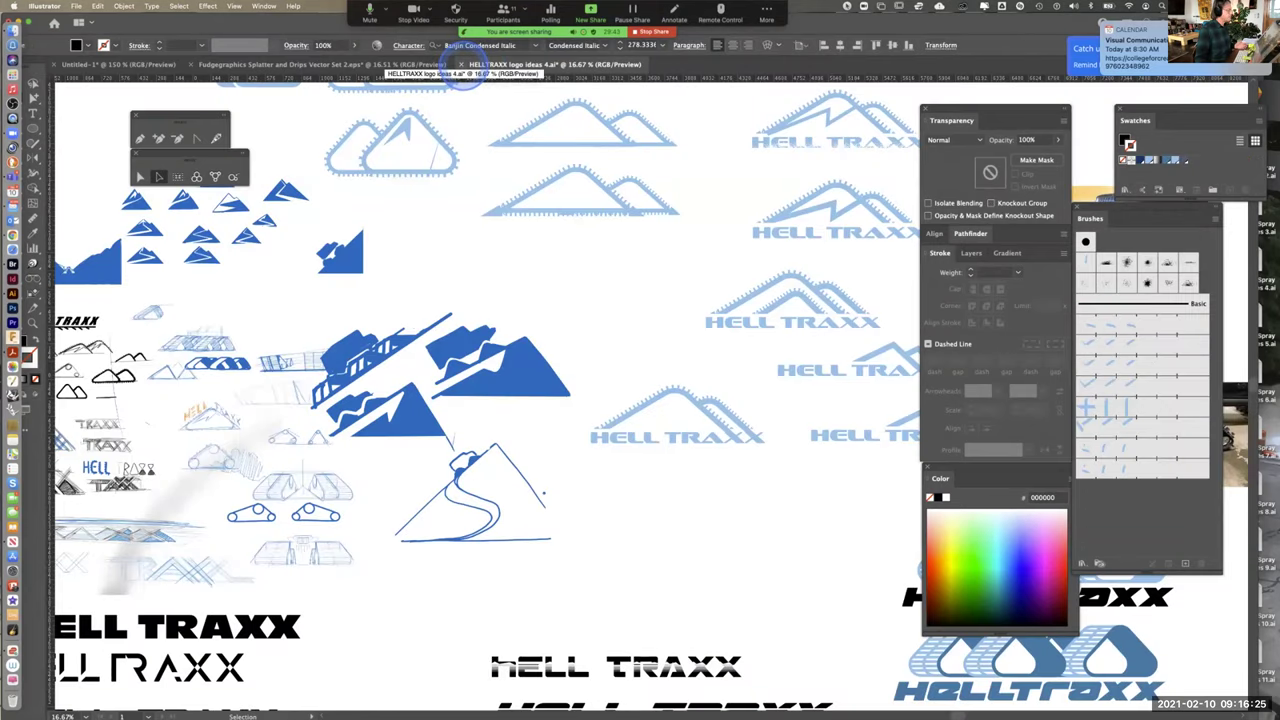
left_click(636, 397)
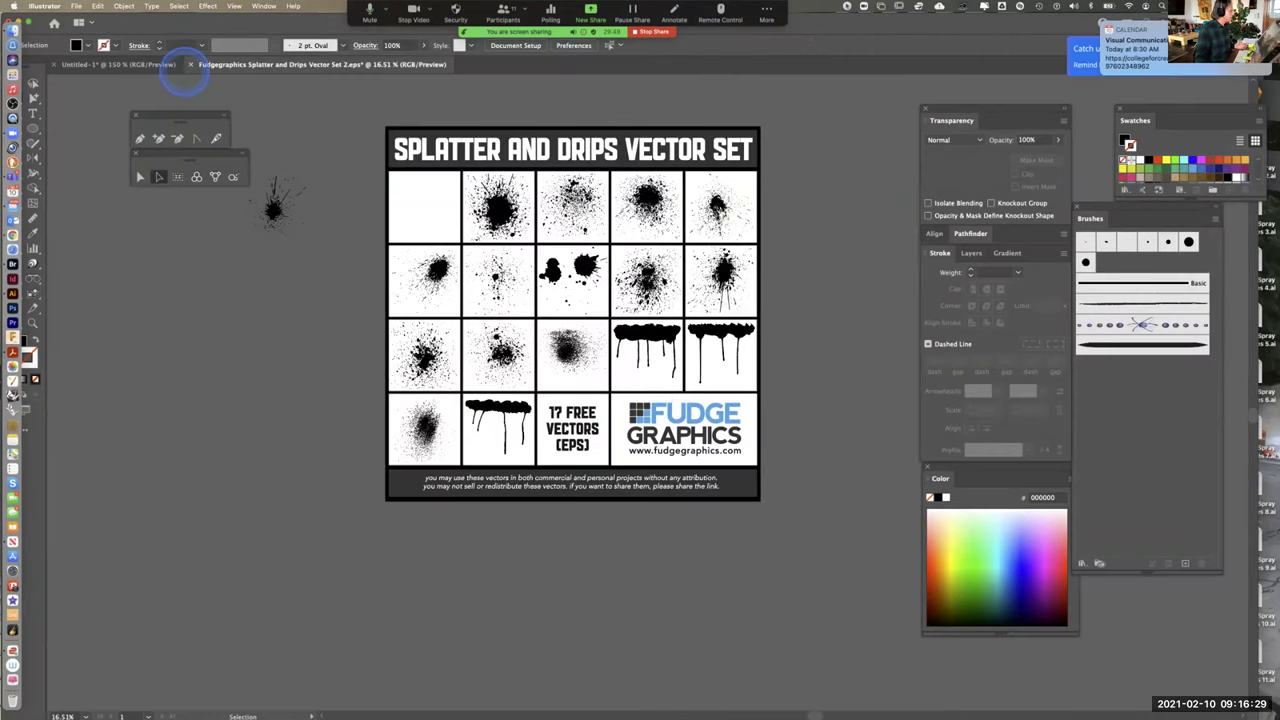
left_click(190, 64)
left_click(636, 397)
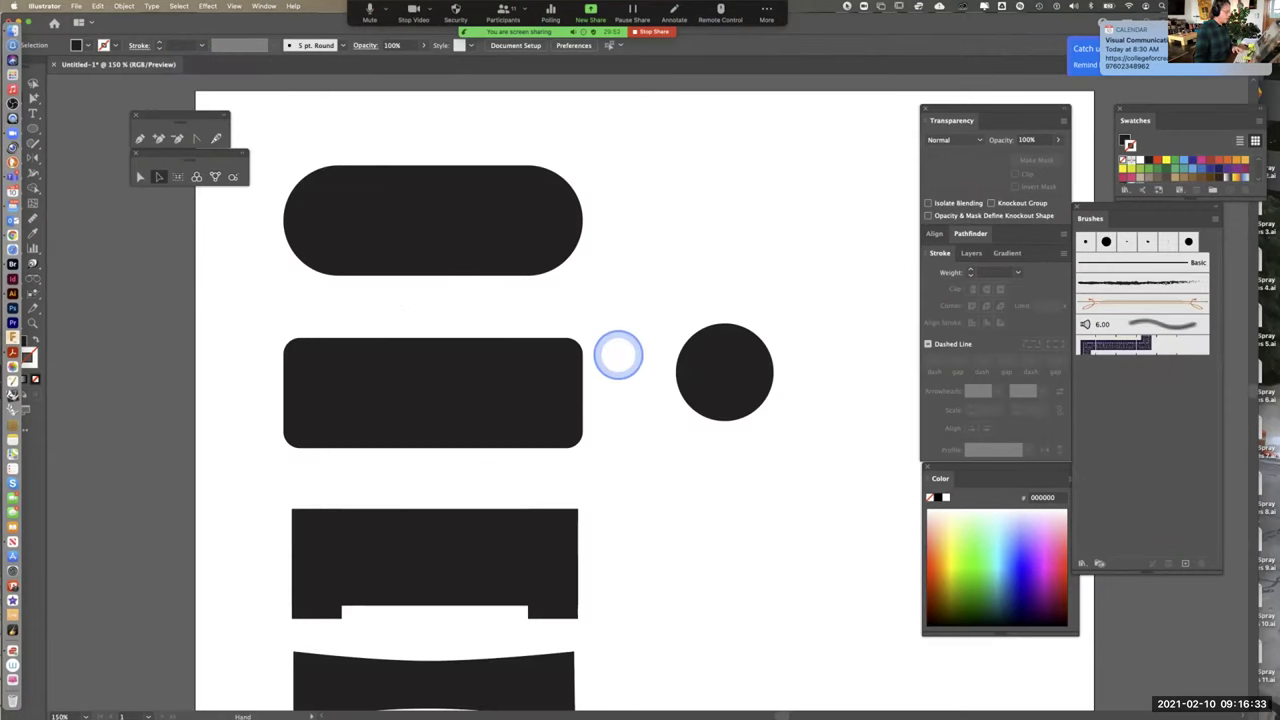
Zoom Untitled-1 to 200%, pan toward the 30.294 mm black circle and select it
left_click_drag(617, 357, 671, 289)
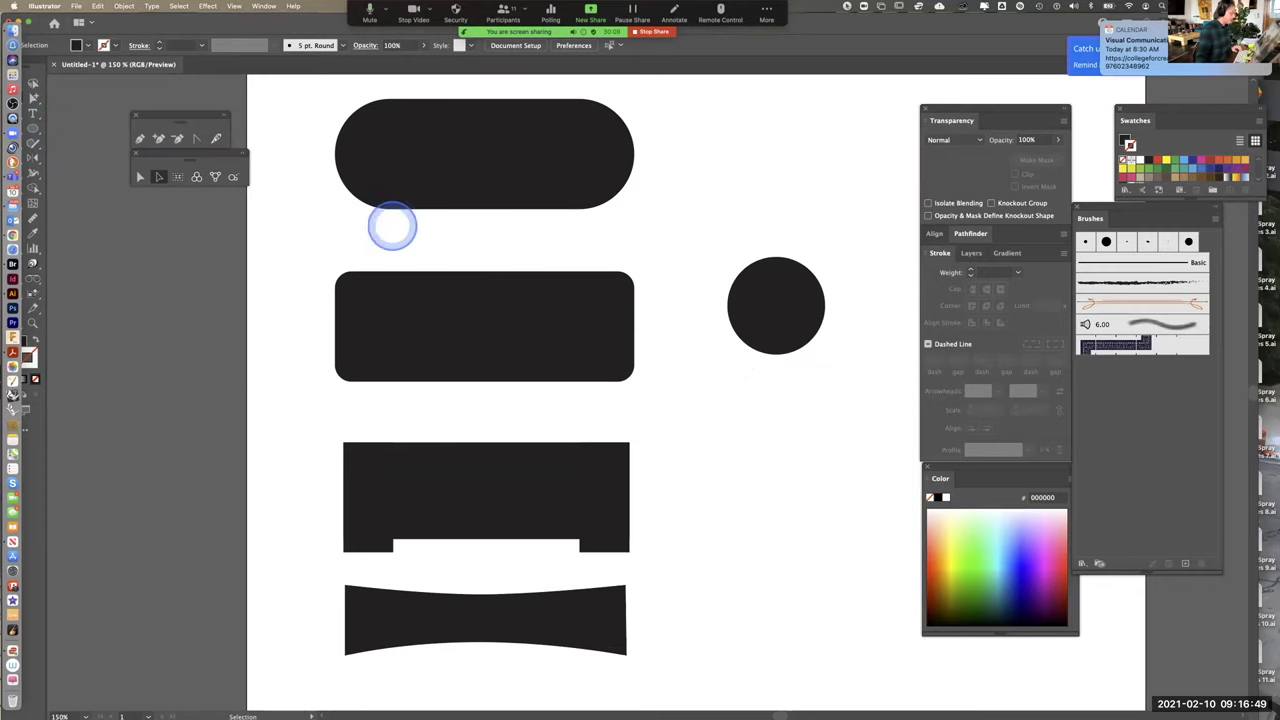
key("super+equal")
left_click_drag(783, 373, 629, 441)
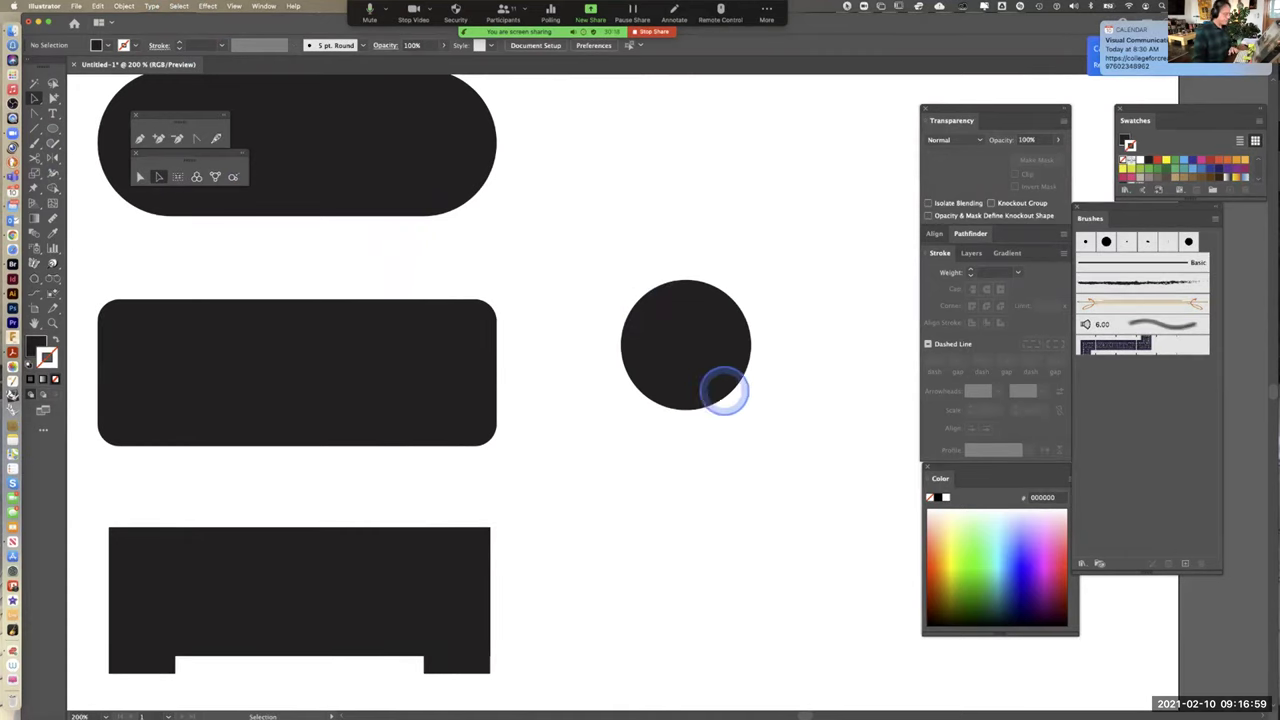
left_click(666, 326)
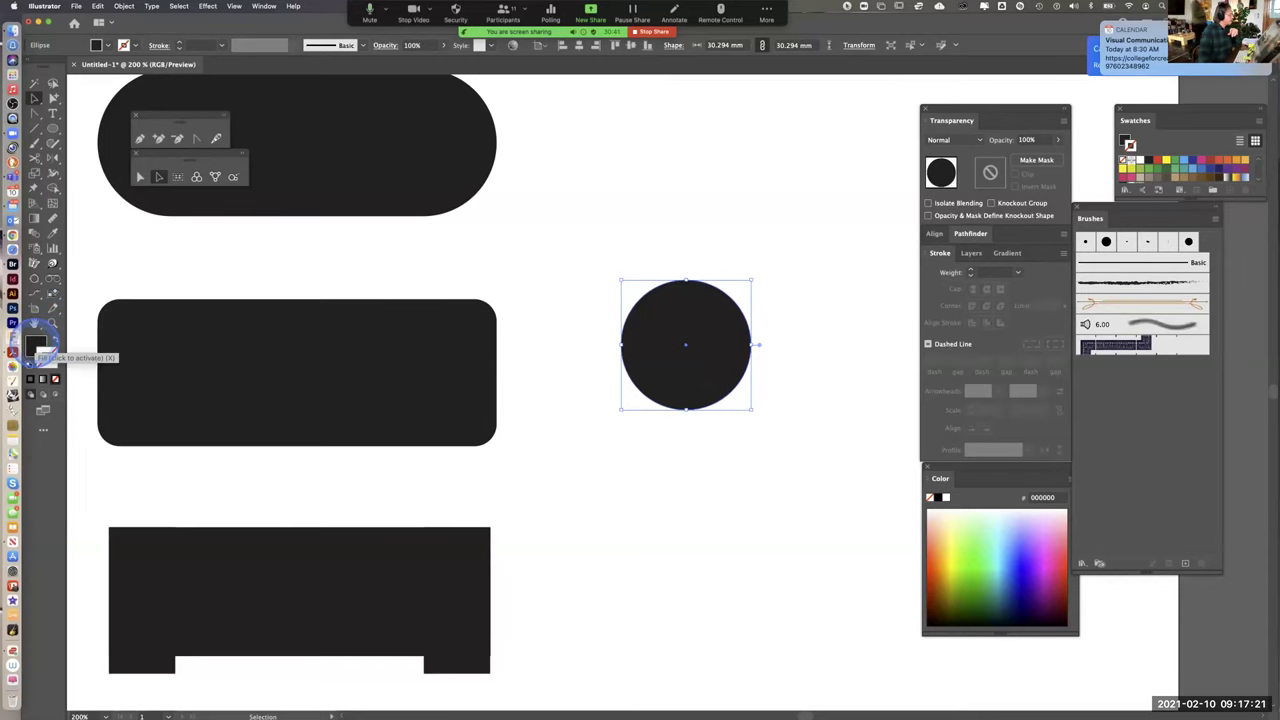
Fill the circle with mid grey and scale it down to 27.918 mm, leaving a black rim
double_click(36, 346)
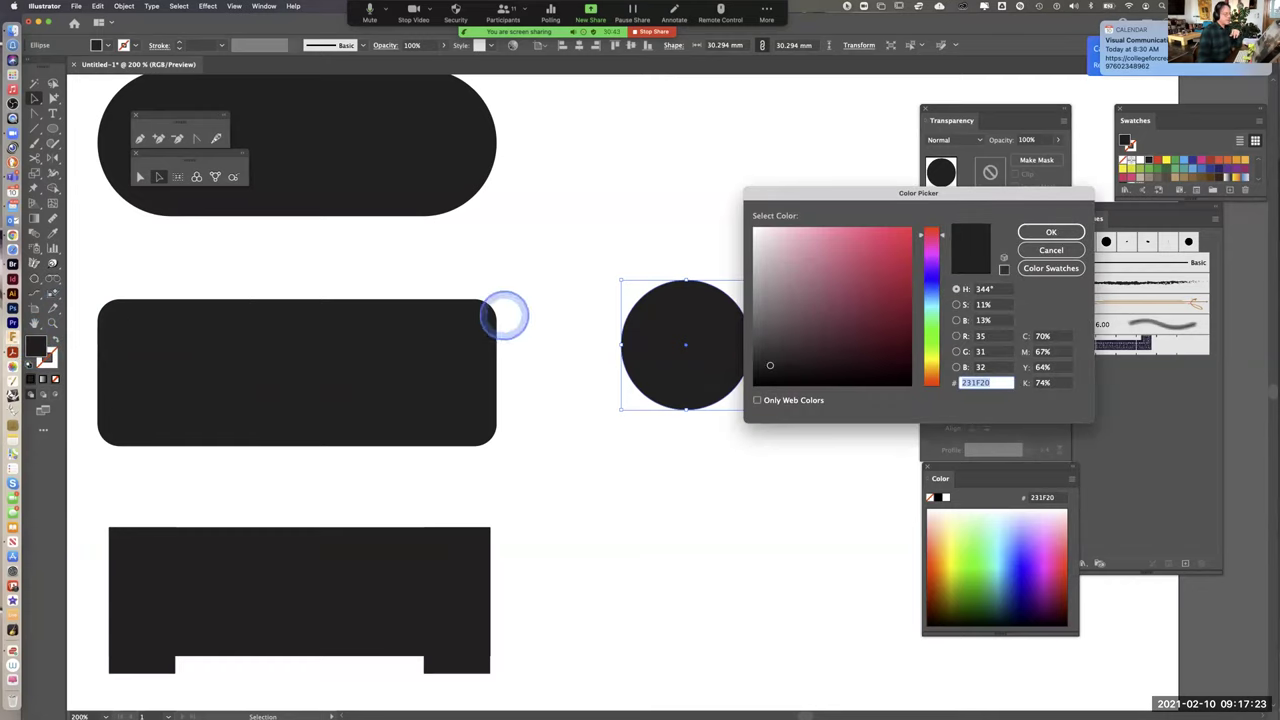
left_click_drag(766, 334, 745, 320)
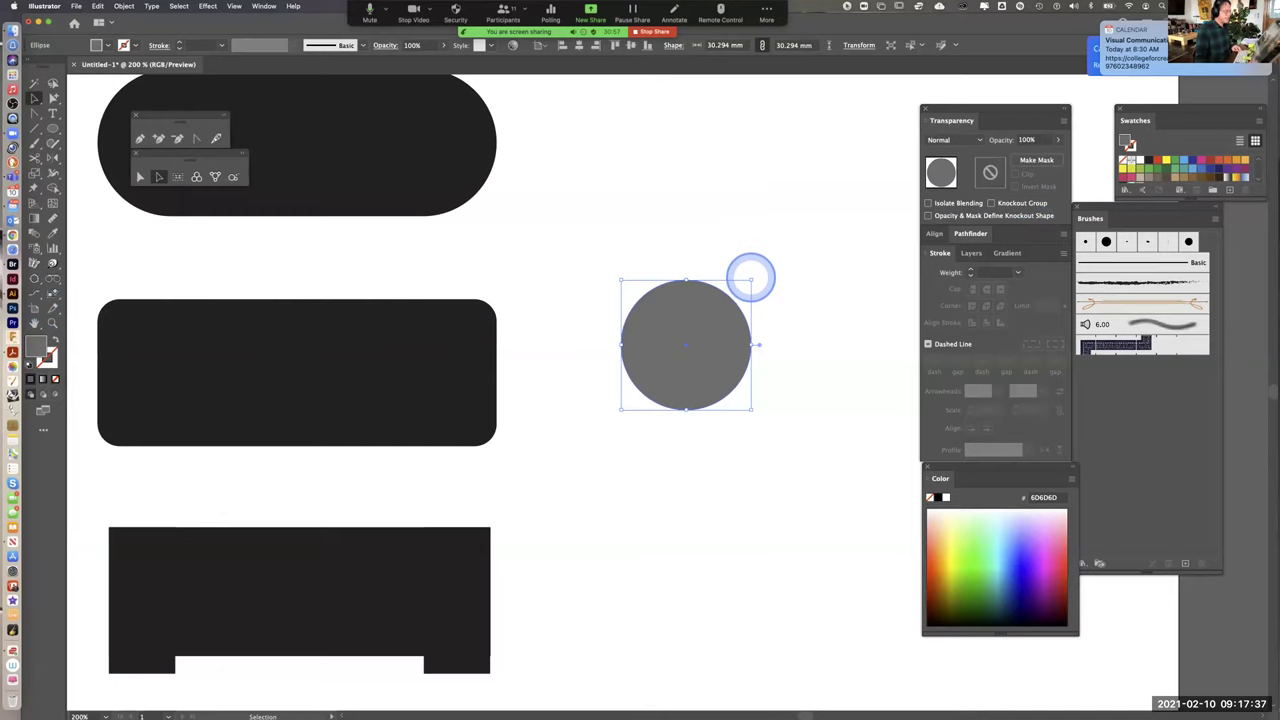
mouse_move(750, 278)
left_mouse_down()
mouse_move(729, 289)
mouse_move(744, 278)
left_mouse_up()
left_click(801, 192)
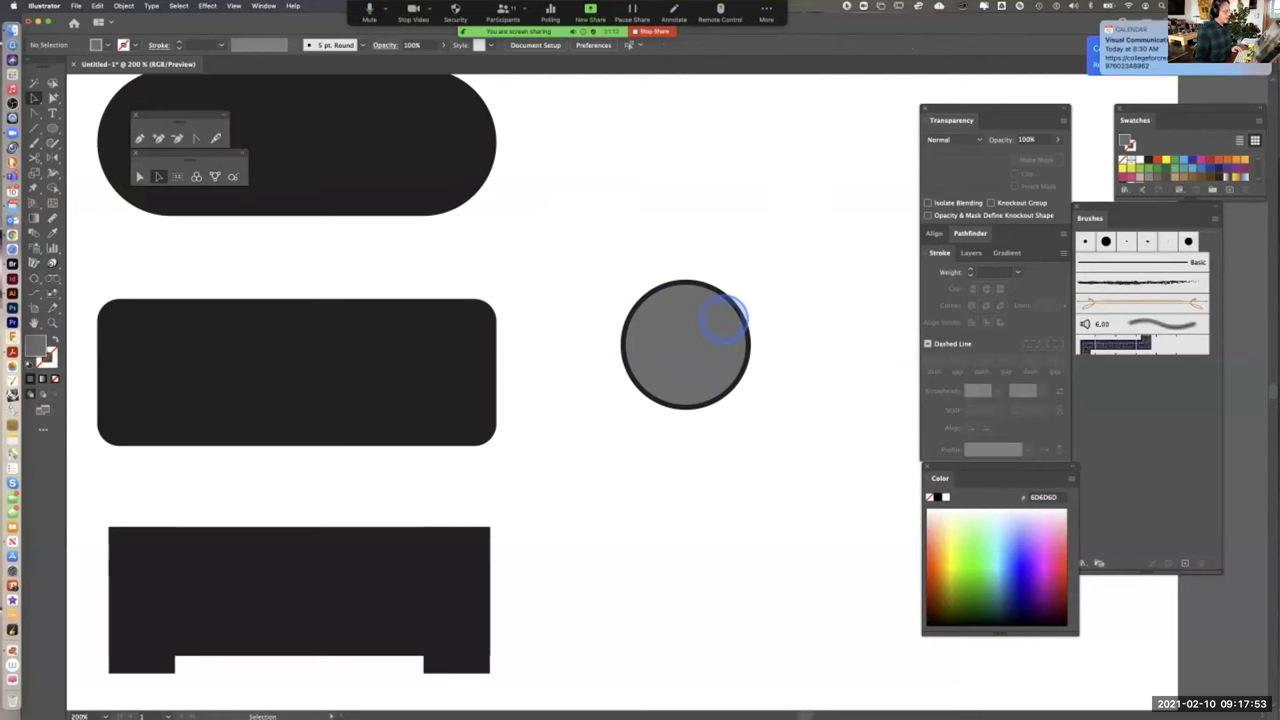
With the Pen tool at 300% zoom, draw a short vertical tick down from the circle's top anchor
left_click(52, 128)
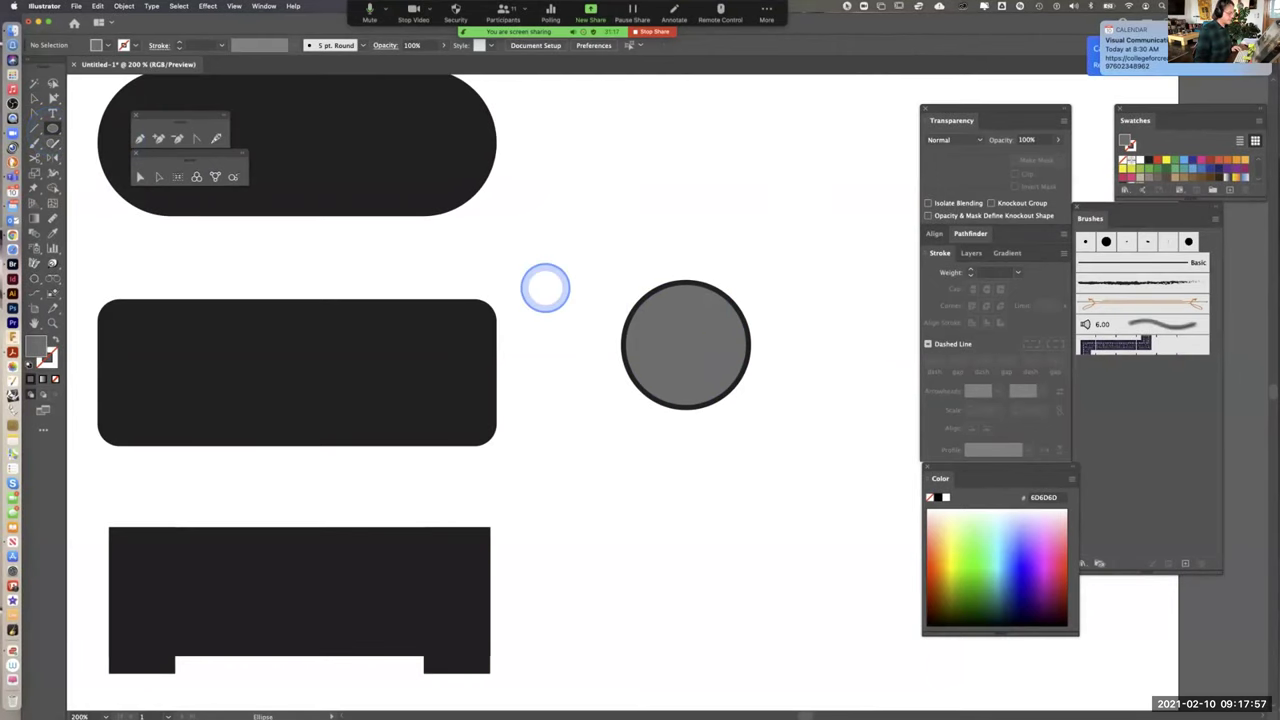
left_click(35, 112)
left_click(35, 112)
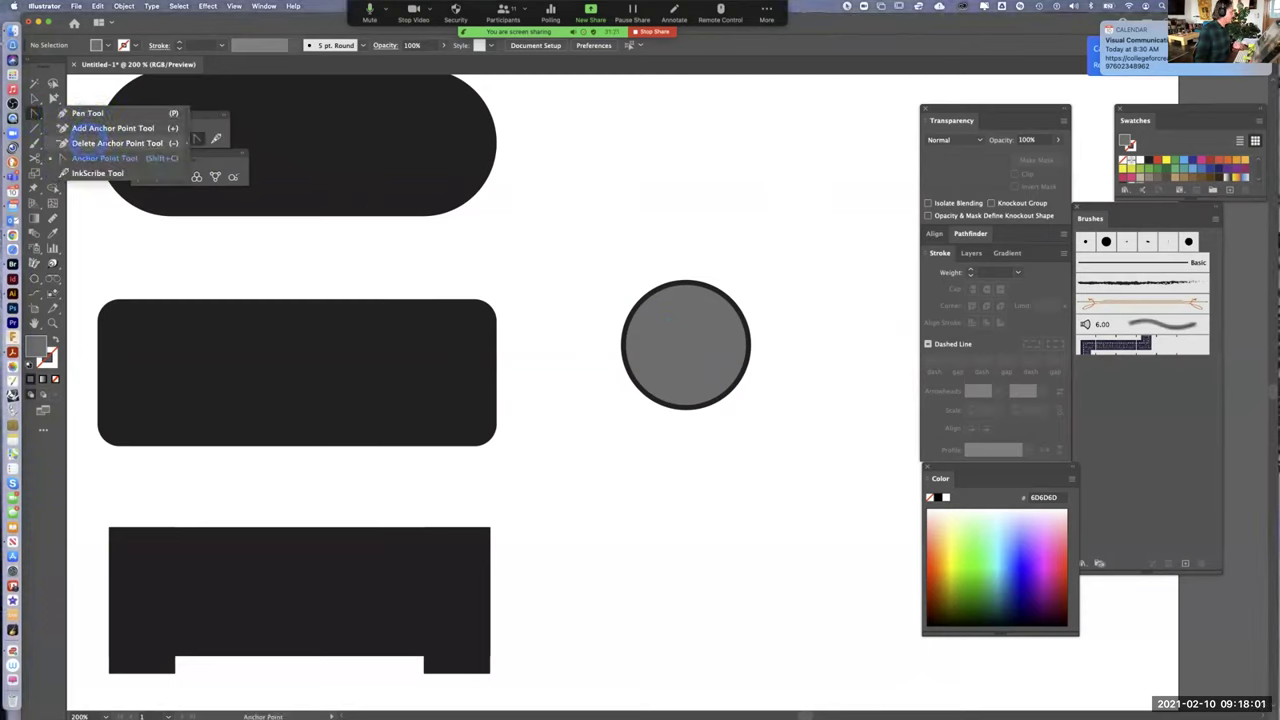
left_click(88, 112)
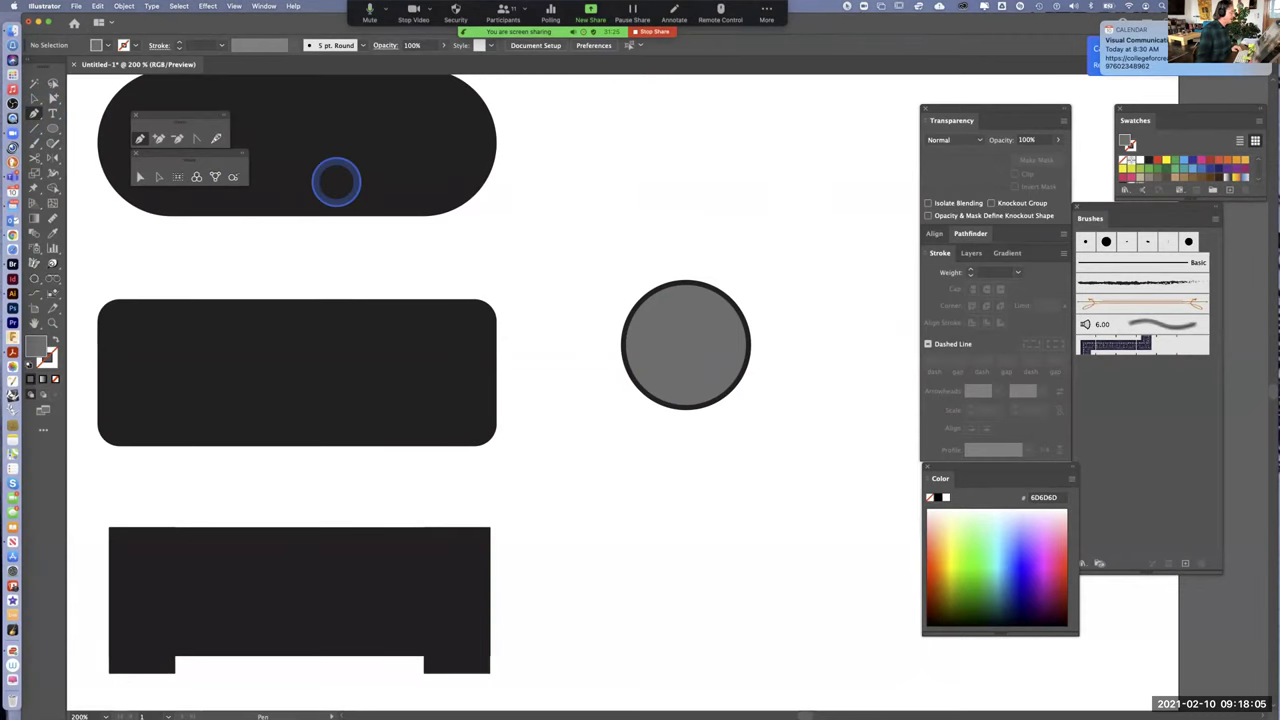
key("super+equal")
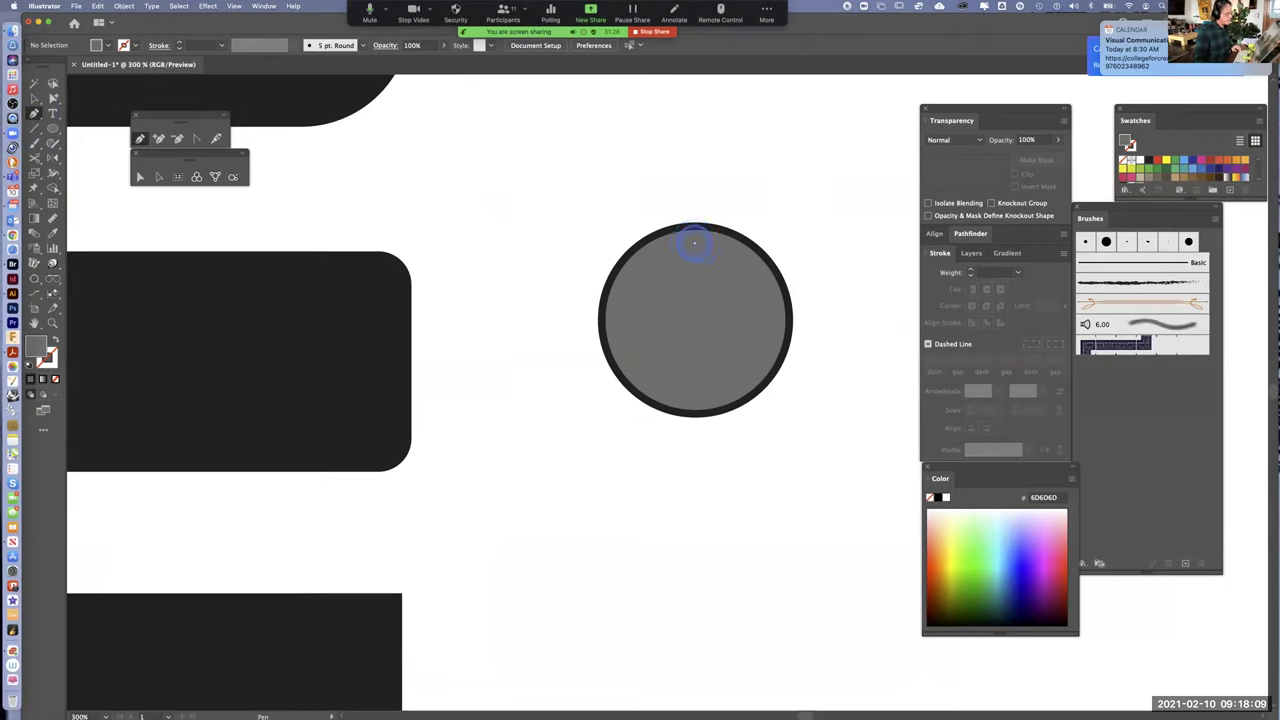
left_click(694, 242, "super")
left_click(694, 243, "super")
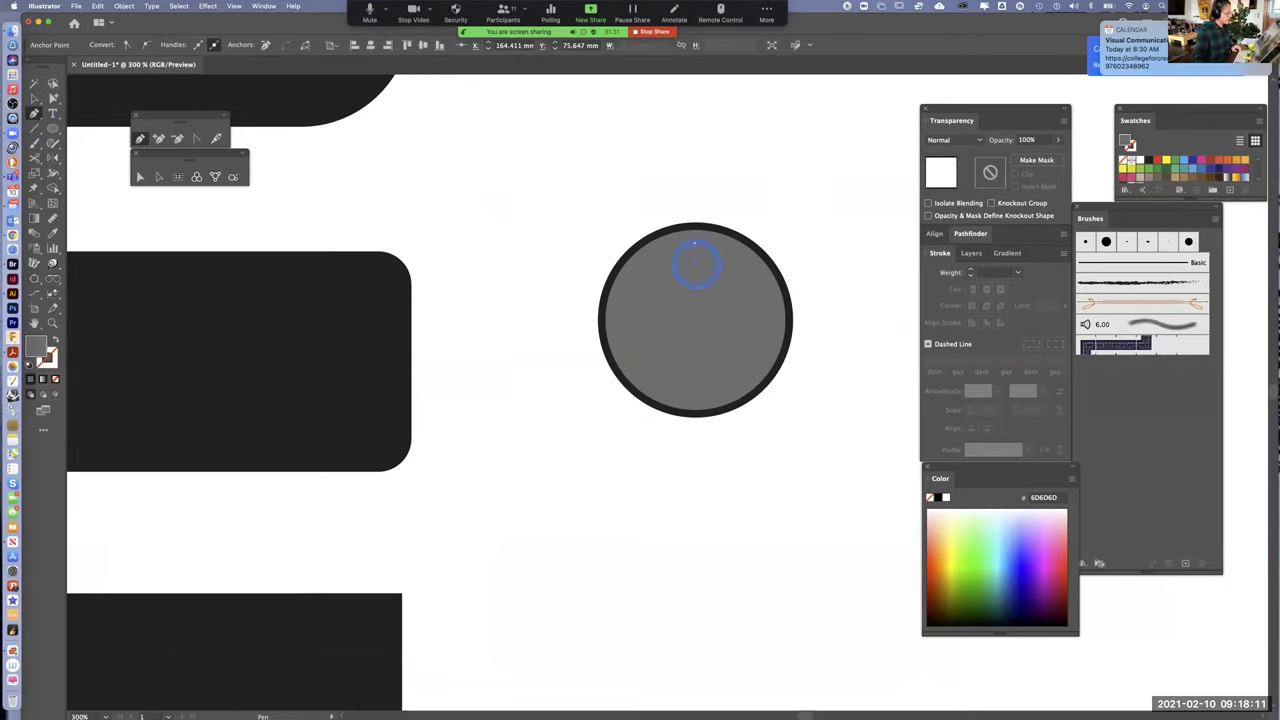
left_click_drag(694, 262, 55, 95)
left_click(53, 97)
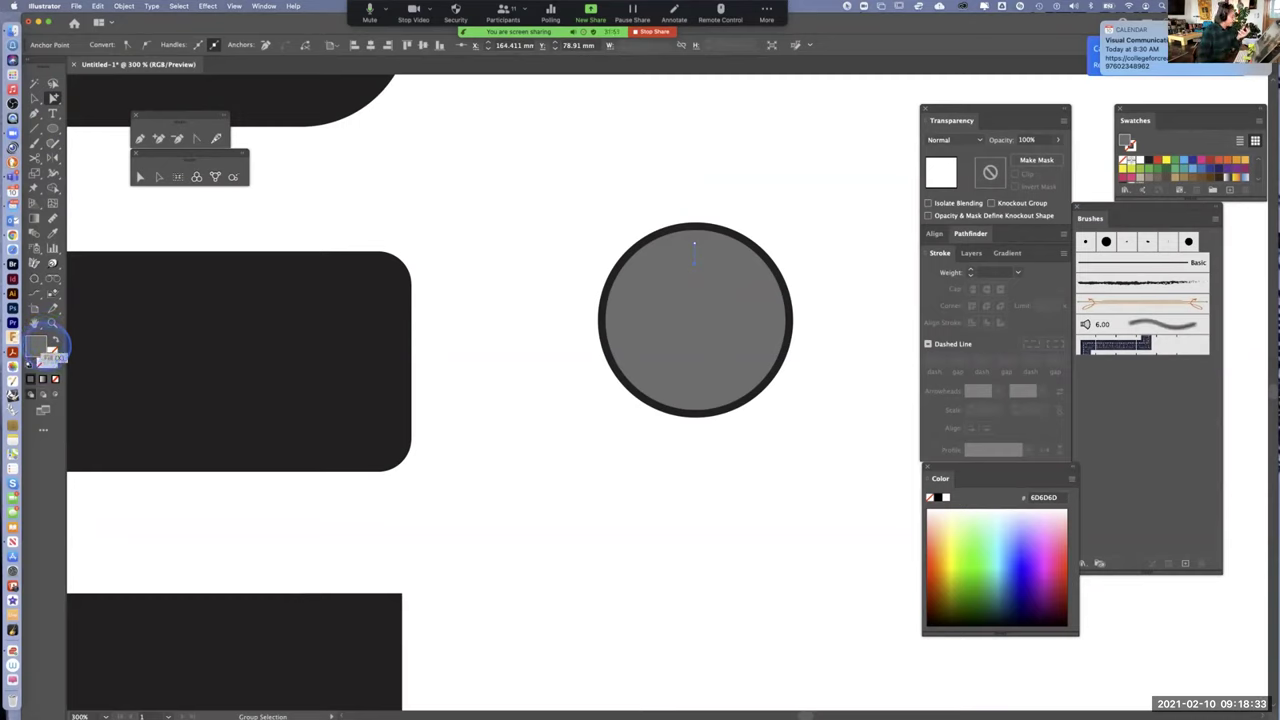
Make the tick line's stroke bright red FF0049 in the Color Picker
left_click(50, 355)
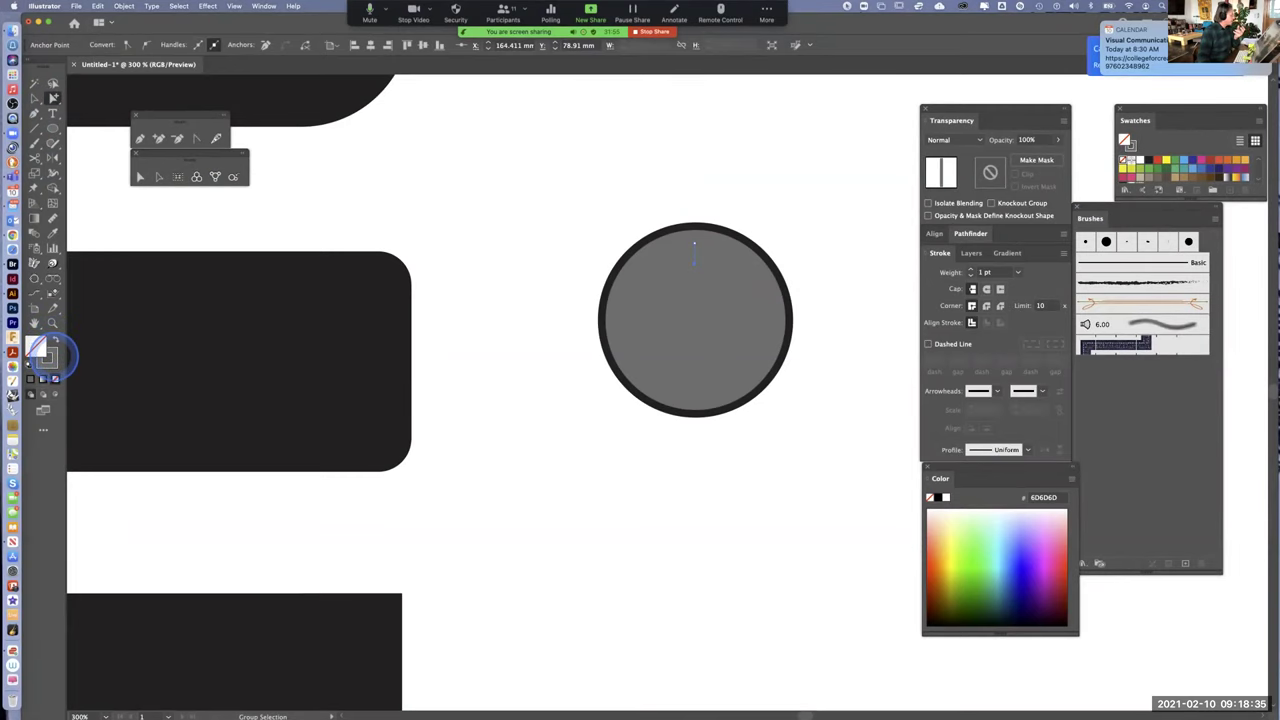
left_click(55, 356)
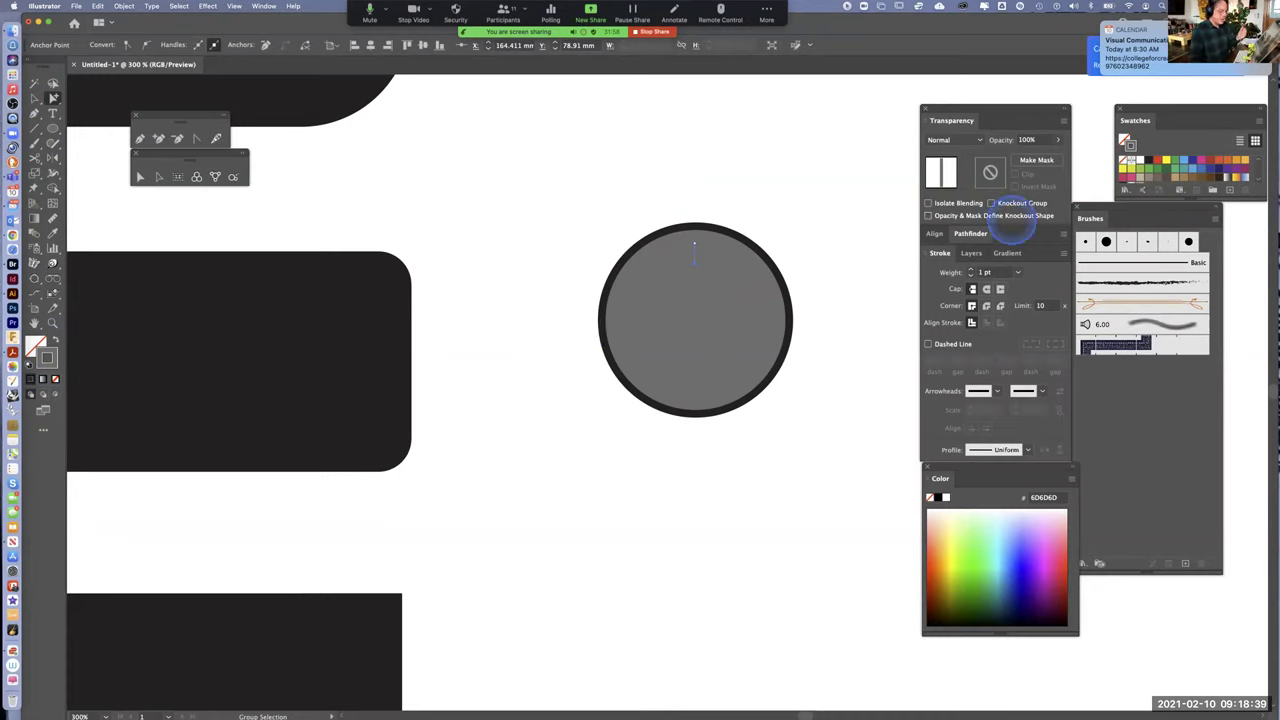
left_click_drag(1151, 104, 1123, 83)
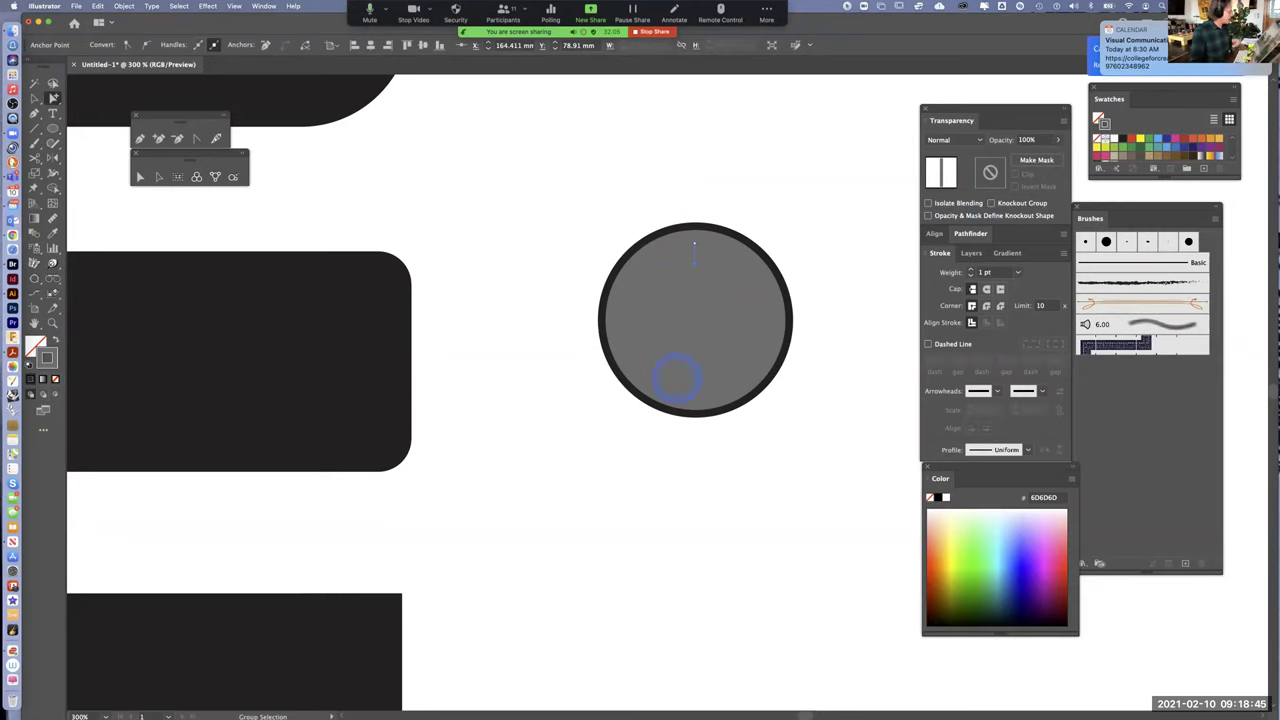
left_click(52, 354)
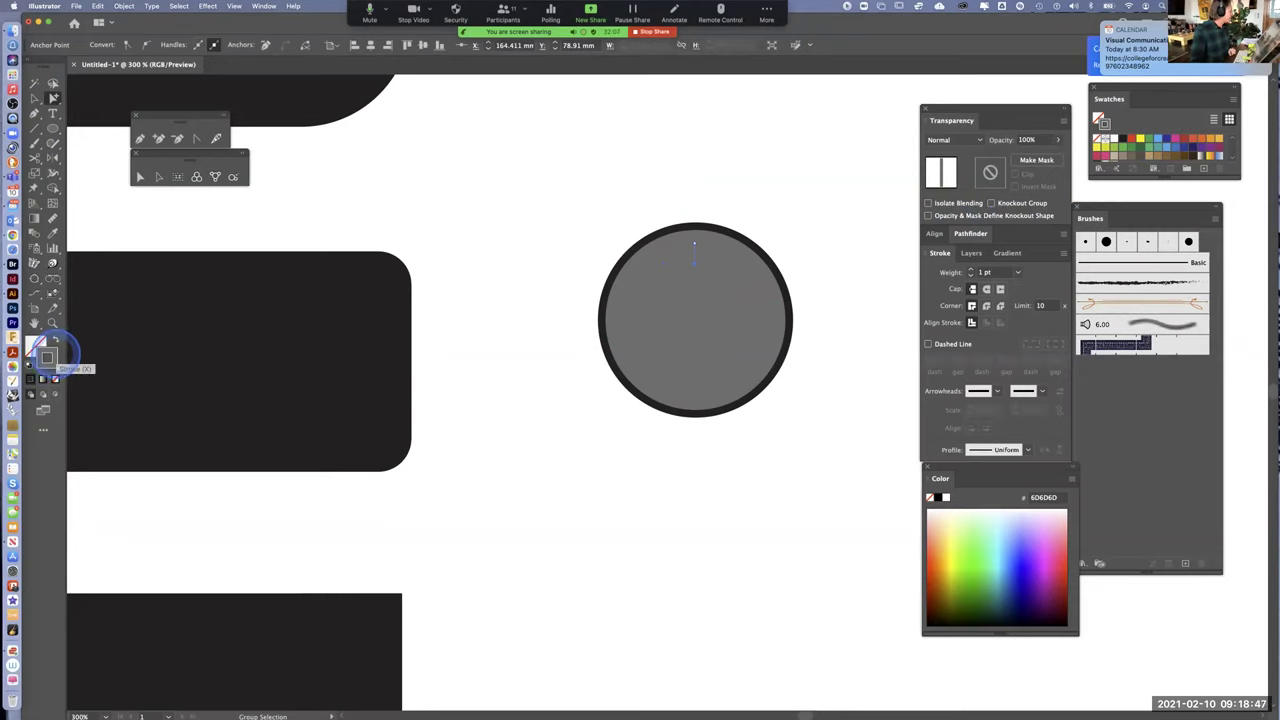
double_click(47, 355)
left_click(897, 245)
left_click_drag(897, 245, 918, 212)
left_click(1045, 231)
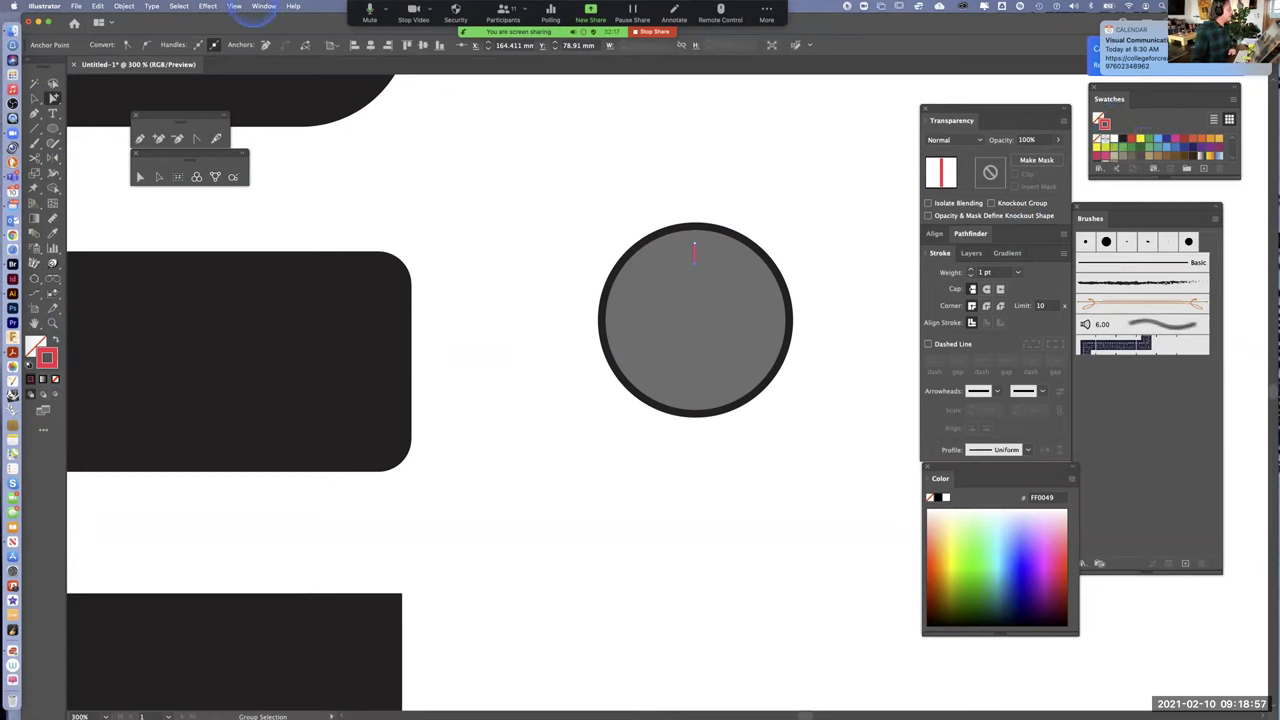
Hide and then reshow the Swatches panel from the Window menu
left_click(264, 6)
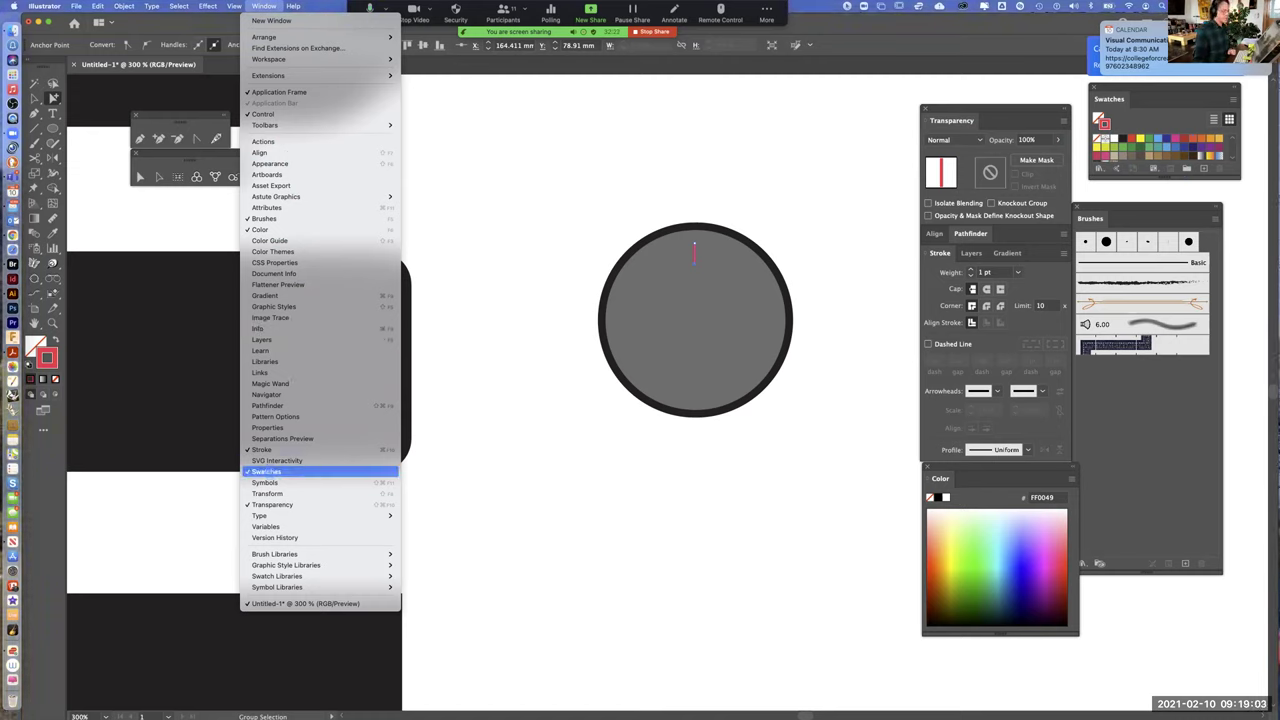
left_click(290, 471)
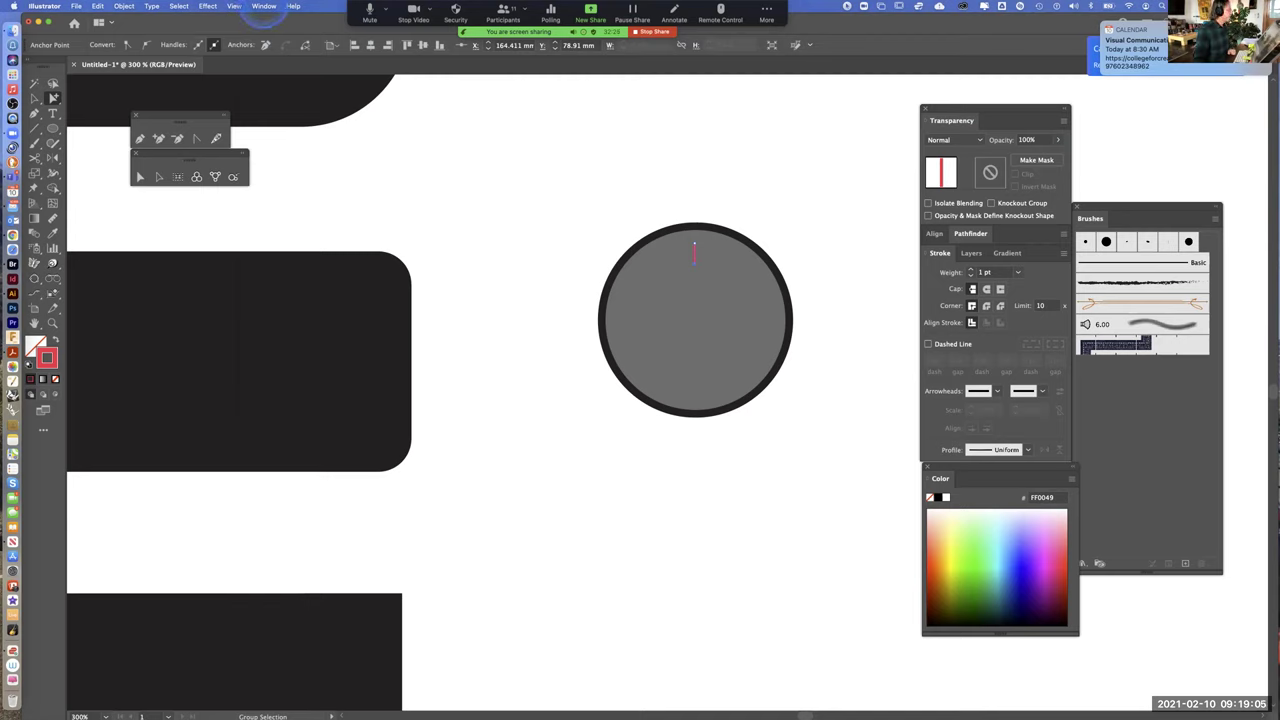
left_click(264, 6)
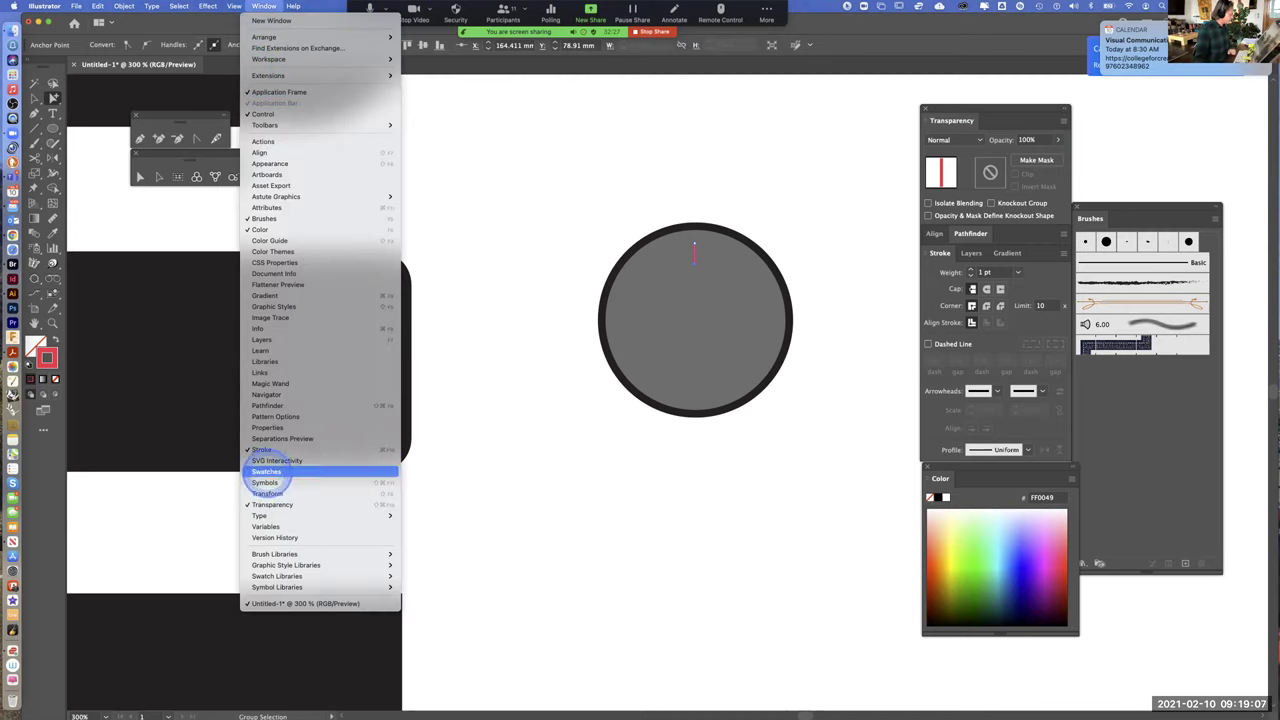
left_click(266, 471)
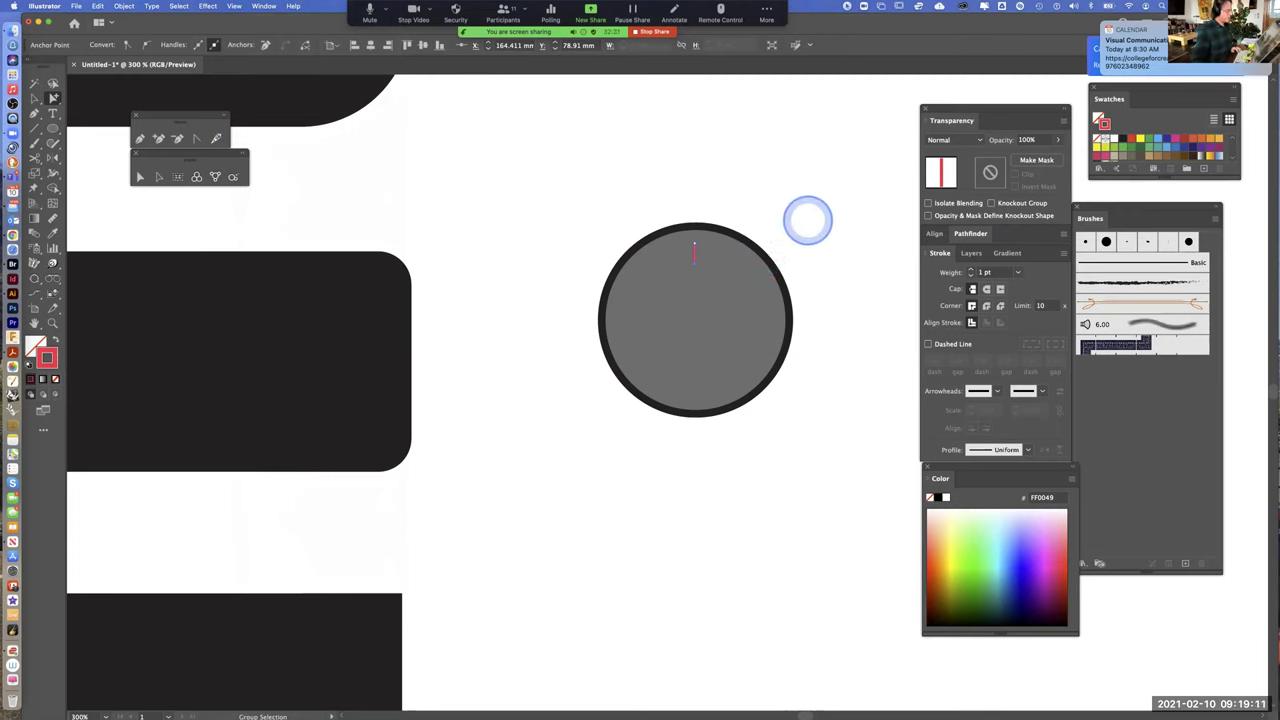
Select the red tick and zoom to 2400%, centring it in the view
left_click(775, 192)
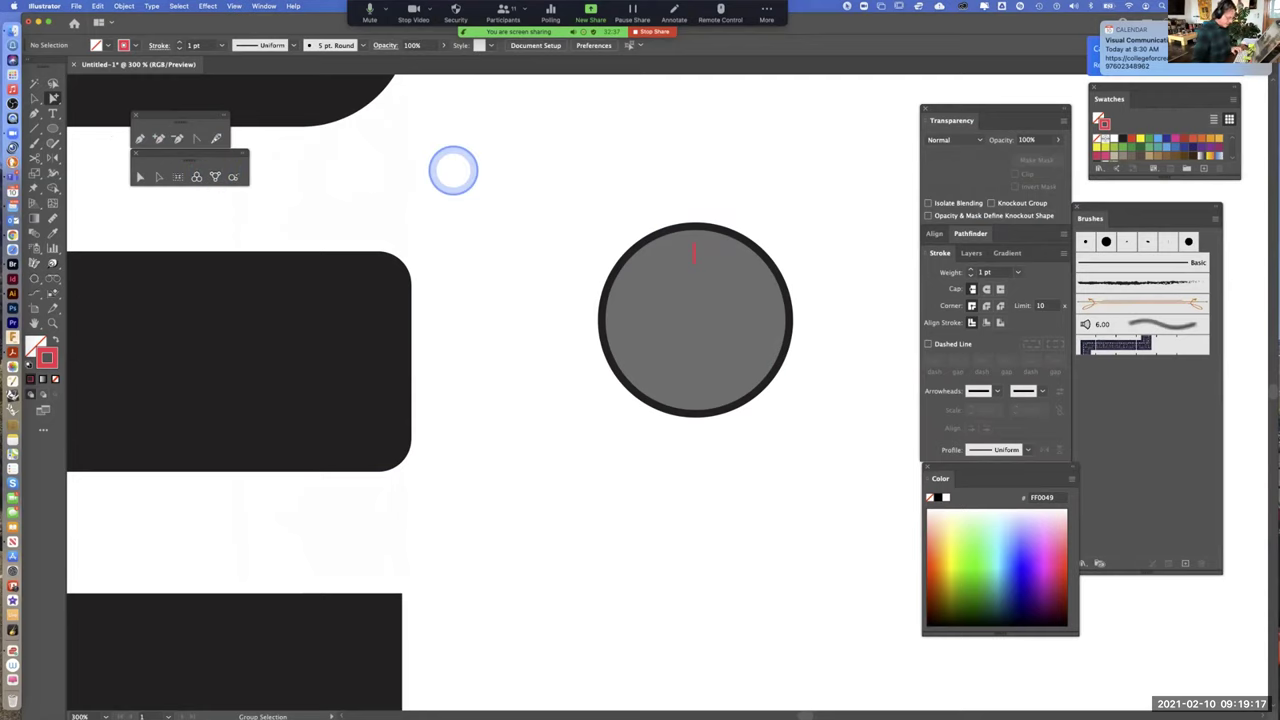
key("super+equal")
key("super+equal")
key("super+equal")
left_click_drag(629, 143, 500, 473)
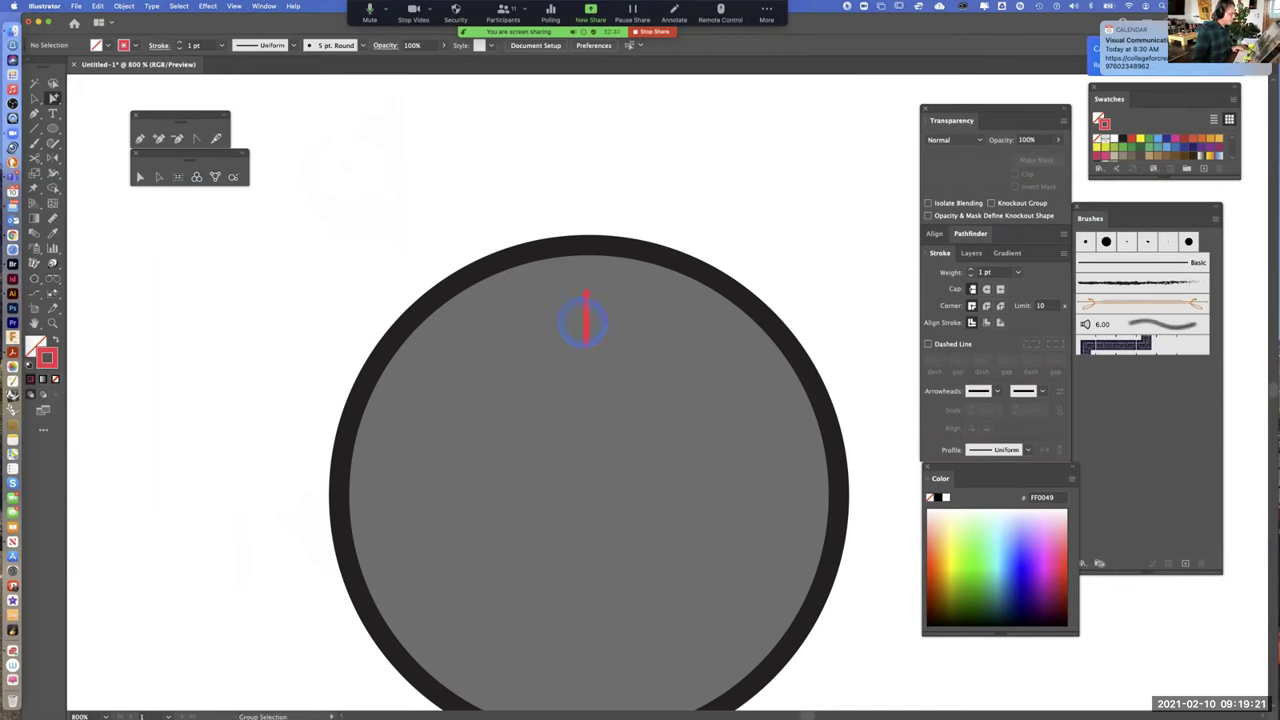
left_click(586, 320)
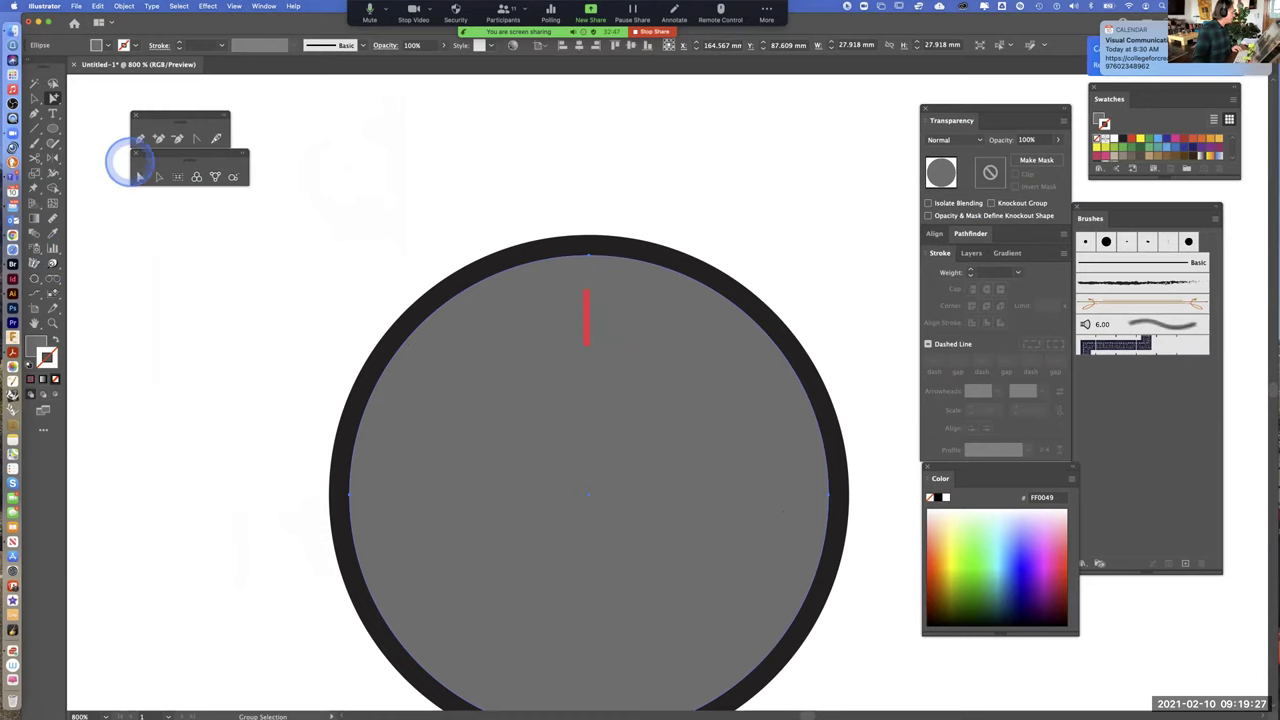
left_click(432, 209)
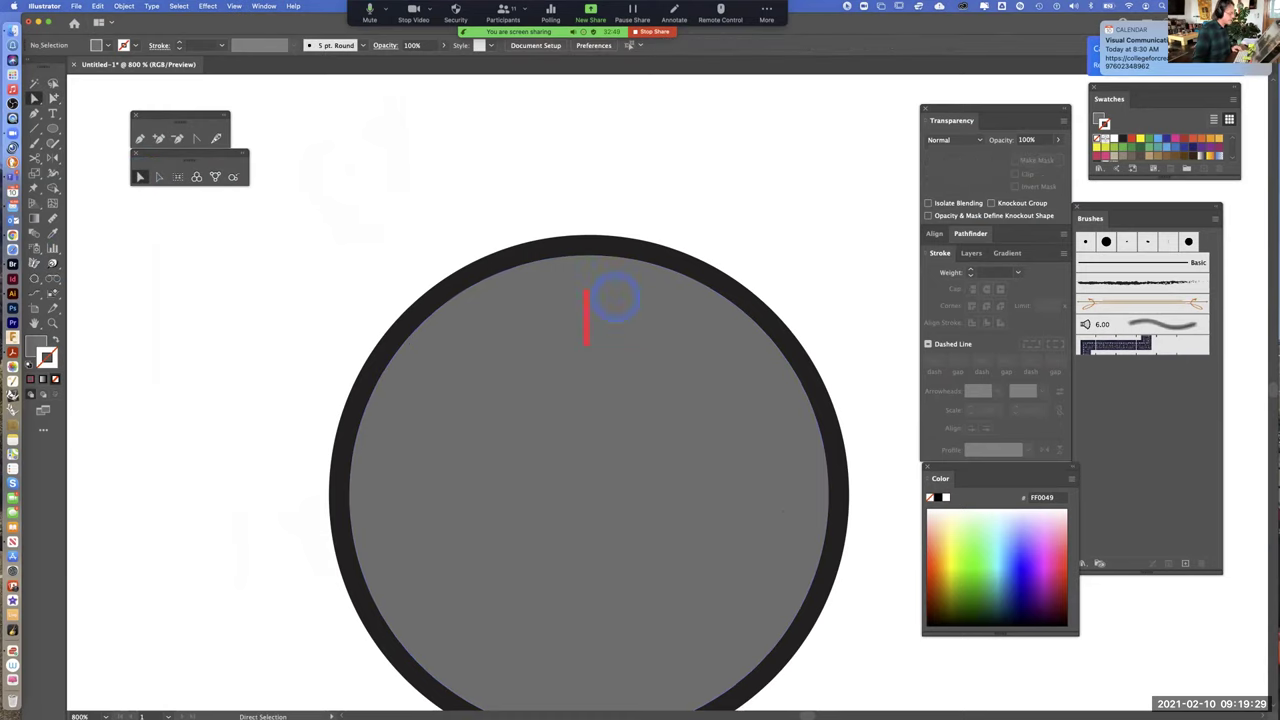
left_click(586, 318)
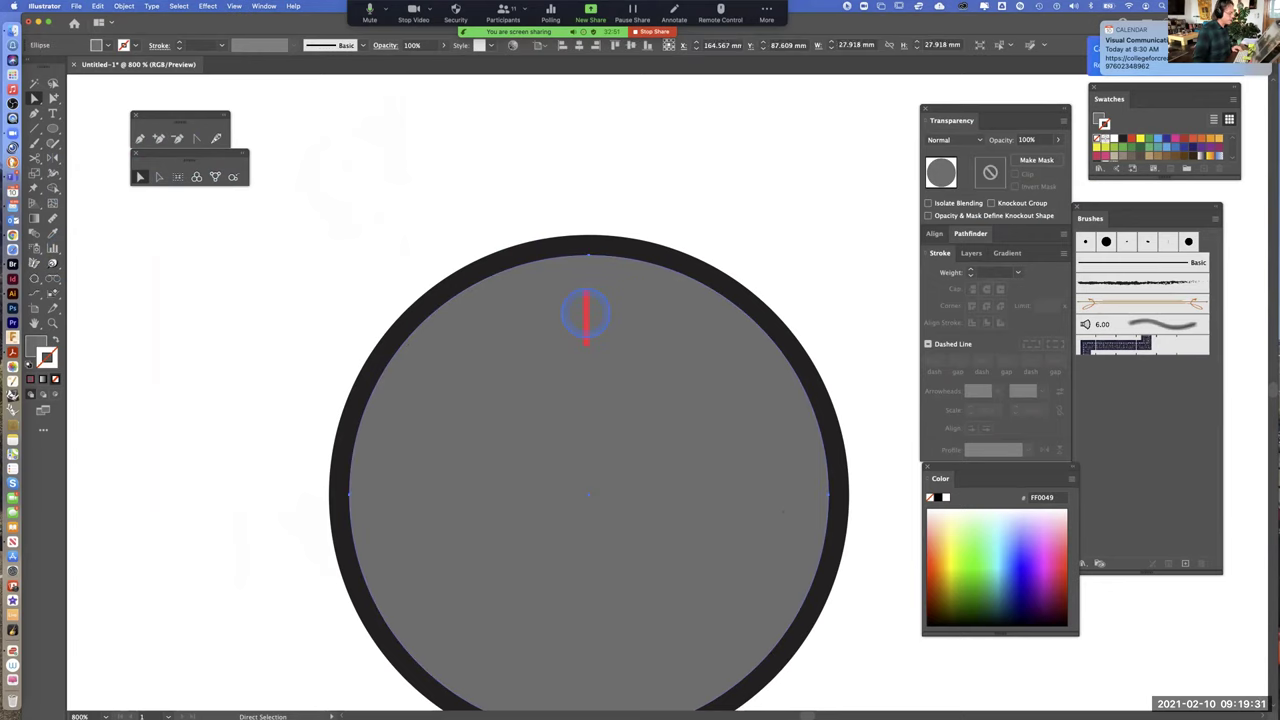
key("a")
left_click(586, 318)
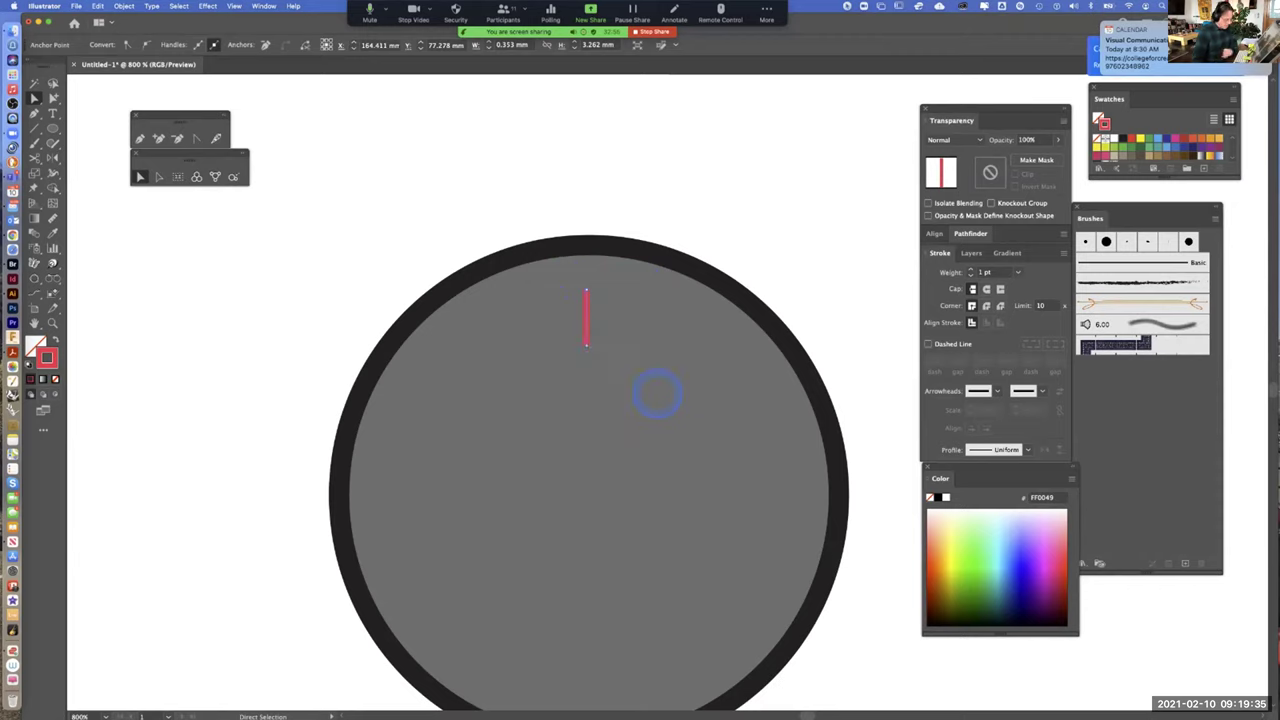
key("super+equal")
key("super+equal")
key("super+equal")
left_click_drag(760, 360, 666, 292)
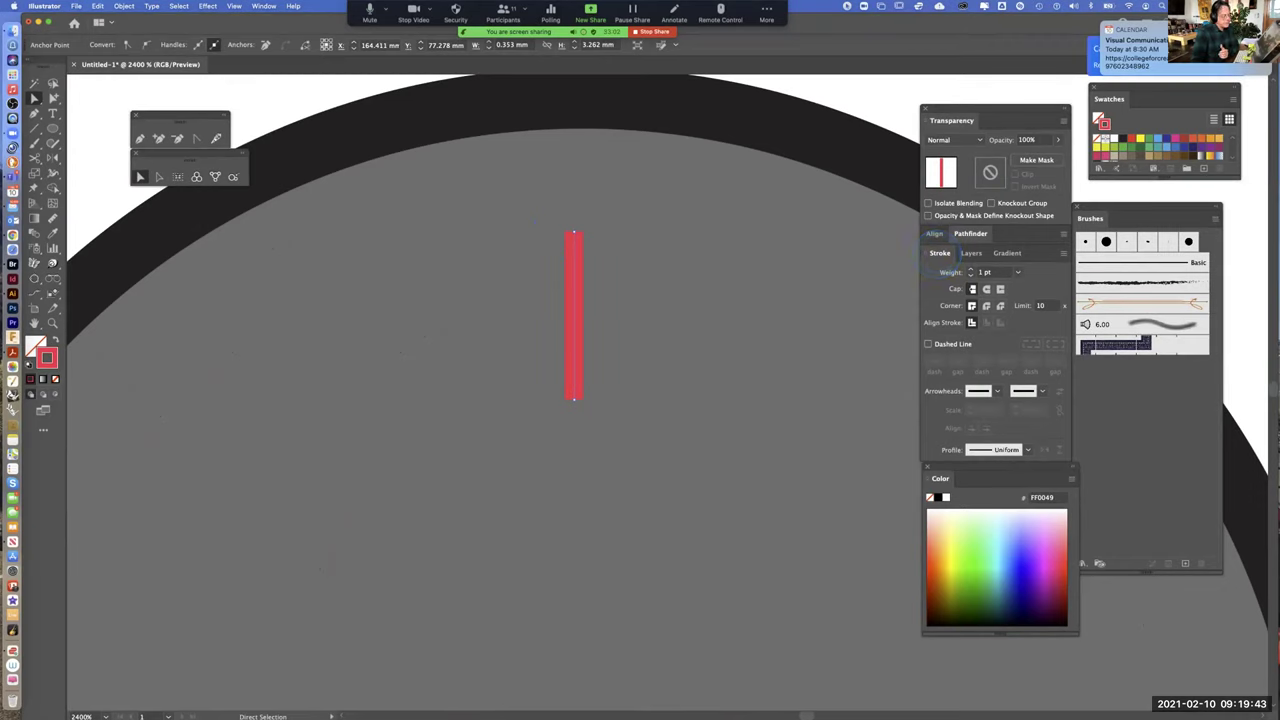
left_click(938, 254)
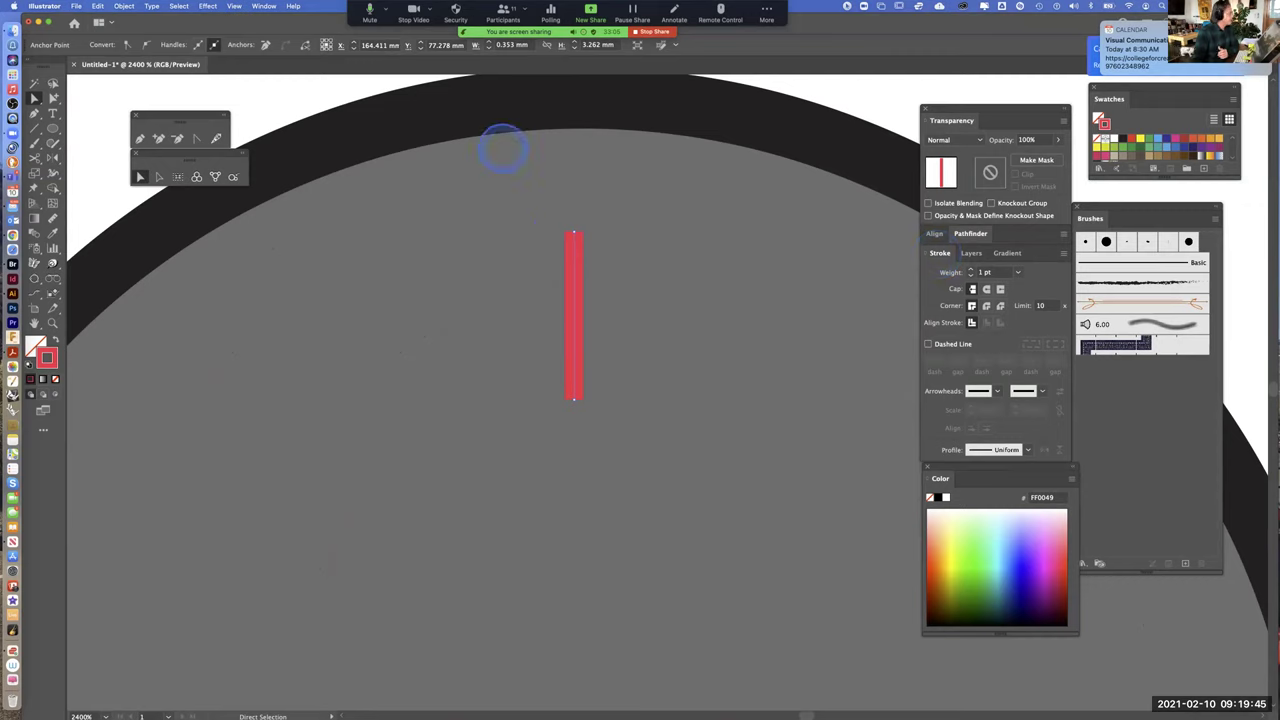
Toggle the Stroke panel group off and back on from the Window menu
left_click(264, 6)
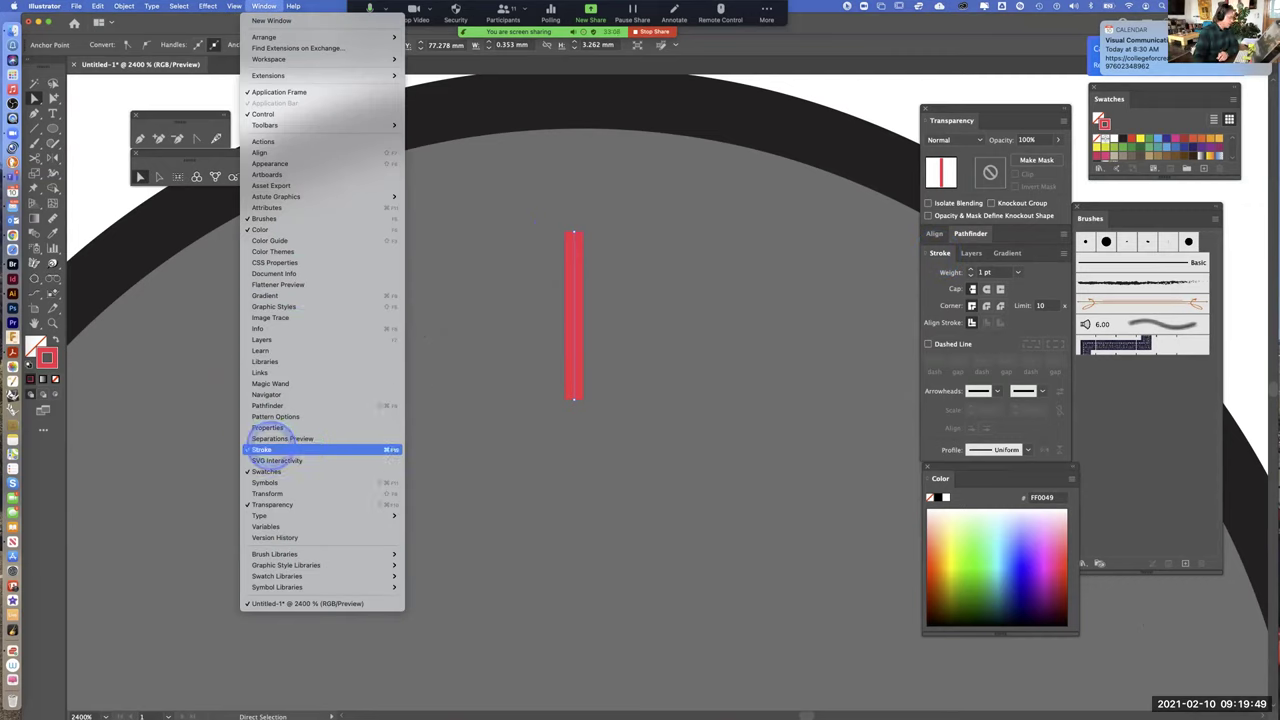
left_click(262, 449)
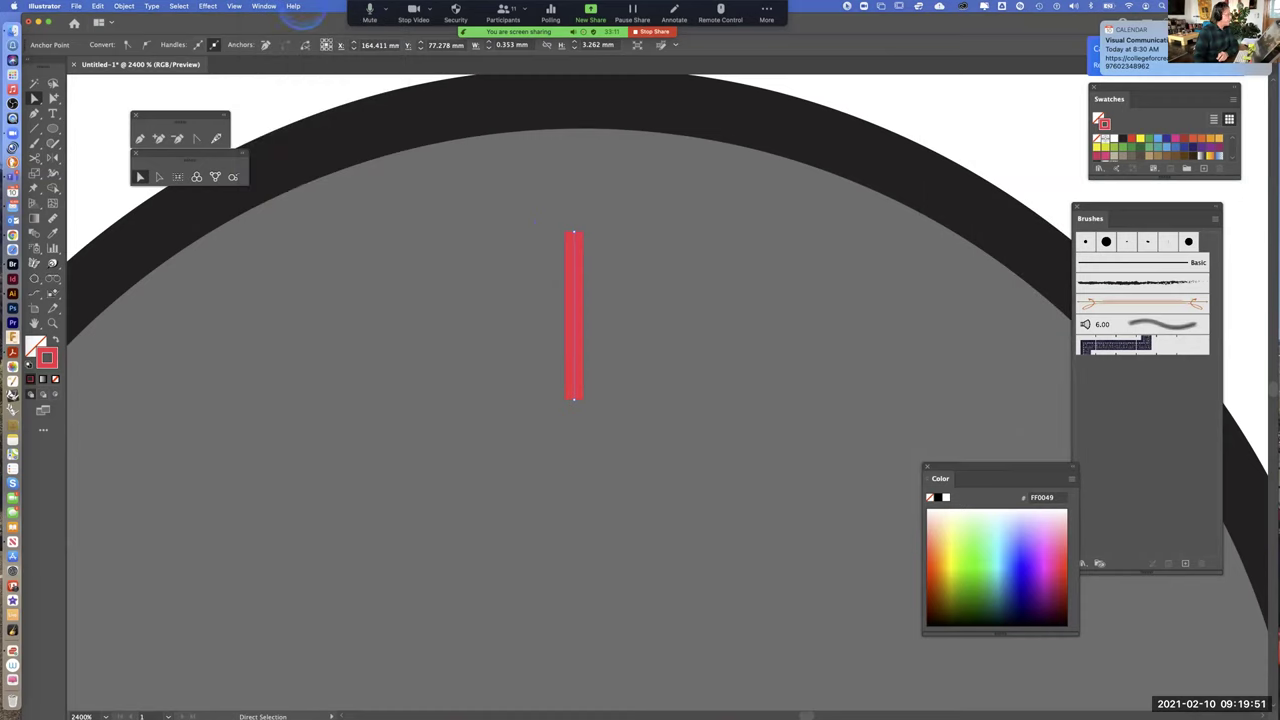
left_click(264, 6)
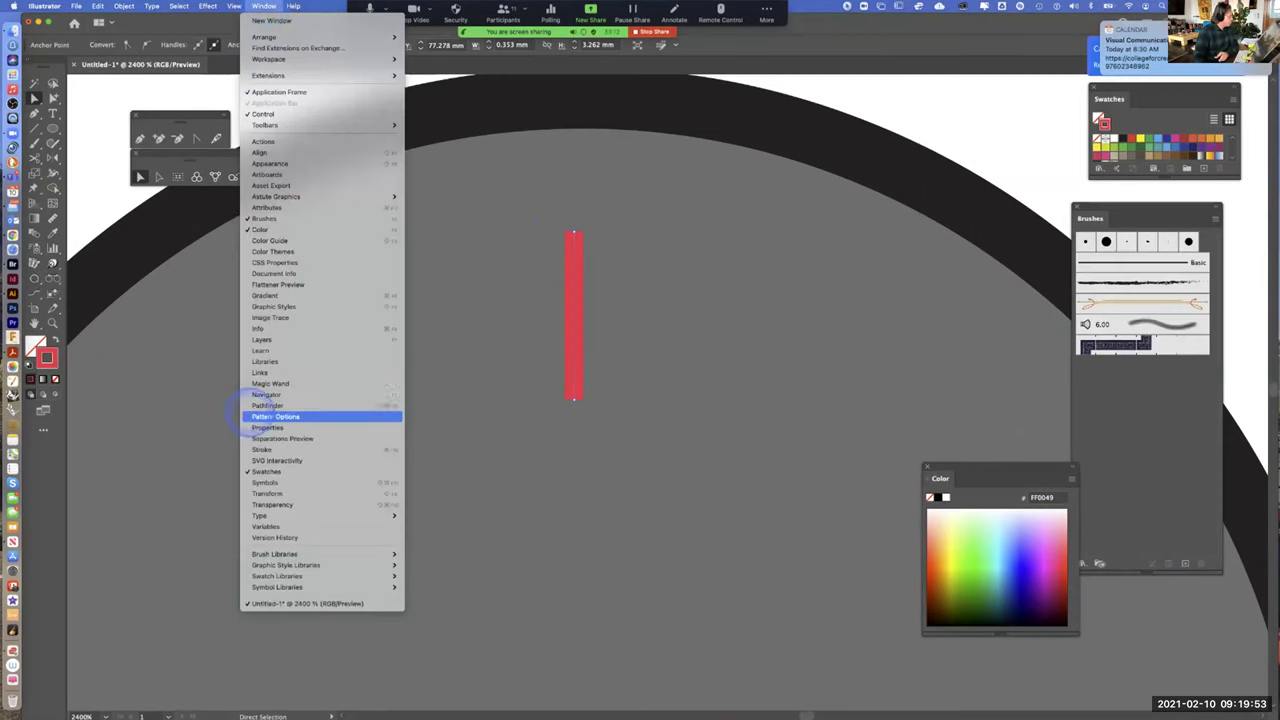
left_click(264, 448)
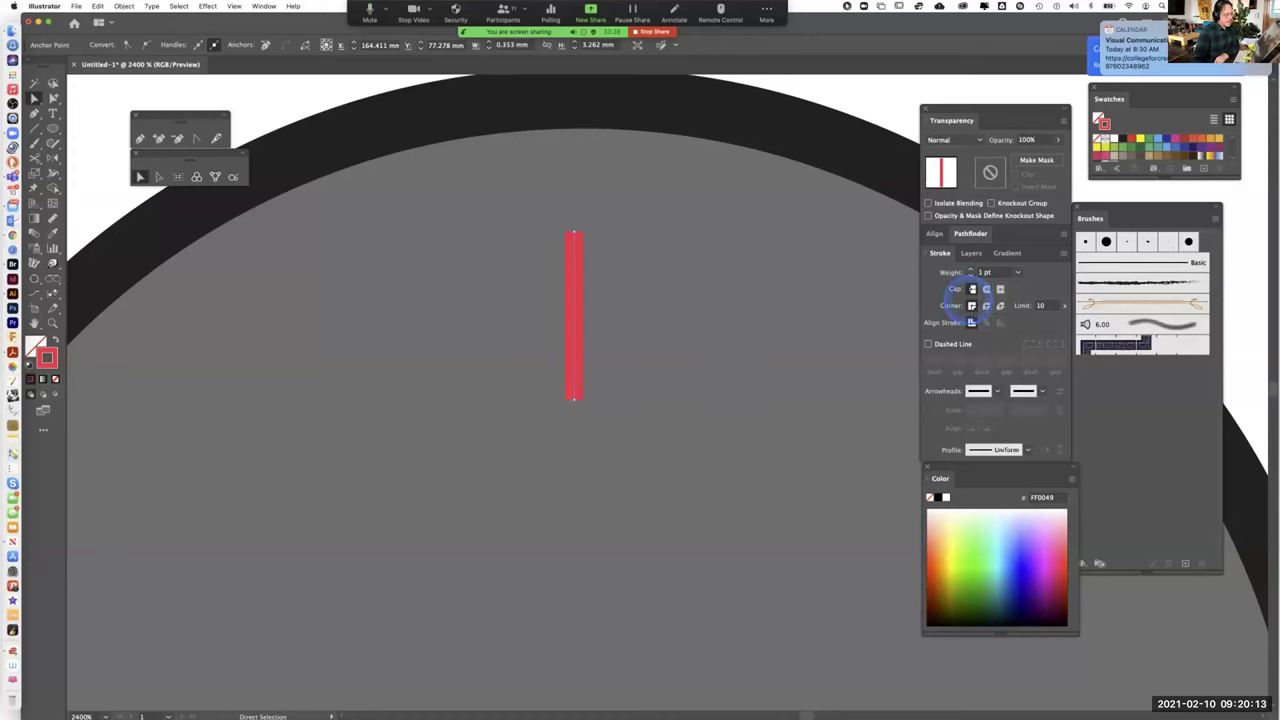
Apply Round Cap and a 4 pt weight to the red tick, then zoom out to 150%
left_click(986, 289)
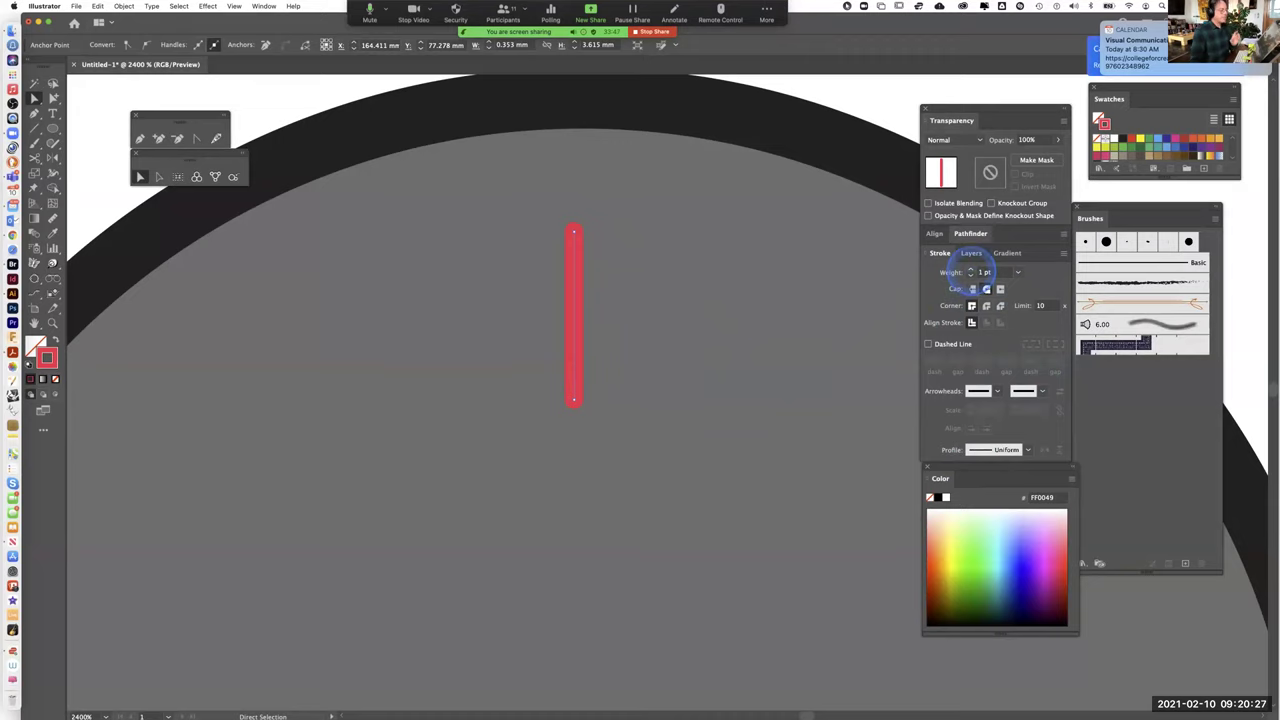
key("super+minus")
key("super+minus")
key("super+minus")
key("super+minus")
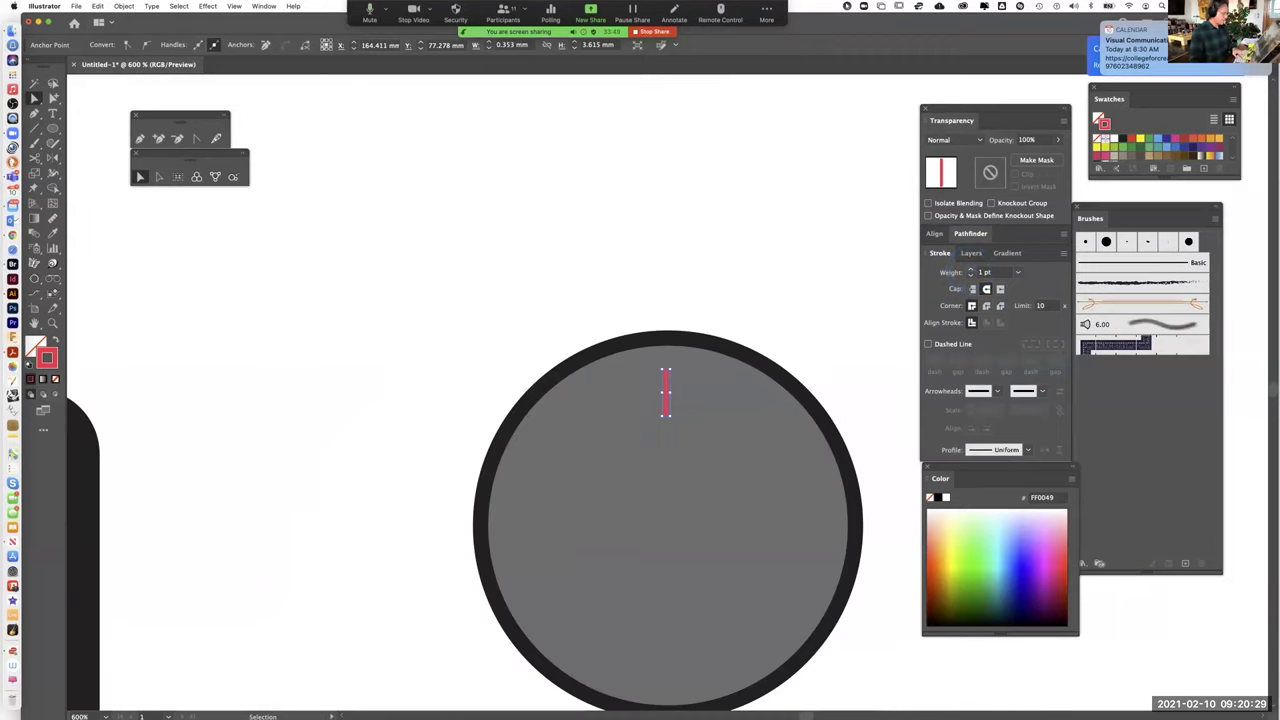
left_click_drag(848, 373, 857, 254)
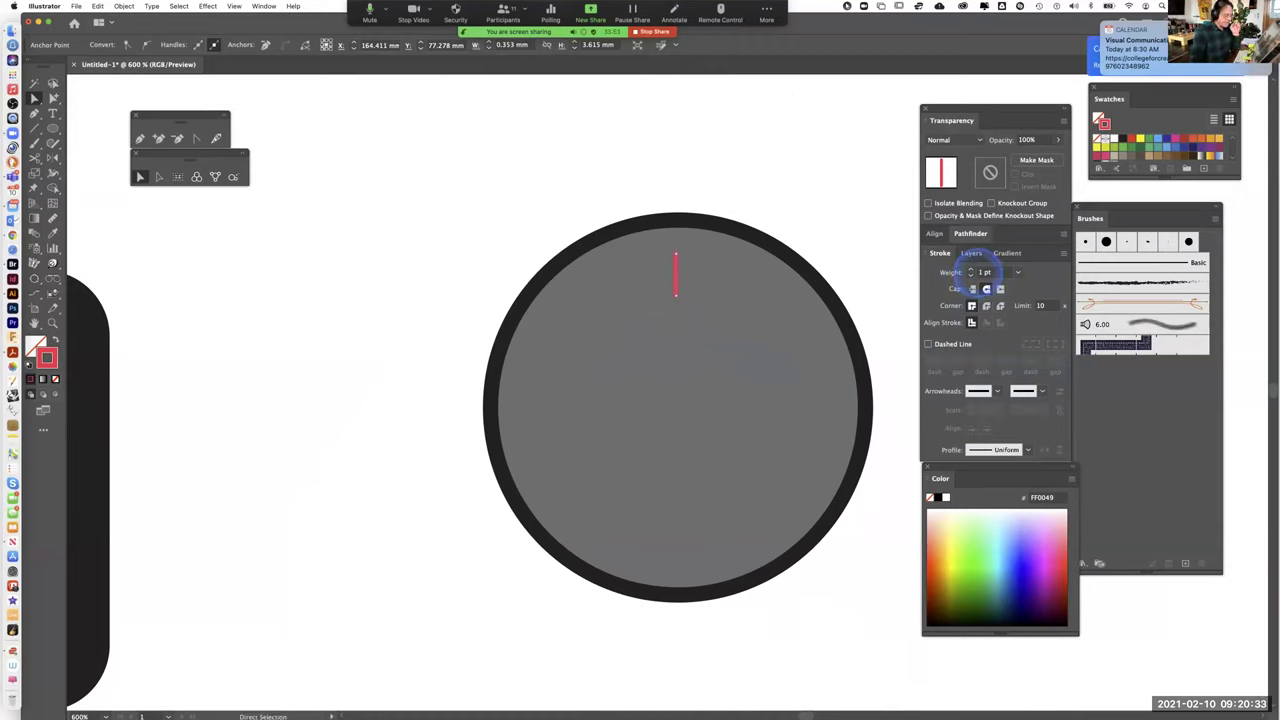
left_click(969, 268)
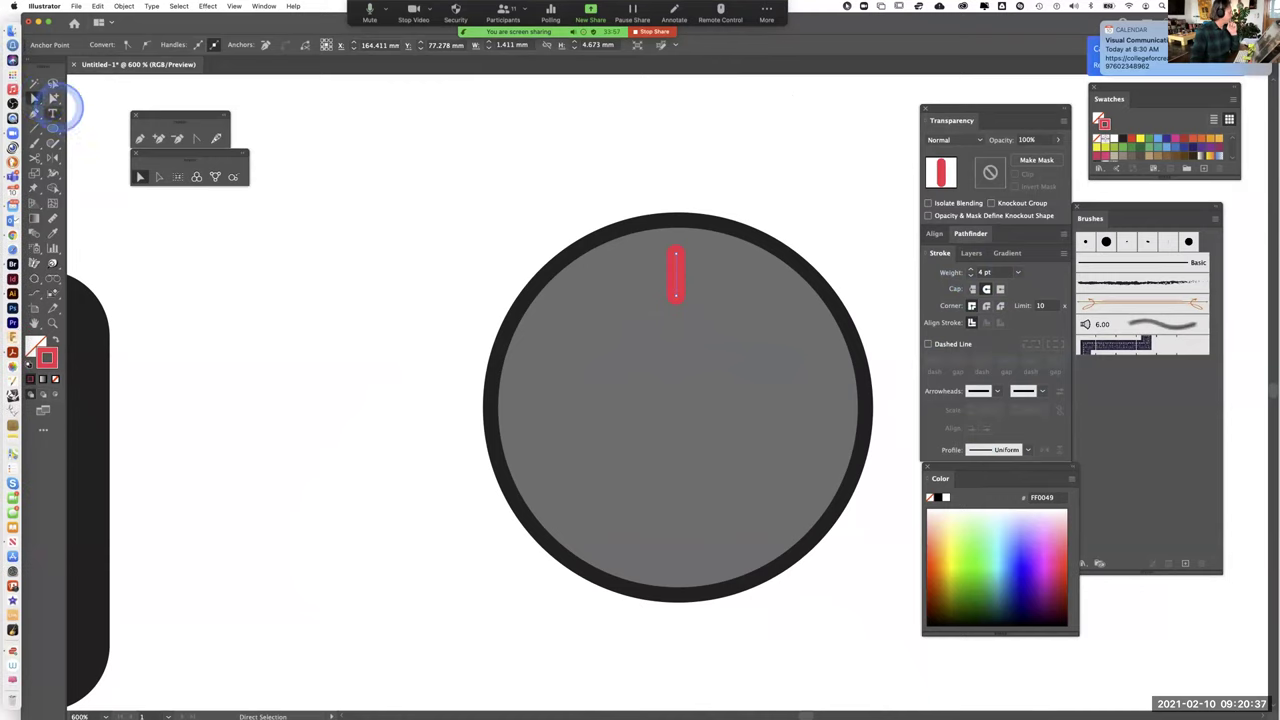
left_click(330, 235)
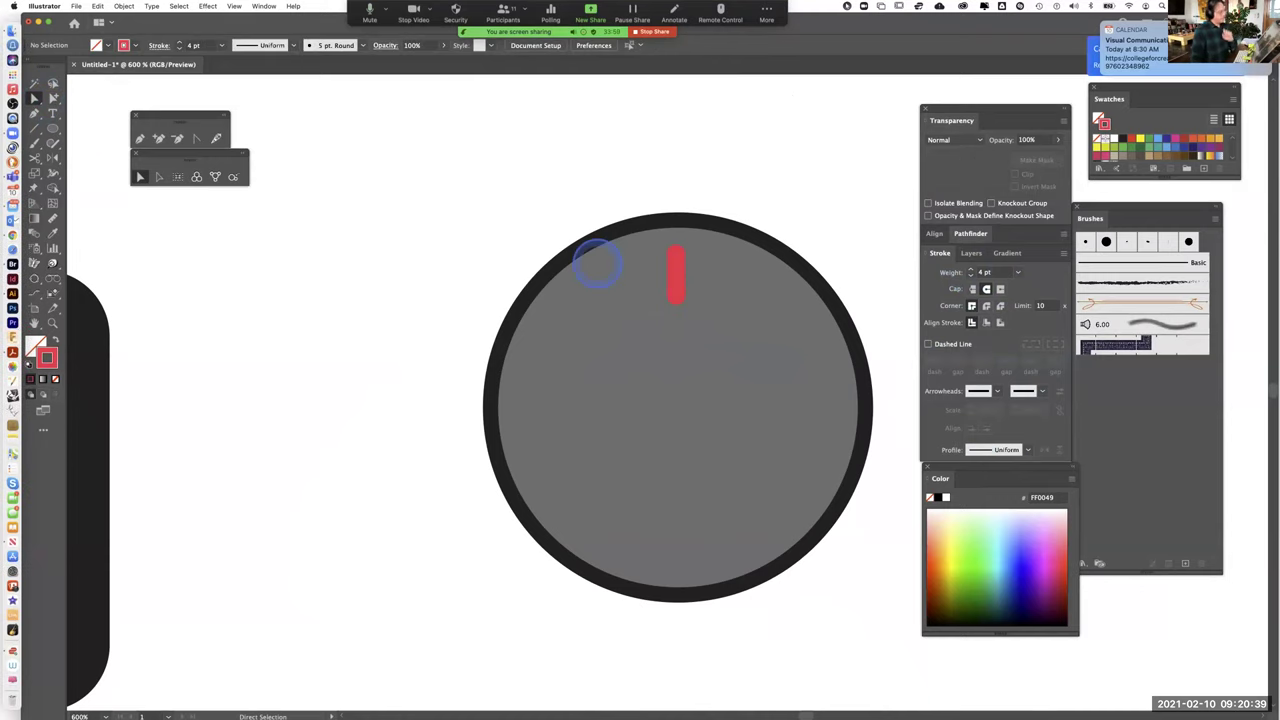
key("super+minus")
key("super+minus")
key("super+minus")
key("super+minus")
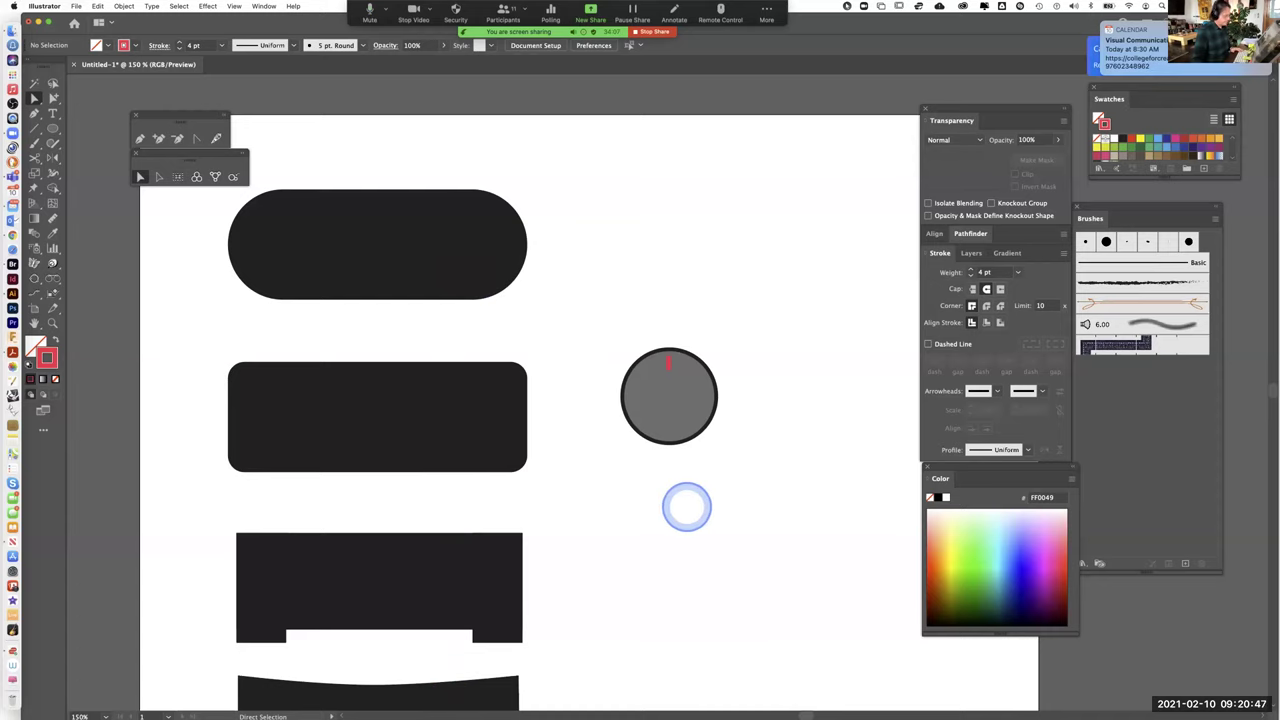
Zoom in and select the grey dial circle together with its red tick
key("super+equal")
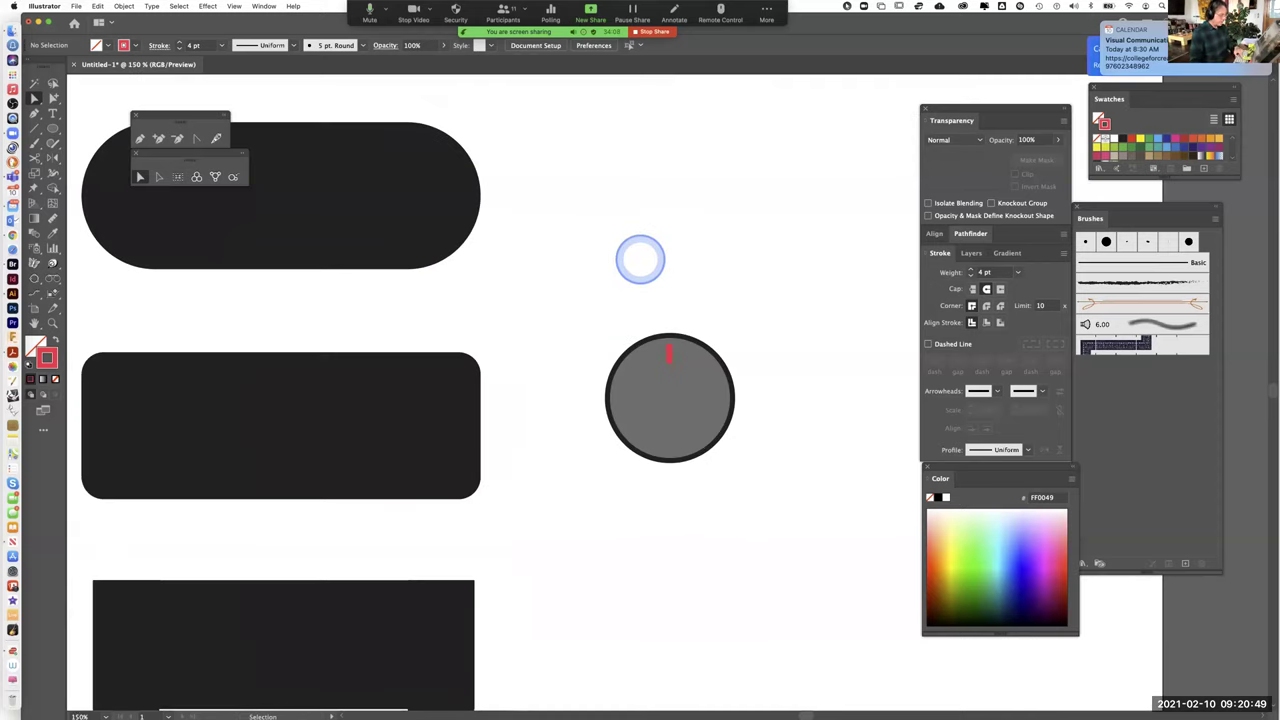
left_click_drag(657, 251, 711, 170)
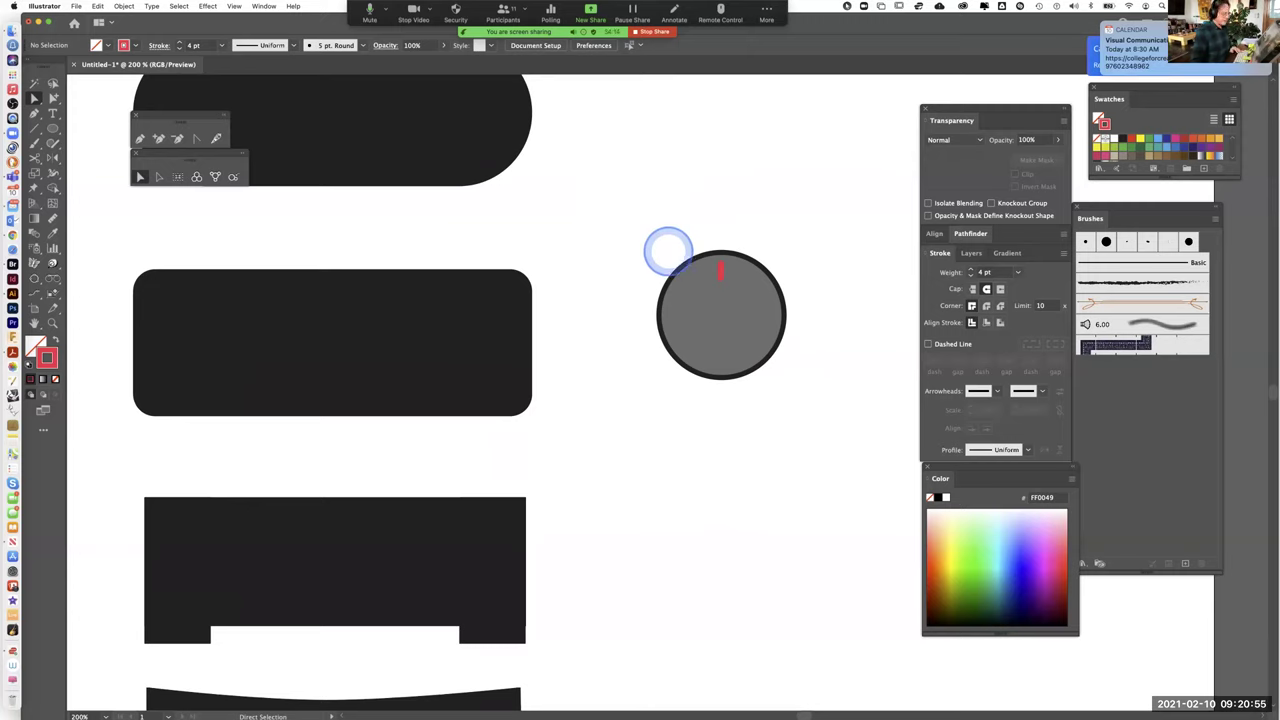
left_click(54, 97, "alt")
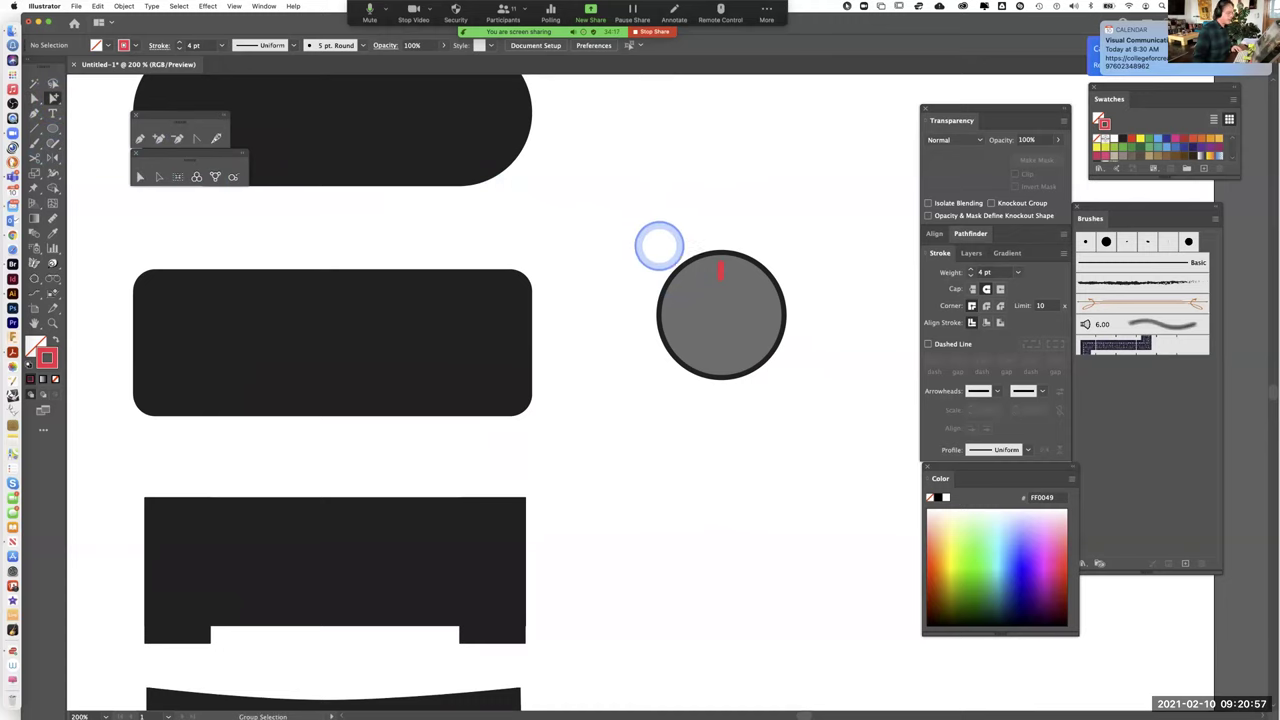
left_click_drag(624, 232, 808, 426)
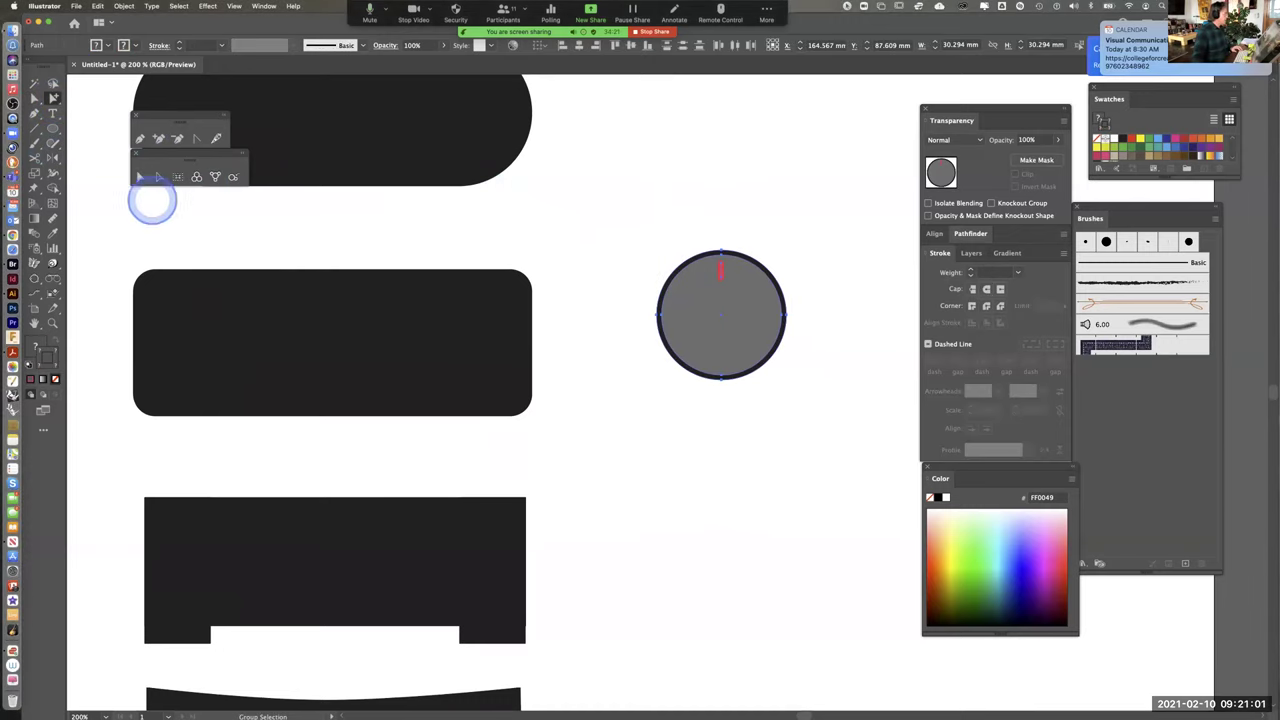
left_click(157, 177)
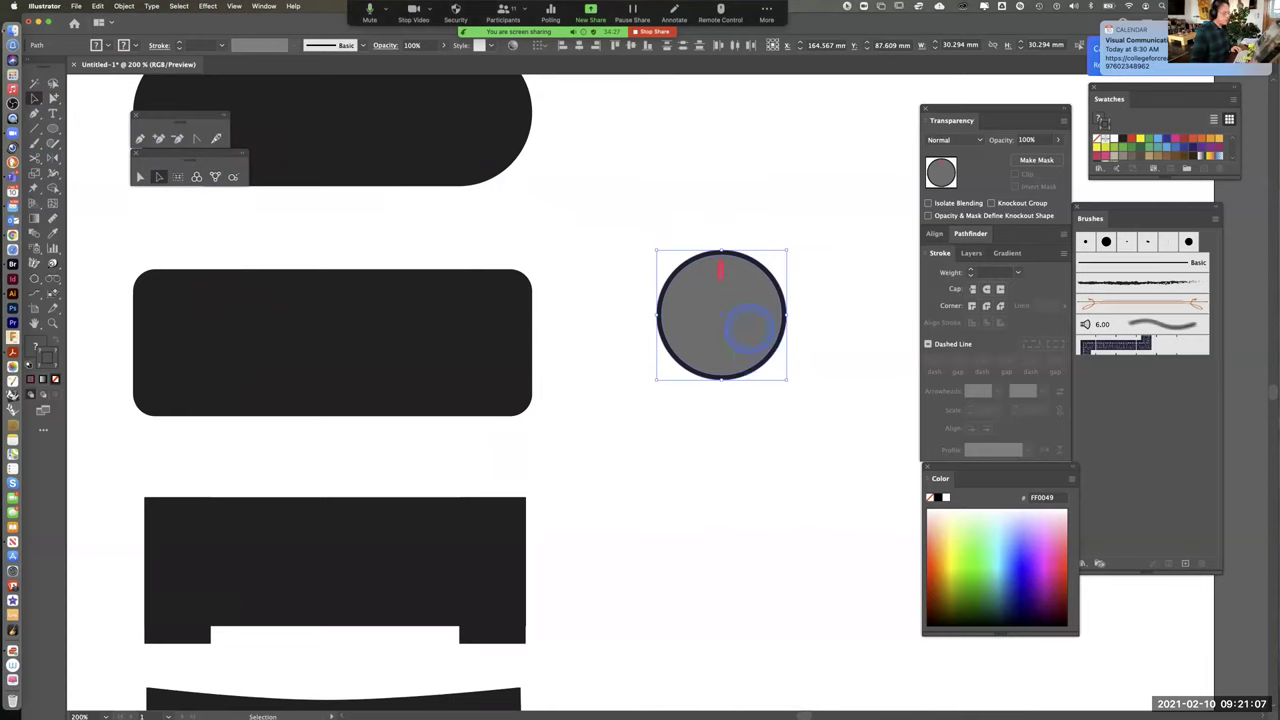
key("a")
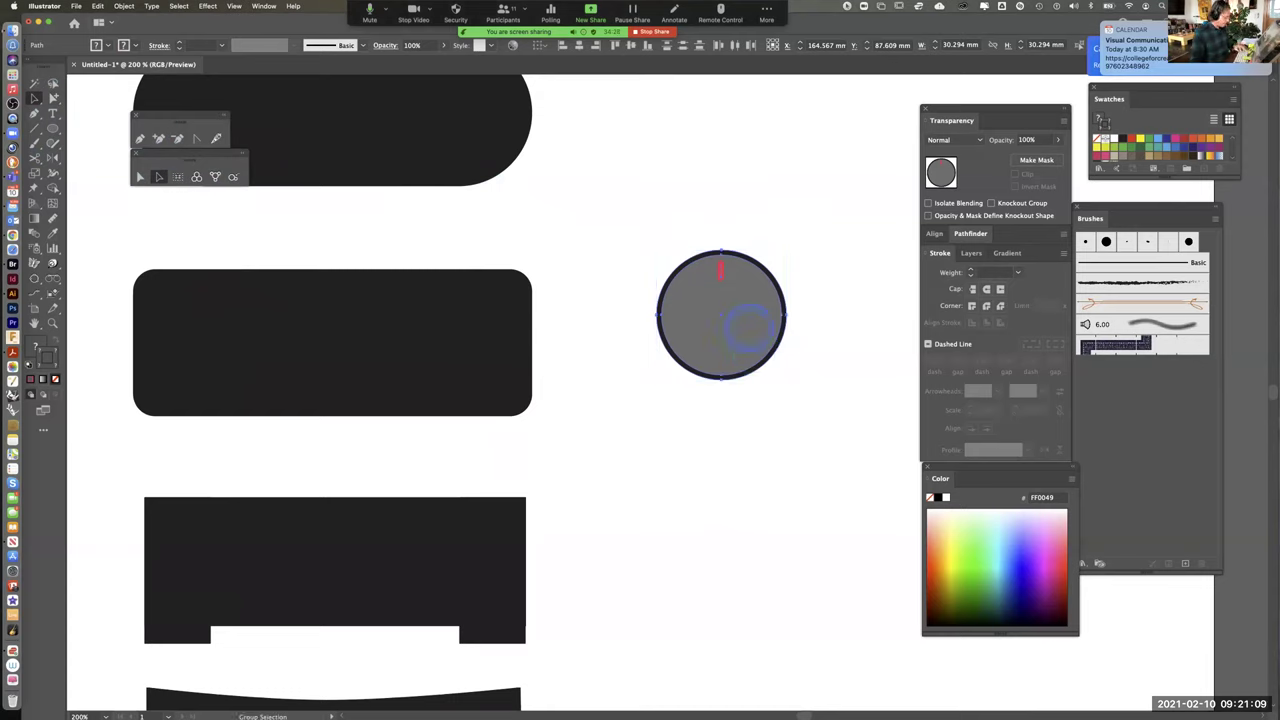
Alt-drag a copy straight down below the original, discarding misplaced copies, then pan to show both
left_click_drag(748, 324, 767, 553)
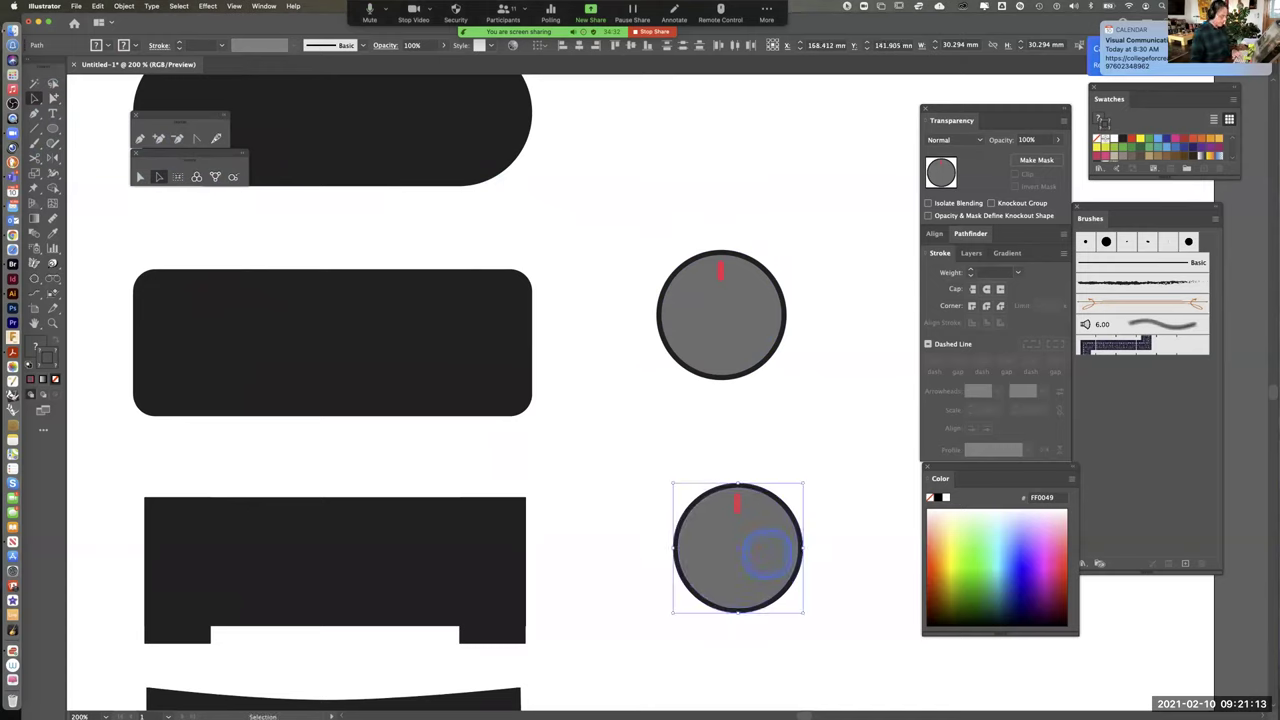
key("Delete")
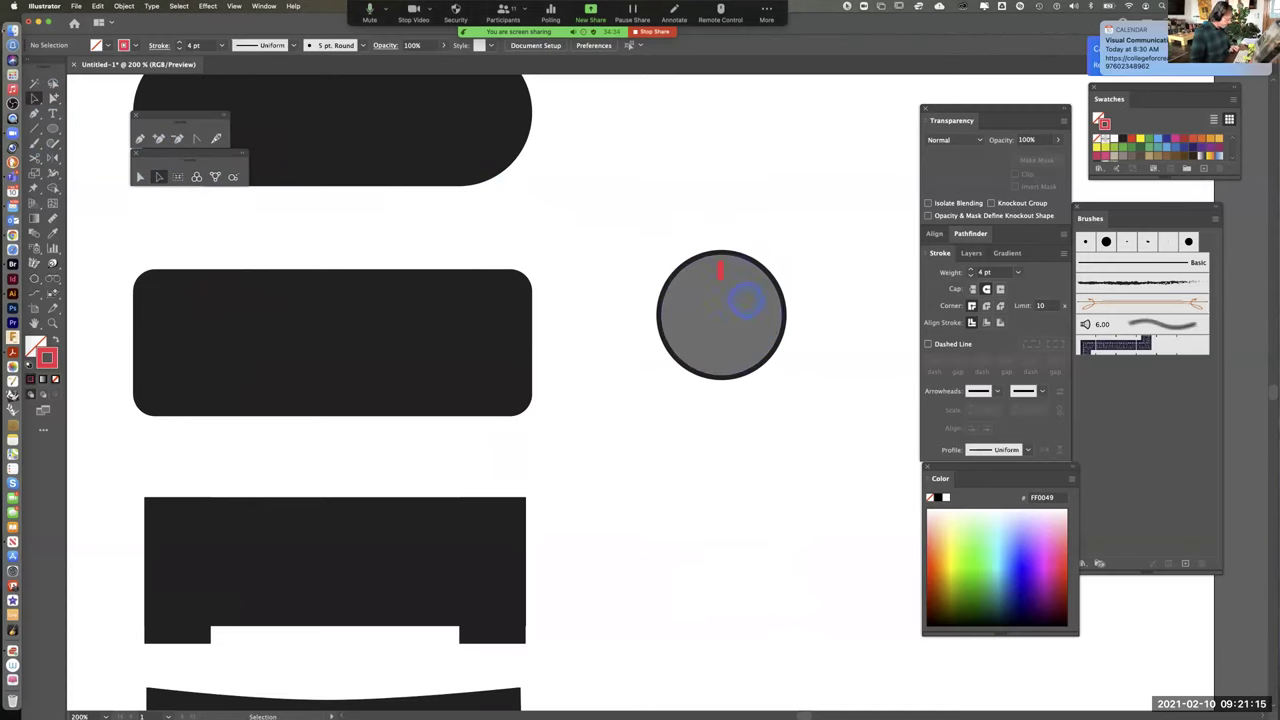
left_click_drag(745, 300, 737, 414)
key("super+z")
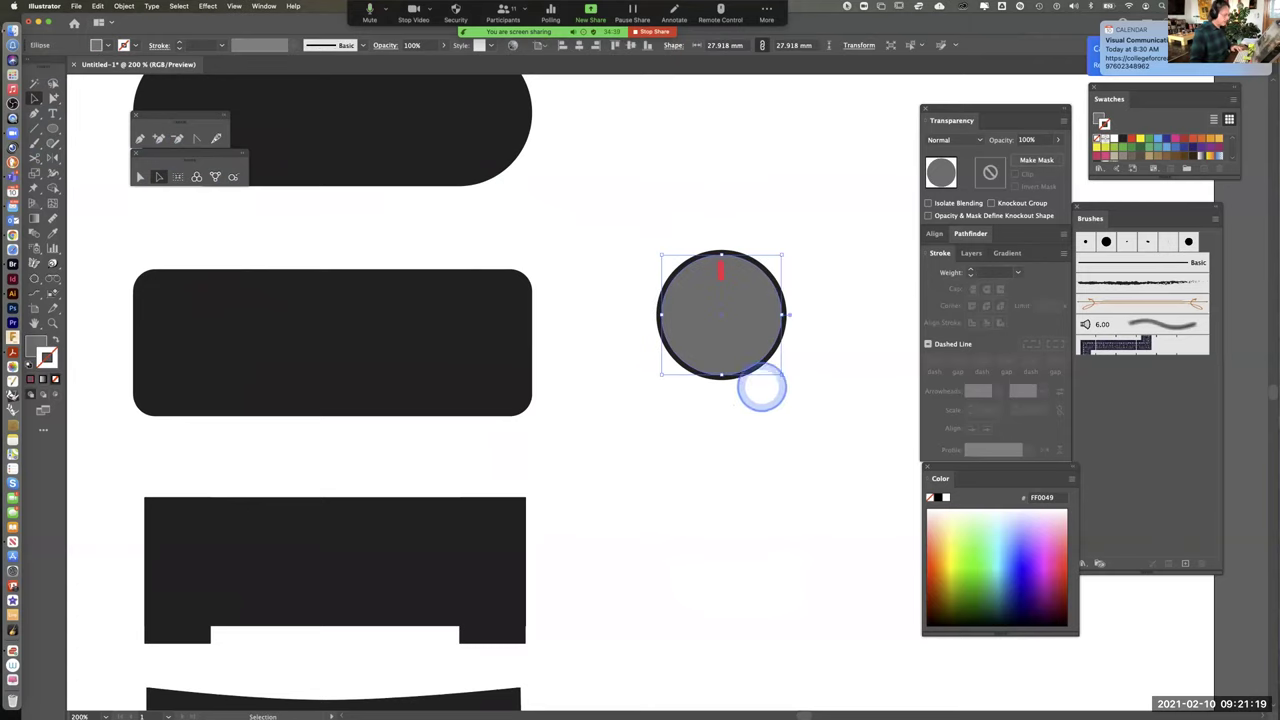
left_click_drag(840, 226, 600, 426)
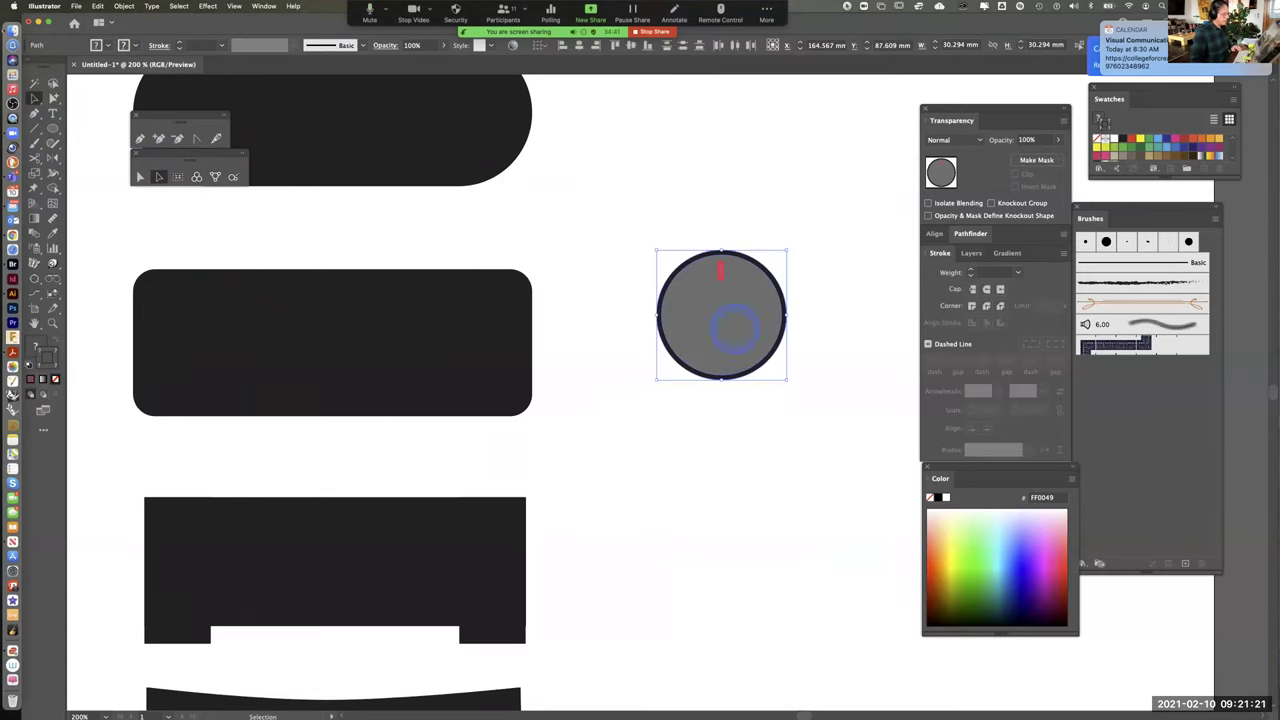
left_click_drag(757, 318, 748, 518)
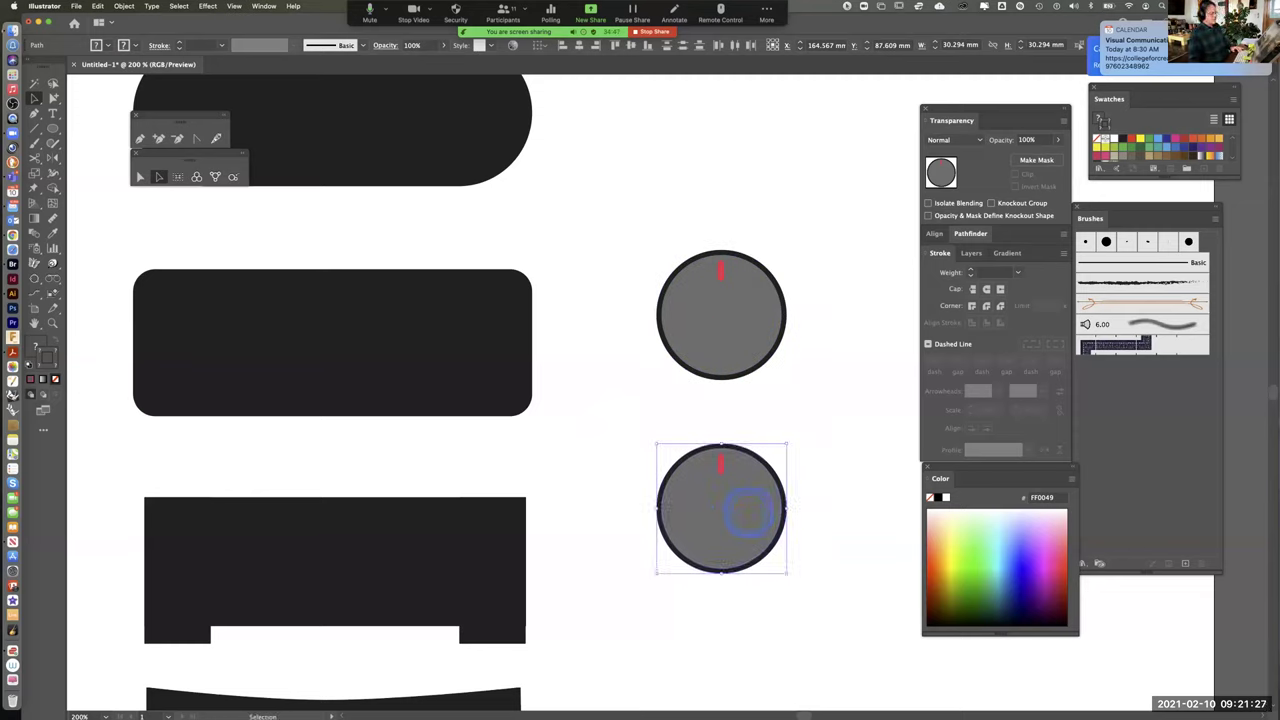
left_click(847, 381)
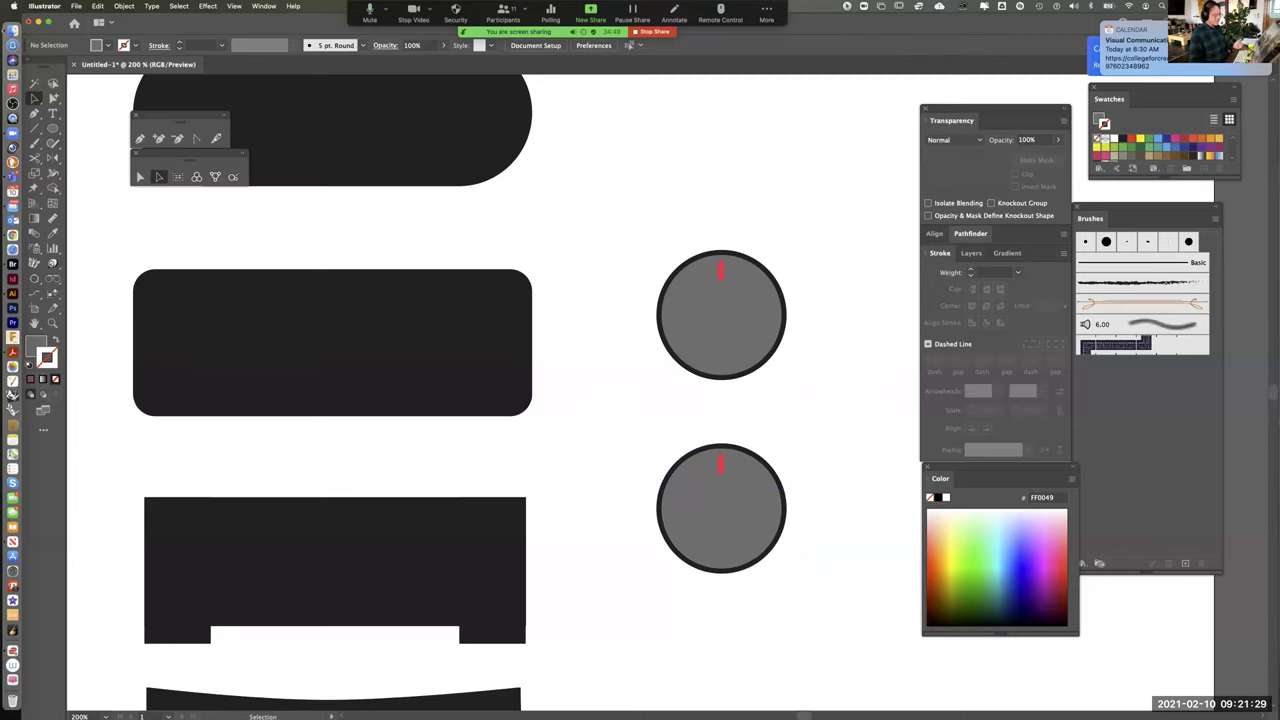
left_click_drag(834, 369, 831, 280)
Select the upper dial's grey circle and pick the Gradient tool (G)
left_click(710, 178)
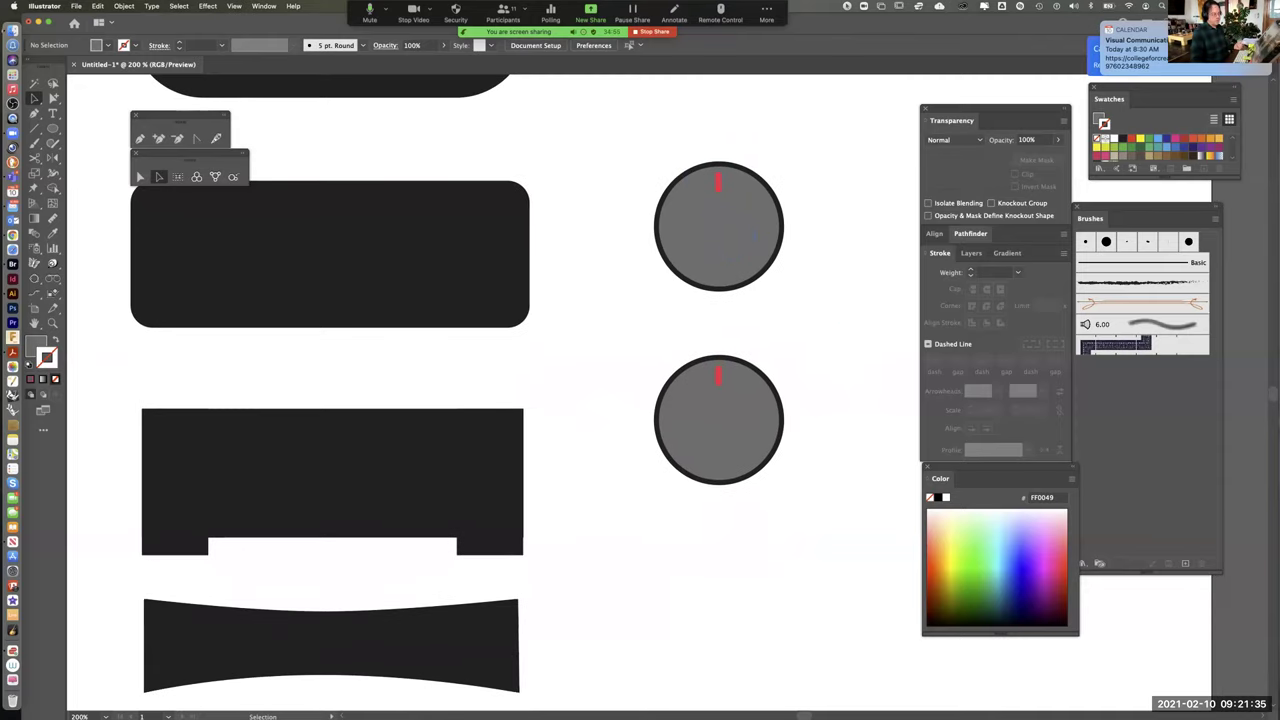
left_click(731, 234)
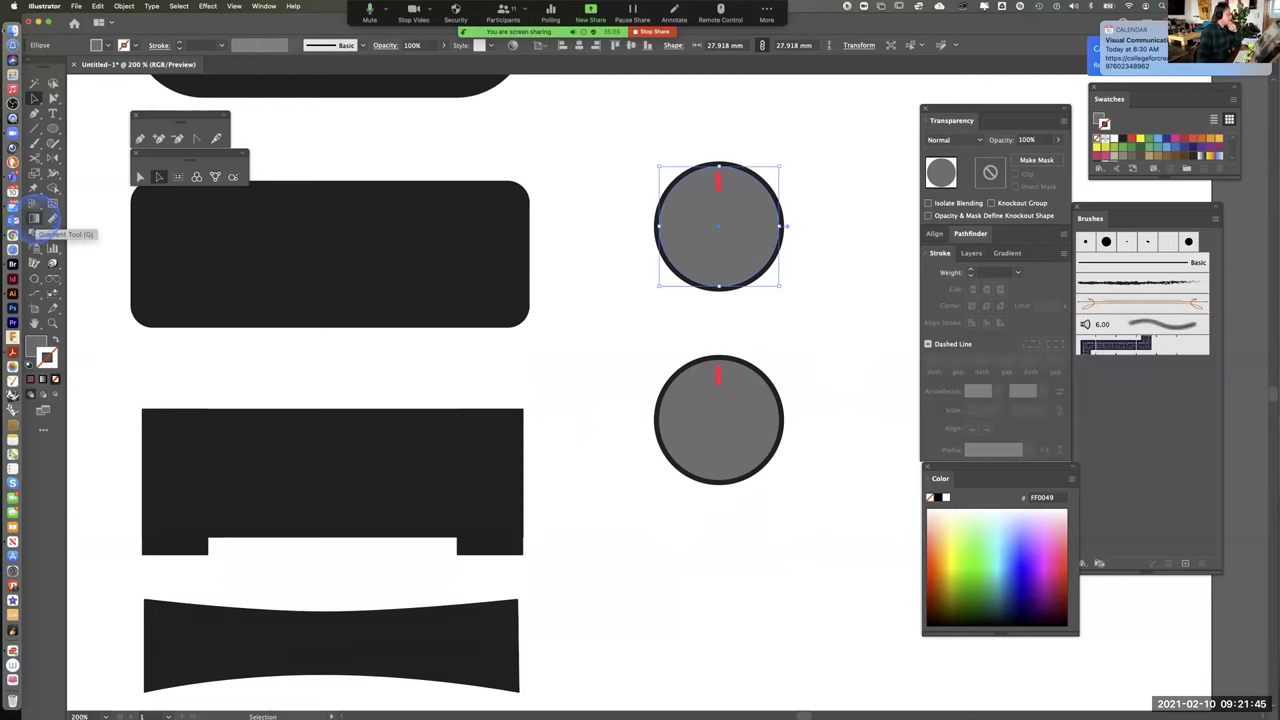
left_click(33, 219)
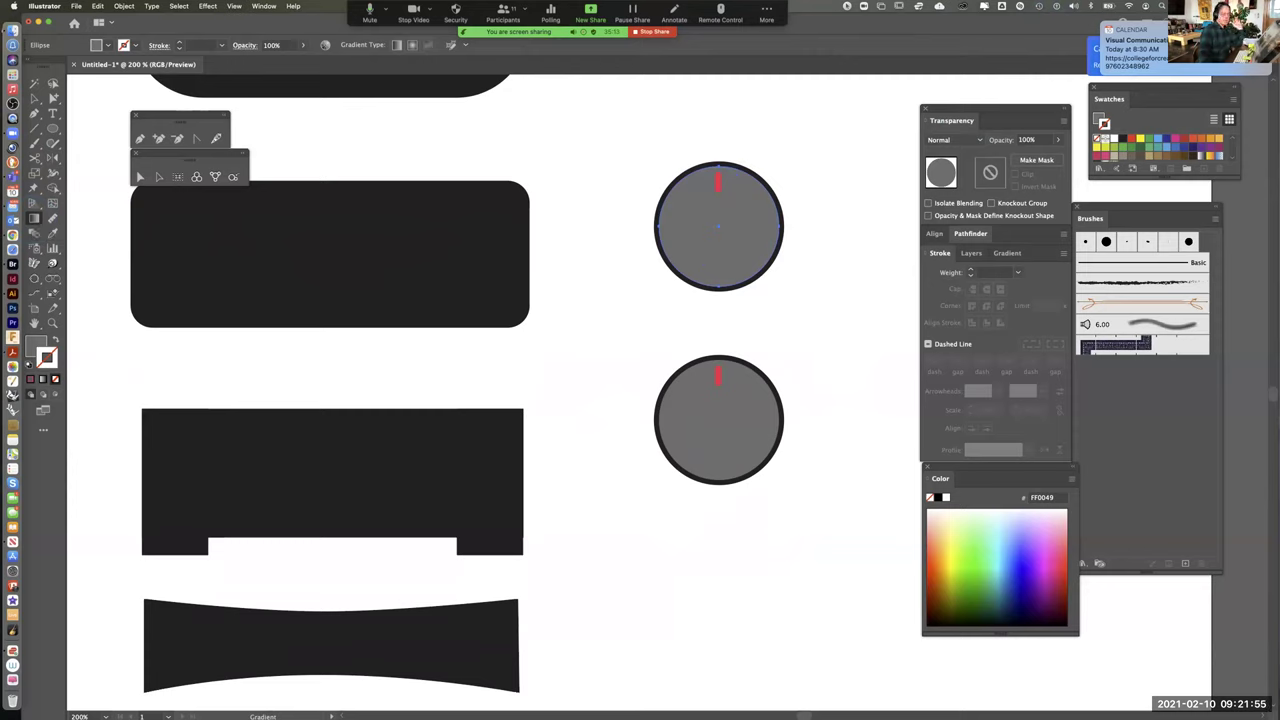
Open the gradient settings from the Gradient tool, then close the floating panel
left_click(53, 218)
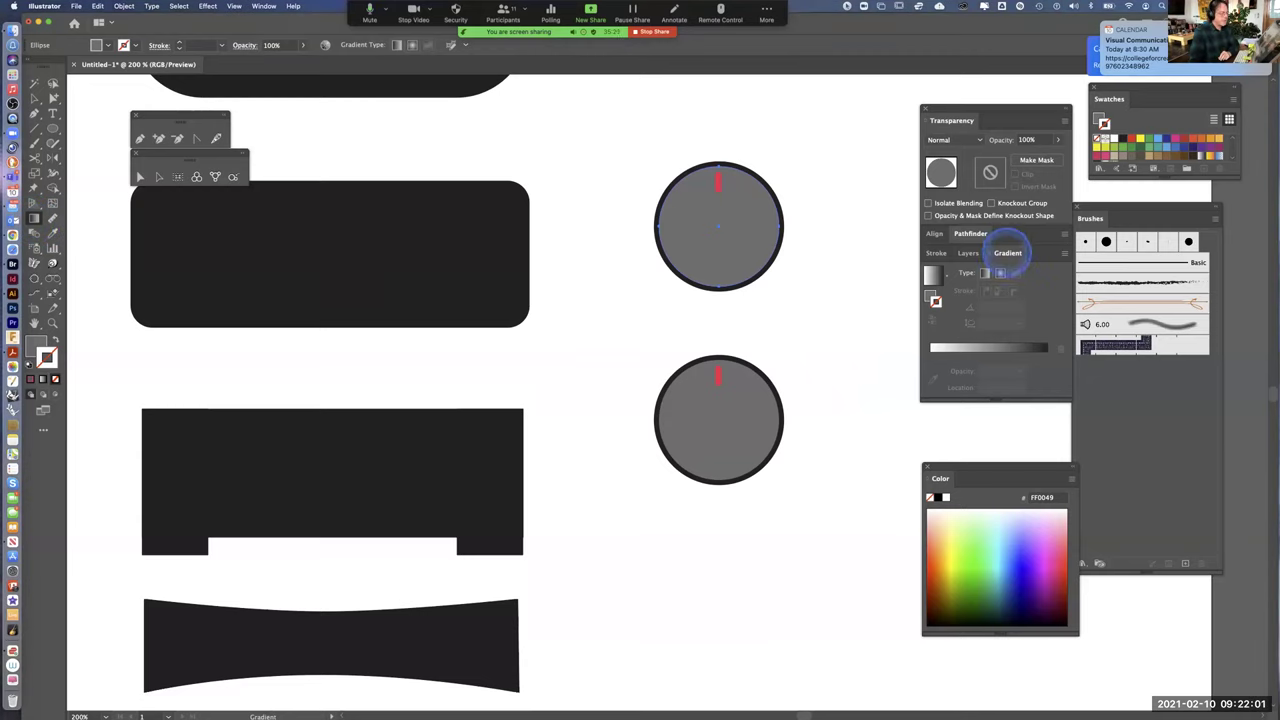
left_click_drag(1008, 253, 807, 284)
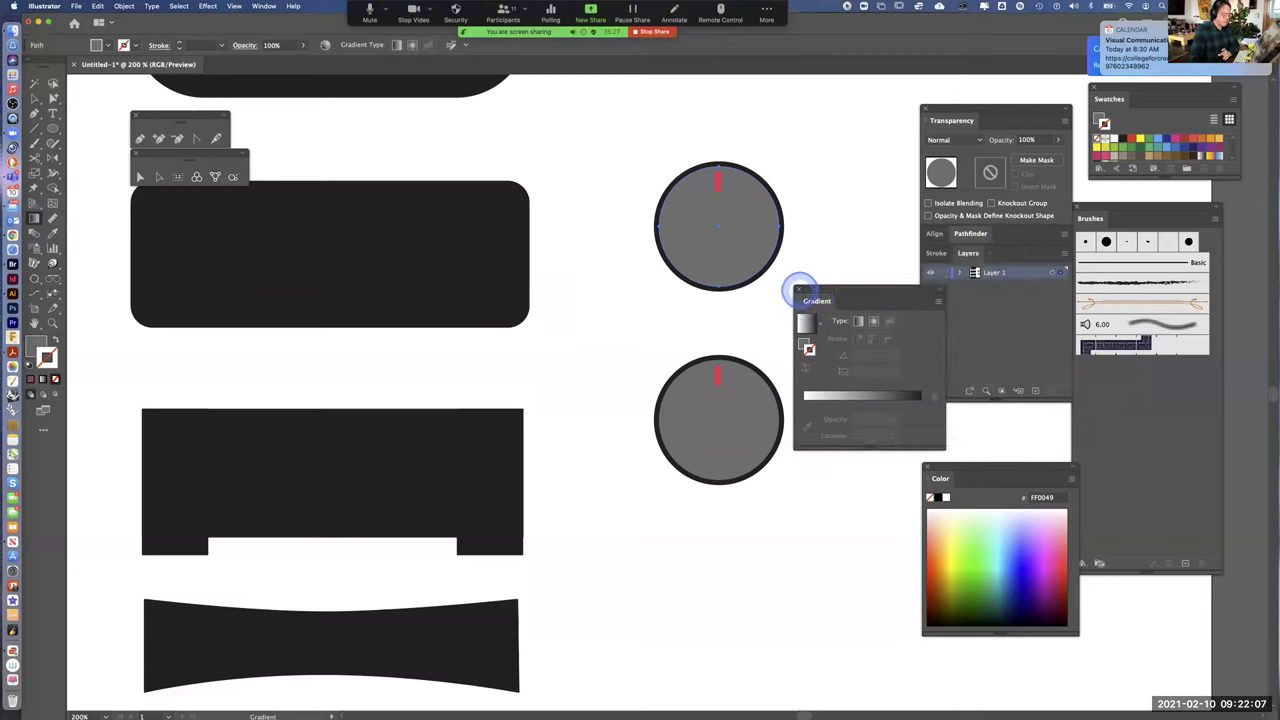
left_click(798, 290)
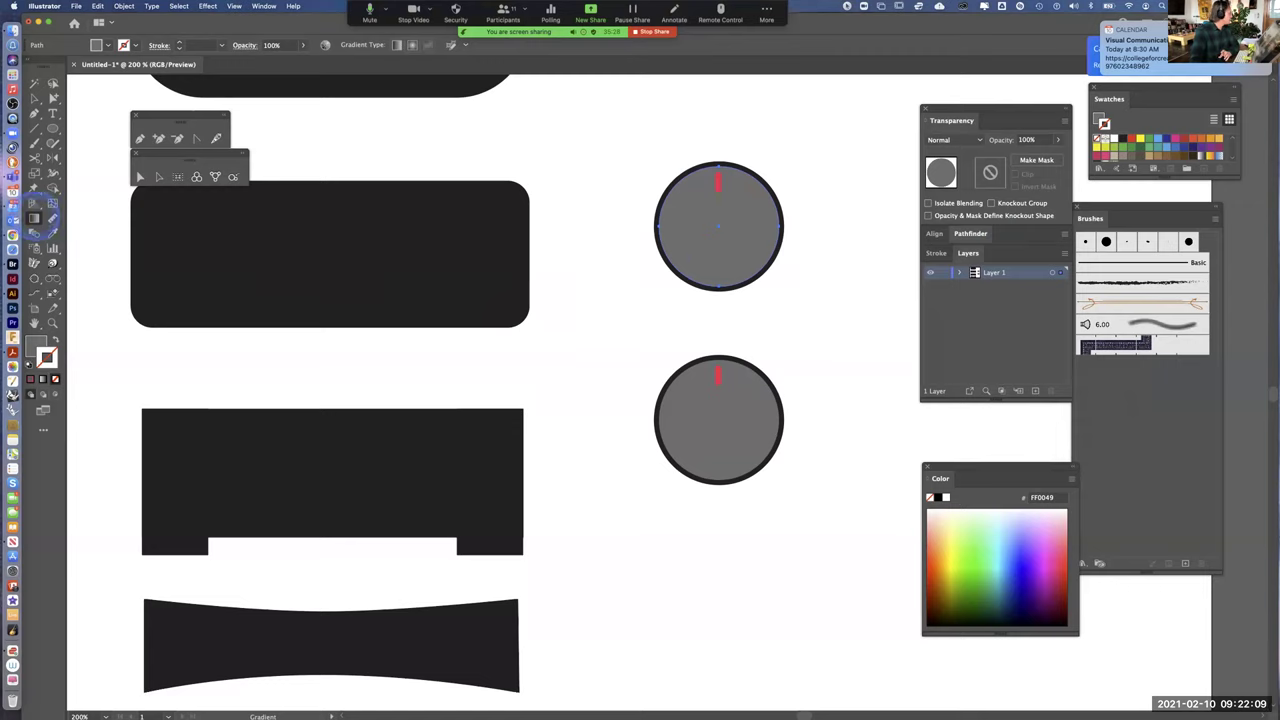
double_click(34, 217)
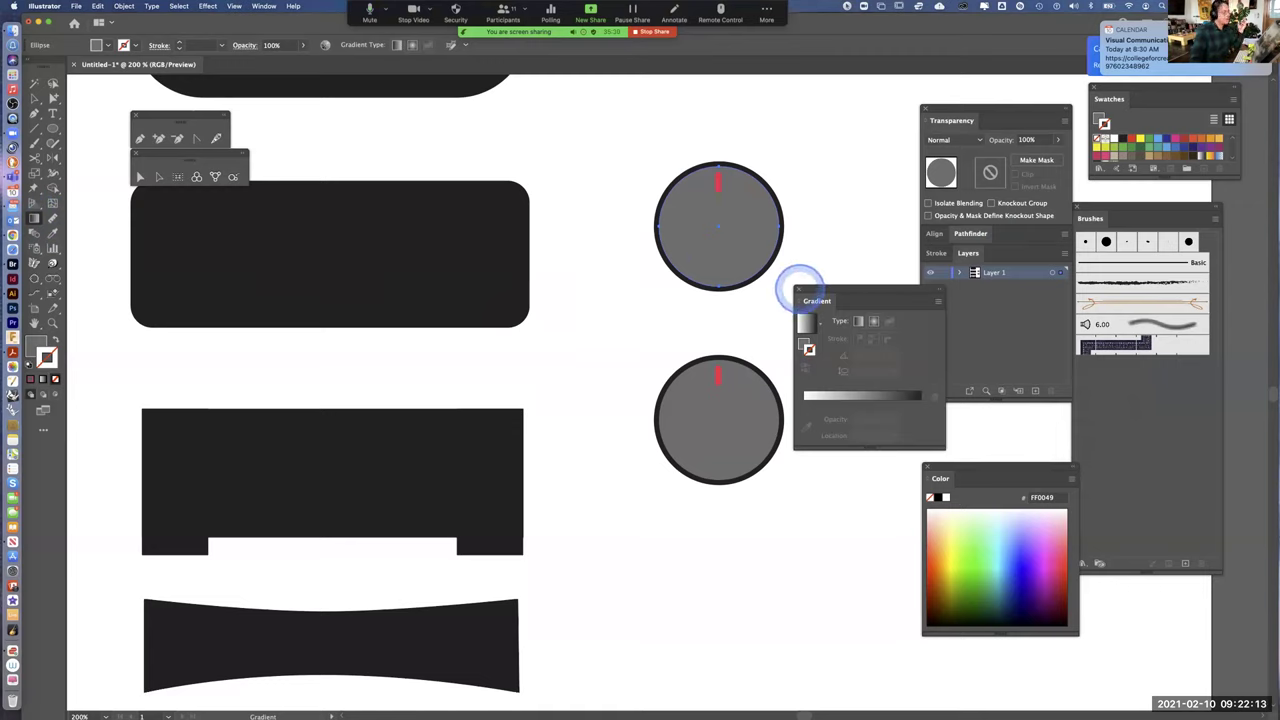
left_click(798, 288)
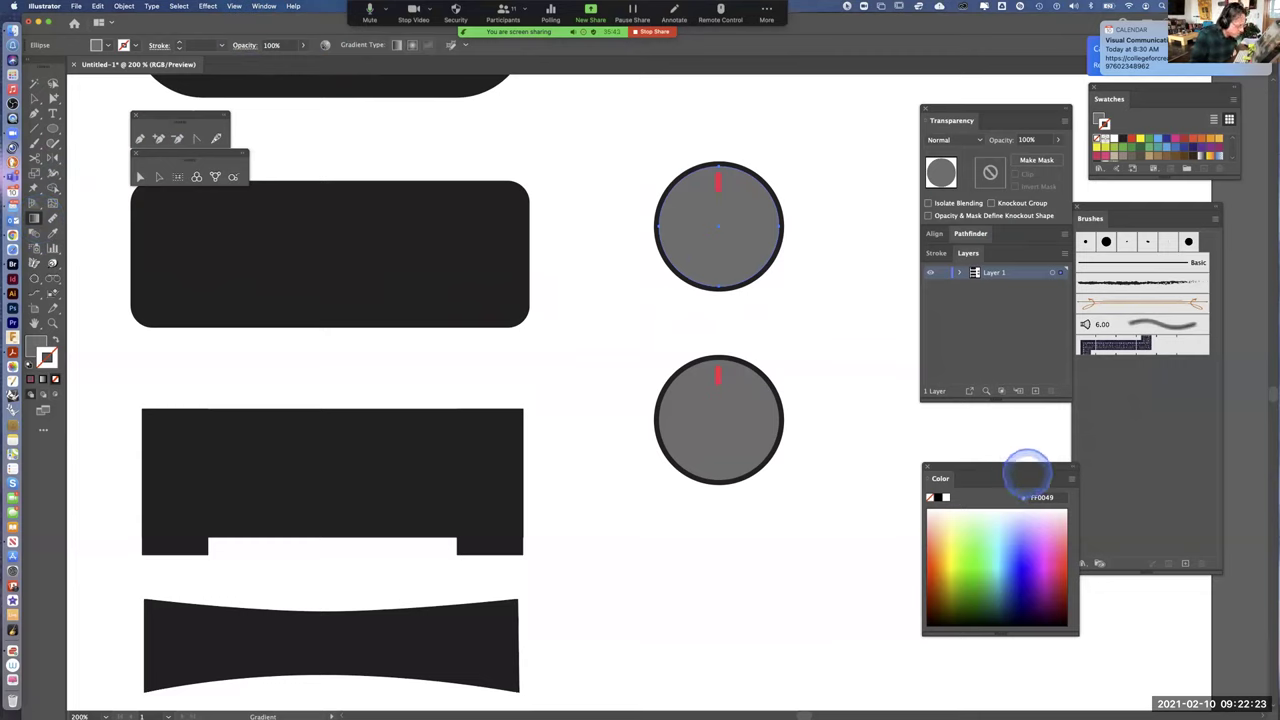
Rearrange the panels, reopen Window > Gradient, and apply the default black-and-white gradient
left_click_drag(1017, 465, 1007, 422)
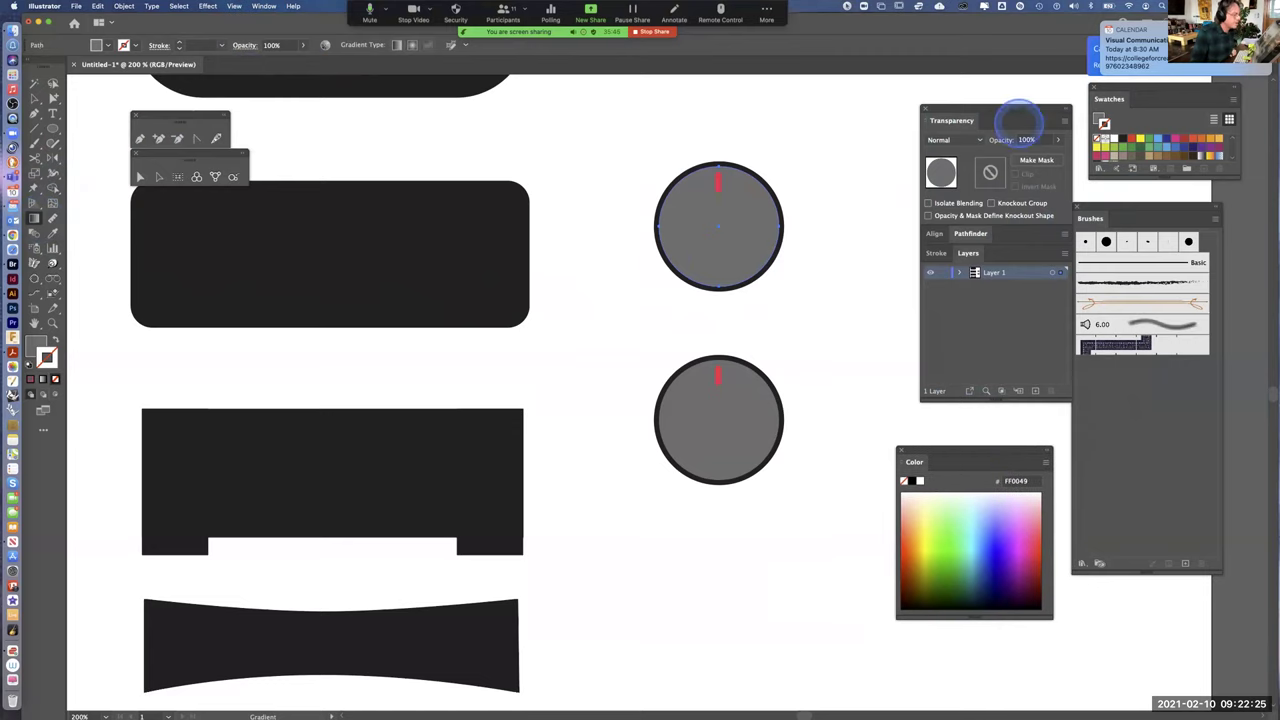
mouse_move(1011, 109)
left_mouse_down()
mouse_move(883, 134)
mouse_move(997, 112)
left_mouse_up()
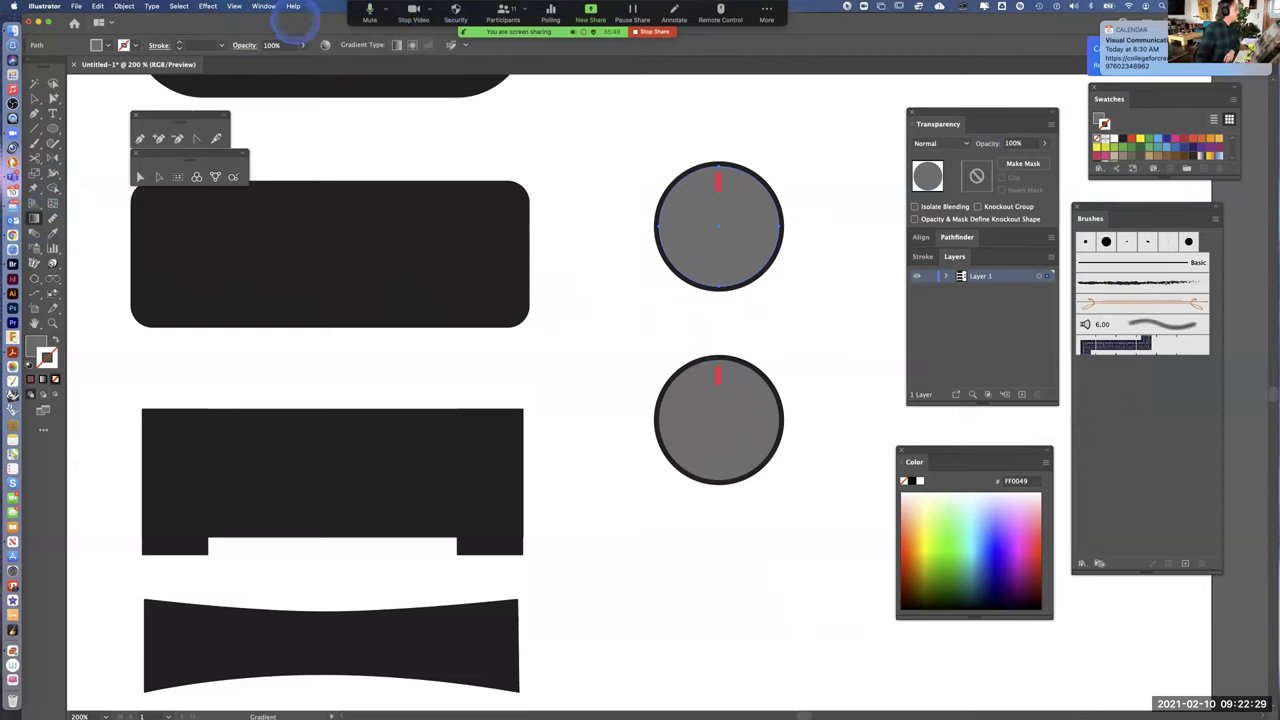
left_click(264, 8)
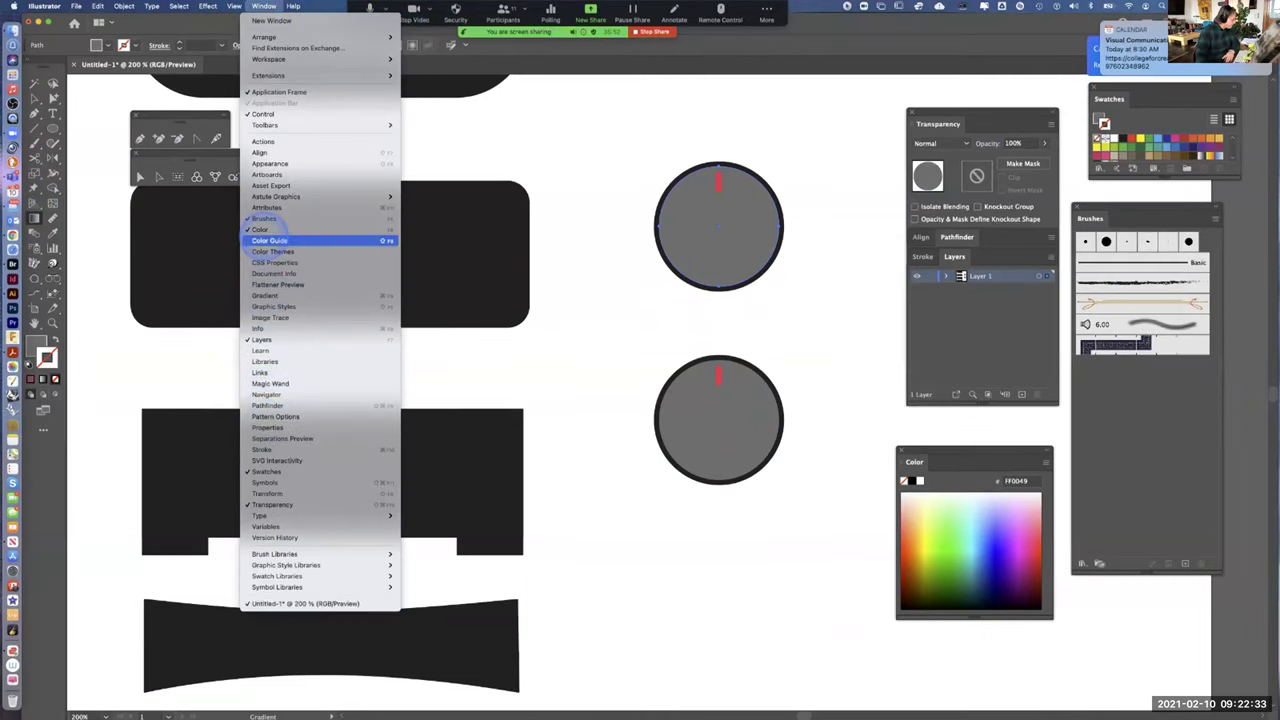
left_click(266, 295)
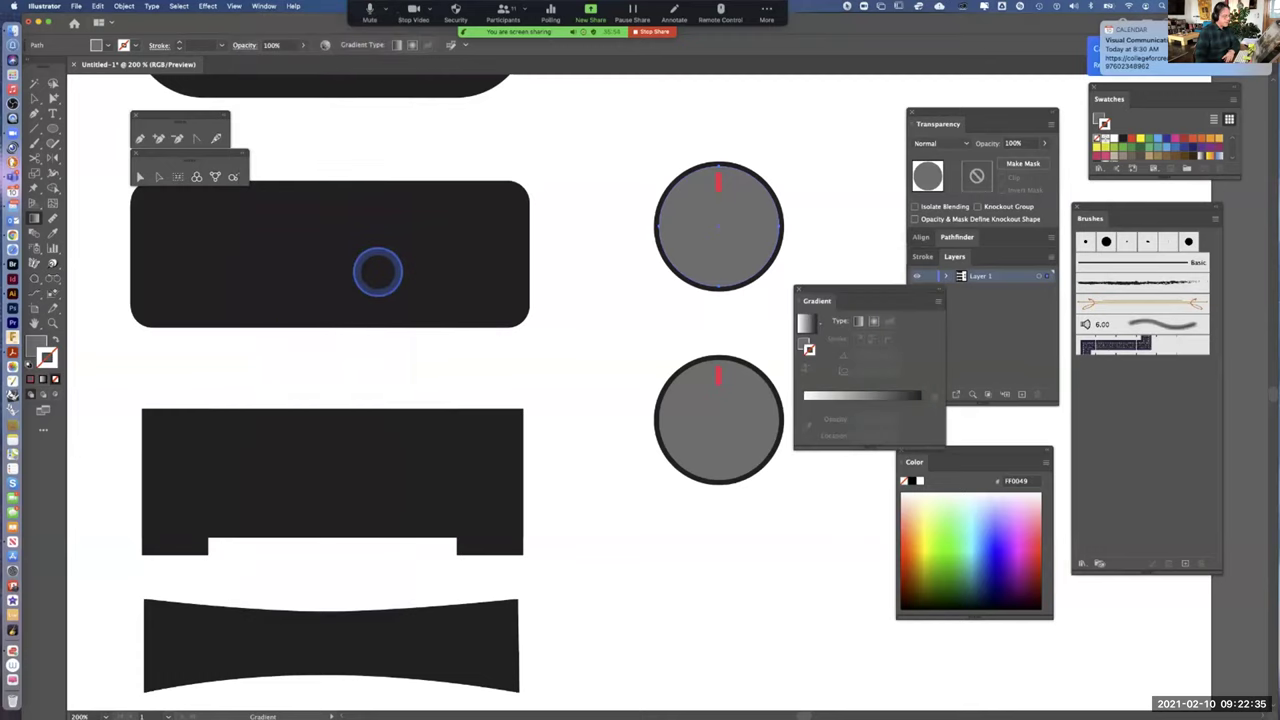
left_click_drag(846, 288, 873, 225)
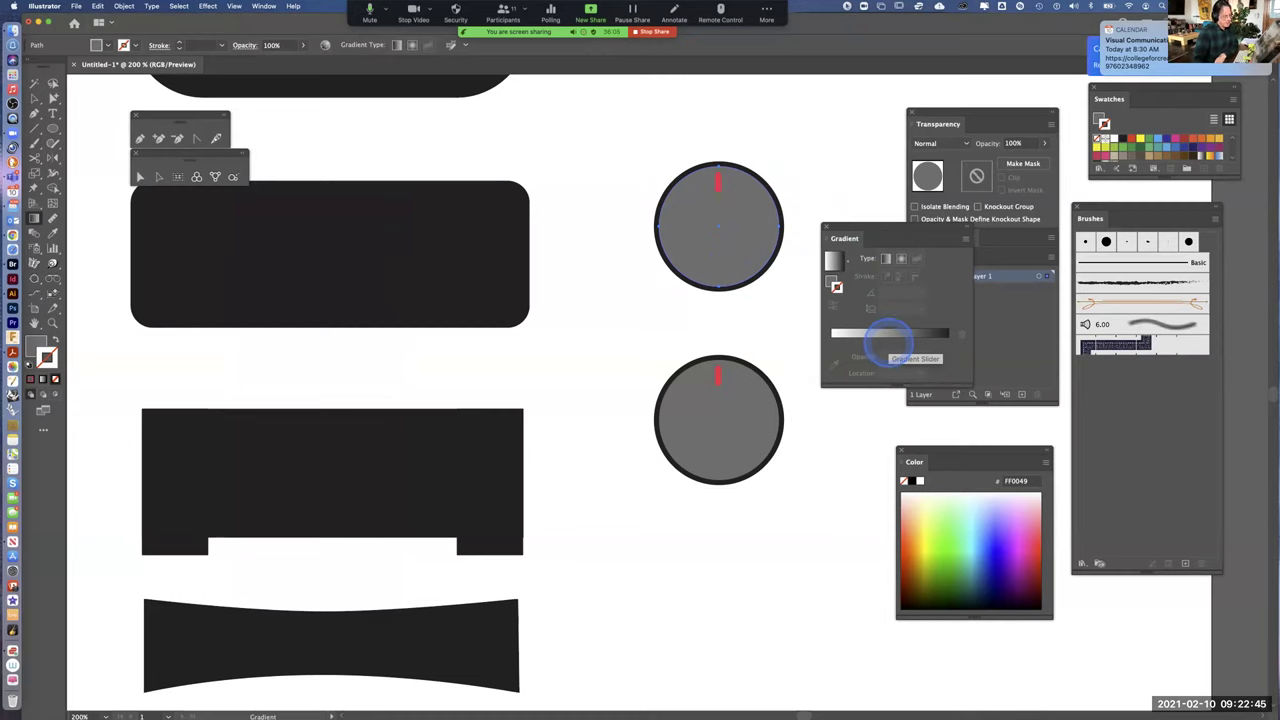
left_click(889, 336)
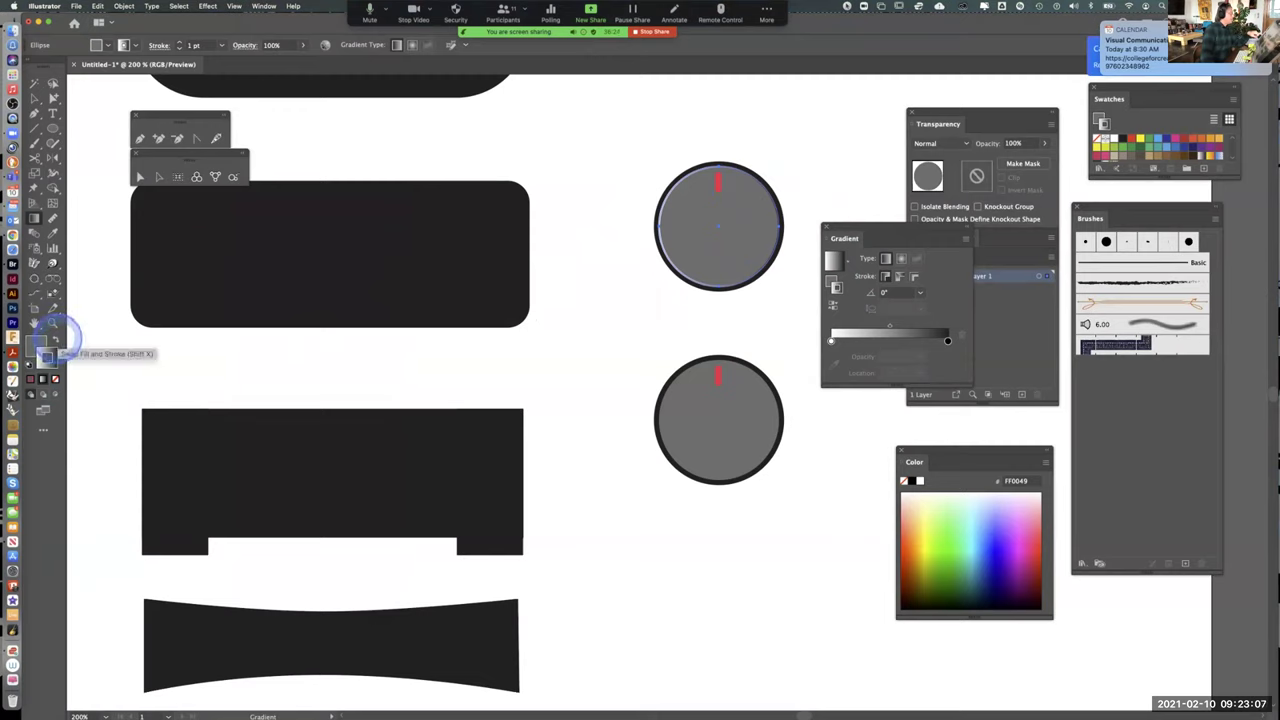
Move the gradient to the fill and drag top-to-bottom for a -90° white-to-black gradient
left_click(50, 346)
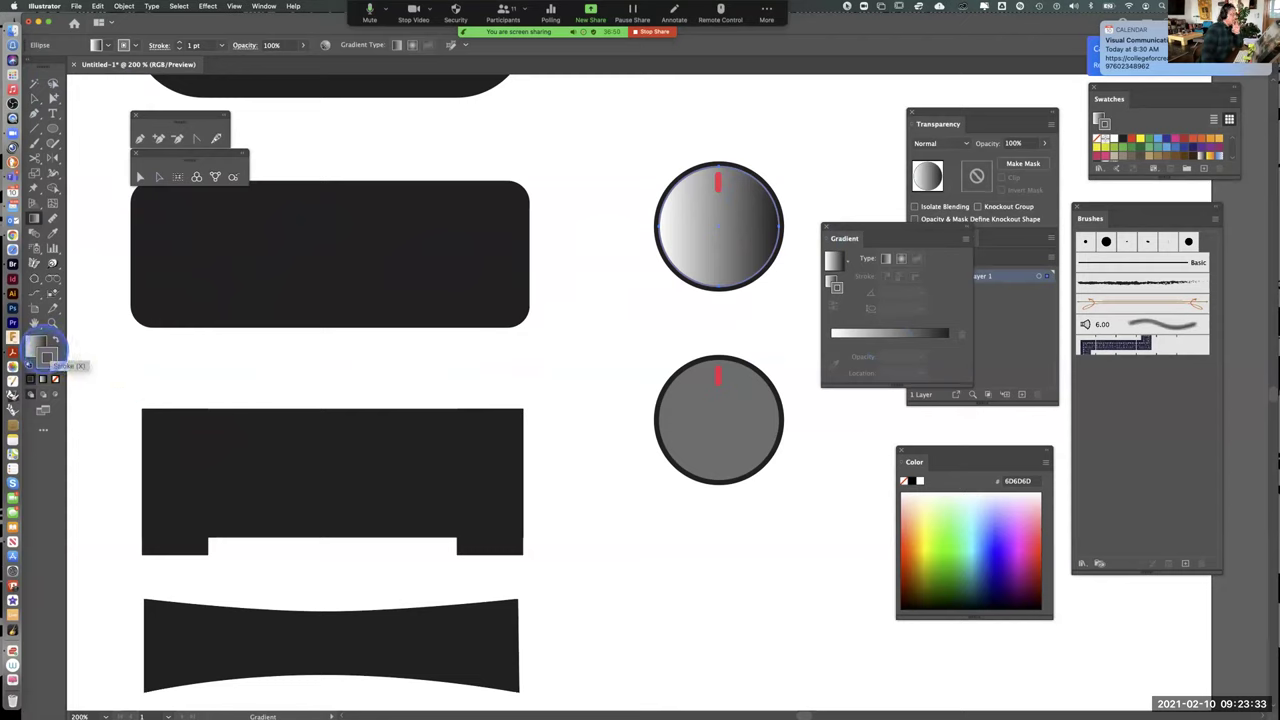
left_click(48, 358)
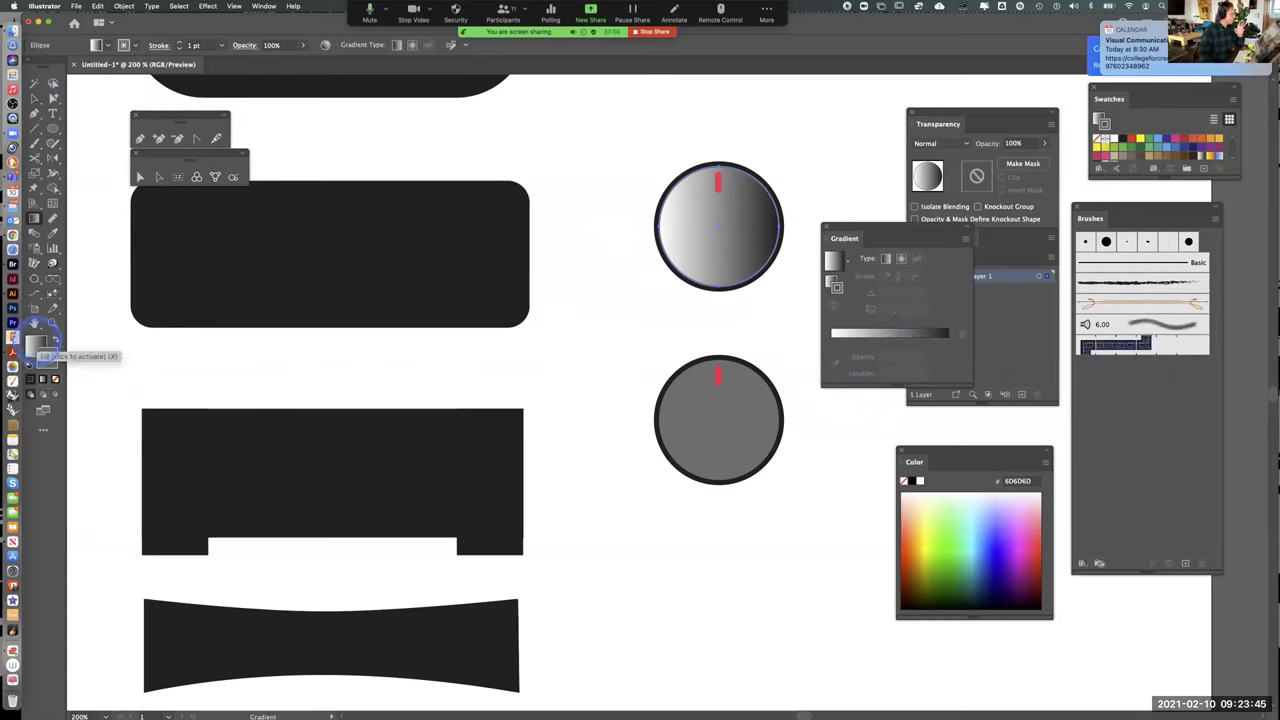
left_click(38, 345)
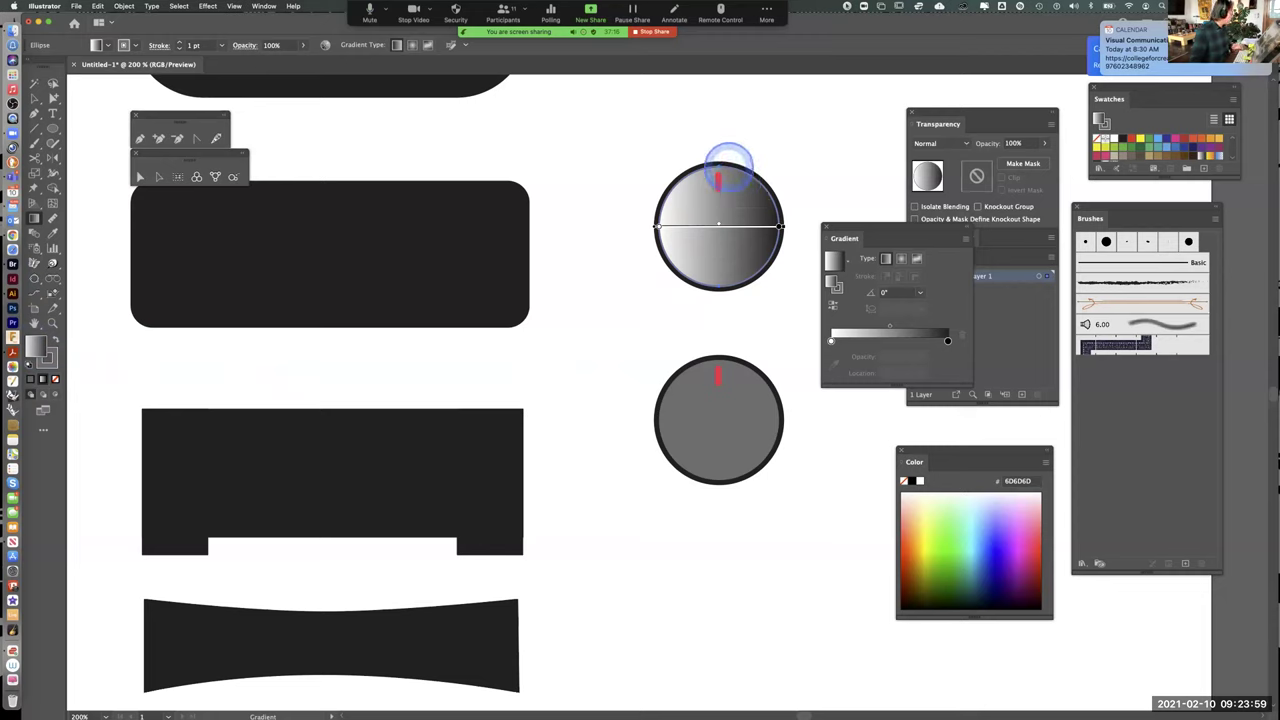
left_click_drag(730, 162, 726, 291)
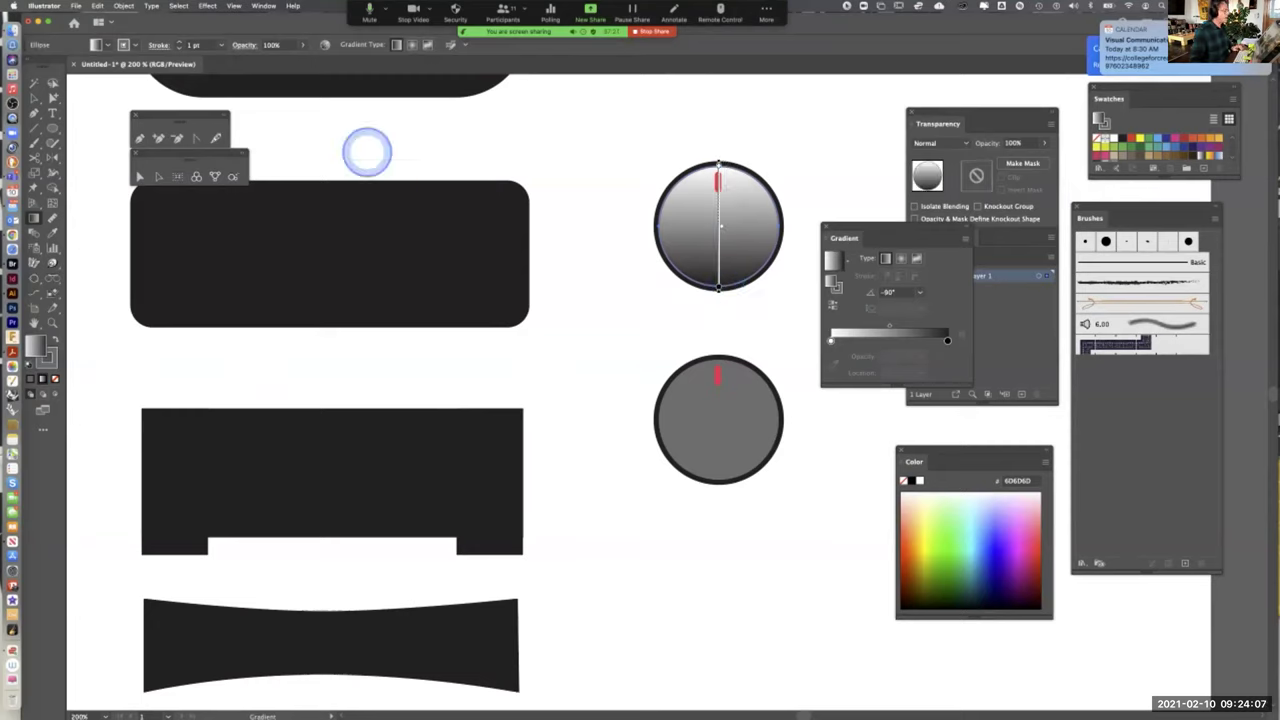
Reselect the top gradient circle to check its stroke settings, then deselect
left_click(55, 98)
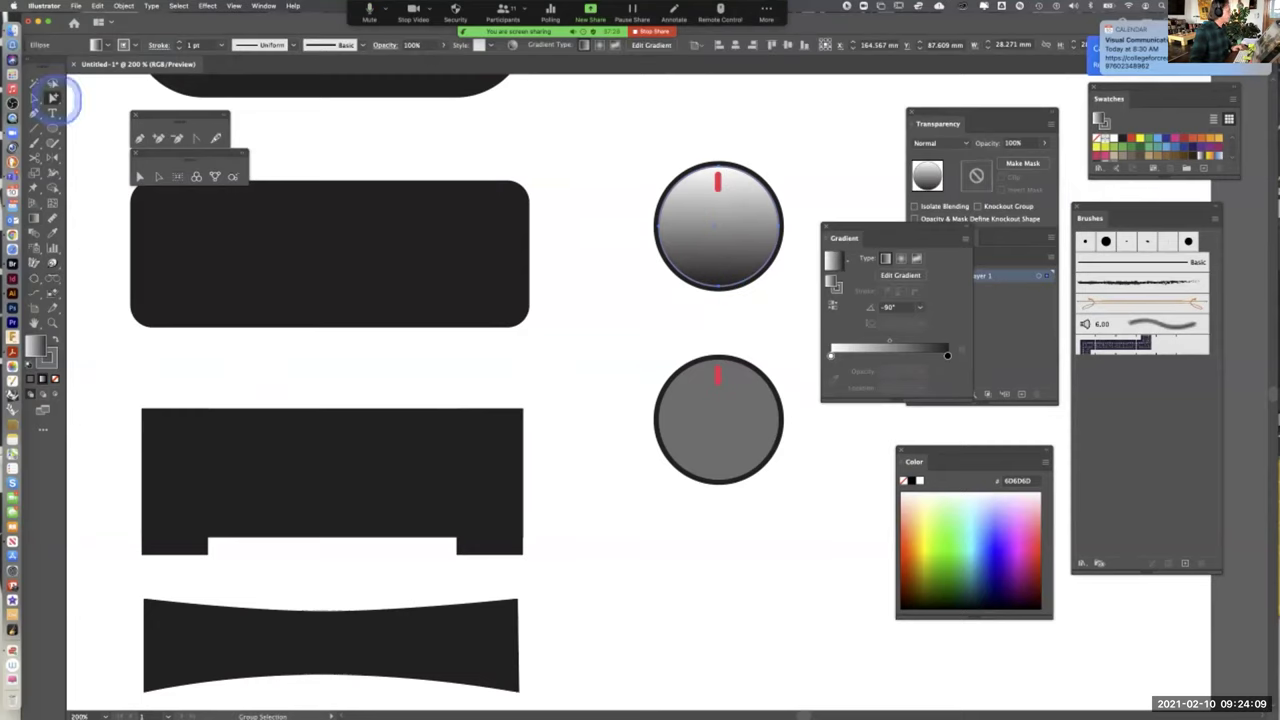
left_click(630, 137)
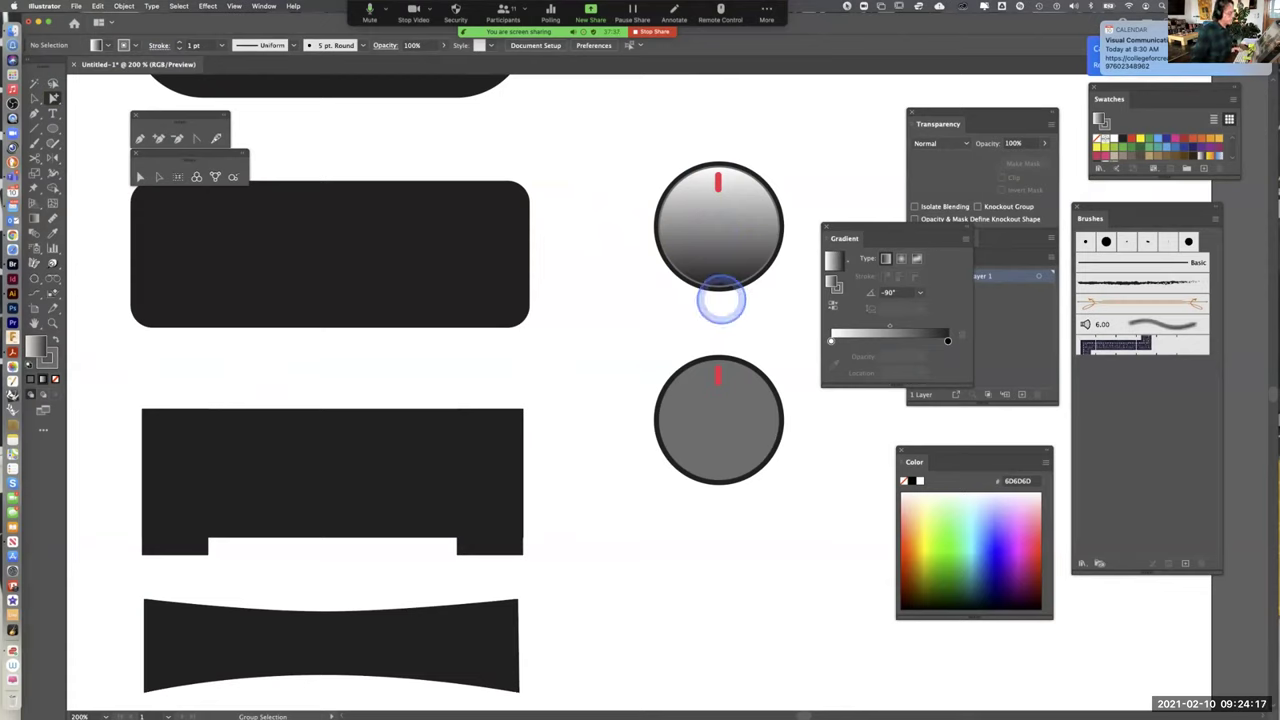
left_click(720, 288)
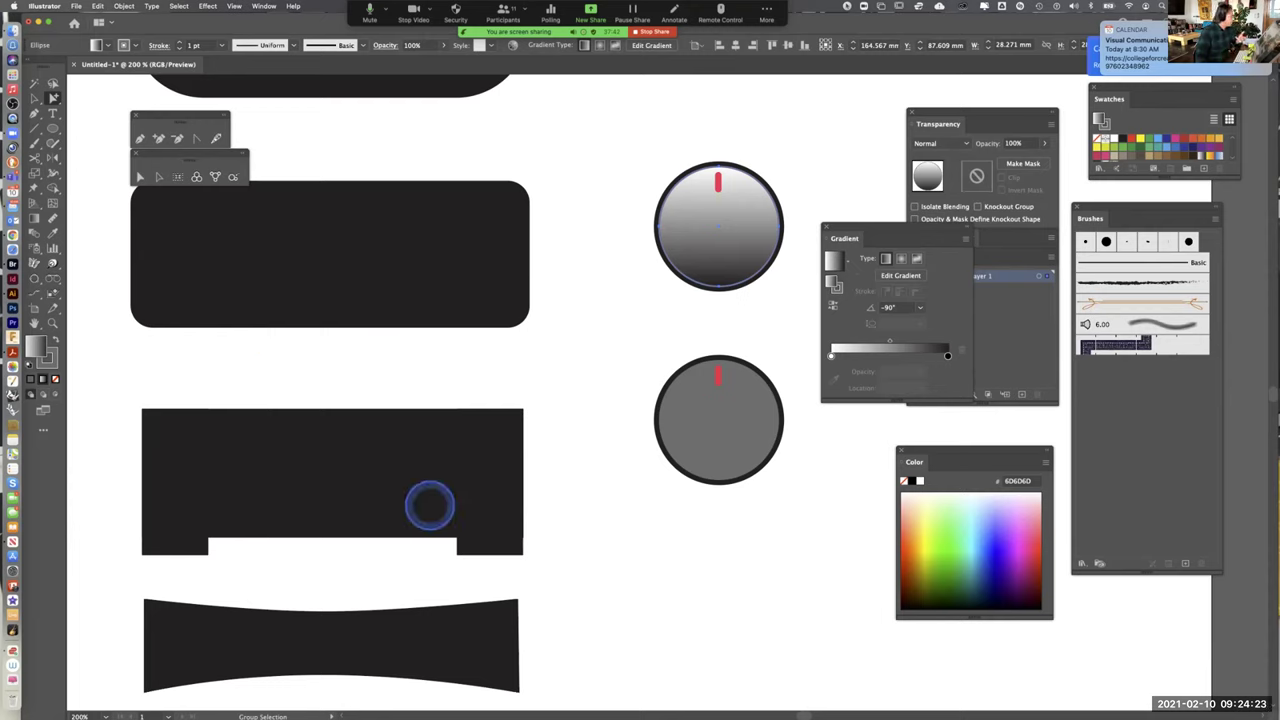
left_click(50, 360)
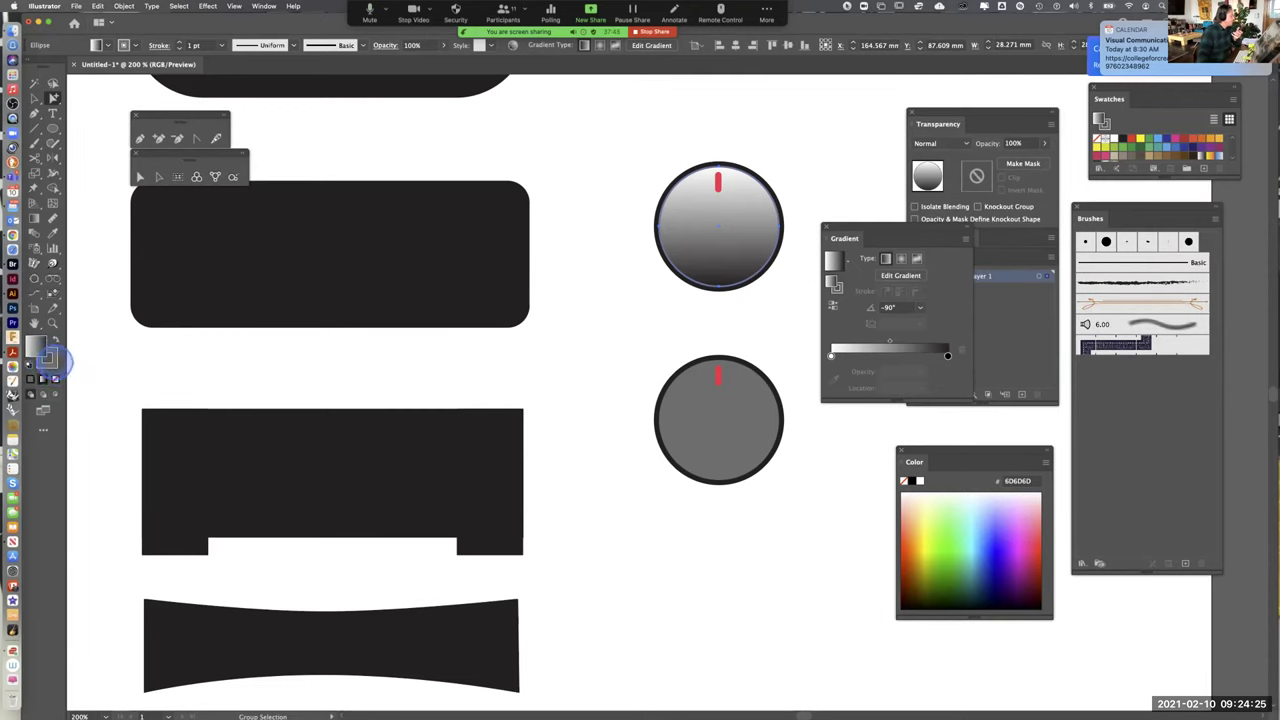
left_click(47, 357)
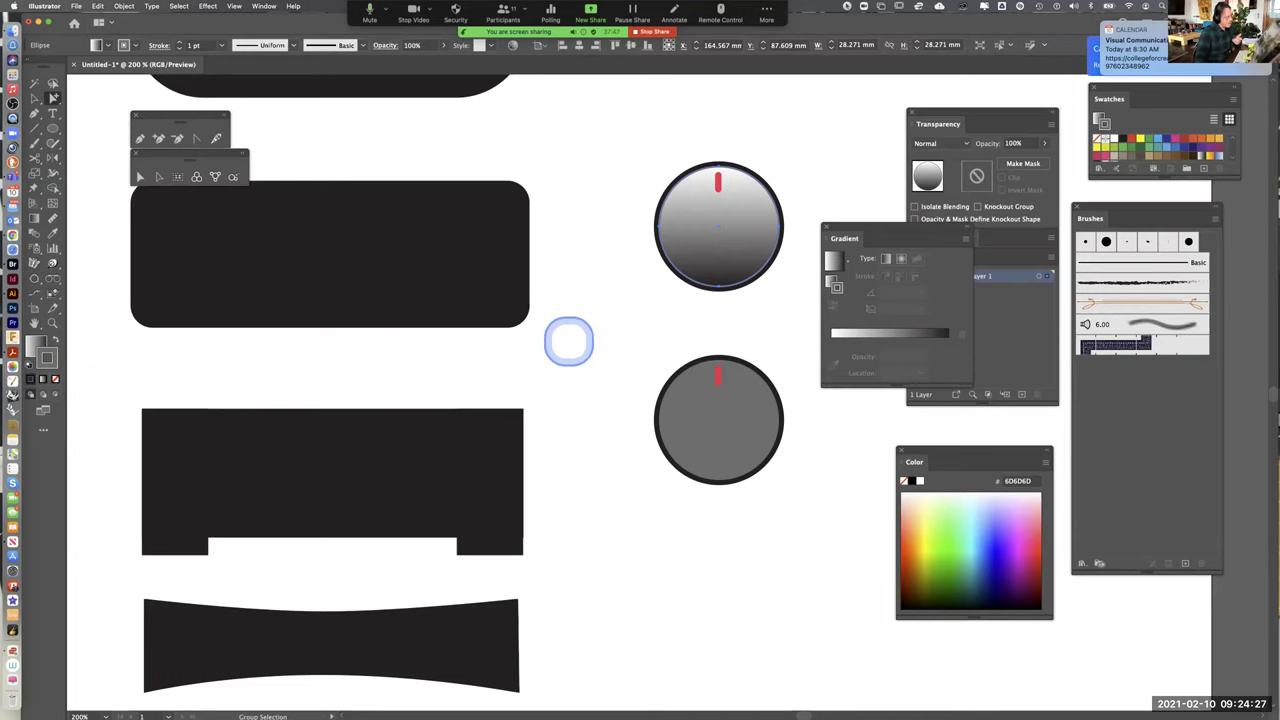
left_click(561, 343)
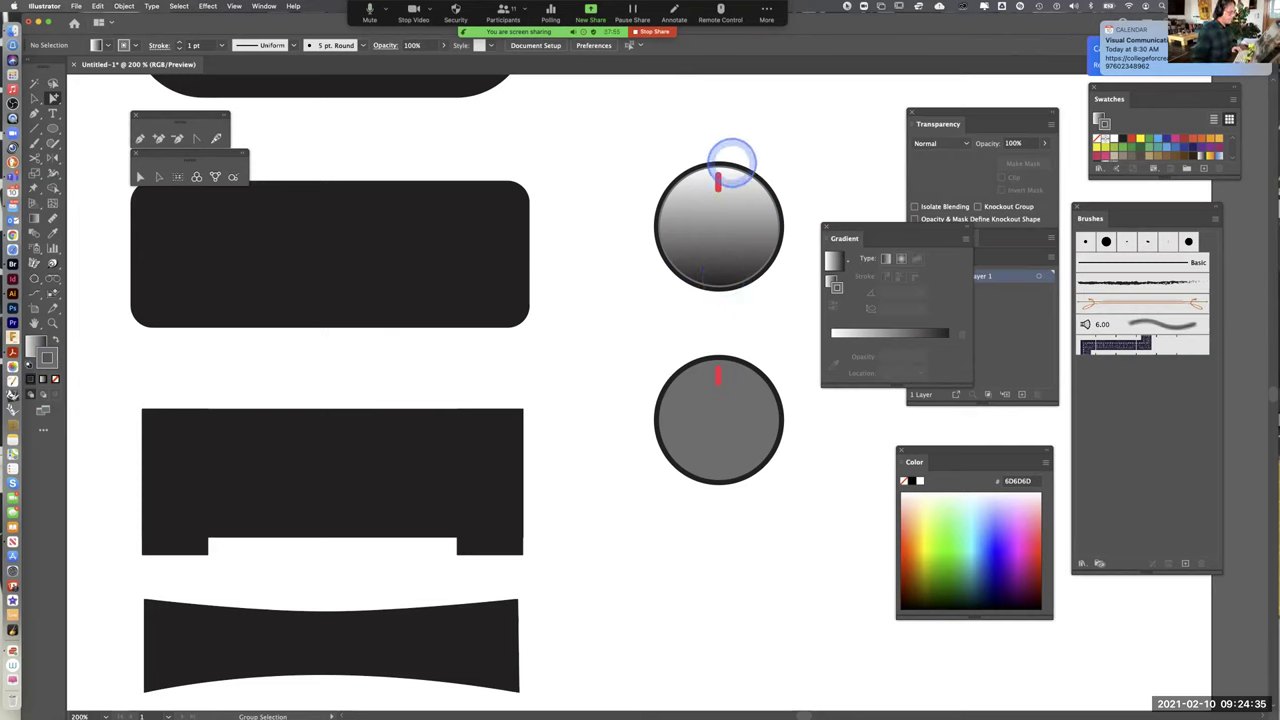
Marquee-select the entire top dial including its red tick
left_click(729, 163)
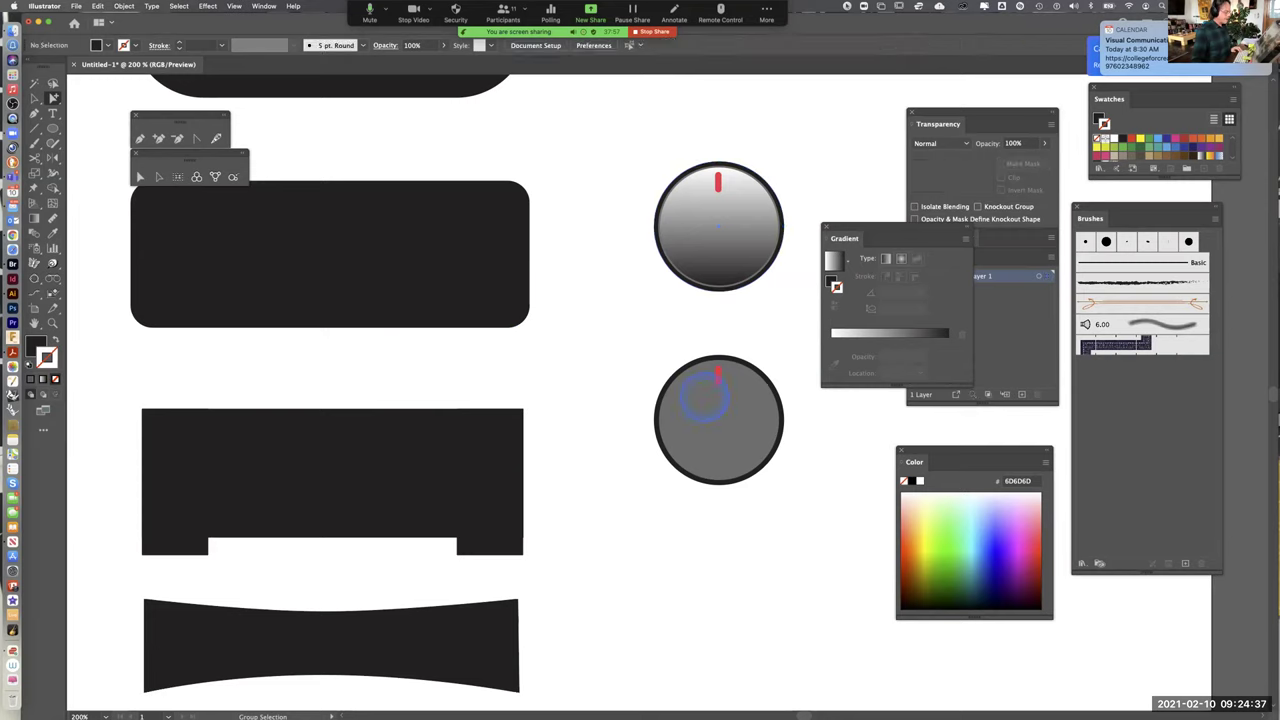
left_click_drag(605, 136, 801, 316)
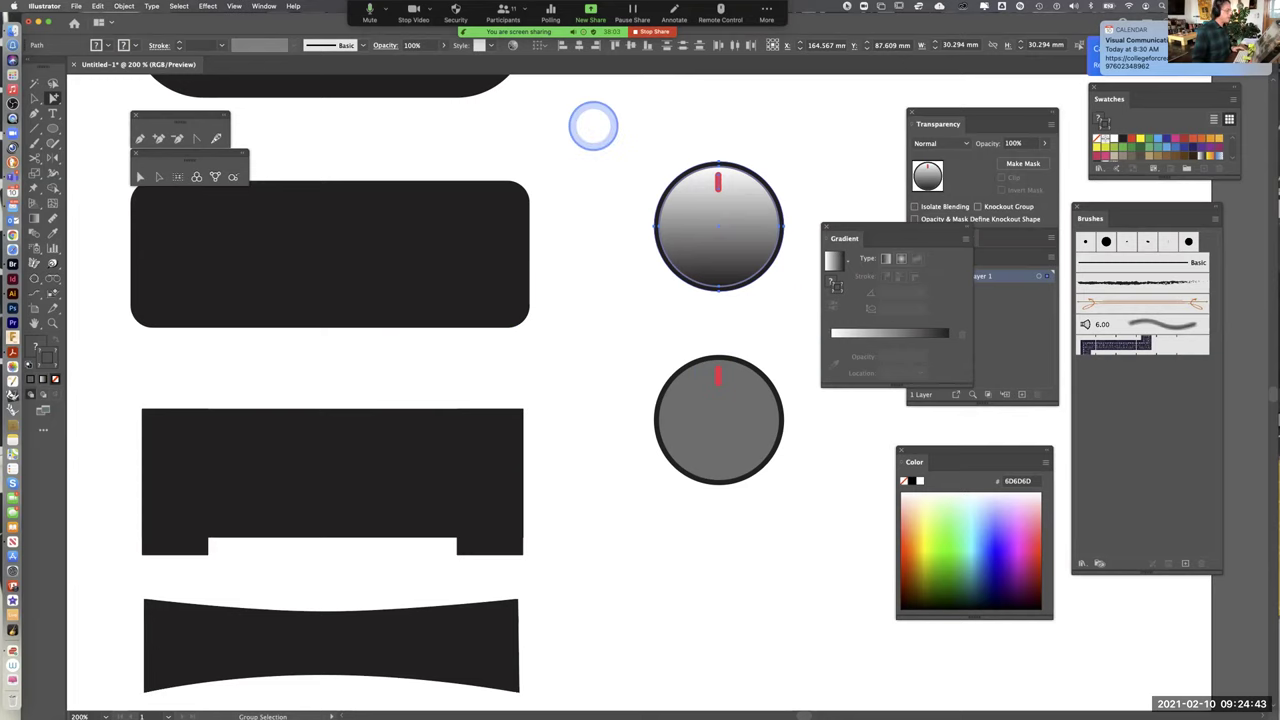
left_click_drag(593, 125, 797, 318)
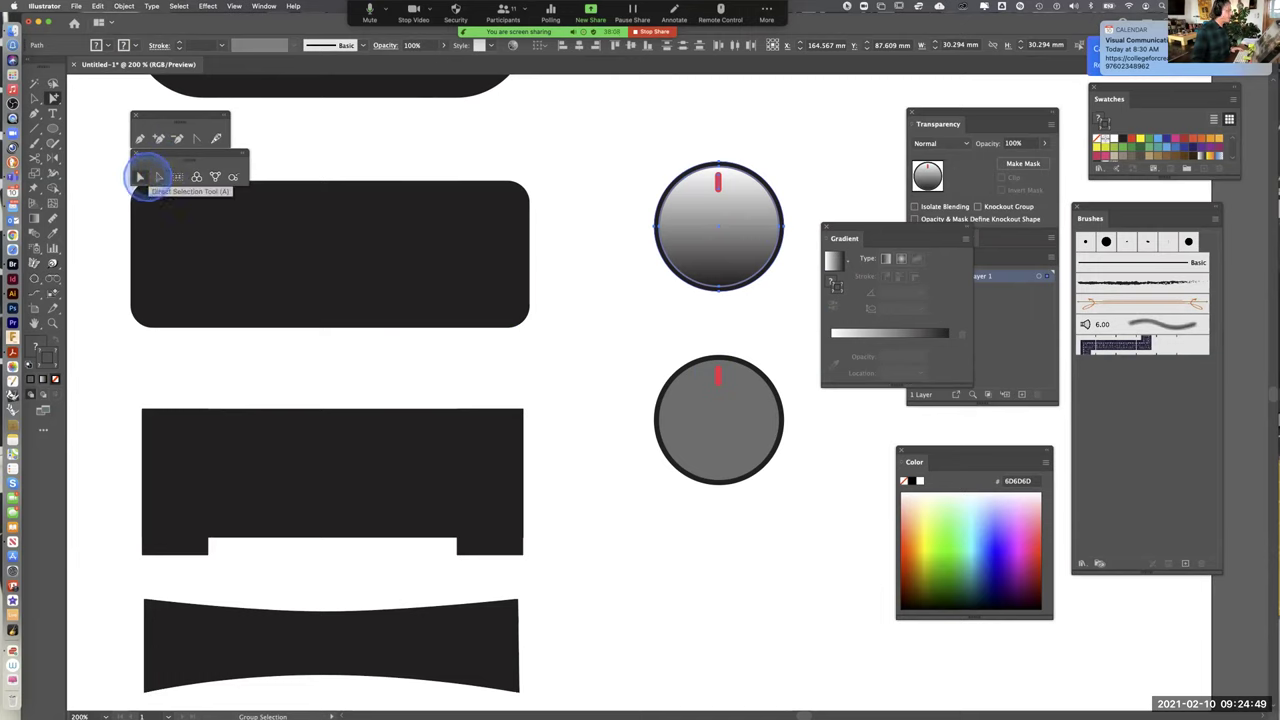
left_click_drag(622, 128, 800, 324)
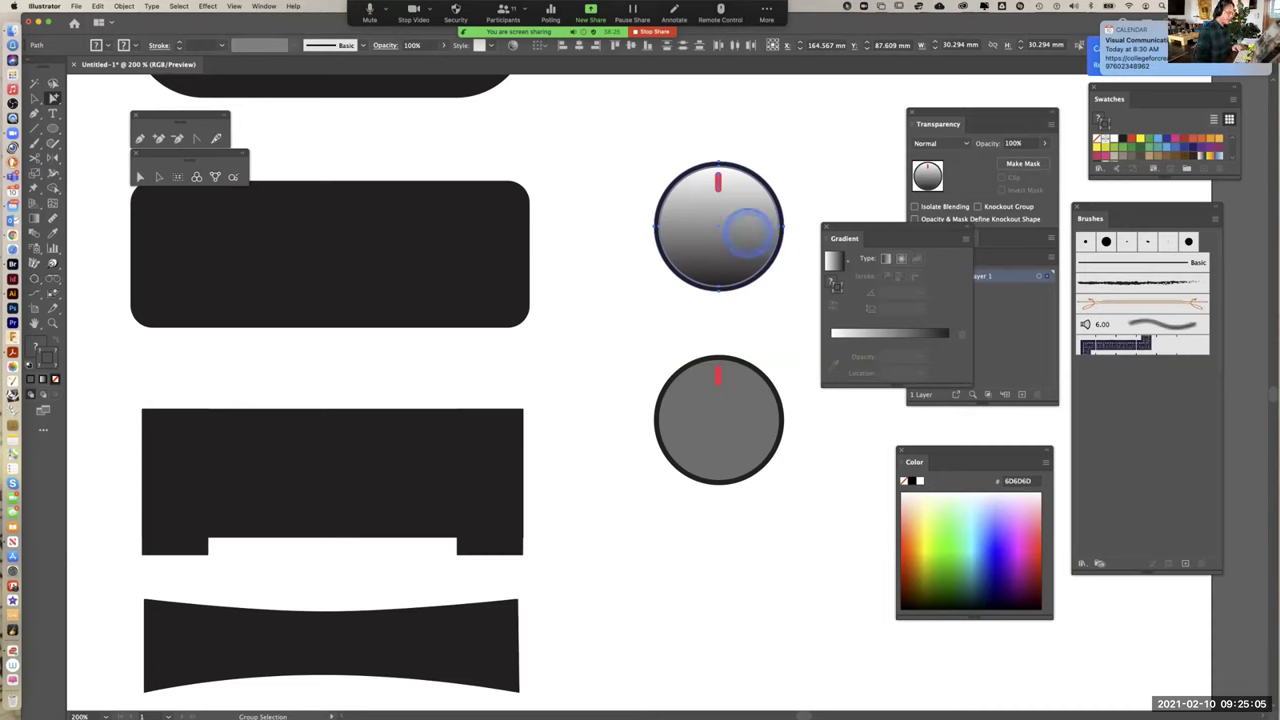
Alt-drag a copy of the gradient dial onto the black bar, shrink it, and place it at the right end
left_click_drag(745, 228, 475, 253)
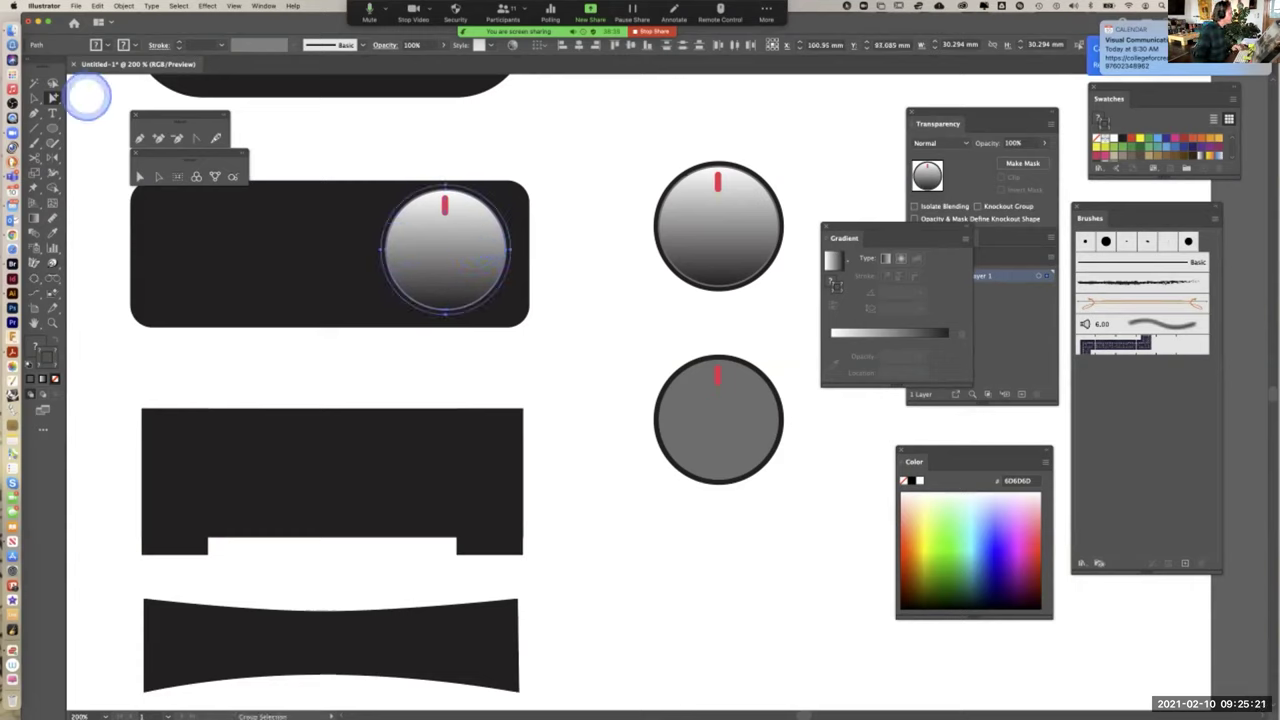
left_click(34, 97)
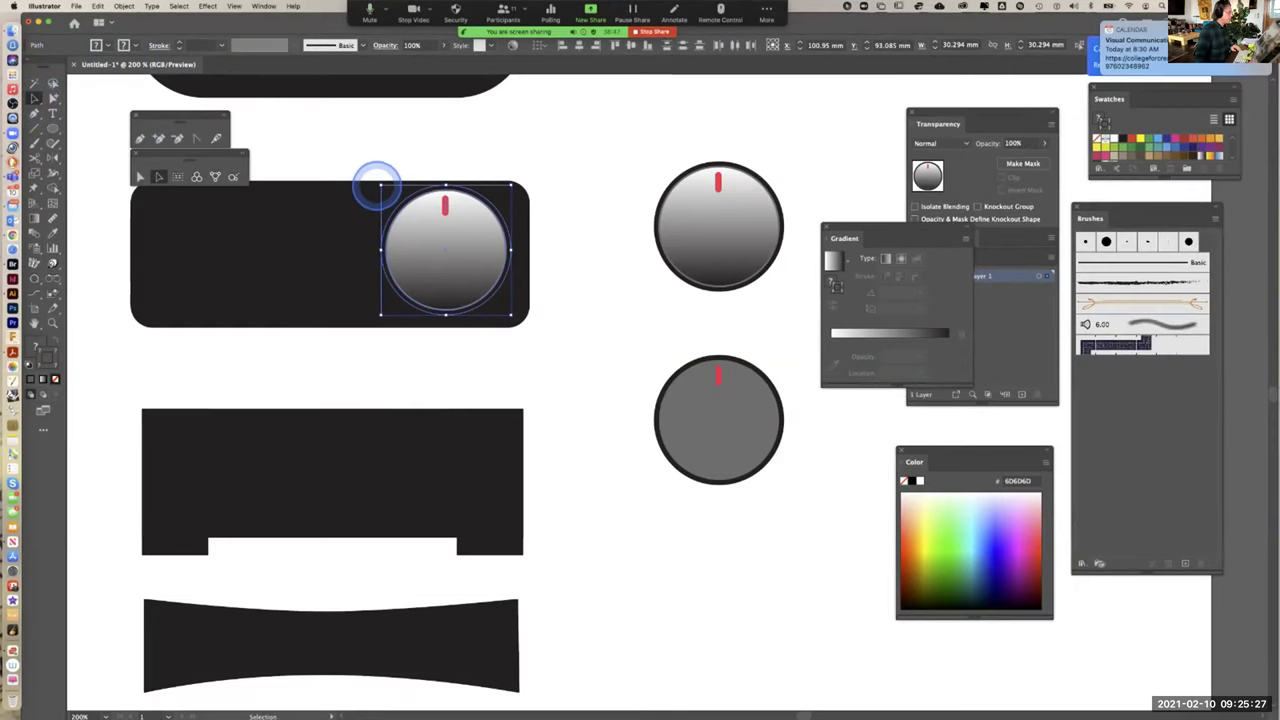
mouse_move(378, 183)
left_mouse_down()
mouse_move(437, 196)
mouse_move(420, 229)
mouse_move(390, 234)
mouse_move(397, 207)
mouse_move(380, 184)
left_mouse_up()
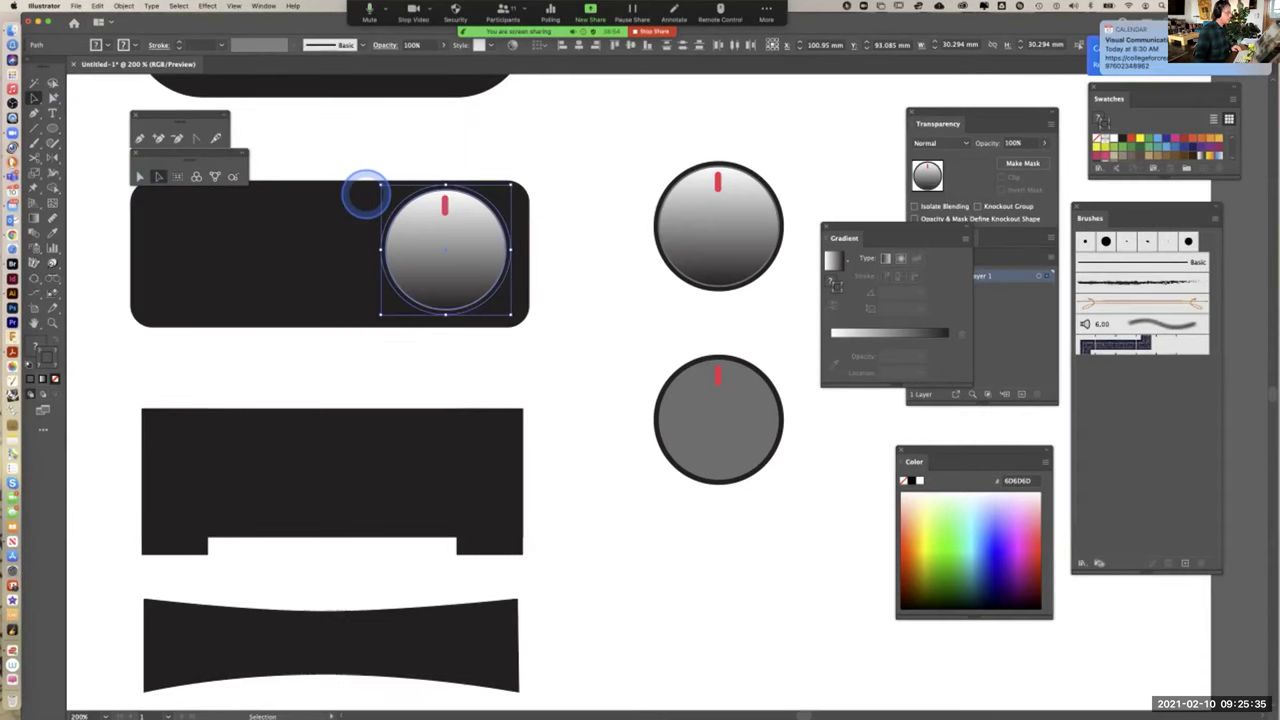
left_click_drag(380, 184, 420, 226)
mouse_move(476, 273)
left_mouse_down()
mouse_move(476, 249)
mouse_move(462, 258)
left_mouse_up()
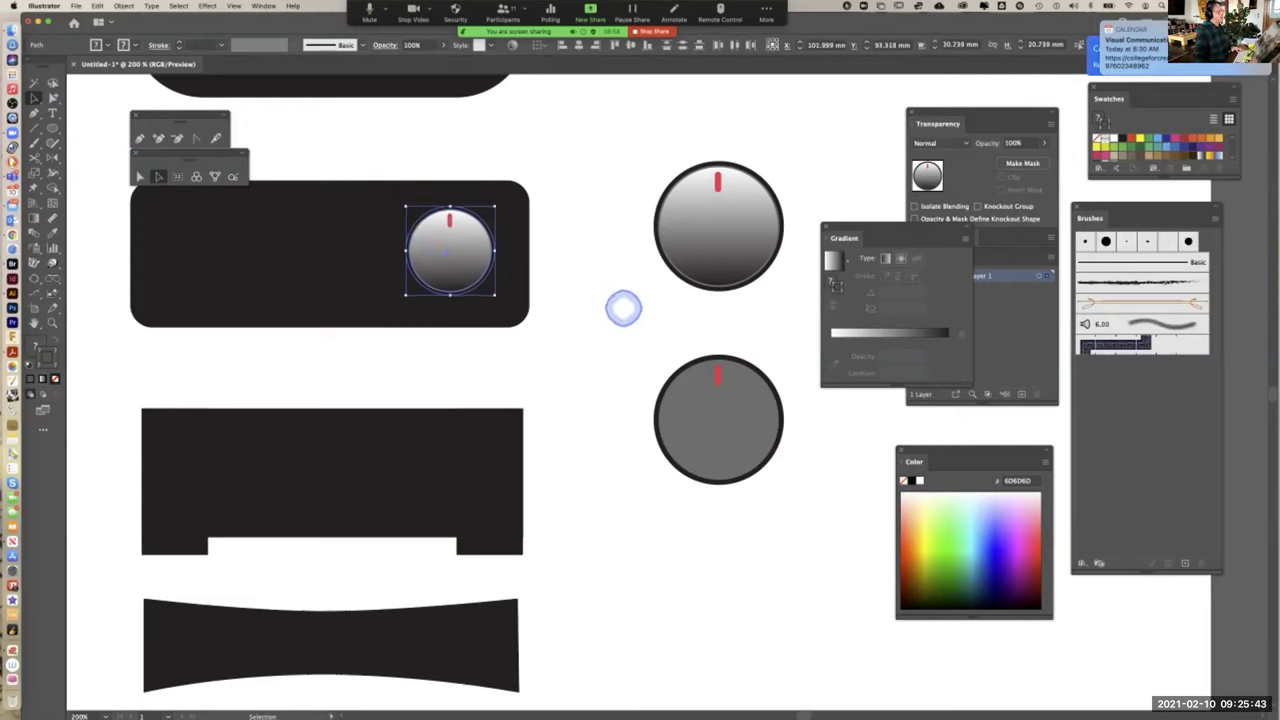
left_click(623, 306)
left_click_drag(558, 336, 580, 449)
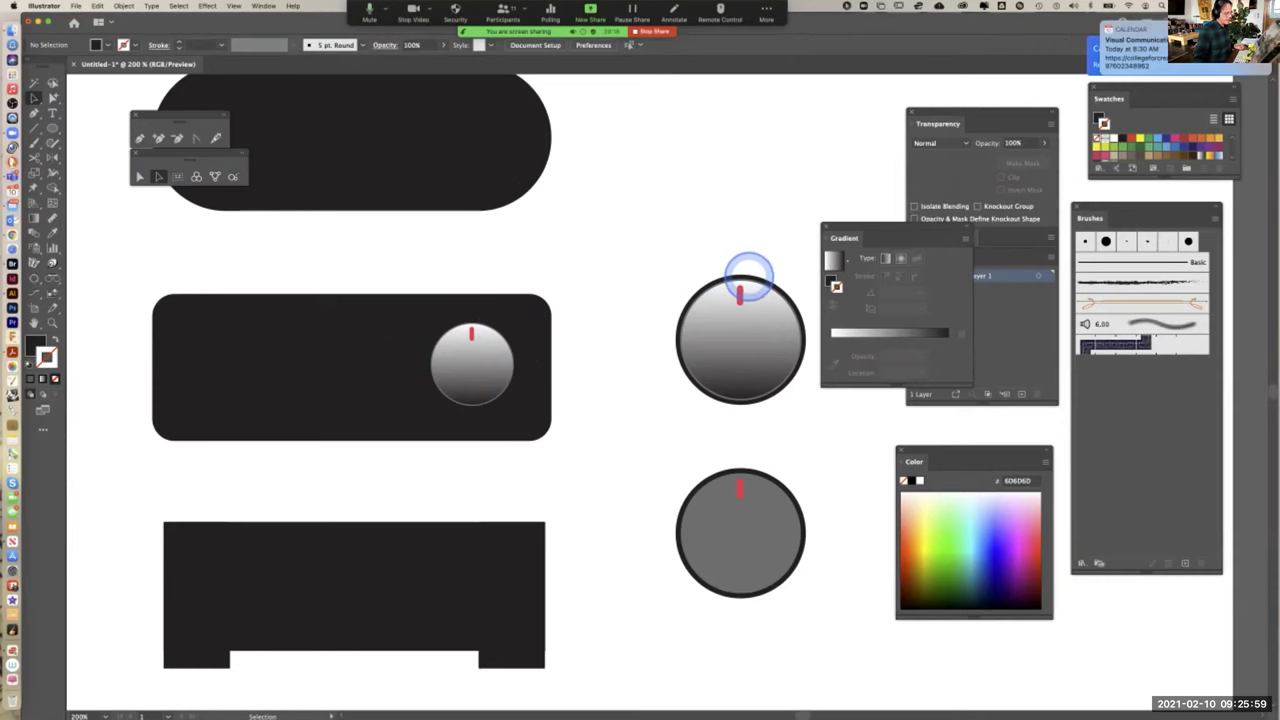
Select the upper dial's black back circle, undoing an accidental drag
left_click(749, 273)
left_click_drag(749, 273, 649, 289)
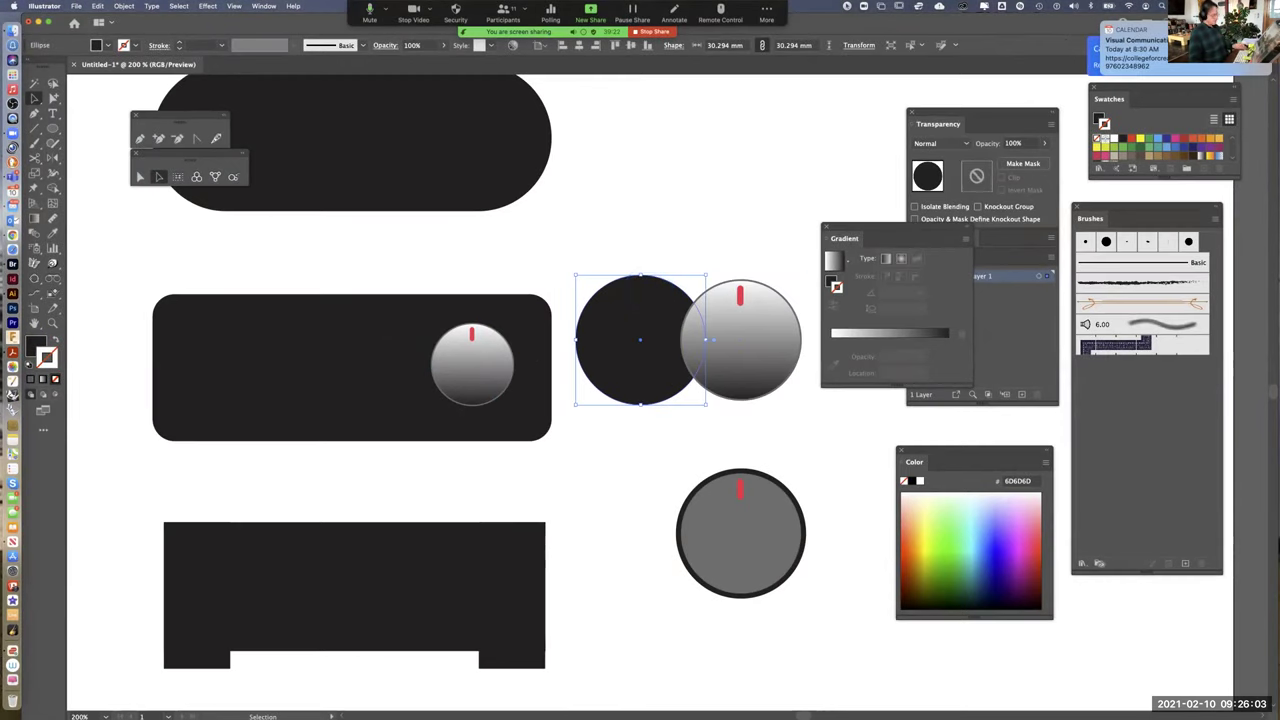
left_click(648, 290)
key("super+z")
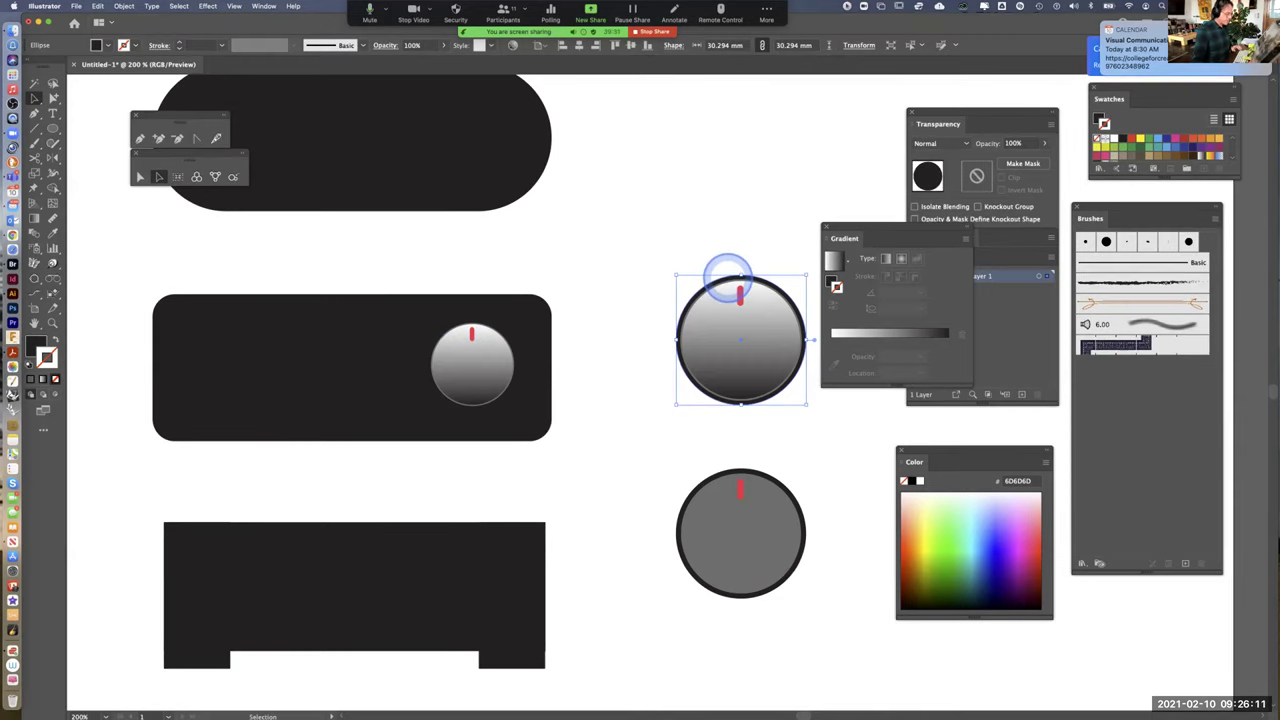
left_click(729, 232)
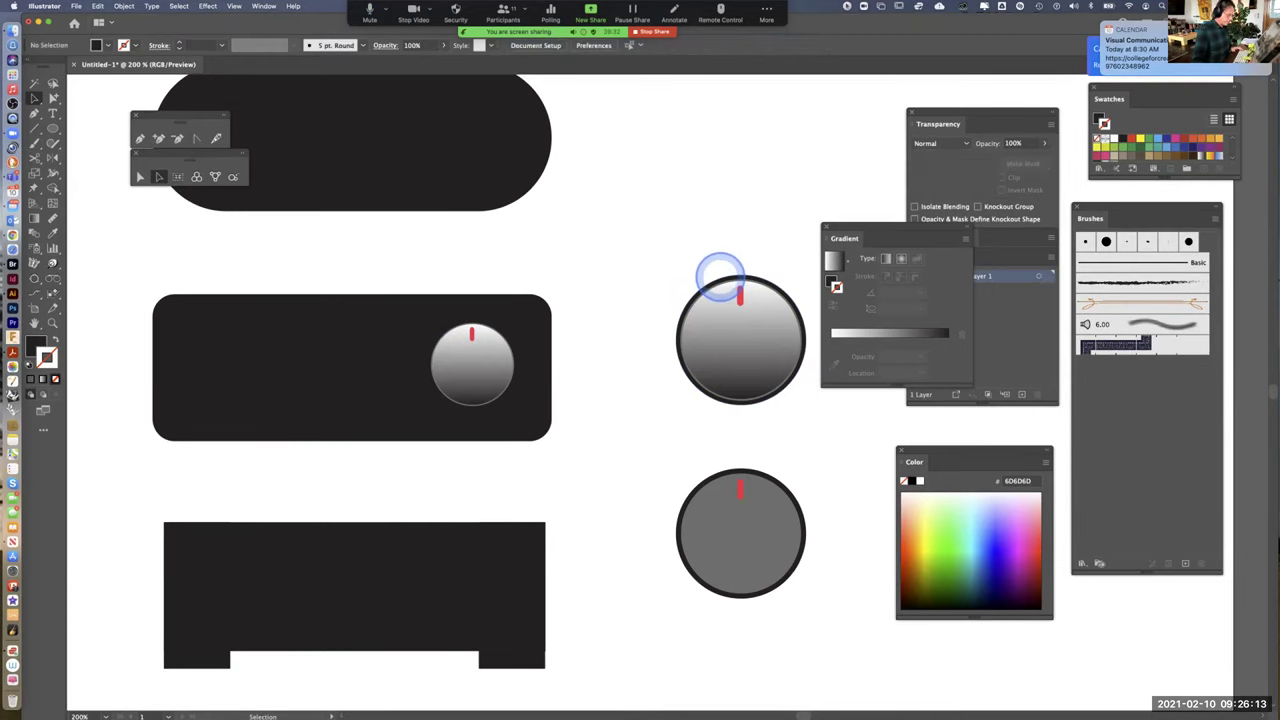
left_click(720, 278)
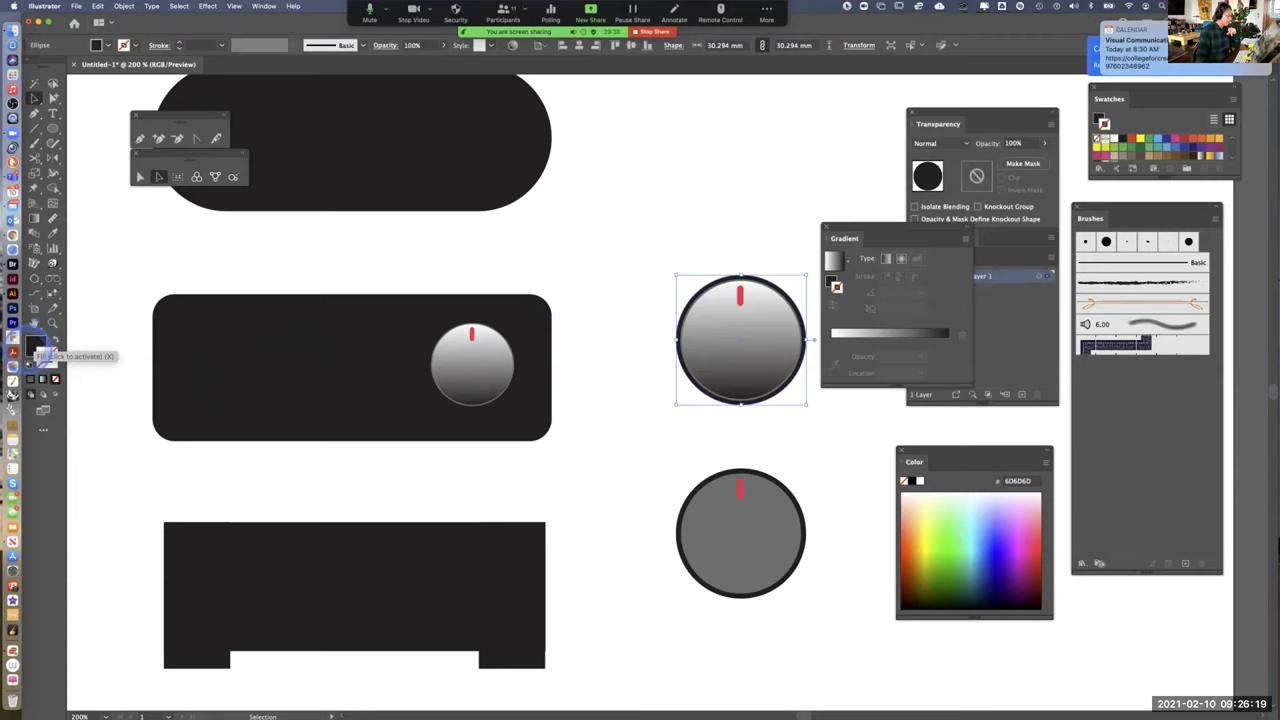
Make the stroke active and apply the white-to-black gradient to the back circle's rim
left_click(46, 355)
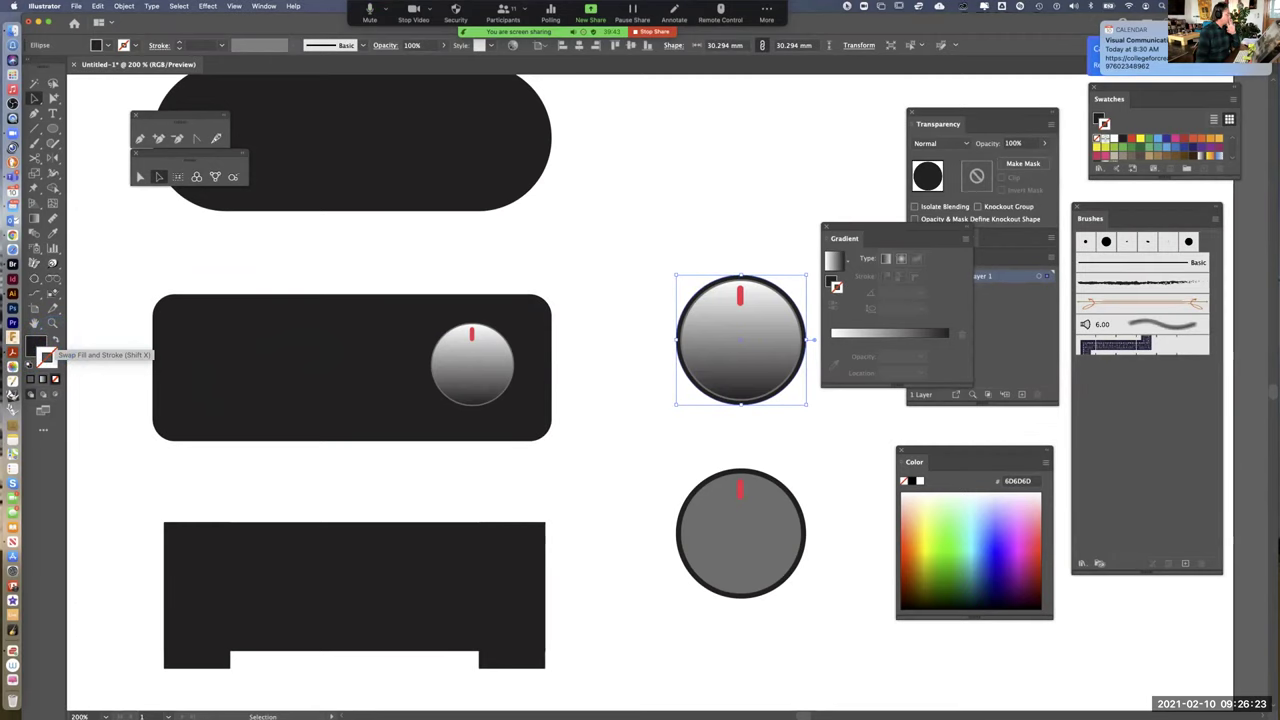
left_click(40, 343)
left_click(40, 346)
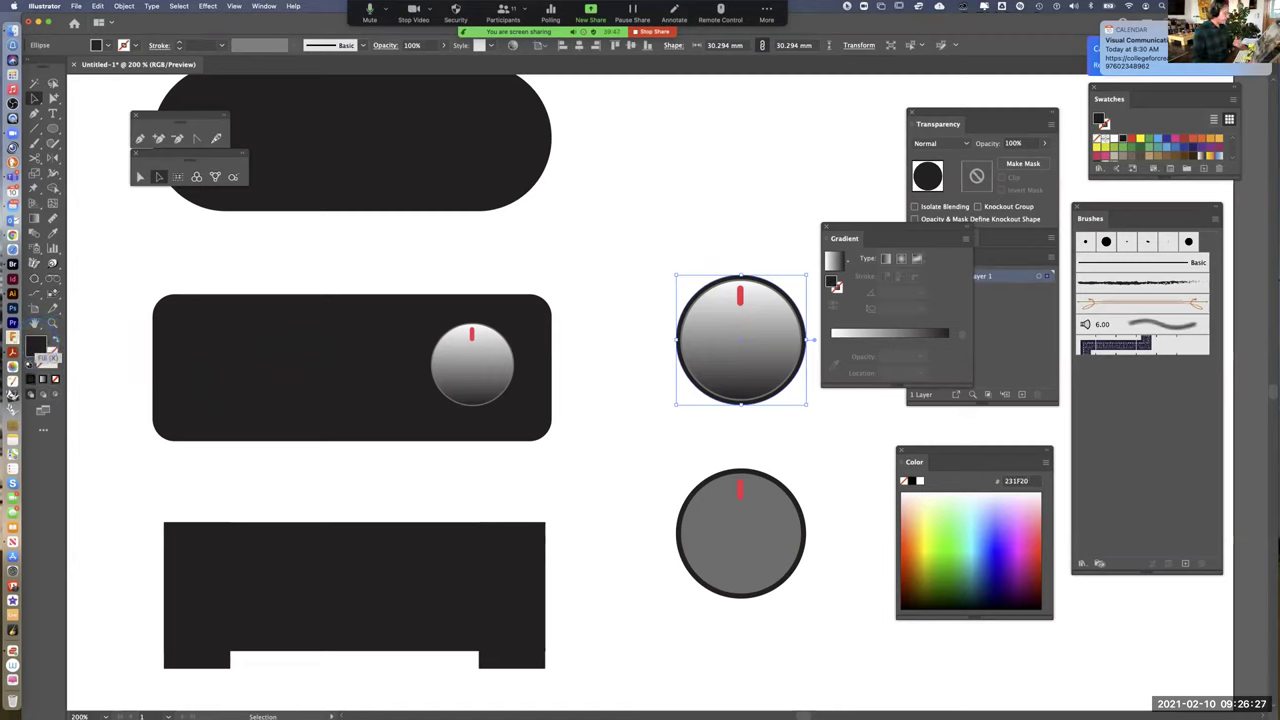
left_click(54, 337)
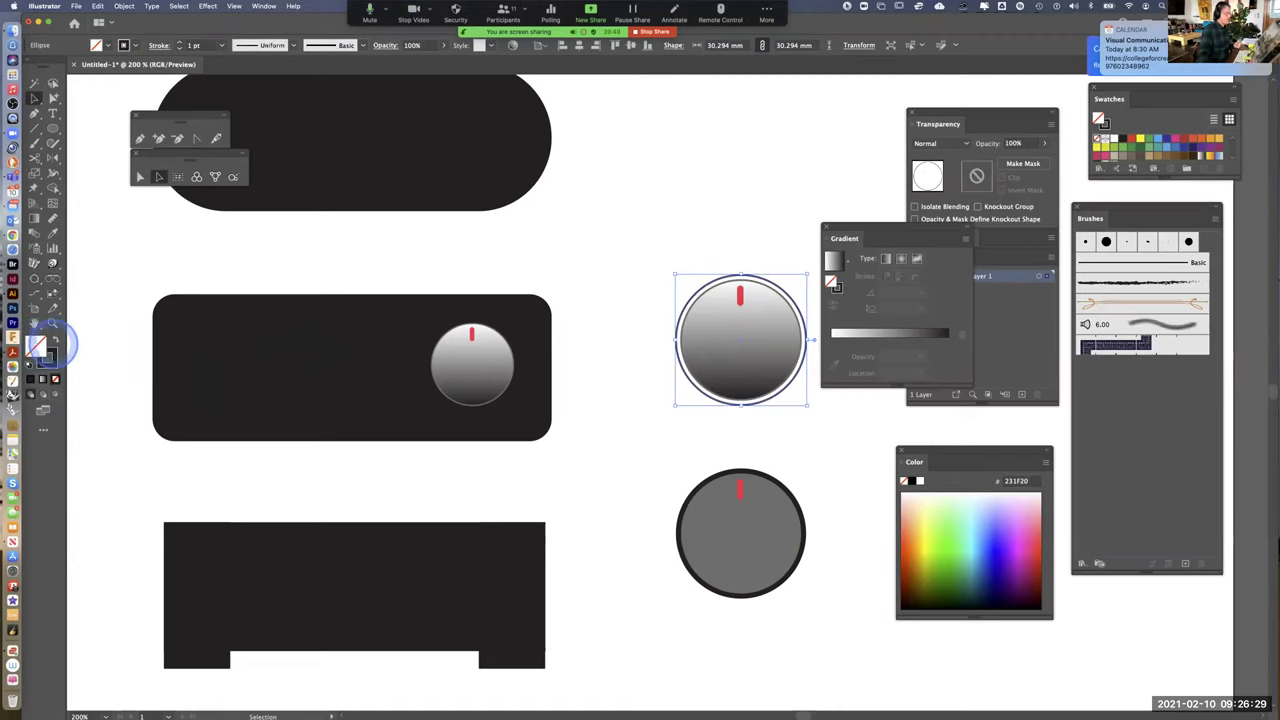
left_click(54, 336)
left_click(37, 340)
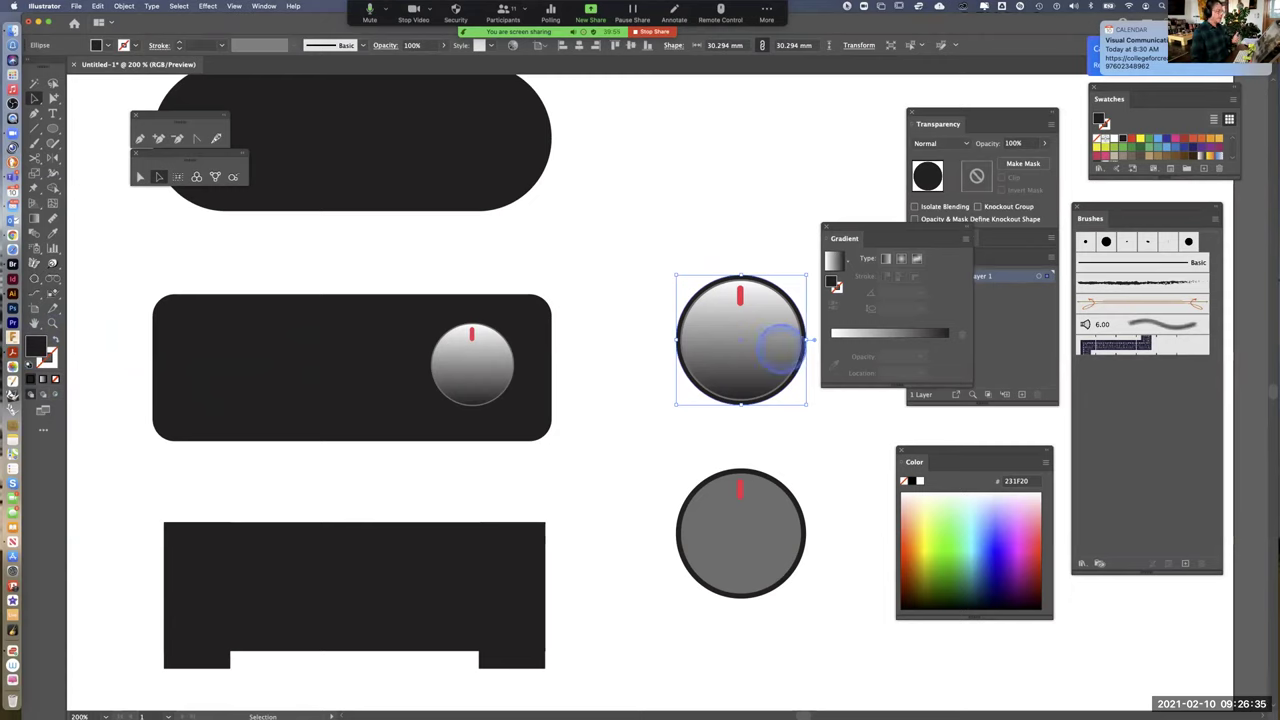
left_click(765, 288)
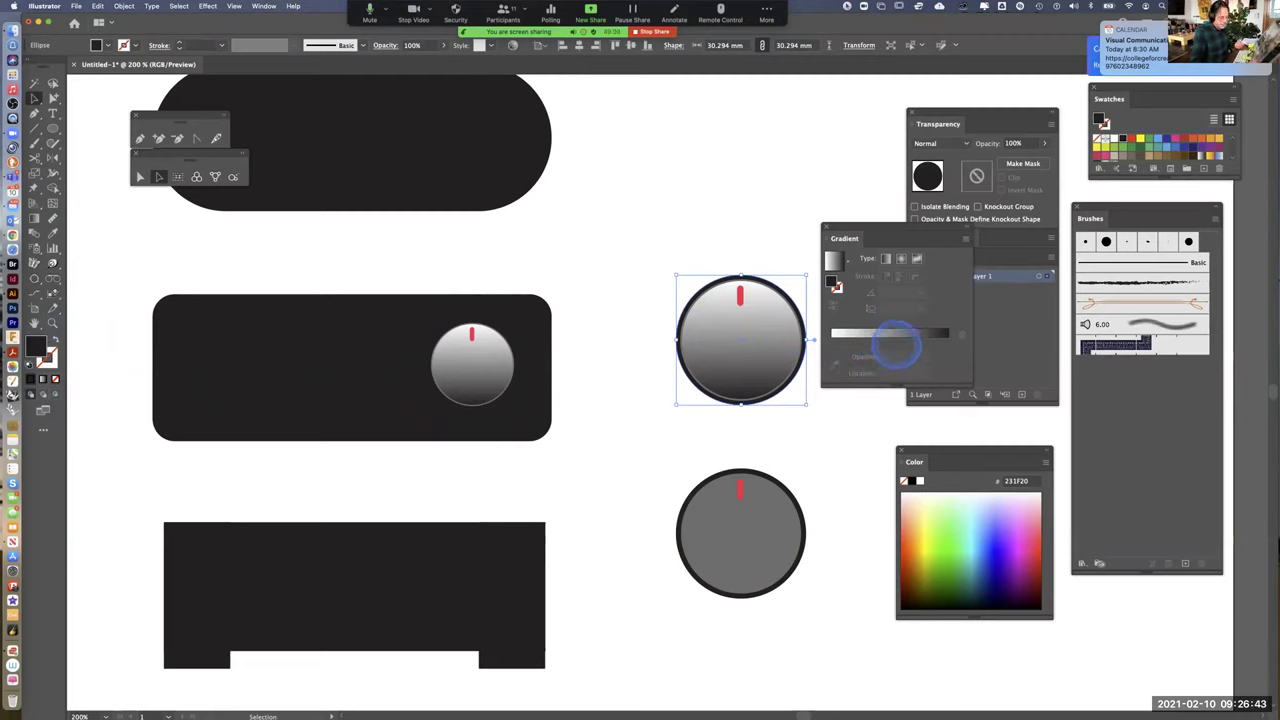
left_click(889, 341)
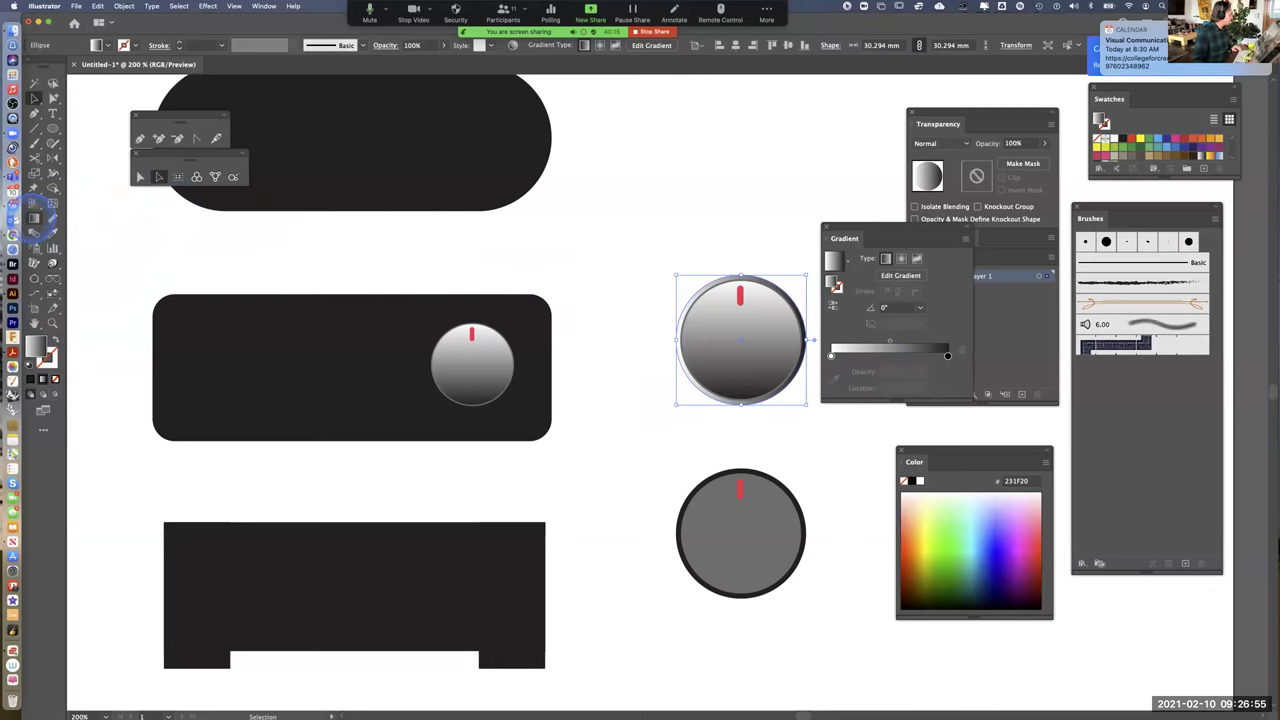
Angle the large knob's gradient to -90°, light at the top and dark at the bottom, then reselect it
key("g")
left_click_drag(748, 270, 757, 404)
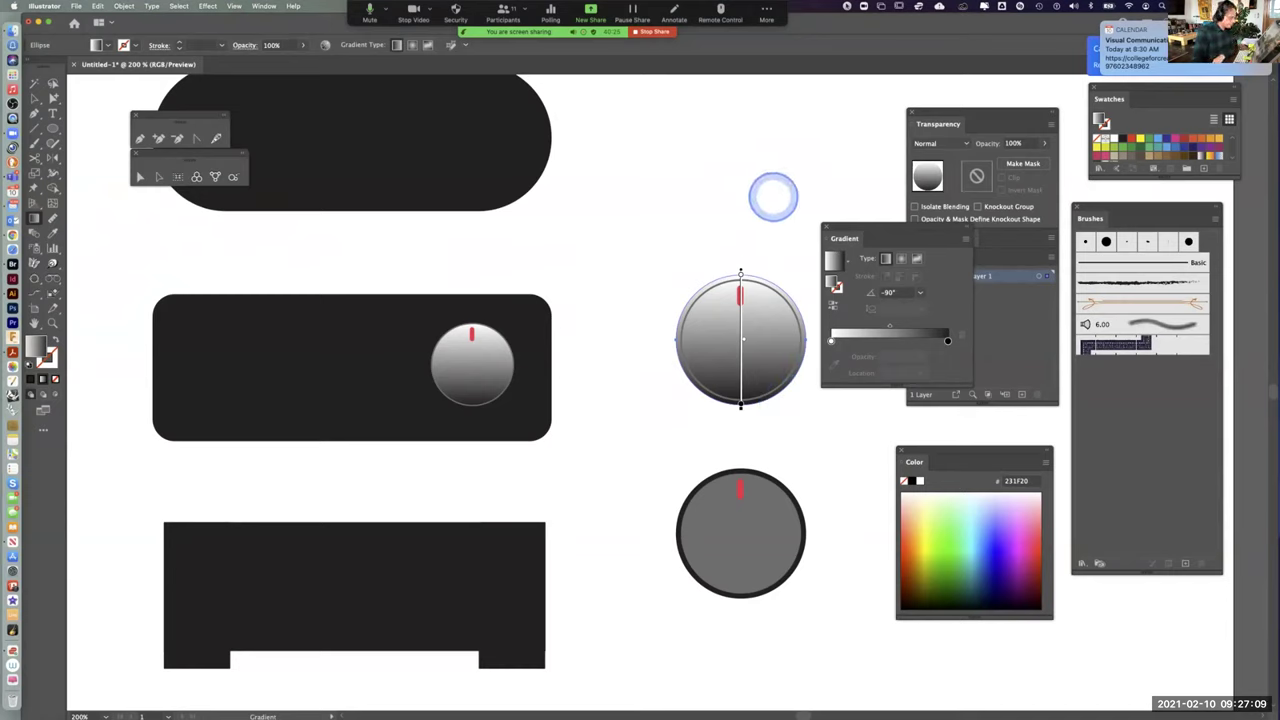
left_click(35, 97)
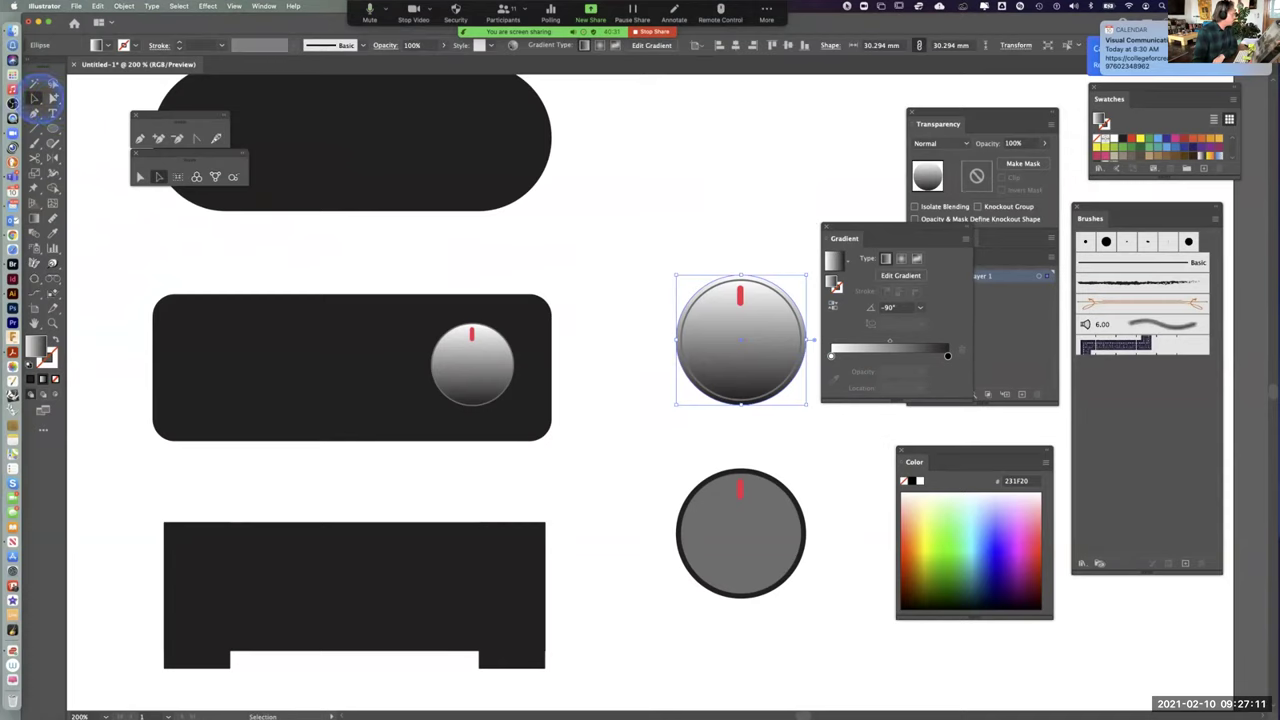
left_click(645, 193)
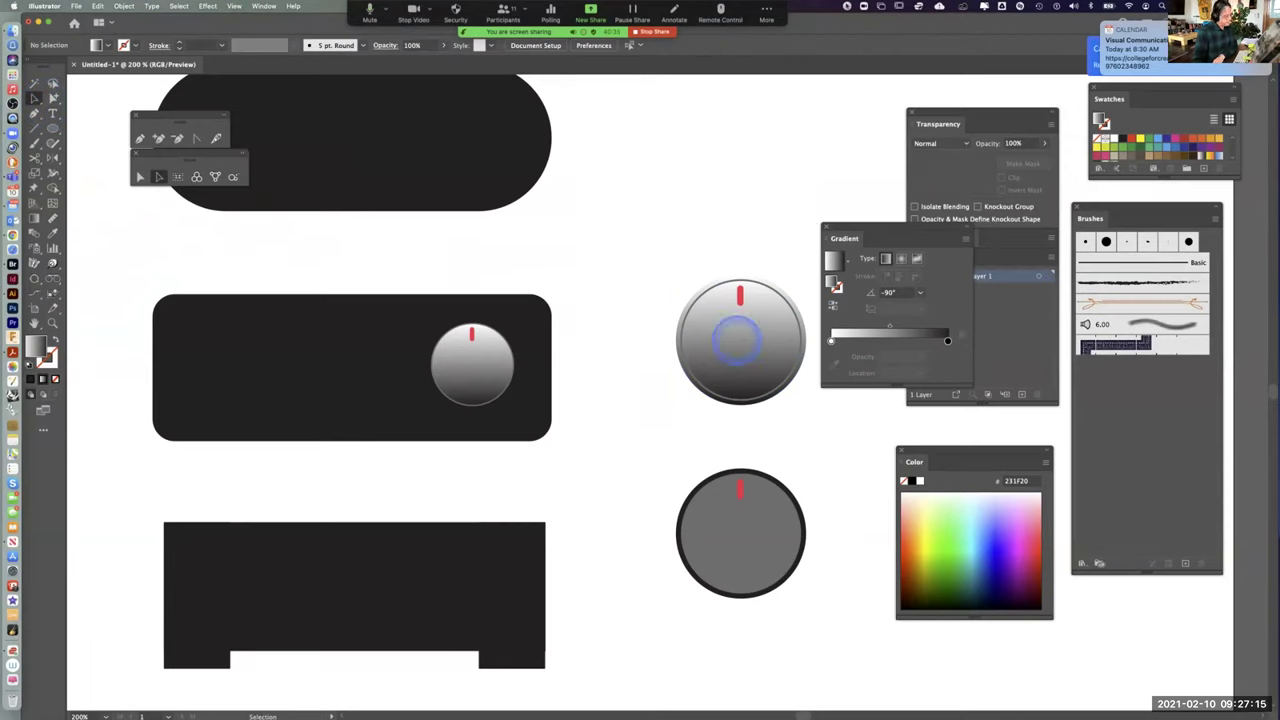
left_click(738, 340)
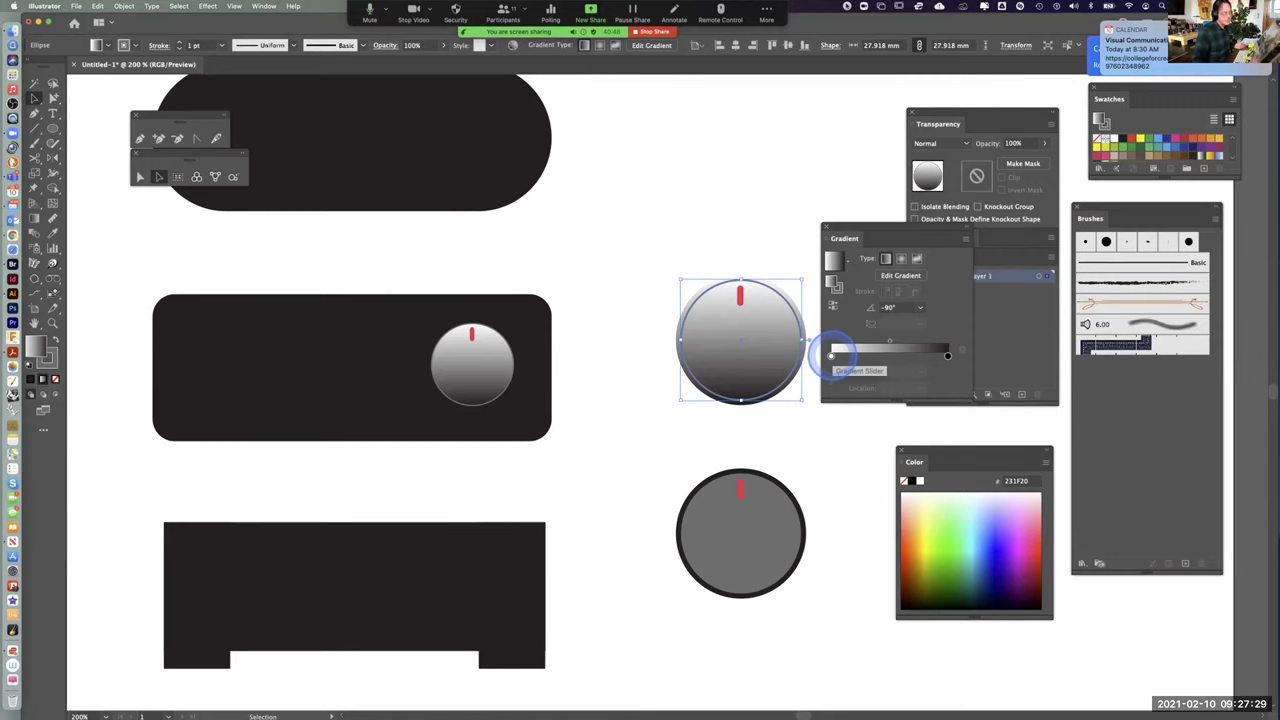
Adjust the knob gradient's end stops, lightening the dark end stop to a mid grey
double_click(830, 355)
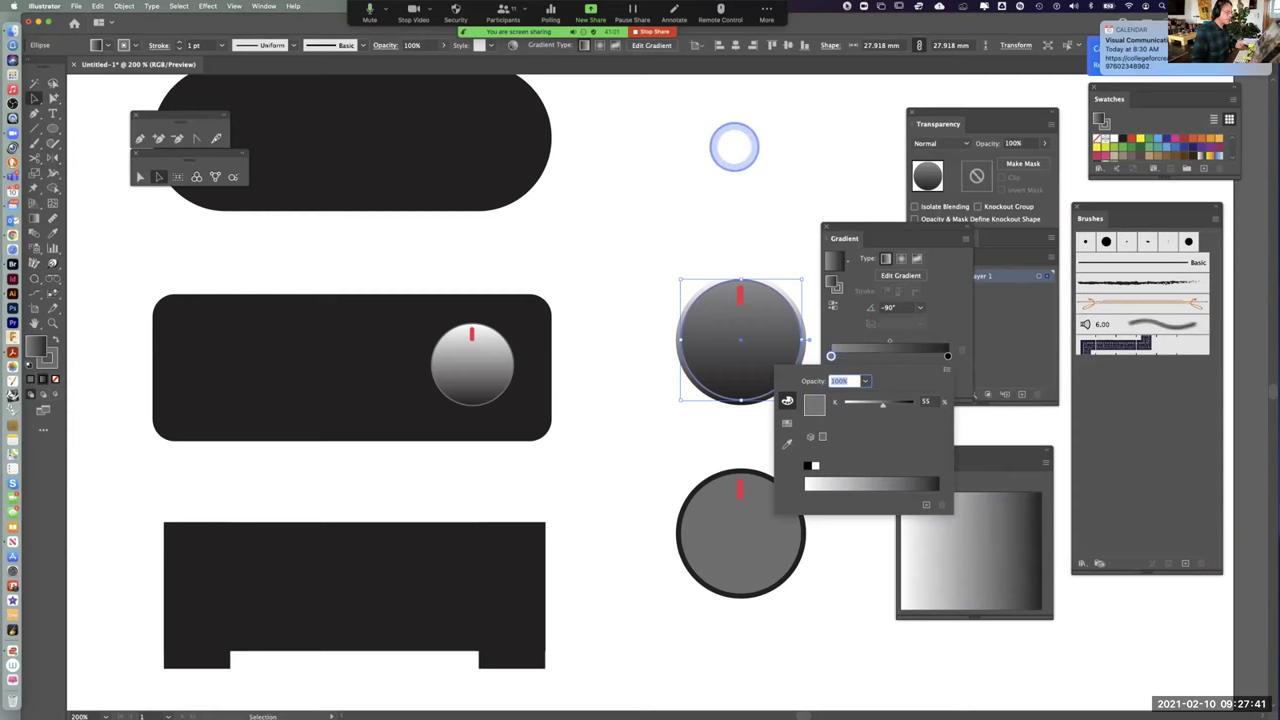
left_click(733, 148)
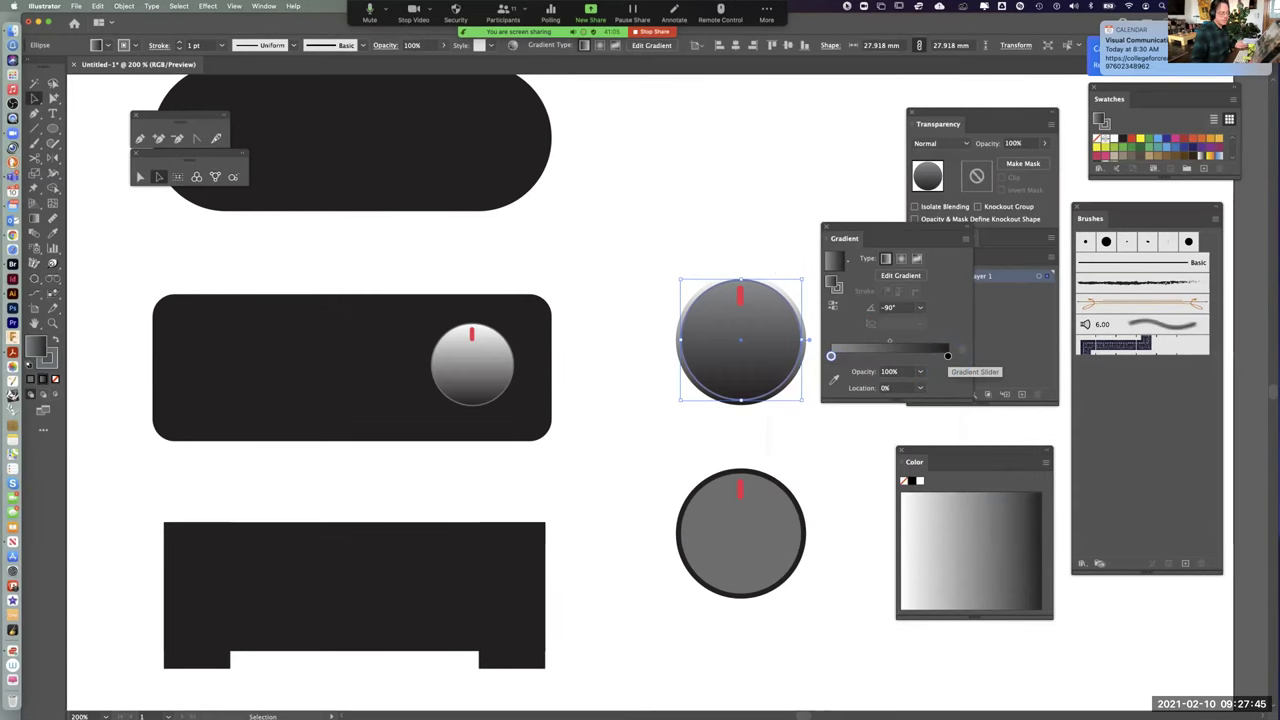
left_click_drag(947, 355, 946, 355)
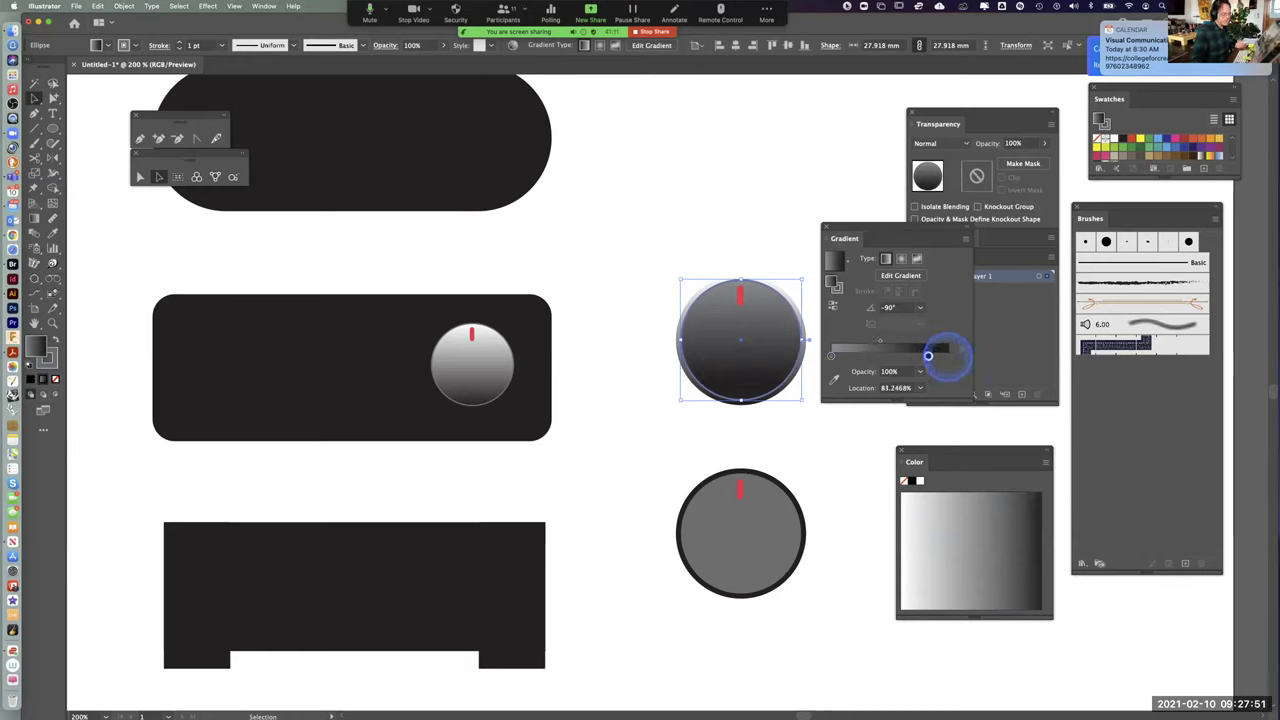
double_click(946, 355)
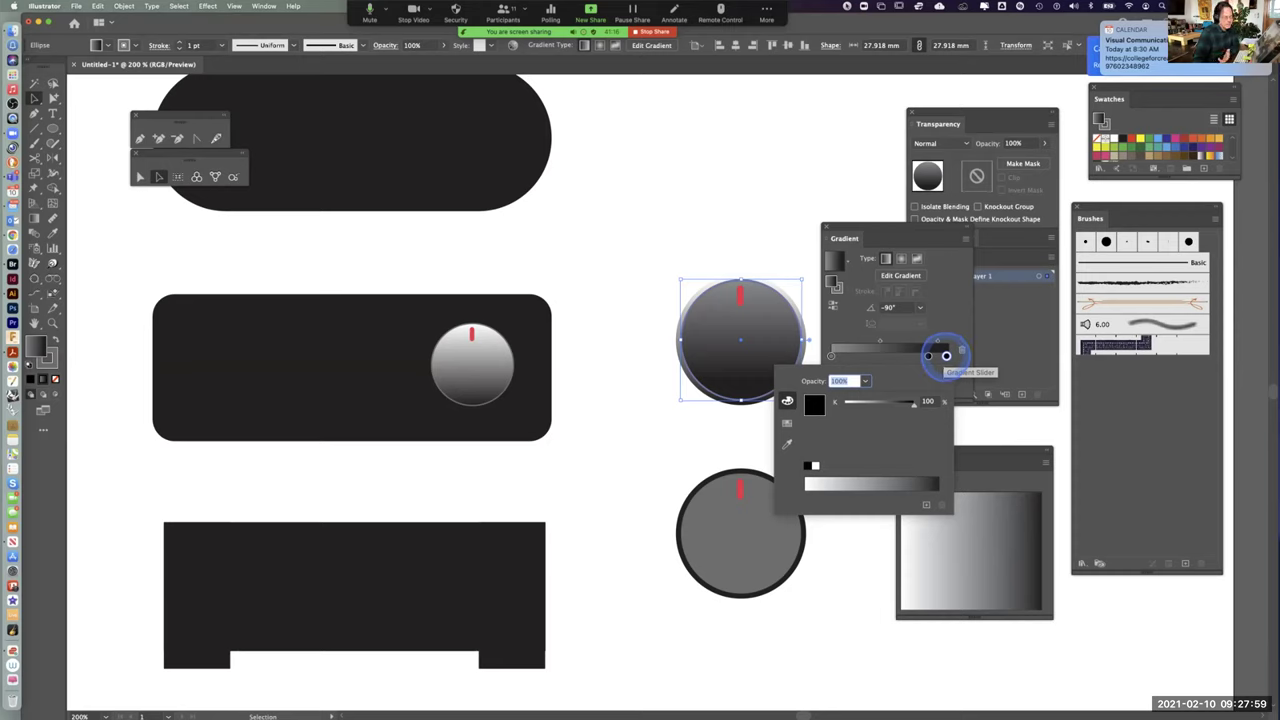
left_click_drag(912, 403, 883, 403)
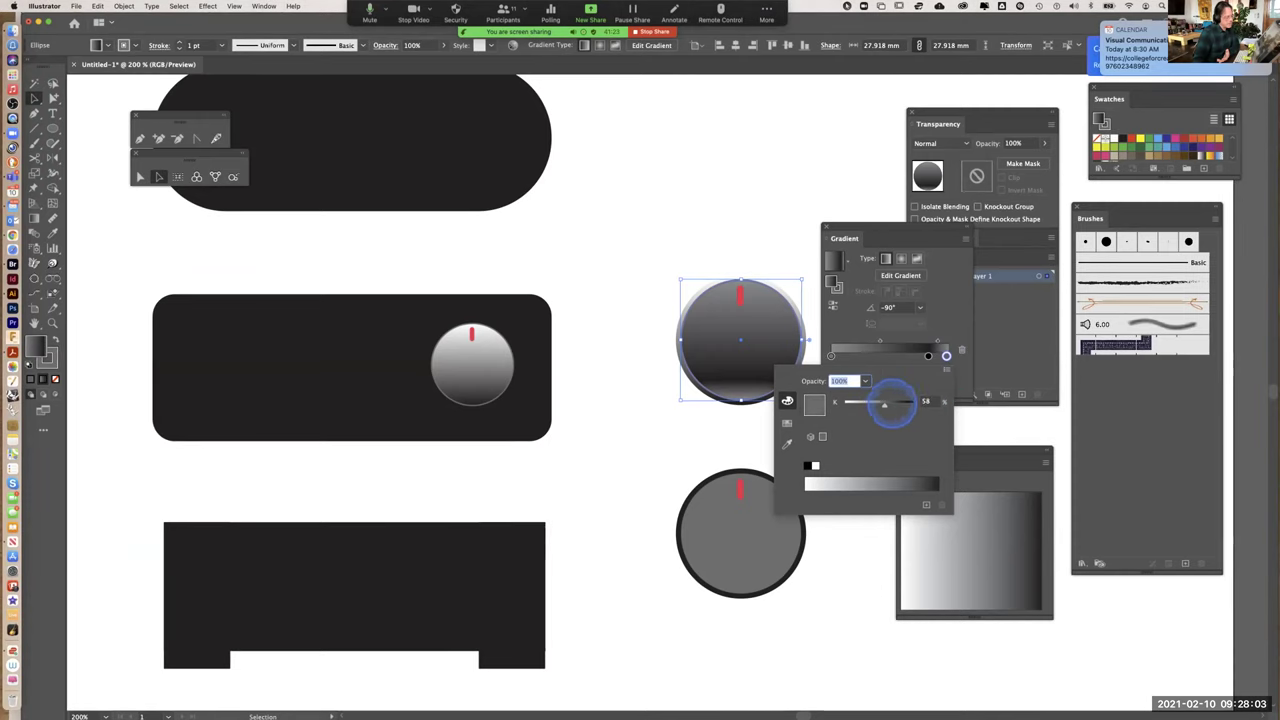
left_click(928, 355)
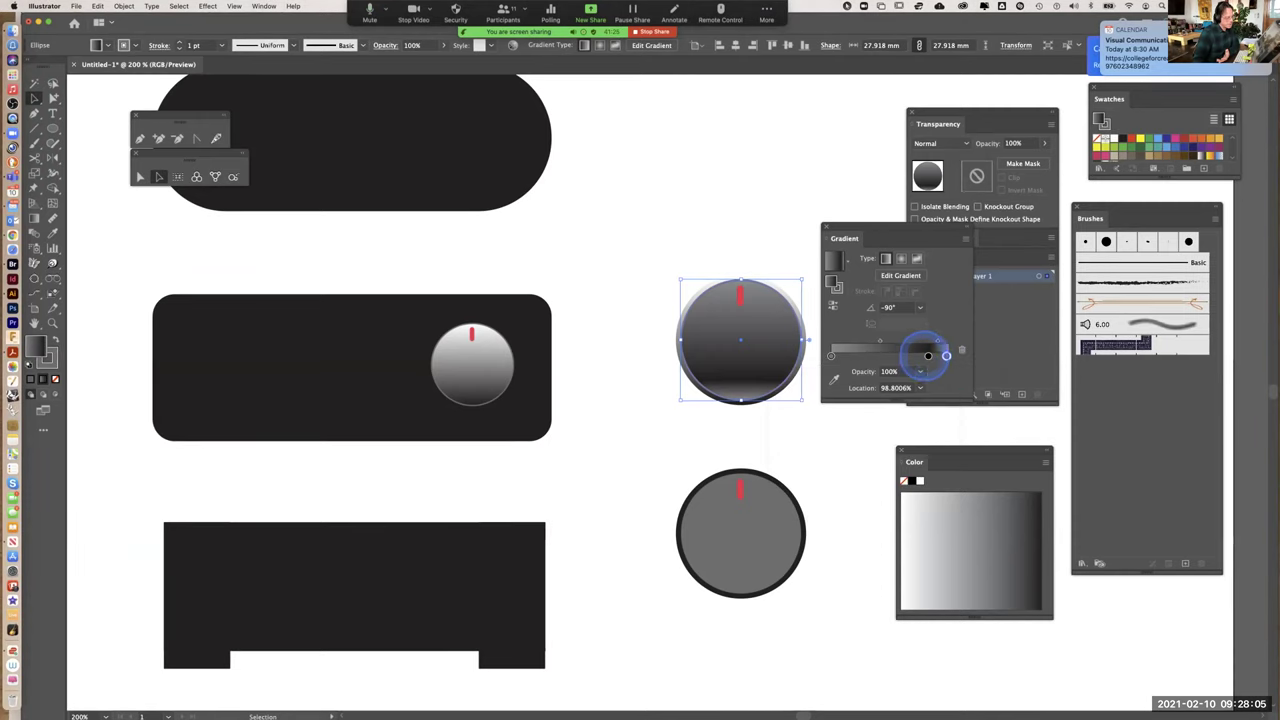
Place the black stop at about 78%, tweak the end stop, then select the middle badge and knob
left_click_drag(928, 355, 912, 355)
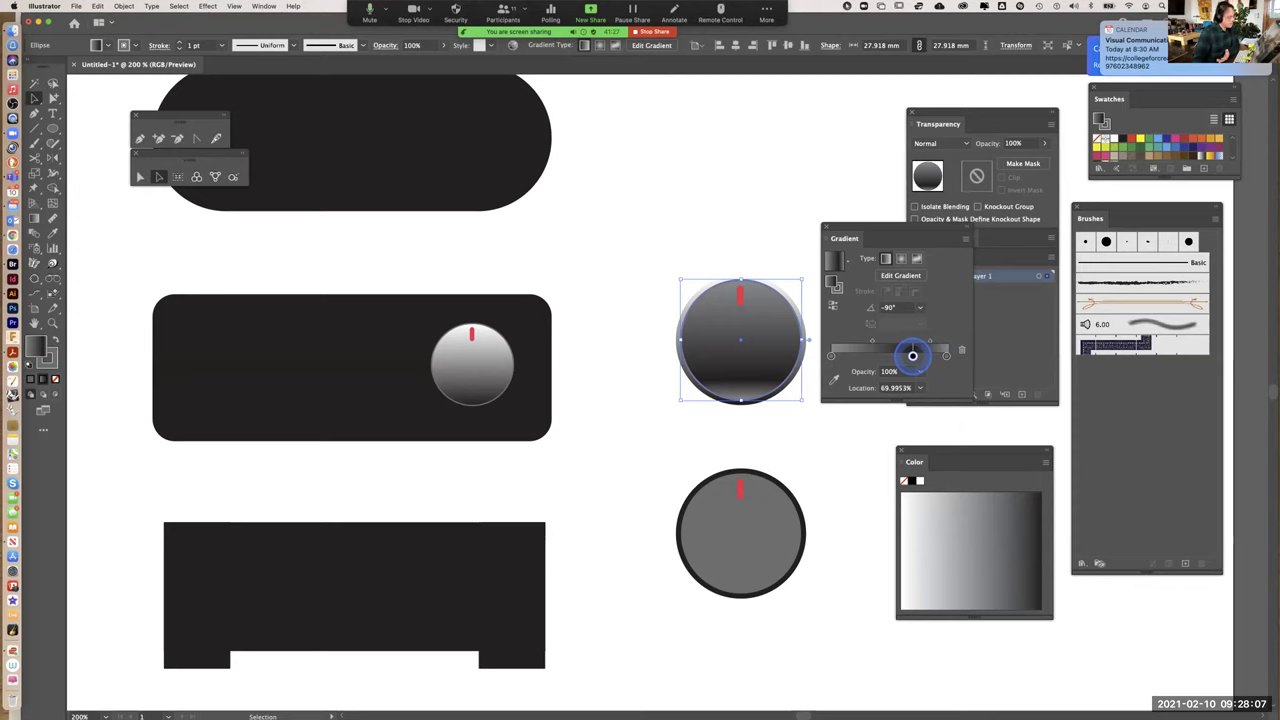
left_click_drag(926, 355, 922, 355)
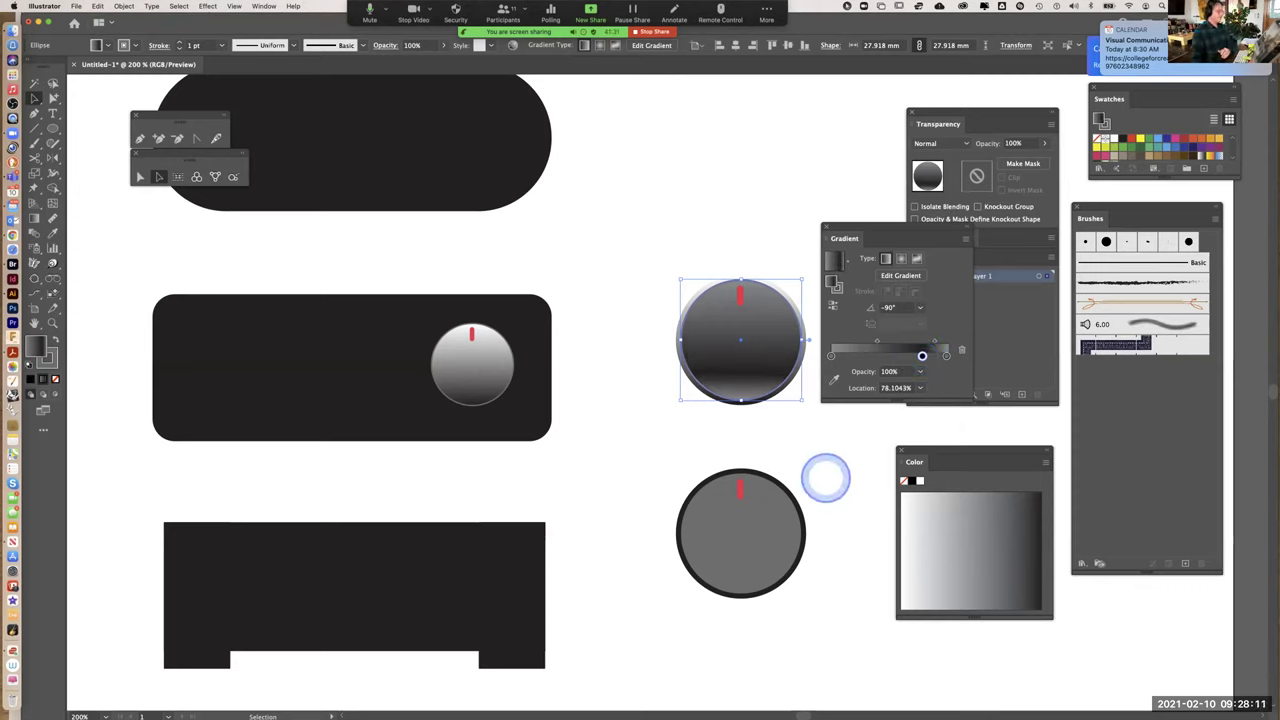
left_click(843, 463)
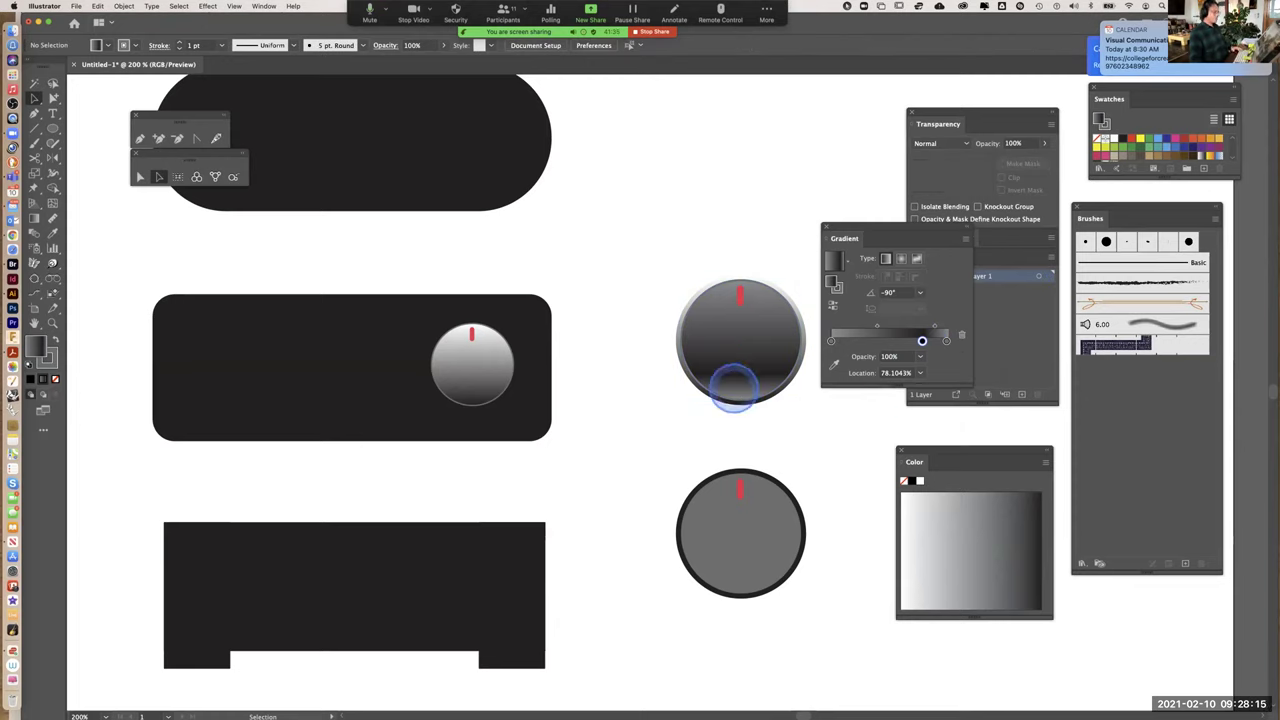
left_click(735, 385)
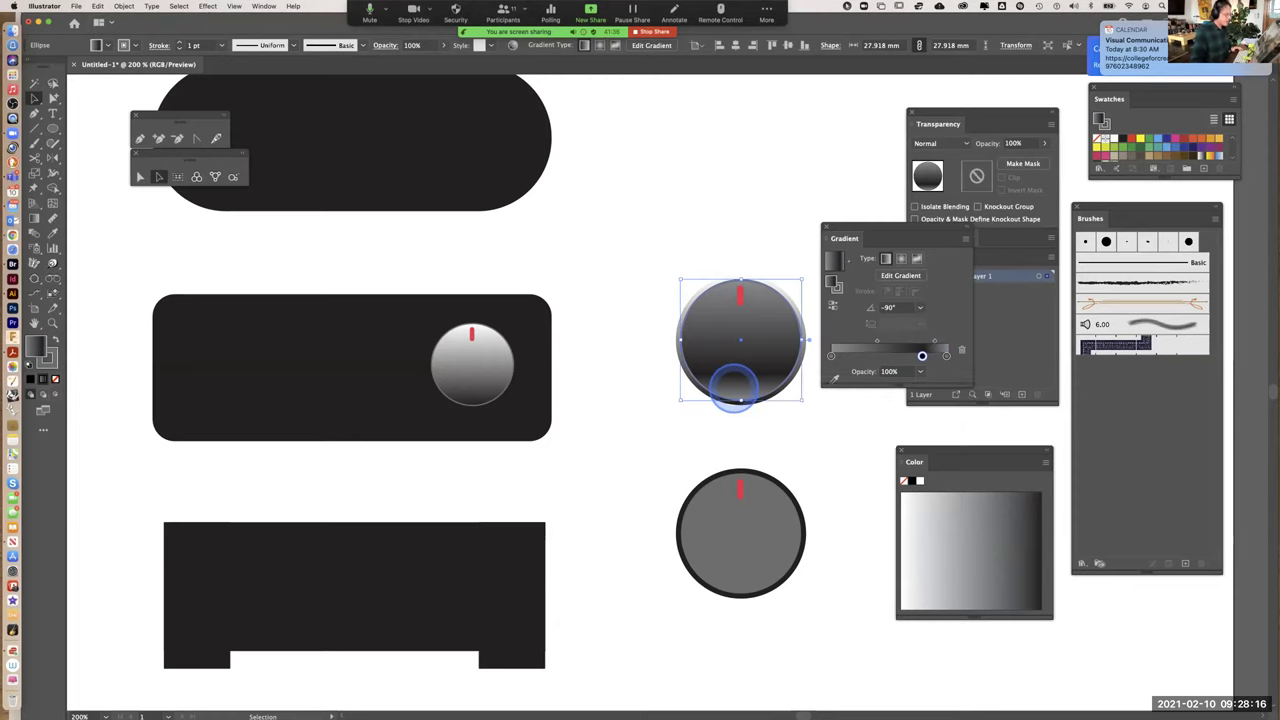
double_click(946, 355)
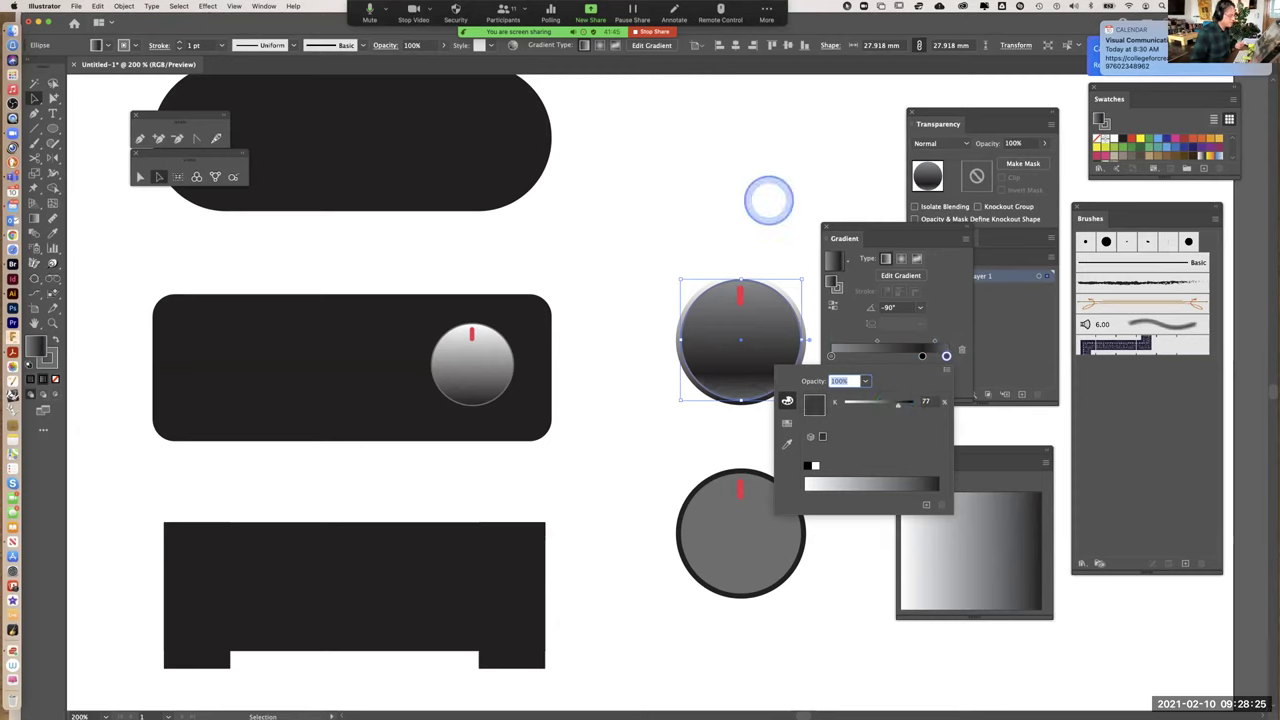
left_click(766, 200)
left_click(768, 200)
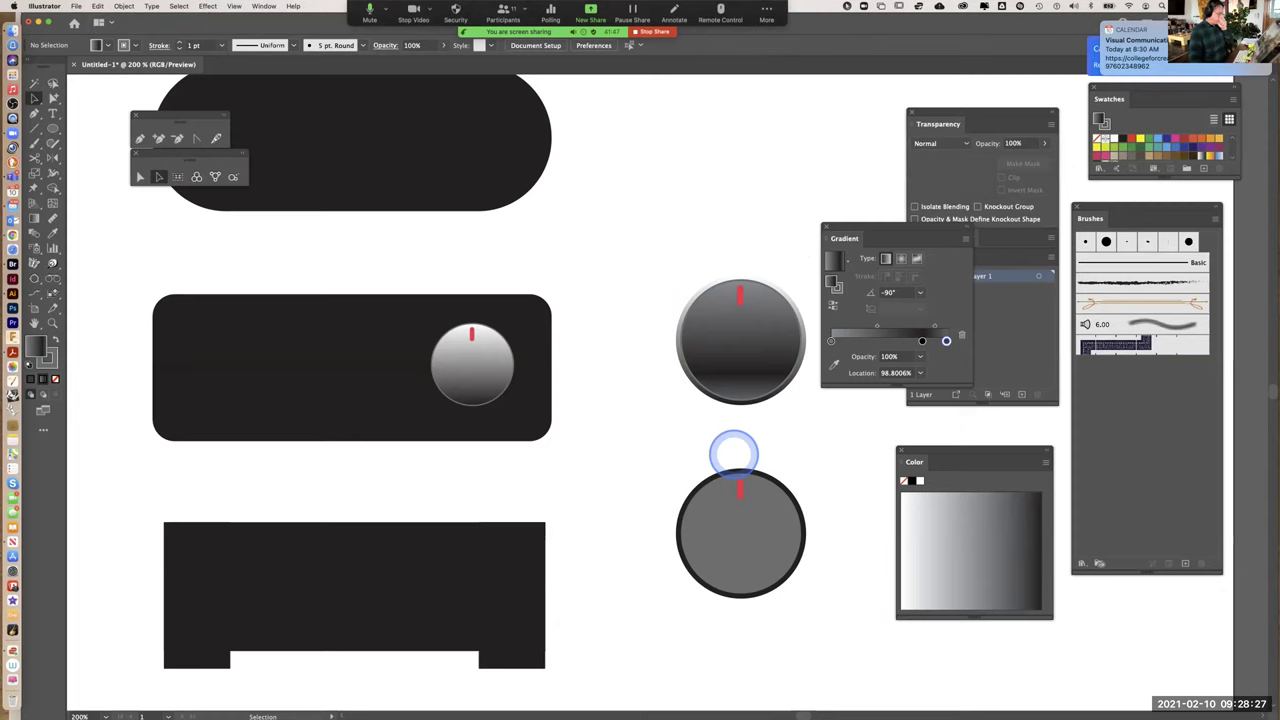
left_click_drag(592, 287, 366, 455)
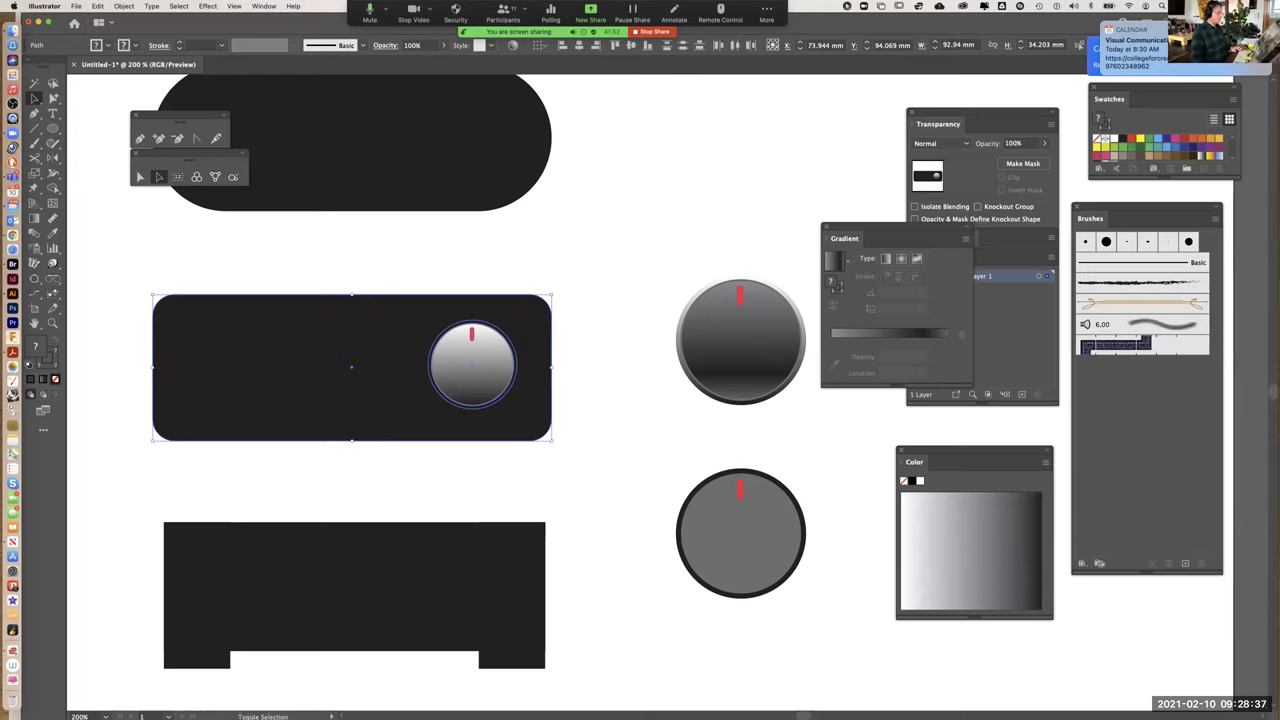
Move the old knob aside and scale the metallic knob onto the rounded badge's right end
left_click(322, 322, "shift")
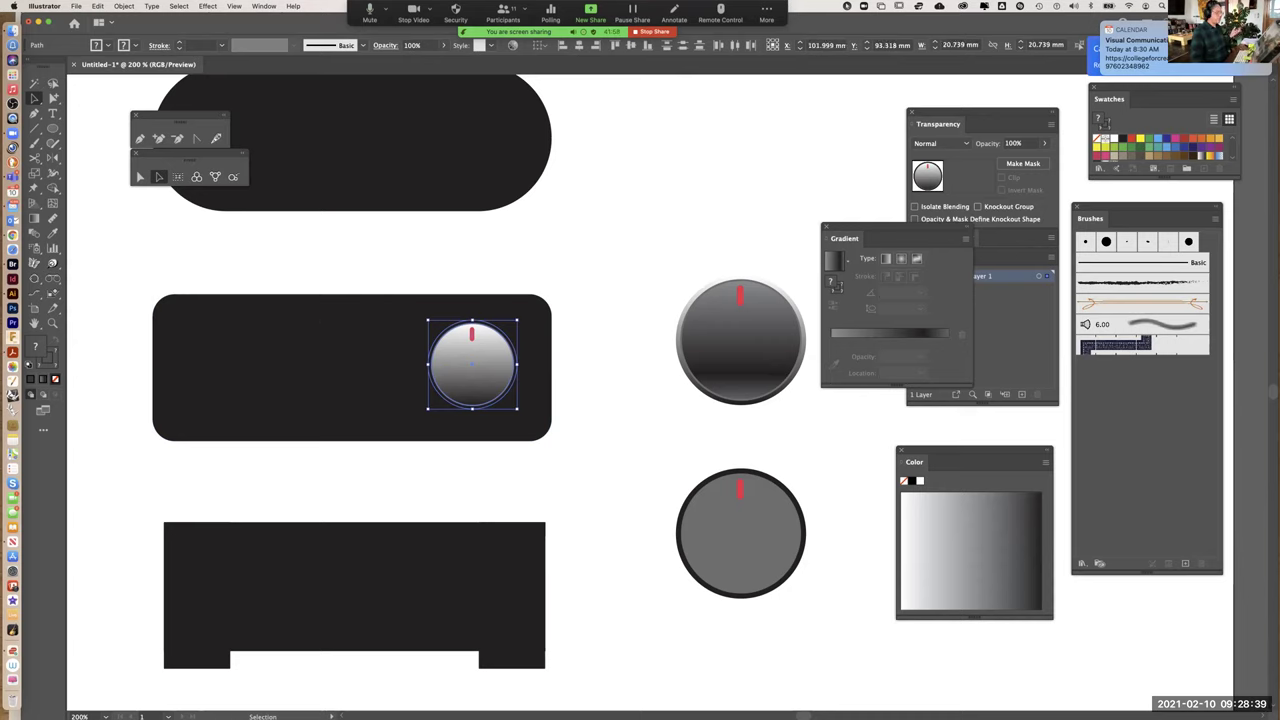
left_click_drag(472, 375, 730, 168)
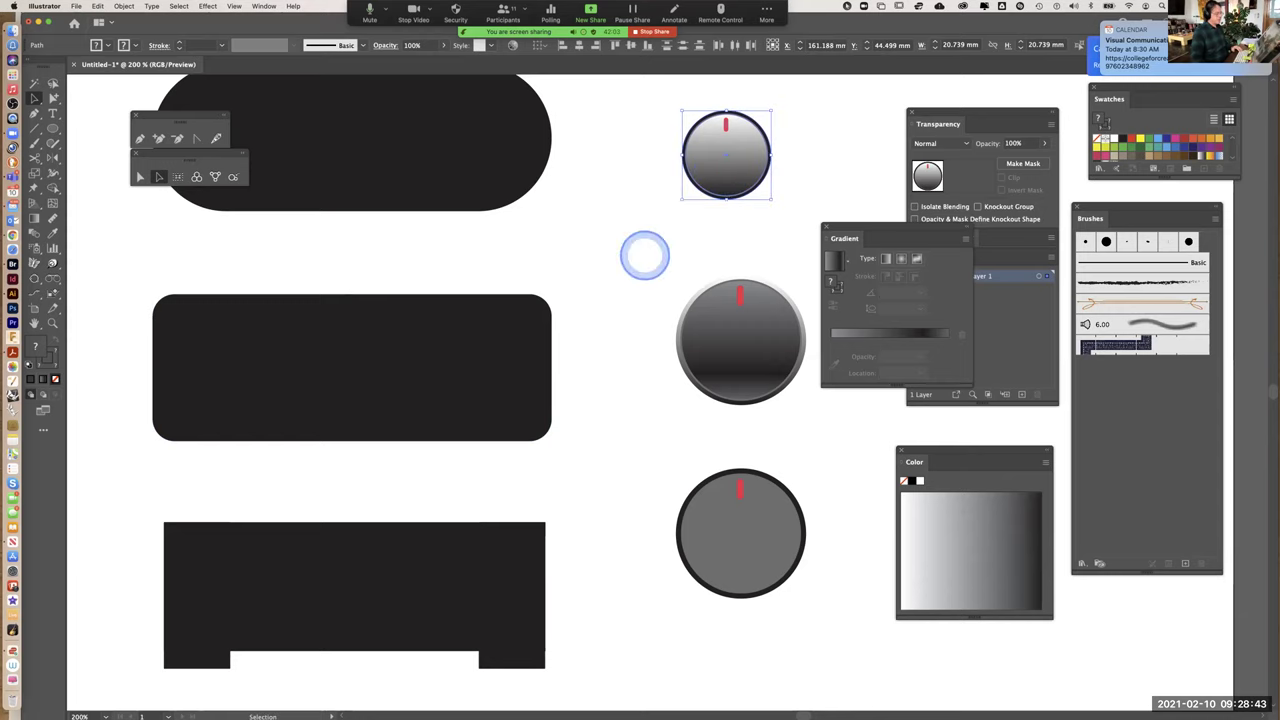
left_click(792, 382)
left_click_drag(776, 354, 484, 380)
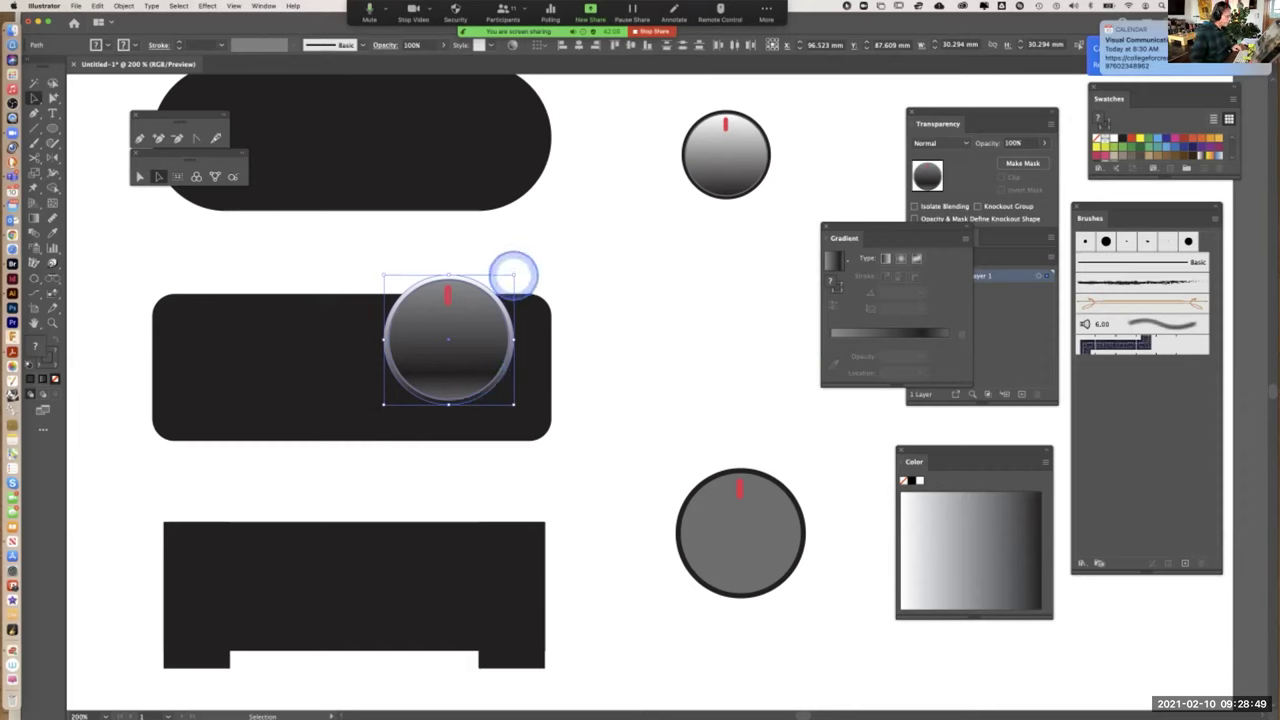
left_click_drag(513, 273, 480, 334)
left_click_drag(420, 374, 472, 369)
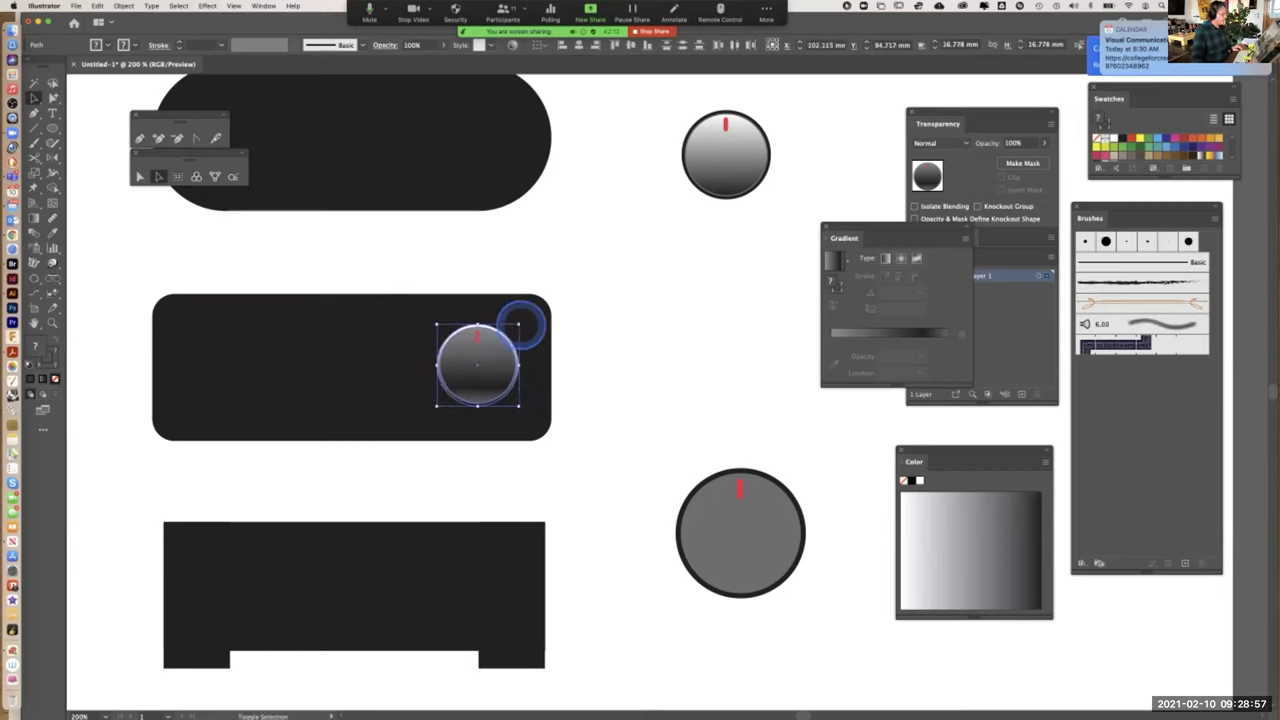
left_click(691, 323)
Delete the flat grey knob
left_click_drag(691, 323, 683, 201)
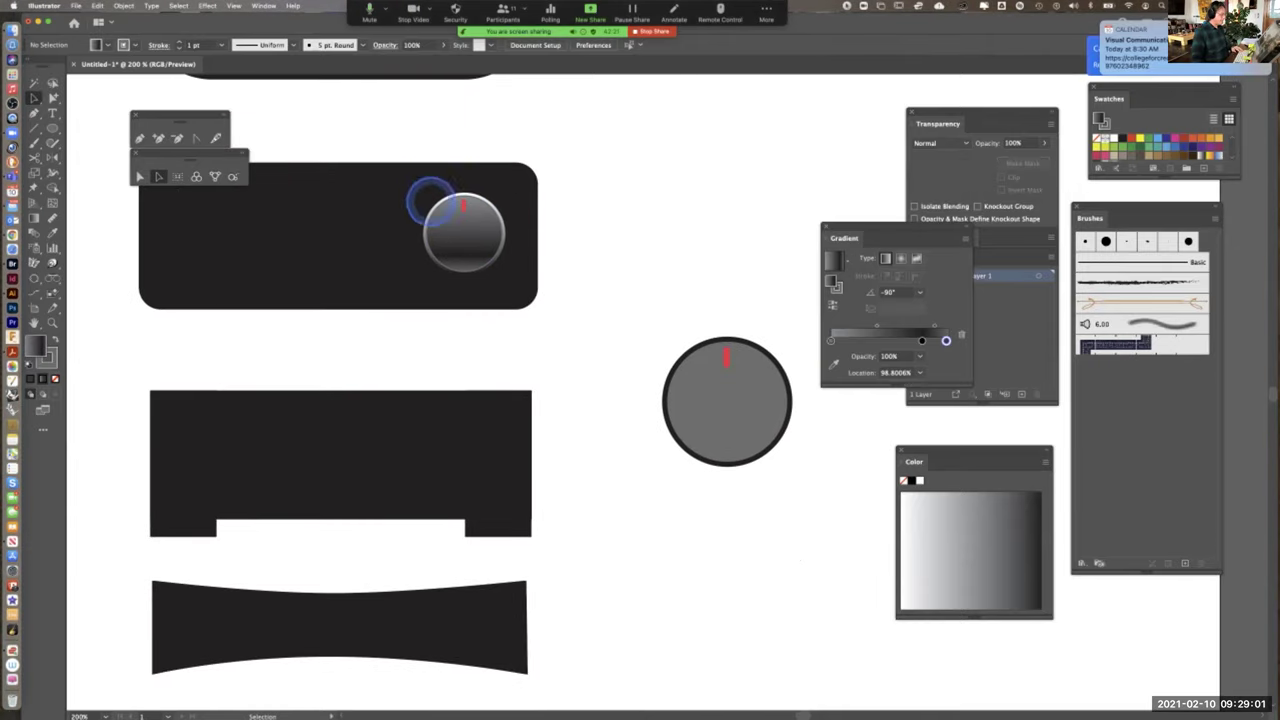
left_click_drag(657, 274, 811, 503)
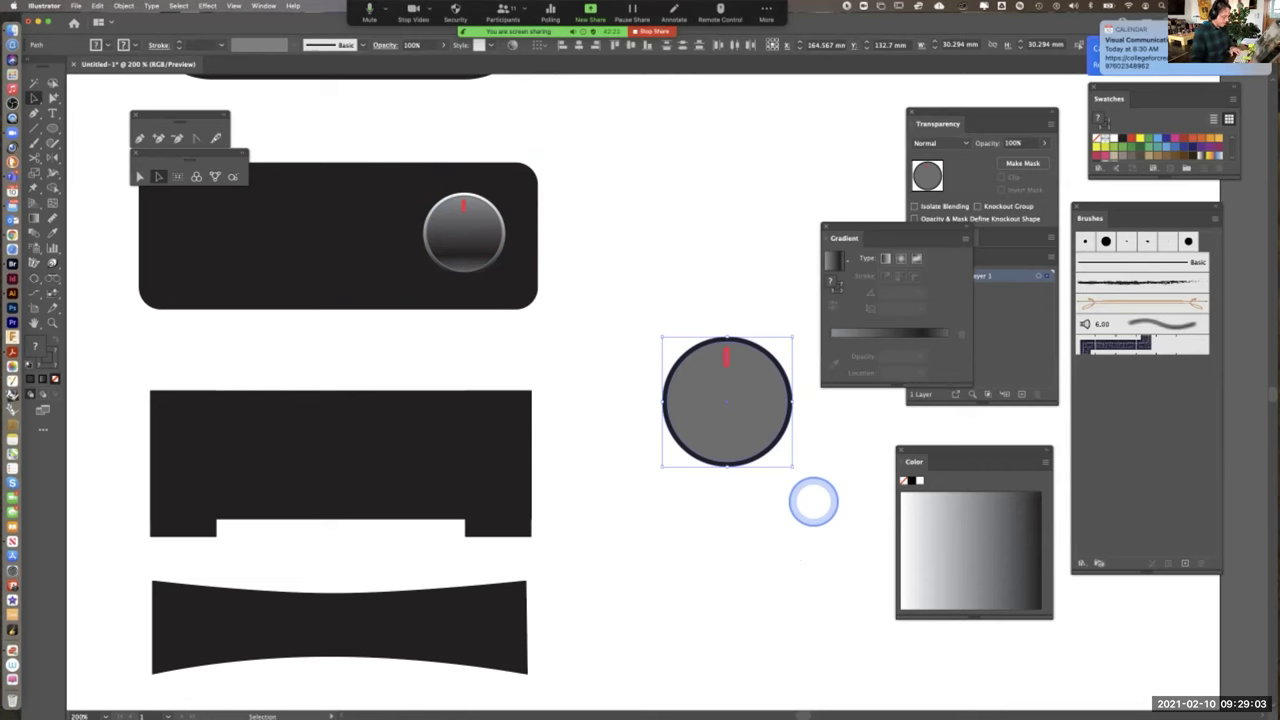
key("Delete")
left_click_drag(586, 189, 649, 230)
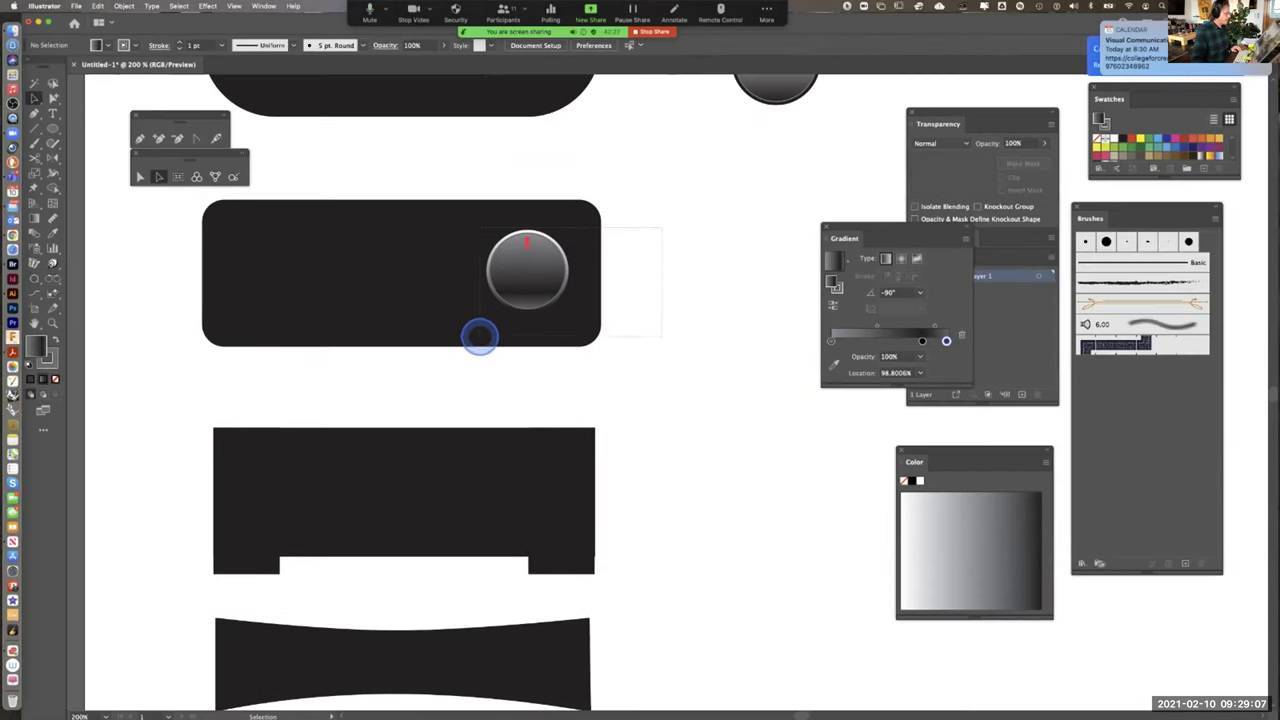
Place a duplicate of the metallic knob just to its right and zoom in on both knobs
left_click(514, 309)
left_click(498, 265)
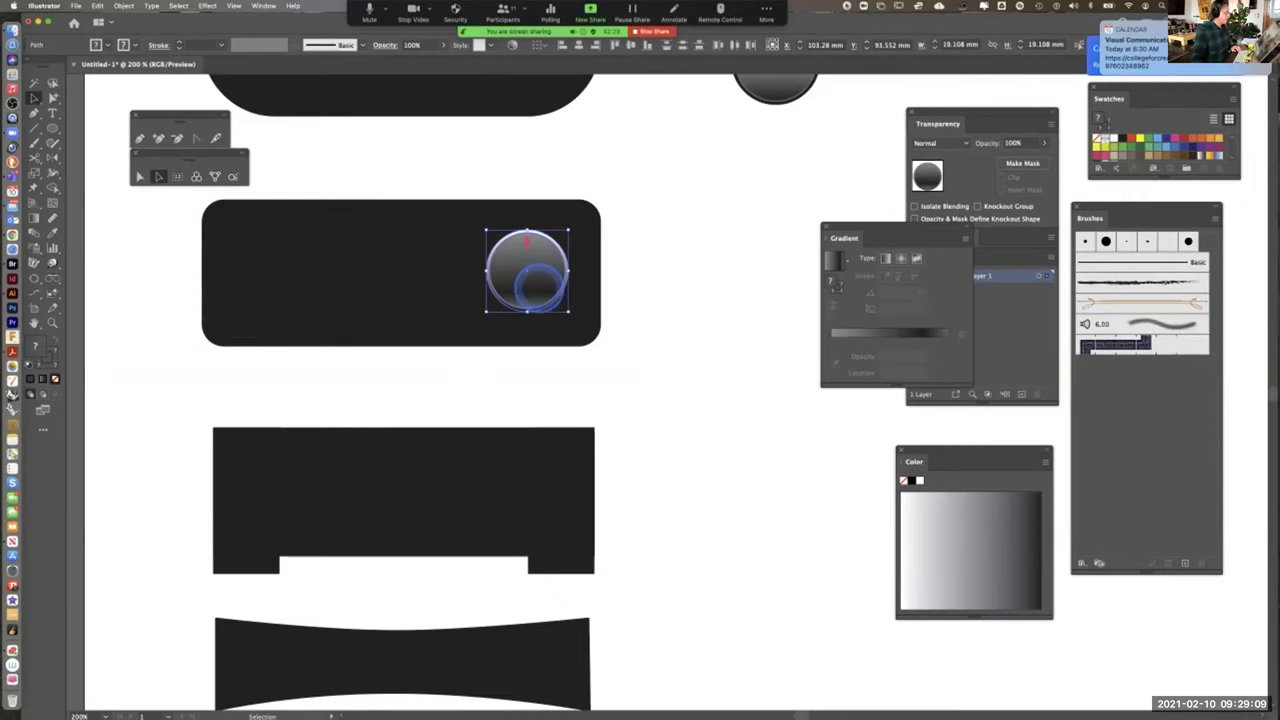
left_click_drag(527, 270, 695, 272)
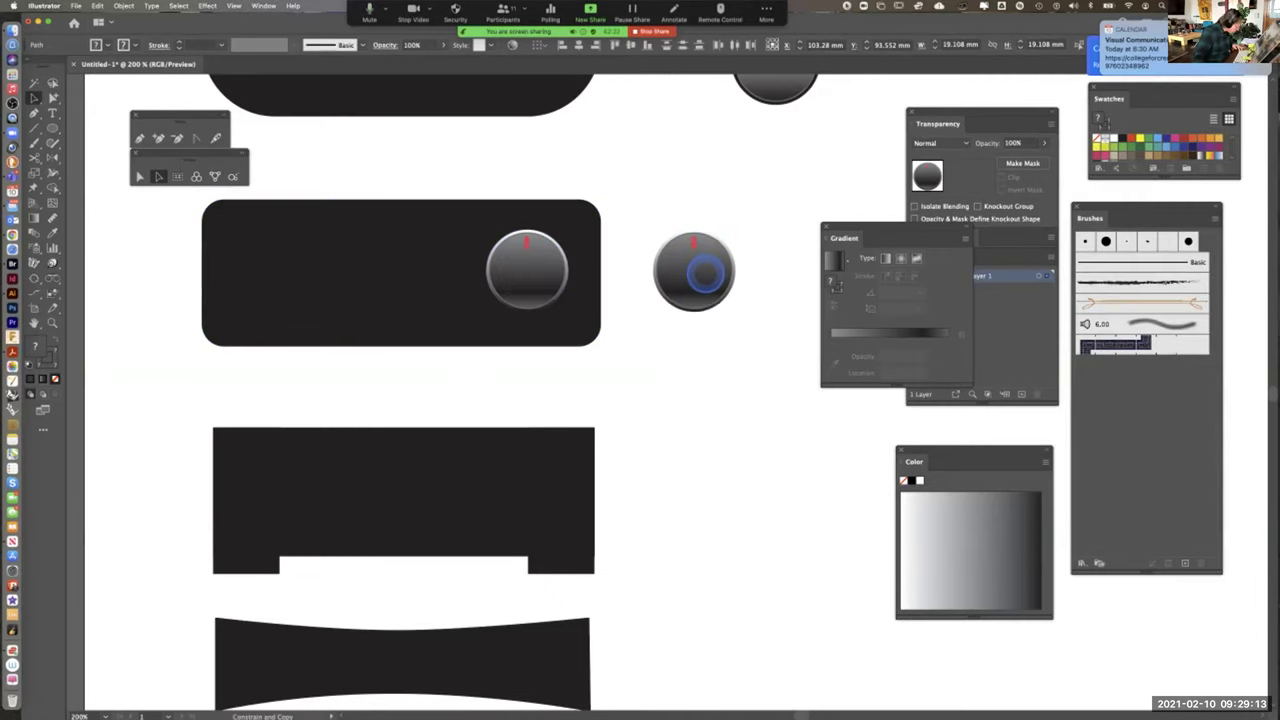
left_click_drag(706, 275, 712, 275)
left_click(740, 377)
left_click_drag(740, 377, 629, 504)
key("super+equal")
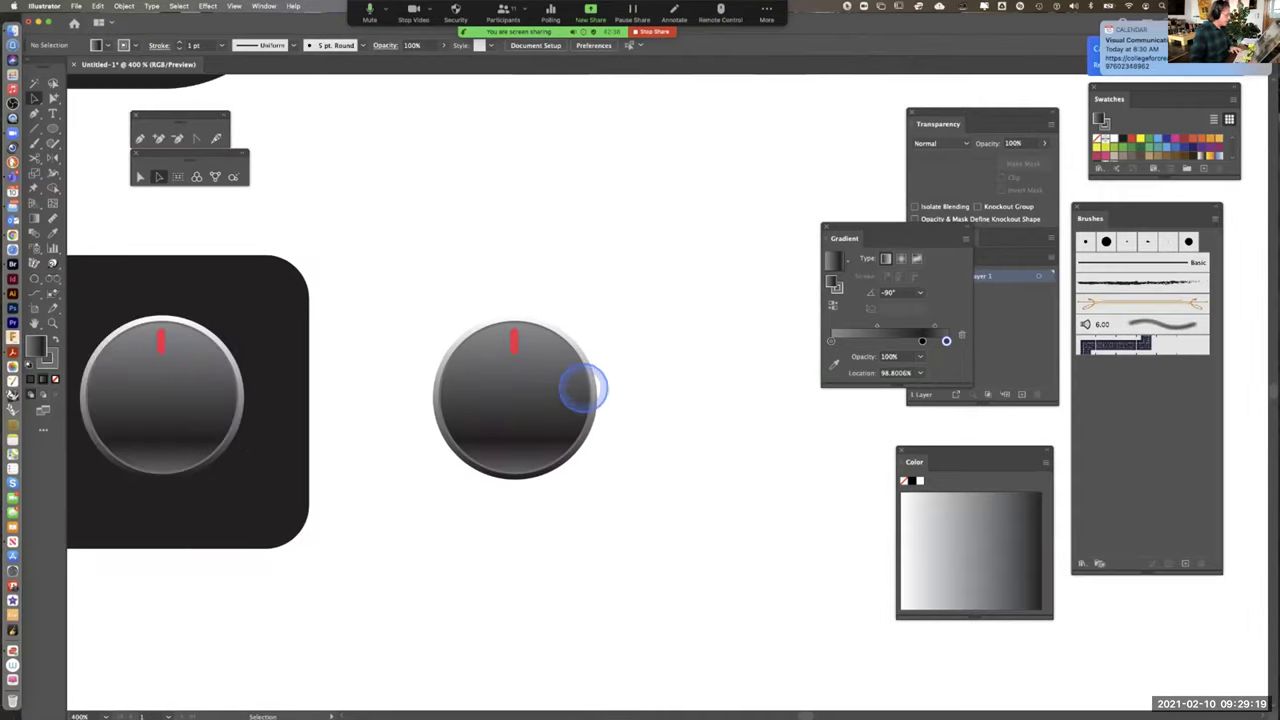
Change the right knob's tick from red to cyan-blue 00DBFF in the Color Picker
left_click_drag(580, 386, 674, 294)
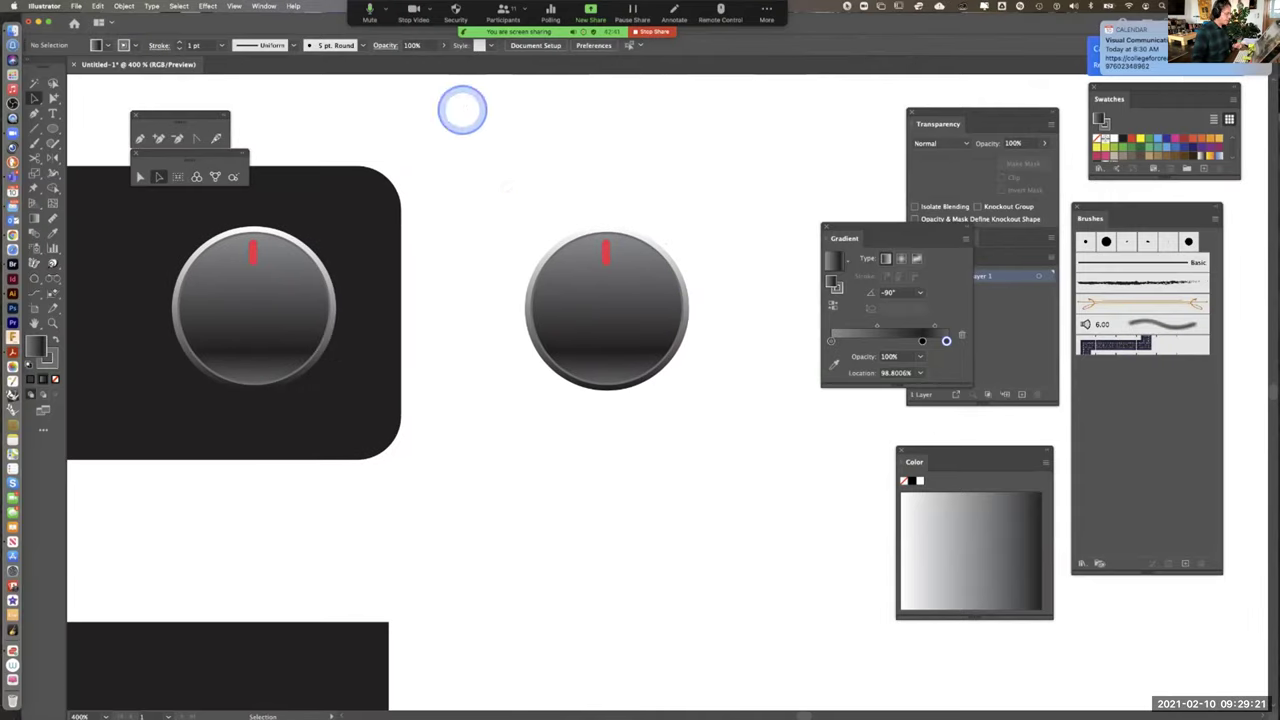
left_click(53, 97)
left_click(638, 248)
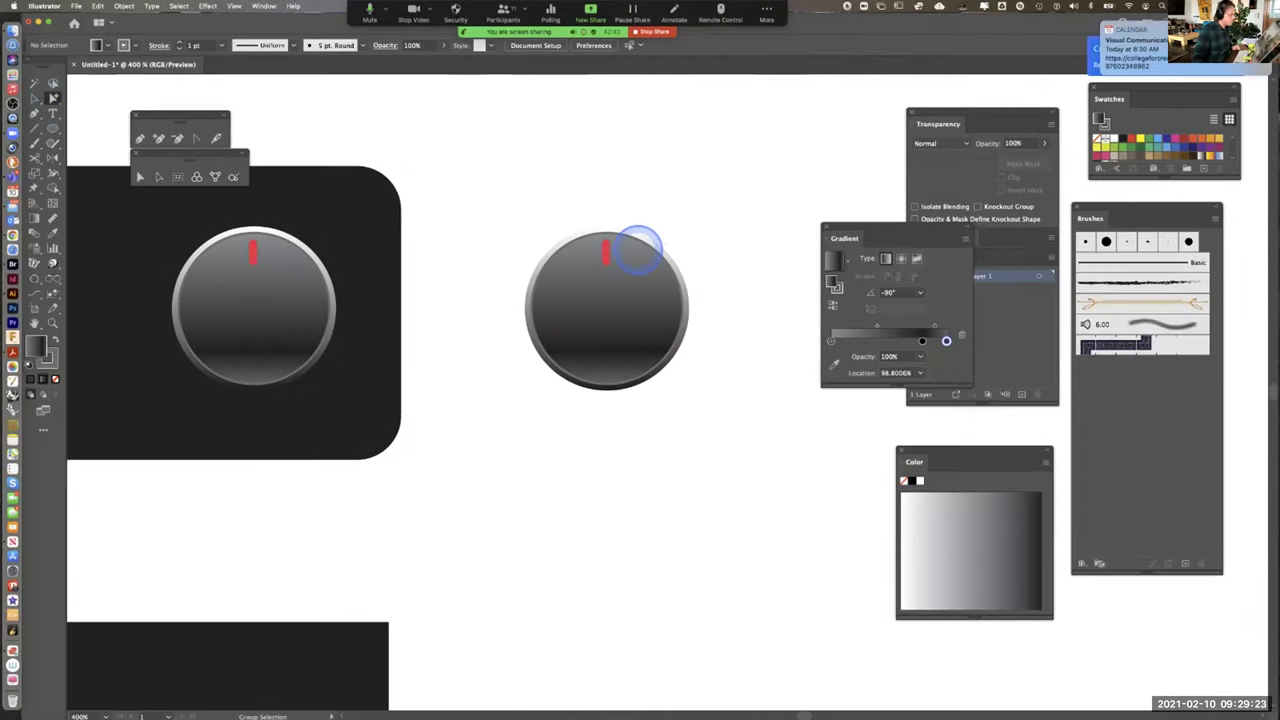
left_click(605, 252)
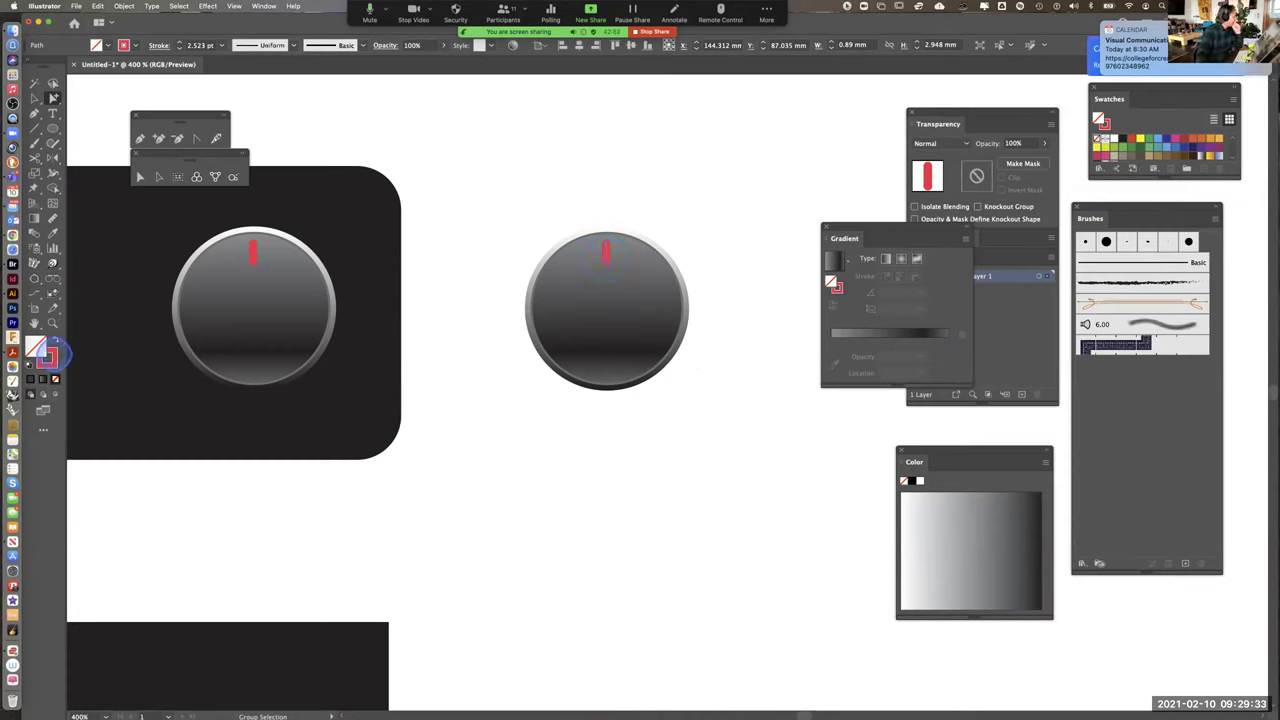
double_click(48, 356)
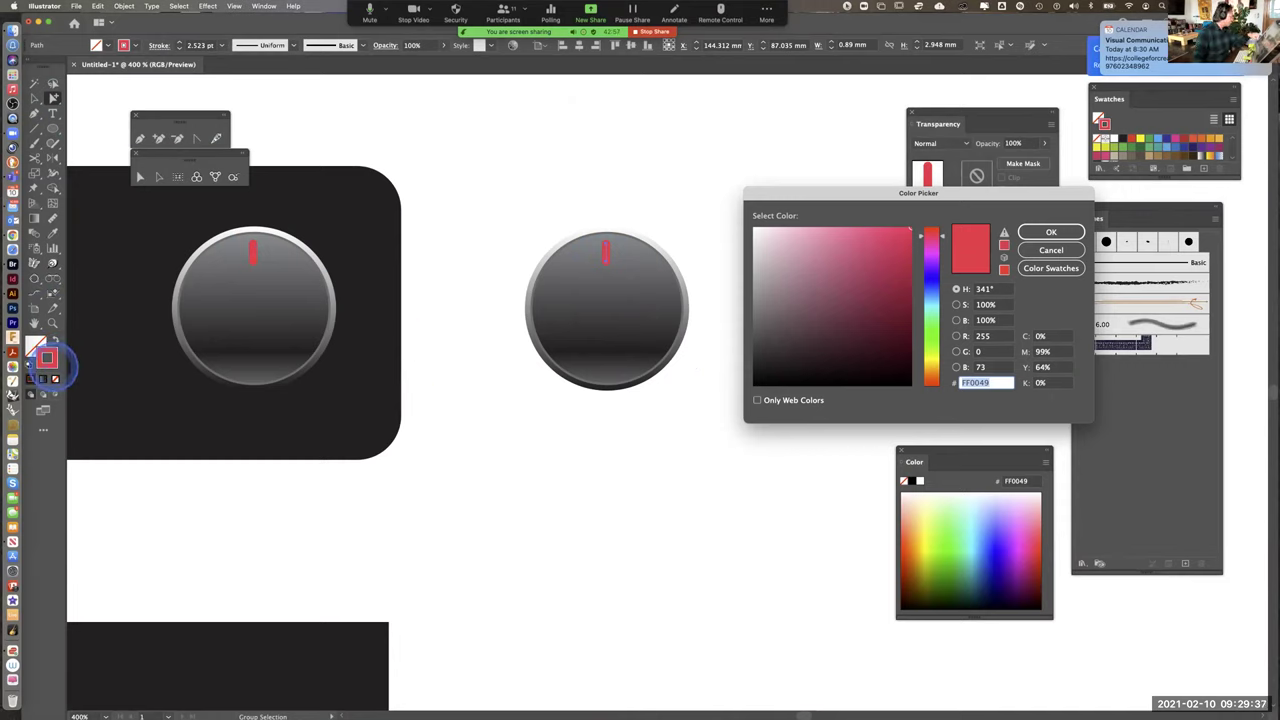
left_click_drag(930, 272, 930, 303)
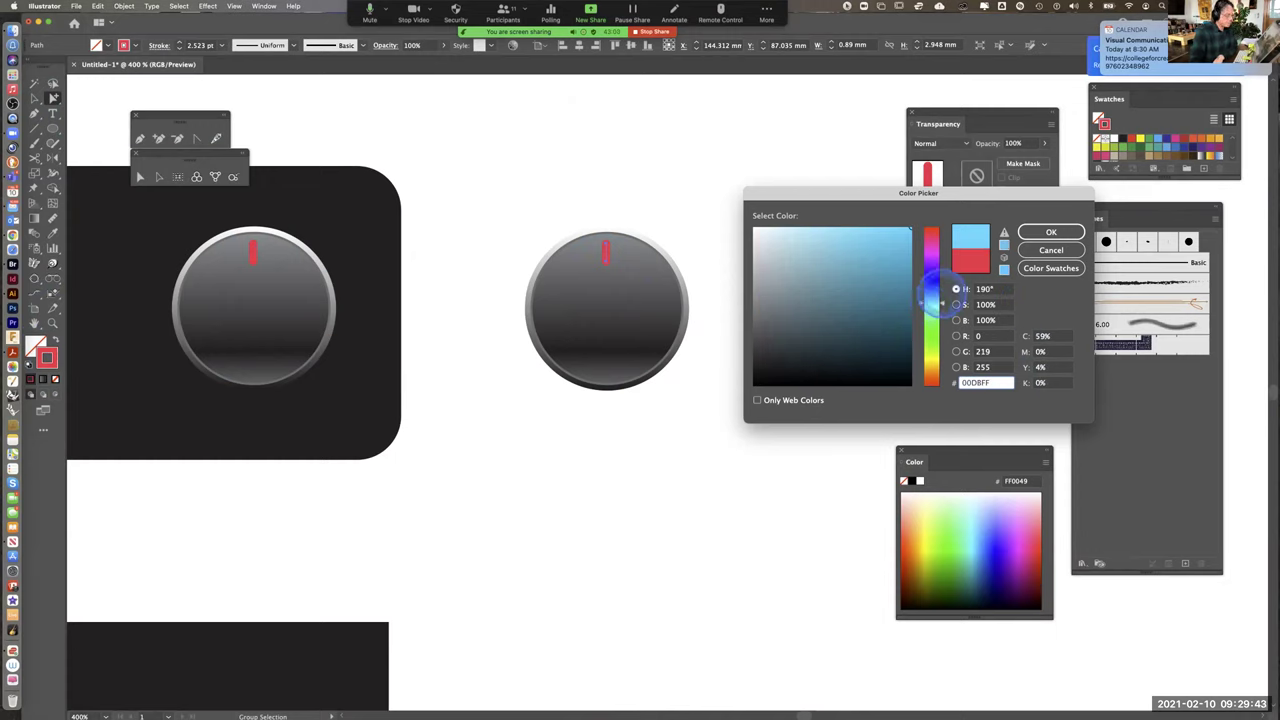
left_click(1051, 231)
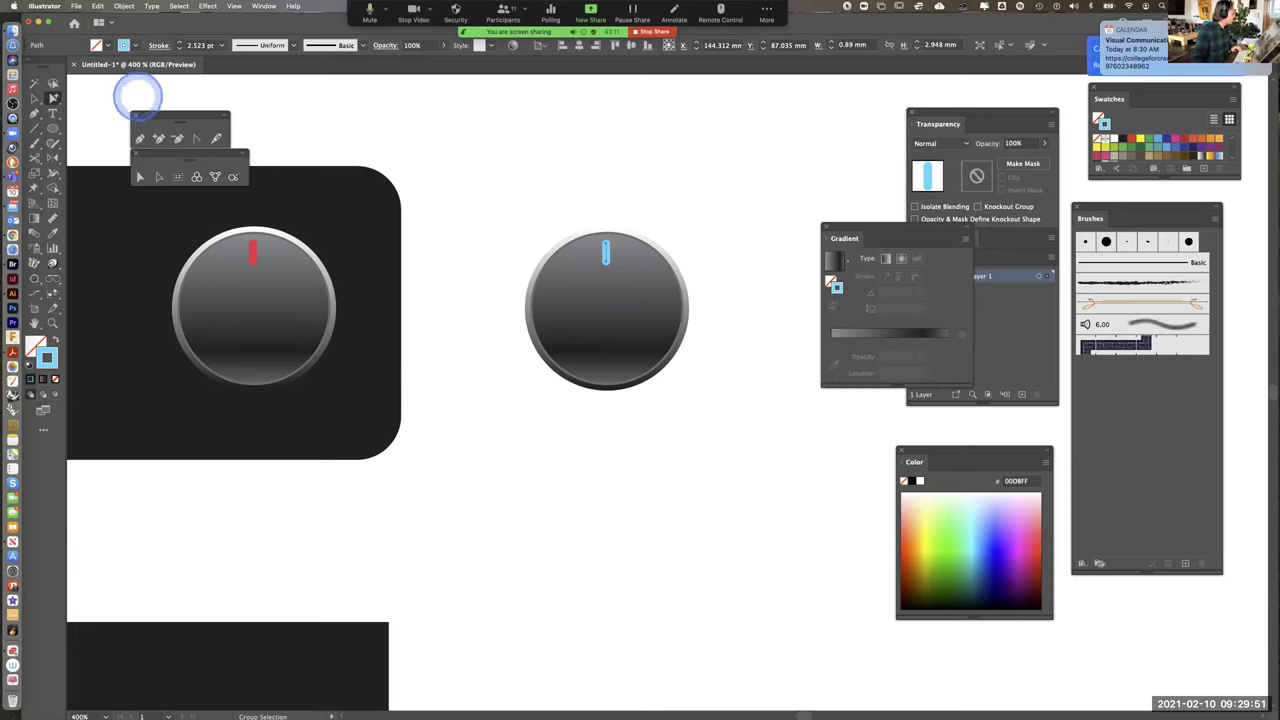
left_click(140, 177)
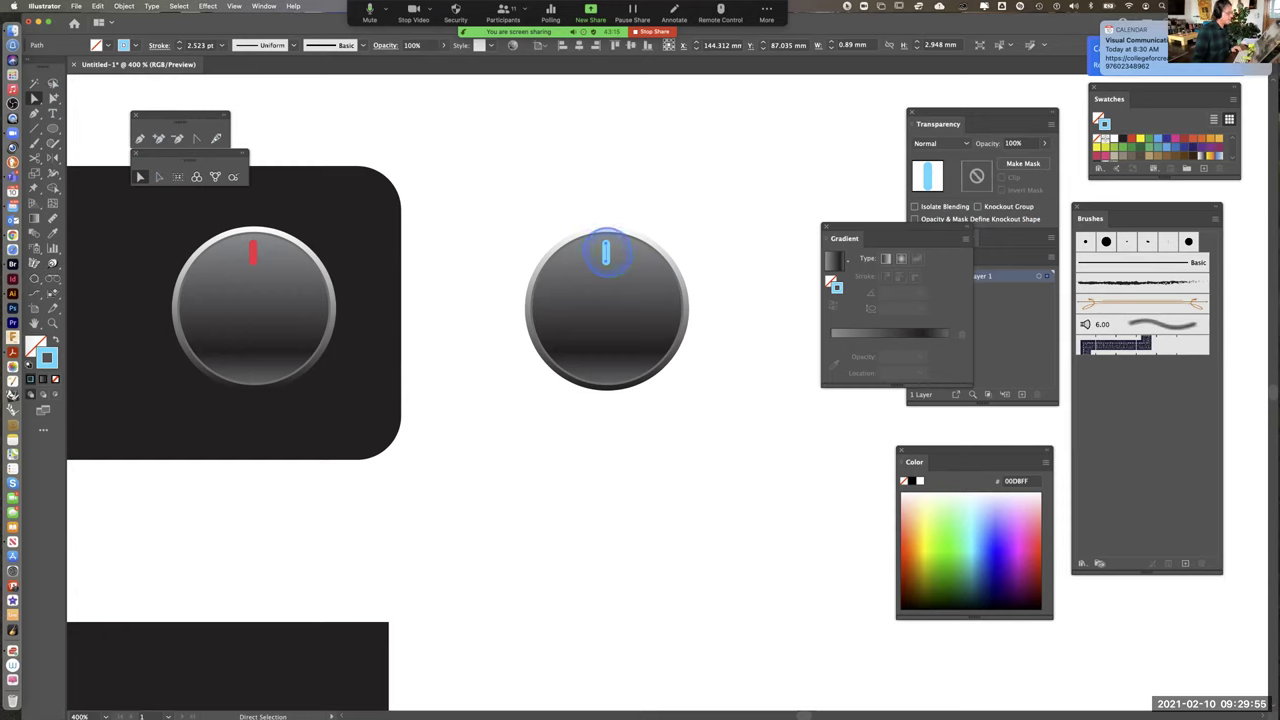
Delete the tick on the right knob and place a small circle at its top
key("Delete")
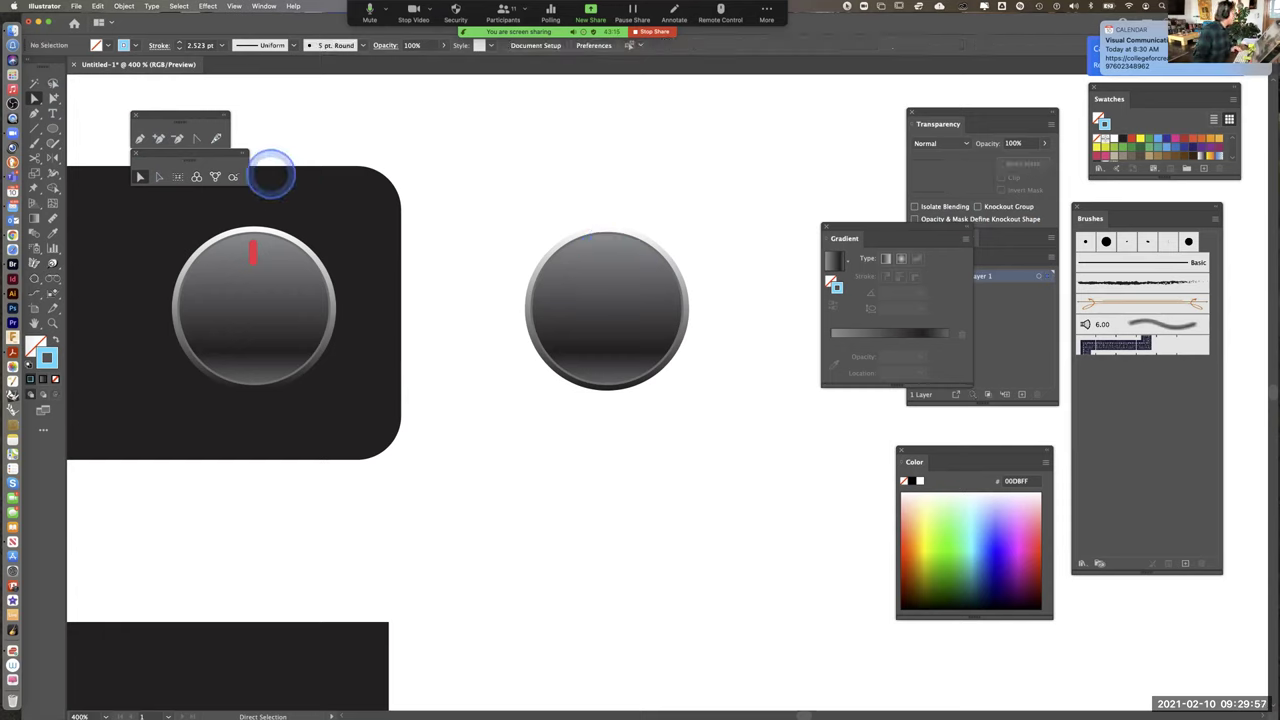
left_click(52, 127)
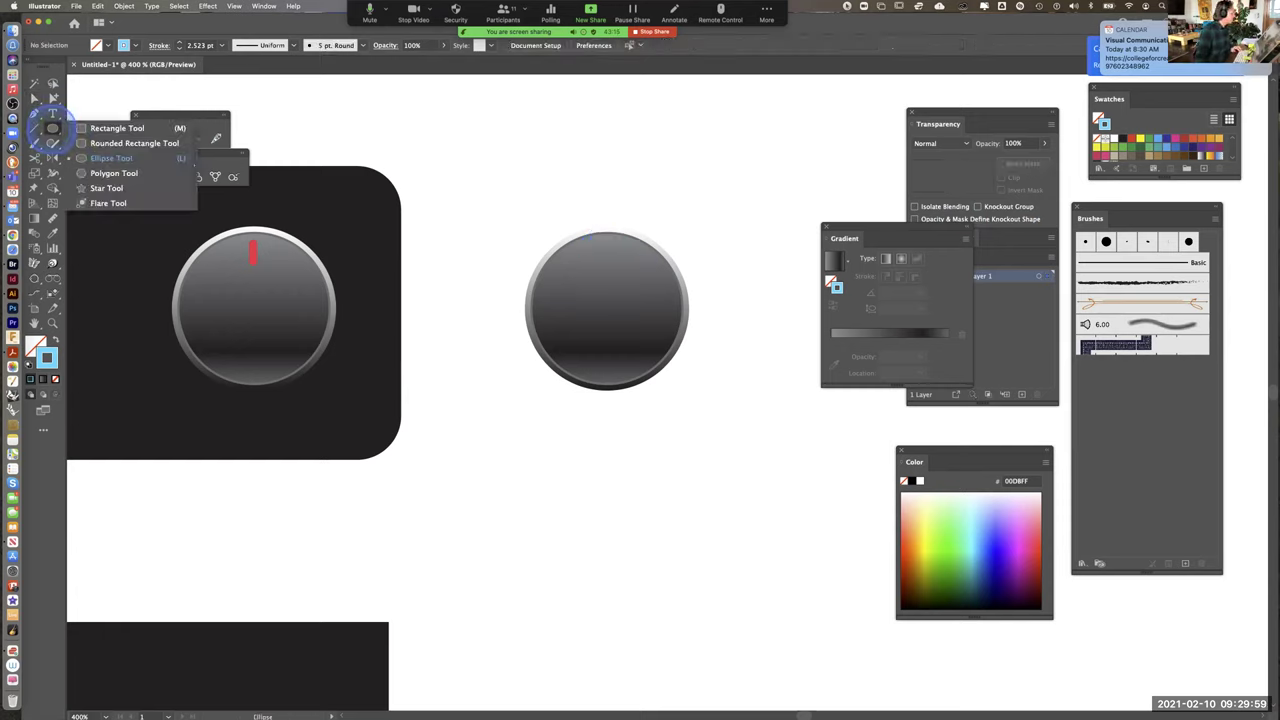
key("Escape")
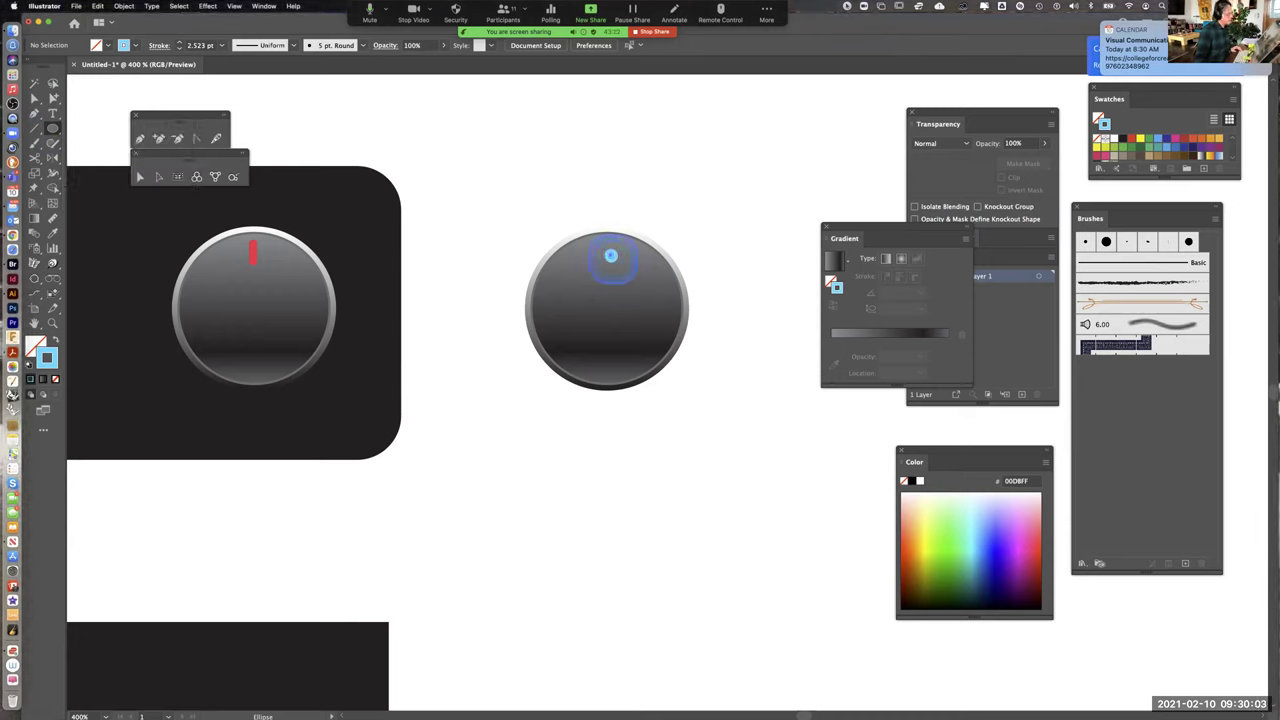
left_click(610, 255)
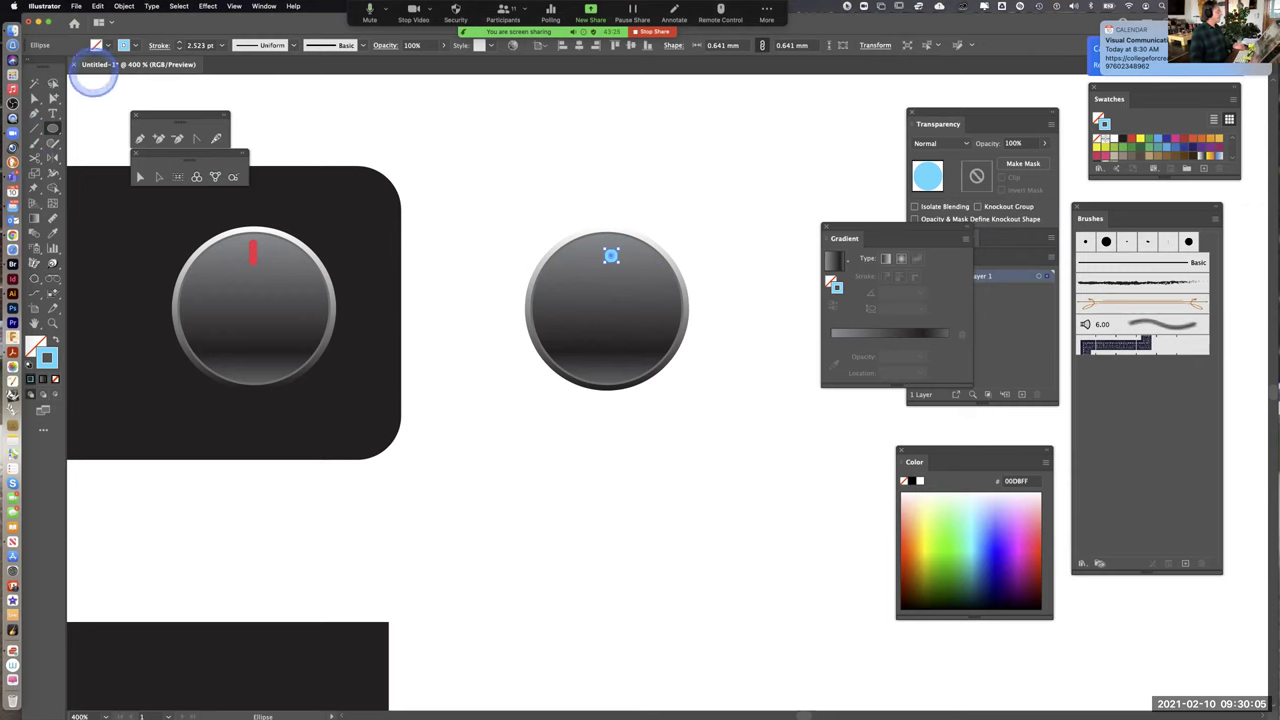
left_click(53, 97)
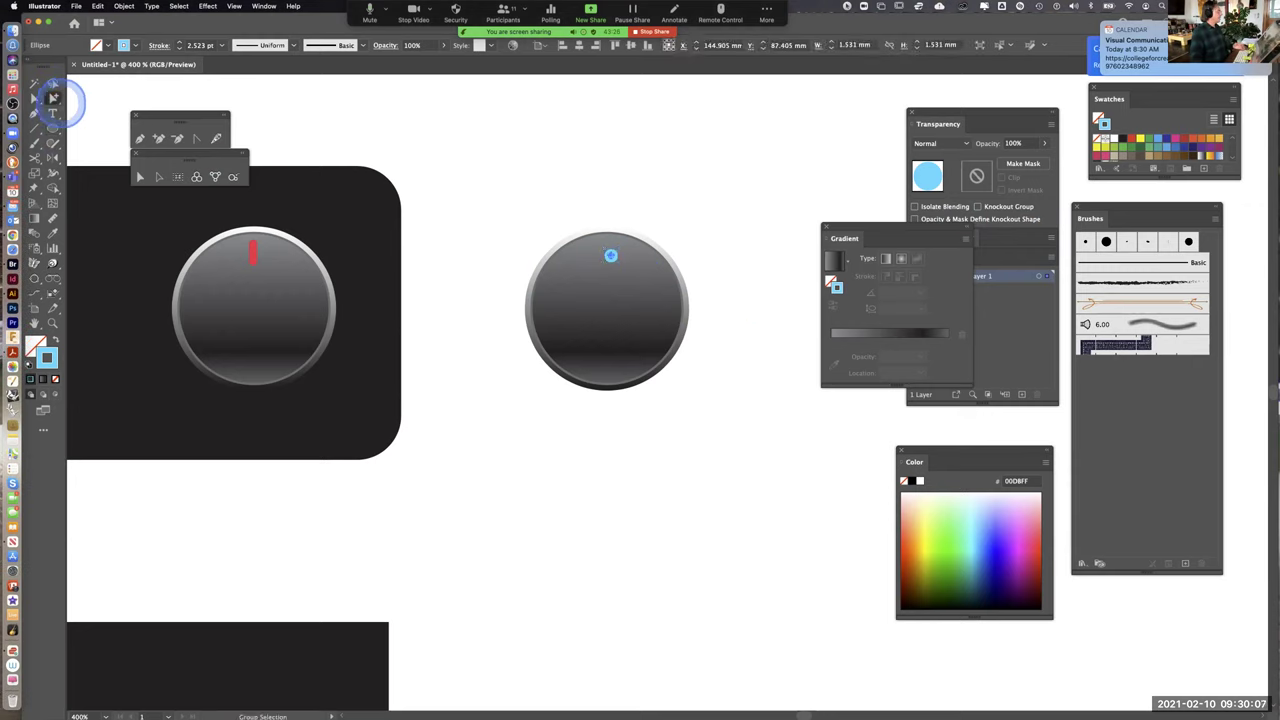
left_click(505, 224)
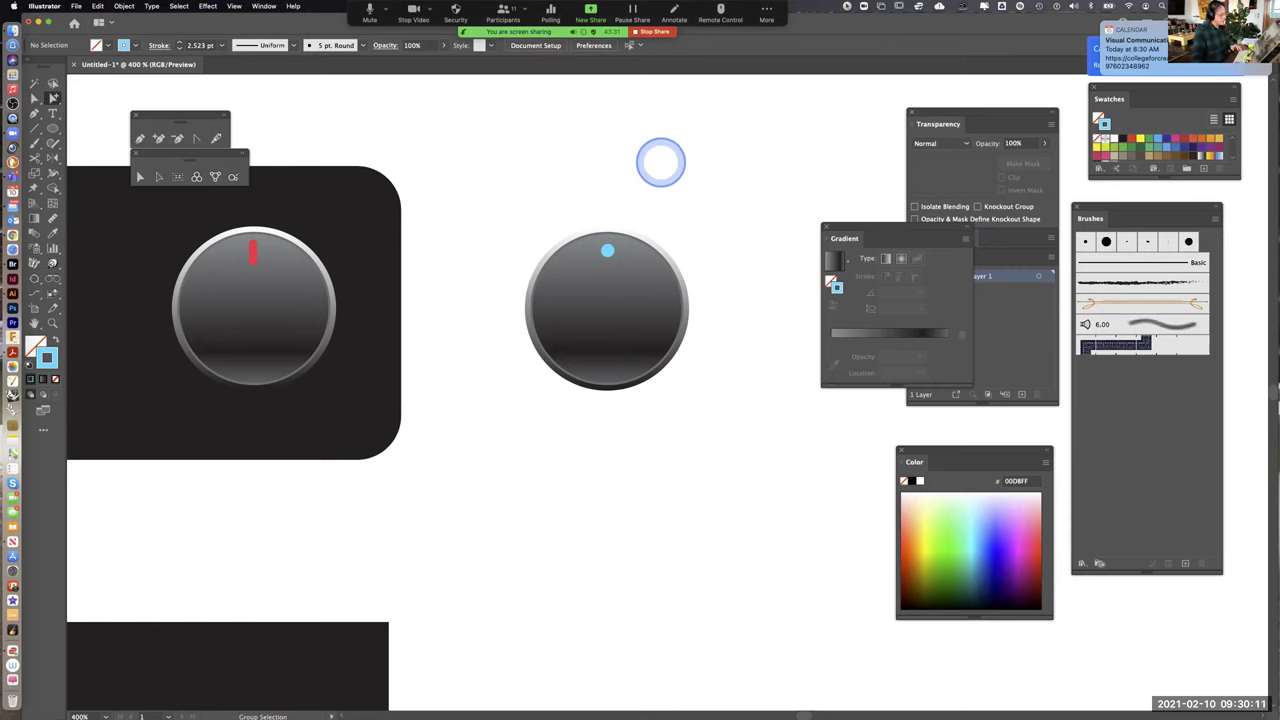
Remove the small circle from the right knob
key("ctrl+minus")
key("ctrl+minus")
key("ctrl+minus")
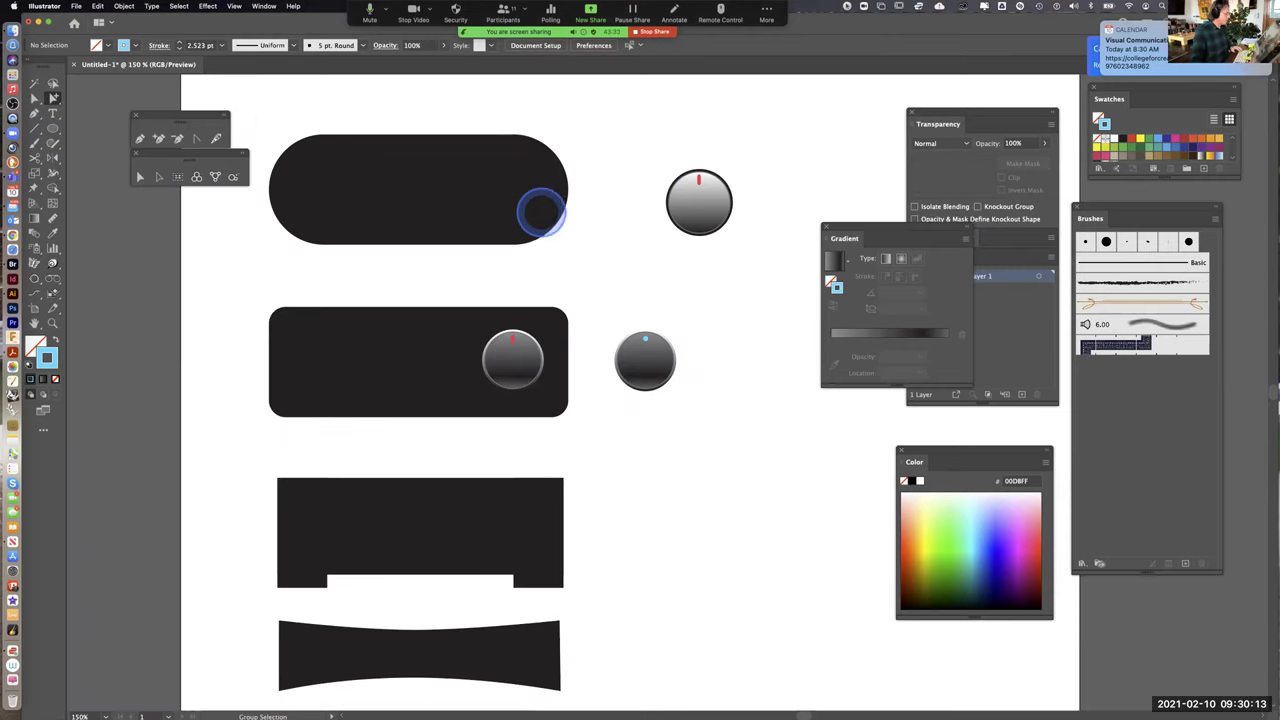
left_click_drag(598, 307, 510, 188)
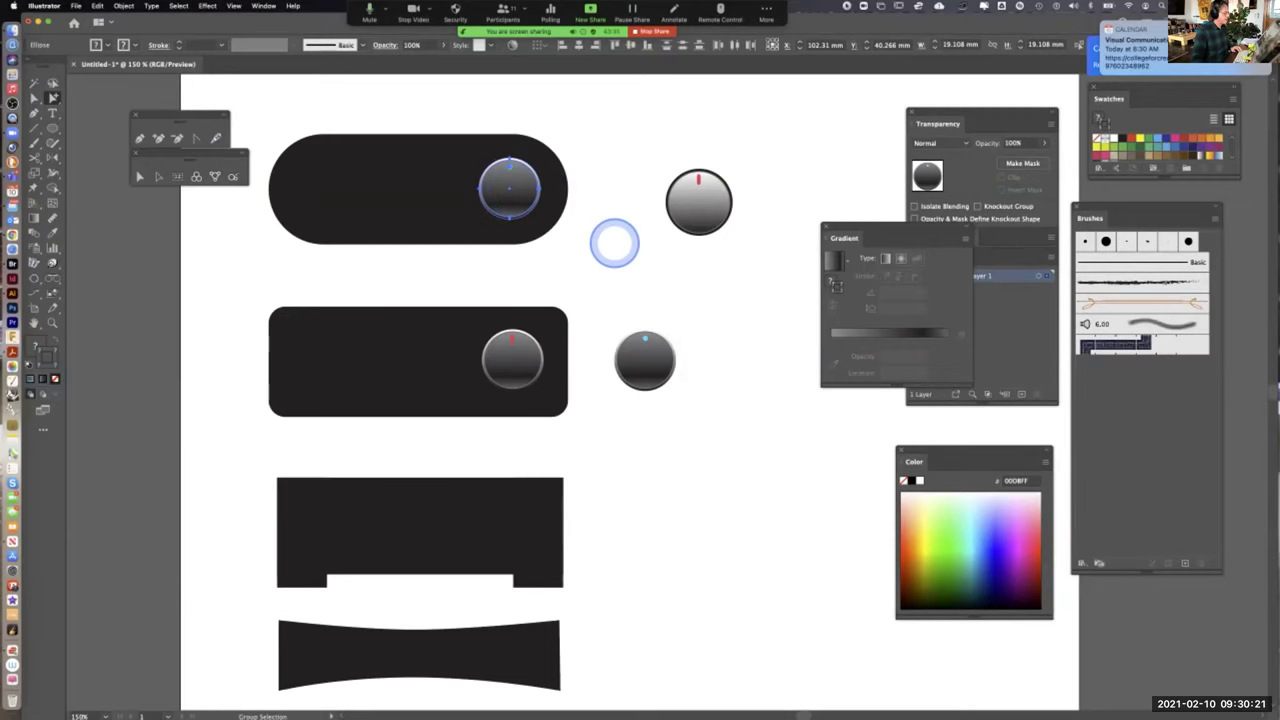
left_click(614, 243)
scroll(674, 214, "down", 5)
scroll(674, 214, "left", 3)
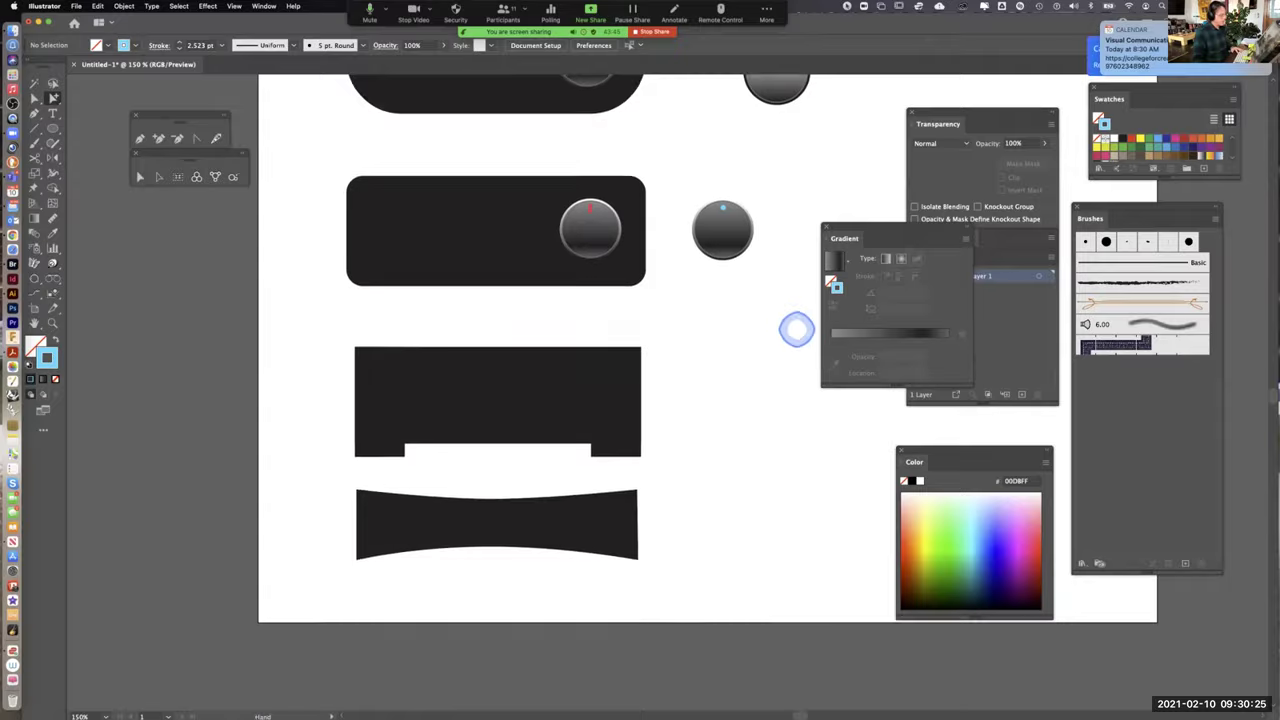
left_click_drag(797, 329, 715, 469)
key("super+equal")
key("super+equal")
key("super+equal")
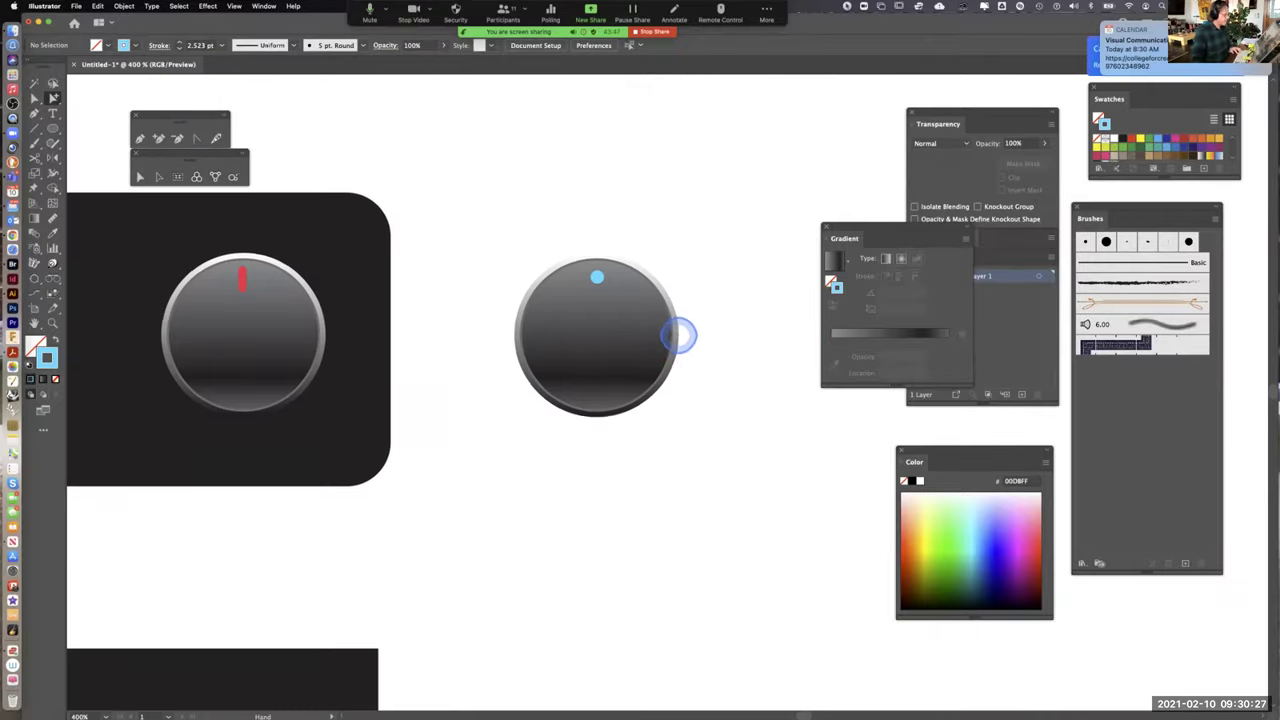
scroll(700, 320, "left", 3)
left_click(704, 287)
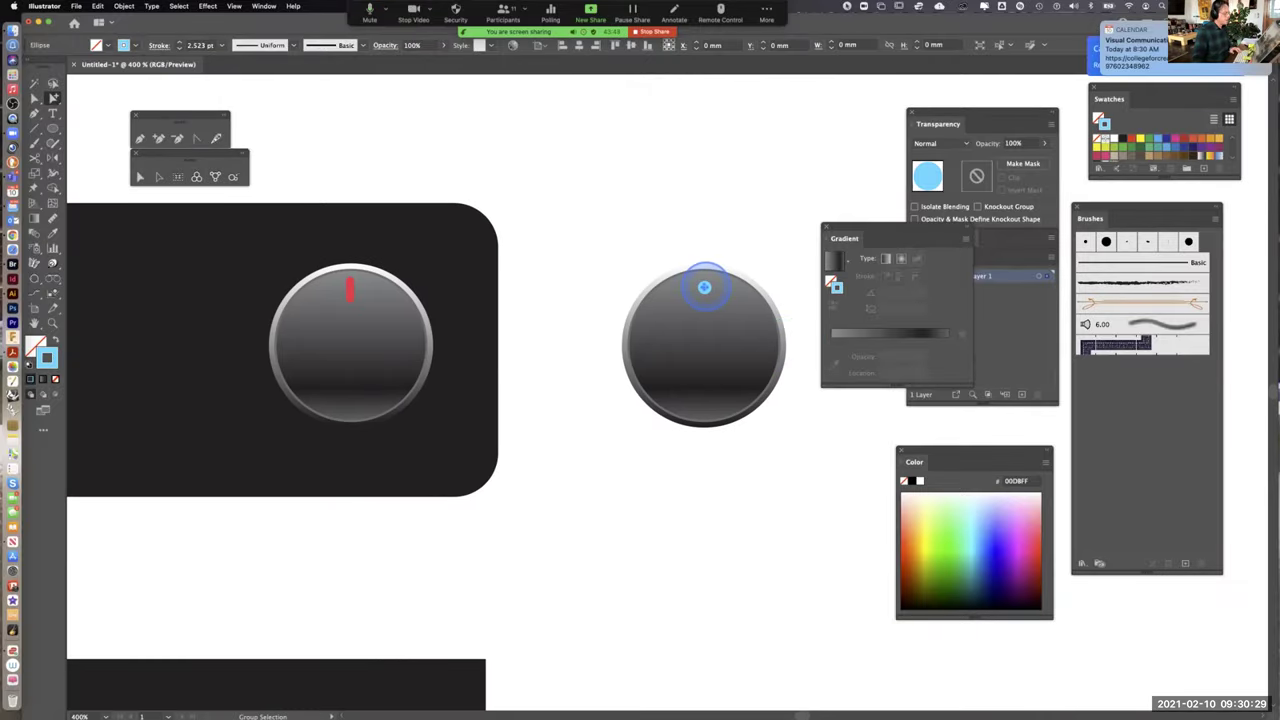
key("Delete")
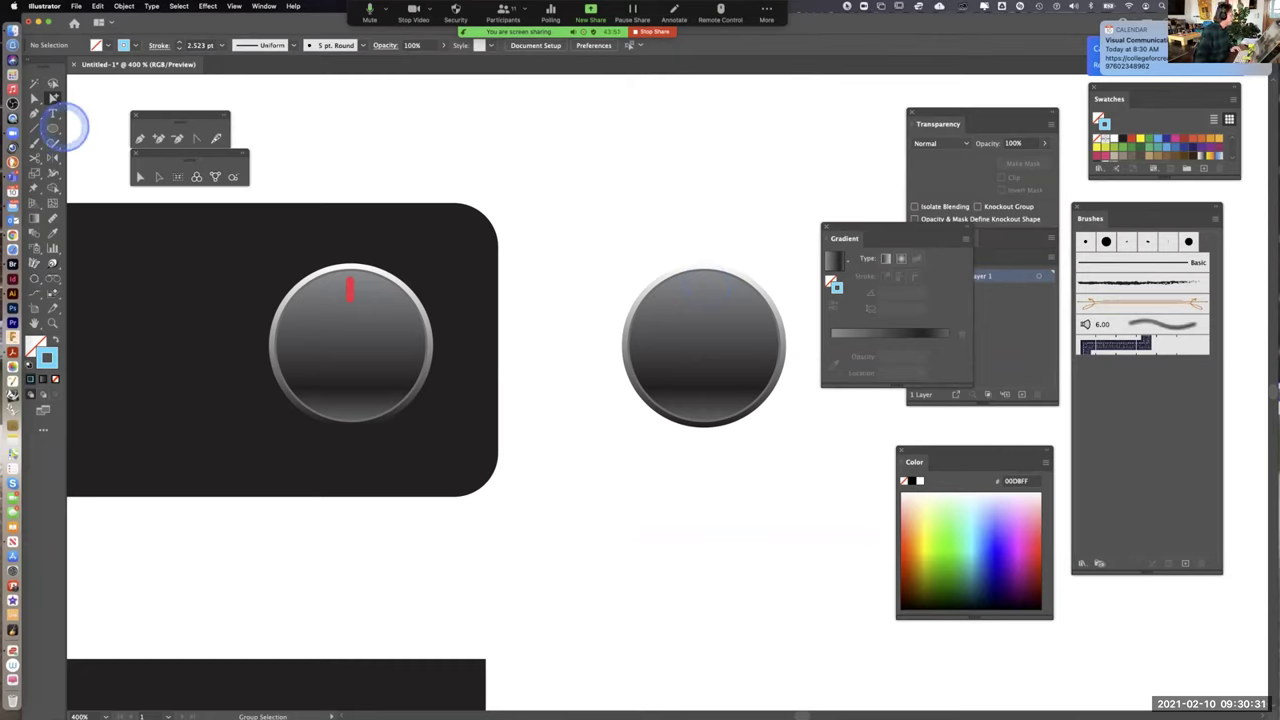
Draw a small square at the top of the right knob with blue fill and no stroke
left_click_drag(55, 128, 114, 125)
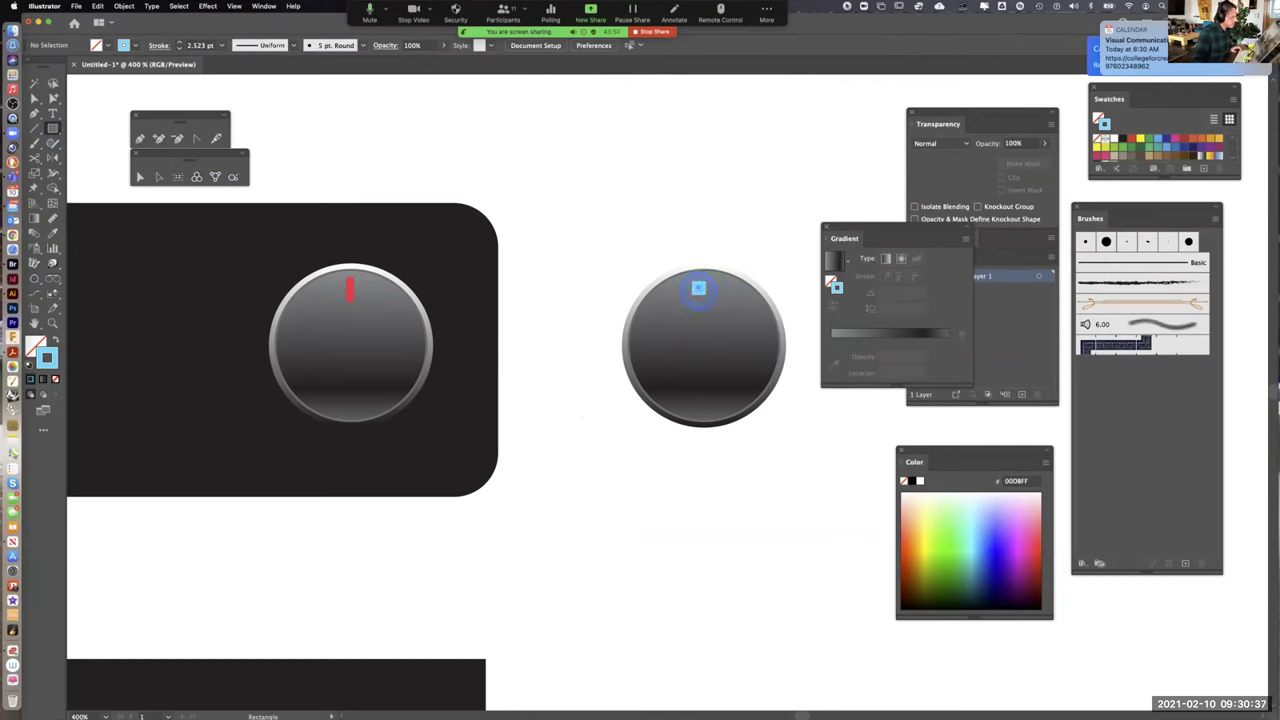
left_click_drag(700, 290, 701, 291)
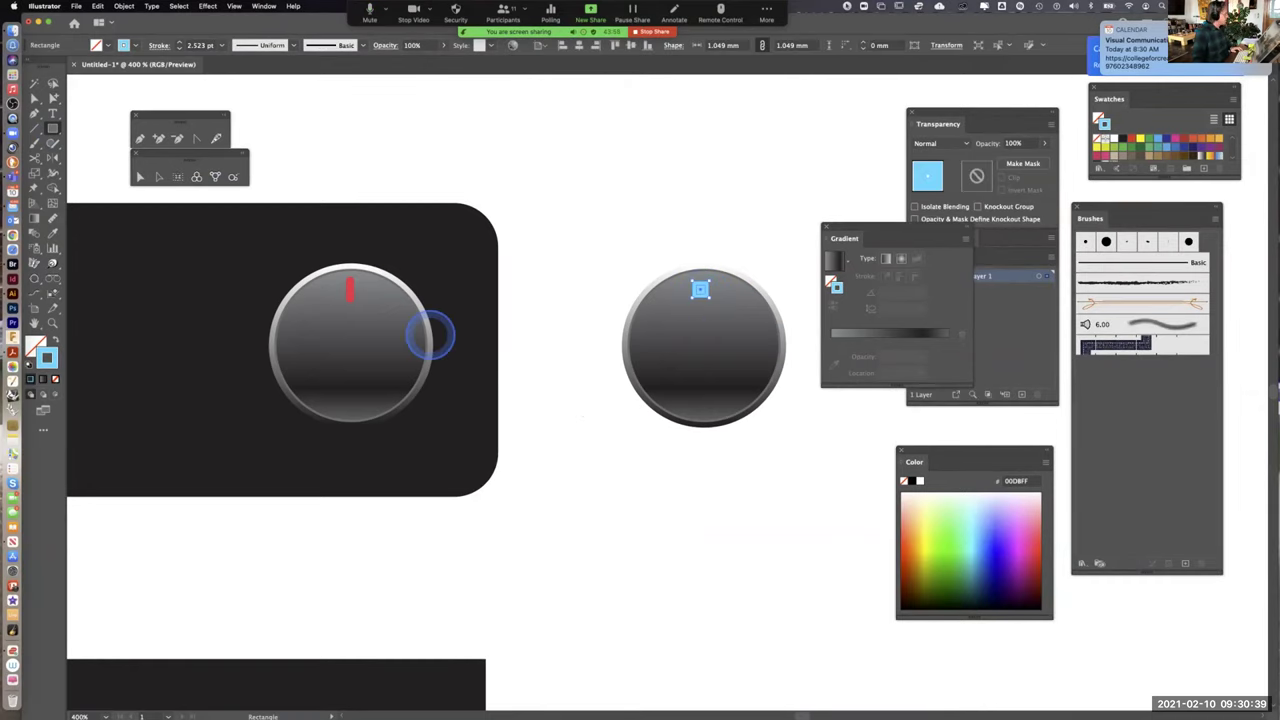
left_click(55, 340)
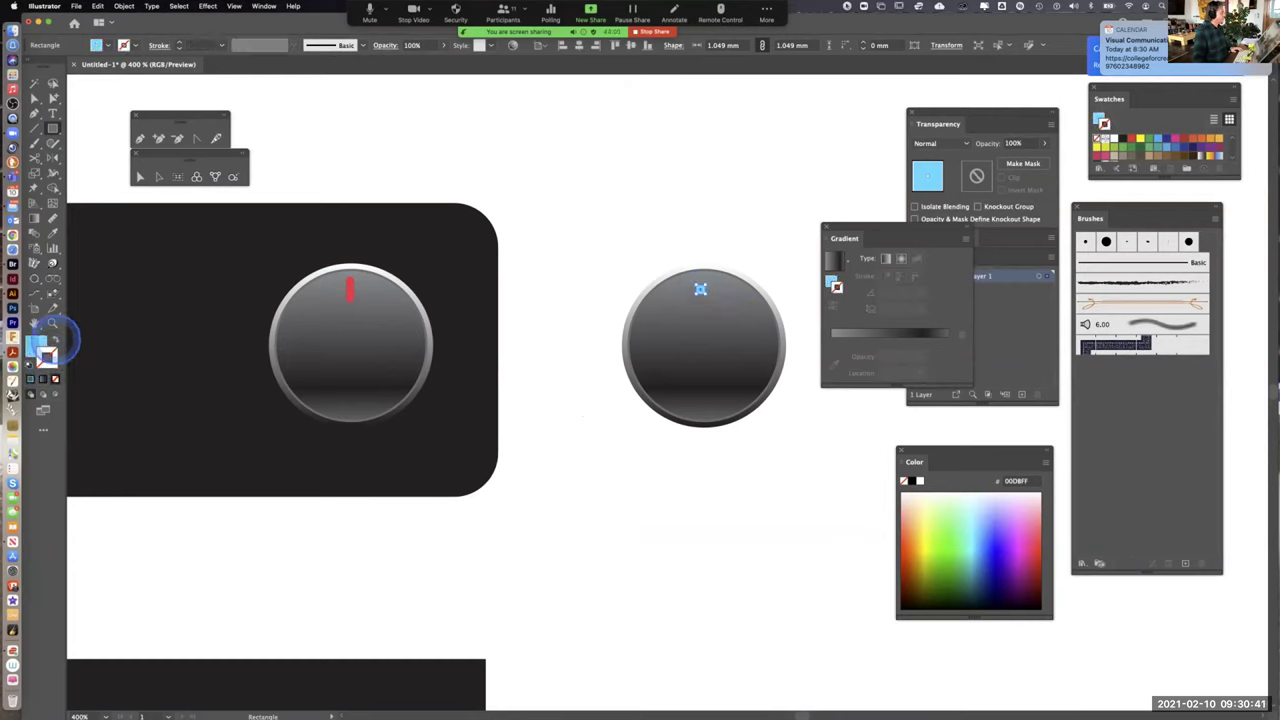
left_click(35, 98)
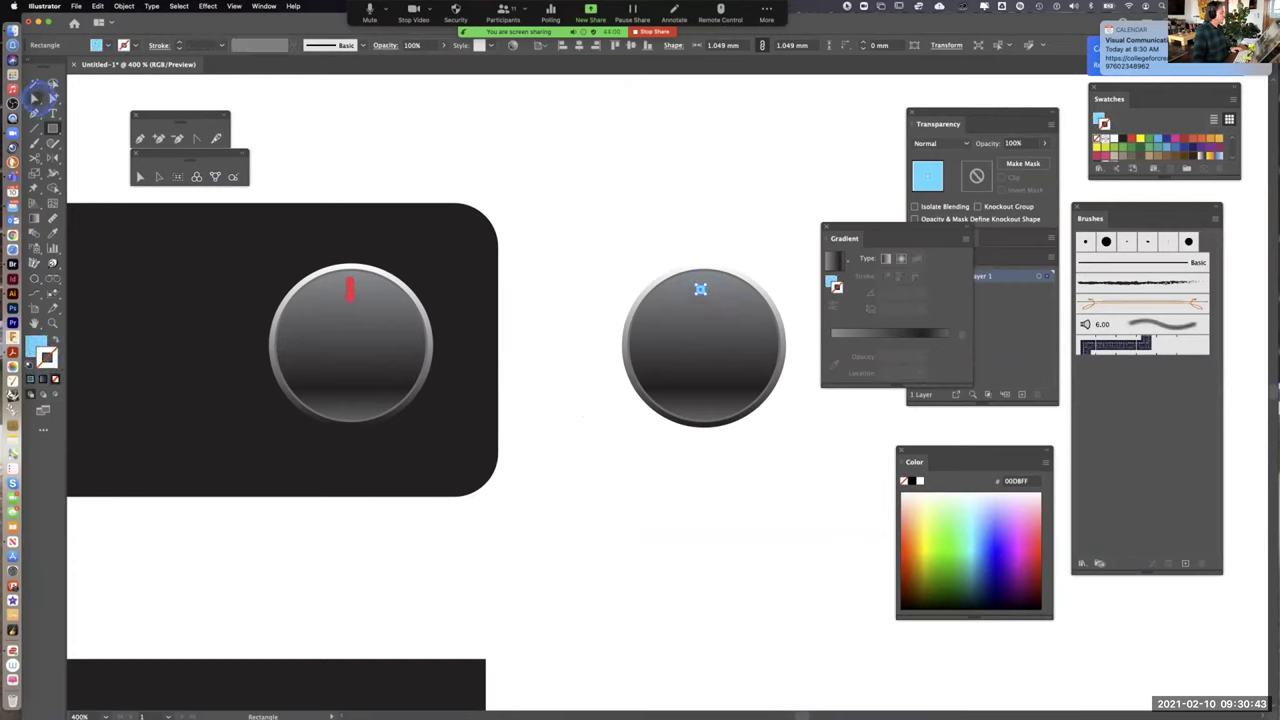
left_click(692, 245)
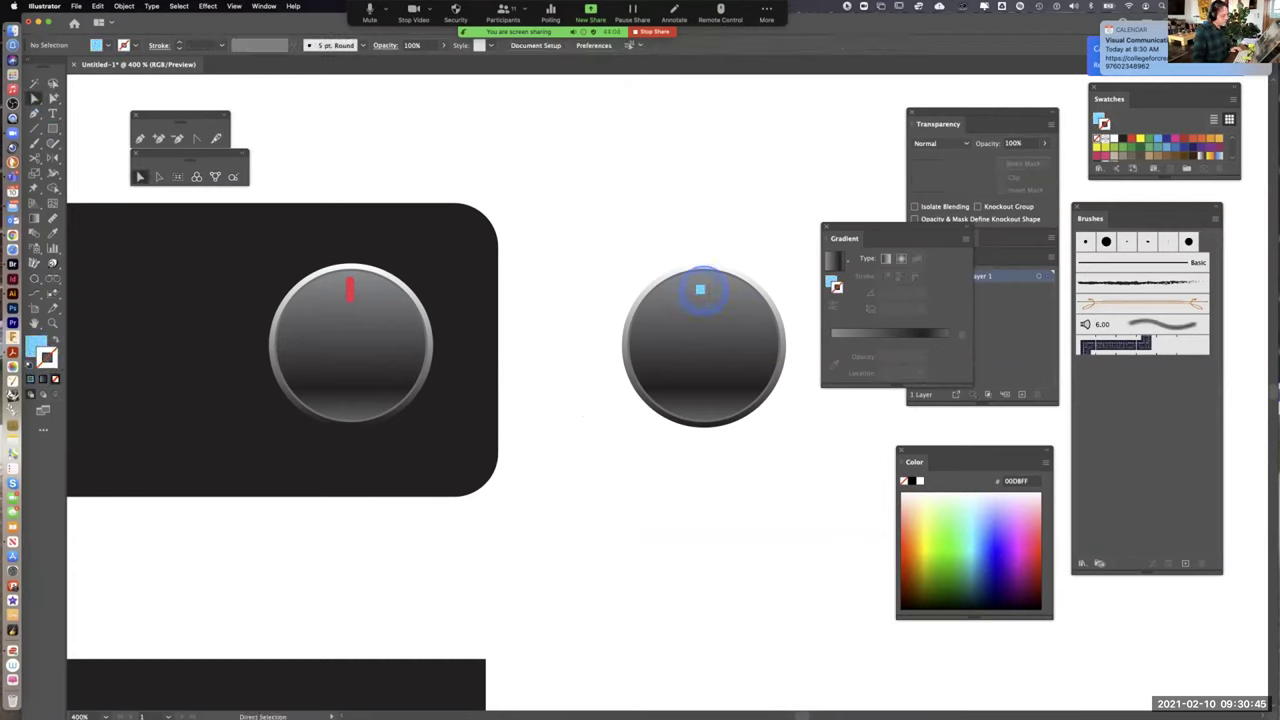
Slightly round the blue square's corners with the live corner widget
key("super+equal")
key("super+equal")
left_click_drag(741, 196, 610, 358)
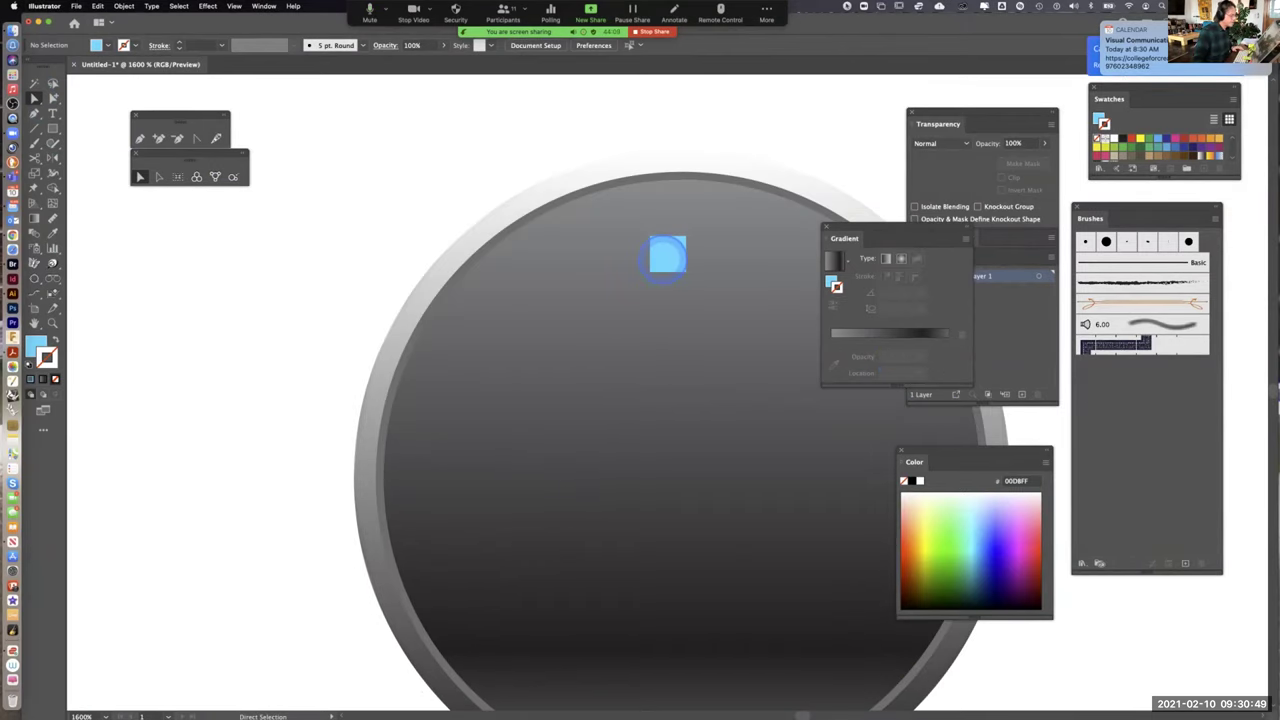
key("super+equal")
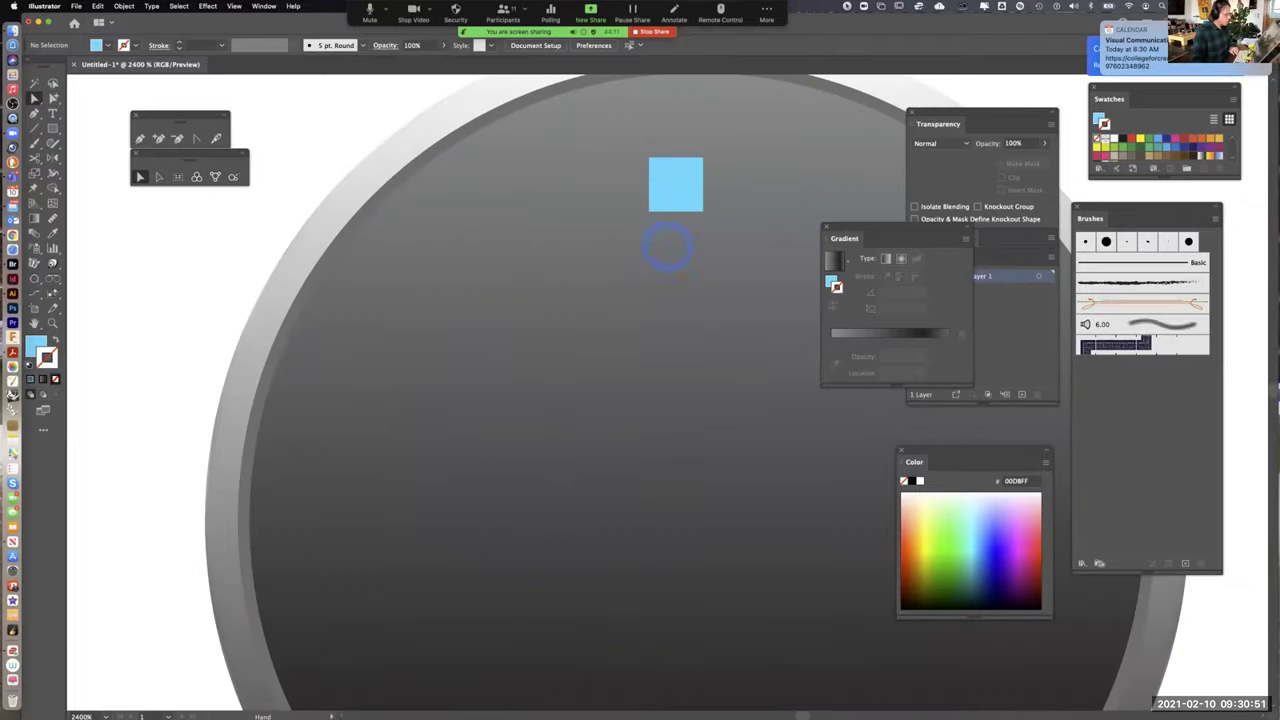
left_click_drag(700, 250, 625, 388)
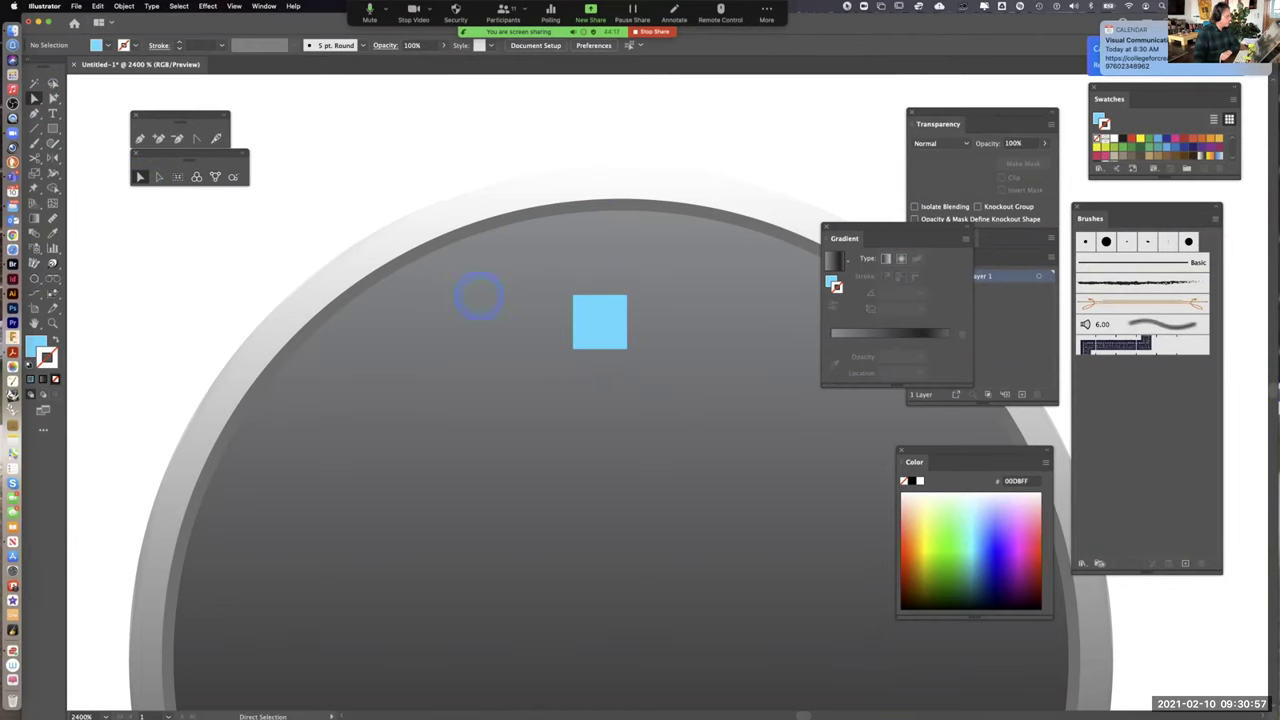
left_click(598, 321)
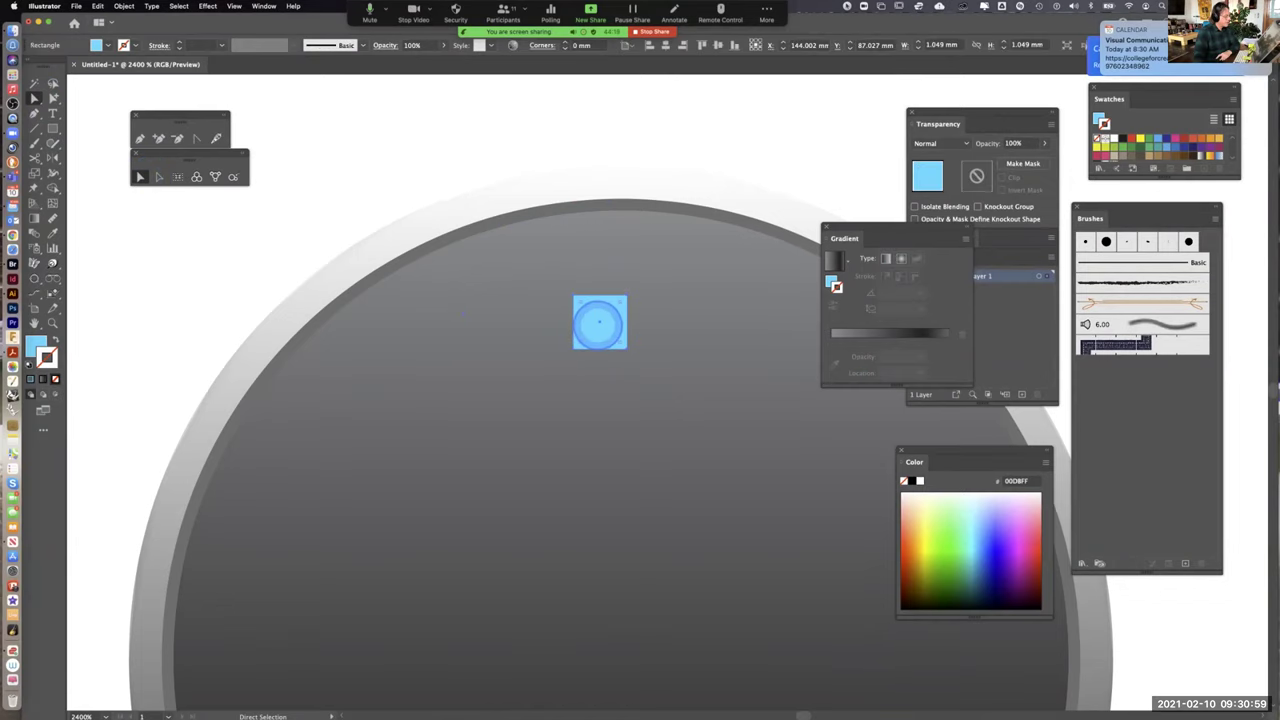
key("super+equal")
key("super+equal")
key("a")
left_click_drag(689, 349, 688, 346)
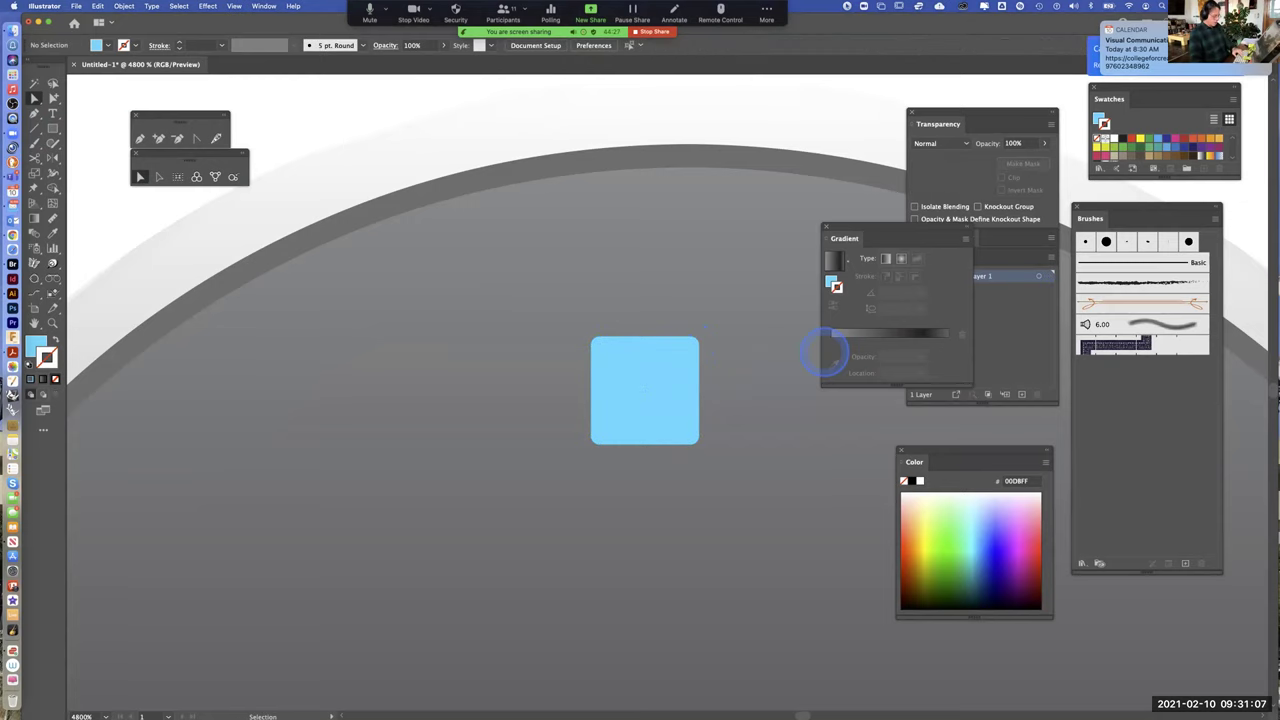
key("super+shift+a")
key("super+minus")
key("super+minus")
key("super+minus")
key("super+minus")
key("a")
Nudge the blue square right to centre it near the knob's top, then reselect it
scroll(803, 394, "down", 3)
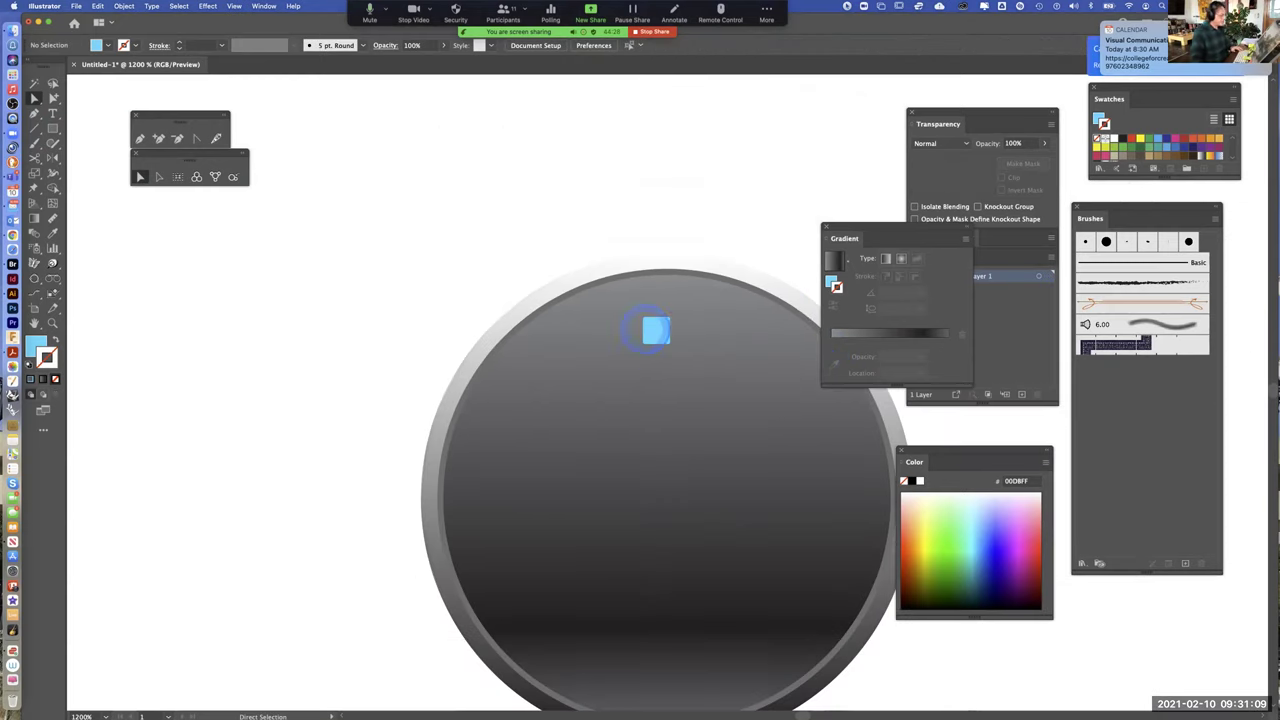
left_click_drag(655, 330, 668, 330)
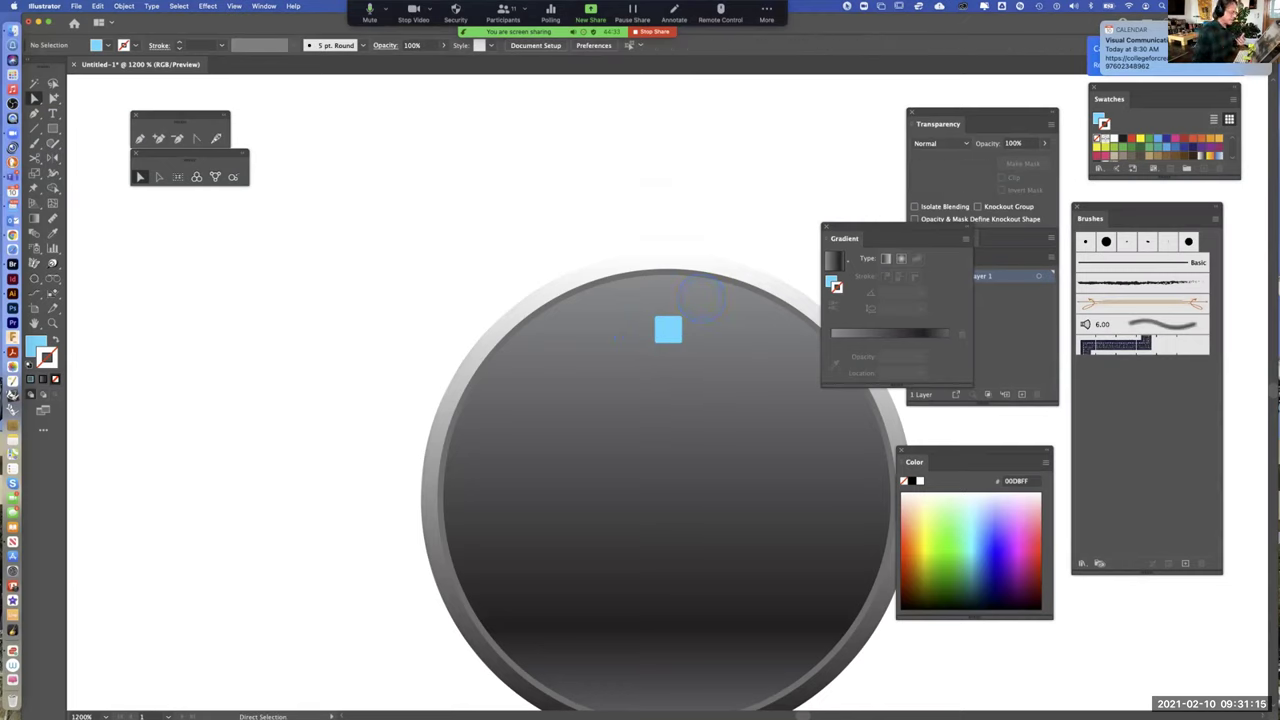
left_click(669, 330)
left_click(669, 330)
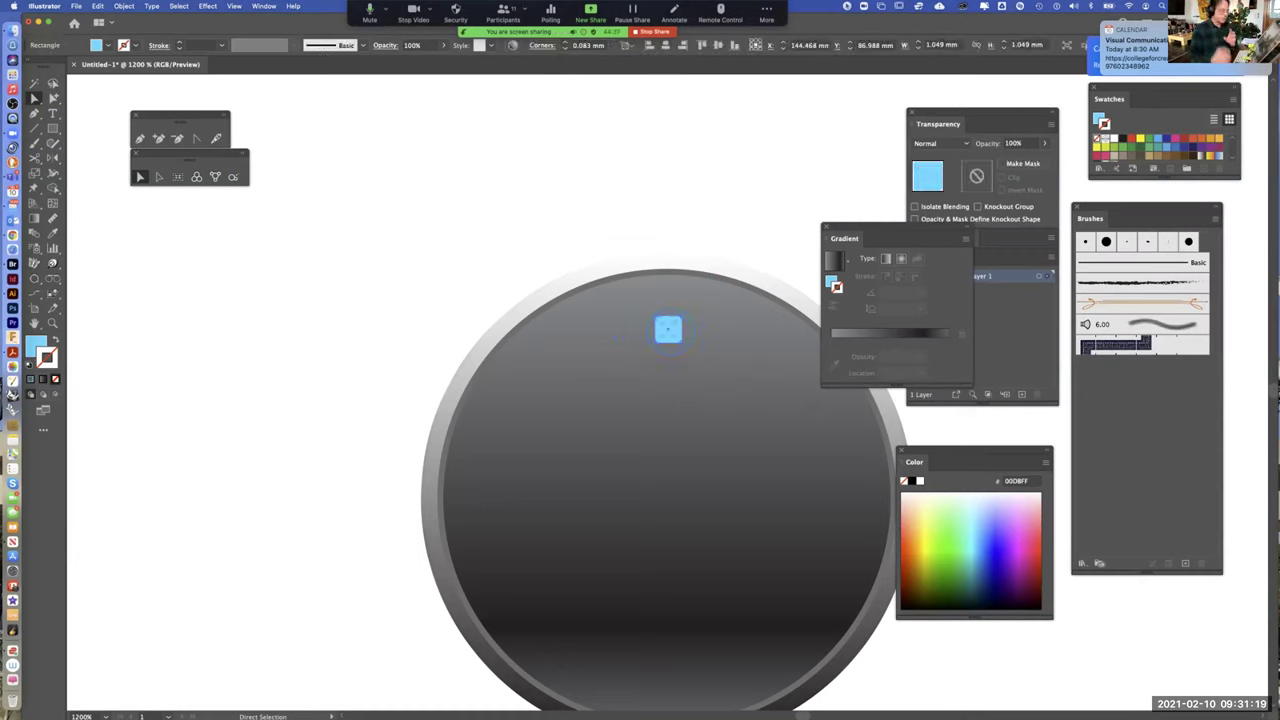
left_click(668, 330)
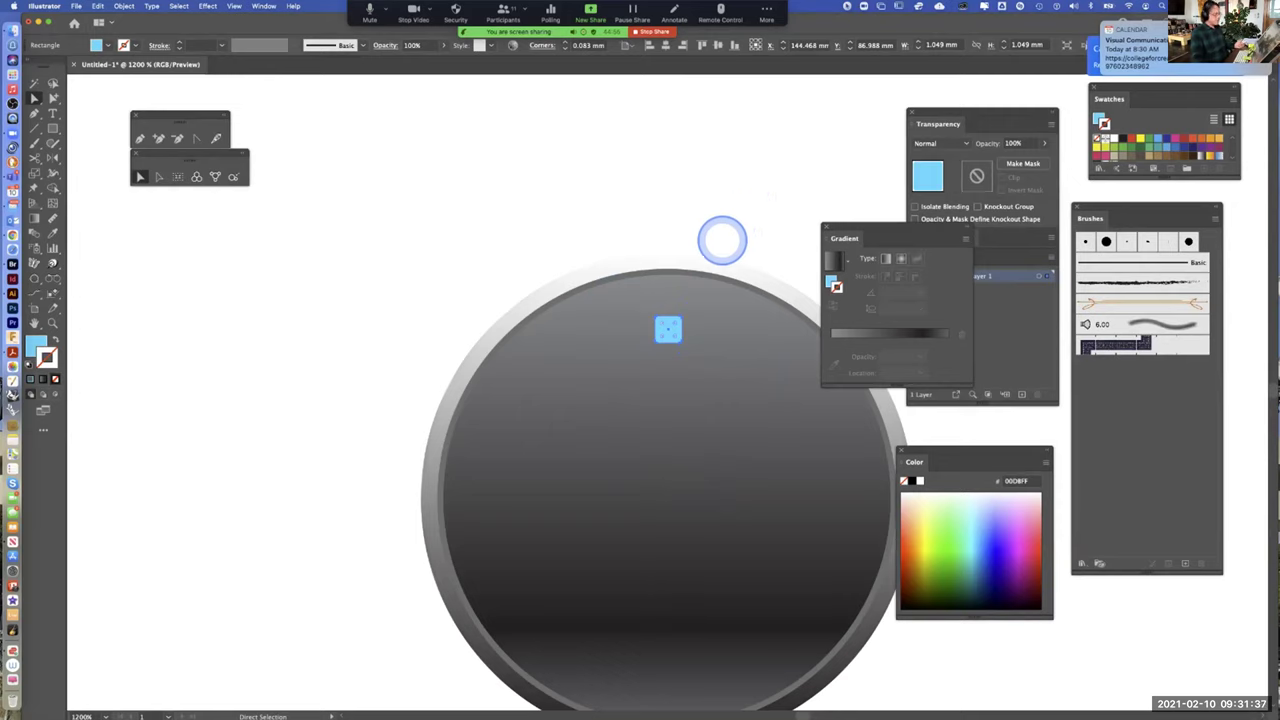
left_click(734, 130)
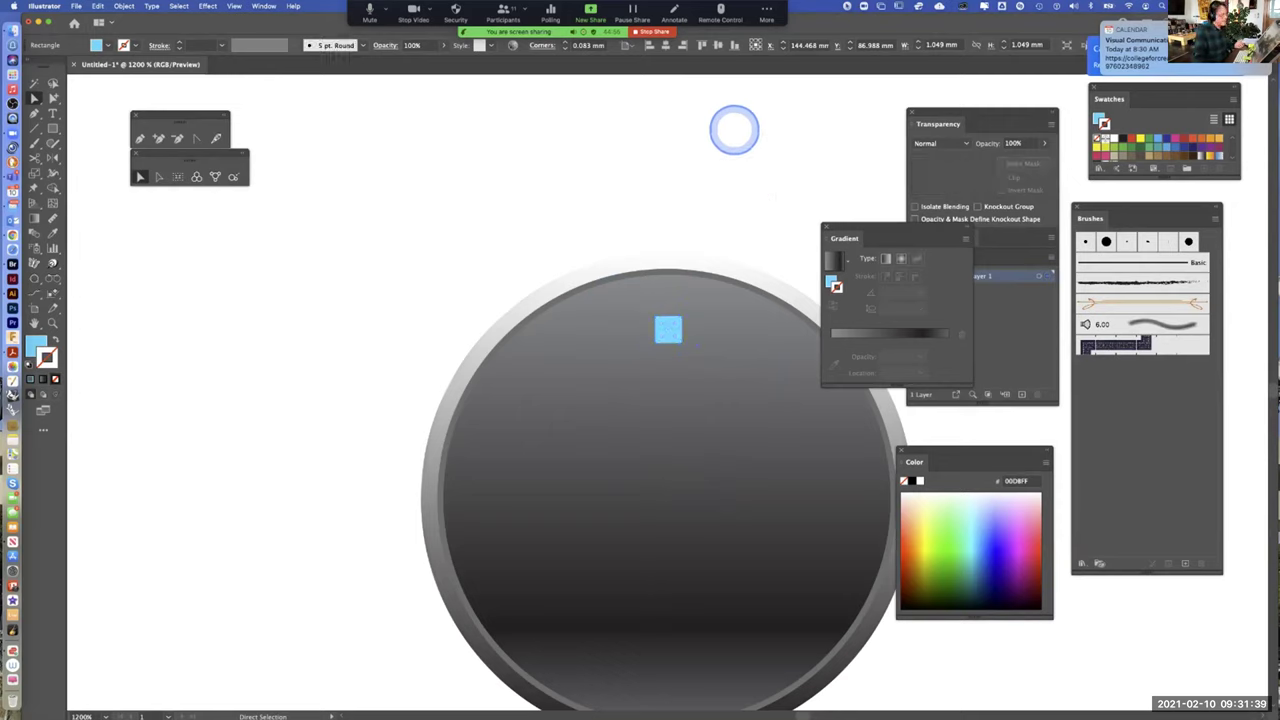
left_click(668, 330)
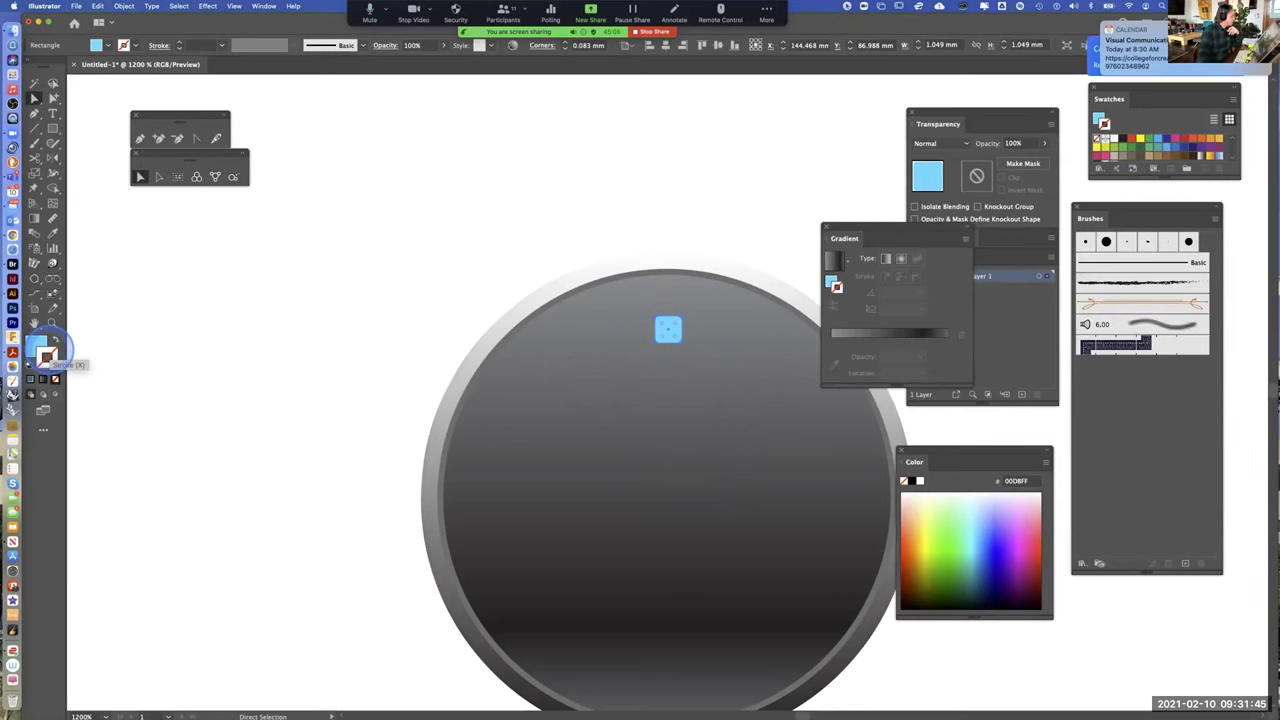
Set the blue square's stroke colour to black, 000000, in the Color Picker
double_click(47, 356)
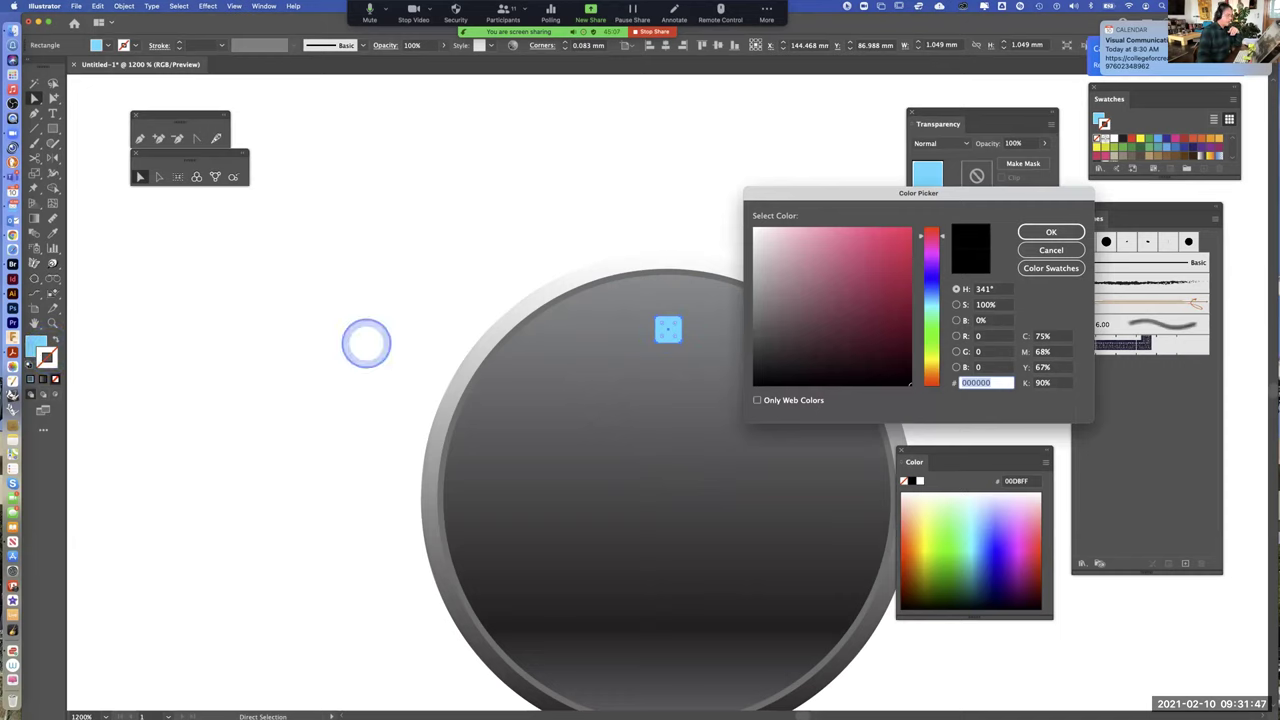
left_click_drag(829, 271, 736, 390)
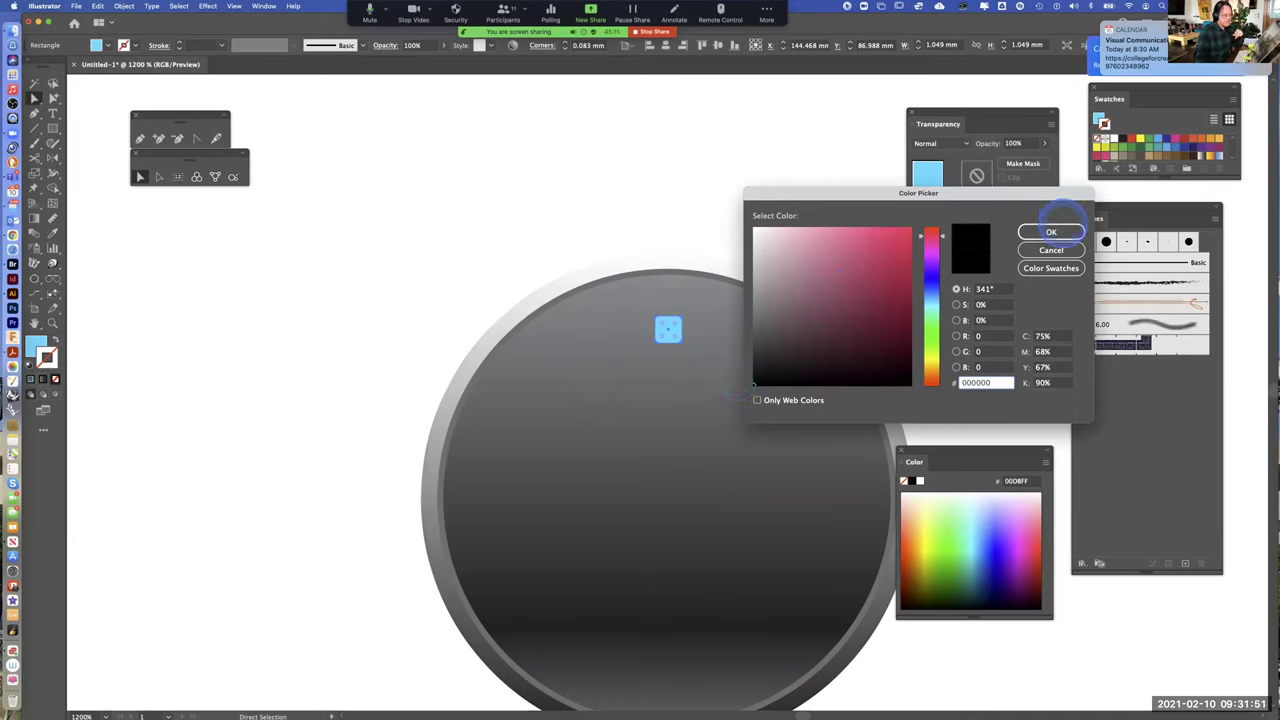
left_click(1051, 231)
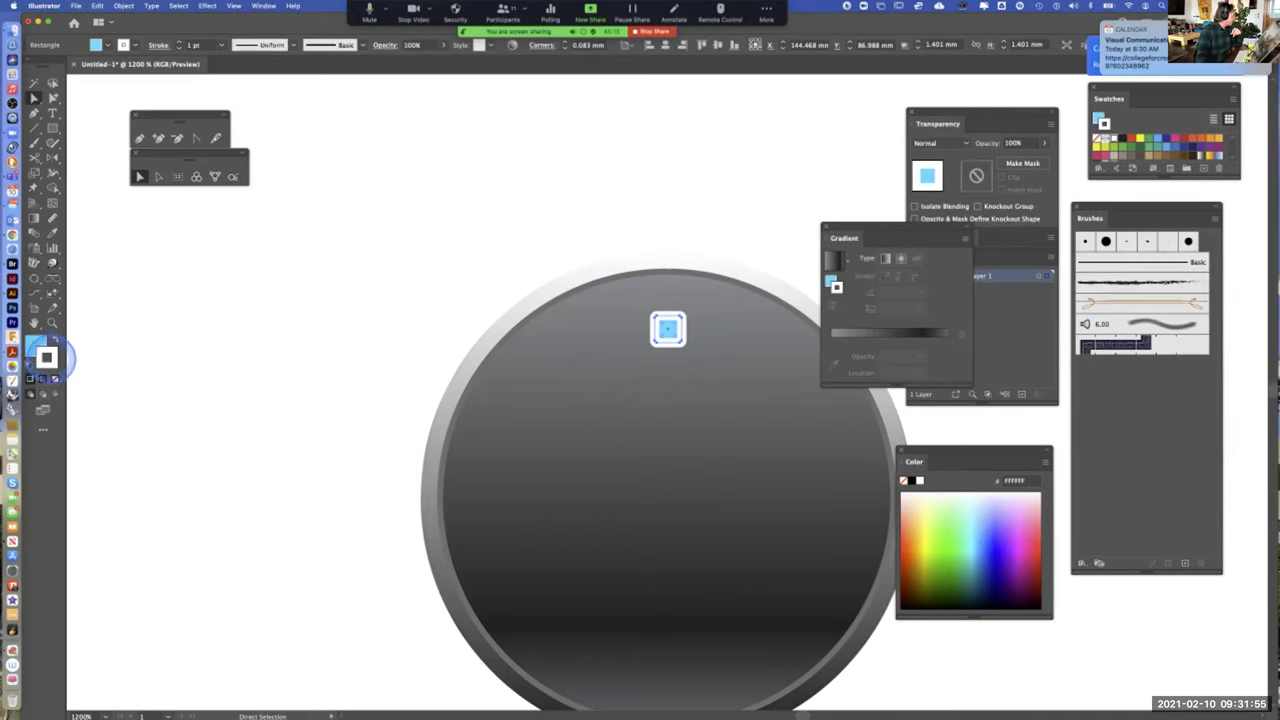
double_click(46, 357)
left_click_drag(838, 318, 743, 390)
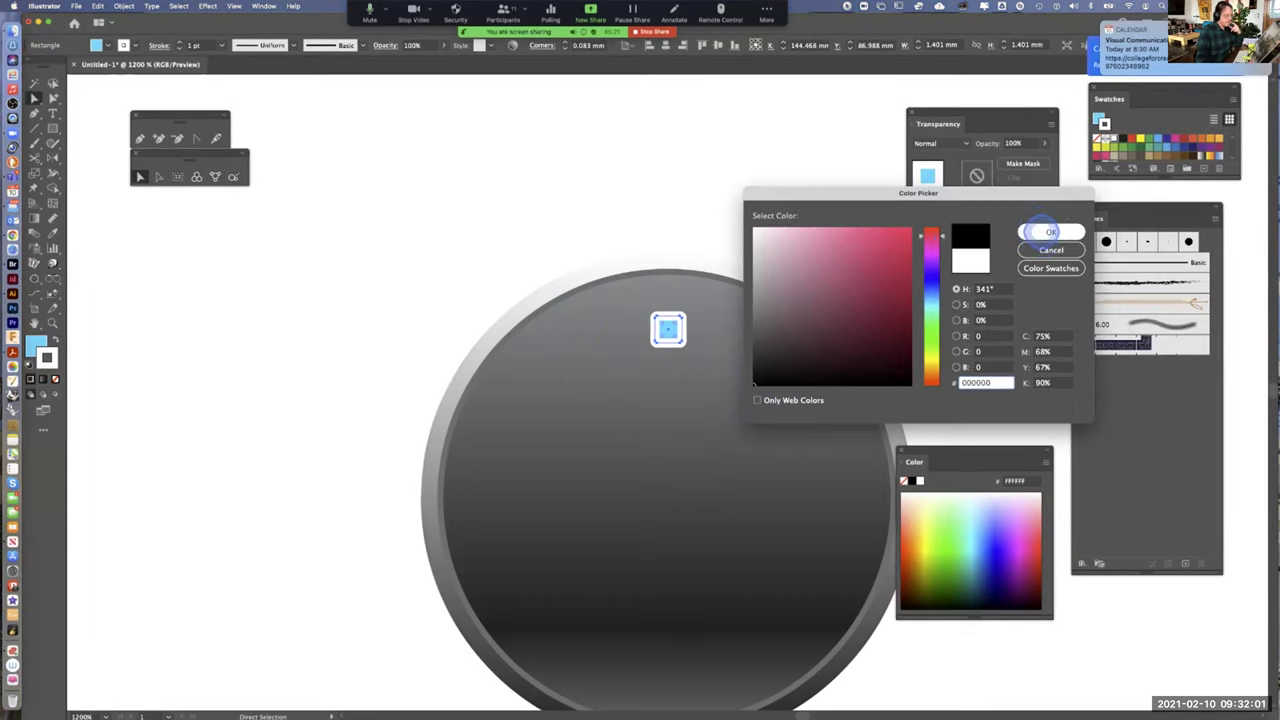
left_click(1045, 233)
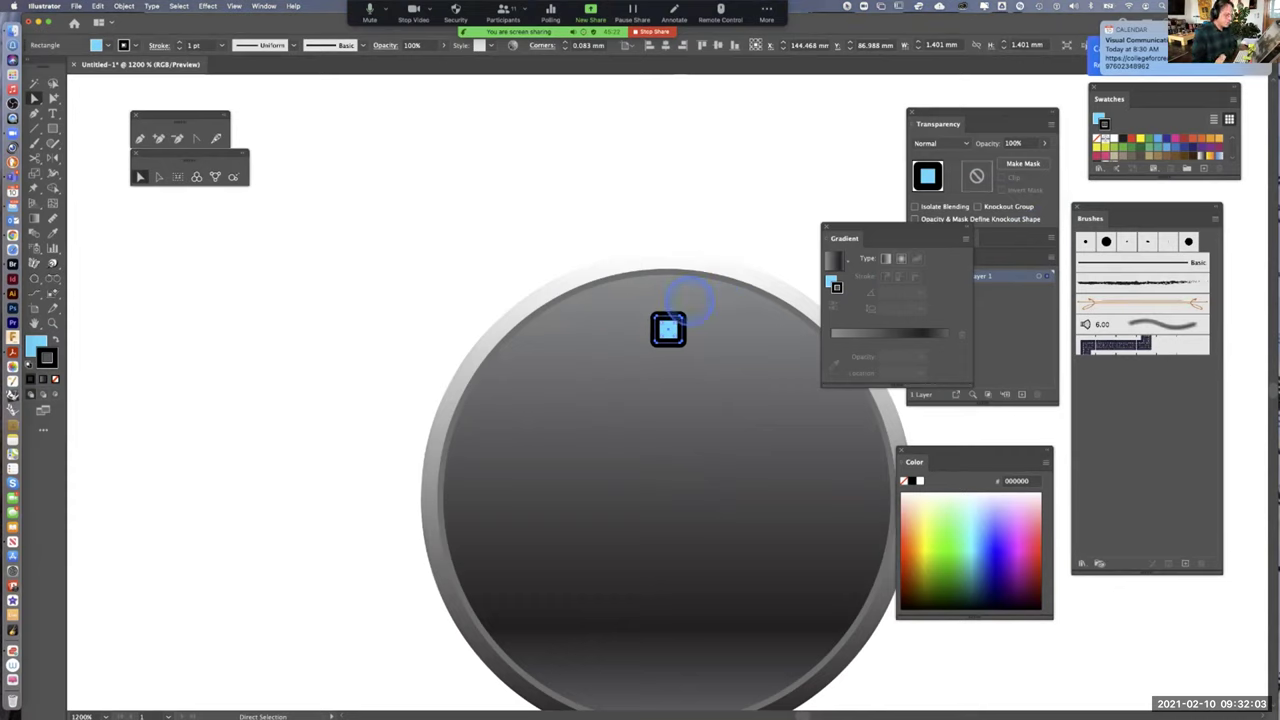
left_click_drag(890, 236, 810, 76)
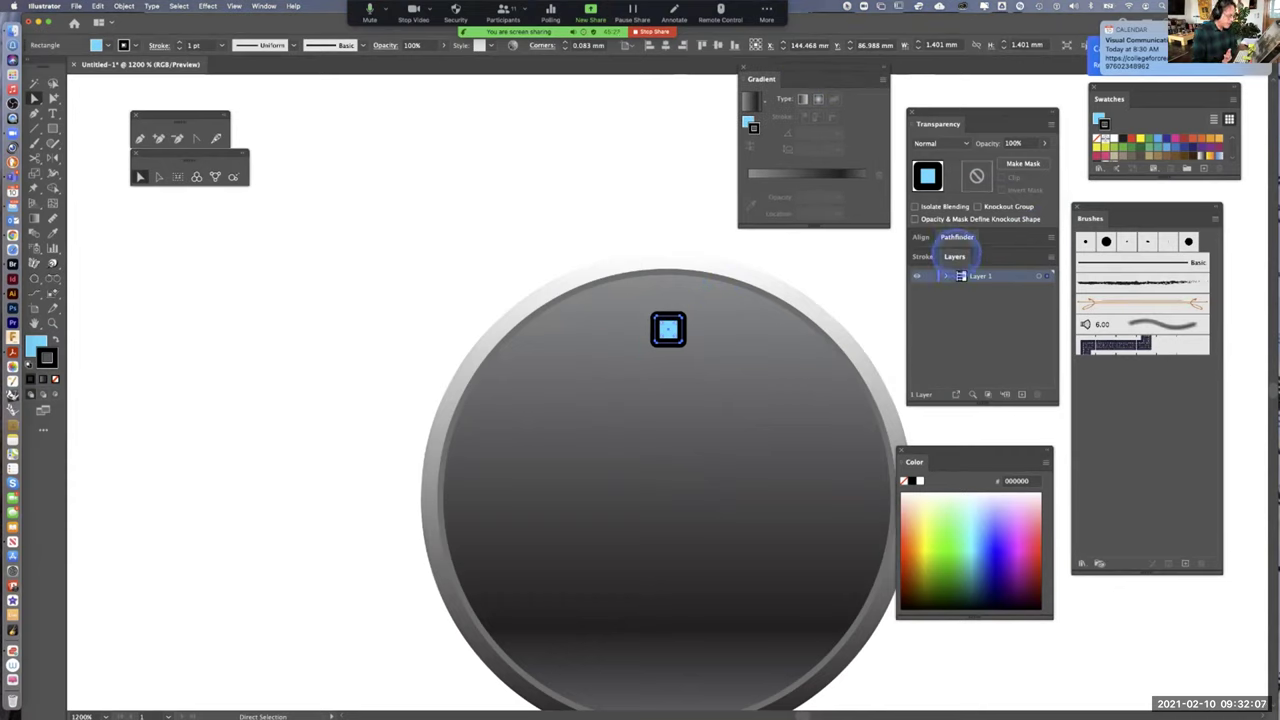
Set the square's outline weight to 0.25 pt in the Stroke panel, then reselect it
left_click(922, 256)
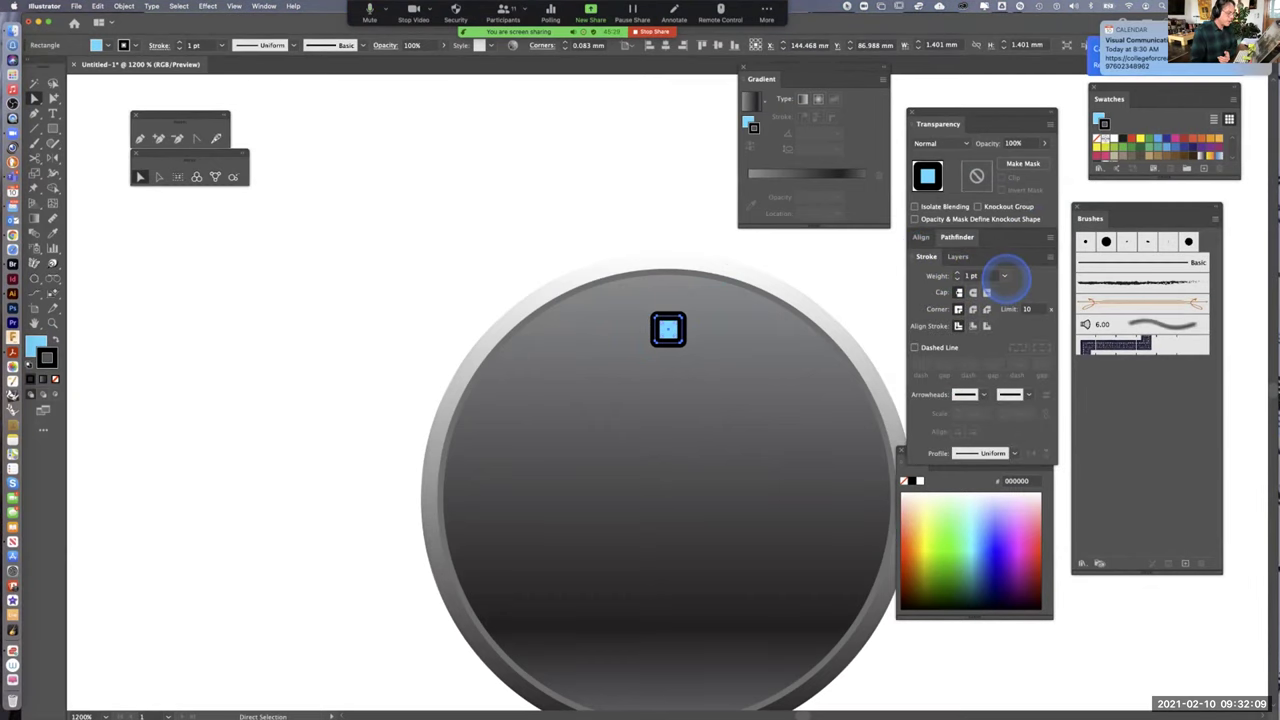
left_click(1004, 276)
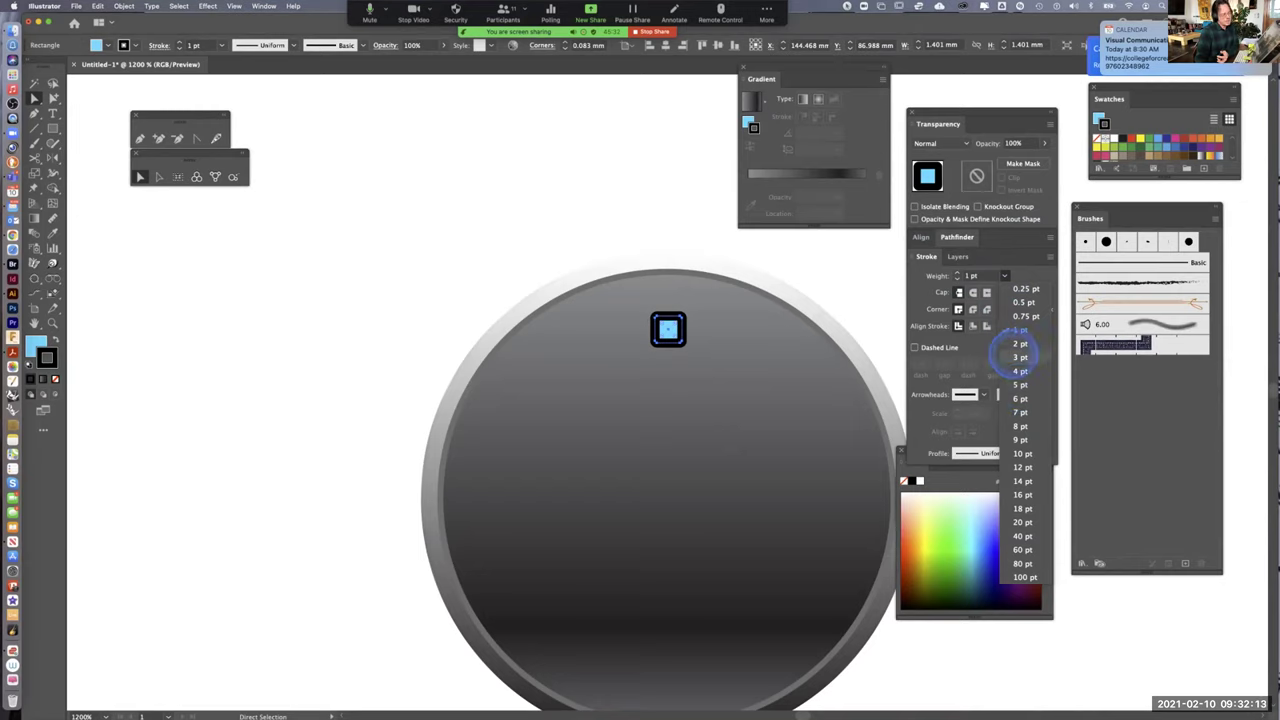
left_click(1022, 288)
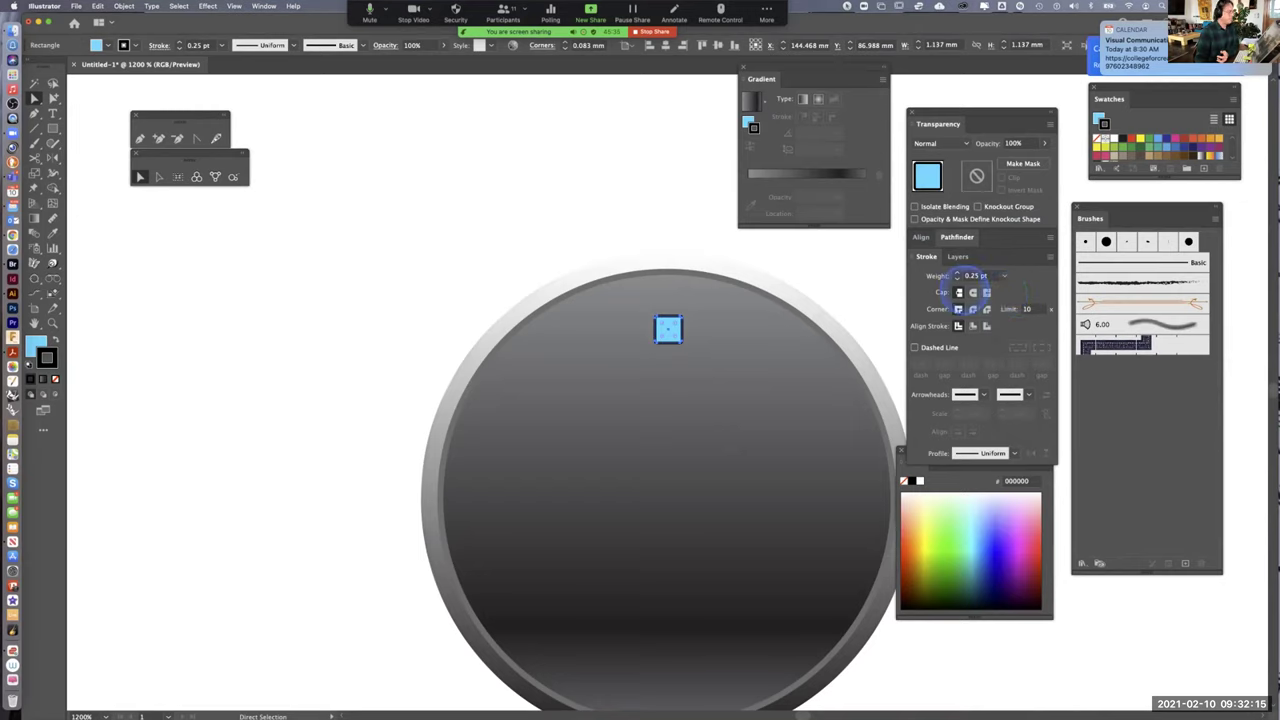
left_click(837, 266)
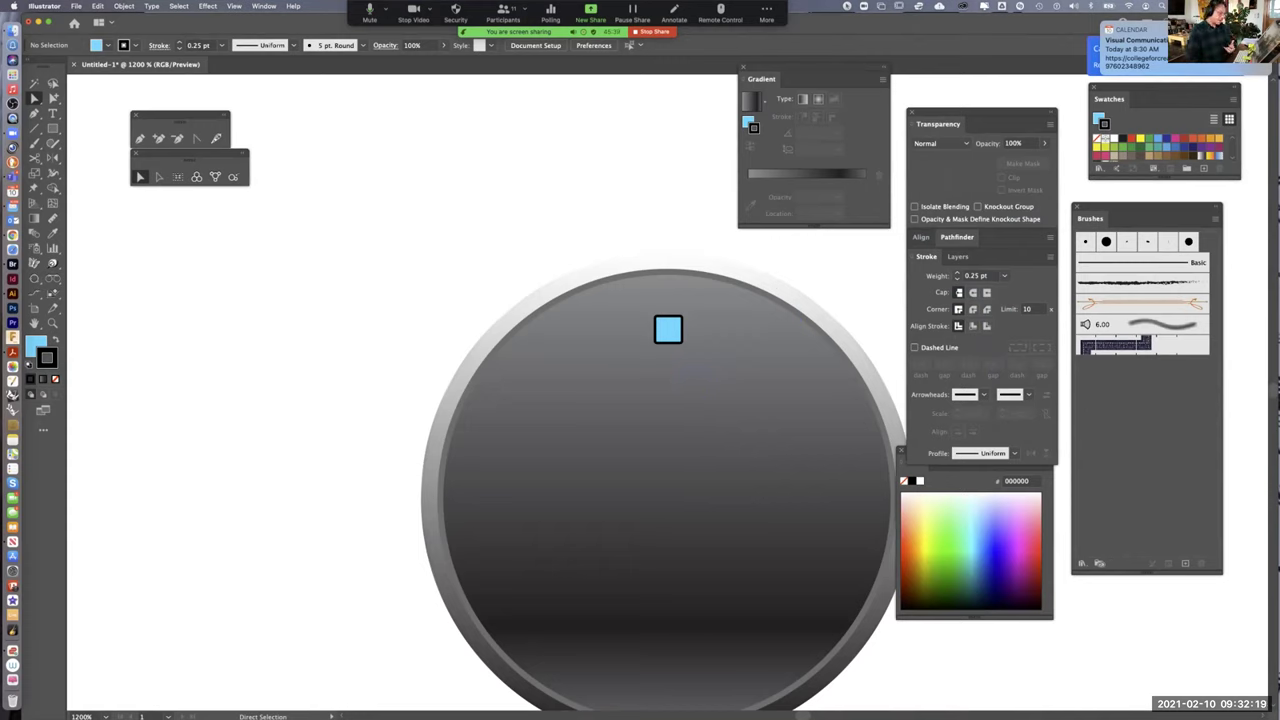
left_click(668, 330)
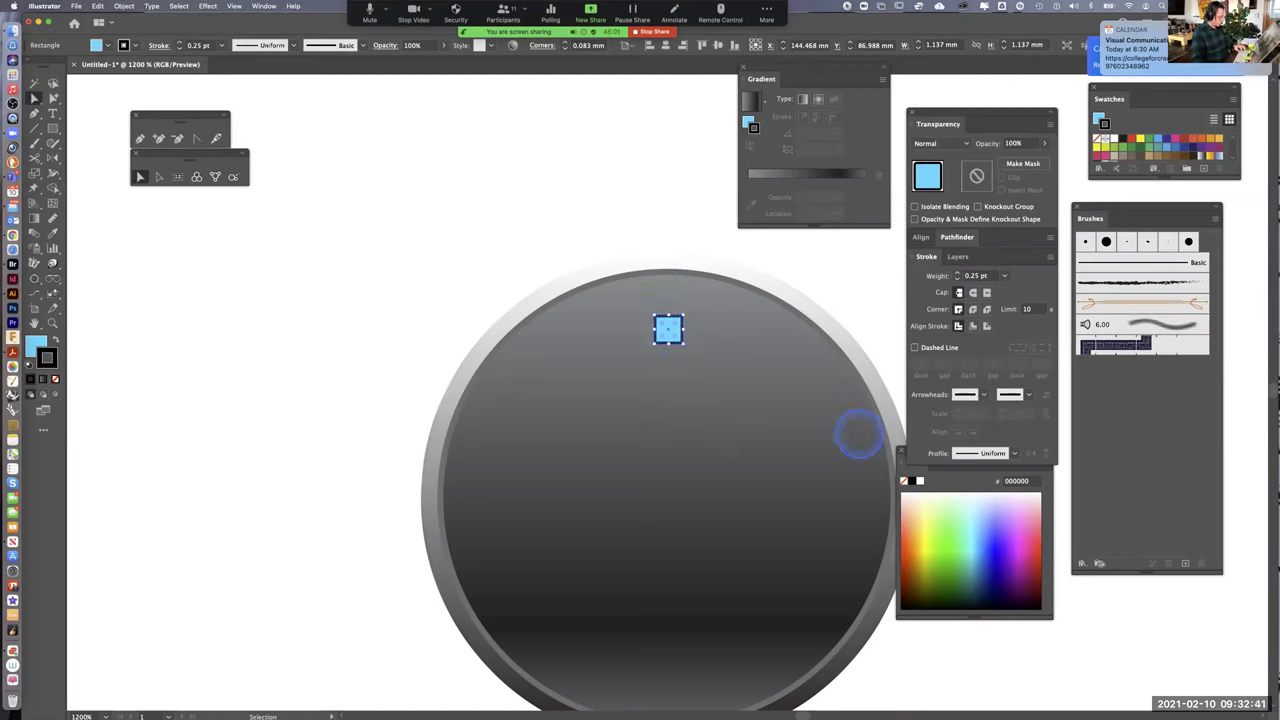
key("v")
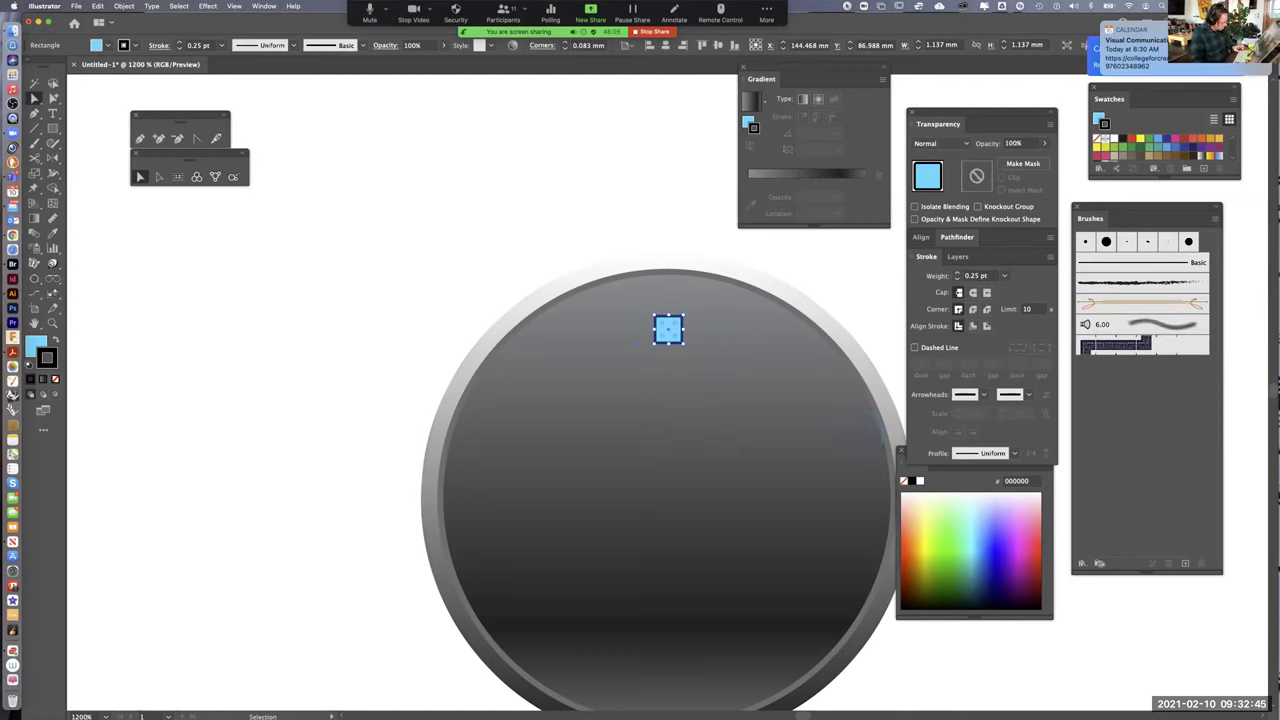
key("a")
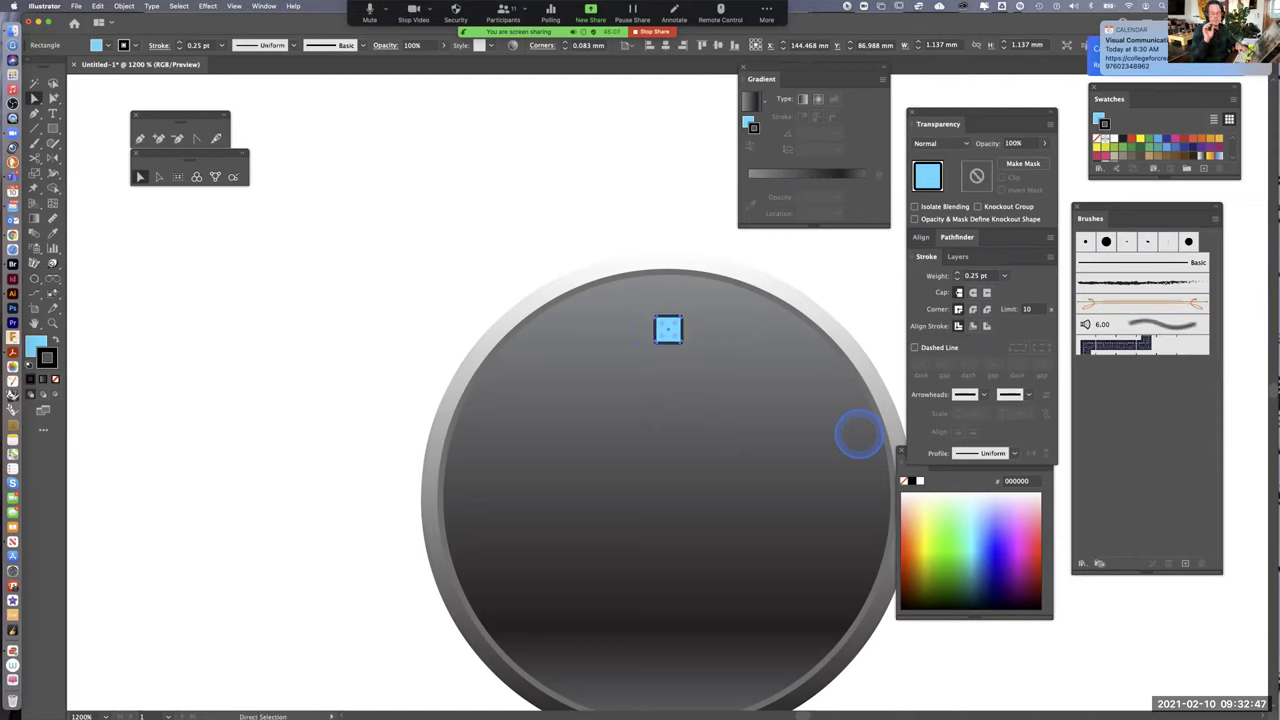
key("v")
key("a")
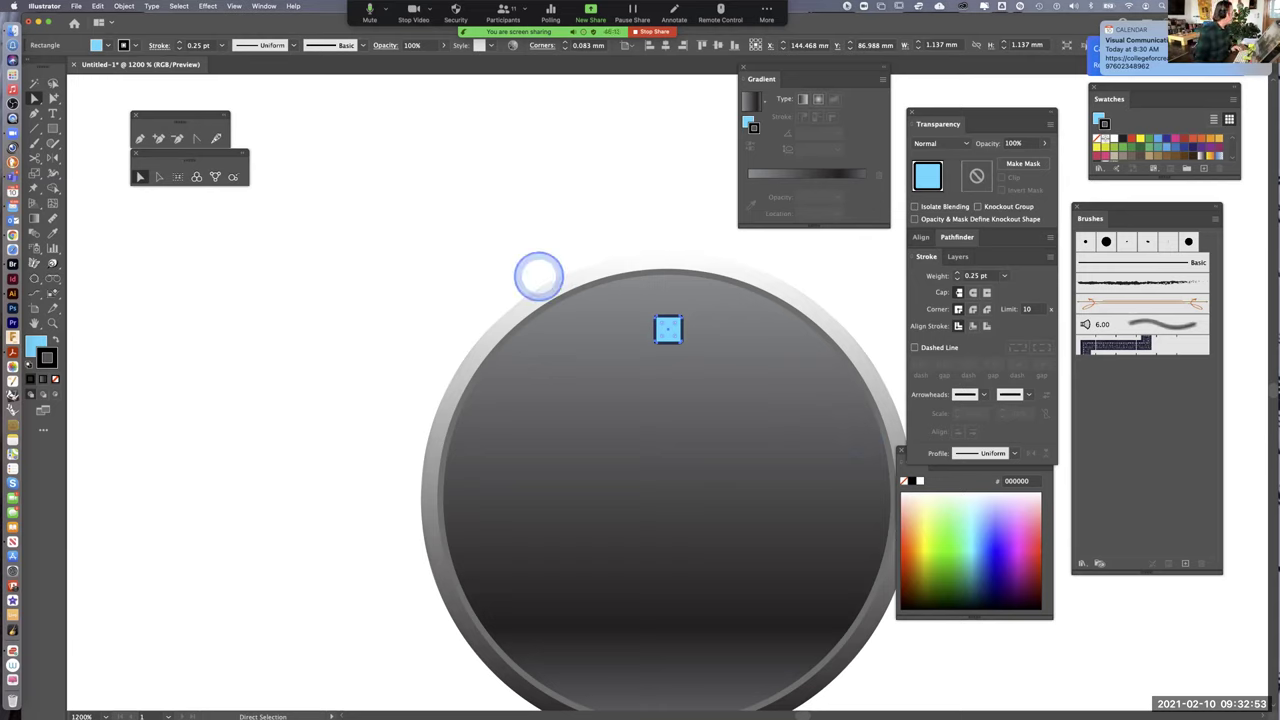
Resize the blue square to 1.39 mm per side and make its fill the active colour
left_click(142, 176)
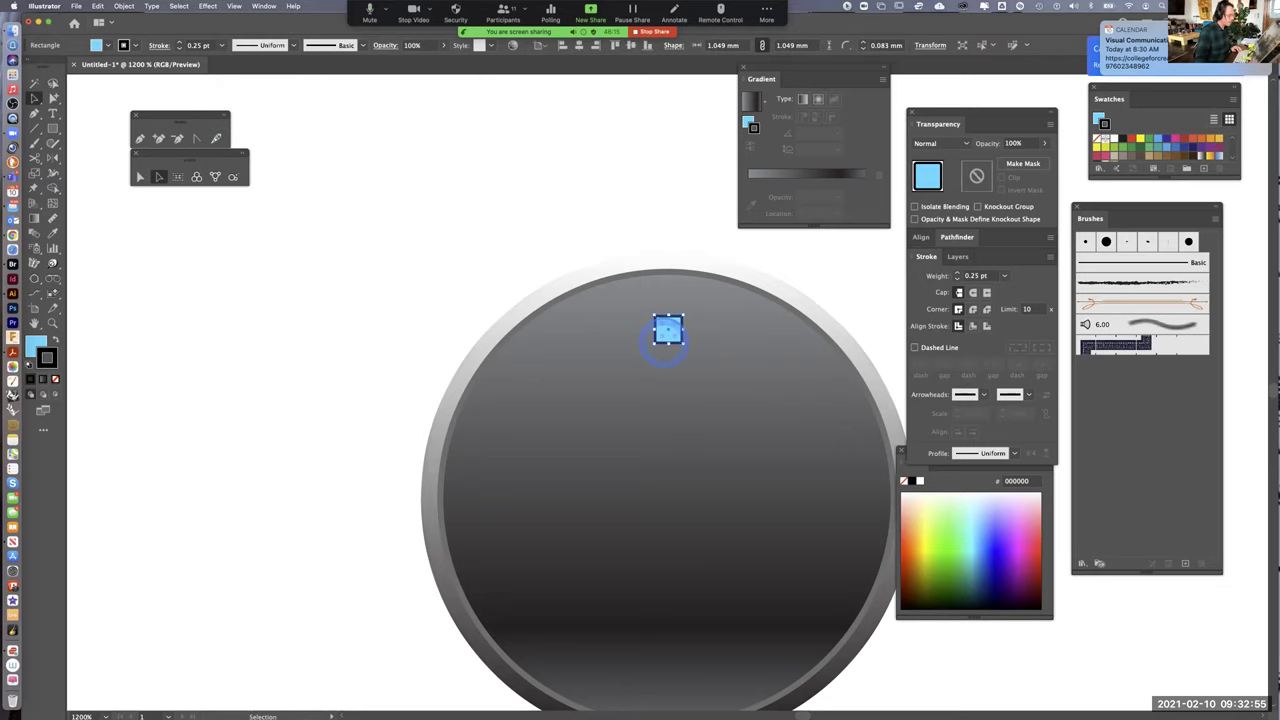
left_click_drag(684, 344, 687, 348)
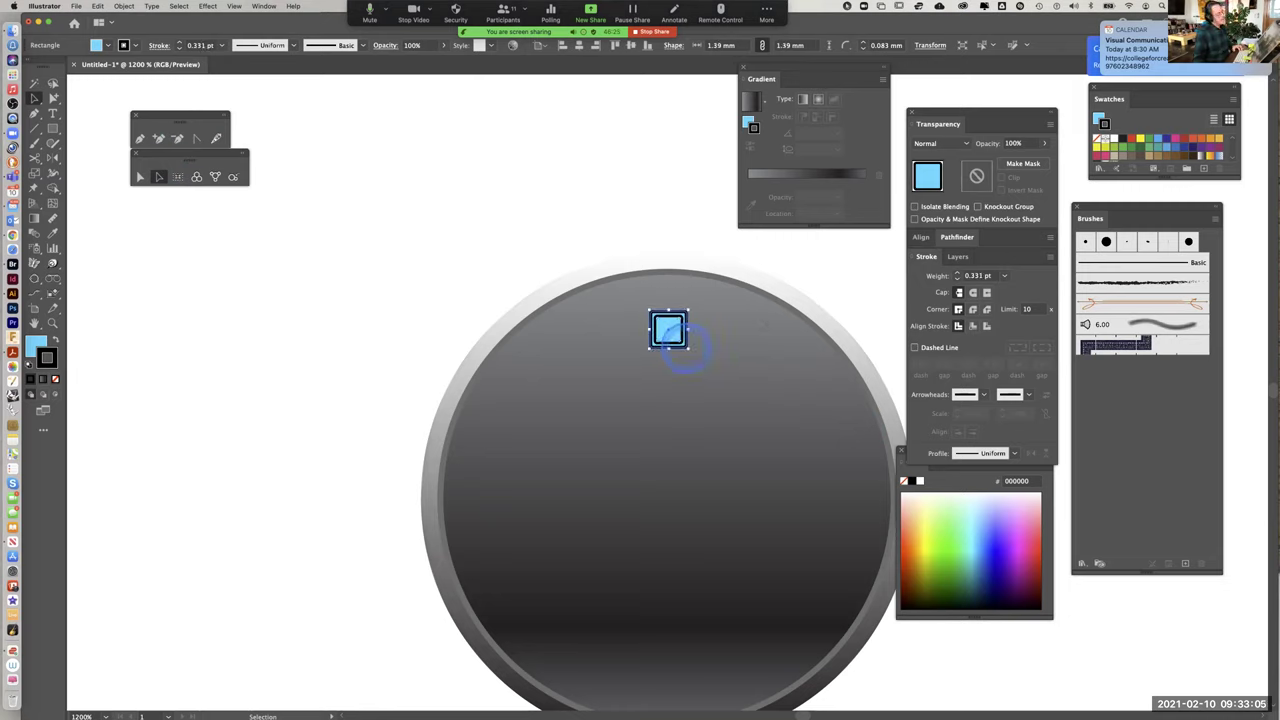
left_click(651, 134)
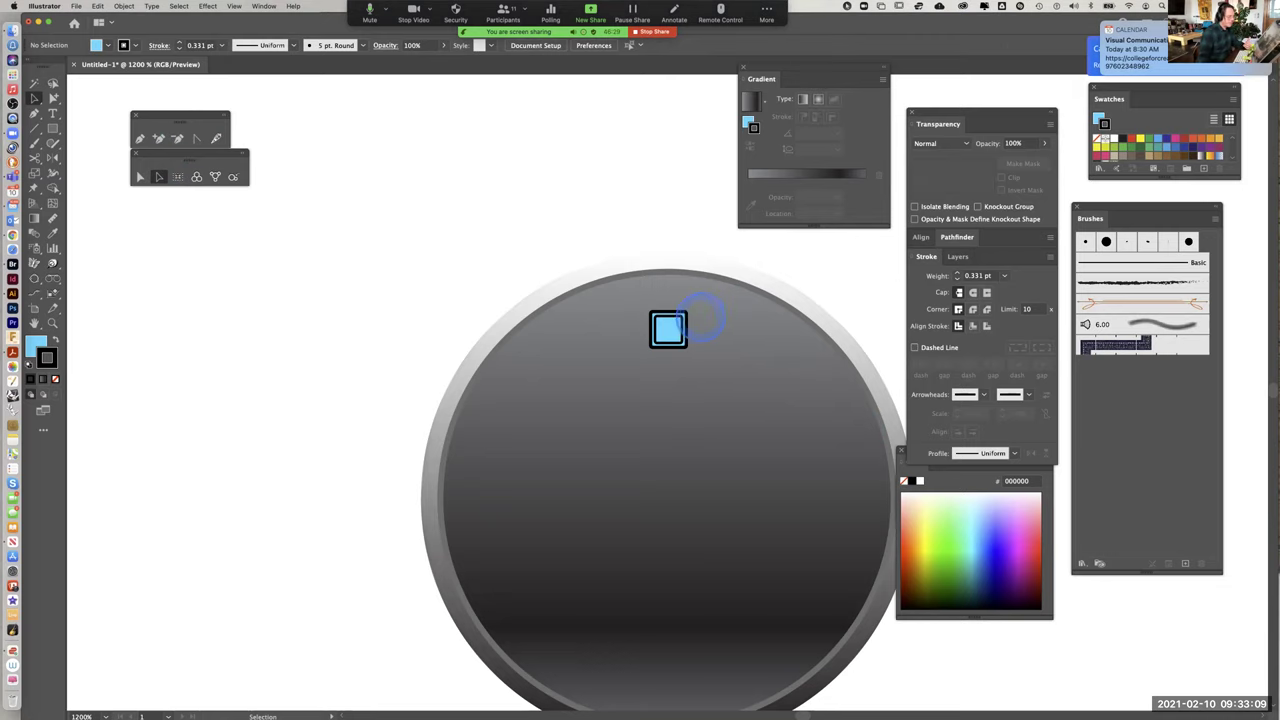
left_click(686, 318)
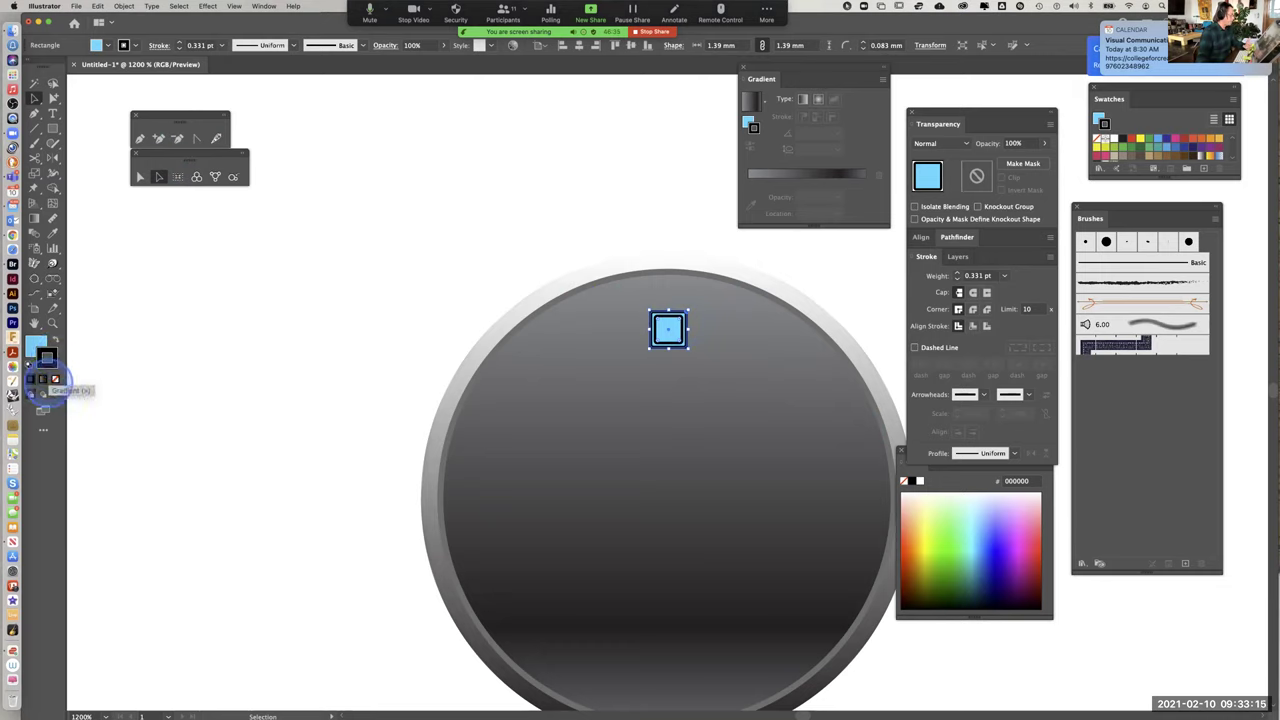
left_click(55, 379)
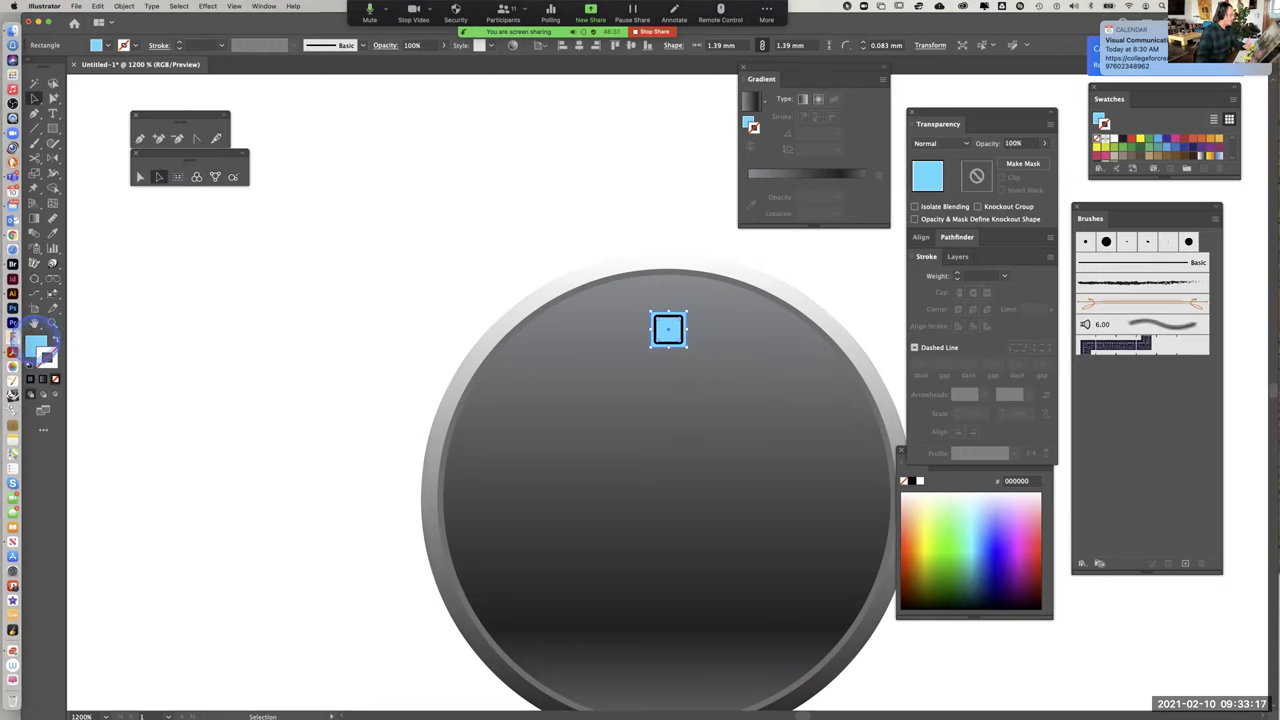
left_click(36, 343)
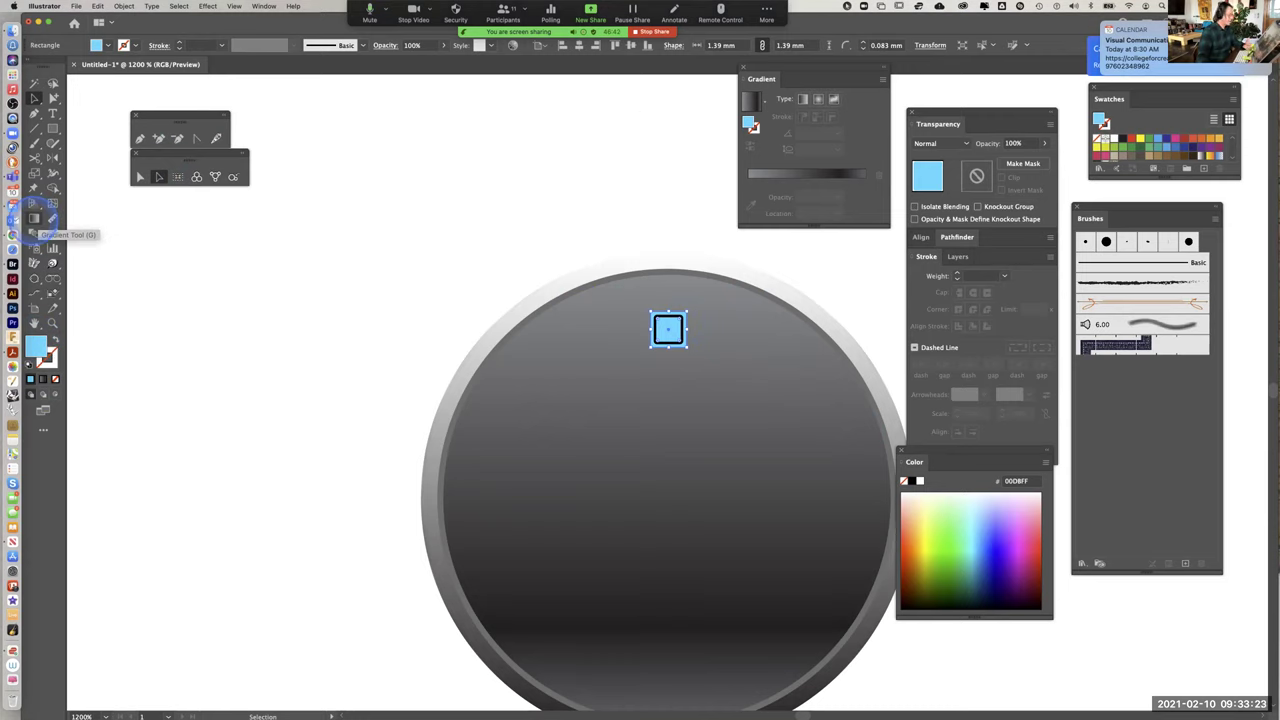
Apply a gradient fill to the blue square using a greyscale swatch
left_click(34, 218)
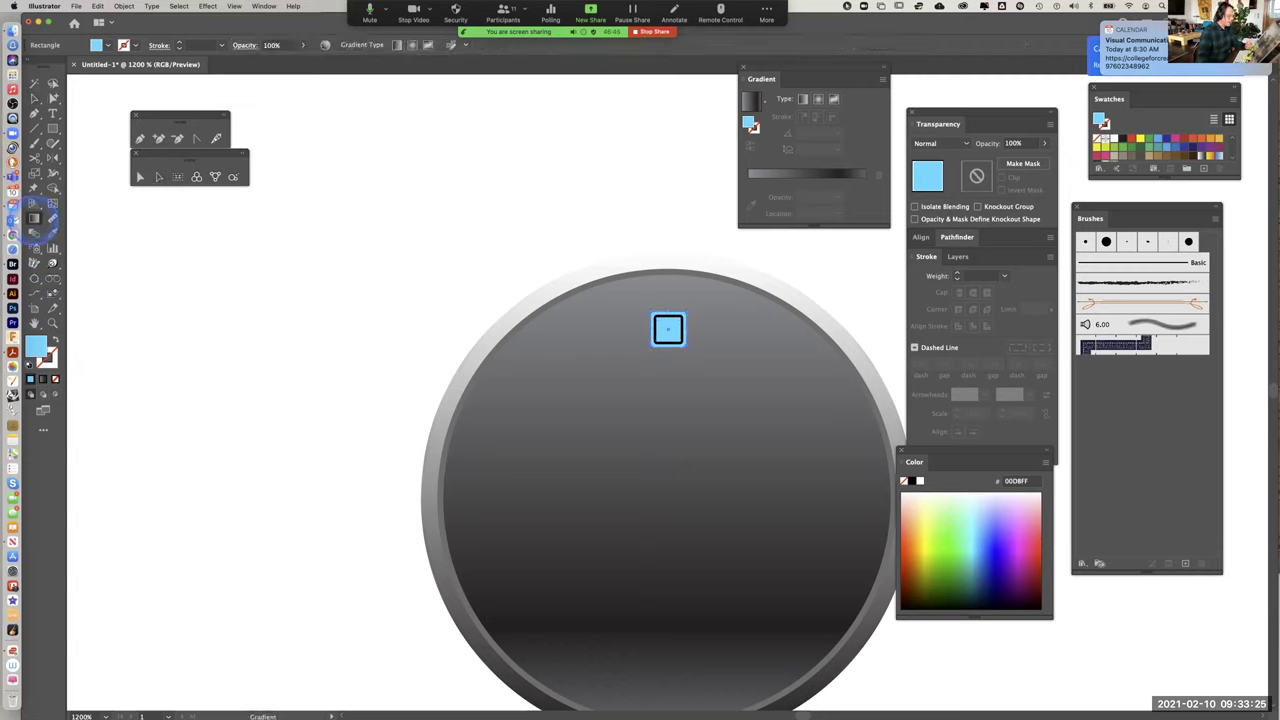
left_click(34, 218)
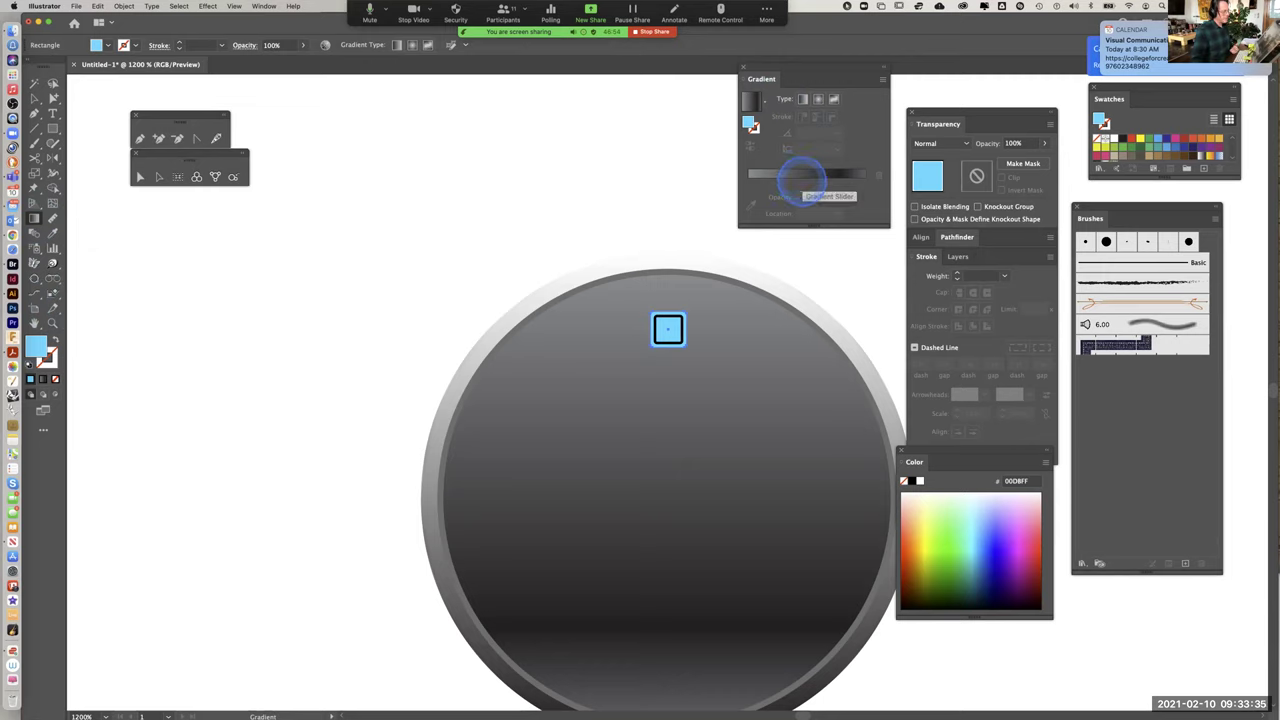
left_click(800, 176)
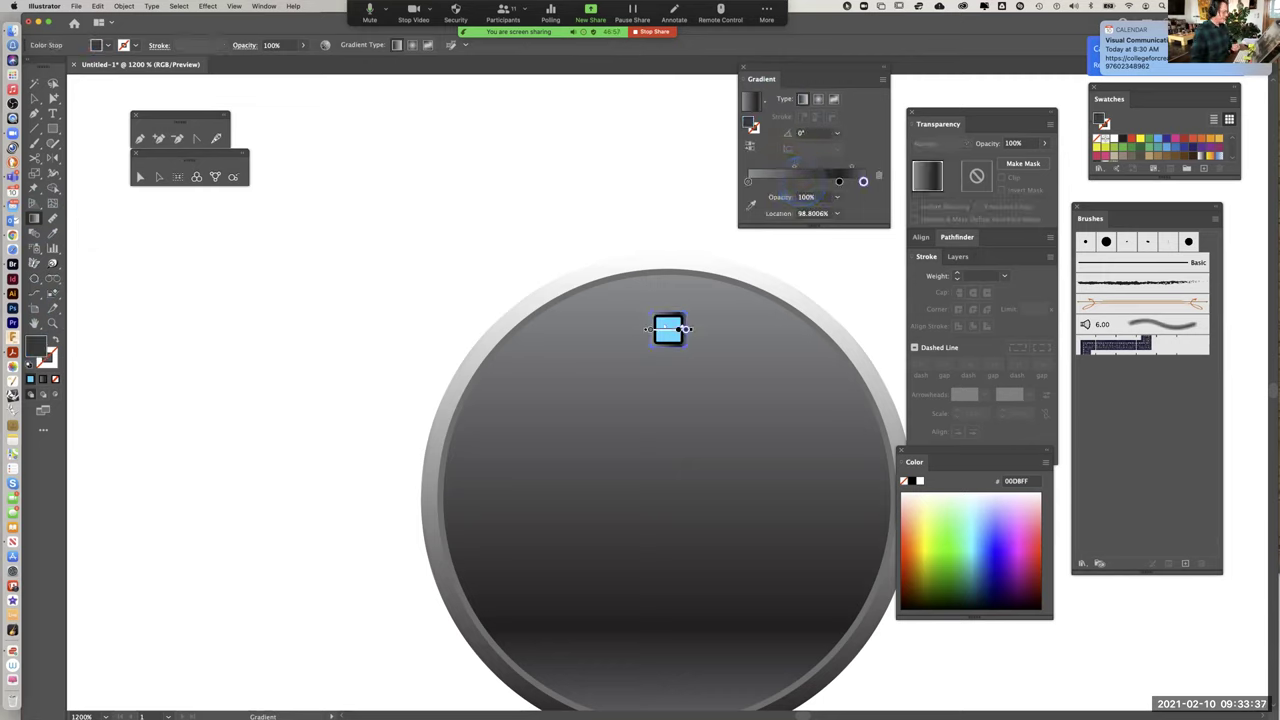
left_click(863, 181)
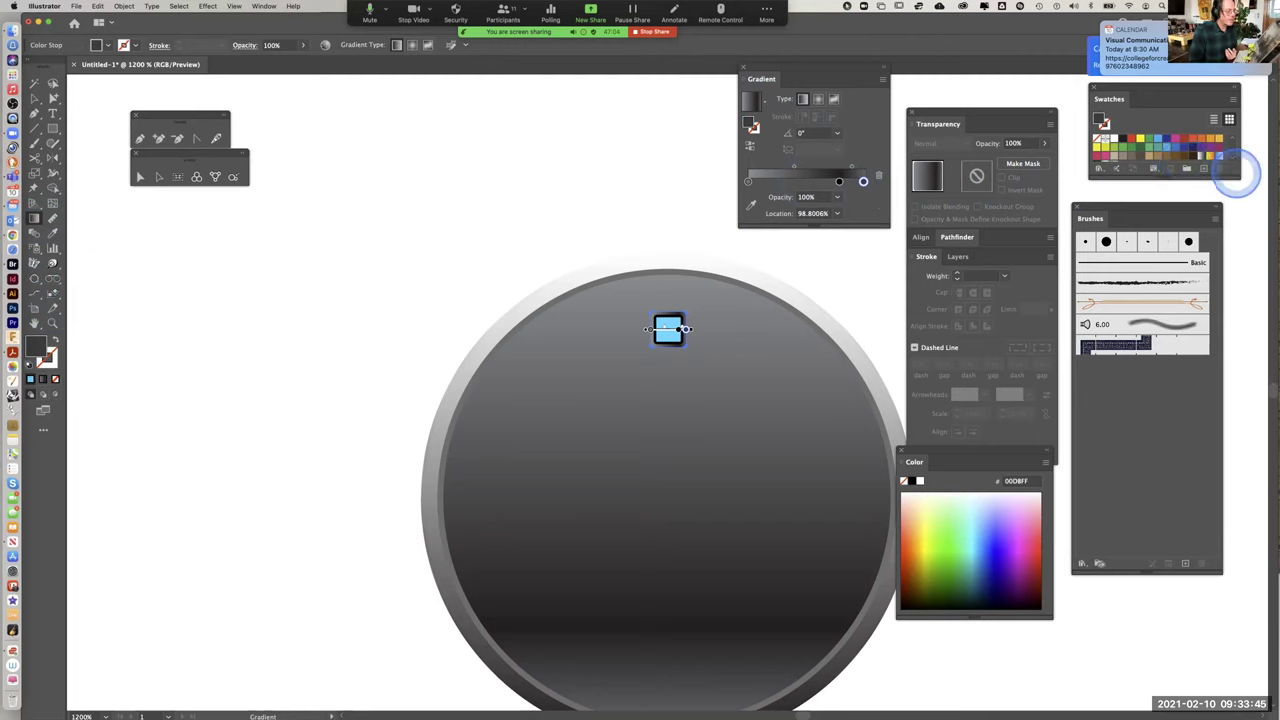
left_click_drag(1239, 176, 1242, 260)
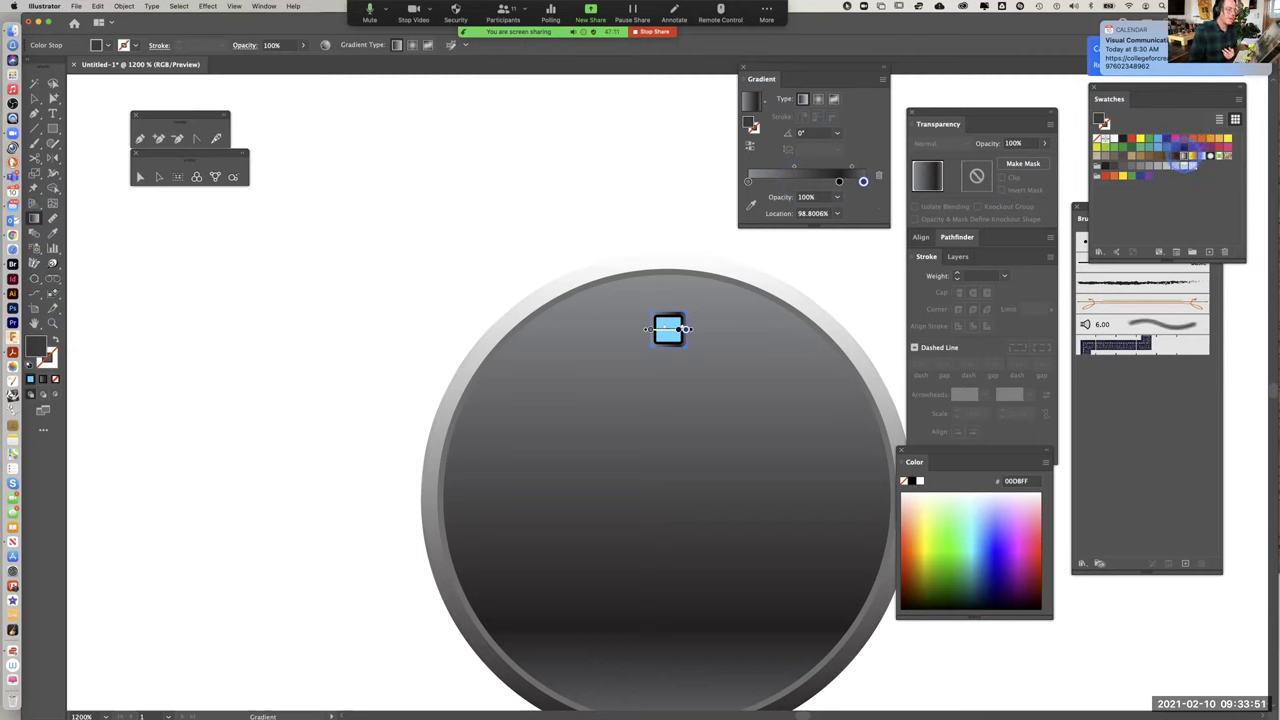
left_click(1183, 158)
Remove the extra black stop from the square's gradient and select the left stop
key("v")
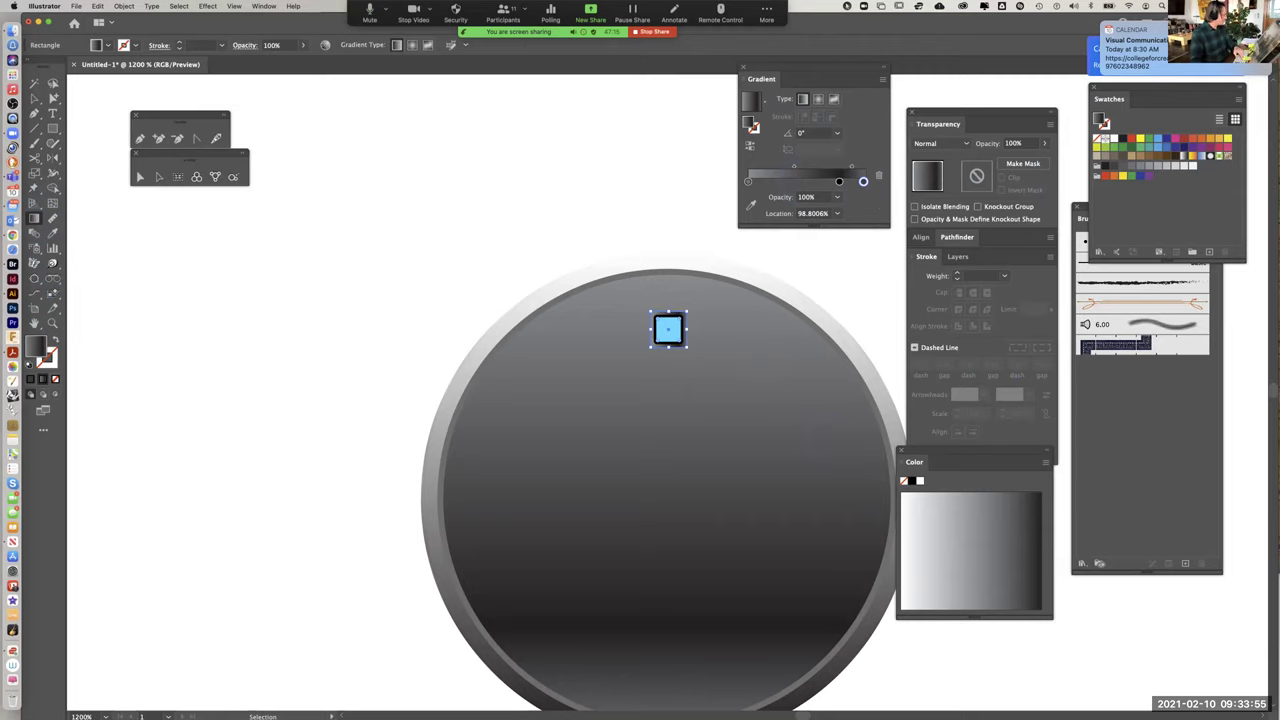
key("super+equal")
key("g")
key("super+equal")
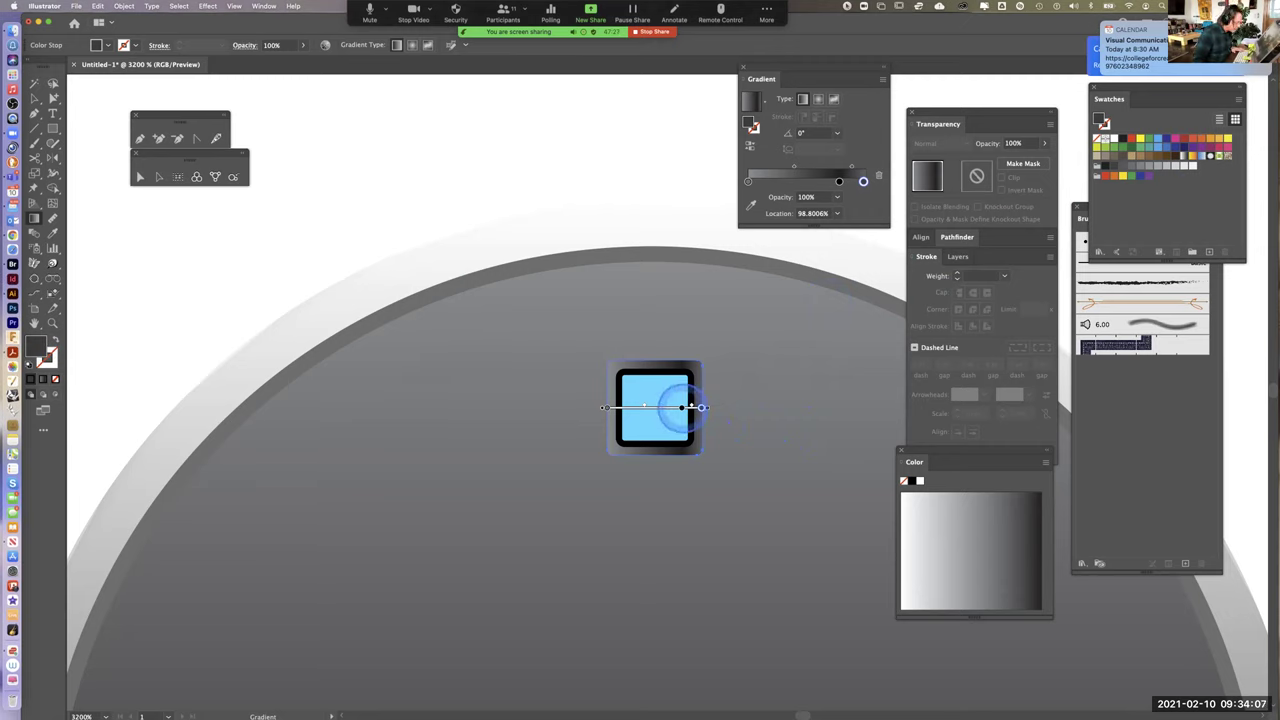
left_click_drag(682, 407, 677, 523)
left_click(605, 408)
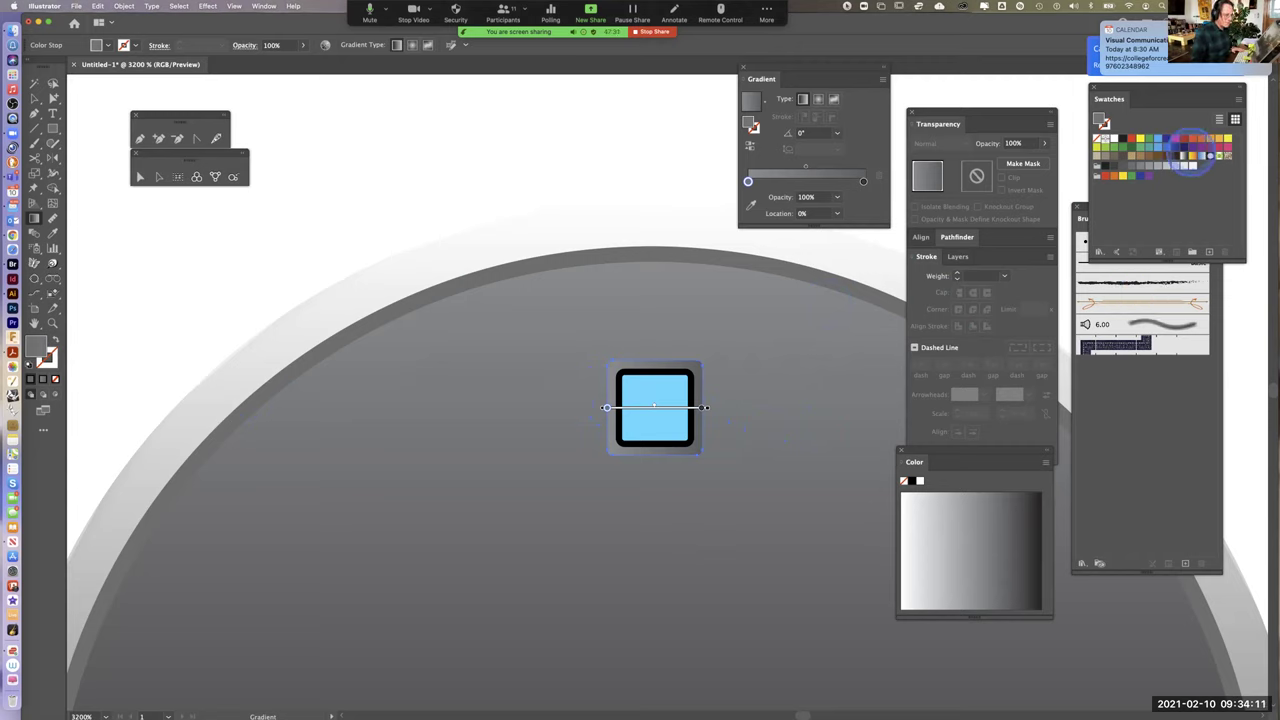
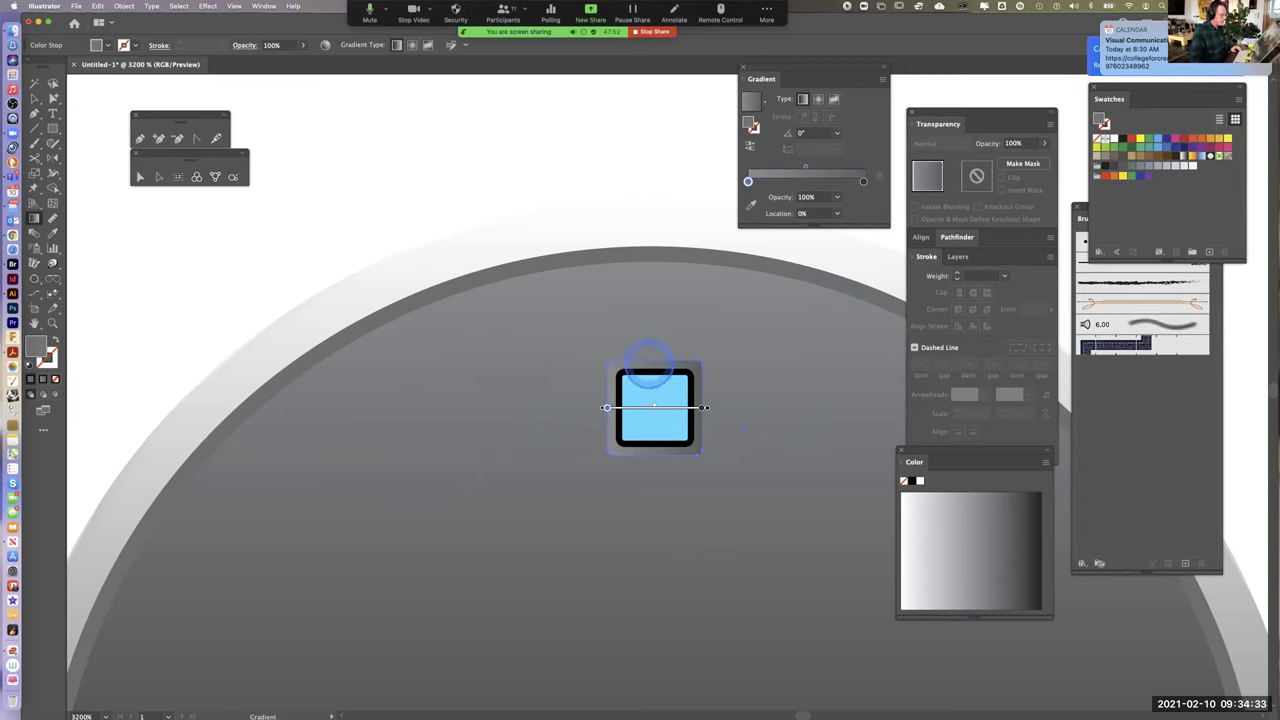
Run the indicator backing square's gradient top to bottom and reverse its direction
left_click_drag(651, 356, 647, 457)
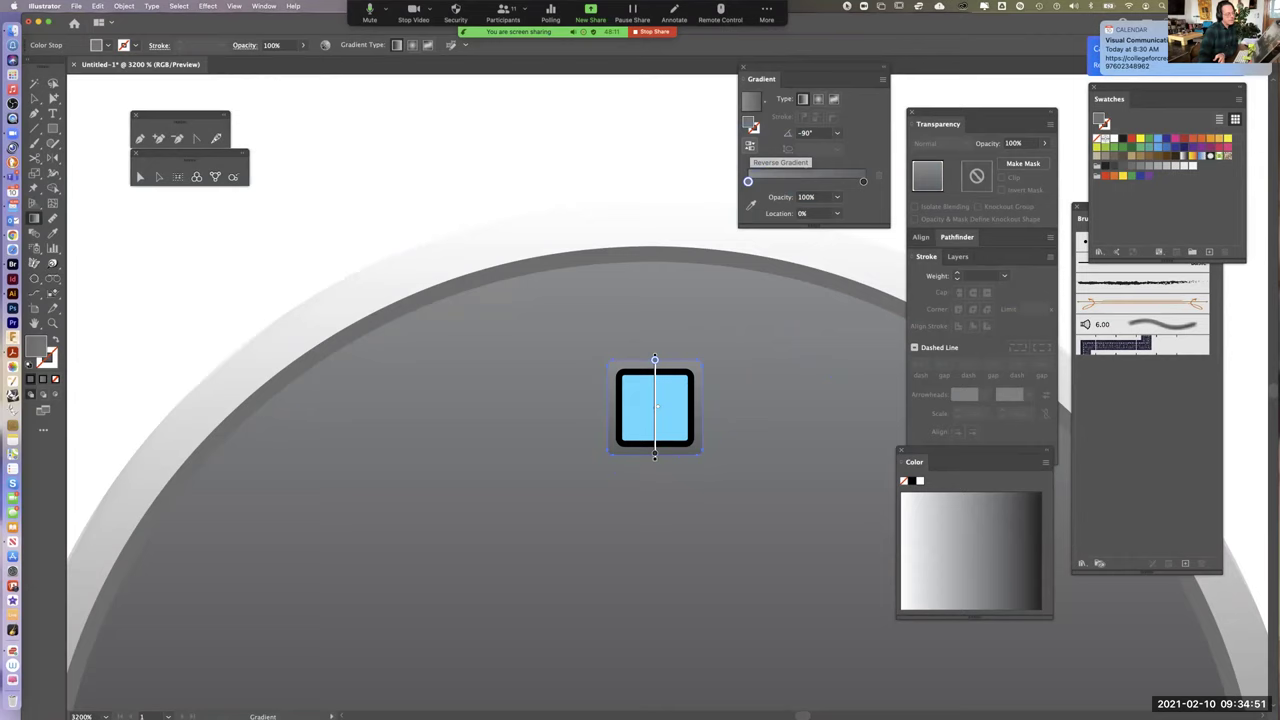
left_click(750, 146)
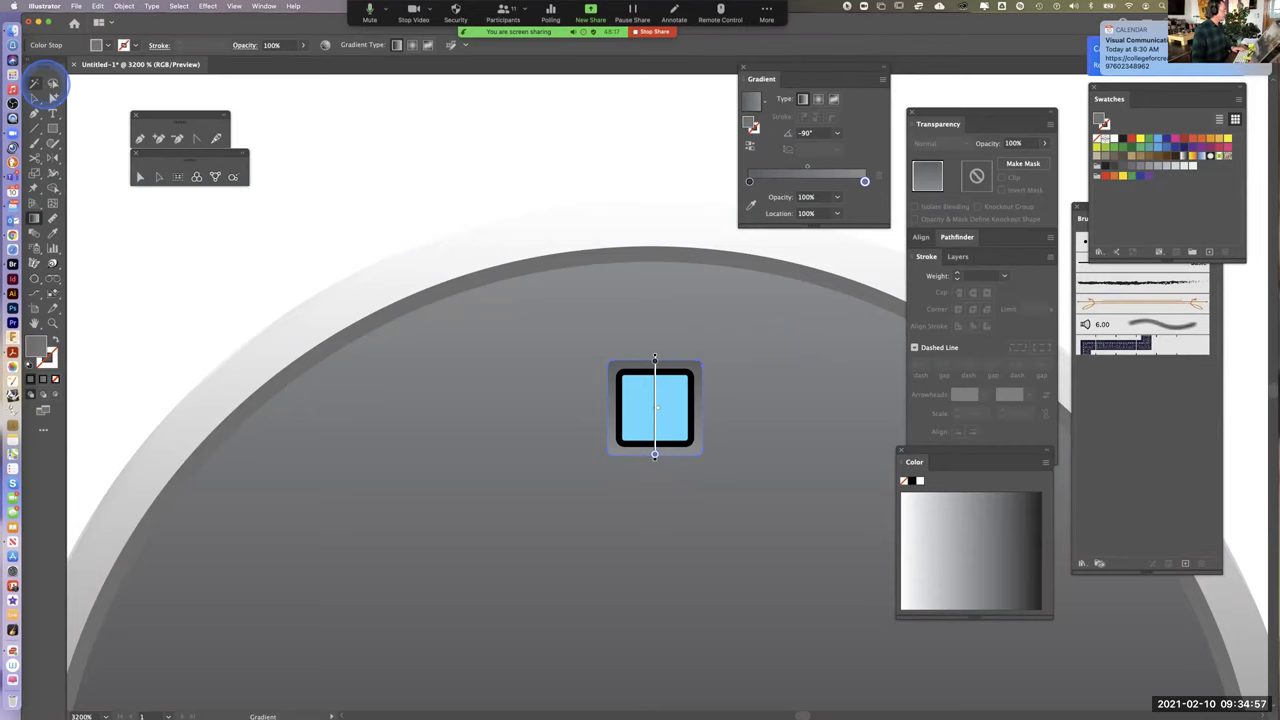
left_click(53, 98)
Darken the backing square's left gradient stop to about 96% black
left_click(461, 194)
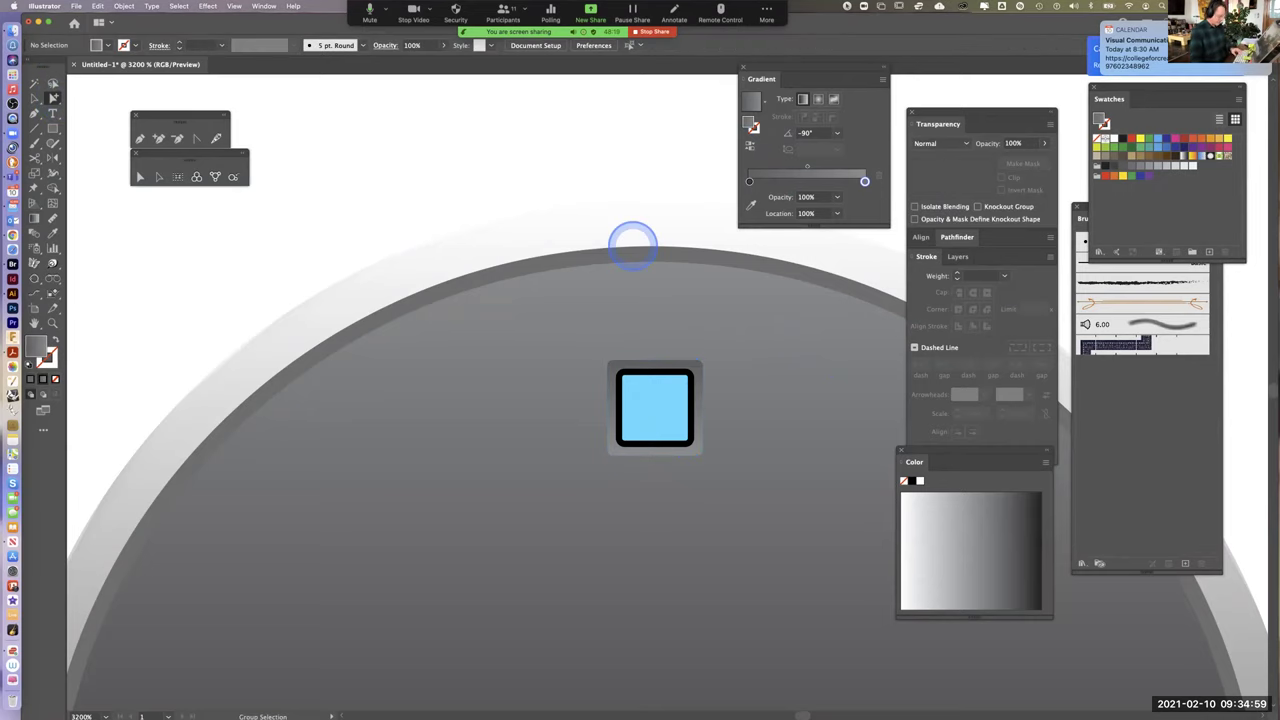
key("super+minus")
key("super+minus")
key("super+minus")
key("super+minus")
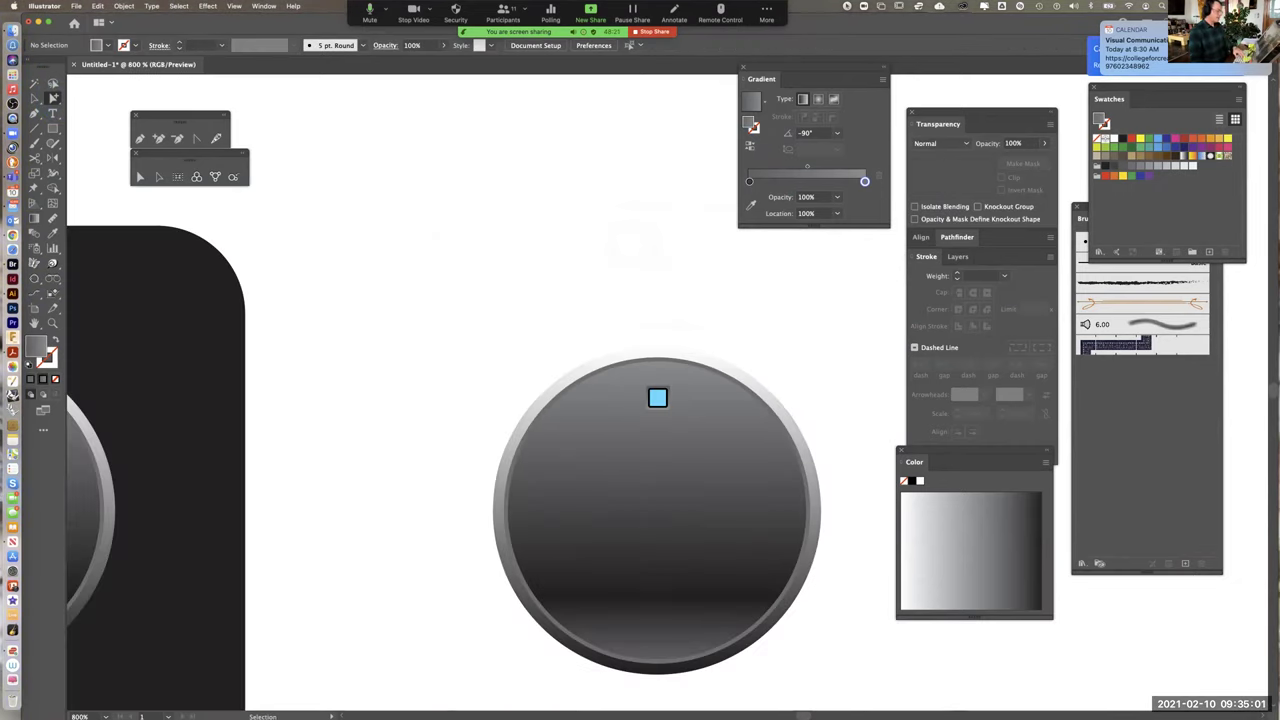
key("super+equal")
key("super+equal")
key("super+equal")
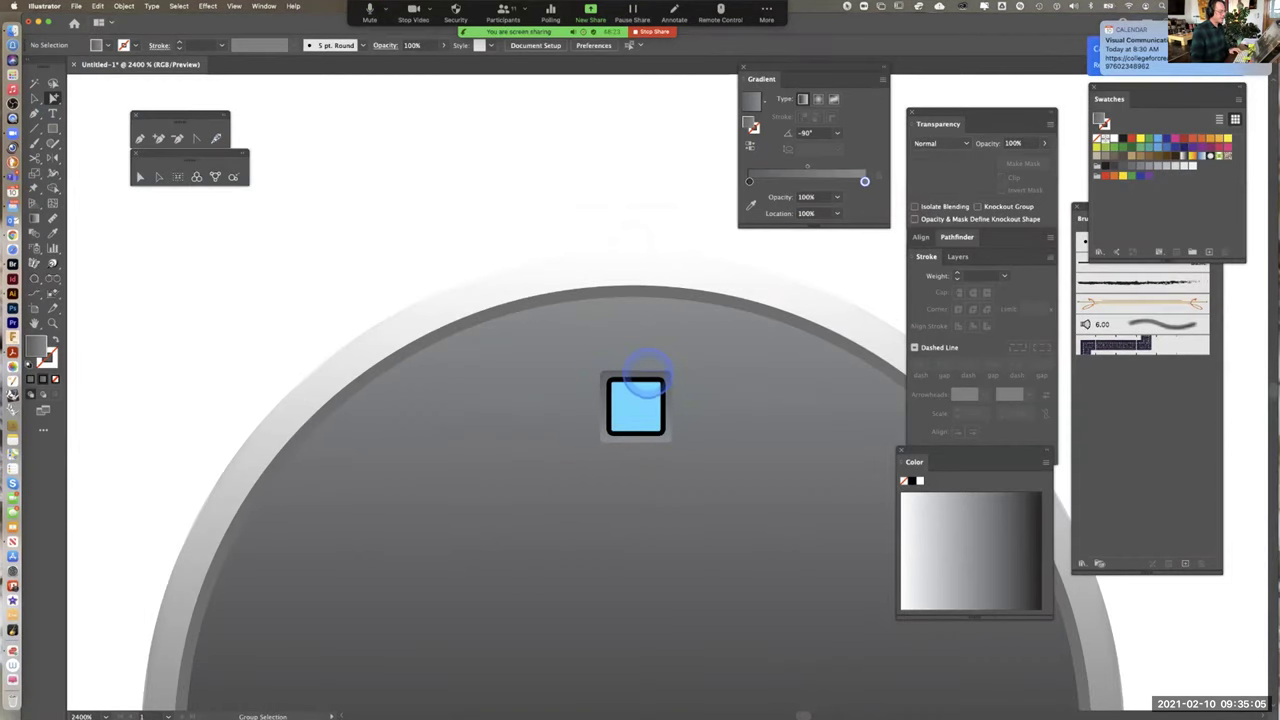
left_click(648, 370)
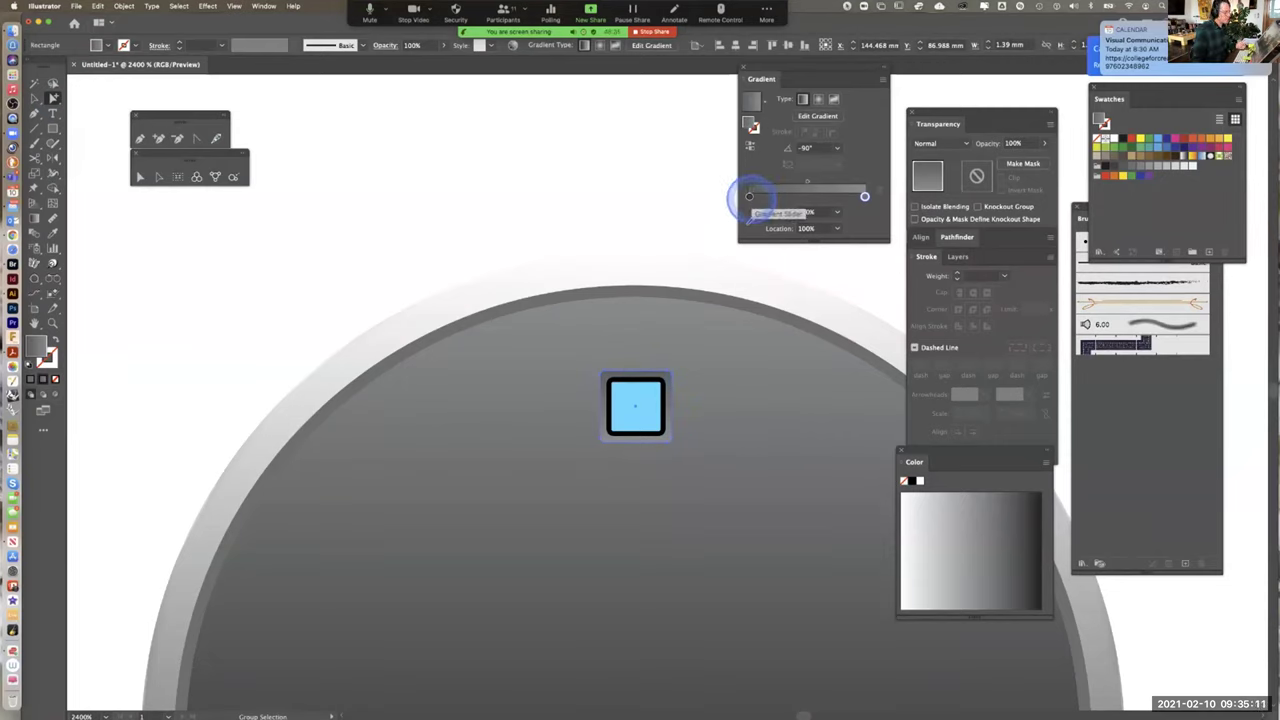
double_click(749, 196)
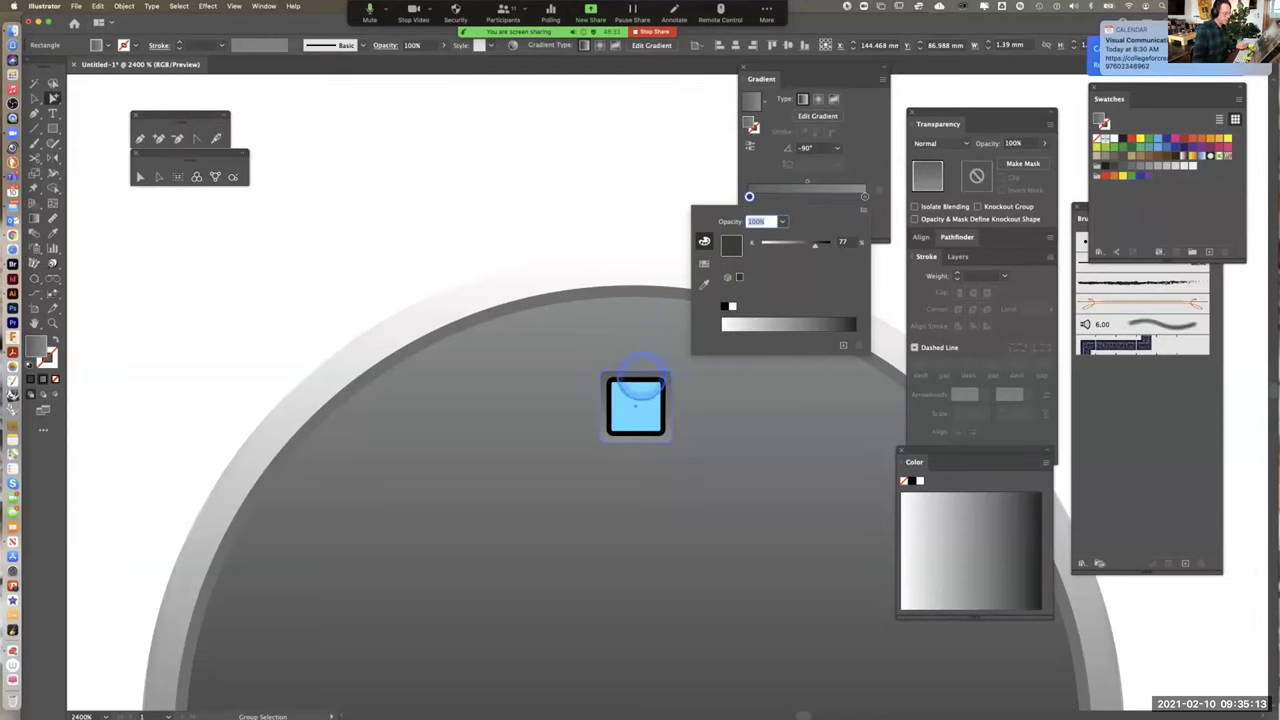
left_click_drag(815, 245, 820, 246)
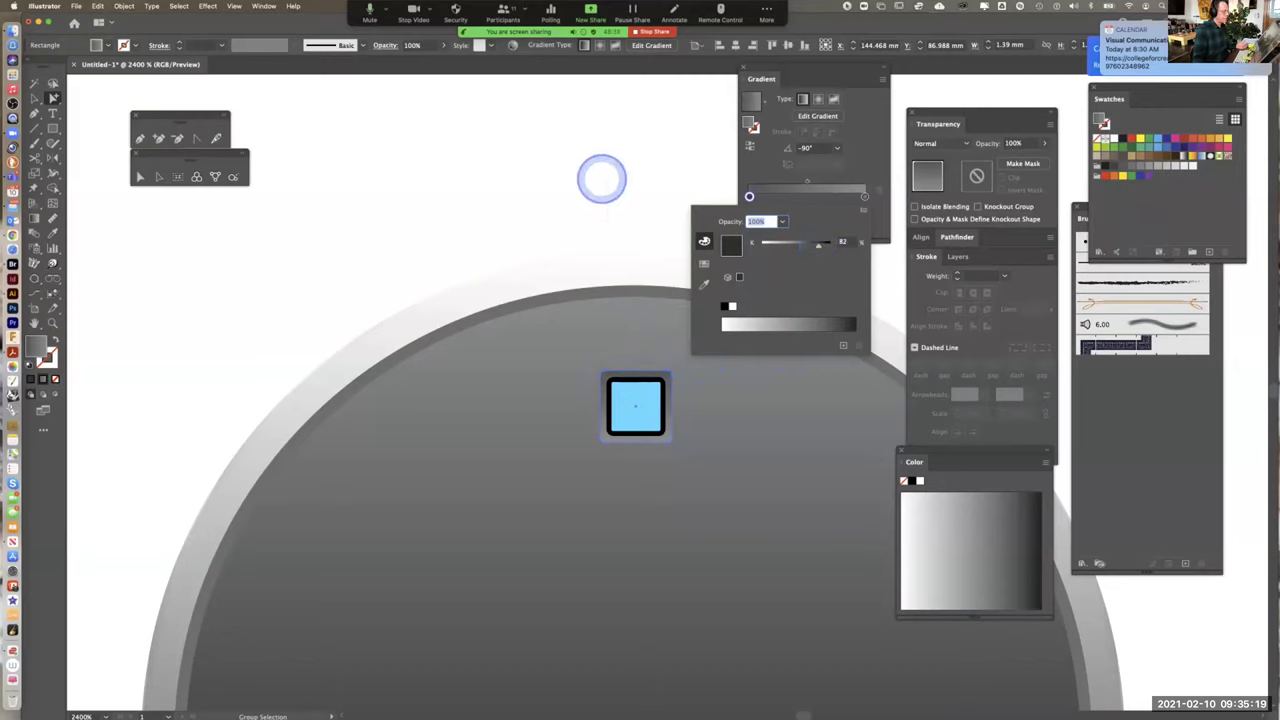
left_click(878, 166)
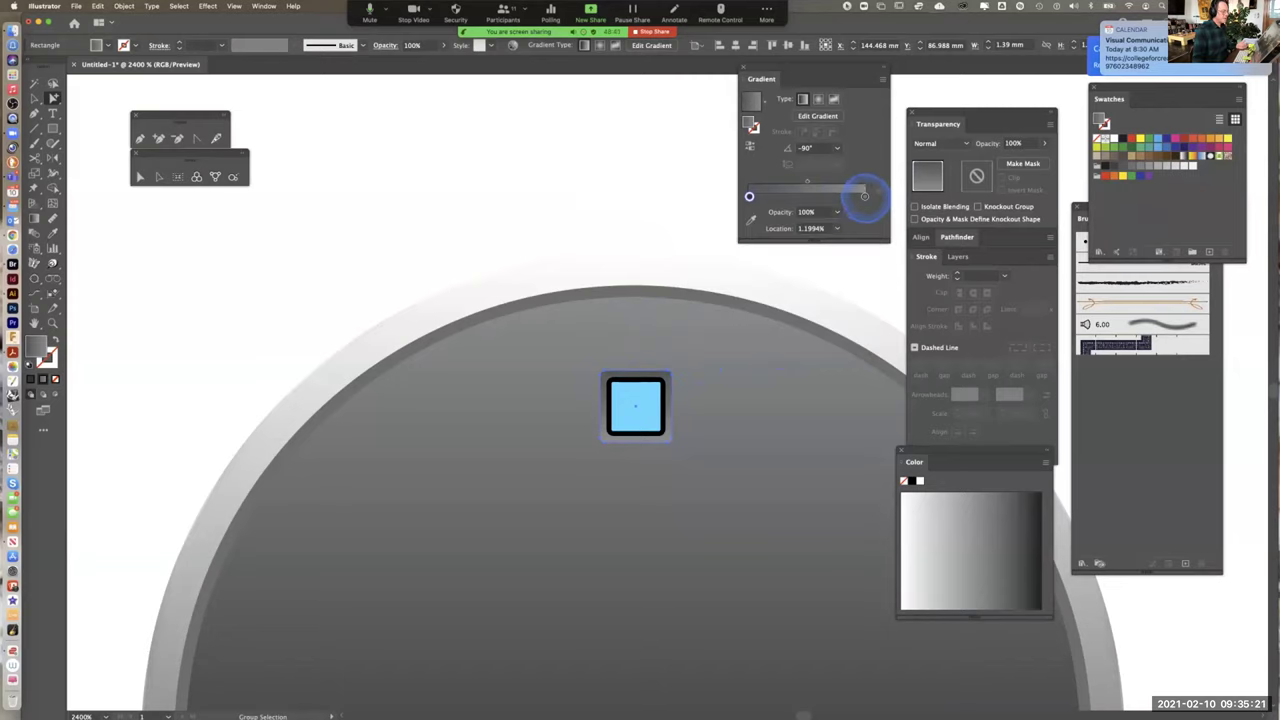
Lighten the square's right gradient stop to 48% black
double_click(864, 196)
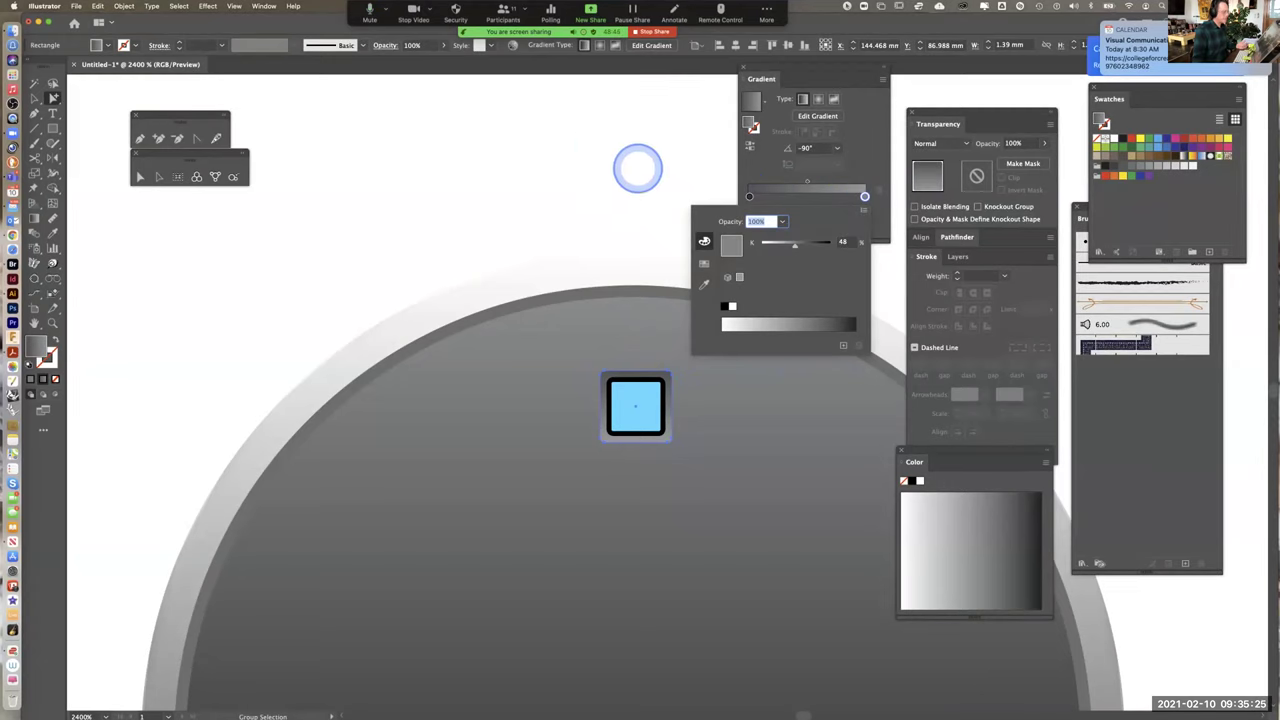
left_click(602, 147)
key("super+minus")
key("super+minus")
key("super+minus")
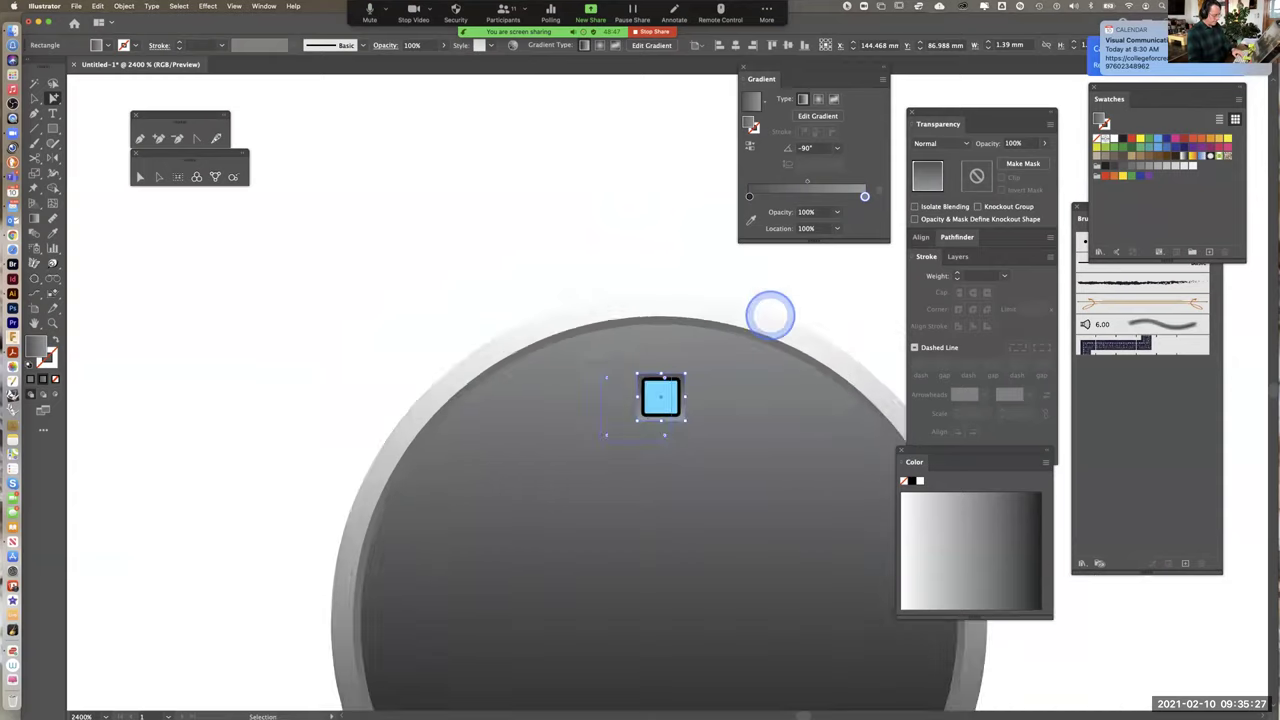
left_click(668, 264)
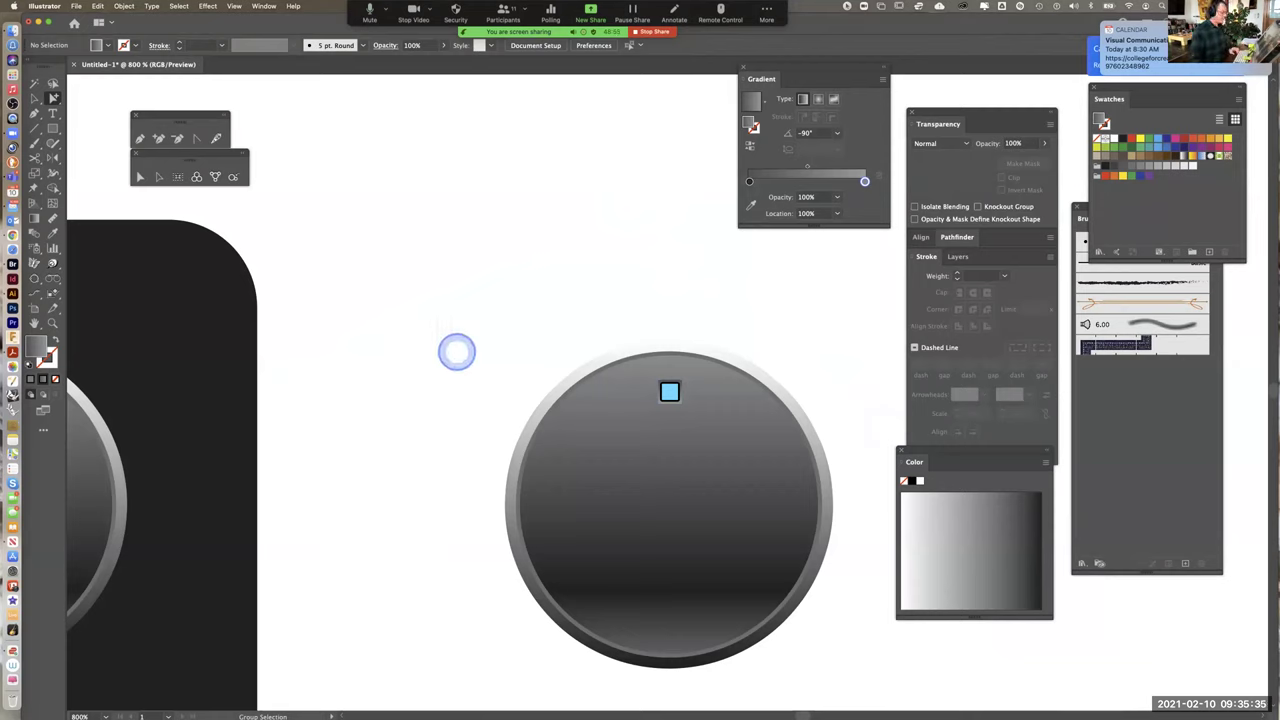
Change the knob gradient's white stop to 43% black for a softer grey rim
left_click(691, 343)
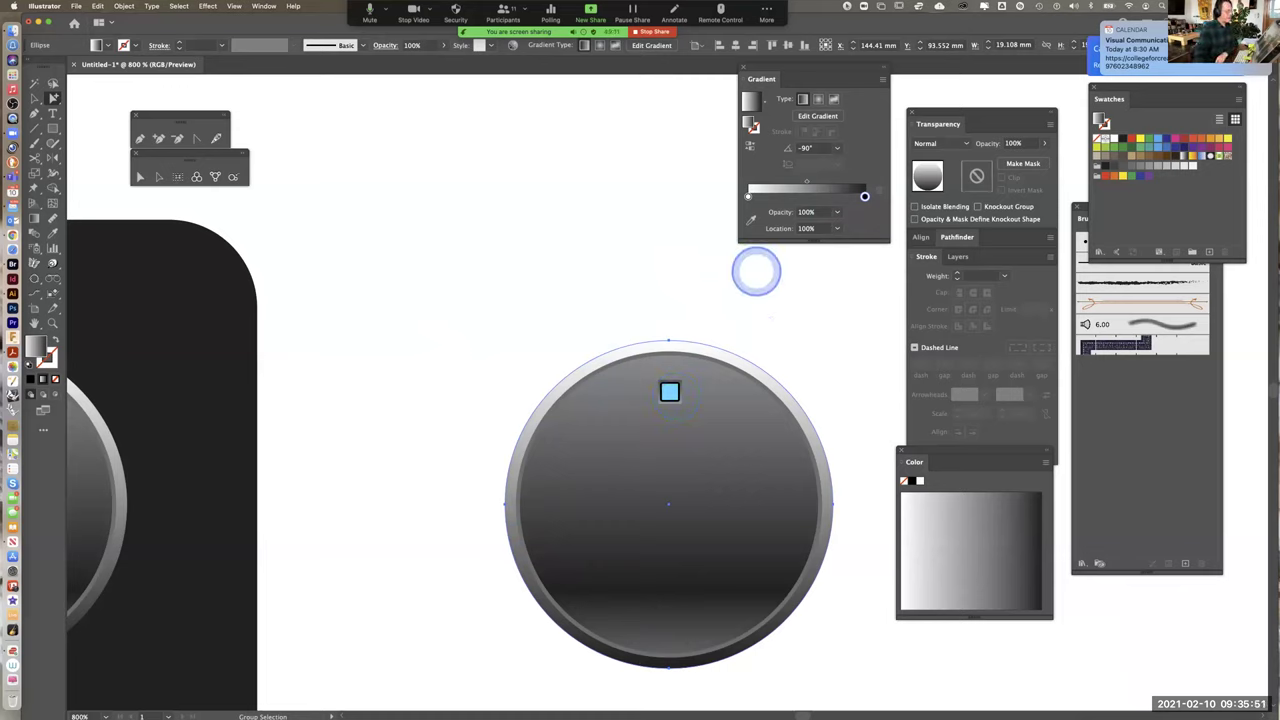
left_click_drag(297, 451, 651, 363)
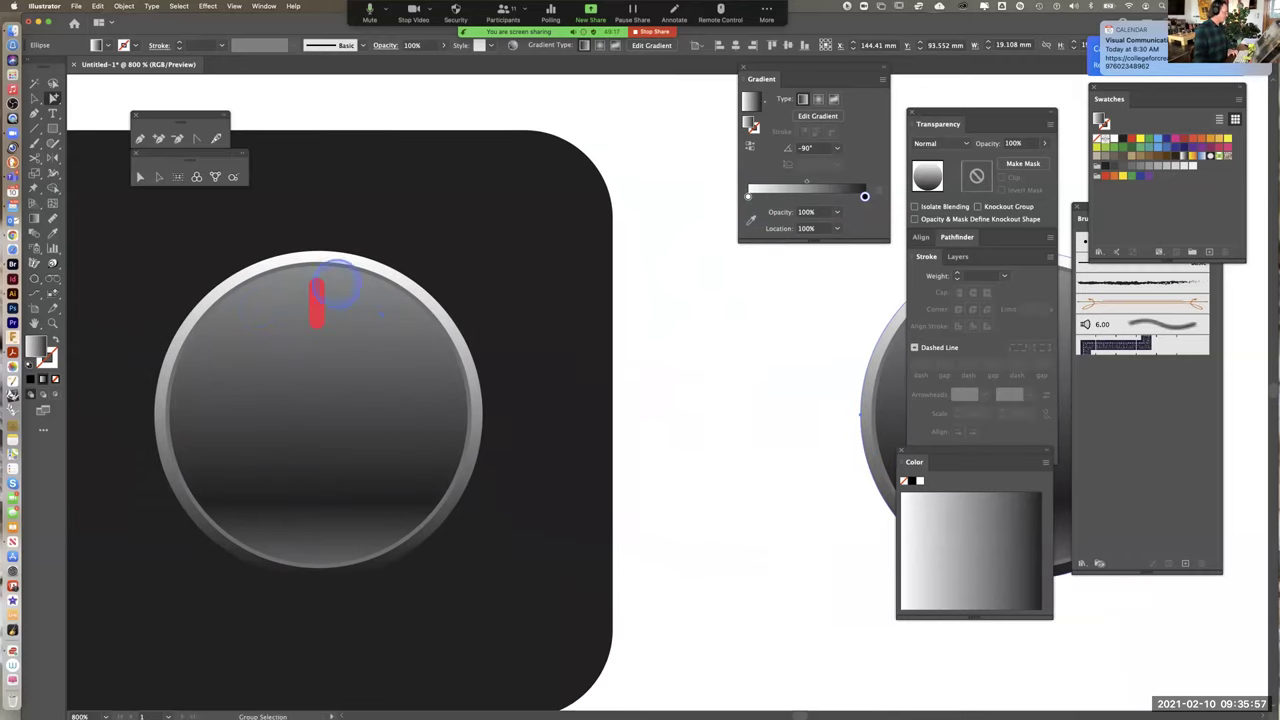
left_click_drag(723, 414, 400, 451)
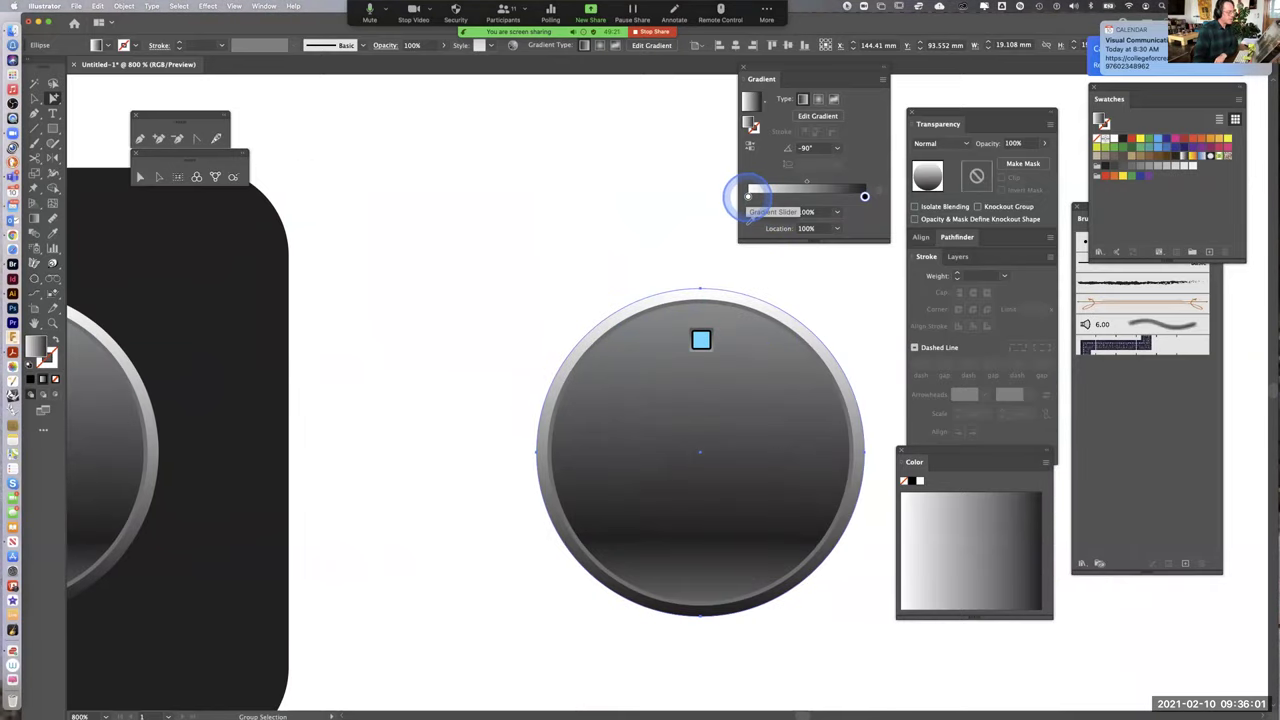
double_click(748, 196)
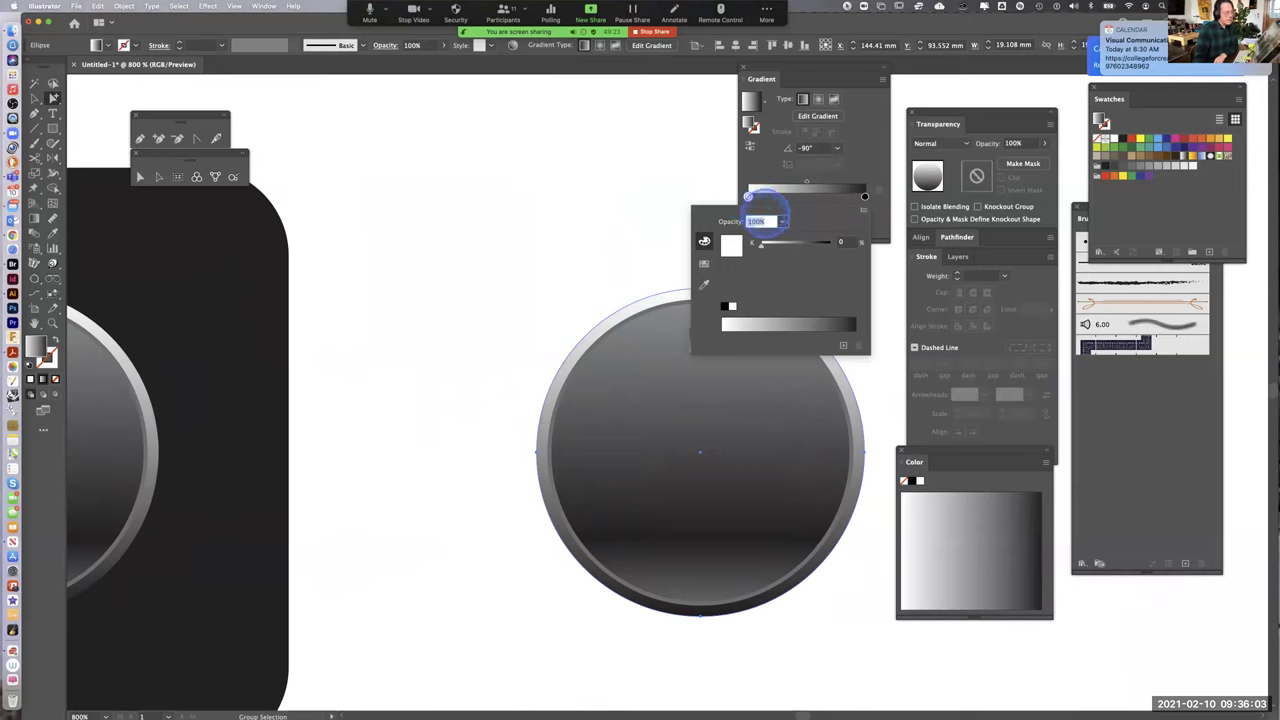
left_click_drag(761, 251, 772, 249)
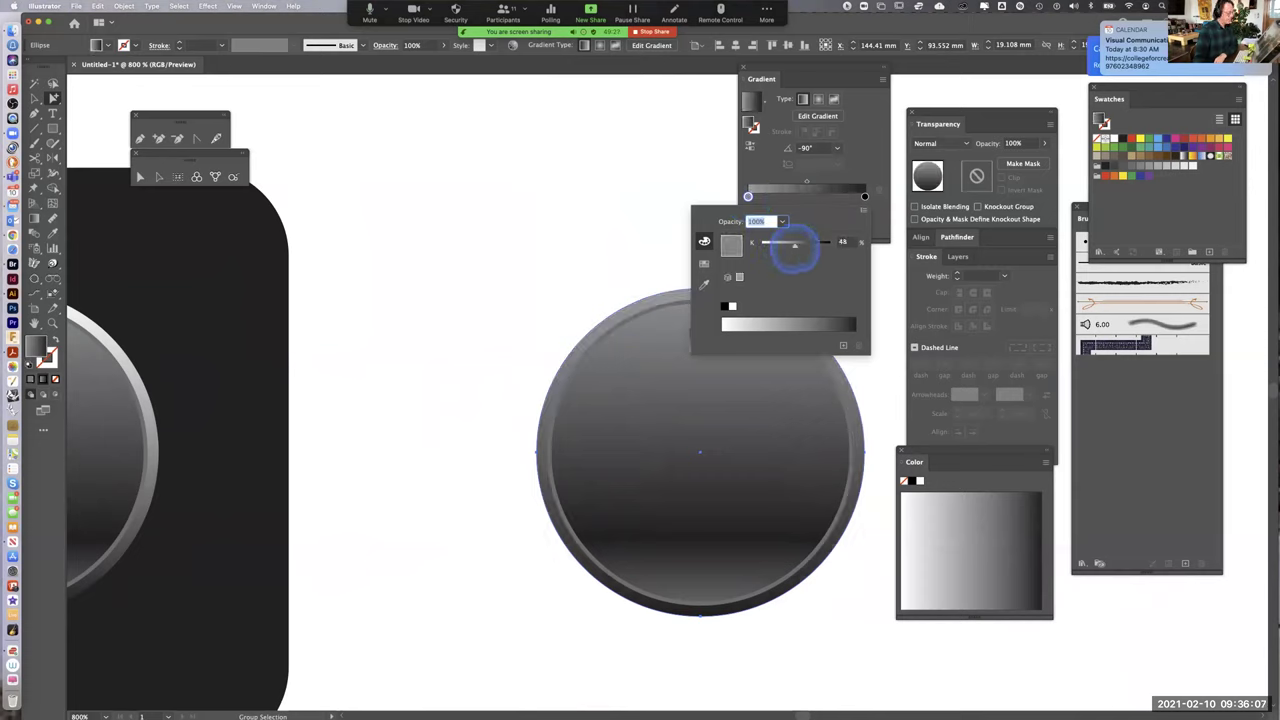
left_click(585, 193)
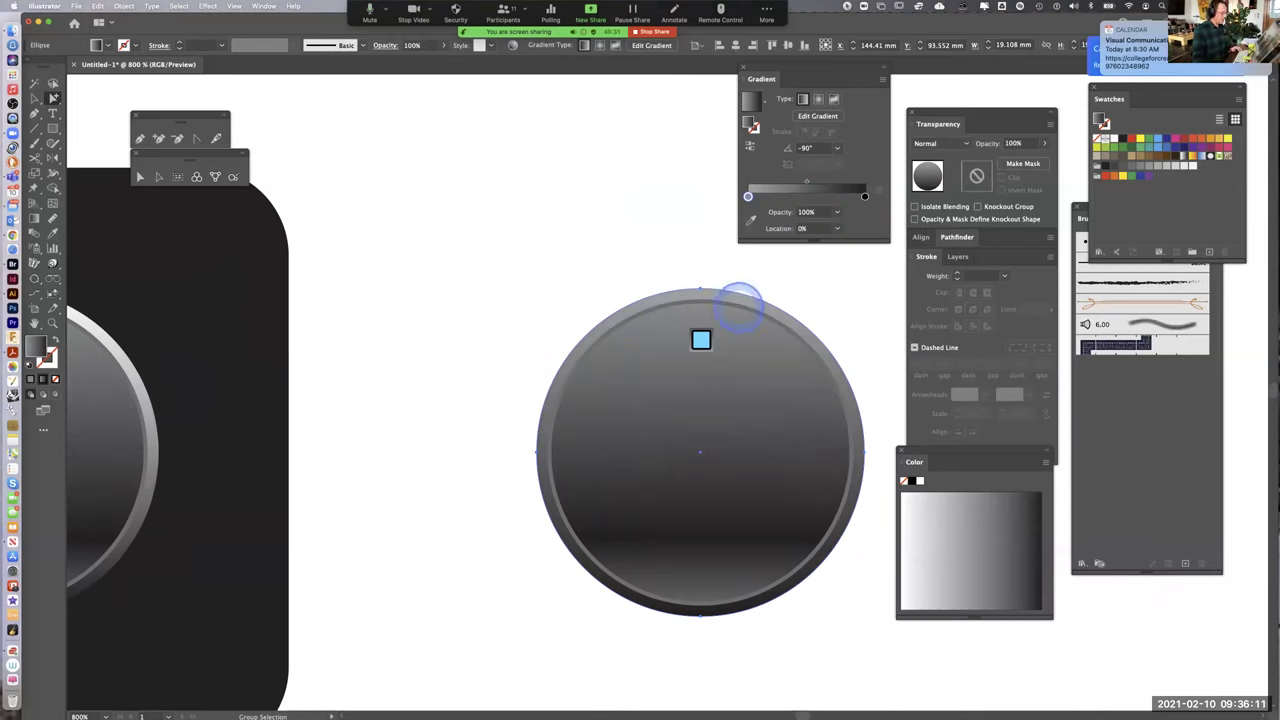
left_click(740, 305)
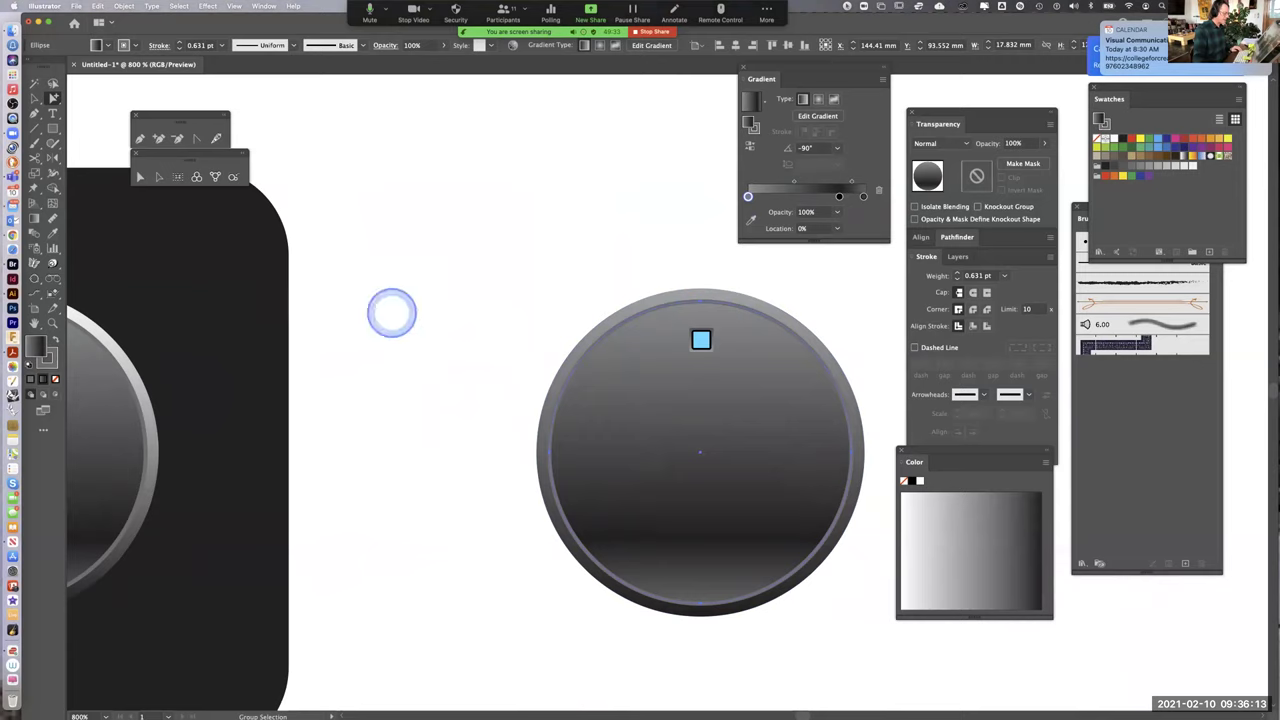
left_click(45, 354)
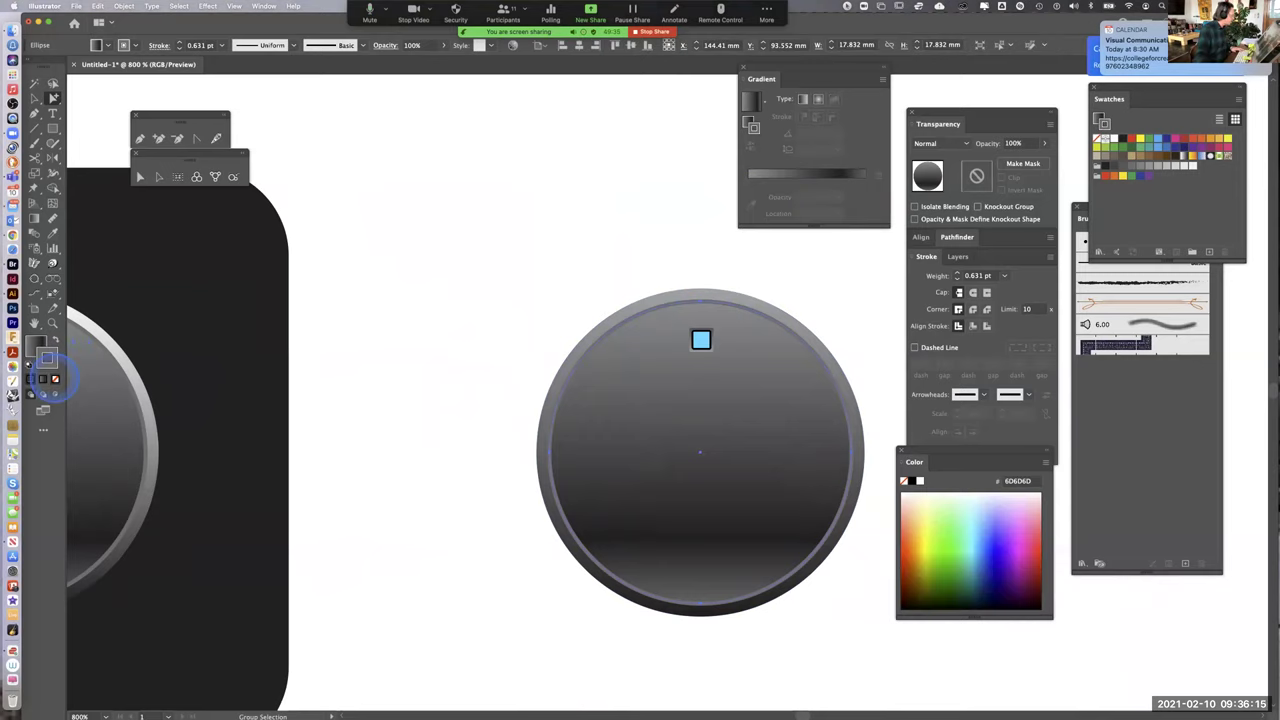
left_click(425, 332)
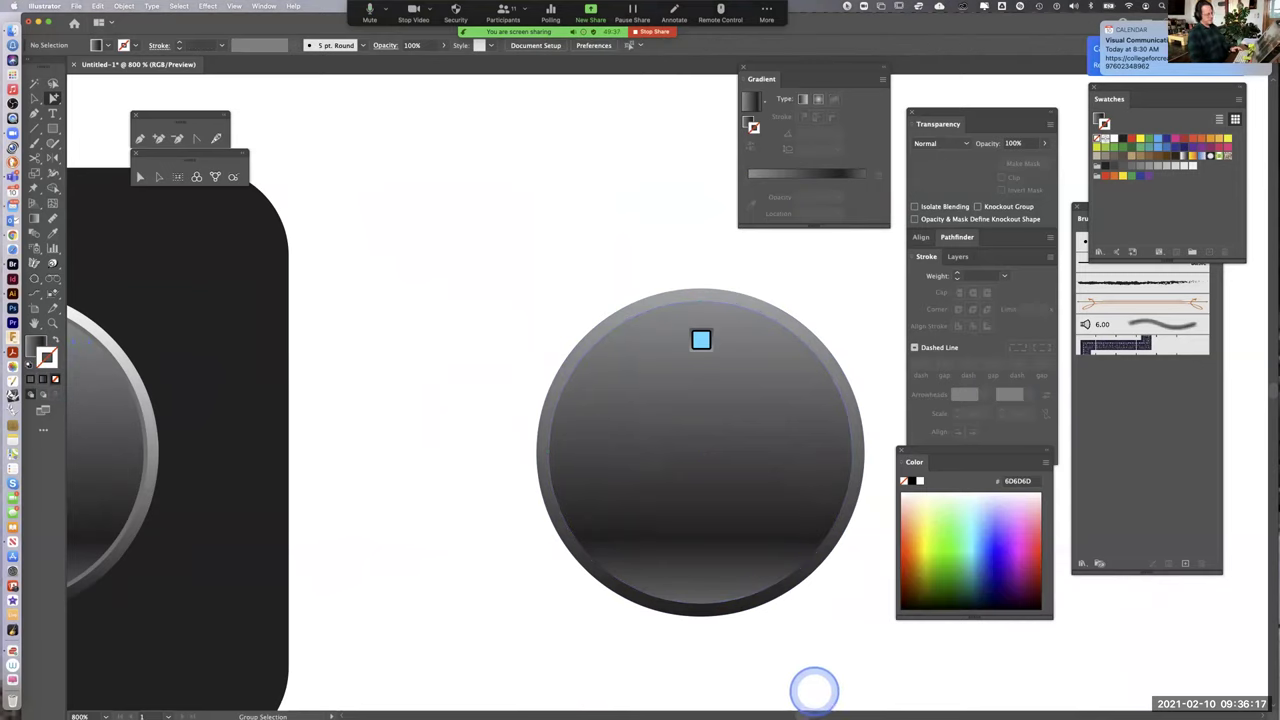
Option-drag a copy of the blue-marked knob onto the third dark panel
key("ctrl+minus")
key("ctrl+minus")
key("ctrl+minus")
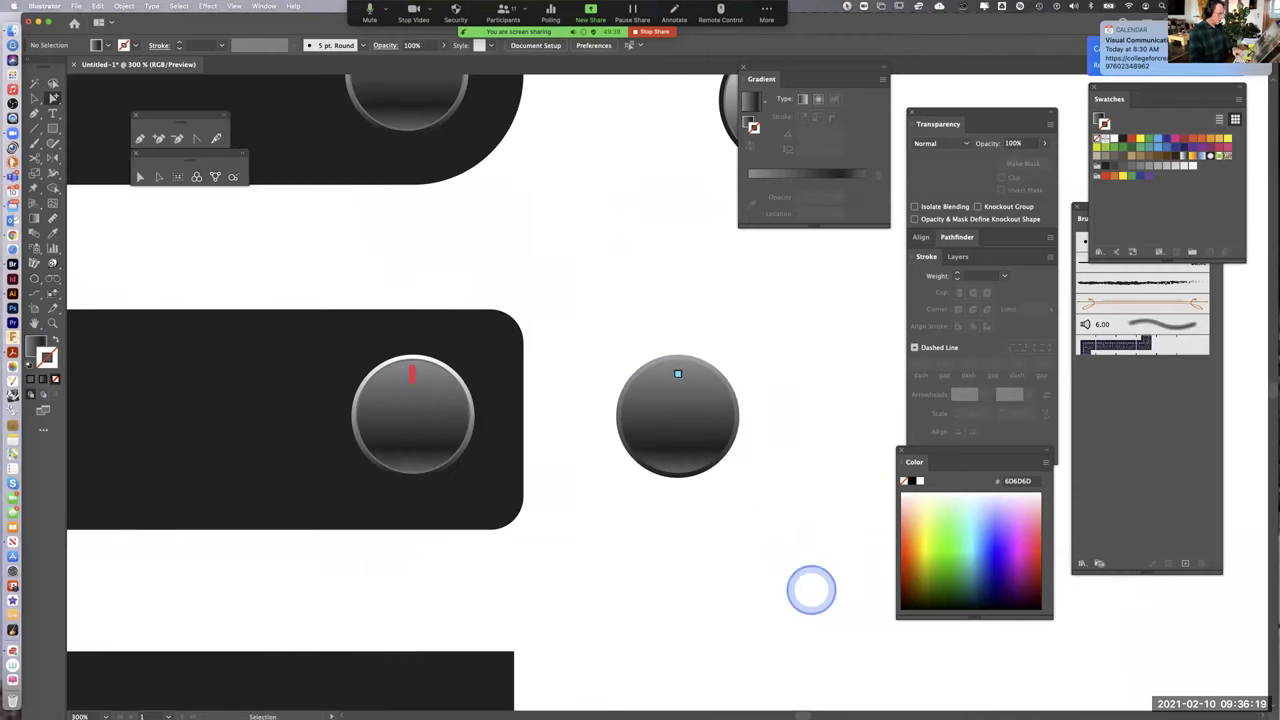
left_click_drag(771, 477, 801, 474)
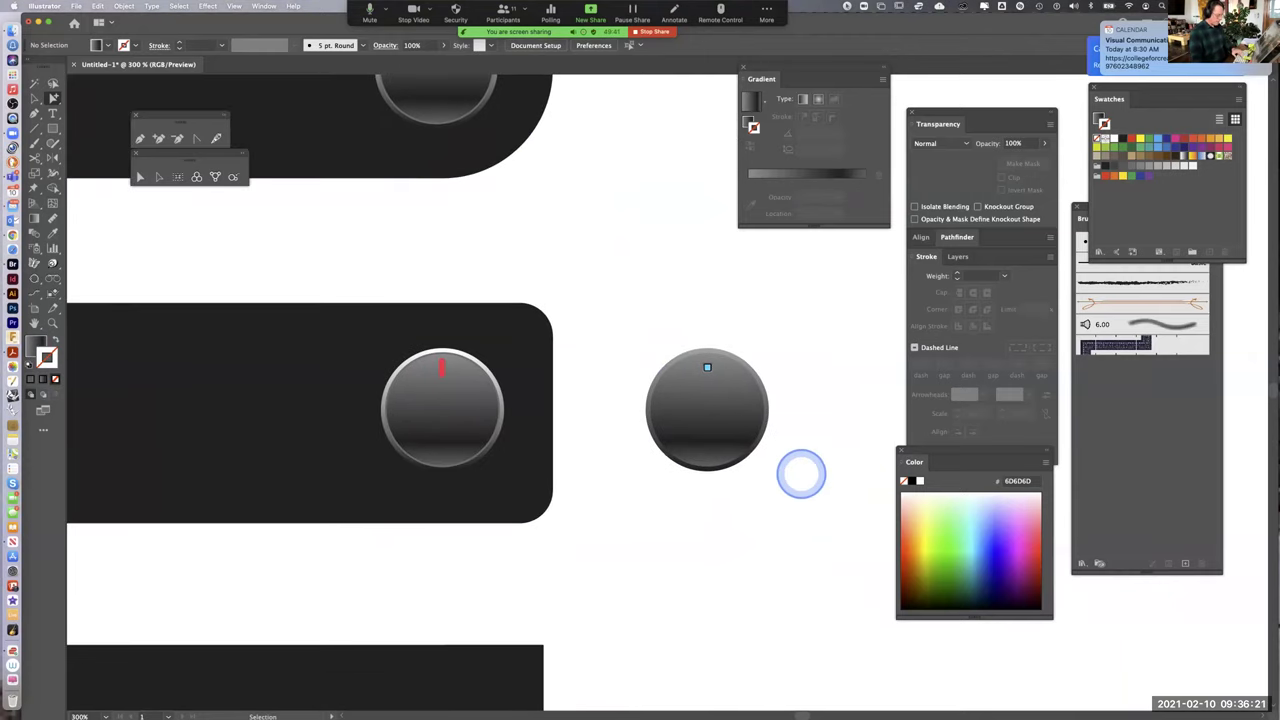
key("ctrl+minus")
key("ctrl+minus")
key("ctrl+minus")
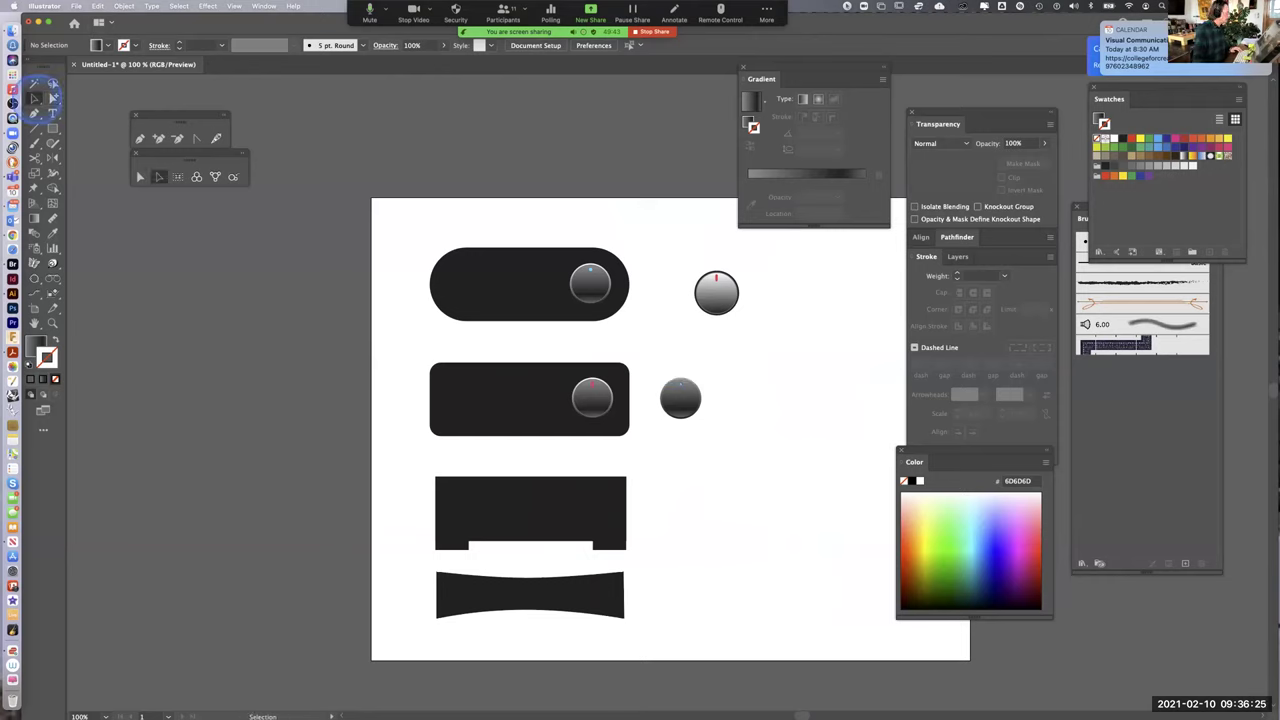
left_click(694, 412)
left_click_drag(694, 412, 531, 506)
left_click(766, 498)
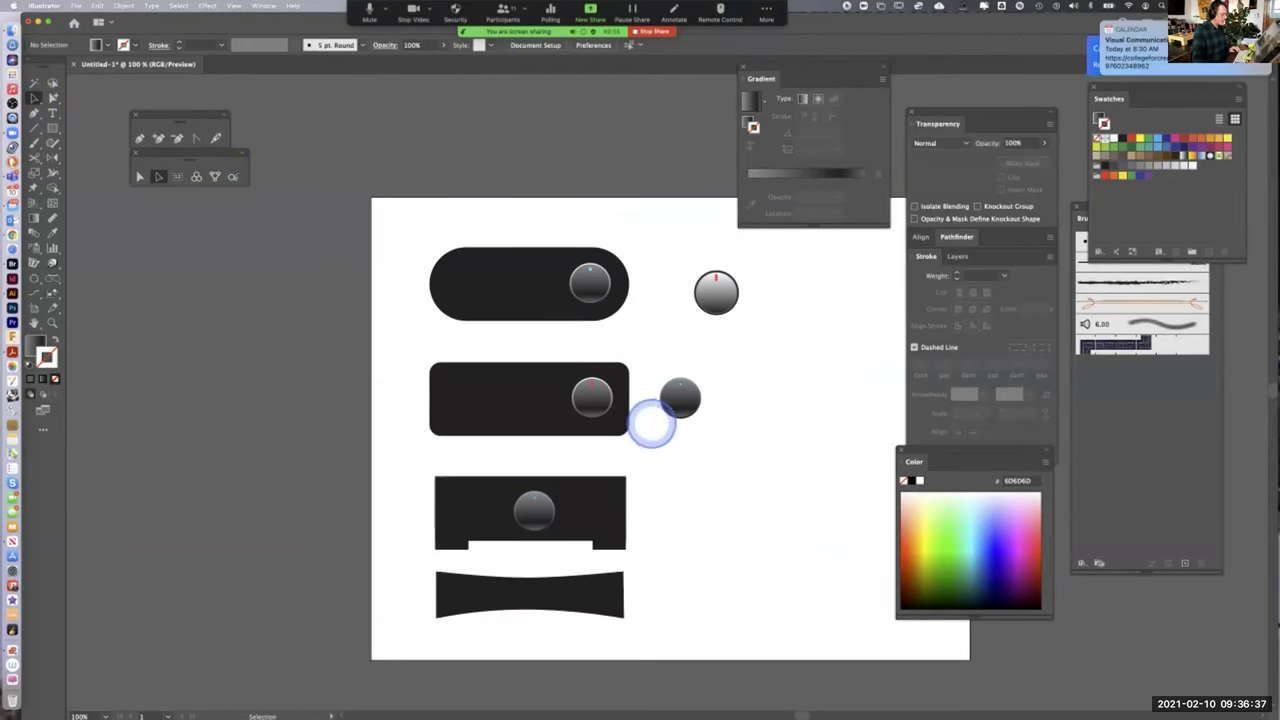
Remove the curved bottom panel beneath the third panel
key("super+equal")
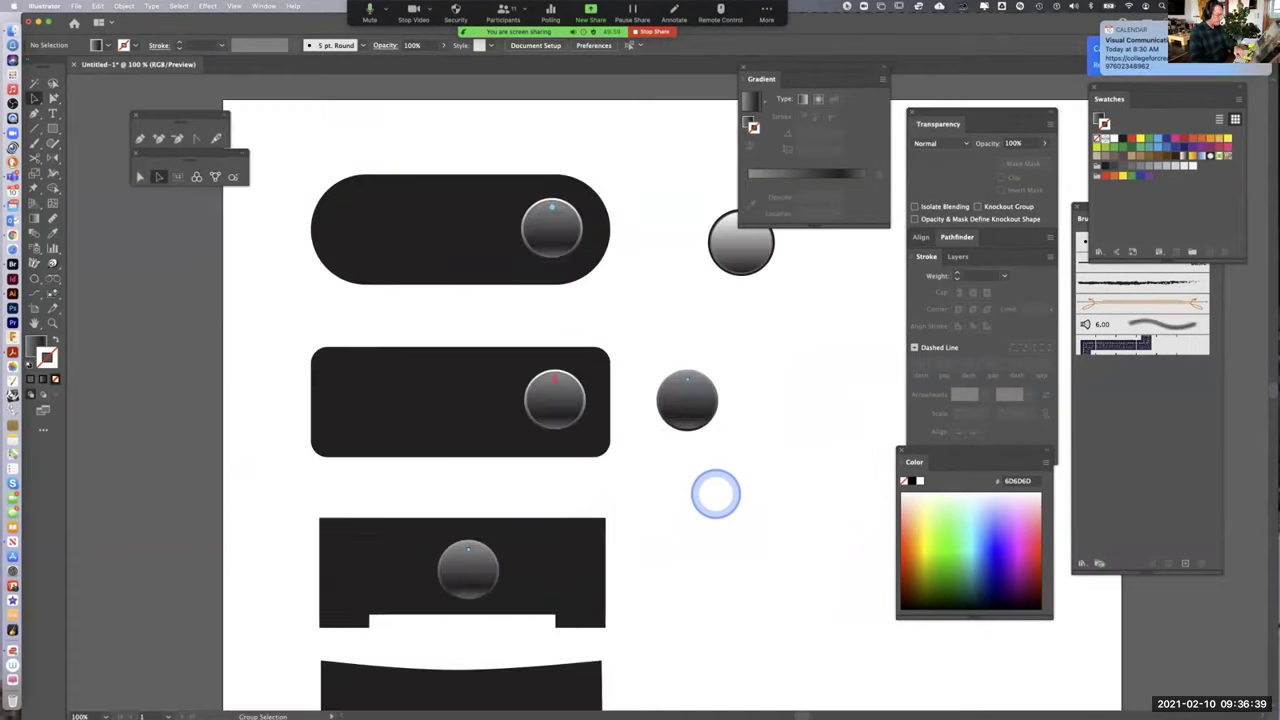
left_click_drag(662, 549, 749, 209)
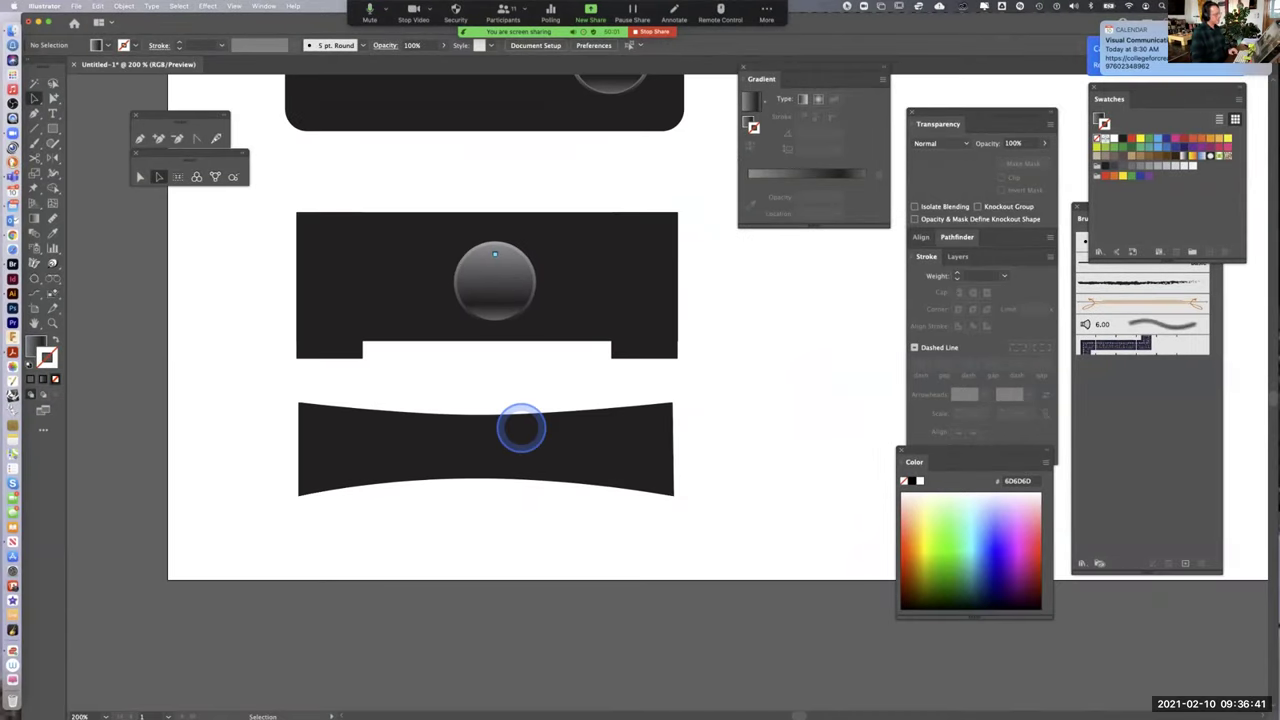
key("super+z")
left_click_drag(514, 443, 527, 289)
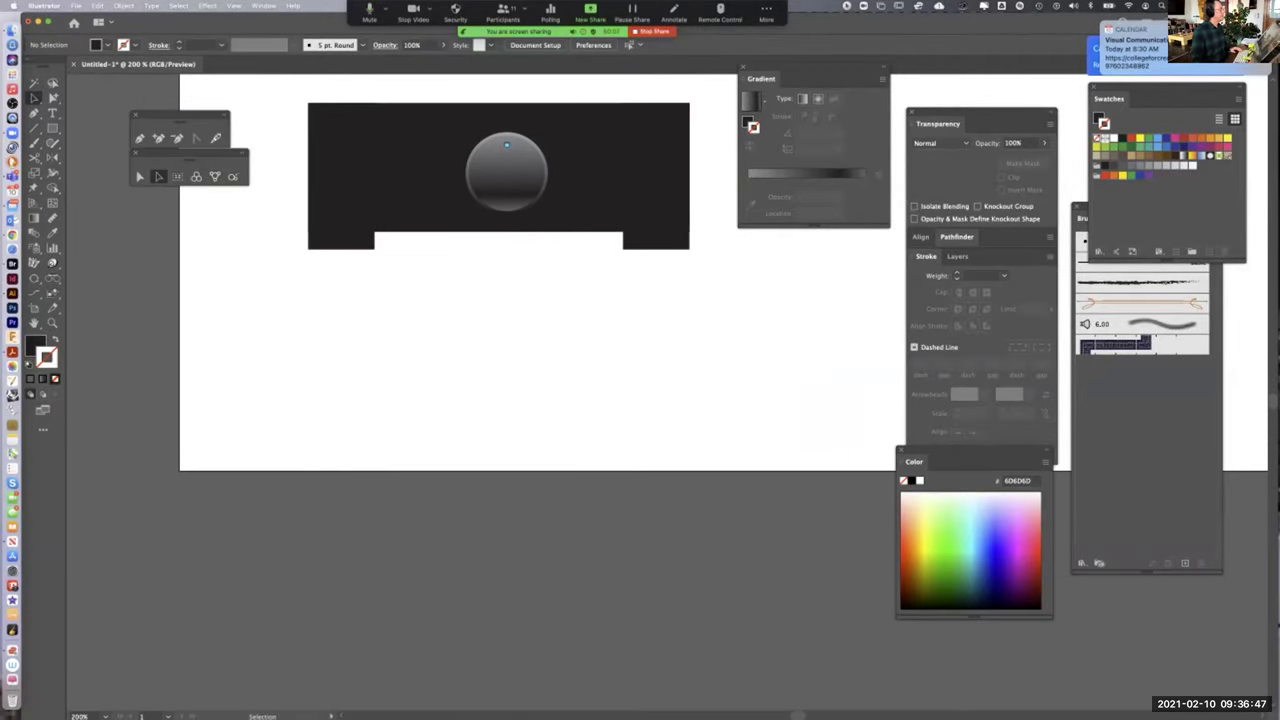
Draw a near-black square below the notched panel with the Rectangle tool
left_click(52, 128)
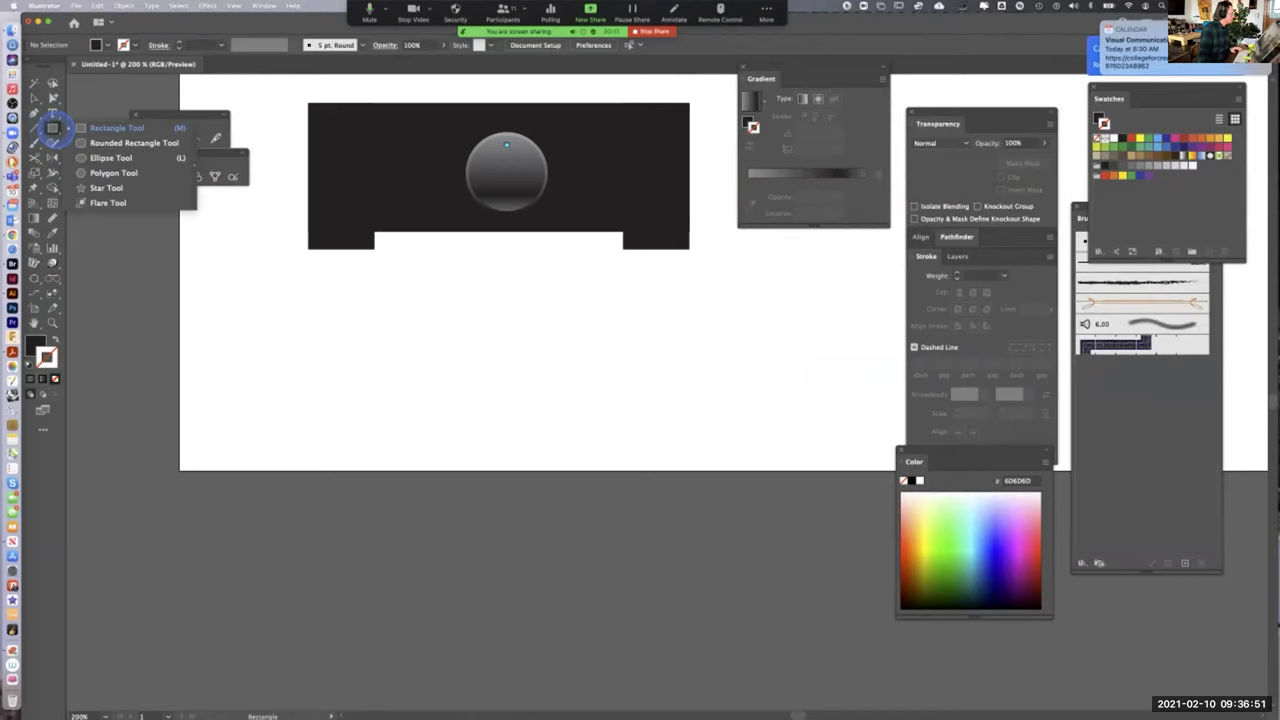
left_click_drag(308, 295, 406, 445)
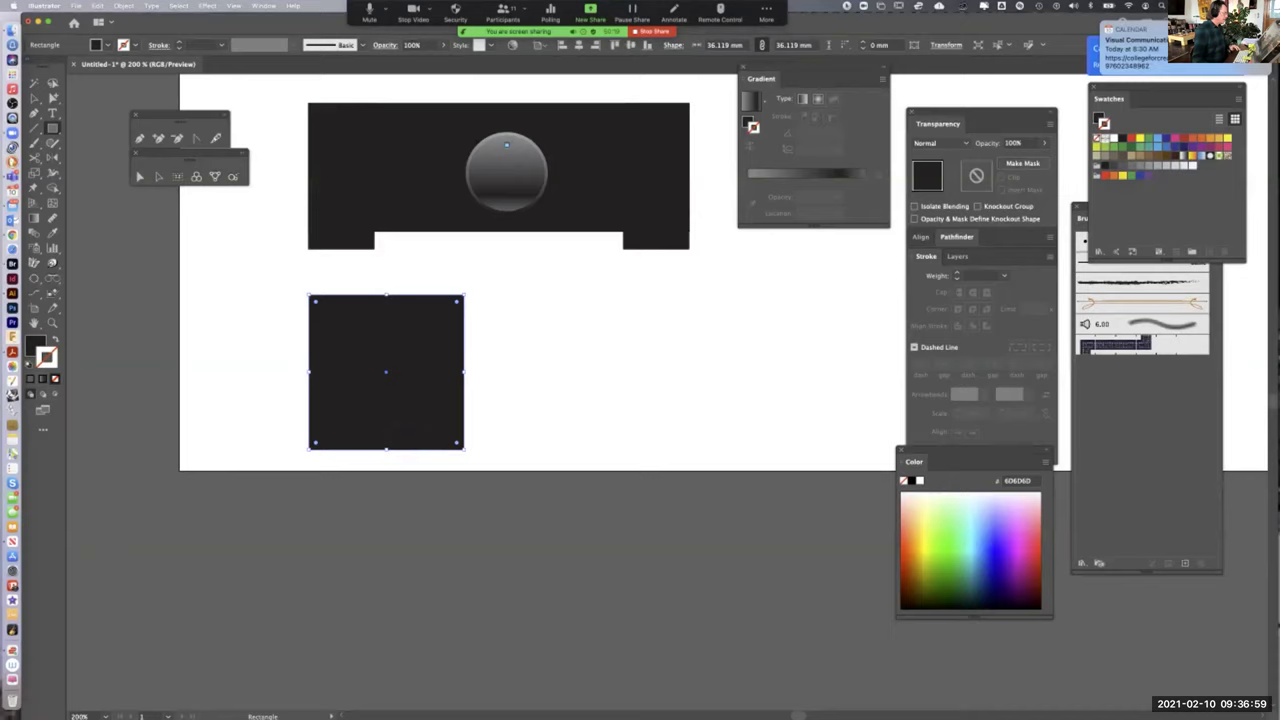
left_click(33, 97)
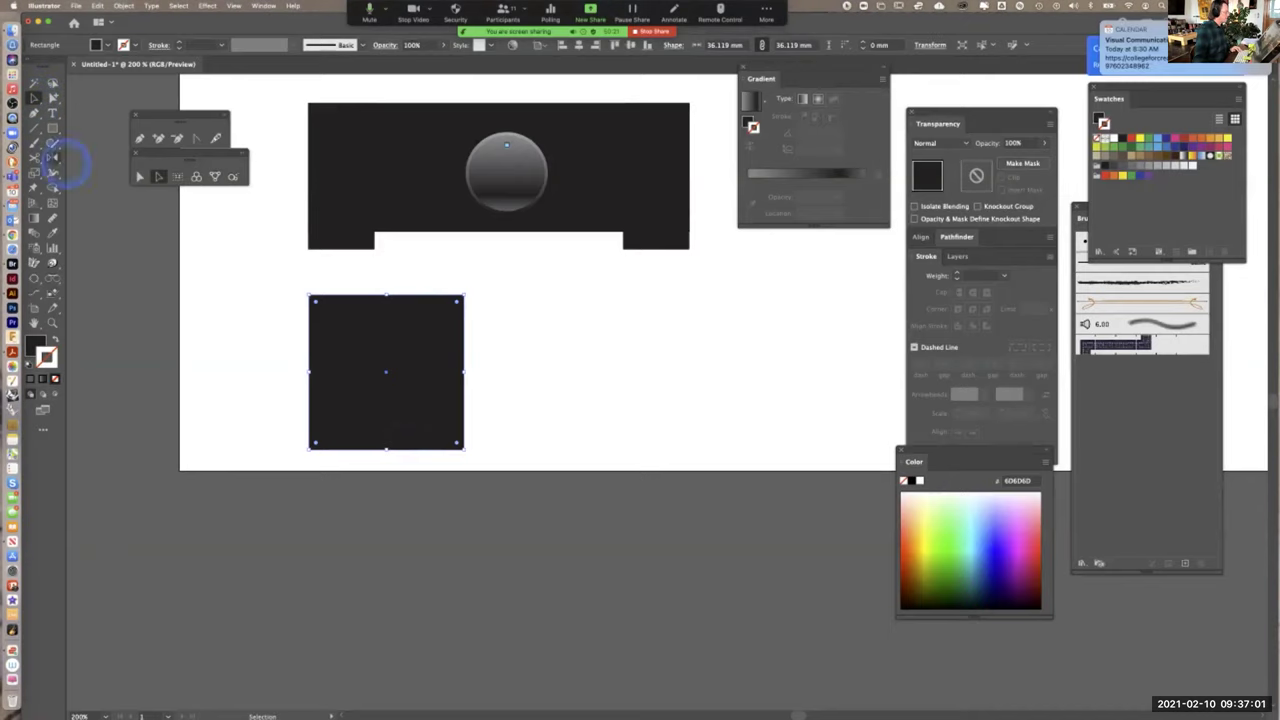
left_click(371, 518)
Zoom in on the new square and select it with the Direct and Group Selection tools
left_click(380, 320)
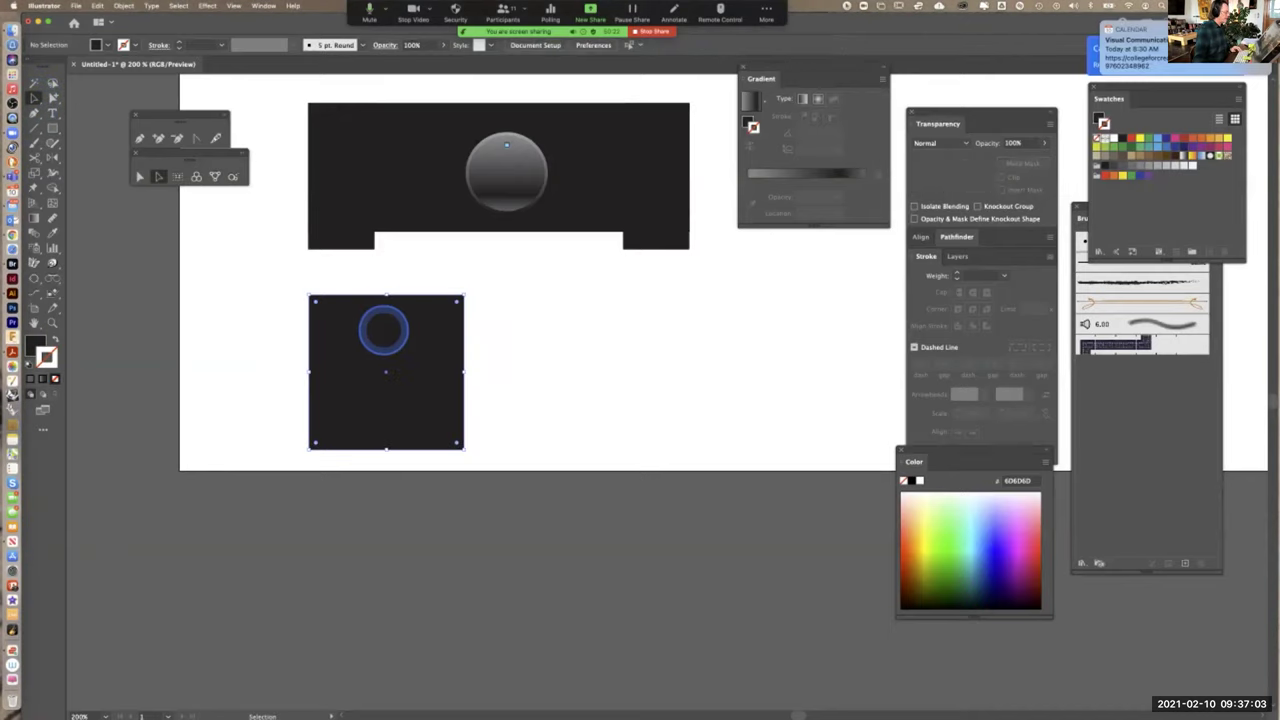
key("super+equal")
left_click_drag(688, 366, 559, 331)
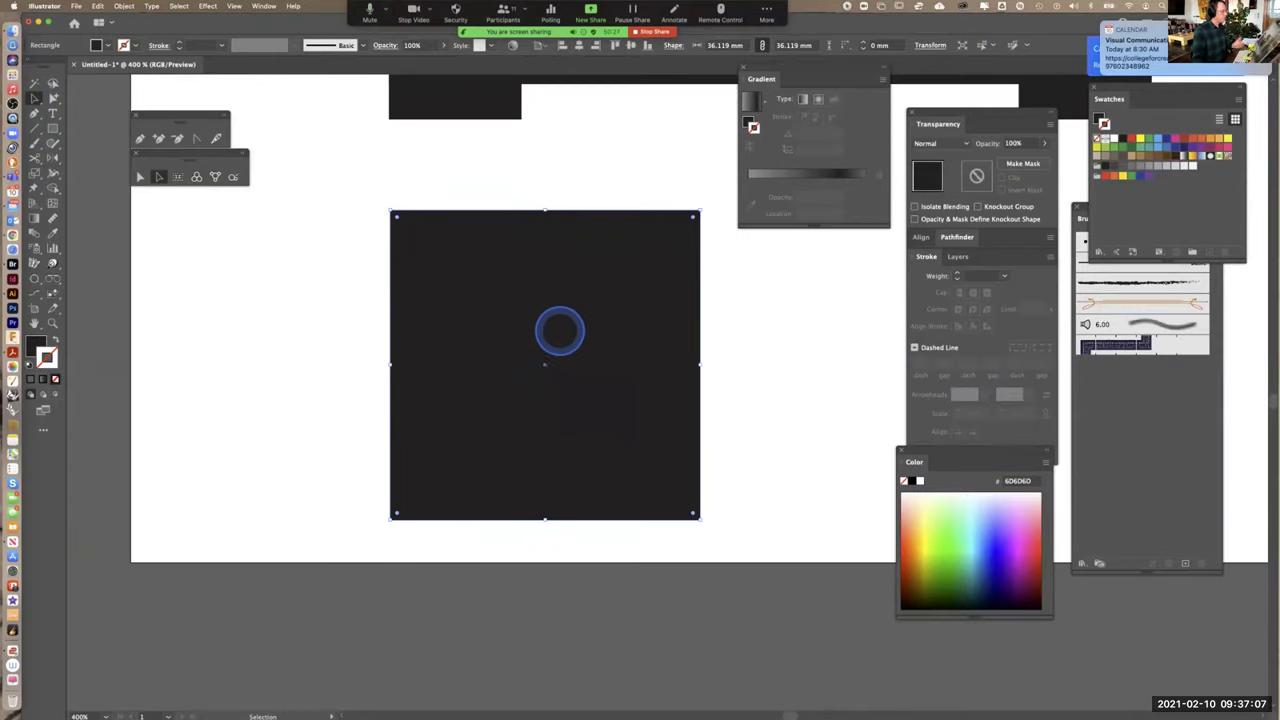
left_click(54, 97)
left_click(54, 98)
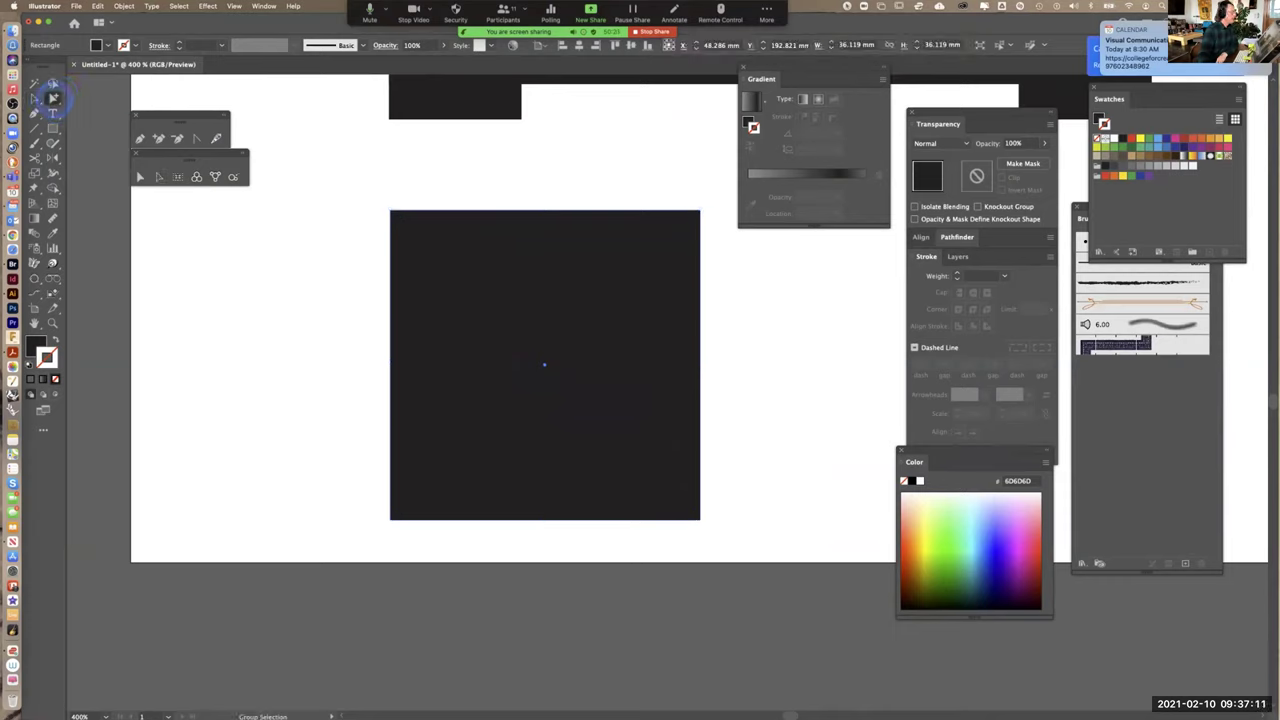
left_click(498, 326)
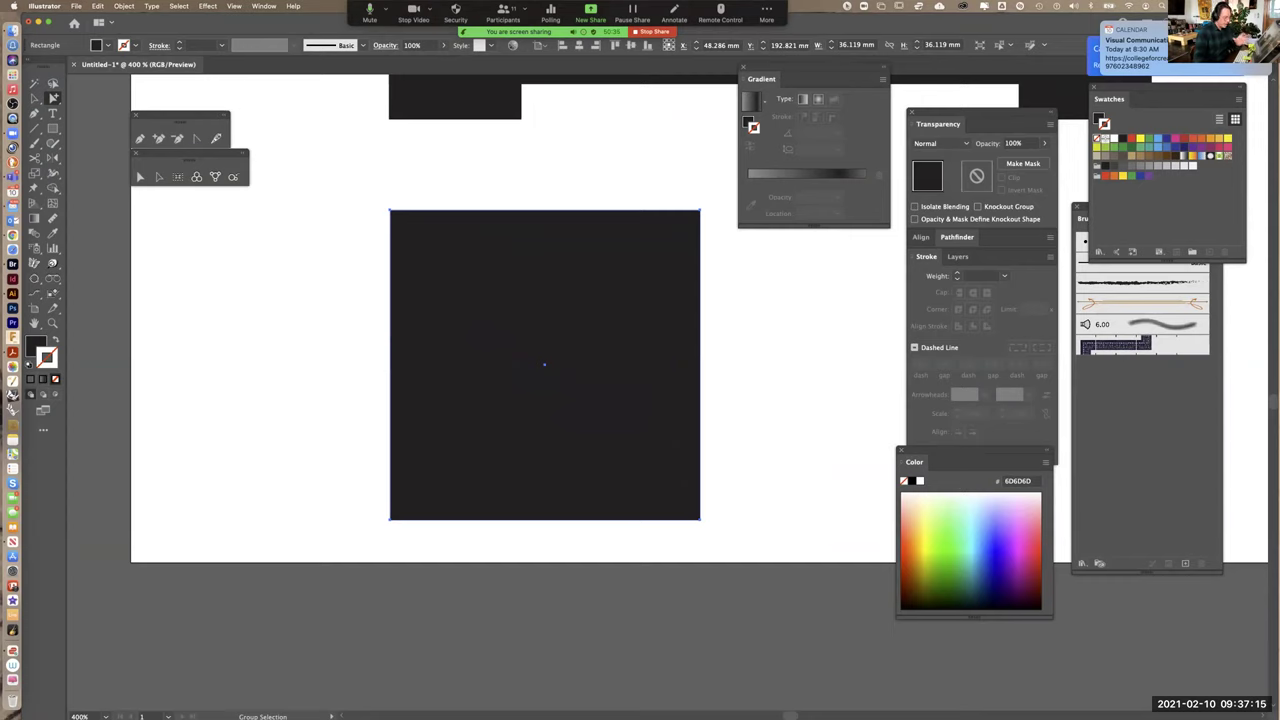
left_click(494, 320)
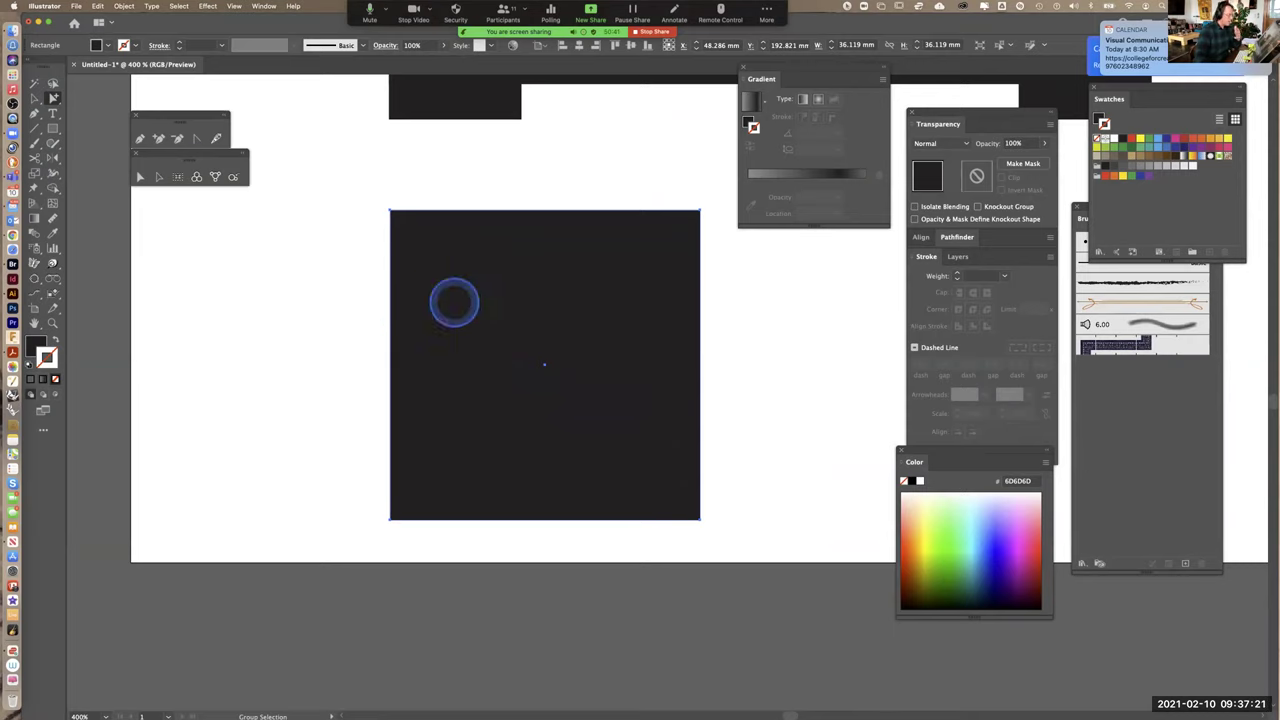
left_click(225, 253)
left_click(140, 177)
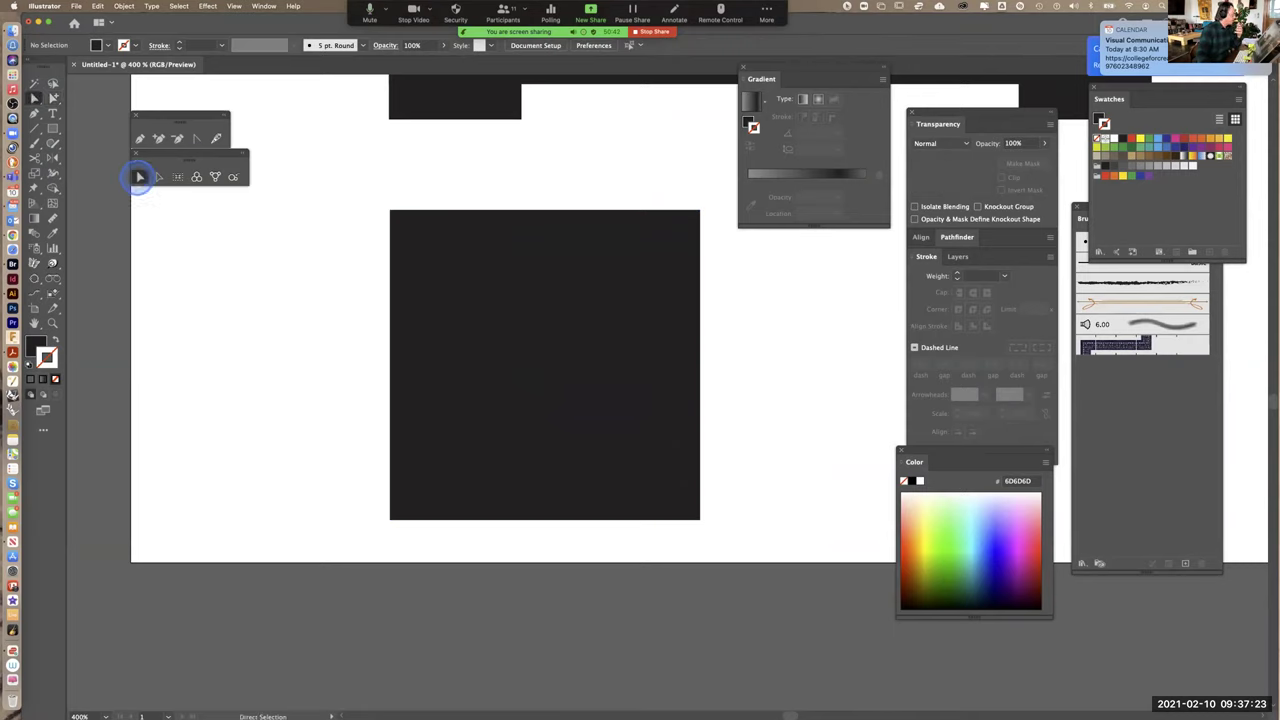
Try rounding the square's corners, then display its corner anchor points
left_click(479, 318)
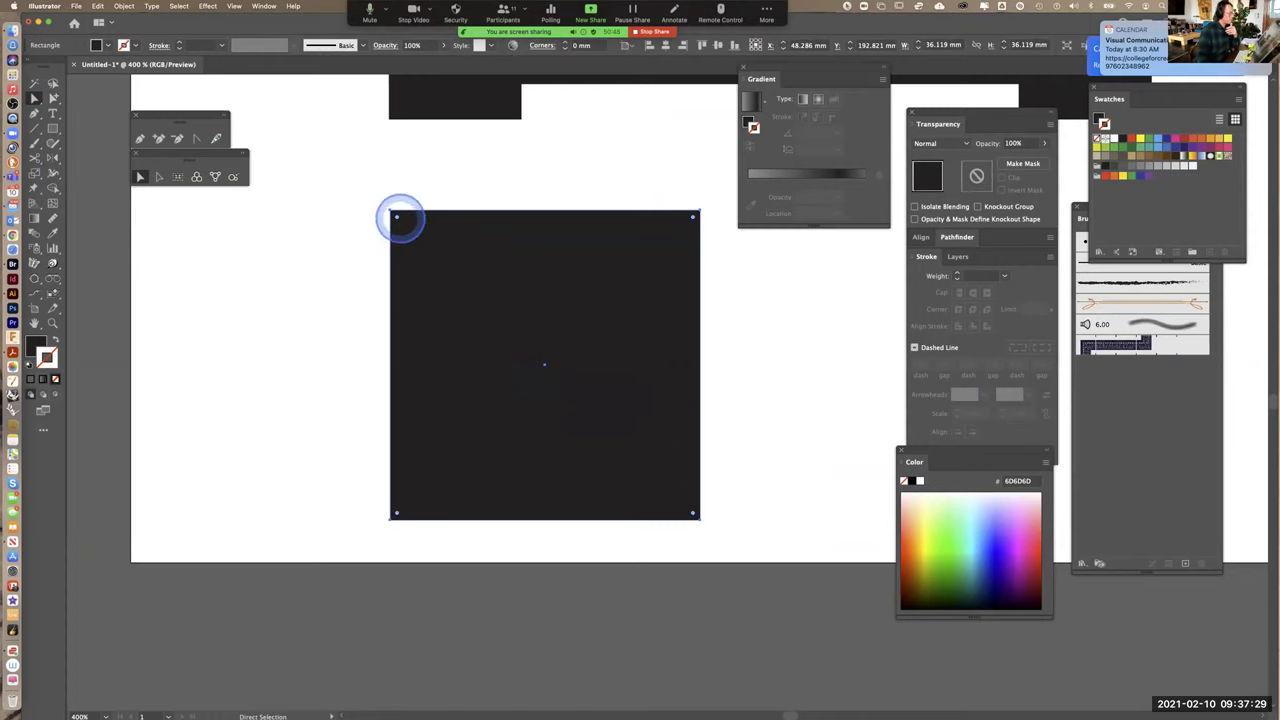
left_click_drag(396, 215, 397, 216)
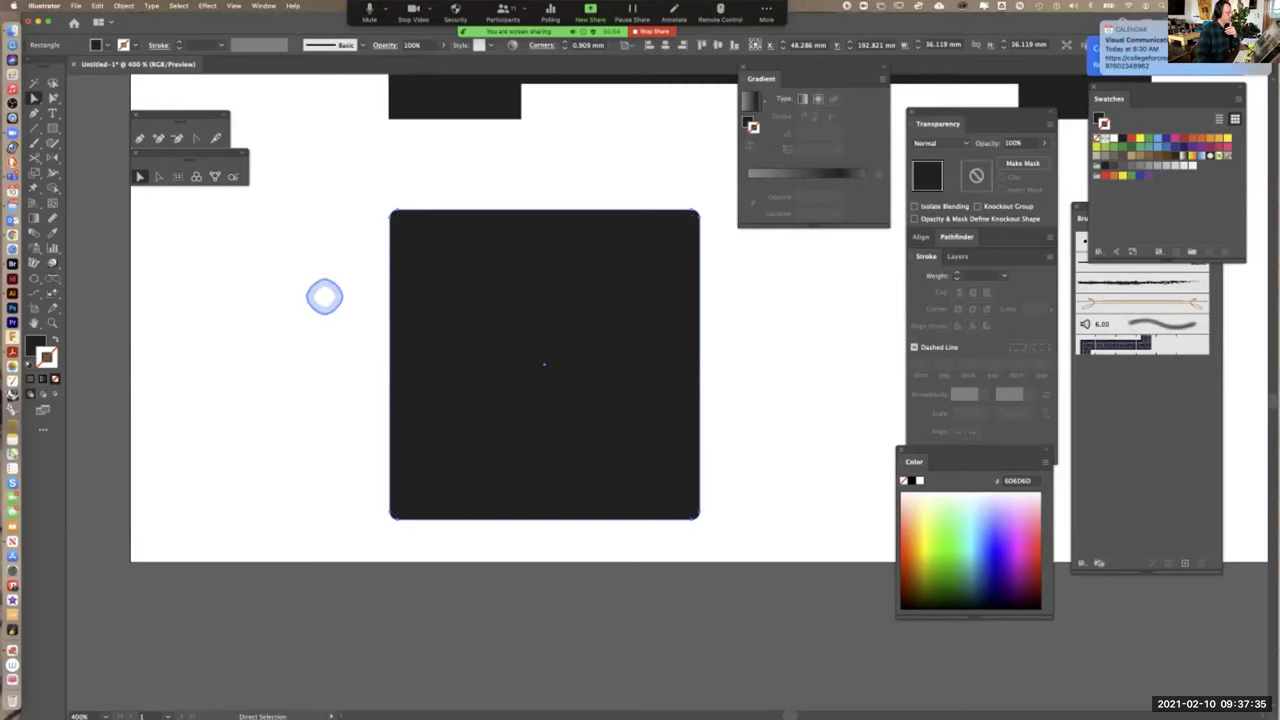
left_click(324, 296)
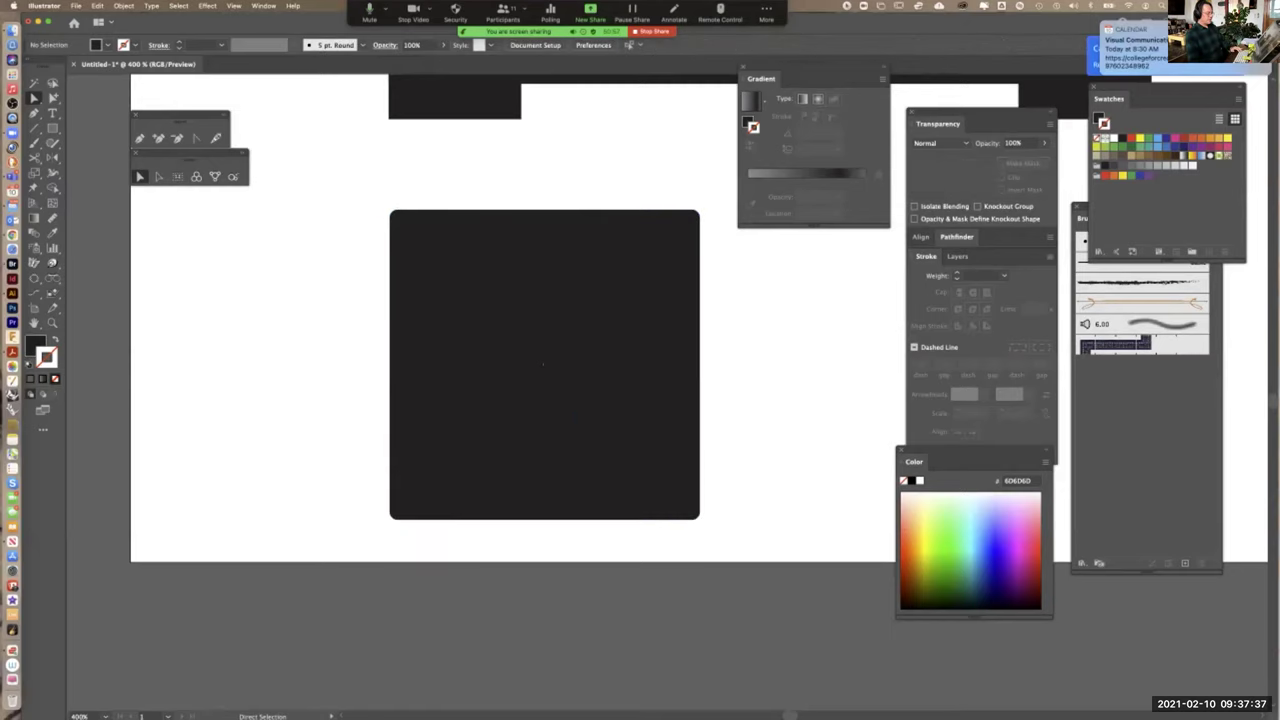
left_click(600, 414)
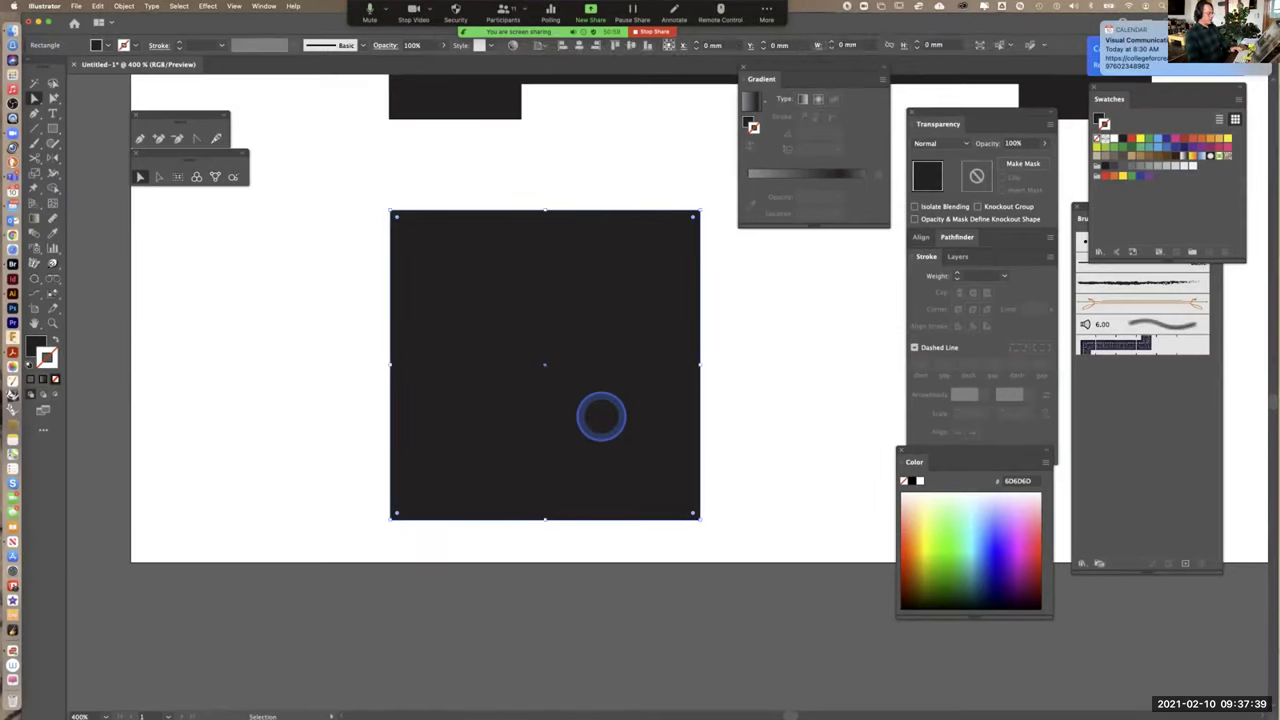
left_click(463, 309)
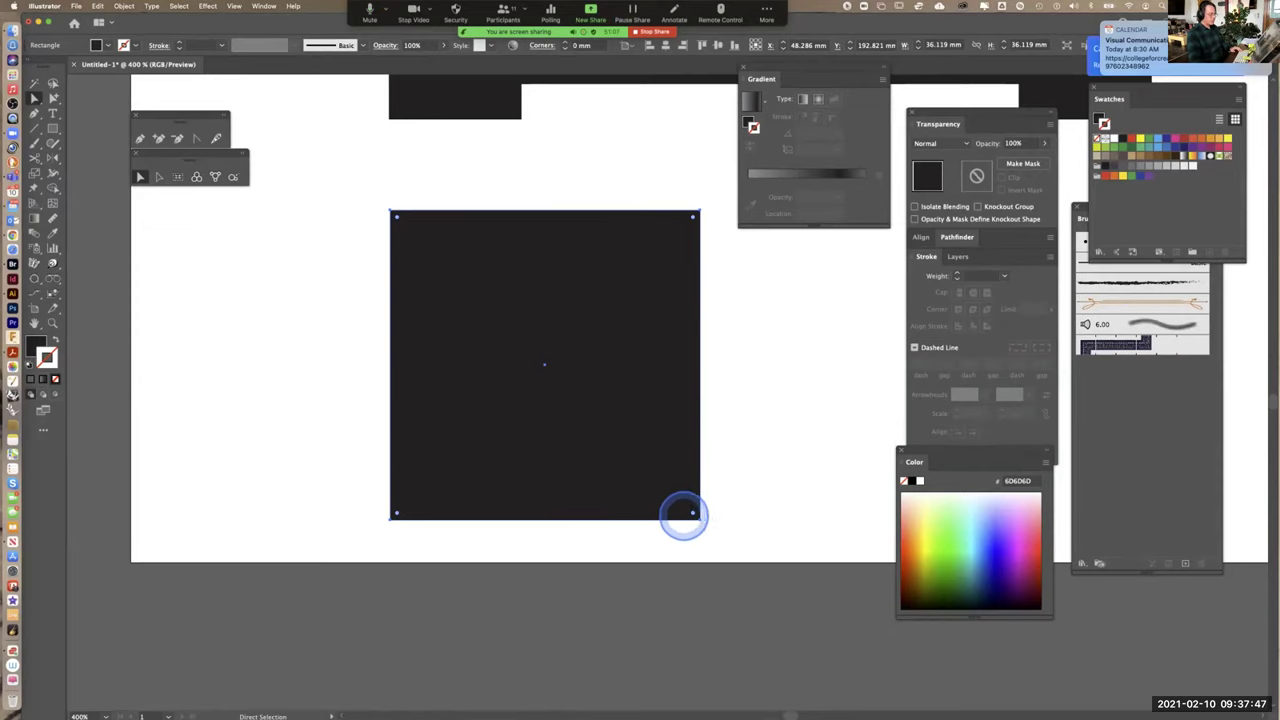
left_click(763, 393)
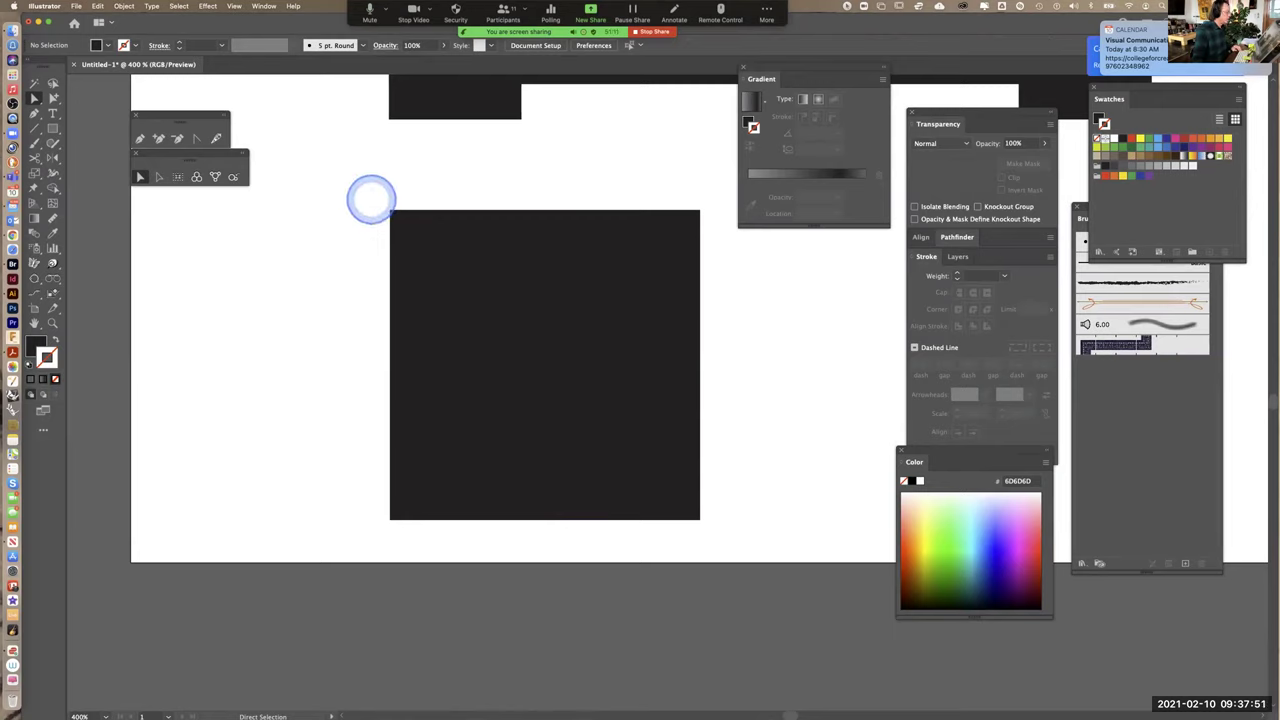
Round only the square's top-left and top-right corners by about 1 mm
left_click(395, 215)
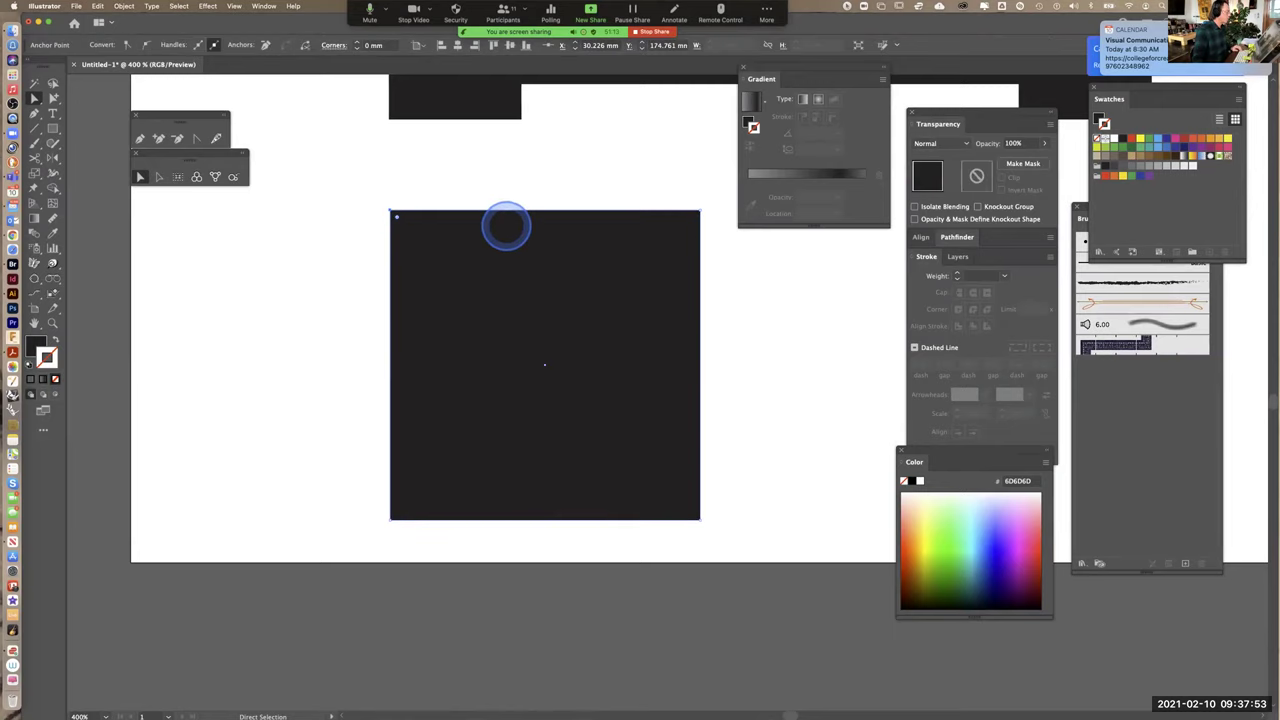
left_click(690, 218, "shift")
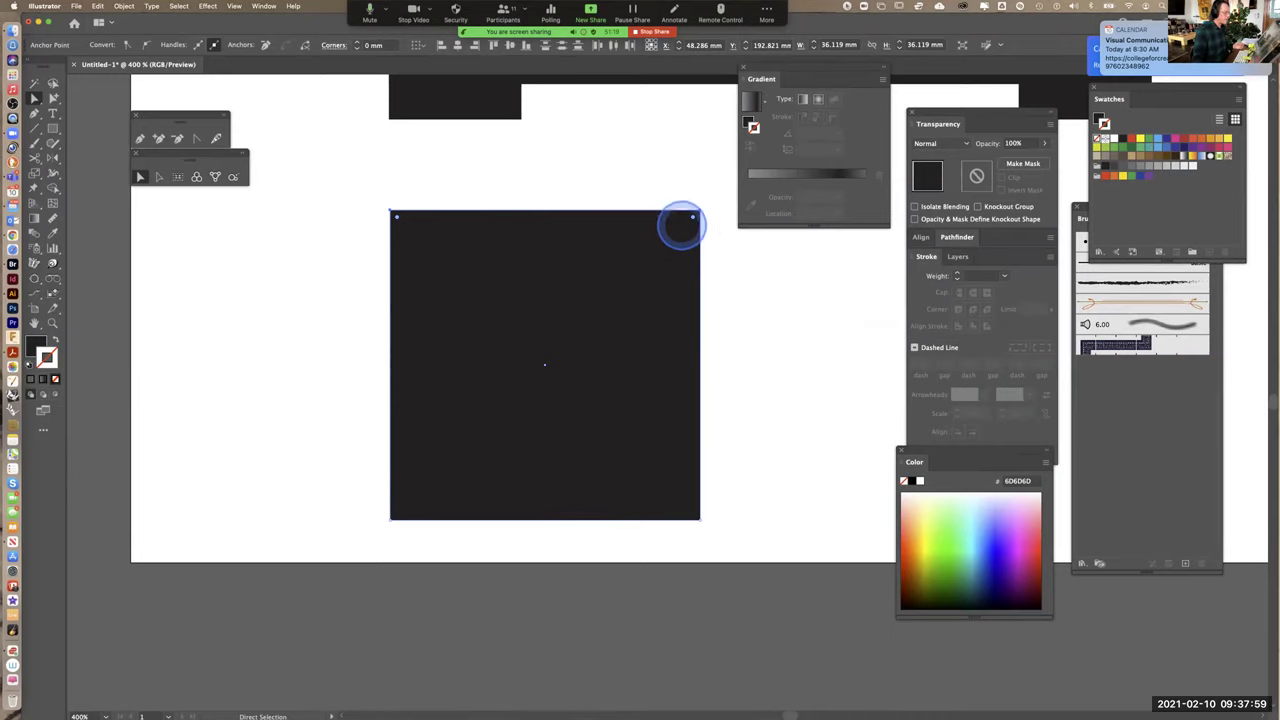
left_click_drag(692, 217, 686, 217)
Move the blue-marked knob from the notched panel onto the new dark square
left_click(795, 318)
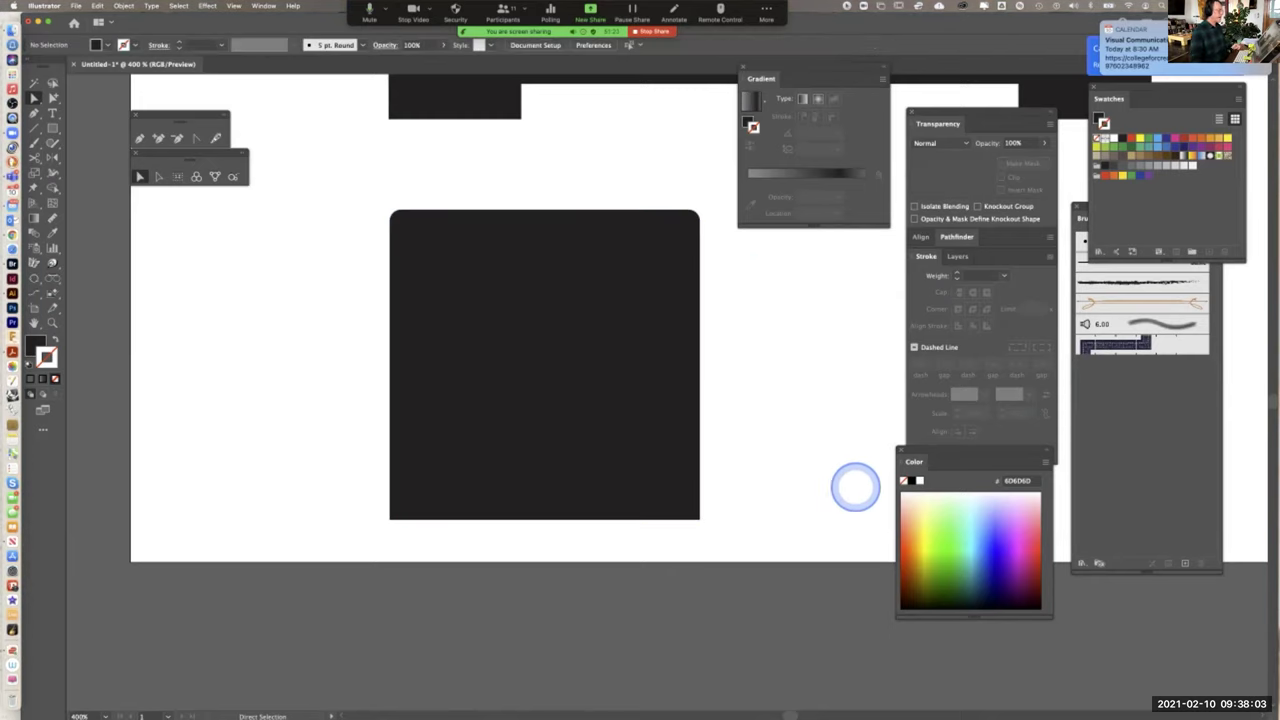
key("super+minus")
key("super+minus")
key("super+minus")
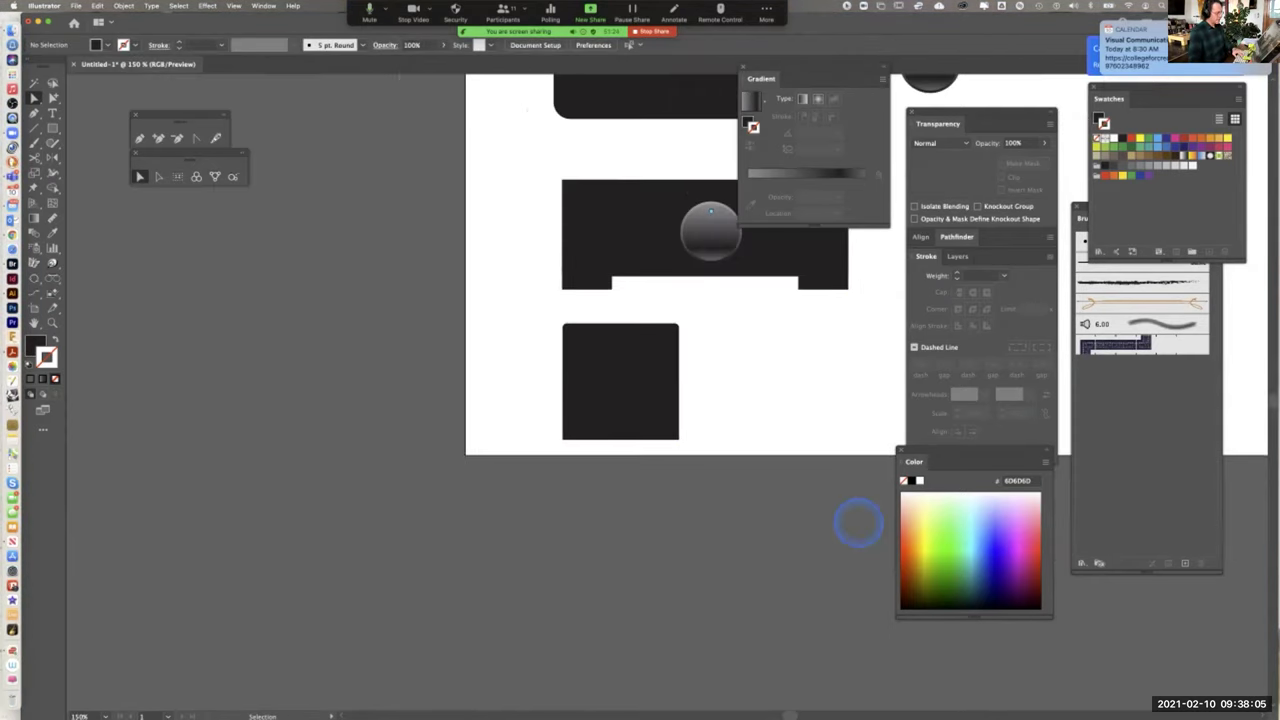
left_click_drag(757, 355, 548, 458)
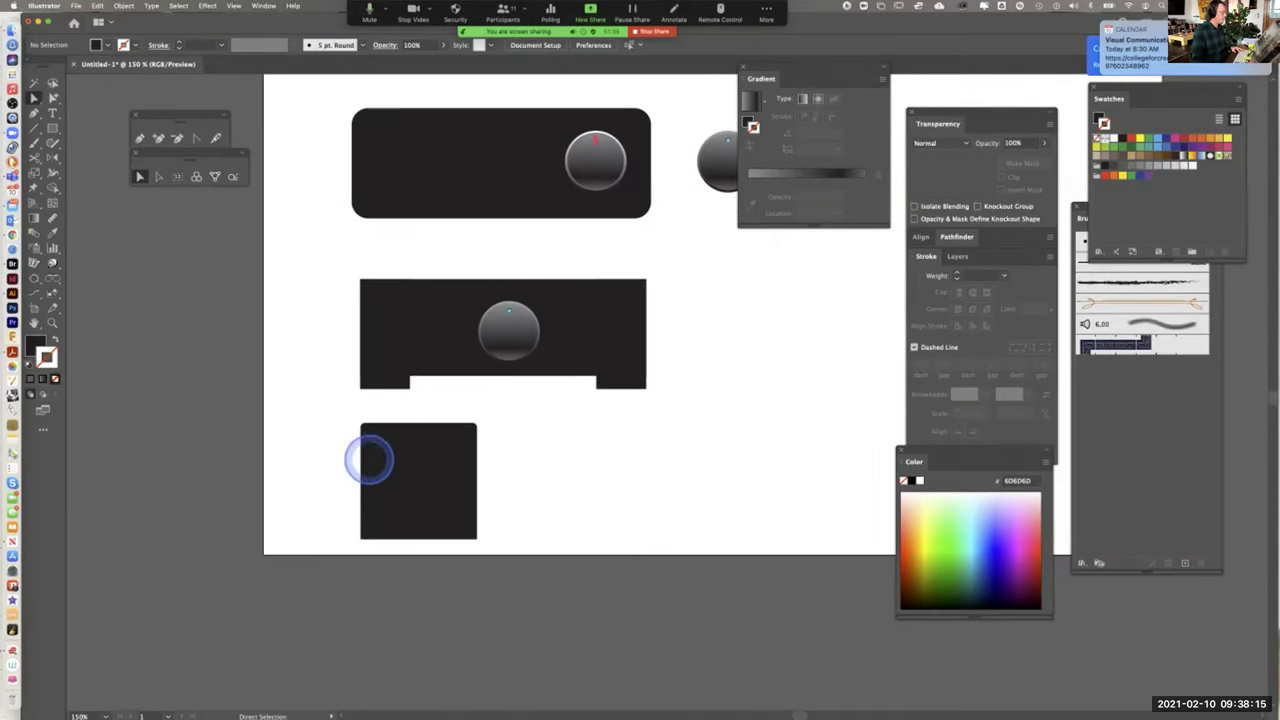
left_click_drag(706, 391, 657, 523)
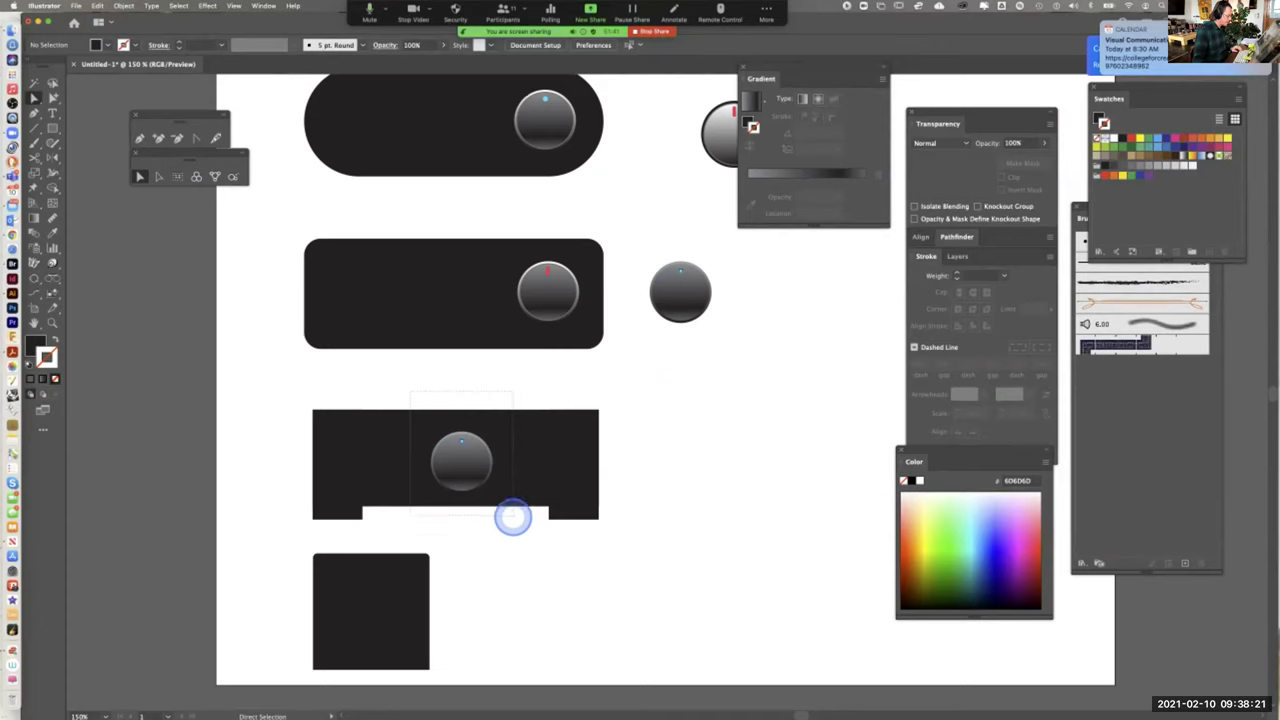
left_click(502, 500)
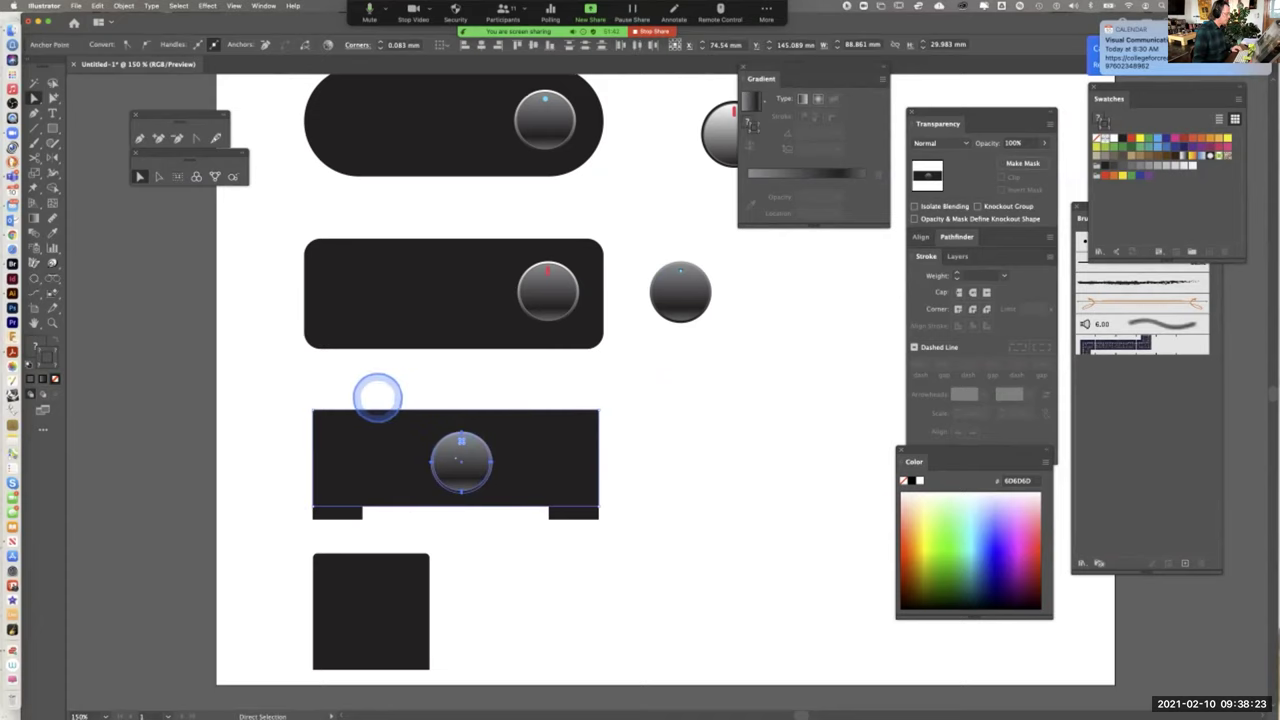
left_click(374, 397)
left_click(141, 176)
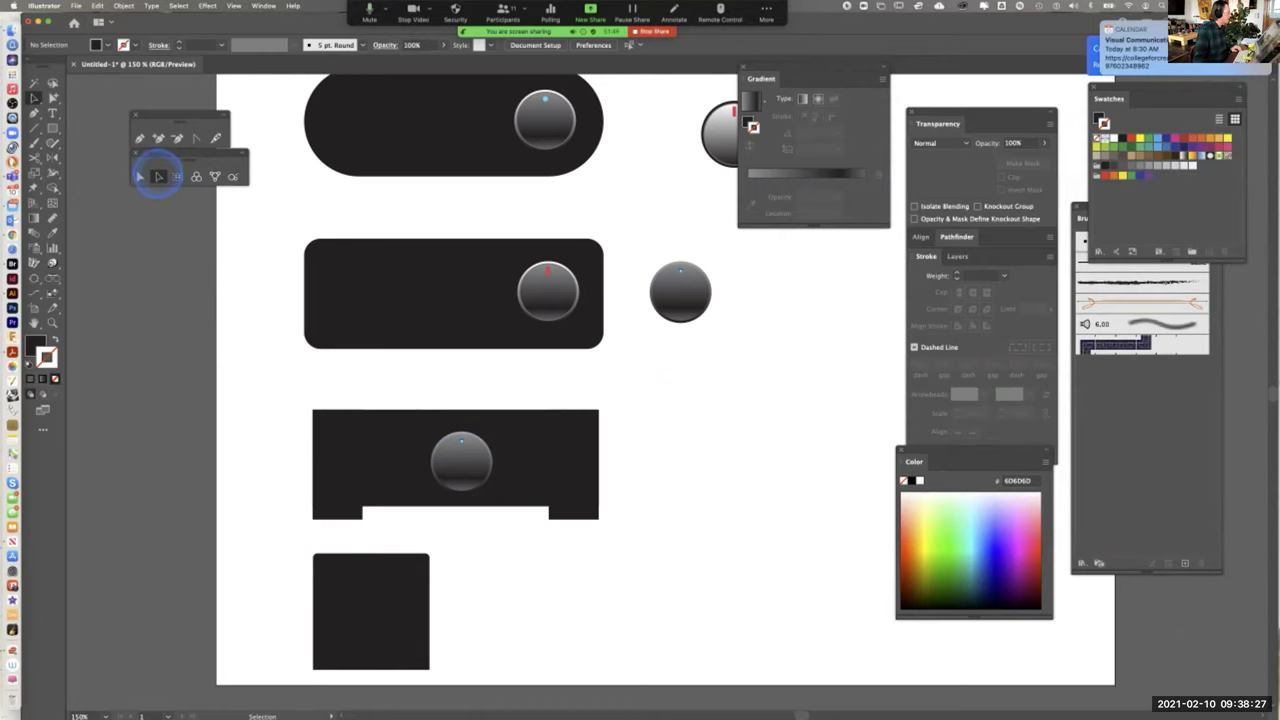
left_click_drag(404, 393, 524, 502)
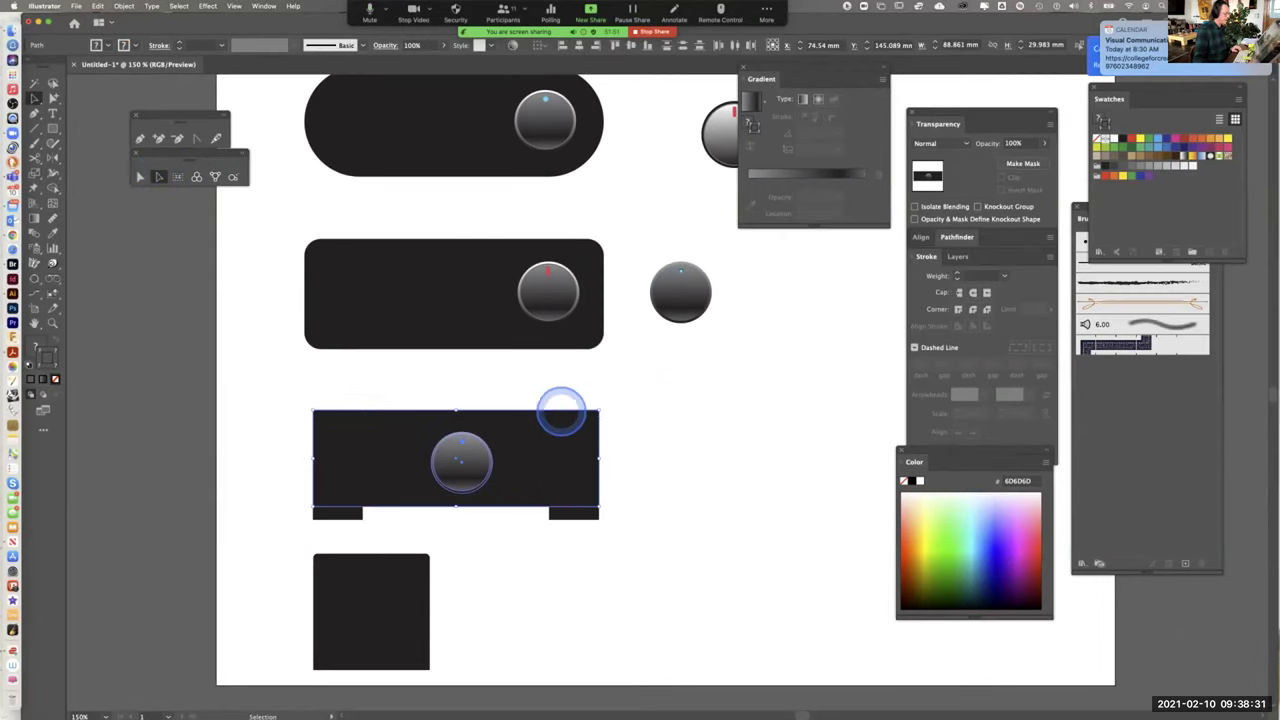
left_click(541, 442)
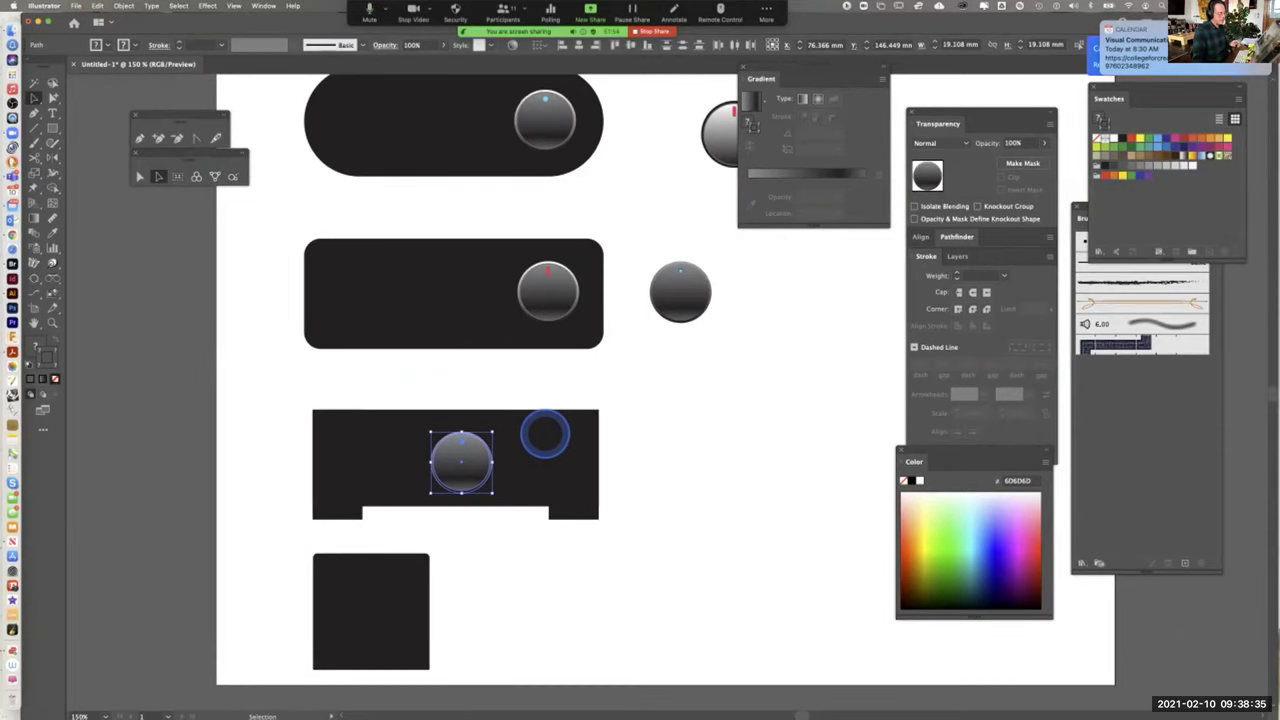
left_click_drag(475, 450, 387, 601)
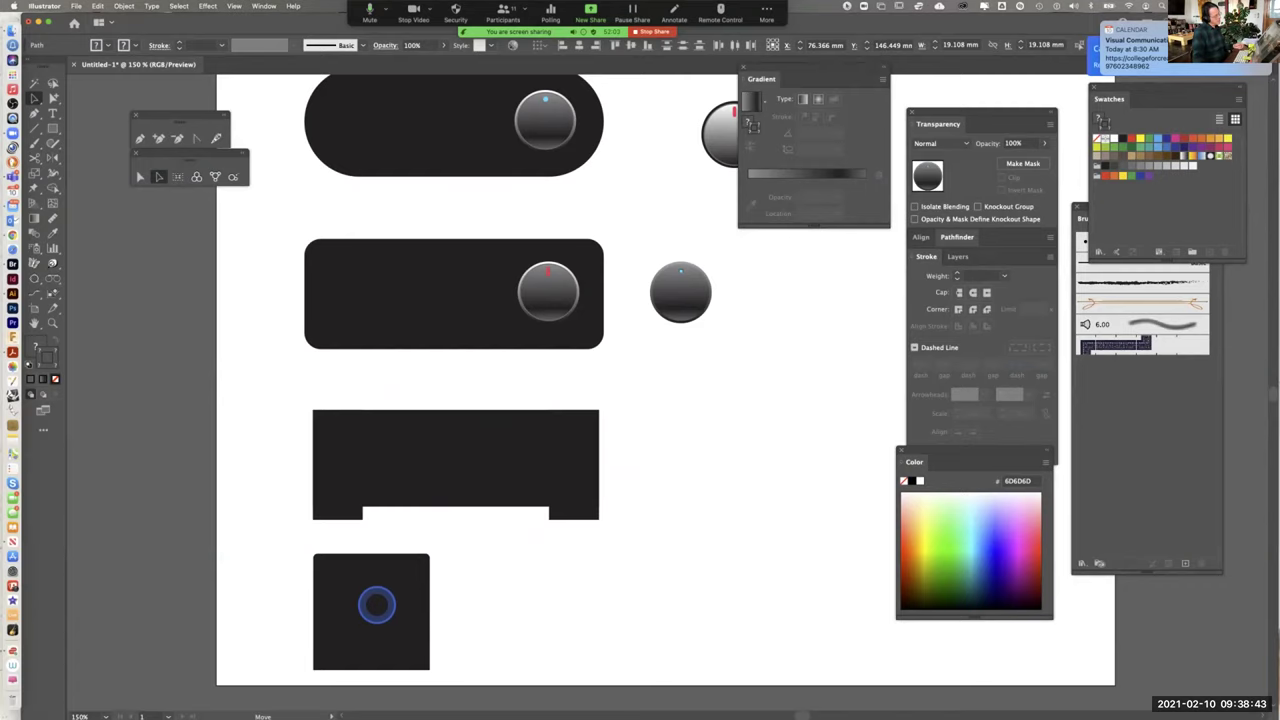
left_click_drag(377, 604, 365, 612)
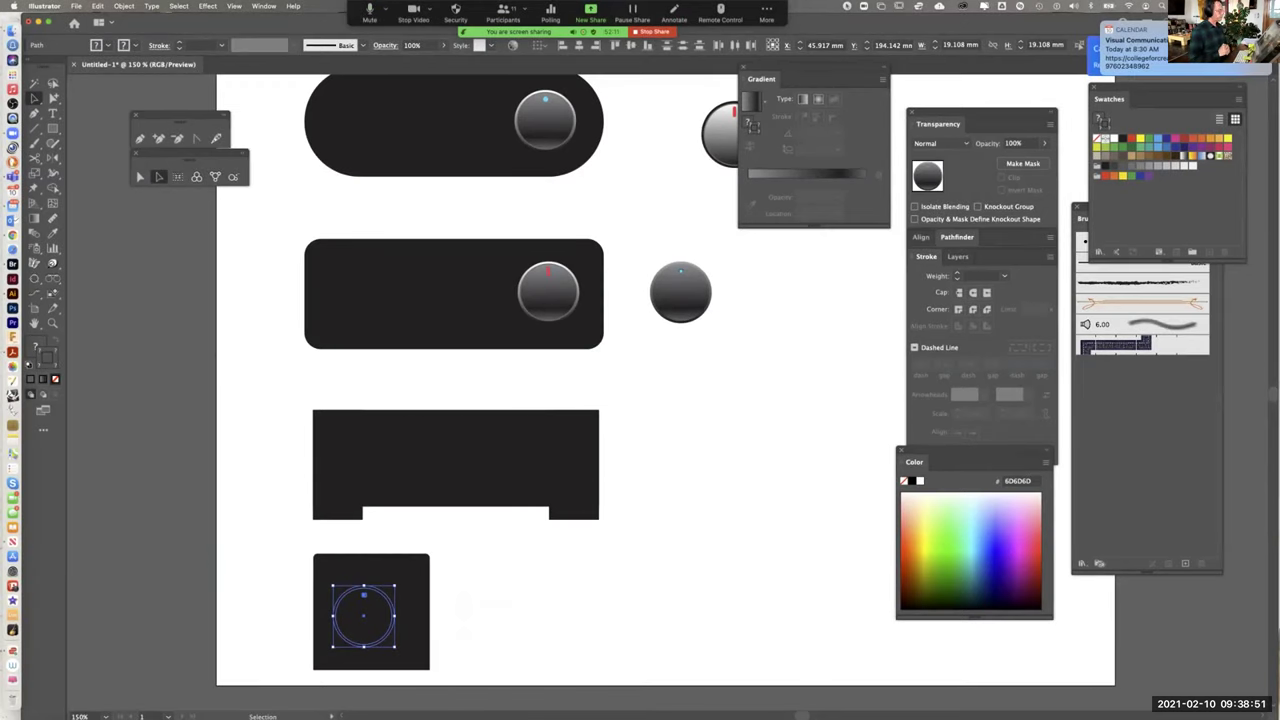
left_click(480, 618)
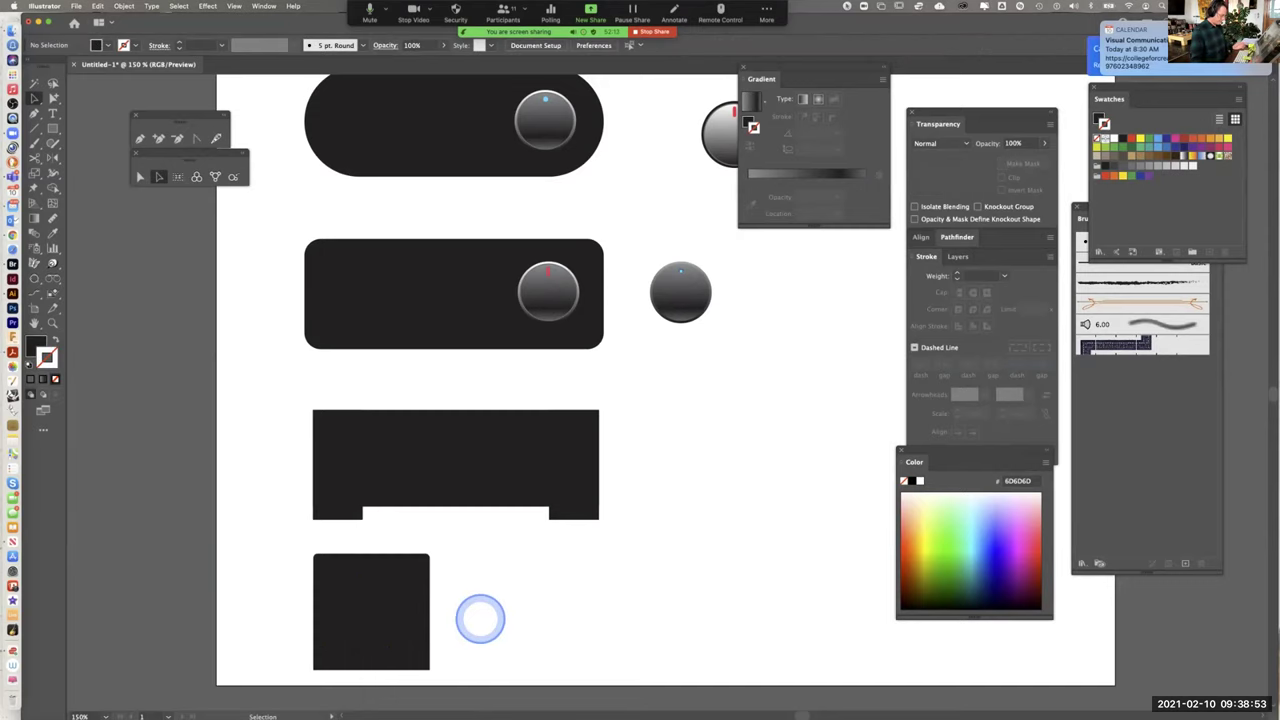
Send the square behind the knob and nudge the knob slightly up and right
left_click(365, 588)
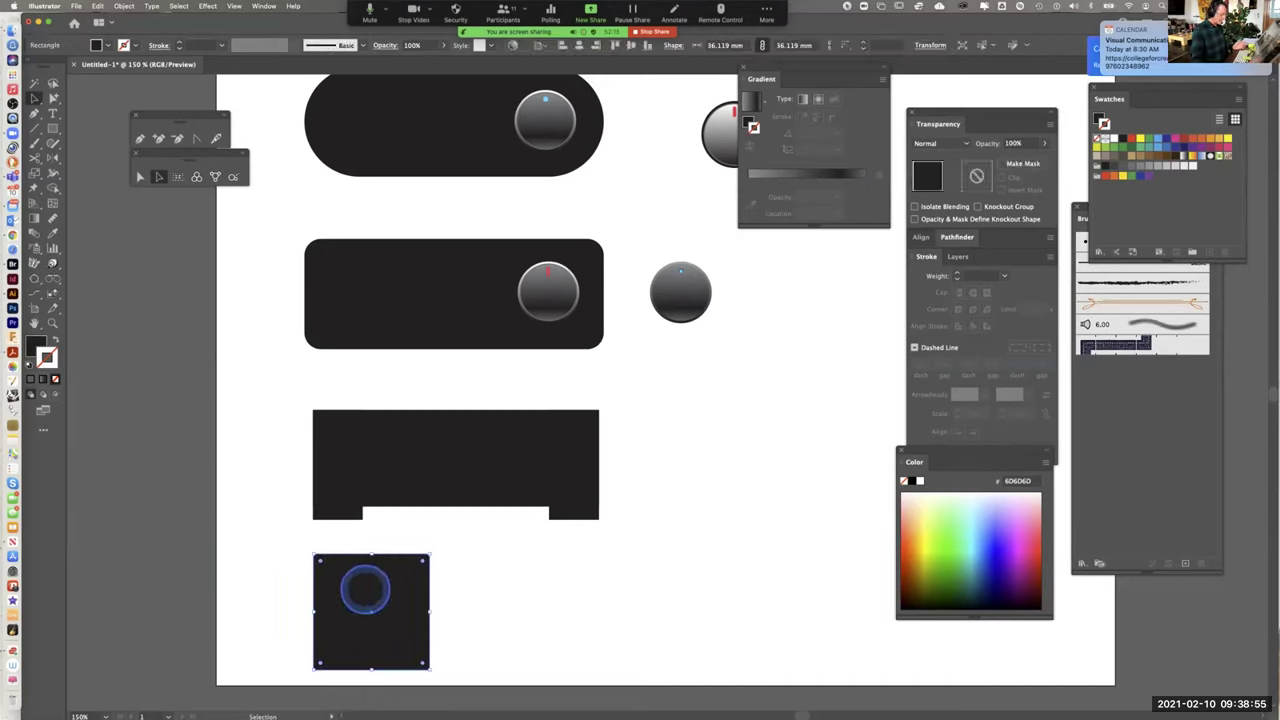
key("ctrl+z")
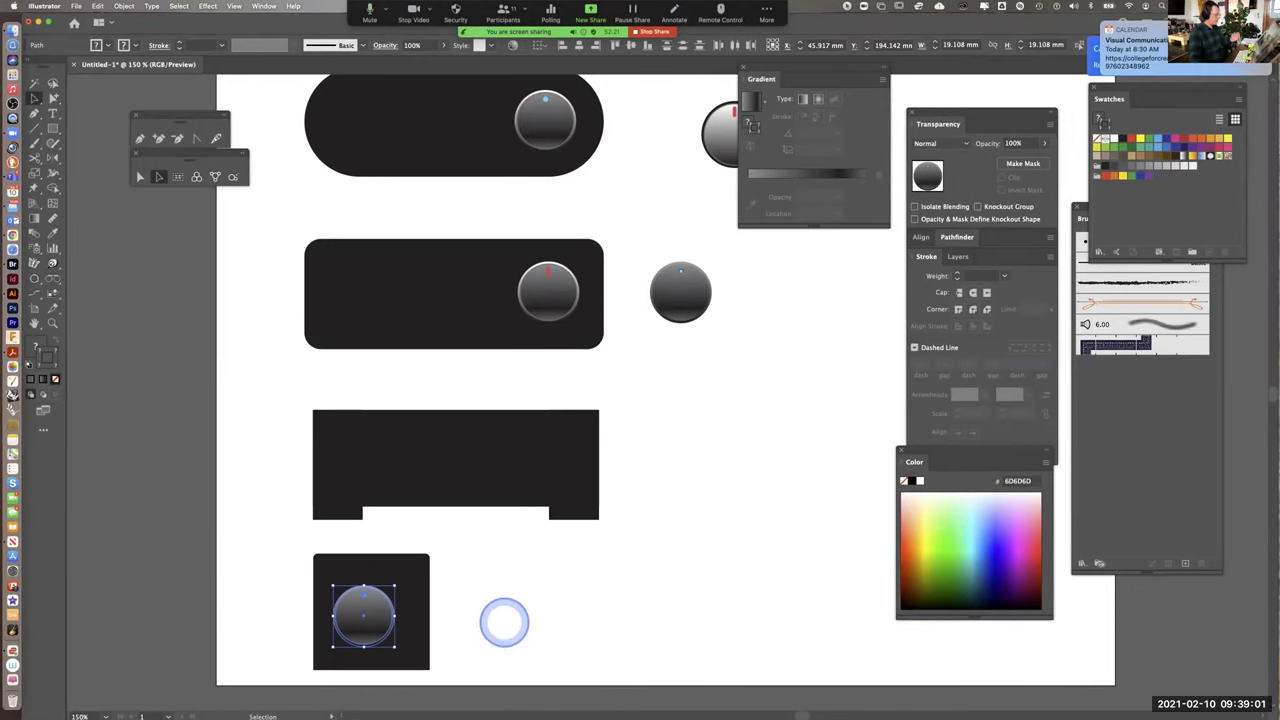
left_click_drag(363, 612, 374, 607)
left_click(502, 610)
scroll(543, 490, "up", 3)
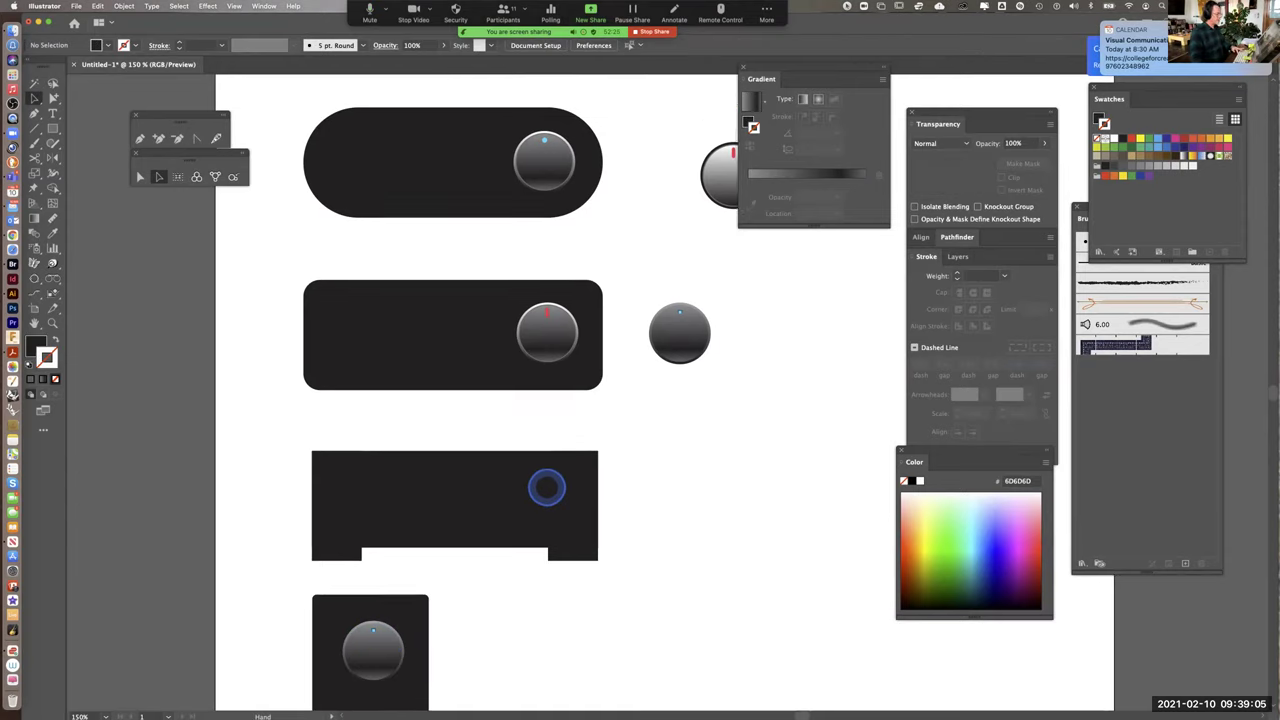
key("space")
left_click_drag(596, 497, 626, 386)
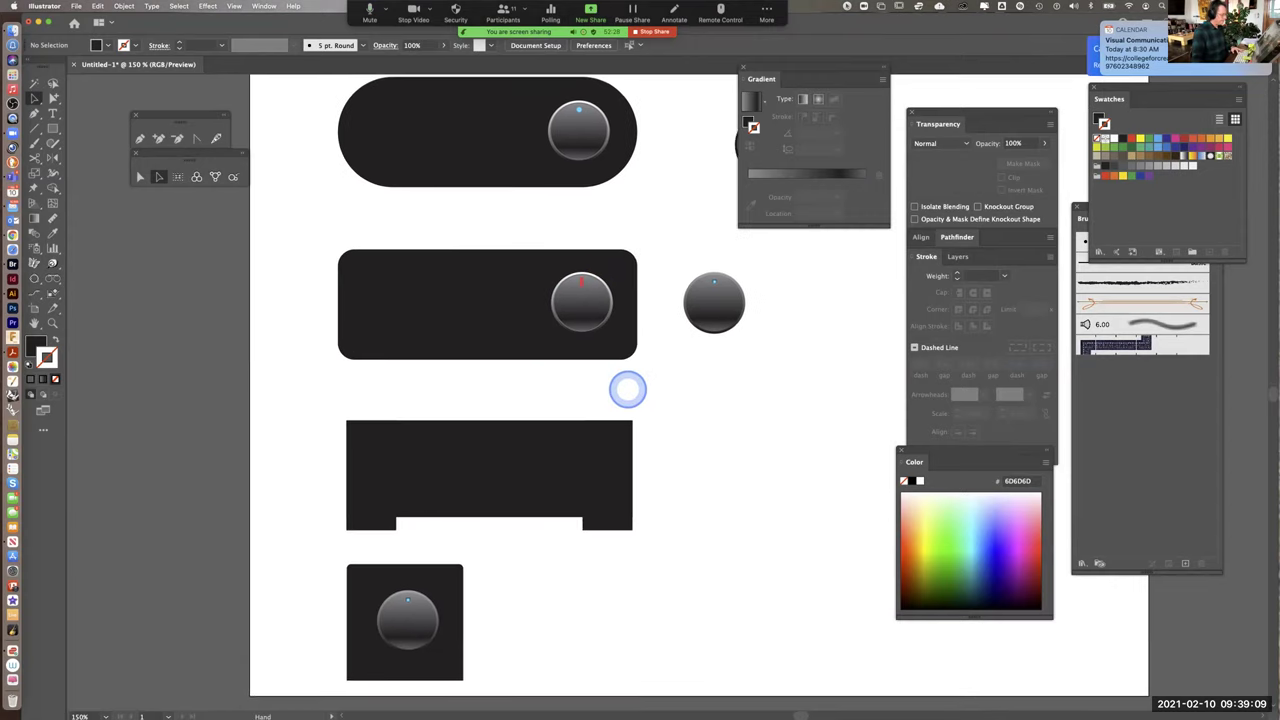
scroll(627, 389, "up", 3)
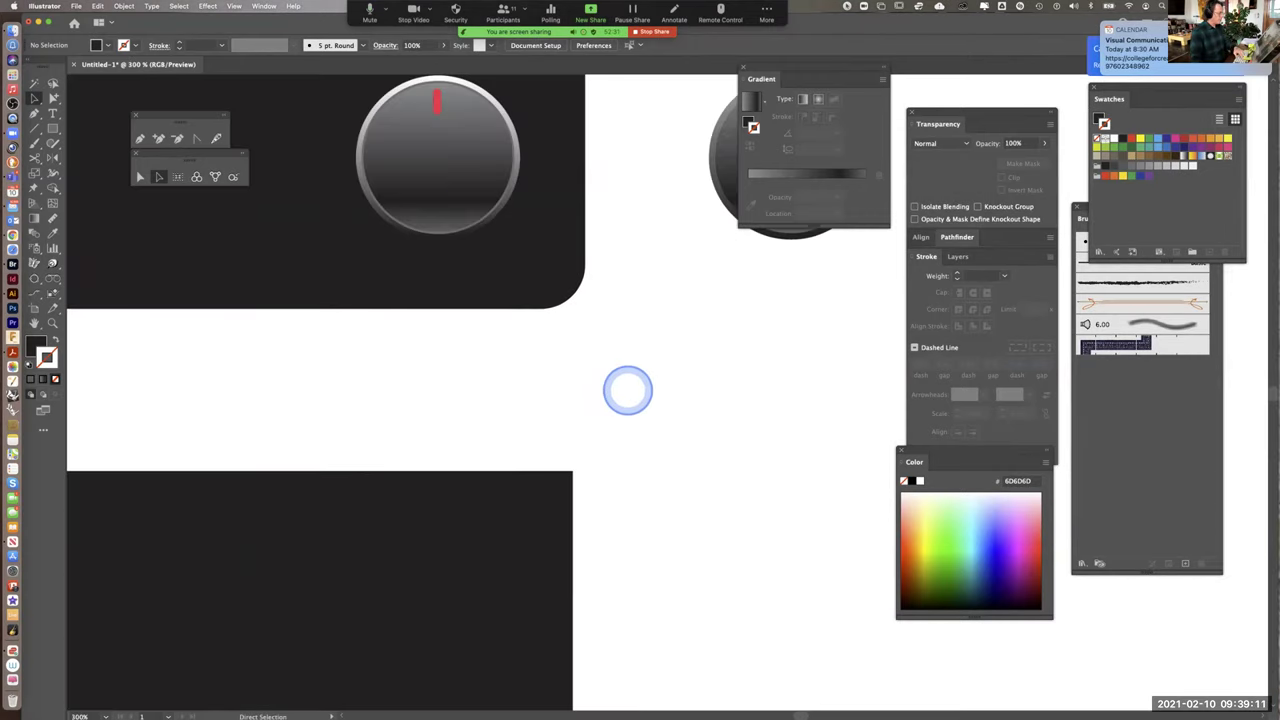
left_click_drag(474, 206, 553, 400)
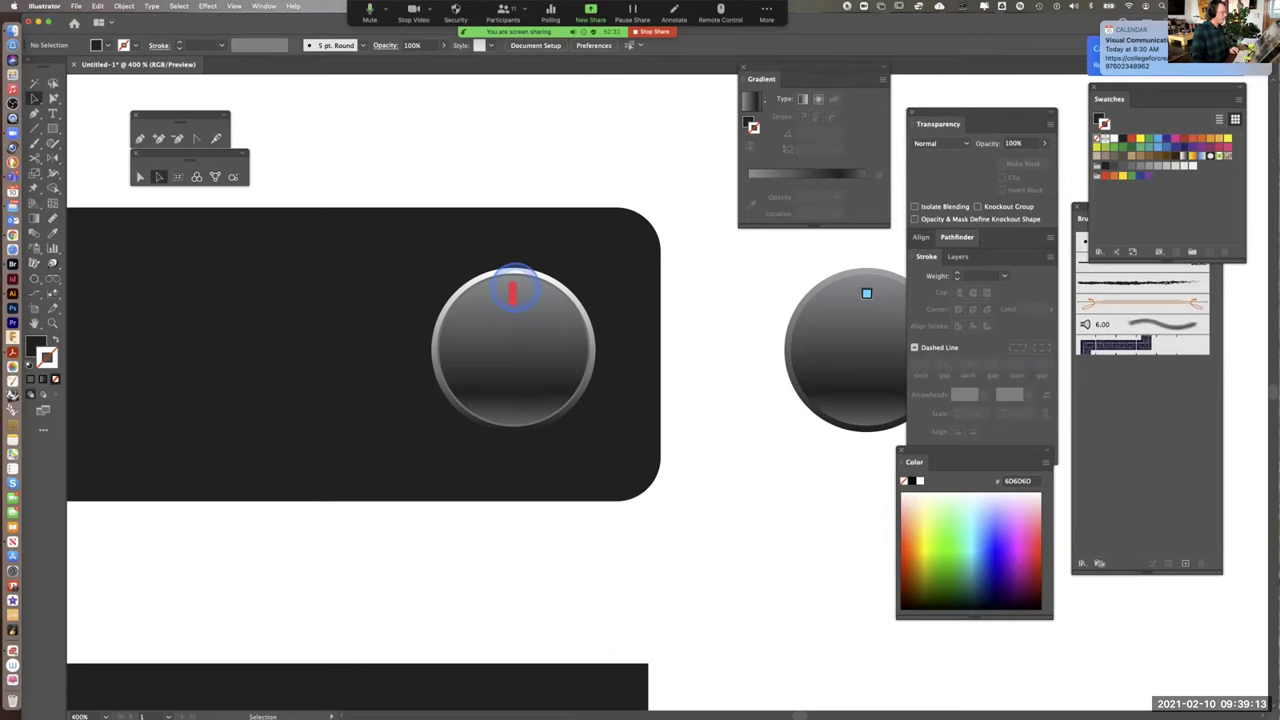
scroll(697, 456, "down", 2)
left_click_drag(703, 466, 677, 374)
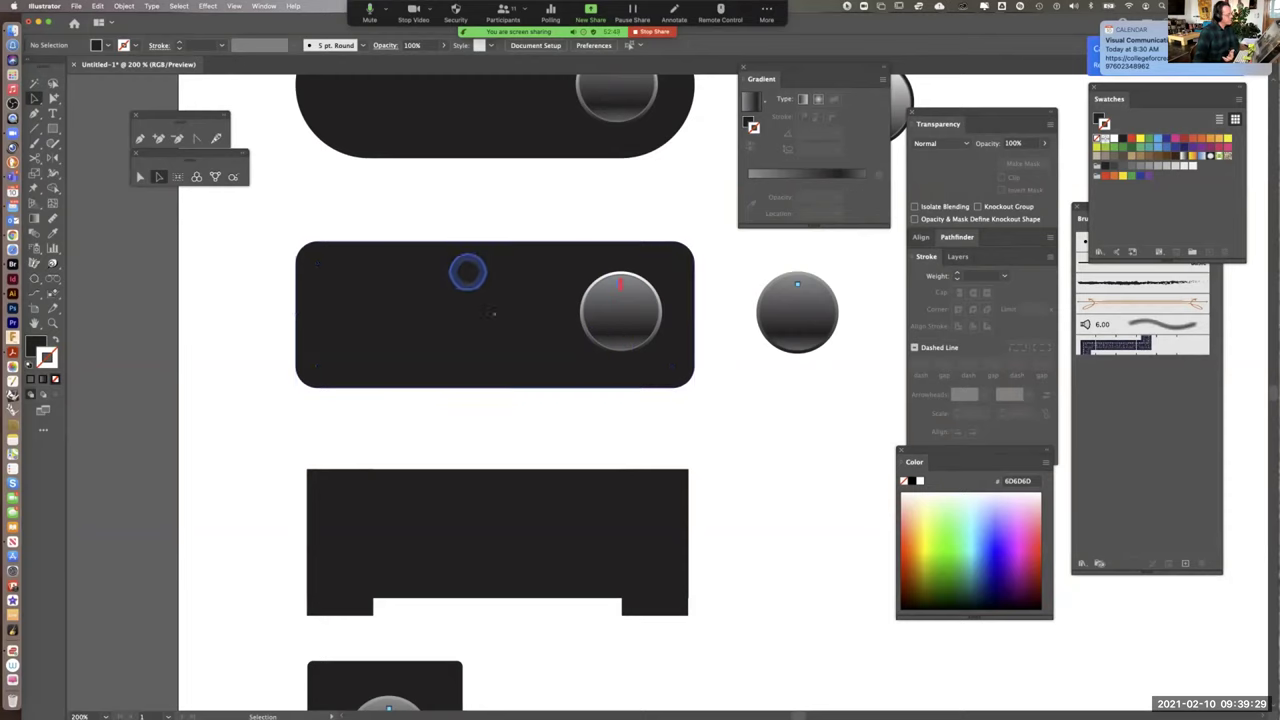
Select the second dark rounded panel, make its stroke active, and zoom in to 400%
left_click(468, 272)
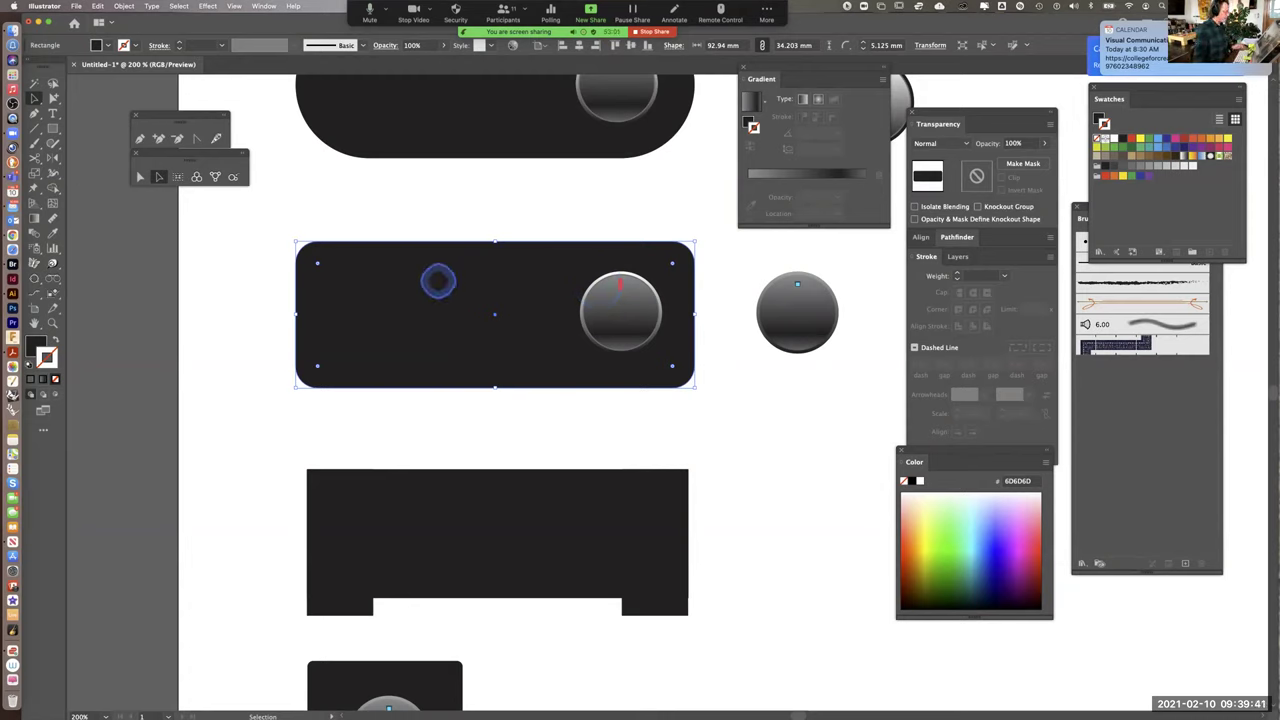
left_click(446, 200)
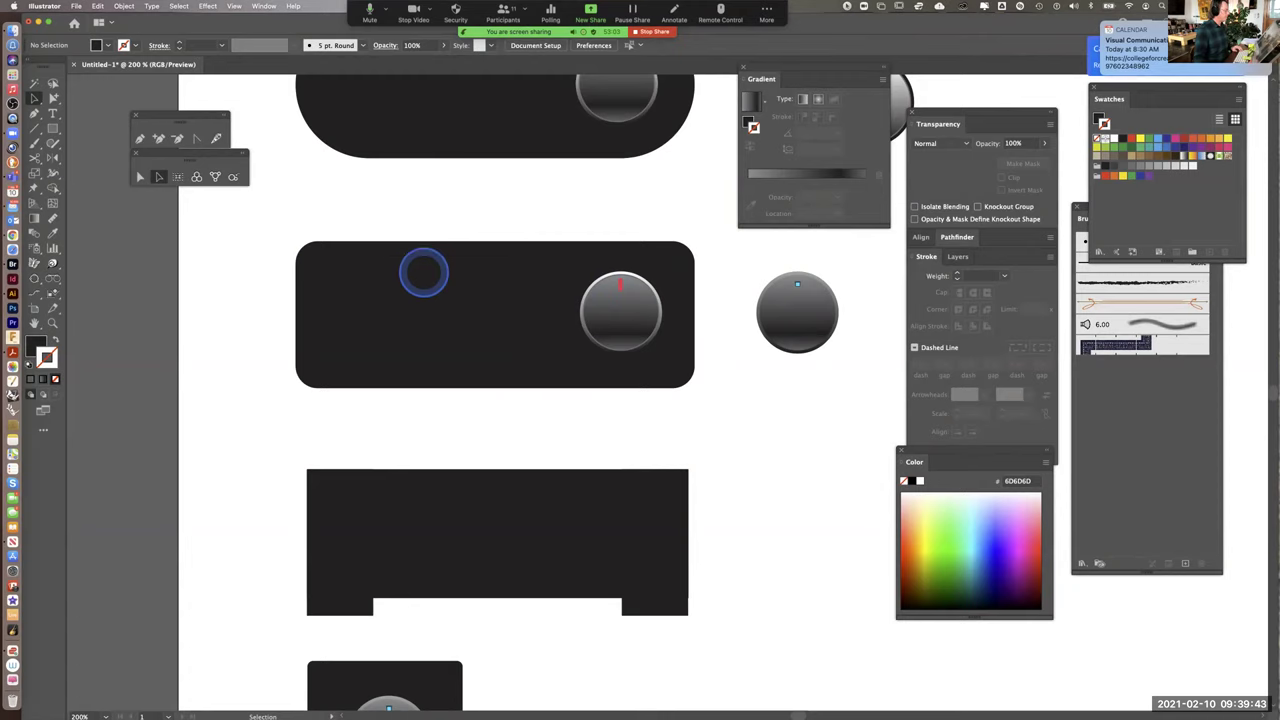
left_click(424, 273)
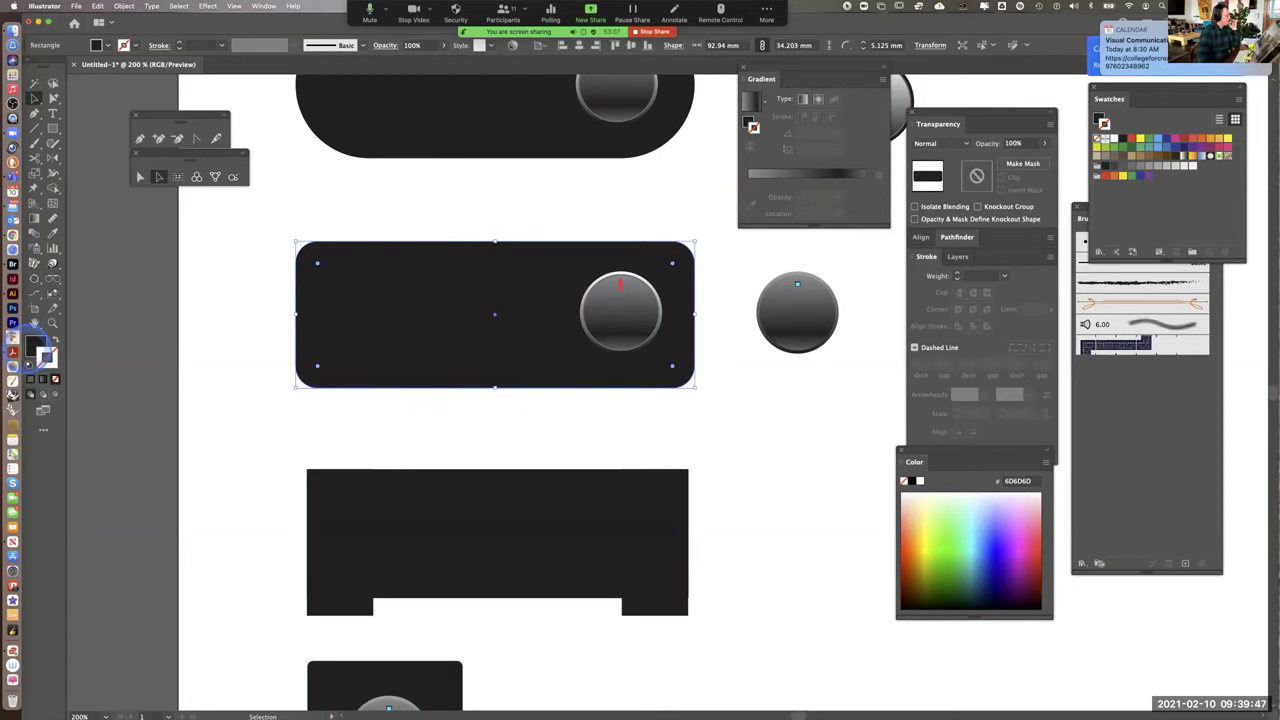
left_click(47, 360)
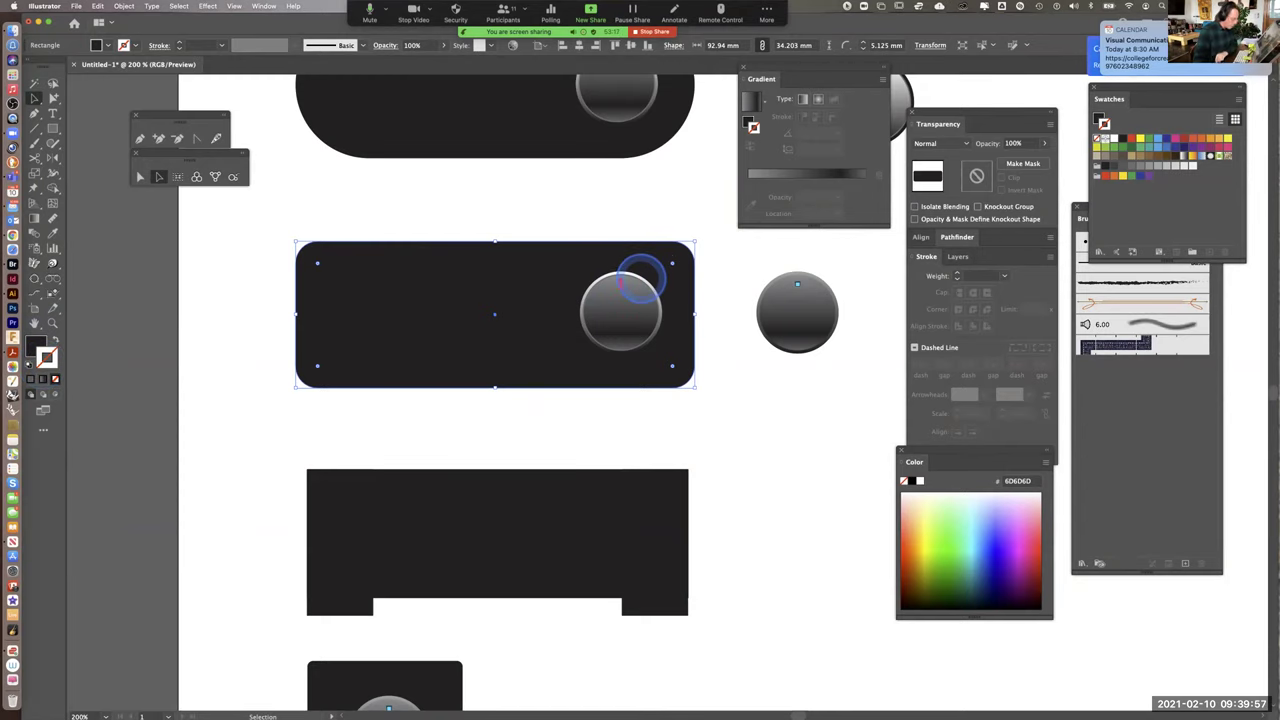
key("super+equal")
key("super+equal")
left_click(522, 299)
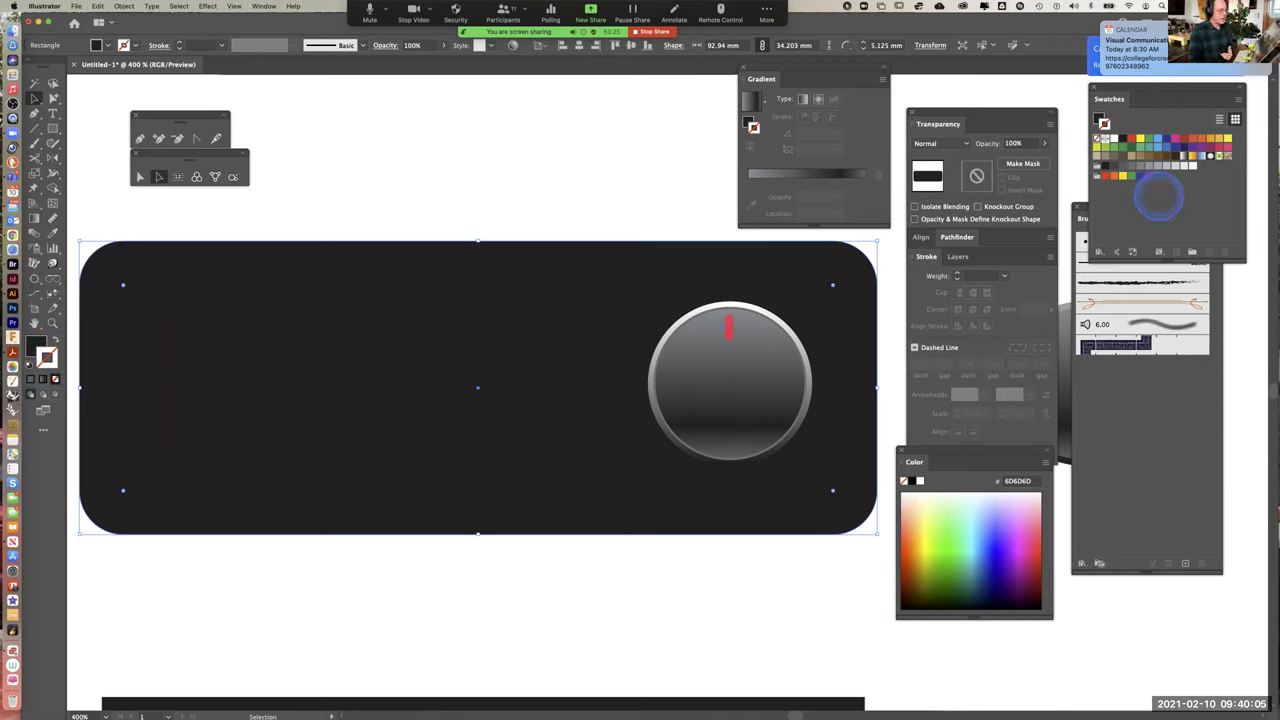
Give the dark panel a light grey A7A9AC outline at 1.5 pt
left_click(1160, 167)
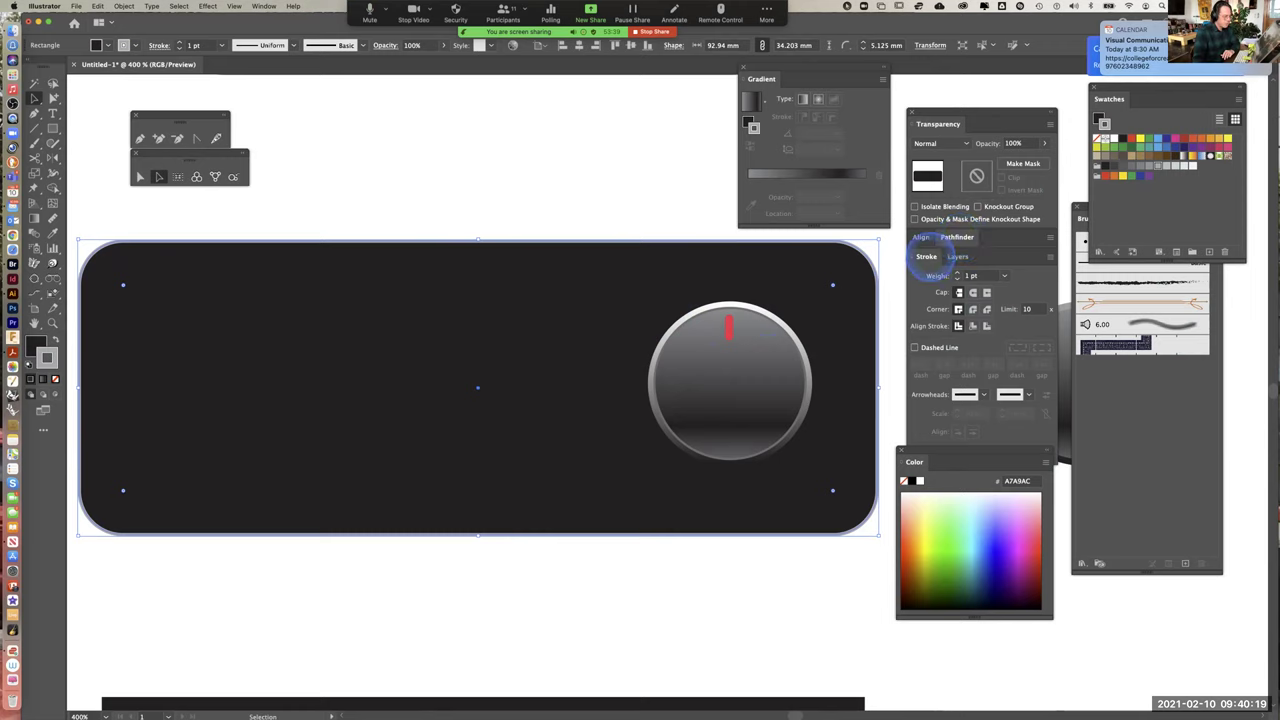
left_click(926, 257)
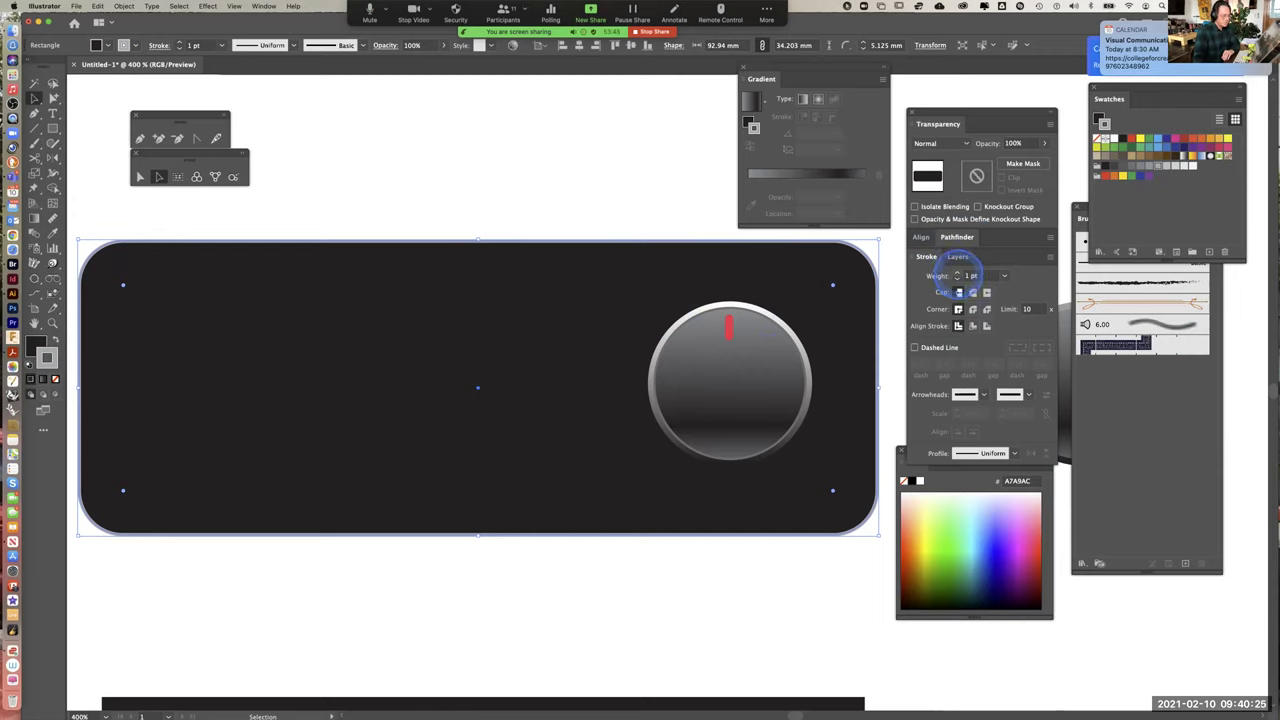
left_click(957, 273)
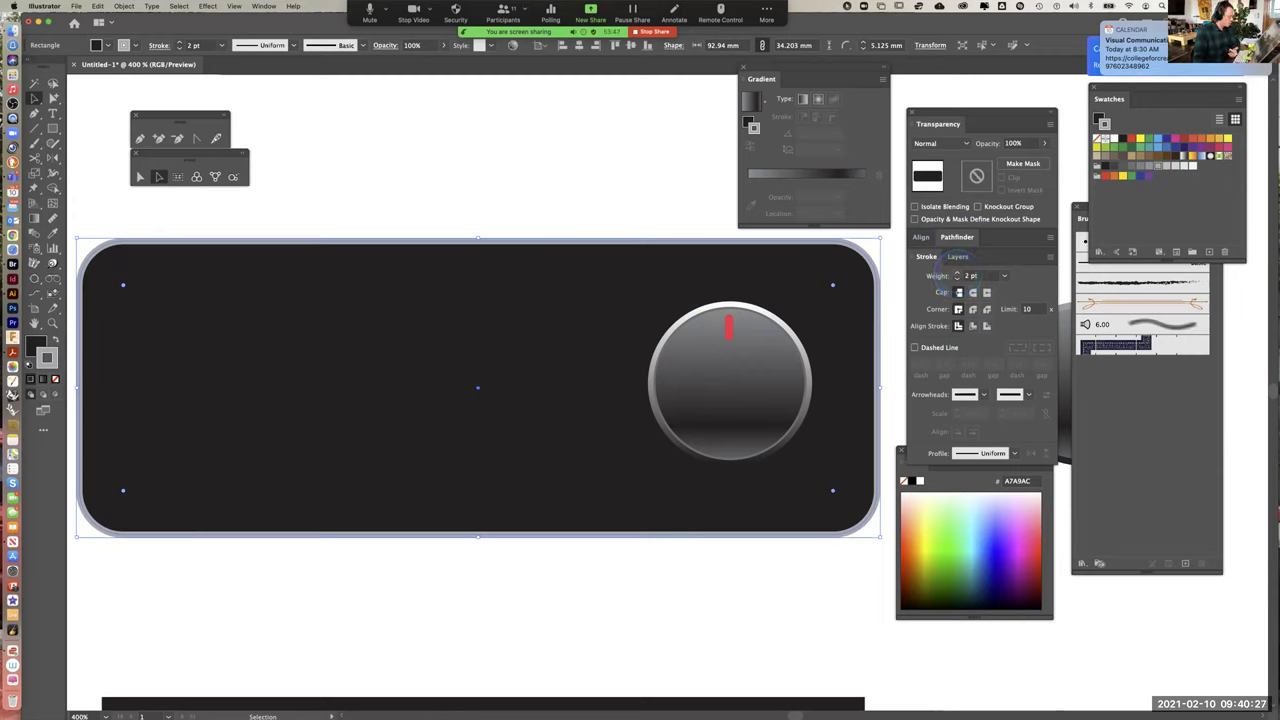
left_click(970, 276)
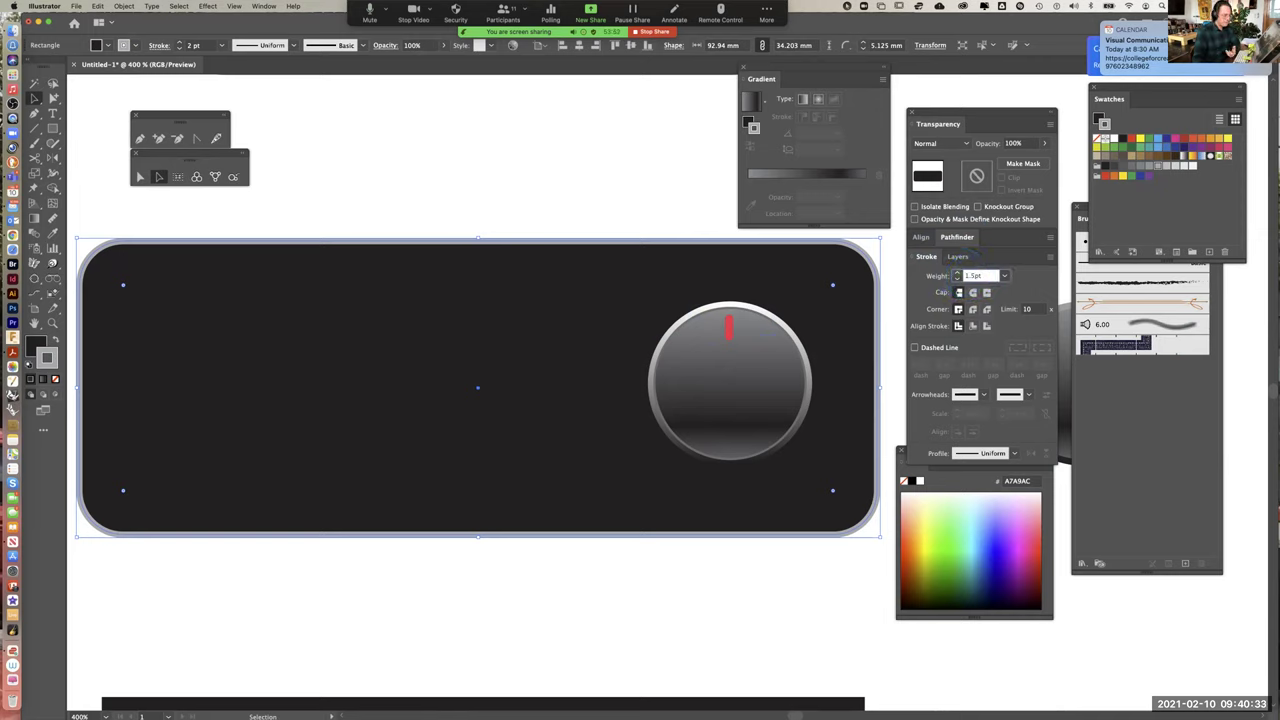
left_click(976, 275)
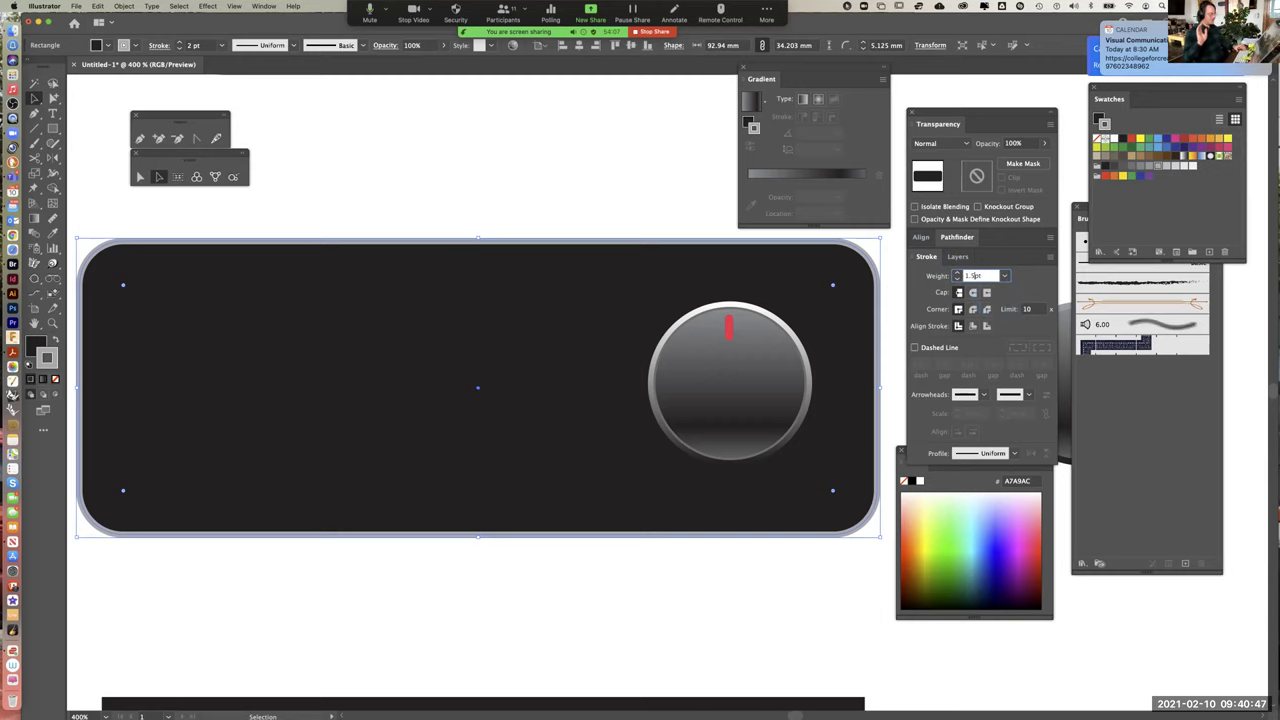
key("Tab")
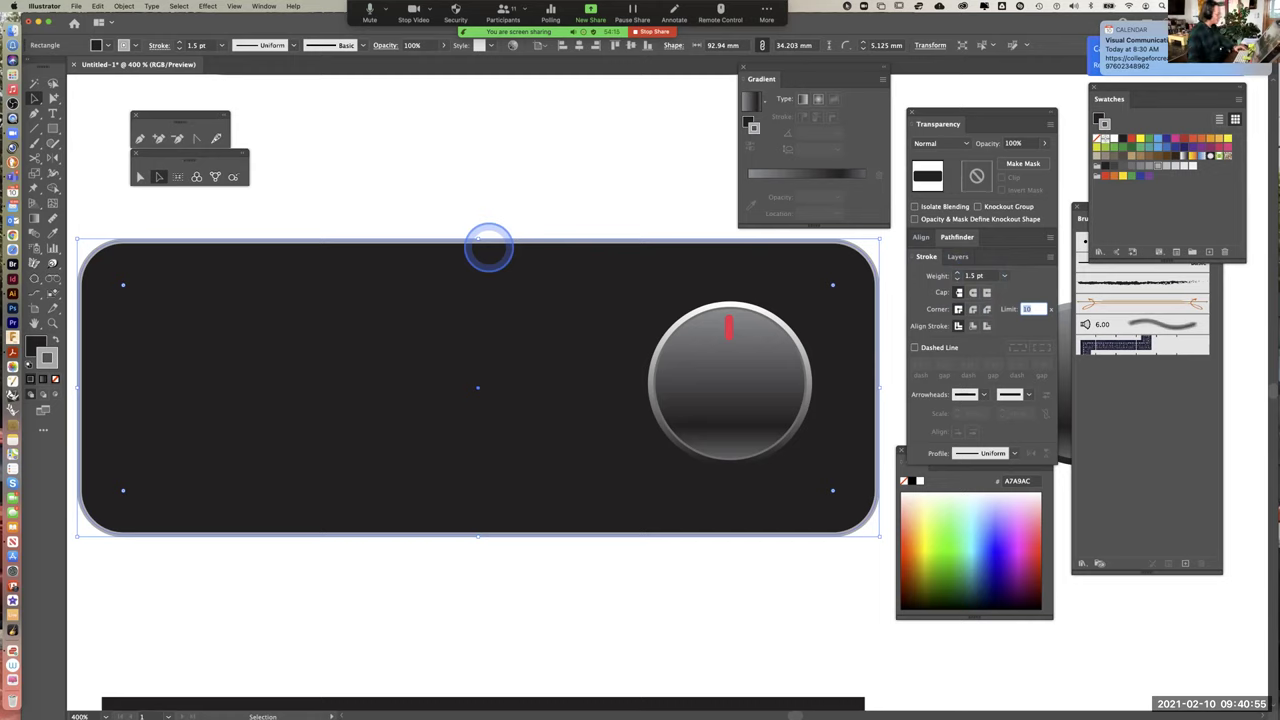
left_click(367, 194)
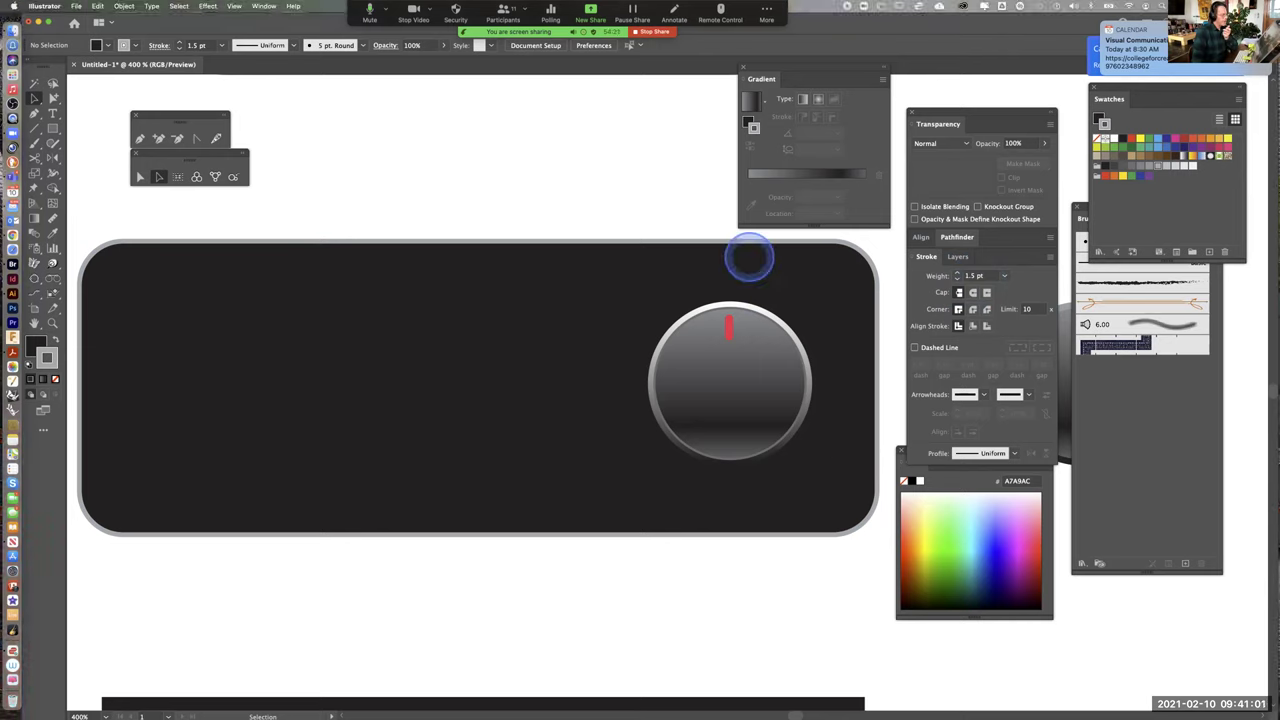
Increase the panel's outline weight to 1.75 pt
left_click(740, 244)
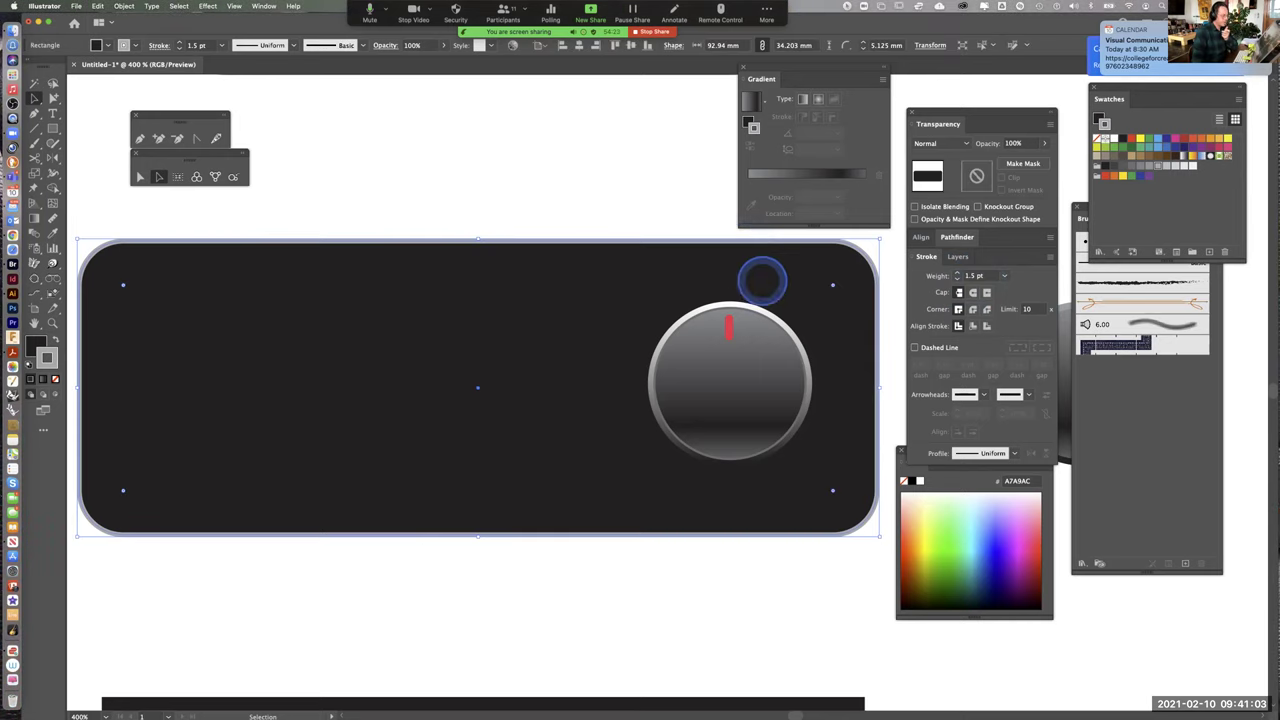
left_click(972, 275)
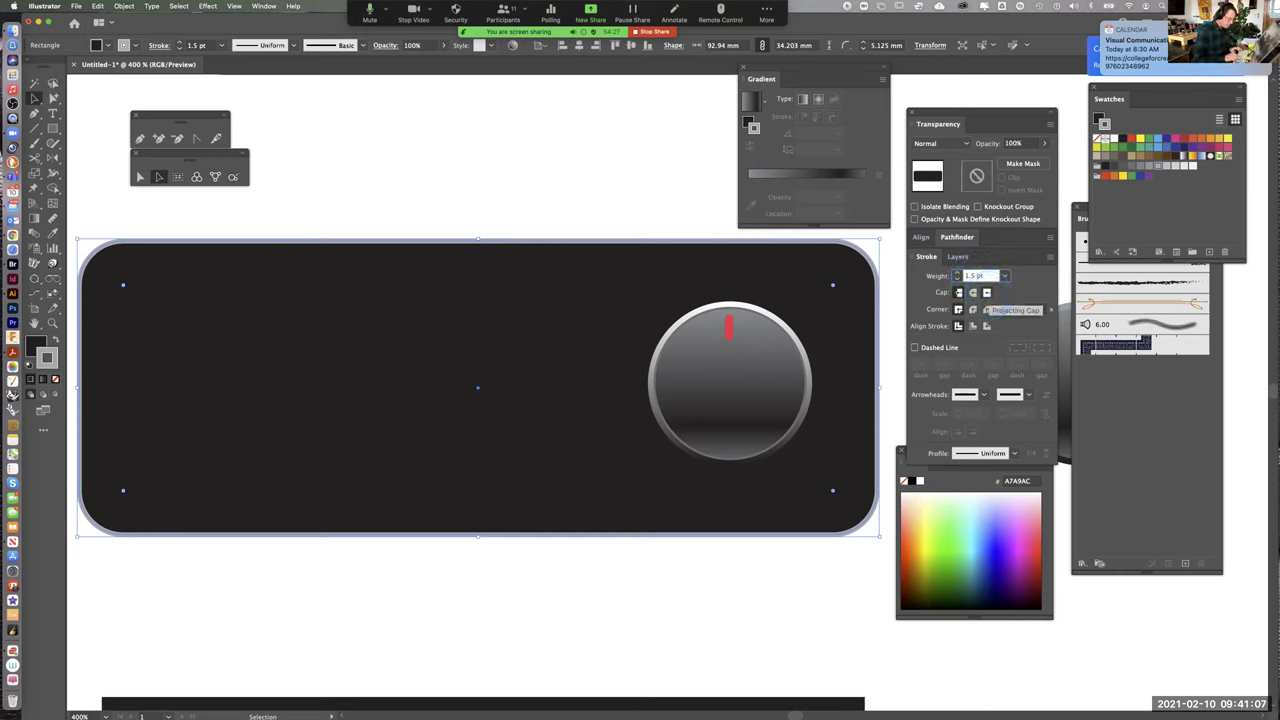
type("1.75")
key("Return")
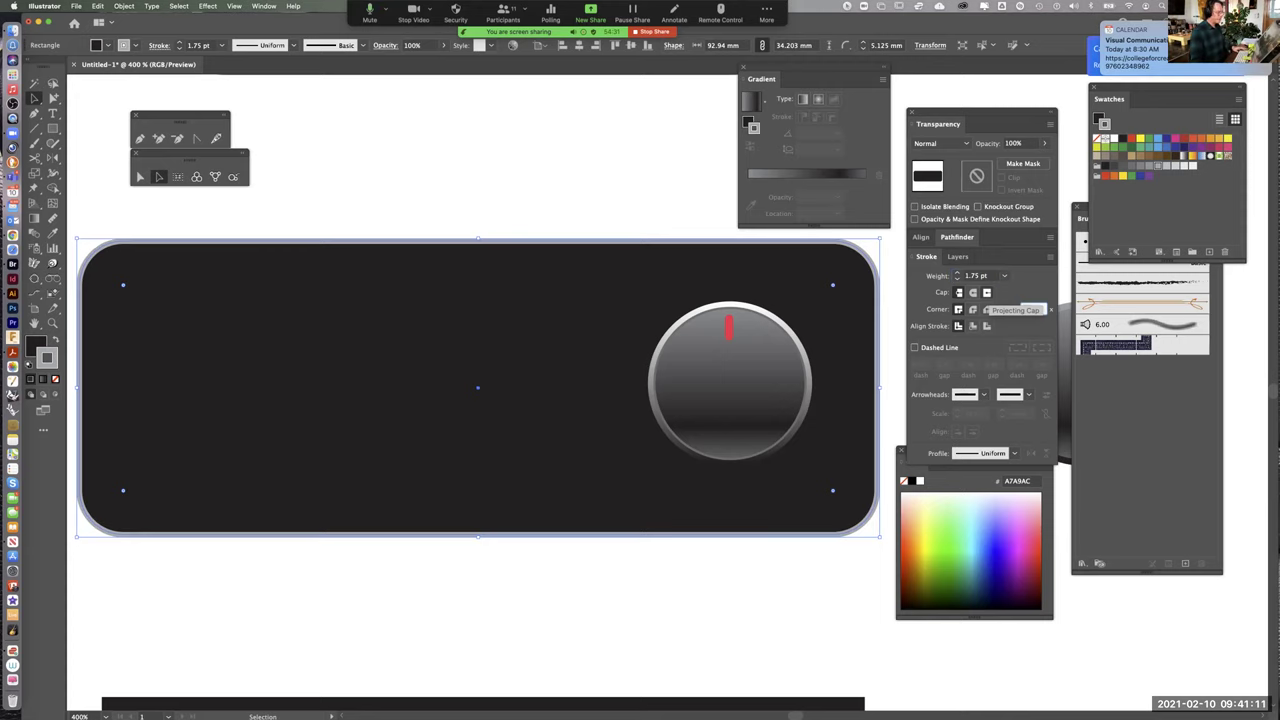
left_click(598, 168)
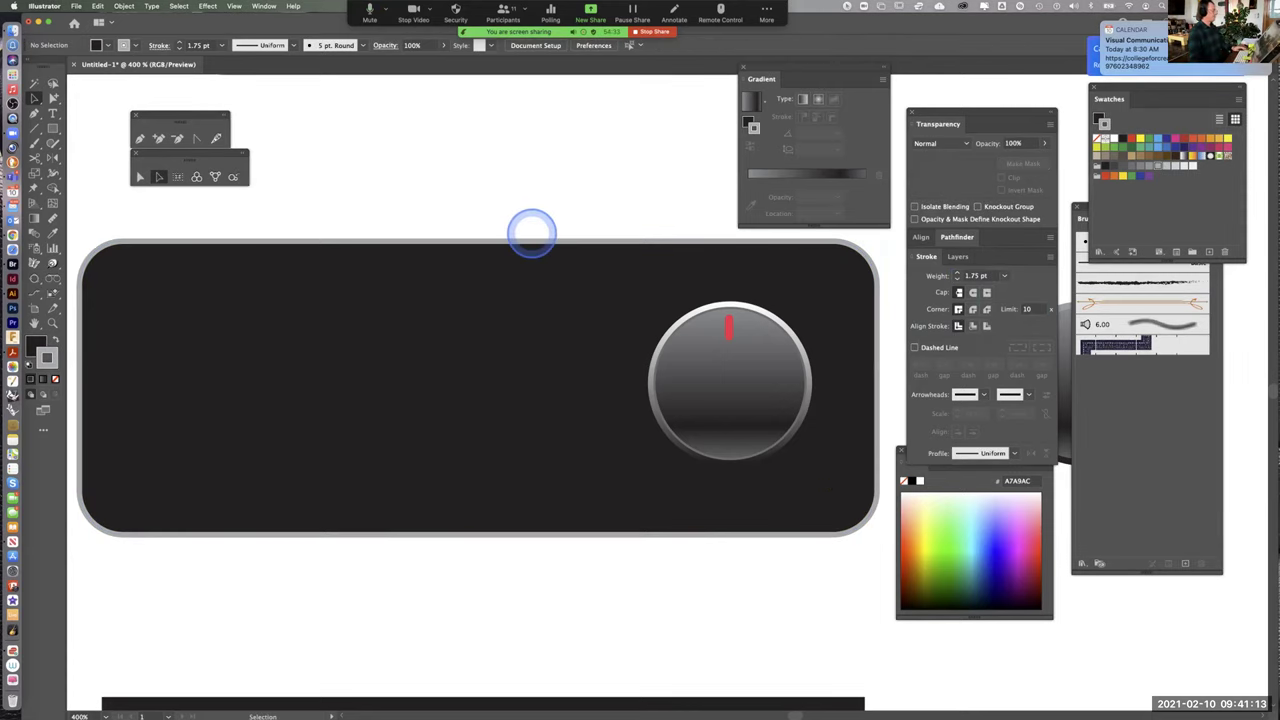
Switch to the Zoom meeting and mute the microphone with Shift+Cmd+A
key("super+minus")
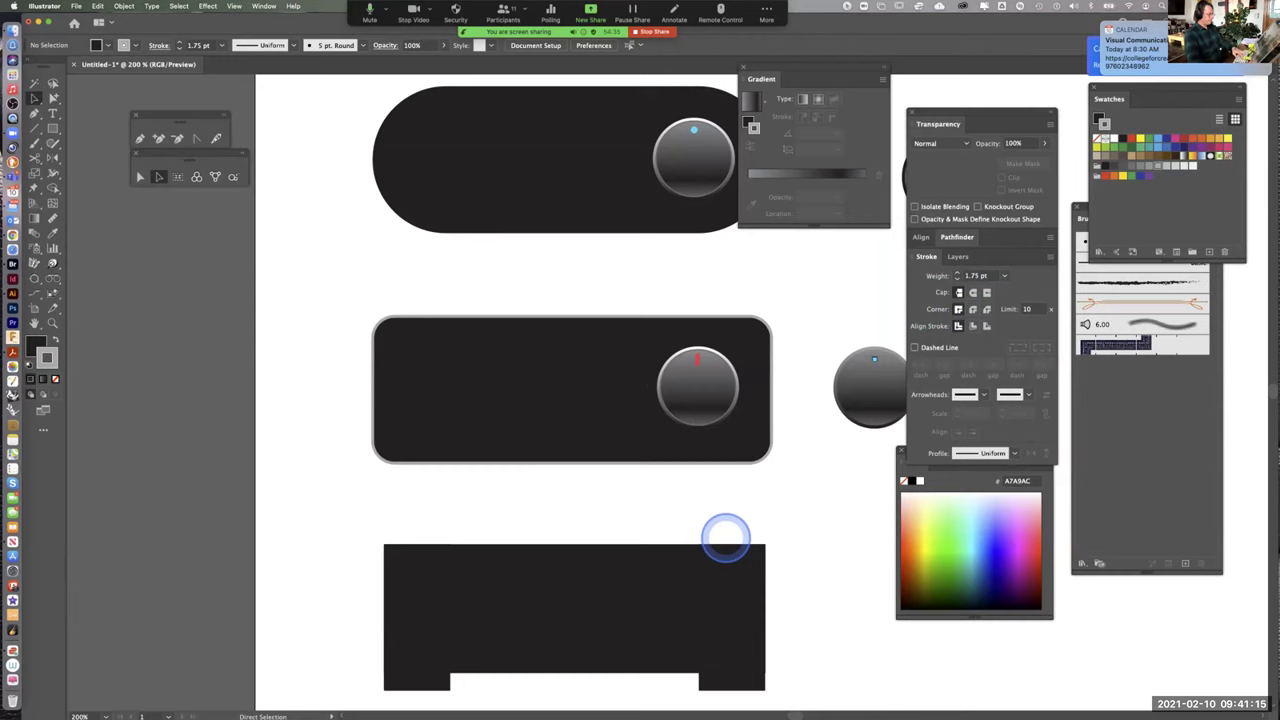
key("v")
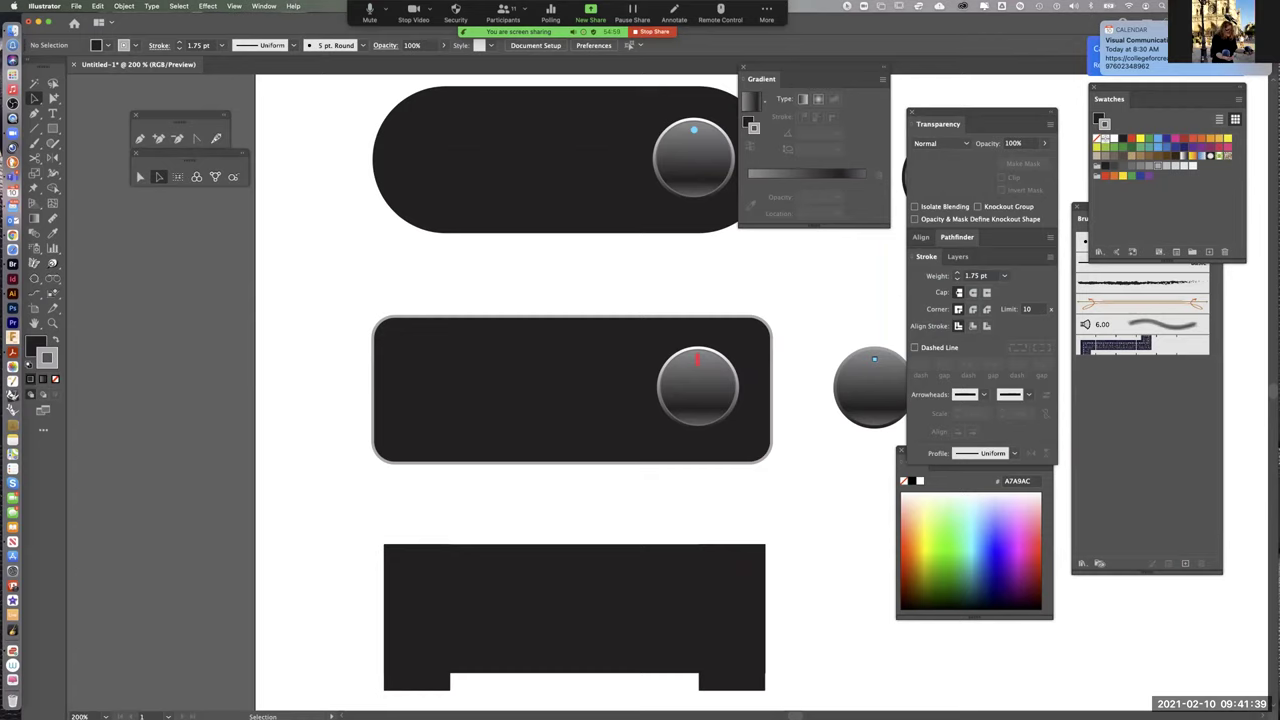
key("super+Tab")
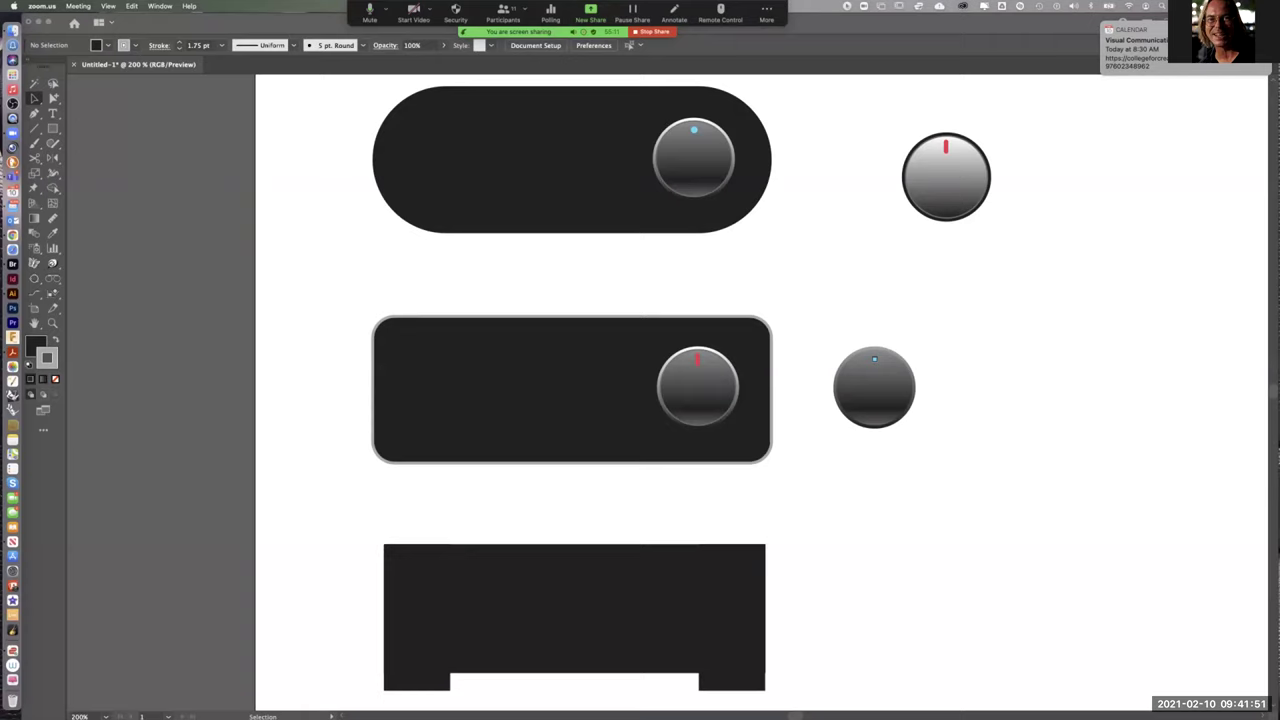
key("super+shift+a")
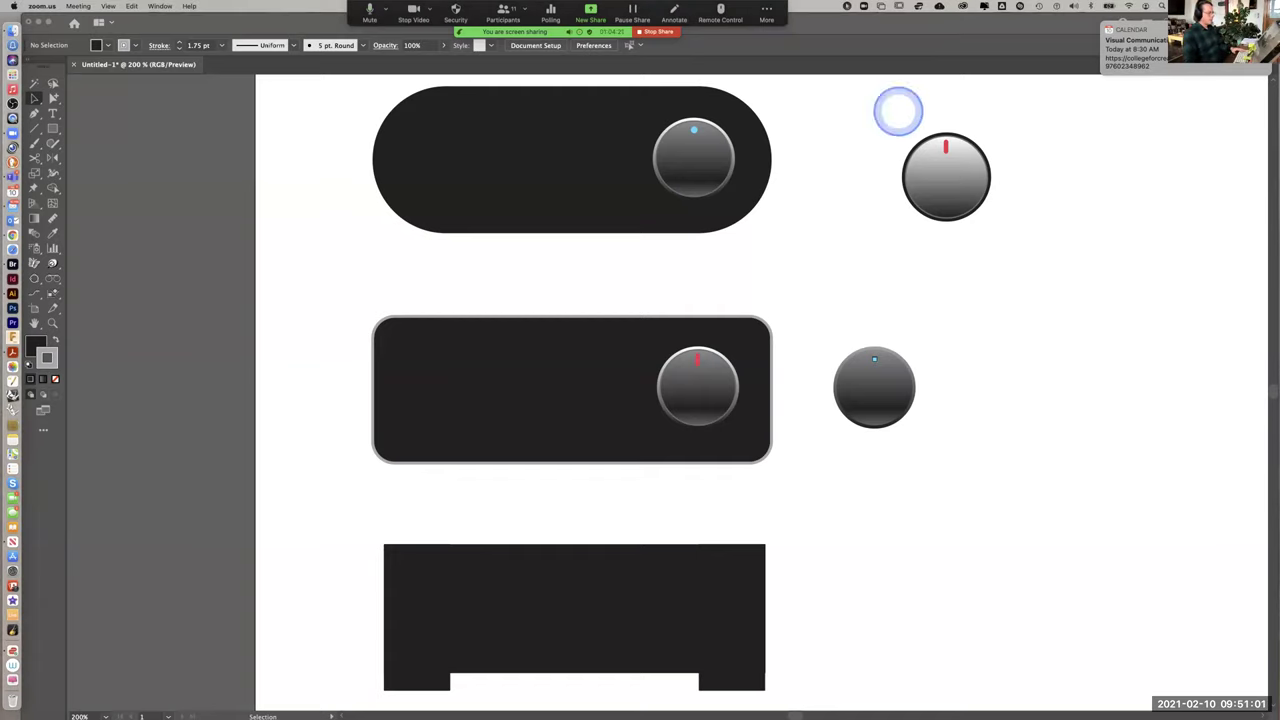
Frame the rounded dark panel in view and select its red-marked knob
key("Tab")
mouse_move(820, 294)
left_mouse_down()
mouse_move(774, 189)
mouse_move(642, 350)
mouse_move(706, 389)
mouse_move(771, 371)
mouse_move(751, 80)
mouse_move(771, 223)
left_mouse_up()
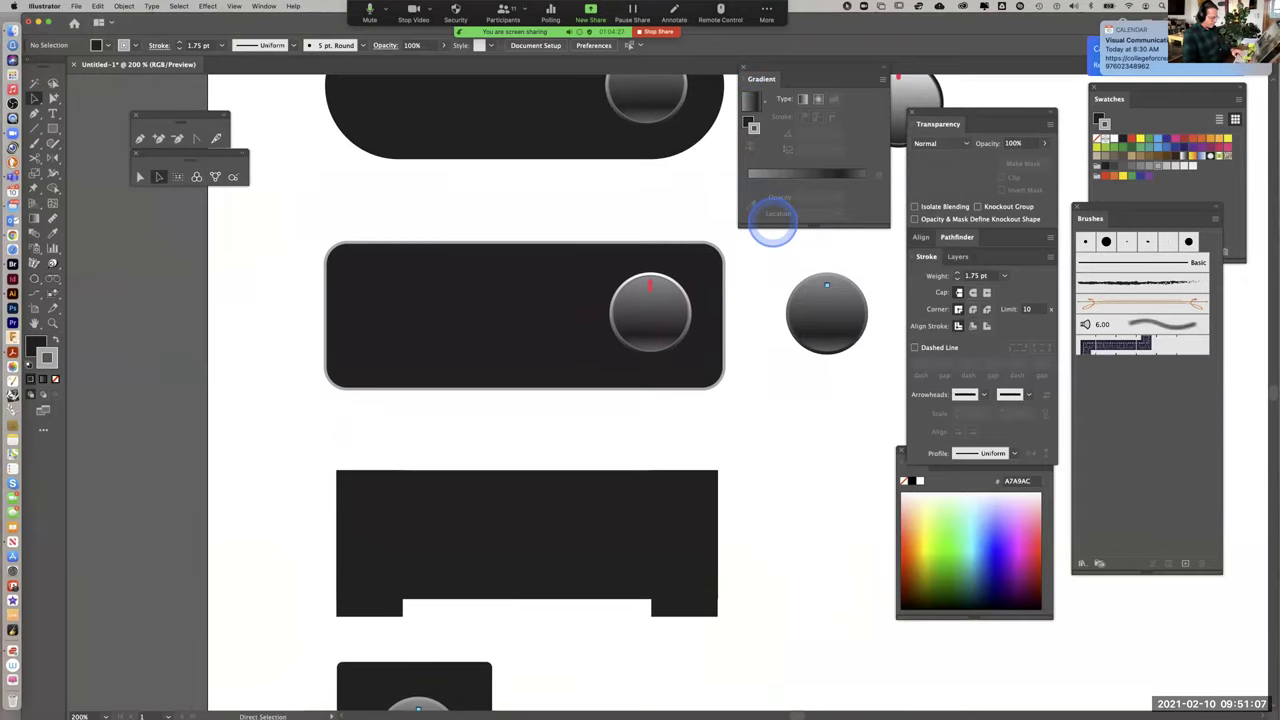
key("super+minus")
key("v")
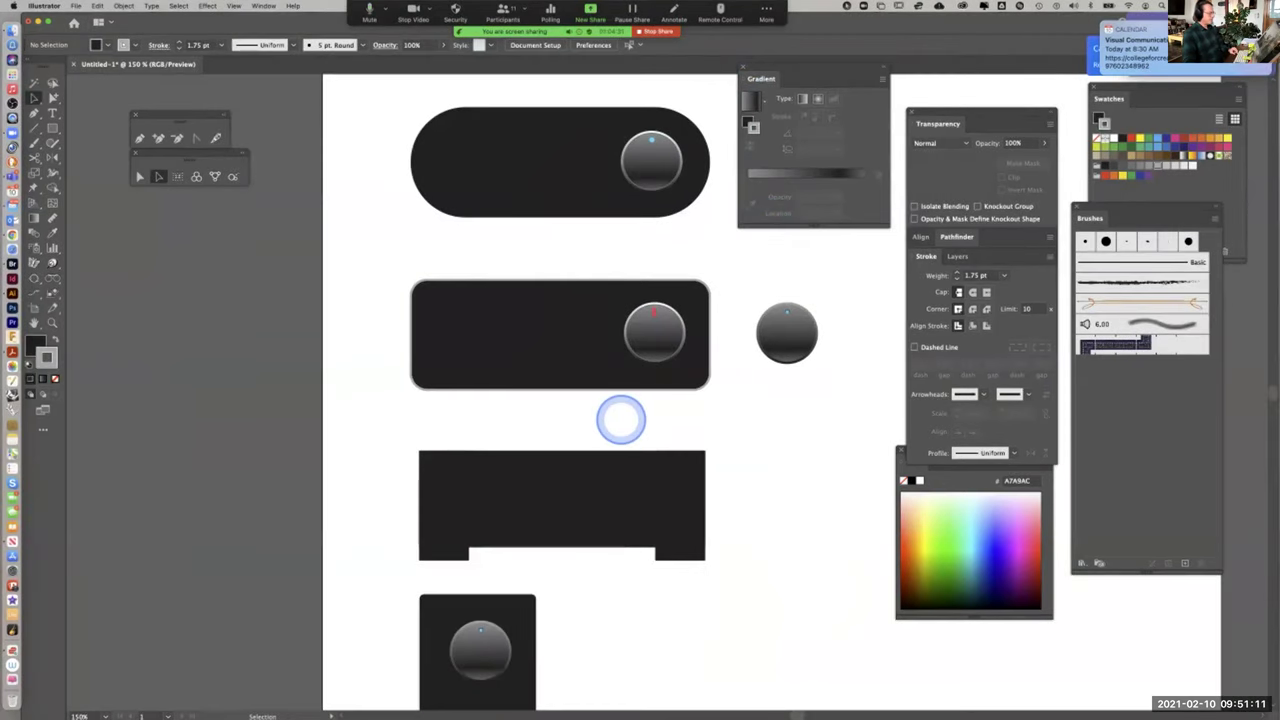
key("space")
left_click_drag(790, 457, 689, 420)
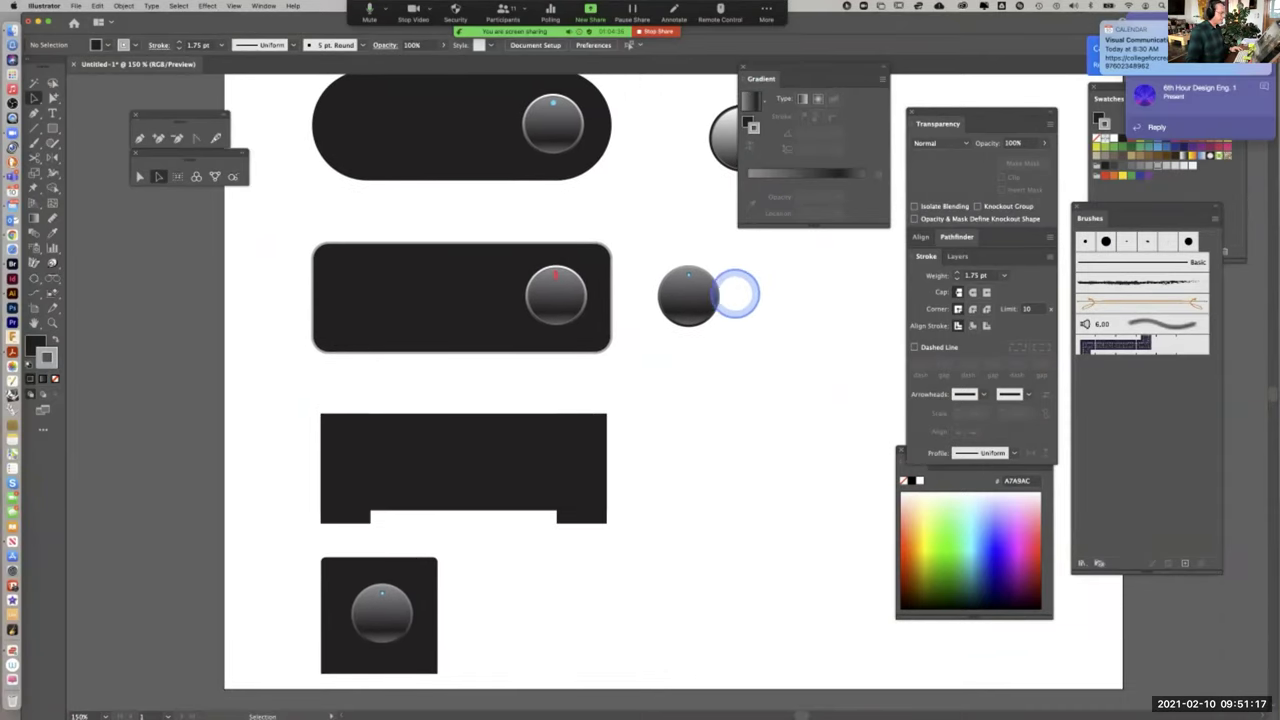
key("space")
left_click_drag(626, 246, 646, 366)
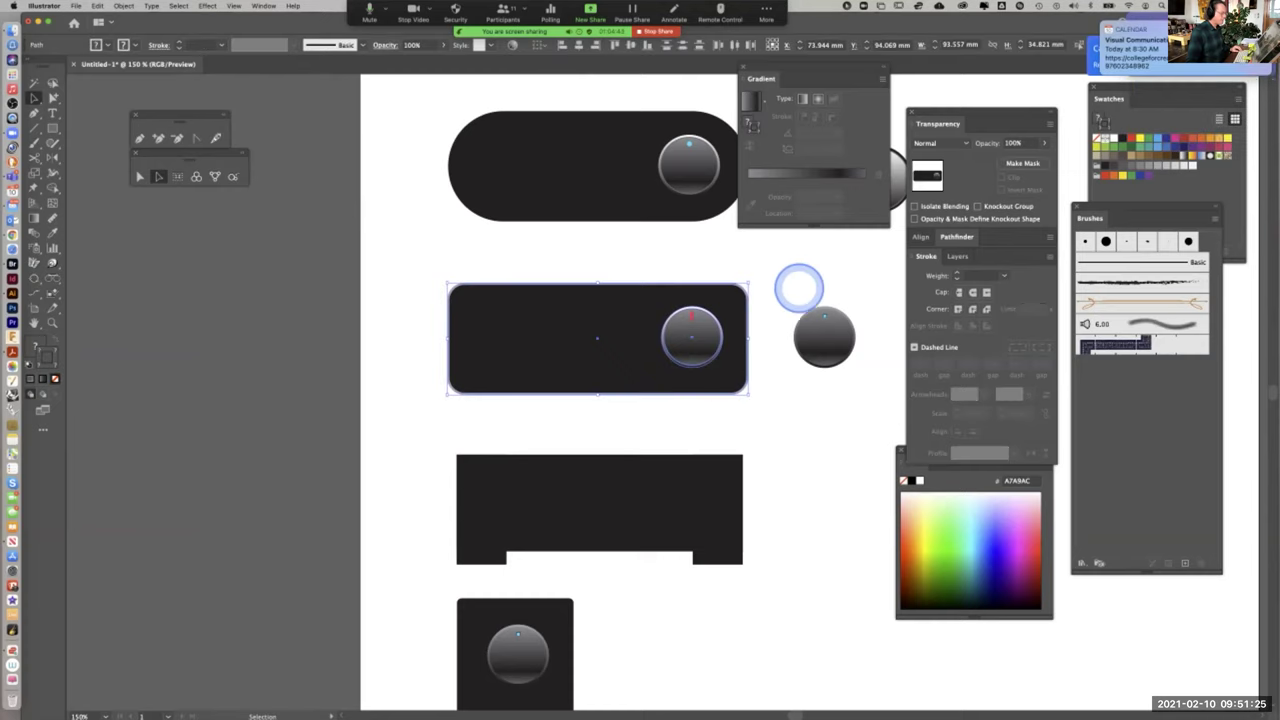
left_click(737, 306, "shift")
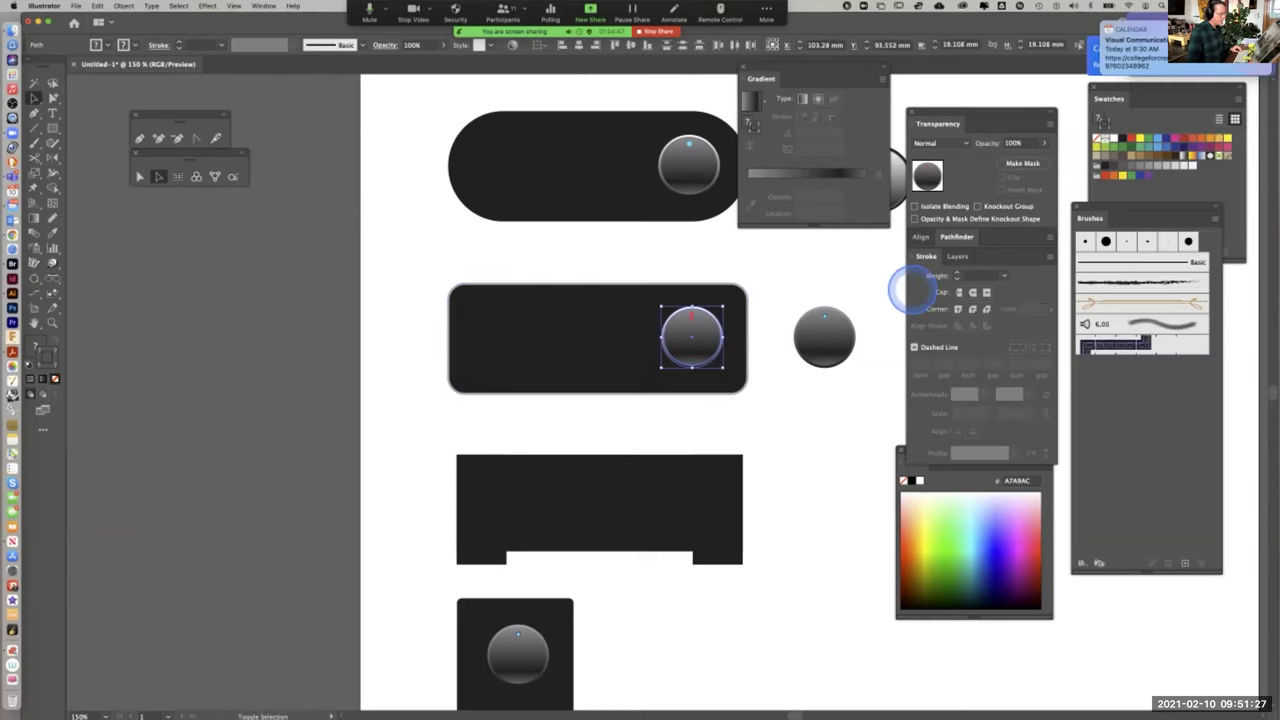
Move the knob left, then Alt-drag a duplicate toward the panel's left end
key("a")
key("v")
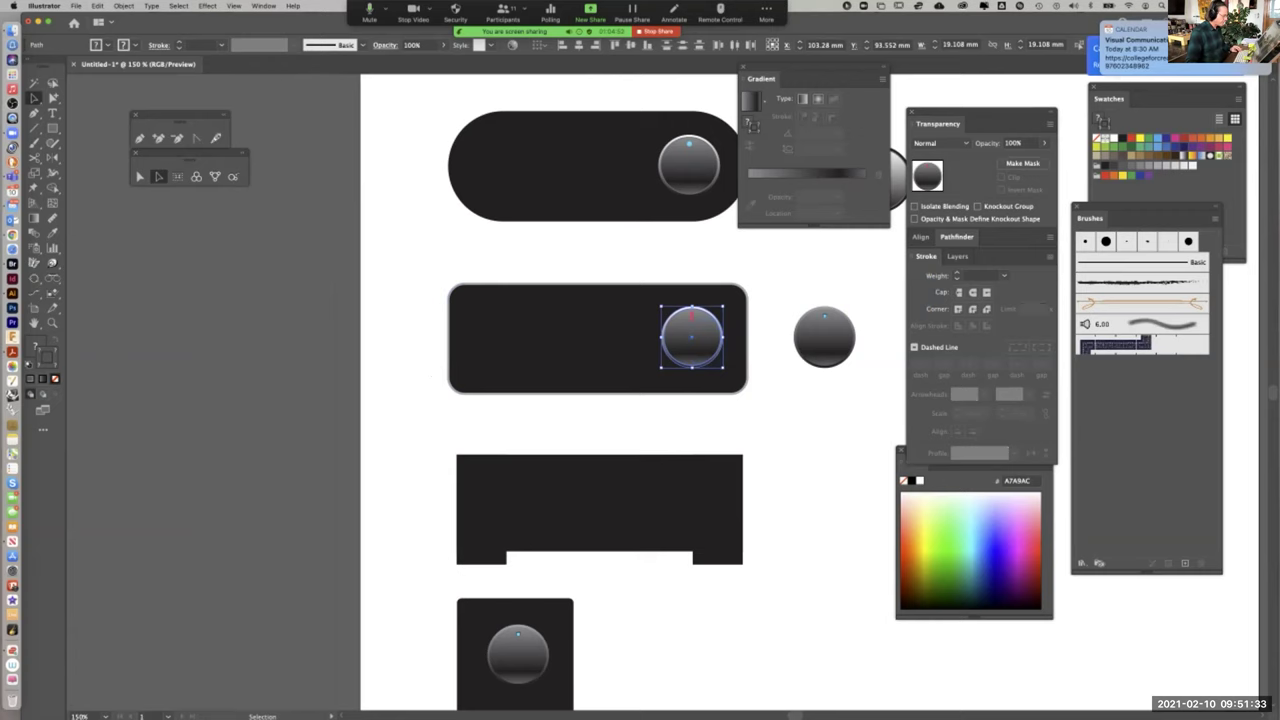
left_click_drag(705, 343, 667, 345)
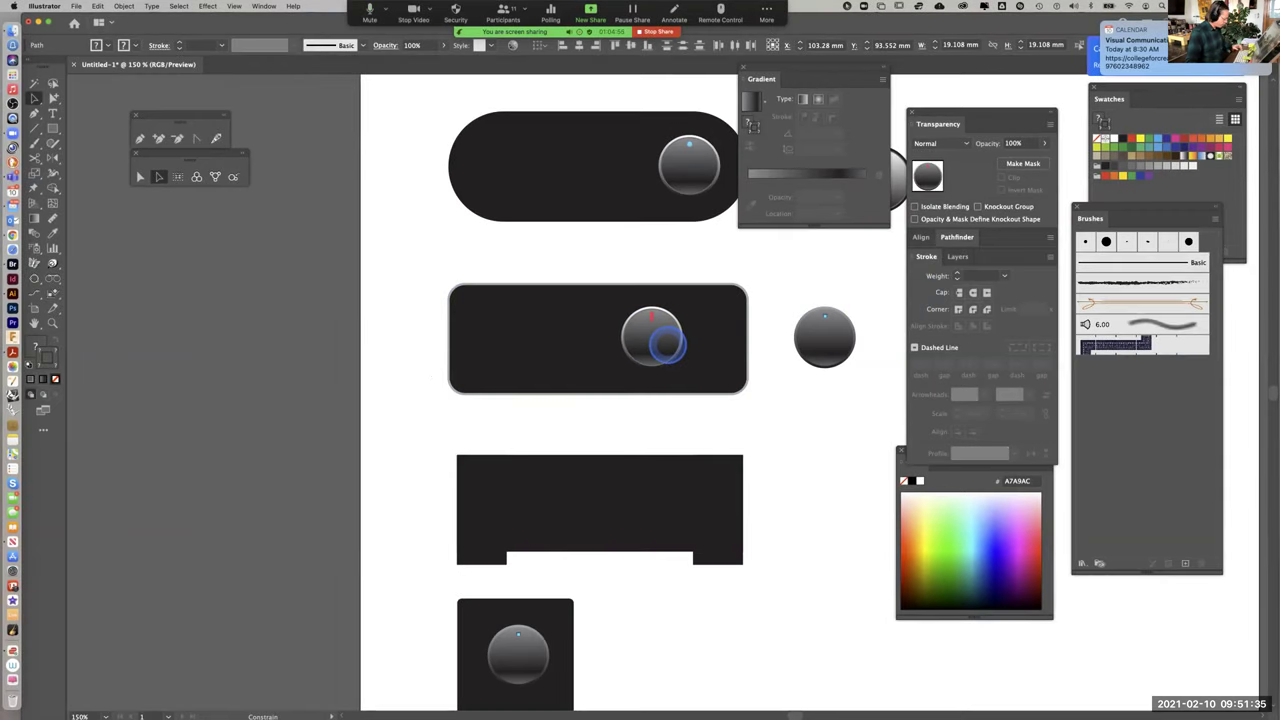
key("alt")
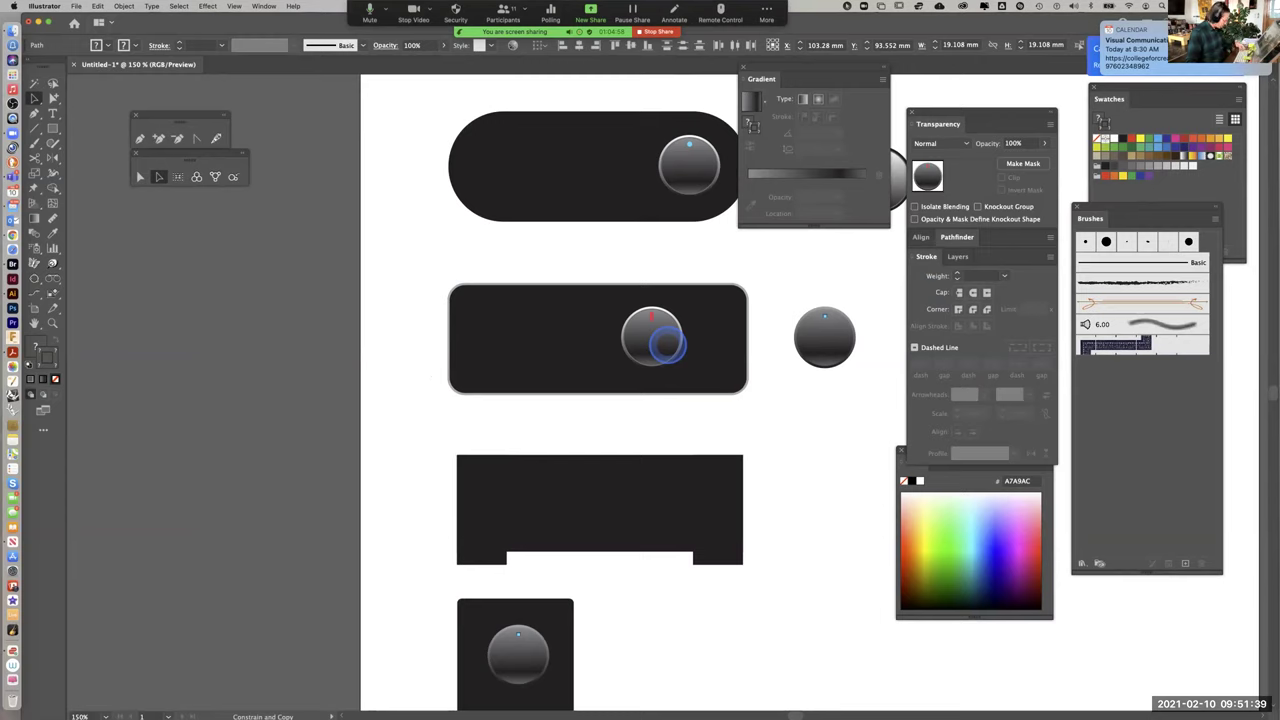
left_click_drag(667, 345, 508, 338)
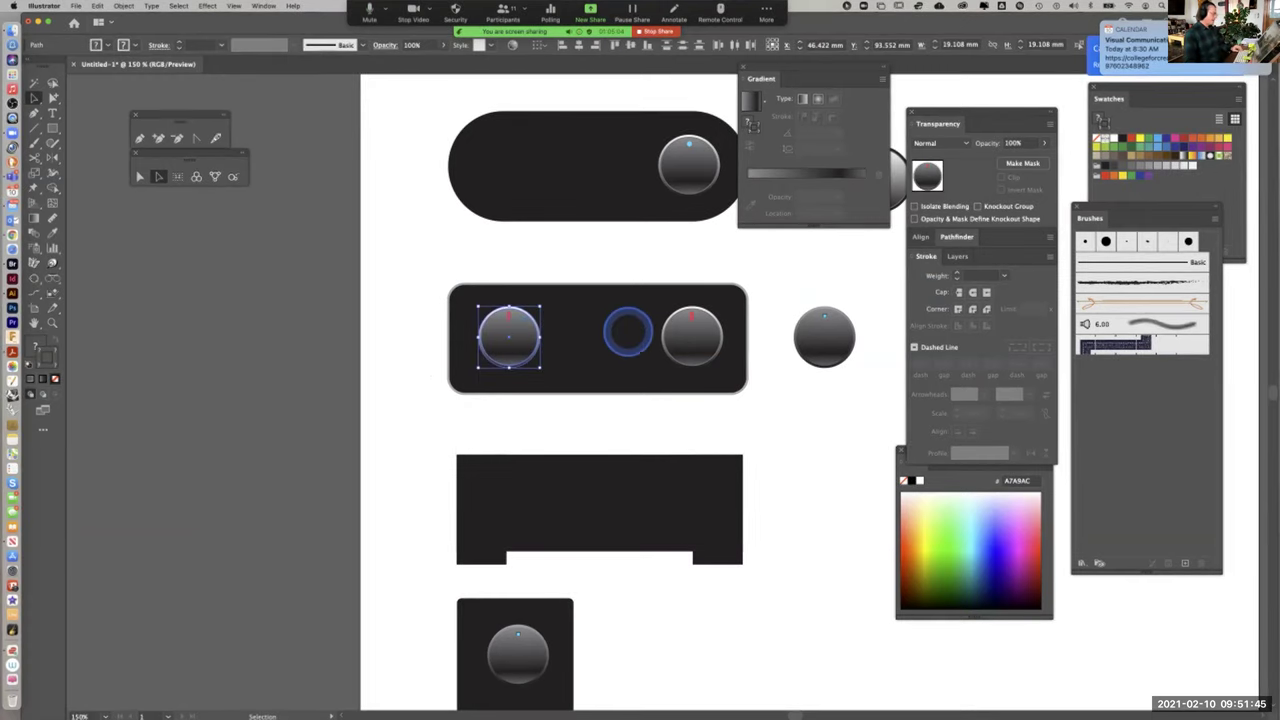
Scale the left knob down around its centre and zoom in on it
left_click_drag(540, 305, 486, 360)
left_click(533, 245)
key("a")
key("super+equal")
key("super+equal")
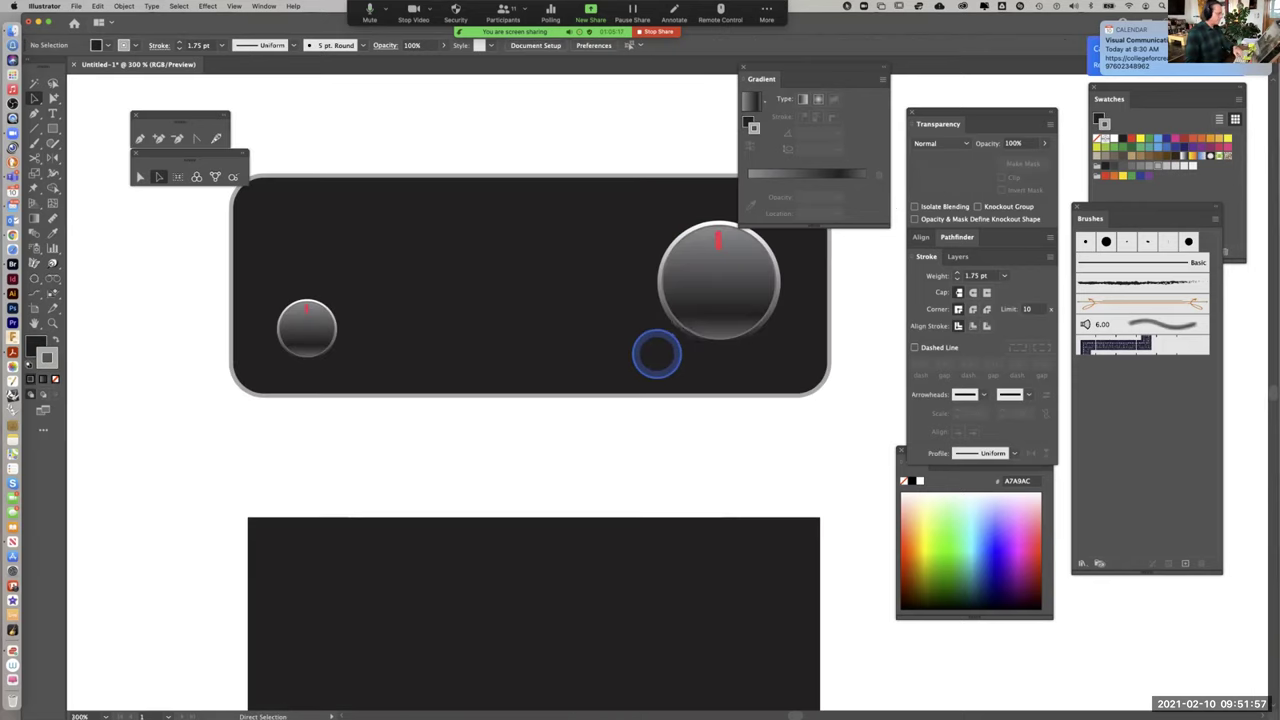
key("super+equal")
Alt-drag a copy of the small knob to sit just to its right
left_click_drag(526, 360, 756, 396)
key("v")
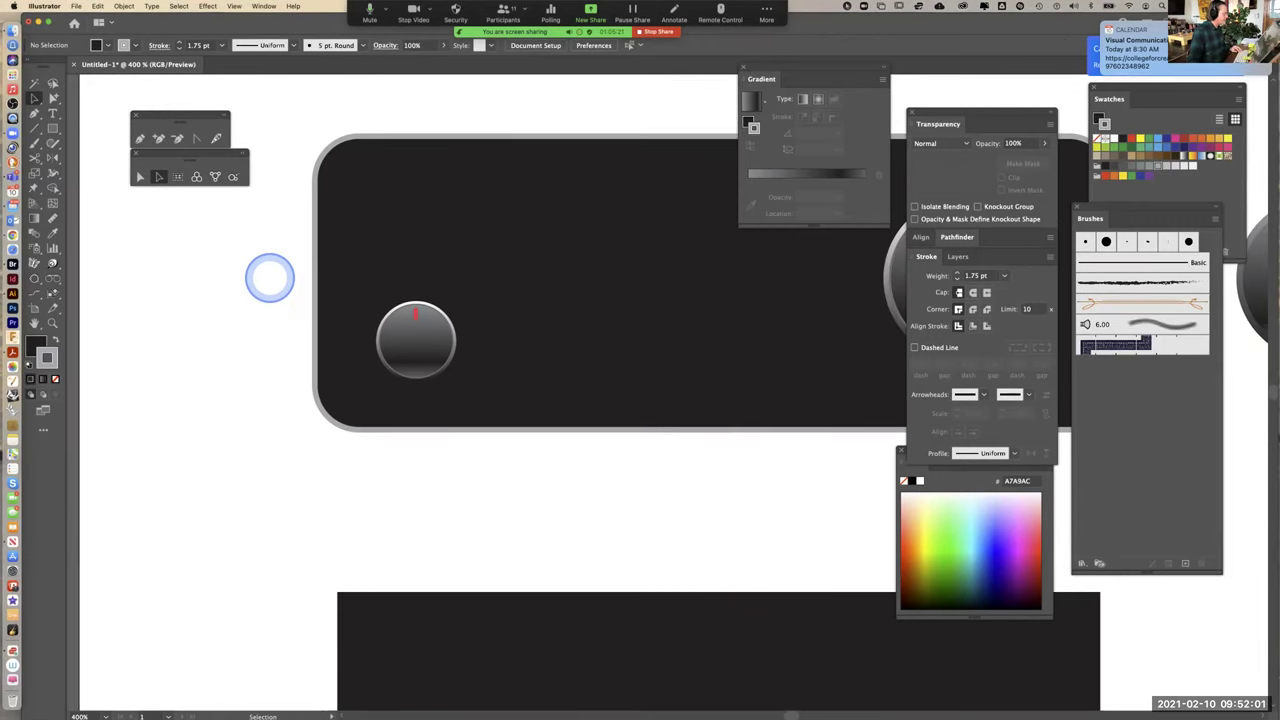
left_click(477, 386)
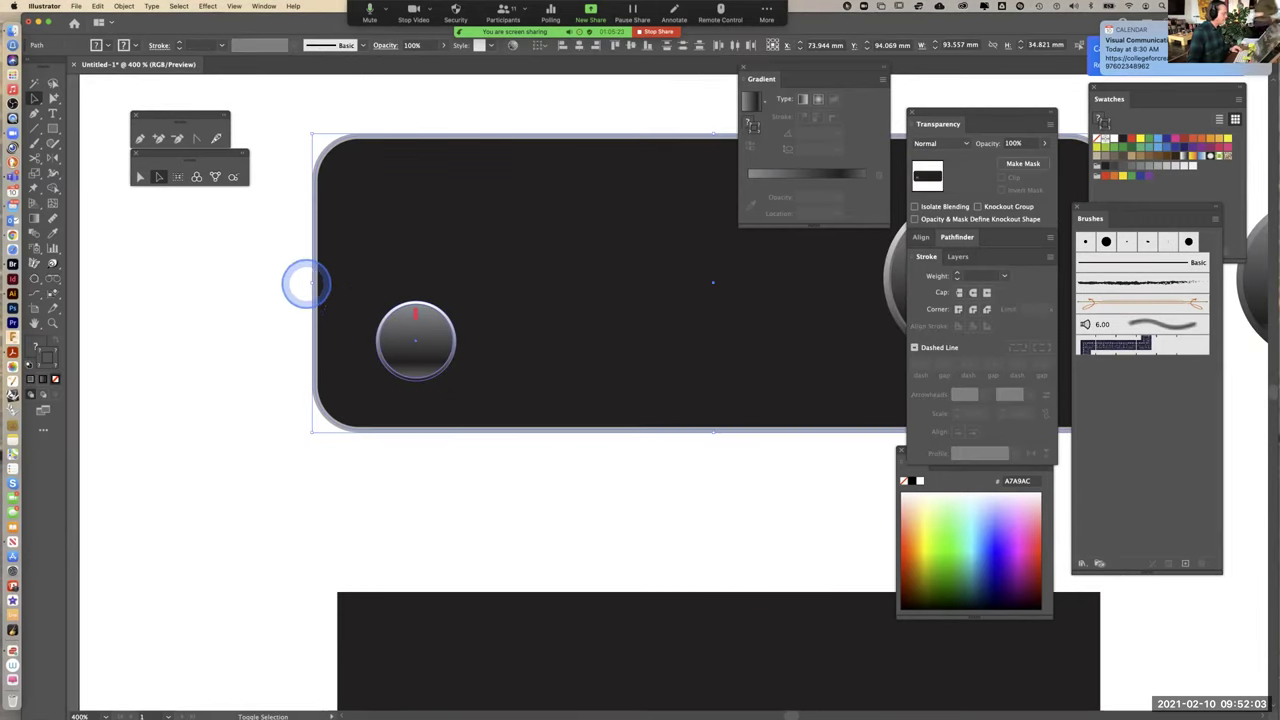
left_click(380, 330)
left_click_drag(418, 329, 535, 338)
Recolour the new small knob's red indicator marker to blue (00AEEF)
left_click(252, 261)
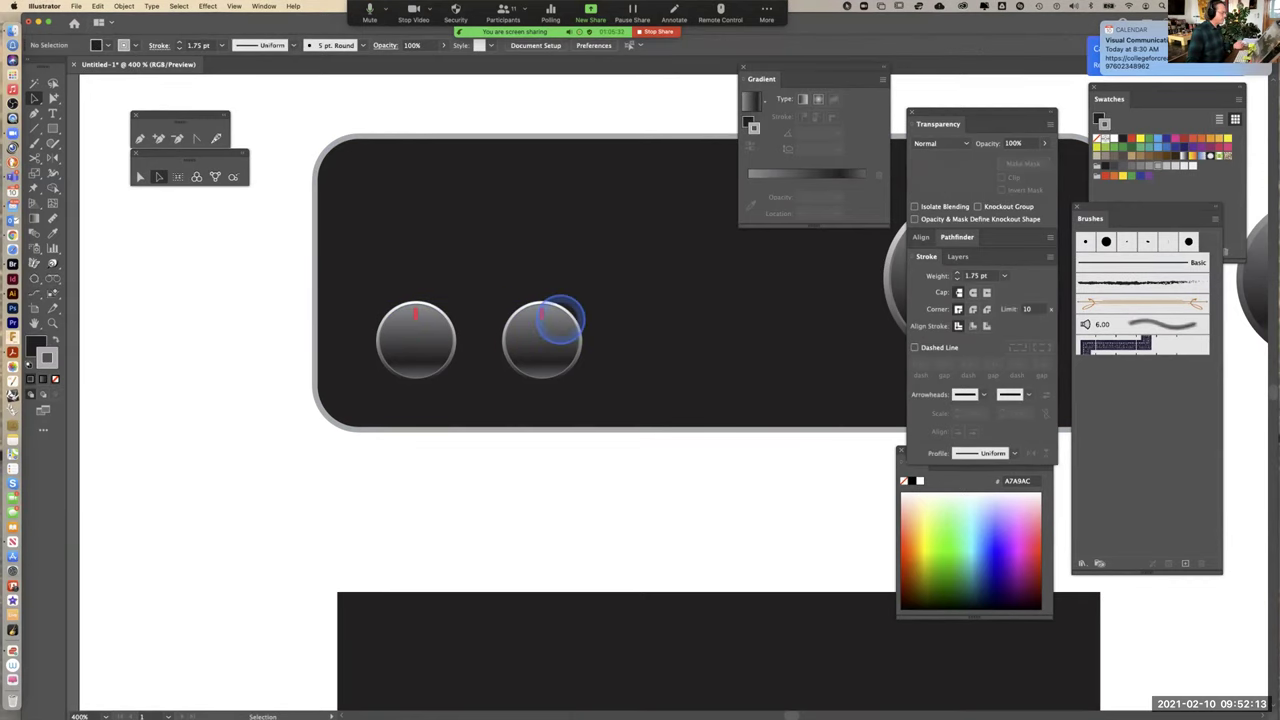
left_click(541, 313)
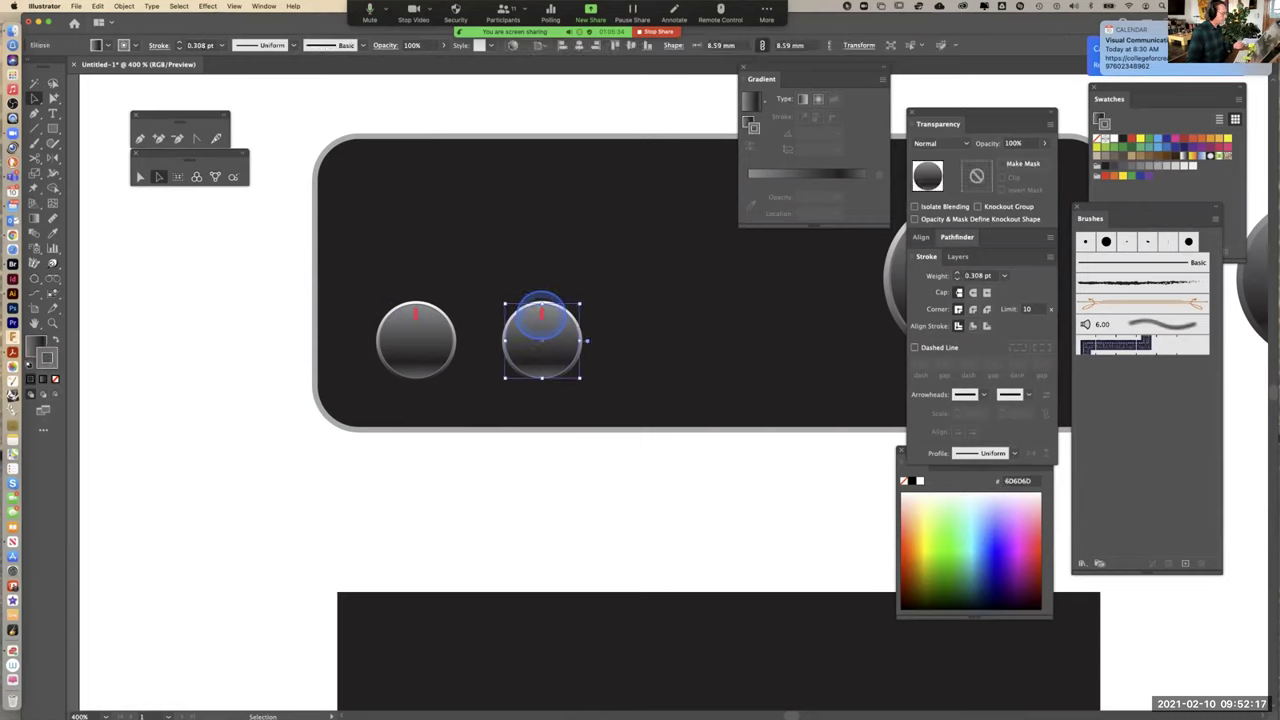
left_click(541, 314)
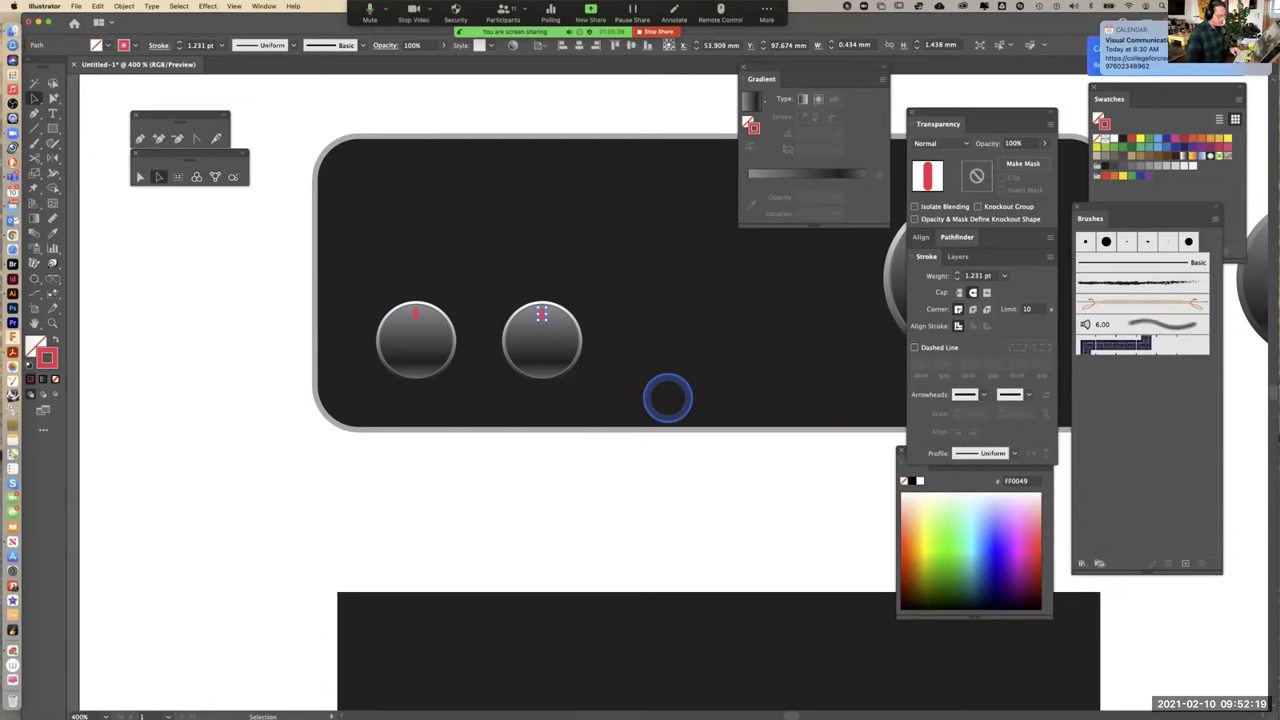
key("super+equal")
key("super+equal")
key("super+equal")
key("super+equal")
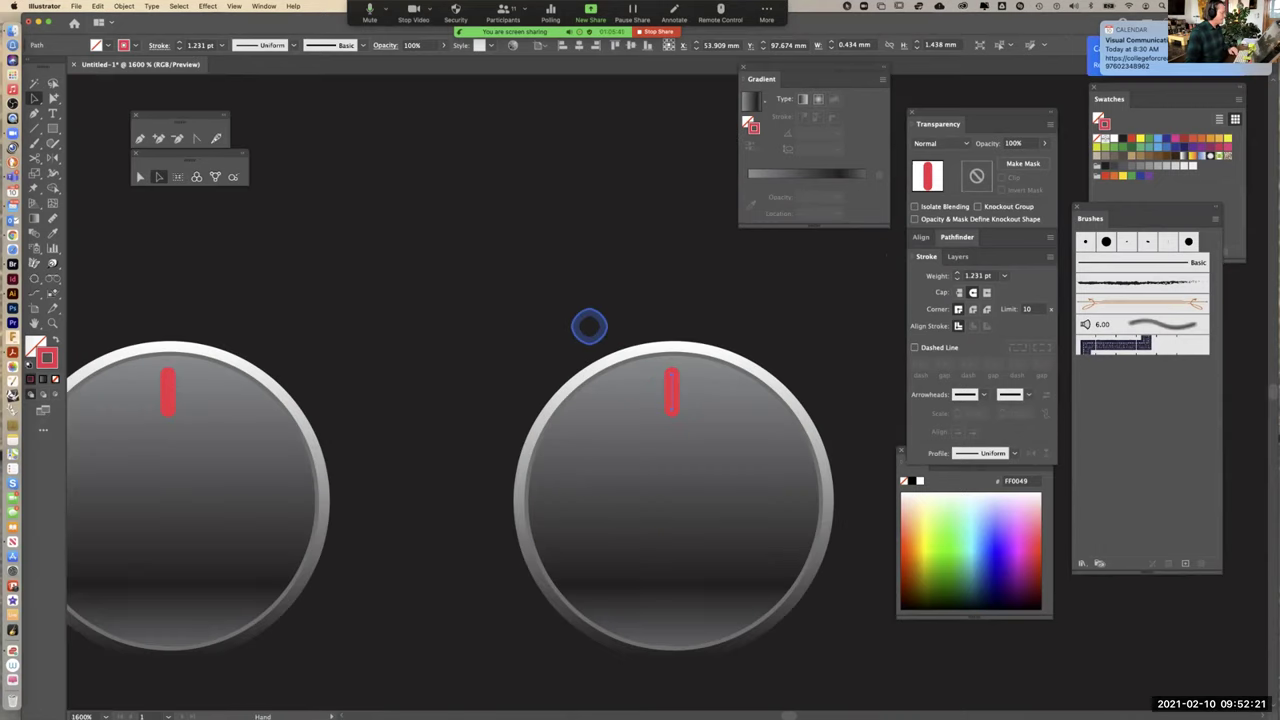
left_click_drag(589, 323, 571, 237)
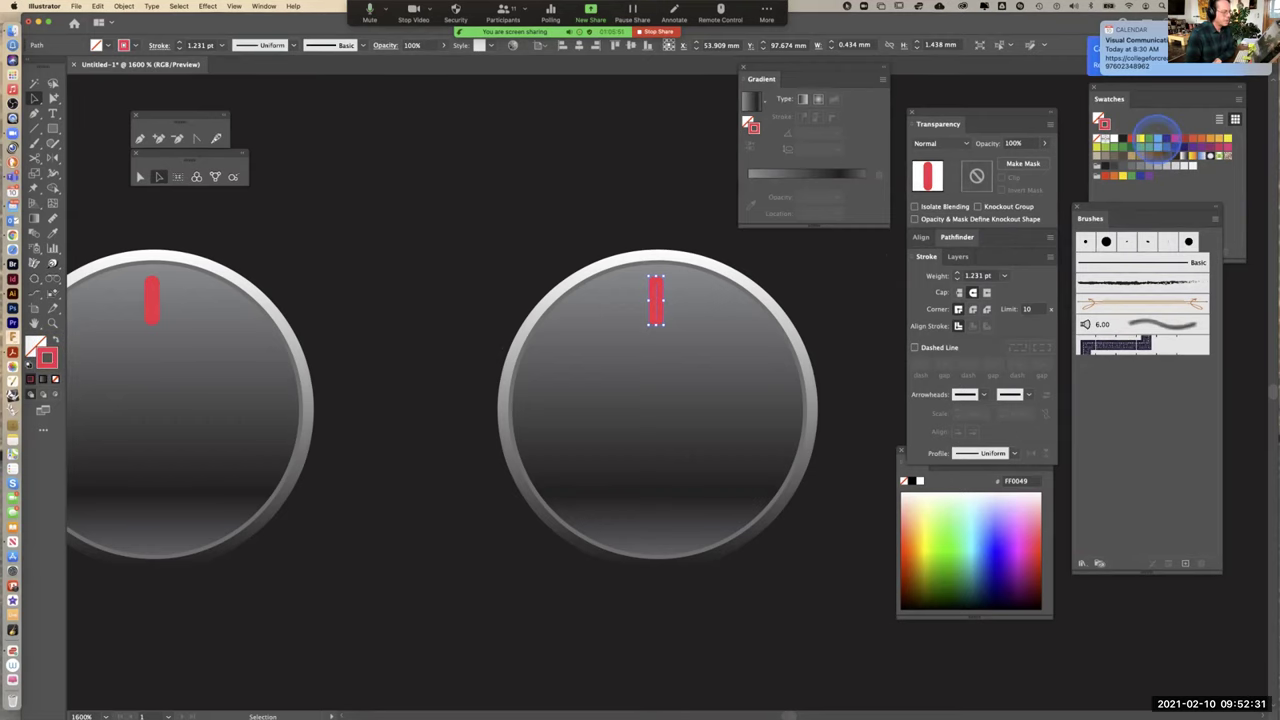
left_click(1158, 138)
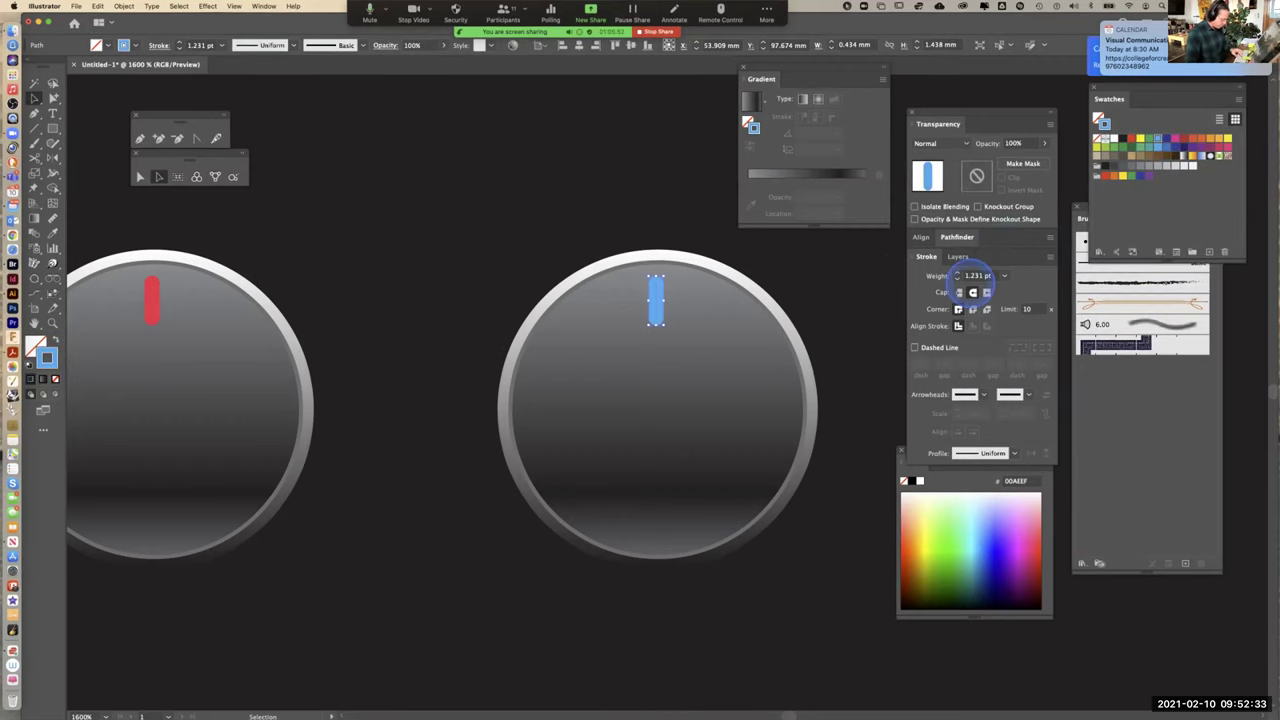
key("super+minus")
key("super+minus")
key("super+minus")
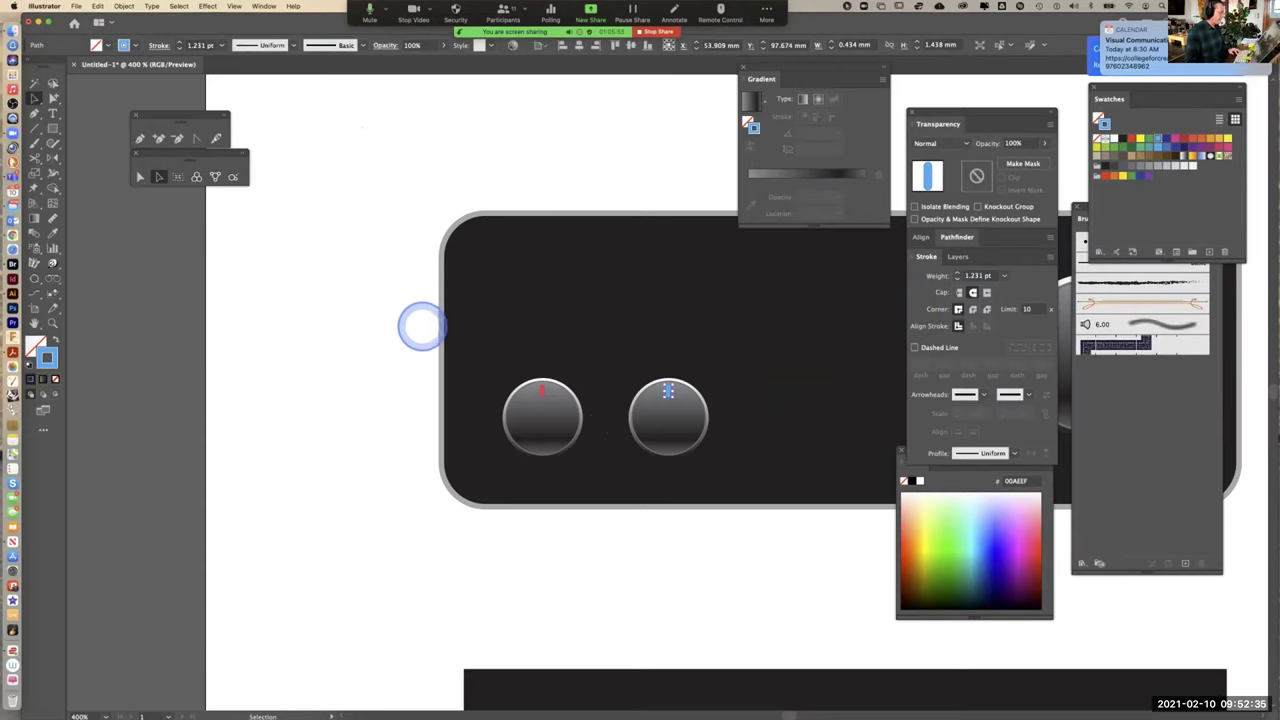
left_click(412, 318)
left_click_drag(683, 410, 426, 388)
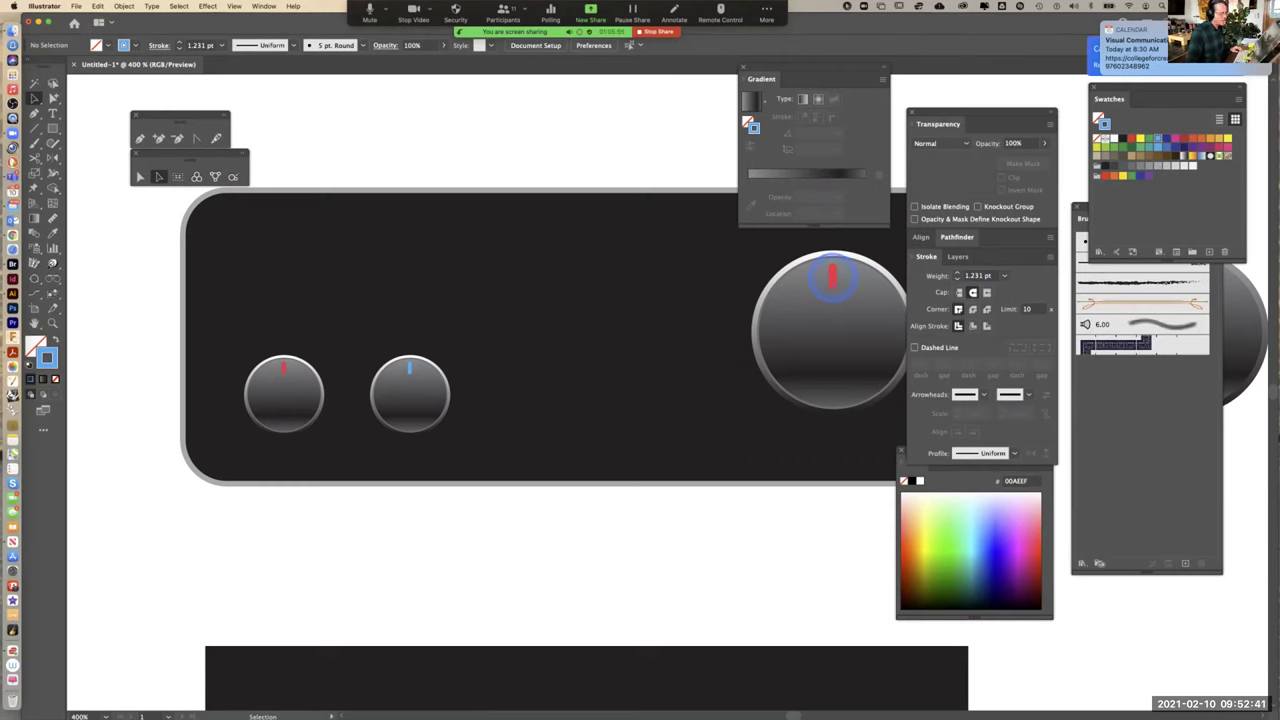
Recolour the large knob's indicator marker with the CMYK Green swatch
left_click(831, 278)
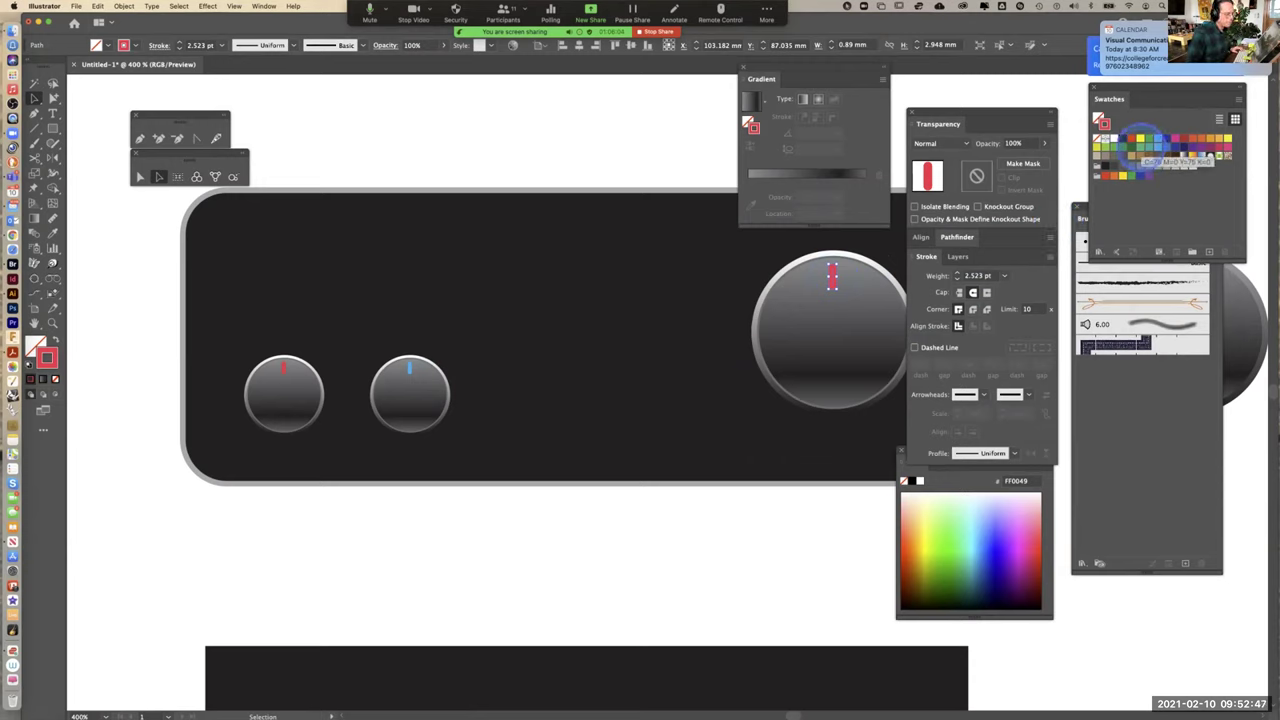
left_click(1160, 140)
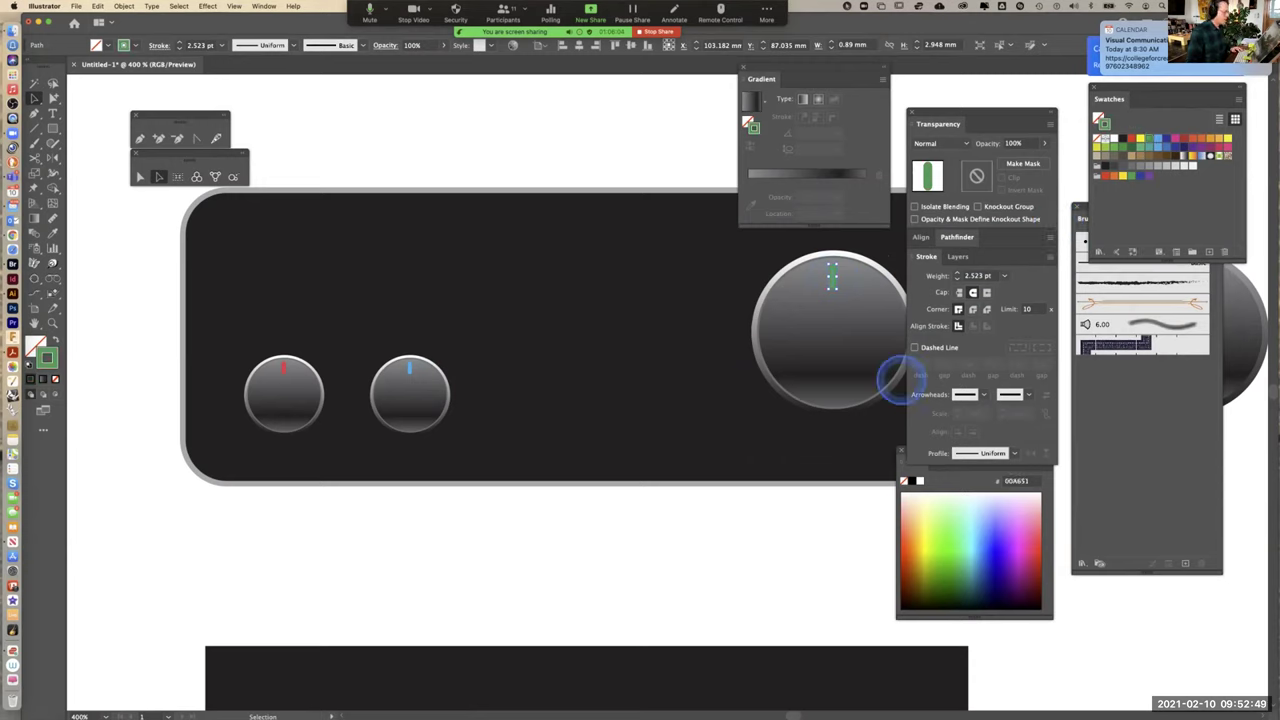
left_click(706, 511)
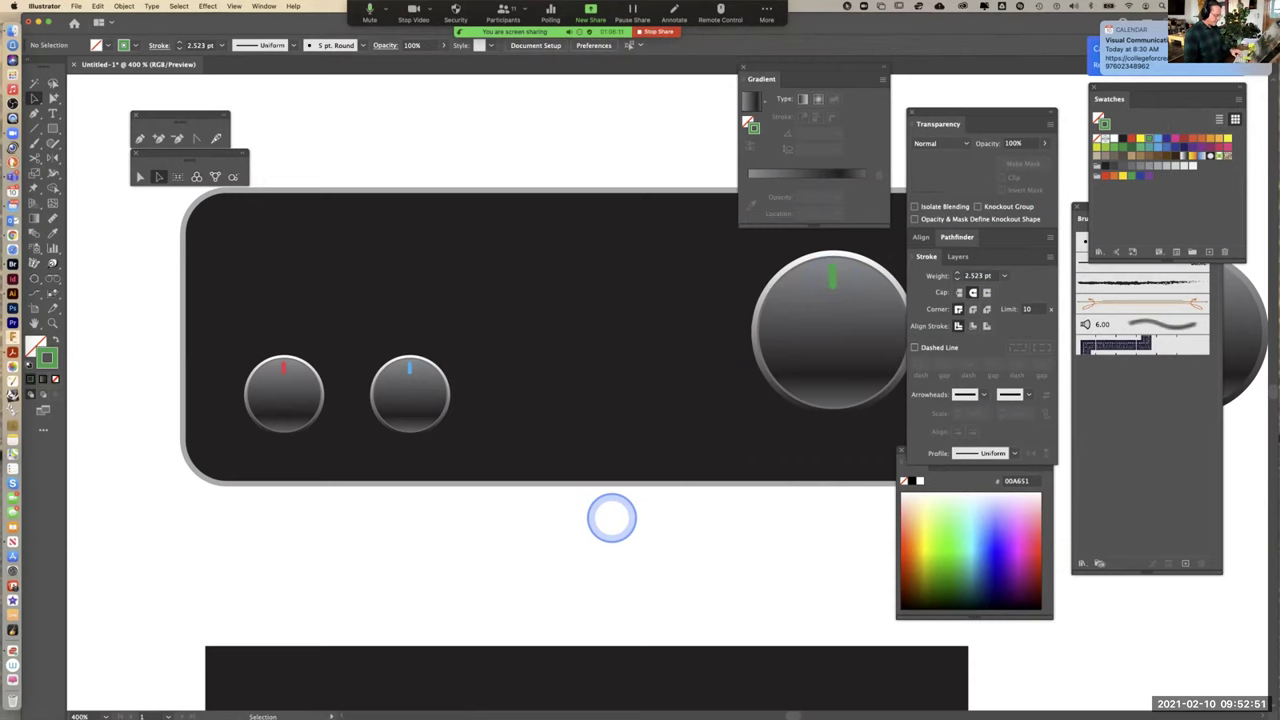
key("super+minus")
key("super+minus")
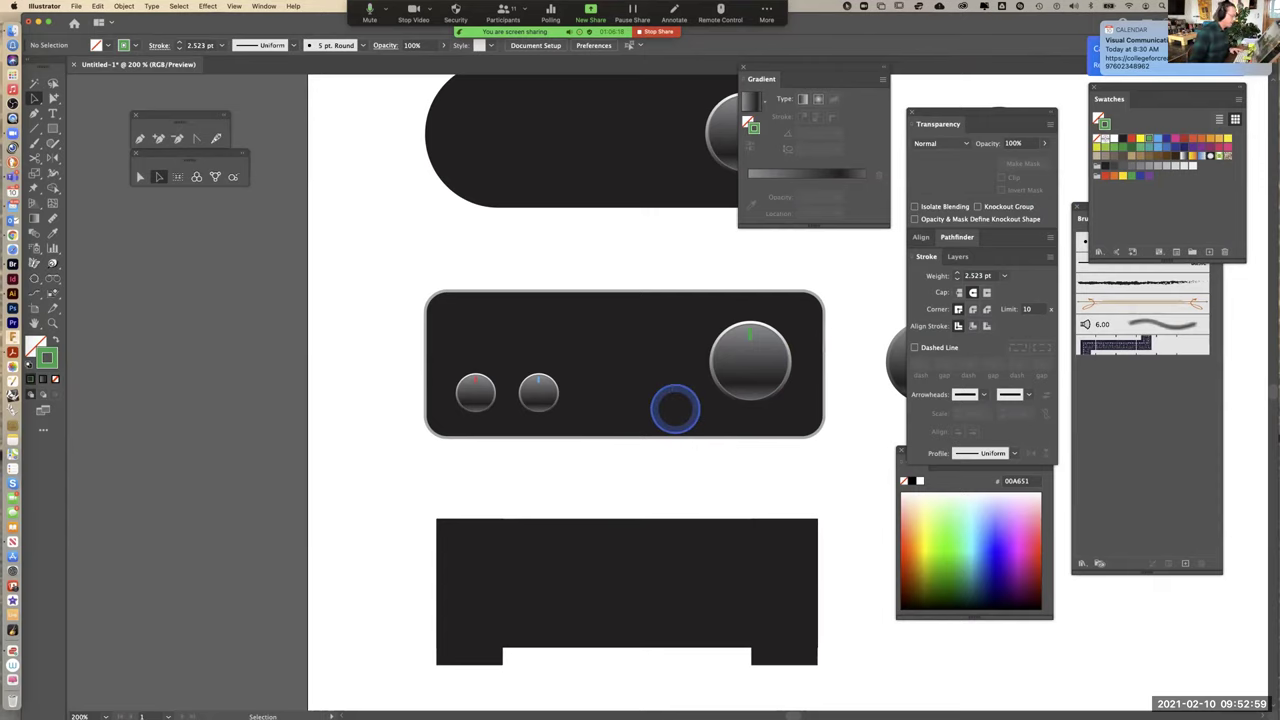
left_click_drag(671, 406, 672, 261)
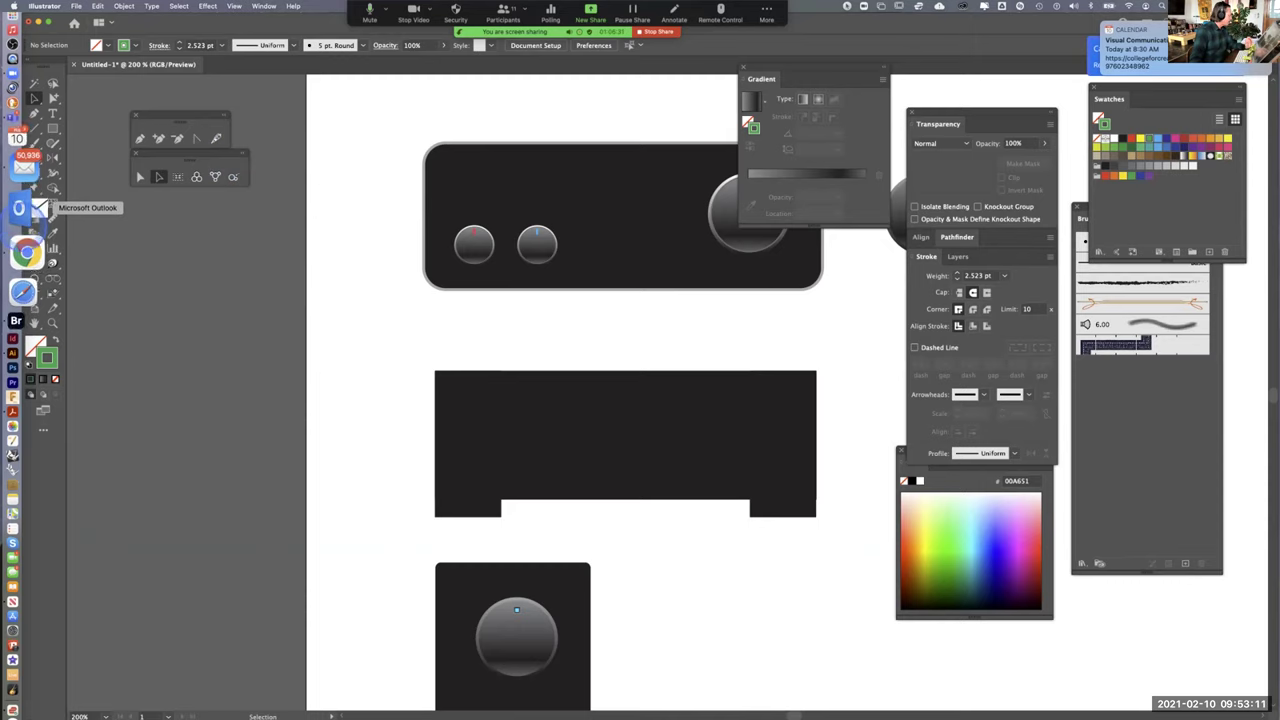
left_click(26, 236)
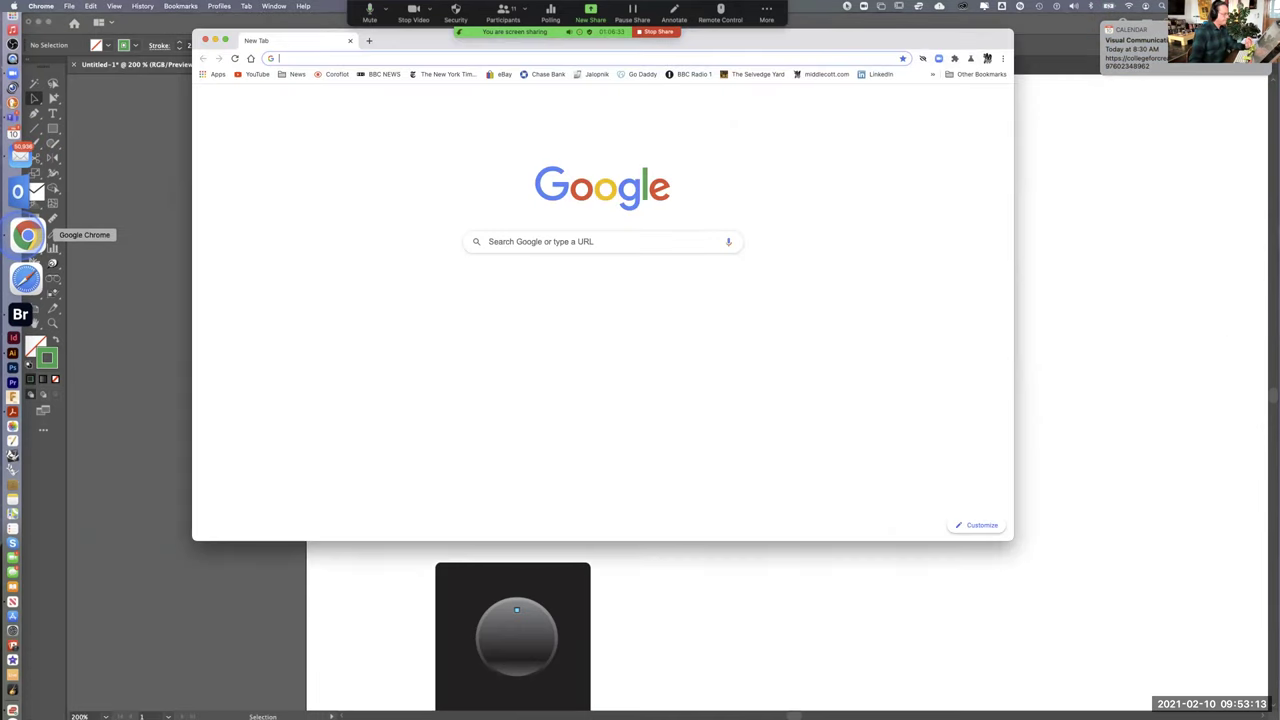
left_click(509, 243)
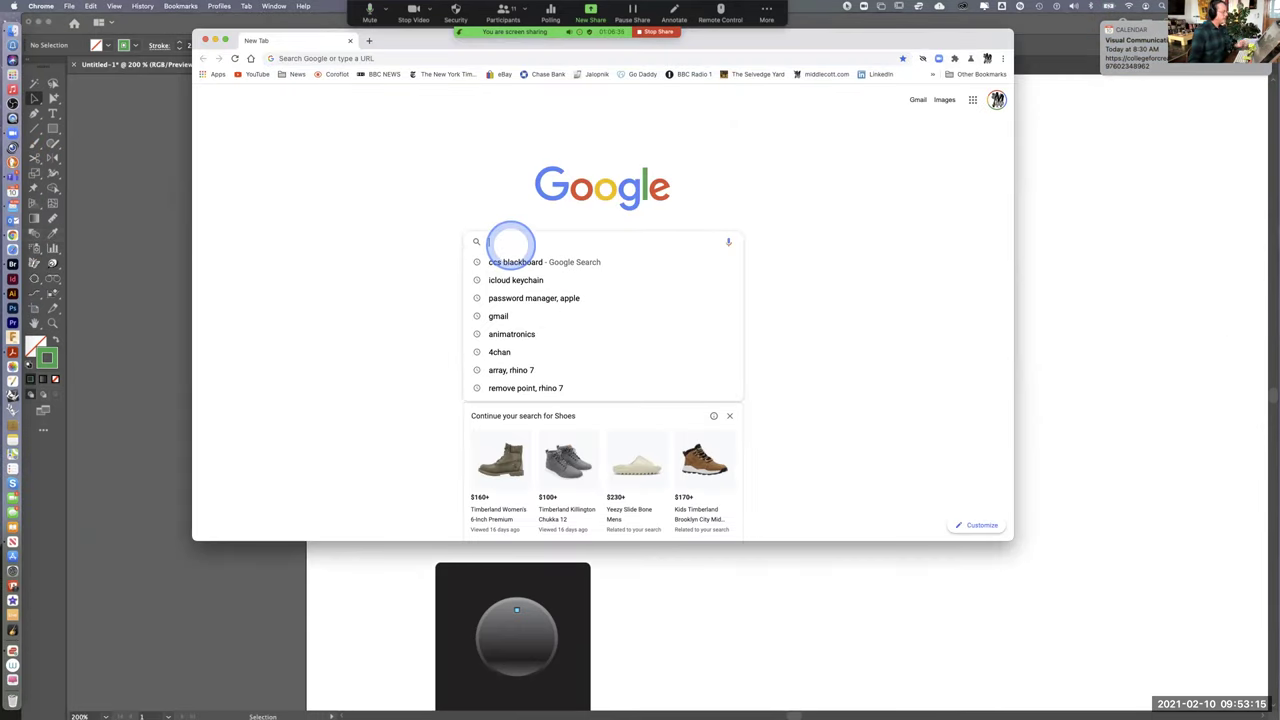
type("Pol")
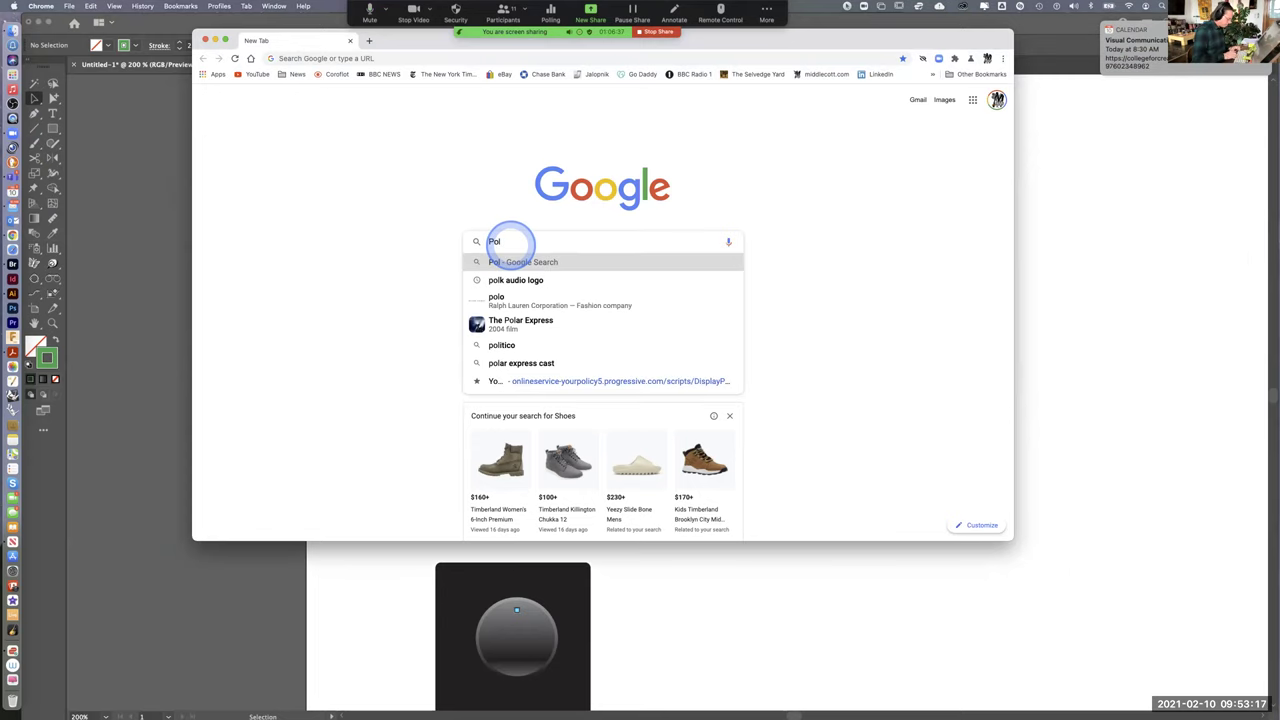
type("k Audio ;")
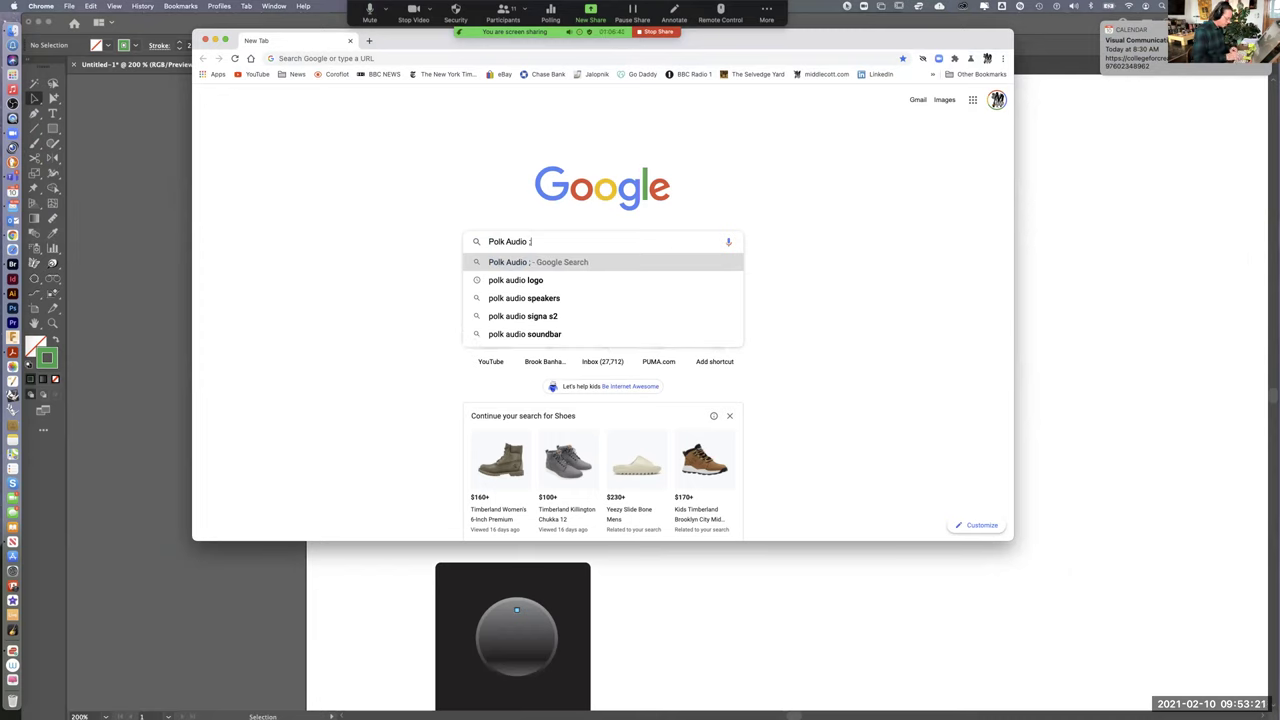
key("BackSpace")
type("logo")
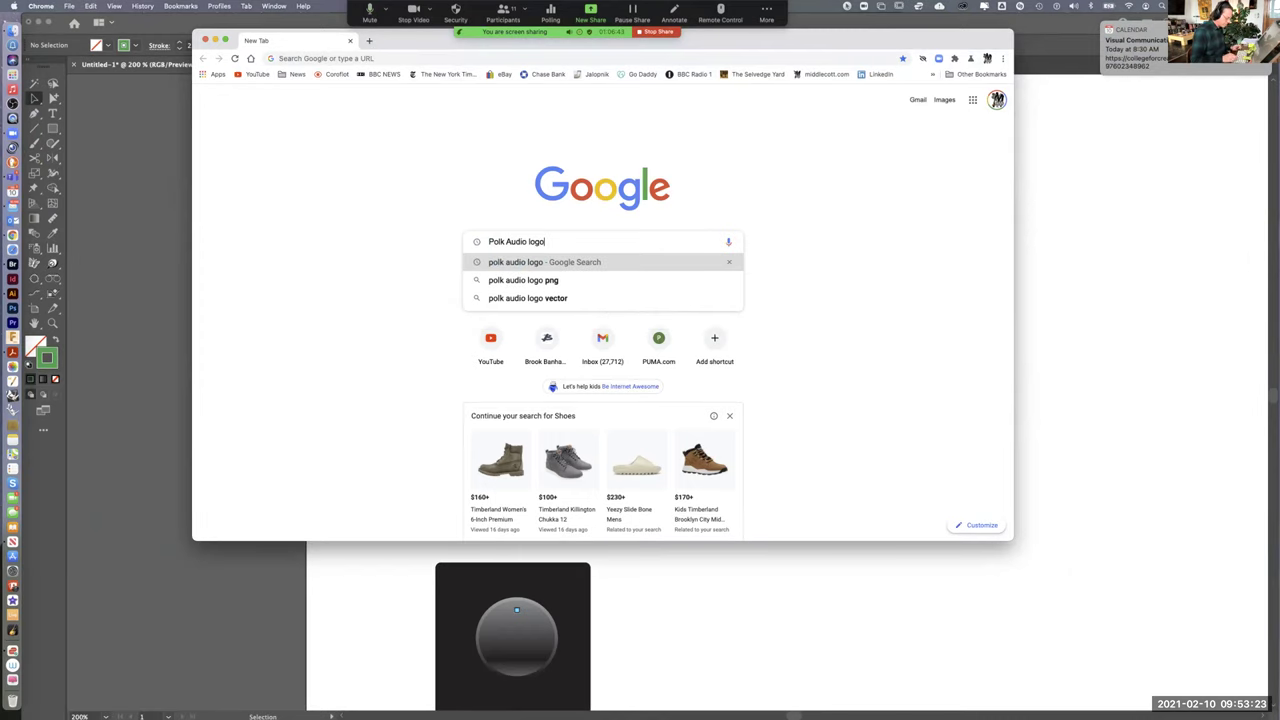
key("Return")
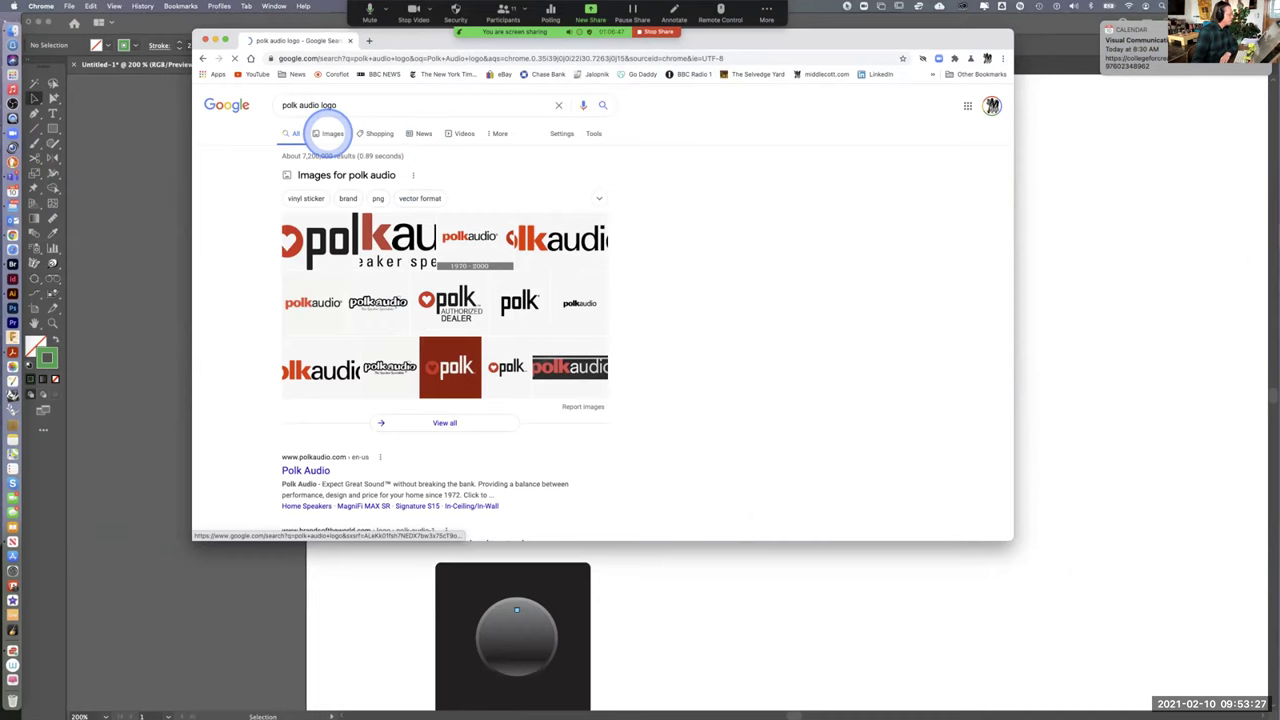
left_click(332, 133)
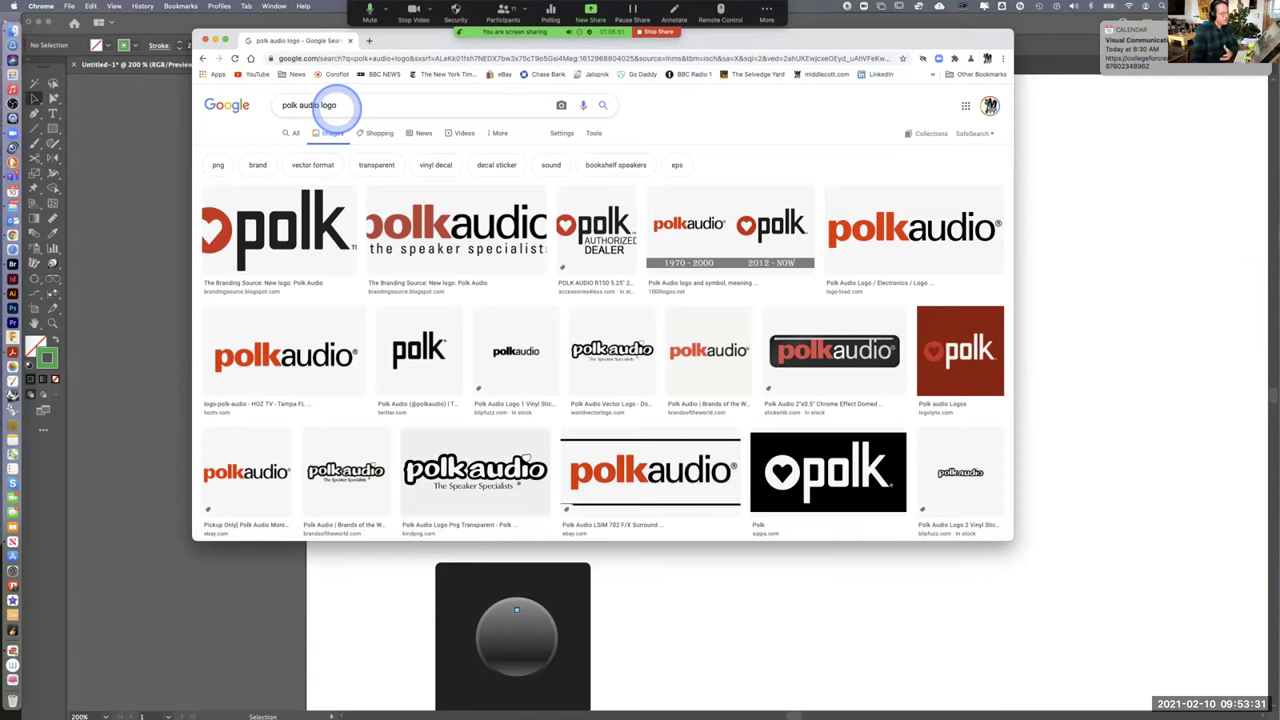
scroll(336, 108, "down", 20)
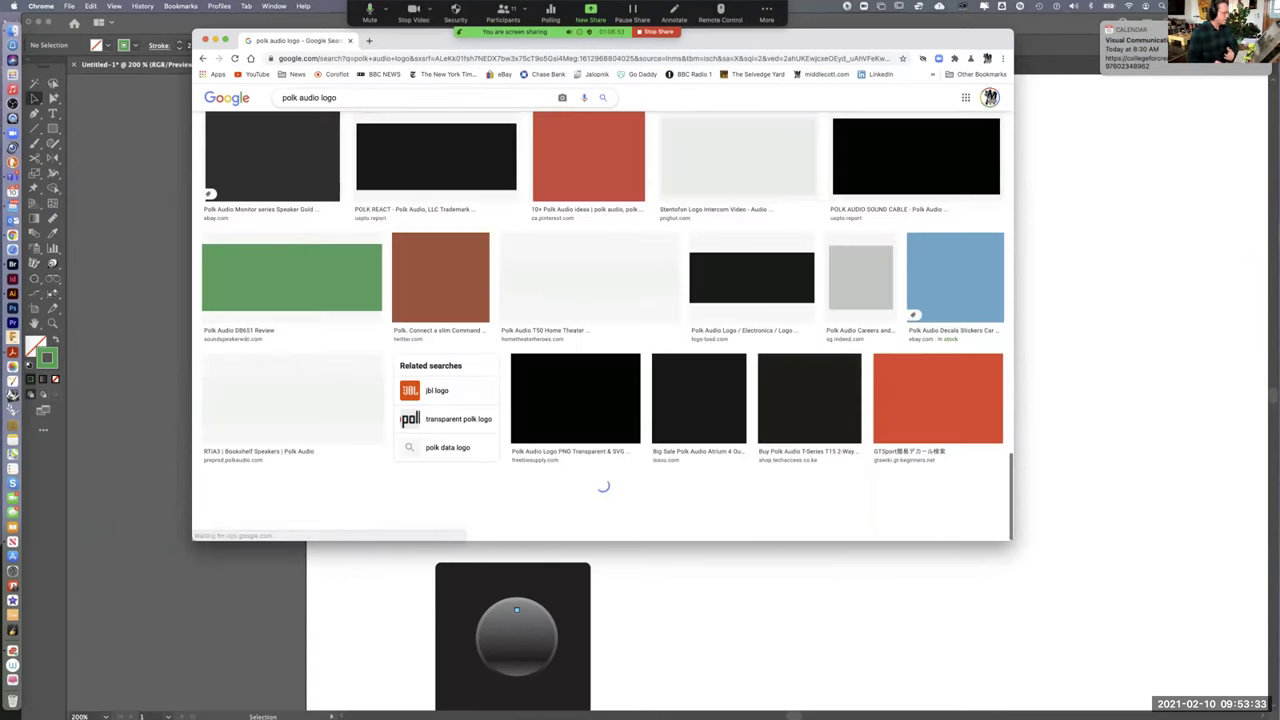
scroll(336, 108, "up", 1)
right_click(336, 108)
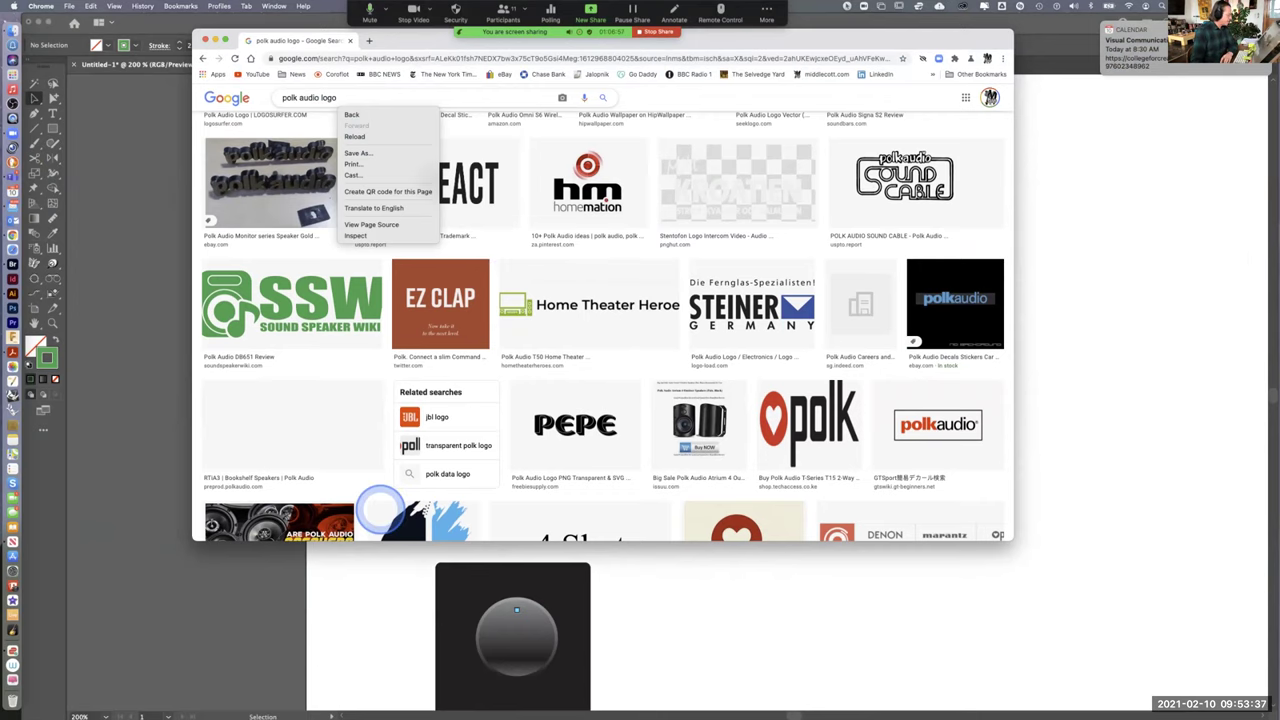
left_click(373, 487)
scroll(450, 445, "up", 15)
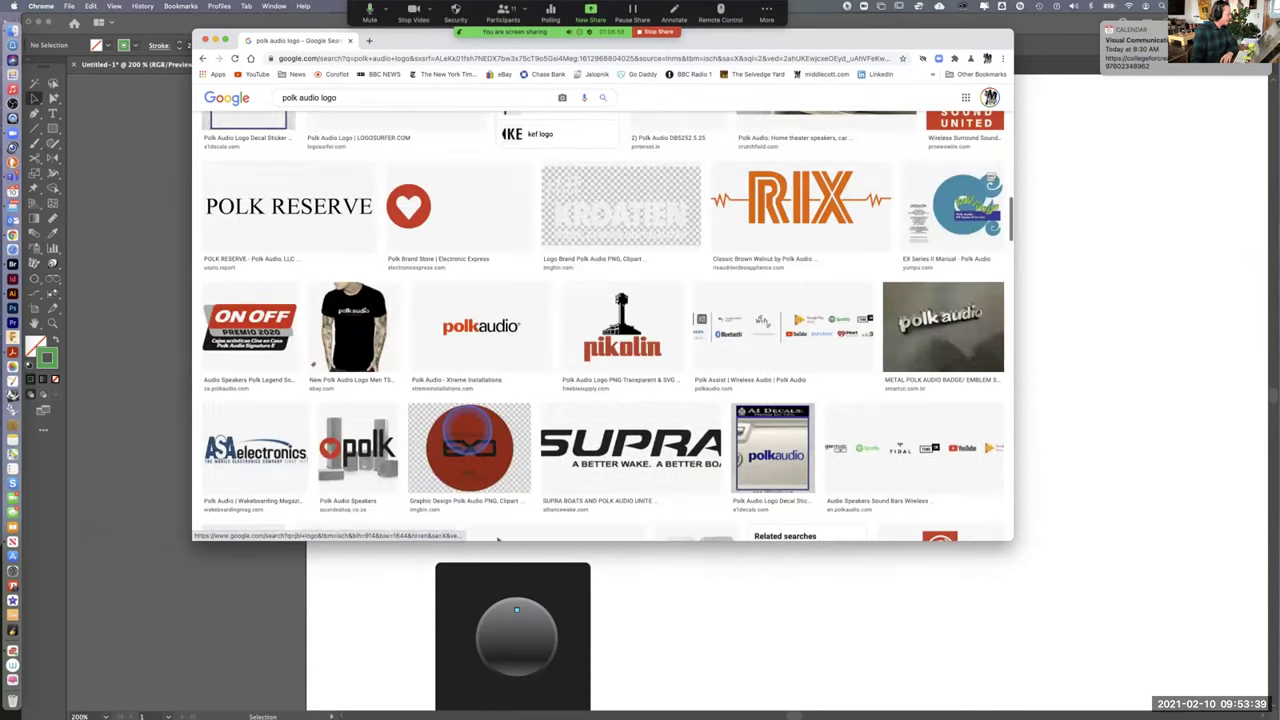
scroll(465, 430, "up", 10)
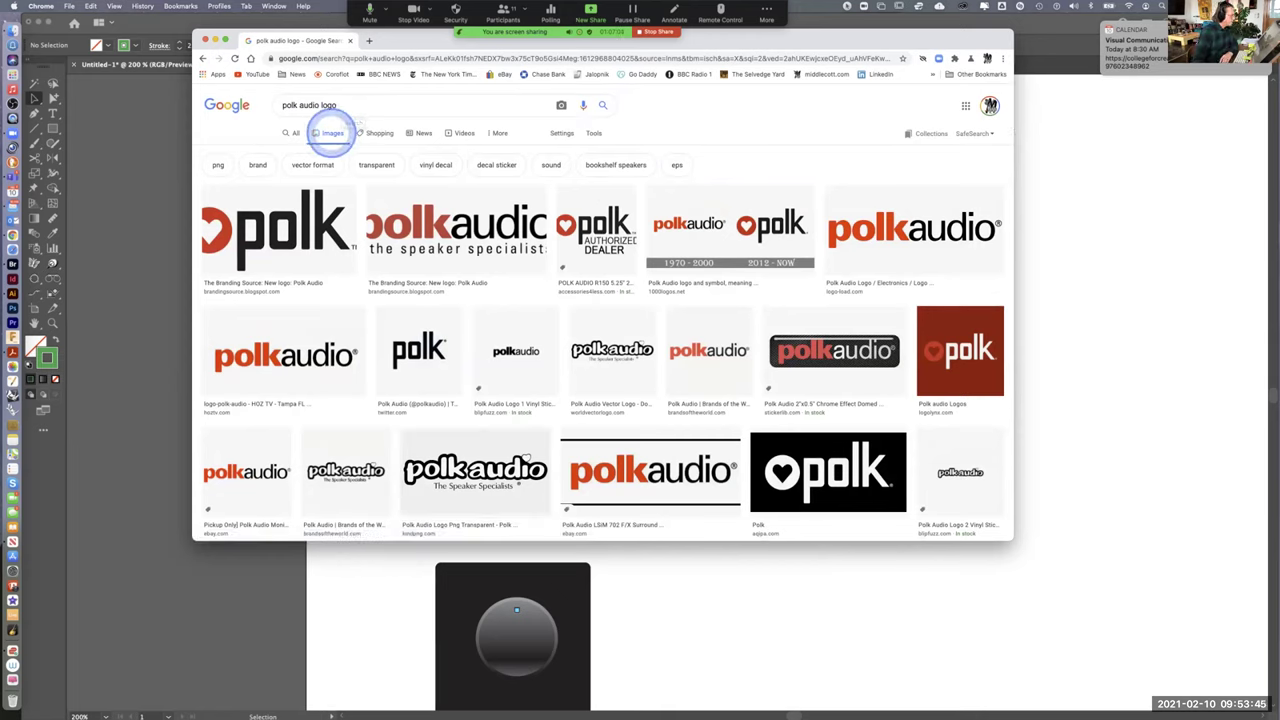
Filter the polk audio logo image results to Large size
left_click(562, 133)
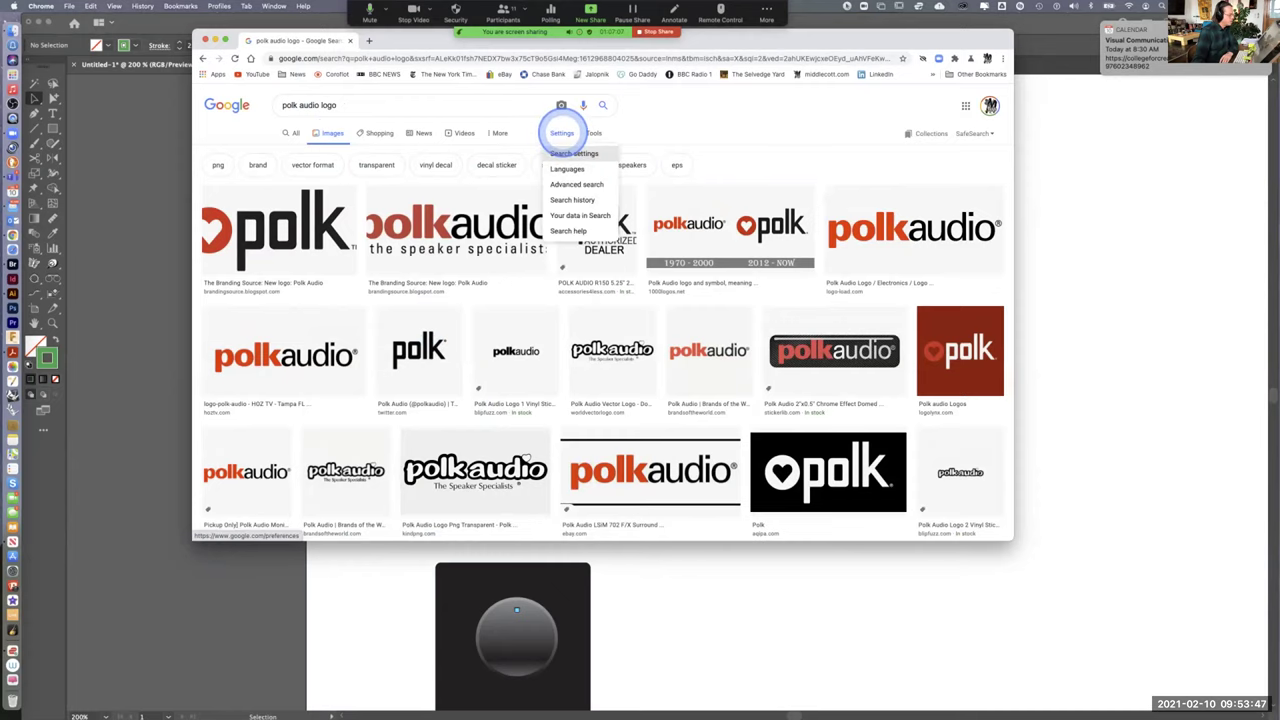
left_click(593, 133)
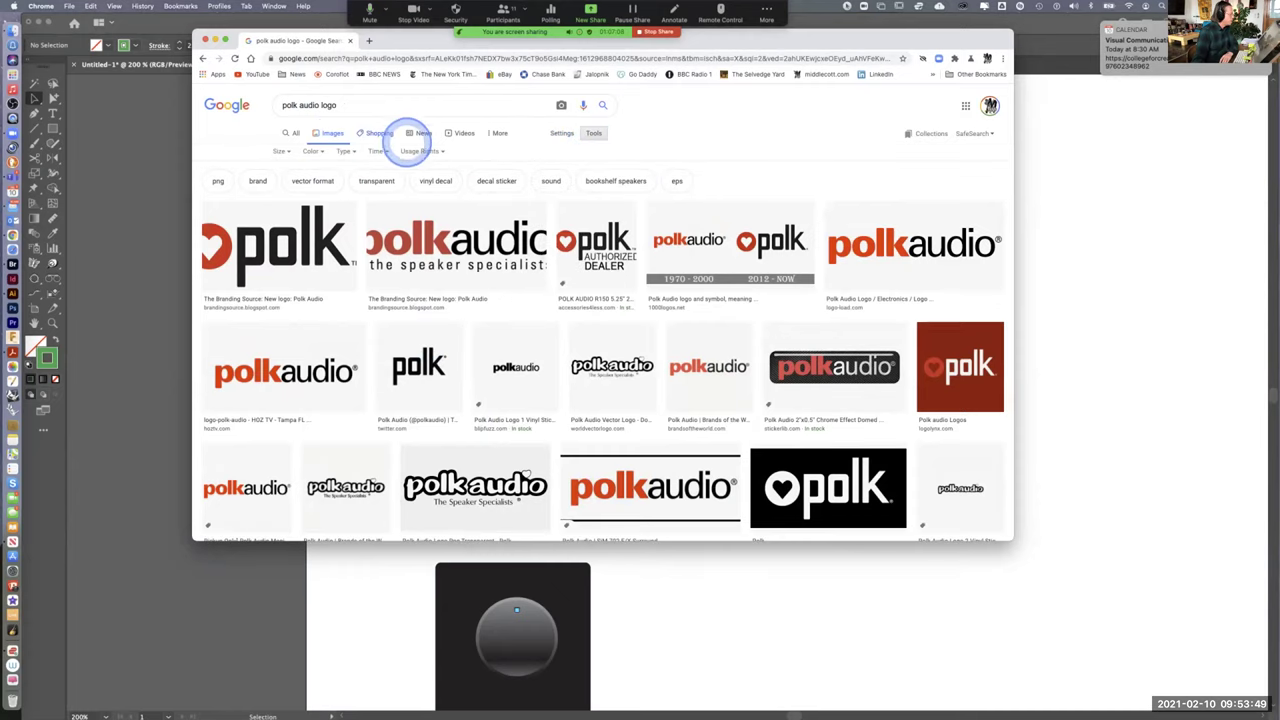
left_click(282, 151)
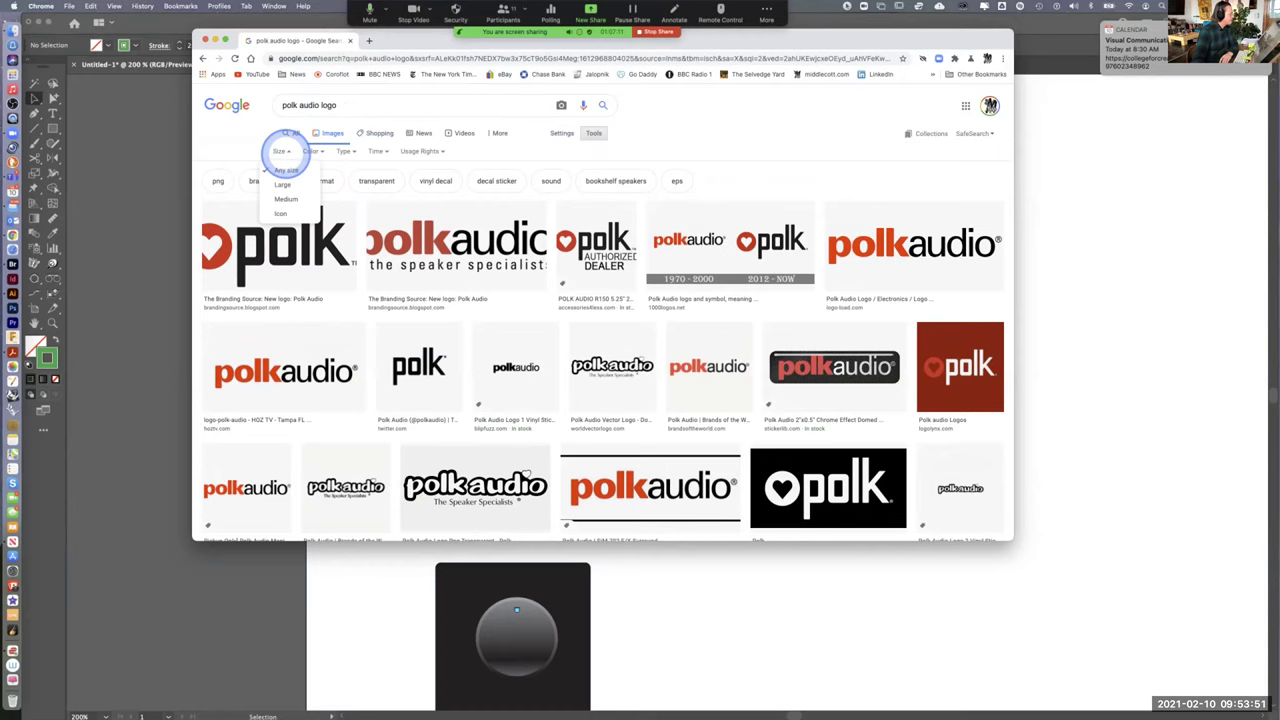
left_click(282, 184)
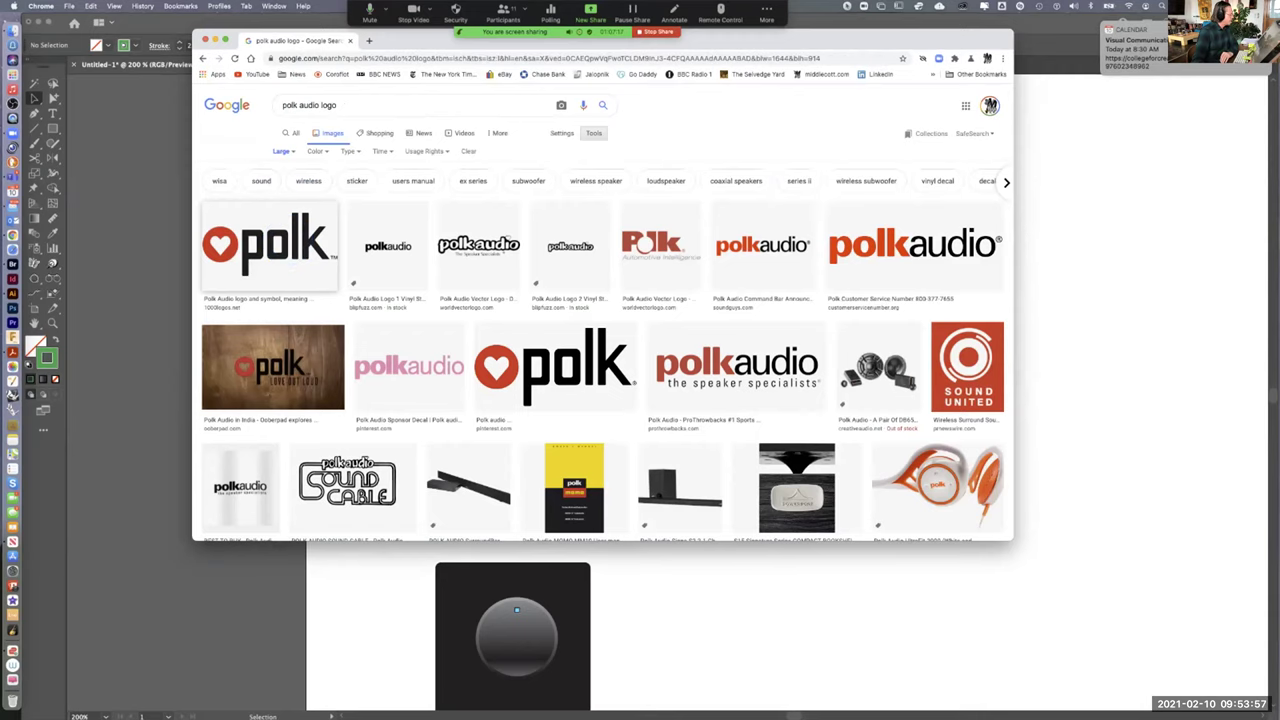
Open the red-heart Polk logo preview and drag the image out of Chrome
left_click(270, 245)
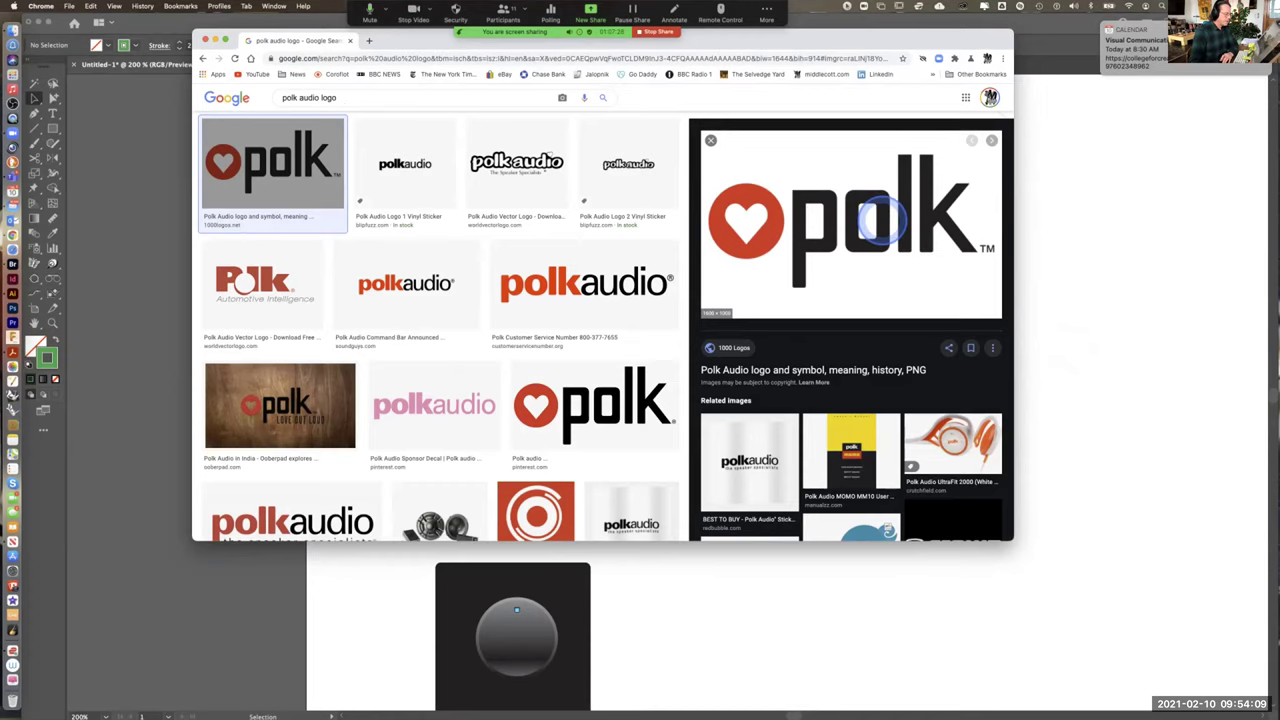
left_click_drag(880, 222, 1110, 300)
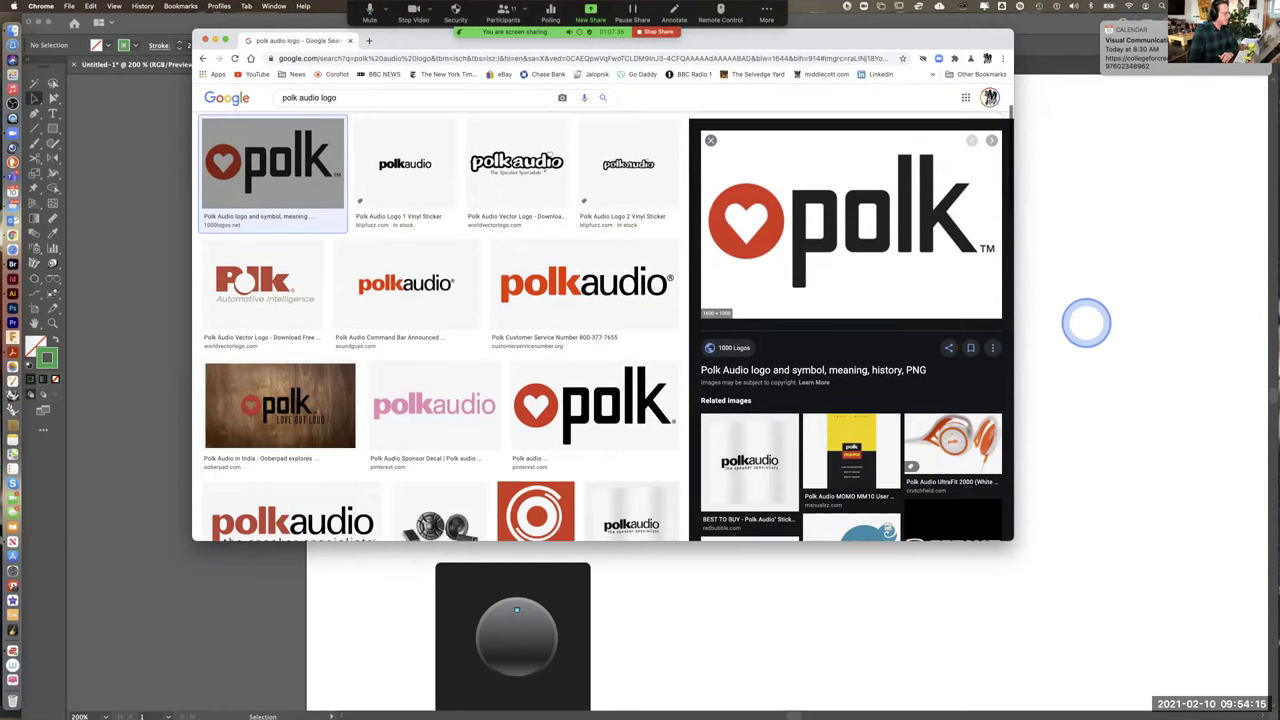
left_click(214, 38)
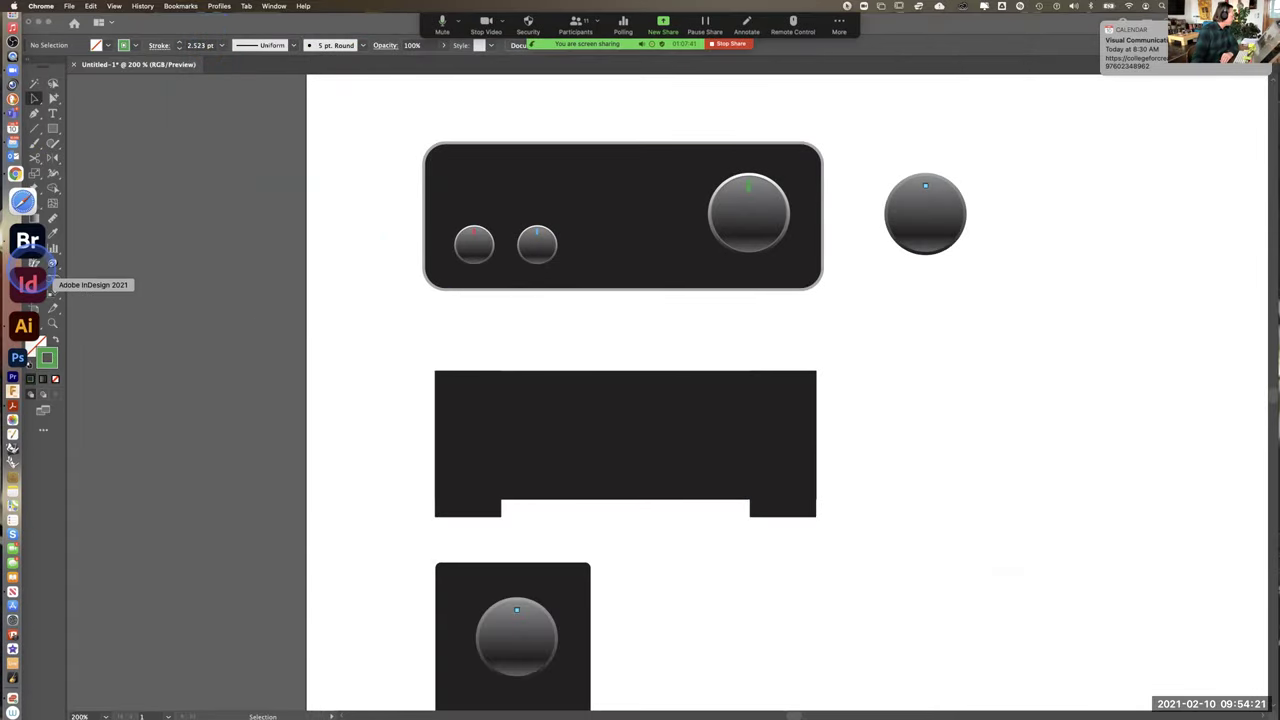
Locate Polk-Audio-Logo.jpg in Bridge's Desktop folder and drag it onto the Illustrator canvas
left_click(26, 252)
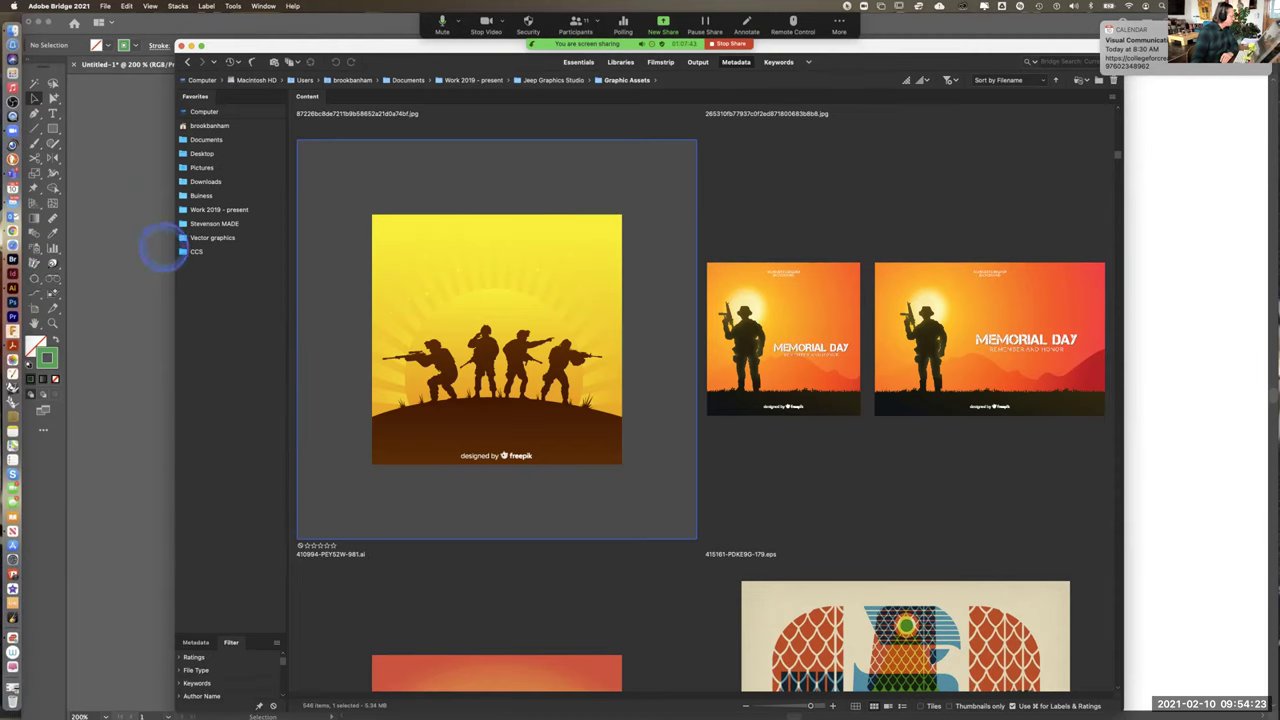
left_click(202, 153)
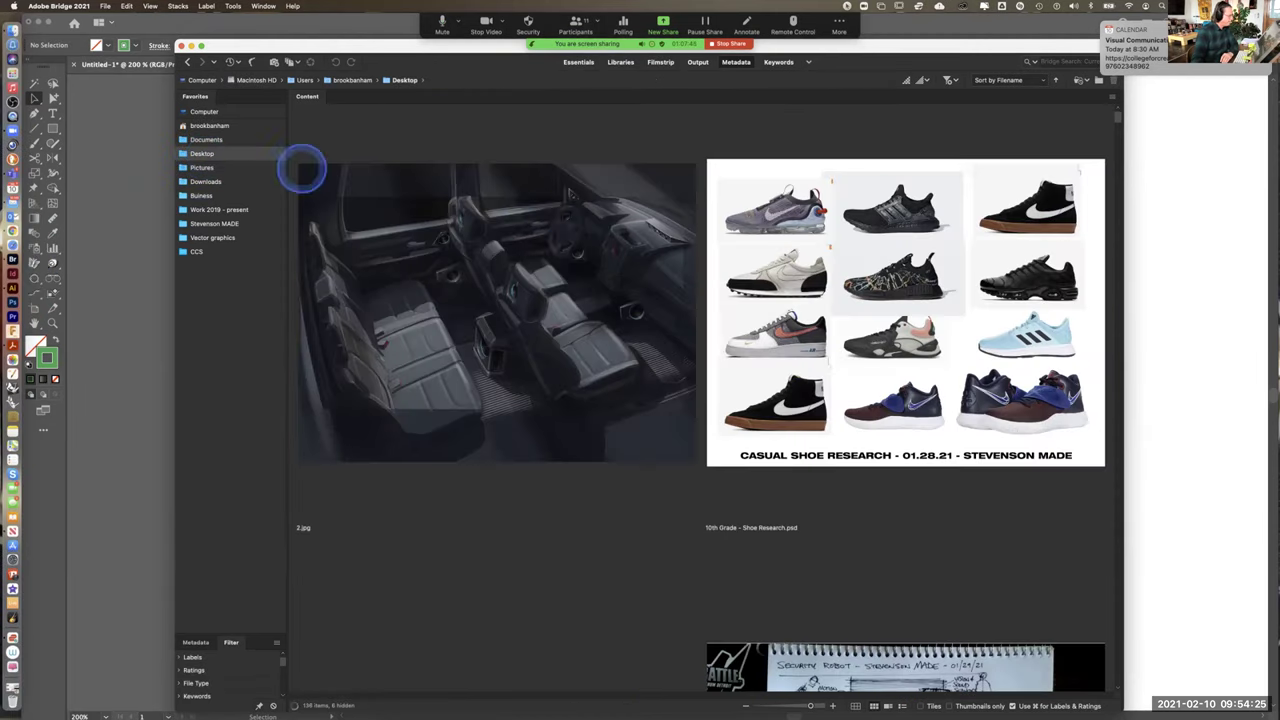
scroll(633, 180, "down", 10)
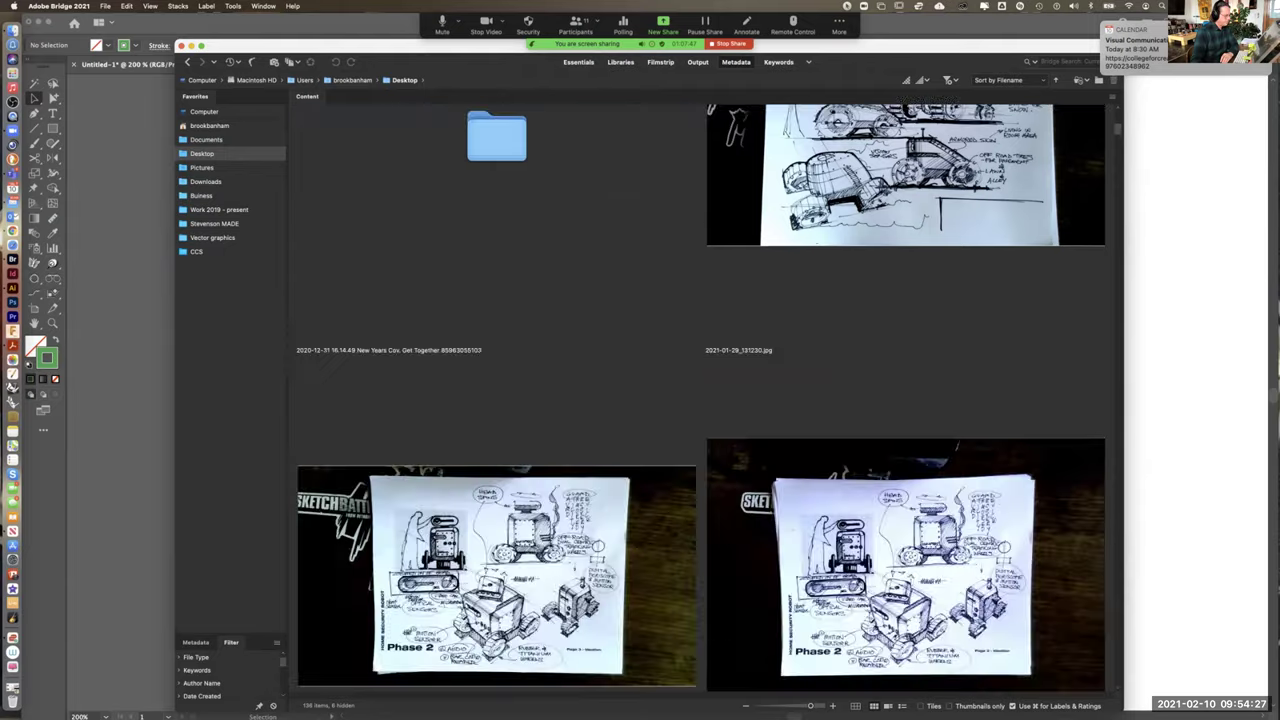
scroll(700, 400, "down", 15)
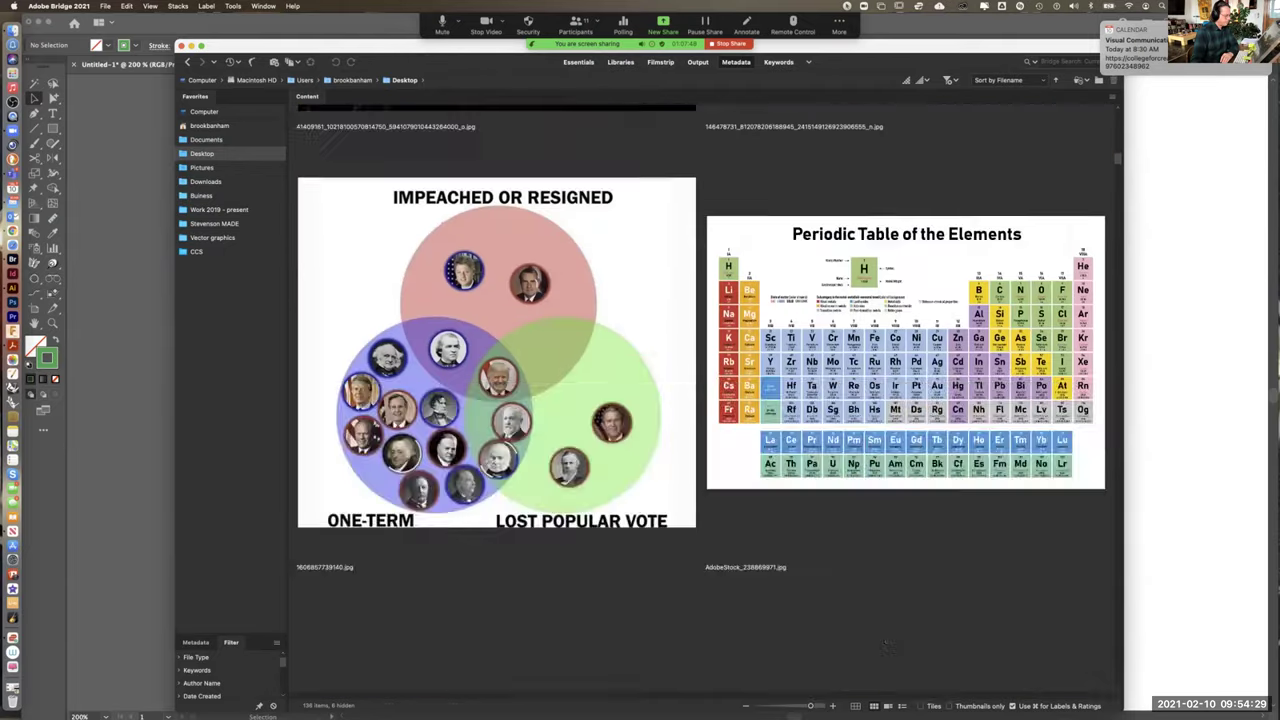
scroll(737, 400, "down", 5)
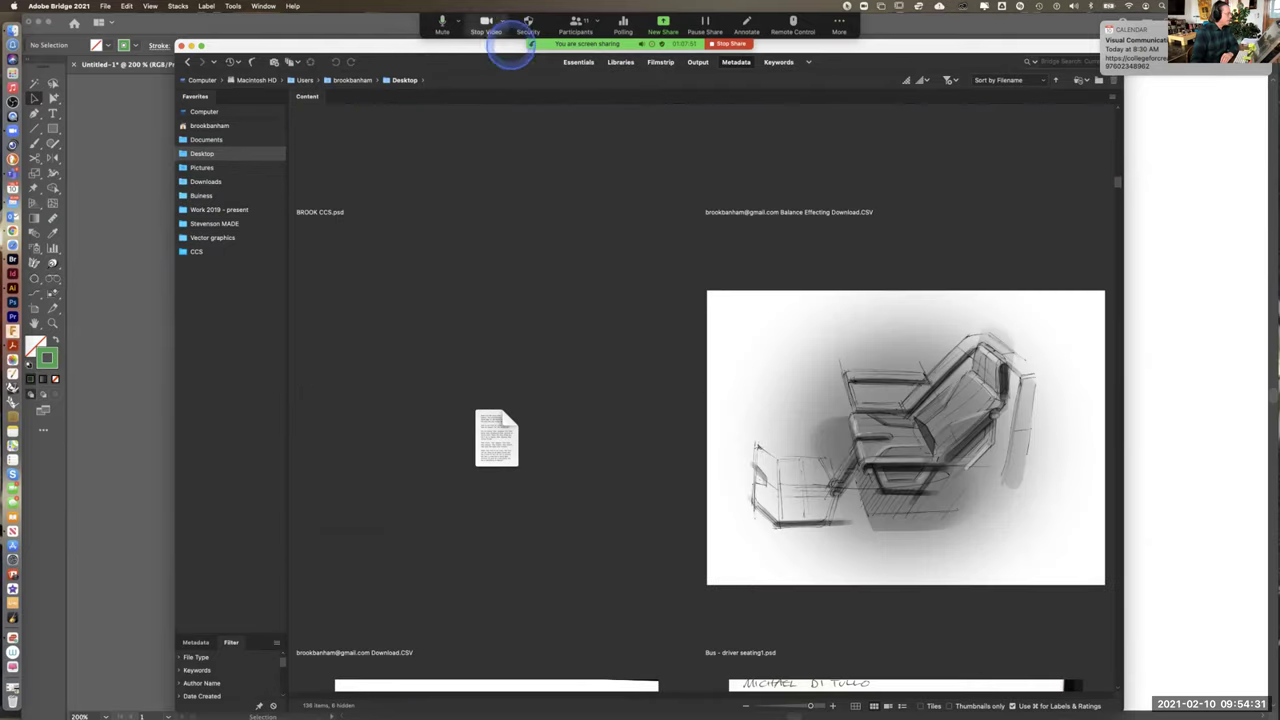
left_click_drag(411, 42, 418, 16)
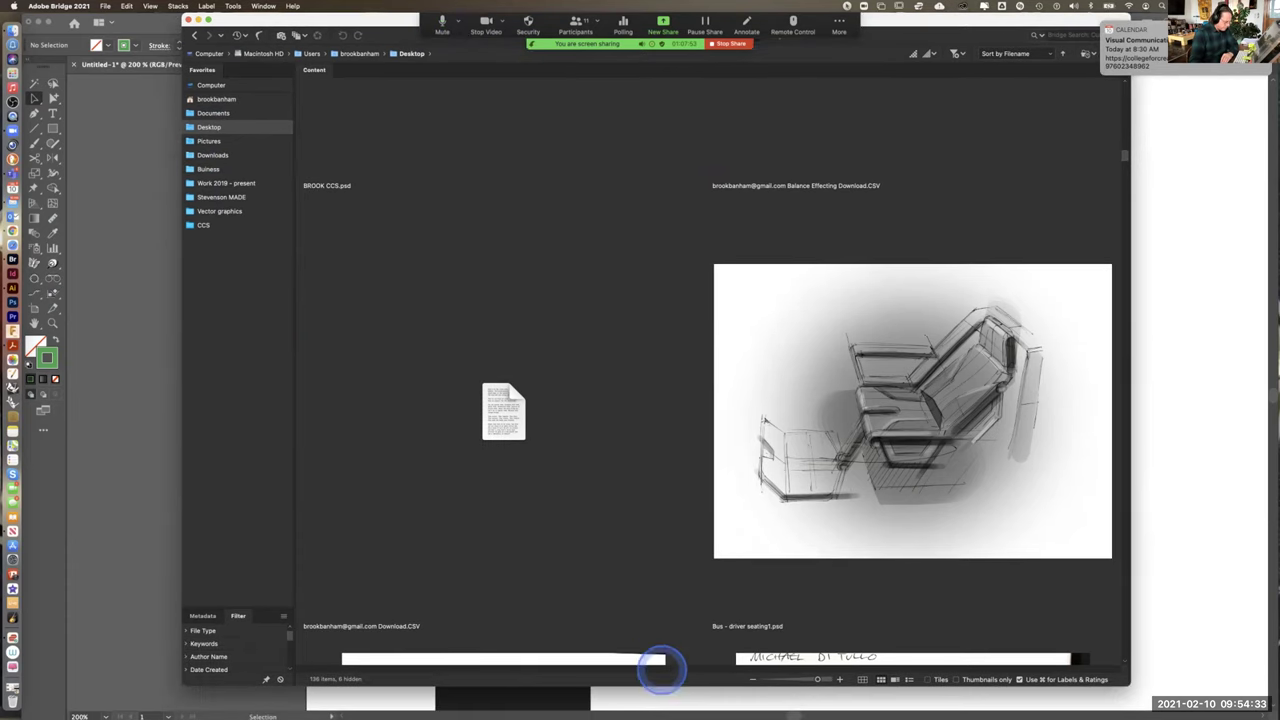
left_click_drag(817, 679, 797, 677)
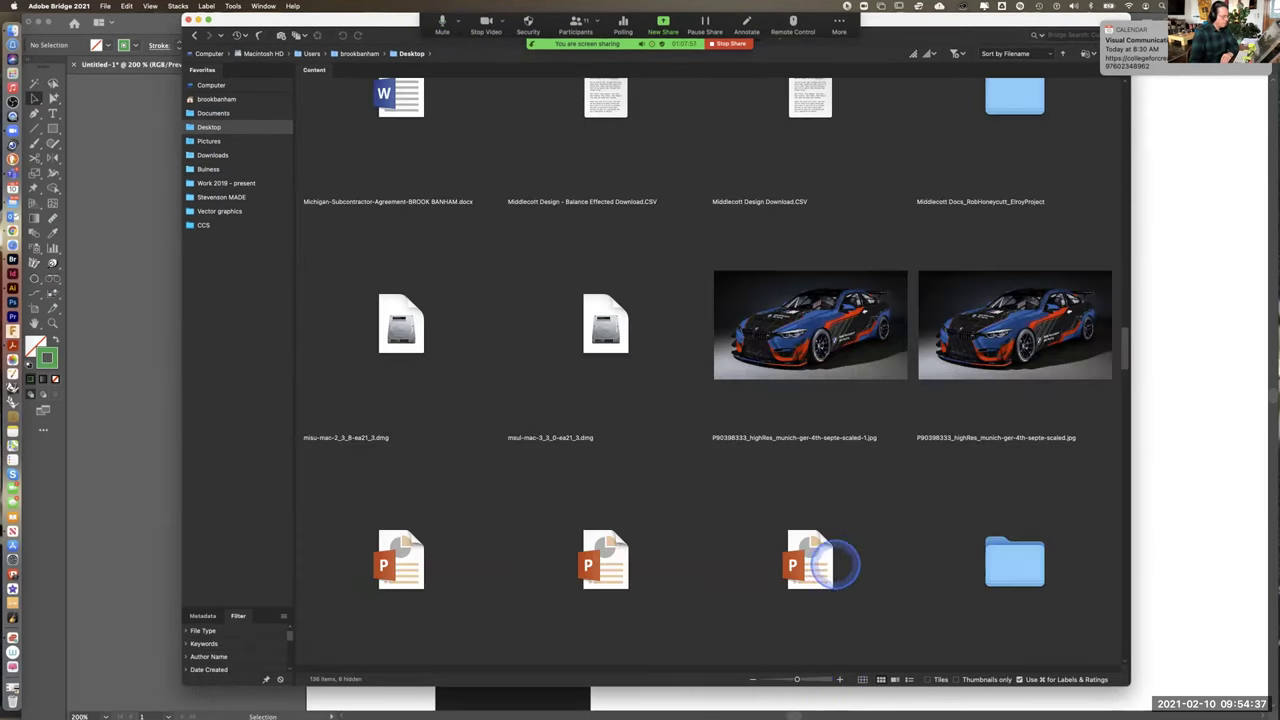
scroll(835, 563, "down", 5)
left_click_drag(818, 145, 1199, 333)
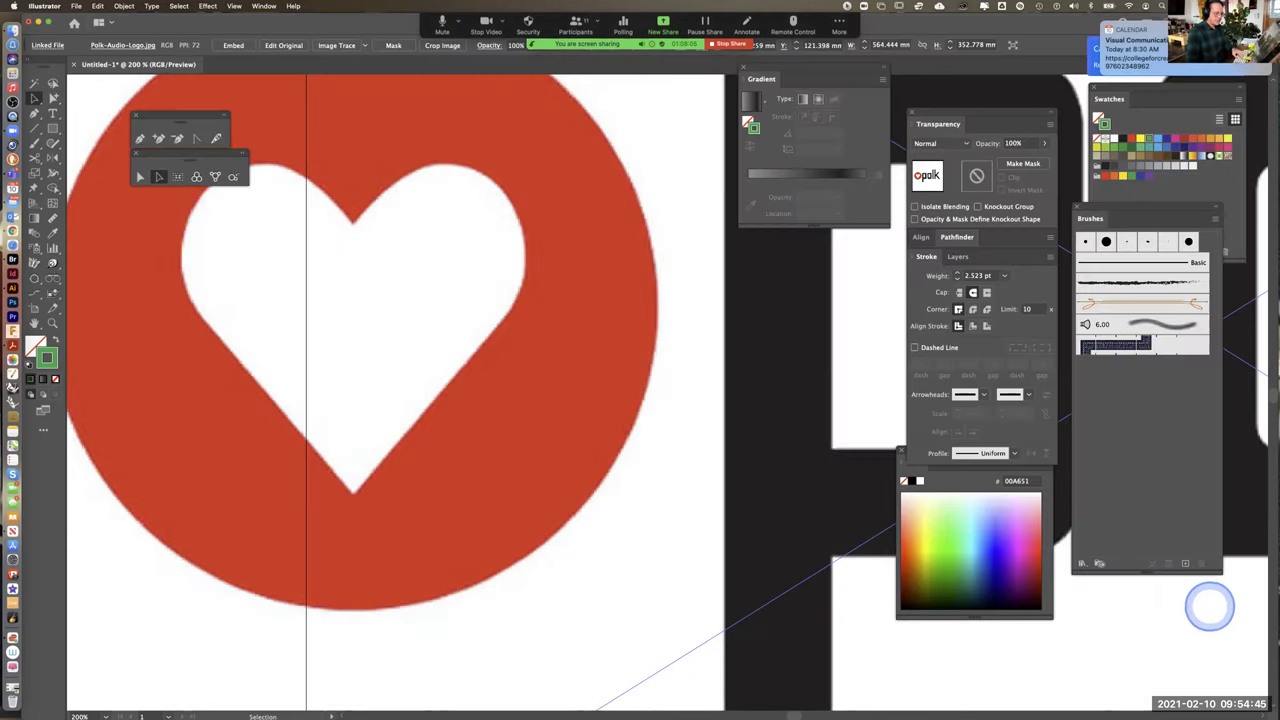
Frame the placed Polk-Audio-Logo.jpg on the canvas and reselect the image
key("super+minus")
key("super+minus")
key("super+minus")
key("super+minus")
key("super+minus")
key("super+minus")
key("super+minus")
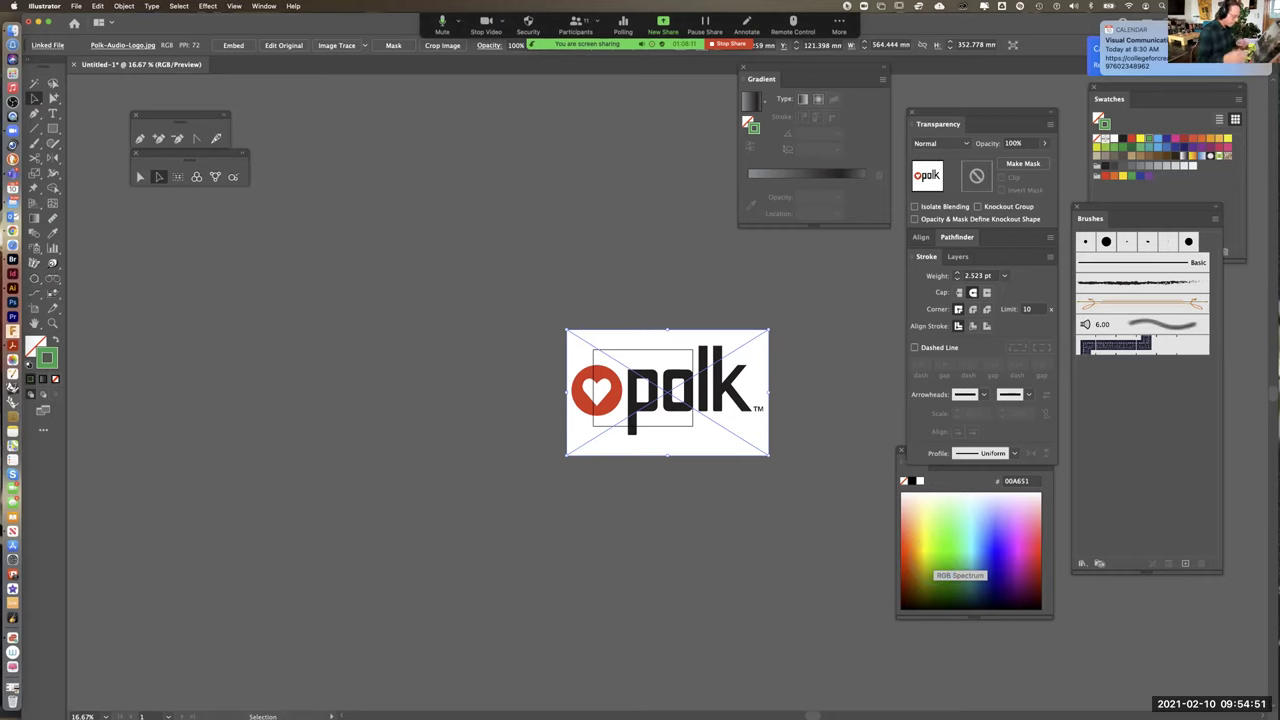
key("super+equal")
key("super+equal")
key("super+equal")
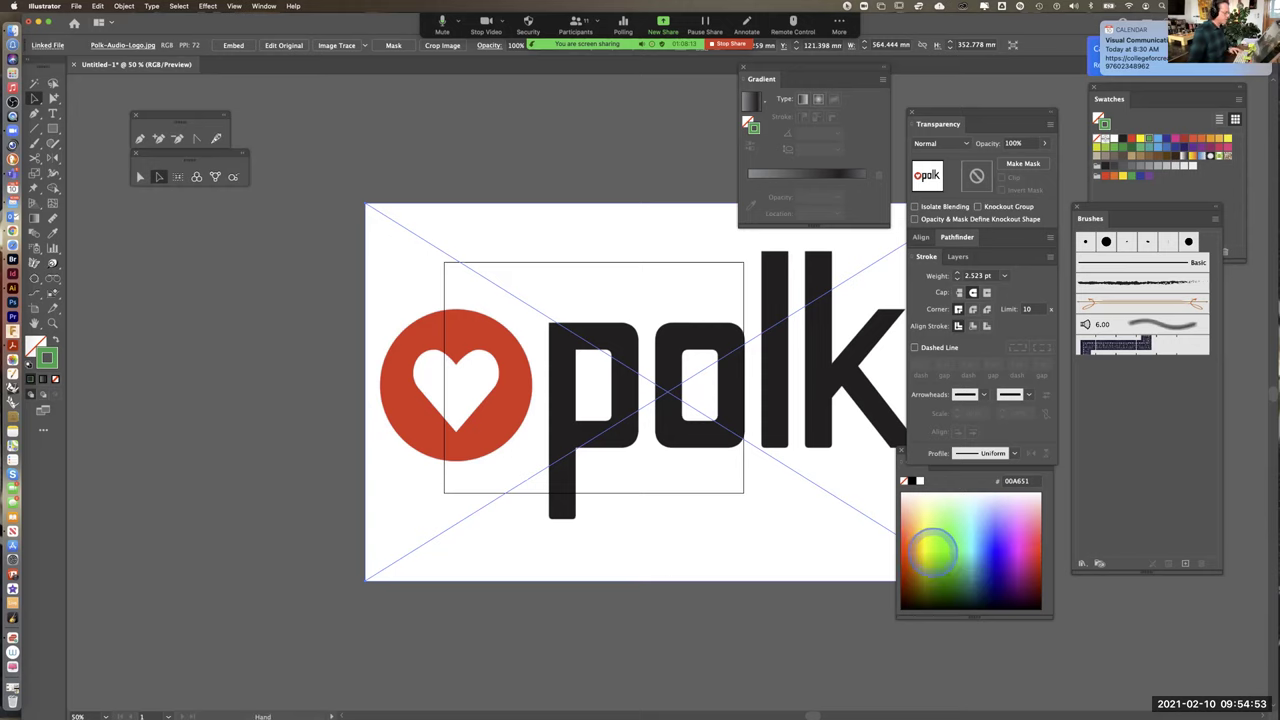
left_click_drag(680, 366, 521, 370)
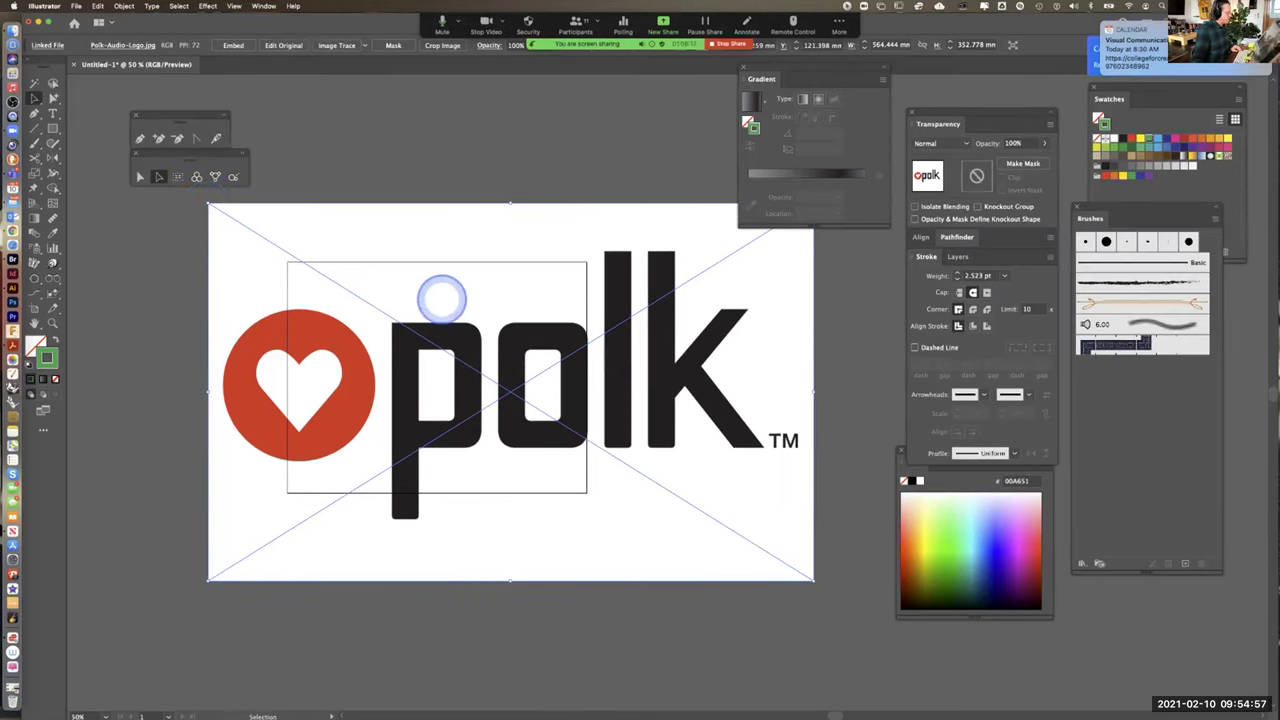
left_click(572, 140)
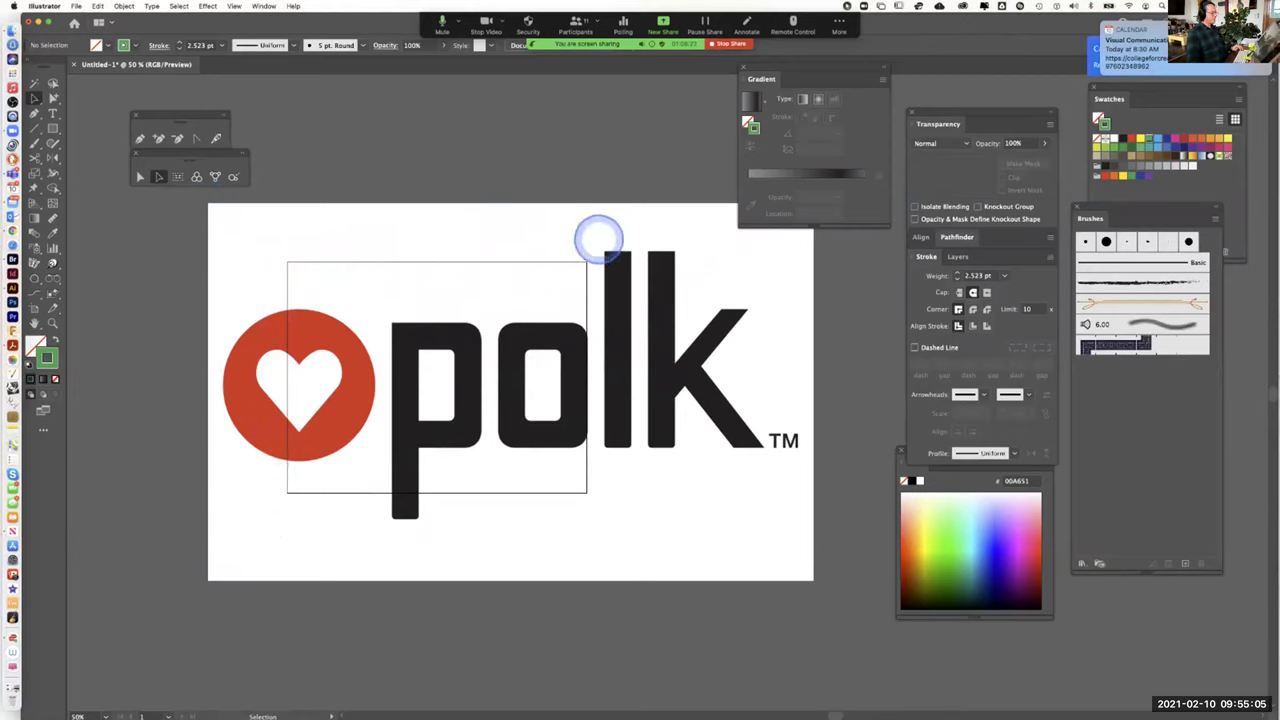
left_click(561, 222)
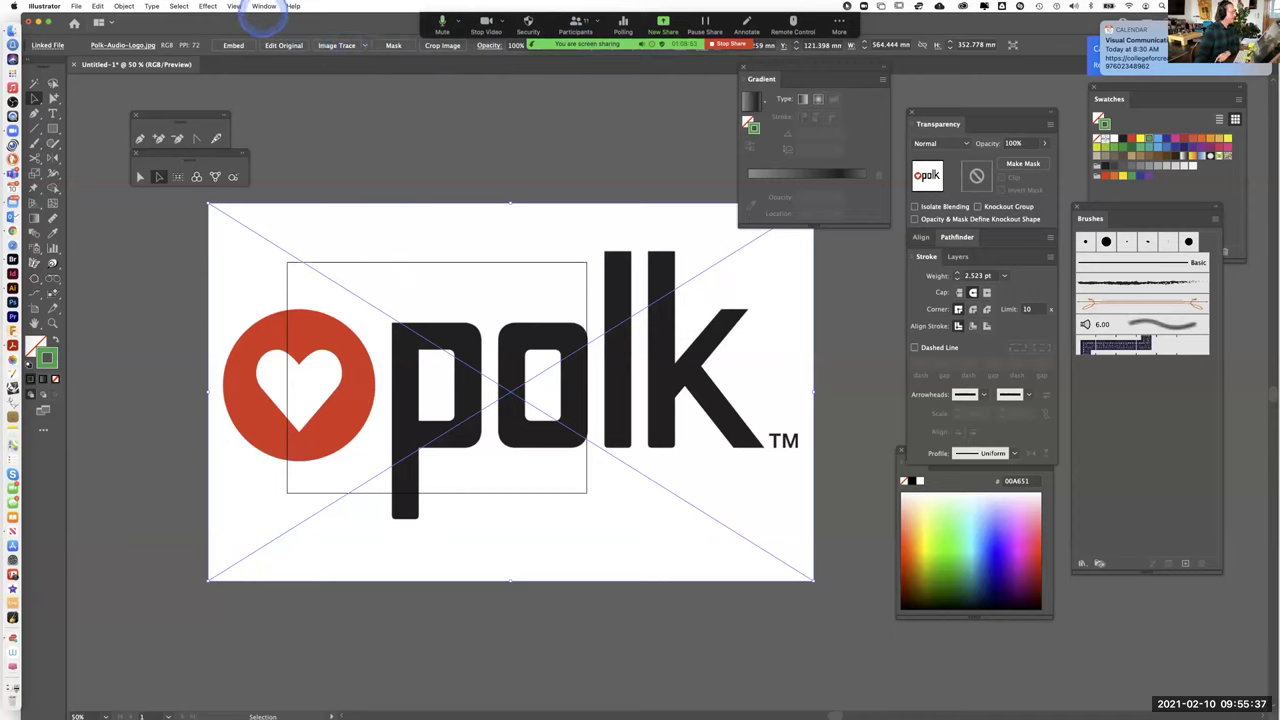
left_click(266, 7)
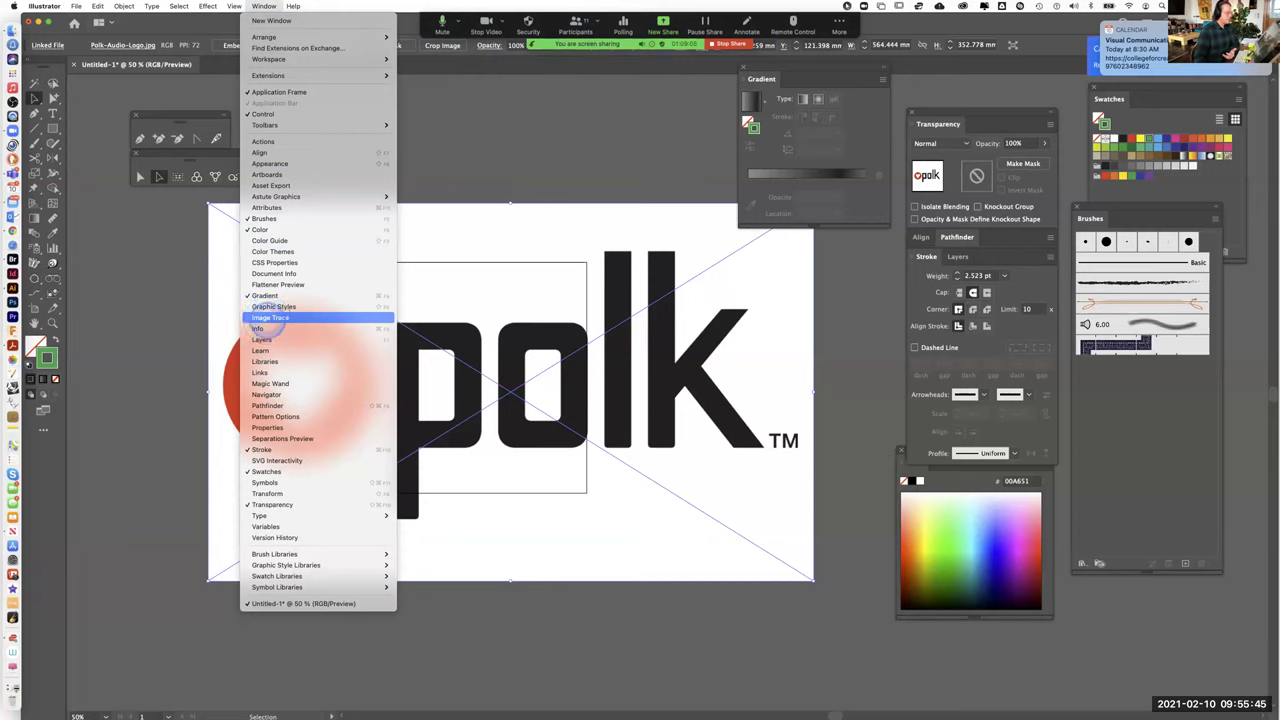
Image Trace the Polk logo in Black and White mode and expand it into paths
left_click(258, 318)
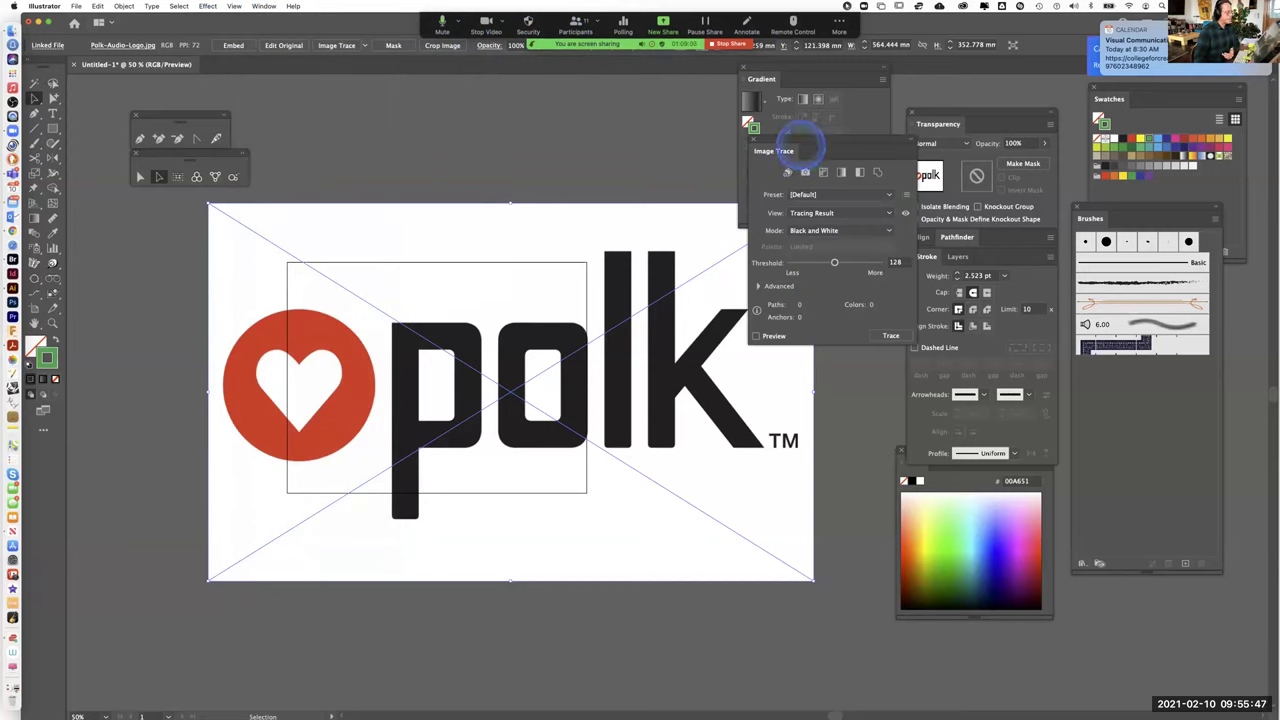
mouse_move(805, 142)
left_mouse_down()
mouse_move(791, 157)
mouse_move(569, 86)
mouse_move(603, 62)
left_mouse_up()
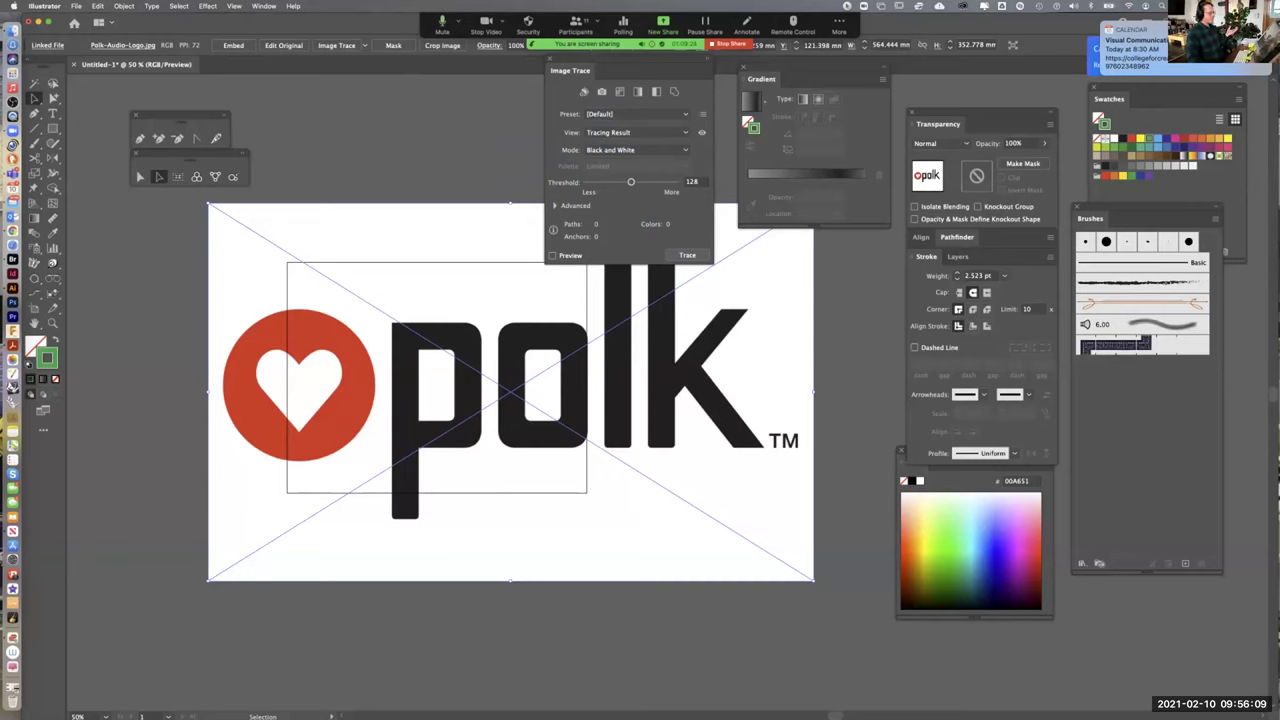
left_click(688, 255)
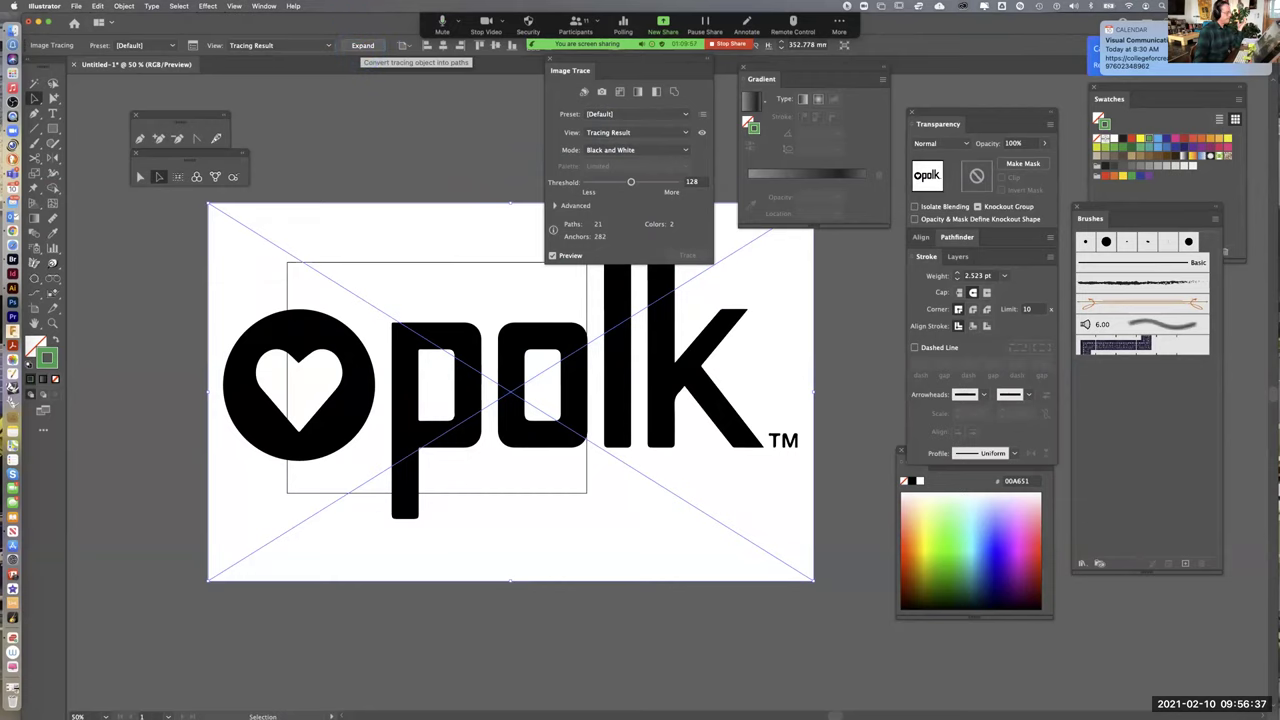
left_click(362, 45)
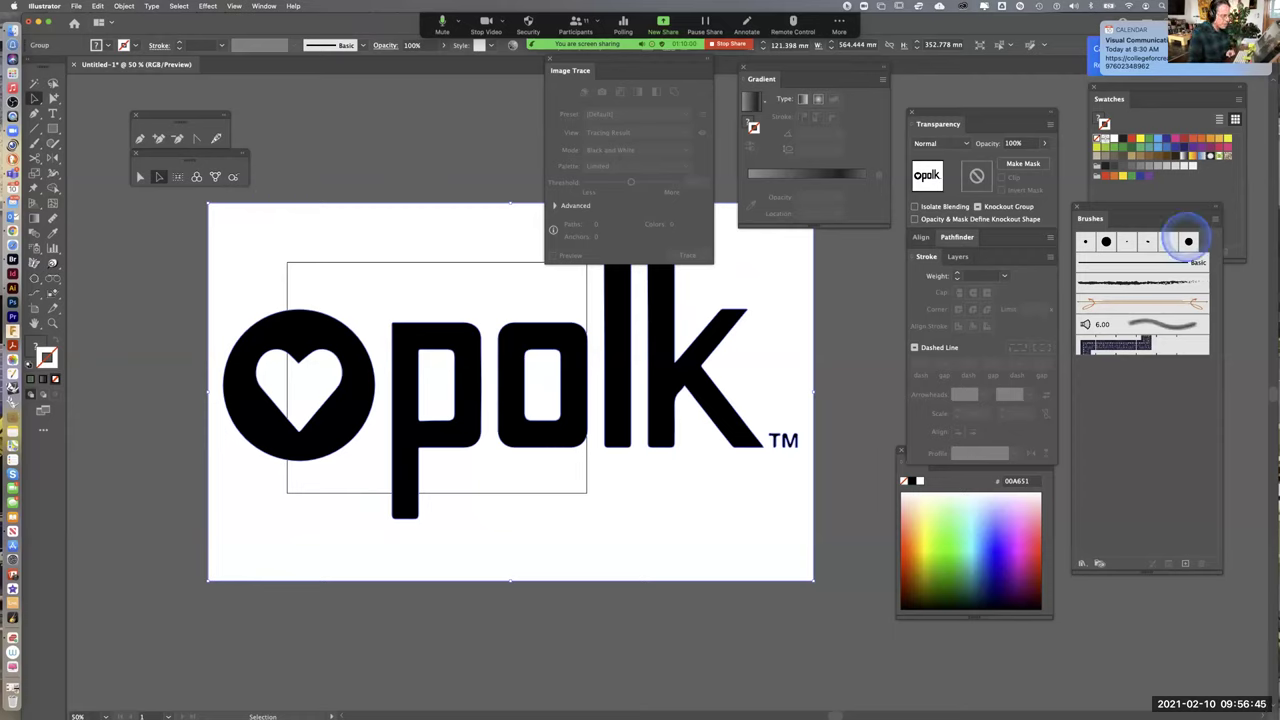
Show the Layers panel and change Layer 1's colour from Light Blue to Light Red
left_click_drag(985, 110, 994, 77)
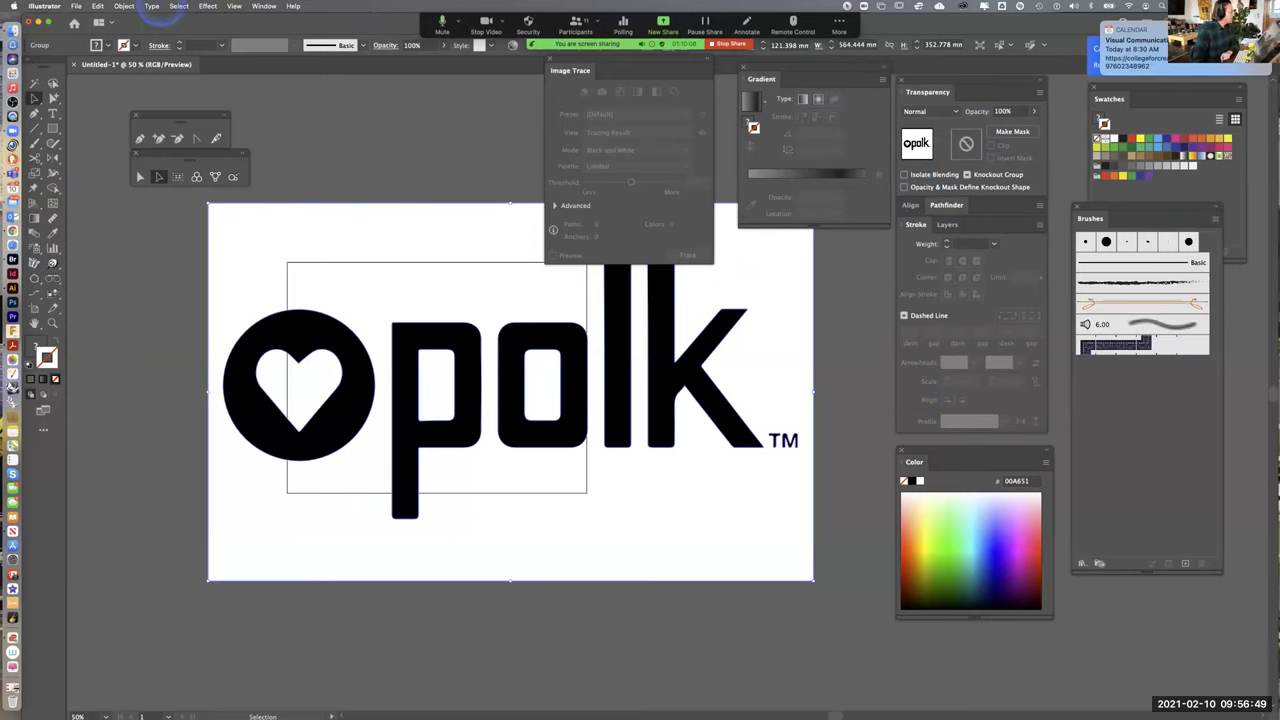
left_click(264, 6)
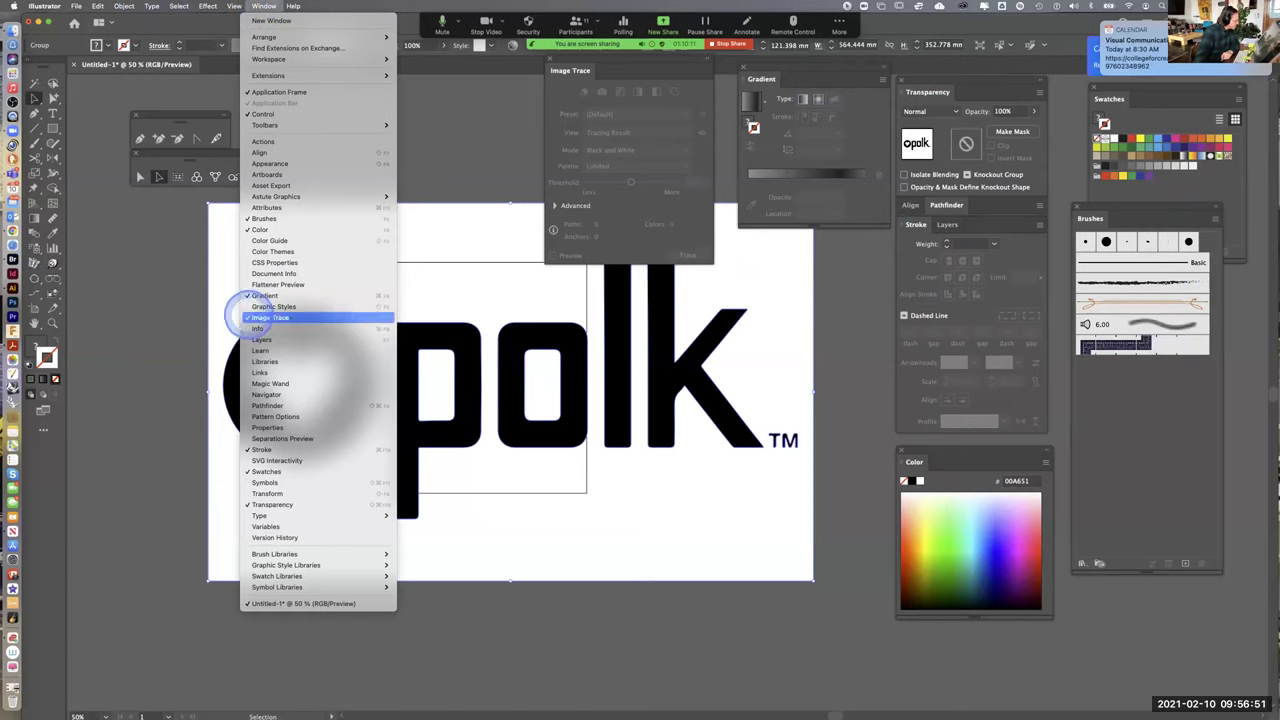
left_click(260, 340)
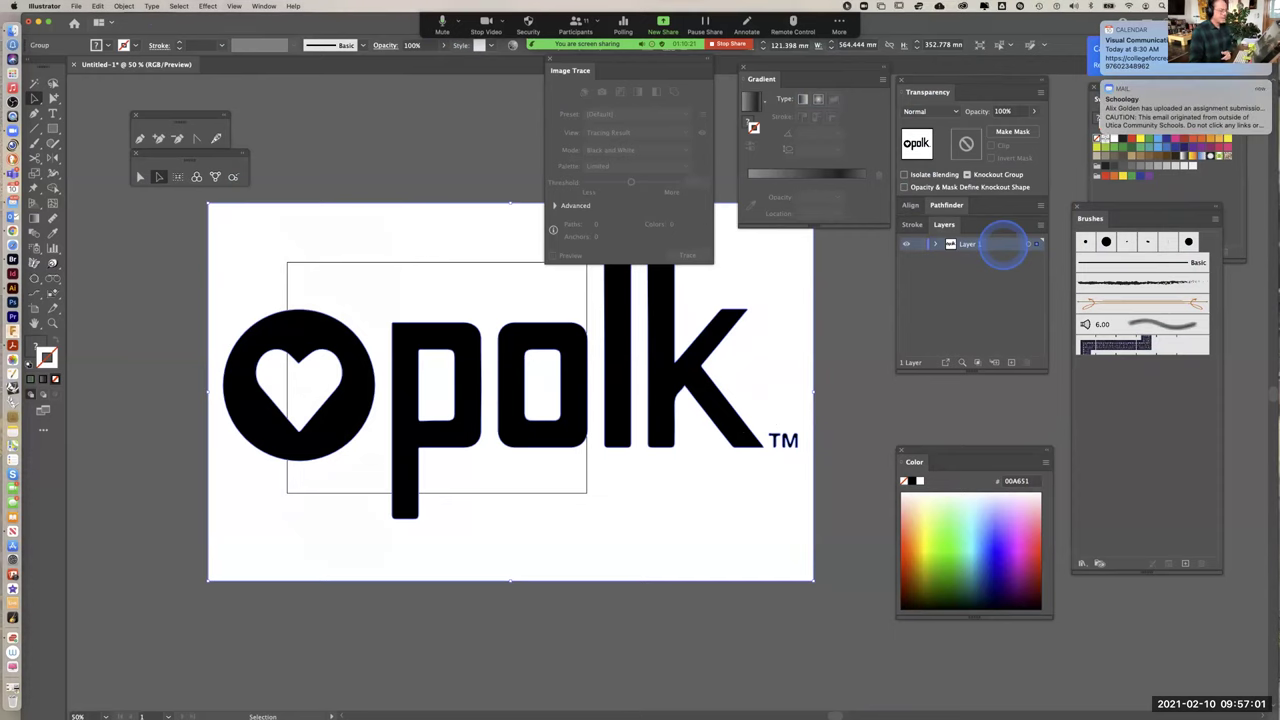
double_click(1003, 245)
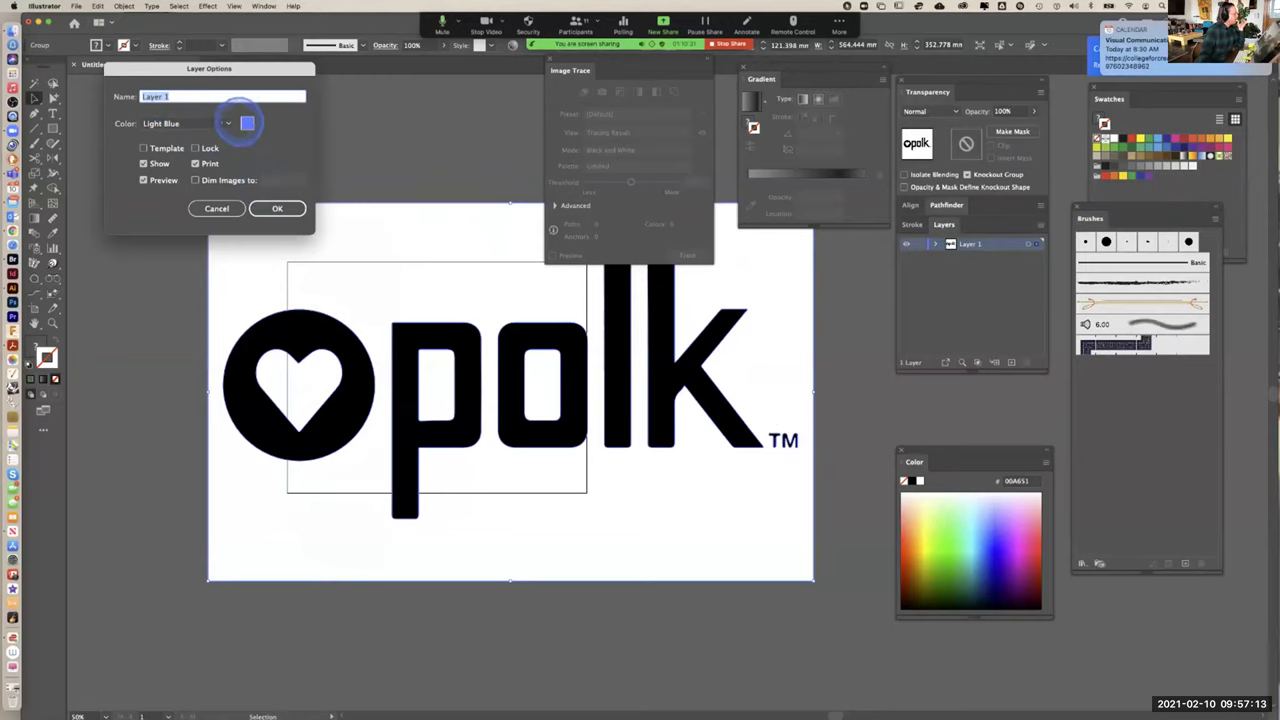
left_click(228, 123)
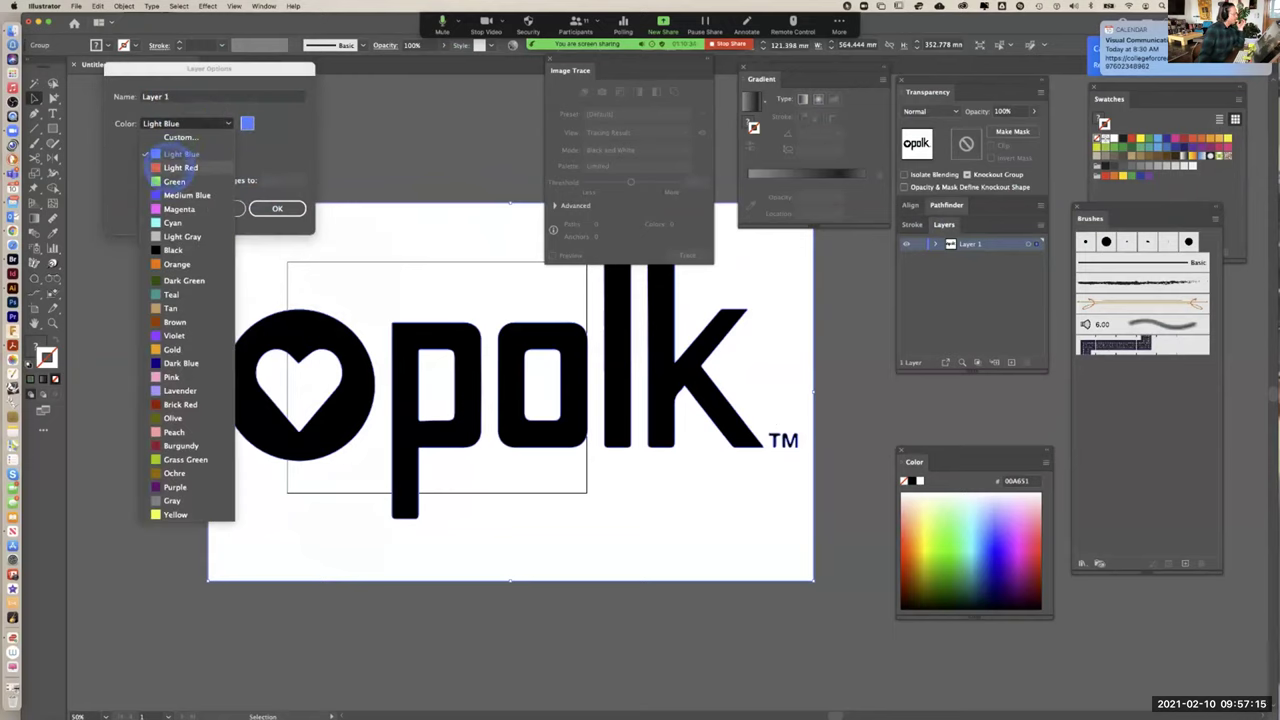
left_click(180, 167)
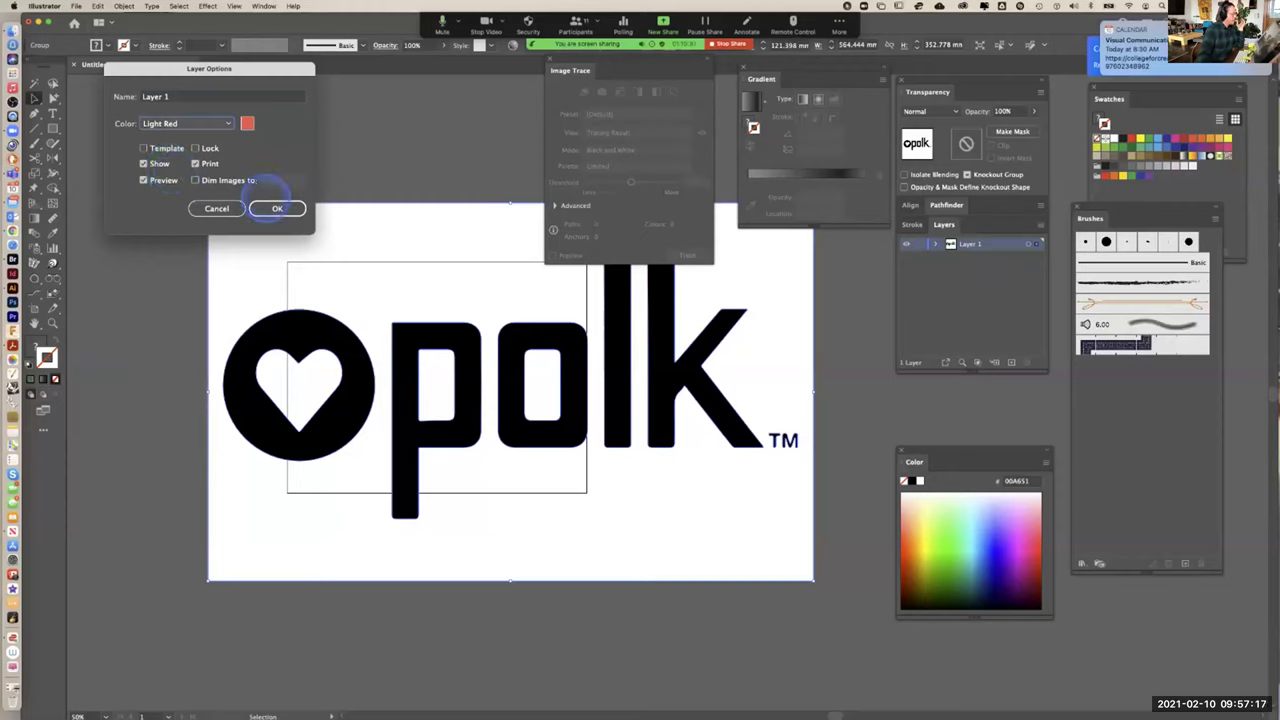
left_click(276, 208)
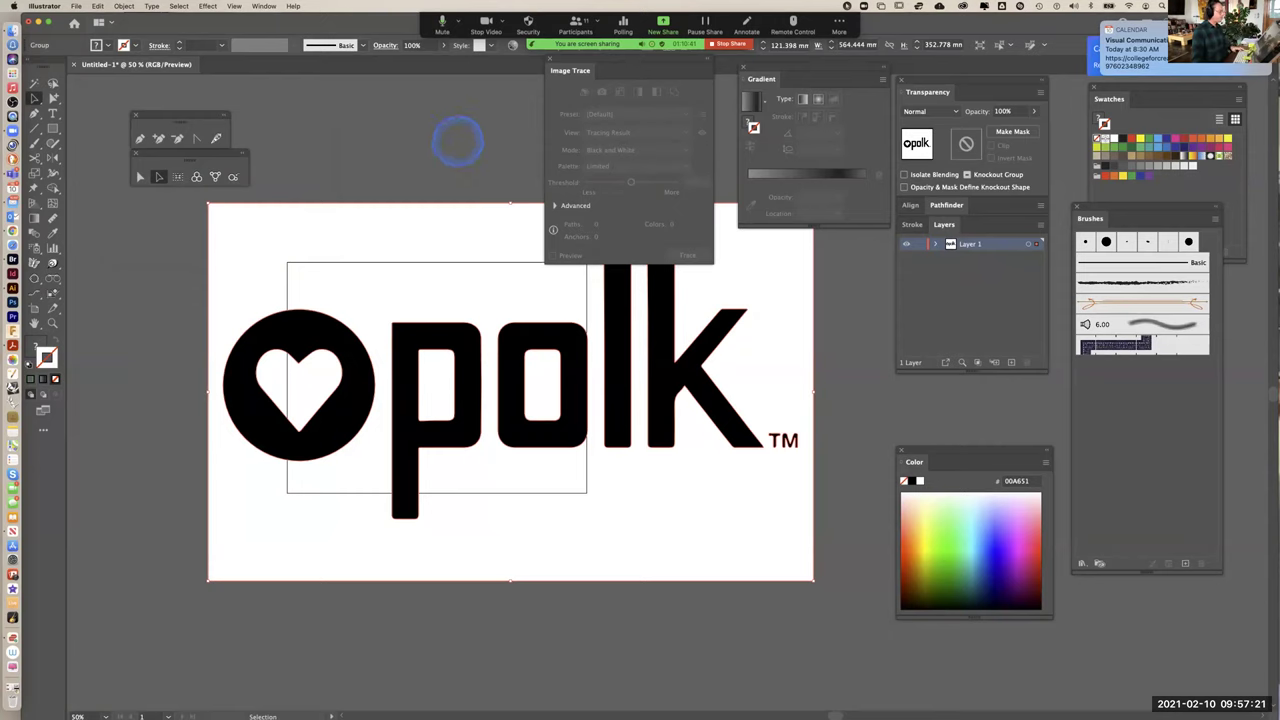
left_click(457, 142)
left_click(347, 337)
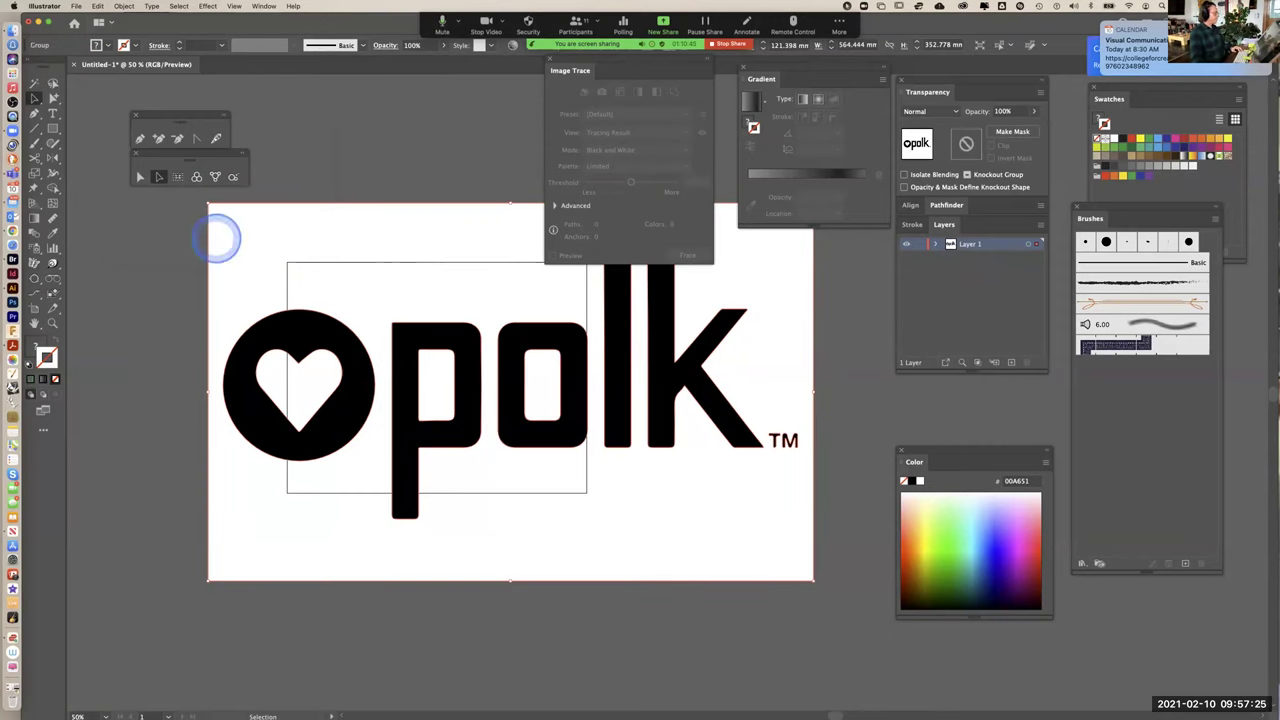
Delete the white background shape from the traced polk logo
left_click(54, 97)
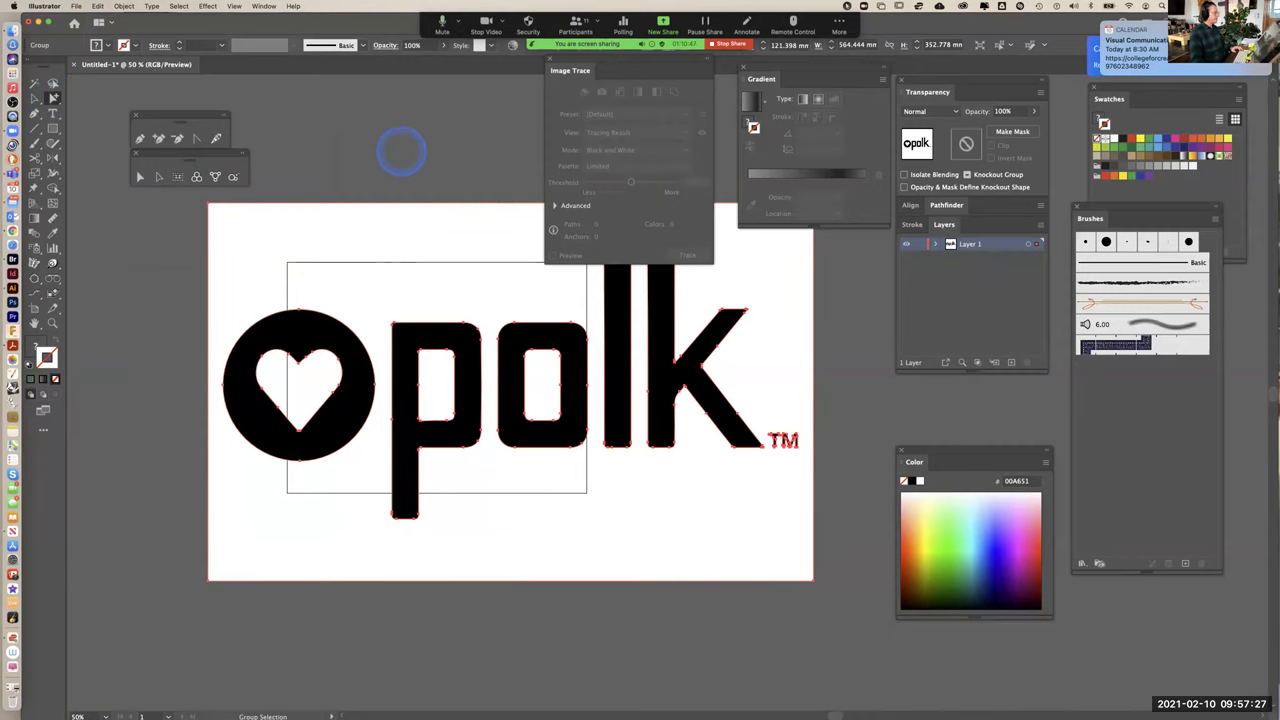
left_click(400, 150)
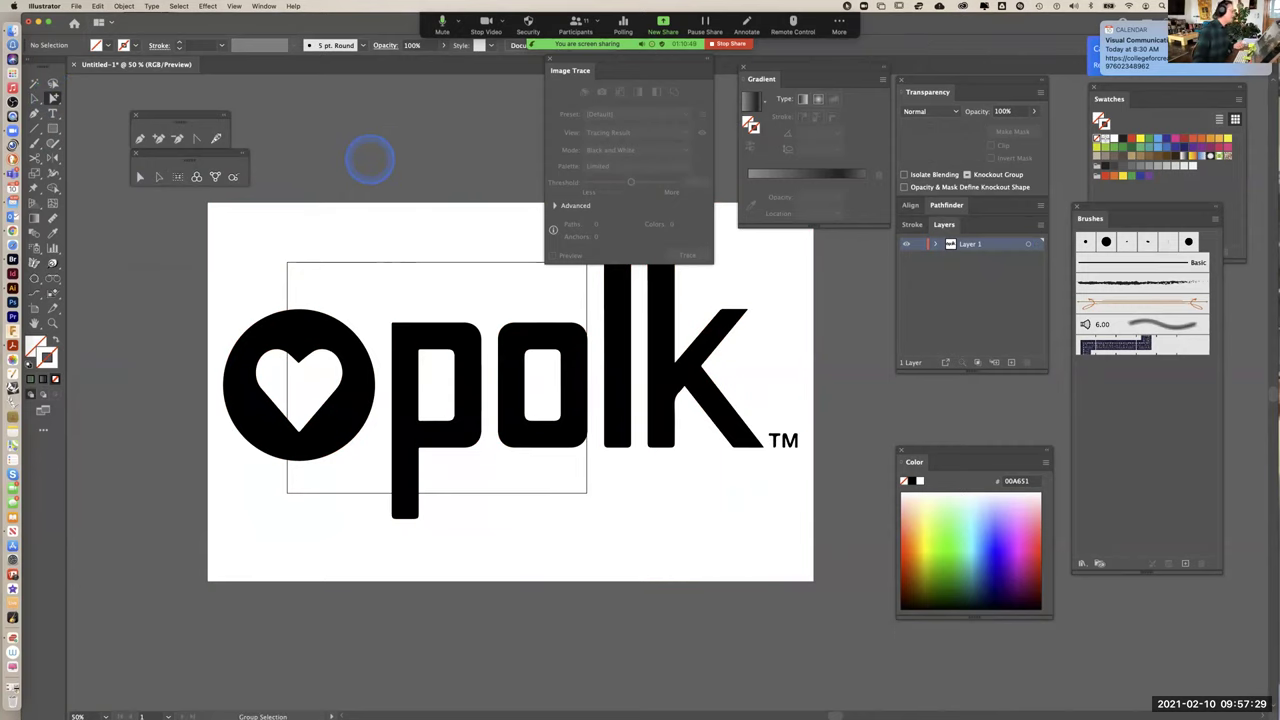
left_click(420, 237)
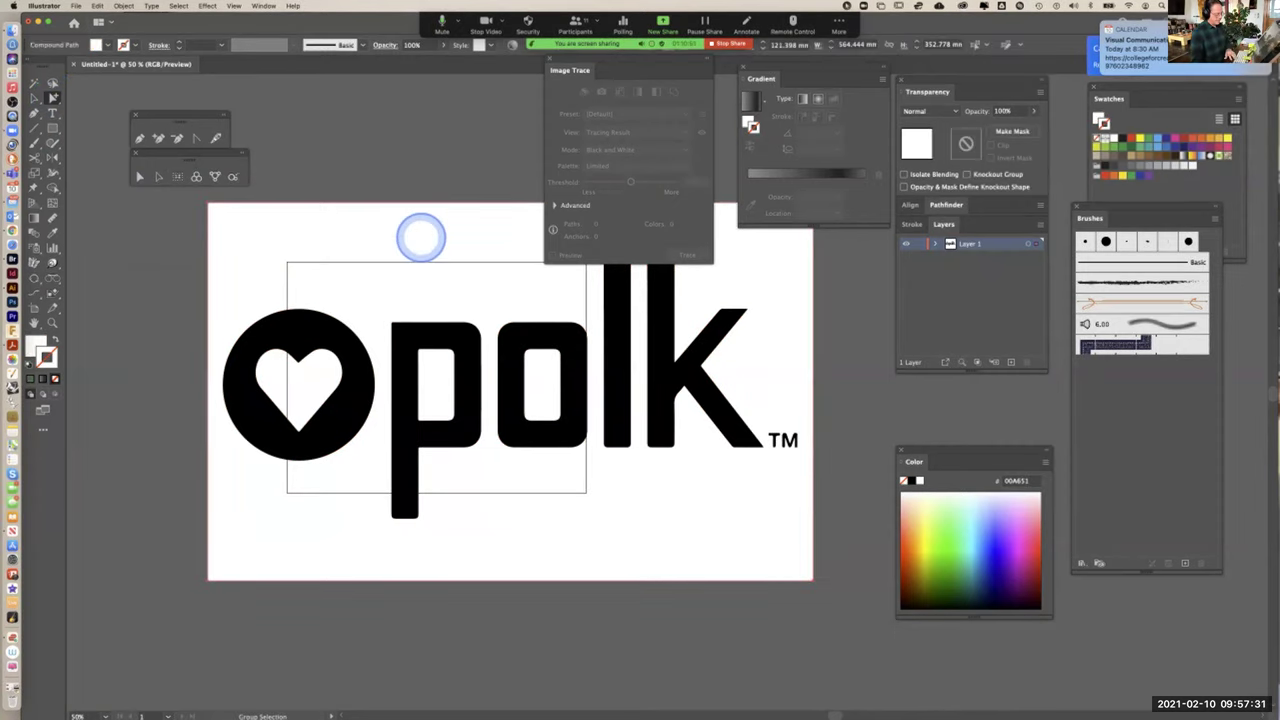
left_click(400, 177)
left_click(433, 232)
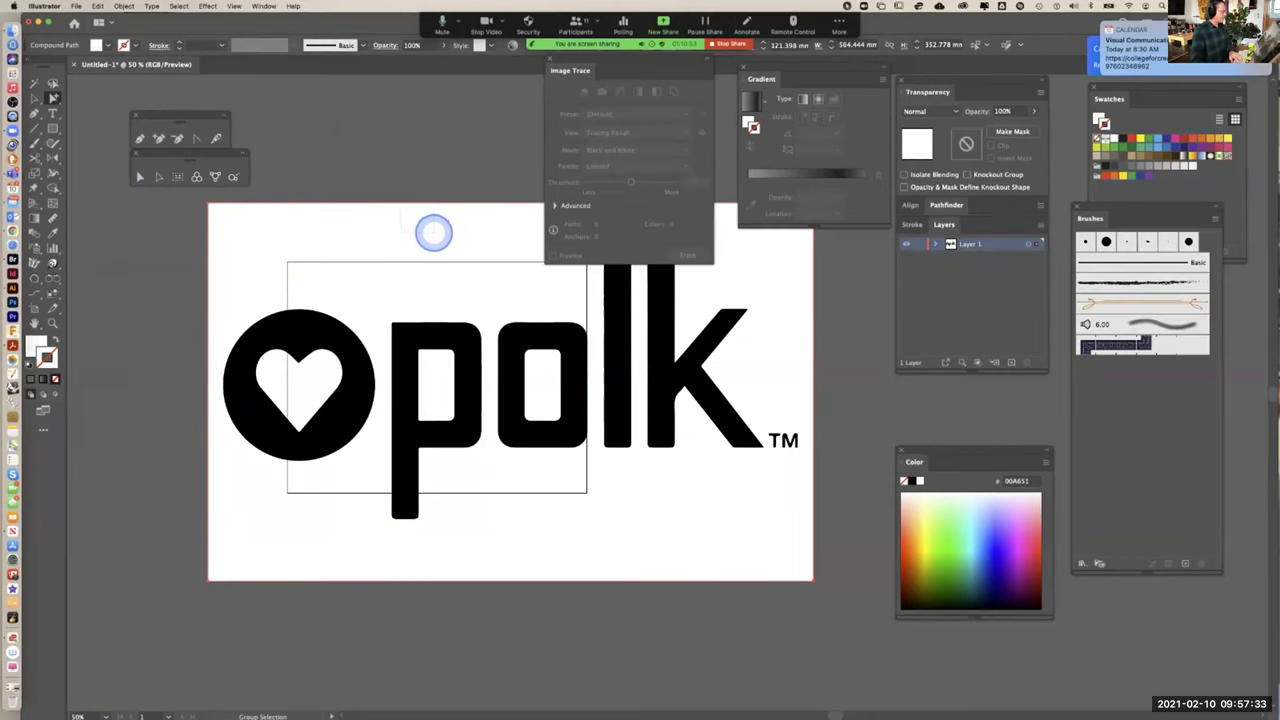
key("Delete")
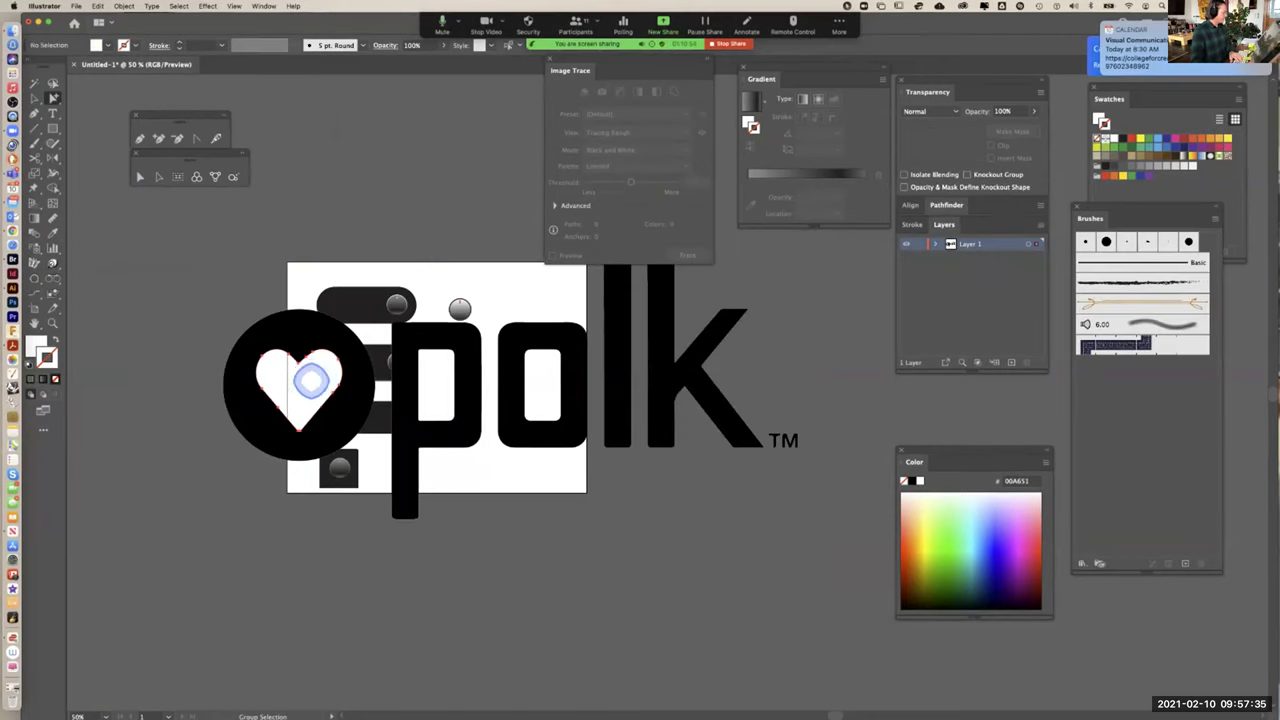
Delete the small TM mark beside the k
left_click(433, 387)
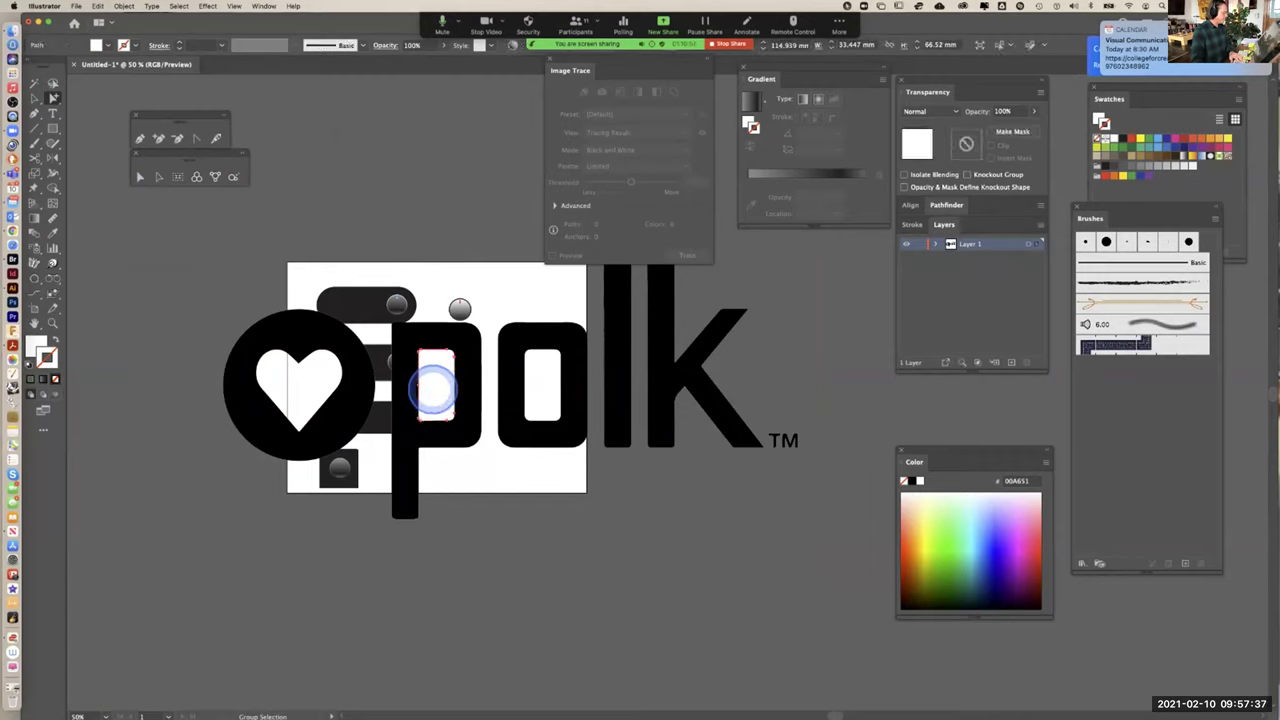
left_click(543, 400)
left_click(713, 452)
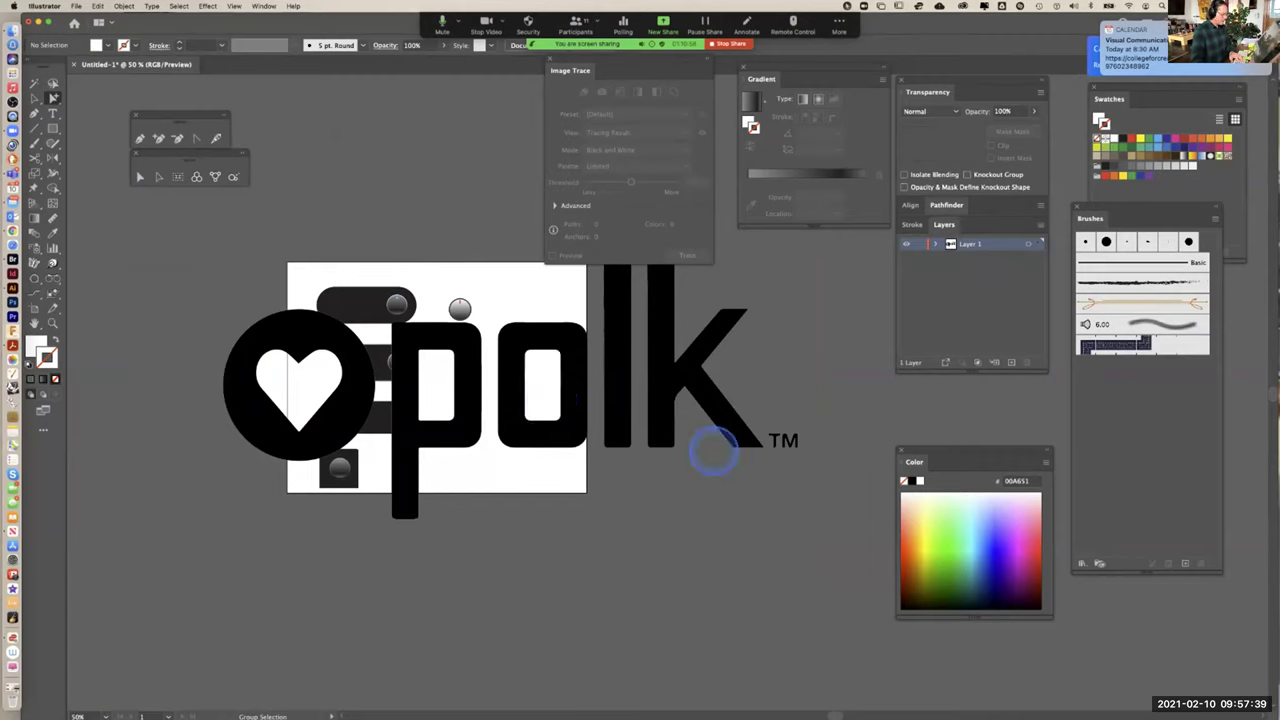
left_click(779, 442)
key("Delete")
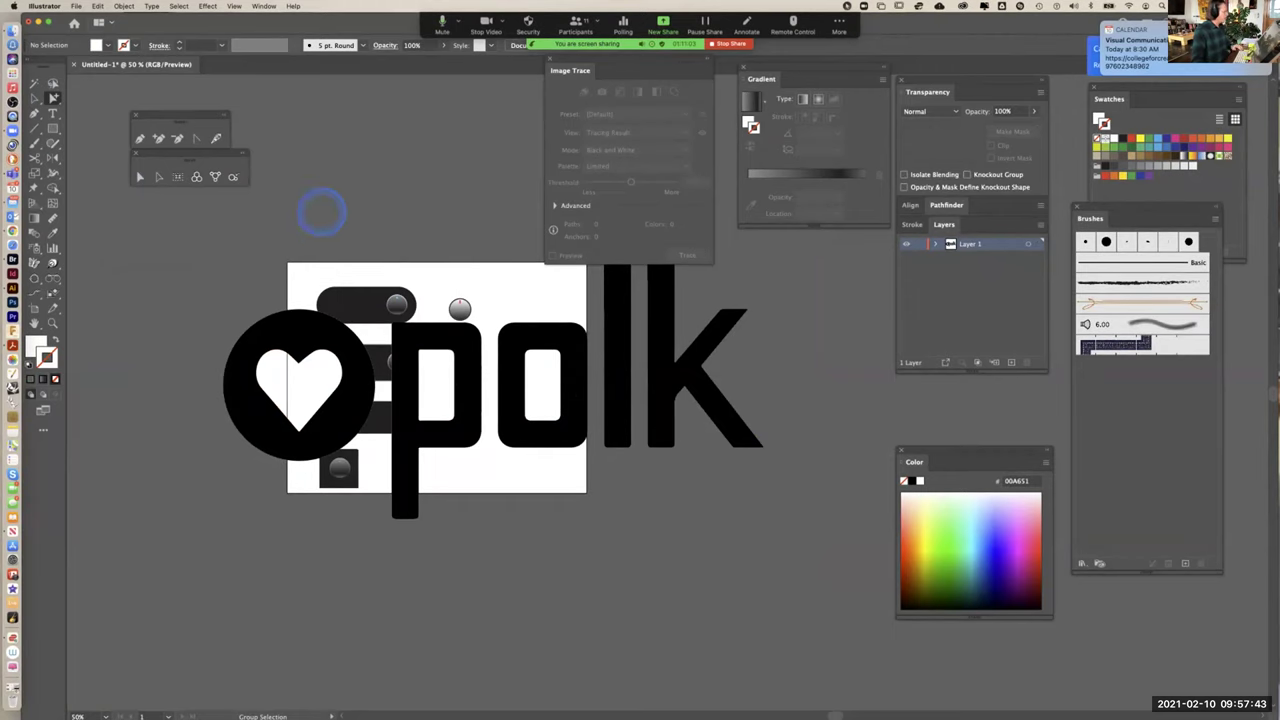
Scale the whole polk logo group down beside the artboard and view at 100%
left_click(34, 97)
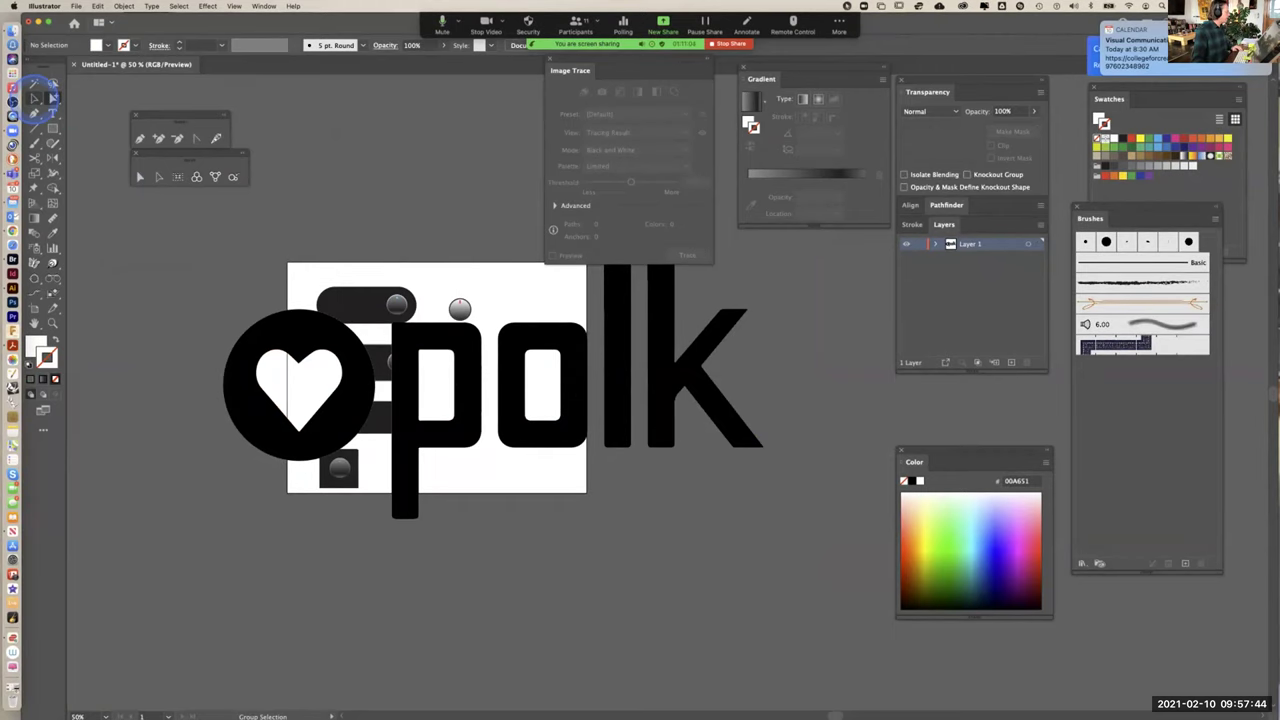
left_click(312, 334)
left_click_drag(222, 254, 447, 445)
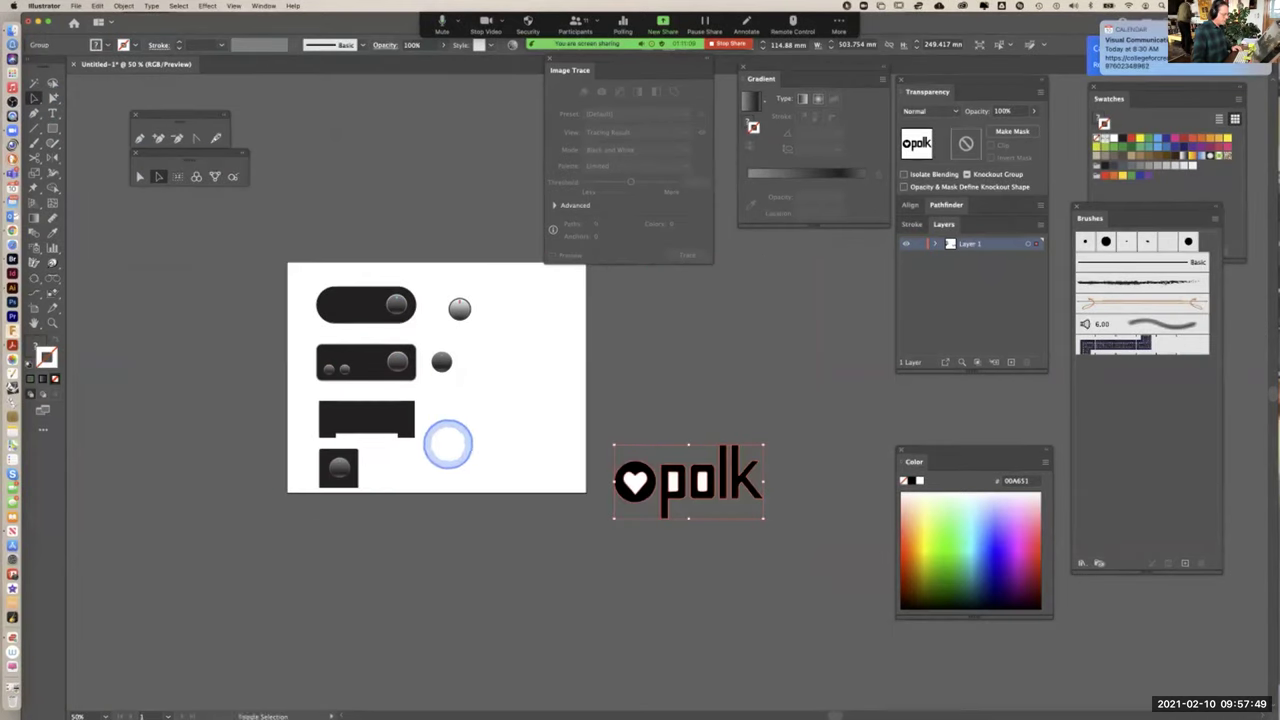
left_click(634, 571)
left_click(52, 95)
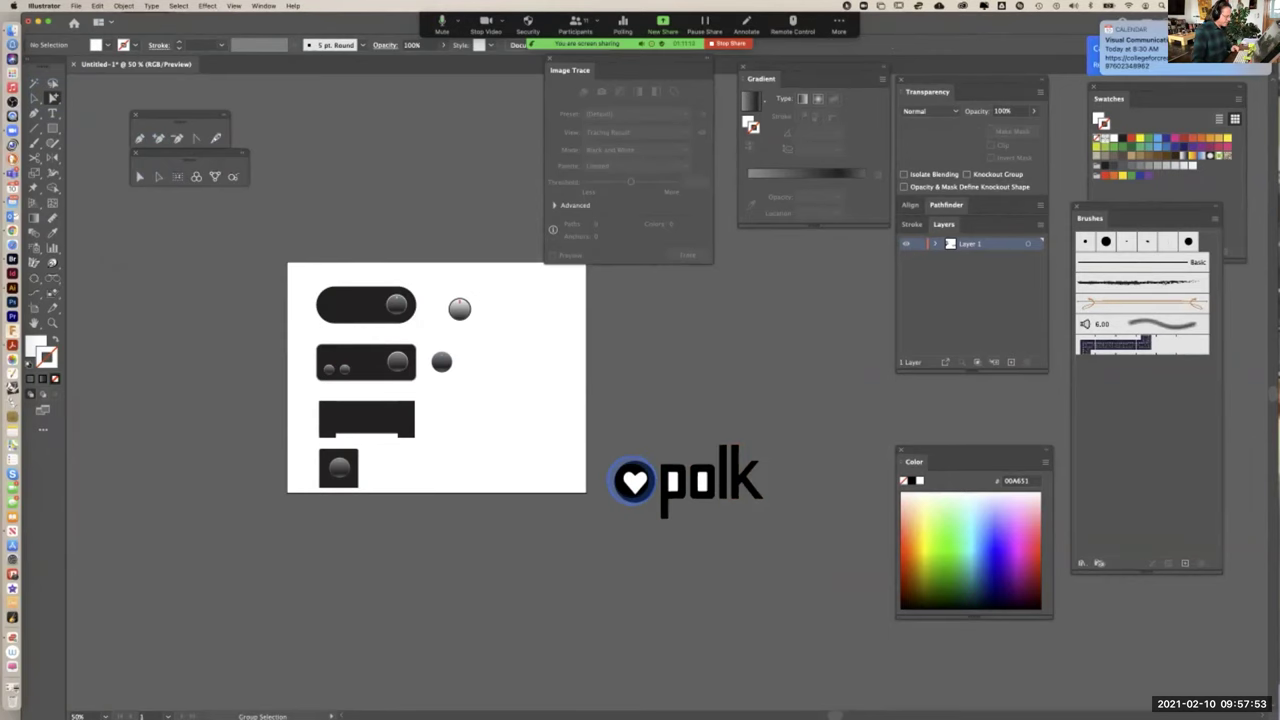
left_click(634, 481)
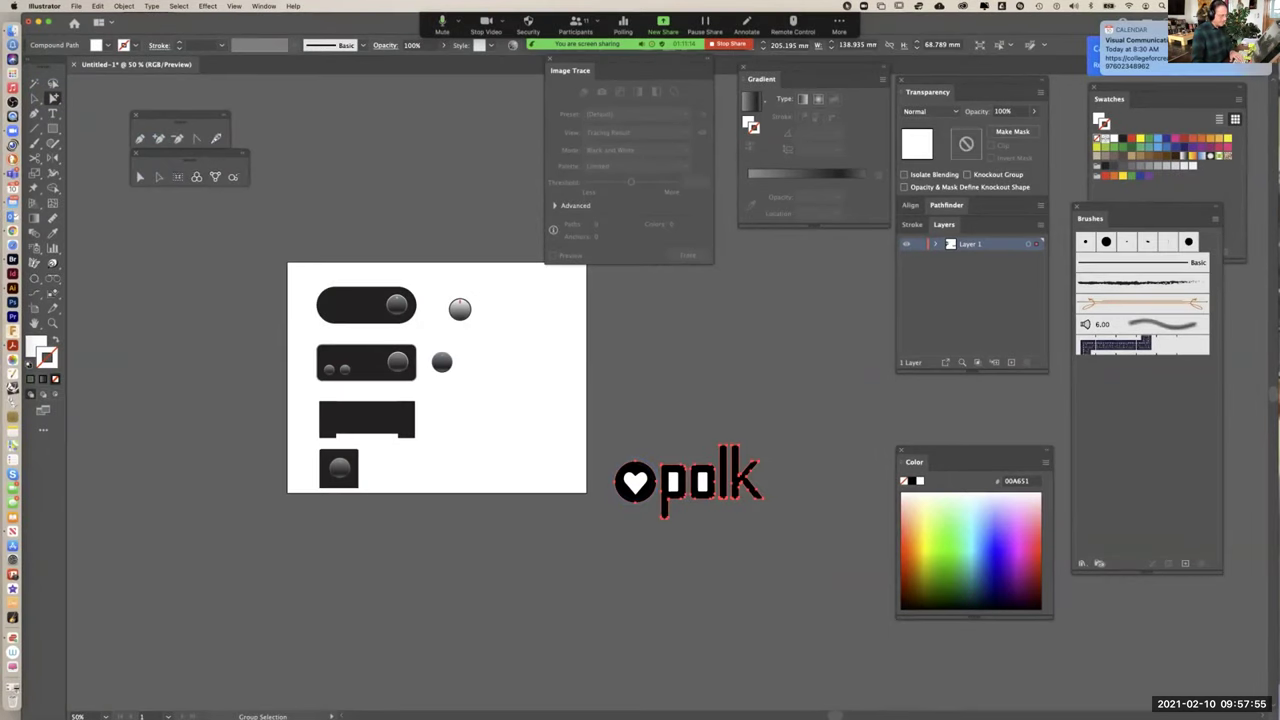
left_click(771, 567)
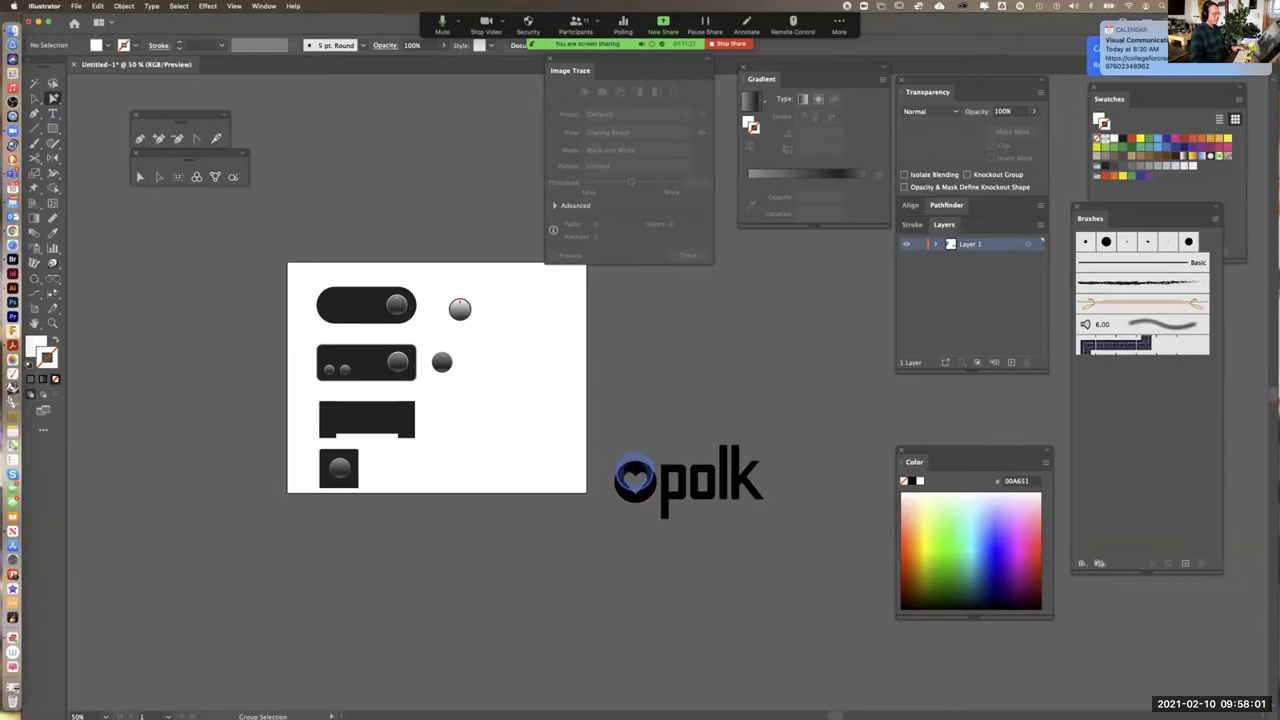
key("super+1")
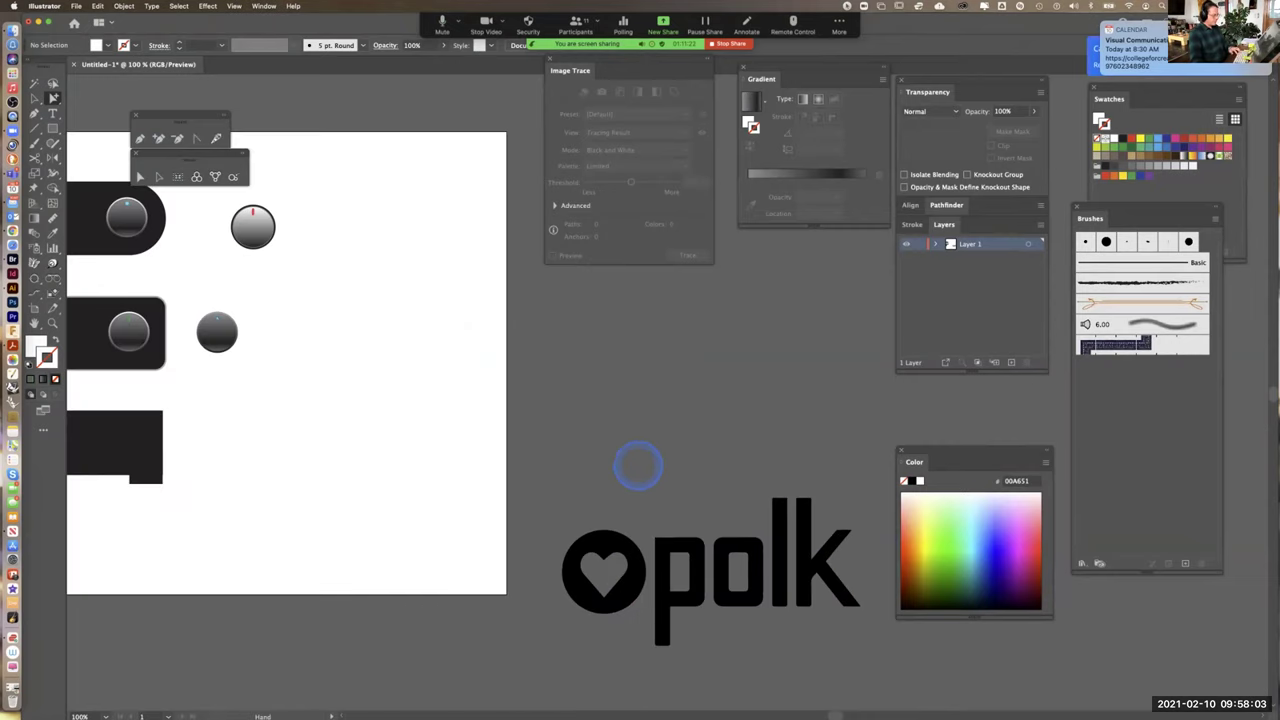
Select the logo's heart compound path and give it a red fill instead of a red outline
left_click_drag(638, 465, 673, 337)
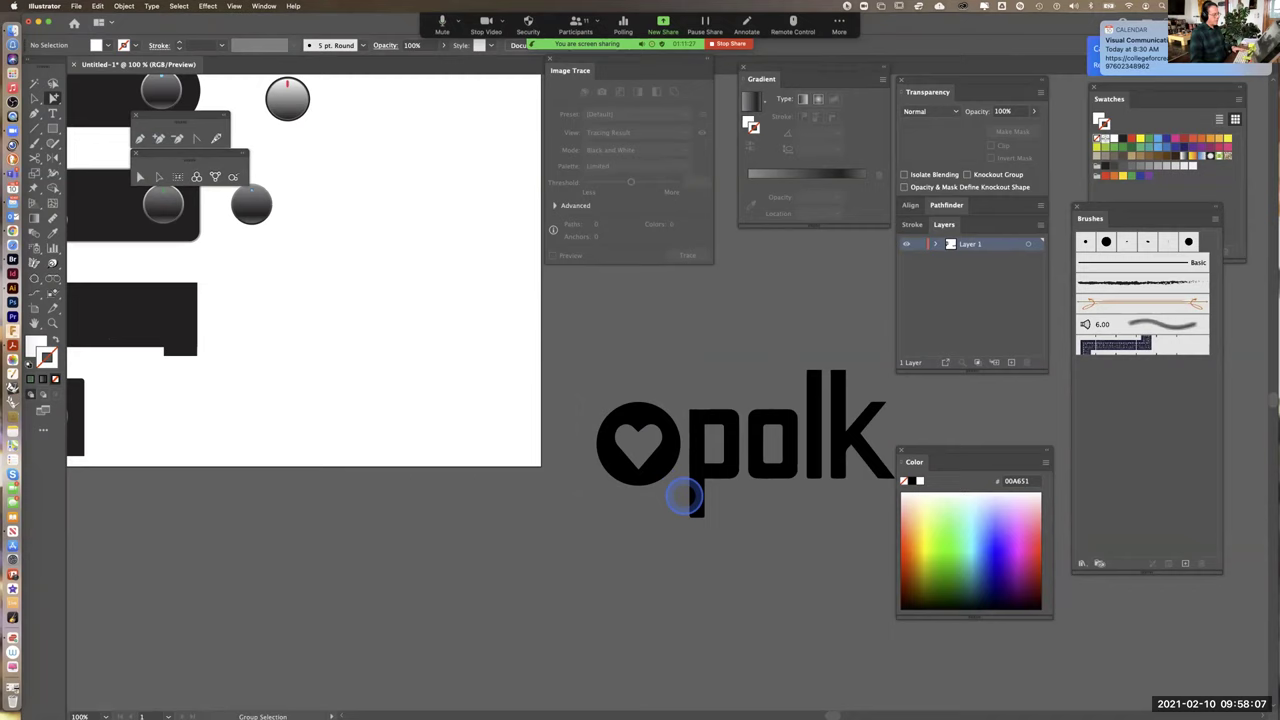
left_click(684, 496)
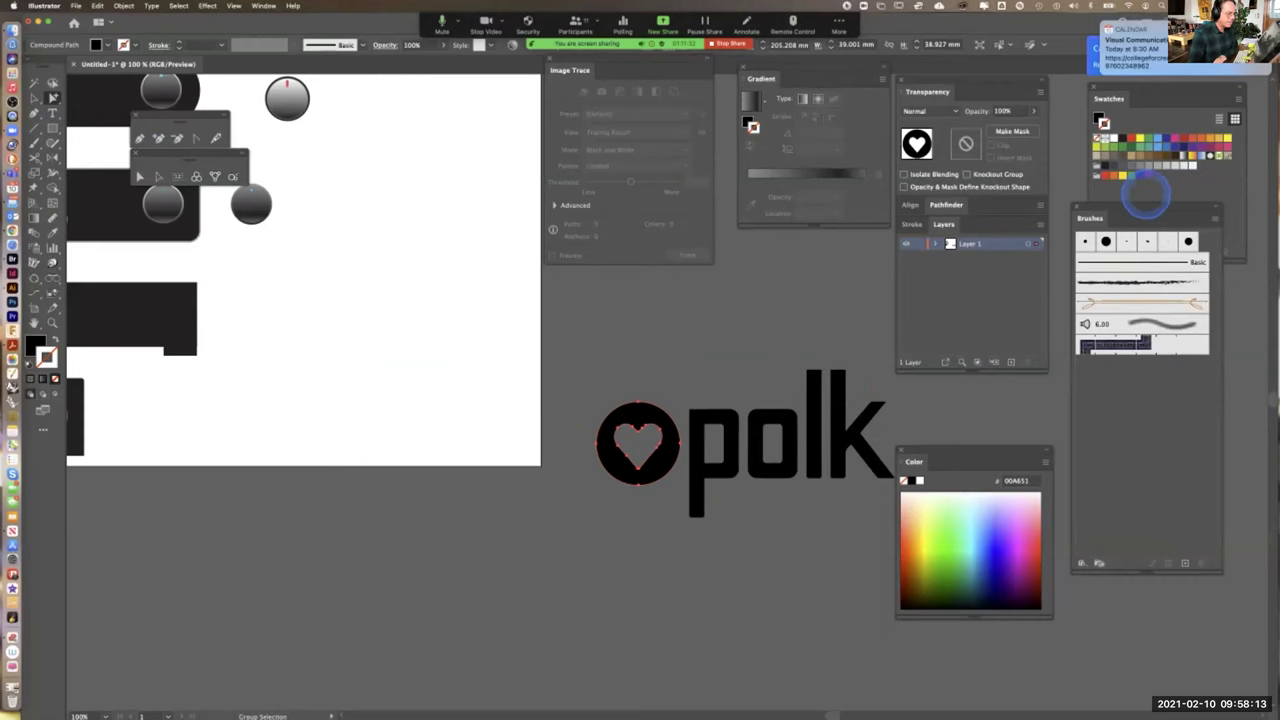
left_click(1132, 137)
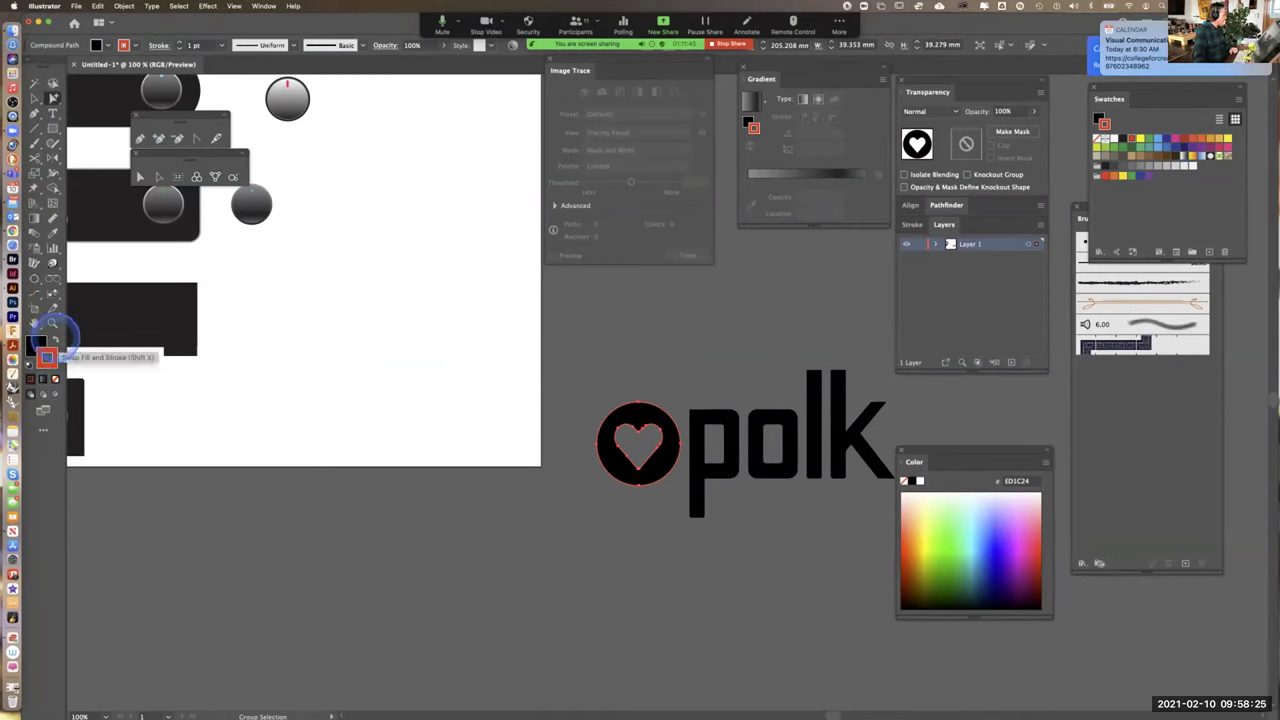
left_click(54, 328)
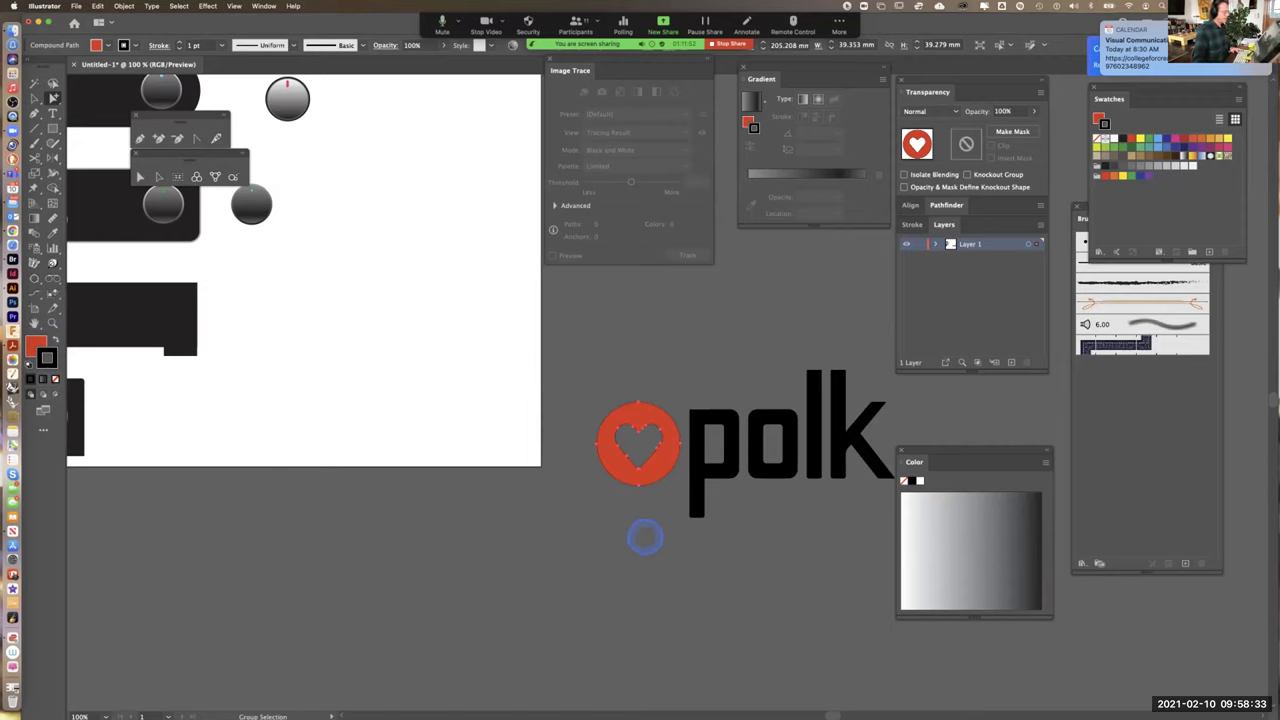
left_click(644, 538)
Zoom out to 50% and select the whole Polk logo group
key("super+minus")
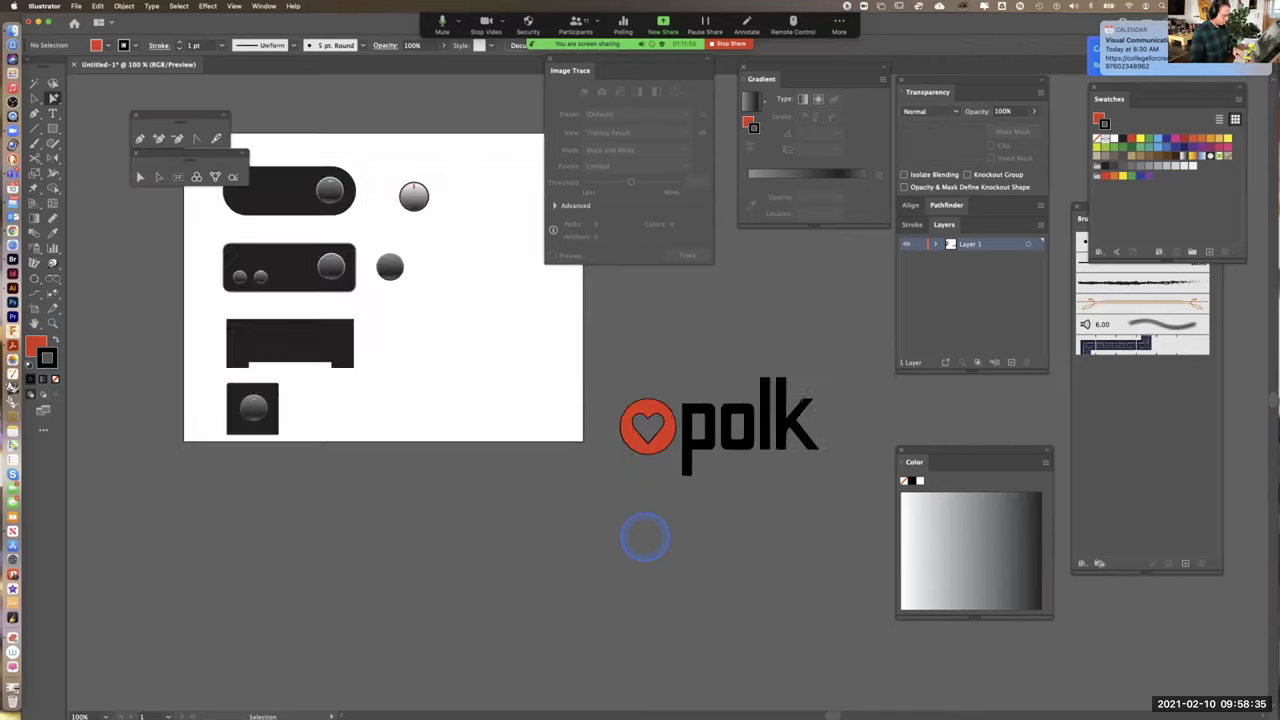
key("super+minus")
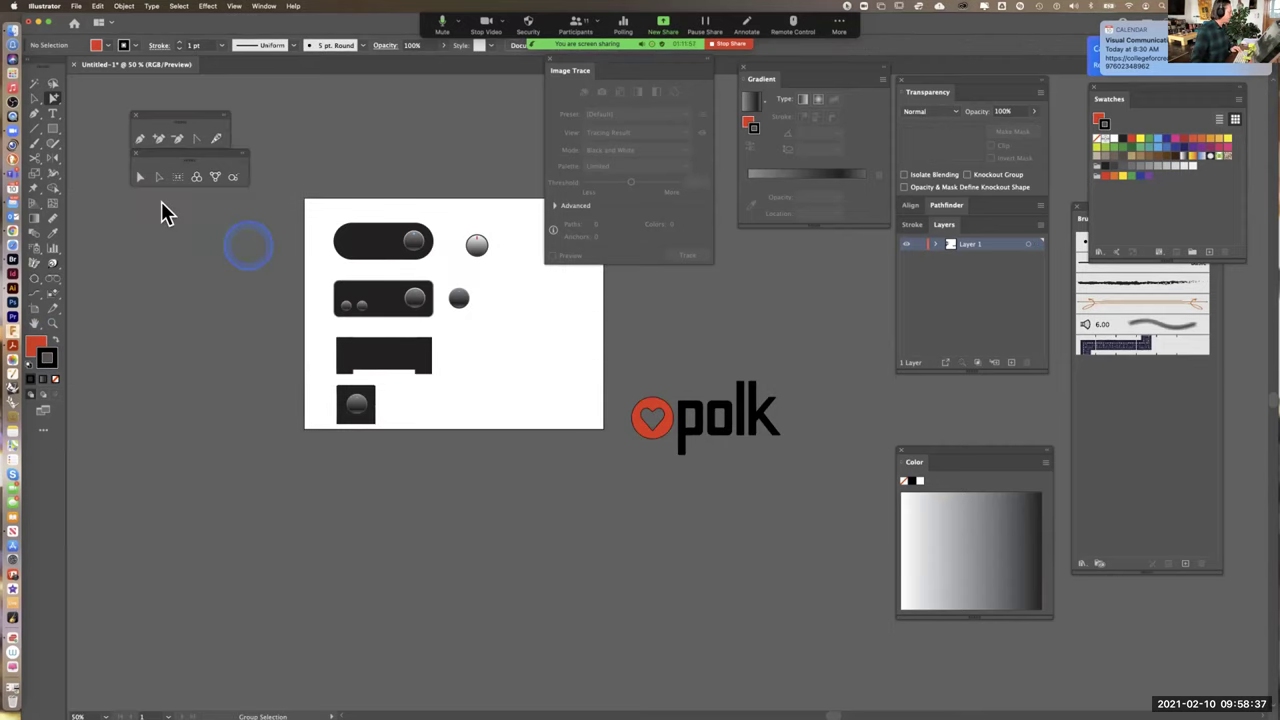
left_click(34, 97)
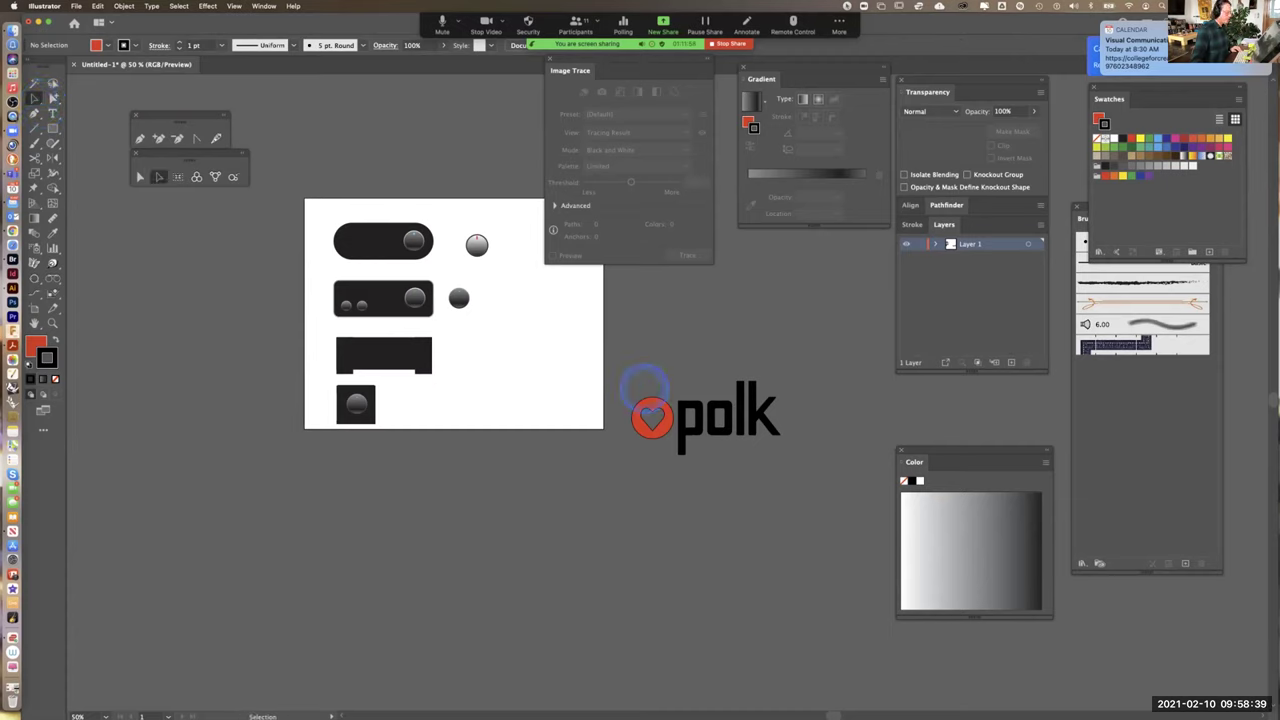
left_click(700, 425)
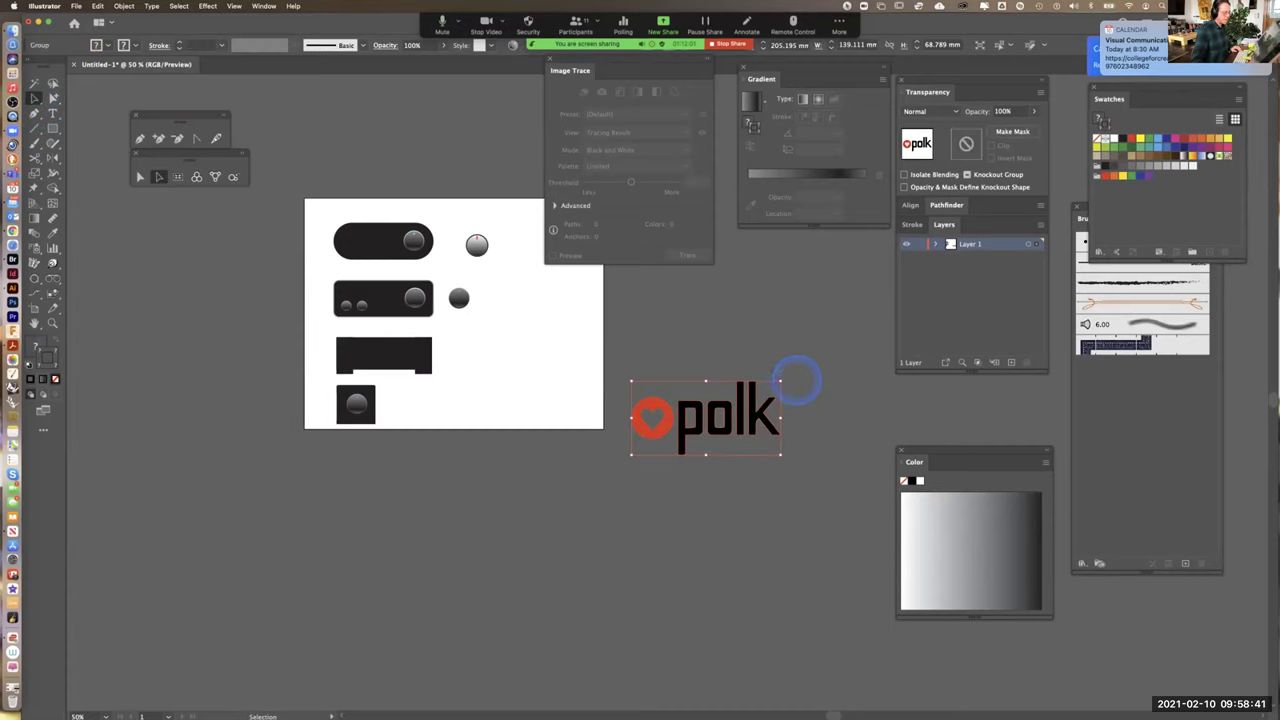
Scale the red-heart polk logo down and drop it at the square panel's lower-left corner
left_click_drag(780, 379, 690, 438)
key("super+equal")
key("super+equal")
key("super+equal")
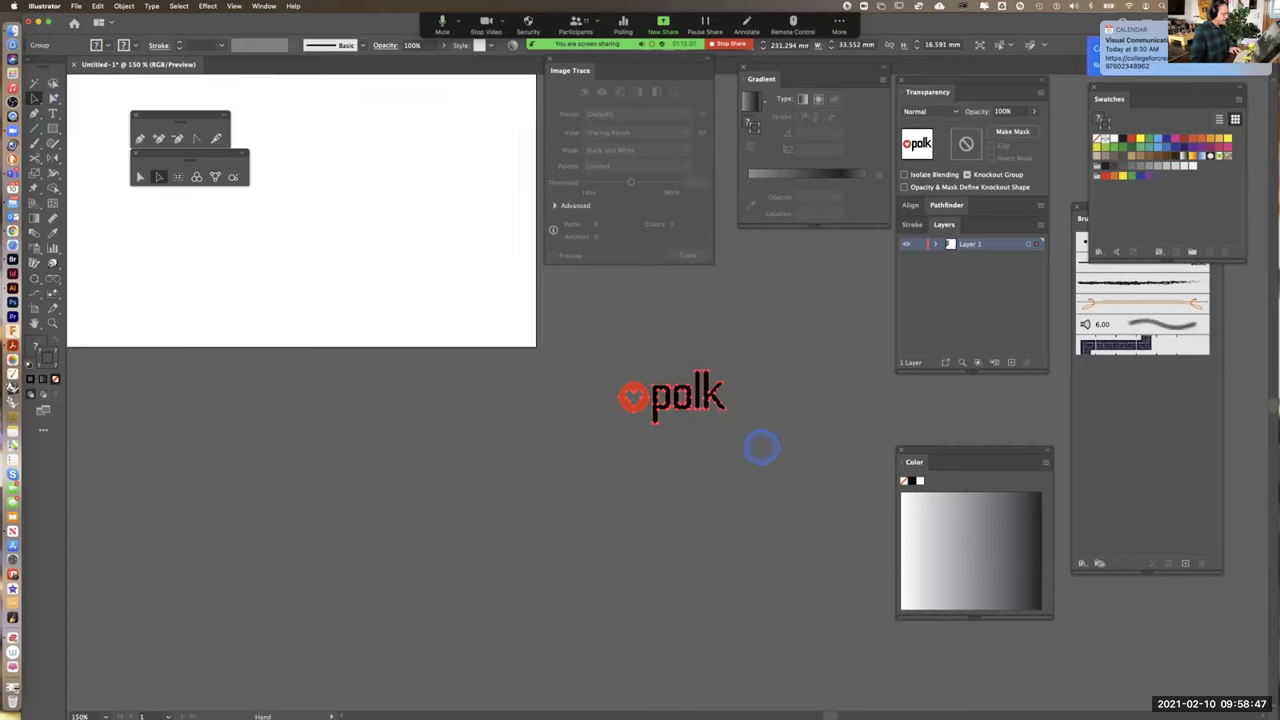
scroll(860, 450, "left", 5)
left_click_drag(878, 437, 334, 502)
left_click(550, 607)
left_click(437, 597)
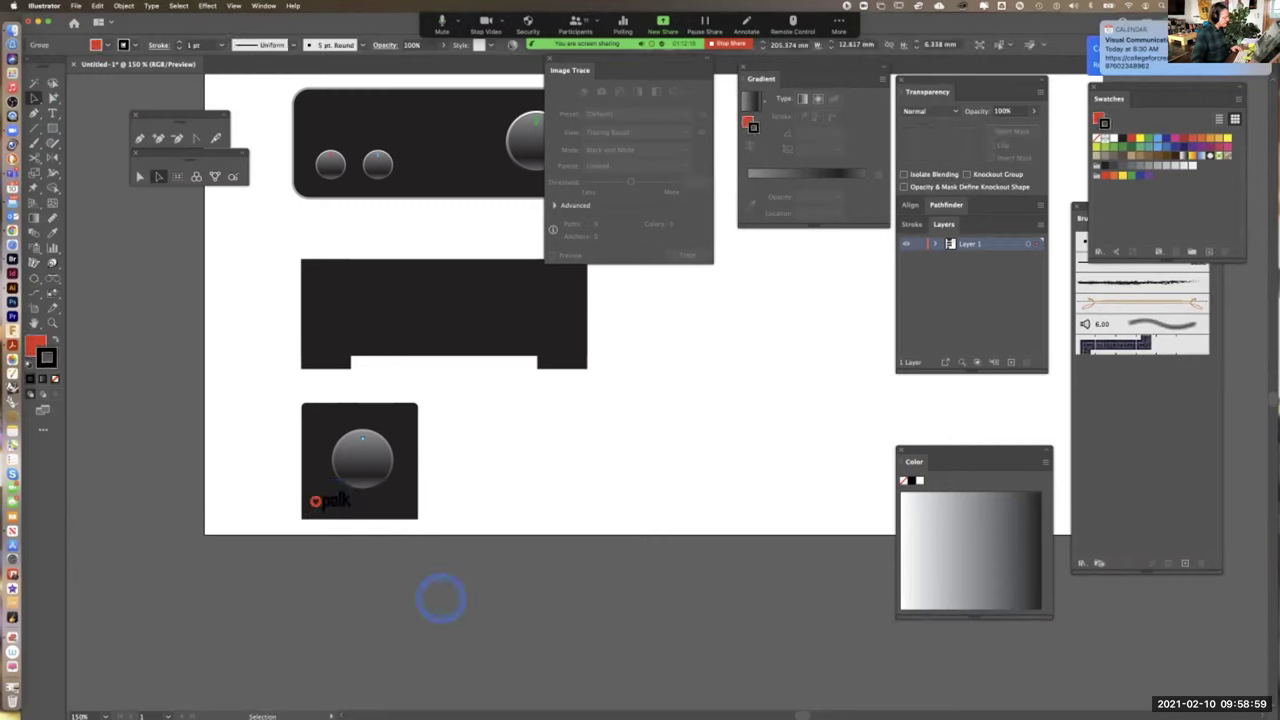
Select the square, rectangle and pill panels and lighten their fill to dark grey 444041
left_click(396, 422)
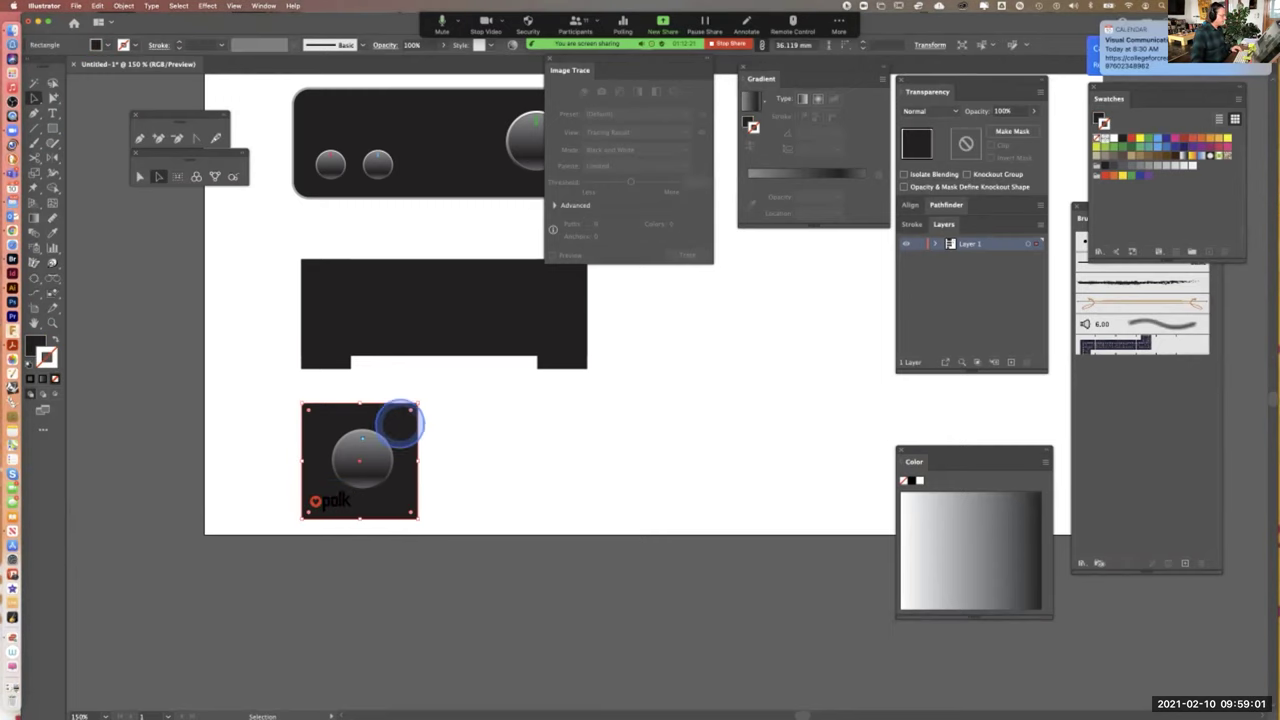
left_click(427, 314, "shift")
left_click_drag(427, 314, 449, 134)
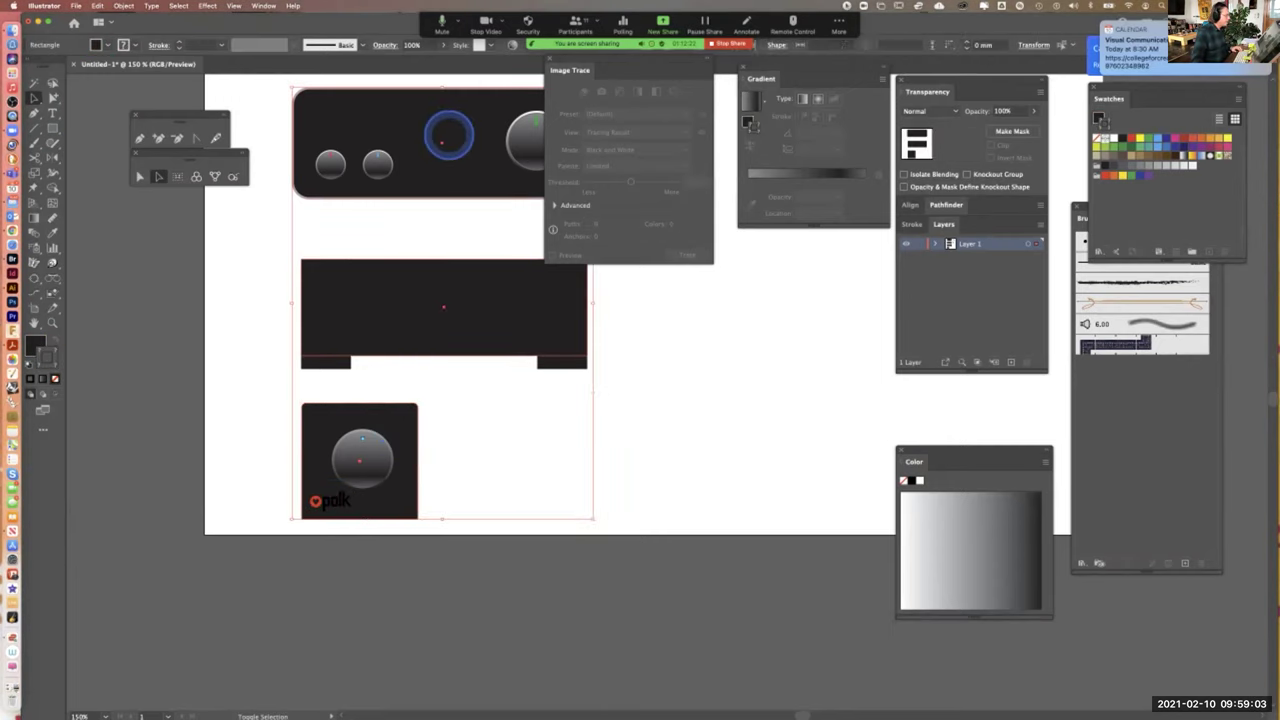
scroll(449, 134, "up", 5)
left_click(417, 231, "shift")
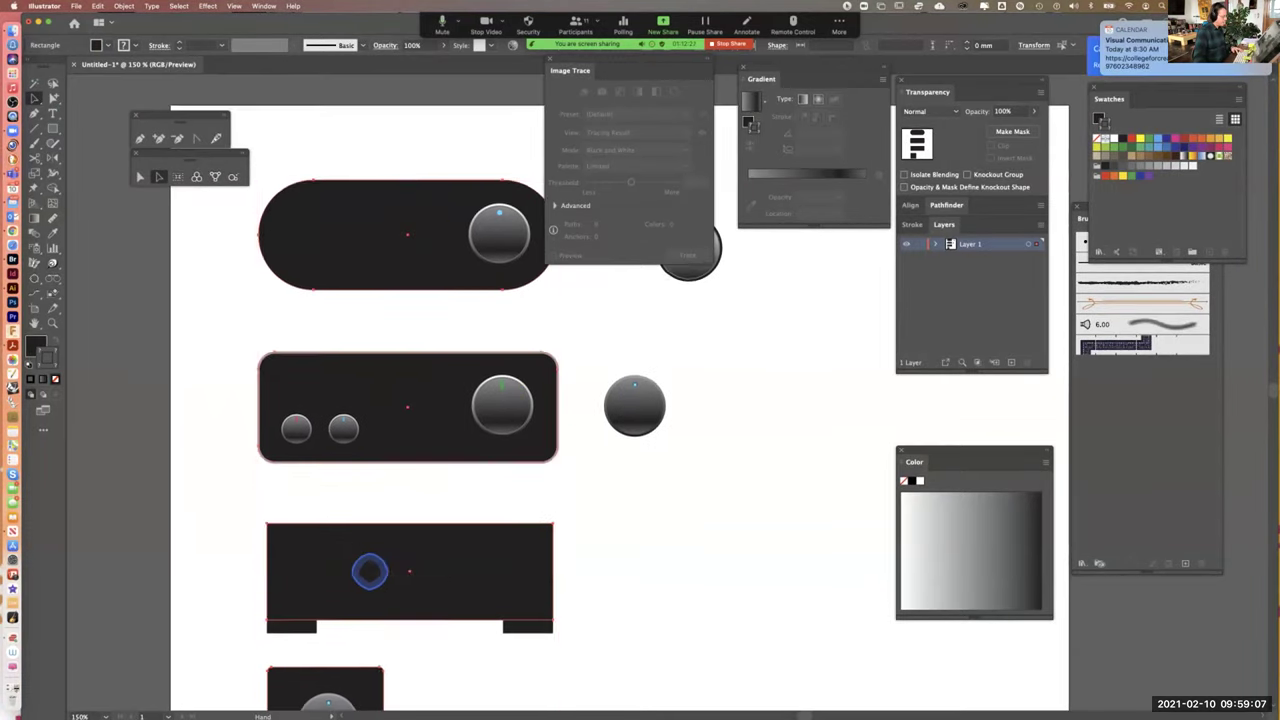
left_click_drag(363, 566, 406, 369)
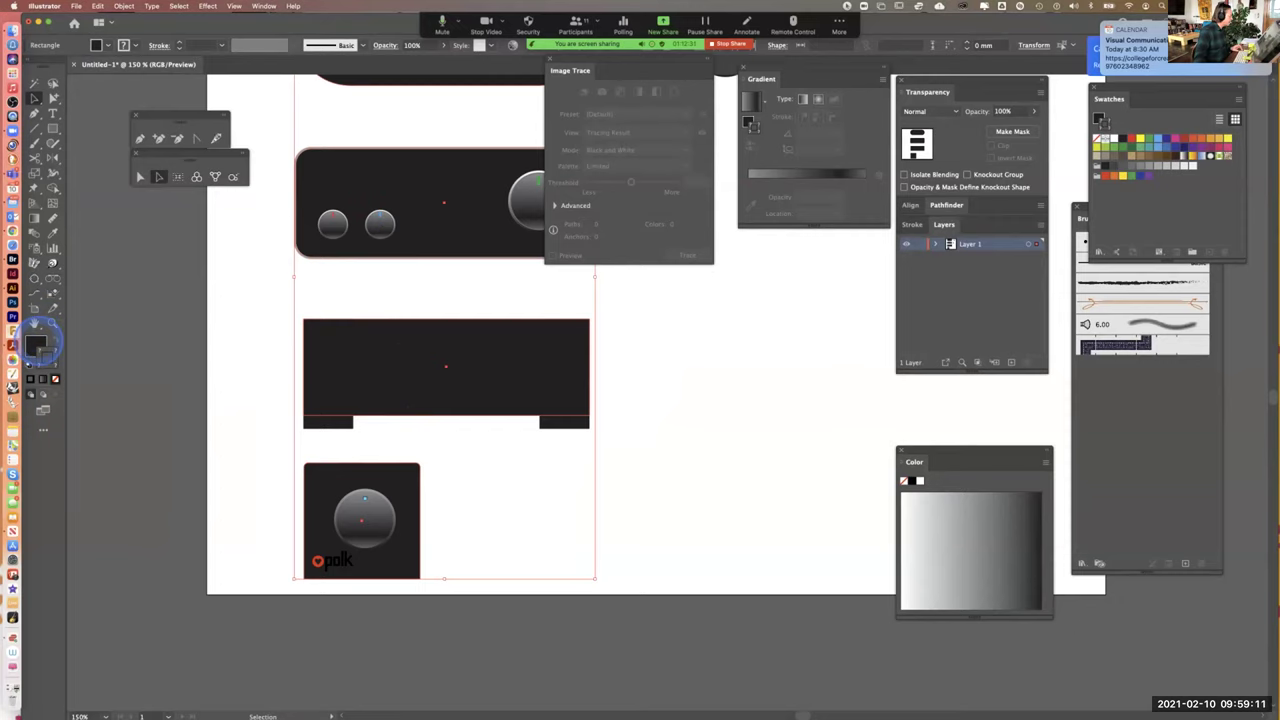
double_click(36, 344)
left_click_drag(777, 367, 773, 351)
mouse_move(763, 352)
left_mouse_down()
mouse_move(897, 274)
mouse_move(762, 343)
left_mouse_up()
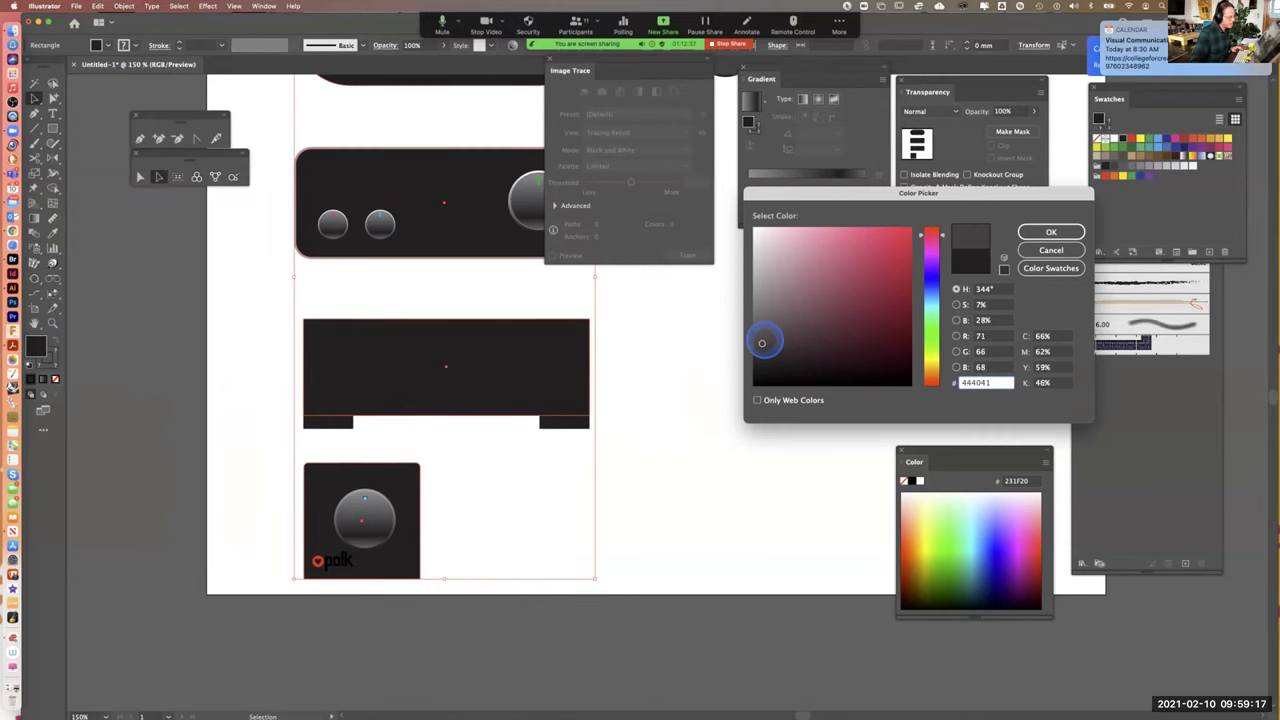
left_click(1050, 231)
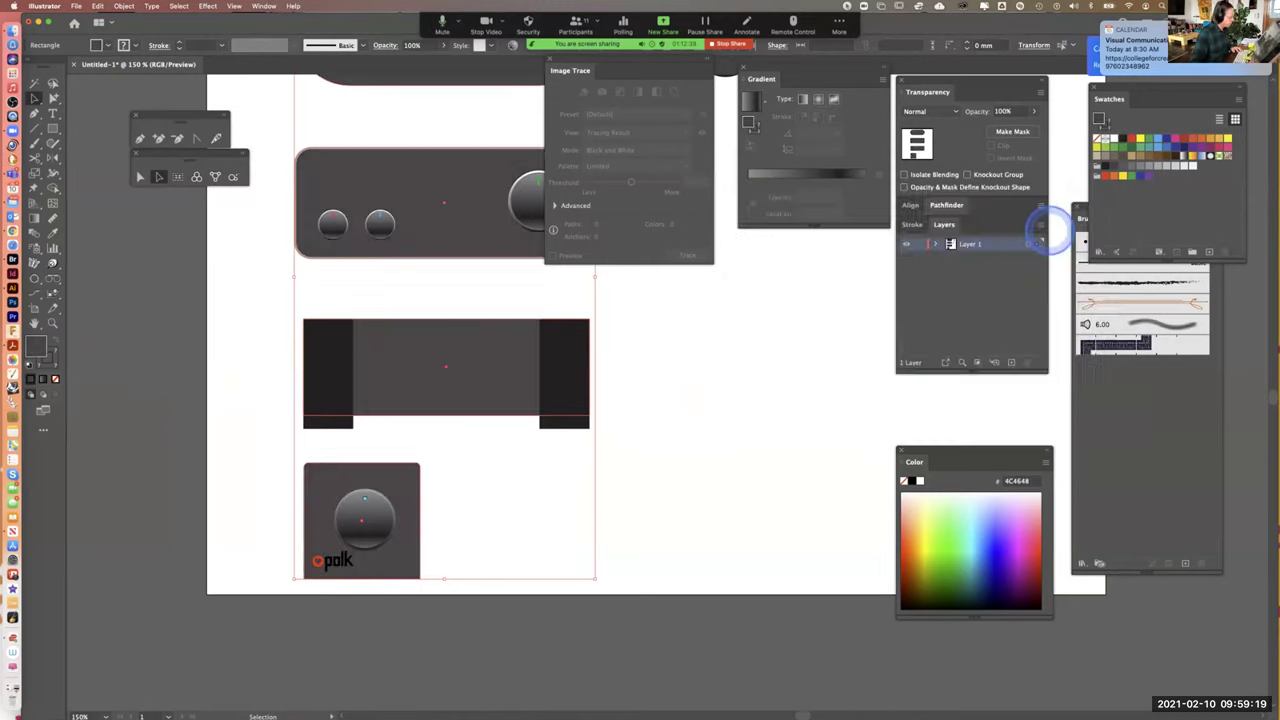
left_click(673, 345)
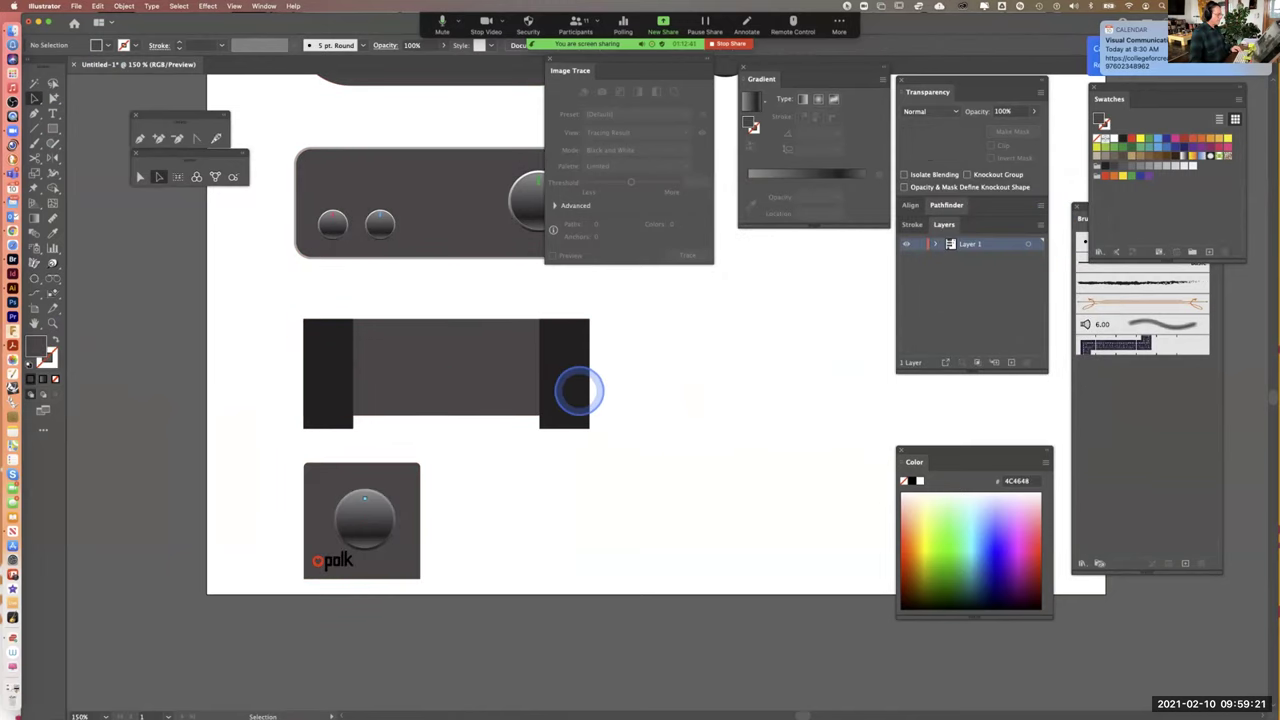
Delete the bar's black end blocks, then undo to keep them as feet
left_click(578, 389)
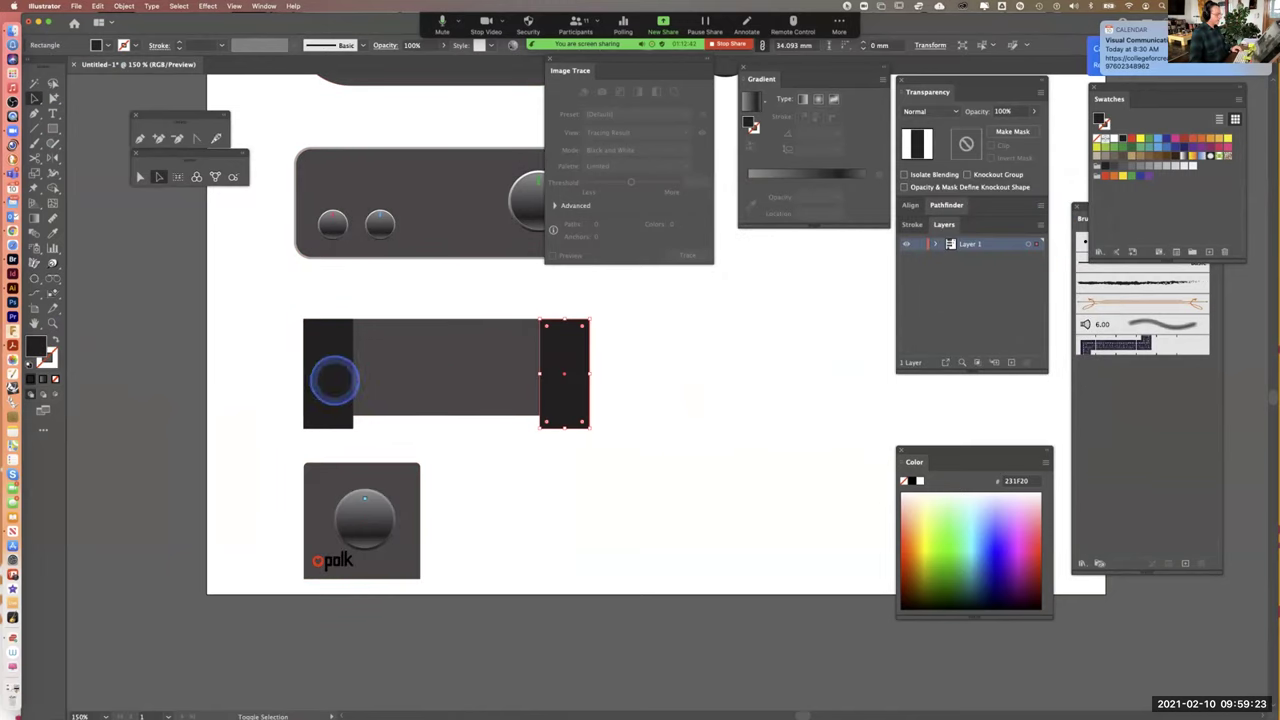
left_click(446, 370, "shift")
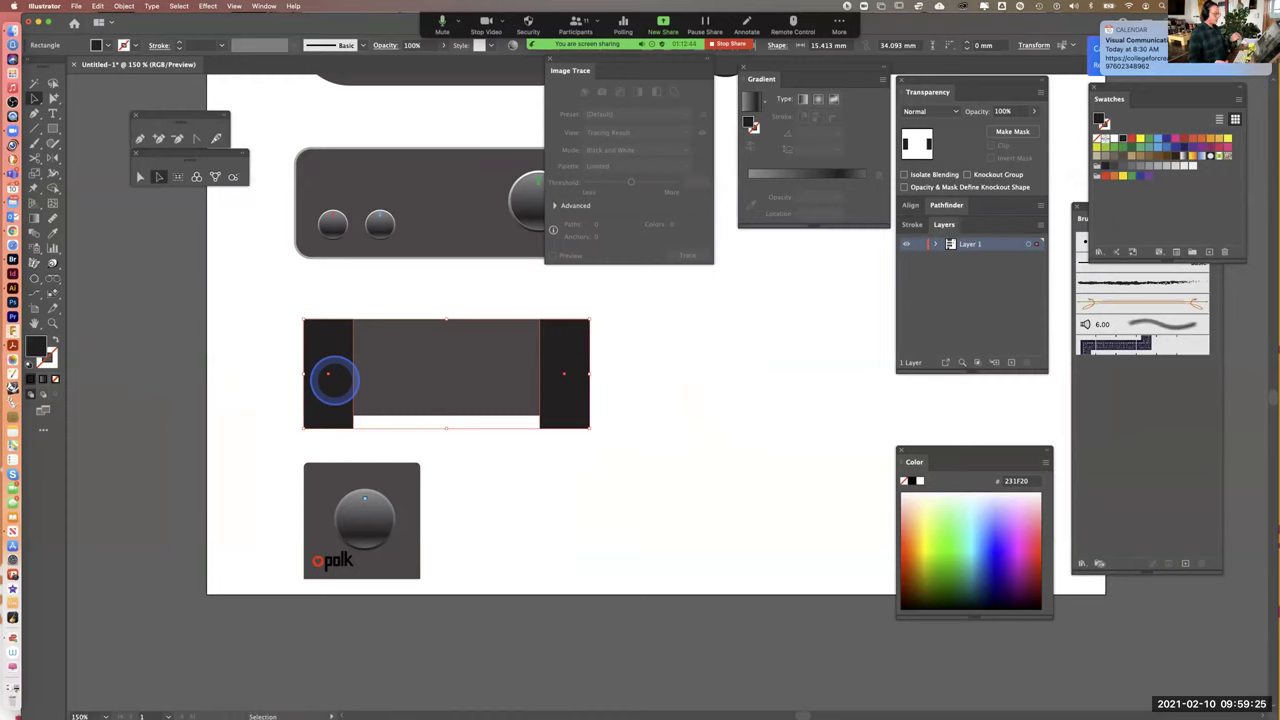
left_click(333, 380, "alt+shift")
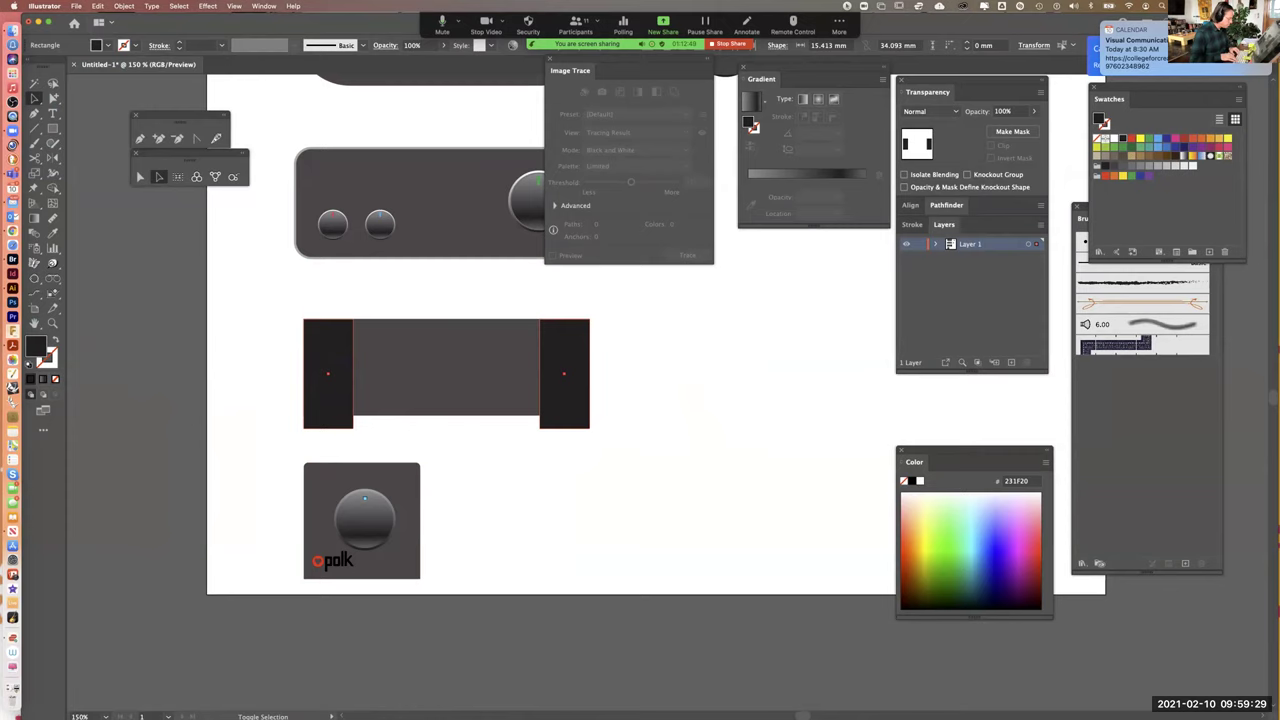
left_click(333, 378)
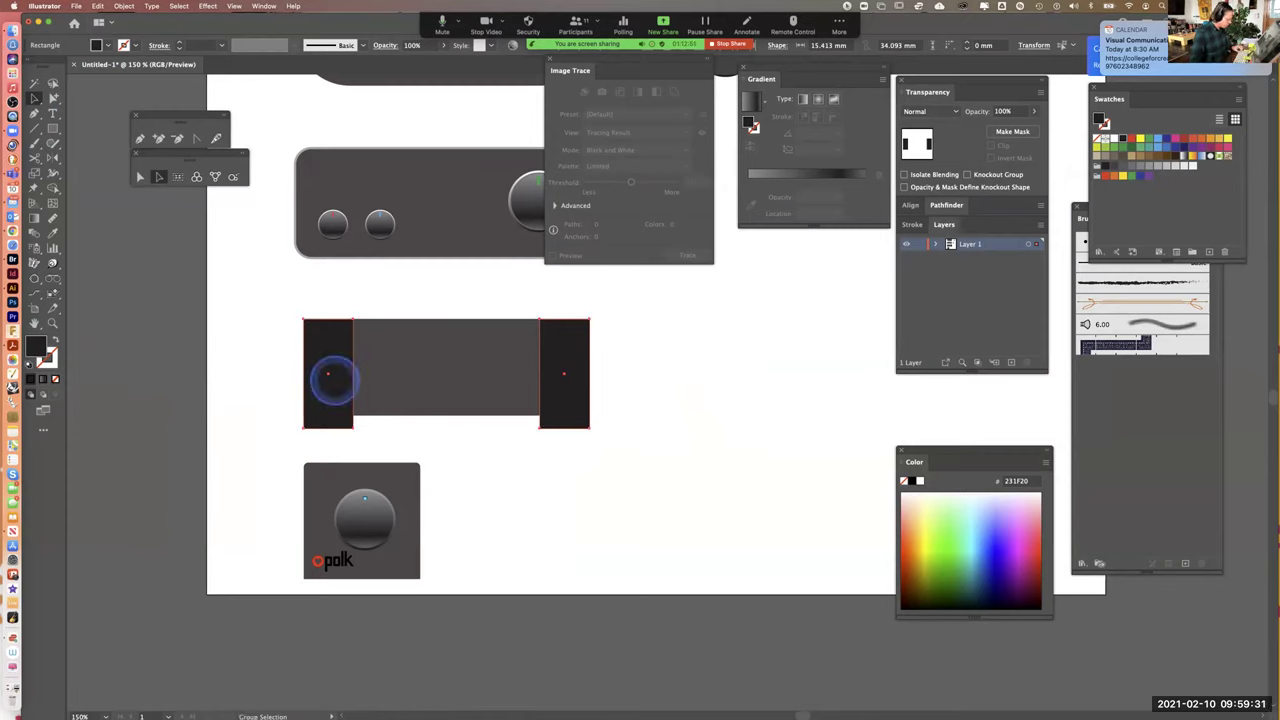
key("Delete")
left_click(383, 373)
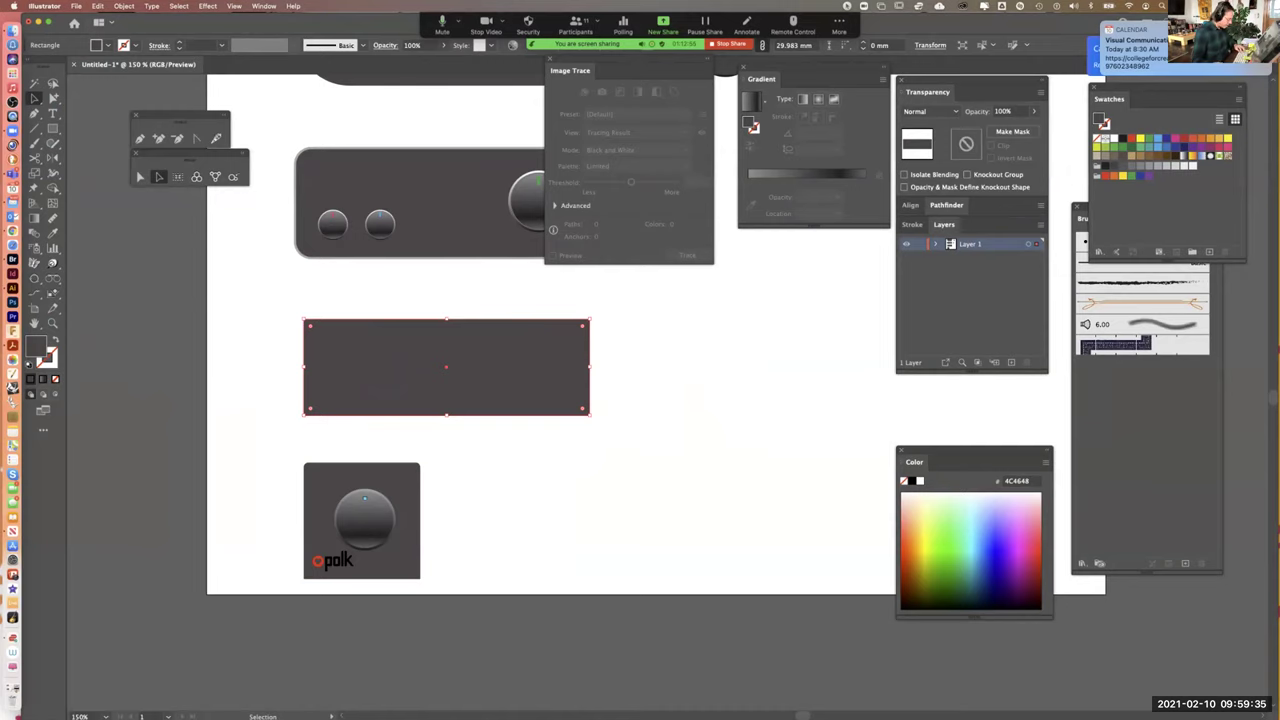
key("super+z")
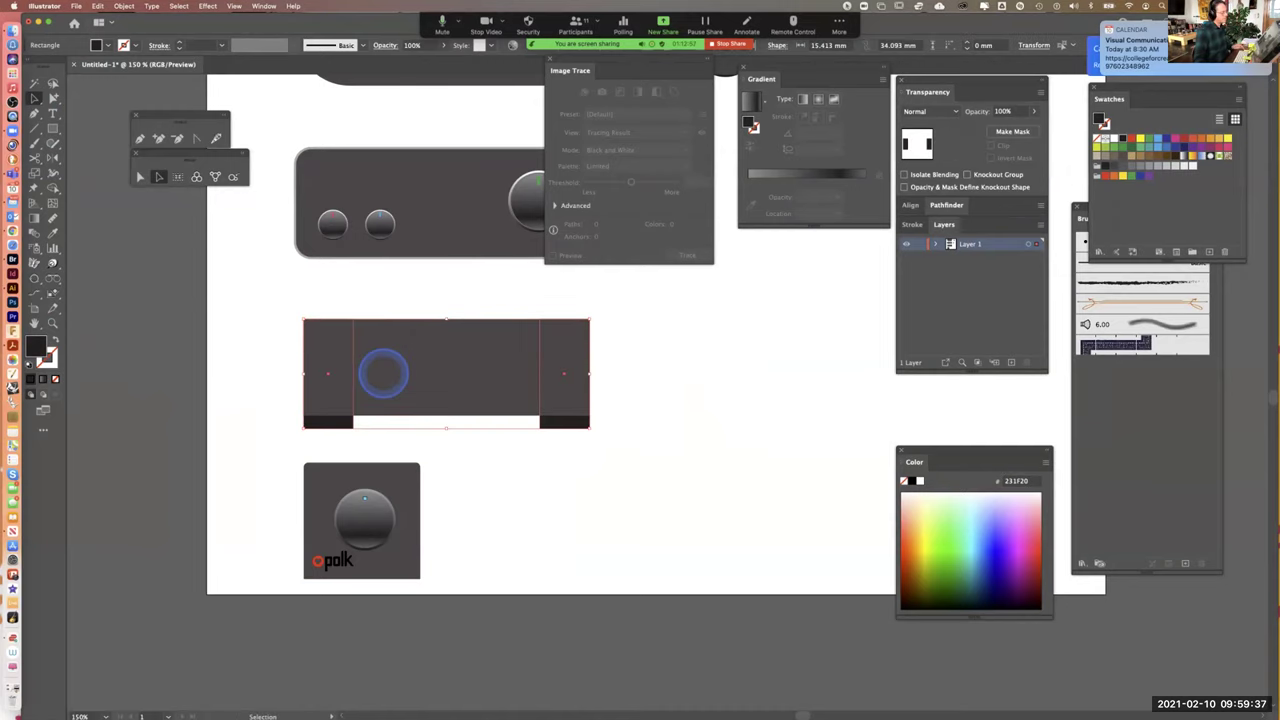
left_click(583, 449)
left_click_drag(580, 449, 669, 386)
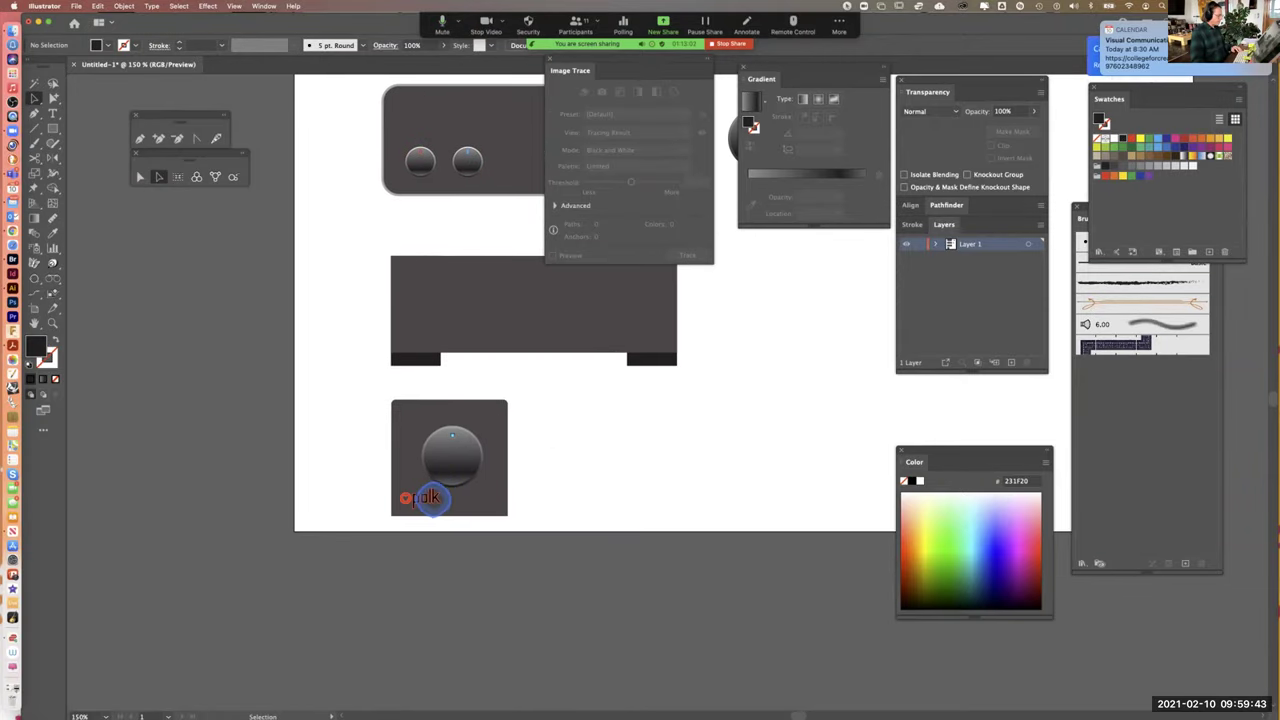
Alt-drag a copy of the logo from the square panel onto the rectangle panel
left_click(429, 498)
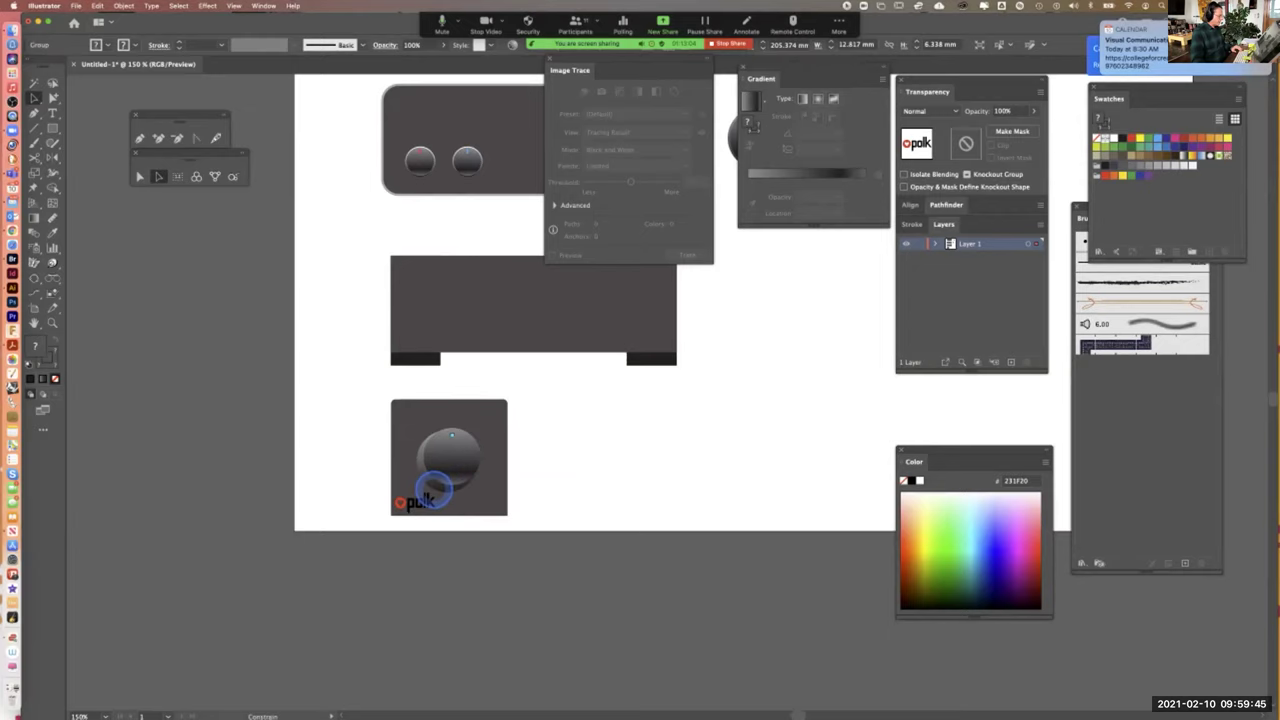
left_click(428, 488, "shift")
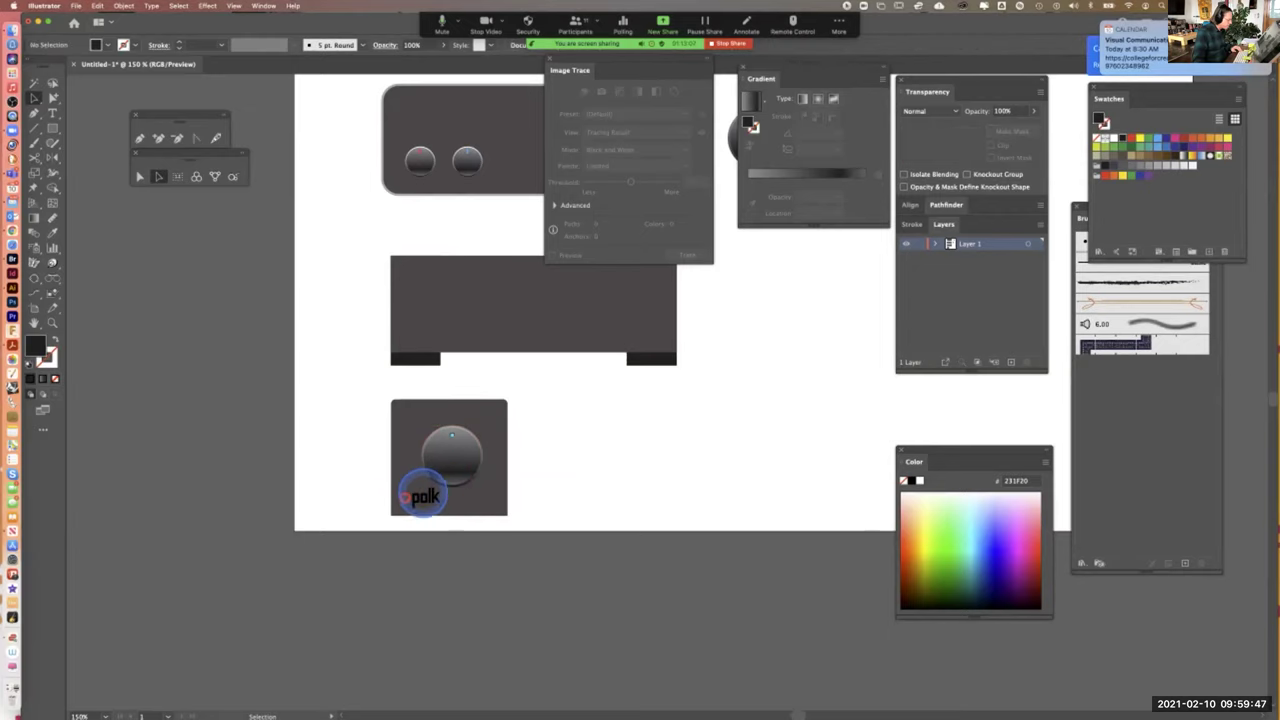
left_click(428, 495, "shift")
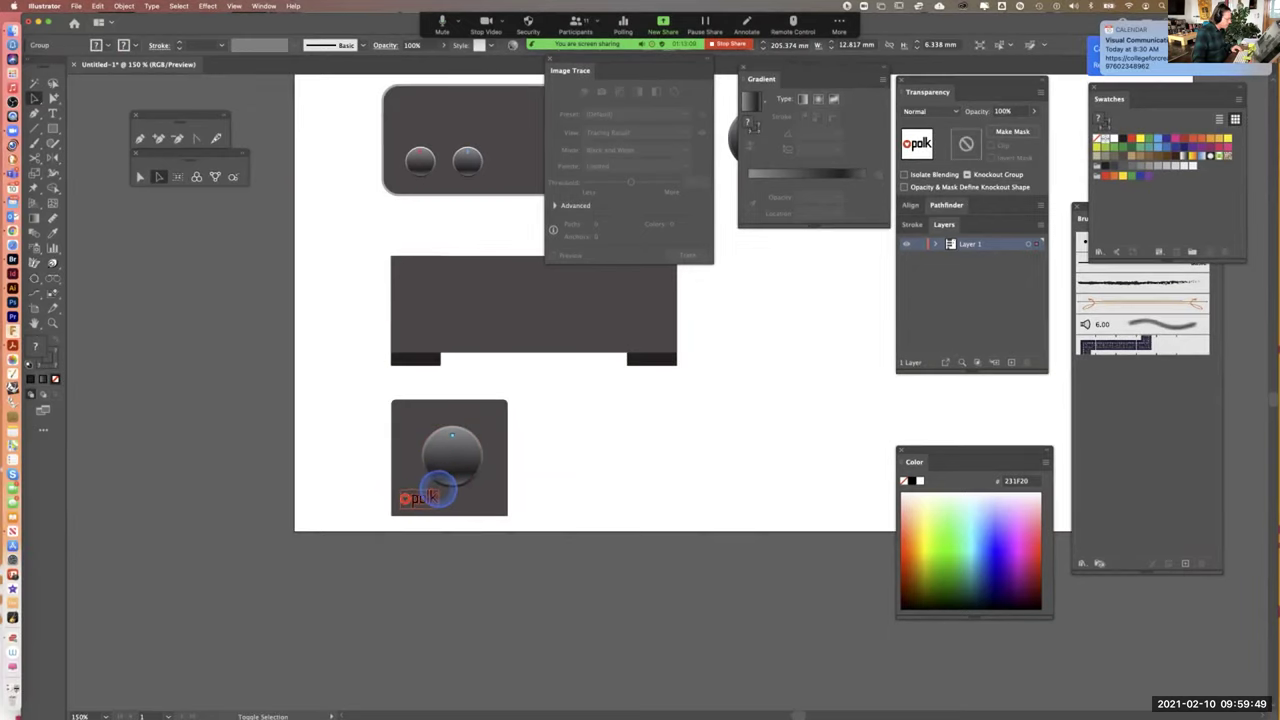
left_click(420, 589)
left_click_drag(426, 503, 432, 342)
Place further logo copies on the control panel and the upper pill panel
scroll(514, 314, "up", 5)
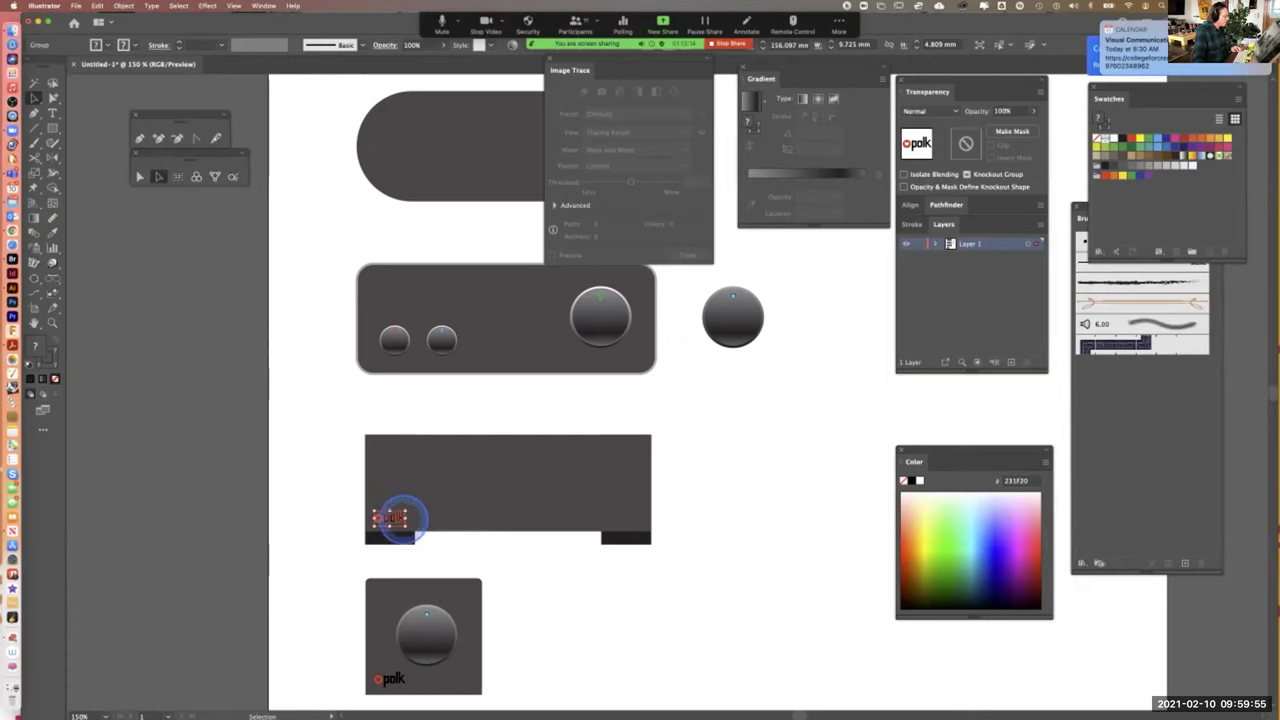
left_click_drag(398, 516, 429, 277)
left_click(457, 217)
left_click_drag(457, 217, 368, 416)
left_click_drag(313, 450, 428, 356)
left_click(477, 400)
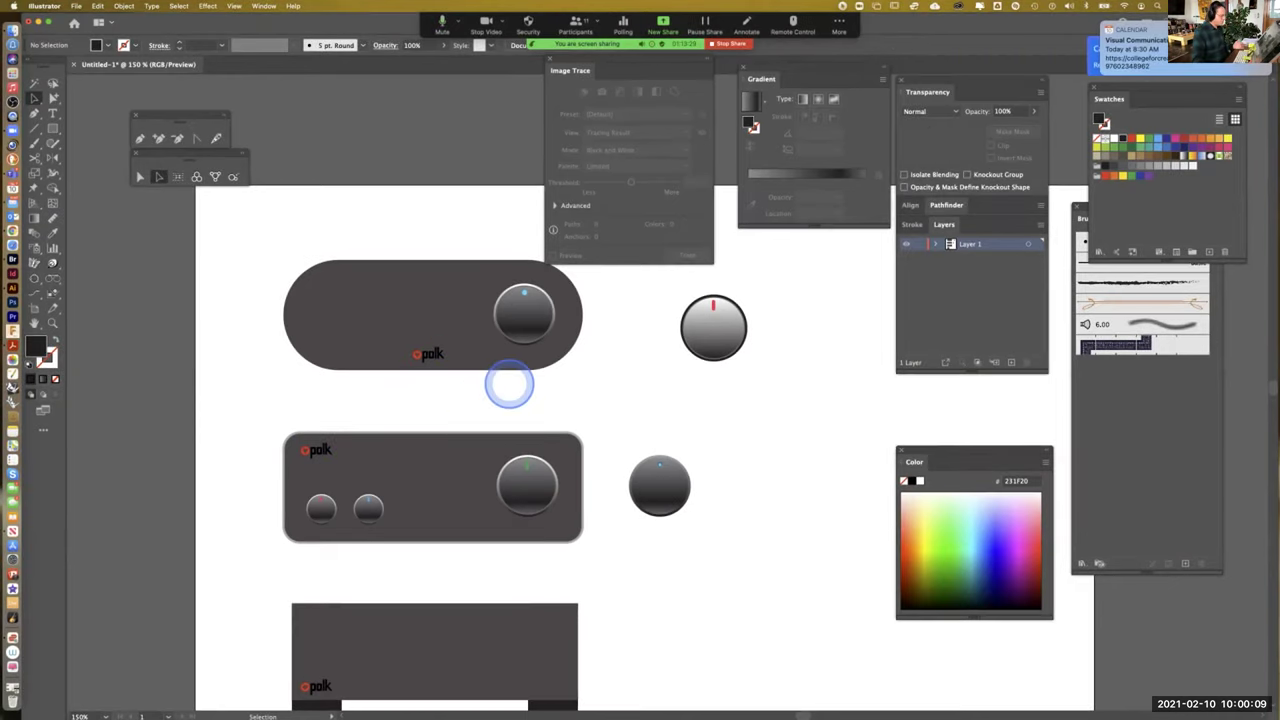
left_click(435, 352)
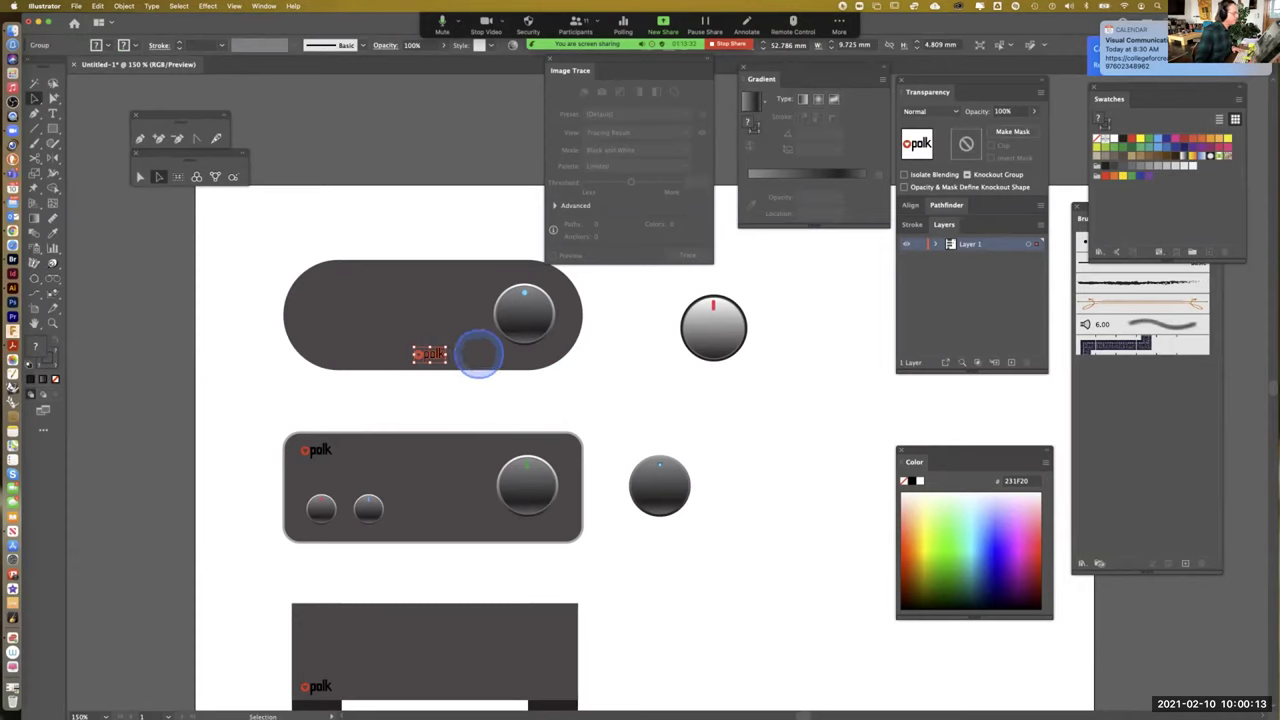
left_click(657, 391)
Pan across the panels to review the logos and zoom in on a knob
left_click_drag(657, 391, 554, 314)
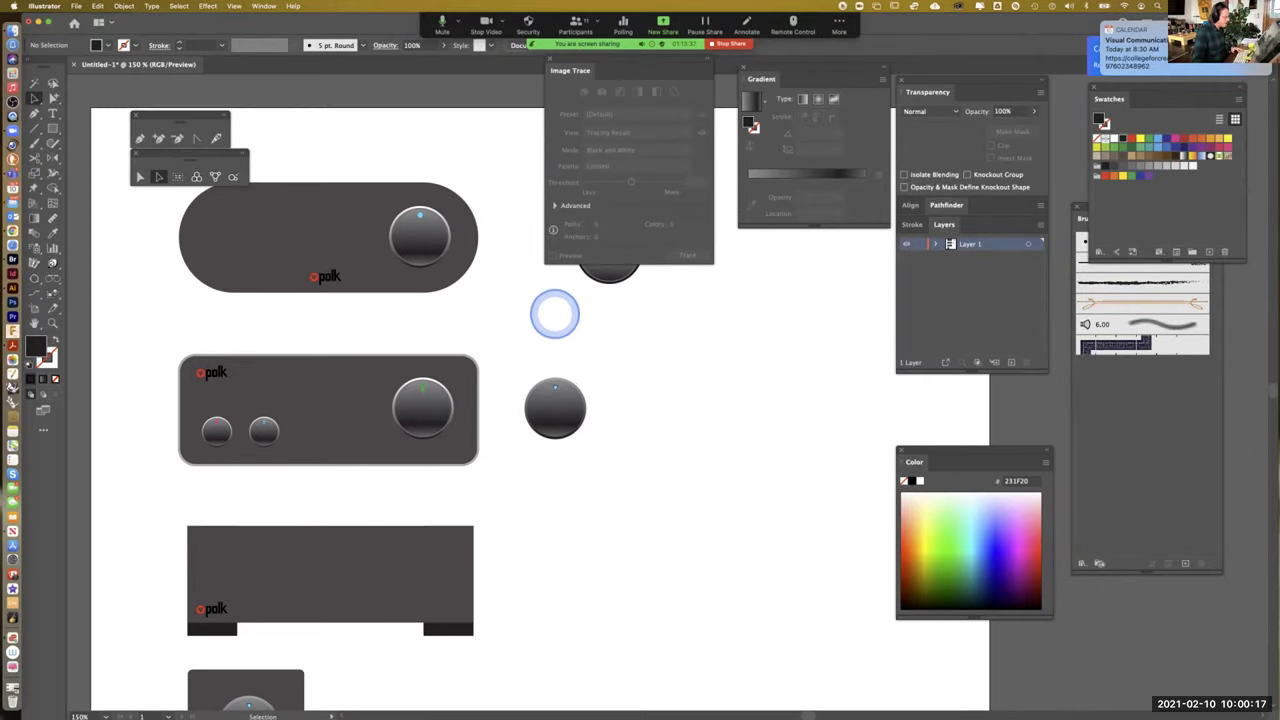
left_click_drag(509, 383, 574, 280)
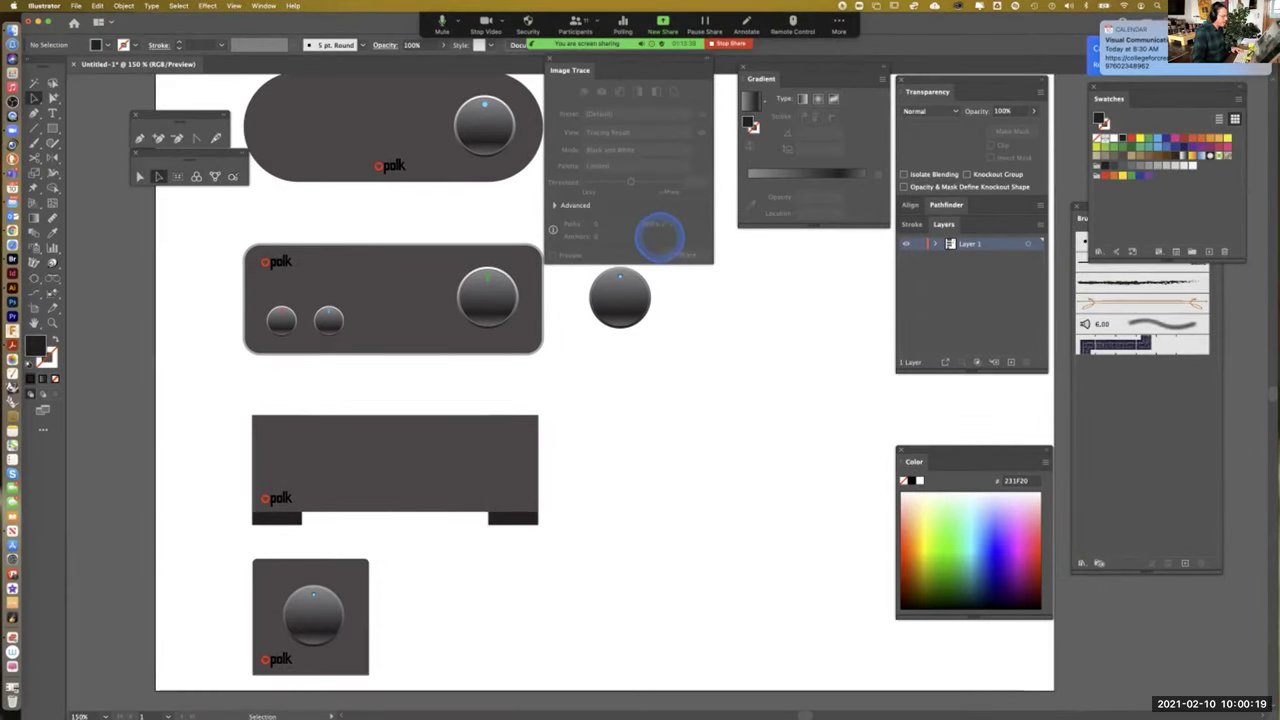
left_click_drag(631, 371, 619, 427)
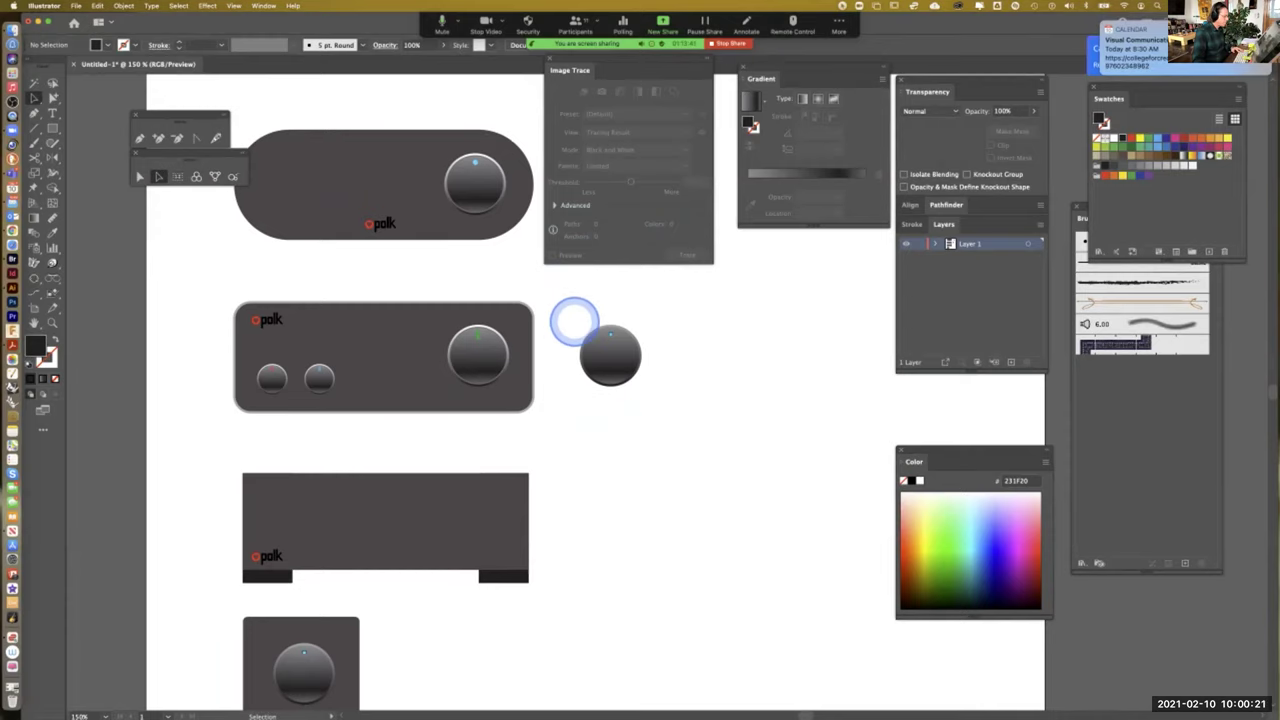
left_click_drag(497, 614, 520, 523)
left_click_drag(598, 478, 580, 634)
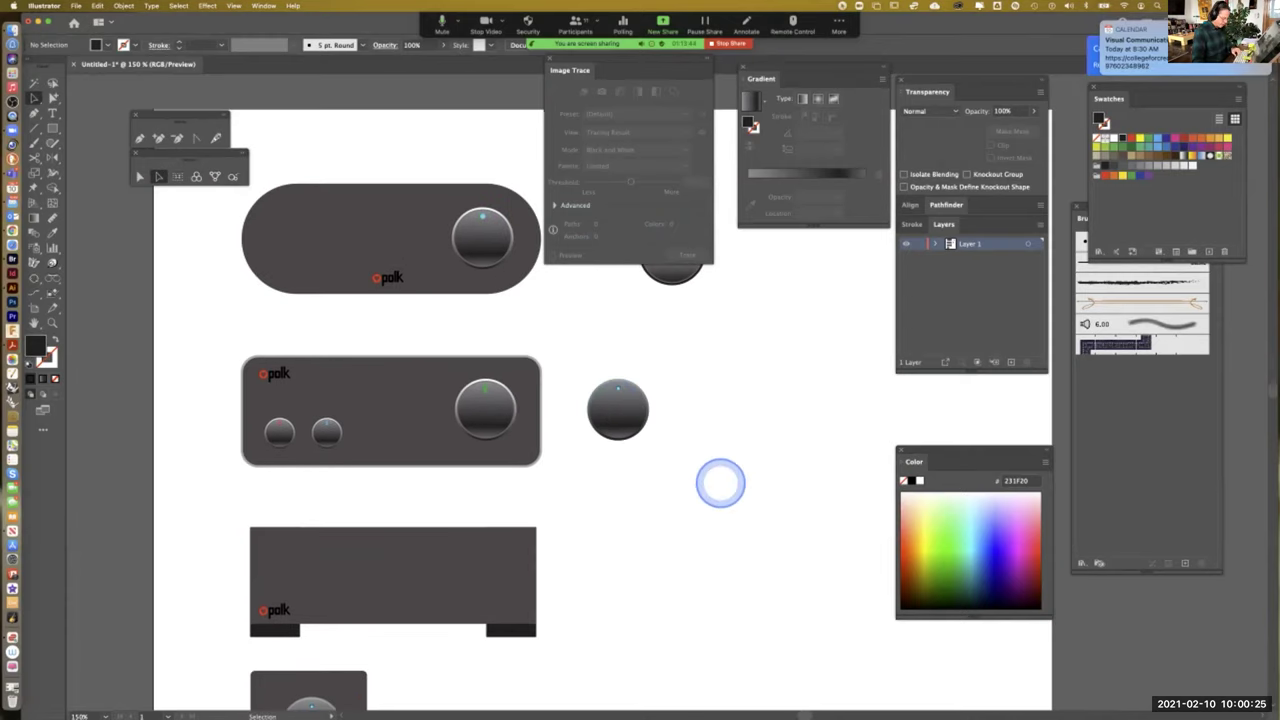
key("super+equal")
key("super+equal")
key("super+equal")
key("super+equal")
key("super+equal")
Switch to Direct Selection and select segments of the knob's circle outline
left_click_drag(624, 420, 740, 377)
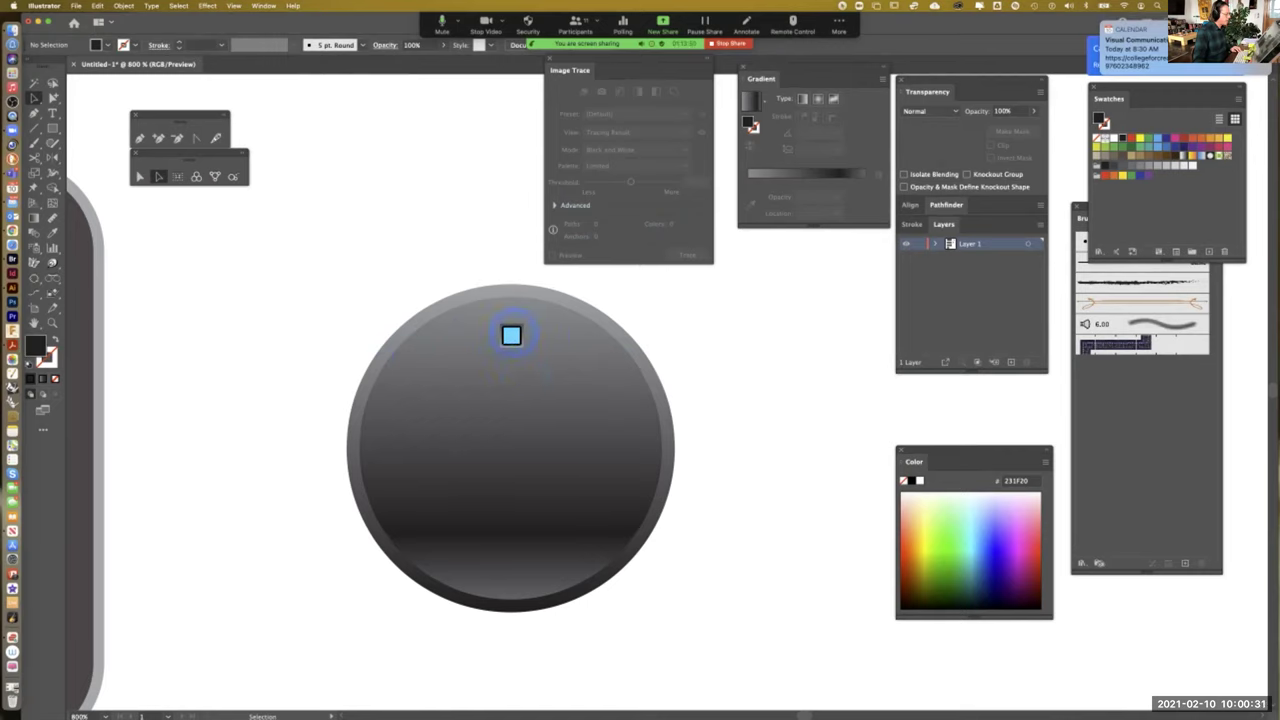
left_click(141, 176)
left_click(141, 177)
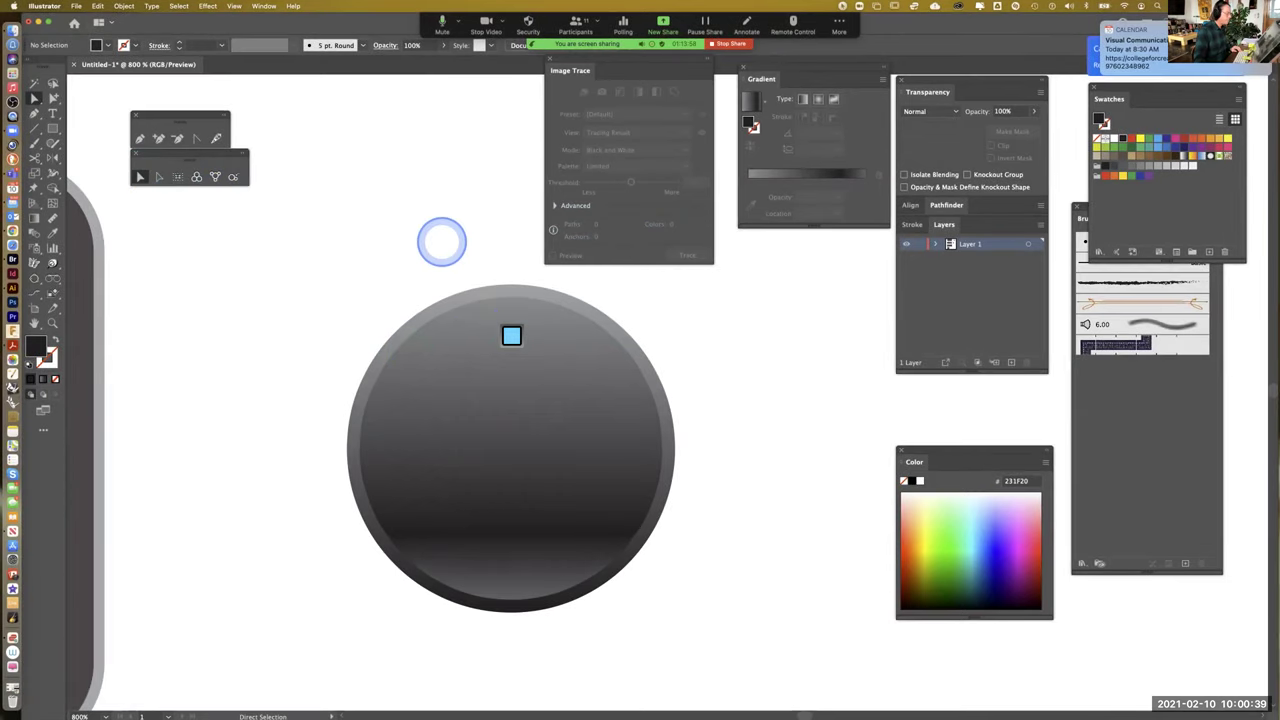
left_click(541, 382)
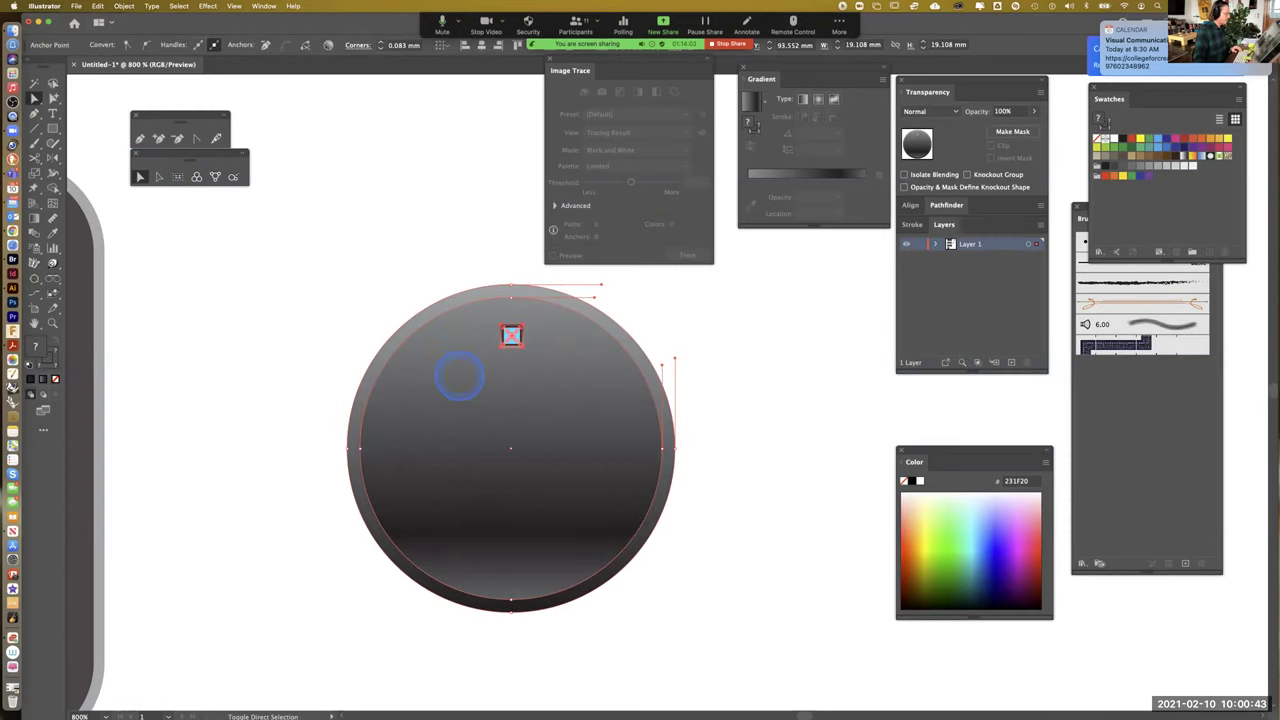
left_click_drag(400, 274, 498, 360)
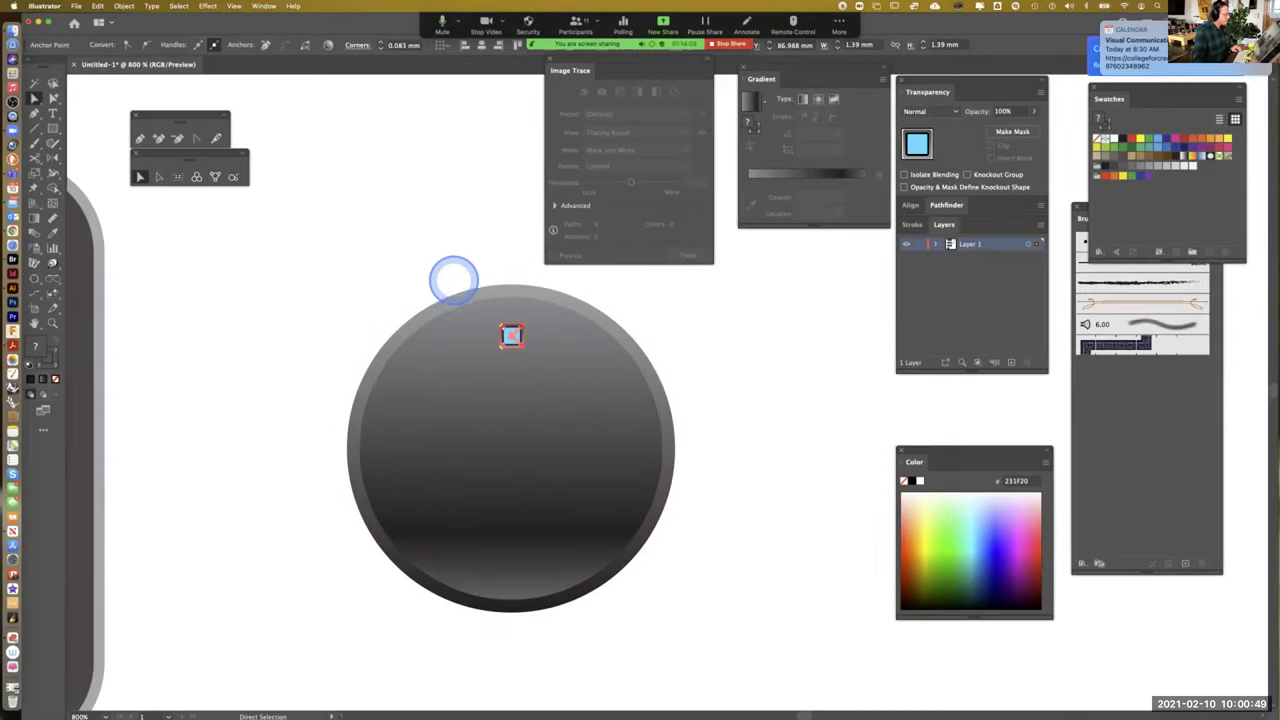
left_click(449, 270)
left_click(568, 390)
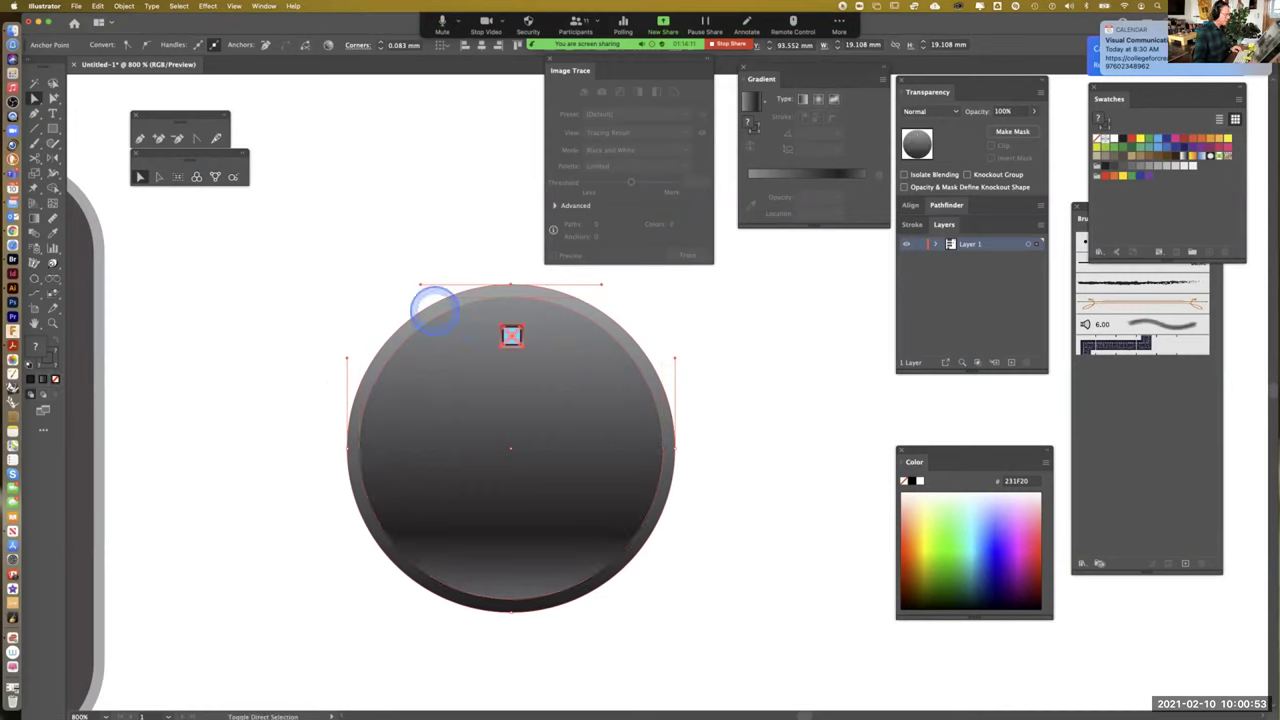
Select the blue square indicator and drag its bottom edge down into a tall rectangle
left_click(432, 309)
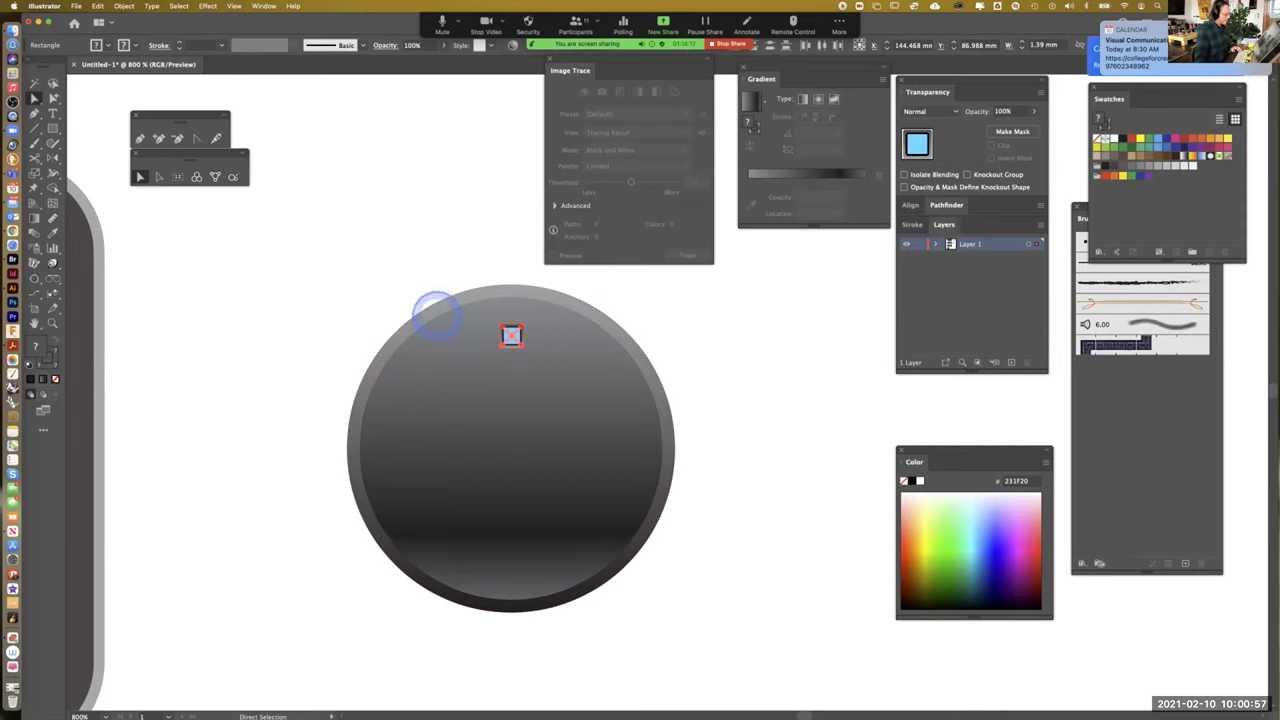
key("super+equal")
scroll(685, 438, "down", 3)
scroll(685, 438, "right", 1)
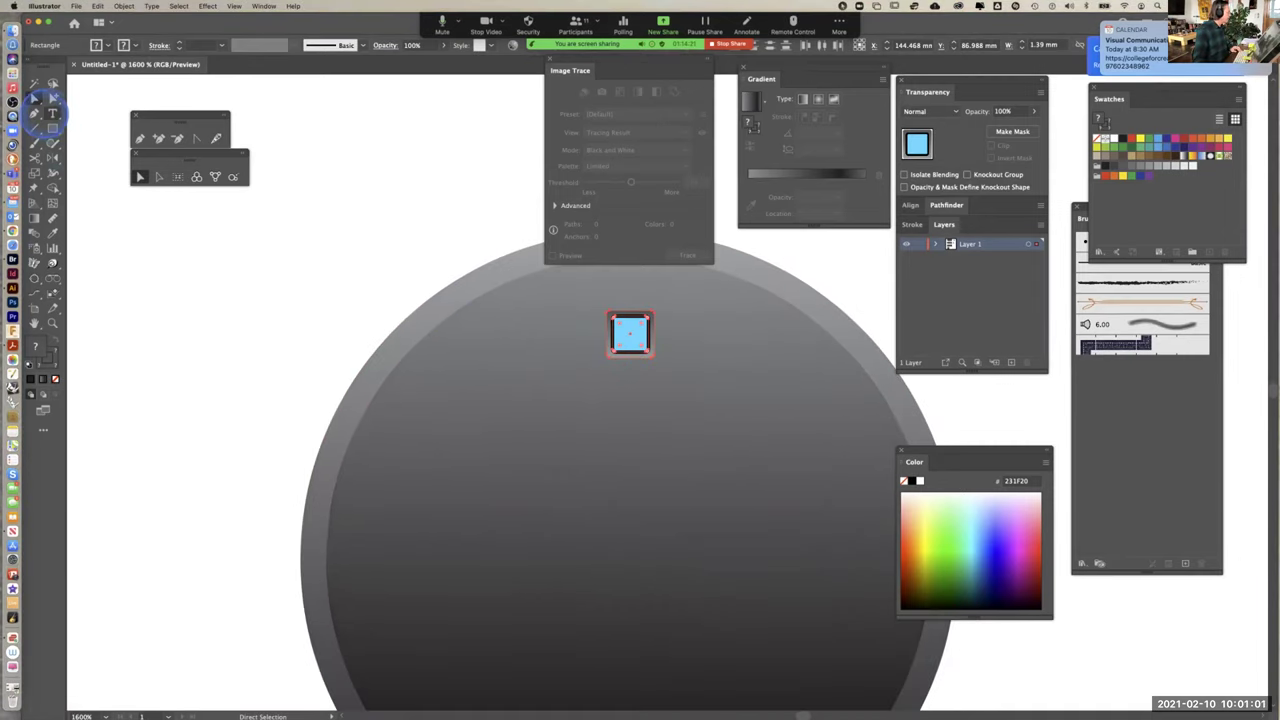
left_click(35, 99)
left_click_drag(35, 99, 70, 99)
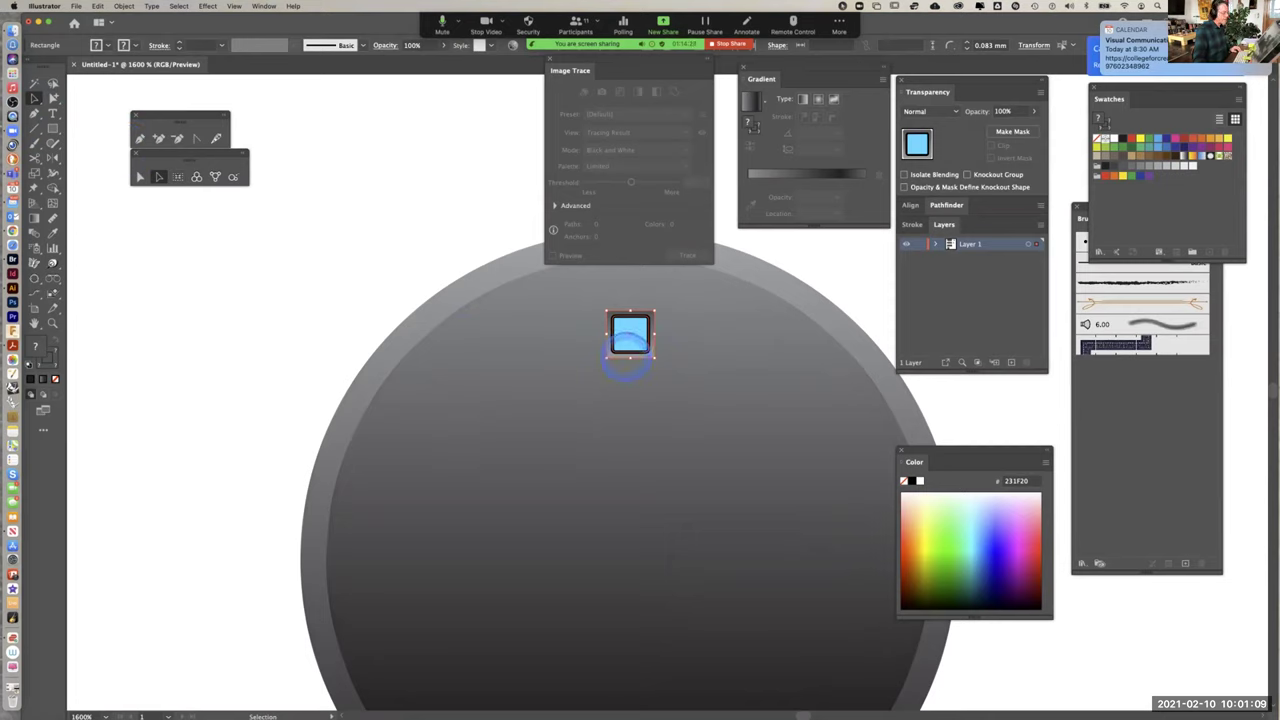
left_click_drag(618, 388, 619, 400)
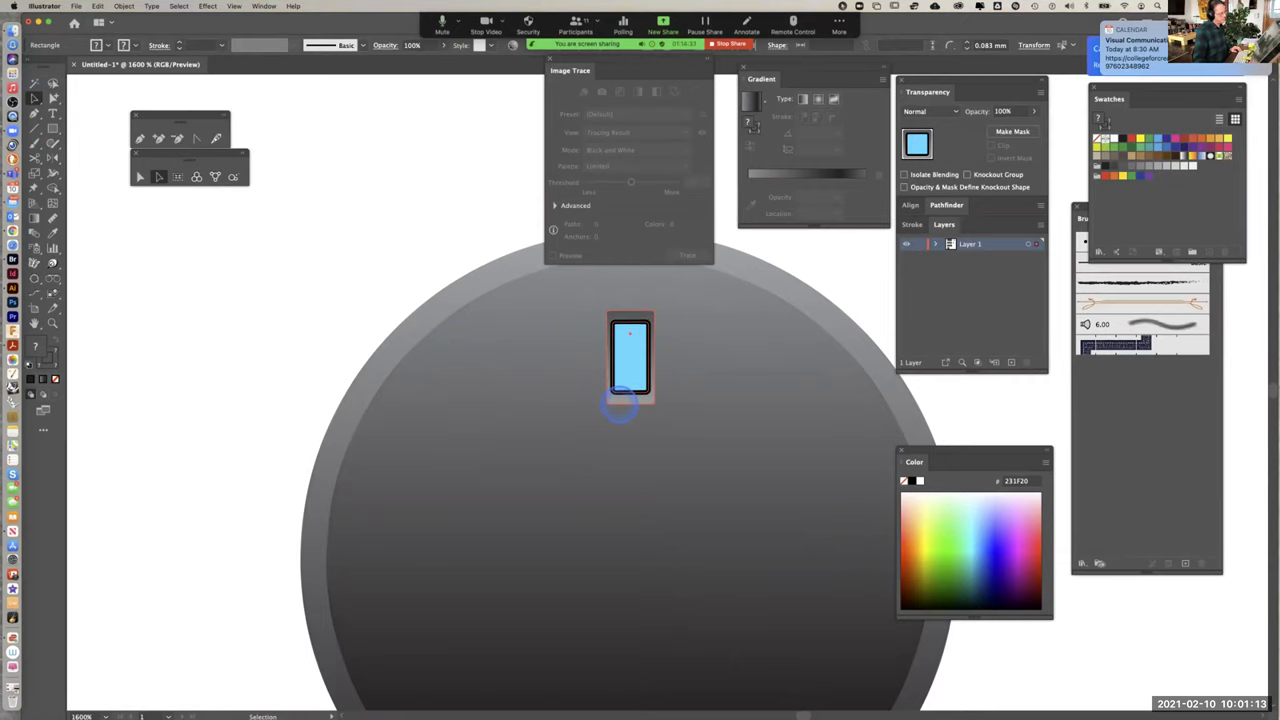
left_click(406, 206)
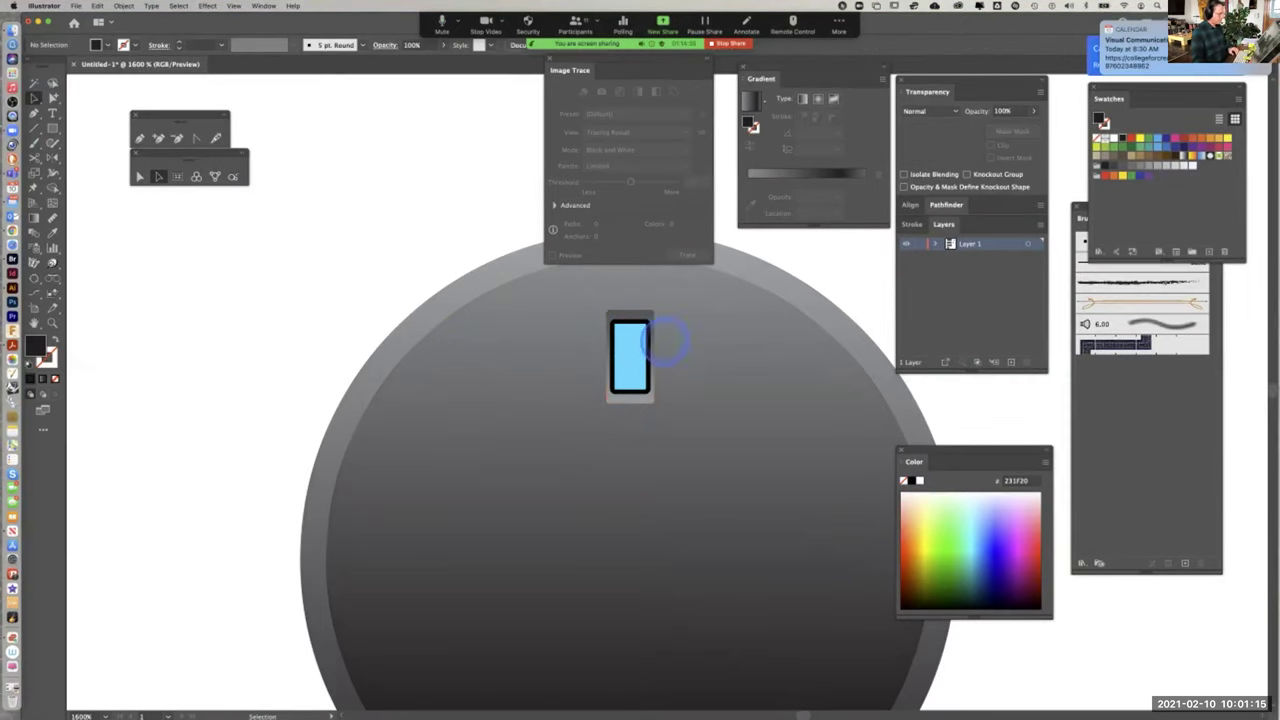
Marquee-select the blue-marked knob and Alt-drag a copy onto the lower panel
scroll(704, 403, "down", 6)
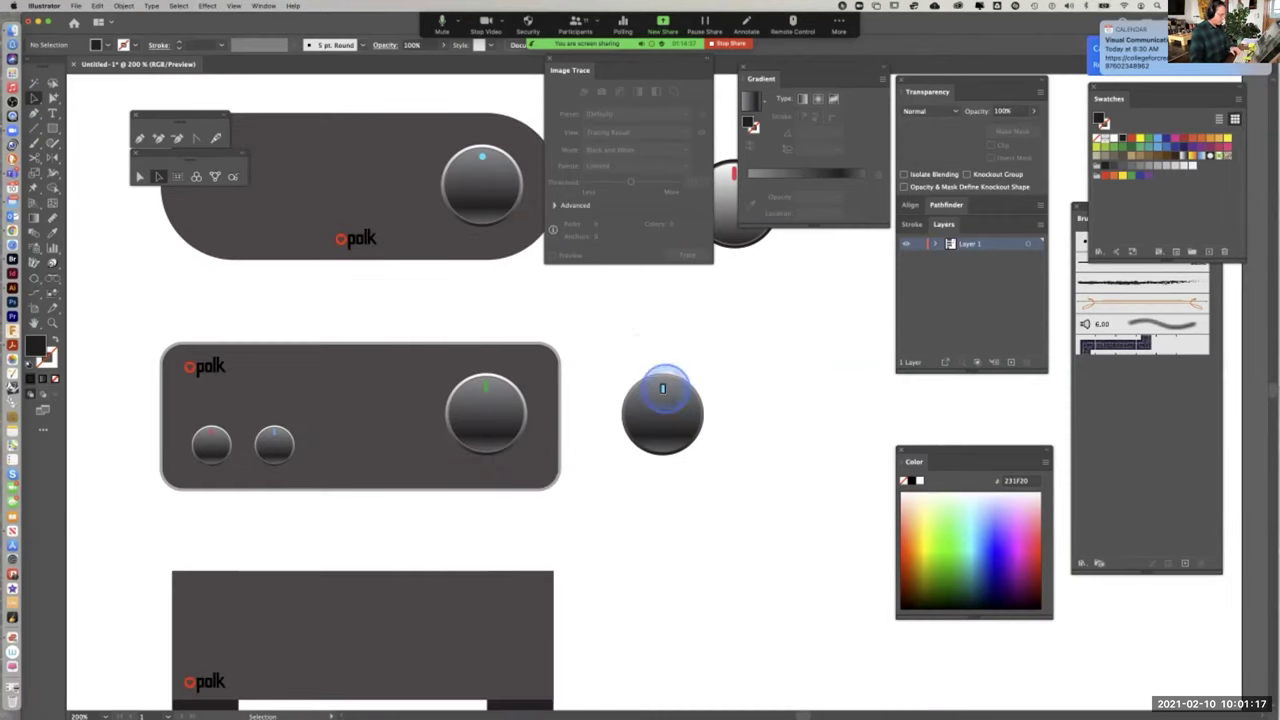
left_click_drag(605, 360, 791, 389)
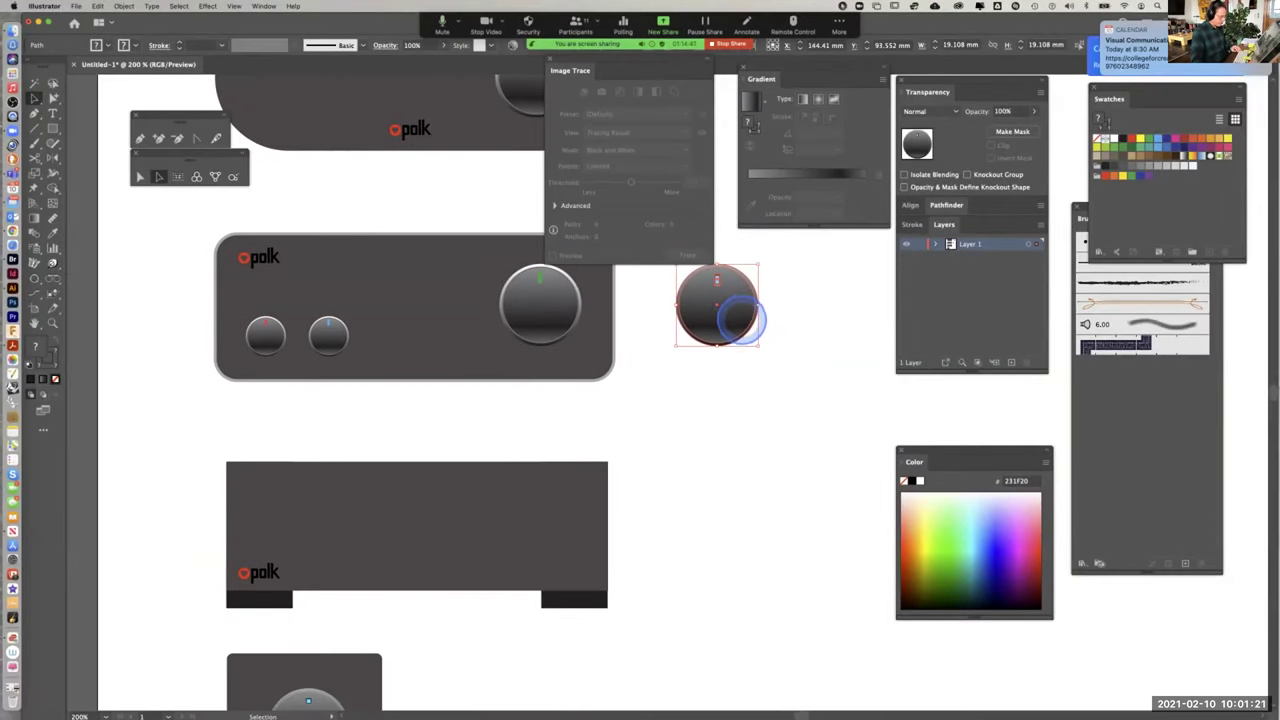
left_click_drag(740, 316, 447, 540)
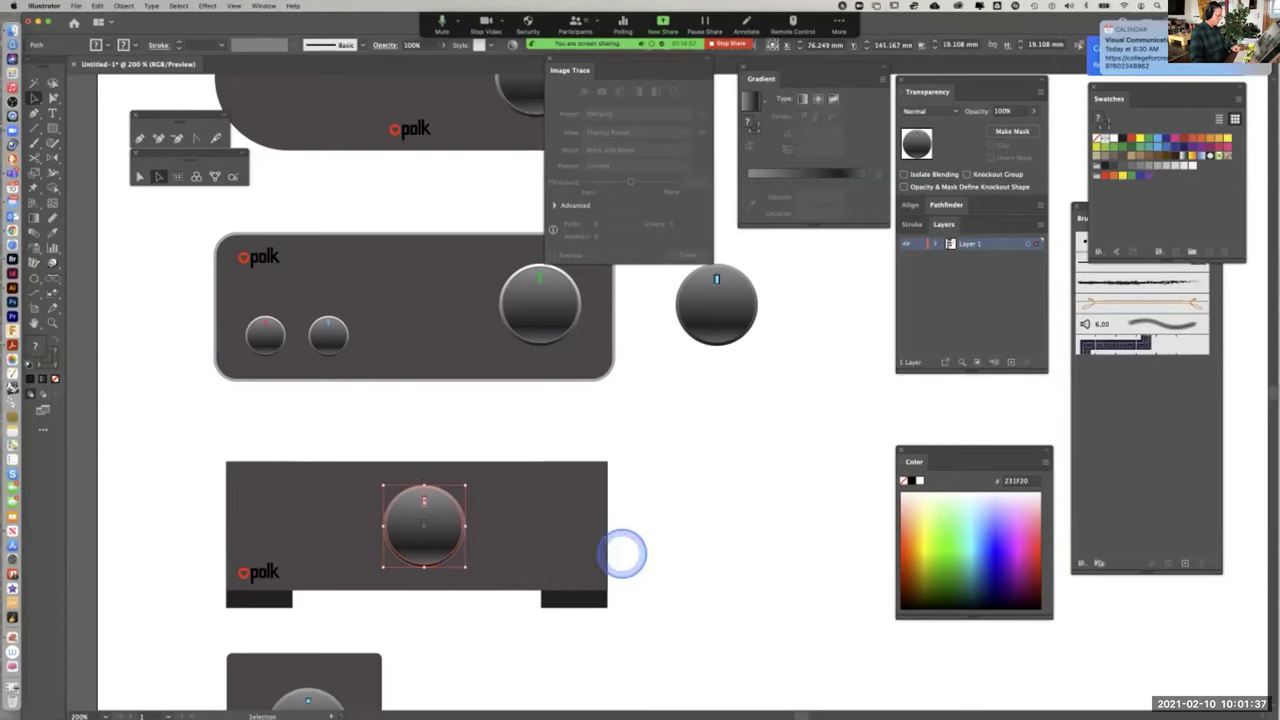
left_click(640, 543)
Pan across the panels to compare the knobs and bring the third panel into view
left_click_drag(643, 540, 699, 630)
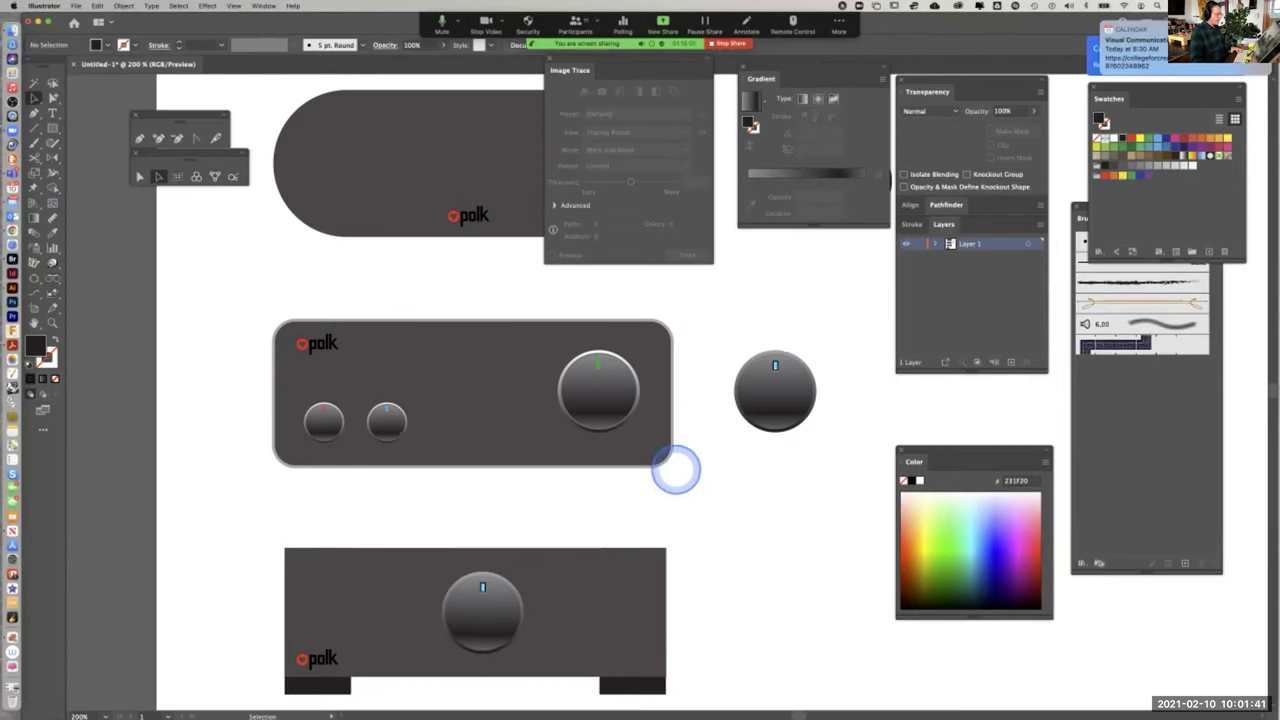
left_click_drag(526, 302, 458, 475)
left_click_drag(481, 418, 563, 391)
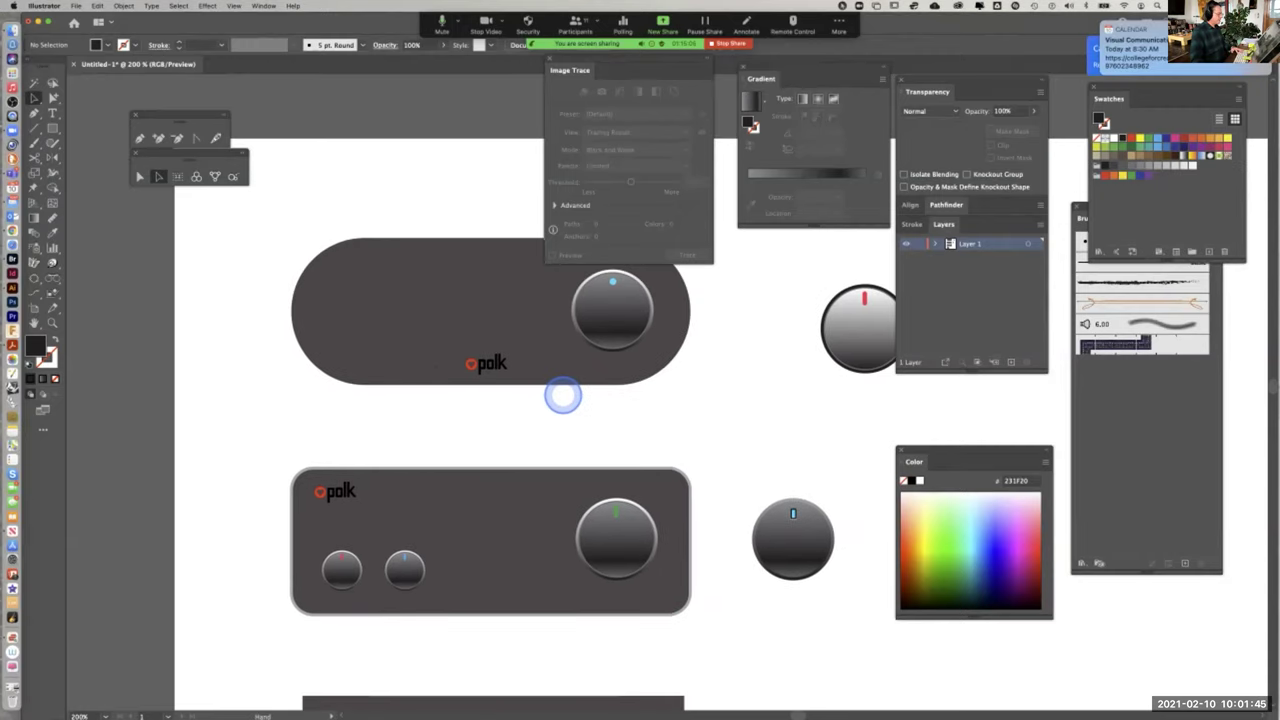
left_click_drag(471, 451, 440, 343)
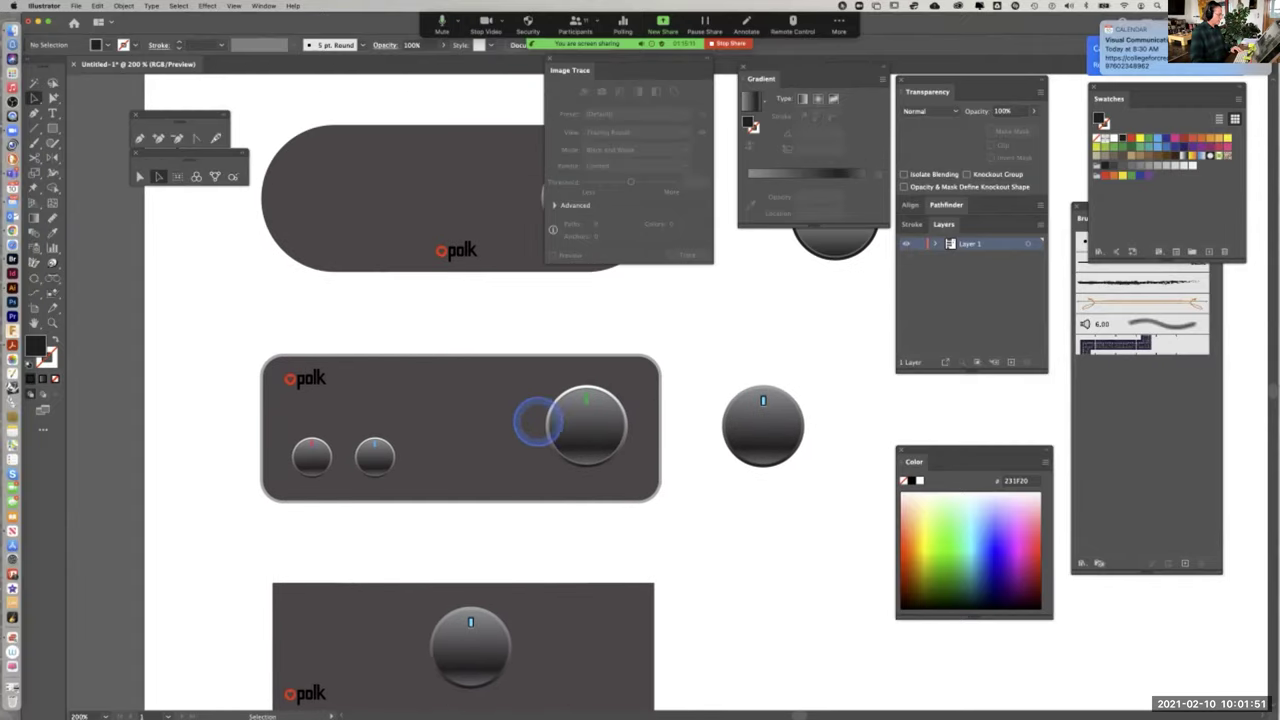
scroll(546, 470, "up", 4)
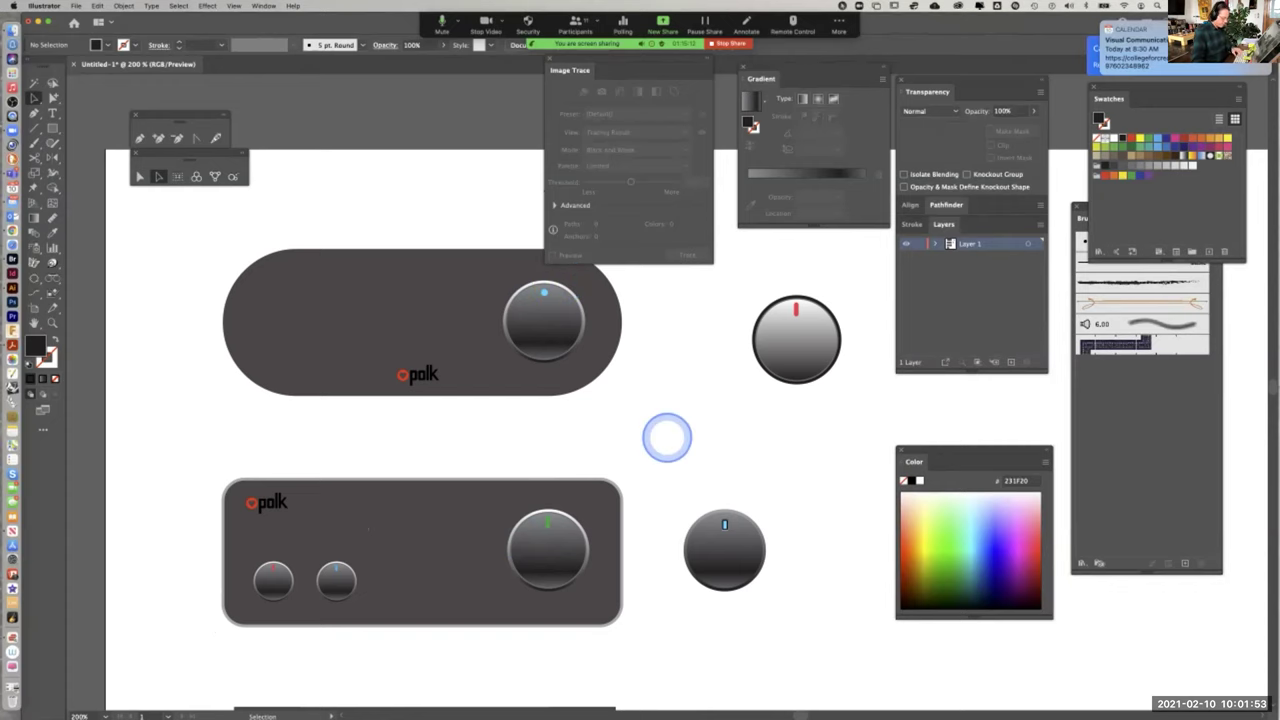
Zoom to the top panel's knob and turn its outlined dot into a solid blue fill
key("super+equal")
left_click_drag(519, 404, 651, 570)
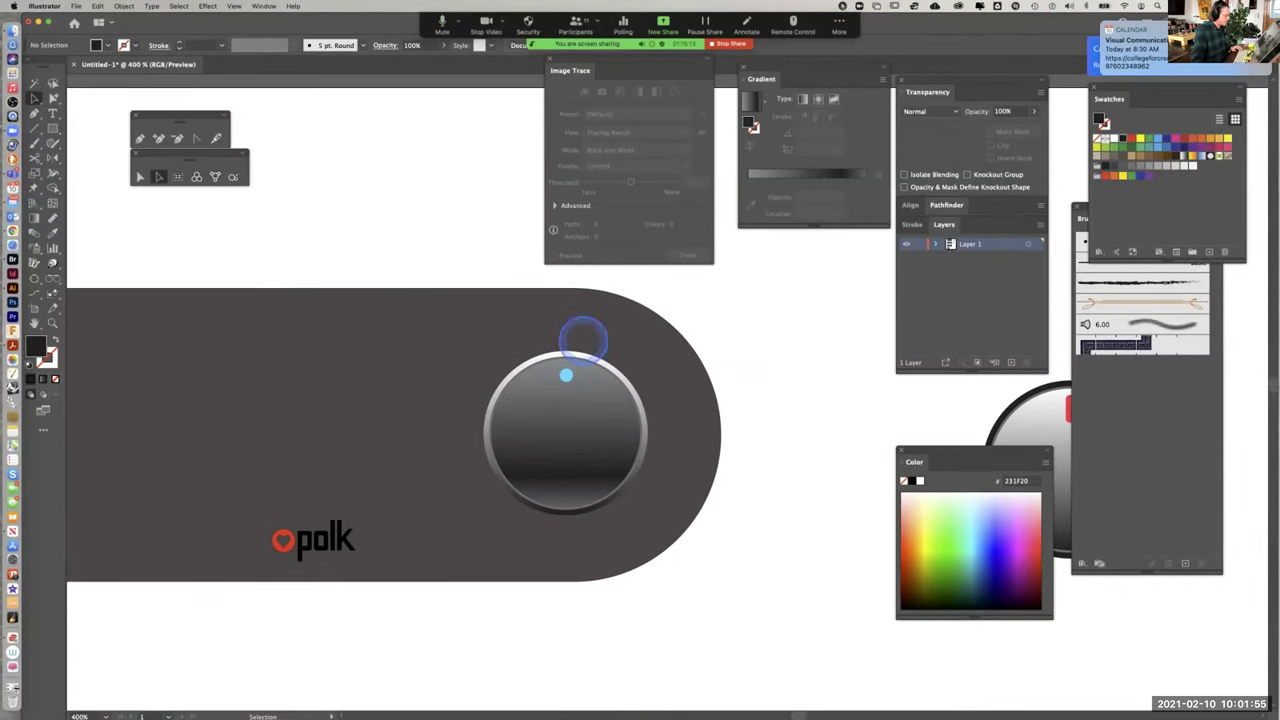
left_click(566, 375)
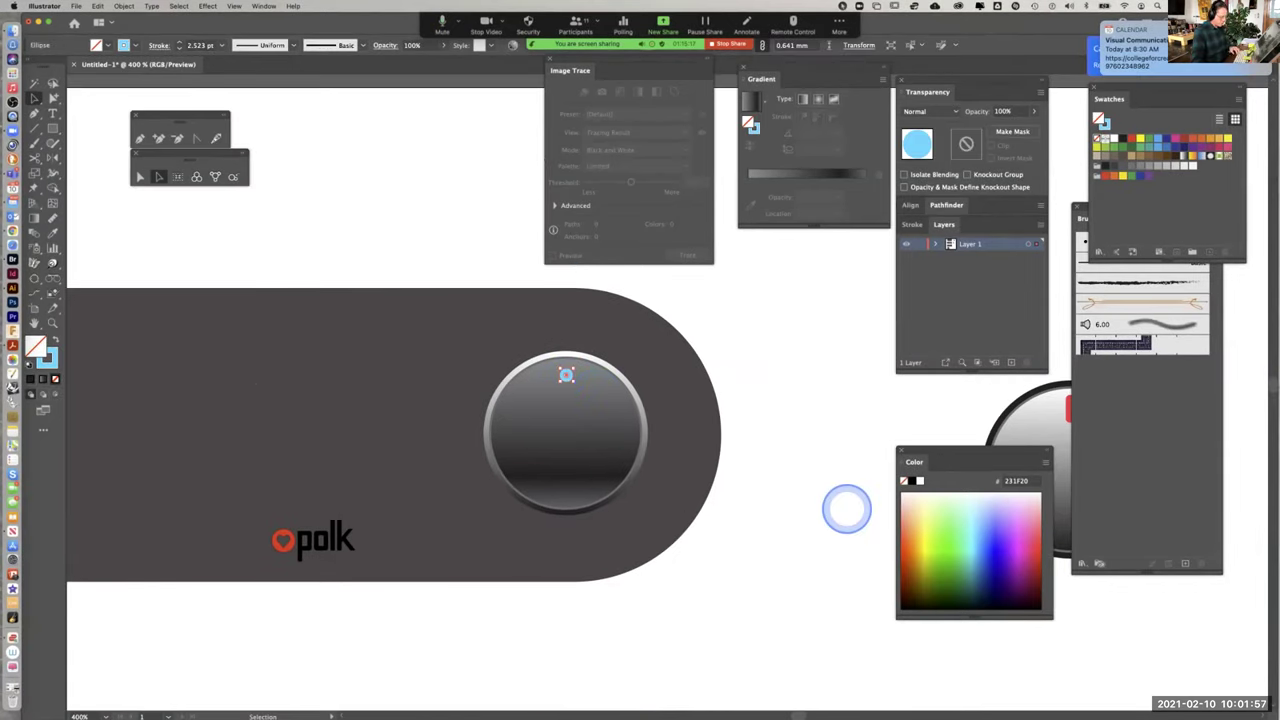
key("super+equal")
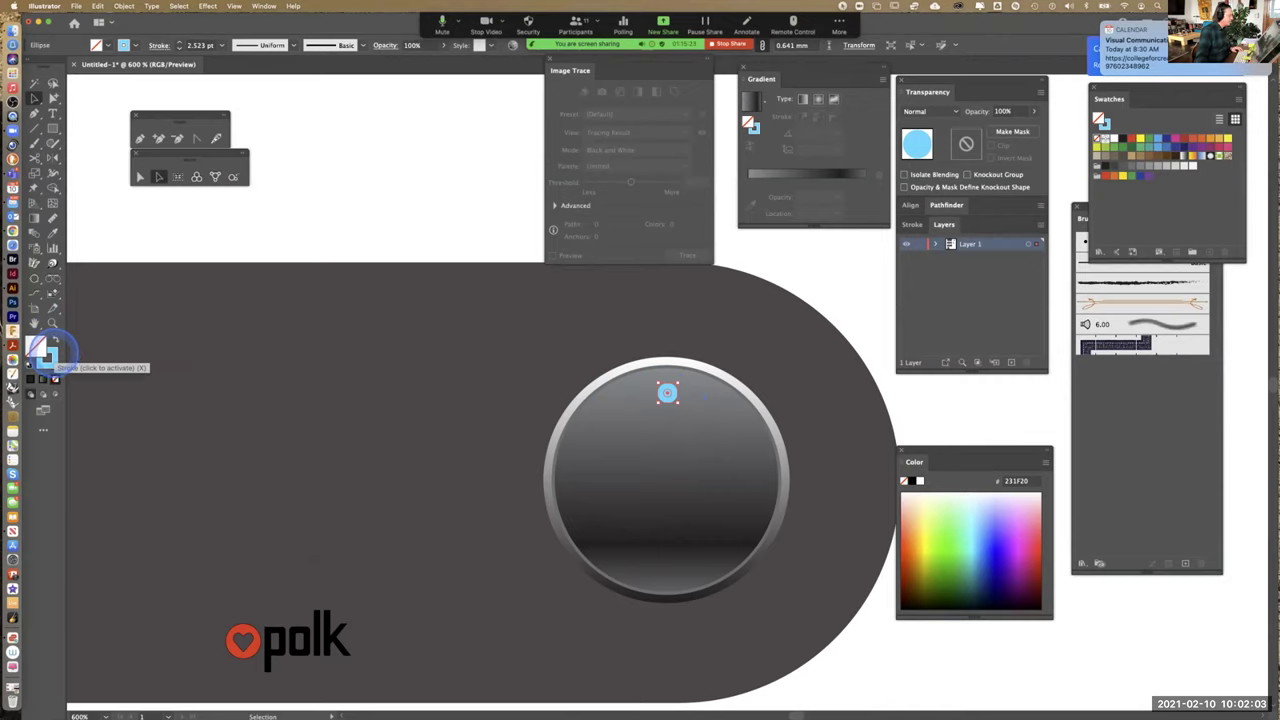
left_click(56, 340)
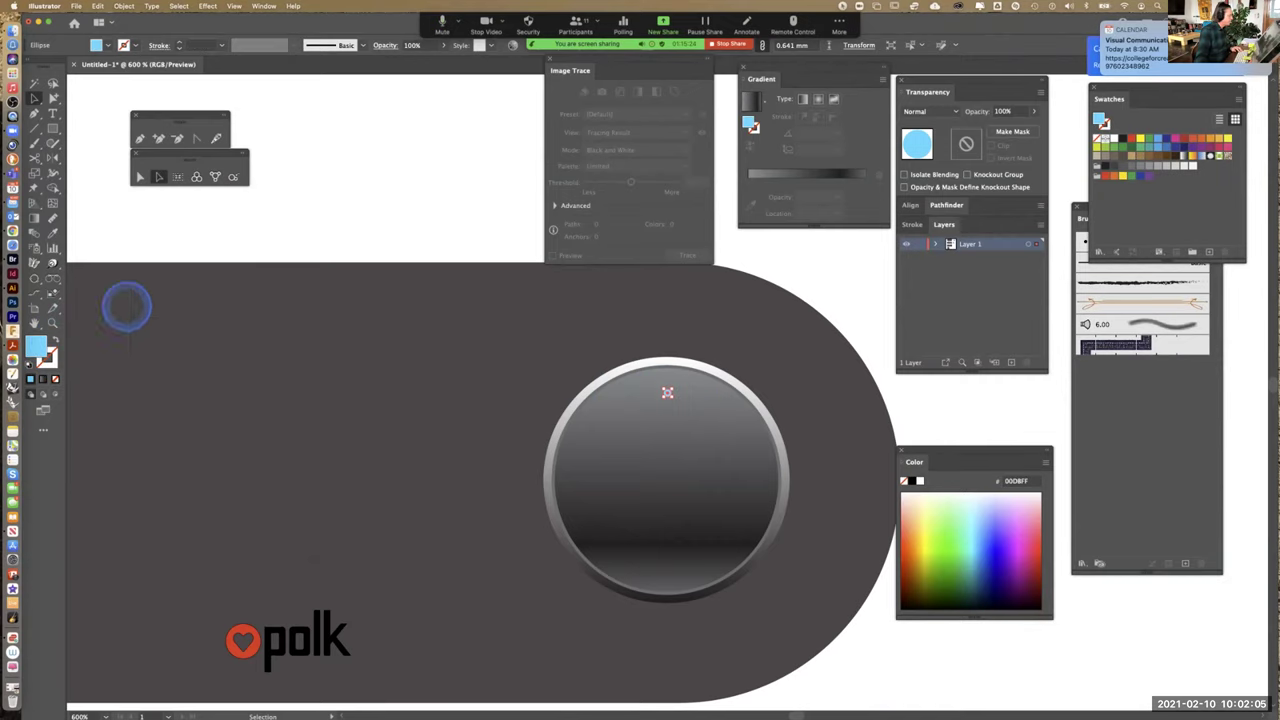
left_click(262, 224)
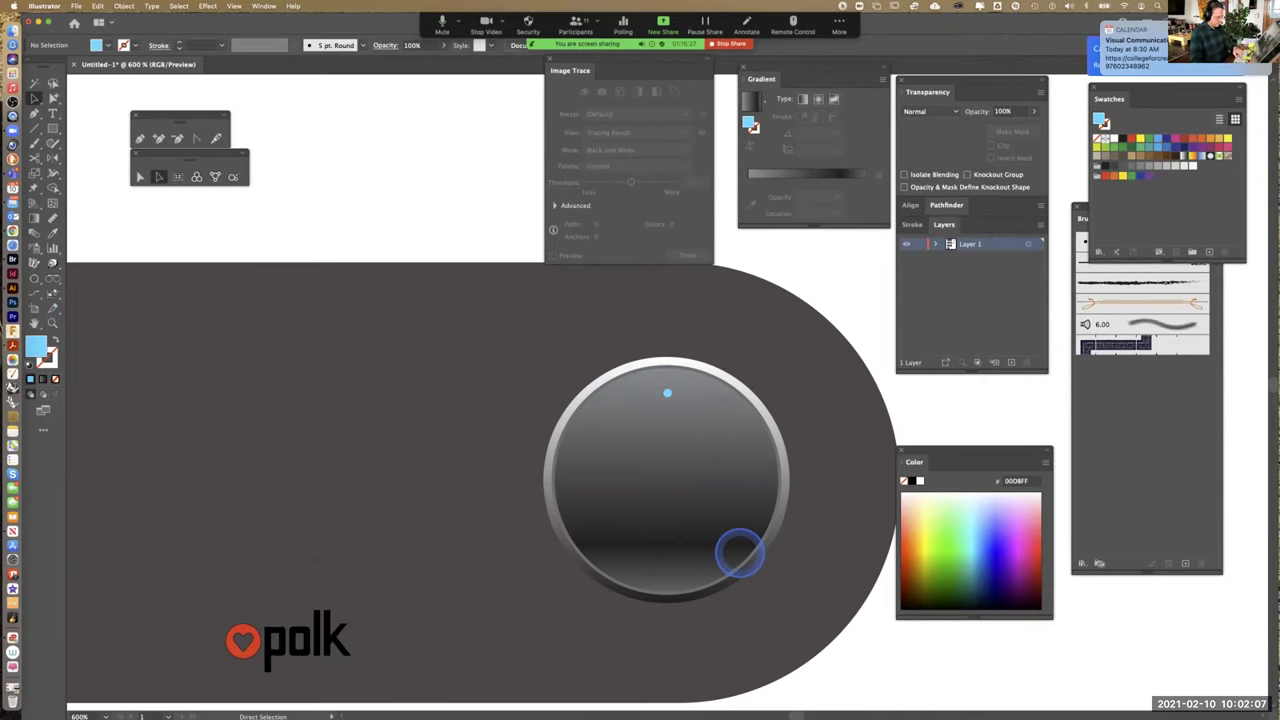
Enlarge the blue dot to about 1.13 mm wide and high
key("super+equal")
key("super+equal")
key("super+equal")
left_click(668, 397)
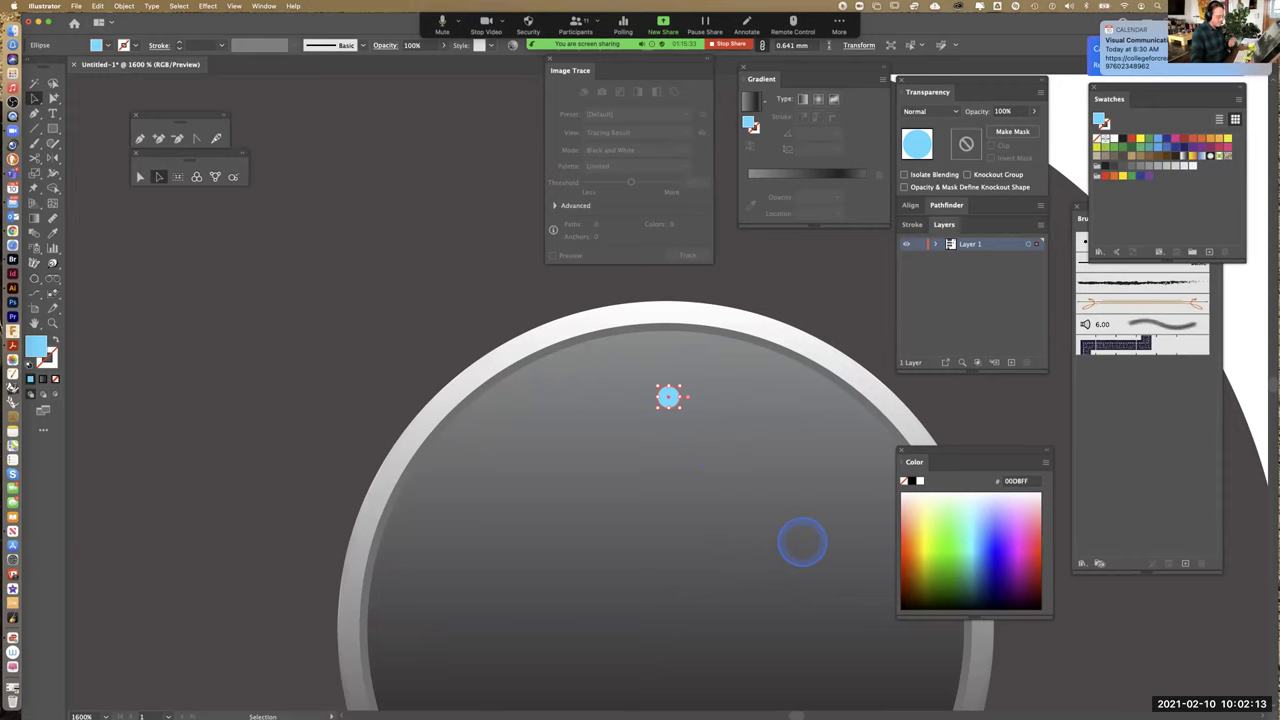
left_click_drag(672, 400, 698, 414)
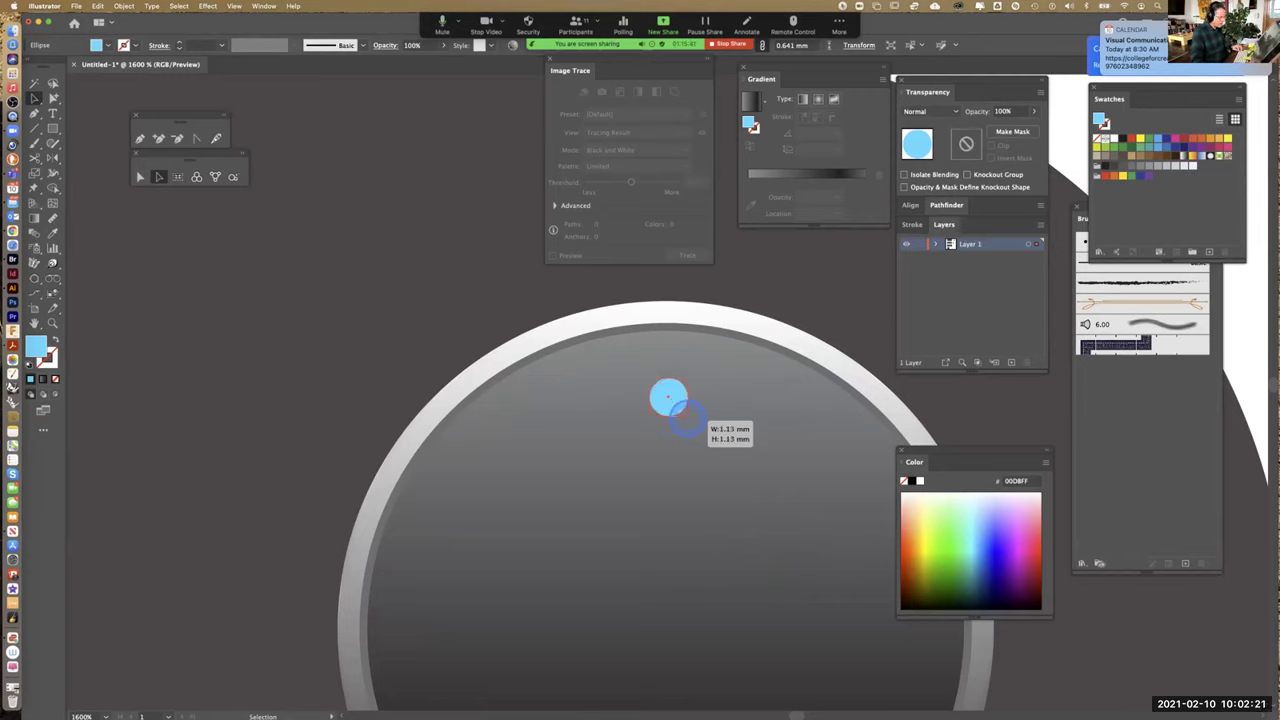
left_click_drag(700, 422, 700, 422)
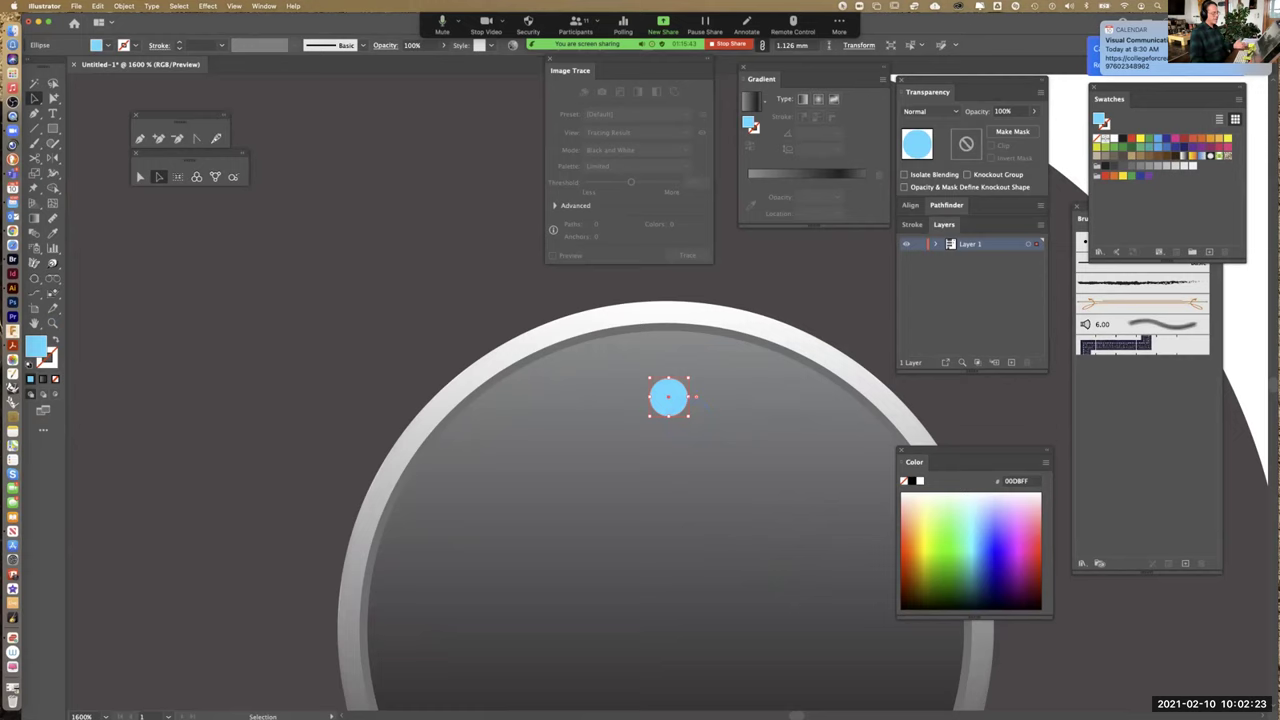
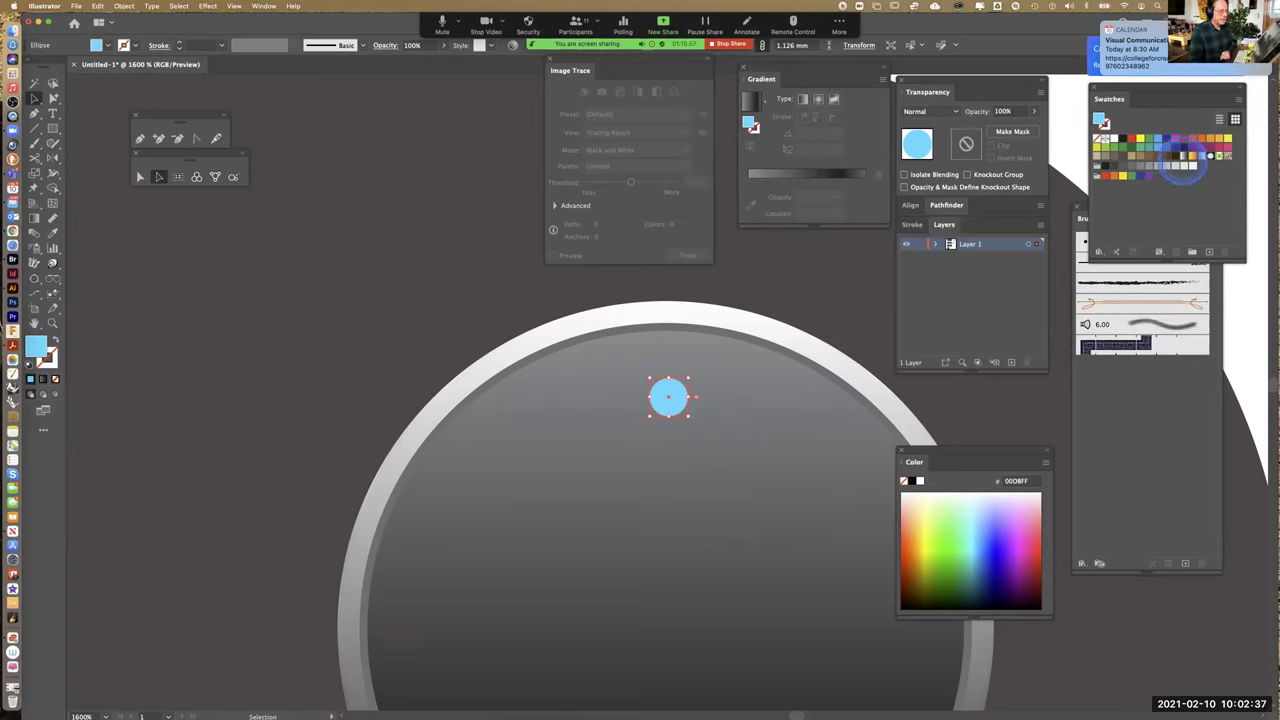
Apply a gradient fill to the knob dot and set its angle to 90°
left_click(1185, 159)
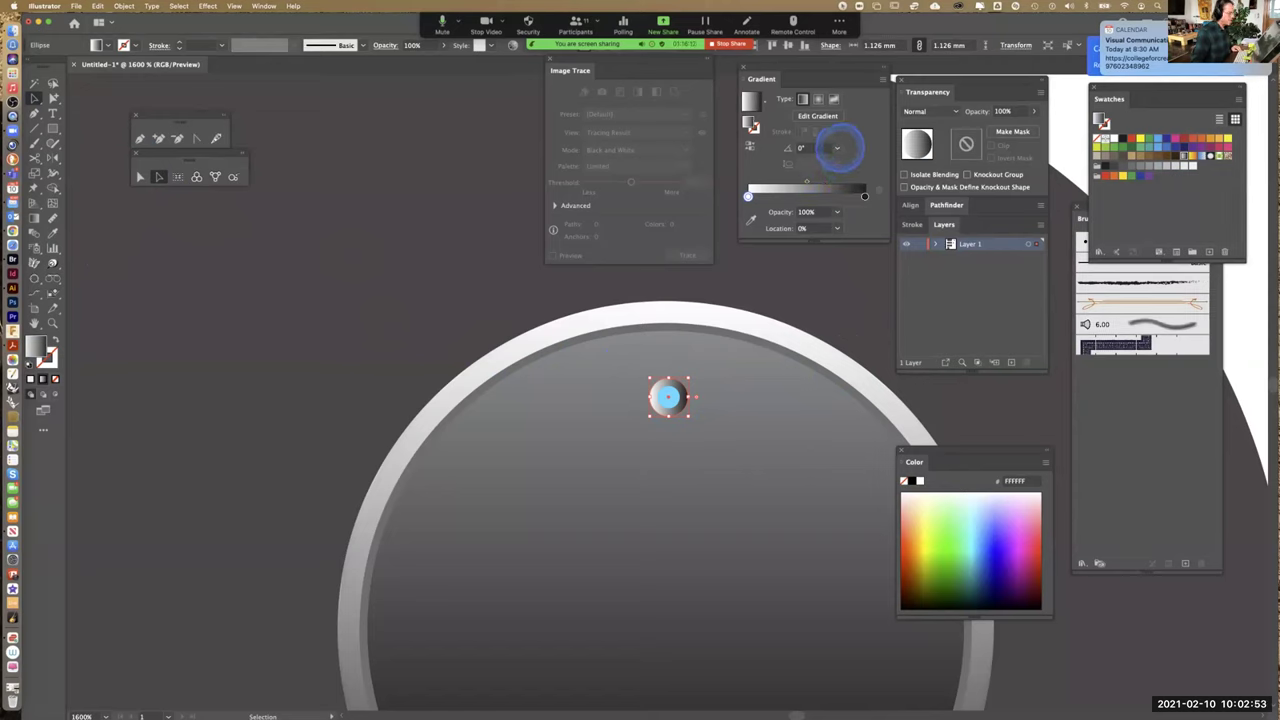
left_click(837, 148)
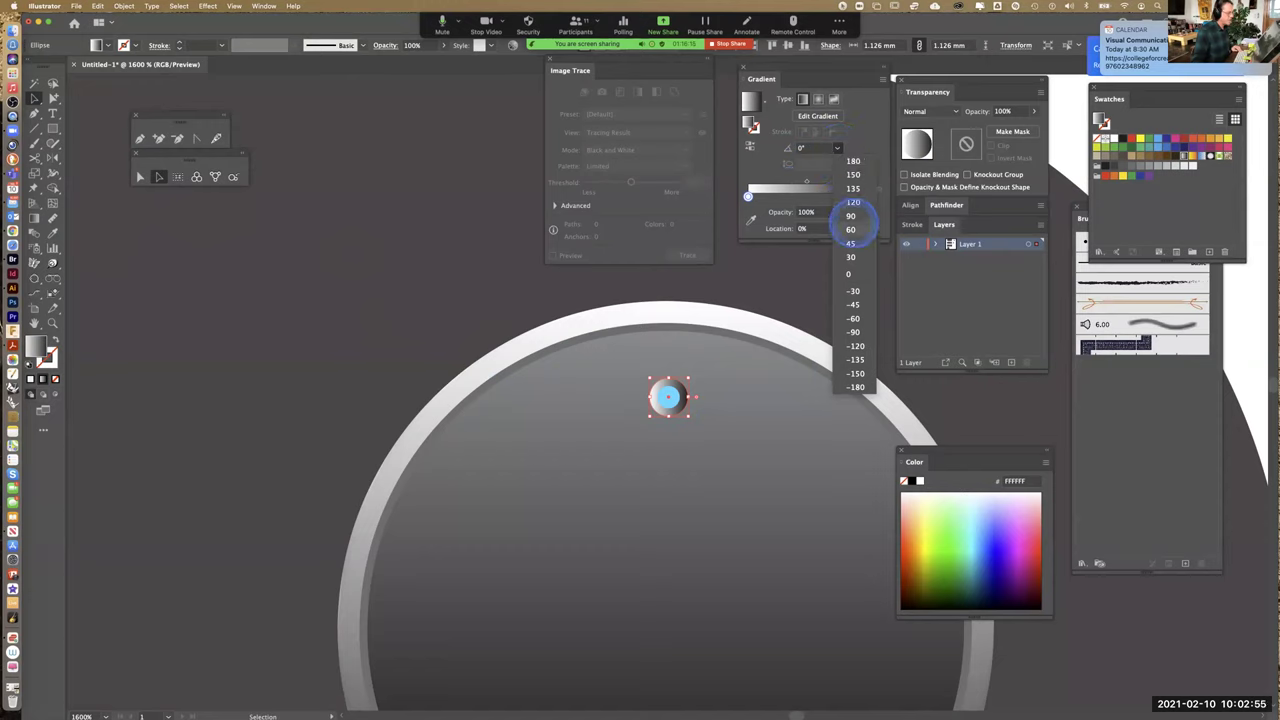
left_click(851, 216)
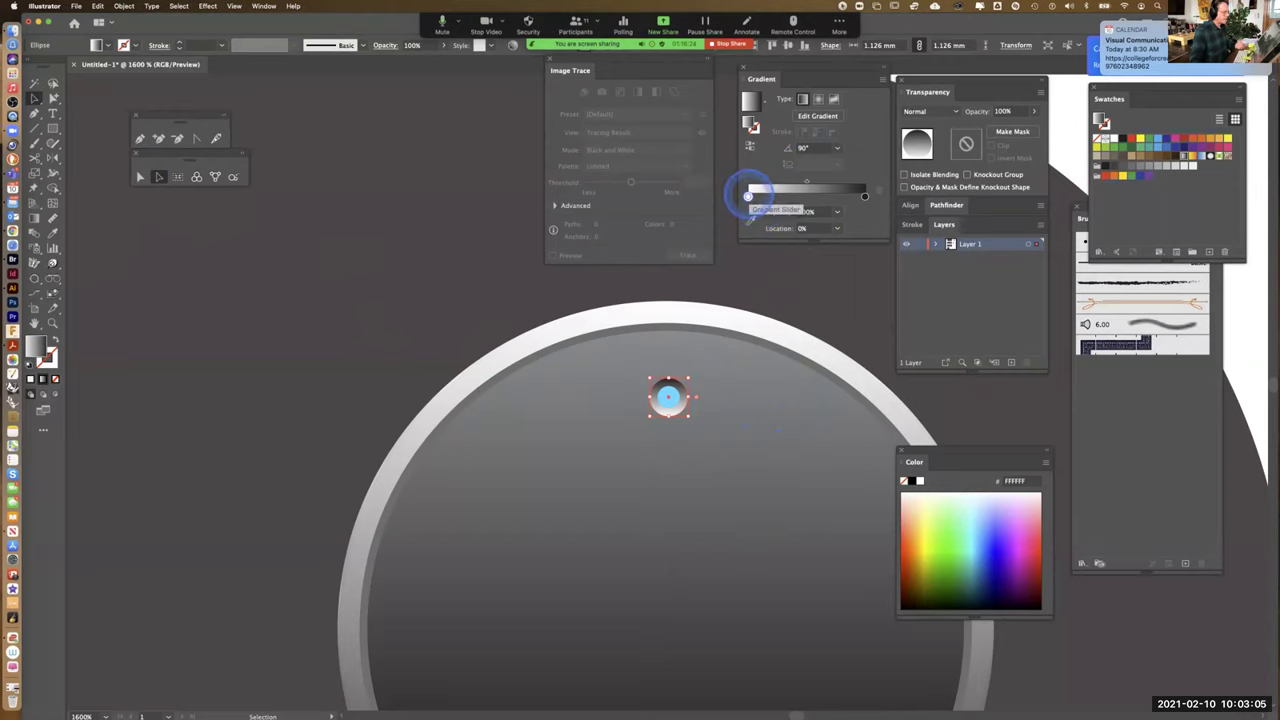
Make the gradient's left stop 45% grayscale so it fades to black
double_click(748, 196)
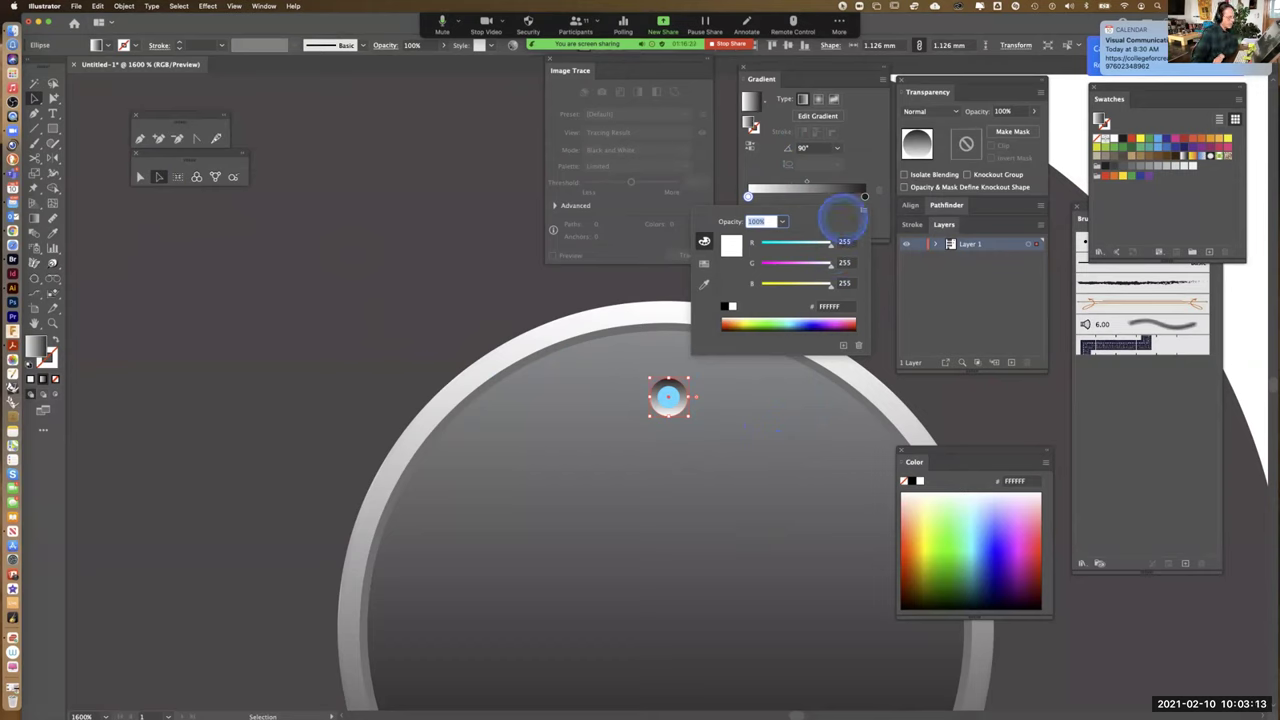
left_click(863, 209)
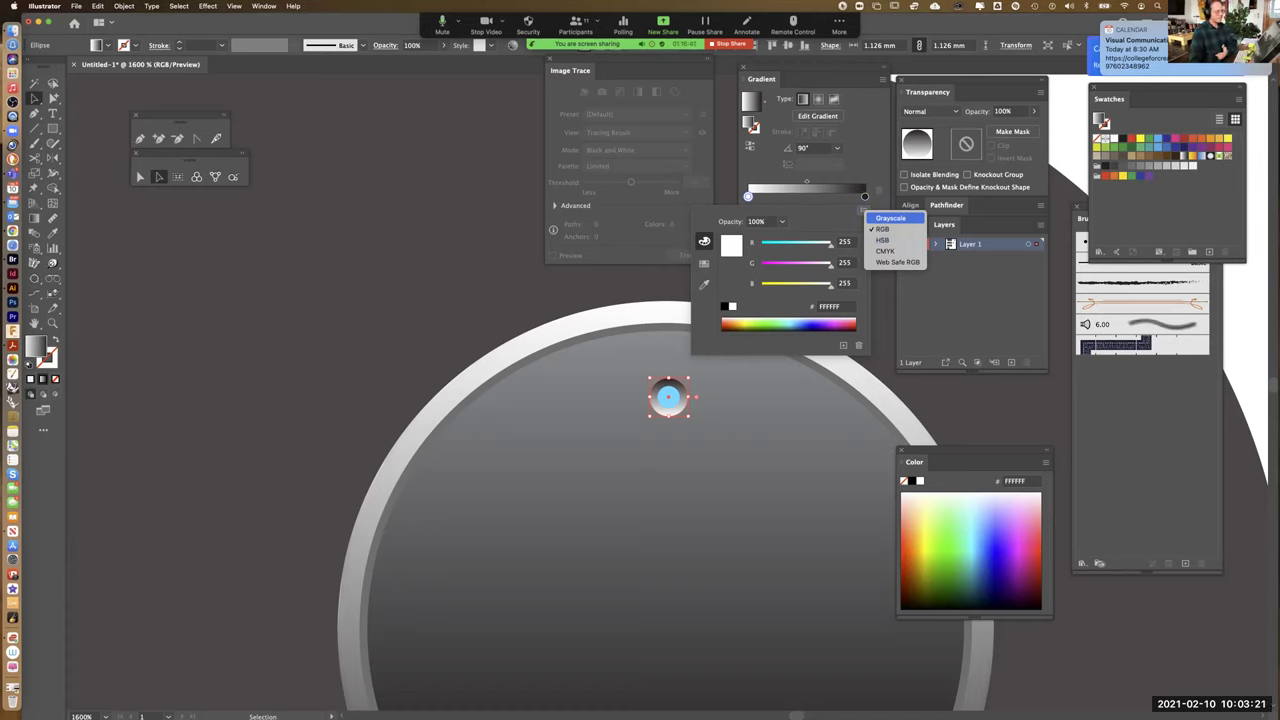
left_click(889, 218)
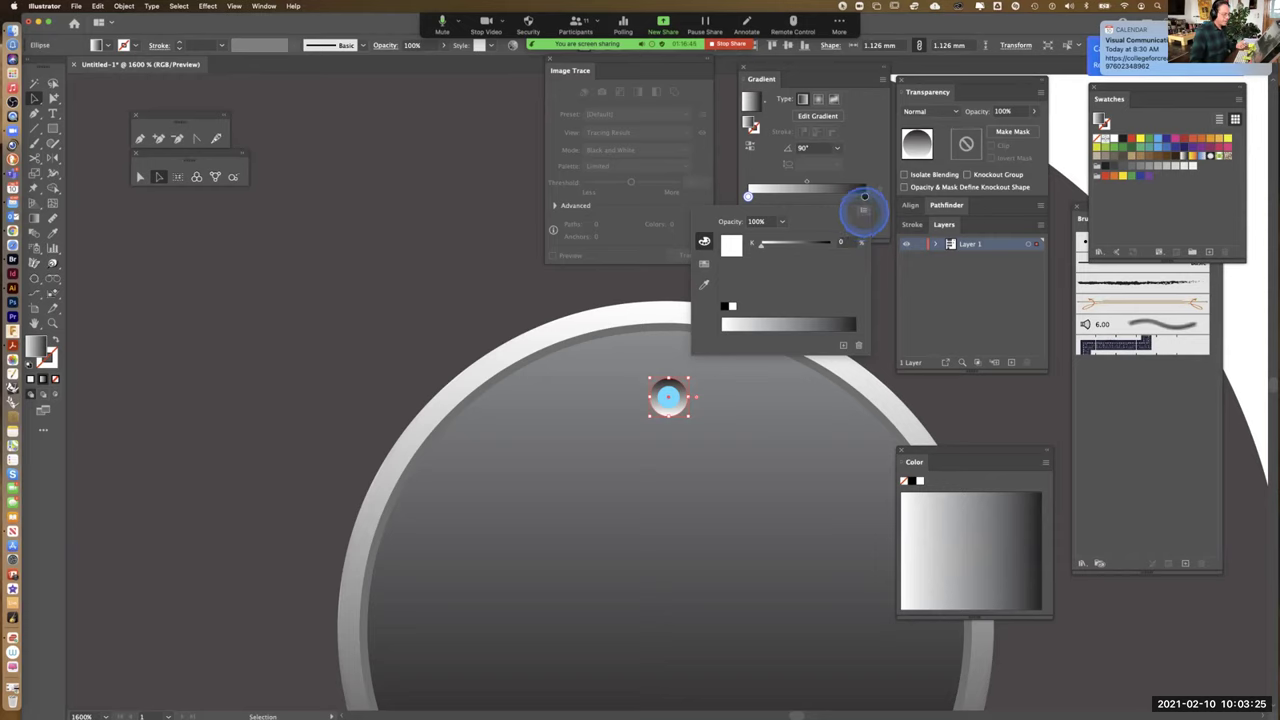
left_click(864, 209)
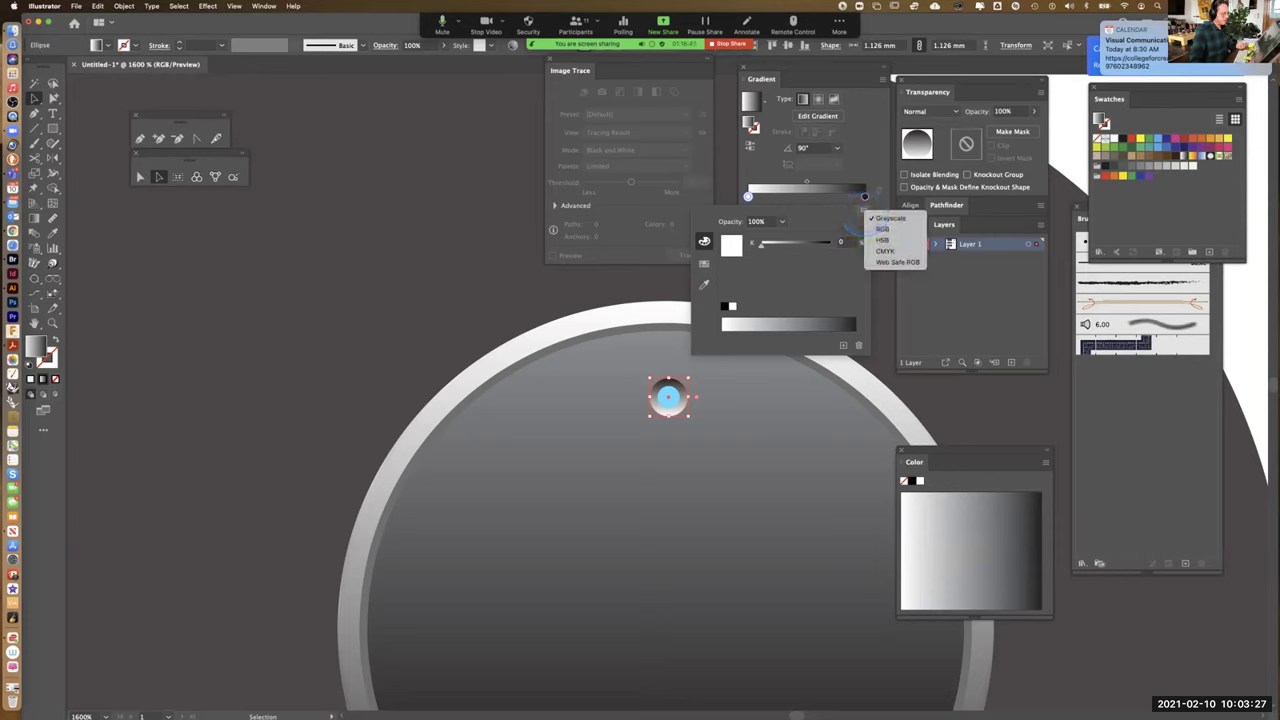
left_click(772, 250)
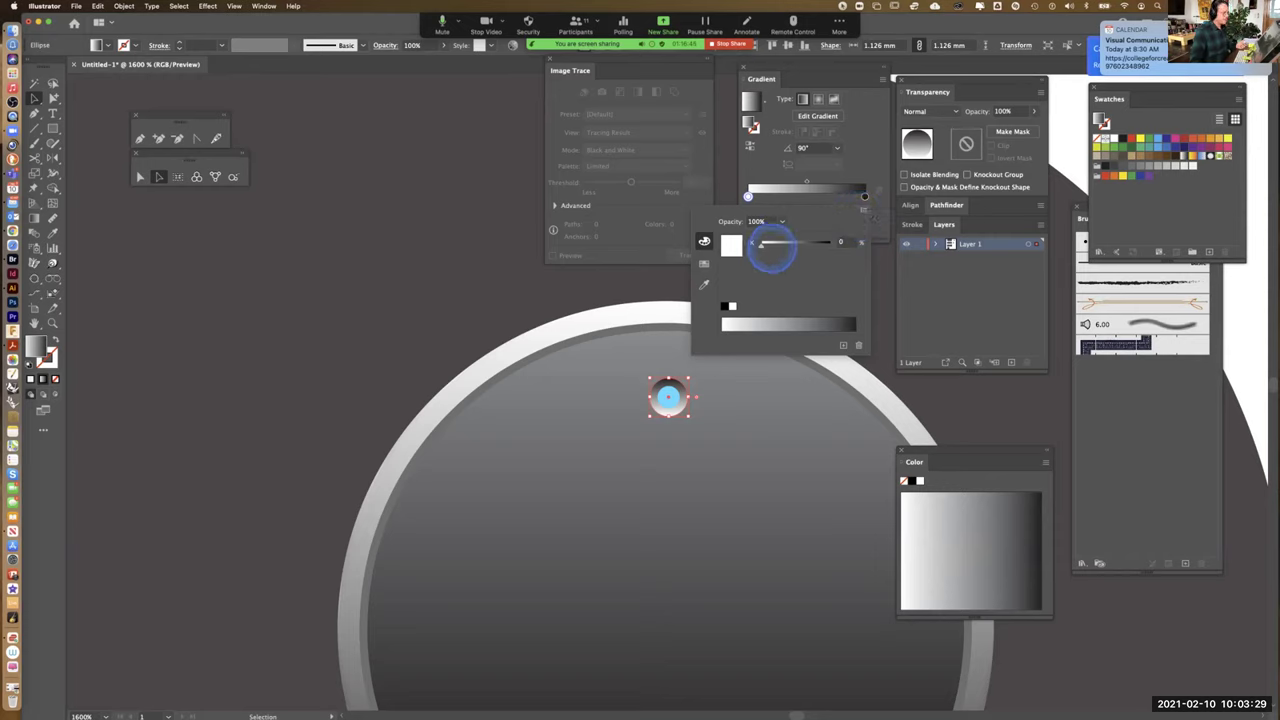
left_click_drag(764, 248, 792, 250)
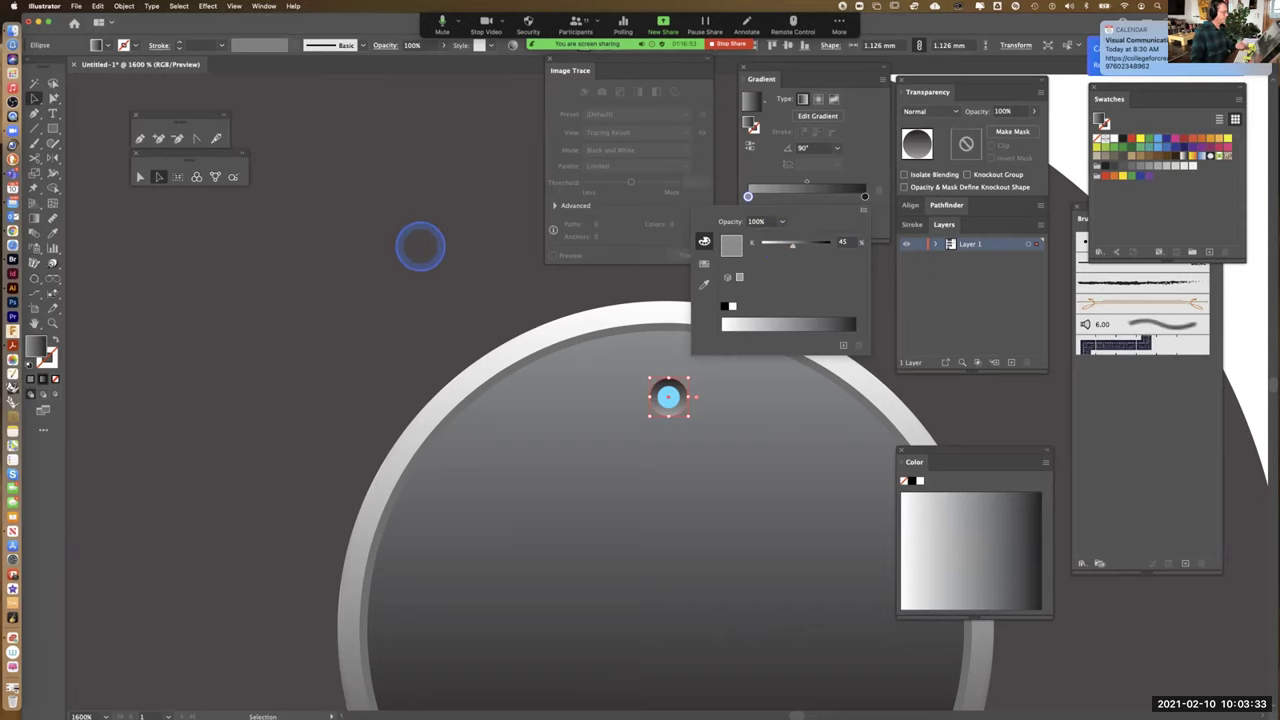
key("super+shift+a")
key("super+minus")
key("super+minus")
key("super+minus")
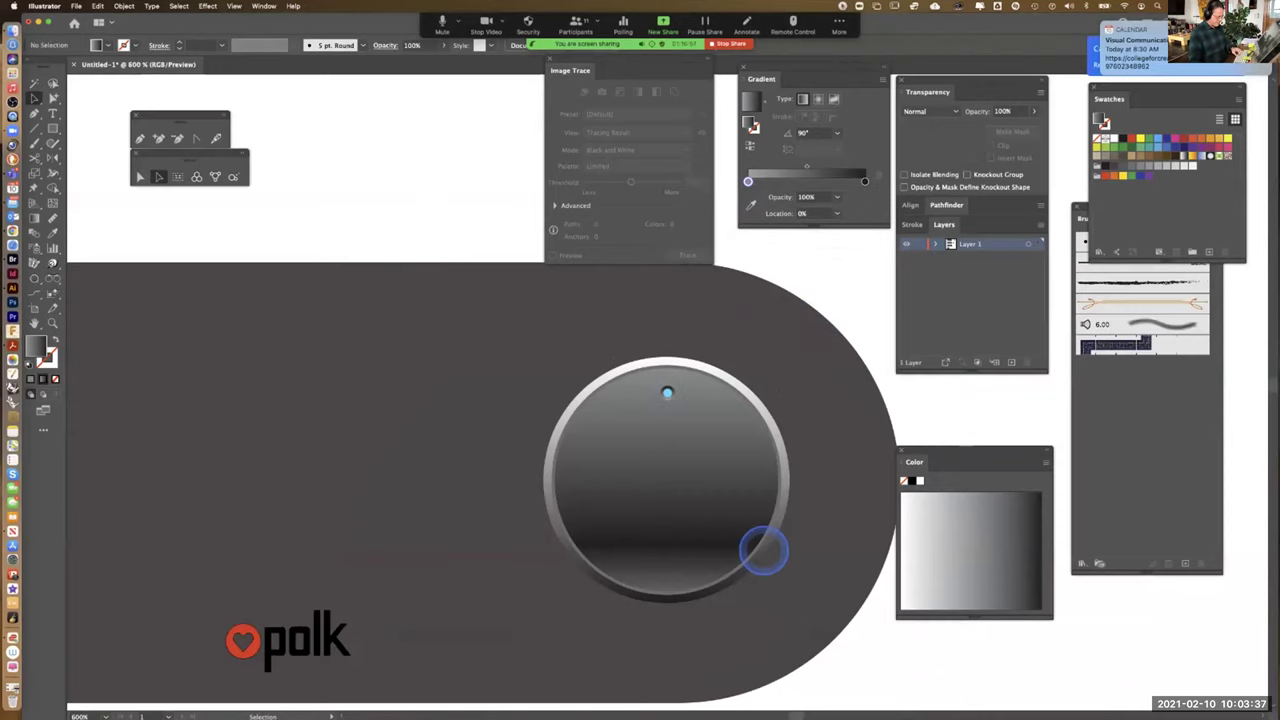
Outline the blue indicator dot with a black 0.25 pt stroke
key("super+plus")
key("super+plus")
key("super+plus")
key("super+plus")
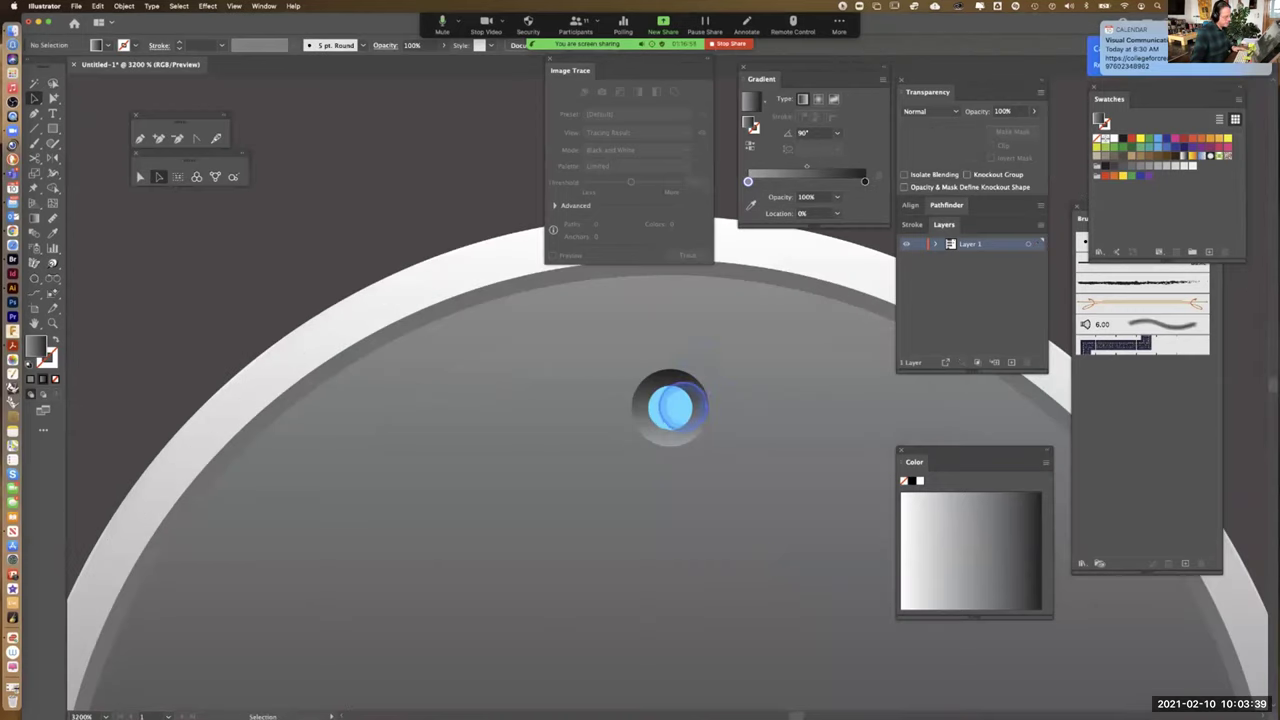
left_click(670, 407)
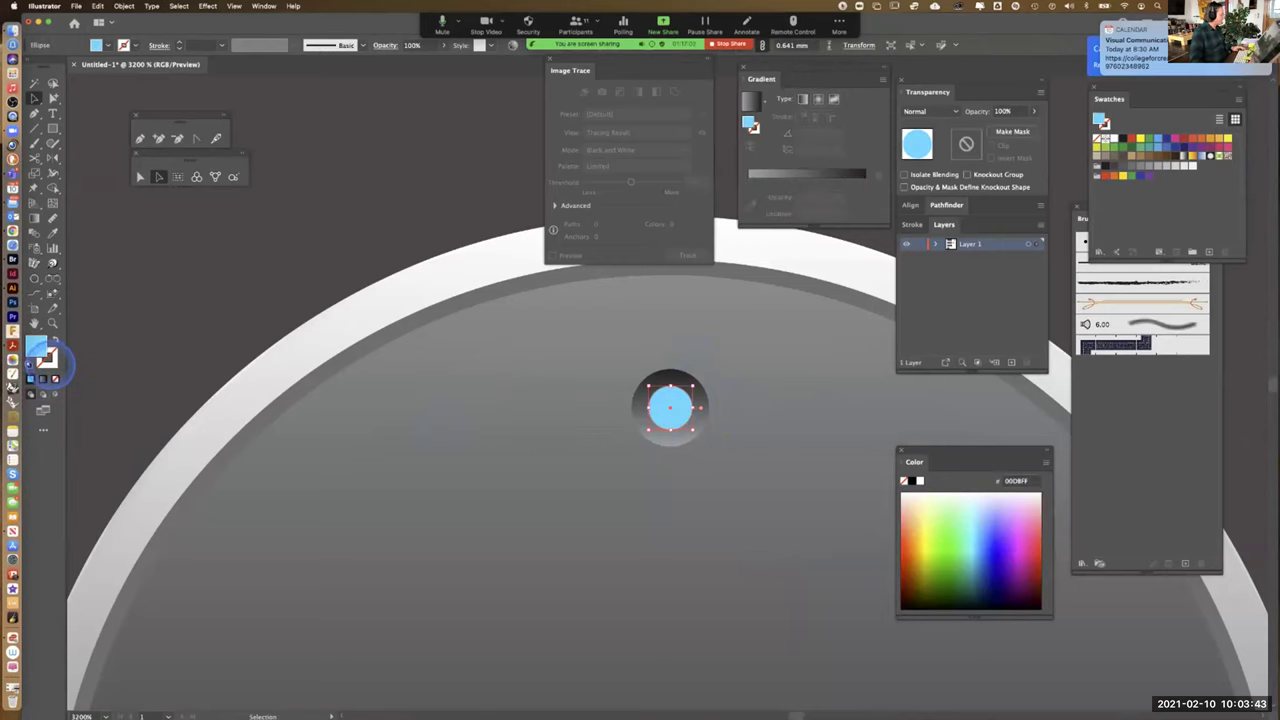
left_click(48, 358)
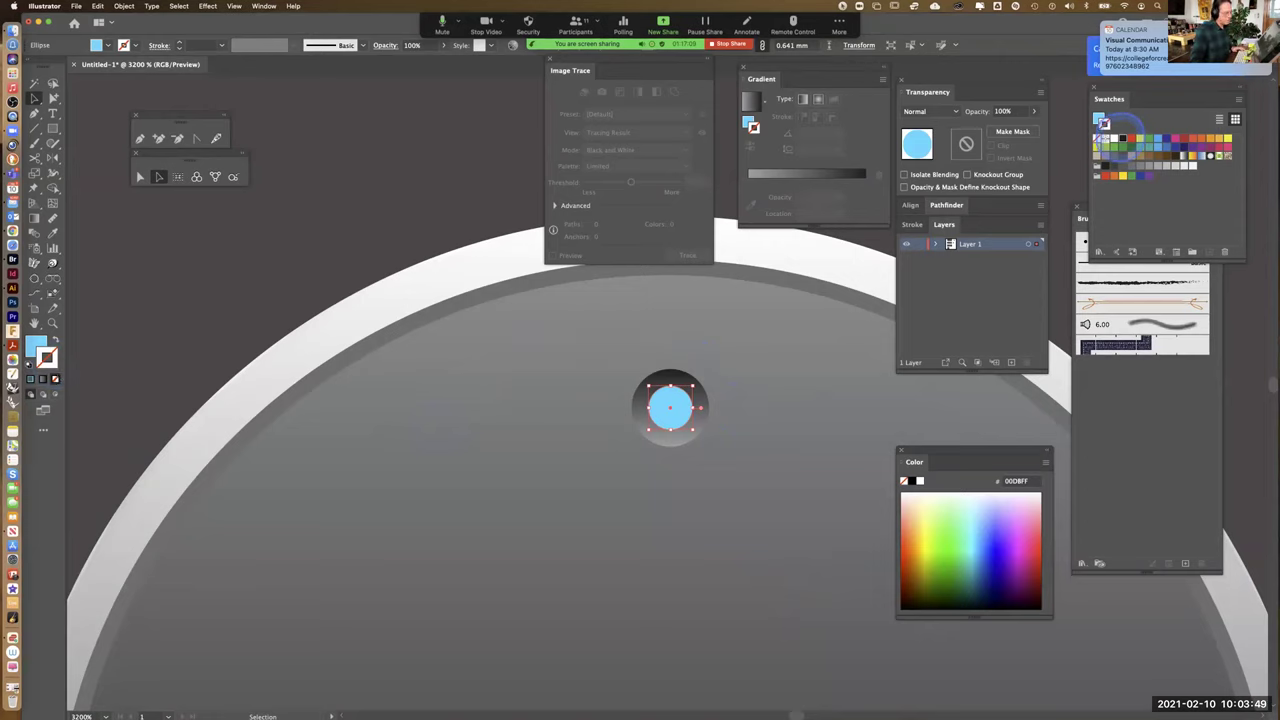
left_click(1122, 138)
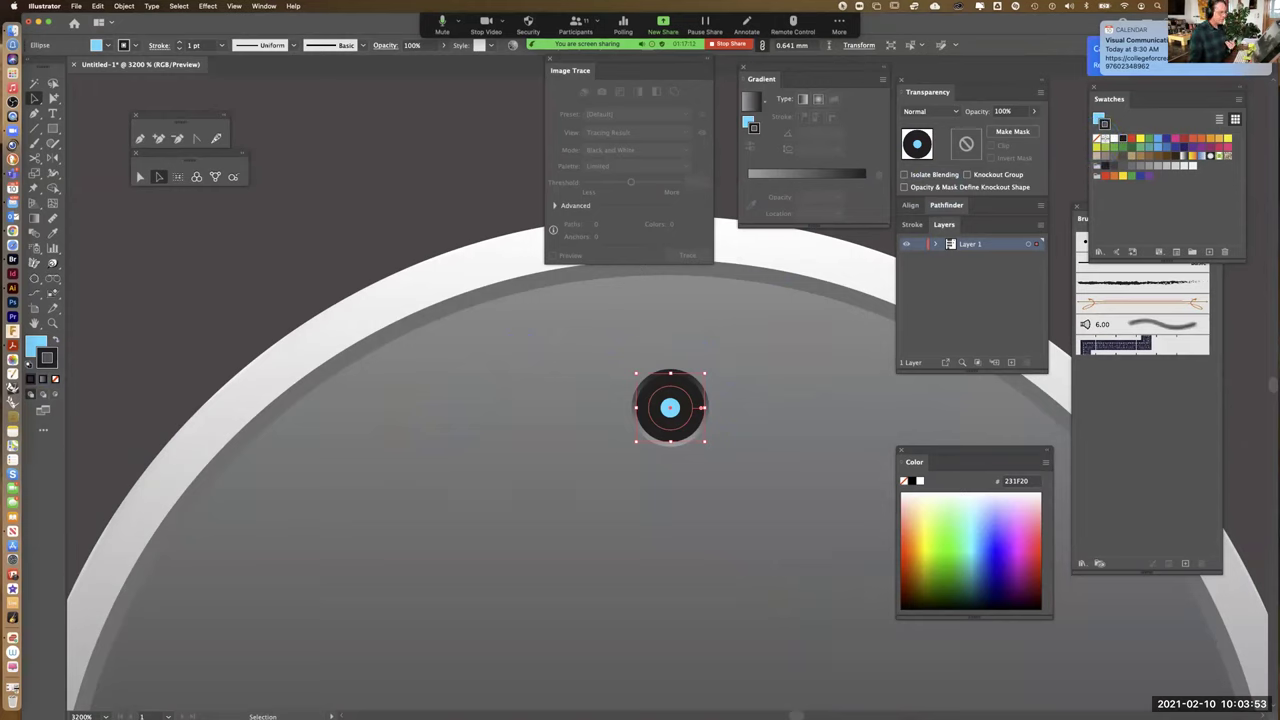
left_click(912, 224)
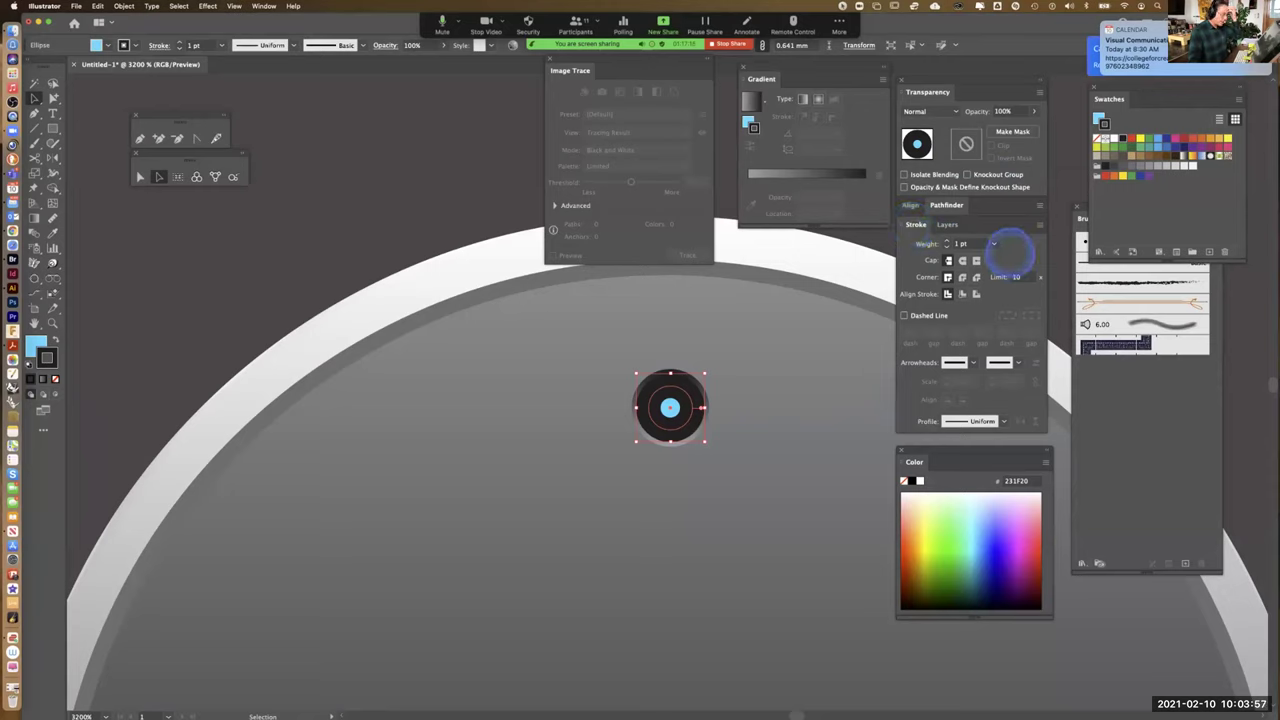
left_click(994, 243)
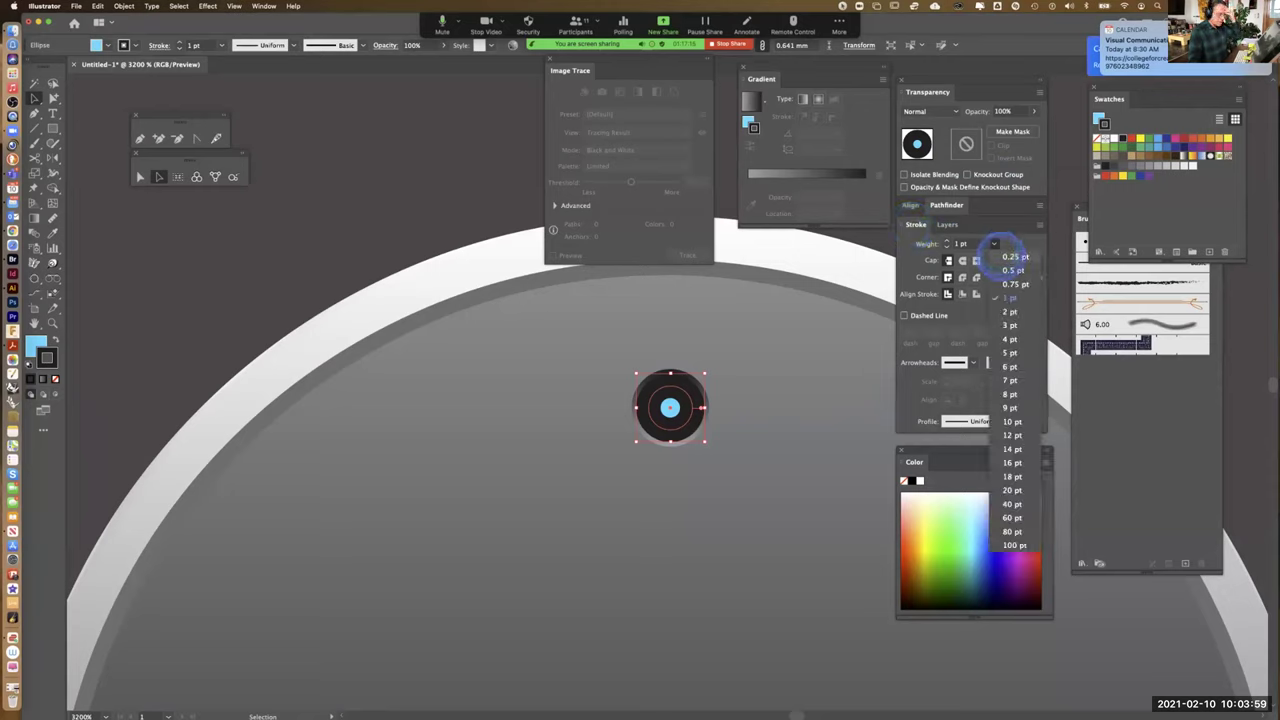
left_click(999, 256)
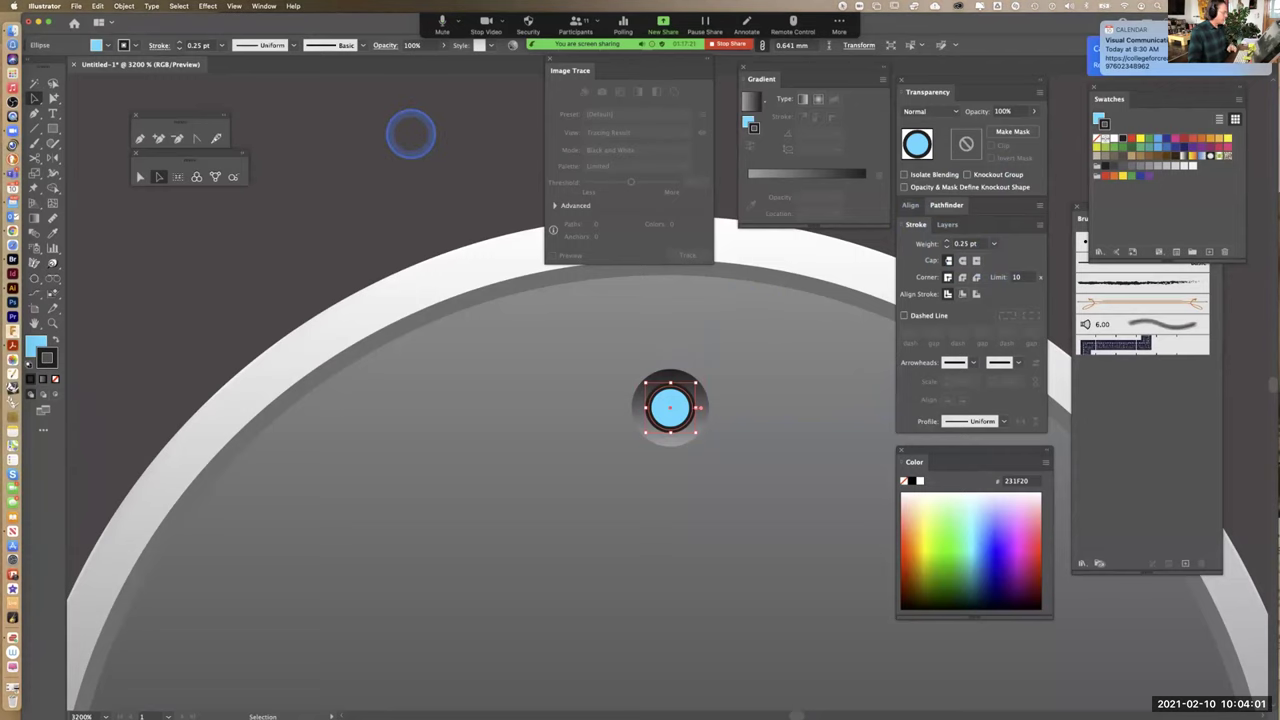
left_click(410, 142)
Select the top pill amplifier's knob alone and drag a copy to its left
key("super+minus")
key("super+minus")
key("super+minus")
key("super+minus")
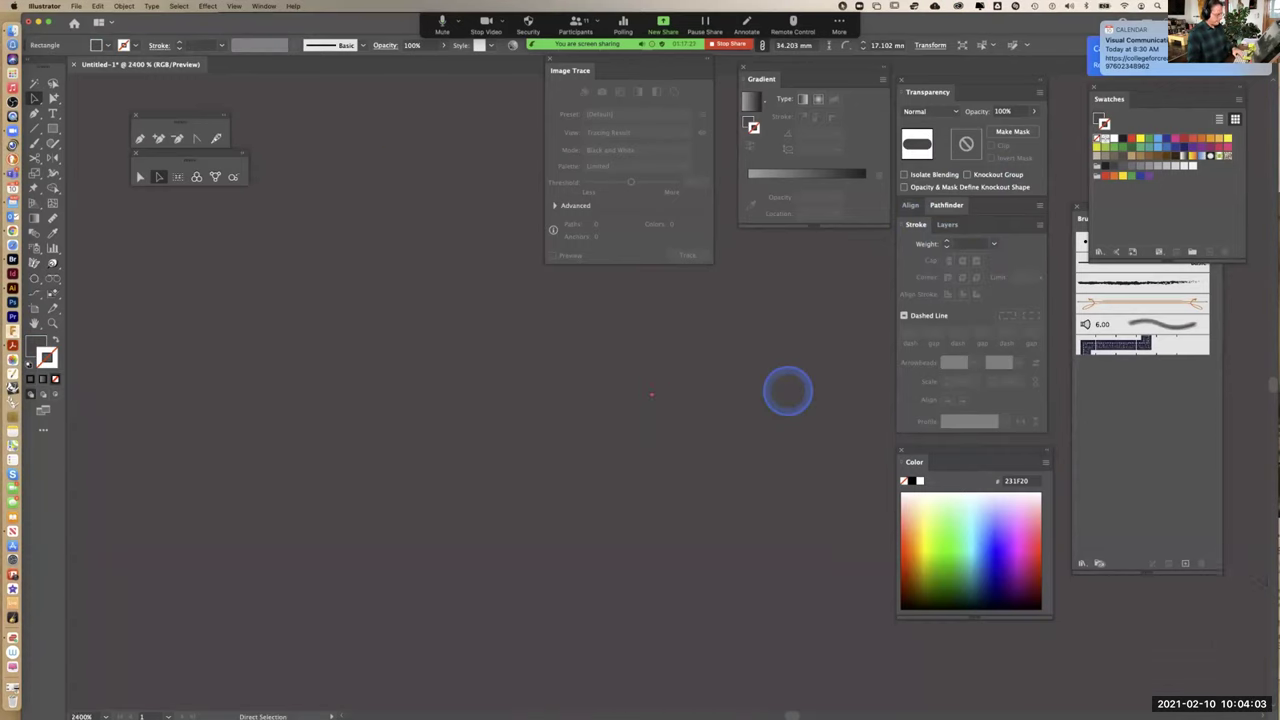
key("super+minus")
key("super+minus")
key("super+minus")
key("super+minus")
key("super+minus")
key("super+minus")
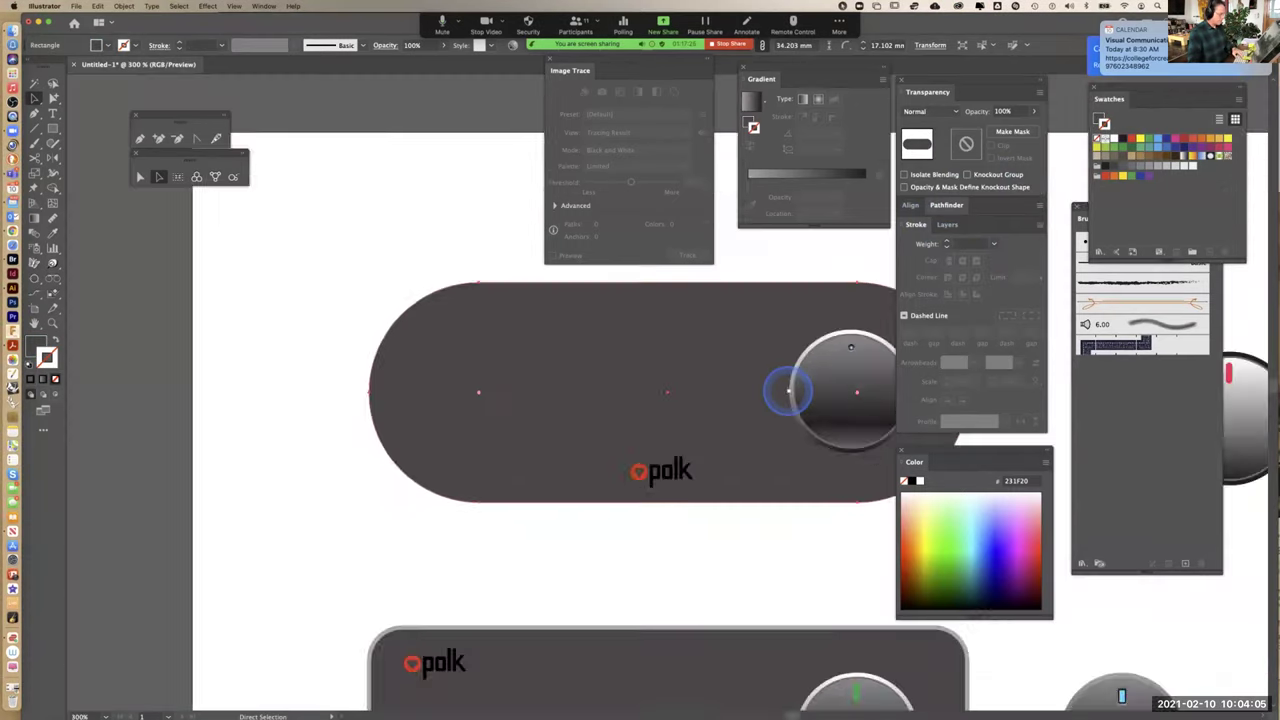
left_click_drag(780, 420, 755, 340)
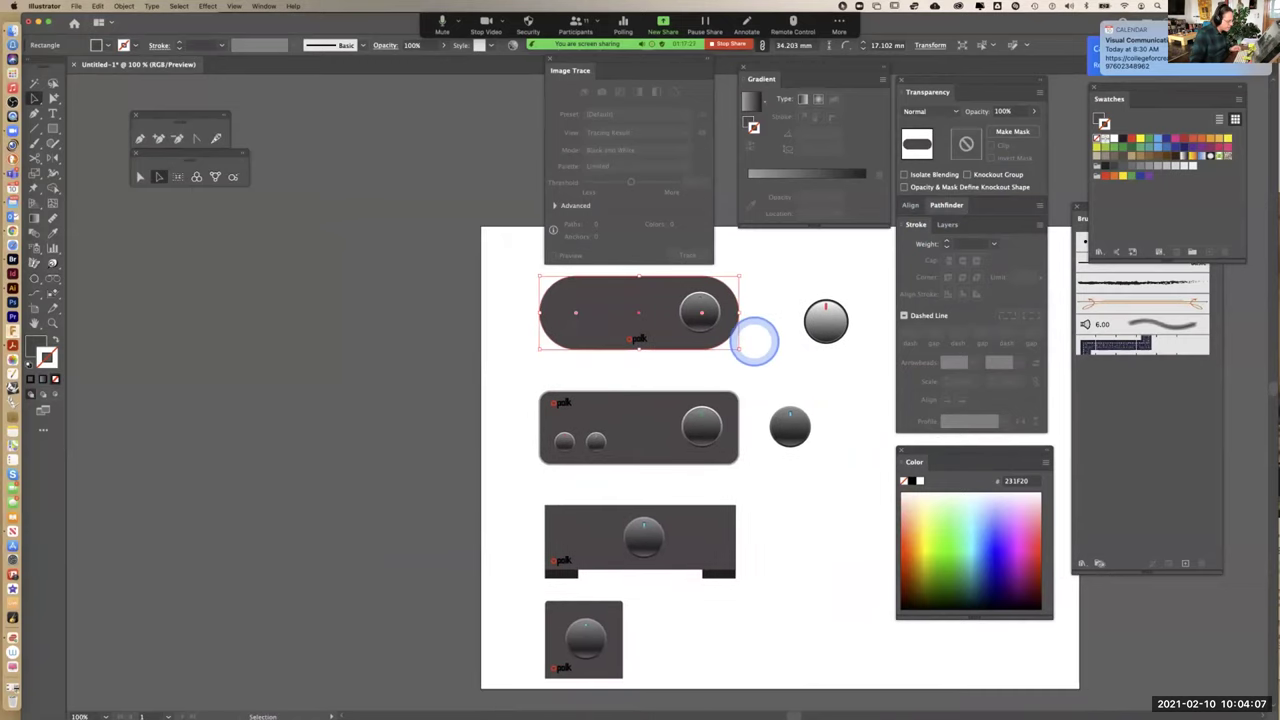
key("super+equal")
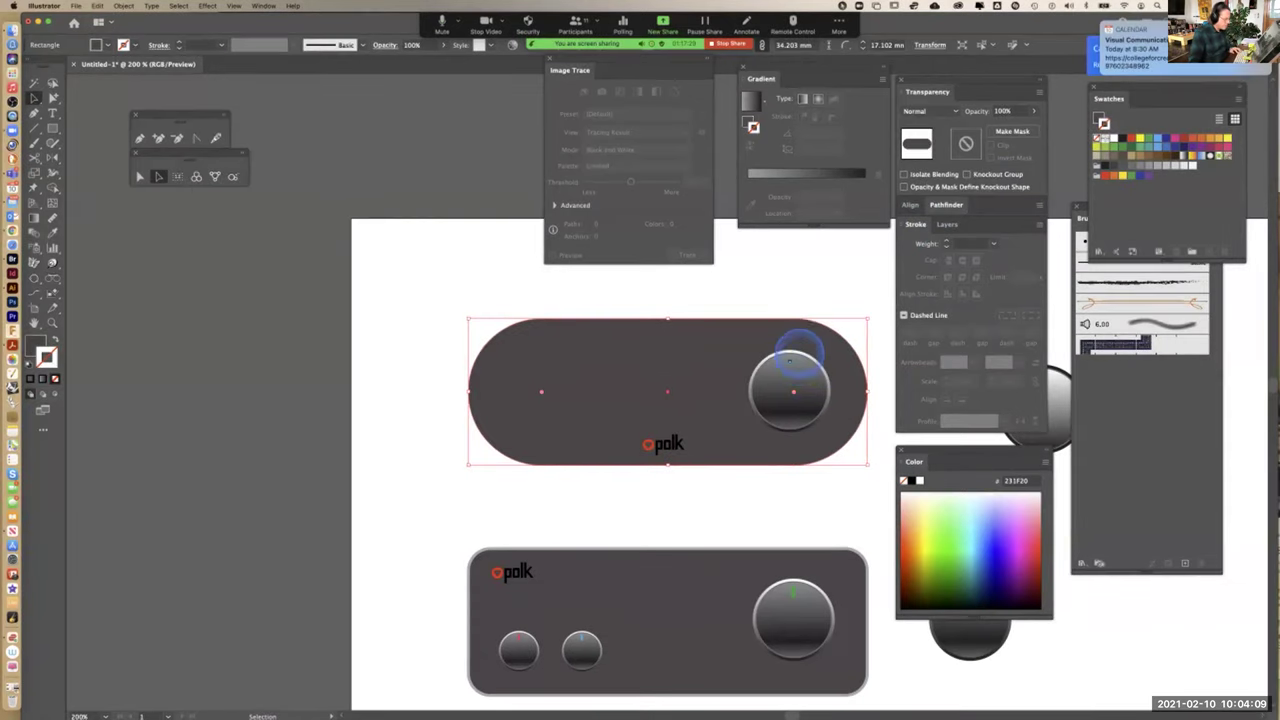
scroll(640, 420, "down", 3)
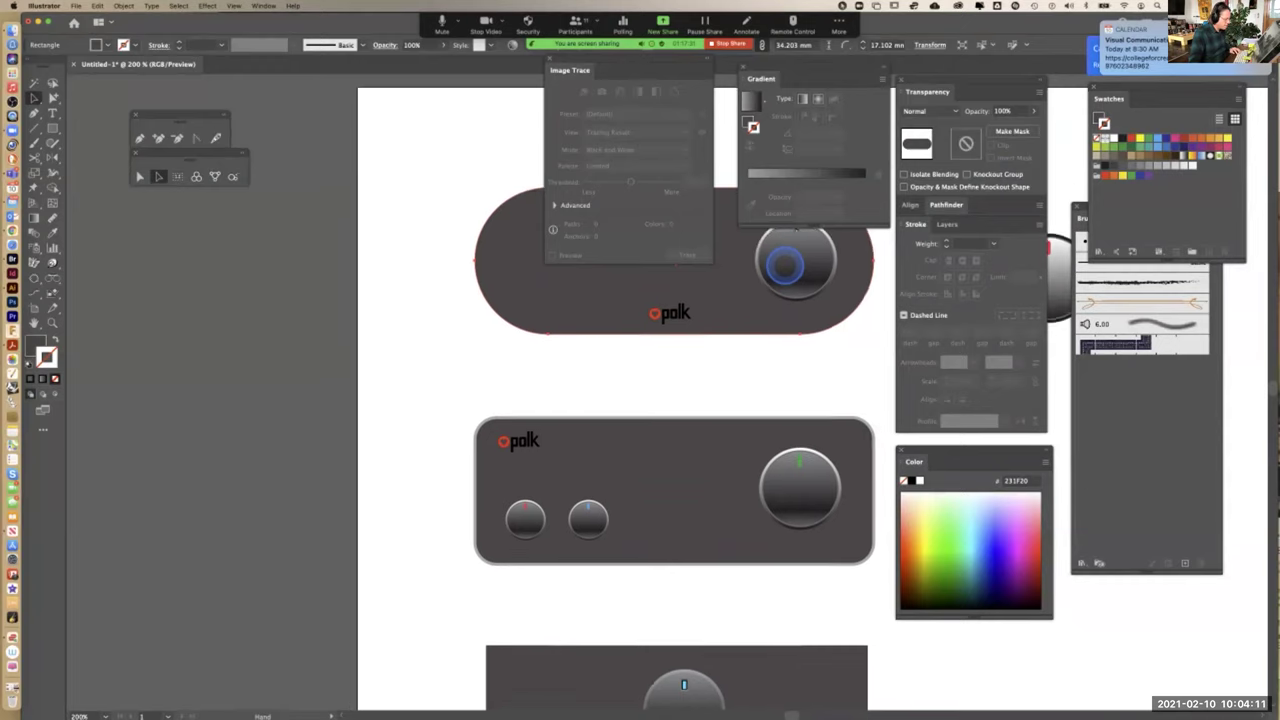
scroll(640, 420, "up", 2)
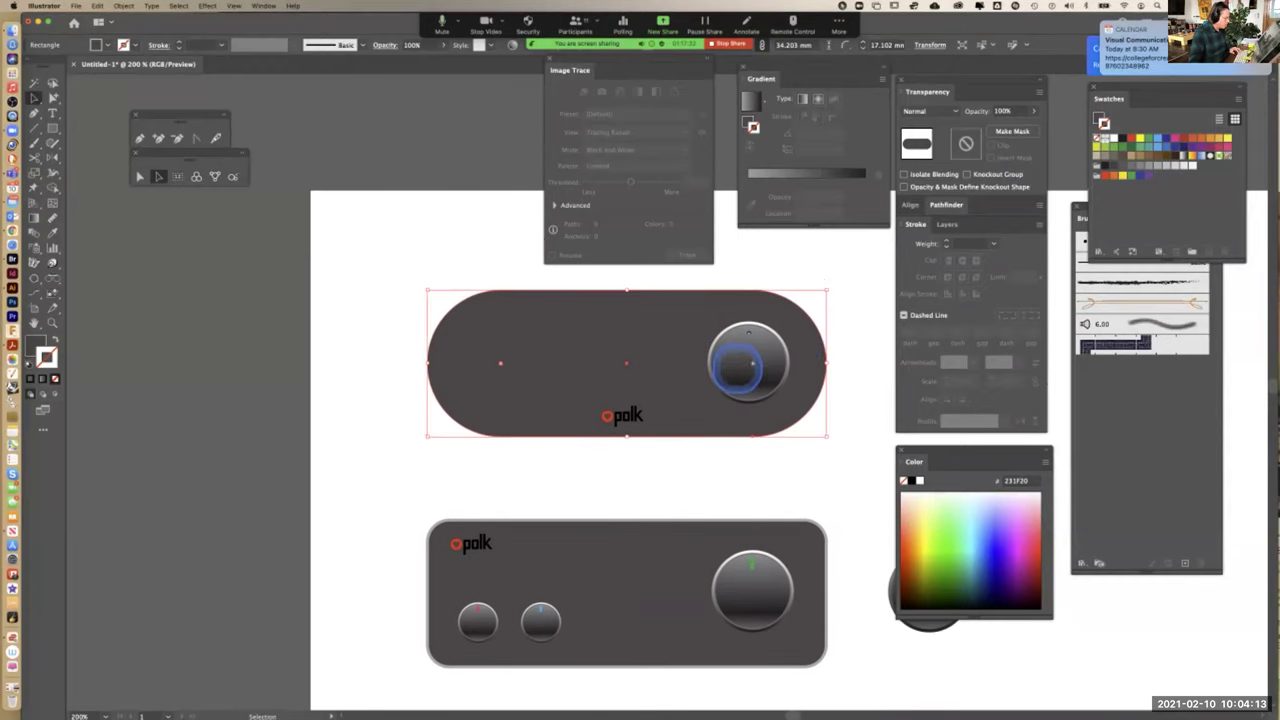
left_click(867, 314)
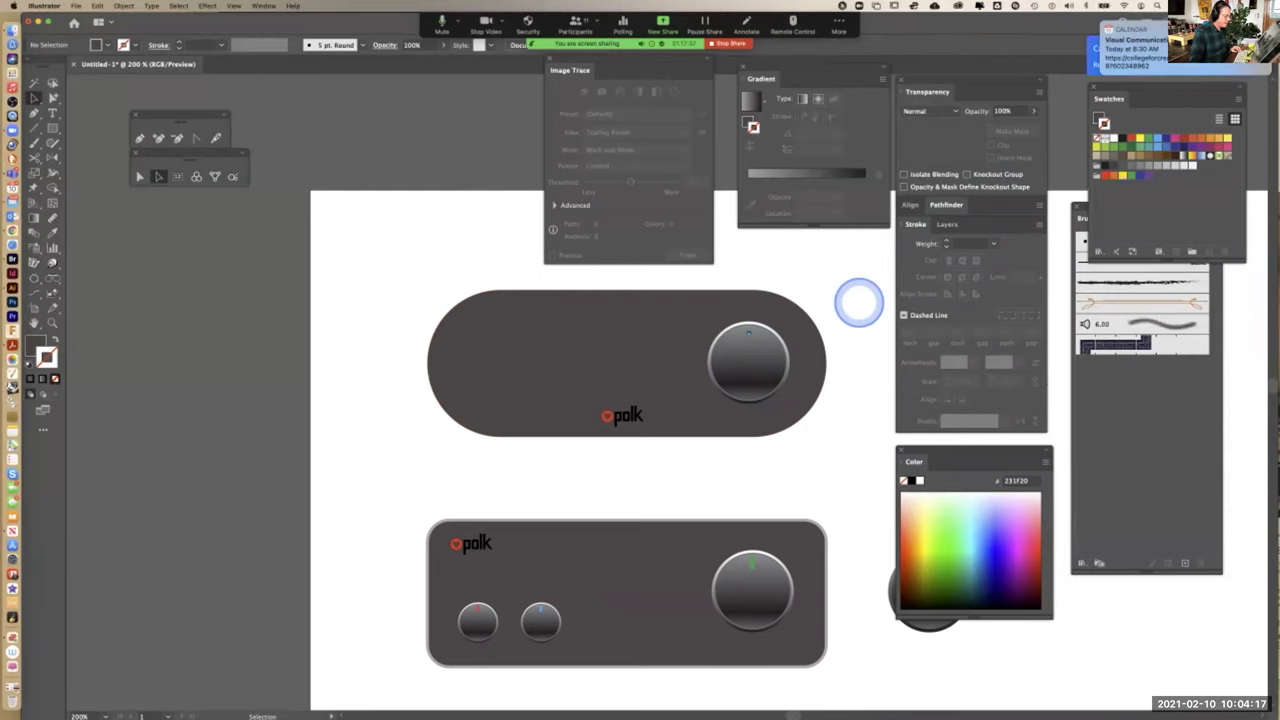
left_click(697, 415)
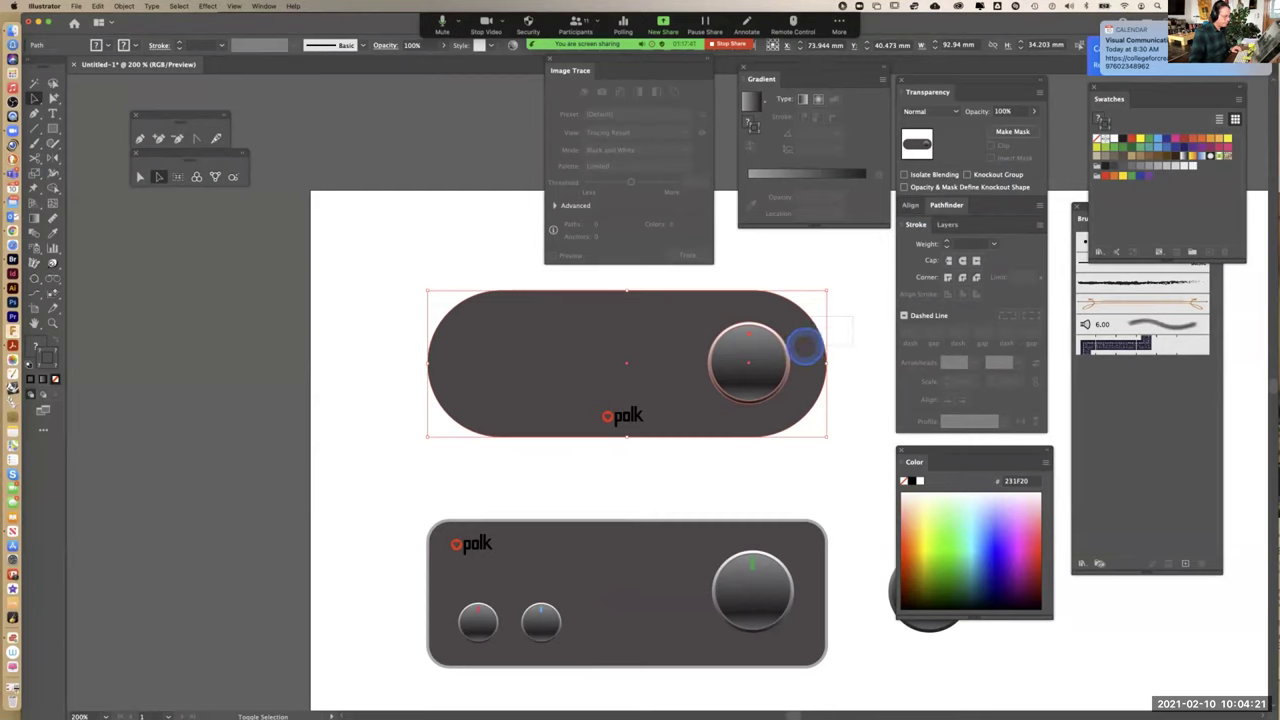
left_click(785, 350)
left_click_drag(762, 352, 497, 371)
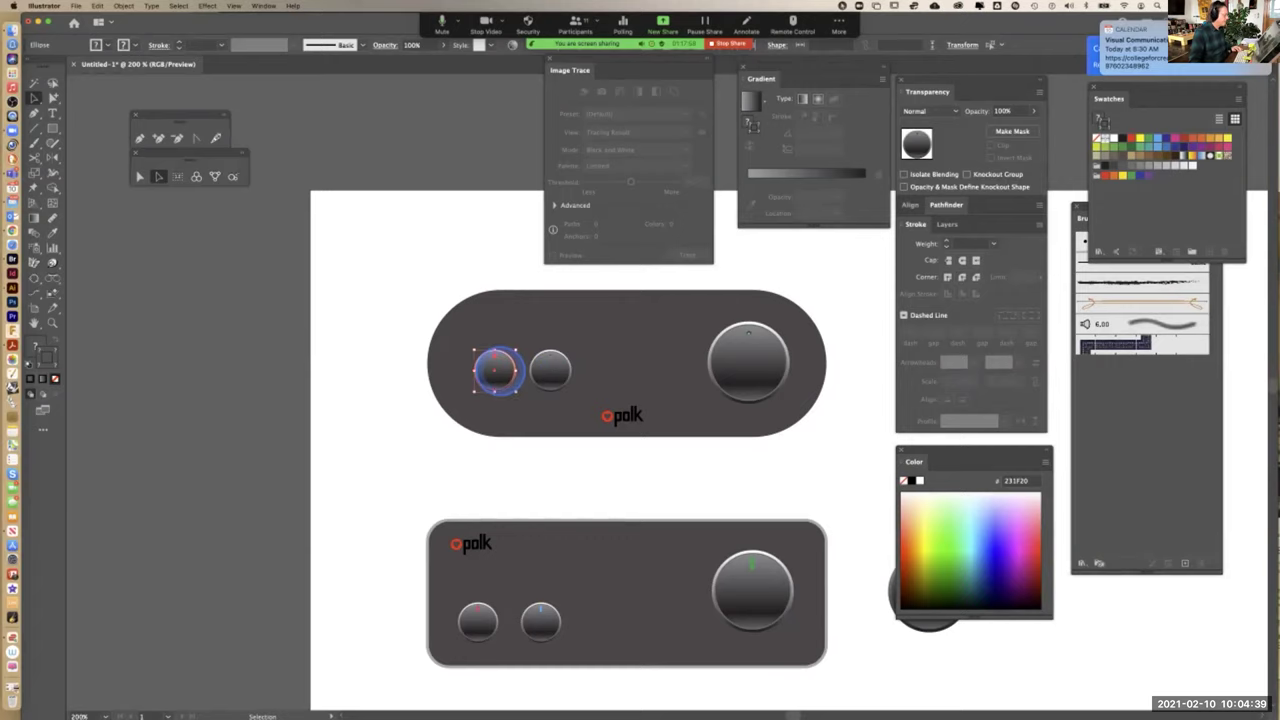
Colour the small left knob's indicator dot red
left_click(457, 220)
key("super+equal")
key("super+equal")
key("super+equal")
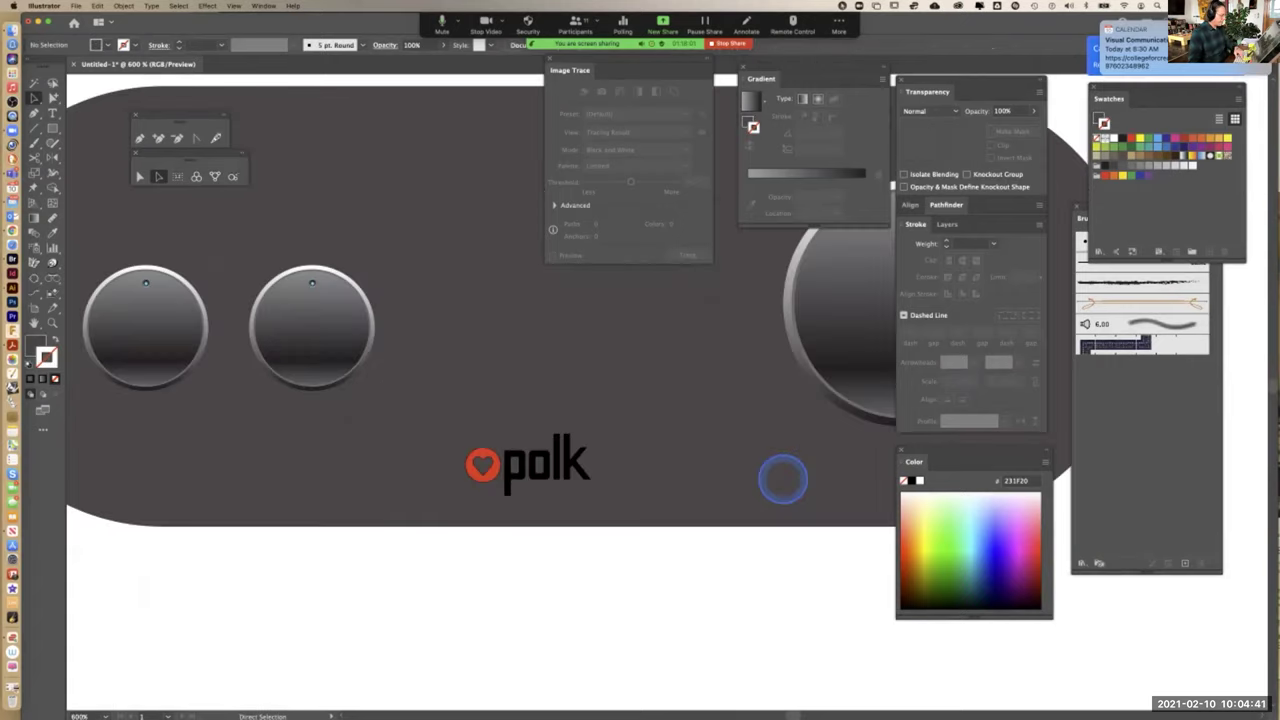
left_click_drag(514, 523, 743, 466)
left_click(44, 99)
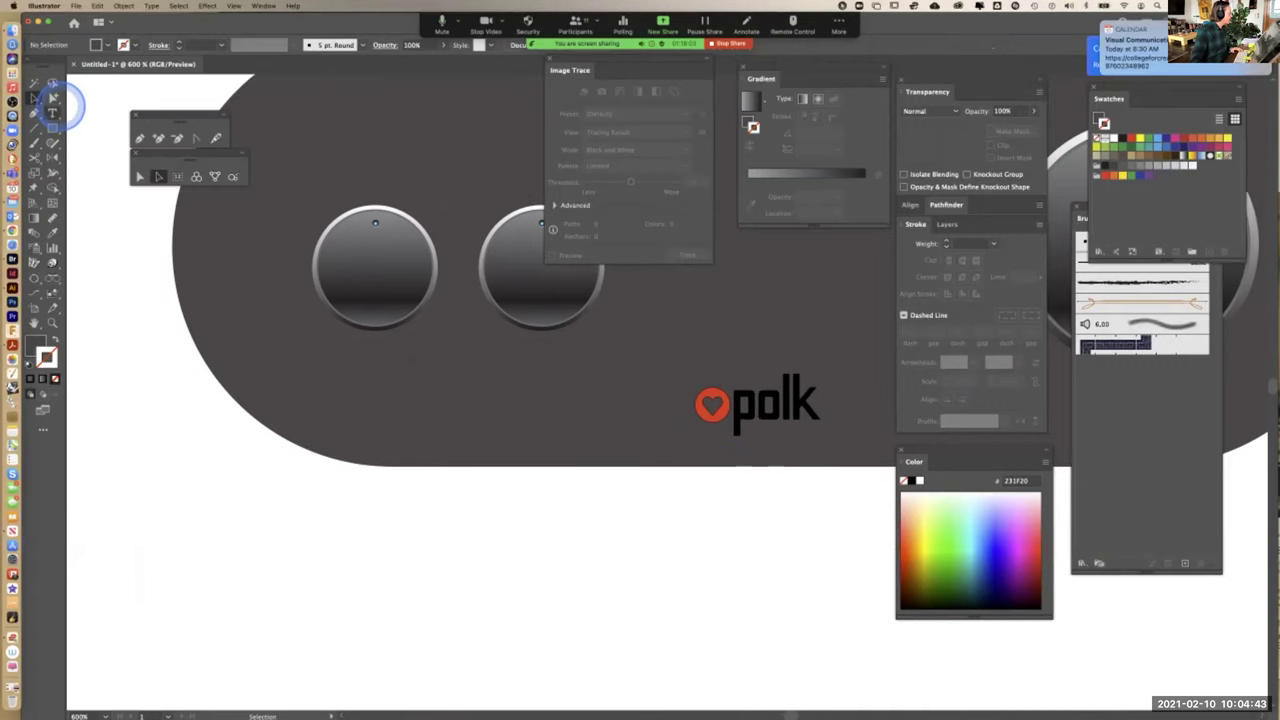
left_click(413, 243, "alt")
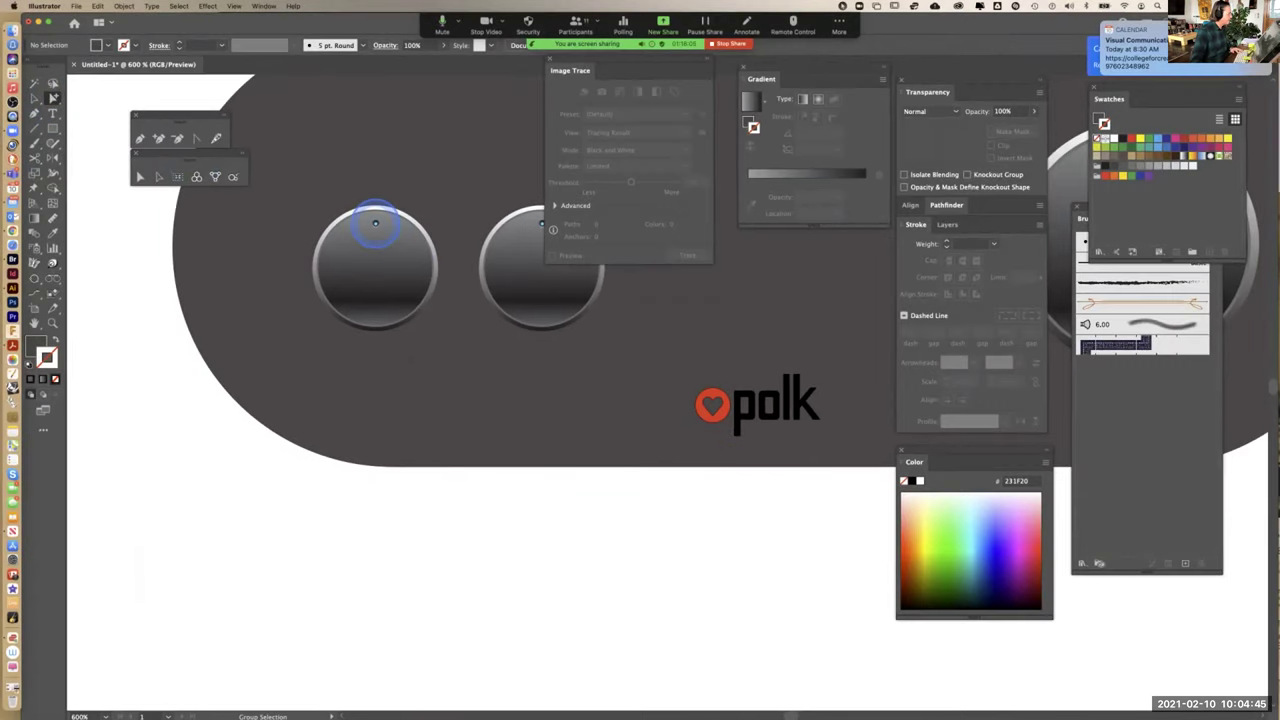
left_click(428, 280)
left_click(30, 343)
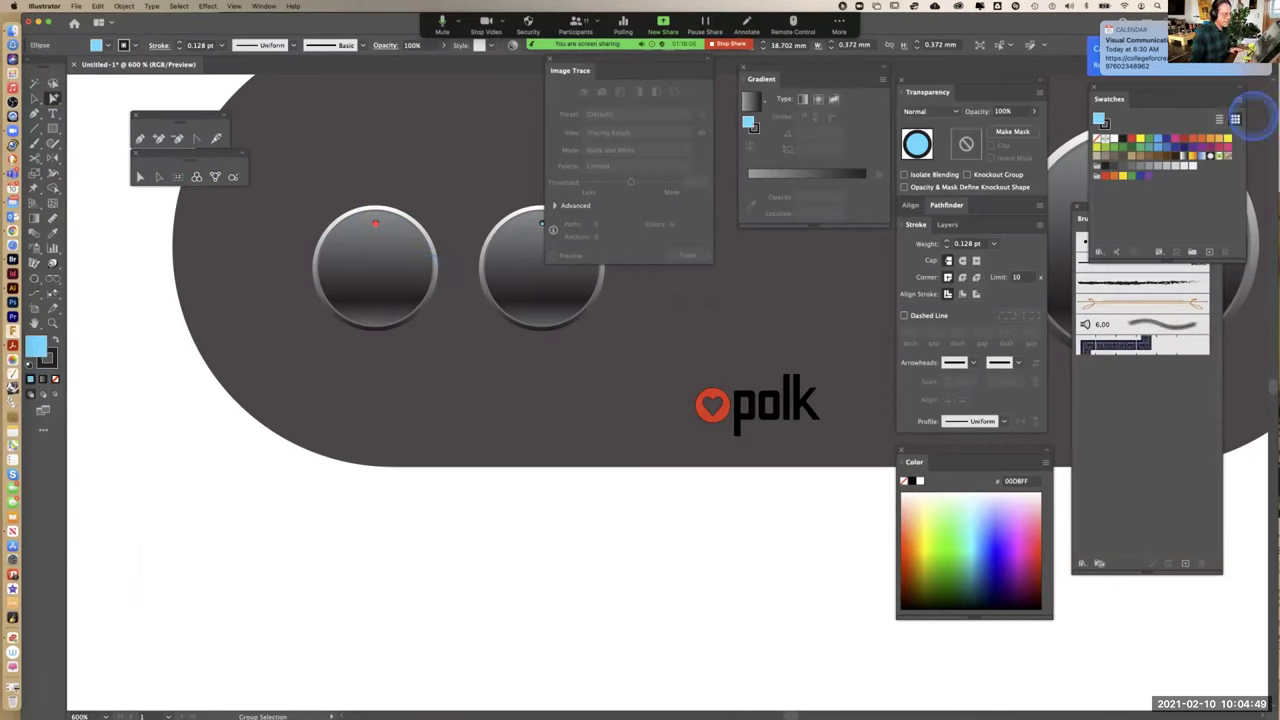
left_click(1141, 138)
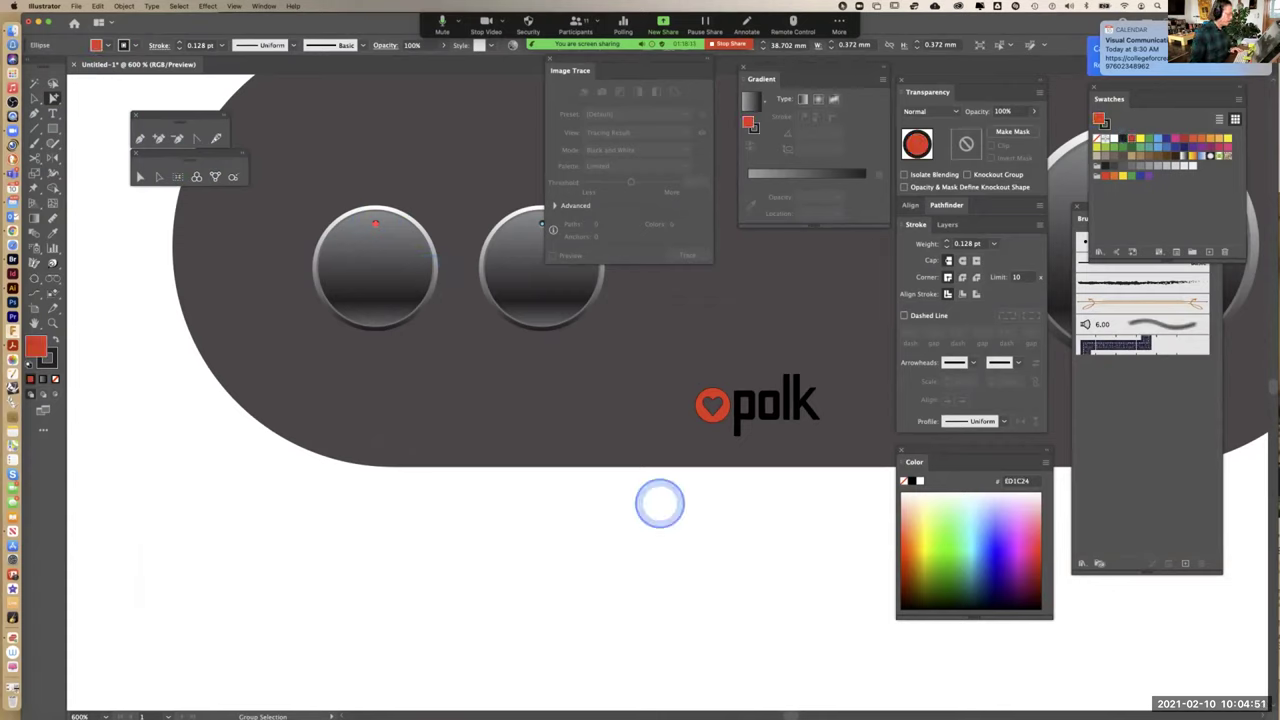
left_click(657, 545)
Colour the large knob's indicator dot yellow-green
scroll(570, 290, "right", 3)
scroll(534, 363, "up", 2)
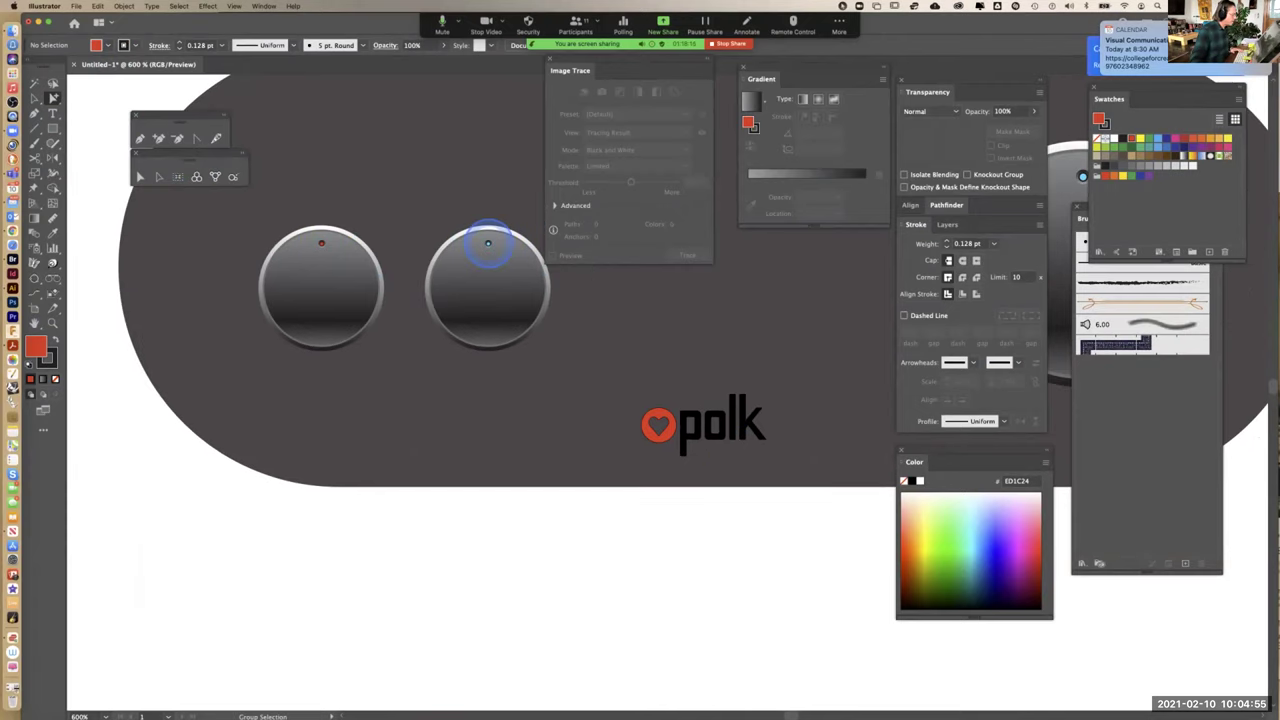
left_click_drag(718, 290, 400, 429)
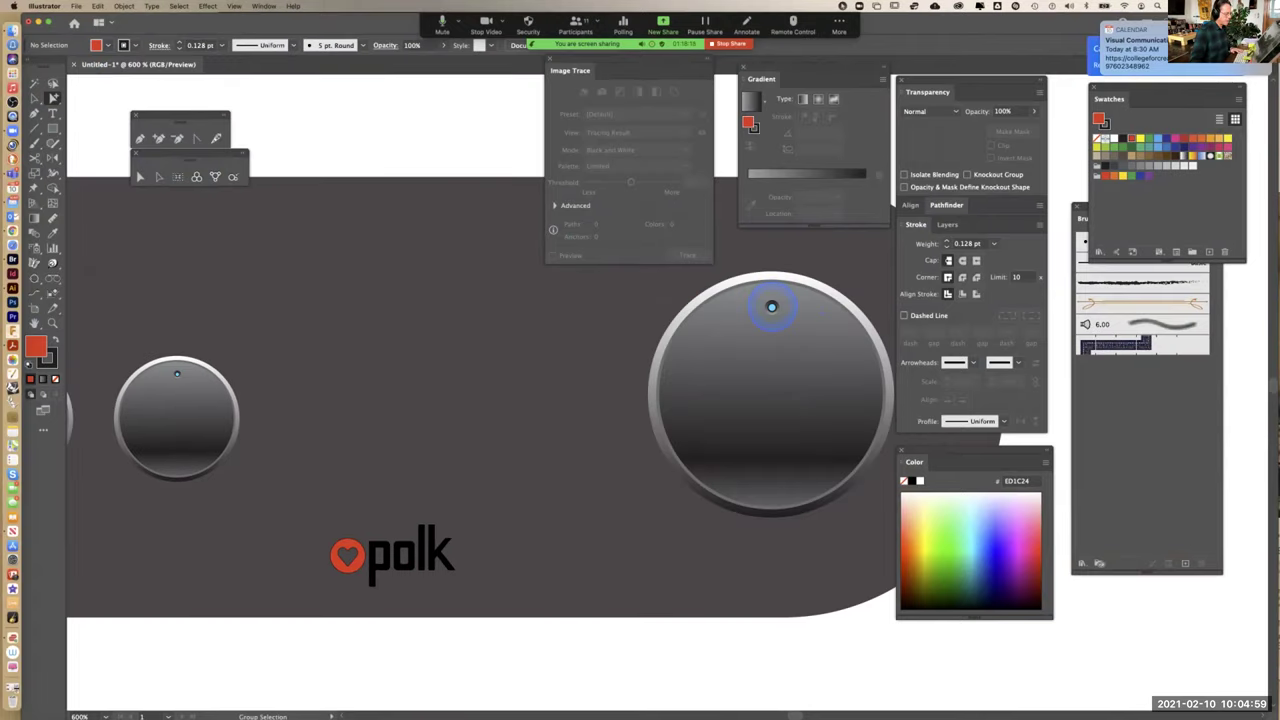
left_click(771, 306)
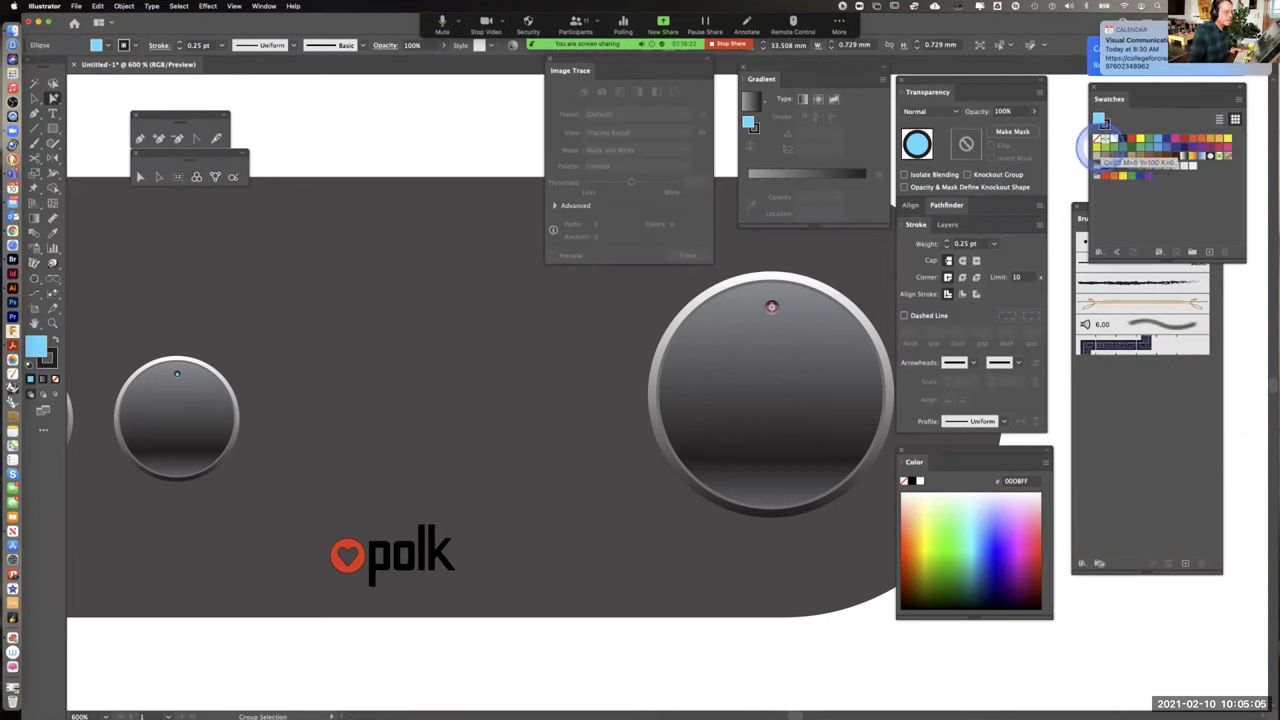
left_click(1100, 146)
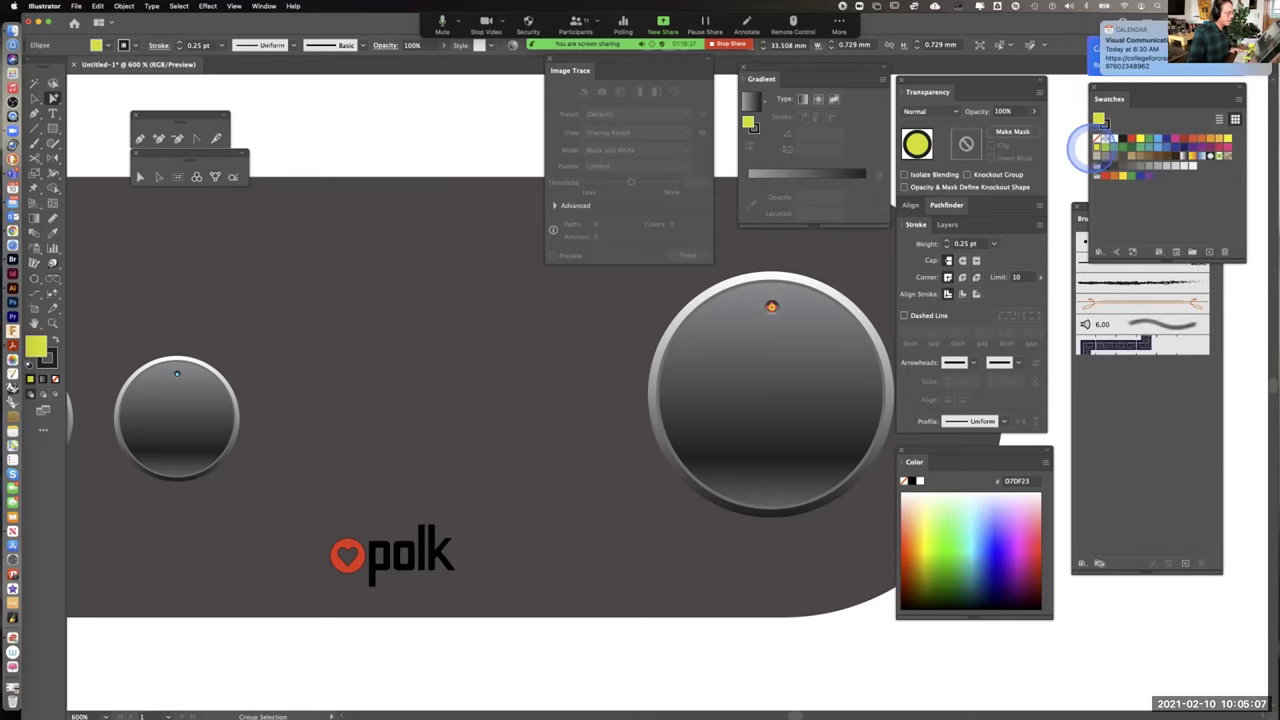
left_click(430, 110)
left_click_drag(500, 486, 642, 380)
Duplicate the footed amplifier's big knob to its left and scale the copy down
key("super+minus")
key("super+minus")
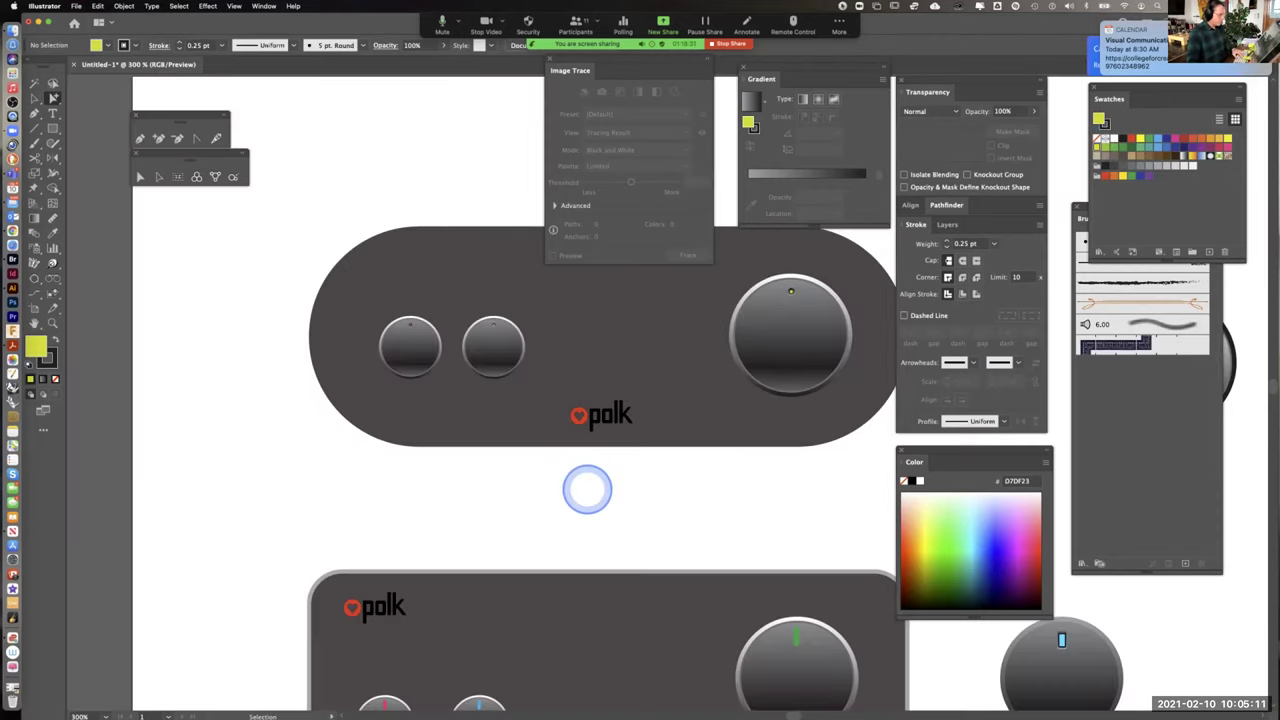
left_click_drag(600, 603, 618, 364)
left_click_drag(551, 477, 540, 246)
left_click_drag(663, 543, 514, 466)
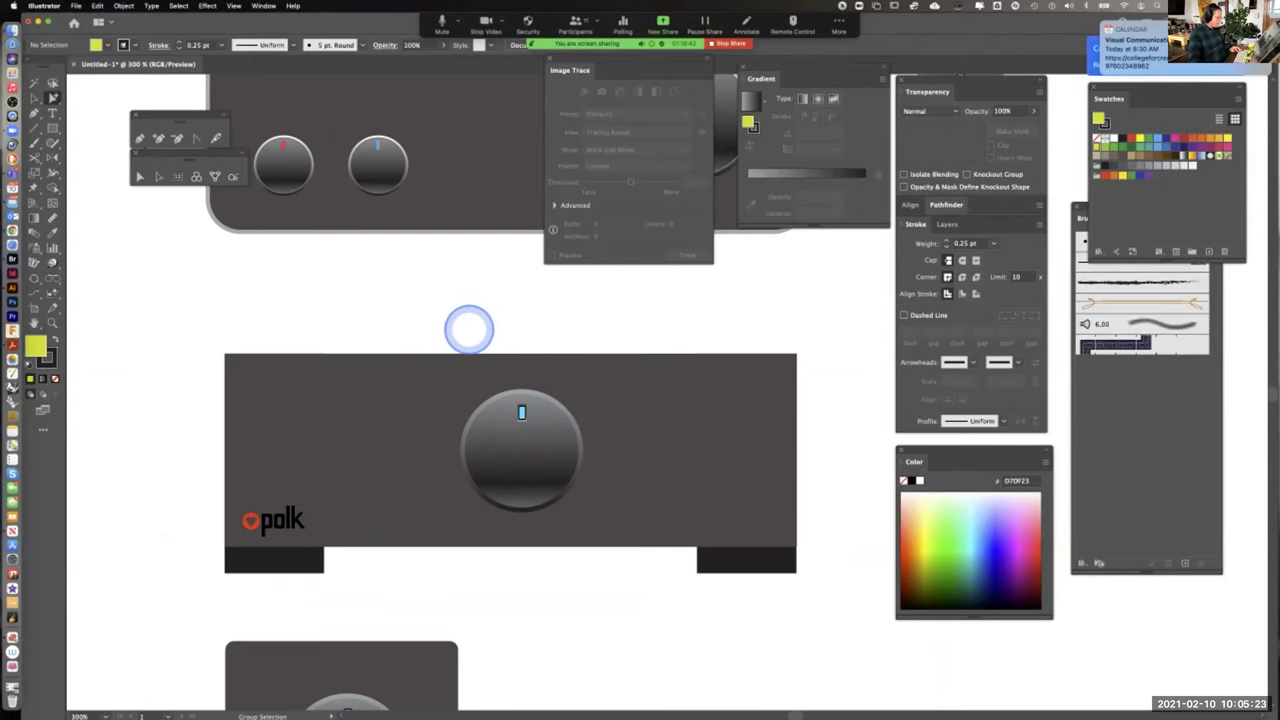
left_click_drag(446, 327, 591, 514)
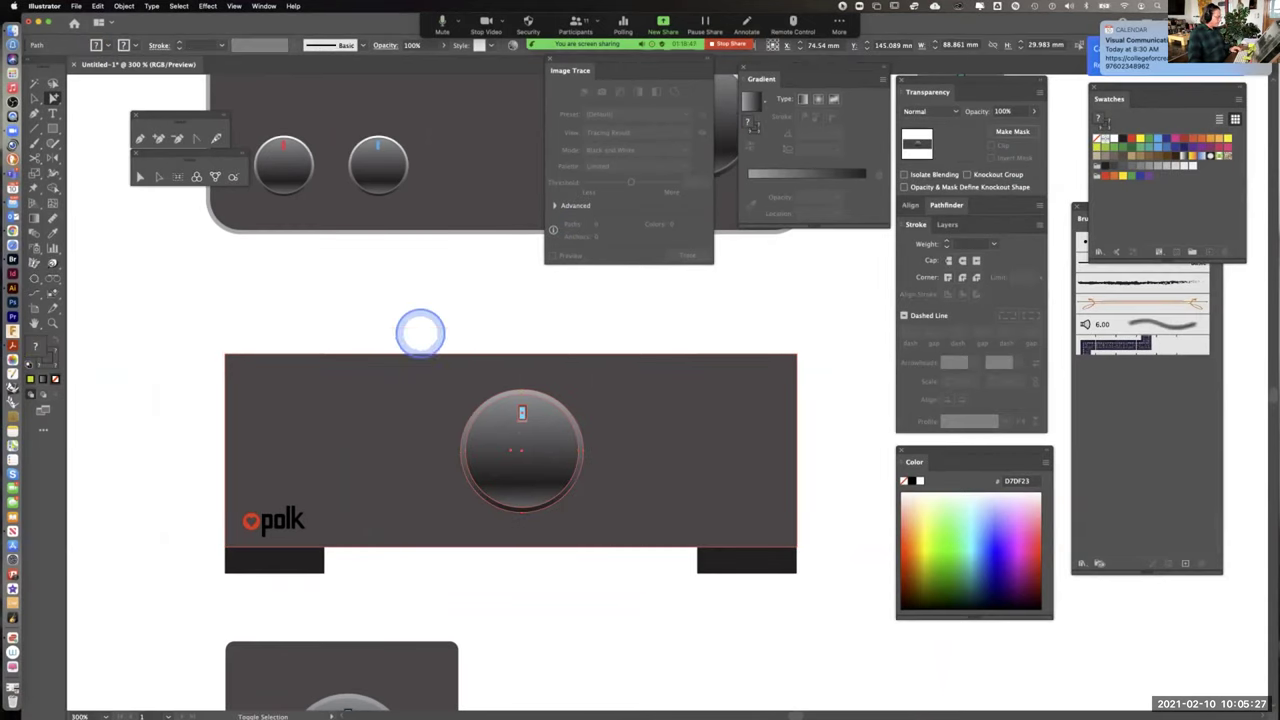
left_click_drag(505, 430, 361, 440)
left_click(34, 97)
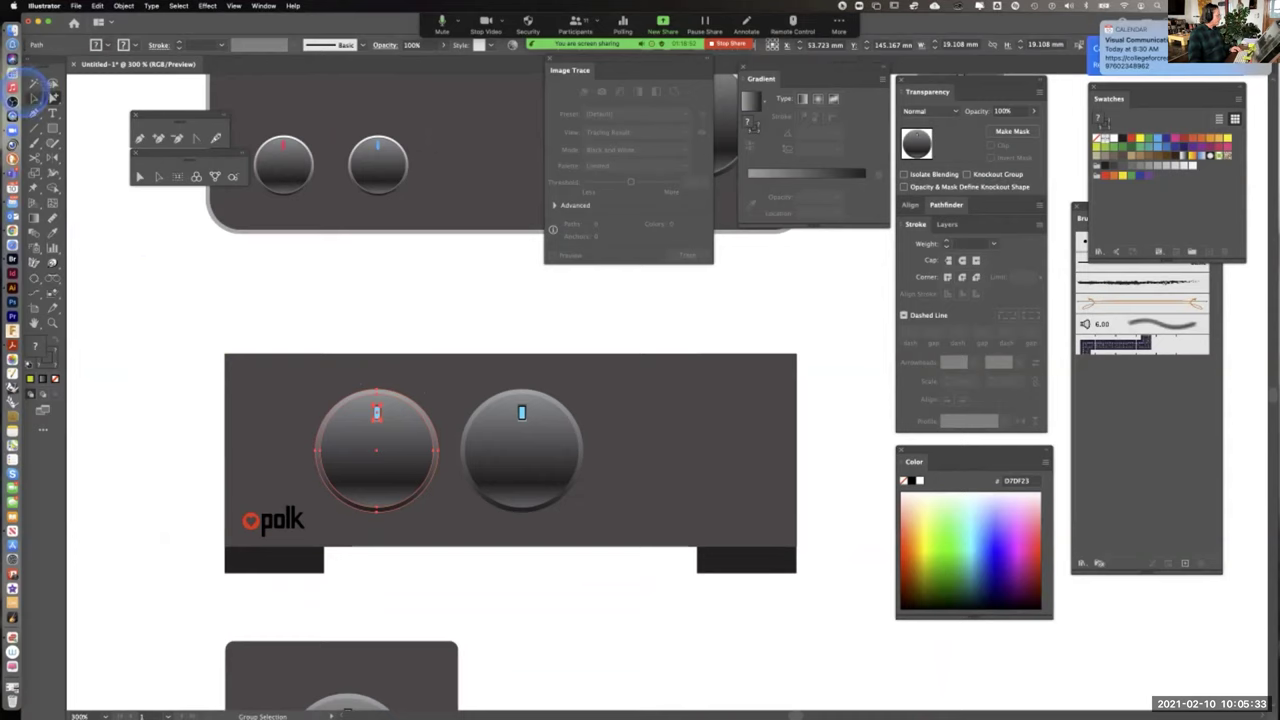
left_click_drag(435, 388, 311, 451)
left_click(383, 296)
key("super+equal")
left_click_drag(383, 296, 697, 383)
Make the left small knob's indicator red and the big knob's indicator green
left_click(55, 97, "alt")
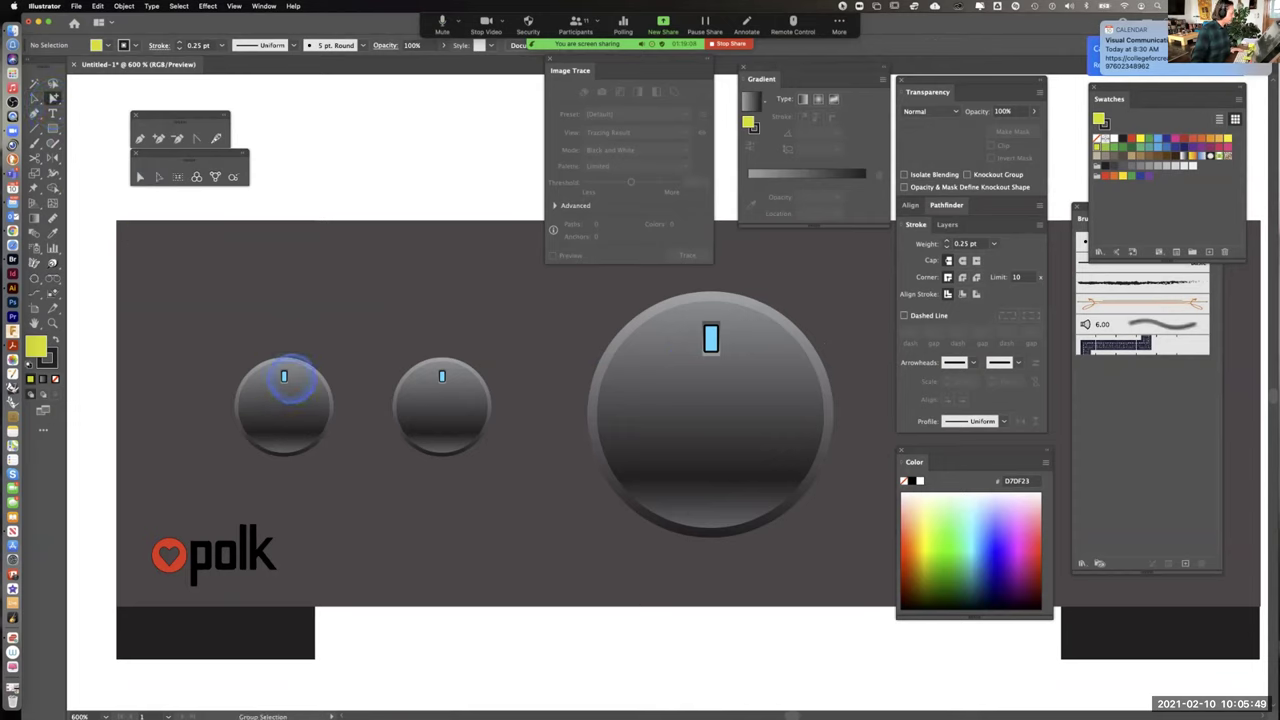
left_click(284, 376)
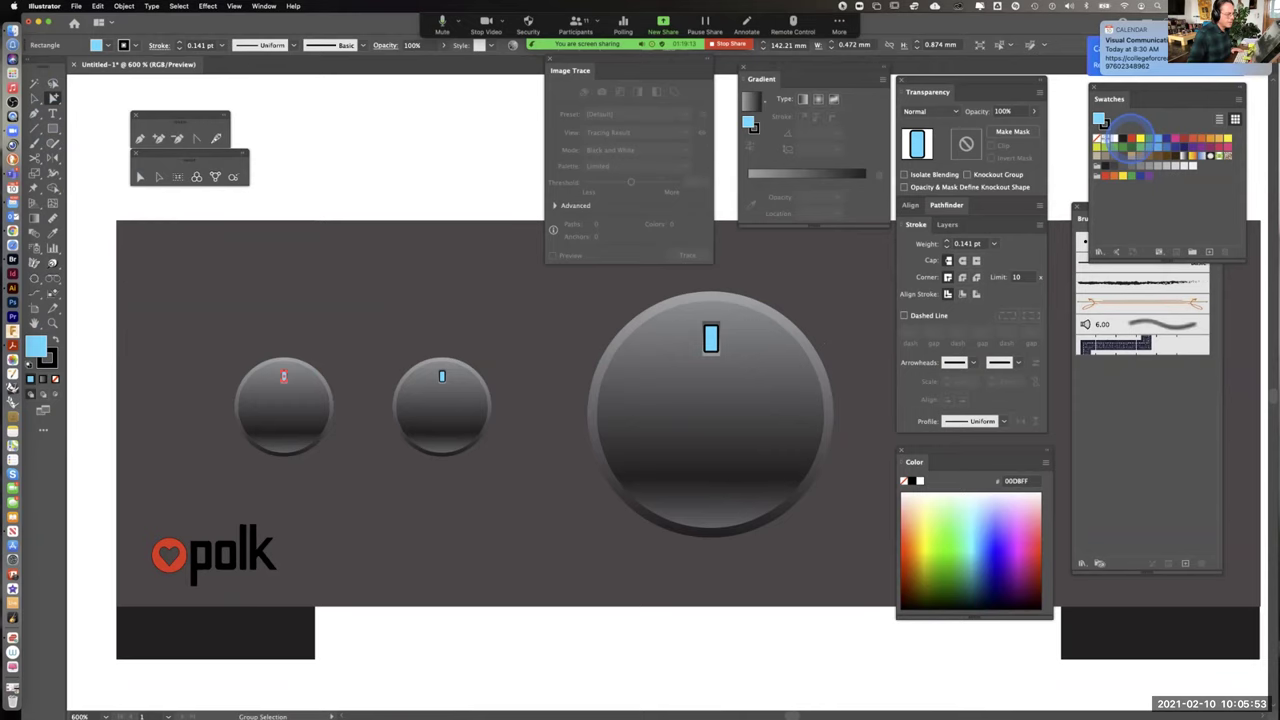
left_click(1125, 139)
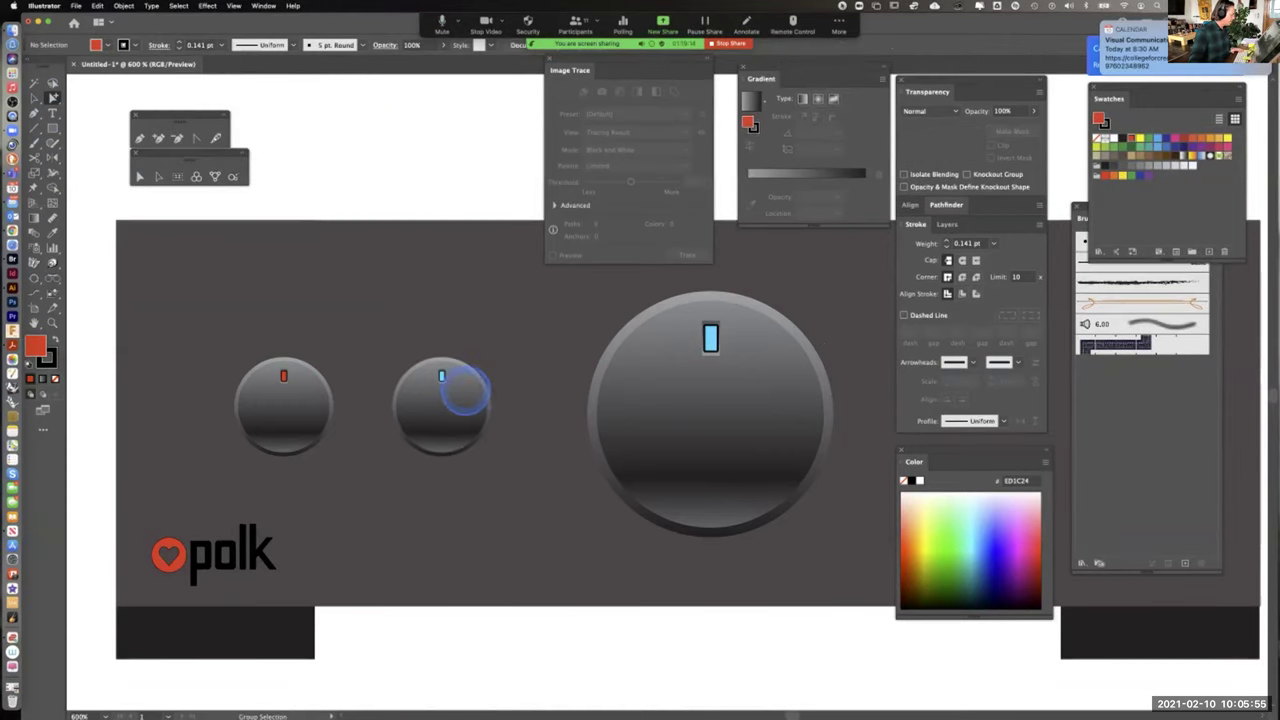
left_click(441, 376)
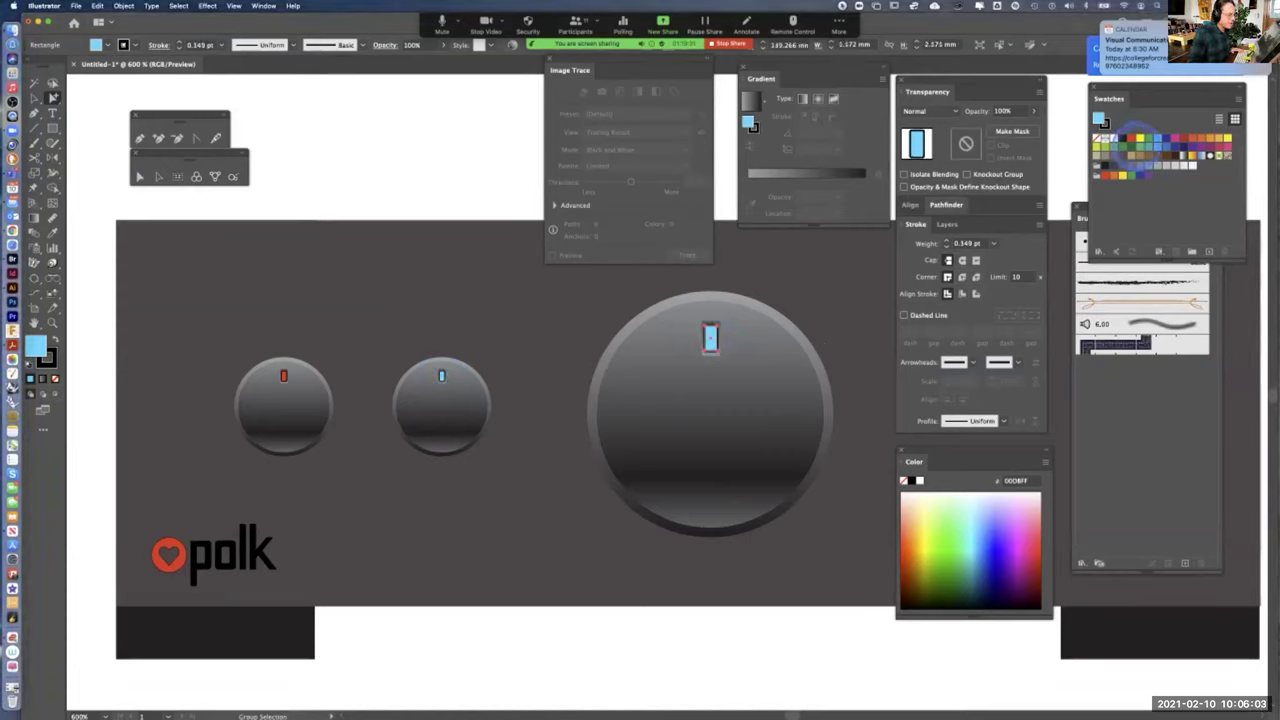
left_click(1140, 138)
left_click(413, 165)
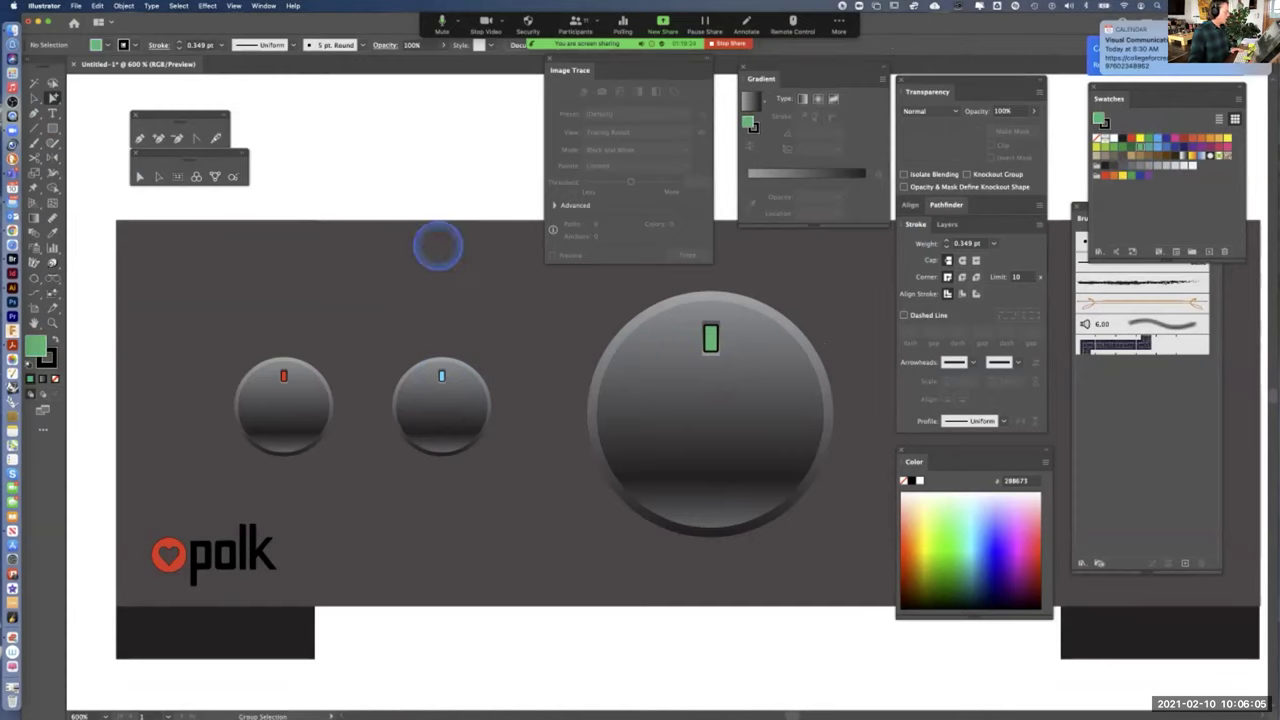
Move the big knob to the right, then undo the move
scroll(817, 456, "down", 5)
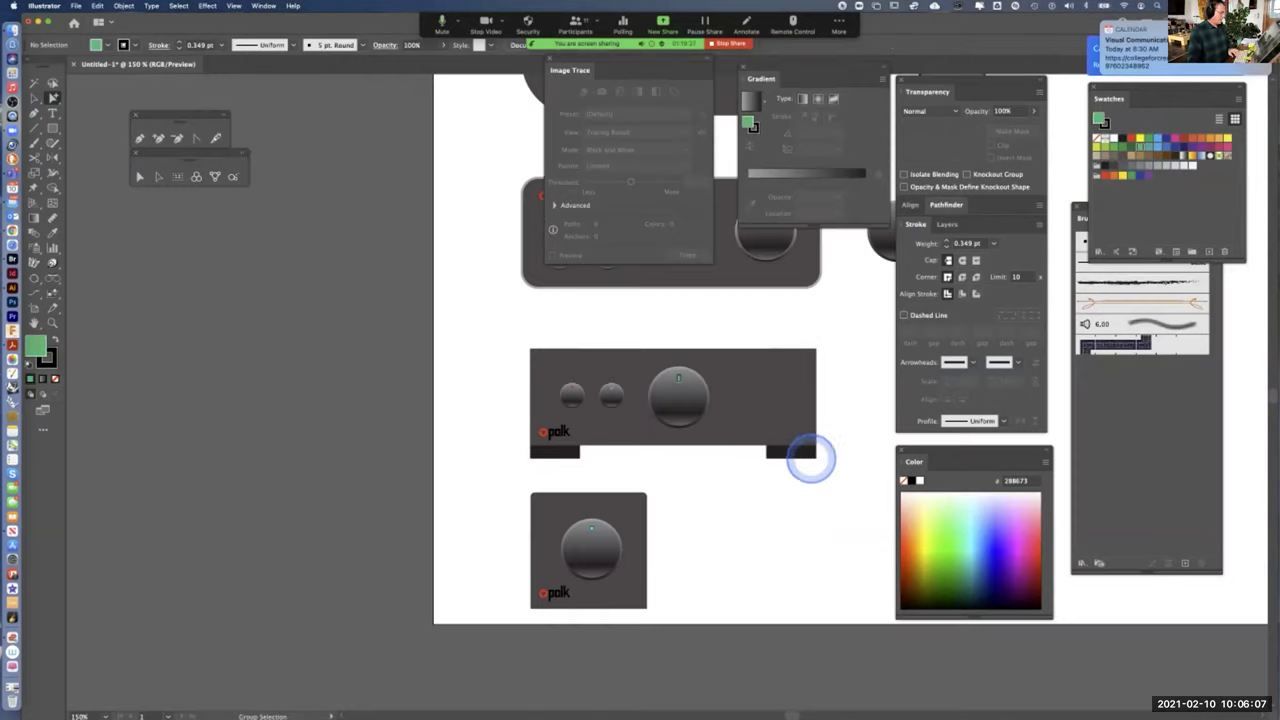
left_click_drag(687, 581, 740, 509)
key("super+equal")
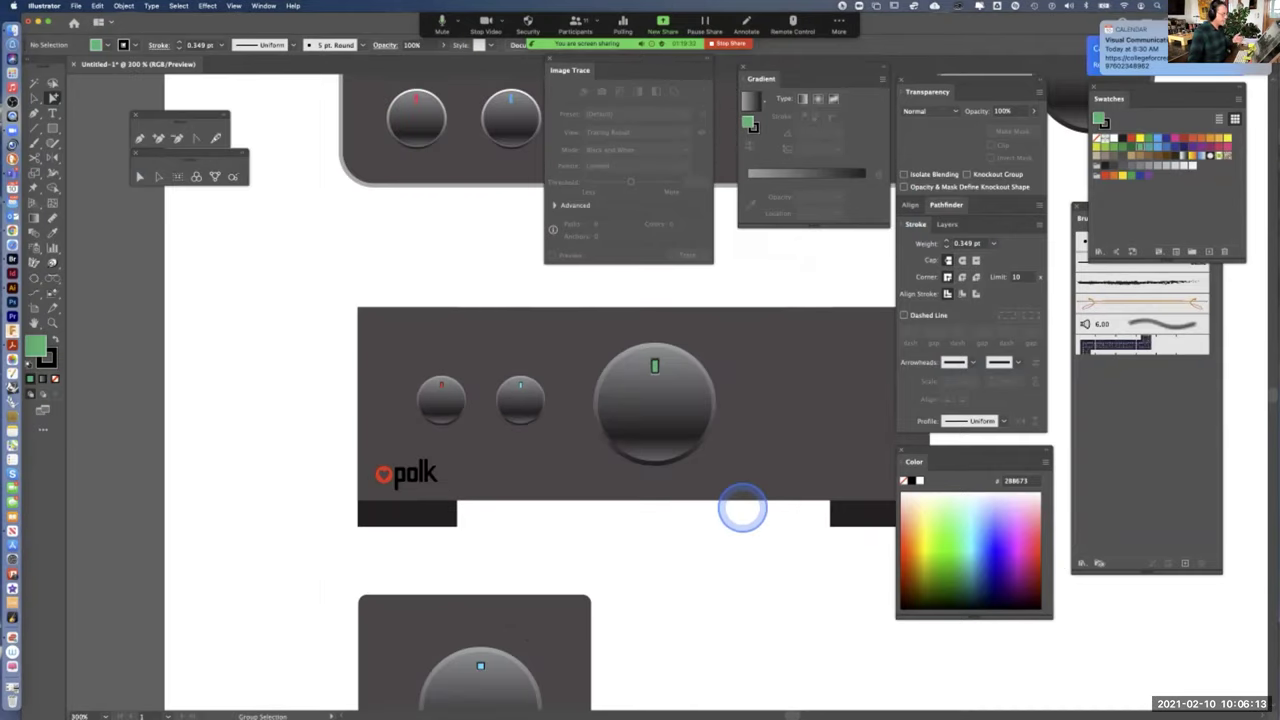
left_click_drag(500, 414, 403, 344)
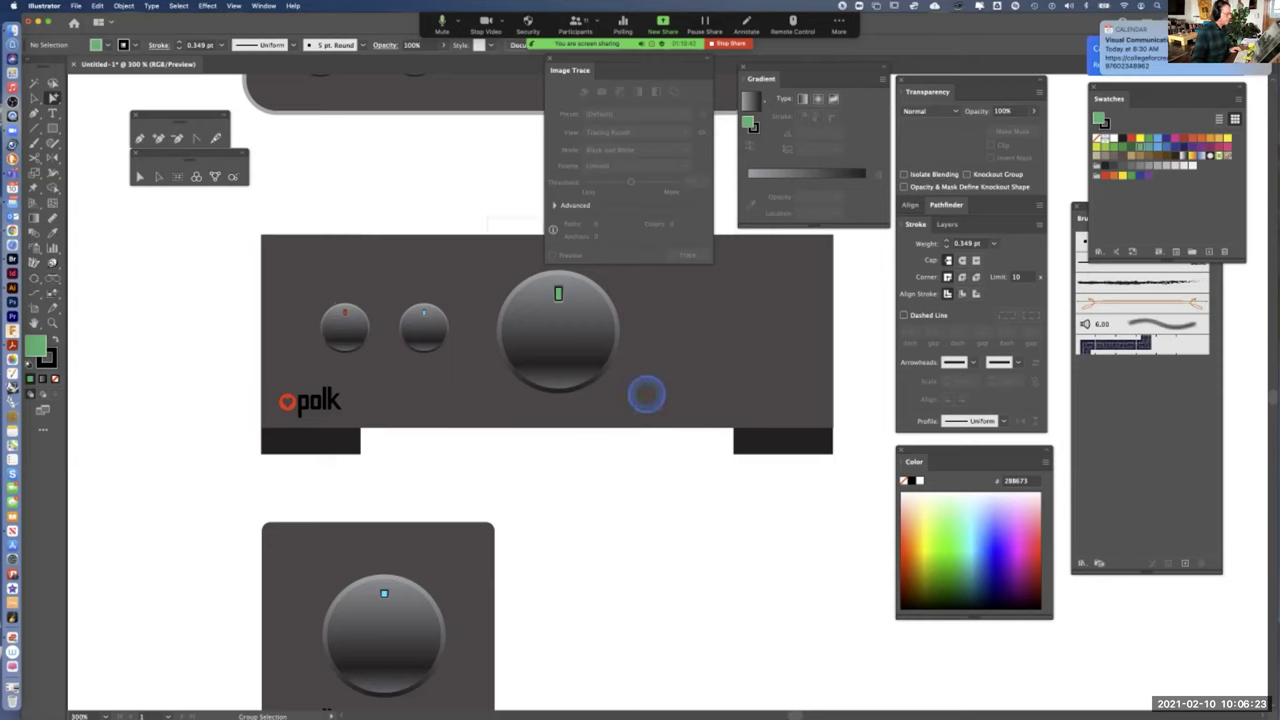
left_click(646, 395)
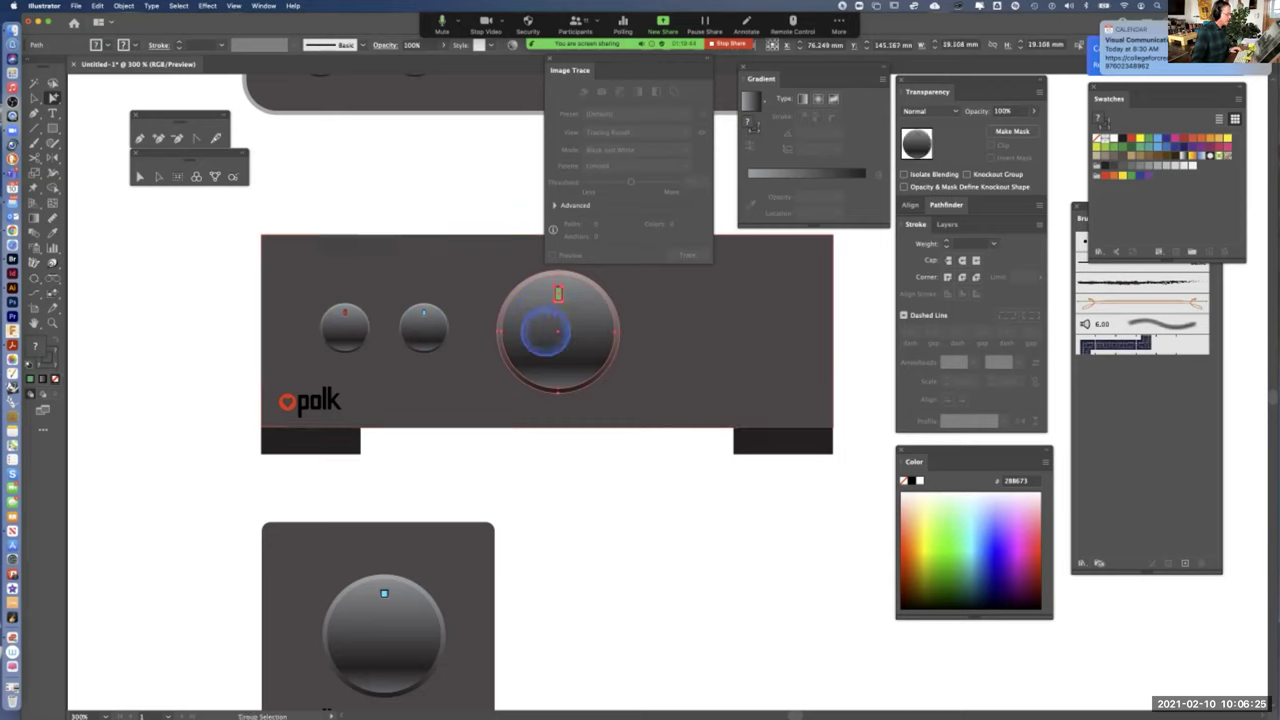
left_click_drag(550, 318, 640, 338)
key("cmd+z")
left_click(443, 202)
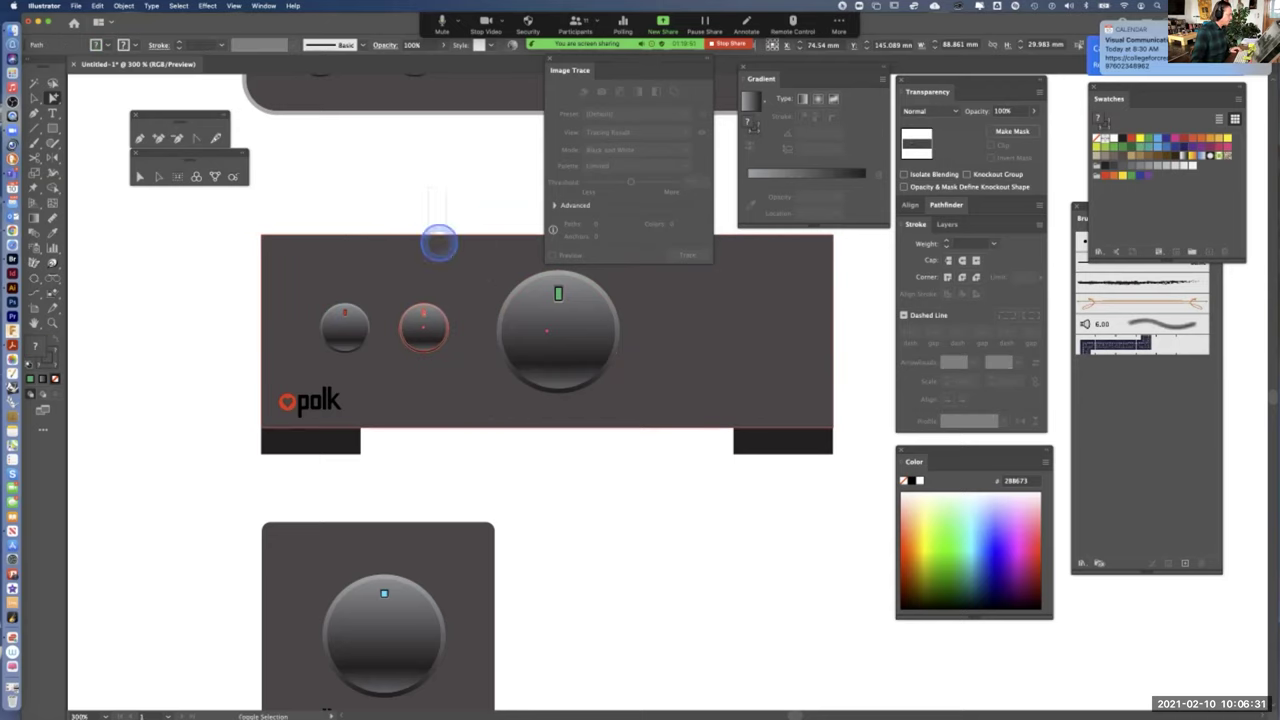
Copy the second small knob to the panel's right side
left_click(428, 328)
left_click_drag(437, 335, 731, 394)
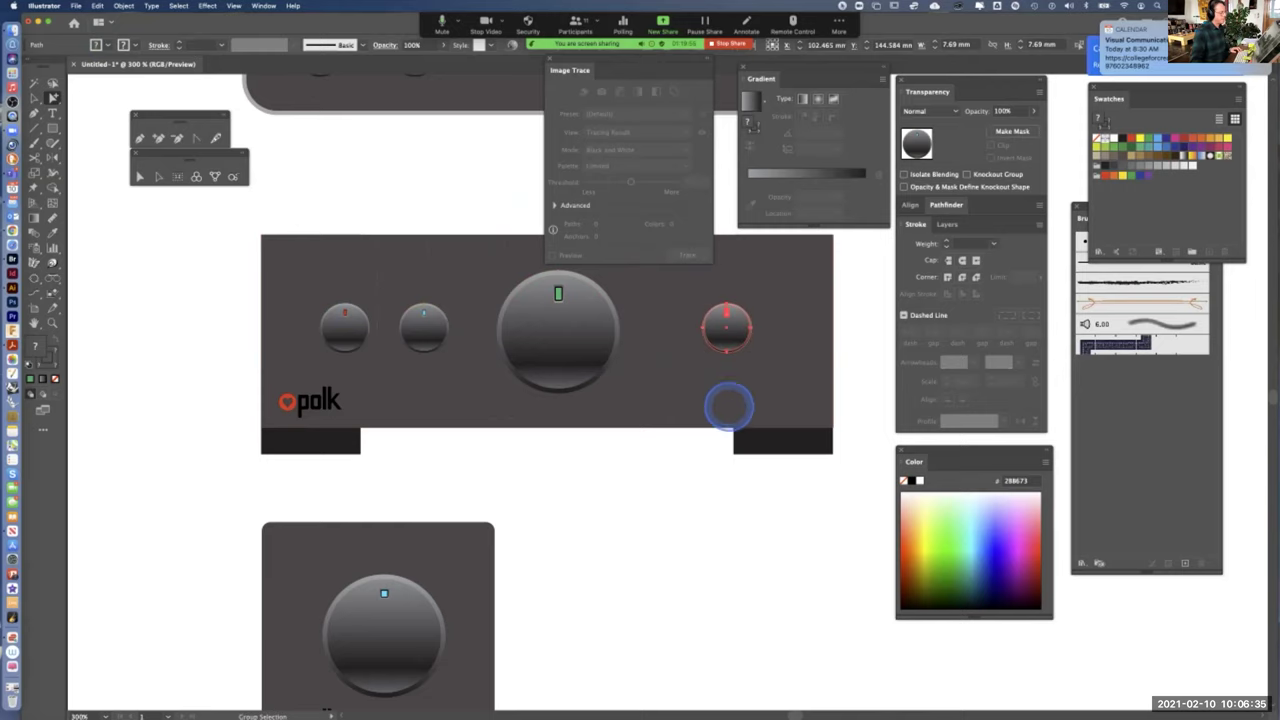
left_click(712, 537)
key("super+minus")
key("super+minus")
key("super+minus")
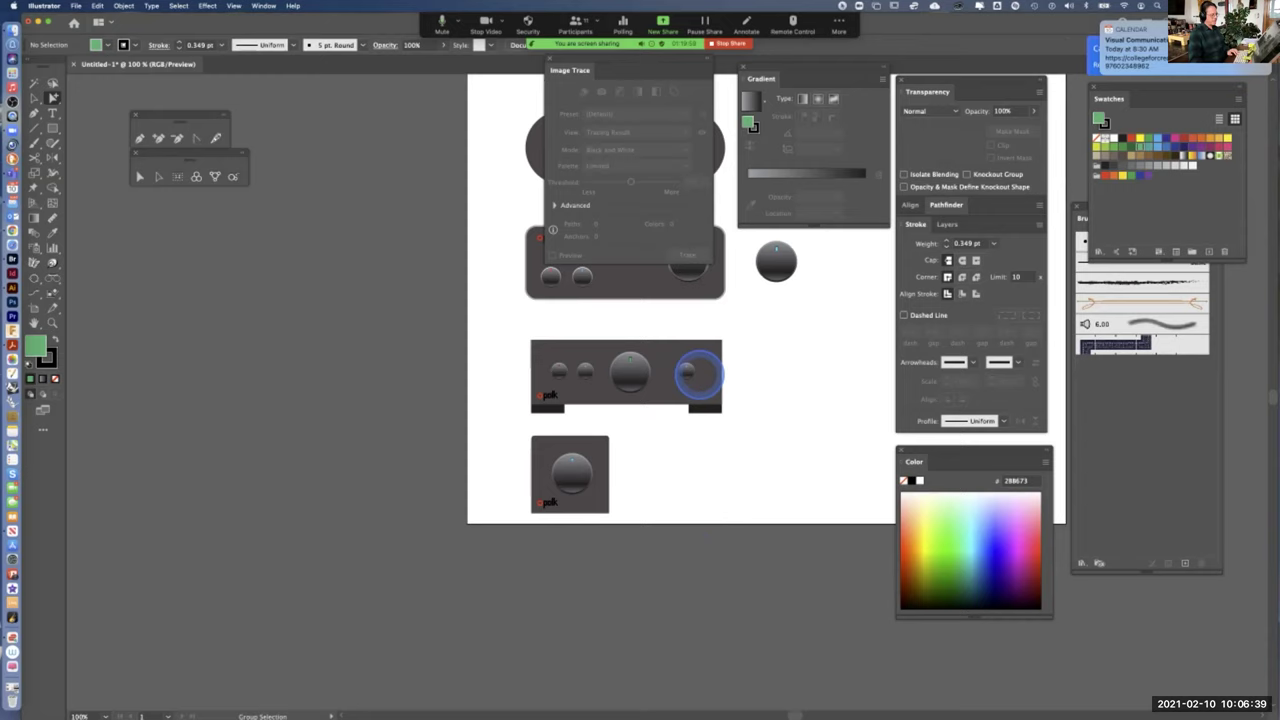
Close the Image Trace panel and zoom to 400% on the amplifier panel
left_click_drag(786, 329, 646, 337)
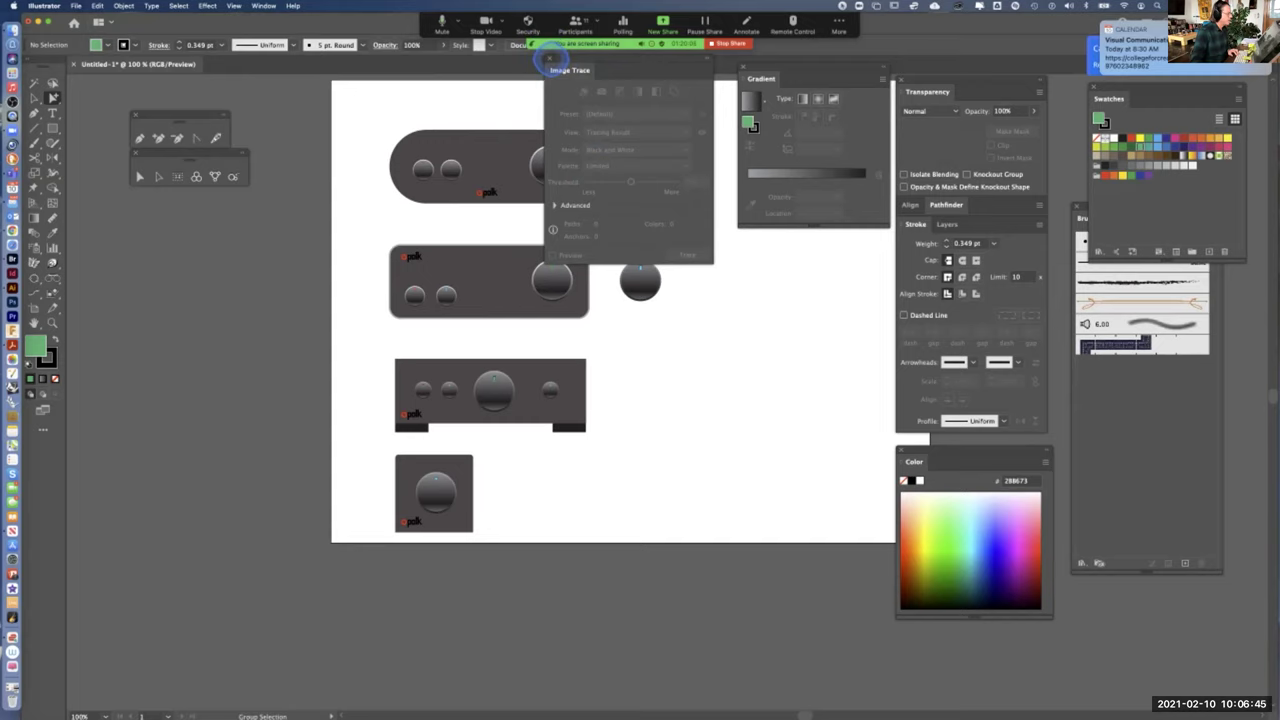
left_click(549, 59)
key("super+equal")
key("super+equal")
key("super+equal")
key("super+equal")
left_click_drag(466, 441, 981, 399)
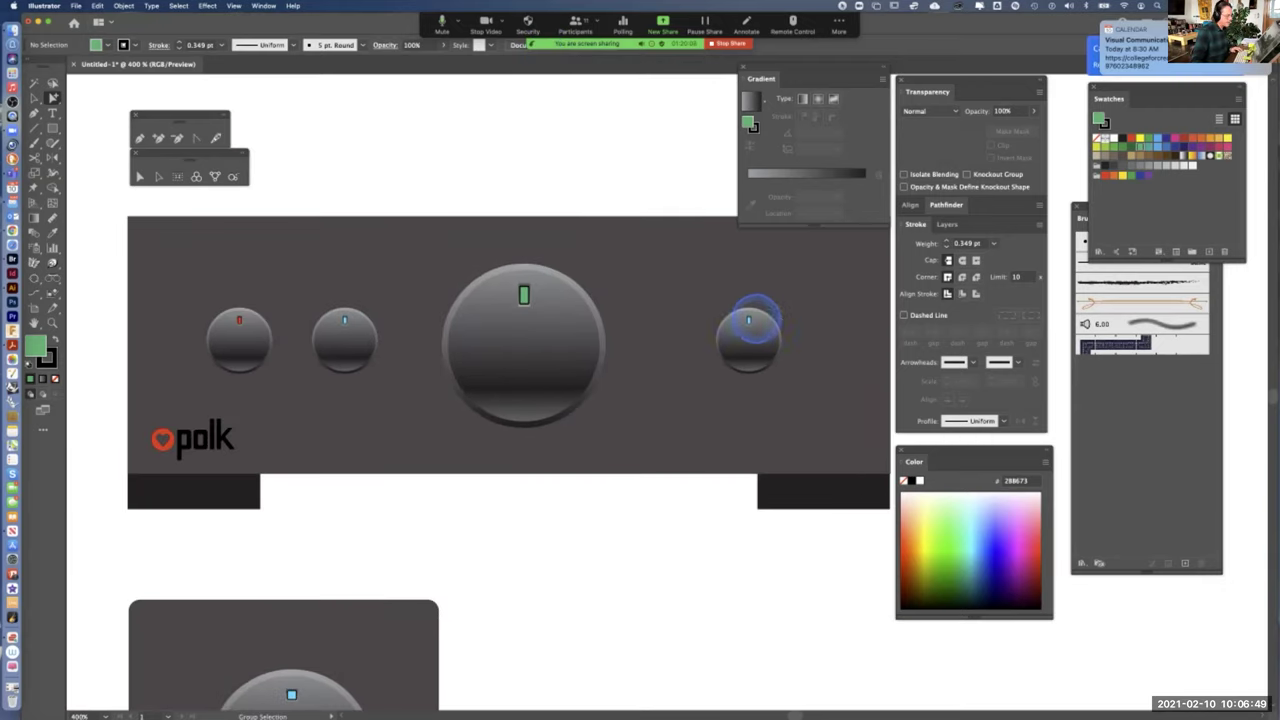
Colour the rightmost small knob's indicator orange (#F7941D)
left_click(760, 331)
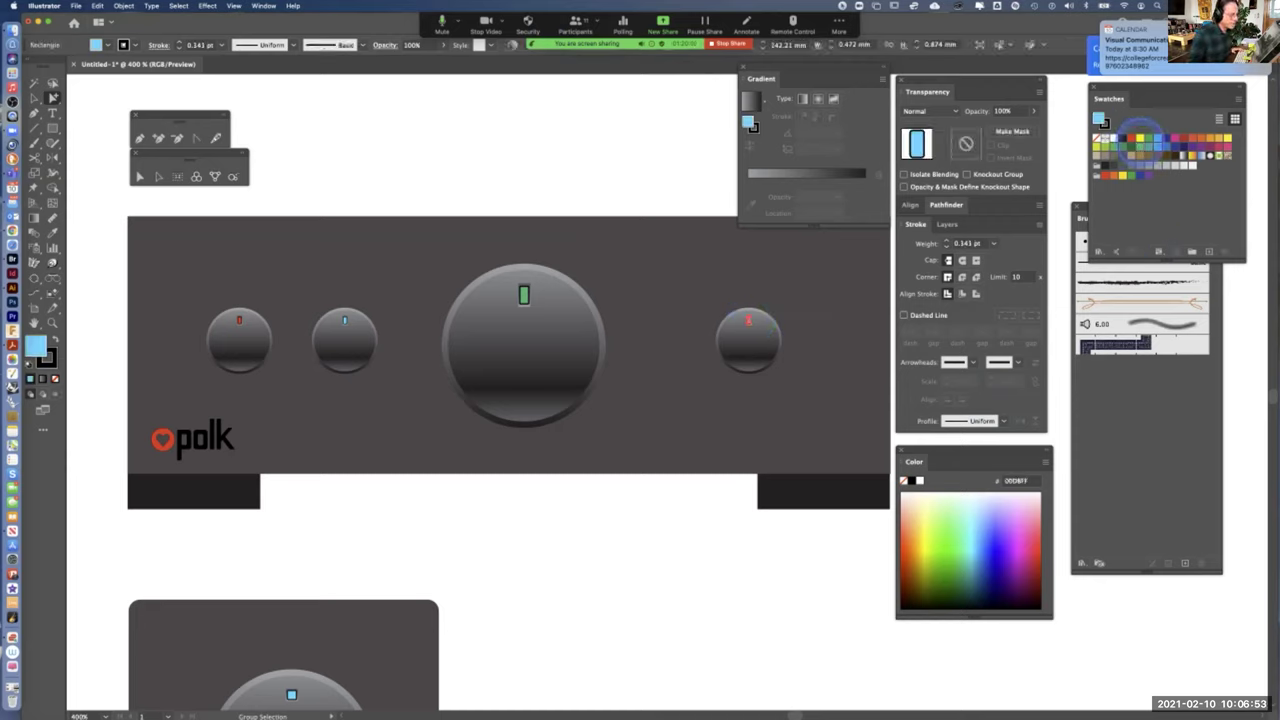
left_click(1208, 138)
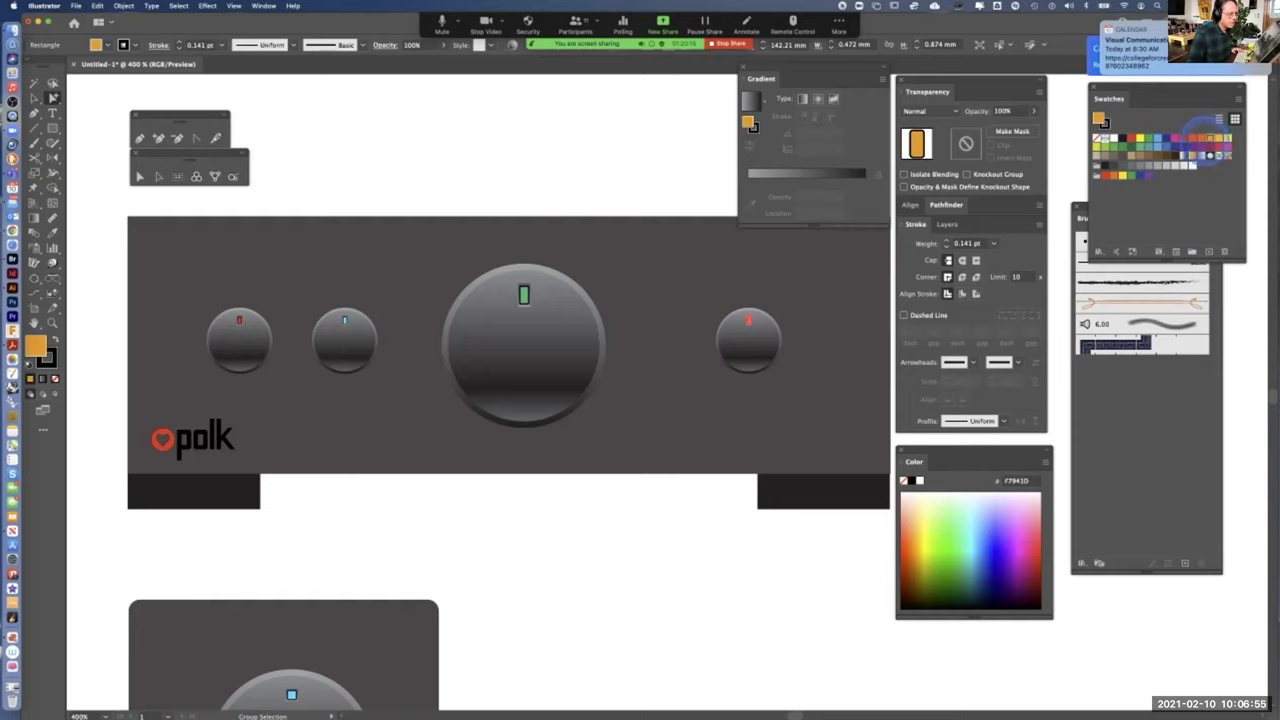
left_click(588, 143)
left_click_drag(635, 262, 592, 258)
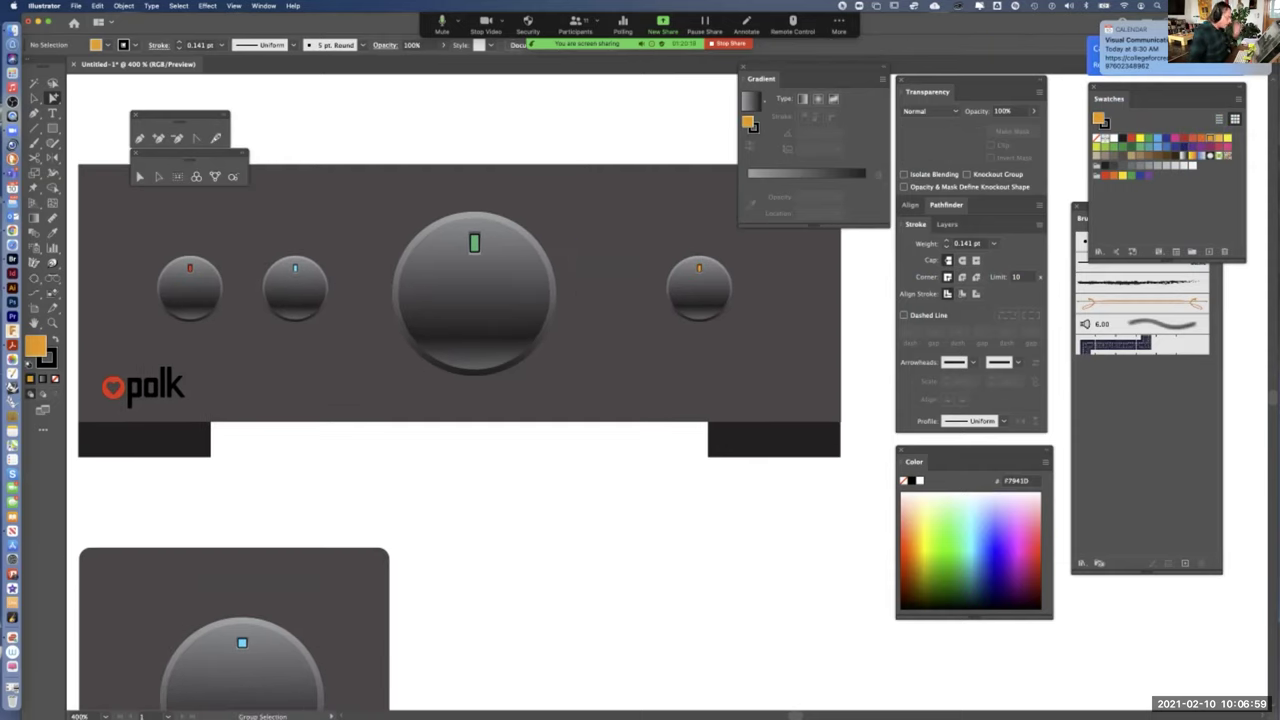
left_click_drag(425, 265, 545, 263)
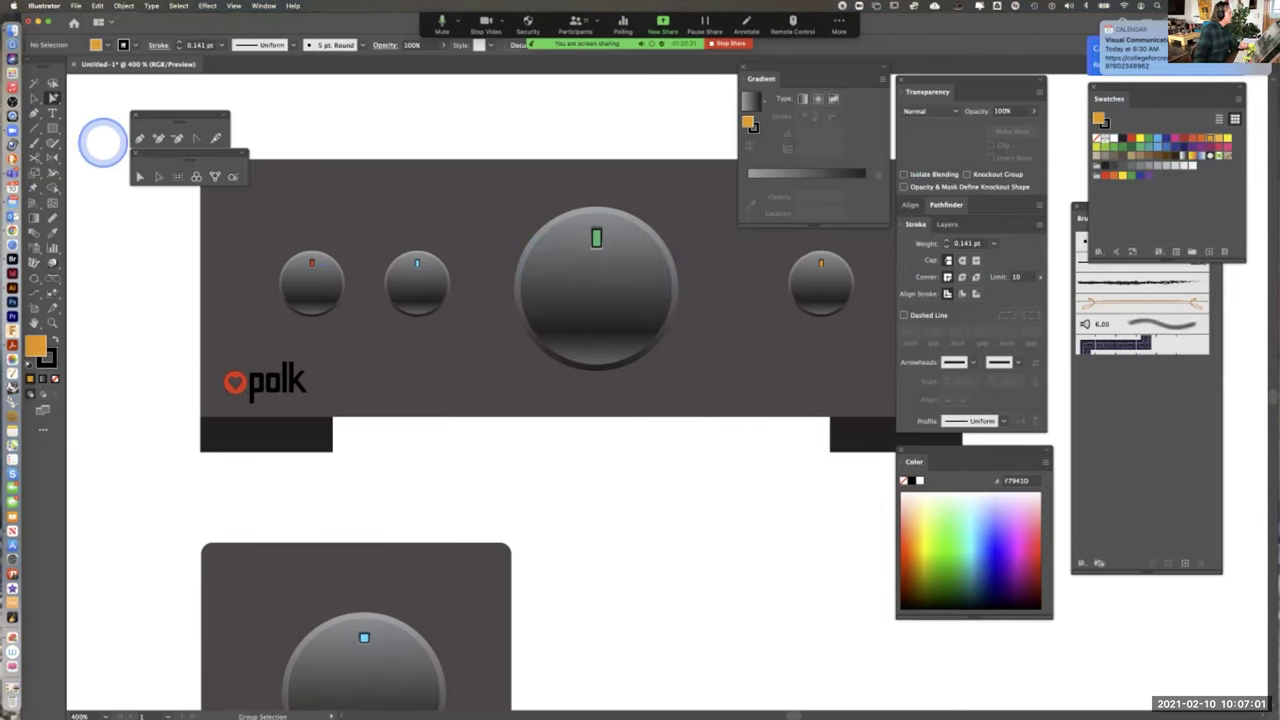
left_click(54, 114)
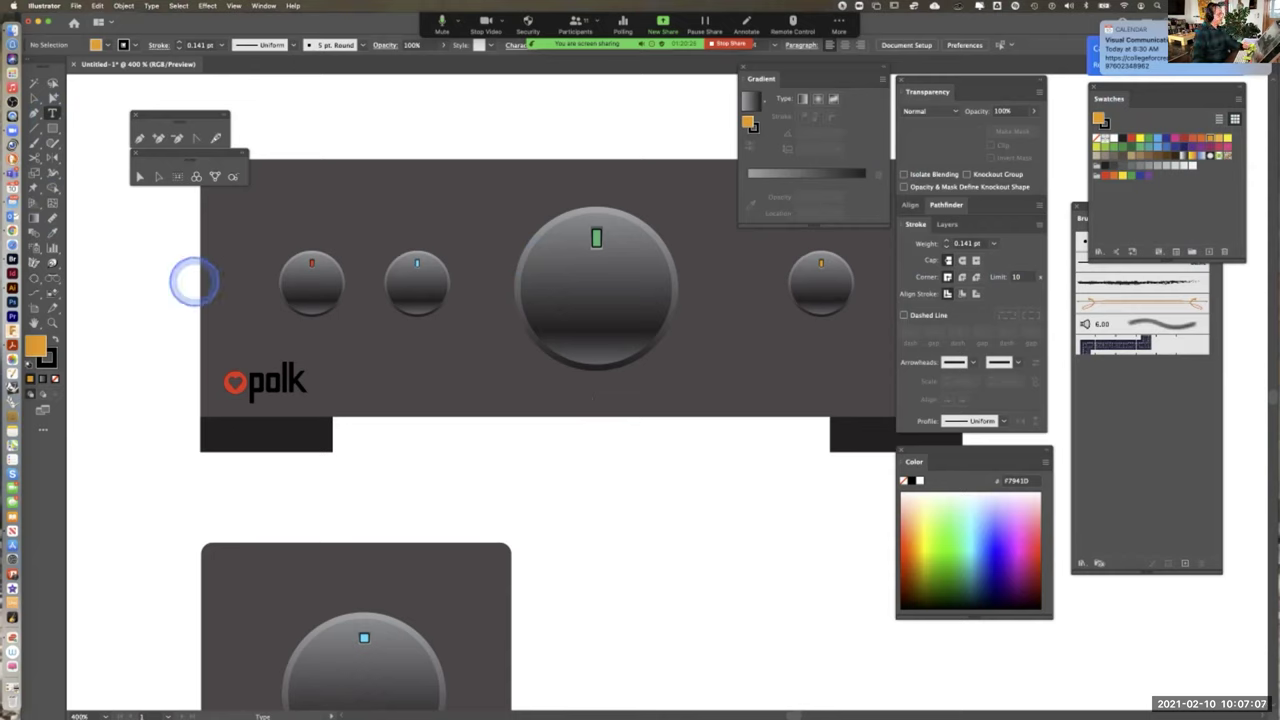
Create a text object below the amplifier reading BASS
left_click(54, 114)
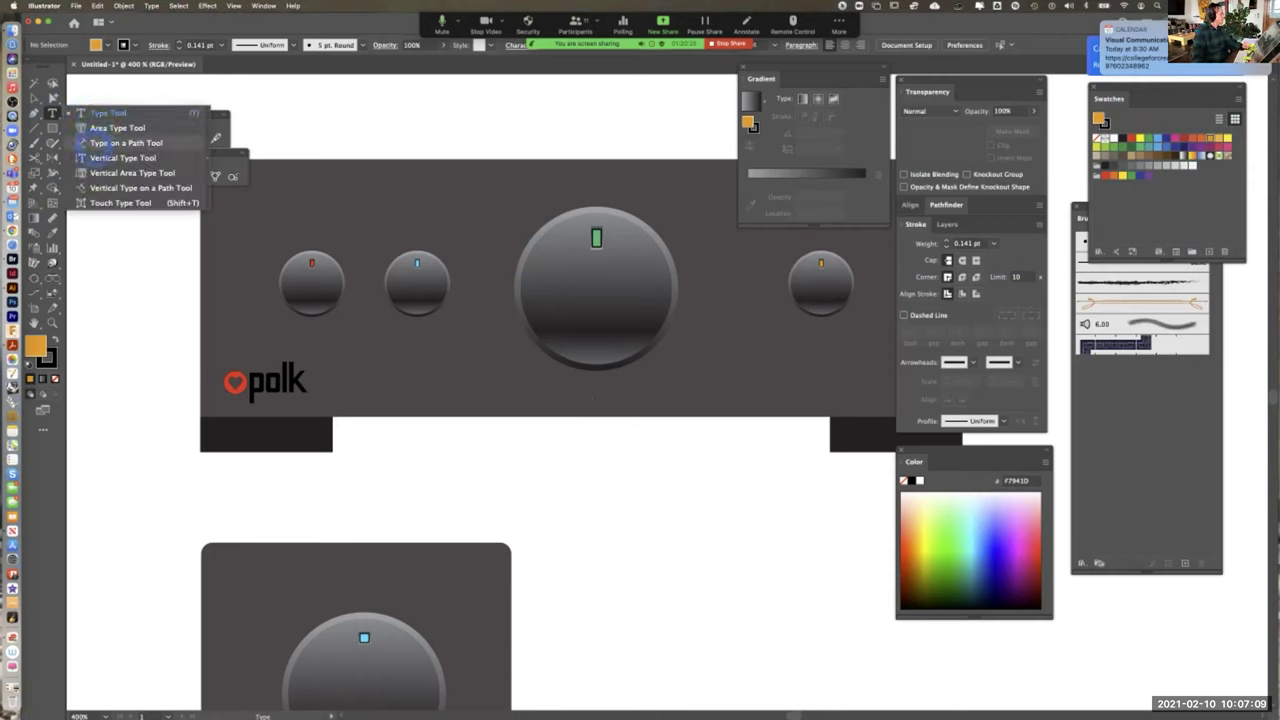
left_click(100, 113)
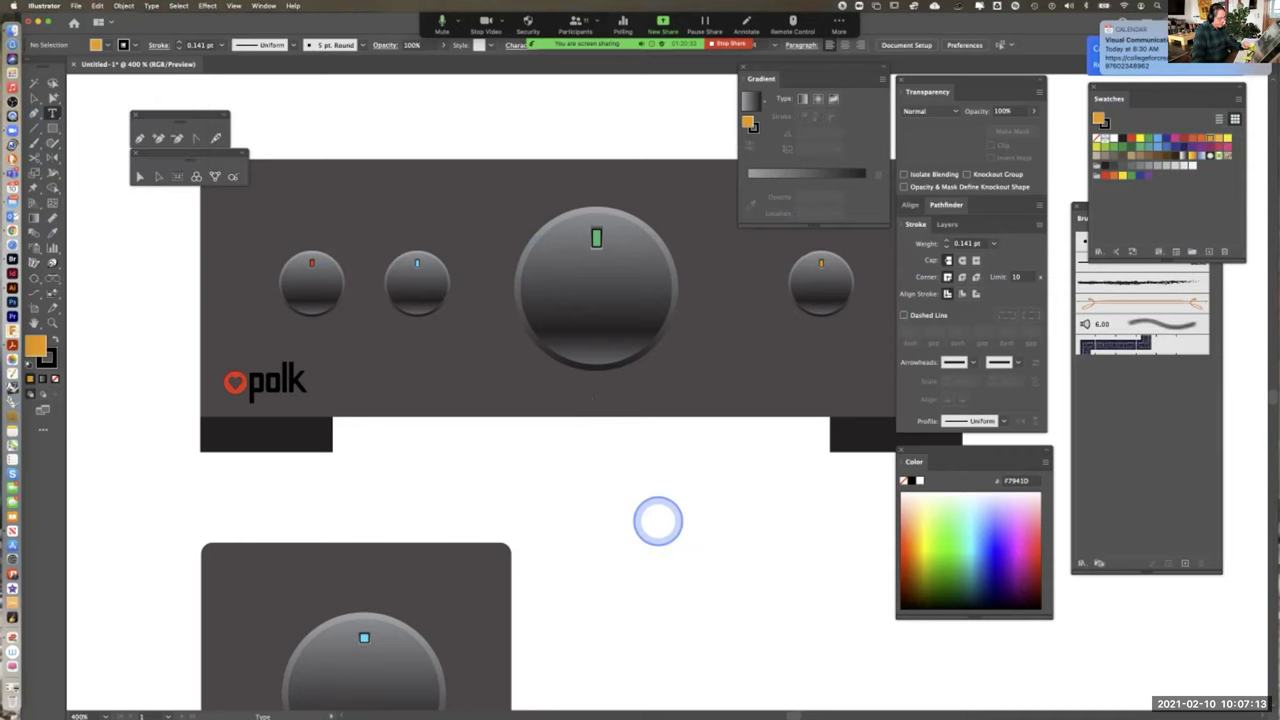
left_click(658, 521)
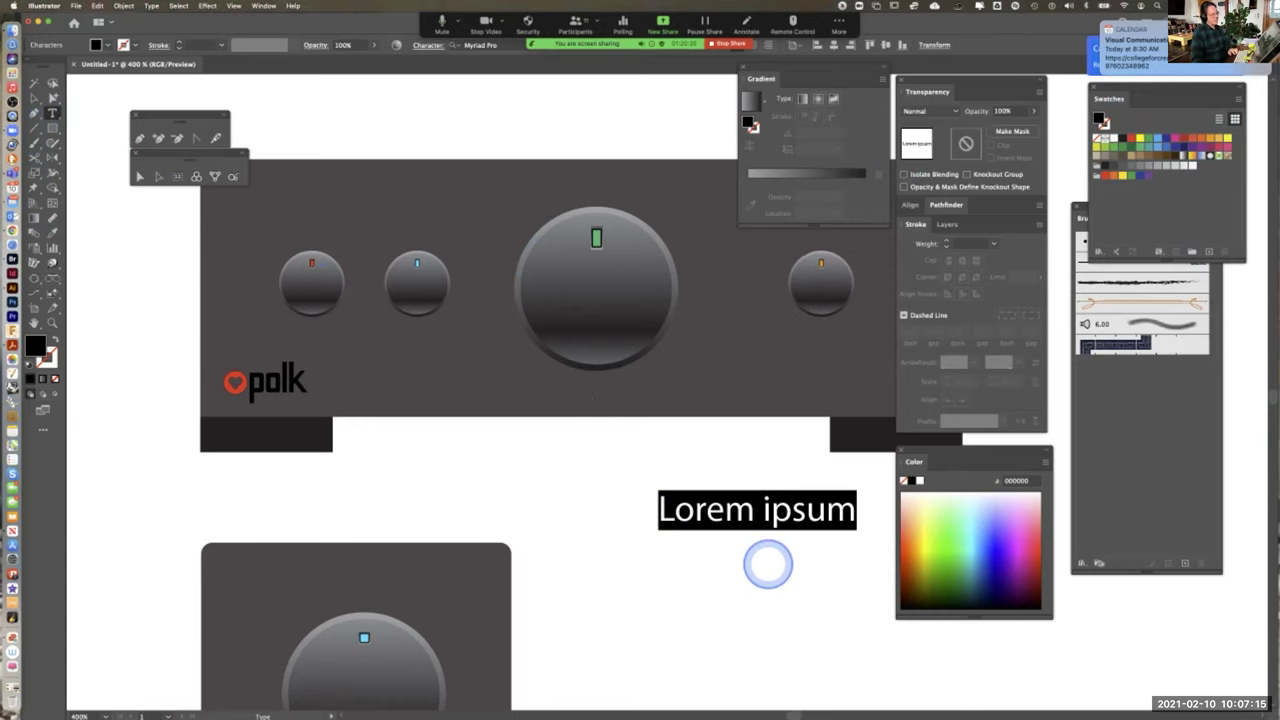
triple_click(672, 509)
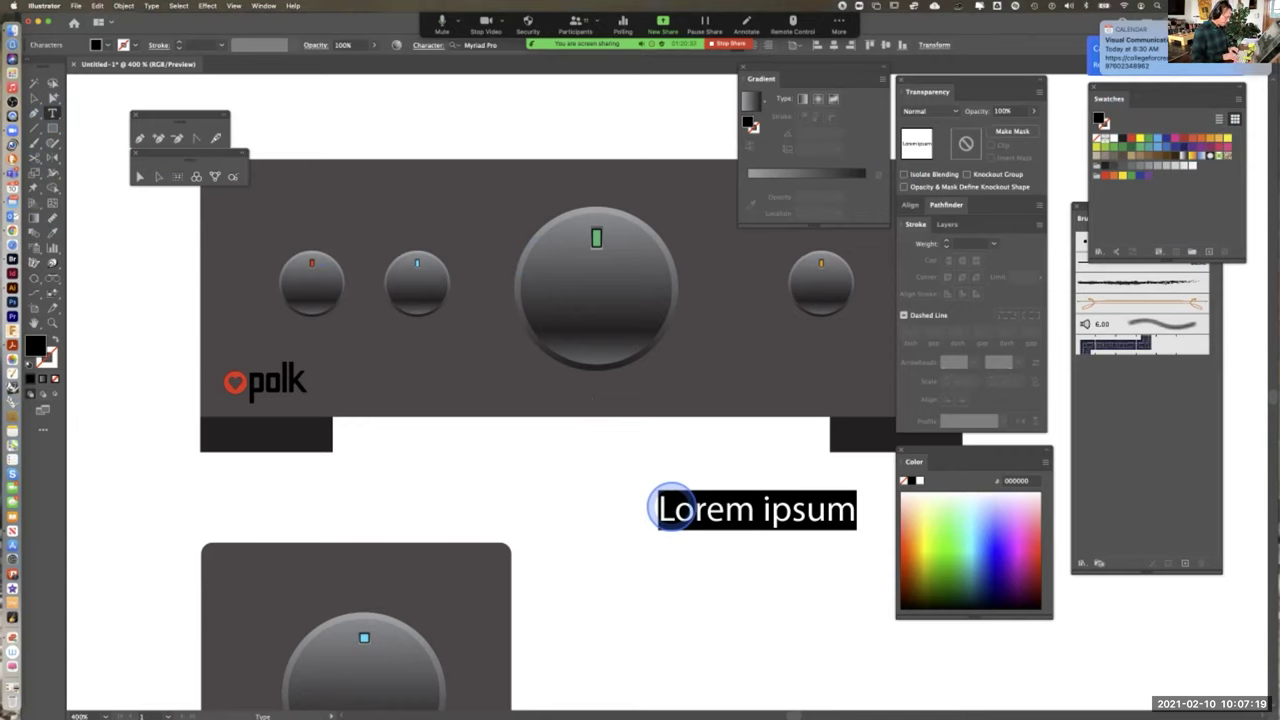
type("BASS")
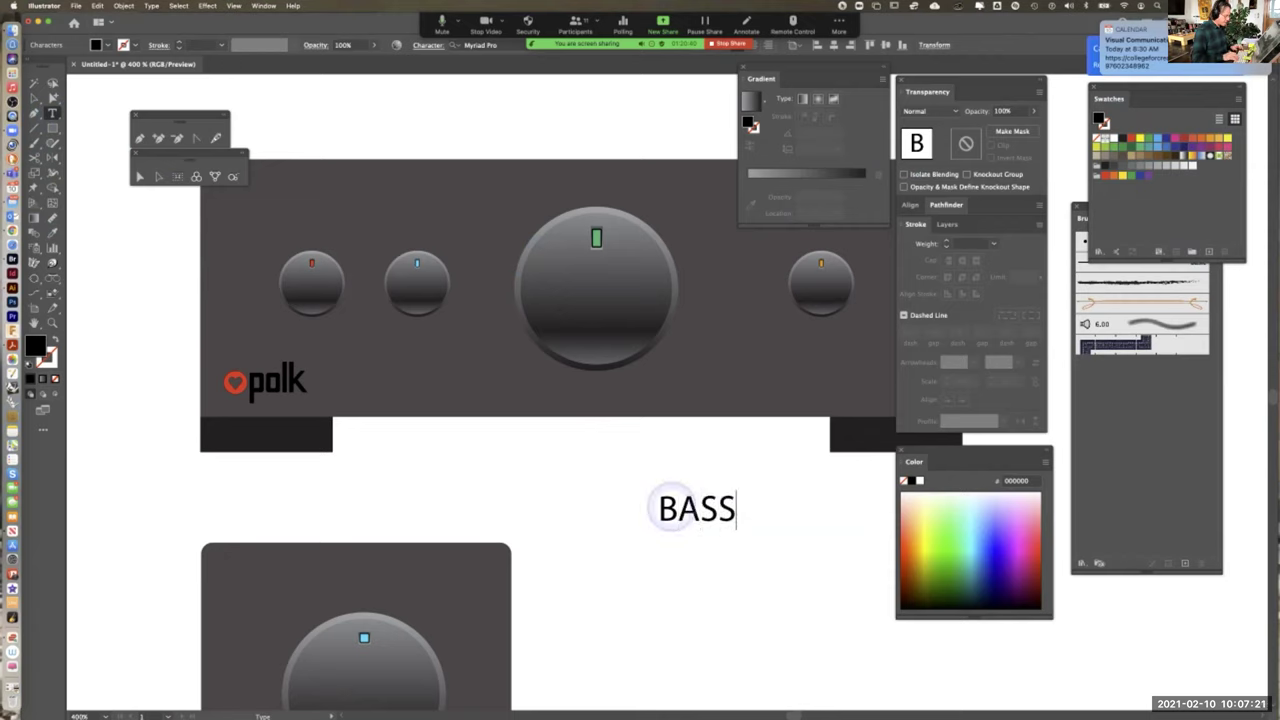
left_click_drag(740, 508, 601, 508)
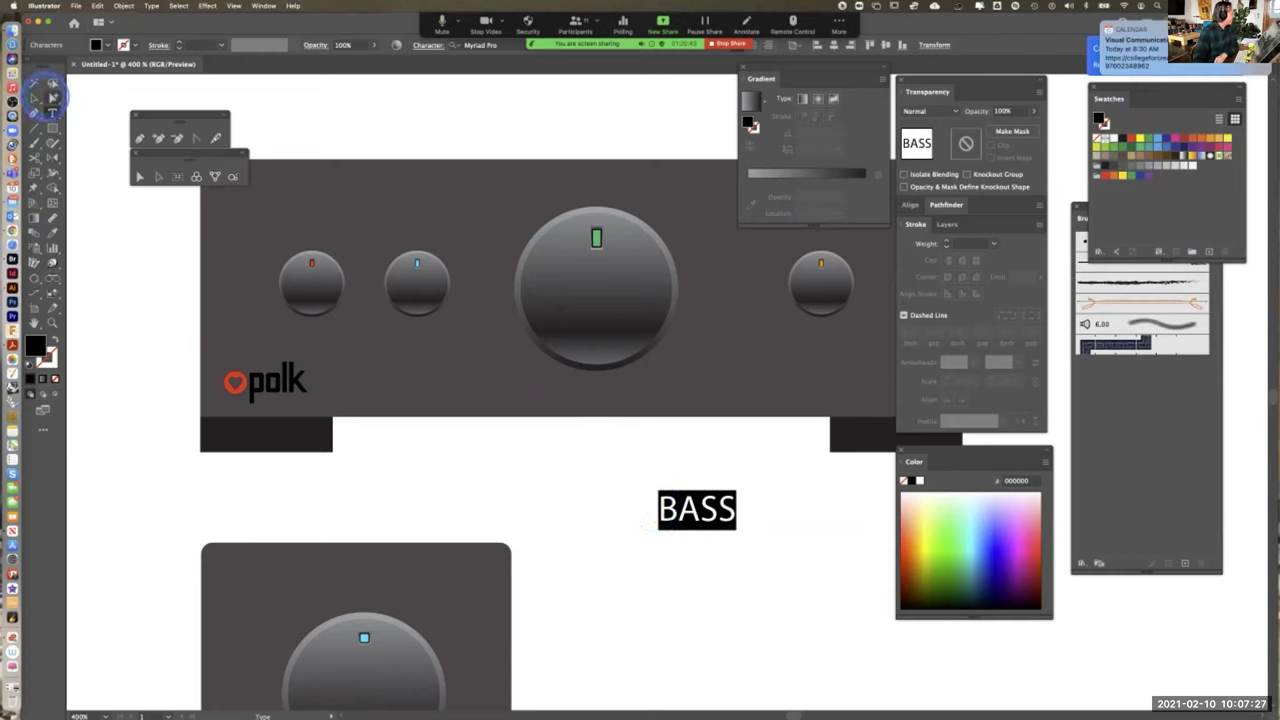
left_click(34, 97)
Move the BASS label left, below the panel's left foot
left_click(468, 472)
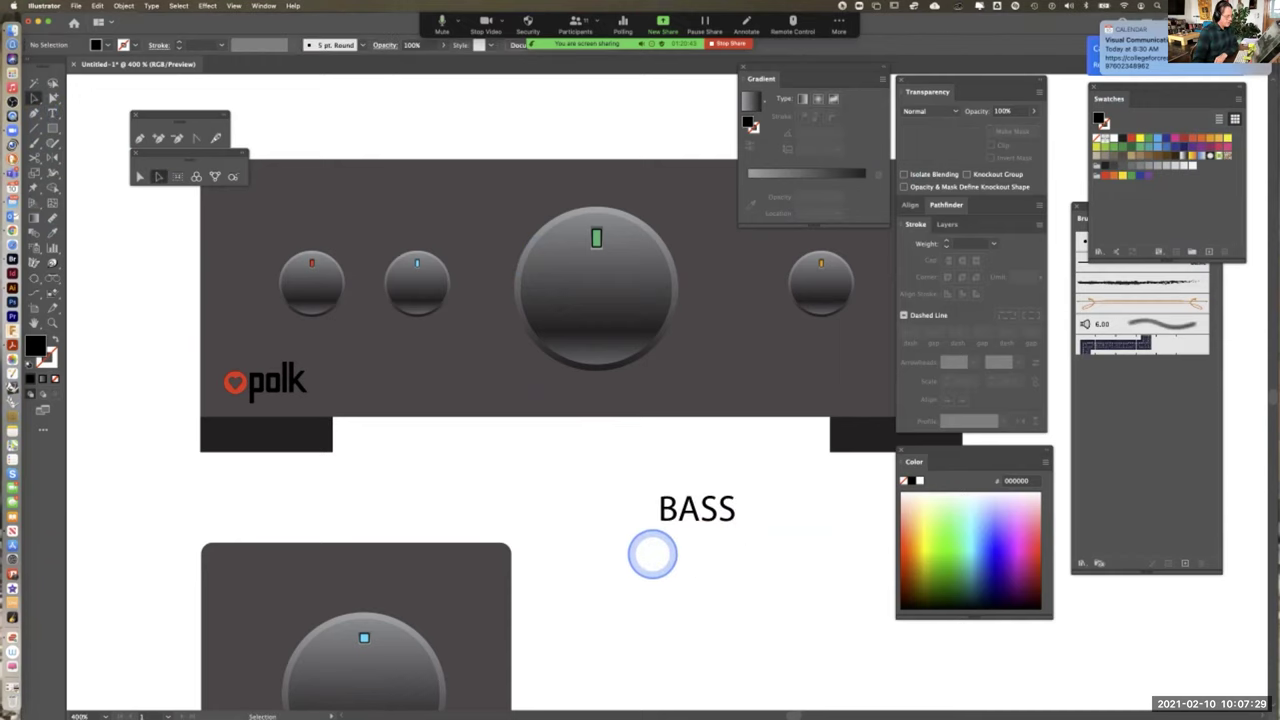
double_click(697, 510)
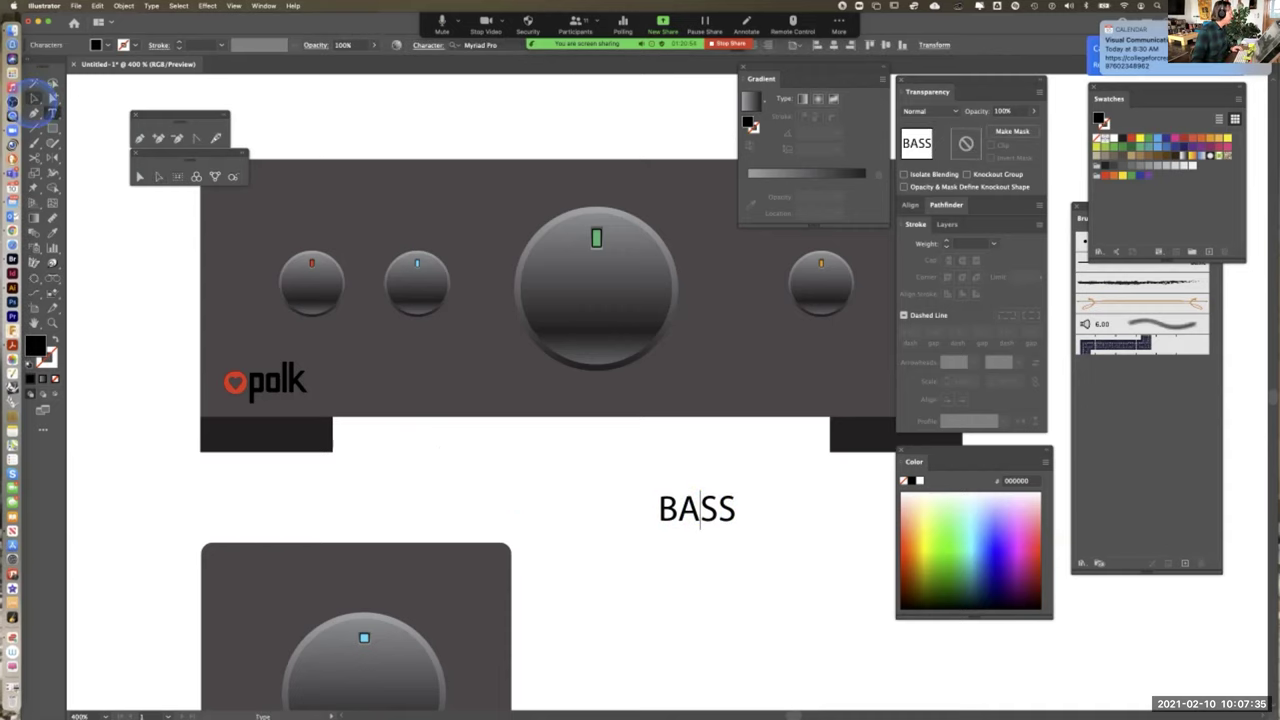
left_click(34, 97)
left_click_drag(691, 509, 334, 503)
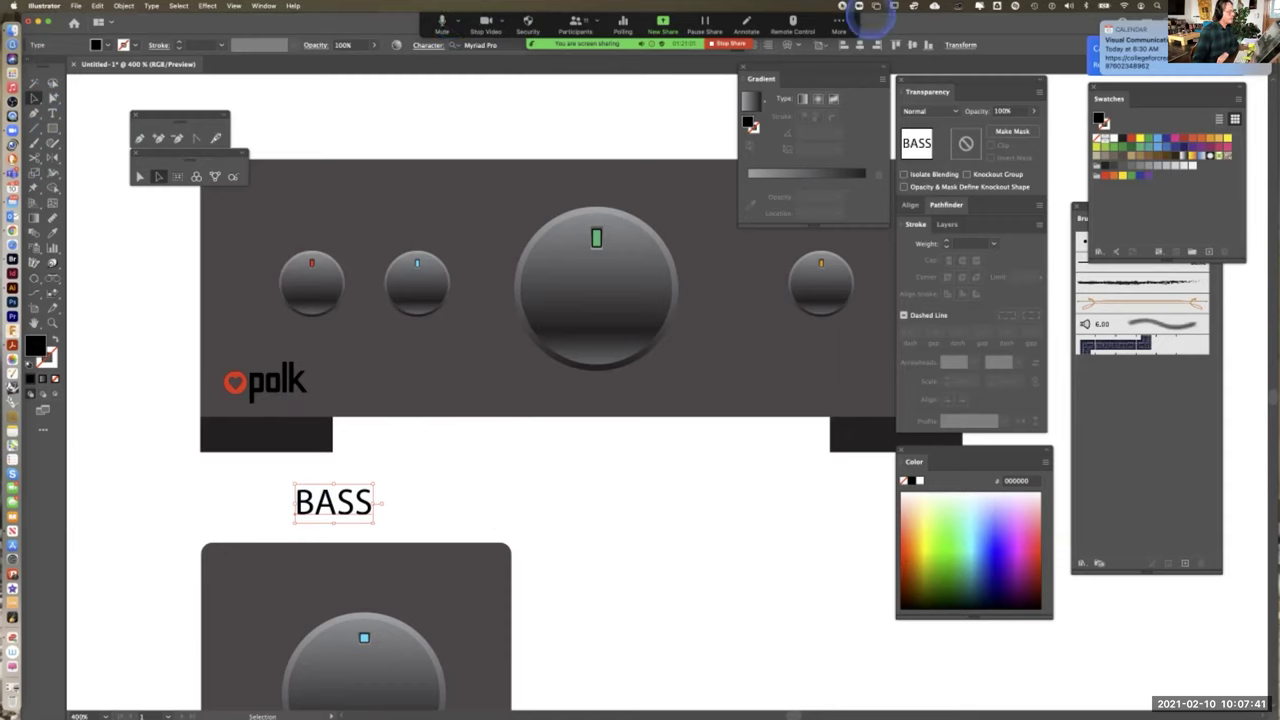
left_click_drag(858, 18, 1248, 18)
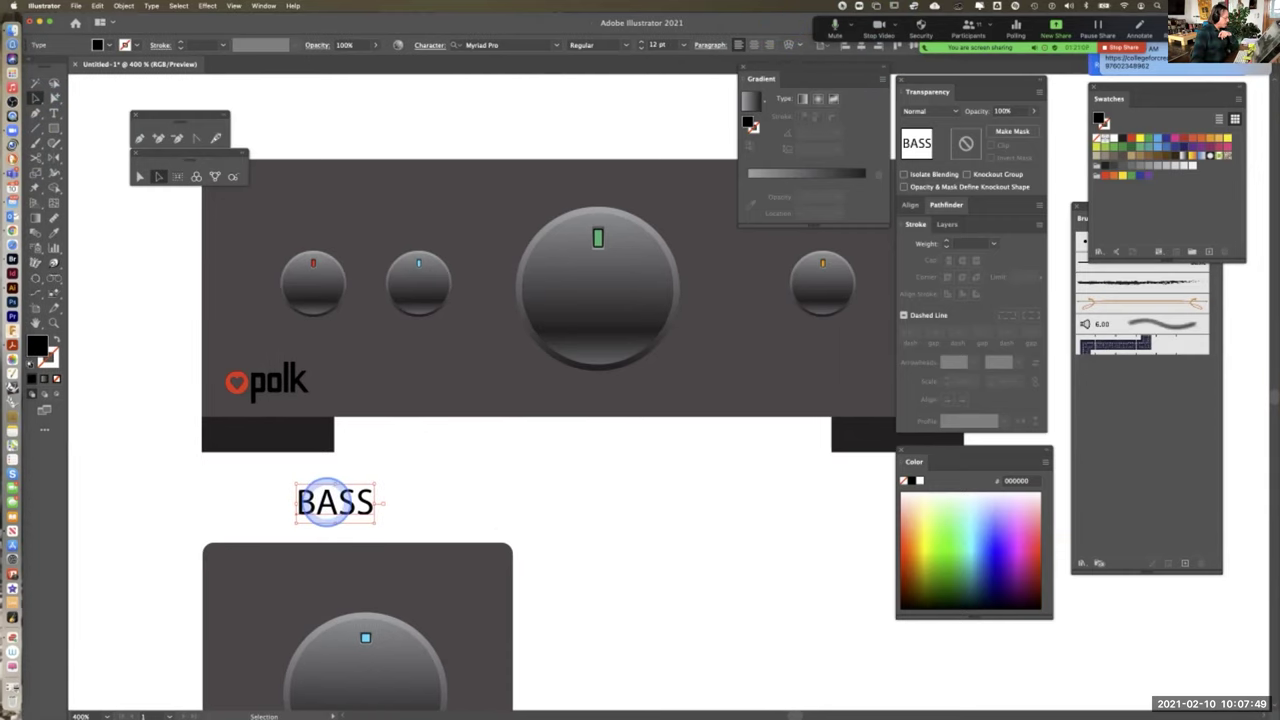
left_click_drag(335, 503, 318, 497)
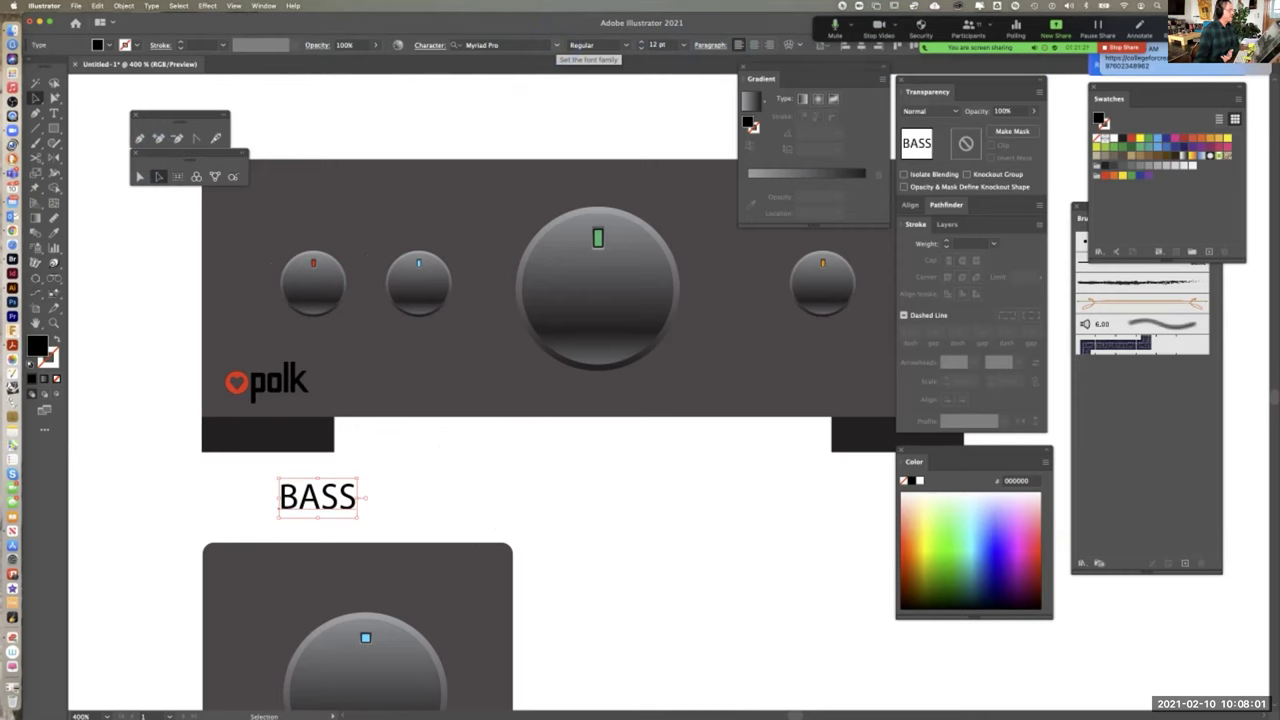
Set the BASS label's font family from Myriad Pro to Helvetica Neue
left_click(556, 45)
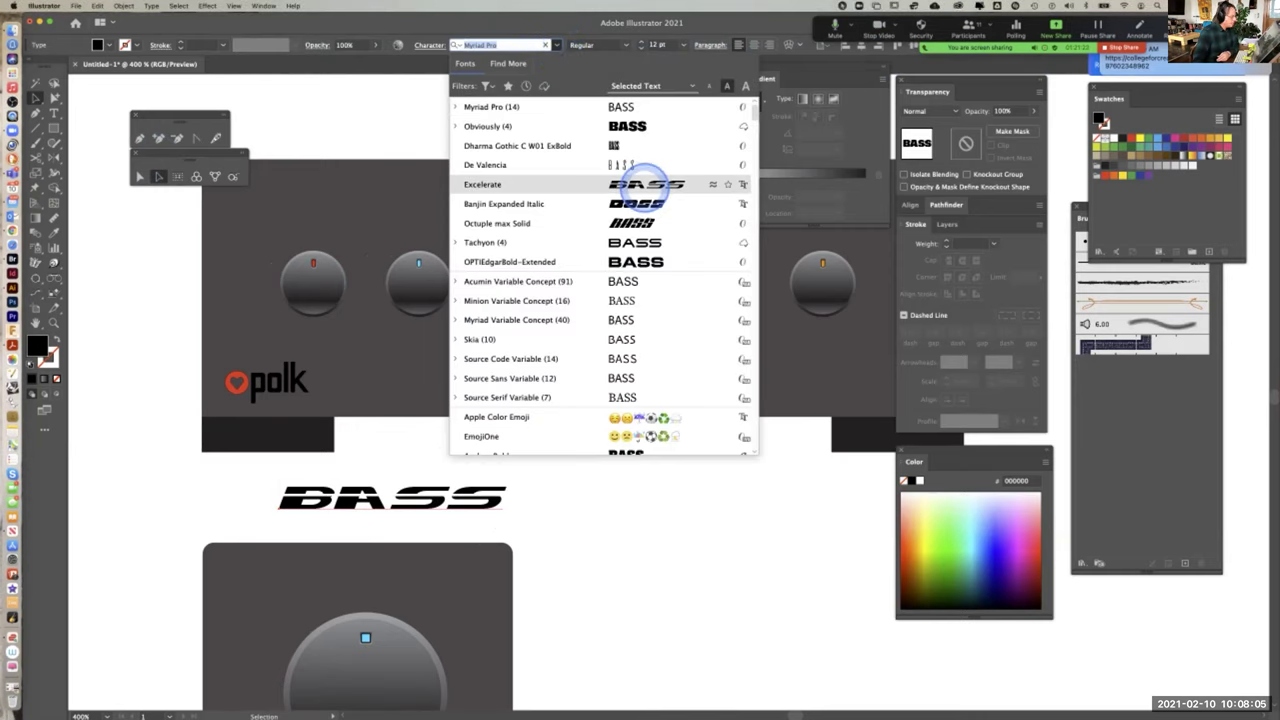
scroll(645, 178, "down", 10)
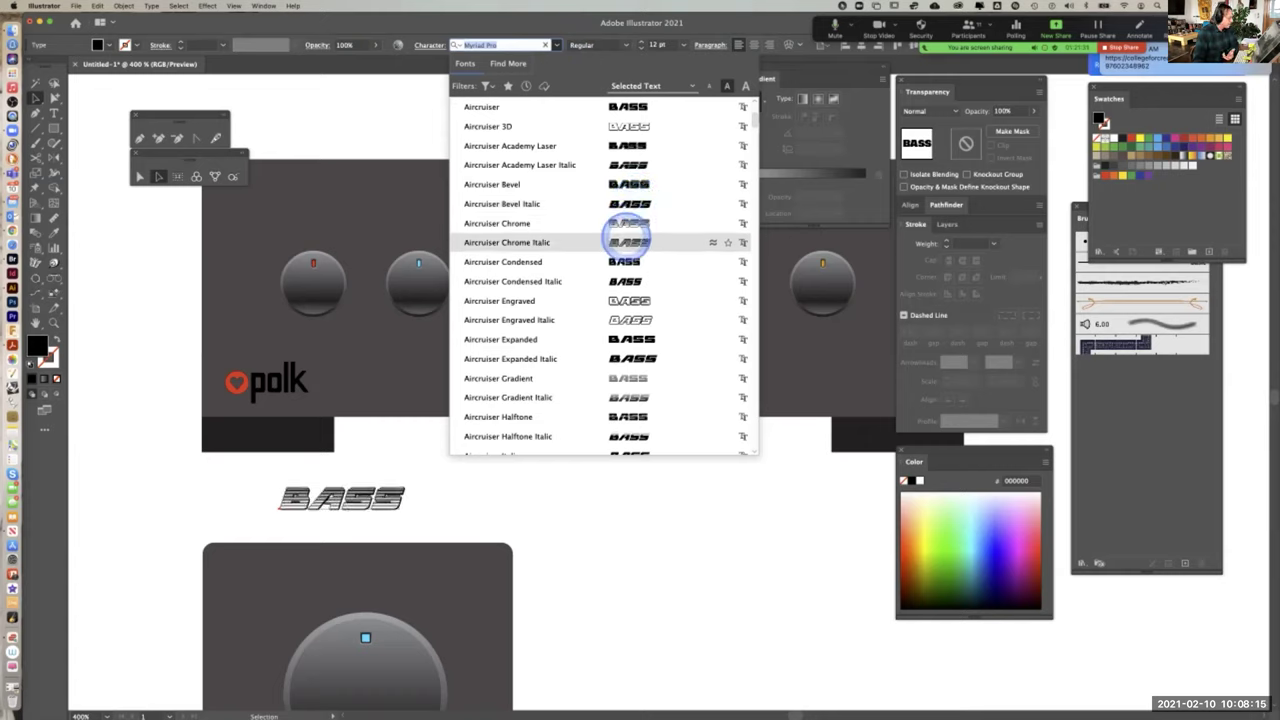
scroll(630, 301, "down", 3)
scroll(630, 303, "down", 5)
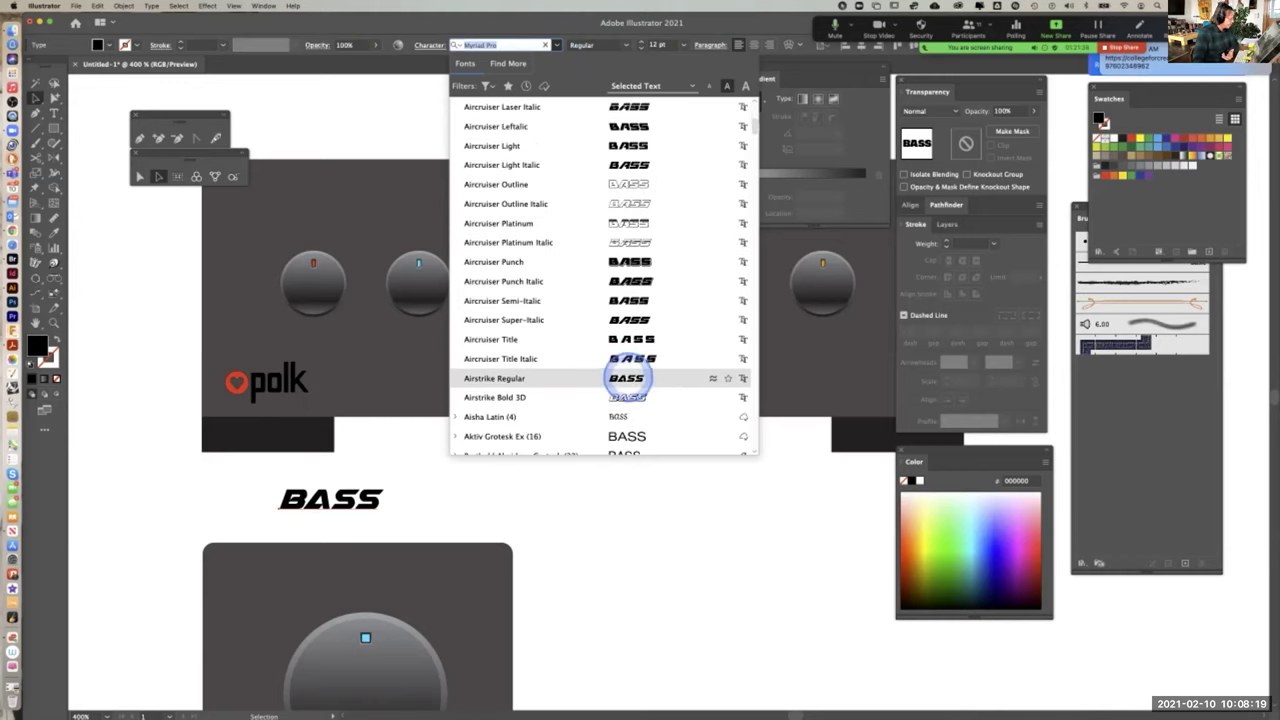
scroll(601, 279, "down", 2)
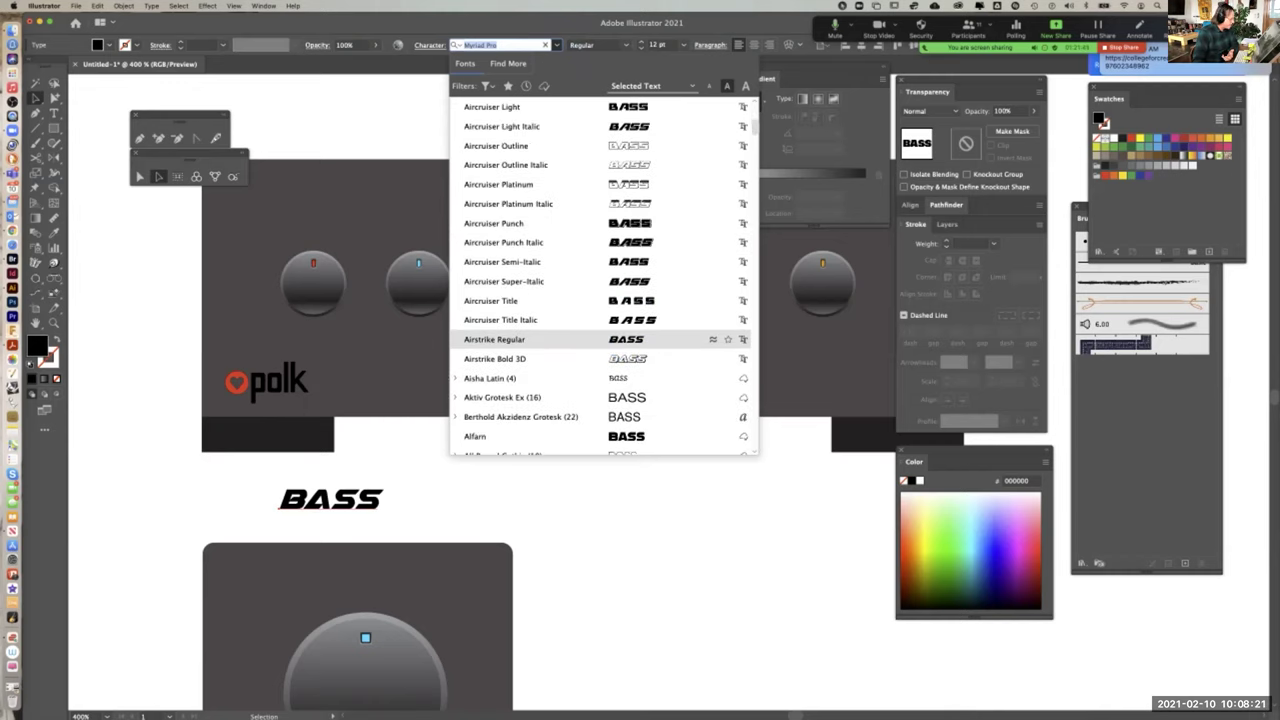
scroll(601, 279, "down", 2)
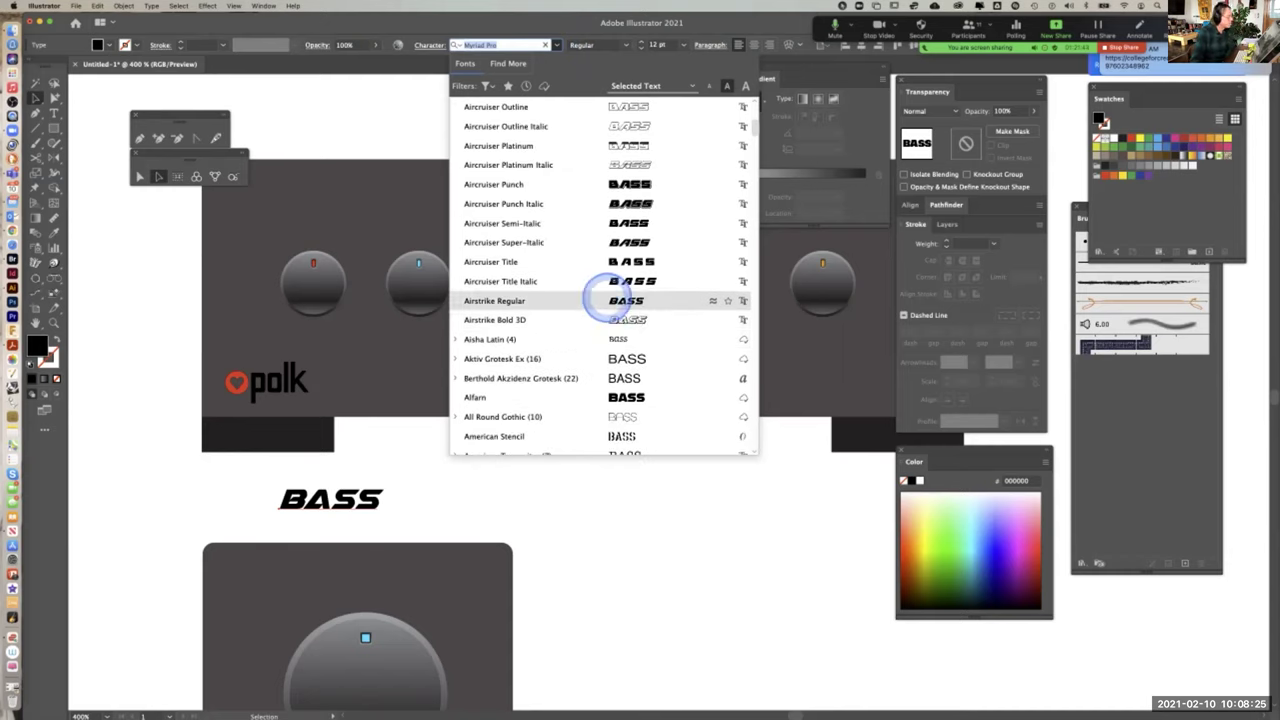
scroll(640, 330, "down", 7)
scroll(638, 330, "down", 4)
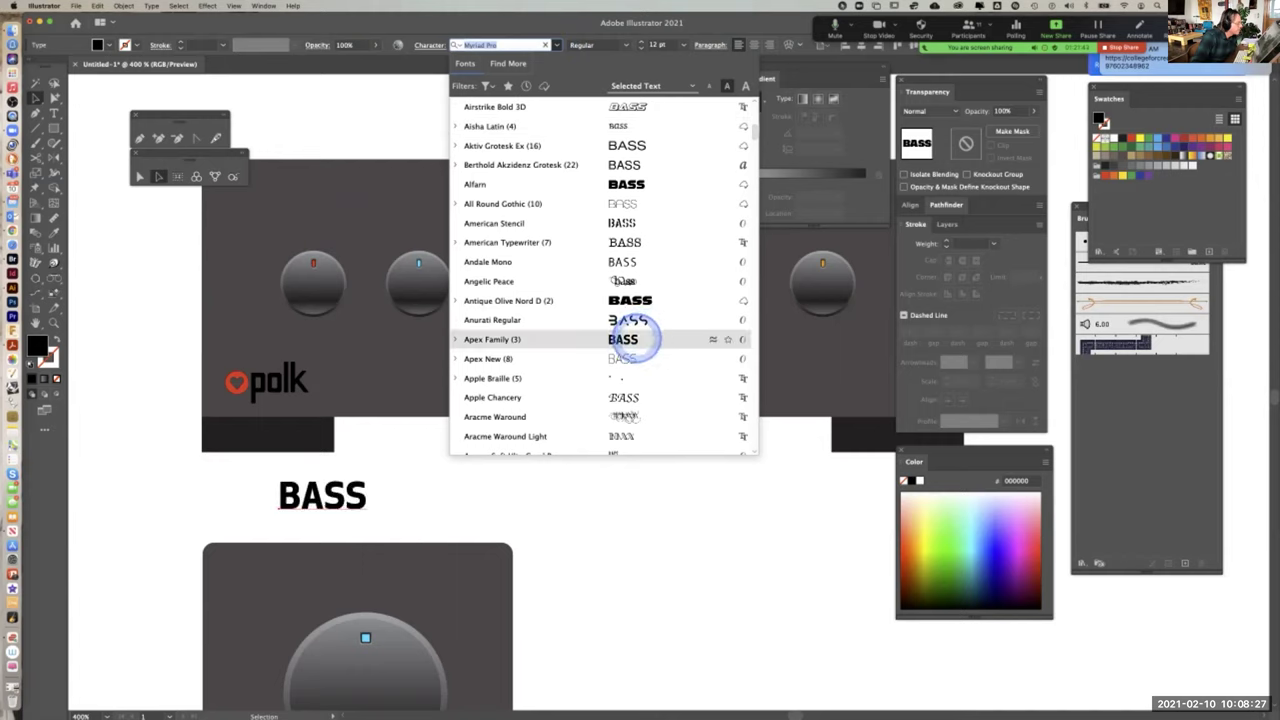
scroll(628, 300, "down", 12)
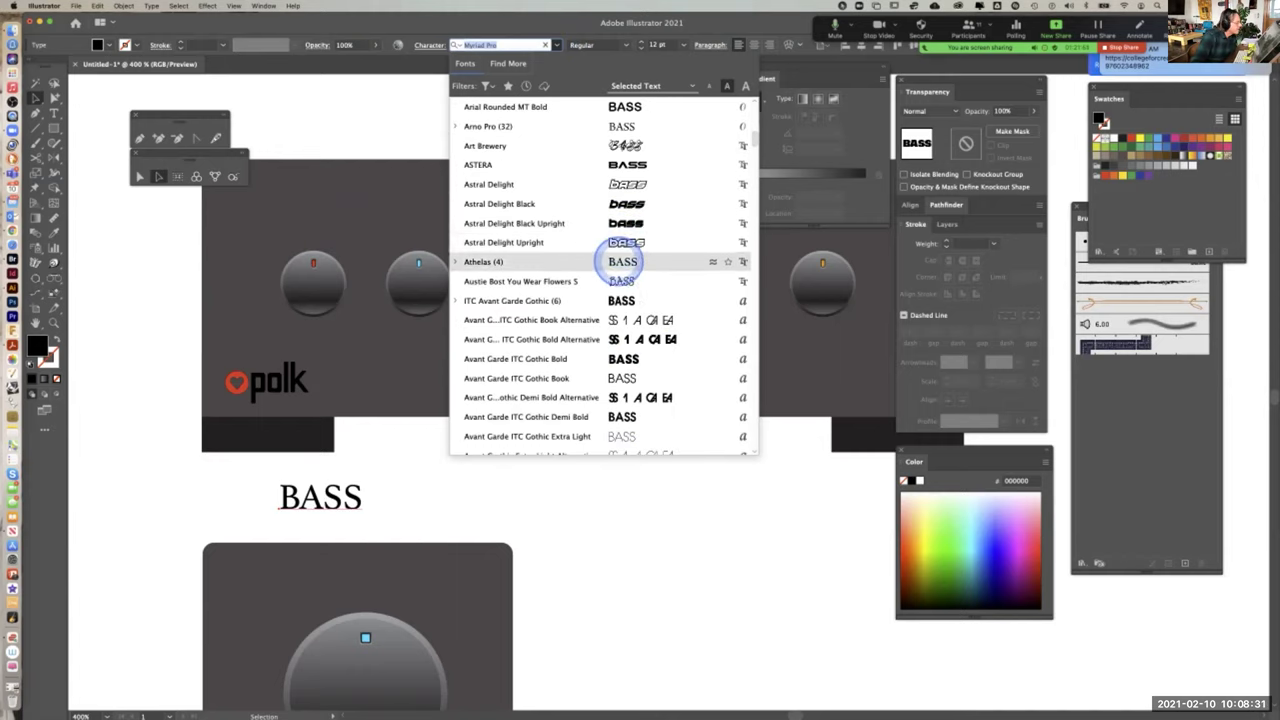
scroll(620, 300, "down", 15)
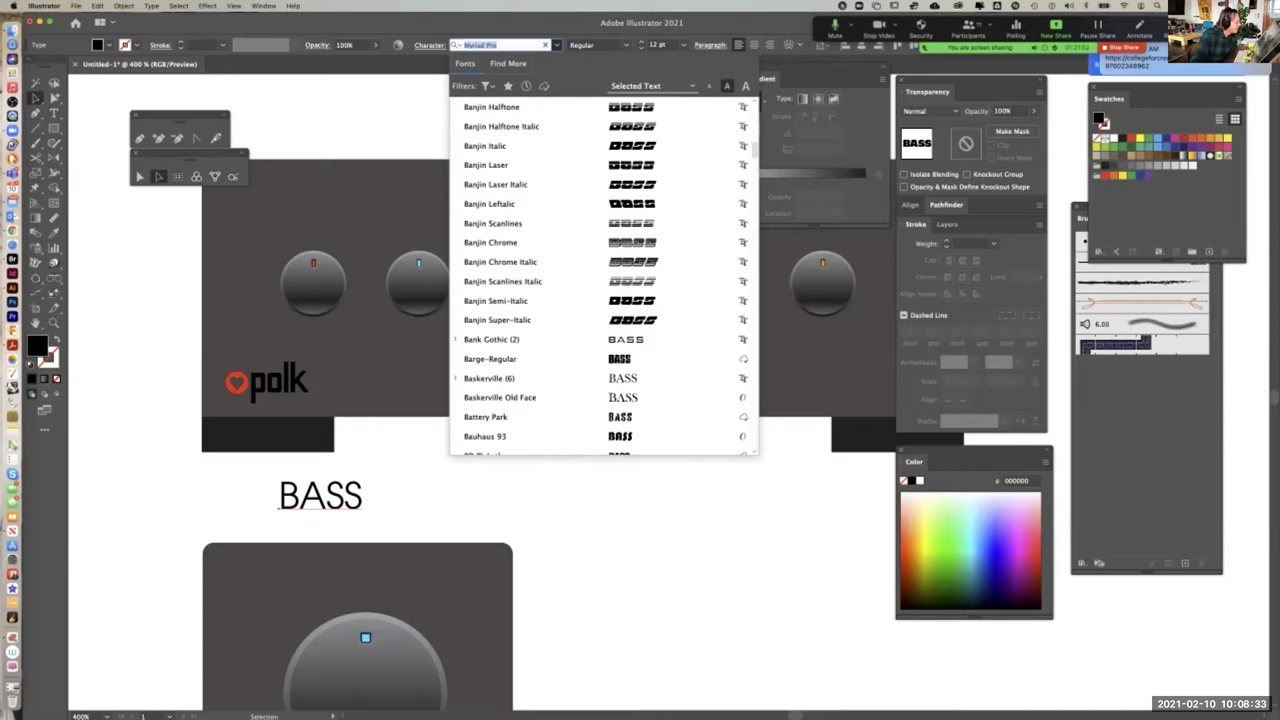
scroll(608, 280, "down", 20)
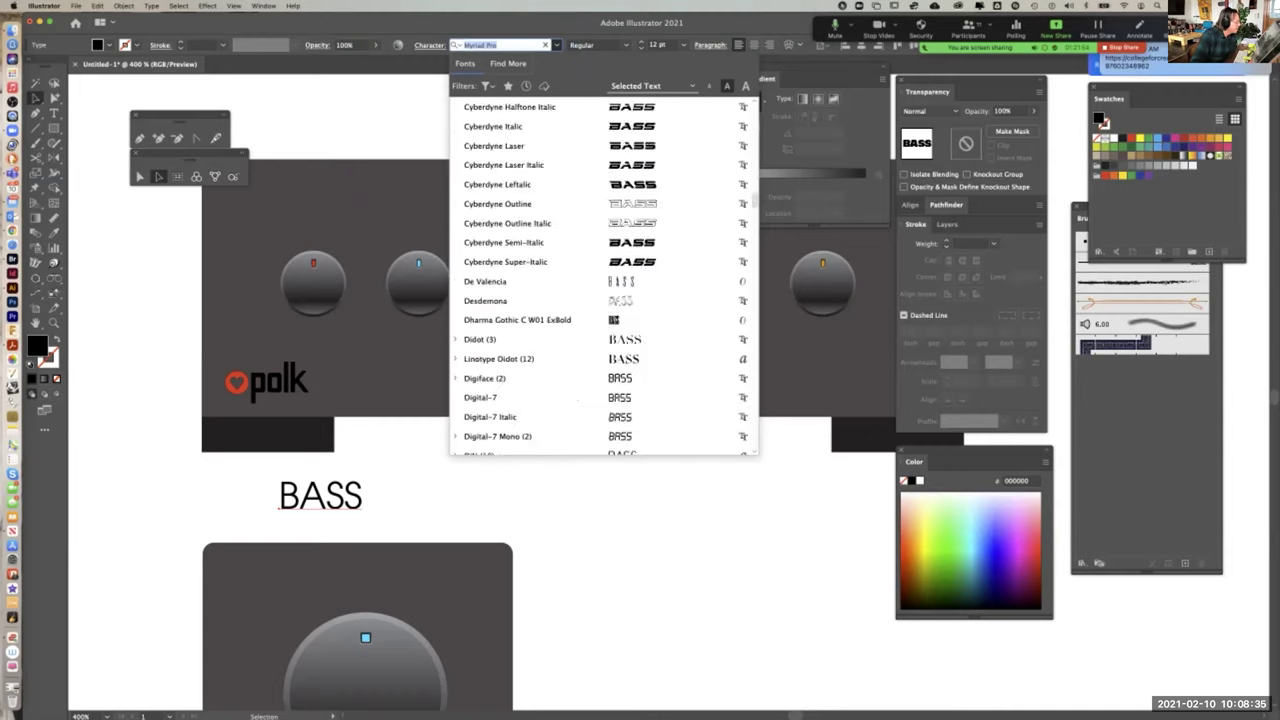
scroll(604, 280, "down", 15)
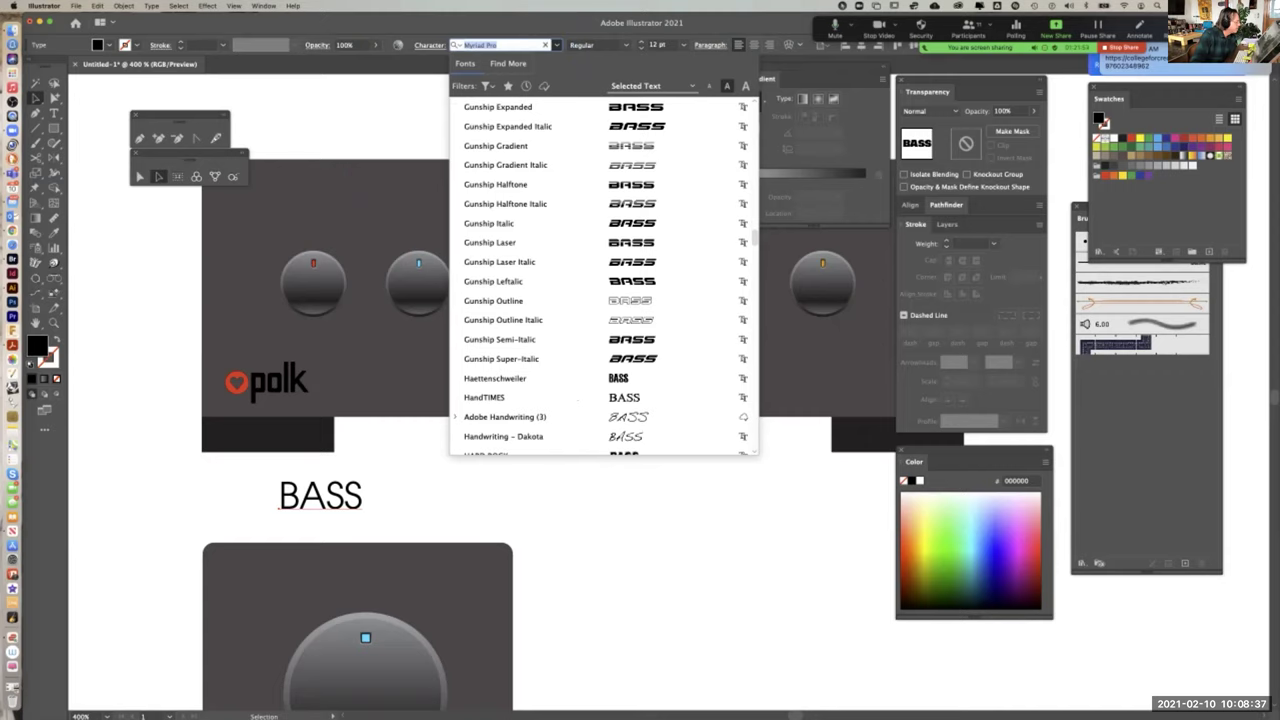
scroll(604, 280, "down", 5)
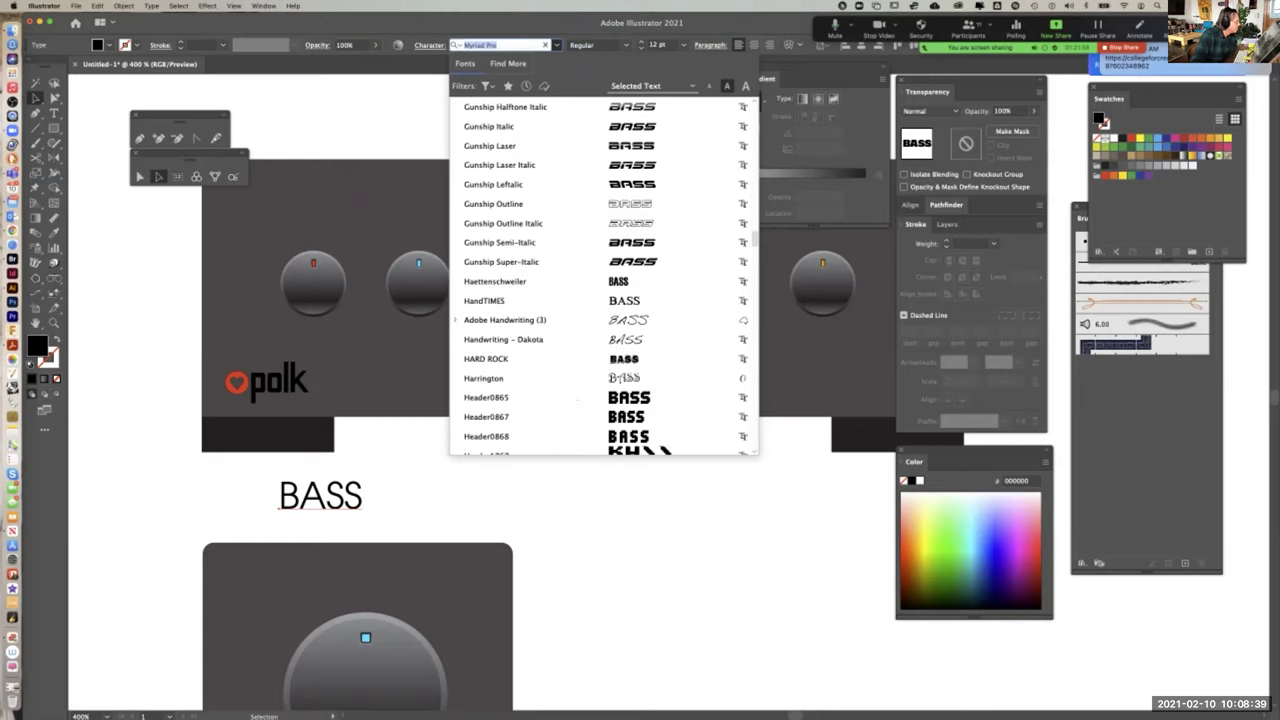
scroll(604, 280, "down", 3)
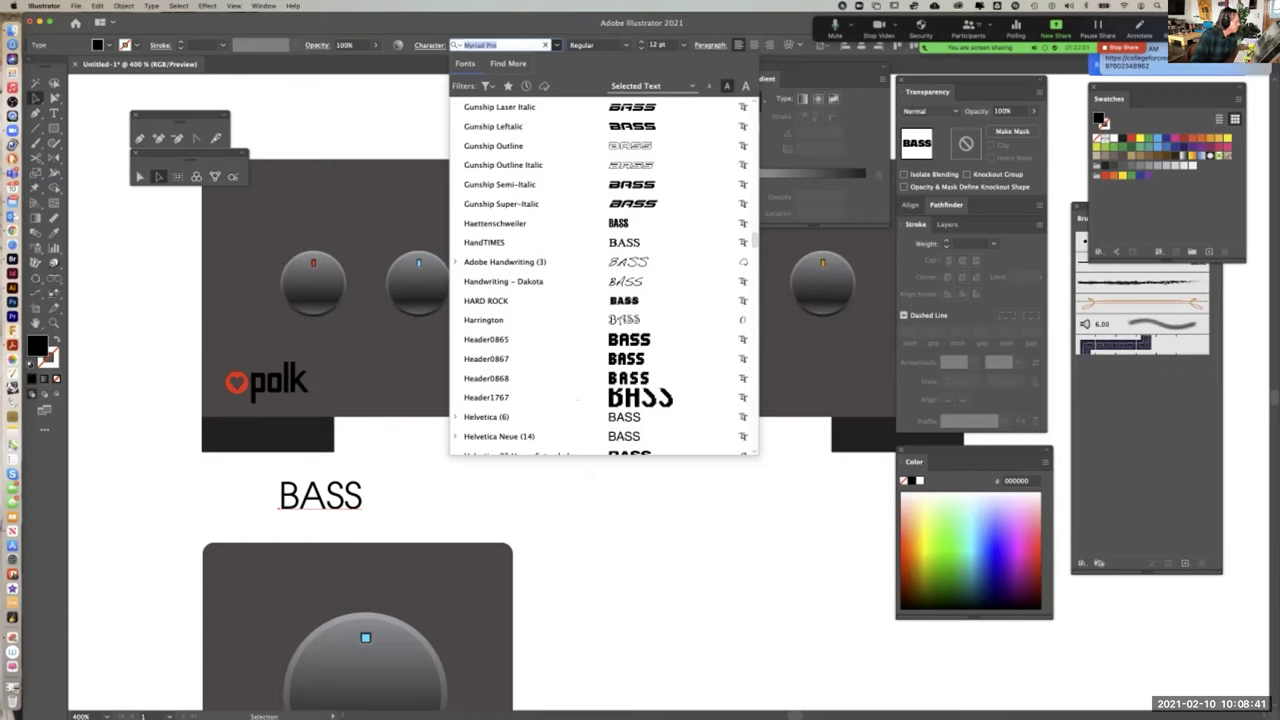
scroll(490, 300, "down", 4)
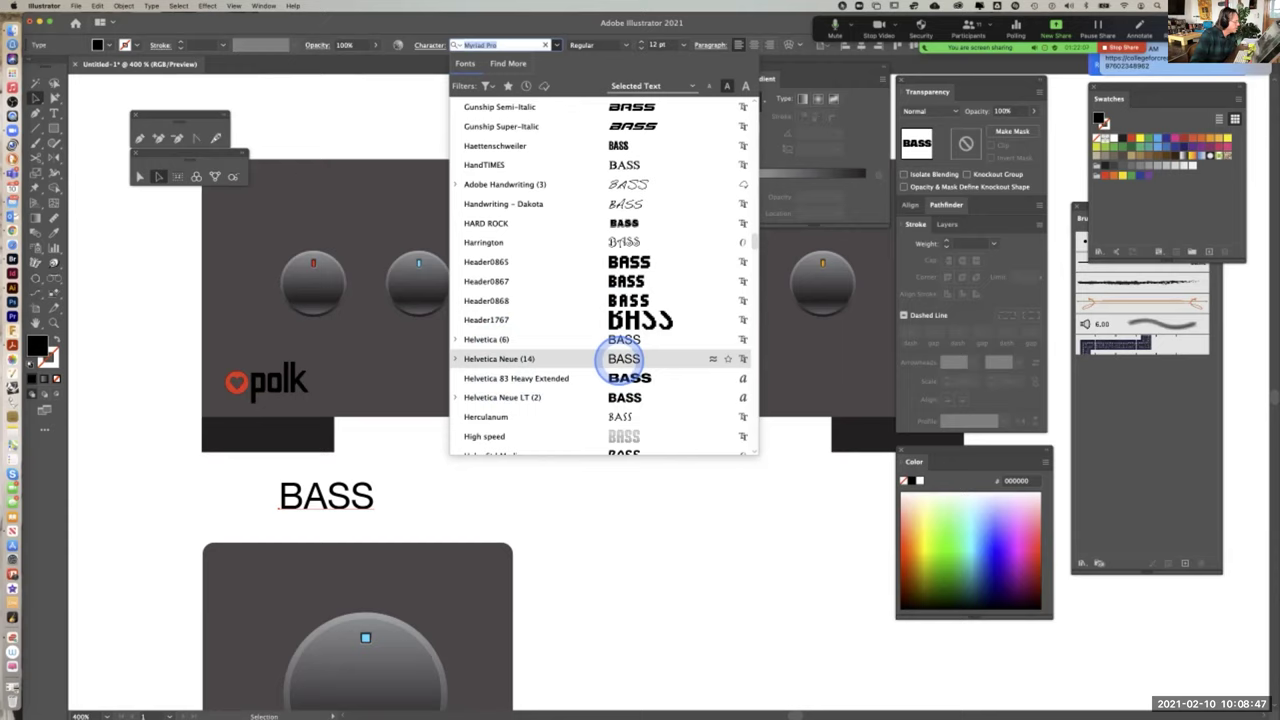
left_click(623, 360)
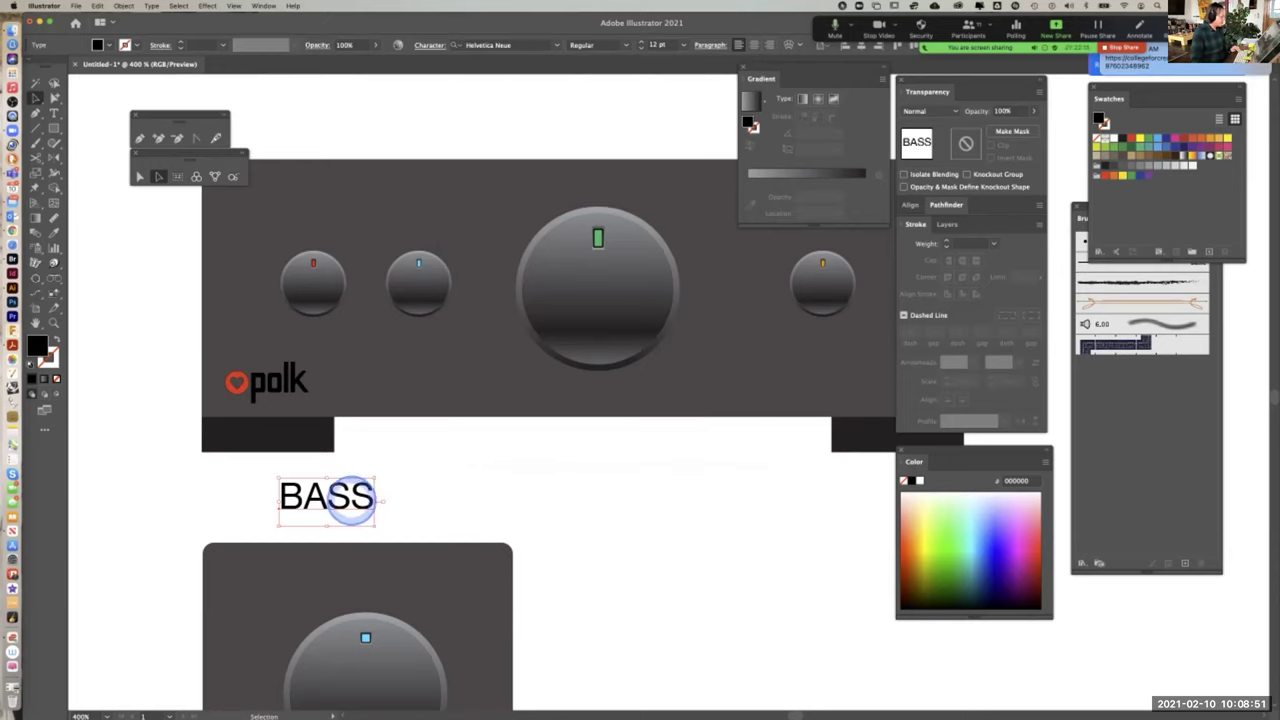
Move BASS onto the panel, scale it down and make its fill white
left_click_drag(366, 497, 362, 338)
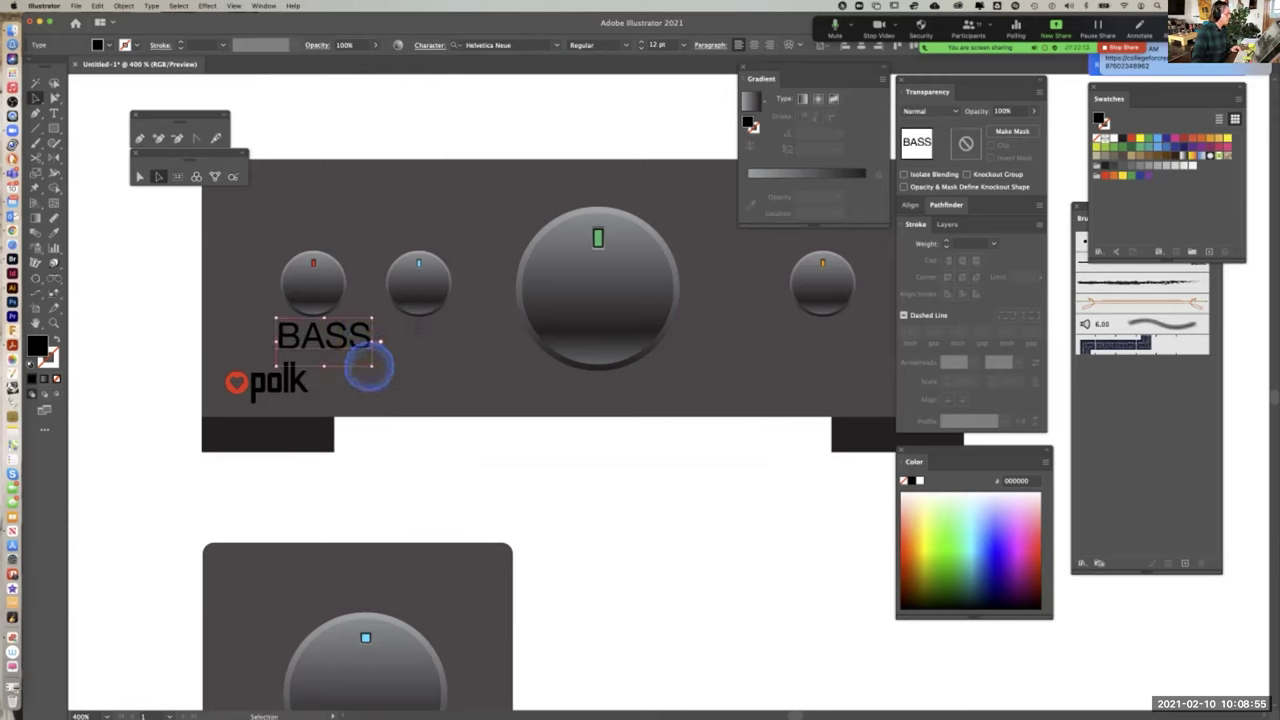
left_click_drag(369, 368, 310, 332)
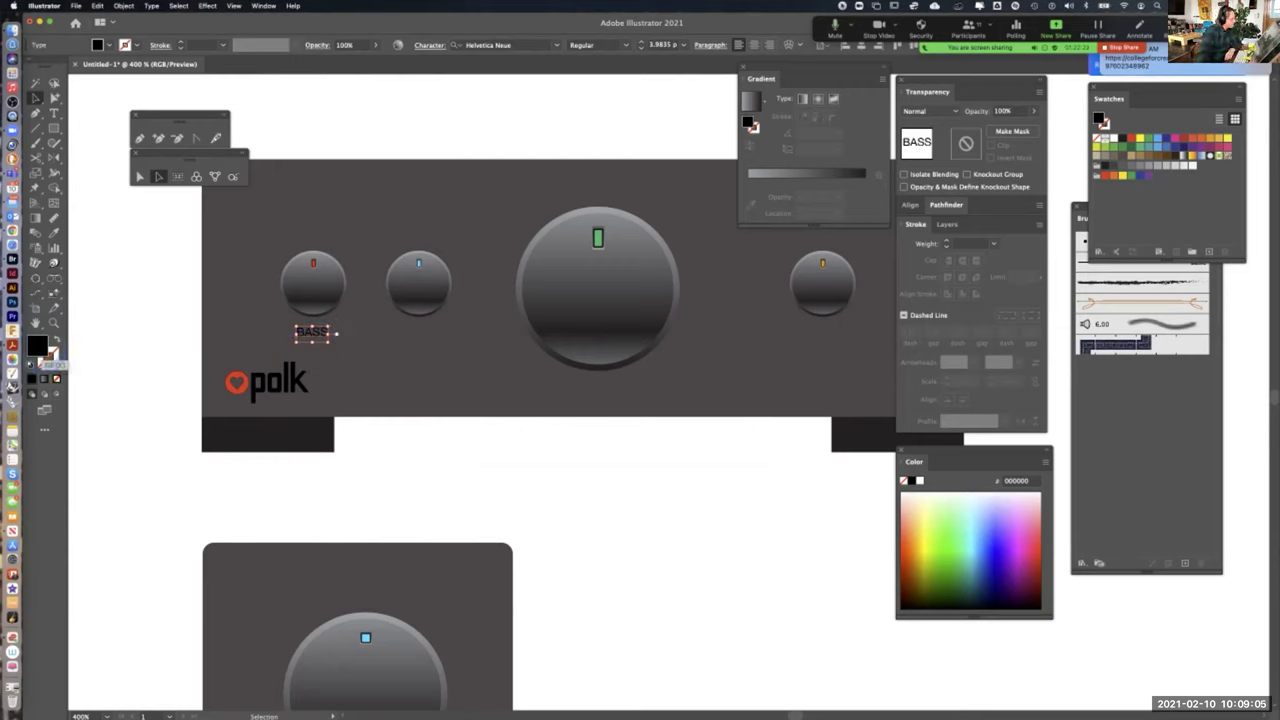
double_click(40, 347)
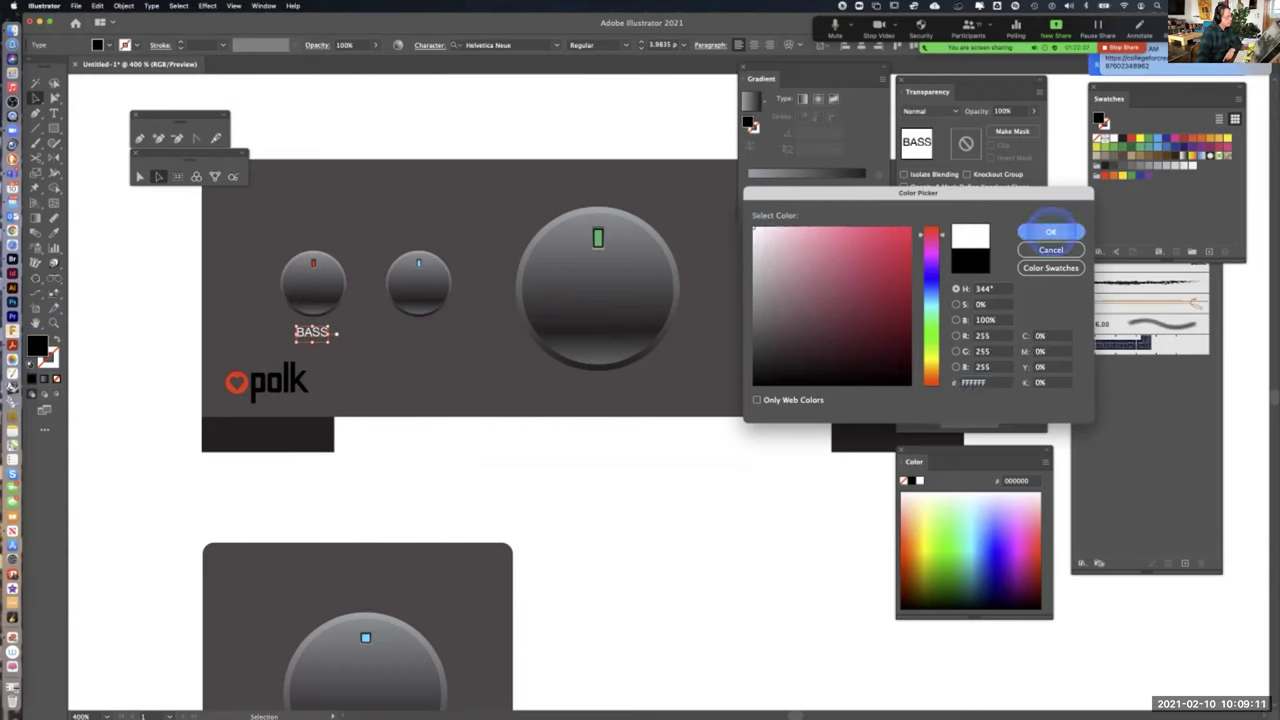
left_click(1050, 231)
left_click(587, 490)
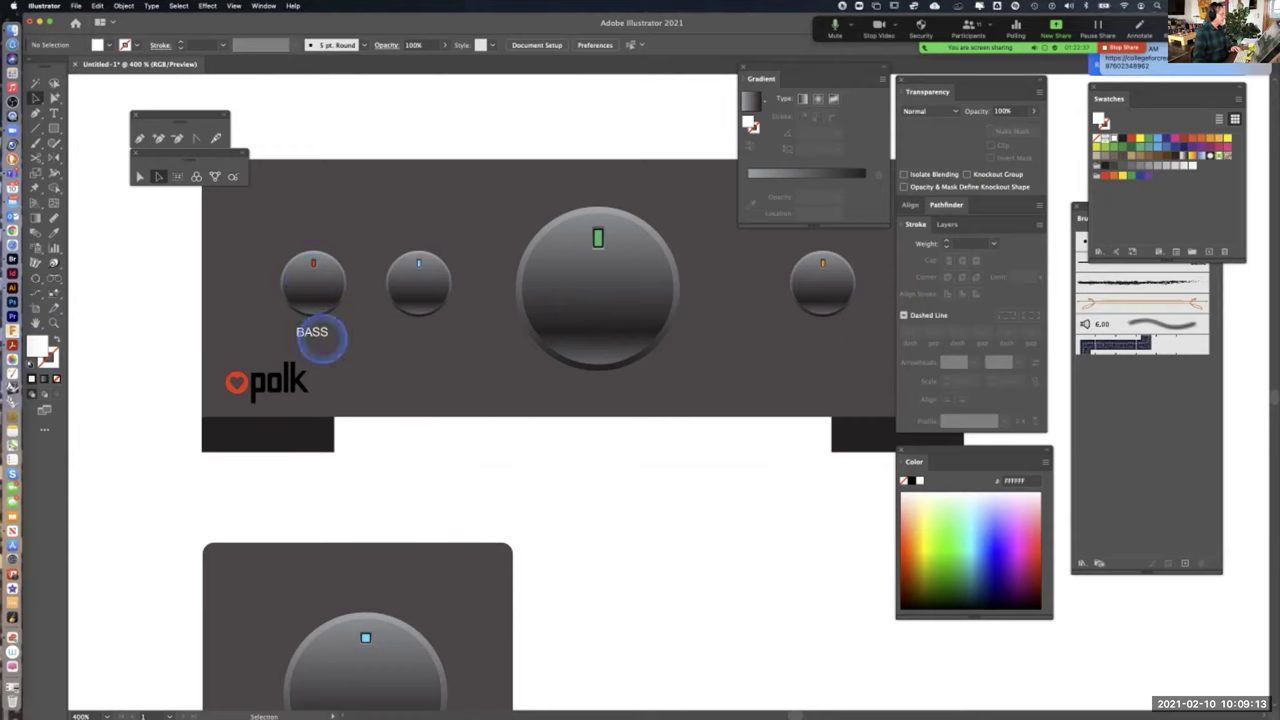
Place a copy of the BASS label under the second small knob
left_click_drag(318, 334, 375, 337)
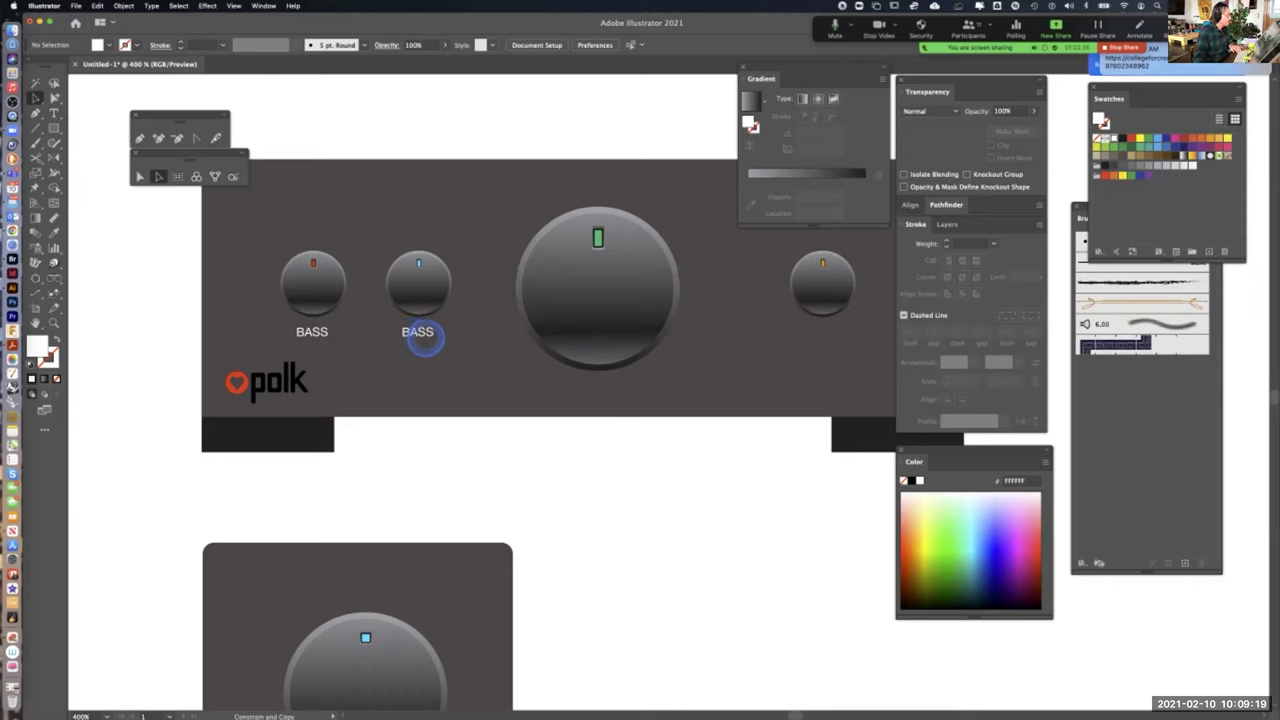
left_click(424, 335)
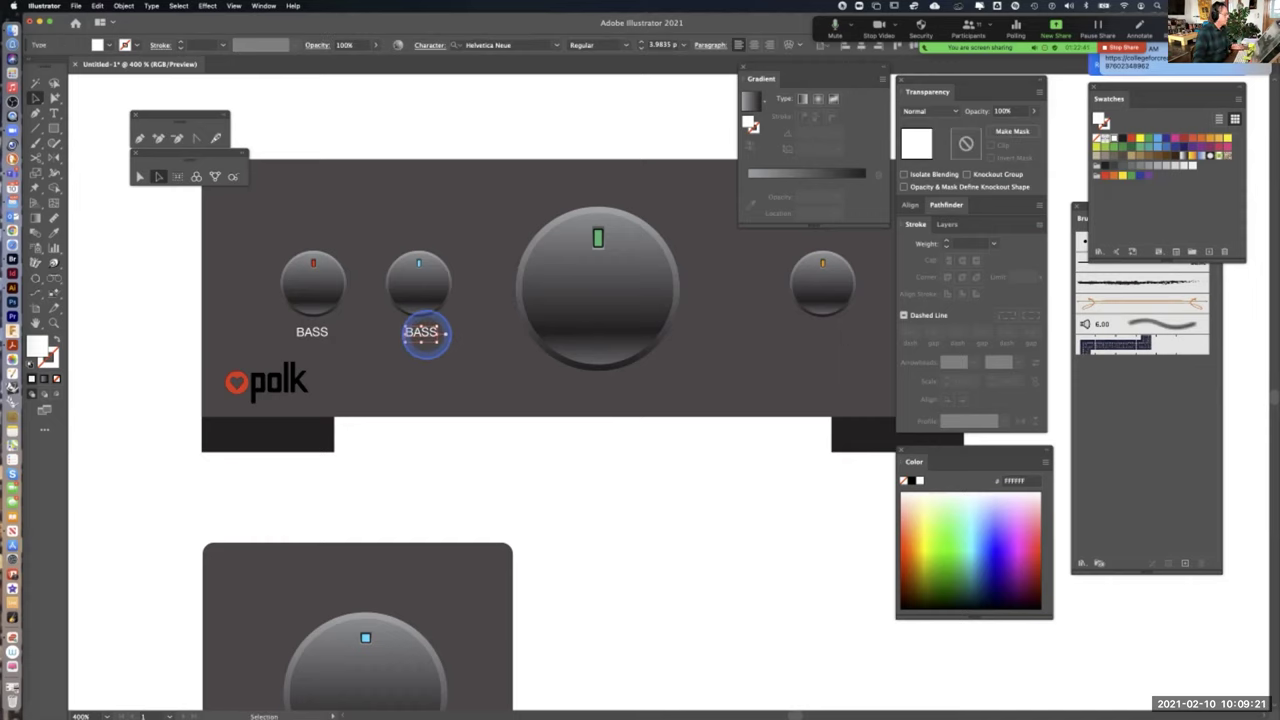
double_click(424, 336)
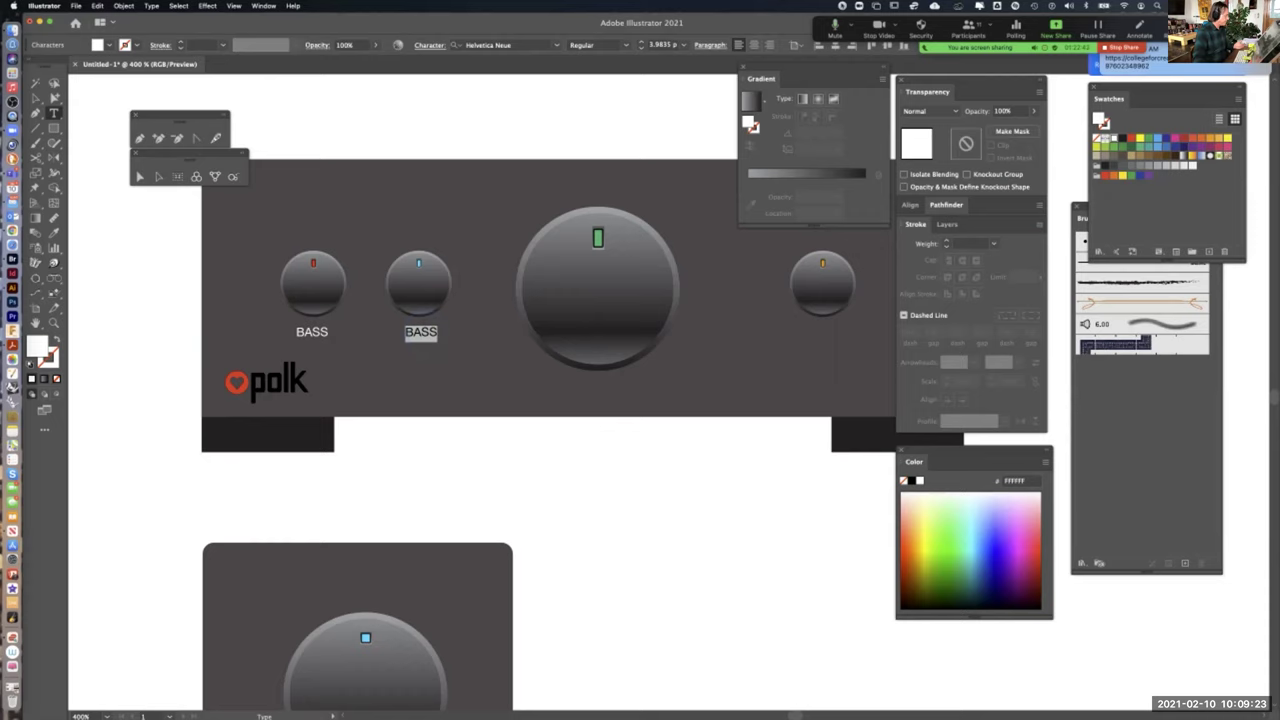
Change the copied label's text to TREBLE and nudge it under its knob
type("TR")
type("EBBL")
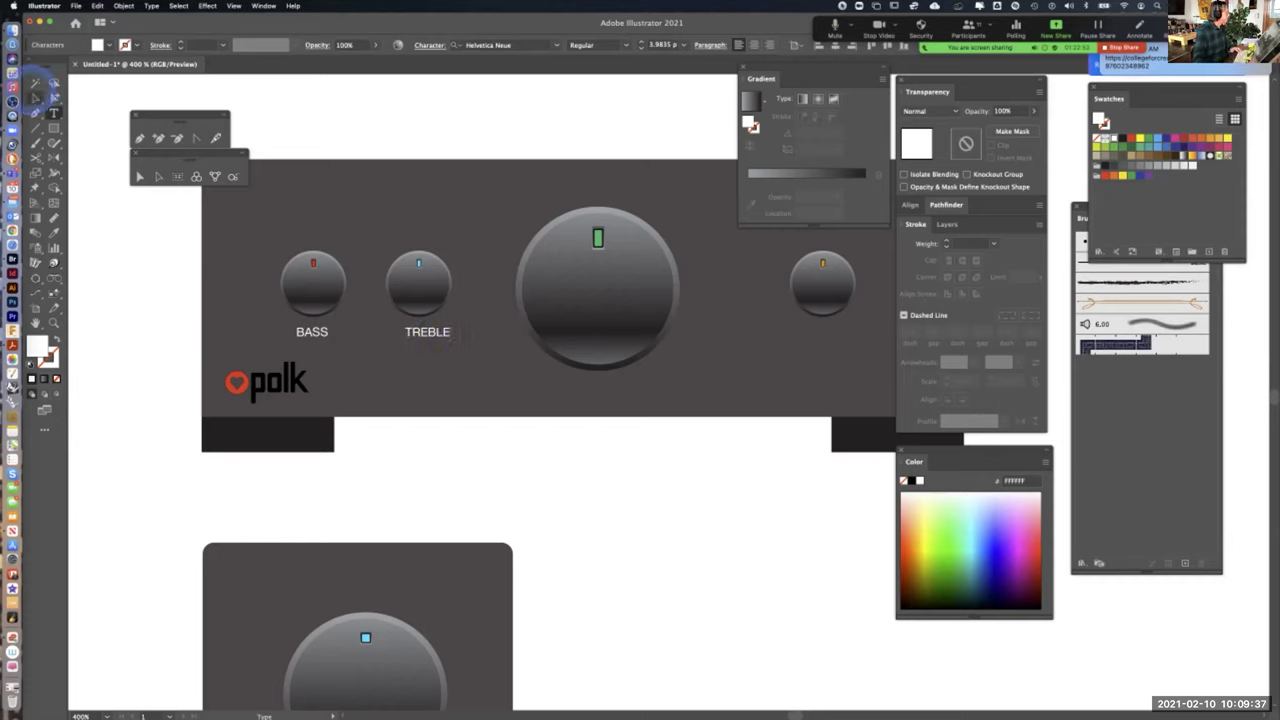
left_click(36, 98)
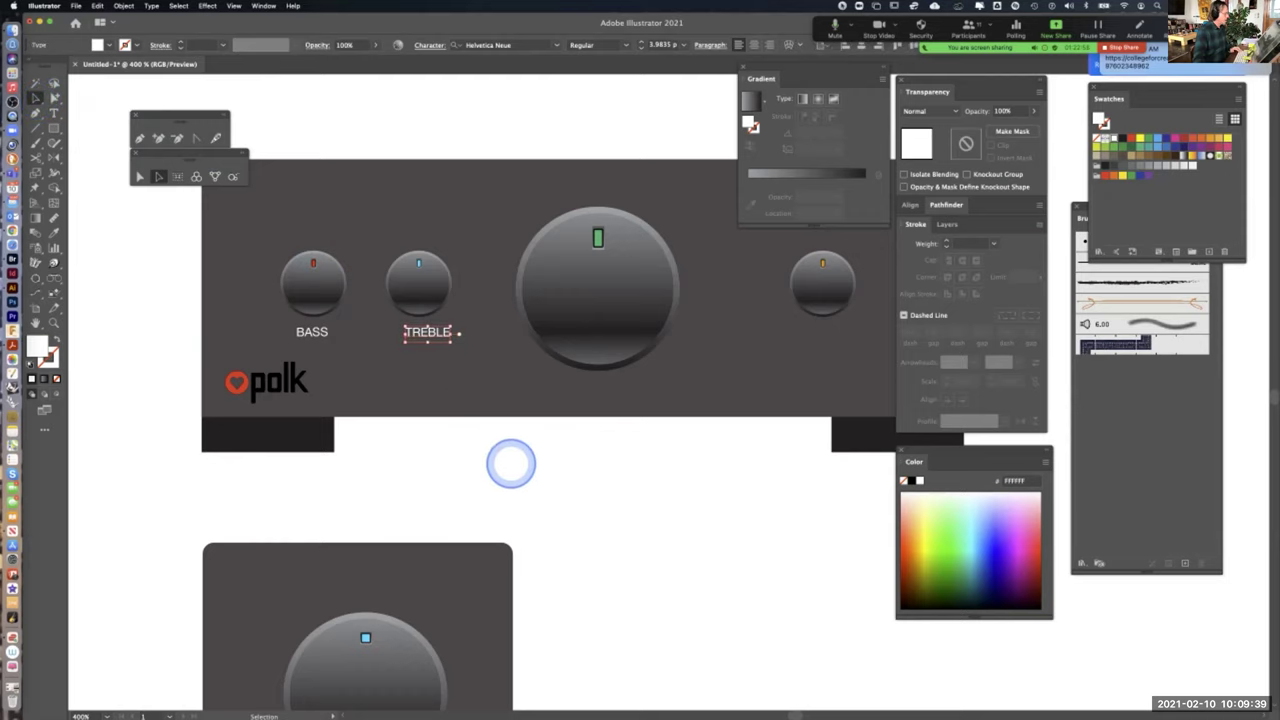
left_click(508, 463)
left_click_drag(440, 335, 429, 337)
Copy the label under the right-hand knob and change its text to BALANCE
scroll(495, 460, "right", 5)
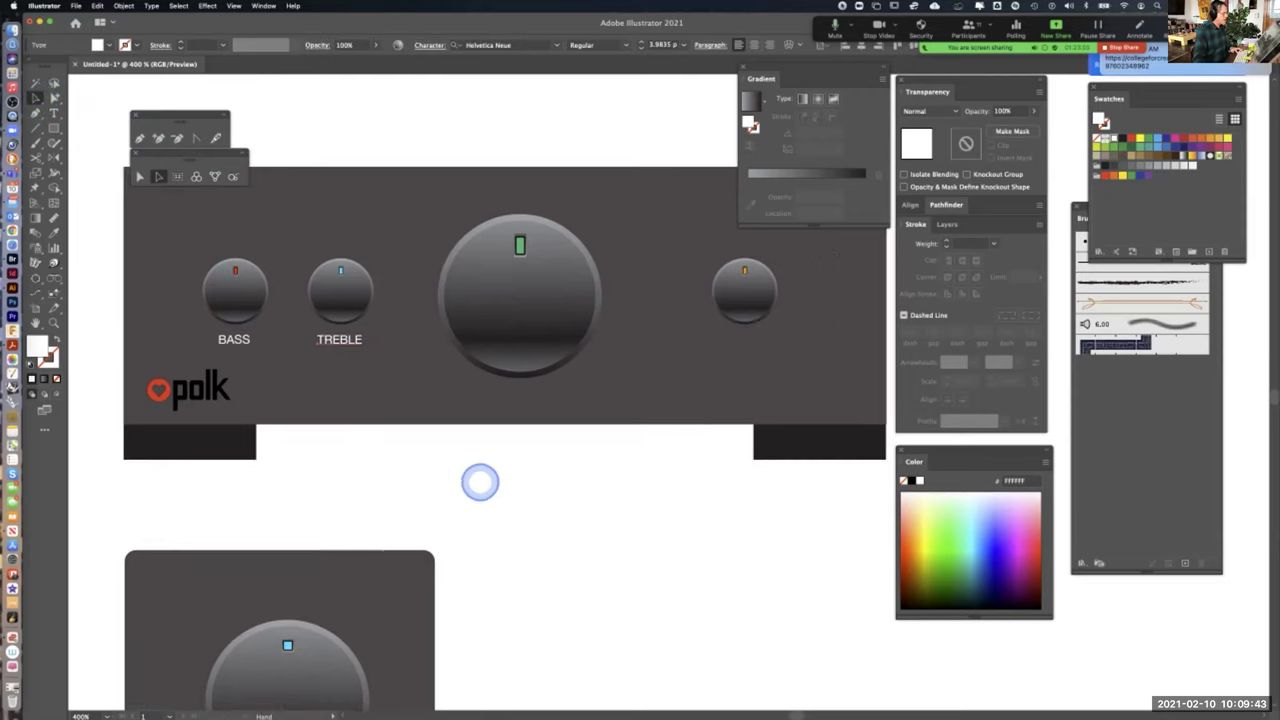
left_click_drag(275, 348, 686, 398)
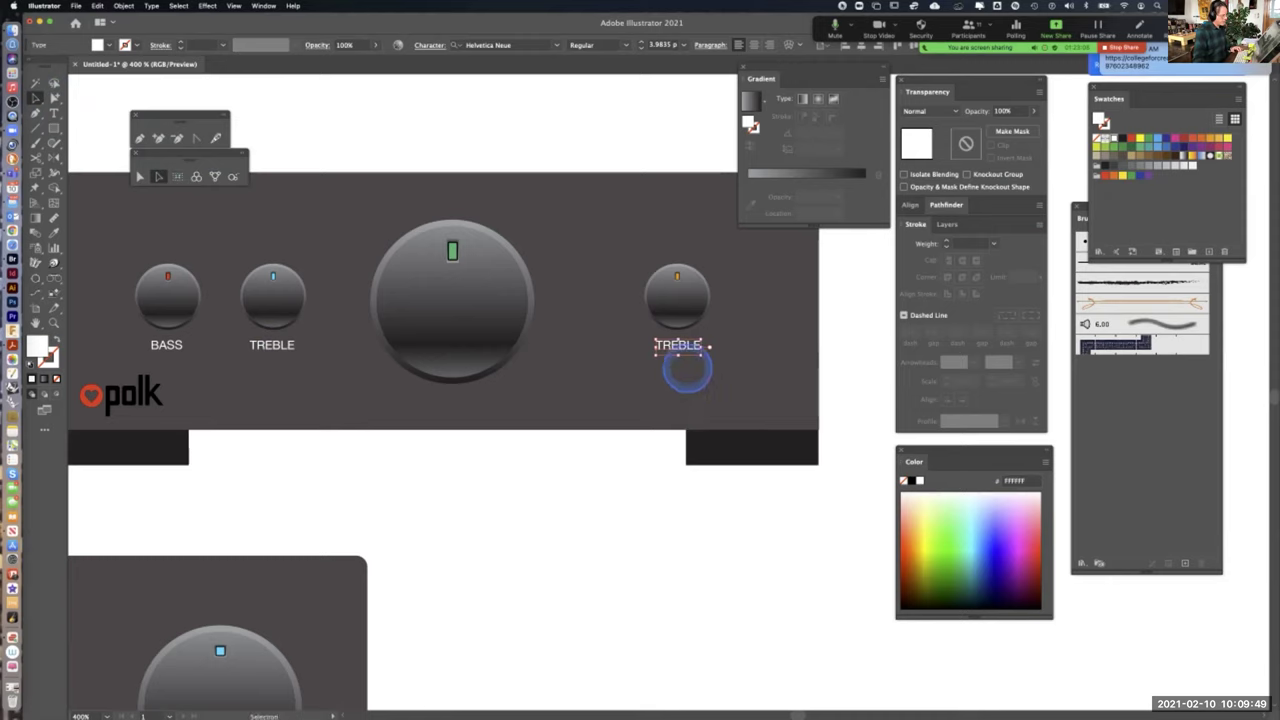
double_click(681, 345)
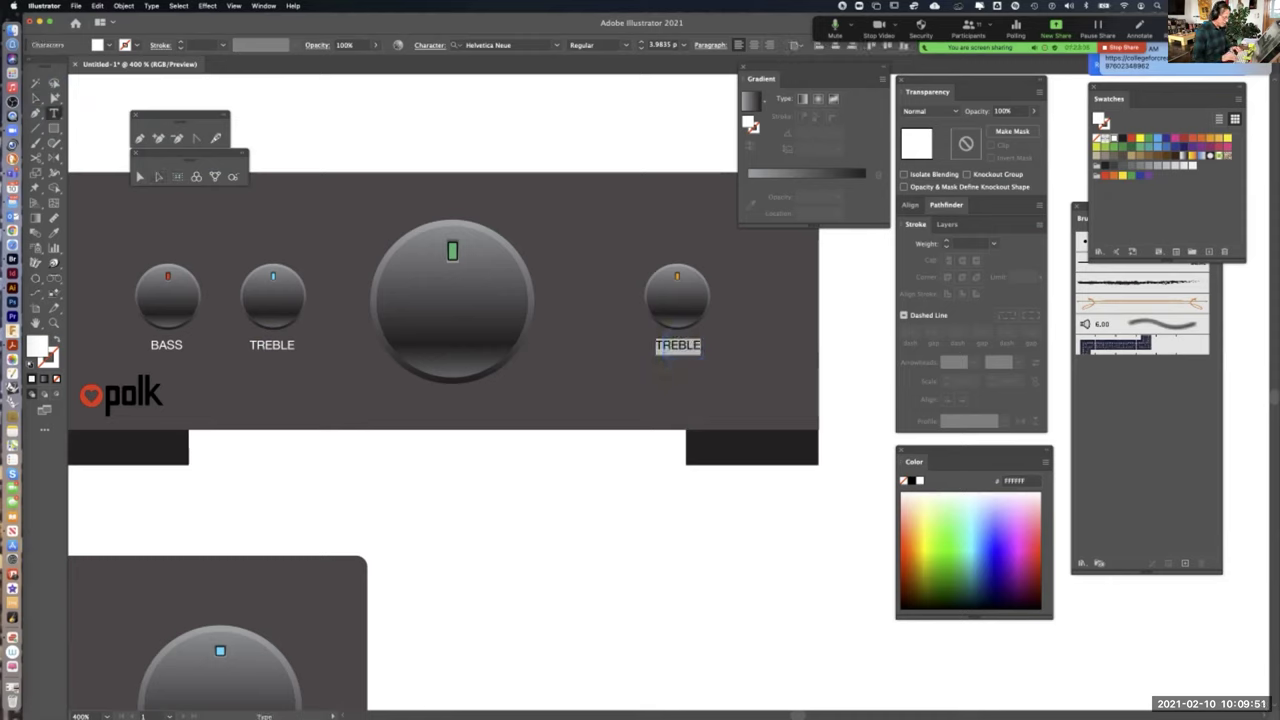
type("BALANCE")
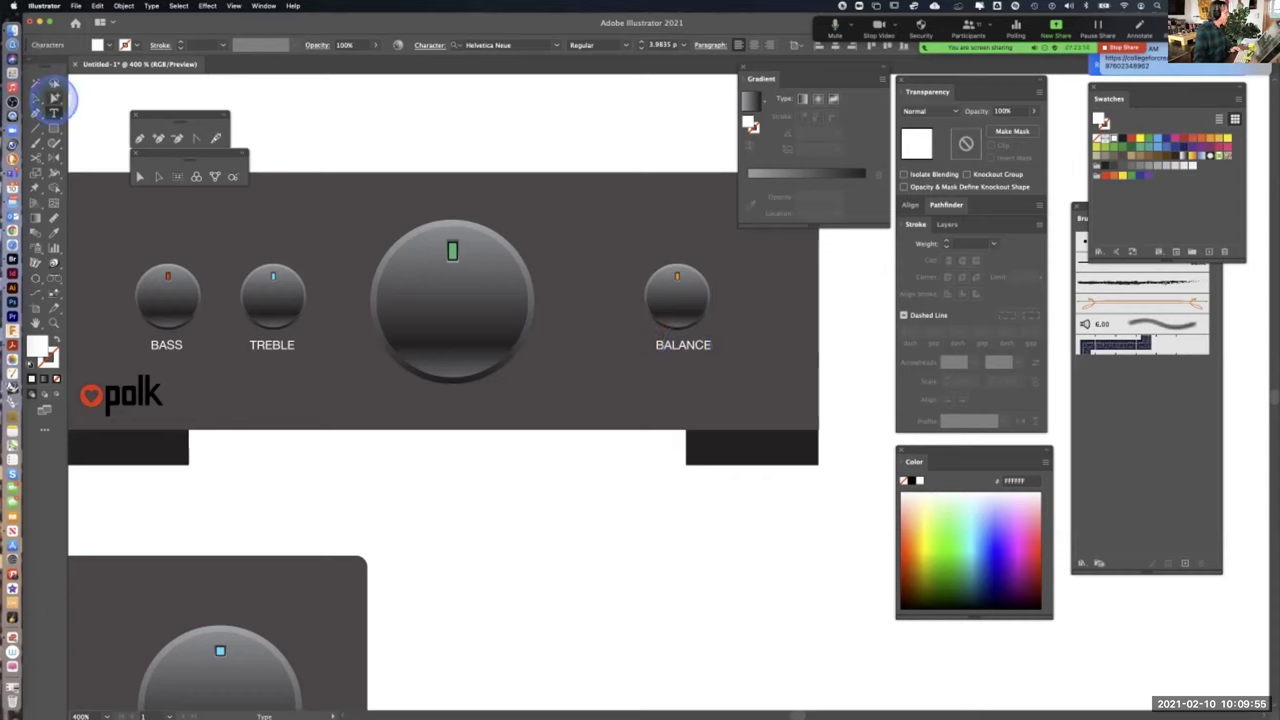
left_click(54, 97)
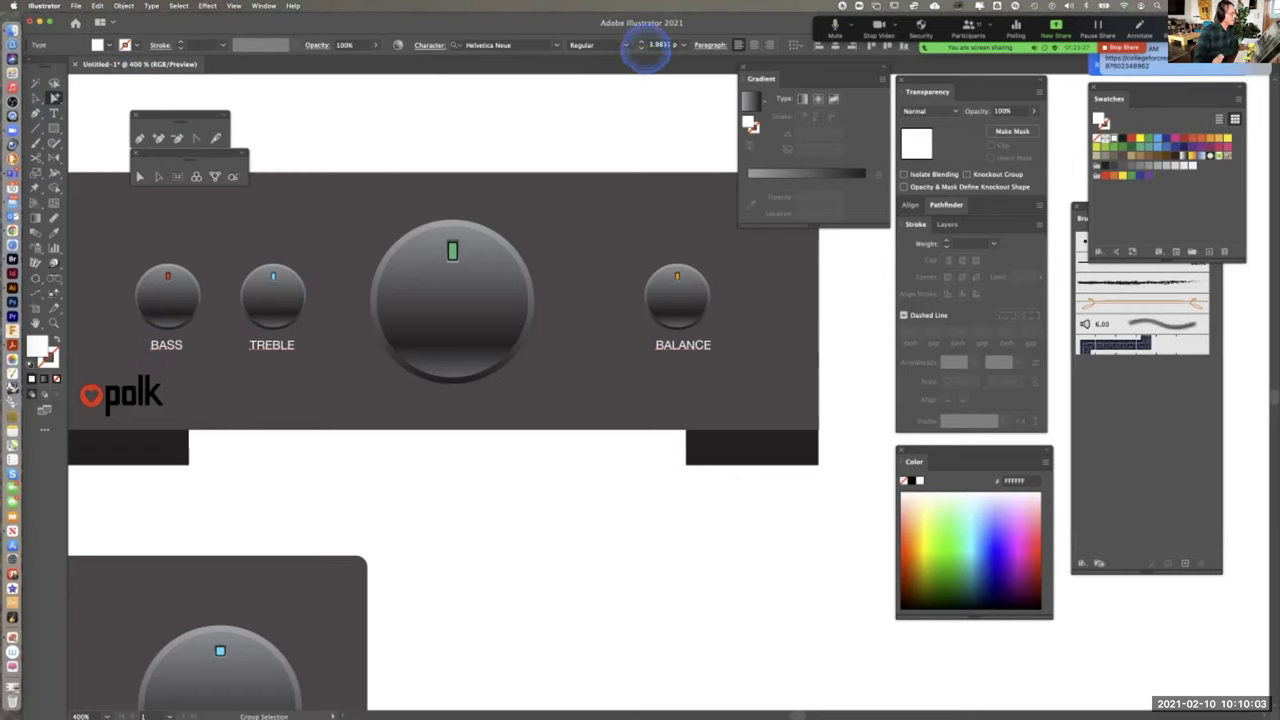
Step the selected labels' font size down from 3 pt to 2 pt
left_click(640, 48)
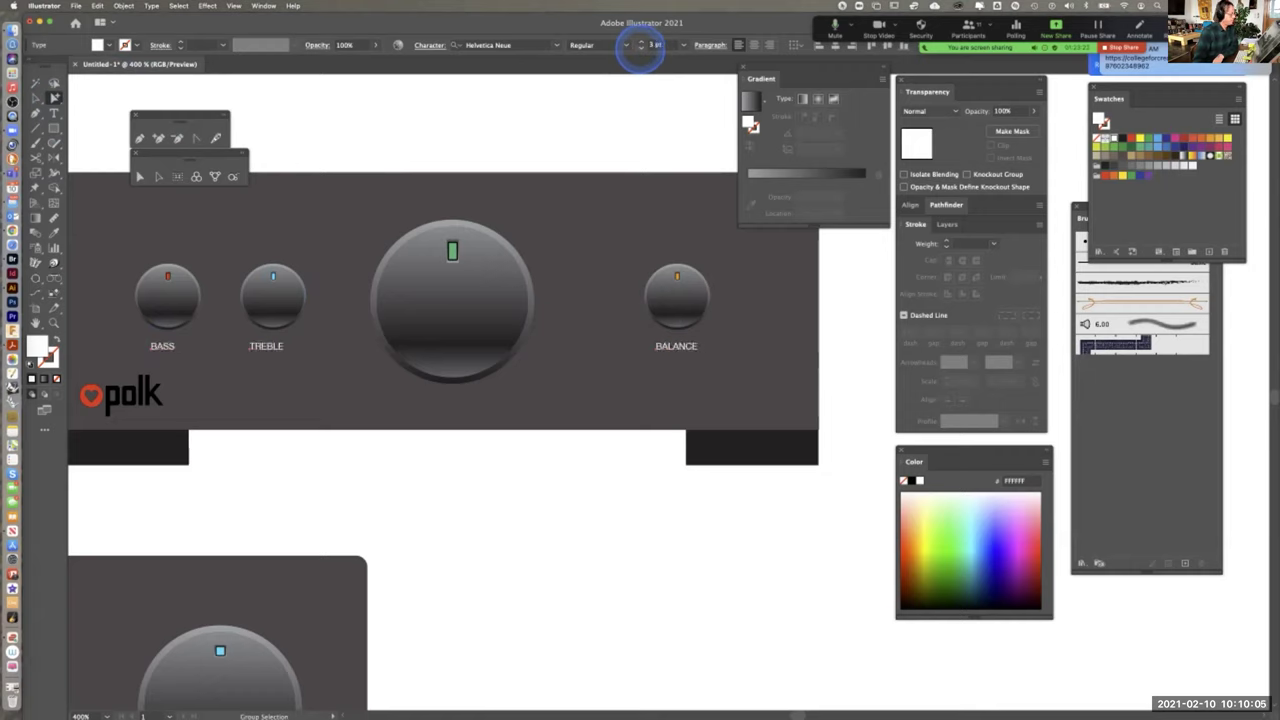
left_click(640, 48)
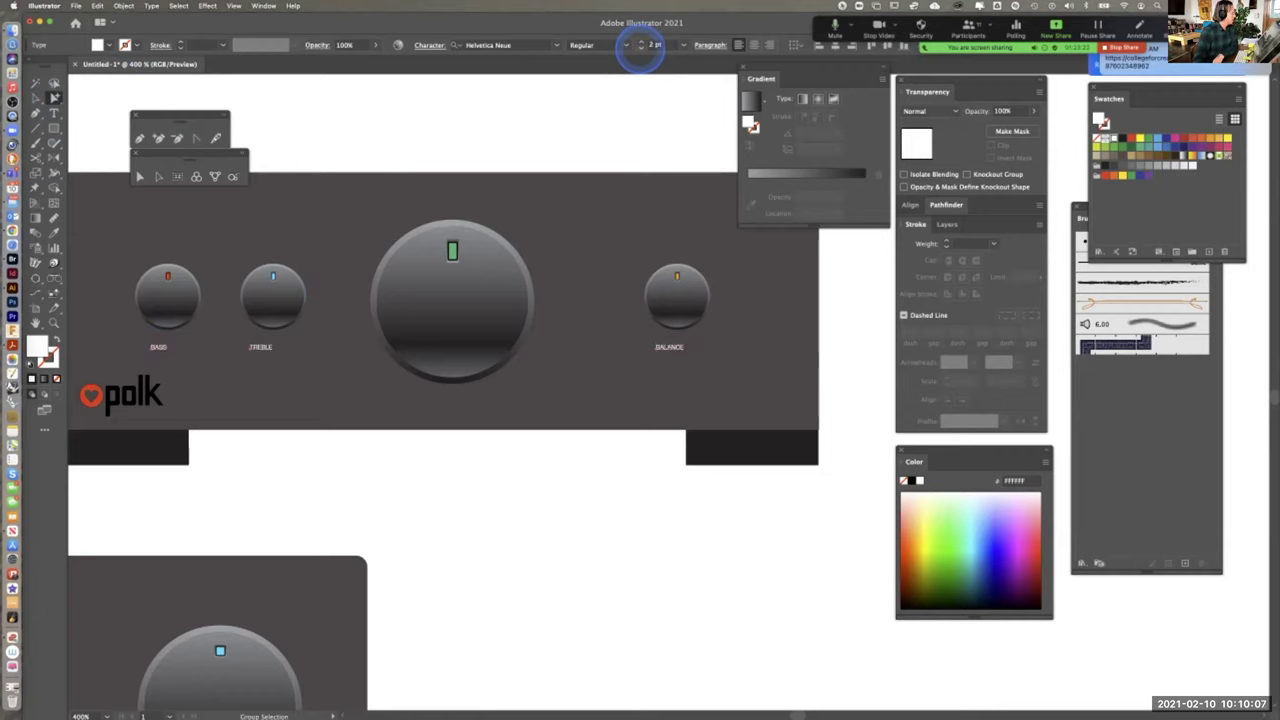
left_click(471, 506)
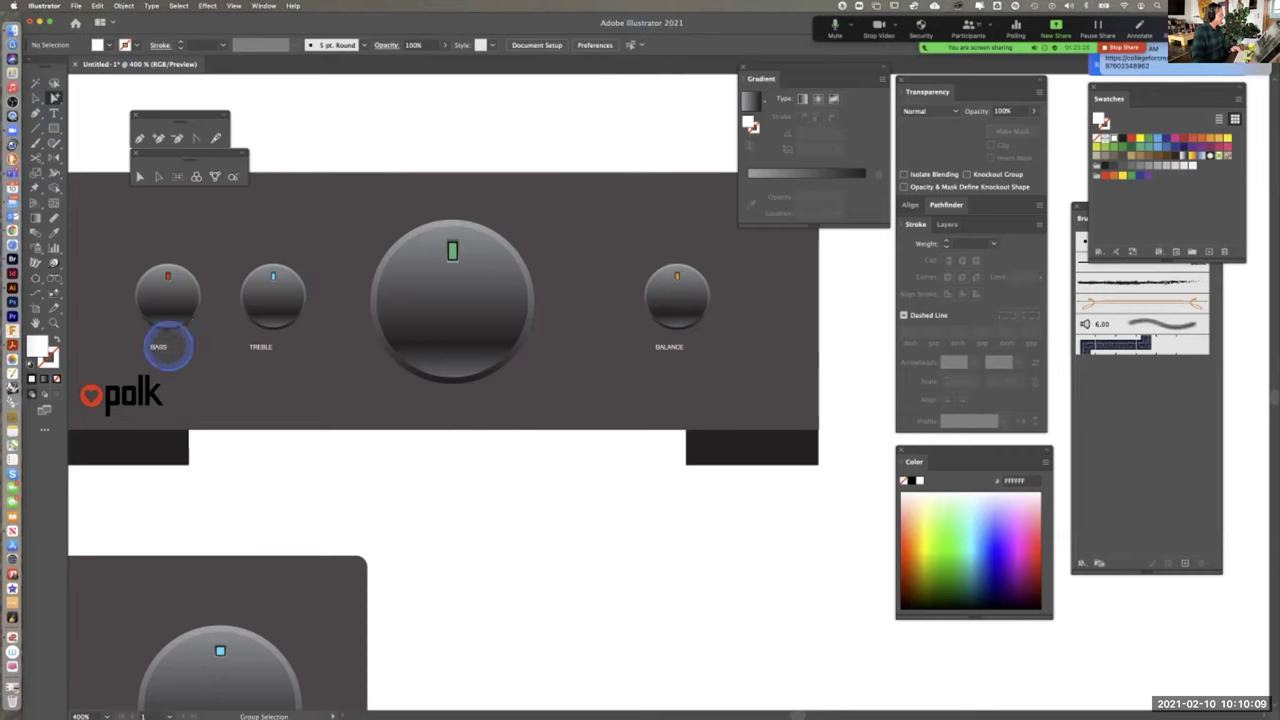
Centre the BASS, TREBLE and BALANCE labels under their knobs
left_click_drag(168, 346, 171, 346)
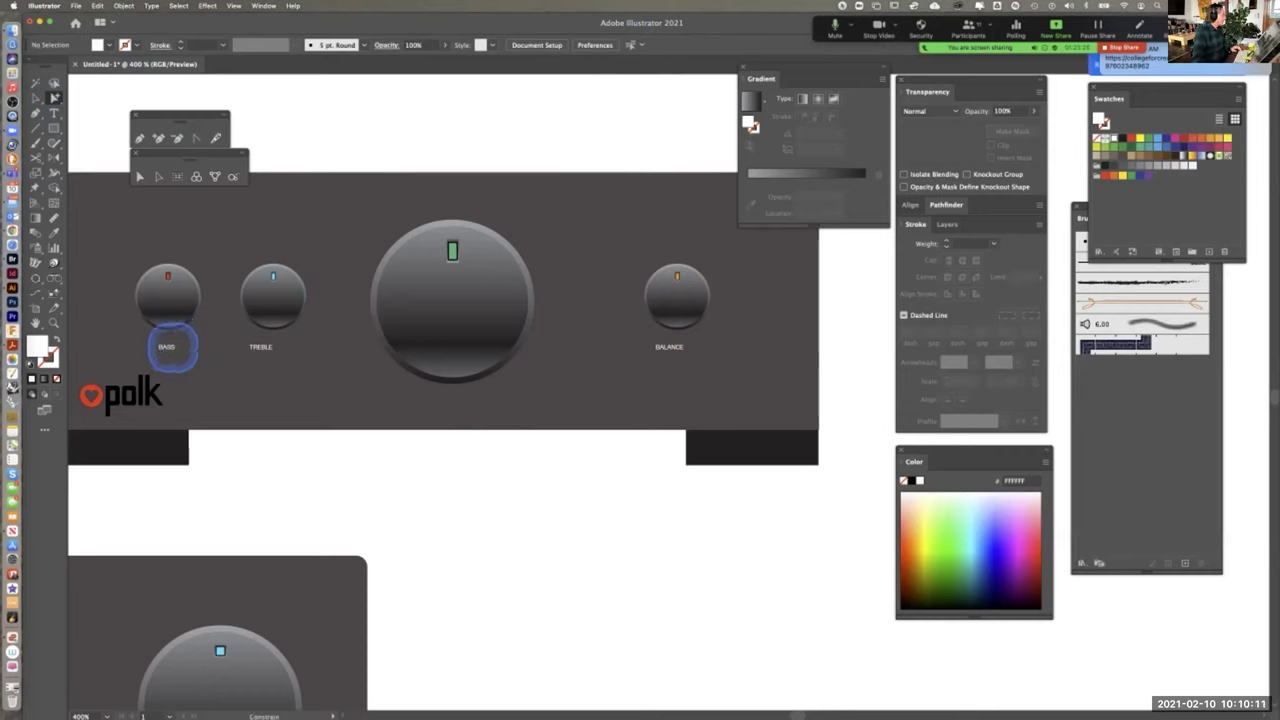
left_click_drag(262, 347, 273, 347)
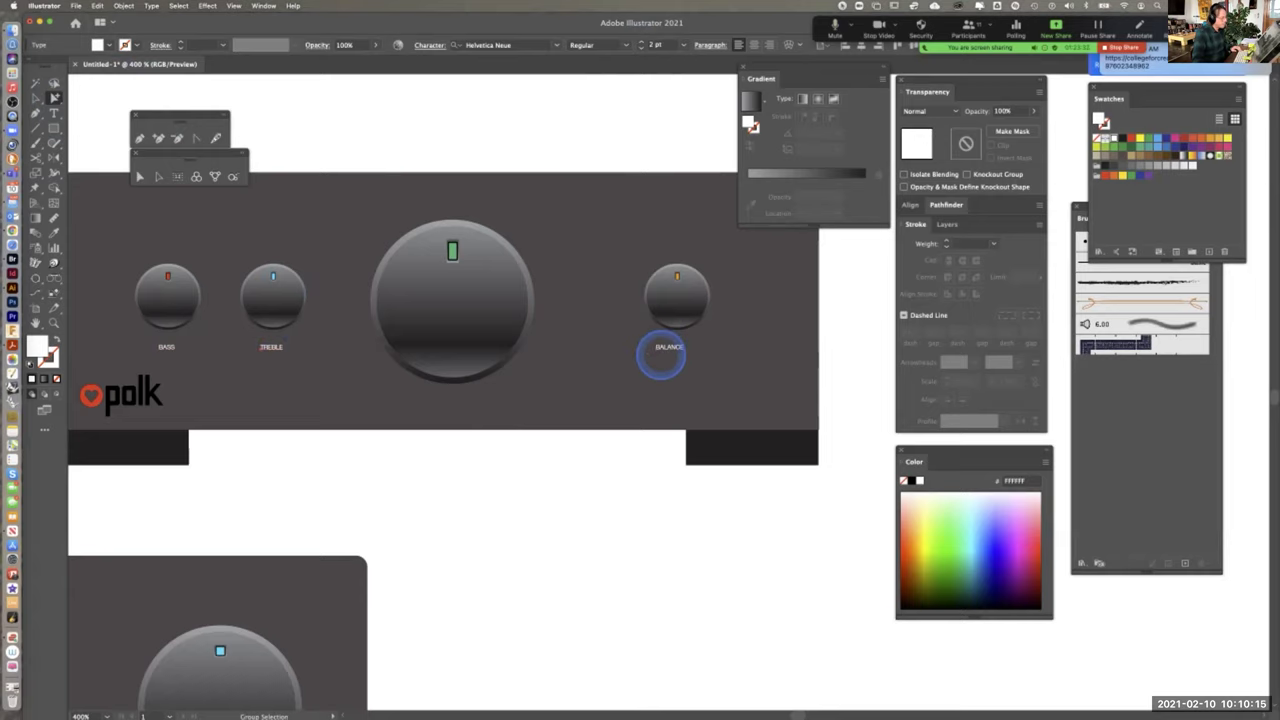
left_click_drag(673, 346, 683, 347)
left_click(640, 569)
left_click_drag(640, 569, 695, 584)
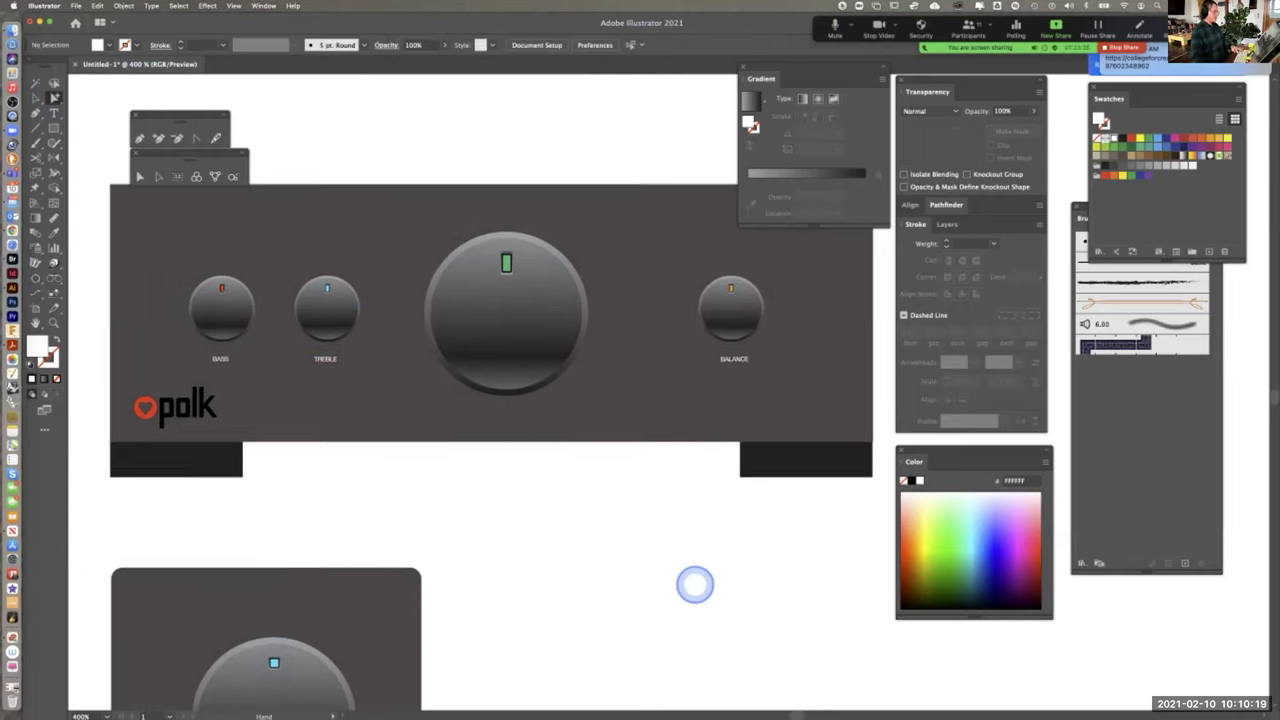
key("super+minus")
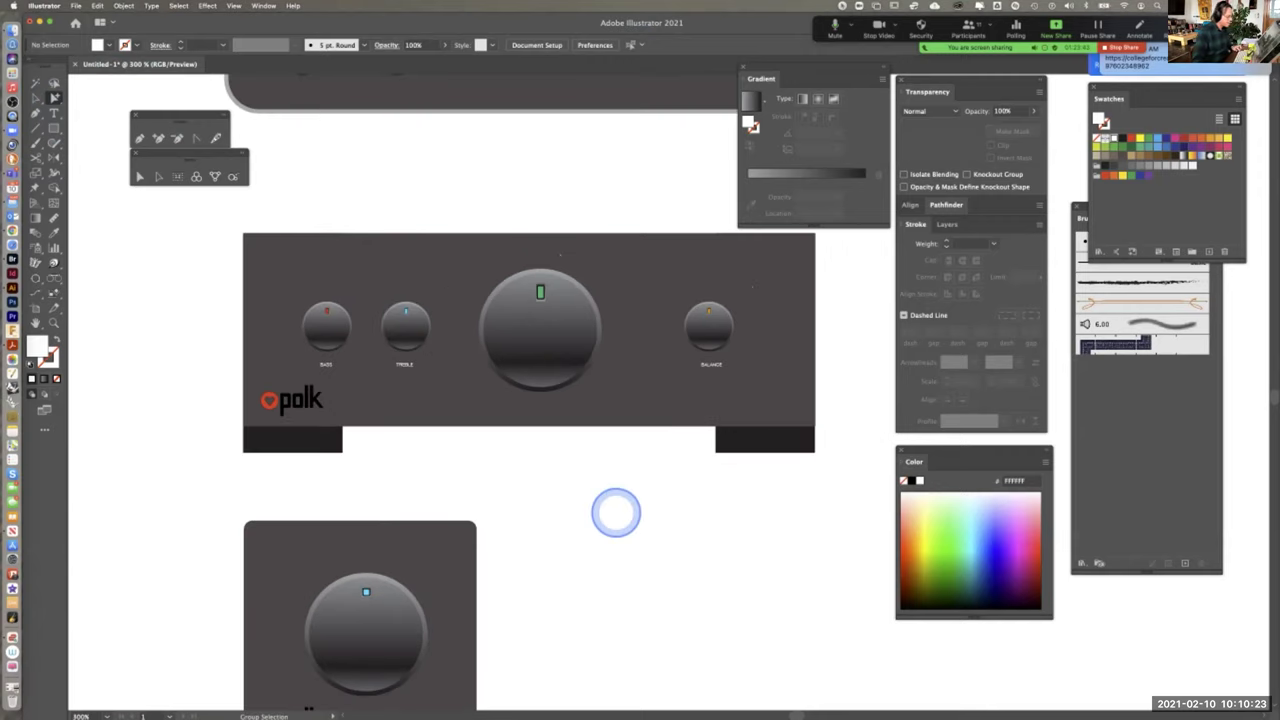
left_click_drag(611, 514, 649, 431)
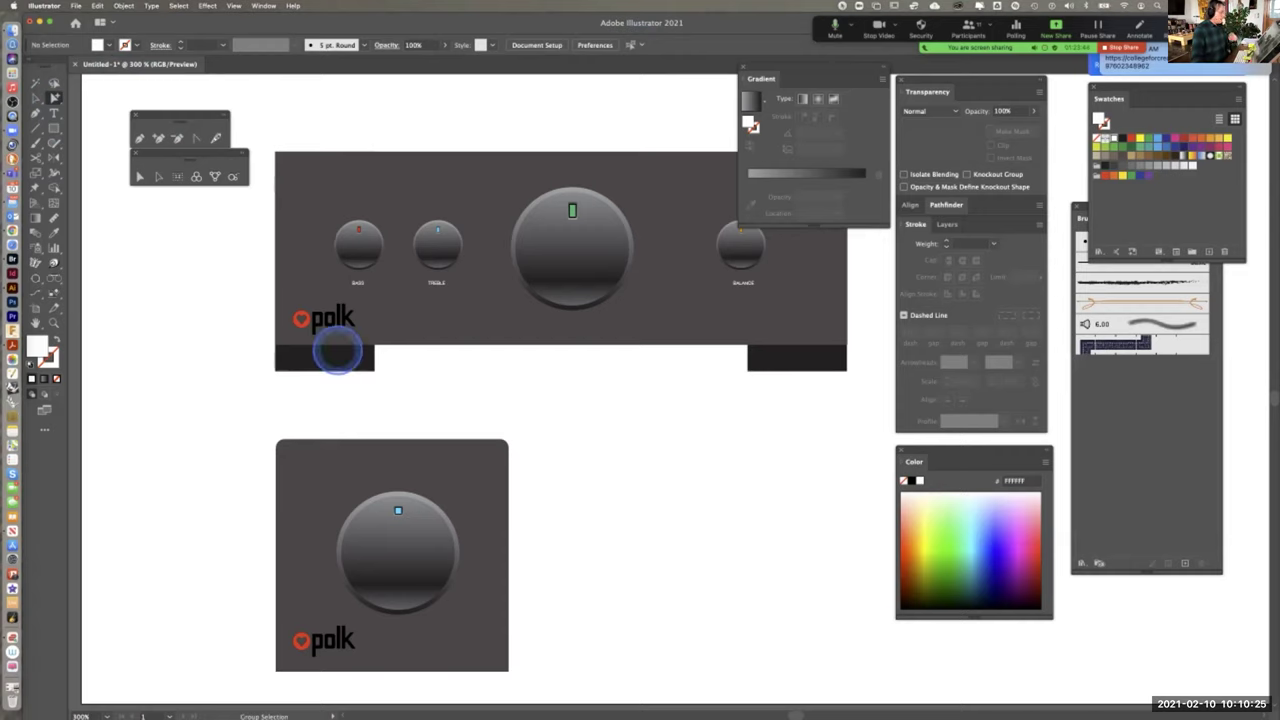
left_click_drag(557, 394, 541, 455)
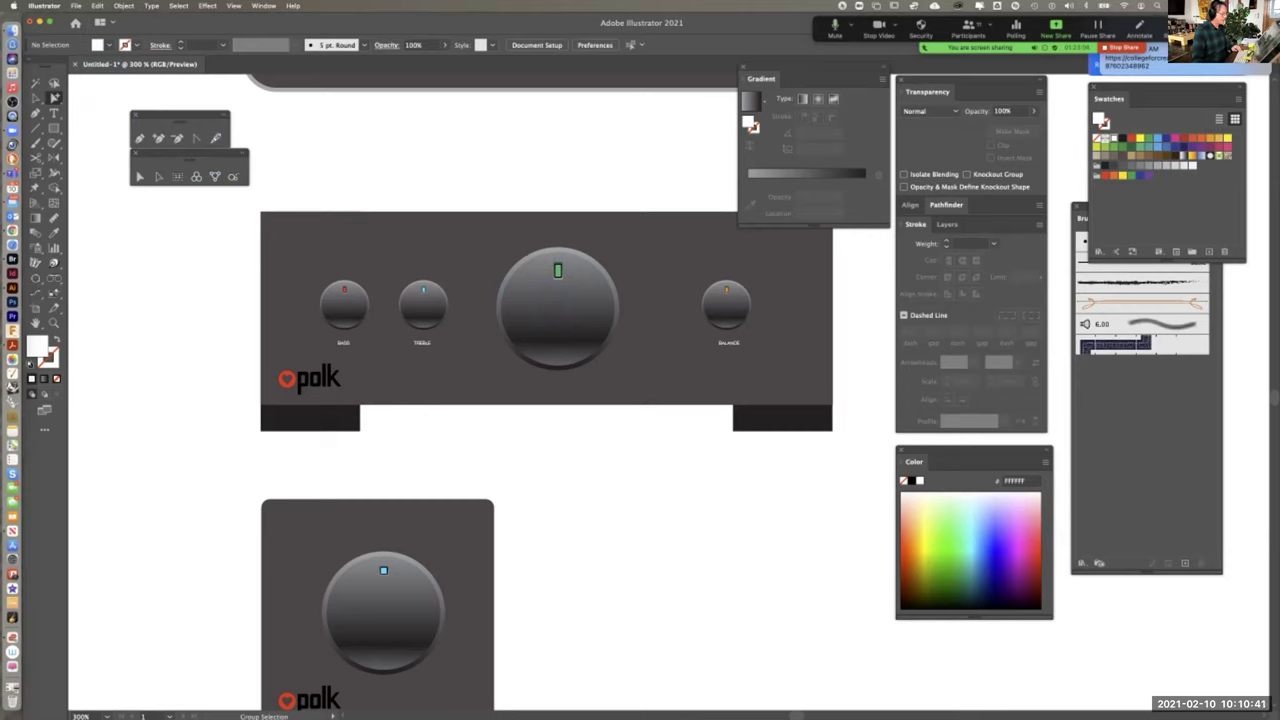
Check the large knob's parts, then zoom out to the whole artboard
left_click(549, 307)
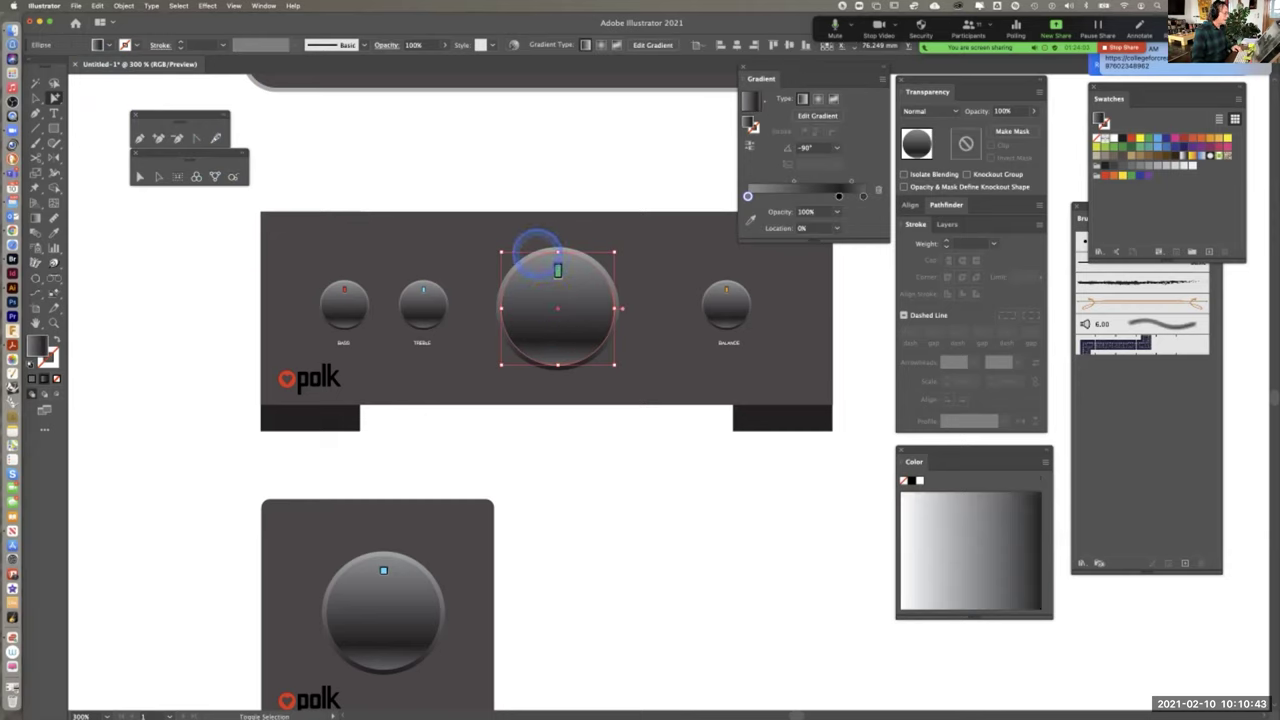
left_click(537, 250)
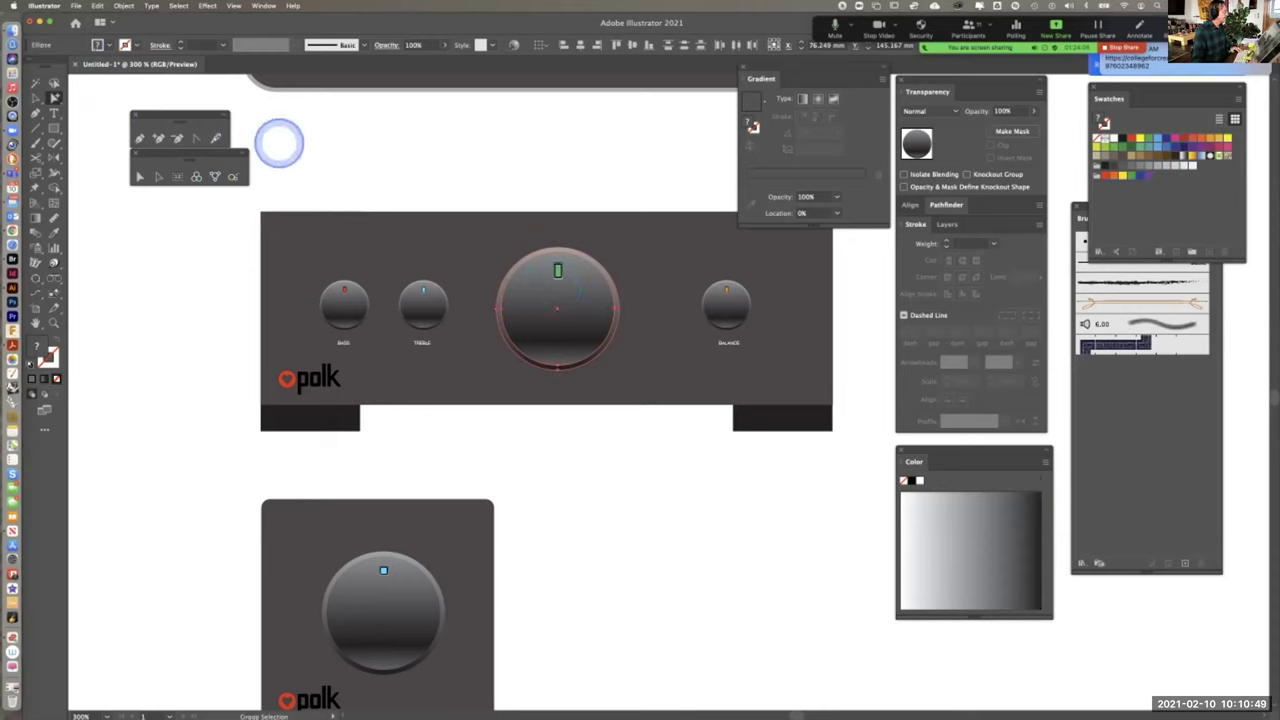
left_click(677, 531)
key("super+minus")
key("super+minus")
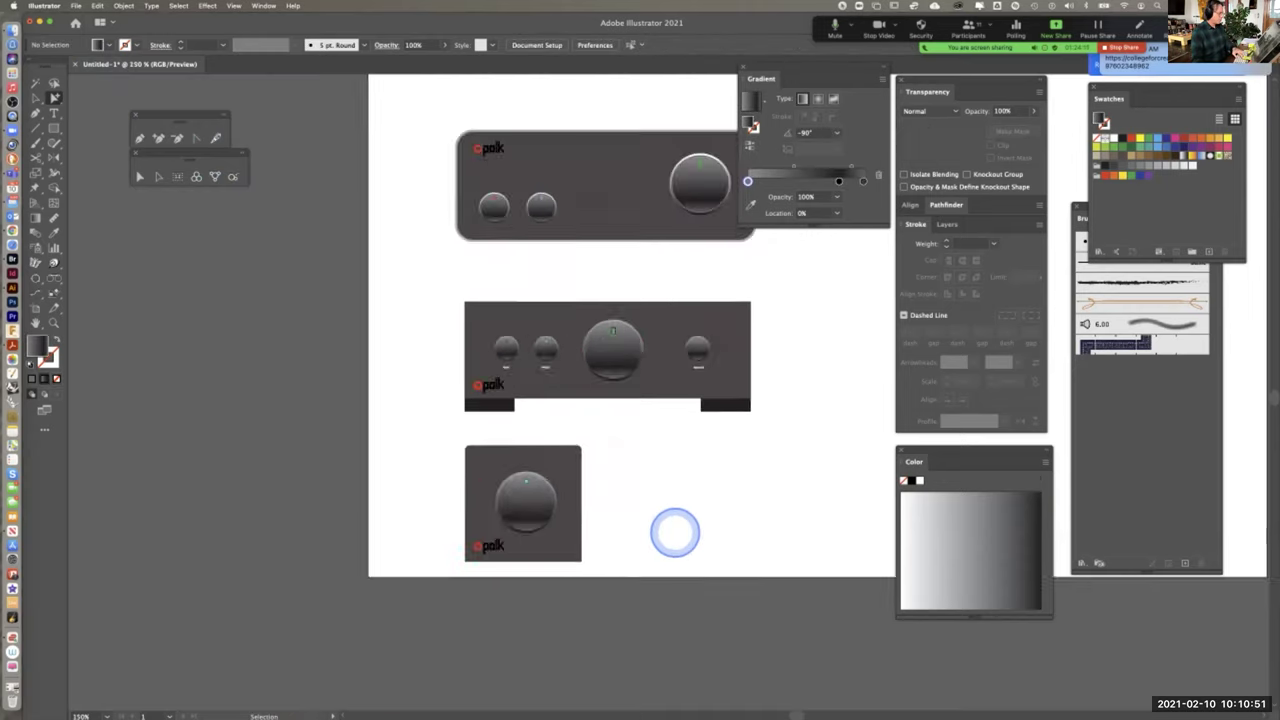
key("super+minus")
key("super+minus")
scroll(686, 509, "right", 5)
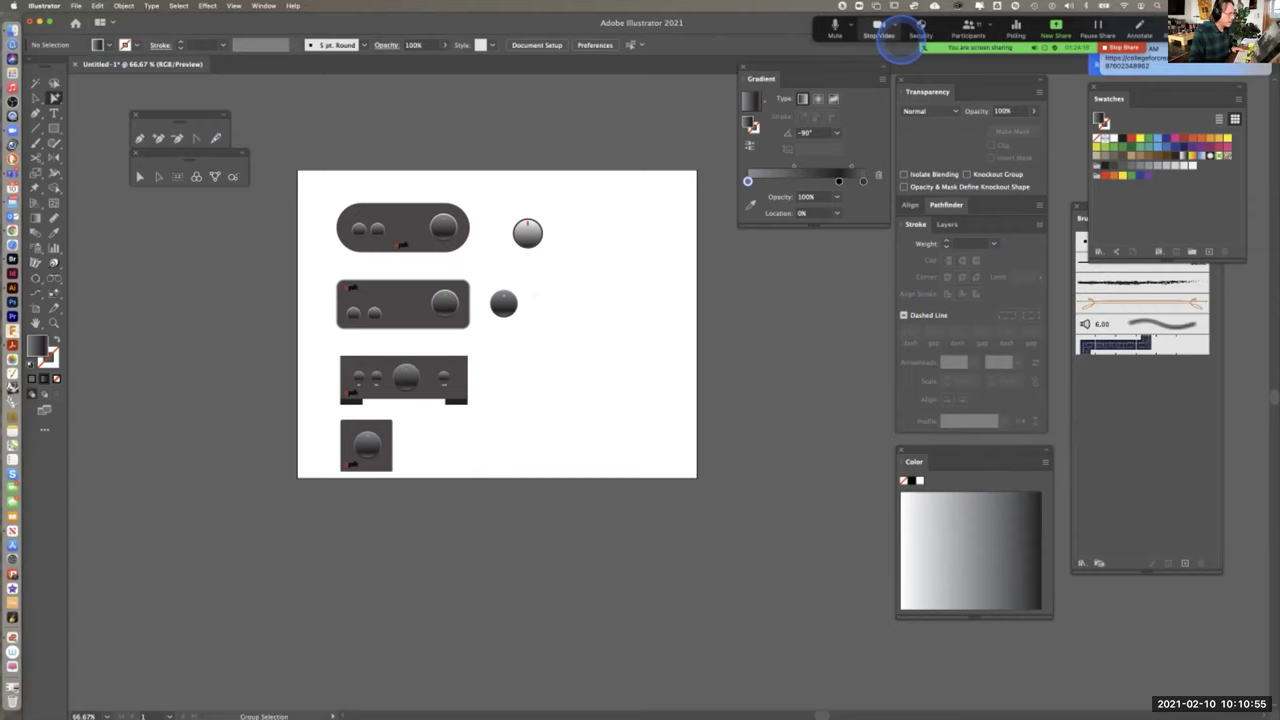
Create Layer 2 in the Layers panel and move it below Layer 1
left_click(1118, 378)
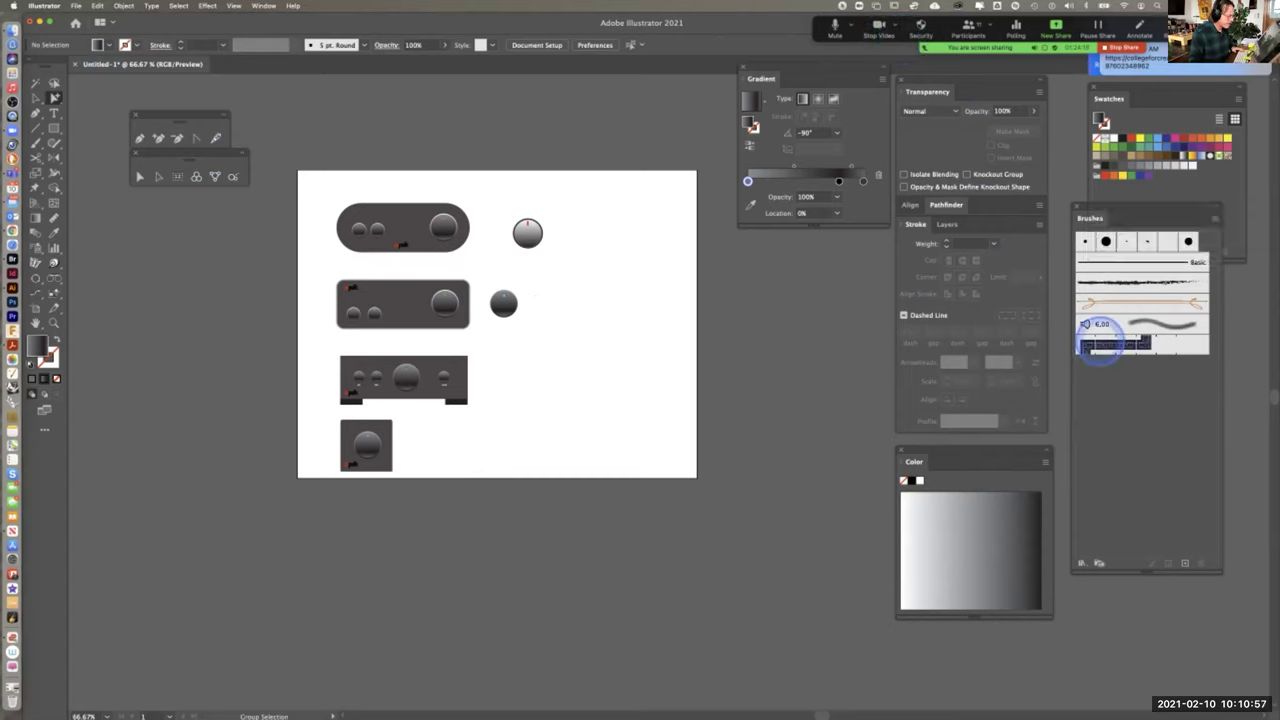
left_click(946, 224)
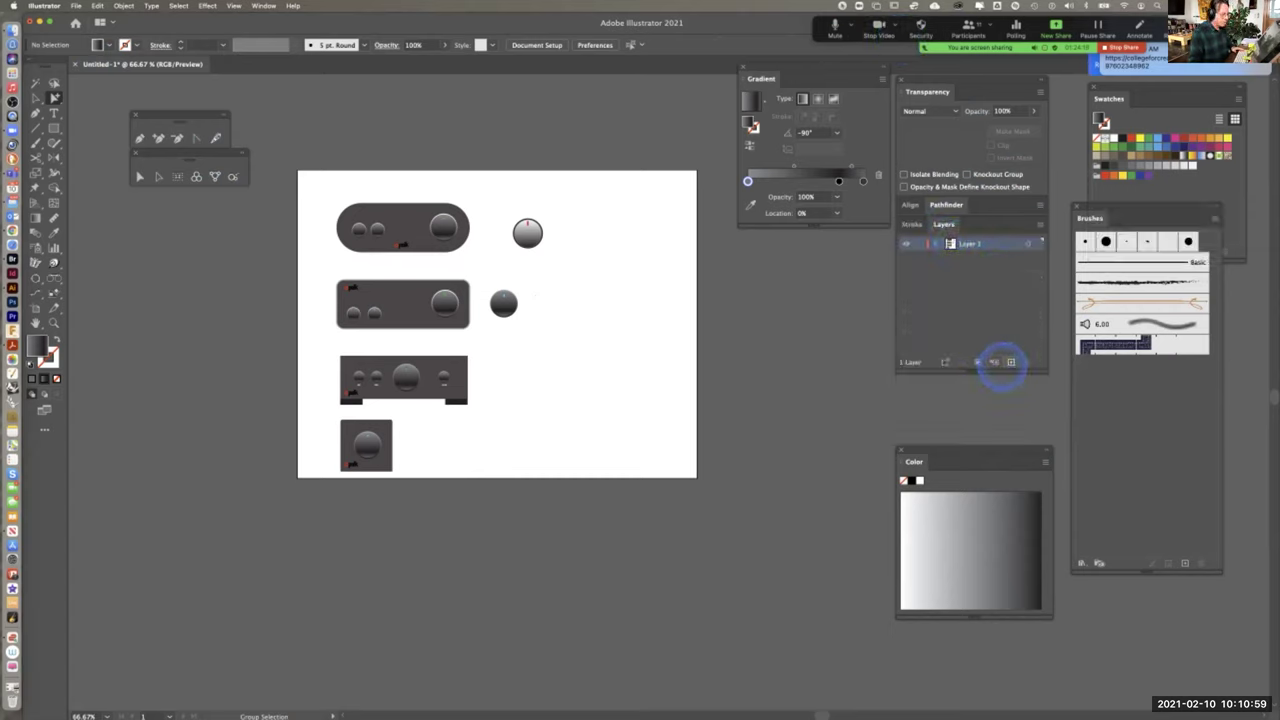
left_click(1010, 362)
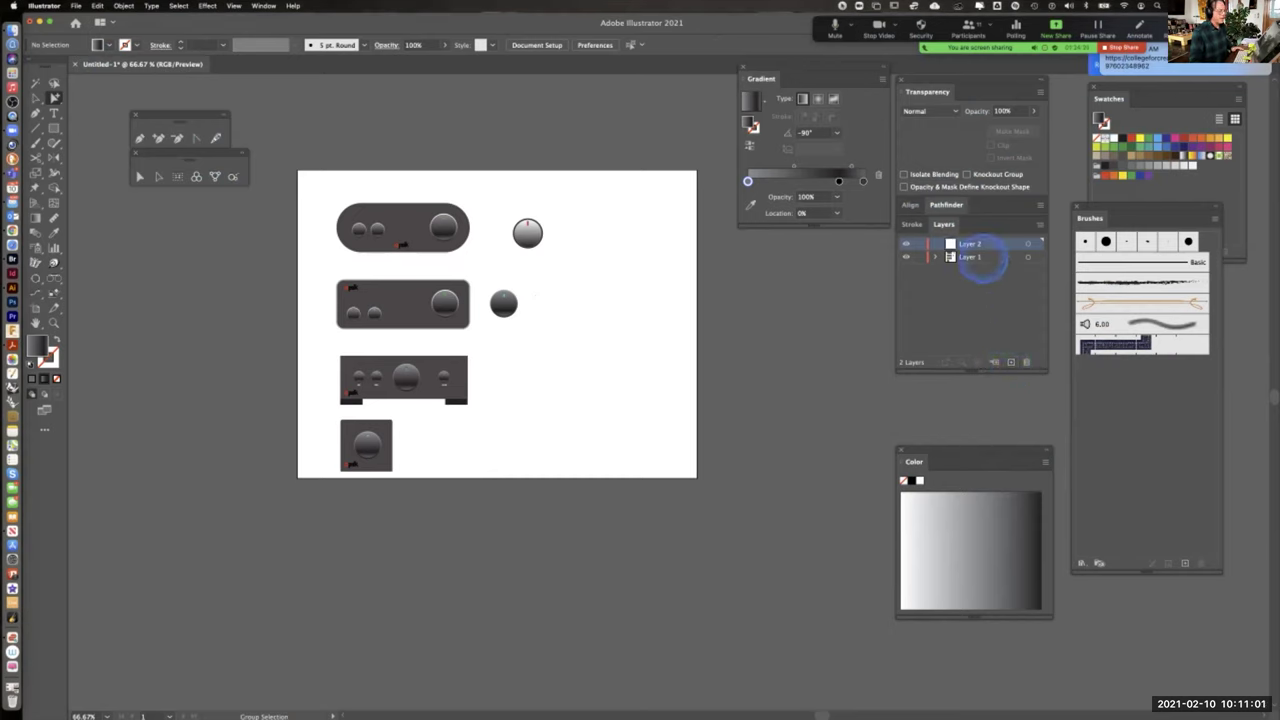
left_click(972, 244)
left_click_drag(972, 244, 972, 274)
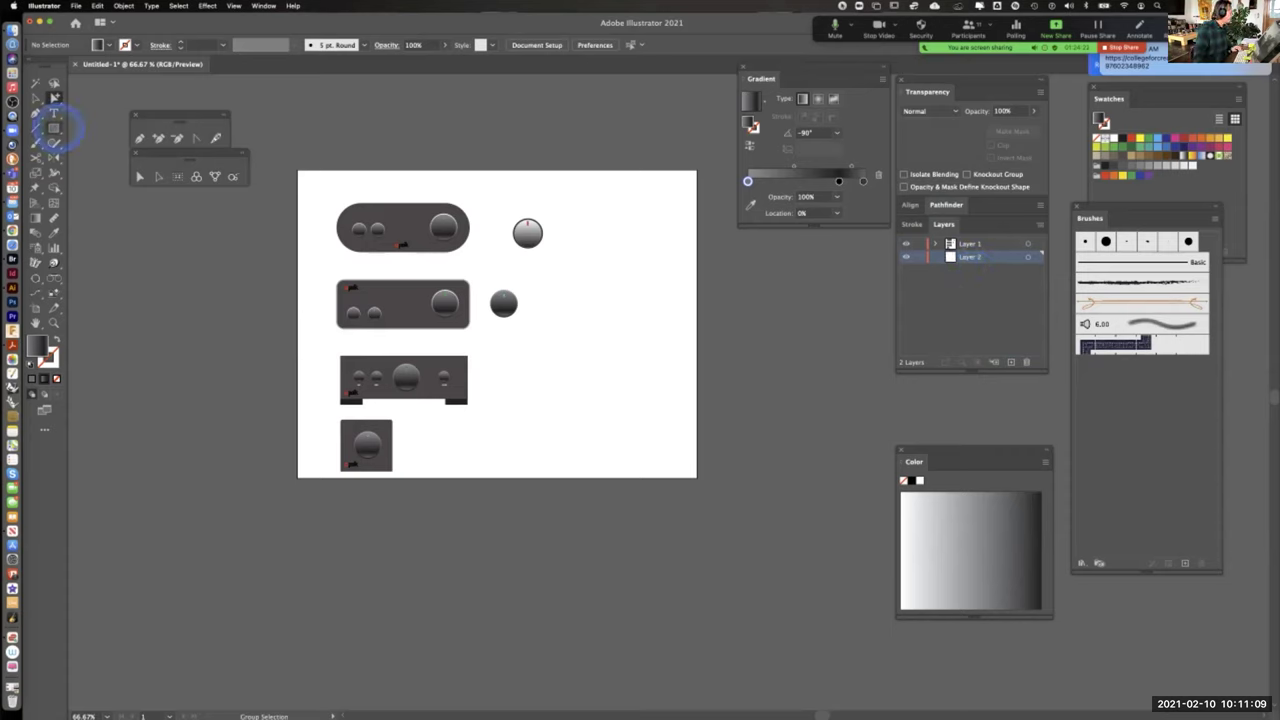
Draw an artboard-sized rectangle and set its gradient's dark stop at 100%
left_click(54, 127)
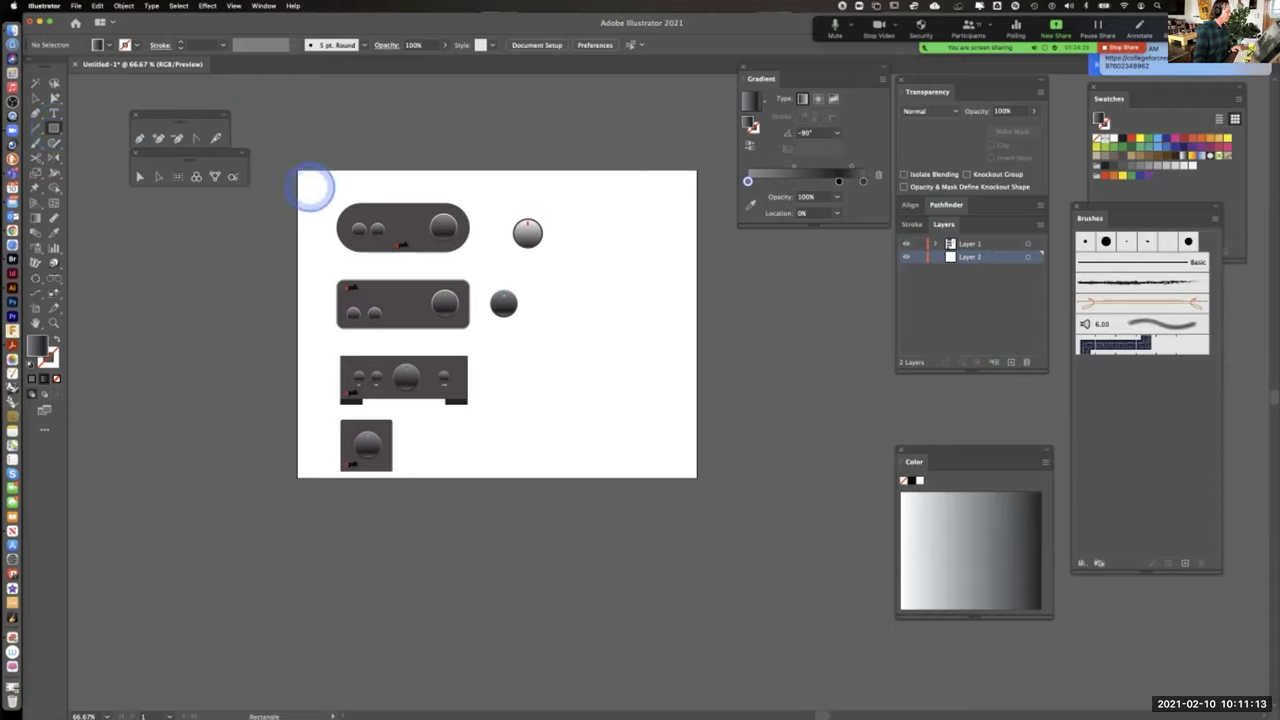
left_click_drag(303, 177, 691, 474)
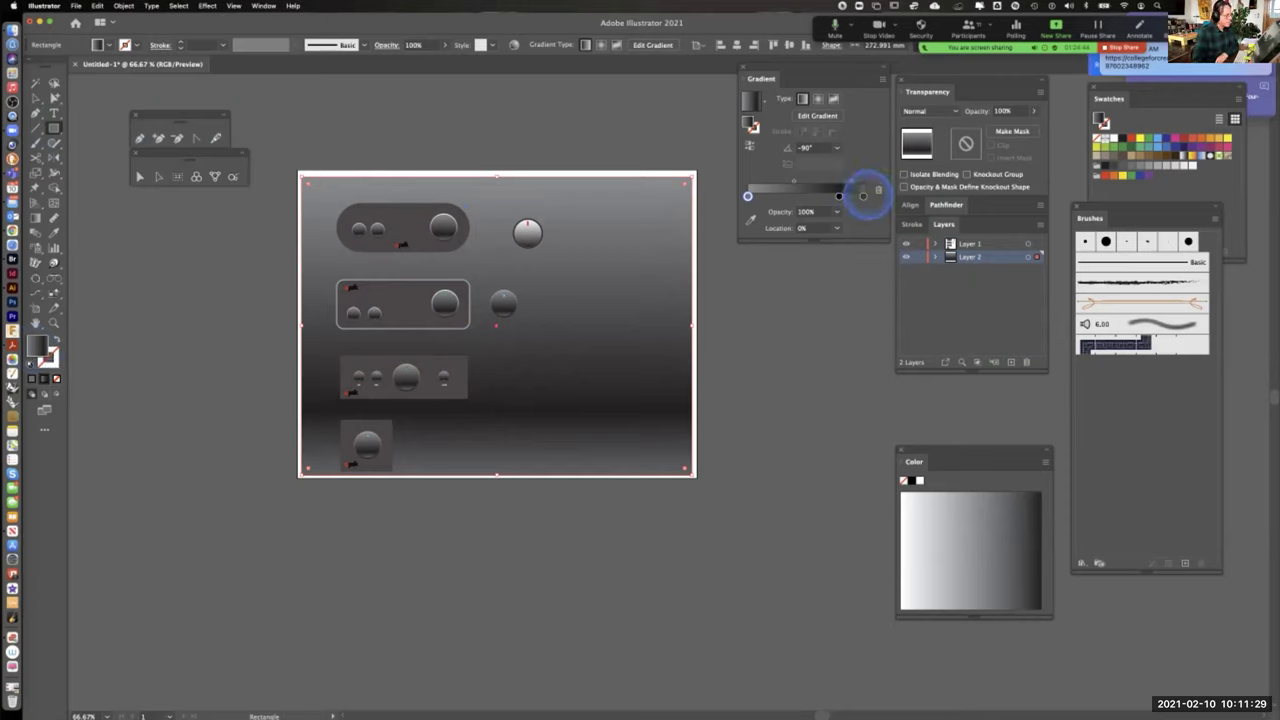
left_click_drag(862, 195, 850, 315)
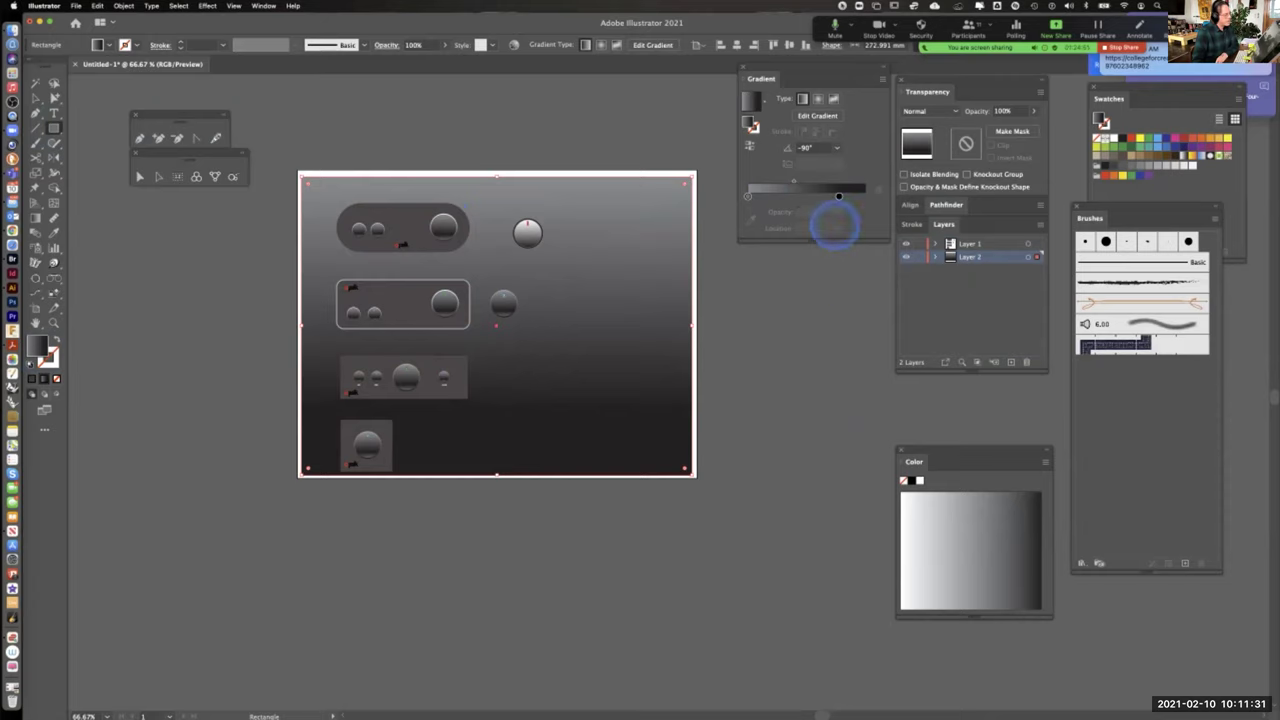
left_click_drag(843, 194, 864, 196)
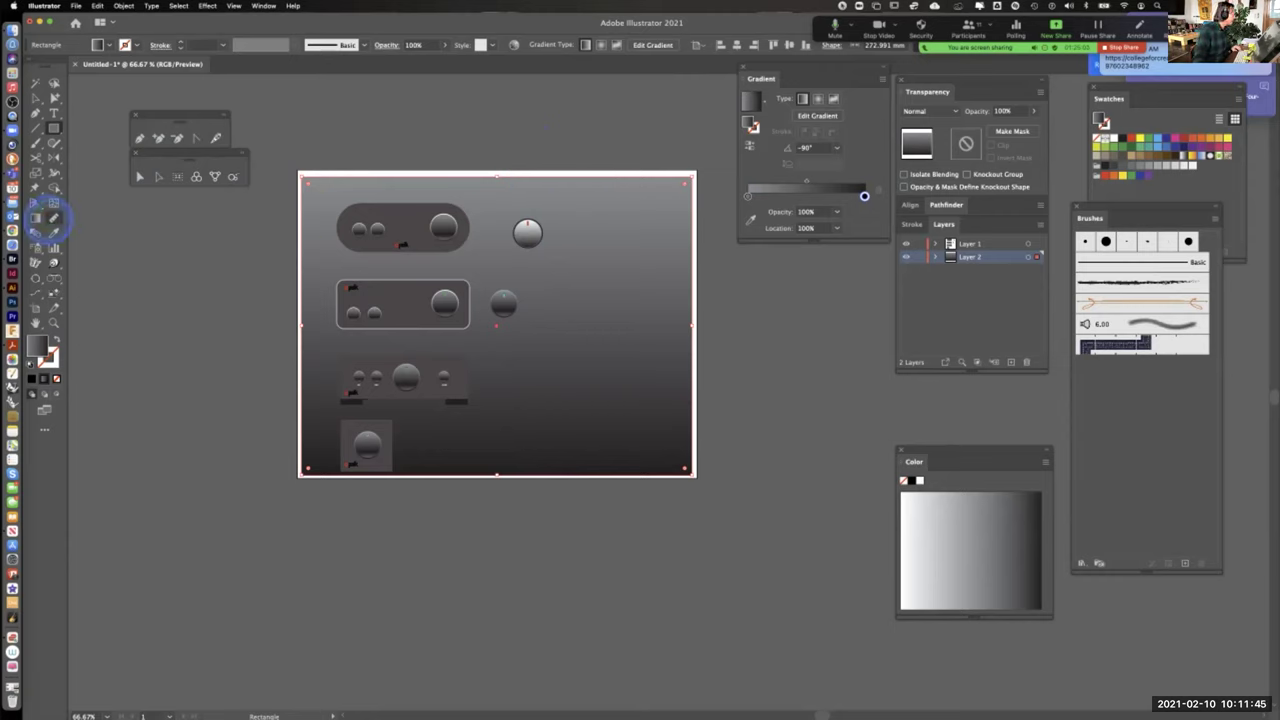
Angle the background gradient diagonally across the artboard at about -41.7°
left_click(54, 217)
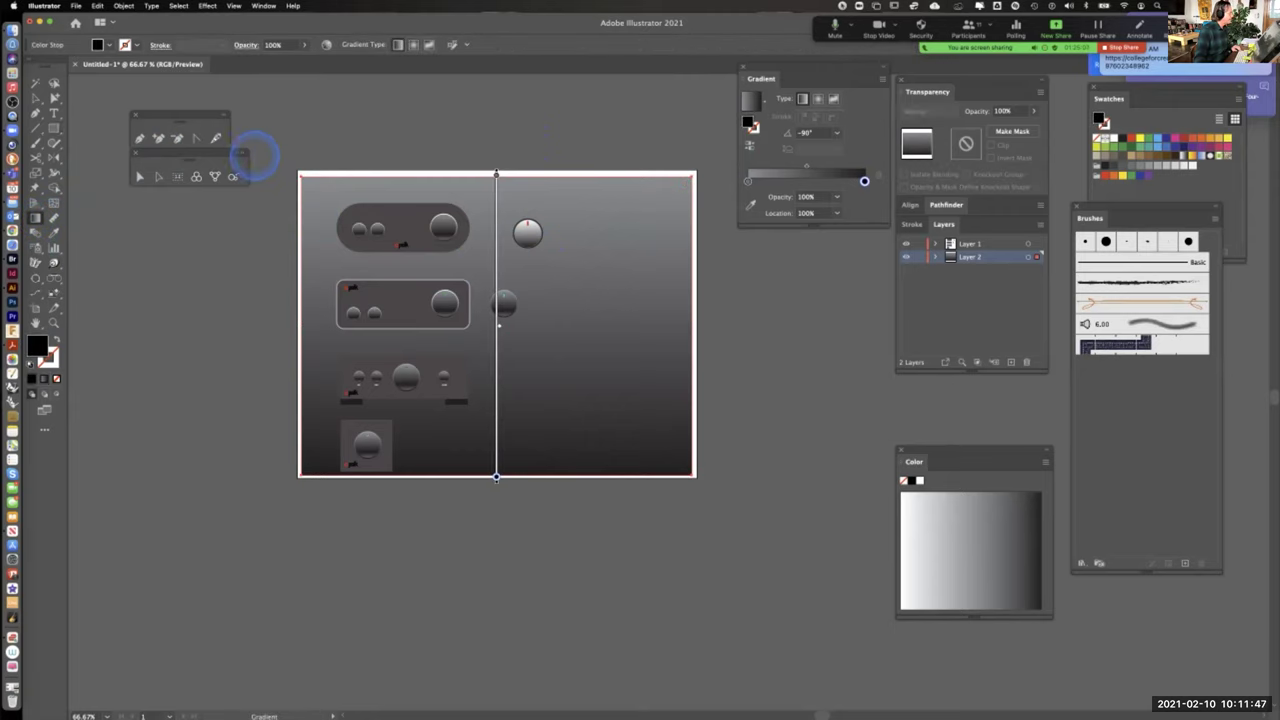
mouse_move(341, 175)
left_mouse_down()
mouse_move(517, 306)
mouse_move(636, 450)
left_mouse_up()
left_click(55, 97)
left_click(84, 104)
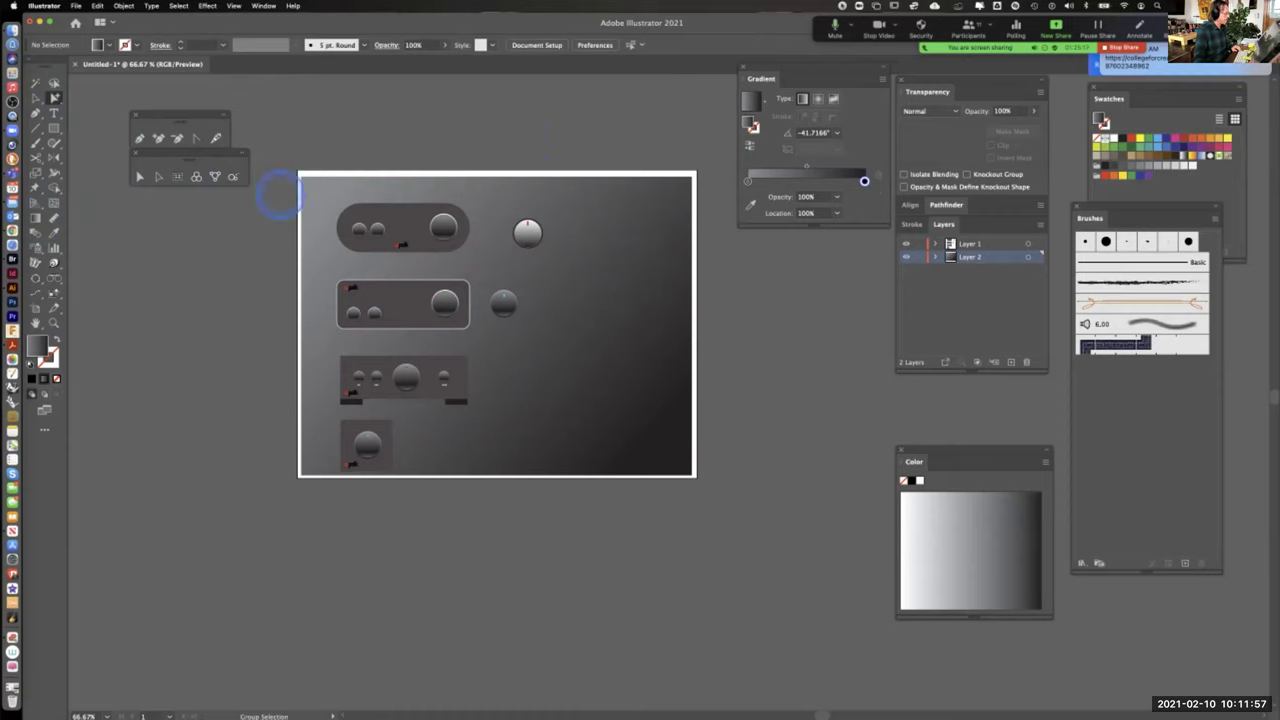
left_click(36, 97)
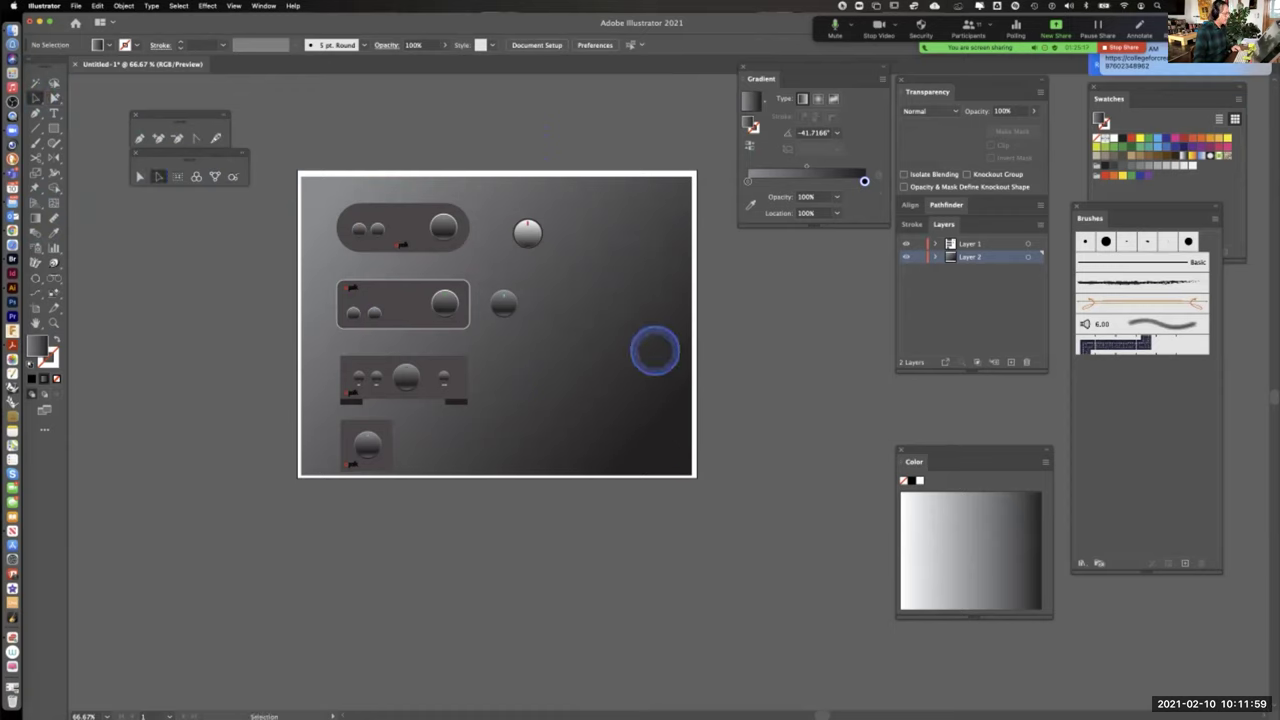
Scale the gradient rectangle into a small block behind the top panel's corner; float Transparency
left_click(654, 351)
left_click_drag(691, 474, 472, 232)
left_click_drag(337, 183, 354, 185)
left_click(357, 184)
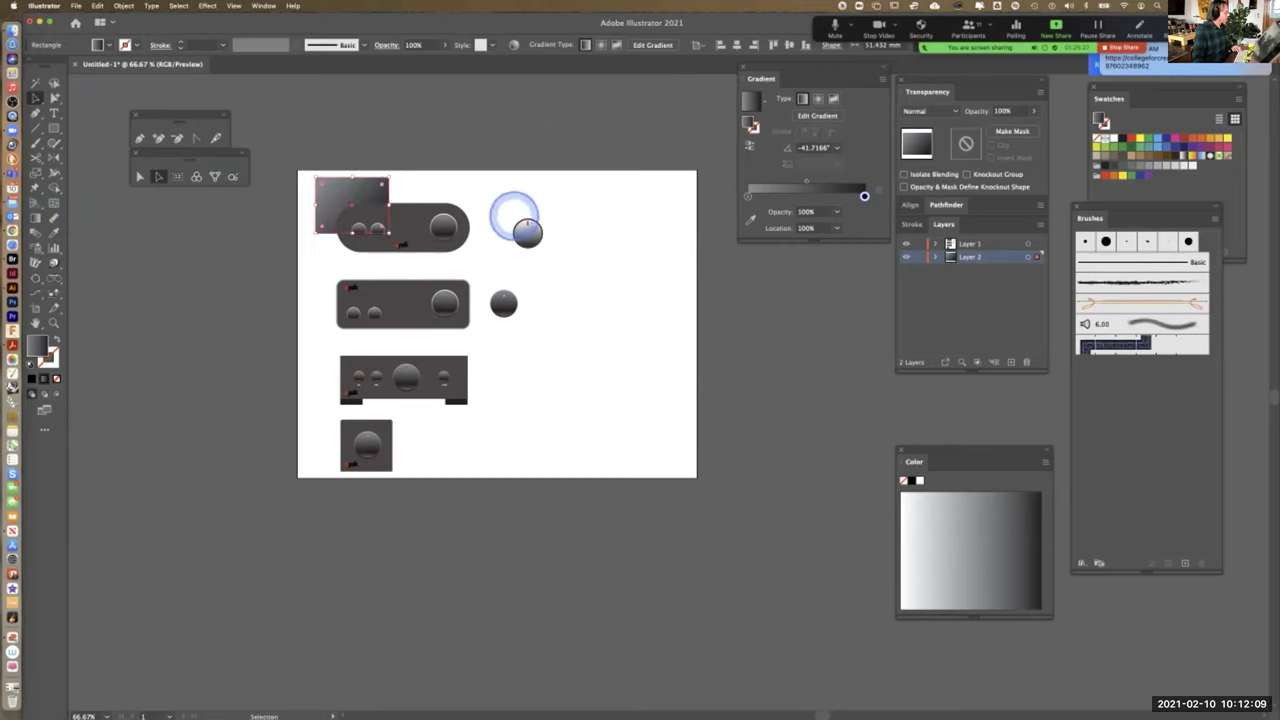
mouse_move(365, 188)
left_mouse_down()
mouse_move(363, 275)
mouse_move(362, 186)
left_mouse_up()
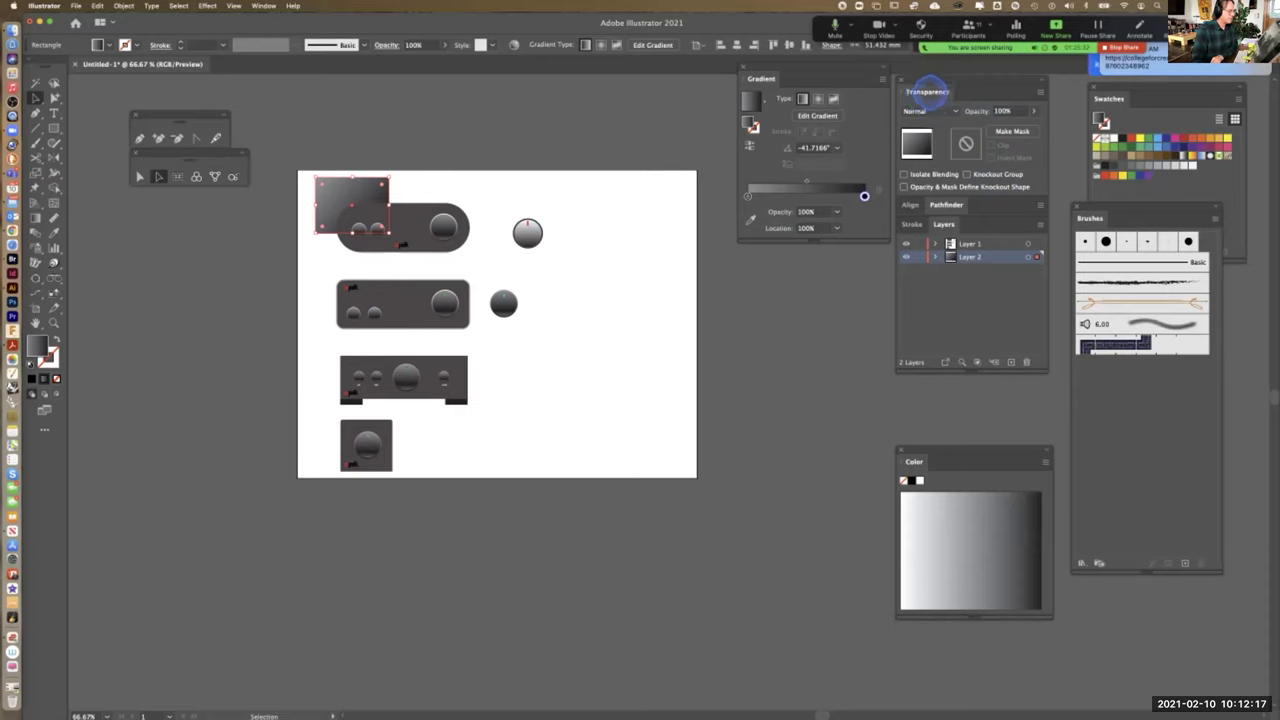
left_click_drag(906, 88, 710, 414)
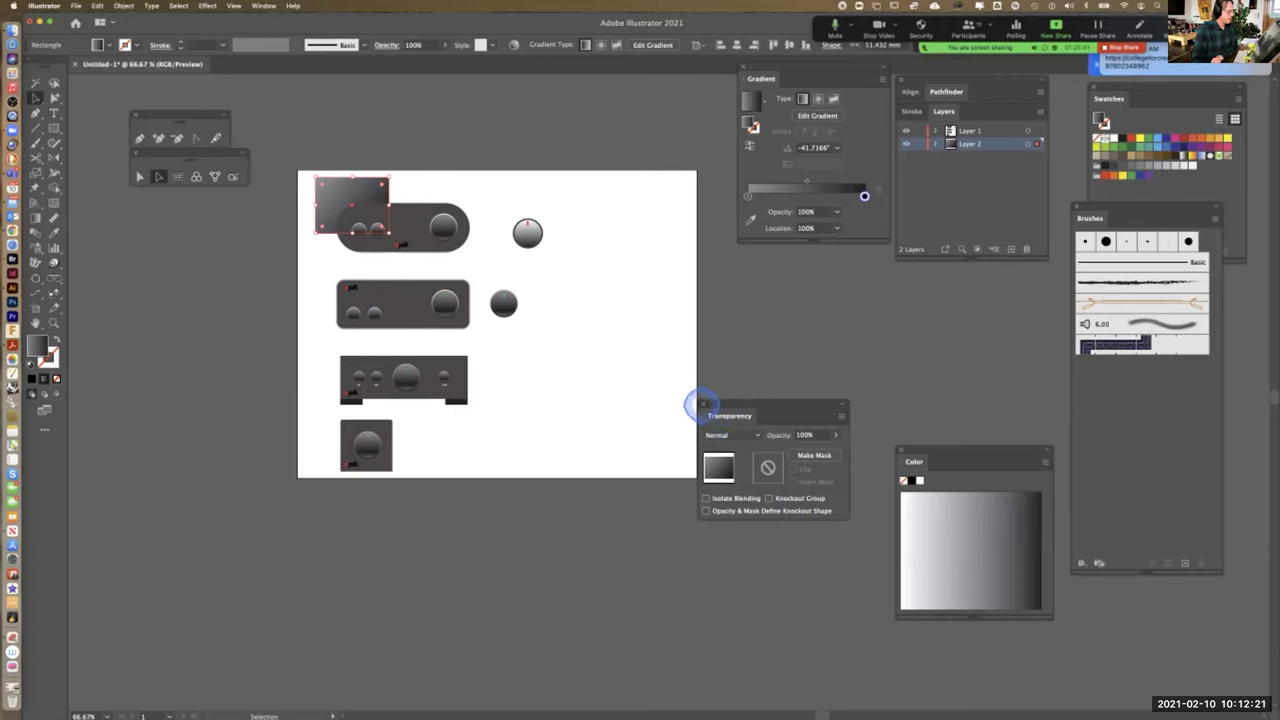
Show the Transform and Transparency panels from the Window menu
left_click(703, 404)
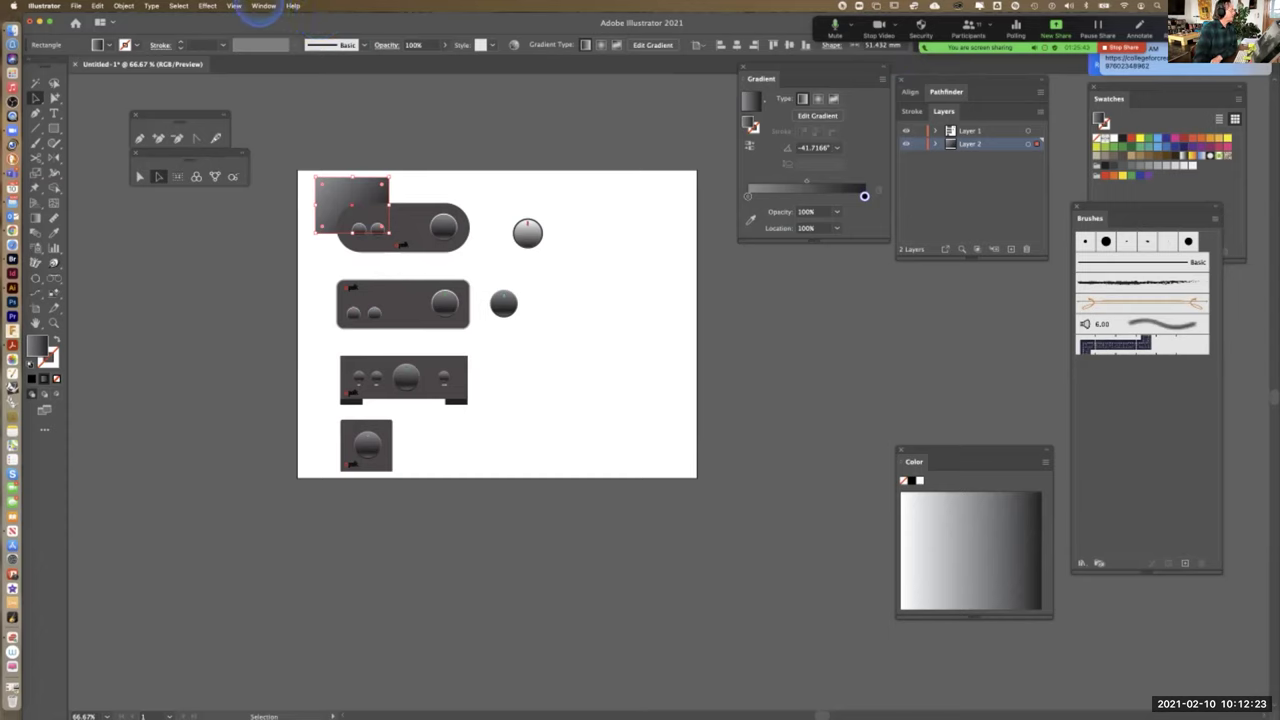
left_click(263, 6)
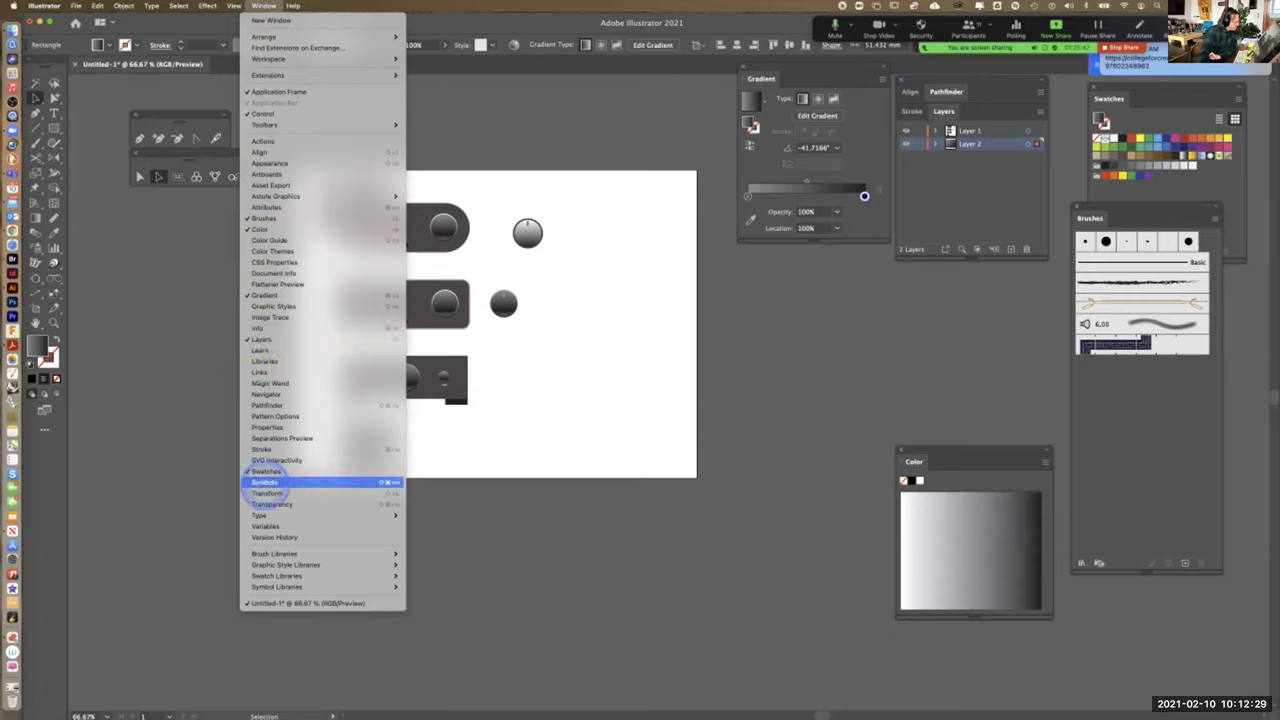
left_click(265, 493)
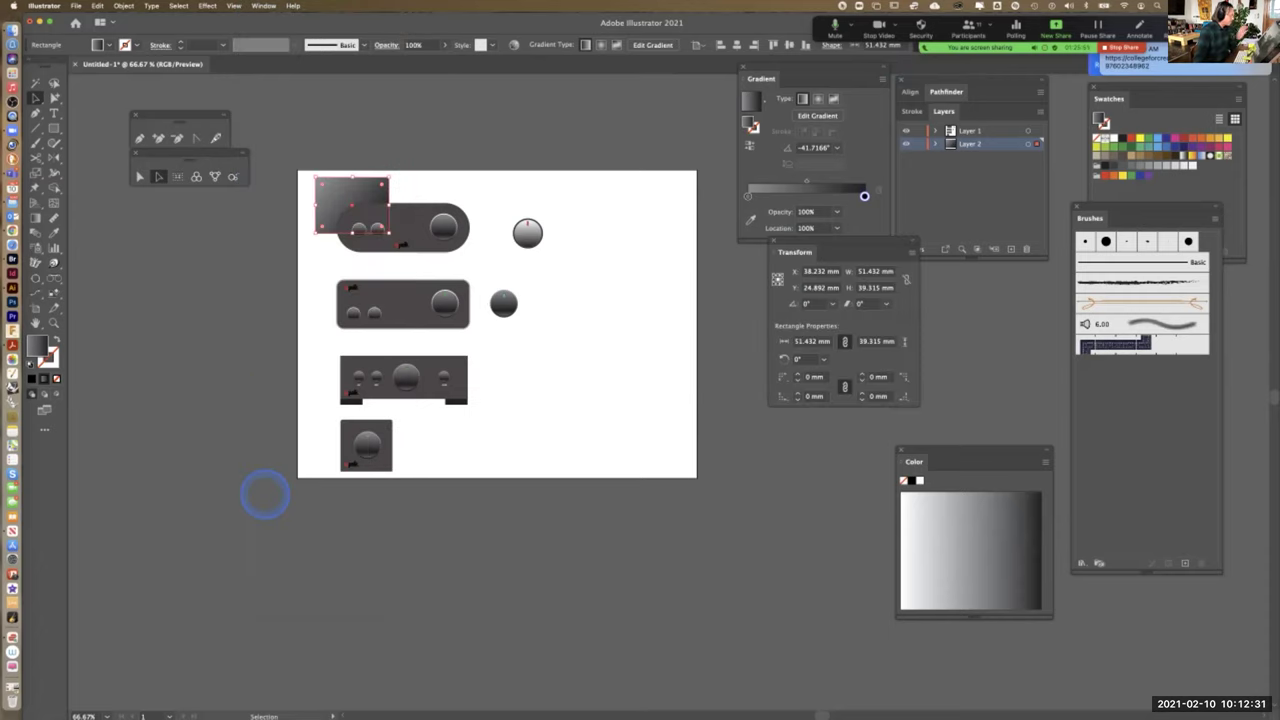
left_click(263, 6)
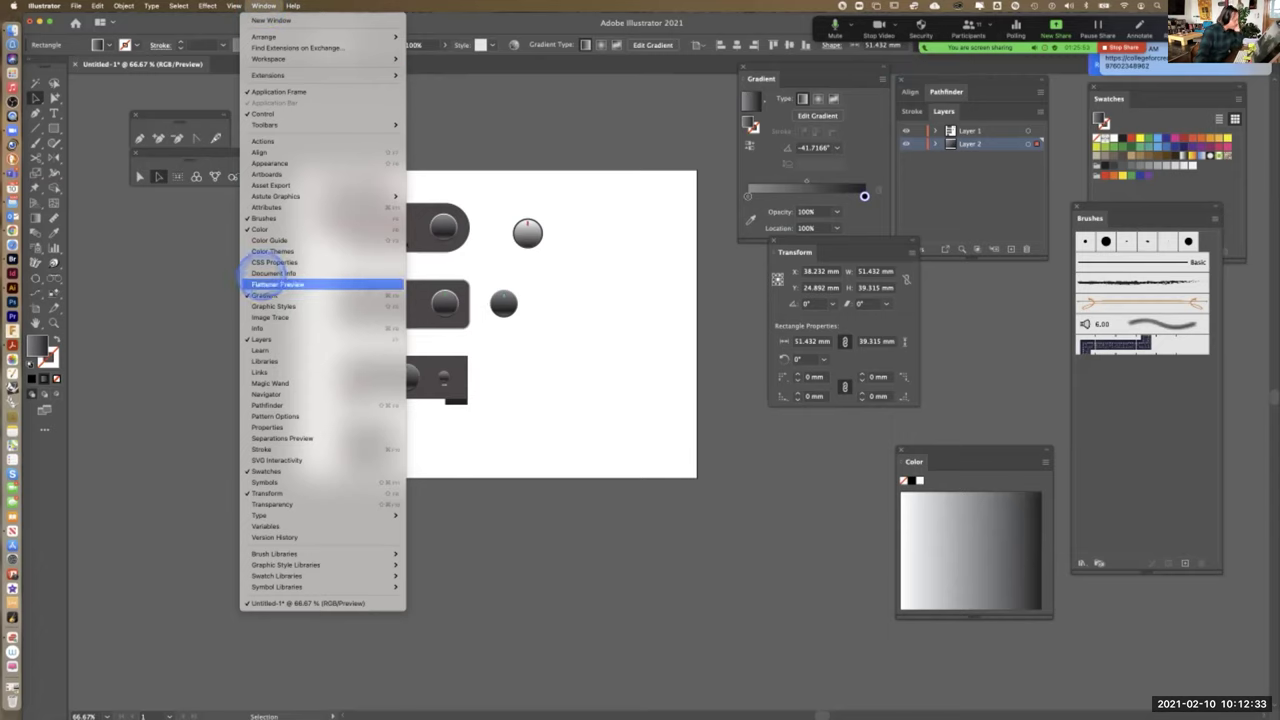
left_click(262, 504)
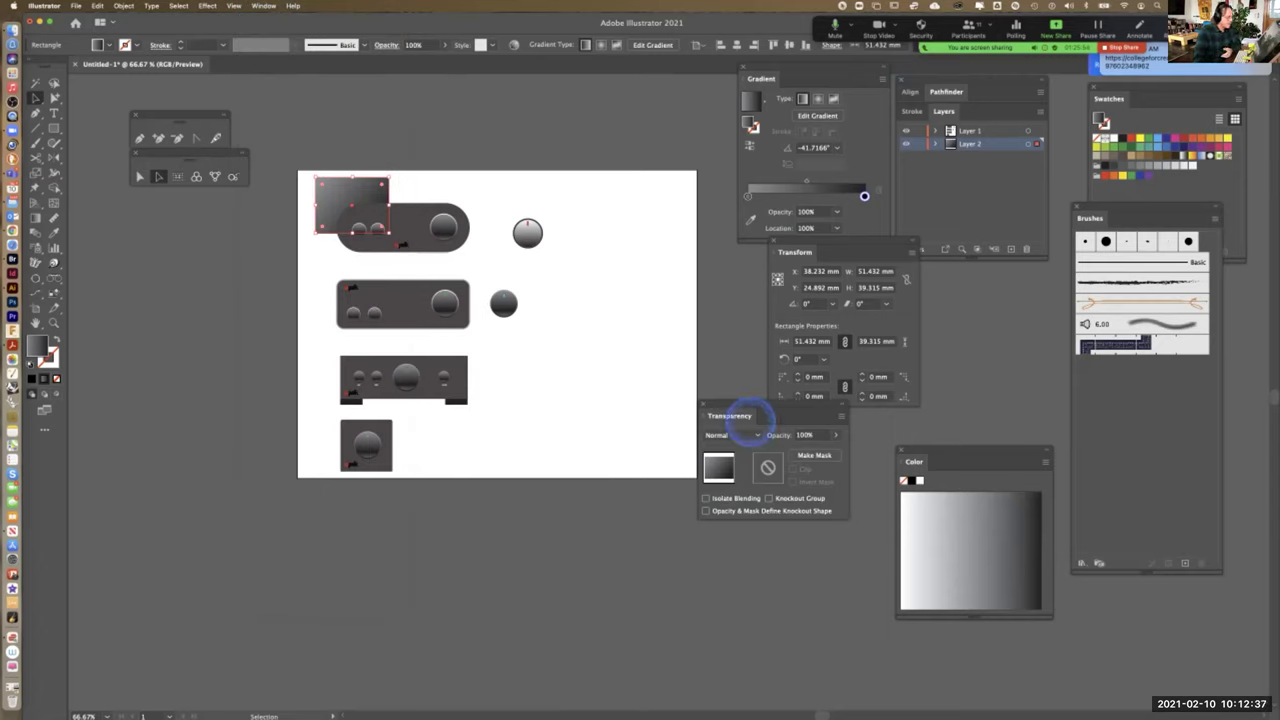
left_click_drag(767, 404, 787, 427)
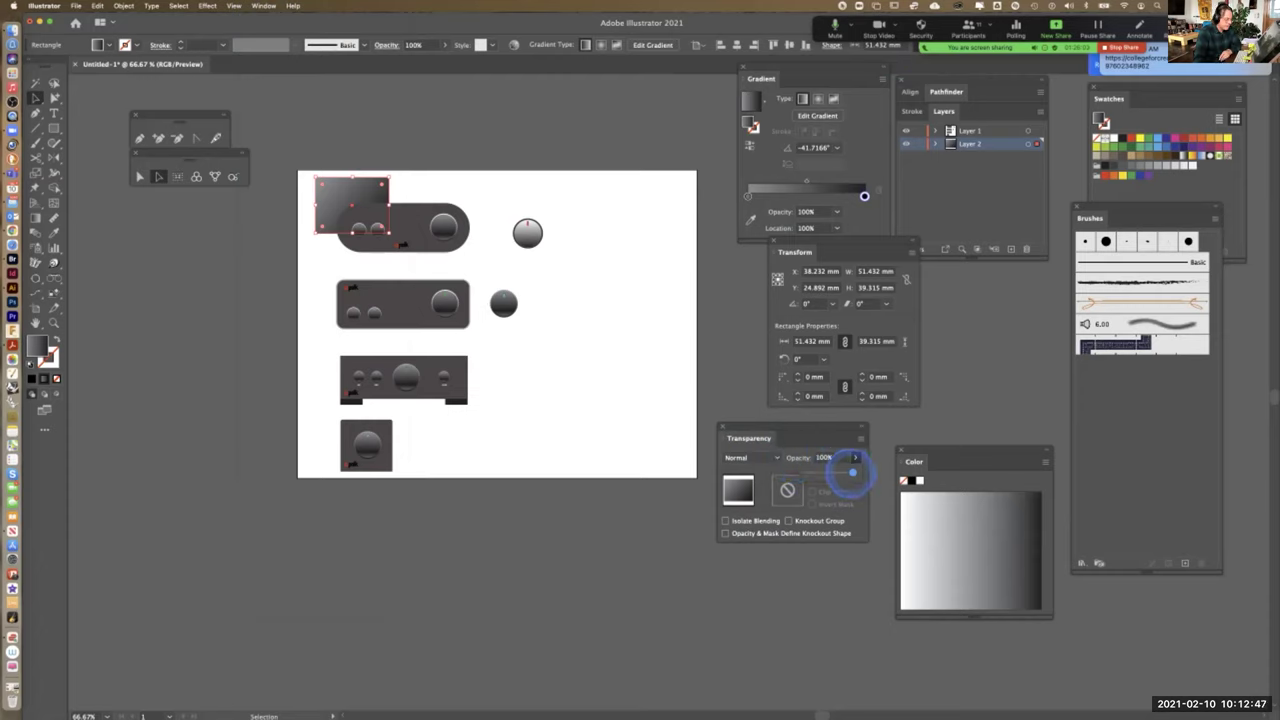
Lower the rectangle to 38% opacity, copy it behind the panels, and view at 200%
left_click(823, 472)
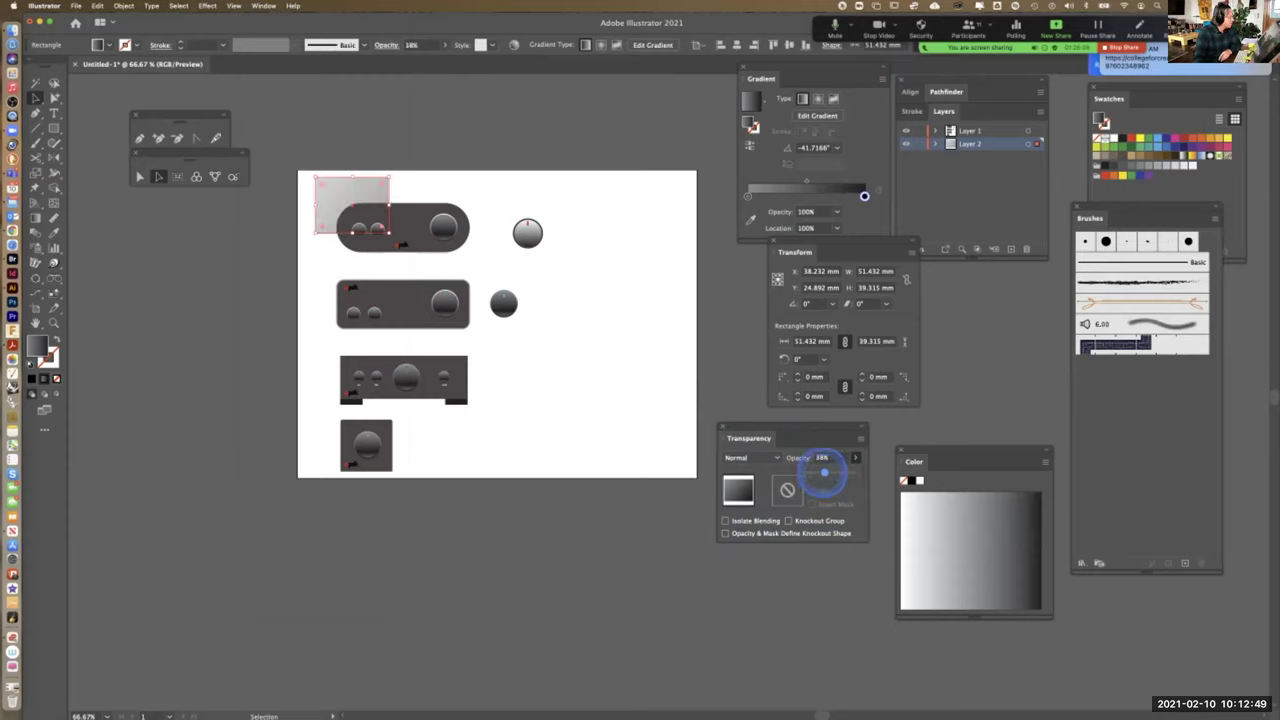
left_click(426, 110)
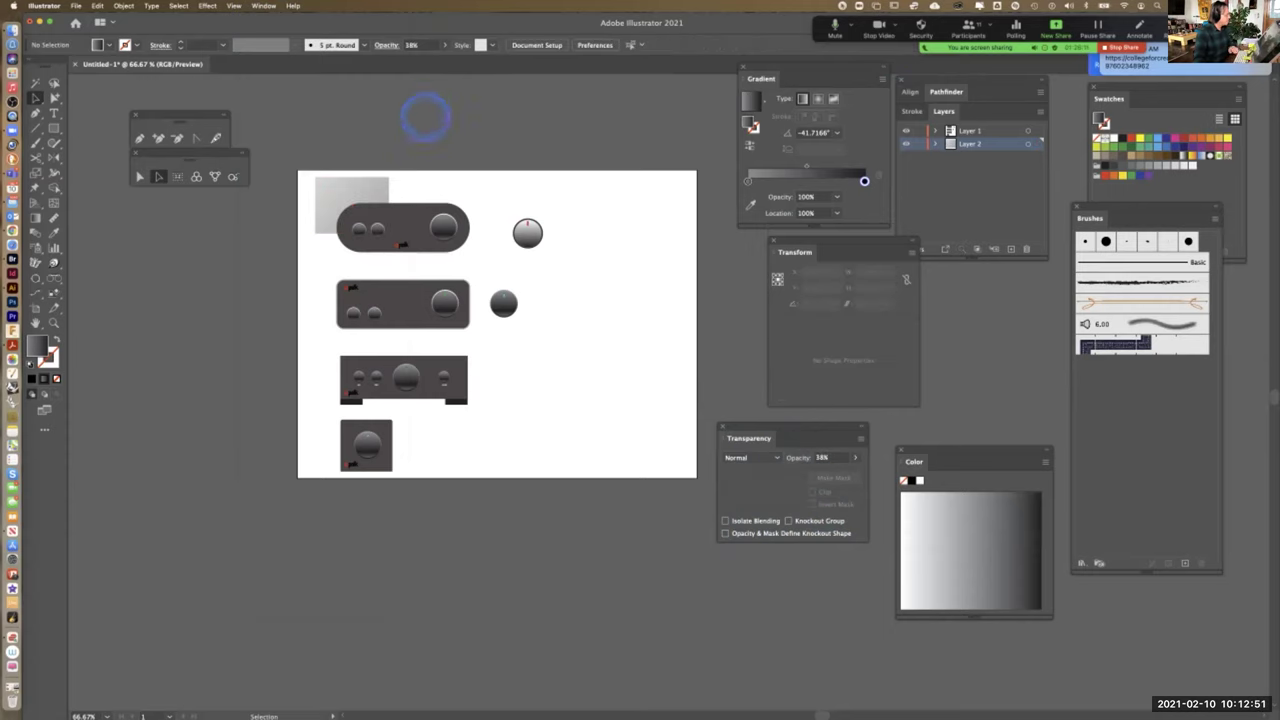
left_click_drag(368, 187, 307, 420)
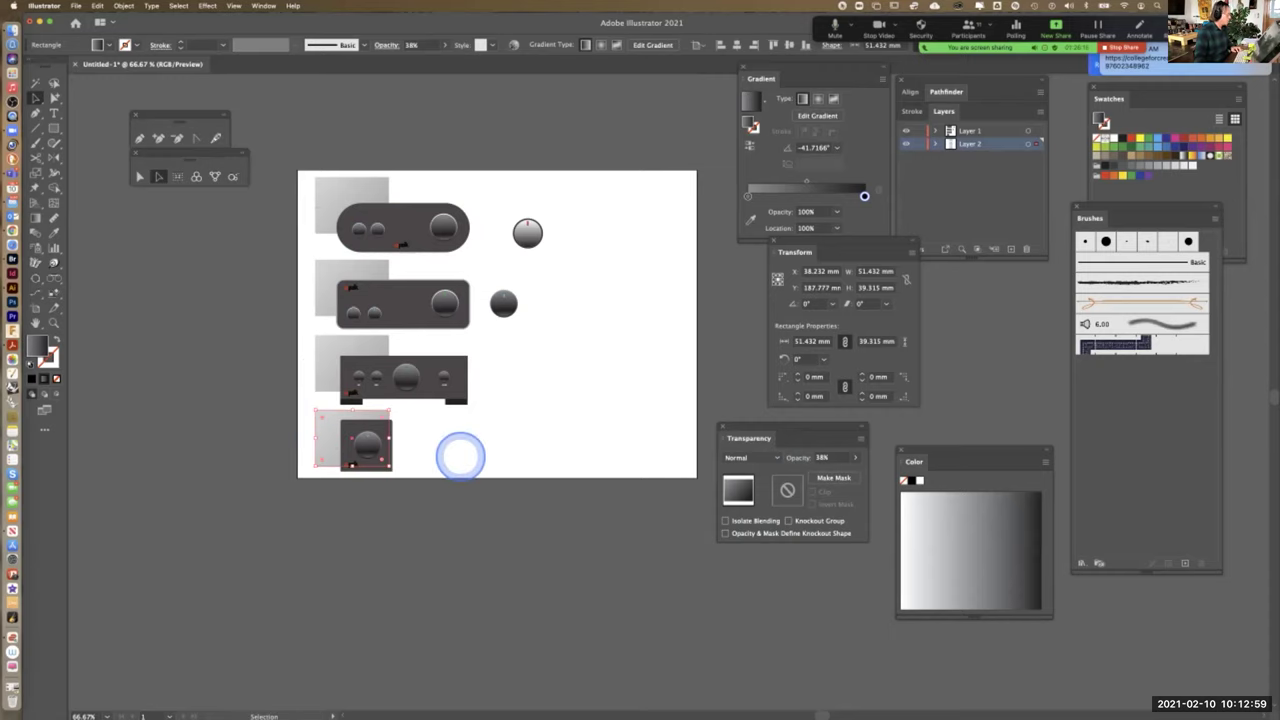
left_click(523, 457)
key("super+1")
left_click_drag(289, 271, 846, 399)
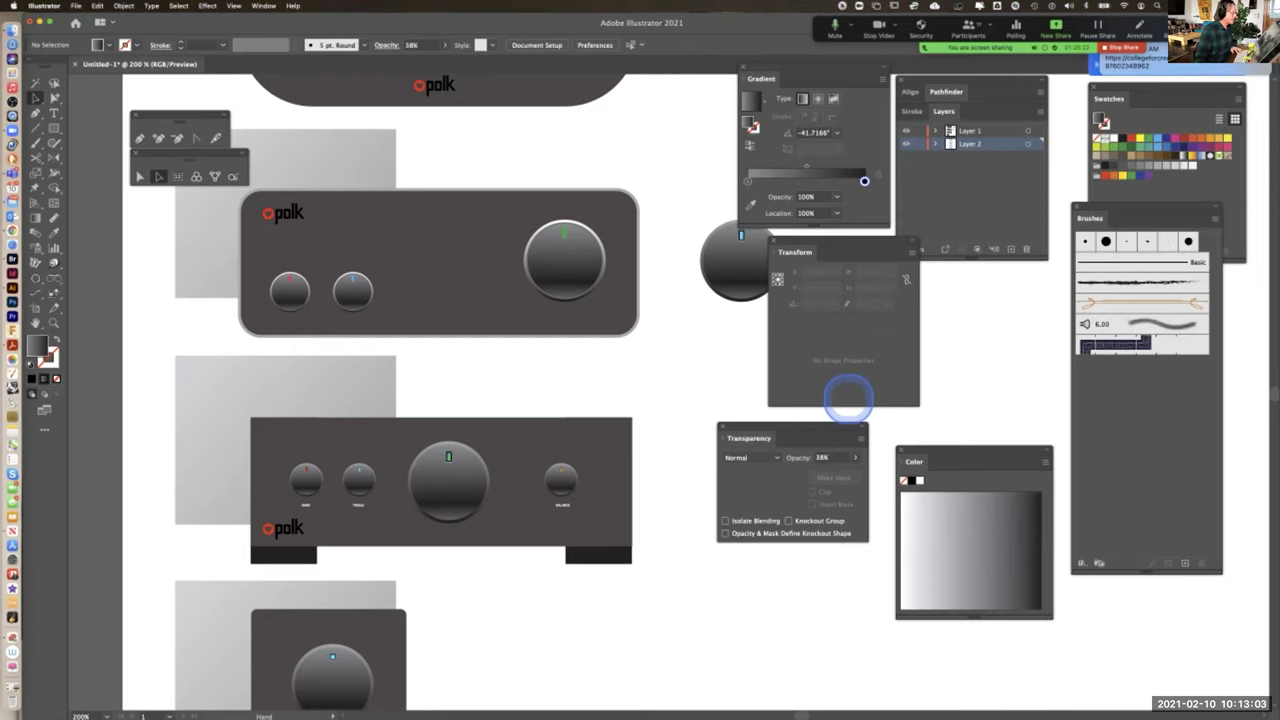
left_click(40, 97)
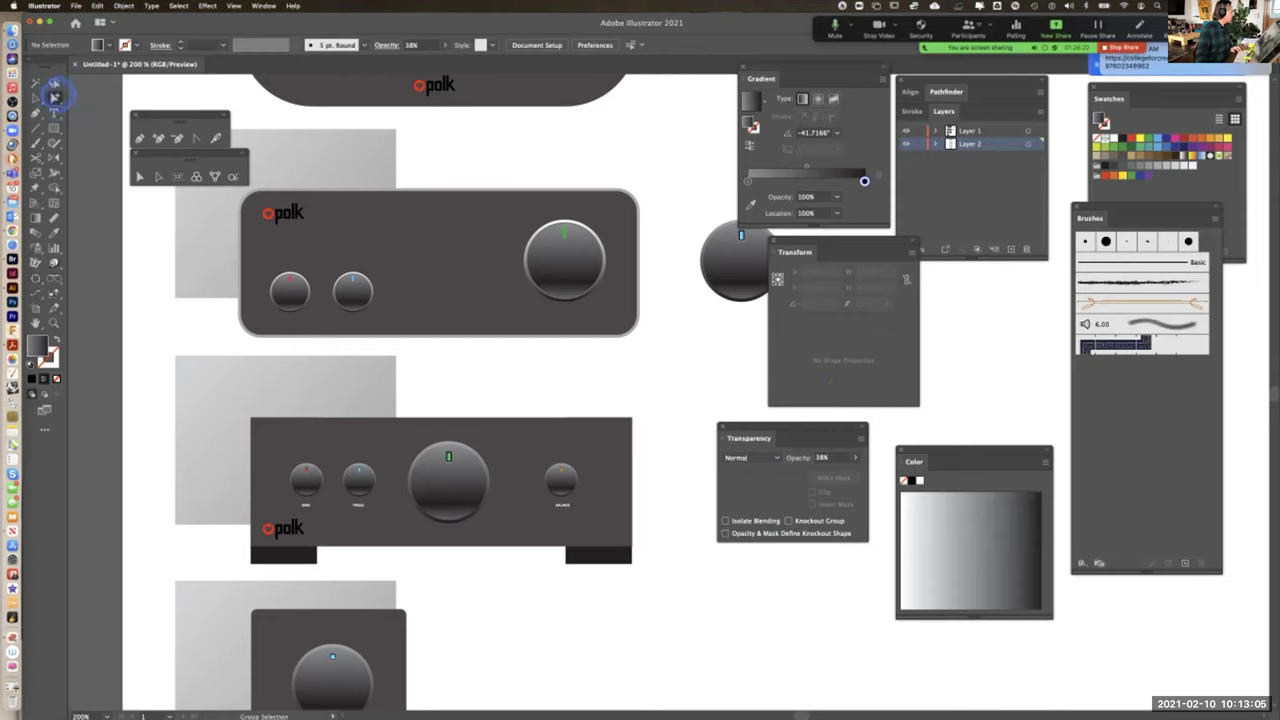
Zoom in on the top panel and select the small and large knob rims
left_click_drag(414, 253, 449, 446)
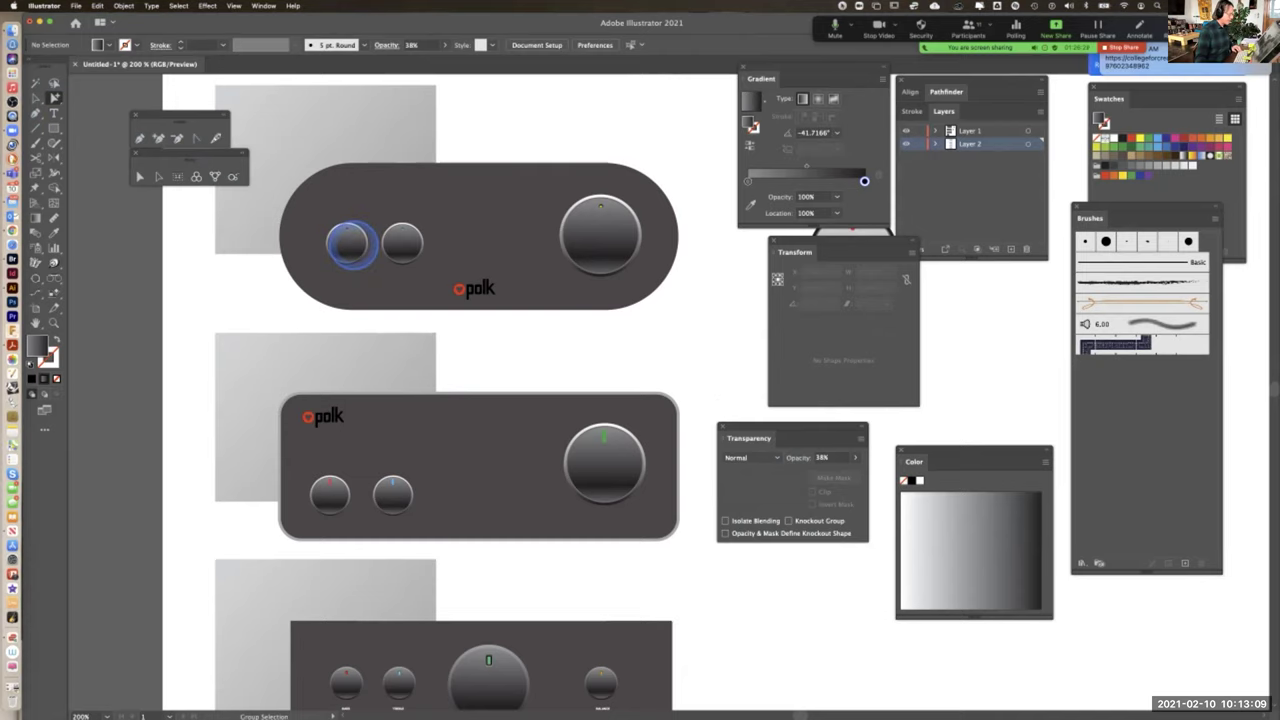
left_click_drag(350, 244, 610, 438)
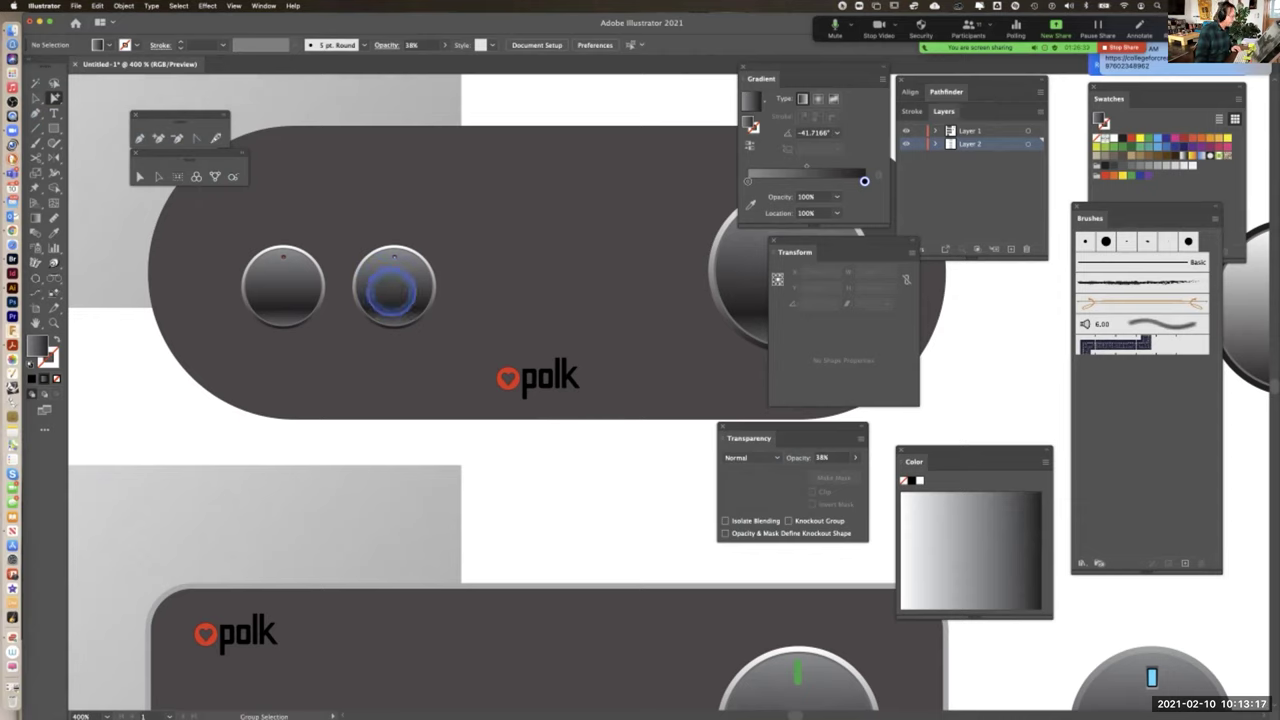
left_click(393, 290)
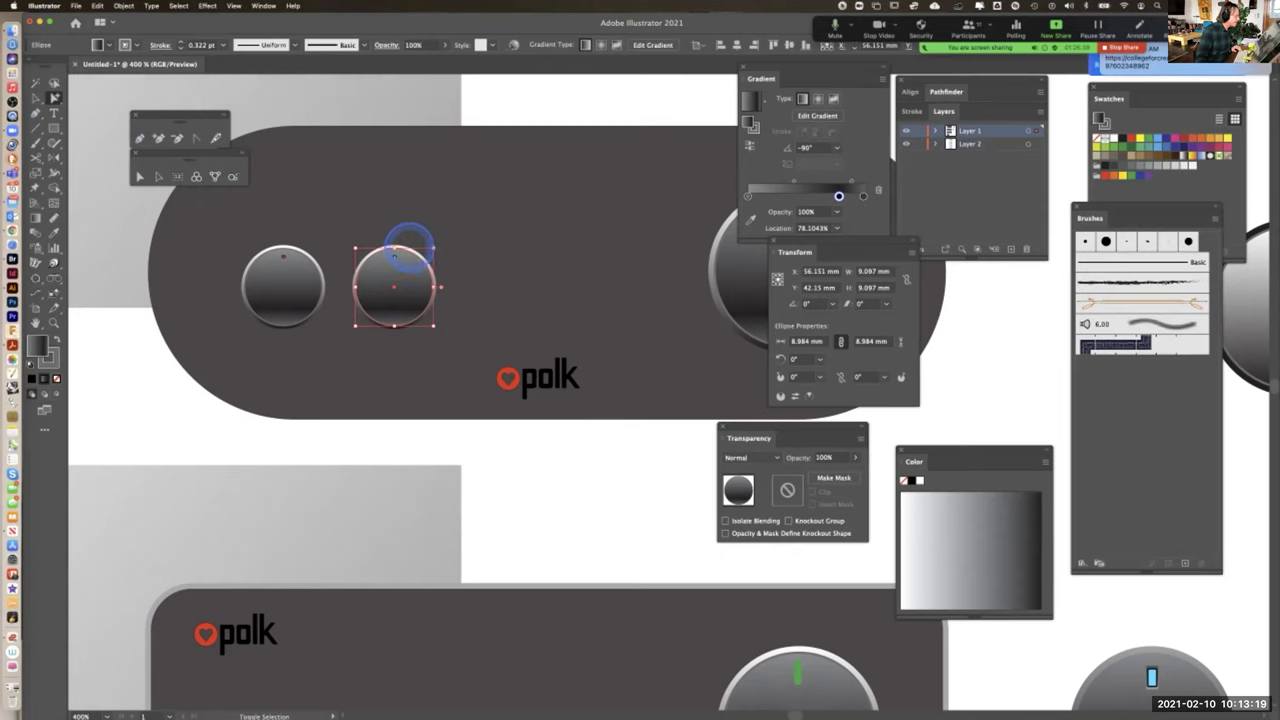
left_click(408, 242)
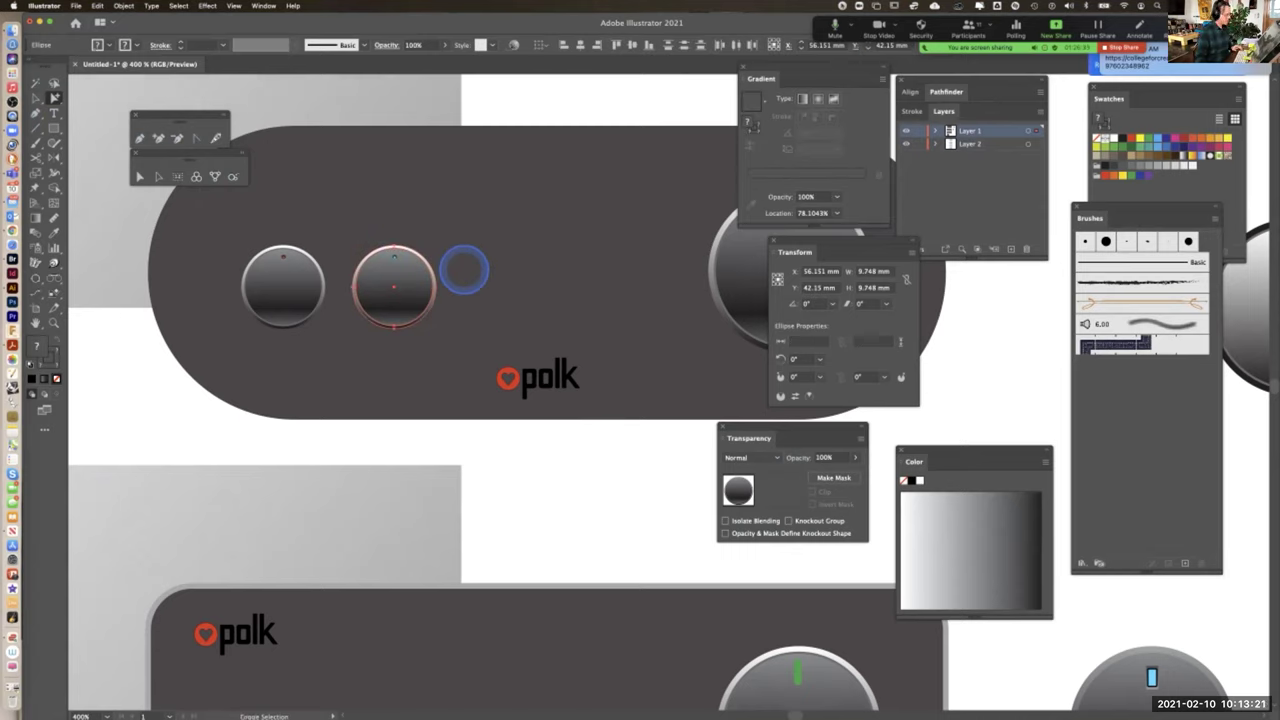
left_click(272, 248, "shift")
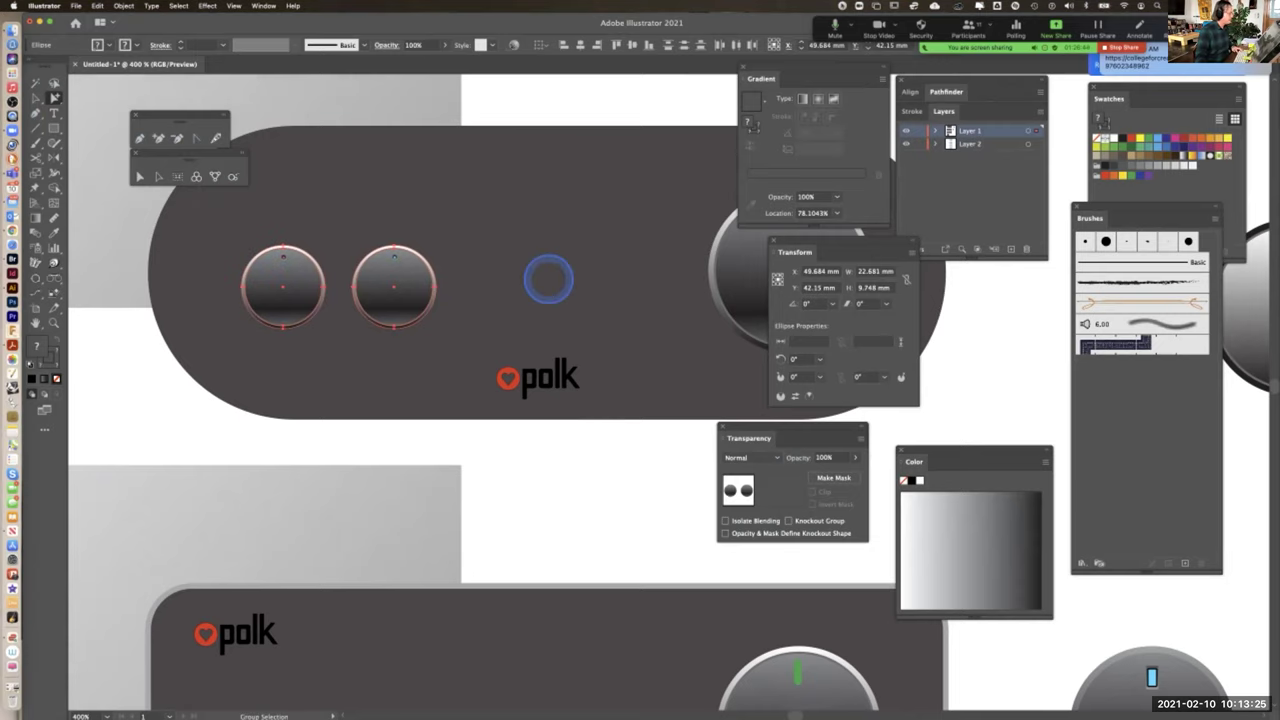
scroll(551, 277, "right", 5)
left_click(587, 253, "shift")
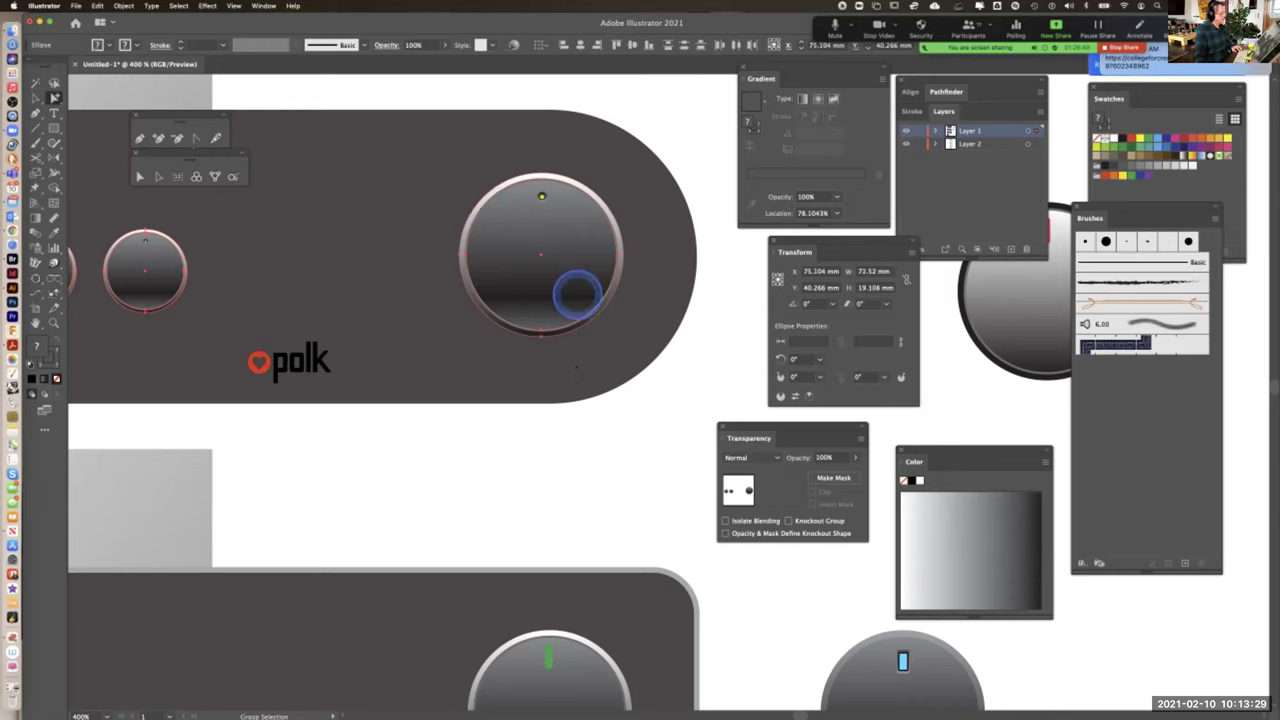
left_click(577, 294, "shift")
Move to the Polk panel and select its big, Treble and Bass knobs
key("super+minus")
left_click_drag(608, 326, 545, 25)
left_click_drag(470, 342, 573, 40)
key("super+plus")
left_click_drag(560, 297, 553, 129)
mouse_move(533, 280)
left_mouse_down()
mouse_move(412, 292)
mouse_move(401, 236)
mouse_move(517, 262)
left_mouse_up()
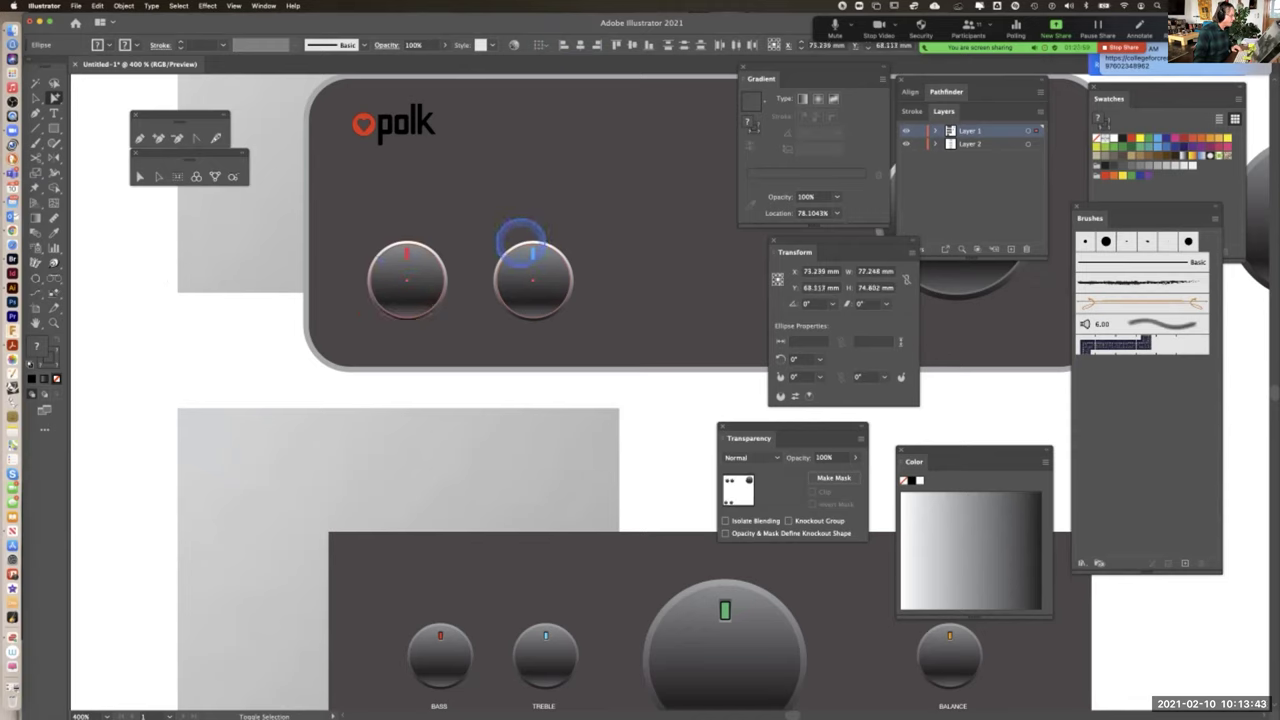
left_click_drag(586, 234, 171, 251)
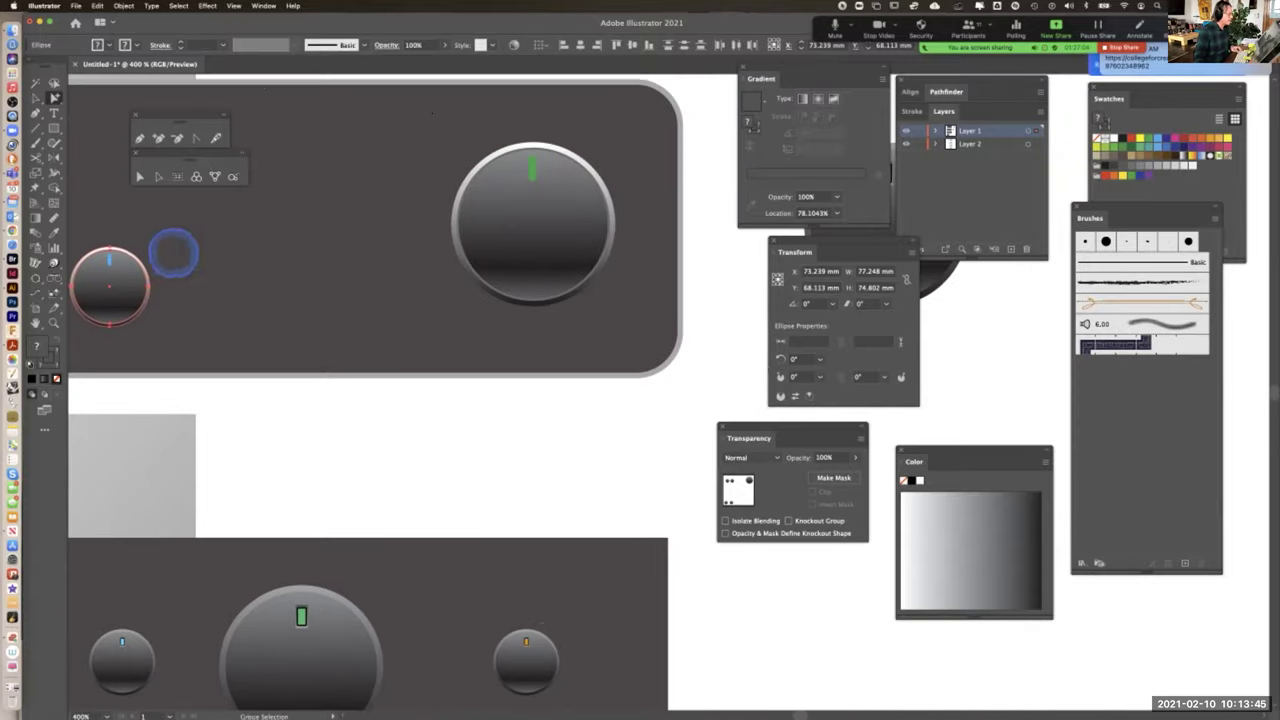
left_click_drag(497, 222, 475, 157)
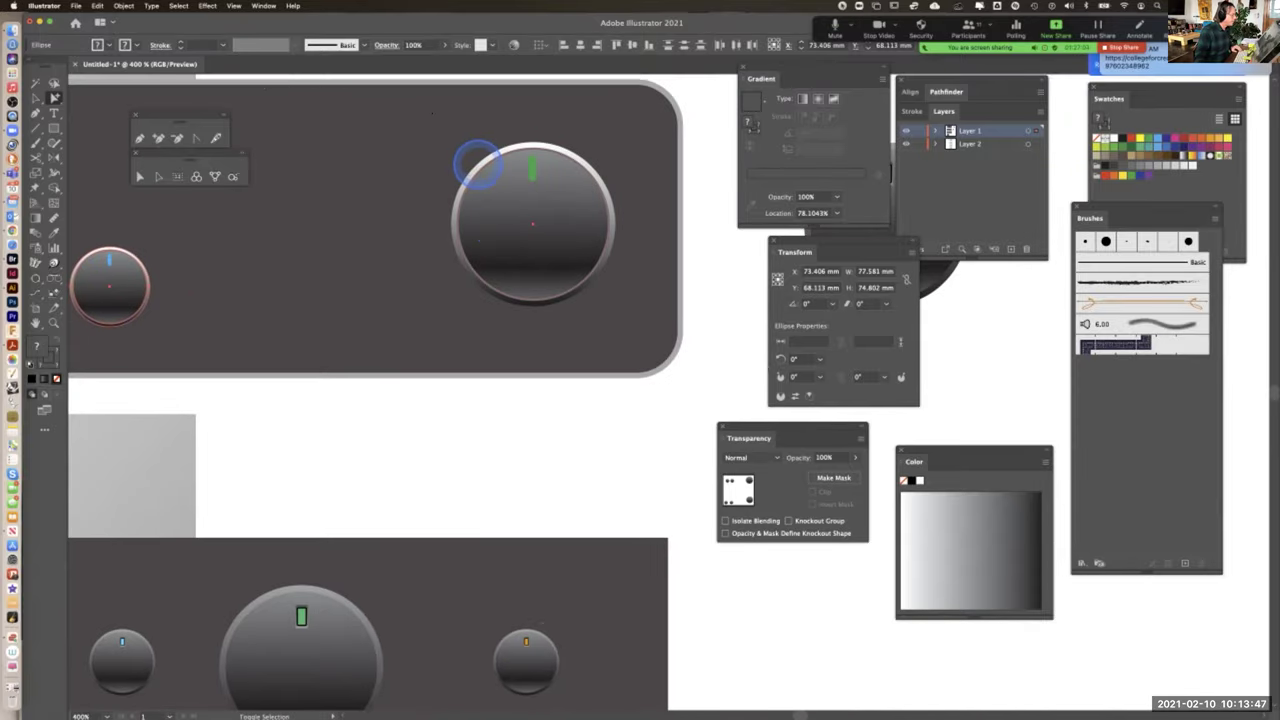
left_click_drag(409, 329, 570, 74)
left_click(455, 418)
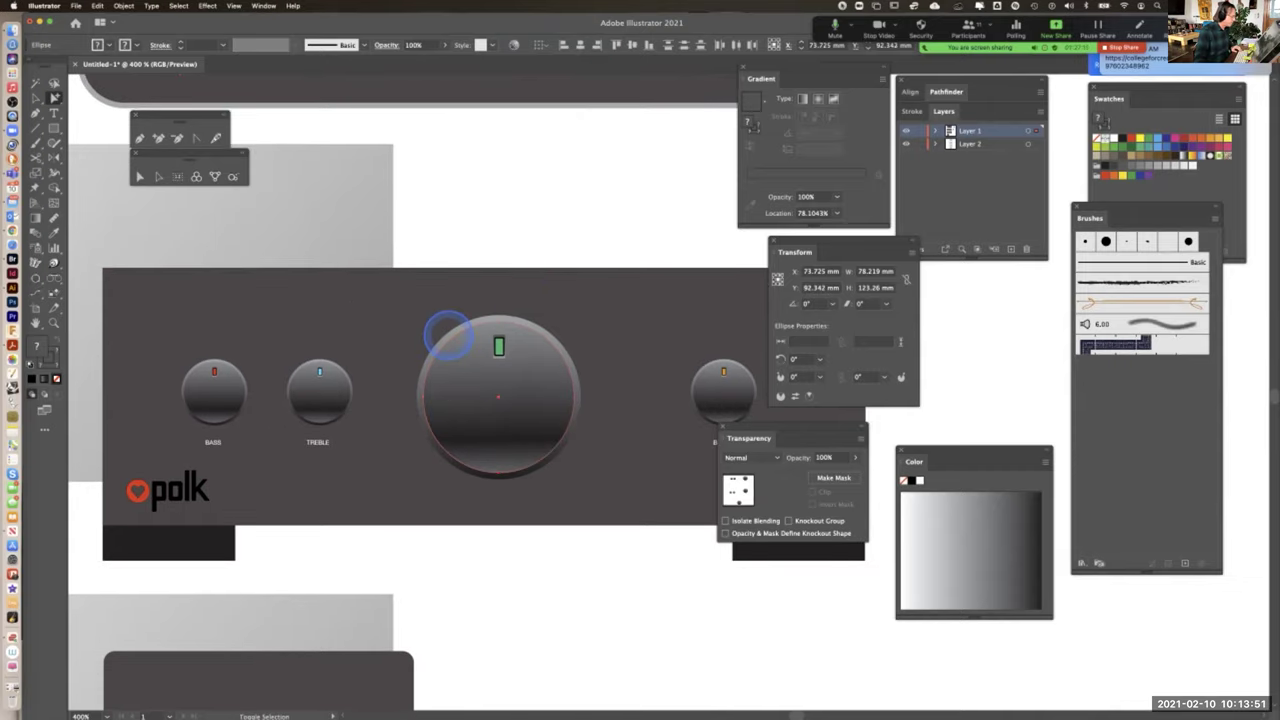
left_click(334, 391, "shift")
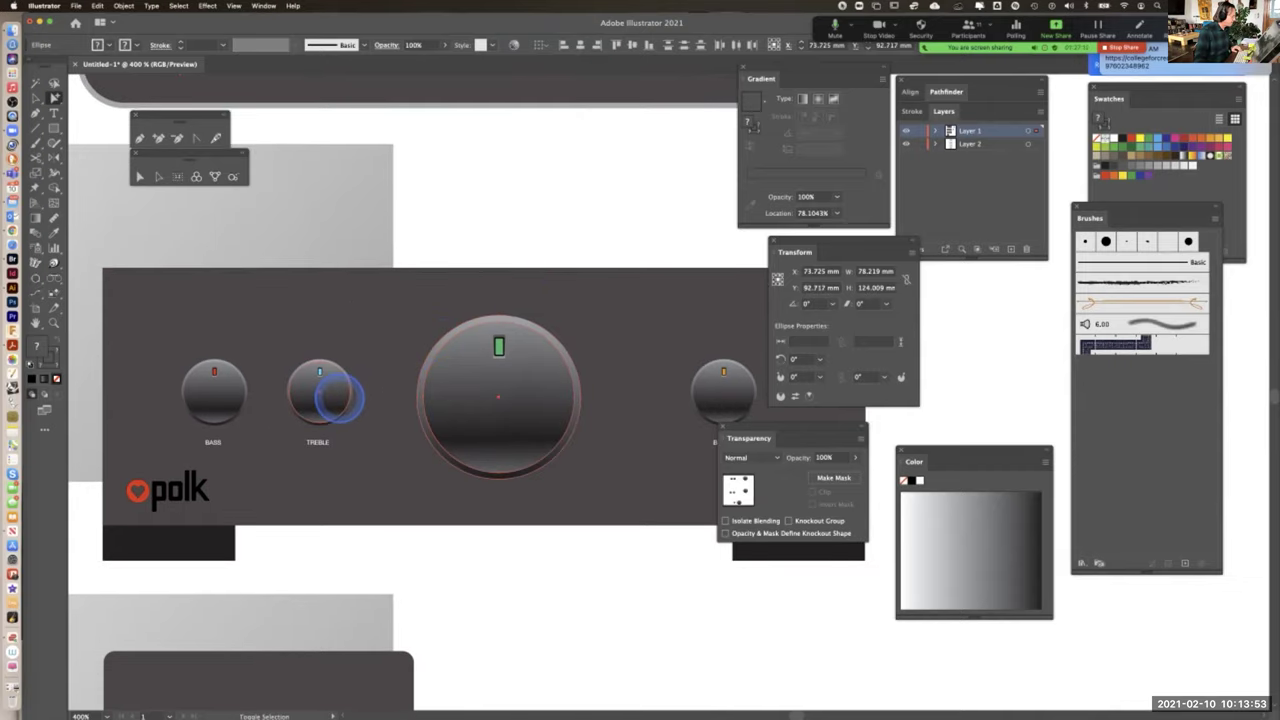
left_click(225, 385, "shift")
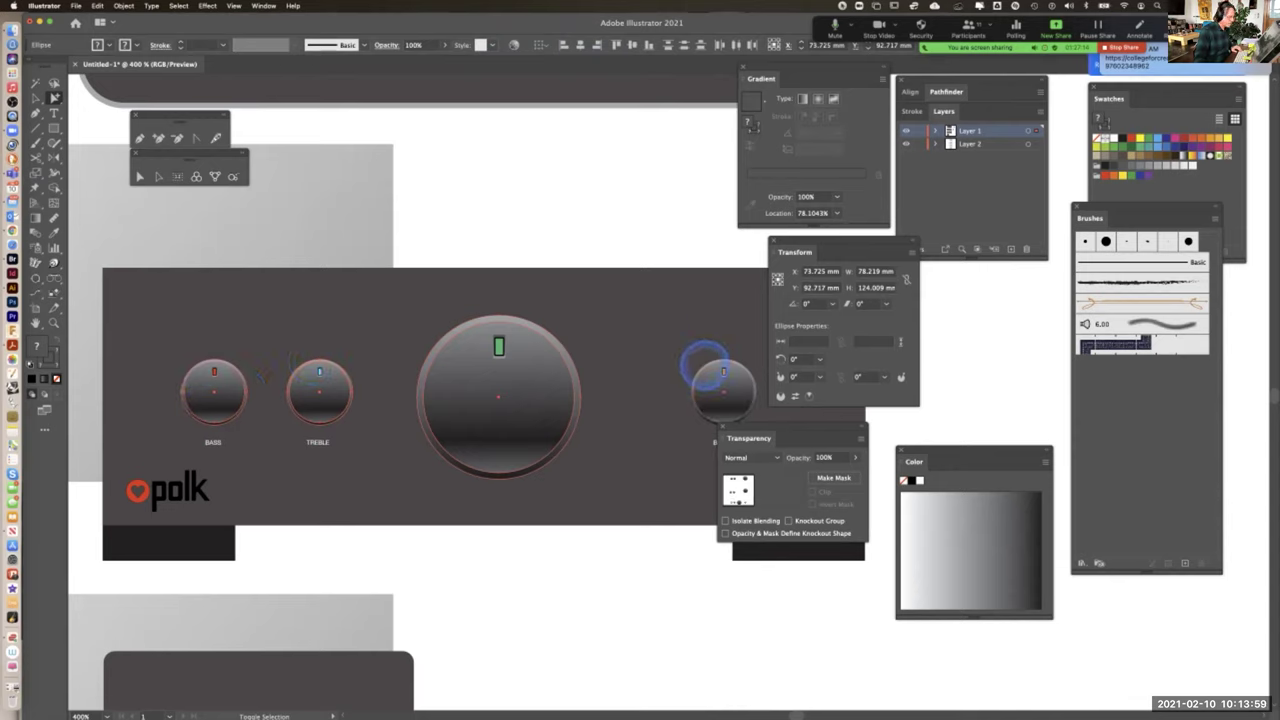
Pan until the top panel's two small knobs fill the view
left_click_drag(586, 500, 729, 157)
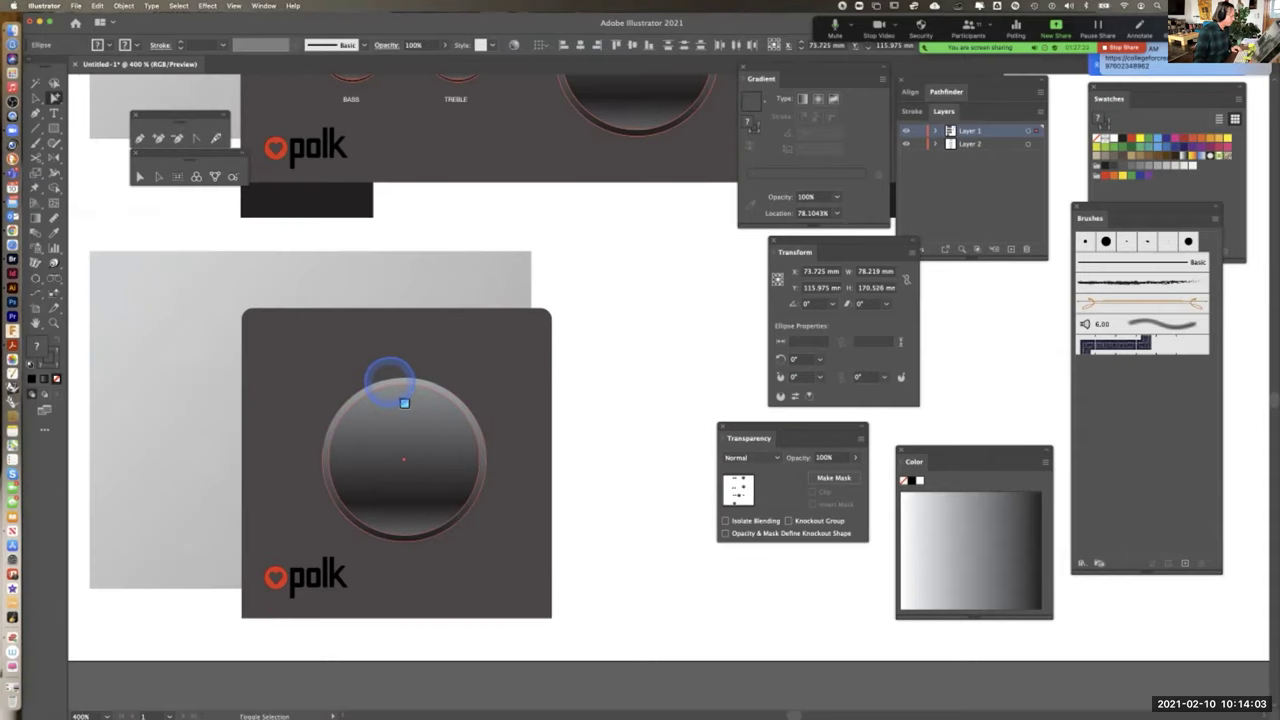
scroll(678, 465, "down", 2)
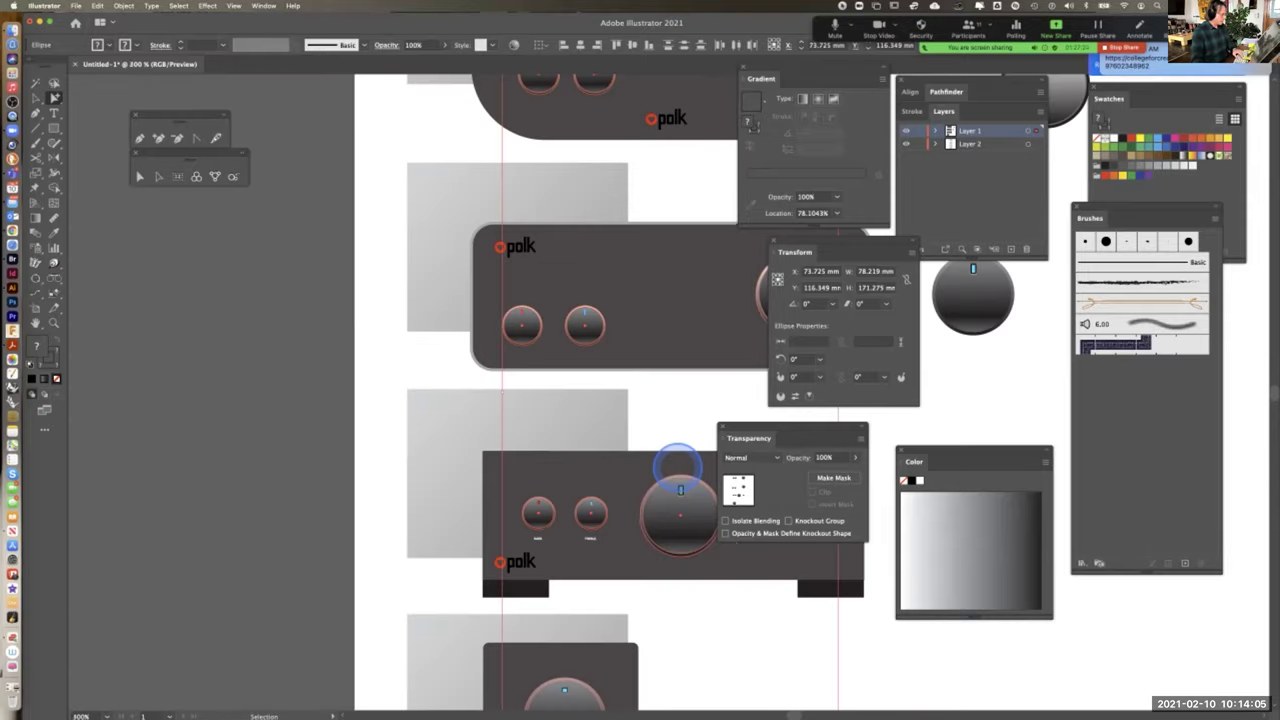
scroll(678, 465, "down", 1)
left_click_drag(678, 465, 517, 349)
scroll(513, 349, "up", 3)
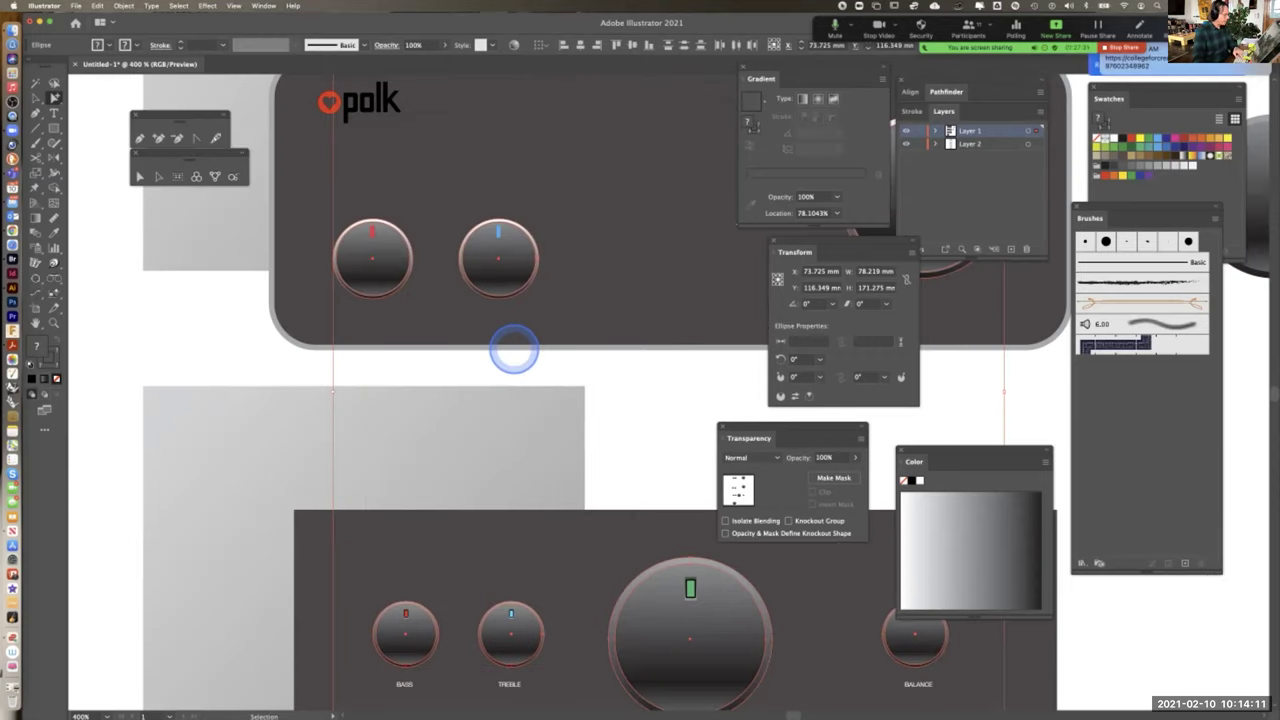
left_click_drag(466, 163, 455, 283)
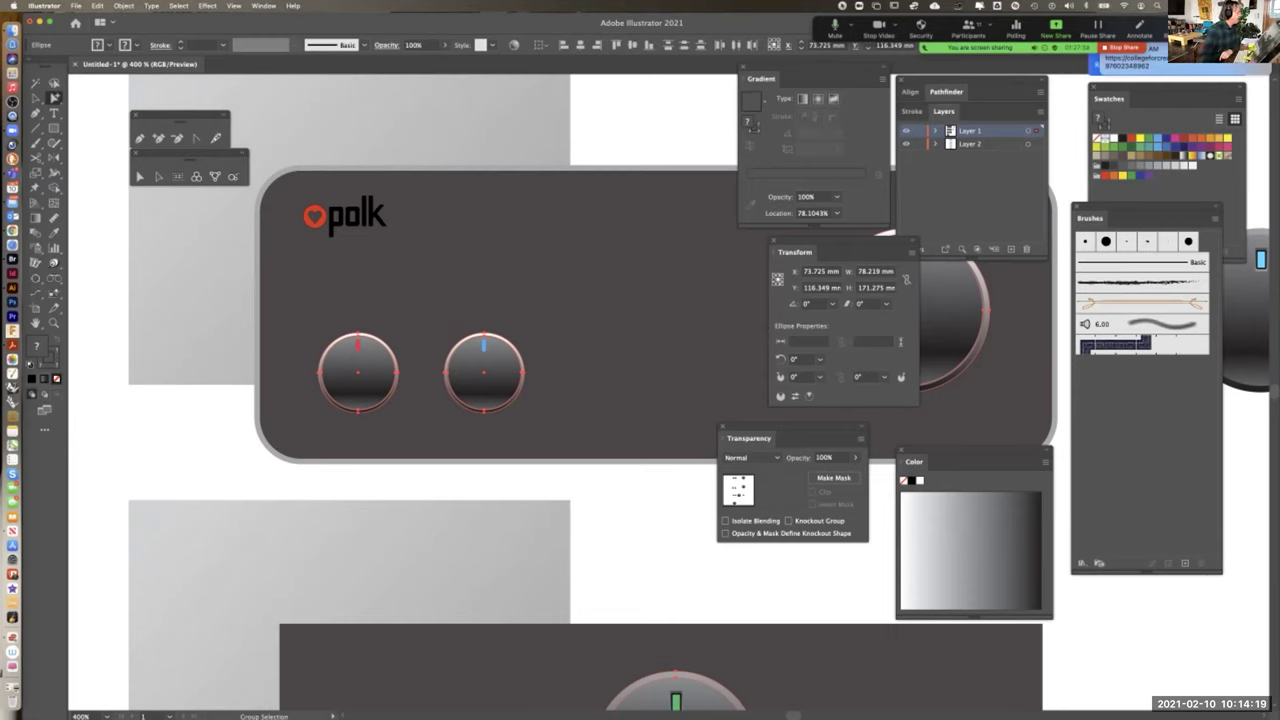
Rotate each selected knob rim 27° with Transform Each, scale left at 100%
left_click(120, 6)
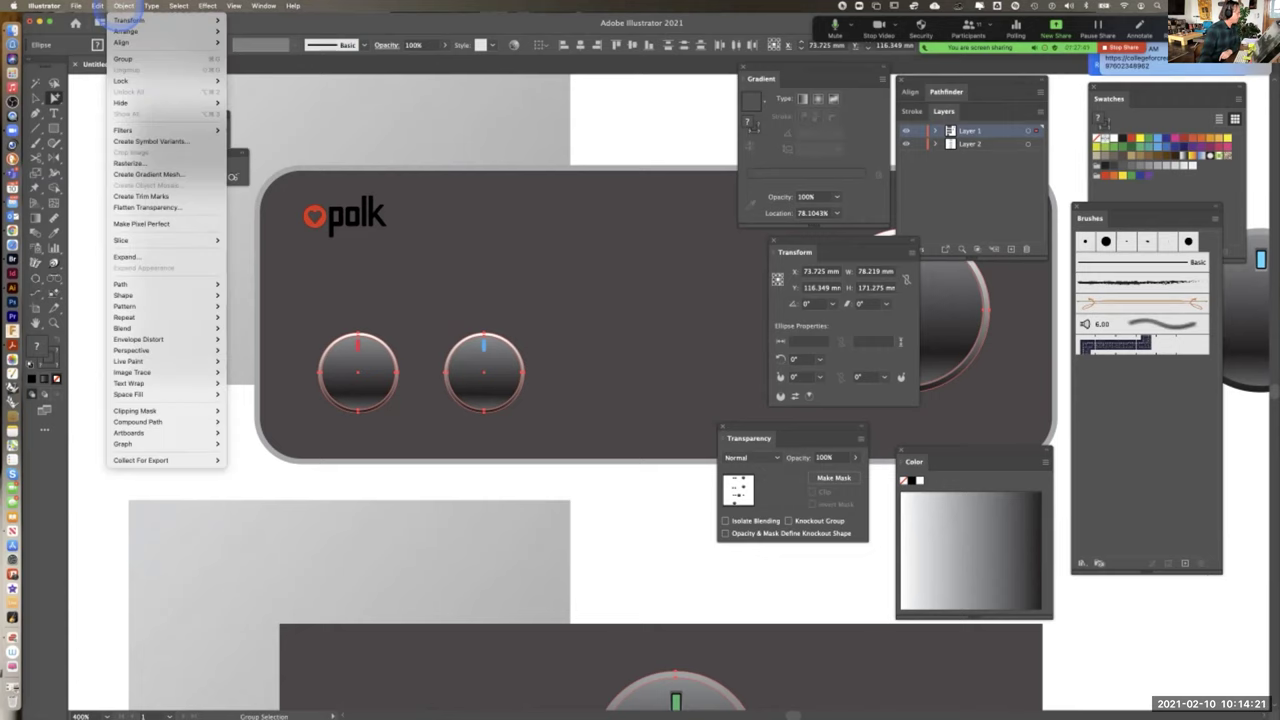
mouse_move(111, 21)
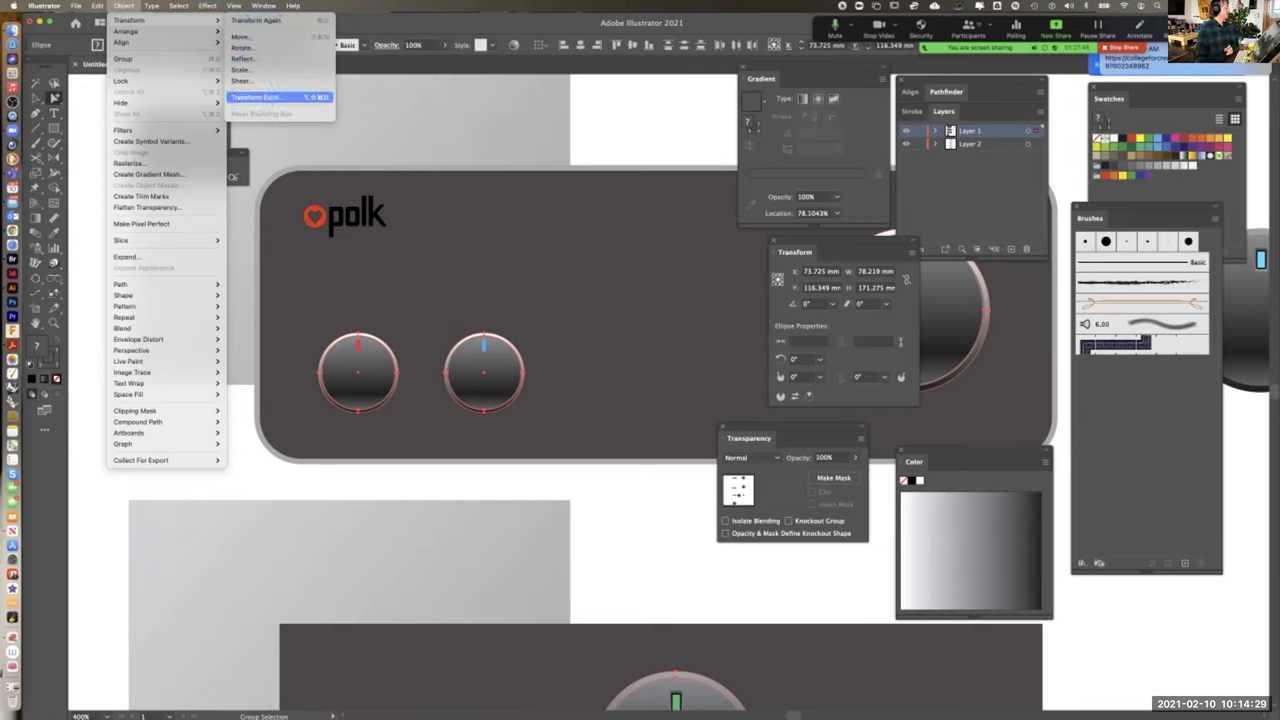
left_click(255, 97)
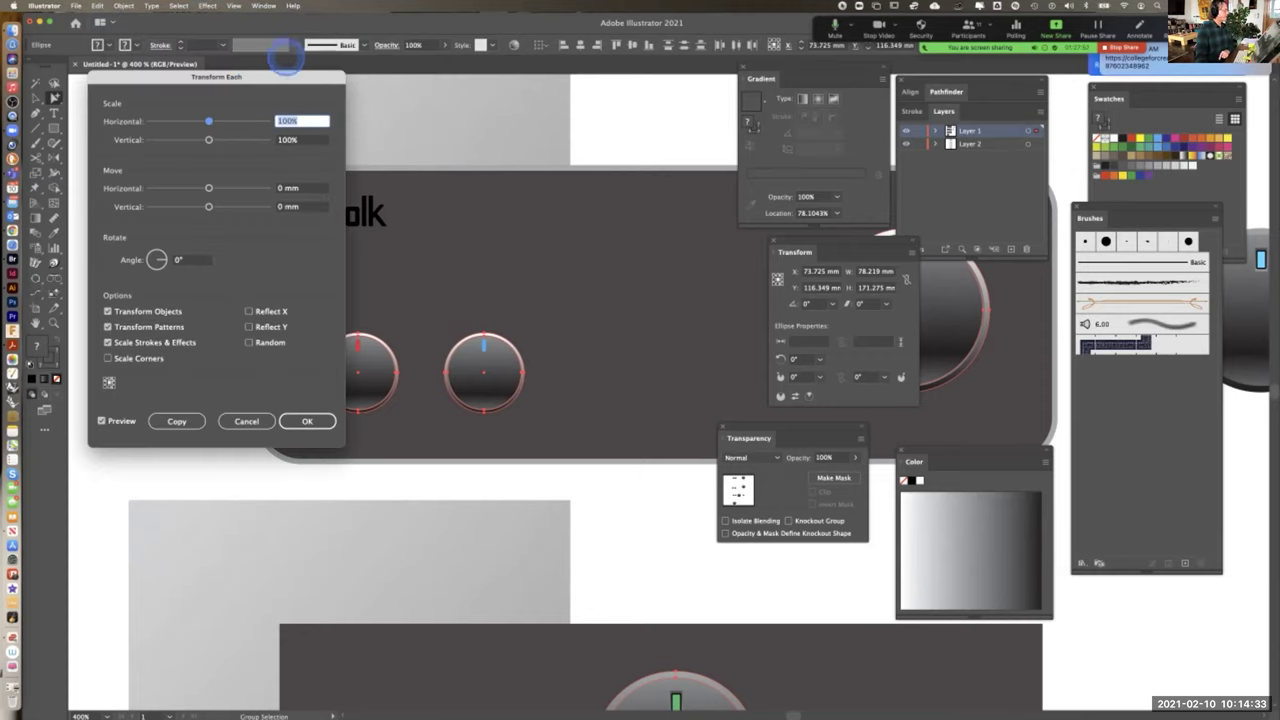
left_click_drag(151, 82, 618, 137)
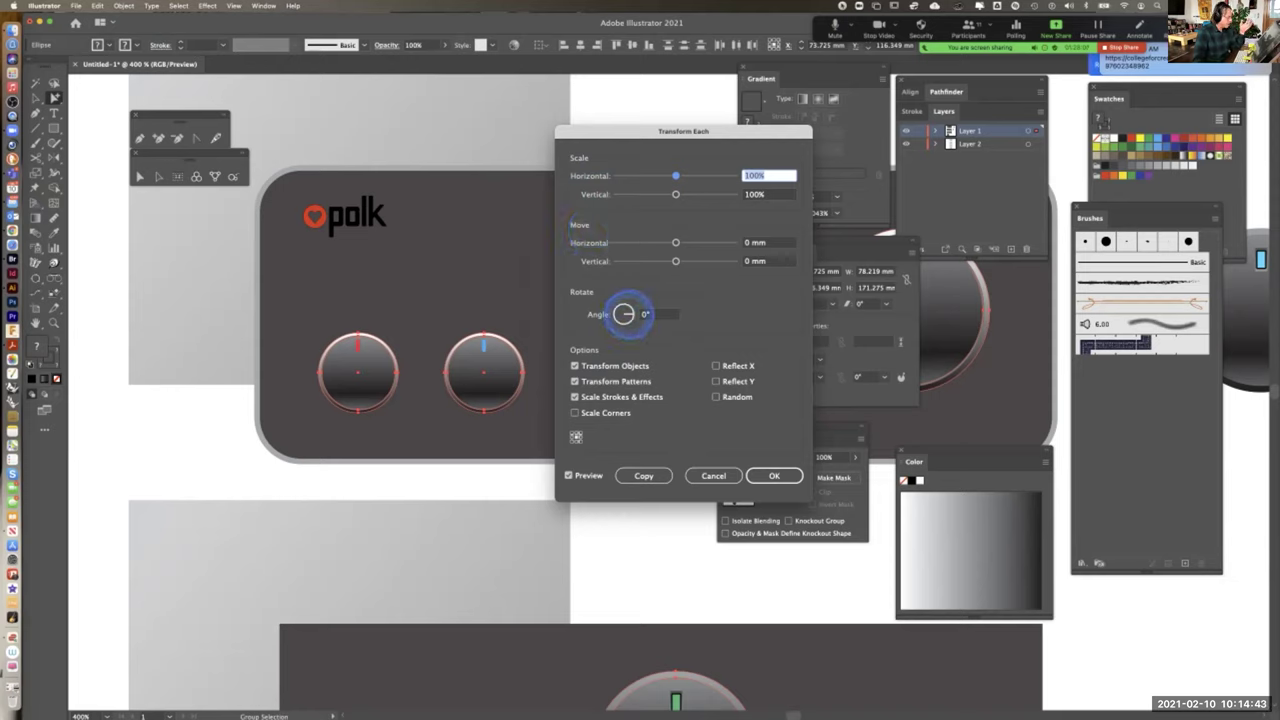
left_click(624, 314)
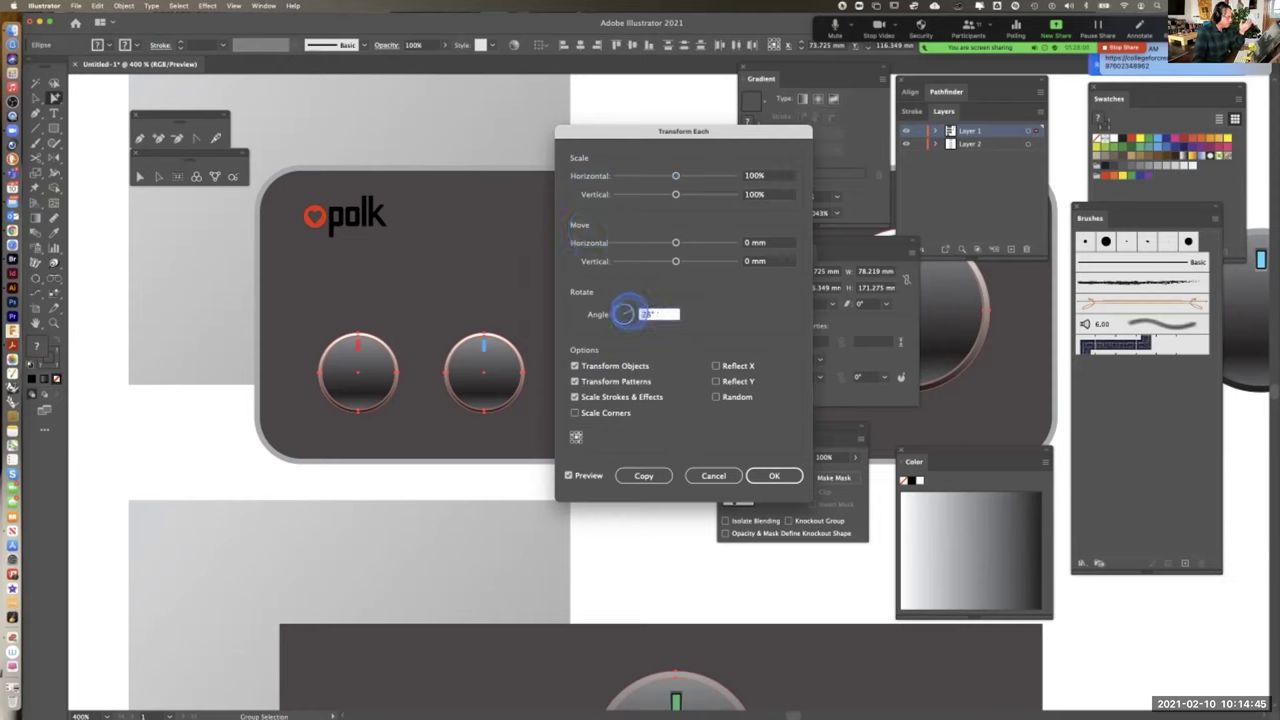
left_click(624, 313)
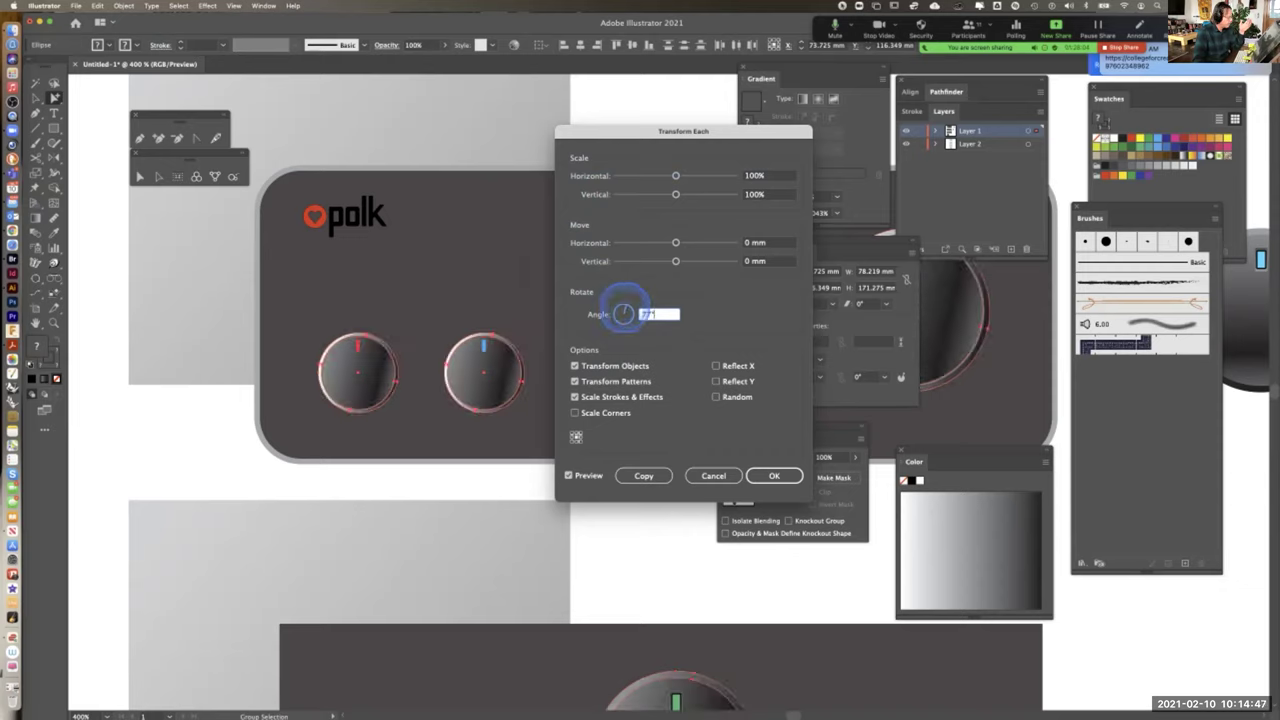
type("77")
left_click(638, 311)
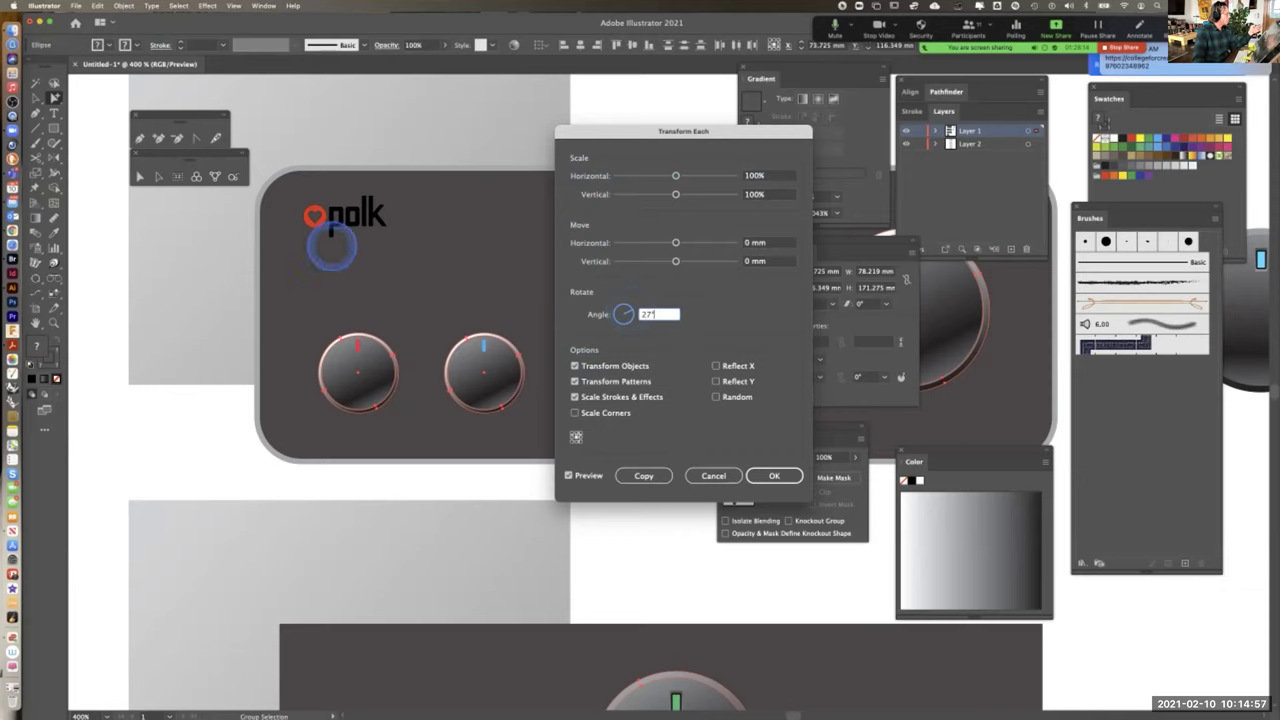
left_click(774, 476)
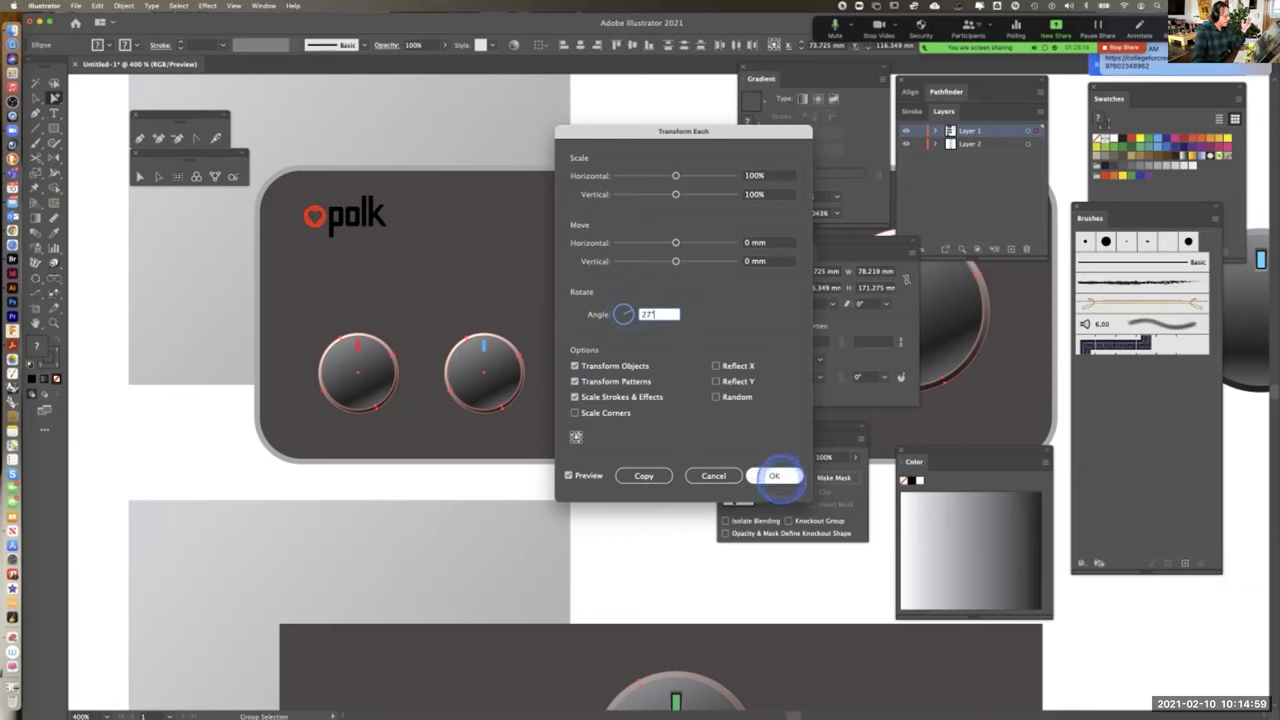
Zoom out to 150%, find the rectangular BASS/TREBLE/BALANCE amplifier, and zoom to 300%
left_click(667, 563)
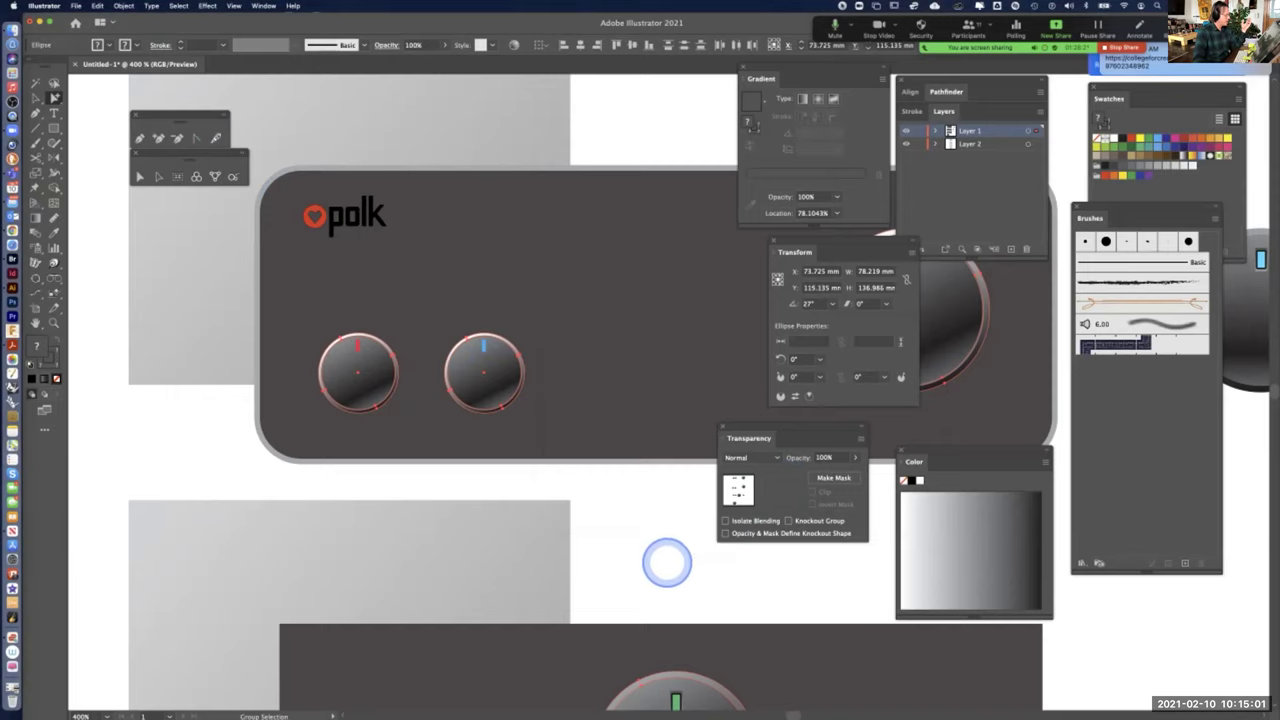
key("super+minus")
key("super+minus")
key("super+minus")
left_click_drag(666, 550, 585, 325)
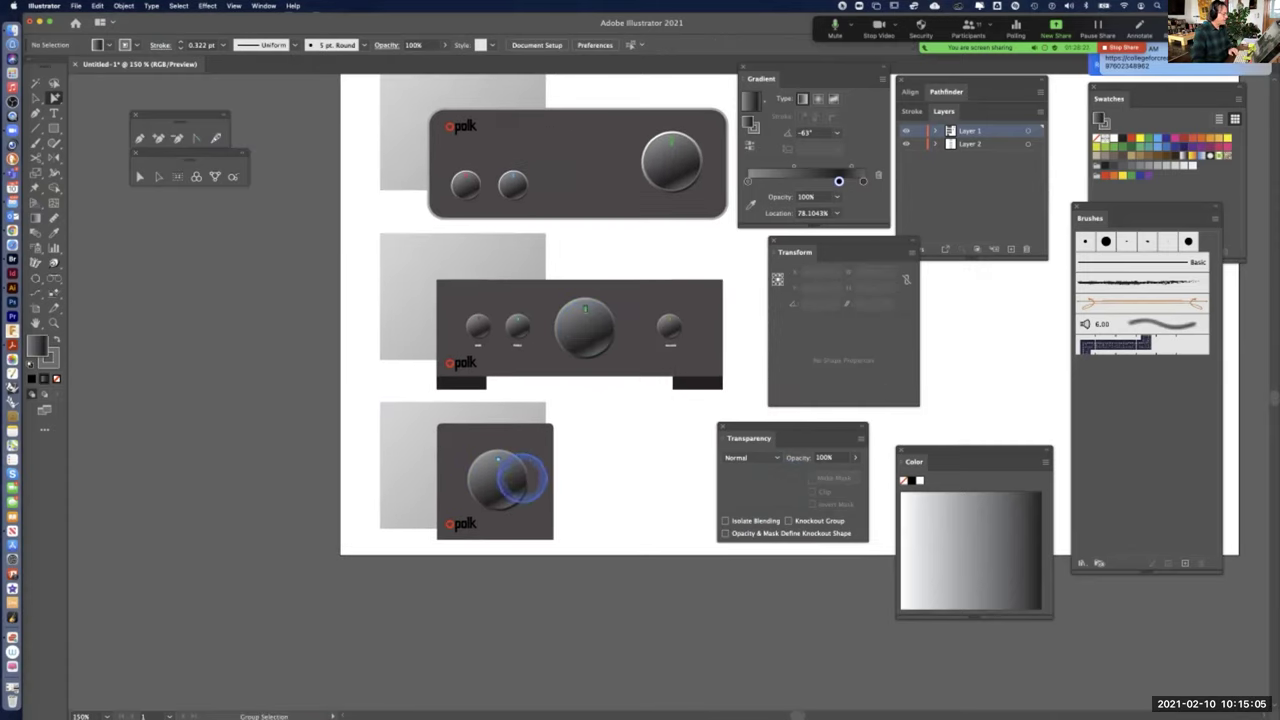
left_click_drag(430, 158, 405, 412)
left_click(405, 412)
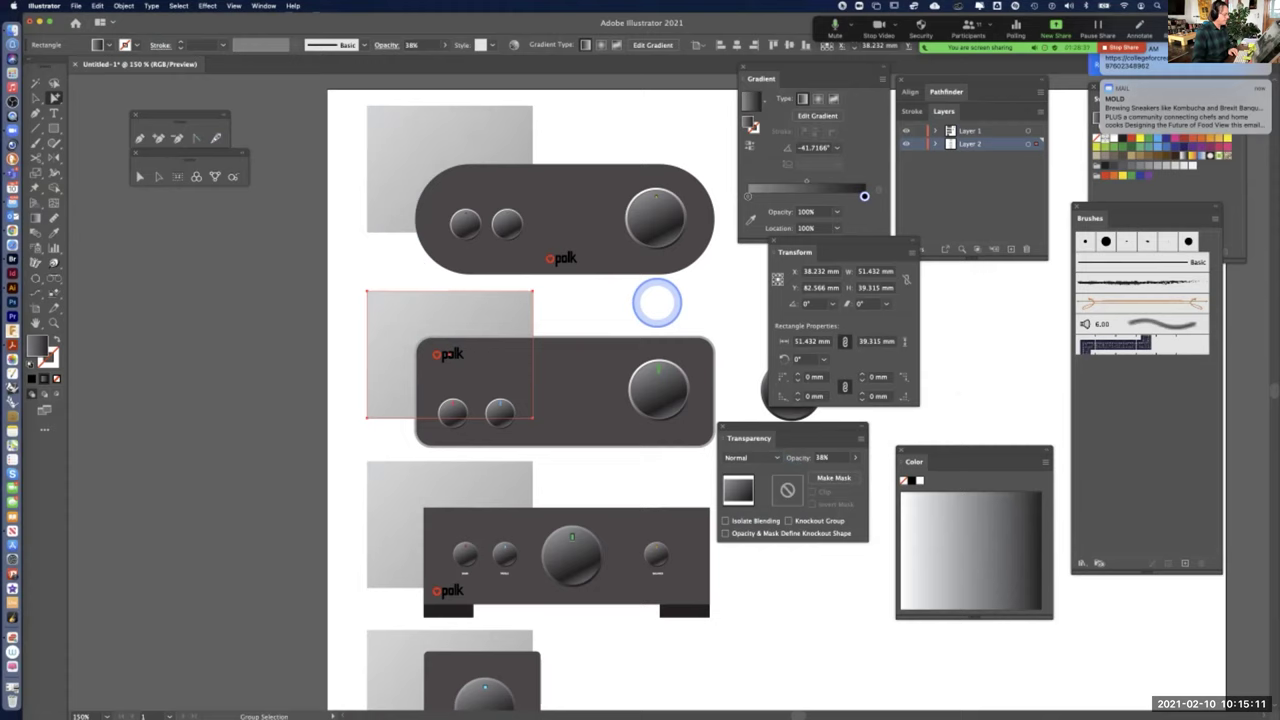
left_click(720, 340)
left_click_drag(723, 334, 686, 189)
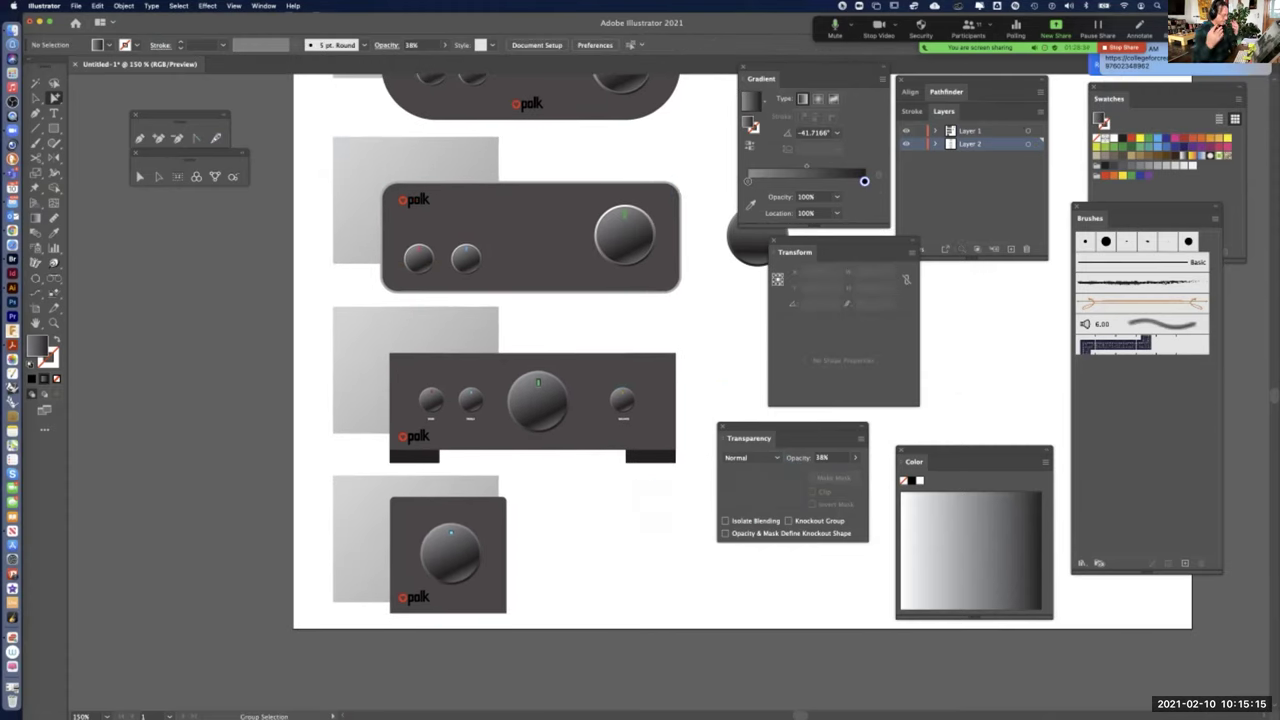
left_click(657, 500)
left_click_drag(549, 375, 567, 251)
key("super+equal")
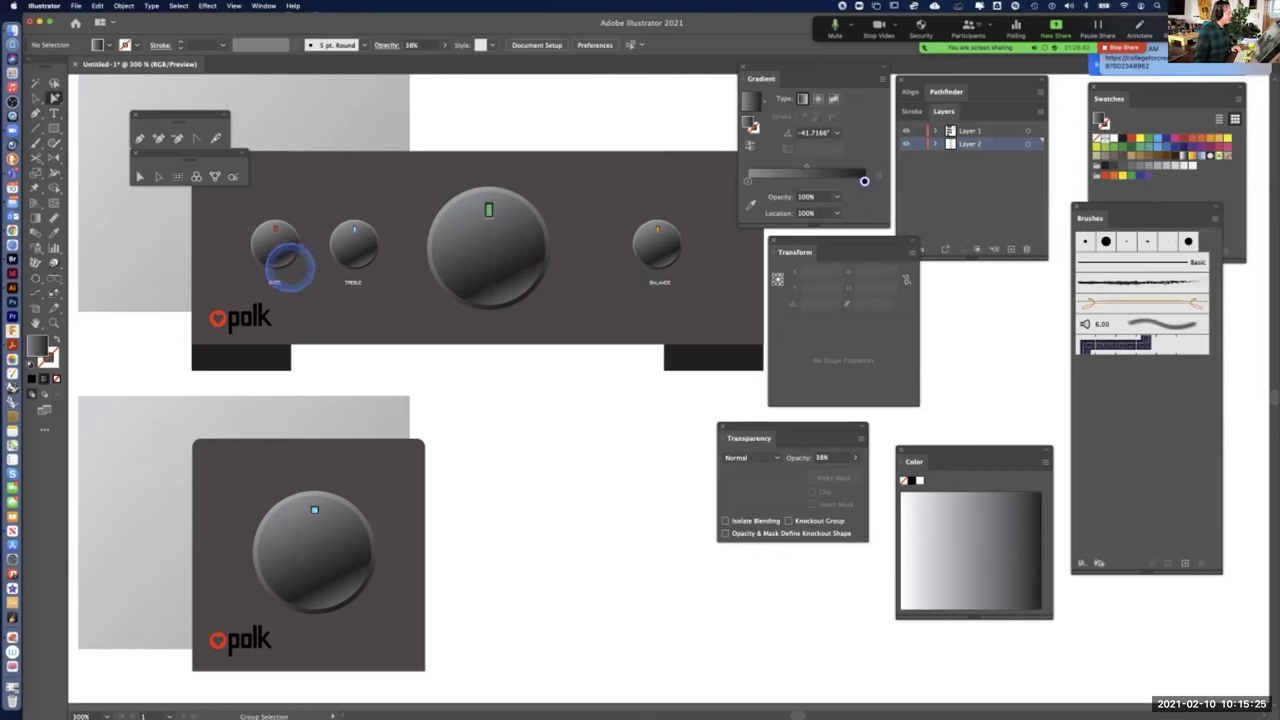
Select the BASS, TREBLE, large central and BALANCE knobs together at 400%
left_click(287, 262)
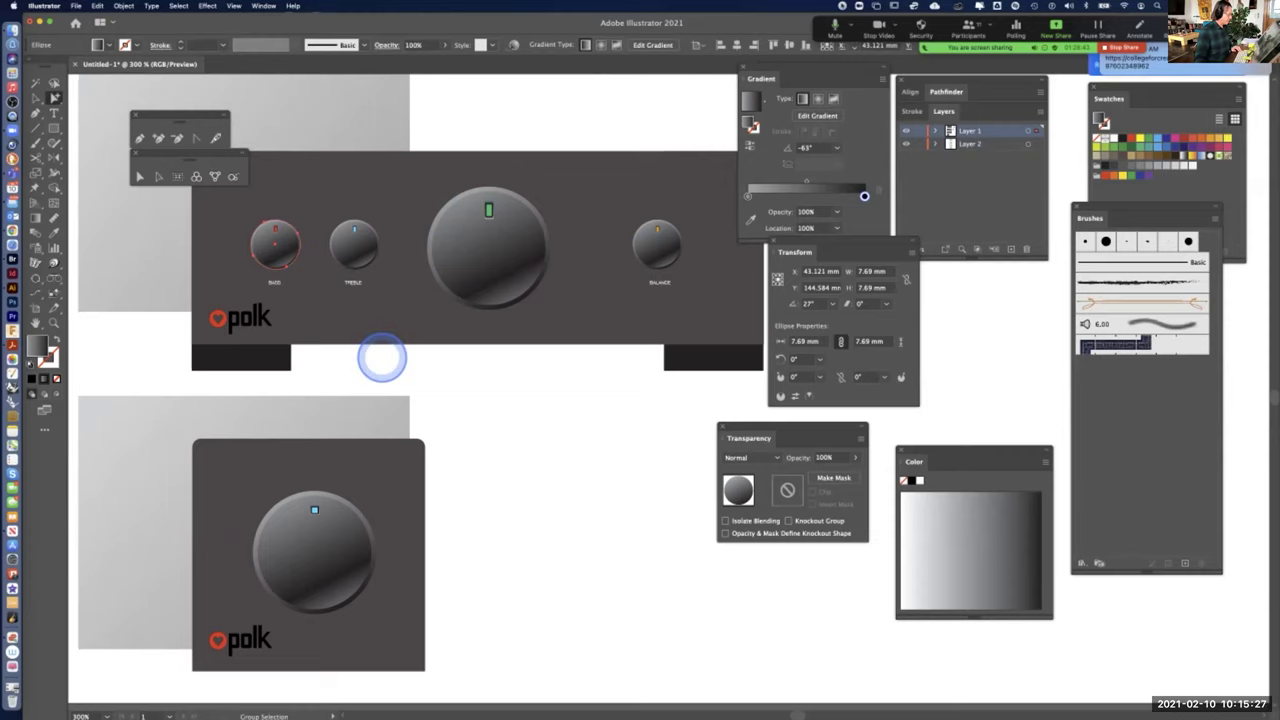
key("super+equal")
left_click_drag(380, 349, 271, 234)
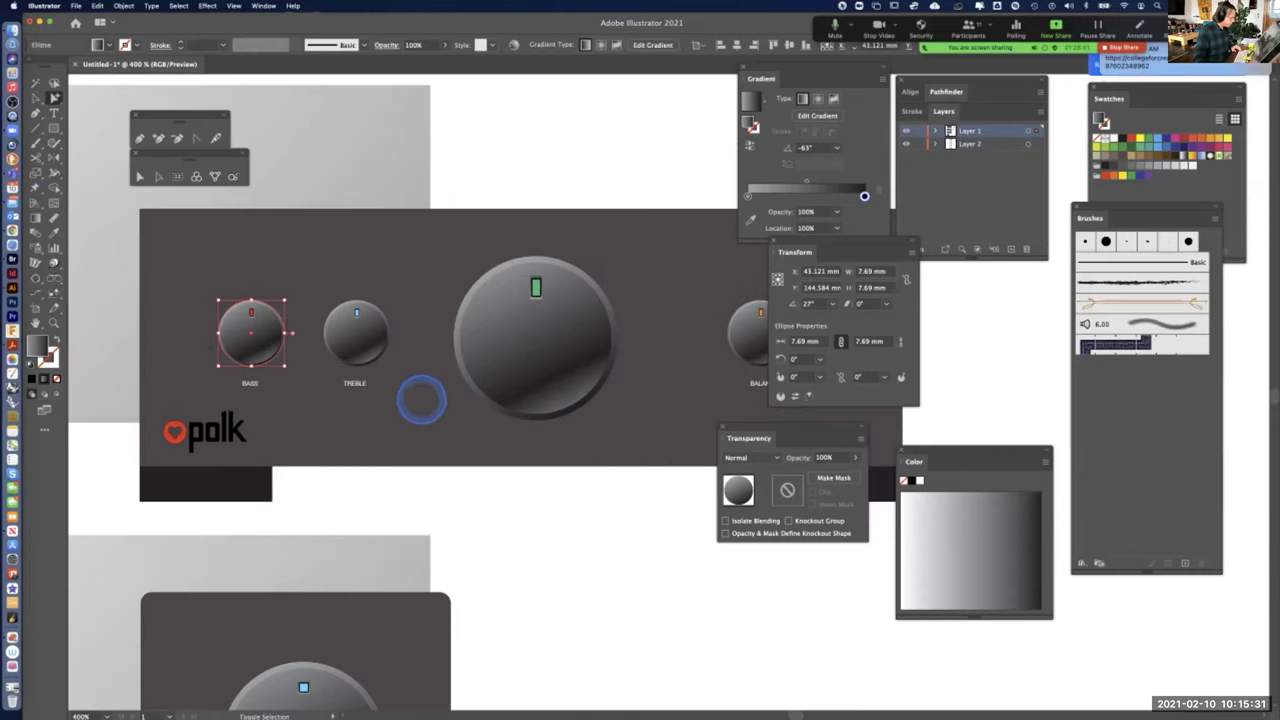
left_click(372, 358, "shift")
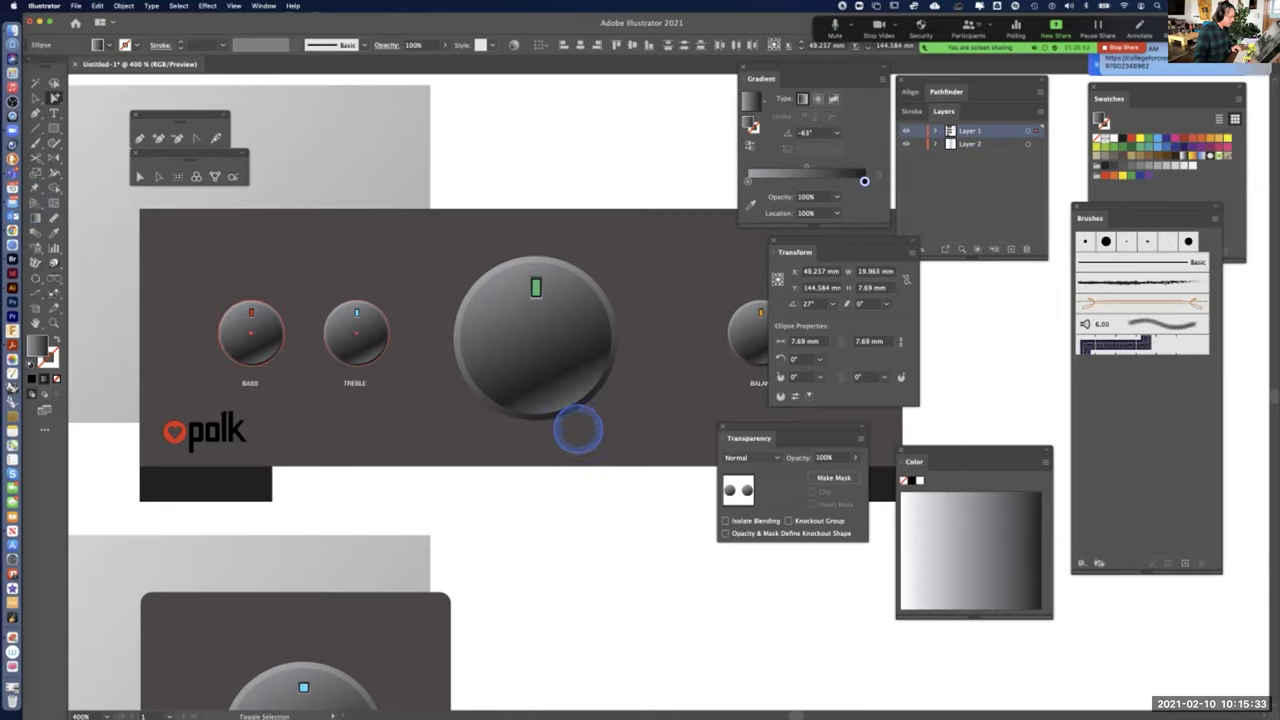
left_click(570, 412, "shift")
scroll(631, 414, "right", 5)
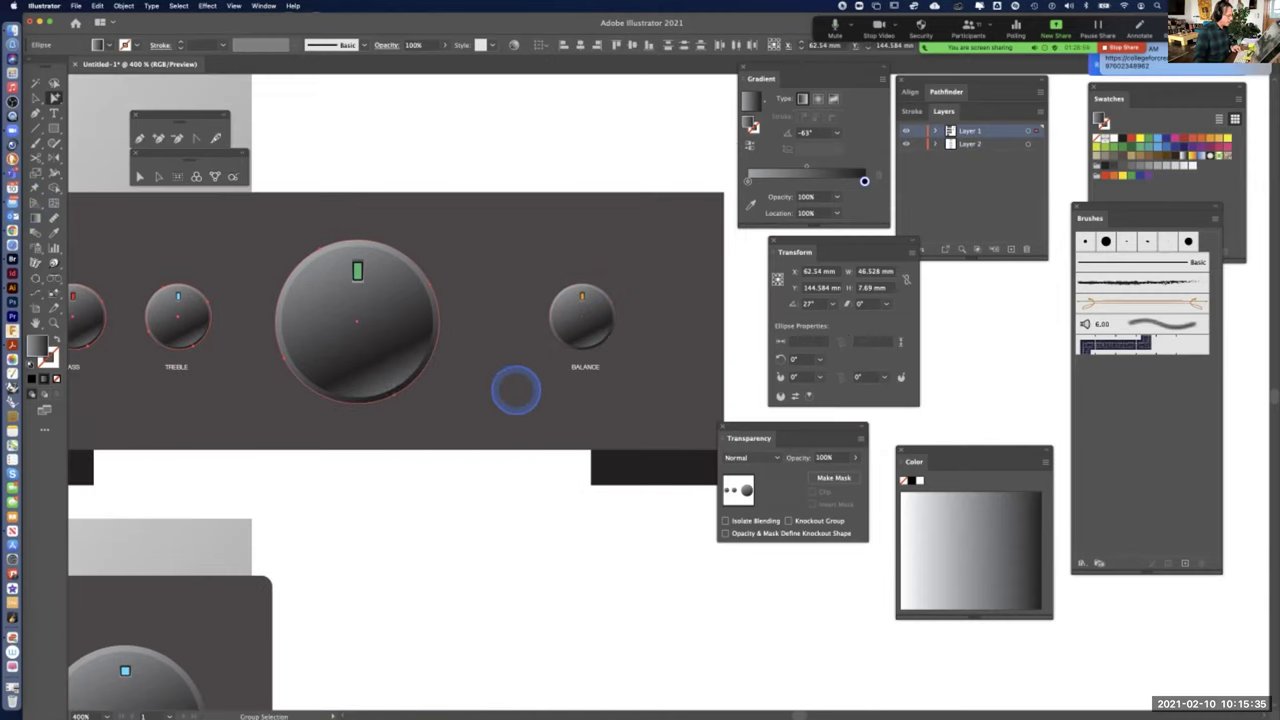
left_click(604, 340, "shift")
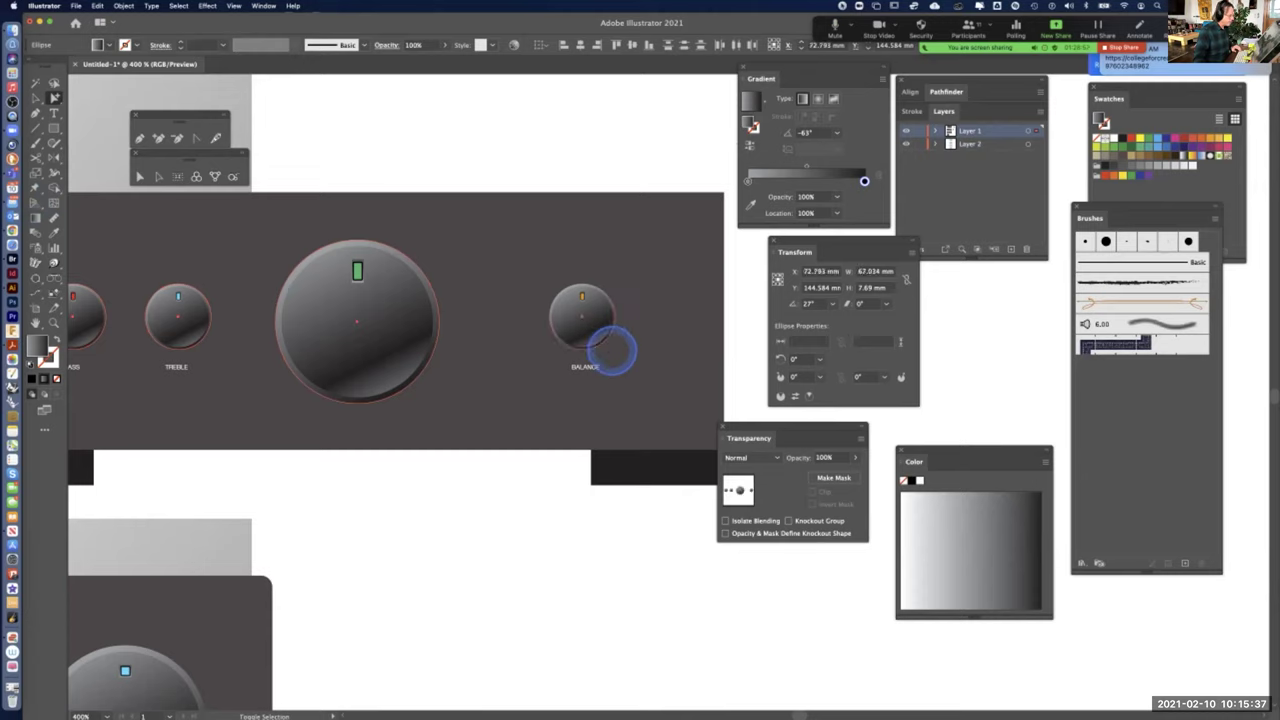
scroll(560, 526, "left", 4)
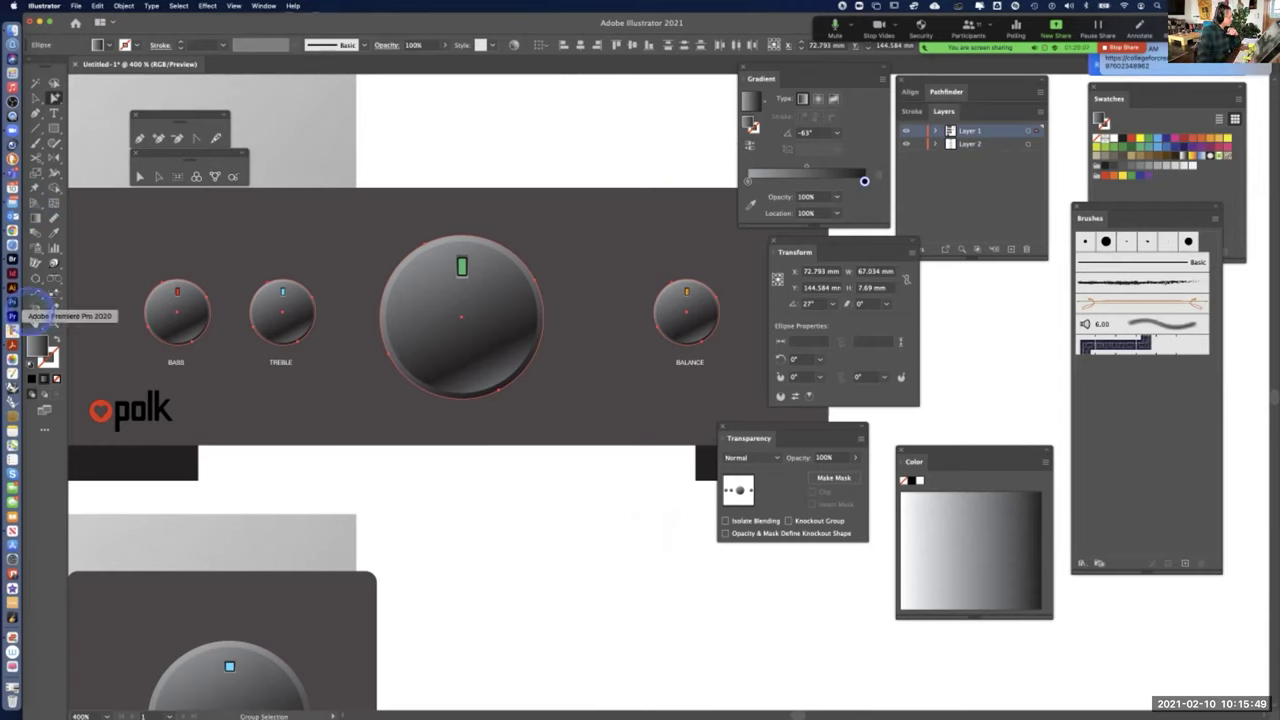
Fill the knob copies near-black and nudge them down and right as offsets
double_click(38, 346)
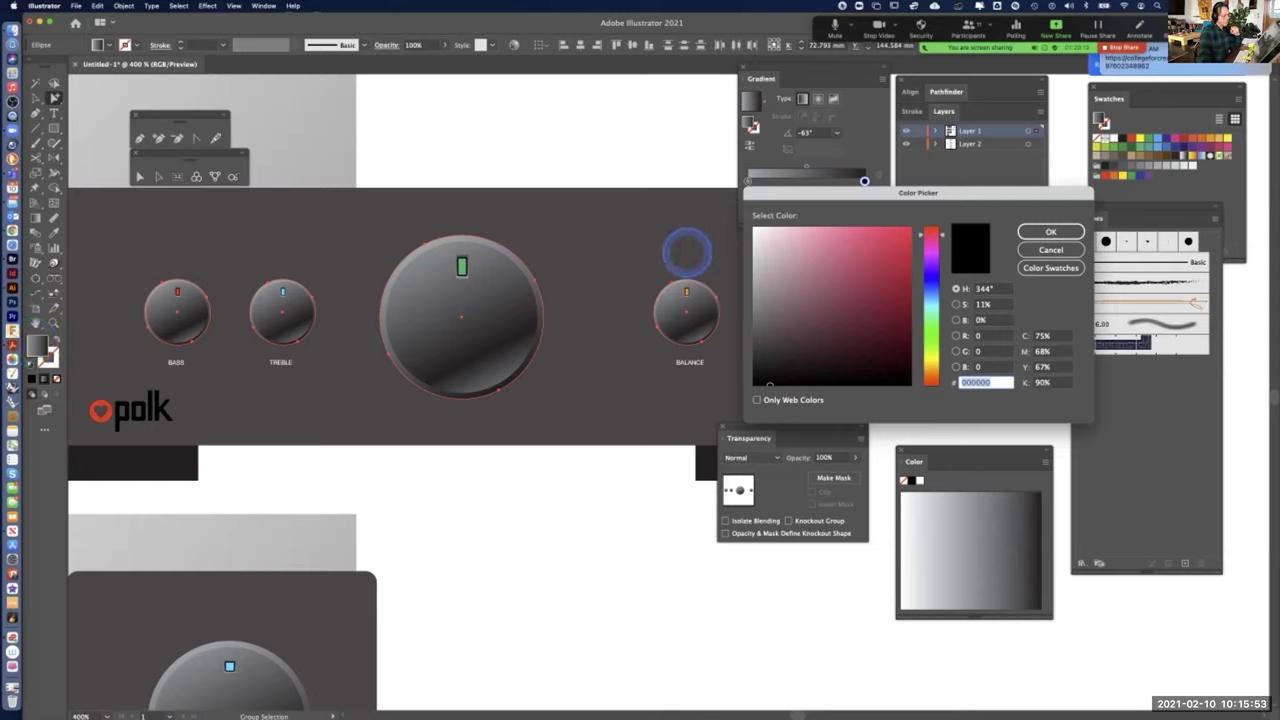
left_click_drag(843, 287, 738, 380)
left_click(753, 384)
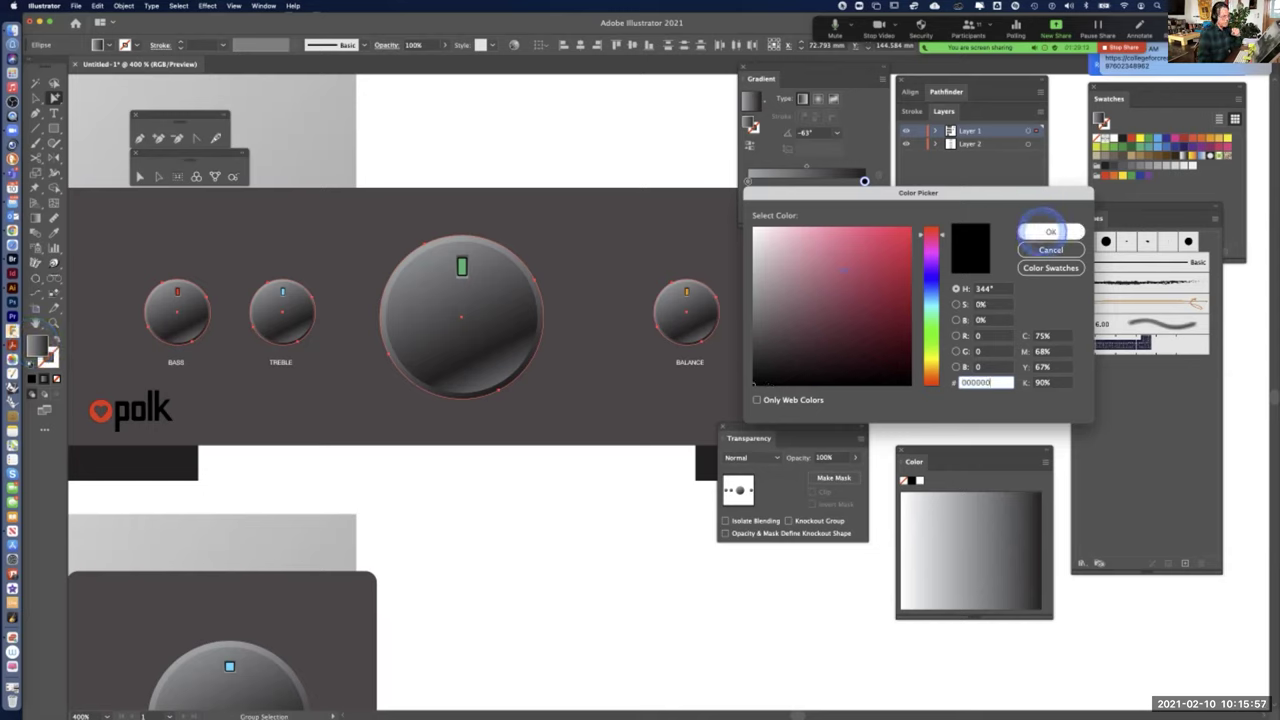
left_click(1050, 231)
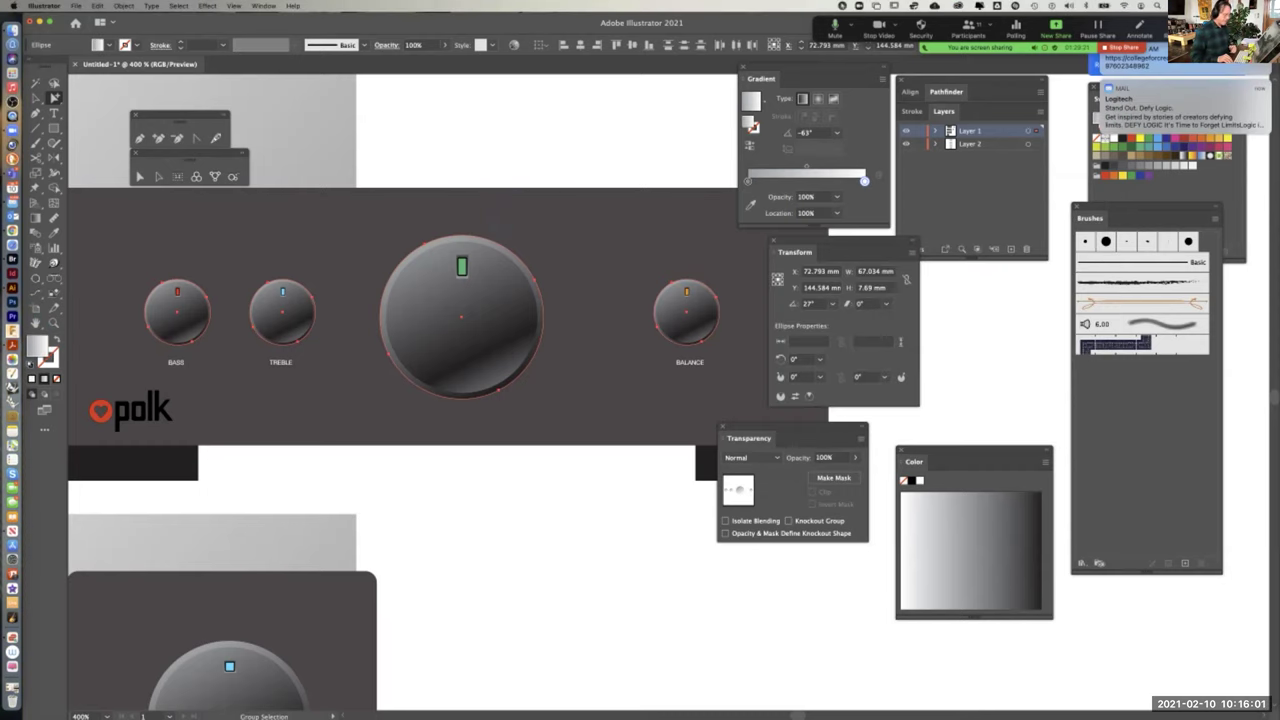
key("Down")
key("Down")
key("Down")
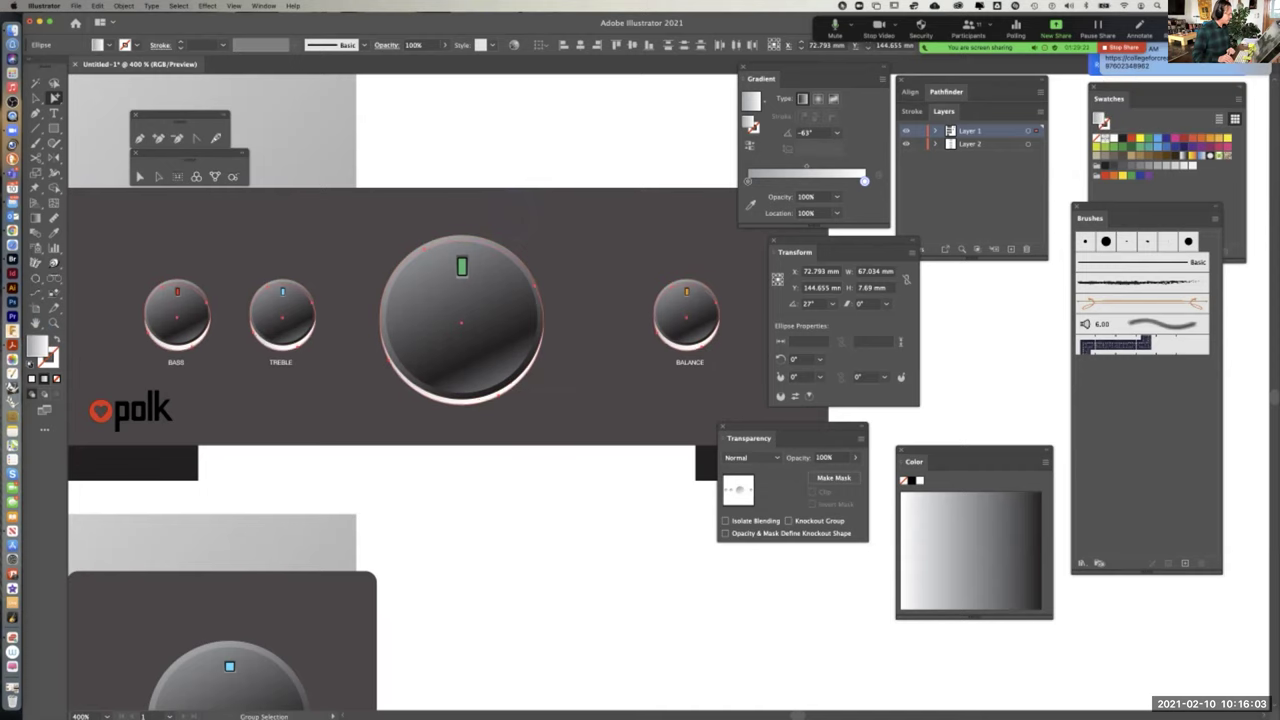
key("Right")
key("Right")
key("Right")
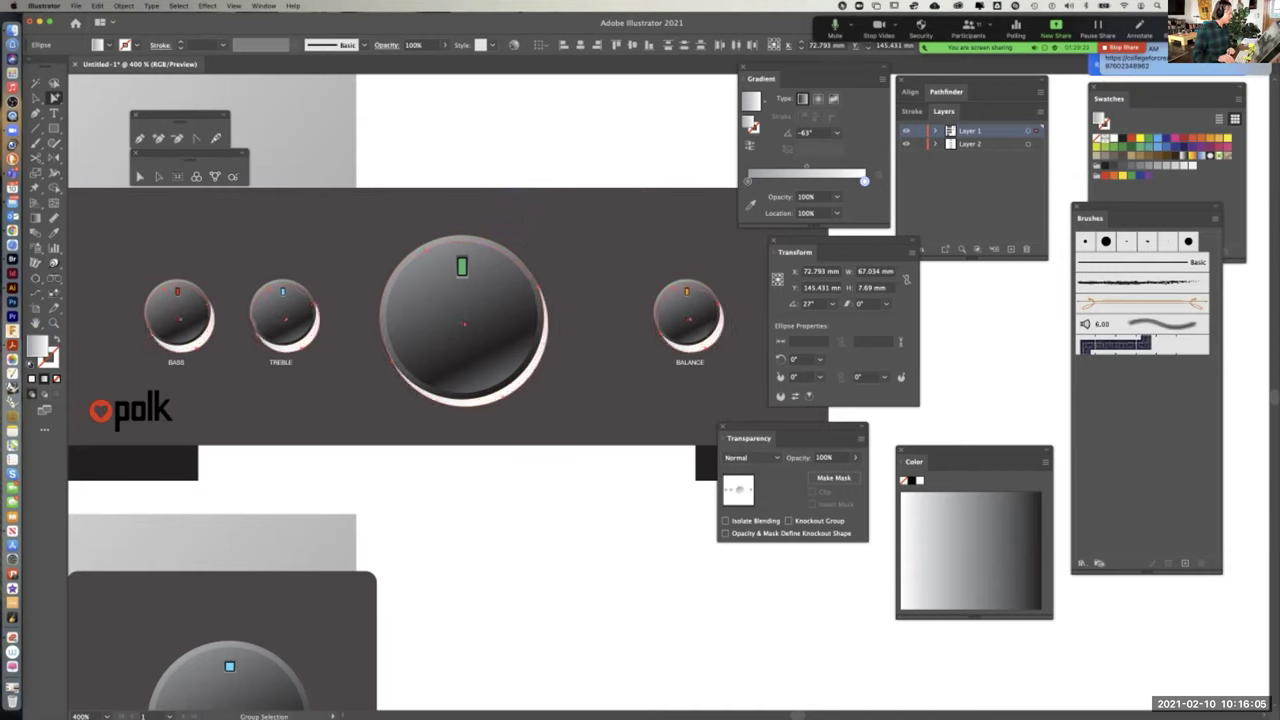
key("Right")
key("Right")
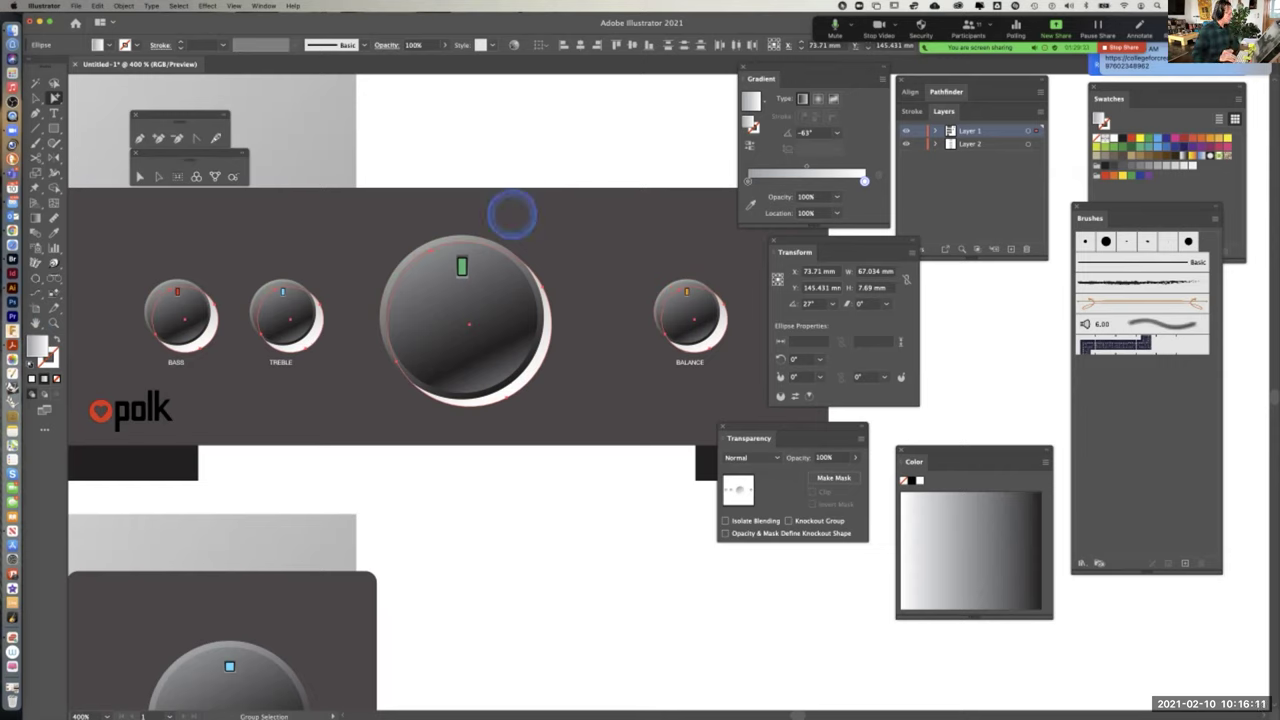
key("ctrl")
key("ctrl")
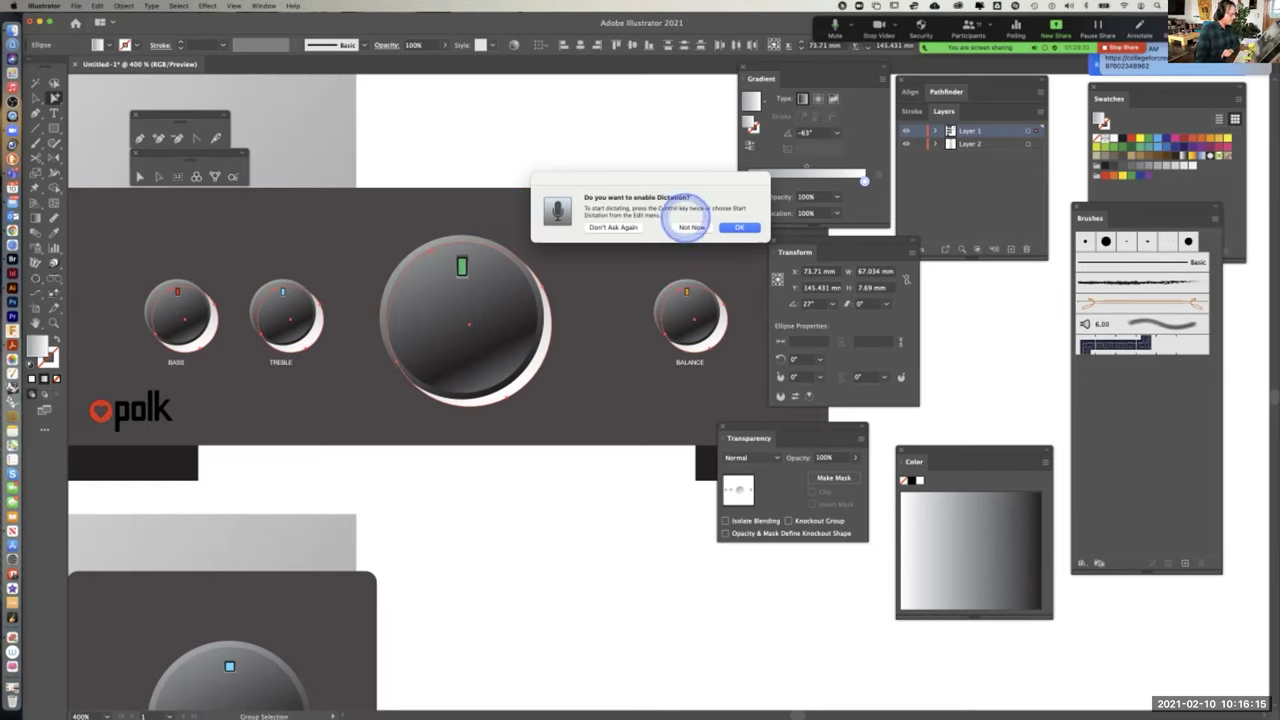
left_click(690, 226)
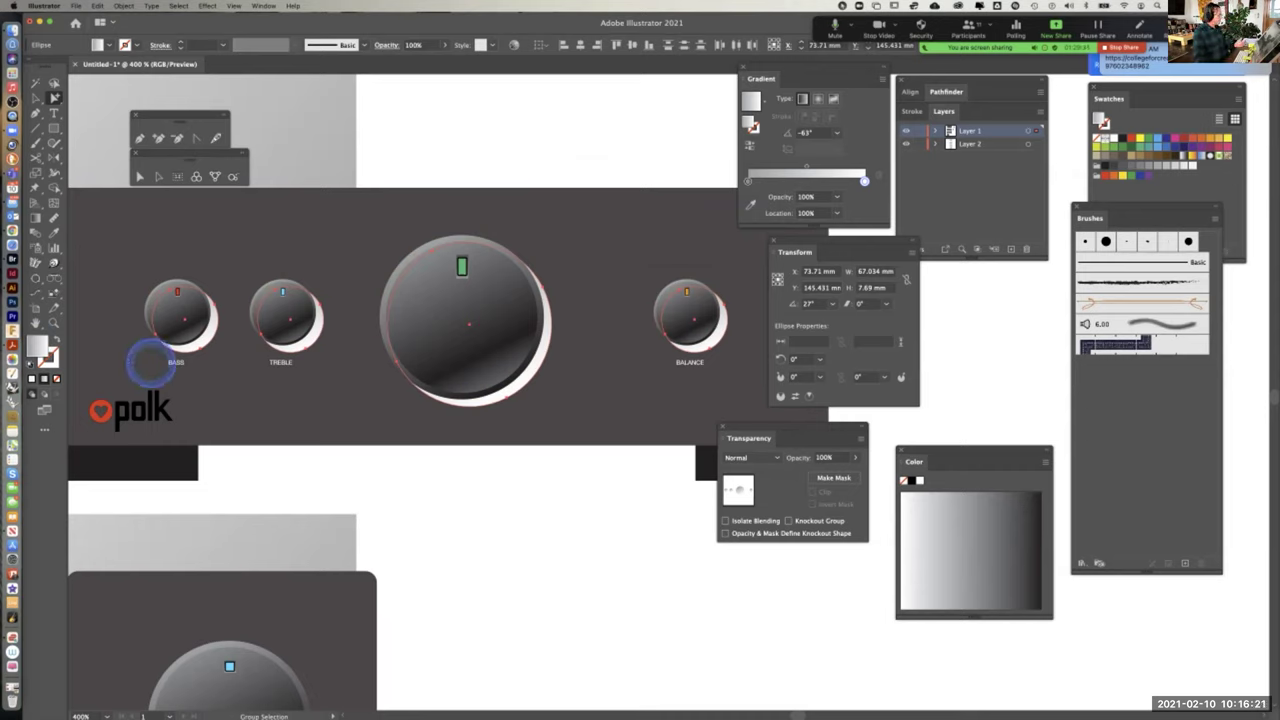
Make the offset knob copies solid black 000000 using the black swatch
double_click(44, 348)
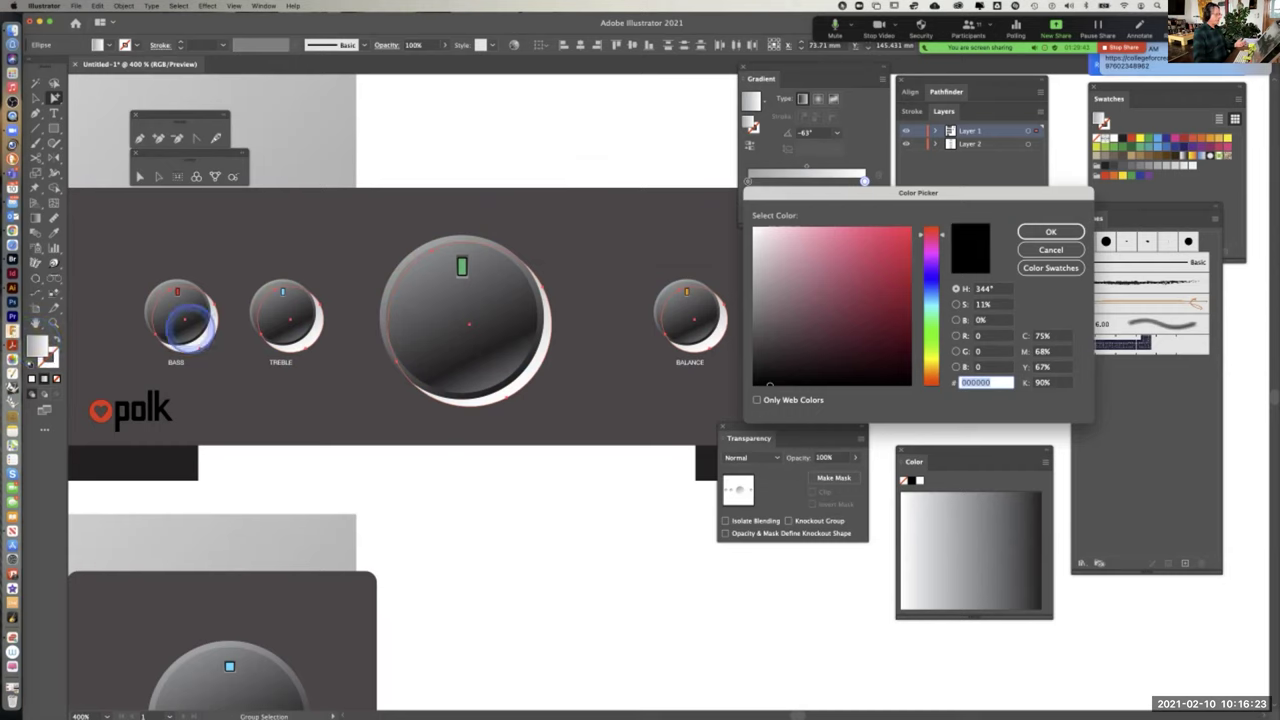
left_click(756, 368)
left_click_drag(756, 368, 735, 396)
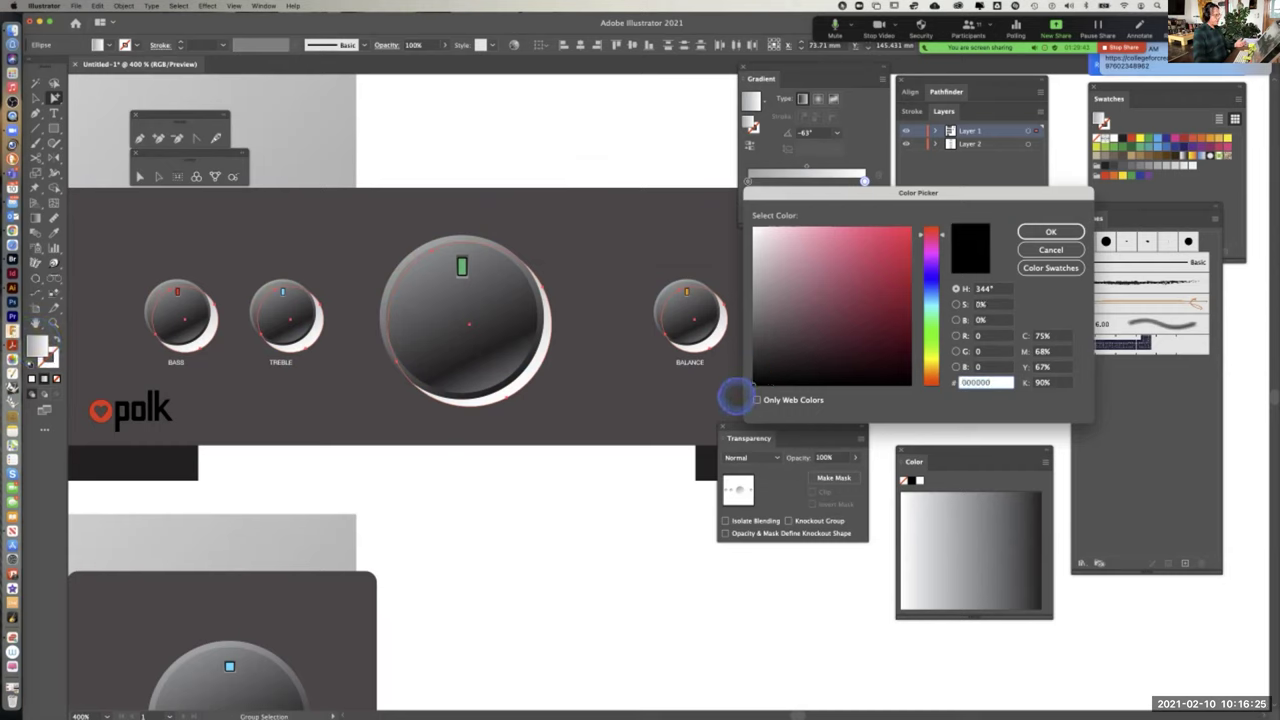
left_click(1045, 232)
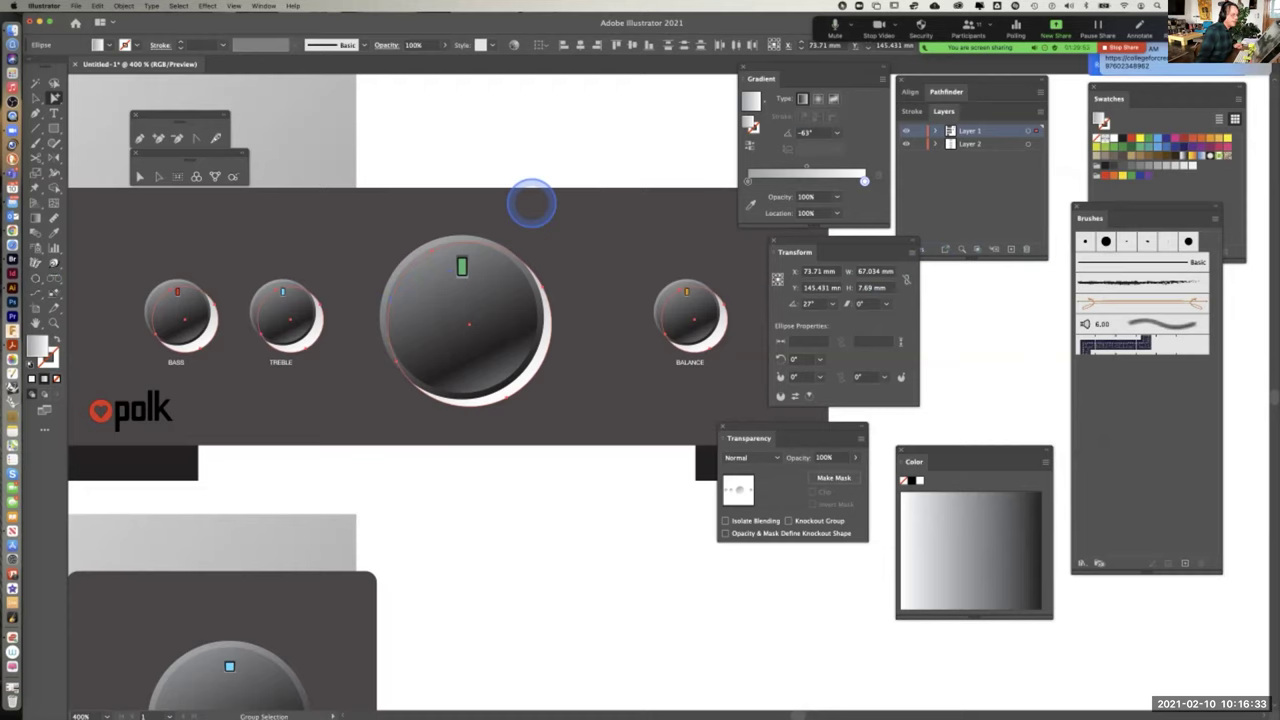
left_click(1101, 122)
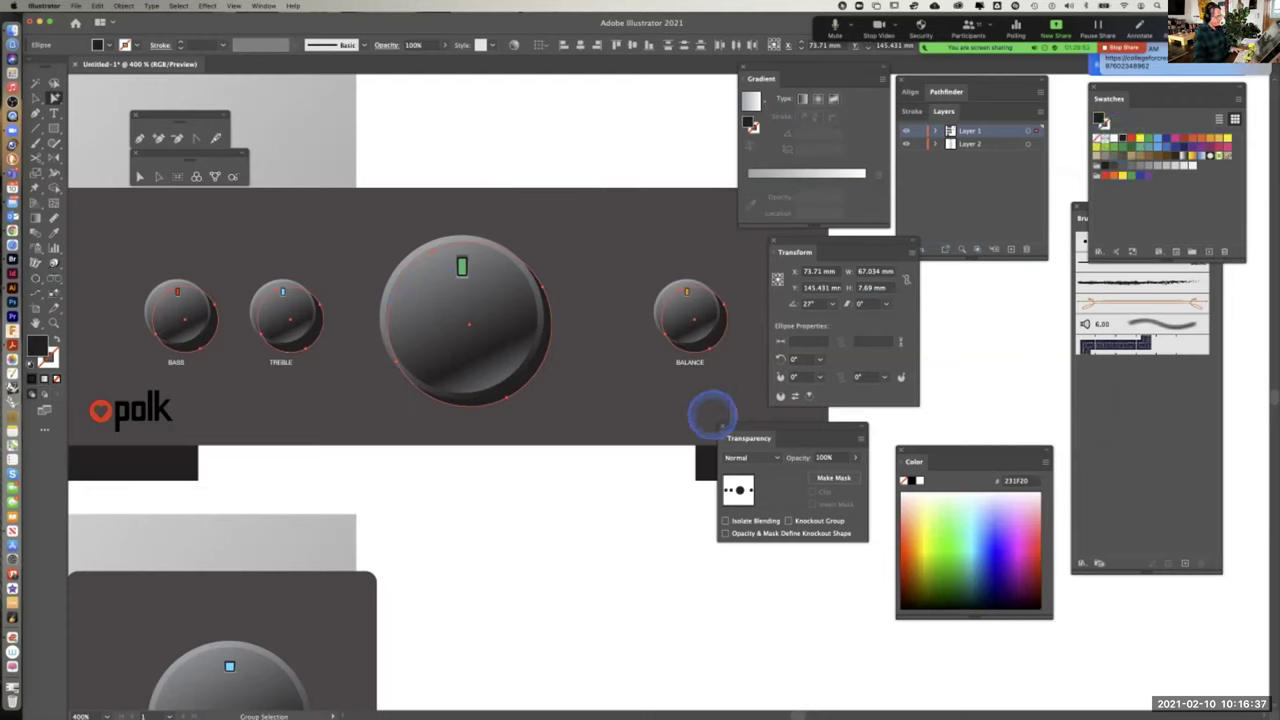
left_click(488, 571)
scroll(488, 571, "down", 3)
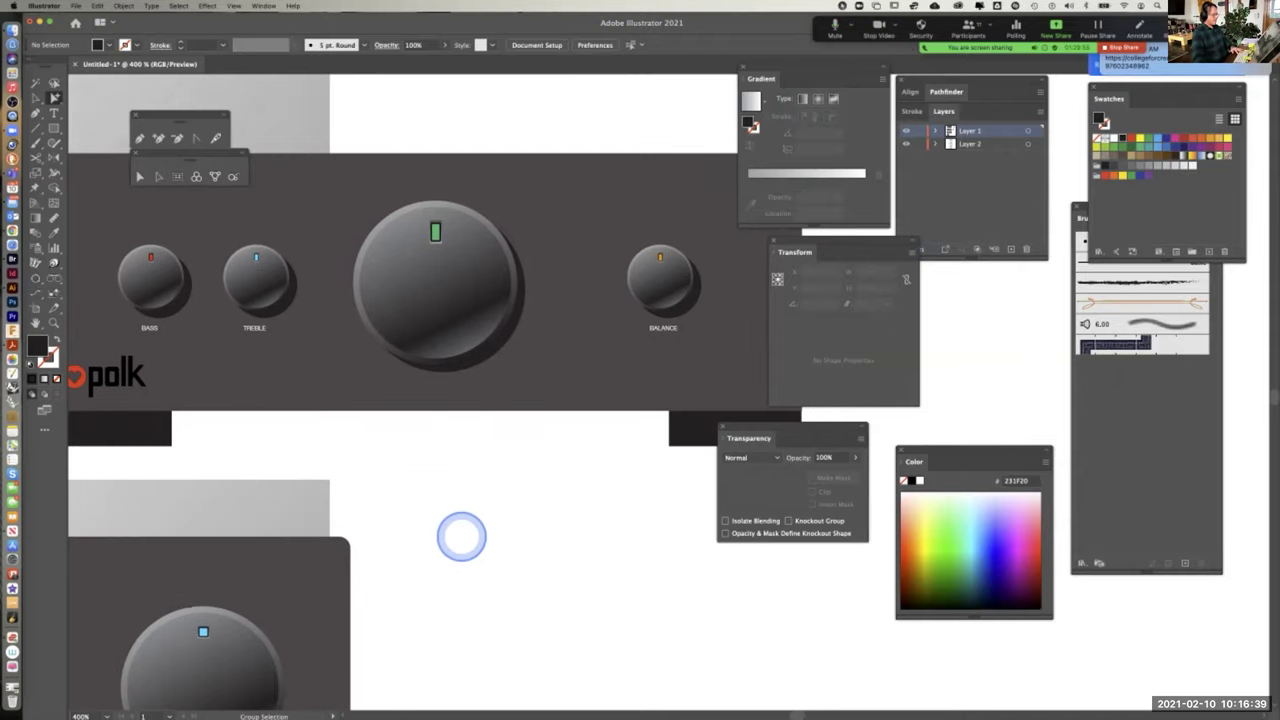
scroll(461, 537, "down", 2)
scroll(461, 537, "down", 3)
Paste a copy of the square speaker's knob behind it and nudge it down-right as a shadow
scroll(461, 537, "up", 3)
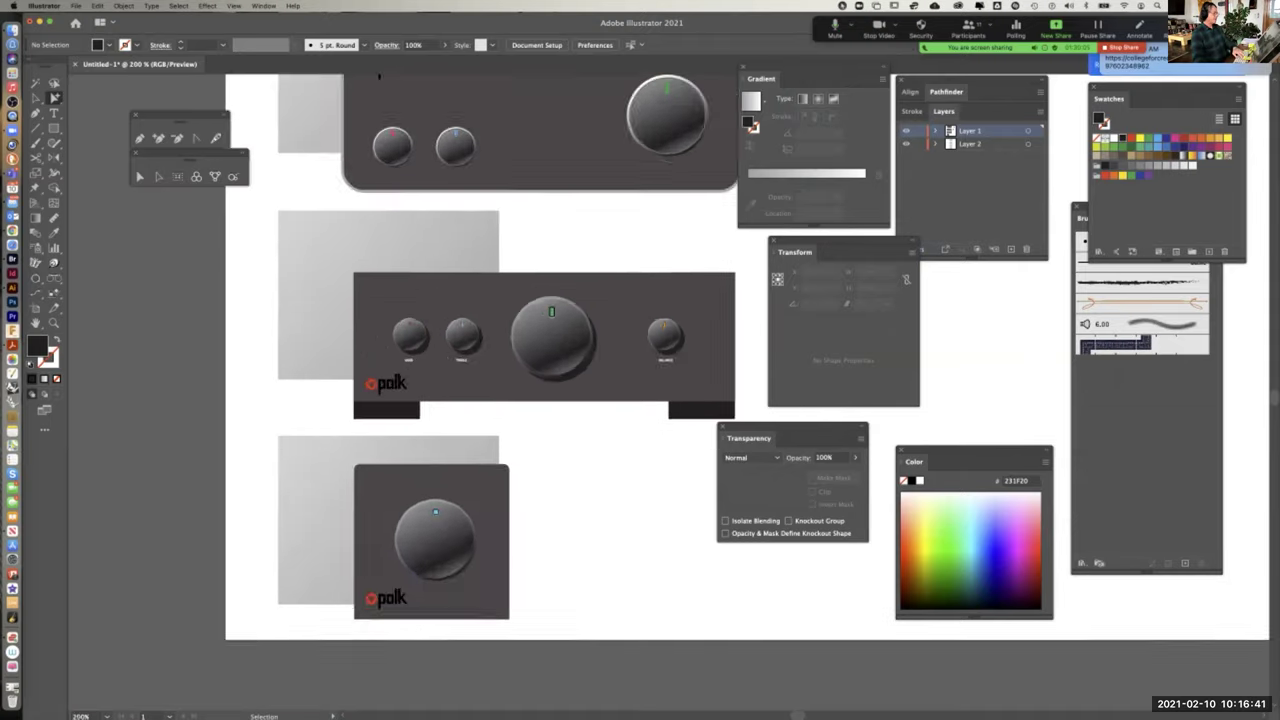
left_click_drag(517, 497, 576, 370)
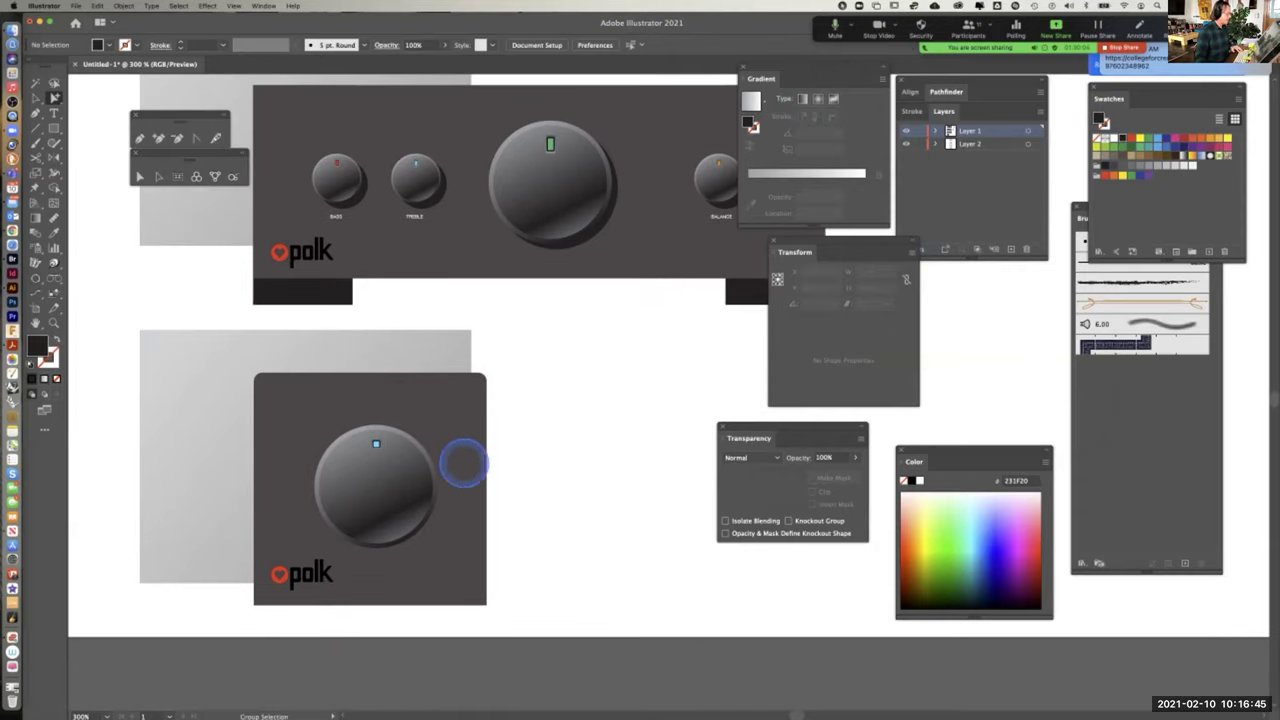
left_click(431, 461)
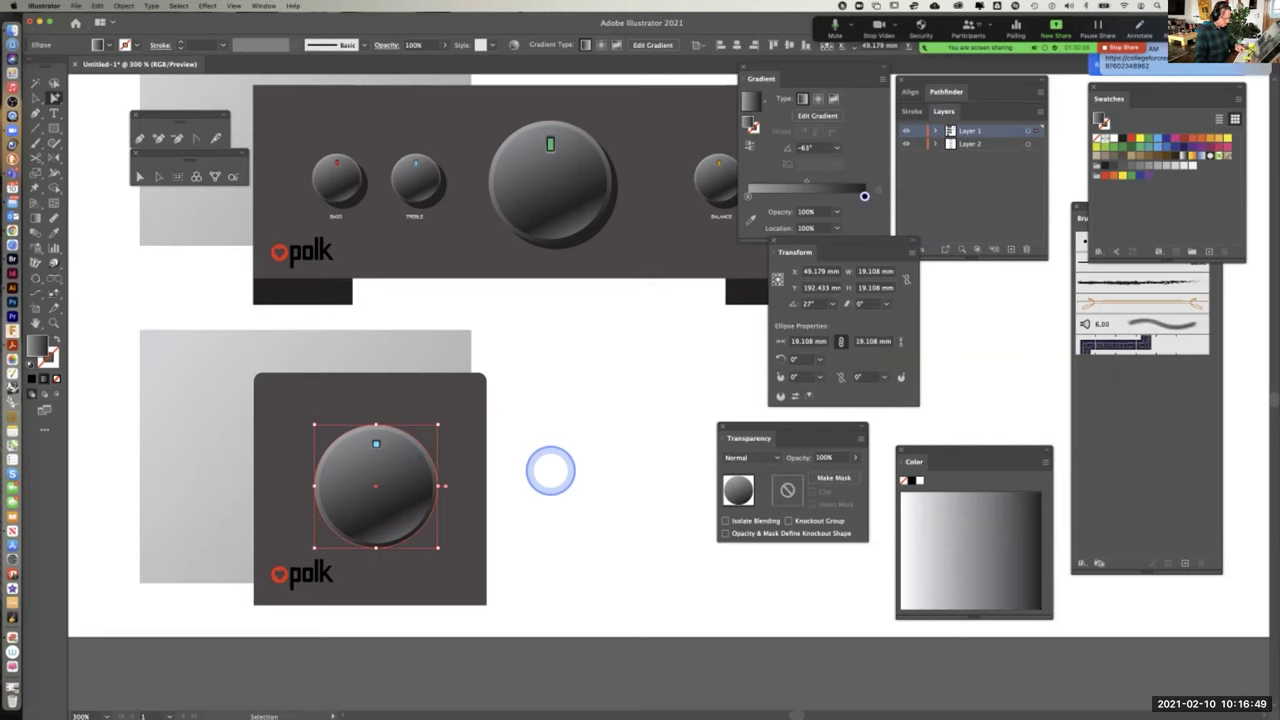
left_click(550, 471)
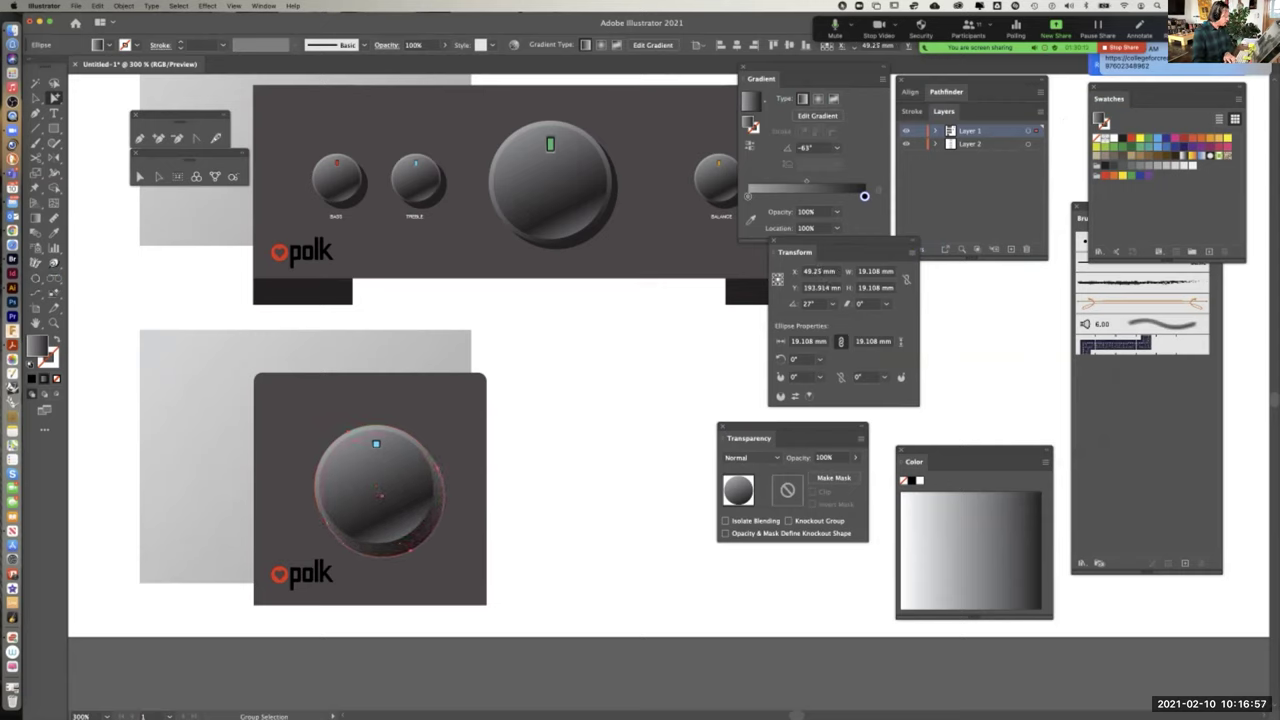
key("Down")
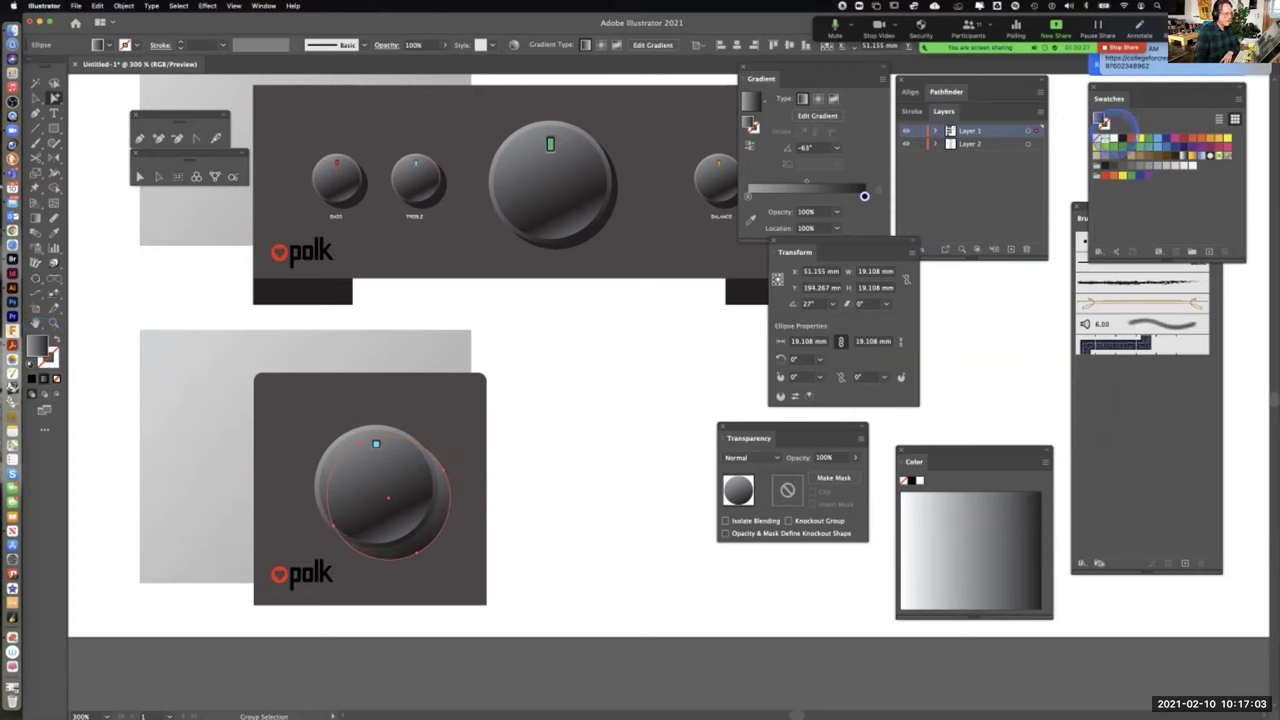
left_click(612, 414)
left_click_drag(612, 414, 571, 594)
Select the rounded panel's two small knobs and big knob and make their offset copies black
left_click_drag(520, 314, 509, 571)
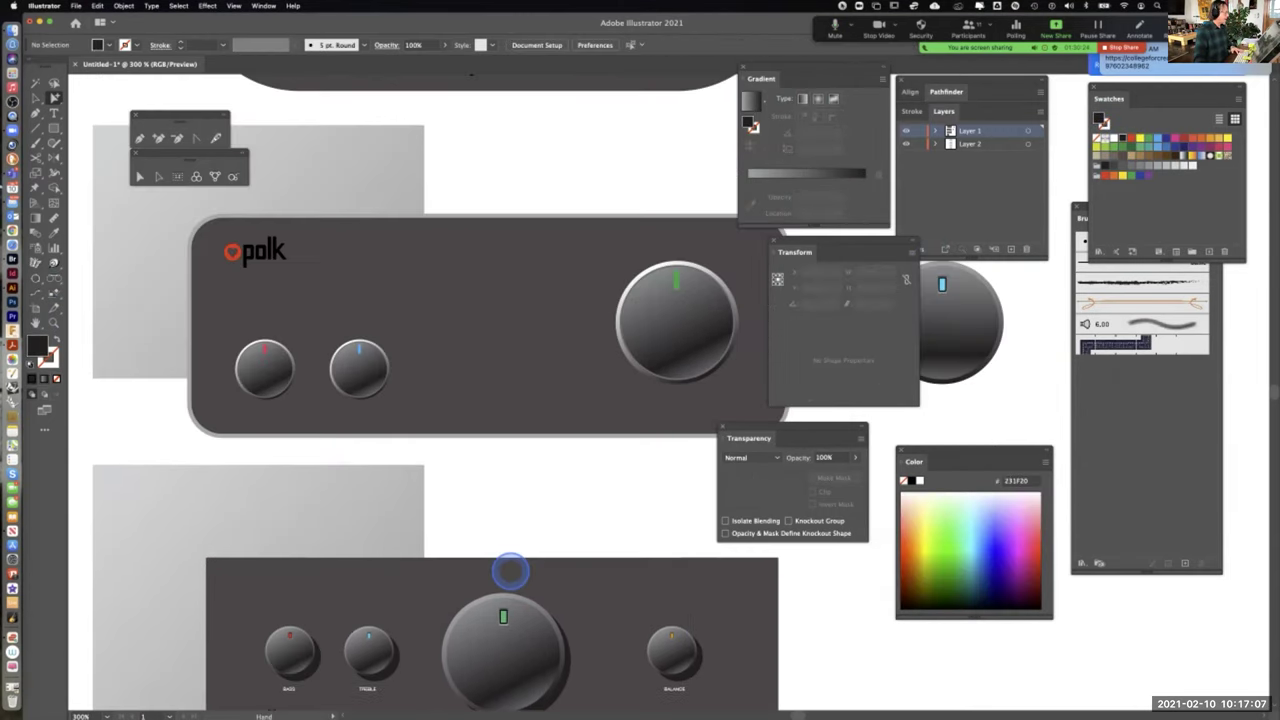
left_click_drag(462, 356, 410, 362)
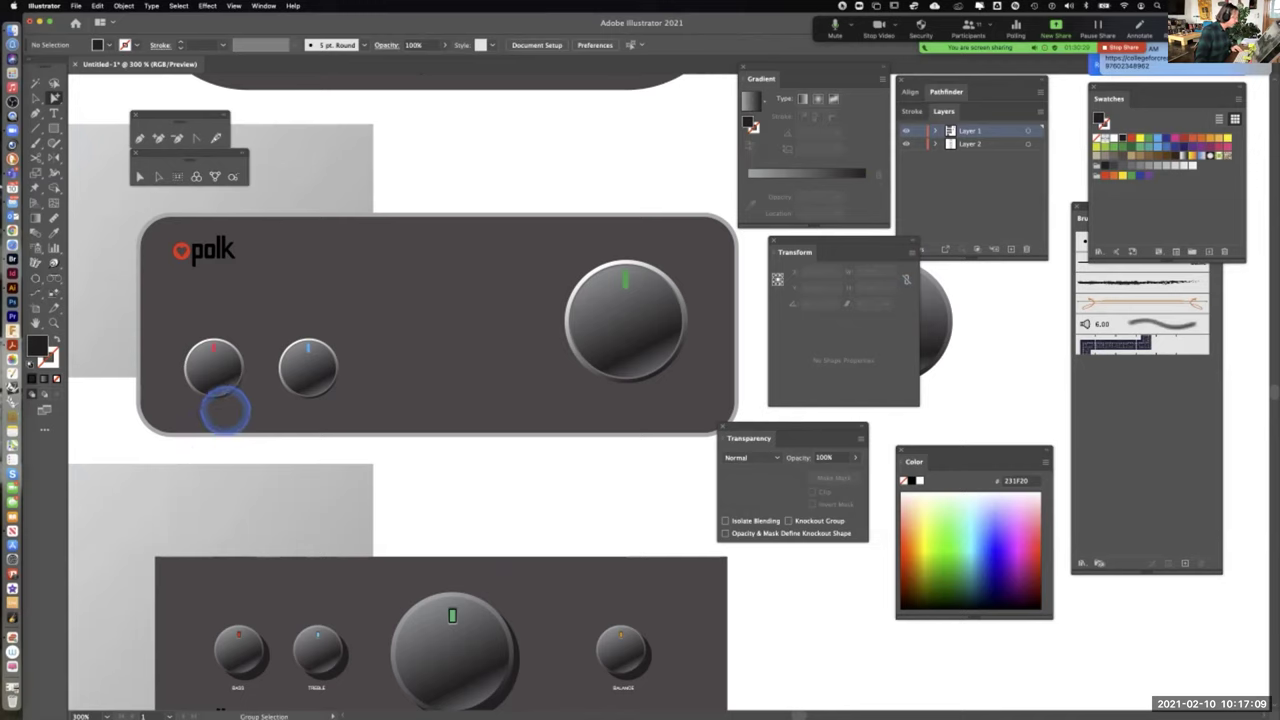
left_click(230, 389)
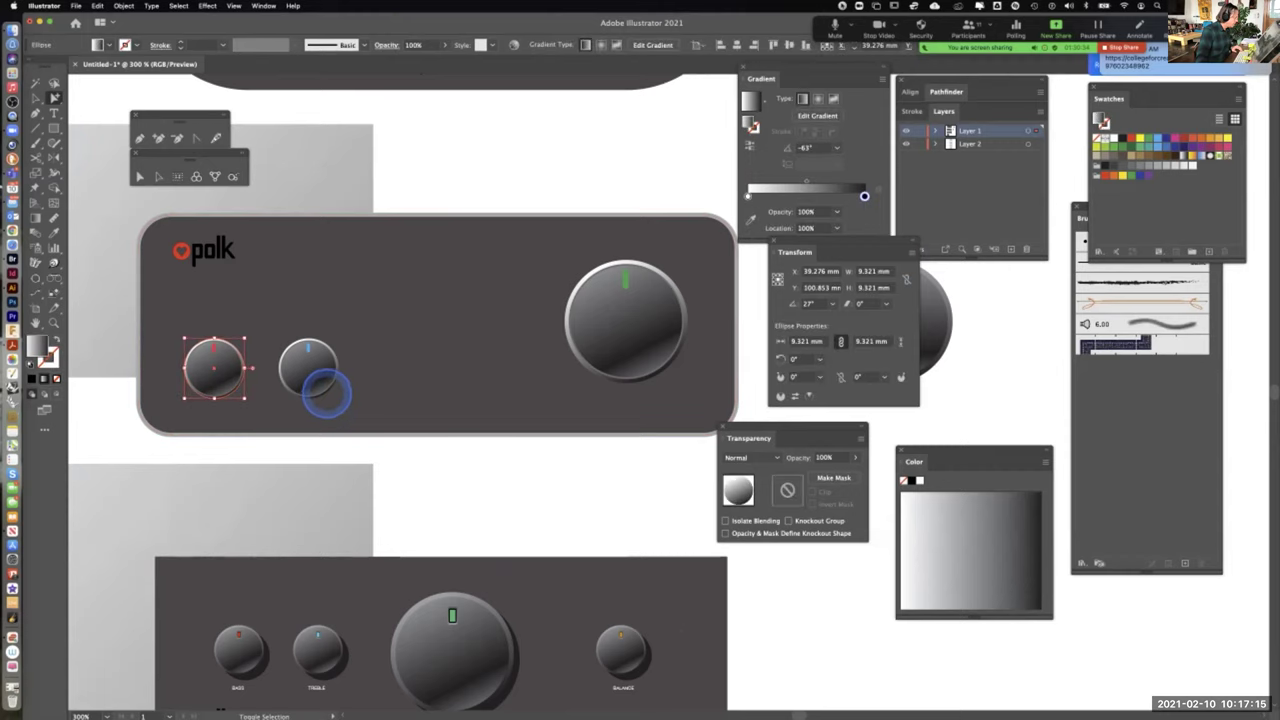
left_click(327, 390, "shift")
left_click(605, 378, "shift")
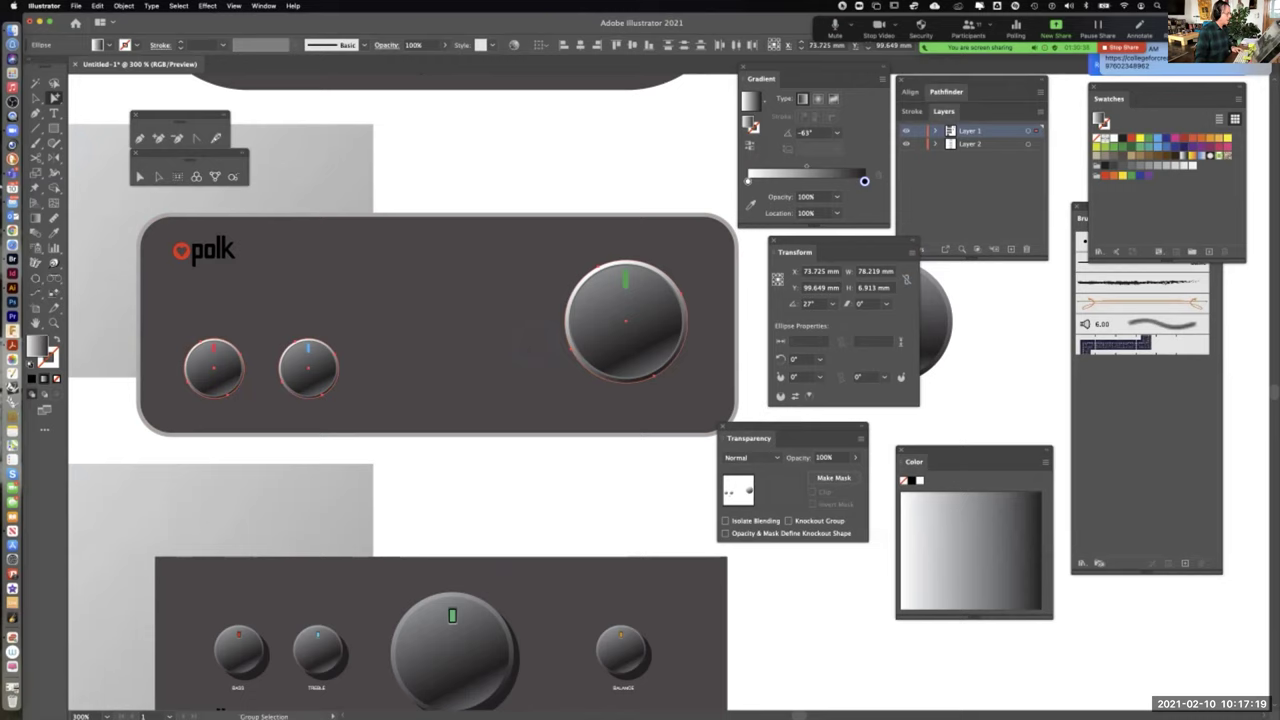
left_click(533, 341)
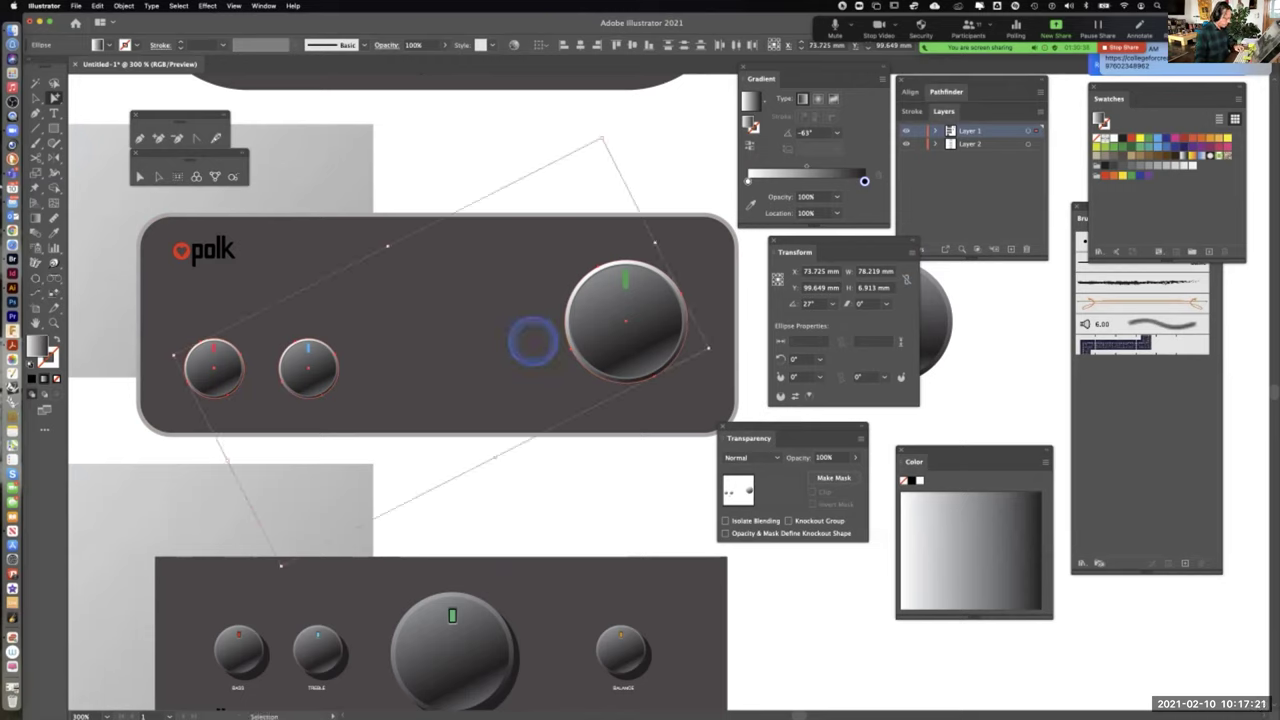
key("a")
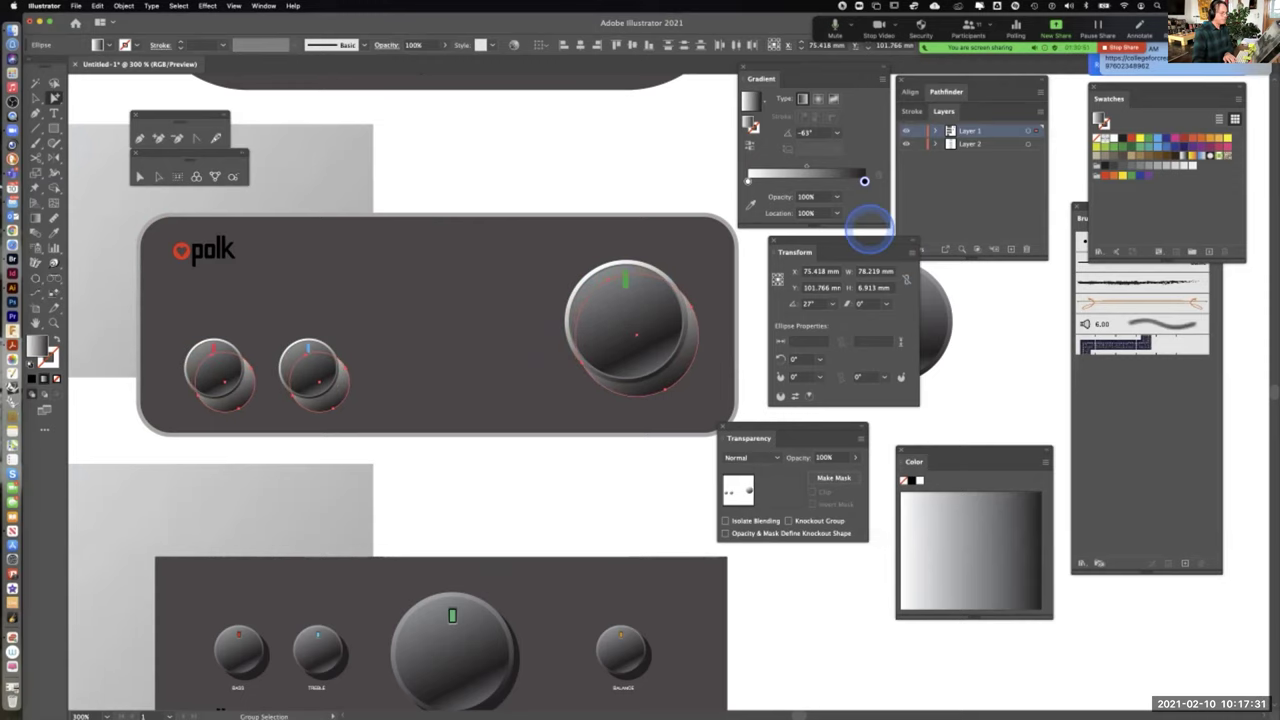
key("super+shift+a")
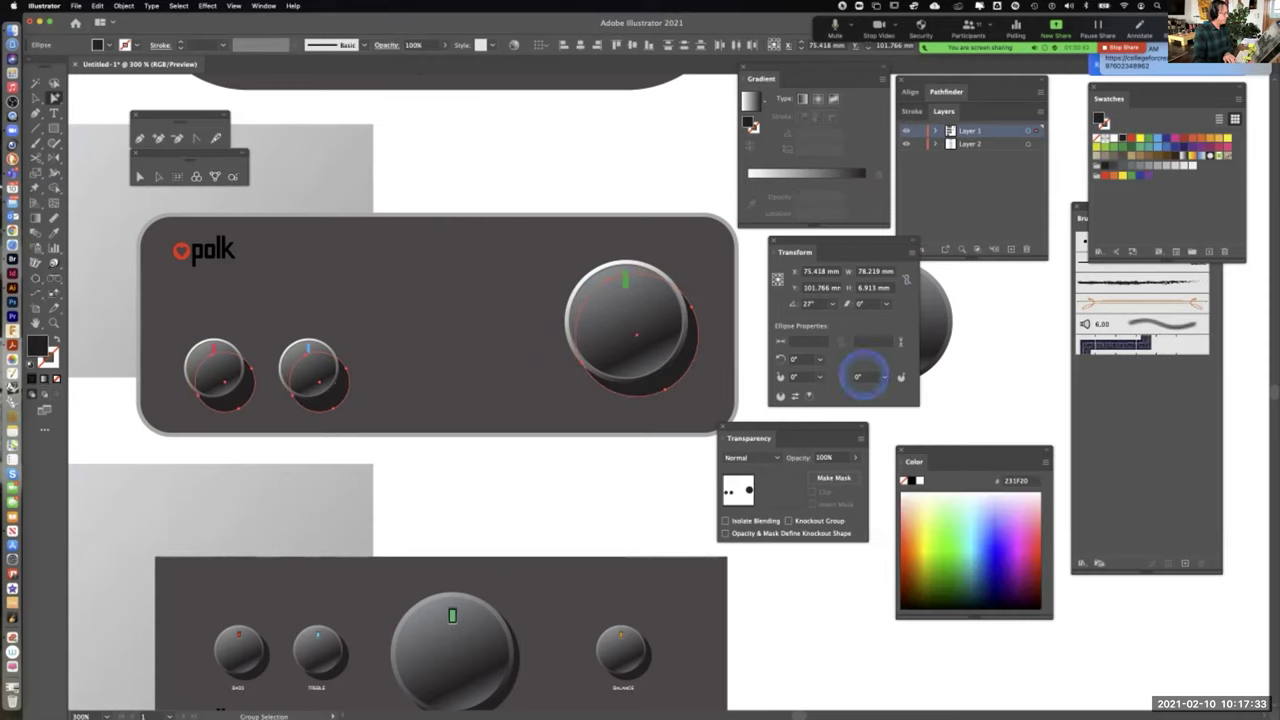
left_click_drag(486, 429, 494, 186)
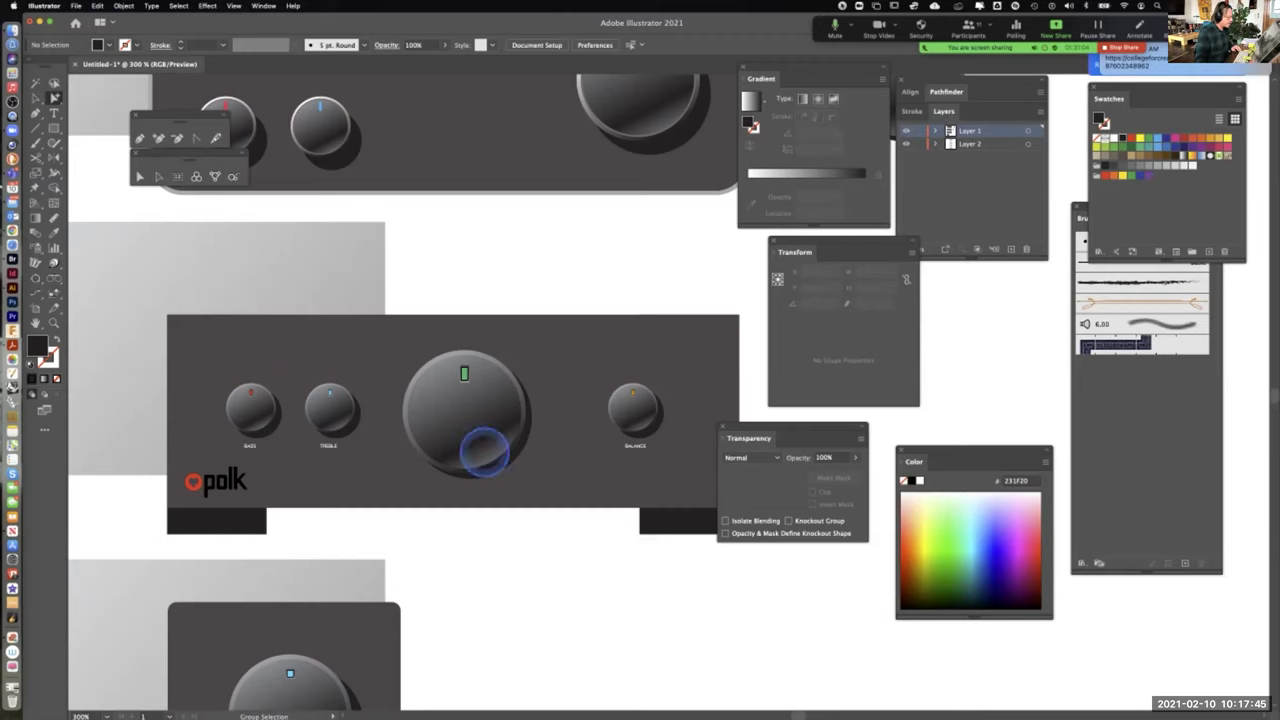
left_click(507, 463)
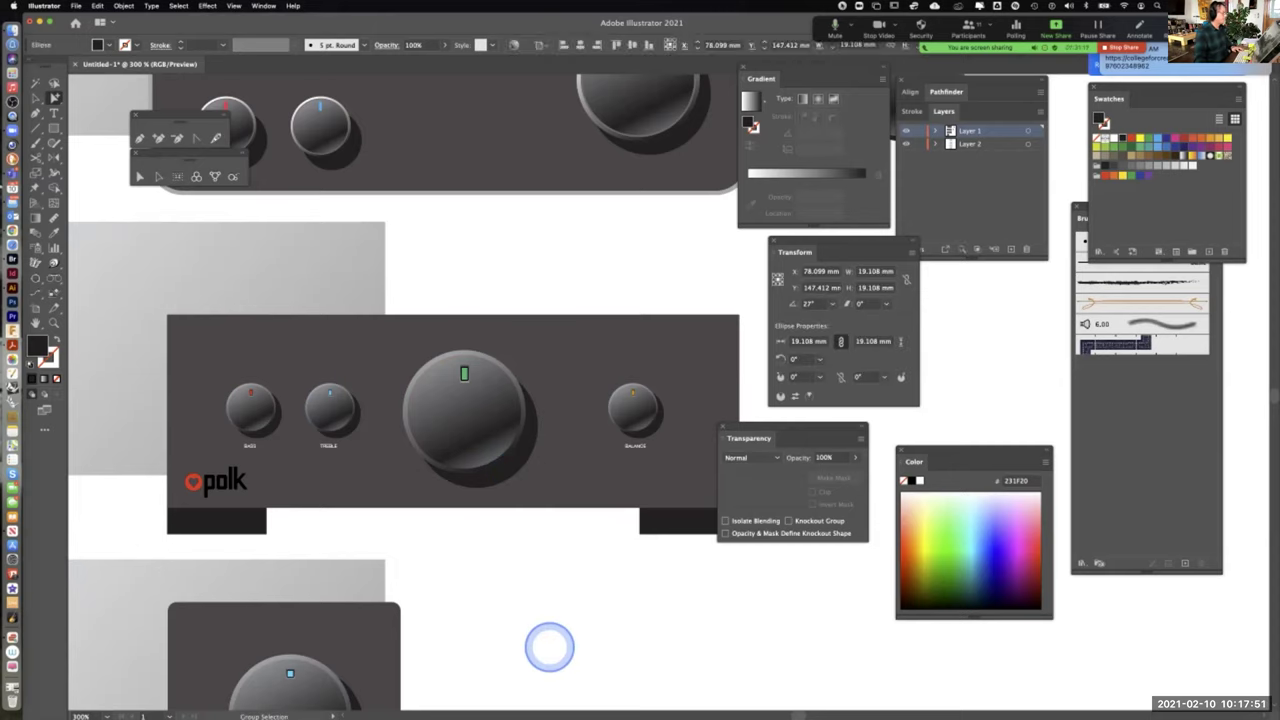
left_click(549, 647)
left_click_drag(449, 269, 423, 429)
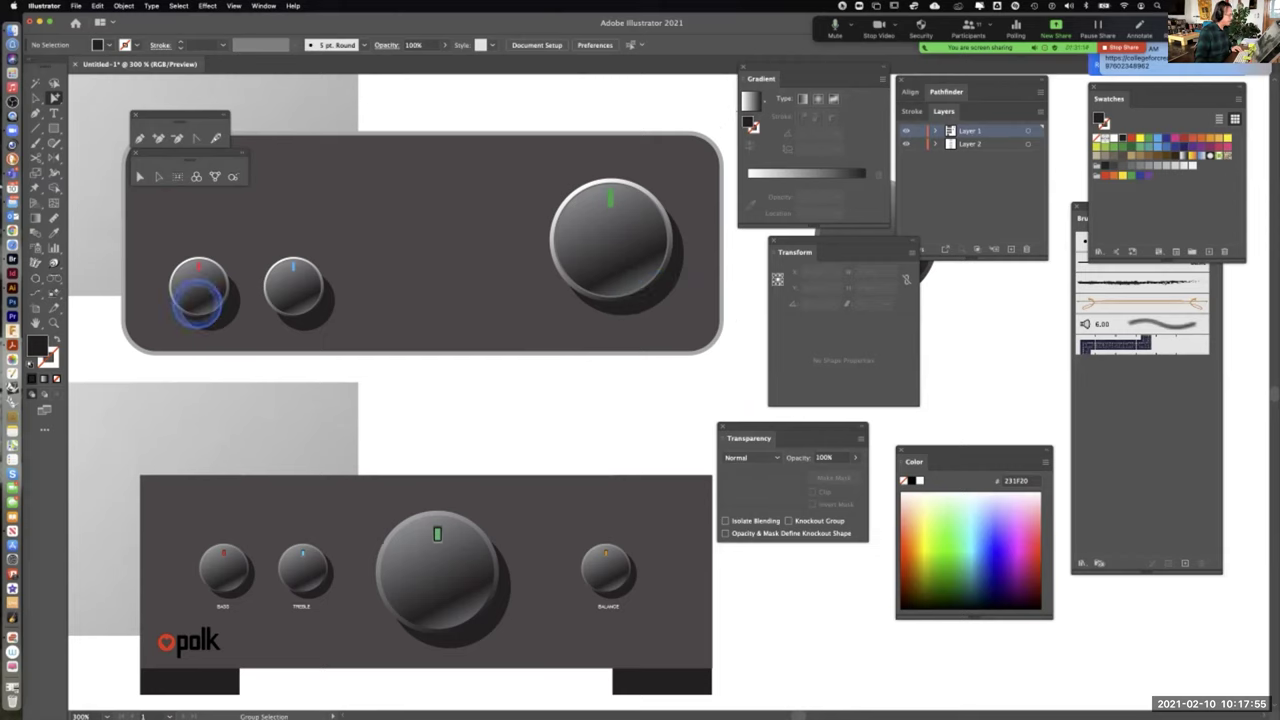
left_click(318, 318)
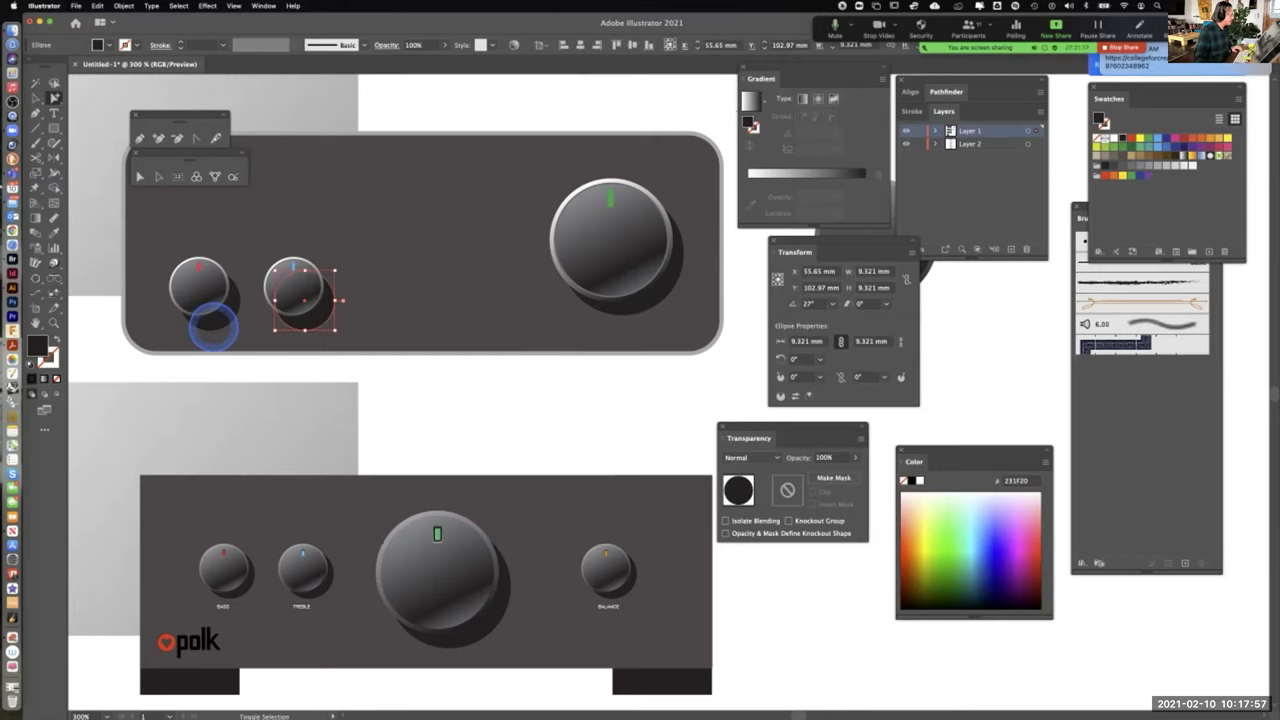
left_click_drag(213, 325, 208, 319)
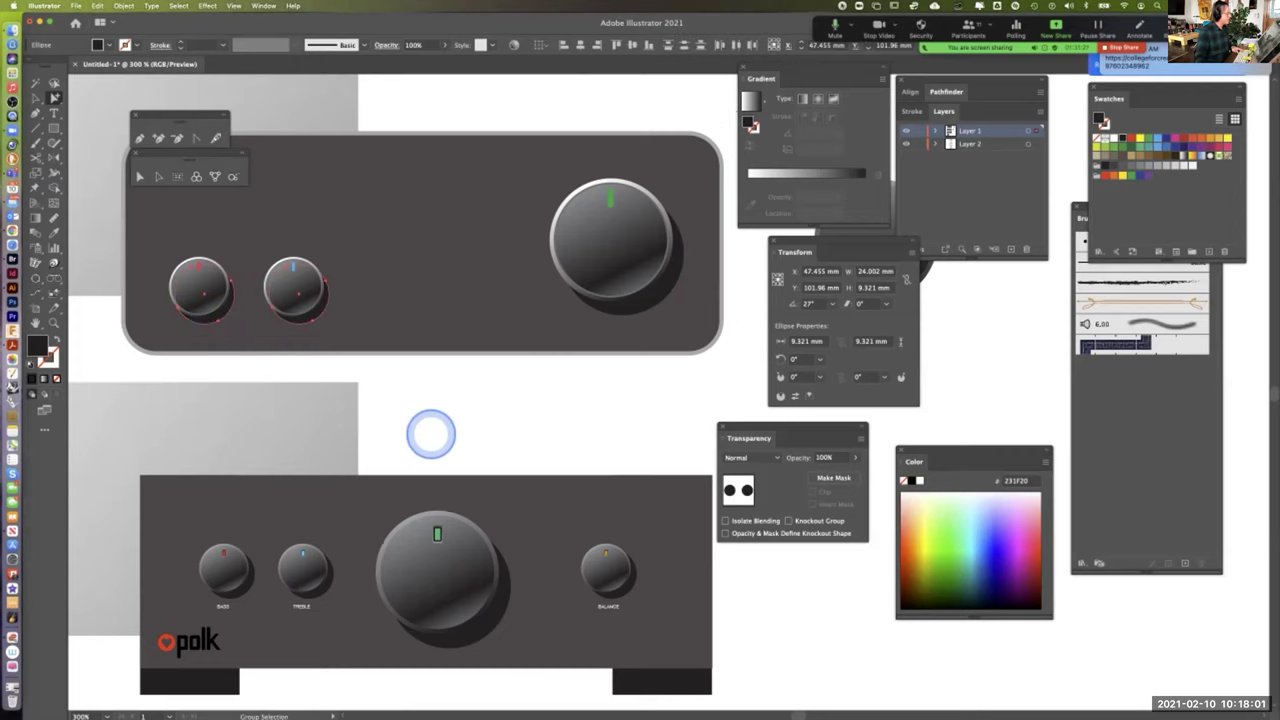
left_click(431, 434)
left_click_drag(434, 429, 569, 180)
left_click_drag(563, 606, 600, 449)
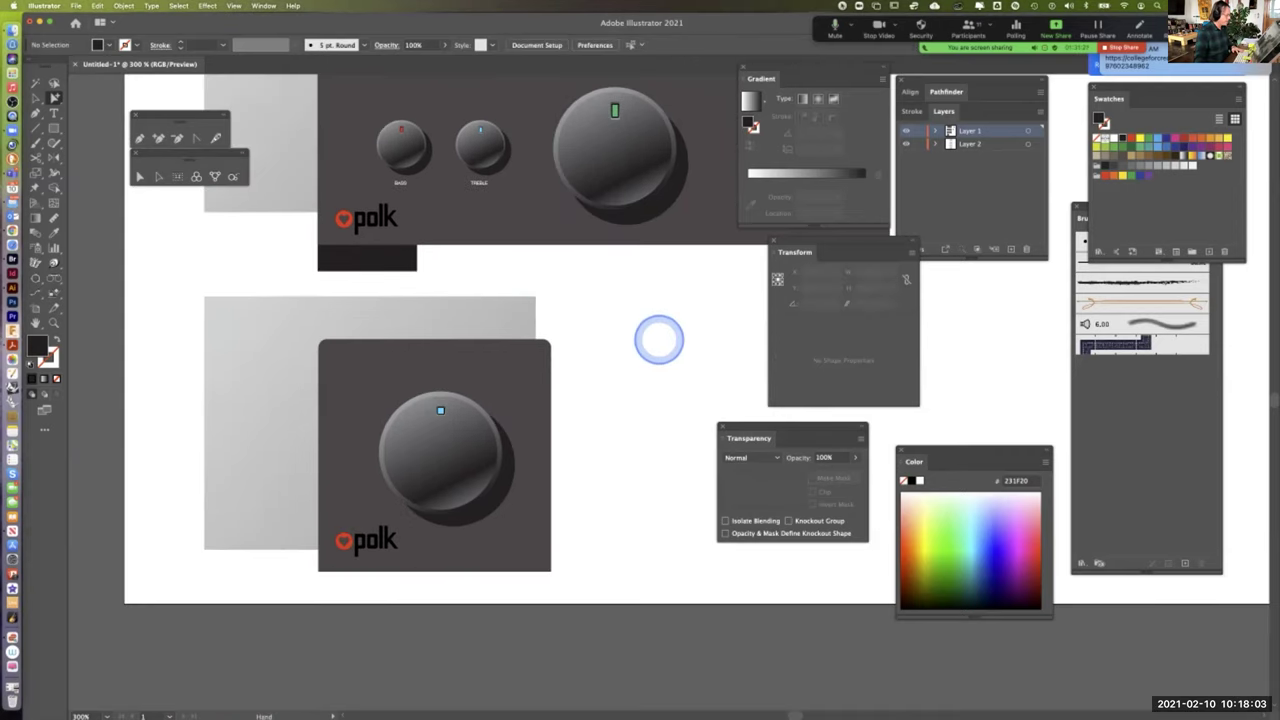
left_click_drag(659, 340, 517, 663)
left_click_drag(578, 326, 571, 549)
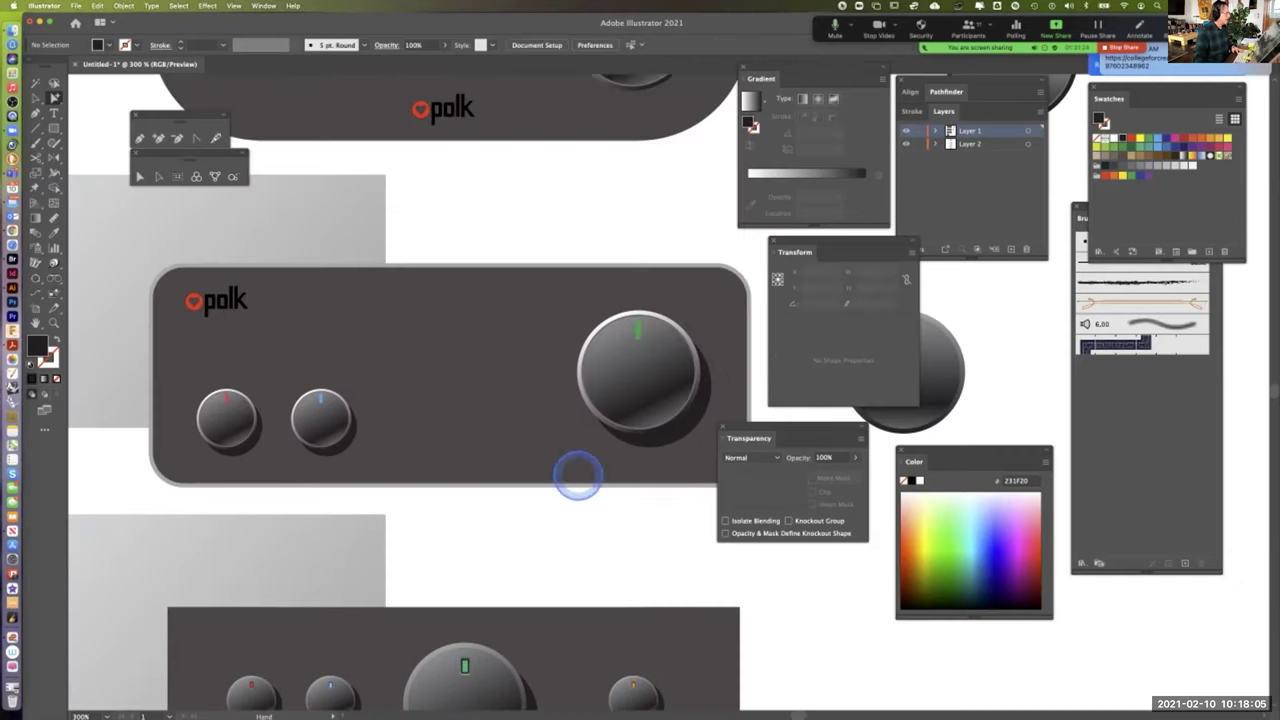
Fill the pill panel's three knob copies black and move them down-right as shadows
left_click_drag(527, 293, 526, 541)
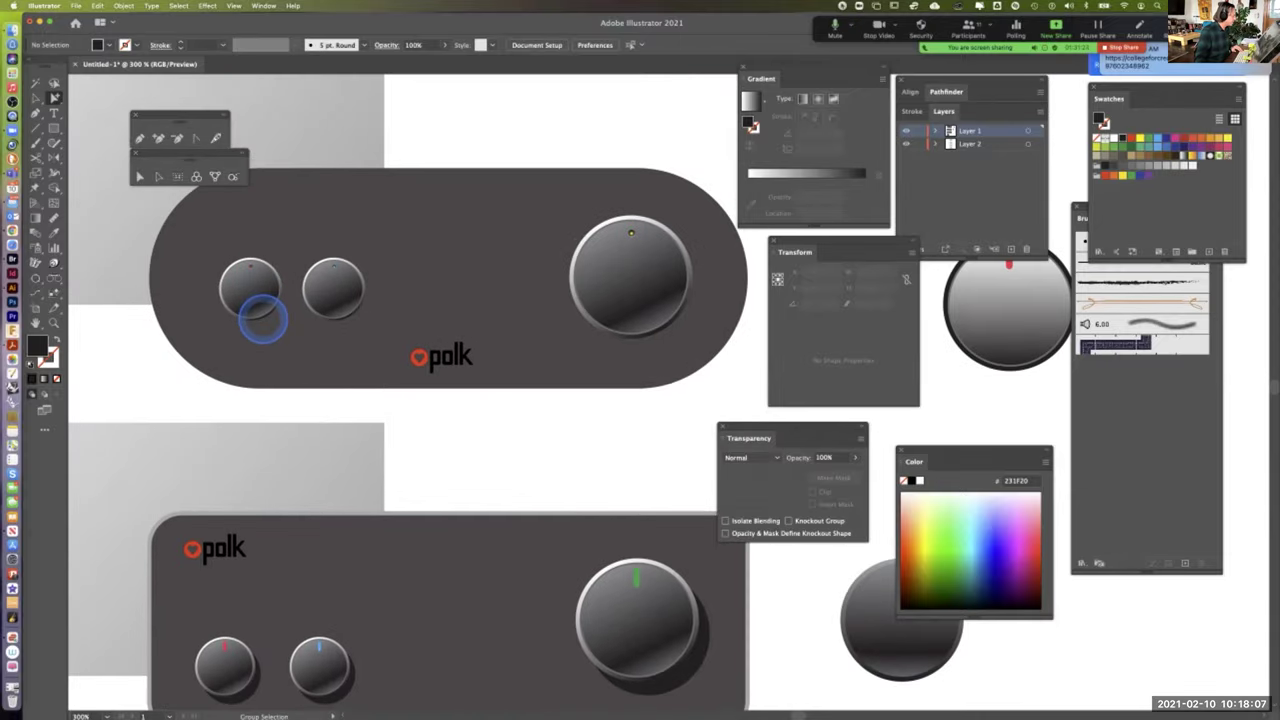
left_click(260, 312)
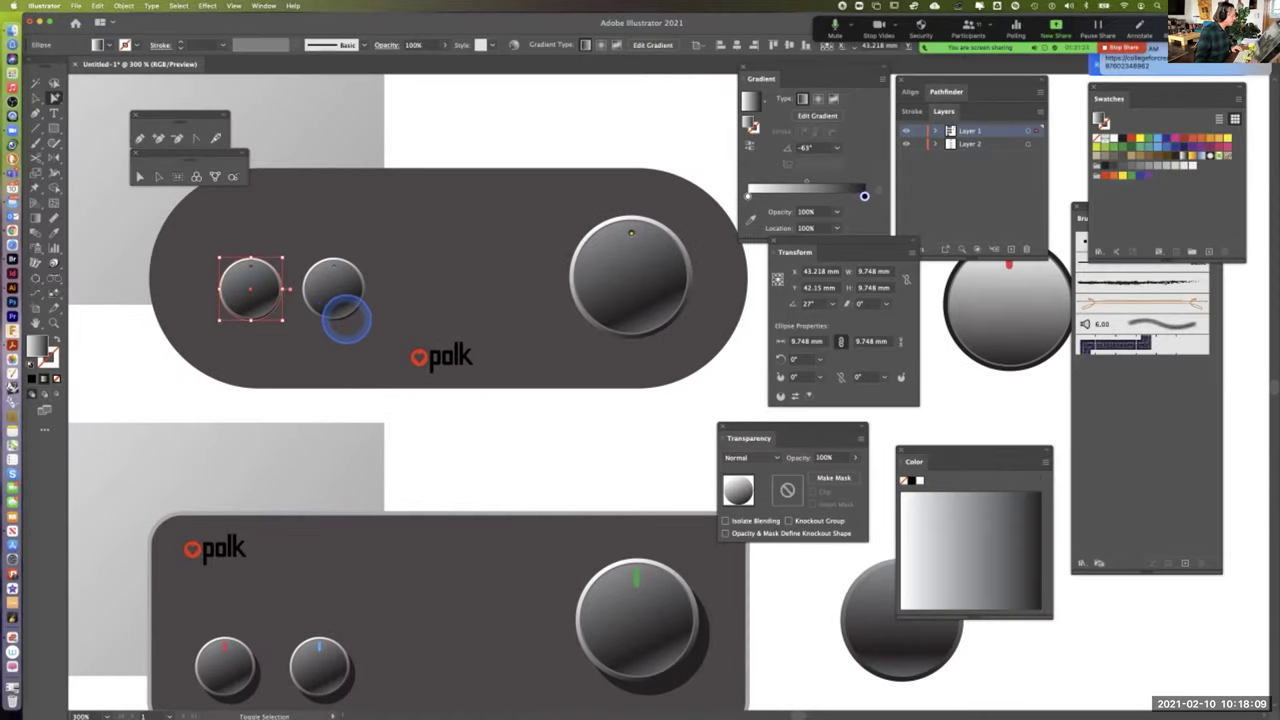
left_click(346, 318, "shift")
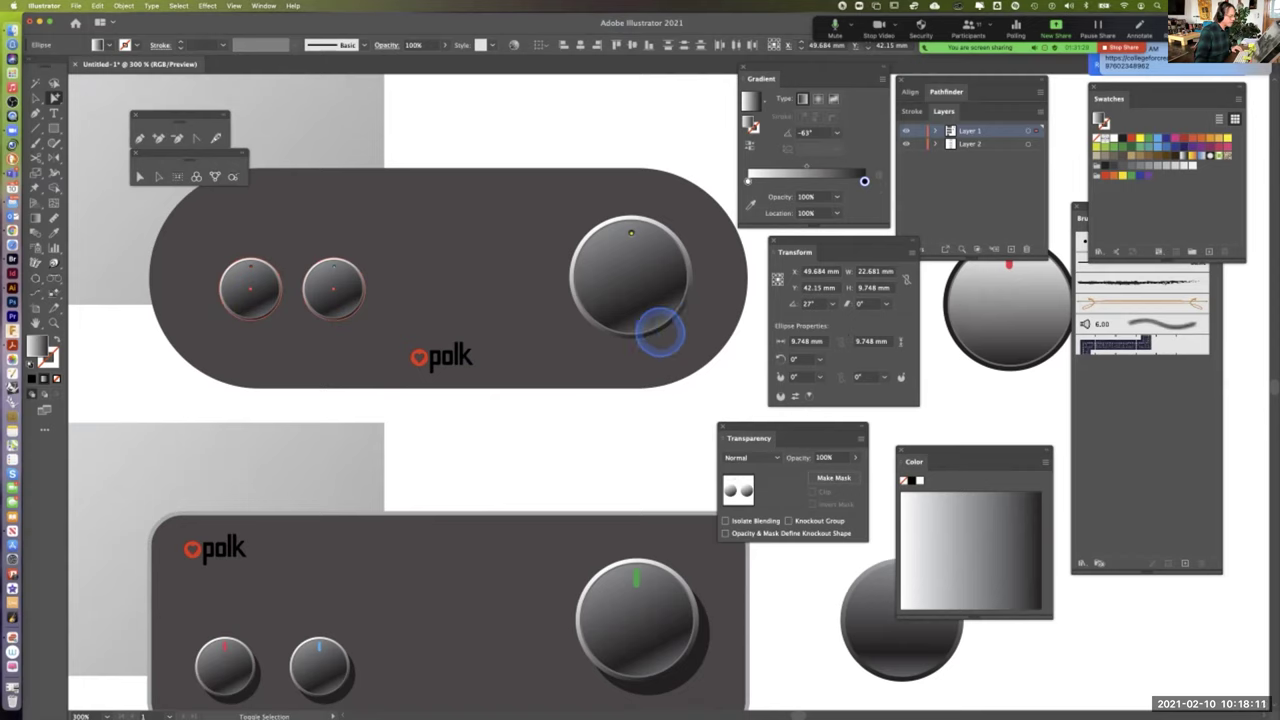
left_click(659, 333, "shift")
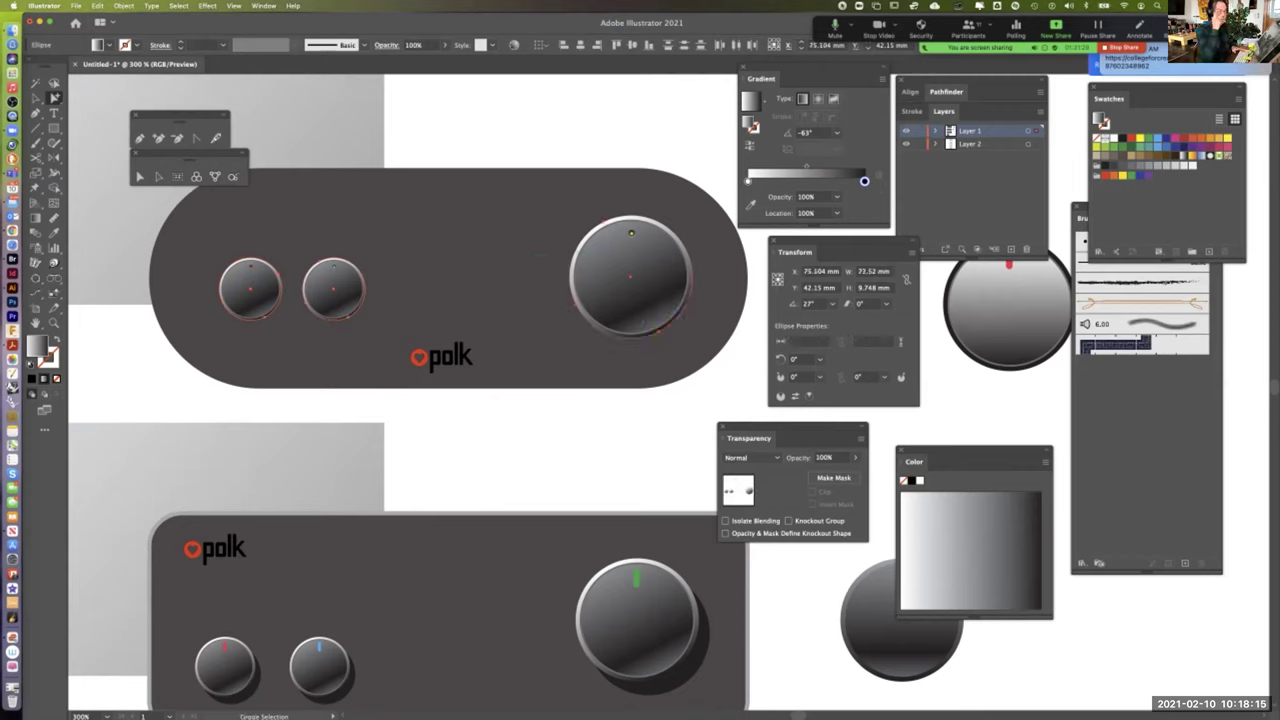
key("v")
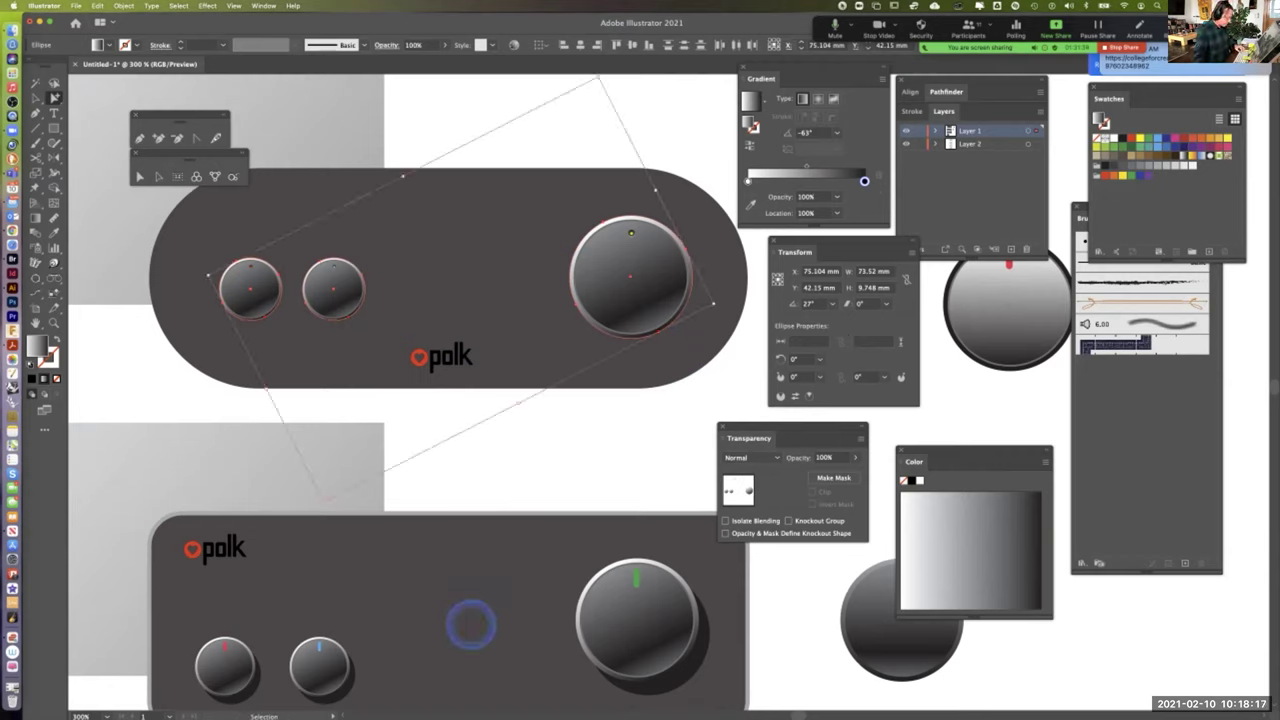
key("super")
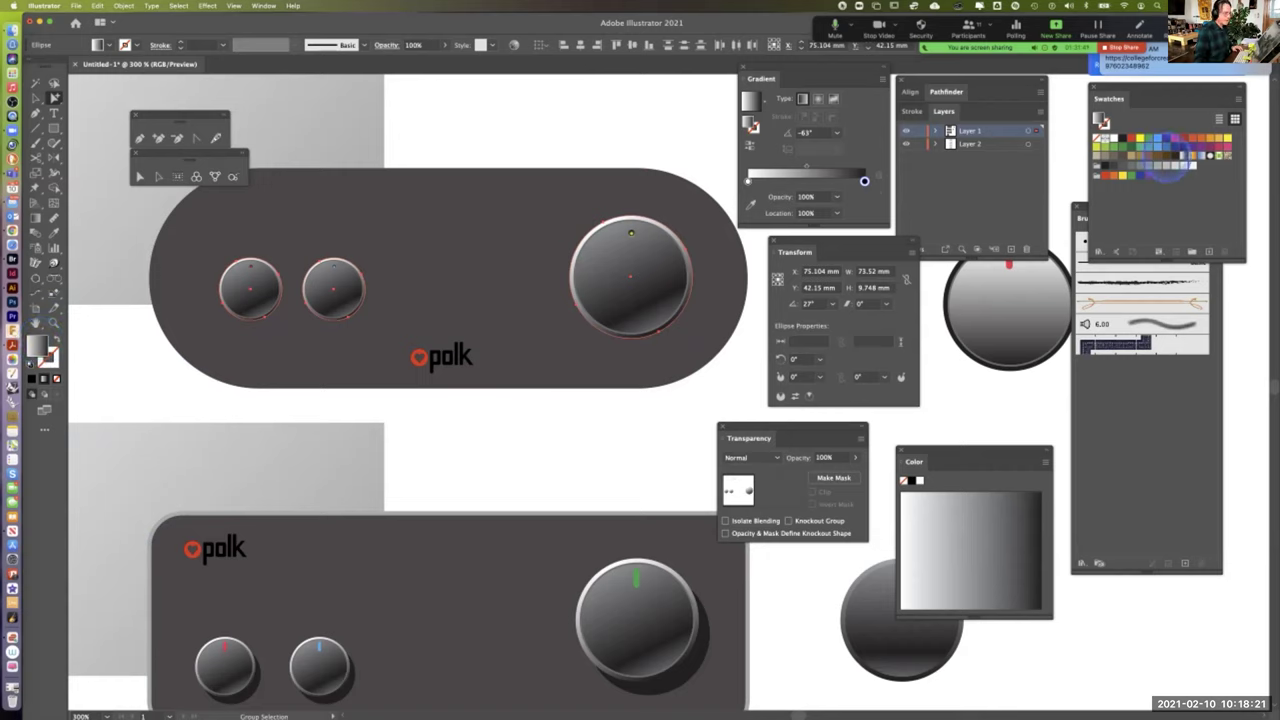
left_click(1103, 121)
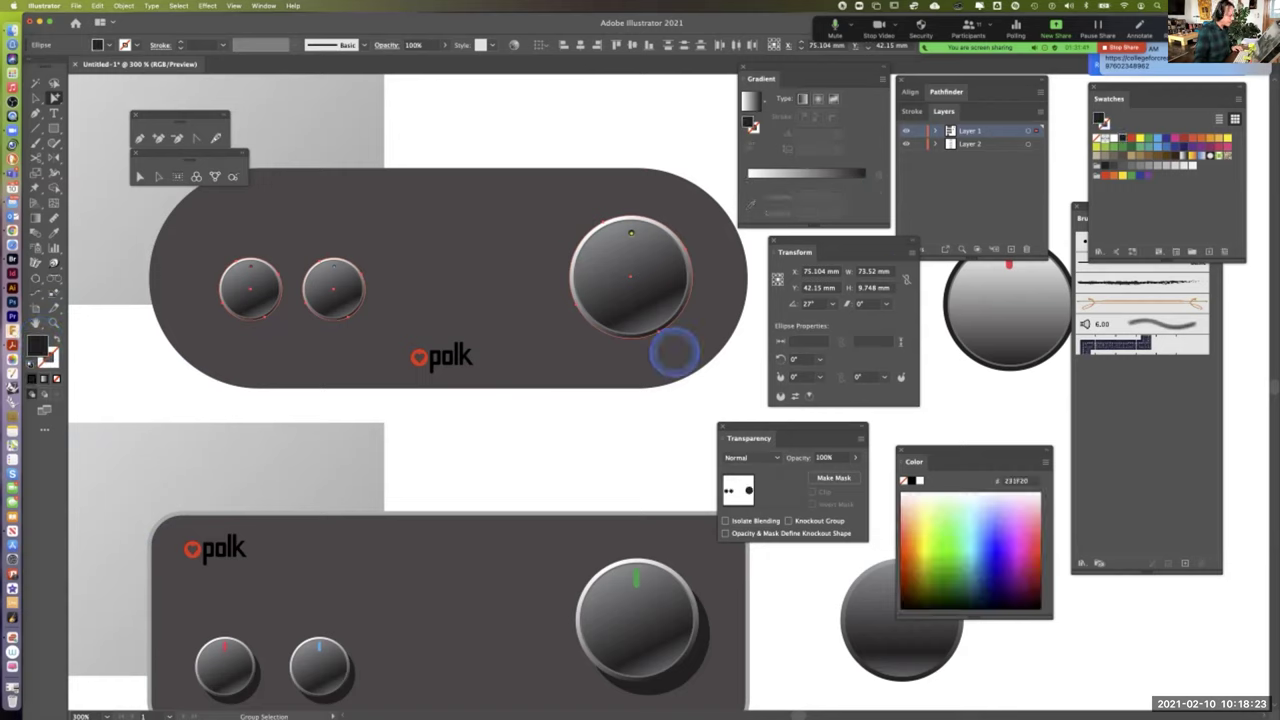
left_click_drag(660, 329, 690, 345)
left_click(677, 394)
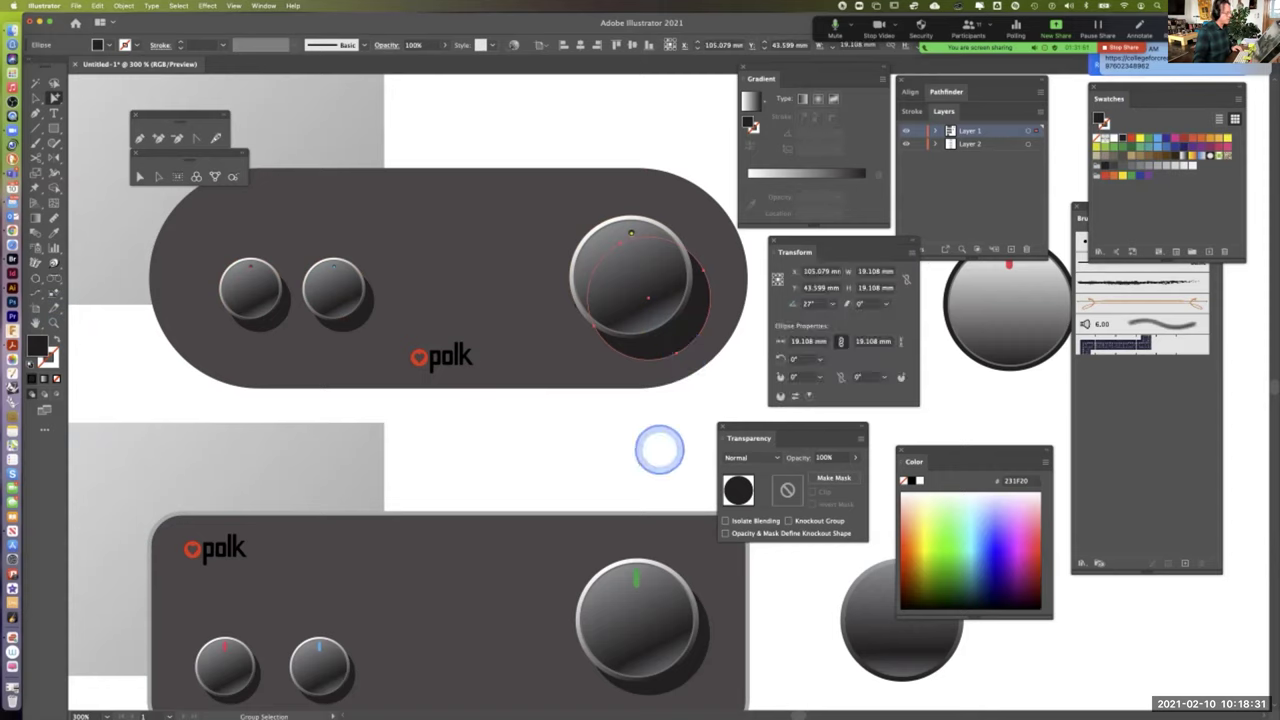
key("super+minus")
key("super+minus")
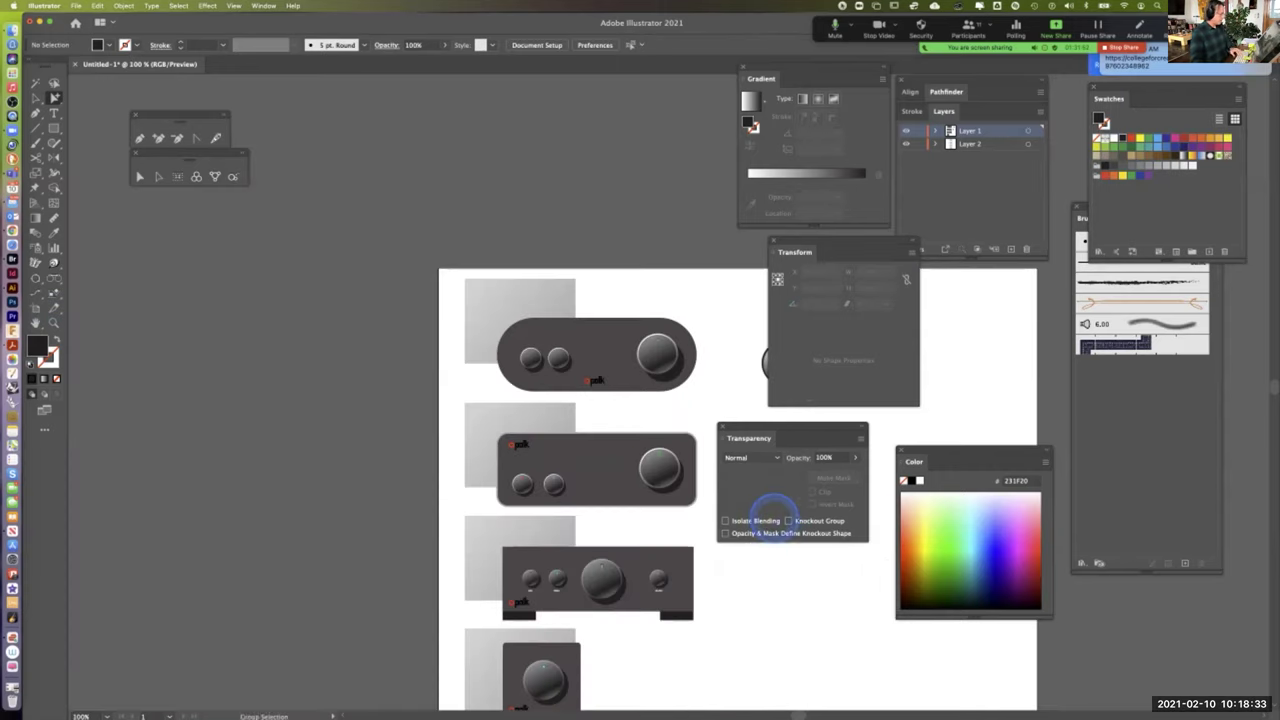
Zoom in on the second amplifier panel and centre it in the view at 200%
key("super+minus")
scroll(600, 345, "right", 3)
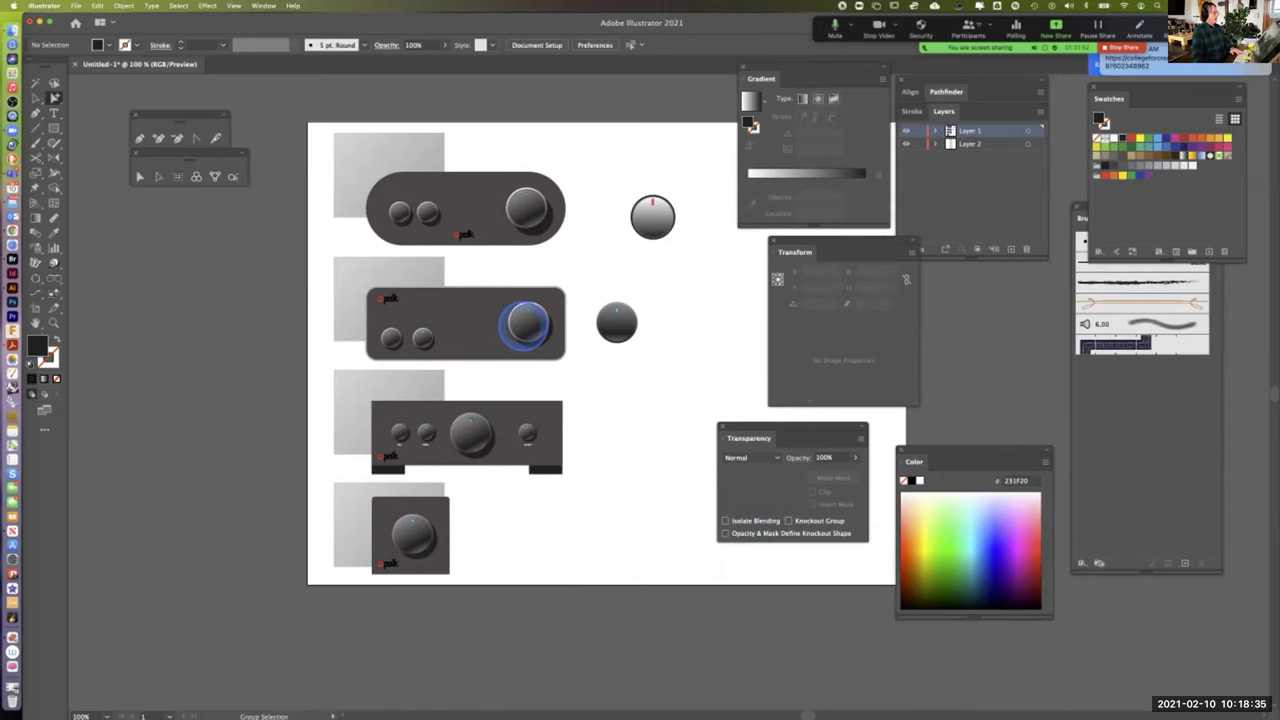
left_click(478, 314)
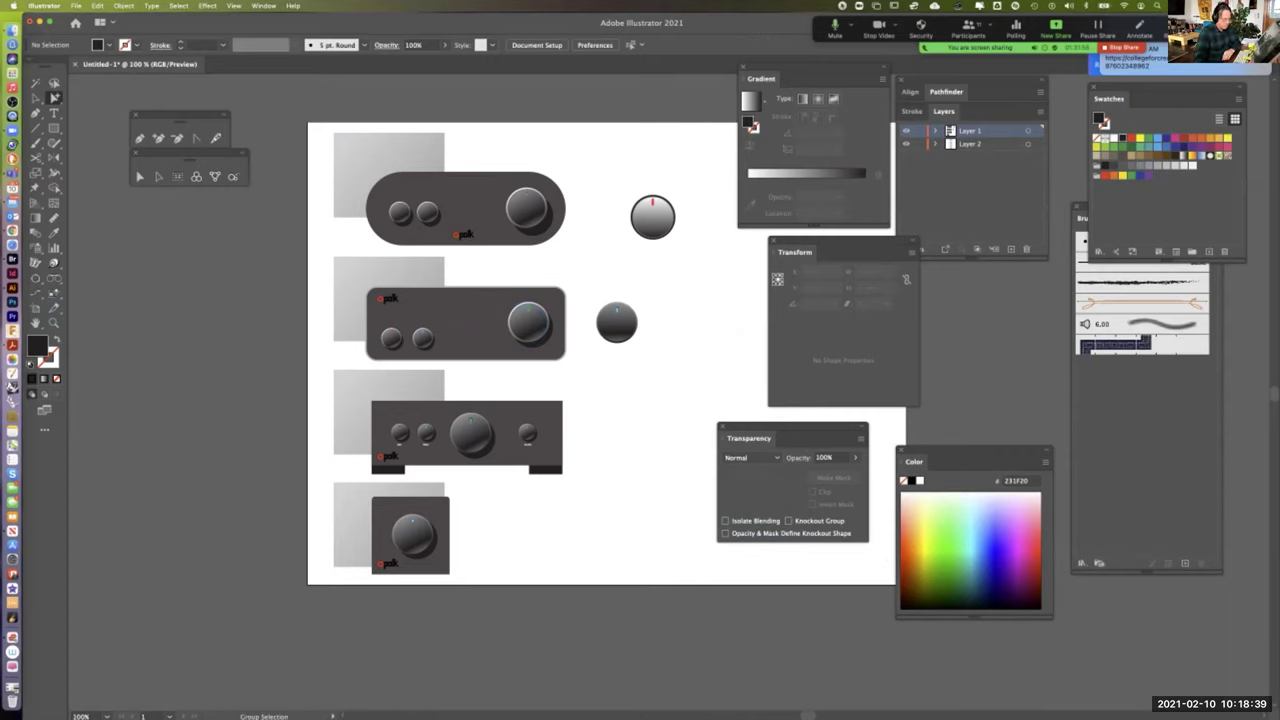
left_click(477, 312)
left_click_drag(279, 254, 415, 261)
key("super+equal")
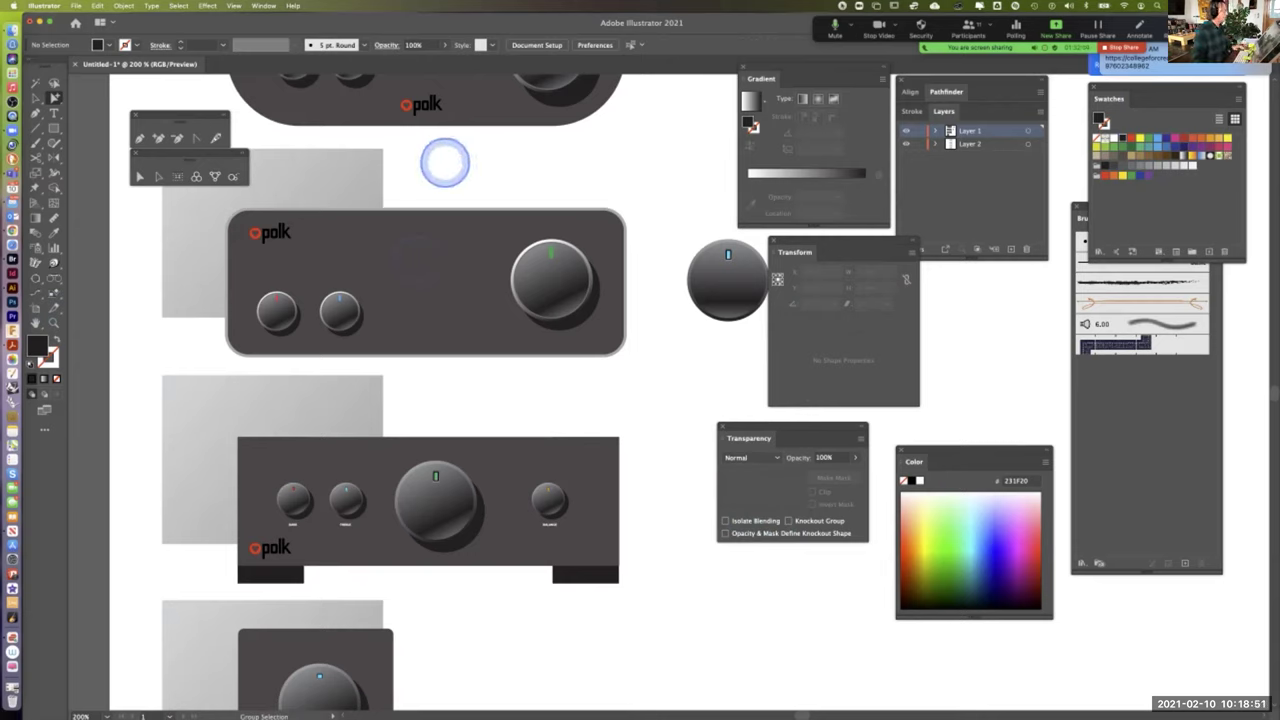
Remove the rounded panel's stroke and drag an offset copy of it down and right
left_click(373, 240)
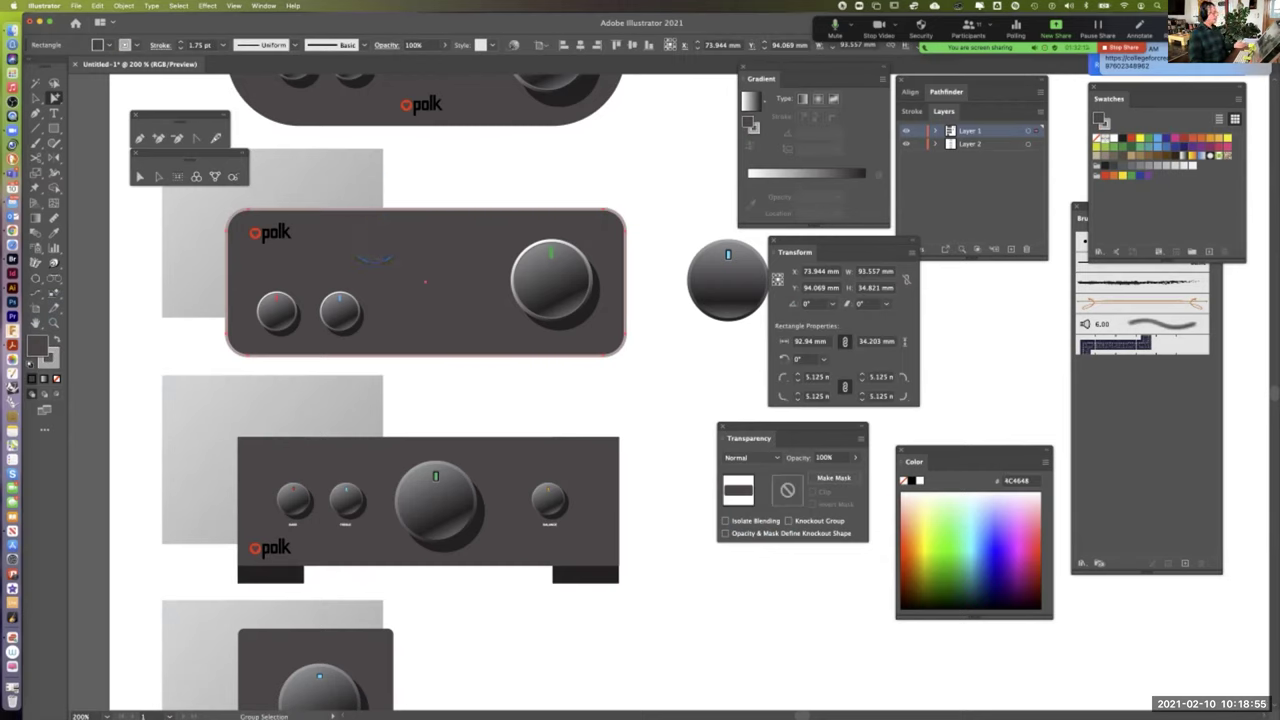
key("v")
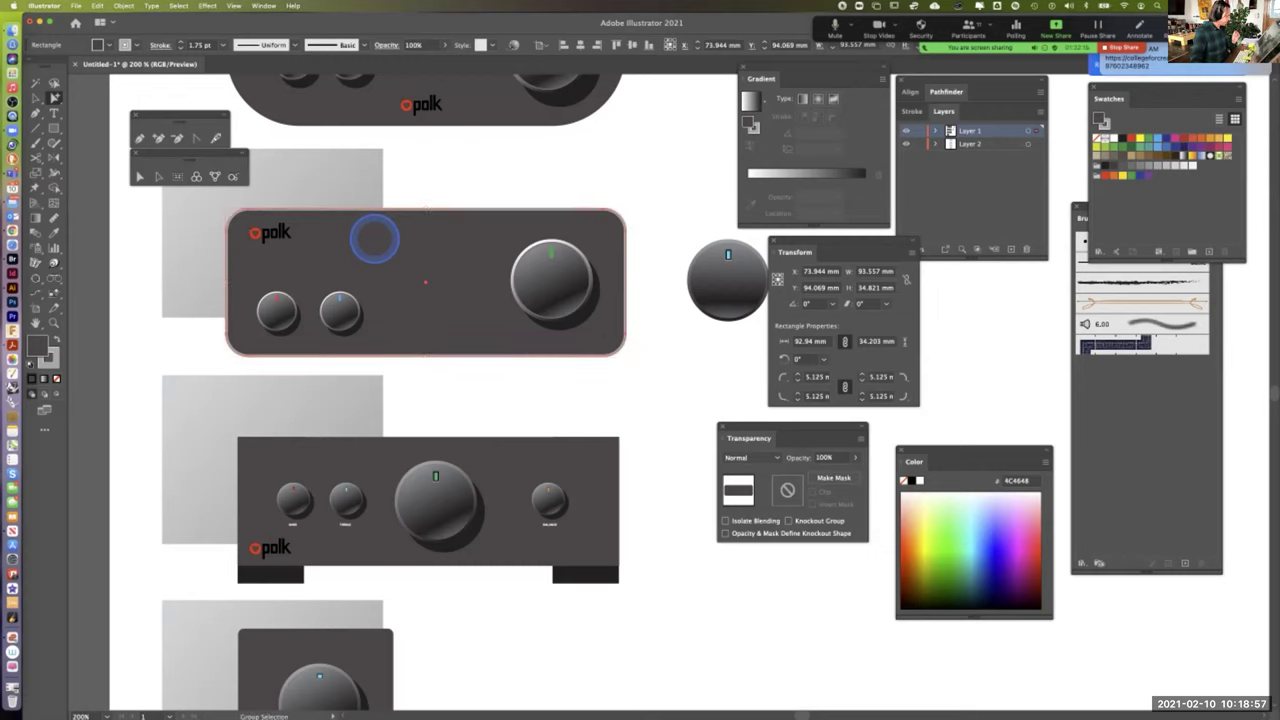
key("v")
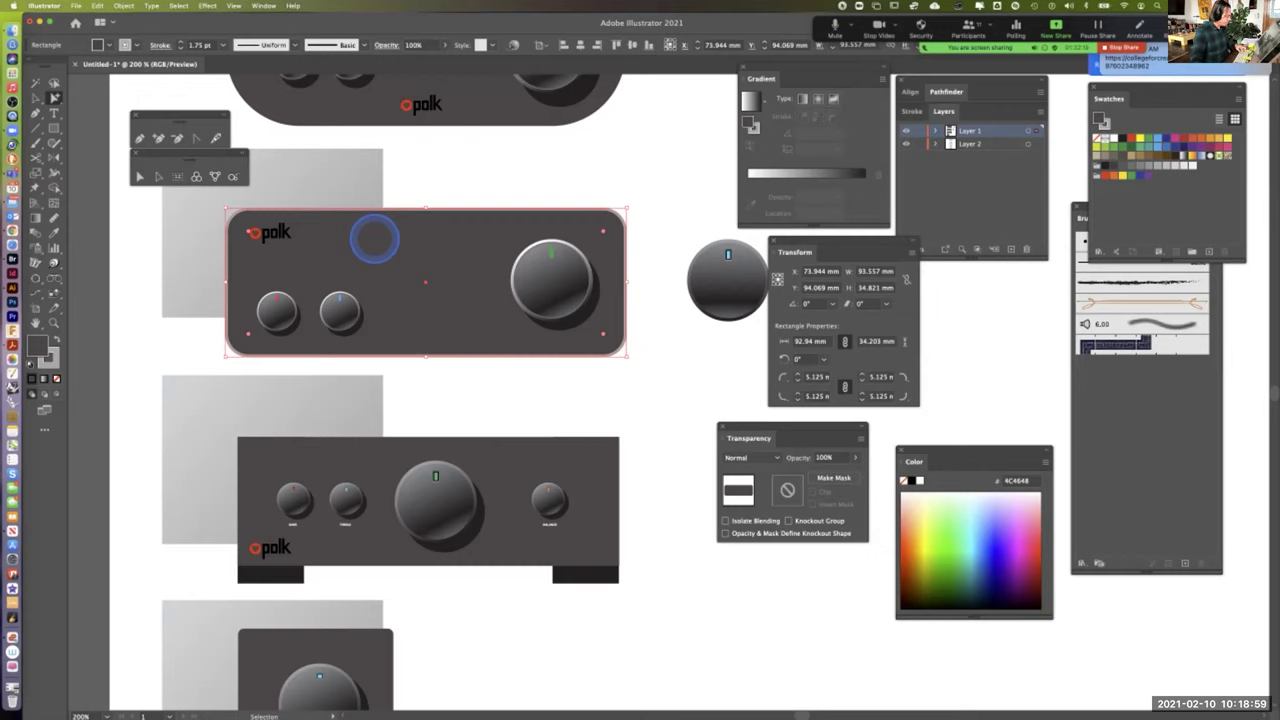
key("a")
left_click(54, 354)
left_click(56, 378)
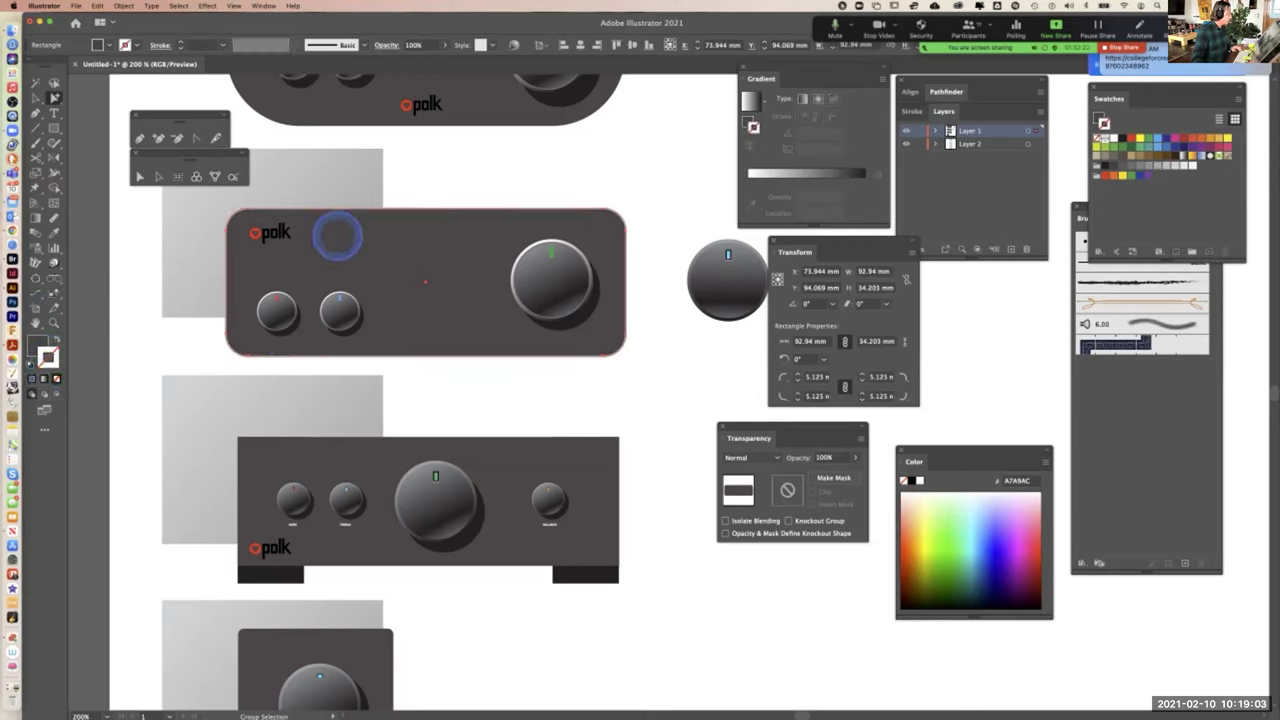
mouse_move(334, 240)
left_mouse_down()
mouse_move(369, 254)
mouse_move(321, 240)
mouse_move(351, 251)
mouse_move(374, 286)
mouse_move(340, 232)
mouse_move(381, 271)
left_mouse_up()
left_click_drag(371, 267, 437, 260)
Select the front panel rectangle and remove its fill, keeping its stroke
left_click(494, 184)
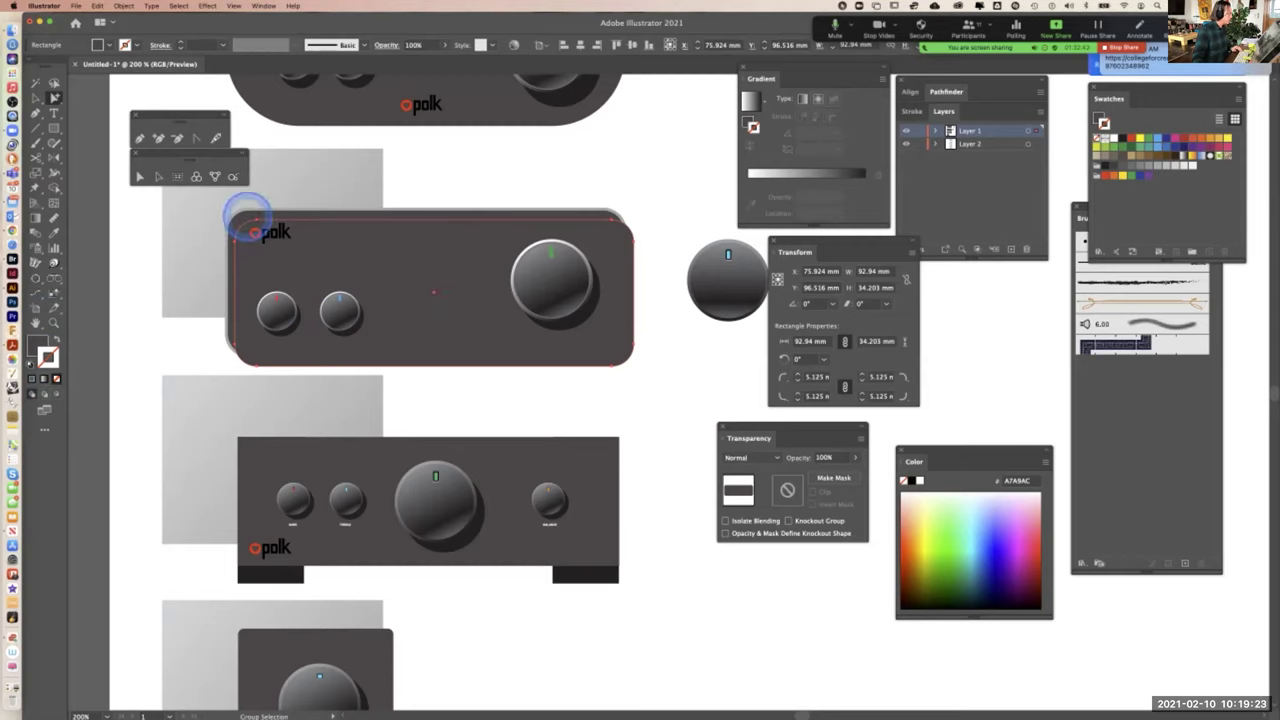
left_click(247, 214)
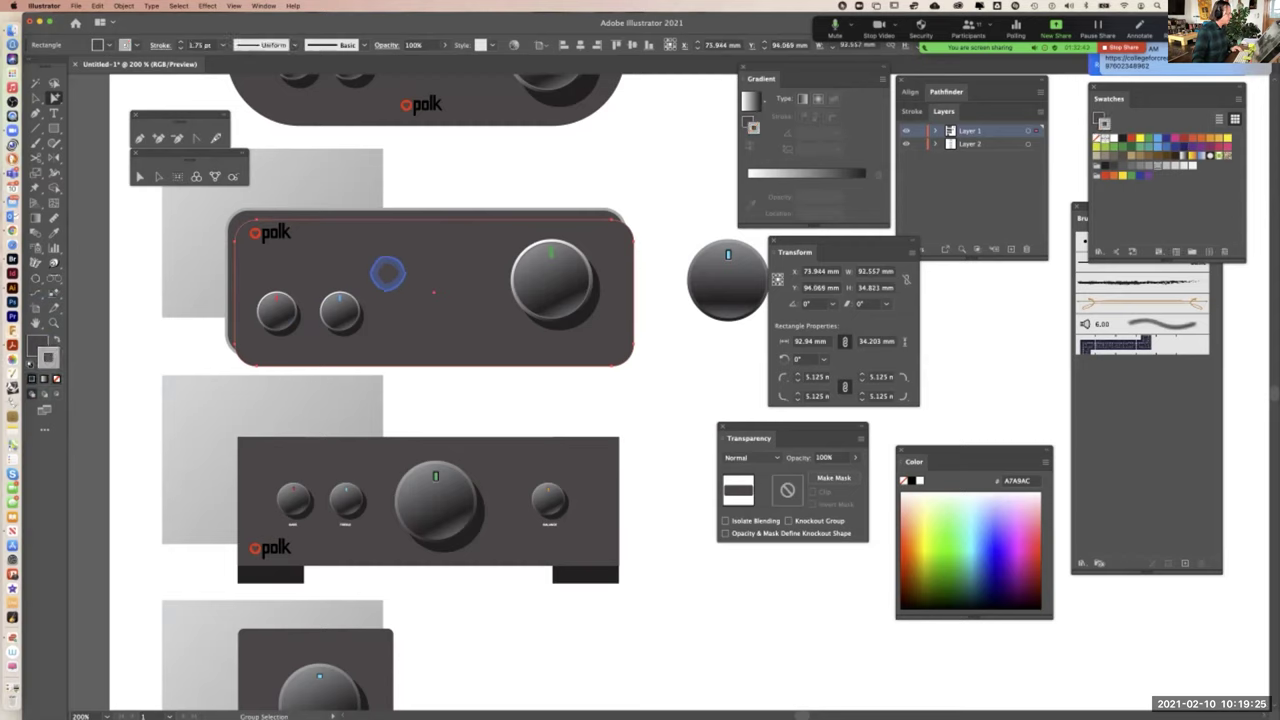
left_click(388, 273)
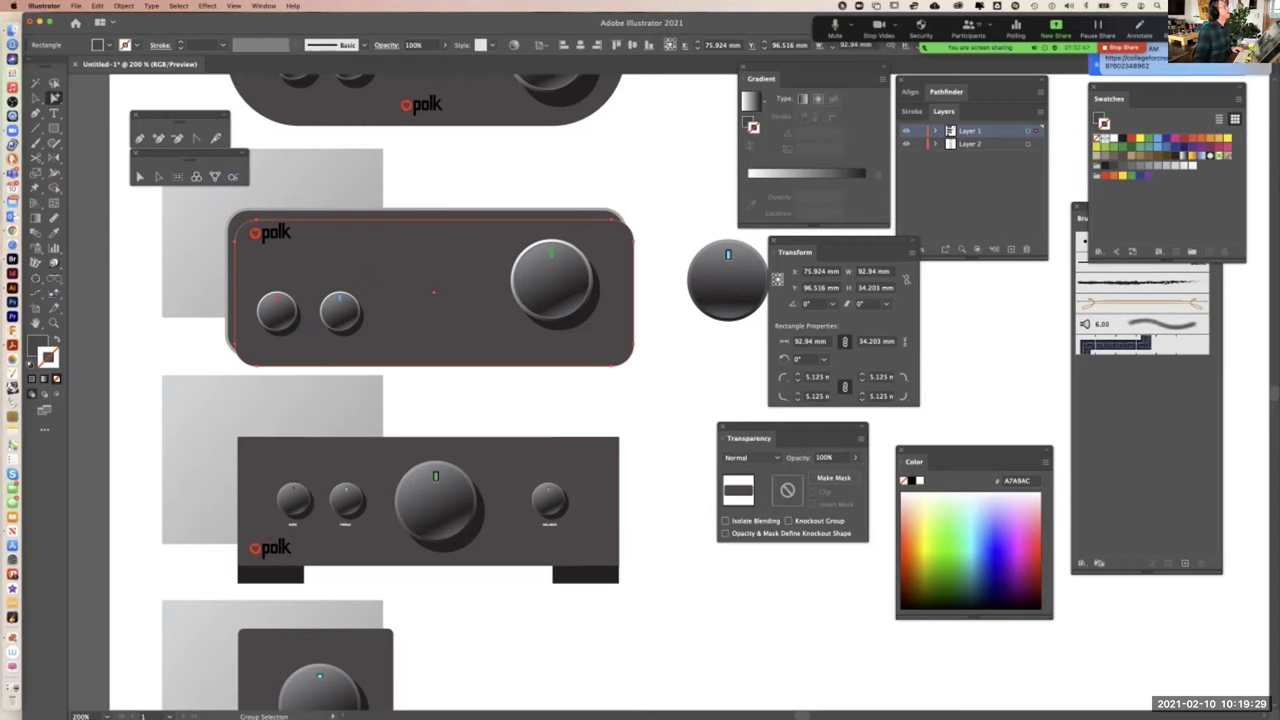
left_click(388, 273)
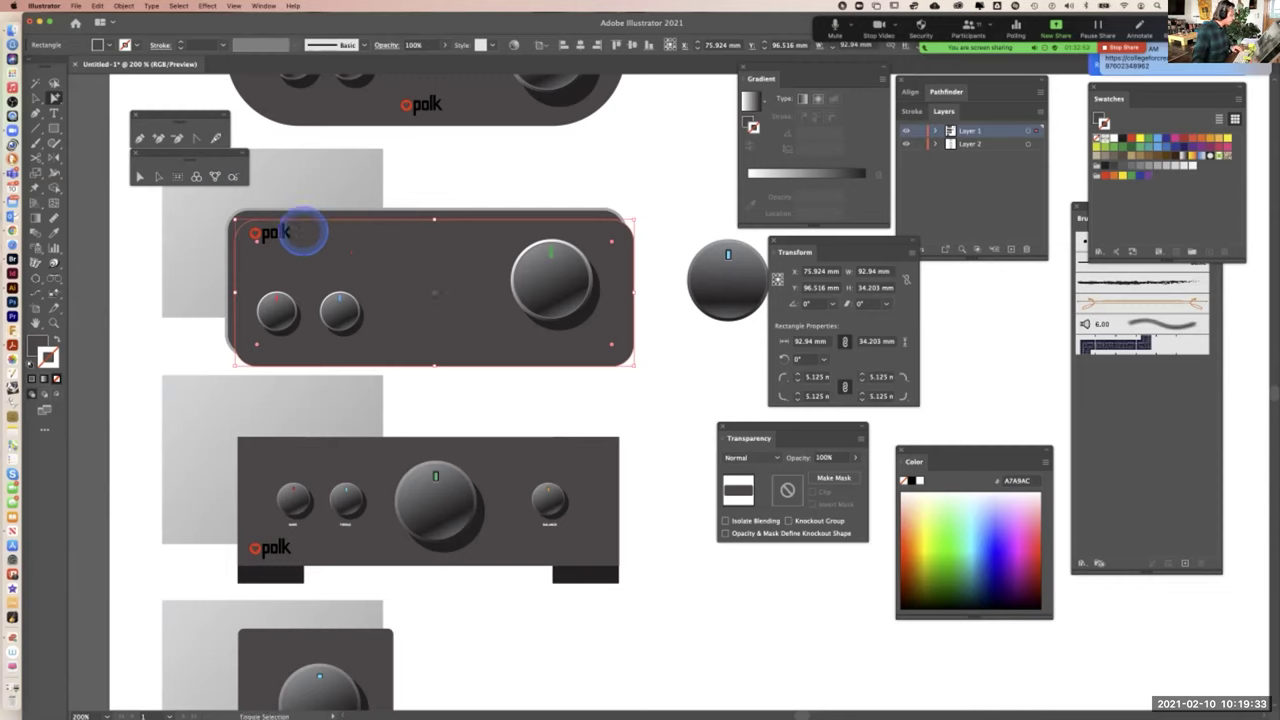
left_click(247, 213)
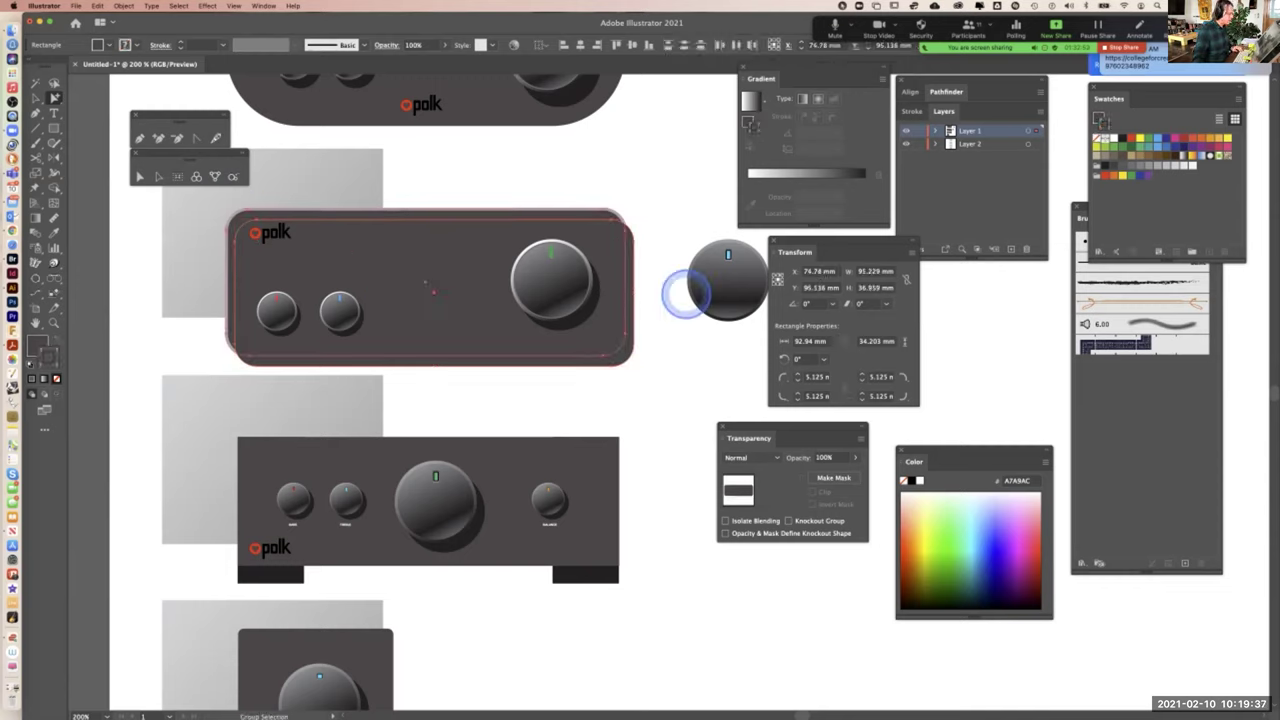
left_click(531, 189)
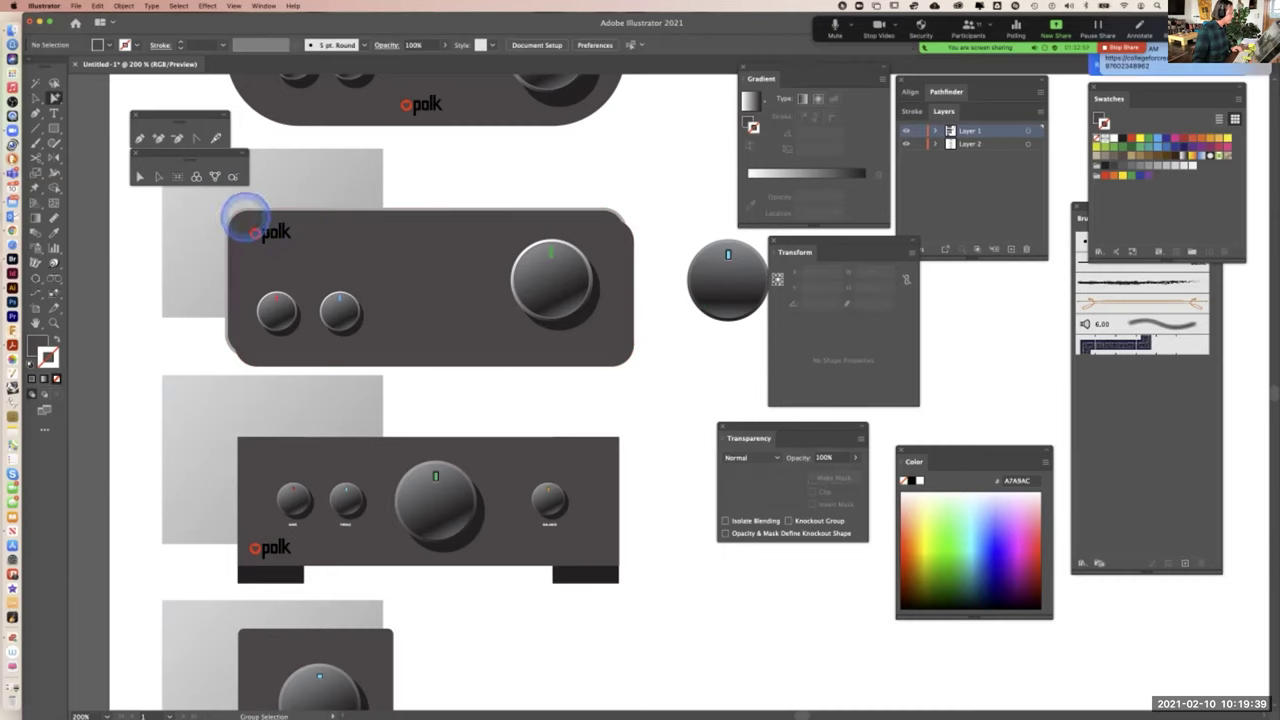
left_click(247, 213)
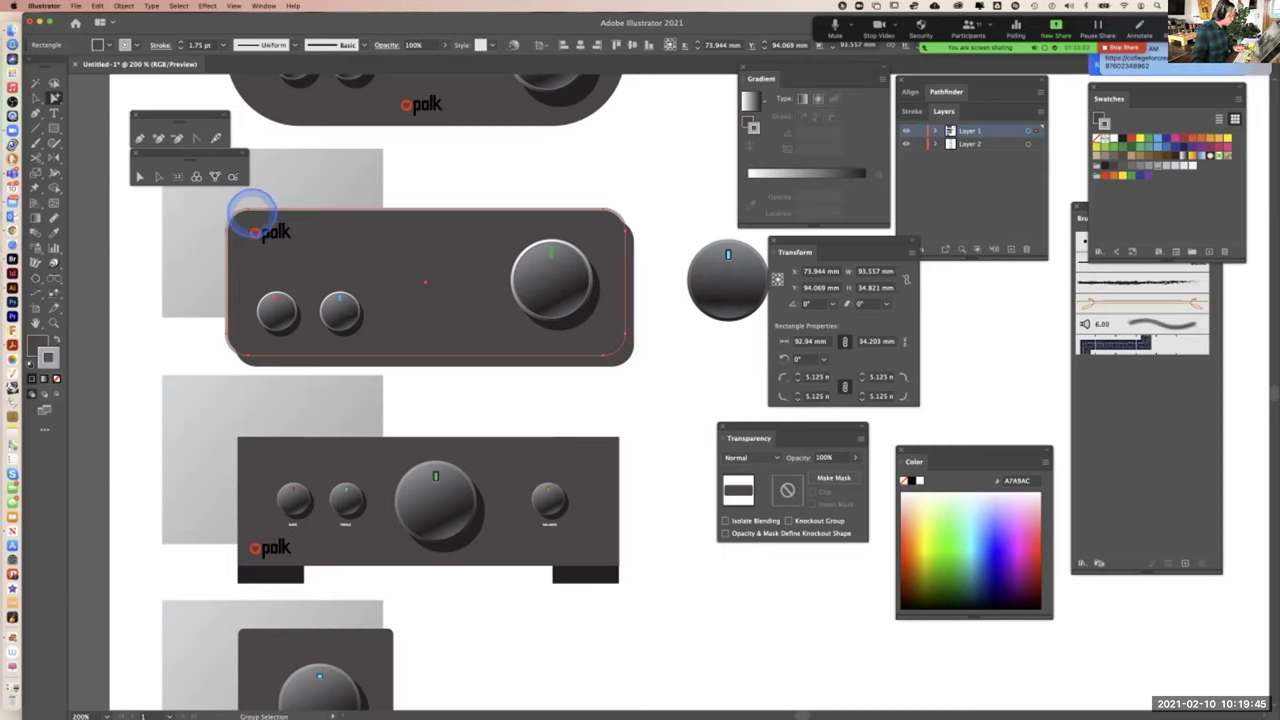
left_click(511, 194)
left_click(234, 226)
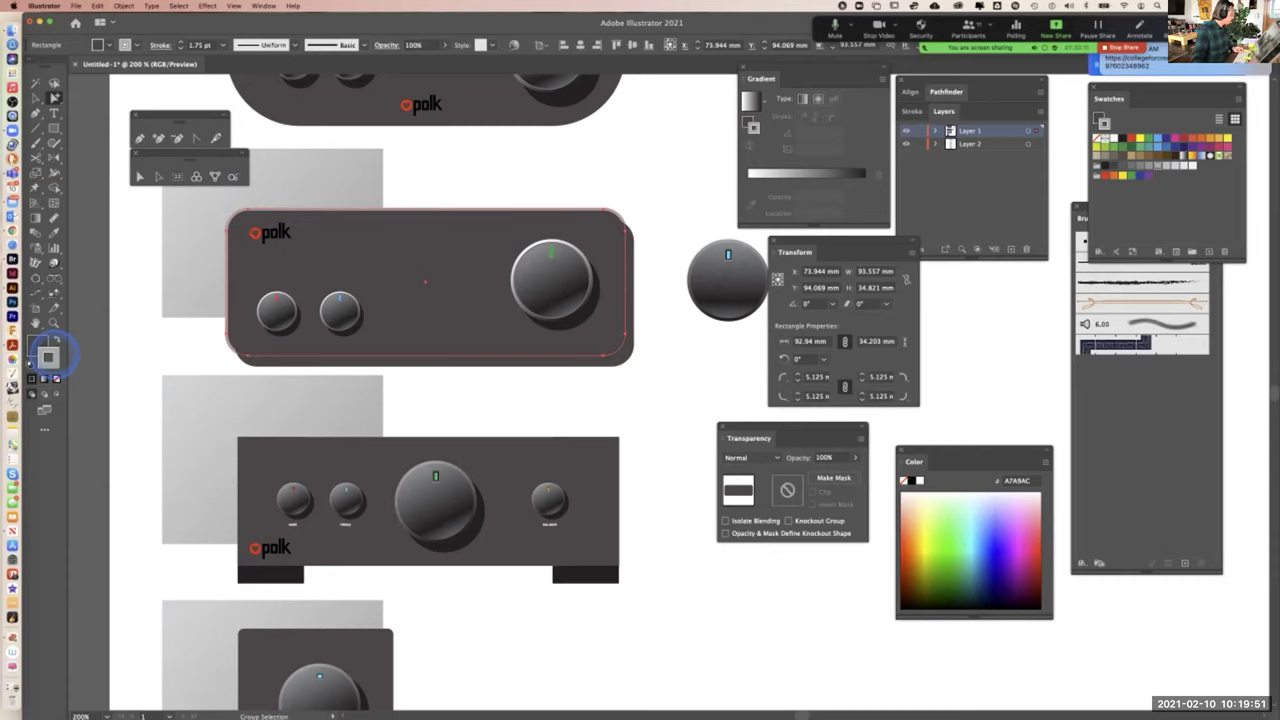
left_click(56, 378)
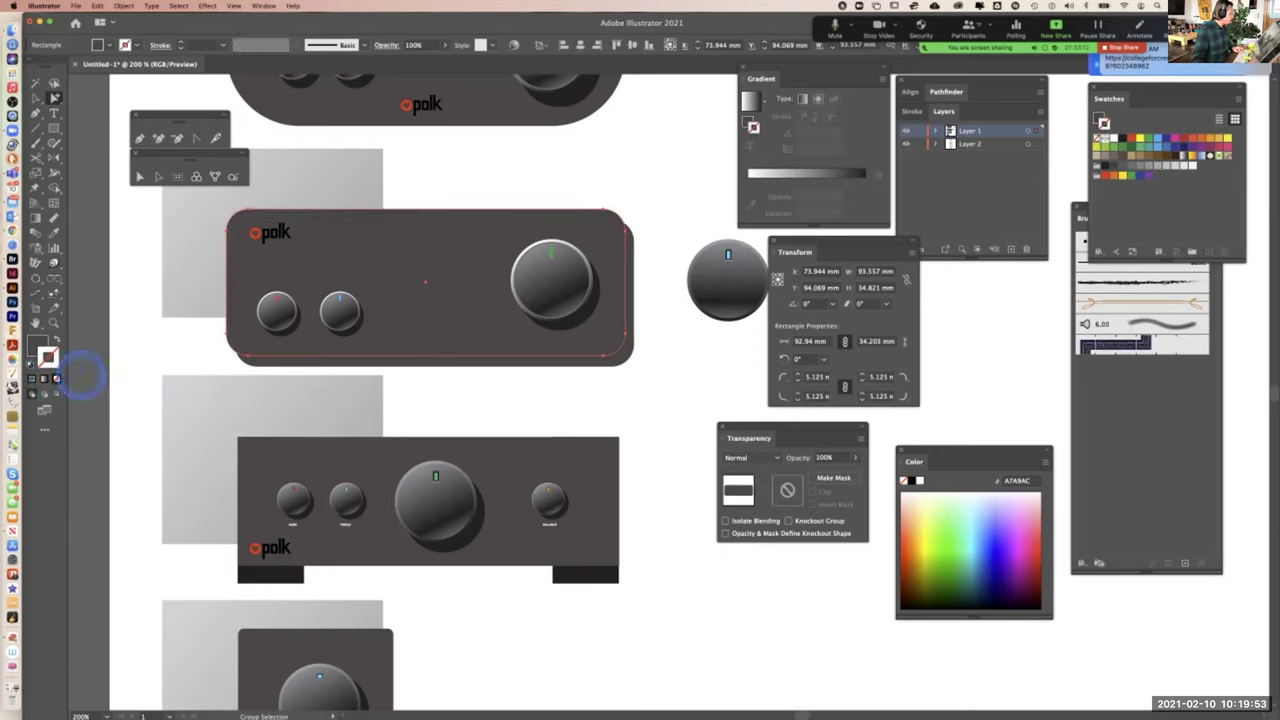
key("super+z")
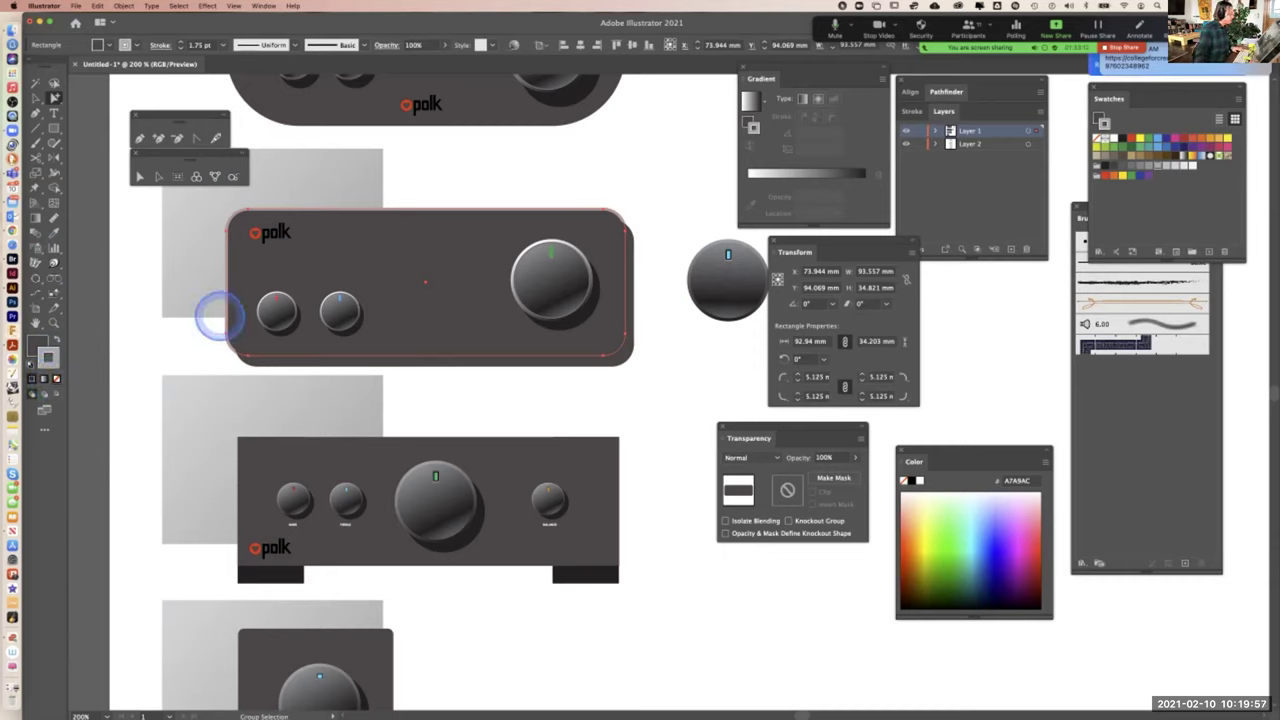
left_click(38, 344)
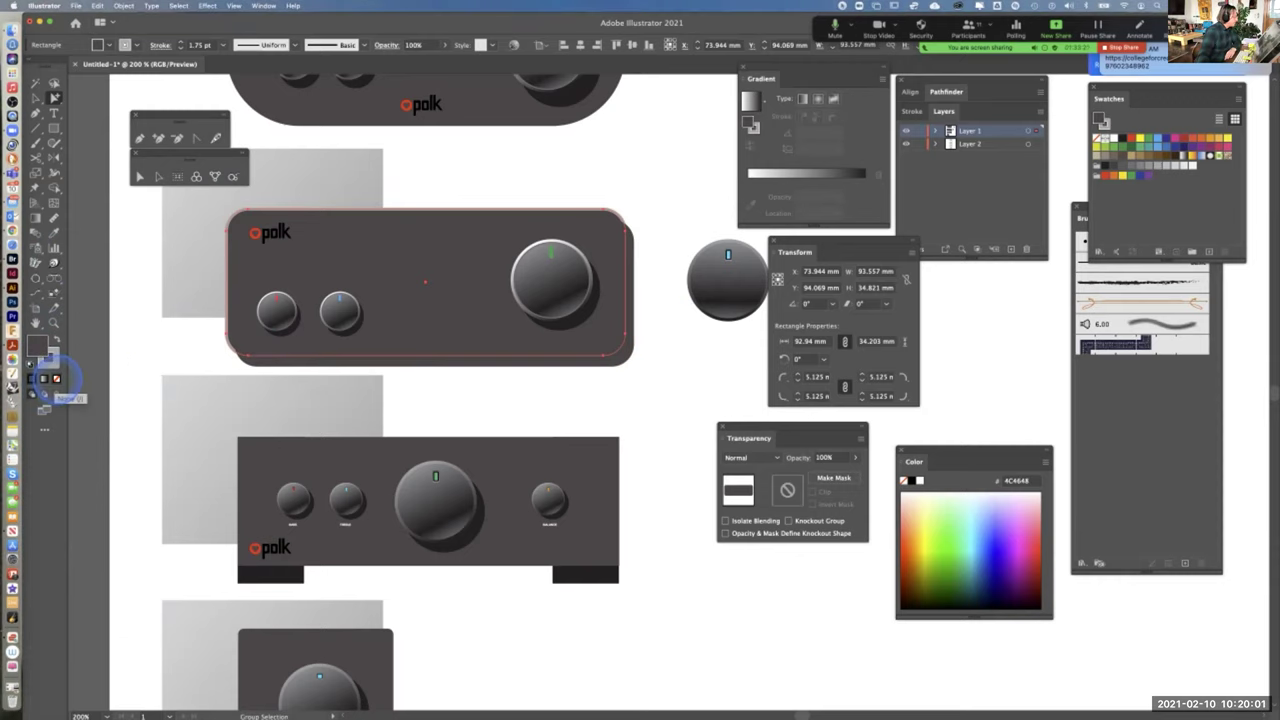
left_click(57, 379)
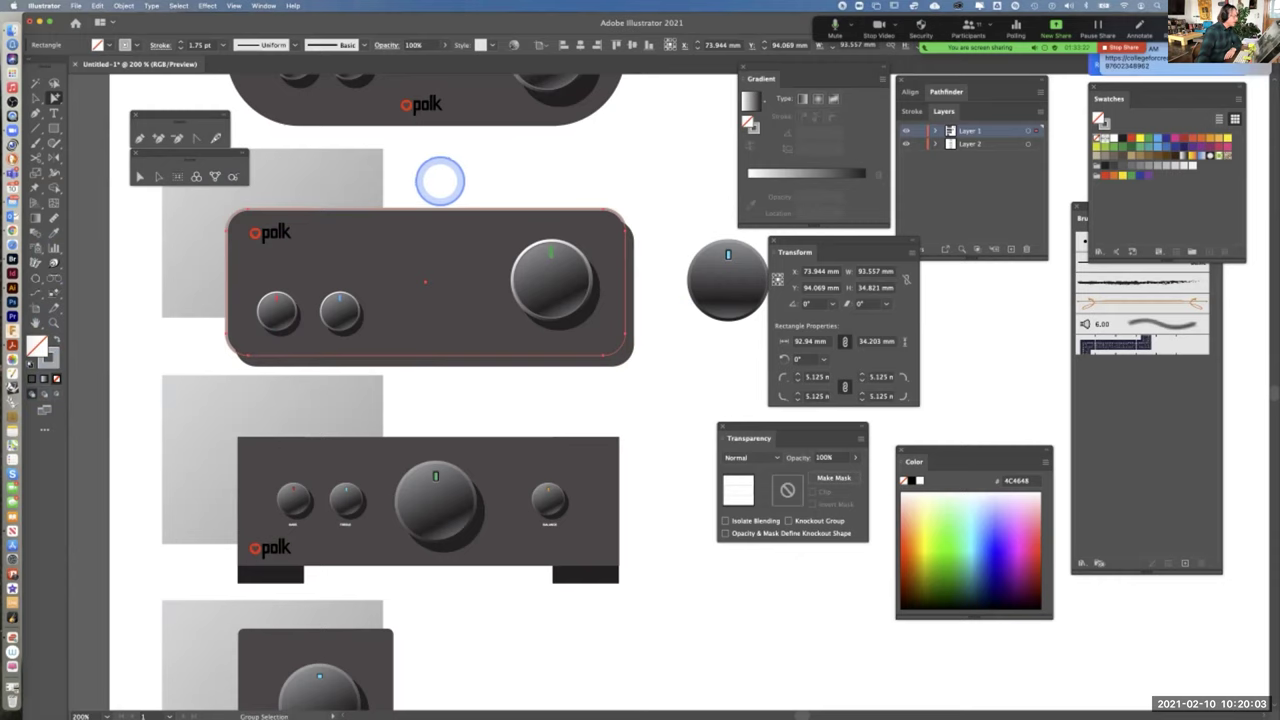
Fill the offset shadow shape behind the panel with near-black 231F20
left_click(432, 184)
left_click(410, 206)
left_click(434, 180)
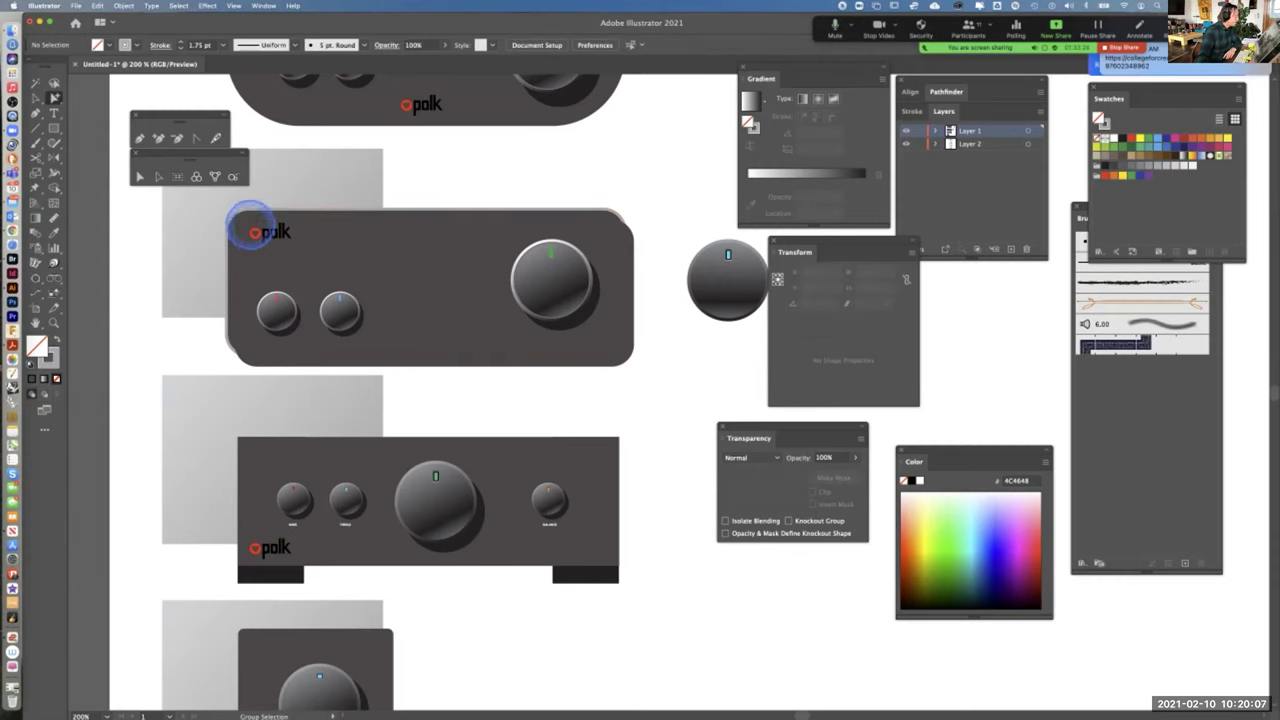
left_click(235, 223)
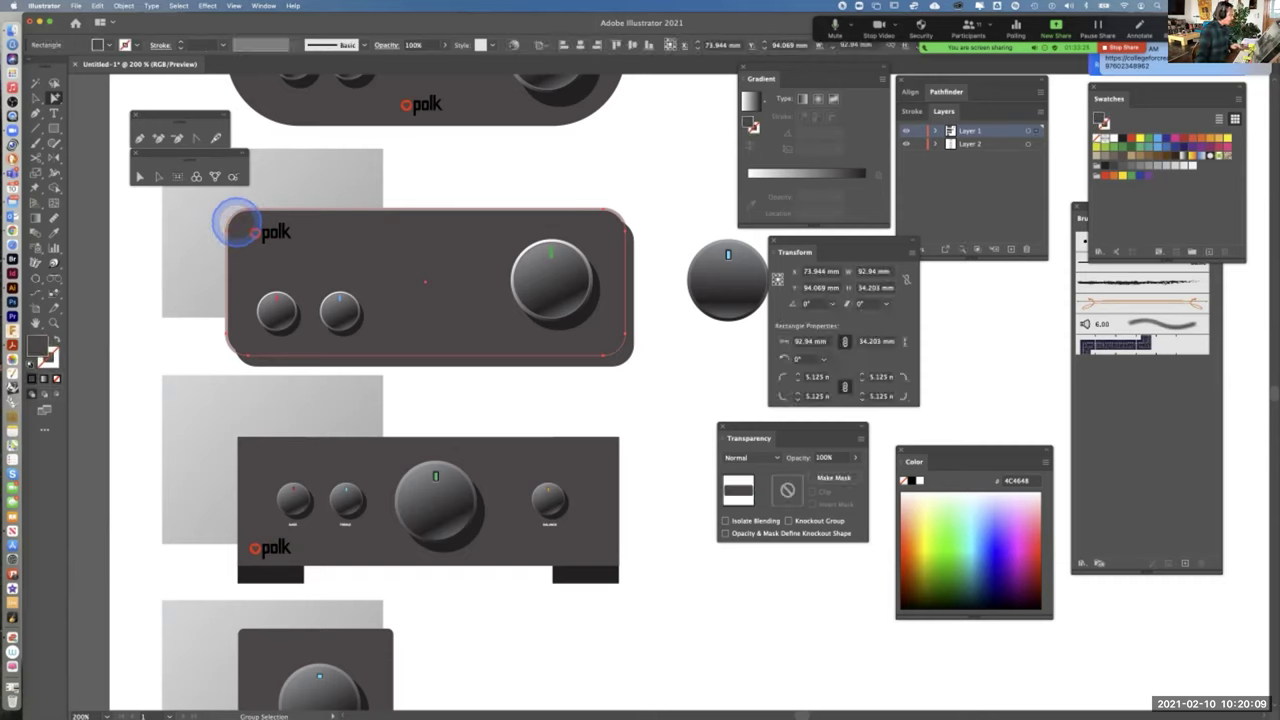
left_click(552, 410)
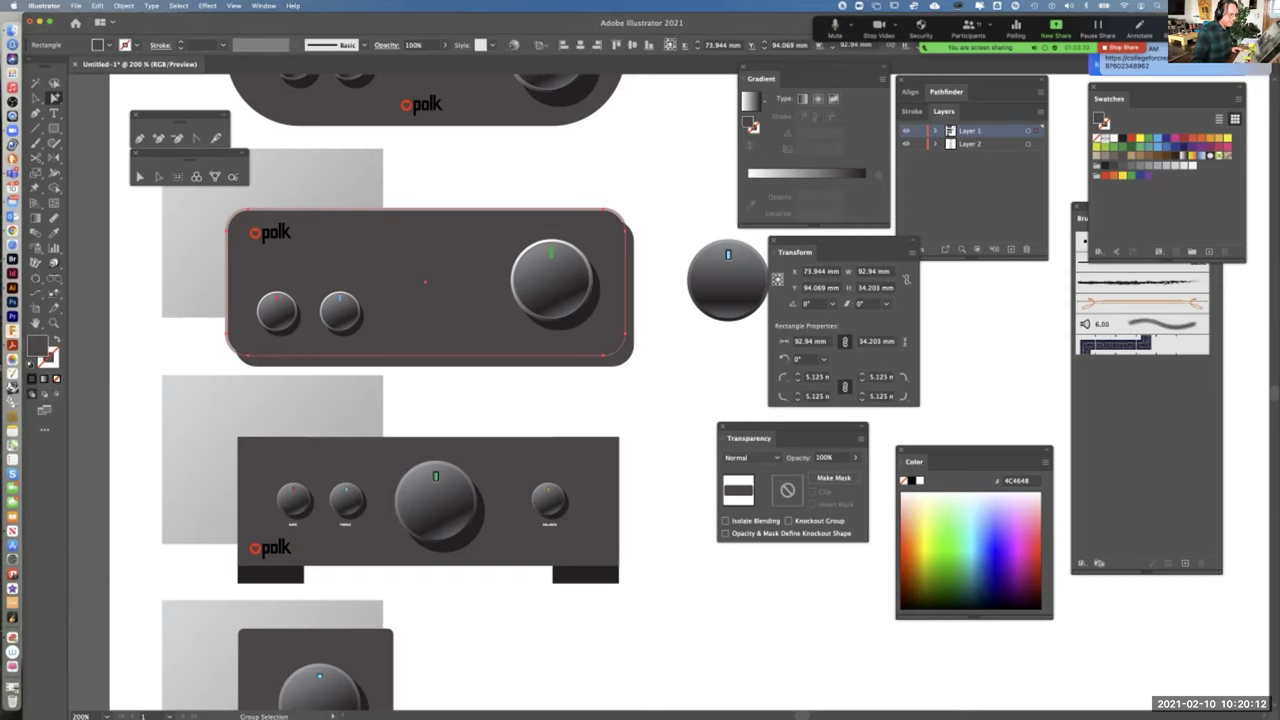
left_click(1121, 137)
left_click(491, 197)
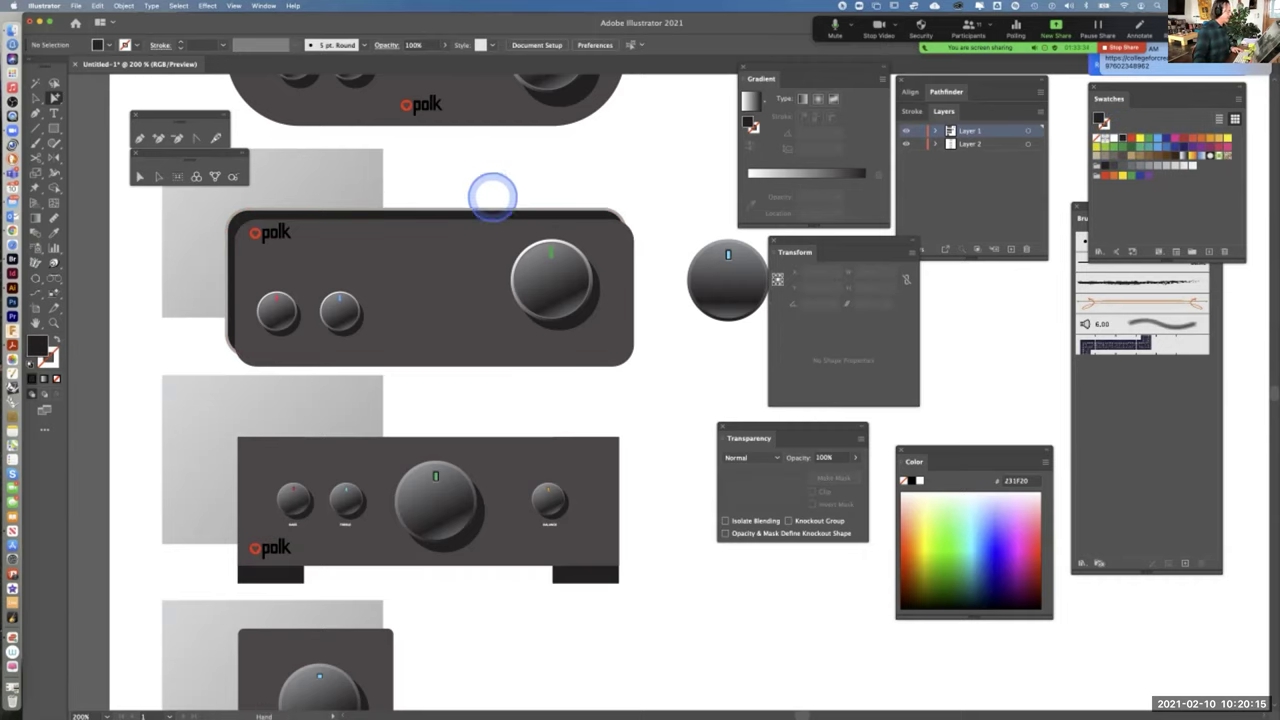
left_click_drag(491, 197, 560, 180)
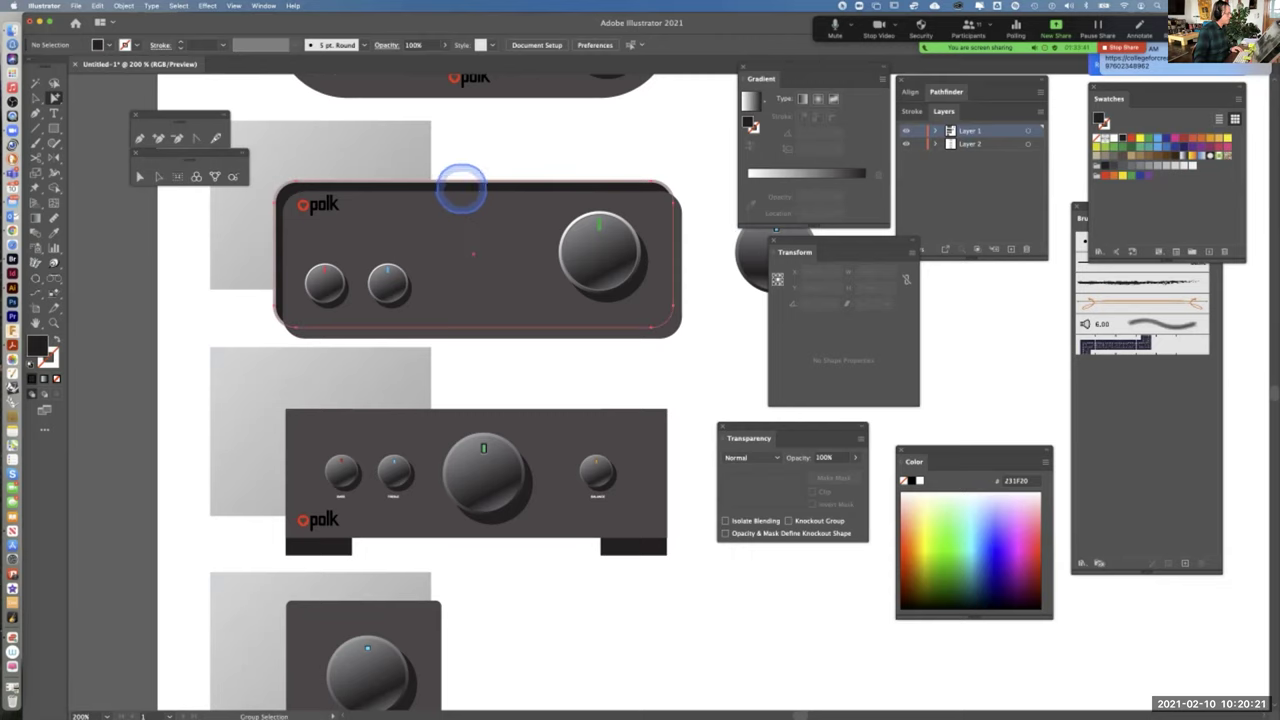
left_click(466, 234)
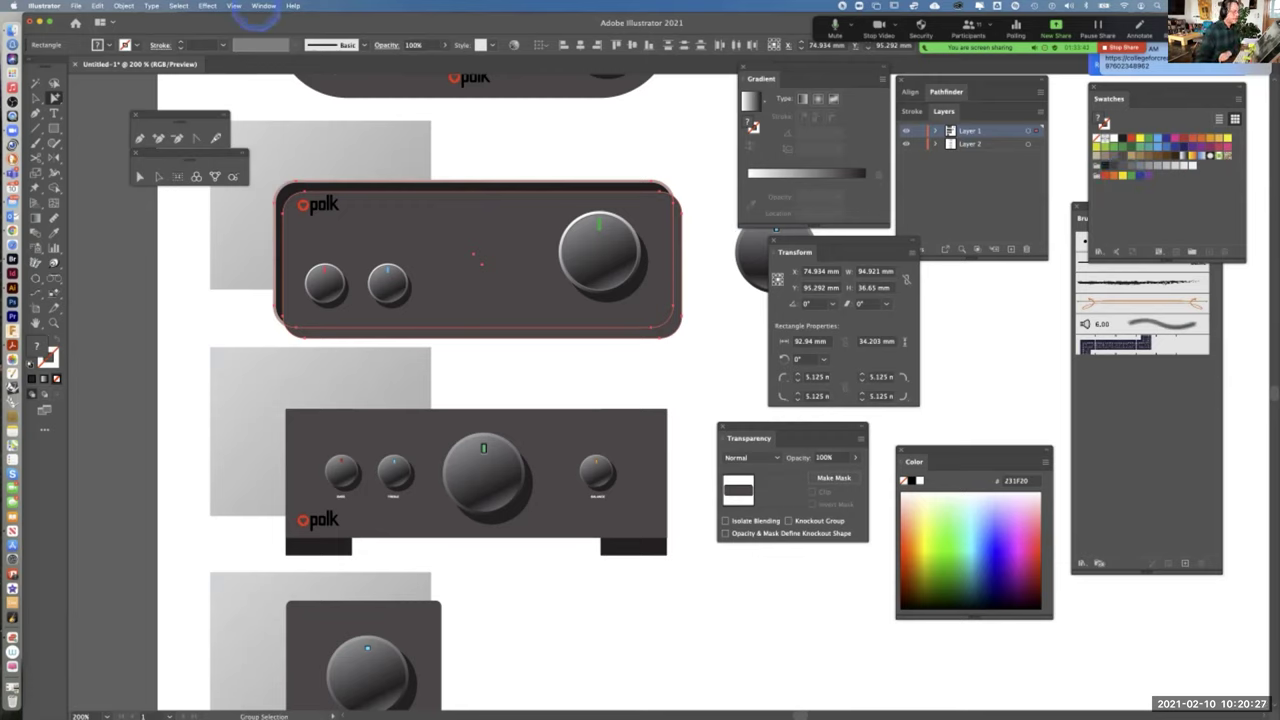
Unite the shadow shapes with Pathfinder, then delete the front panel rectangle
left_click(260, 6)
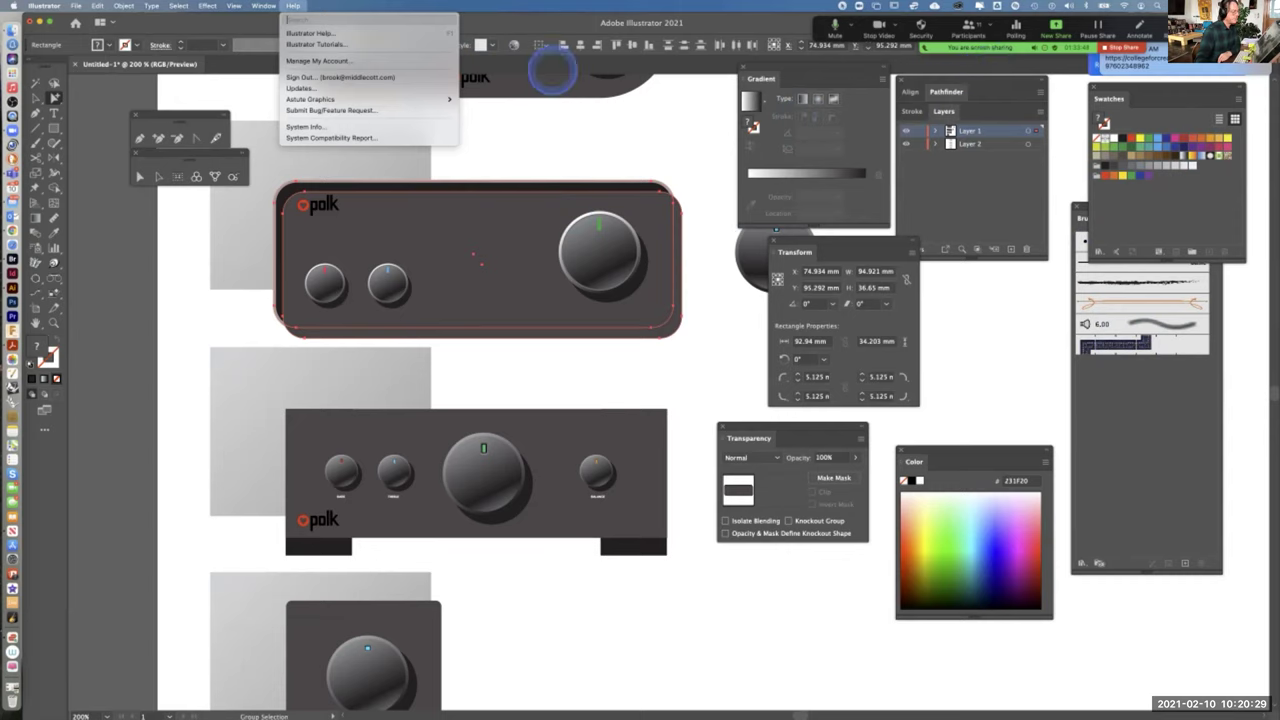
mouse_move(263, 6)
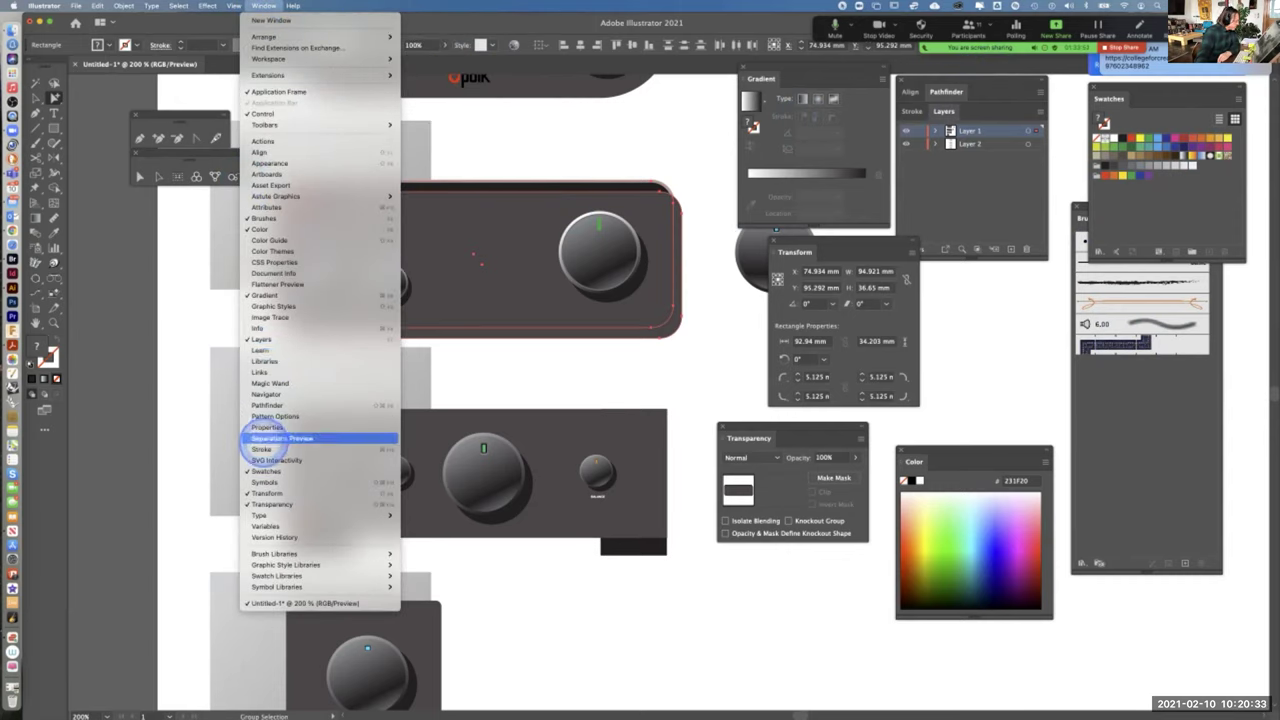
left_click(268, 405)
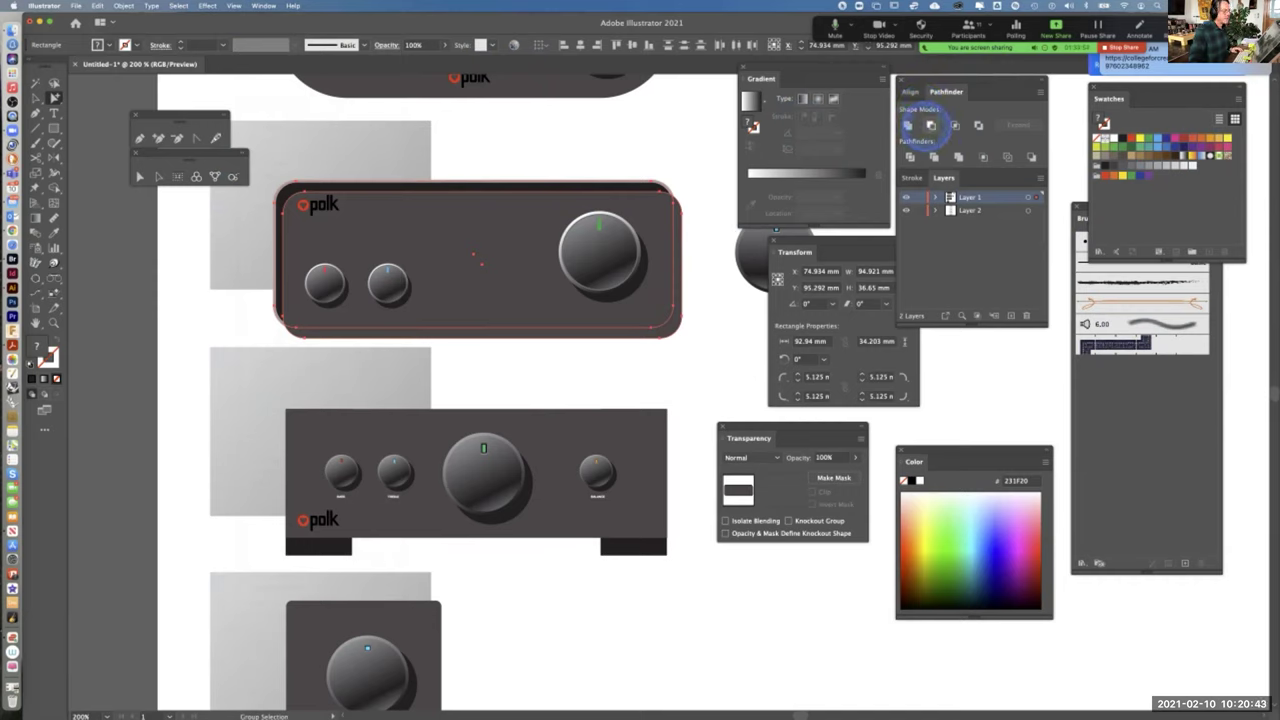
left_click(908, 125)
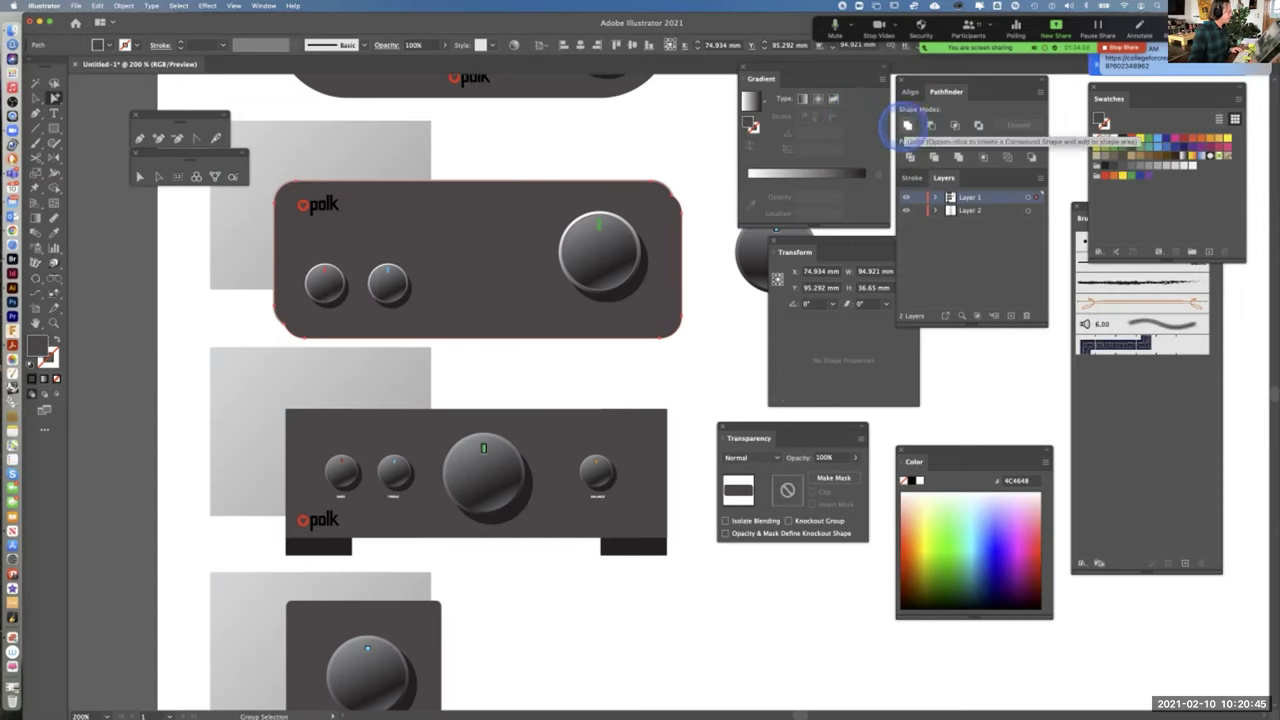
key("super+z")
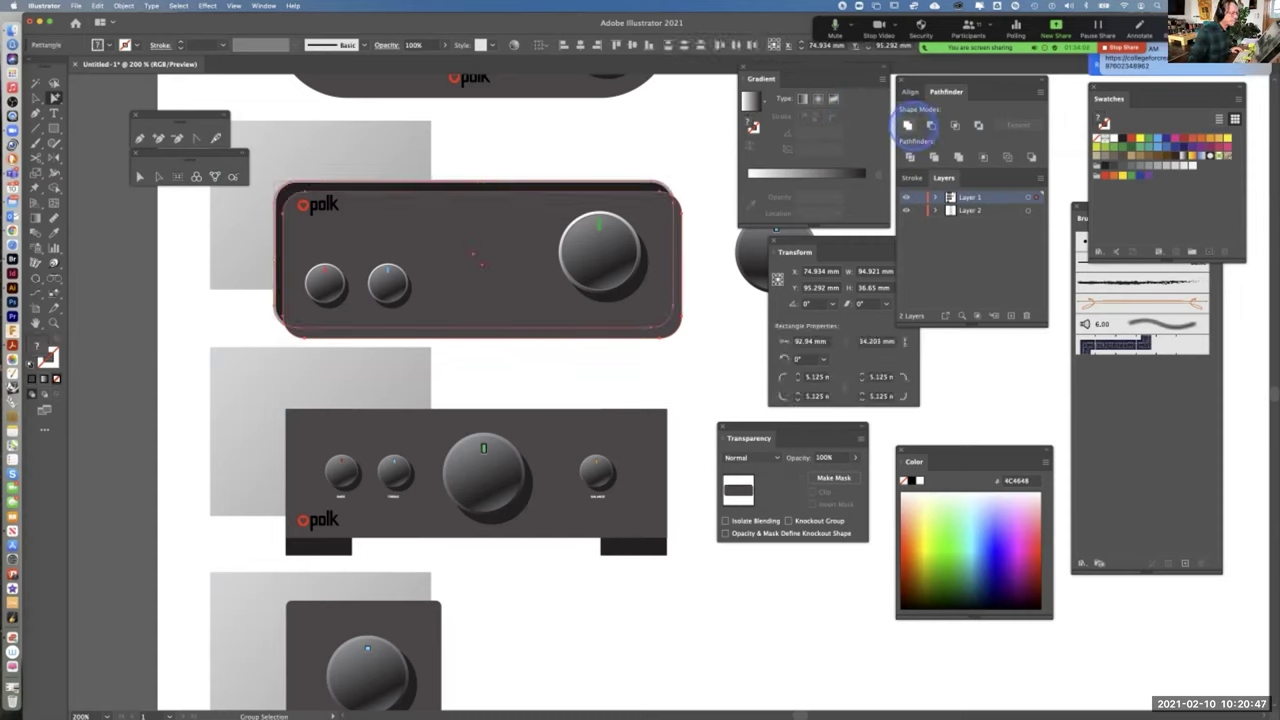
left_click(908, 125)
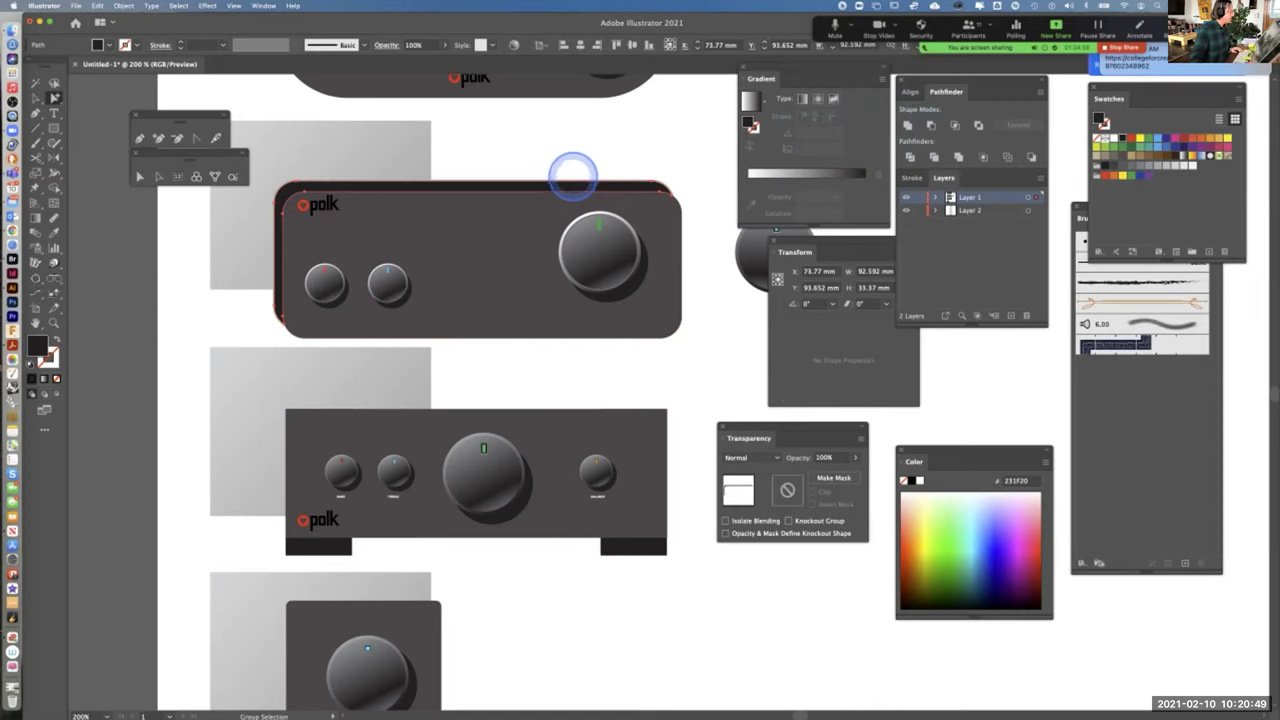
left_click(485, 257)
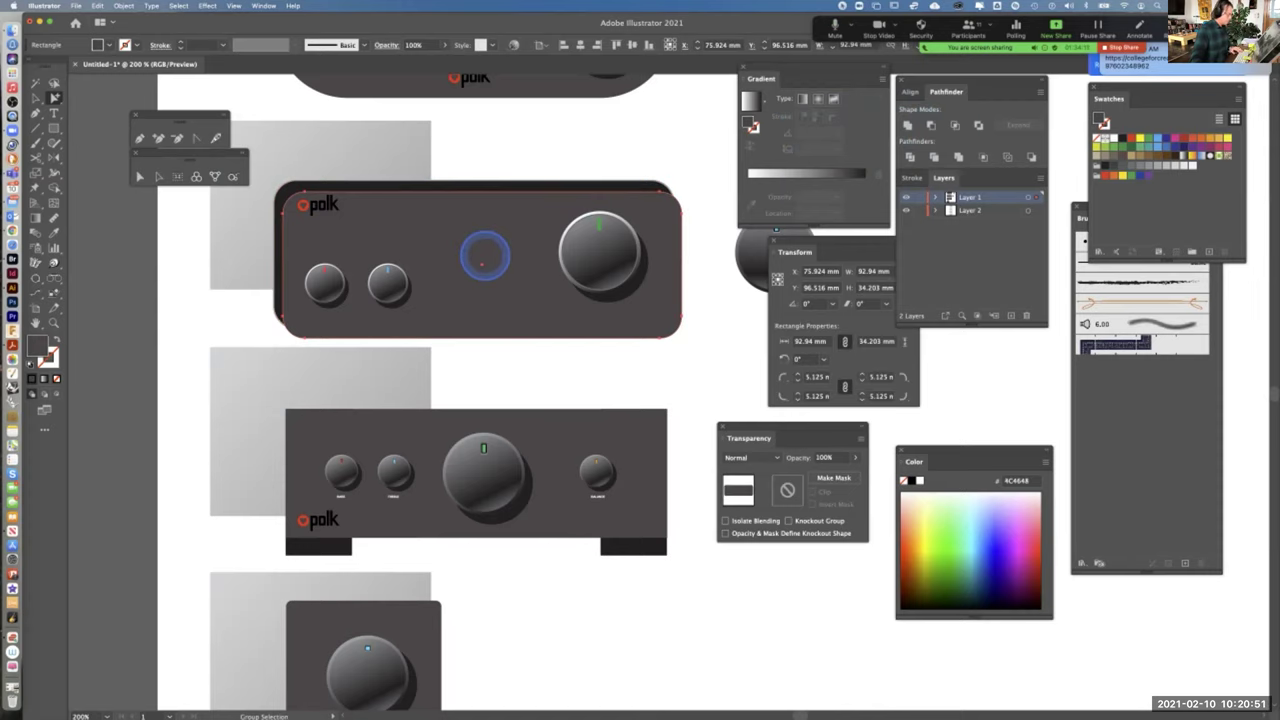
key("Delete")
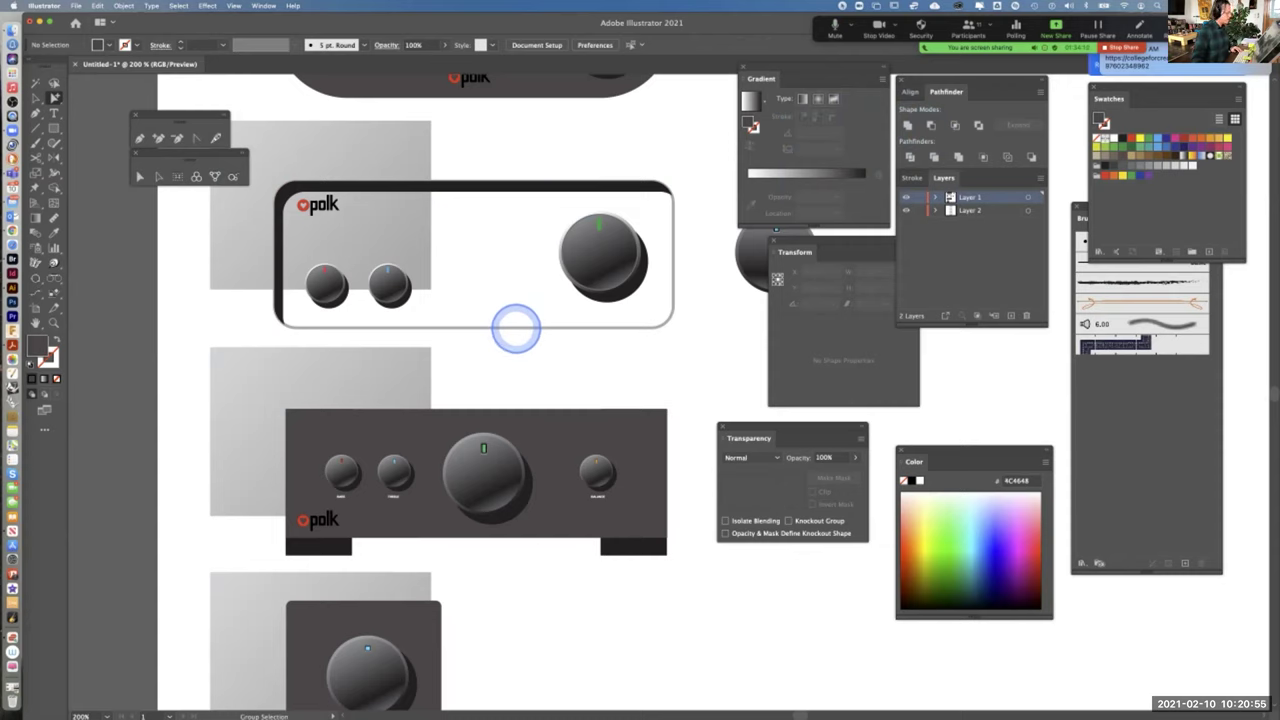
Give the rounded front panel no stroke and a dark grey #585958 fill
left_click(516, 327)
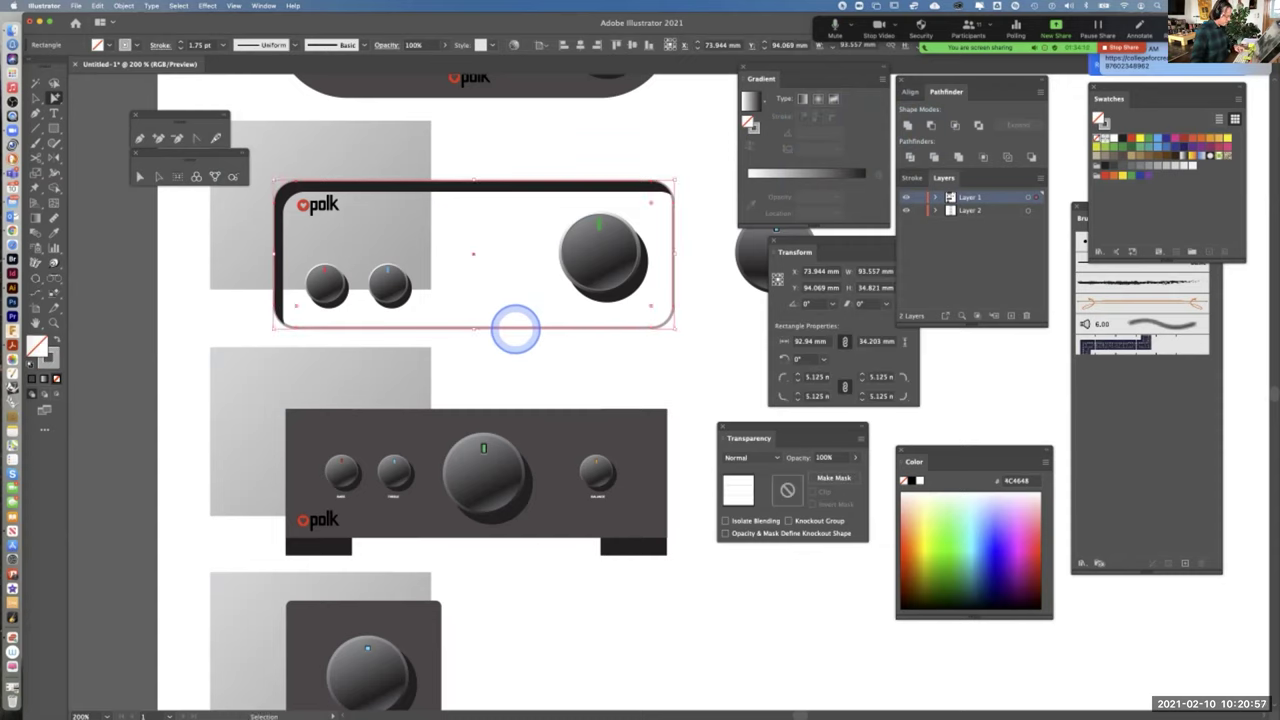
key("super+space")
left_click(516, 328)
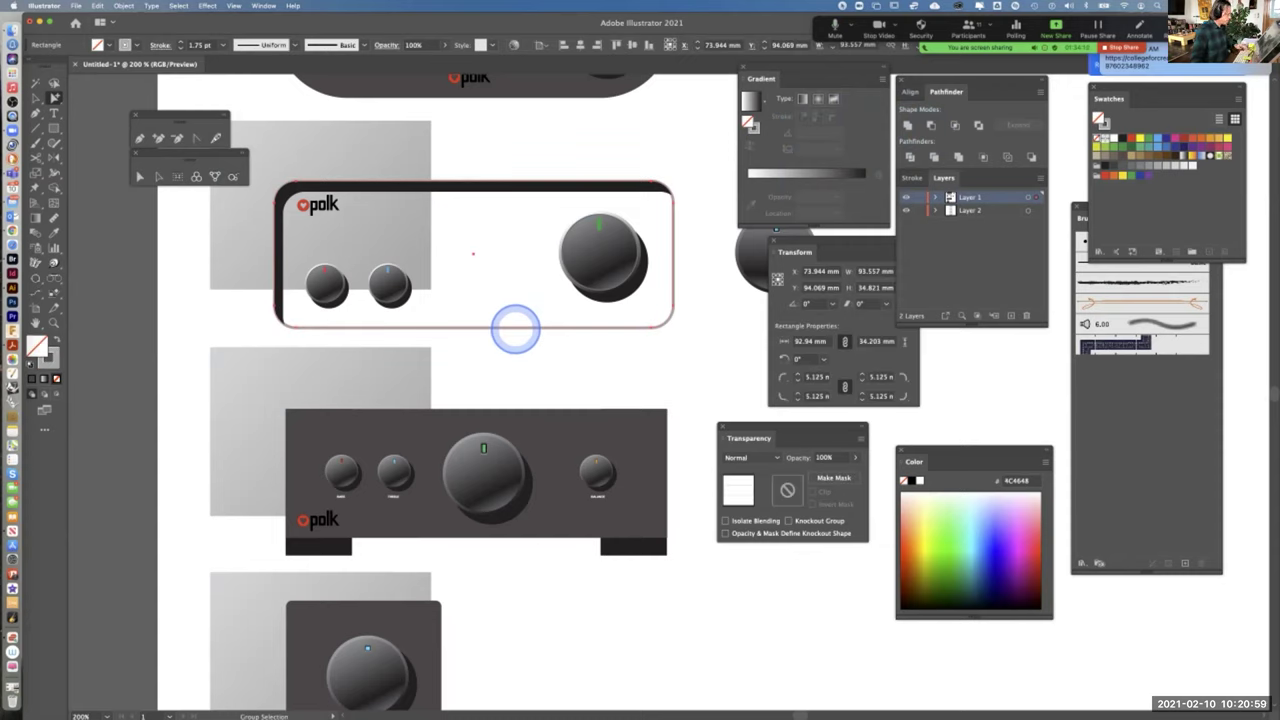
key("alt")
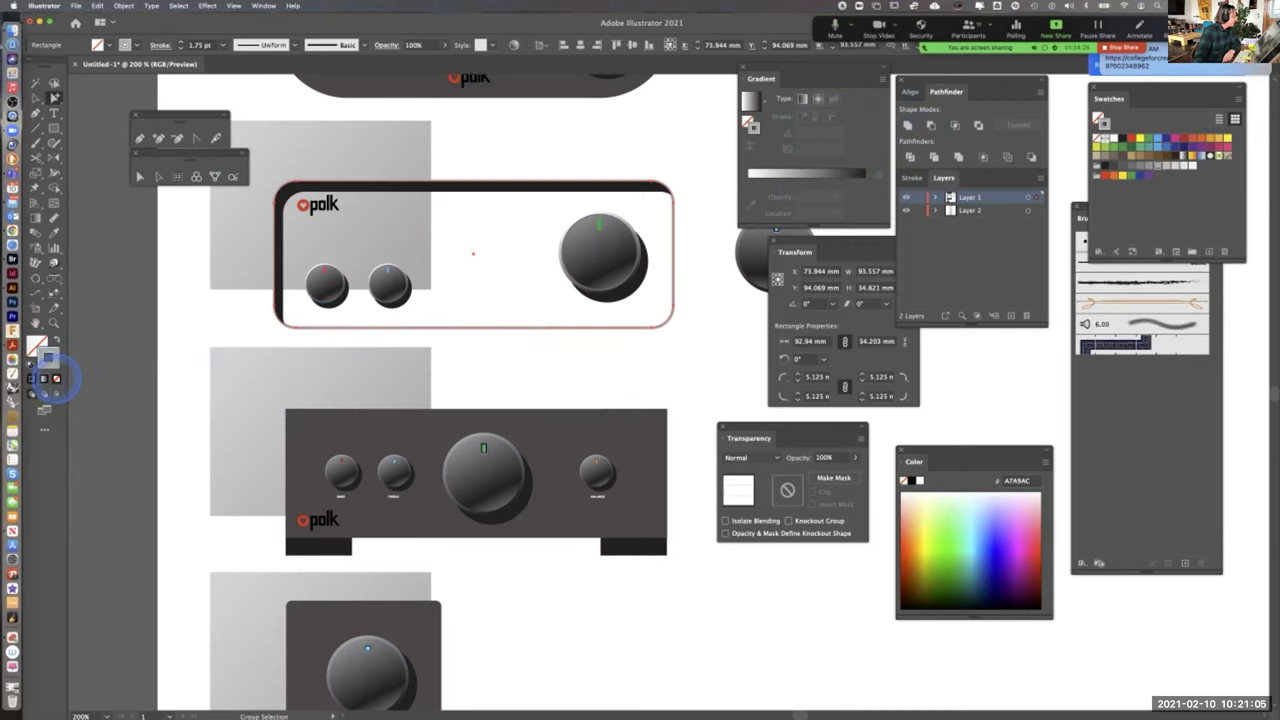
left_click(57, 378)
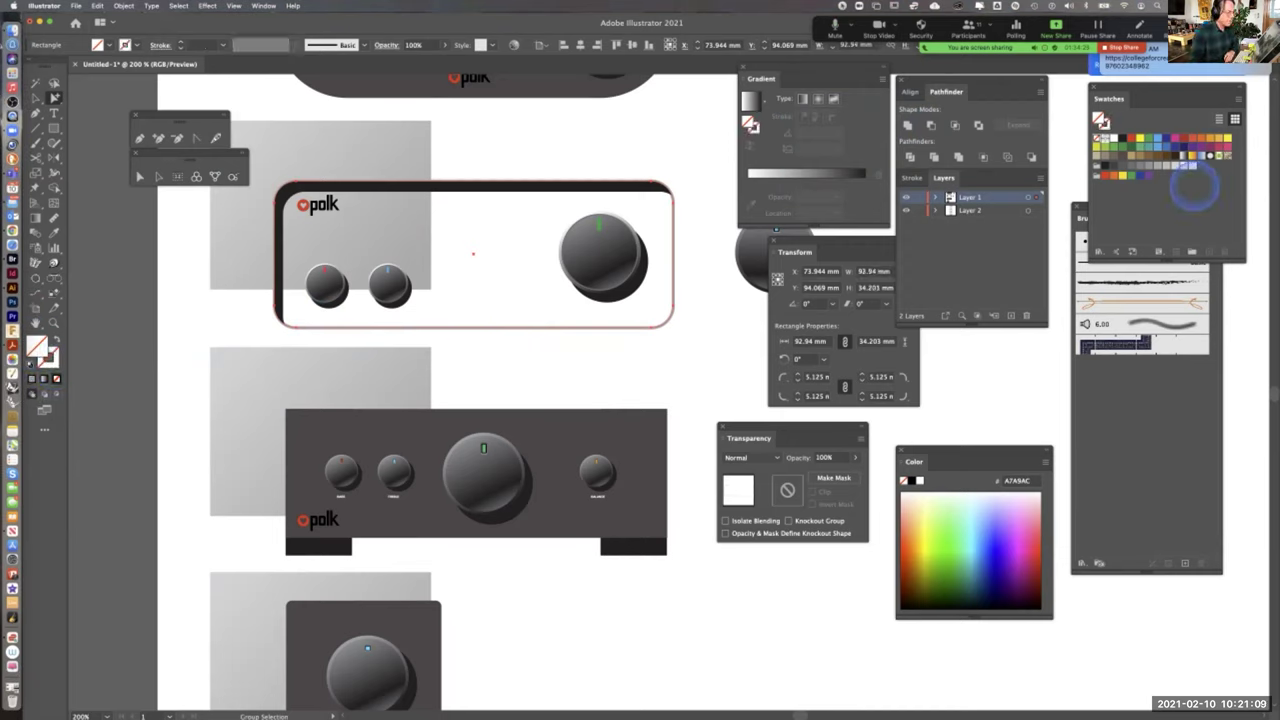
left_click(1125, 178)
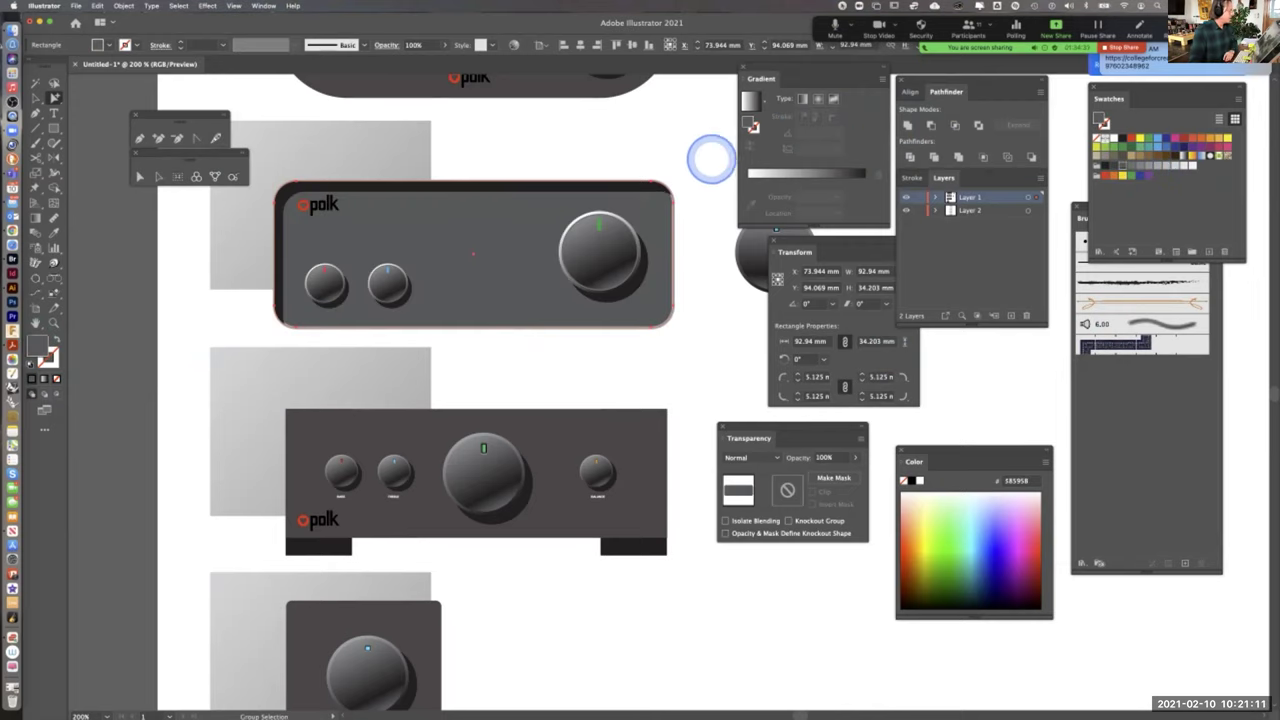
left_click(712, 148)
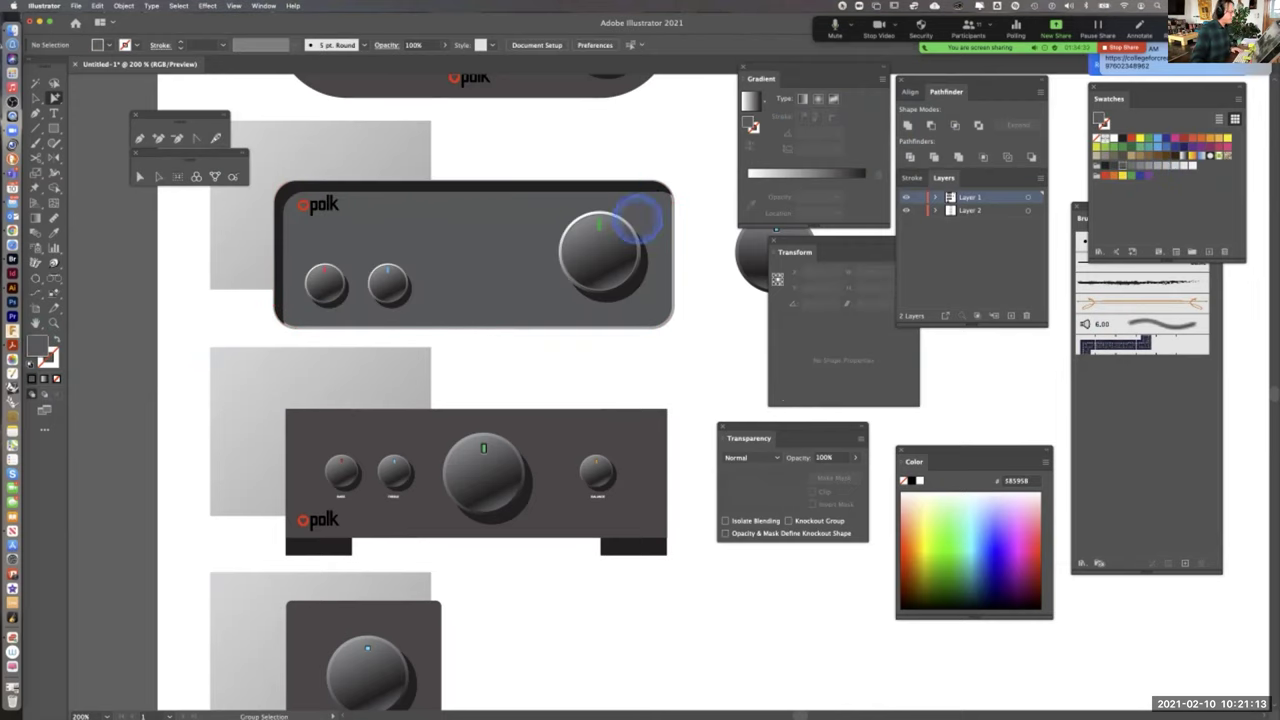
left_click(674, 236)
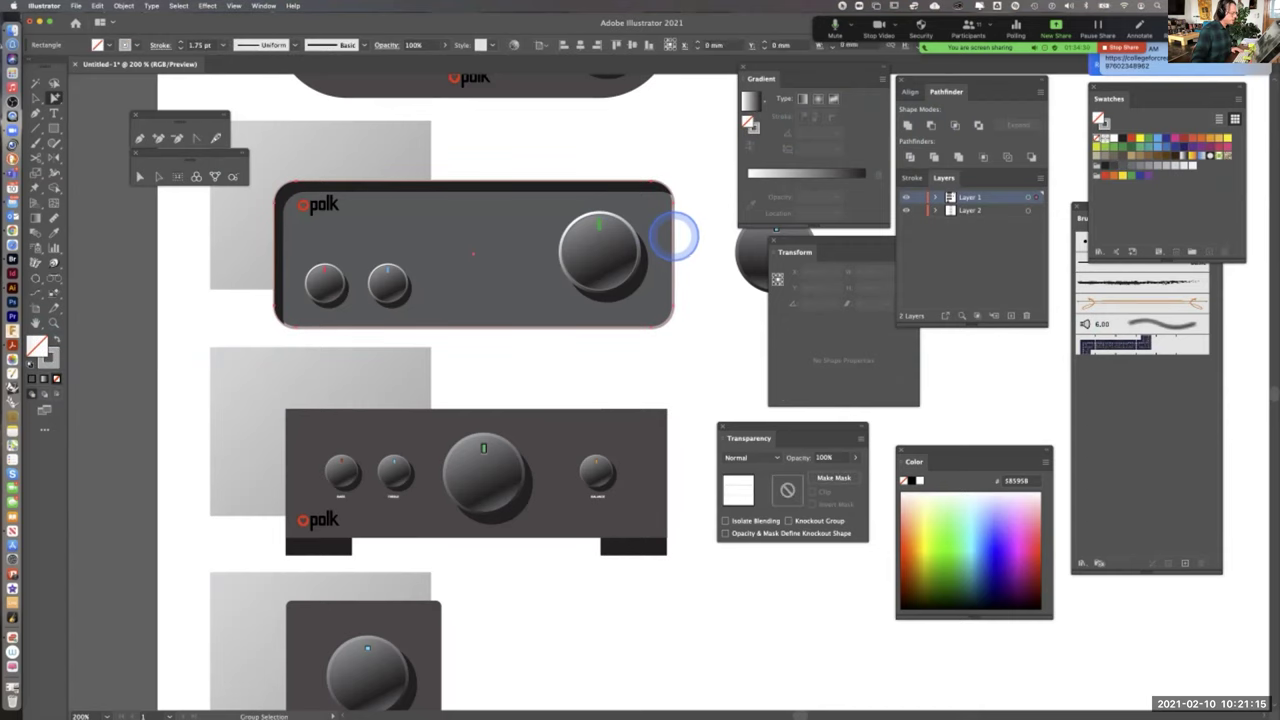
left_click(676, 236, "shift")
left_click(611, 197, "shift")
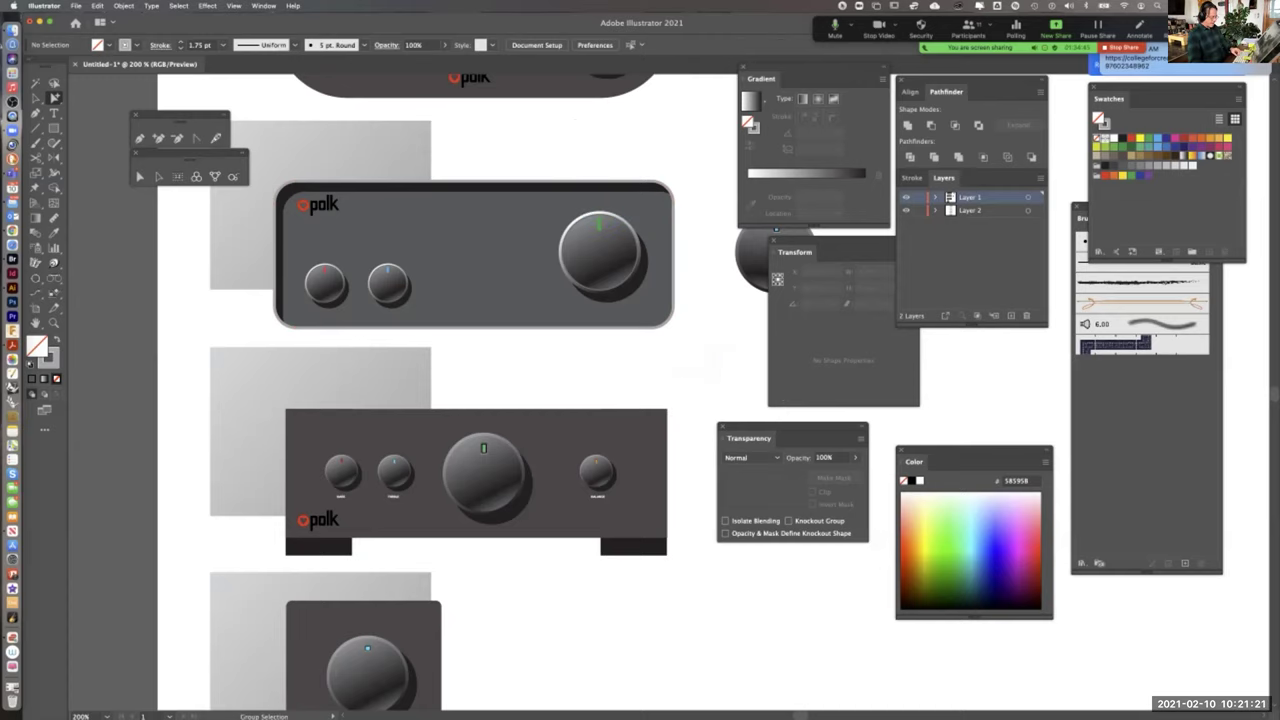
key("super+minus")
key("super+minus")
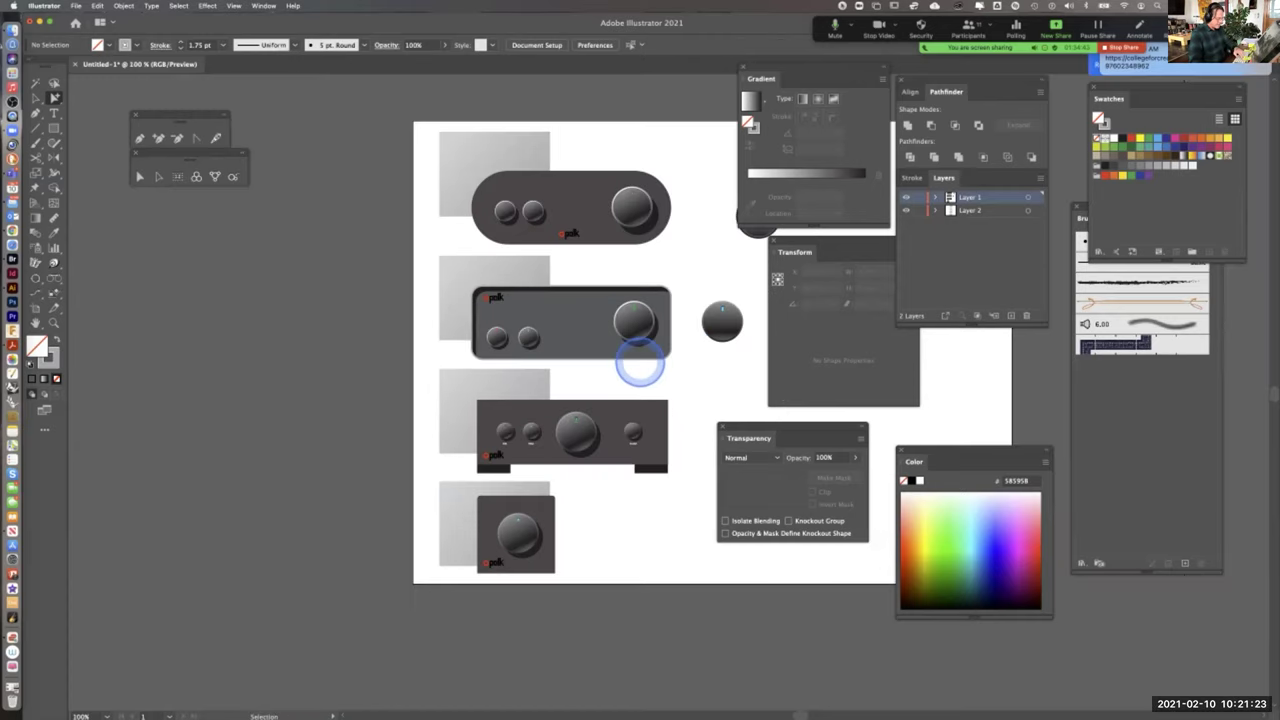
Zoom in on the rounded amplifier, then zoom out and pan down to the middle amplifier
key("super+plus")
key("super+plus")
key("super+plus")
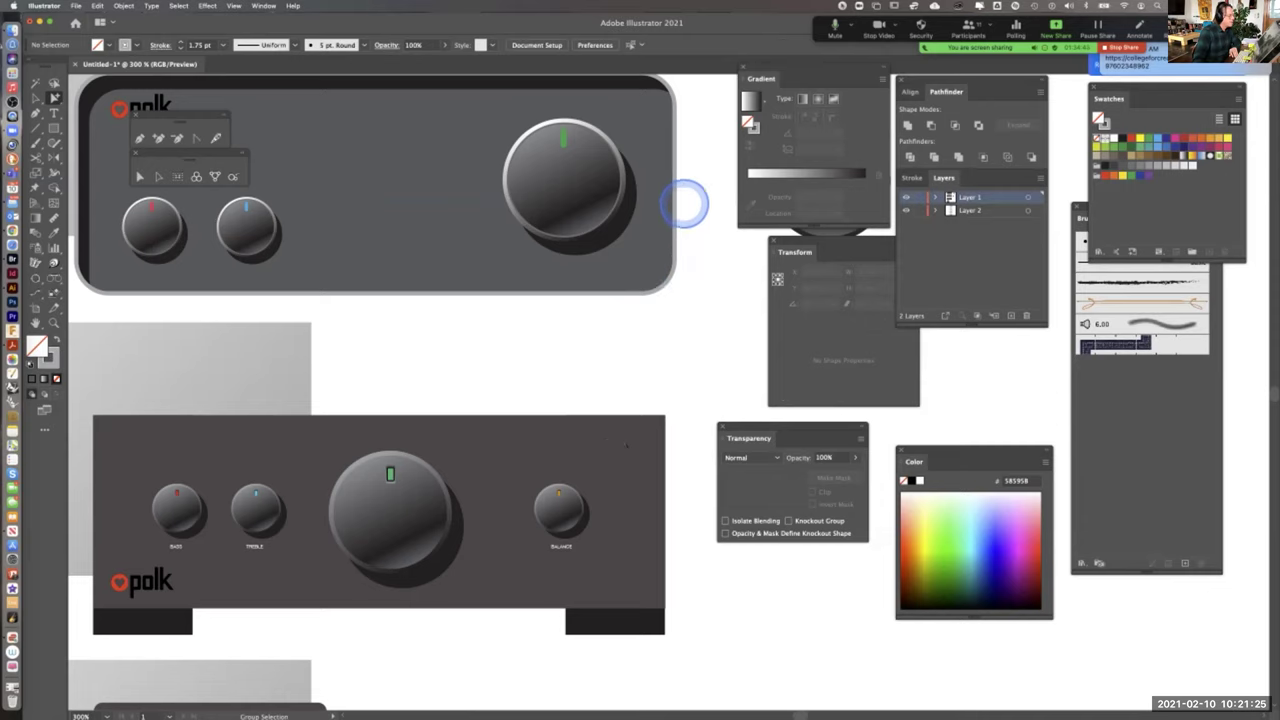
left_click_drag(639, 165, 771, 227)
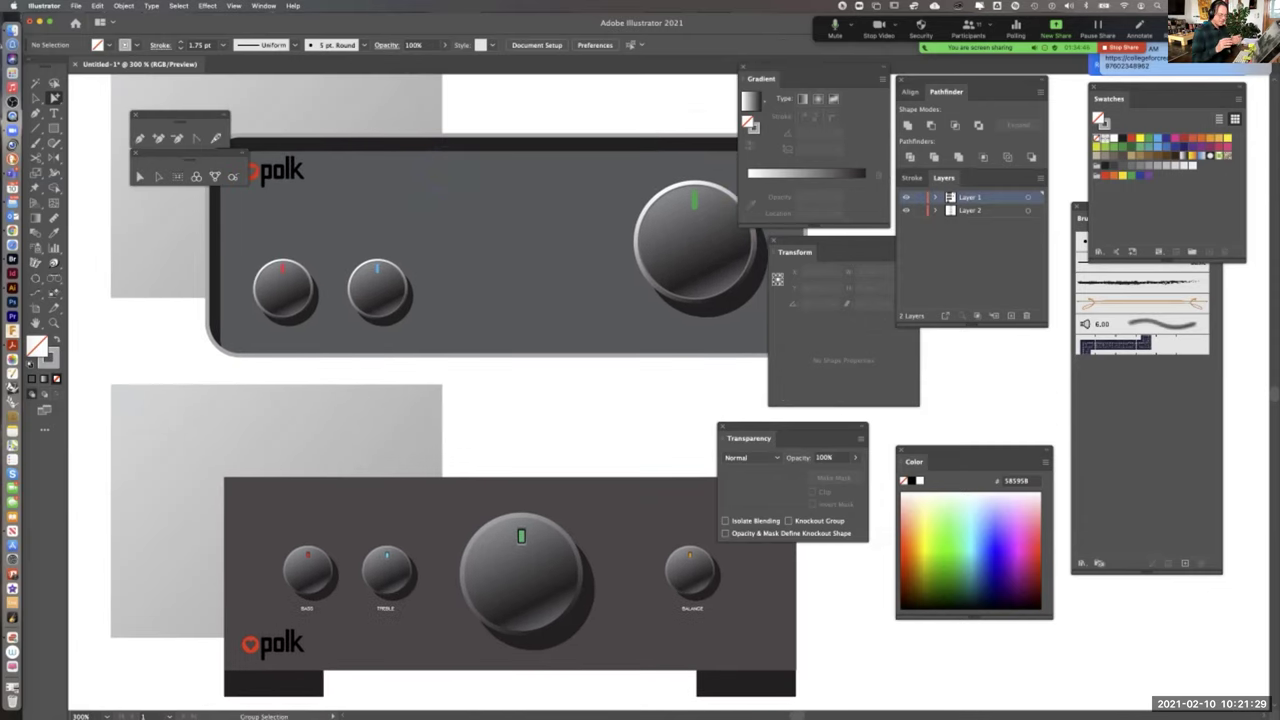
key("super+minus")
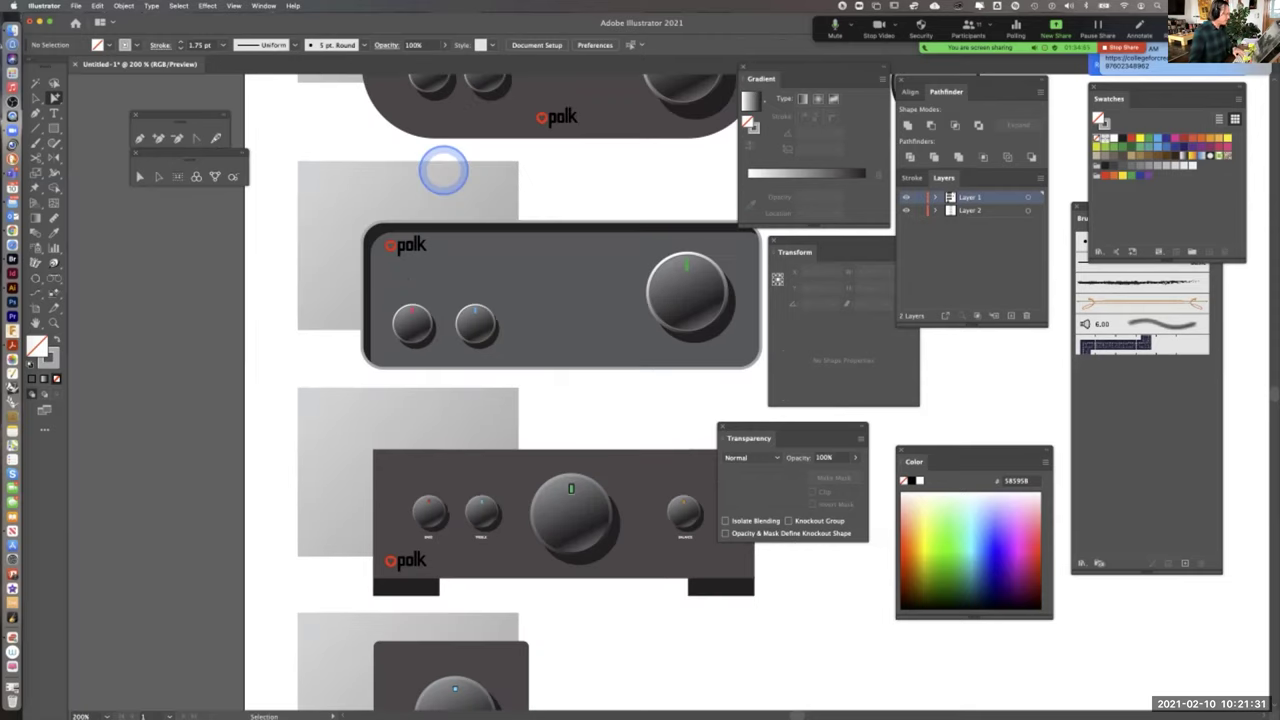
scroll(480, 251, "down", 4)
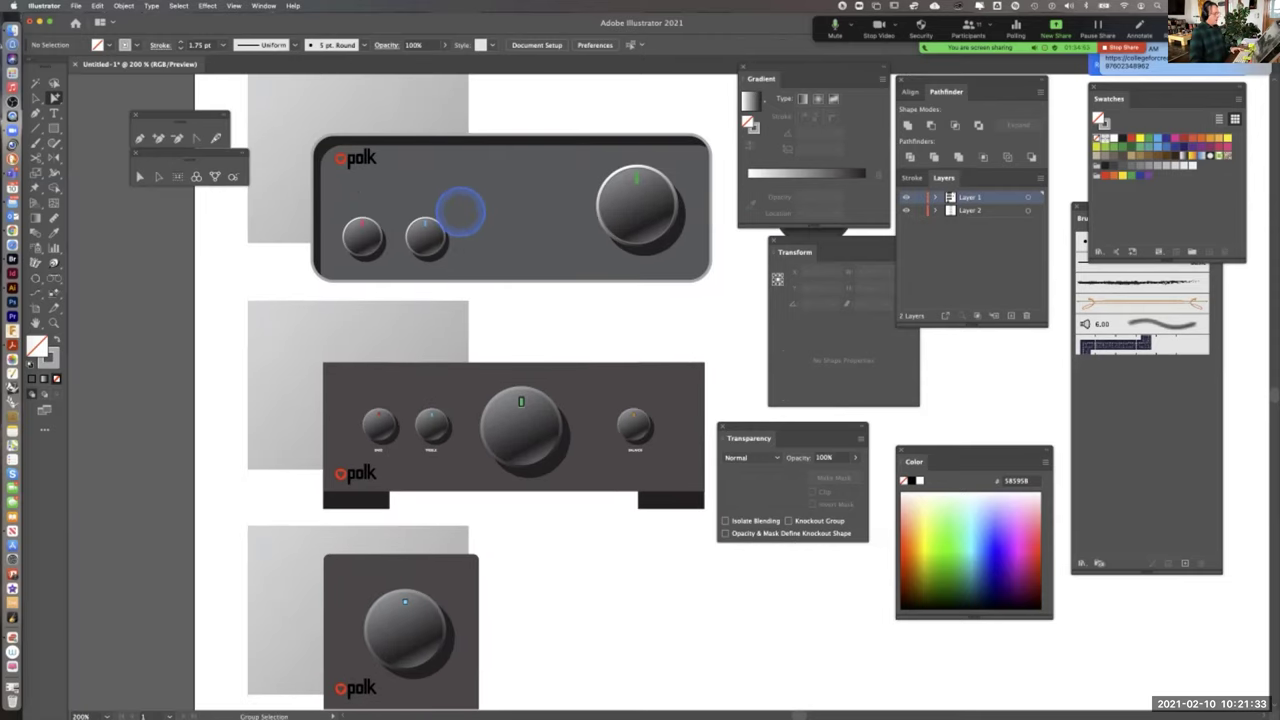
left_click_drag(491, 266, 497, 317)
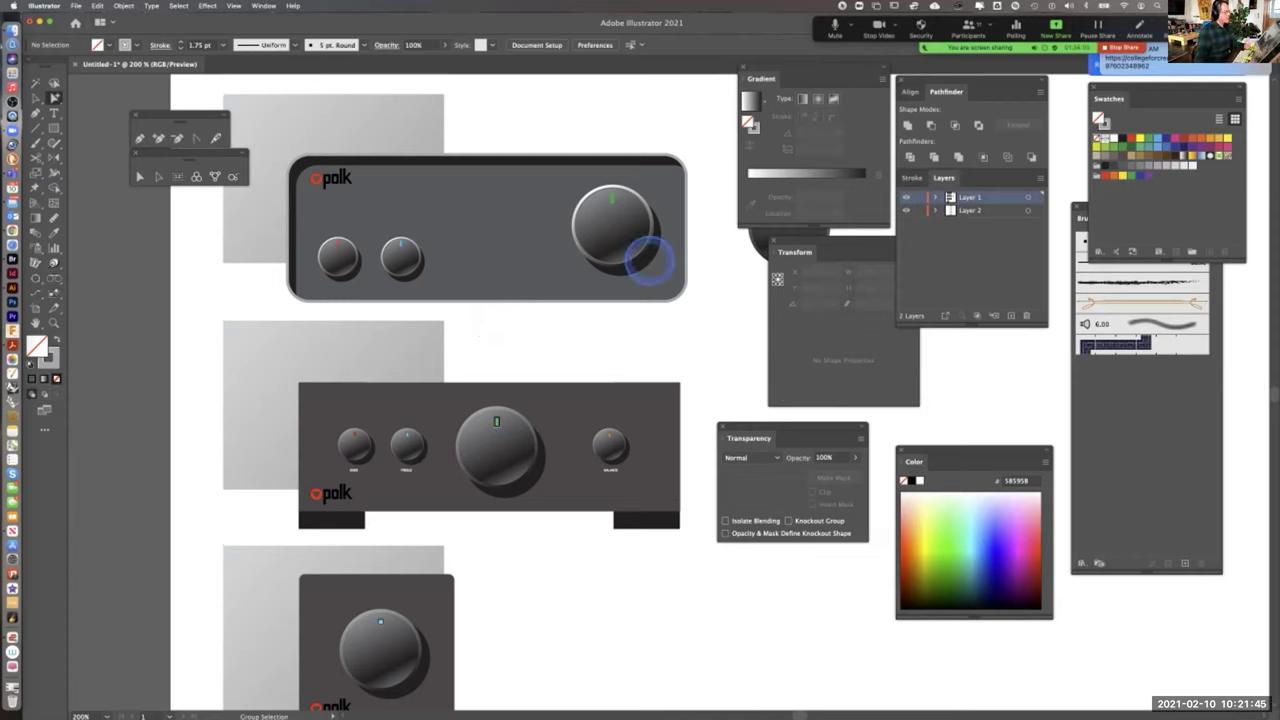
scroll(594, 311, "down", 2)
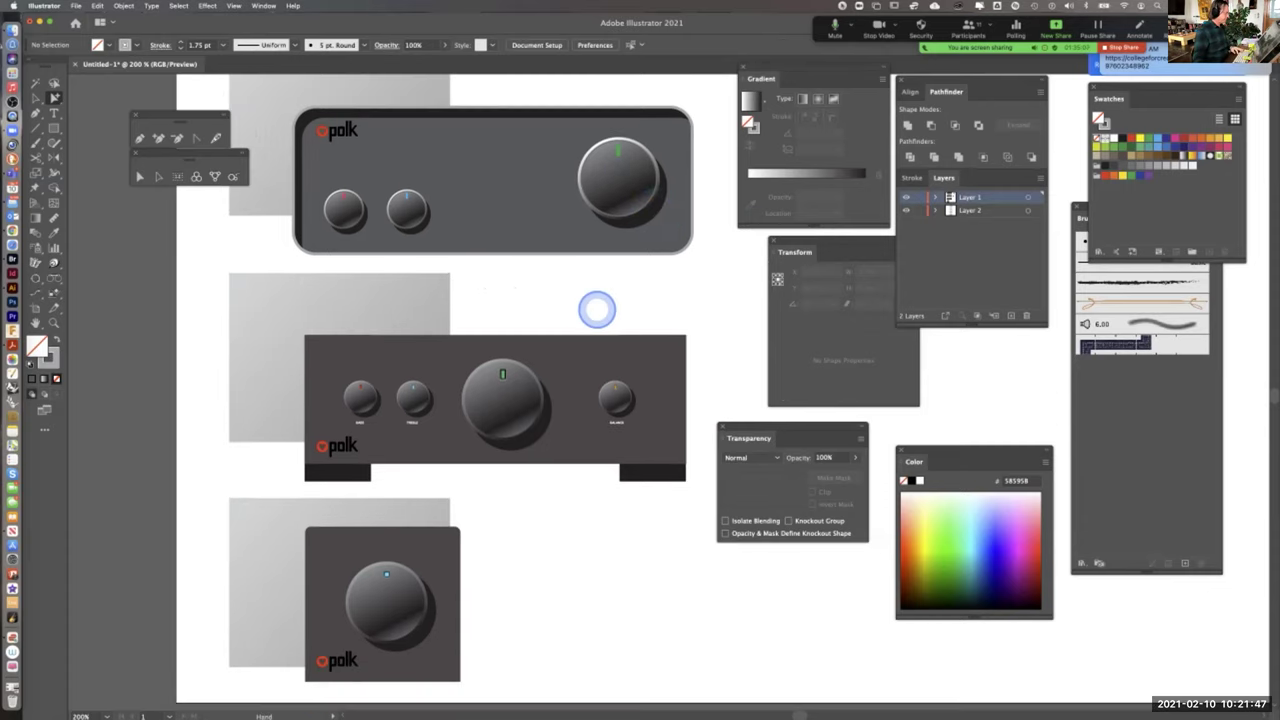
left_click_drag(526, 237, 551, 110)
left_click_drag(543, 286, 526, 320)
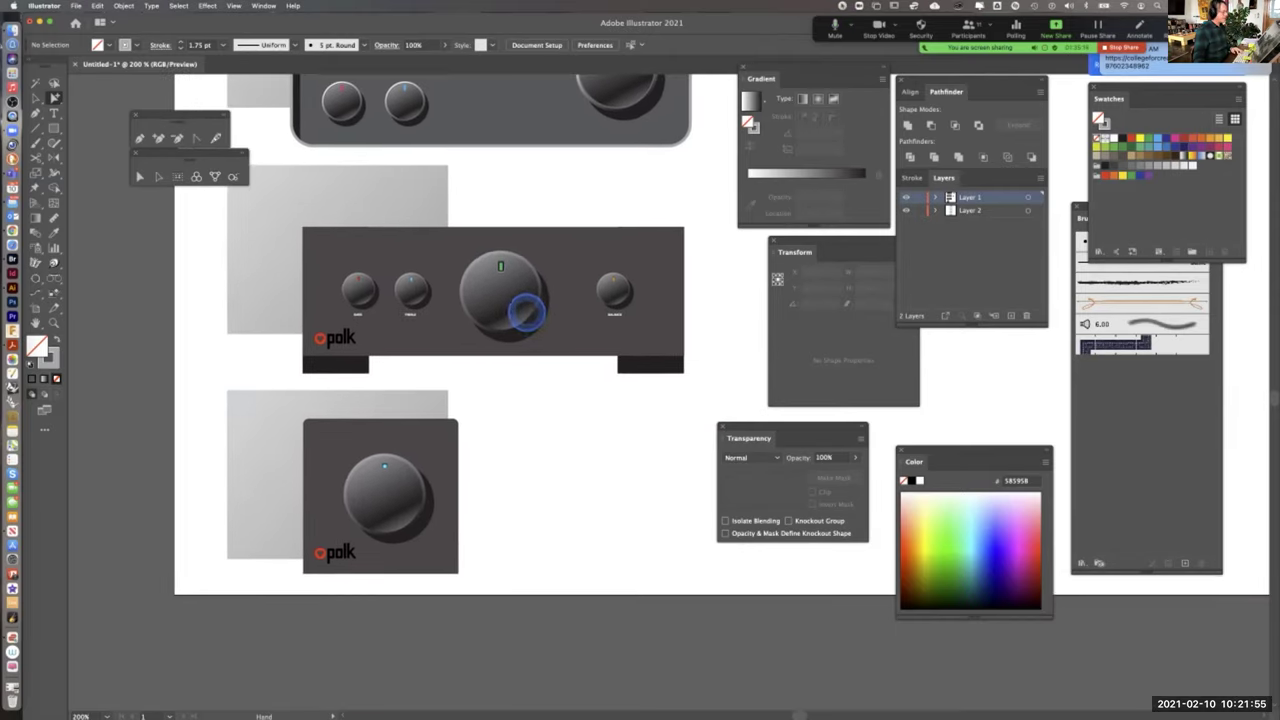
Nudge the middle amplifier's right foot slightly left and check both feet
left_click(638, 364)
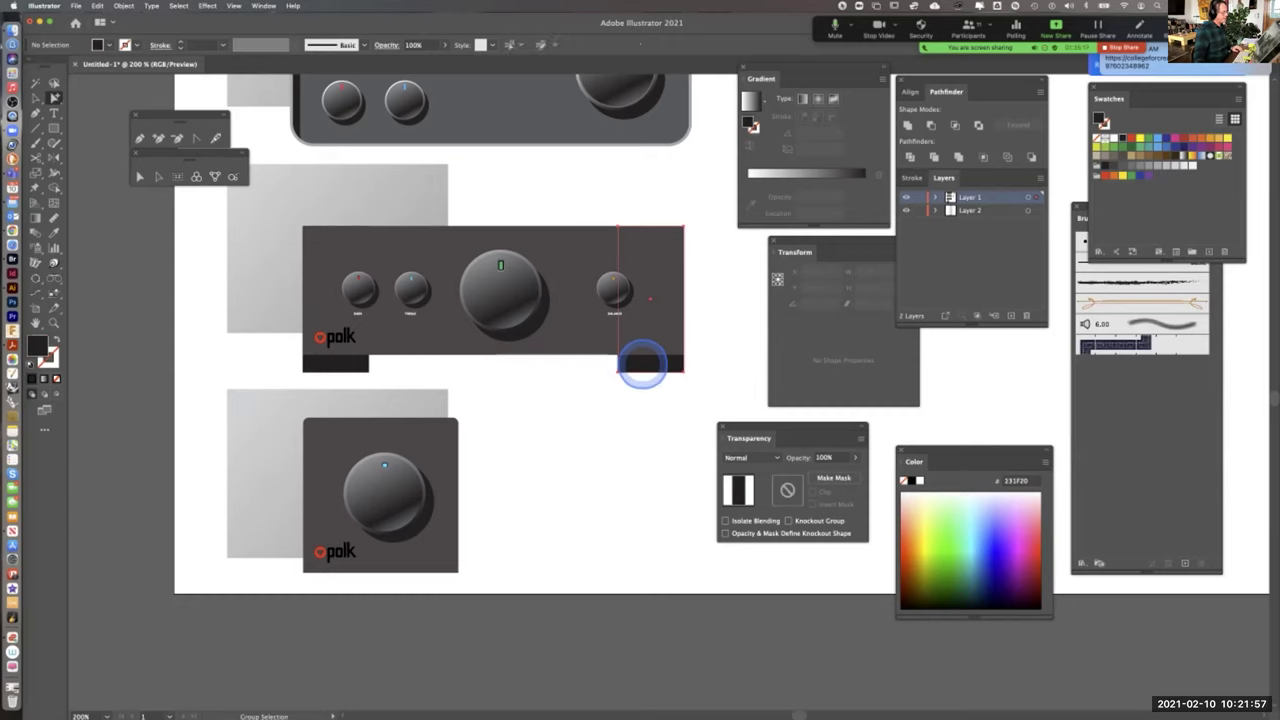
left_click_drag(641, 364, 633, 362)
key("super+shift+a")
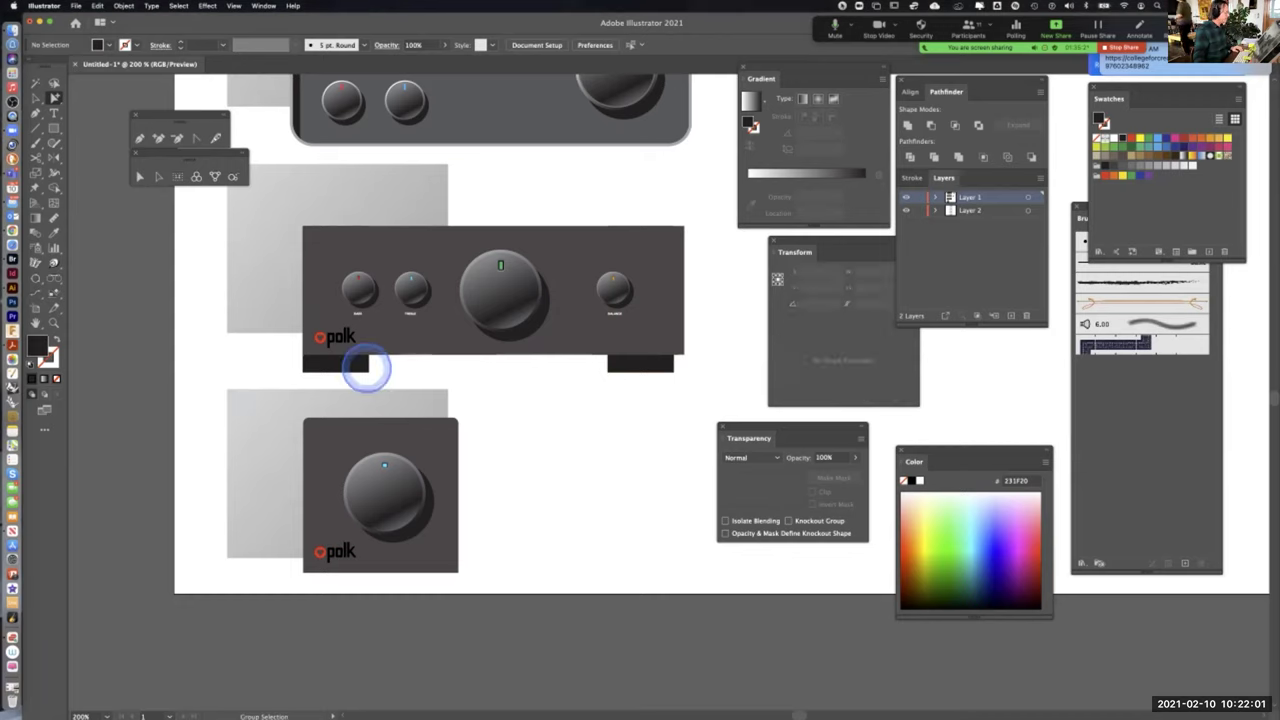
left_click(367, 368)
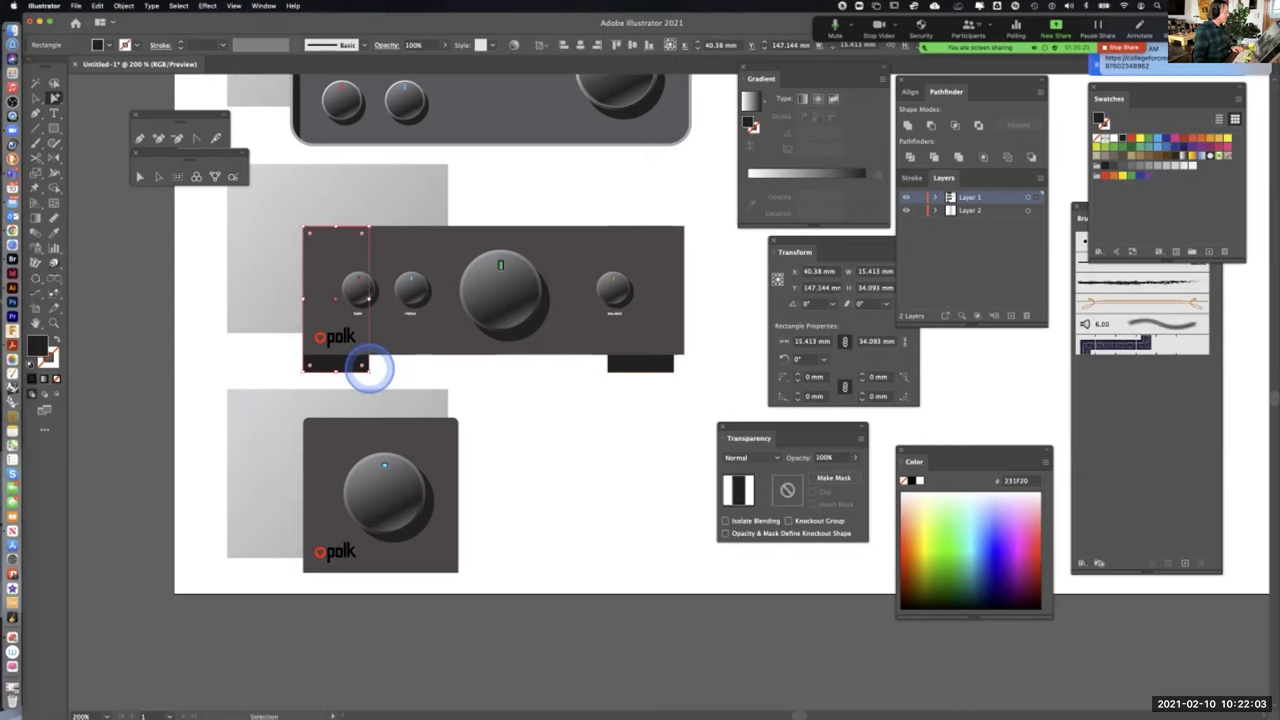
left_click(640, 372)
left_click(668, 447)
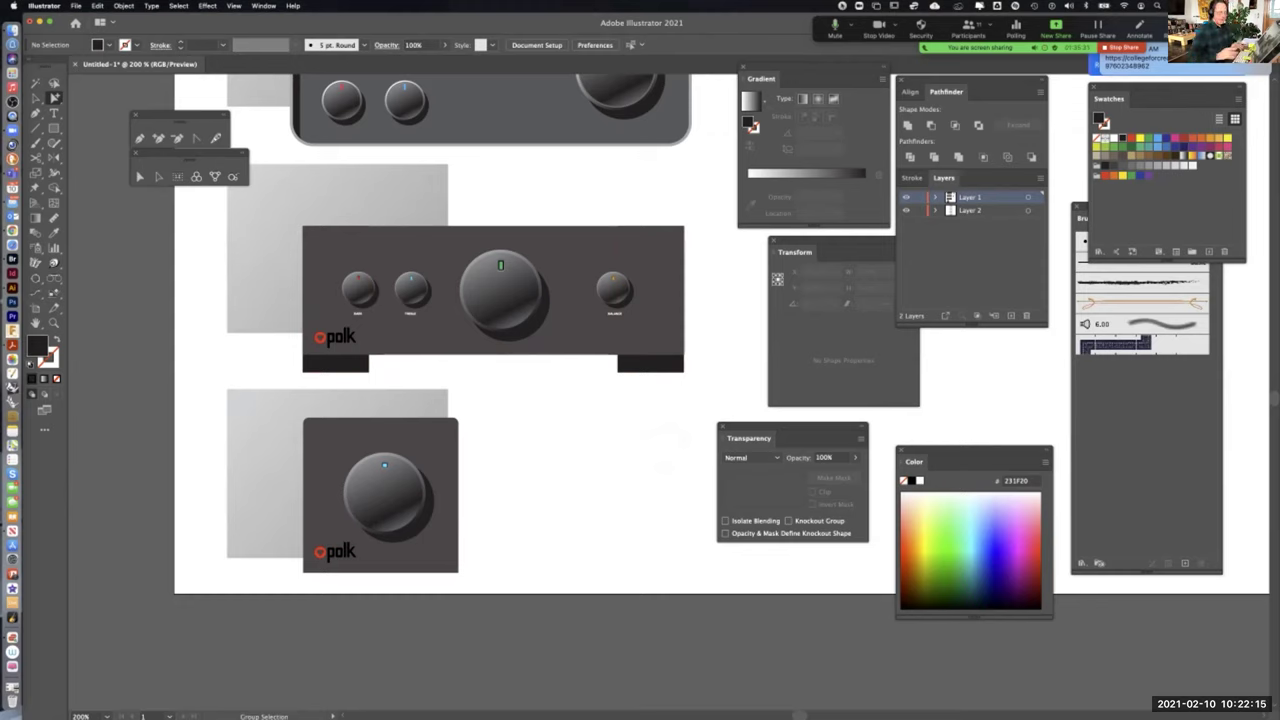
Zoom in on the right foot and drag it further inward to X 109.101 mm
left_click(669, 446)
left_click(557, 363)
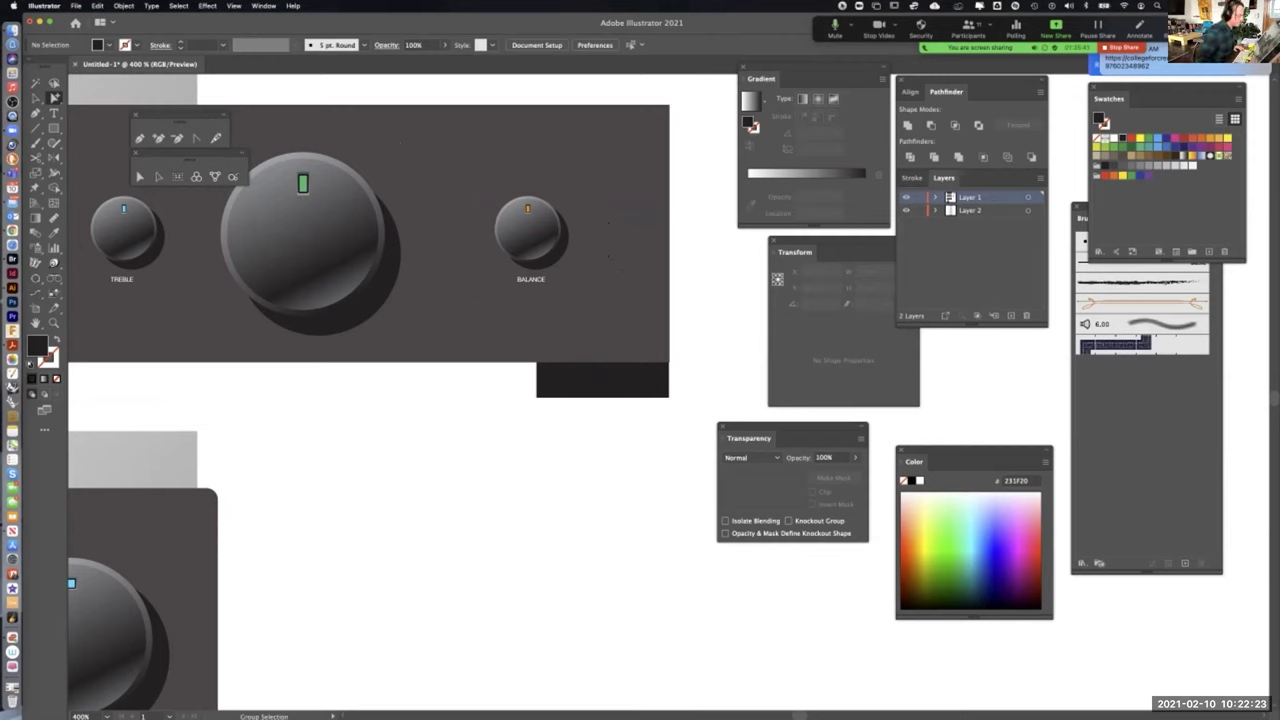
left_click(578, 376)
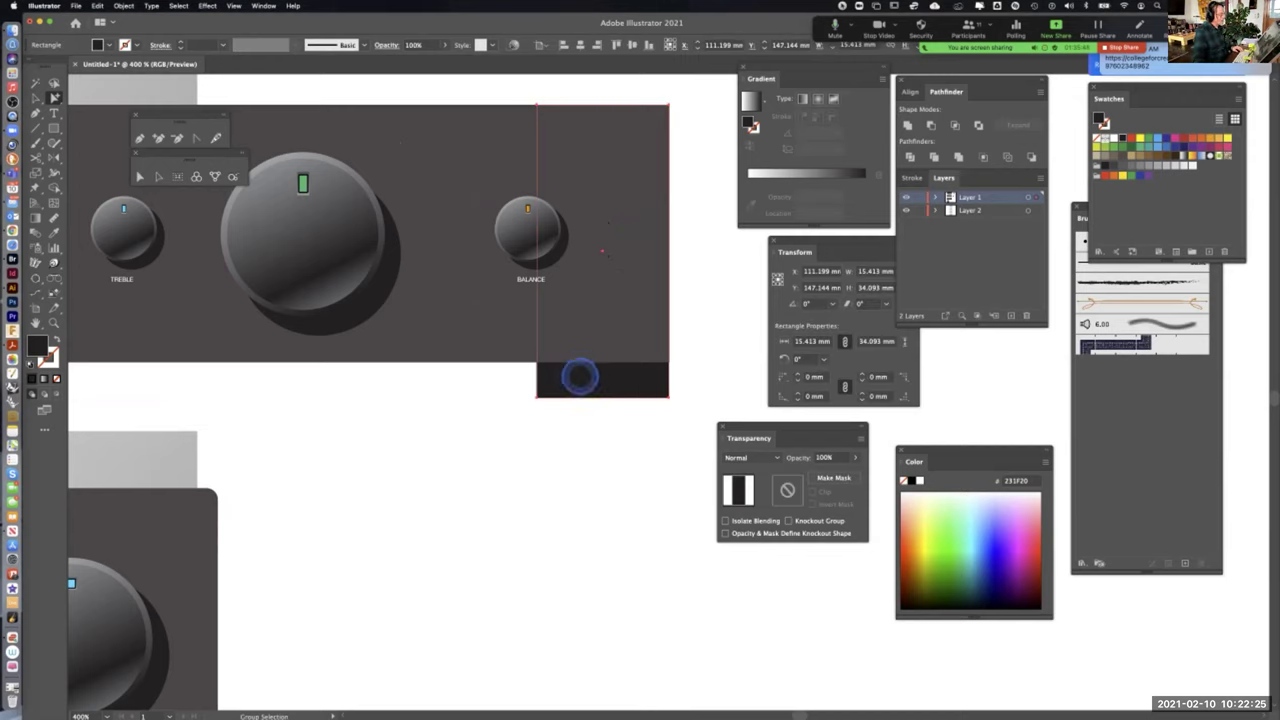
left_click_drag(580, 376, 560, 374)
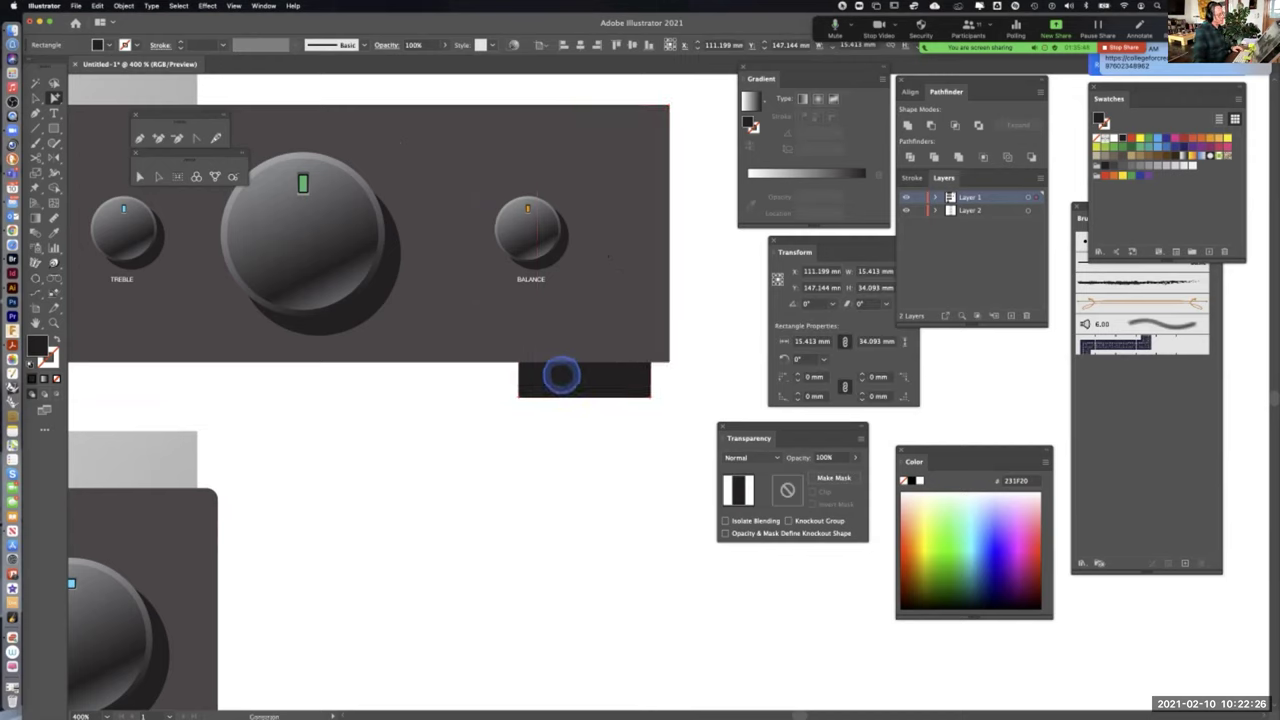
left_click(581, 497)
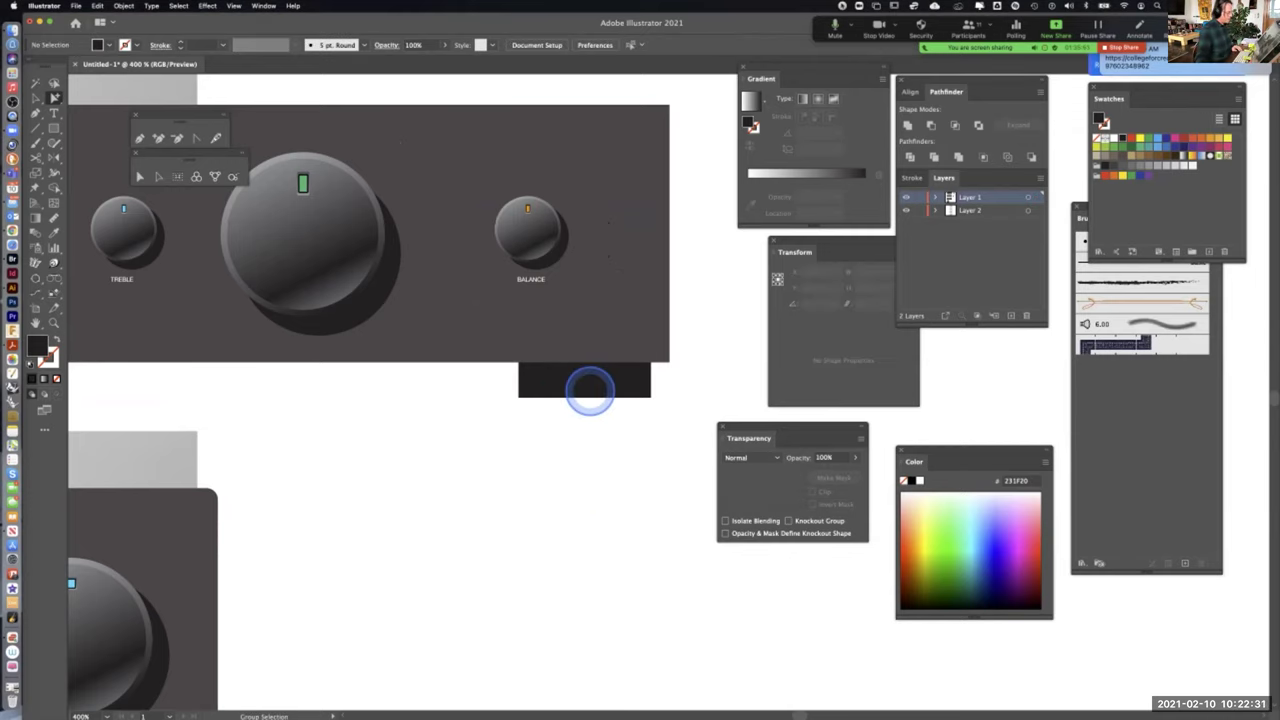
left_click(589, 389)
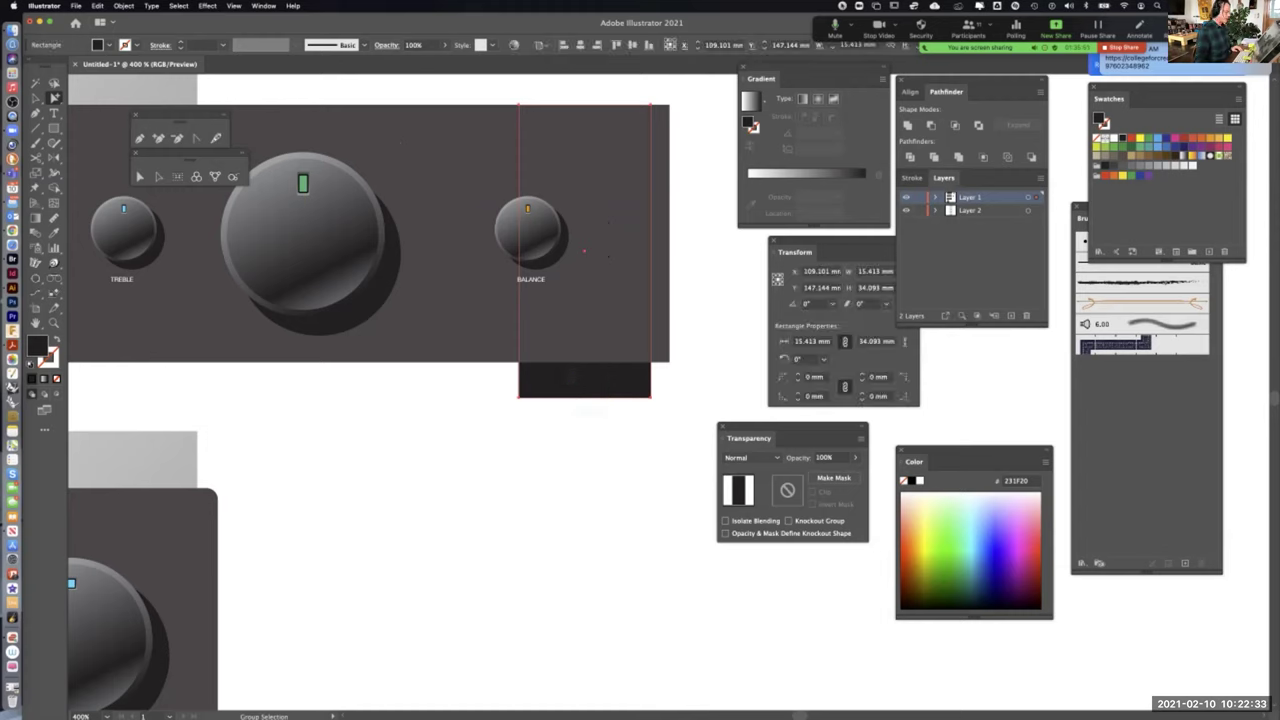
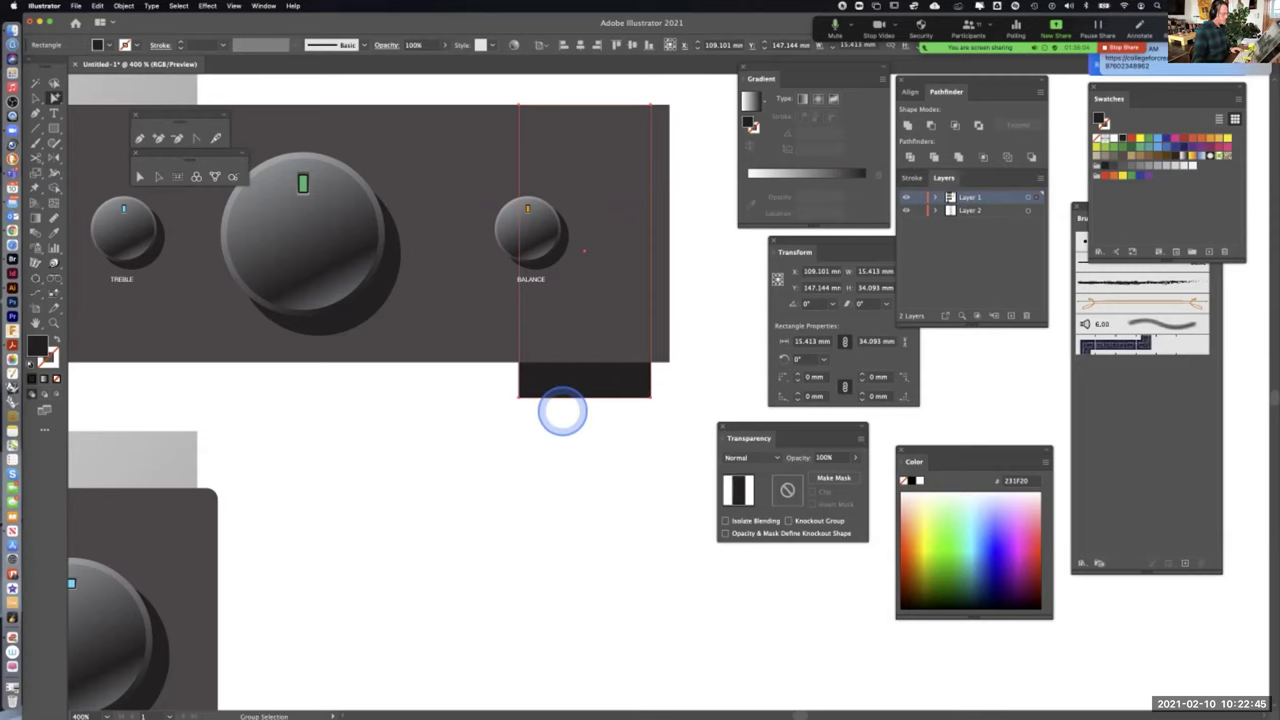
Fill the dark foot rectangle with a white-to-black linear gradient, adding then removing a middle stop
left_click(569, 483)
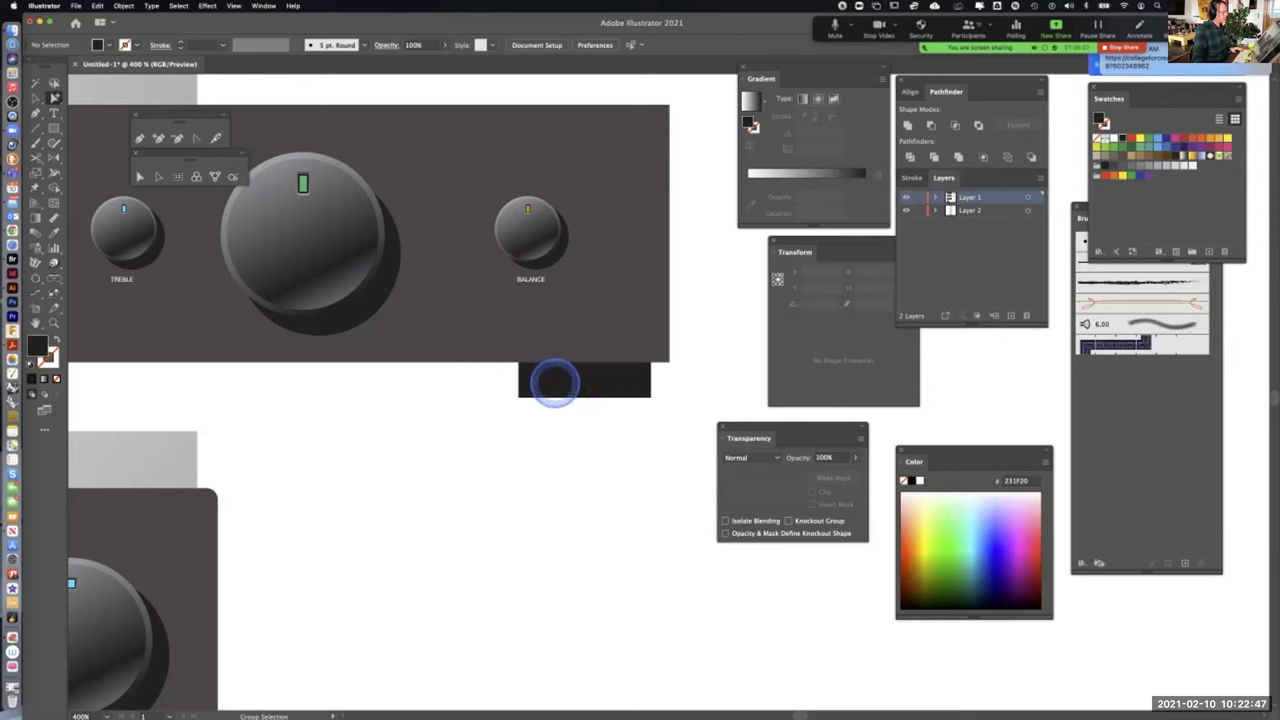
left_click(555, 383)
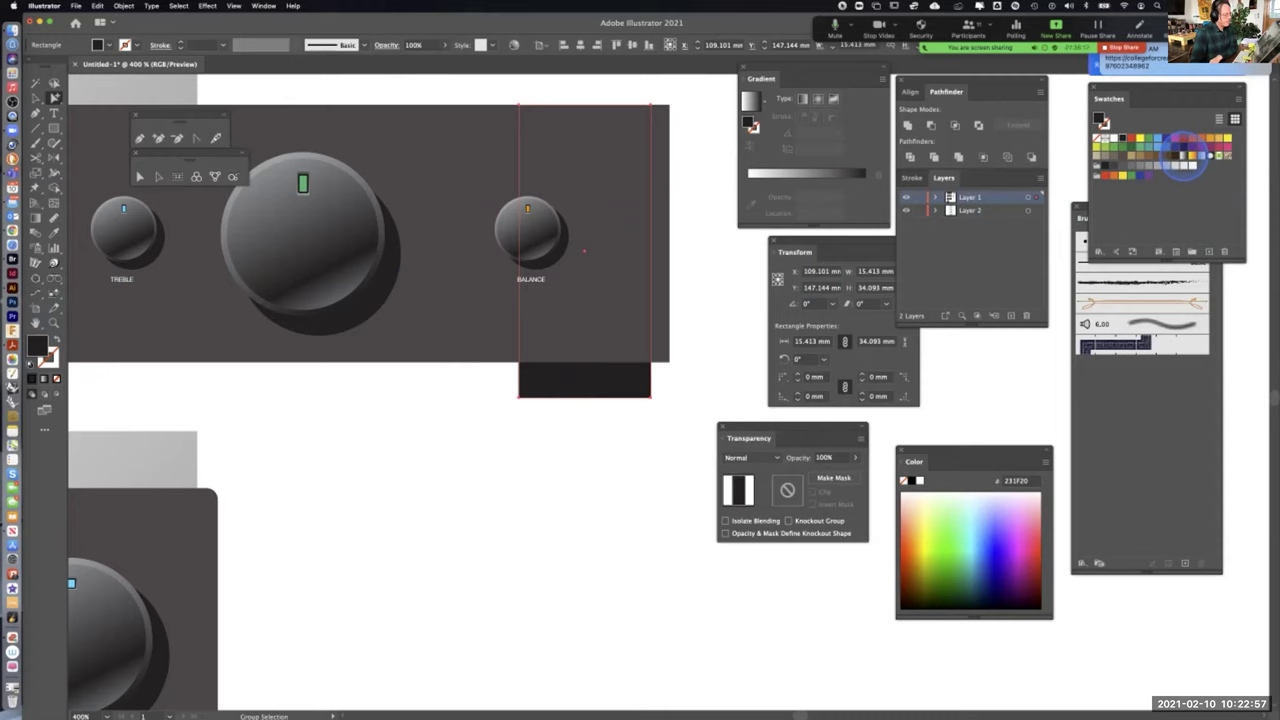
left_click(1184, 155)
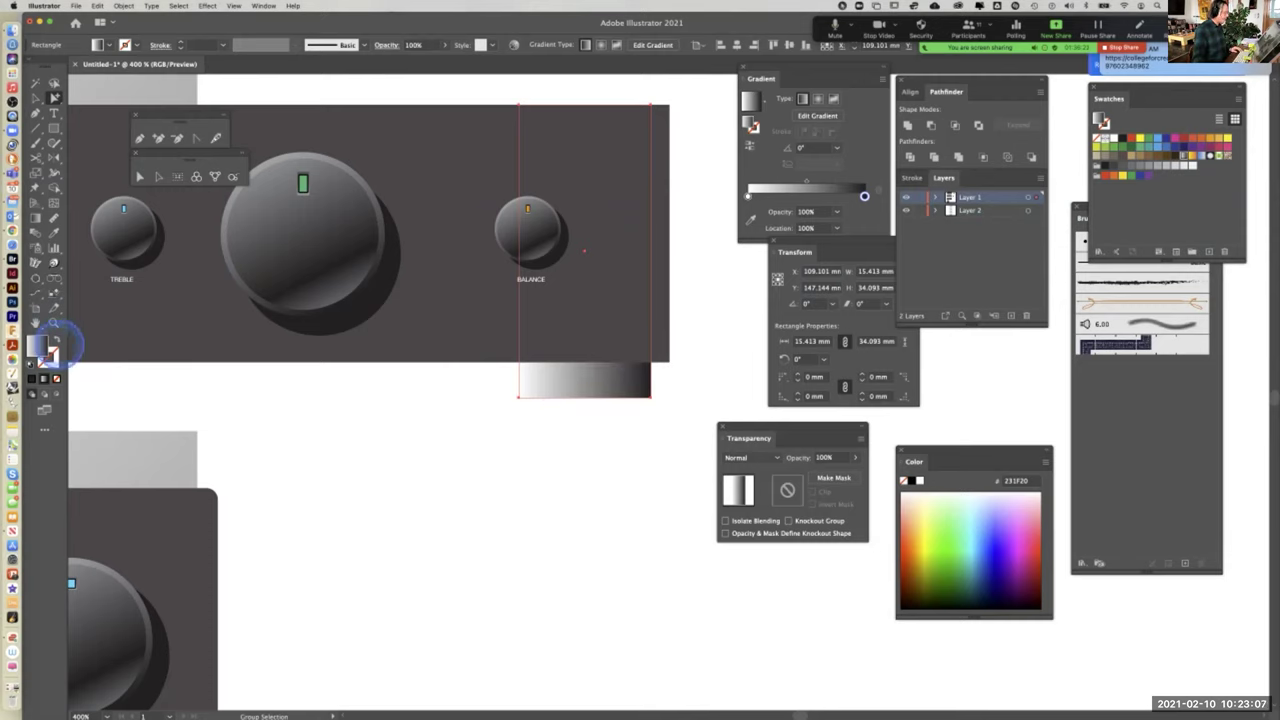
left_click(807, 196)
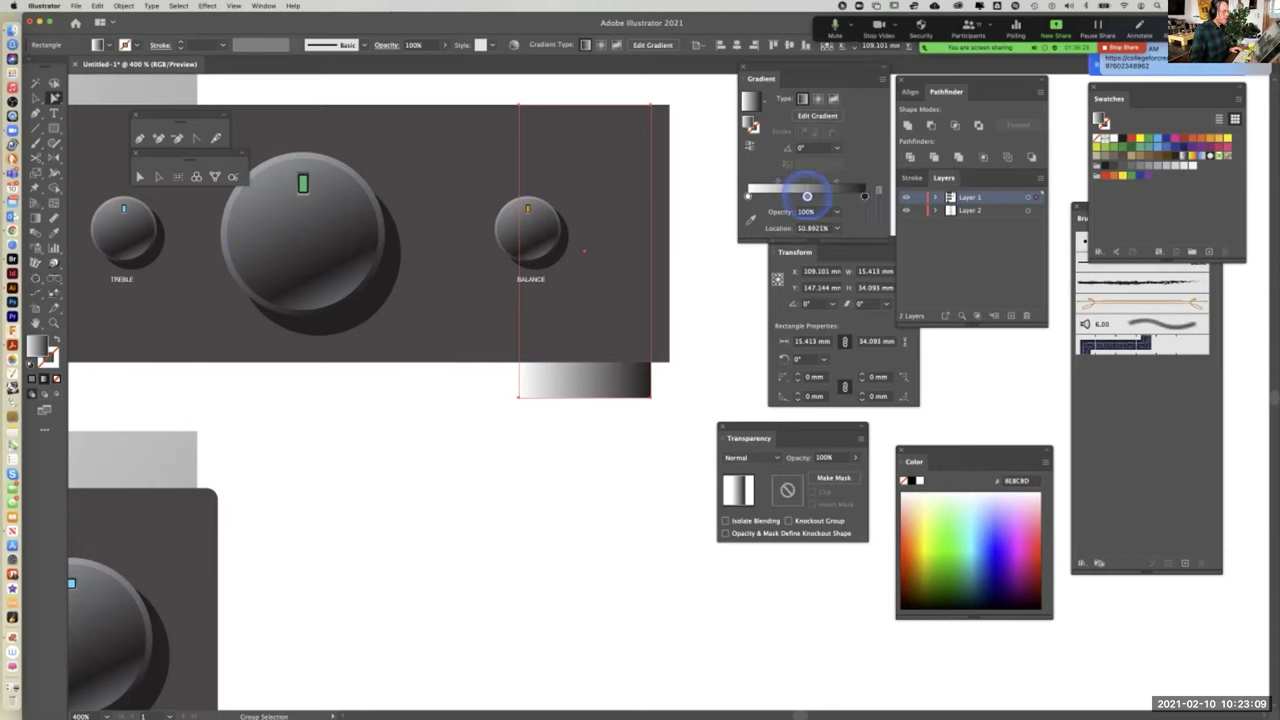
left_click_drag(807, 196, 781, 196)
left_click(748, 196)
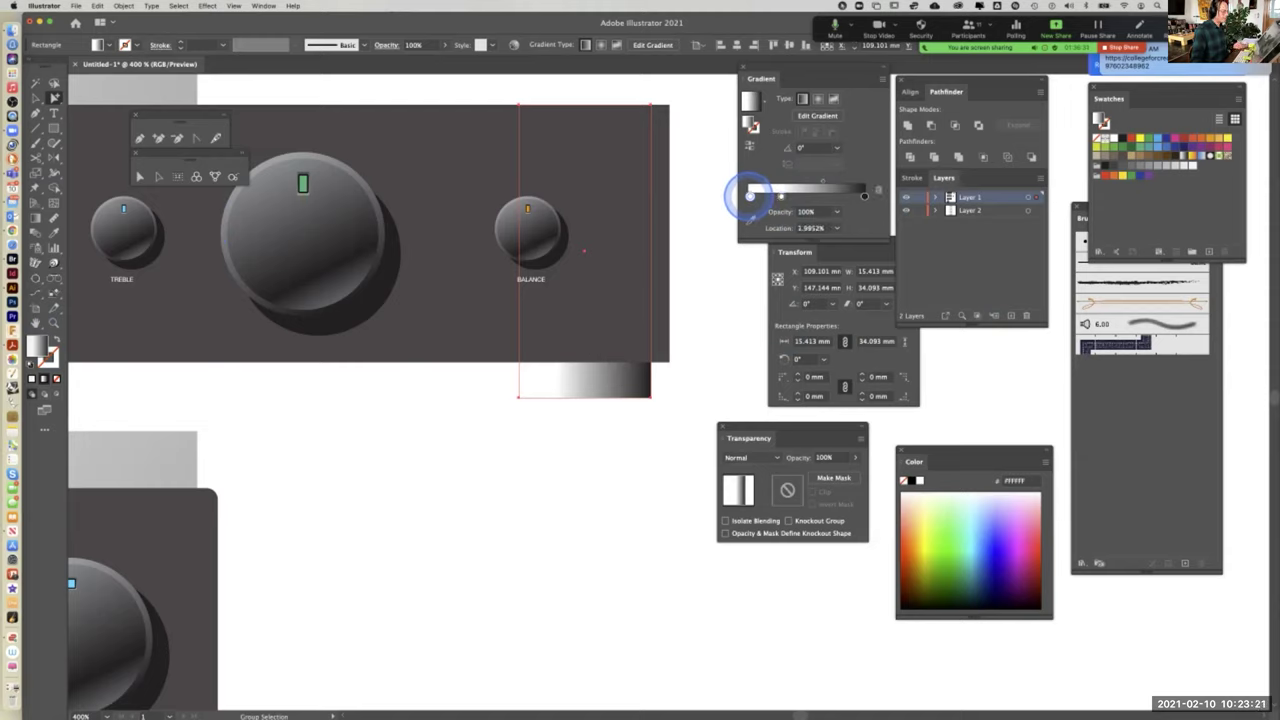
Set the foot gradient's left stop to black and move the dark stop inward from the right end
double_click(750, 196)
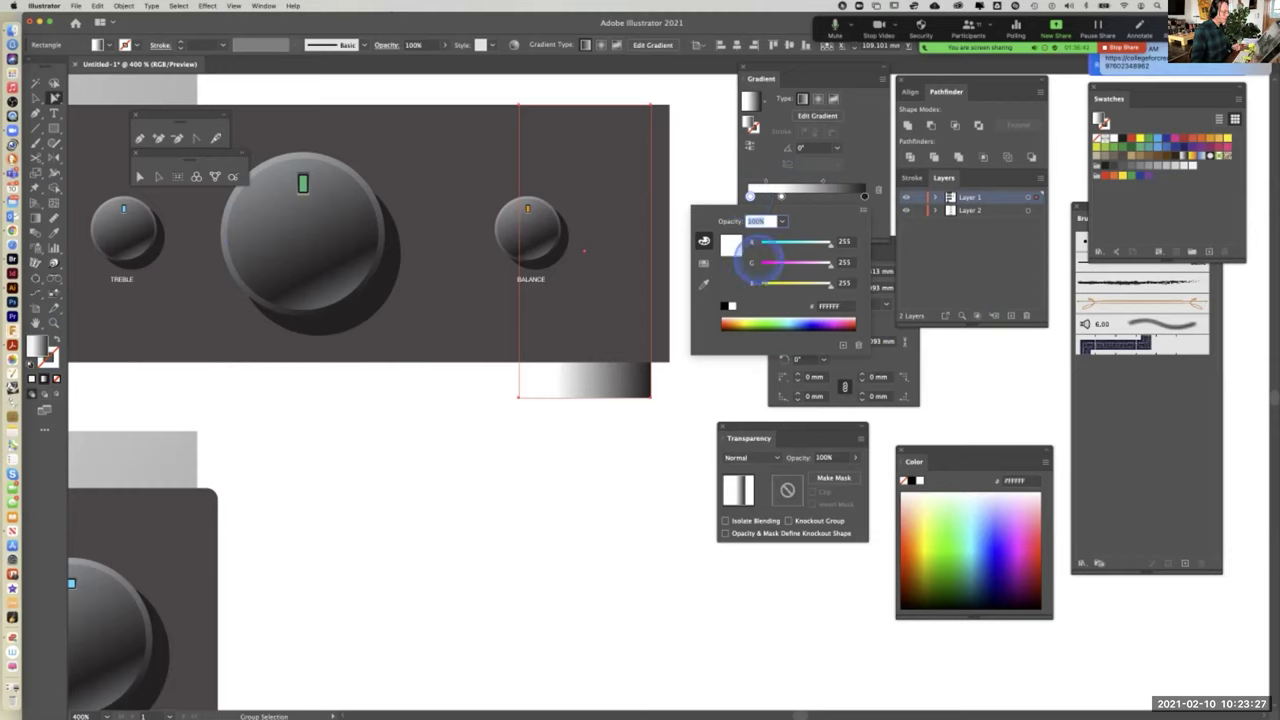
left_click(725, 306)
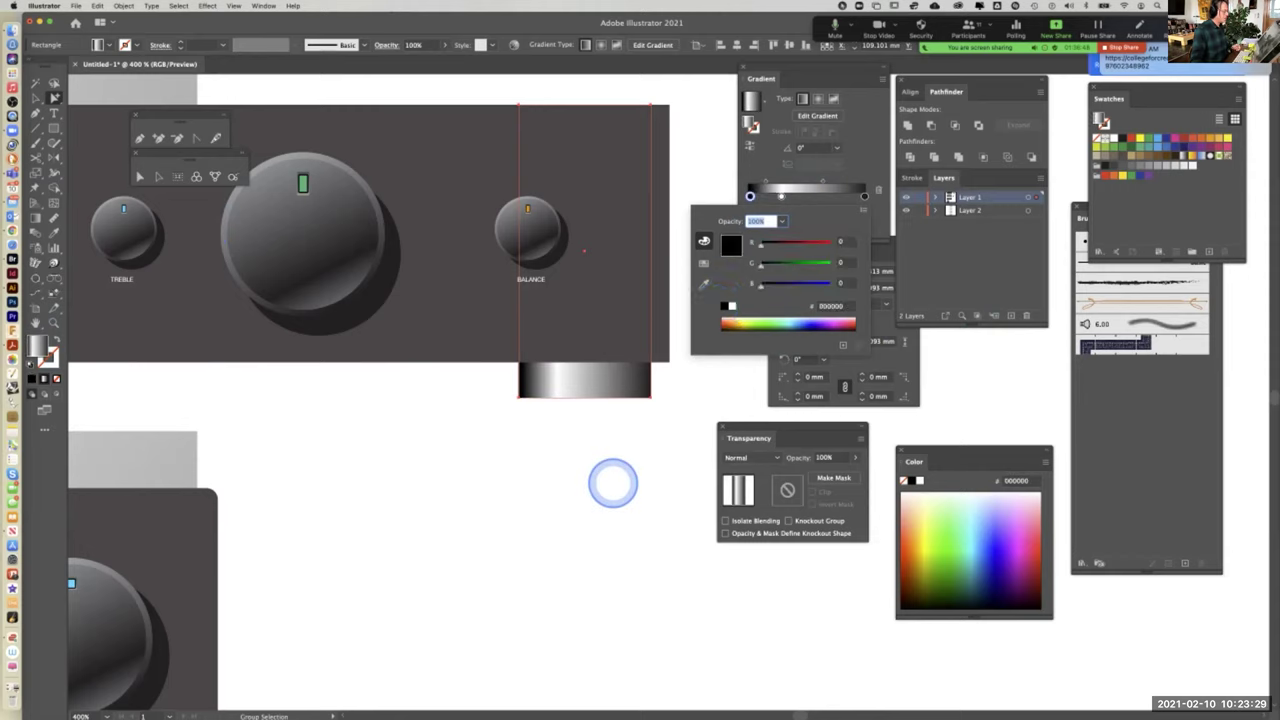
left_click(616, 470)
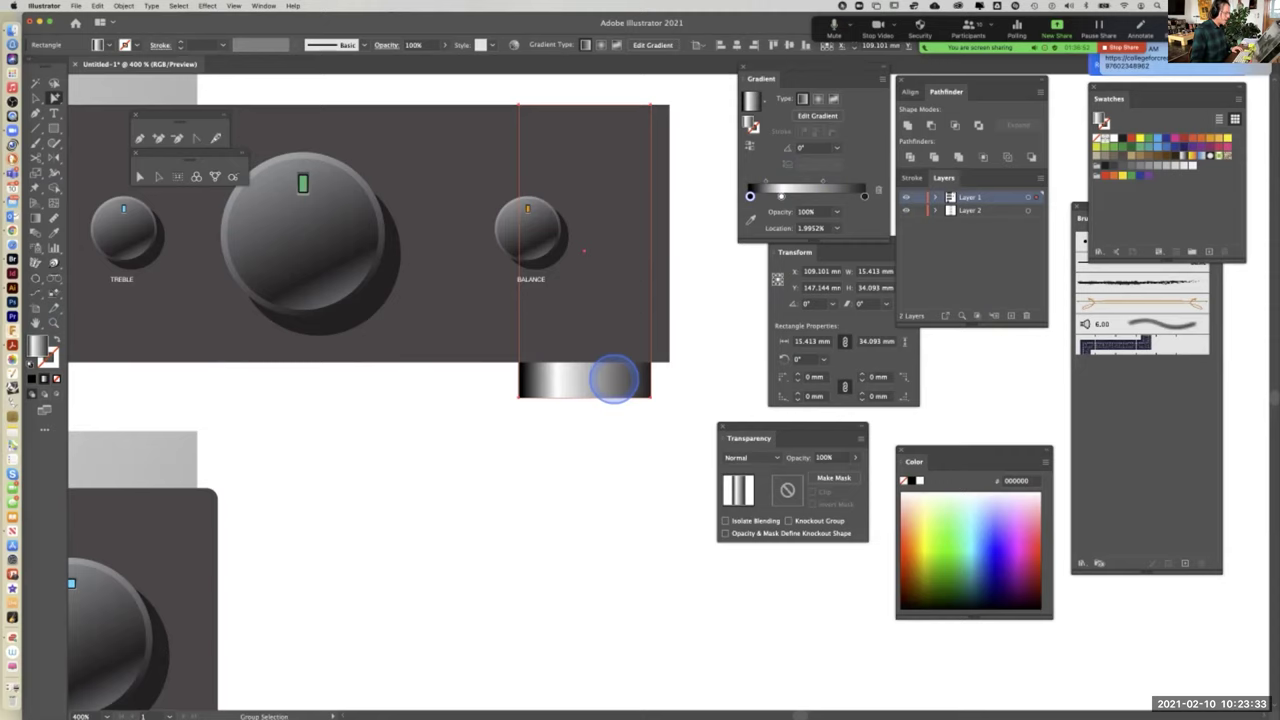
left_click_drag(864, 194, 845, 196)
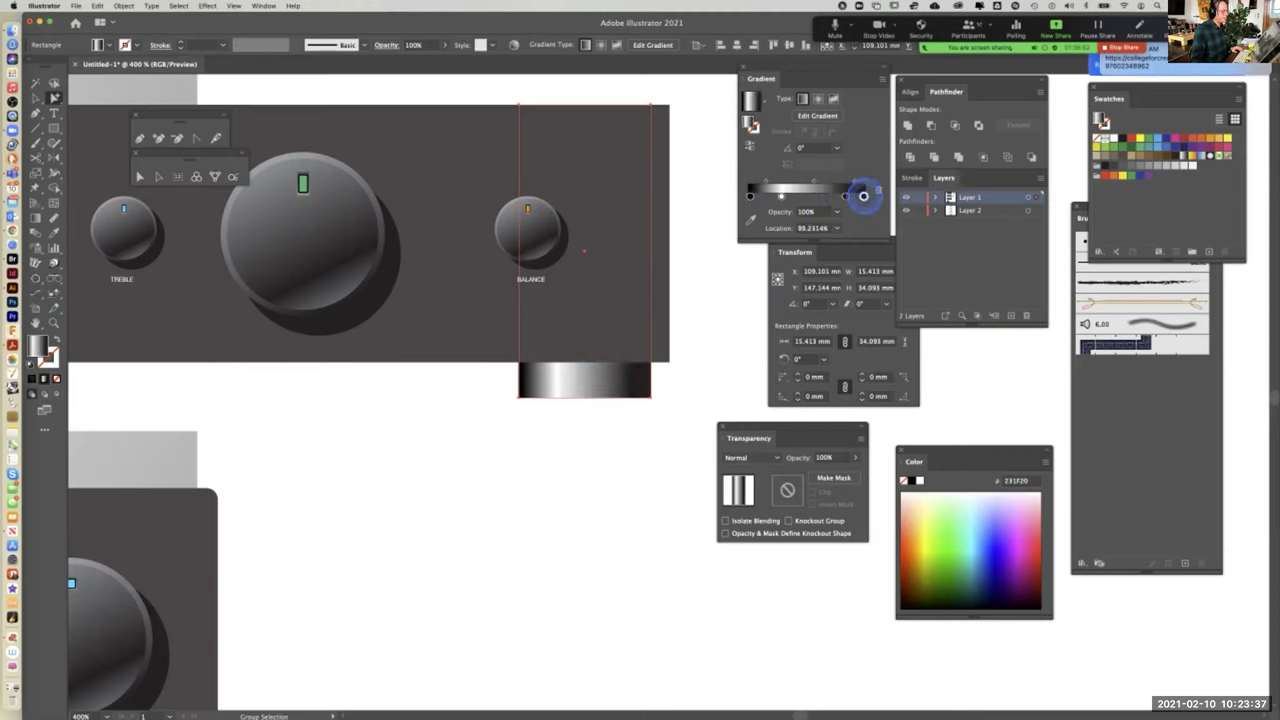
Make the gradient's right end stop white, then test-move the foot, undo it, and reselect it
double_click(863, 195)
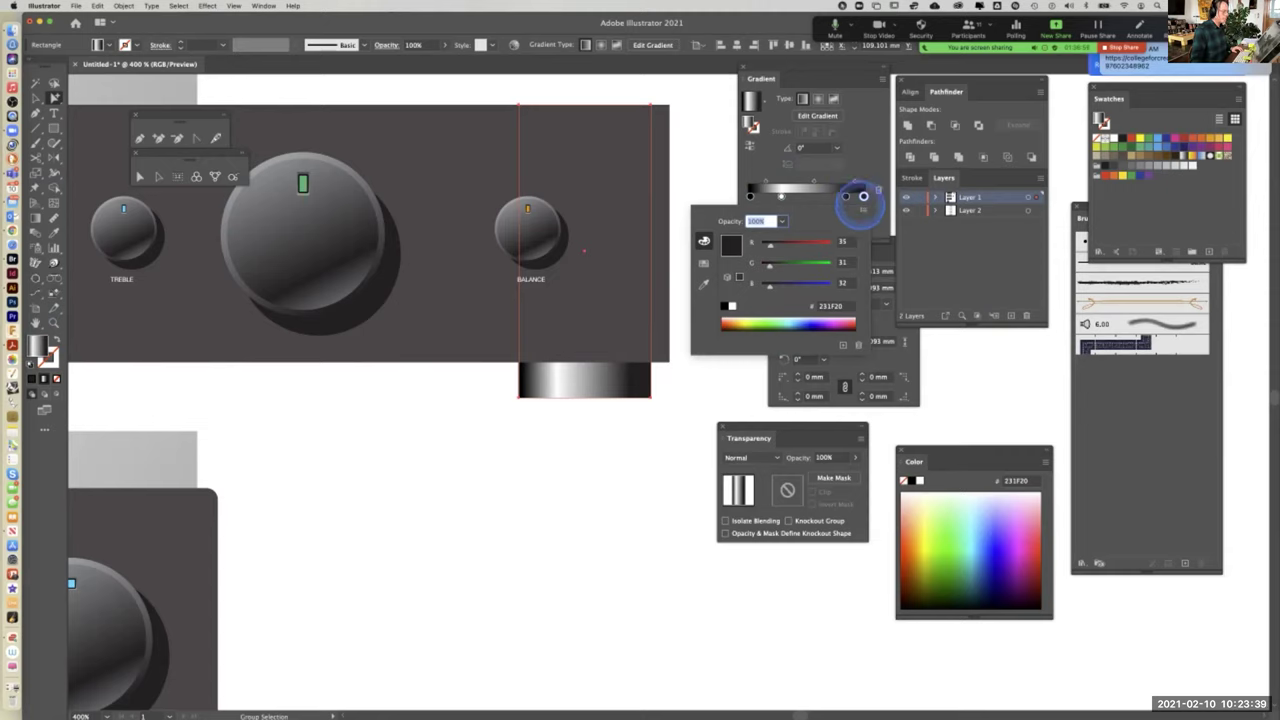
left_click(732, 305)
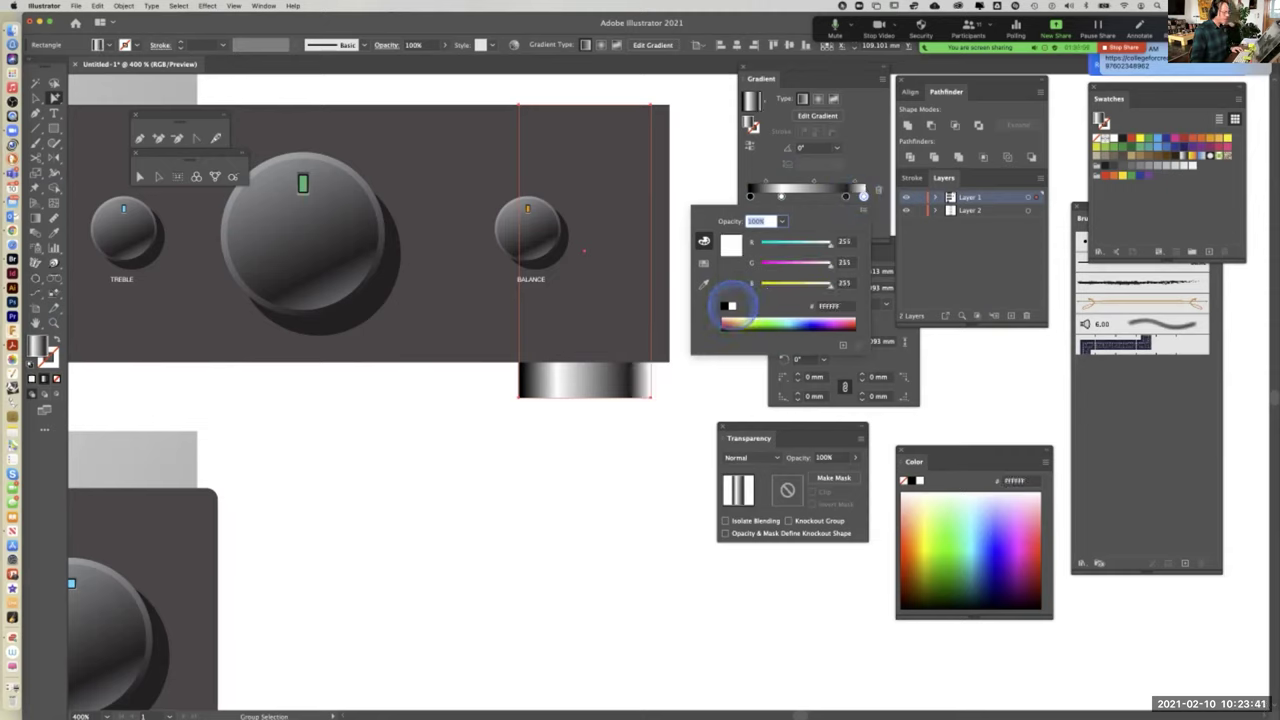
left_click(646, 463)
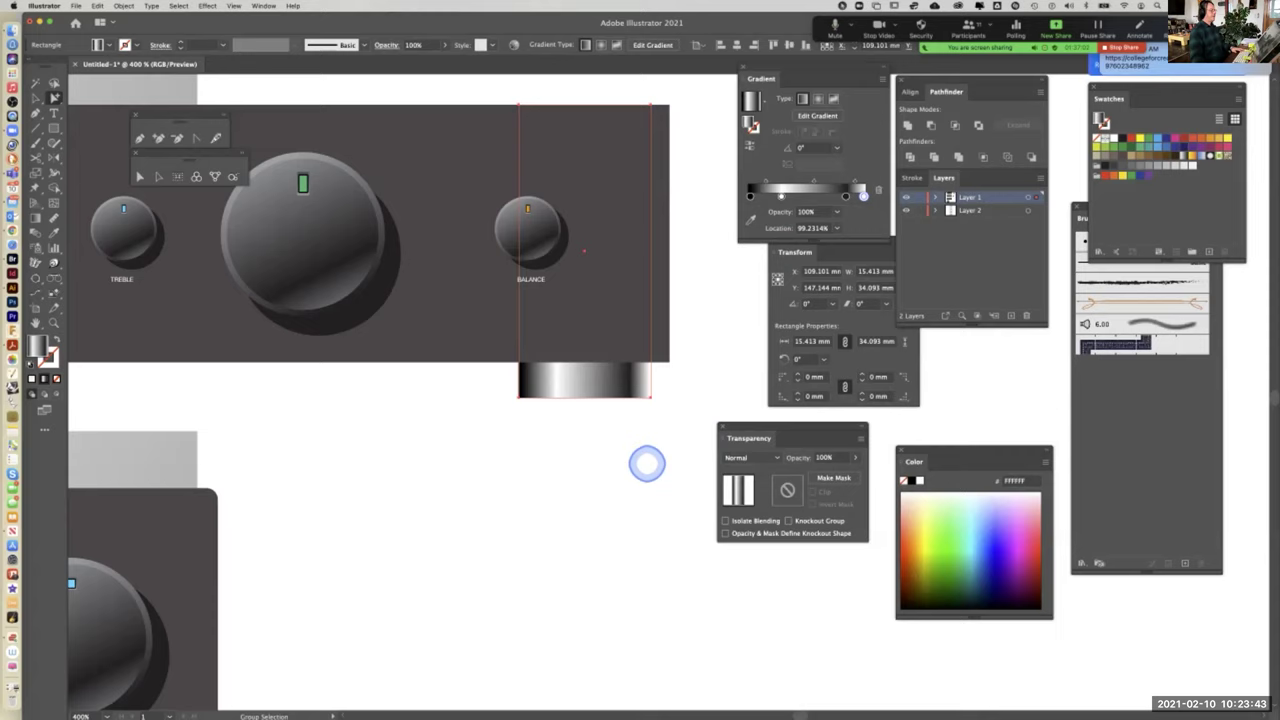
left_click(646, 462)
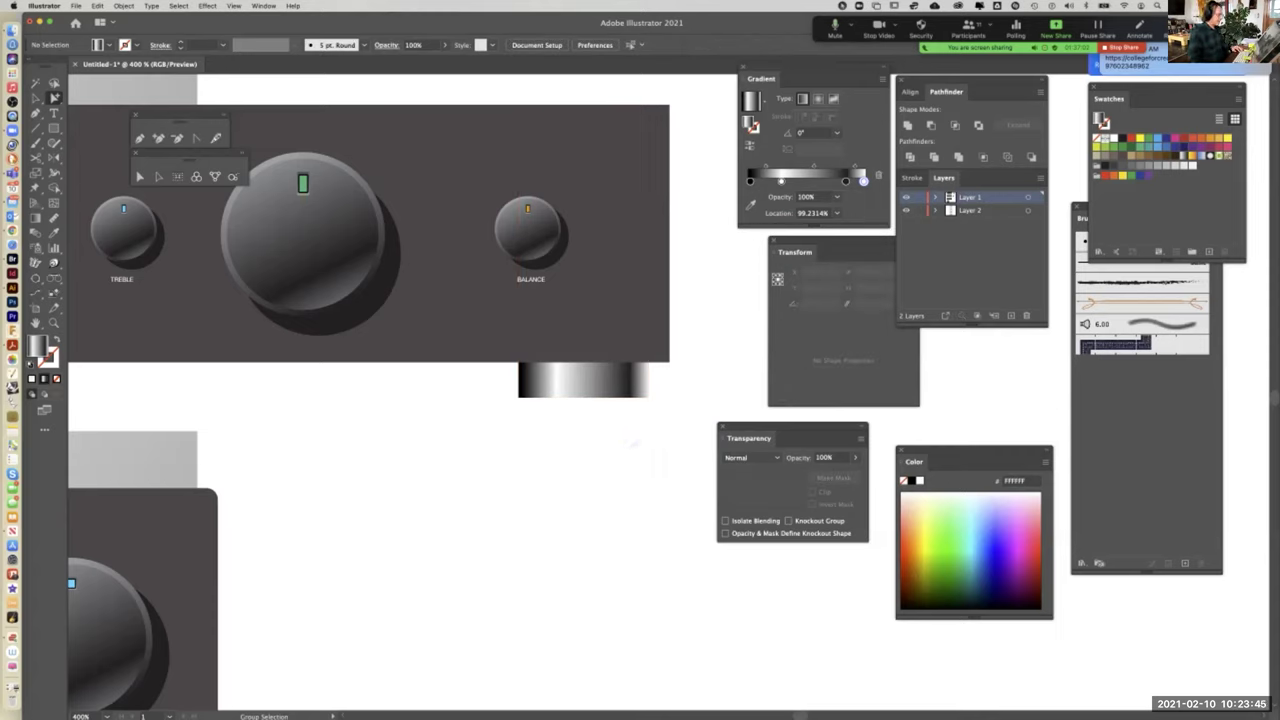
left_click_drag(578, 380, 563, 569)
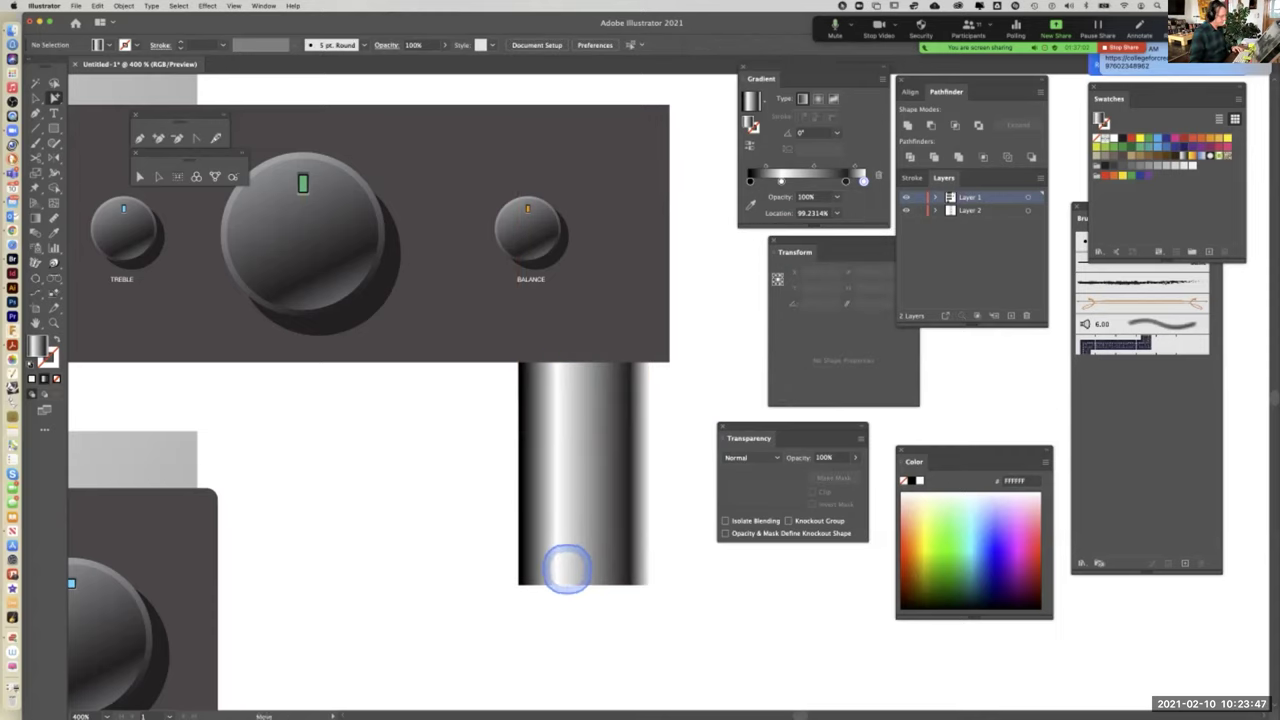
key("super+z")
left_click(568, 562)
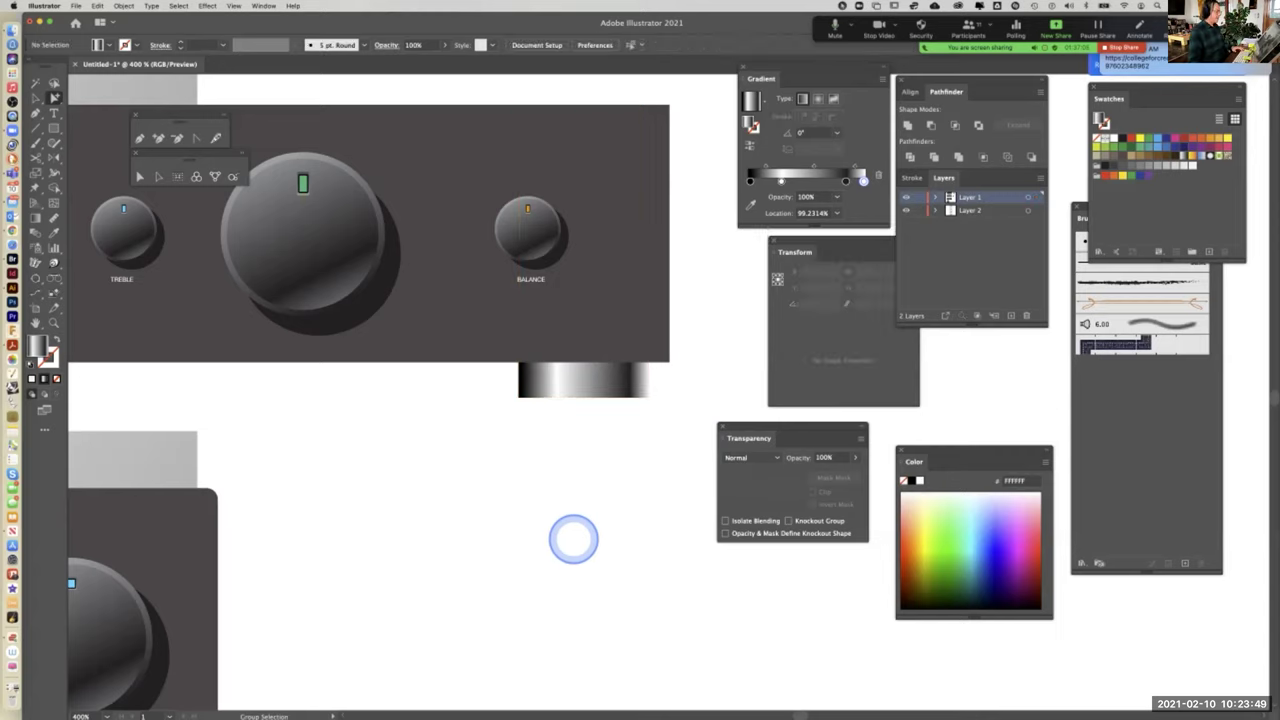
left_click(577, 385)
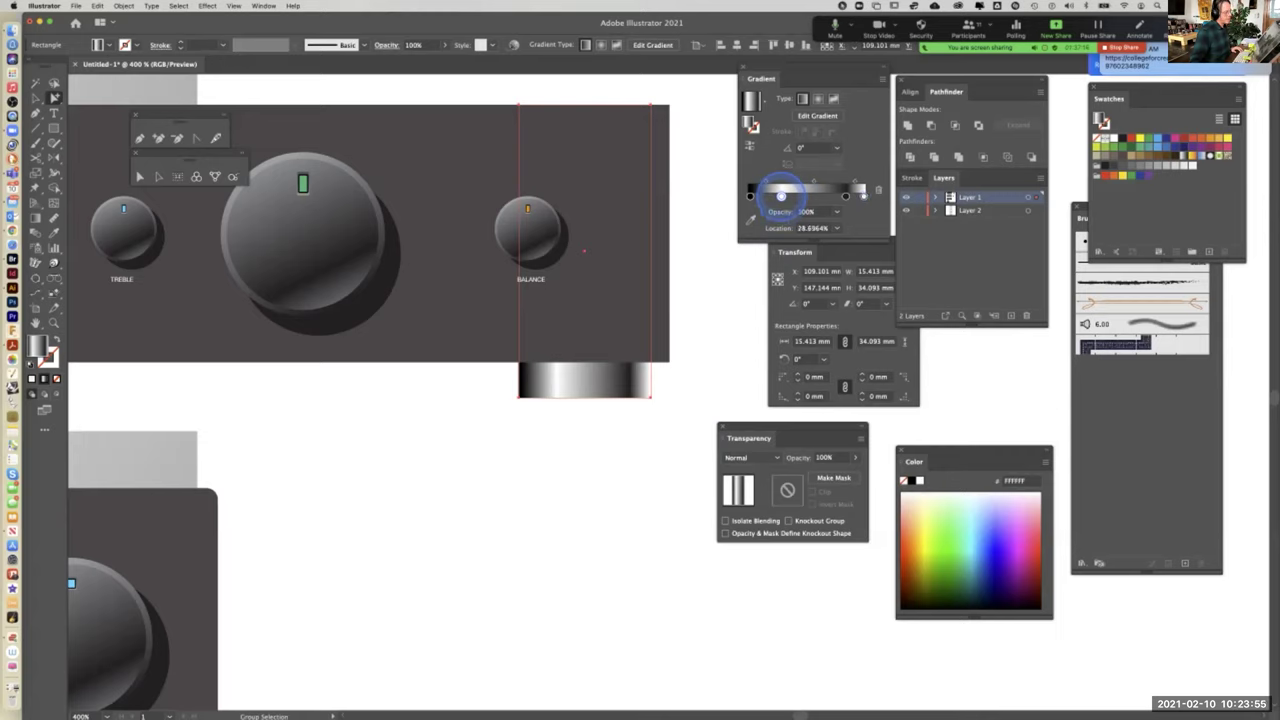
Switch a bright gradient stop to Grayscale and darken it to a light grey
double_click(781, 196)
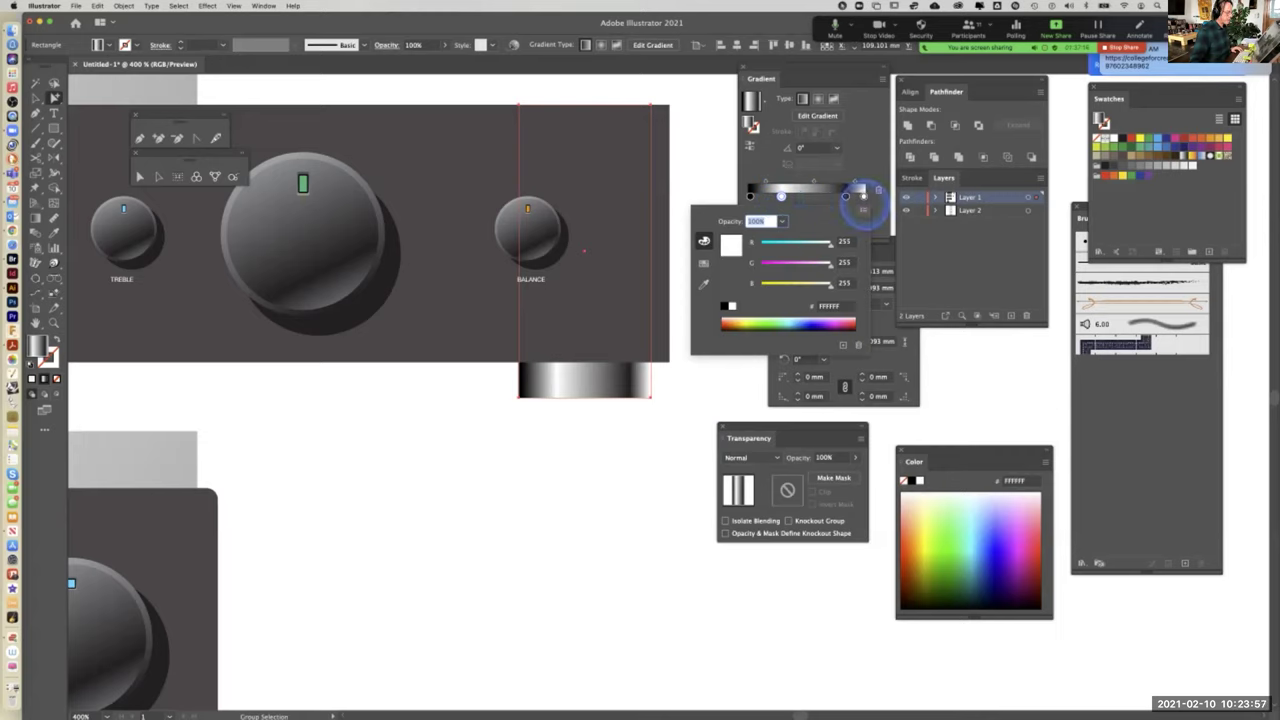
left_click(862, 209)
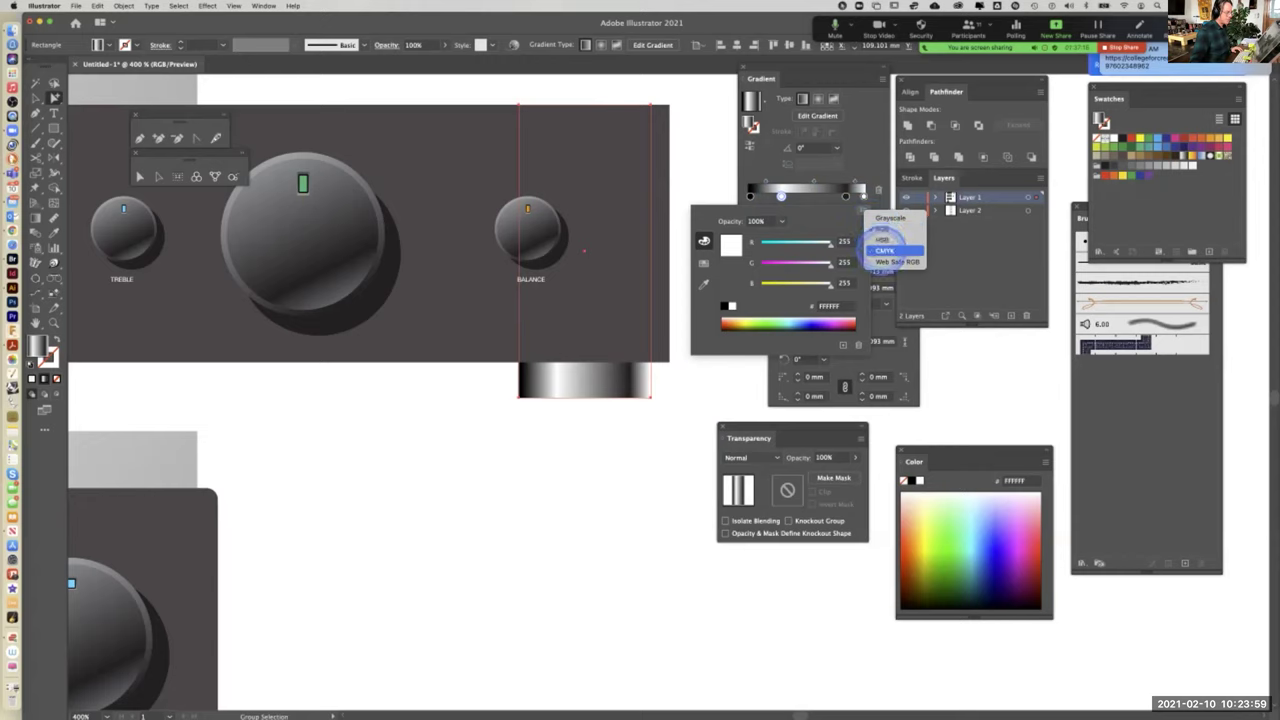
left_click(889, 218)
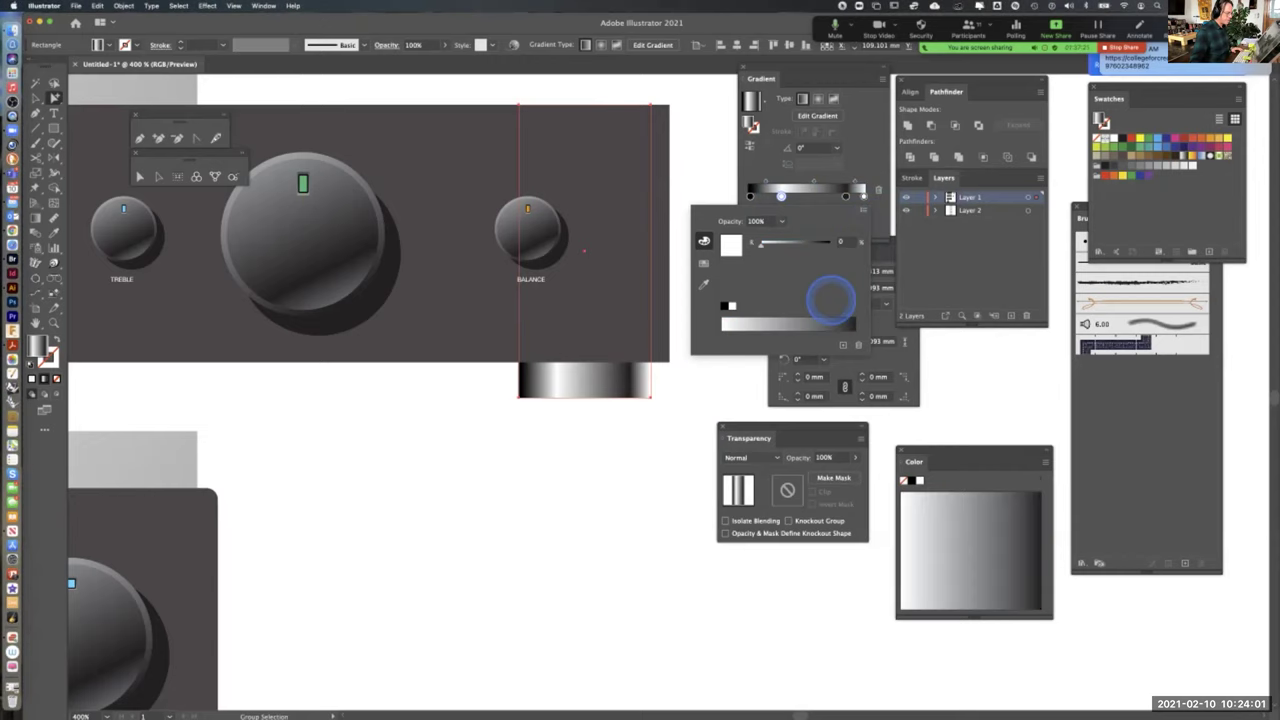
left_click_drag(760, 245, 788, 249)
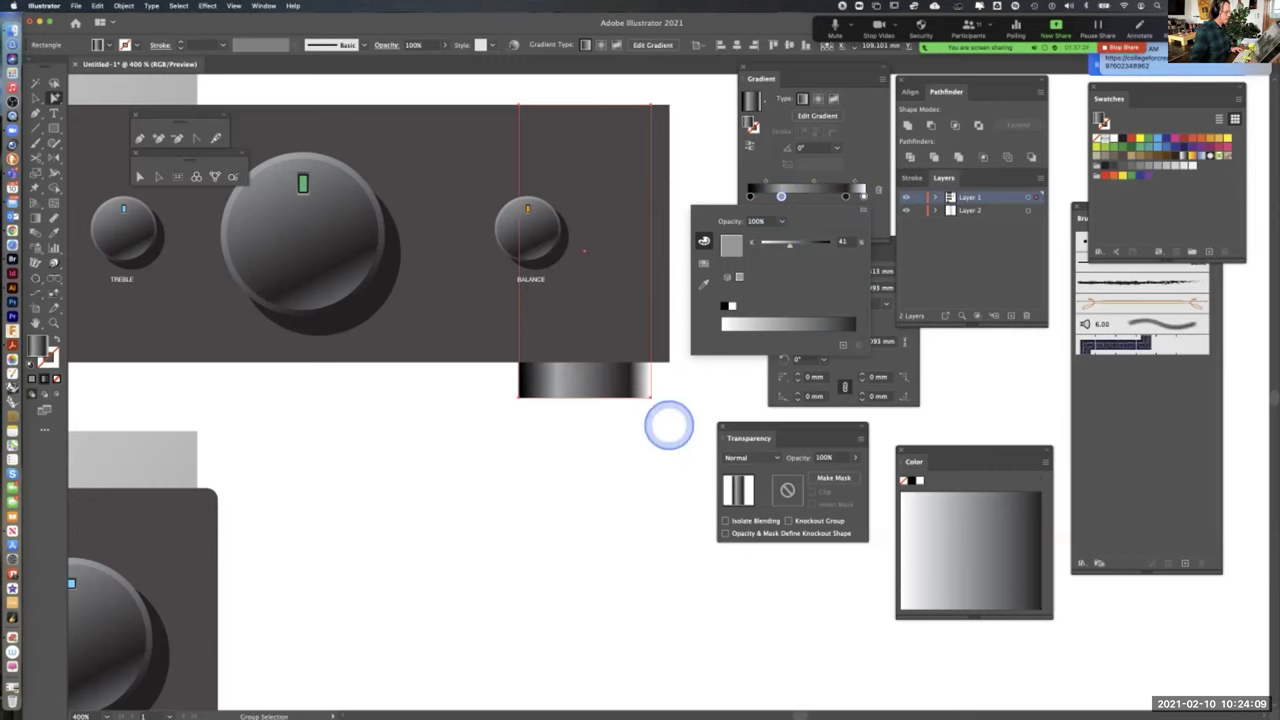
left_click(669, 426)
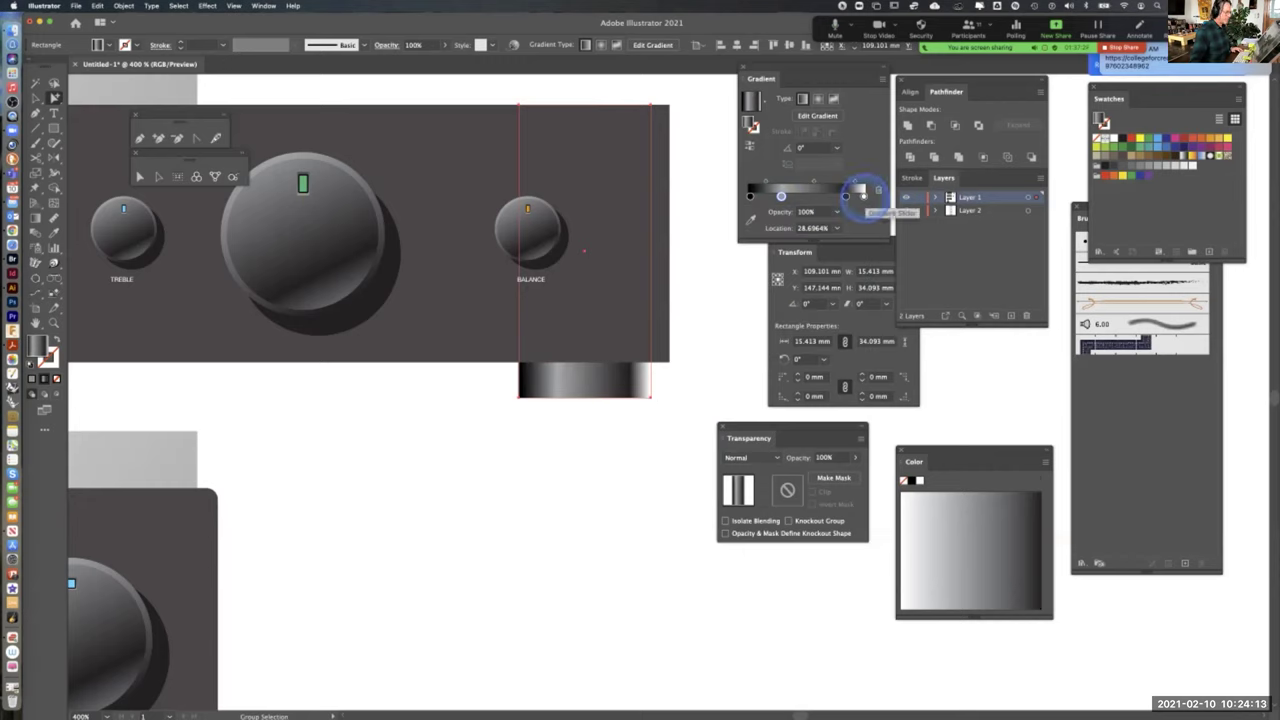
Darken the right end stop to 71% grey, then deselect the foot and pan slightly
double_click(862, 195)
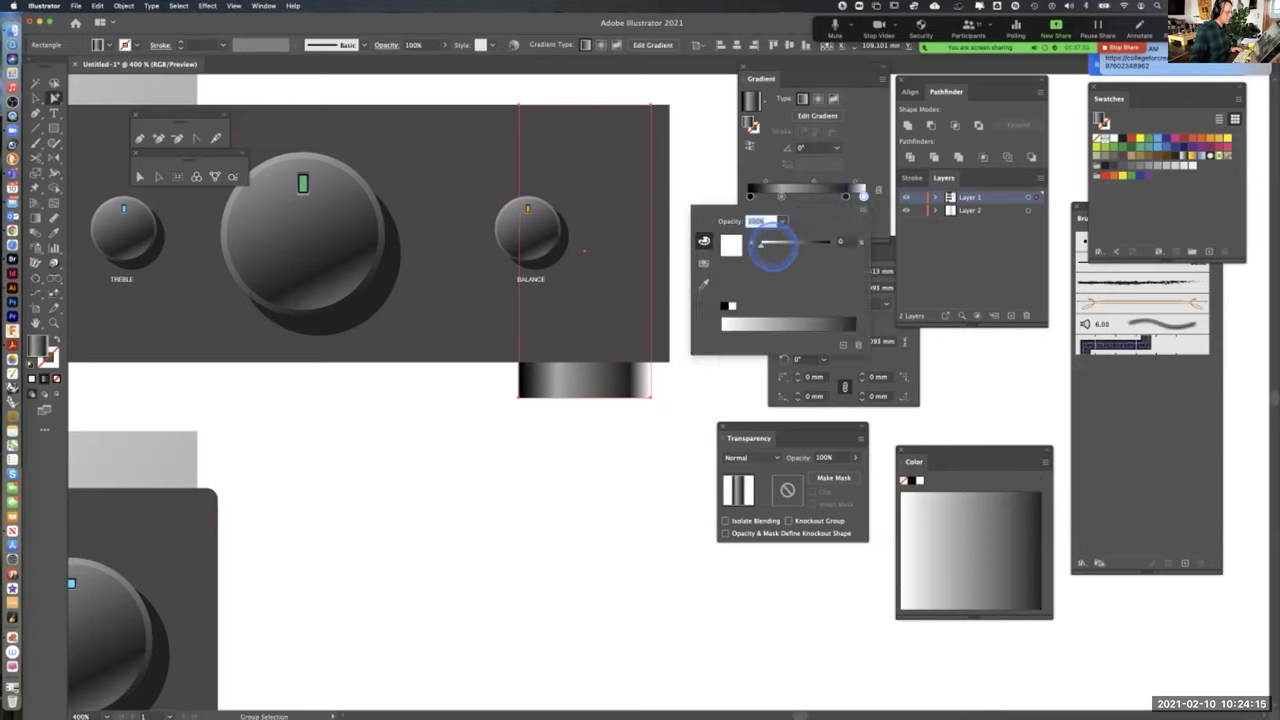
left_click_drag(762, 245, 812, 249)
left_click(560, 459)
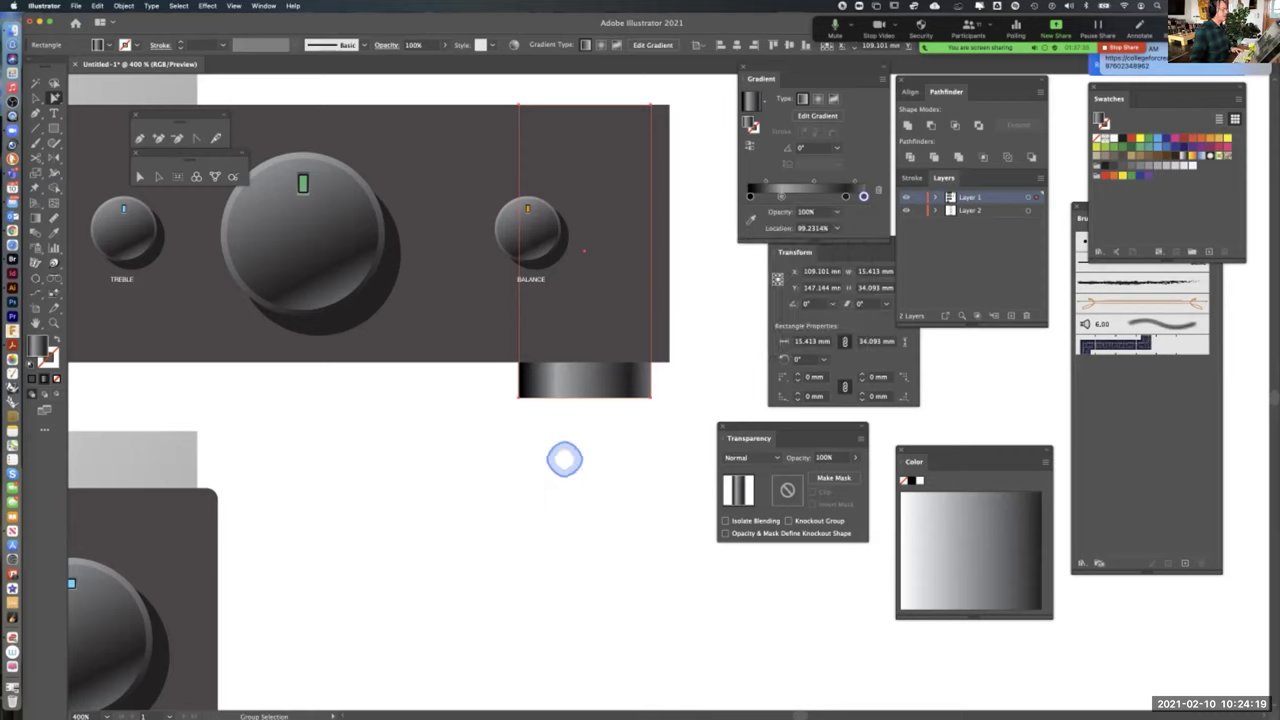
left_click(525, 529)
mouse_move(525, 529)
left_mouse_down()
mouse_move(514, 463)
mouse_move(576, 526)
mouse_move(543, 540)
left_mouse_up()
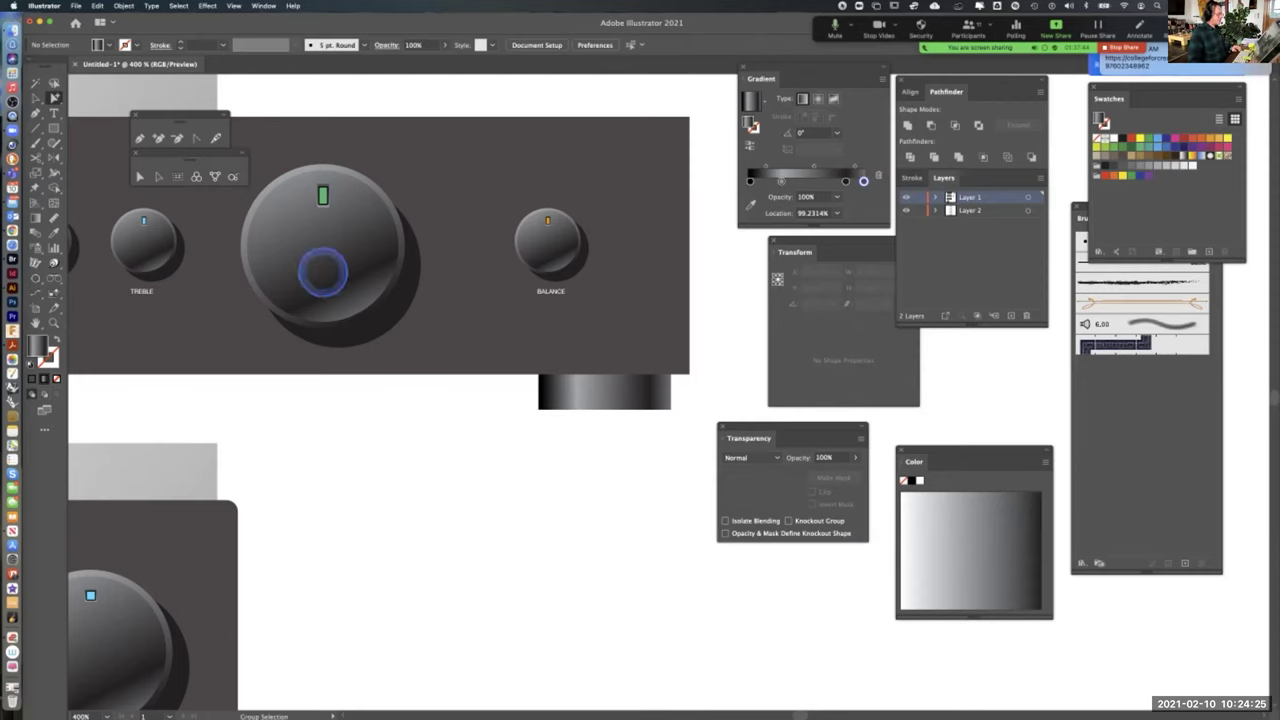
Draw a closed Pen path with a curved lower edge over the top of the gradient foot
left_click(35, 113)
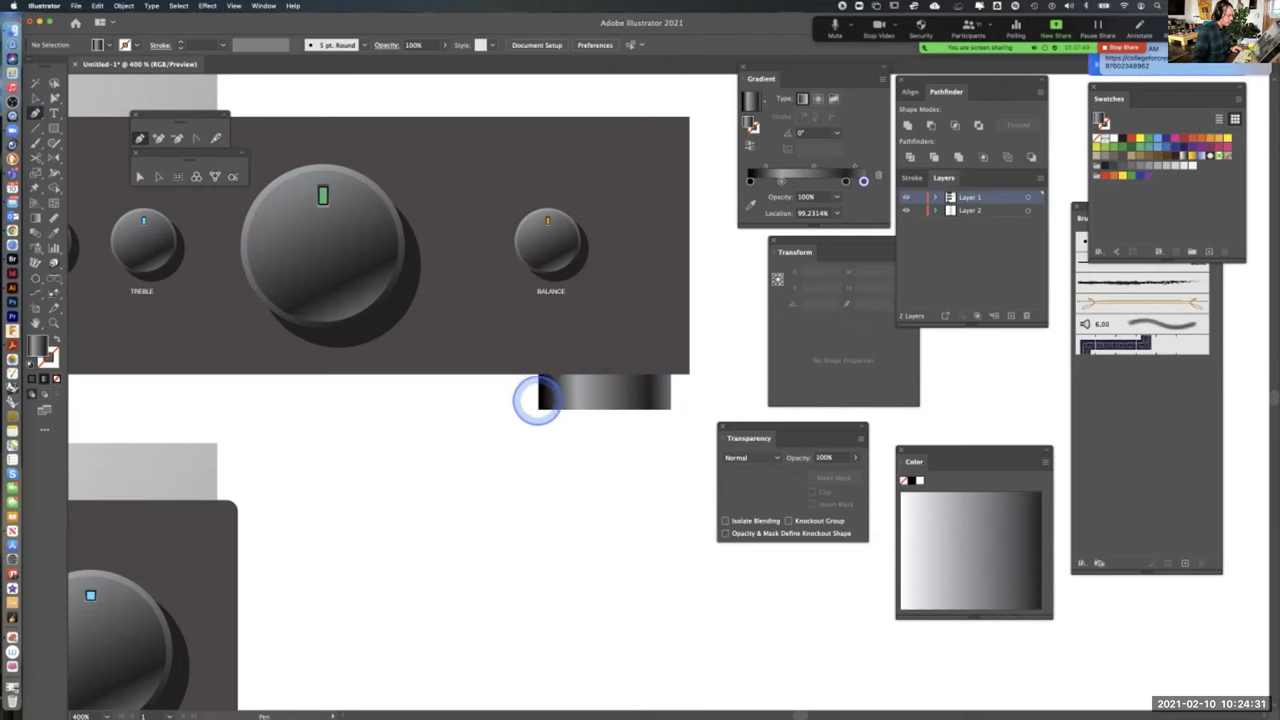
left_click(538, 402)
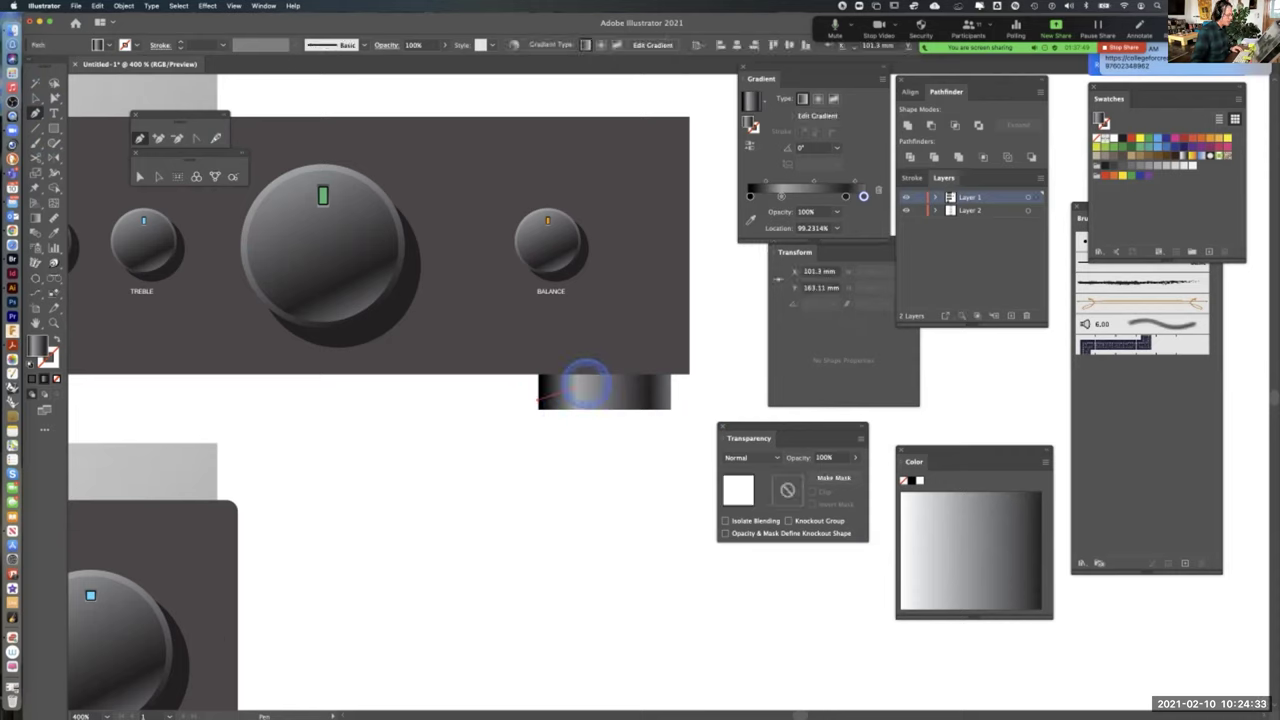
left_click_drag(603, 381, 669, 395)
left_click(669, 331)
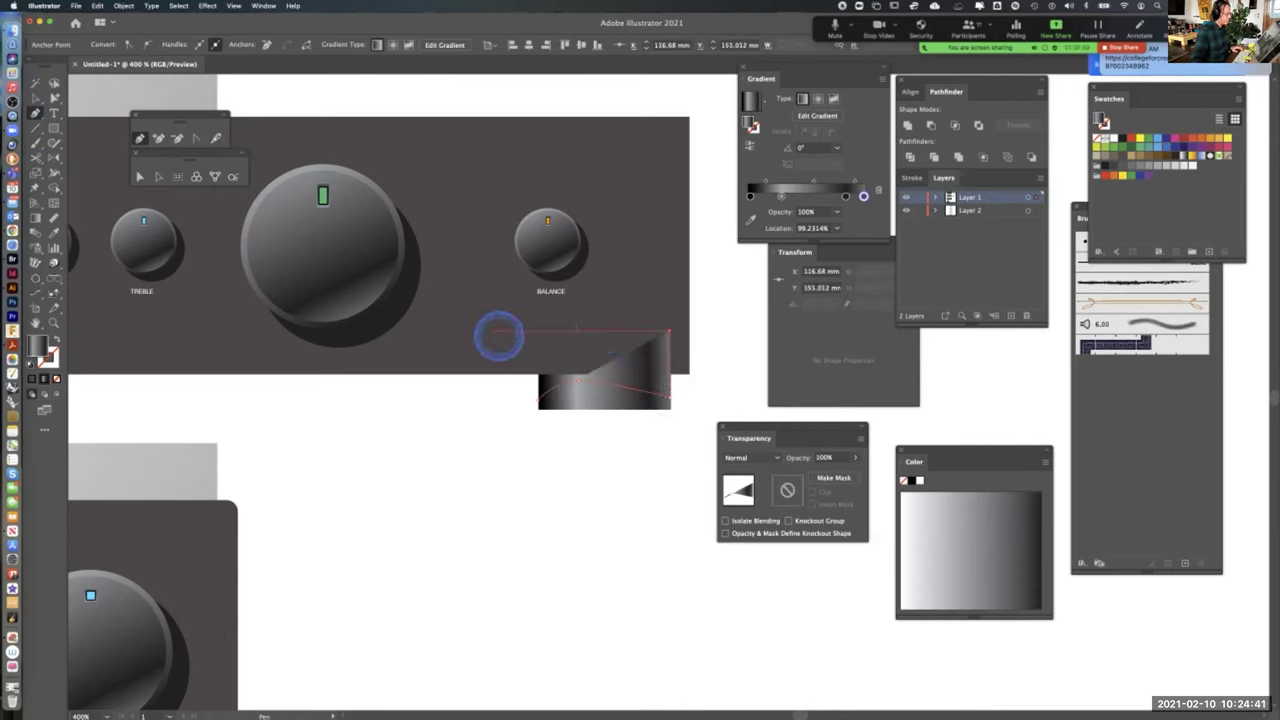
left_click(538, 331)
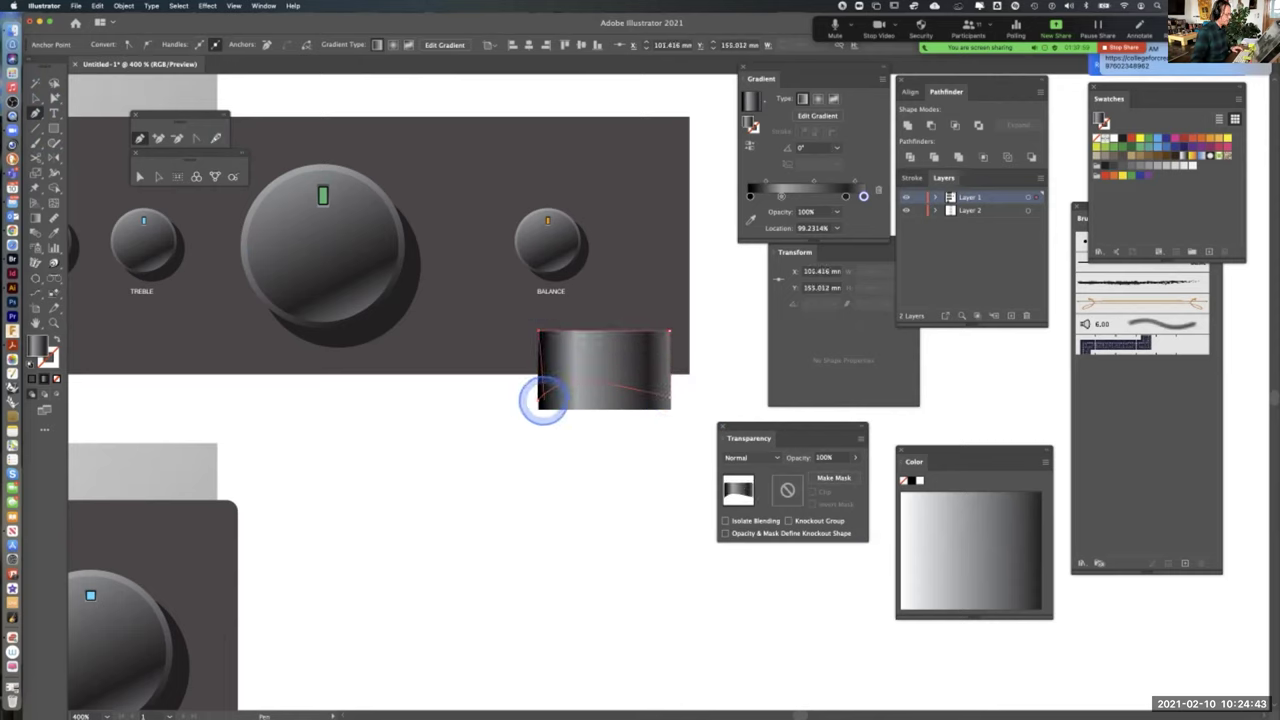
left_click(538, 406)
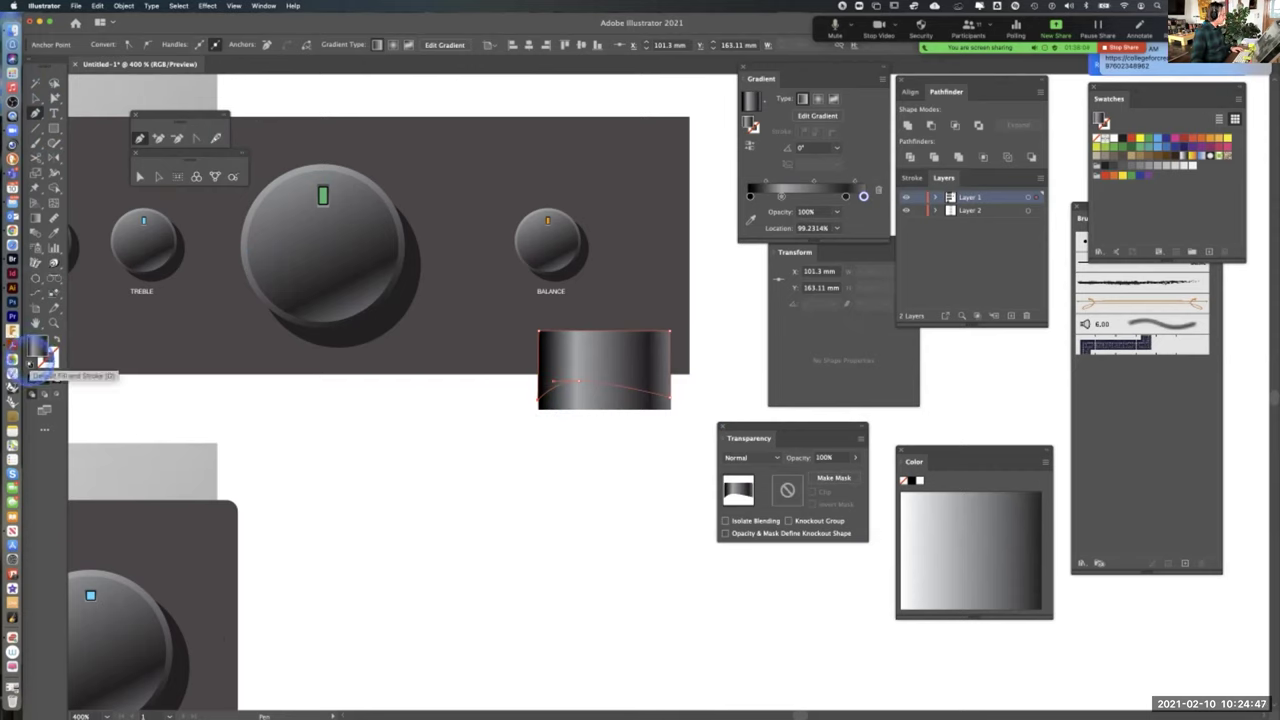
Give the new shape a dark #231F20 fill and no stroke
left_click(31, 378)
left_click(45, 360)
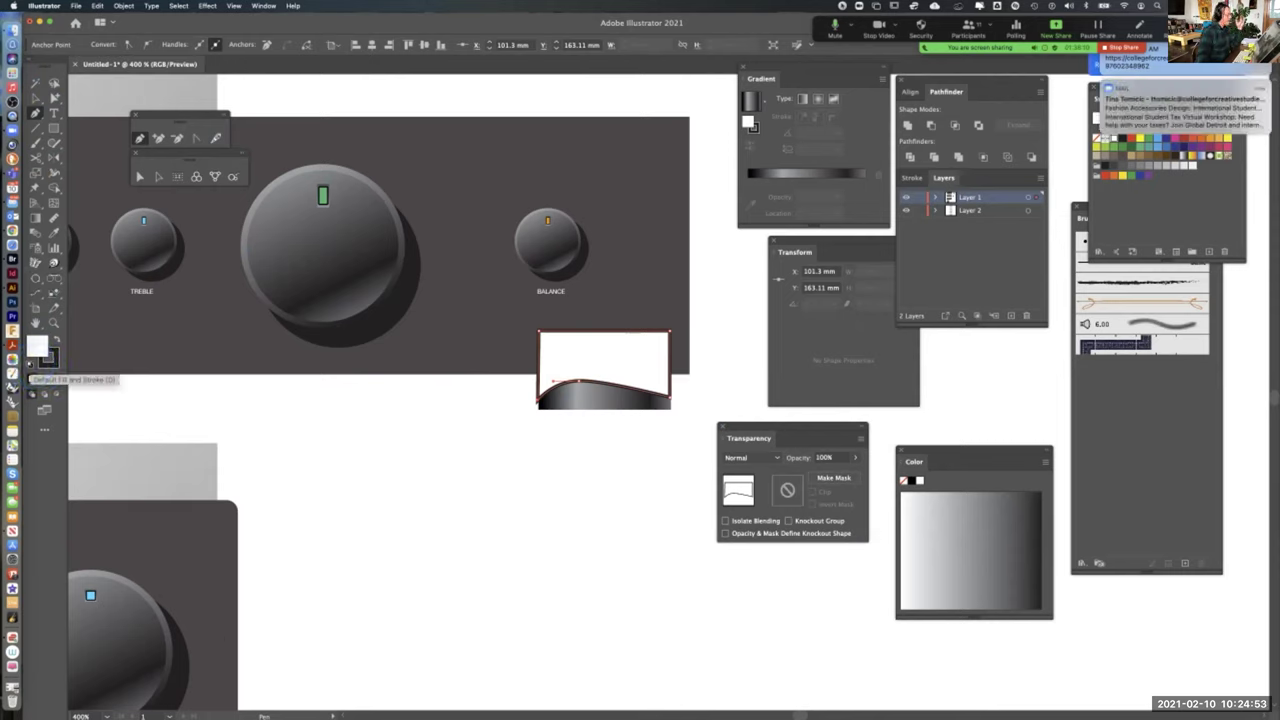
left_click(38, 348)
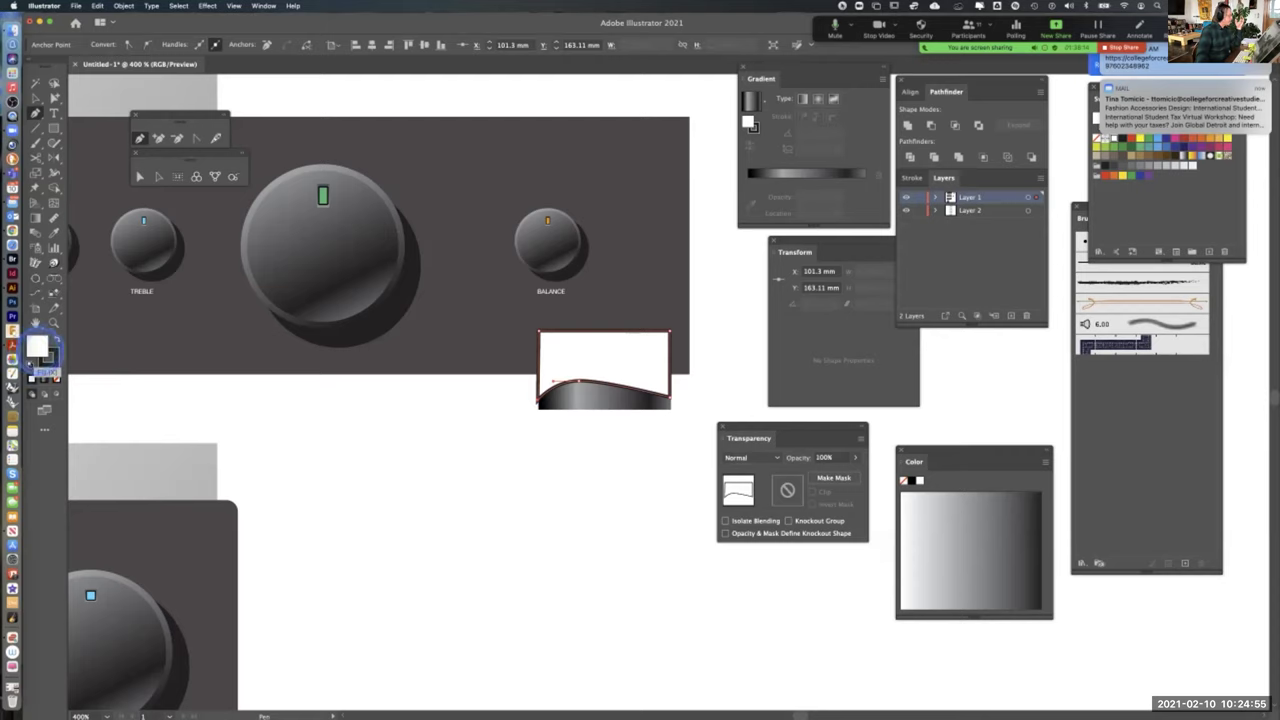
left_click(55, 338)
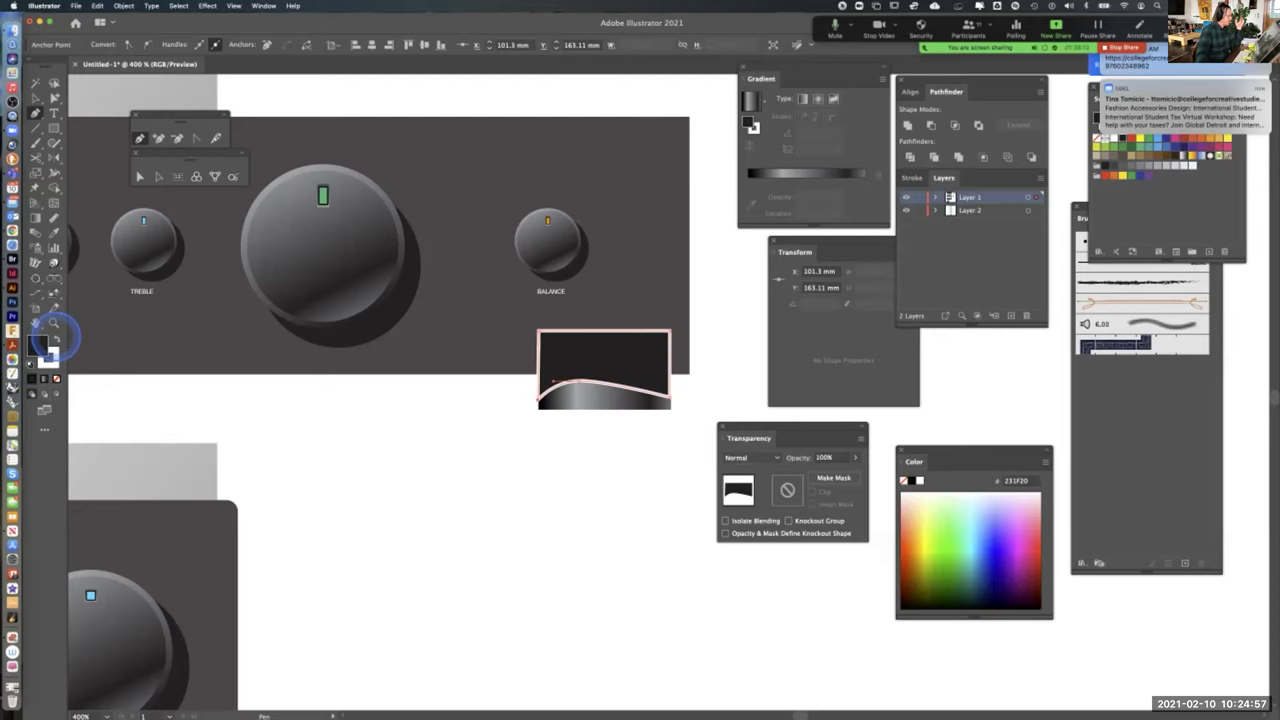
left_click(50, 360)
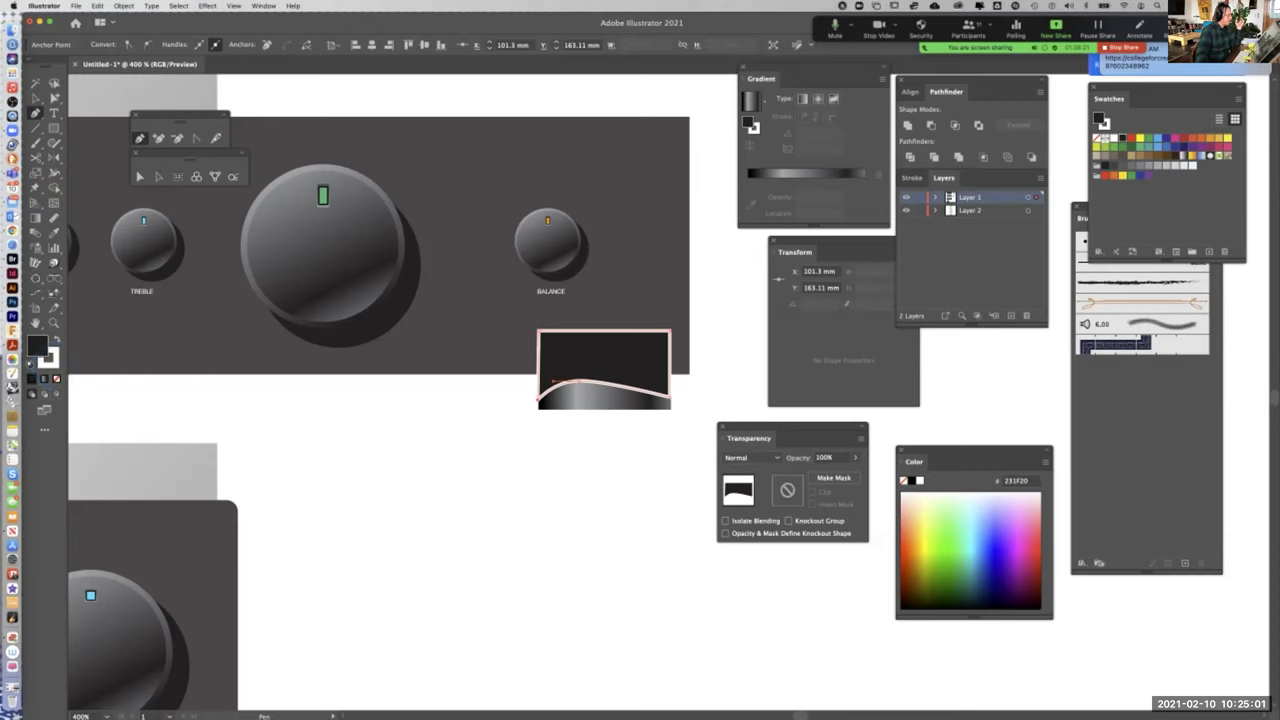
left_click(57, 382)
left_click(57, 380)
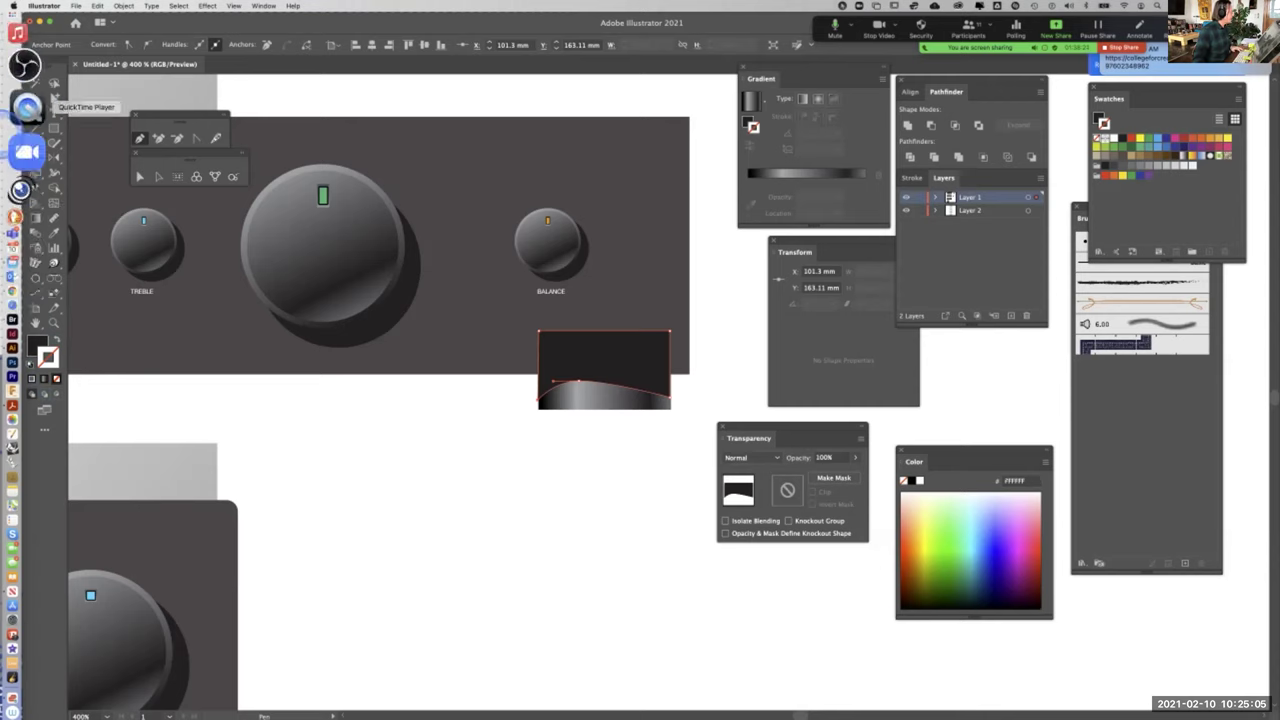
Delete the paths over the right foot, then undo and reselect the curved foot shape
left_click(55, 98)
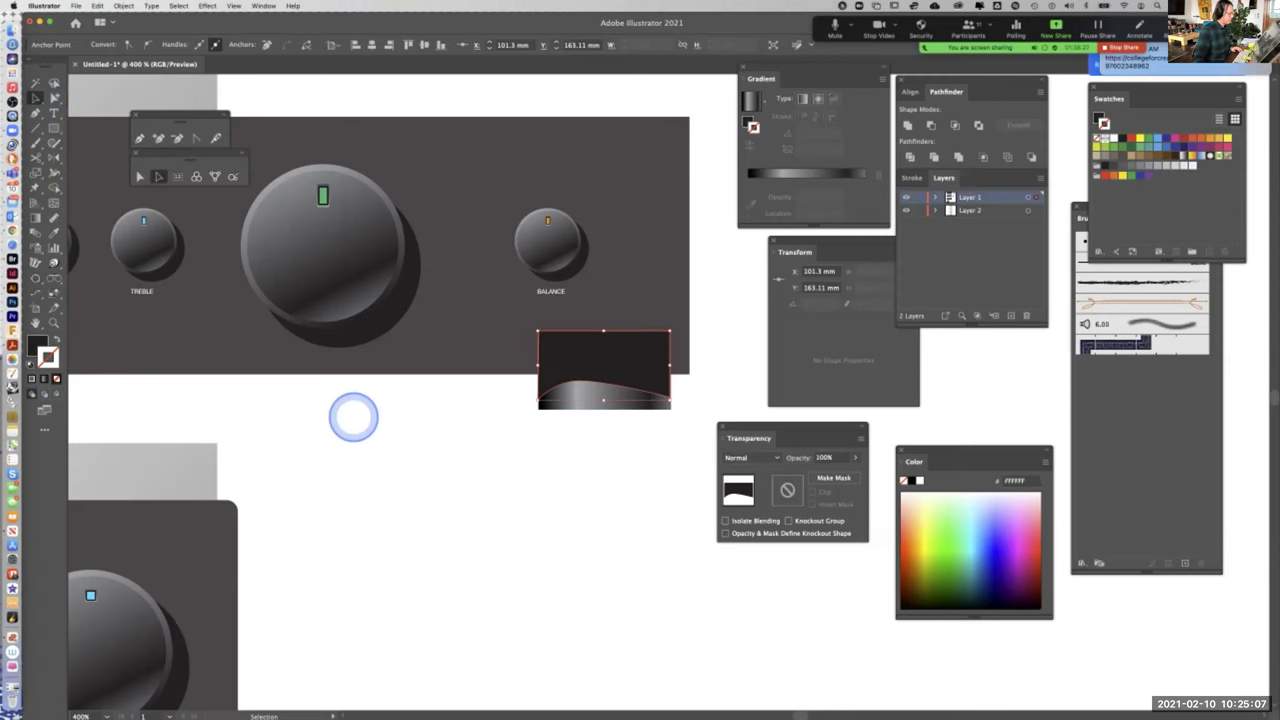
left_click(506, 526)
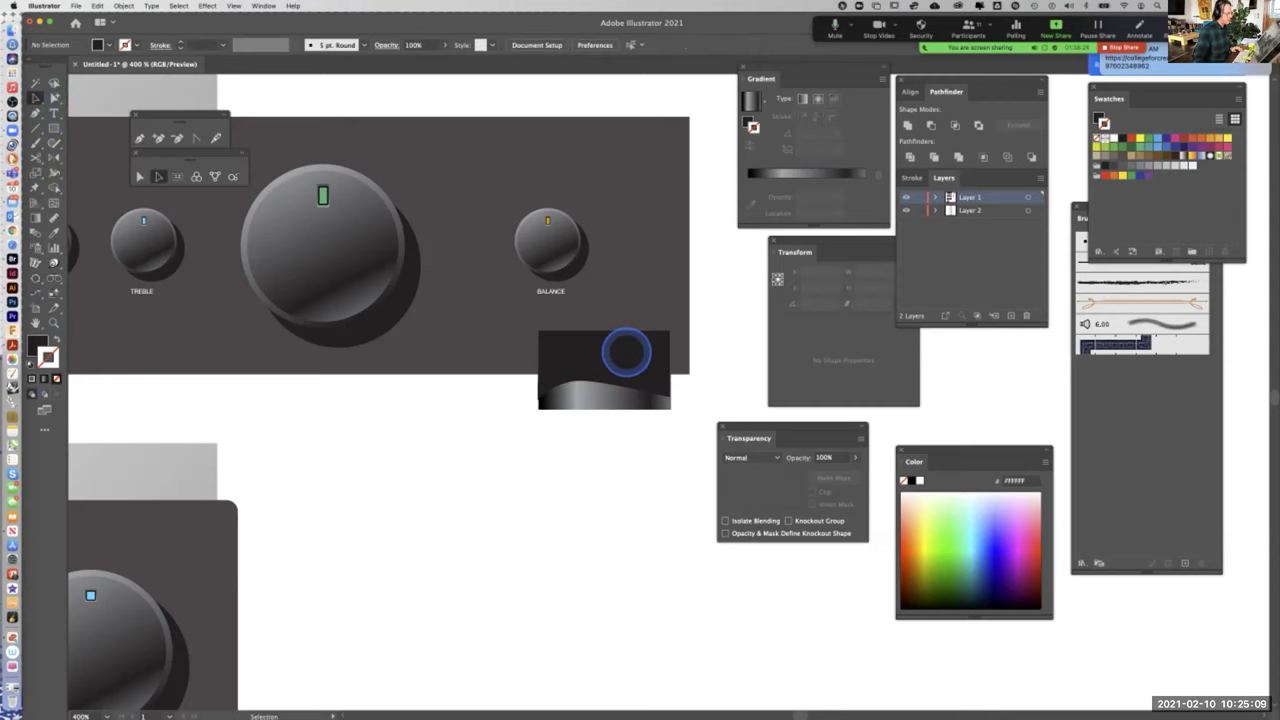
left_click(625, 351)
left_click(587, 391, "shift")
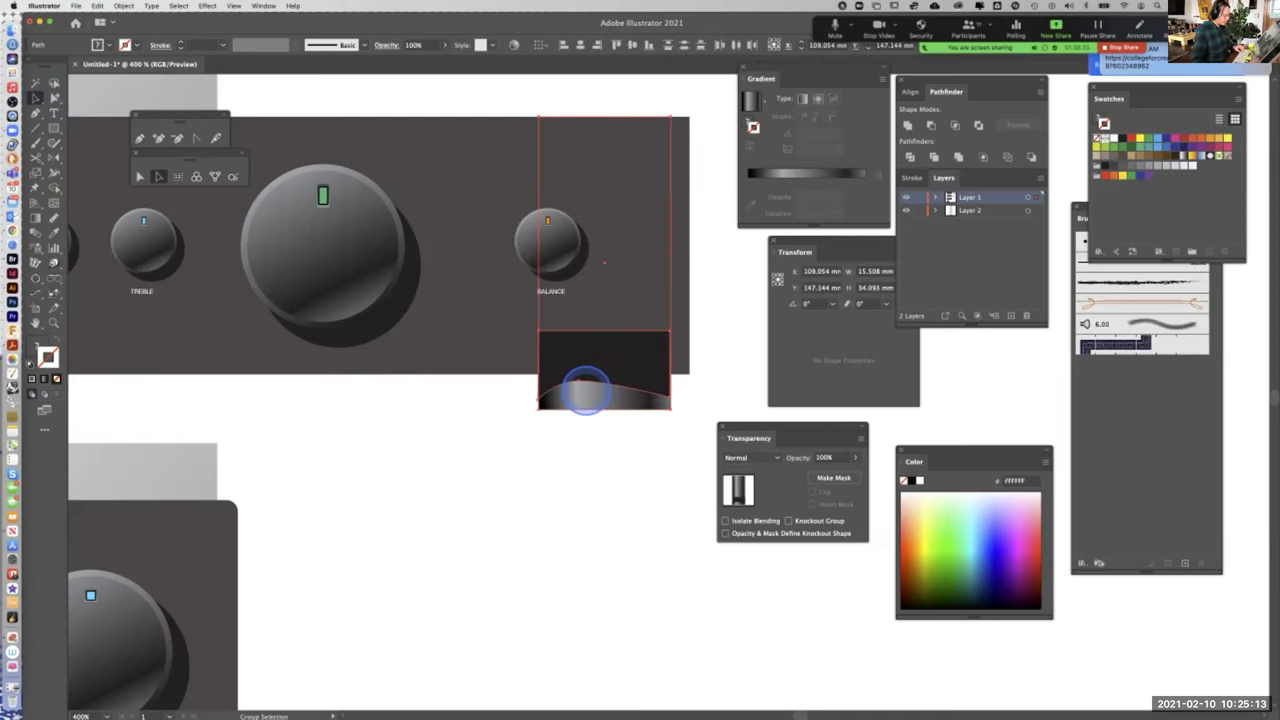
key("Delete")
left_click(612, 340)
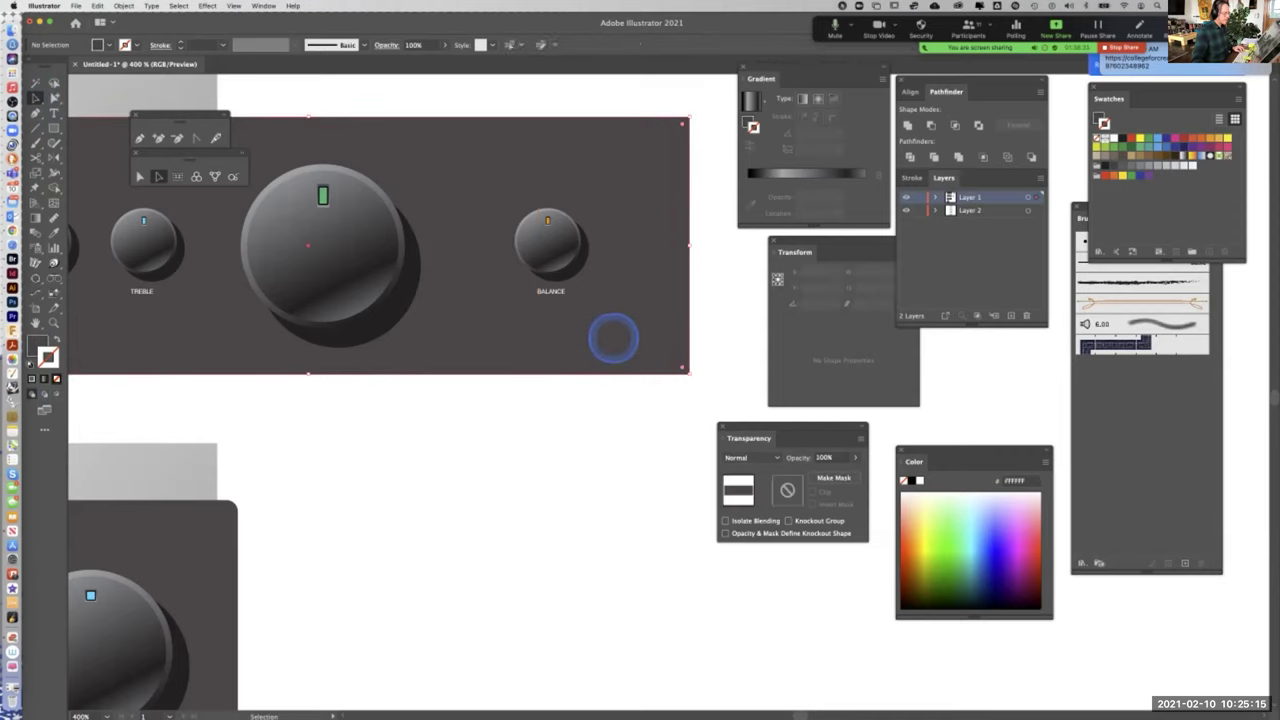
left_click(612, 336)
key("ctrl+z")
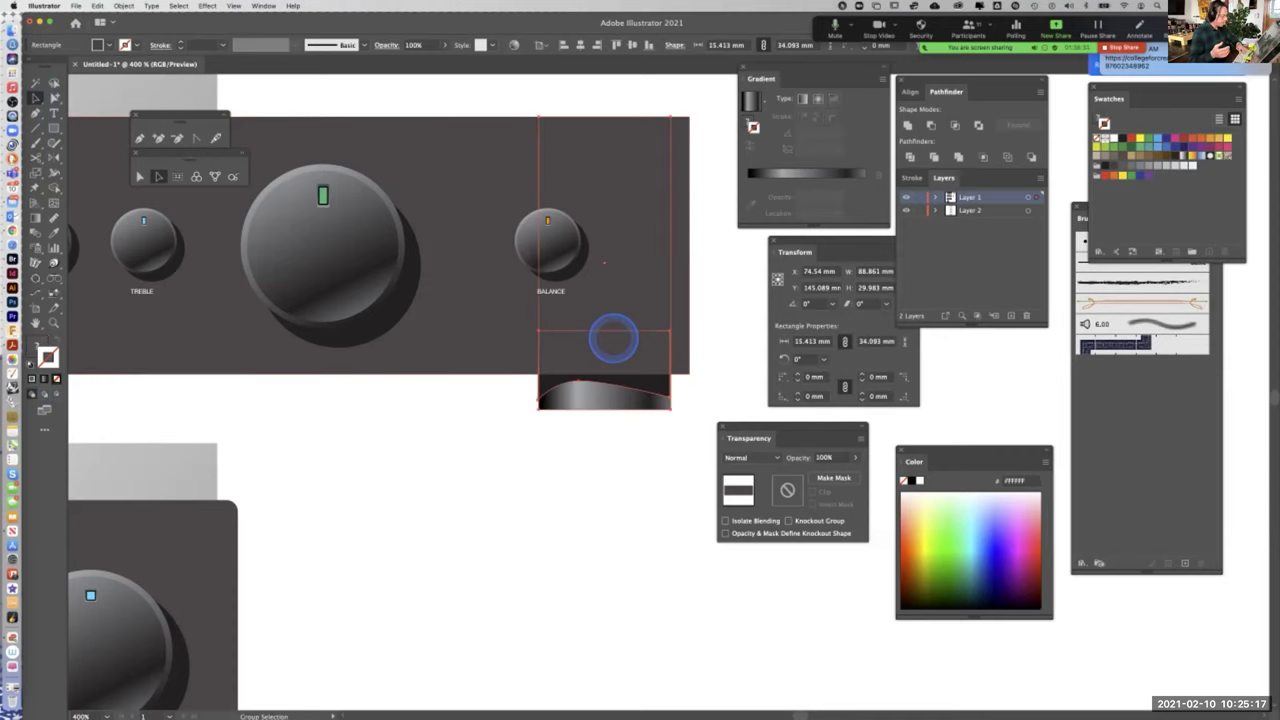
left_click(602, 547)
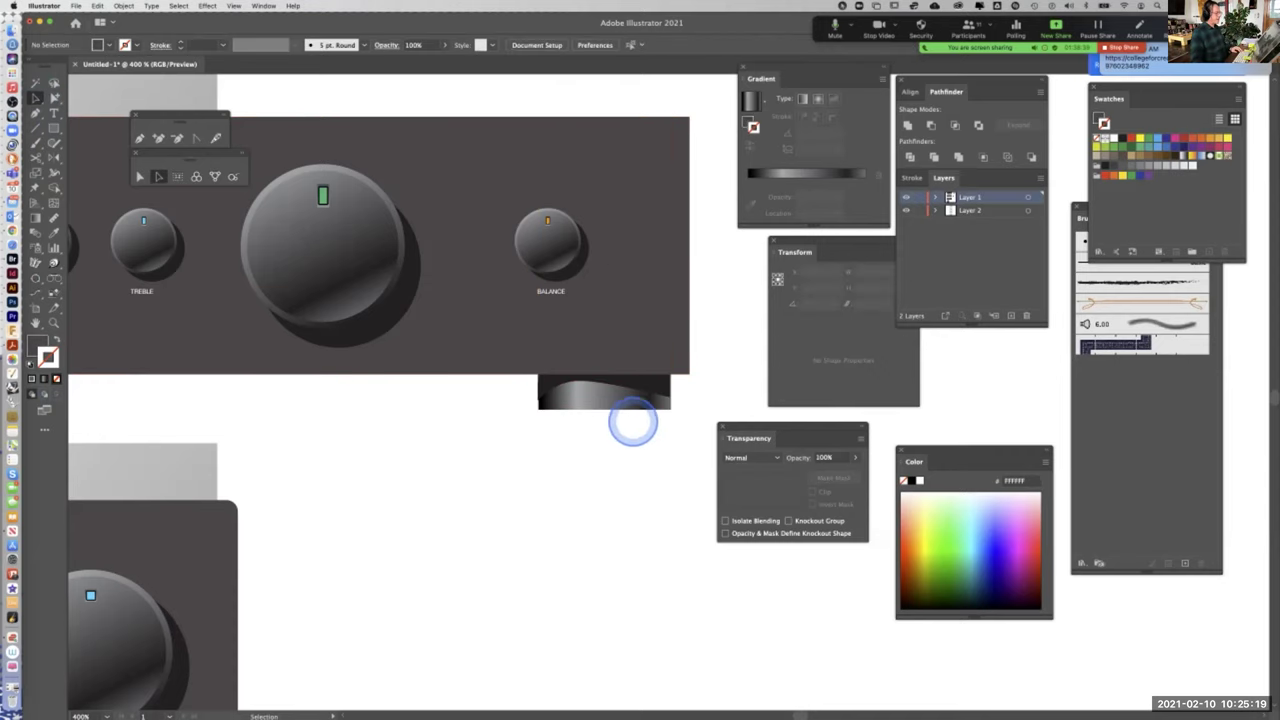
left_click(650, 385)
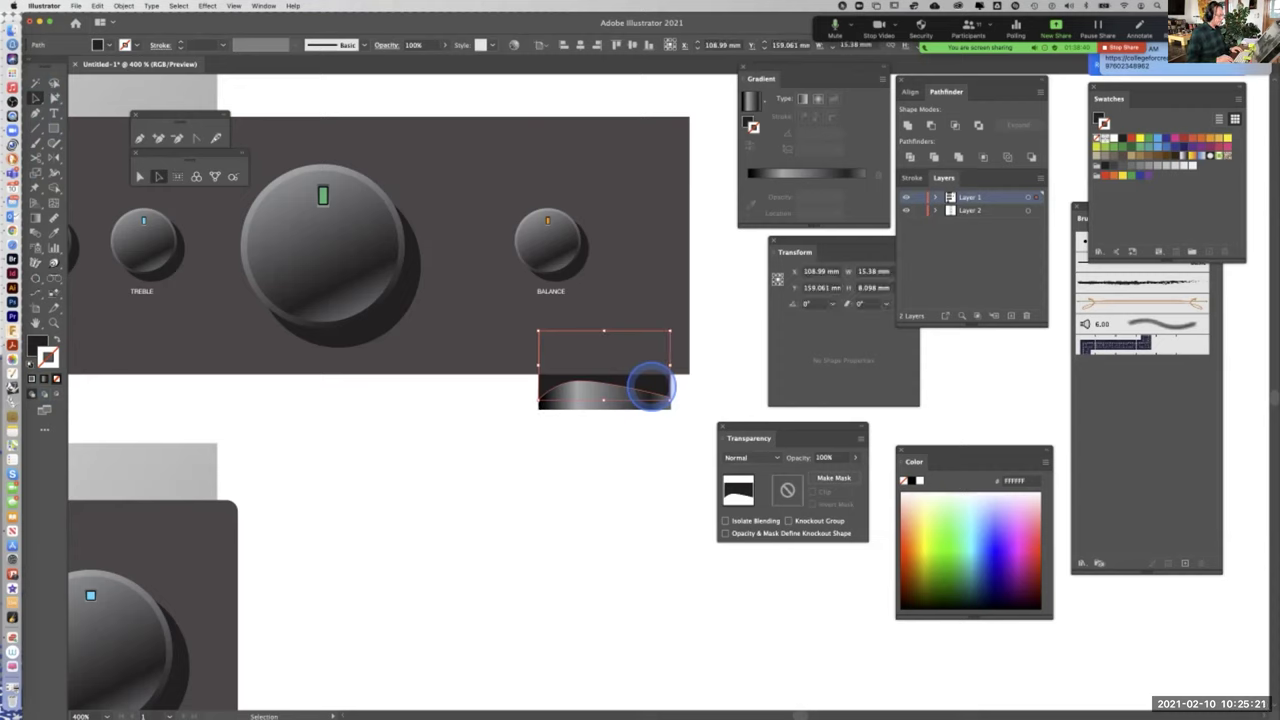
left_click(640, 504)
left_click(590, 383)
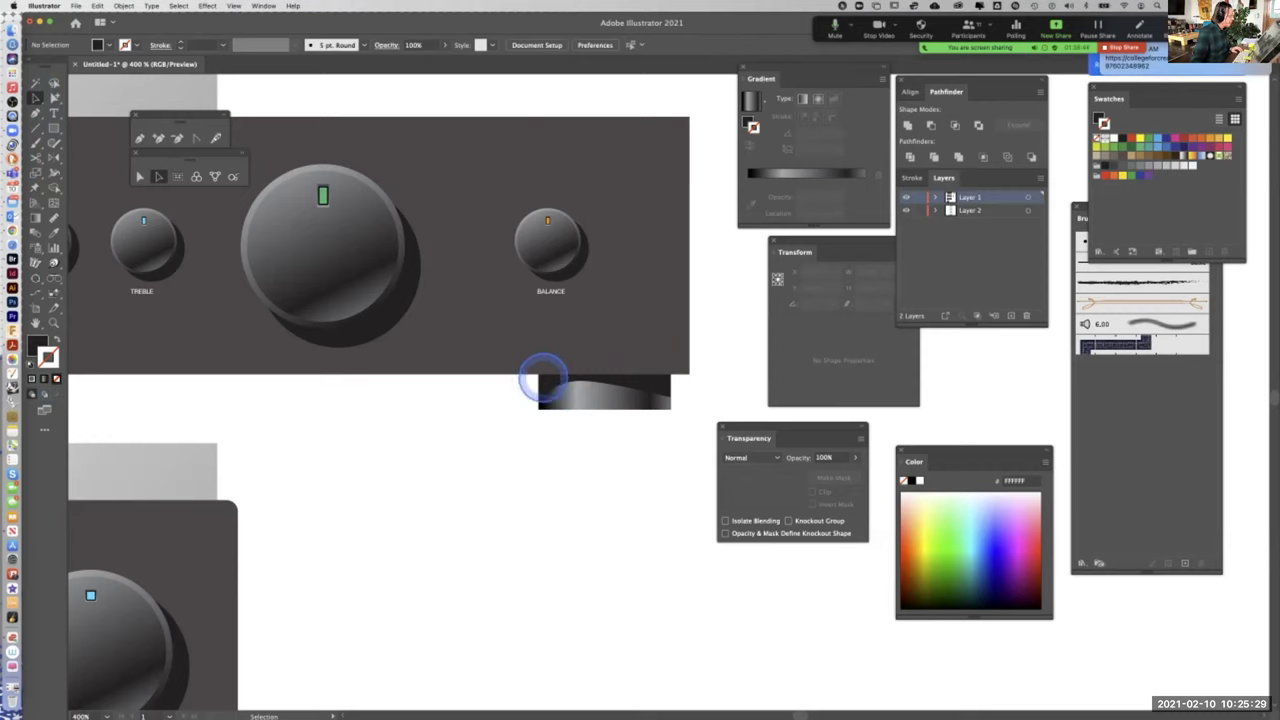
Inspect the curved foot shape's path and anchor points with direct selection
left_click(158, 176)
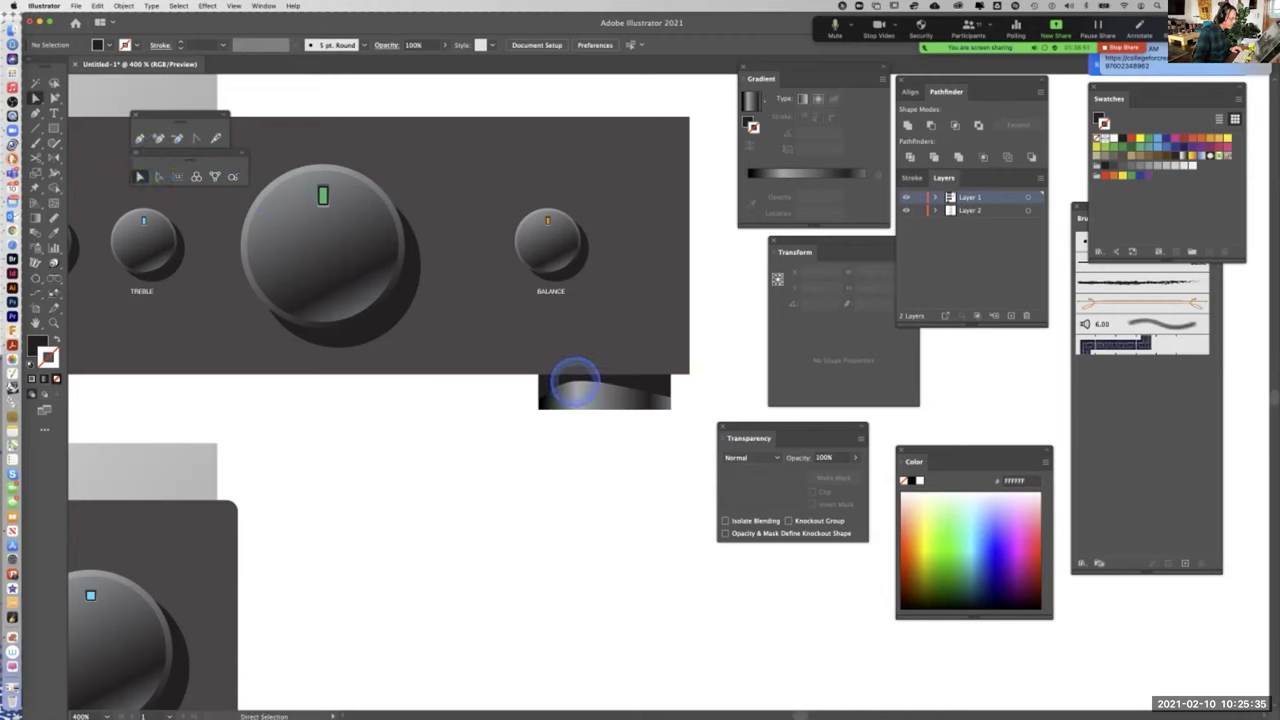
left_click(576, 382)
left_click(577, 381)
left_click(588, 383)
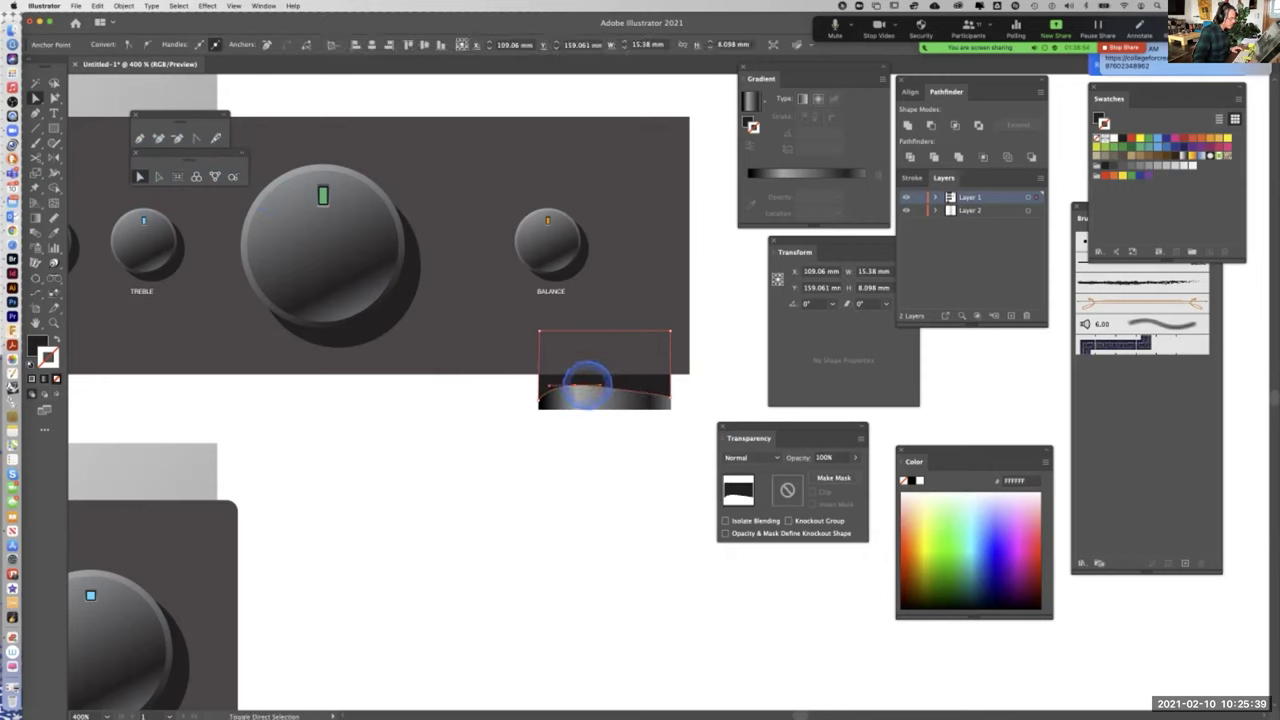
left_click(615, 386)
left_click(626, 387)
left_click(670, 398)
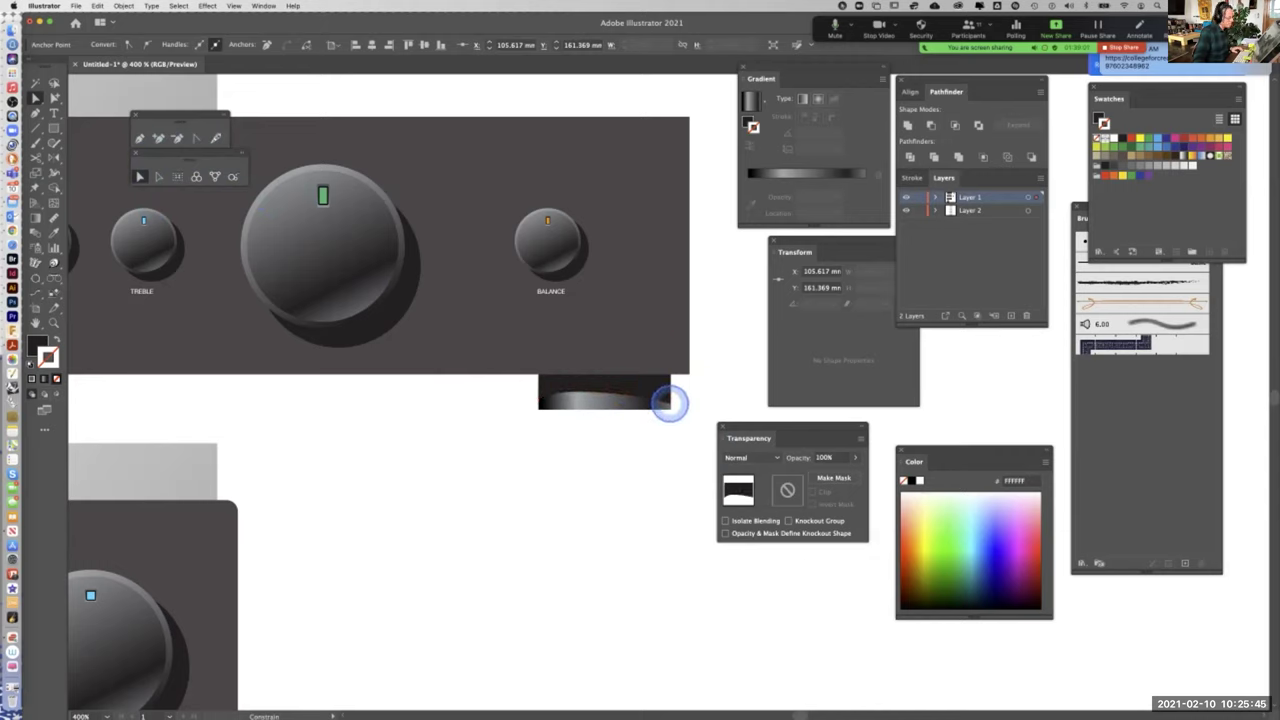
left_click(669, 400)
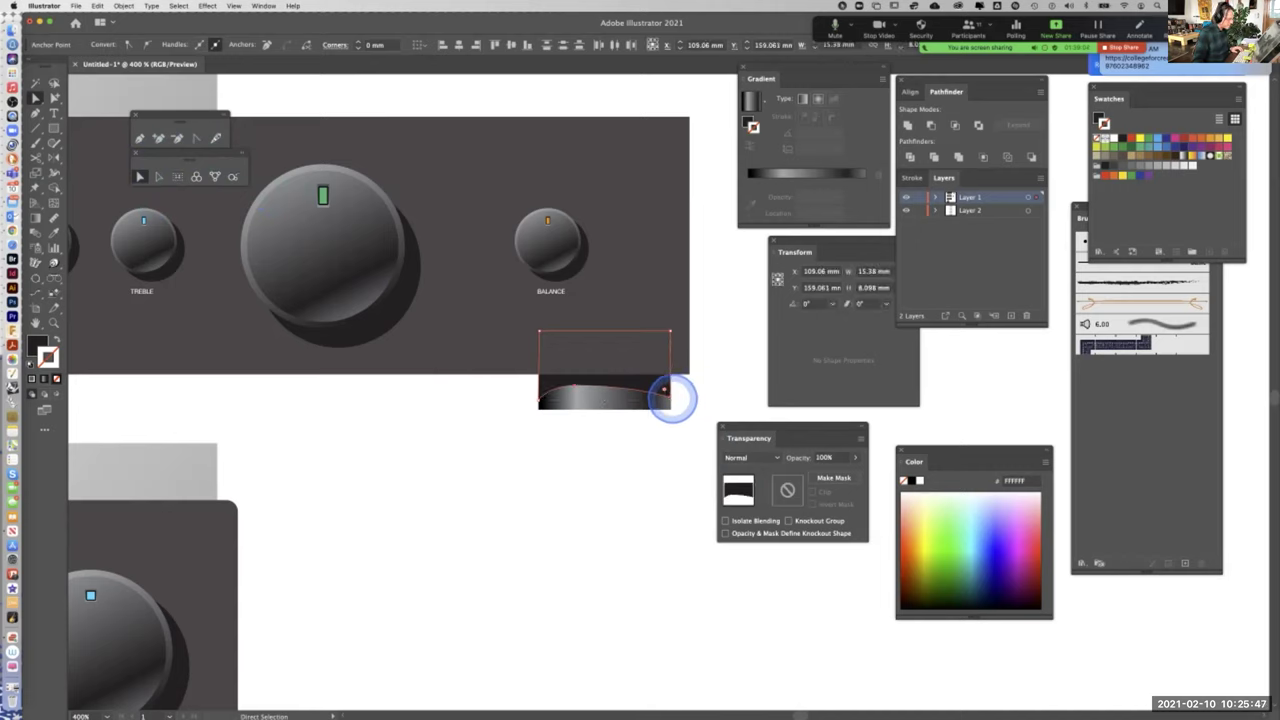
left_click(669, 398)
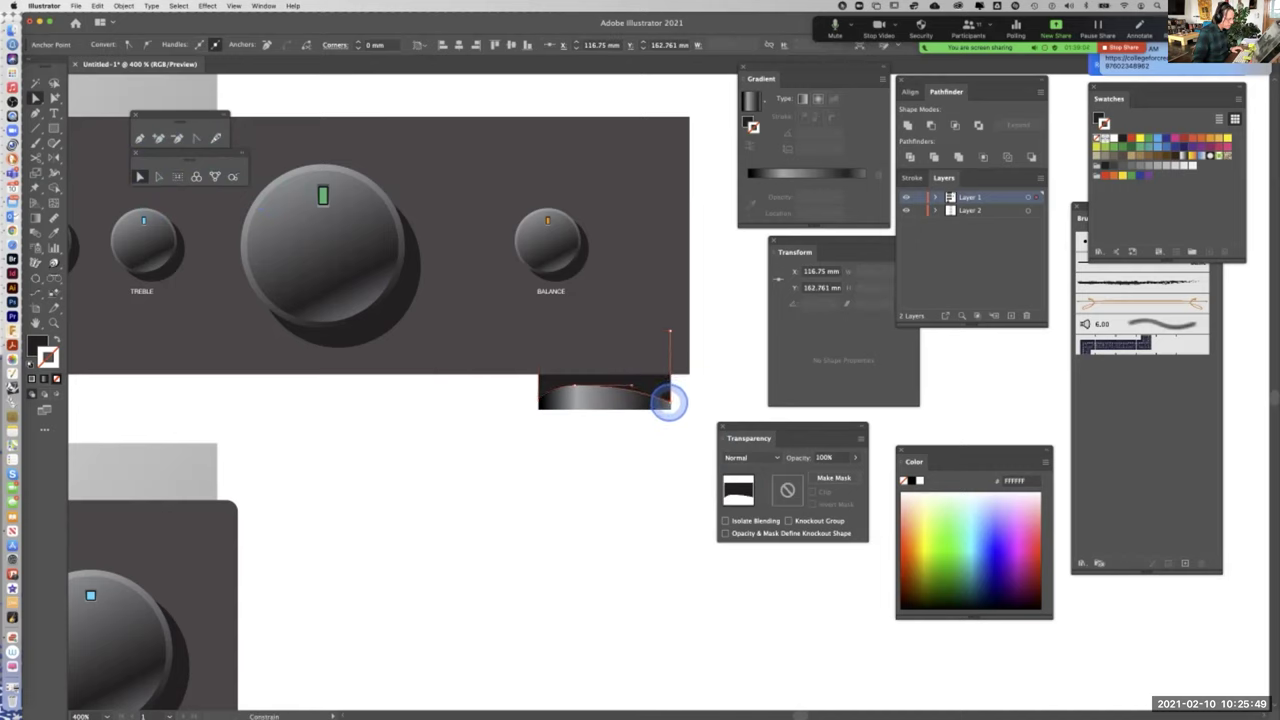
left_click(651, 489)
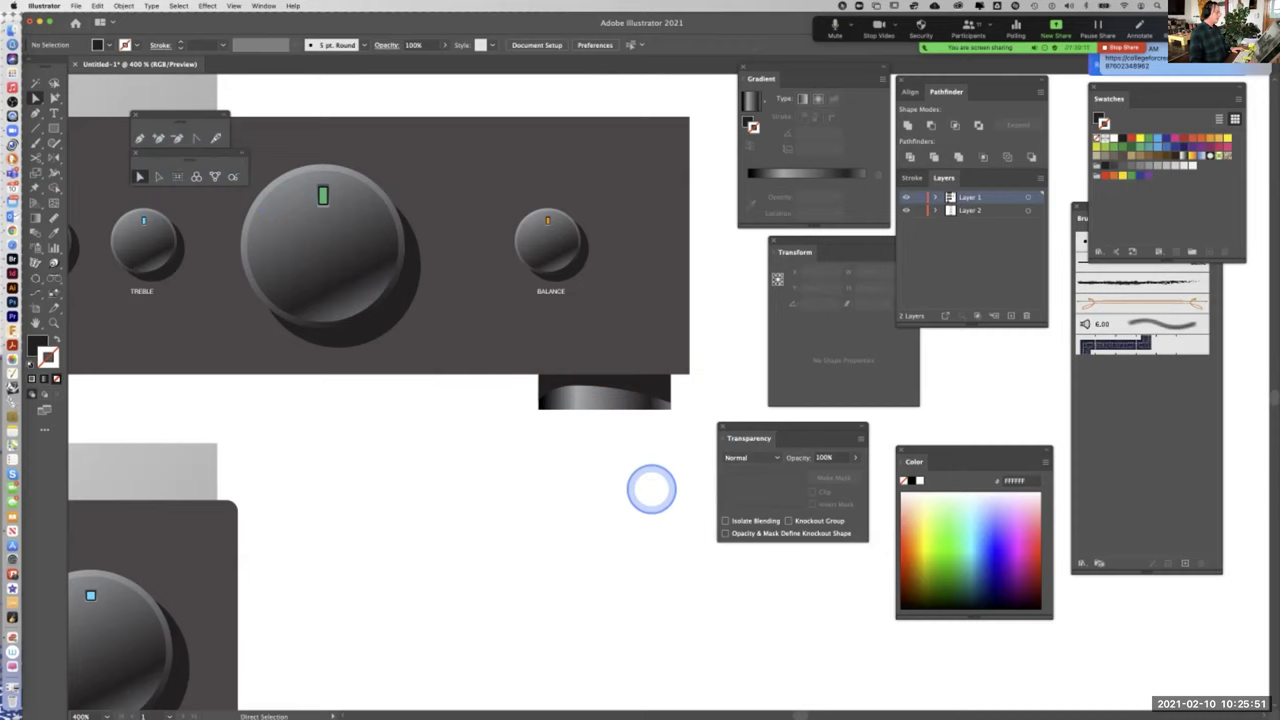
Zoom in on the second amplifier and delete its plain dark left foot
key("super+minus")
key("super+minus")
key("super+minus")
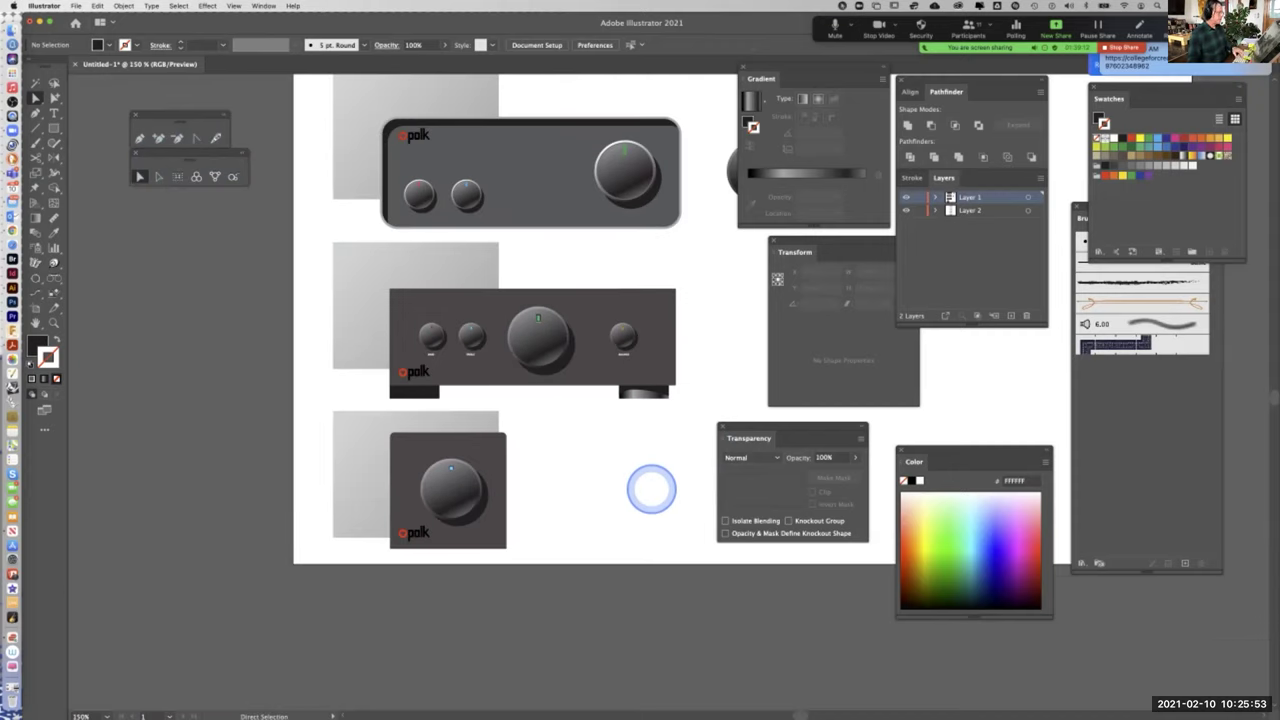
key("space")
key("super+equal")
key("super+equal")
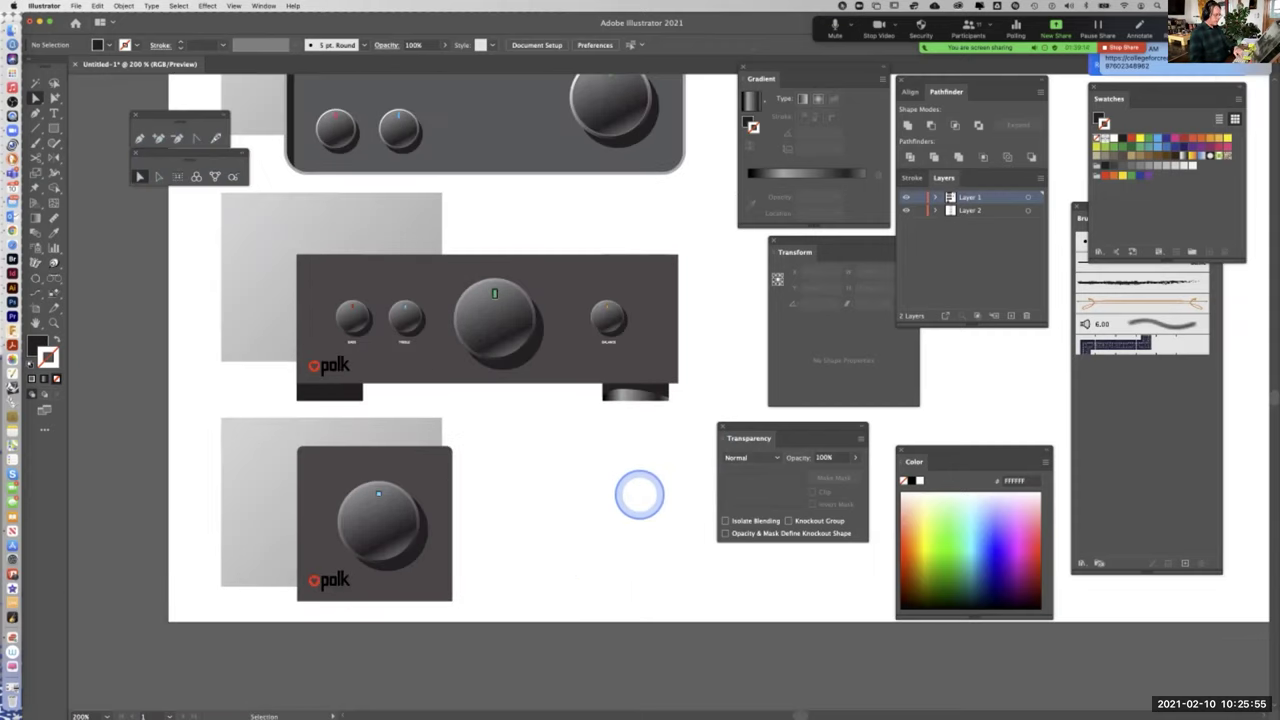
left_click_drag(542, 438, 594, 460)
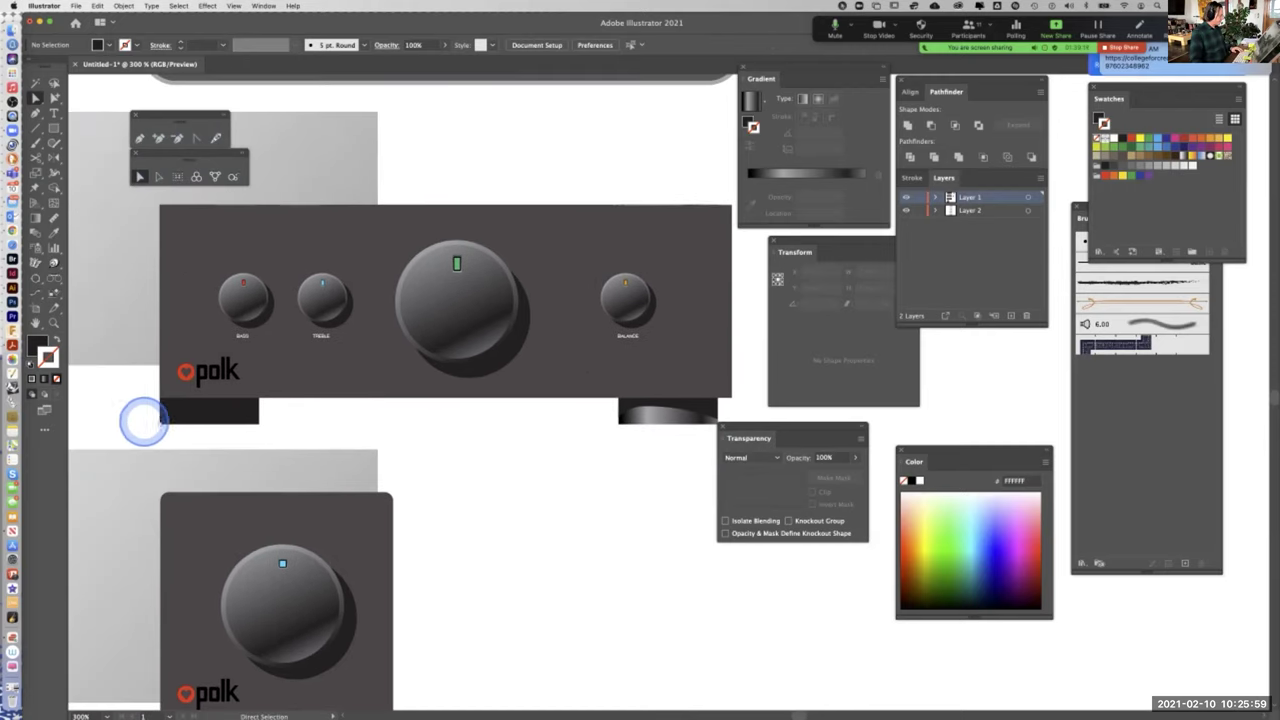
left_click(214, 409)
key("Delete")
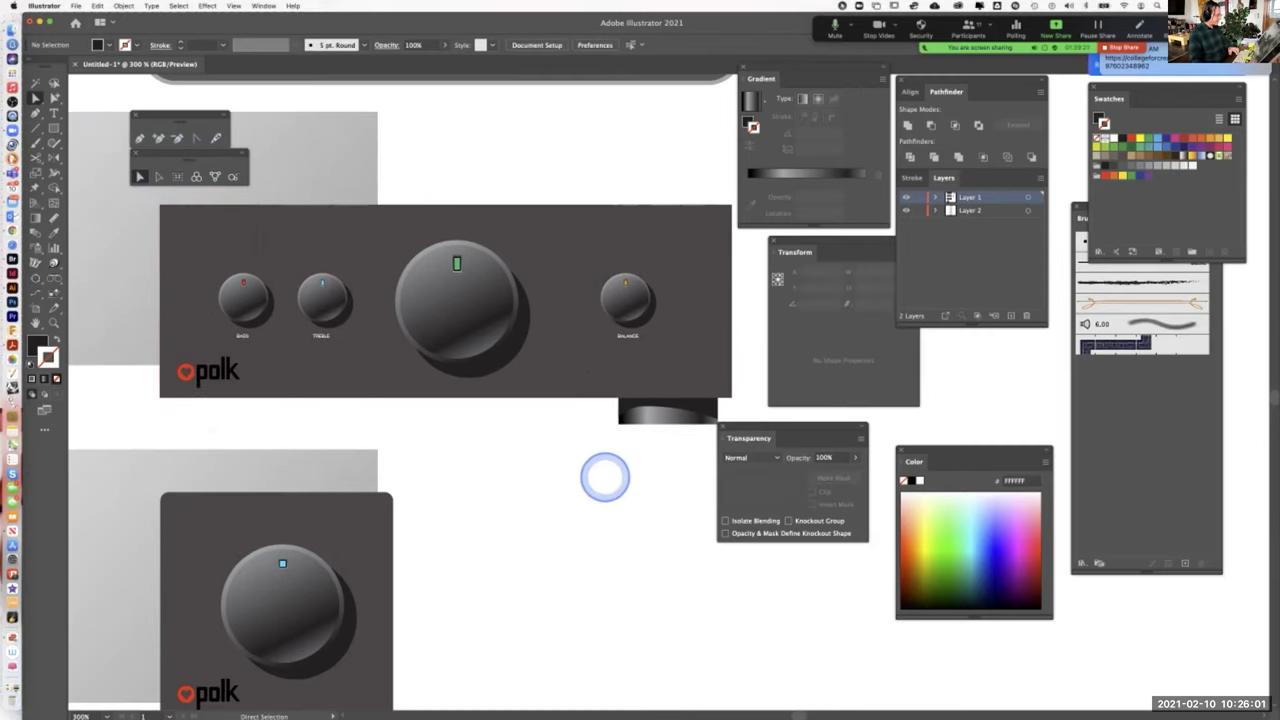
Alt-drag a copy of the gradient foot under the panel's left corner
left_click(605, 408)
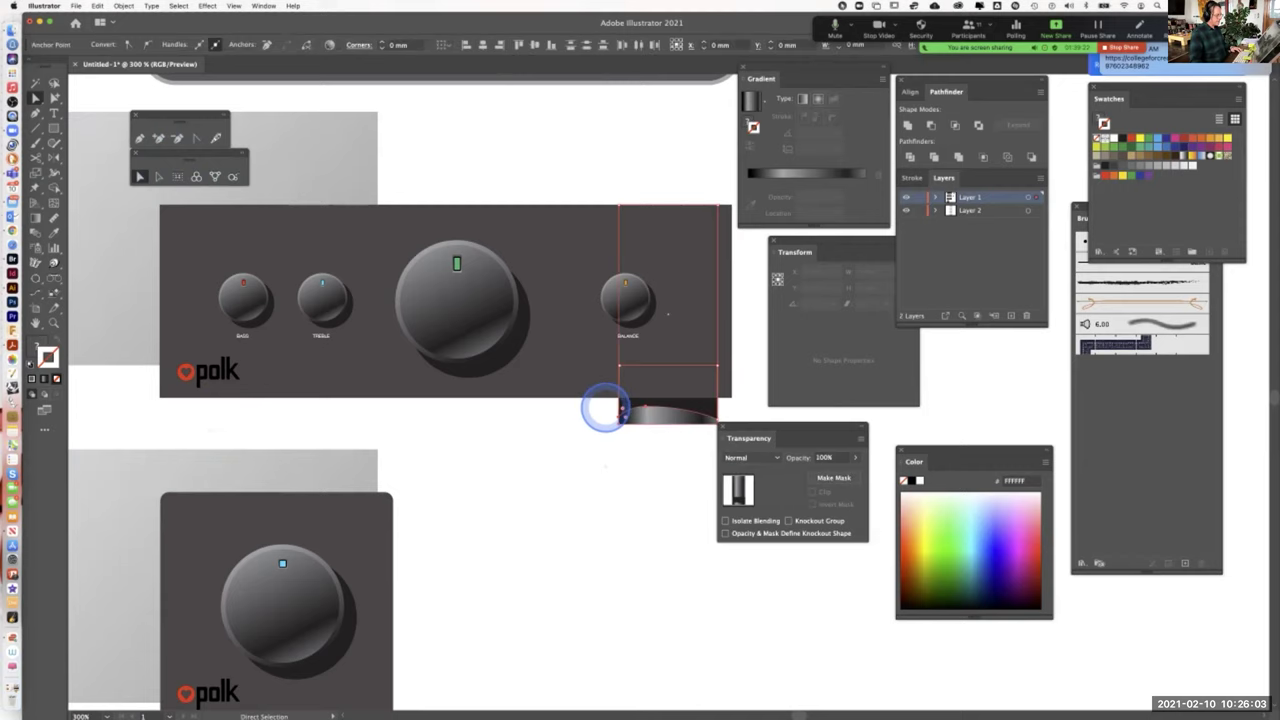
left_click_drag(677, 414, 323, 396)
key("super+z")
left_click(646, 514)
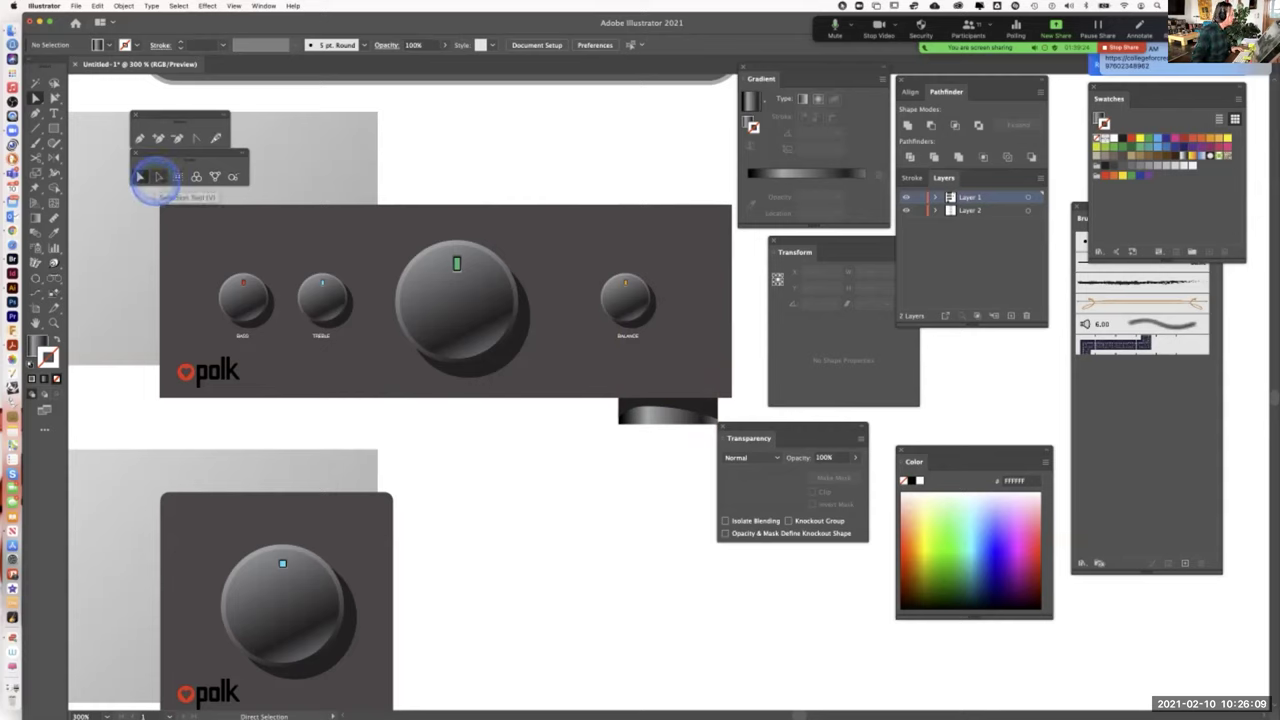
left_click(149, 177)
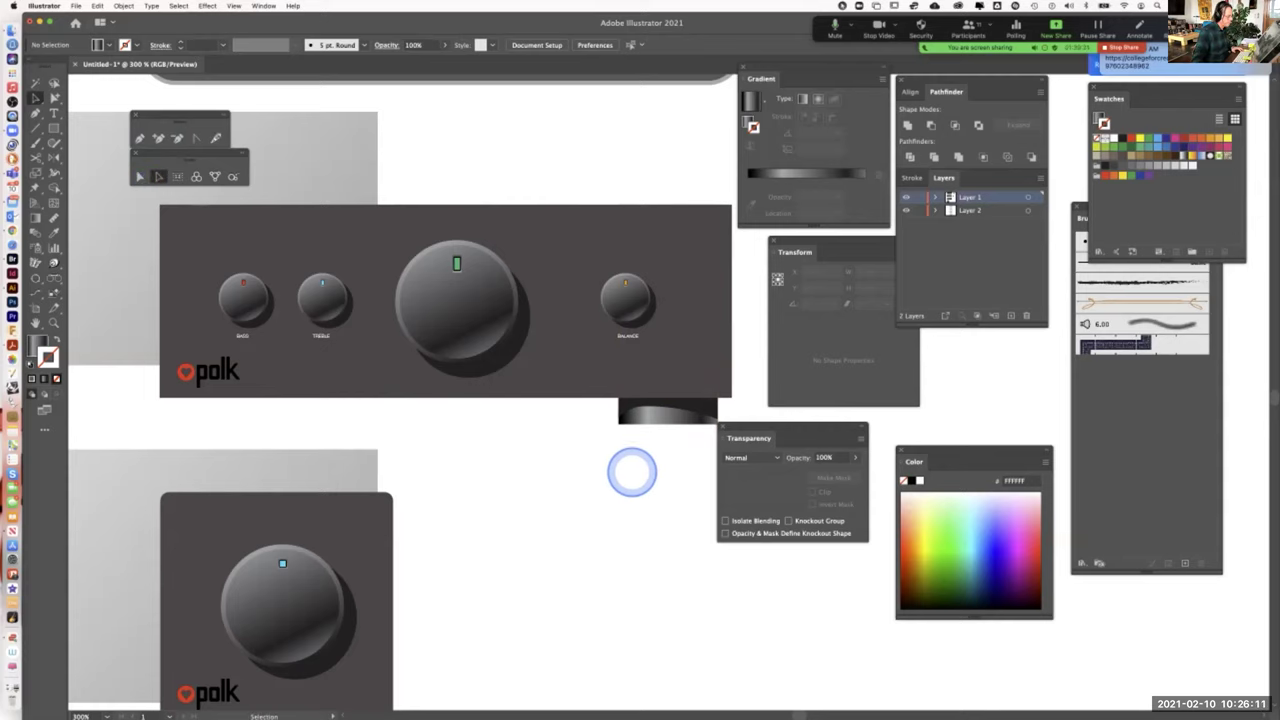
left_click_drag(634, 409, 205, 414)
left_click(497, 515)
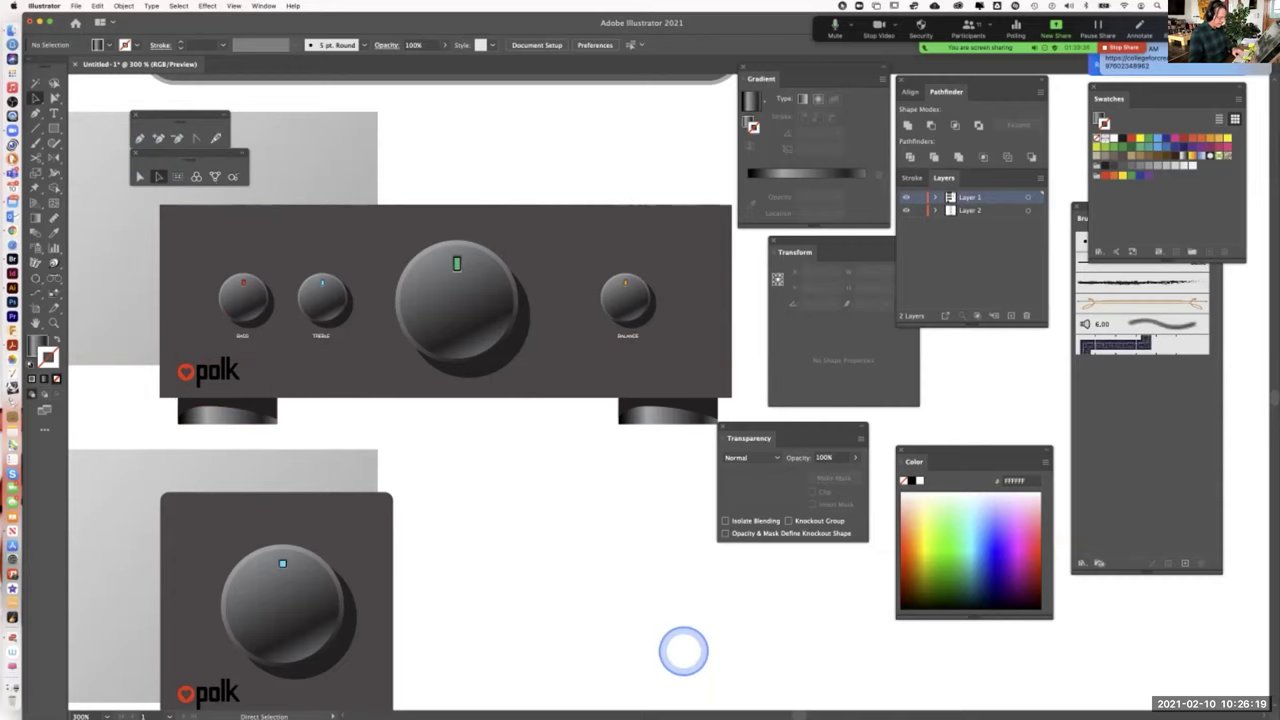
key("super+1")
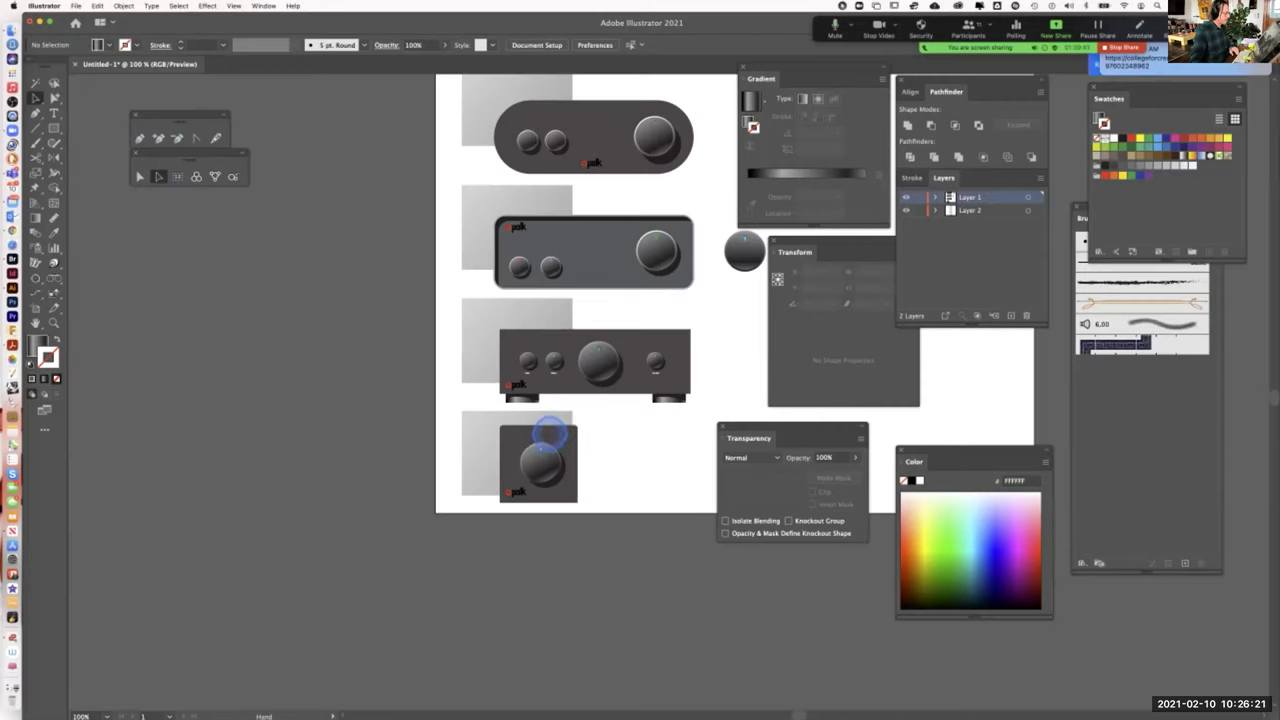
Marquee-select the third amplifier with its feet and backdrop and Alt-drag a copy to its right
left_click_drag(545, 433, 303, 395)
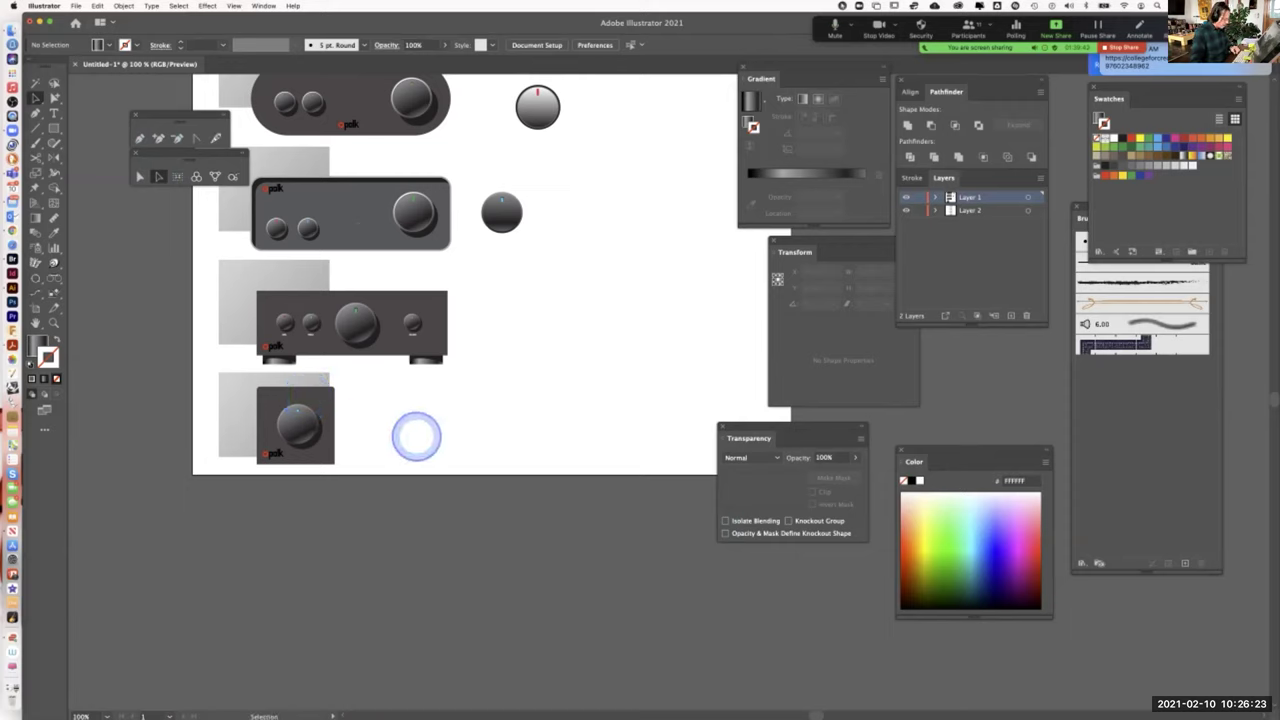
left_click_drag(204, 265, 471, 366)
left_click_drag(362, 322, 657, 367)
left_click(638, 437)
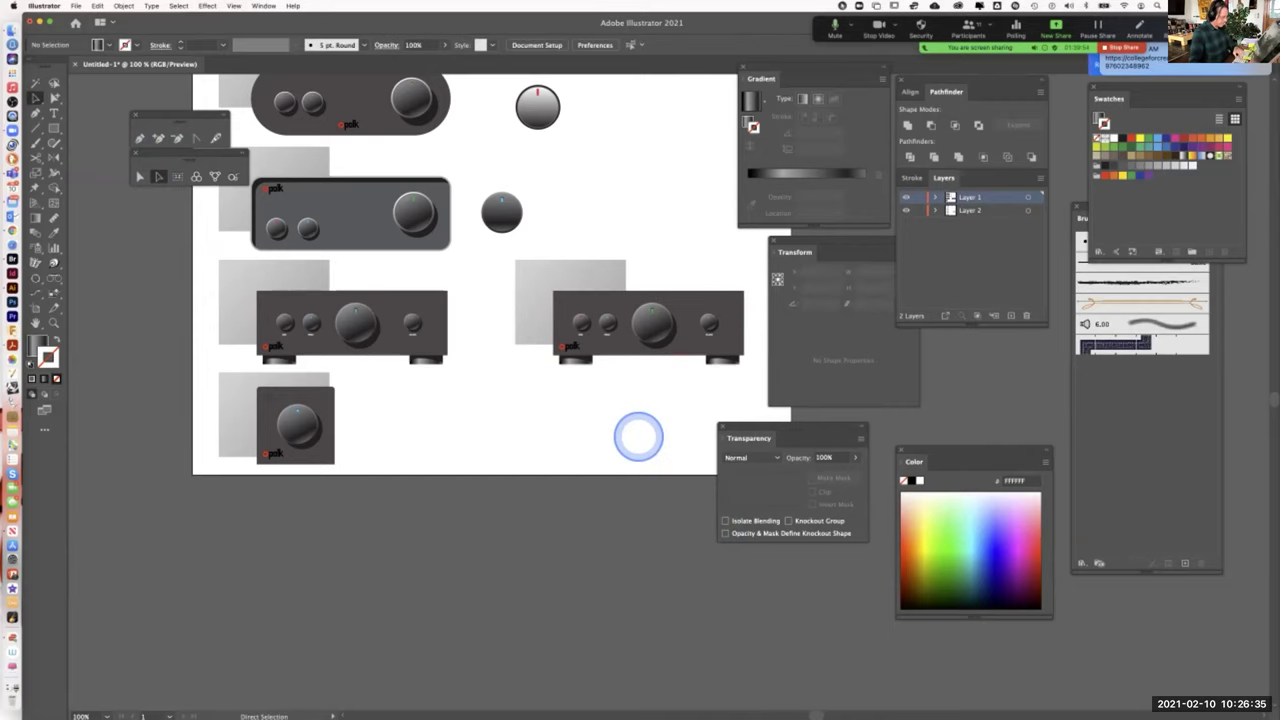
scroll(638, 437, "up", 3)
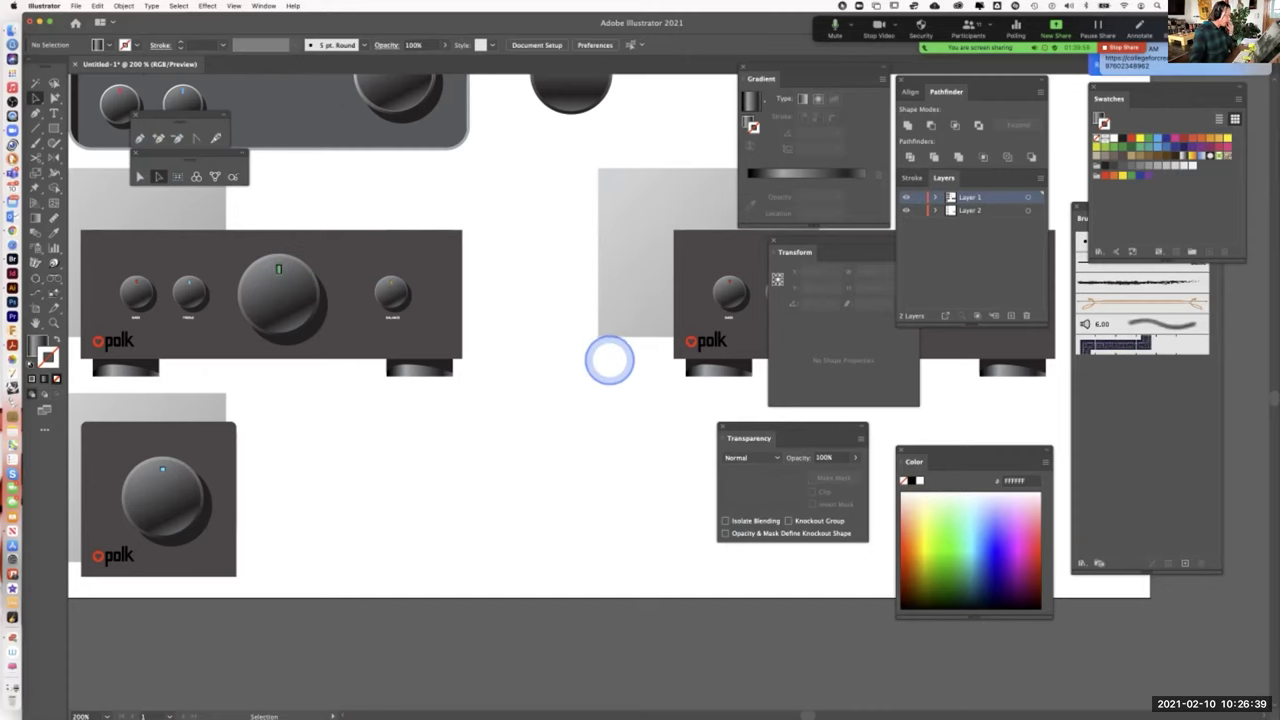
Move the copy's left foot further left and the right foot onto the panel's right edge
left_click_drag(523, 366, 133, 323)
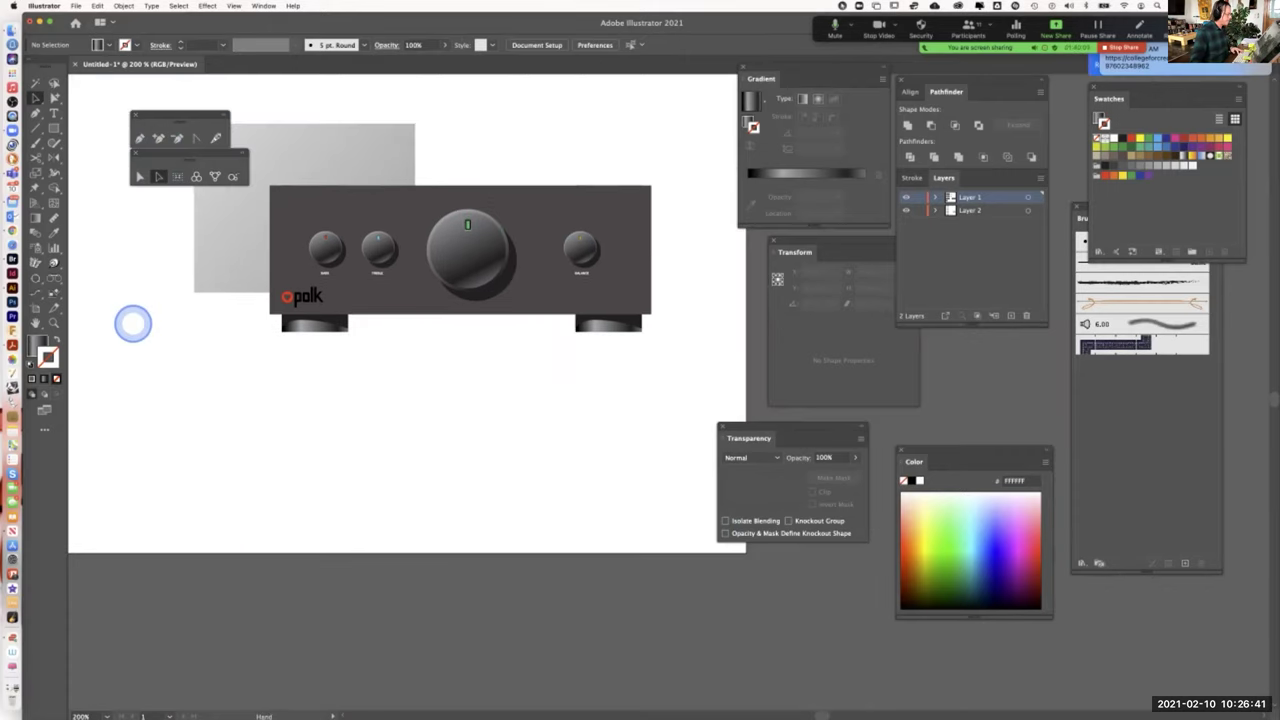
left_click_drag(335, 321, 288, 330)
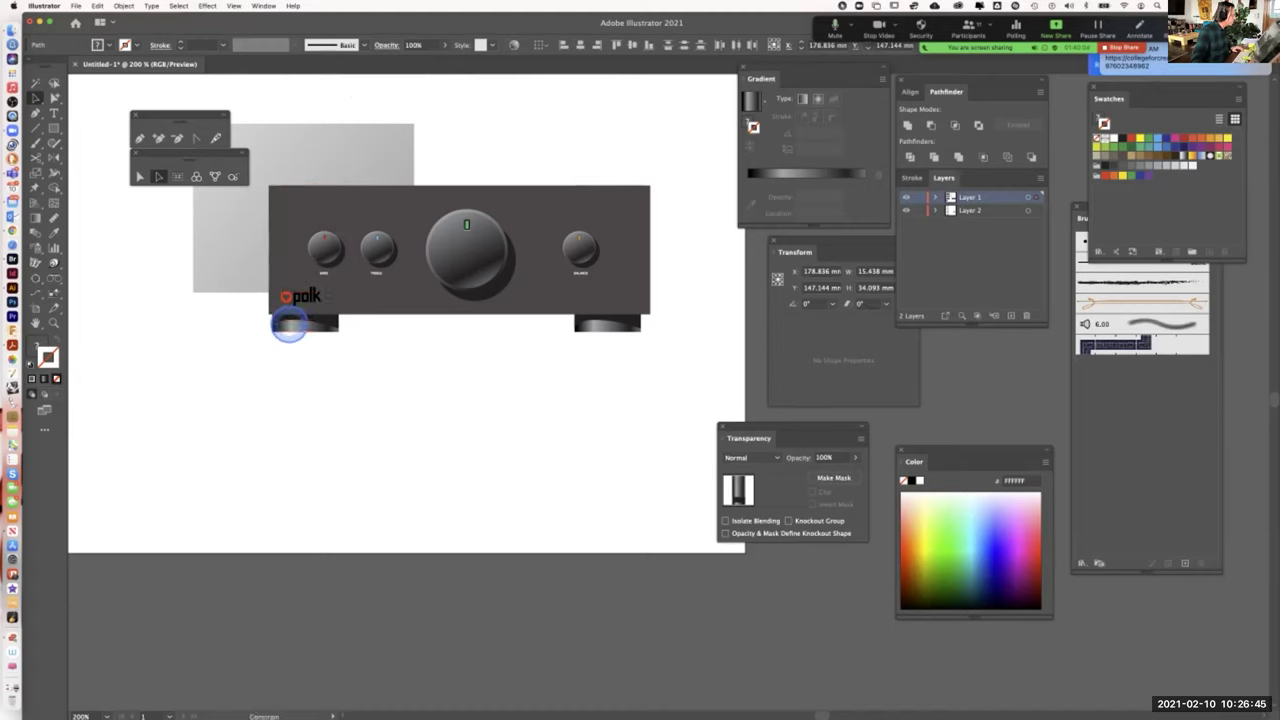
left_click(395, 370)
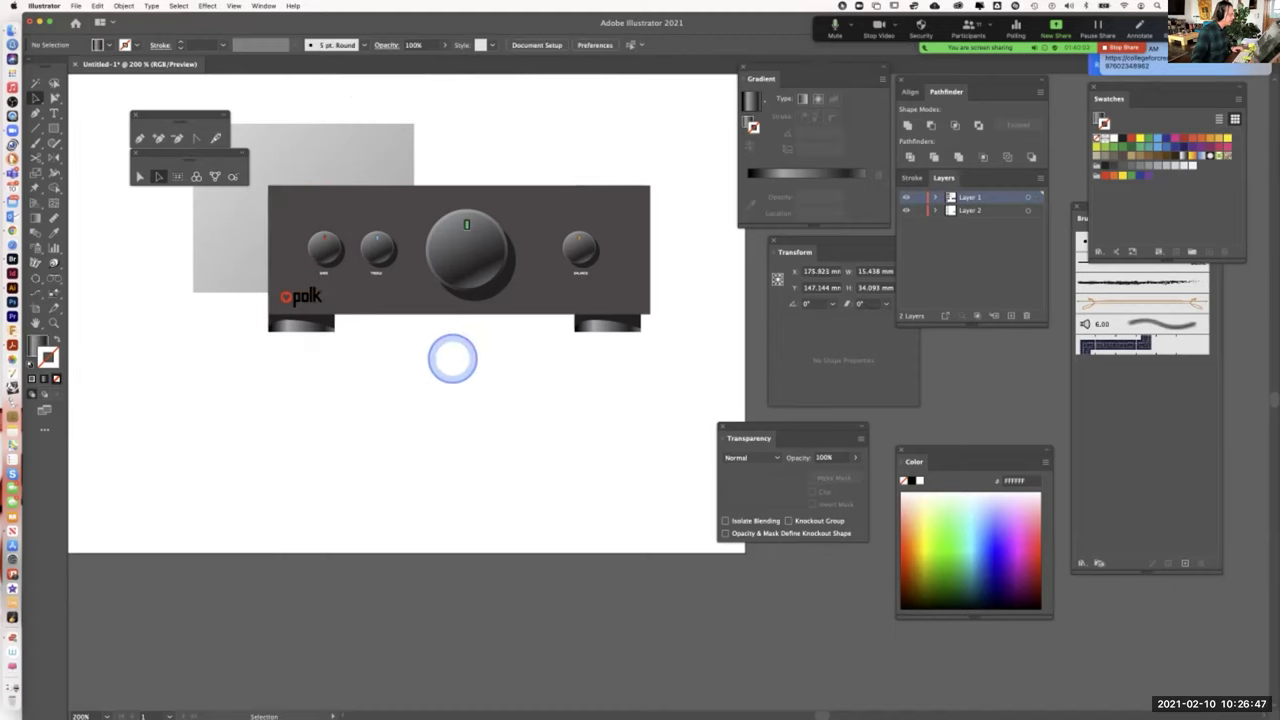
left_click(621, 333)
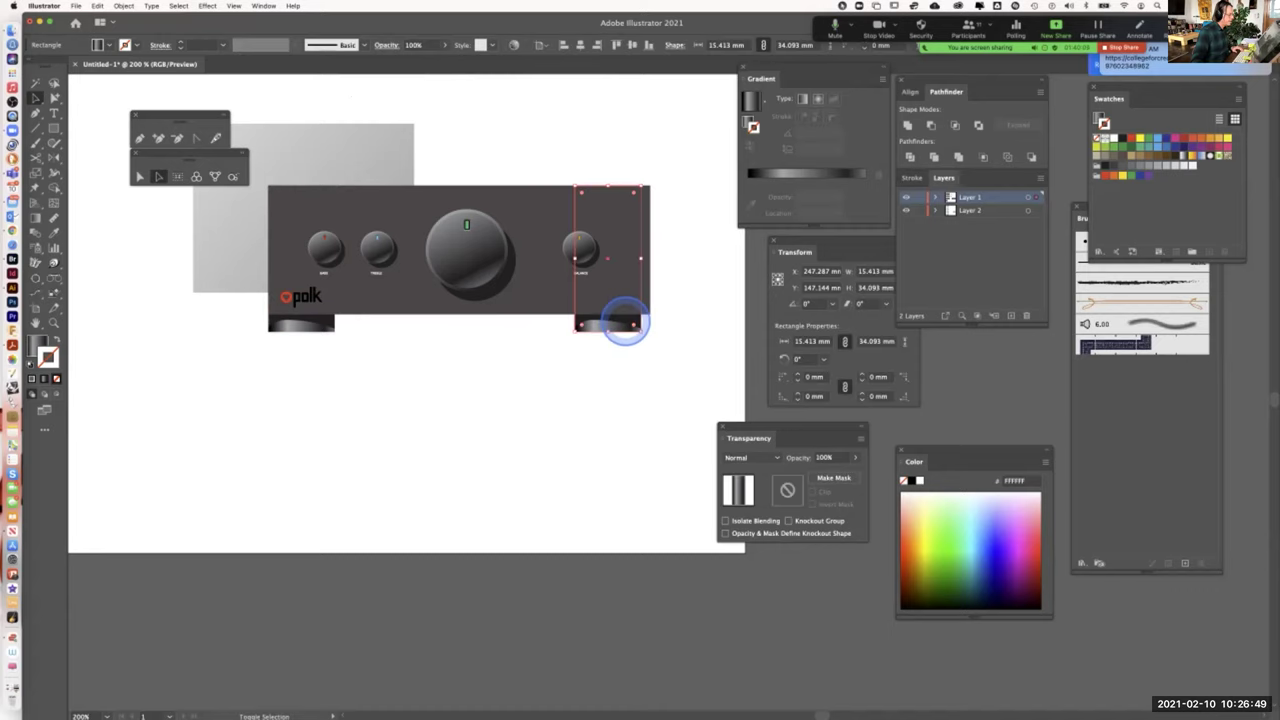
mouse_move(616, 331)
left_mouse_down()
mouse_move(633, 331)
mouse_move(623, 334)
left_mouse_up()
left_click(634, 400)
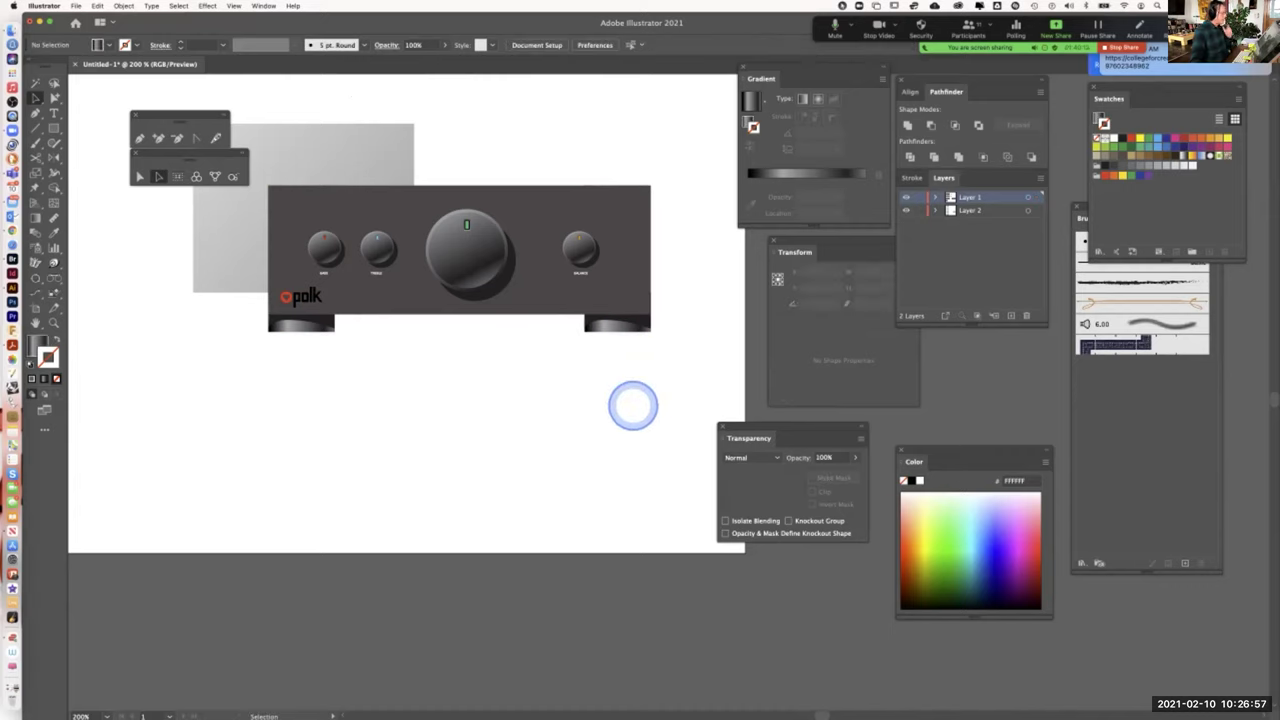
Check both feet's positions, then select the copy's 88.861 × 29.983 mm front panel
left_click(312, 320)
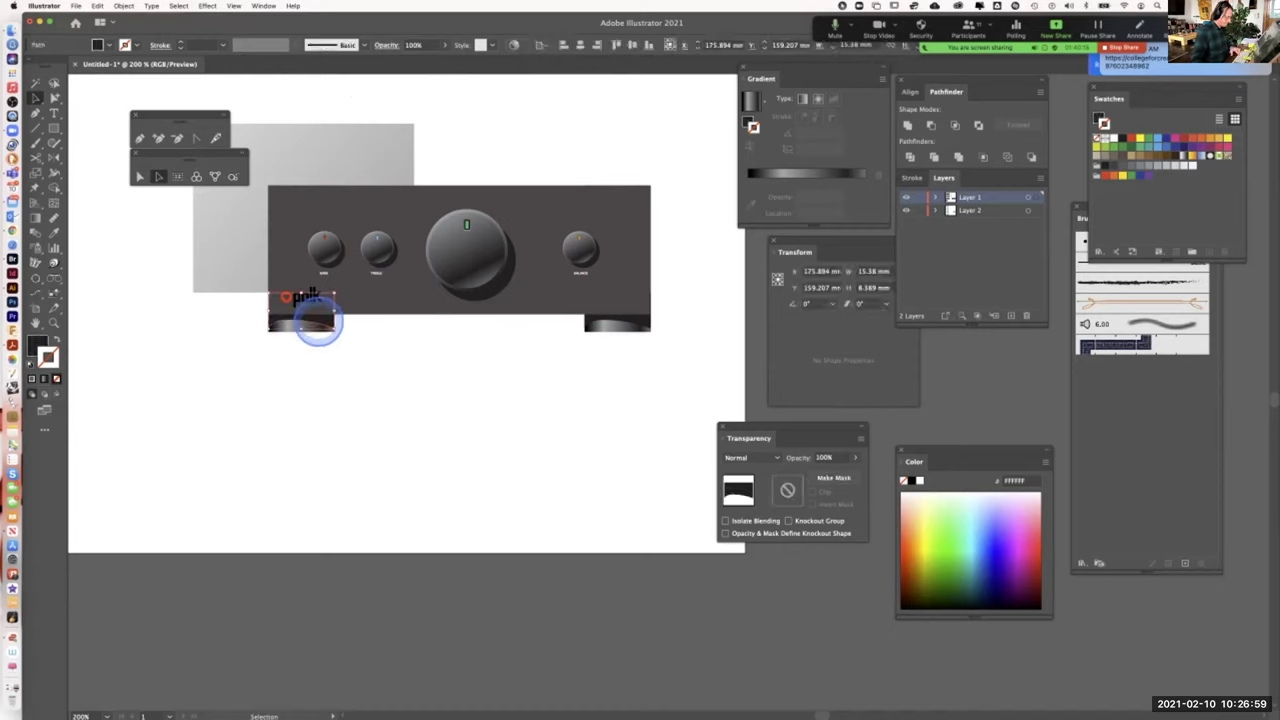
left_click(441, 349)
left_click(634, 317)
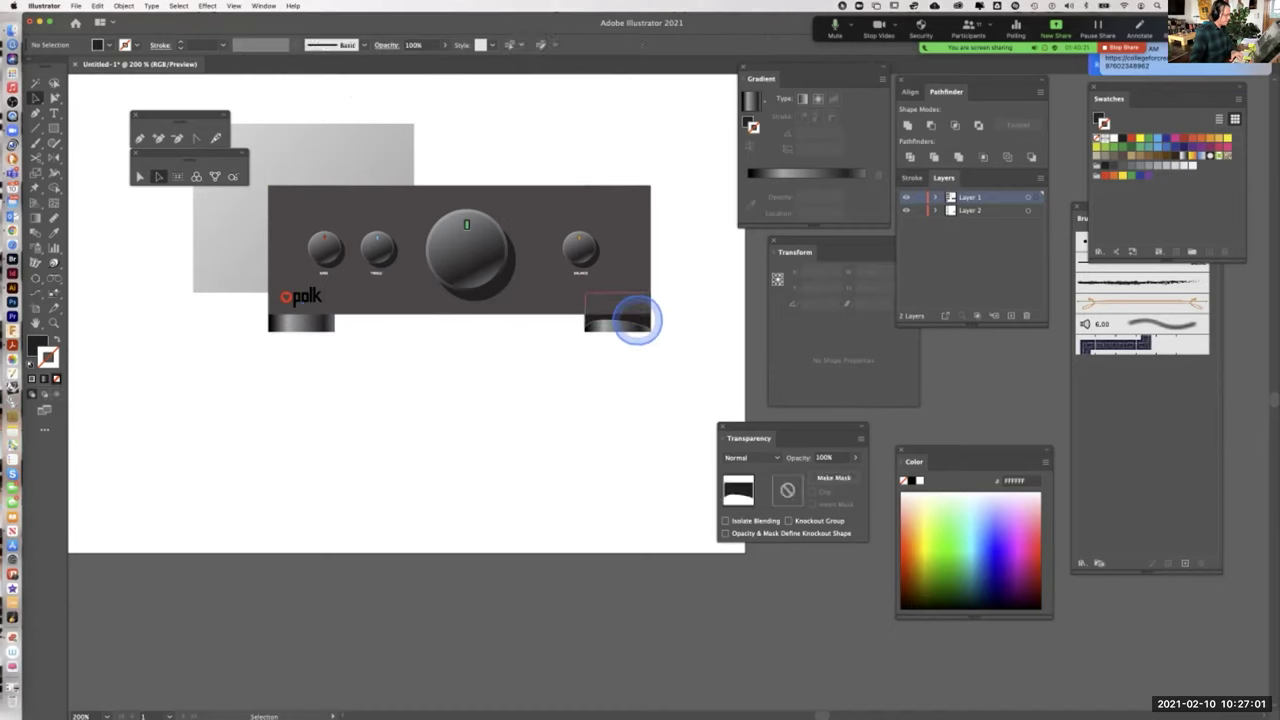
left_click(582, 424)
left_click_drag(560, 417, 580, 433)
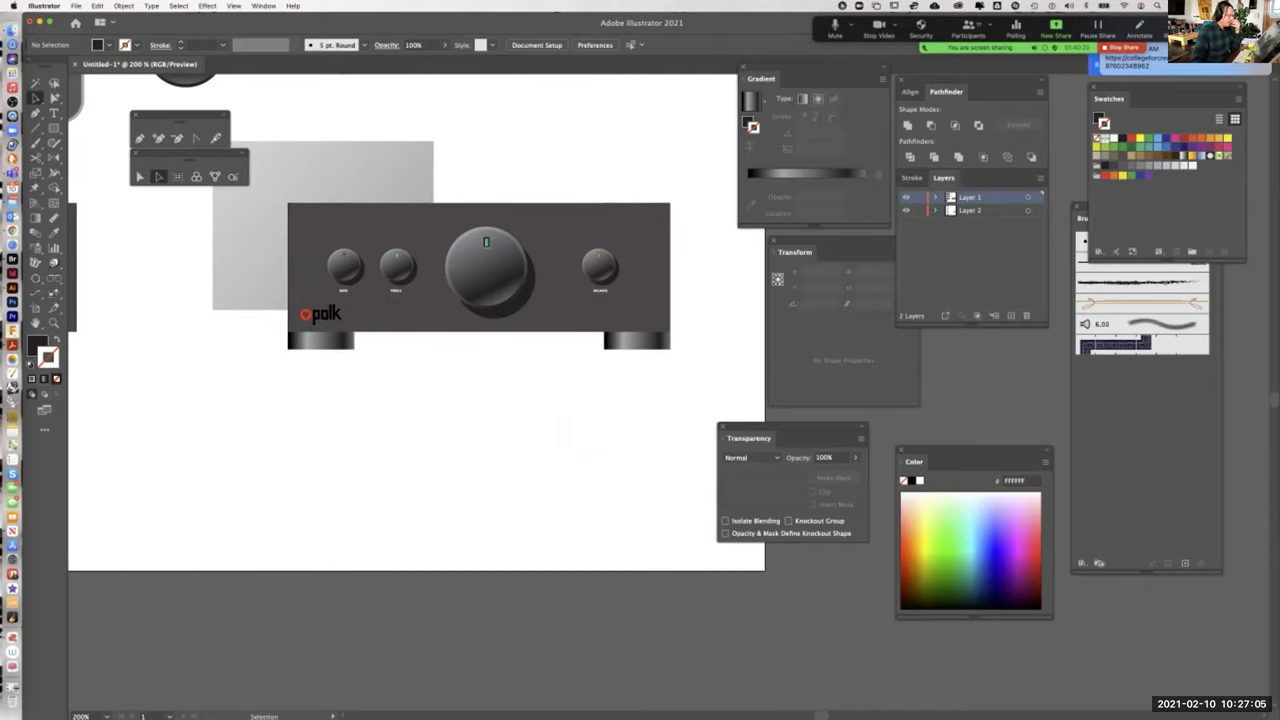
left_click(383, 224)
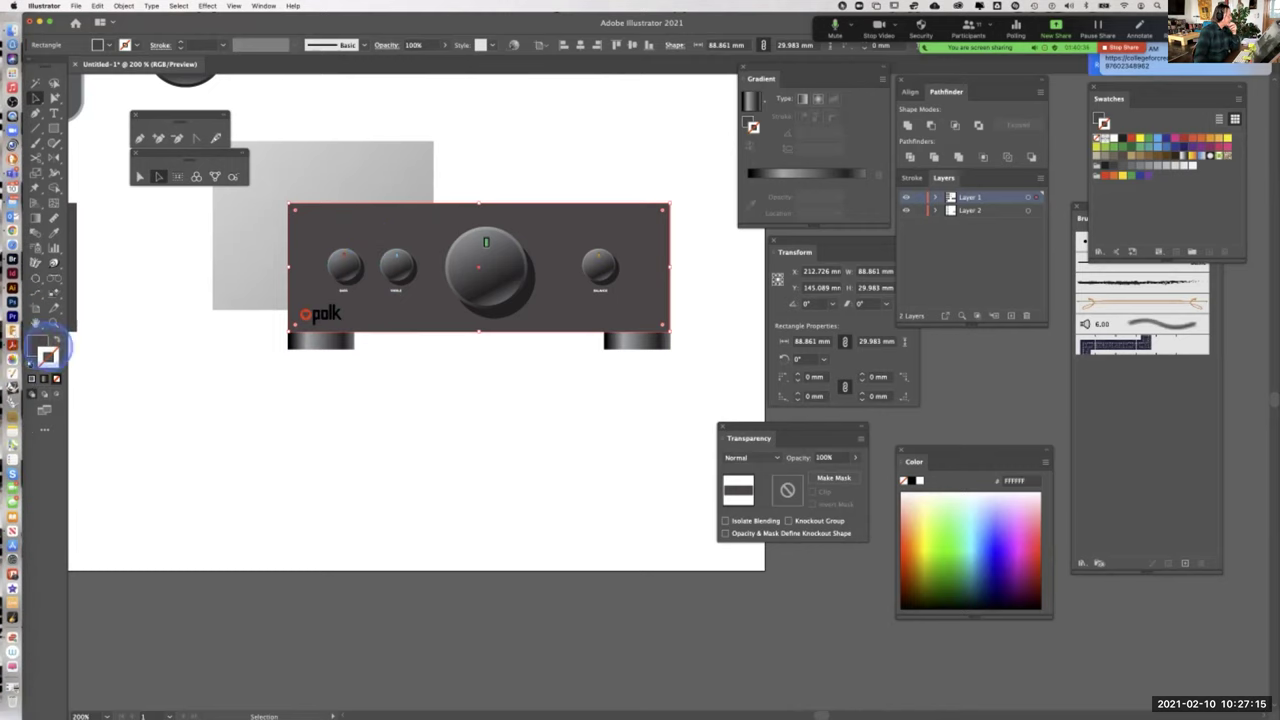
Give the front panel a white-to-black gradient fill with its left stop moved inward and set black
left_click(38, 342)
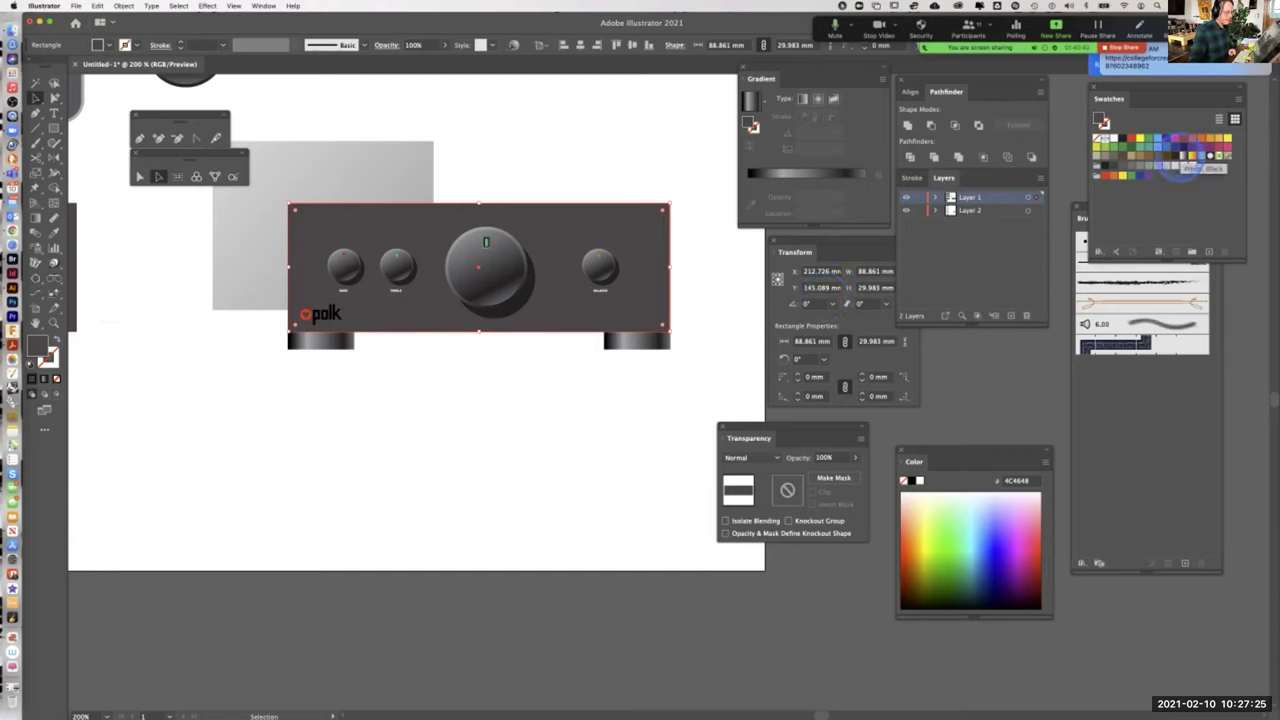
left_click(1190, 158)
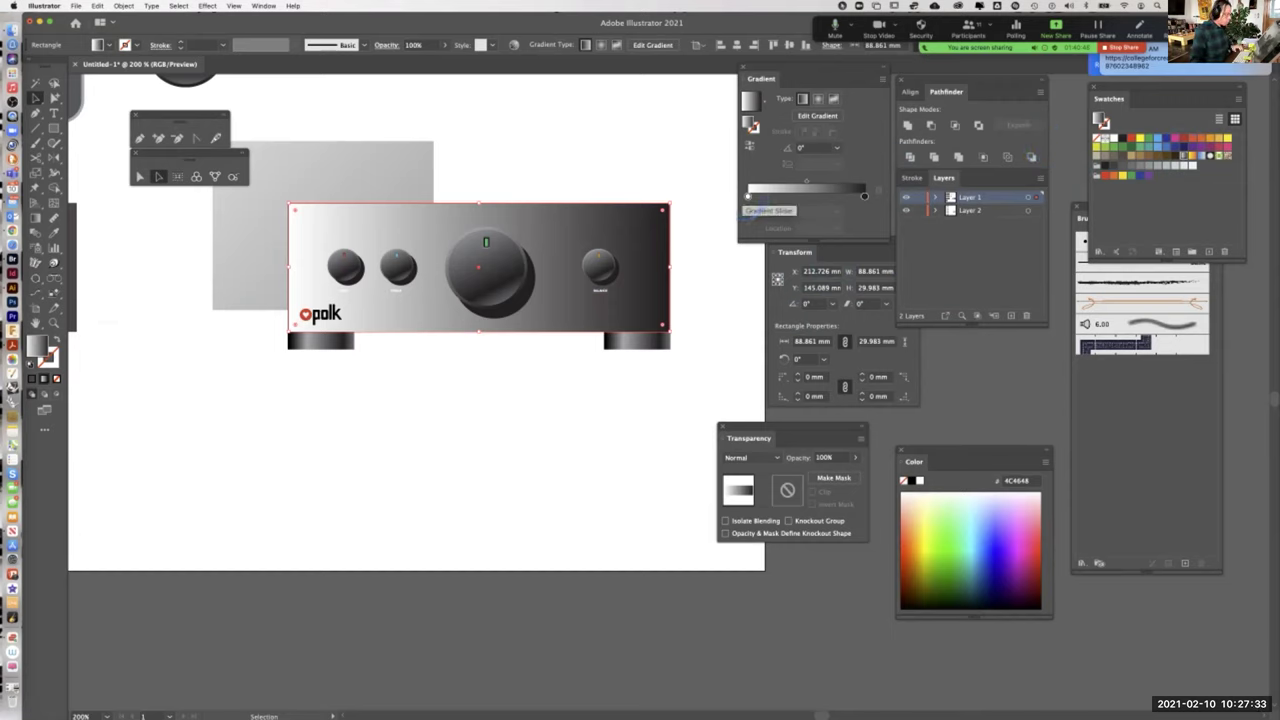
left_click(747, 195)
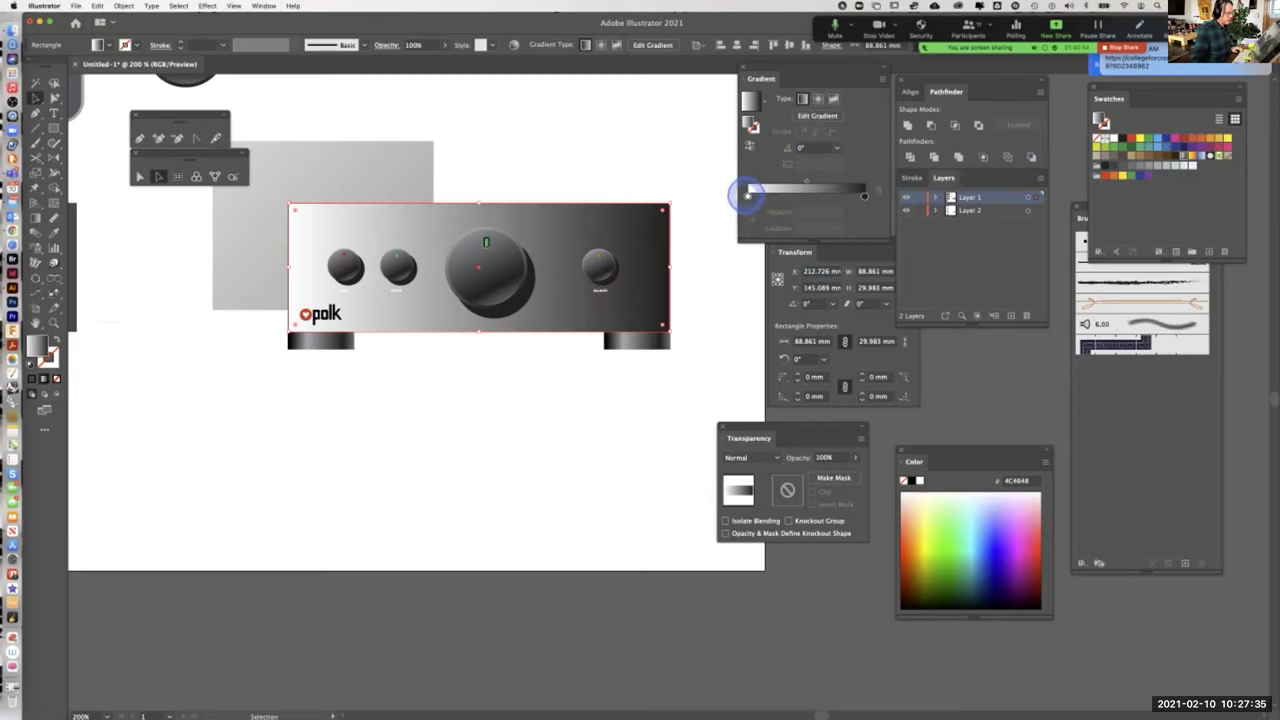
mouse_move(747, 195)
left_mouse_down()
mouse_move(800, 234)
mouse_move(754, 201)
mouse_move(765, 196)
left_mouse_up()
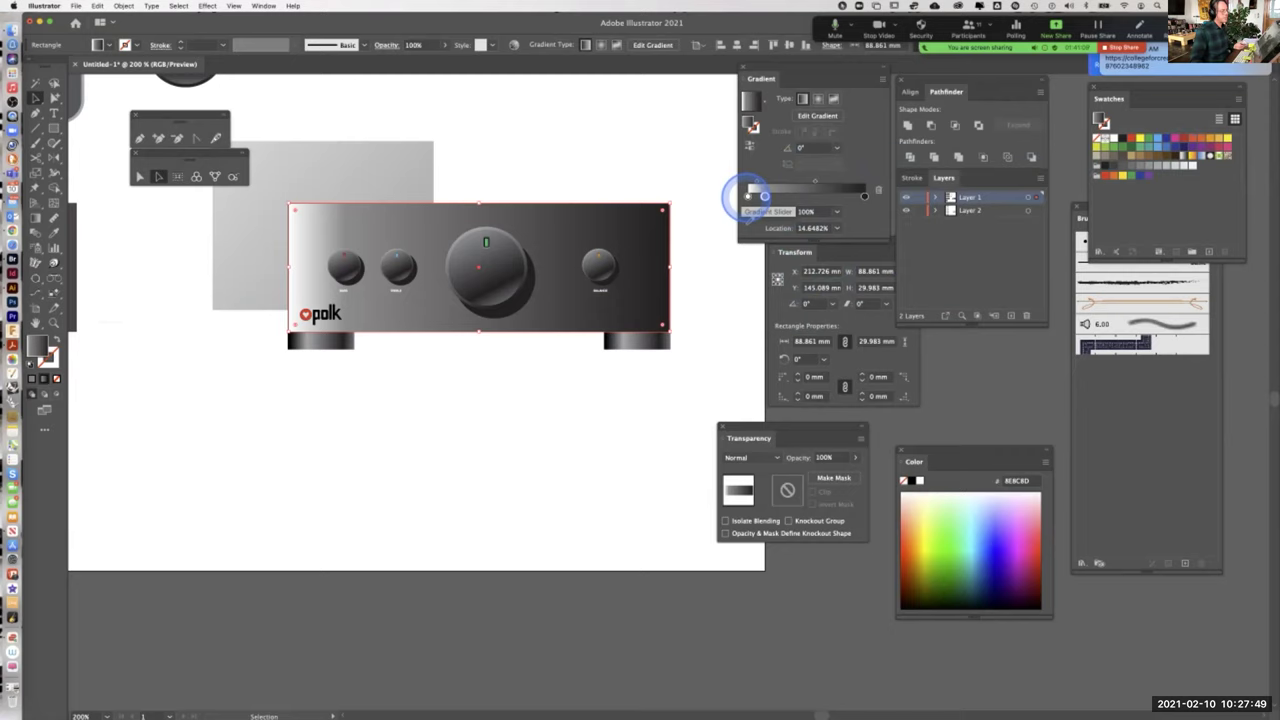
double_click(747, 196)
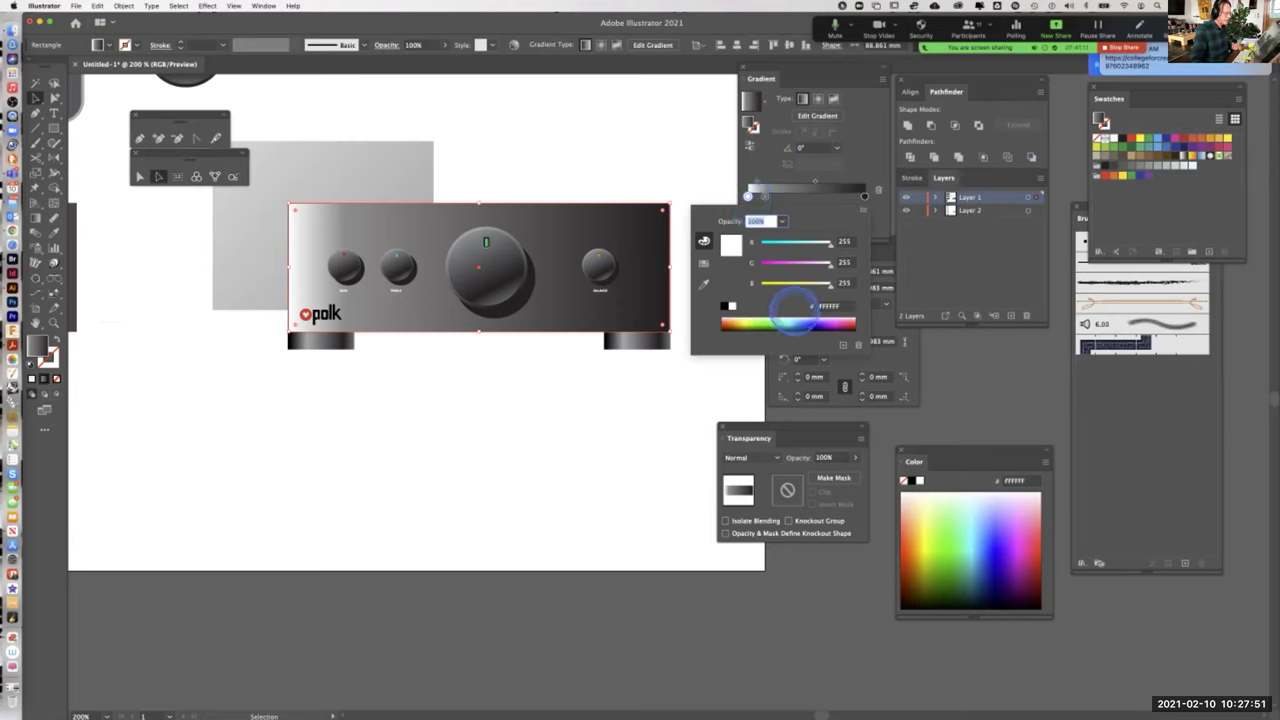
left_click(725, 305)
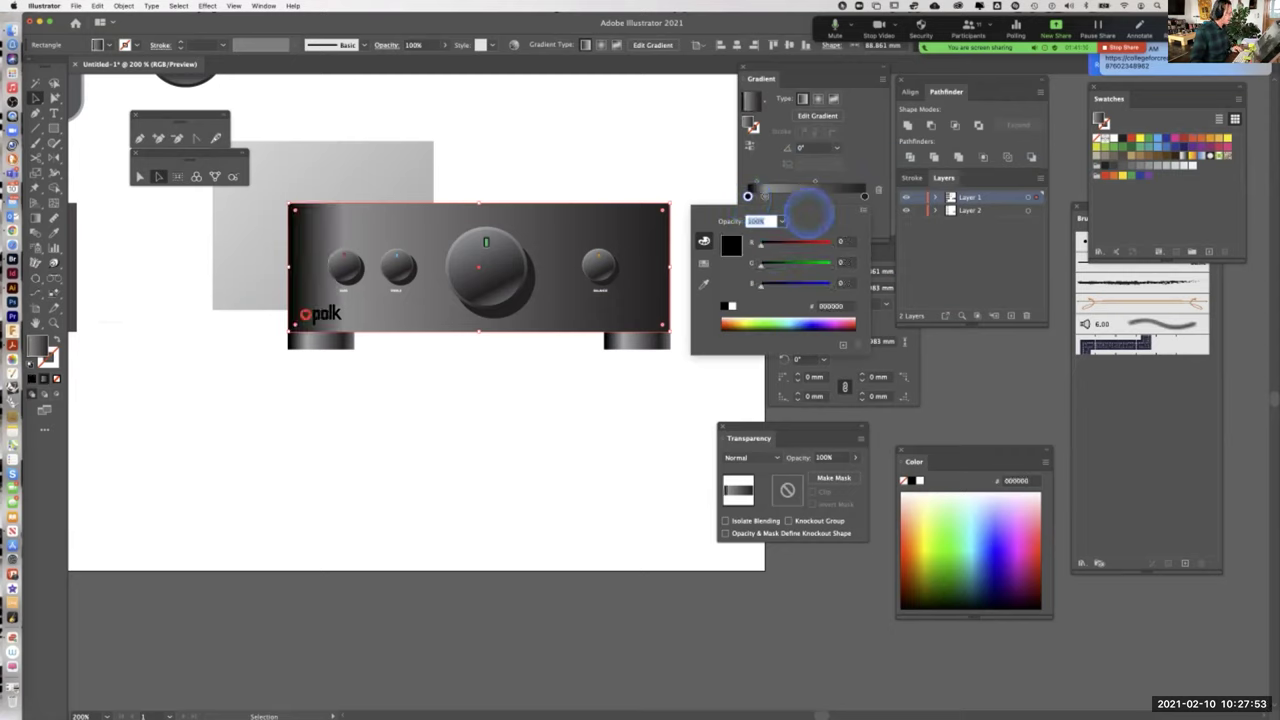
left_click(750, 194)
Switch the left gradient stop to Grayscale and set it to 50% grey
double_click(748, 195)
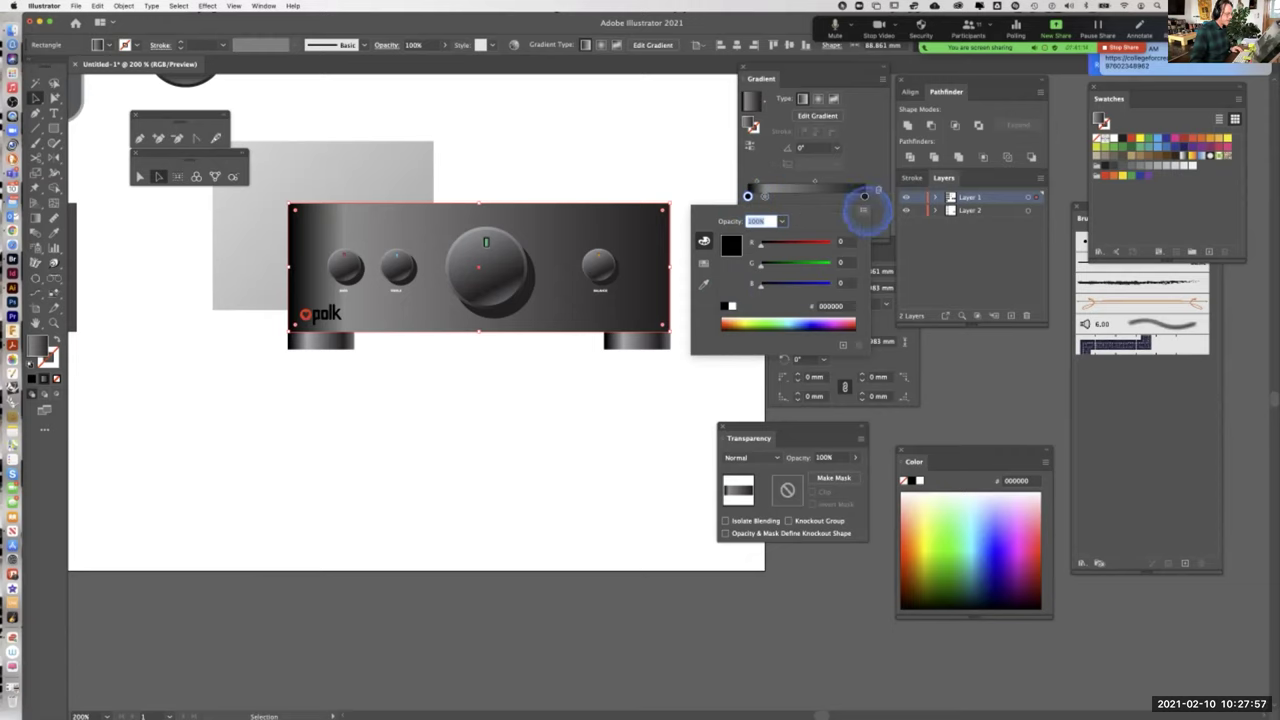
left_click(856, 211)
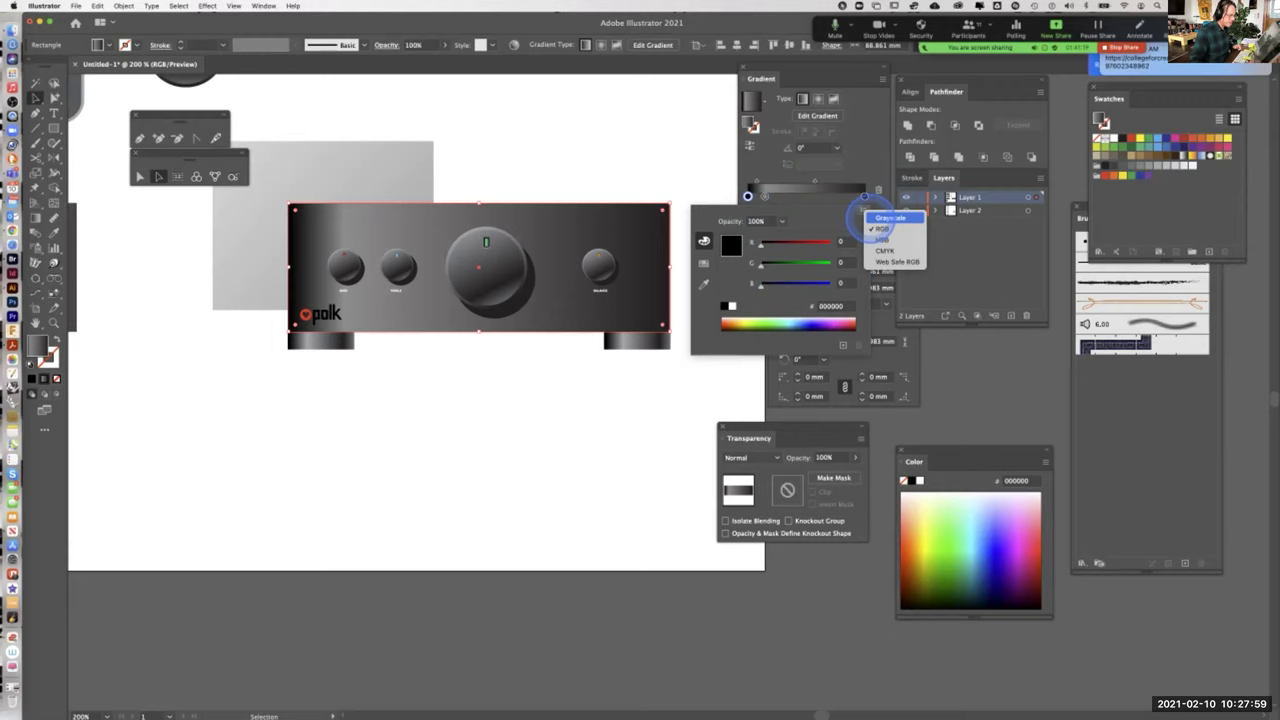
left_click(888, 218)
mouse_move(828, 242)
left_mouse_down()
mouse_move(789, 243)
mouse_move(810, 240)
left_mouse_up()
left_click(815, 198)
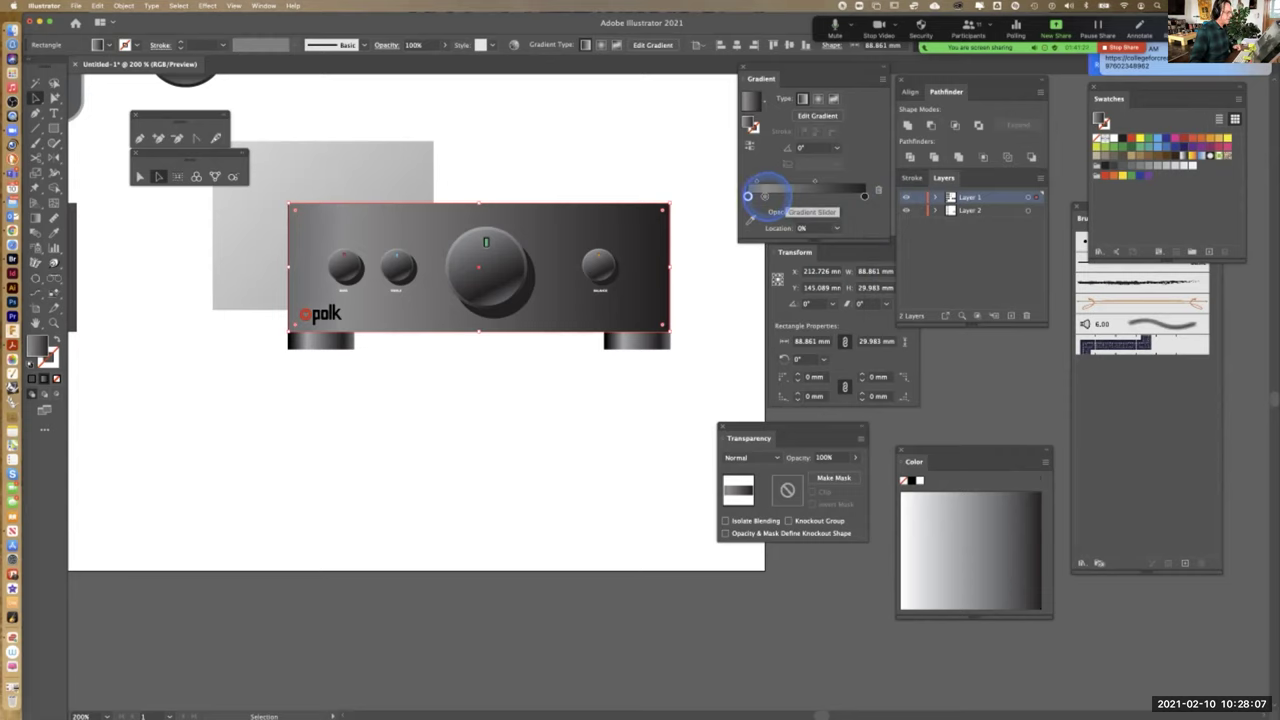
Add a pale 24% grey stop and nudge it to about 9.8% location
left_click(765, 196)
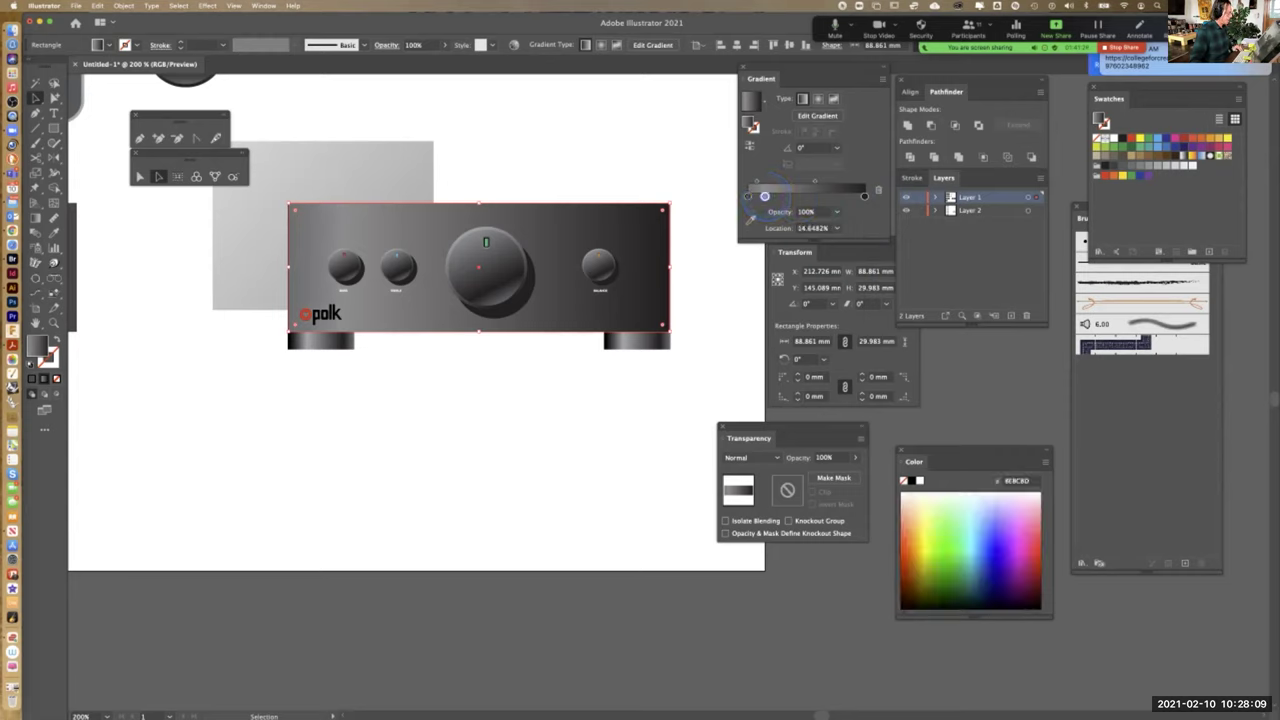
double_click(765, 196)
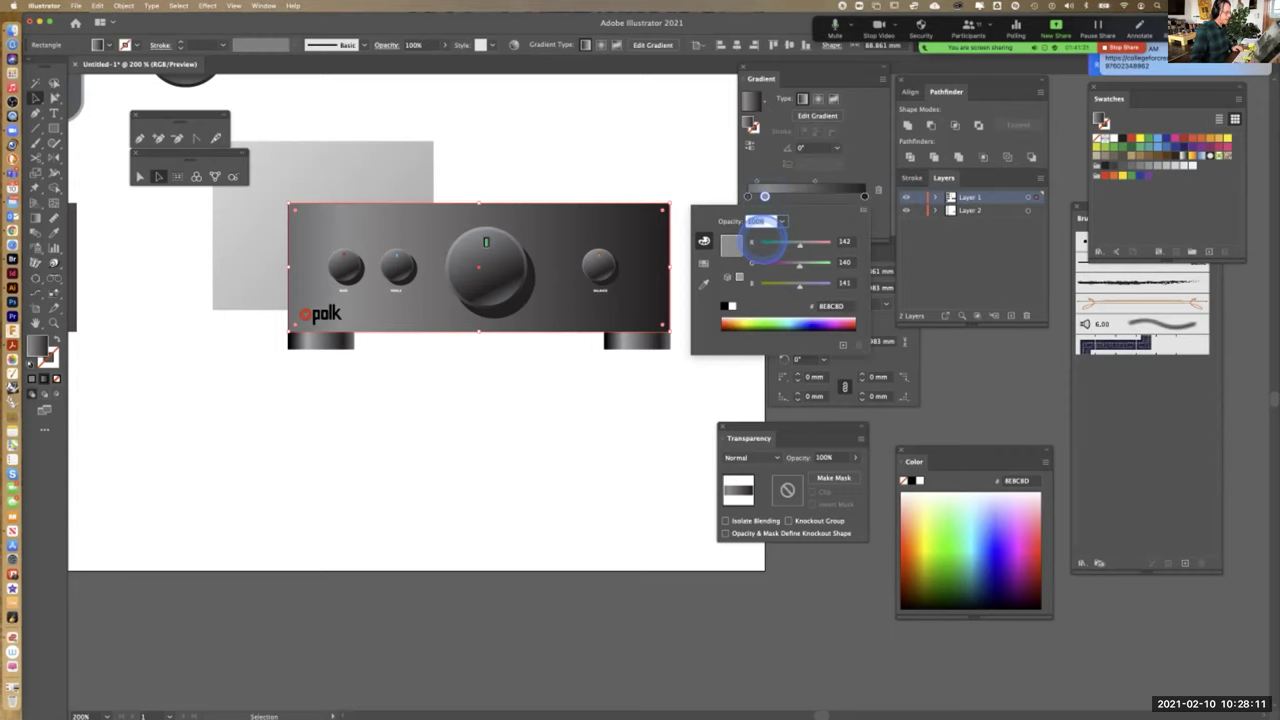
left_click(864, 209)
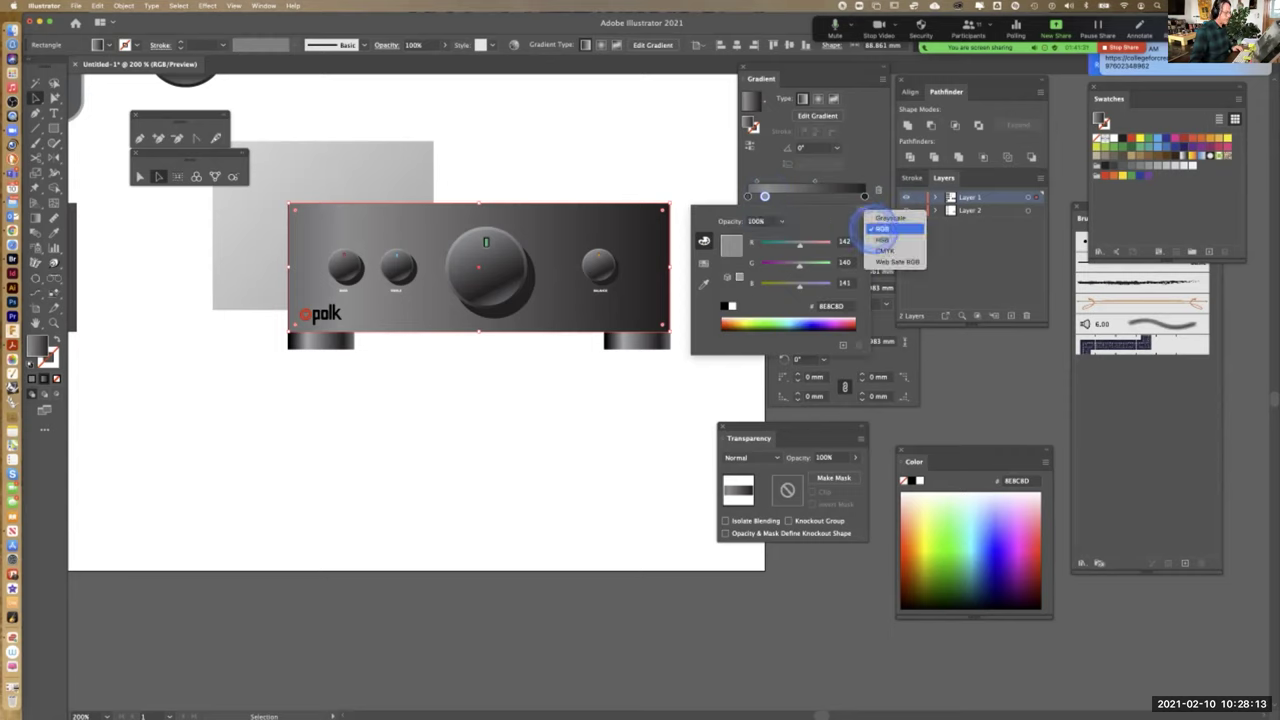
left_click(886, 217)
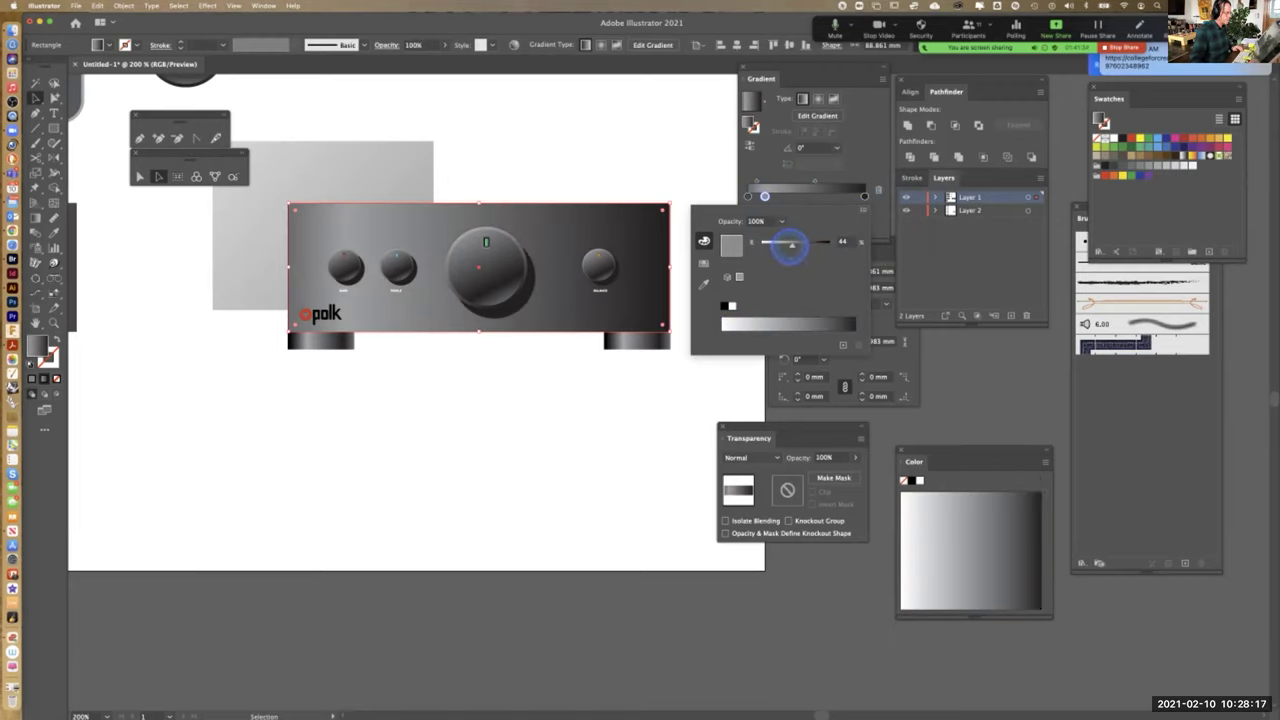
left_click_drag(782, 243, 777, 243)
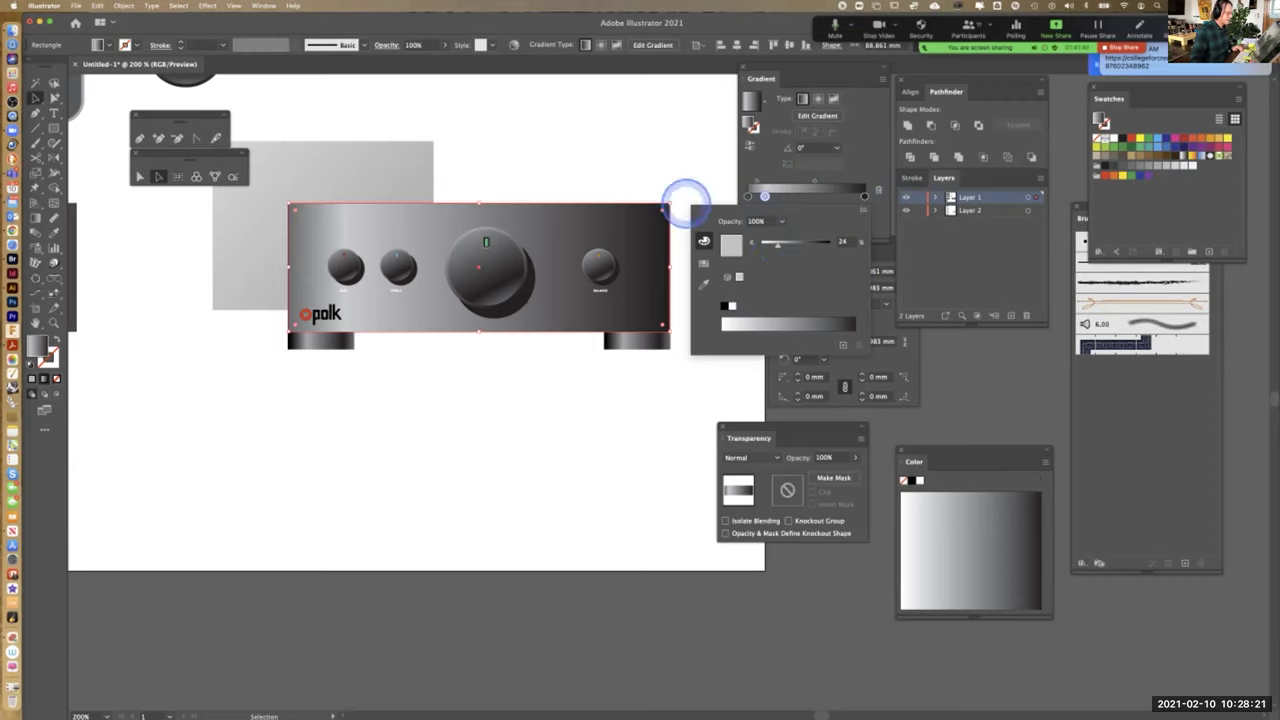
left_click(761, 180)
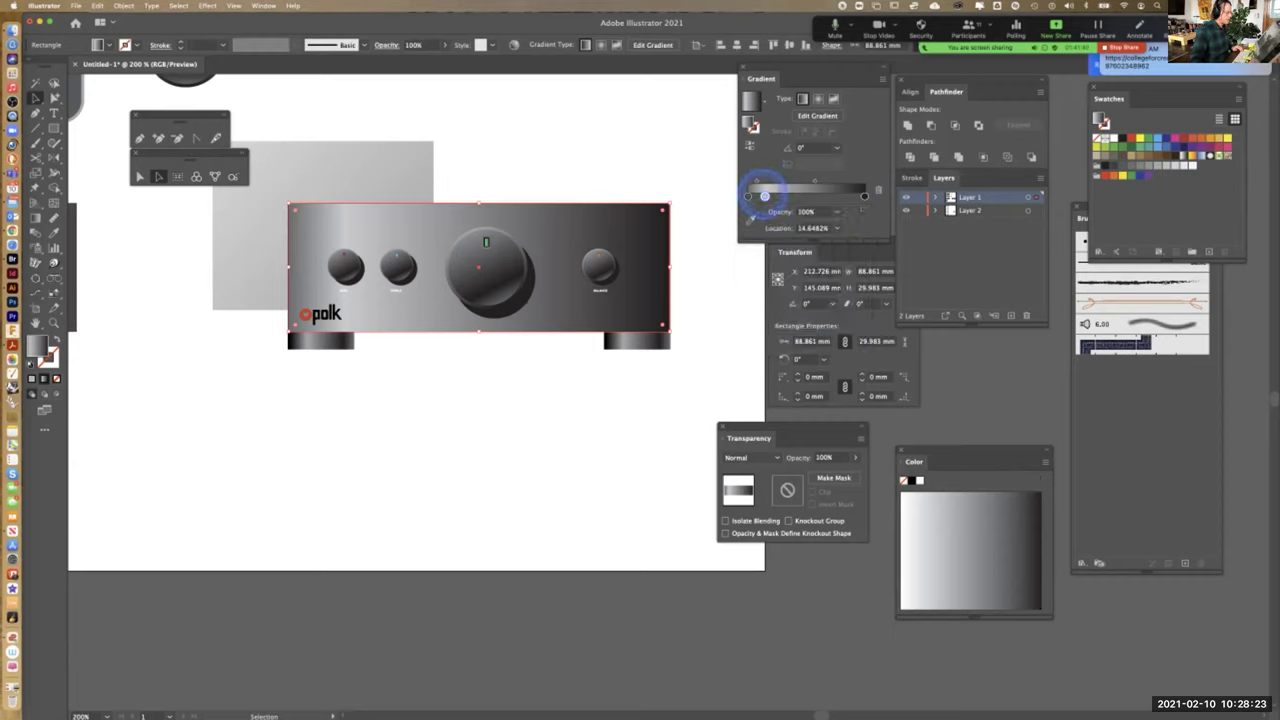
left_click_drag(759, 195, 757, 196)
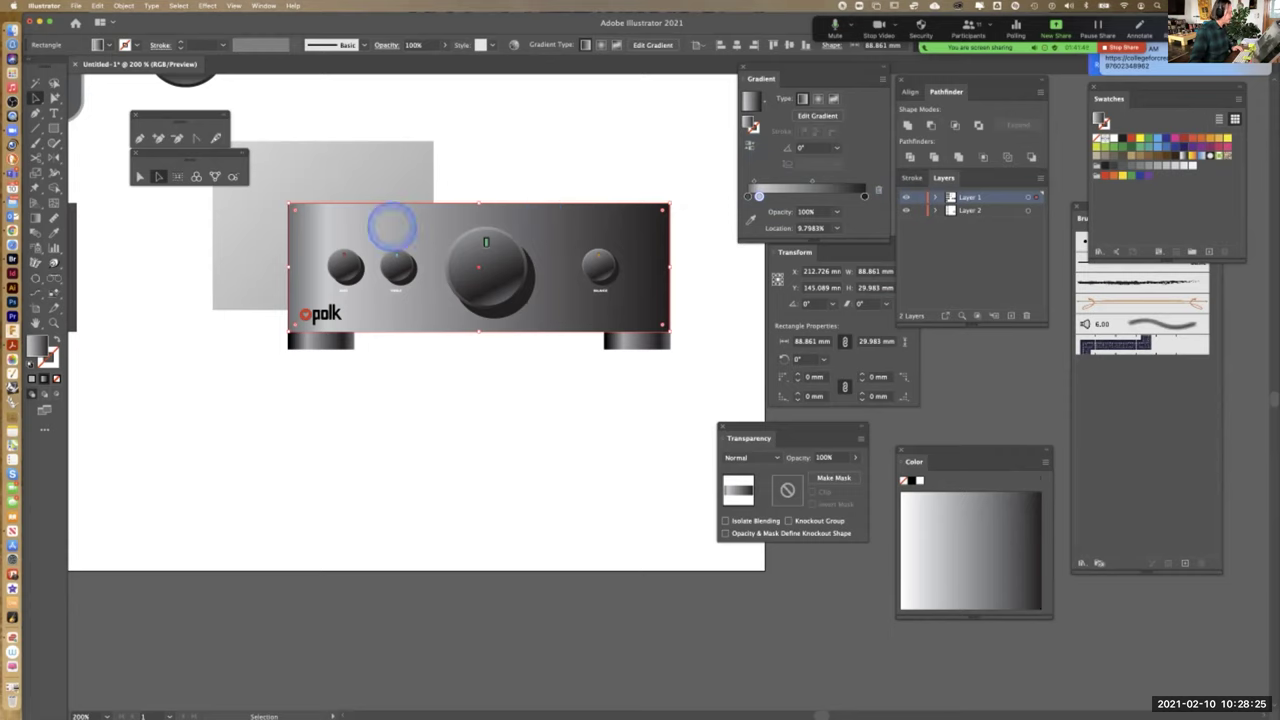
left_click(163, 277)
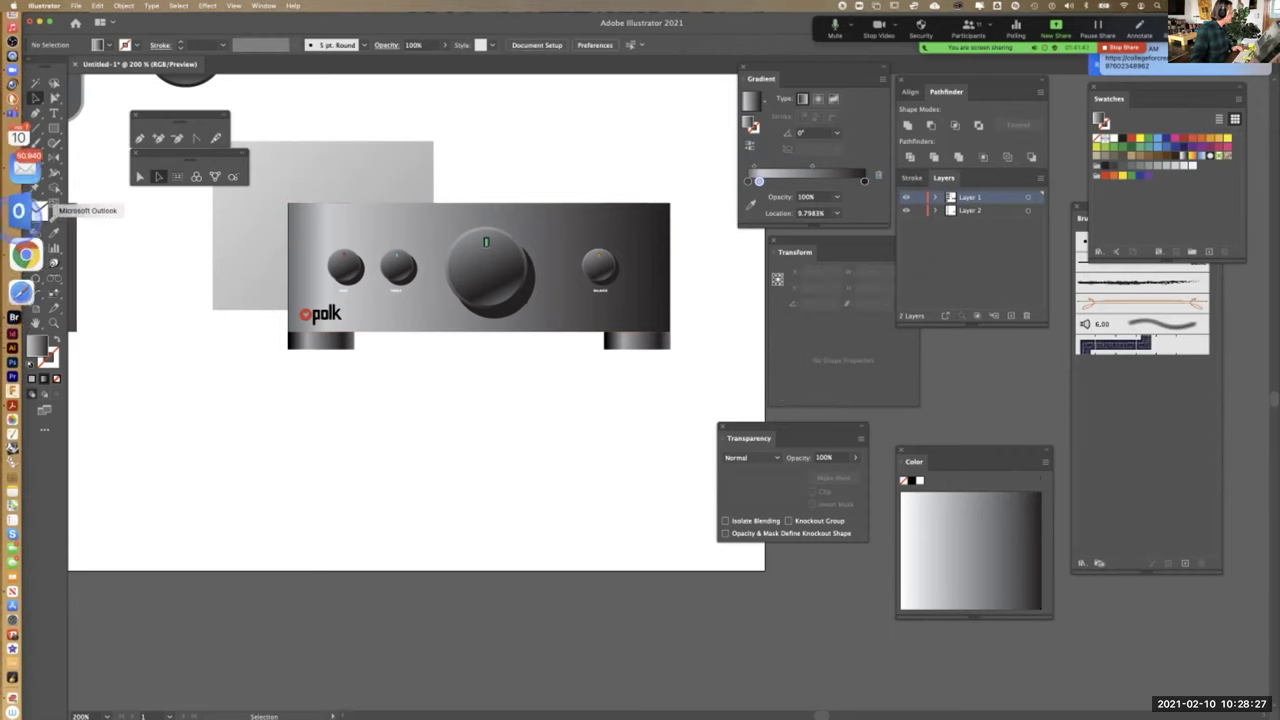
With the Gradient tool, slide the light stop left and pull the dark stop toward the centre
left_click(36, 218)
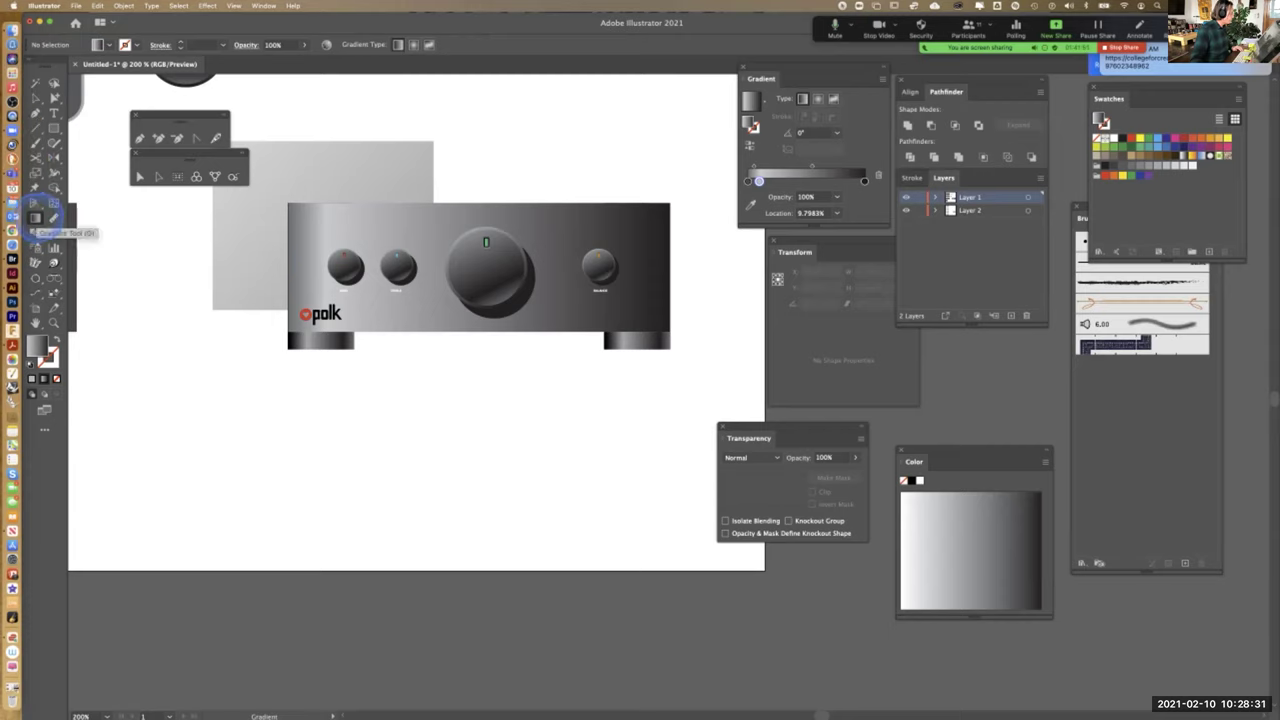
left_click(435, 218)
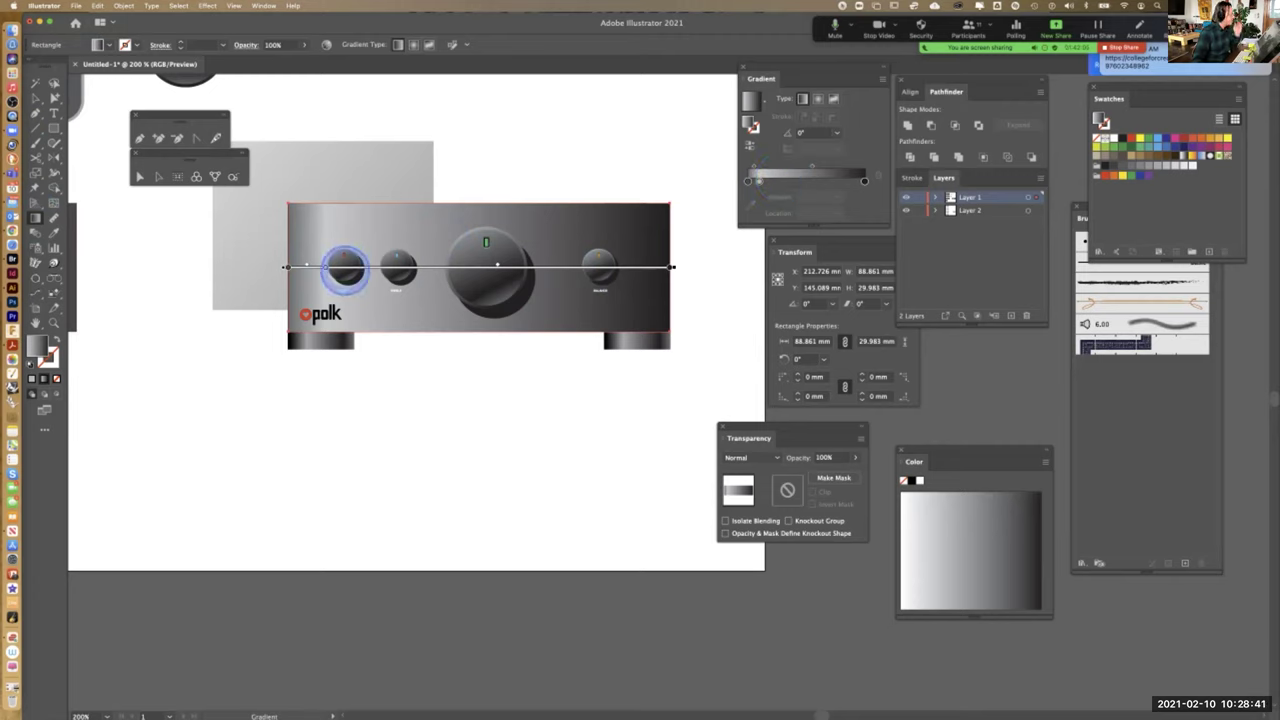
left_click(324, 266)
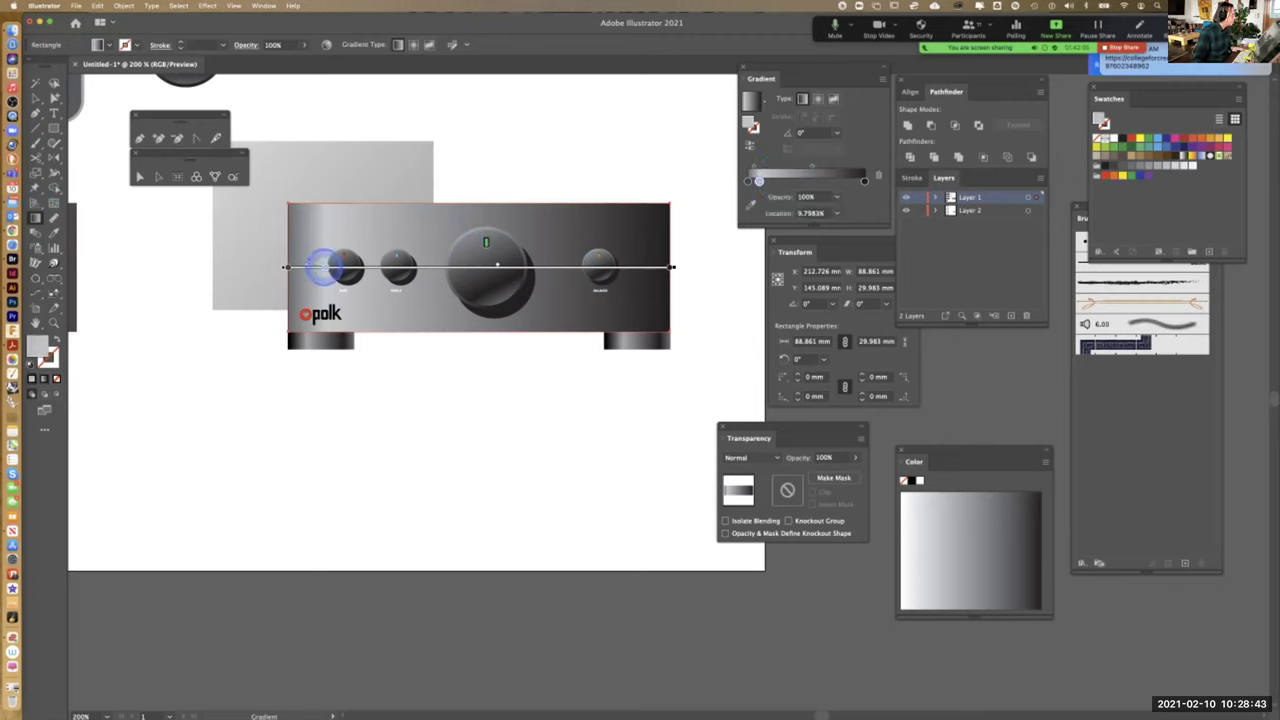
left_click_drag(320, 266, 297, 268)
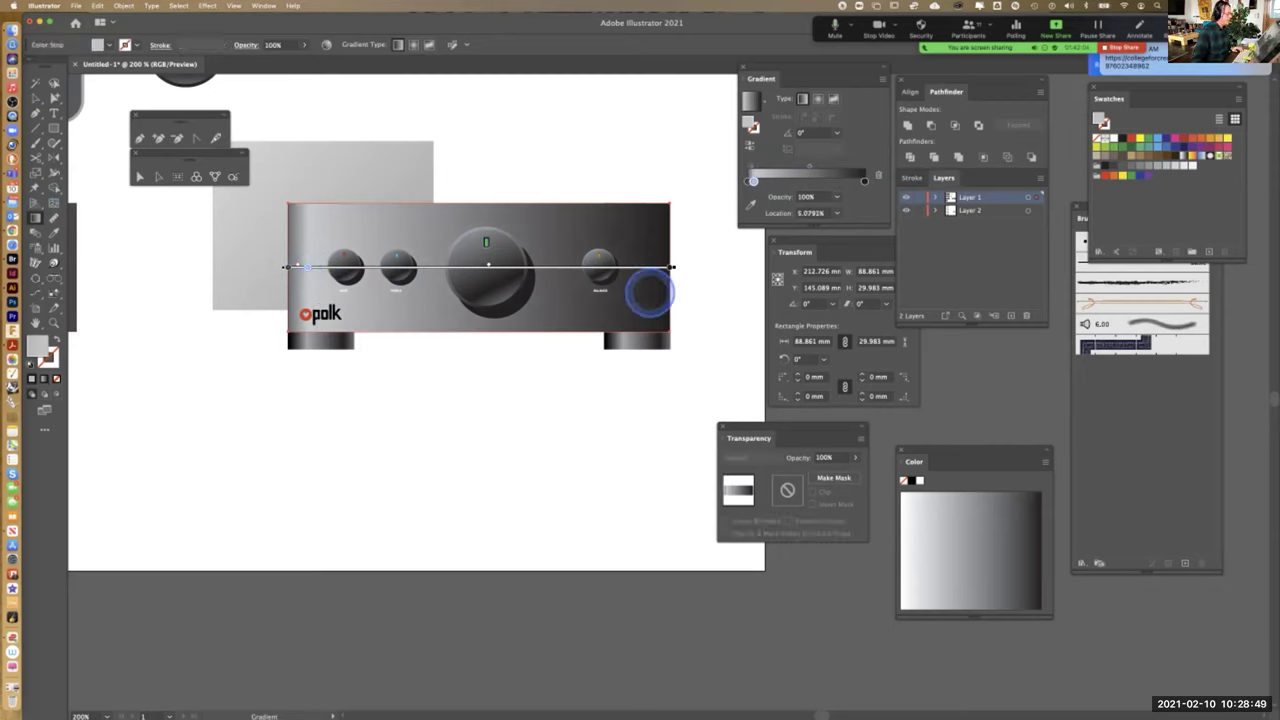
left_click_drag(670, 267, 357, 266)
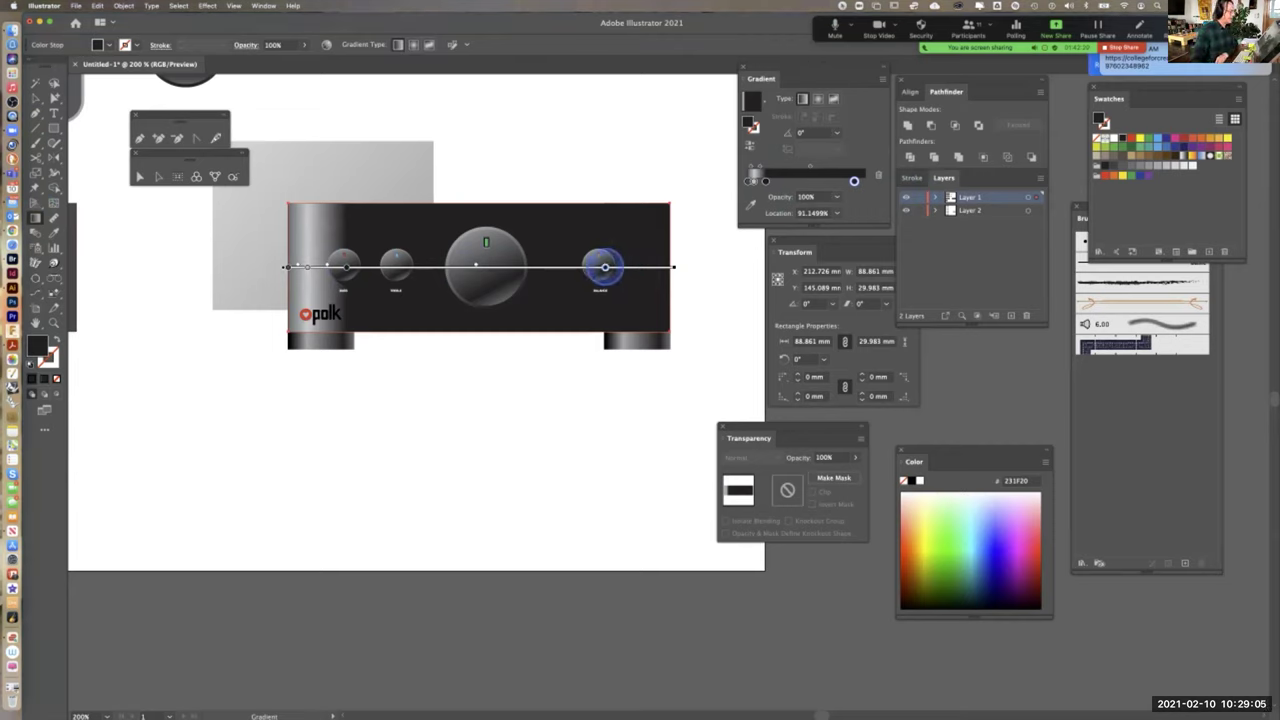
left_click_drag(601, 267, 635, 267)
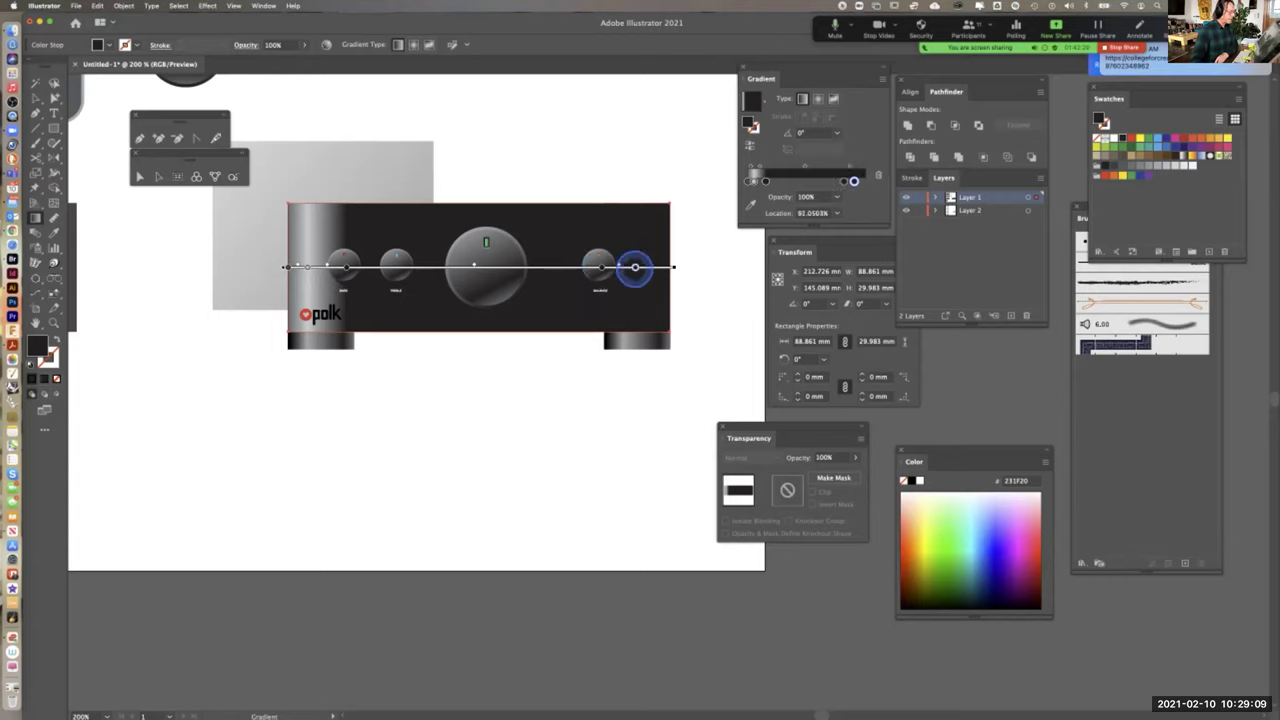
Convert the moved dark stop to Grayscale and fine-tune its grey level
double_click(635, 267)
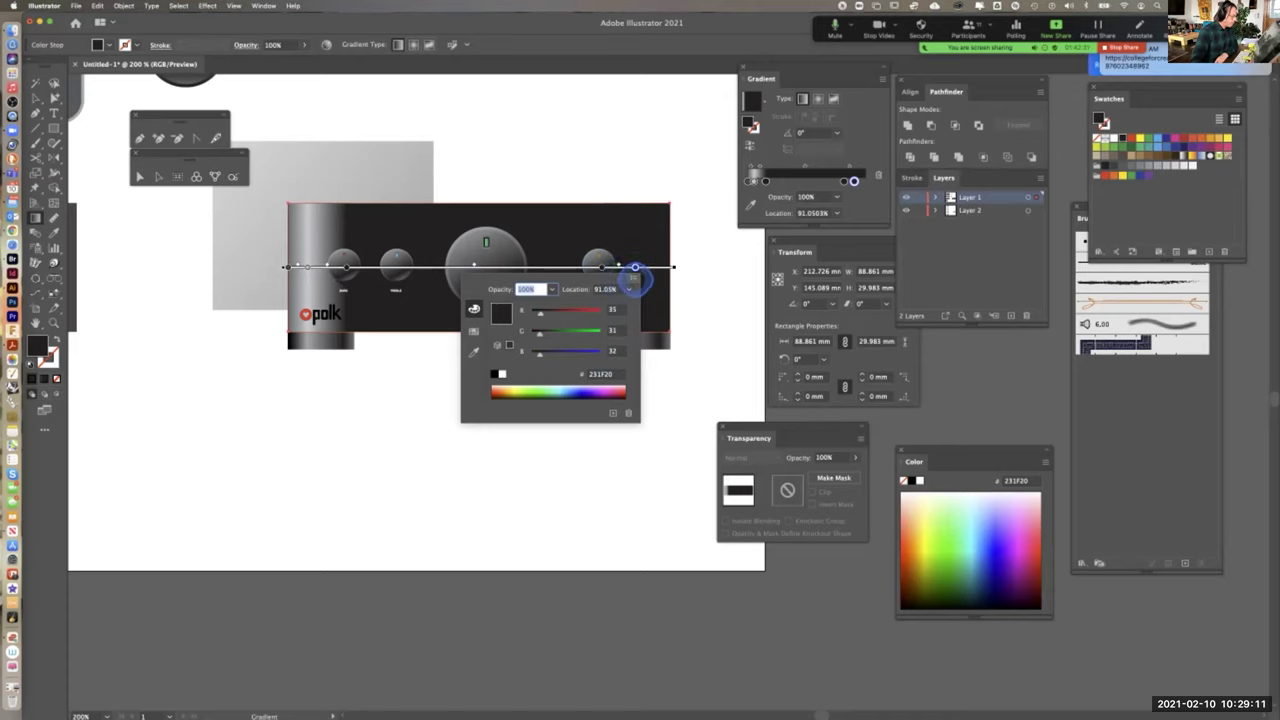
left_click(632, 284)
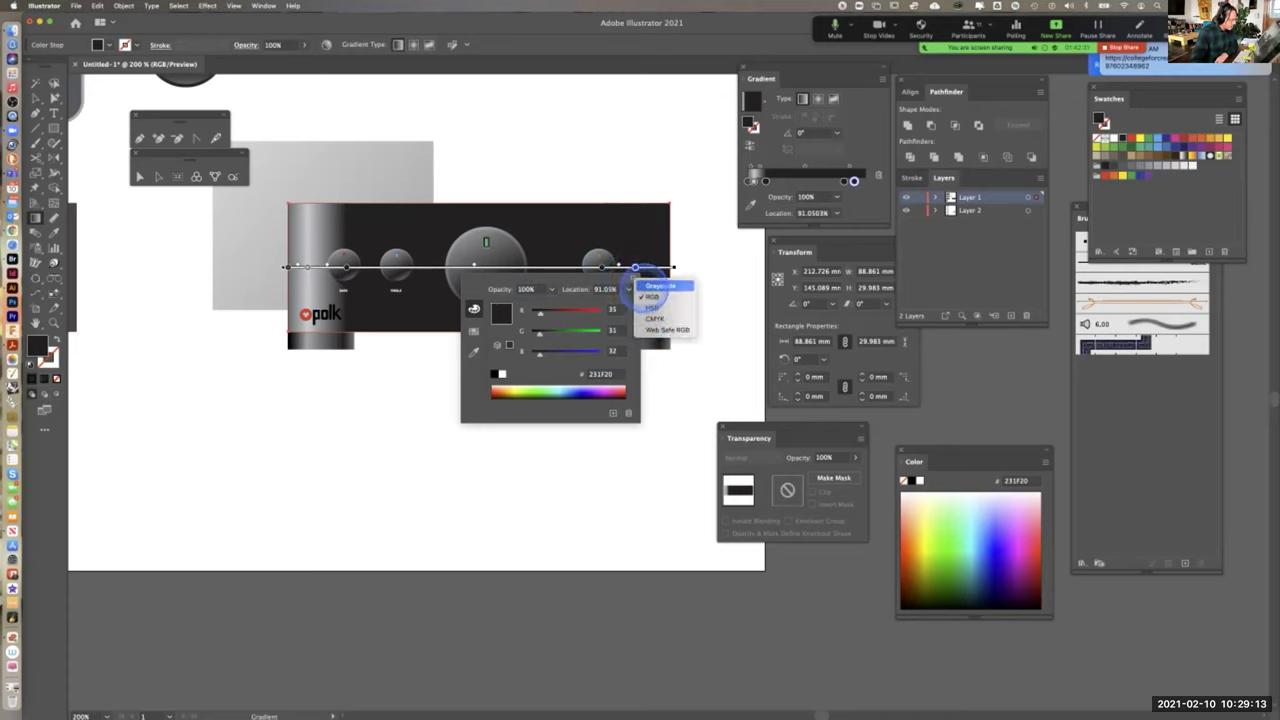
left_click(648, 286)
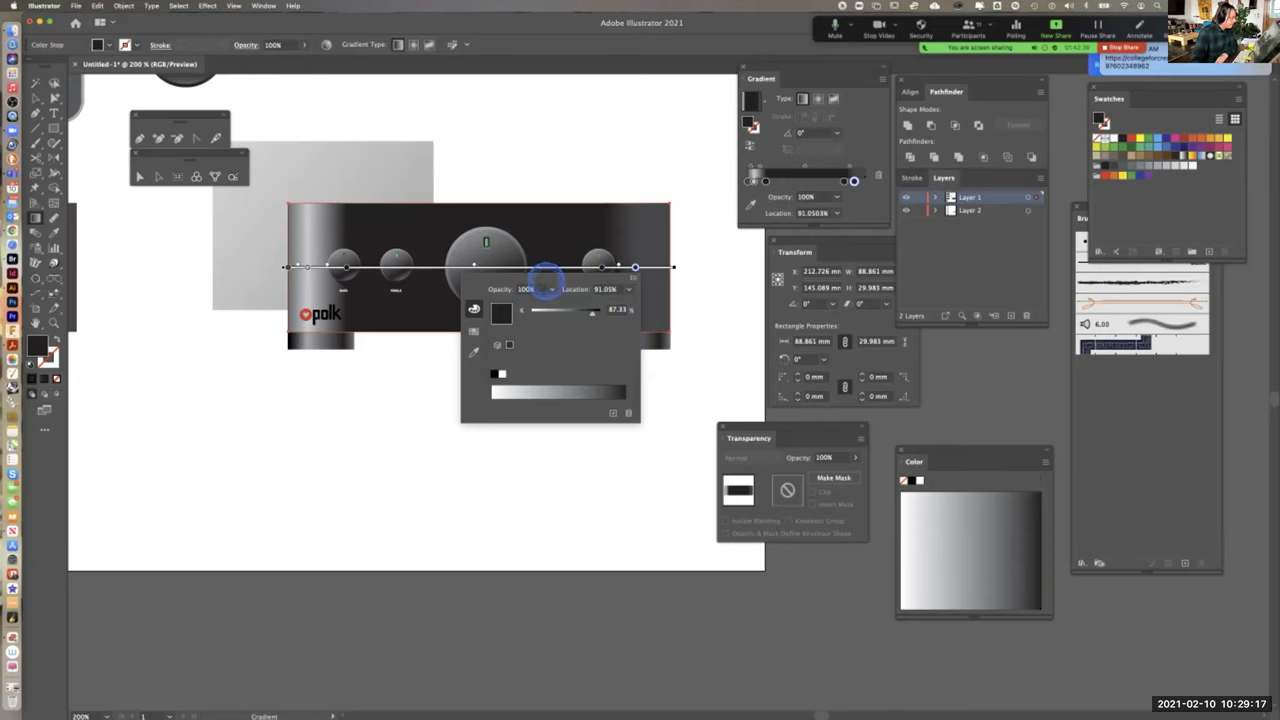
left_click_drag(592, 312, 557, 314)
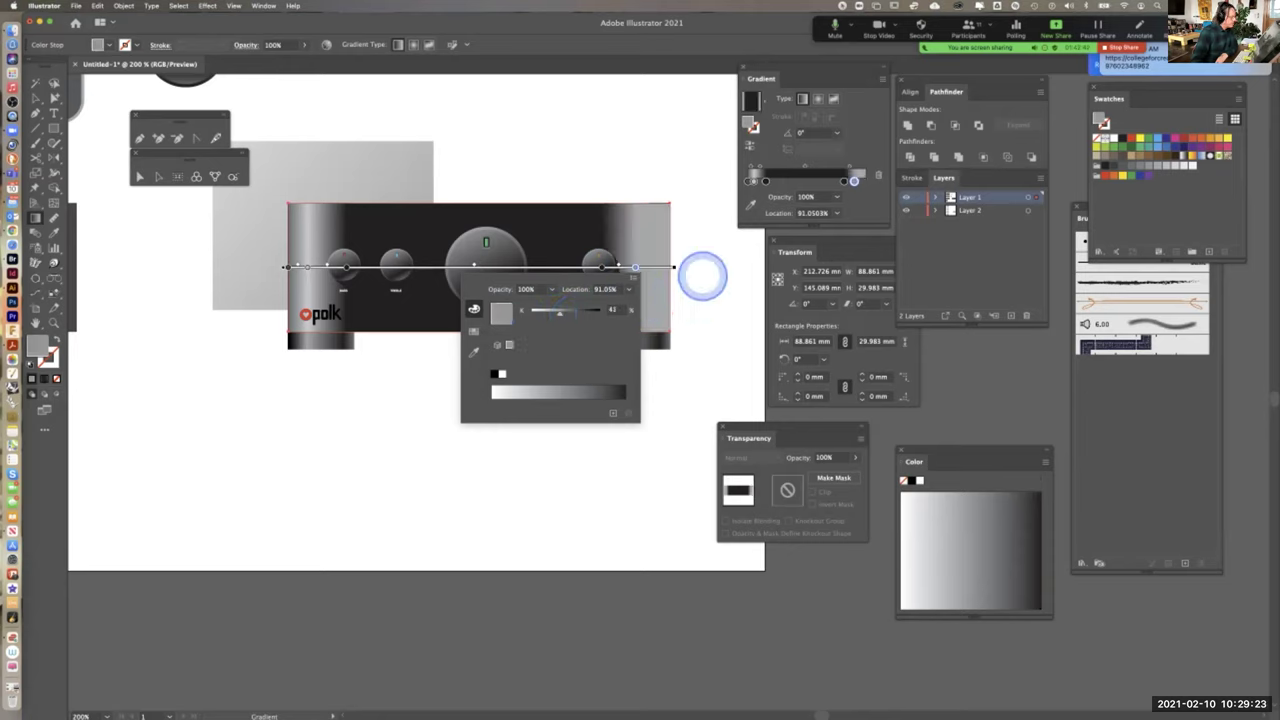
left_click_drag(559, 314, 580, 315)
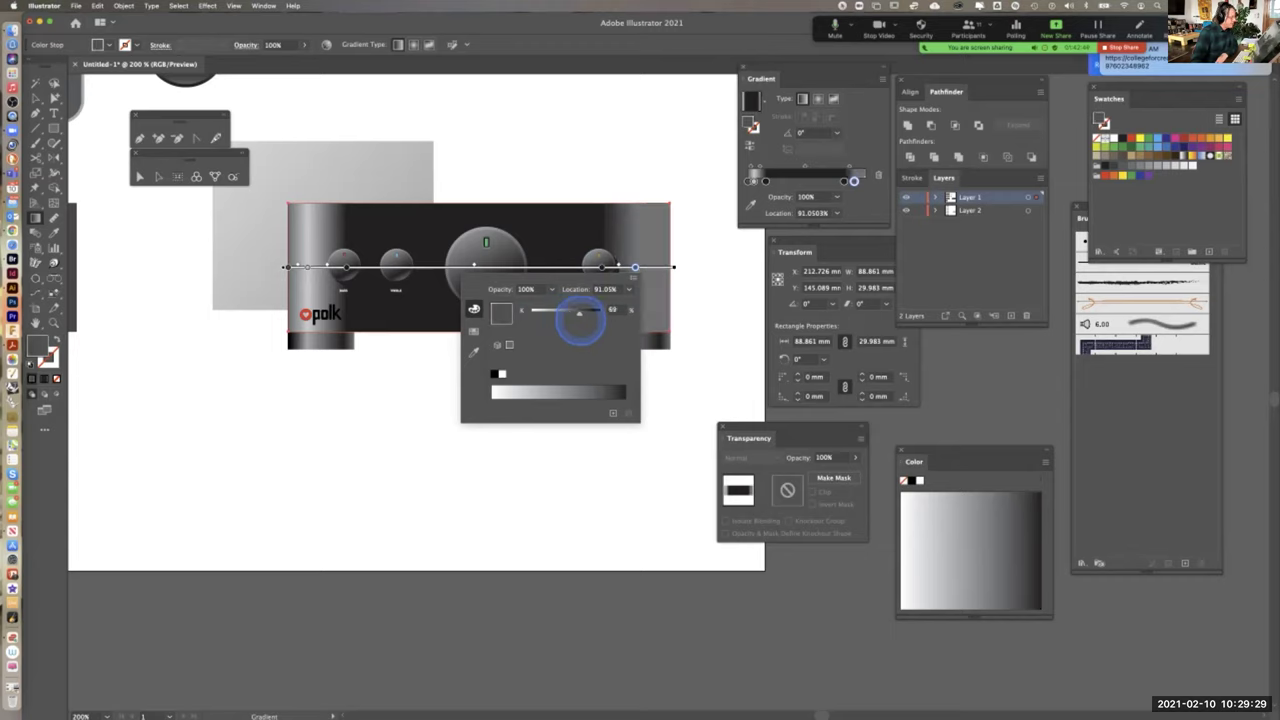
left_click(668, 373)
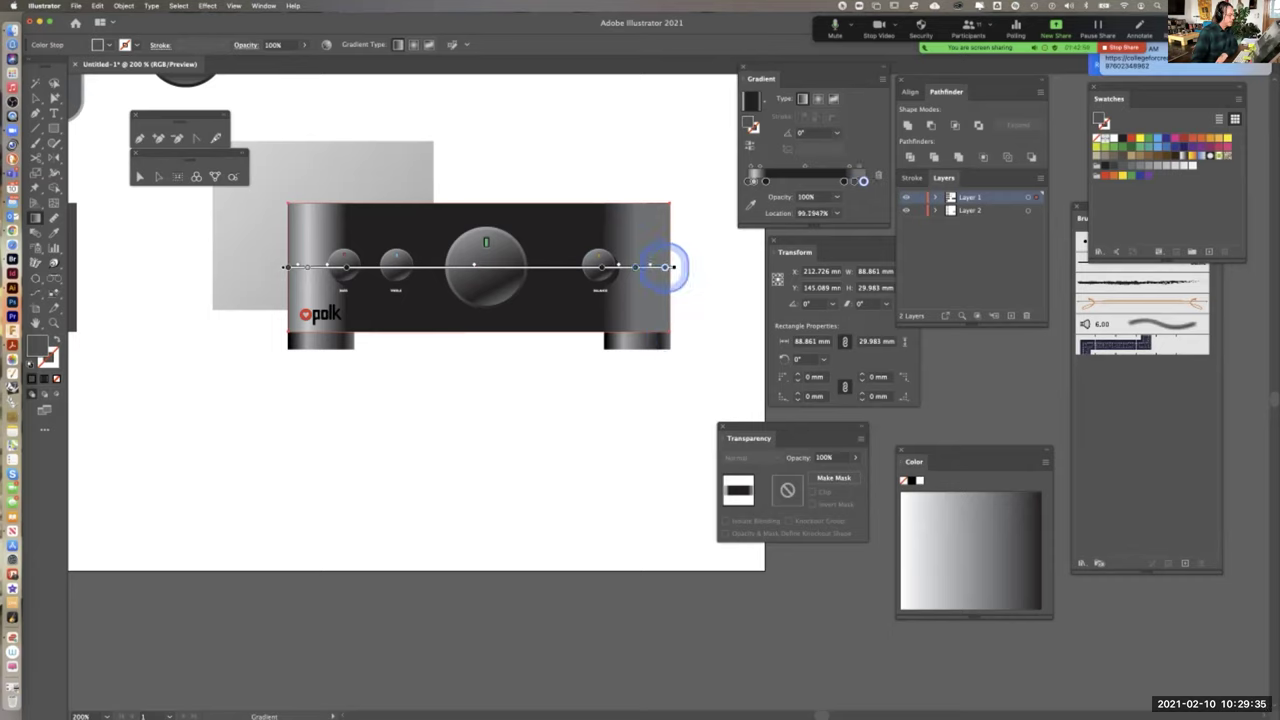
Darken the right end stop and set the left end stop to 50% grey
double_click(666, 266)
left_click_drag(609, 309, 623, 314)
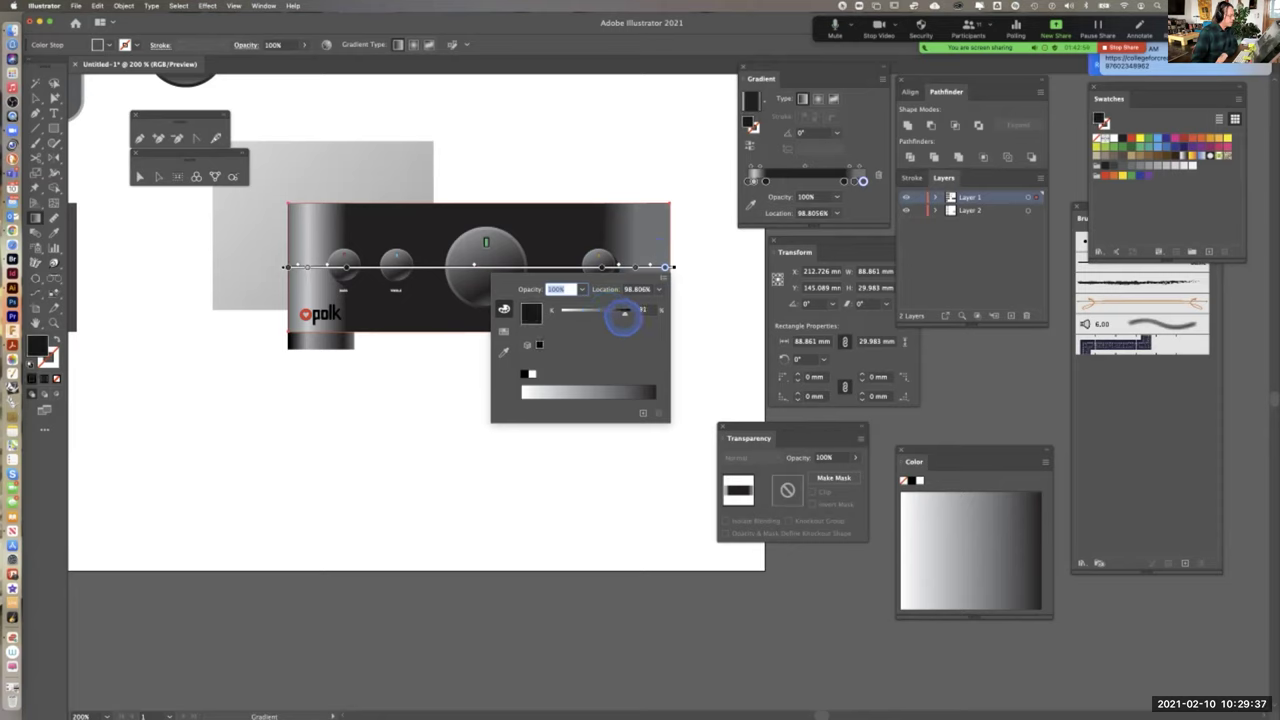
left_click(600, 510)
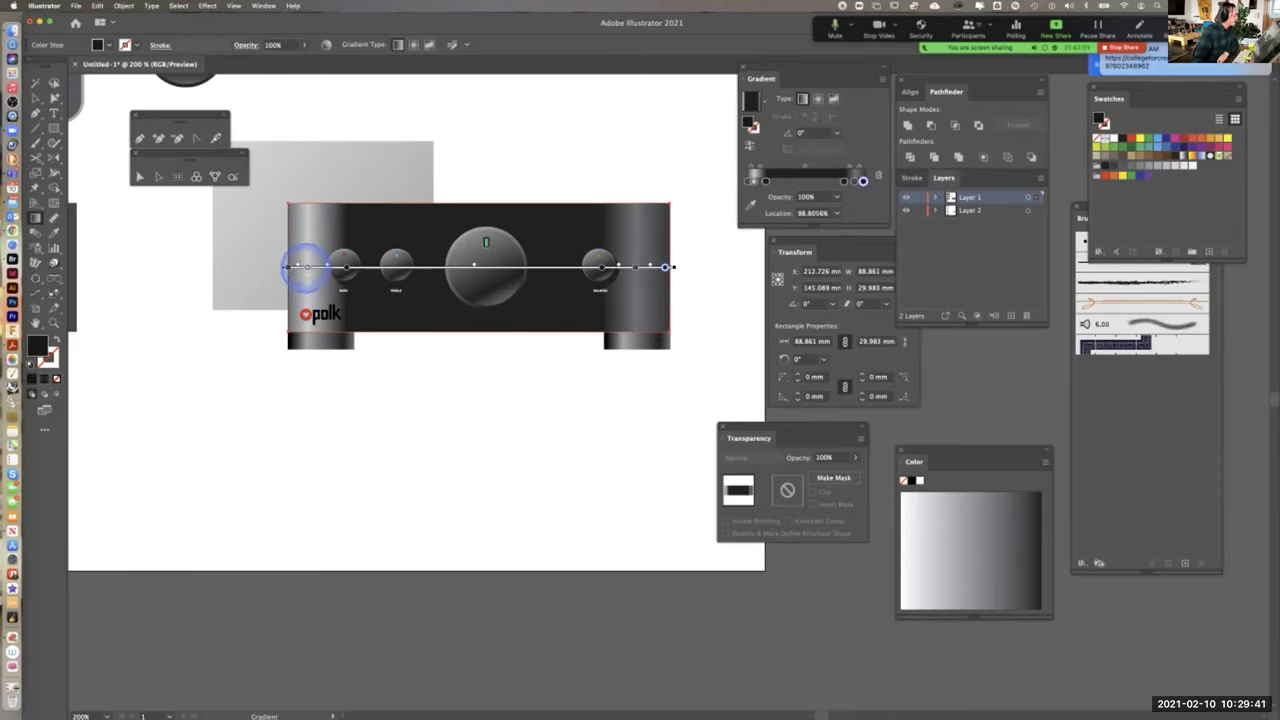
double_click(305, 267)
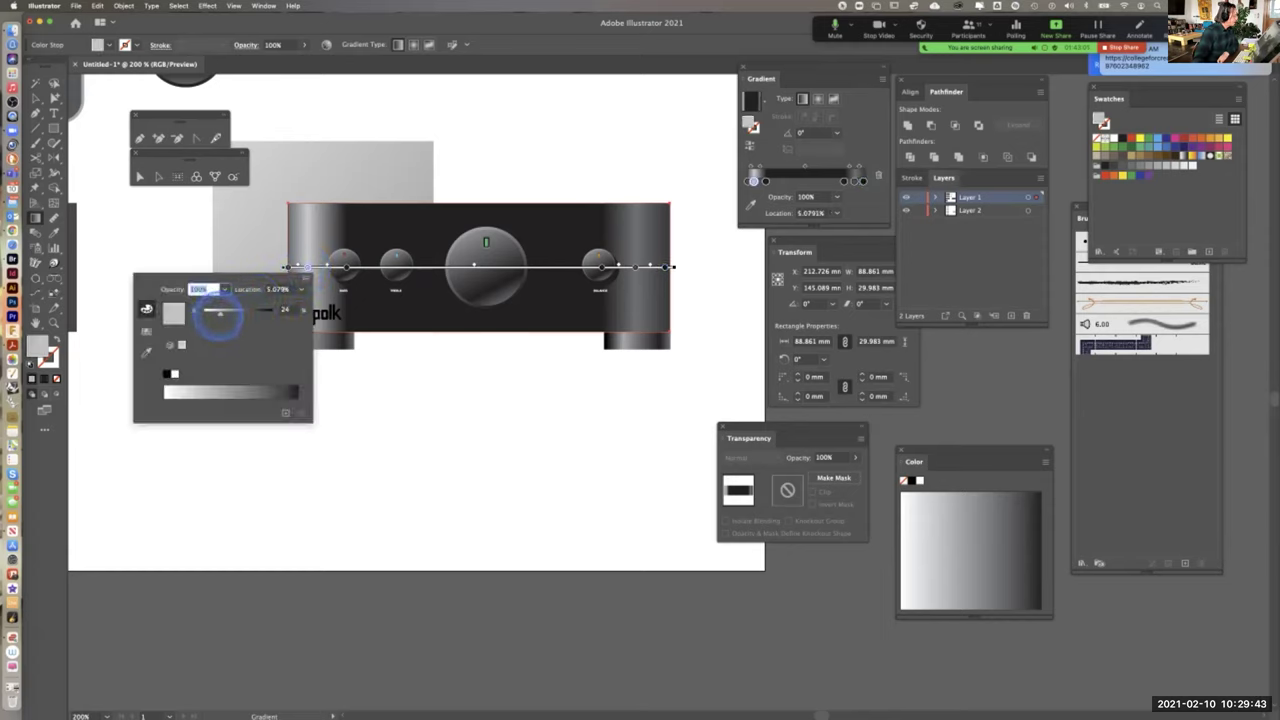
left_click_drag(220, 313, 237, 313)
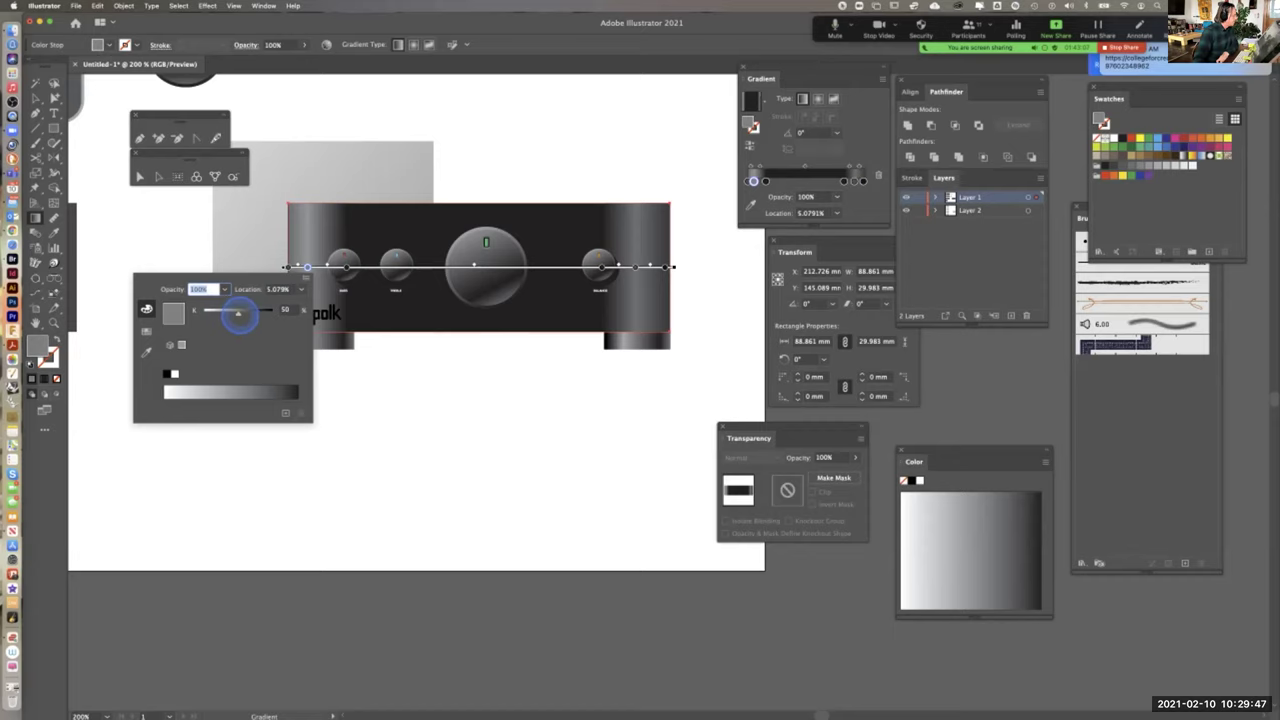
left_click(474, 366)
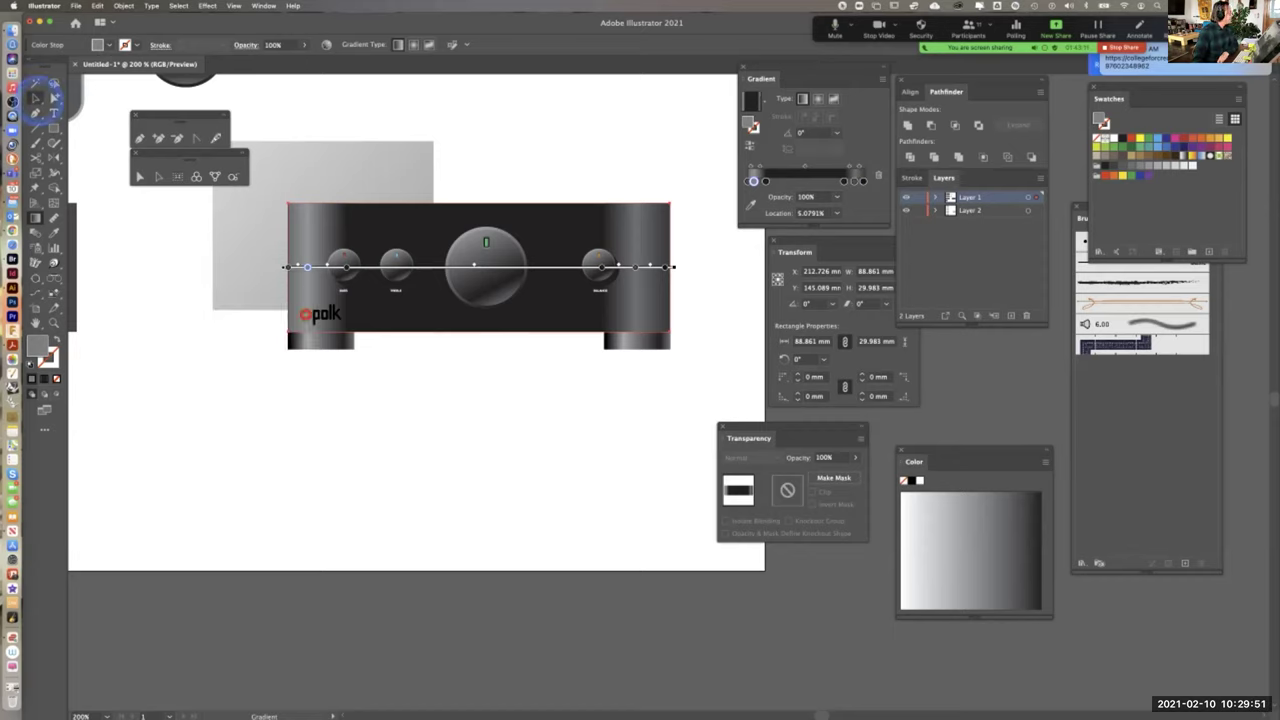
left_click(40, 96)
Lower the left cylinder piece's left gradient stop to about 78% opacity
left_click(386, 423)
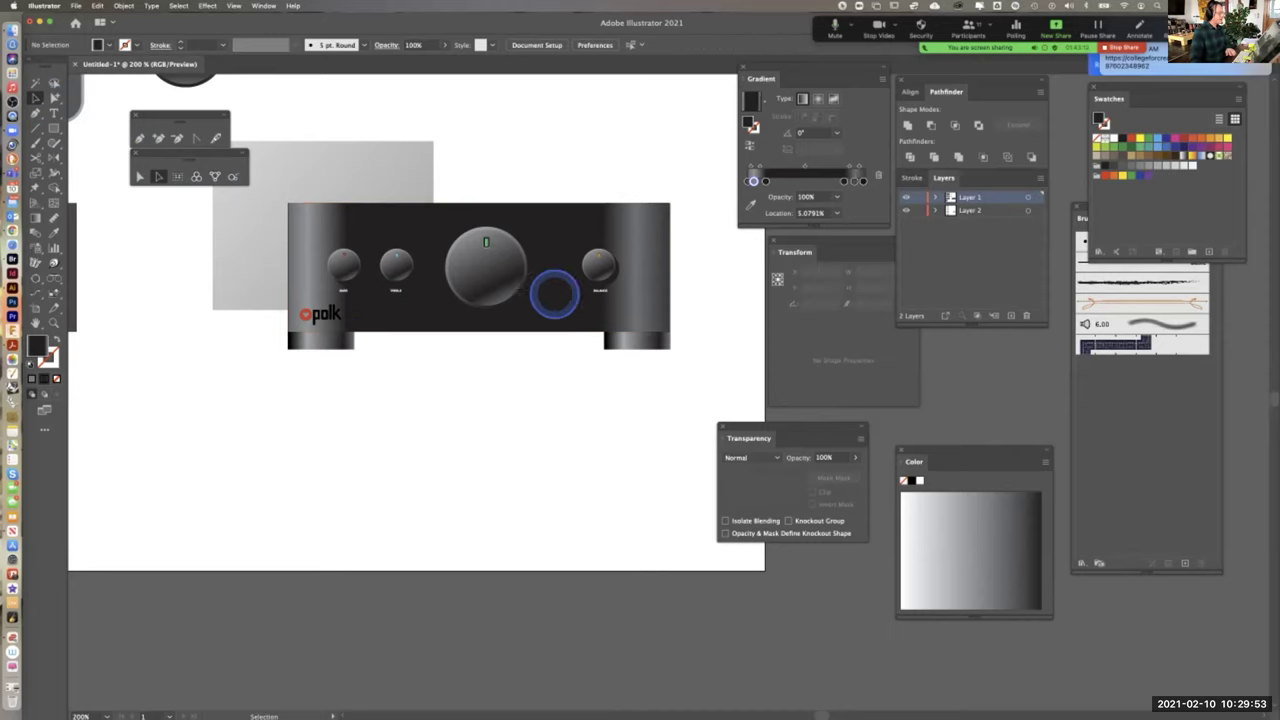
left_click_drag(563, 391, 625, 387)
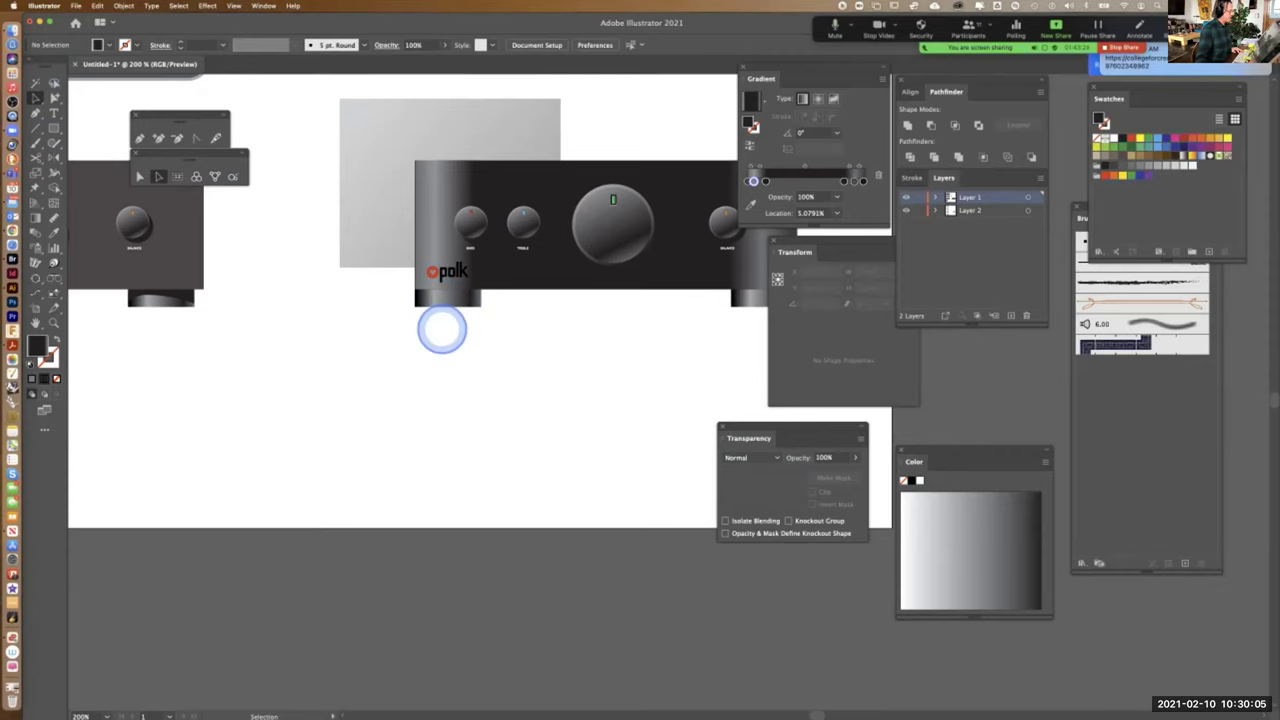
left_click_drag(563, 317, 498, 318)
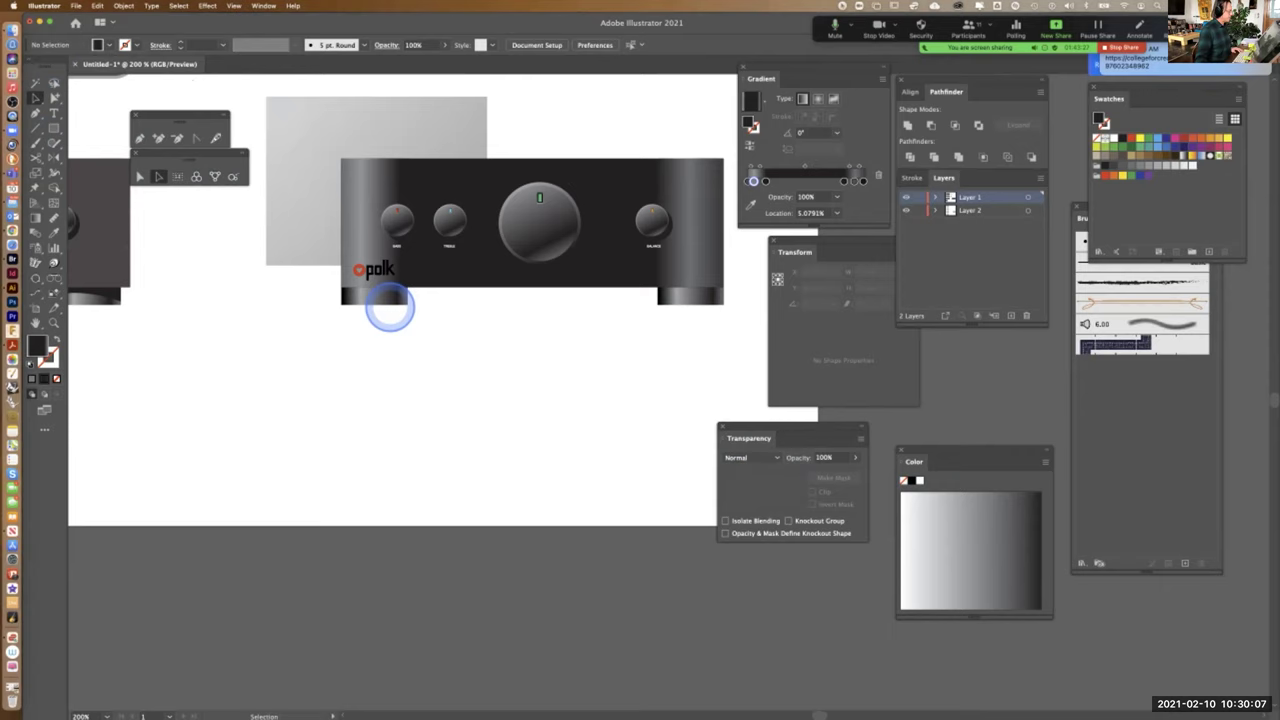
left_click(374, 294)
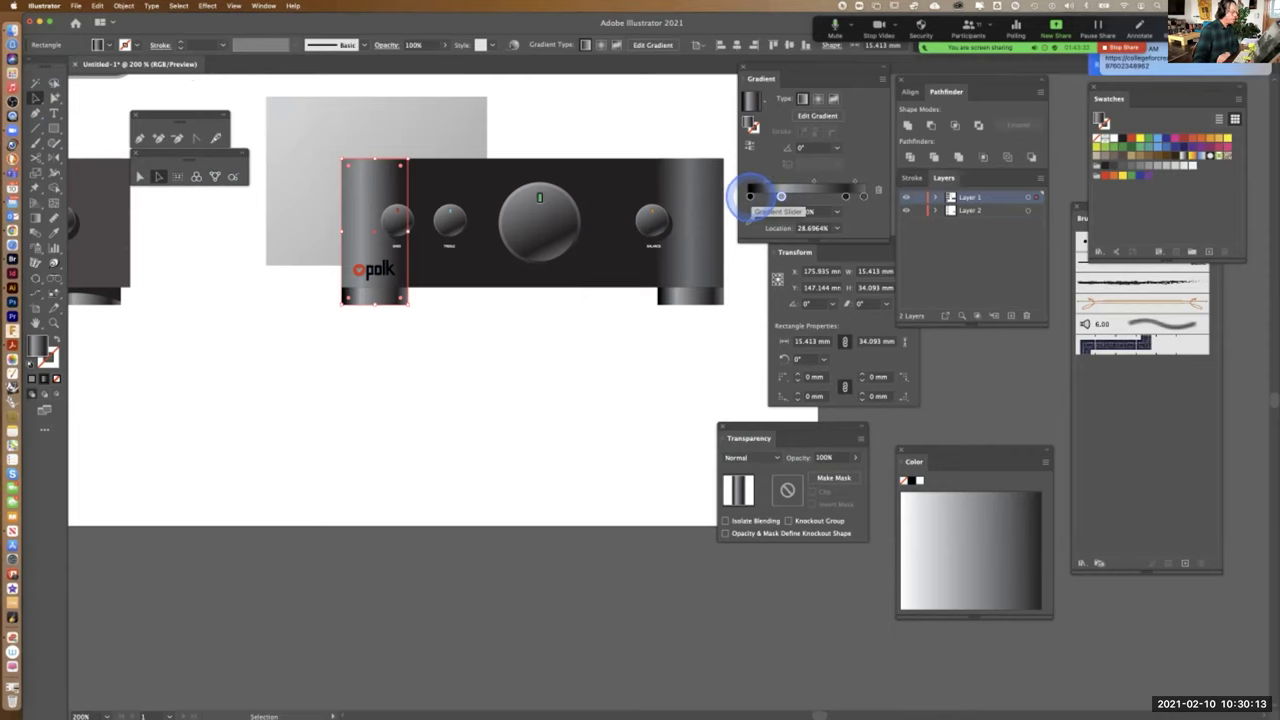
double_click(750, 196)
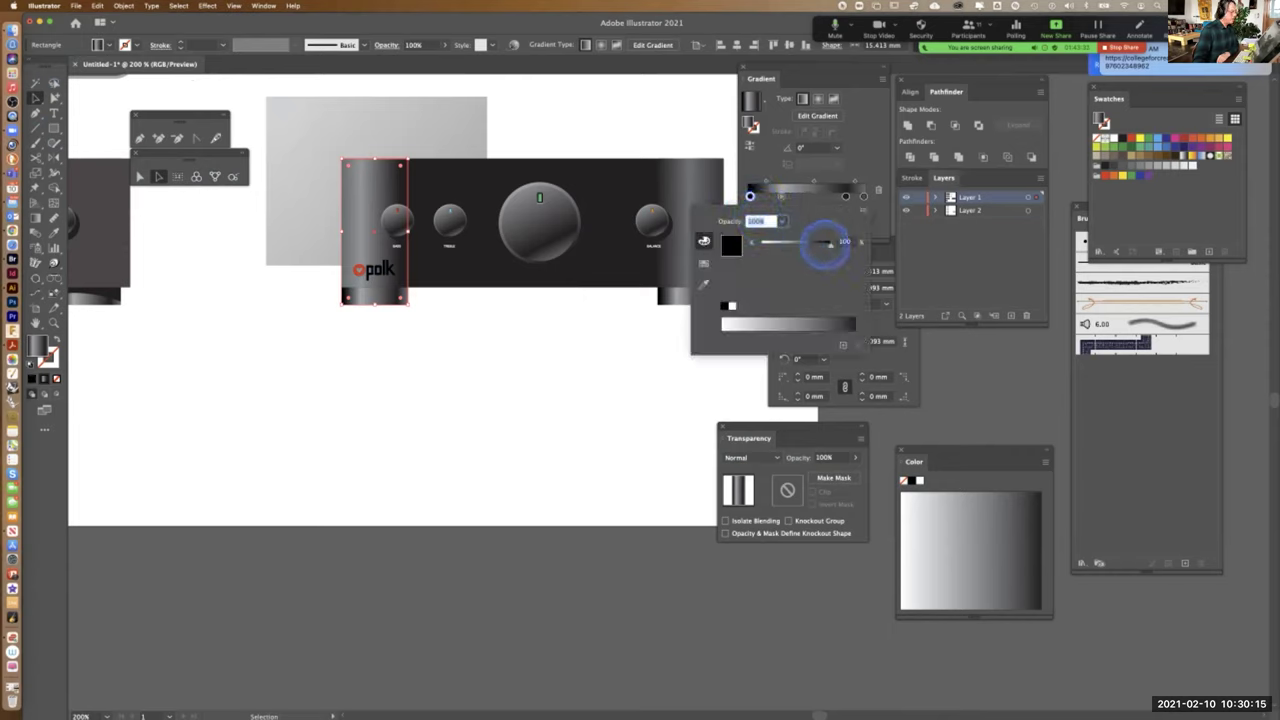
left_click_drag(829, 244, 818, 244)
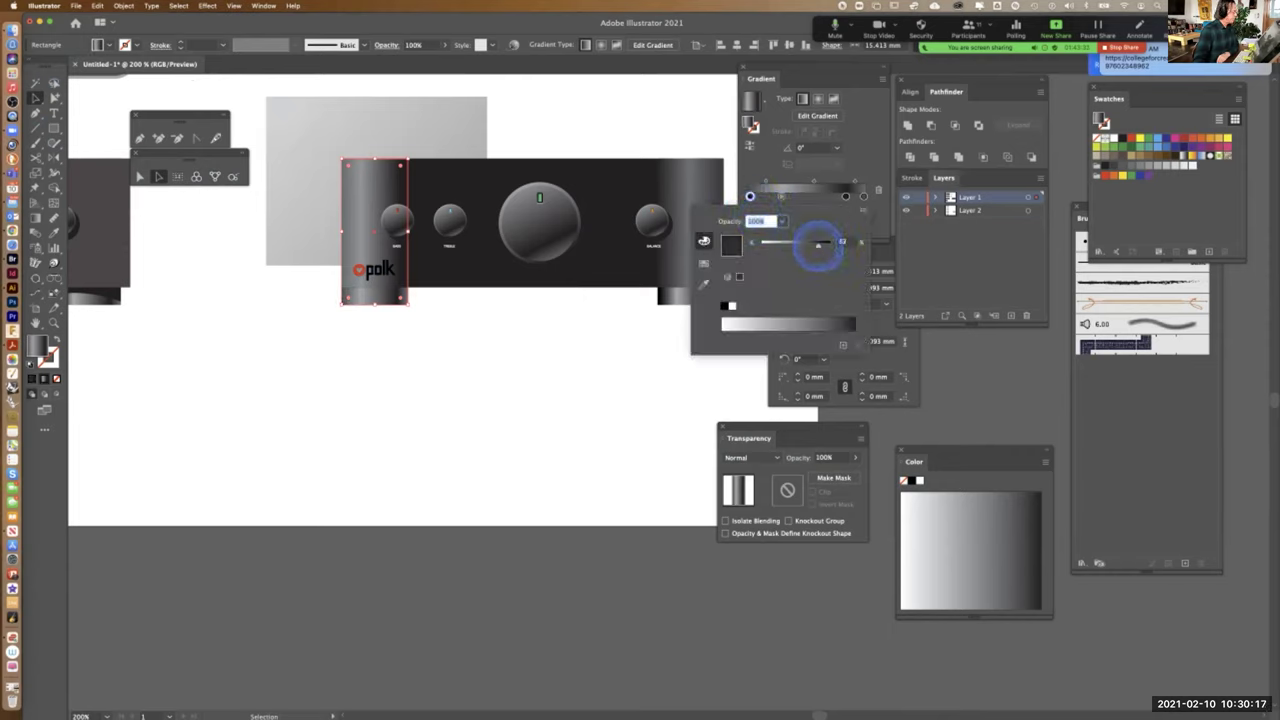
left_click_drag(816, 246, 815, 246)
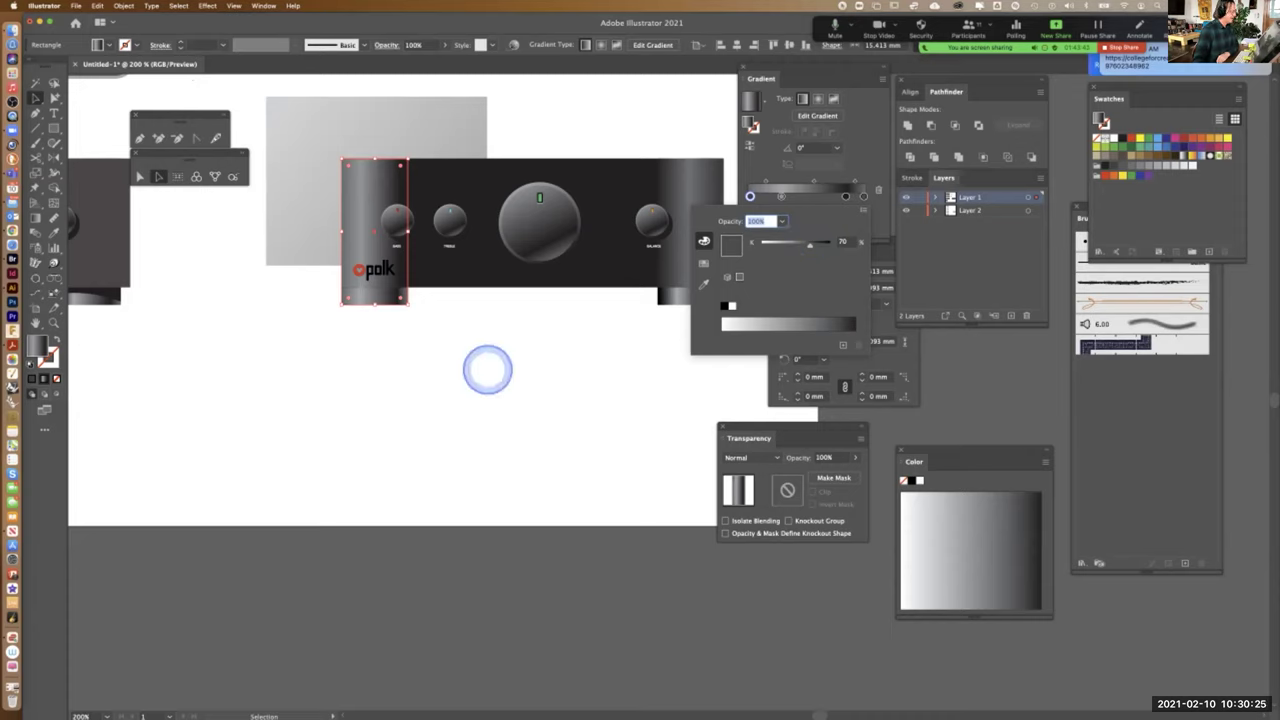
left_click(487, 370)
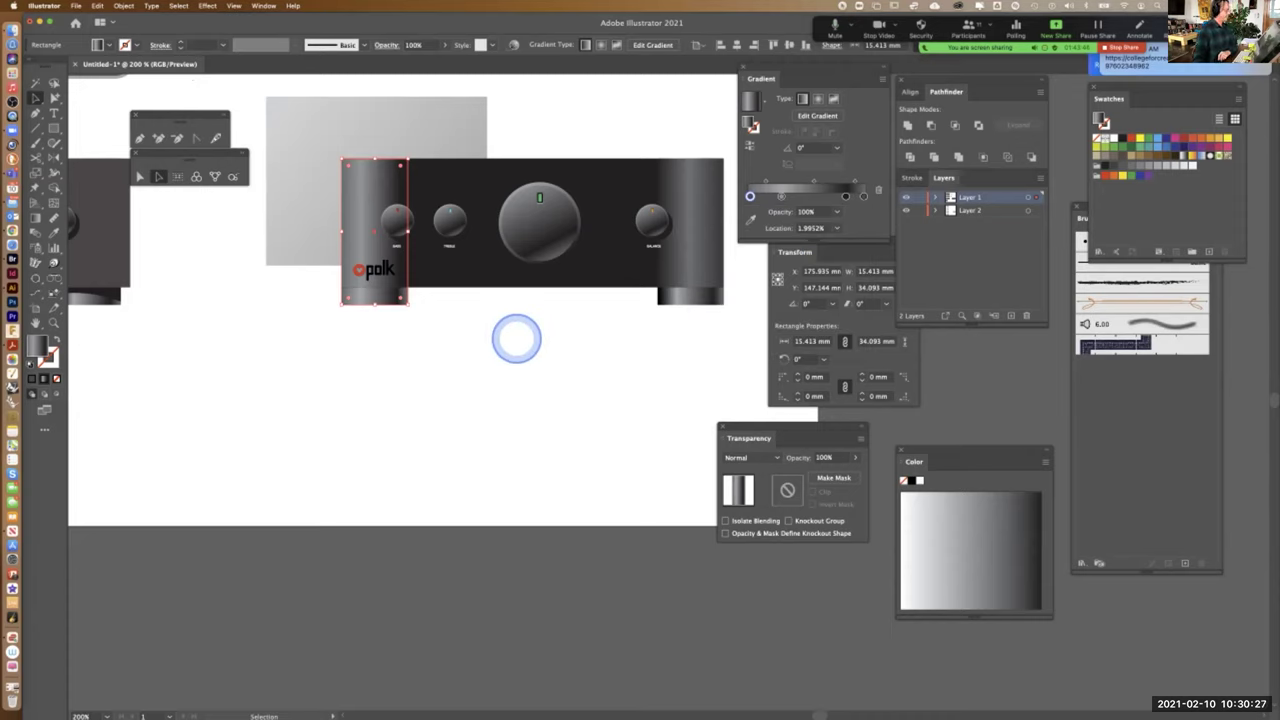
left_click(515, 338)
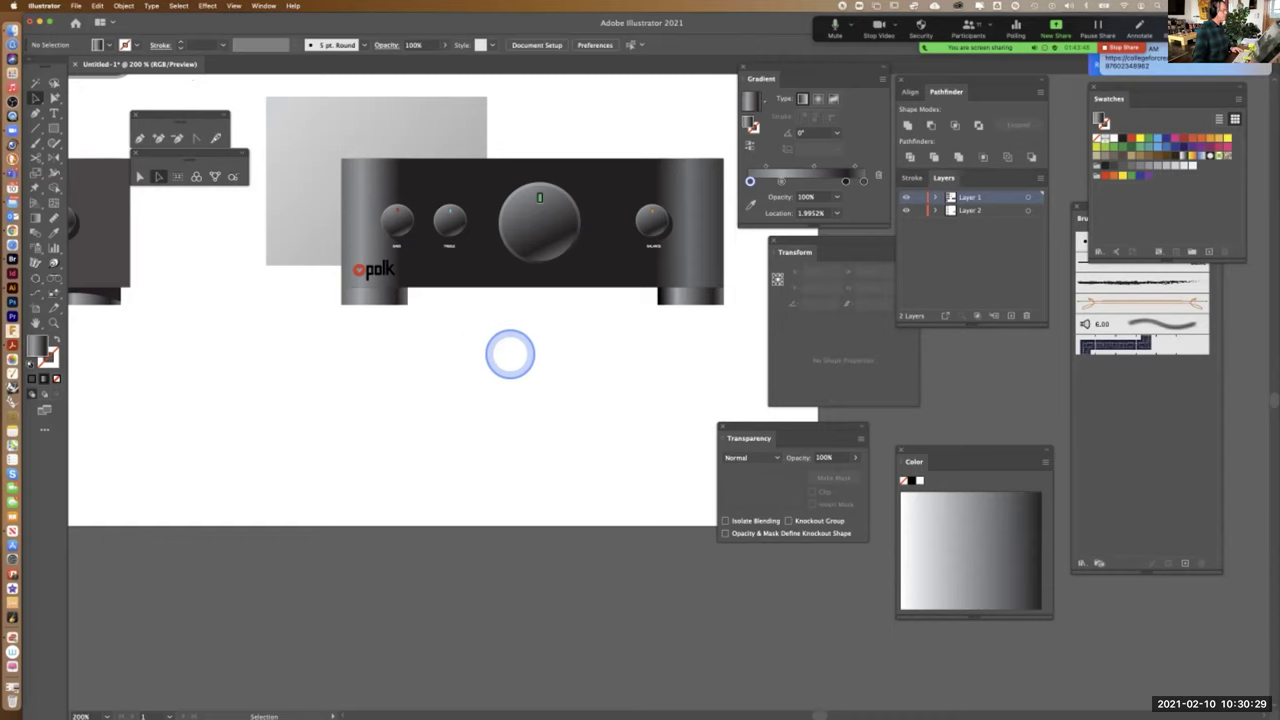
Reselect the left cylinder piece and zoom in on the BASS and TREBLE knobs
left_click(380, 297)
left_click(433, 270)
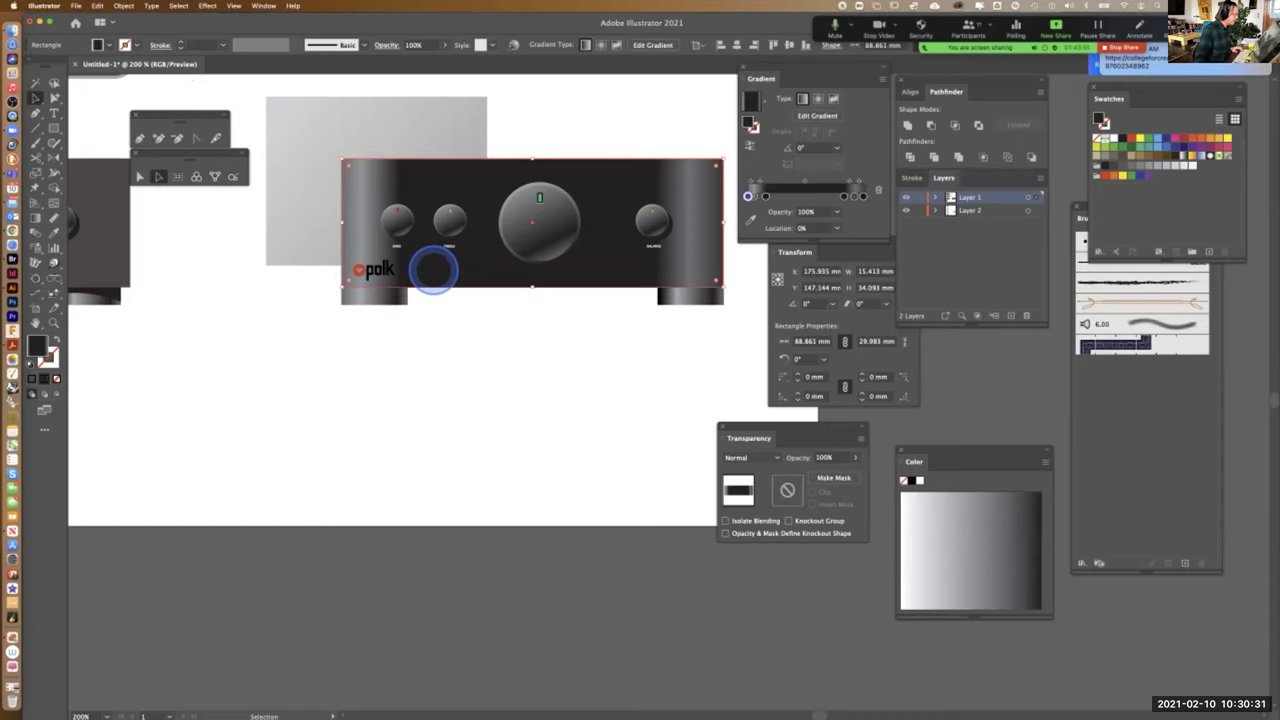
left_click(375, 293)
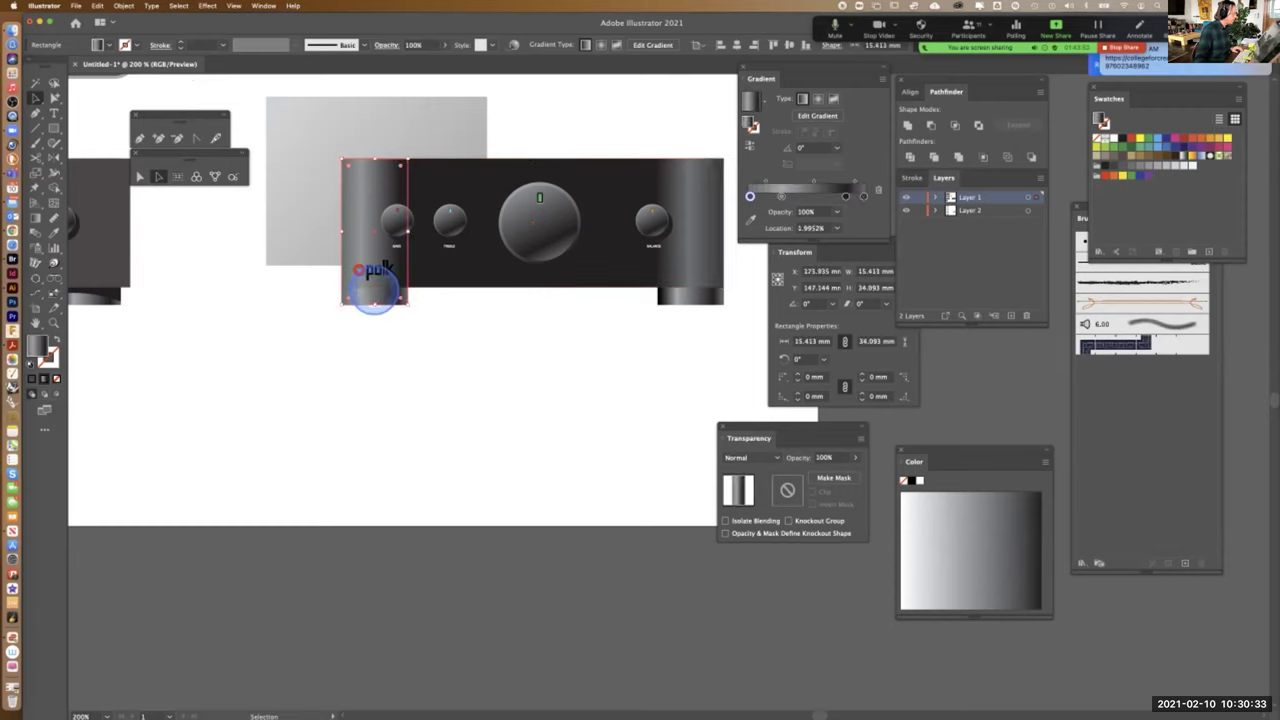
key("super+equal")
key("super+equal")
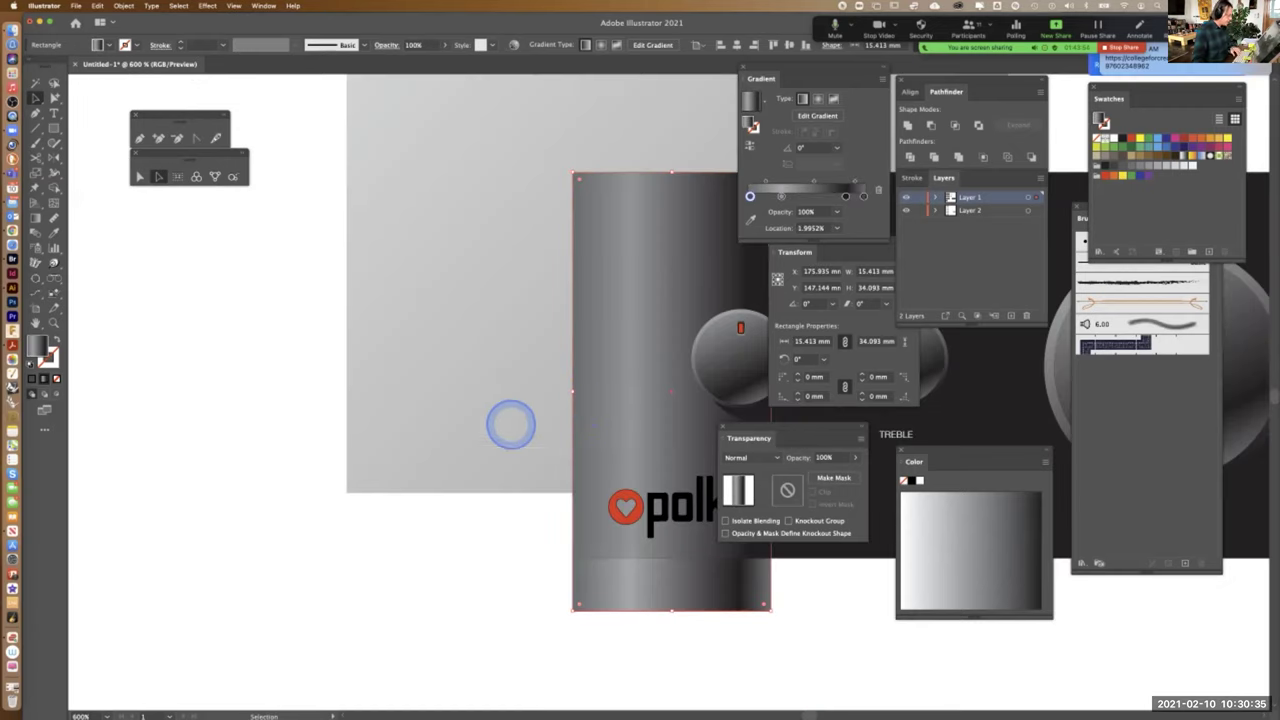
left_click_drag(439, 428, 277, 277)
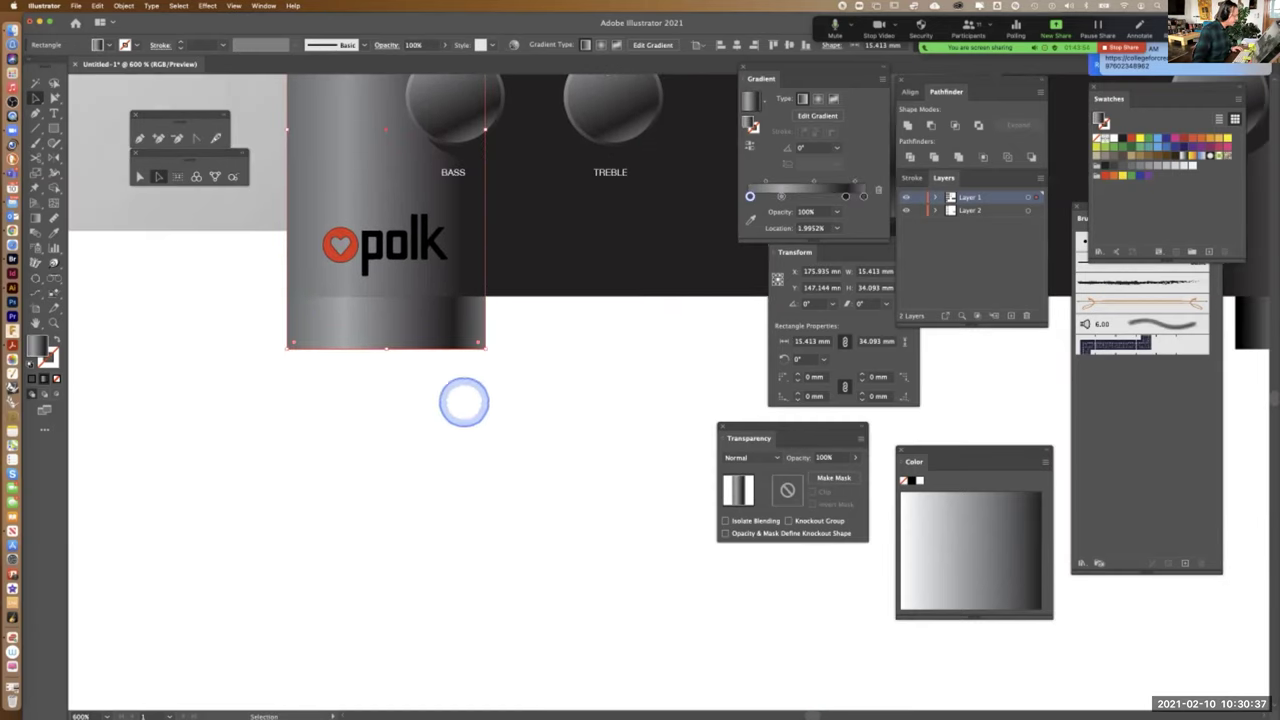
Delete the dark front panel rectangle, undo it, and zoom back out to the whole amplifier
left_click(464, 392)
left_click(472, 281)
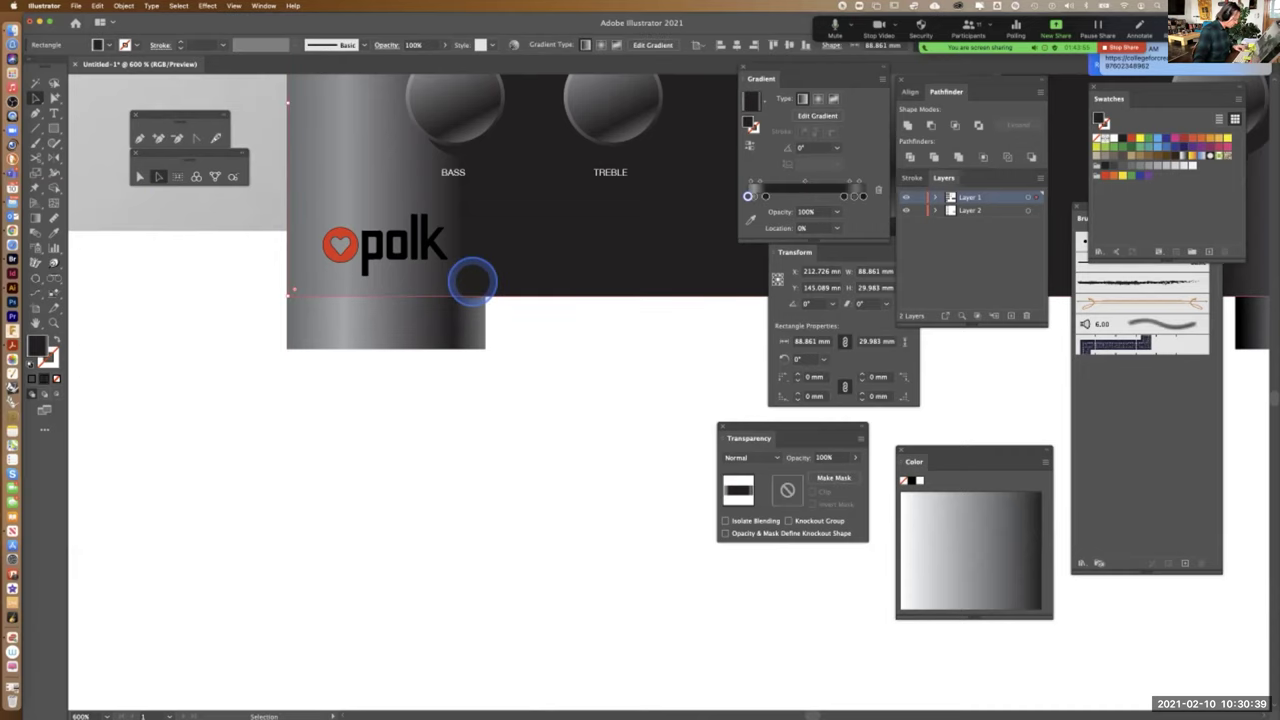
key("Delete")
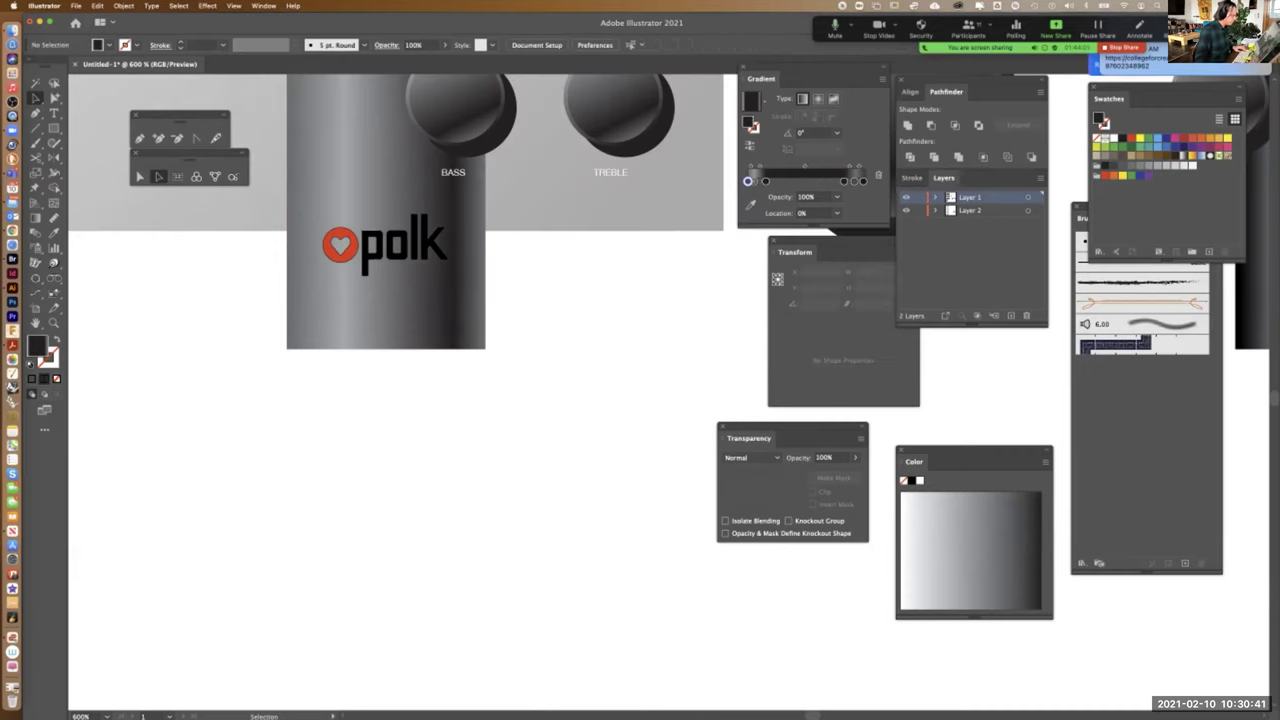
key("cmd+z")
left_click(500, 420)
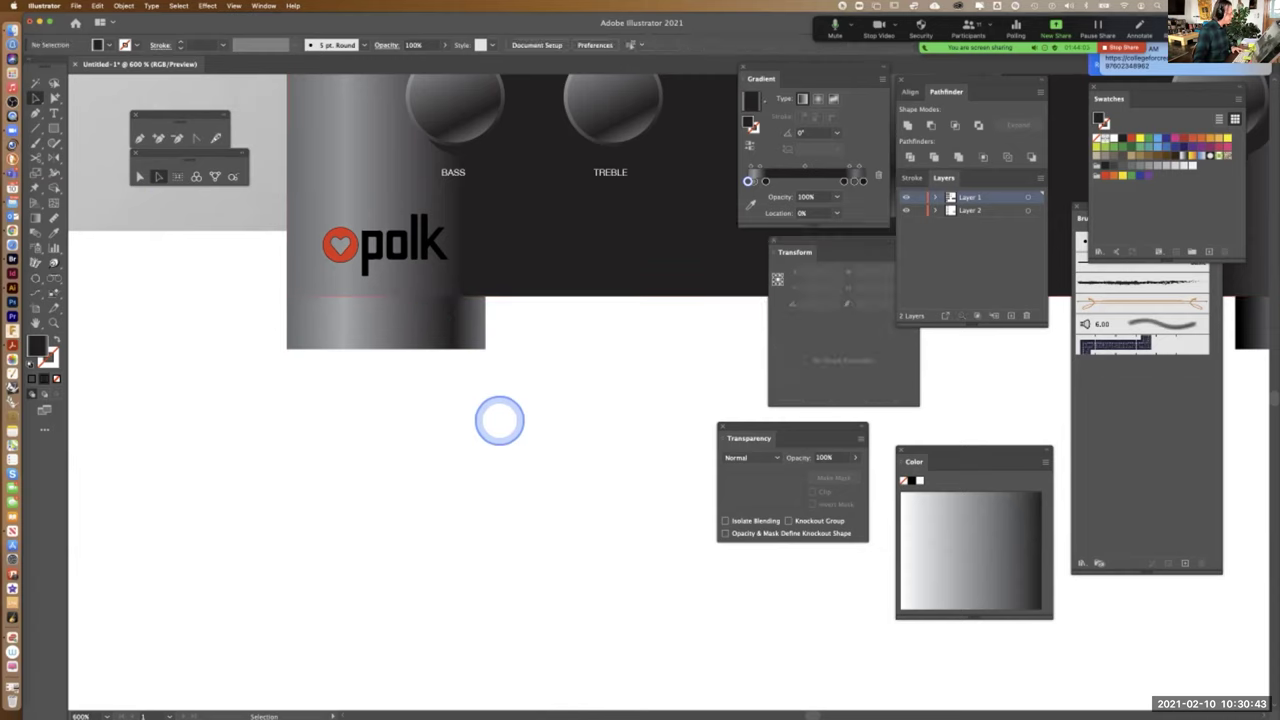
left_click_drag(536, 289, 371, 306)
key("cmd+minus")
key("cmd+minus")
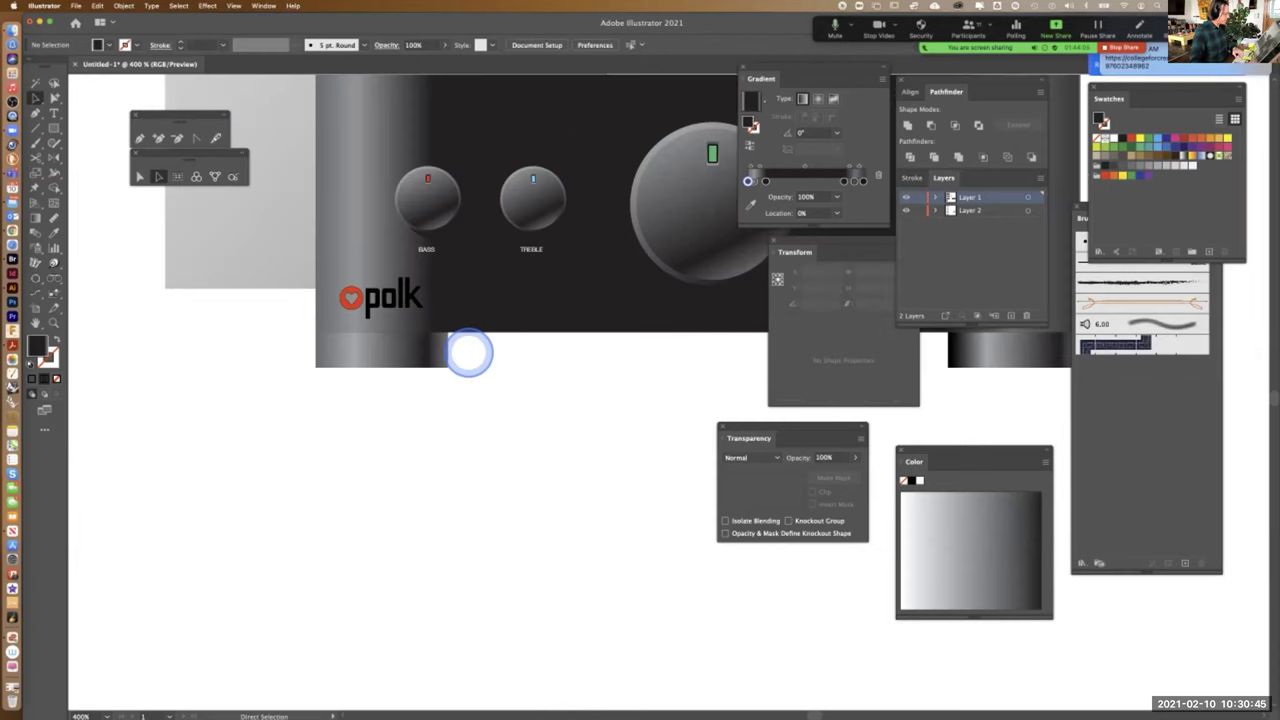
left_click_drag(604, 369, 334, 371)
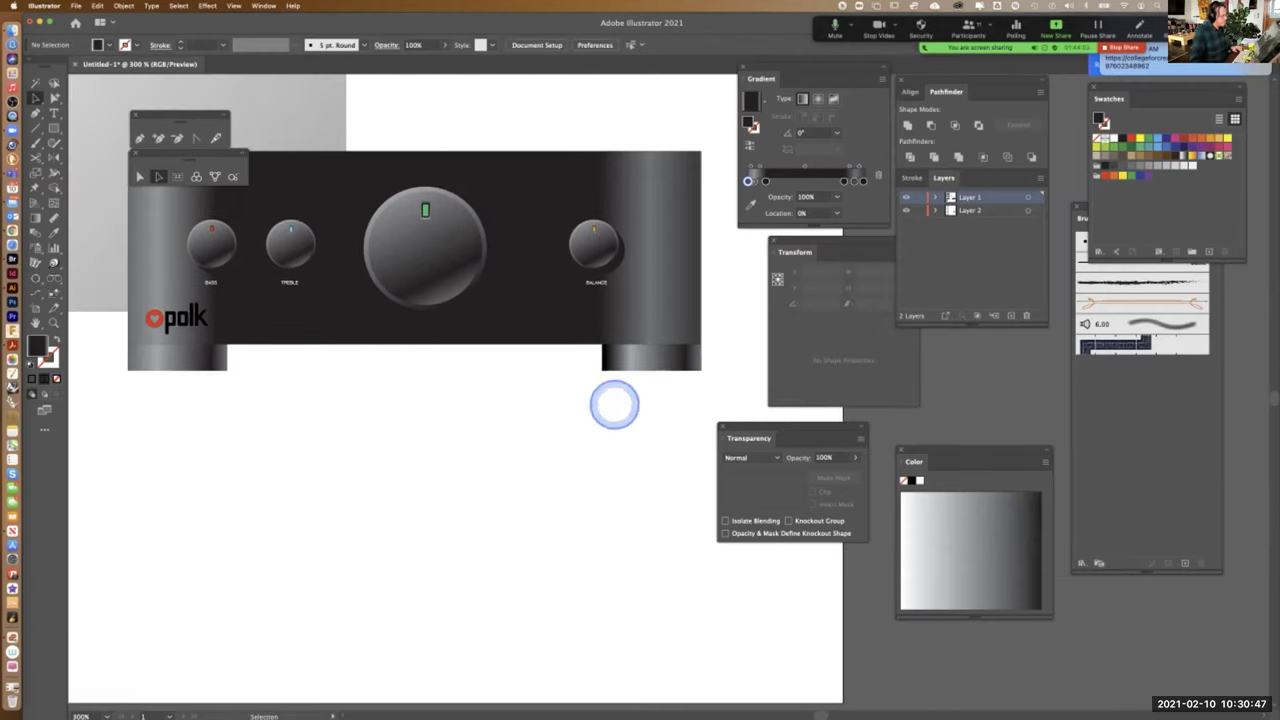
On the right cylinder, raise the 28.7% stop's opacity, slide it right, and set the black stop to 86%
left_click(651, 354)
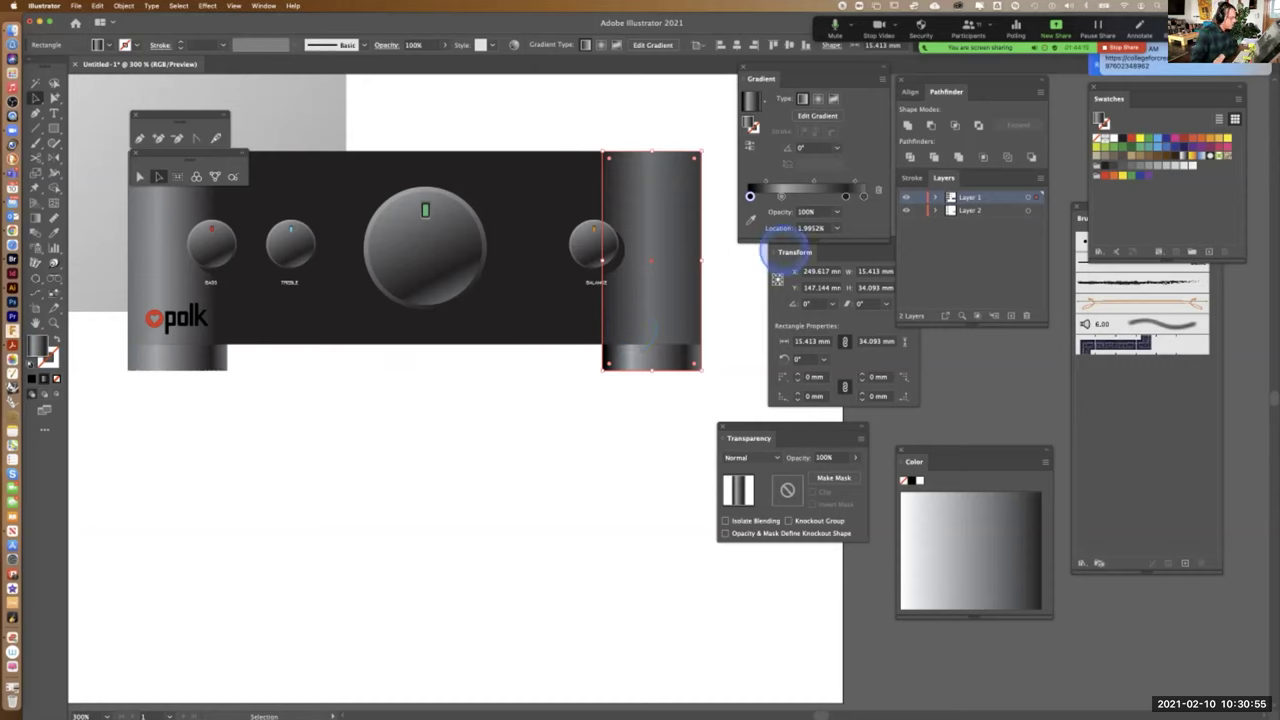
left_click(781, 196)
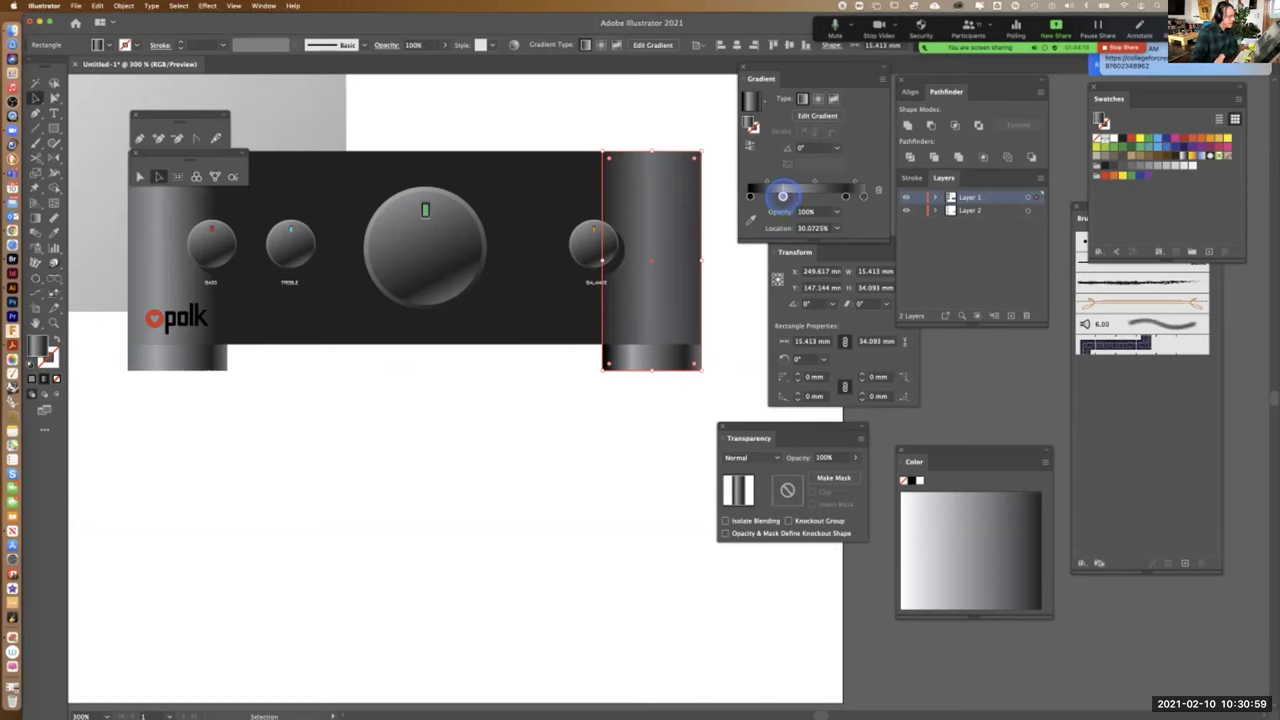
double_click(783, 196)
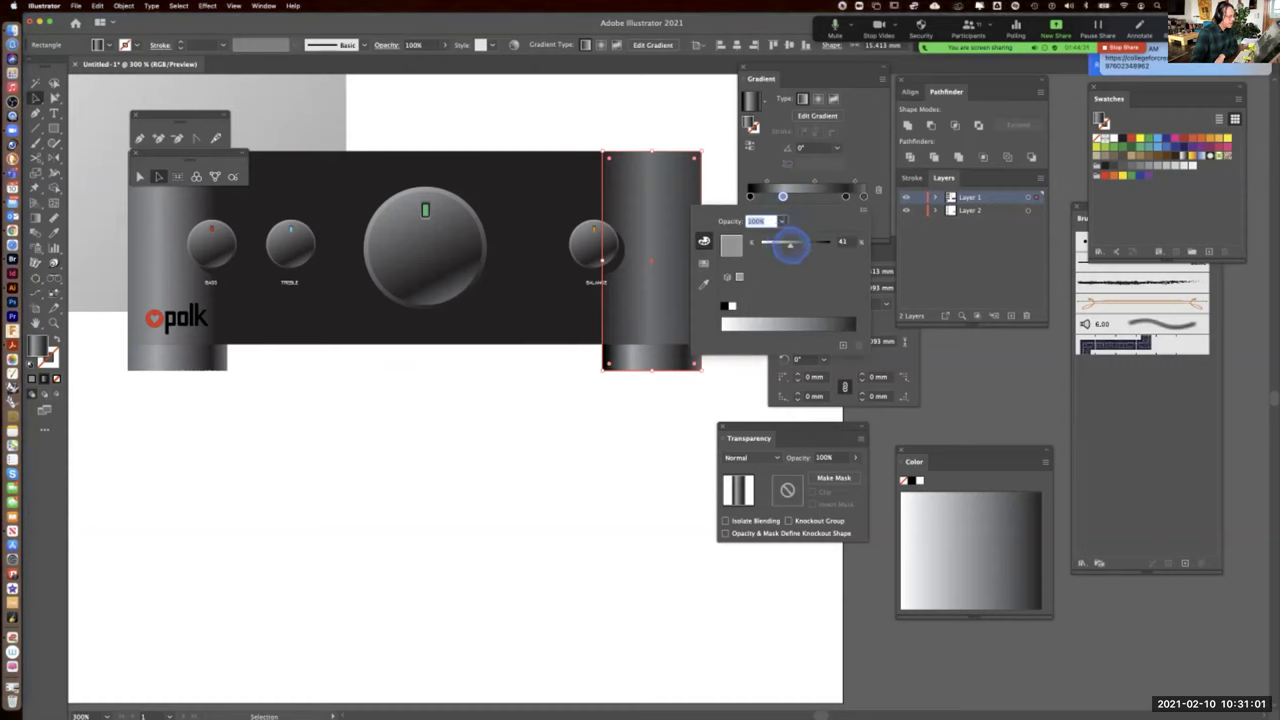
left_click_drag(800, 245, 806, 245)
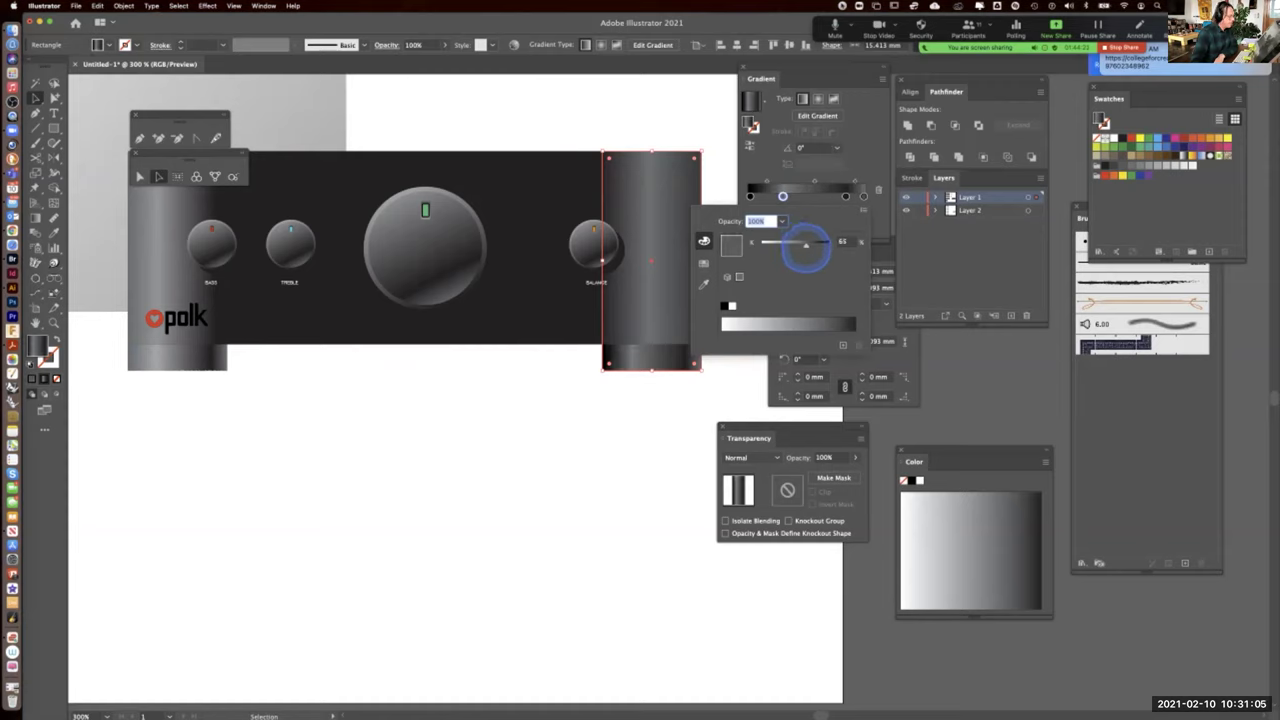
left_click(672, 186)
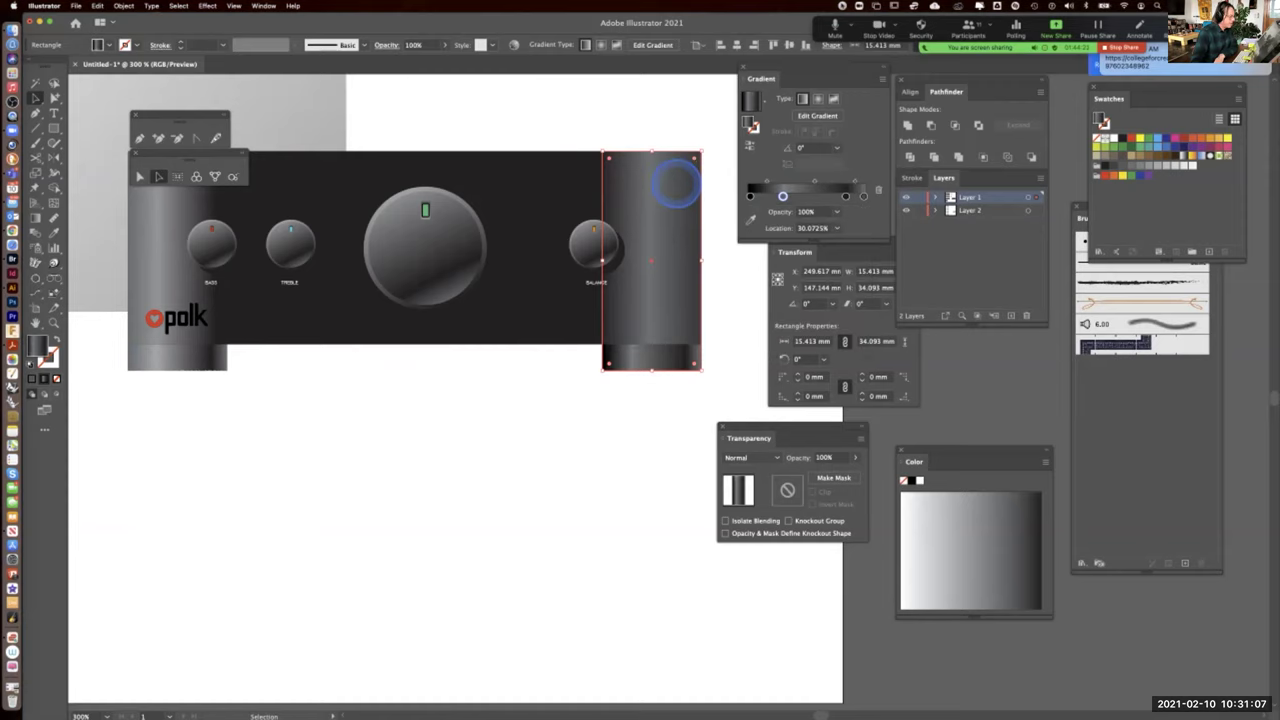
left_click_drag(788, 196, 803, 196)
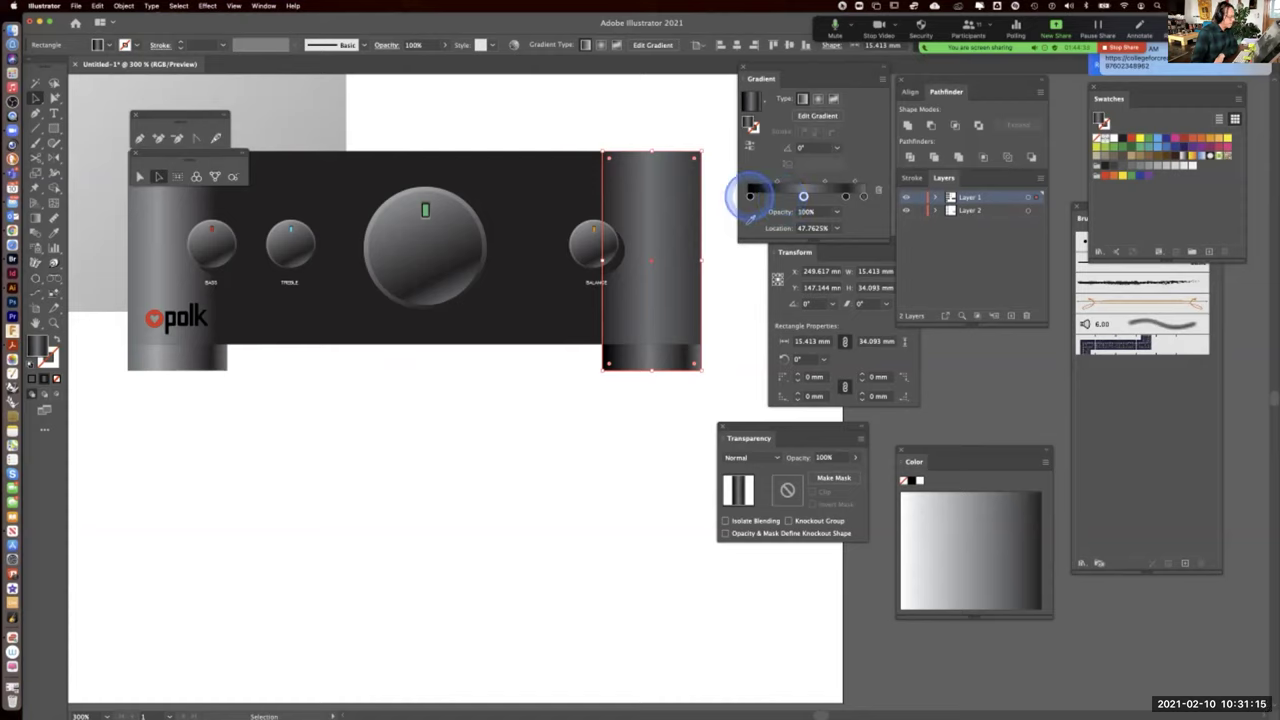
double_click(750, 196)
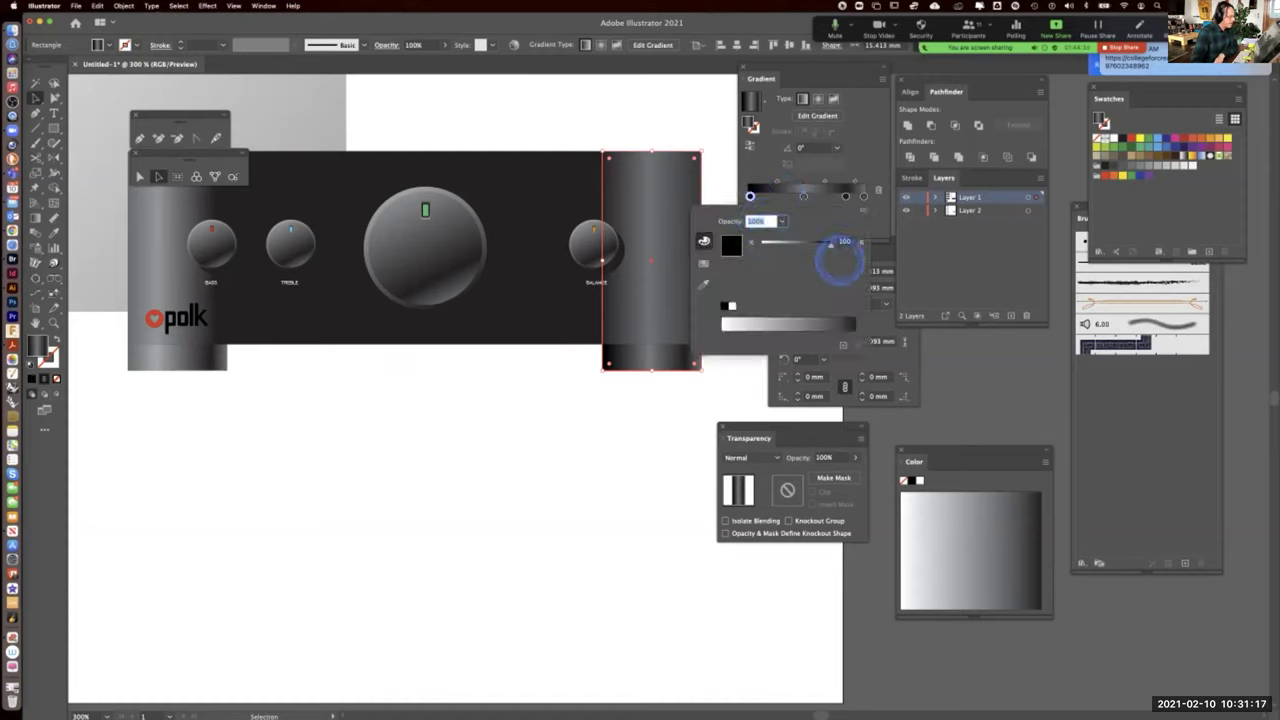
left_click_drag(830, 243, 822, 243)
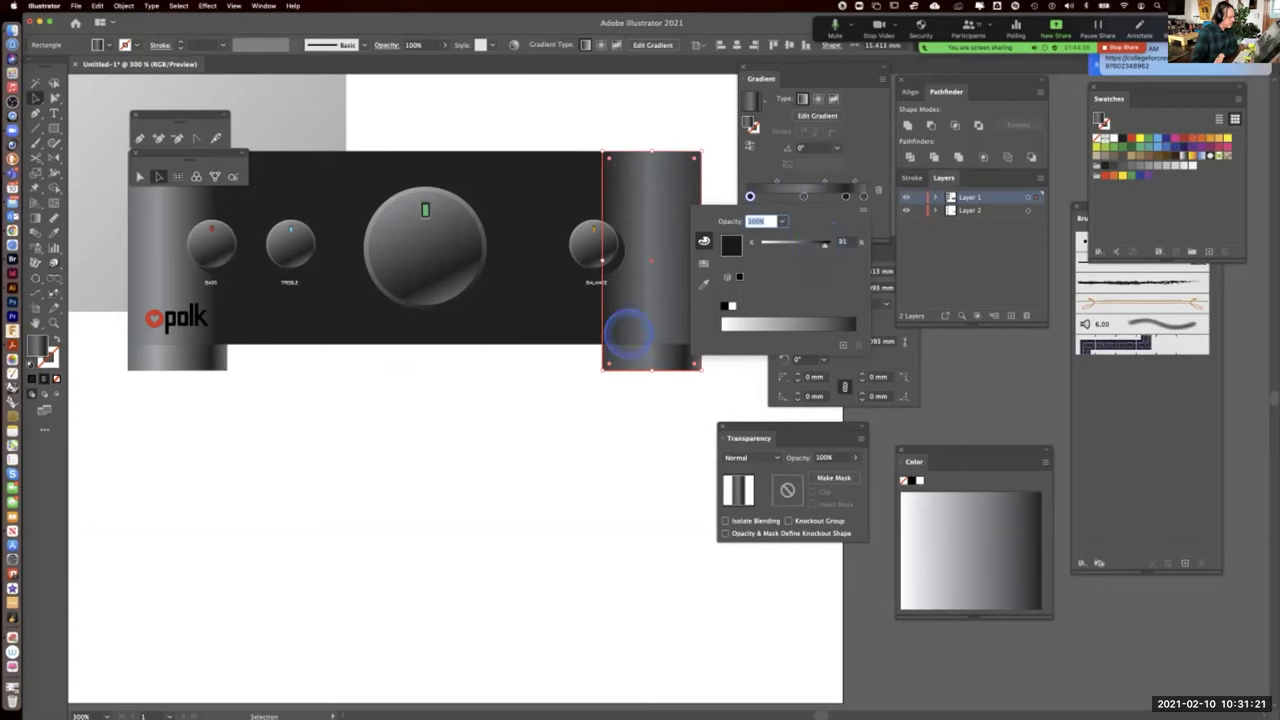
left_click(714, 114)
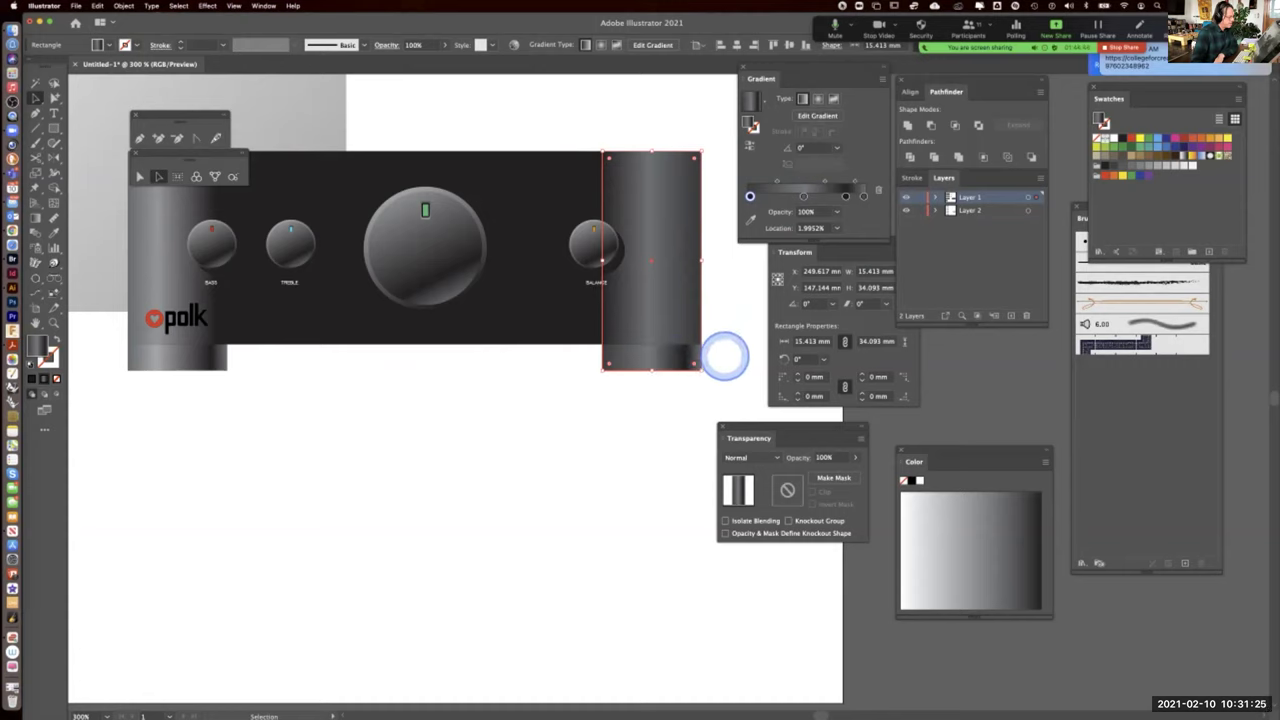
Switch the right cylinder's dark gradient stop to Grayscale colour mode
left_click(689, 284)
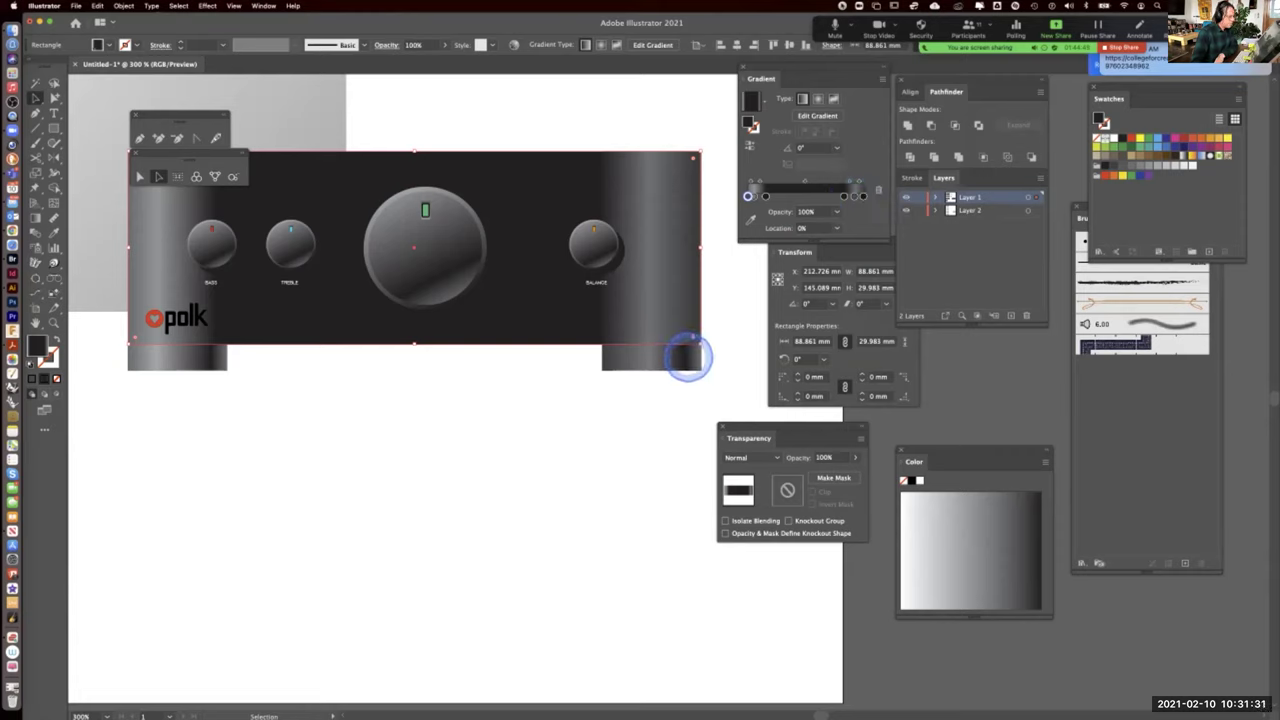
left_click(688, 357)
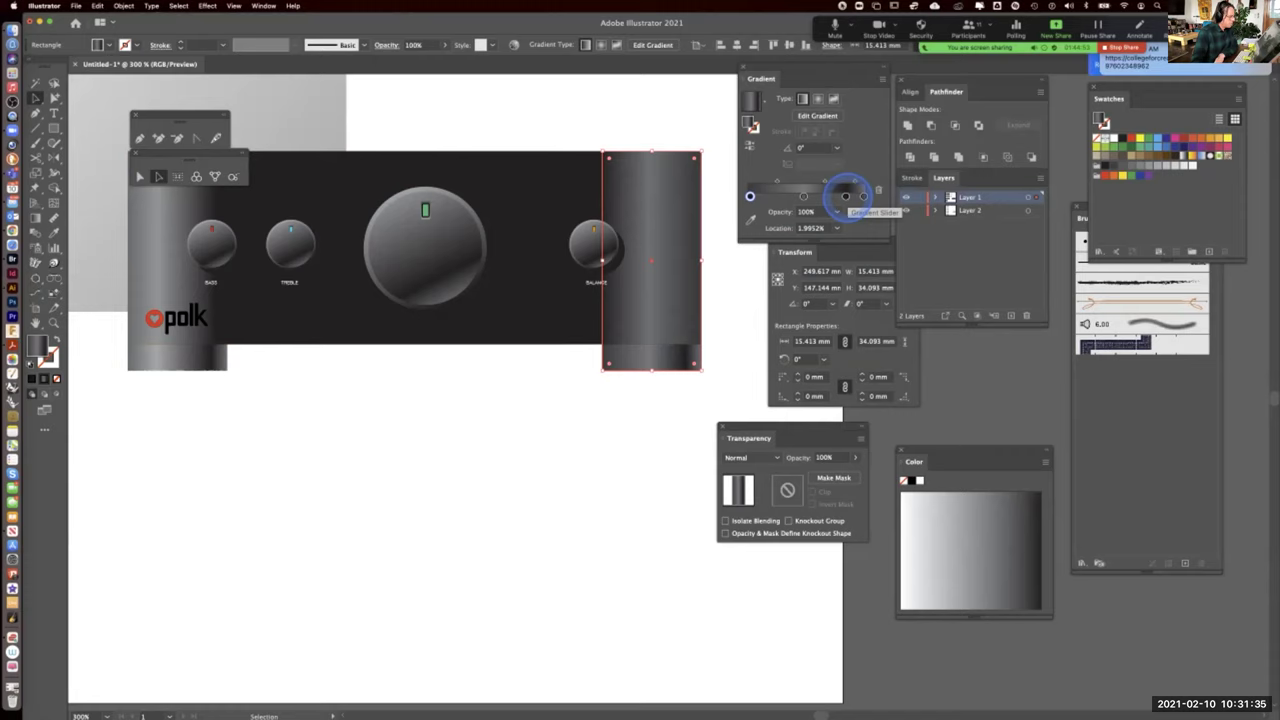
double_click(845, 196)
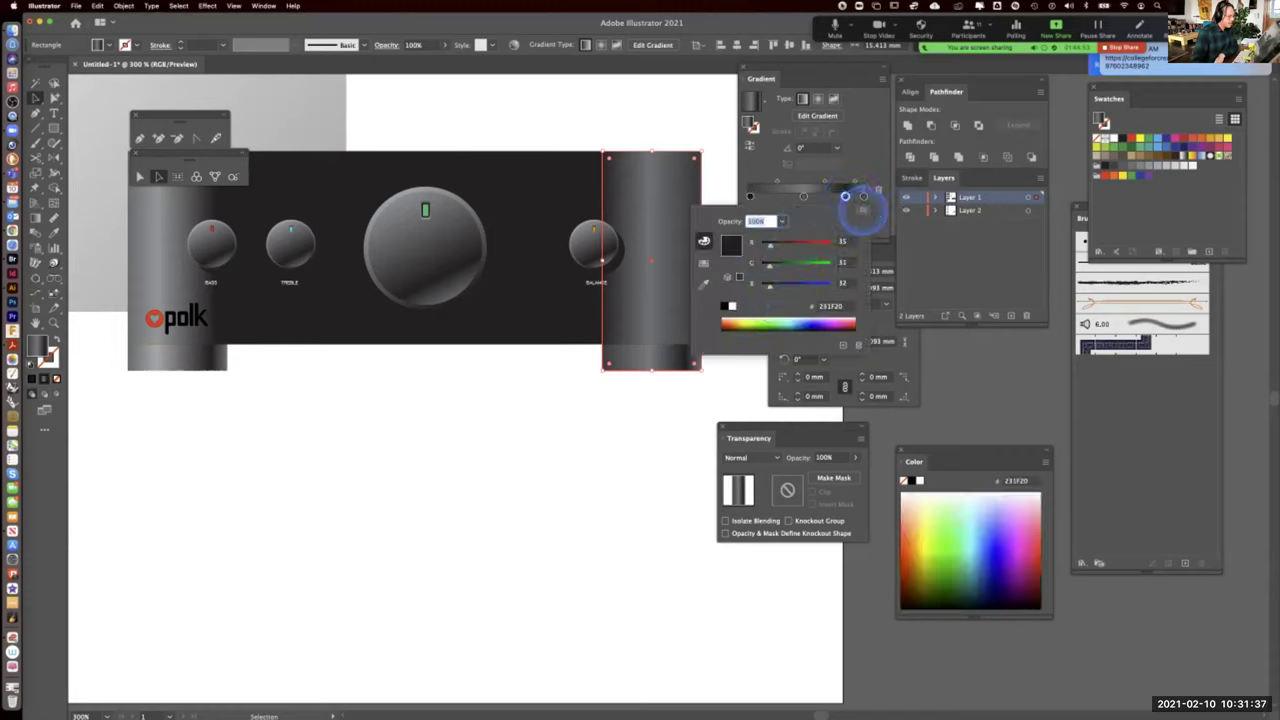
left_click(862, 210)
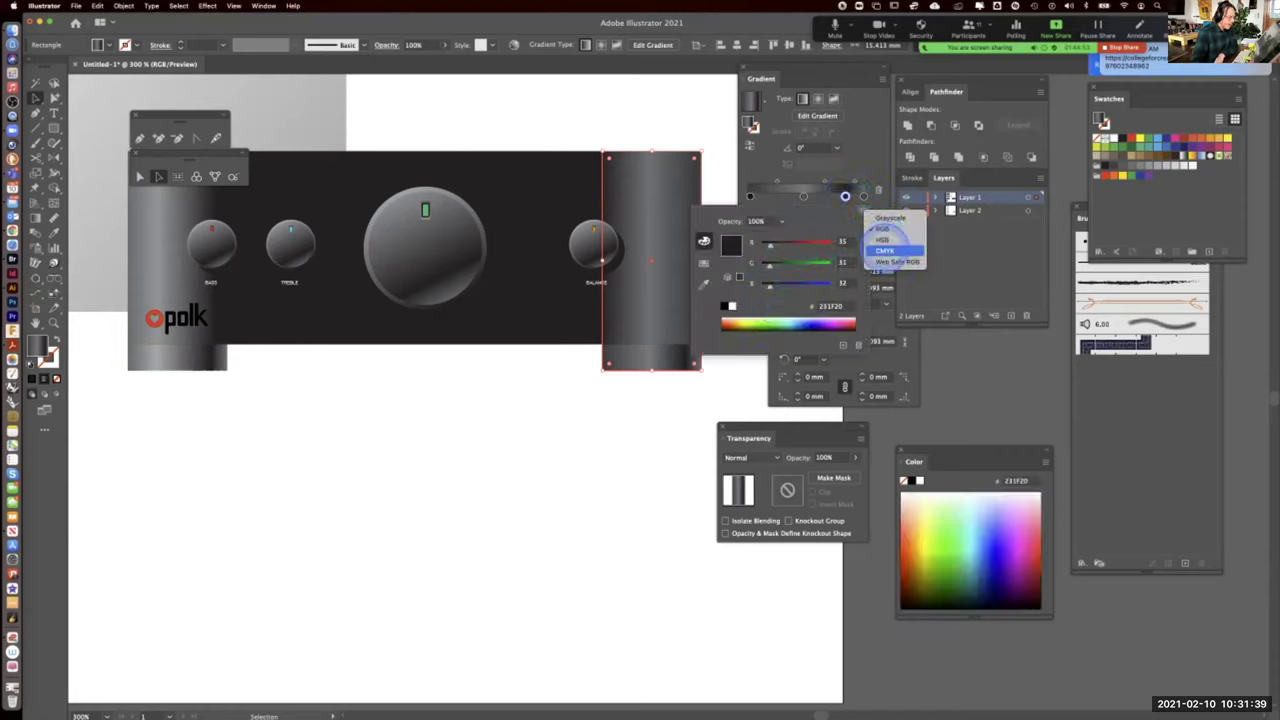
left_click(889, 217)
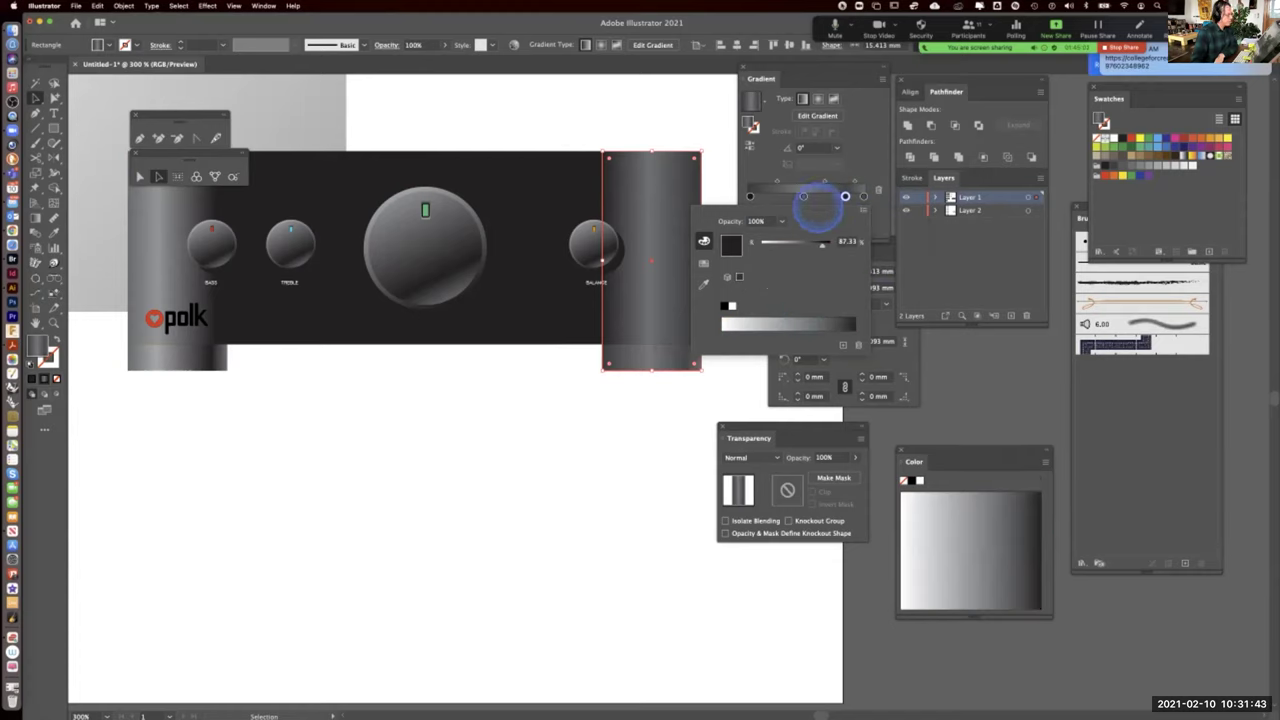
left_click(486, 471)
left_click_drag(486, 471, 582, 501)
Draw a curved wedge path under the polk logo with black fill and no stroke
key("super+shift+a")
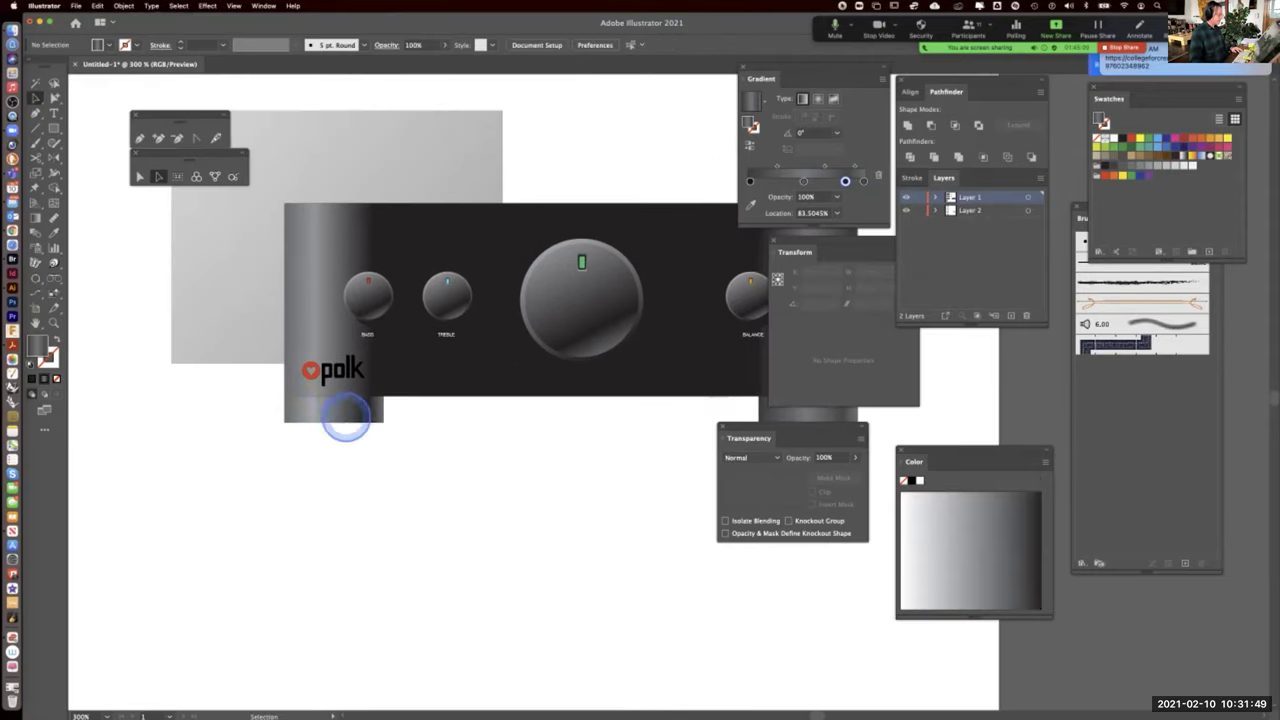
left_click(35, 113)
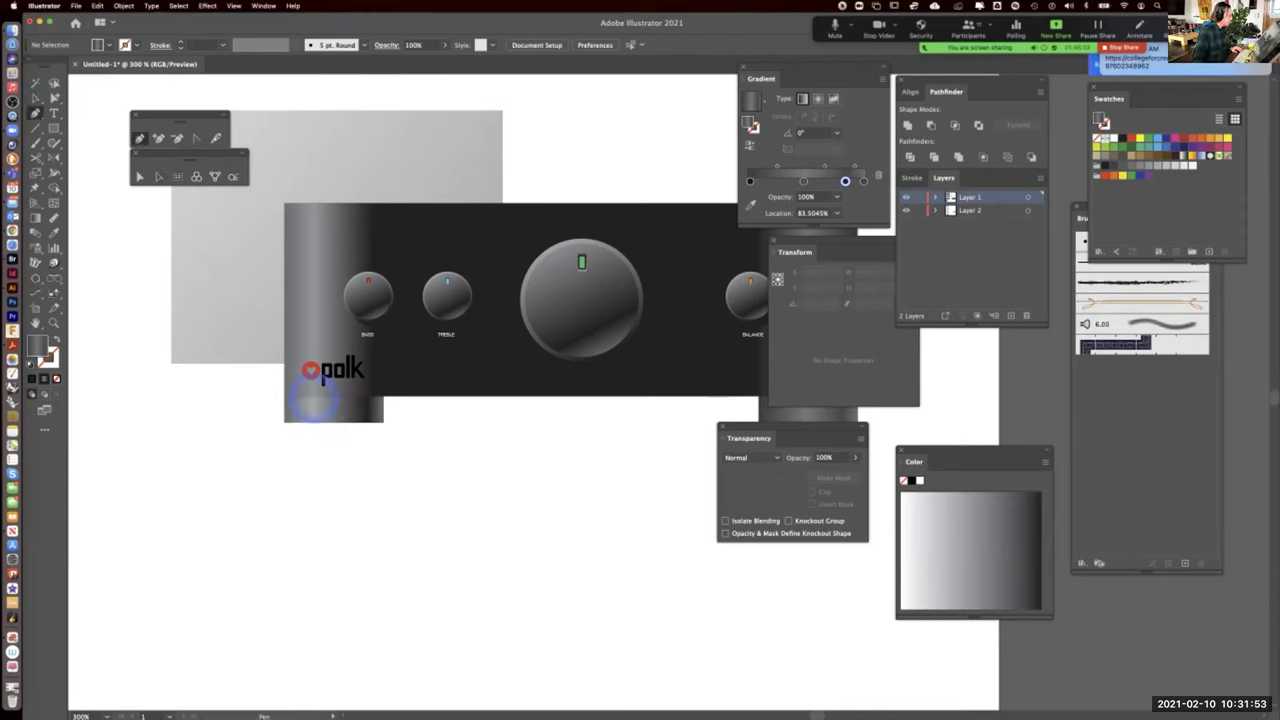
left_click(322, 400)
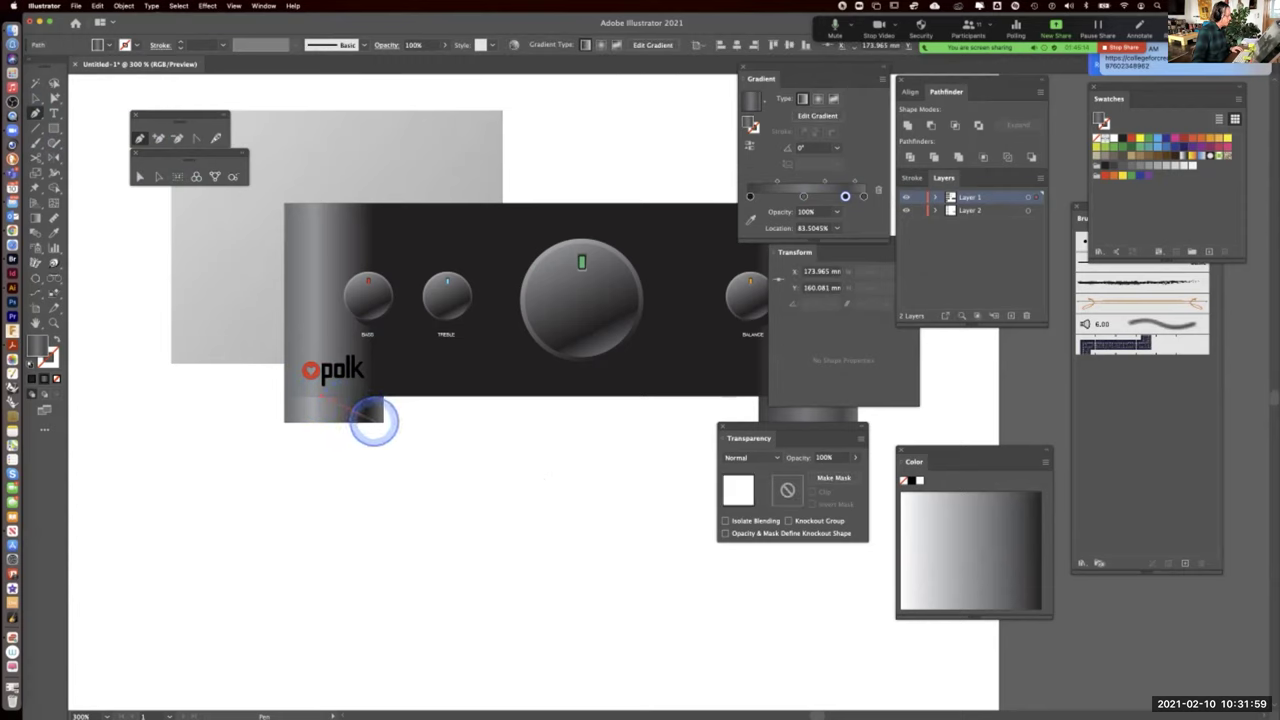
left_click(379, 440)
mouse_move(379, 440)
left_mouse_down()
mouse_move(363, 422)
mouse_move(375, 427)
mouse_move(383, 392)
mouse_move(316, 404)
left_mouse_up()
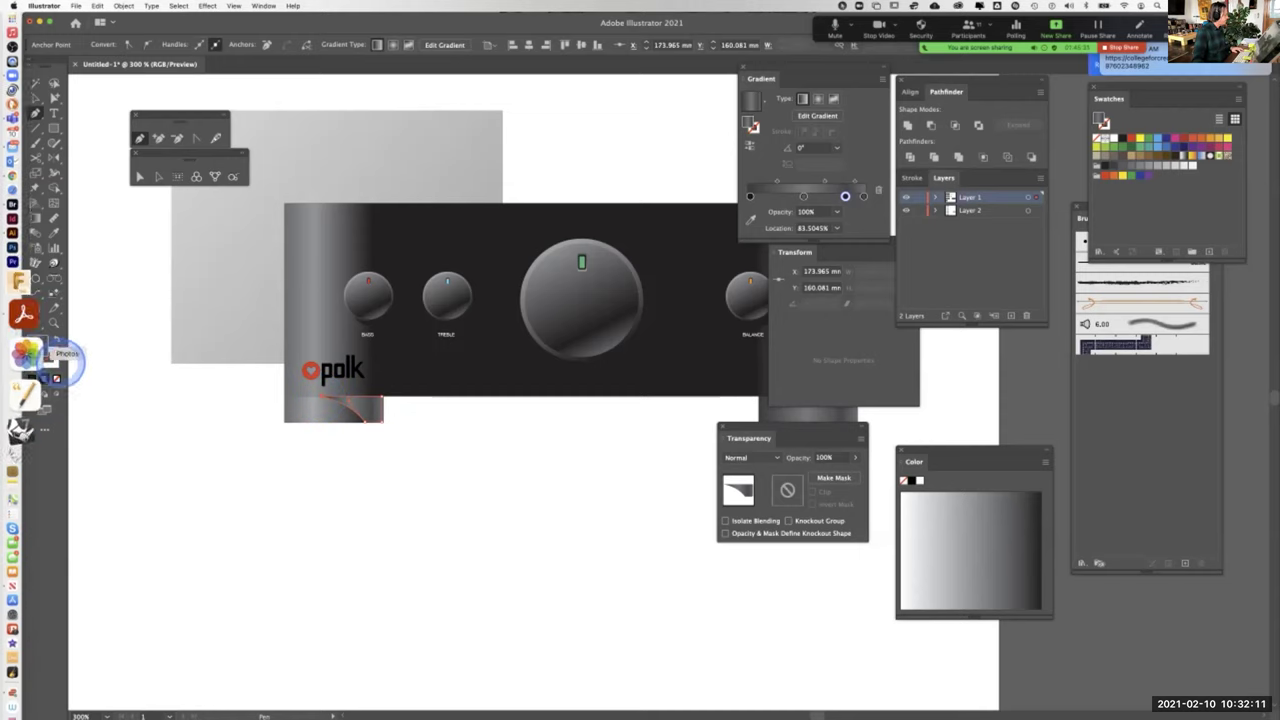
left_click(34, 352)
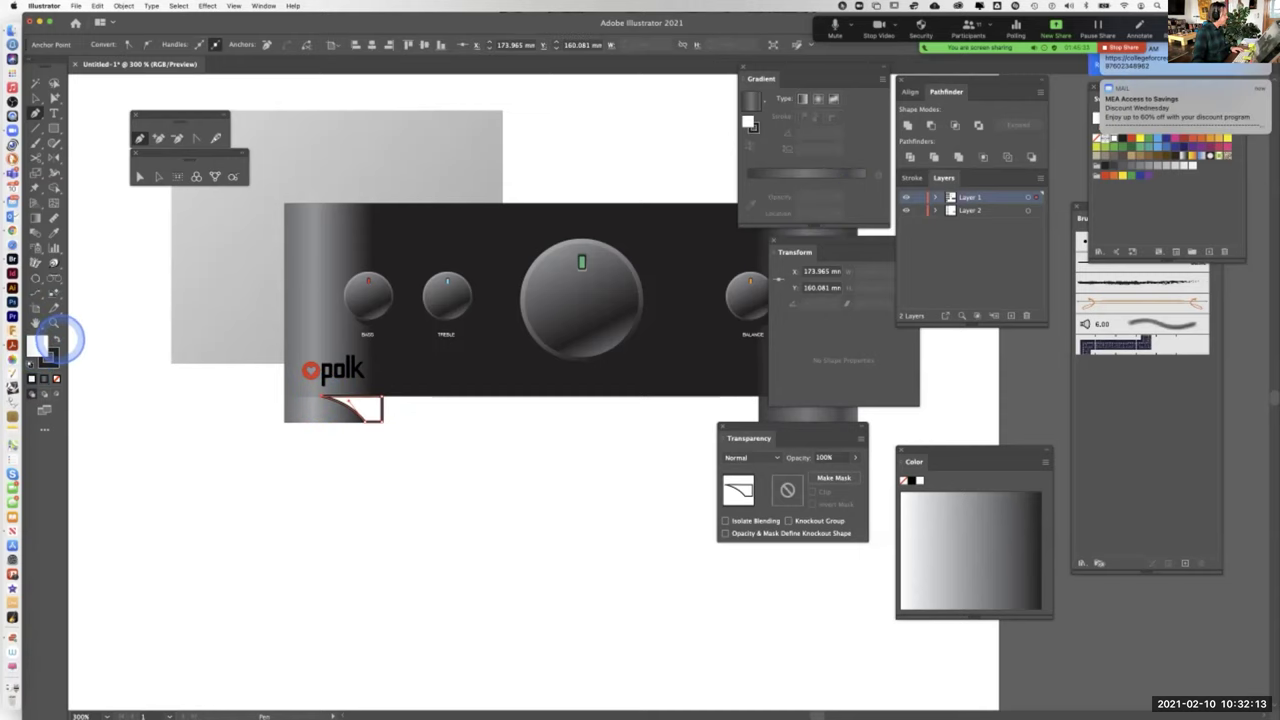
left_click(56, 347)
left_click(56, 378)
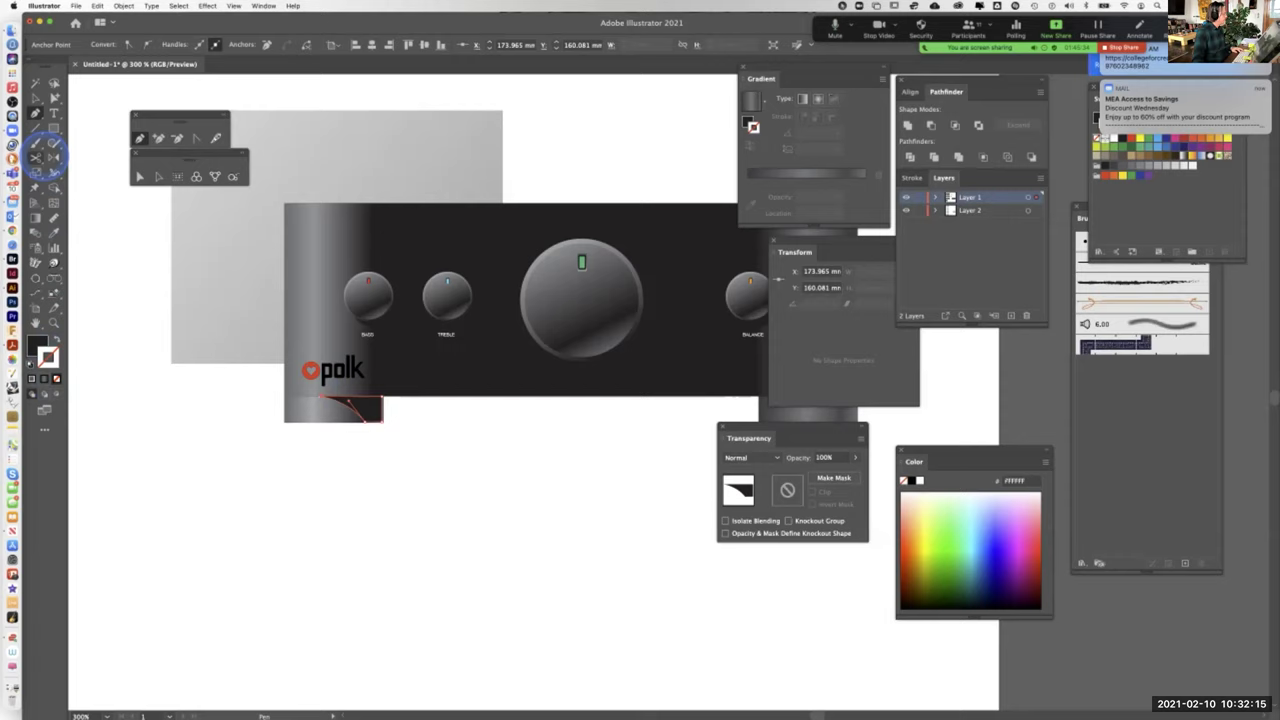
Check the dark wedge, then zoom out to 200% and recentre the amplifier
left_click(36, 98)
left_click(320, 548)
left_click_drag(323, 551, 231, 537)
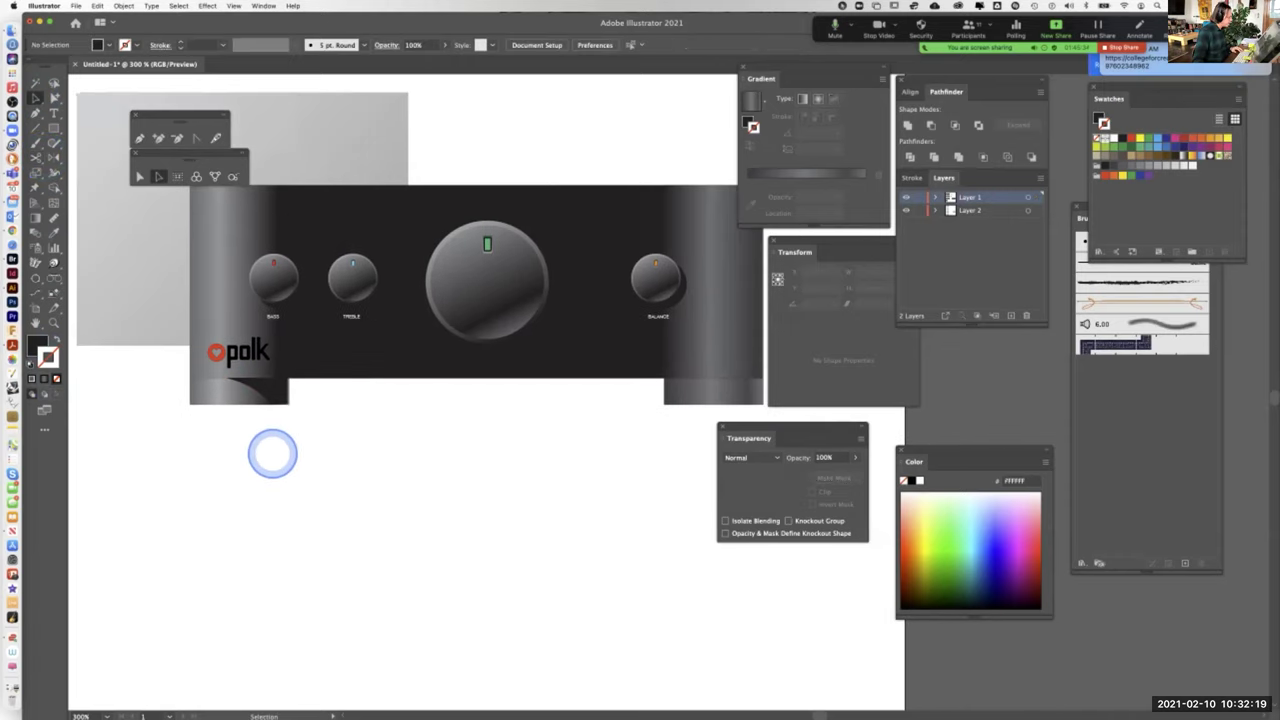
left_click(284, 388)
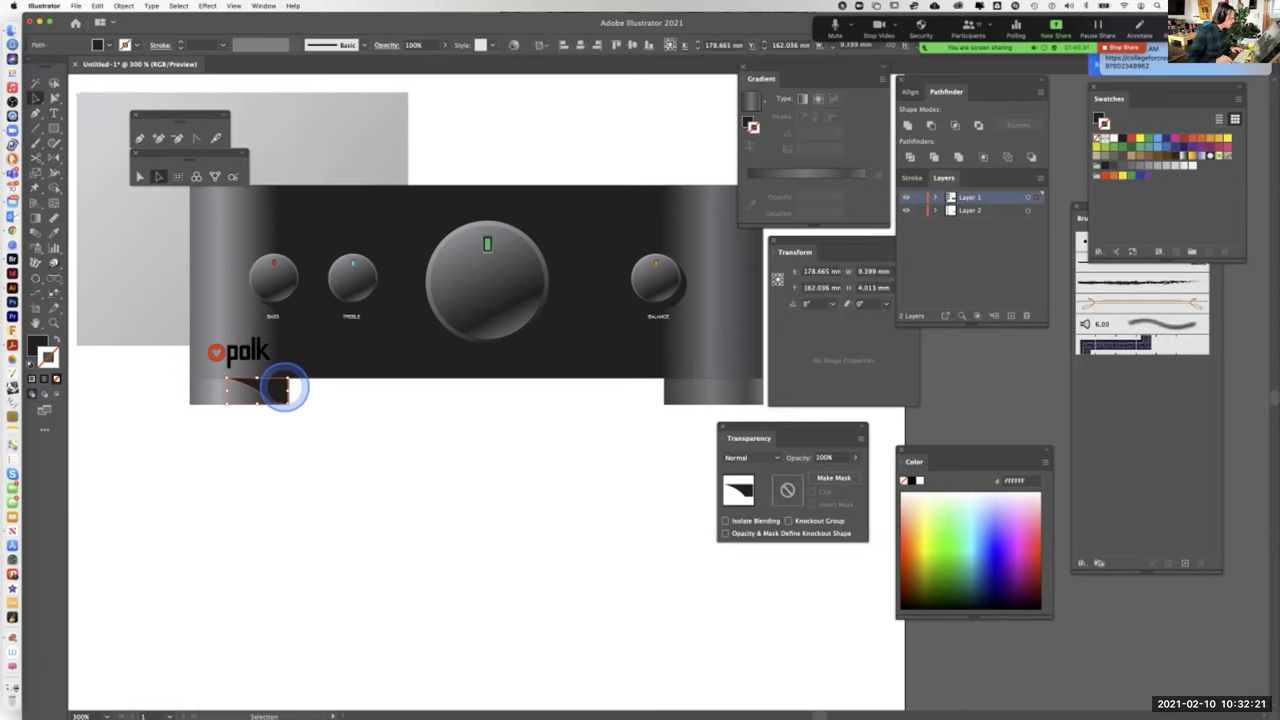
left_click(288, 526)
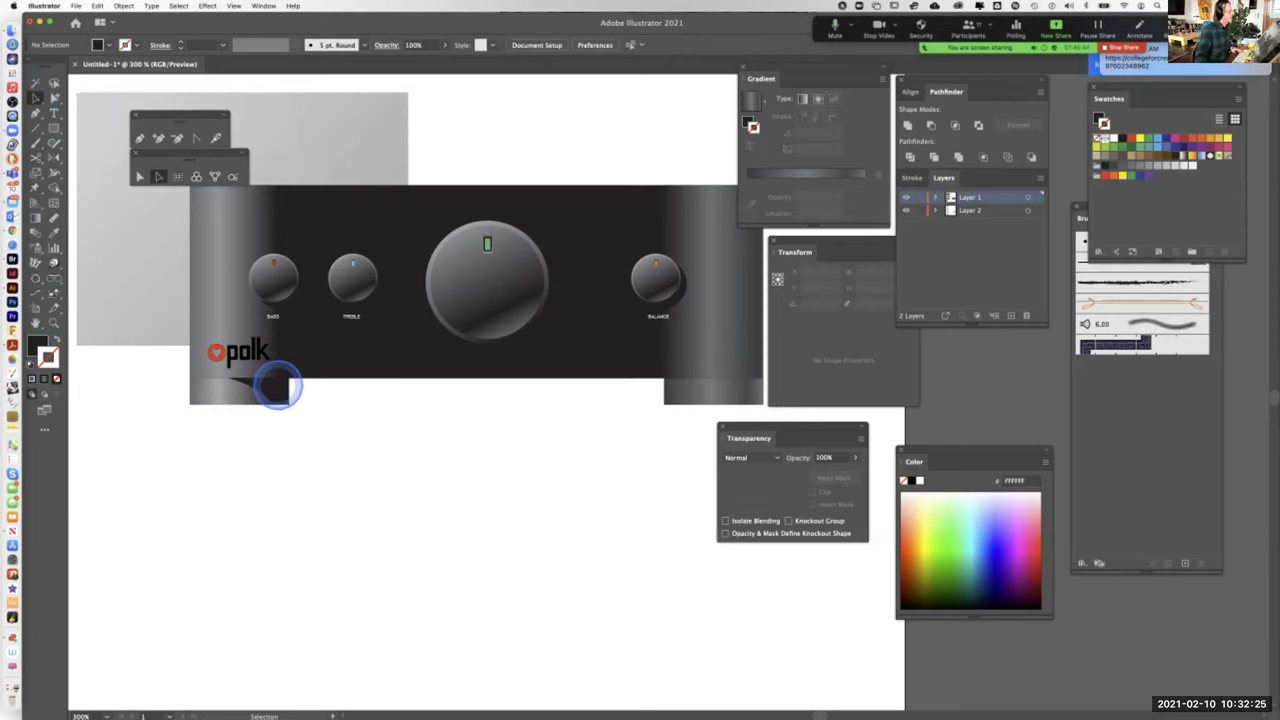
key("super+minus")
left_click_drag(526, 486, 497, 507)
left_click_drag(418, 322, 466, 286)
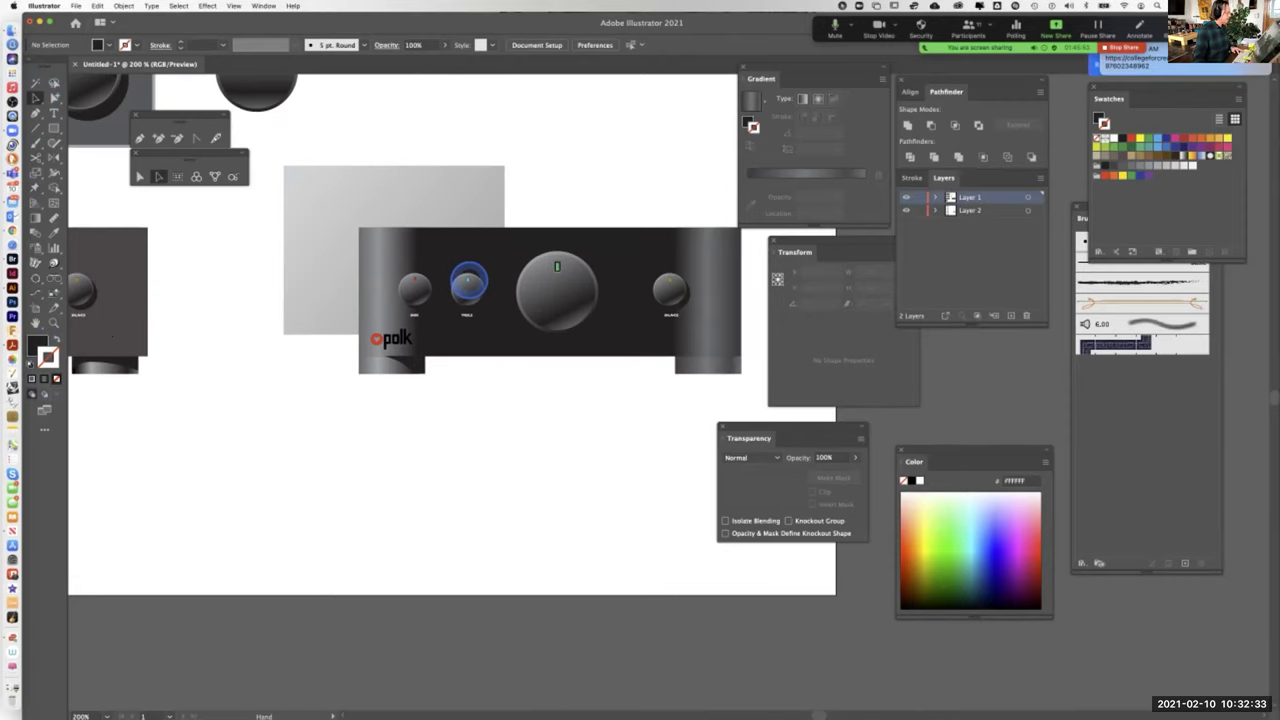
Isolate the knob group within the amplifier artwork and move it slightly right
left_click(428, 187)
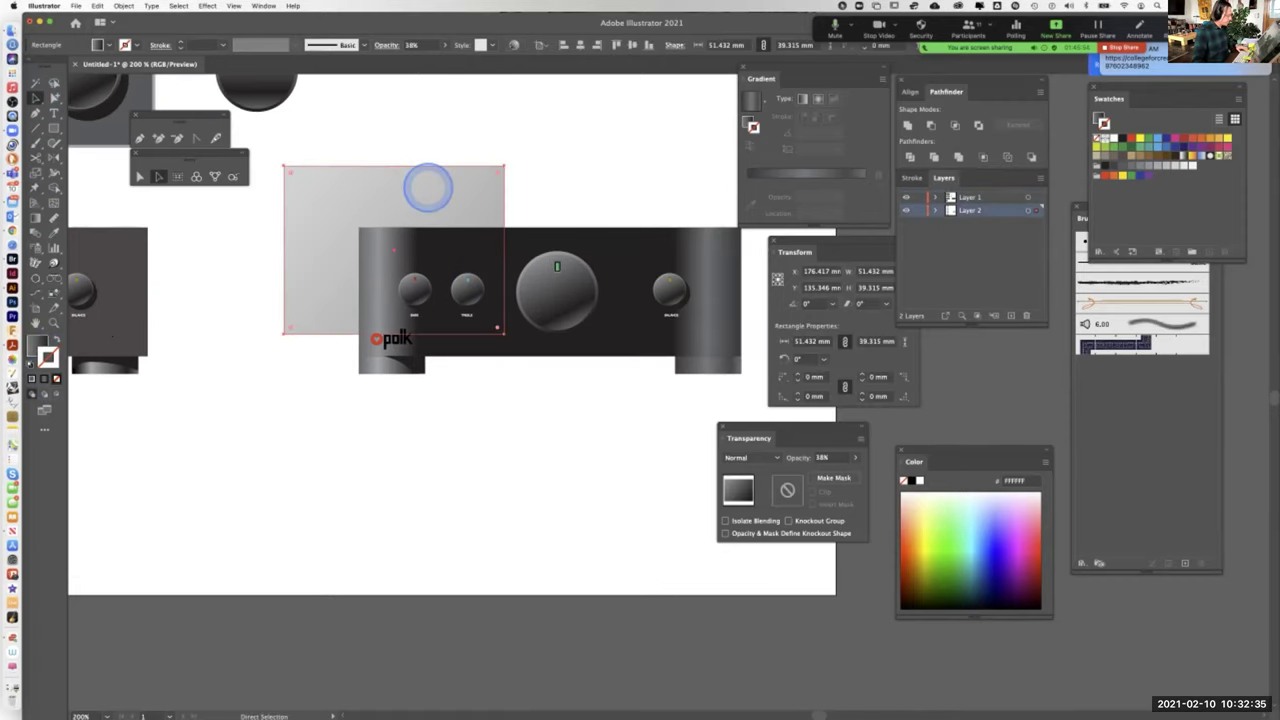
key("v")
key("super+shift+a")
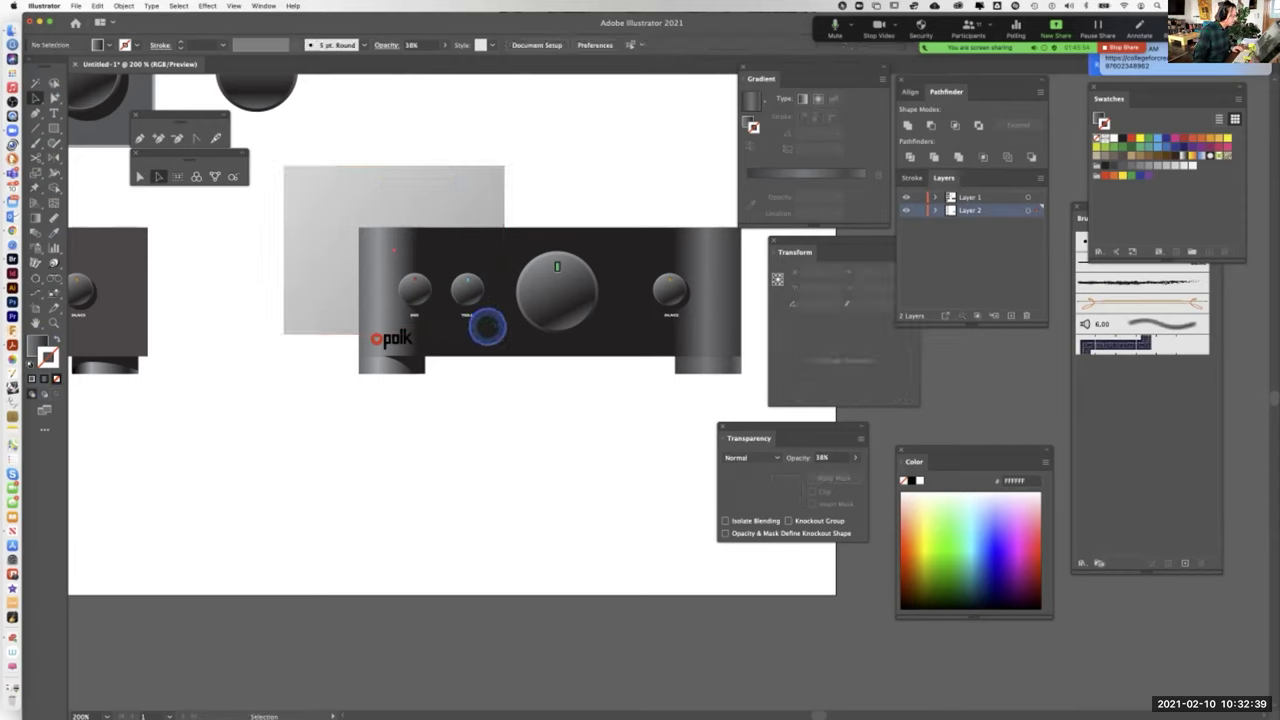
left_click(492, 327)
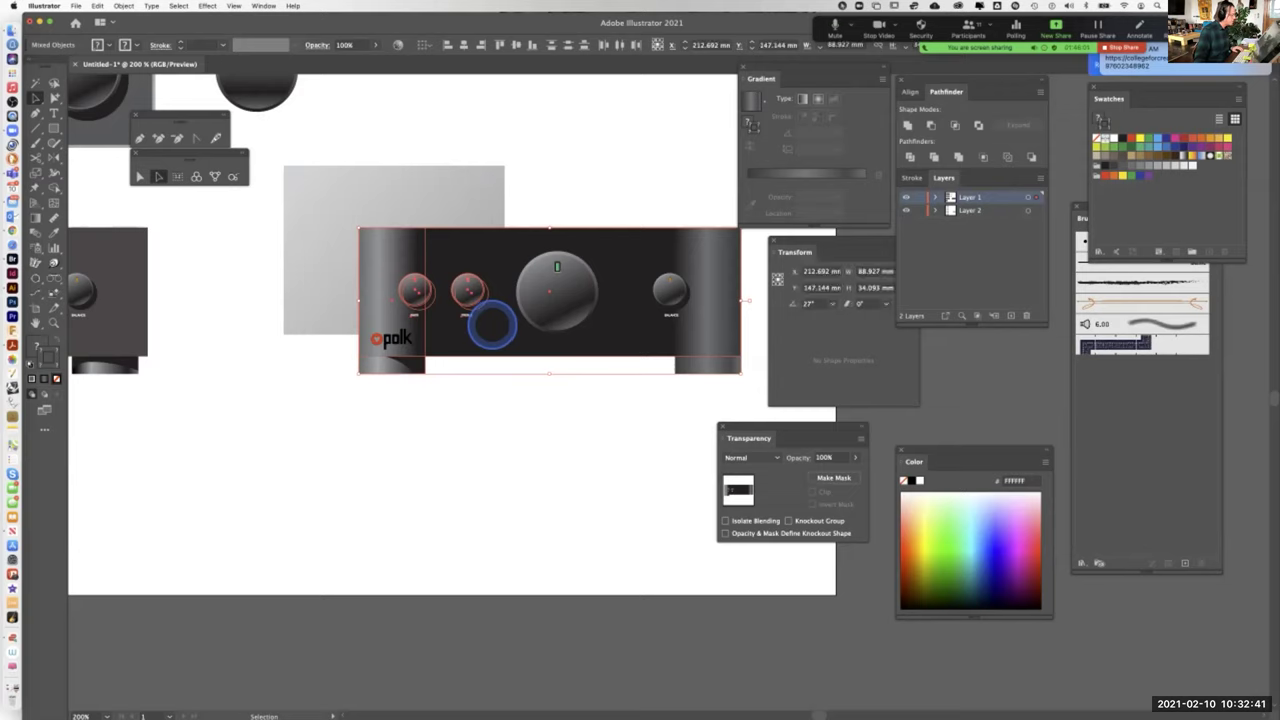
left_click(393, 235, "shift")
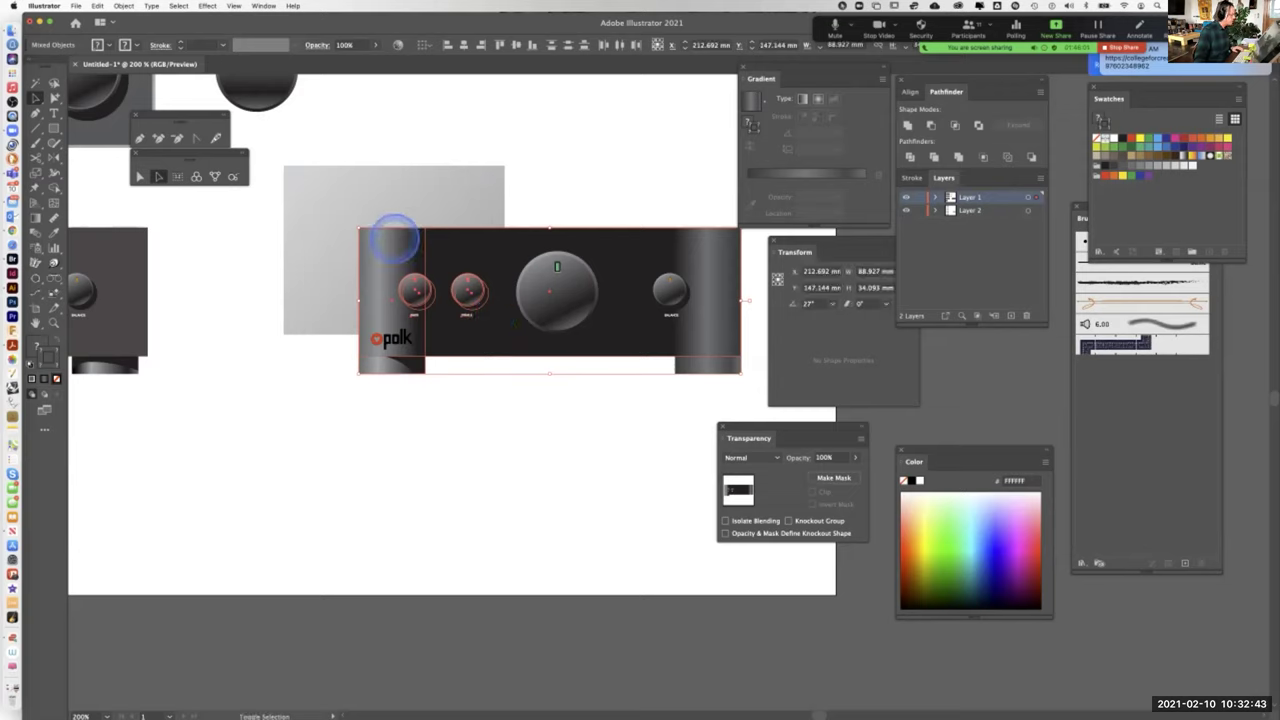
left_click(424, 252, "shift")
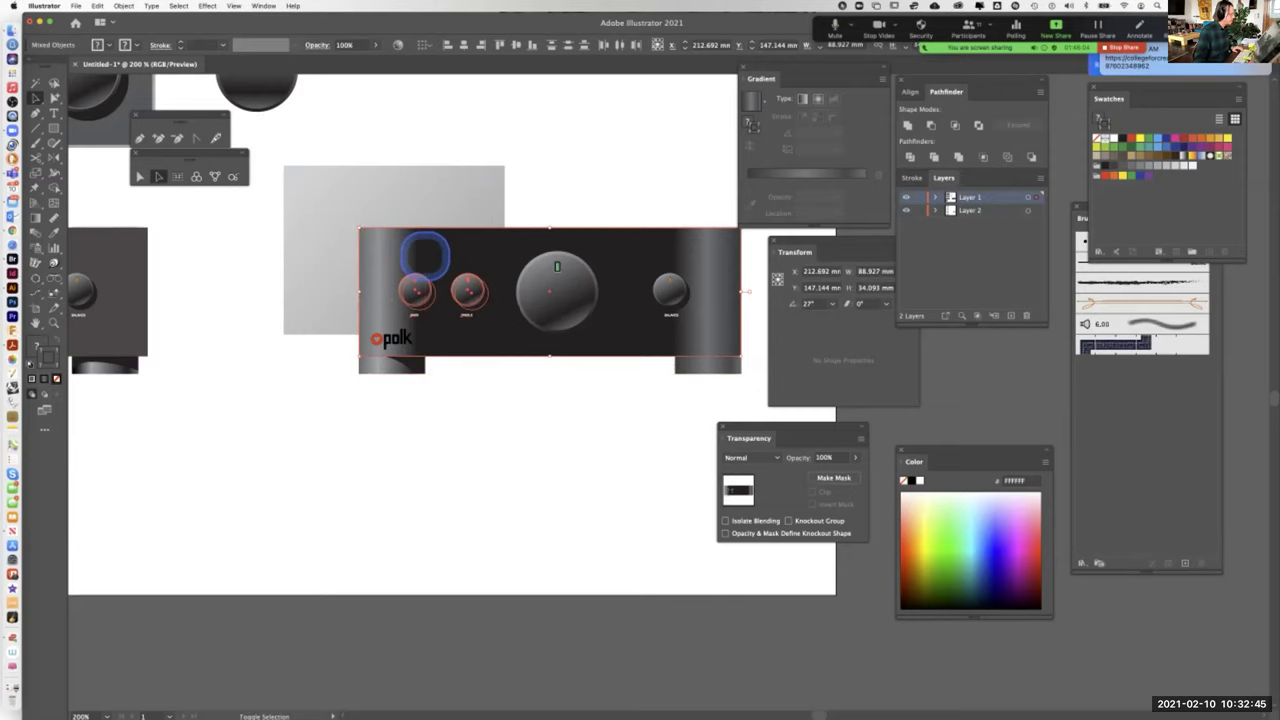
left_click(452, 230, "shift")
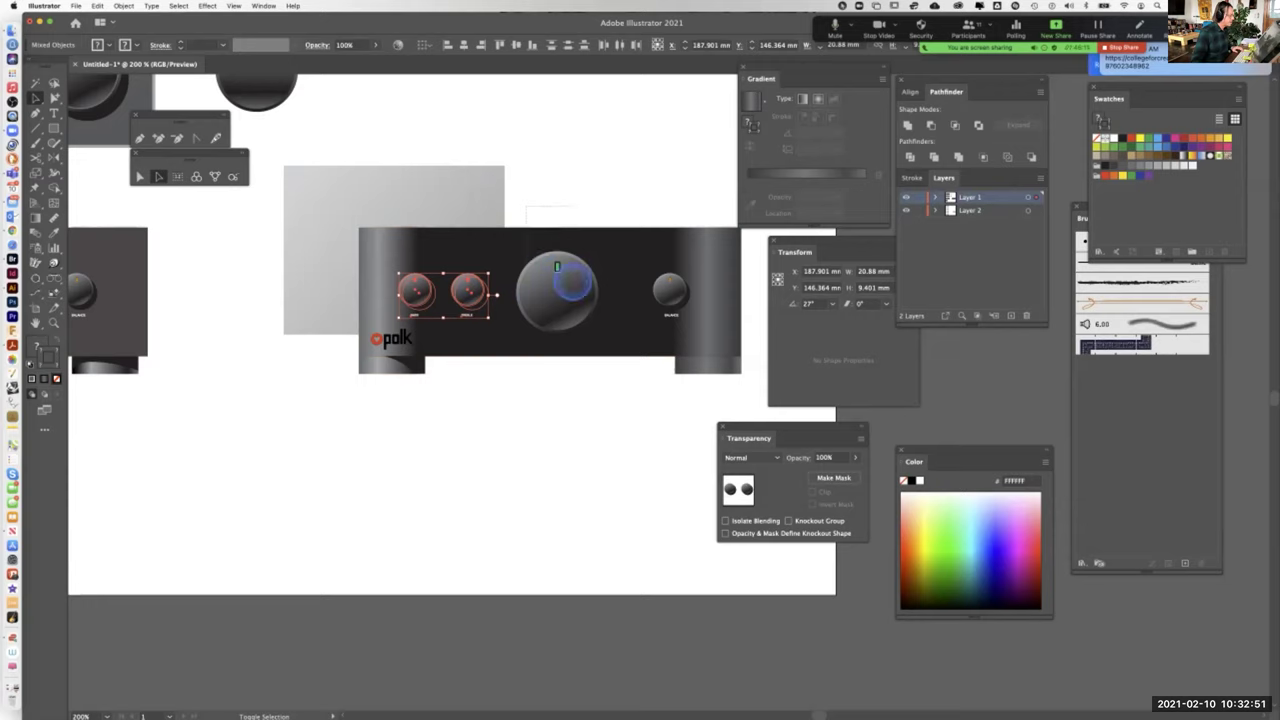
left_click(605, 339)
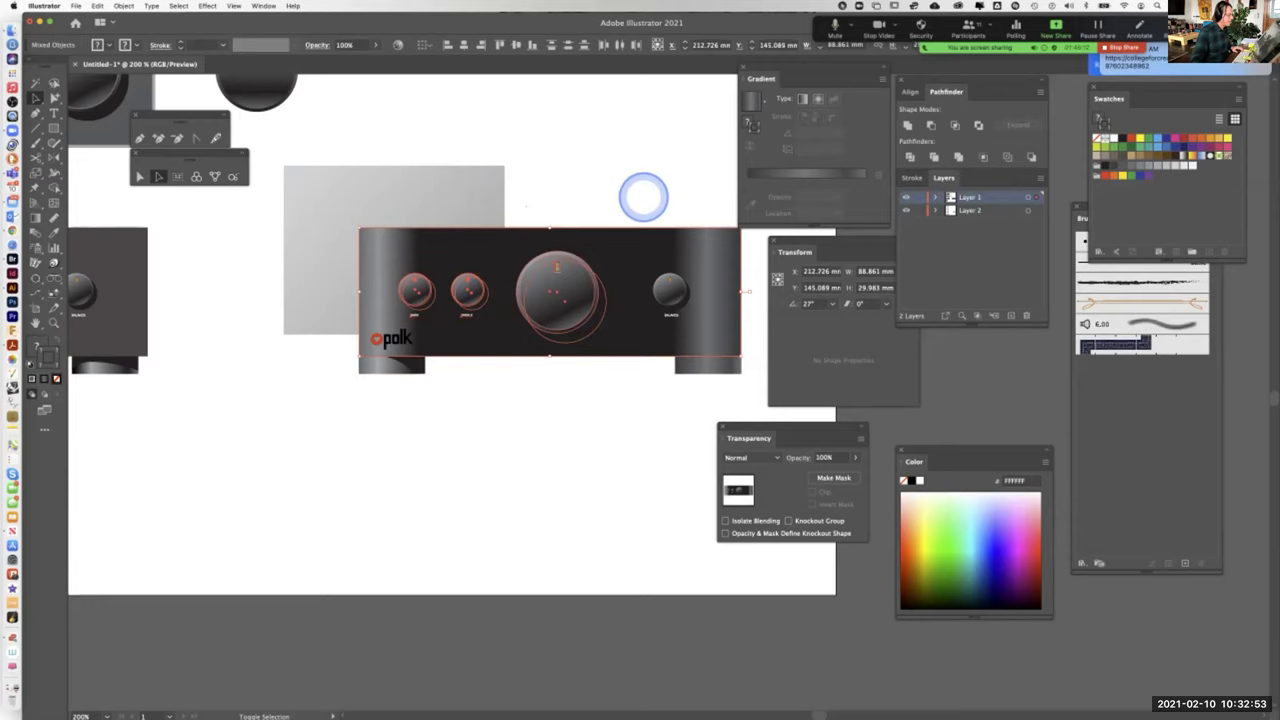
left_click(691, 333, "shift")
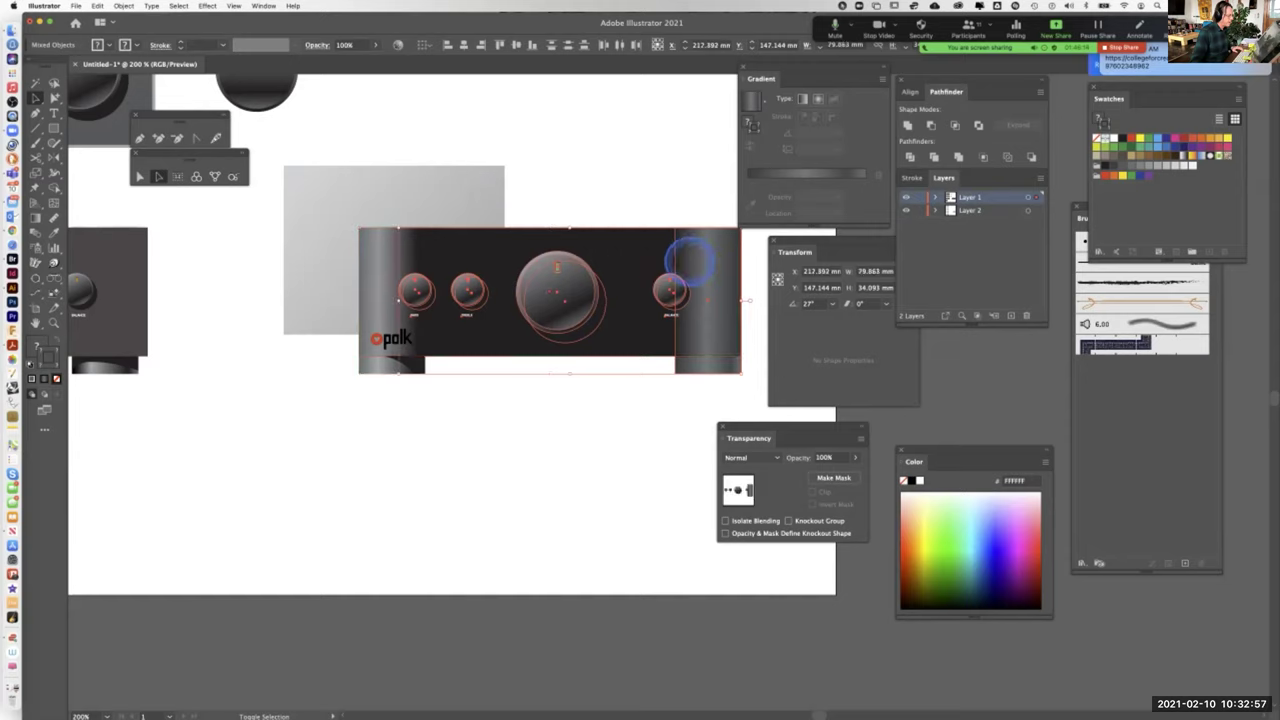
left_click(678, 257, "shift")
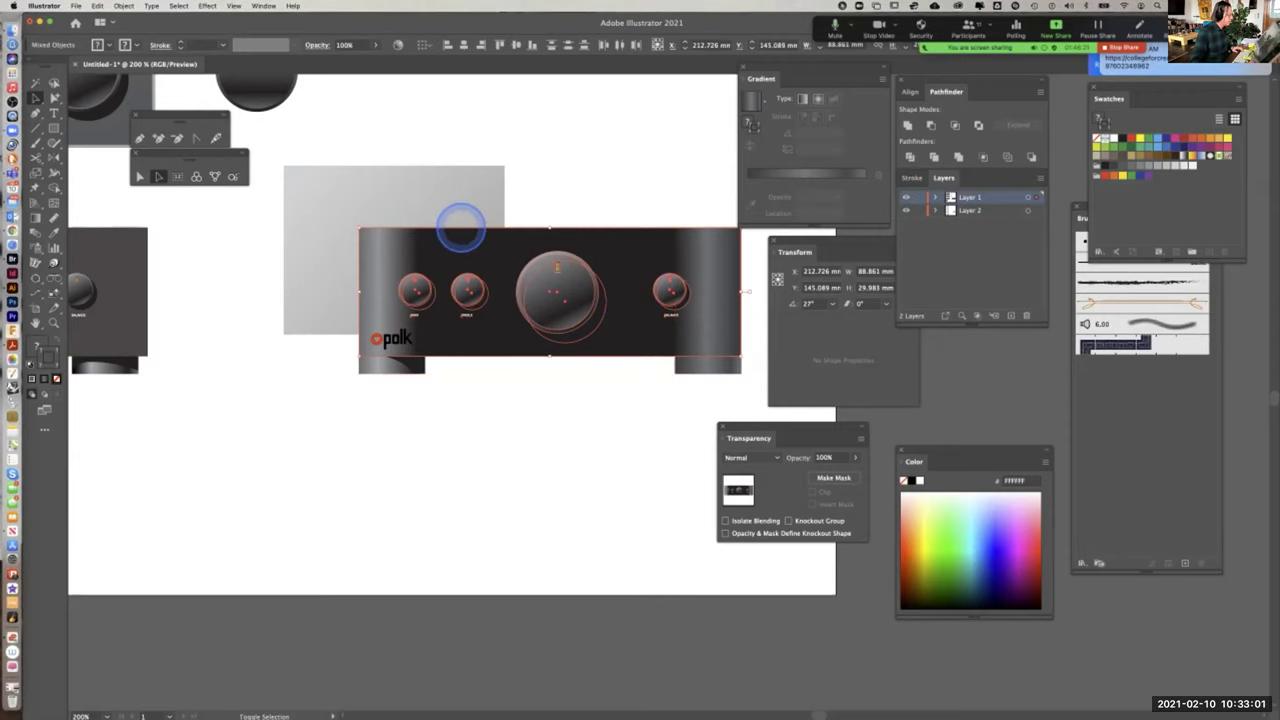
left_click(565, 288)
left_click_drag(563, 290, 586, 291)
Nudge the big centre knob left and move the Balance knob off the right cylinder onto the panel
left_click(540, 214)
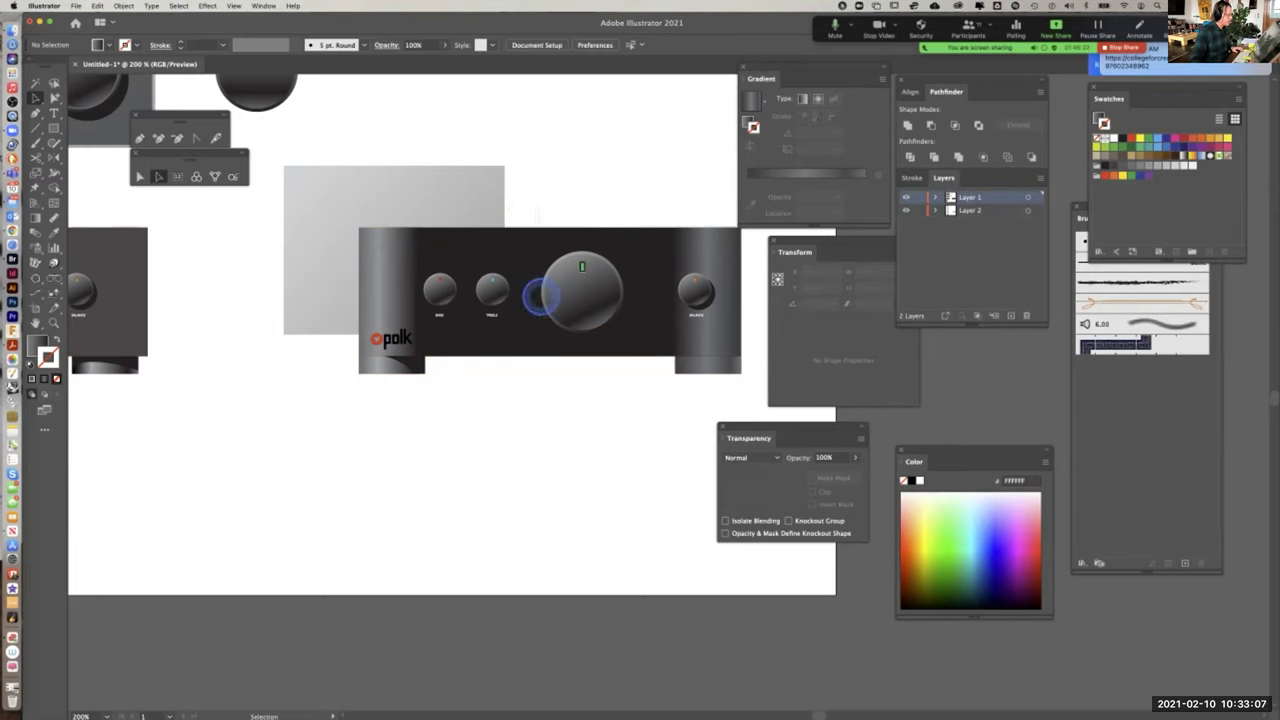
left_click(643, 331, "shift")
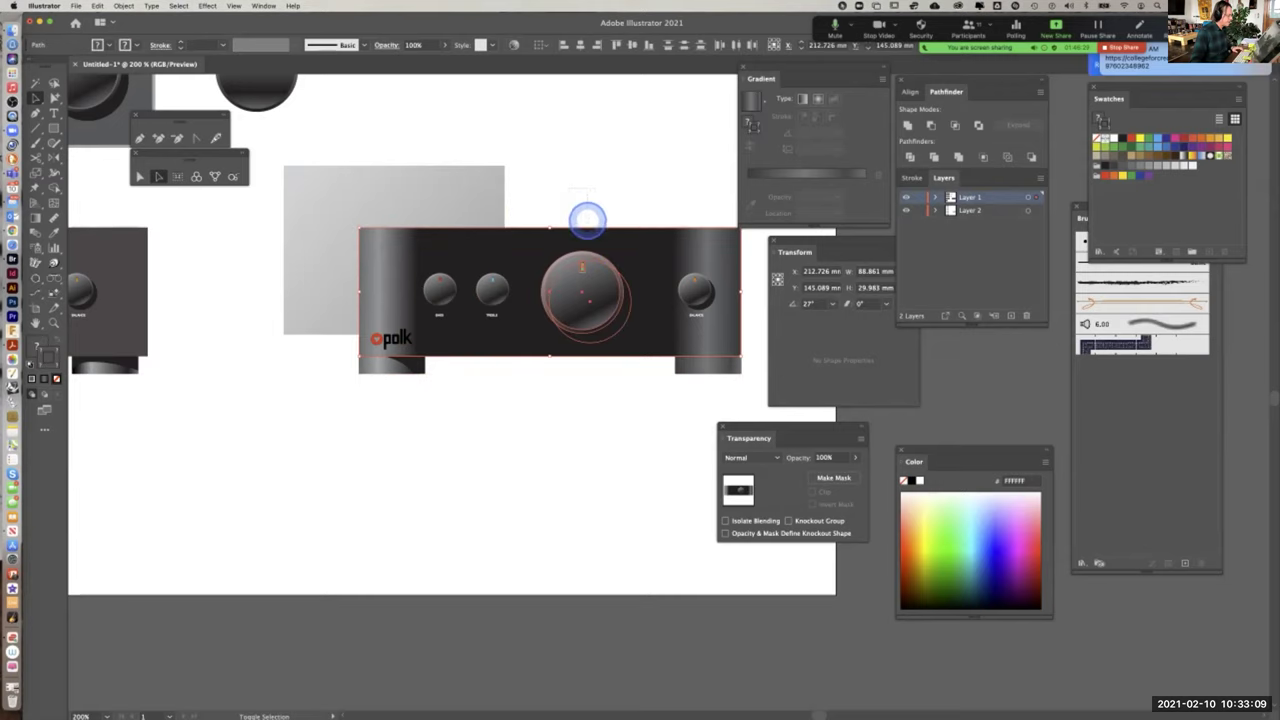
left_click(600, 243)
left_click_drag(598, 285, 574, 283)
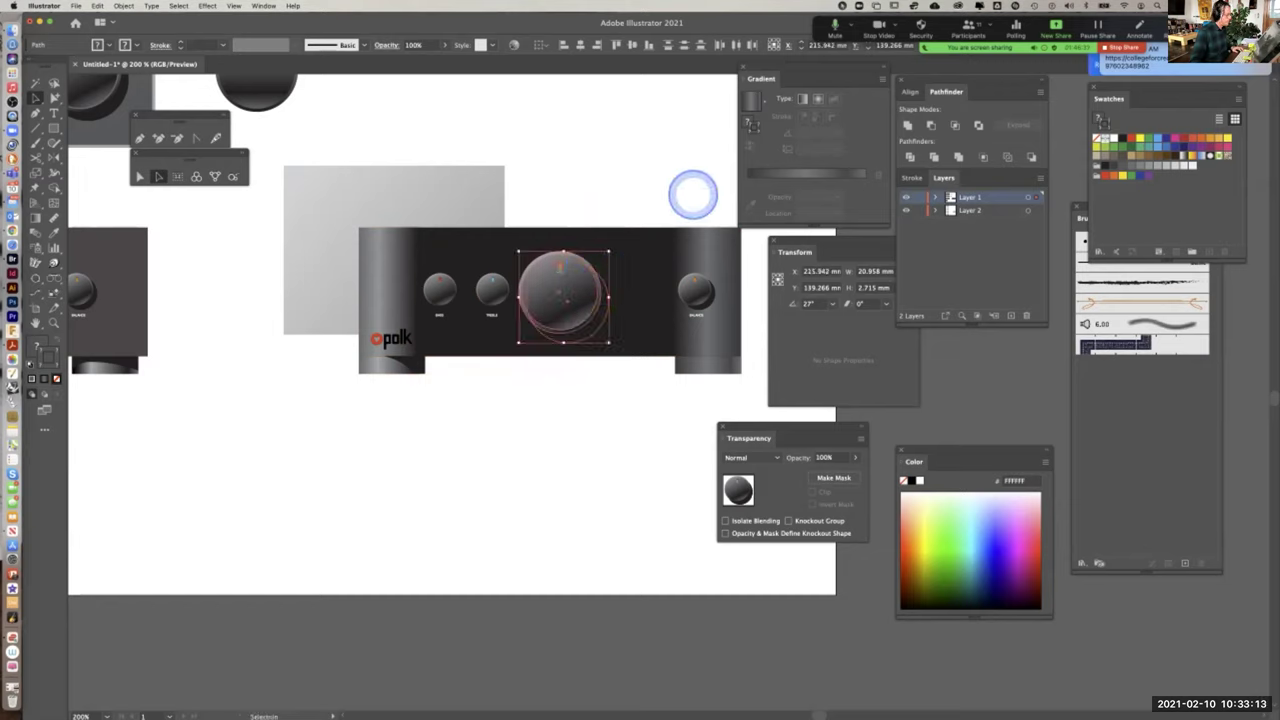
left_click(720, 333)
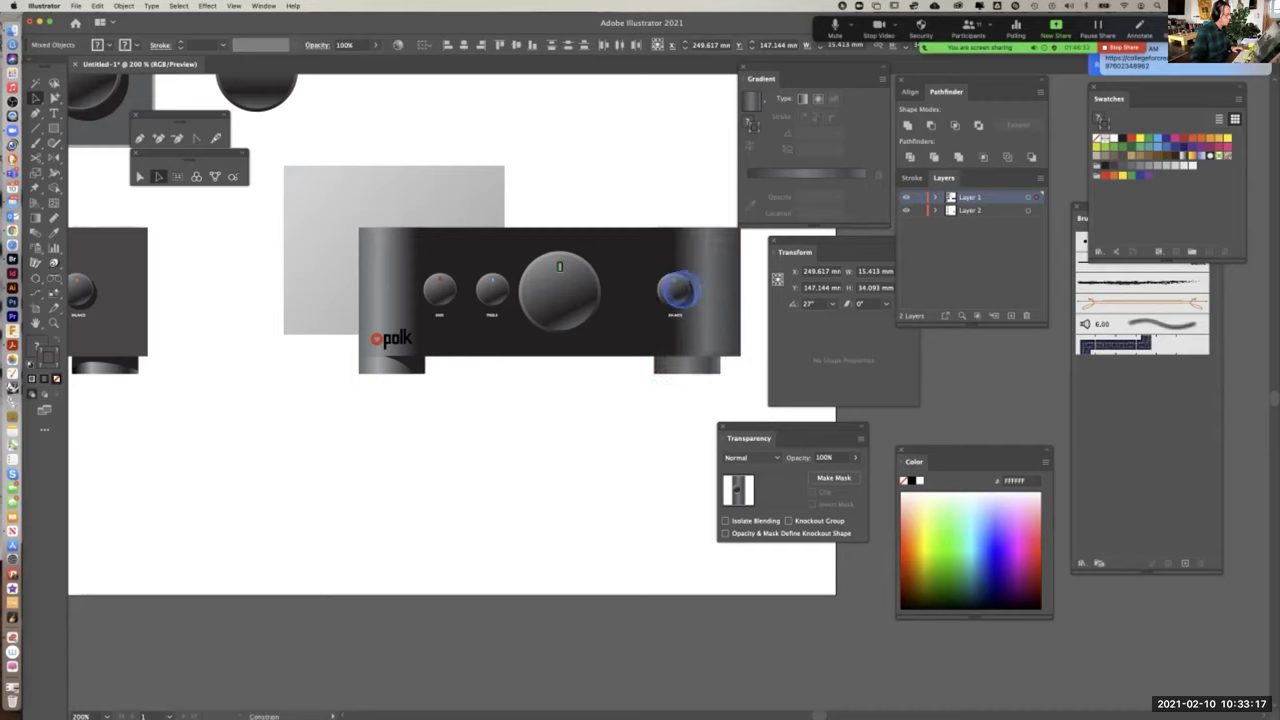
left_click(709, 318)
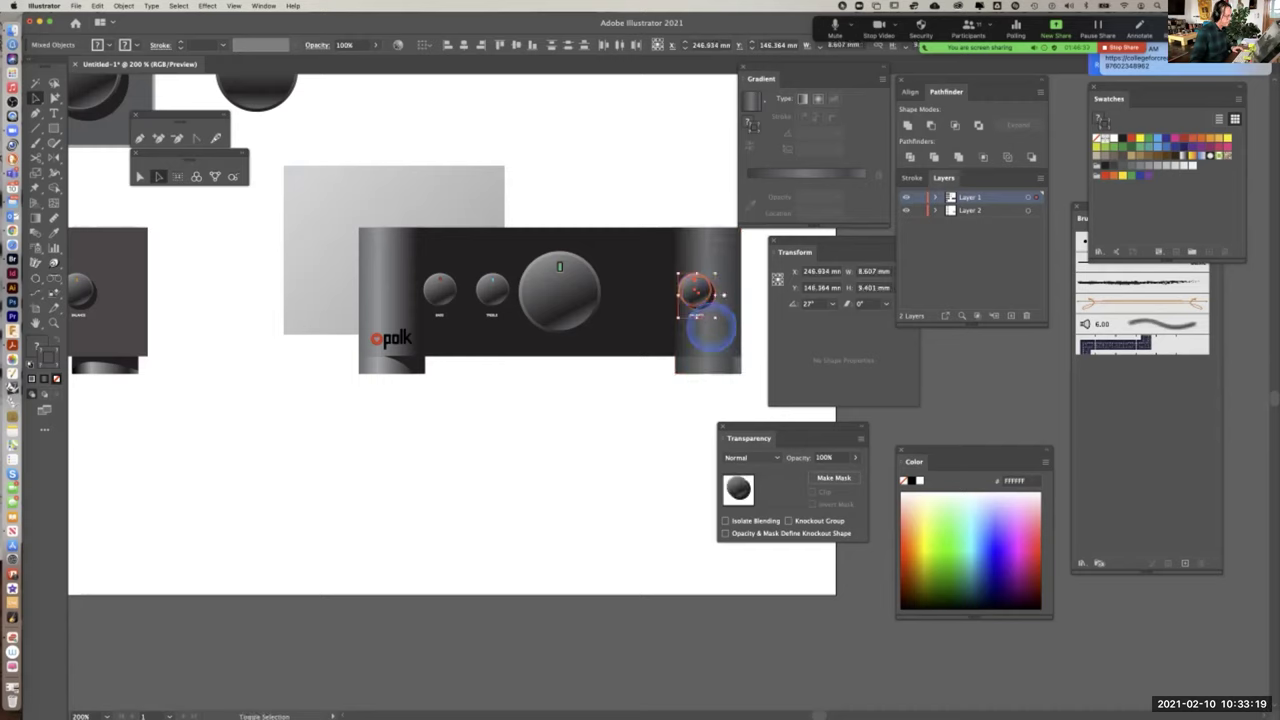
left_click_drag(697, 292, 637, 288)
left_click(651, 166)
left_click(575, 547)
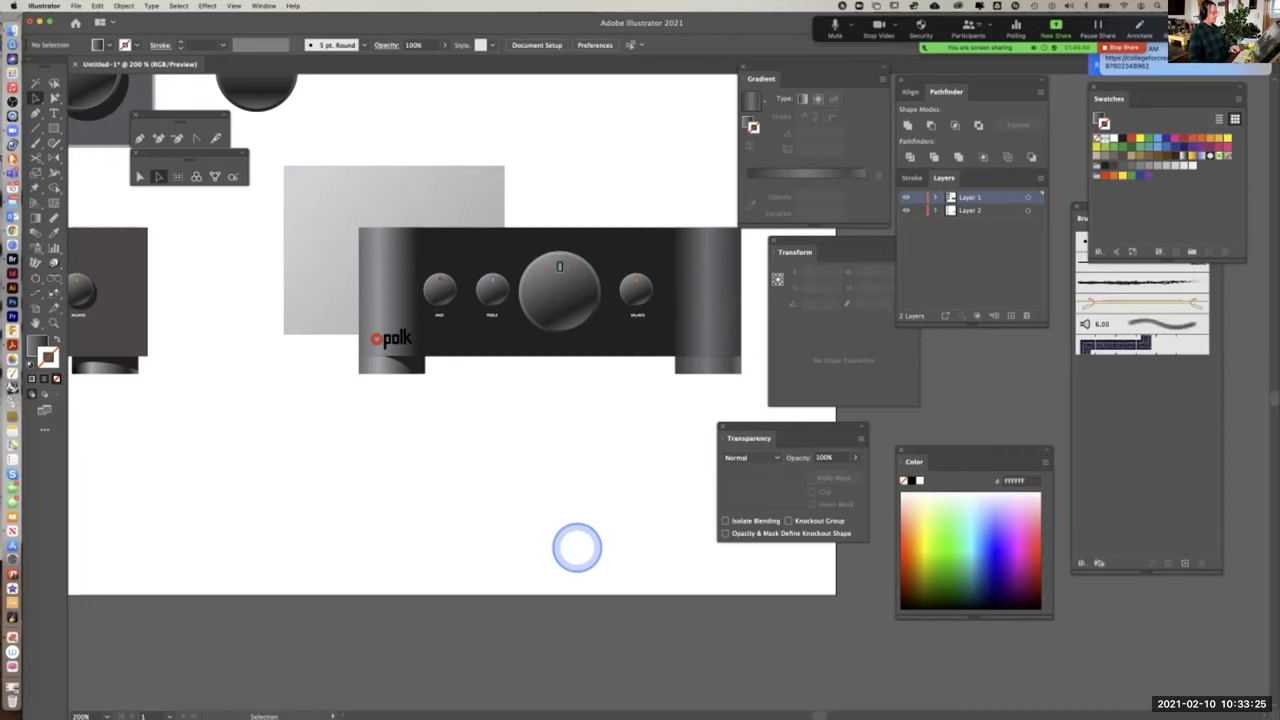
Shrink a cylinder foot proportionally and move it under the rounded amp's left knob
key("super+minus")
left_click_drag(555, 437, 580, 514)
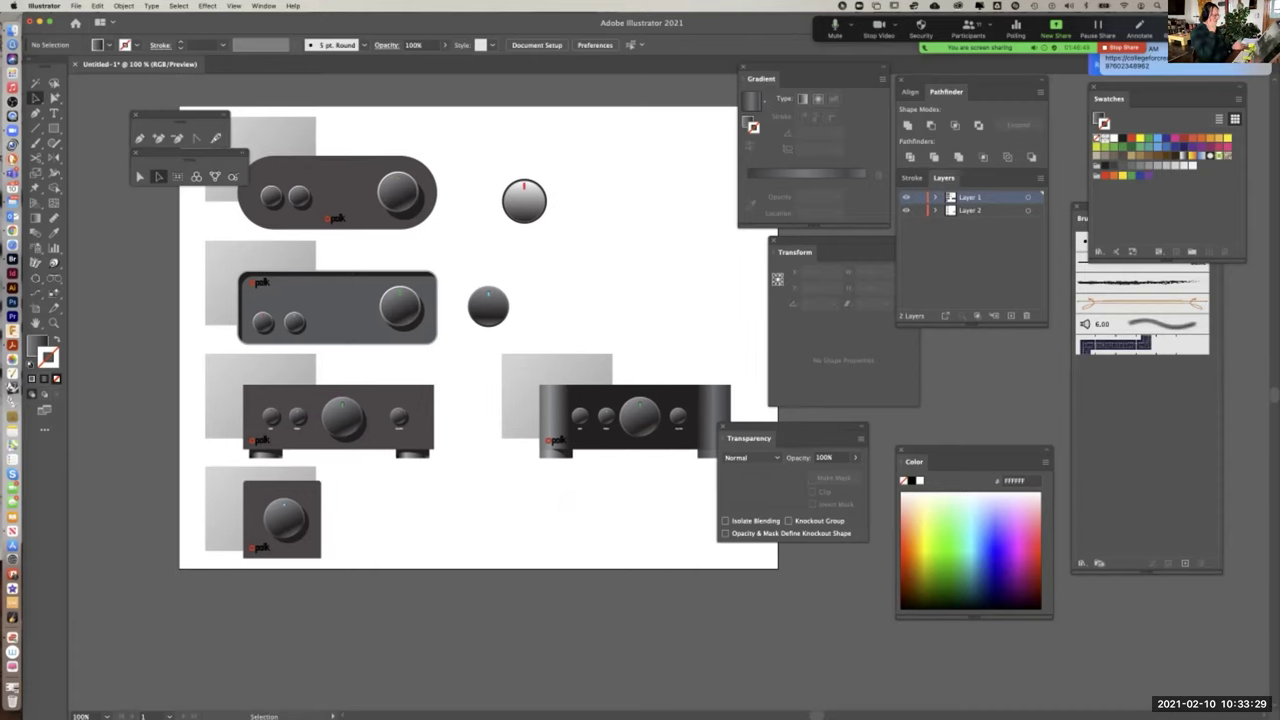
left_click_drag(300, 309, 557, 317)
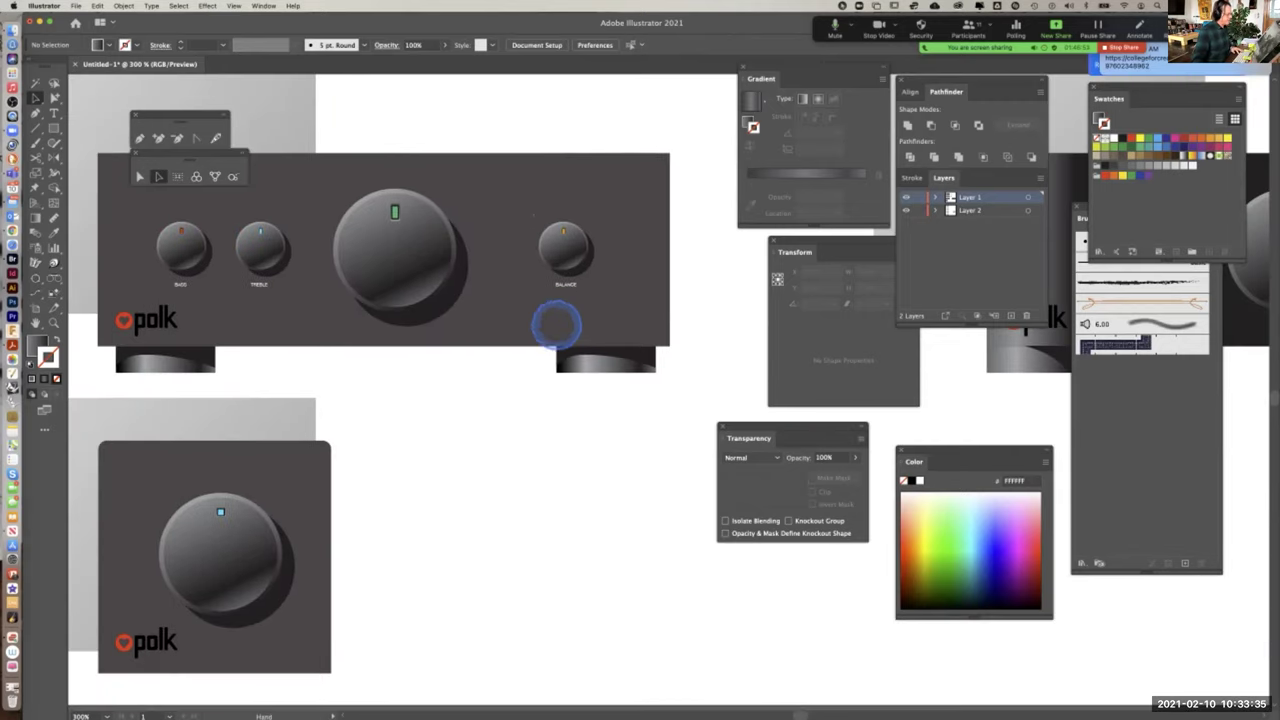
left_click_drag(641, 411, 578, 356)
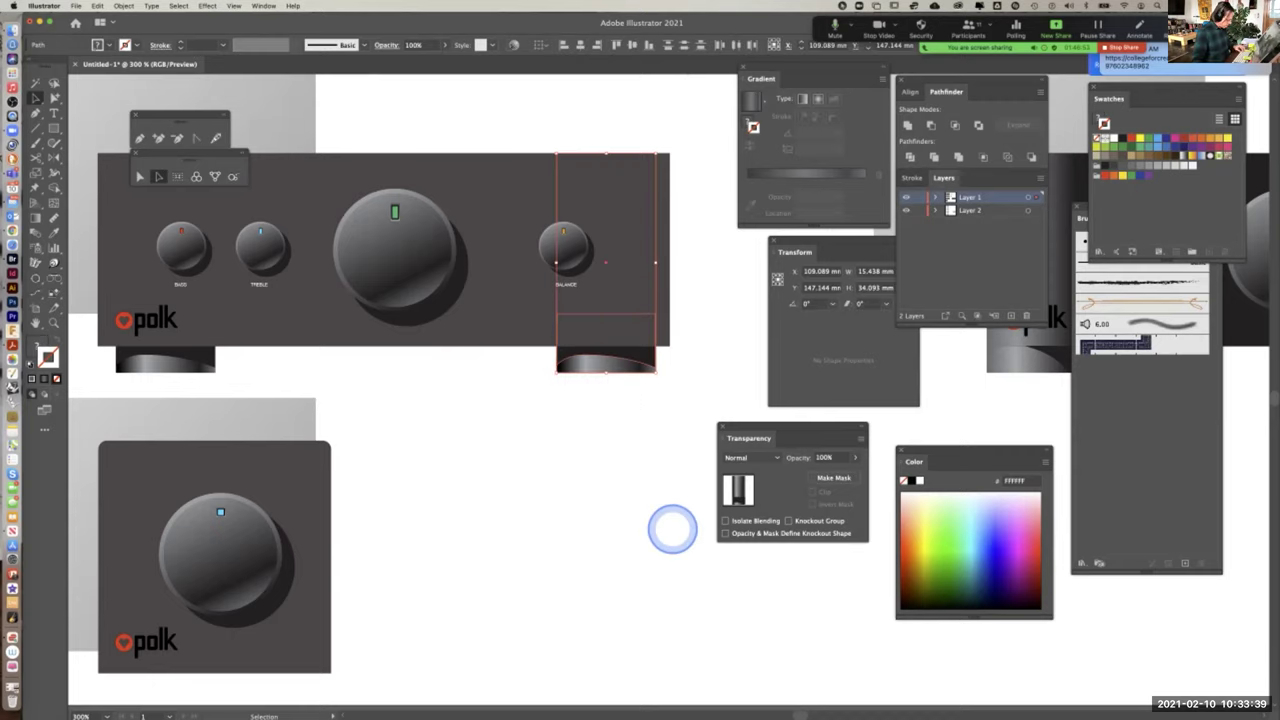
left_click_drag(556, 260, 660, 708)
left_click_drag(507, 375, 571, 570)
left_click_drag(491, 451, 528, 474)
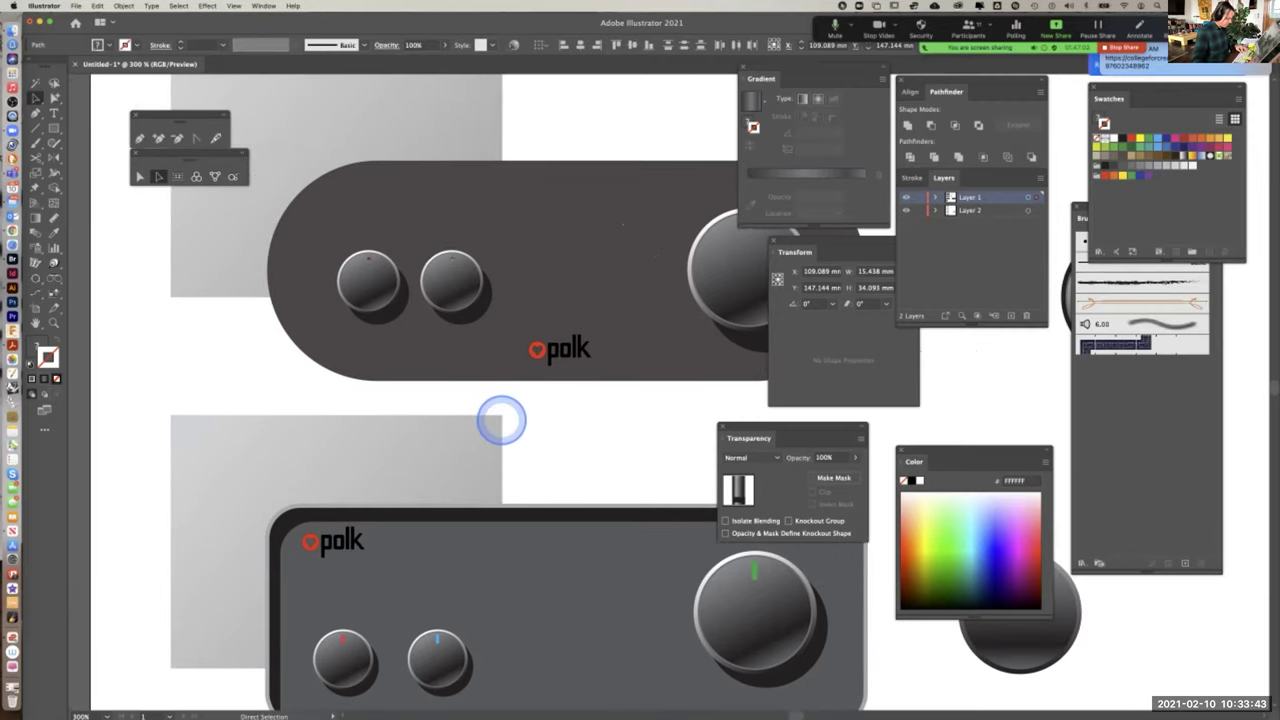
left_click_drag(674, 352, 546, 197)
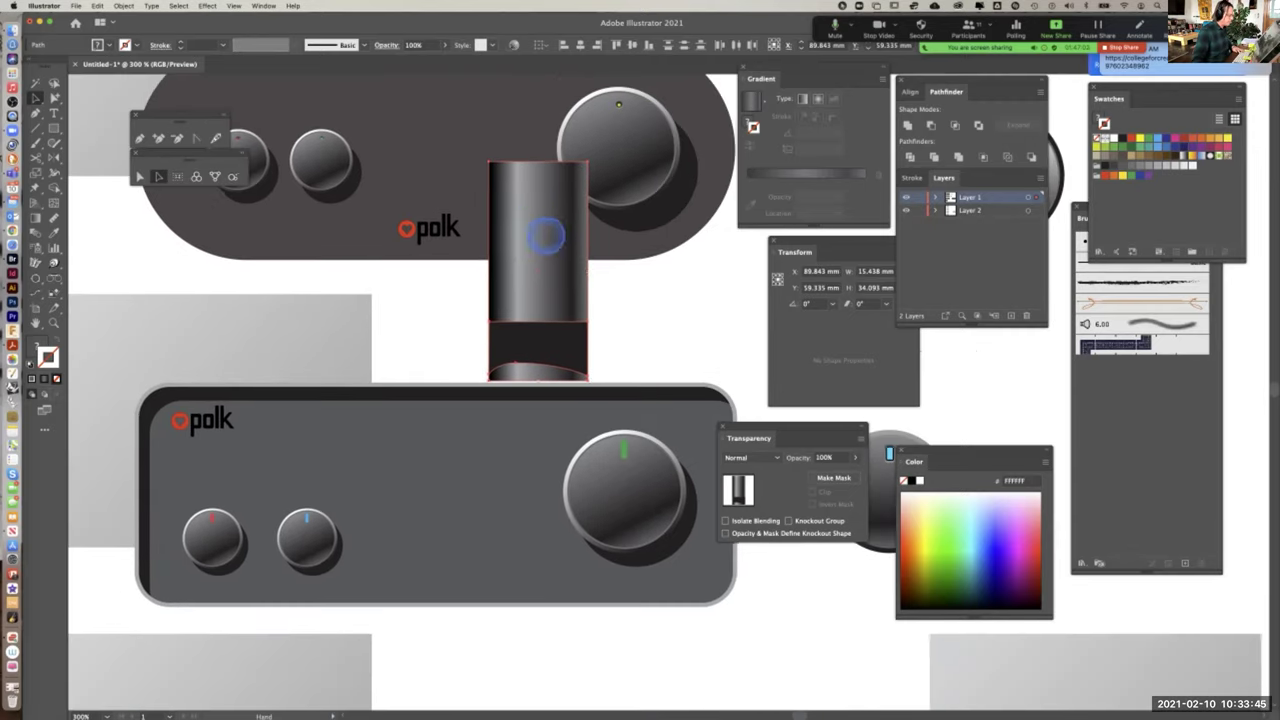
left_click_drag(578, 370, 523, 323)
left_click_drag(514, 191, 265, 211)
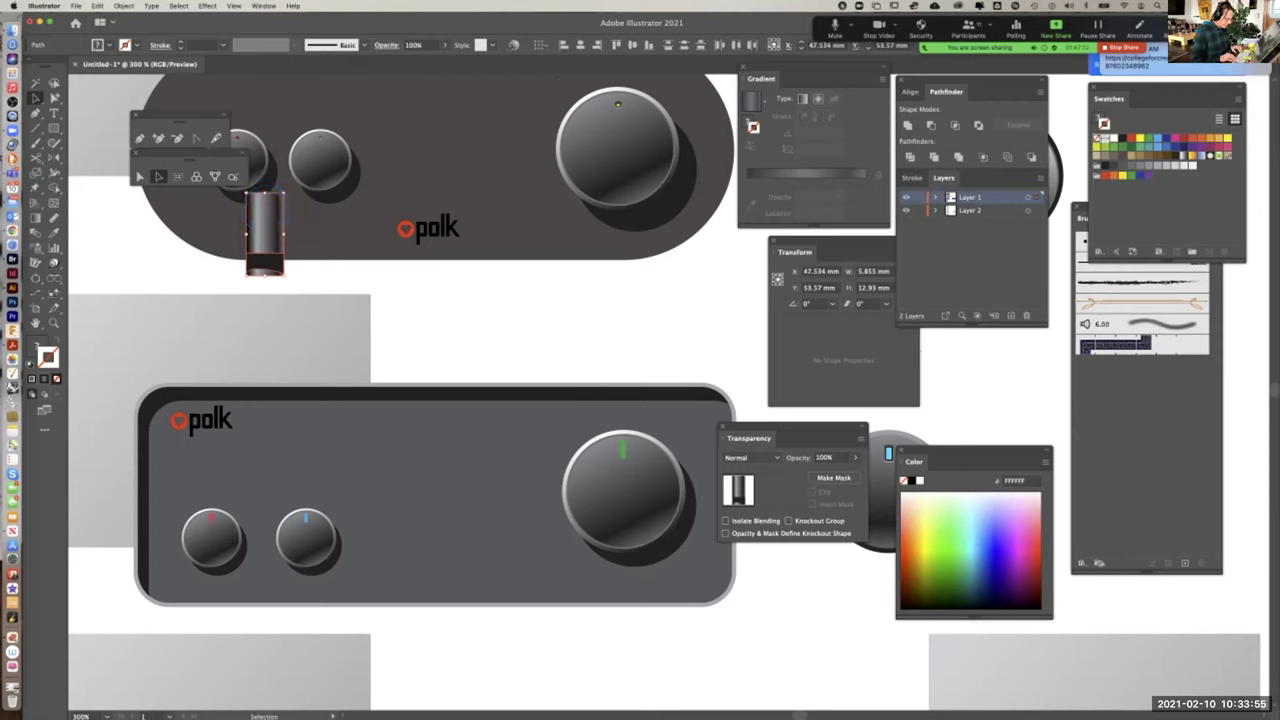
Paste the foot behind the rounded amp body, send it backward, and seat it against the lower edge
key("super+x")
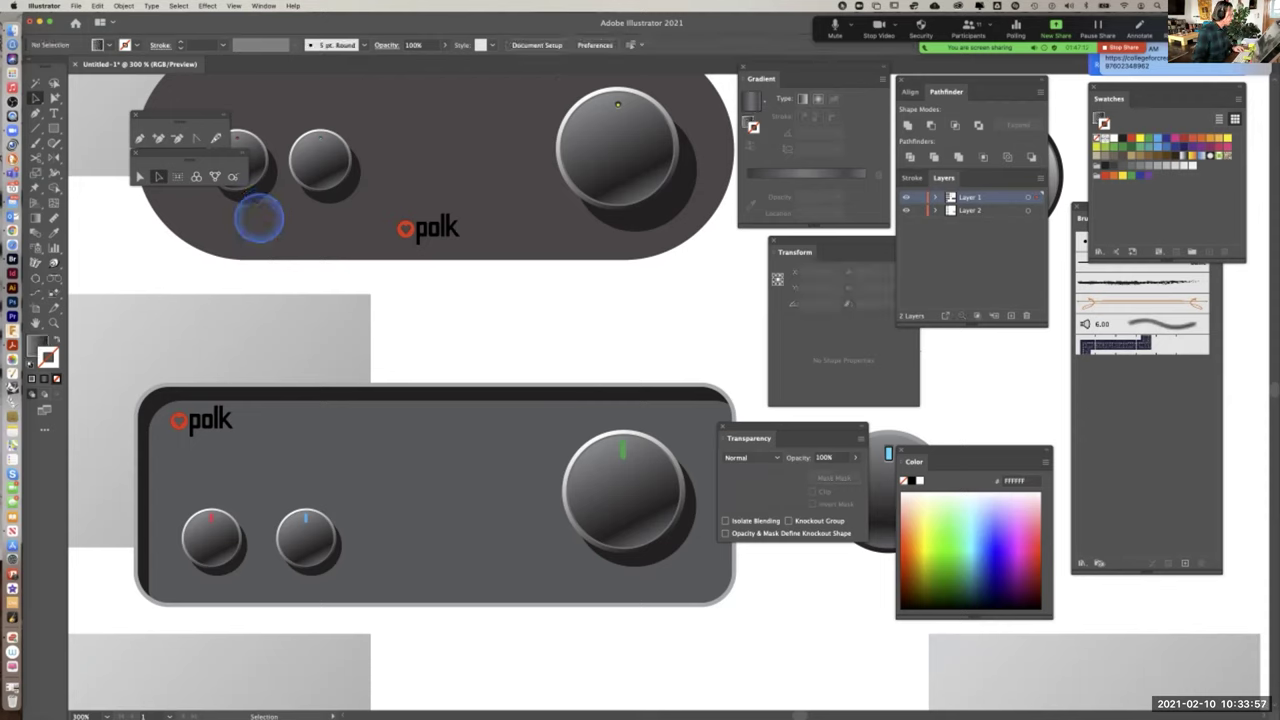
key("v")
left_click(270, 236)
key("super+b")
key("super+shift+a")
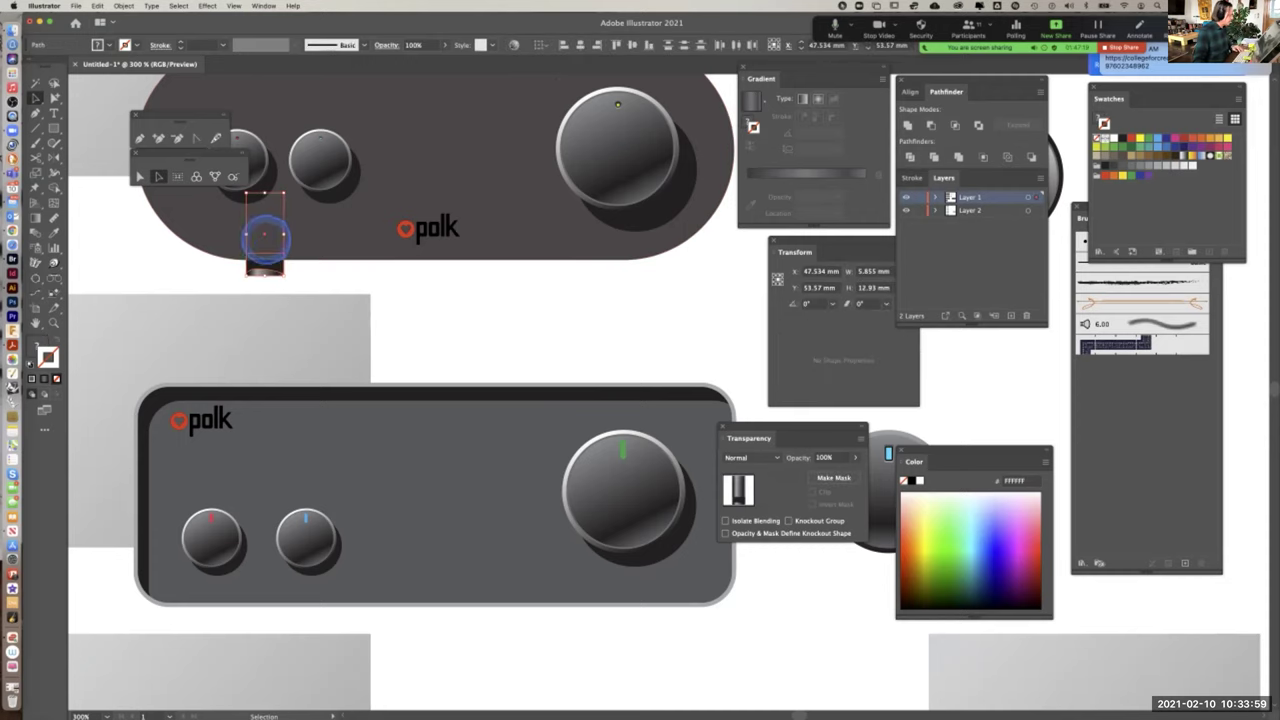
scroll(370, 280, "left", 3)
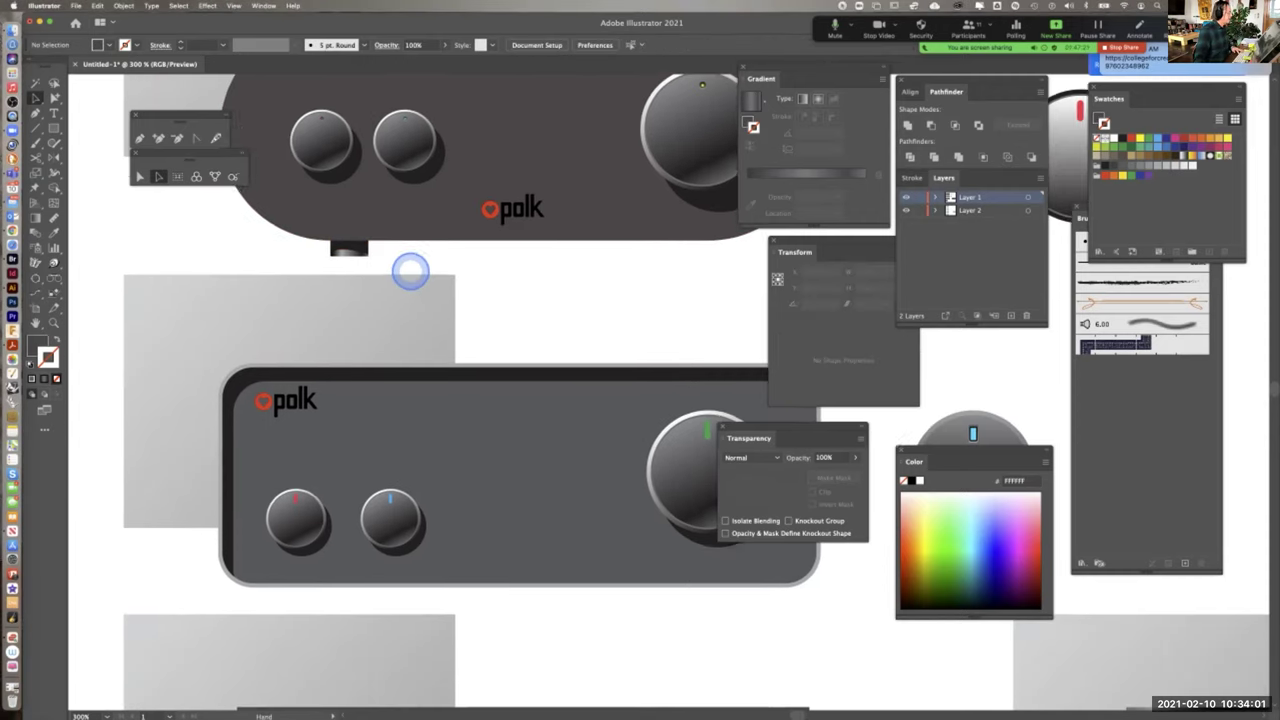
left_click(338, 250)
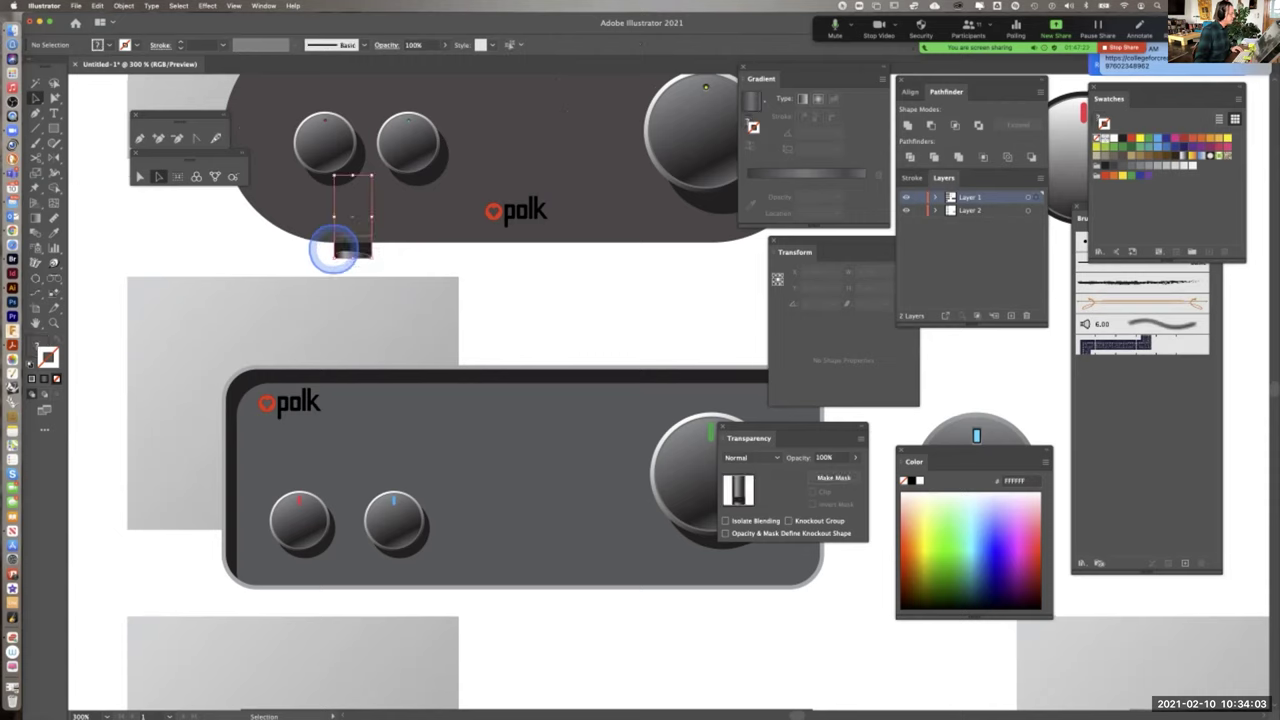
key("super+bracketleft")
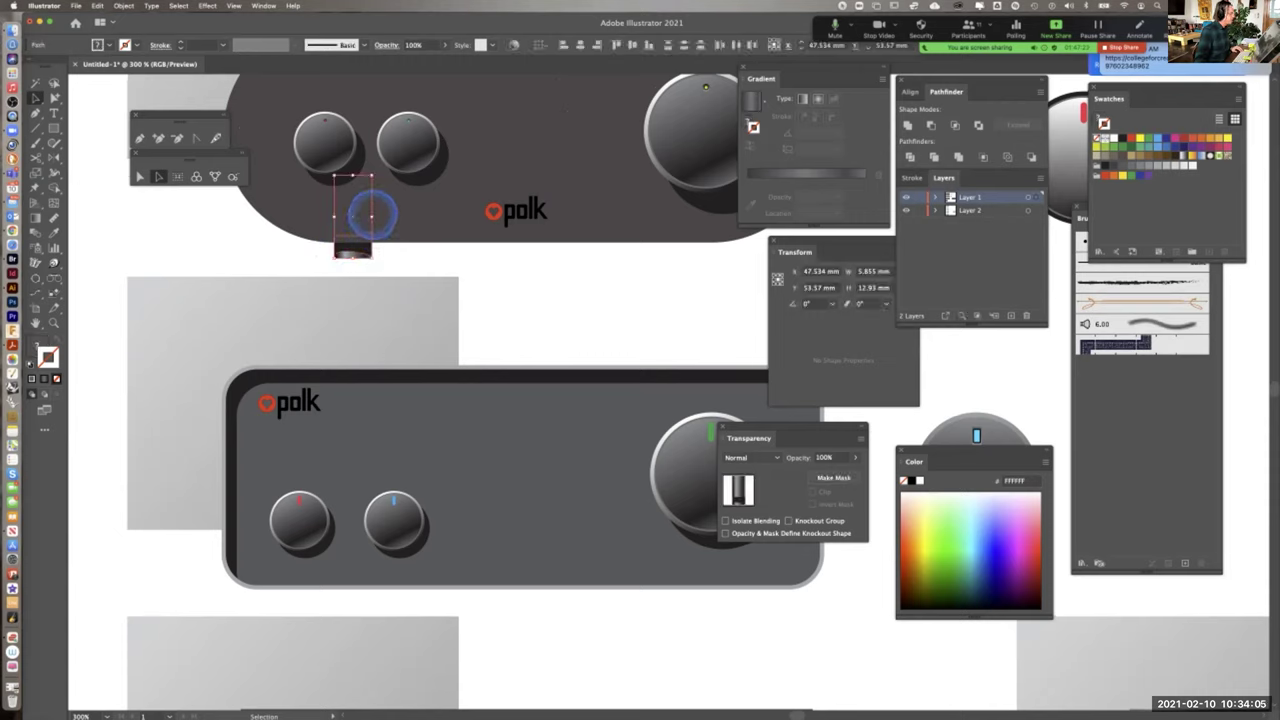
left_click_drag(384, 215, 681, 300)
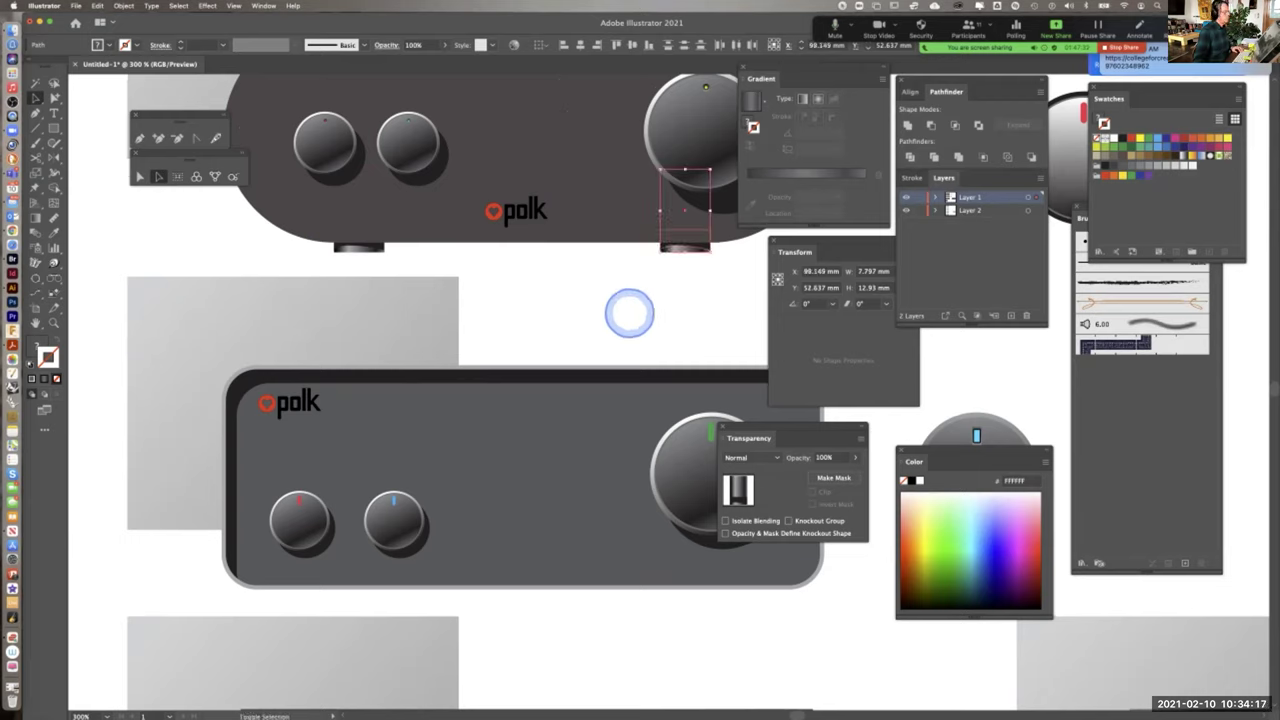
left_click(686, 340)
key("super+1")
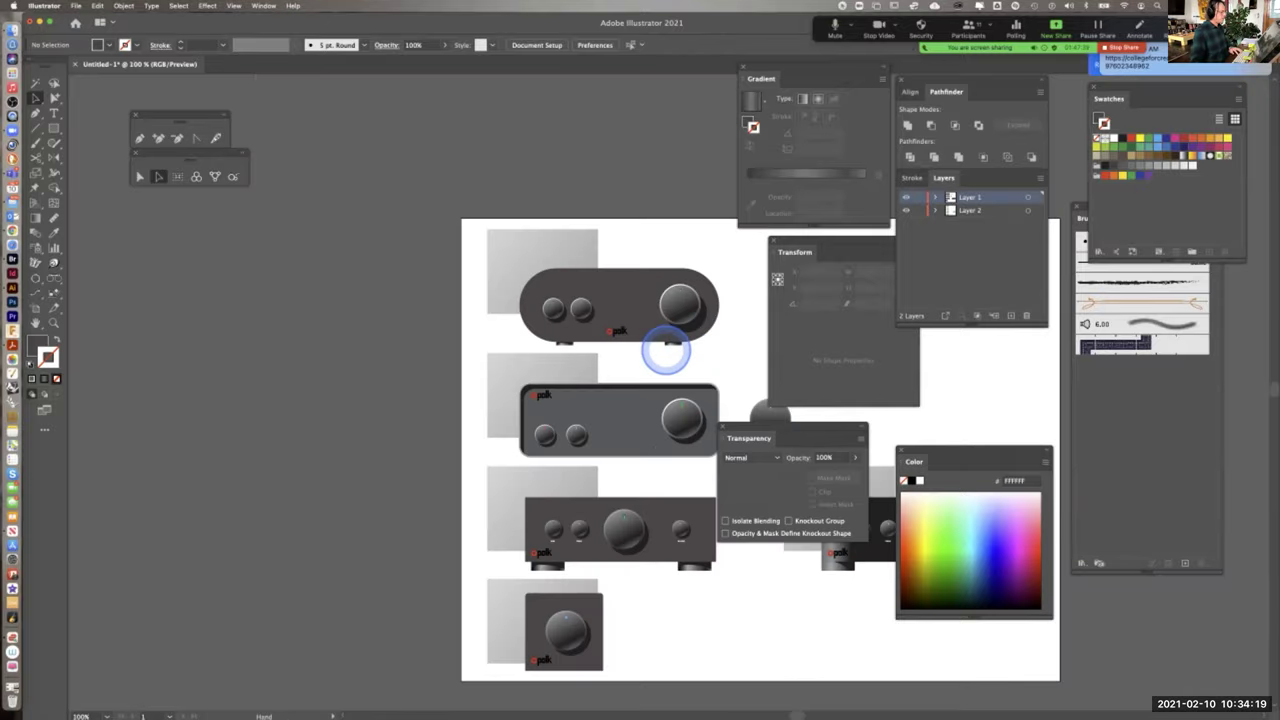
Draw a tiny 1.942 mm circle just under the rounded amplifier's lower edge
scroll(666, 349, "down", 5)
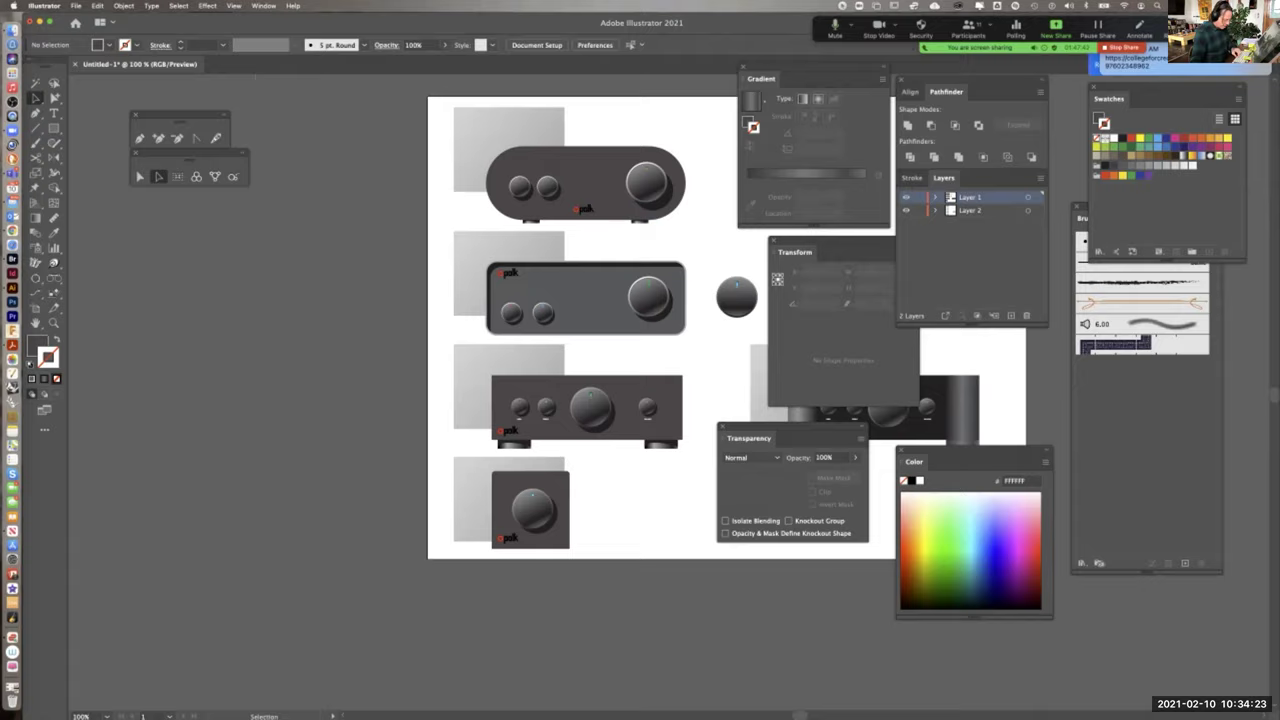
scroll(600, 250, "up", 5)
left_click_drag(571, 444, 581, 511)
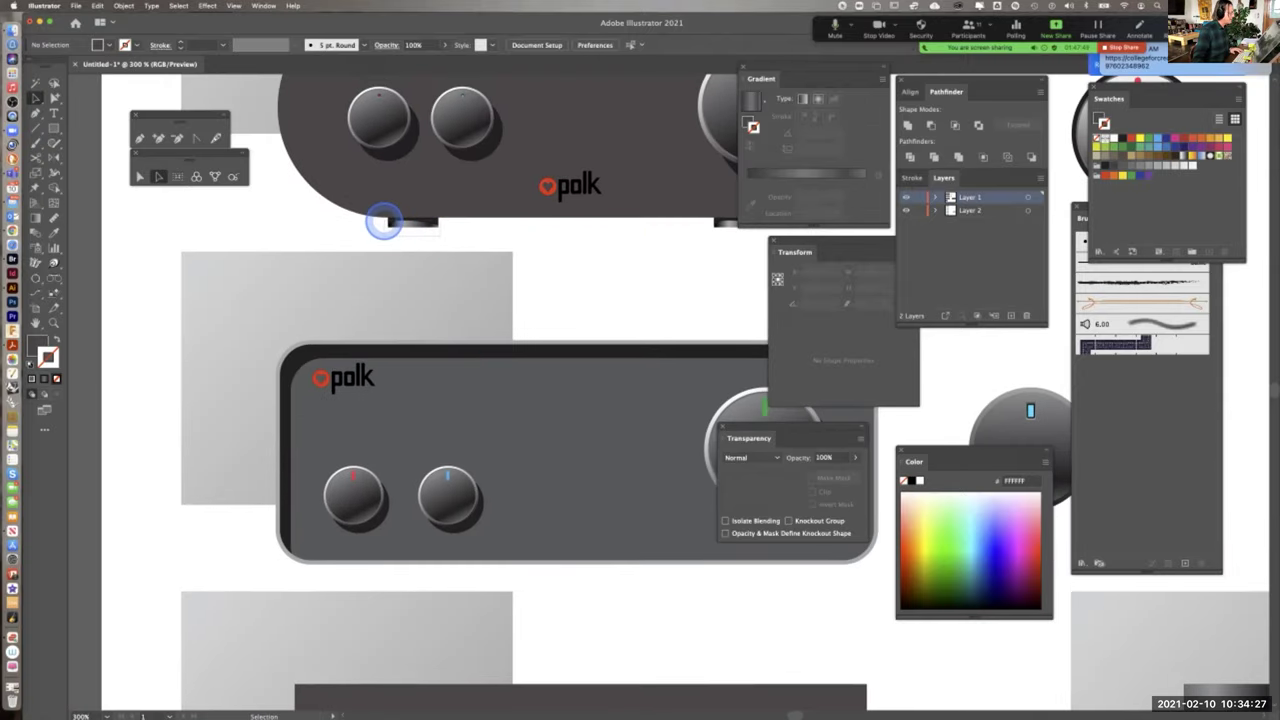
left_click_drag(695, 282, 595, 285)
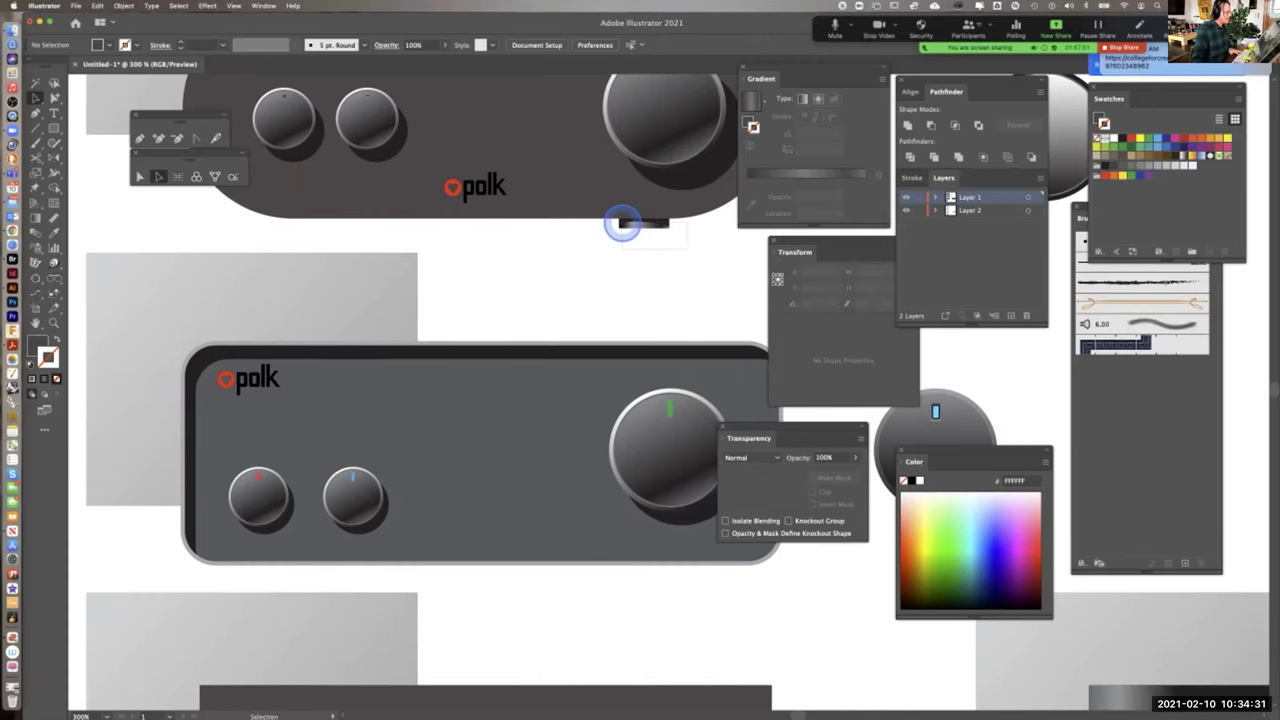
left_click_drag(446, 236, 591, 301)
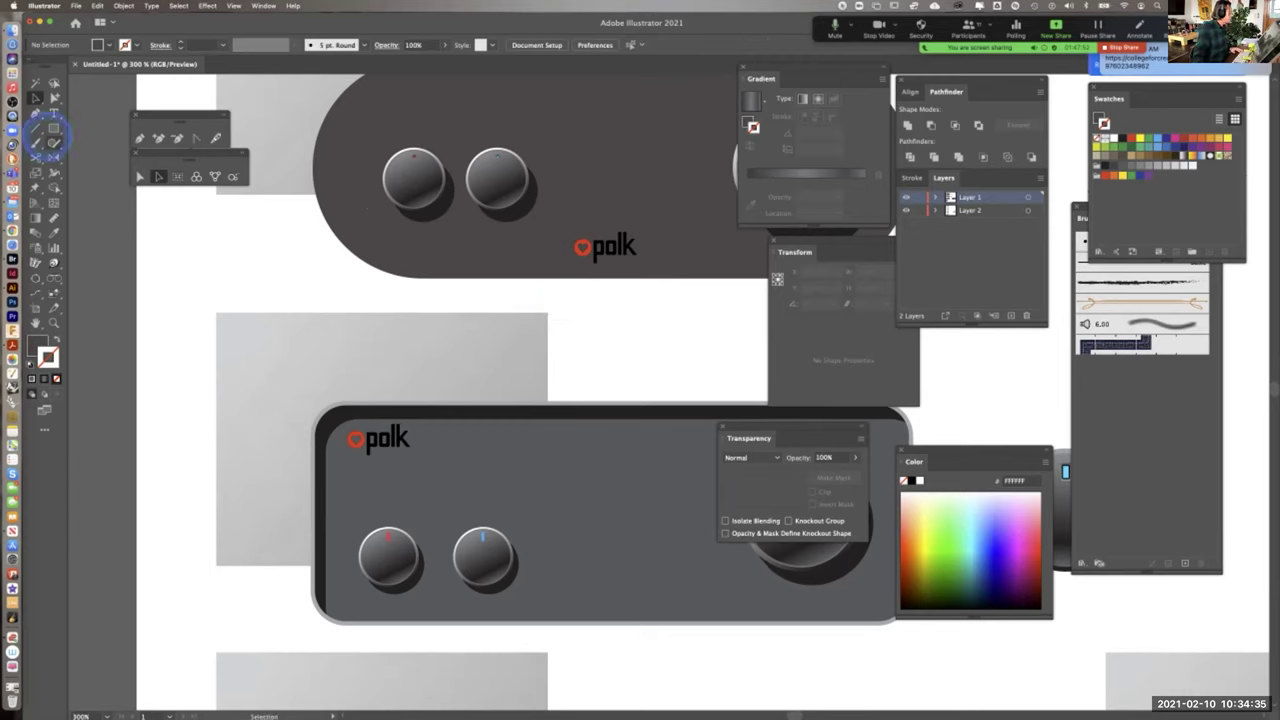
left_click_drag(54, 128, 100, 157)
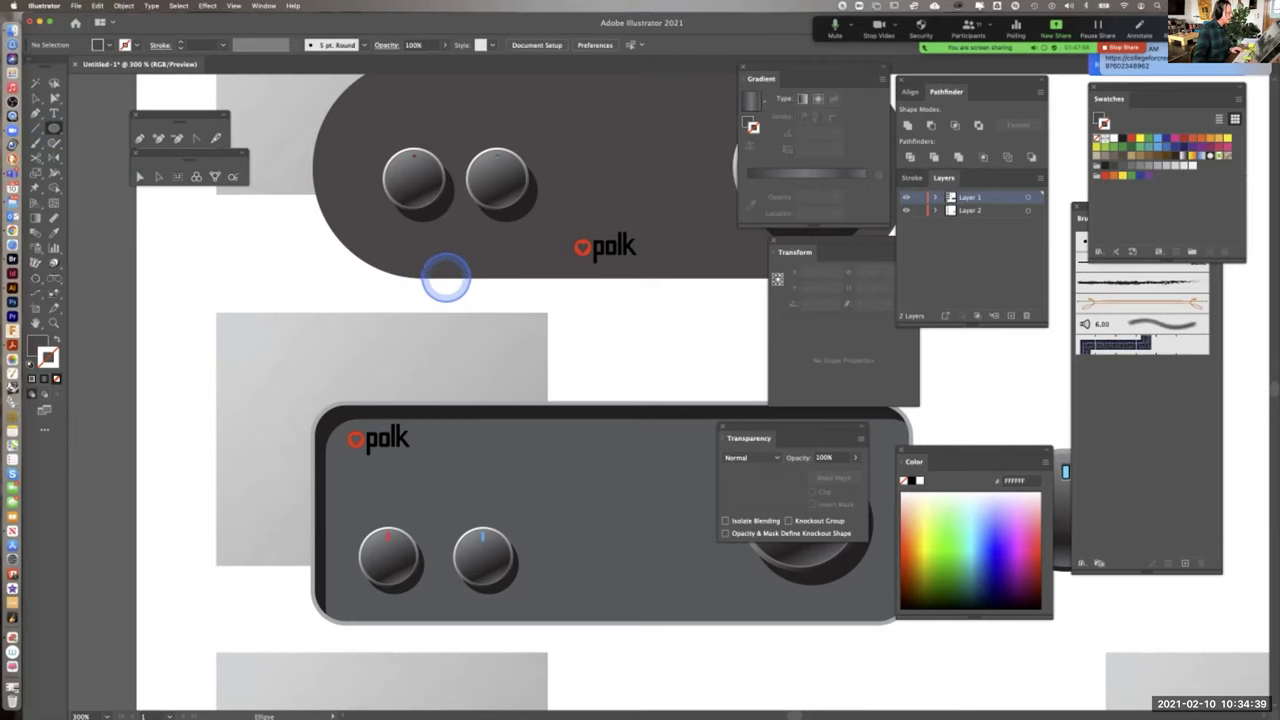
left_click(445, 280)
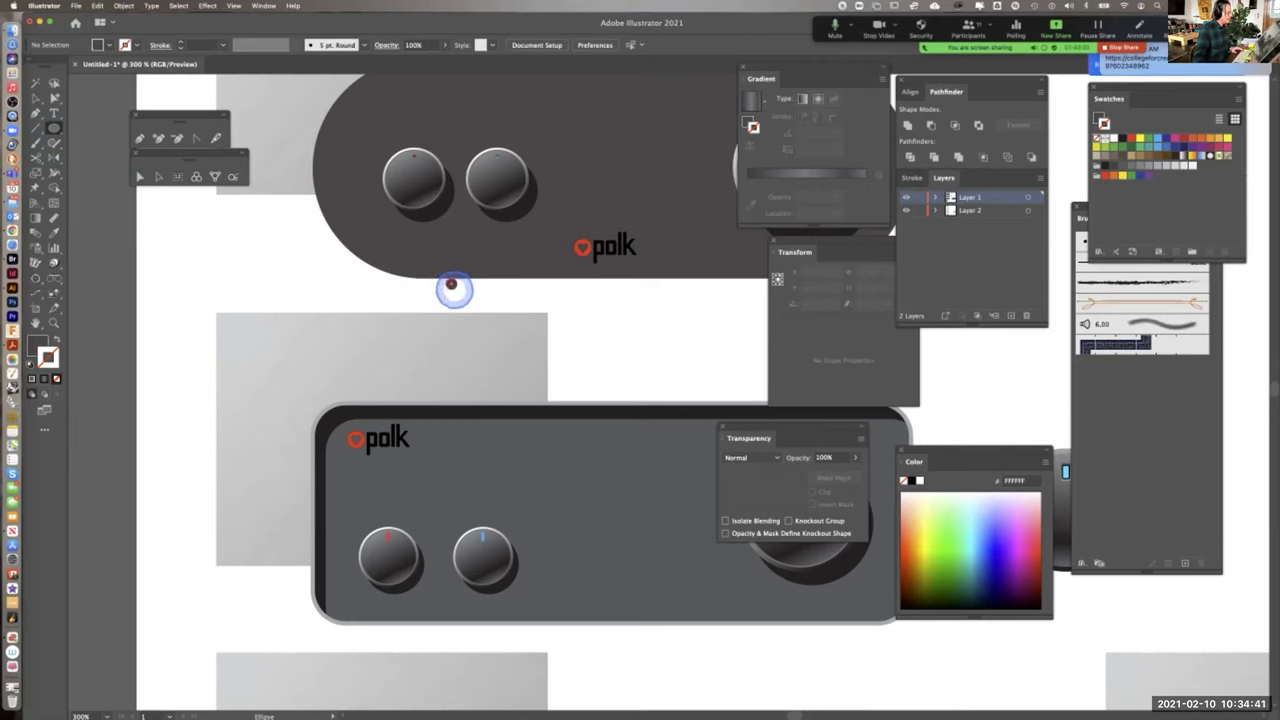
left_click_drag(451, 285, 451, 283)
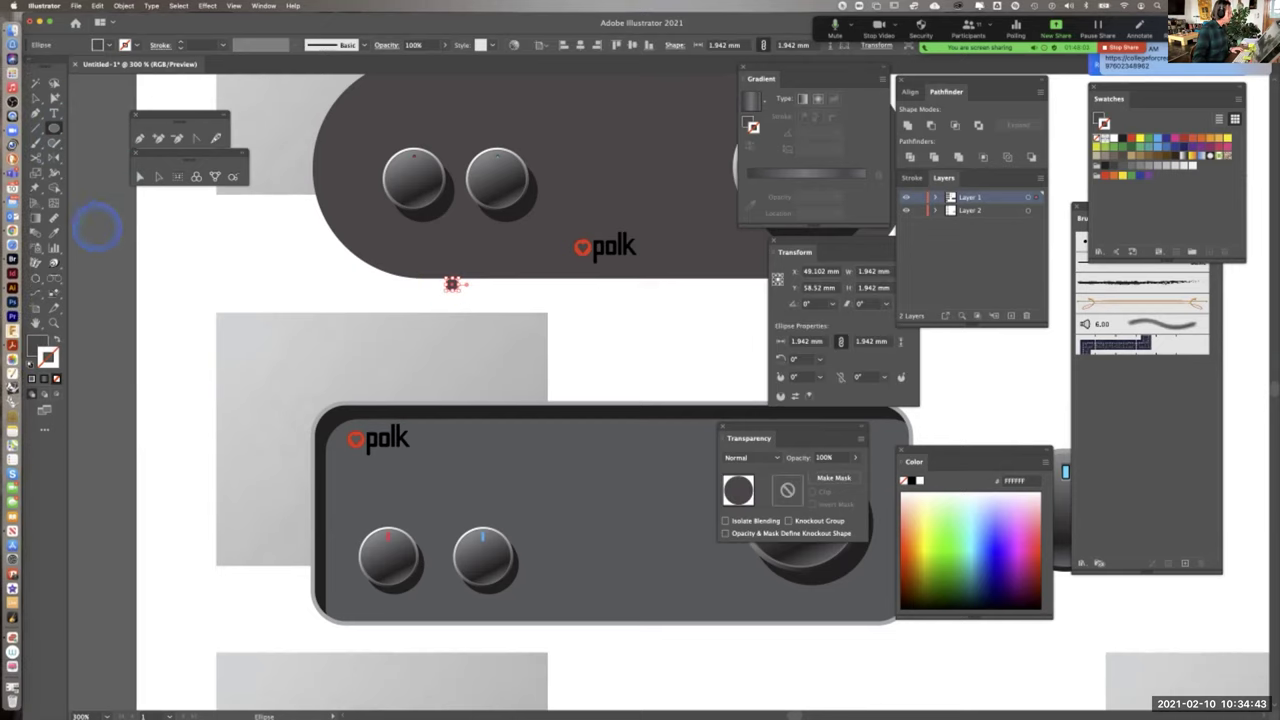
Duplicate the tiny circle to the amp's other end and position both feet
left_click(36, 97)
left_click(451, 285)
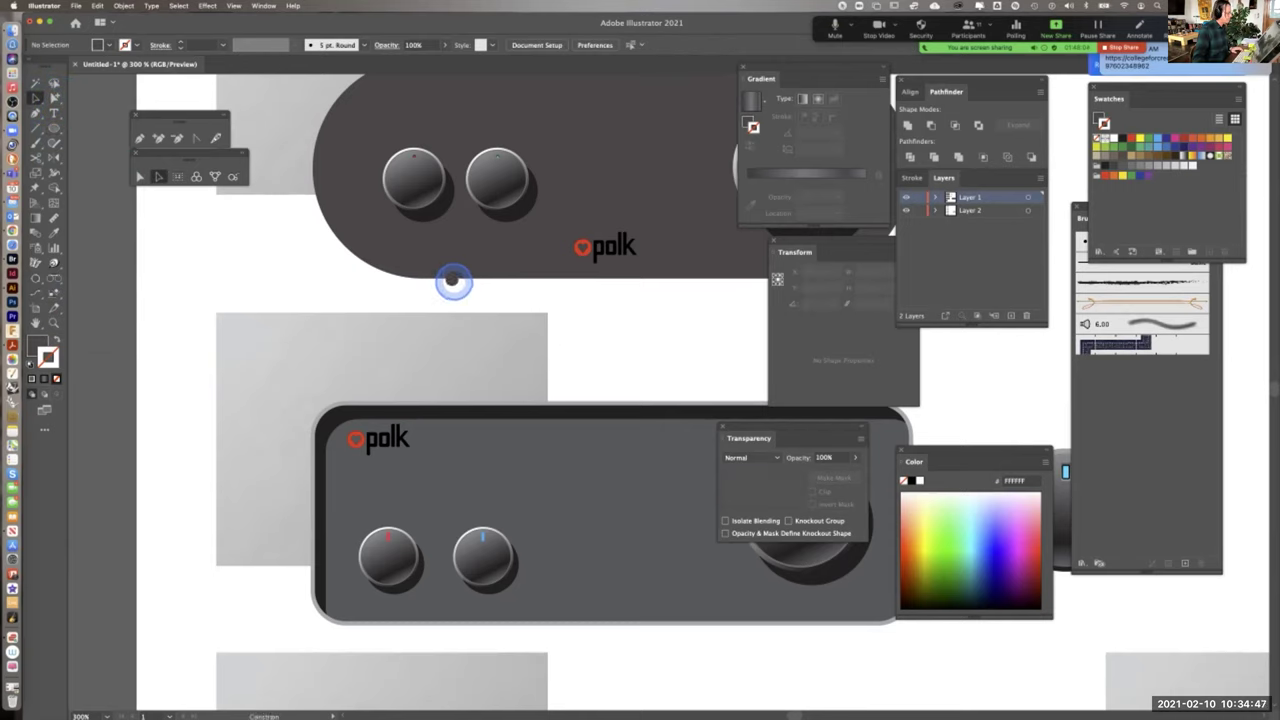
left_click(452, 280)
key("super+equal")
key("super+equal")
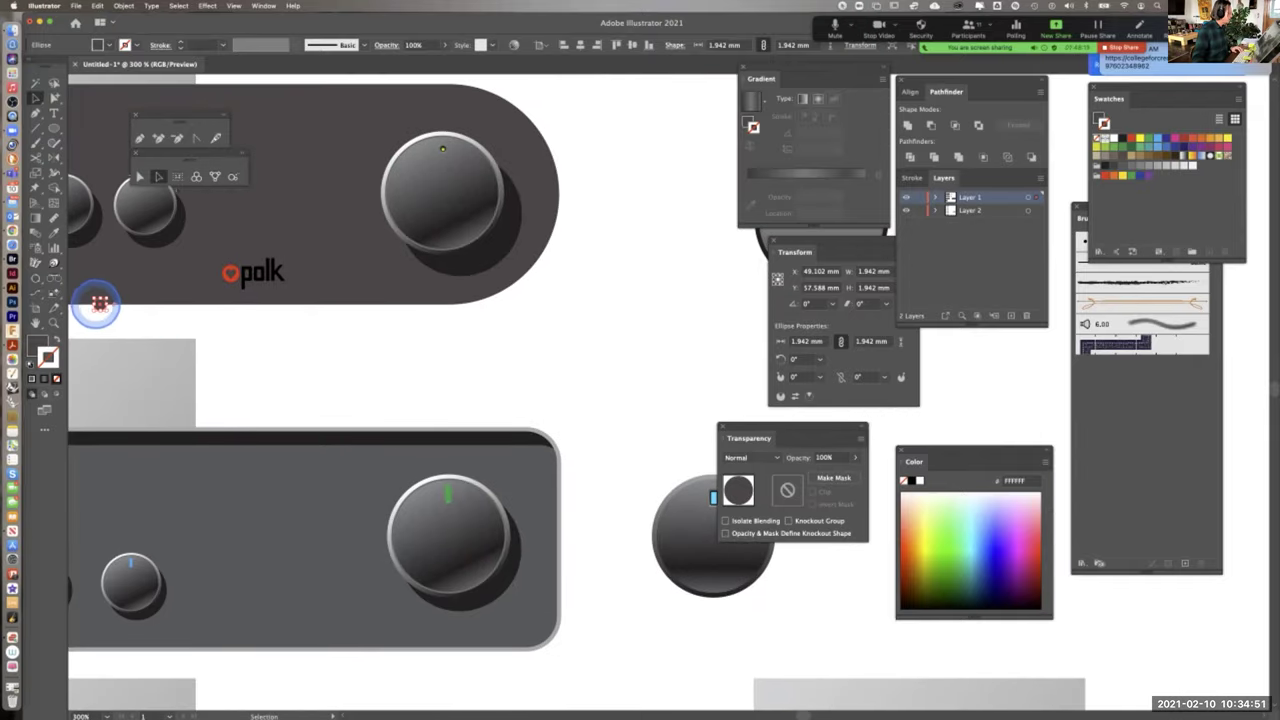
left_click(115, 307)
left_click_drag(101, 304, 429, 351)
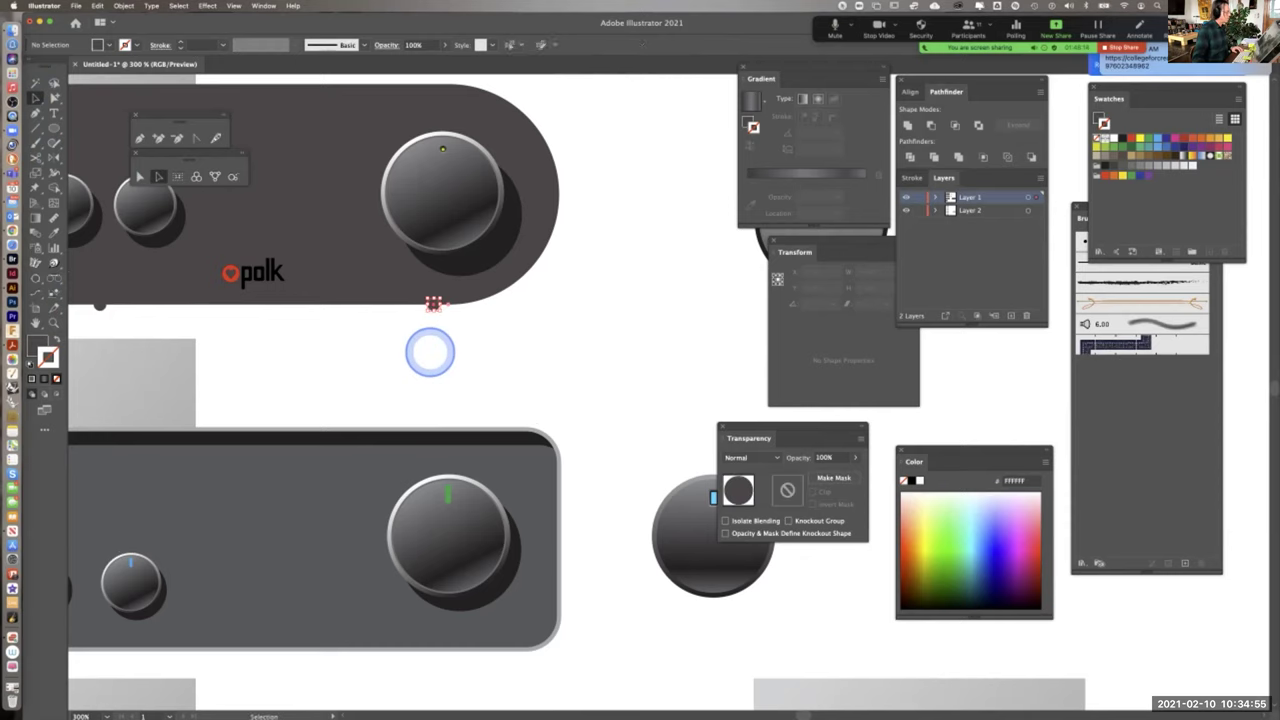
scroll(429, 351, "left", 5)
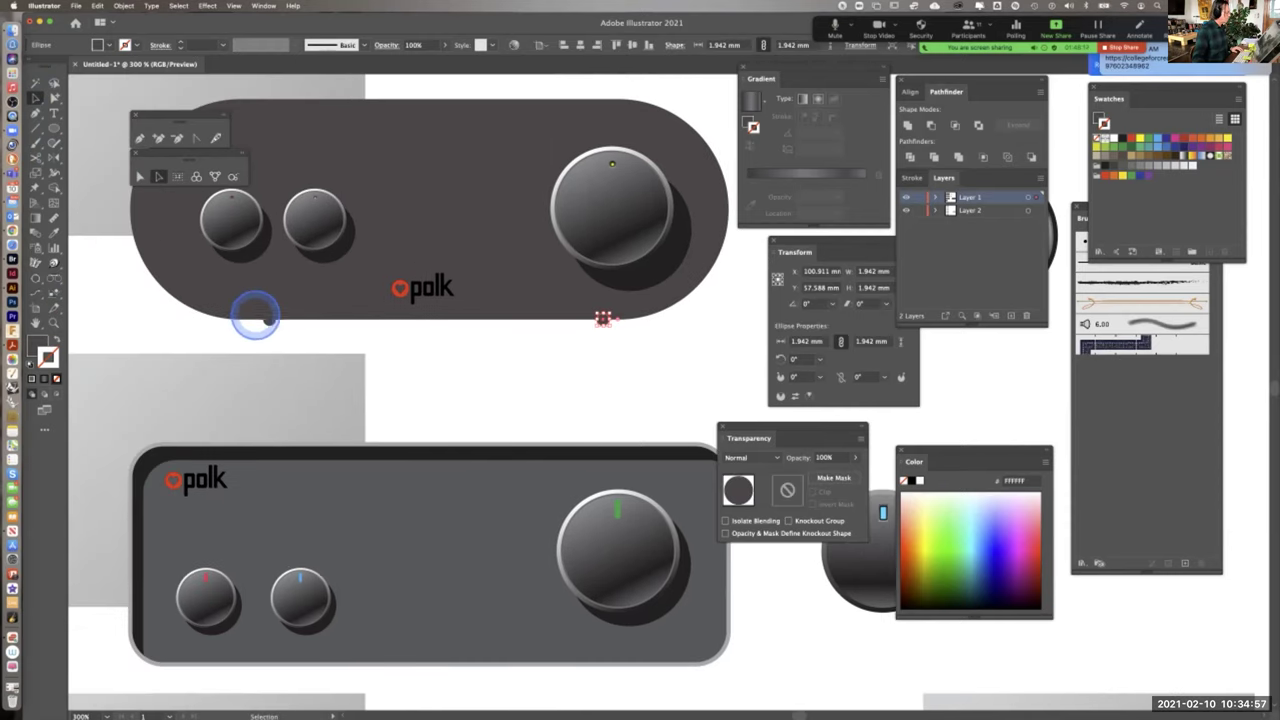
left_click_drag(268, 320, 243, 319)
left_click(564, 418)
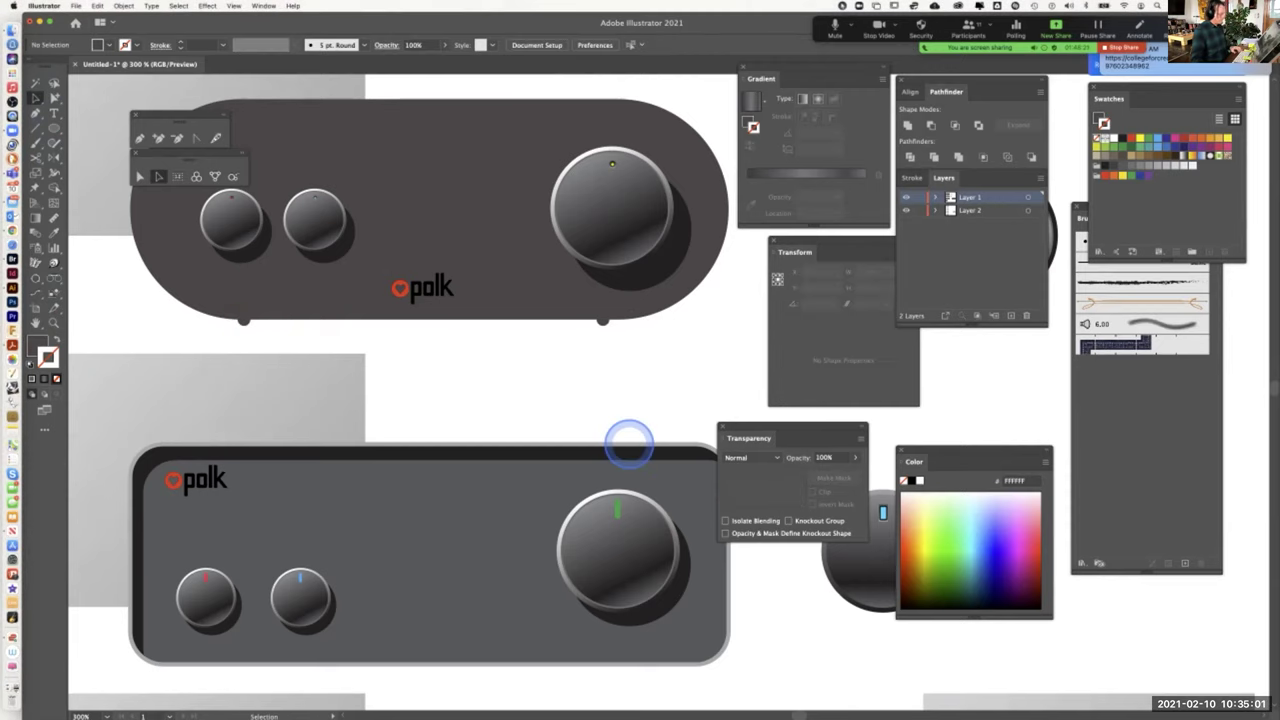
scroll(628, 445, "down", 5)
left_click_drag(606, 517, 595, 368)
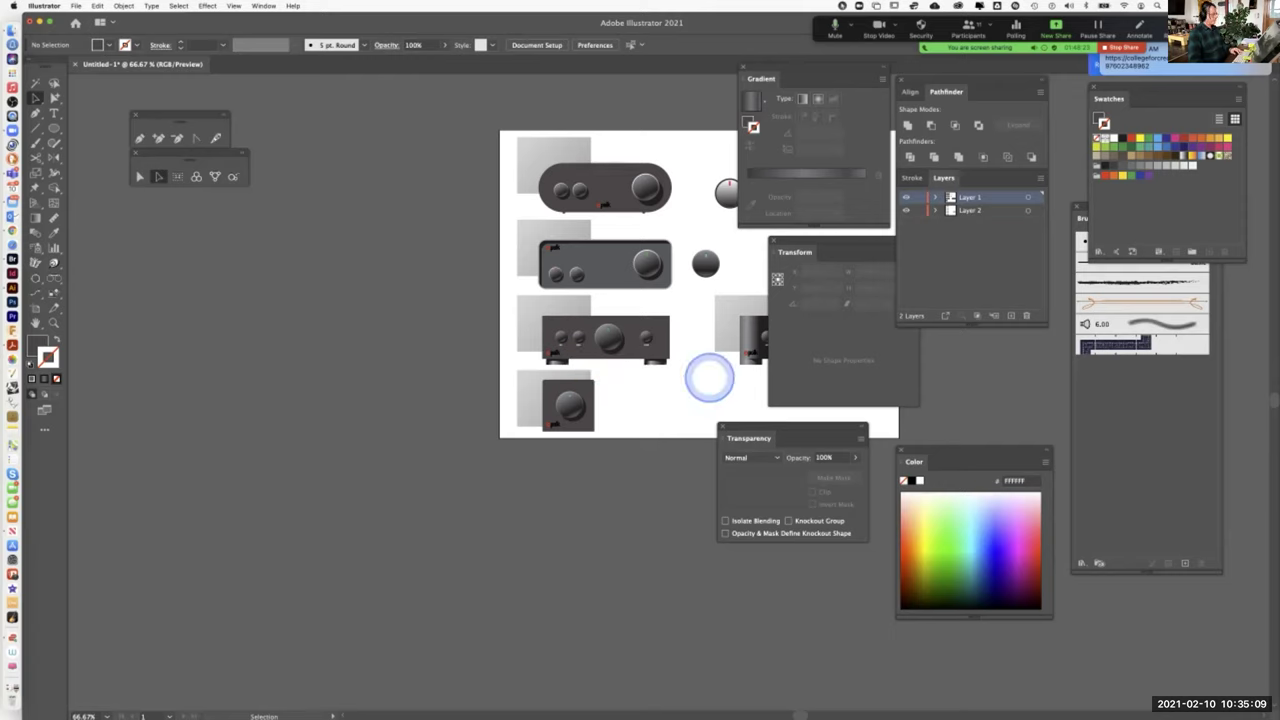
left_click_drag(674, 408, 533, 517)
scroll(586, 397, "up", 5)
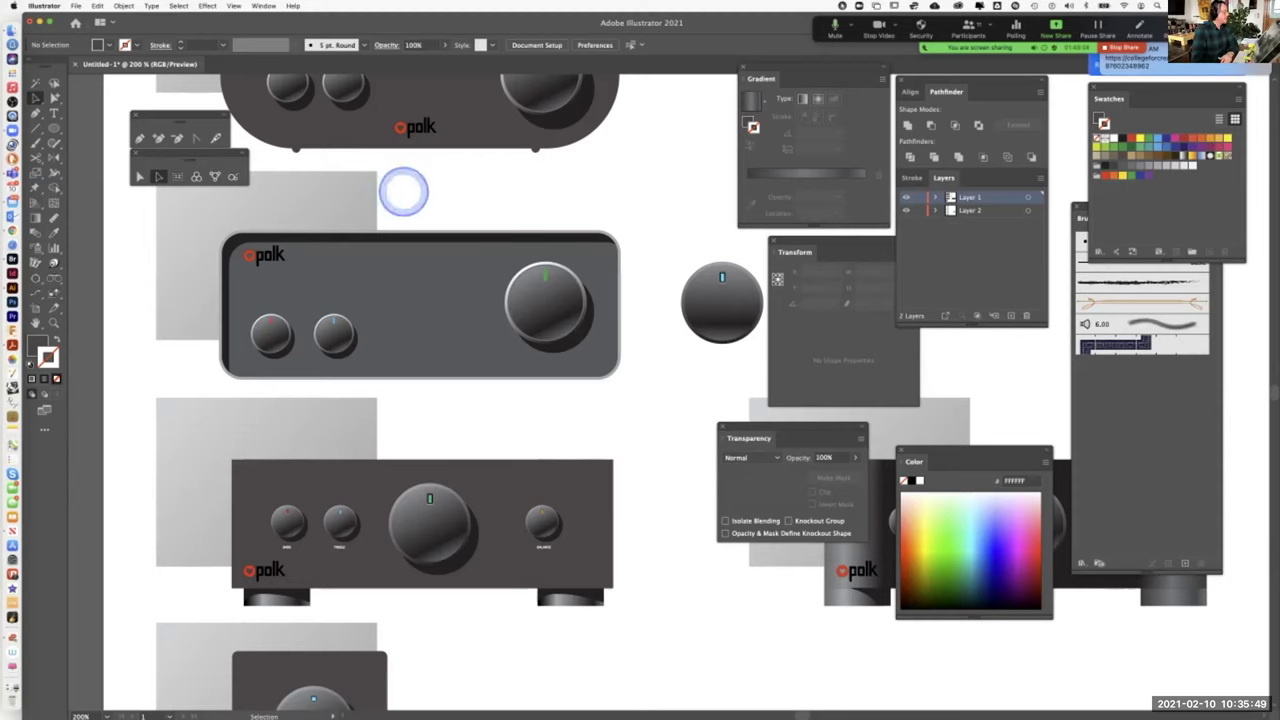
key("super+minus")
key("super+minus")
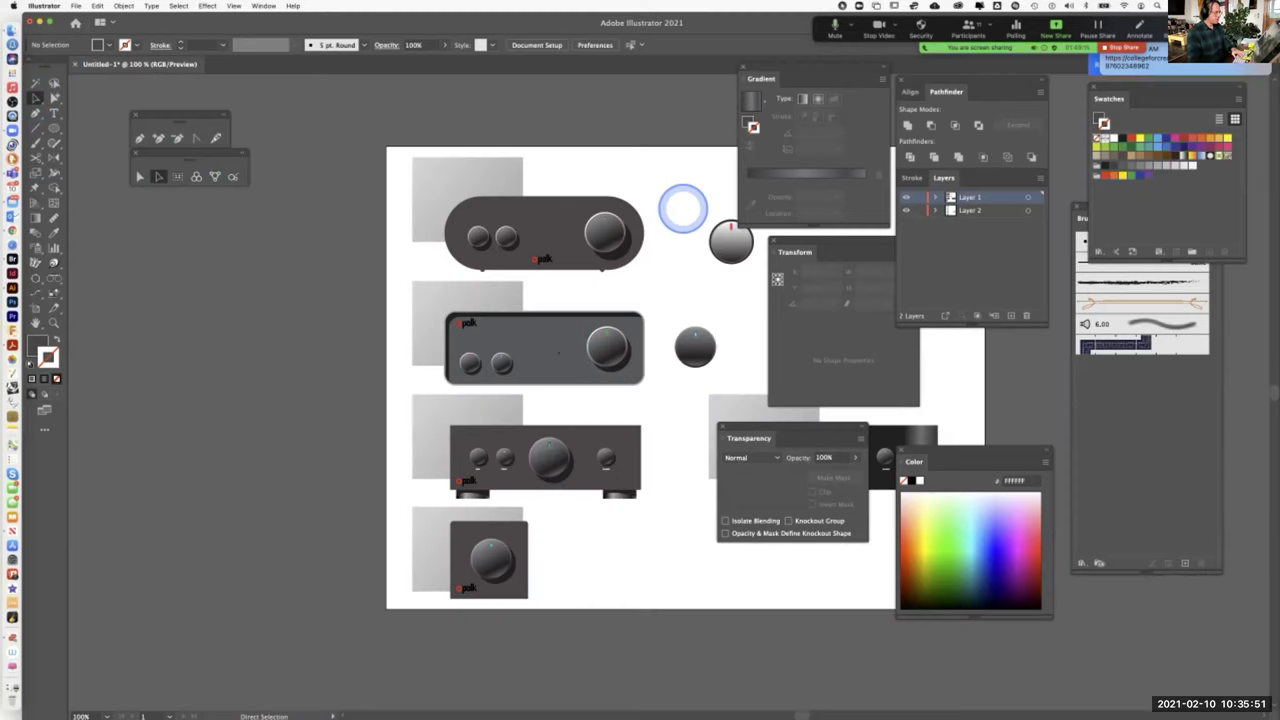
left_click_drag(680, 240, 562, 214)
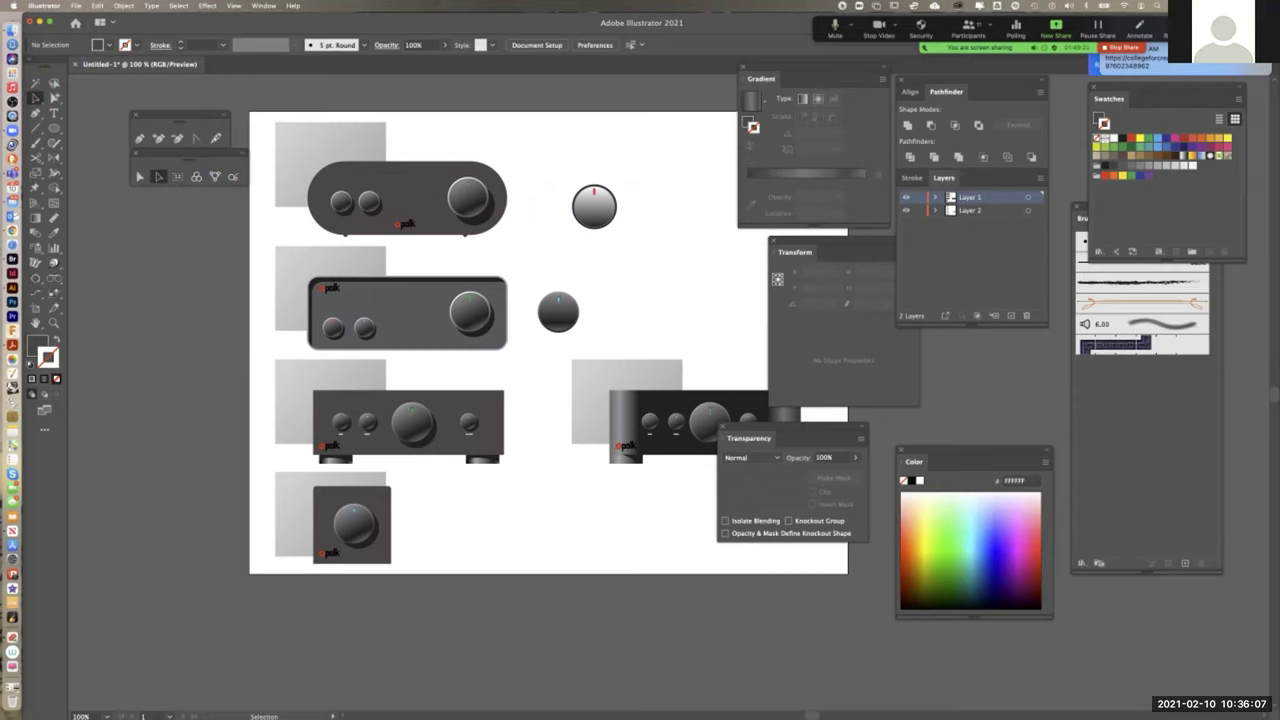
key("space")
left_click_drag(614, 401, 549, 317)
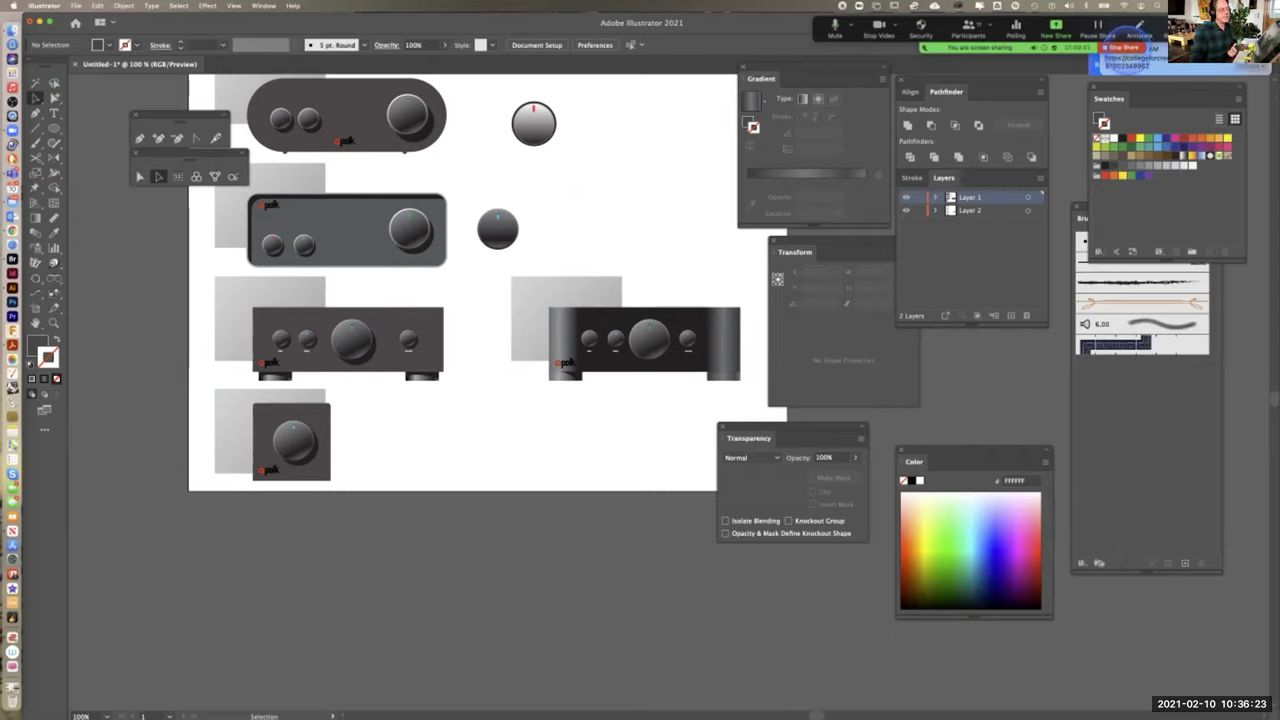
left_click(1122, 47)
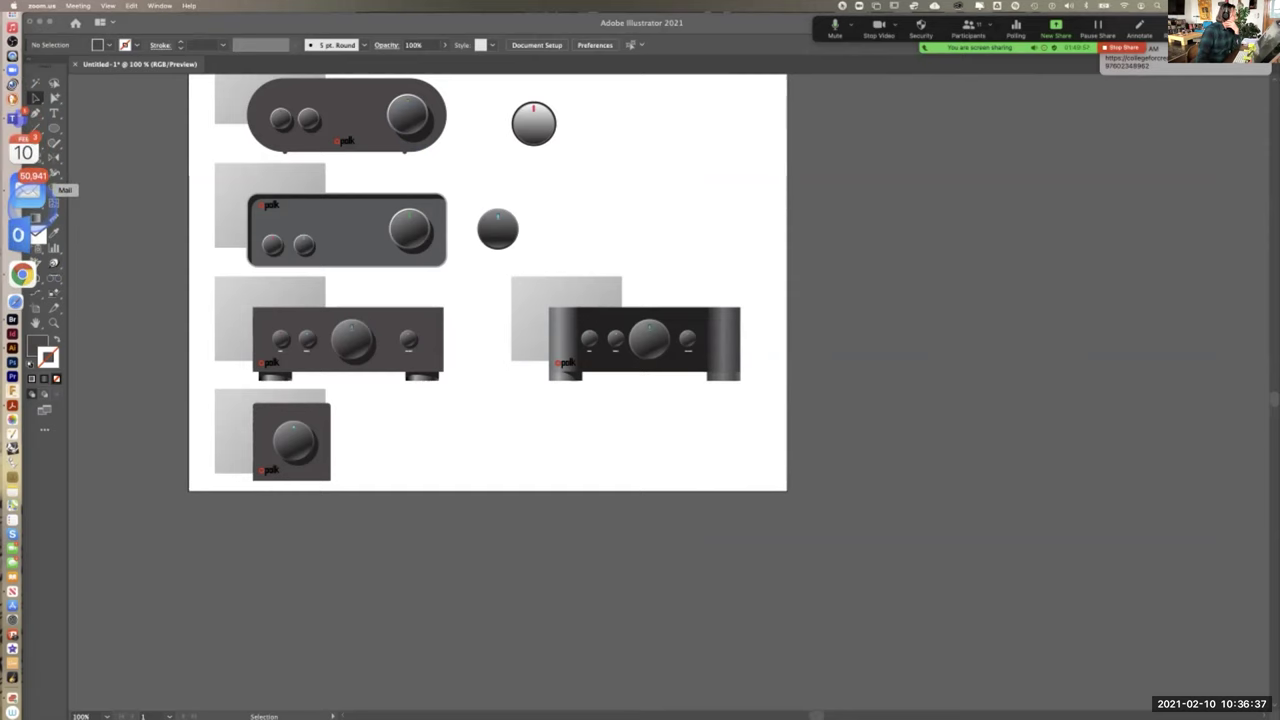
Open the 'Application for Industrial Designer' message from the work inbox in an enlarged window
left_click(28, 210)
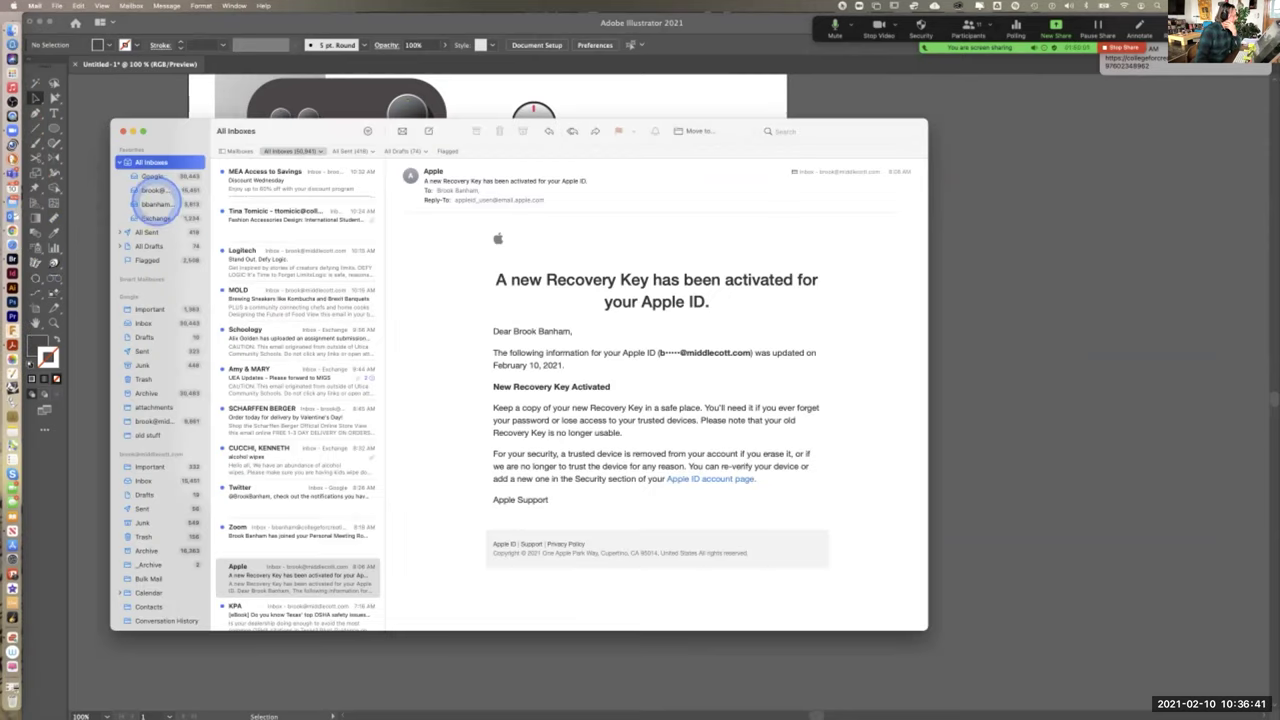
left_click(154, 189)
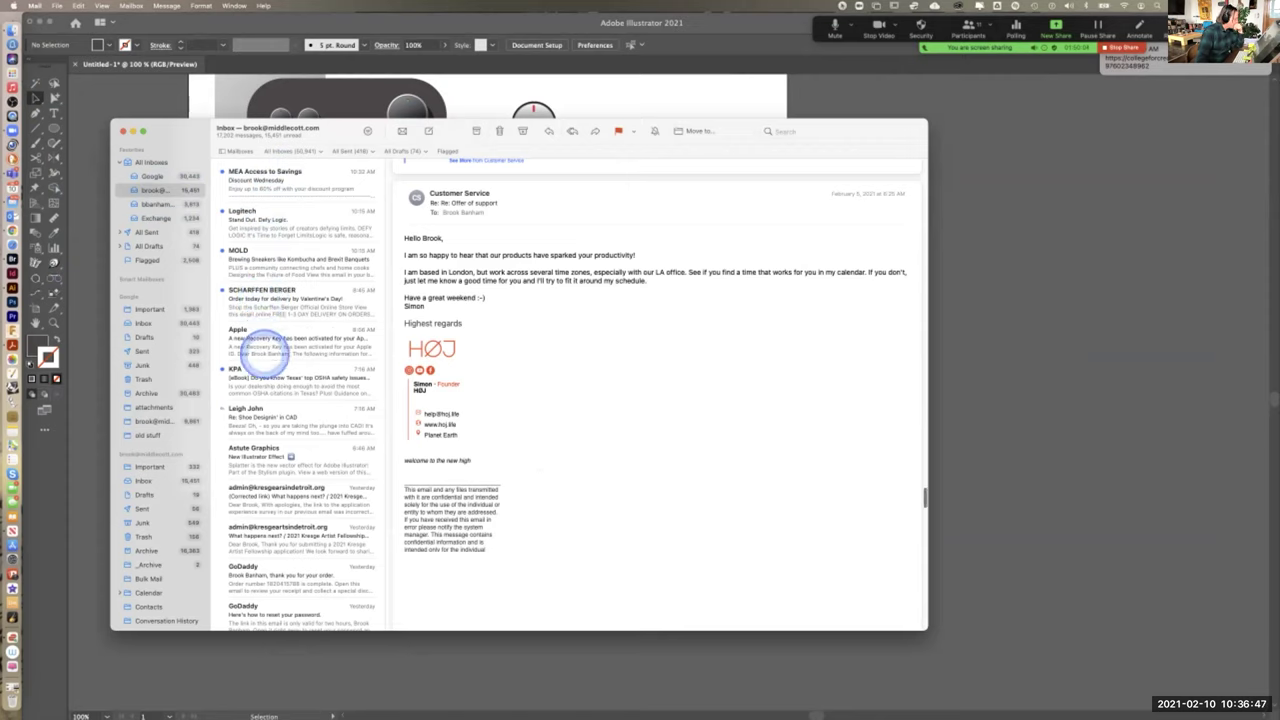
scroll(262, 400, "down", 3)
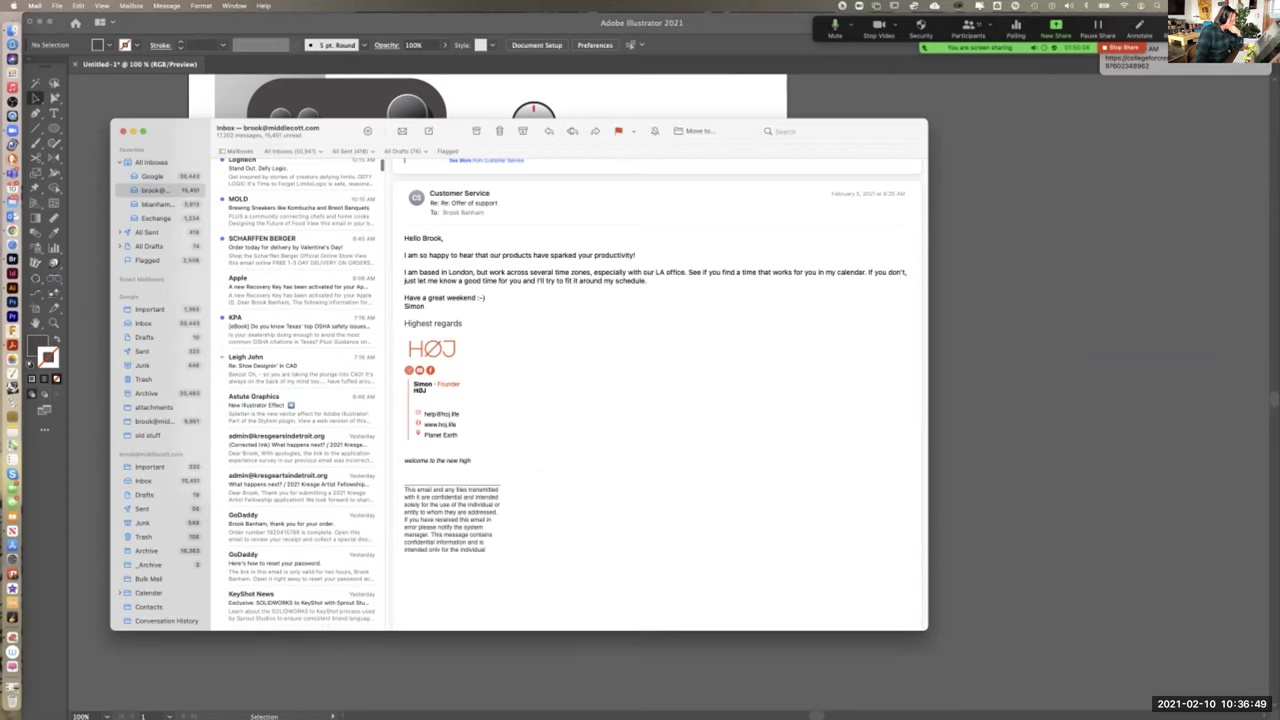
scroll(262, 496, "down", 5)
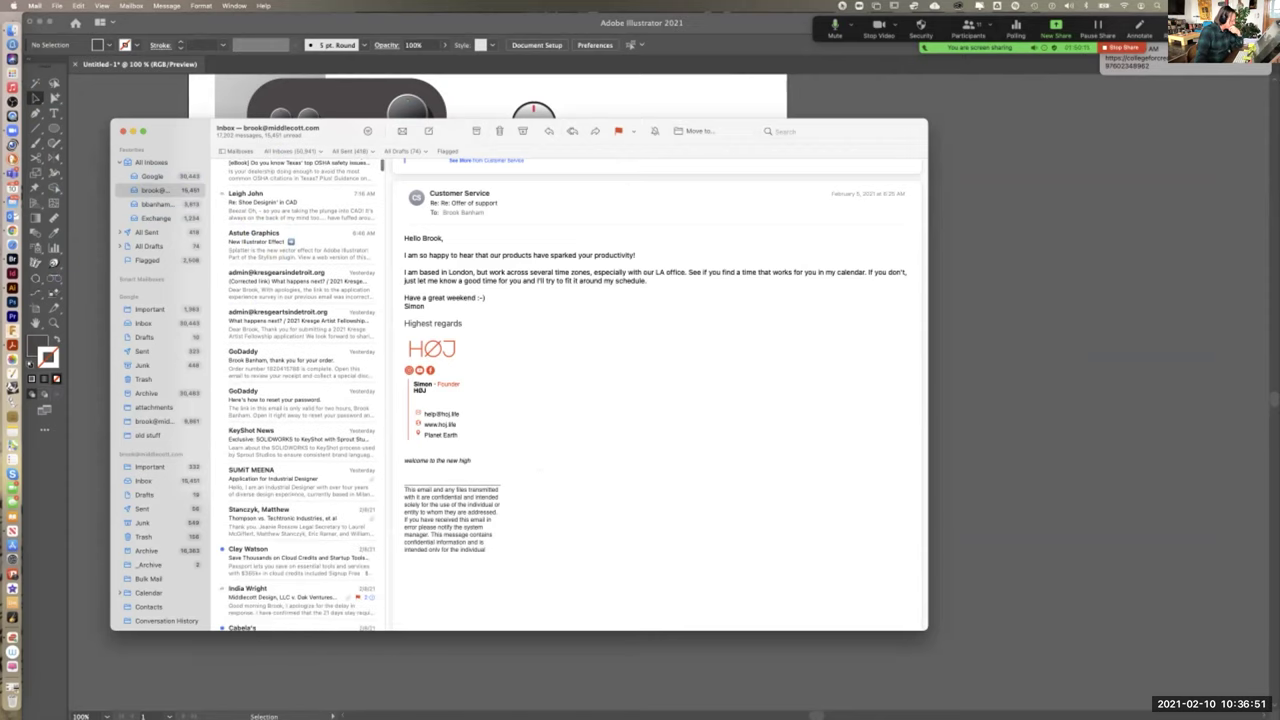
double_click(272, 484)
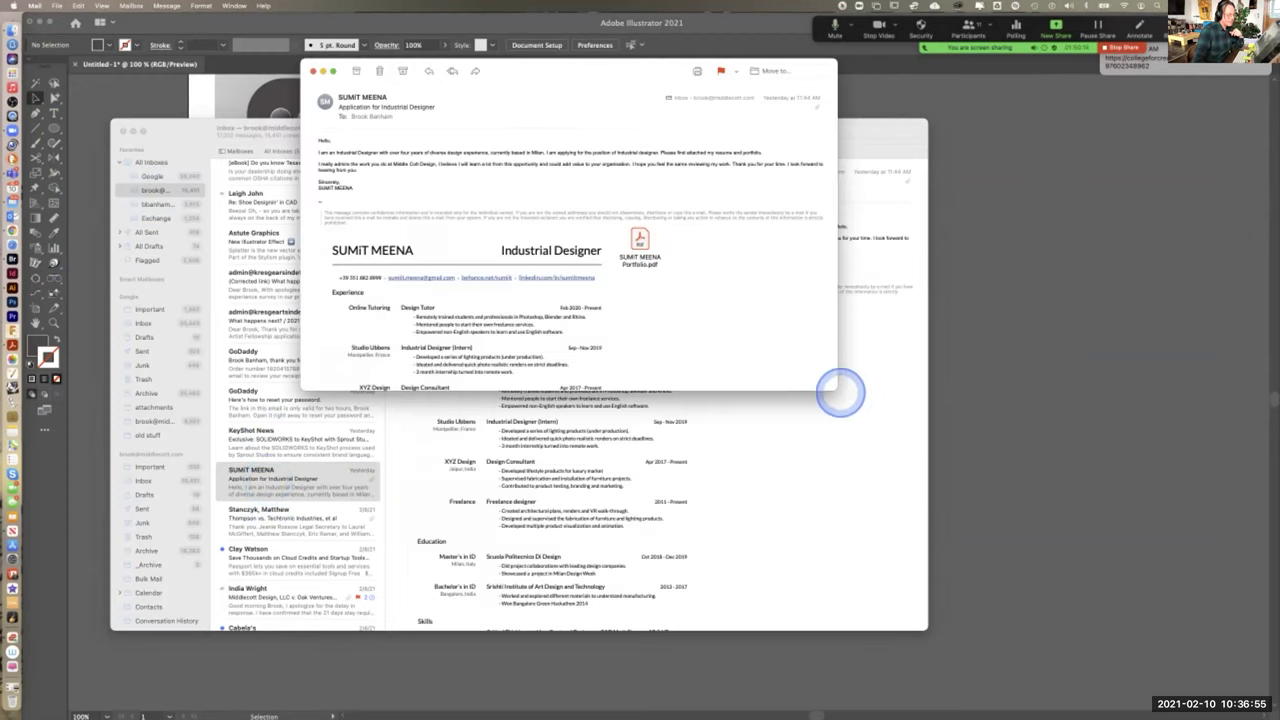
left_click_drag(833, 390, 938, 625)
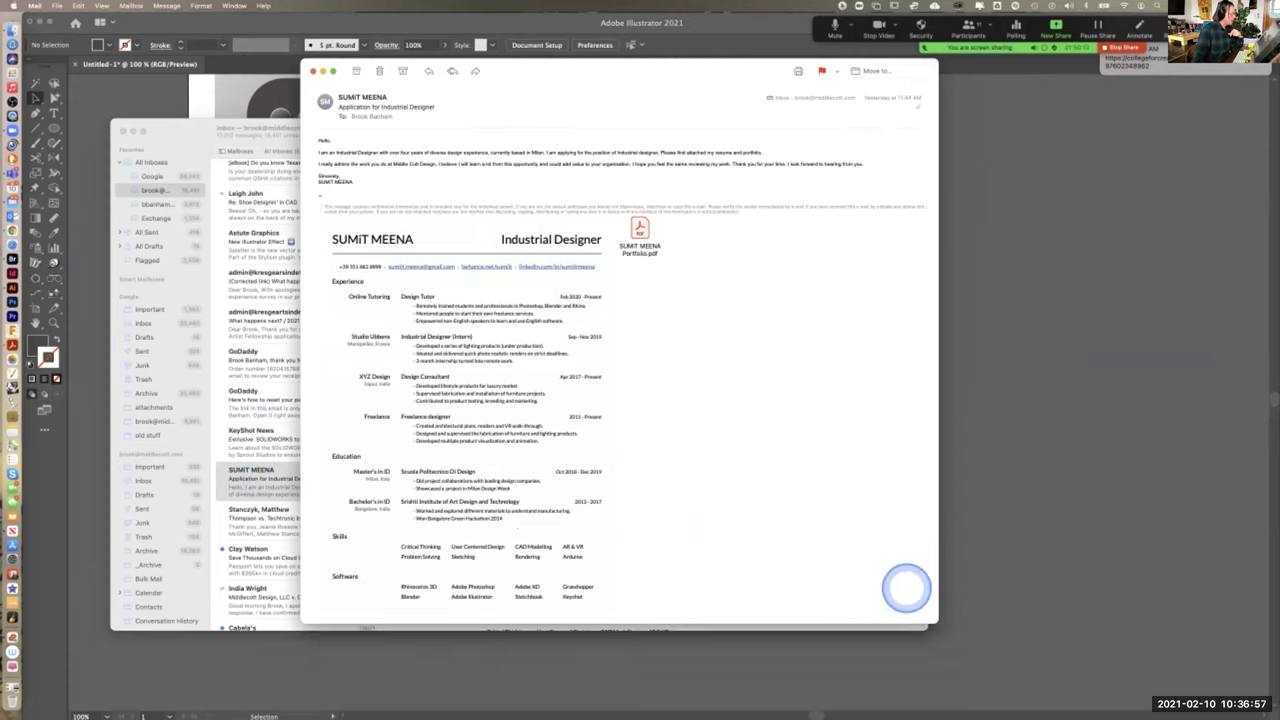
Open the attached portfolio PDF in Acrobat in a large window at the top of the screen
double_click(659, 258)
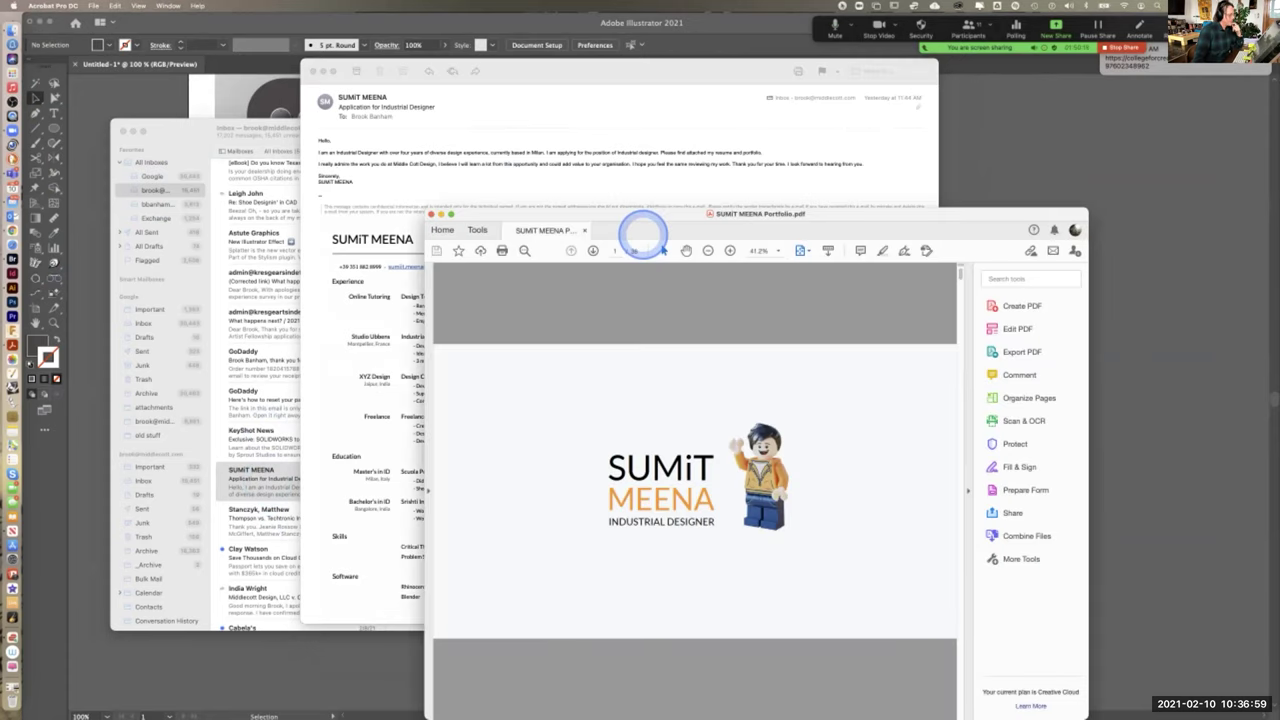
left_click_drag(823, 214, 660, 22)
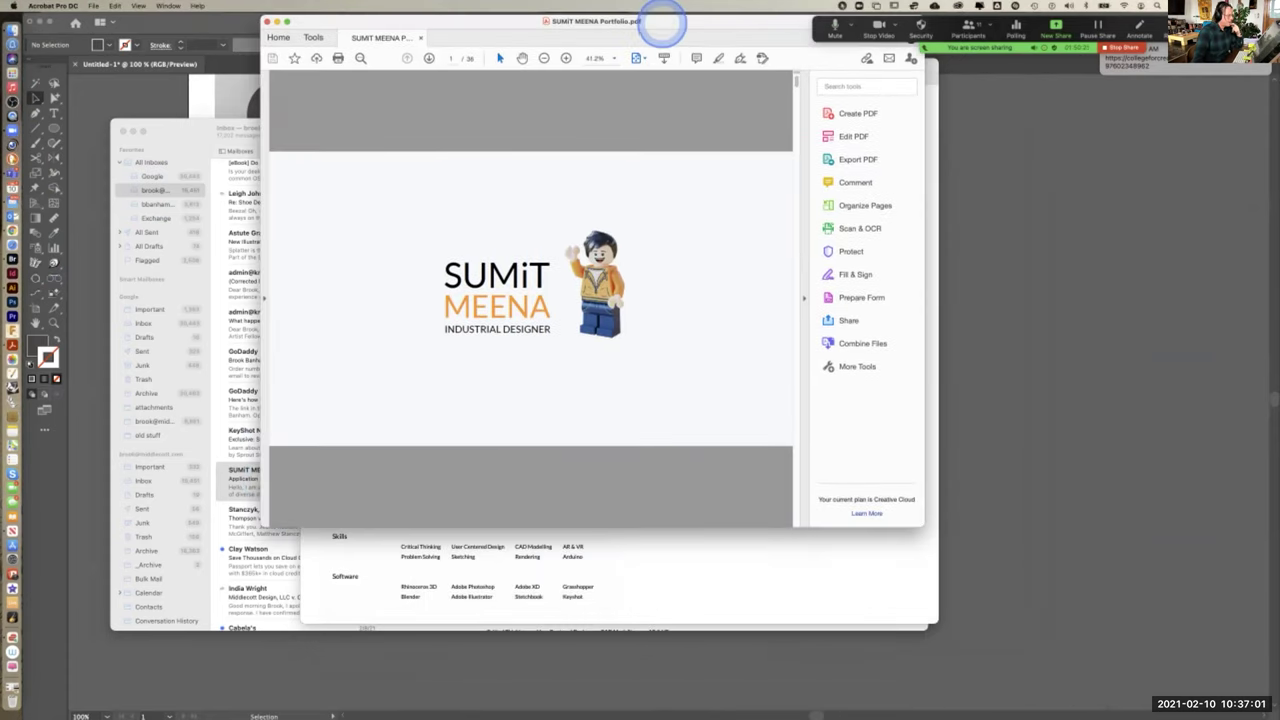
left_click_drag(920, 528, 1265, 605)
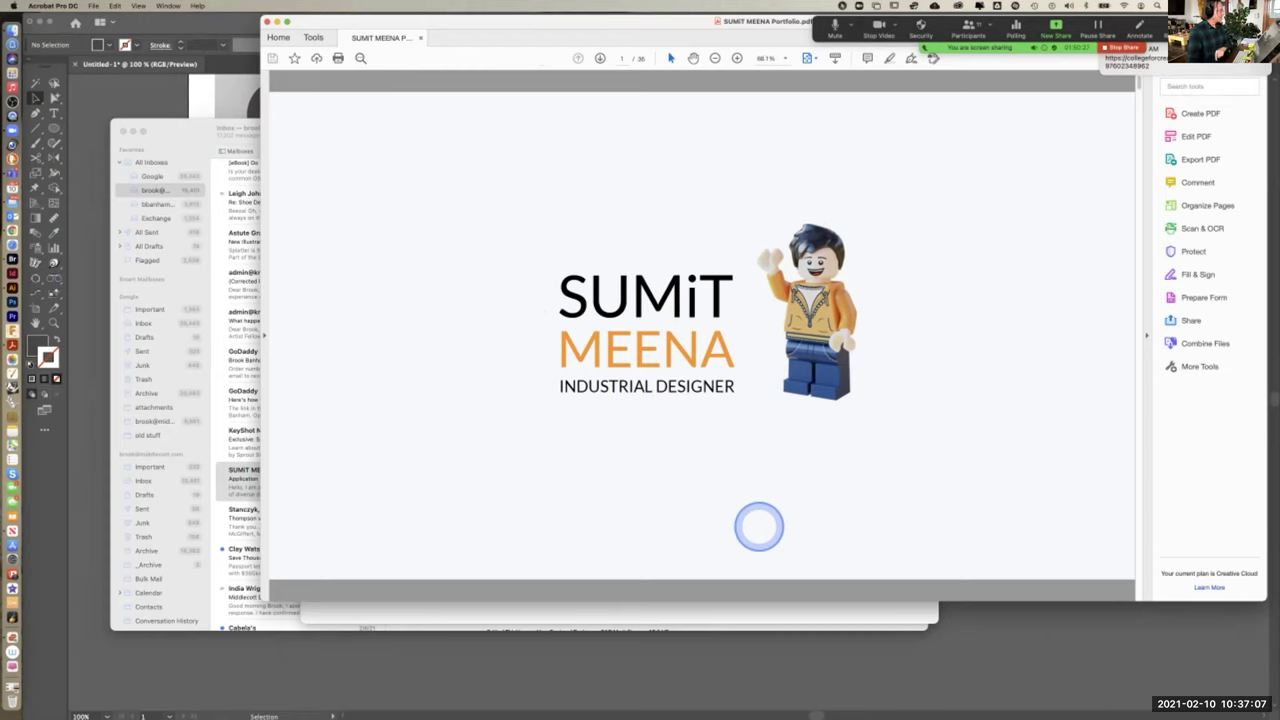
Page through the portfolio to page 22, the SLi LAMP 'Ideation' sketches
scroll(660, 290, "down", 5)
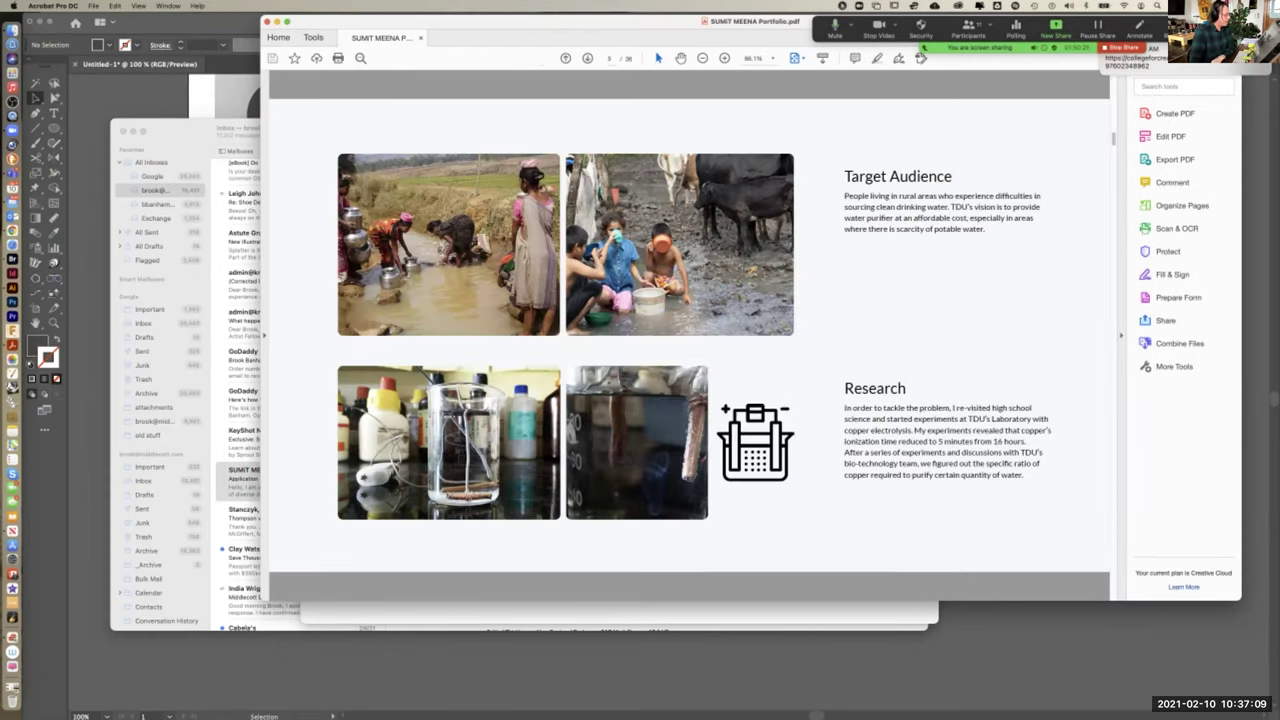
scroll(688, 335, "down", 3)
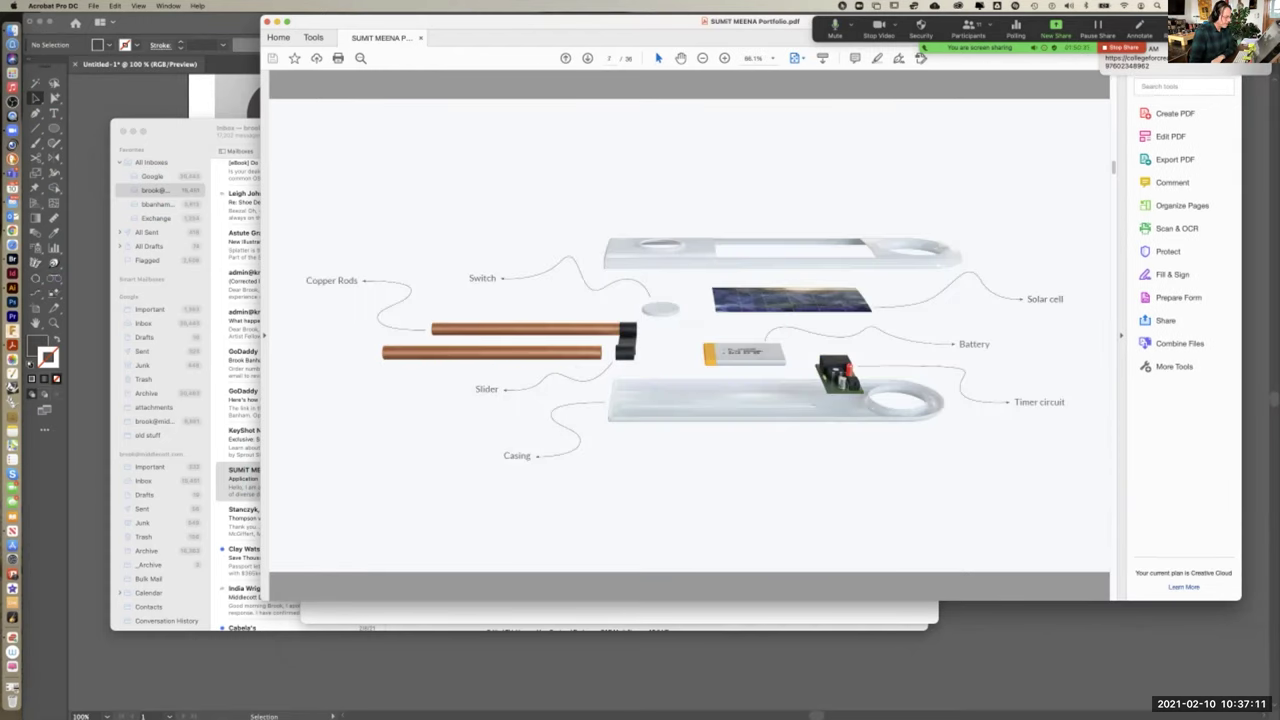
scroll(688, 335, "down", 3)
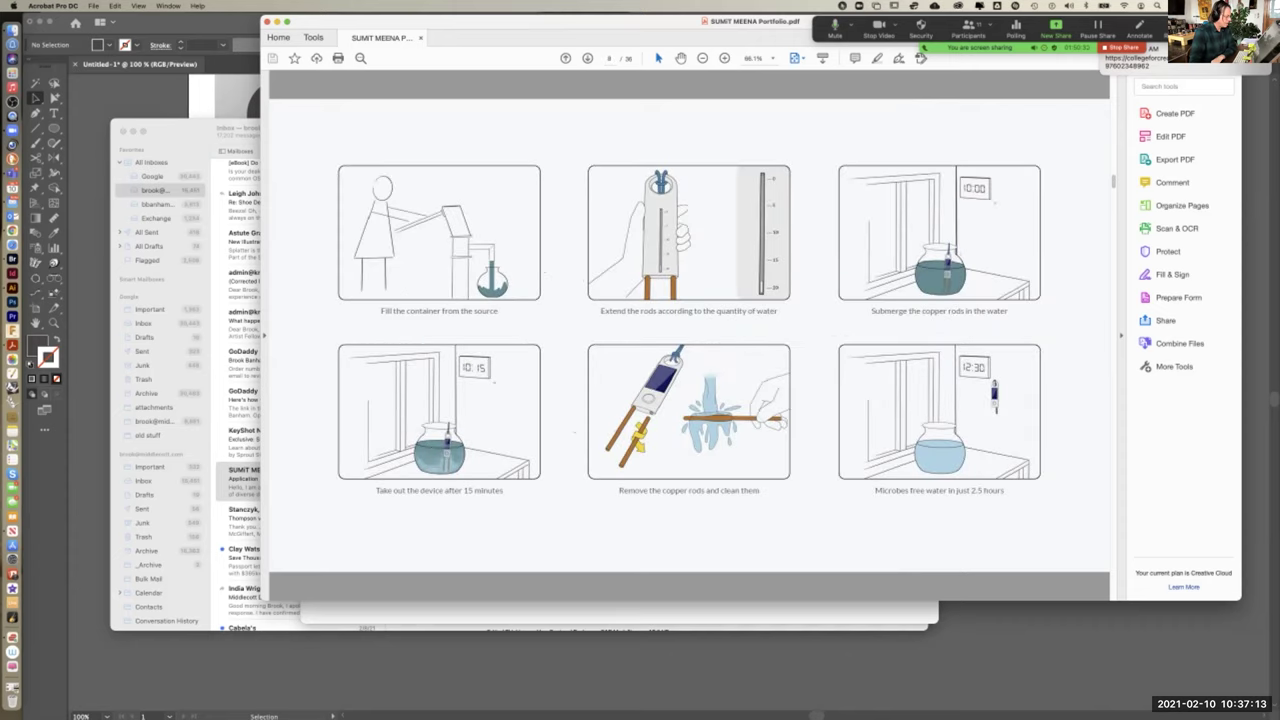
scroll(688, 335, "down", 6)
scroll(688, 335, "down", 3)
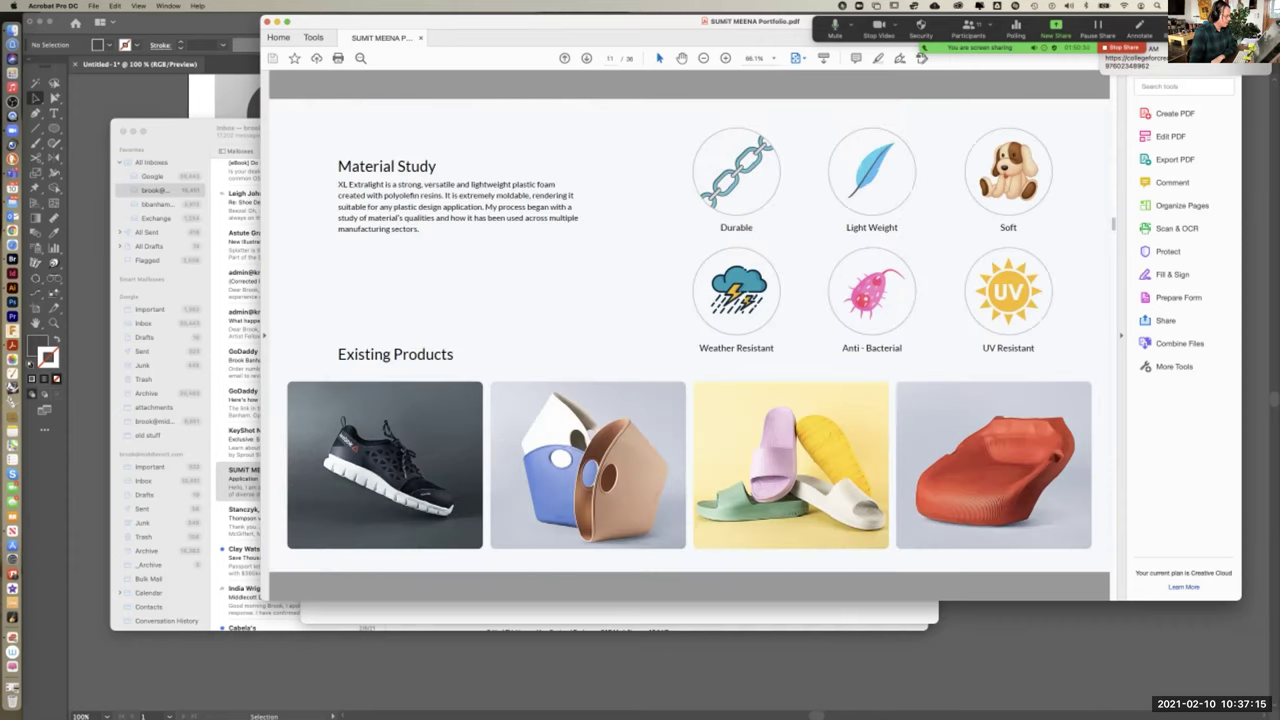
scroll(688, 335, "down", 9)
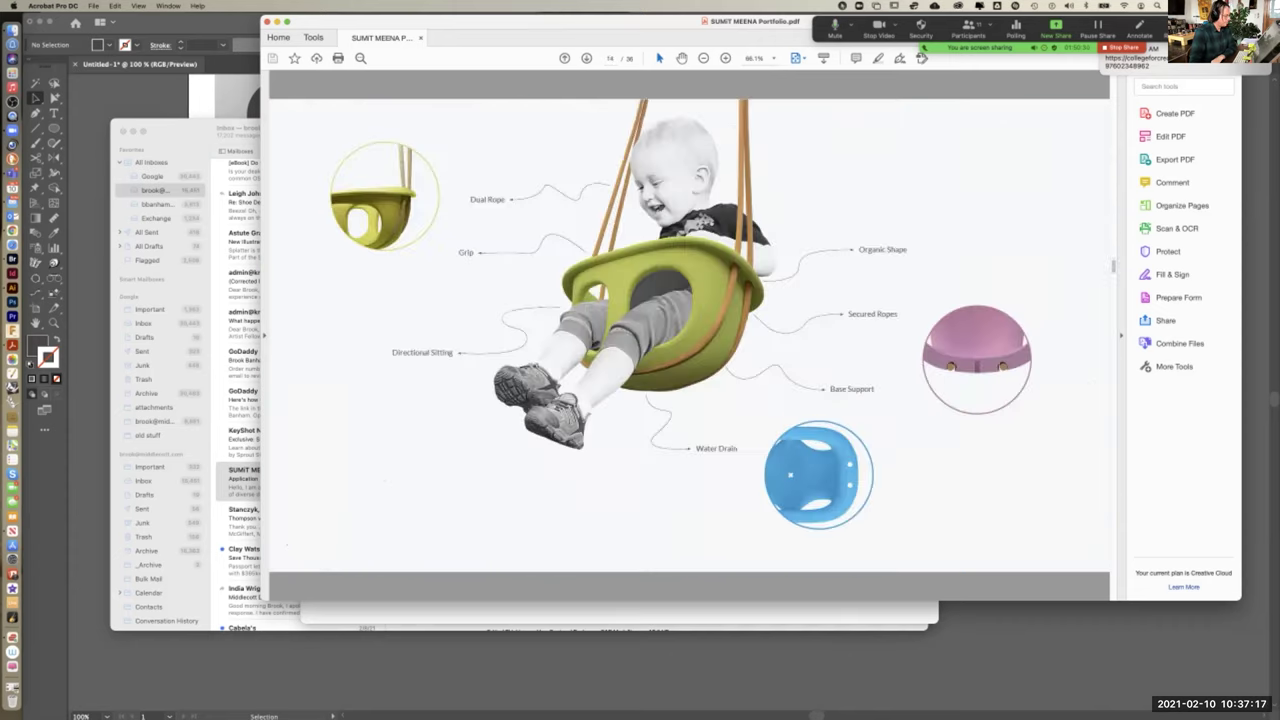
scroll(688, 335, "down", 9)
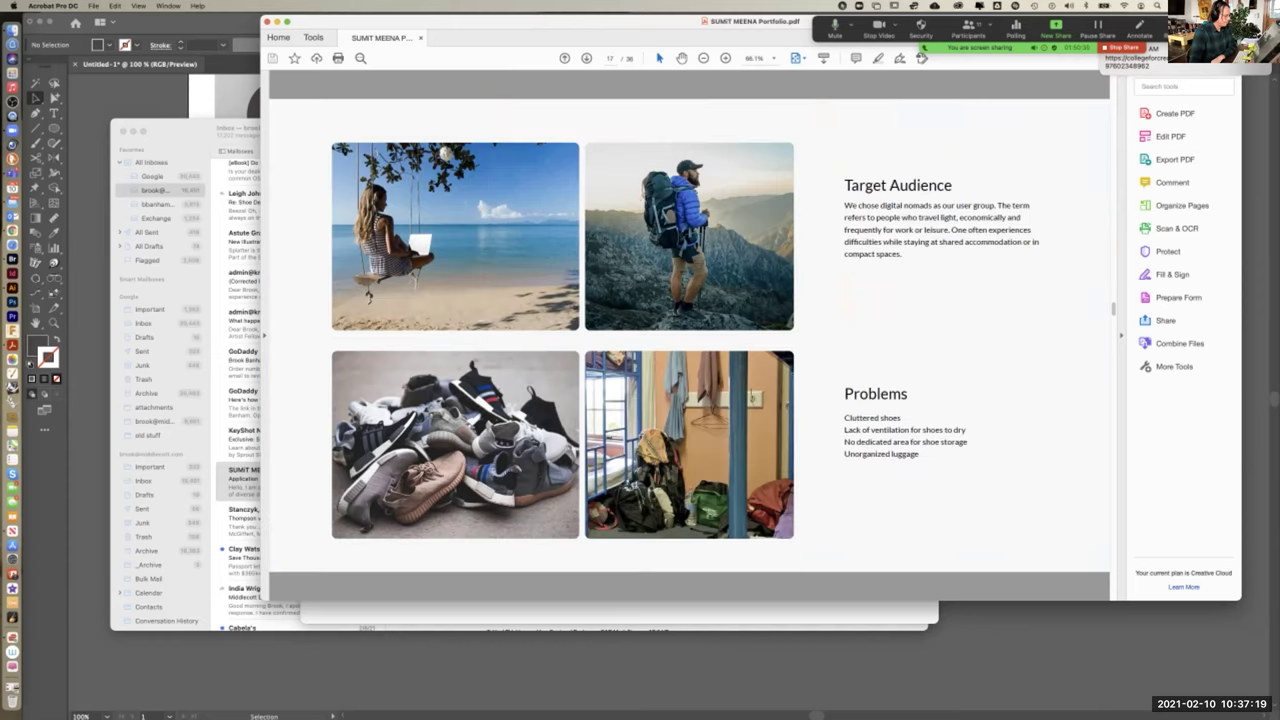
scroll(688, 335, "down", 3)
scroll(688, 335, "down", 3)
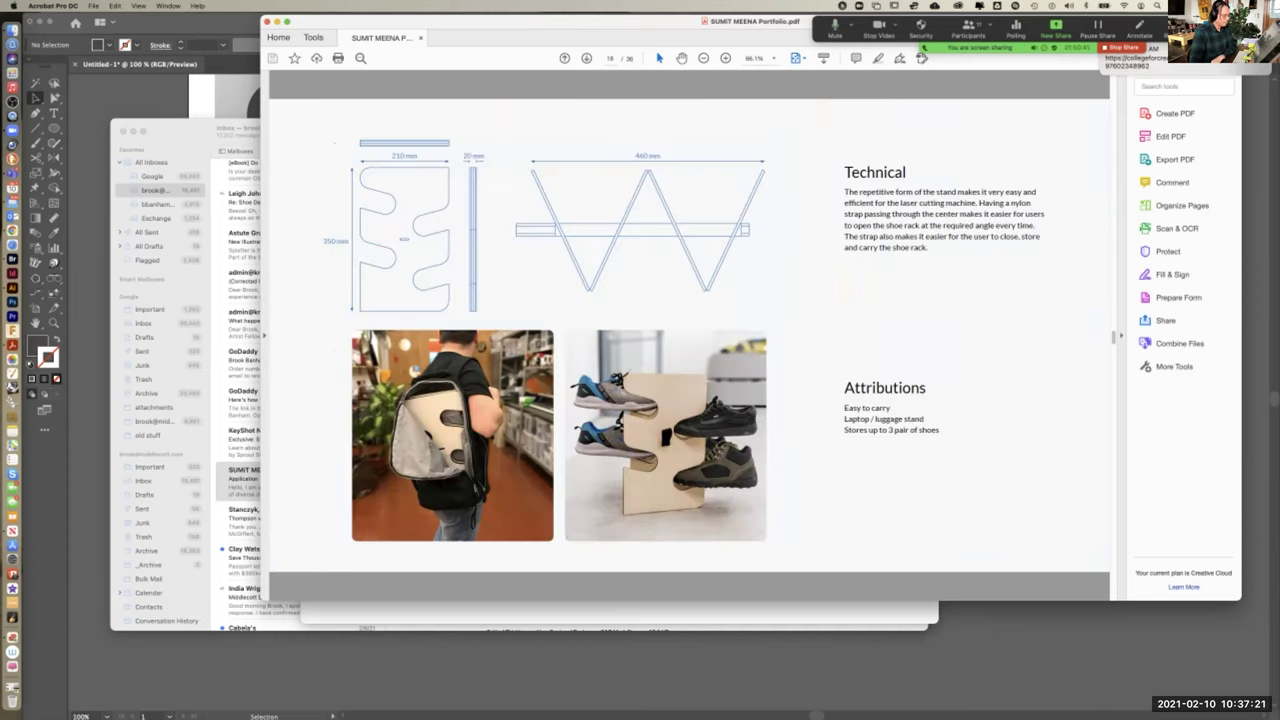
scroll(688, 335, "down", 9)
scroll(688, 335, "up", 3)
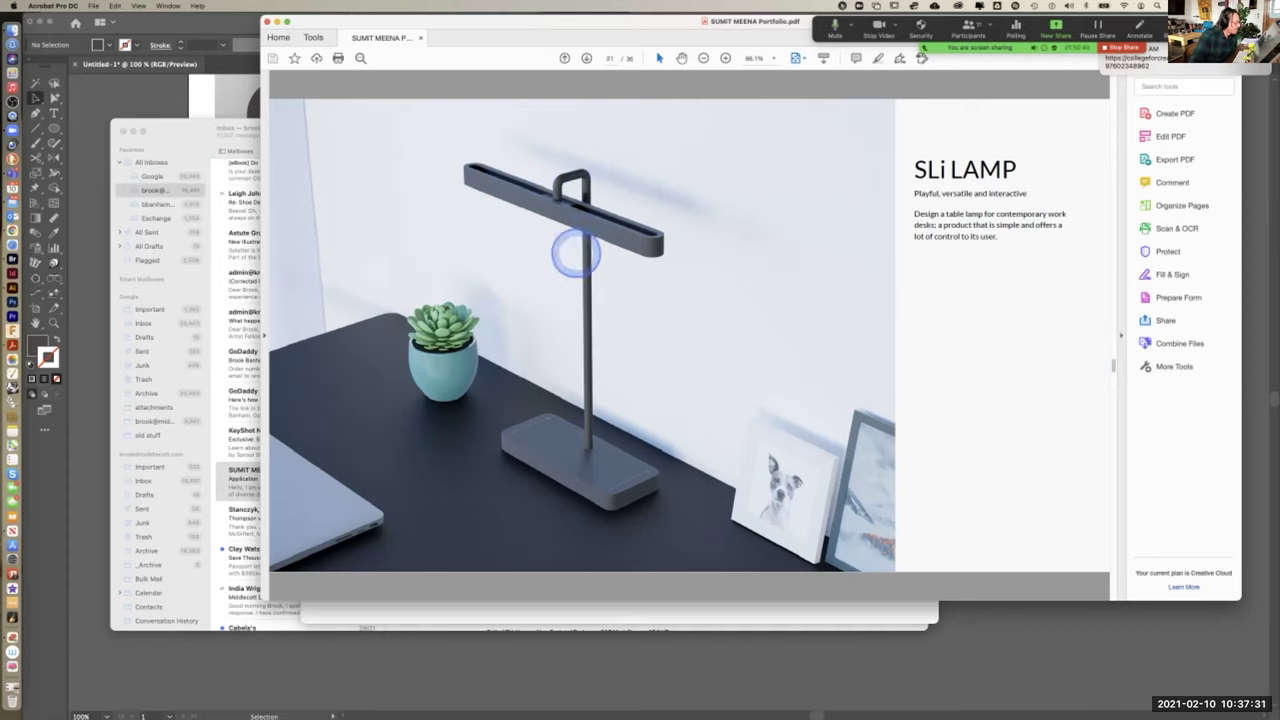
key("Right")
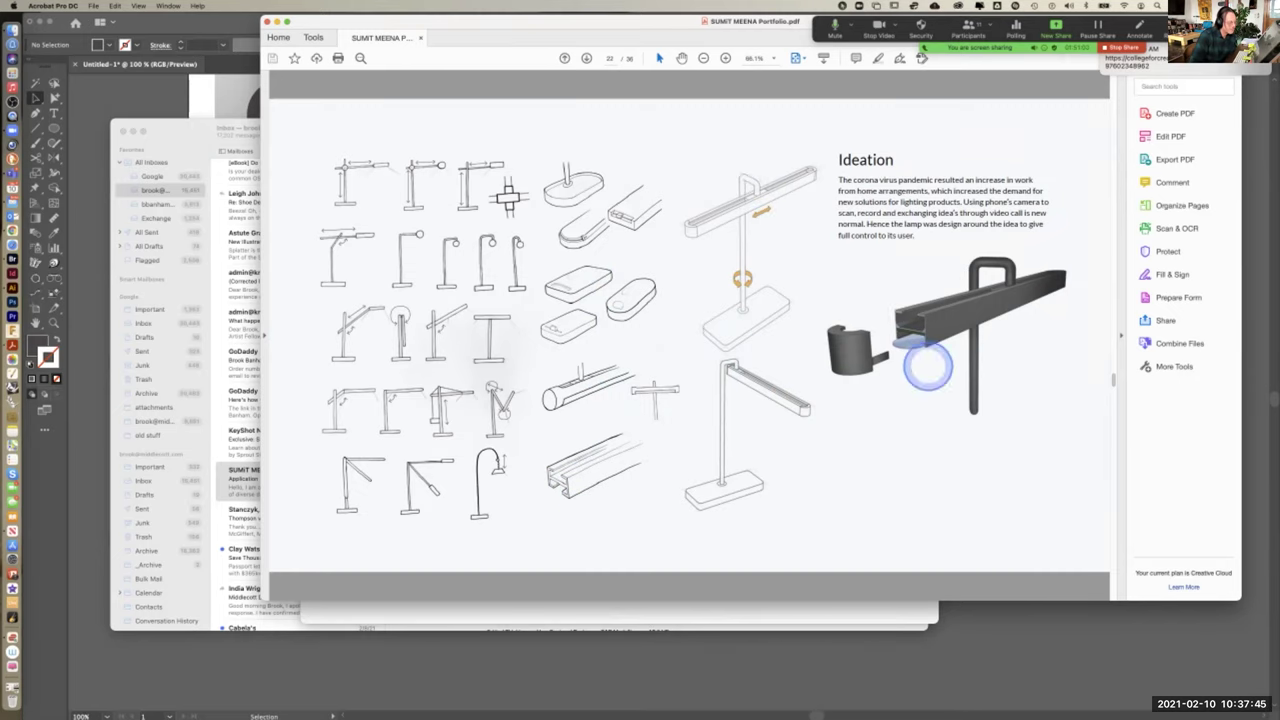
Step past the lamp prototype, technical drawings and phone stand pages to page 30, the shelf lamp render
key("Right")
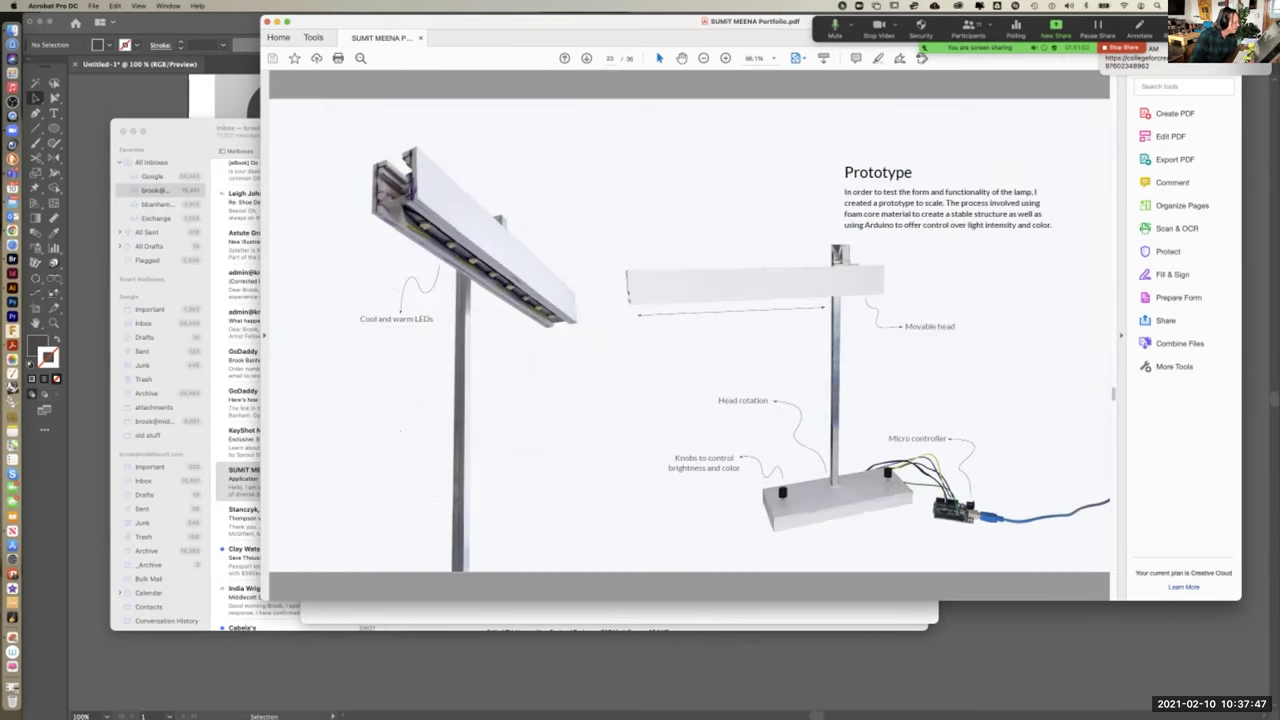
key("Right")
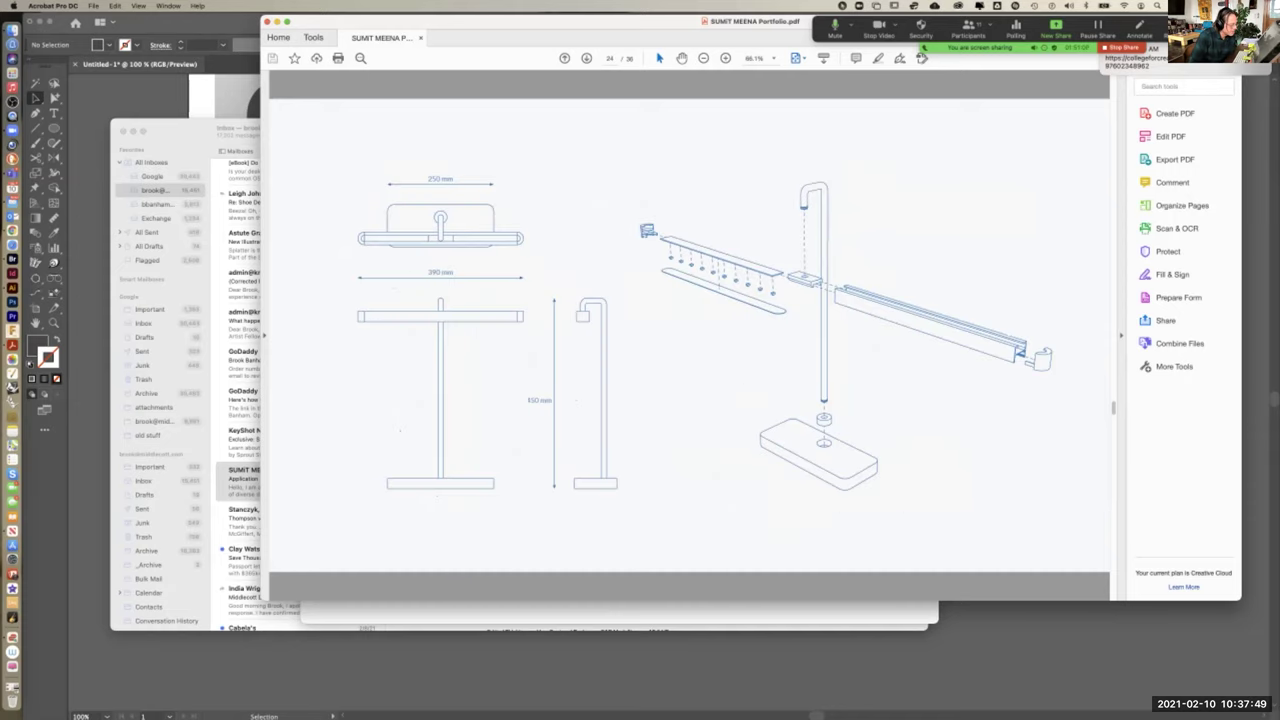
key("Right")
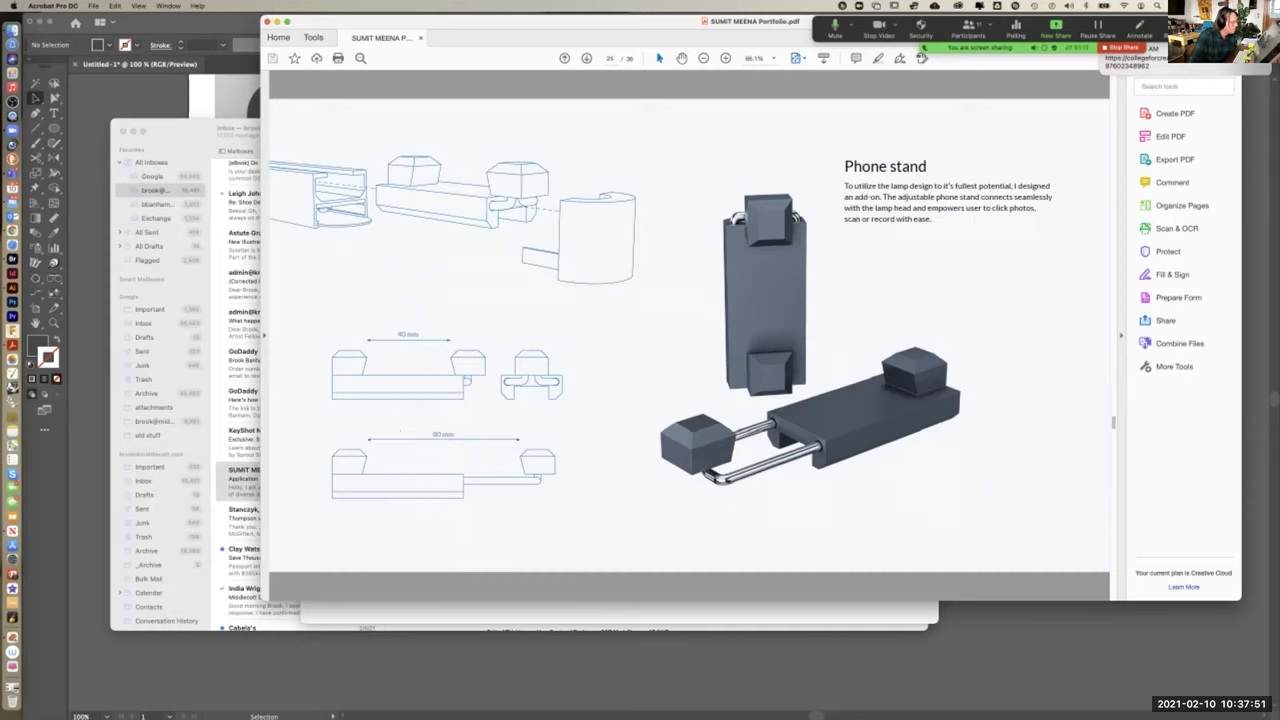
key("Right")
key("Right")
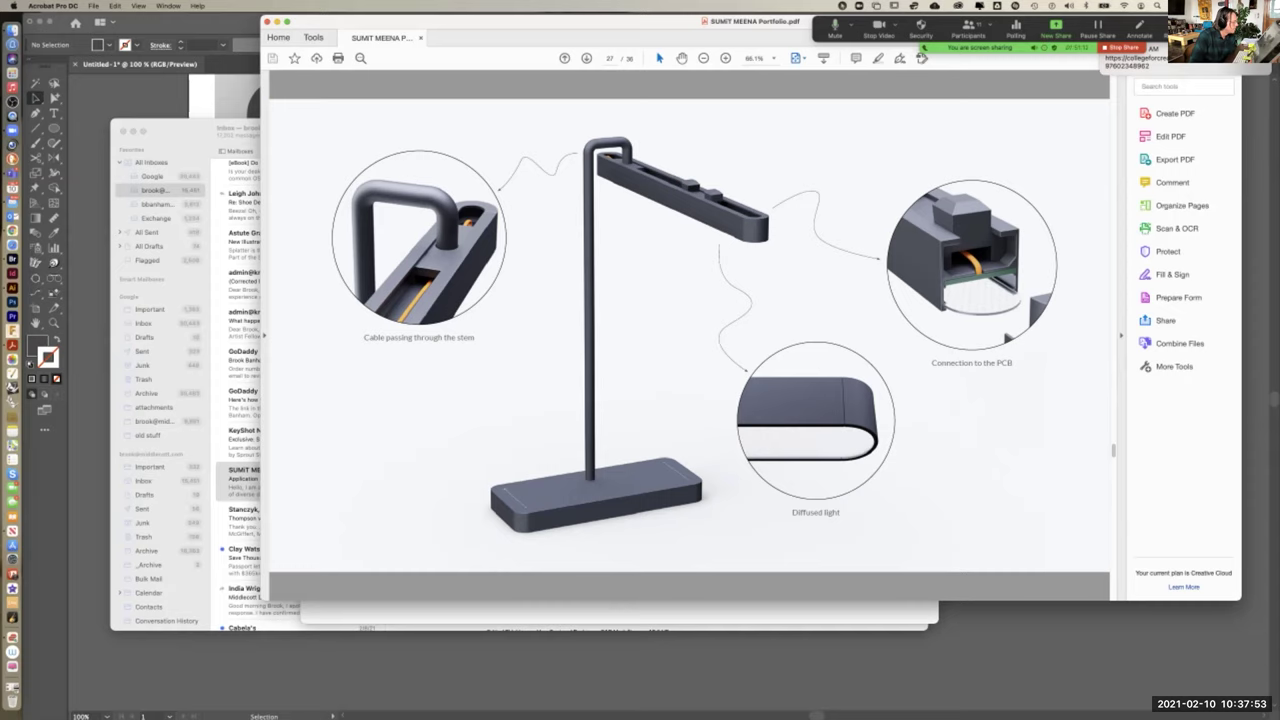
key("Right")
key("Right")
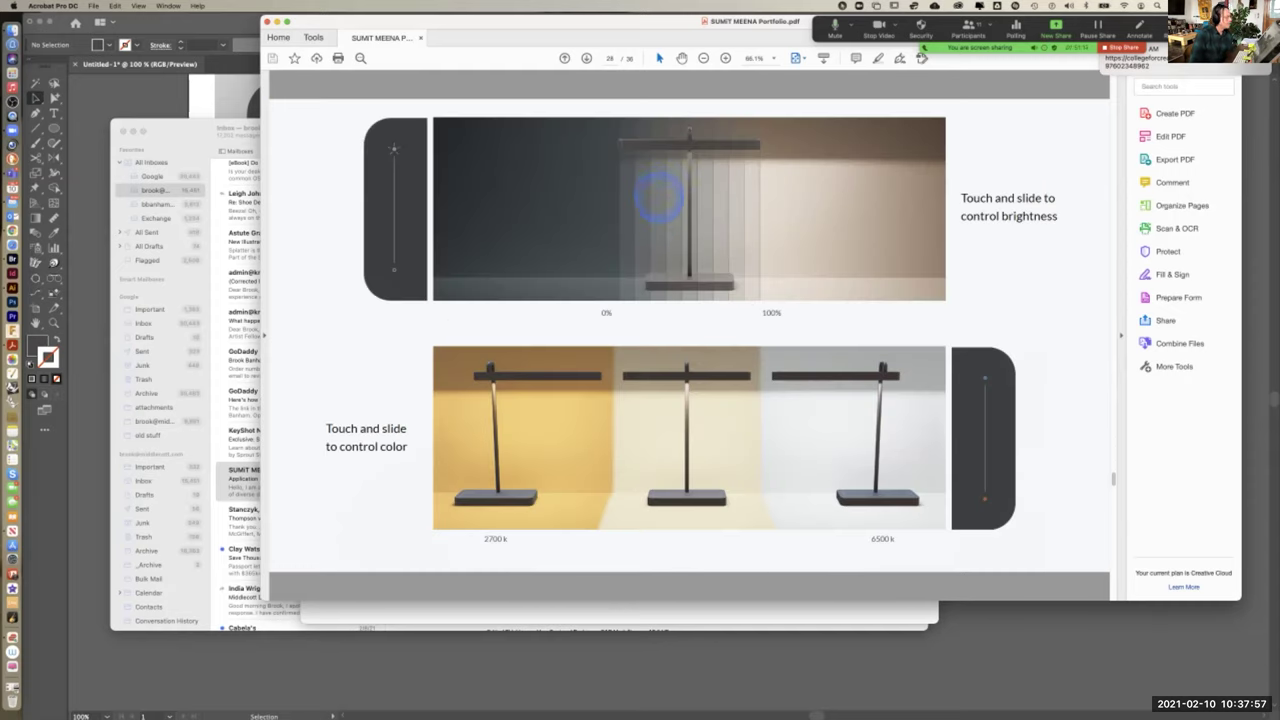
key("Left")
key("Left")
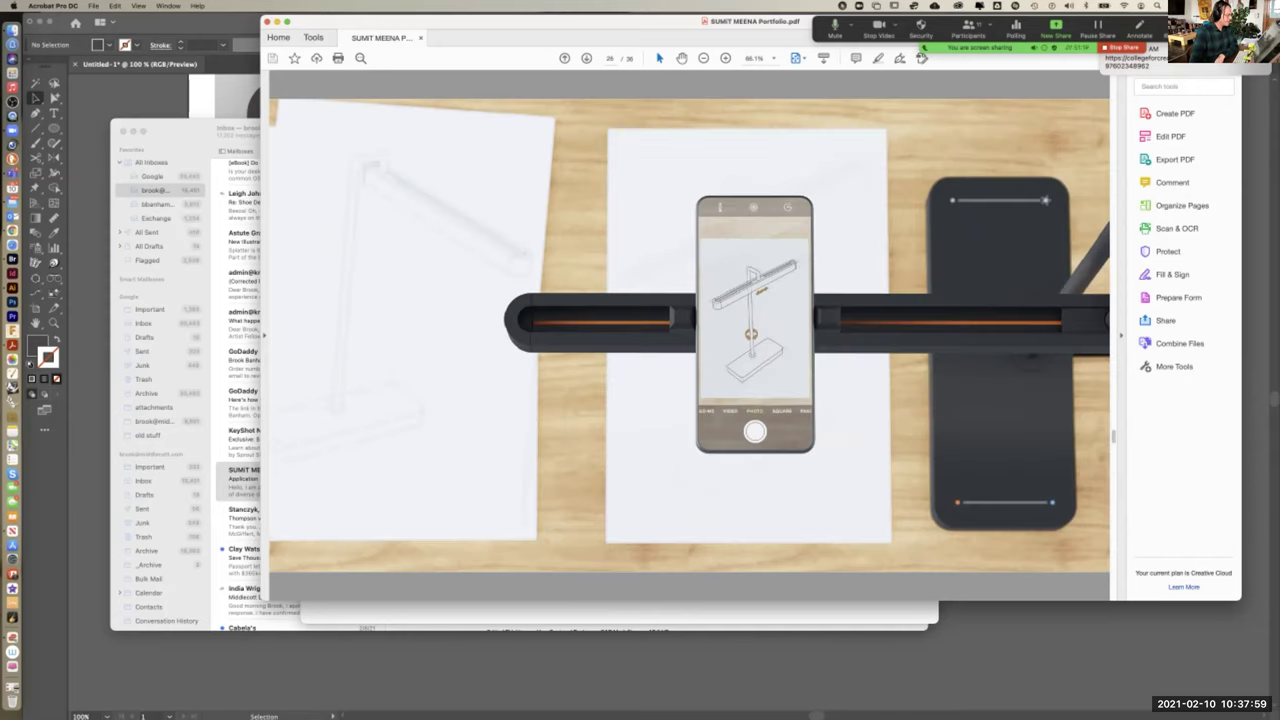
key("Right")
key("Left")
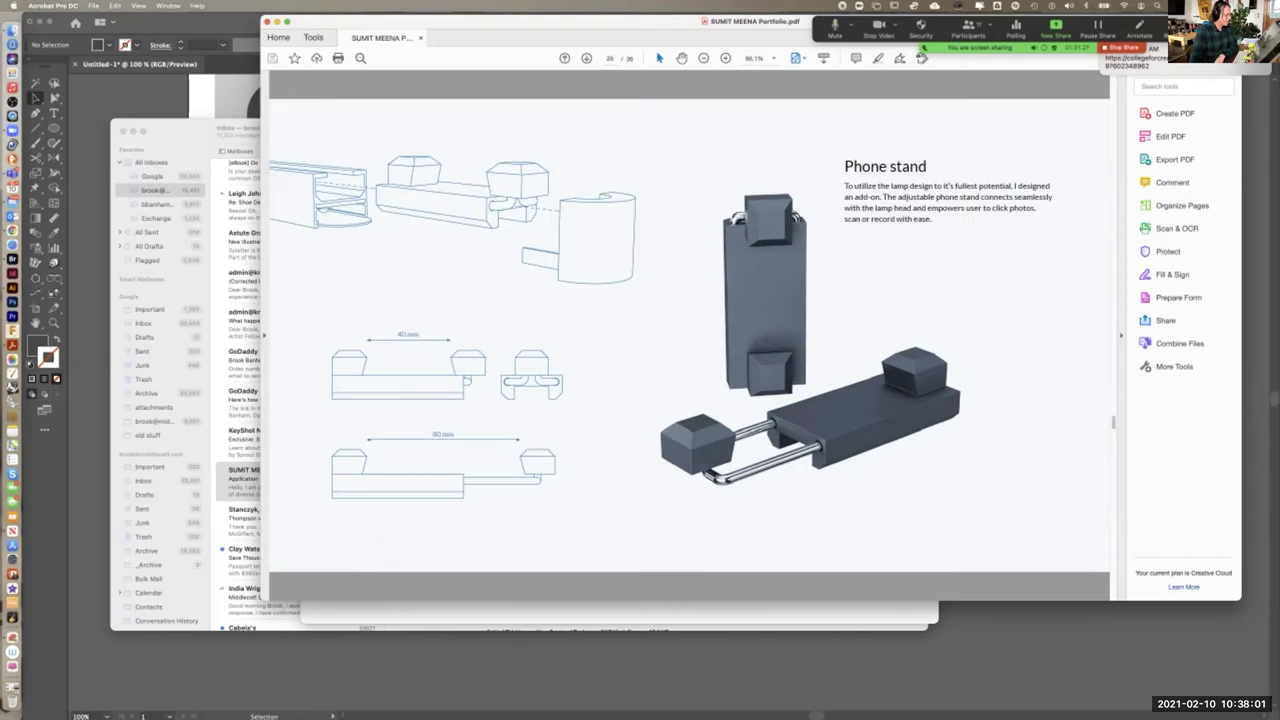
key("Left")
key("Left")
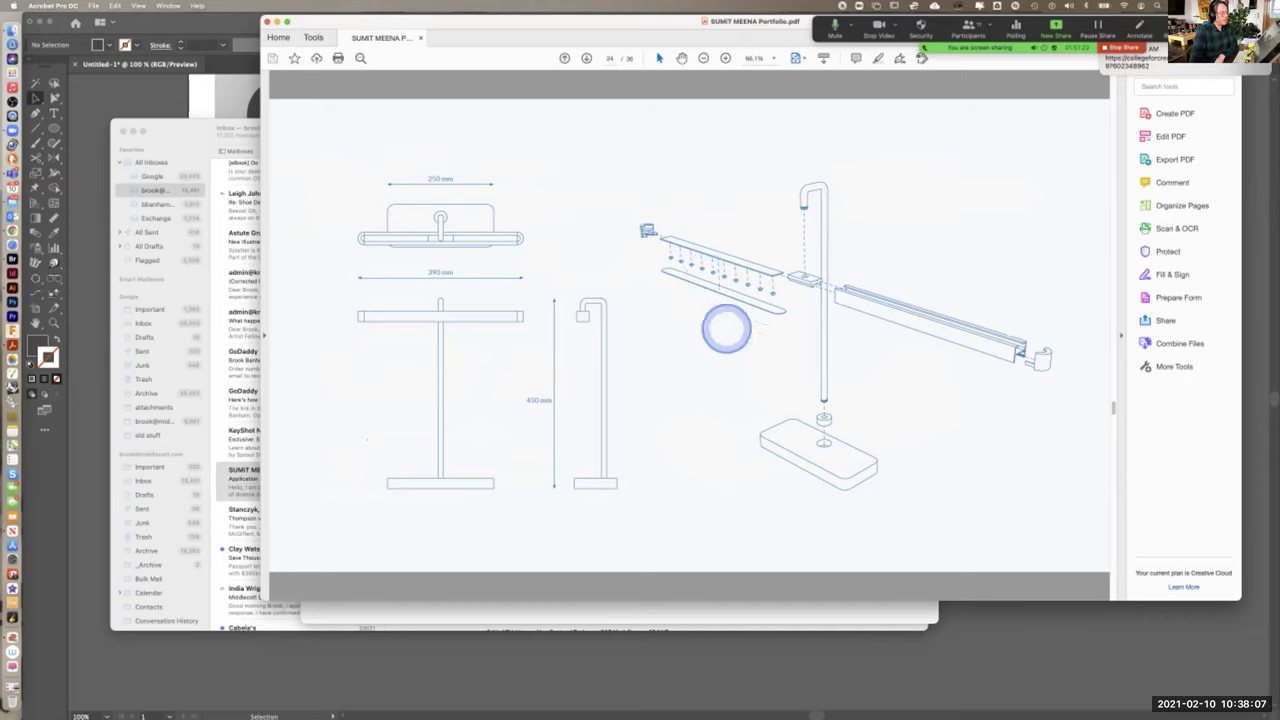
key("Right")
key("Right")
key("Right")
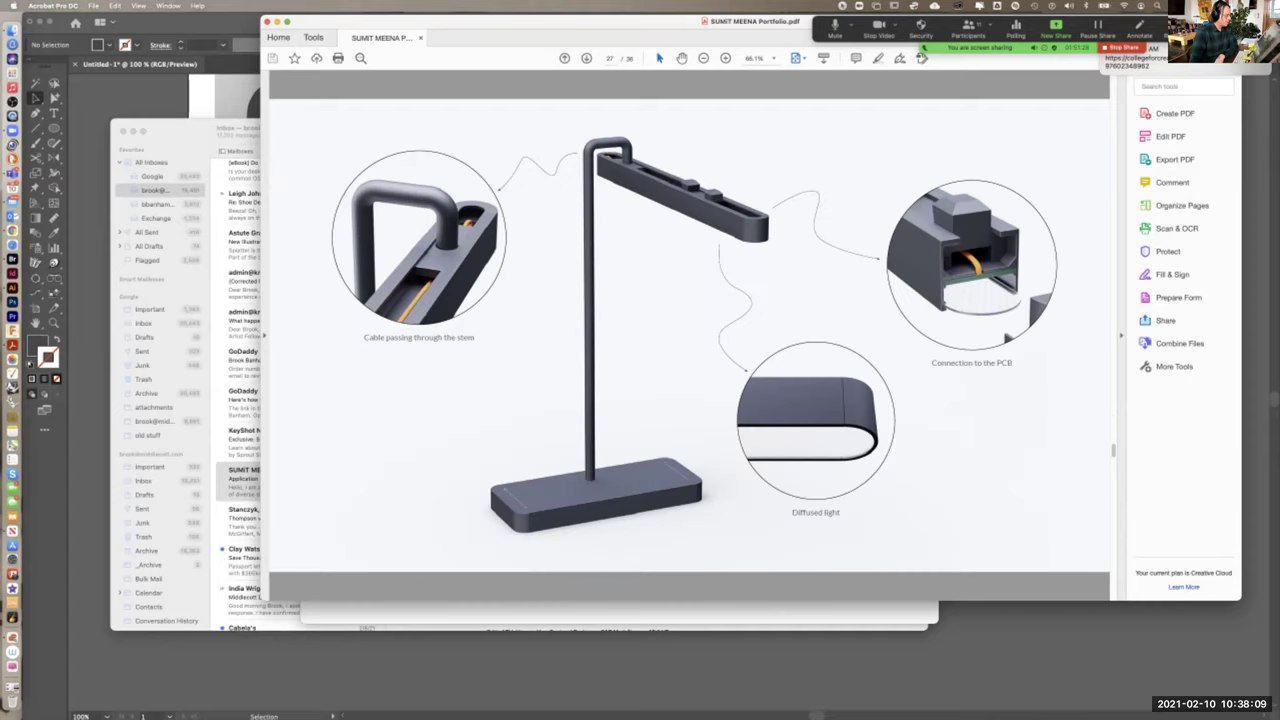
key("Right")
key("Right")
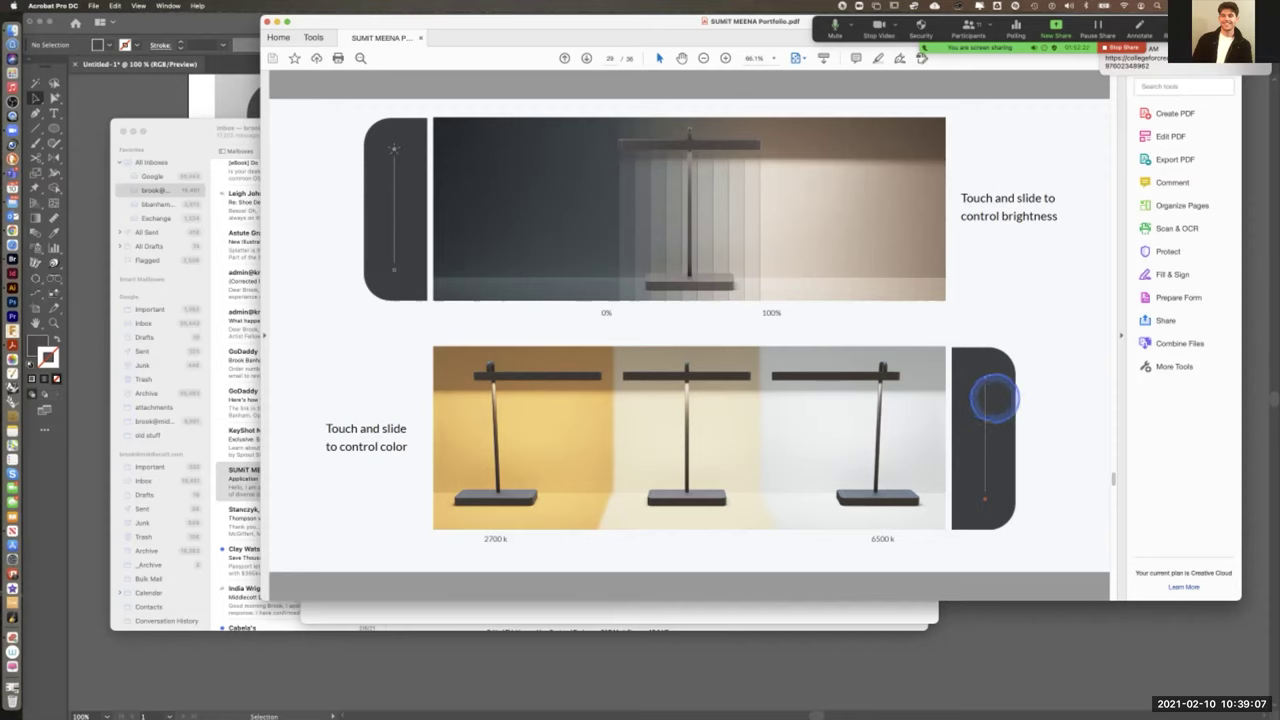
key("Right")
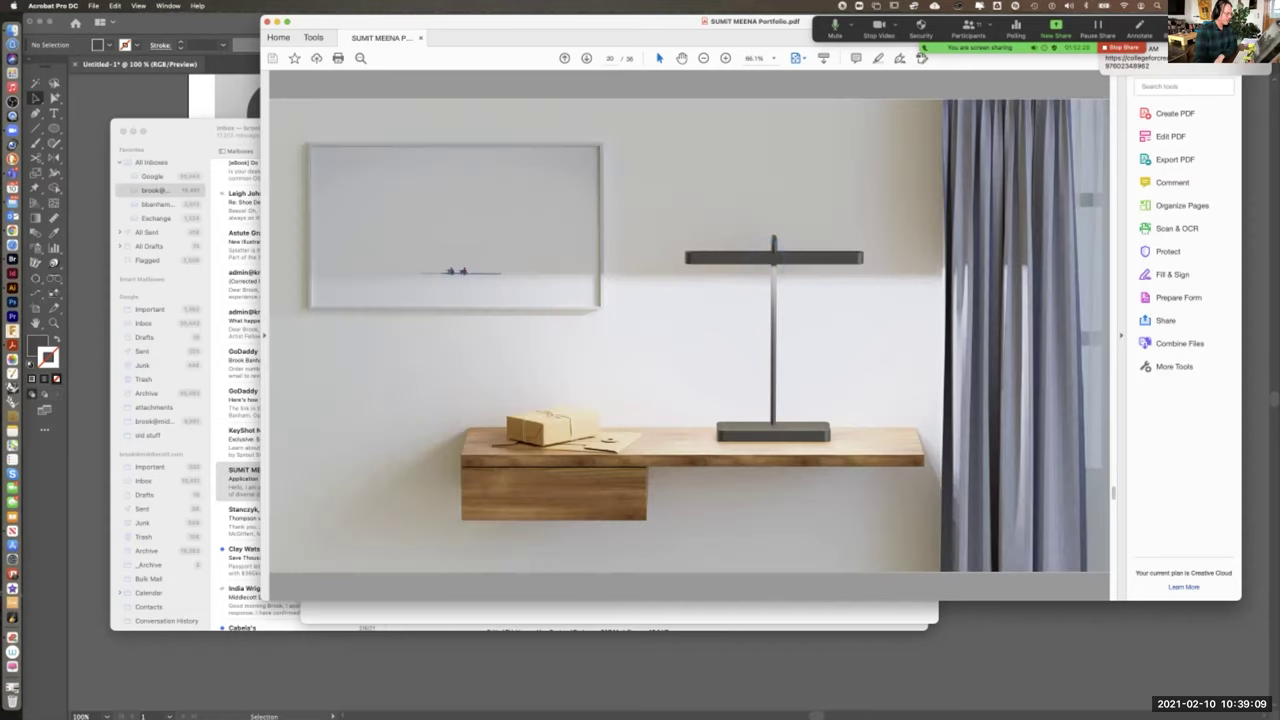
key("Right")
key("Right")
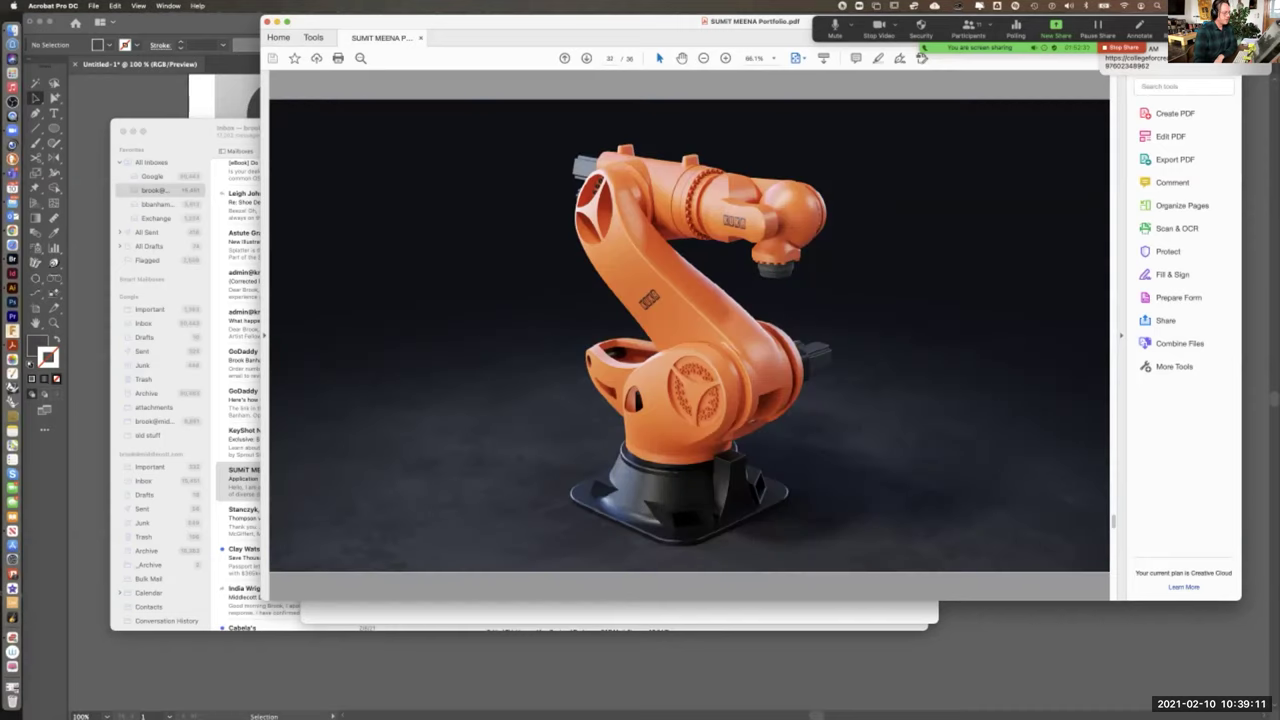
key("Left")
key("Left")
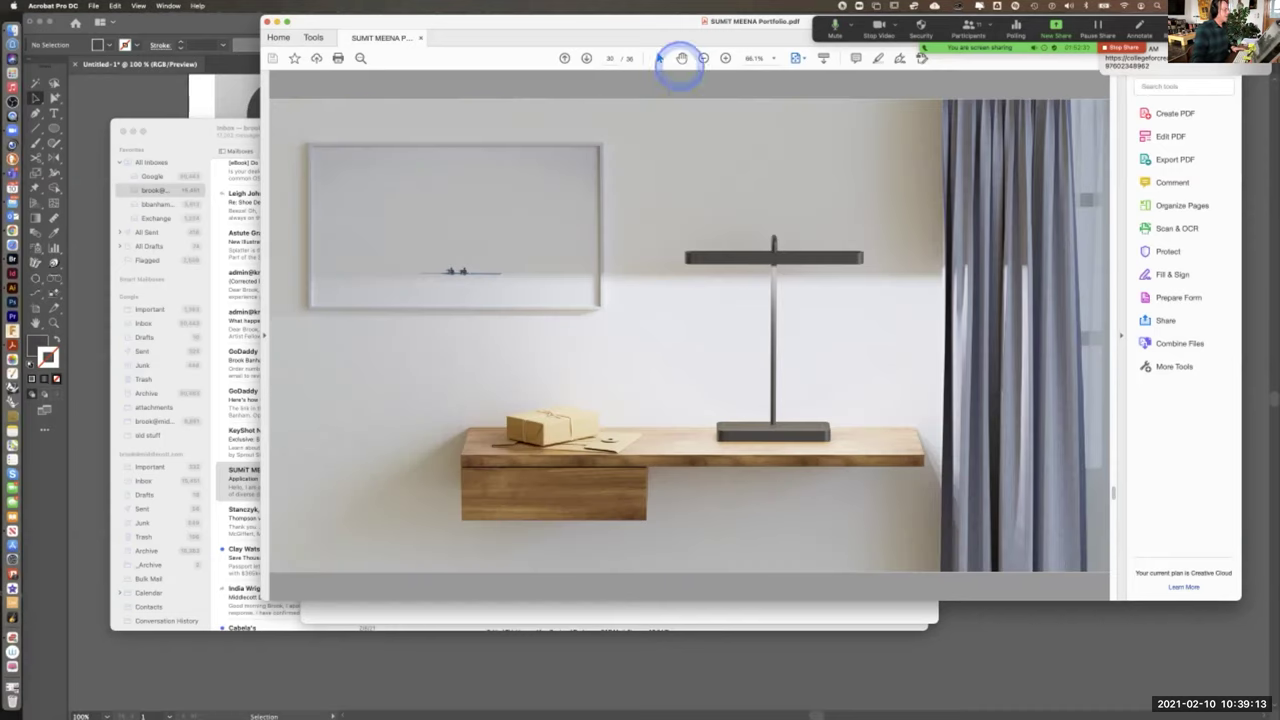
left_click_drag(540, 30, 542, 27)
Show Illustrator's panels again, zoom to 200% and pan to the top amplifier designs
left_click_drag(492, 94, 500, 43)
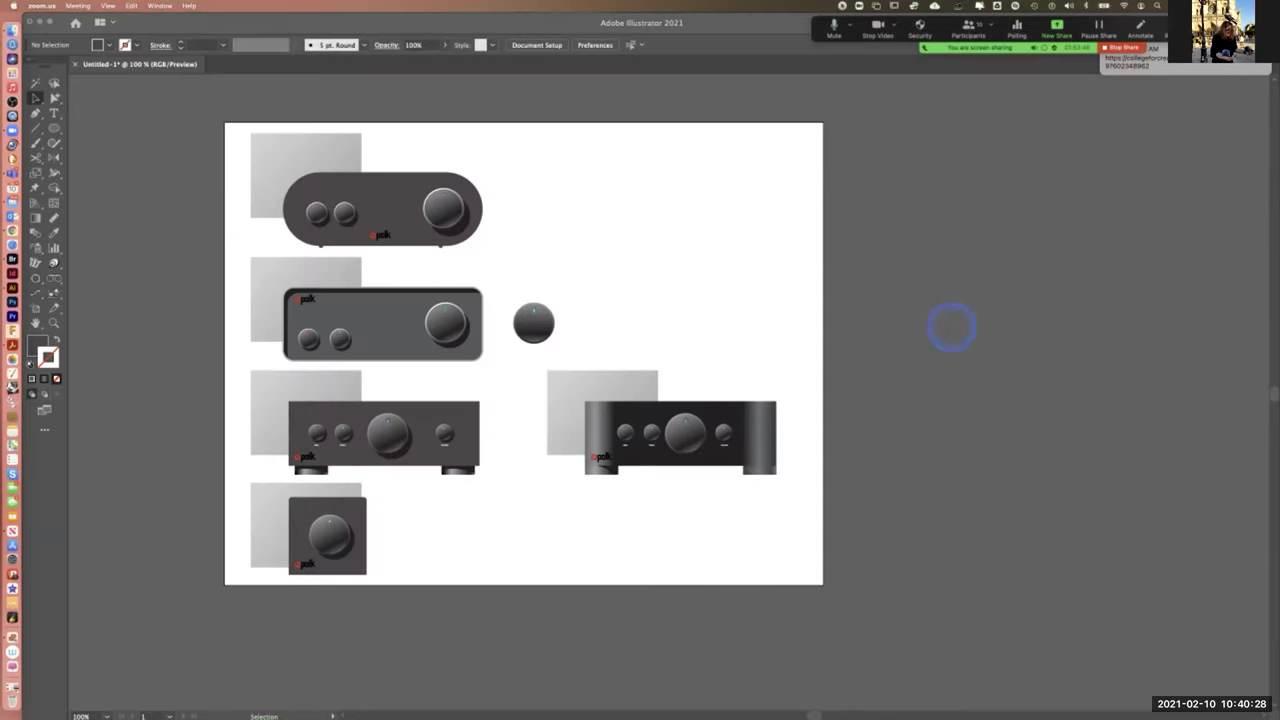
key("Tab")
key("super+equal")
left_click_drag(383, 228, 646, 543)
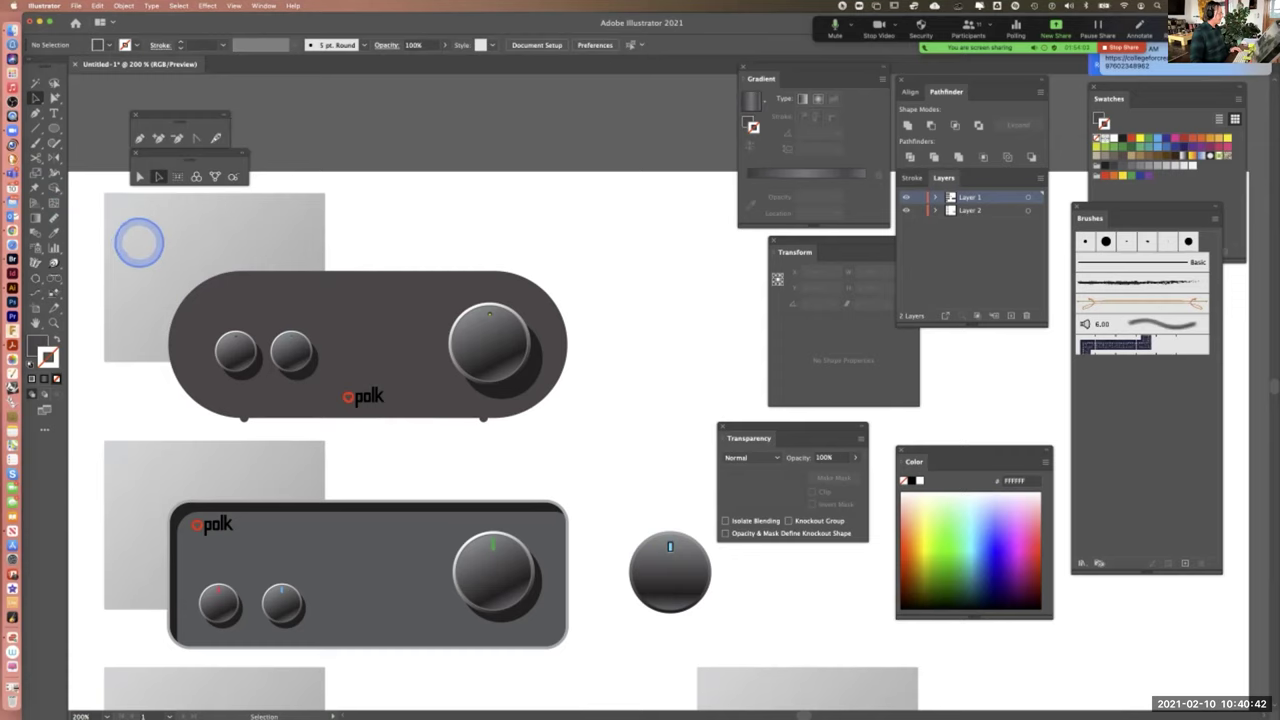
Lower the top-left grey rectangle's opacity to 18%
left_click(138, 242)
key("1")
key("8")
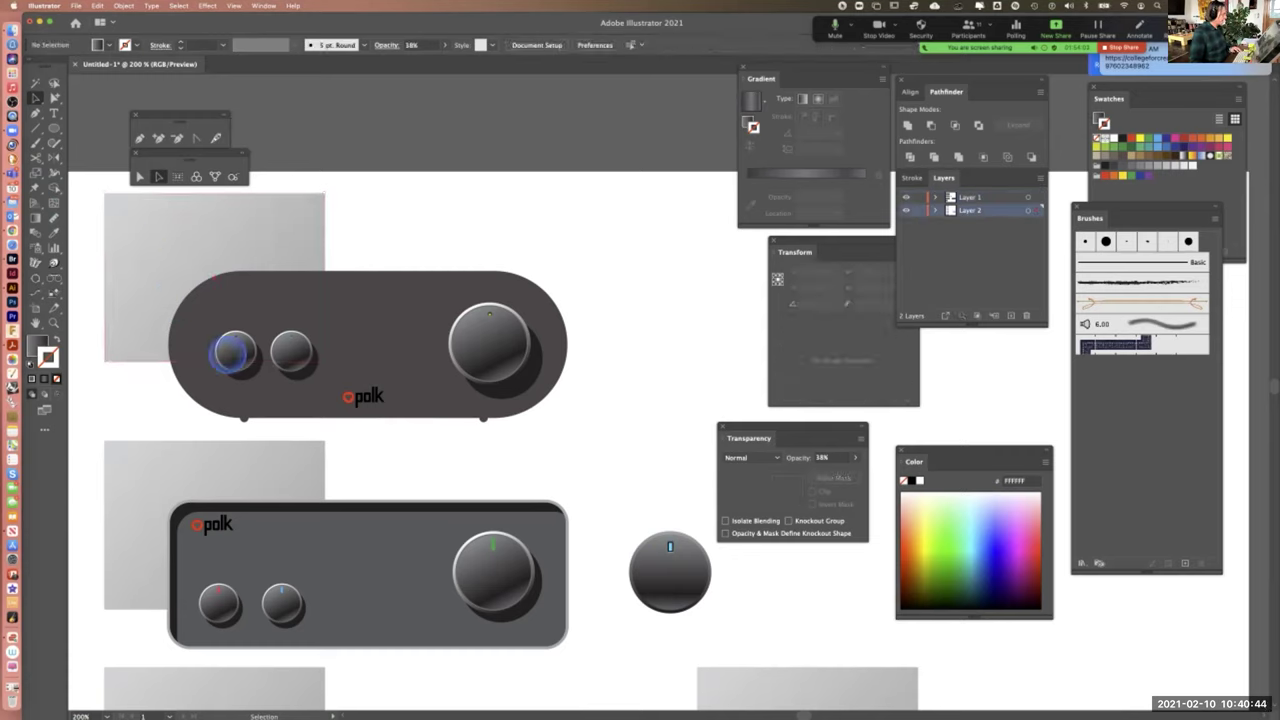
Duplicate the top pill amplifier straight to the right and zoom out to the artboard
left_click_drag(437, 431, 594, 446)
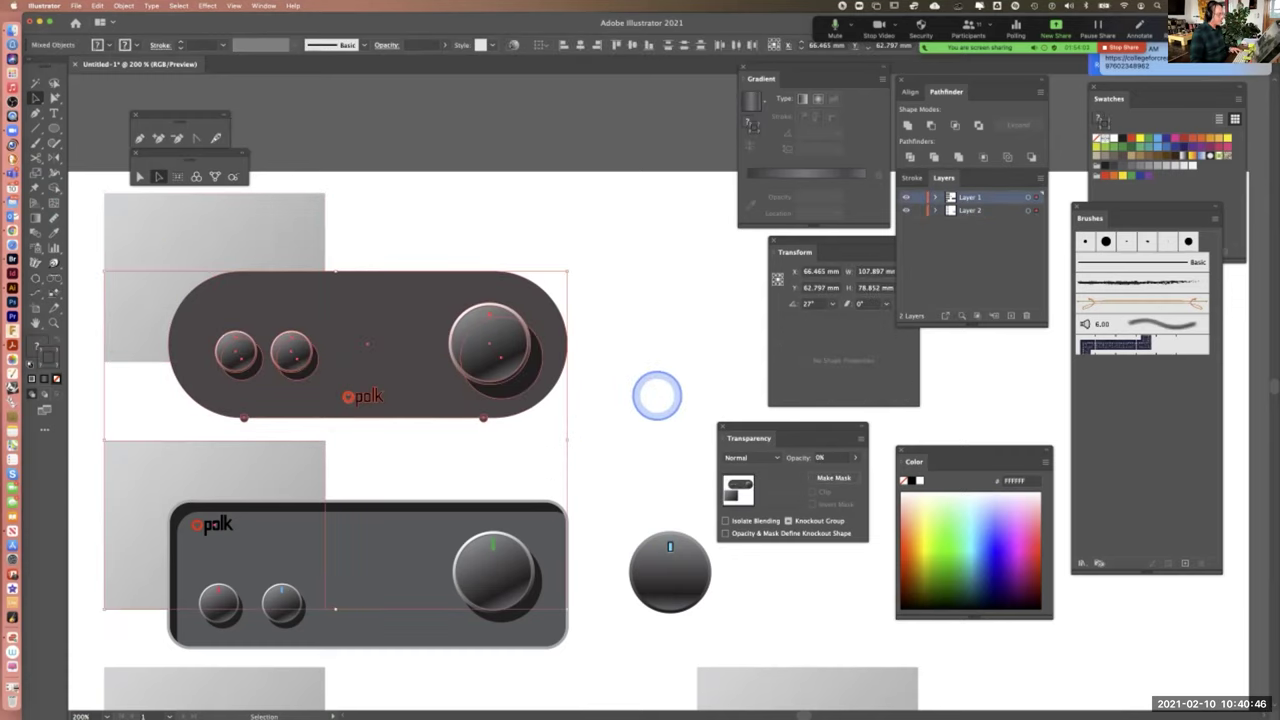
left_click_drag(283, 469, 246, 443)
left_click_drag(143, 357, 683, 463)
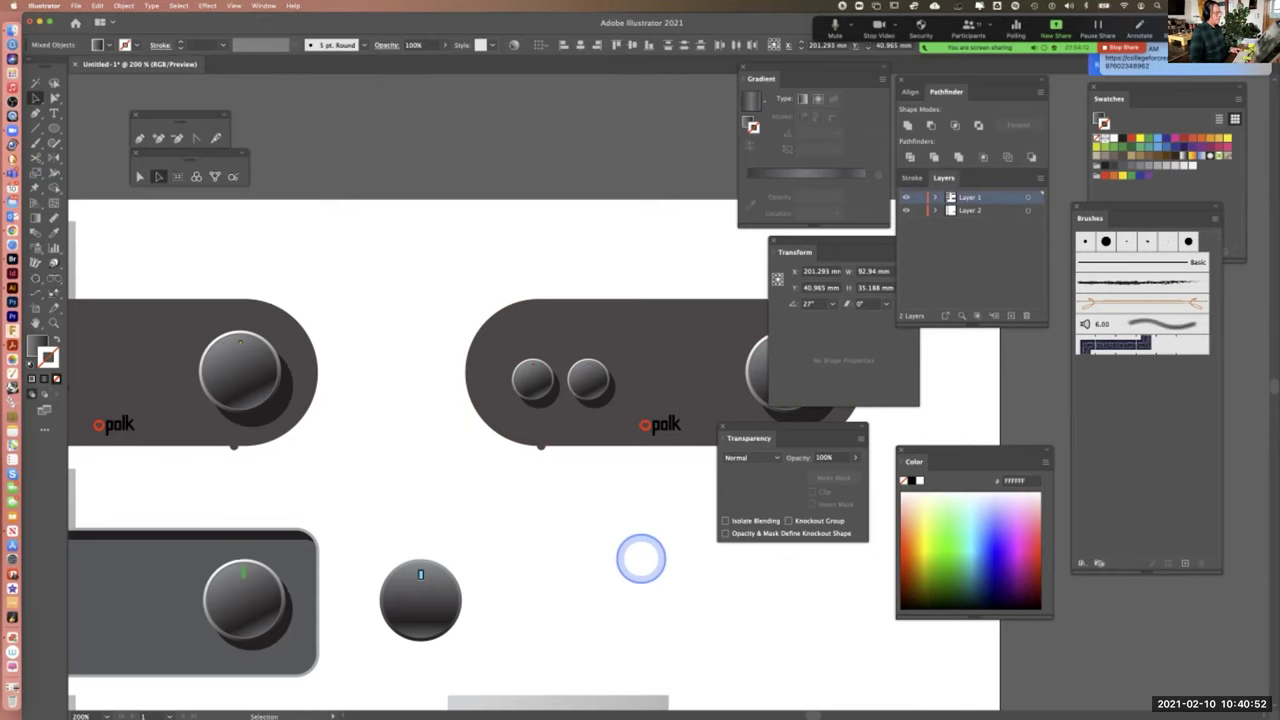
left_click(640, 558)
key("super+minus")
key("super+minus")
key("super+minus")
left_click_drag(618, 500, 554, 366)
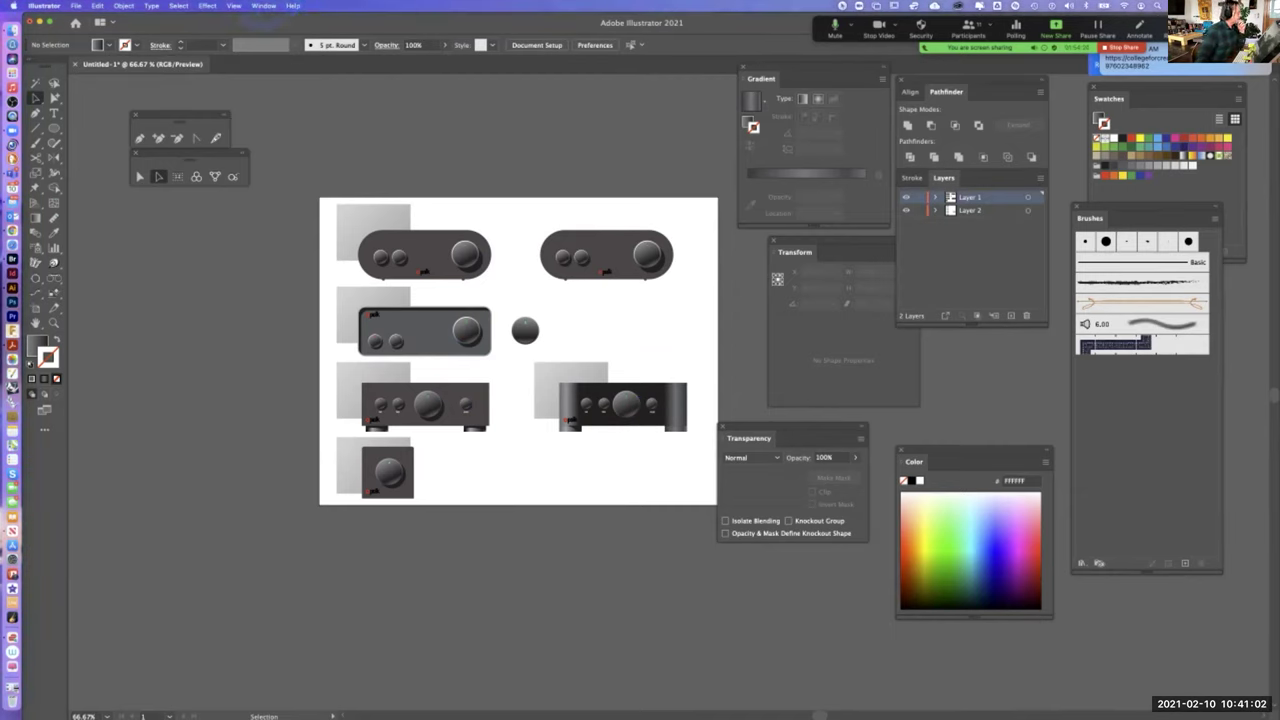
Hide the artboards from the View menu, then zoom and scroll to the copied pill amp
left_click(233, 6)
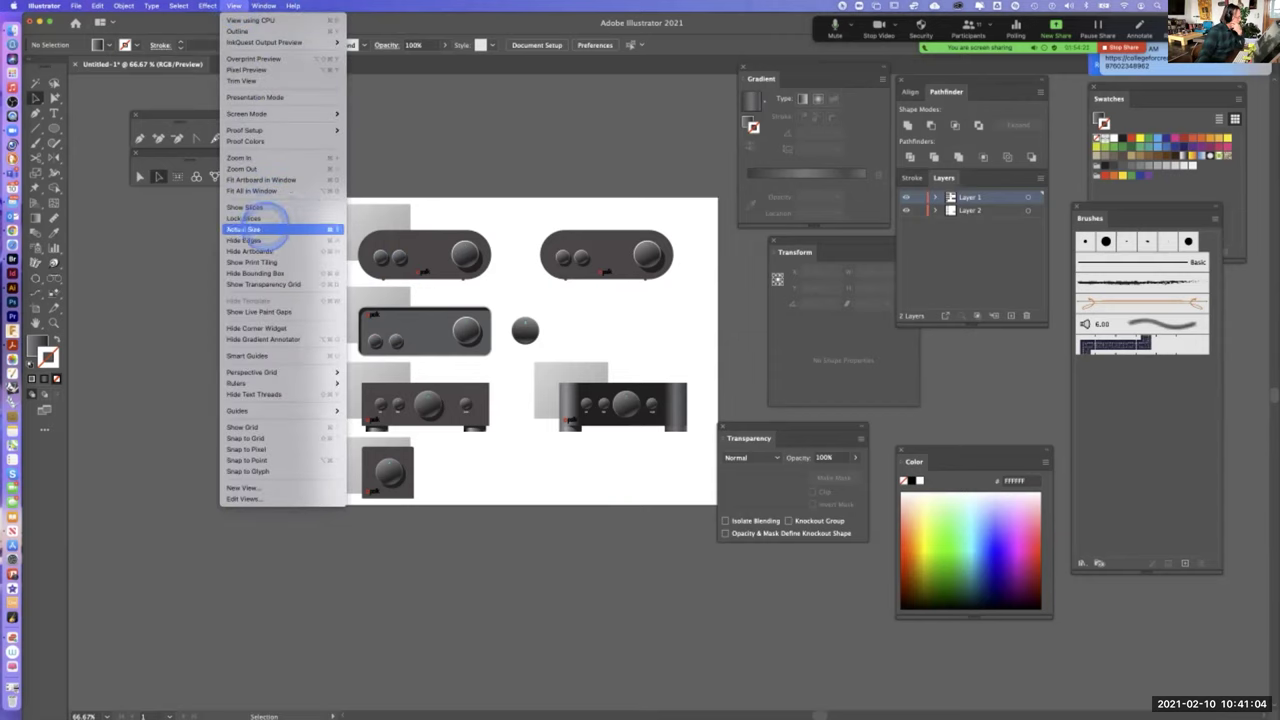
left_click(272, 251)
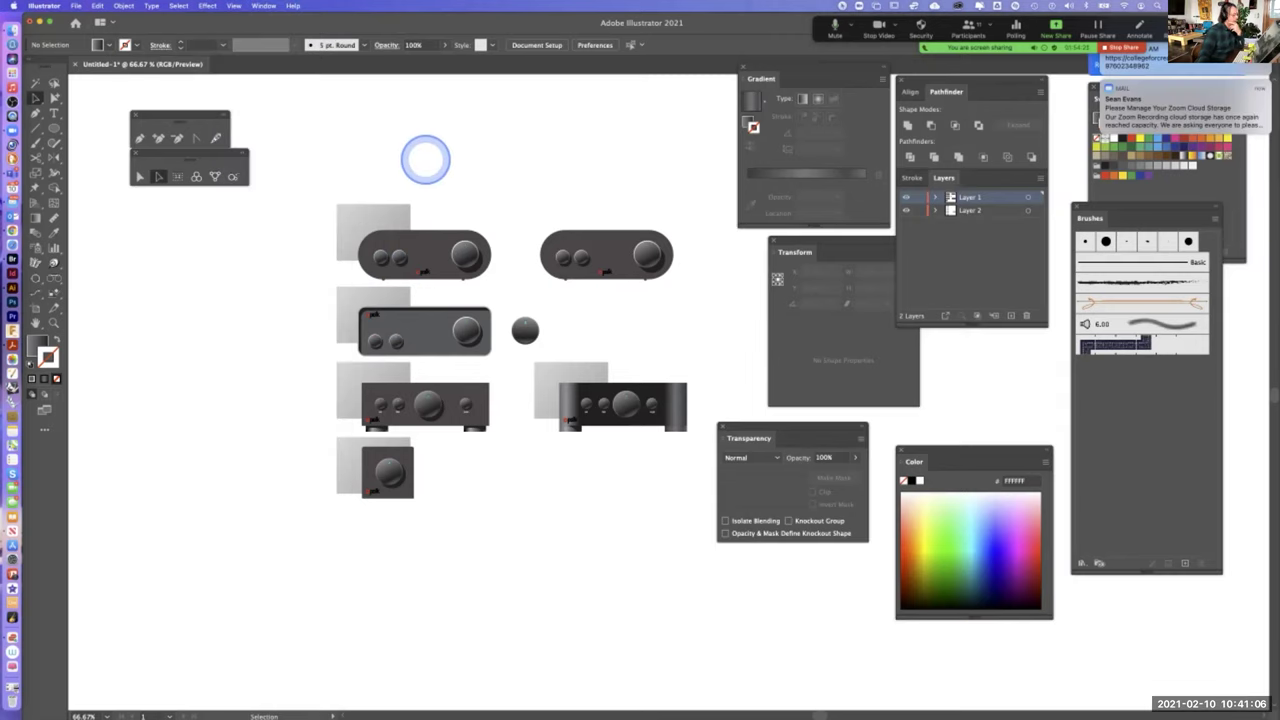
key("super+minus")
key("super+minus")
key("super+minus")
key("super+minus")
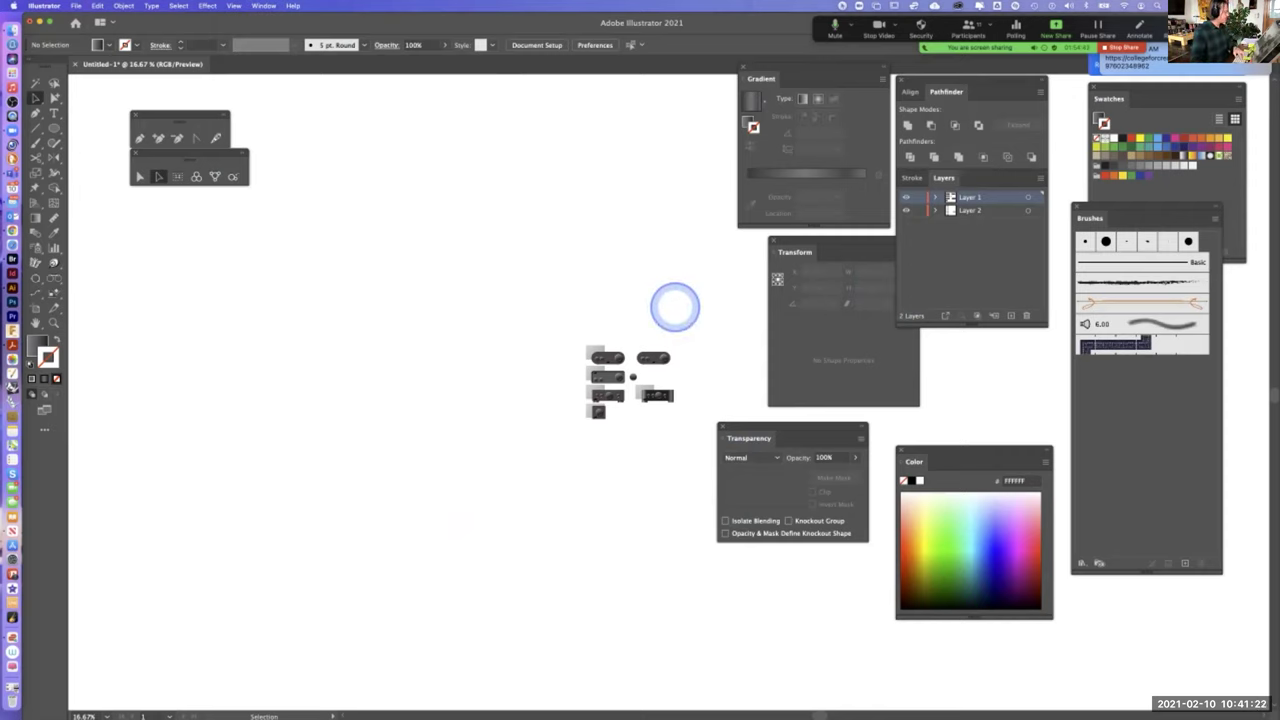
key("super+equal")
key("super+equal")
key("super+equal")
key("super+equal")
key("super+equal")
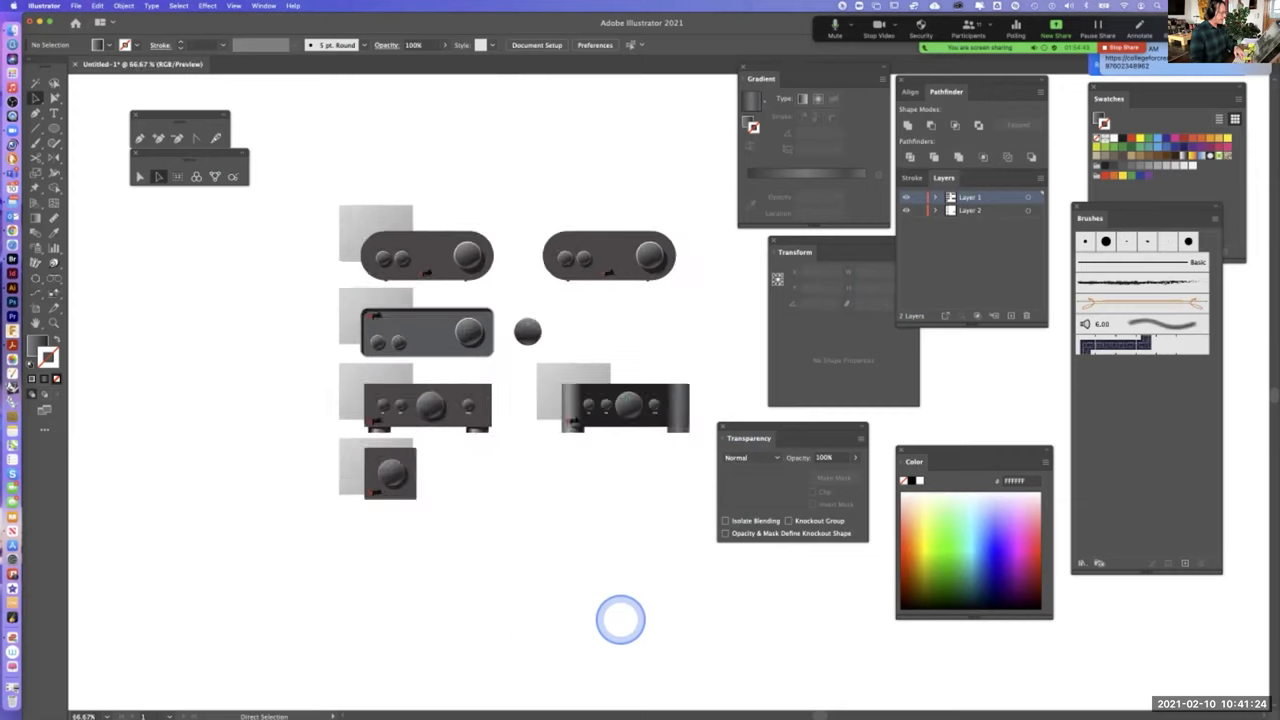
key("super+equal")
key("super+equal")
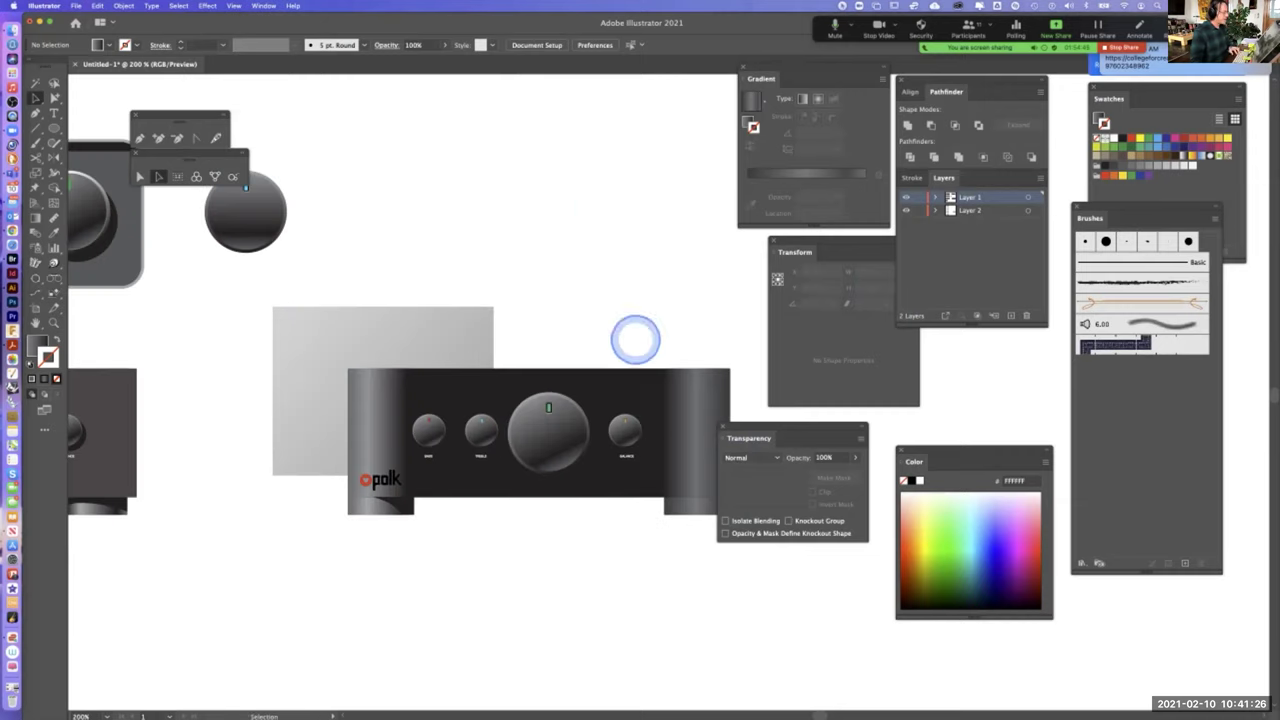
scroll(612, 330, "up", 5)
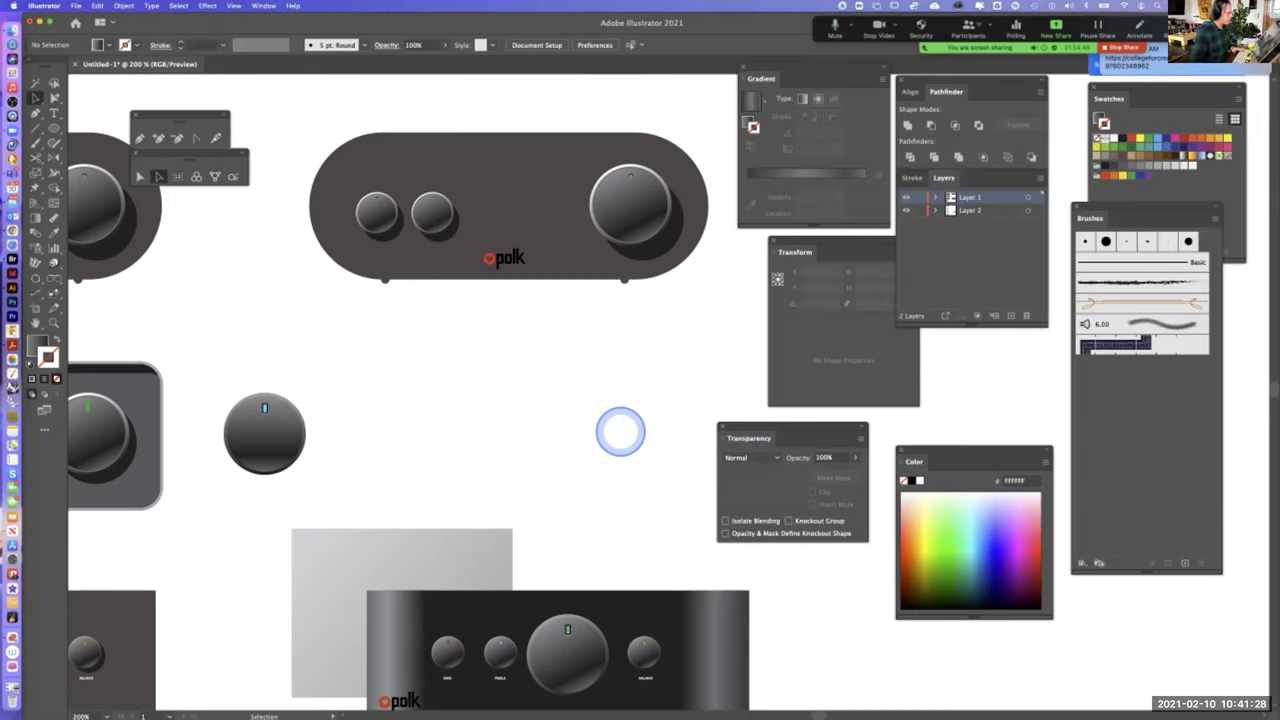
scroll(514, 378, "up", 5)
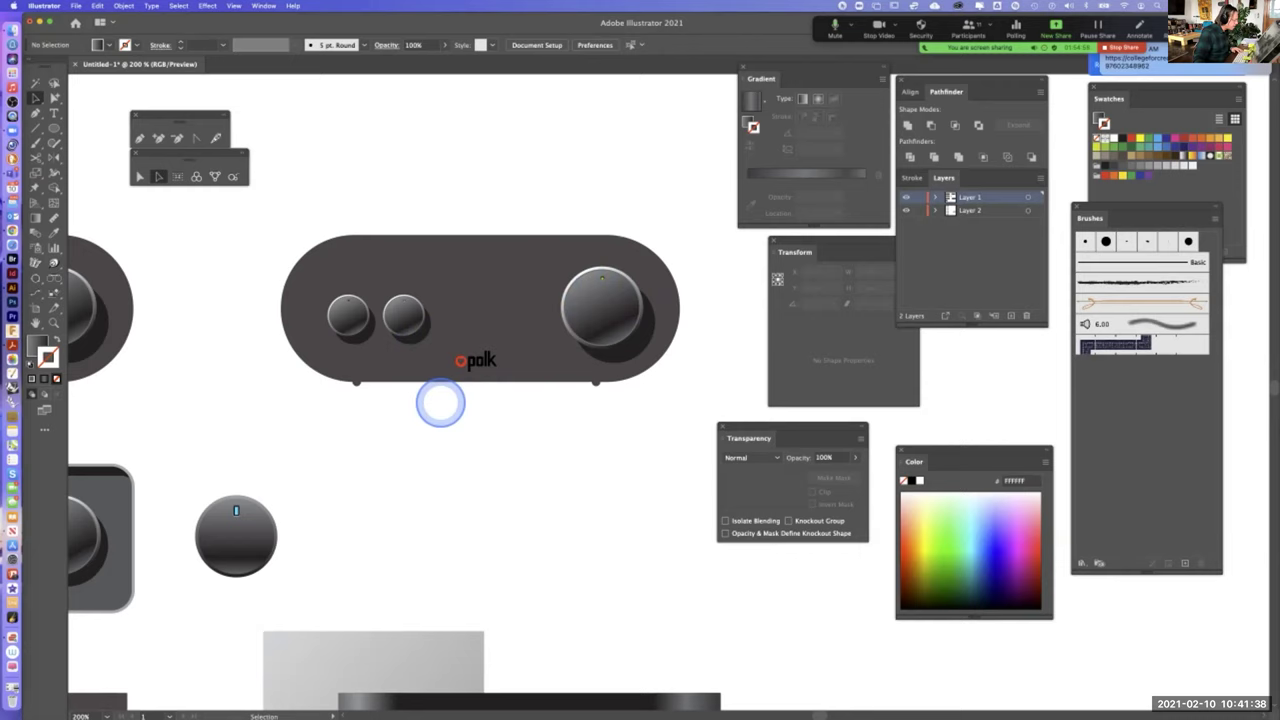
Give the copied amp's rounded body a grey #898989 stroke using the Color Picker
left_click(378, 361)
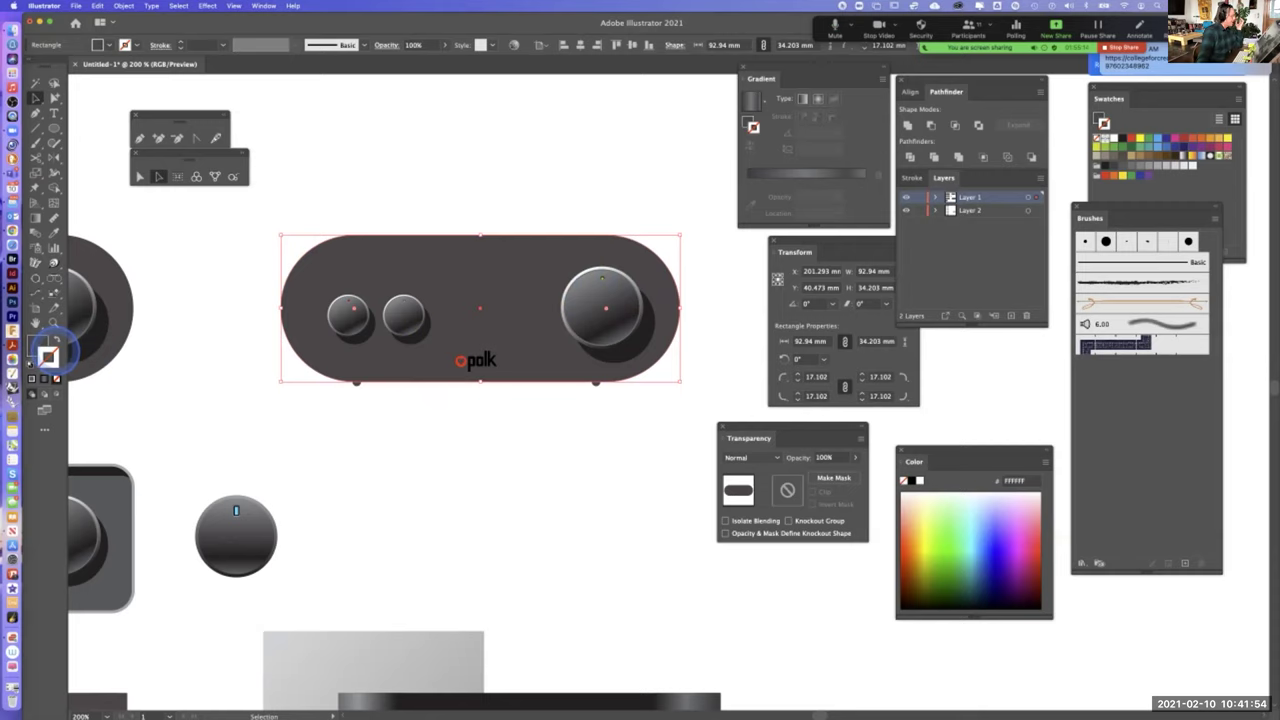
double_click(47, 354)
left_click(800, 311)
left_click_drag(800, 311, 757, 306)
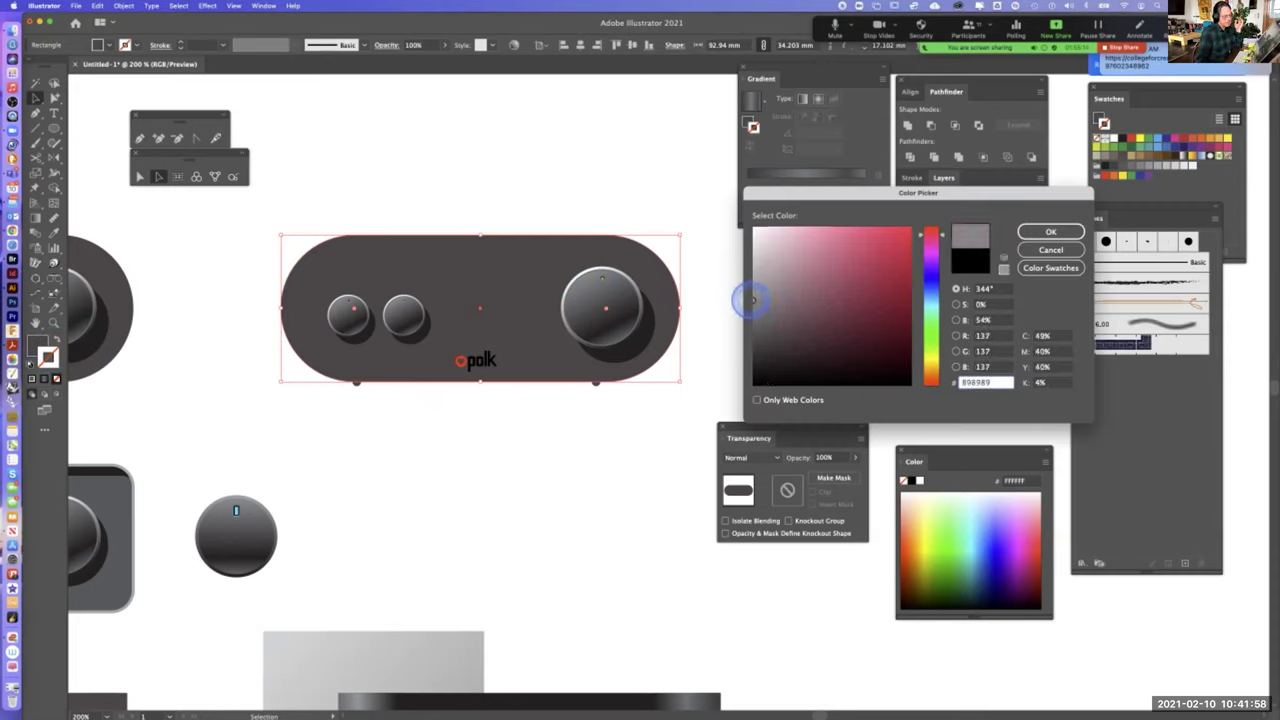
left_click(1047, 231)
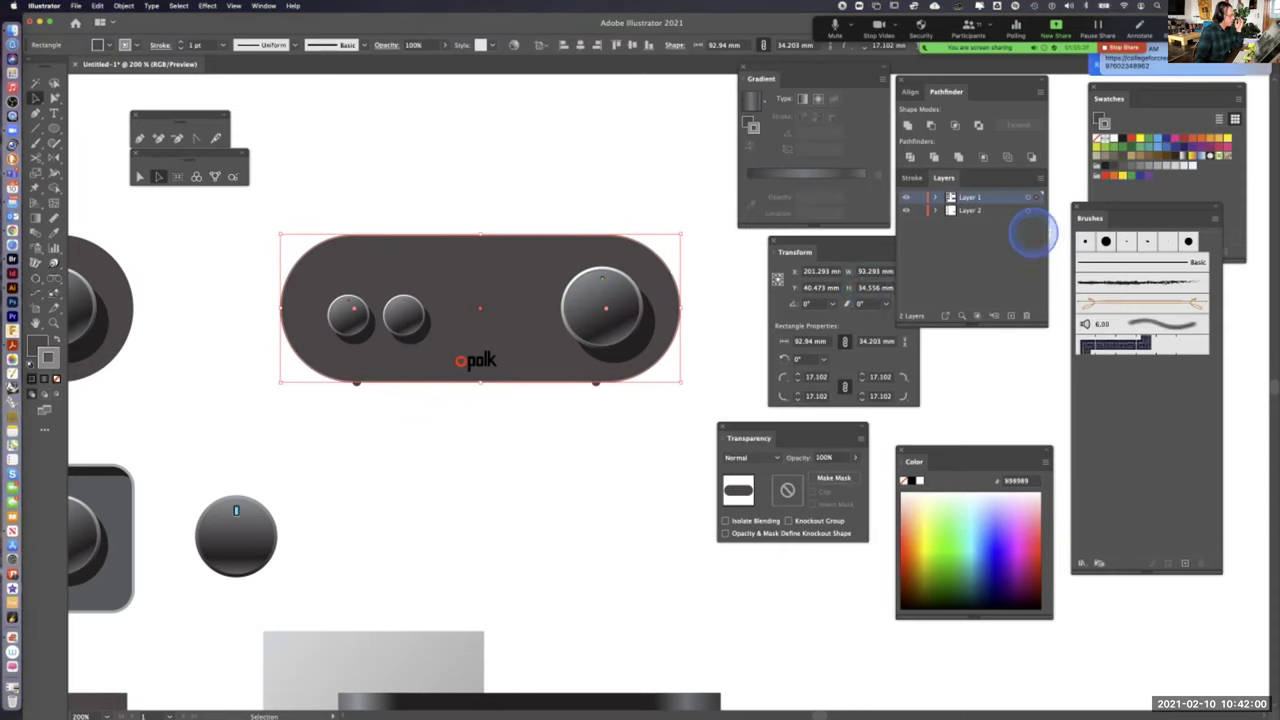
left_click(604, 432)
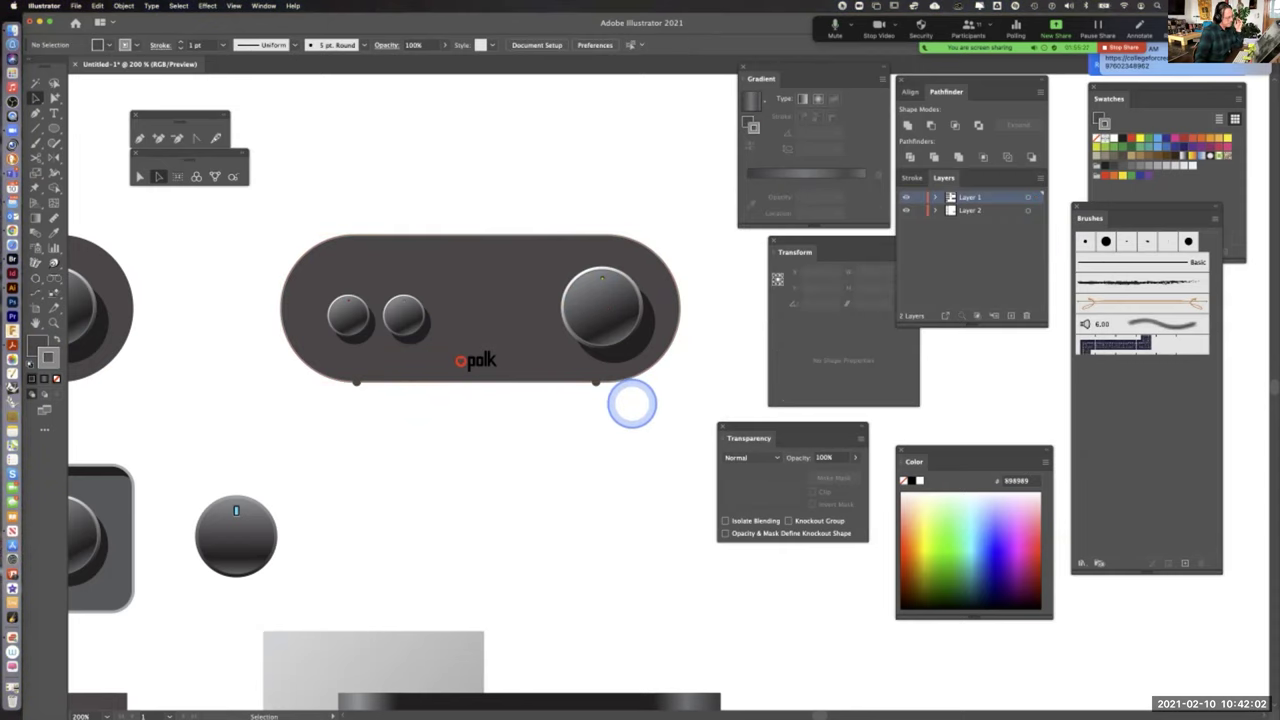
key("super+equal")
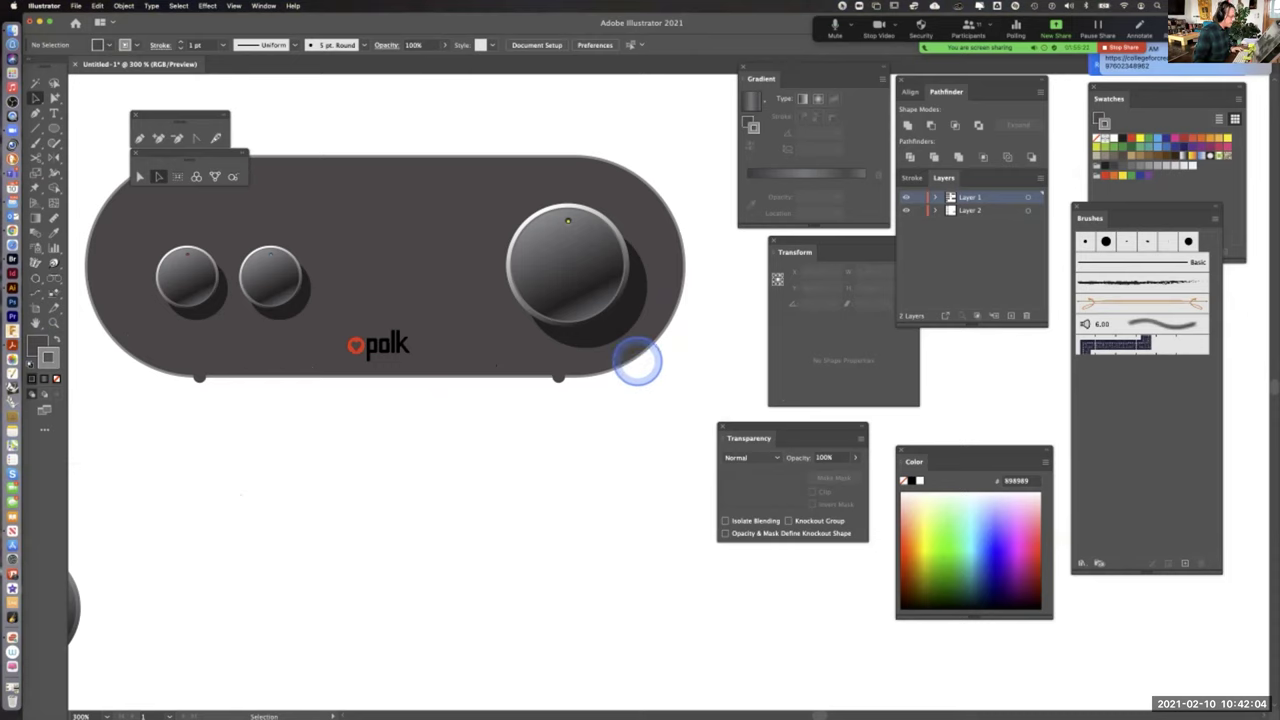
left_click(636, 356)
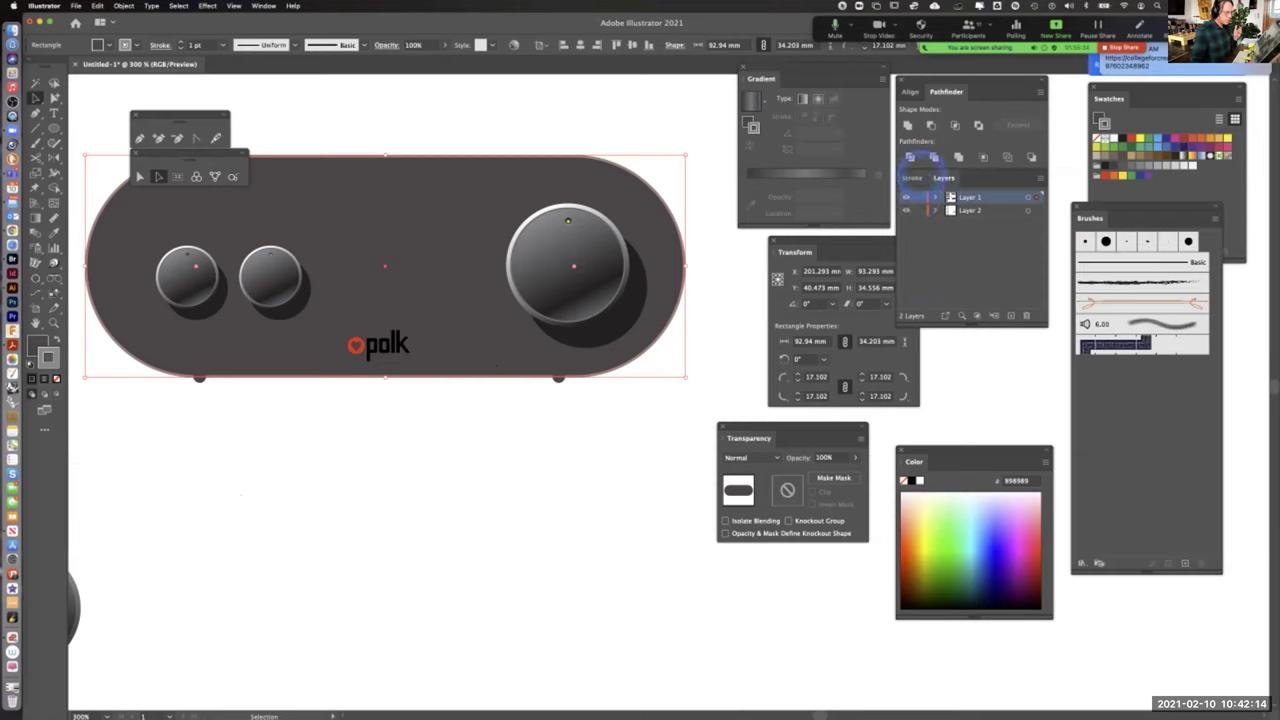
left_click(911, 178)
left_click(946, 194)
left_click(946, 194)
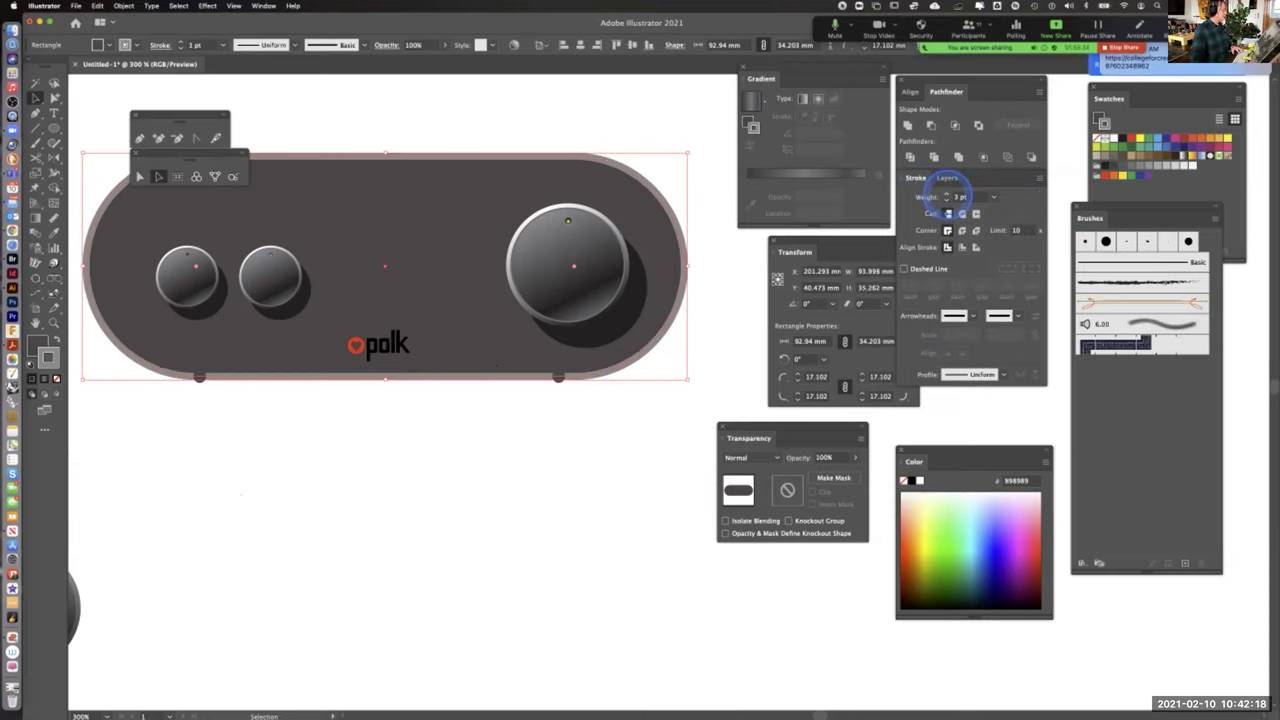
key("super+minus")
key("super+minus")
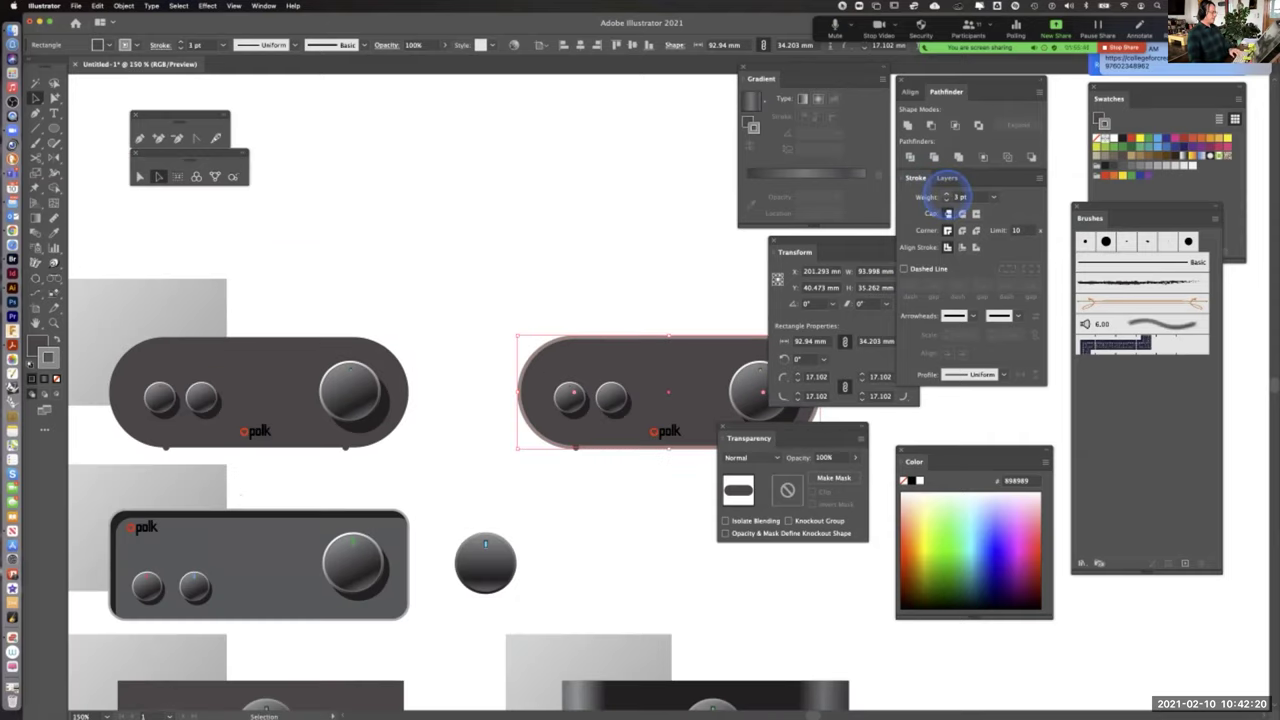
left_click_drag(654, 217, 508, 183)
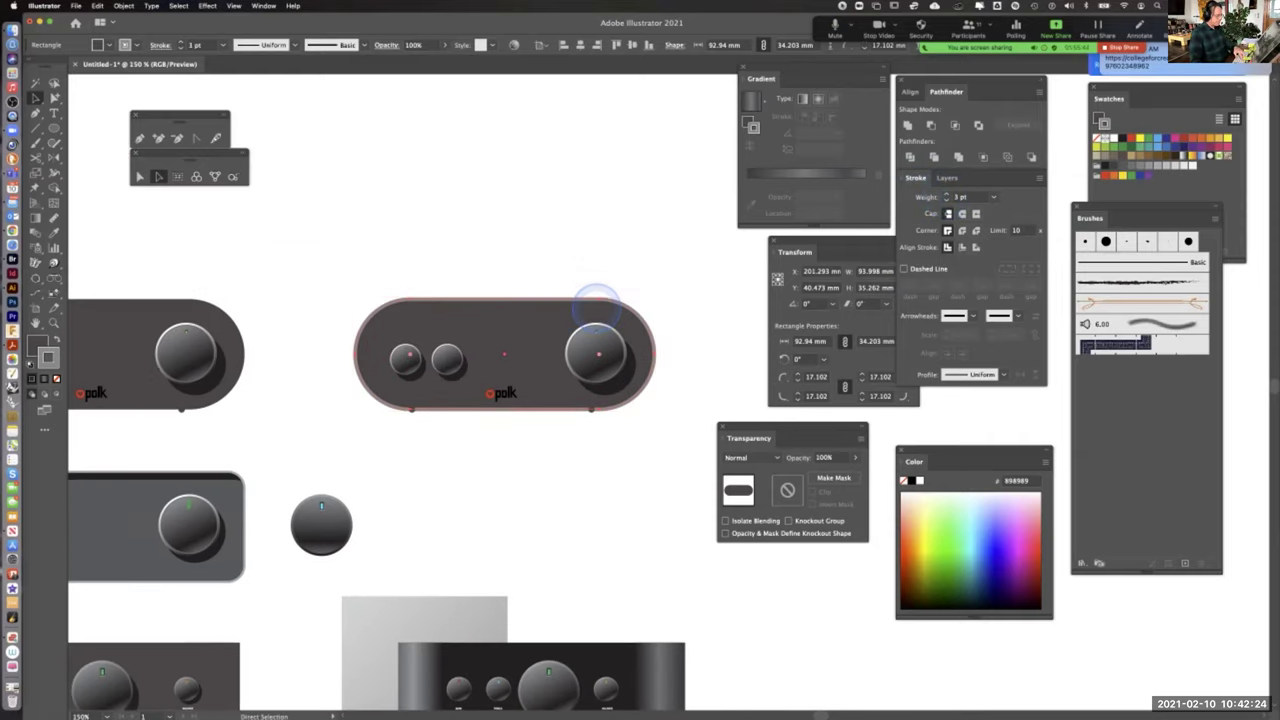
key("super+equal")
left_click_drag(634, 277, 448, 224)
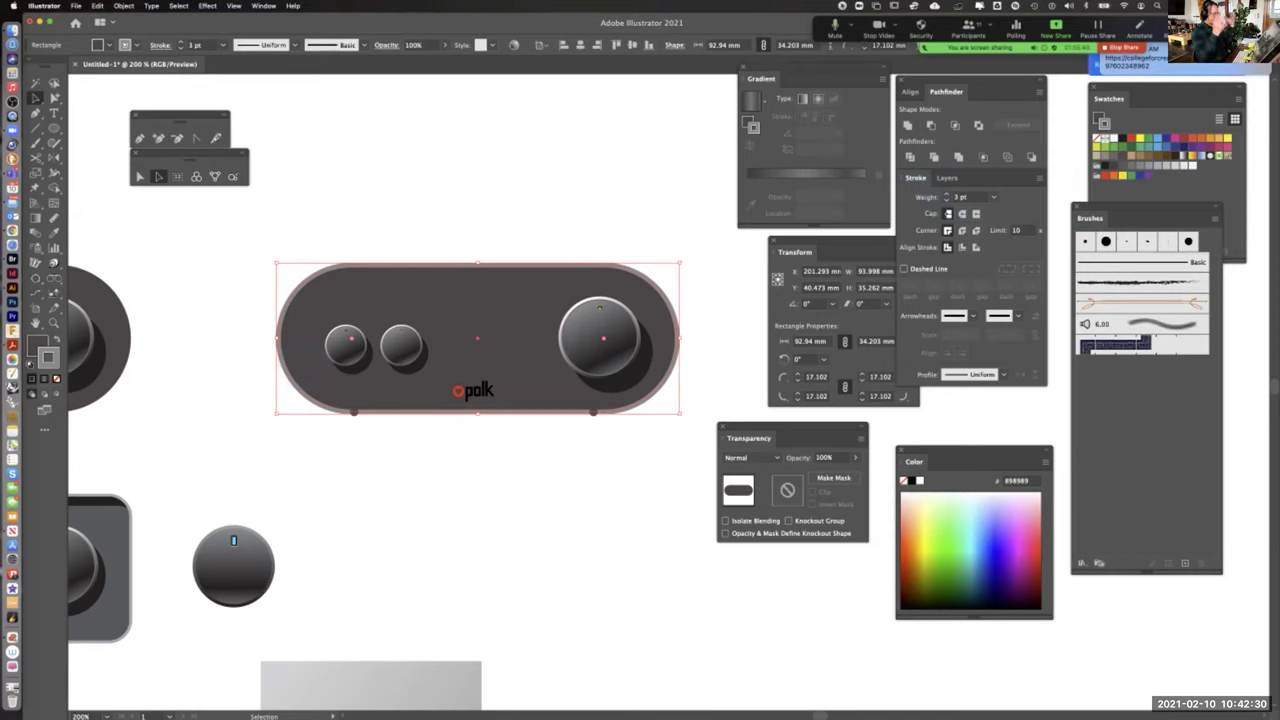
key("a")
key("v")
left_click(302, 368)
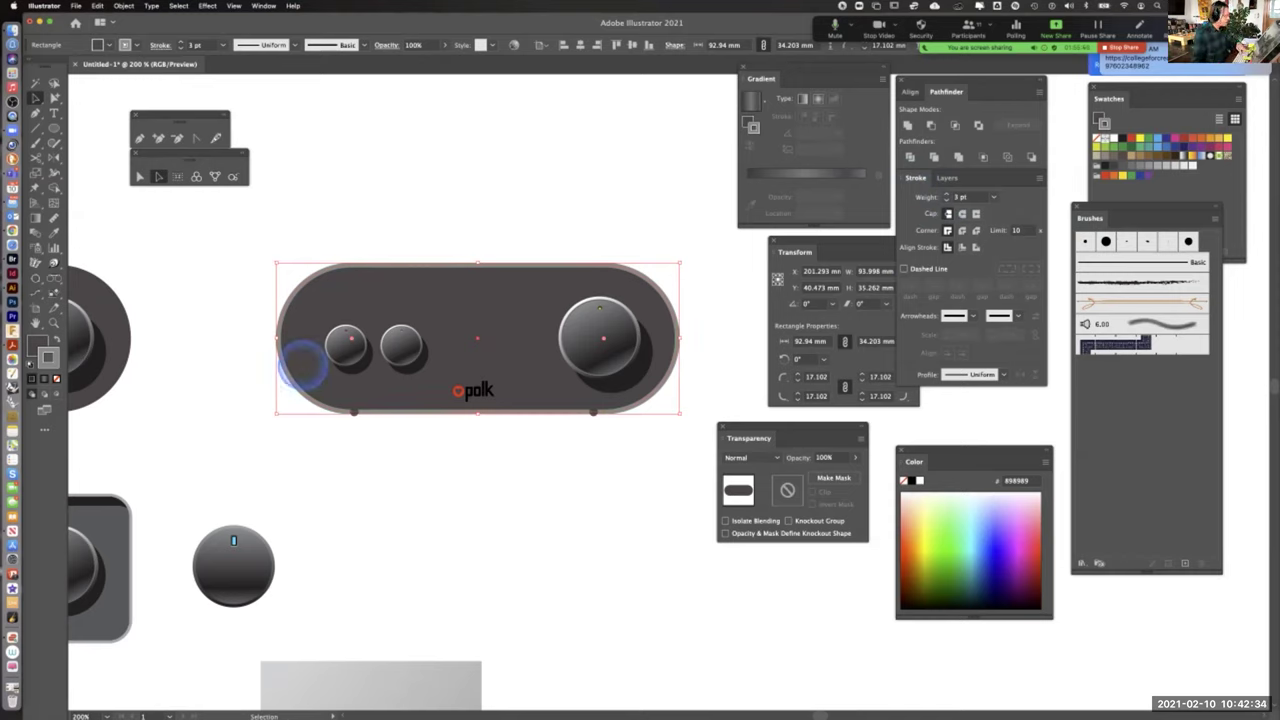
left_click(404, 492)
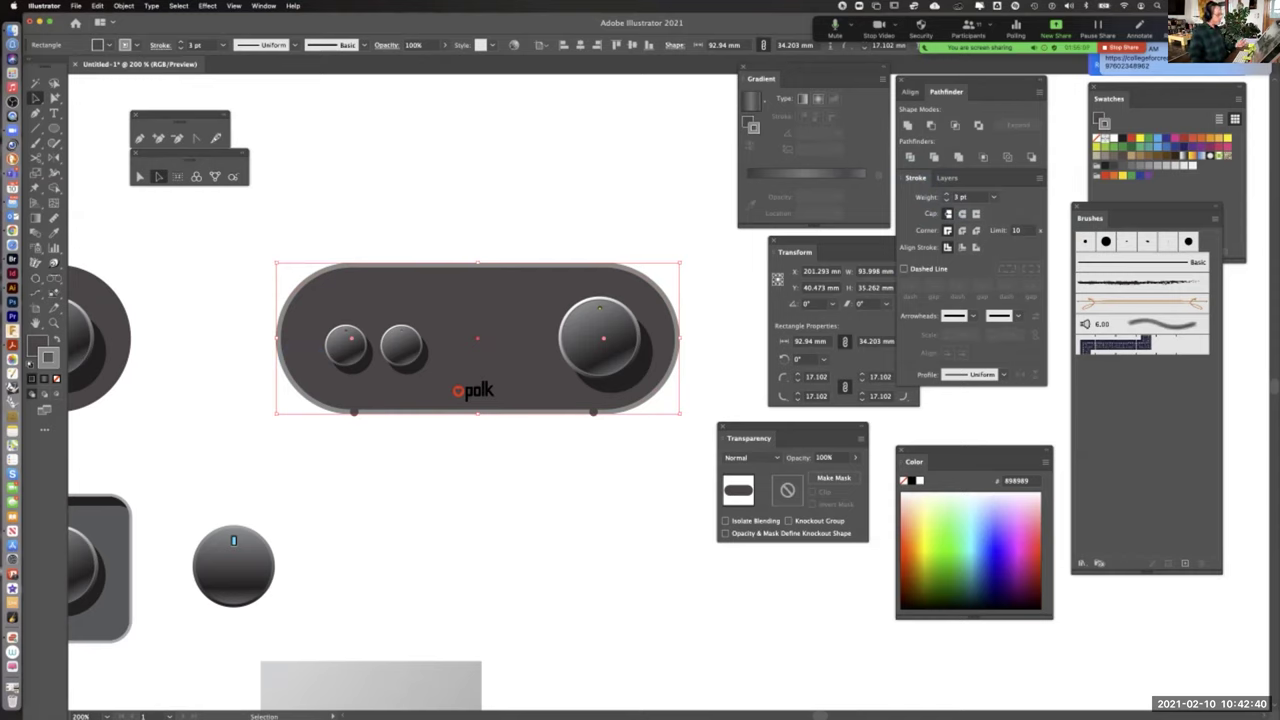
left_click(434, 282)
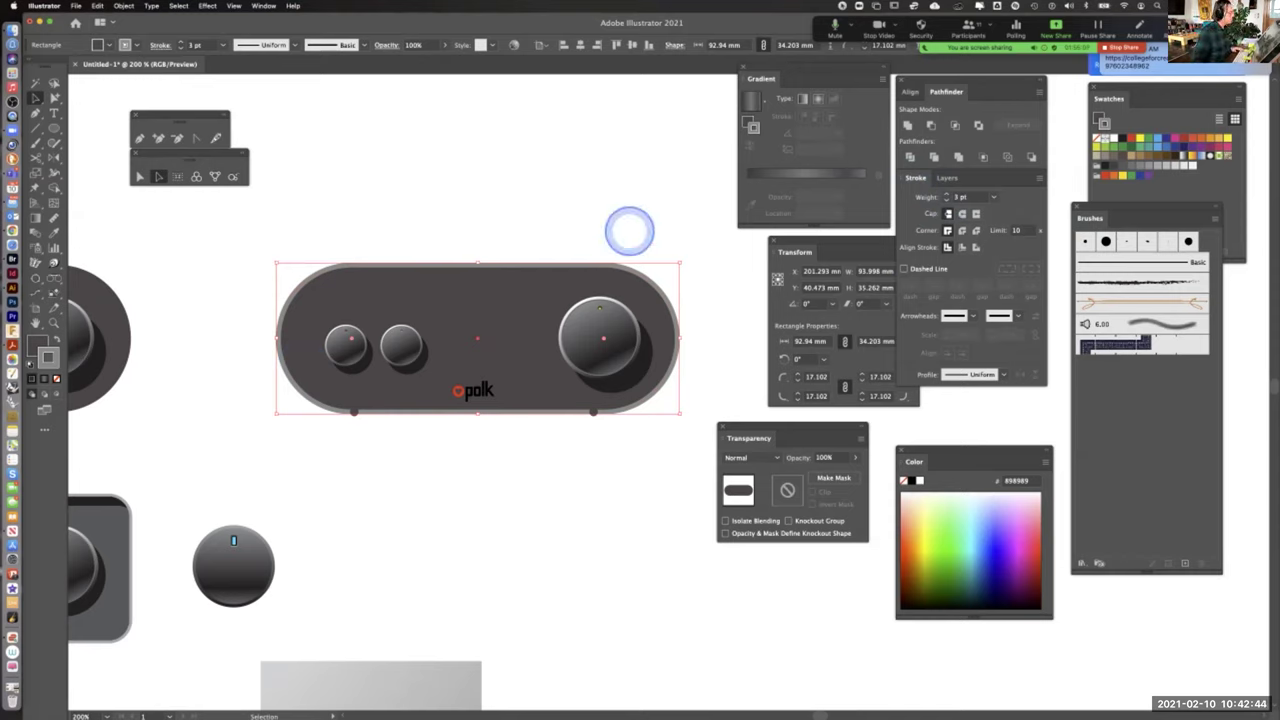
left_click(627, 232)
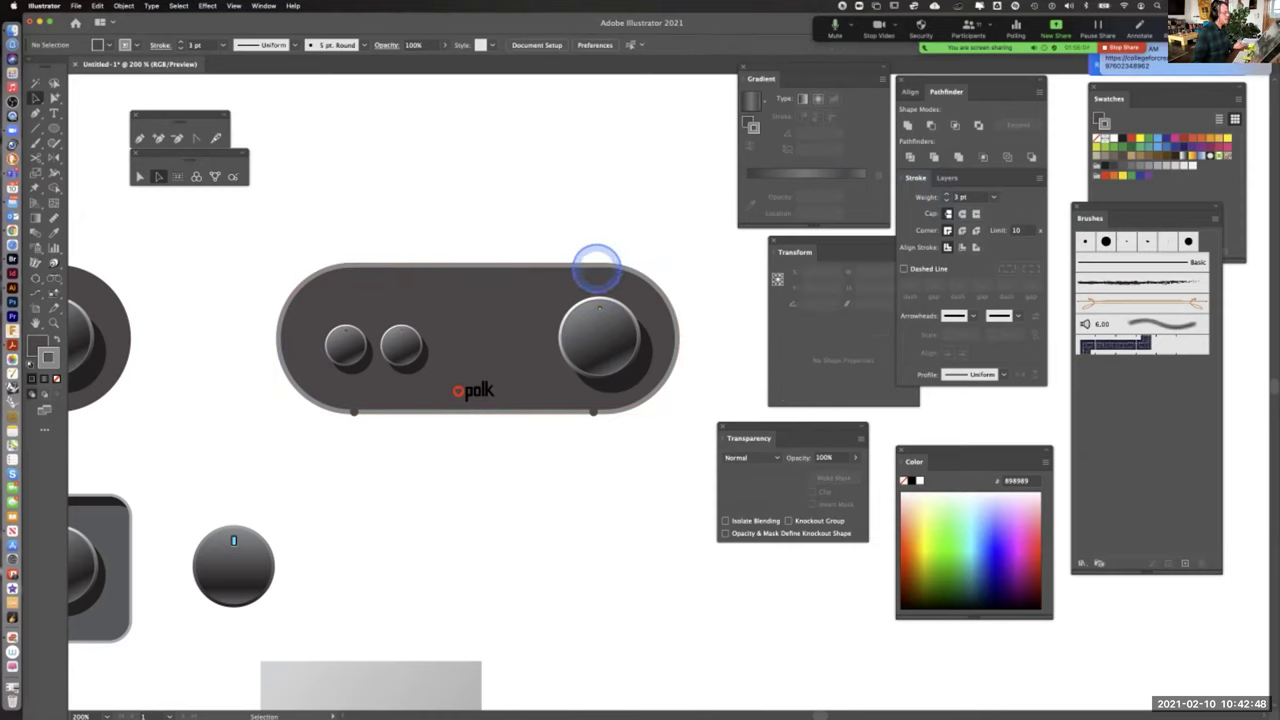
left_click(592, 277)
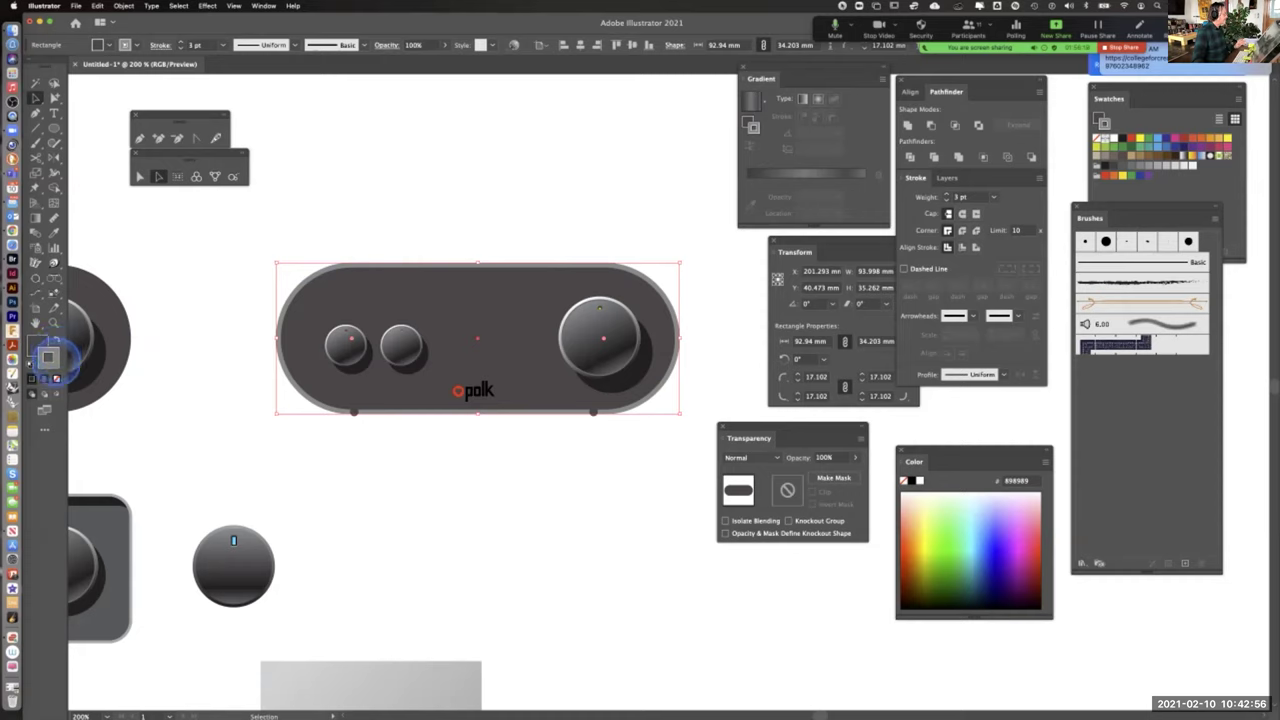
Set the rim rectangle's fill to None, leaving only its grey outline over the body
left_click(56, 379)
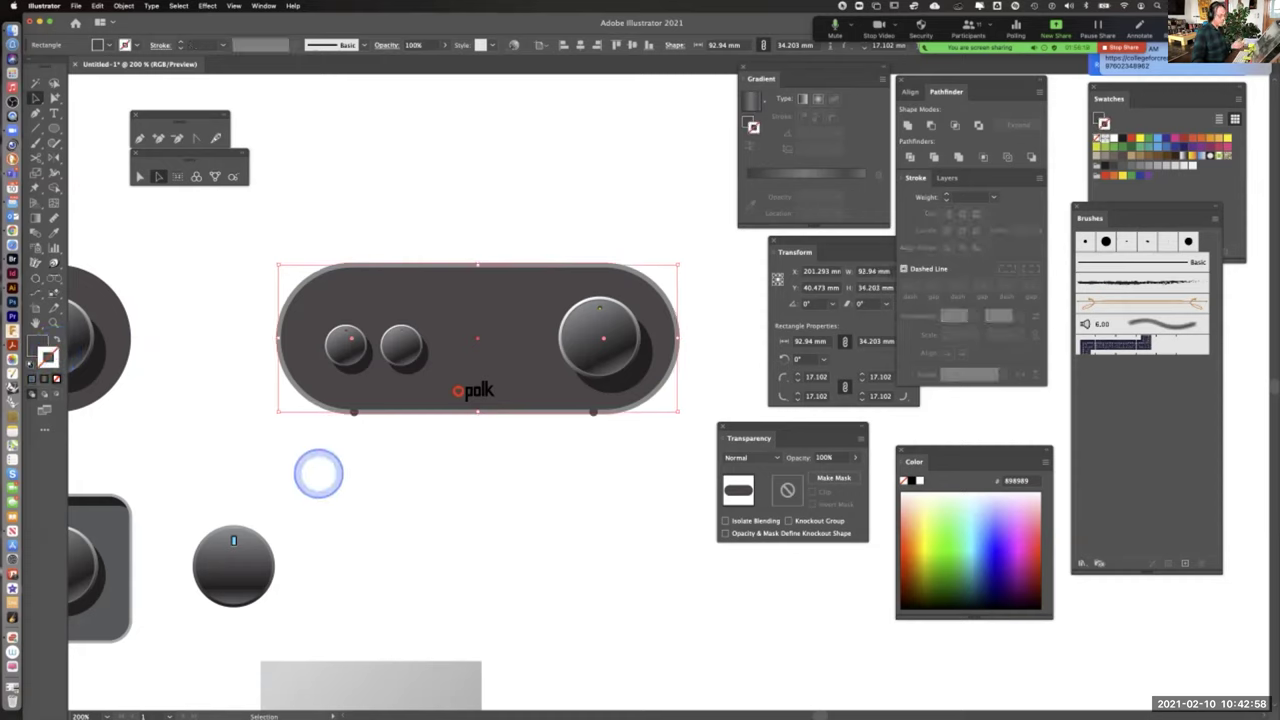
left_click(432, 497)
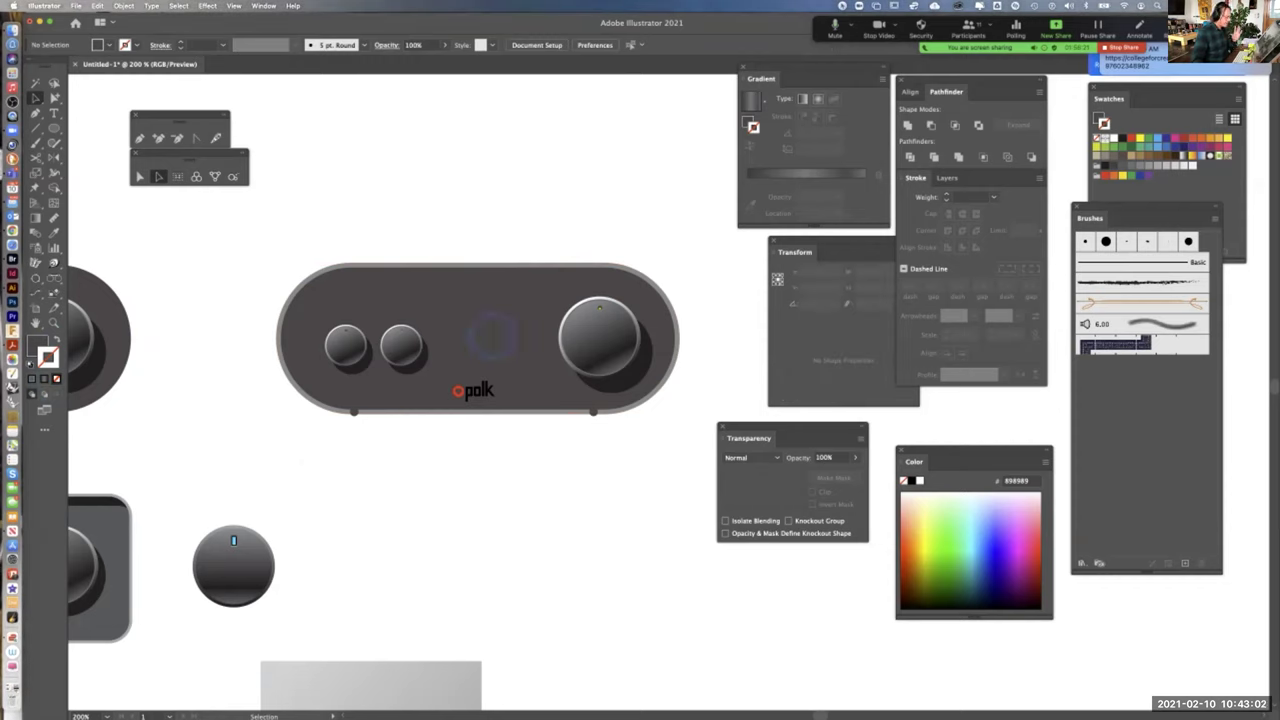
left_click(494, 328)
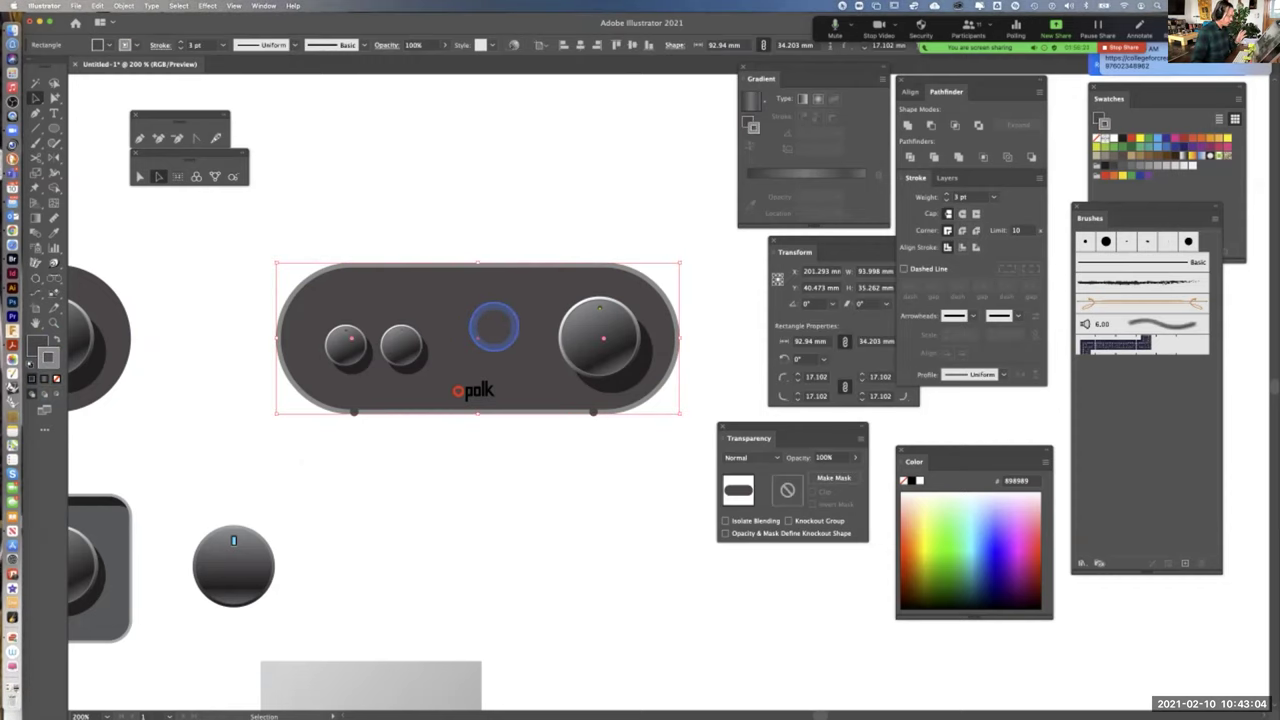
key("super+shift+a")
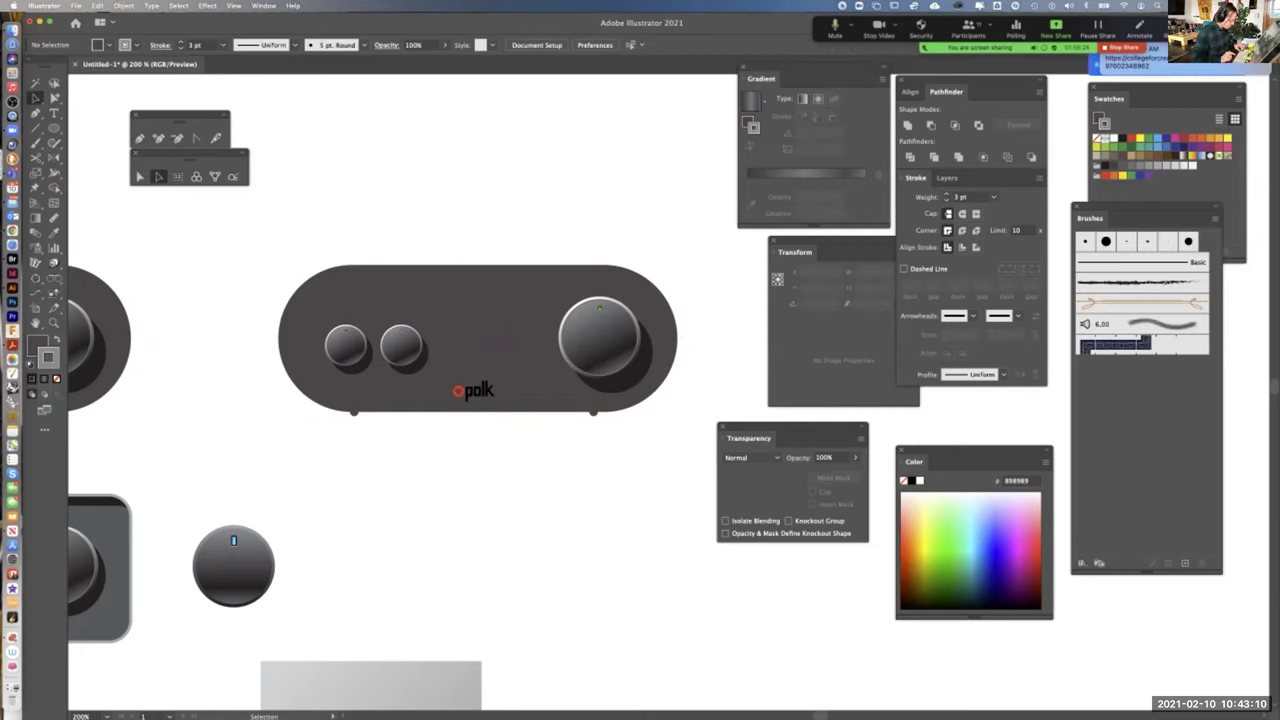
left_click(492, 318)
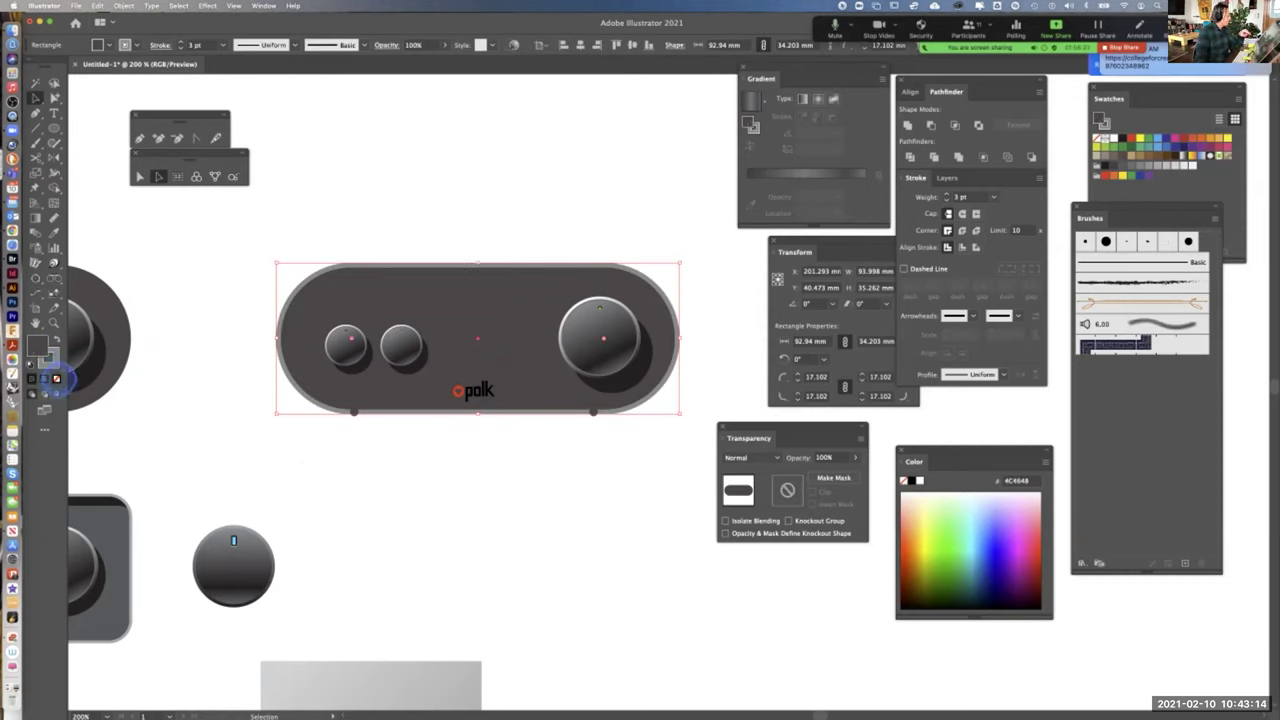
left_click(56, 379)
left_click(198, 308)
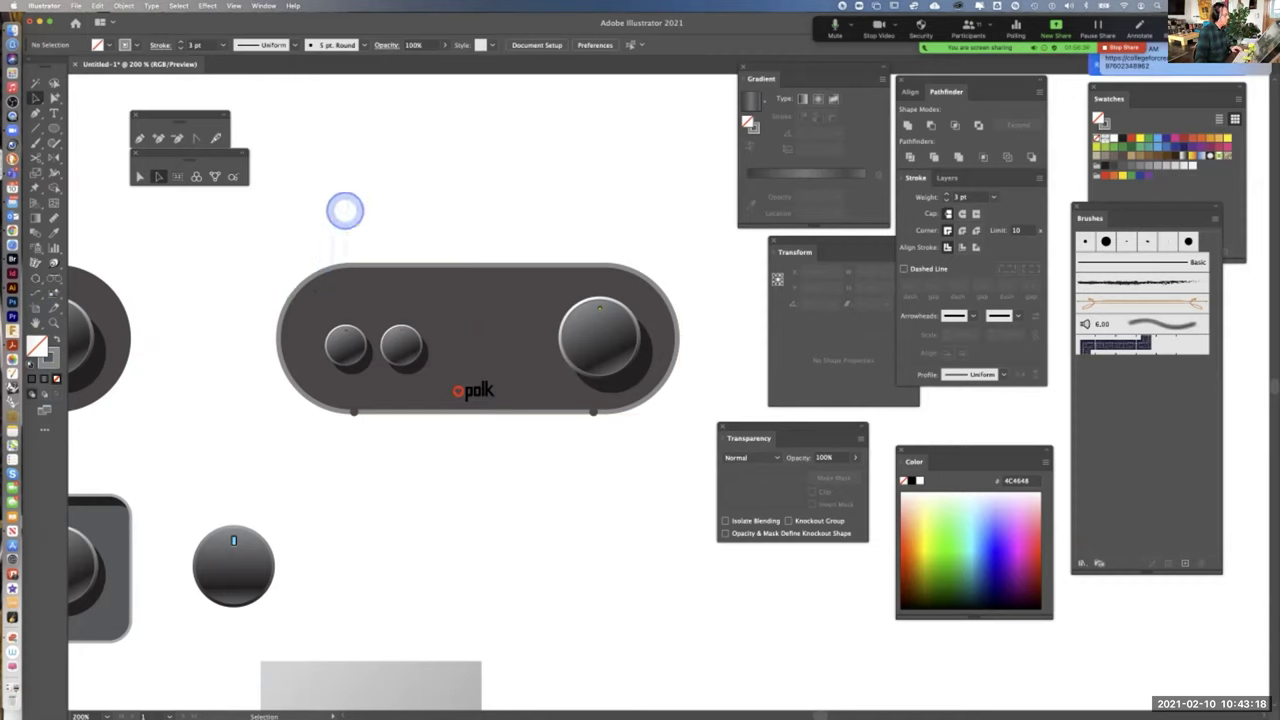
Test-drag the rim outline off the body, undo, then zoom to 300% and center the panel
left_click(338, 262)
left_click(349, 207)
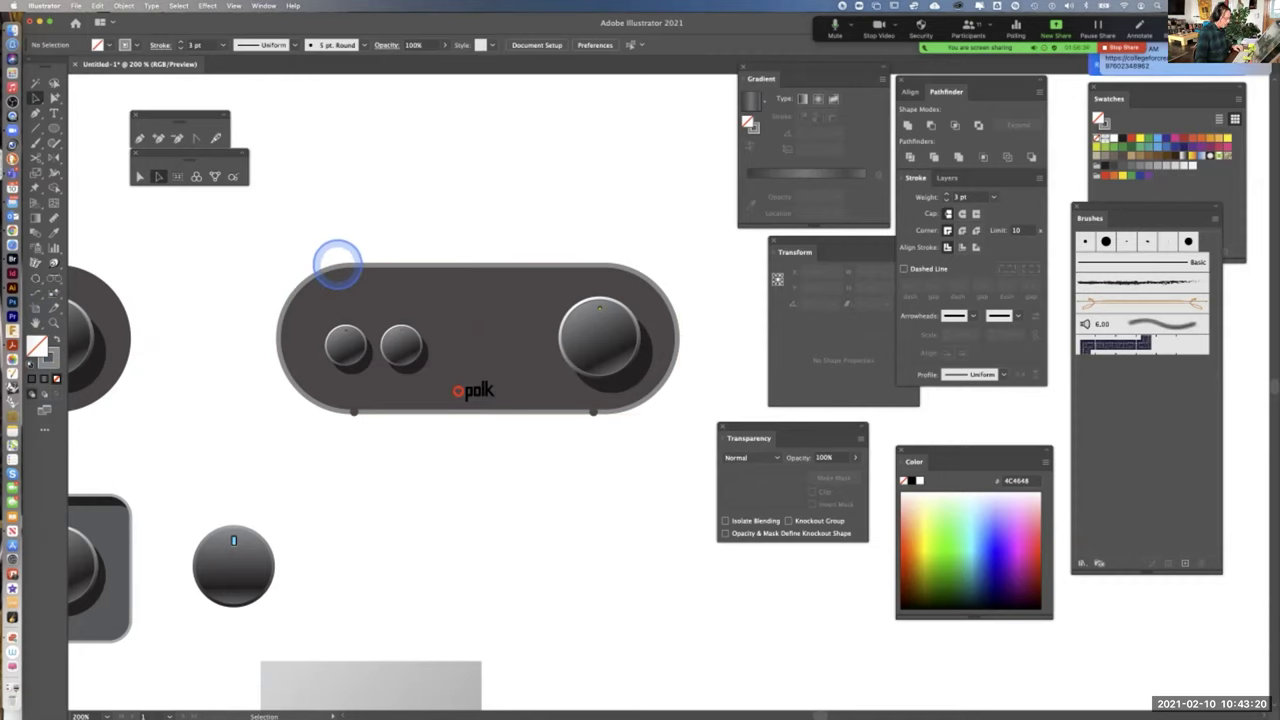
left_click_drag(344, 266, 353, 163)
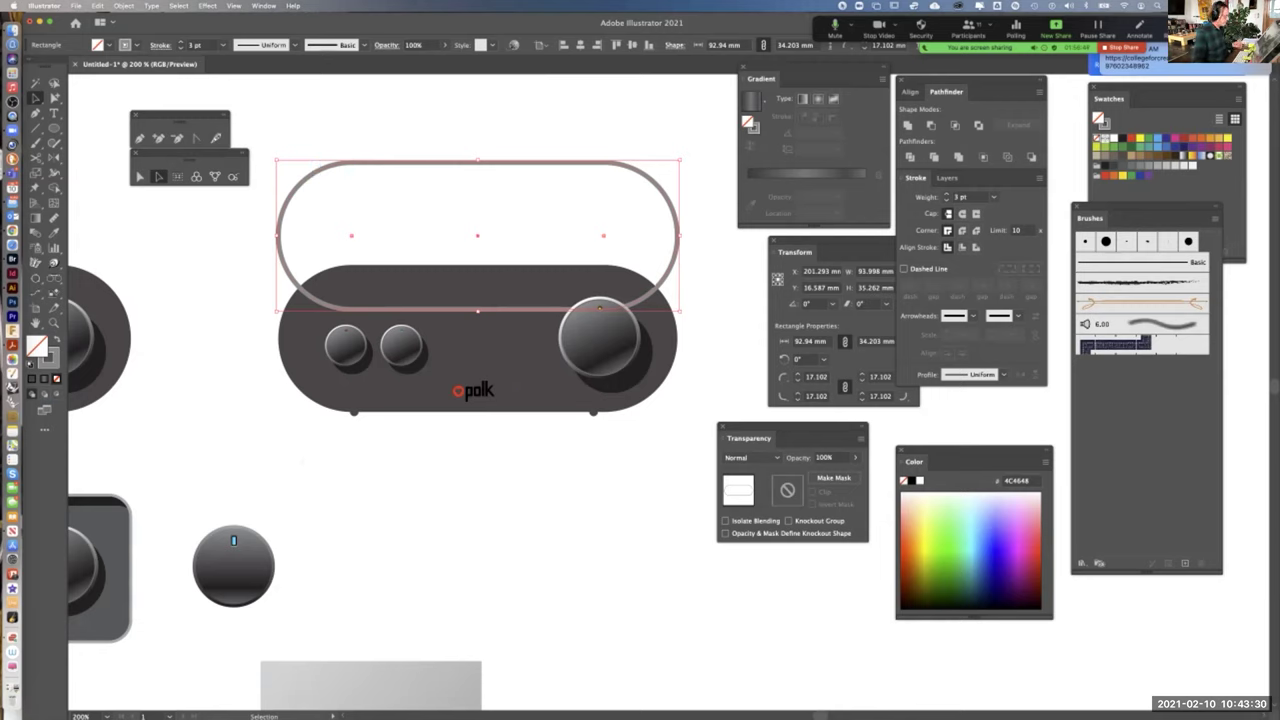
key("ctrl+z")
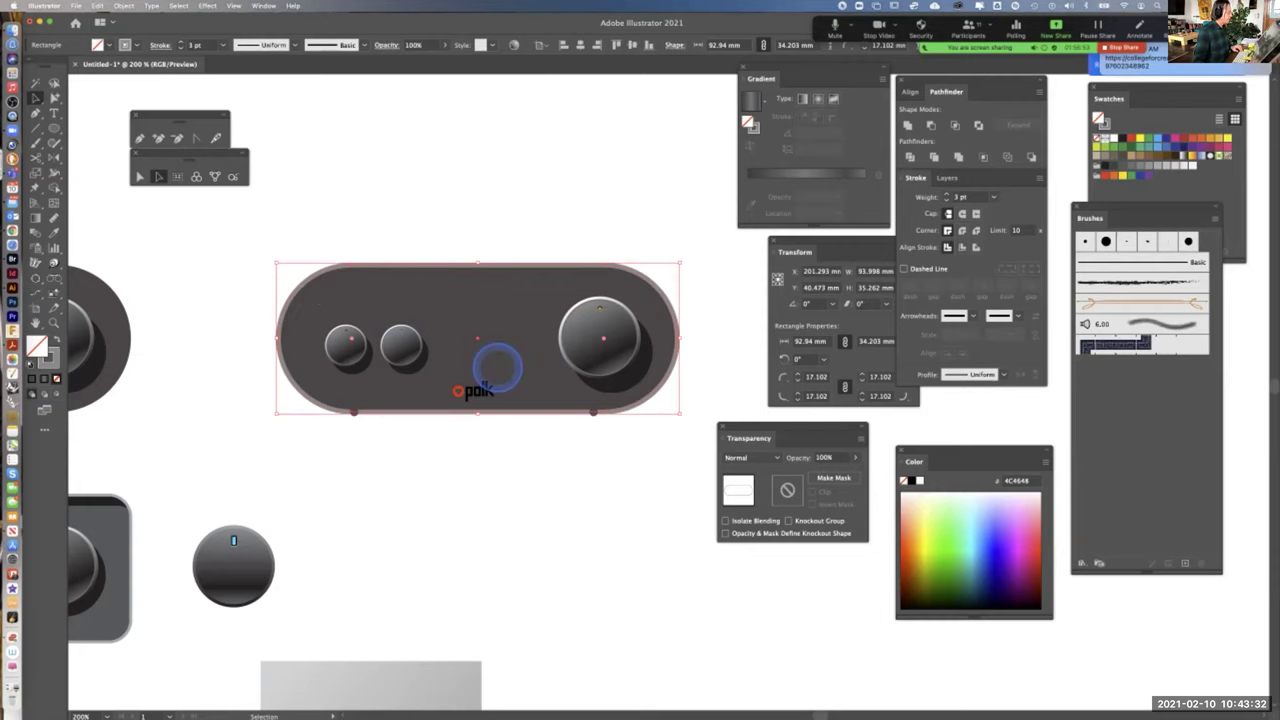
left_click(479, 162)
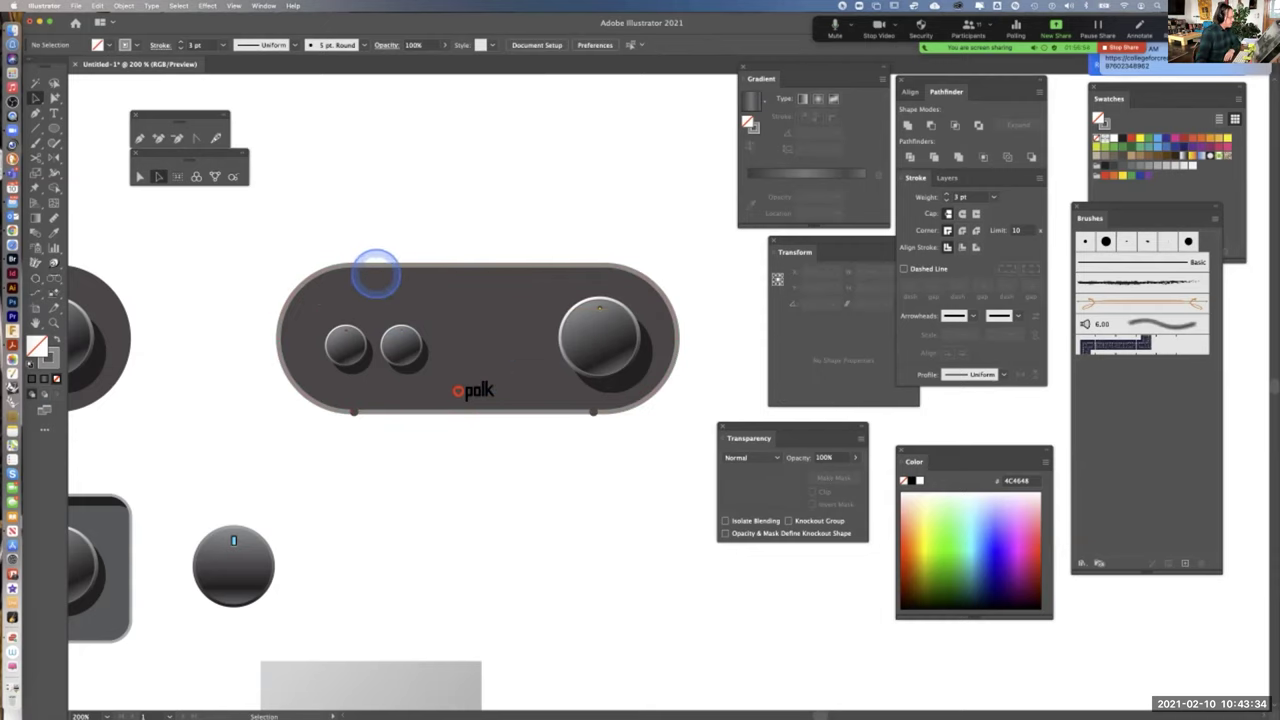
left_click(376, 265)
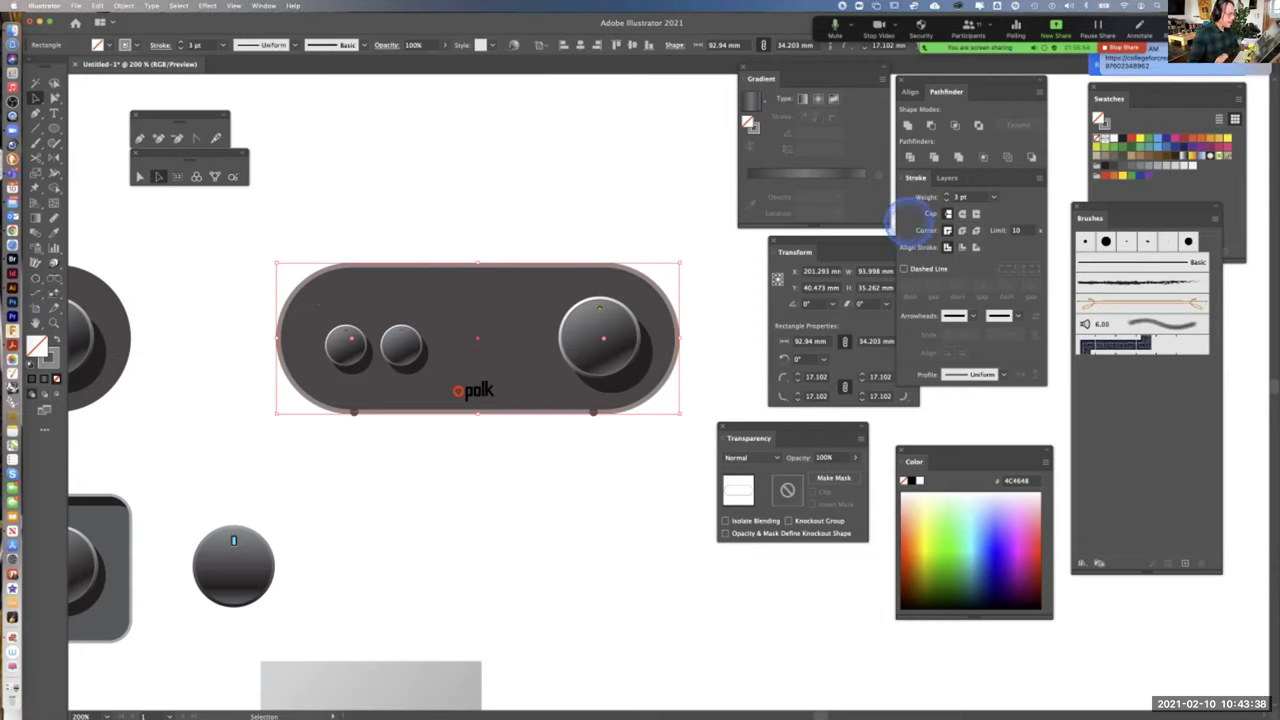
key("a")
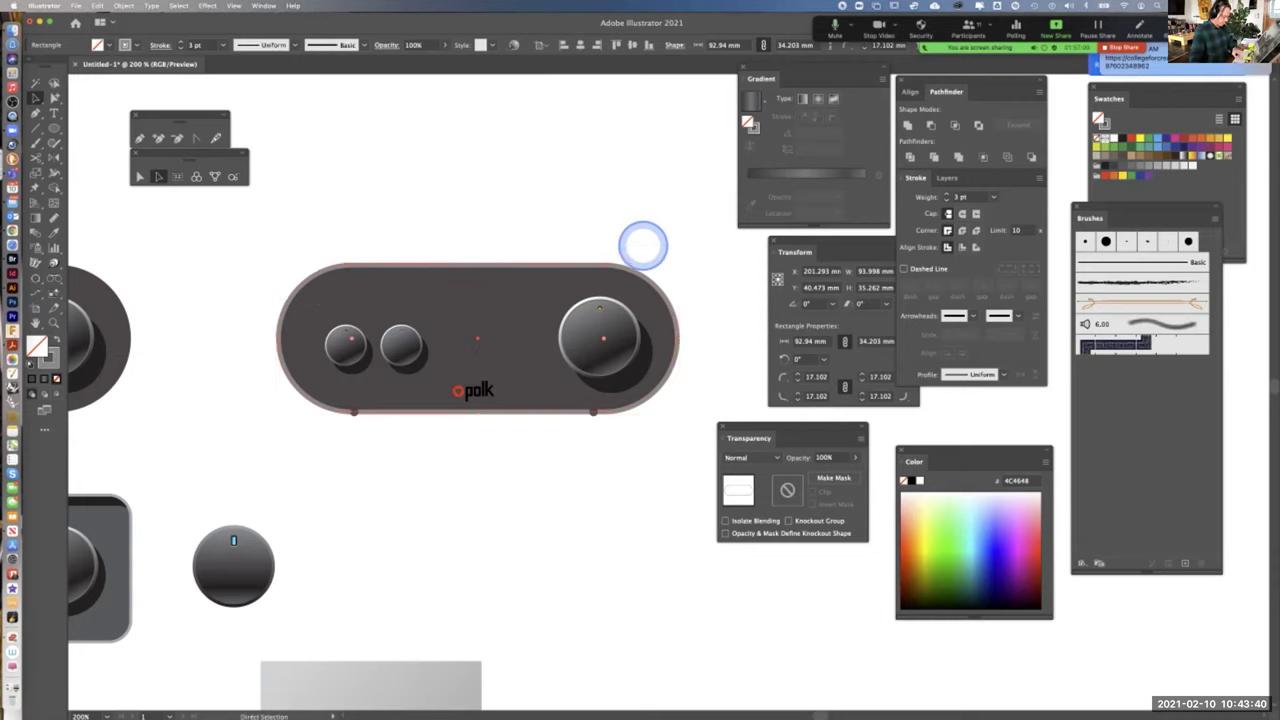
key("super+equal")
left_click_drag(583, 209, 357, 190)
key("v")
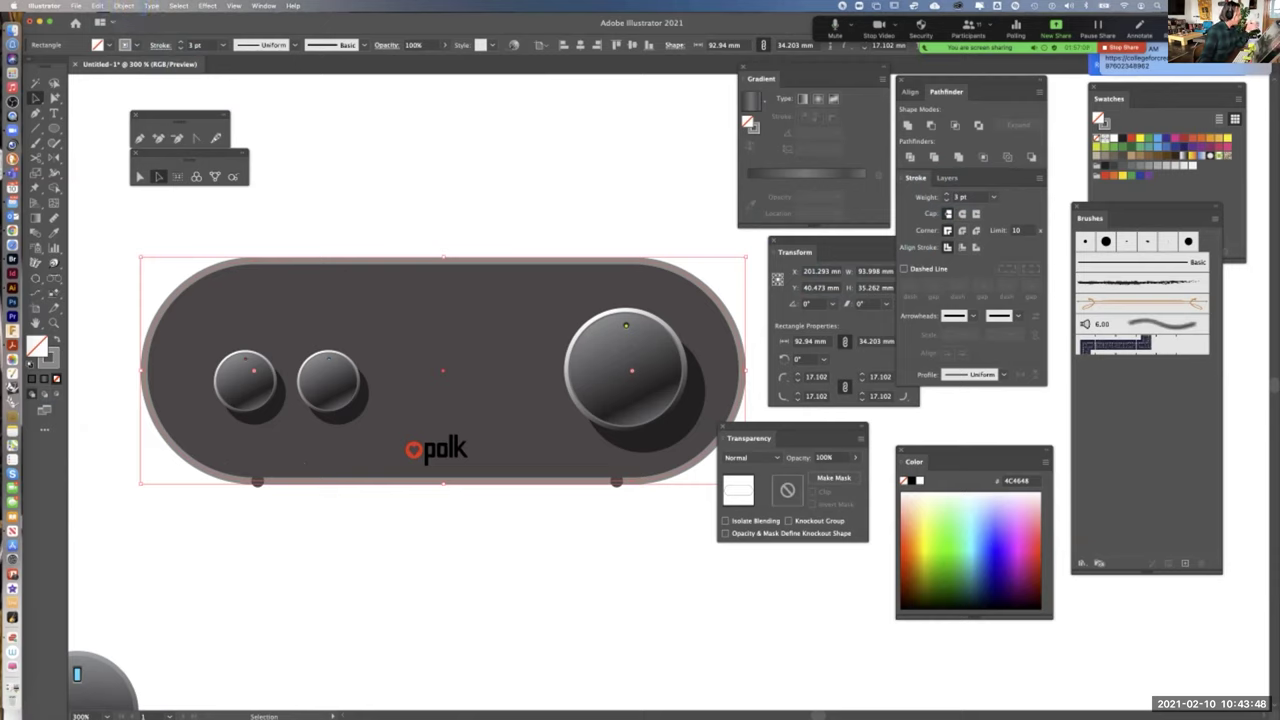
Convert the rim's grey stroke to a filled shape with Object > Path > Outline Stroke
left_click(124, 6)
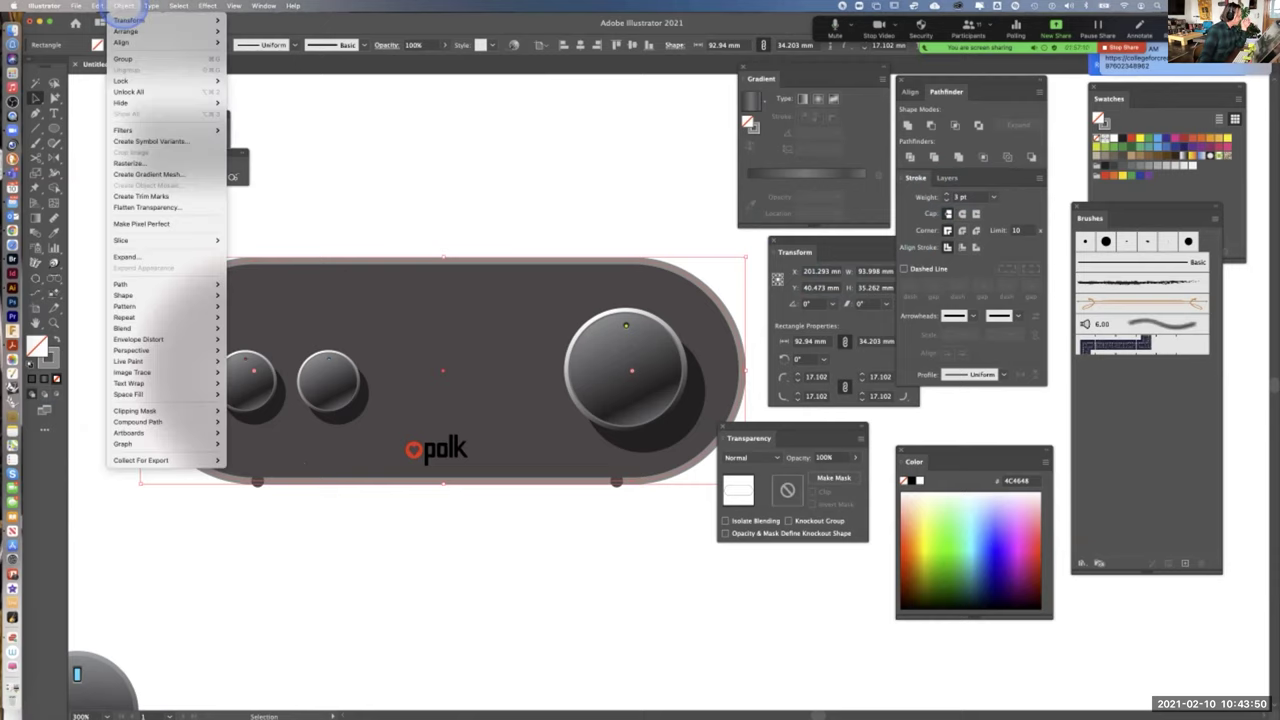
mouse_move(135, 286)
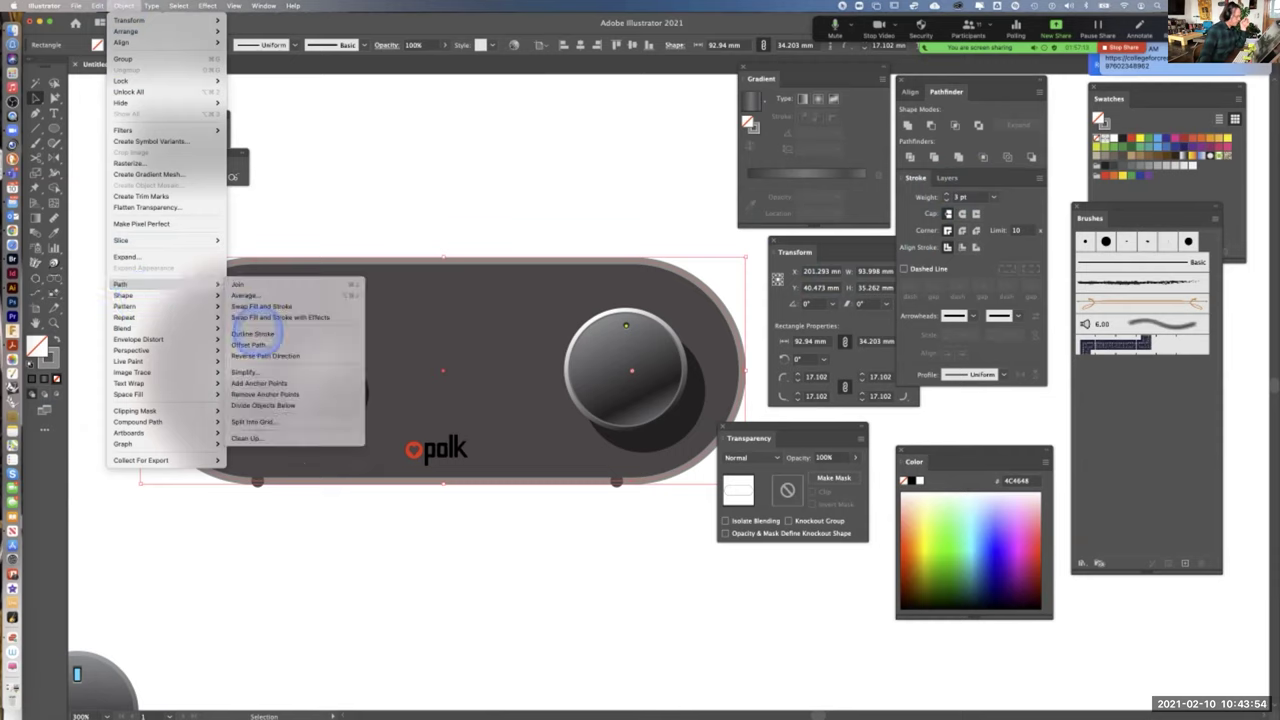
left_click(255, 334)
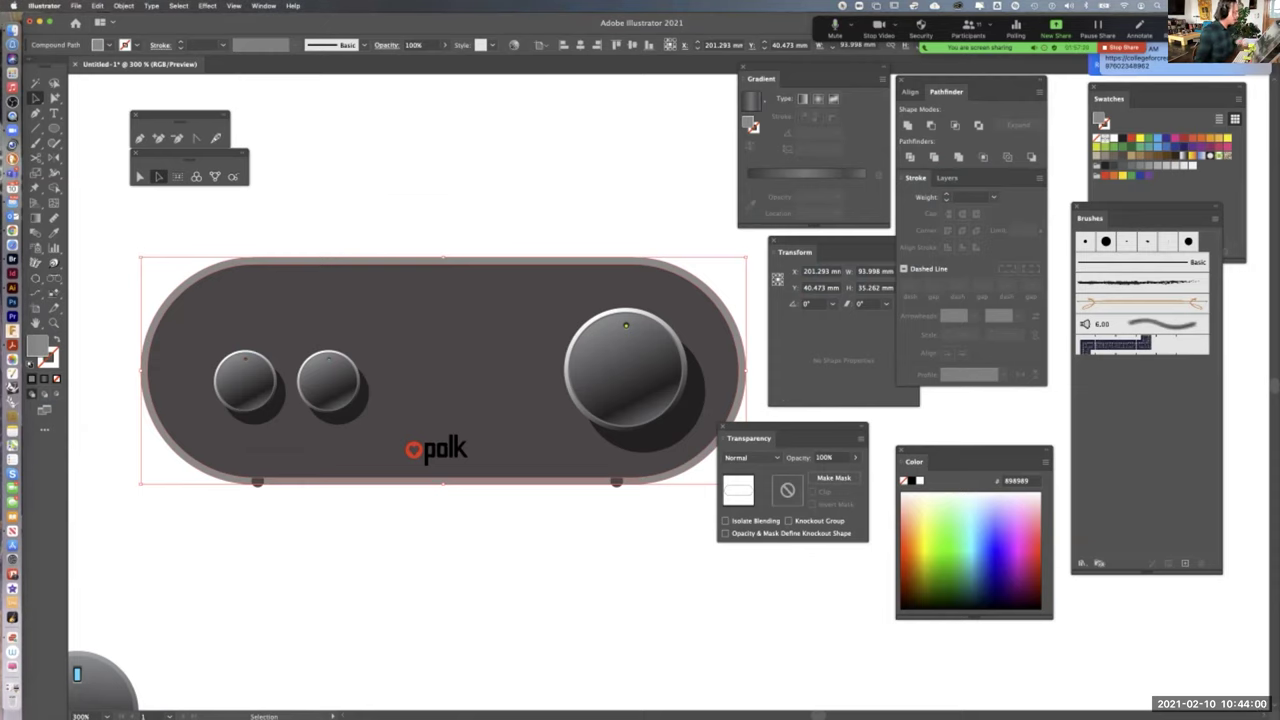
left_click(370, 232)
left_click_drag(366, 260, 372, 207)
key("super+z")
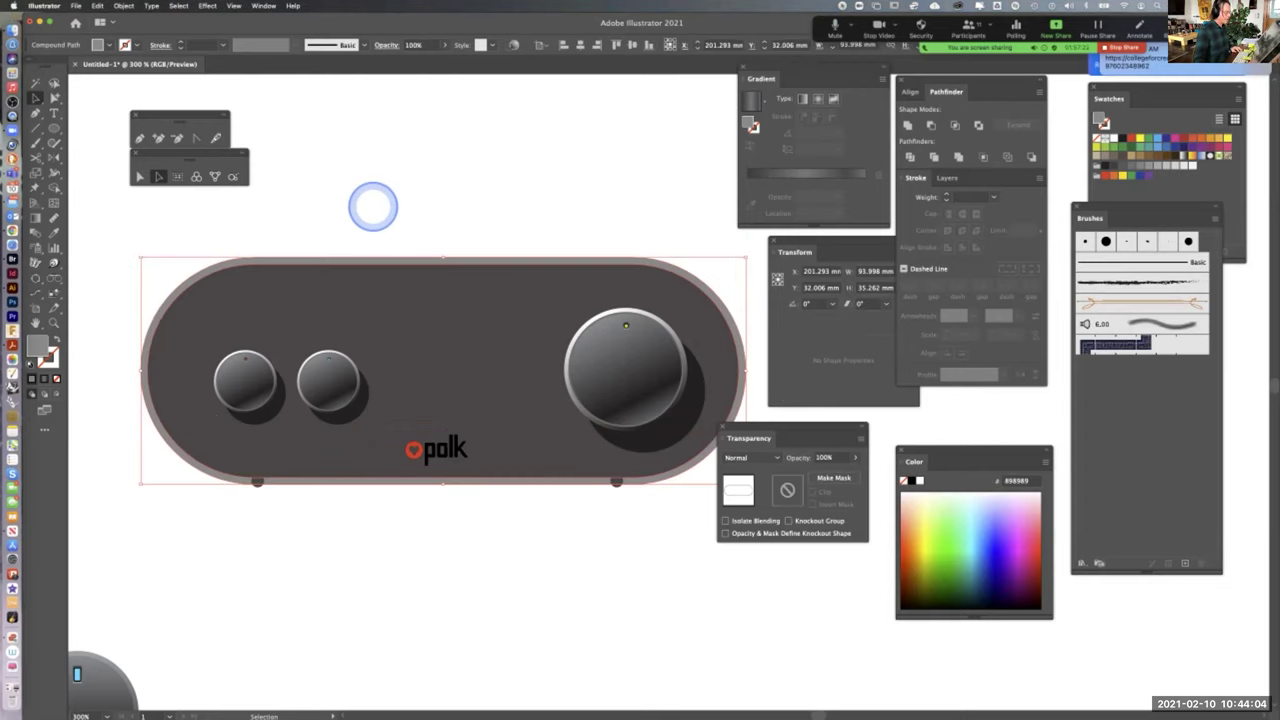
left_click_drag(342, 585, 385, 504)
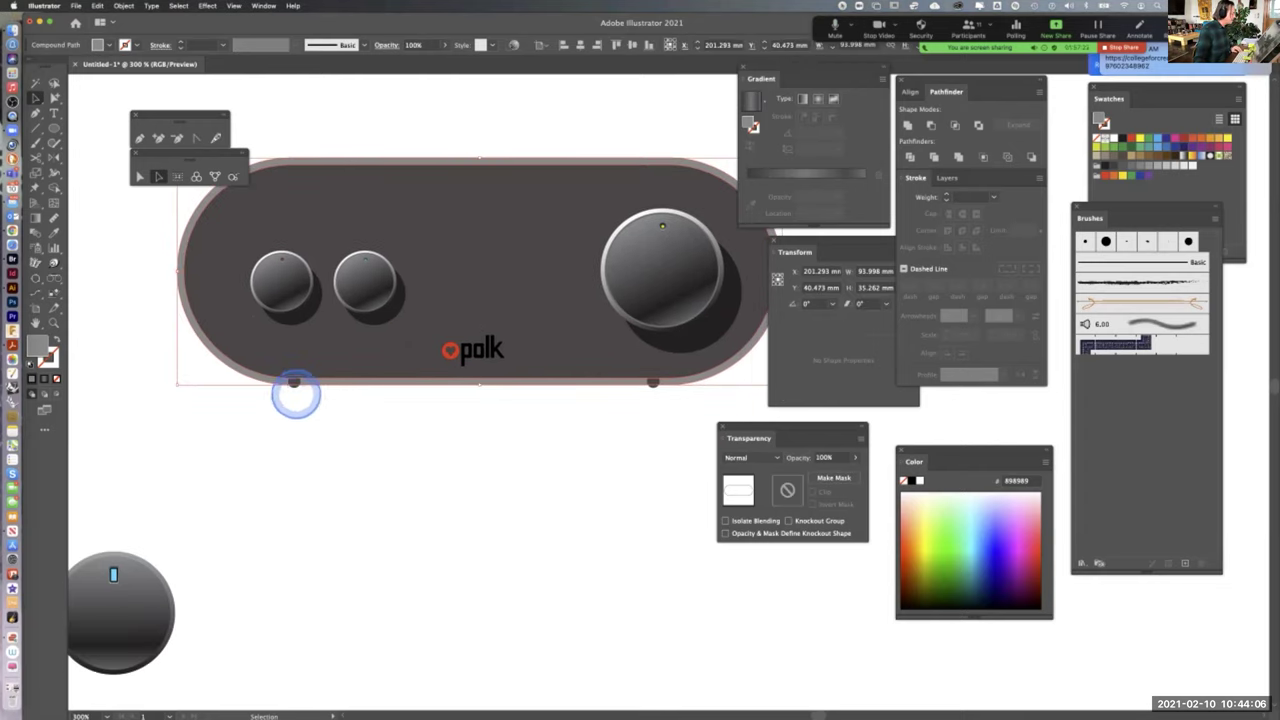
Delete the two foot dots, undo that, and reselect the outlined rim compound path
left_click(295, 390)
left_click(294, 382)
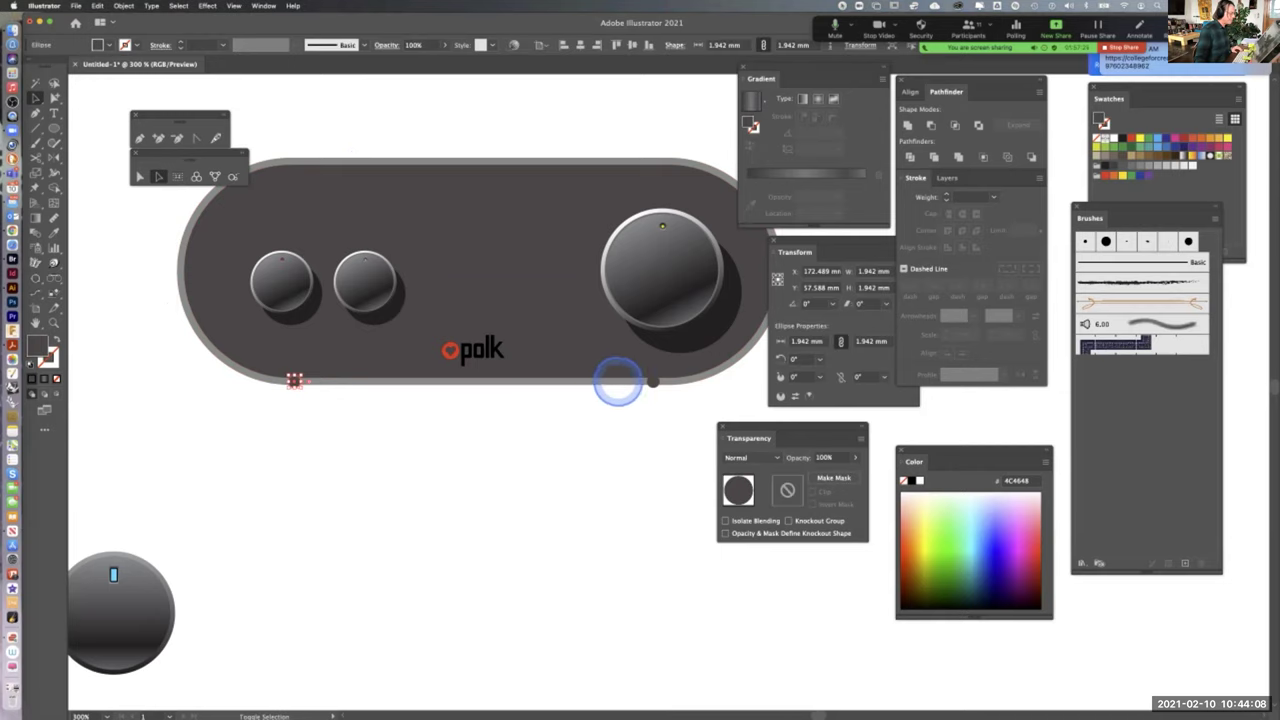
left_click(652, 382, "shift")
key("Delete")
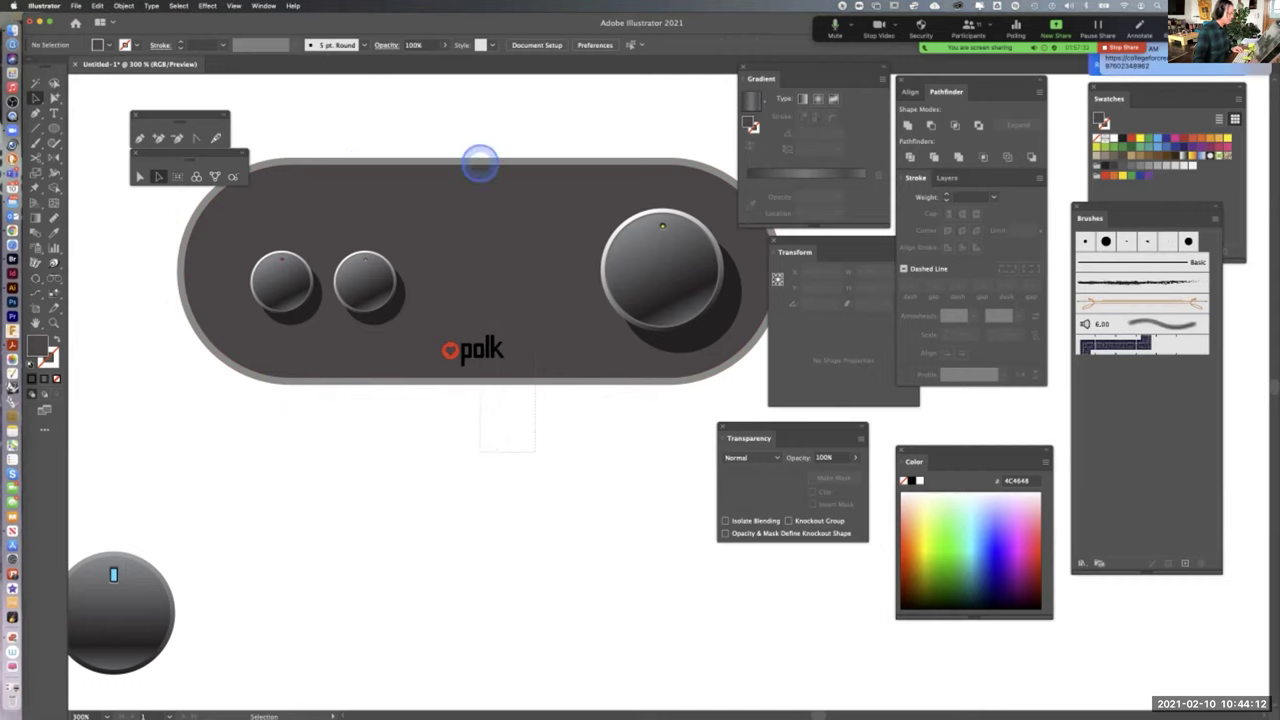
left_click(480, 163)
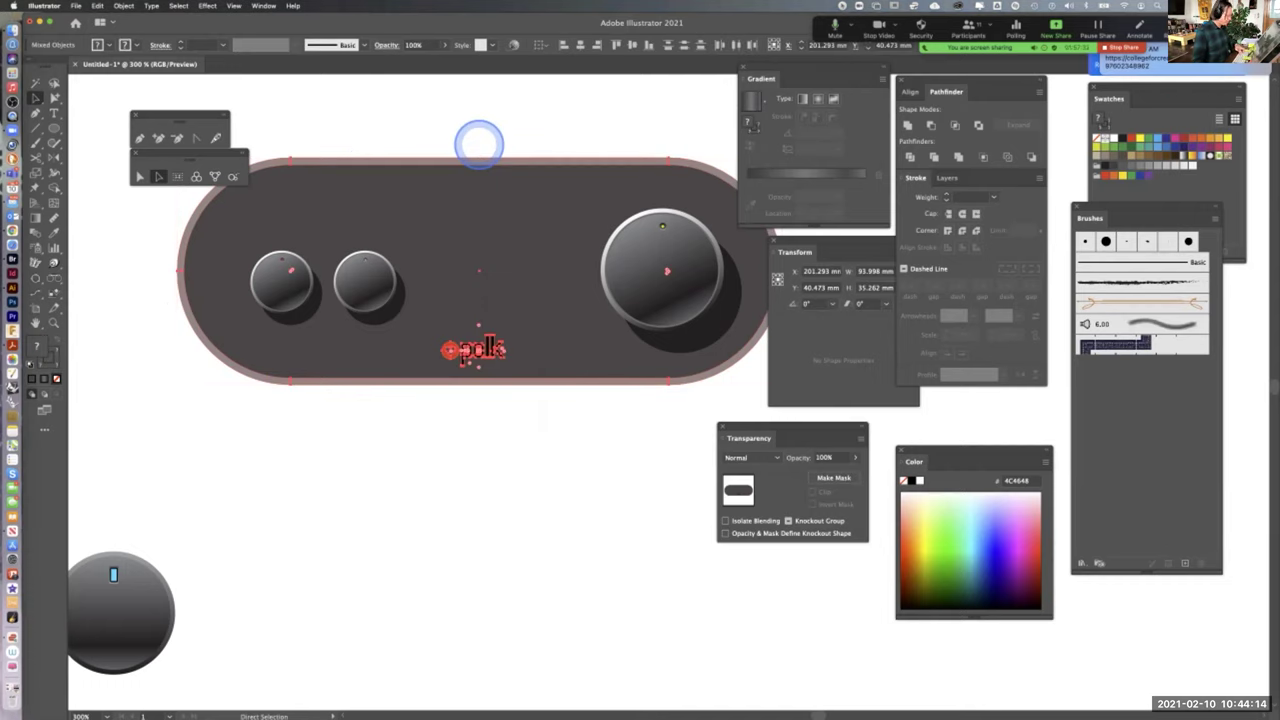
key("cmd+z")
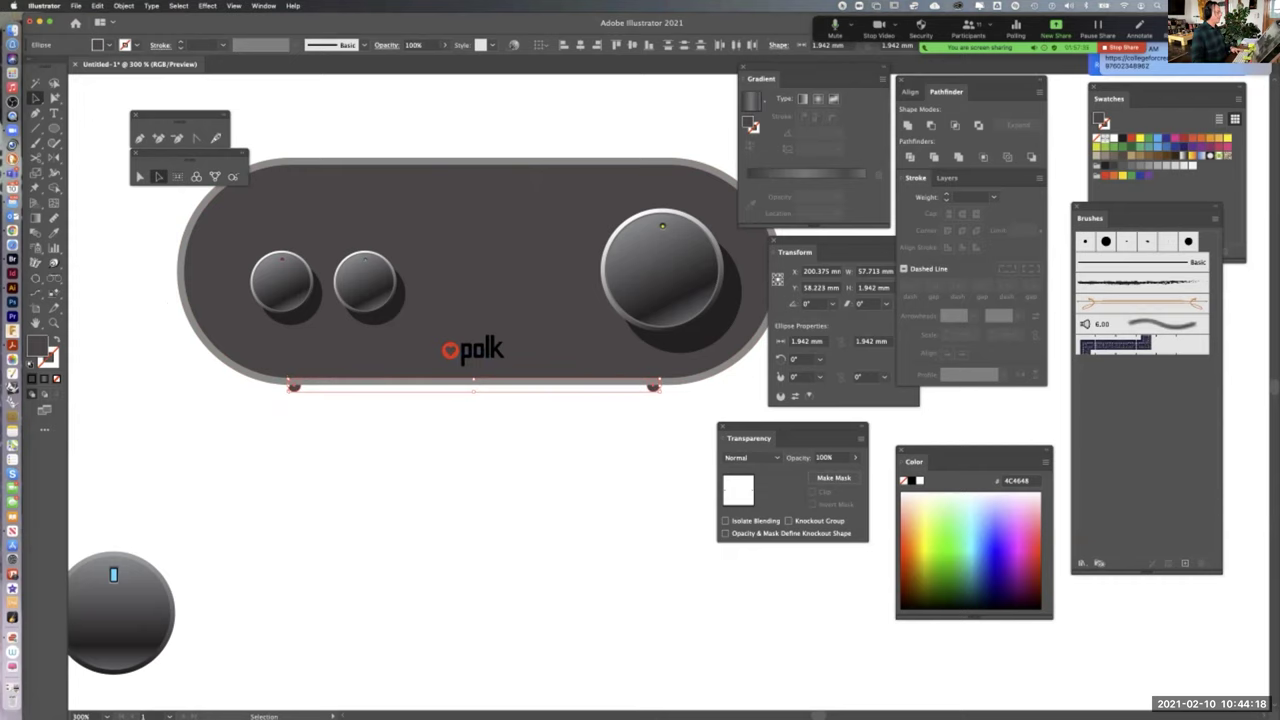
left_click(418, 476)
scroll(474, 463, "up", 3)
scroll(474, 463, "right", 2)
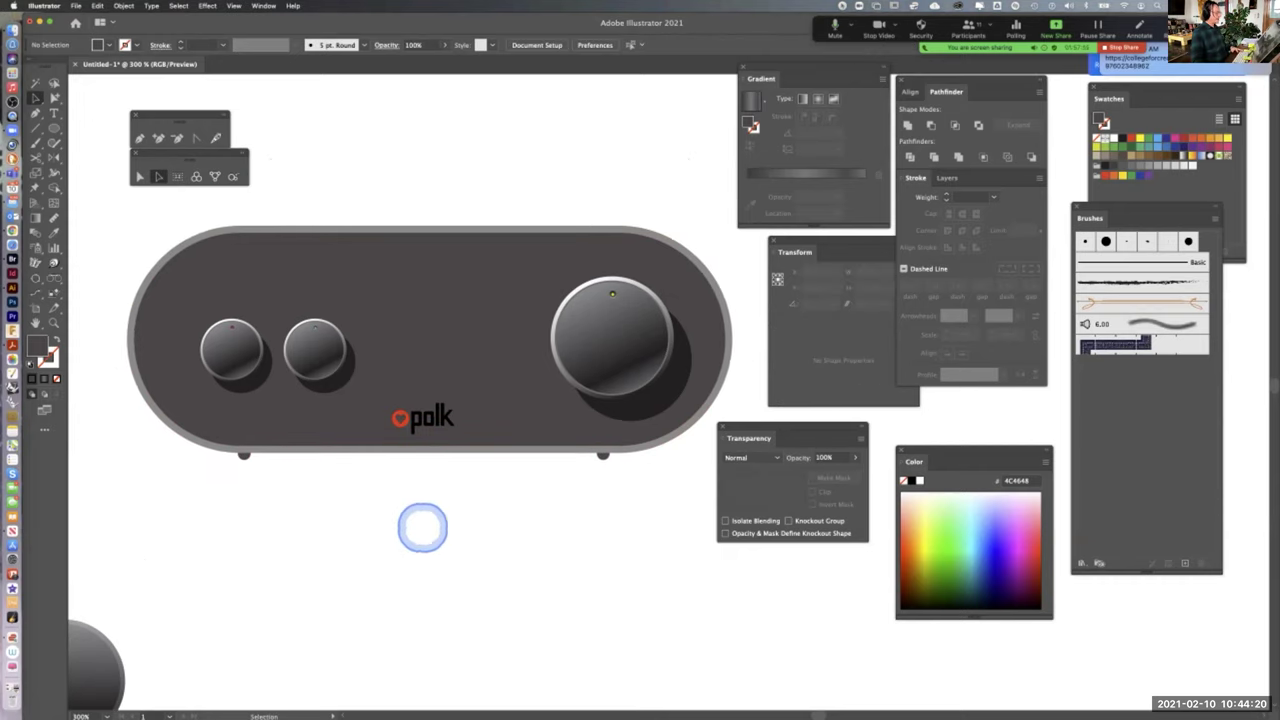
left_click(424, 228)
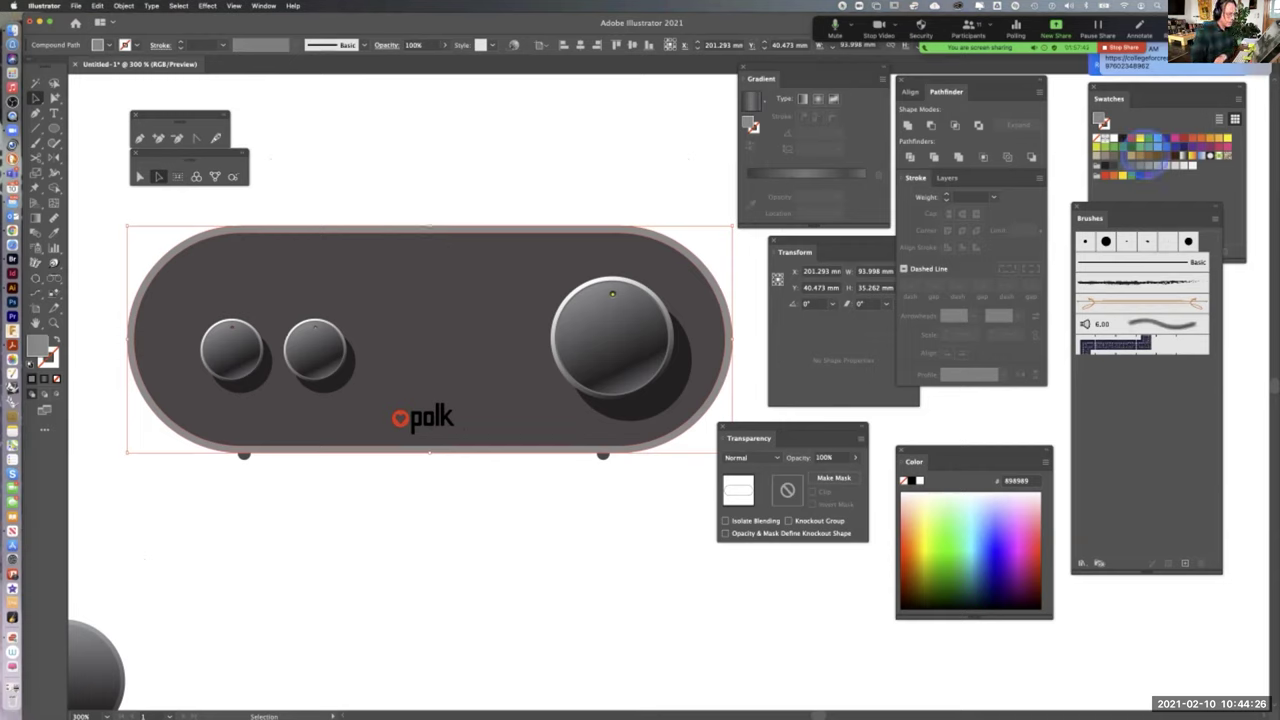
Fill the outlined rim with the White, Black gradient angled diagonally at about -22°
left_click(1186, 157)
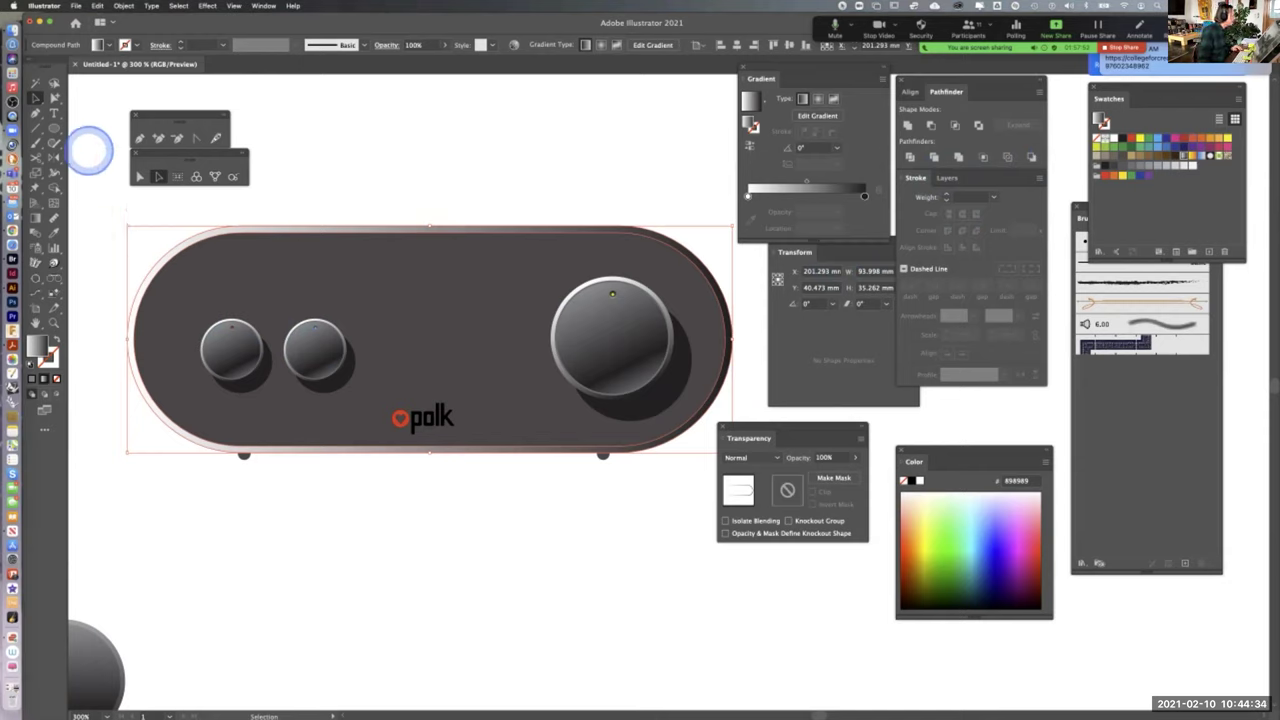
left_click(35, 217)
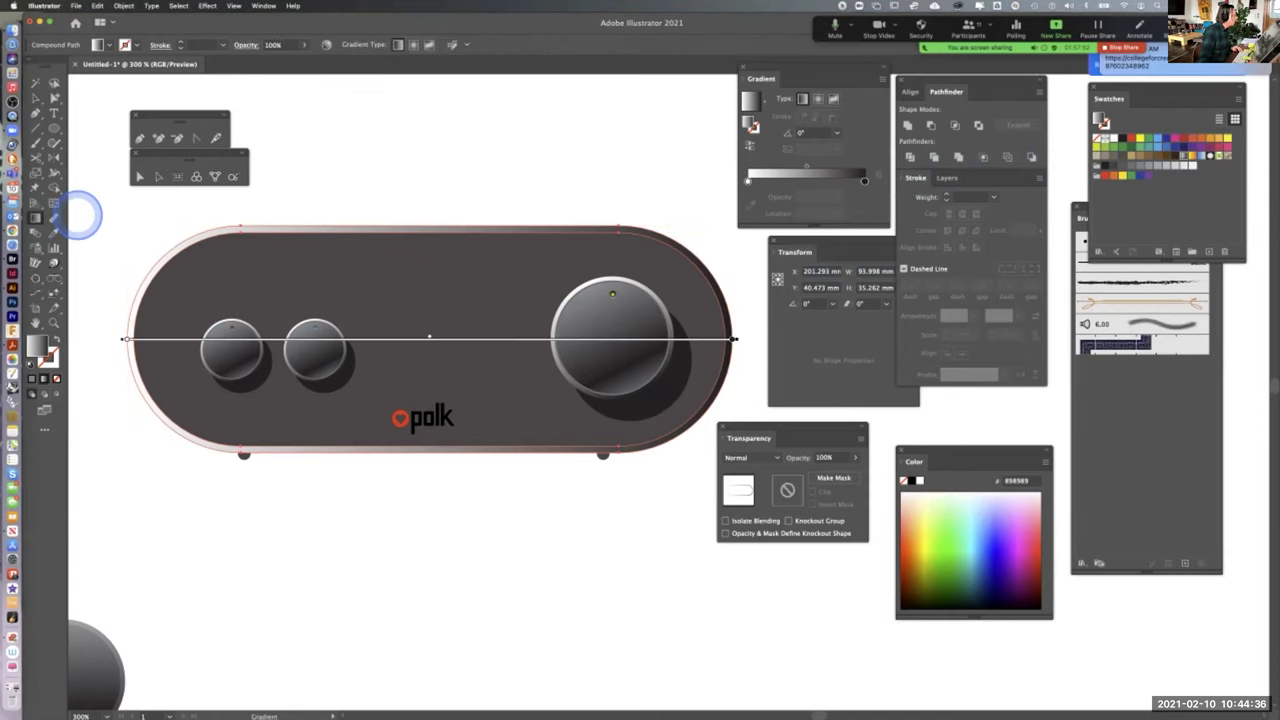
mouse_move(172, 207)
left_mouse_down()
mouse_move(371, 303)
mouse_move(591, 383)
mouse_move(685, 443)
left_mouse_up()
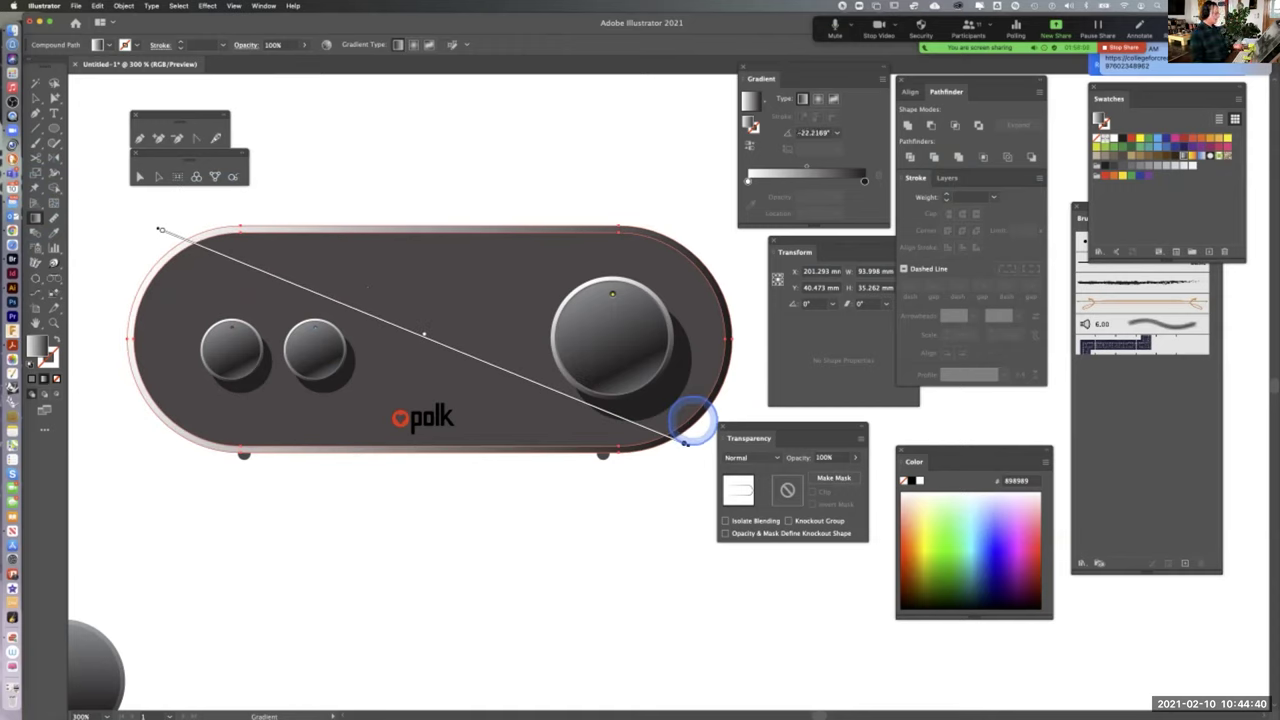
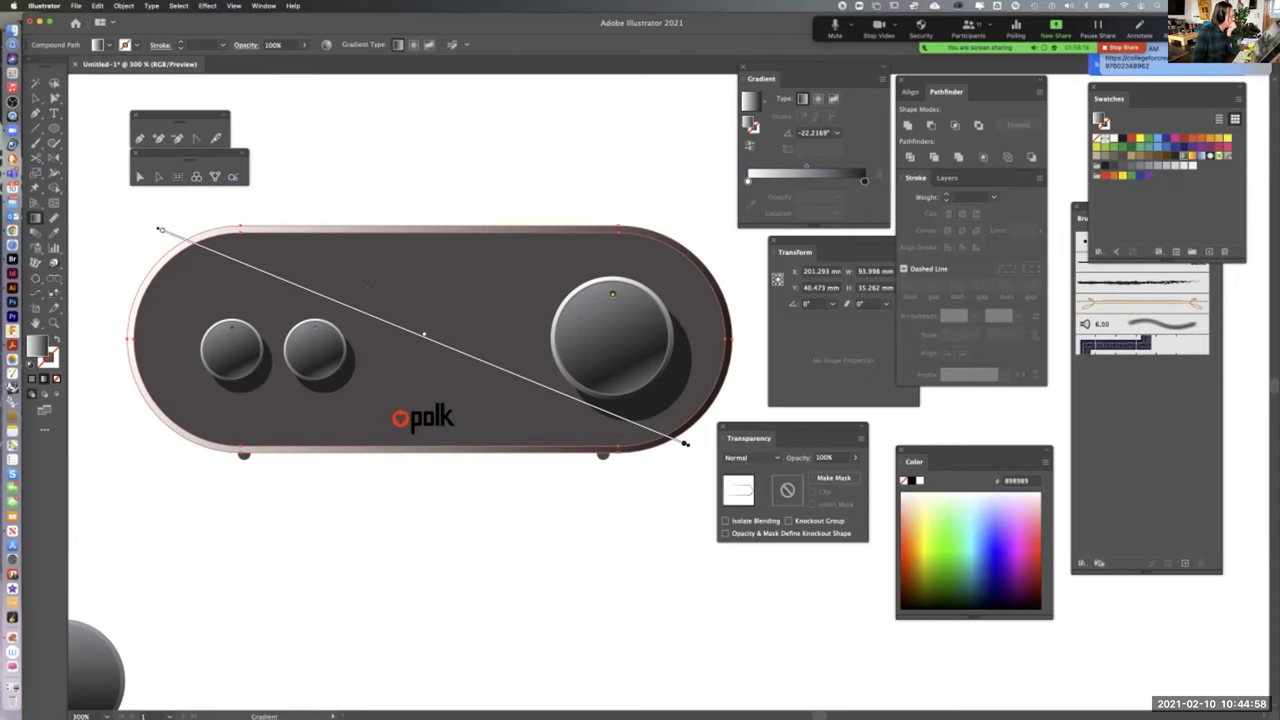
Slide the rim gradient's light stop along the slider to about 84%
left_click_drag(864, 181, 858, 180)
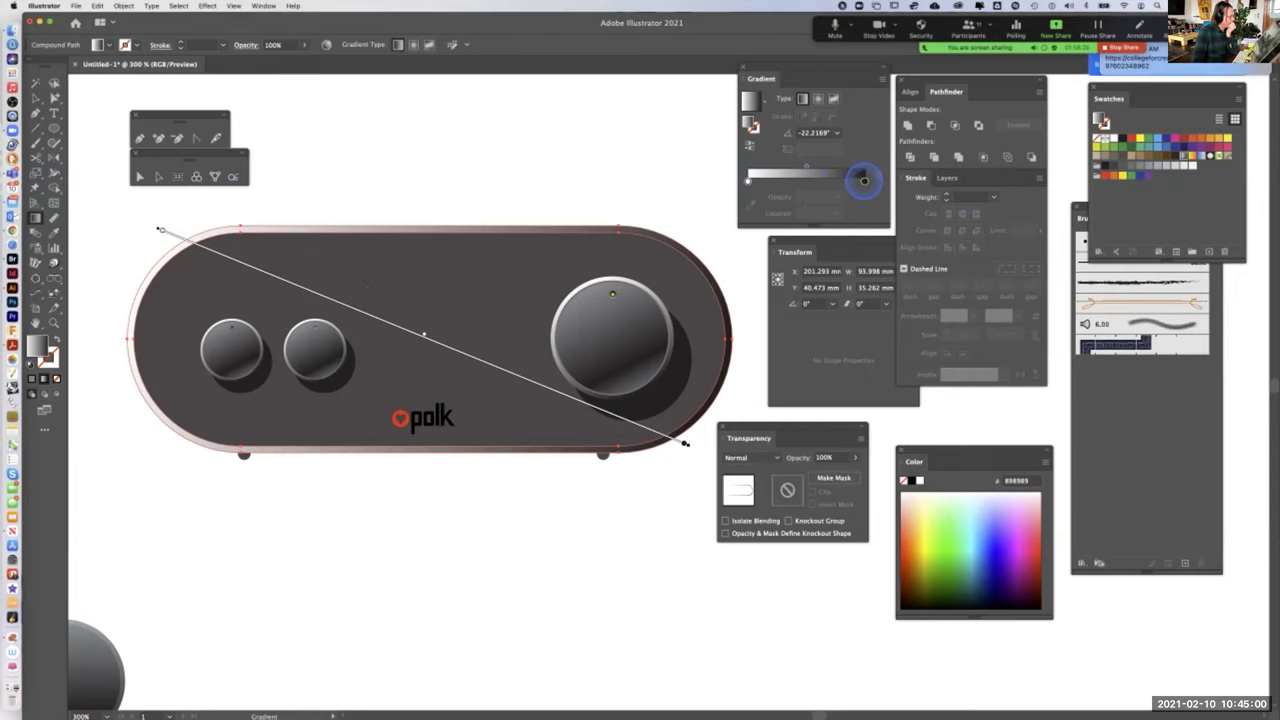
left_click(847, 181)
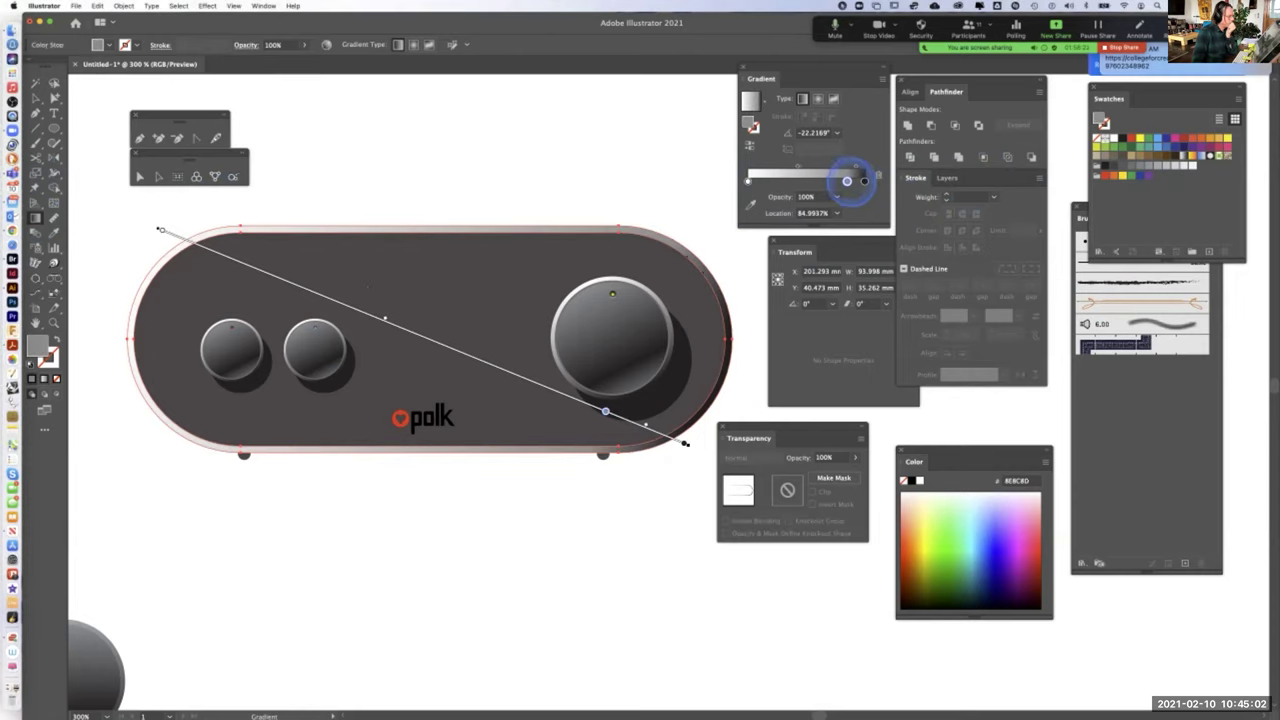
left_click_drag(847, 181, 827, 181)
left_click(864, 181)
left_click(827, 181)
left_click_drag(833, 181, 845, 181)
left_click(851, 181)
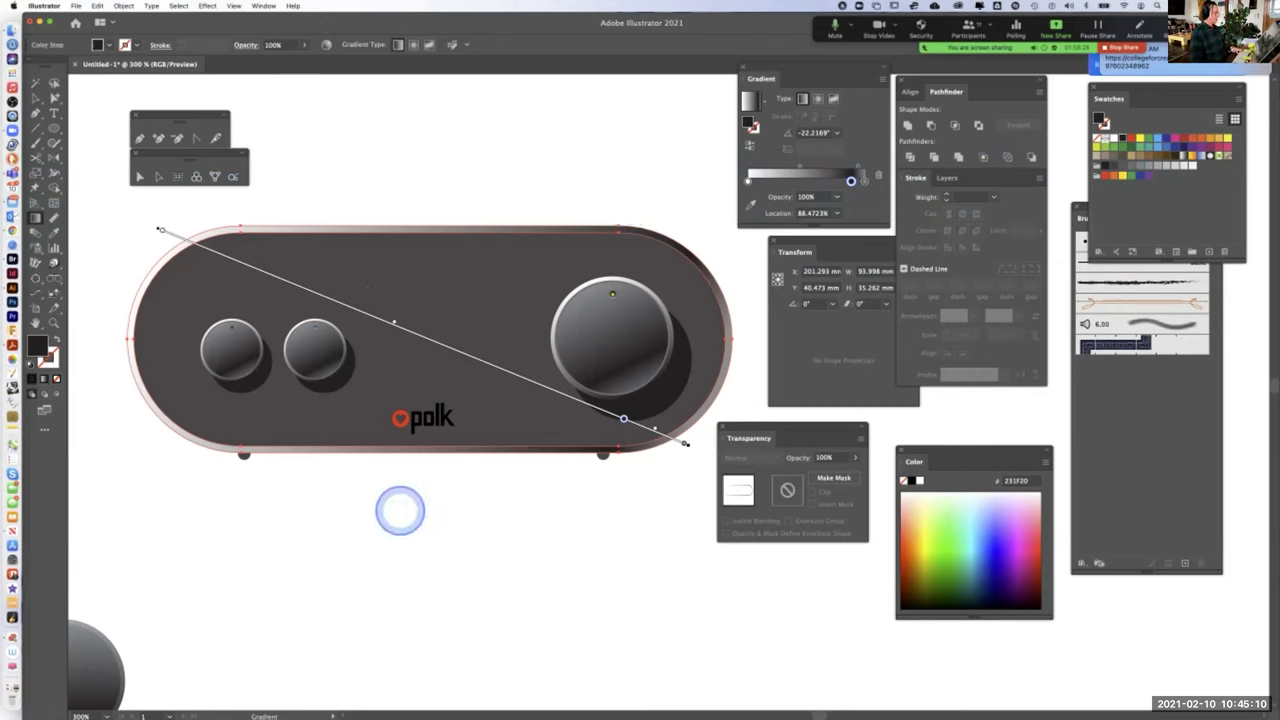
Redraw the rim gradient vector nearly vertically, at about -74°, and deselect to preview
mouse_move(218, 211)
left_mouse_down()
mouse_move(282, 298)
mouse_move(244, 376)
mouse_move(240, 357)
mouse_move(313, 298)
mouse_move(220, 340)
mouse_move(267, 329)
mouse_move(232, 342)
mouse_move(254, 344)
mouse_move(252, 374)
mouse_move(289, 408)
mouse_move(285, 437)
left_mouse_up()
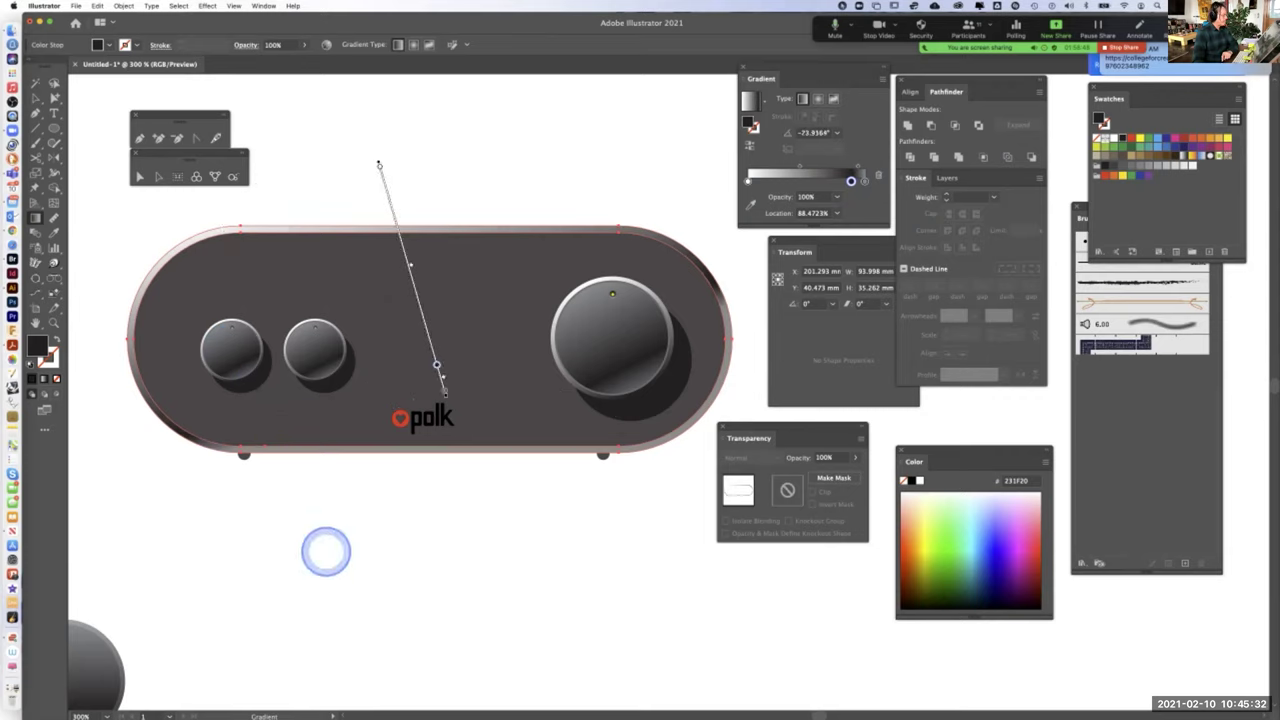
left_click(35, 97)
left_click(302, 130)
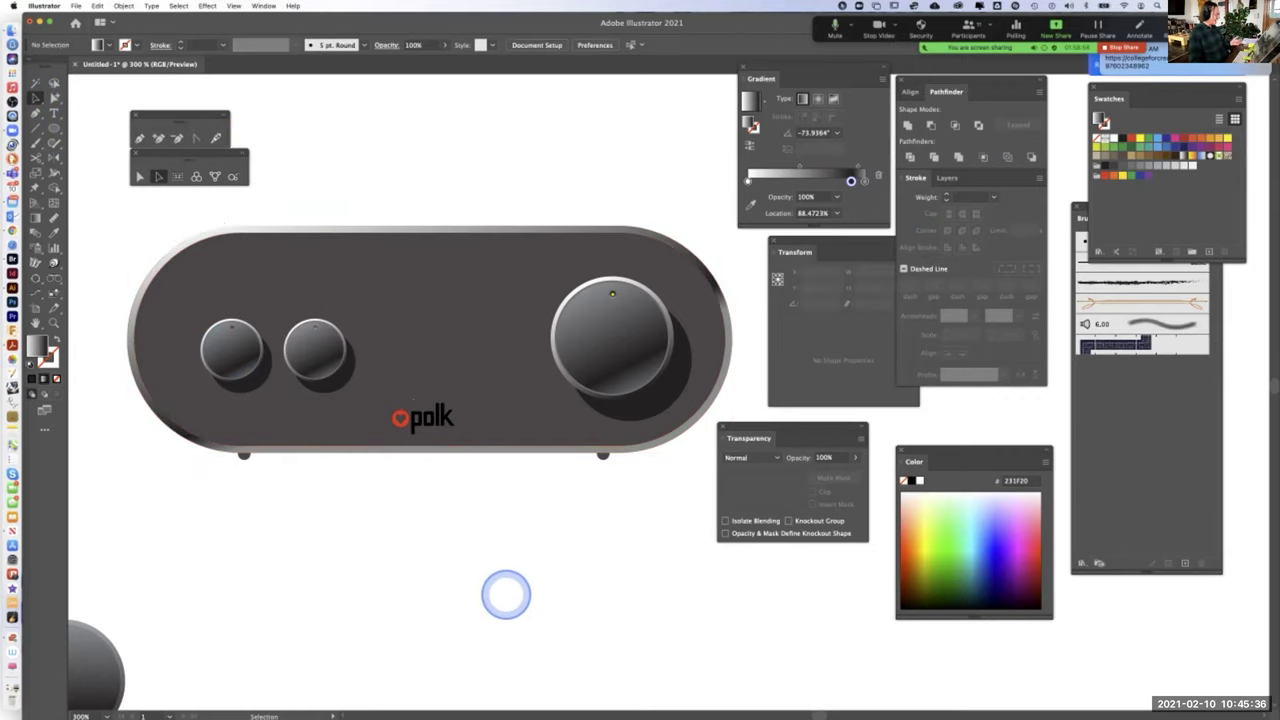
Move the rim gradient's stop to 73% and make the end stop grayscale, about 67% black
left_click(192, 437)
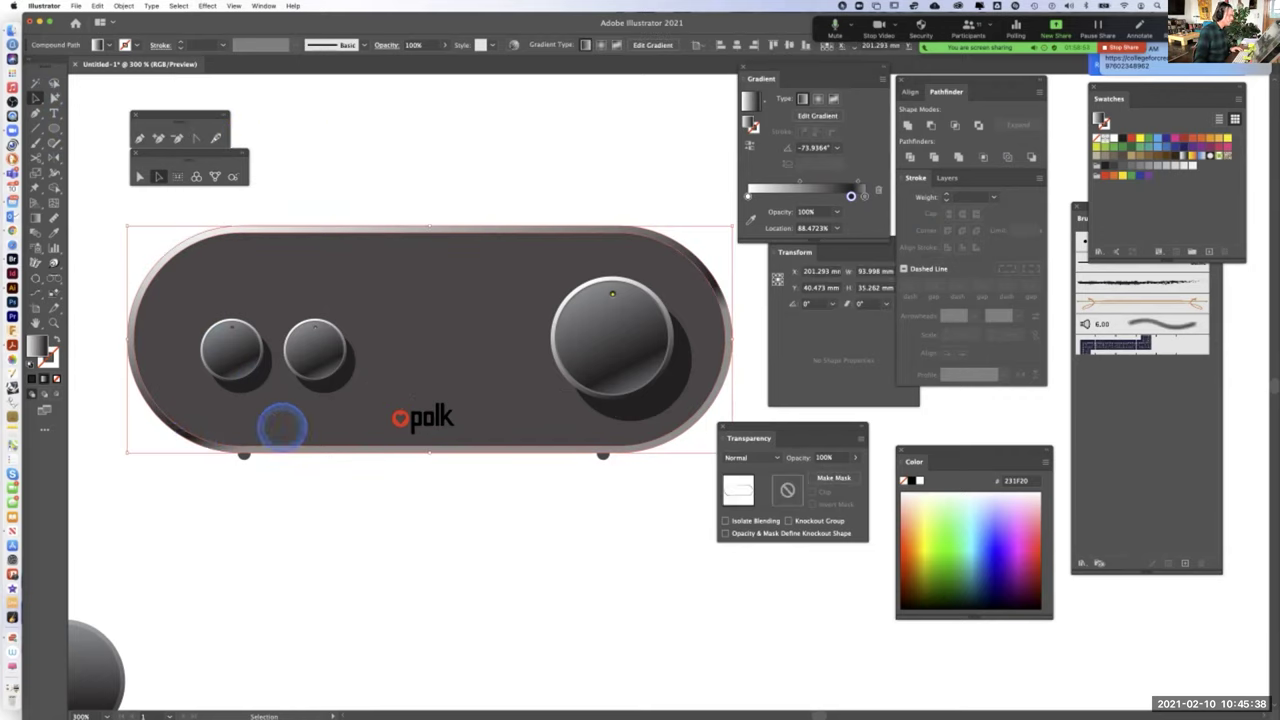
left_click_drag(851, 195, 833, 195)
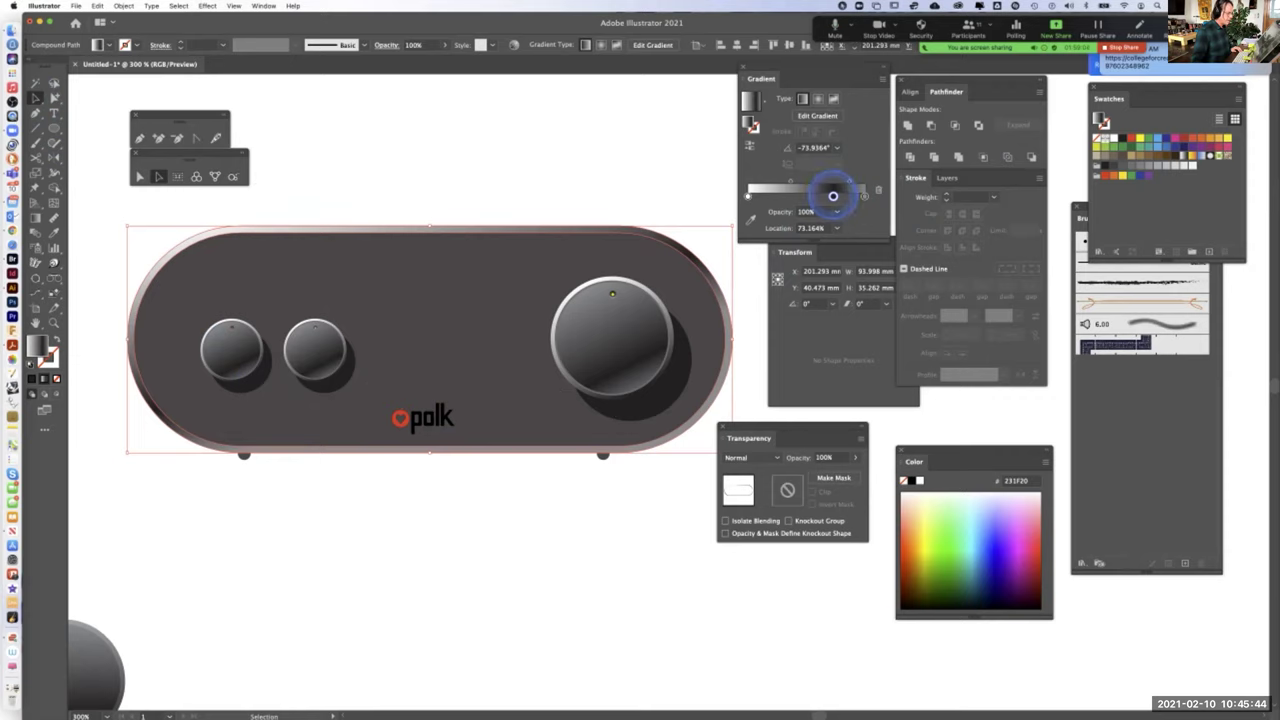
left_click(864, 195)
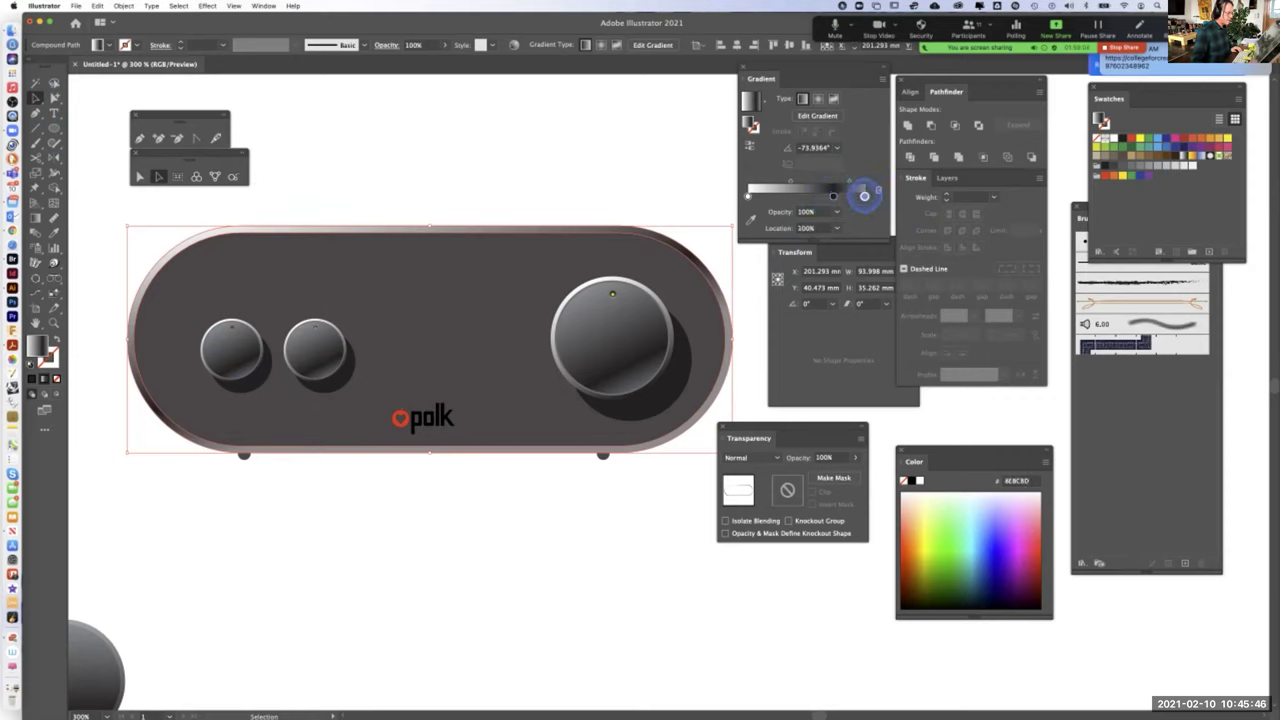
double_click(864, 195)
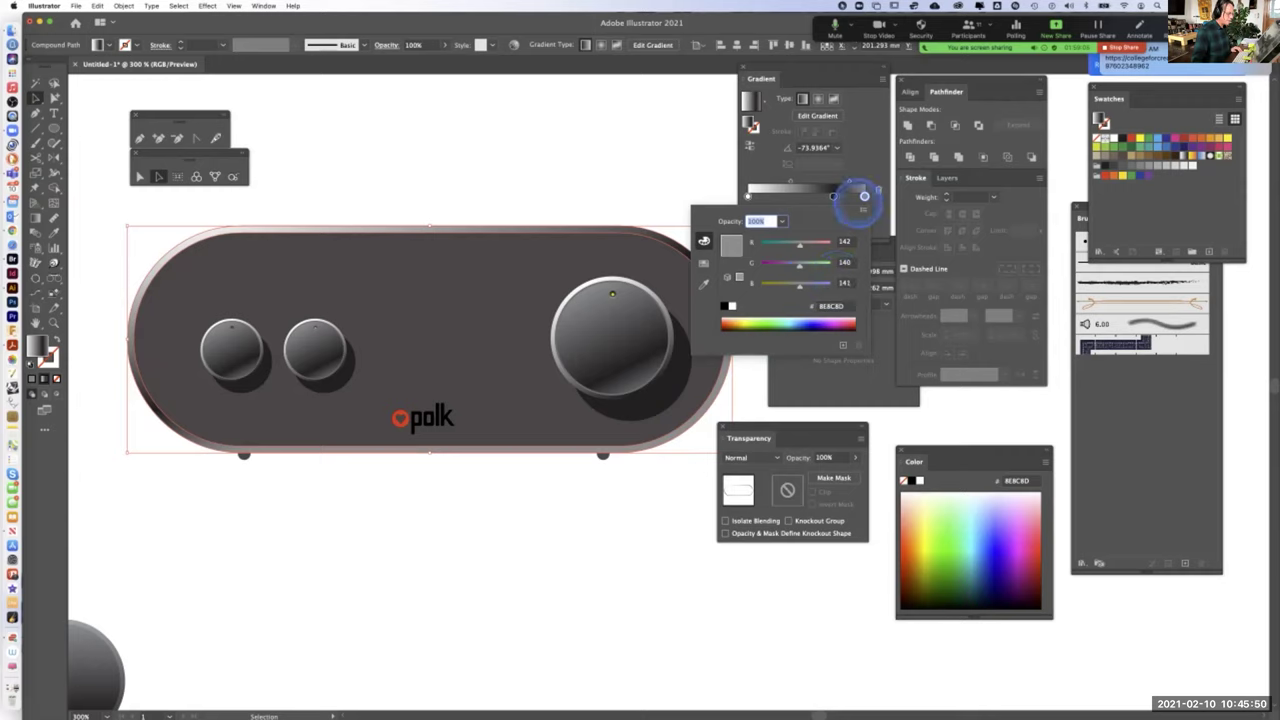
left_click(864, 209)
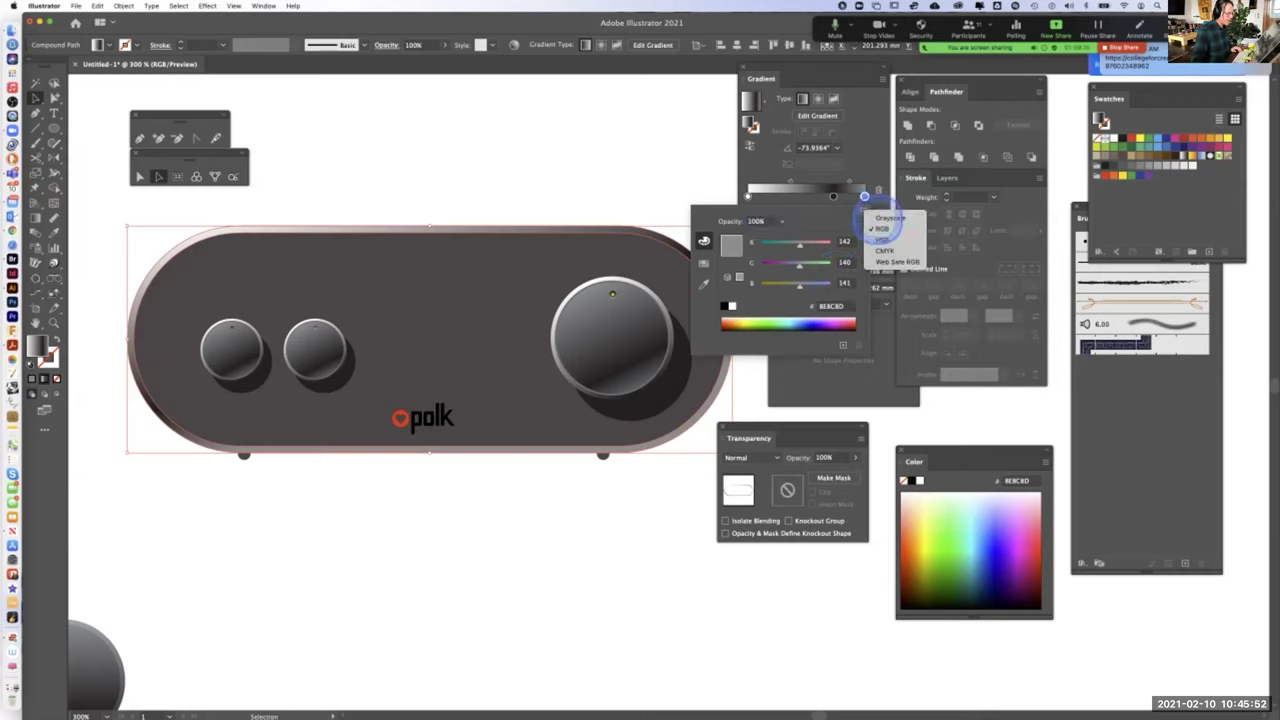
left_click(884, 217)
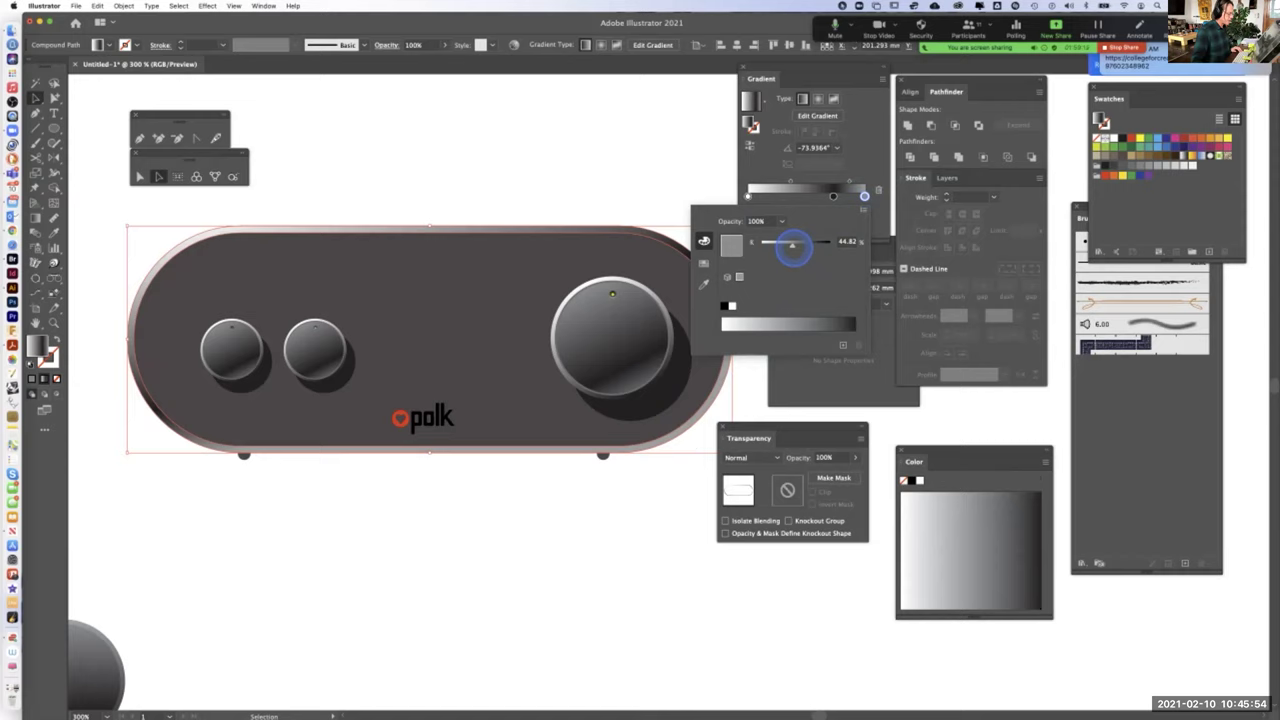
left_click_drag(796, 247, 797, 250)
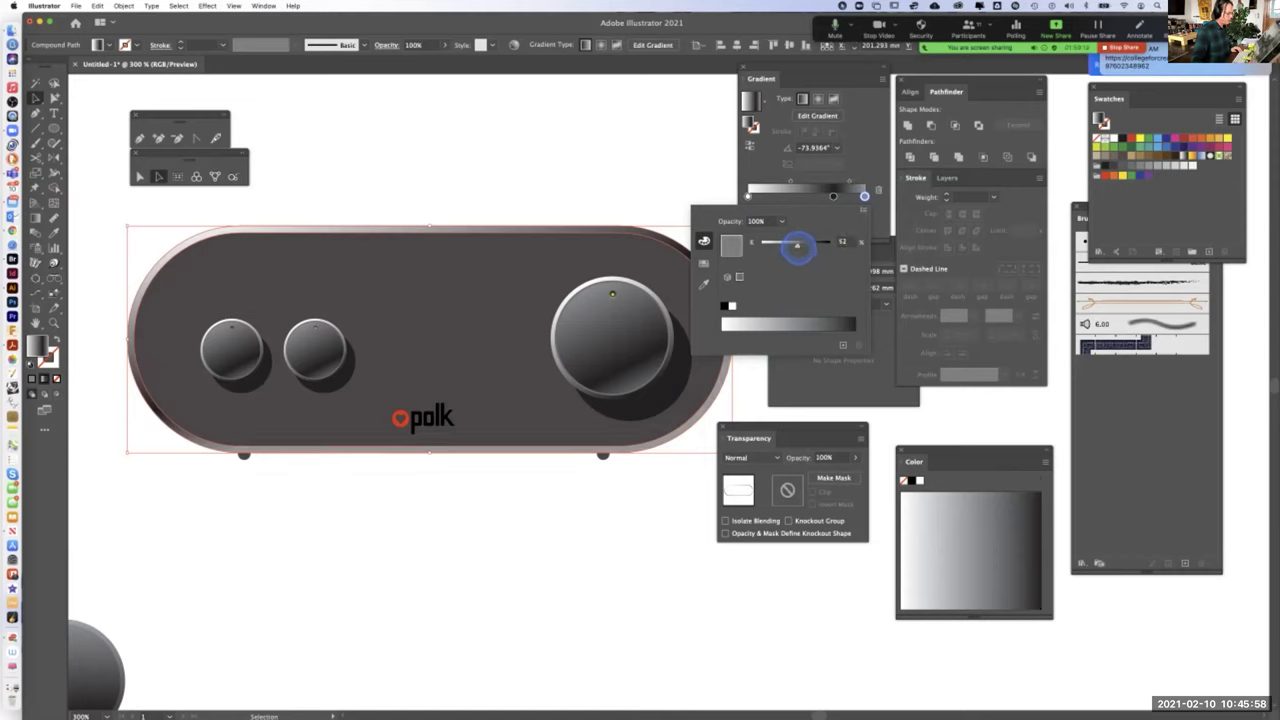
left_click_drag(797, 248, 821, 251)
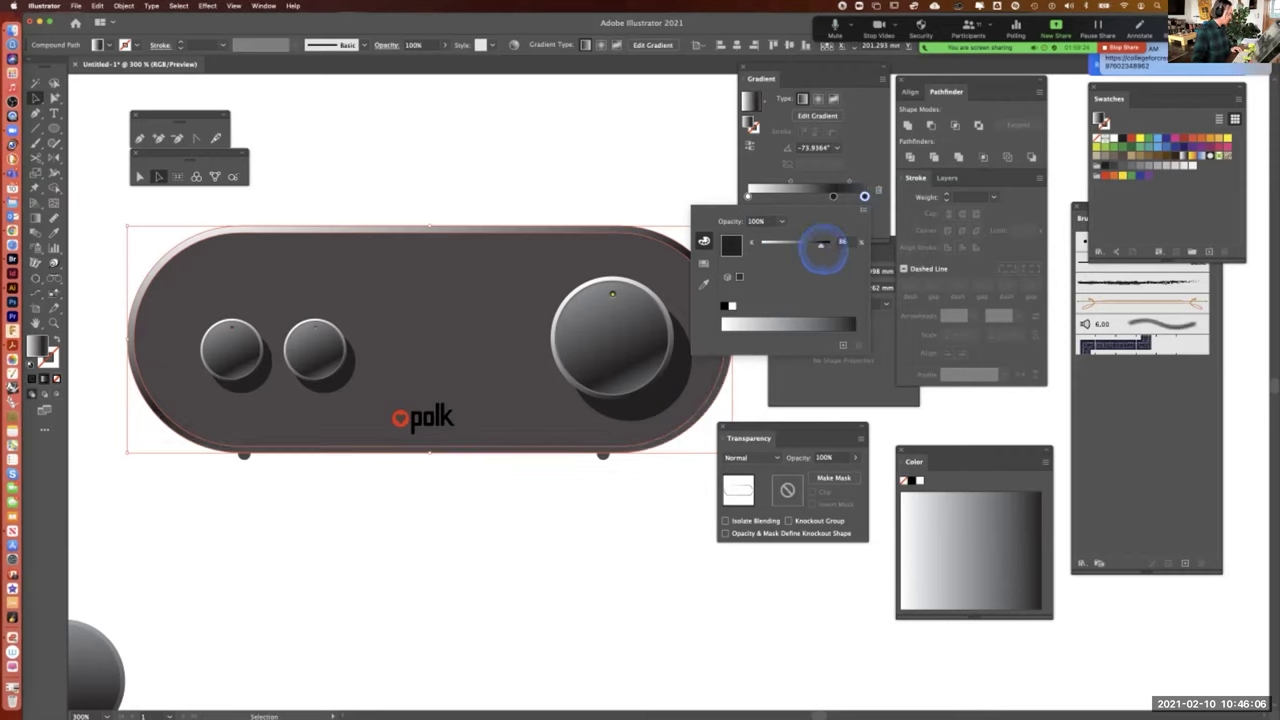
left_click(564, 555)
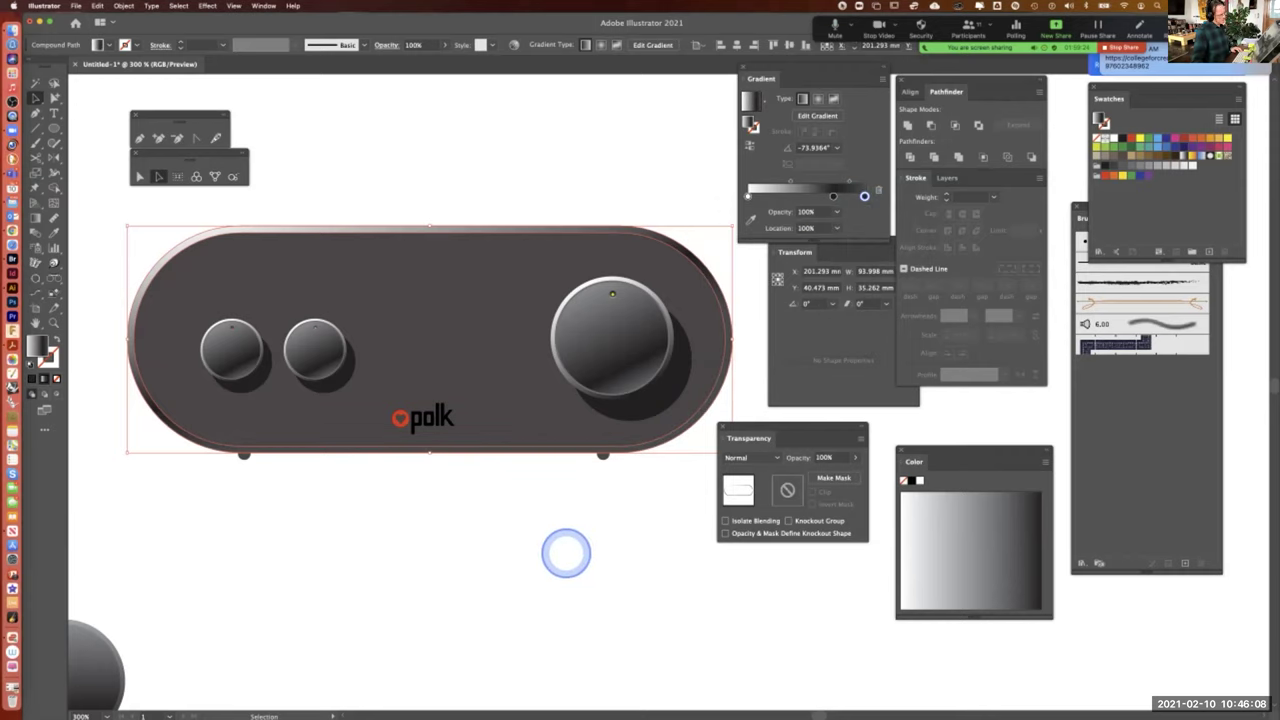
Preview the rim, then change the gradient's end stop to about 82% black
left_click(628, 646)
key("super+z")
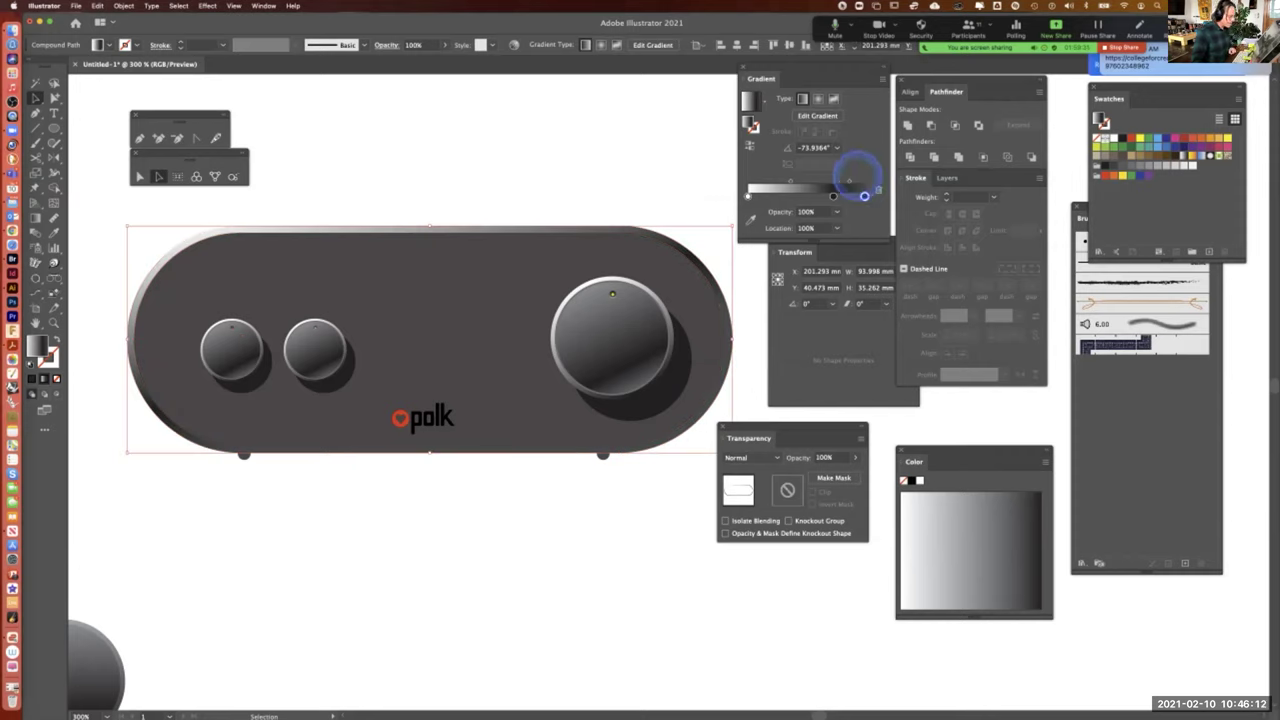
double_click(864, 196)
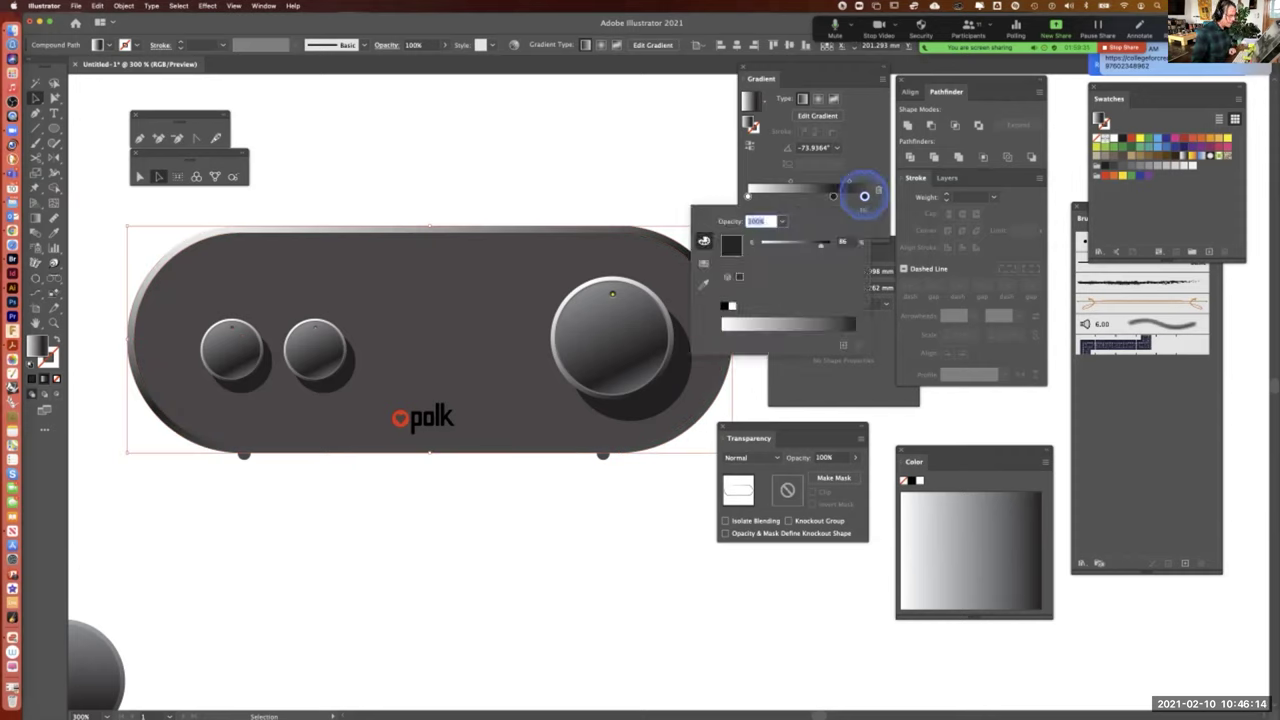
left_click_drag(818, 245, 816, 245)
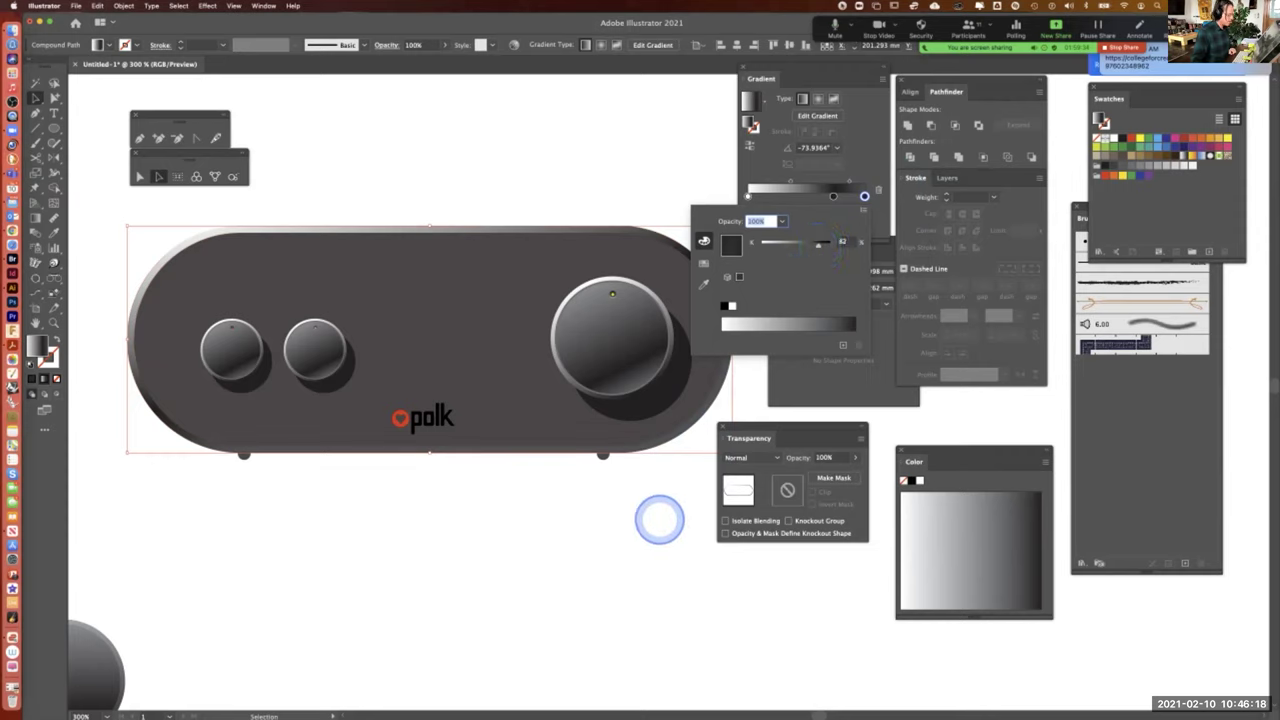
left_click(660, 526)
left_click_drag(515, 473, 509, 461)
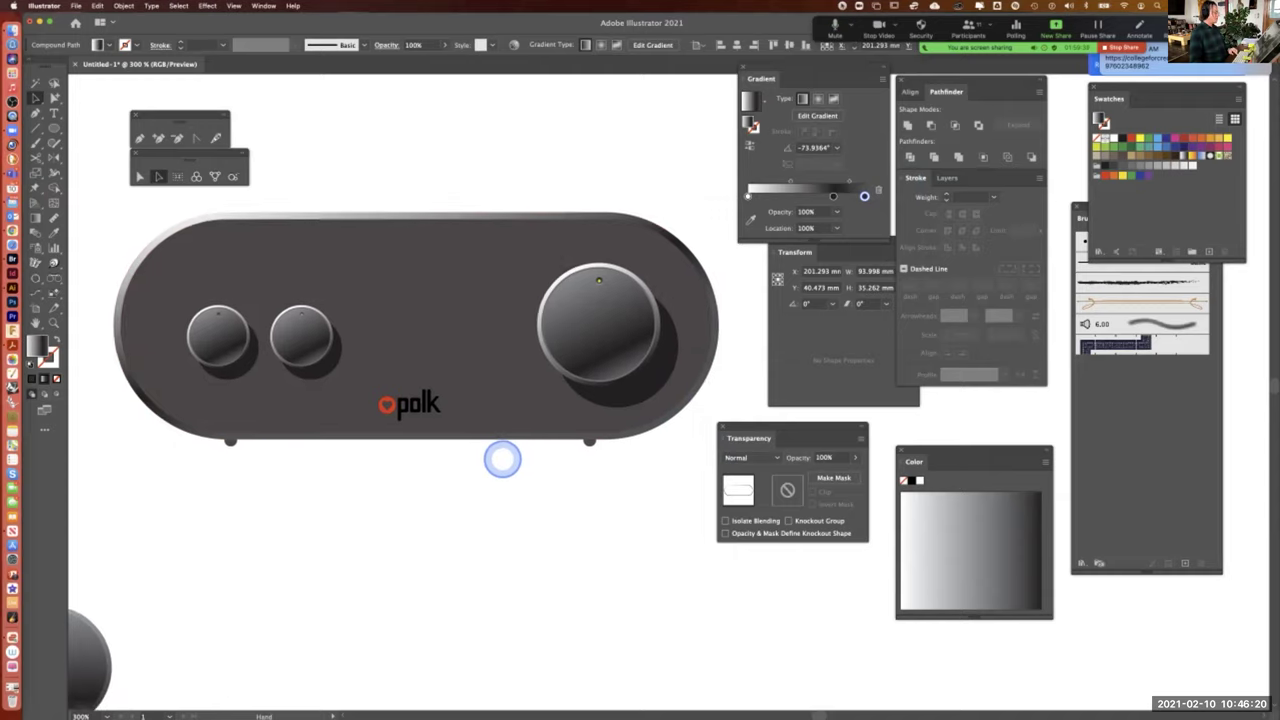
key("super+minus")
key("super+minus")
left_click_drag(587, 388, 400, 306)
key("super+plus")
key("a")
key("super+plus")
left_click_drag(586, 320, 428, 263)
key("v")
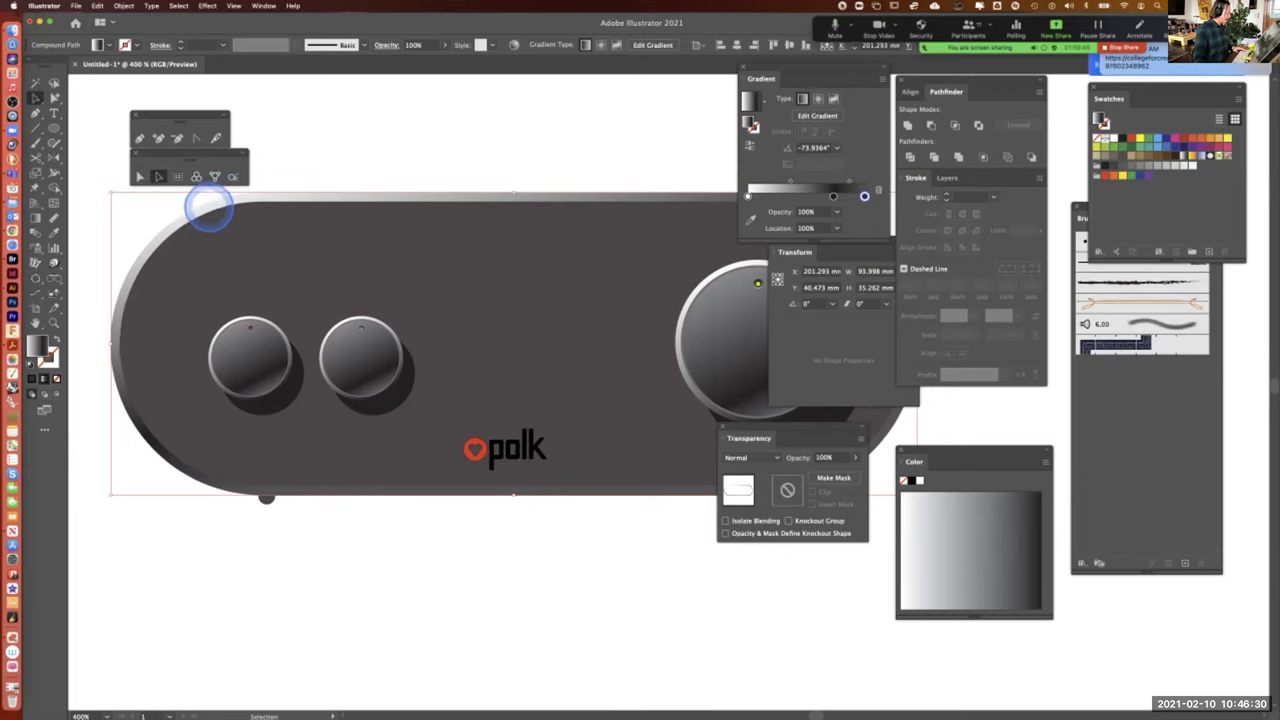
left_click(359, 285)
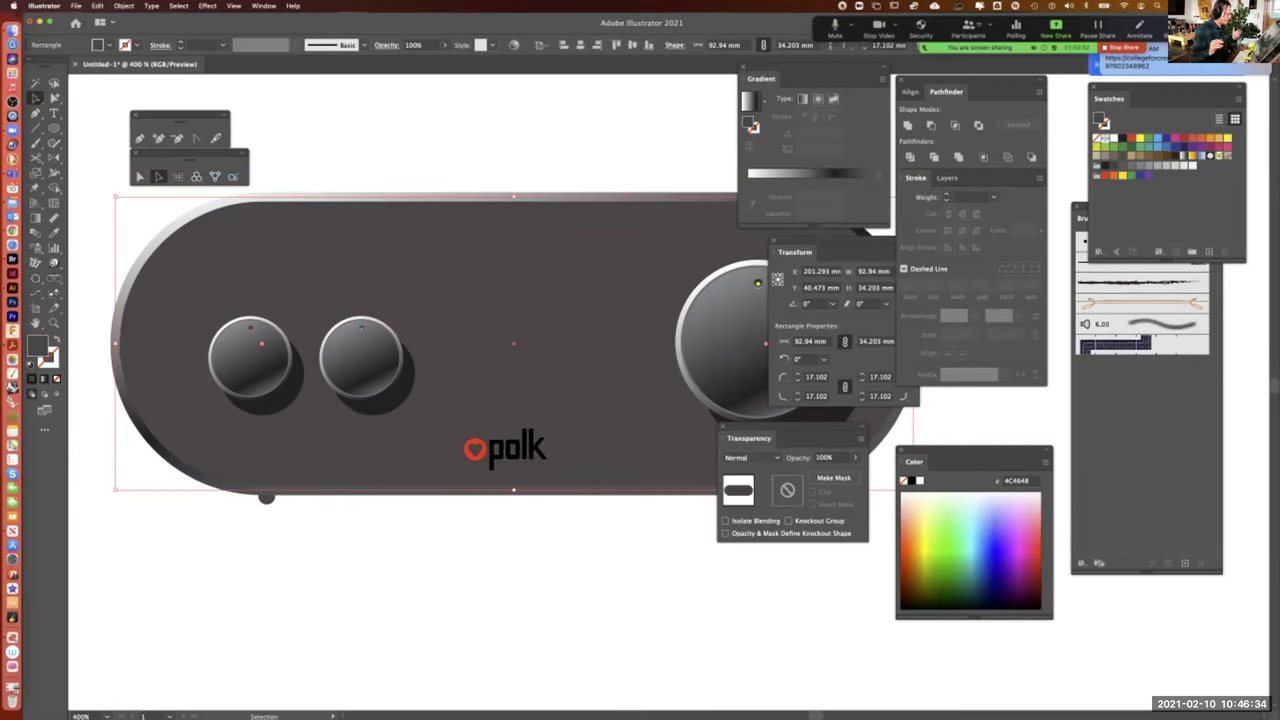
left_click(320, 106)
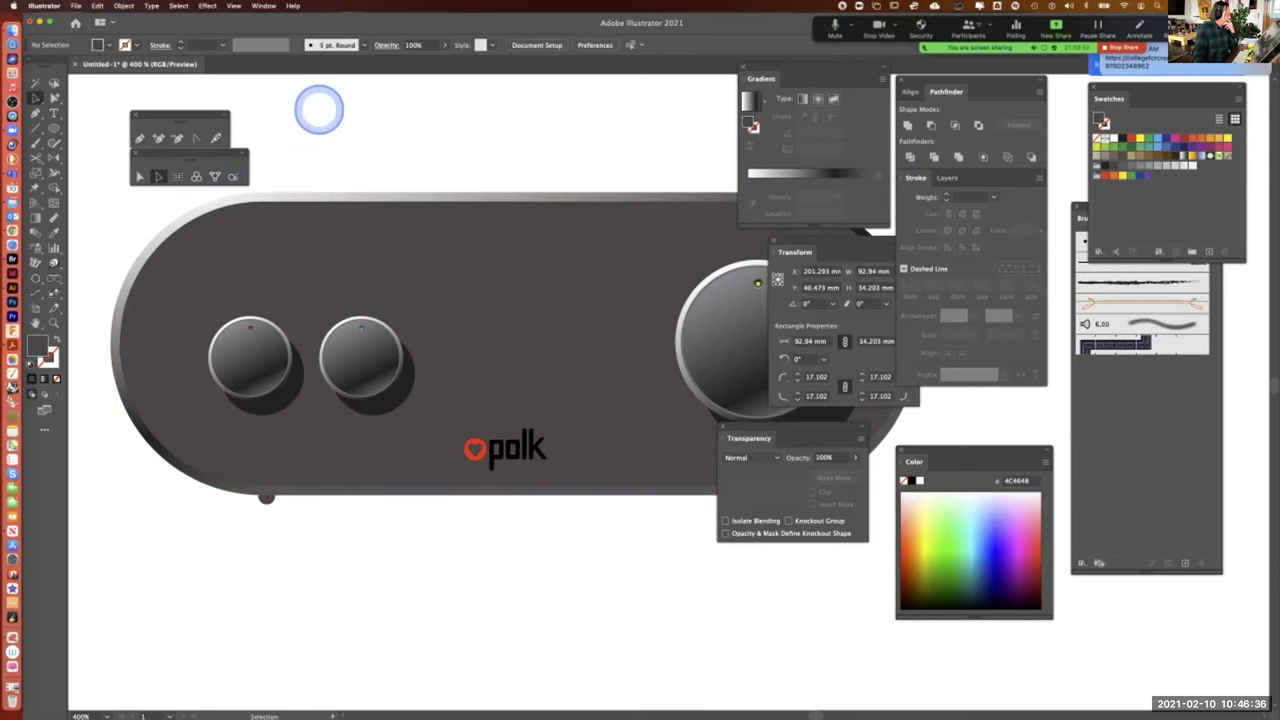
left_click(236, 200)
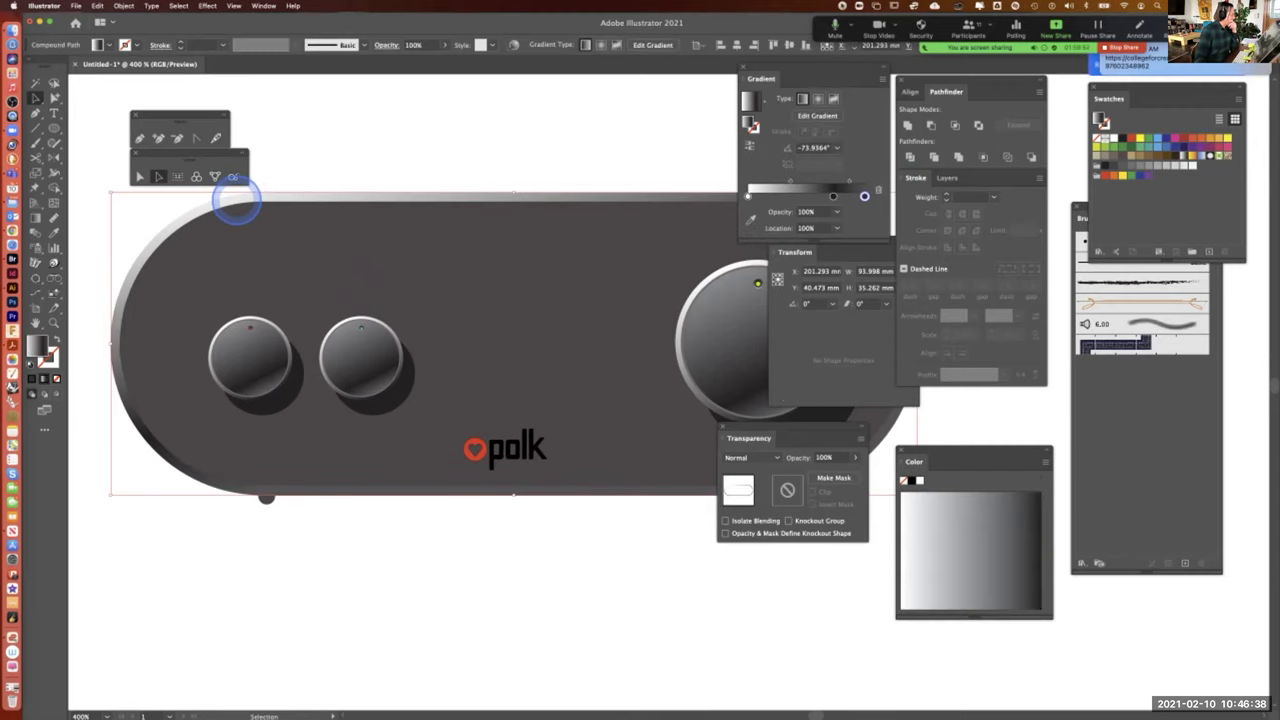
left_click(309, 141)
left_click(157, 138)
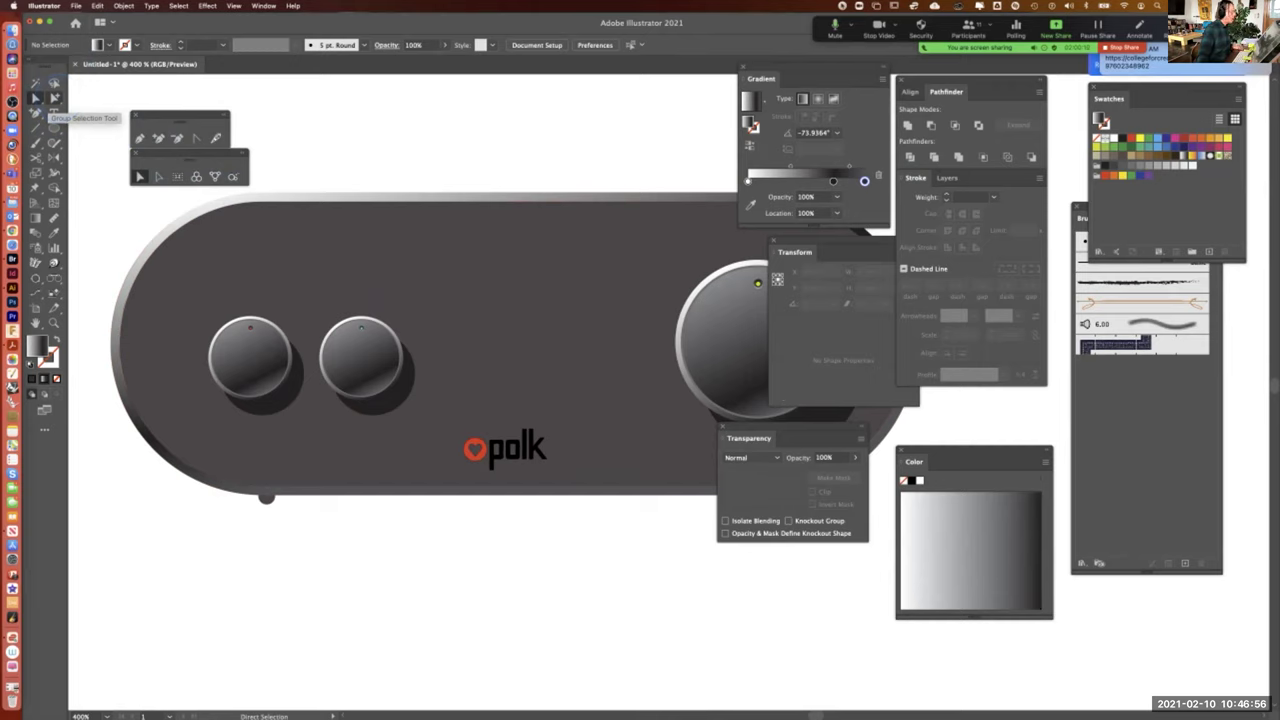
Isolate the speaker's inner pill path with Group Selection for its diagonal gradient fill
left_click(54, 98)
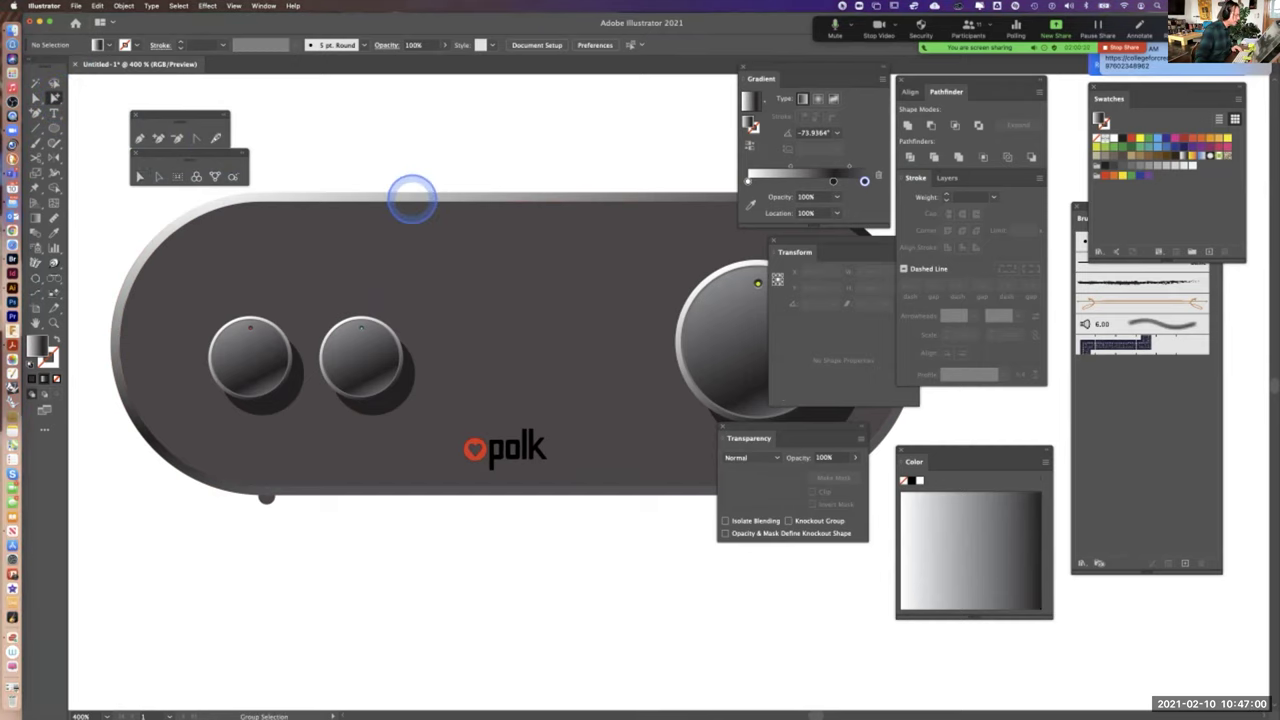
left_click(412, 202)
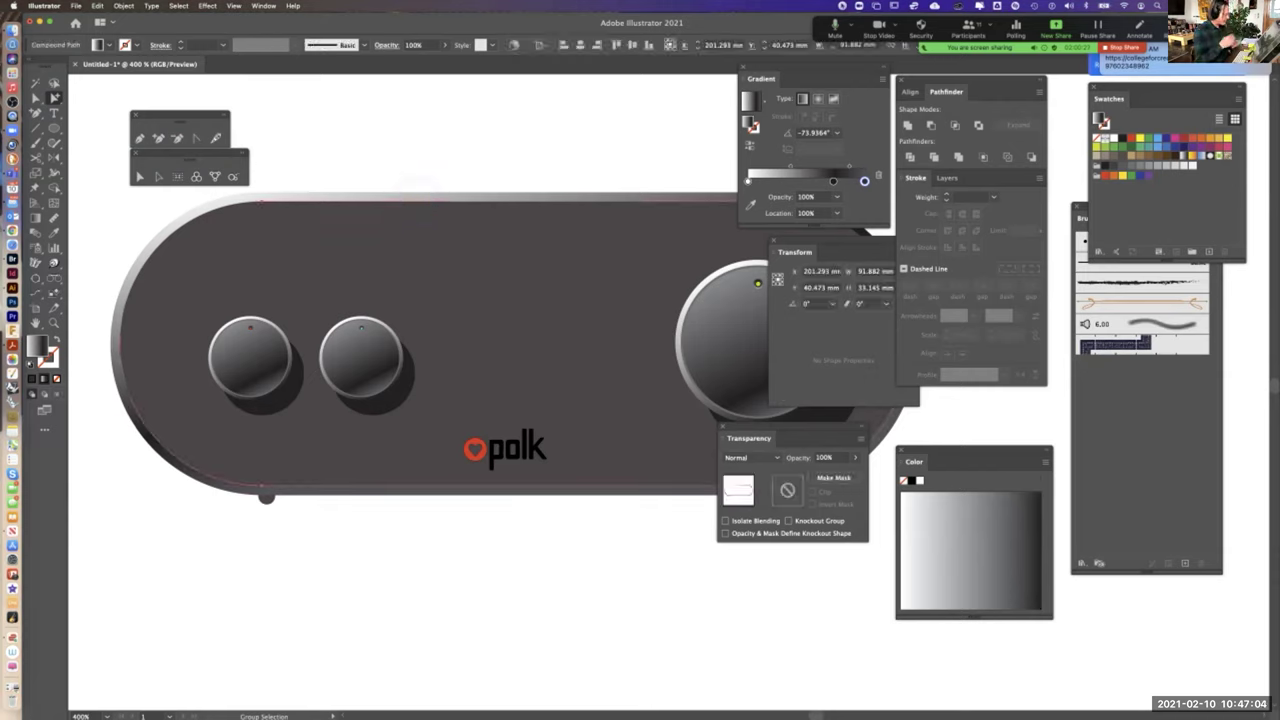
key("v")
left_click(417, 197)
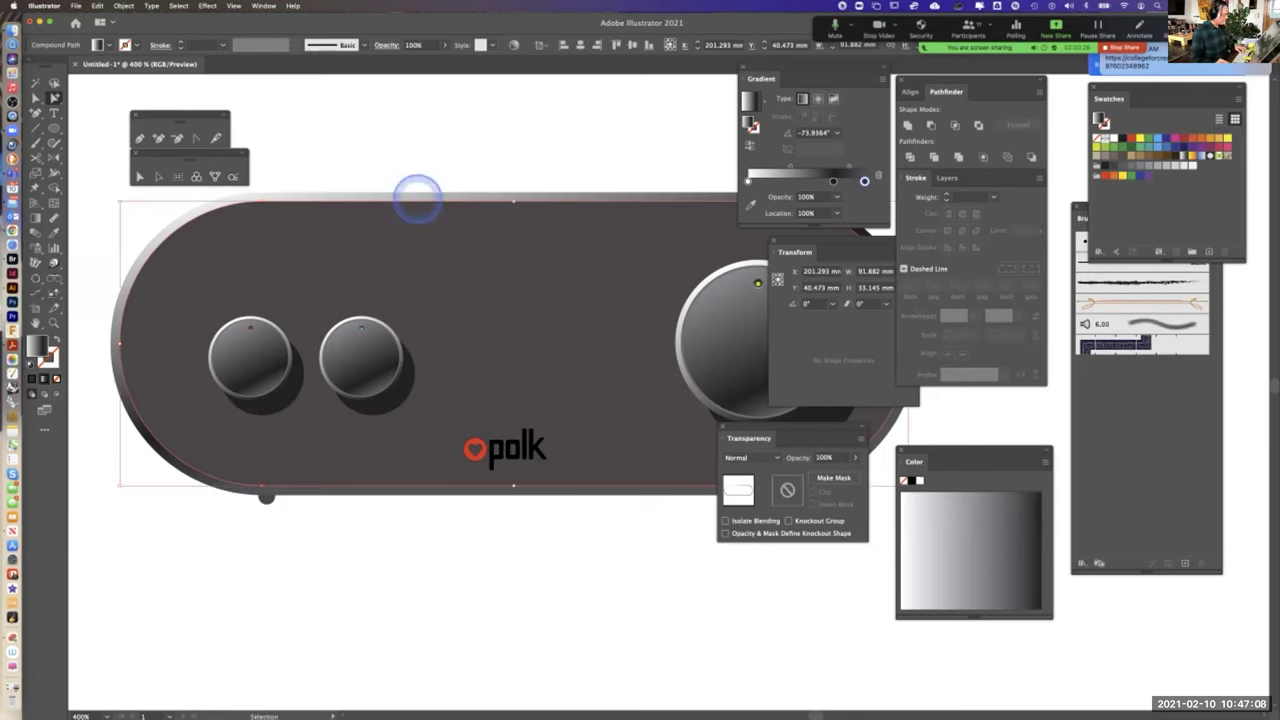
left_click(417, 197)
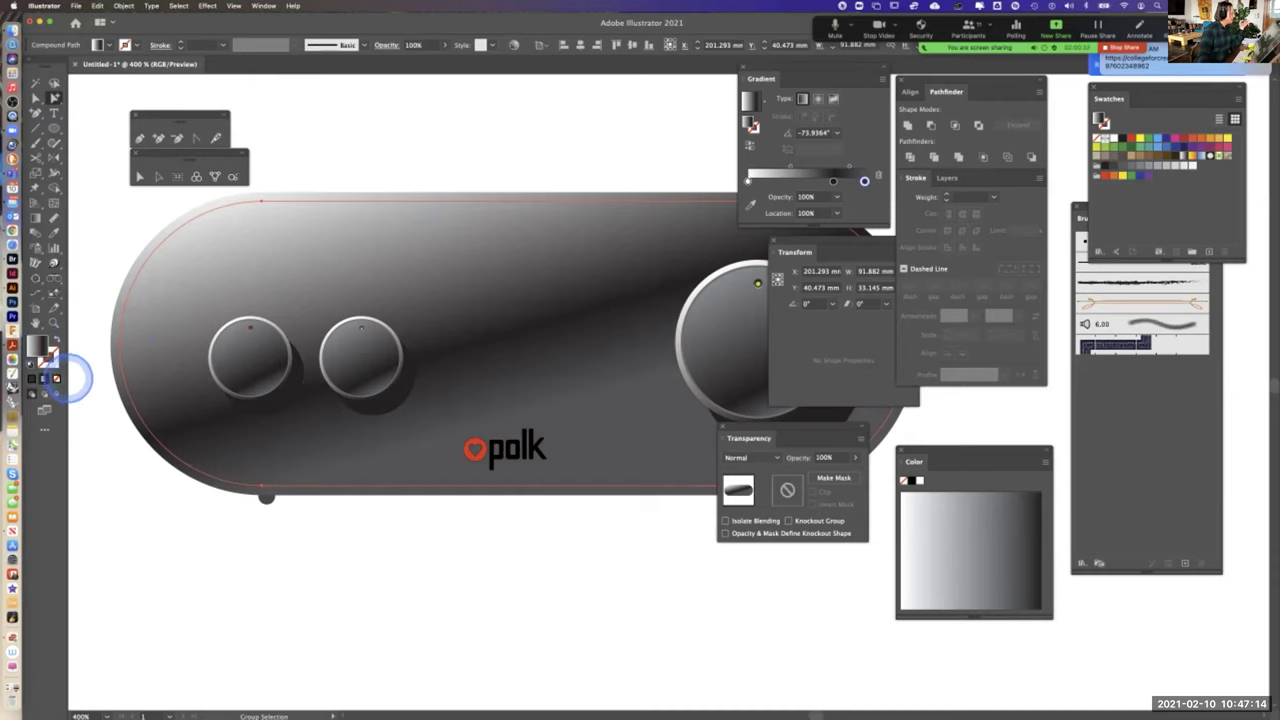
Try removing the rounded shape's gradient fill and adding a black stroke, then restore the gradient
left_click(56, 378)
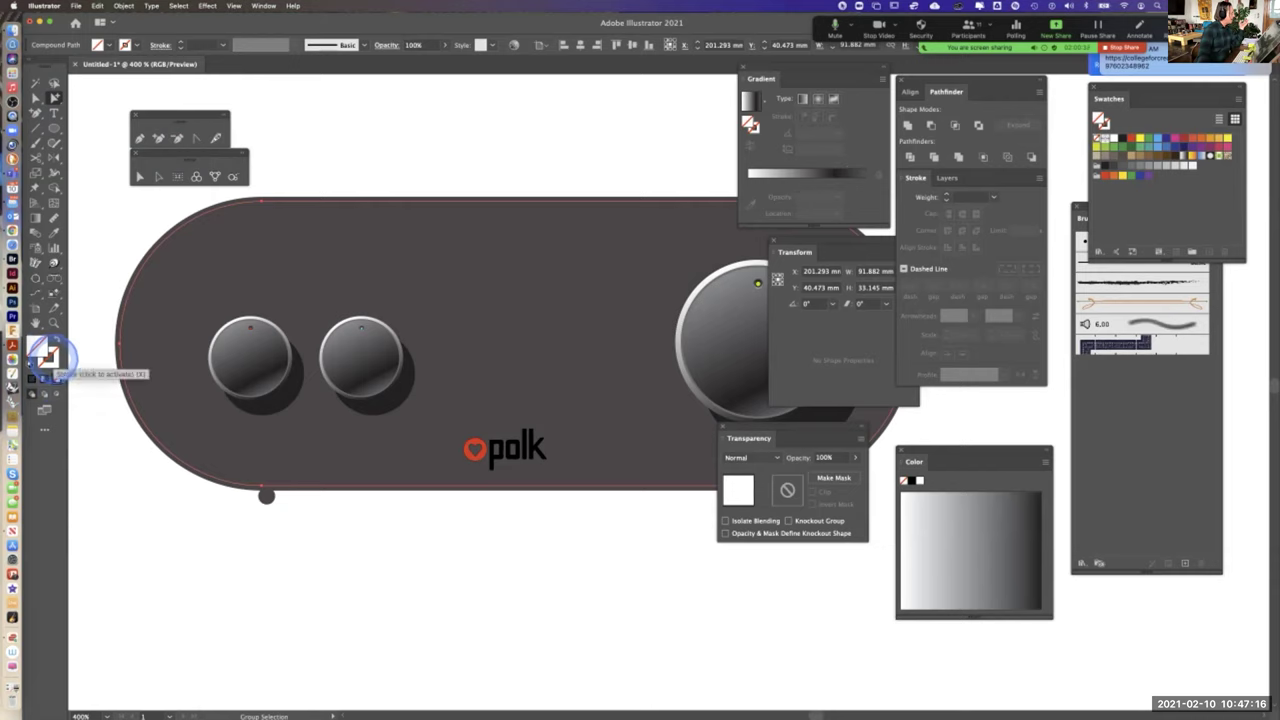
left_click(55, 358)
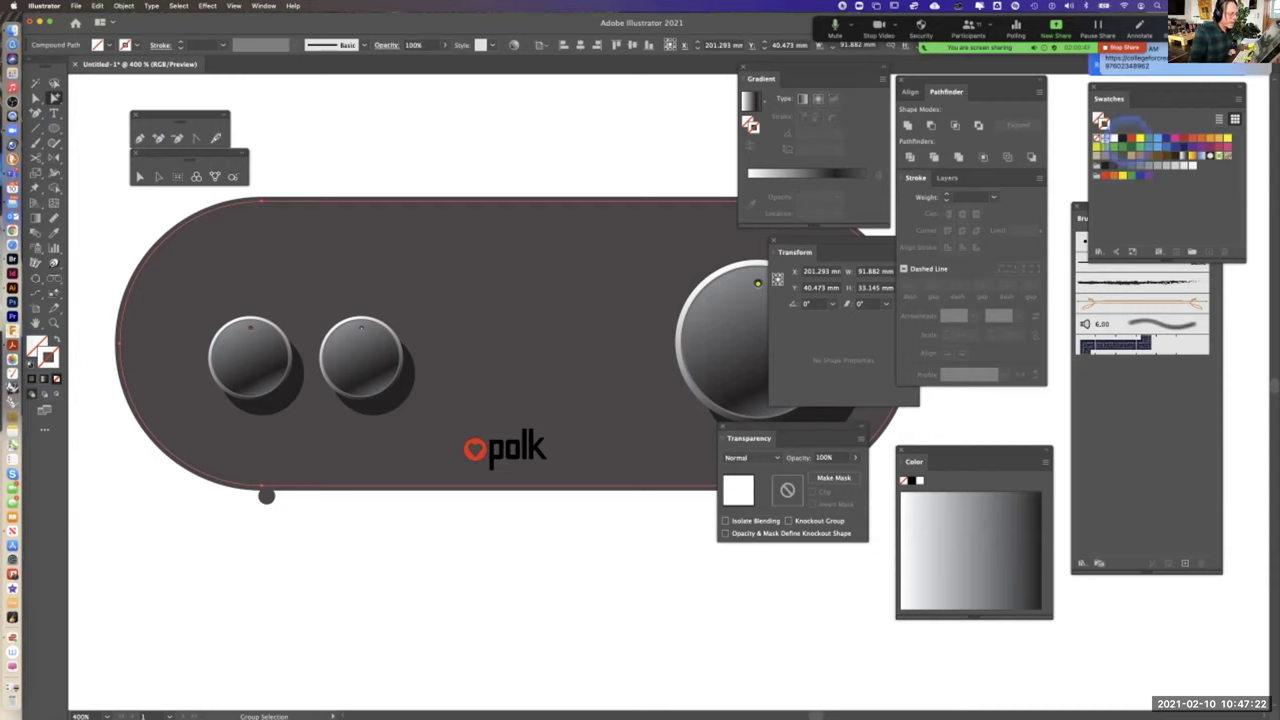
left_click(1124, 139)
left_click(1099, 139)
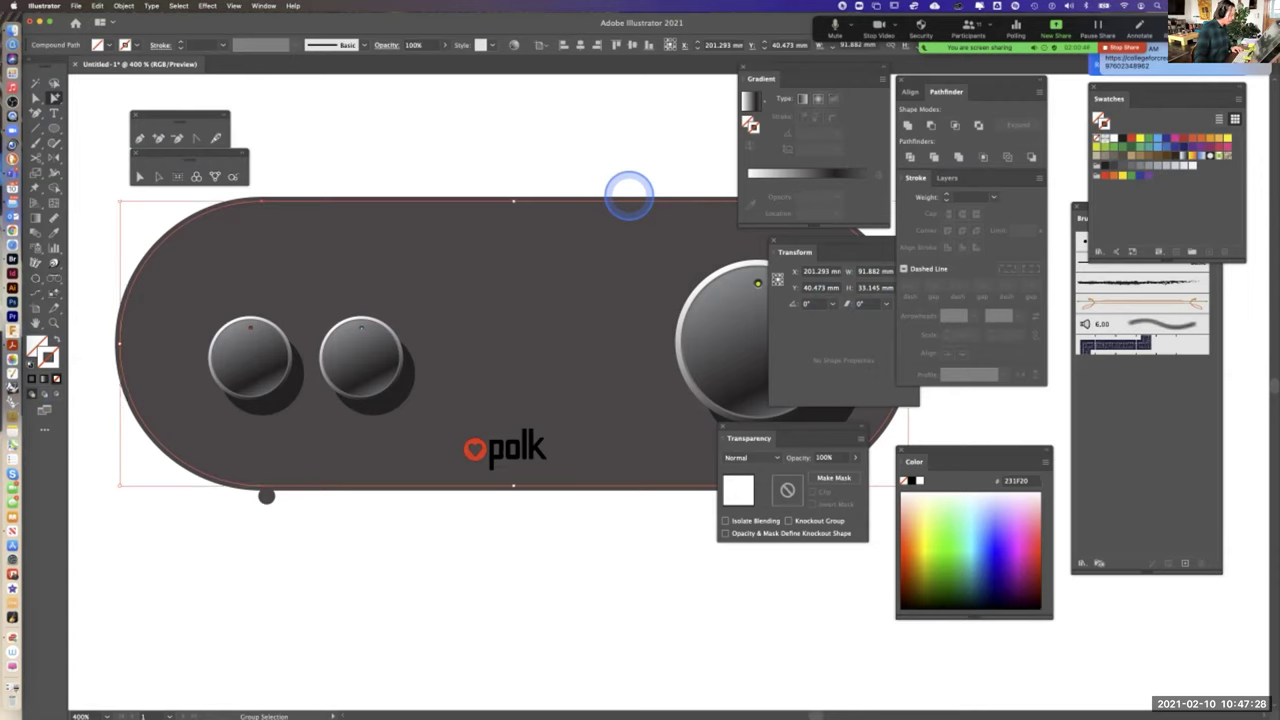
key("period")
Move the body shape down to inspect the layers beneath, then undo the move
key("a")
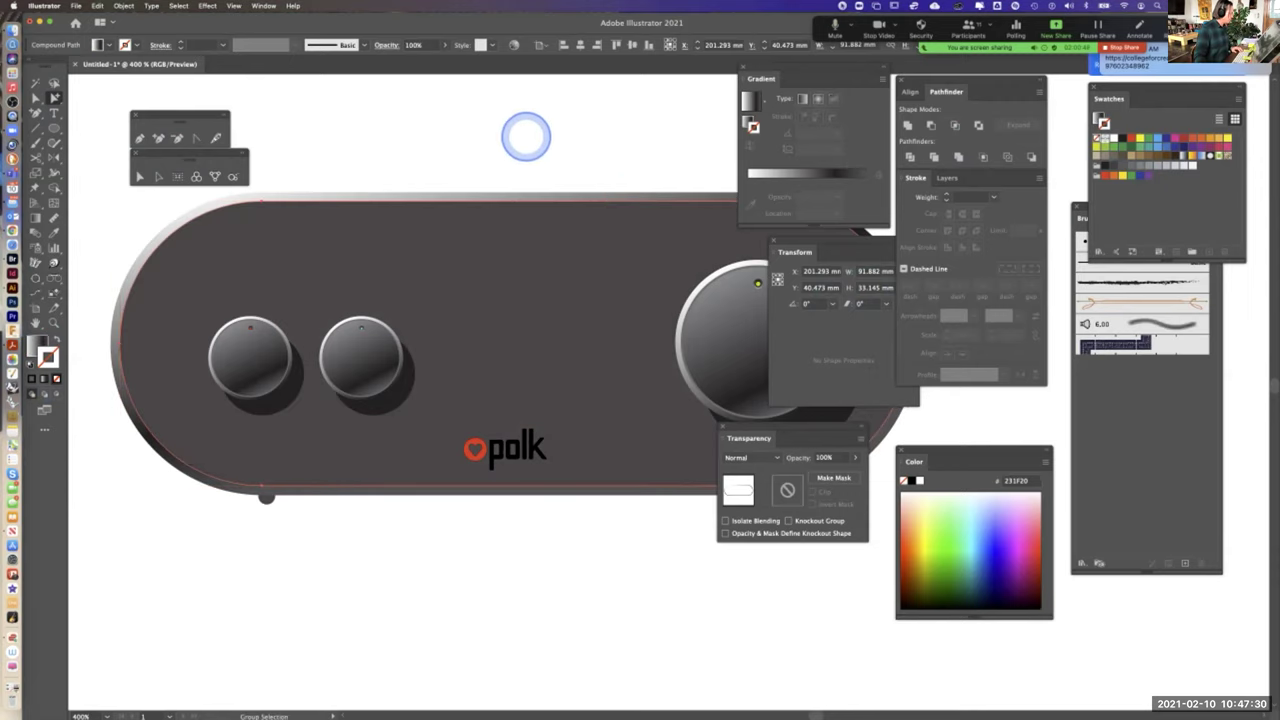
left_click(158, 138)
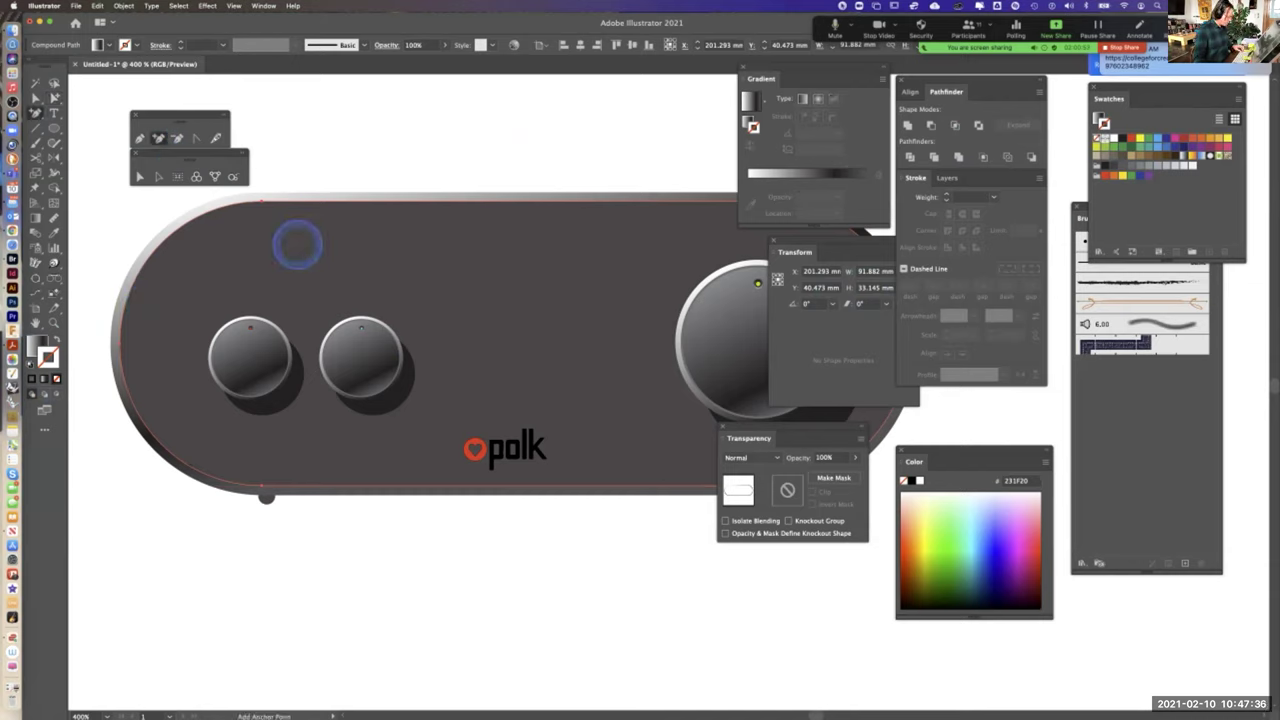
left_click(297, 245)
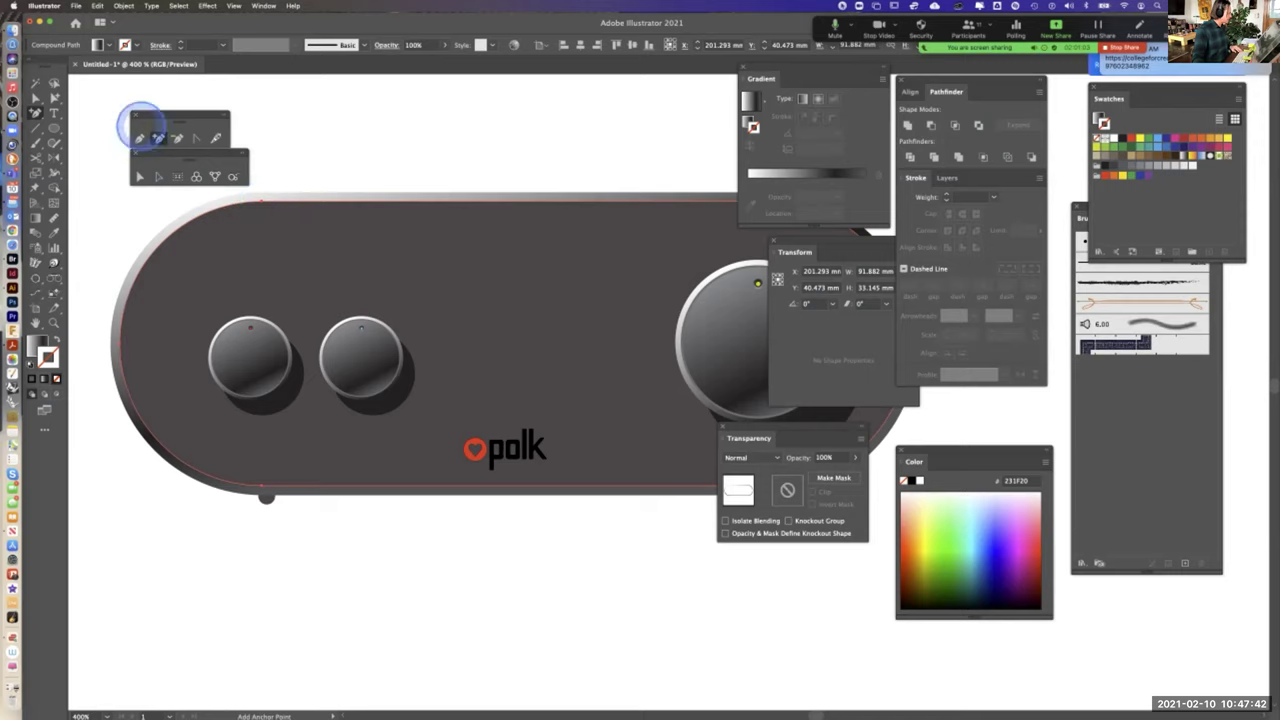
left_click(54, 97)
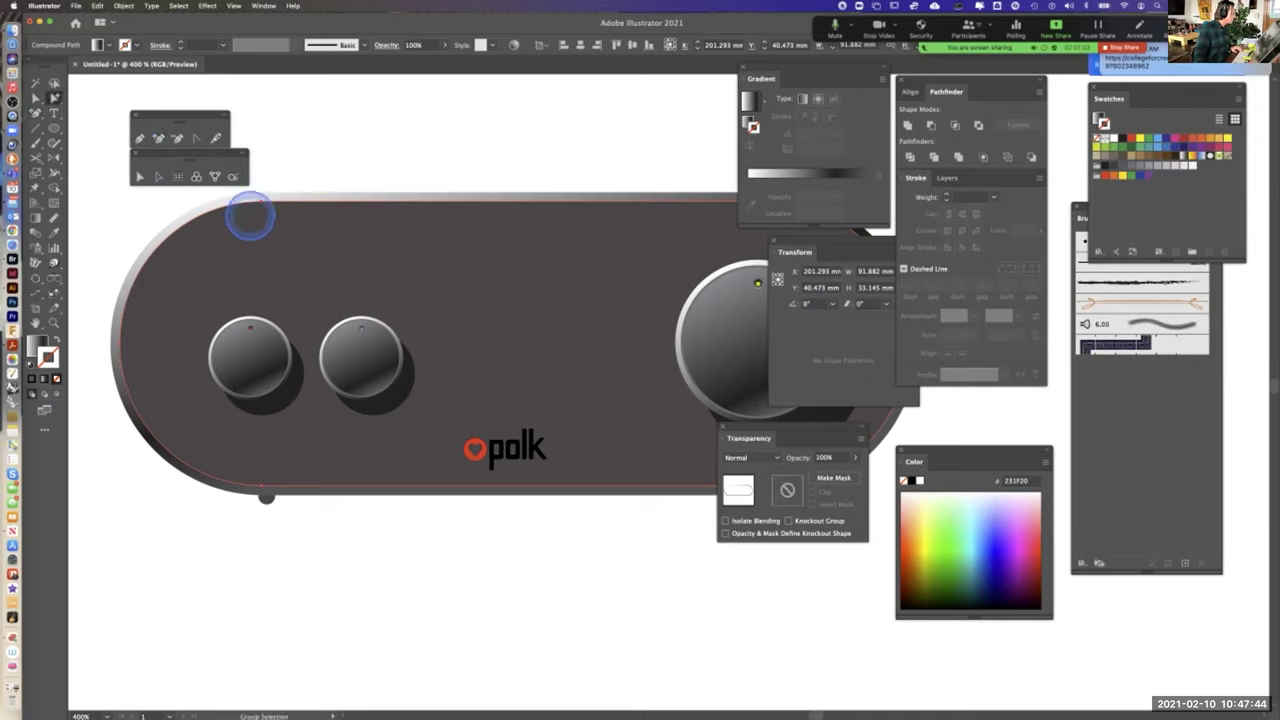
left_click_drag(257, 200, 241, 345)
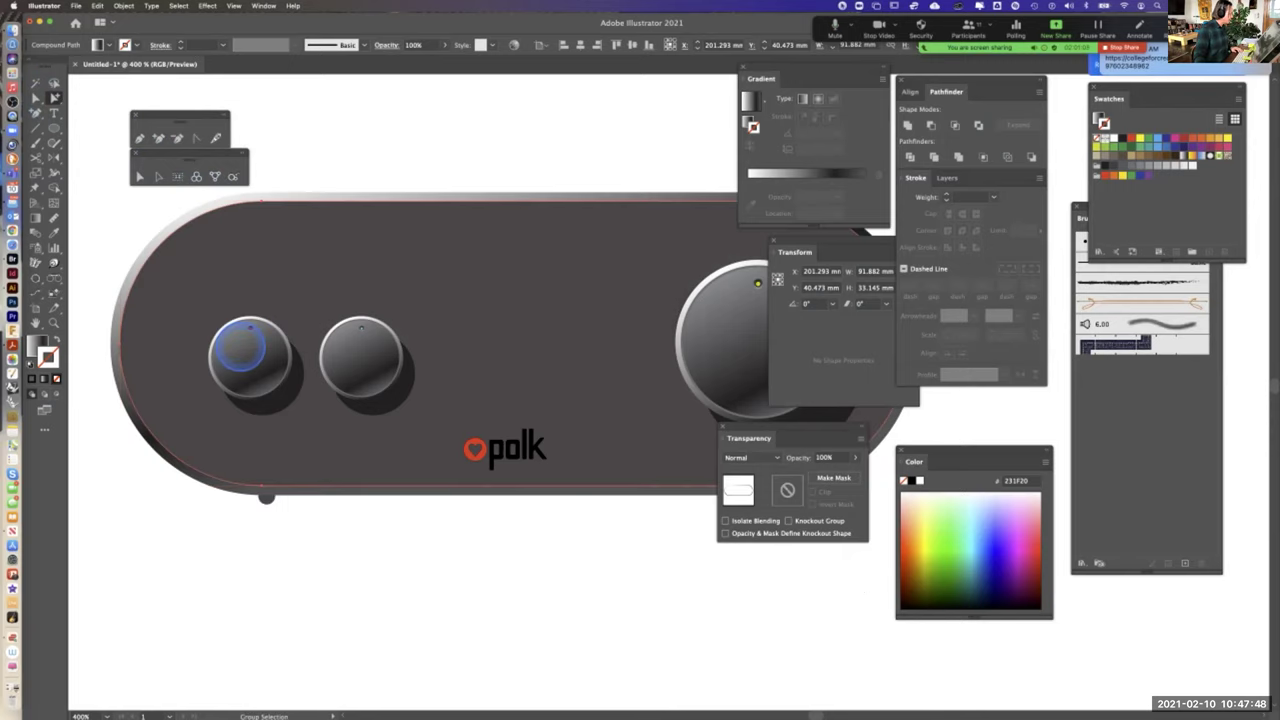
key("ctrl+shift+a")
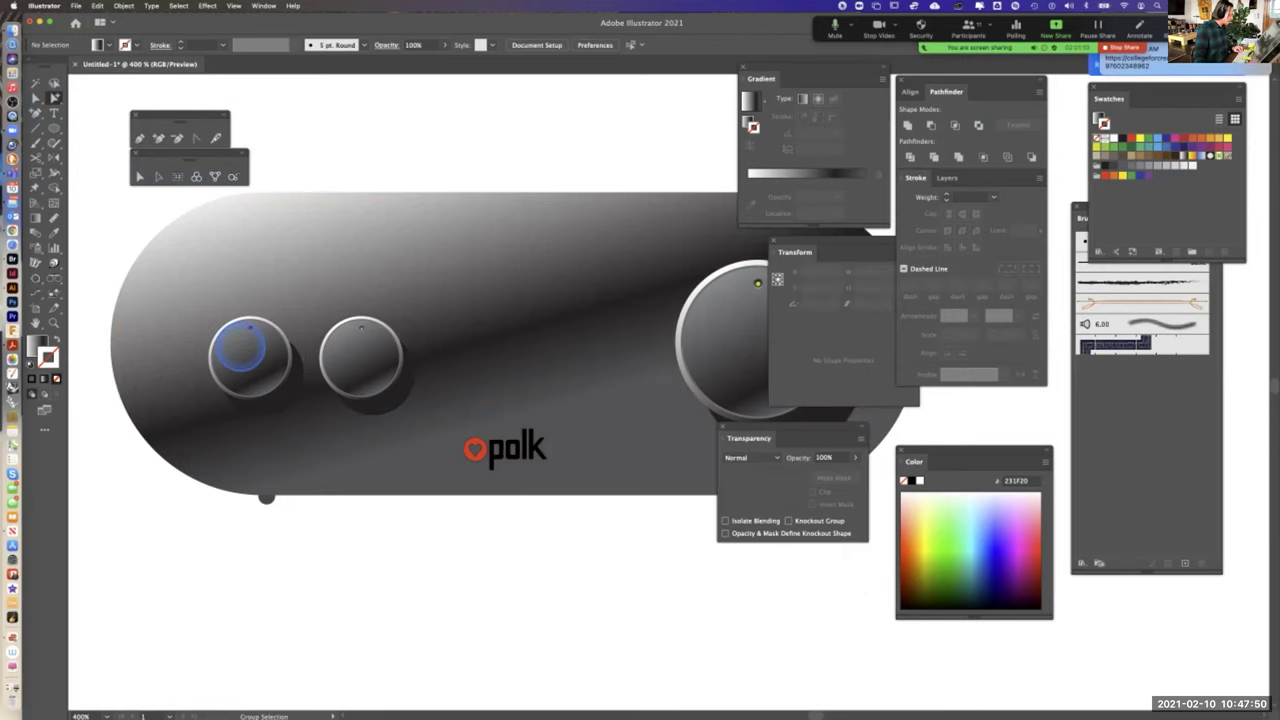
Strip the fill from the gradient path covering the knobs and give it a black 1 pt stroke
left_click(241, 347, "alt")
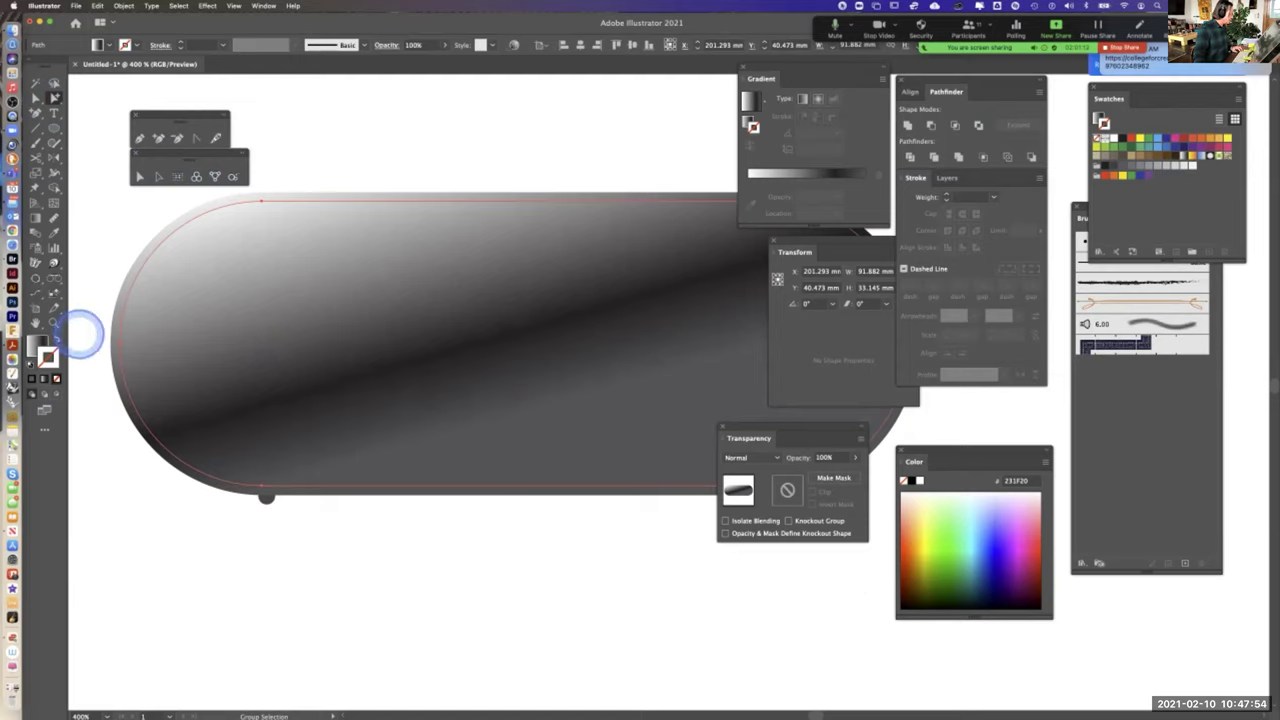
left_click(43, 378)
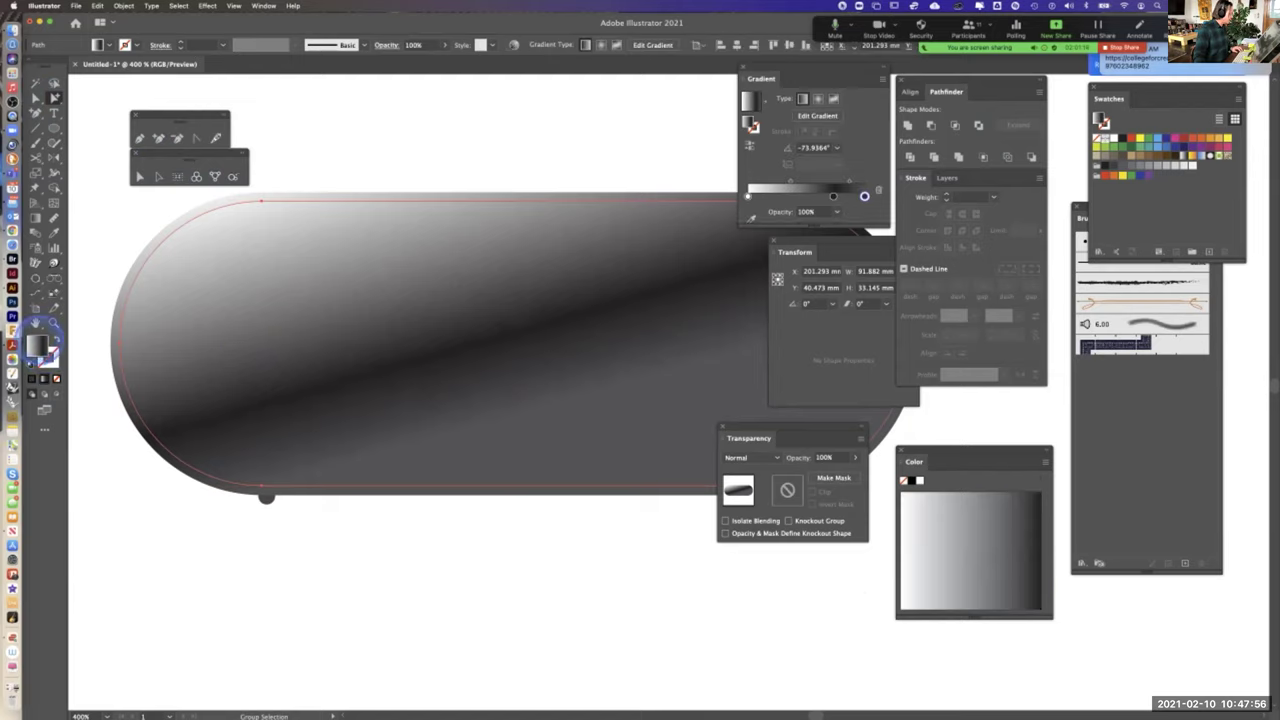
left_click(56, 378)
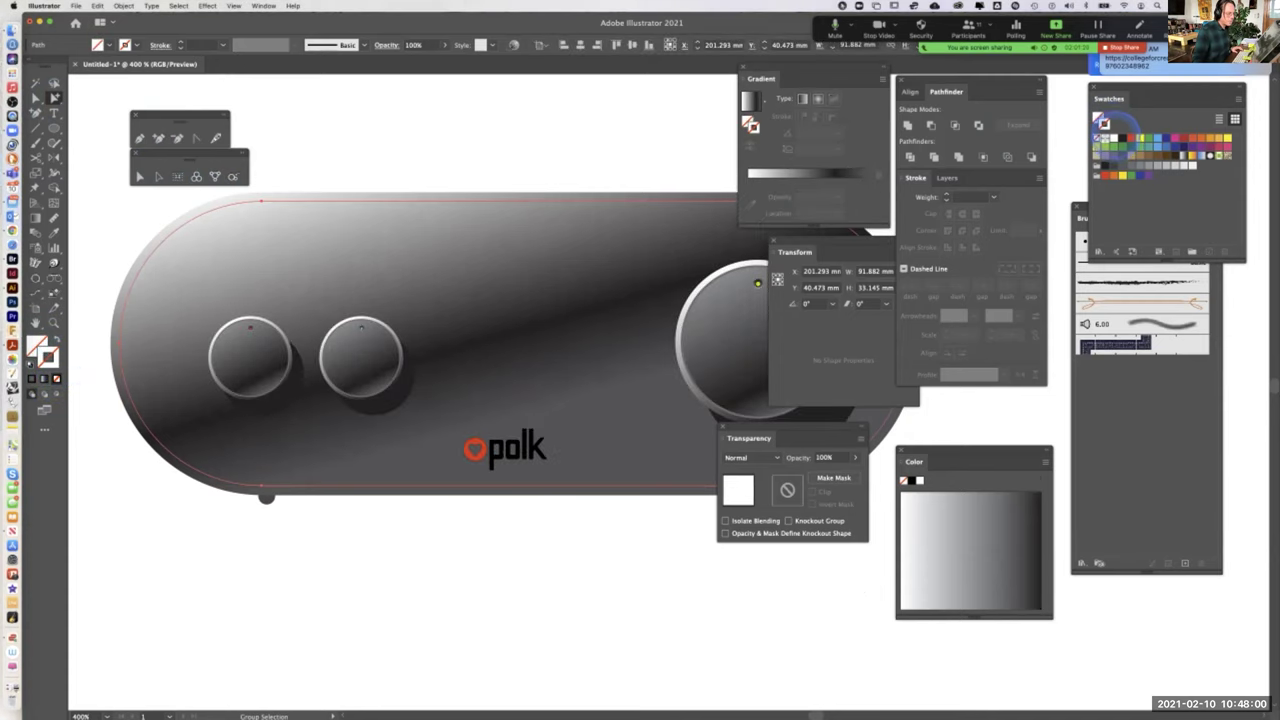
left_click(1121, 137)
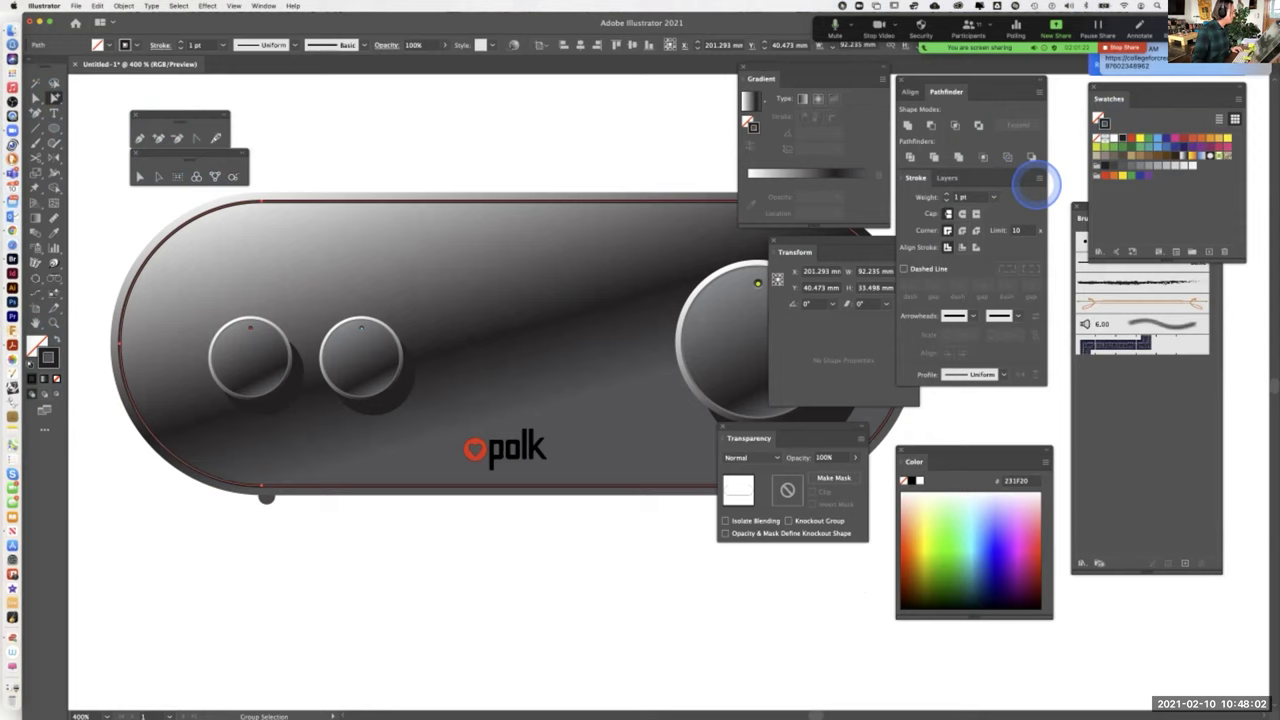
left_click(557, 545)
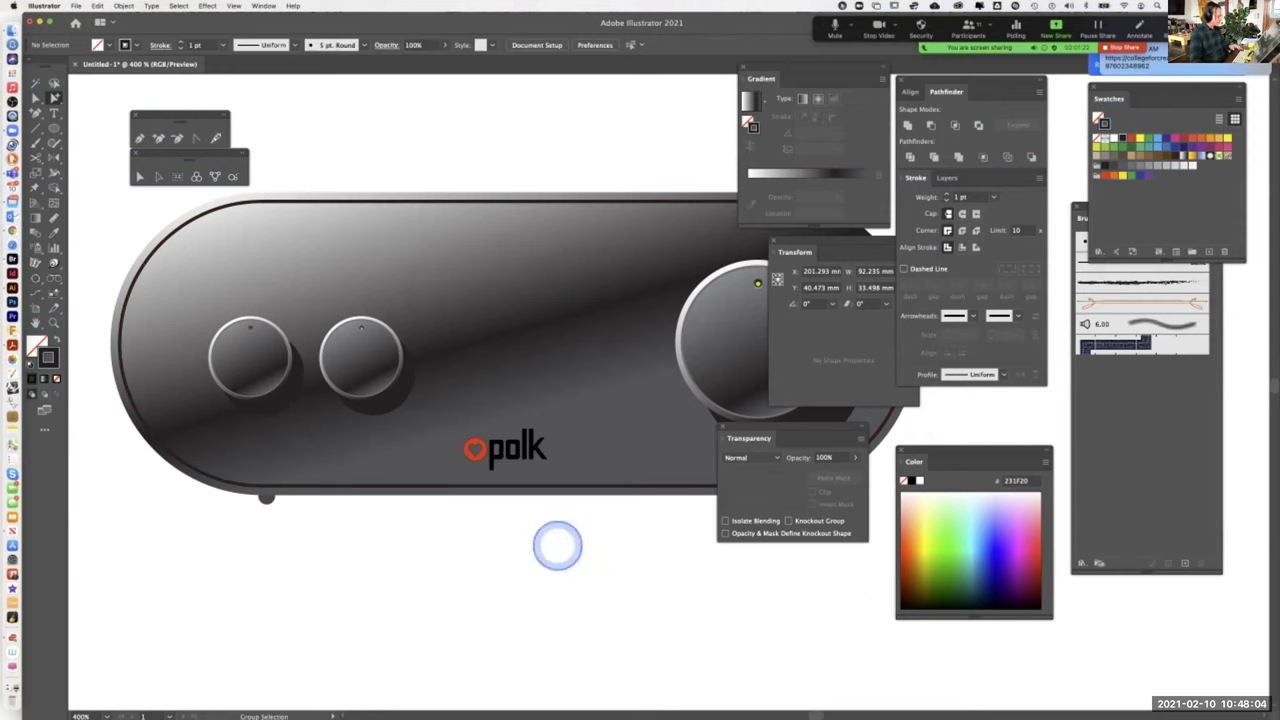
Select the speaker body compound path and paste a gradient-filled copy of the pill shape
left_click(420, 259)
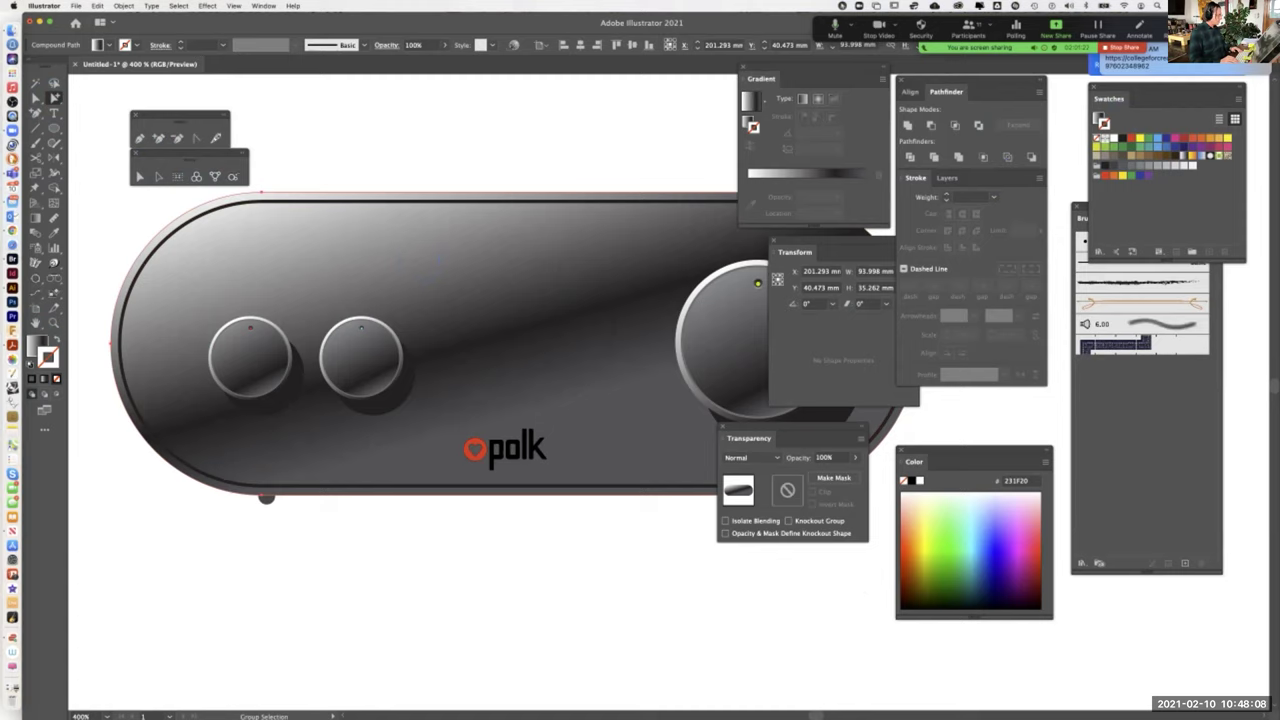
left_click(423, 257)
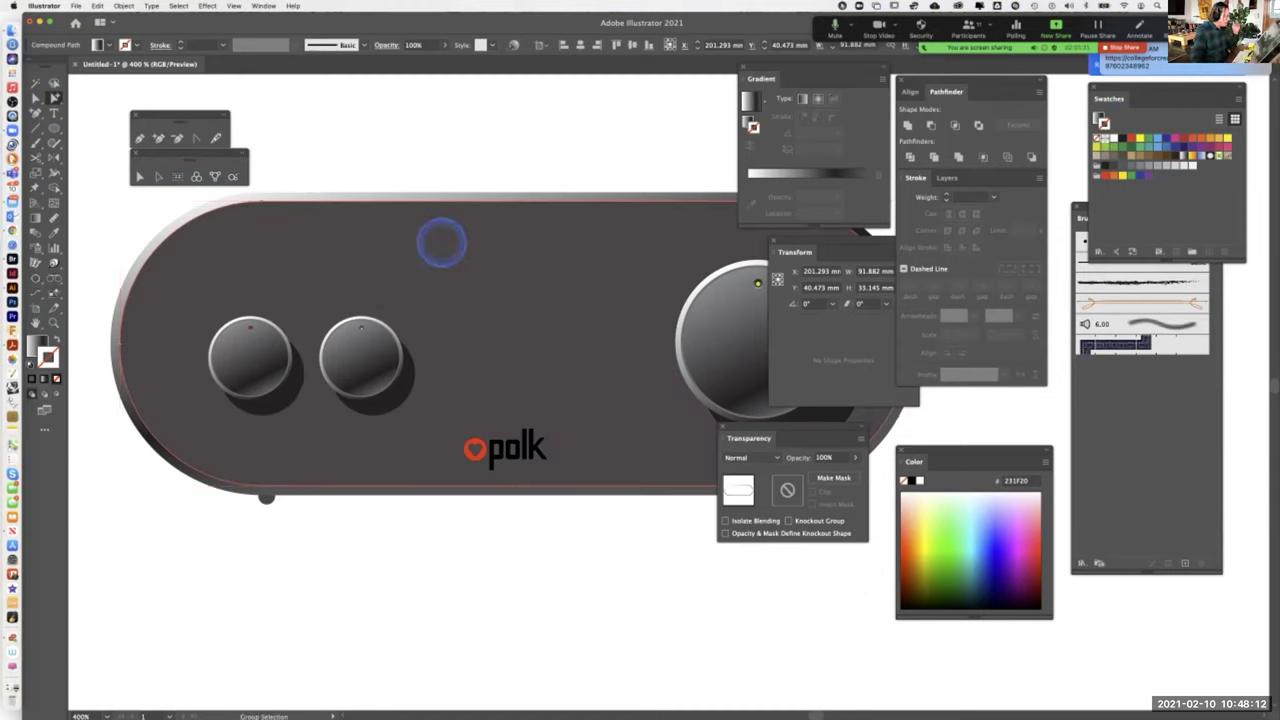
left_click(383, 114)
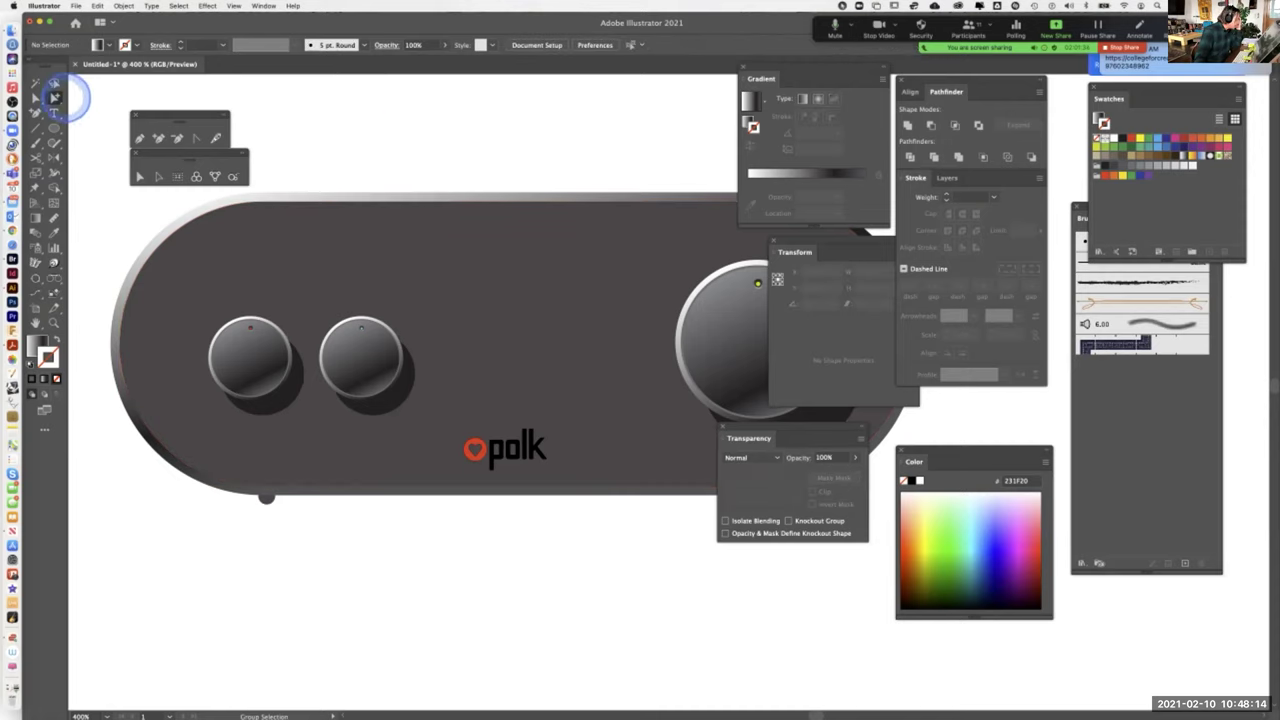
left_click(274, 203)
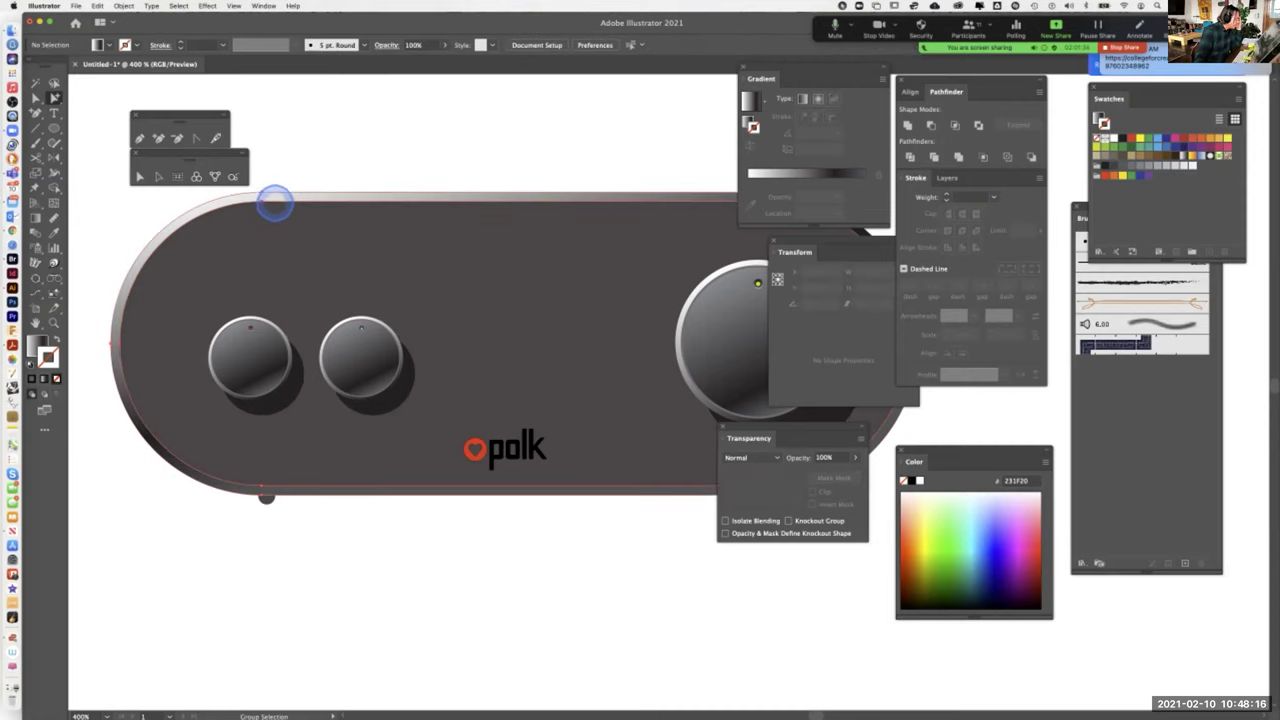
left_click(281, 162)
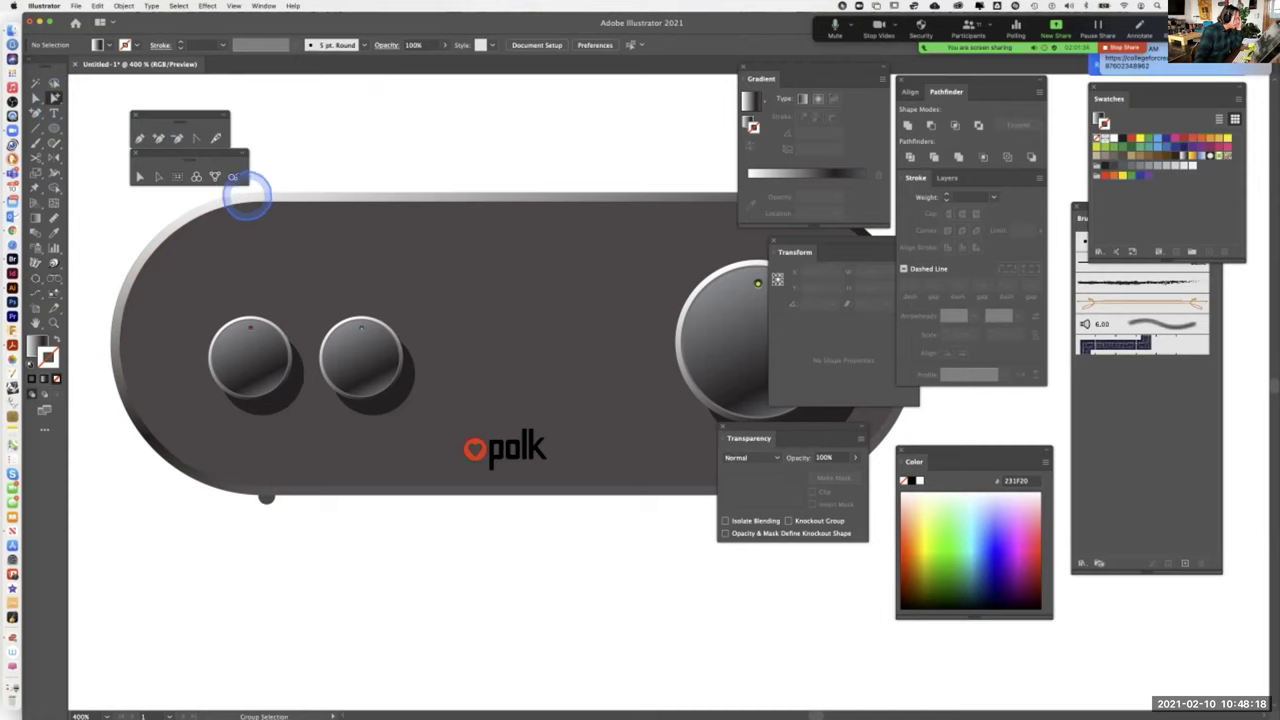
left_click(256, 203)
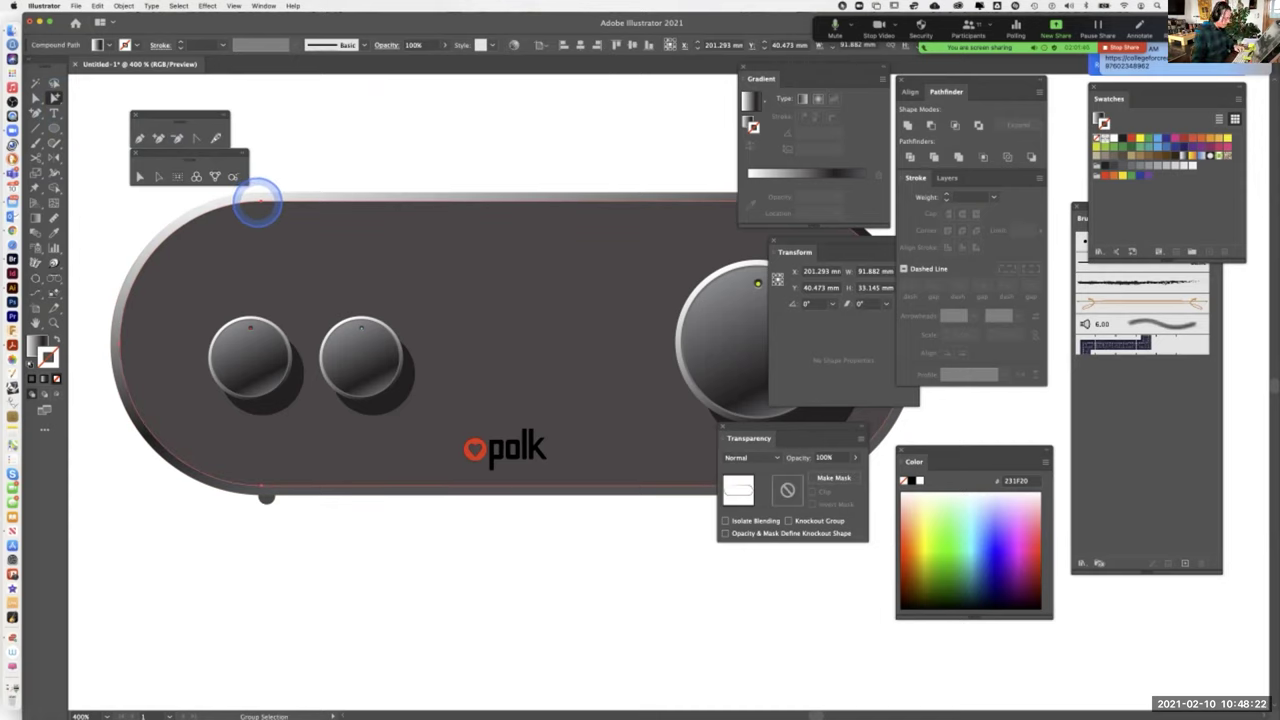
key("super+v")
Move the pasted pill copy into empty space and set it to no fill with a black stroke
key("super+minus")
key("super+minus")
key("super+minus")
key("super+minus")
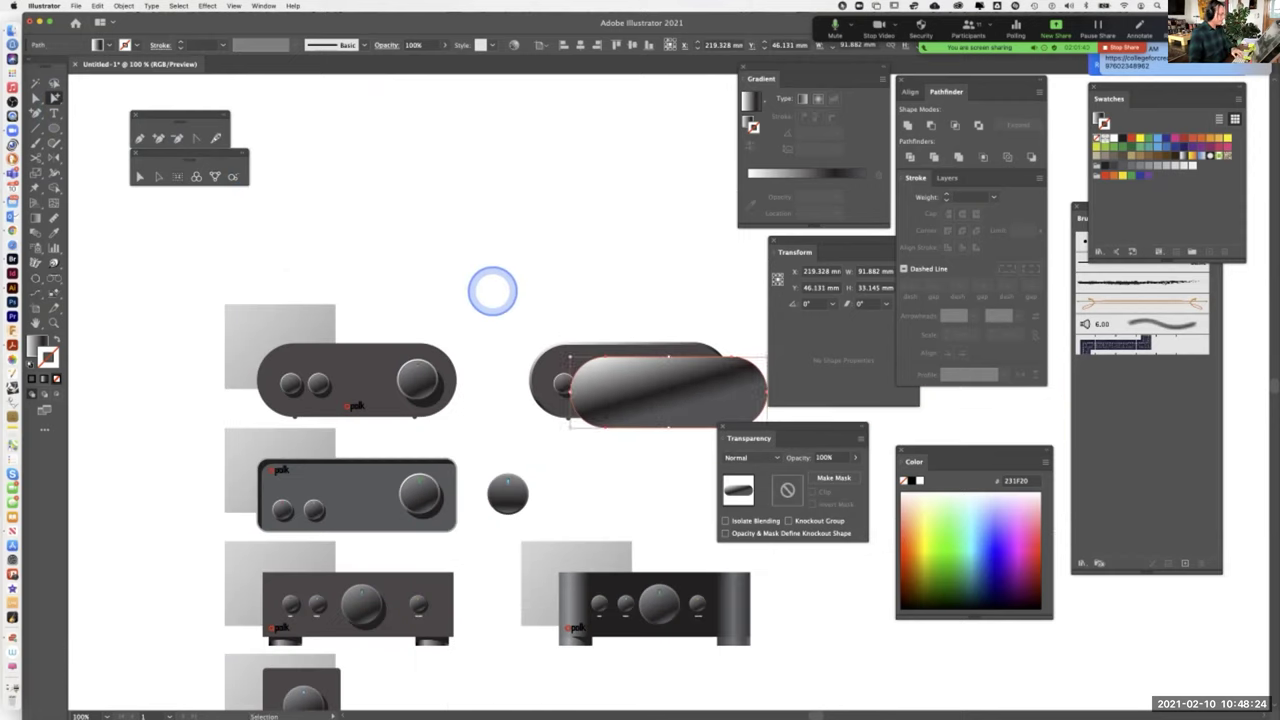
left_click_drag(579, 281, 380, 309)
left_click_drag(457, 386, 539, 246)
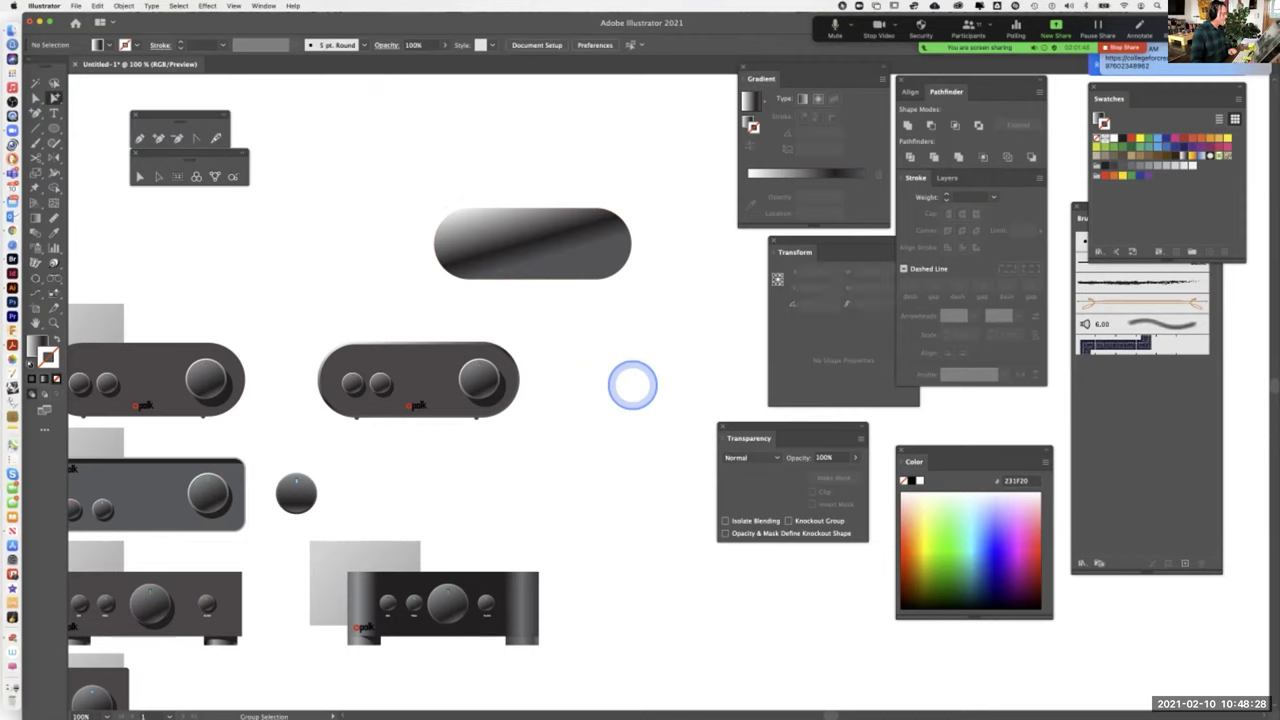
left_click(529, 240)
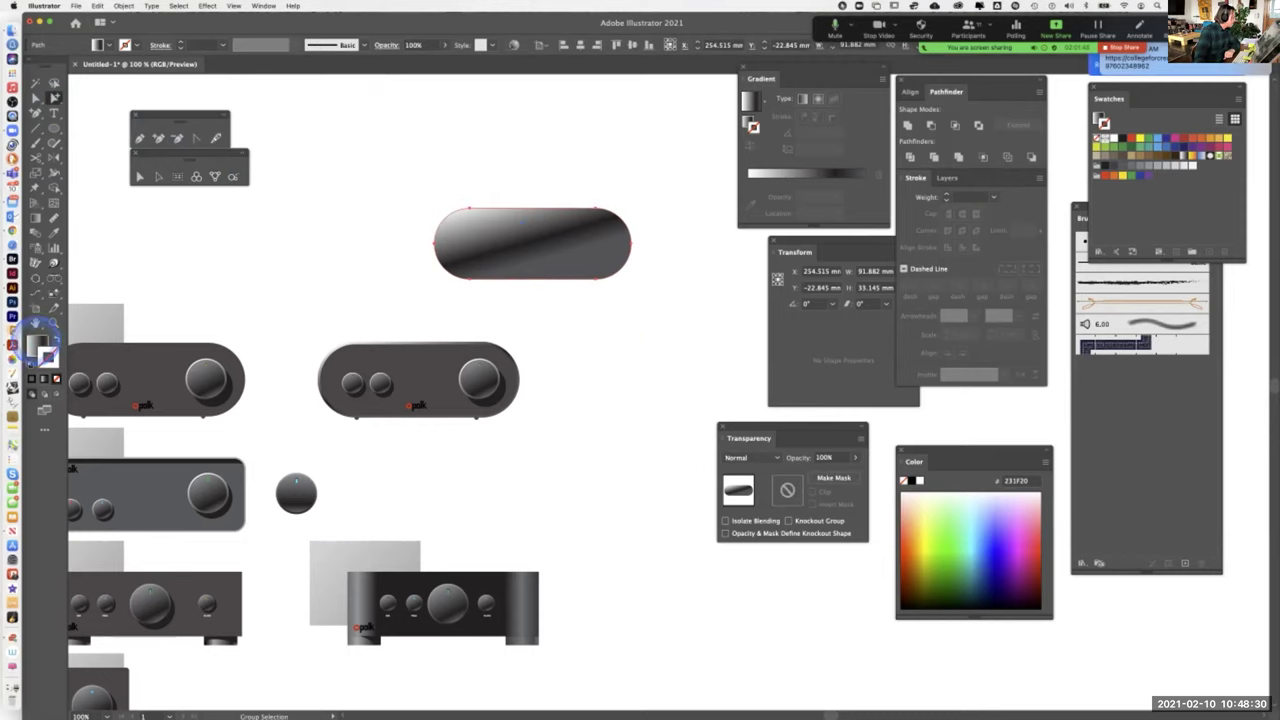
left_click(34, 366)
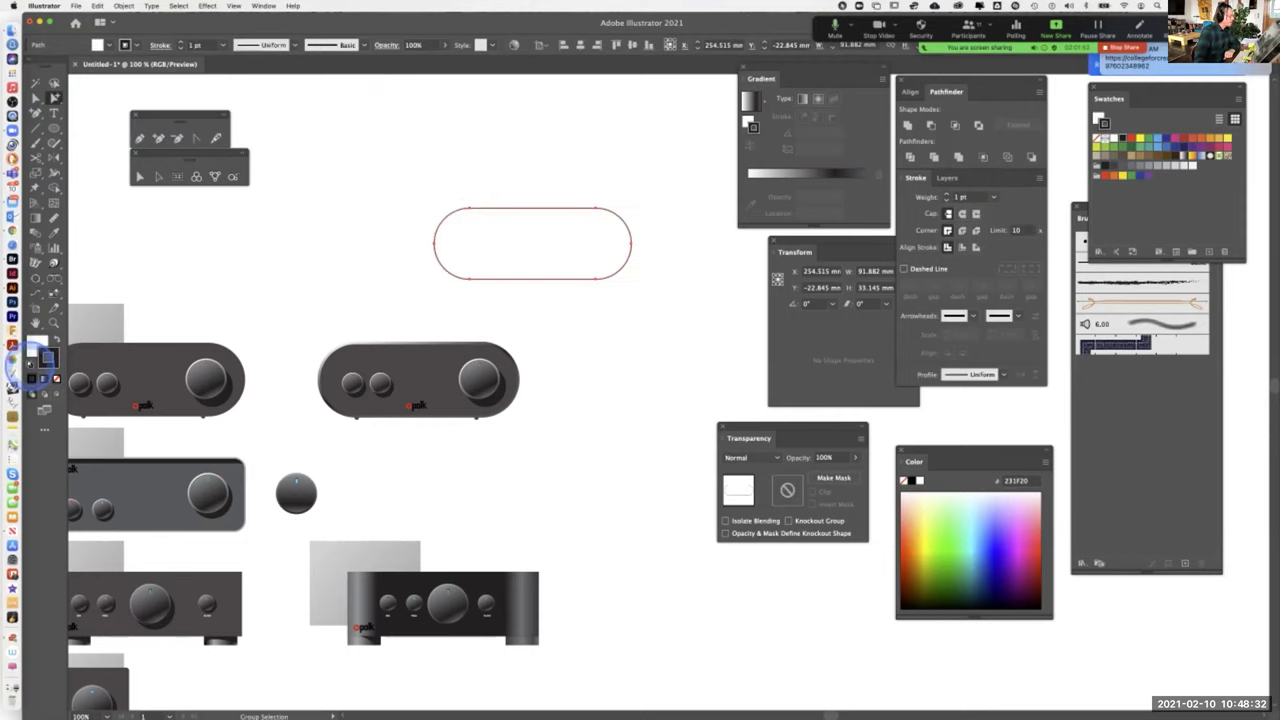
left_click(44, 352)
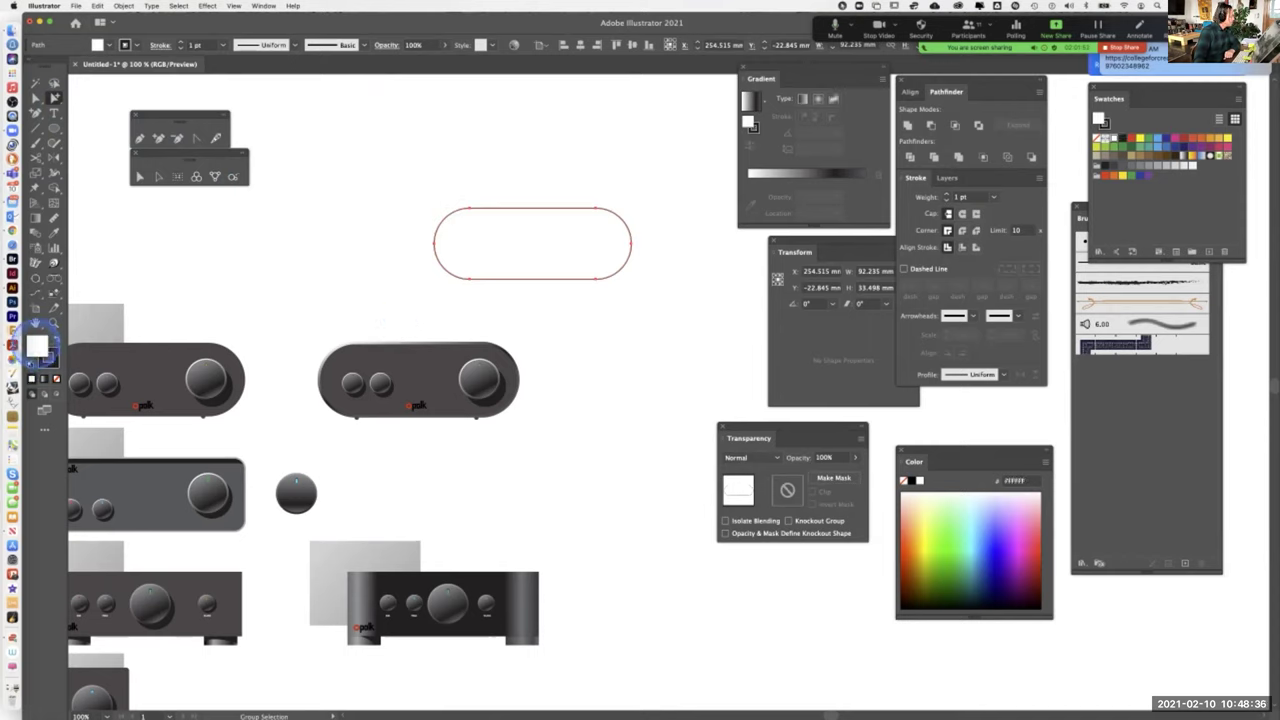
left_click(56, 379)
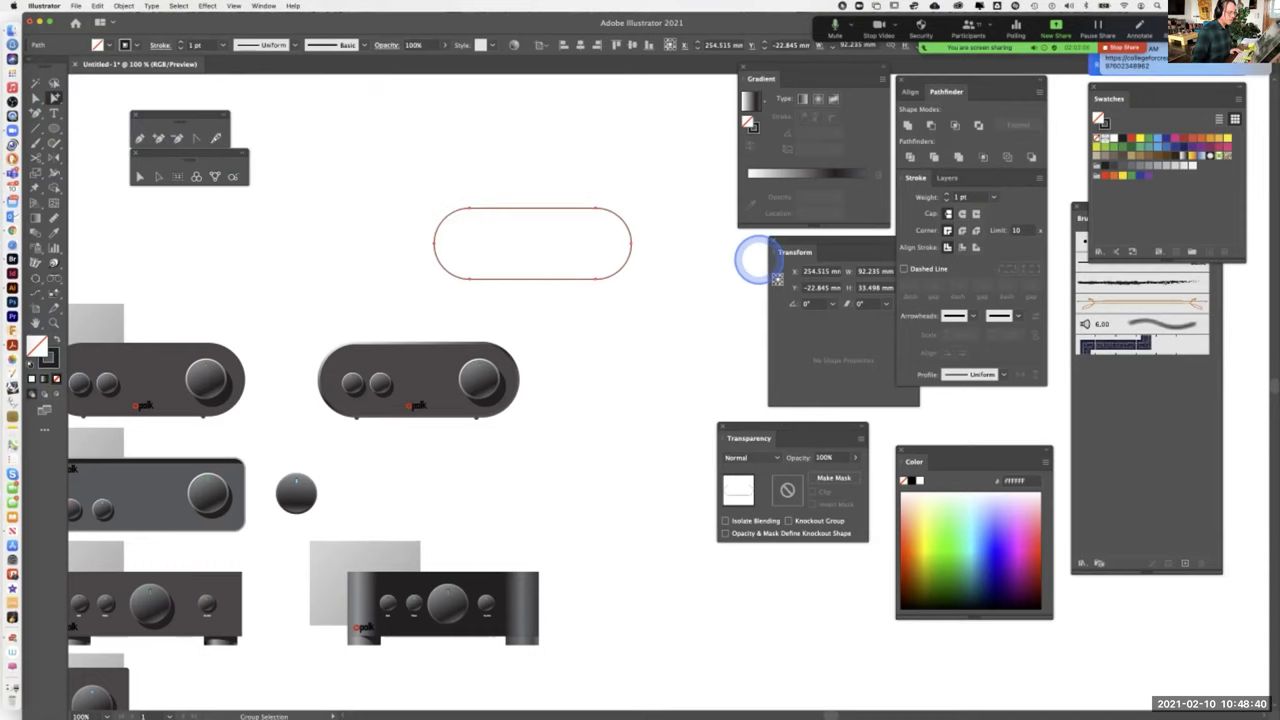
Place the pill outline over the speaker body just inside the rim, at X 201.18 mm, Y 40.496 mm
key("super+equal")
key("super+equal")
key("super+equal")
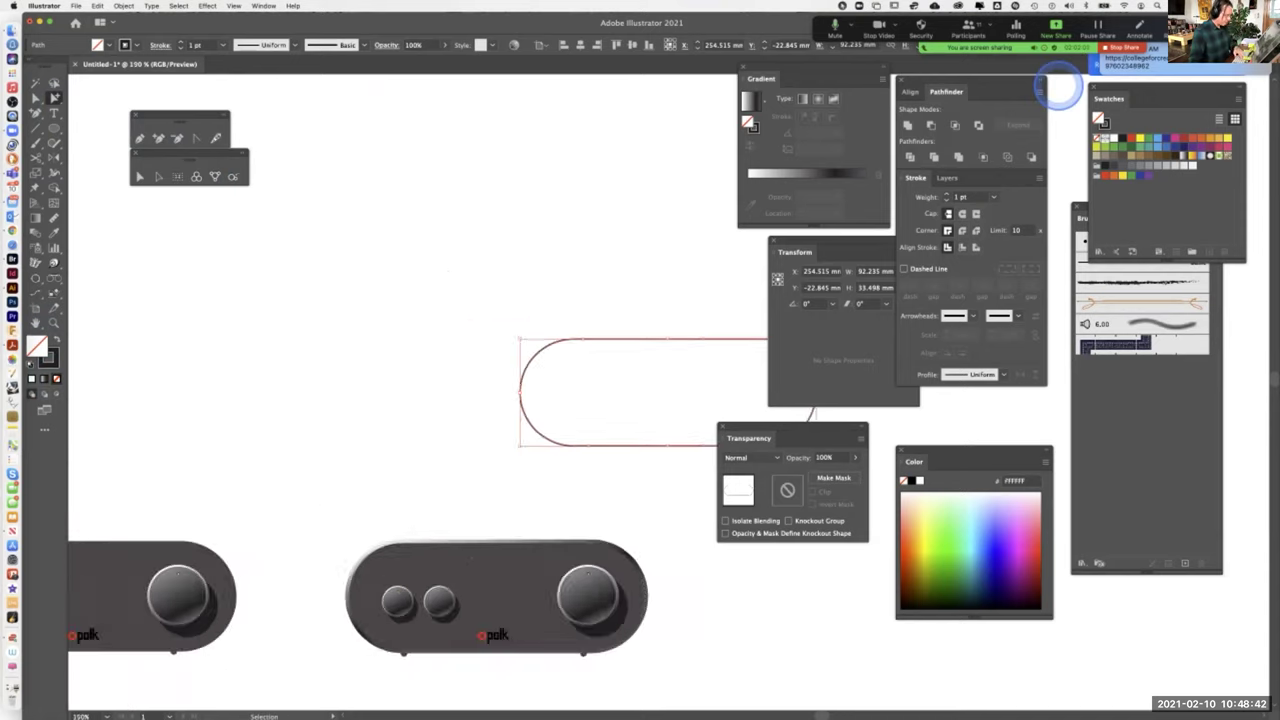
key("space")
left_click_drag(457, 266, 558, 48)
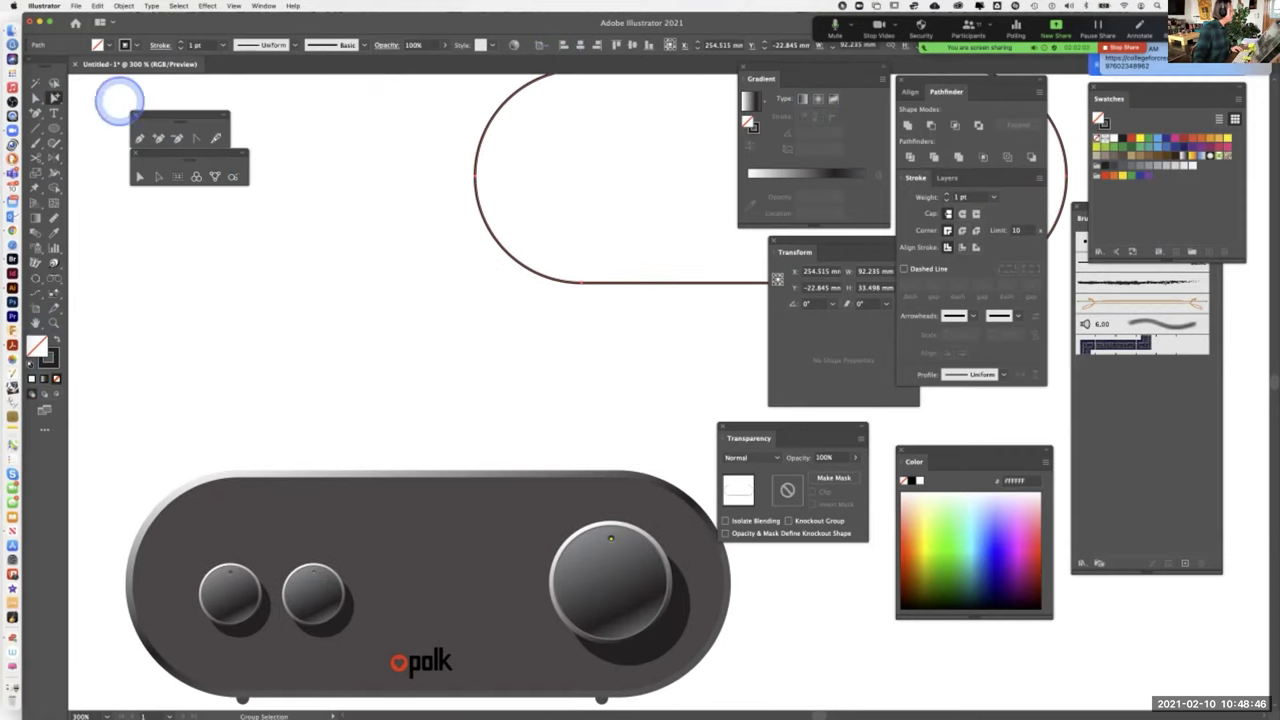
left_click(423, 183)
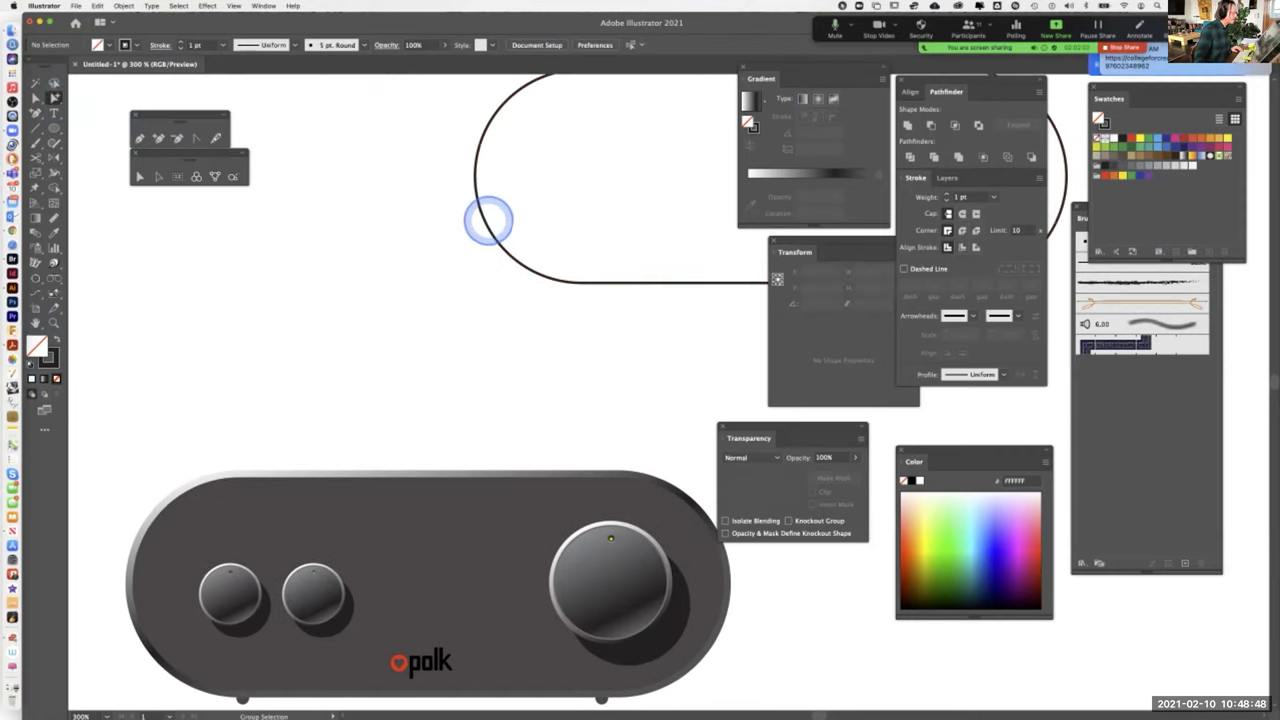
left_click_drag(486, 227, 157, 643)
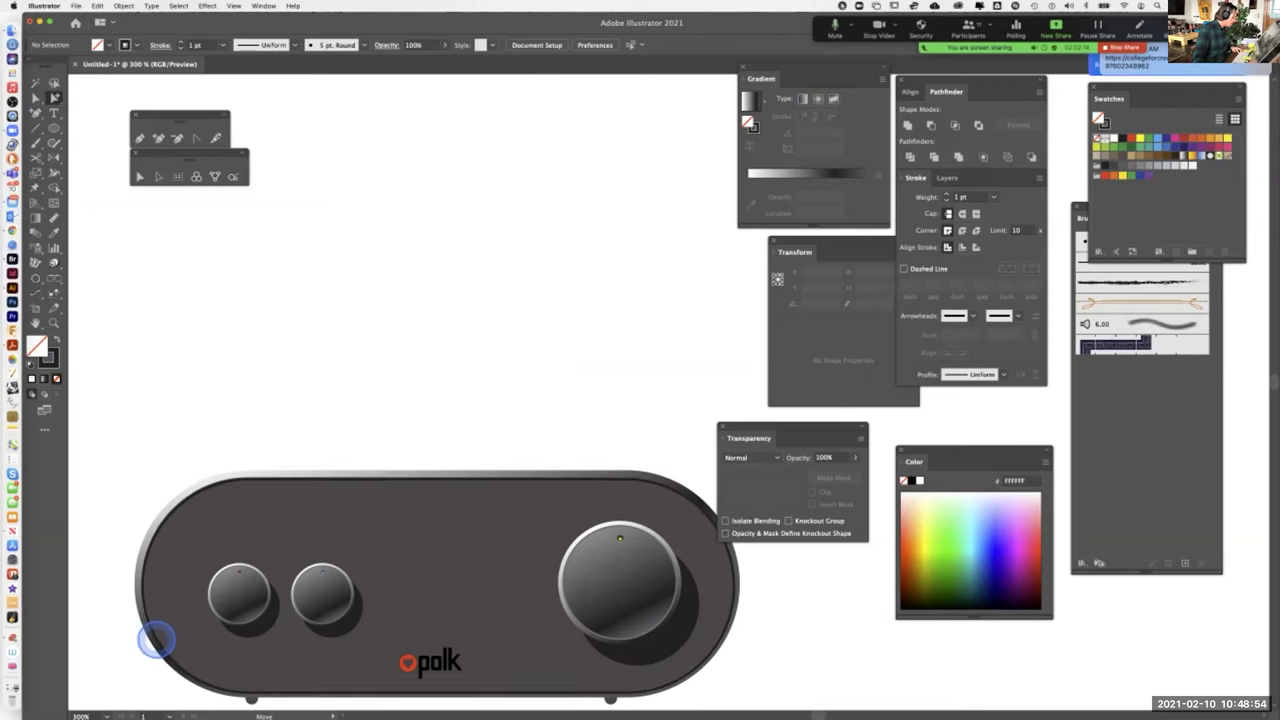
left_click_drag(374, 500, 386, 206)
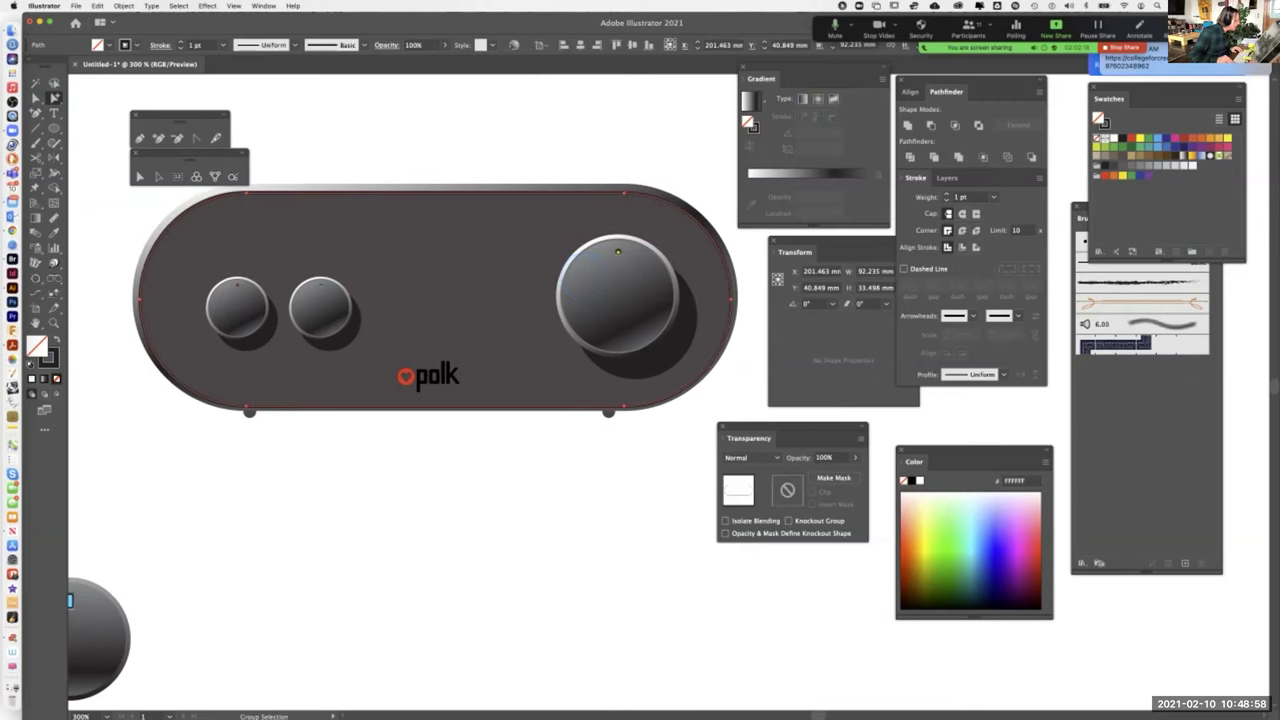
left_click_drag(386, 206, 384, 203)
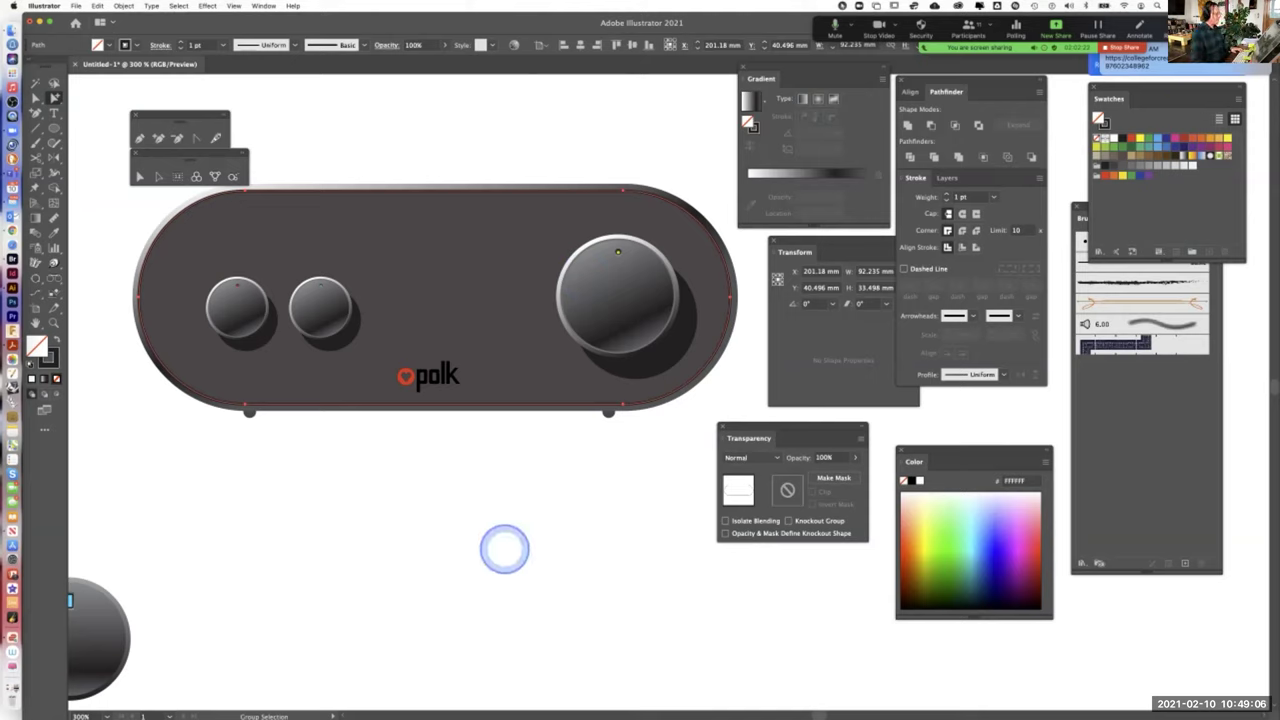
Select the inset pill outline path on the speaker body
left_click(412, 488)
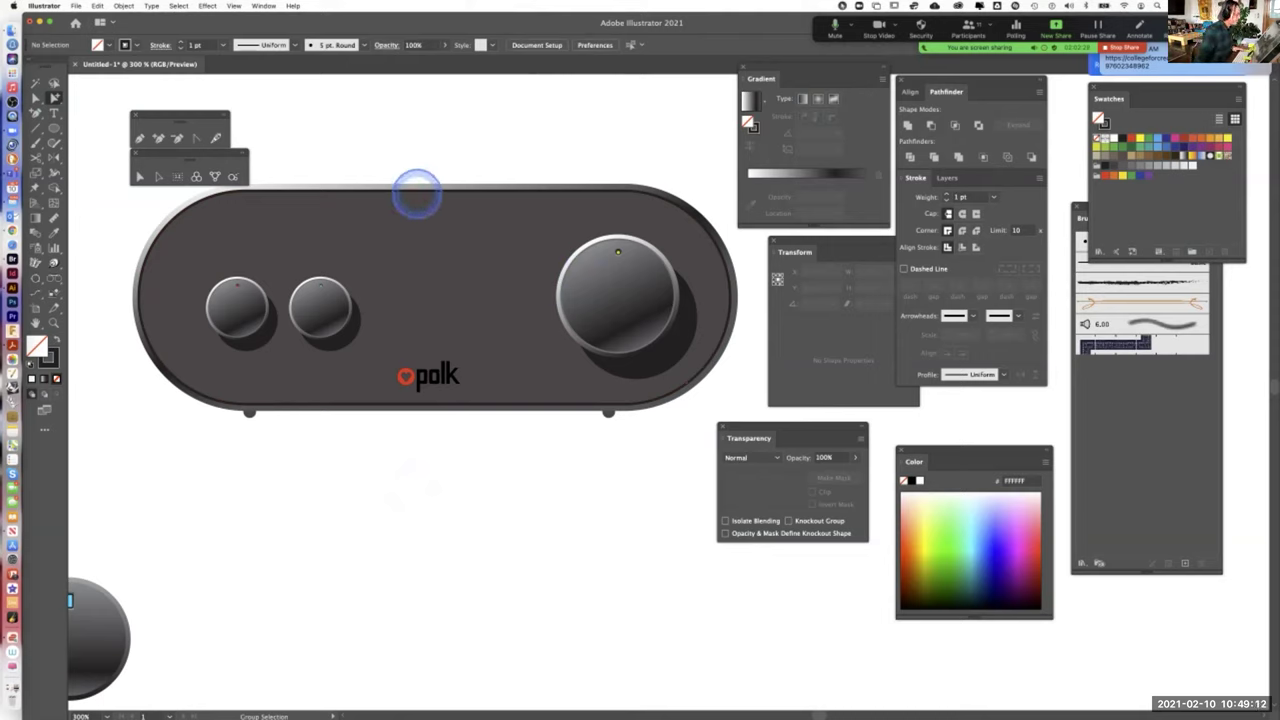
left_click(416, 193)
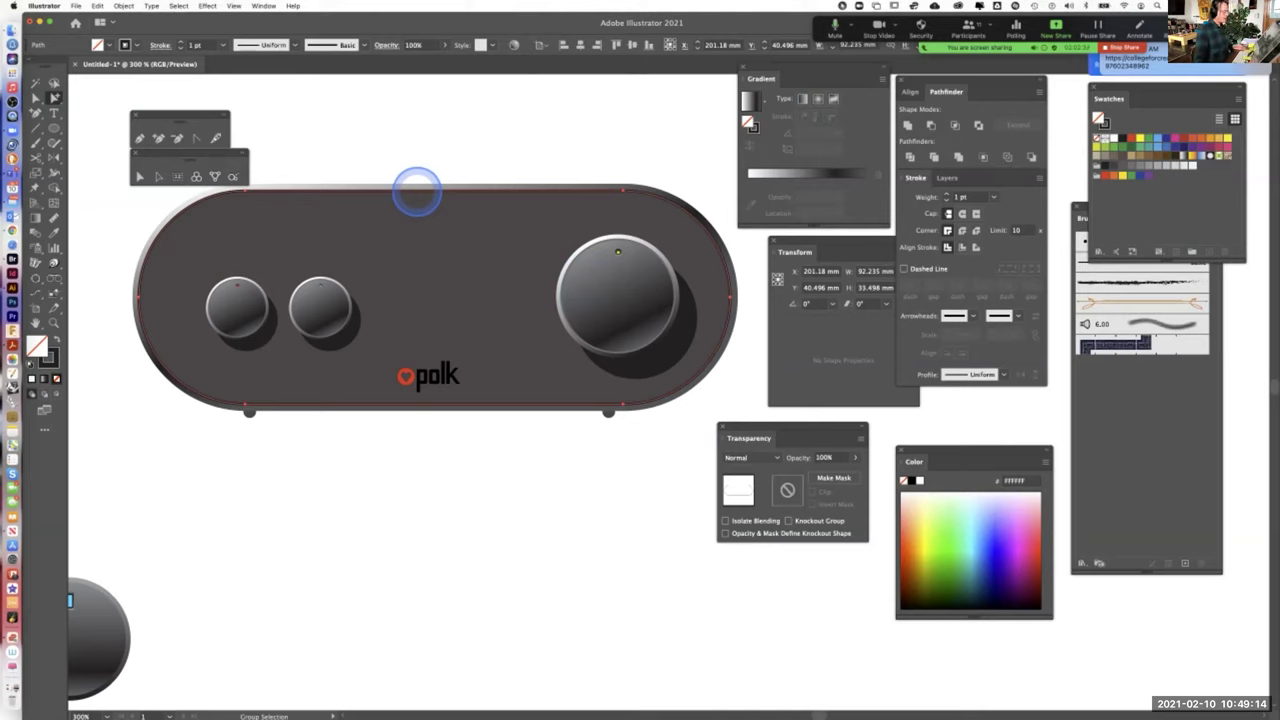
key("v")
left_click(416, 193)
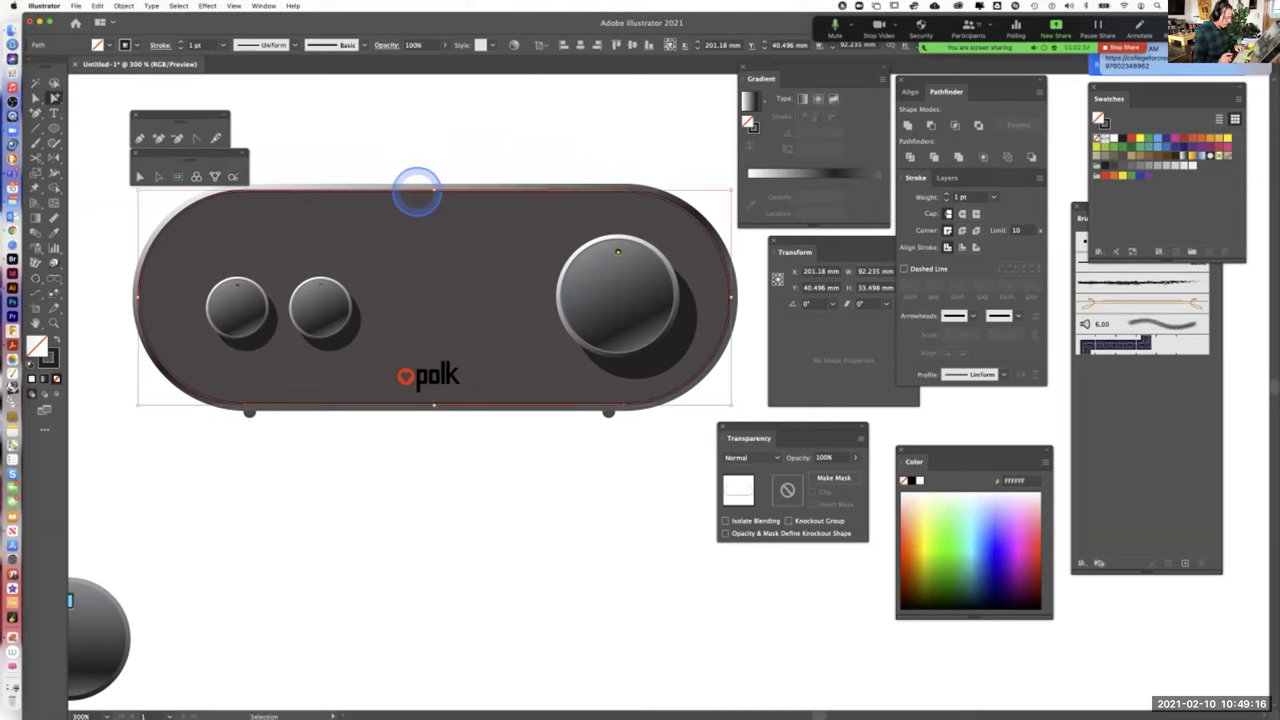
key("v")
left_click(416, 193)
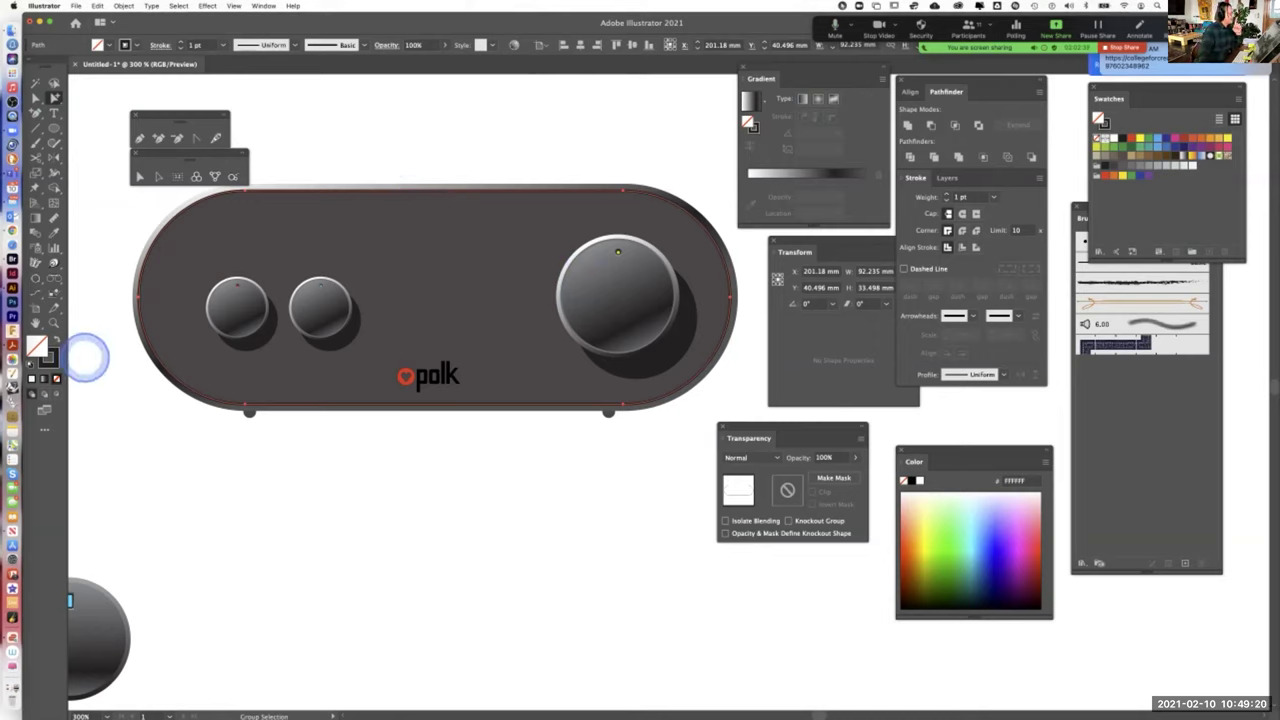
Set the inset outline's stroke to white (FFFFFF), nudge it right, and deselect
left_click(50, 358)
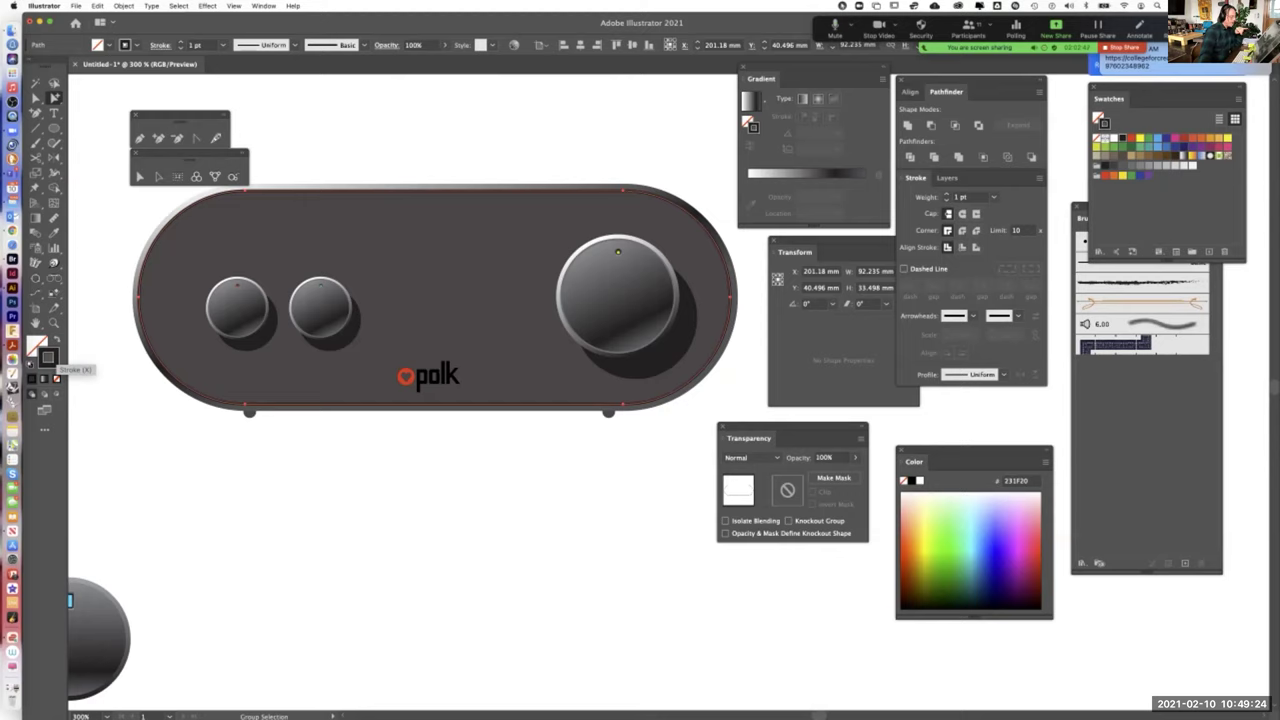
double_click(48, 357)
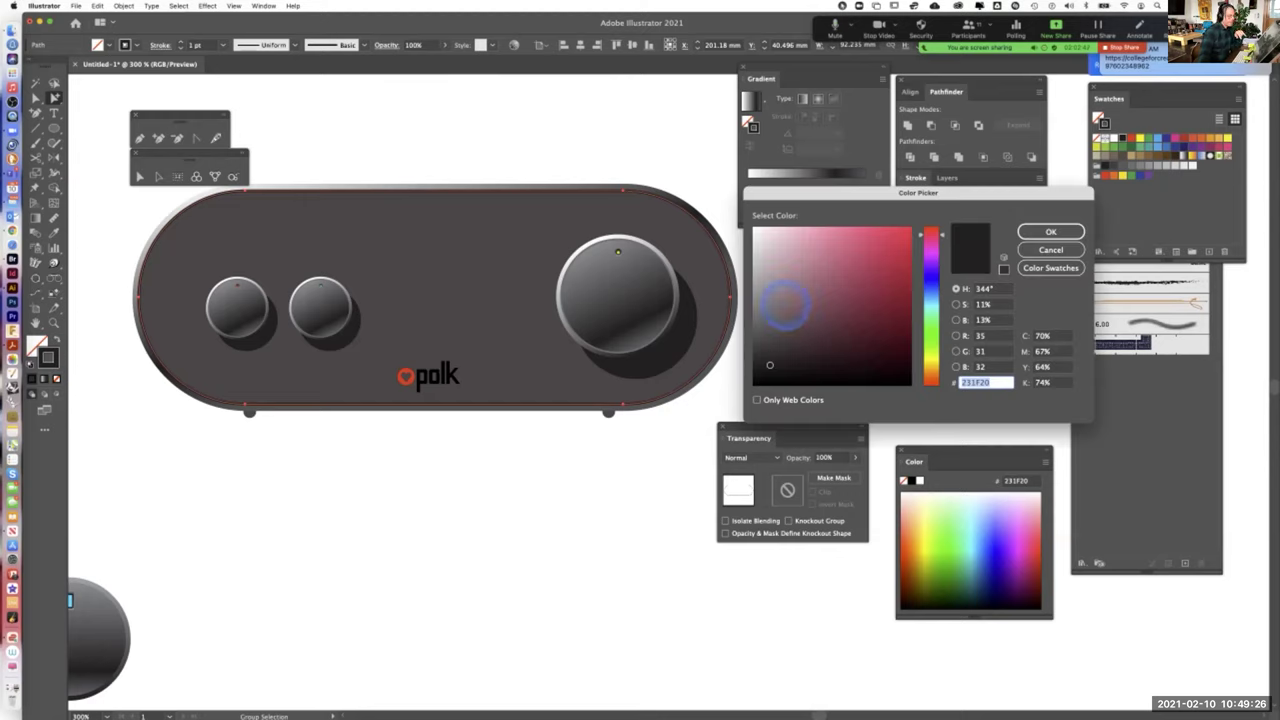
left_click(753, 229)
left_click(1051, 231)
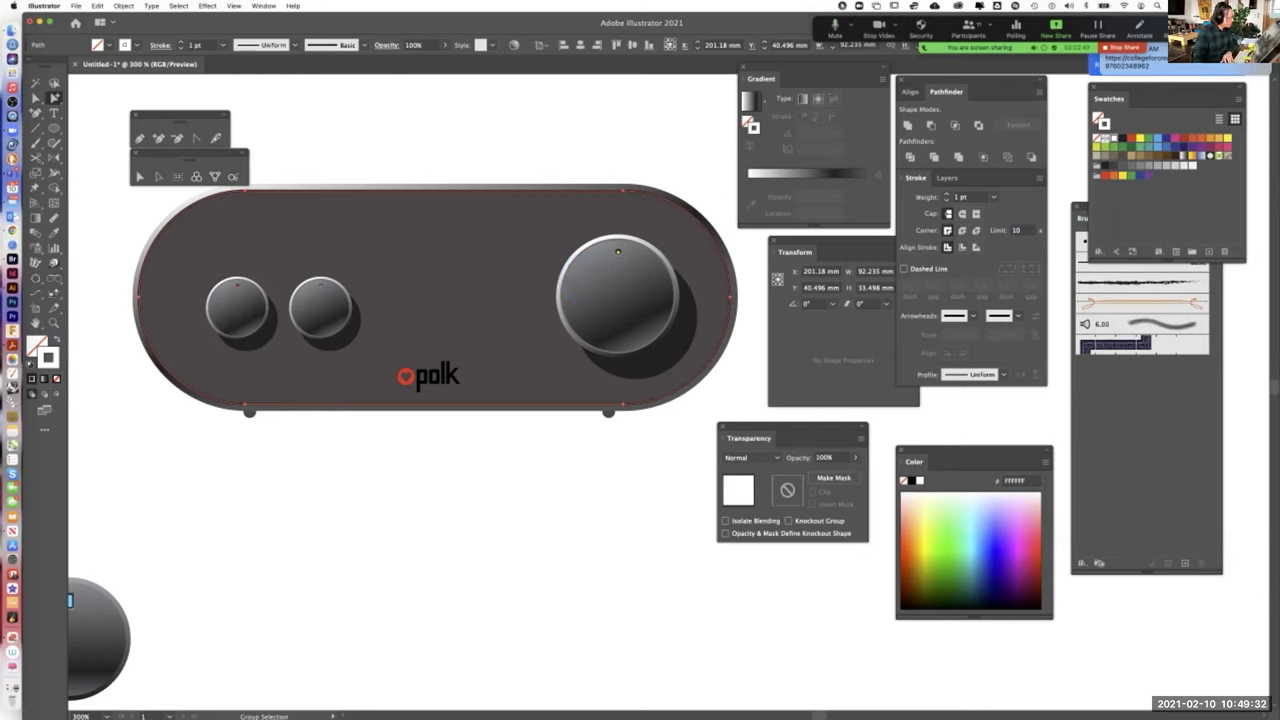
key("Right")
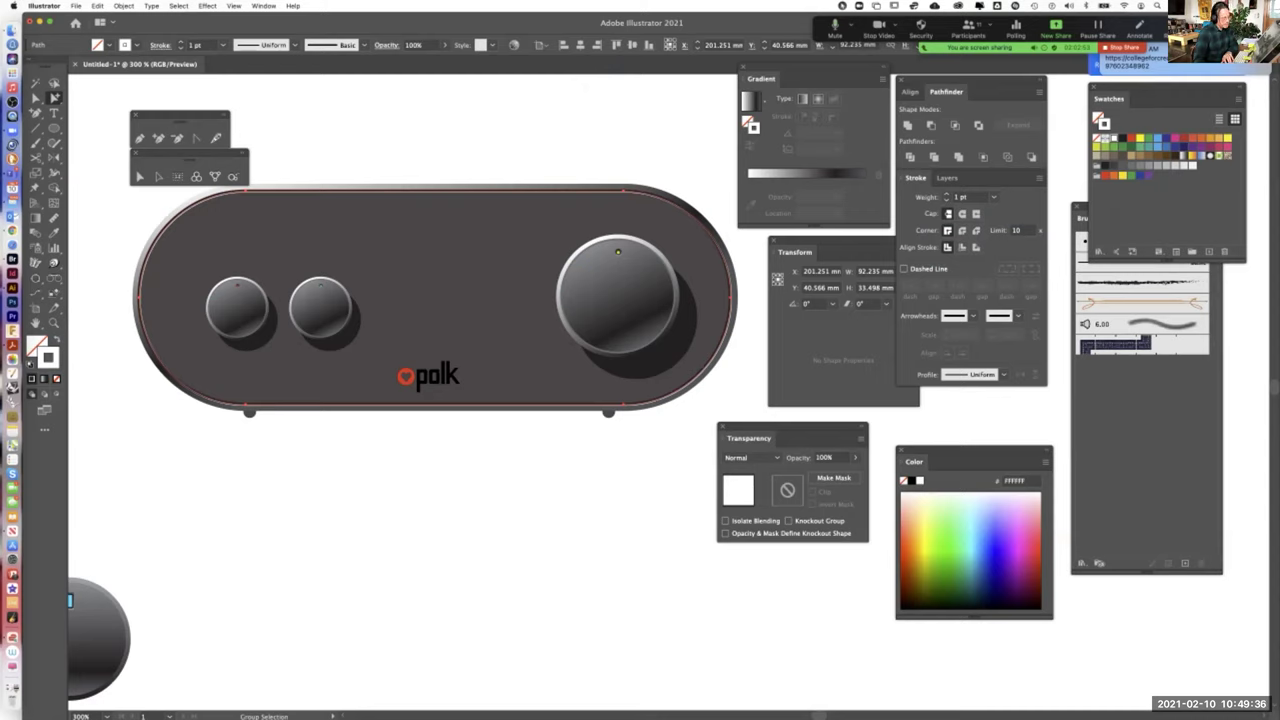
left_click(550, 533)
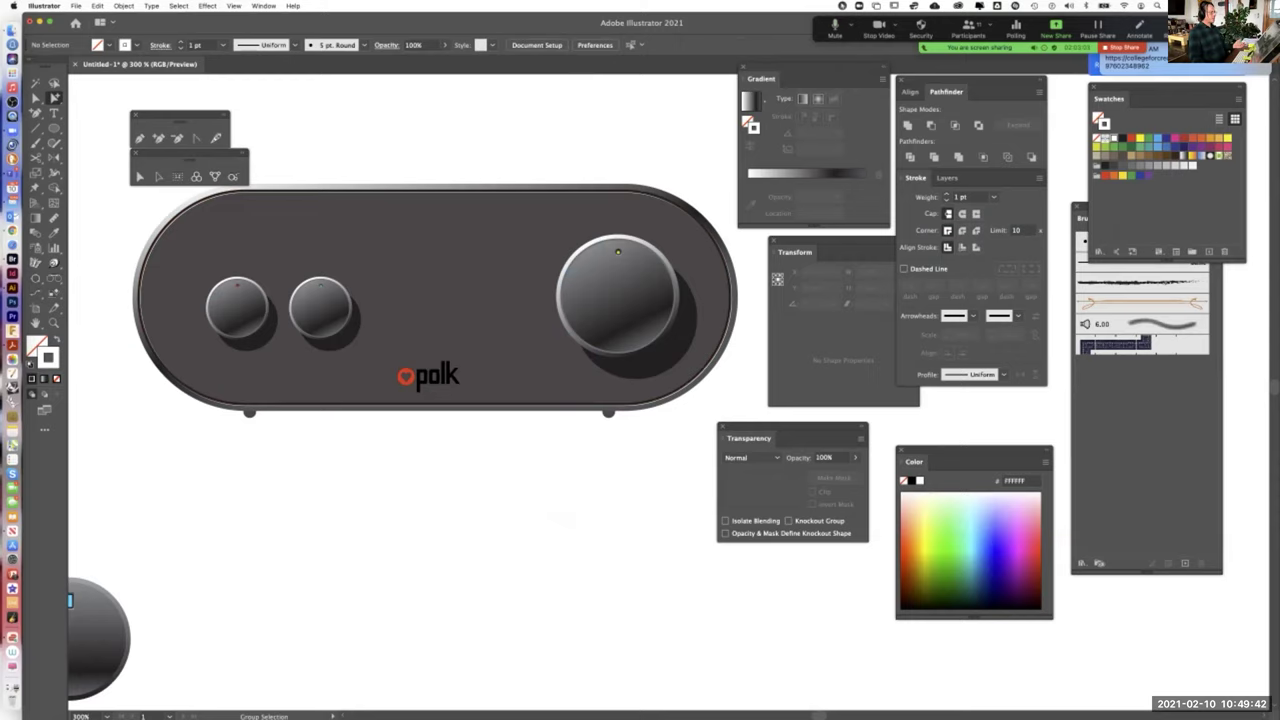
Select the dark inset outline on the speaker body
key("super+equal")
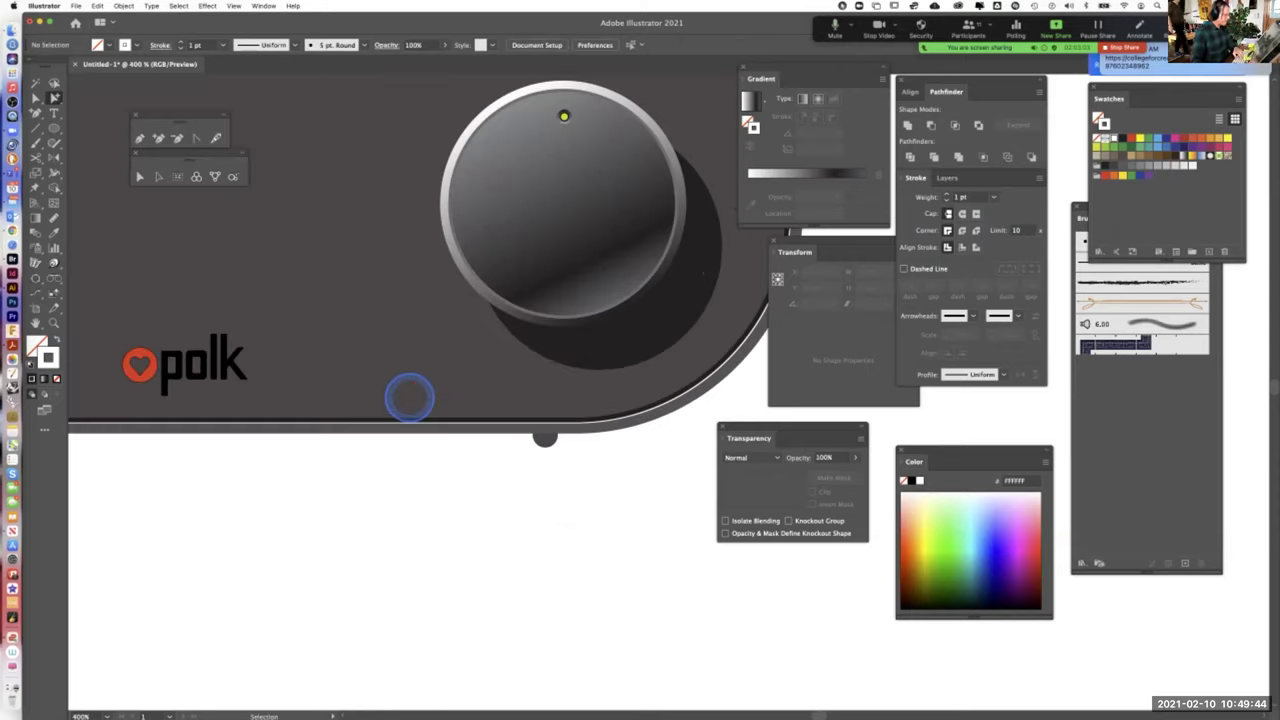
left_click_drag(349, 240, 460, 457)
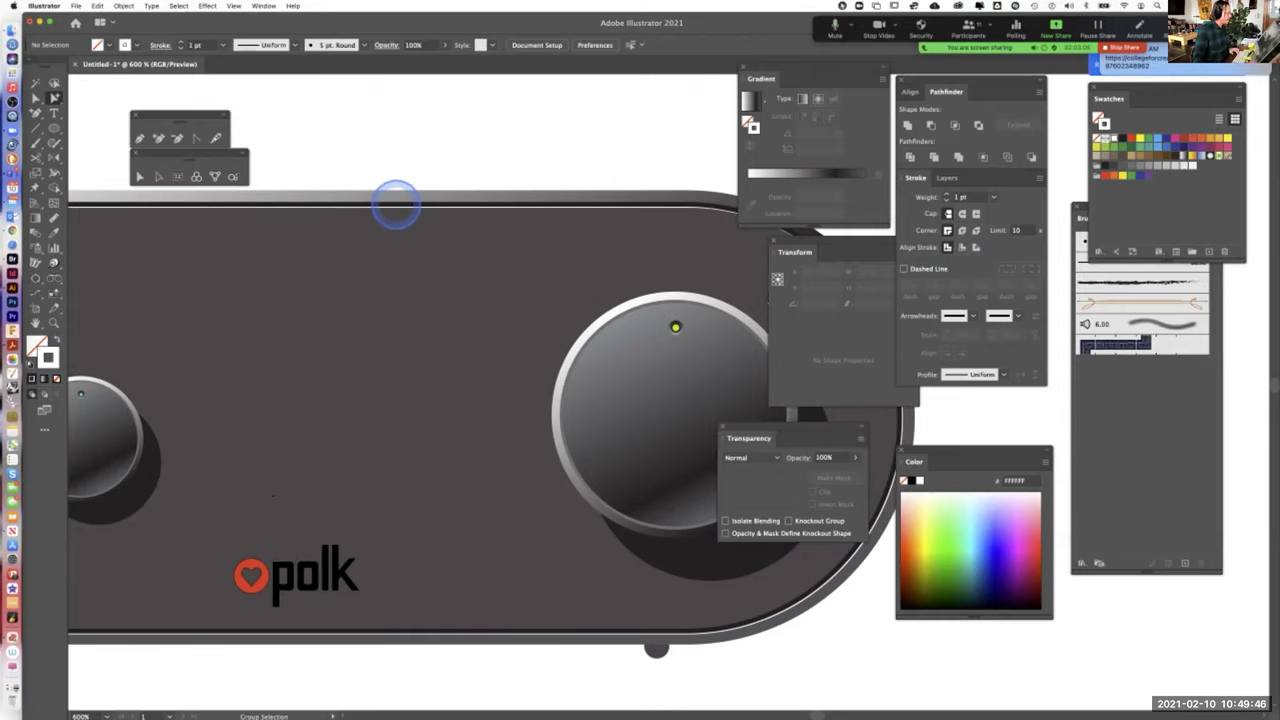
key("super+minus")
left_click_drag(620, 194, 736, 279)
left_click(238, 215)
left_click(238, 213)
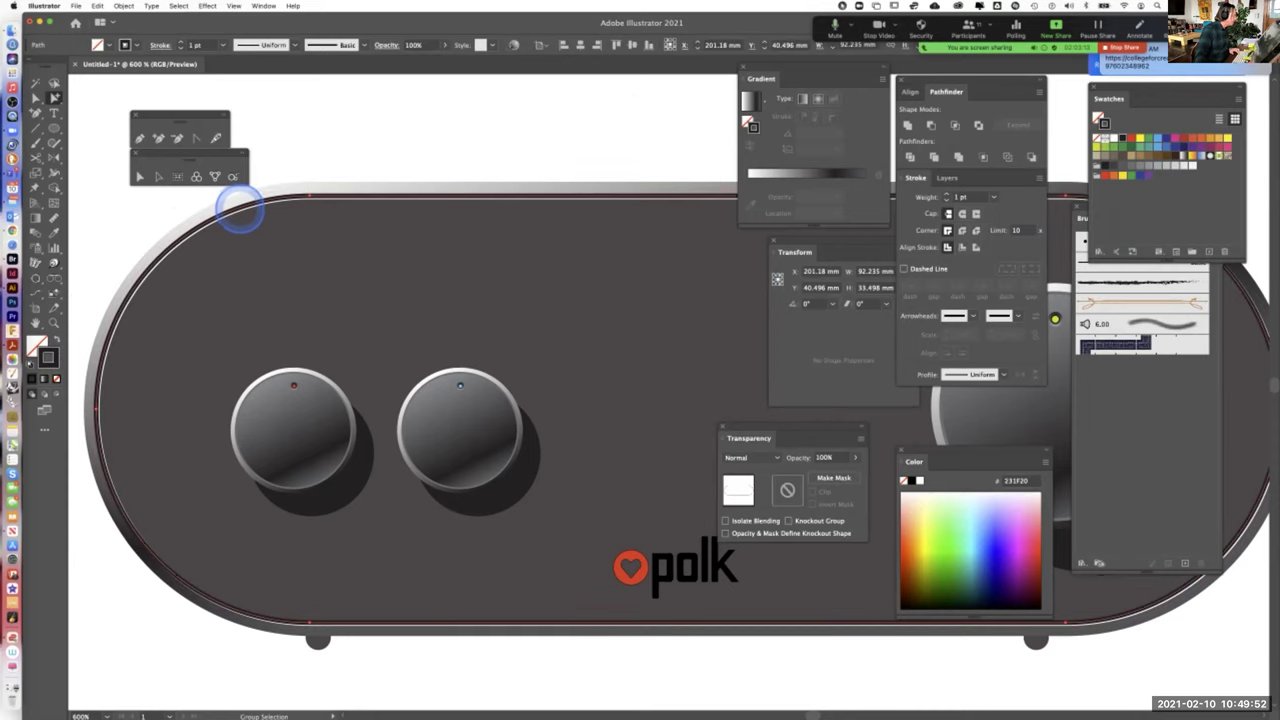
left_click(48, 356)
left_click(38, 346)
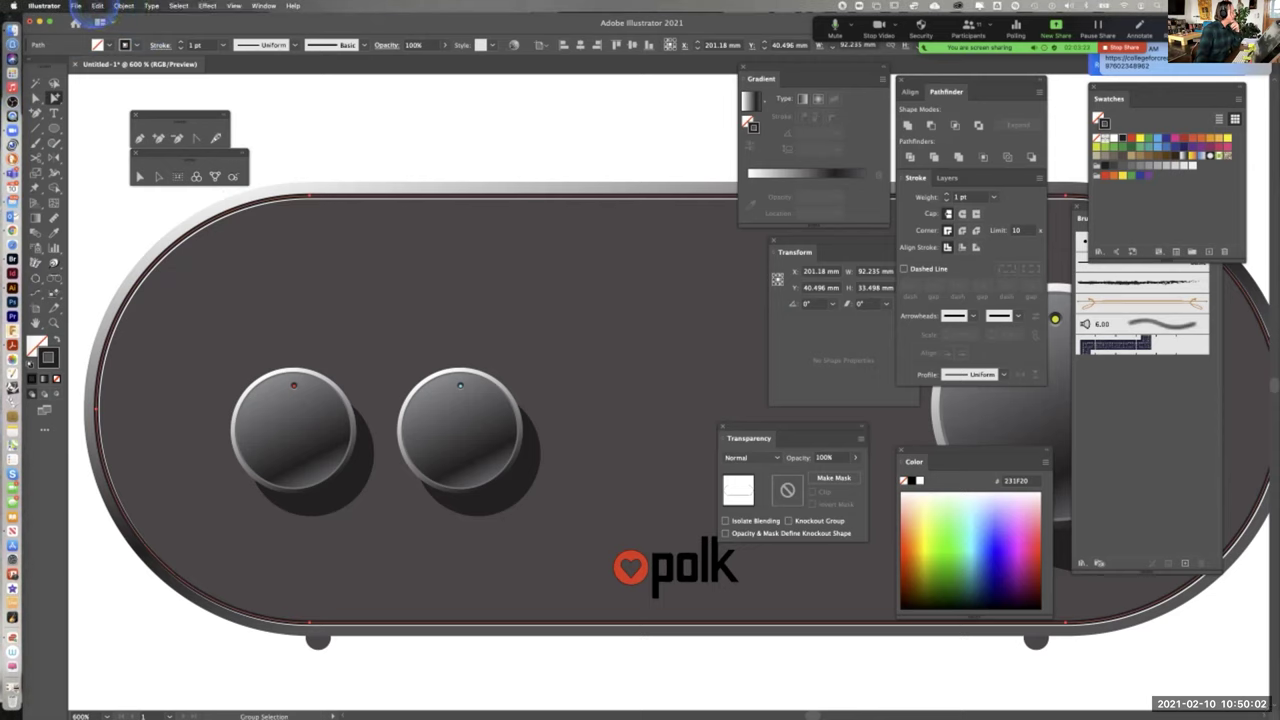
Unlock all artwork, lock the dark inset outline, and select the white inset outline
left_click(97, 6)
mouse_move(124, 6)
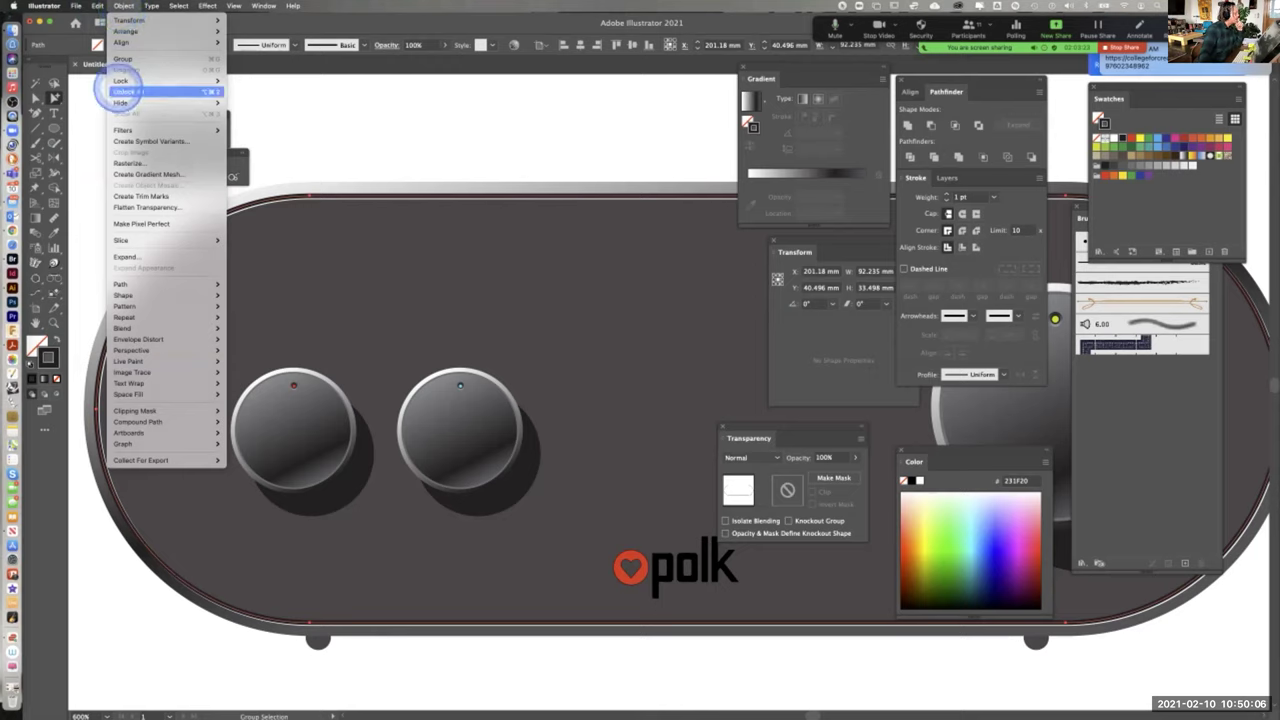
left_click(125, 92)
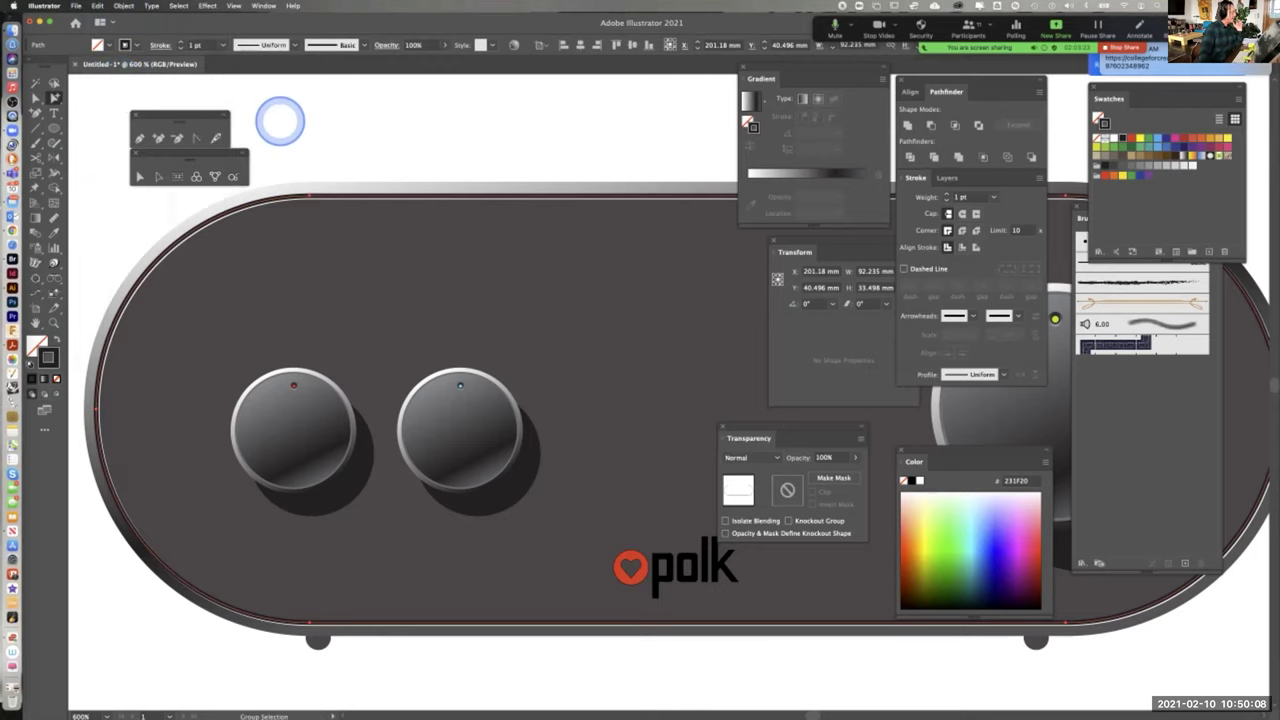
left_click(123, 6)
mouse_move(123, 80)
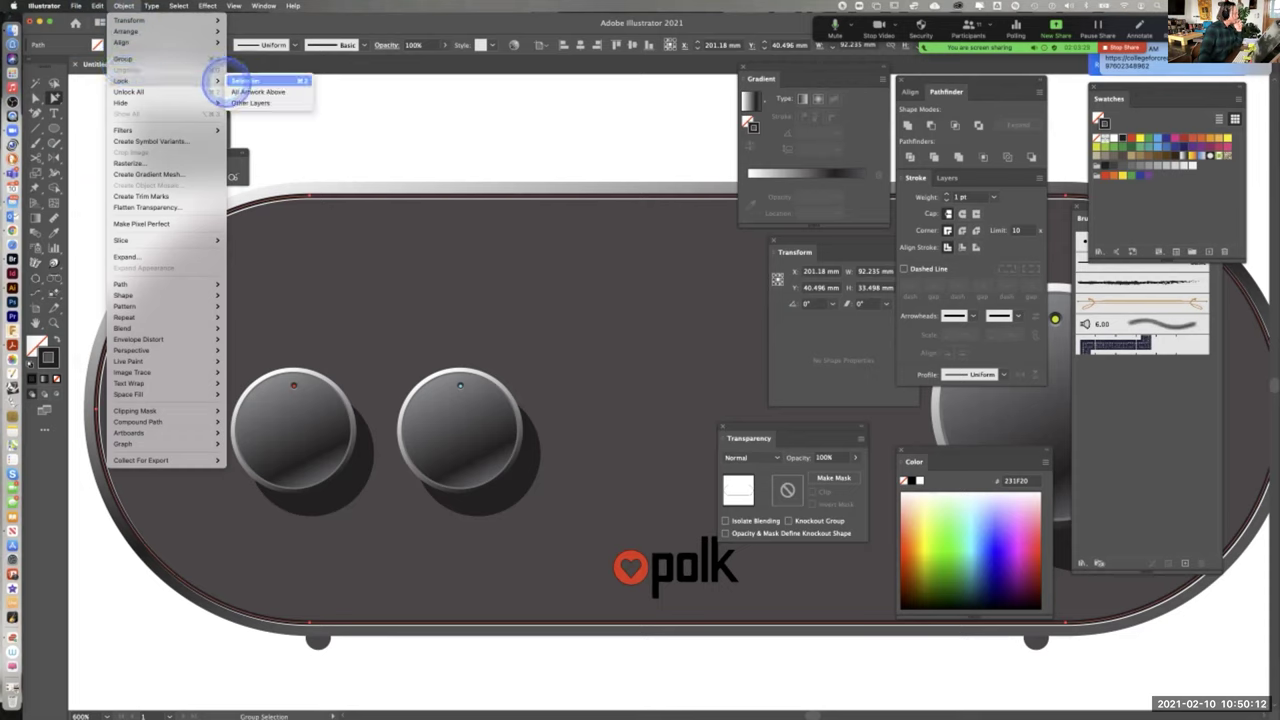
left_click(243, 80)
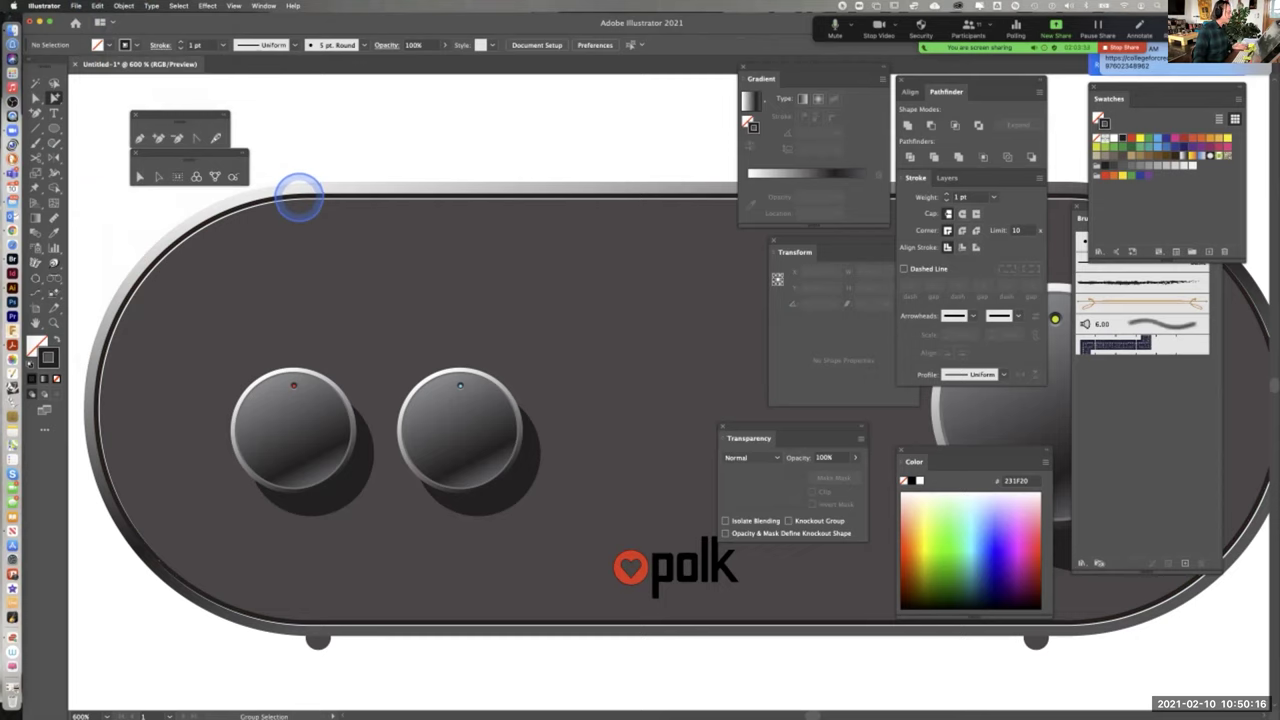
left_click(299, 198)
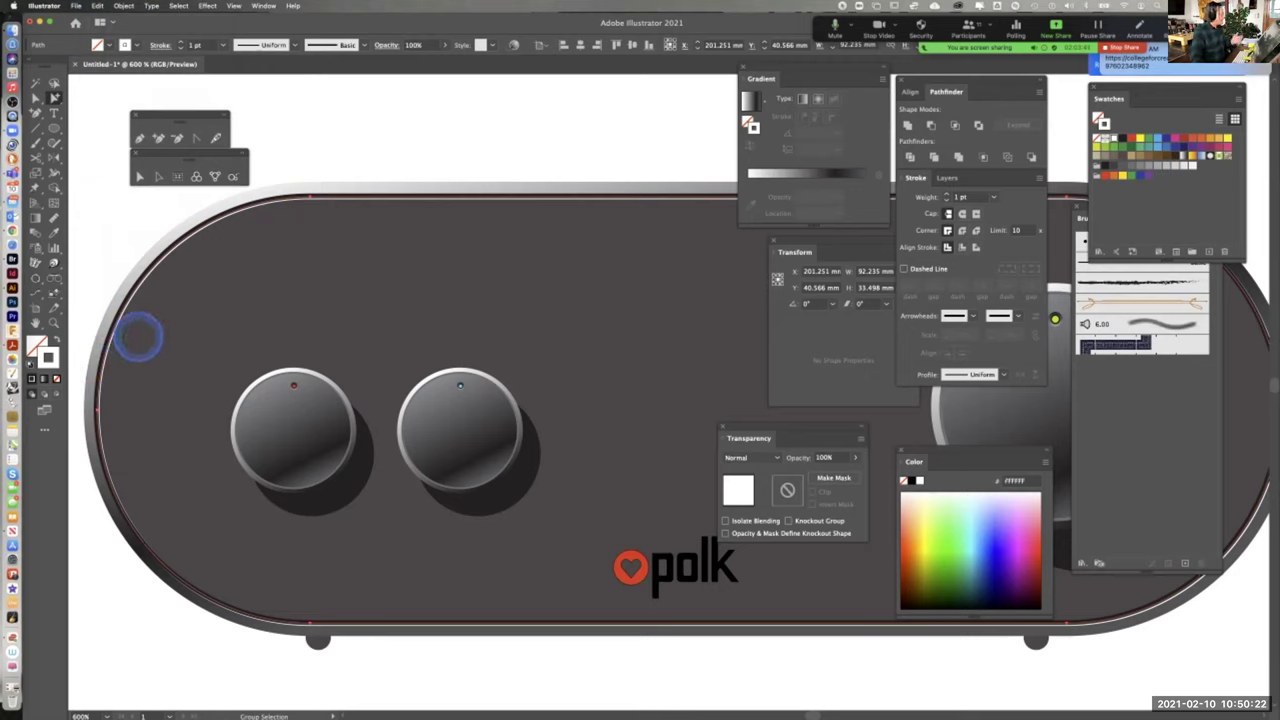
Change the inset outline's stroke to neutral grey #9B9B9B and deselect
double_click(46, 348)
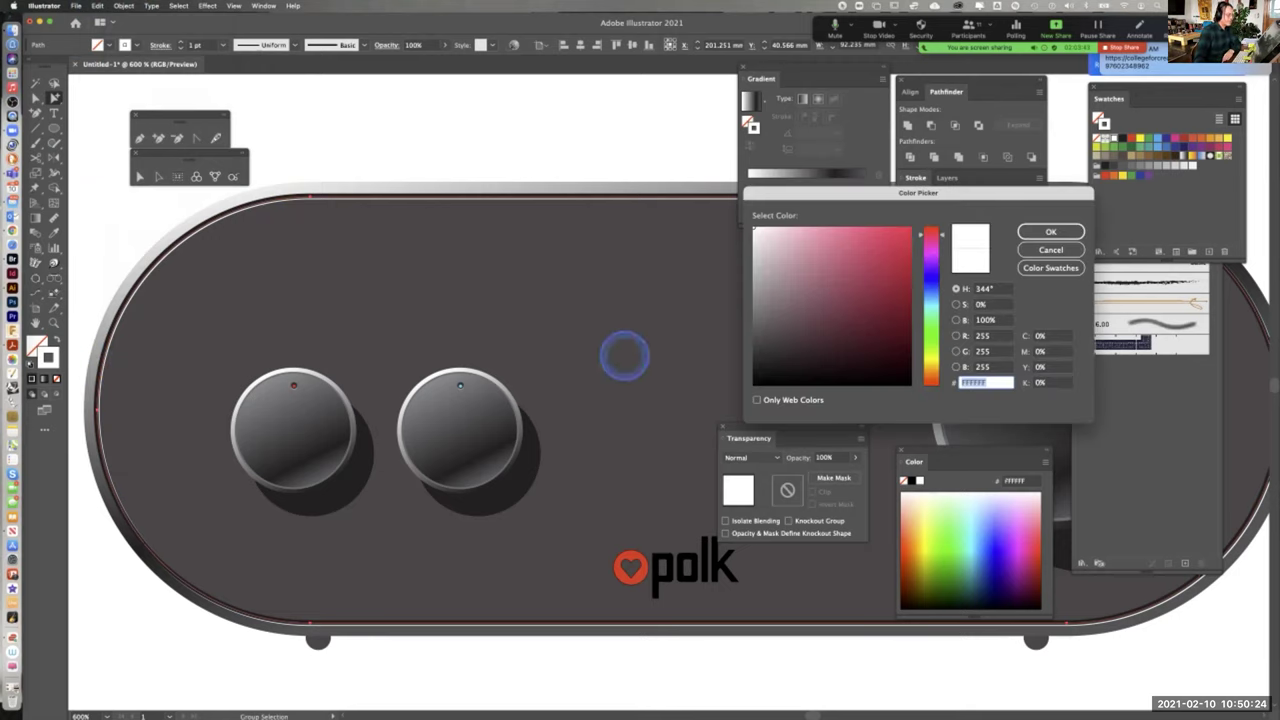
left_click(762, 270)
mouse_move(762, 270)
left_mouse_down()
mouse_move(720, 277)
mouse_move(743, 276)
mouse_move(740, 289)
left_mouse_up()
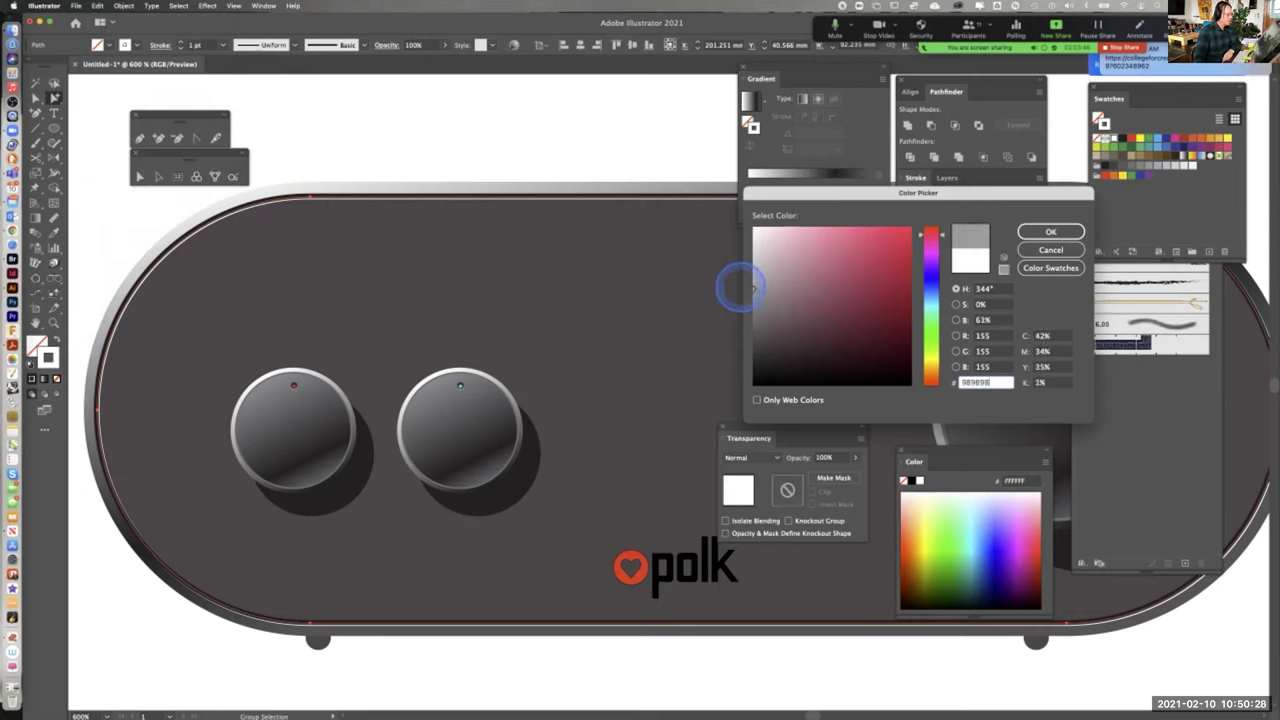
left_click(1051, 232)
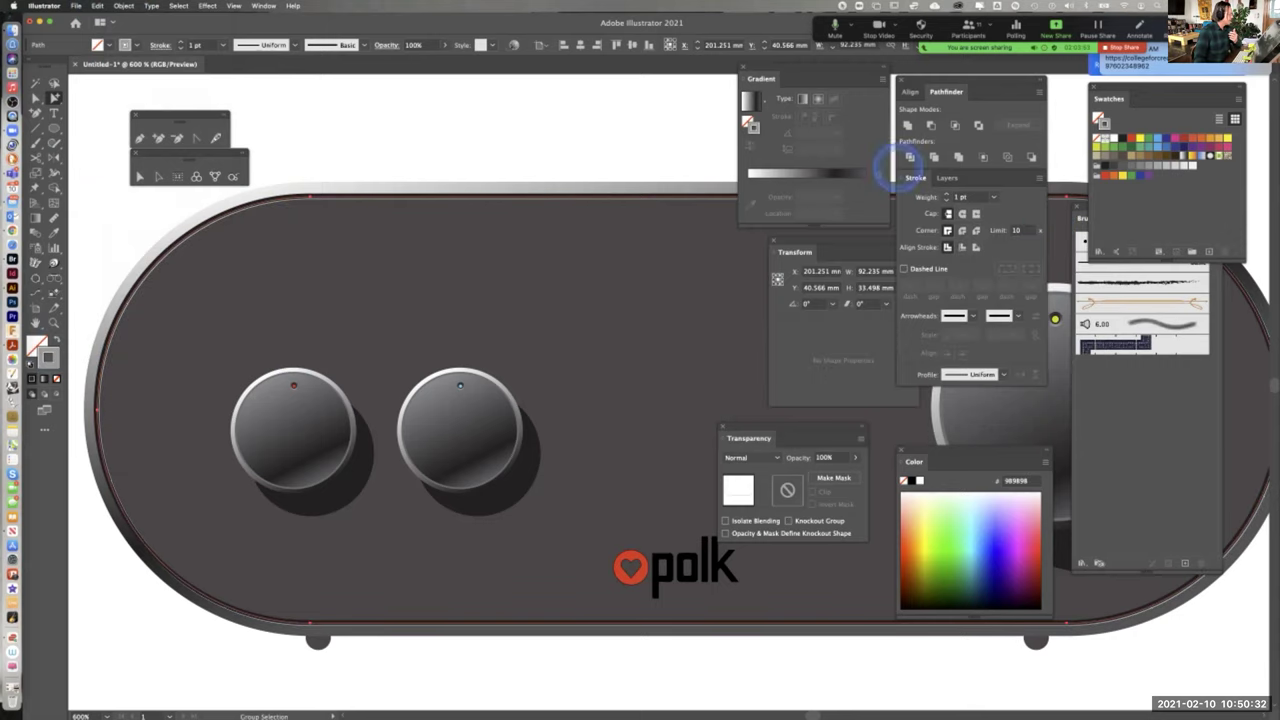
left_click(497, 141)
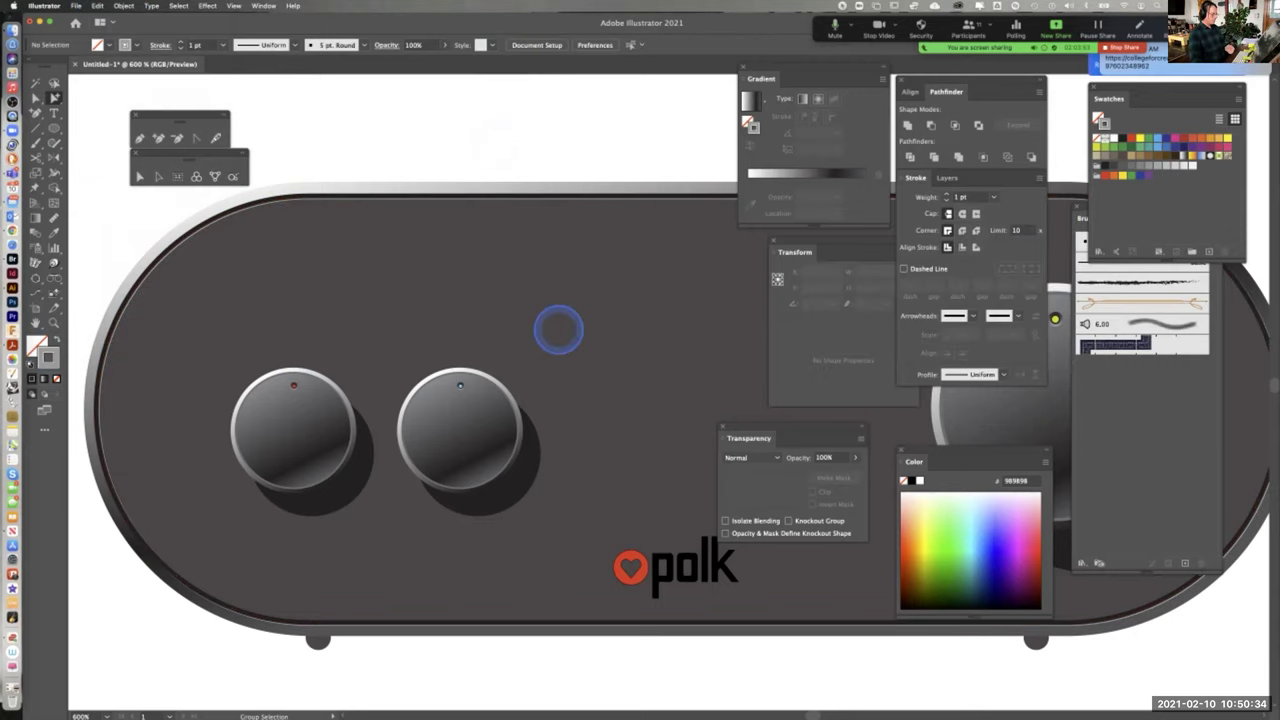
Select the dark rounded speaker body, 92.94 × 34.203 mm with 17.102 mm corner radii
left_click_drag(571, 374, 397, 314)
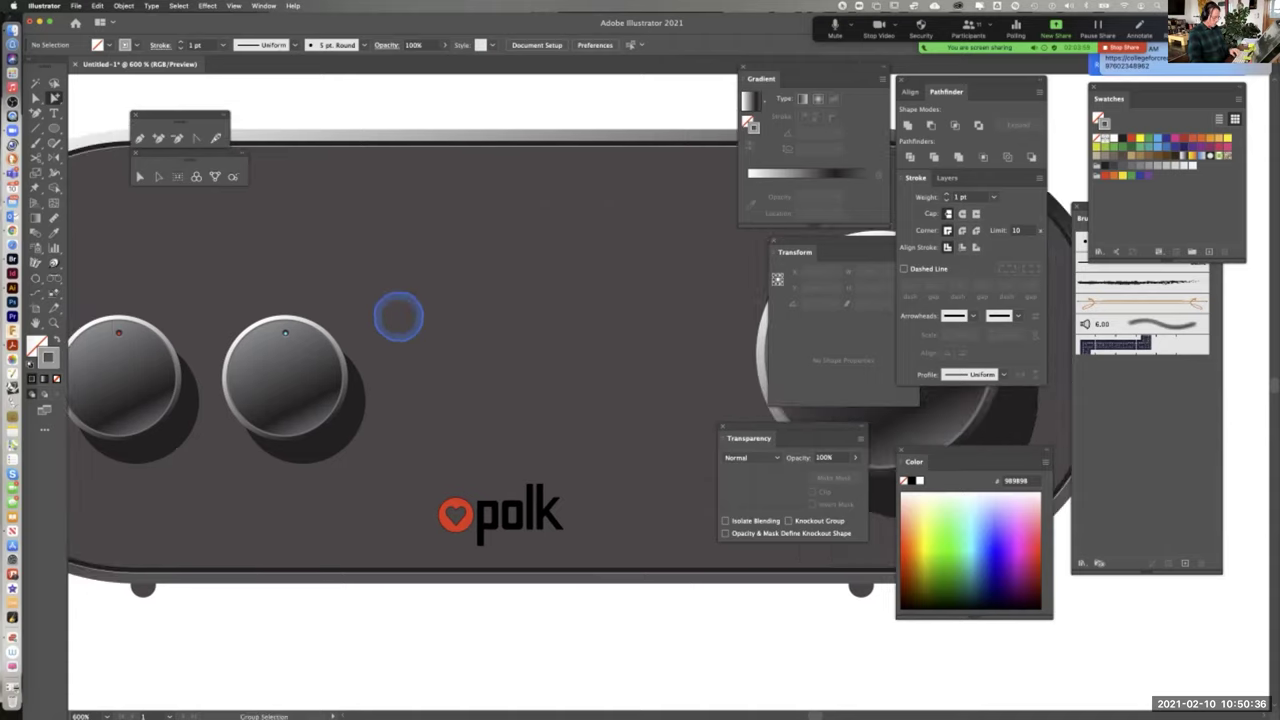
key("super+minus")
key("super+minus")
left_click_drag(484, 349, 338, 337)
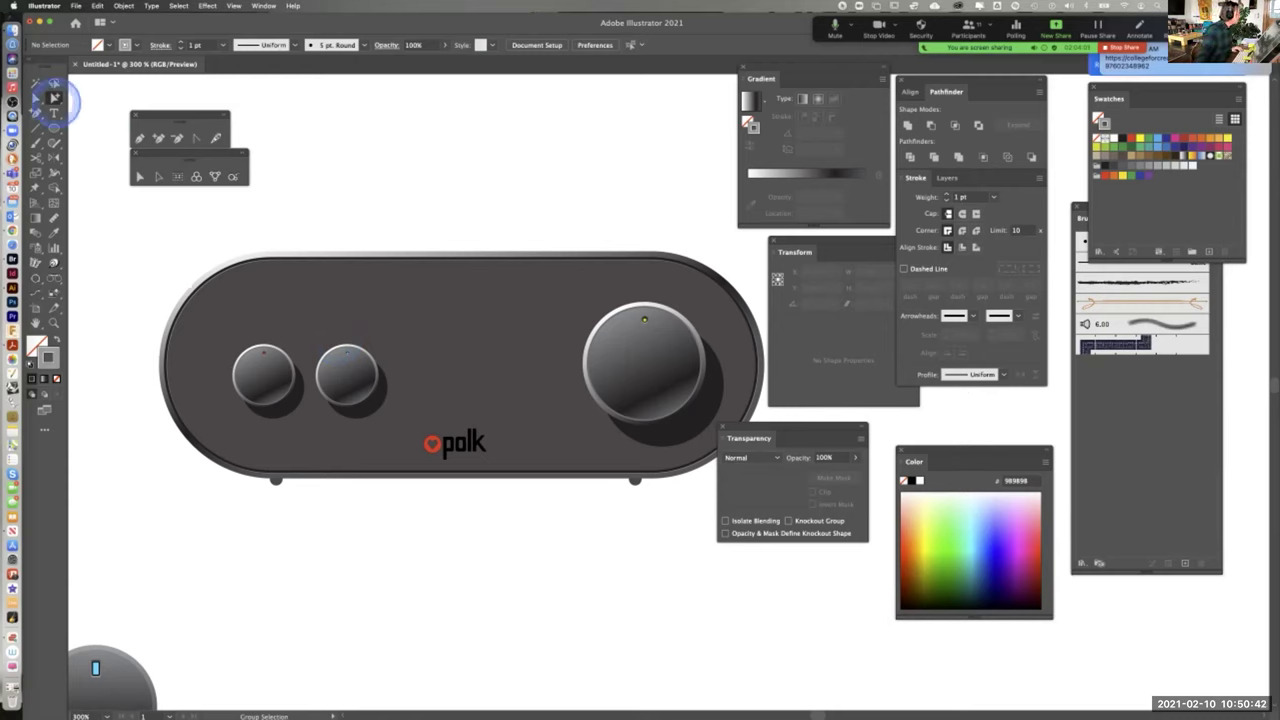
left_click(152, 176)
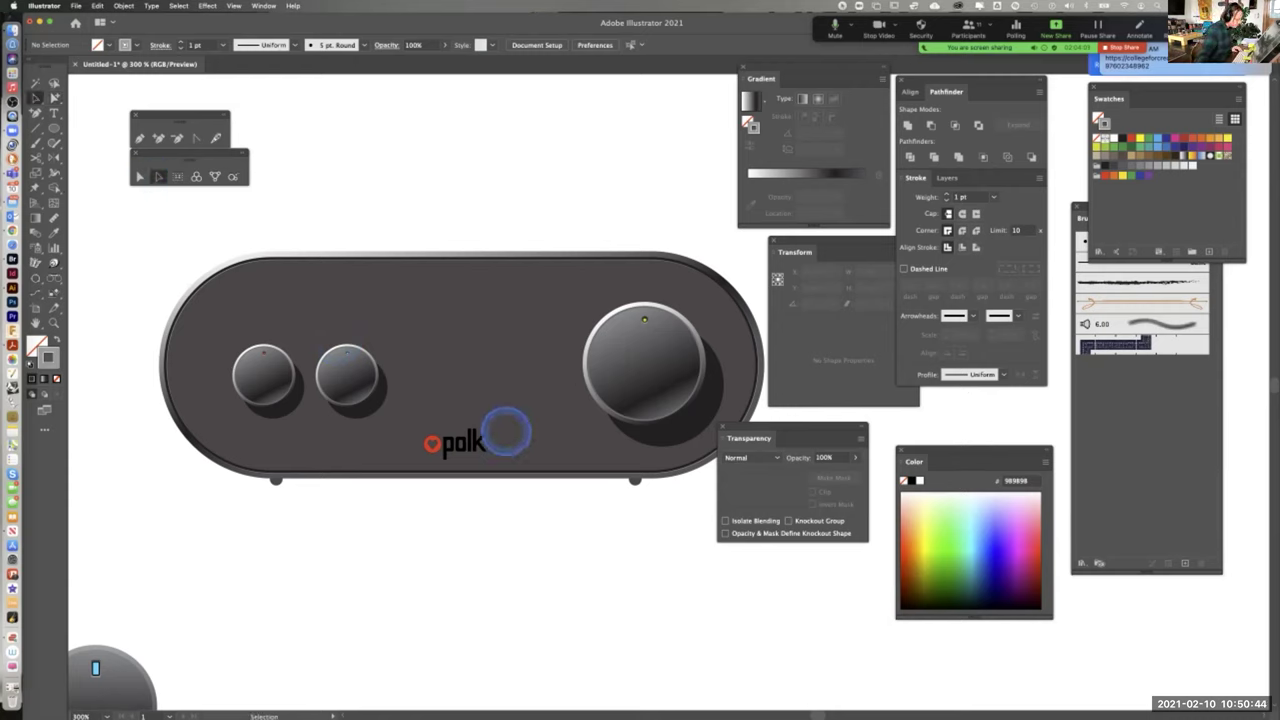
left_click(470, 436)
left_click(494, 603)
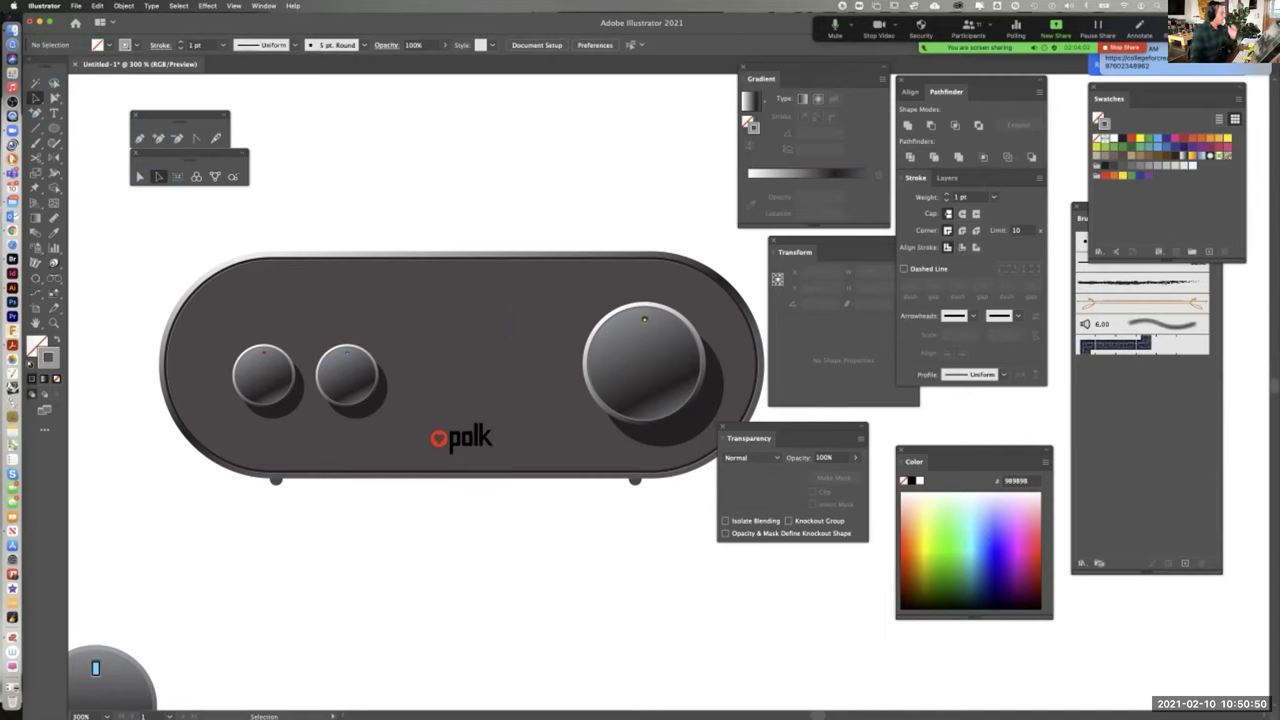
left_click(504, 308)
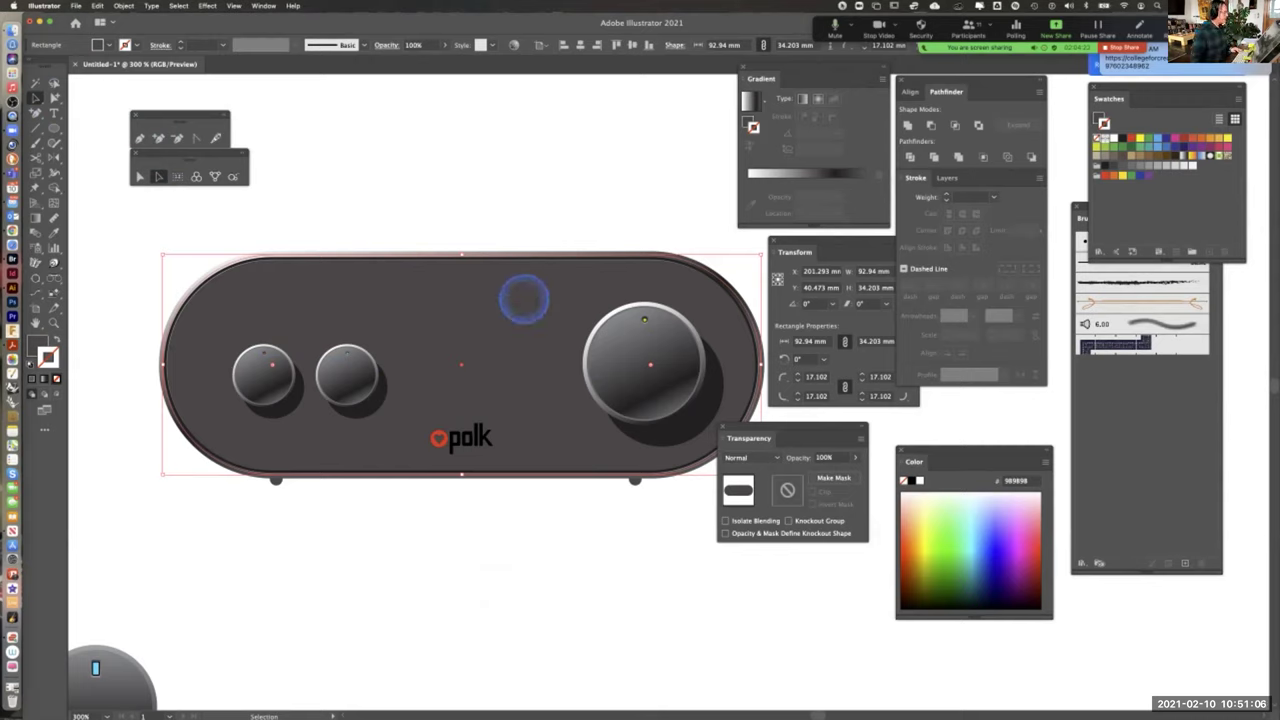
scroll(524, 300, "right", 3)
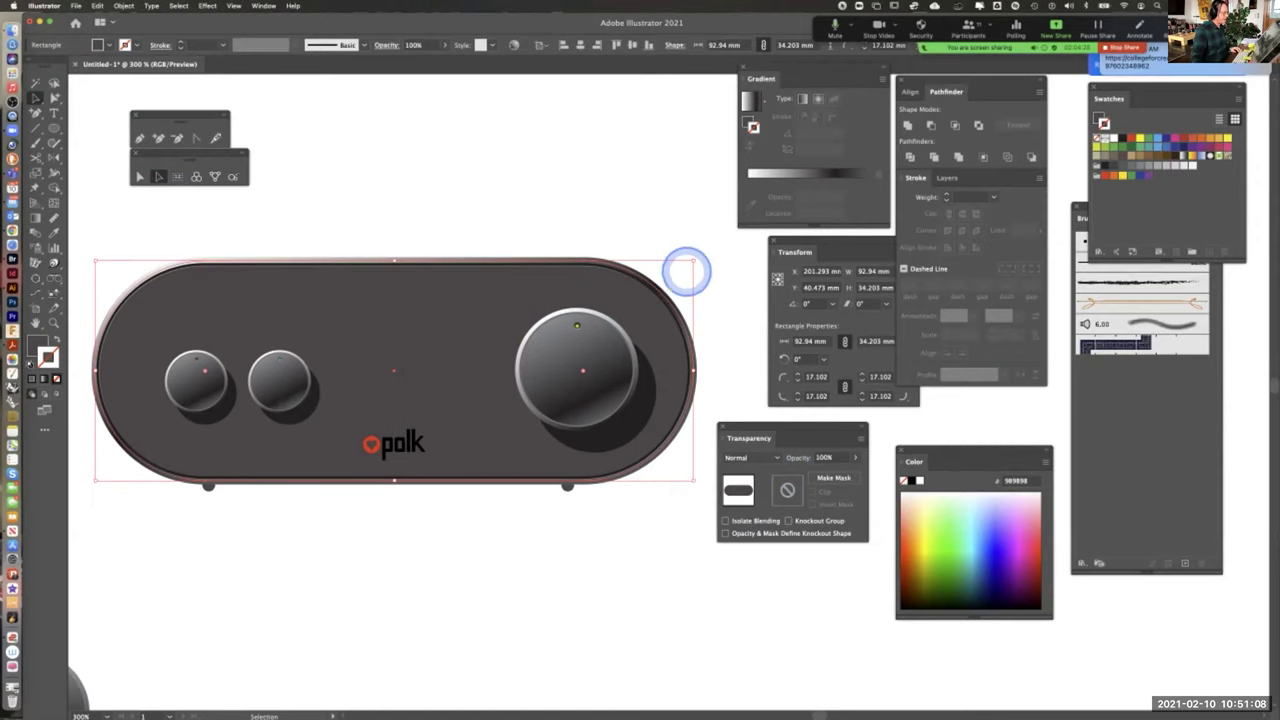
left_click_drag(691, 260, 757, 251)
key("super+z")
key("super+z")
key("super+z")
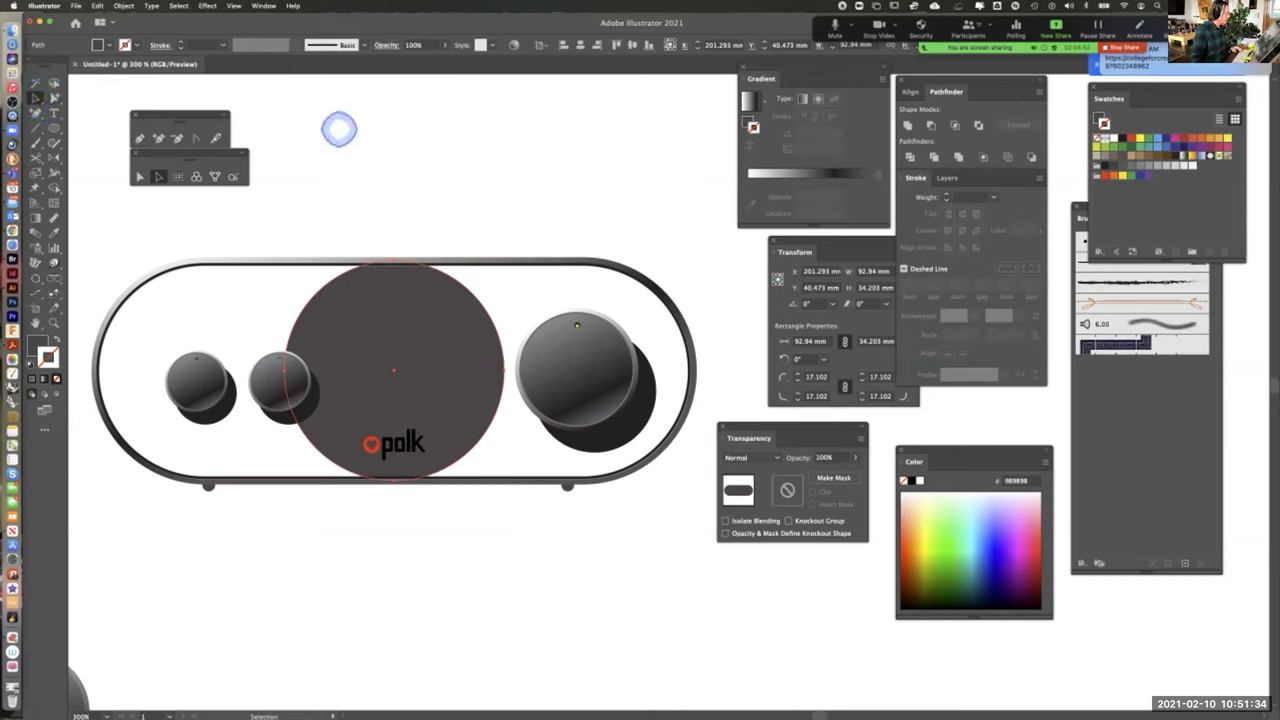
key("alt")
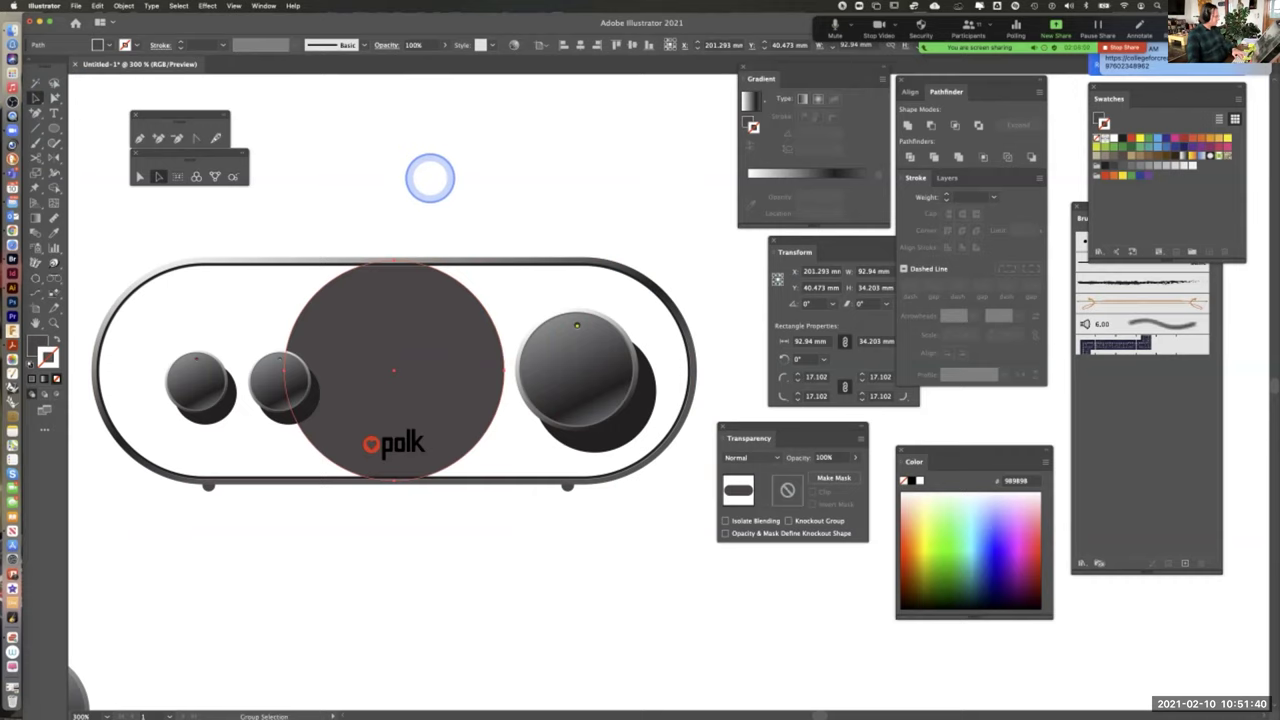
key("super+minus")
key("super+minus")
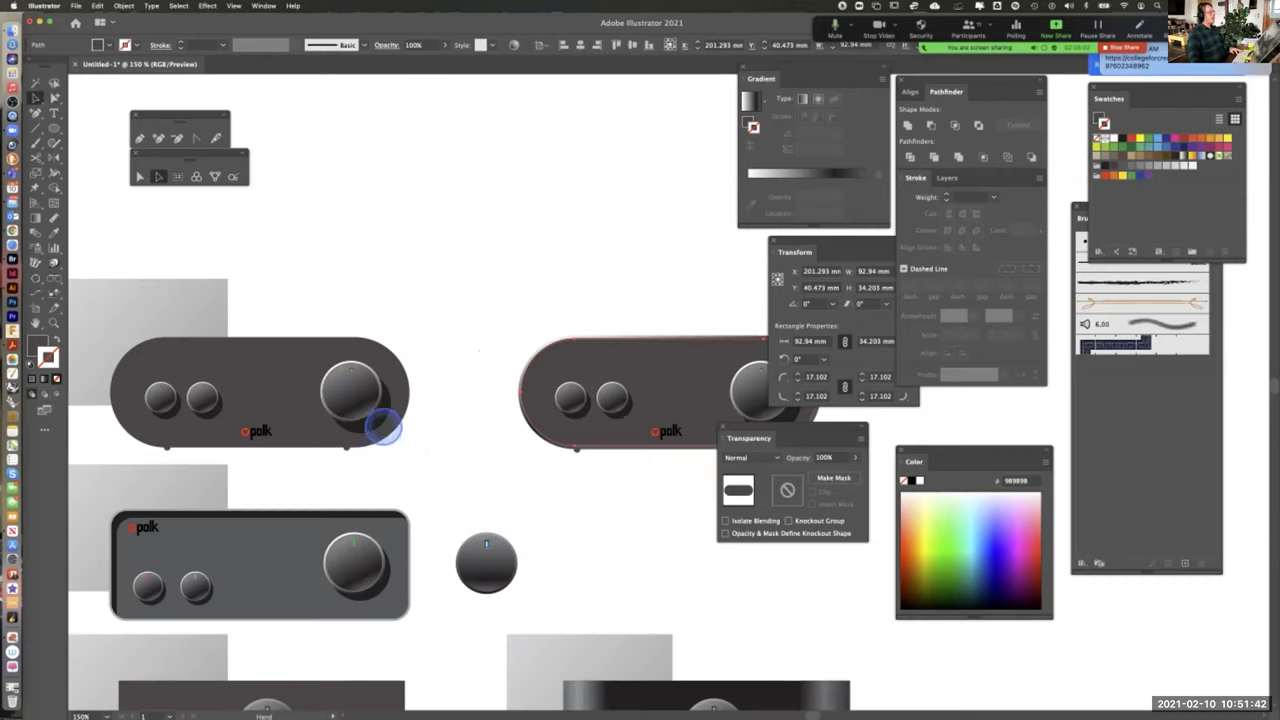
key("super+equal")
key("super+equal")
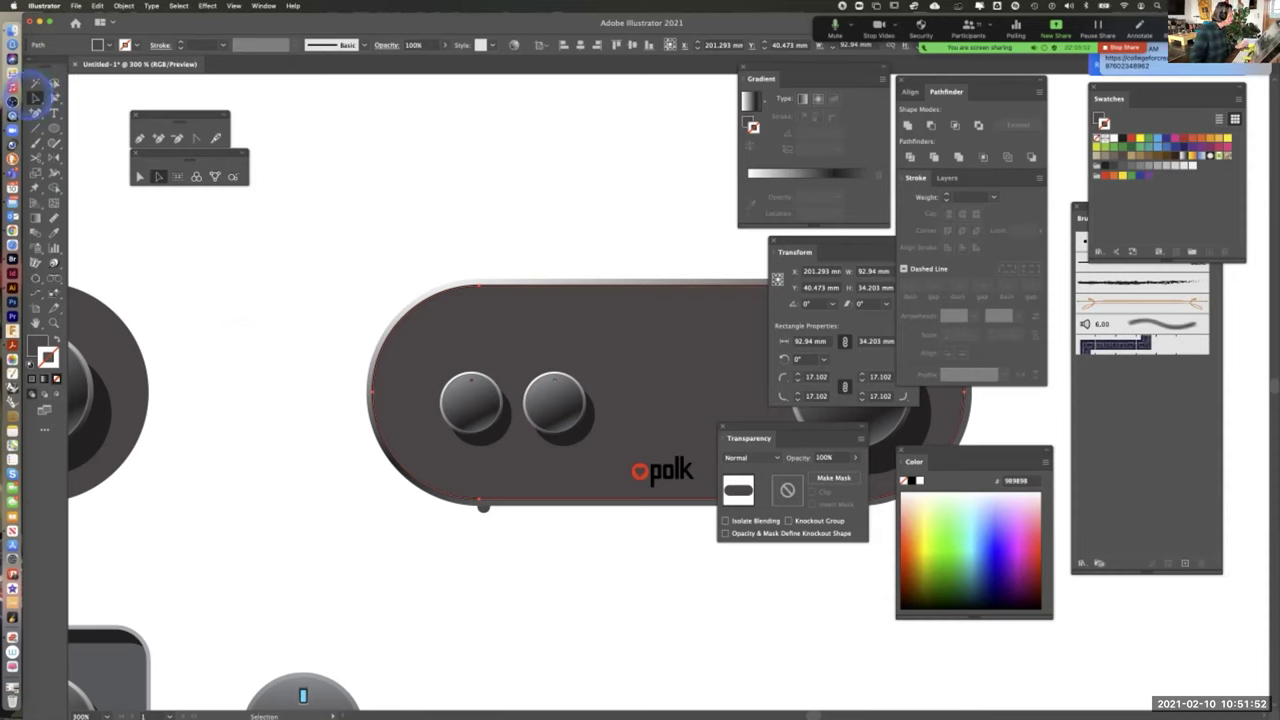
left_click(57, 97)
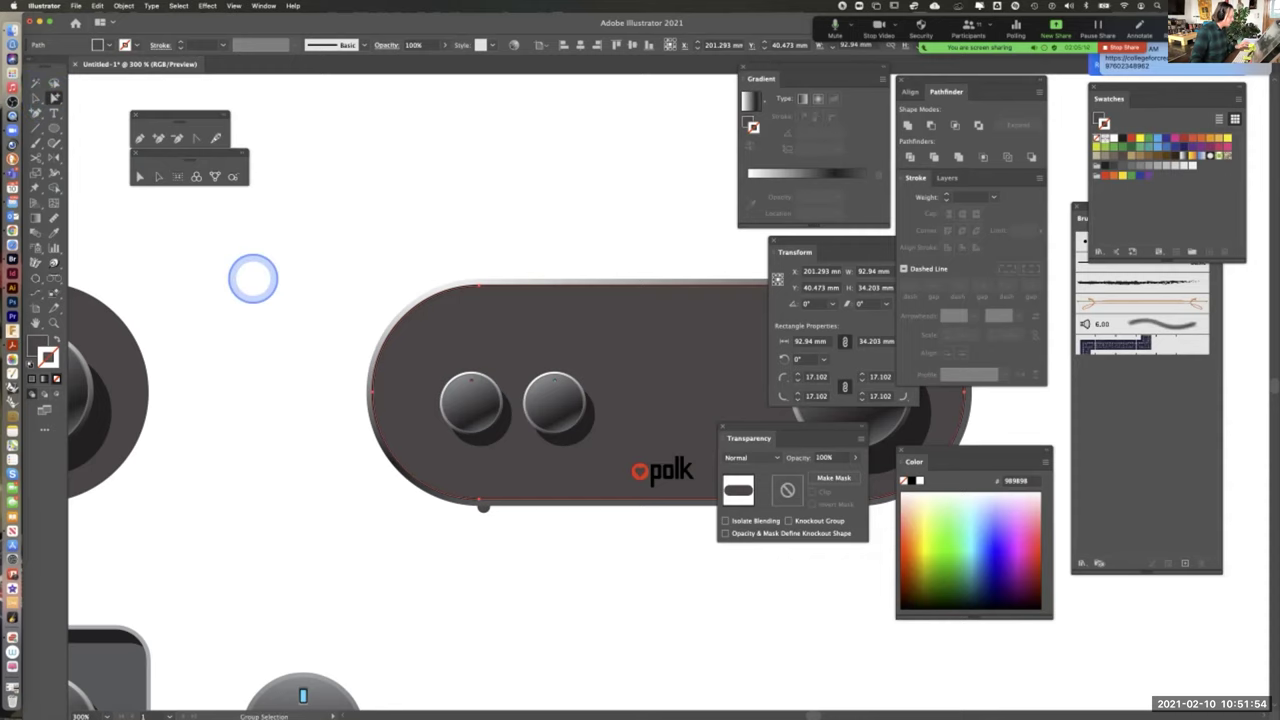
key("super+equal")
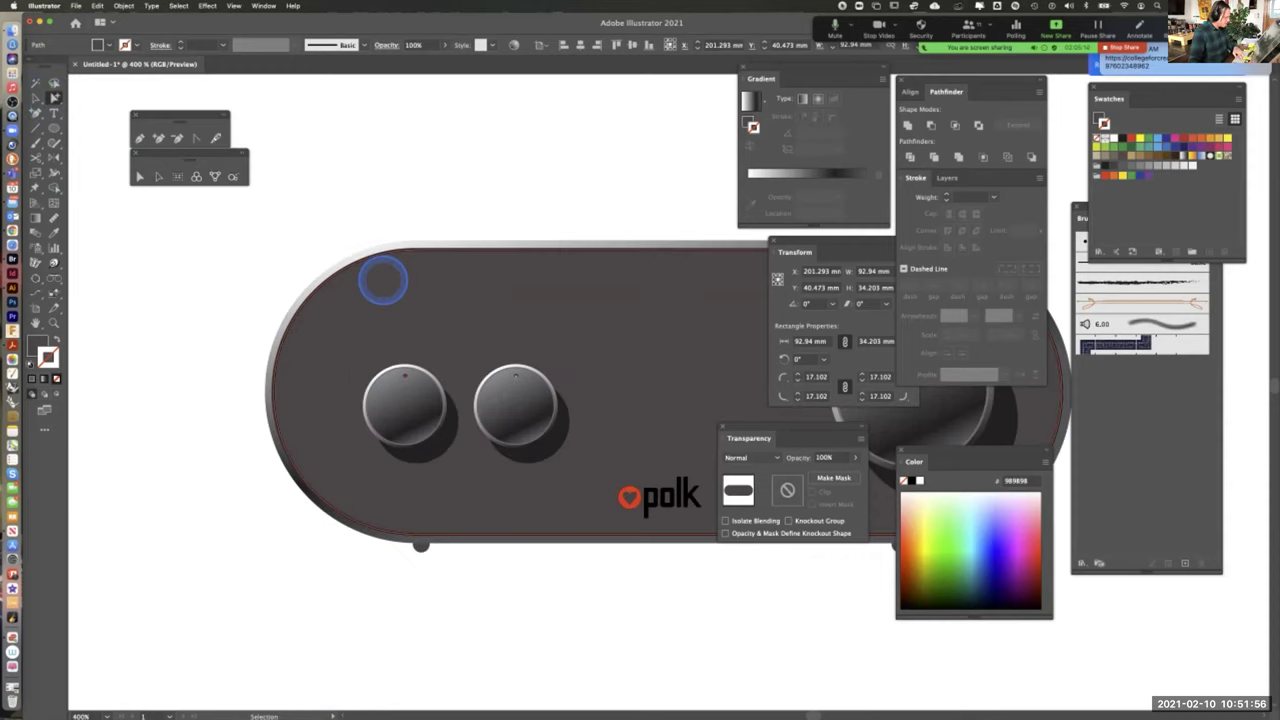
left_click(394, 289)
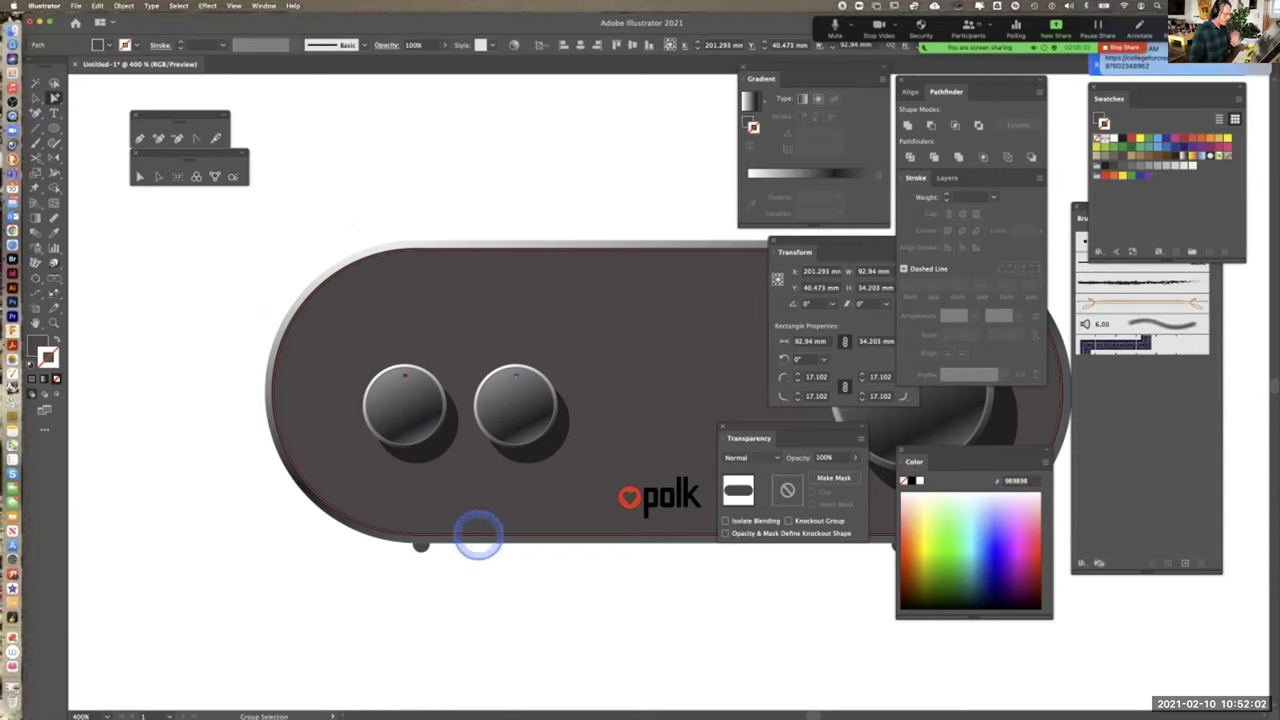
key("super+minus")
key("super+minus")
key("super+minus")
left_click(271, 423)
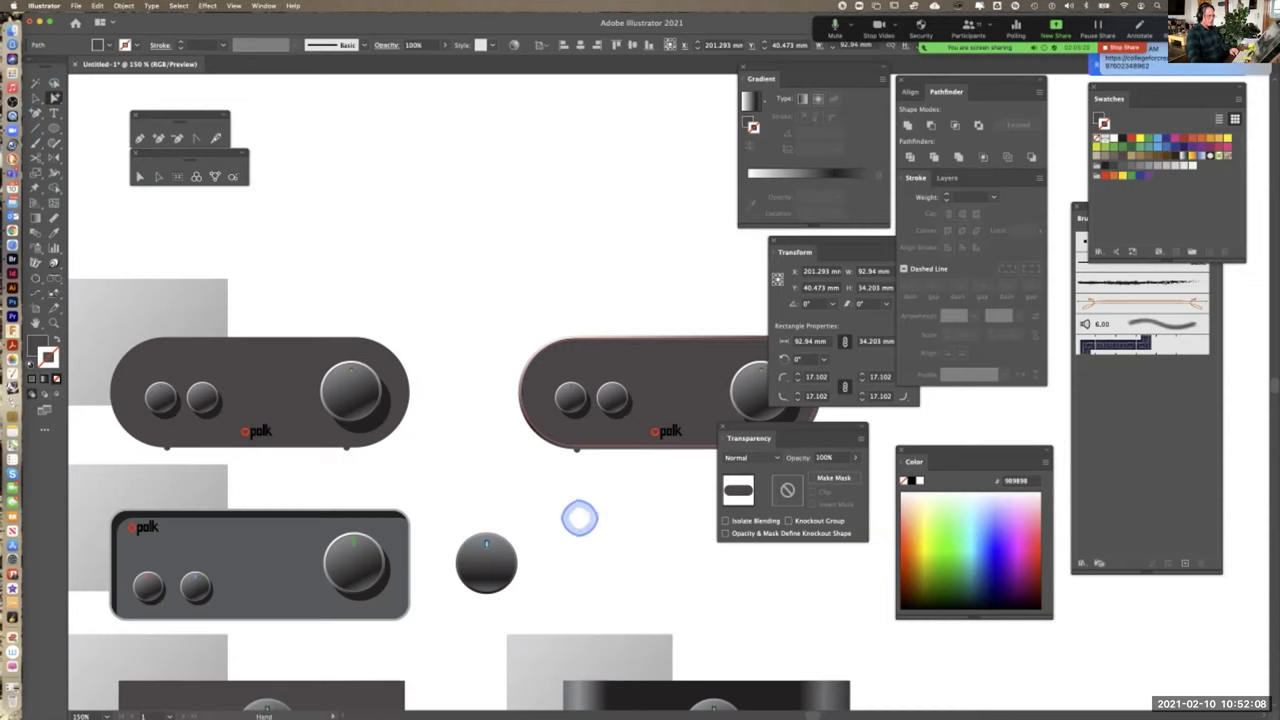
left_click(569, 514)
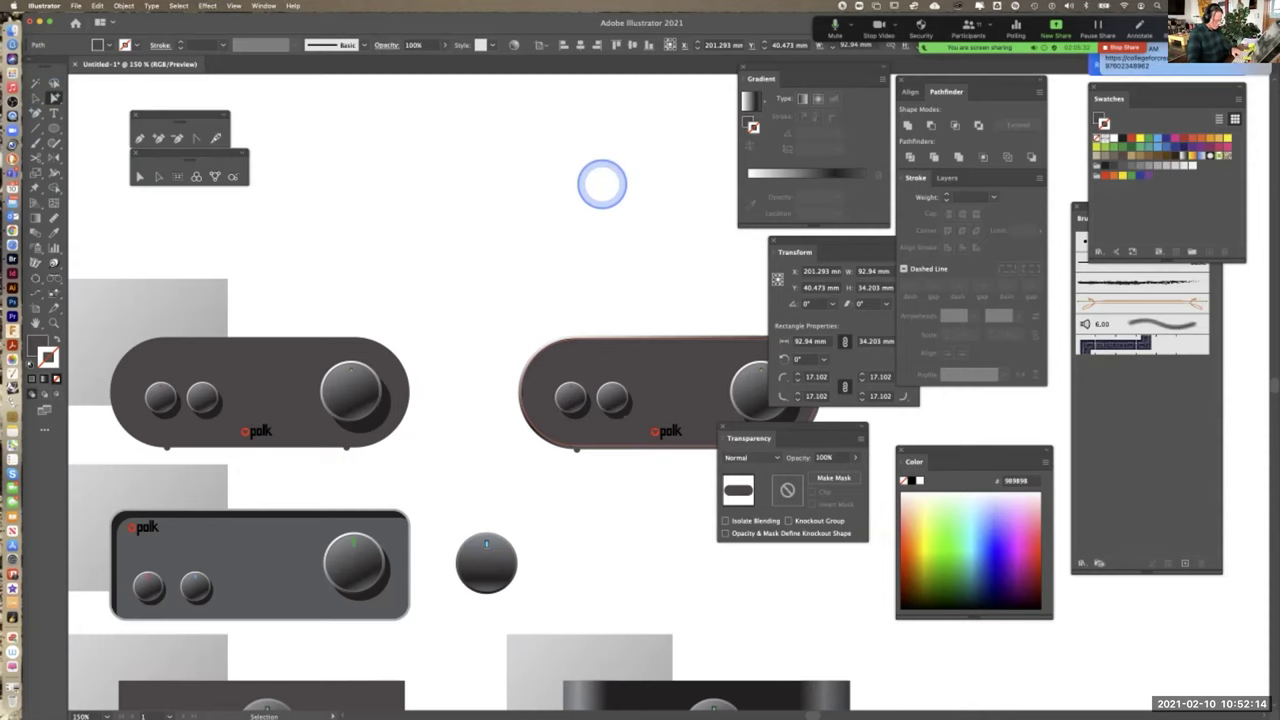
key("super+equal")
left_click(585, 365)
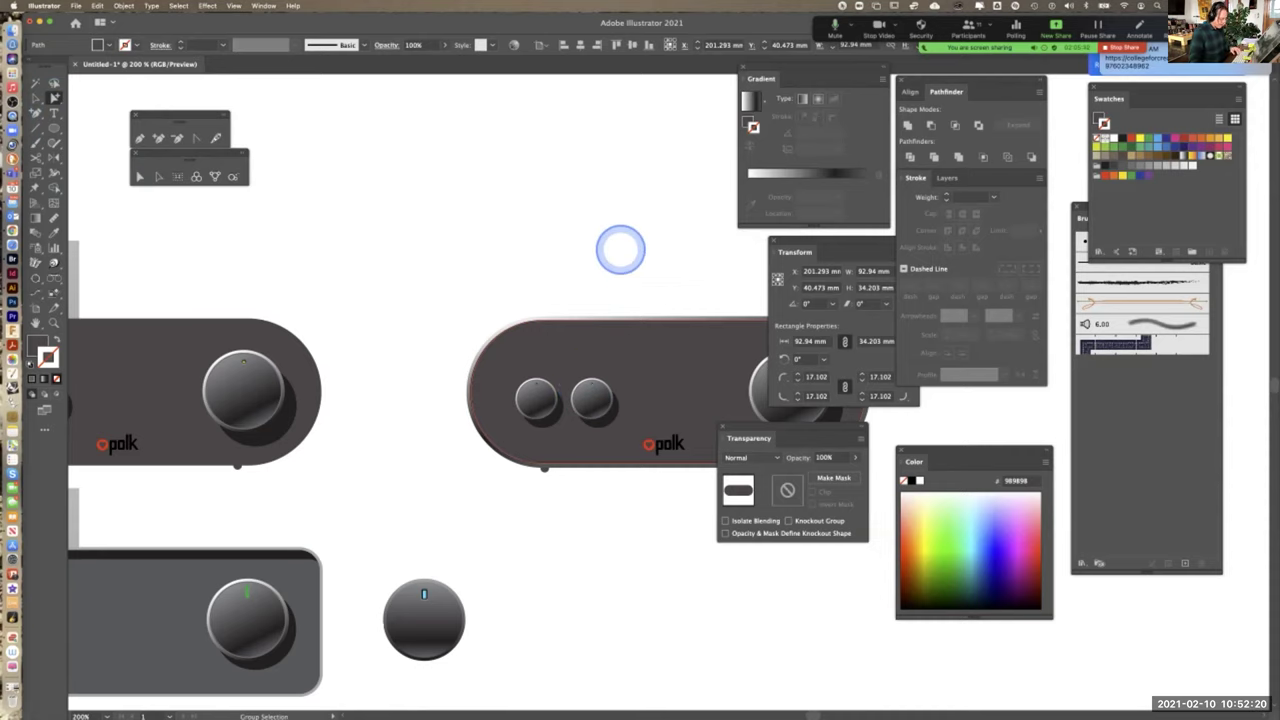
key("super+minus")
key("super+minus")
key("super+minus")
key("super+minus")
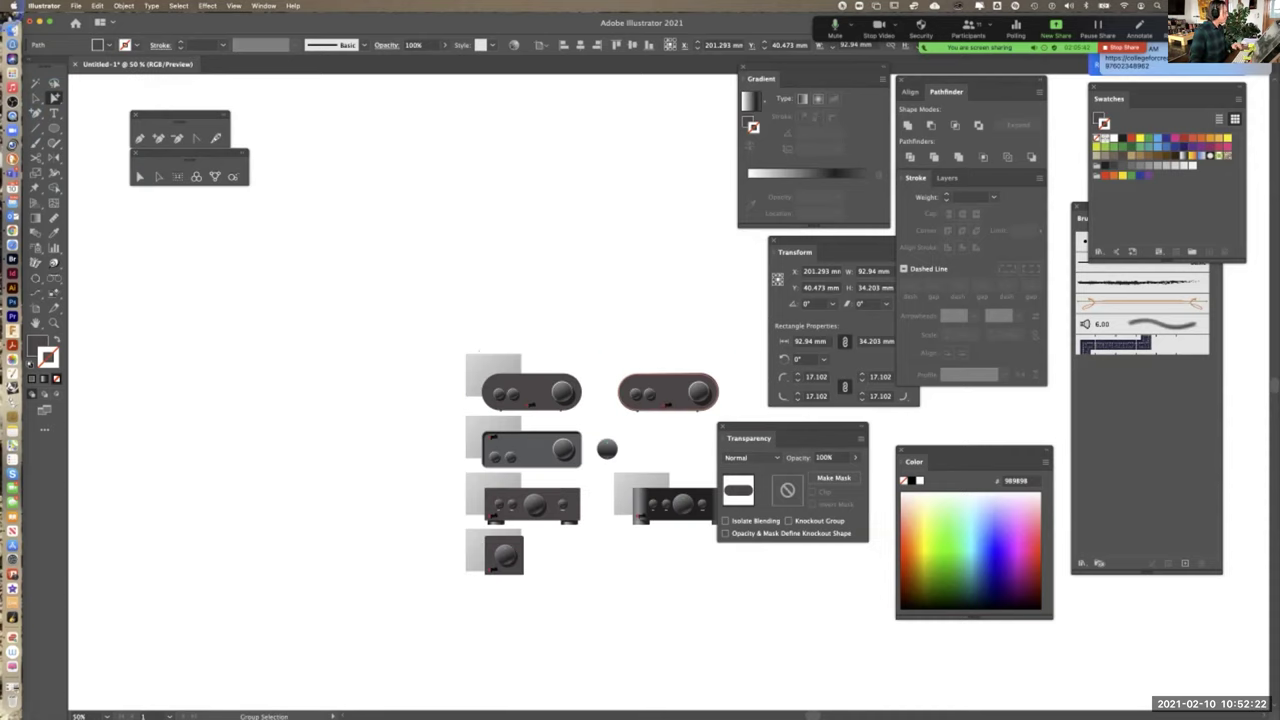
Save the speaker artwork to the Desktop as the Illustrator file HiFi, accepting the default Illustrator Options
left_click(76, 6)
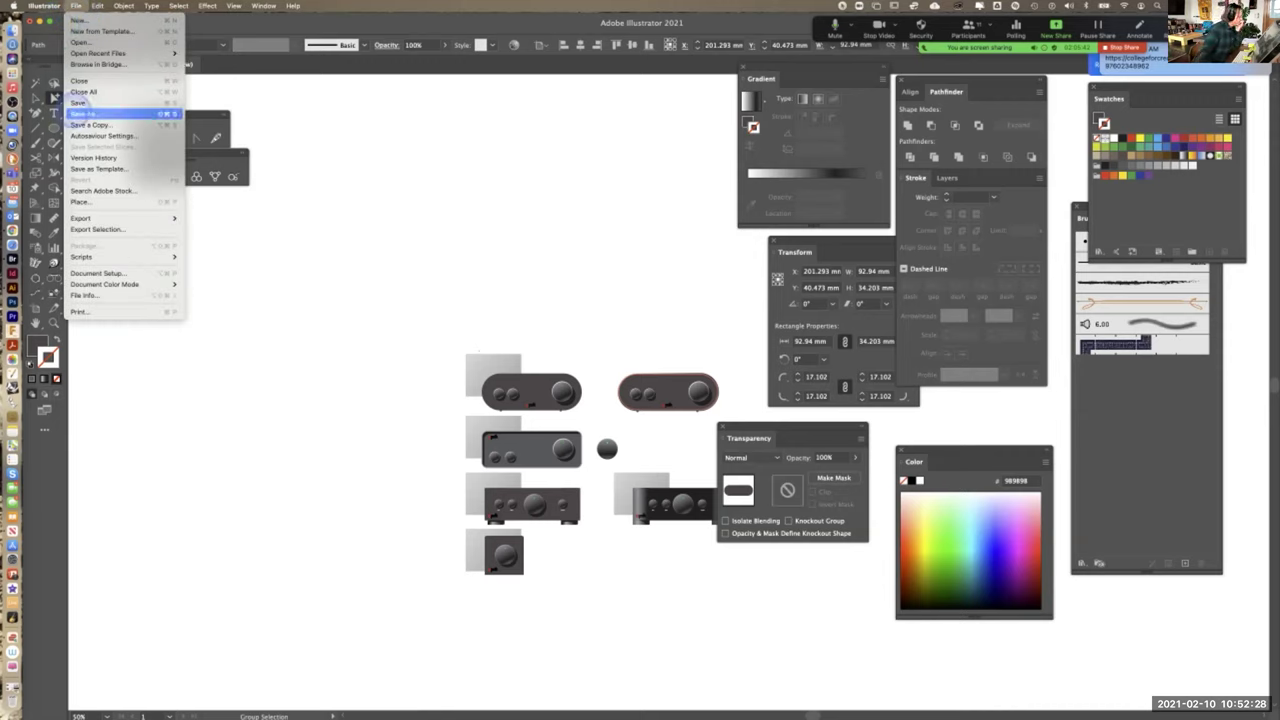
left_click(82, 114)
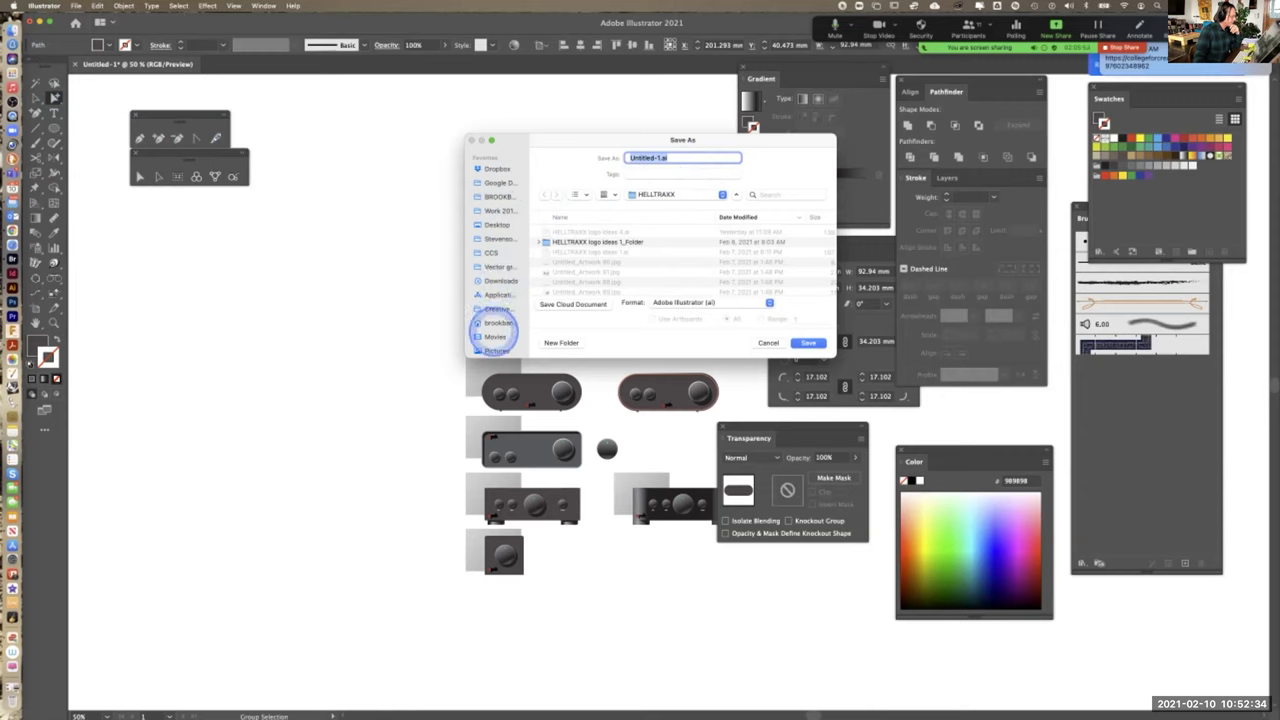
left_click(498, 224)
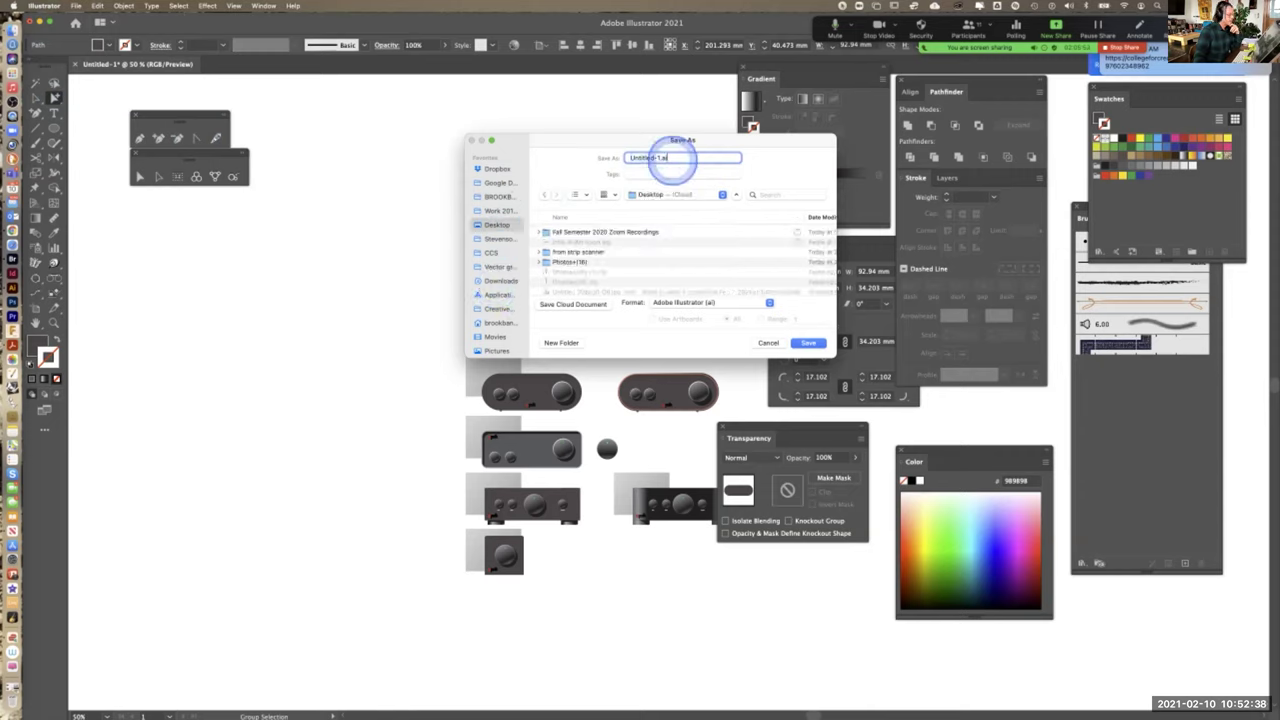
type("HiFi")
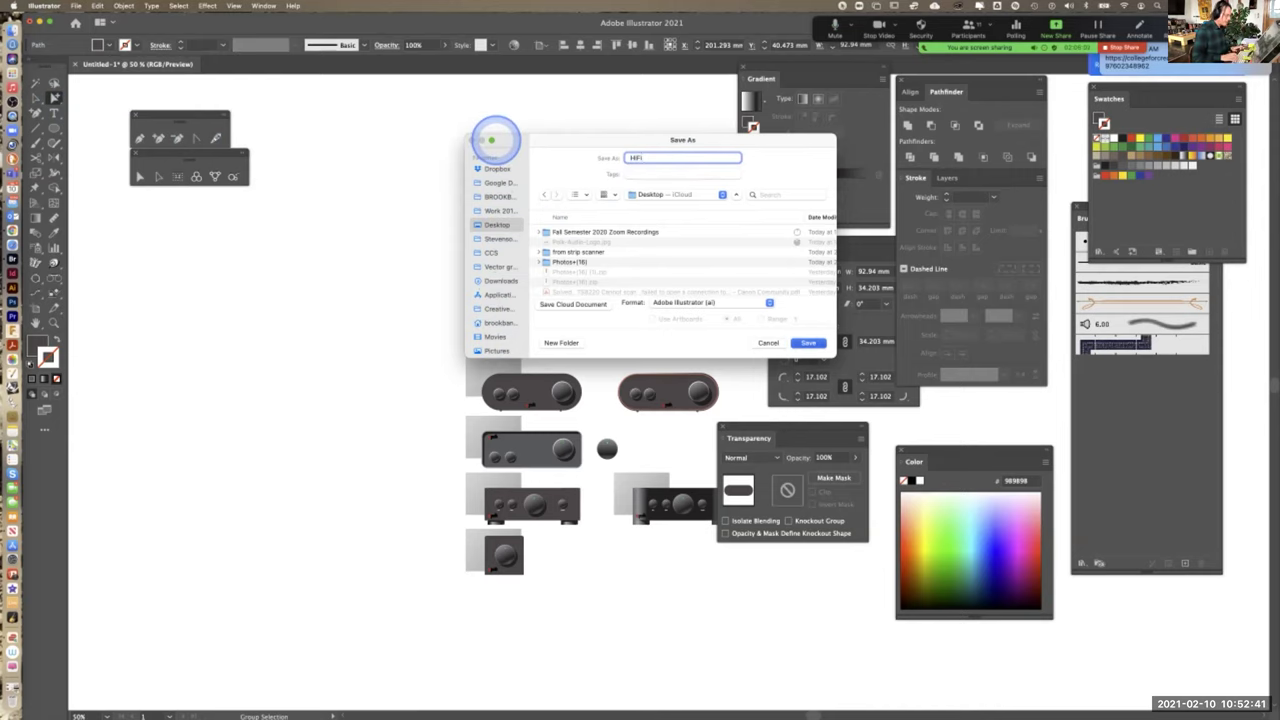
key("Return")
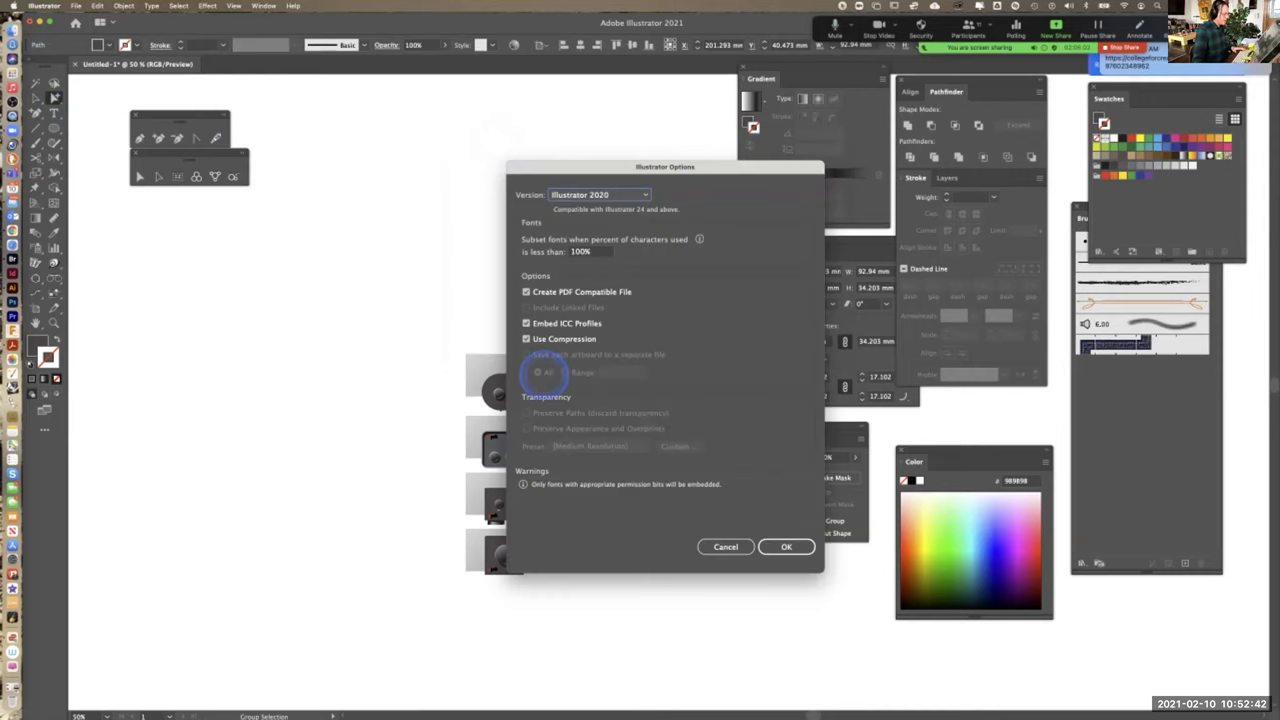
left_click(786, 546)
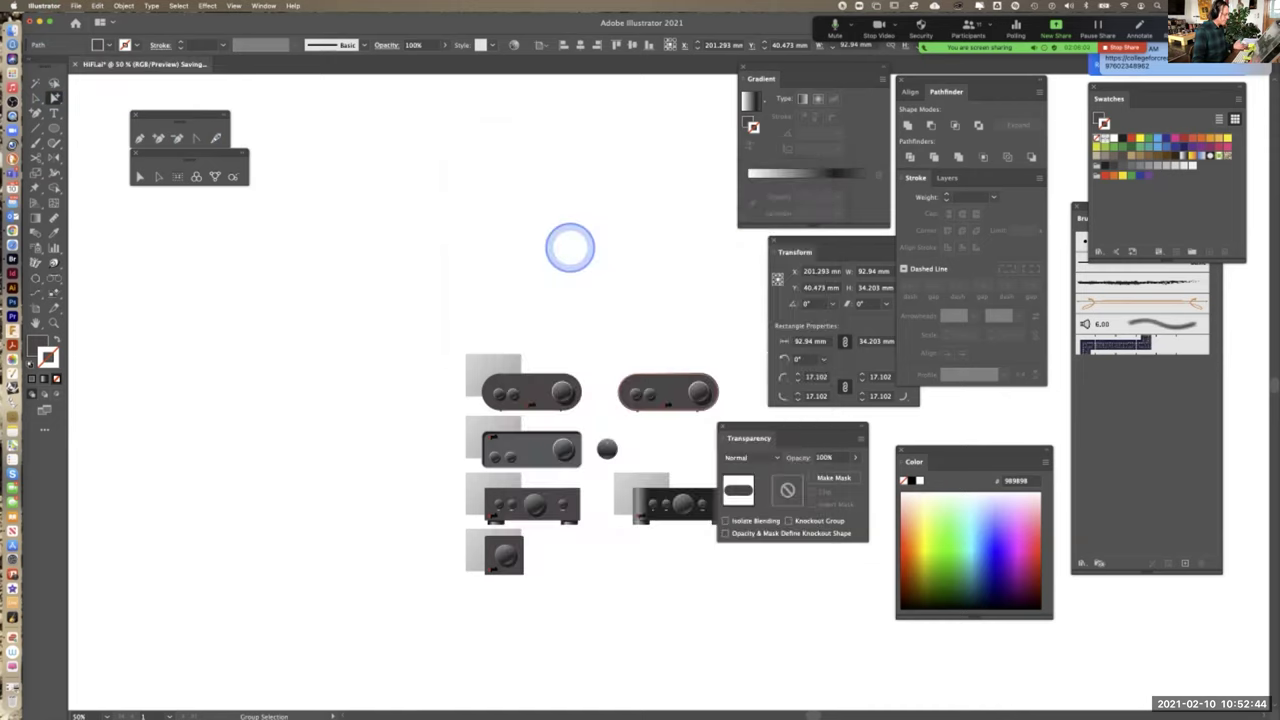
Quit Illustrator, letting it close once HiFi1.ai finishes saving
key("super+equal")
key("super+equal")
key("super+equal")
key("super+equal")
key("super+equal")
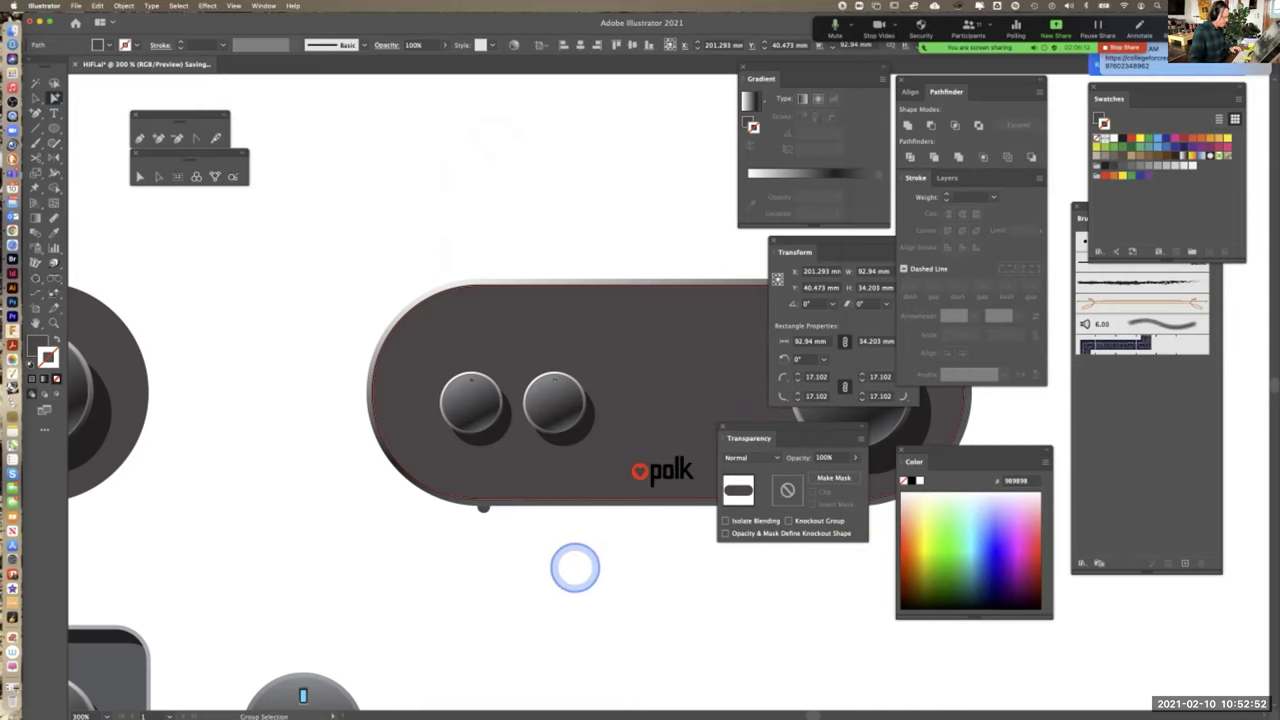
key("super+minus")
key("super+minus")
key("super+minus")
key("super+minus")
key("super+minus")
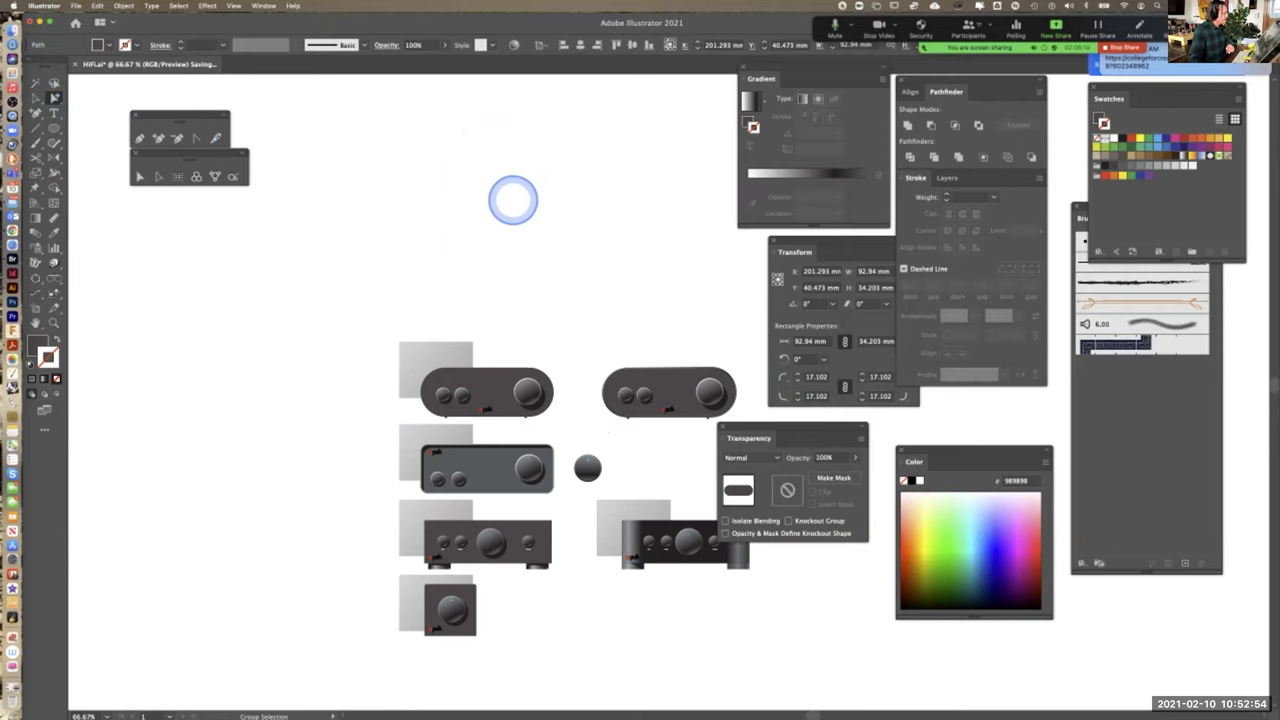
mouse_move(195, 21)
left_mouse_down()
mouse_move(251, 23)
mouse_move(125, 16)
mouse_move(177, 25)
left_mouse_up()
left_click(44, 6)
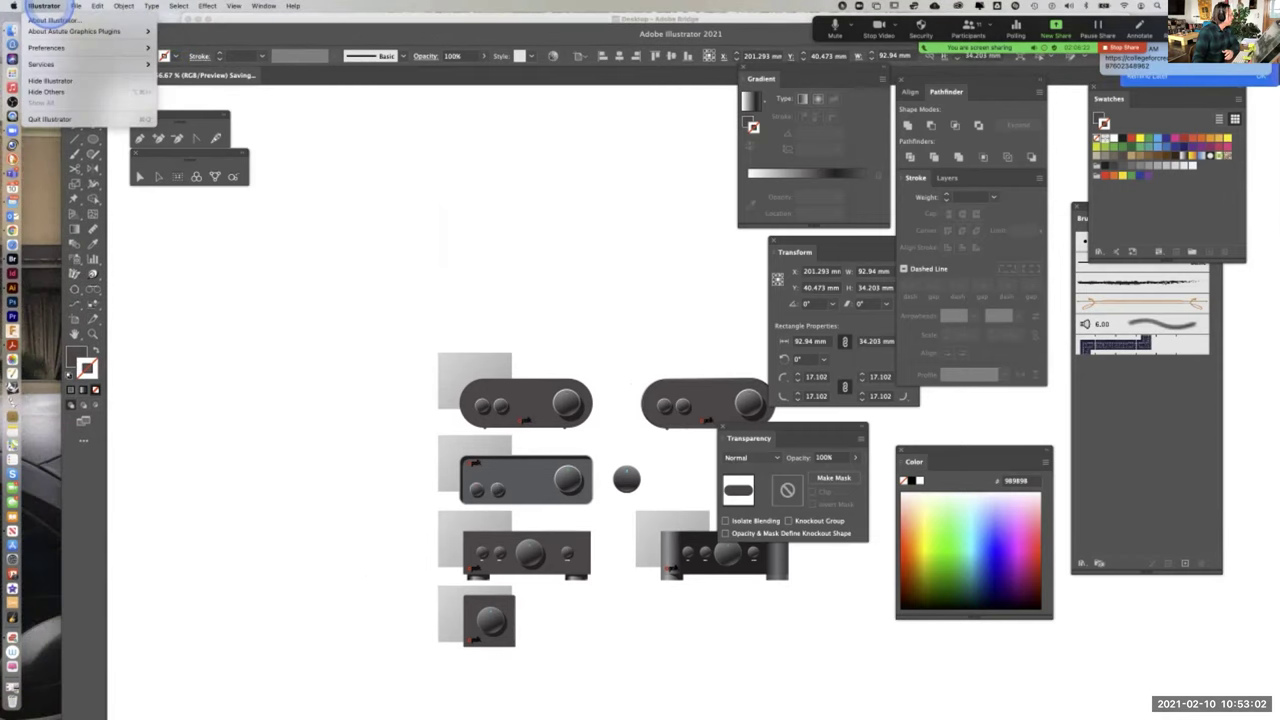
left_click(47, 118)
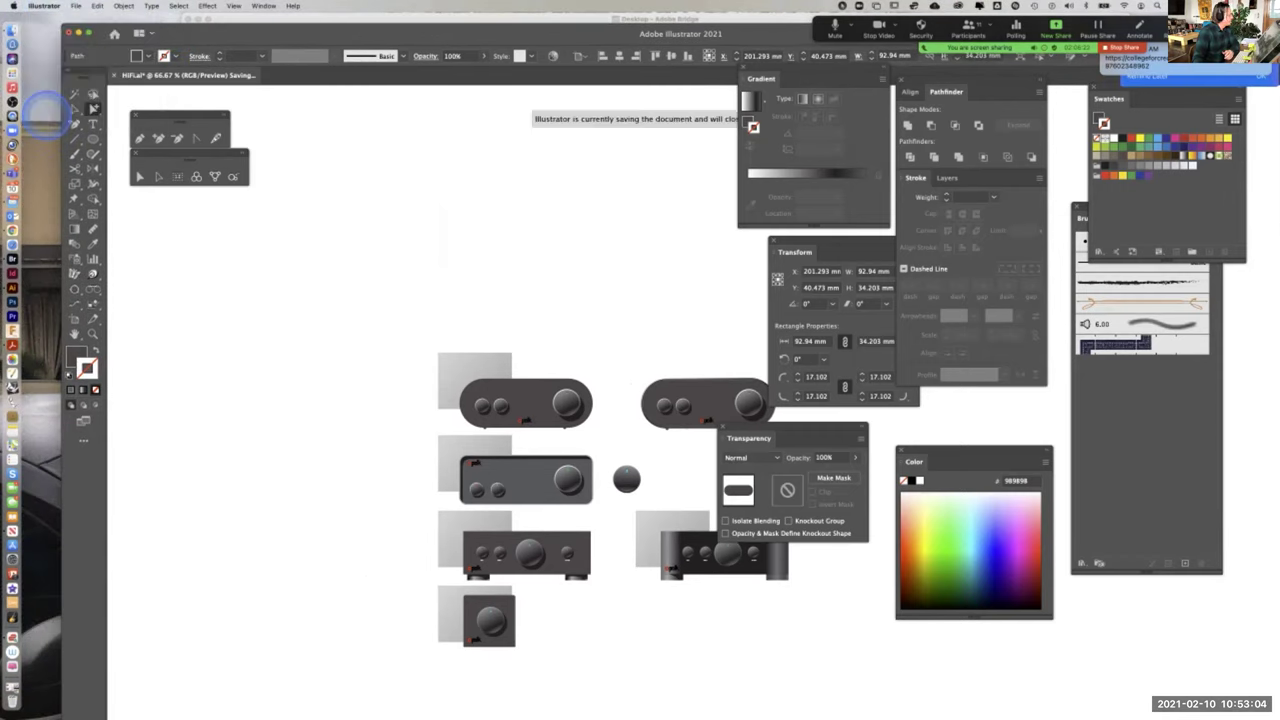